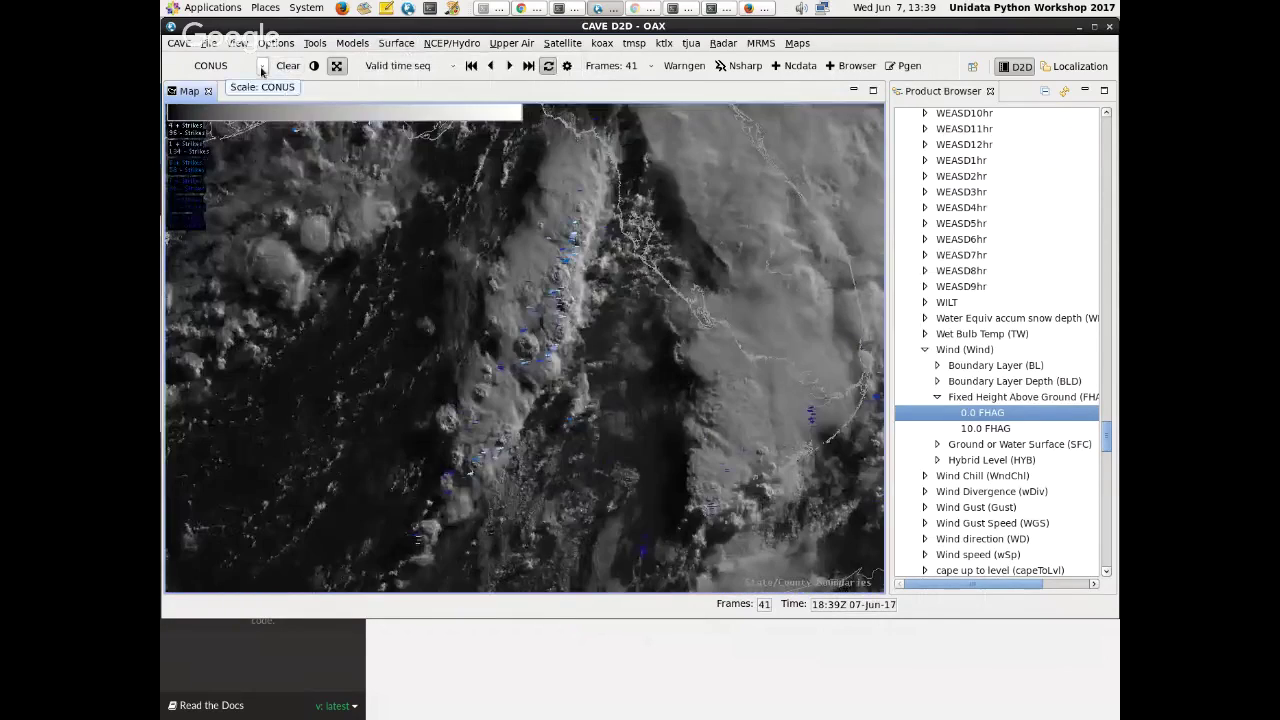
# - Clear the loaded products from the map and open the model Plan view product browser, positioned near the screen's upper edge
pyautogui.click(288, 66)
pyautogui.scroll(-4, 452, 177)
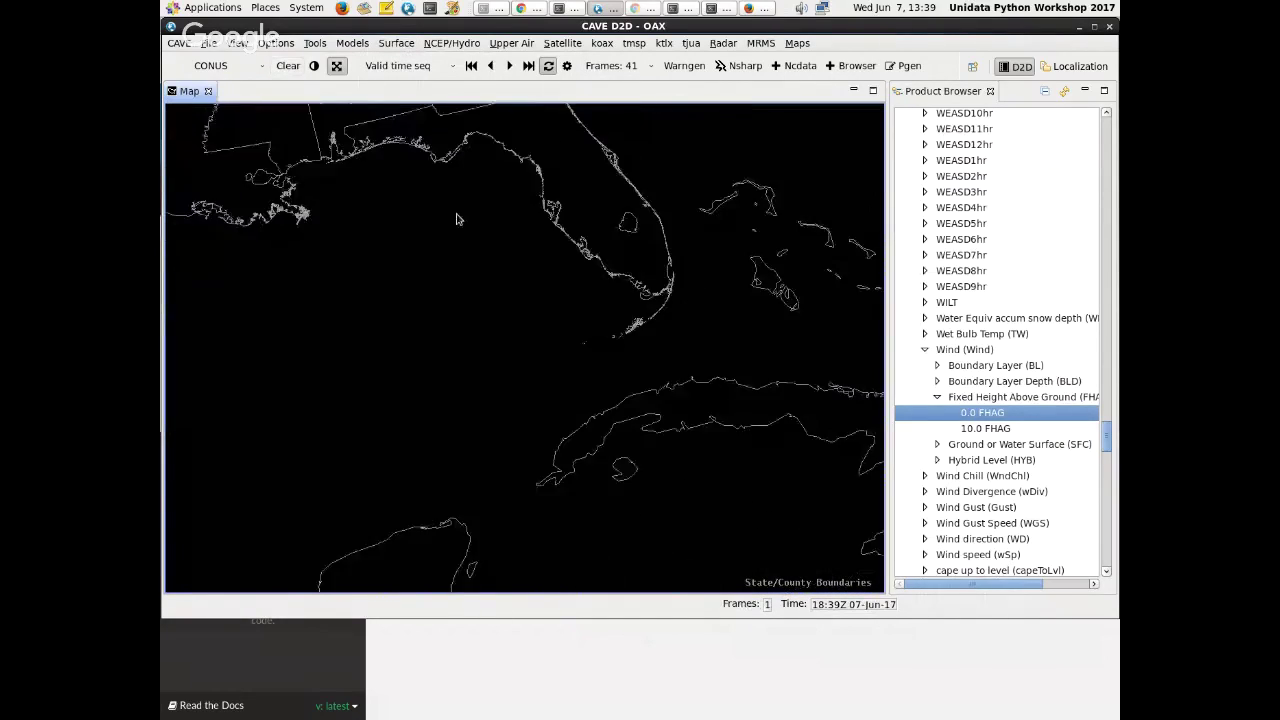
pyautogui.click(352, 43)
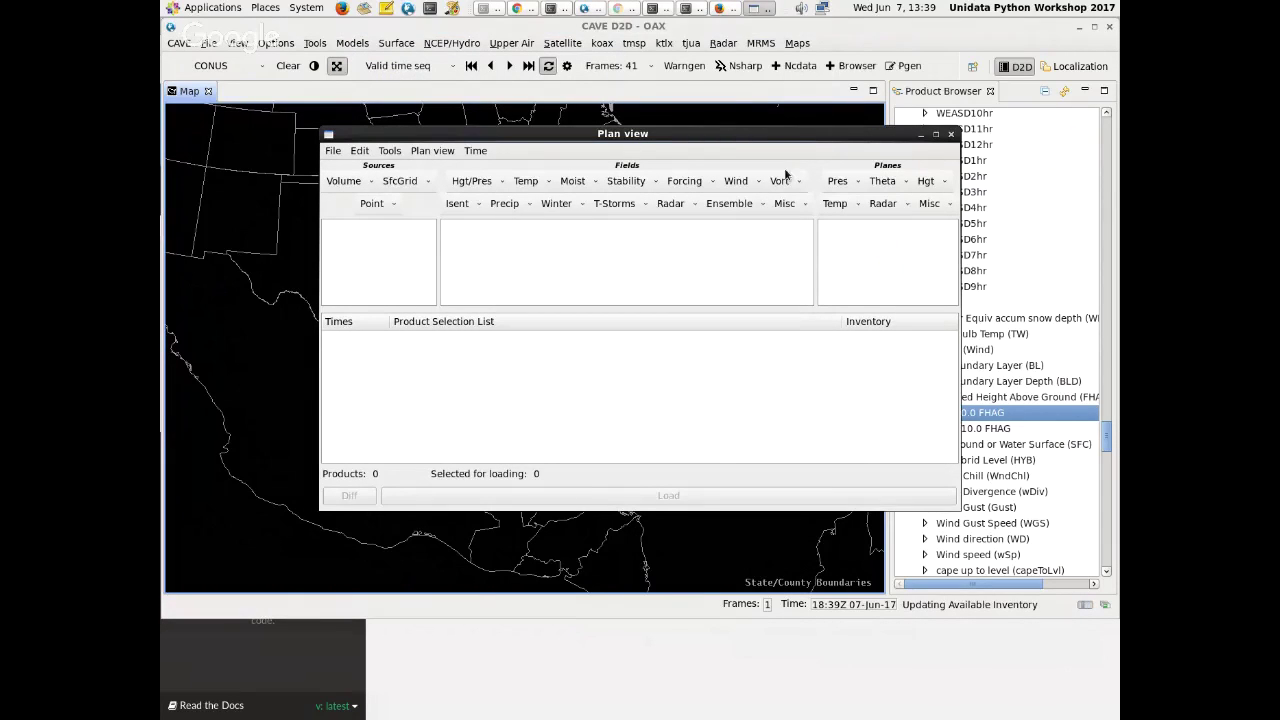
pyautogui.moveTo(736, 138); pyautogui.dragTo(652, 75)
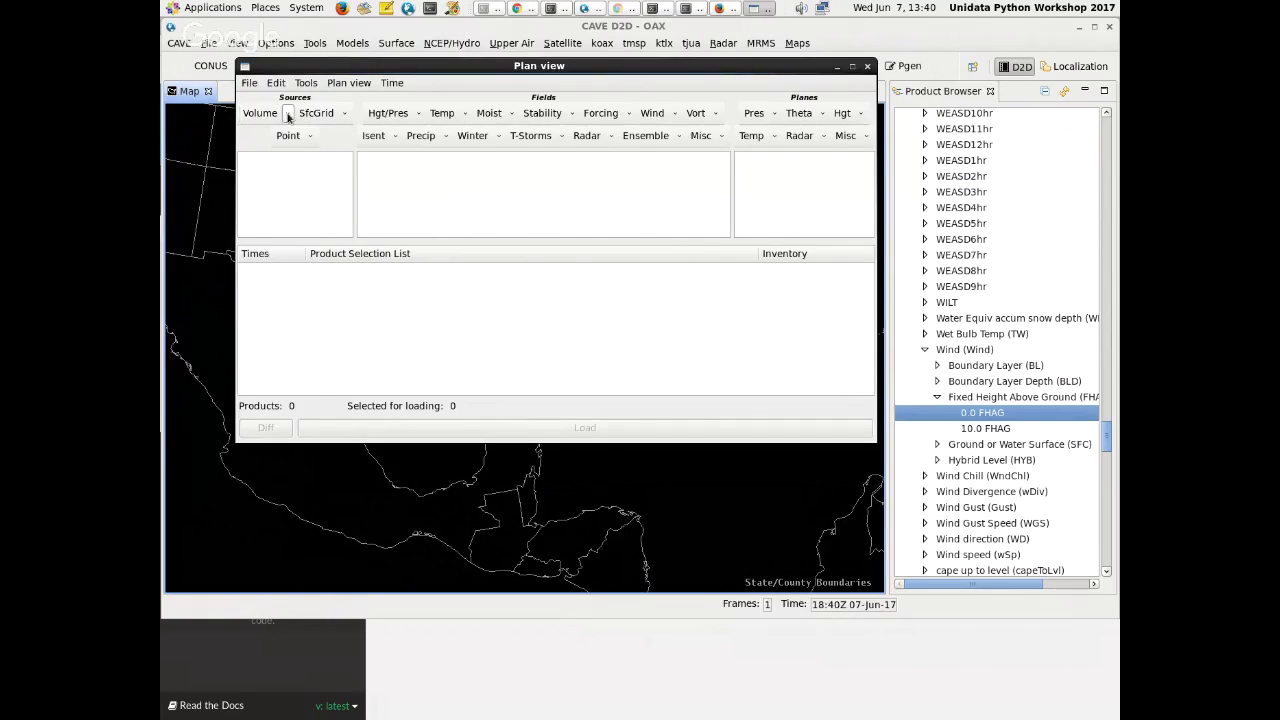
pyautogui.click(288, 113)
pyautogui.click(400, 68)
pyautogui.moveTo(404, 66); pyautogui.dragTo(409, 31)
pyautogui.click(250, 48)
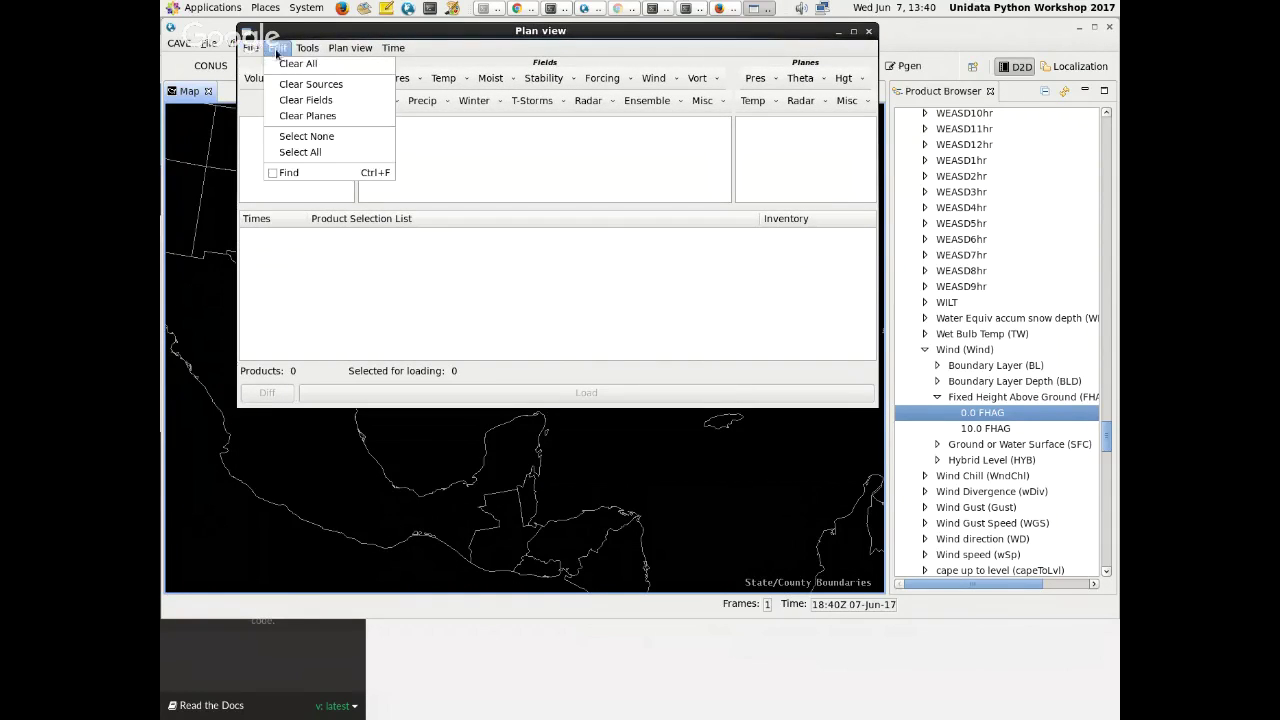
pyautogui.moveTo(296, 50)
pyautogui.moveTo(340, 48)
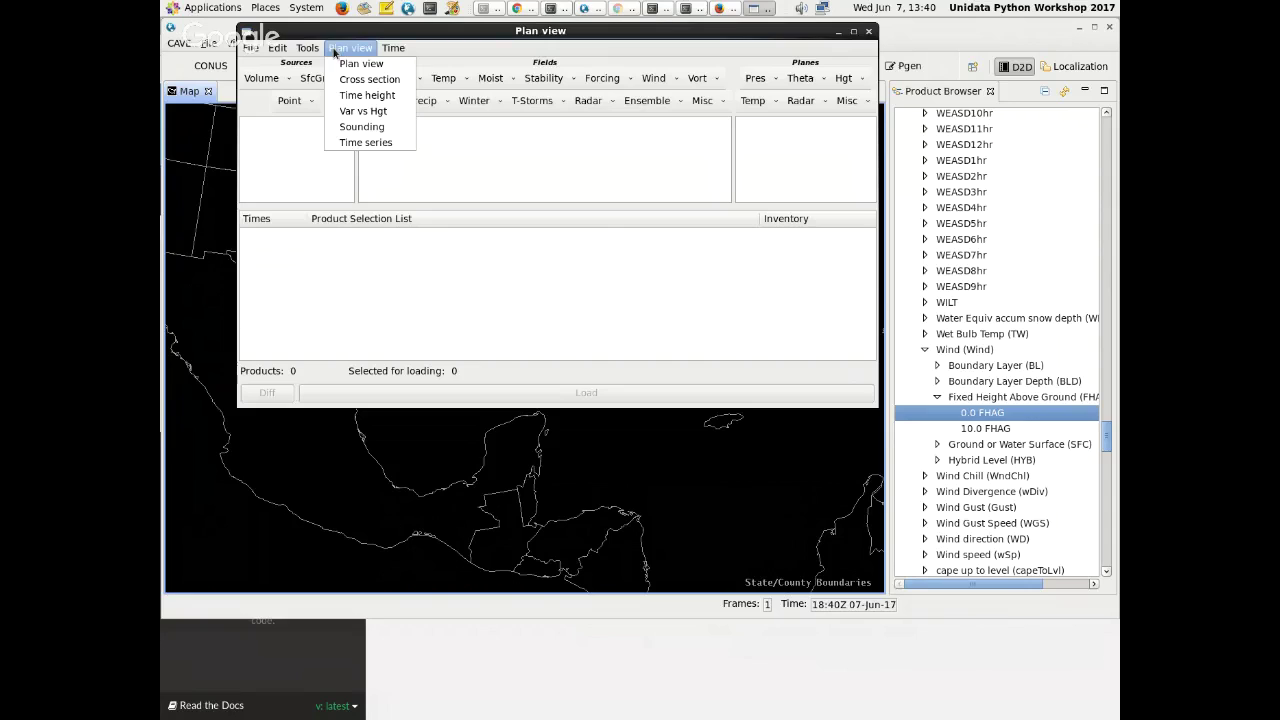
pyautogui.click(340, 49)
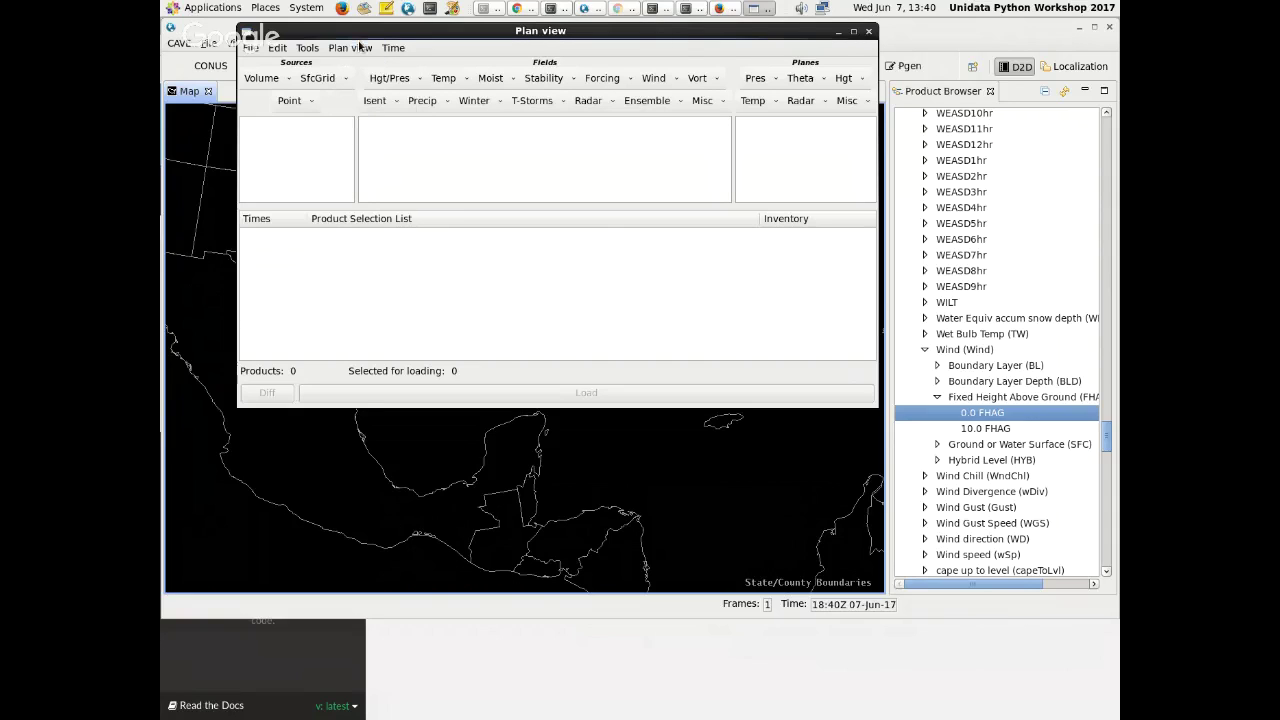
# - Choose GFS as the volume source for the plan view product
pyautogui.click(300, 79)
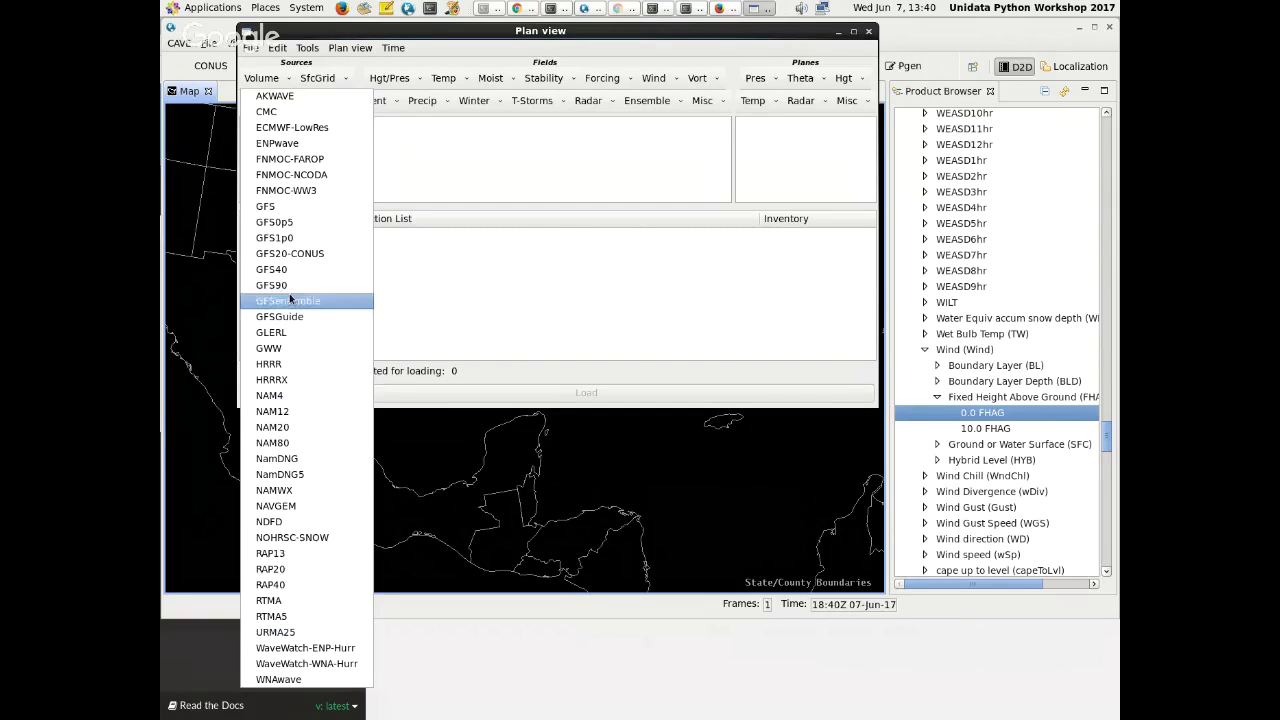
pyautogui.click(287, 80)
pyautogui.click(287, 80)
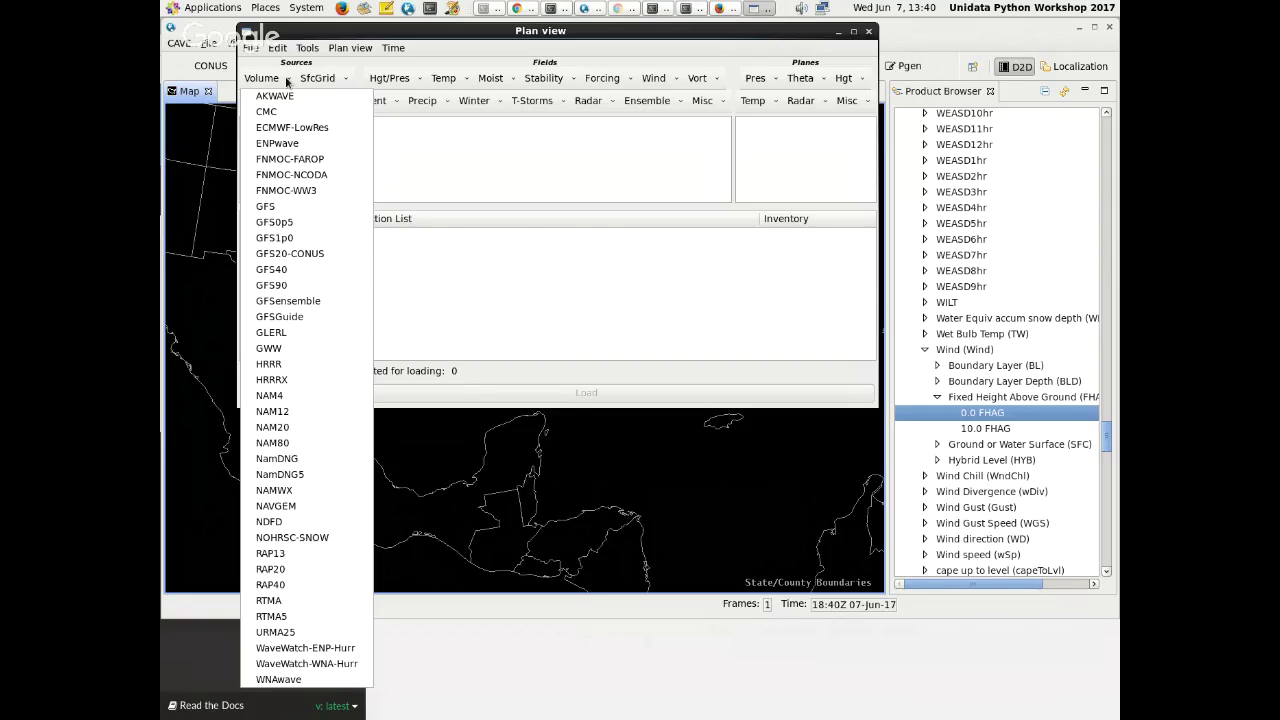
pyautogui.click(286, 205)
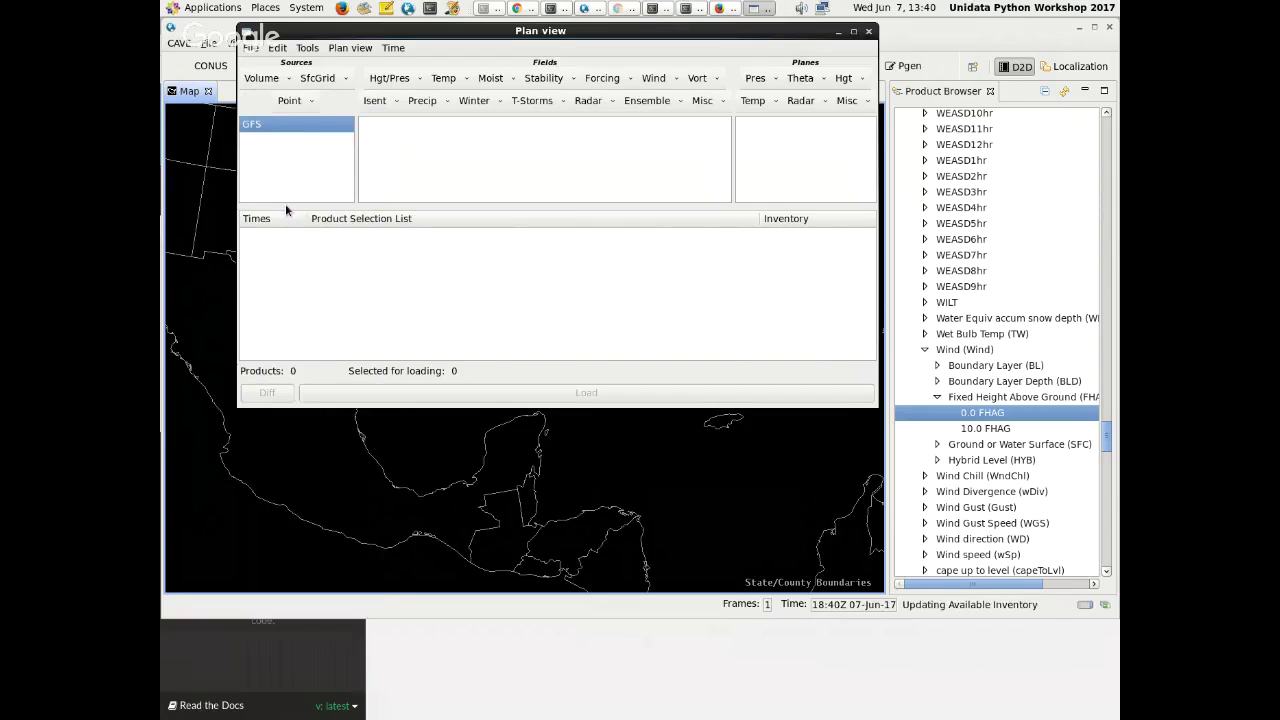
# - Add Potential Temp from the temperature fields as the field for the GFS product
pyautogui.click(420, 78)
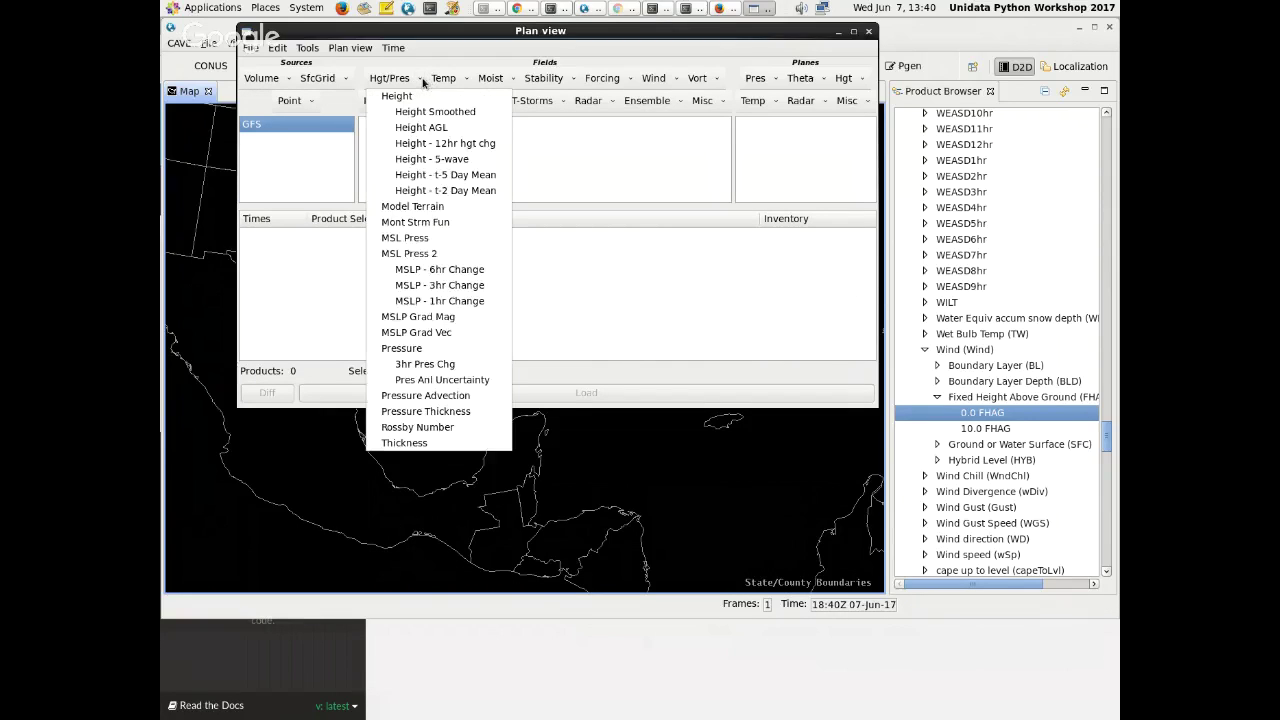
pyautogui.click(427, 67)
pyautogui.click(420, 78)
pyautogui.click(465, 78)
pyautogui.click(466, 78)
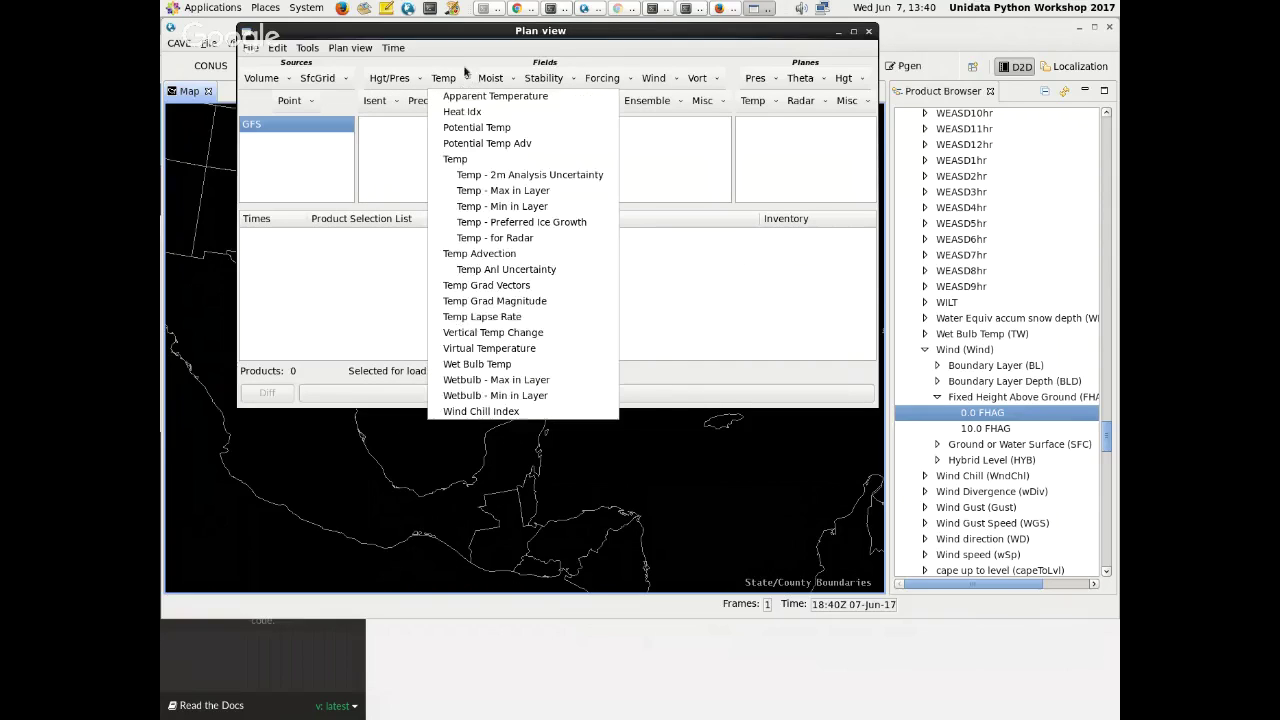
pyautogui.click(467, 78)
pyautogui.click(467, 78)
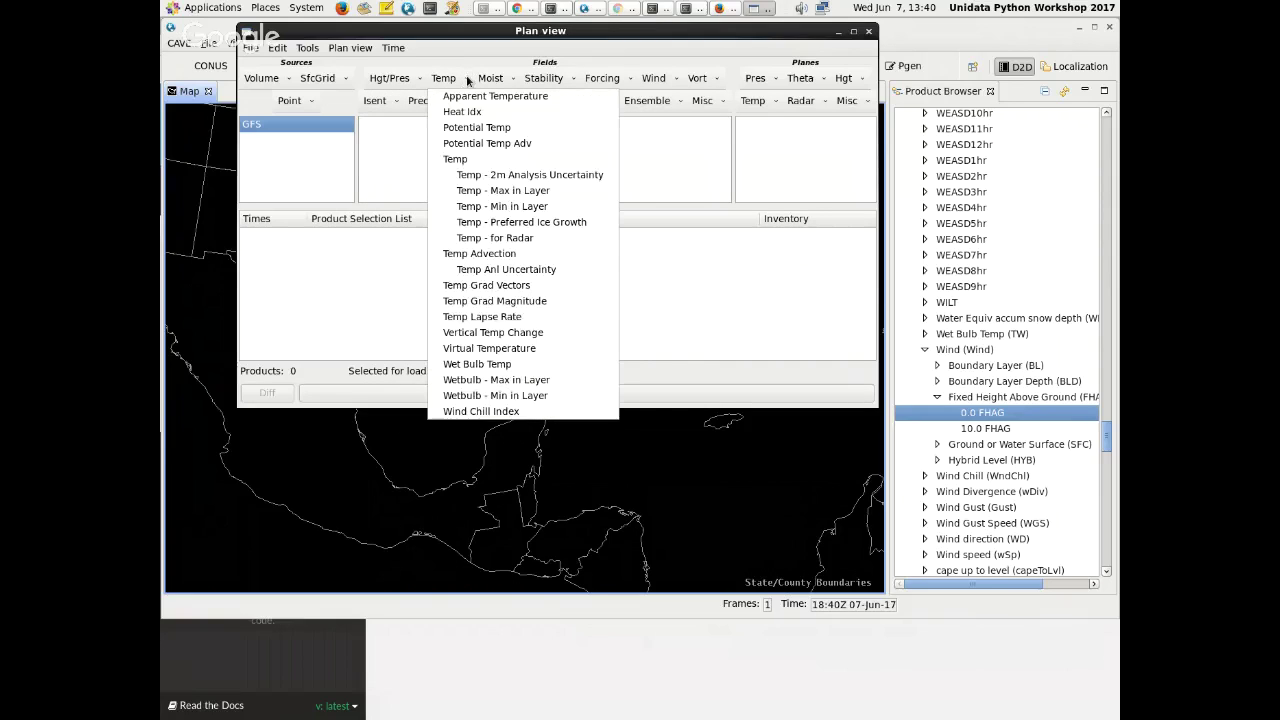
pyautogui.click(477, 128)
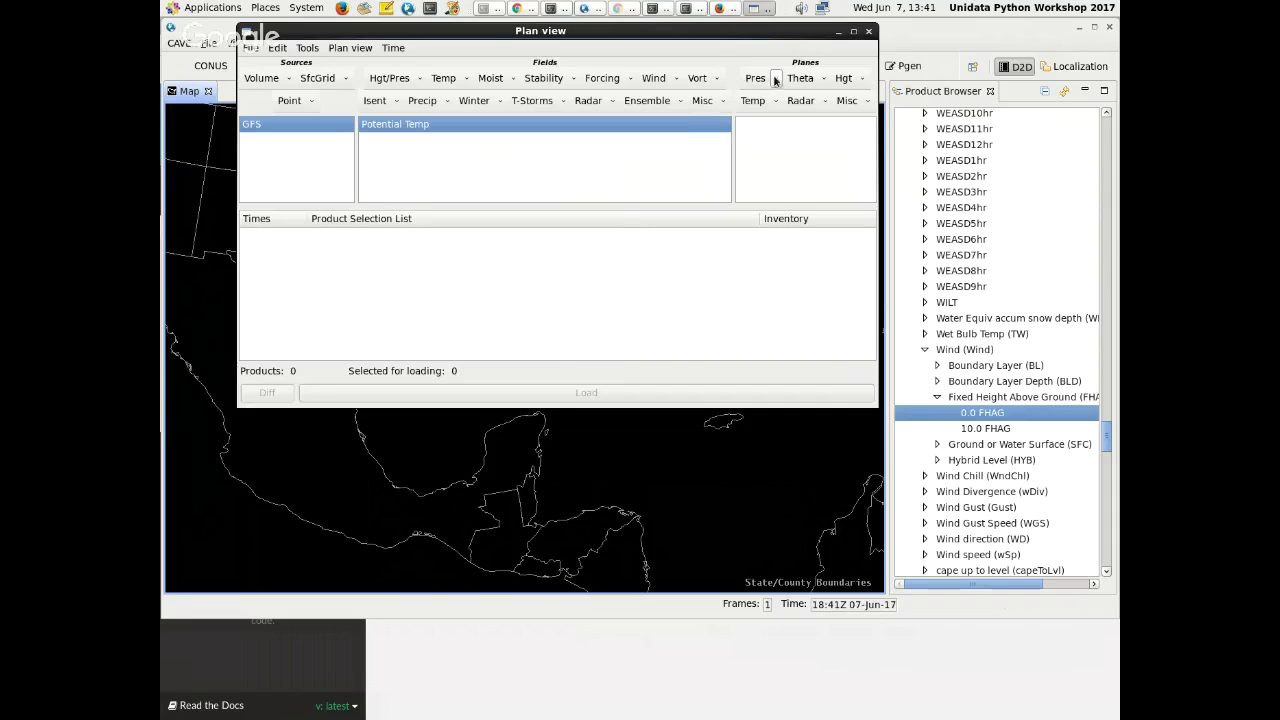
# - Examine the available plane choices across the pressure, theta, height, temperature, radar and miscellaneous groups
pyautogui.moveTo(763, 32); pyautogui.dragTo(739, 45)
pyautogui.click(749, 92)
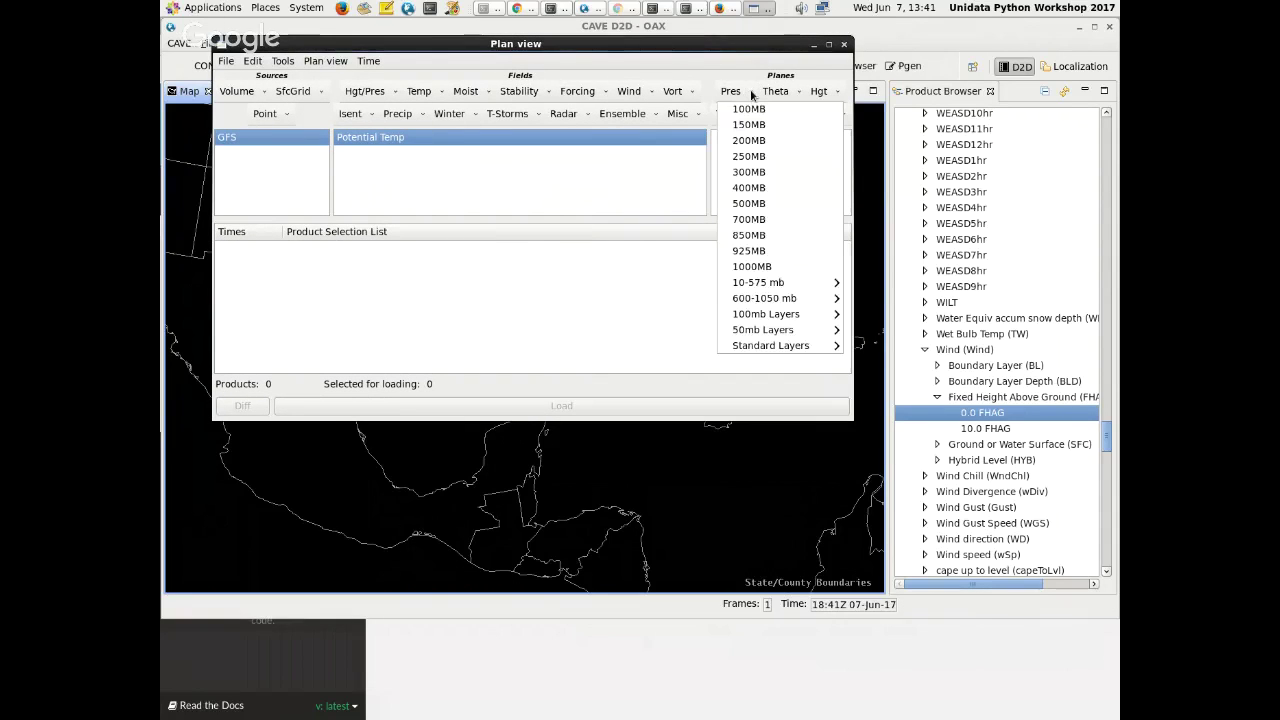
pyautogui.click(799, 94)
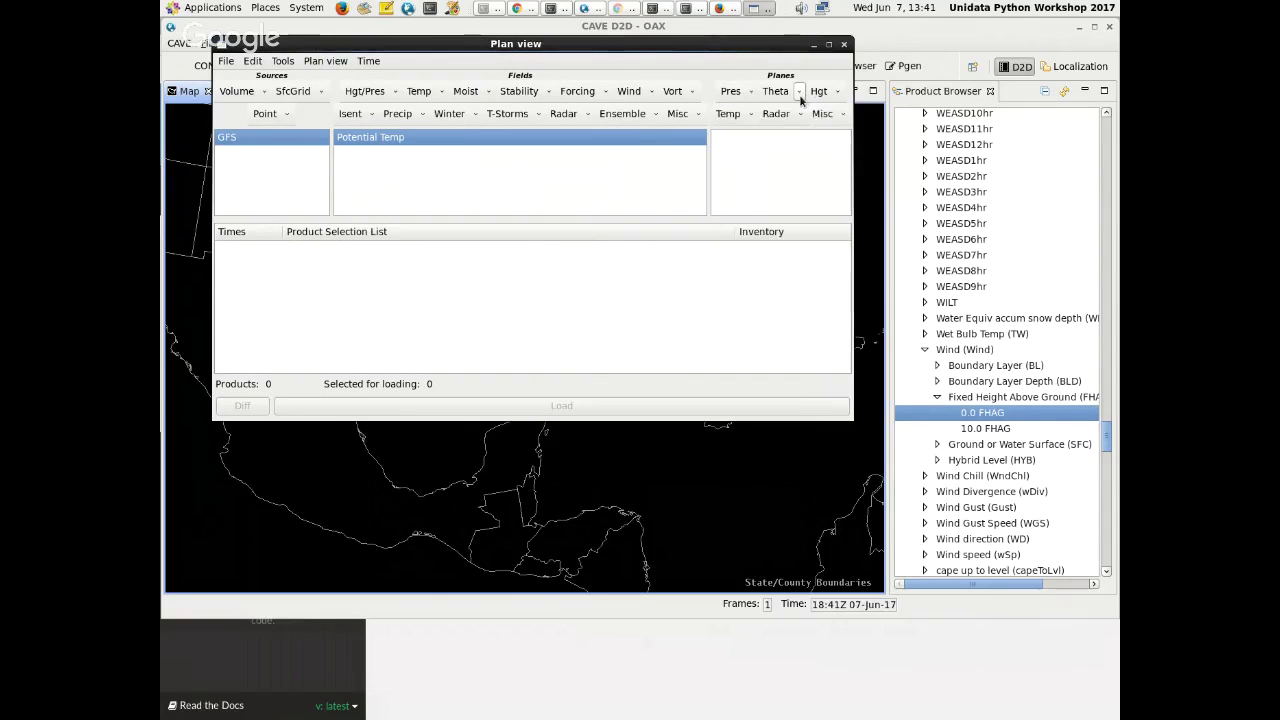
pyautogui.click(799, 94)
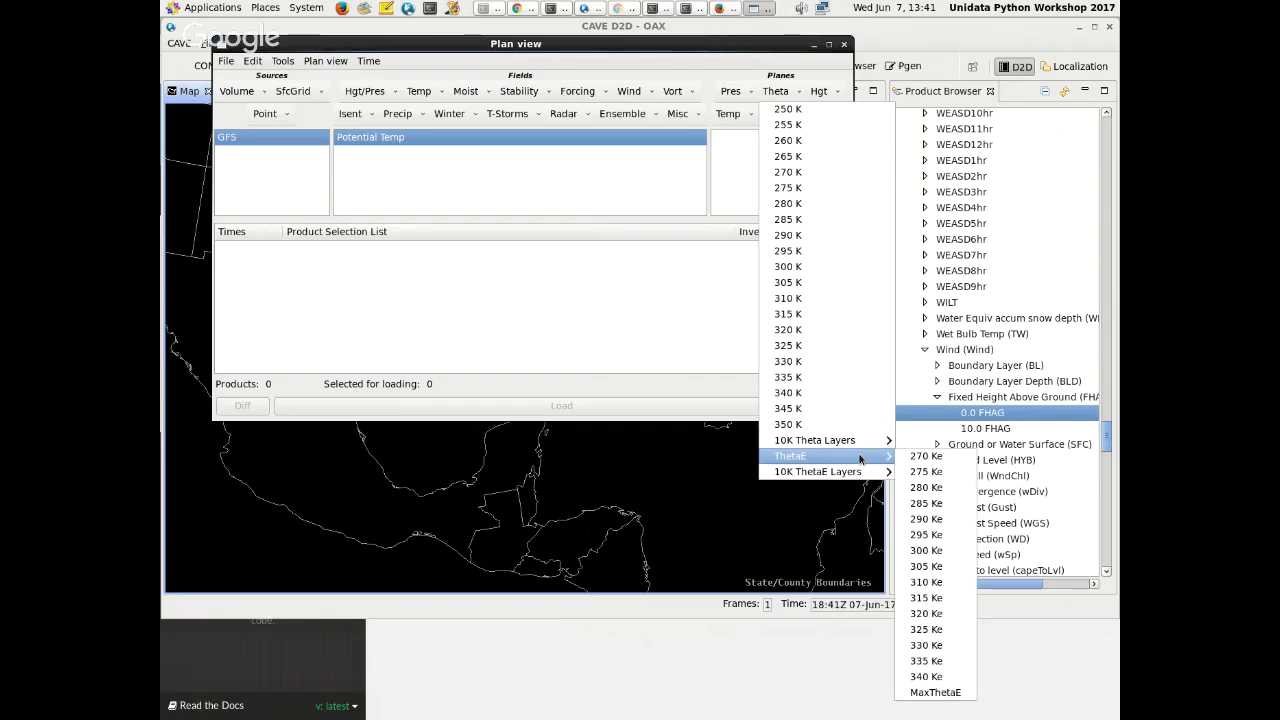
pyautogui.click(836, 92)
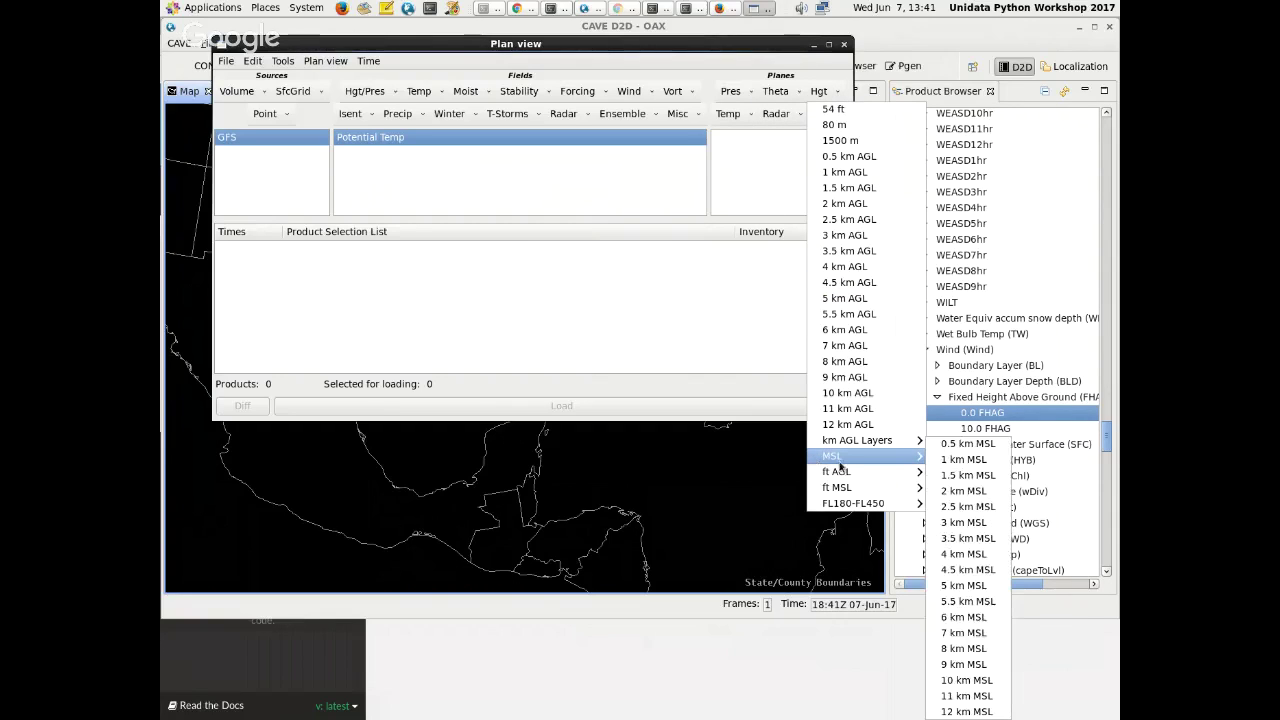
pyautogui.moveTo(846, 472)
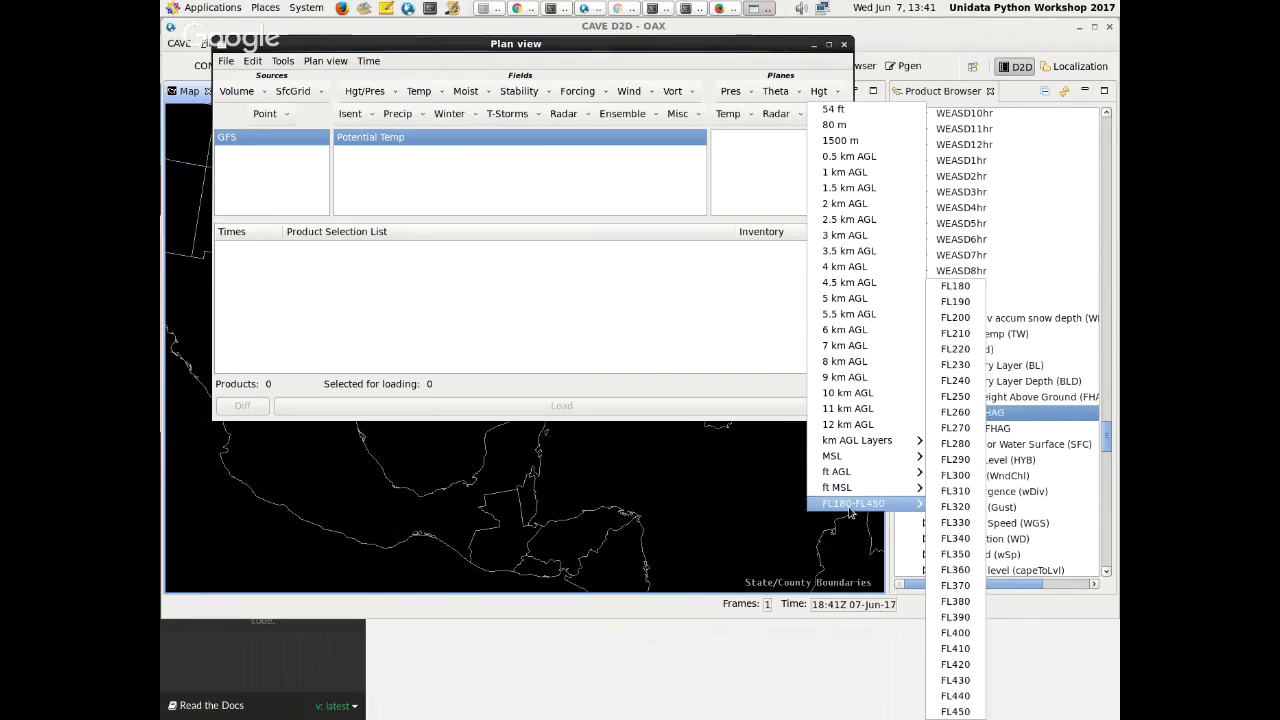
pyautogui.click(750, 118)
pyautogui.click(749, 113)
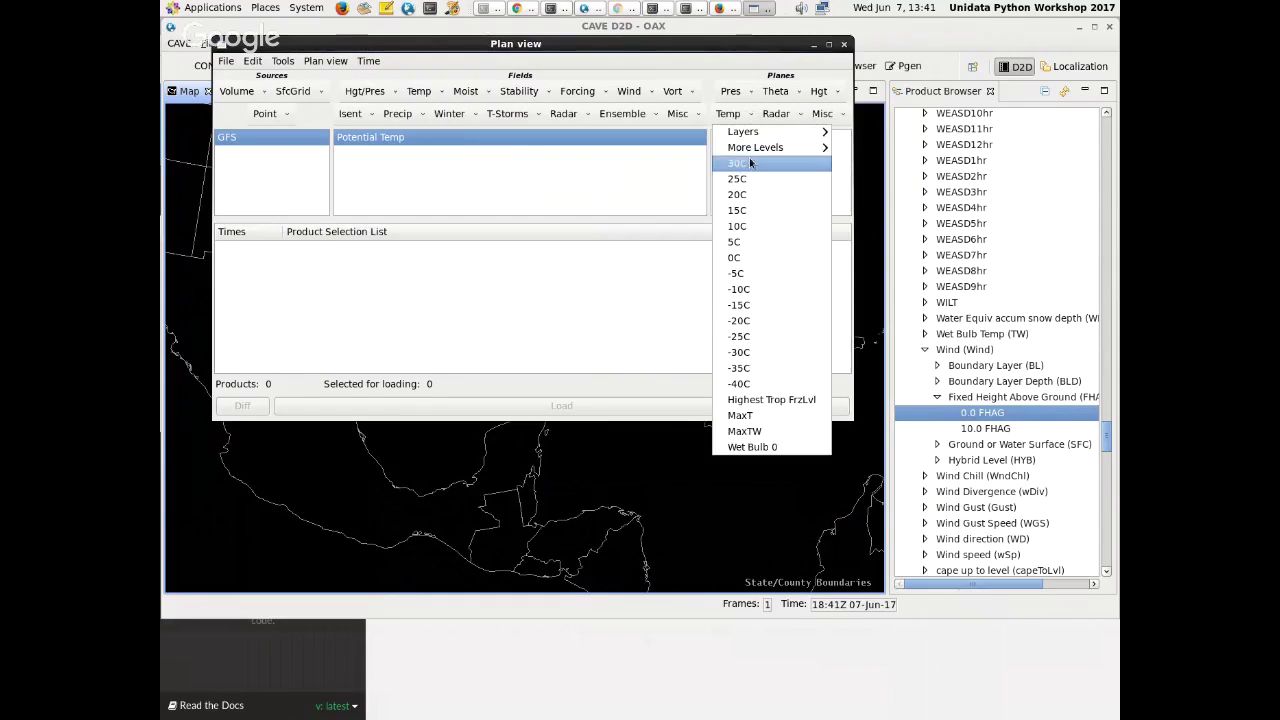
pyautogui.click(785, 113)
pyautogui.click(785, 113)
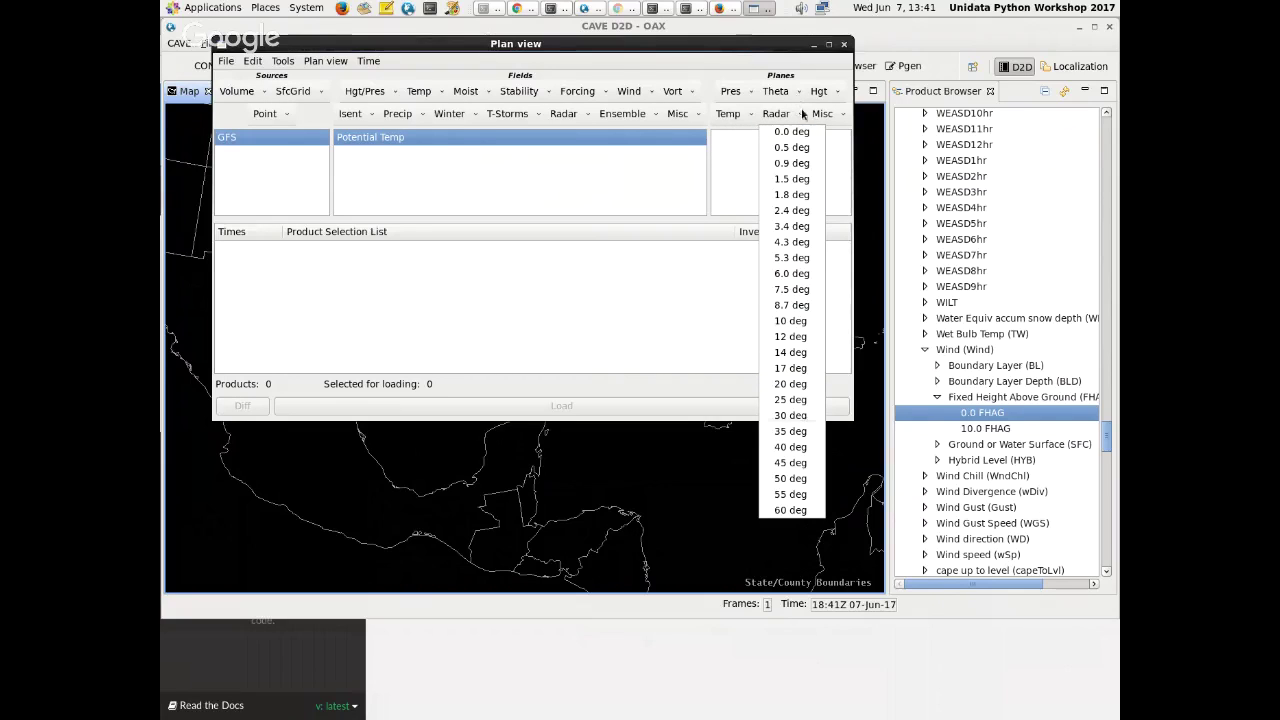
pyautogui.click(801, 113)
pyautogui.click(843, 119)
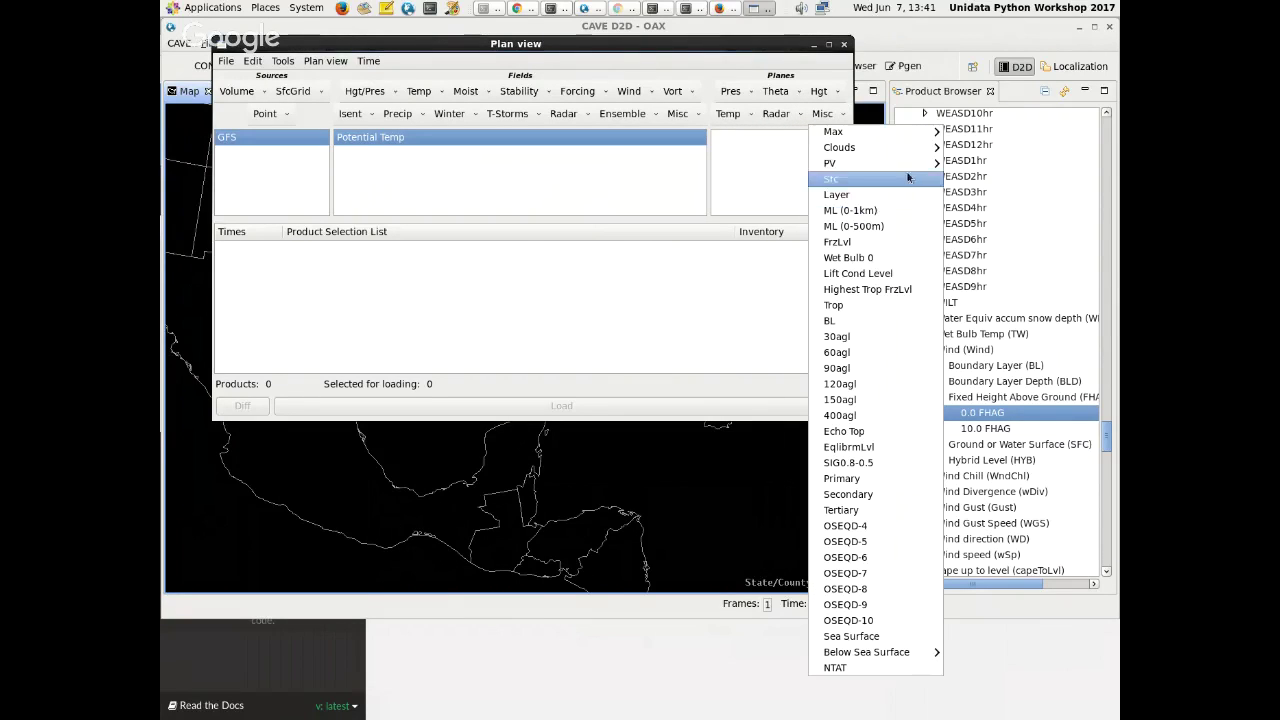
pyautogui.moveTo(906, 165)
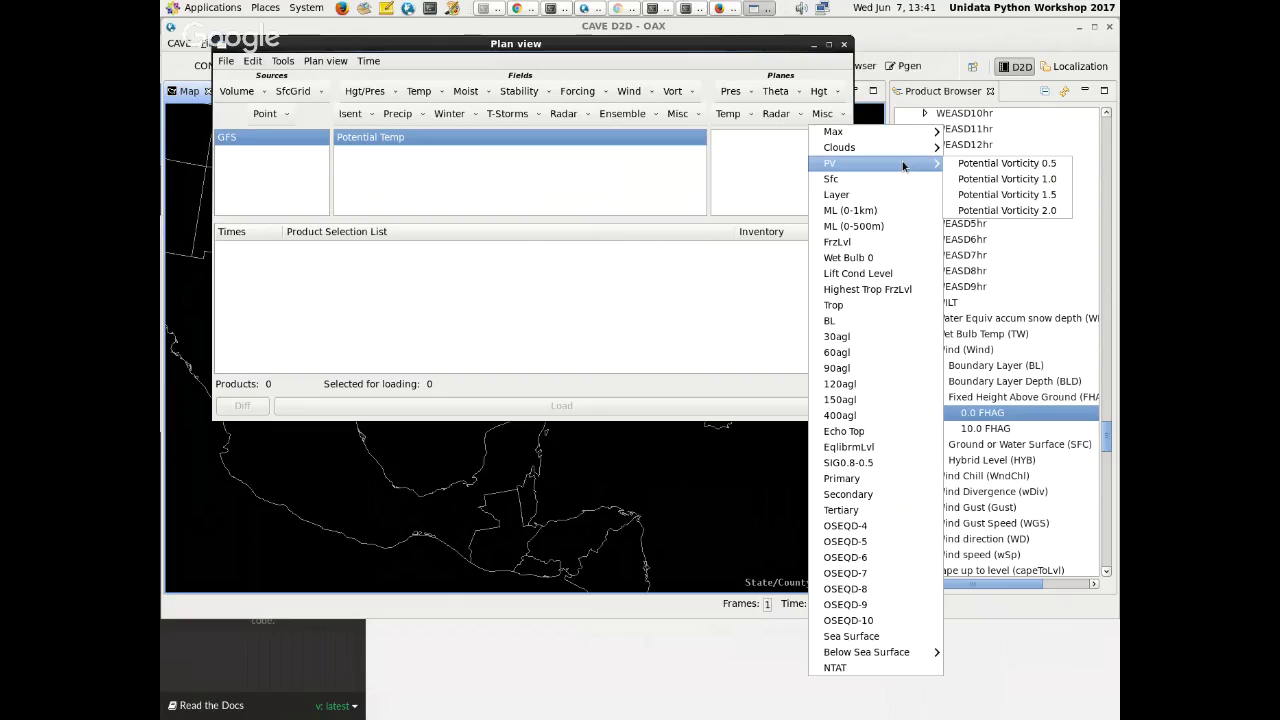
pyautogui.moveTo(901, 137)
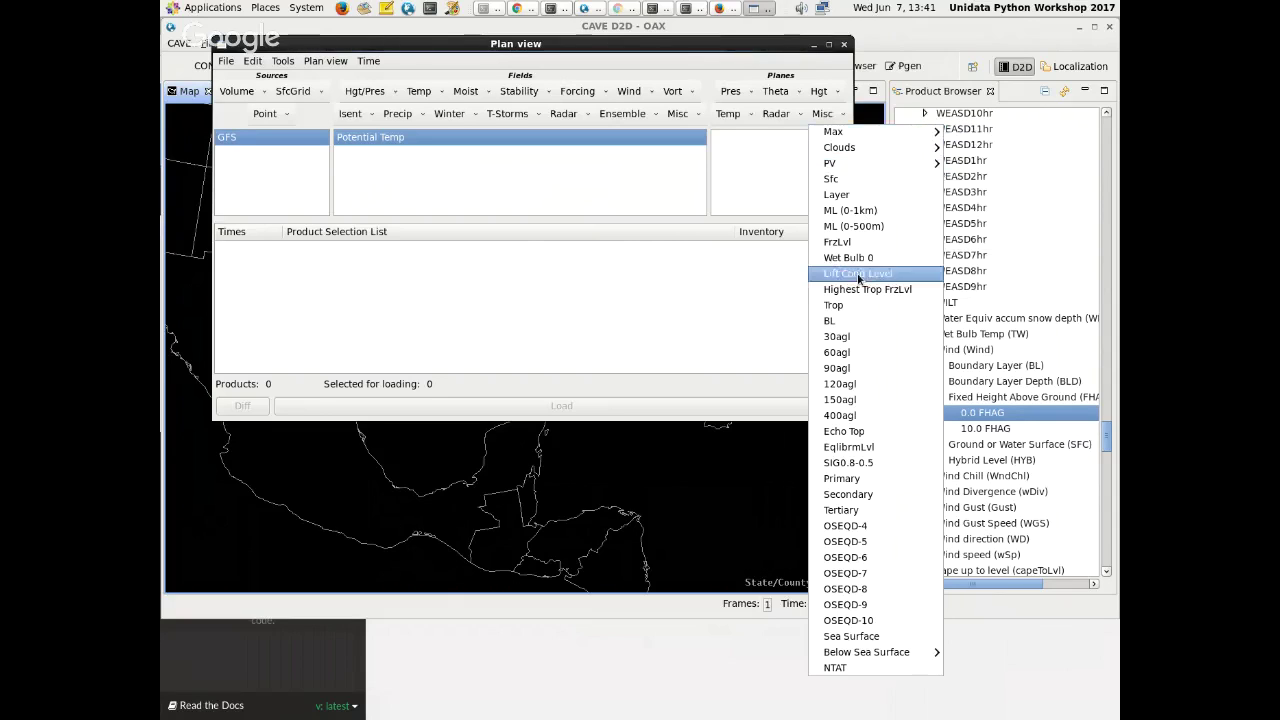
pyautogui.moveTo(876, 655)
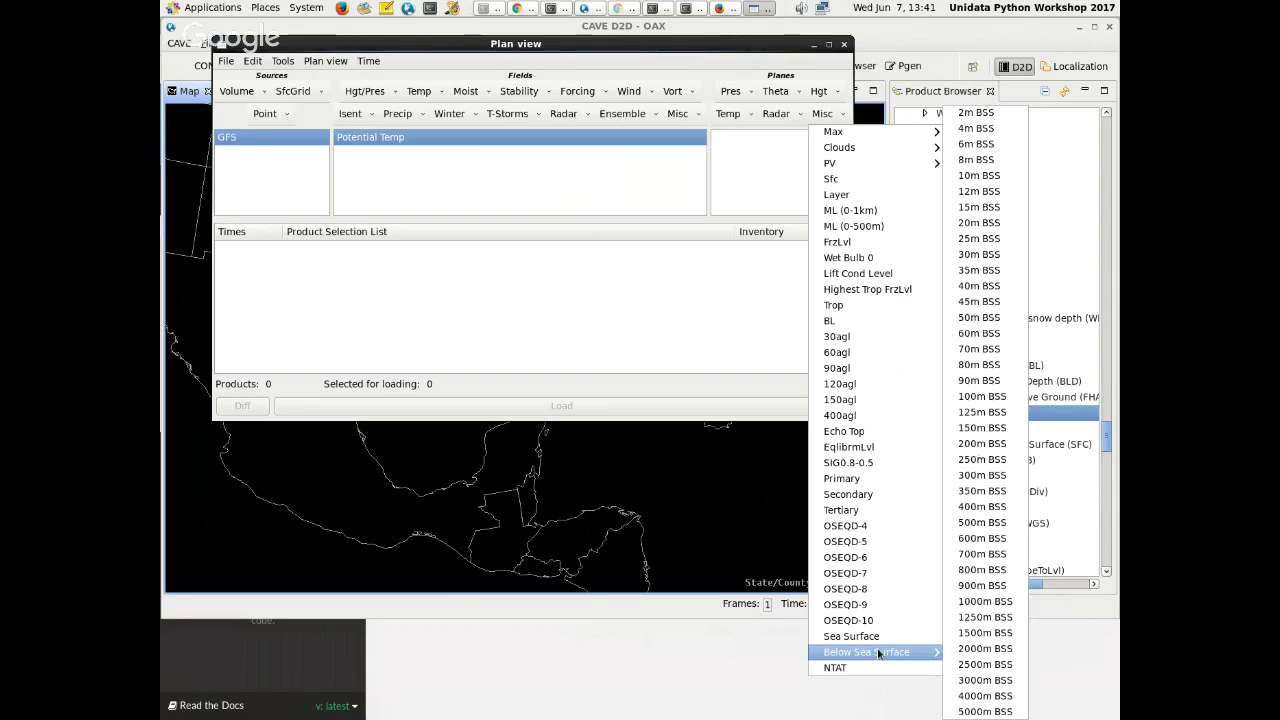
# - Choose the 500MB pressure level as the plane for the GFS Potential Temp product
pyautogui.click(754, 84)
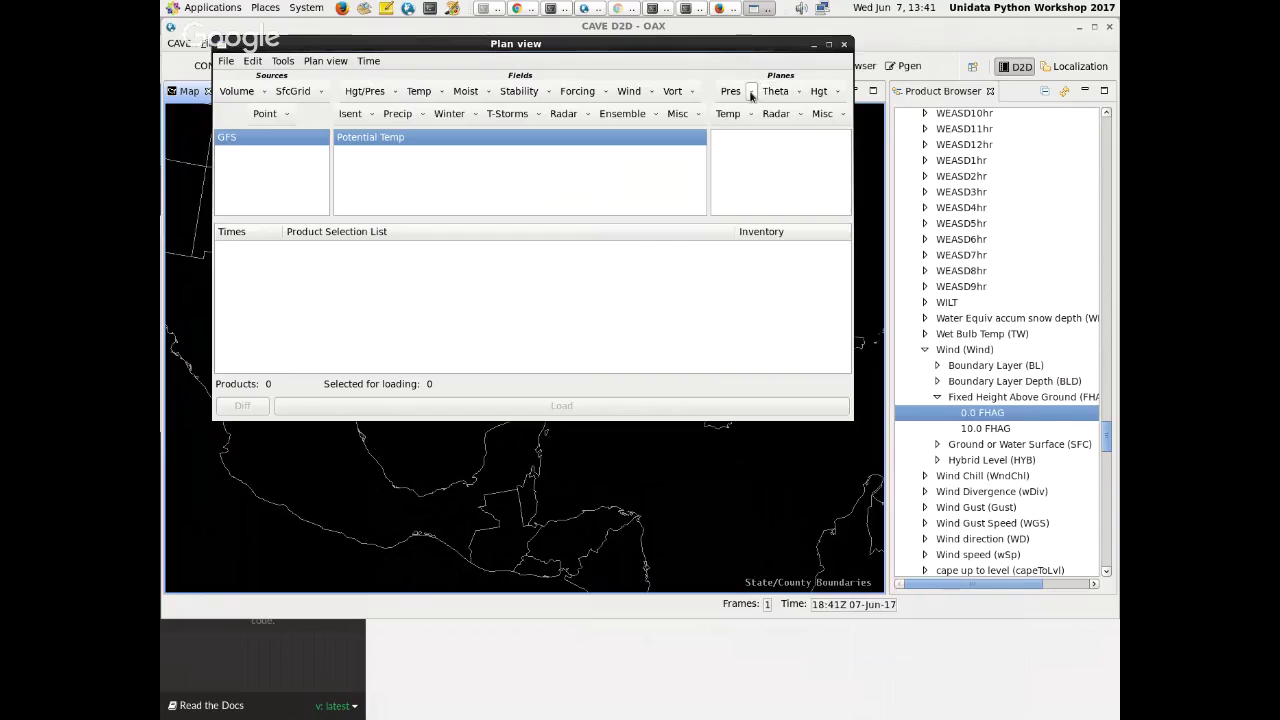
pyautogui.click(750, 91)
pyautogui.click(755, 203)
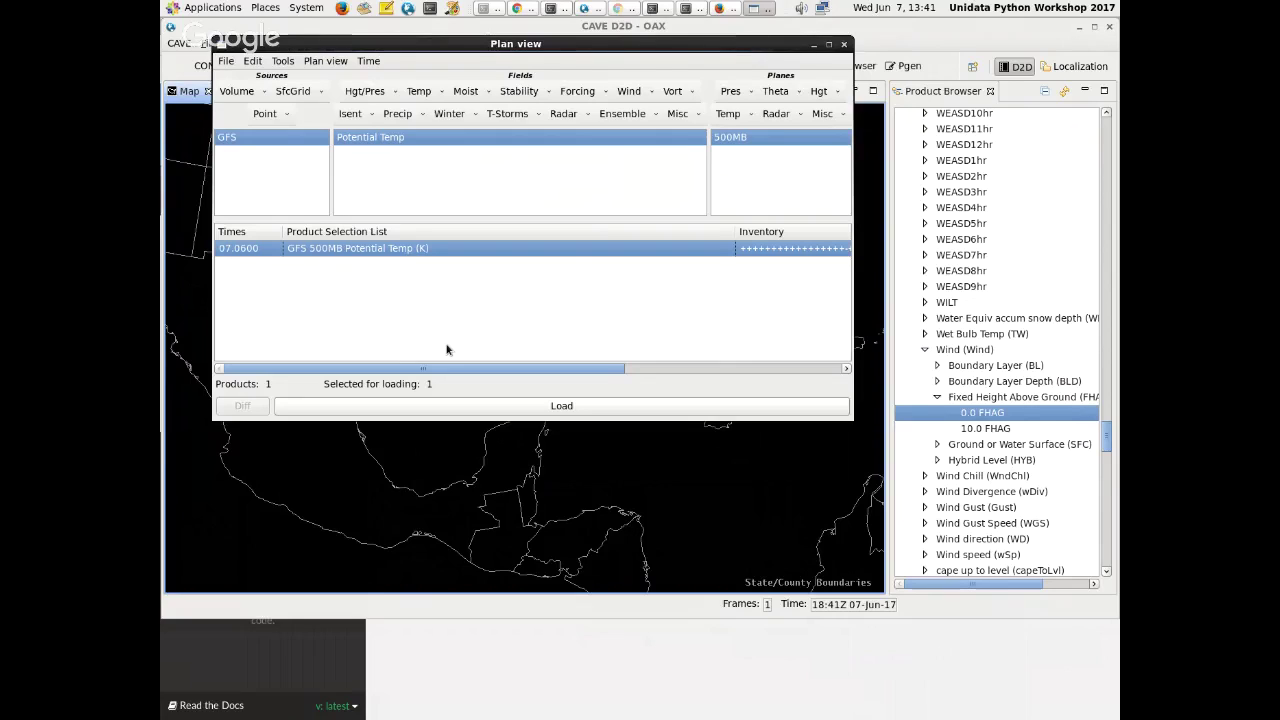
# - Check the inventory of the GFS 500MB Potential Temp product and load it onto the map
pyautogui.click(685, 367)
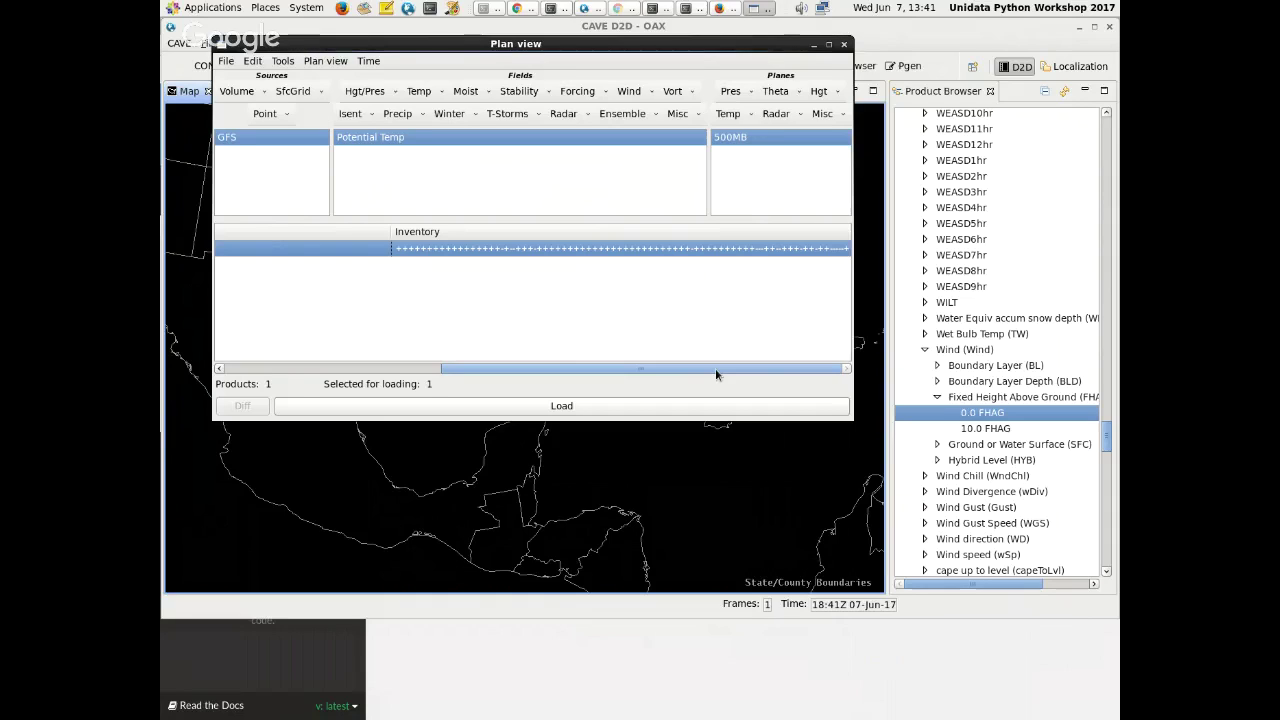
pyautogui.moveTo(715, 368); pyautogui.dragTo(360, 420)
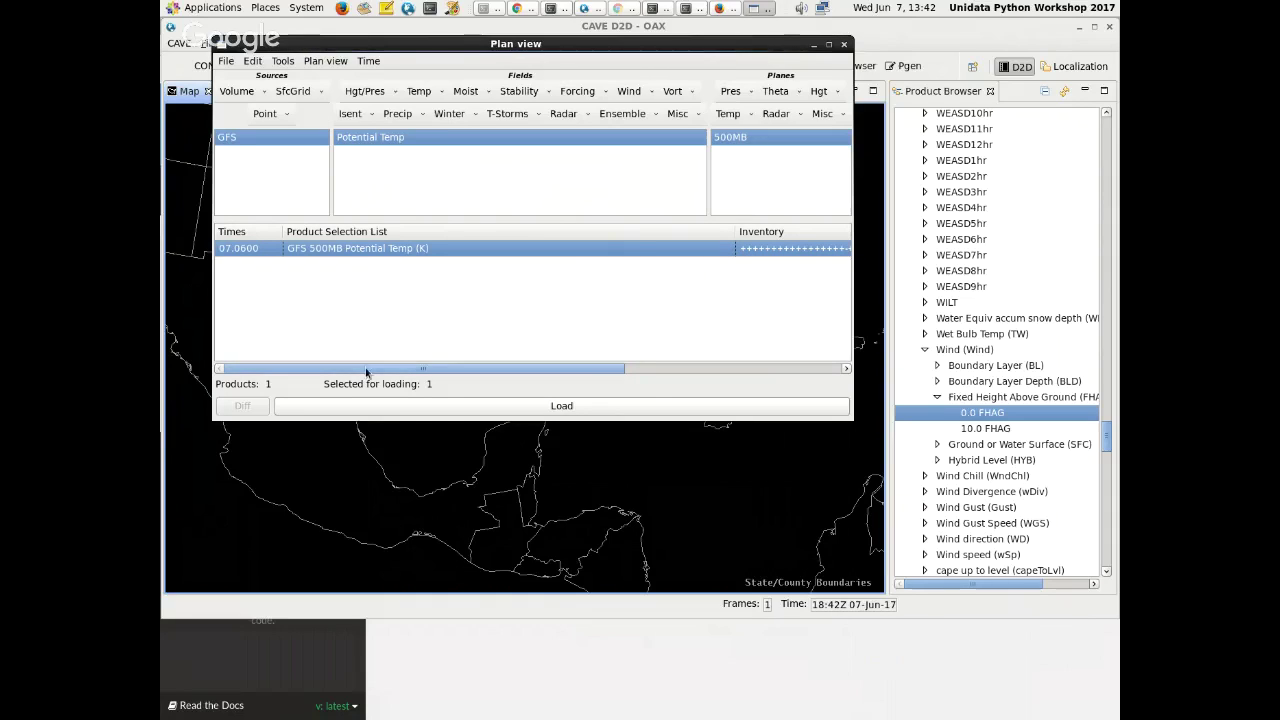
pyautogui.moveTo(365, 368); pyautogui.dragTo(594, 381)
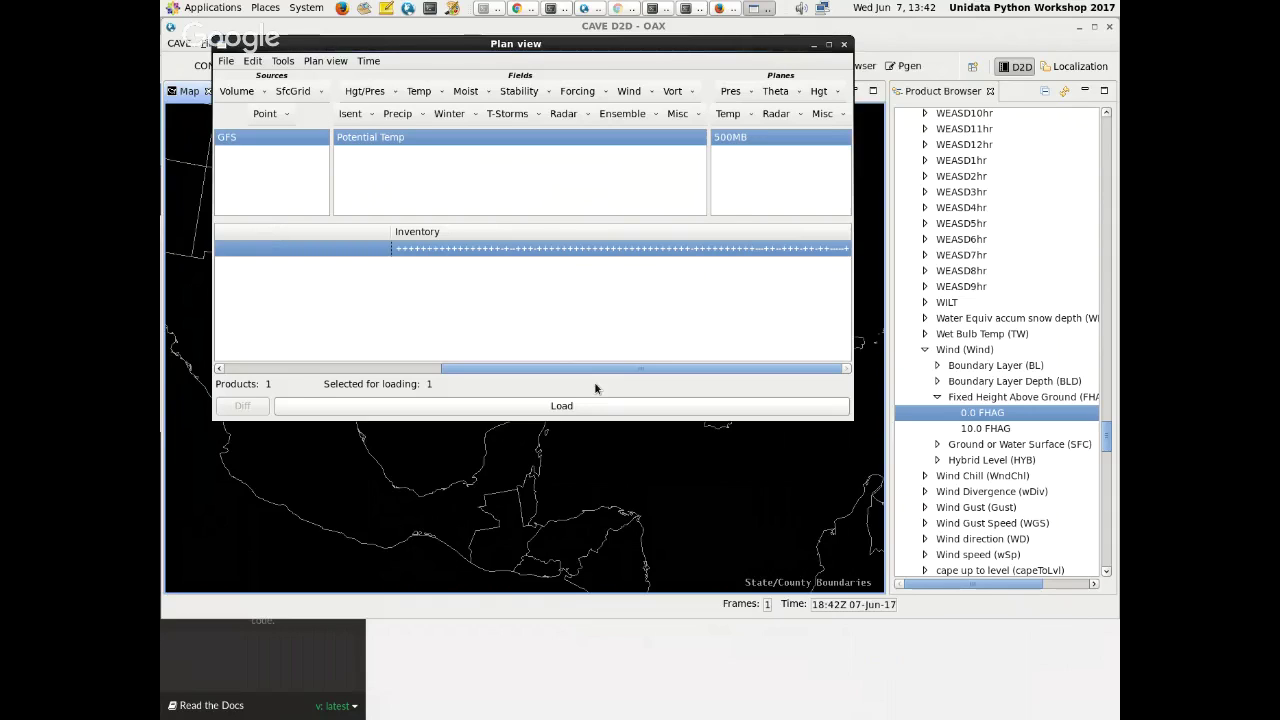
pyautogui.moveTo(597, 57); pyautogui.dragTo(819, 39)
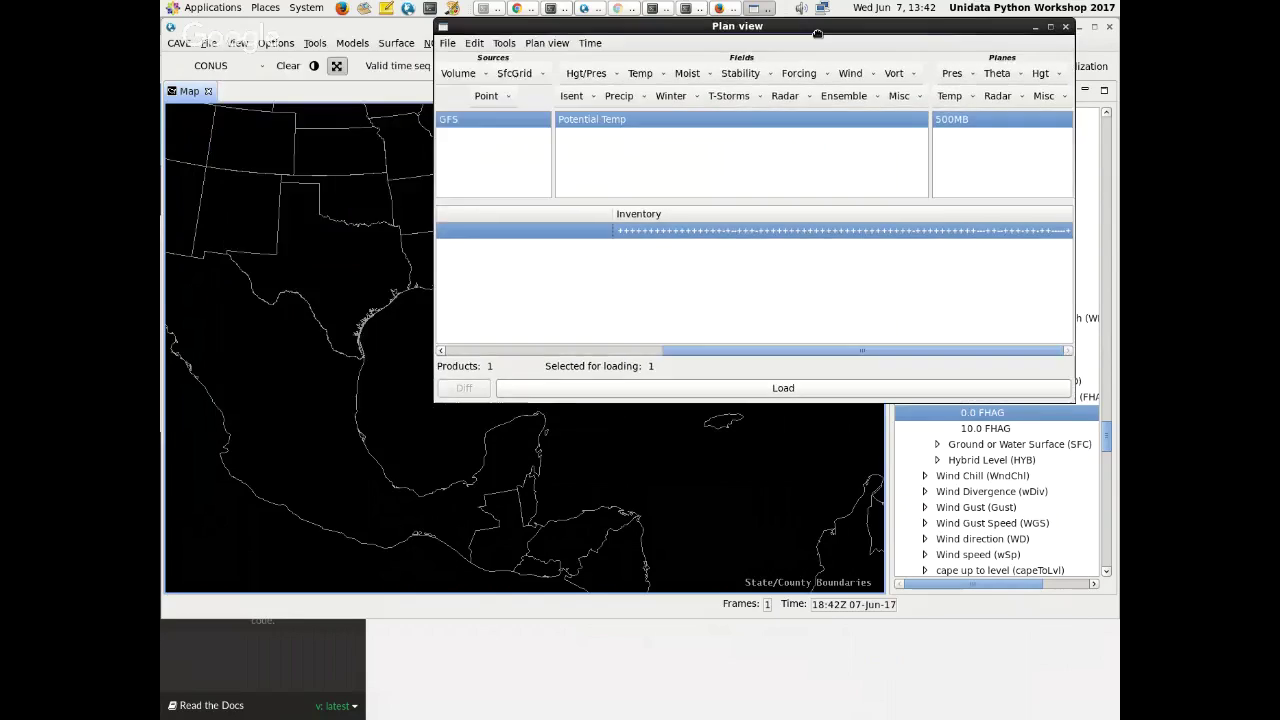
pyautogui.click(766, 390)
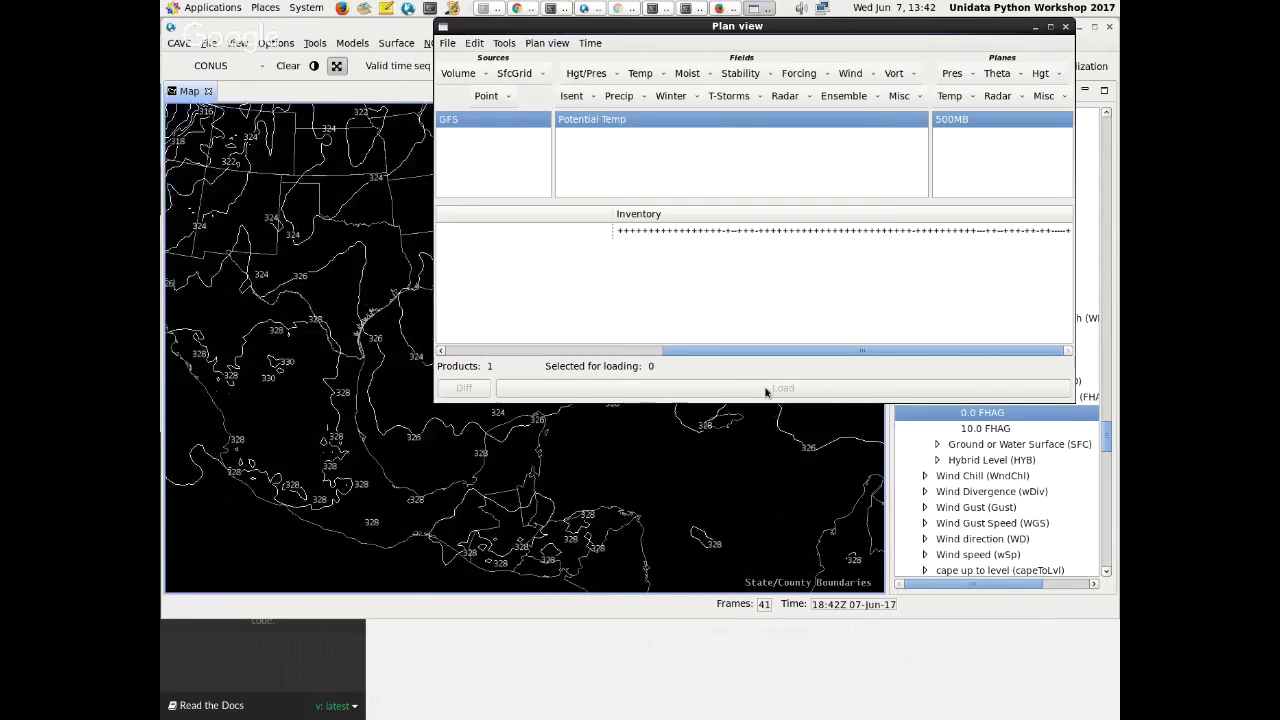
# - Open the detailed inventory of the GFS 500MB Potential Temp product to examine its available forecast times
pyautogui.moveTo(766, 350); pyautogui.dragTo(546, 350)
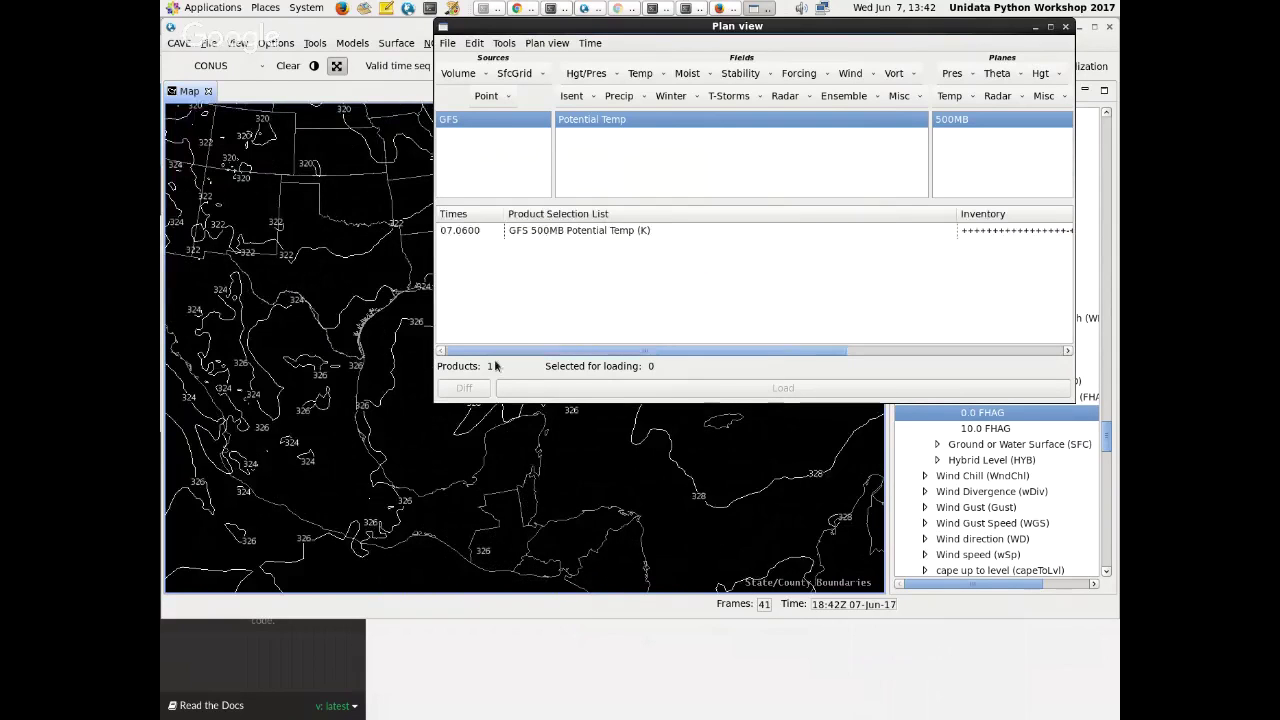
pyautogui.click(537, 231)
pyautogui.rightClick(537, 231)
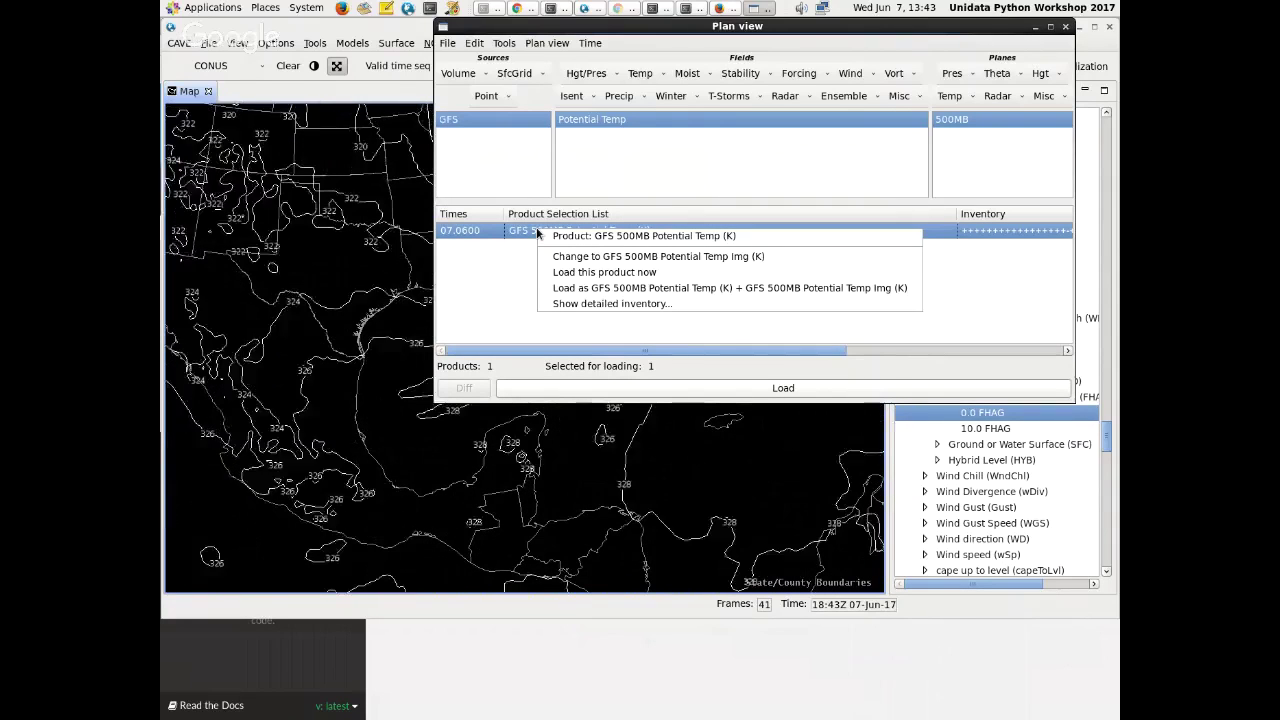
pyautogui.click(612, 303)
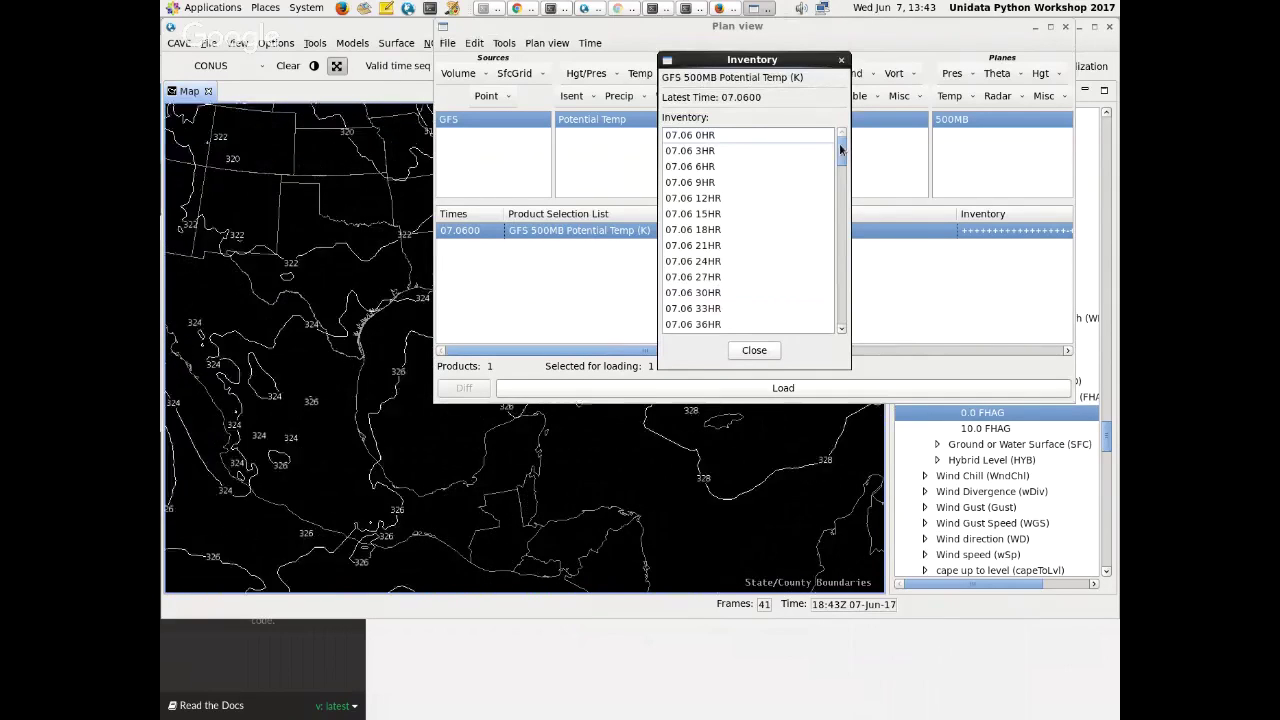
pyautogui.moveTo(846, 151)
pyautogui.mouseDown()
pyautogui.moveTo(835, 317)
pyautogui.moveTo(840, 145)
pyautogui.mouseUp()
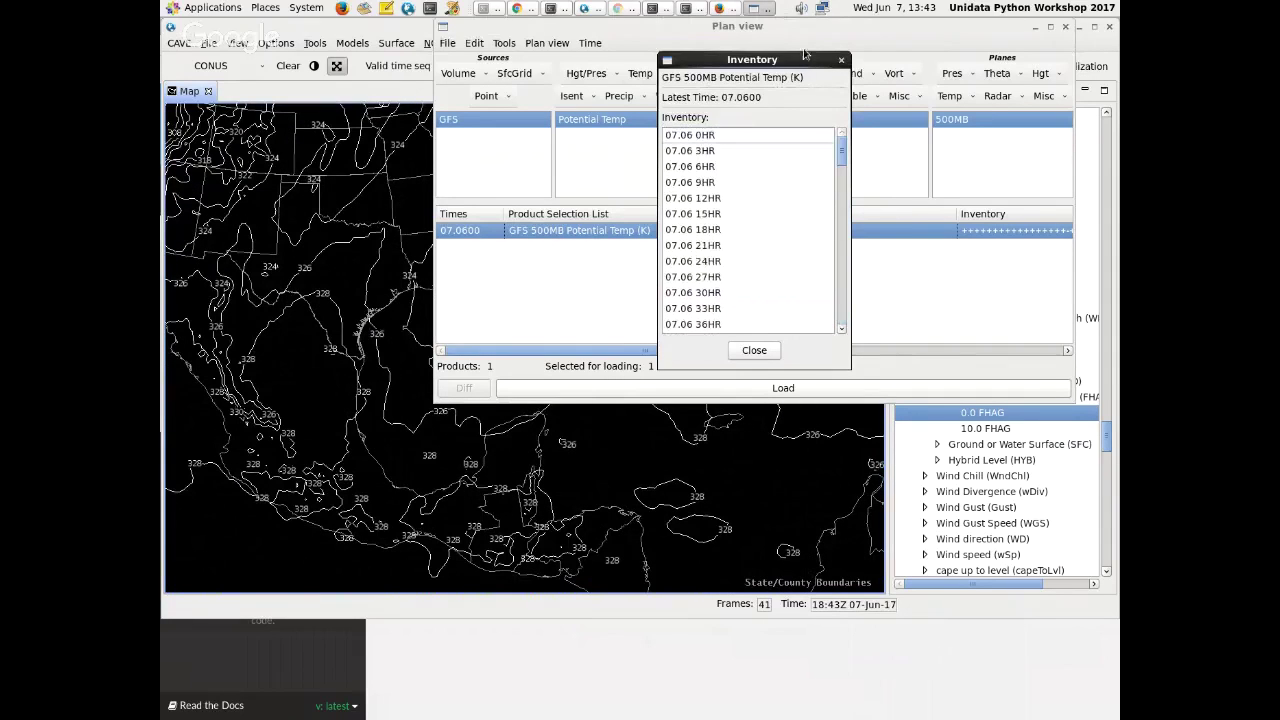
# - Close the product inventory and examine the available height/pressure fields and volume model sources
pyautogui.moveTo(796, 58); pyautogui.dragTo(852, 153)
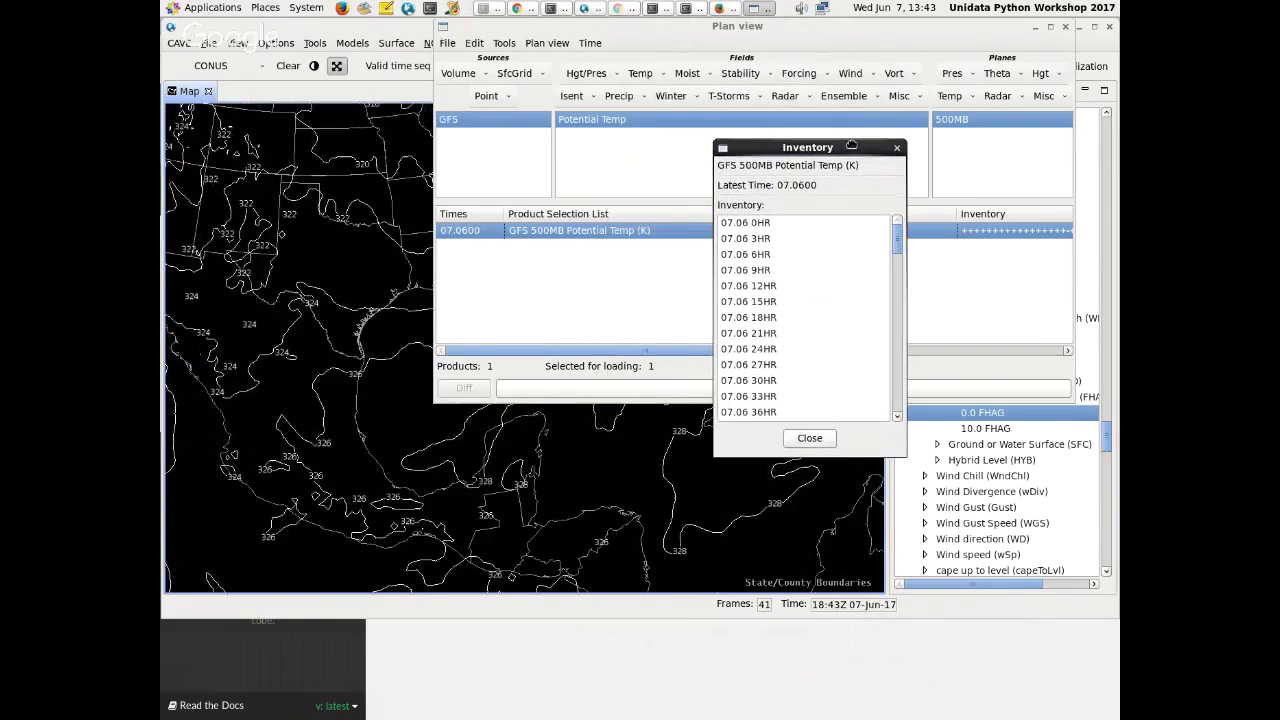
pyautogui.click(896, 149)
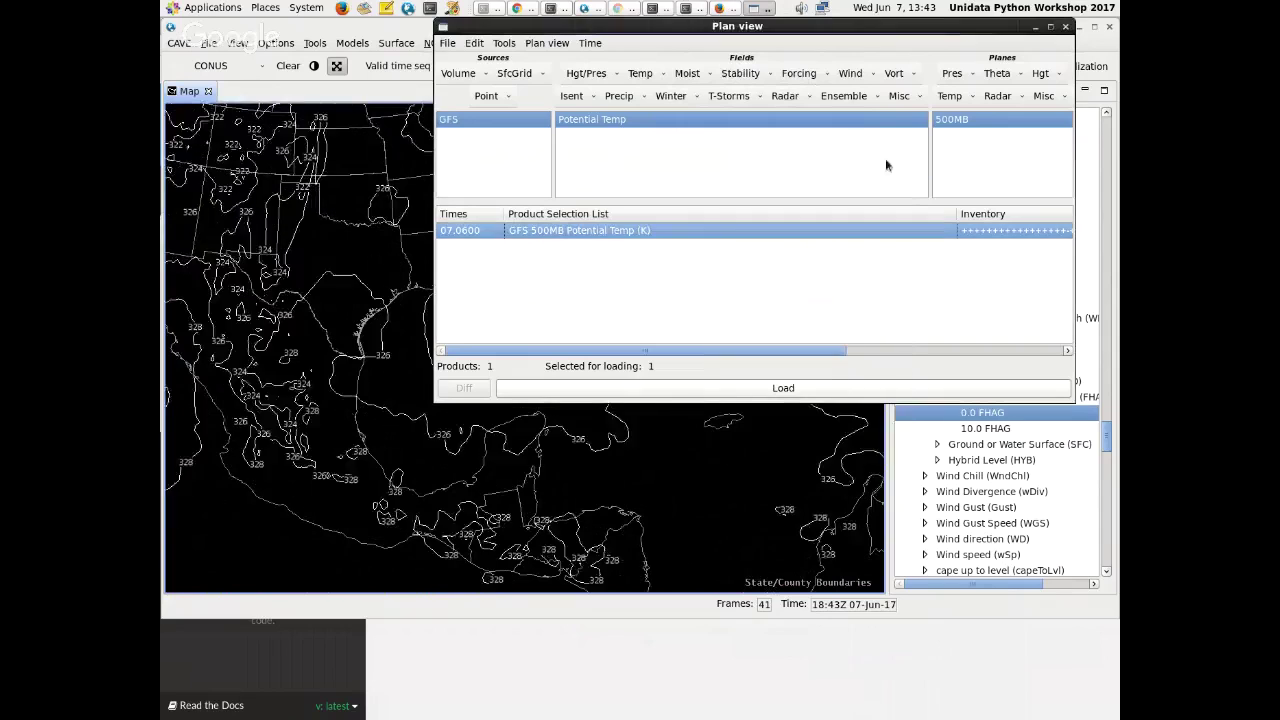
pyautogui.click(617, 76)
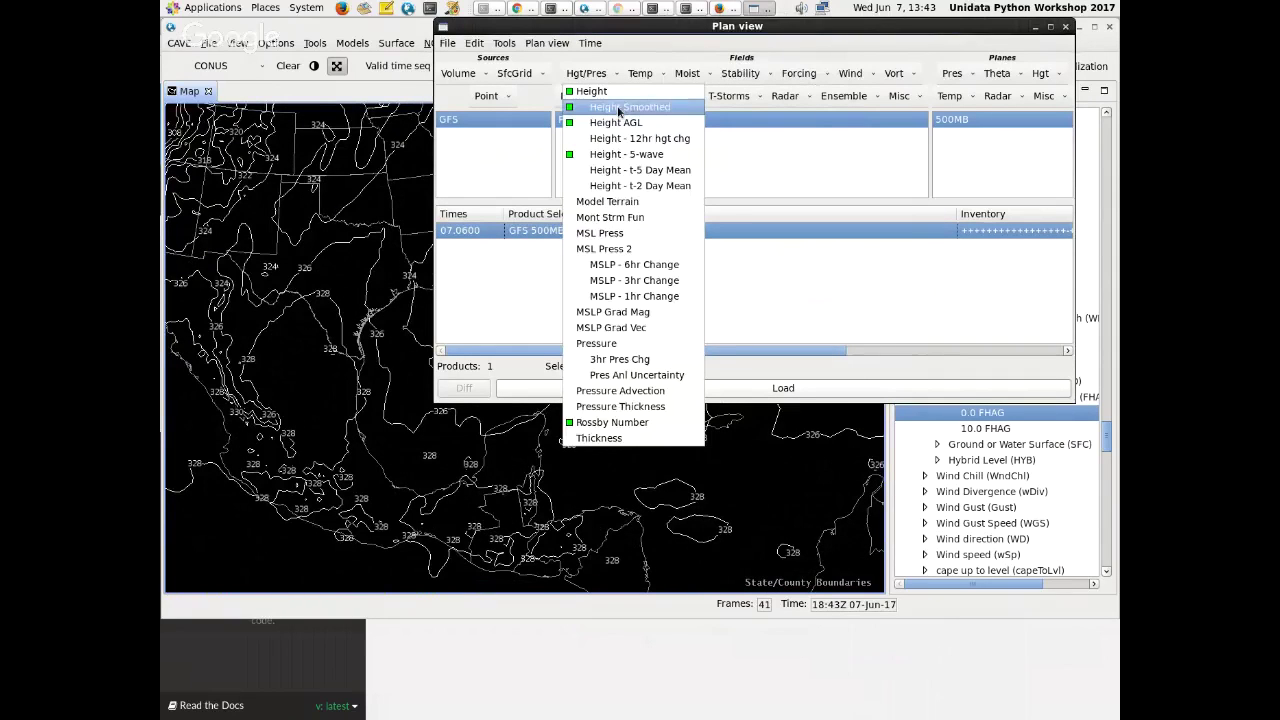
pyautogui.click(617, 76)
pyautogui.click(485, 76)
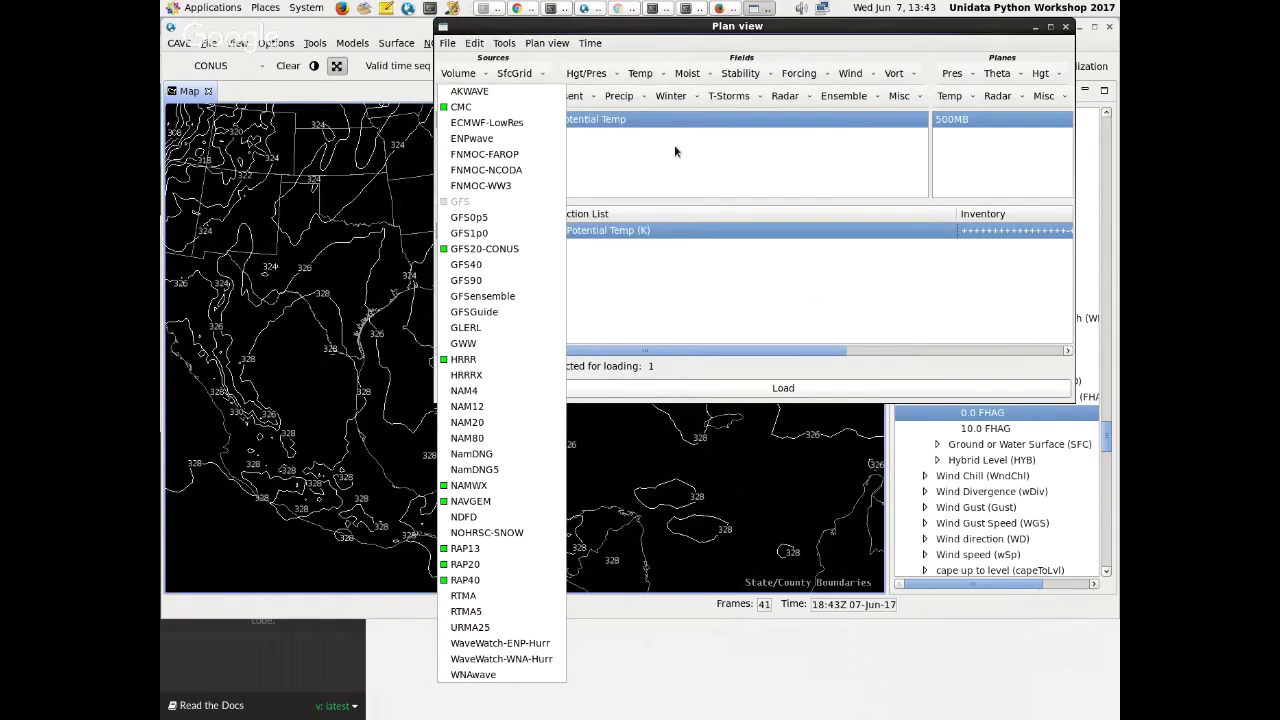
pyautogui.click(503, 45)
# - Add the Height field and load the GFS 500MB Height product together with the GFS 500MB Potential Temp product
pyautogui.click(612, 79)
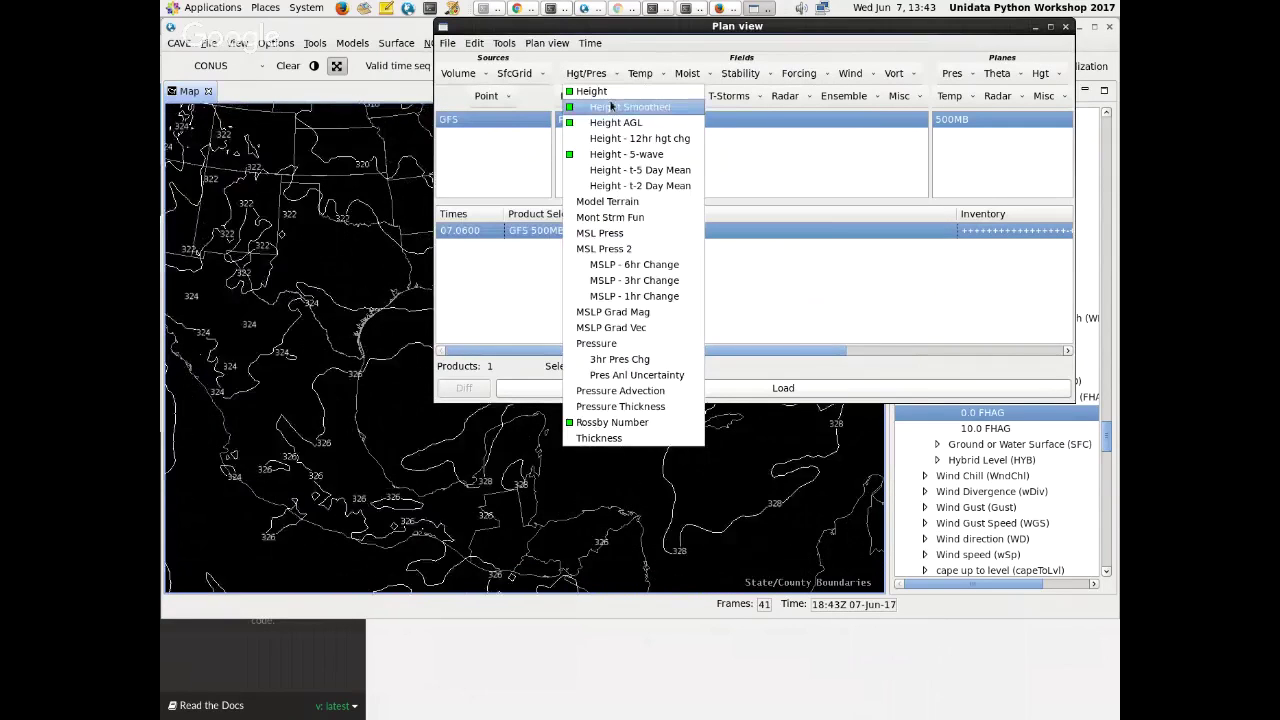
pyautogui.click(609, 96)
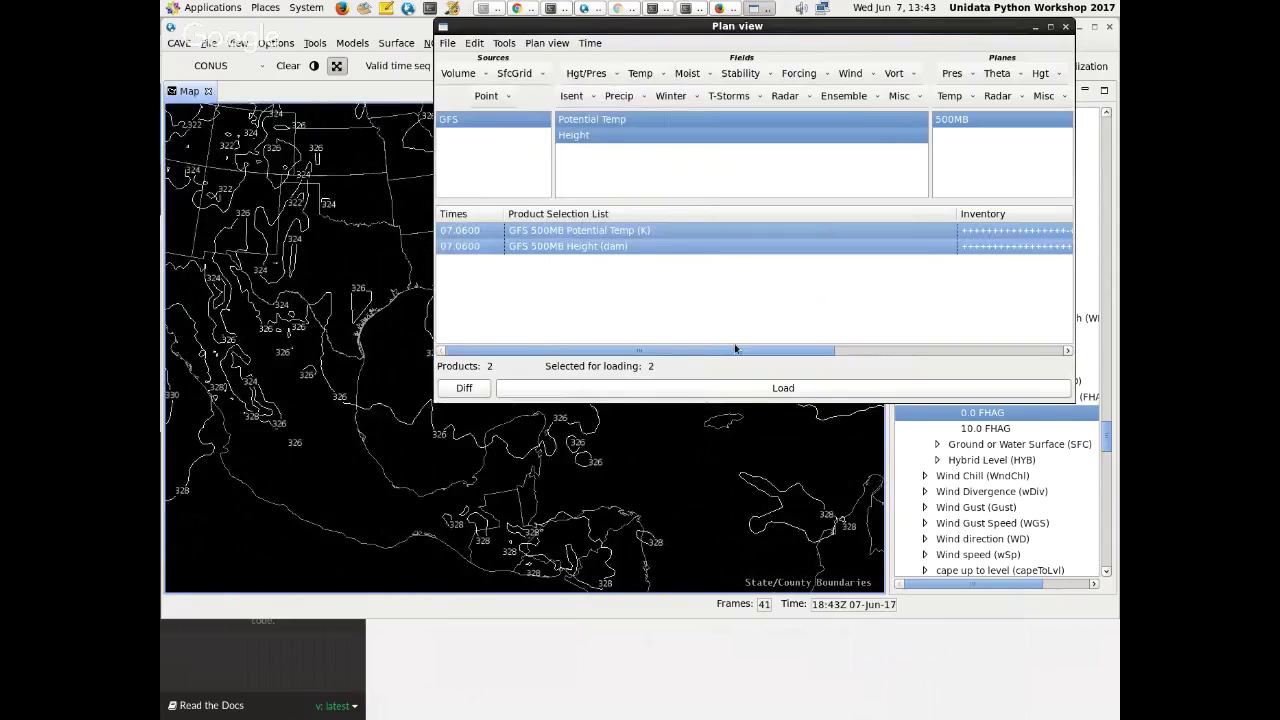
pyautogui.click(665, 392)
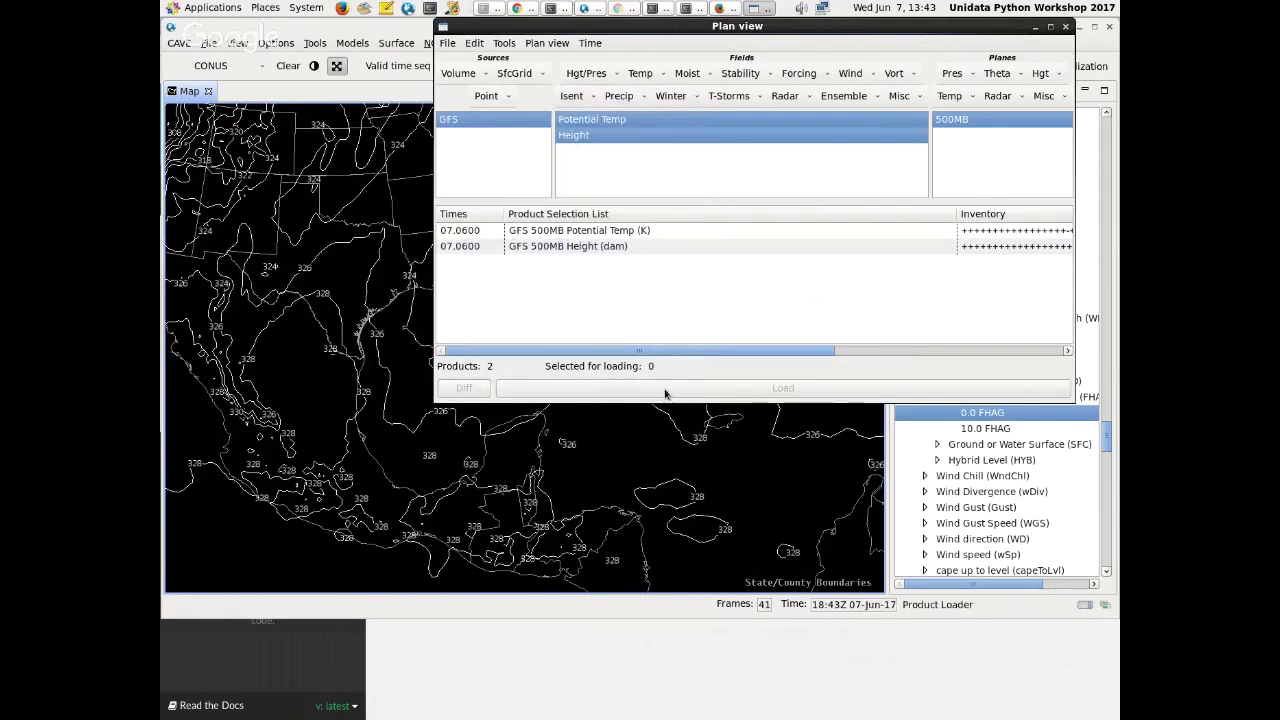
pyautogui.click(662, 525)
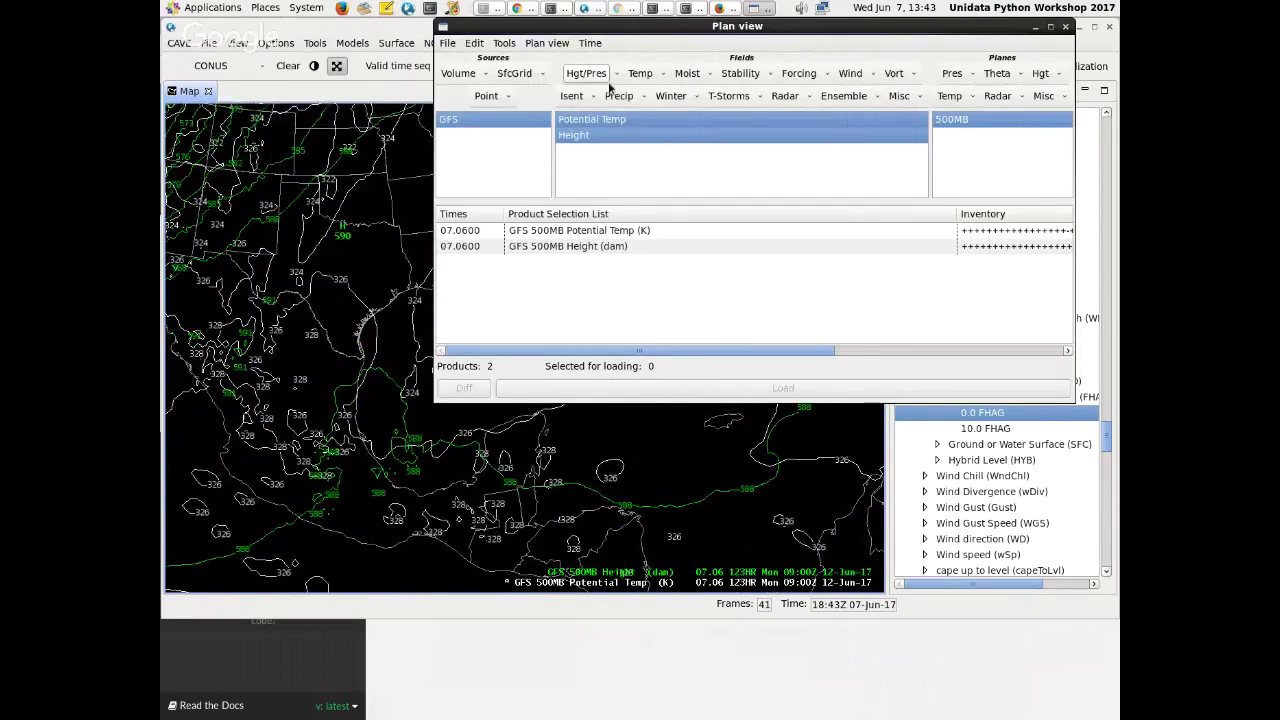
# - Load the GFS 500MB Potential Temp Adv product and add K-Index to the selected fields
pyautogui.click(641, 74)
pyautogui.click(645, 138)
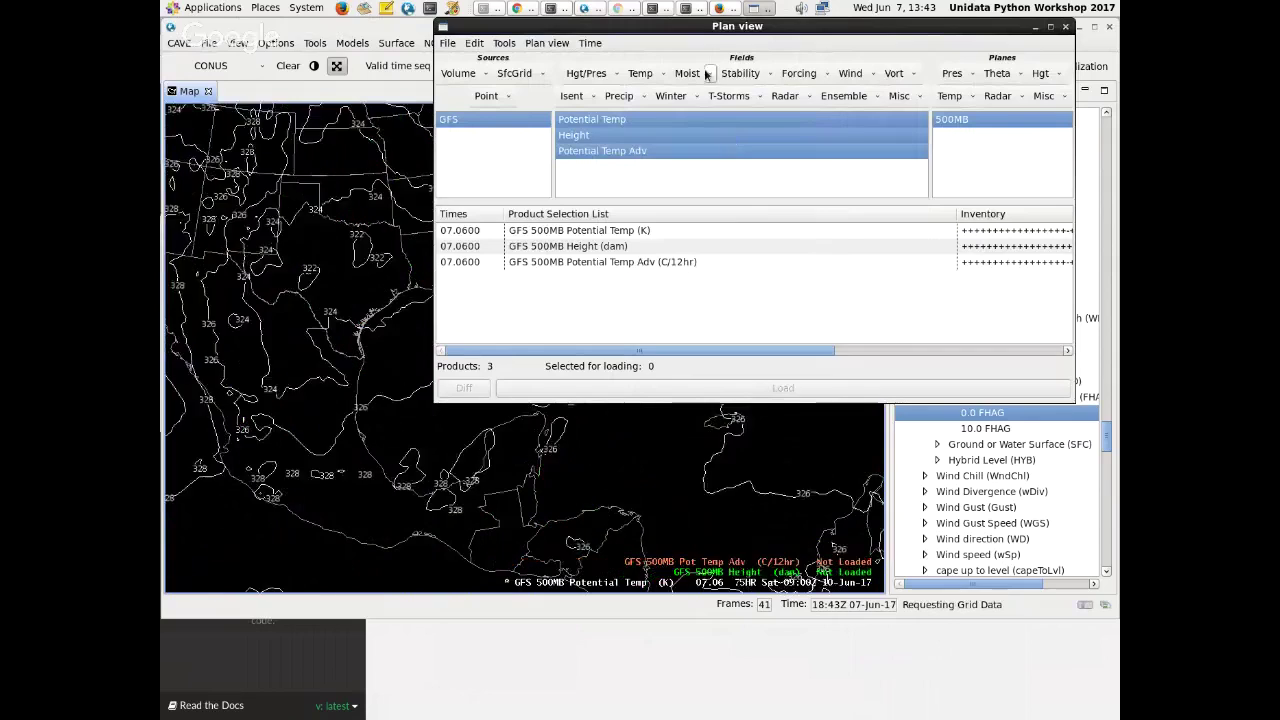
pyautogui.click(740, 74)
pyautogui.click(732, 393)
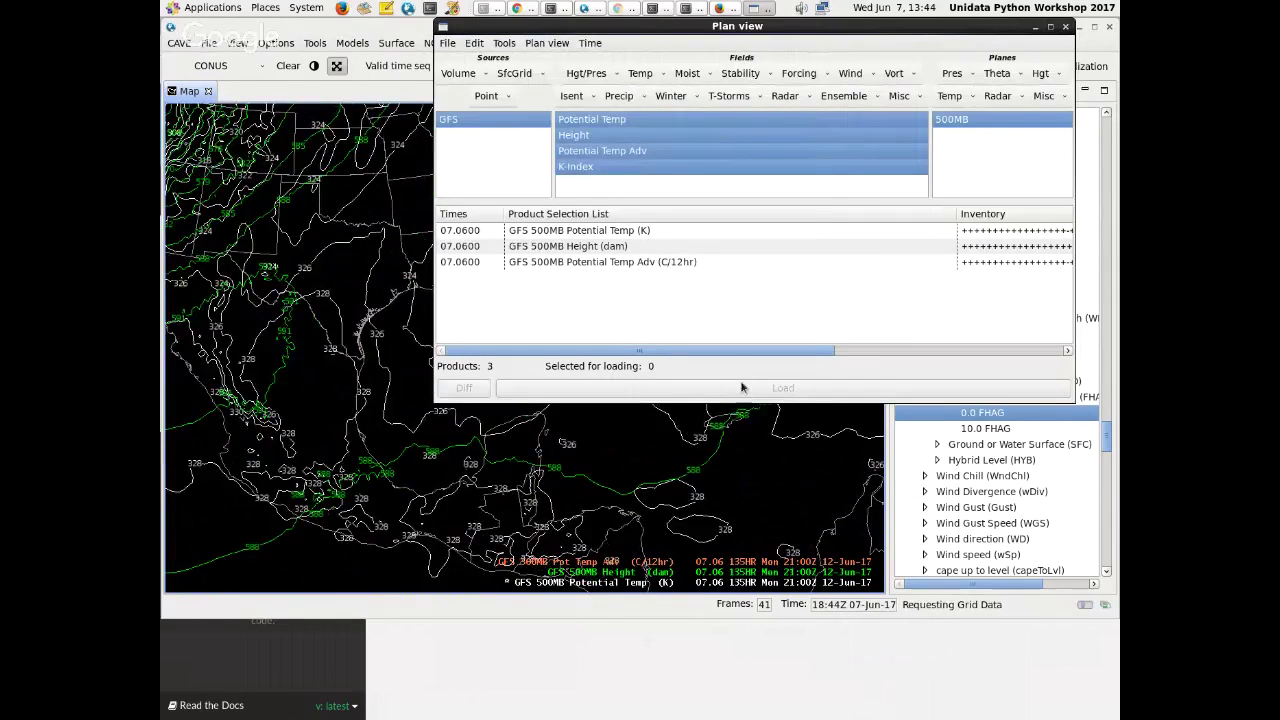
# - Add the Temp Grad Vectors field and load it together with the GFS 500MB Potential Temp Adv product
pyautogui.click(712, 262)
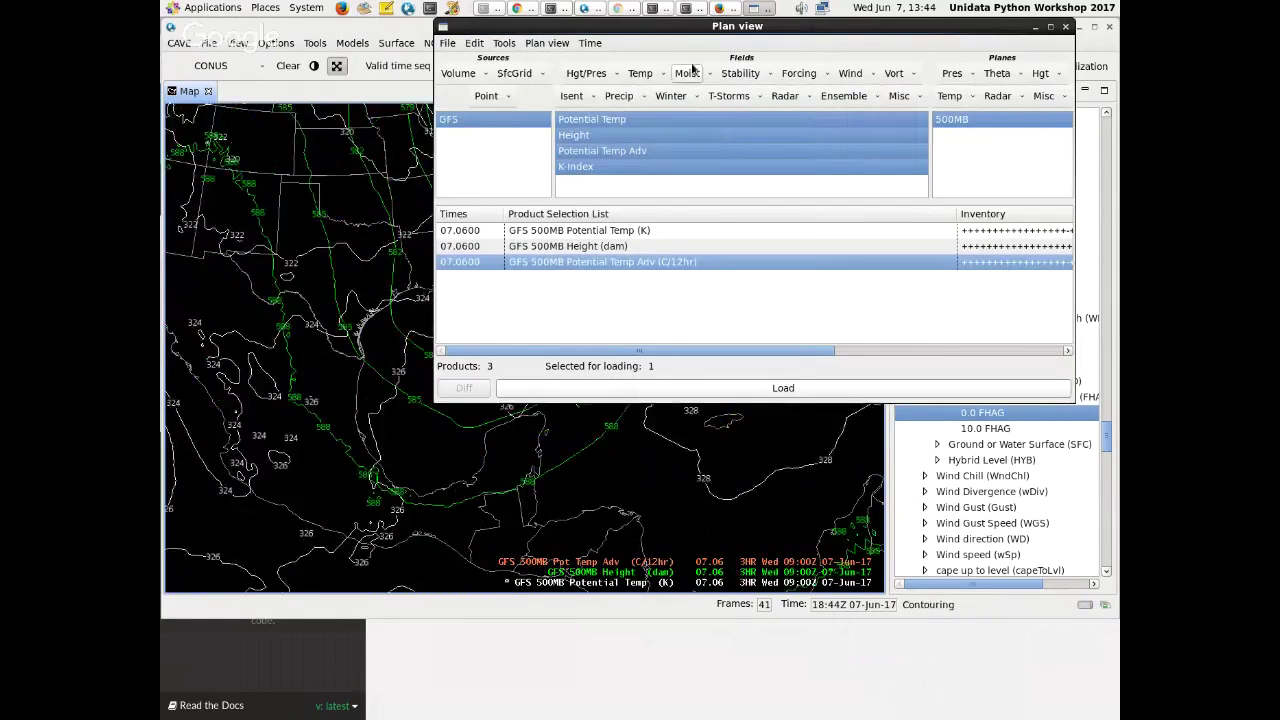
pyautogui.click(640, 73)
pyautogui.click(681, 280)
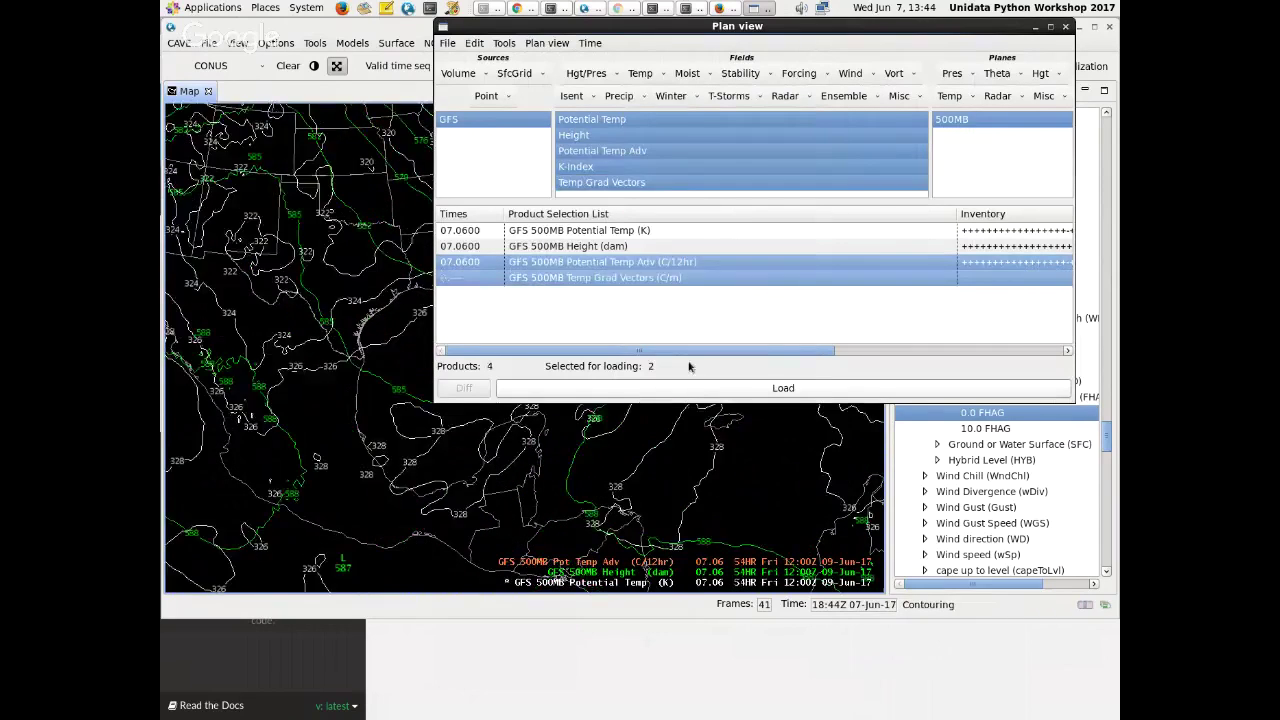
pyautogui.click(717, 392)
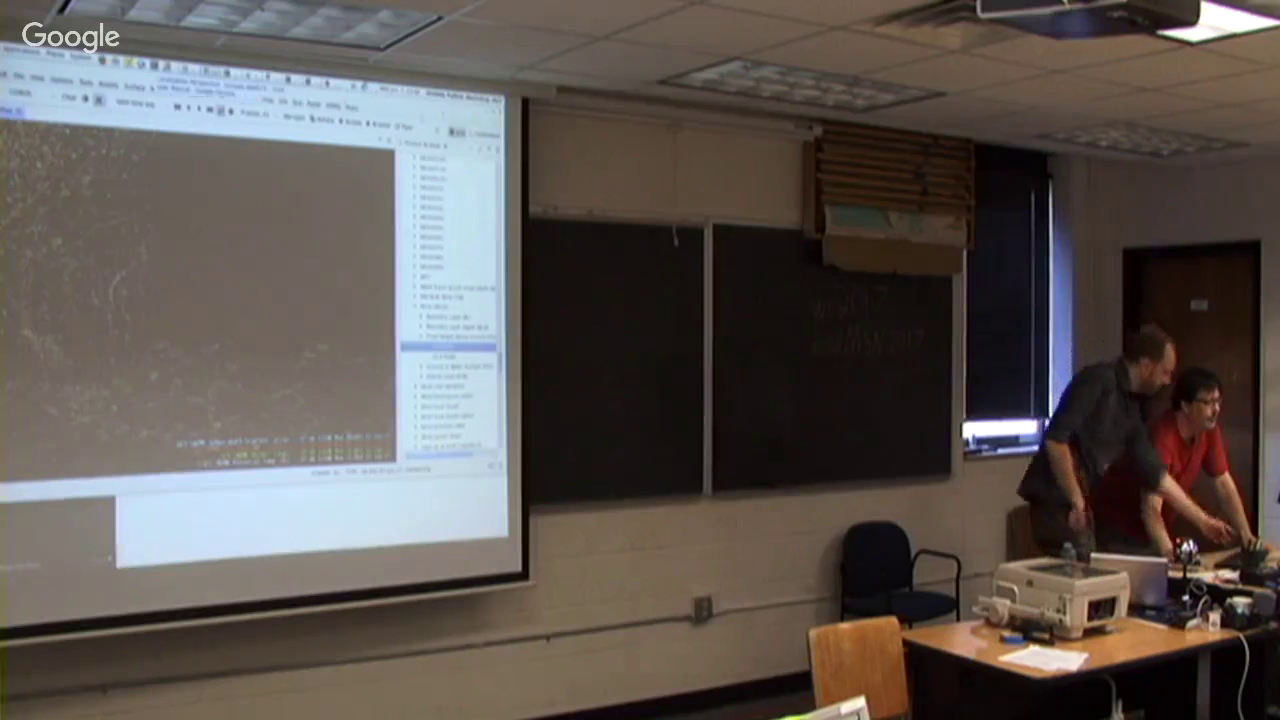
pyautogui.hotkey('alt', 'Tab')
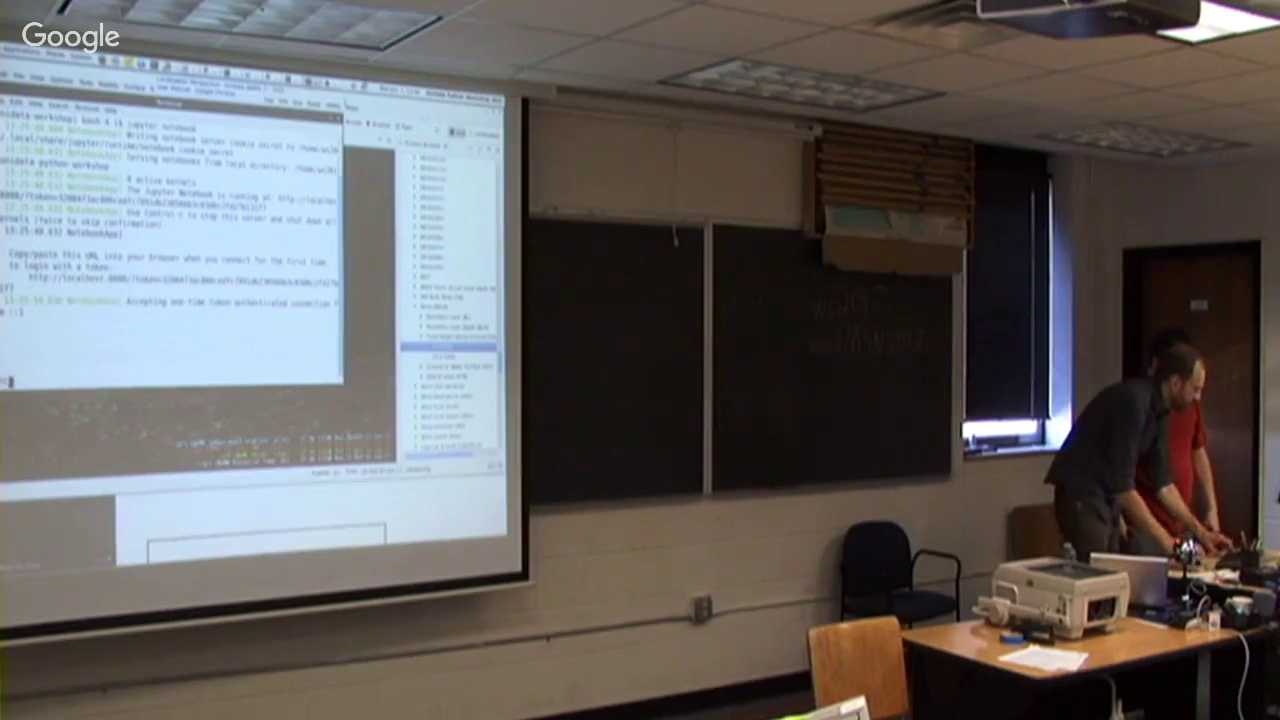
pyautogui.press('Return')
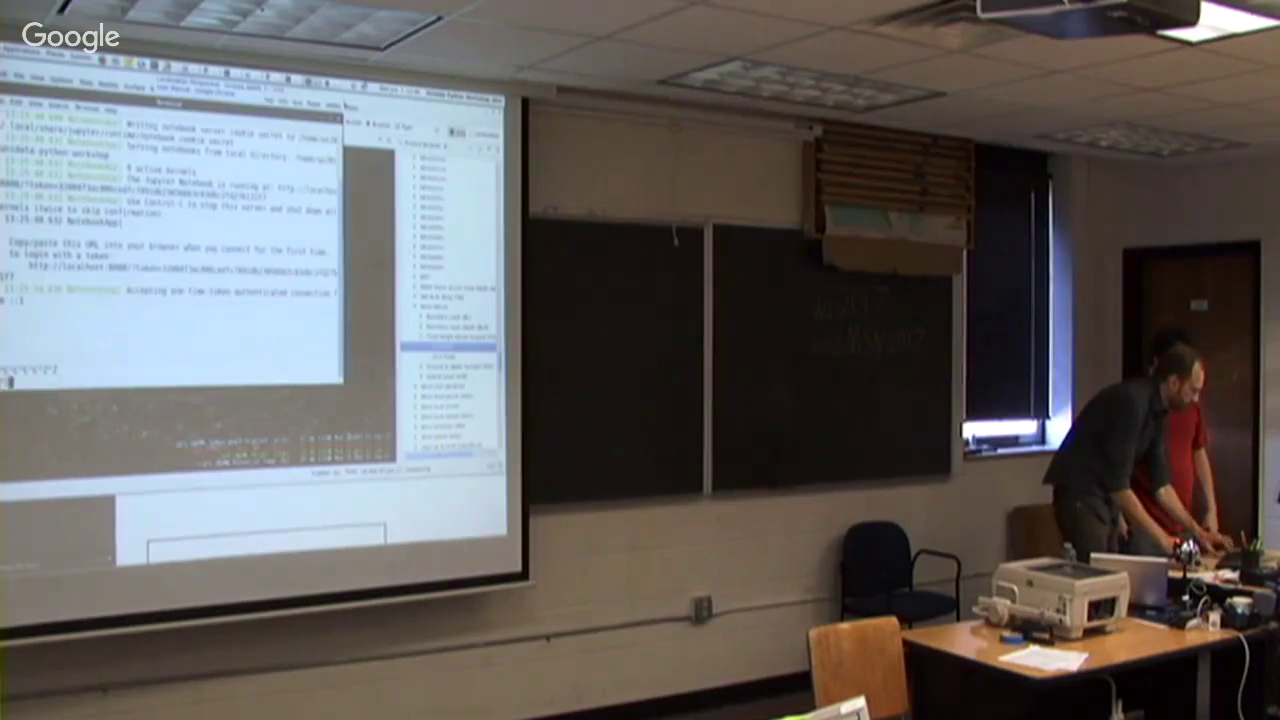
pyautogui.hotkey('ctrl', 'c')
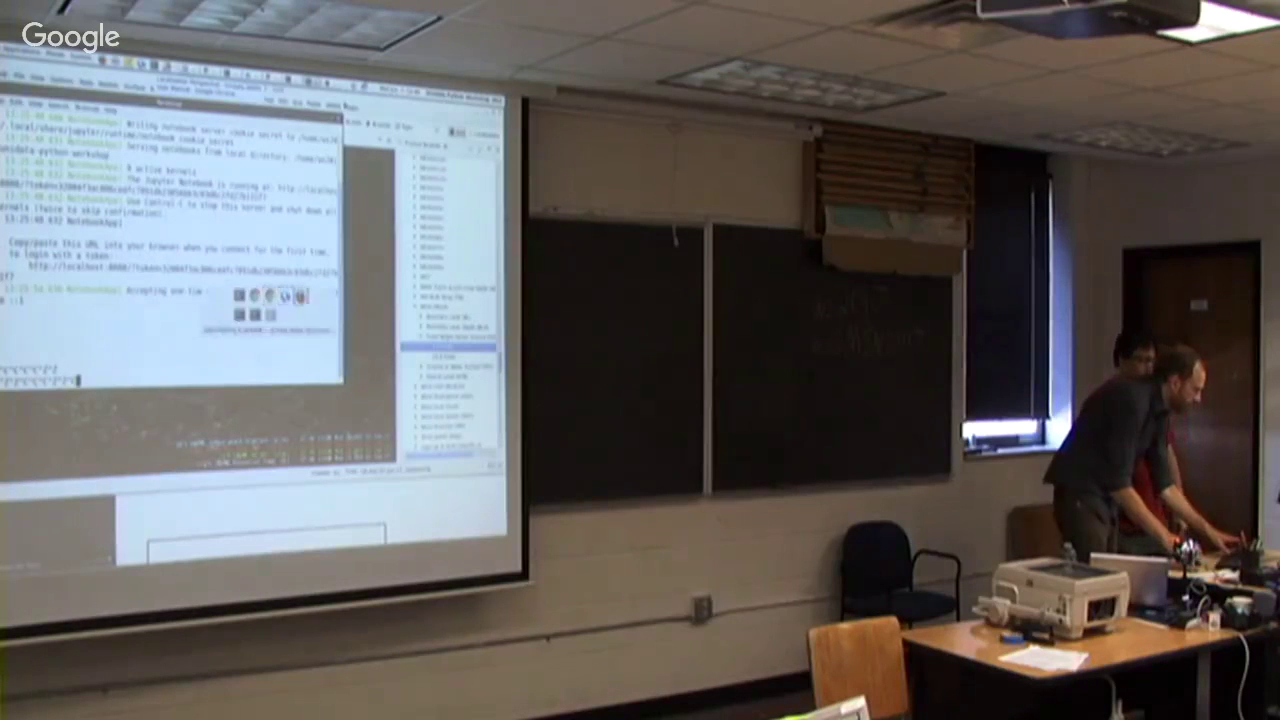
pyautogui.hotkey('ctrl', 'l')
pyautogui.press('Return')
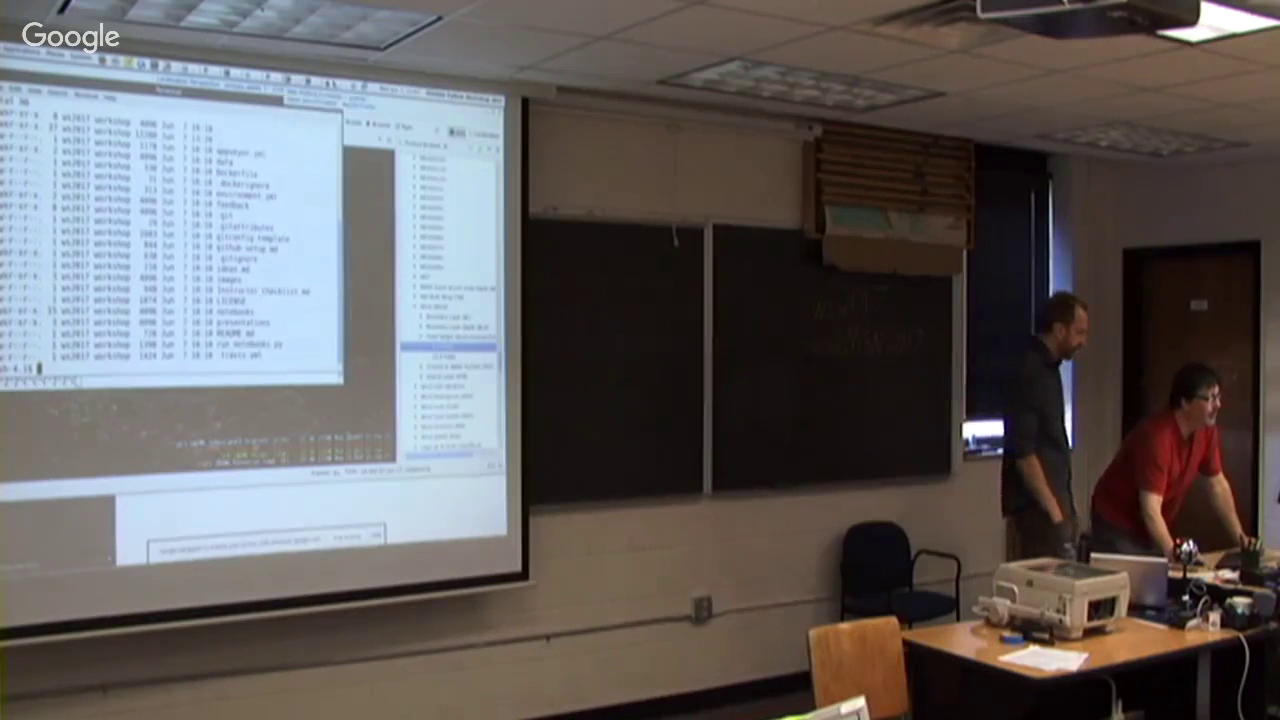
pyautogui.hotkey('alt', 'Tab')
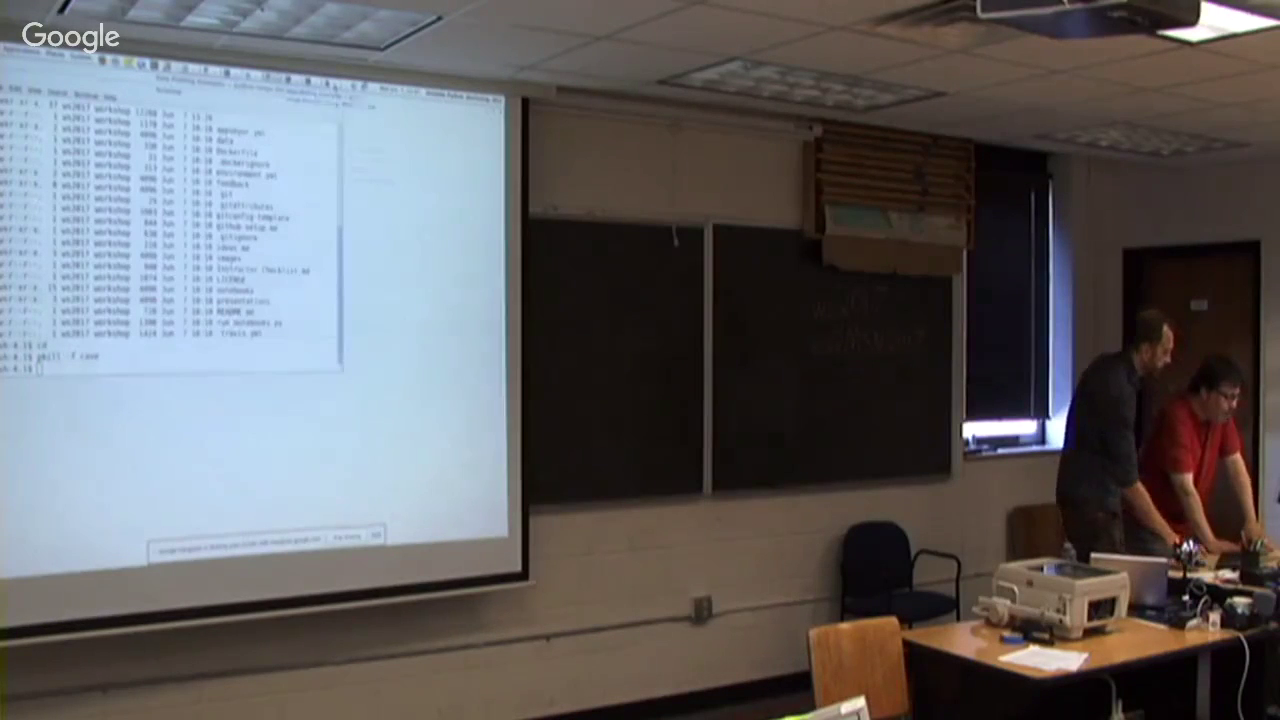
pyautogui.press('Up')
pyautogui.press('Return')
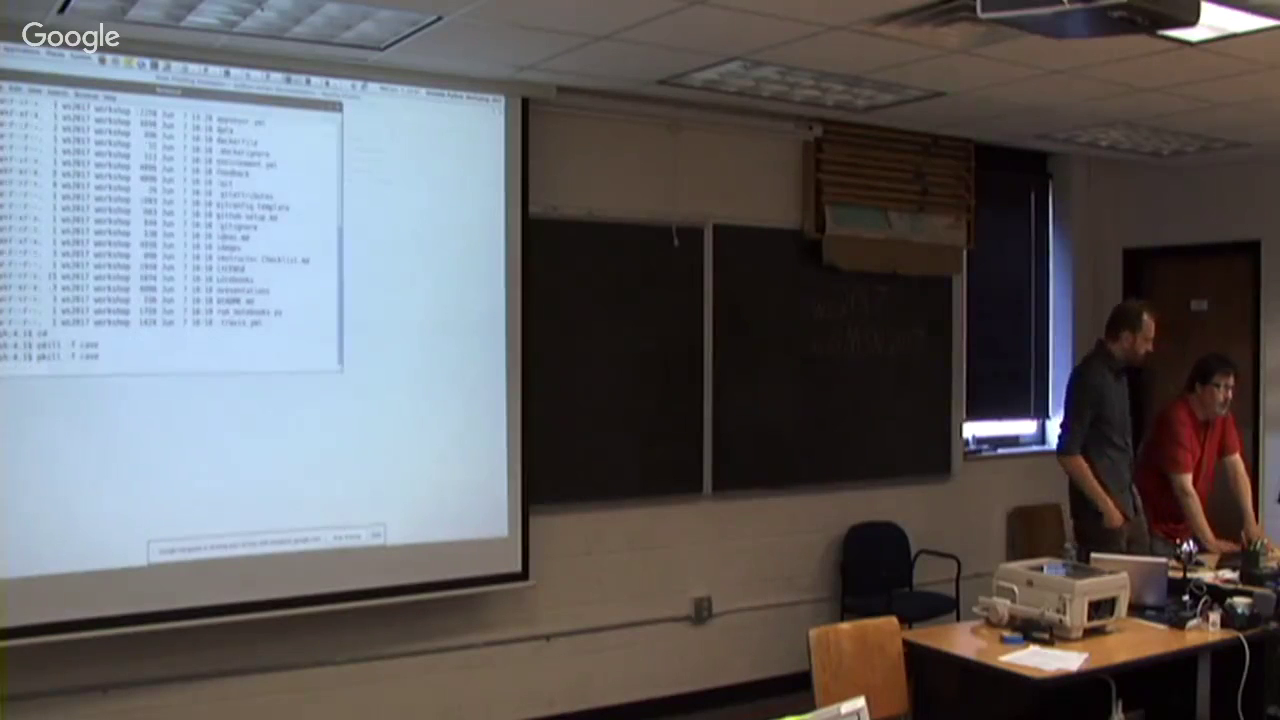
pyautogui.write('ps aux')
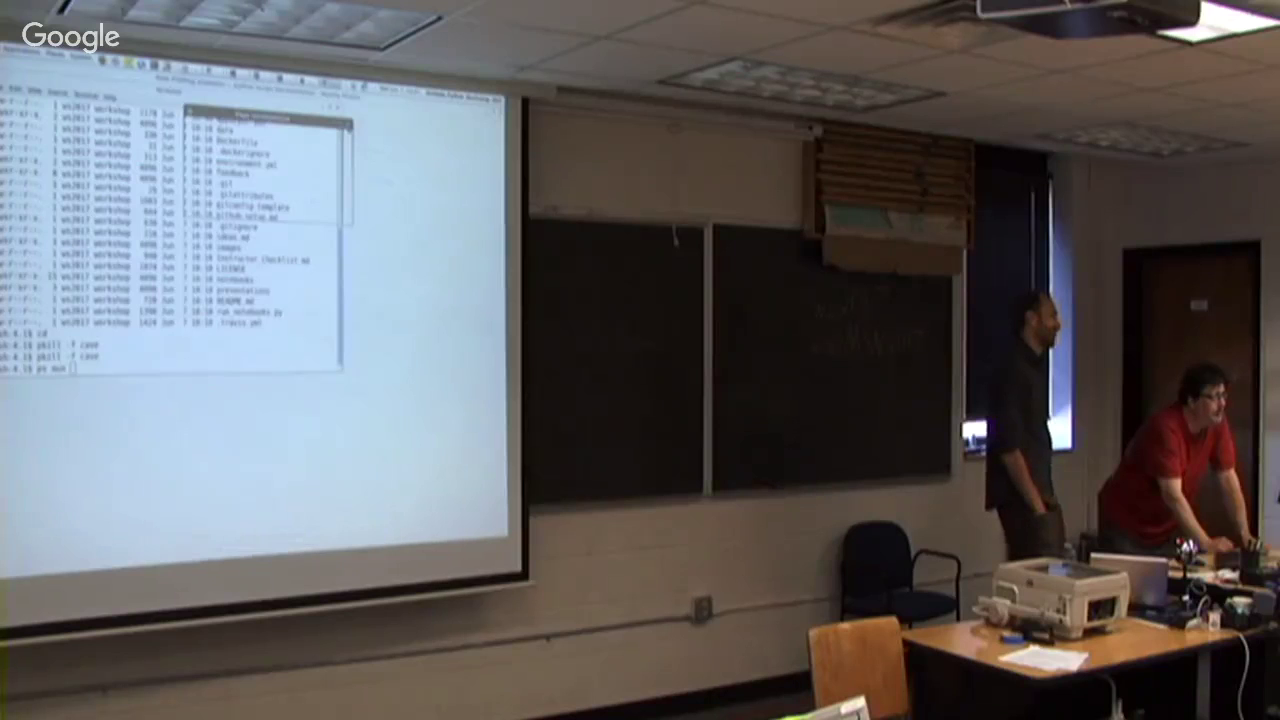
pyautogui.click(348, 127)
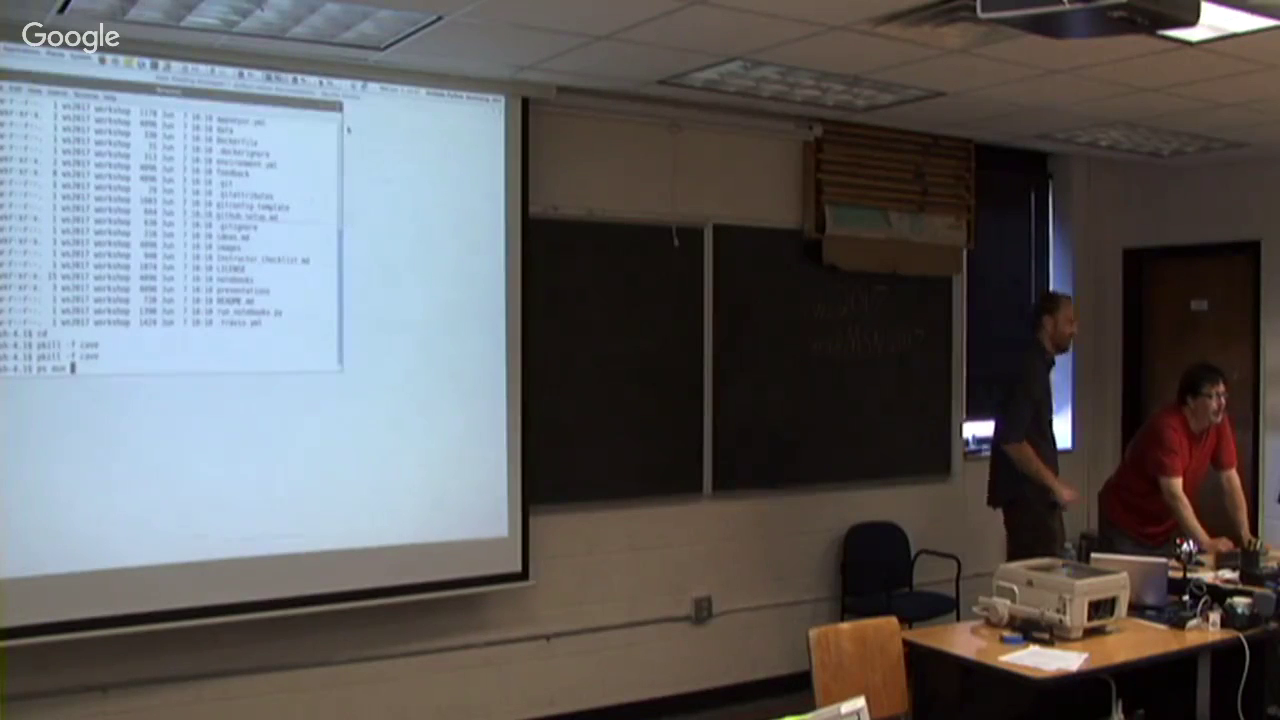
pyautogui.write('ps aux |grep cave')
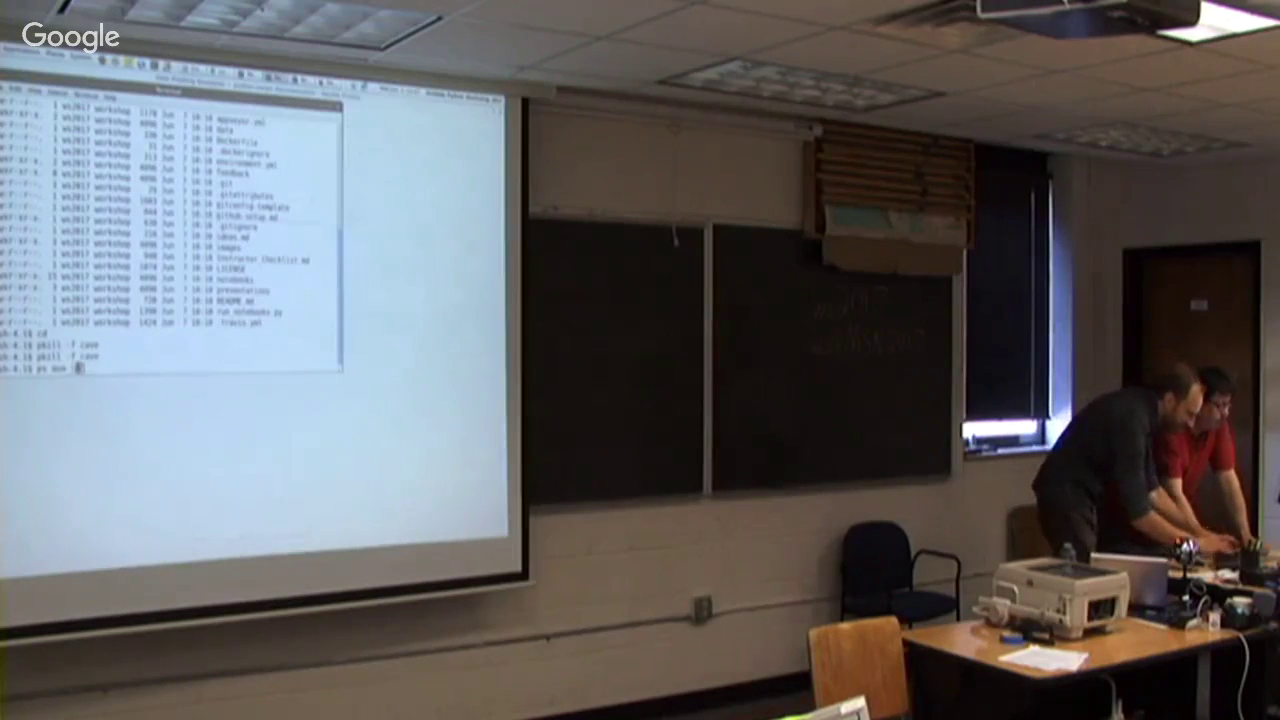
pyautogui.press('Return')
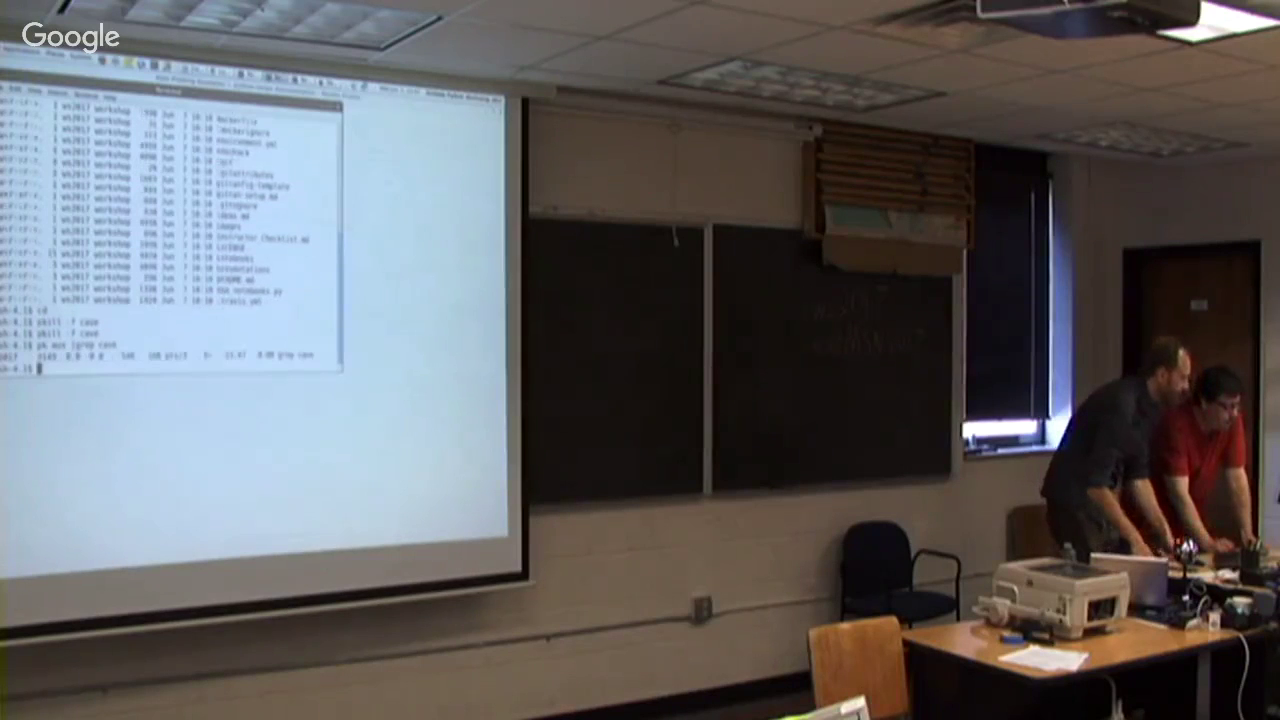
pyautogui.write('free')
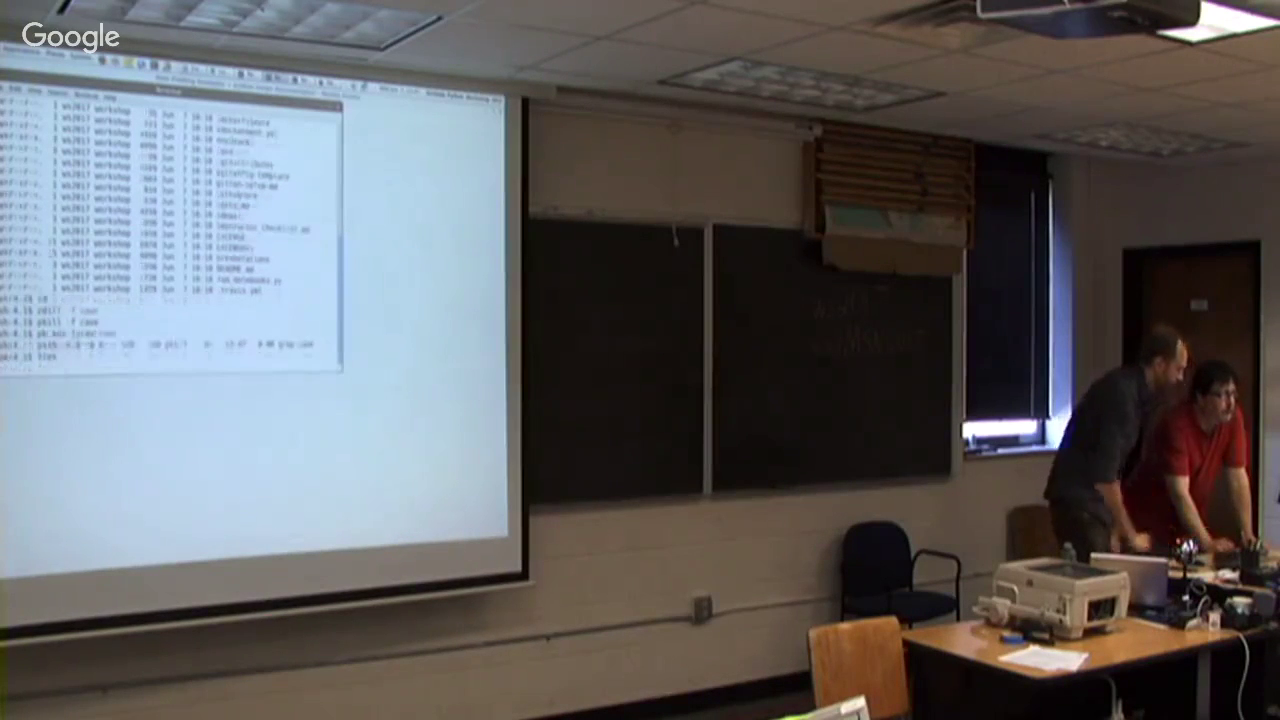
pyautogui.press('Return')
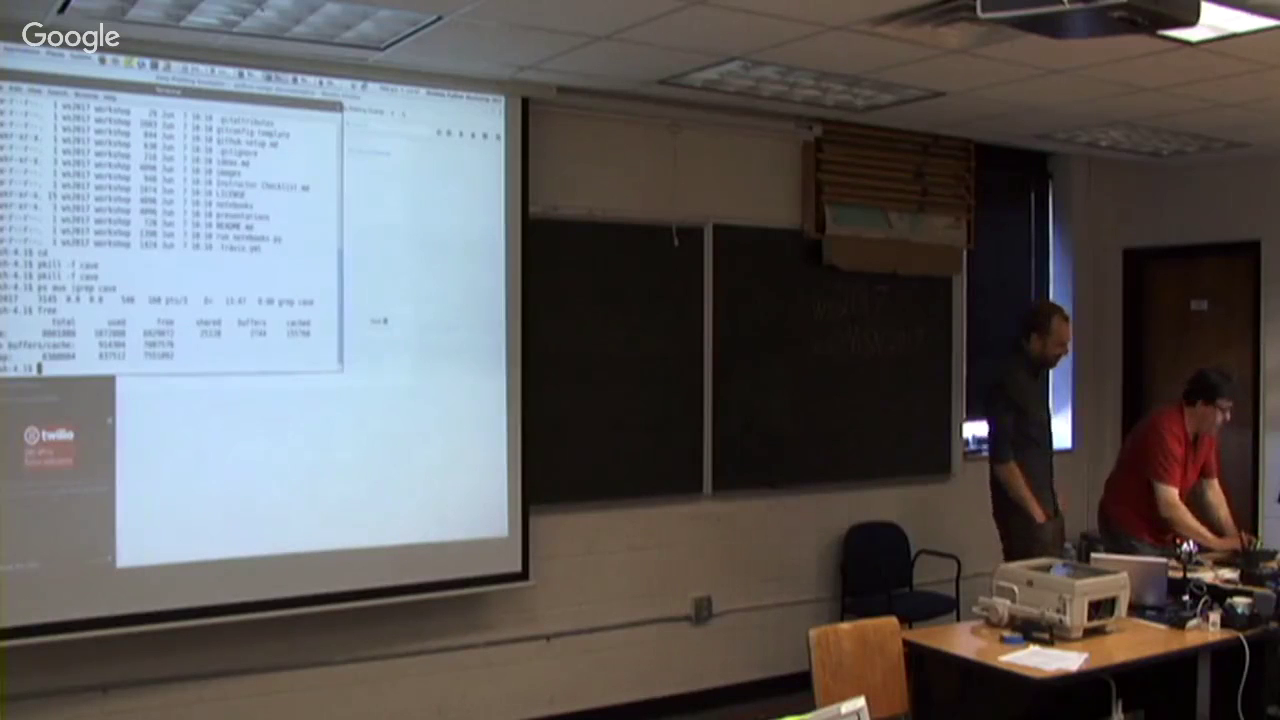
pyautogui.write('killall firefox')
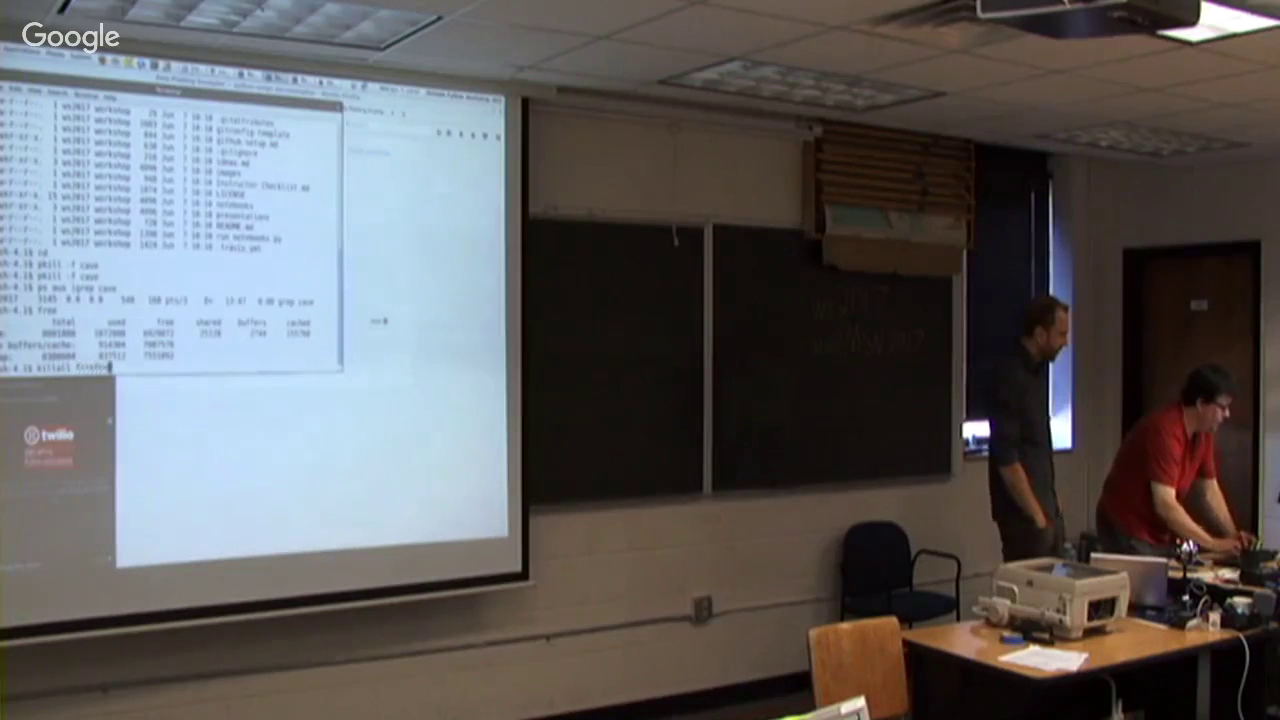
pyautogui.press('Return')
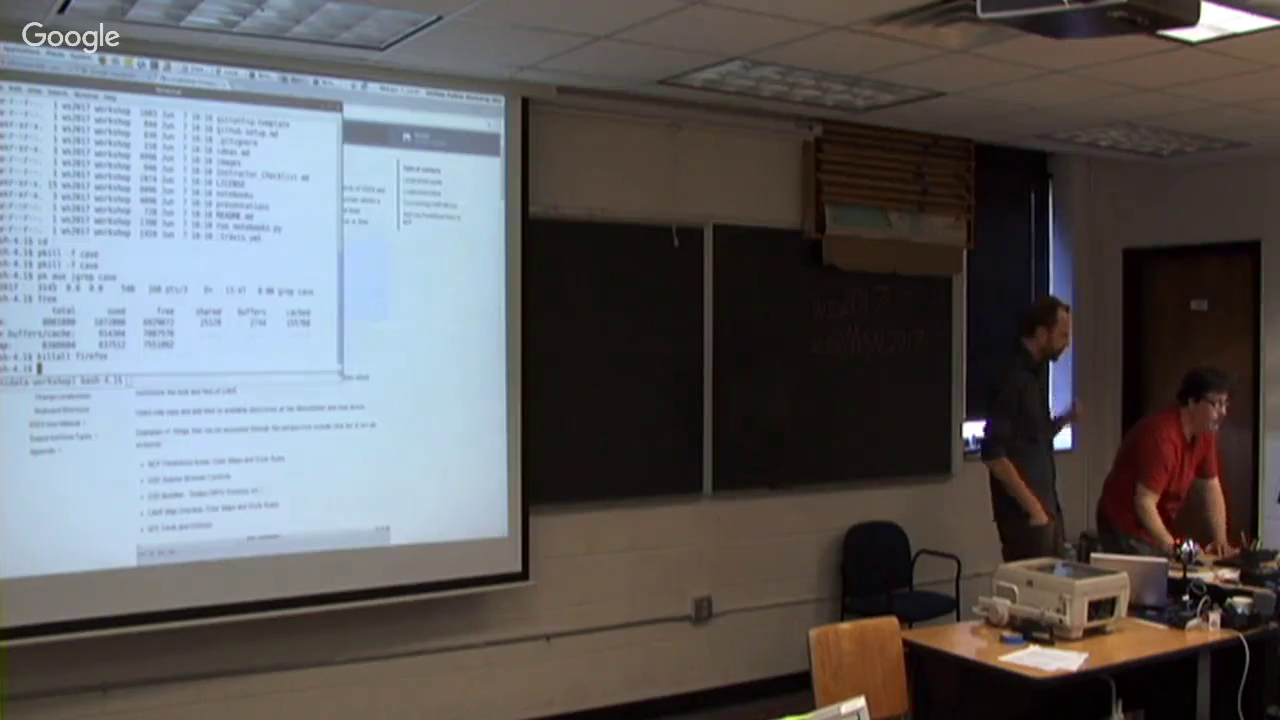
pyautogui.hotkey('alt', 'Tab')
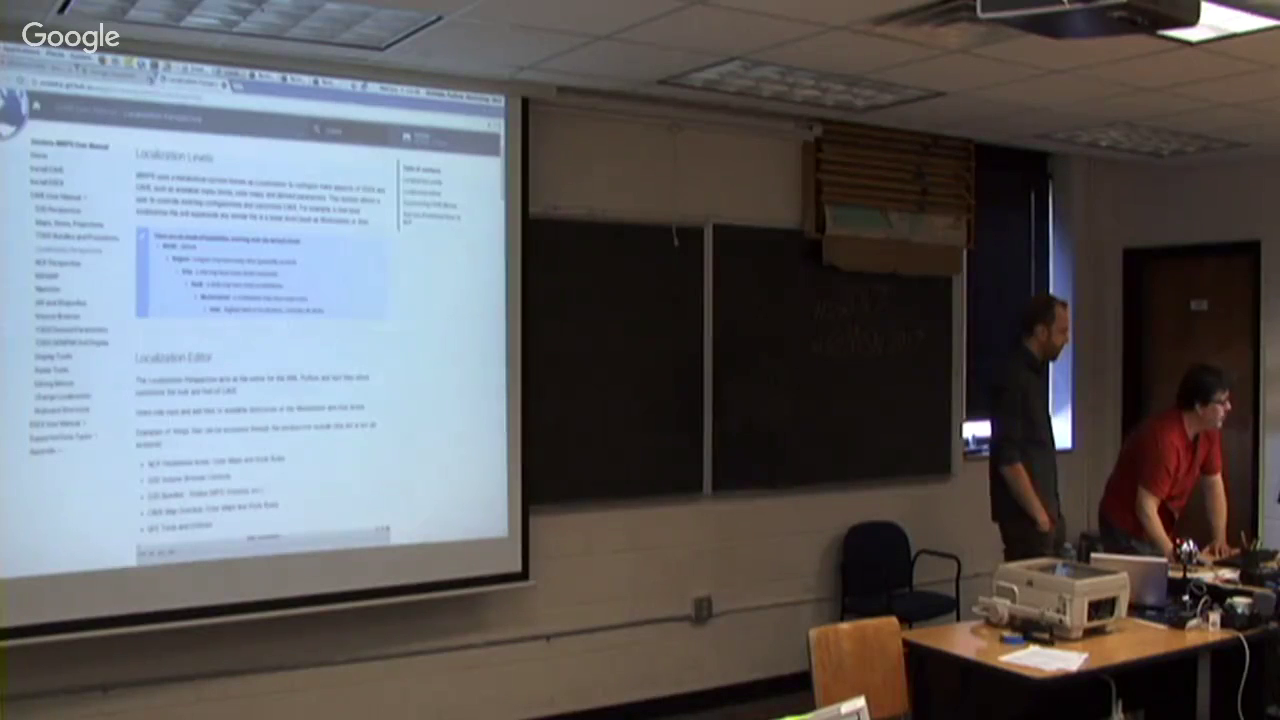
pyautogui.hotkey('ctrl', 'shift', 'Tab')
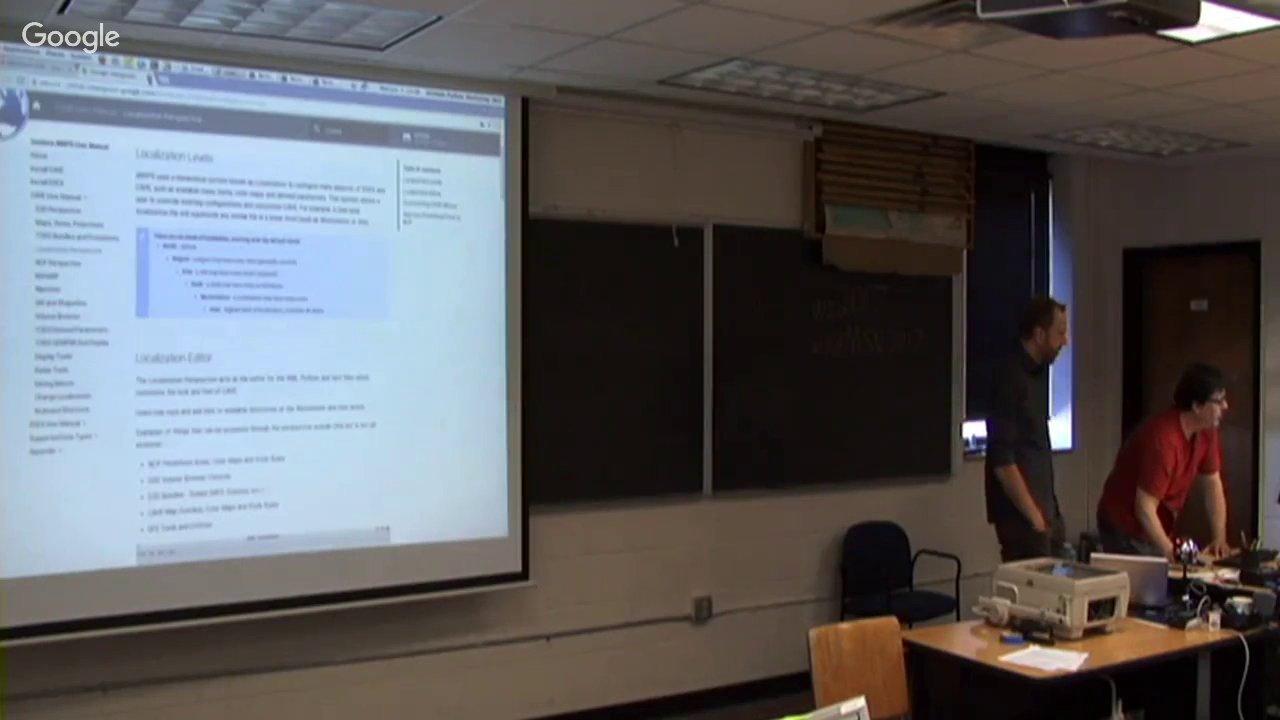
pyautogui.hotkey('ctrl', 'shift', 'Tab')
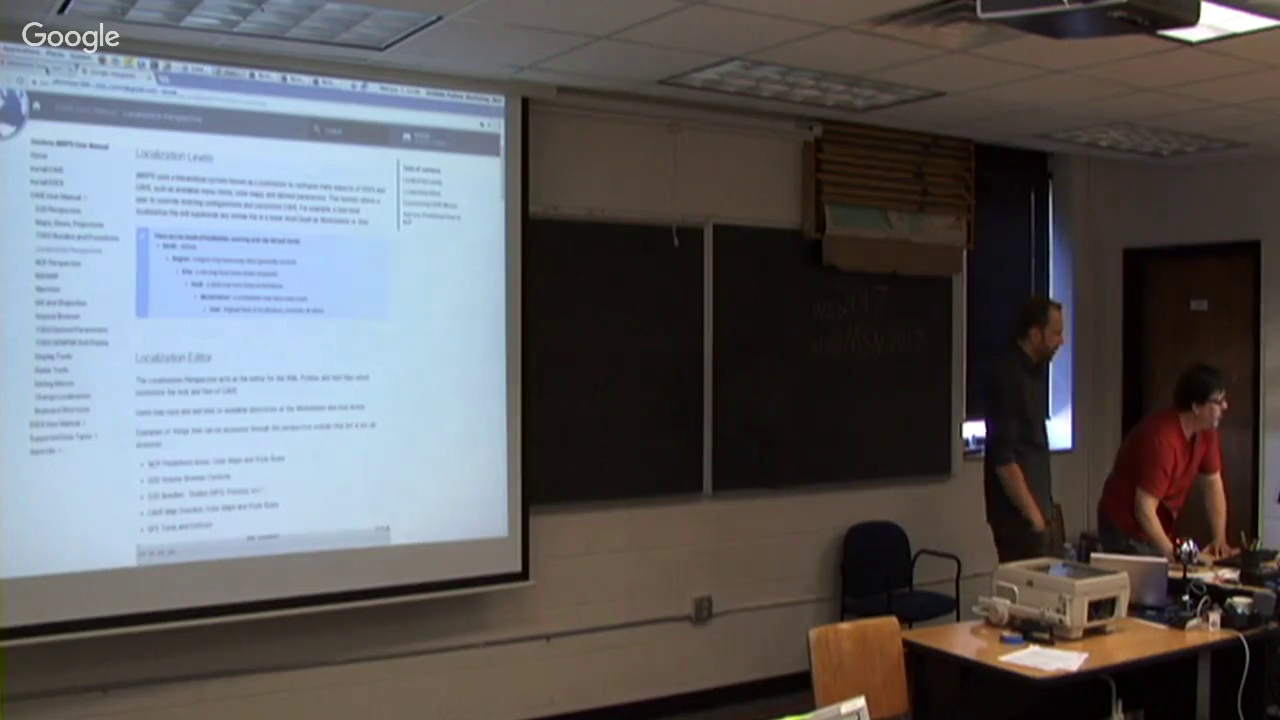
pyautogui.hotkey('ctrl', 'shift', 'Tab')
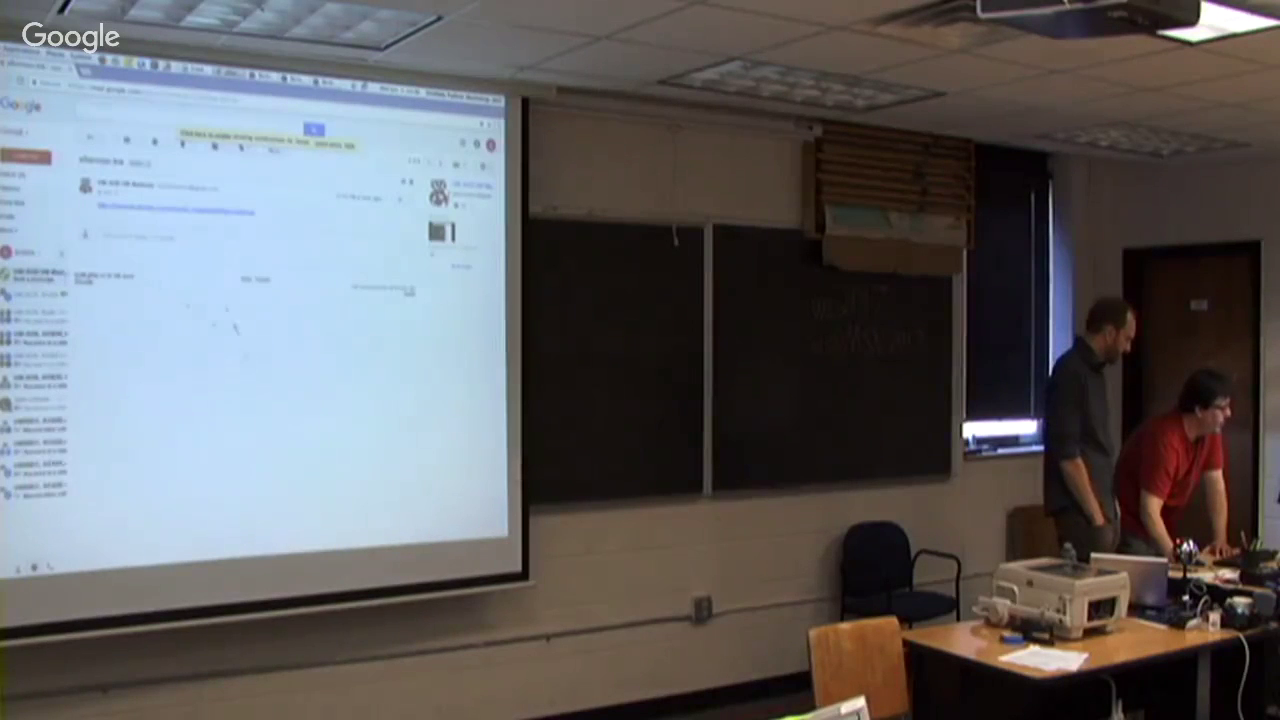
pyautogui.click(213, 212)
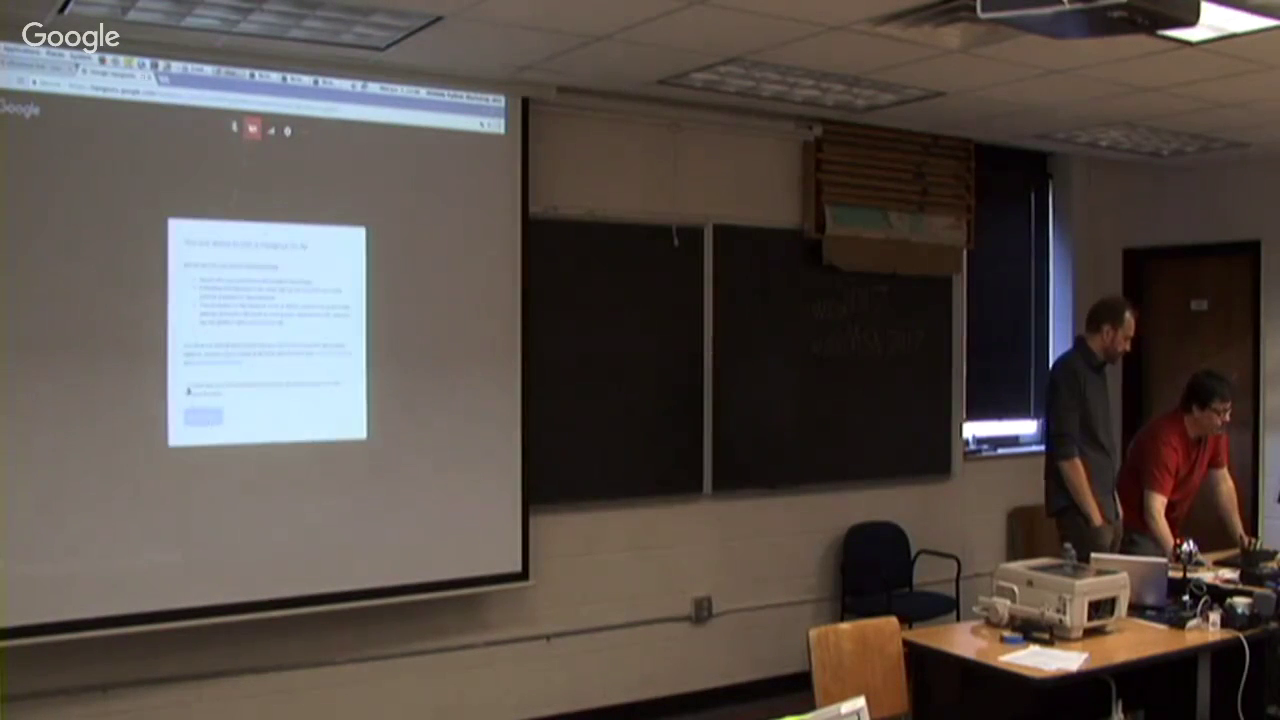
pyautogui.click(188, 391)
pyautogui.click(212, 417)
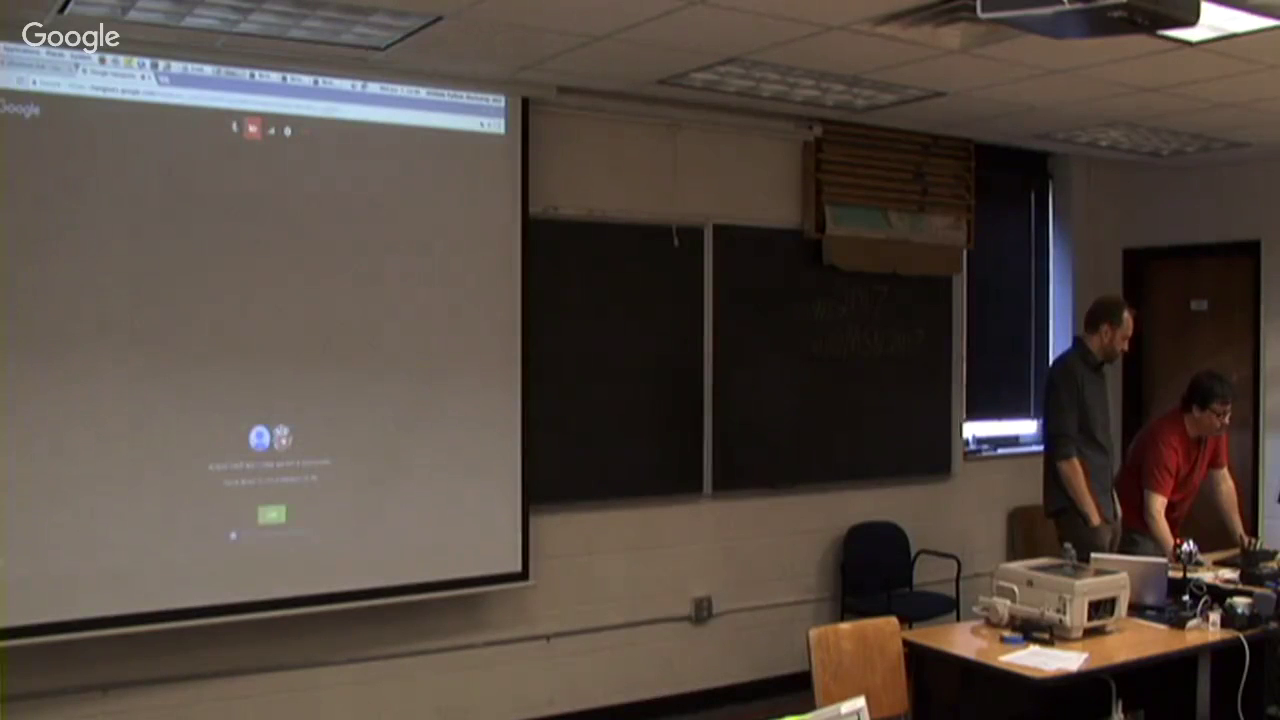
pyautogui.click(271, 514)
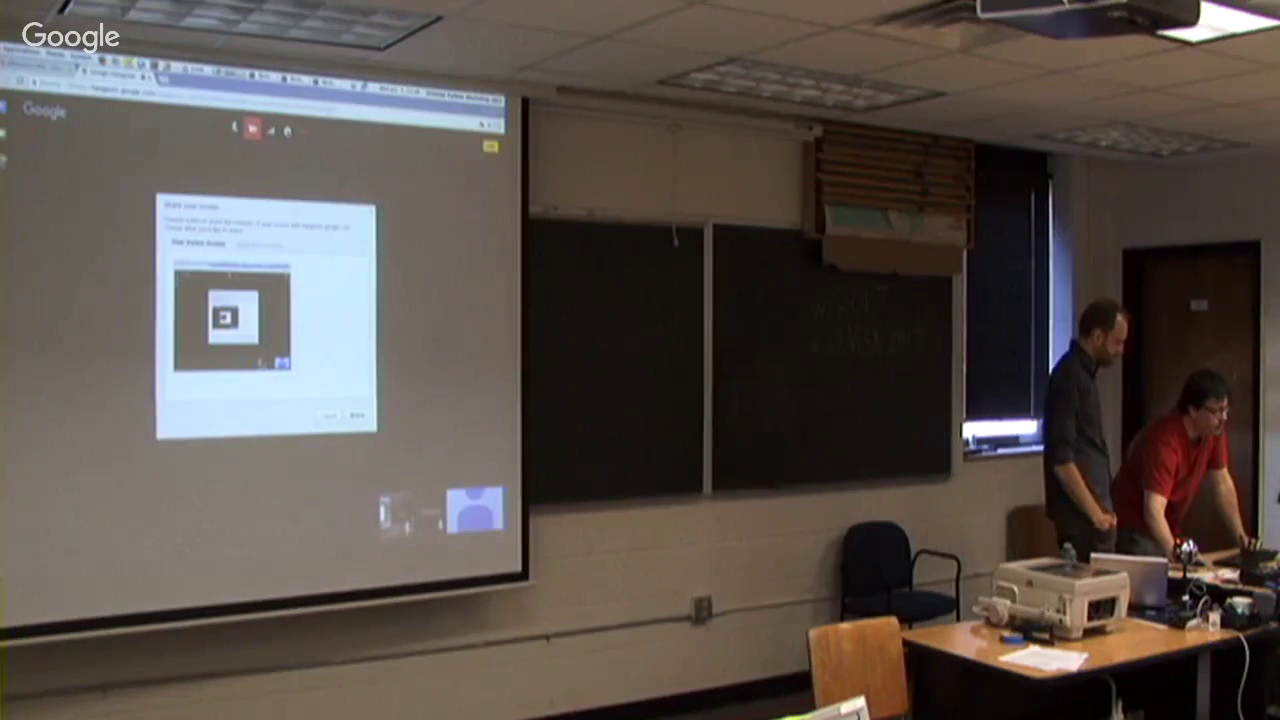
pyautogui.click(359, 414)
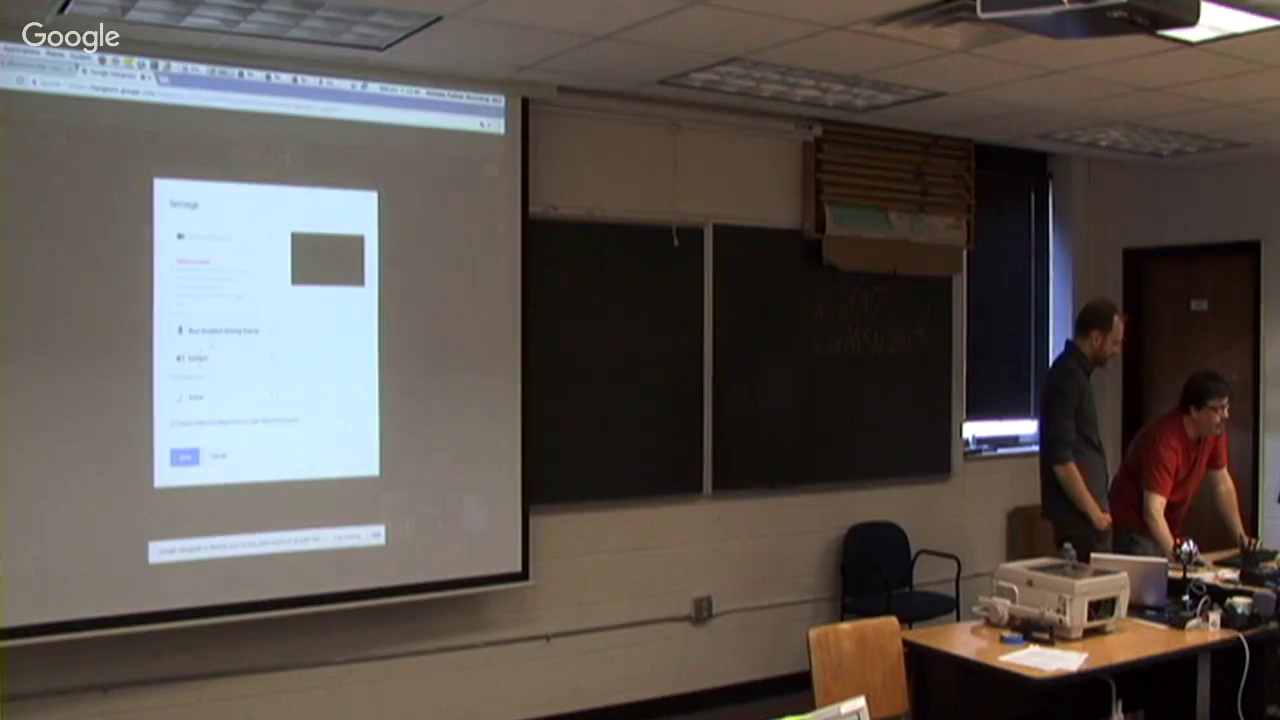
pyautogui.click(217, 458)
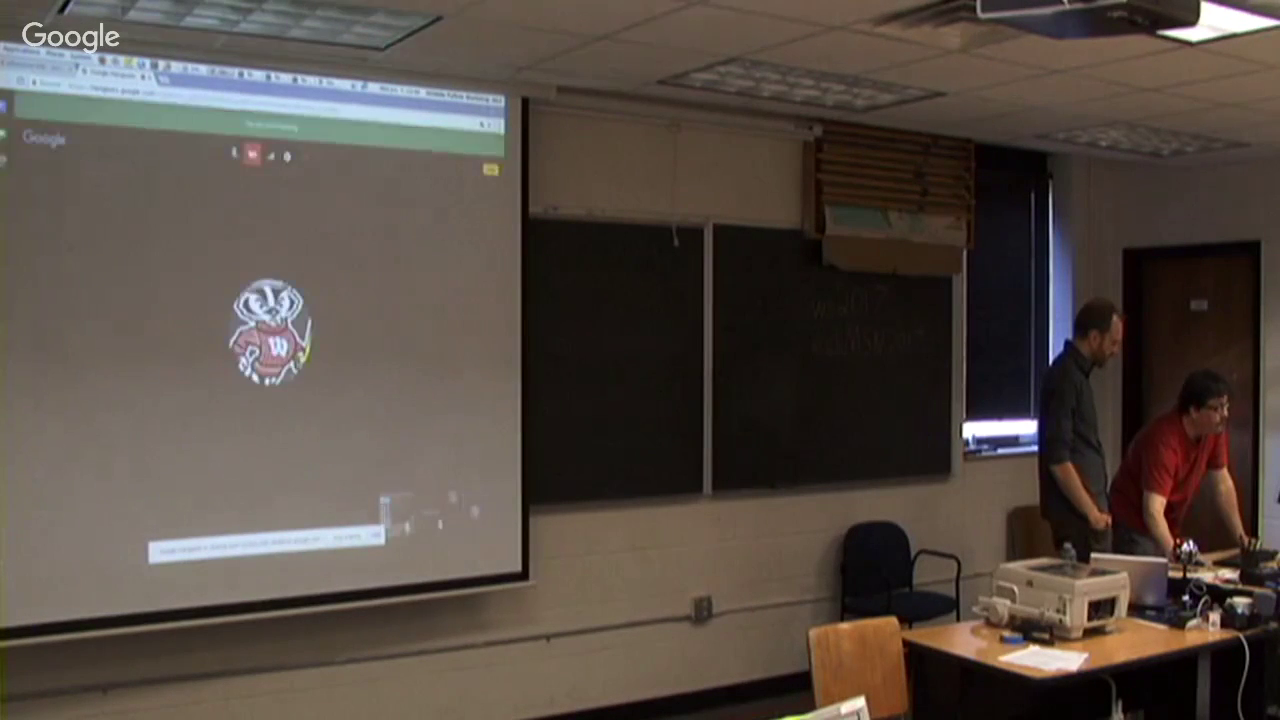
pyautogui.hotkey('alt', 'Tab')
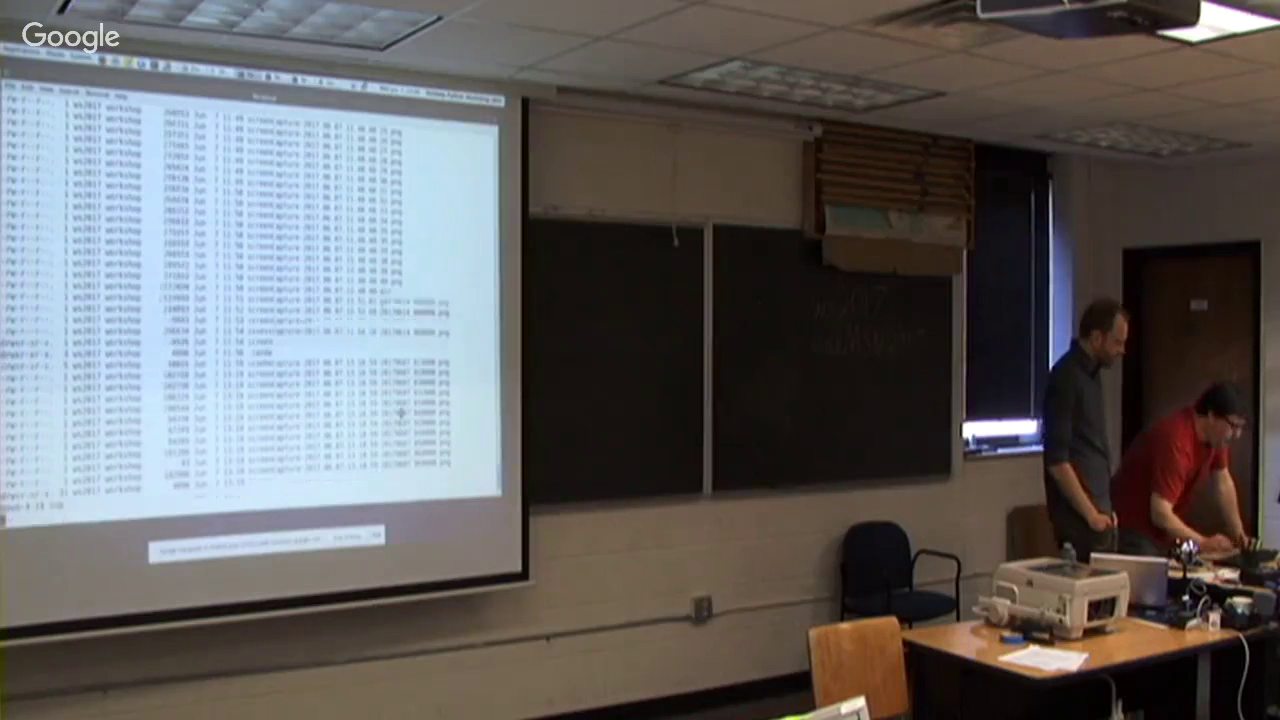
pyautogui.write('top')
pyautogui.press('Return')
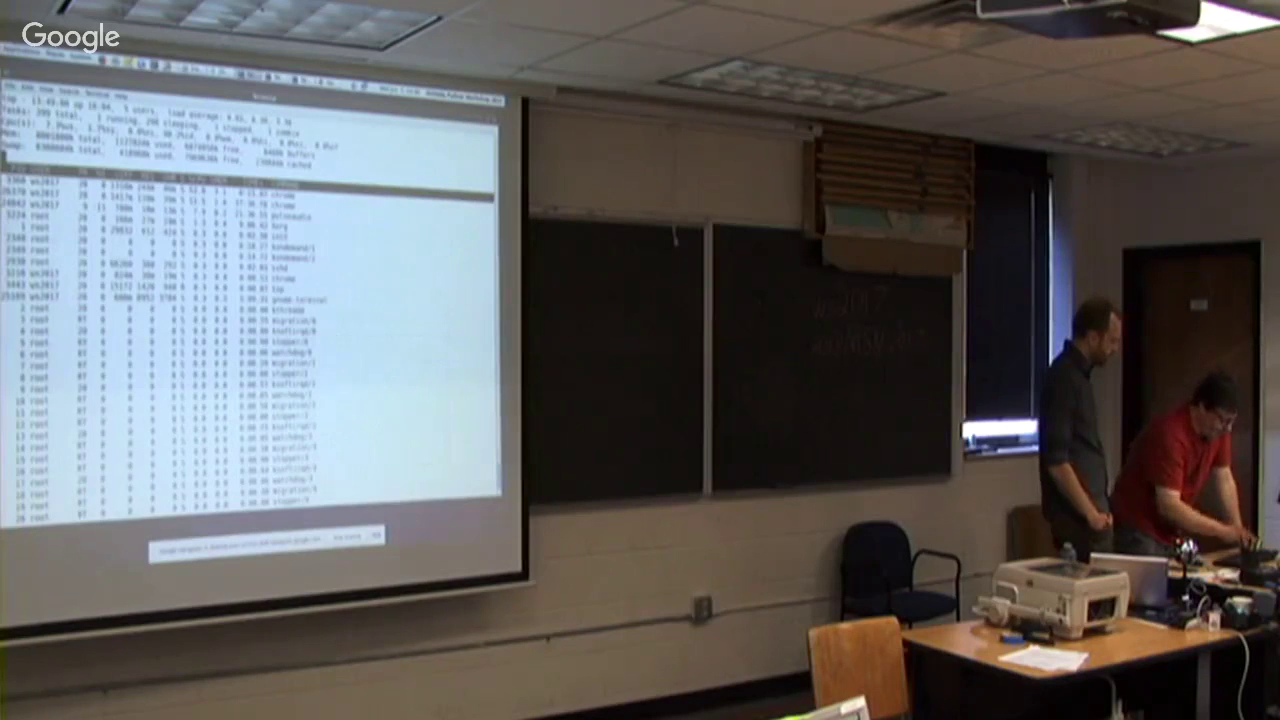
pyautogui.press('l')
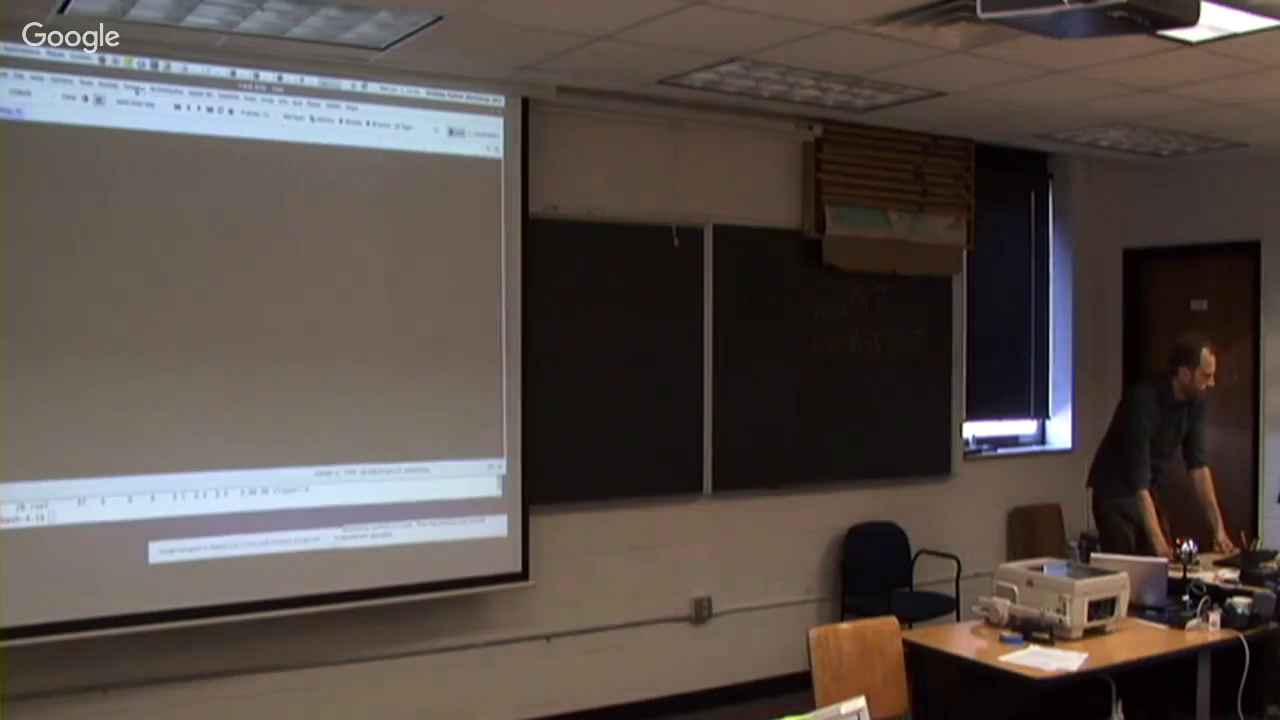
# - Open the Volume Browser, switch it from Plan view to Cross section mode, and move and widen its window
pyautogui.click(120, 88)
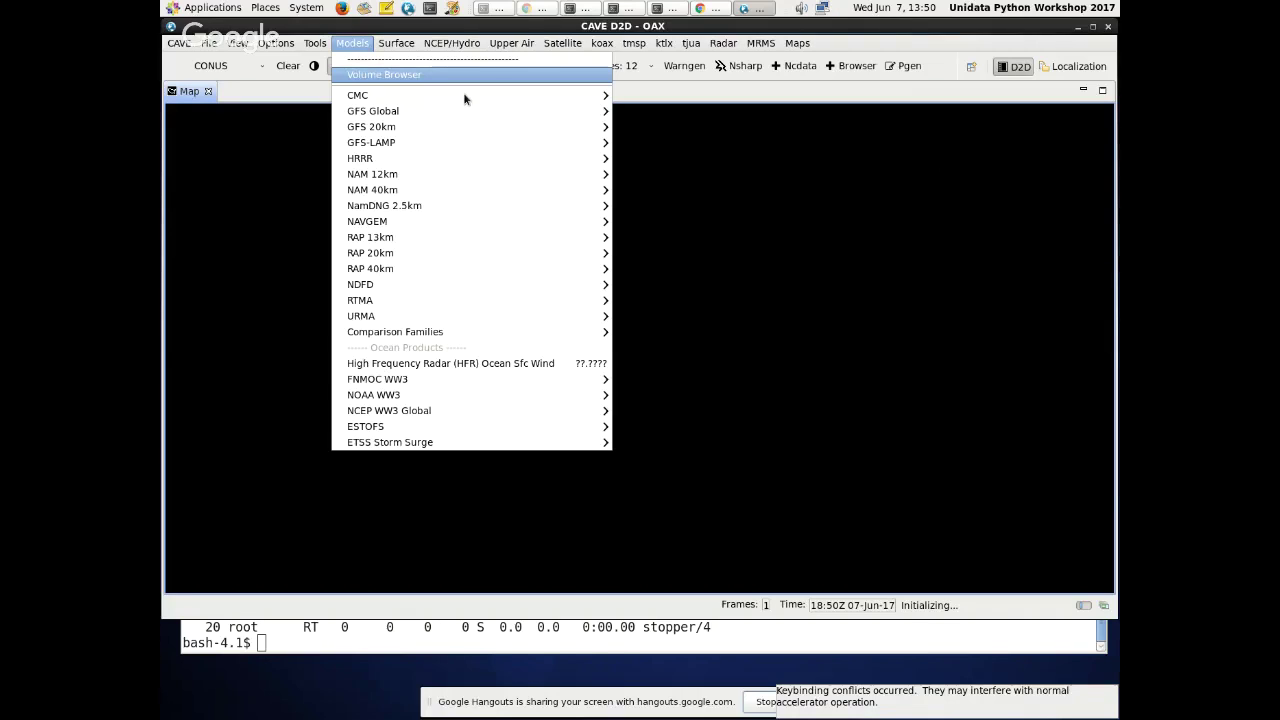
pyautogui.click(463, 75)
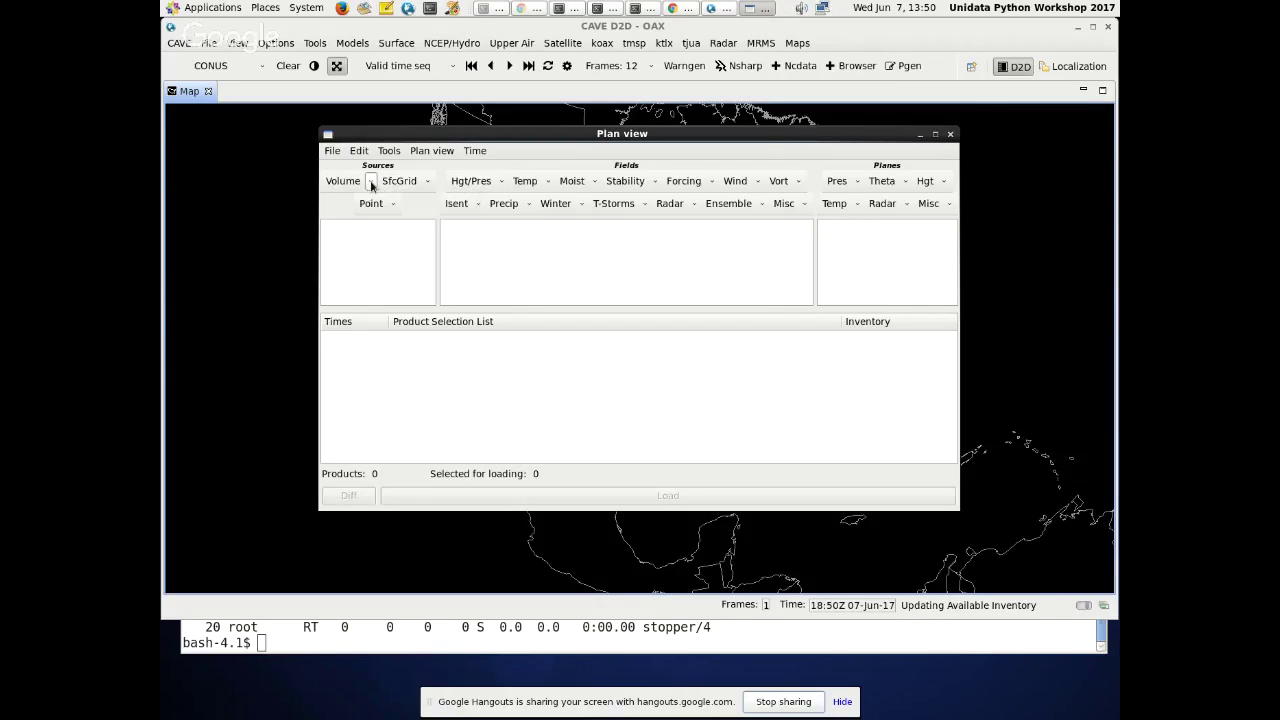
pyautogui.moveTo(762, 133); pyautogui.dragTo(746, 113)
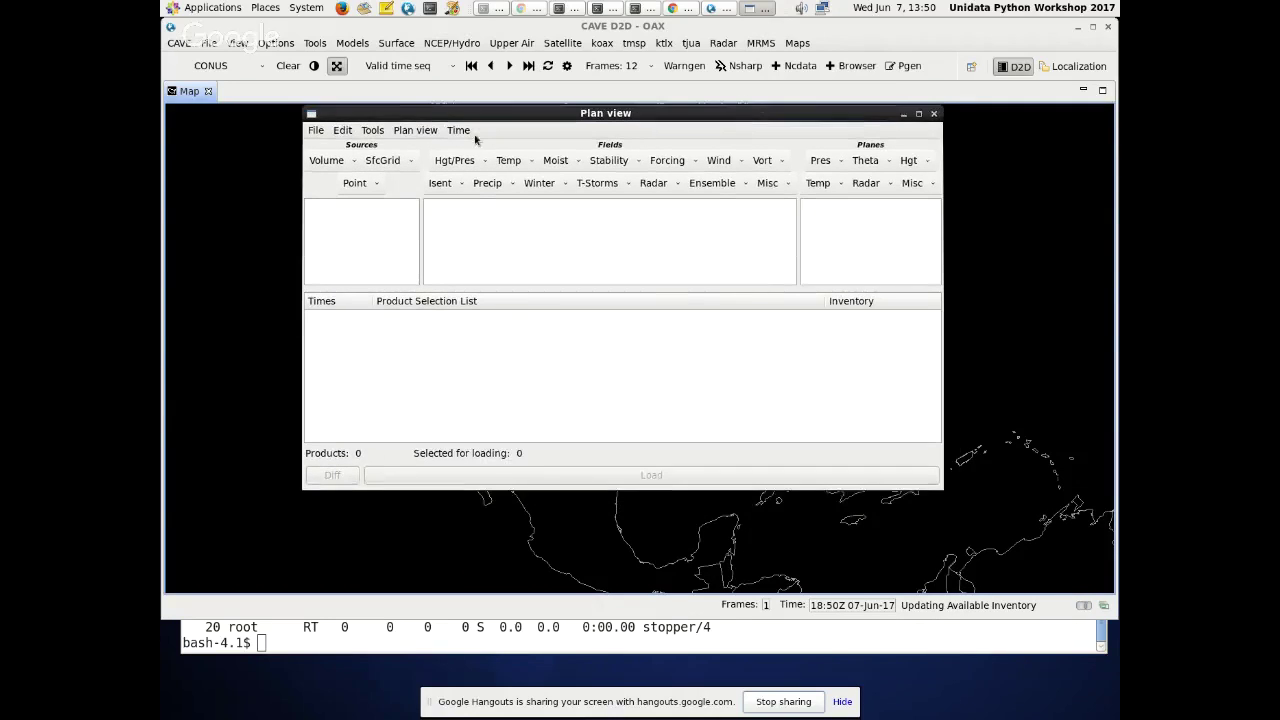
pyautogui.click(416, 131)
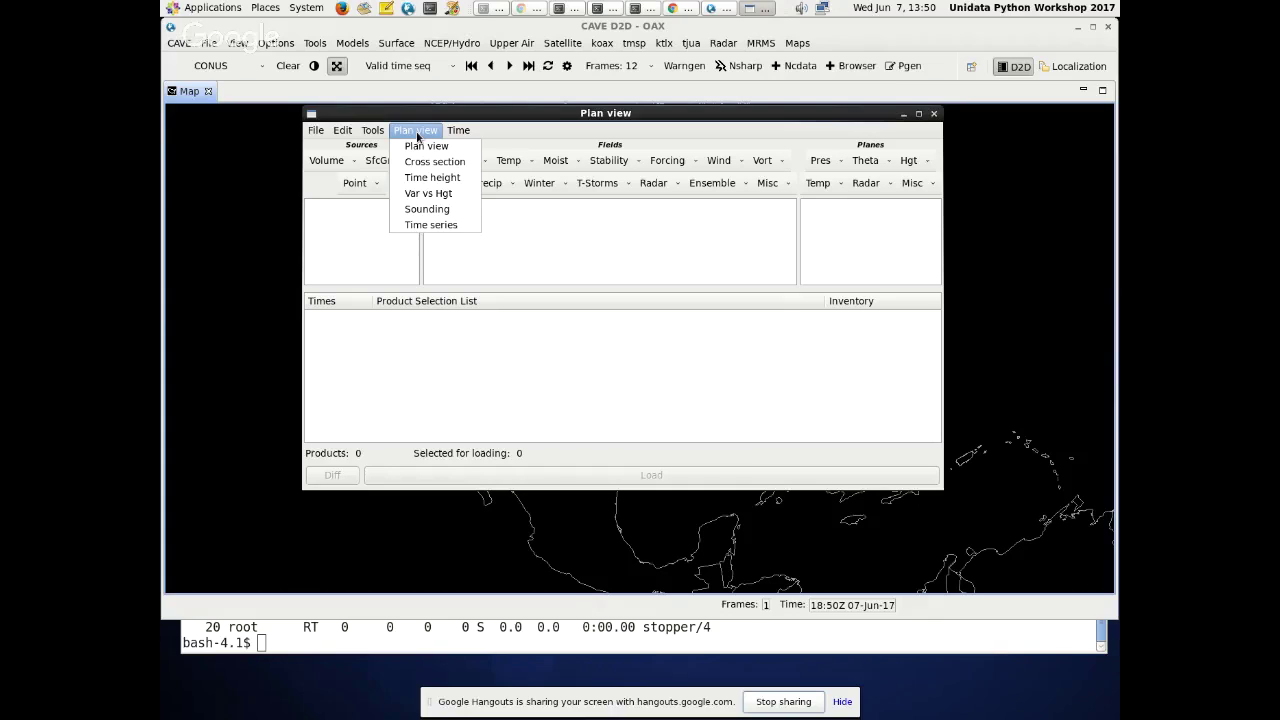
pyautogui.click(399, 165)
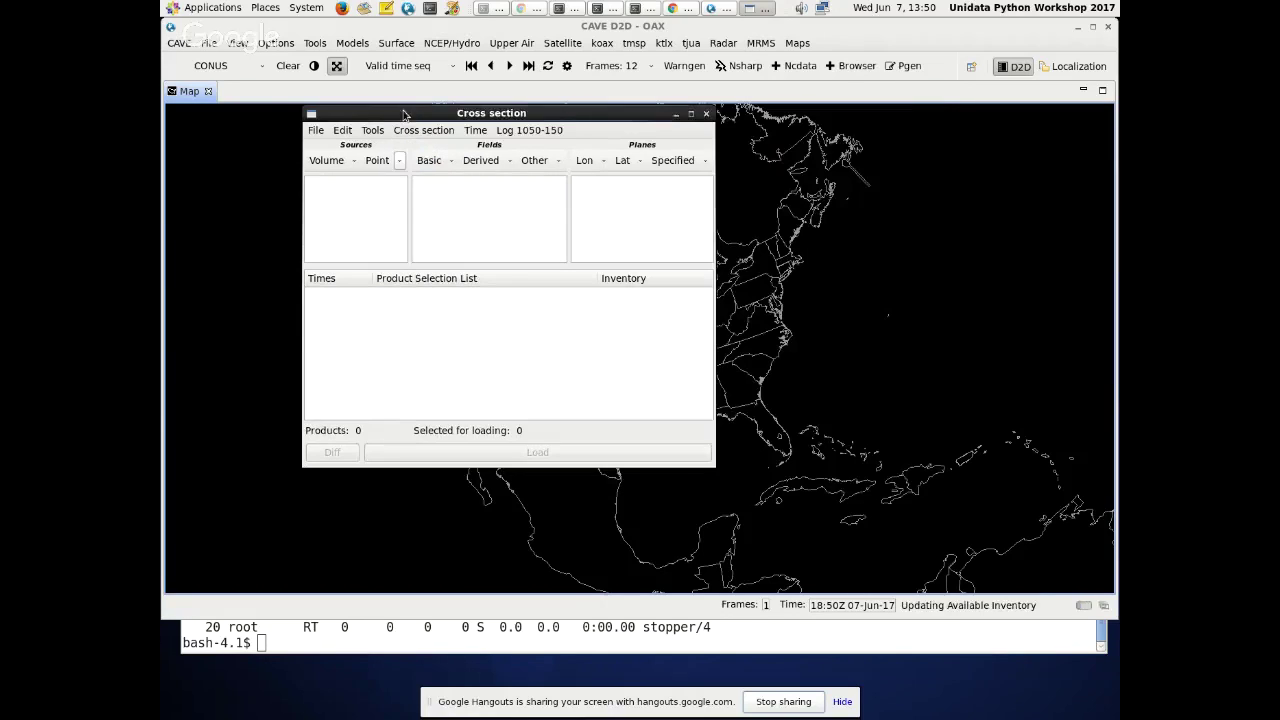
pyautogui.moveTo(471, 115); pyautogui.dragTo(437, 49)
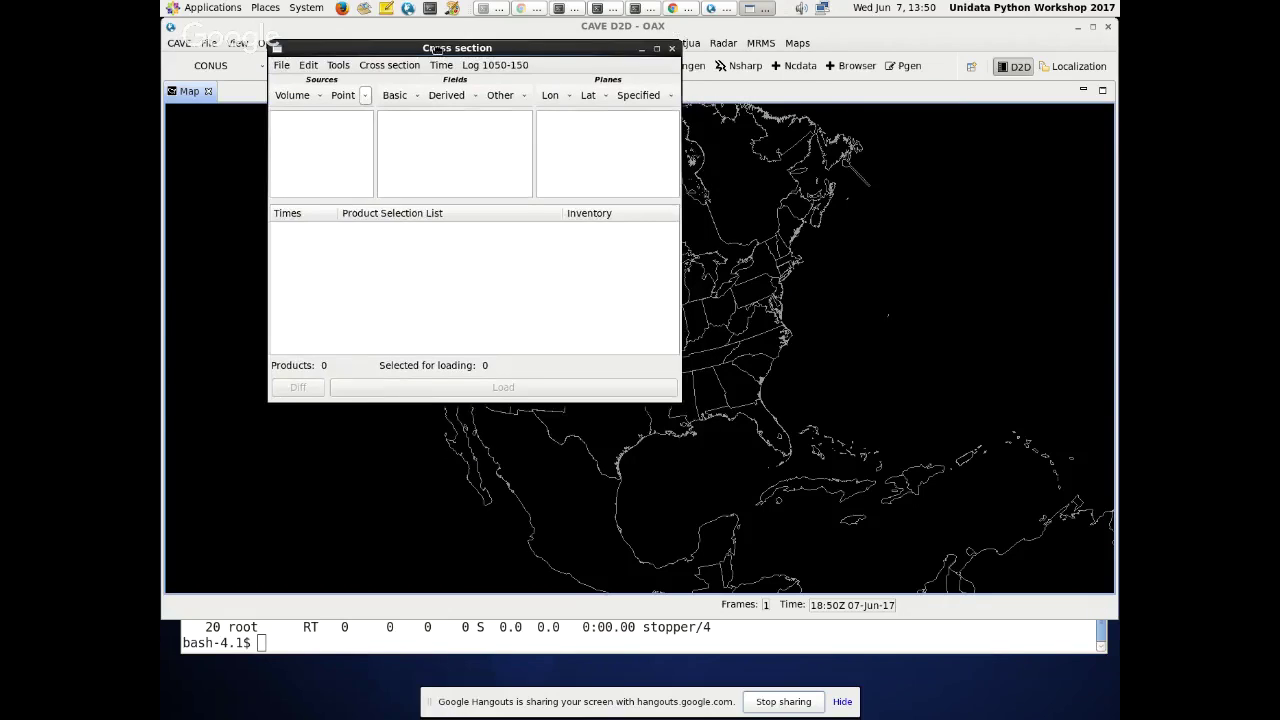
pyautogui.moveTo(670, 395); pyautogui.dragTo(937, 396)
# - Check the point sources and add GFS20-CONUS as the volume source for the cross section
pyautogui.click(363, 96)
pyautogui.click(363, 97)
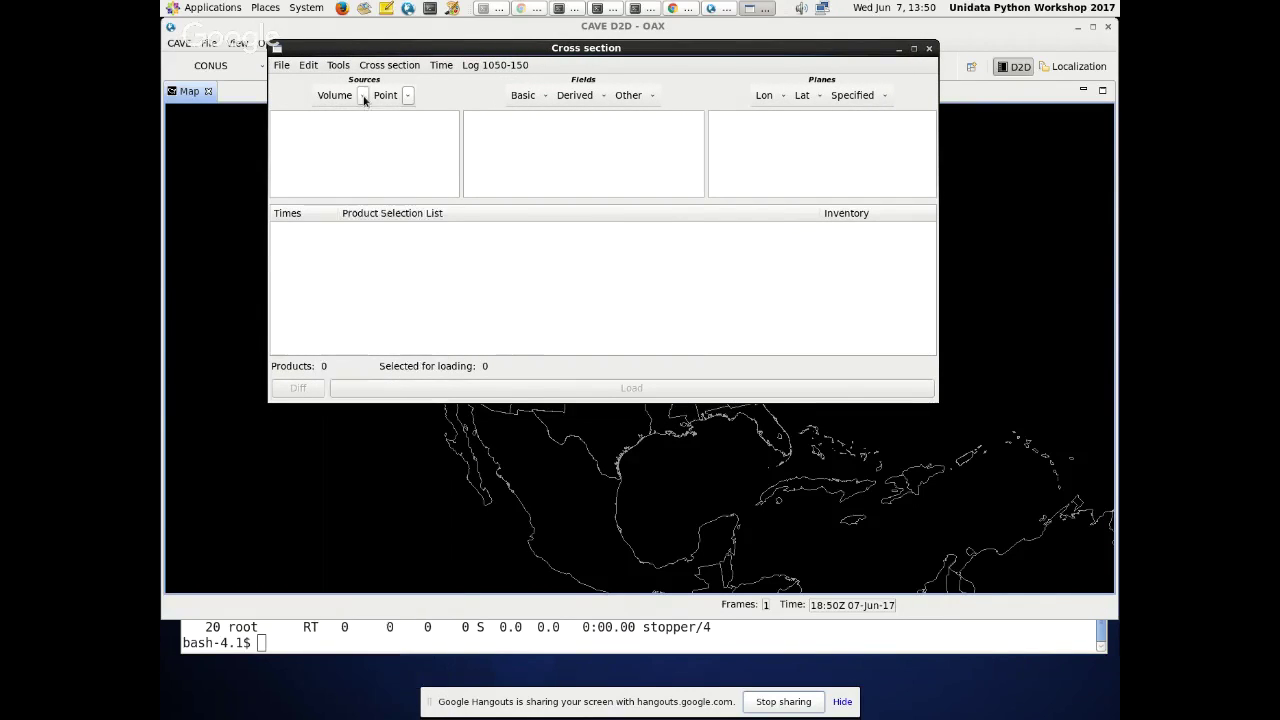
pyautogui.click(406, 97)
pyautogui.click(409, 96)
pyautogui.click(410, 96)
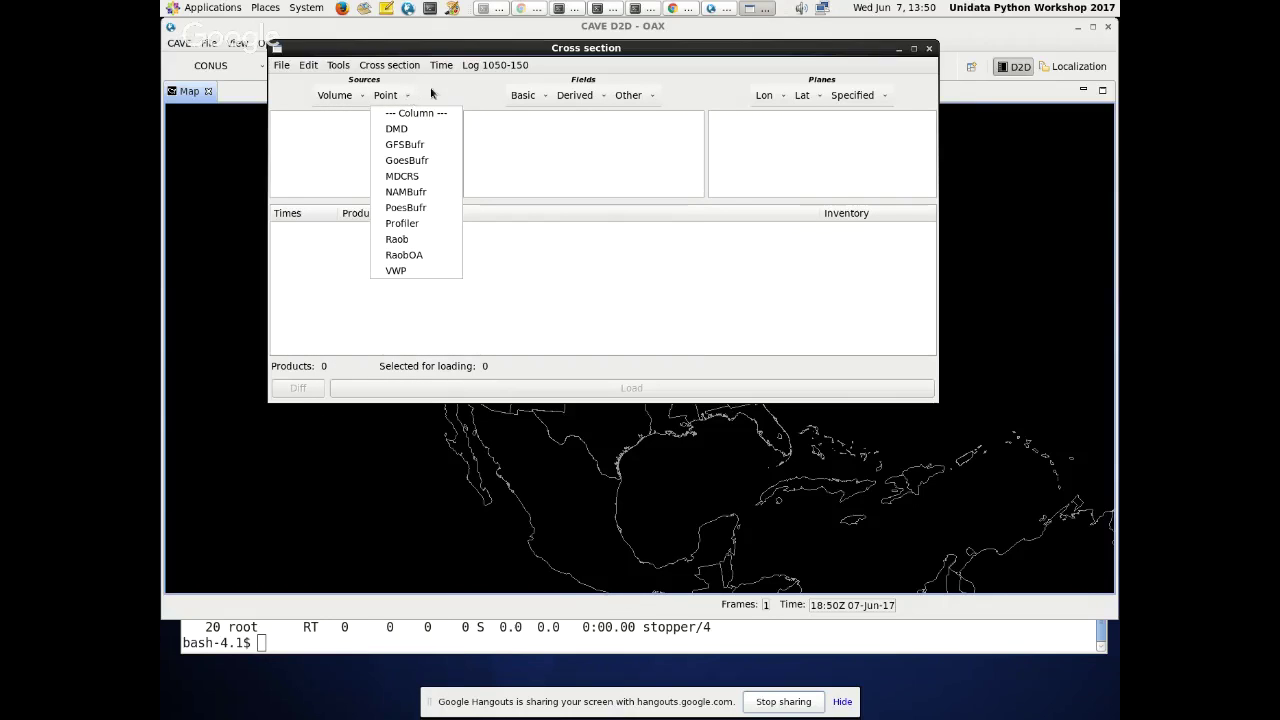
pyautogui.click(409, 96)
pyautogui.click(409, 96)
pyautogui.click(425, 96)
pyautogui.click(363, 97)
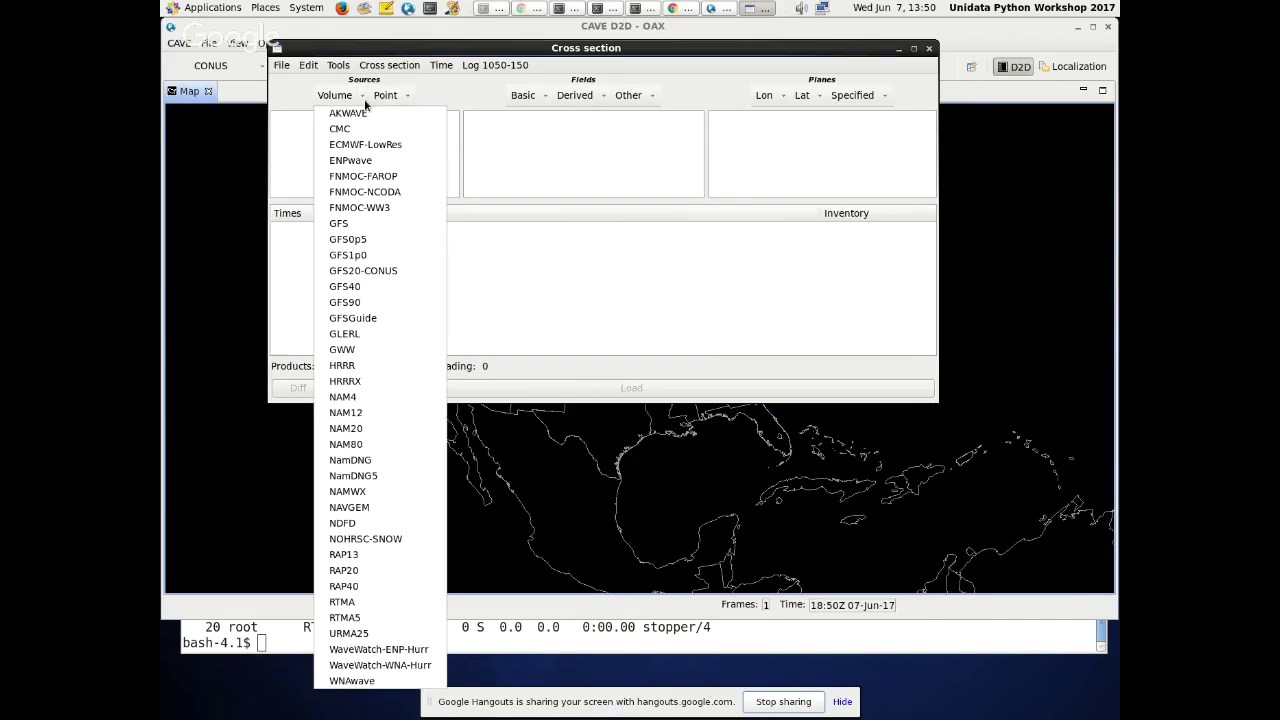
pyautogui.click(363, 97)
pyautogui.click(363, 97)
pyautogui.click(364, 271)
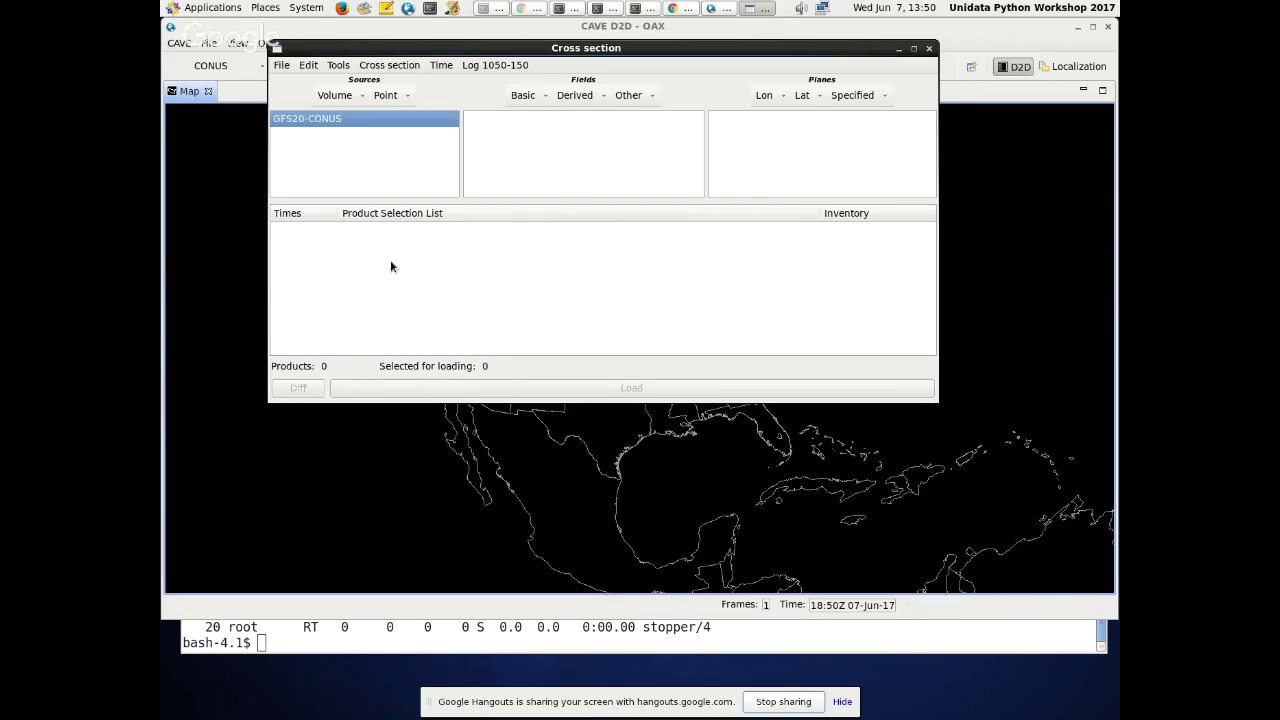
# - Add Rel Humidity from the basic fields to the cross-section selection
pyautogui.click(545, 96)
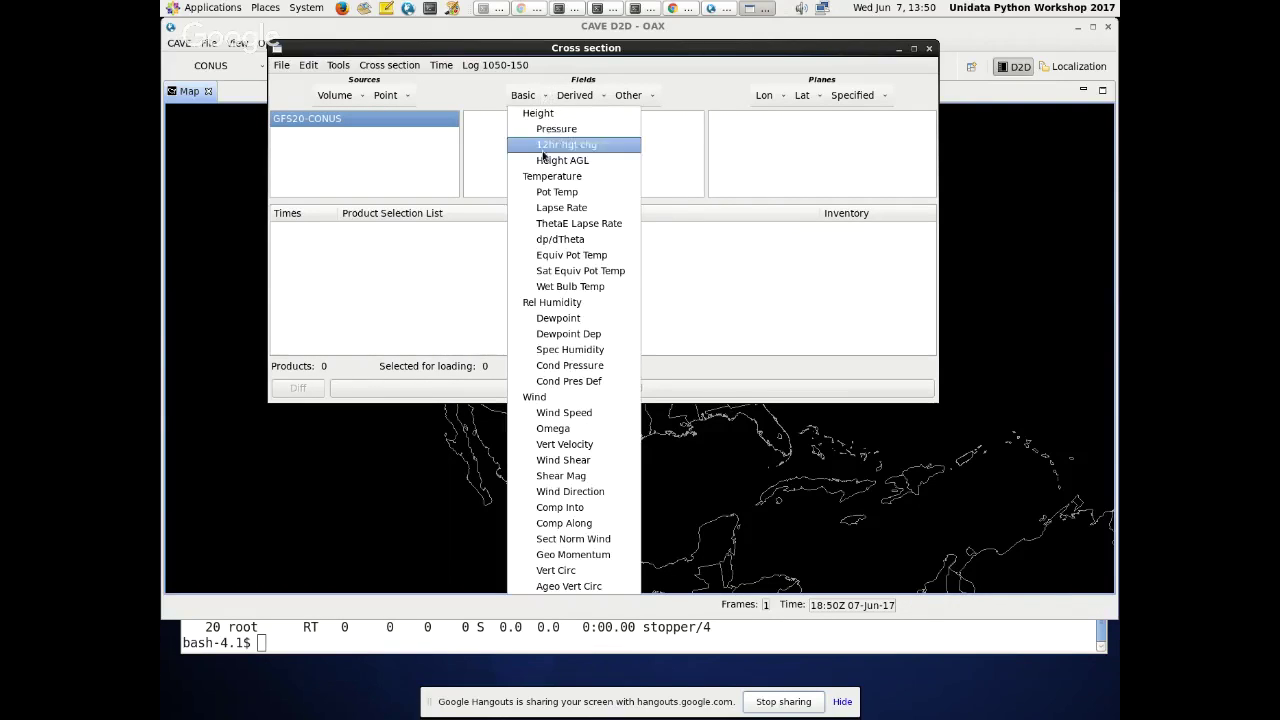
pyautogui.click(546, 96)
pyautogui.click(546, 96)
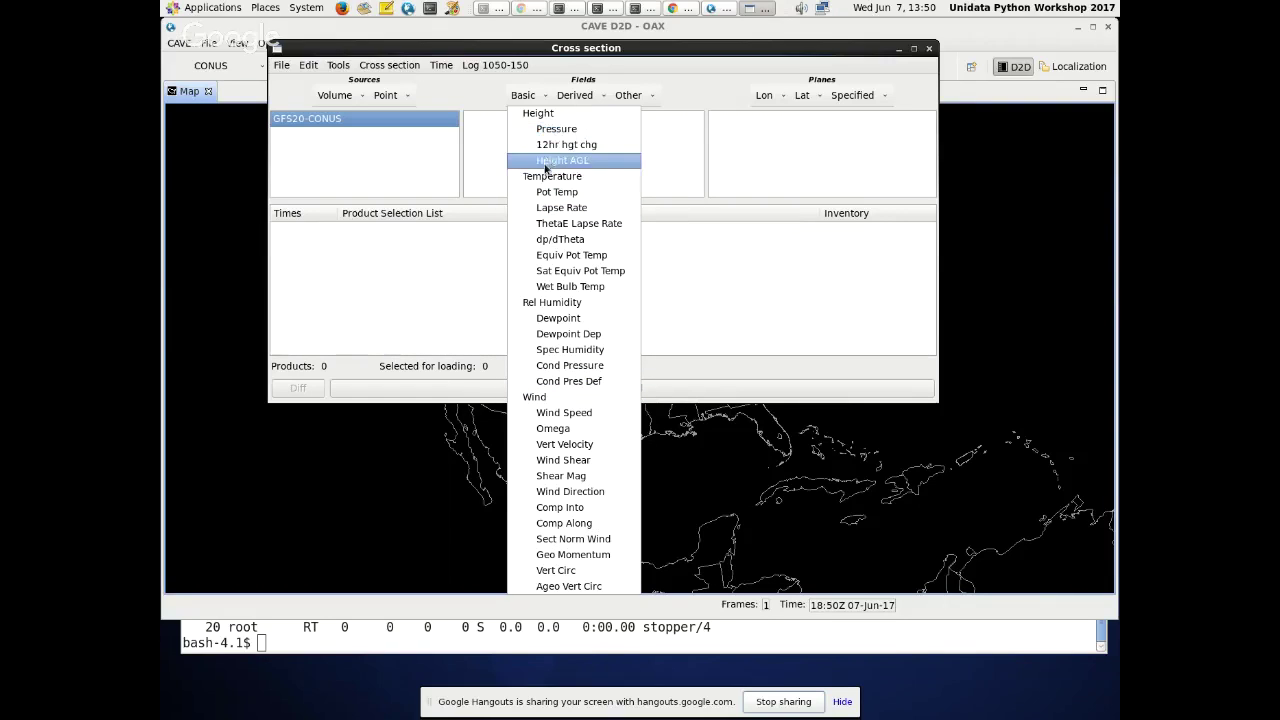
pyautogui.click(552, 302)
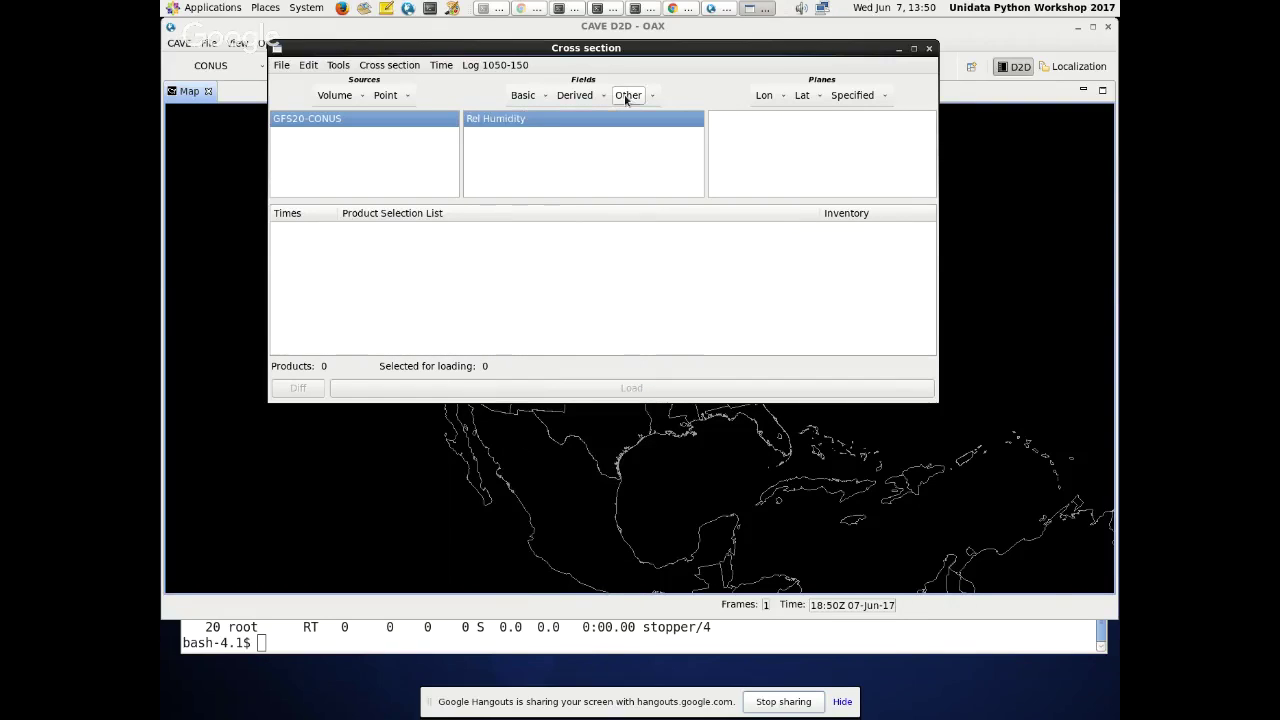
# - Examine the longitude, latitude and specified-line planes available for the cross section
pyautogui.moveTo(812, 48); pyautogui.dragTo(776, 46)
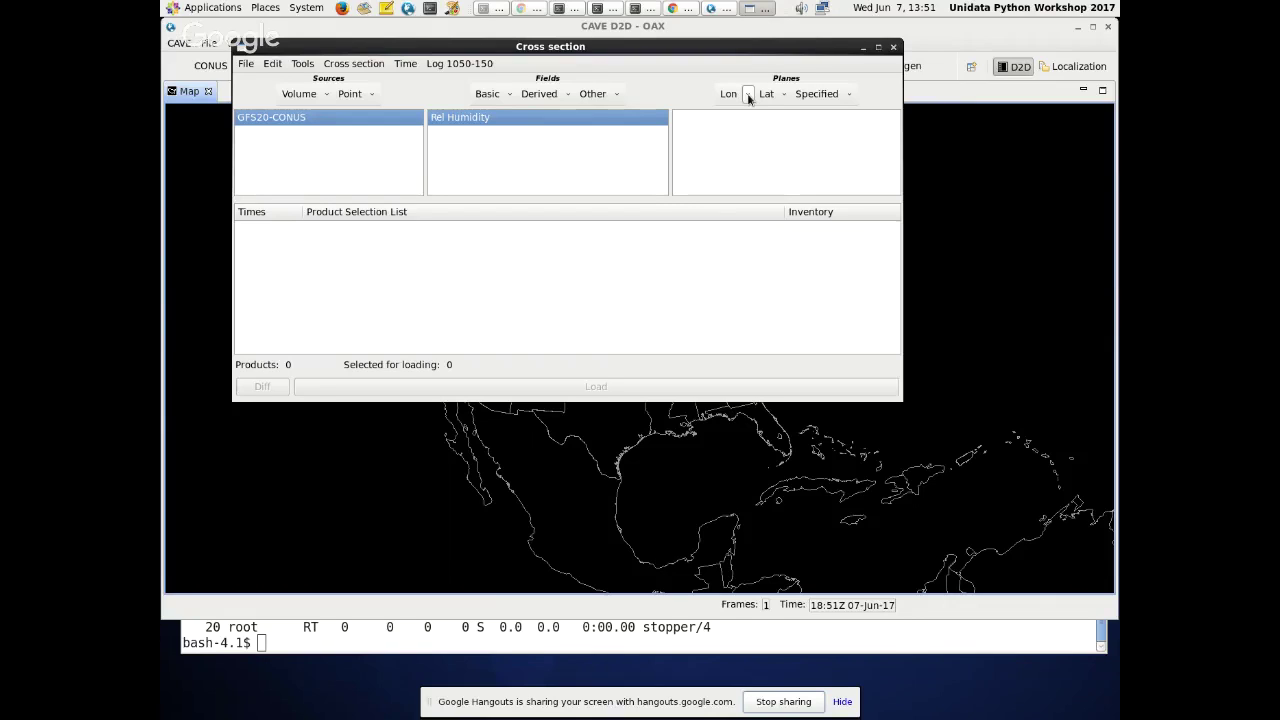
pyautogui.click(747, 93)
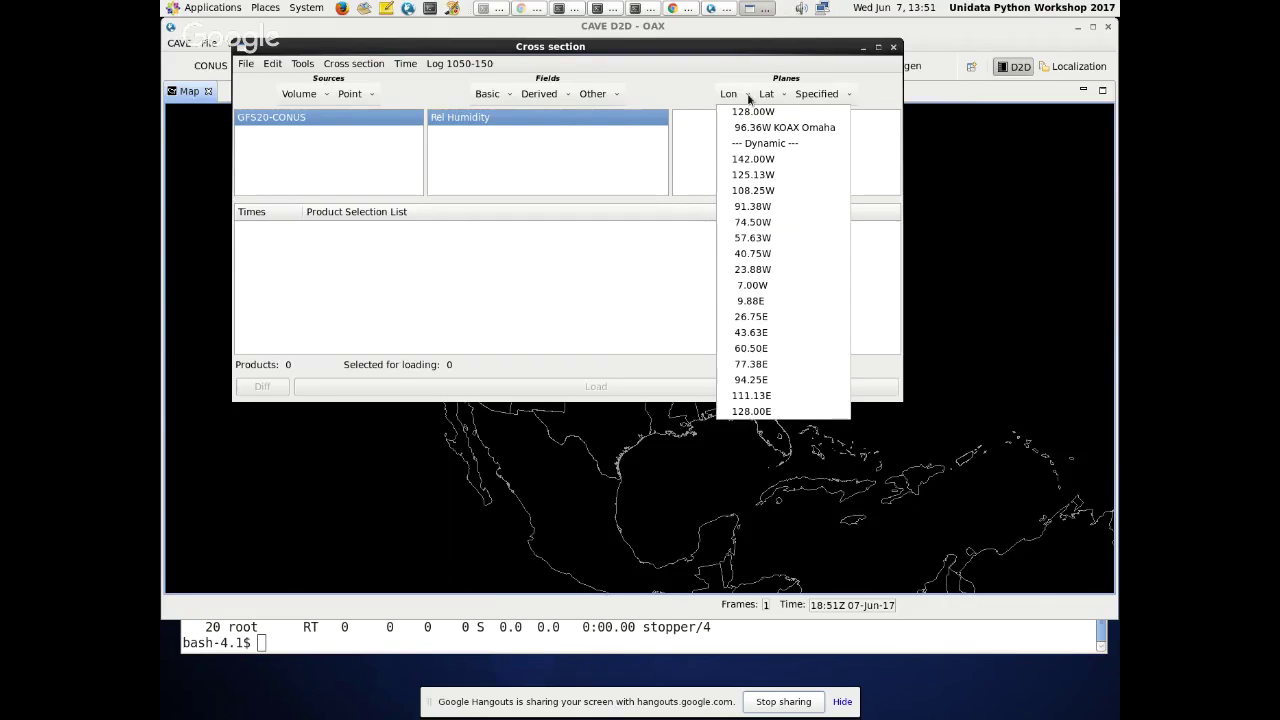
pyautogui.click(747, 94)
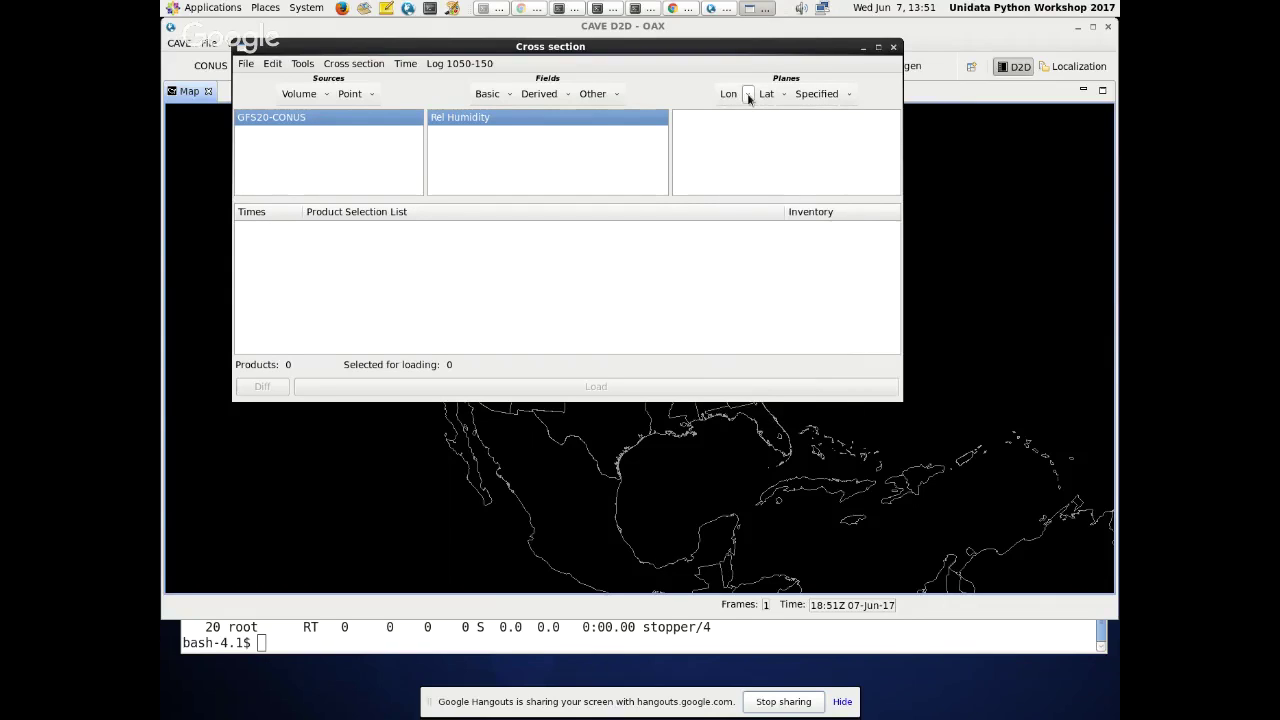
pyautogui.click(786, 93)
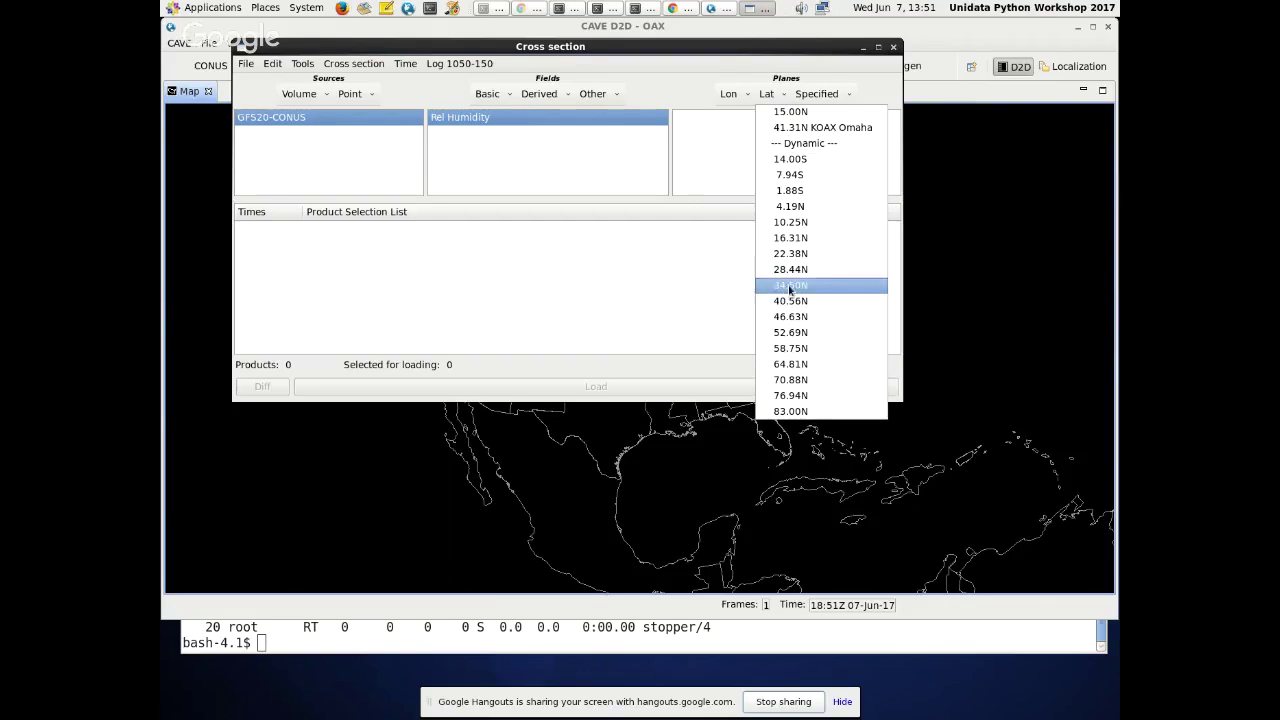
pyautogui.click(786, 96)
pyautogui.click(849, 94)
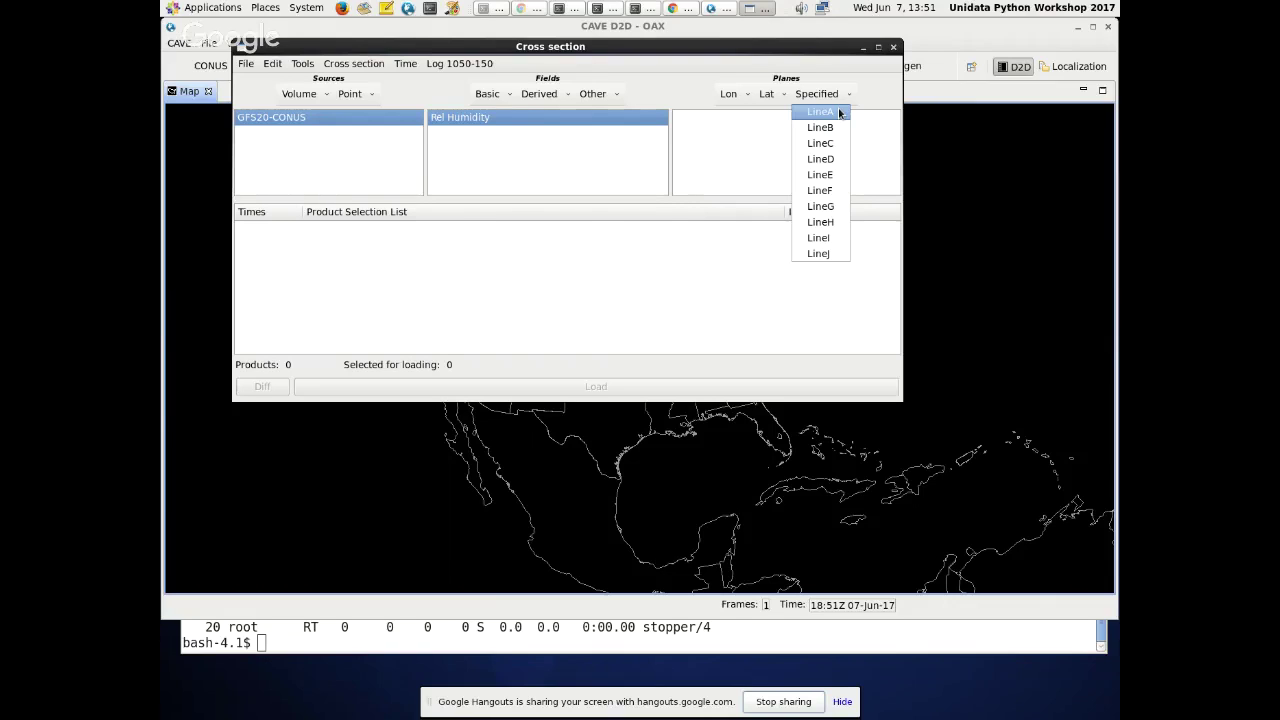
pyautogui.click(687, 494)
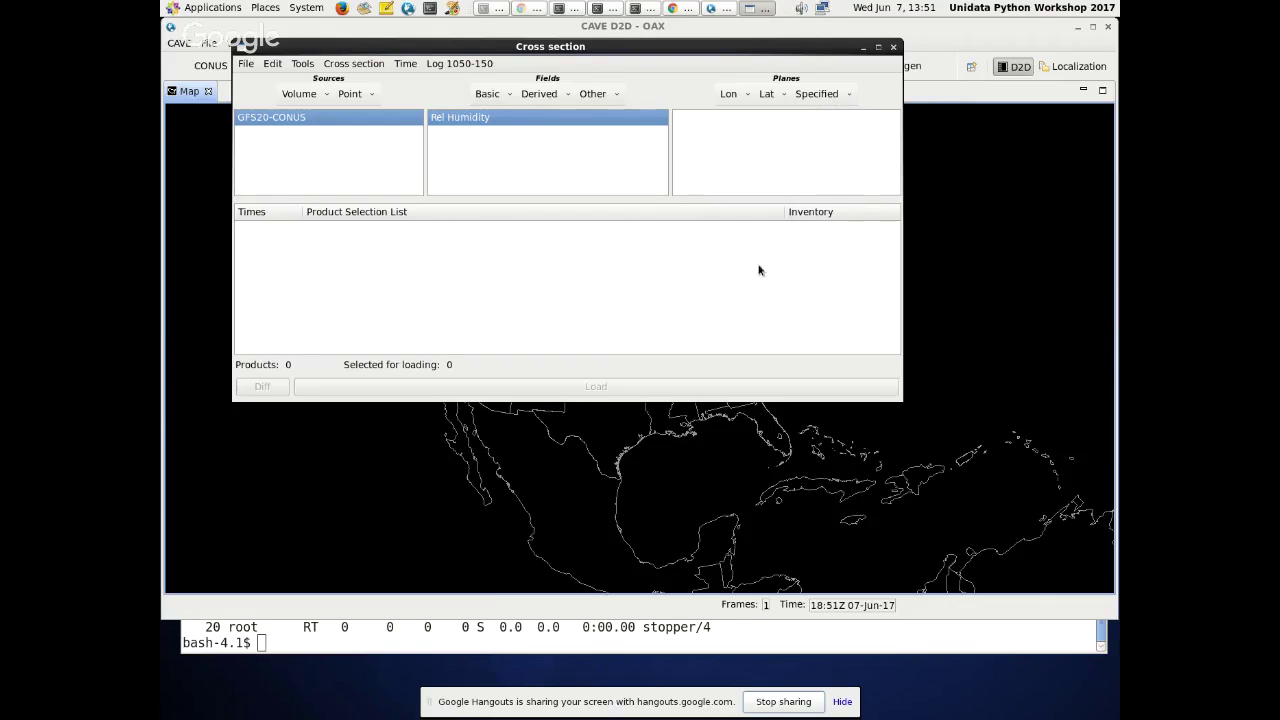
# - Display the interactive Baselines on the CONUS map and examine the lettered lines around Nebraska and Iowa
pyautogui.moveTo(751, 46); pyautogui.dragTo(815, 251)
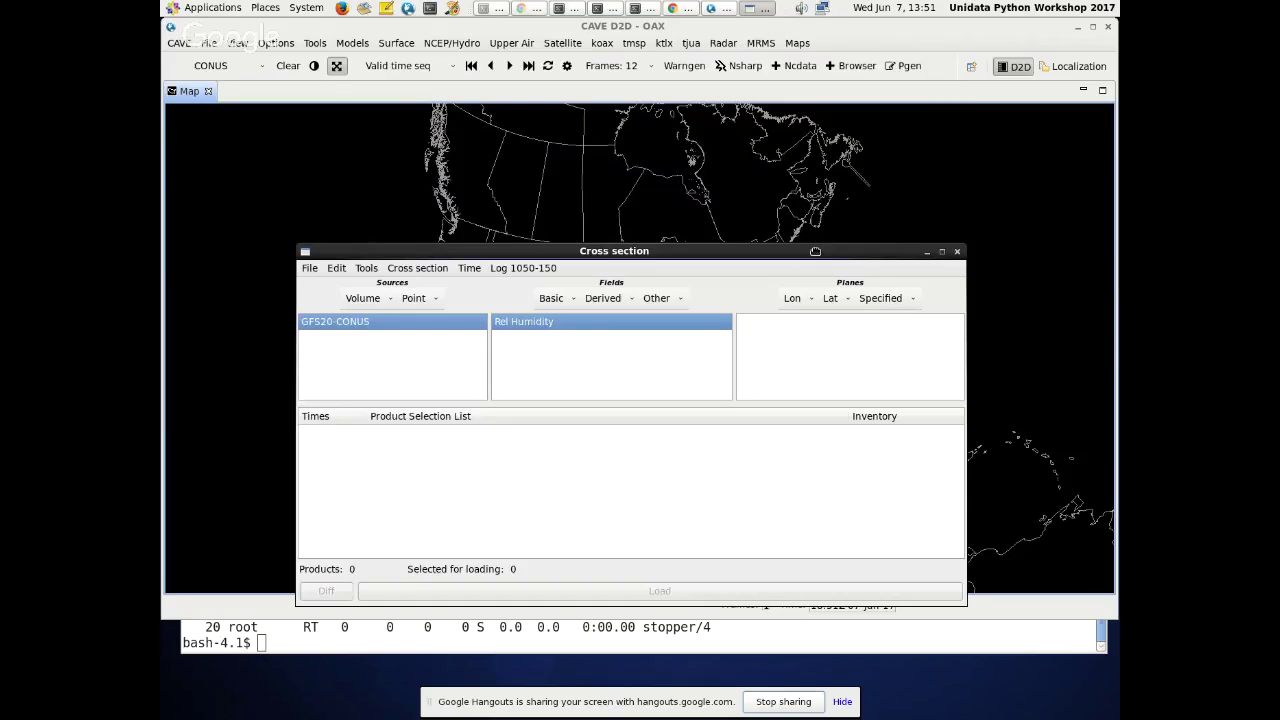
pyautogui.click(239, 44)
pyautogui.moveTo(321, 43)
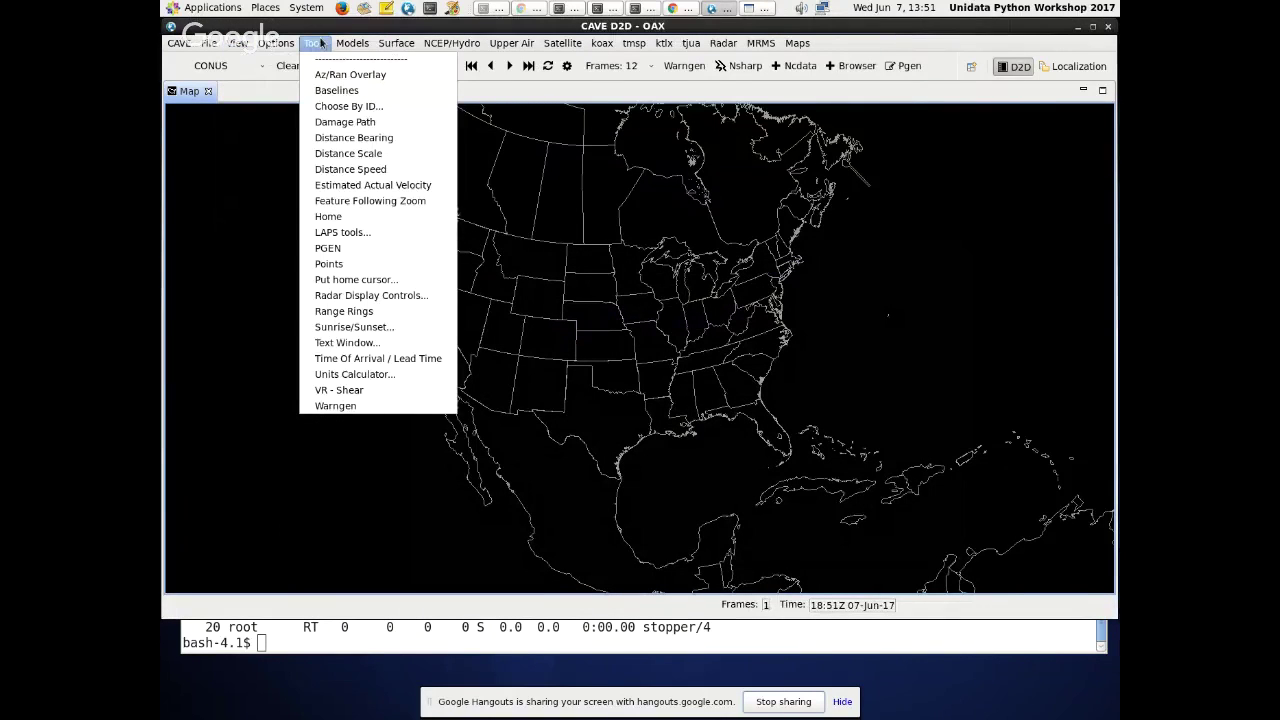
pyautogui.click(323, 96)
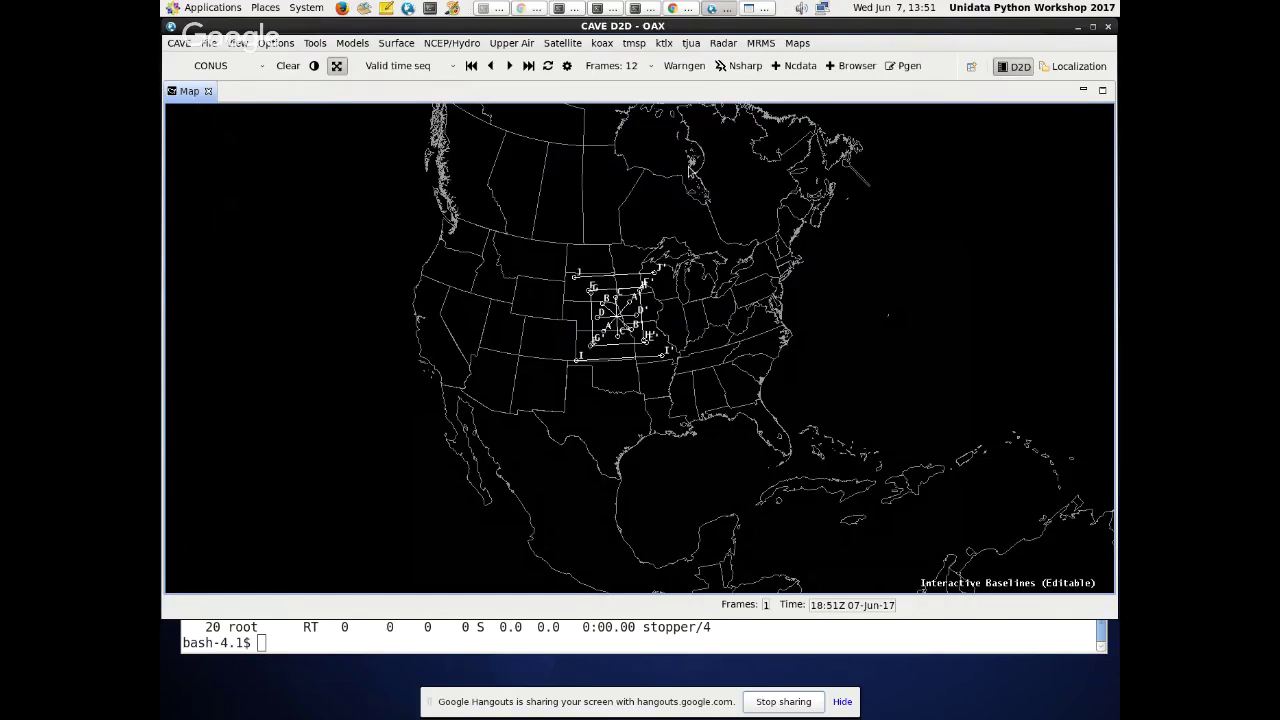
pyautogui.scroll(2, 598, 345)
pyautogui.scroll(2, 636, 294)
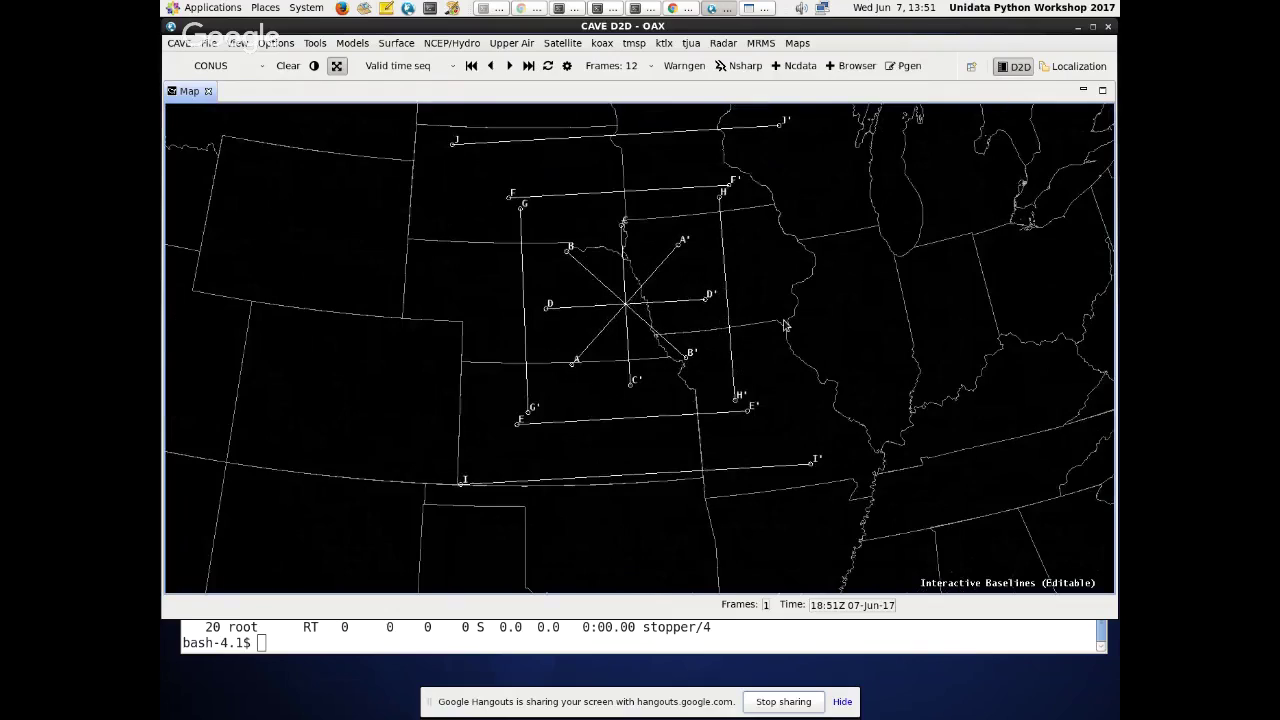
# - Add LineA as the specified plane and load the GFS20-CONUS LineA Rel Humidity cross section
pyautogui.moveTo(684, 250); pyautogui.dragTo(613, 433)
pyautogui.click(838, 482)
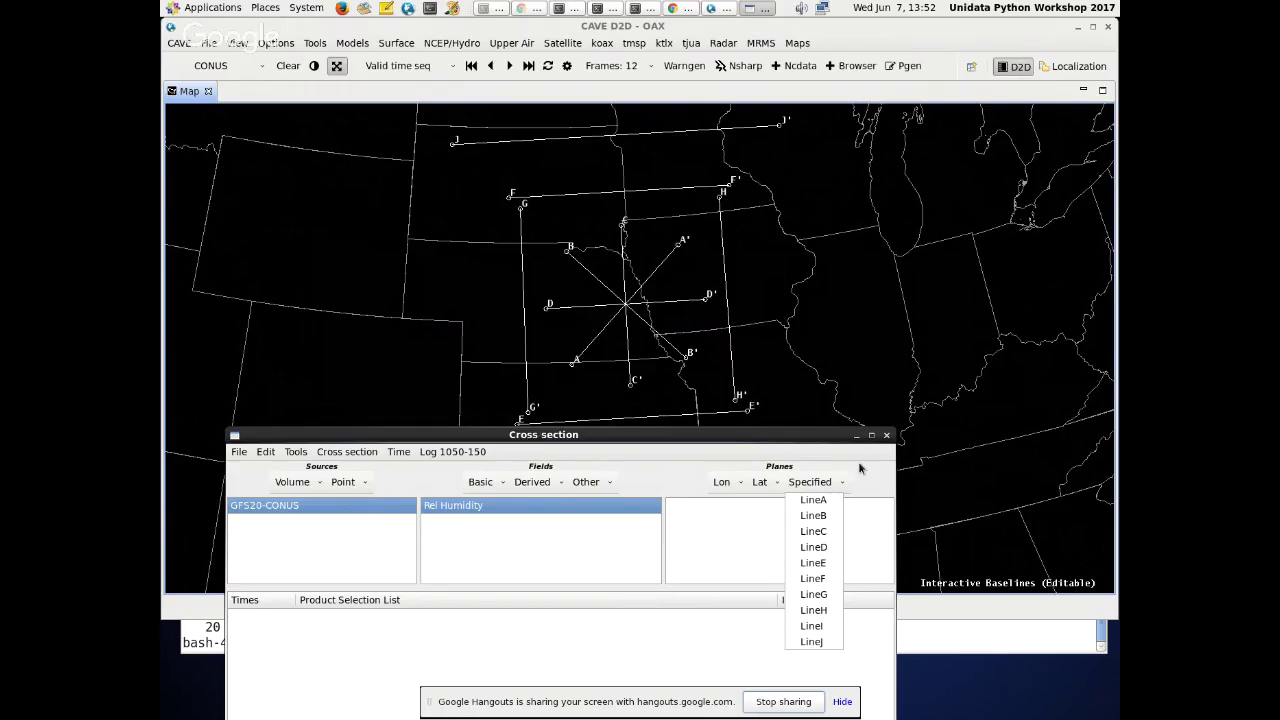
pyautogui.click(820, 430)
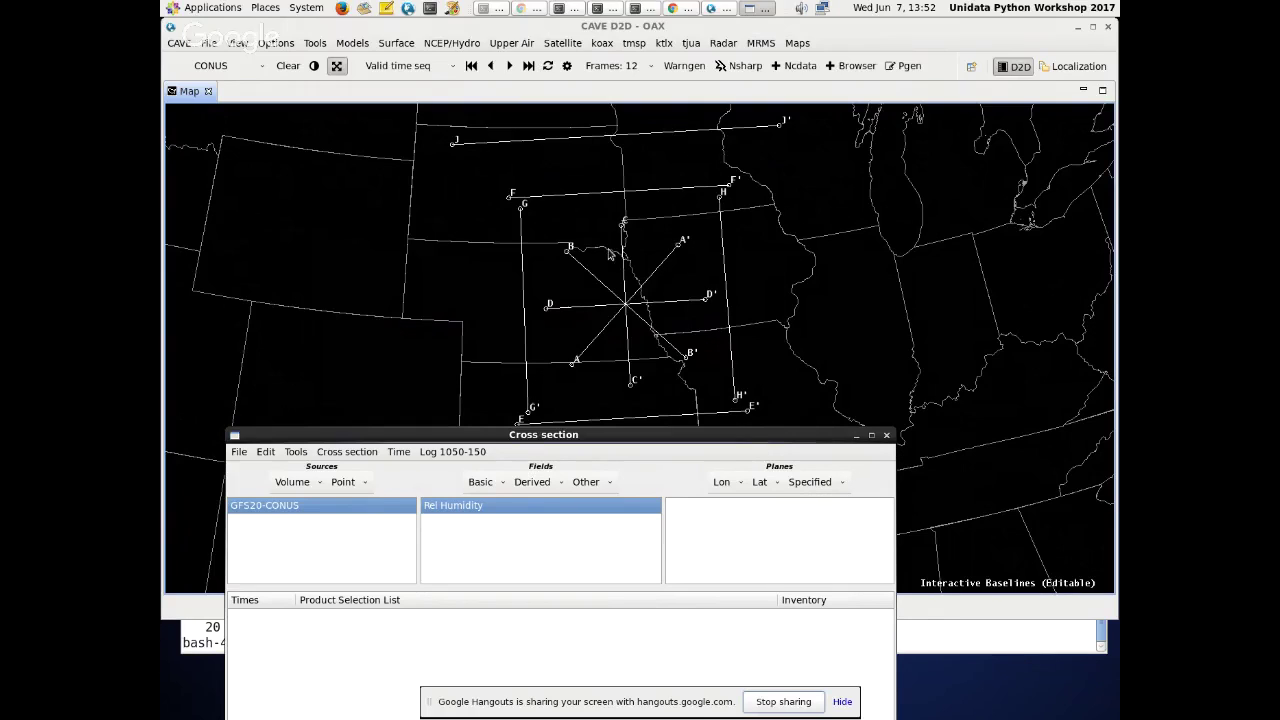
pyautogui.click(836, 505)
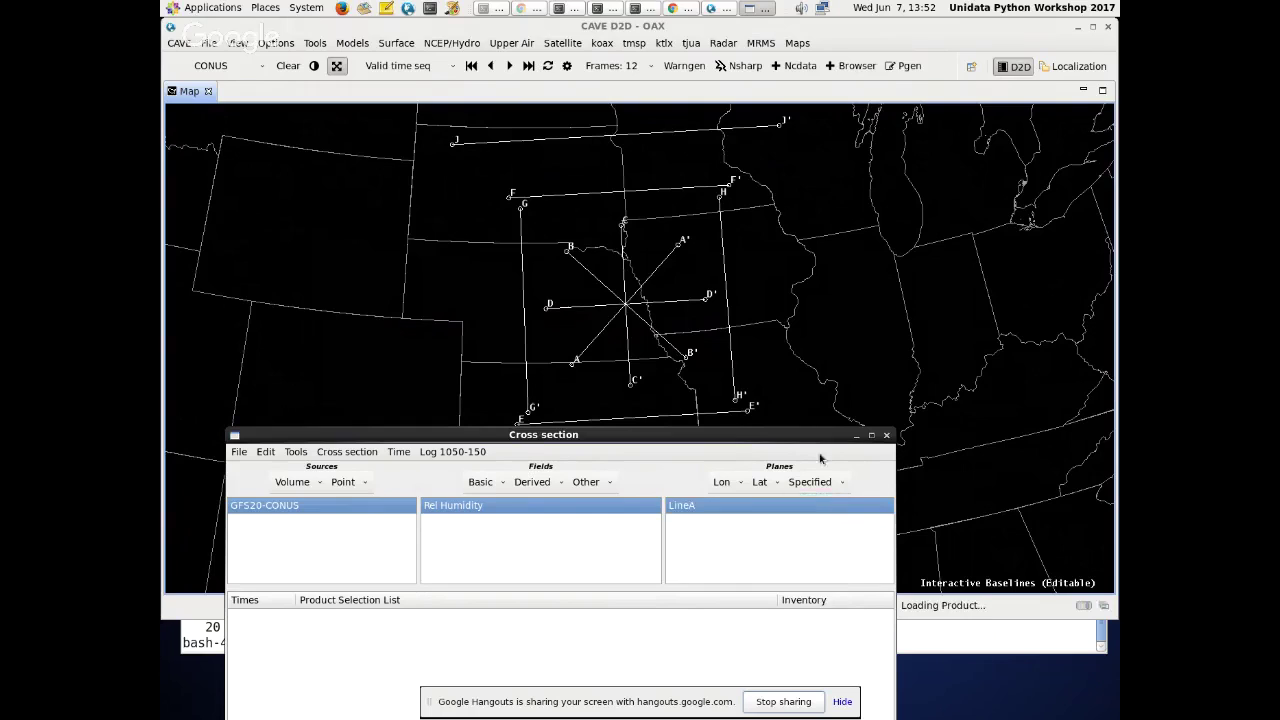
pyautogui.moveTo(822, 437); pyautogui.dragTo(858, 150)
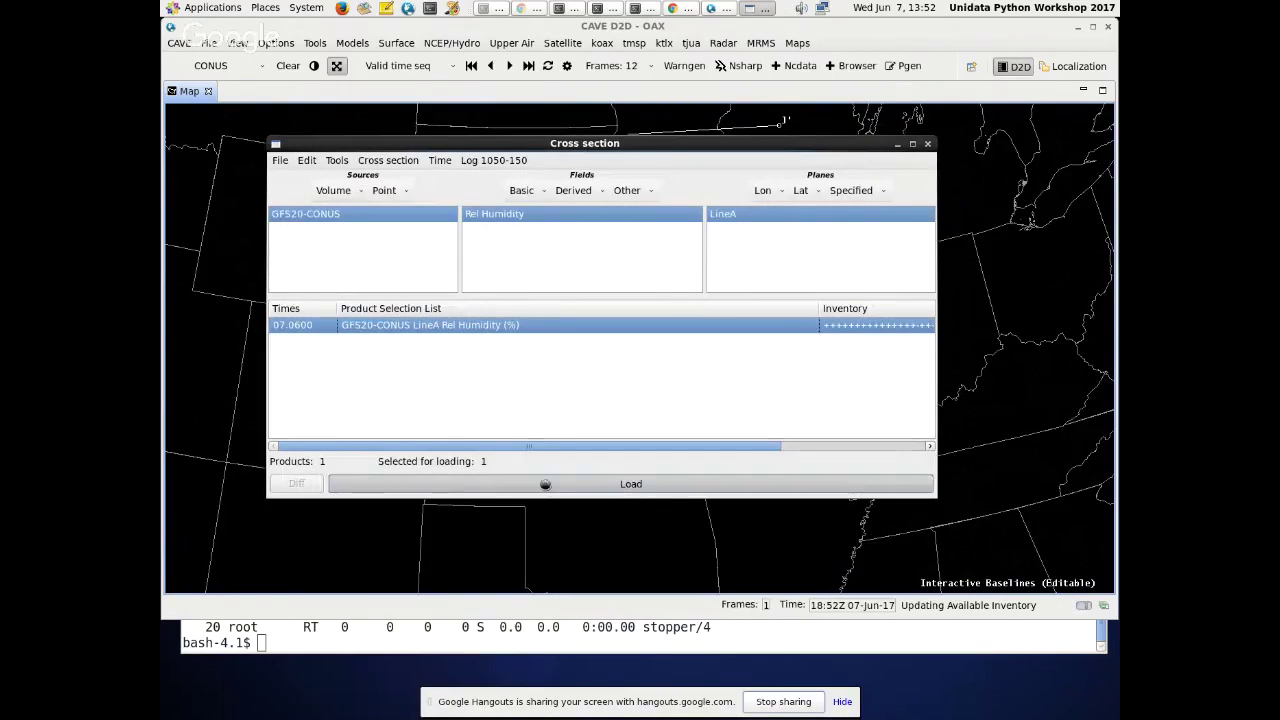
pyautogui.click(545, 484)
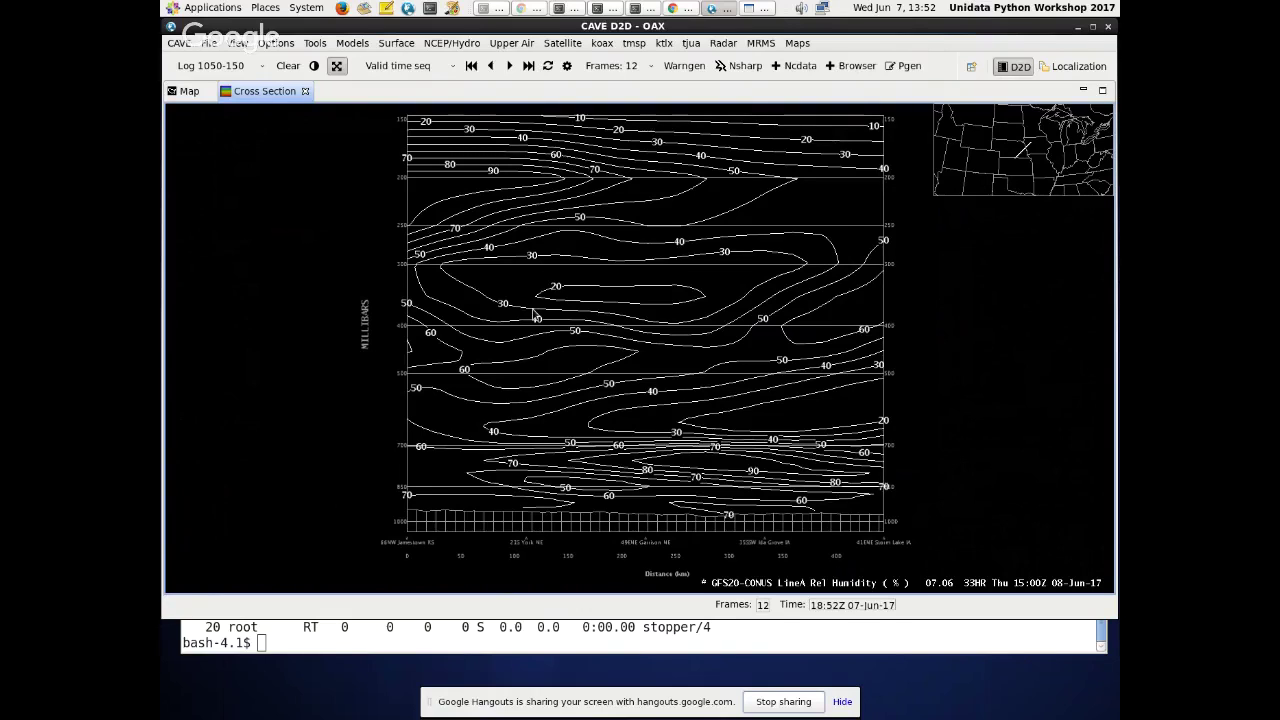
# - Add the basic field Dewpoint and the derived fields Vorticity and Pot Vorticity to the GFS20-CONUS LineA cross-section selection
pyautogui.hotkey('alt', 'Tab')
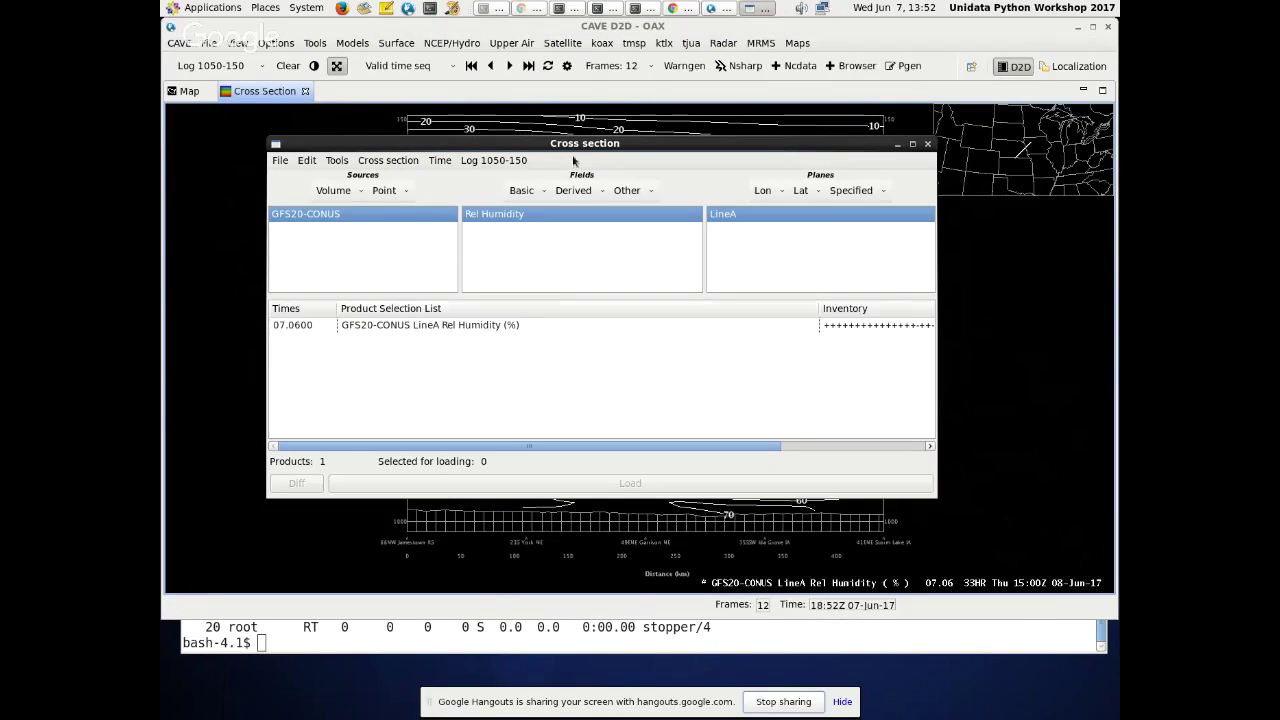
pyautogui.moveTo(568, 144); pyautogui.dragTo(820, 181)
pyautogui.click(831, 227)
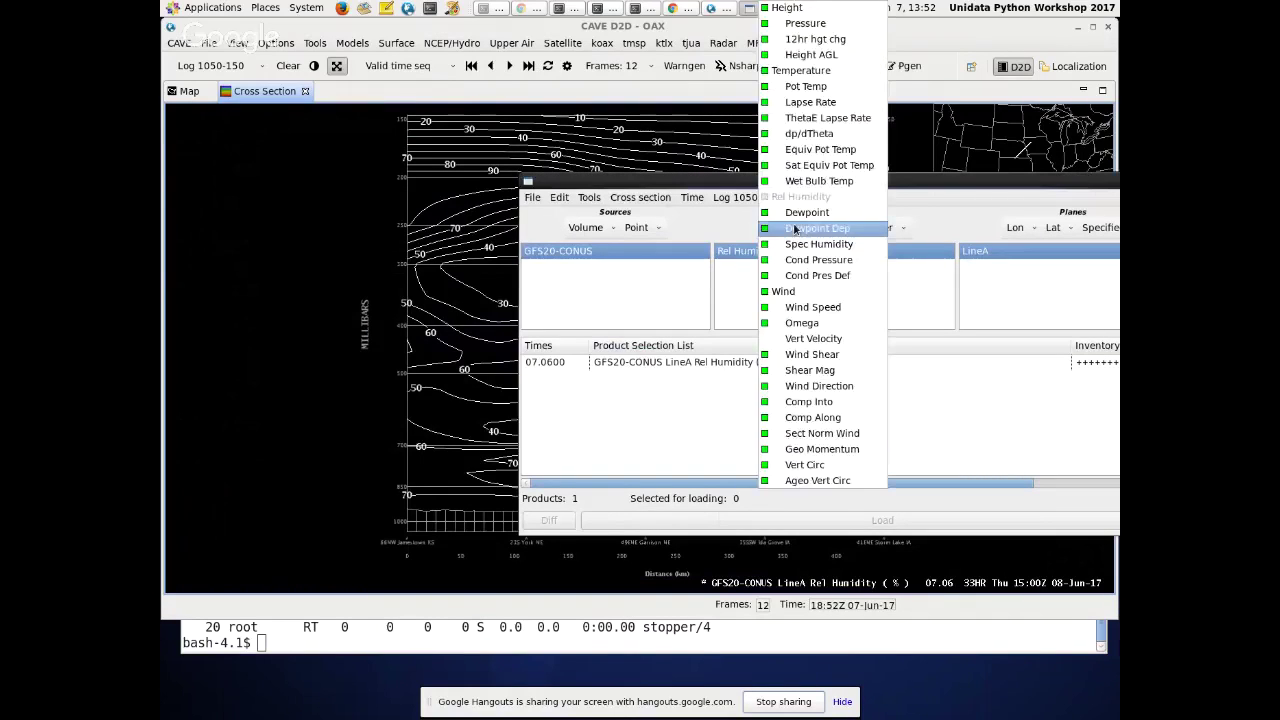
pyautogui.click(797, 222)
pyautogui.click(828, 227)
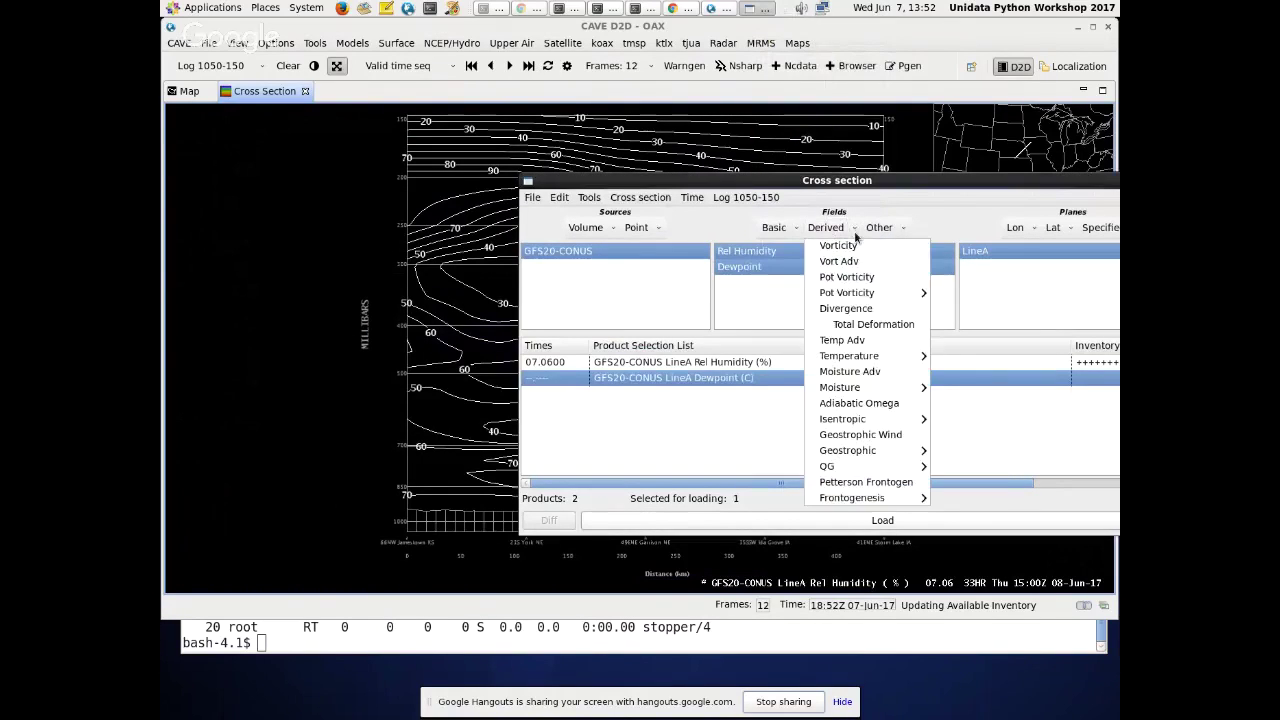
pyautogui.click(836, 245)
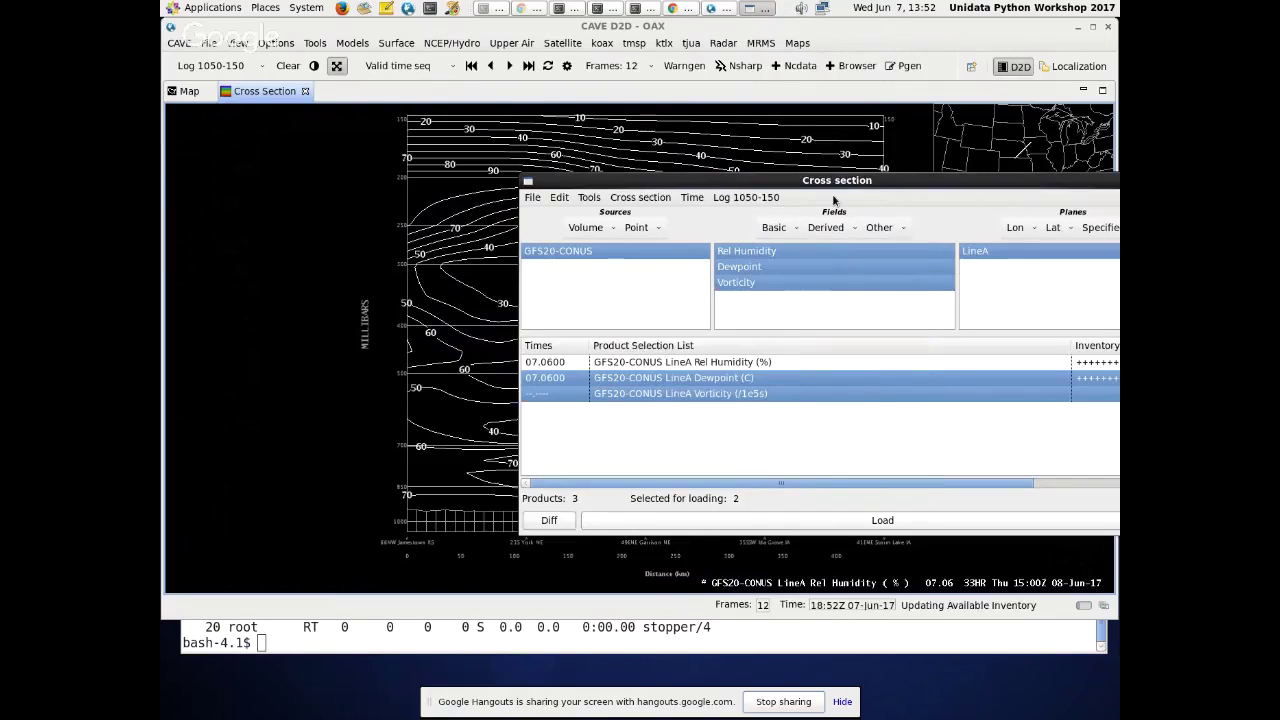
pyautogui.click(828, 227)
pyautogui.click(845, 277)
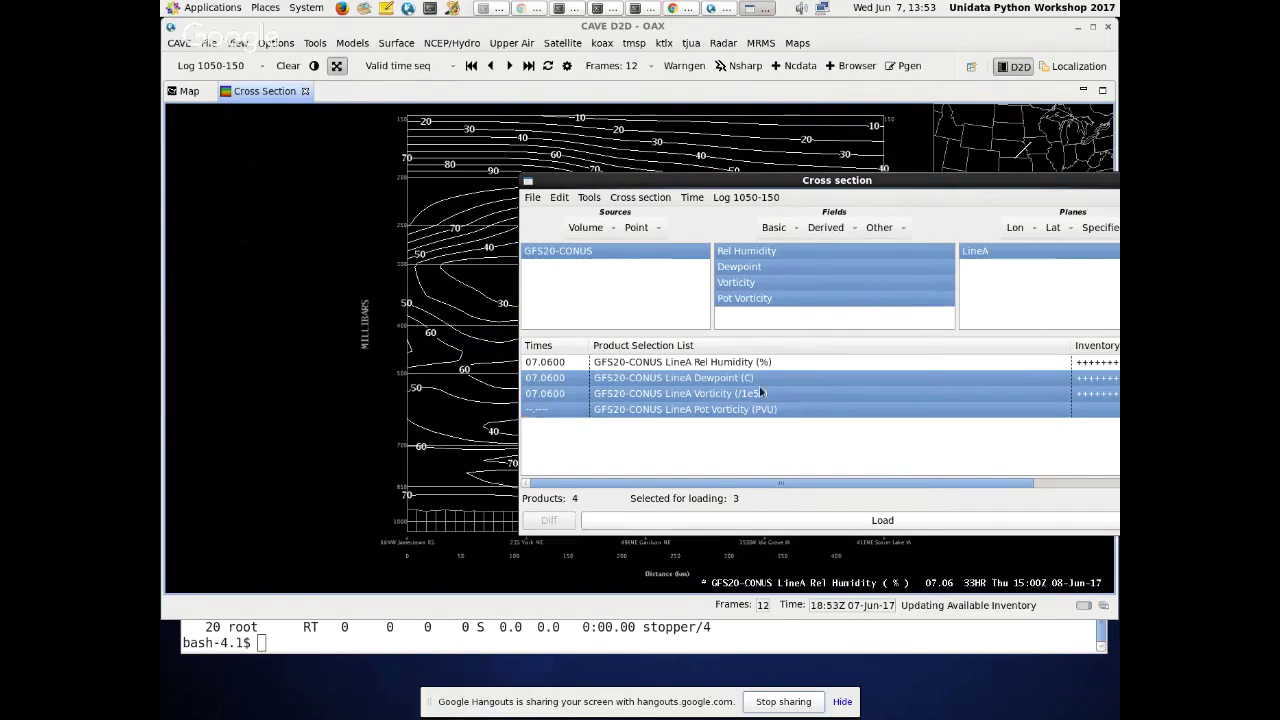
# - Change the GFS20-CONUS LineA Vorticity product in the selection list to its image version
pyautogui.keyDown('ctrl'); pyautogui.click(722, 395); pyautogui.keyUp('ctrl')
pyautogui.keyDown('ctrl'); pyautogui.click(722, 397); pyautogui.keyUp('ctrl')
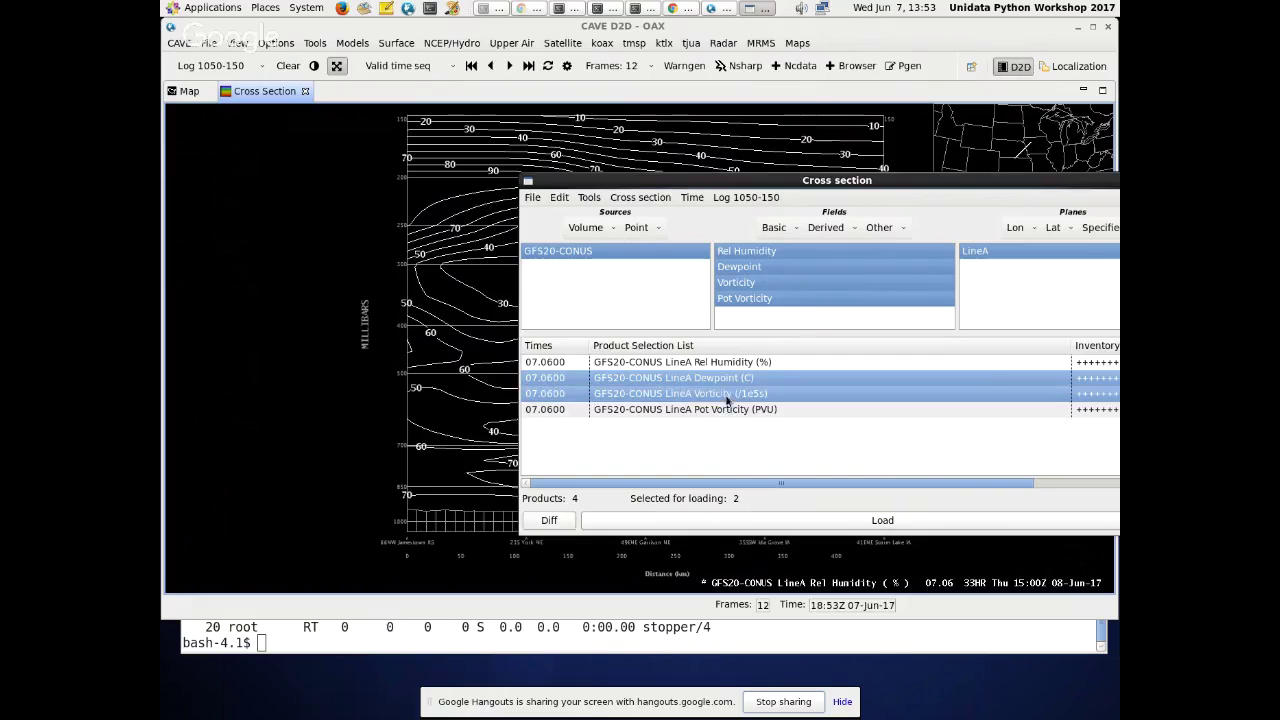
pyautogui.rightClick(720, 401)
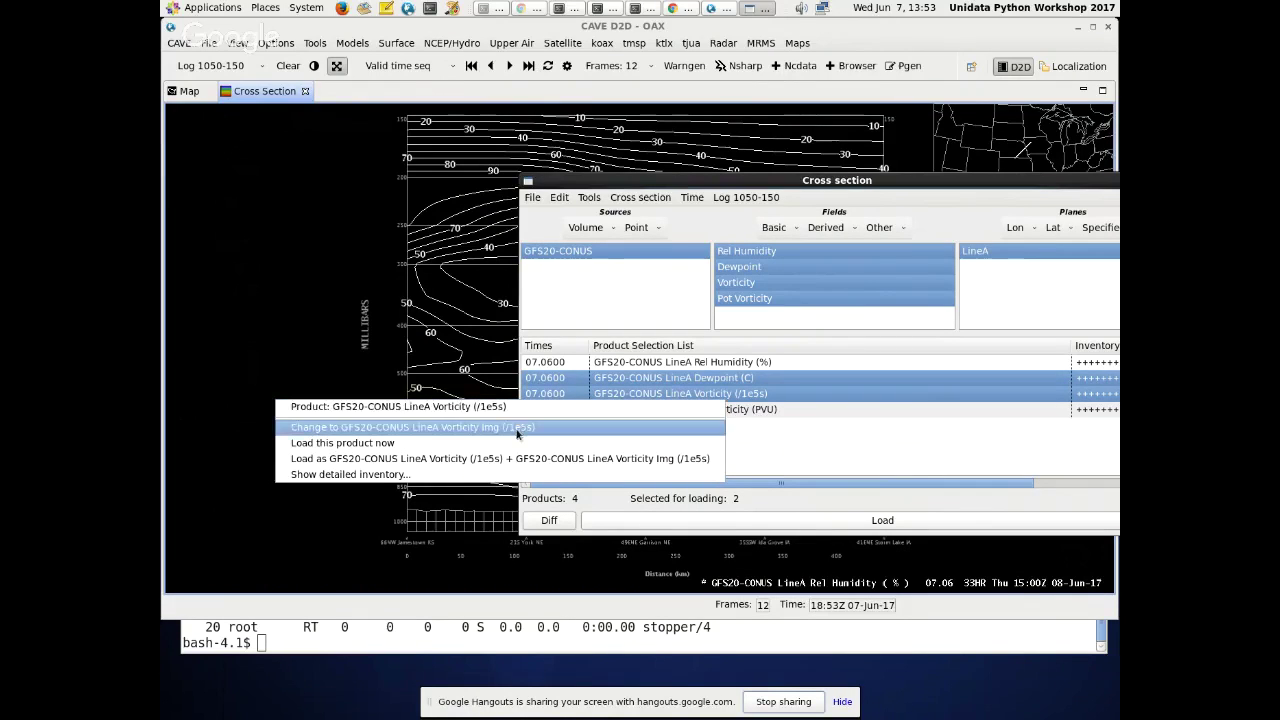
pyautogui.click(520, 427)
# - Load LineA Pot Vorticity as combined contours and image, along with the selected Dewpoint and Vorticity Img products
pyautogui.keyDown('ctrl'); pyautogui.click(726, 410); pyautogui.keyUp('ctrl')
pyautogui.rightClick(724, 412)
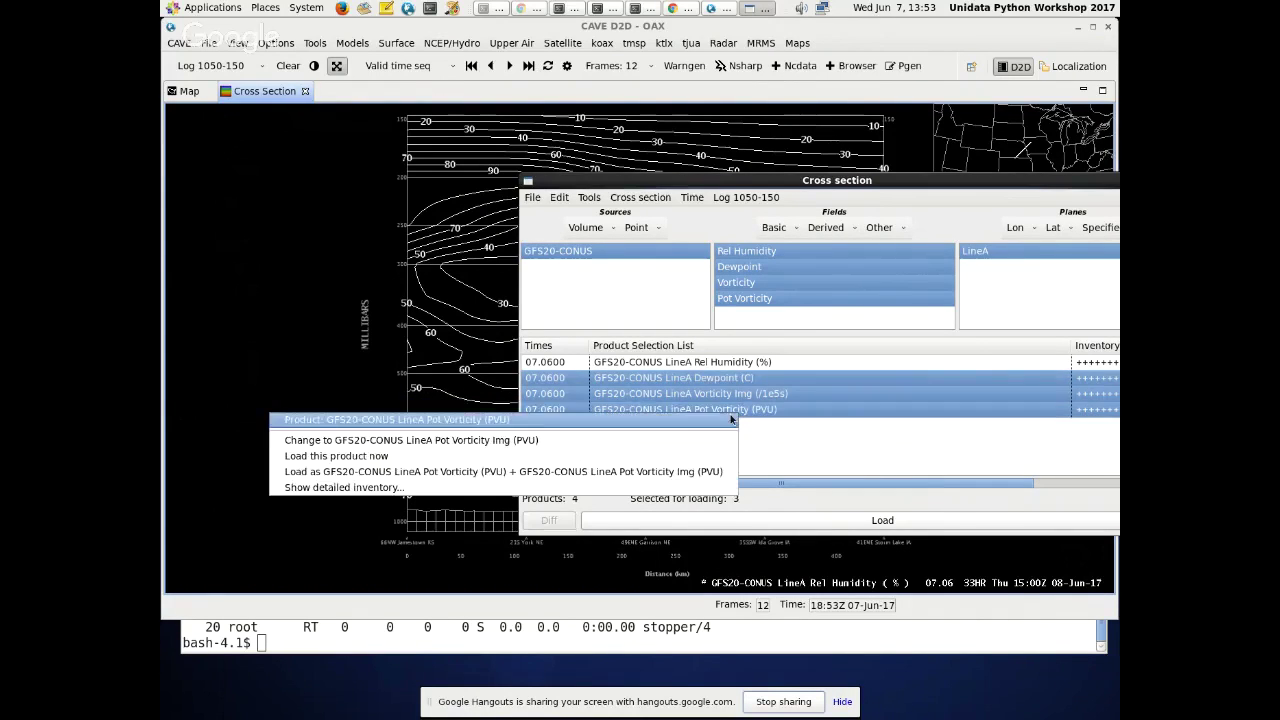
pyautogui.click(710, 471)
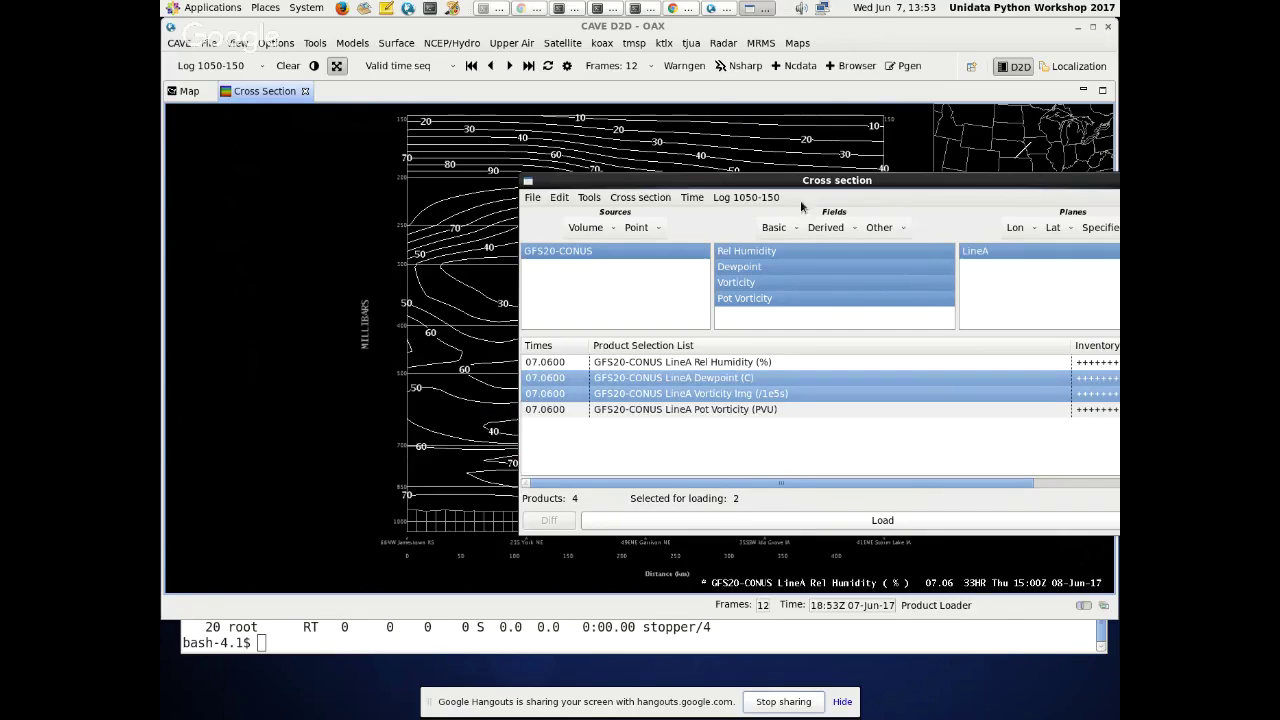
pyautogui.moveTo(810, 181); pyautogui.dragTo(408, 40)
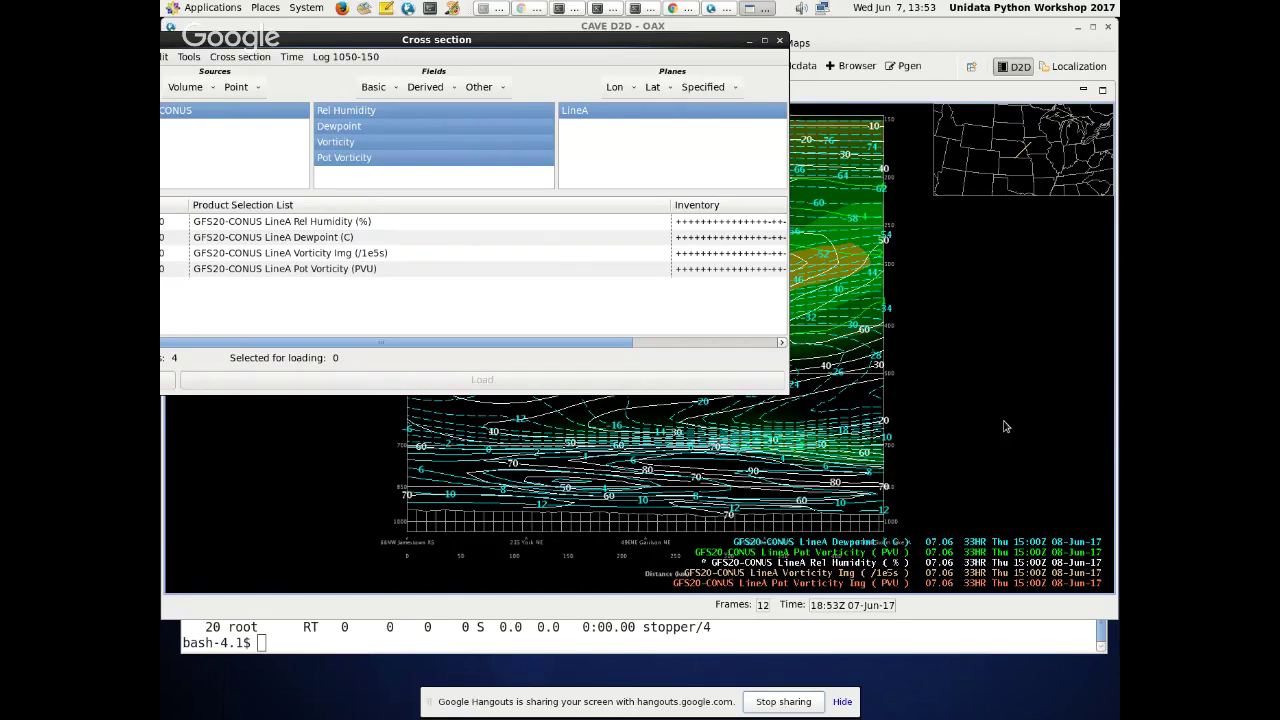
# - Hide the LineA Dewpoint and Pot Vorticity contours in the cross-section display
pyautogui.click(940, 456)
pyautogui.click(800, 542)
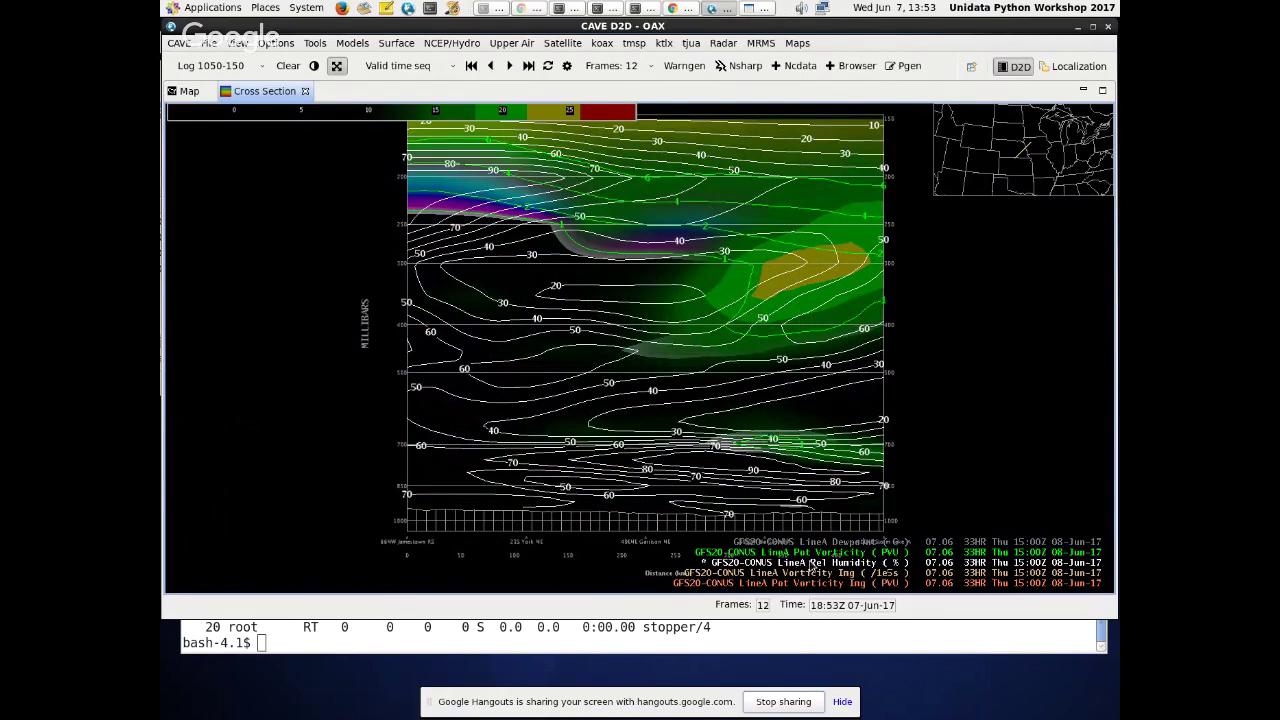
pyautogui.click(808, 553)
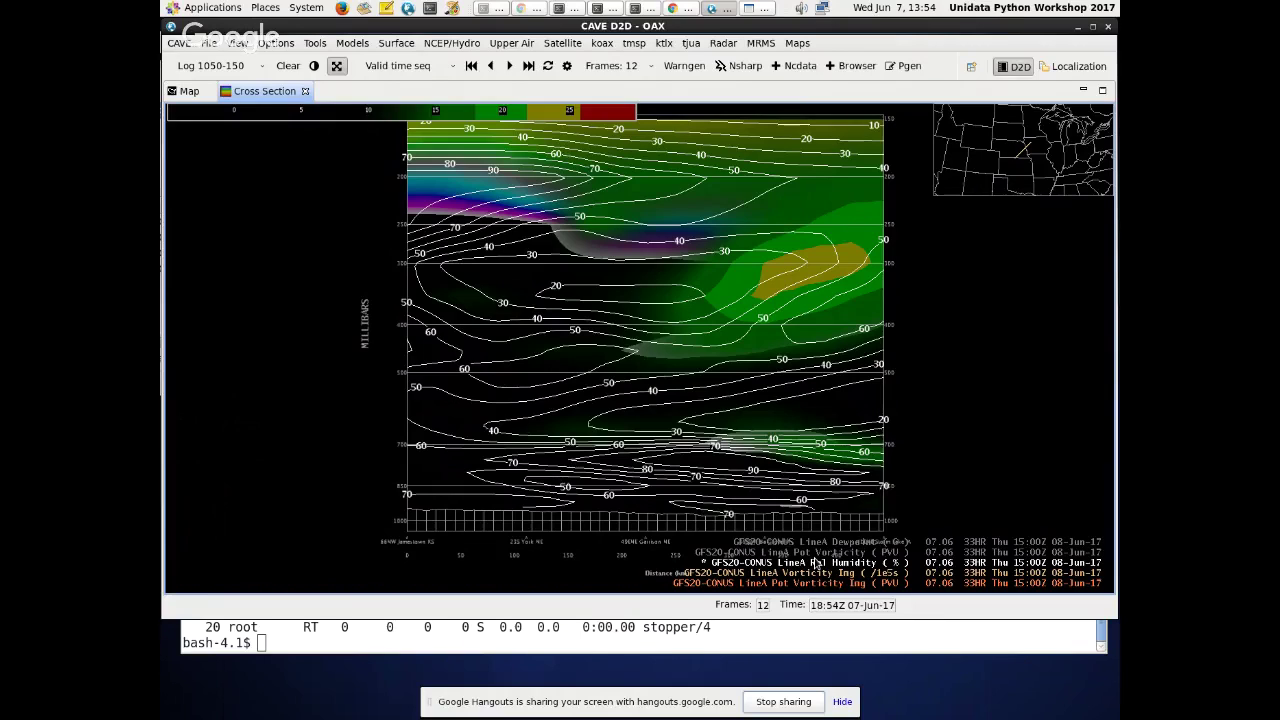
# - Load the hidden LineA Dewpoint product as an image in the cross section
pyautogui.scroll(3, 688, 298)
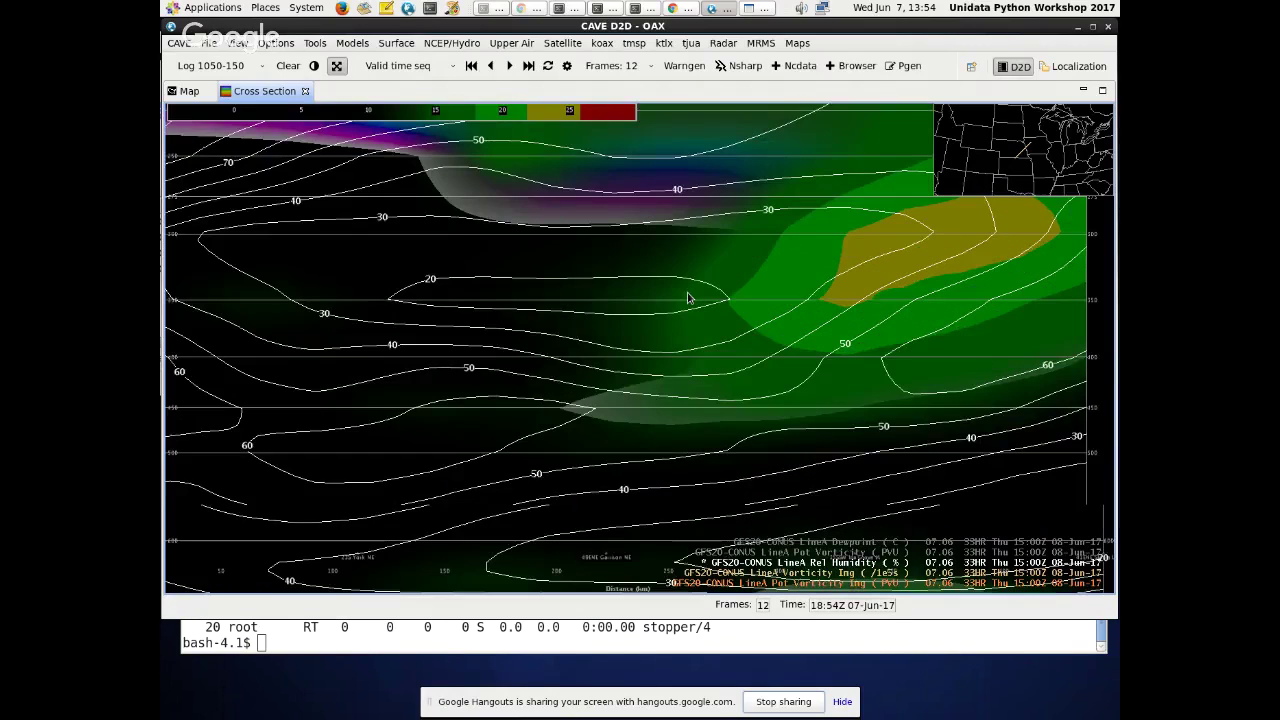
pyautogui.scroll(-3, 673, 426)
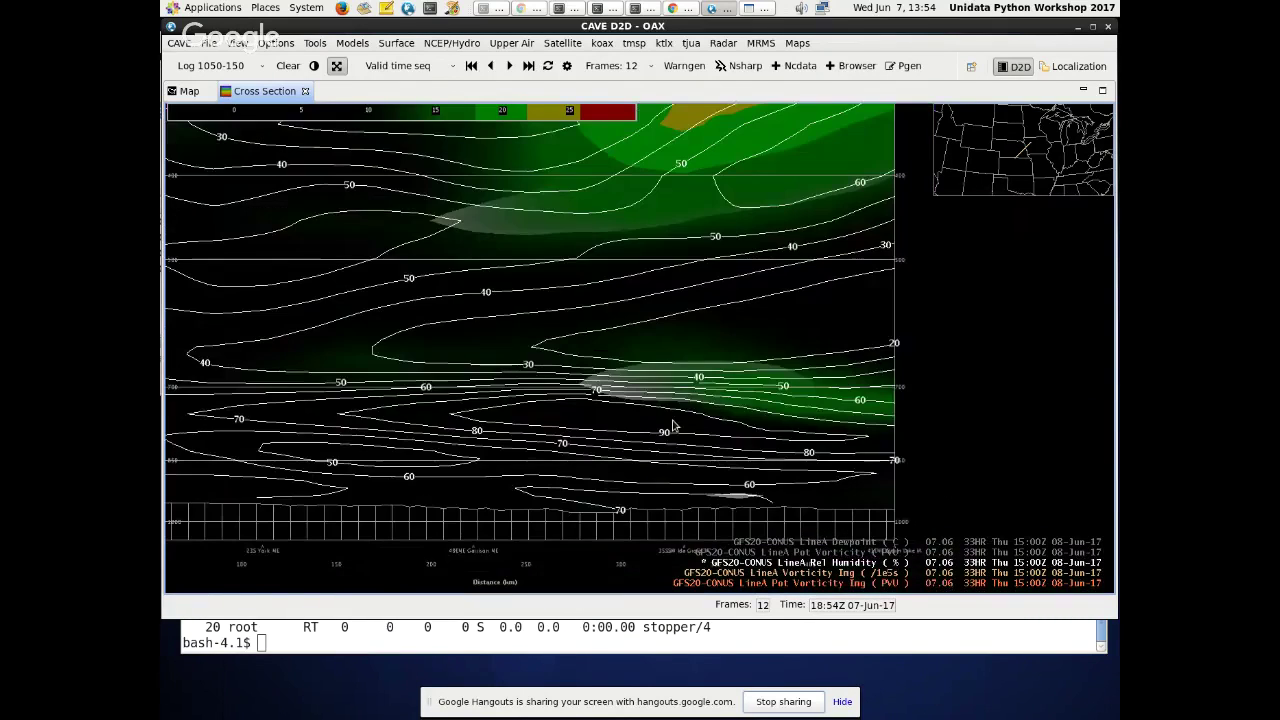
pyautogui.scroll(-1, 689, 346)
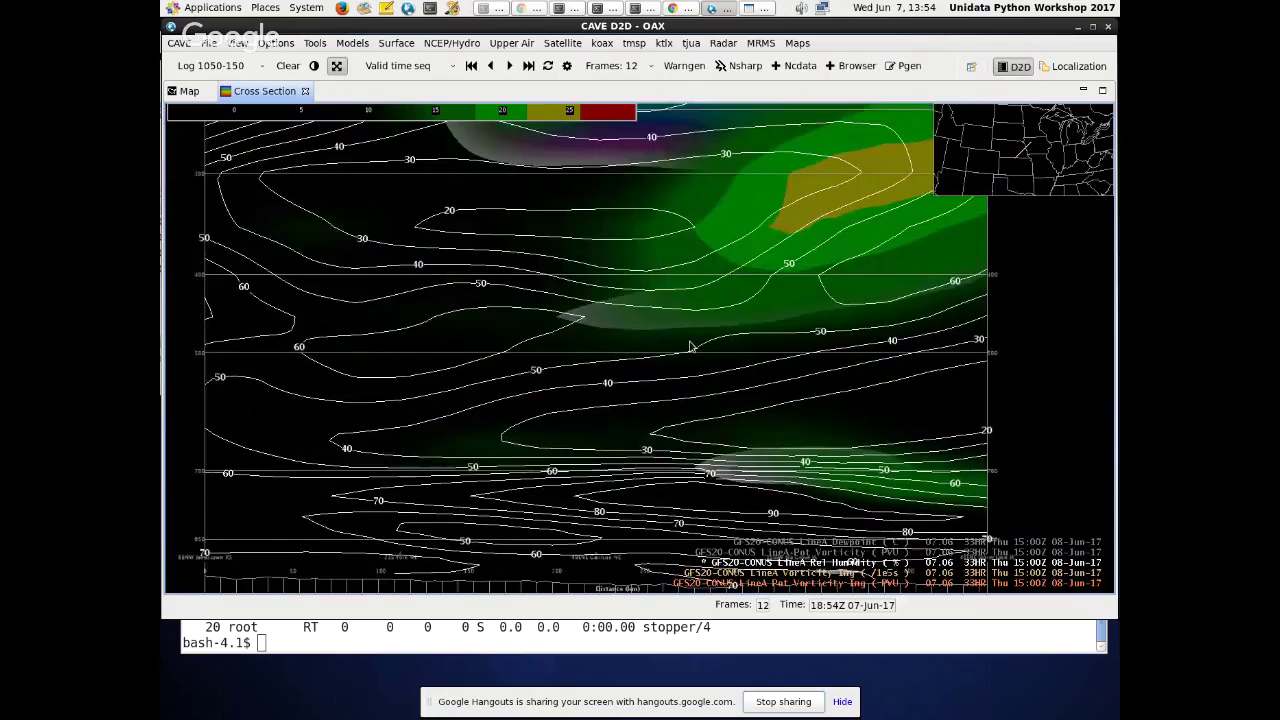
pyautogui.scroll(1, 759, 362)
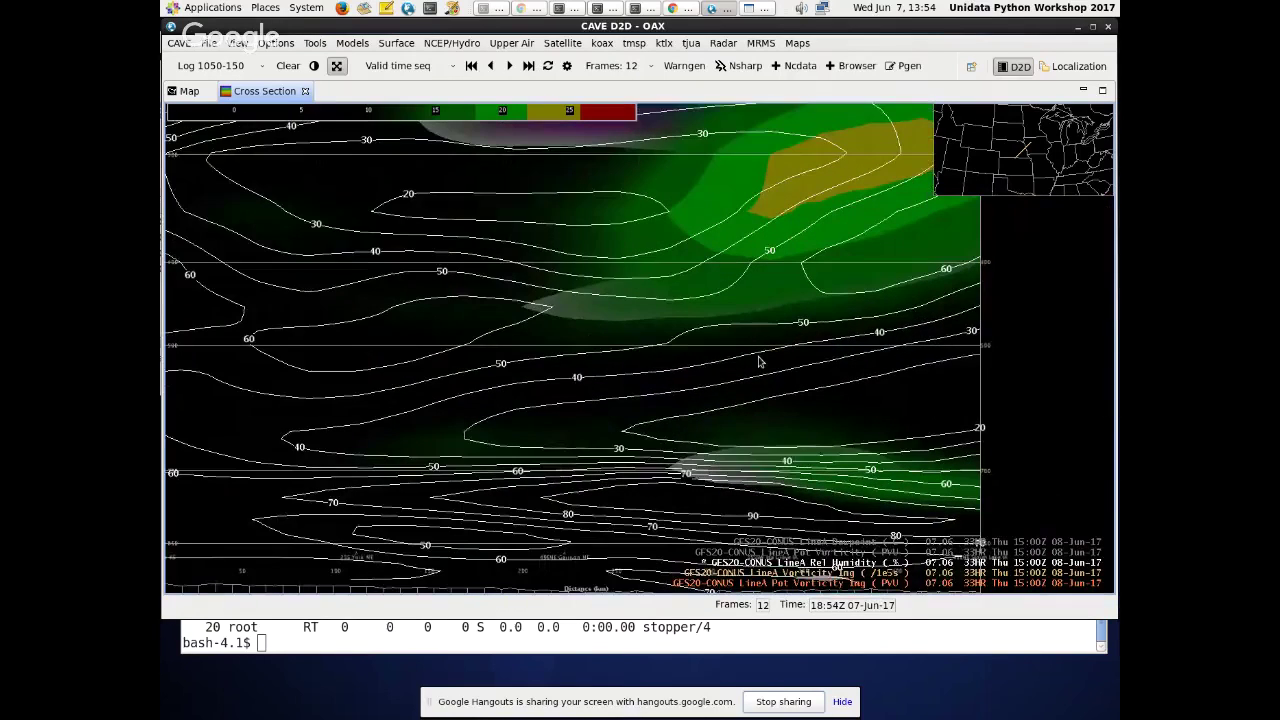
pyautogui.scroll(-2, 759, 362)
pyautogui.scroll(2, 799, 503)
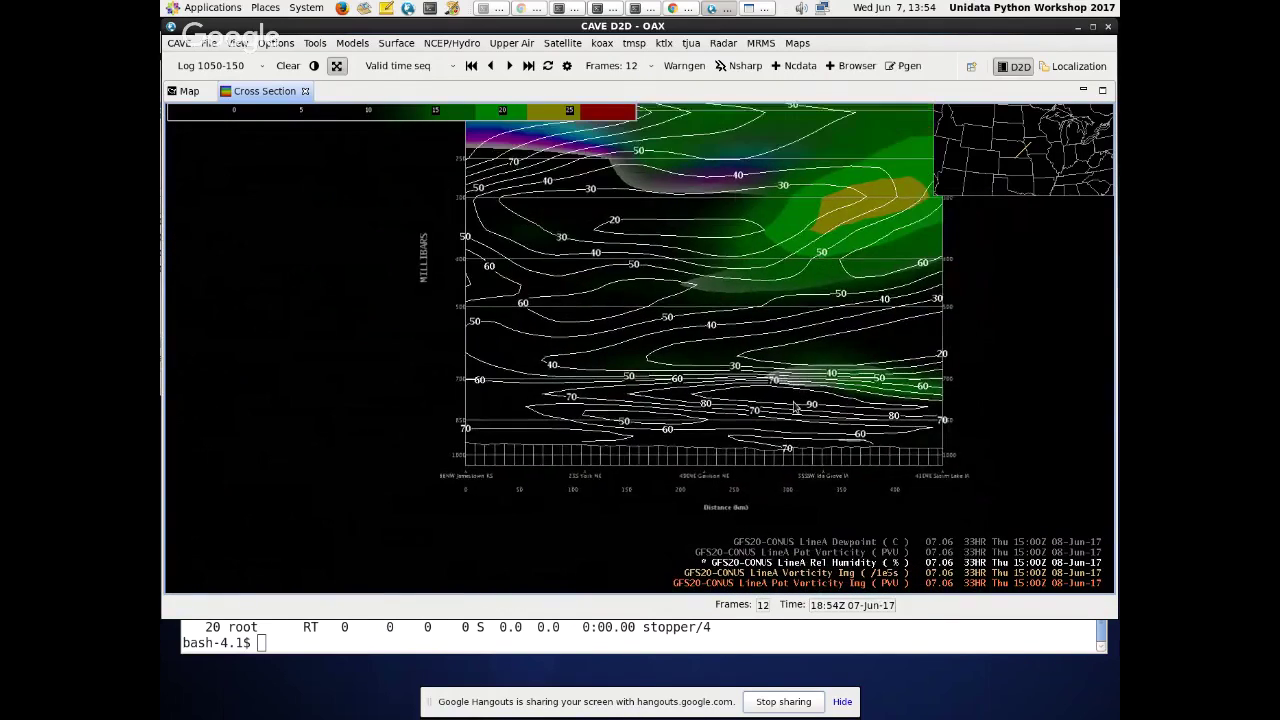
pyautogui.rightClick(801, 548)
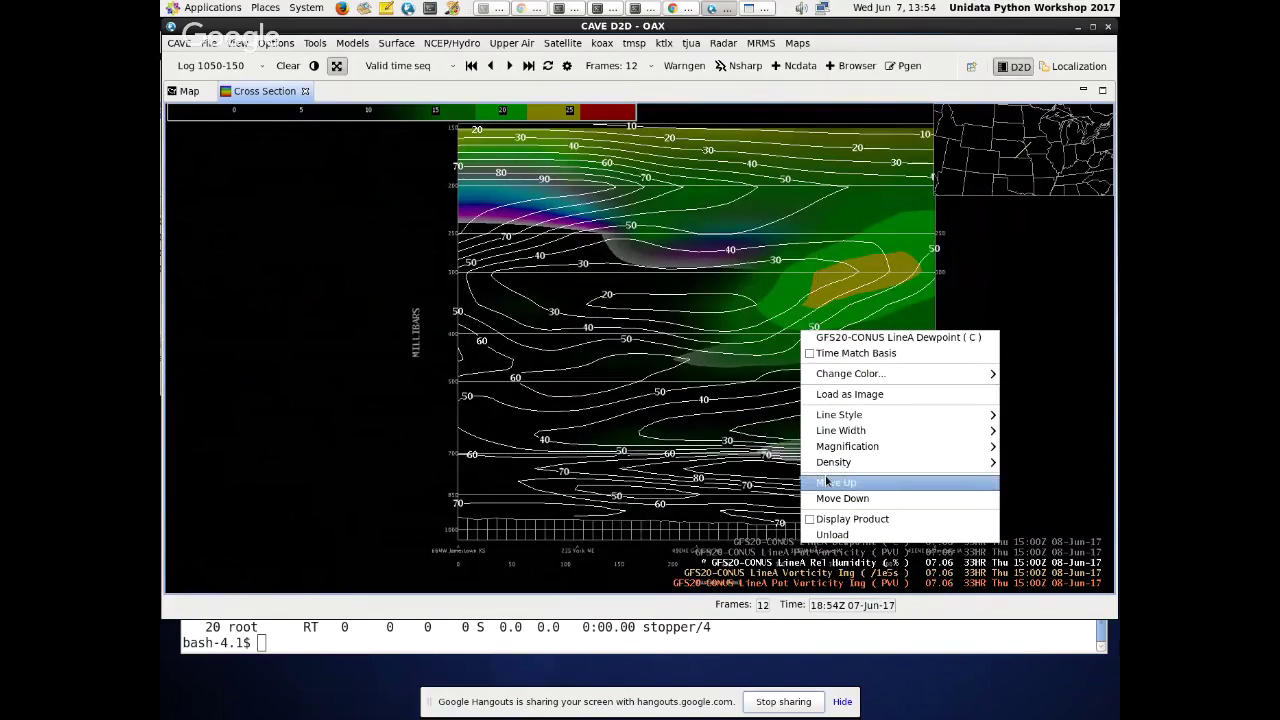
pyautogui.click(855, 396)
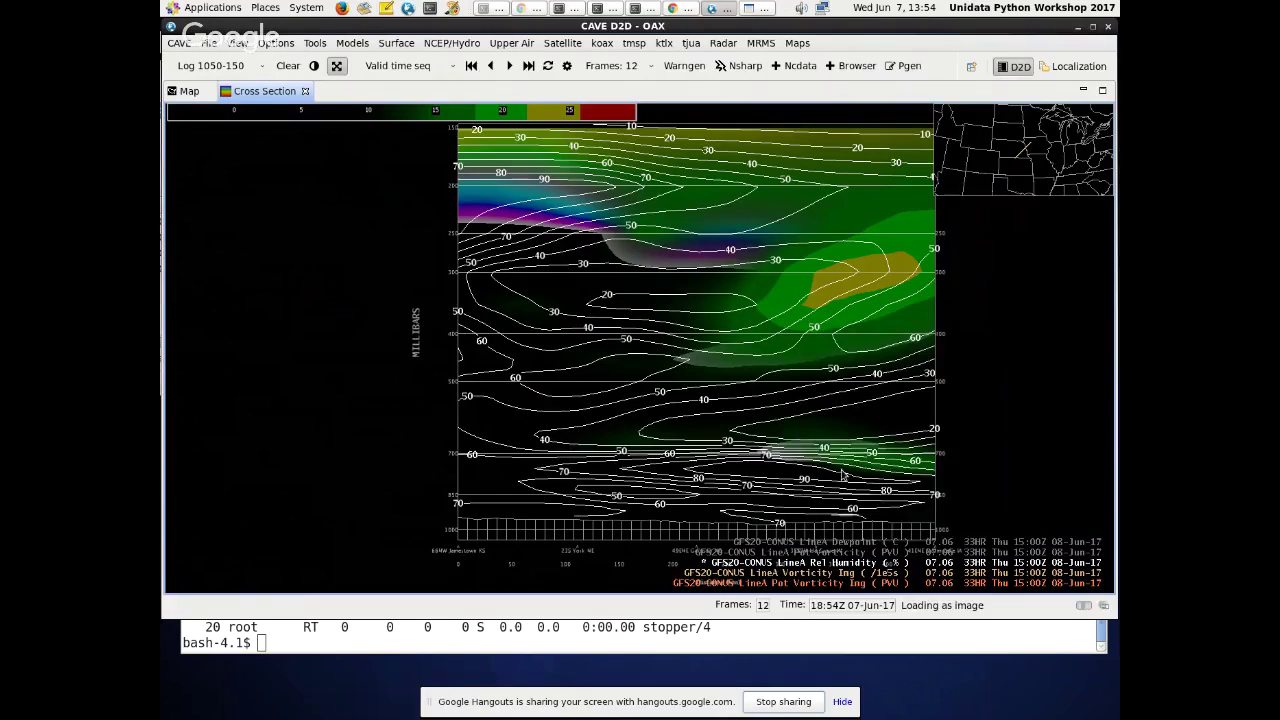
# - Examine the LineA inset map and the cross section's distance axis, endpoint labels and near-surface Rel Humidity contours over the Dewpoint image
pyautogui.scroll(4, 824, 432)
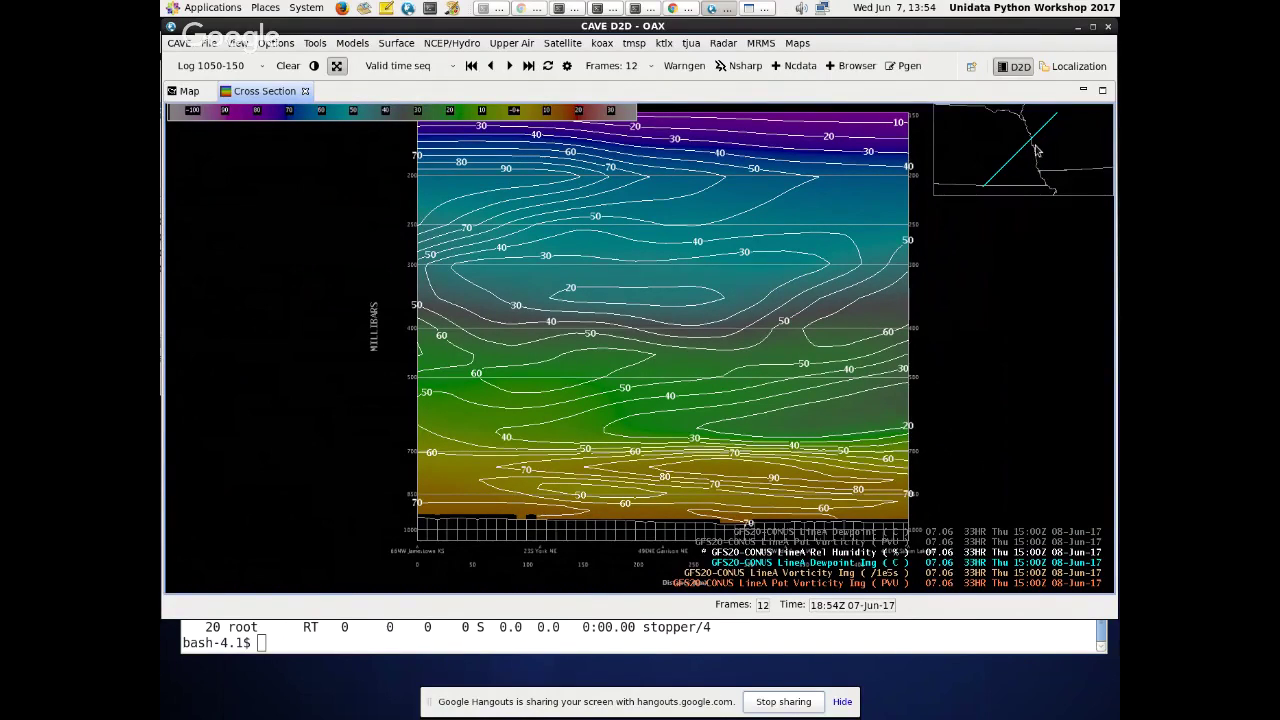
pyautogui.moveTo(980, 400); pyautogui.dragTo(940, 279)
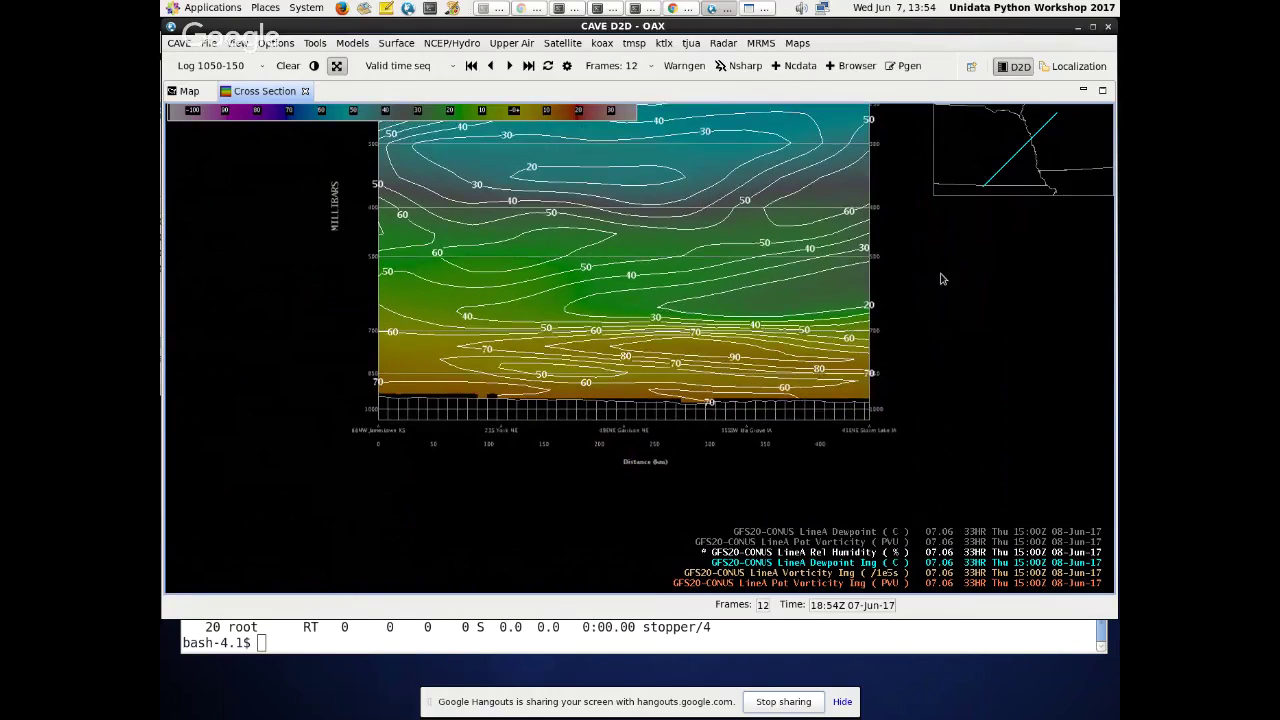
pyautogui.scroll(8, 380, 443)
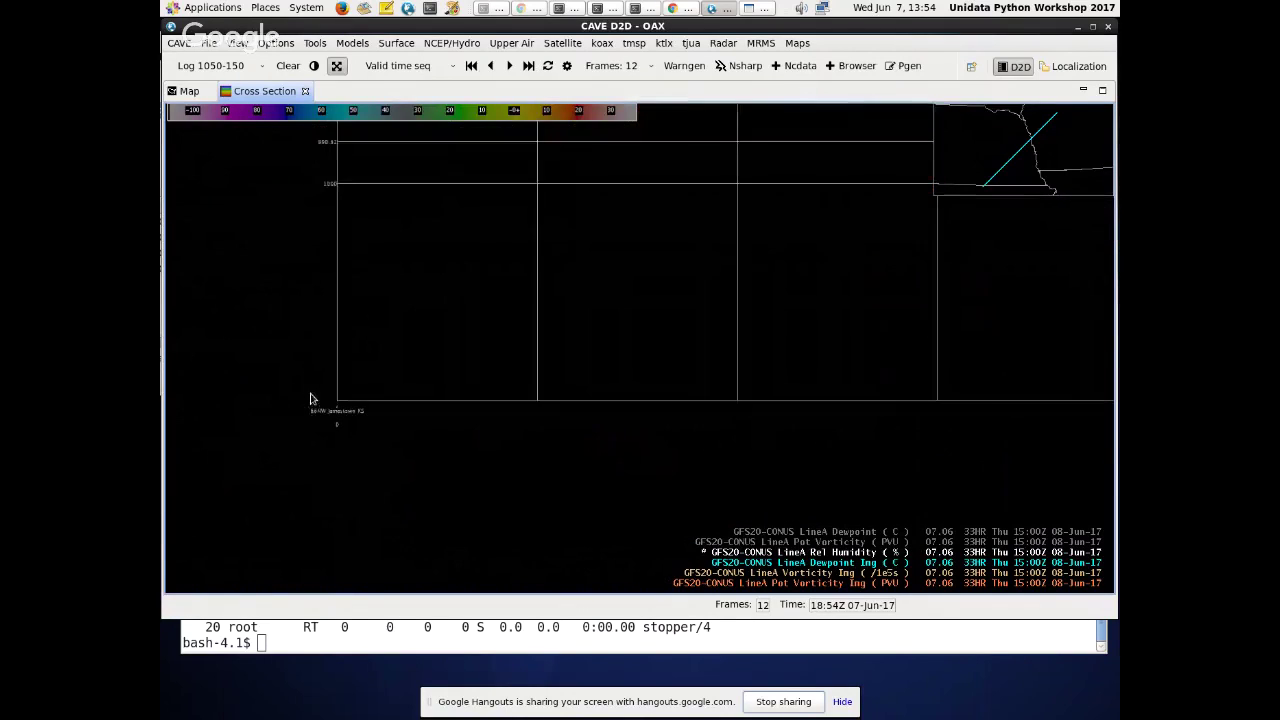
pyautogui.scroll(-5, 320, 410)
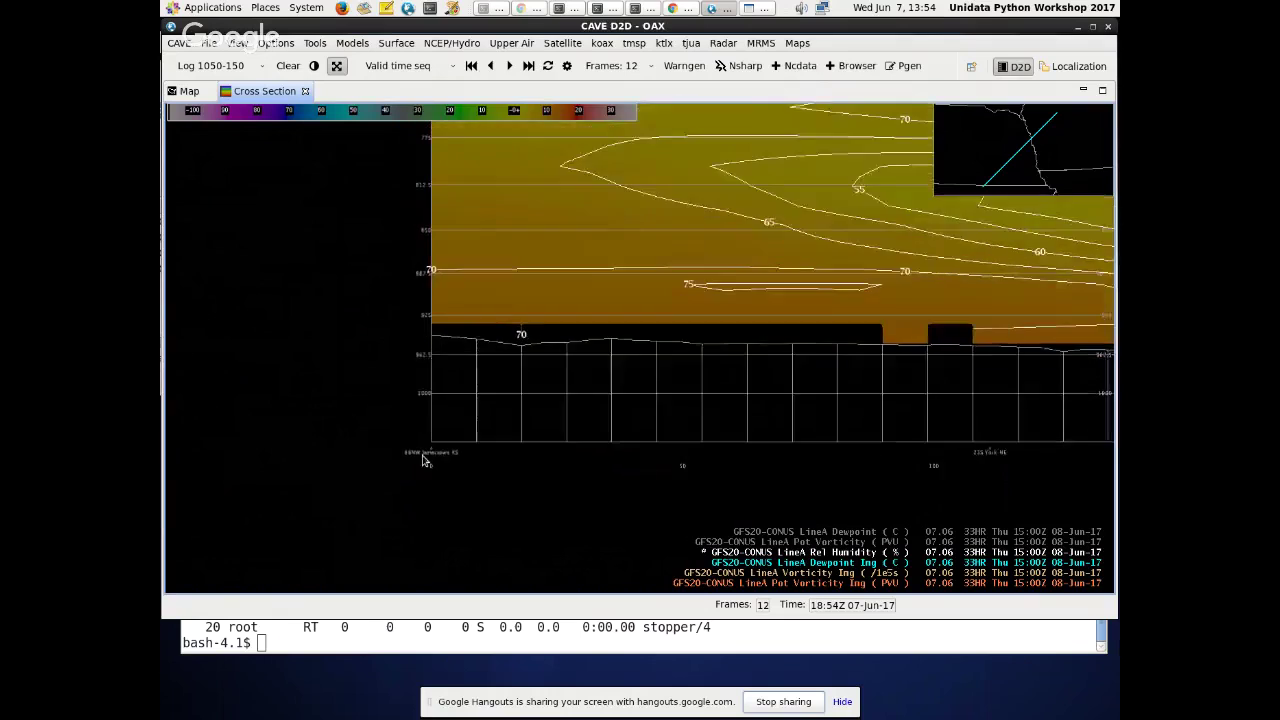
pyautogui.scroll(6, 422, 460)
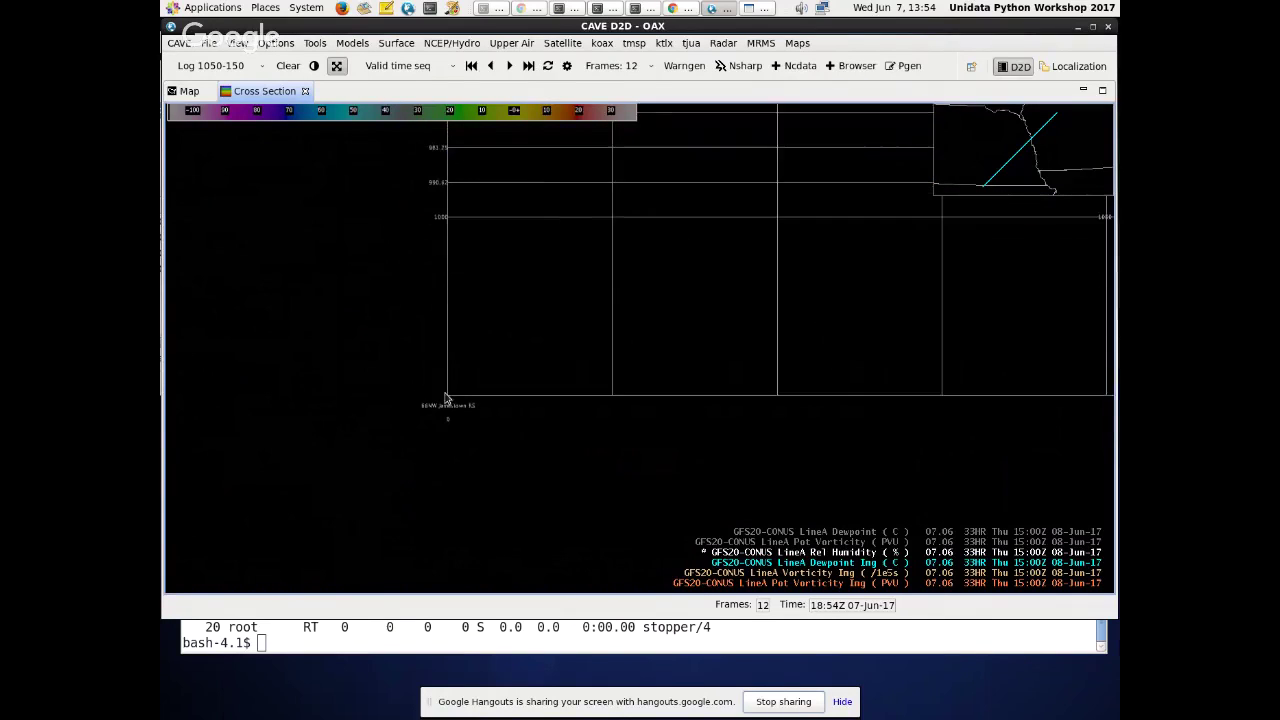
pyautogui.scroll(4, 446, 398)
pyautogui.scroll(-10, 446, 441)
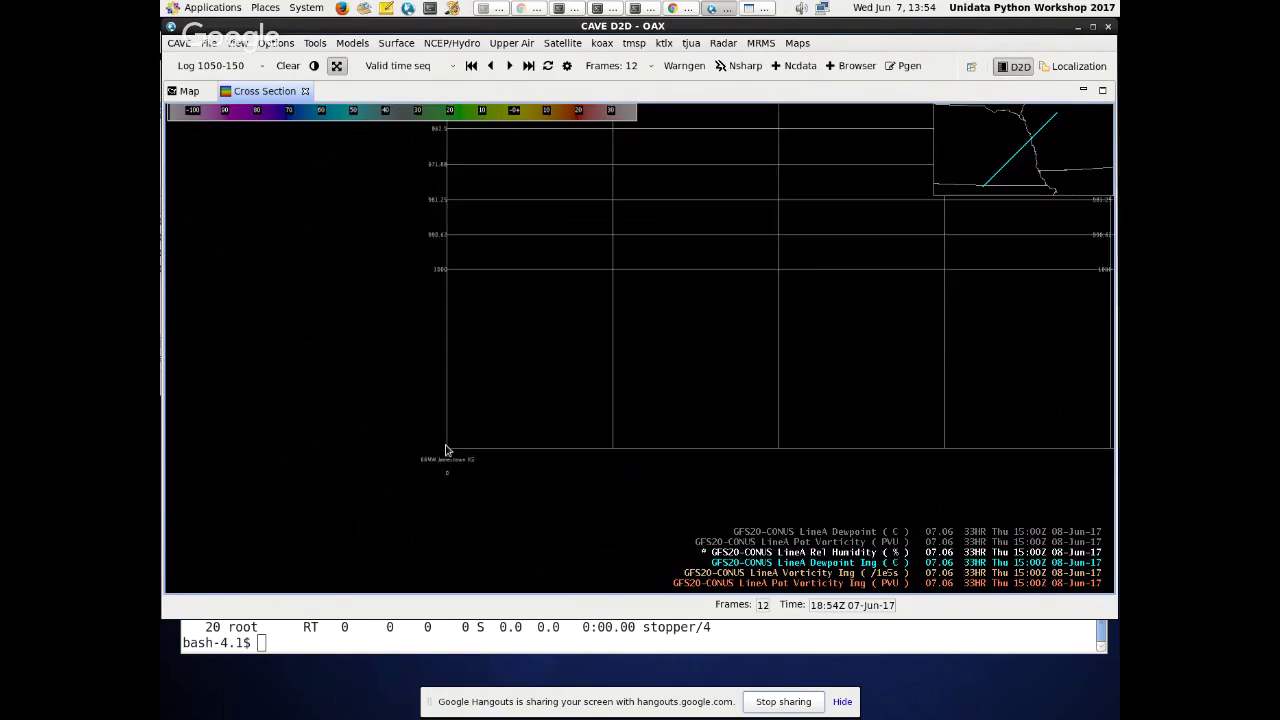
pyautogui.scroll(-6, 451, 479)
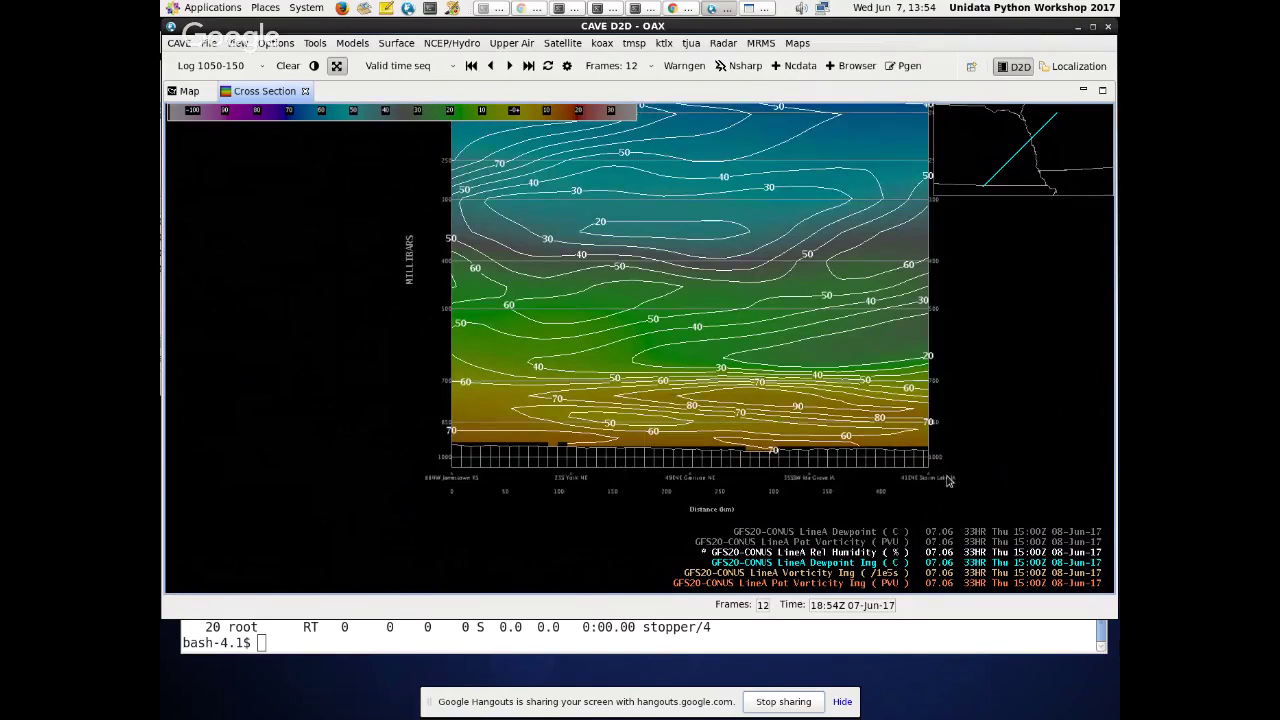
pyautogui.scroll(1, 832, 483)
pyautogui.moveTo(832, 483); pyautogui.dragTo(750, 426)
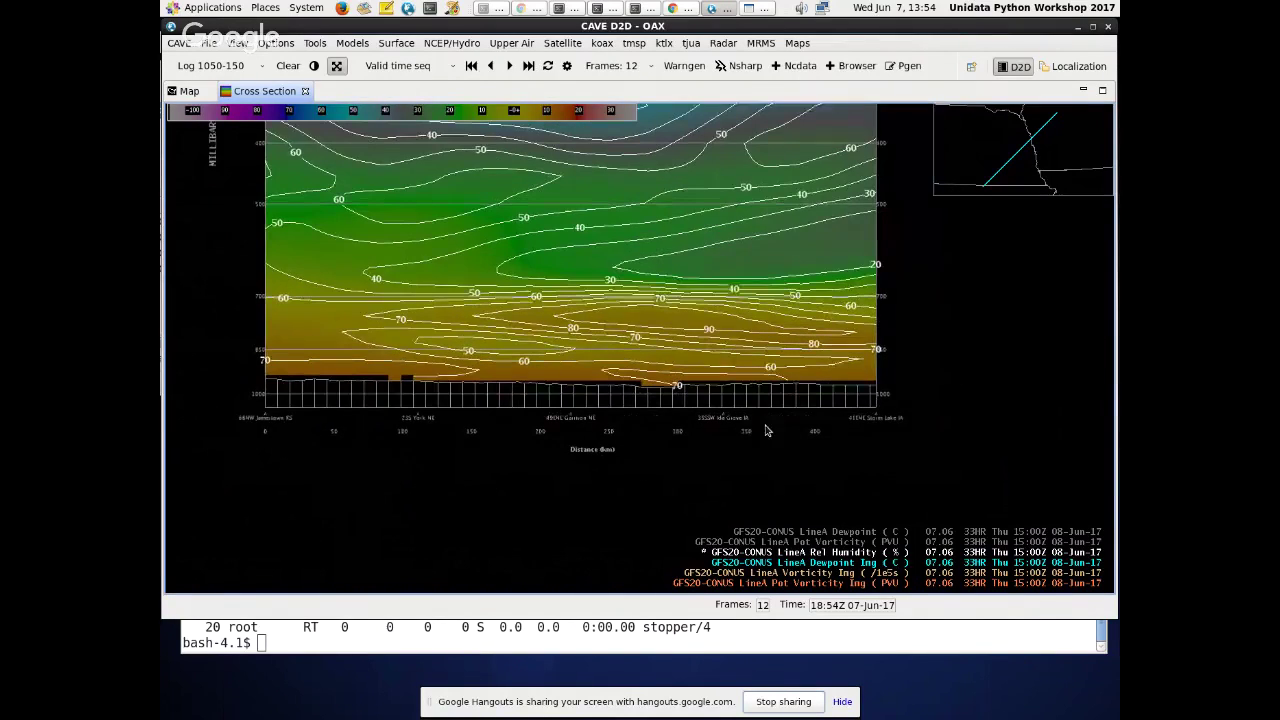
pyautogui.scroll(3, 851, 381)
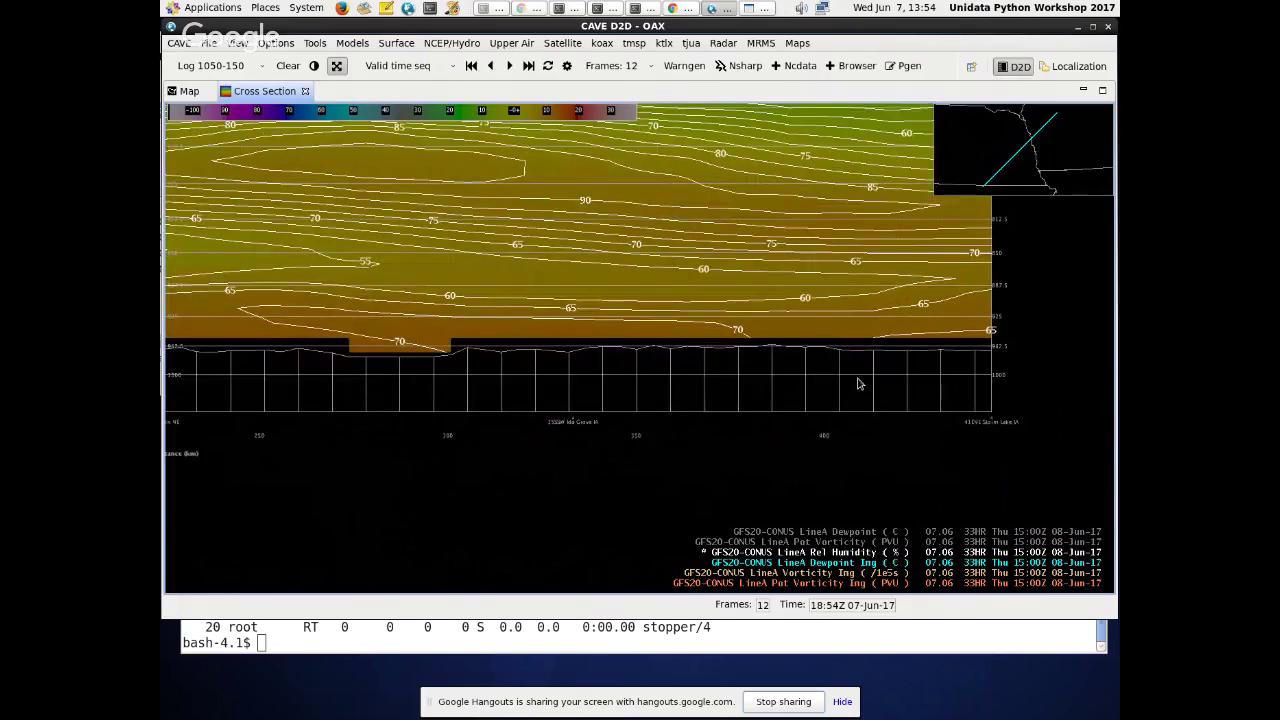
pyautogui.moveTo(858, 372); pyautogui.dragTo(802, 453)
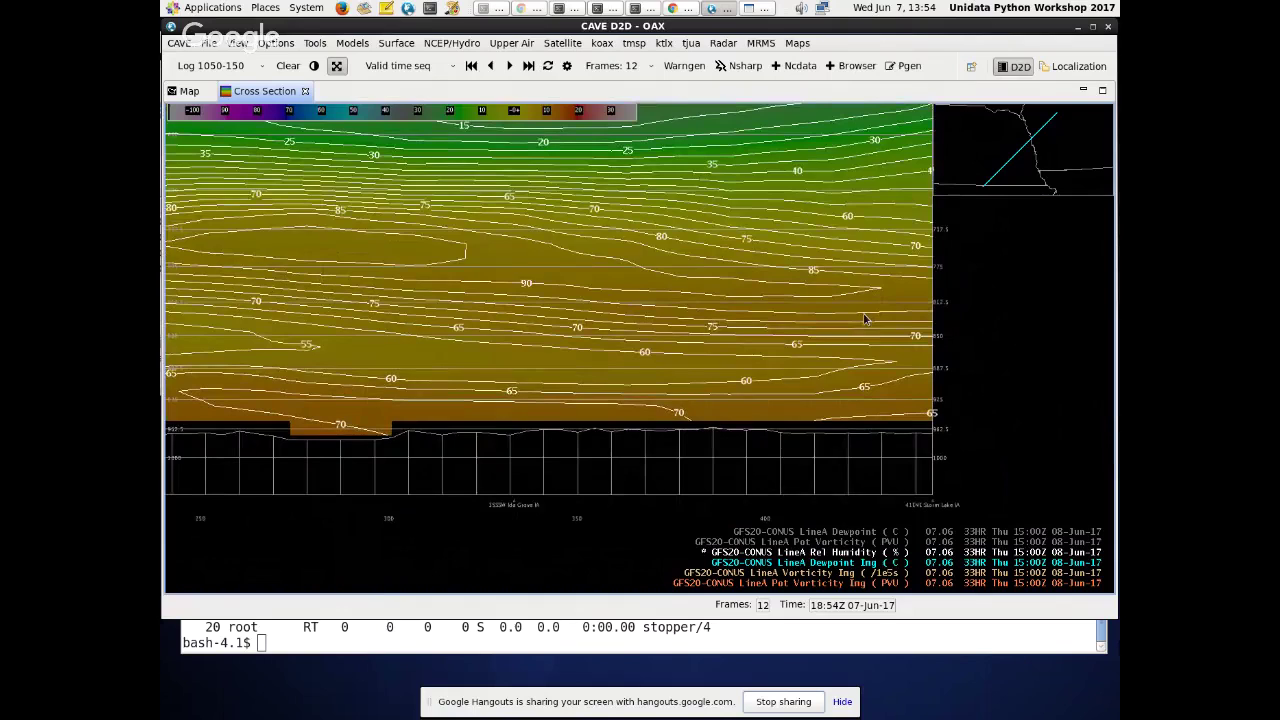
pyautogui.scroll(-3, 977, 143)
pyautogui.scroll(-3, 800, 370)
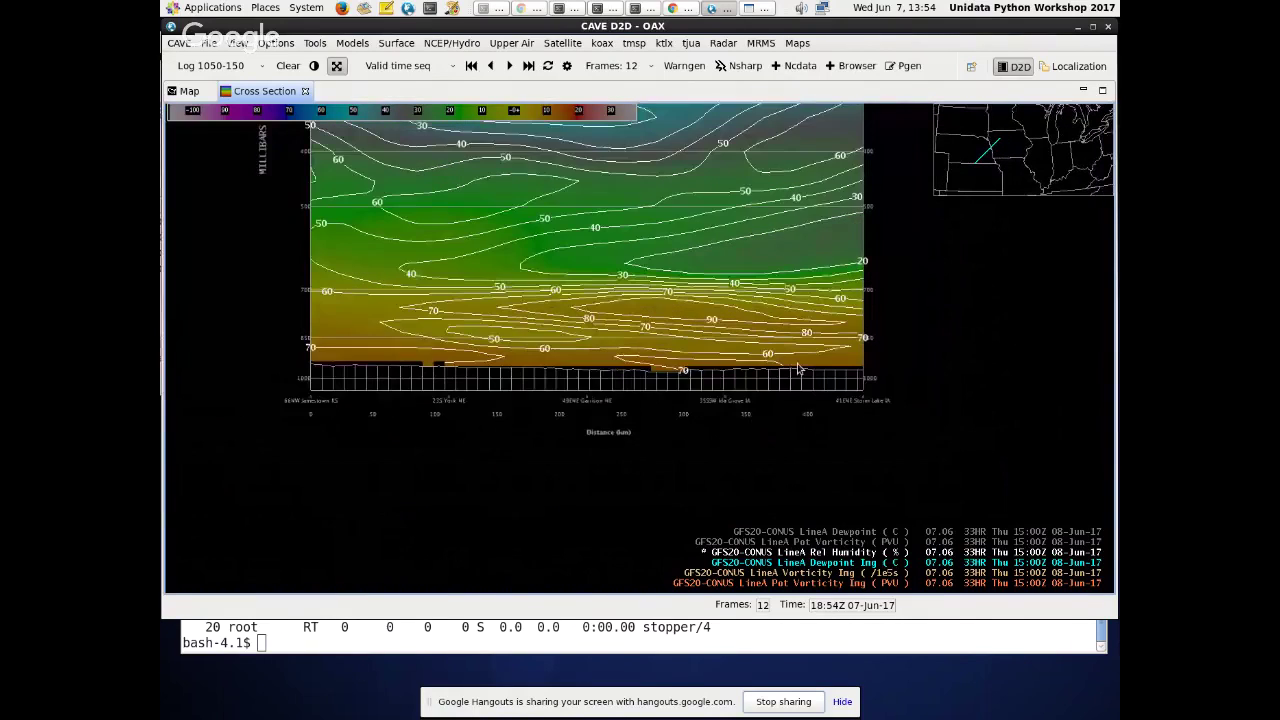
pyautogui.scroll(-2, 588, 307)
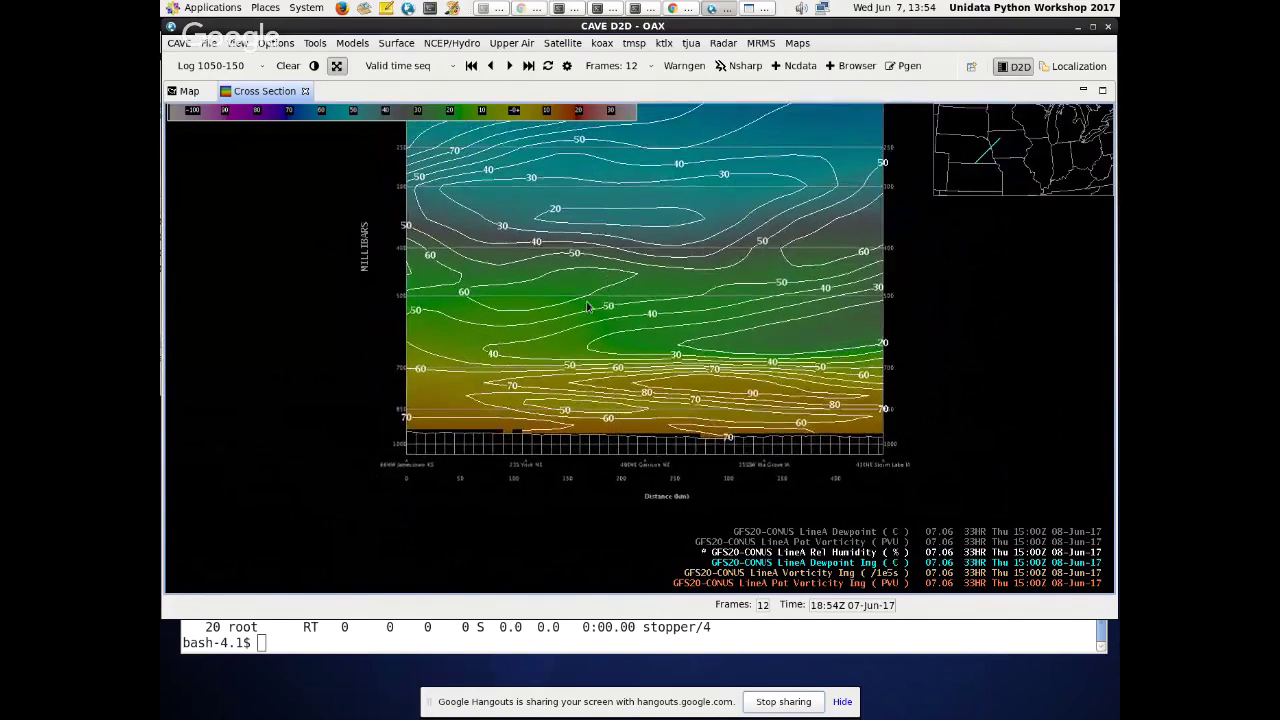
pyautogui.scroll(-2, 588, 307)
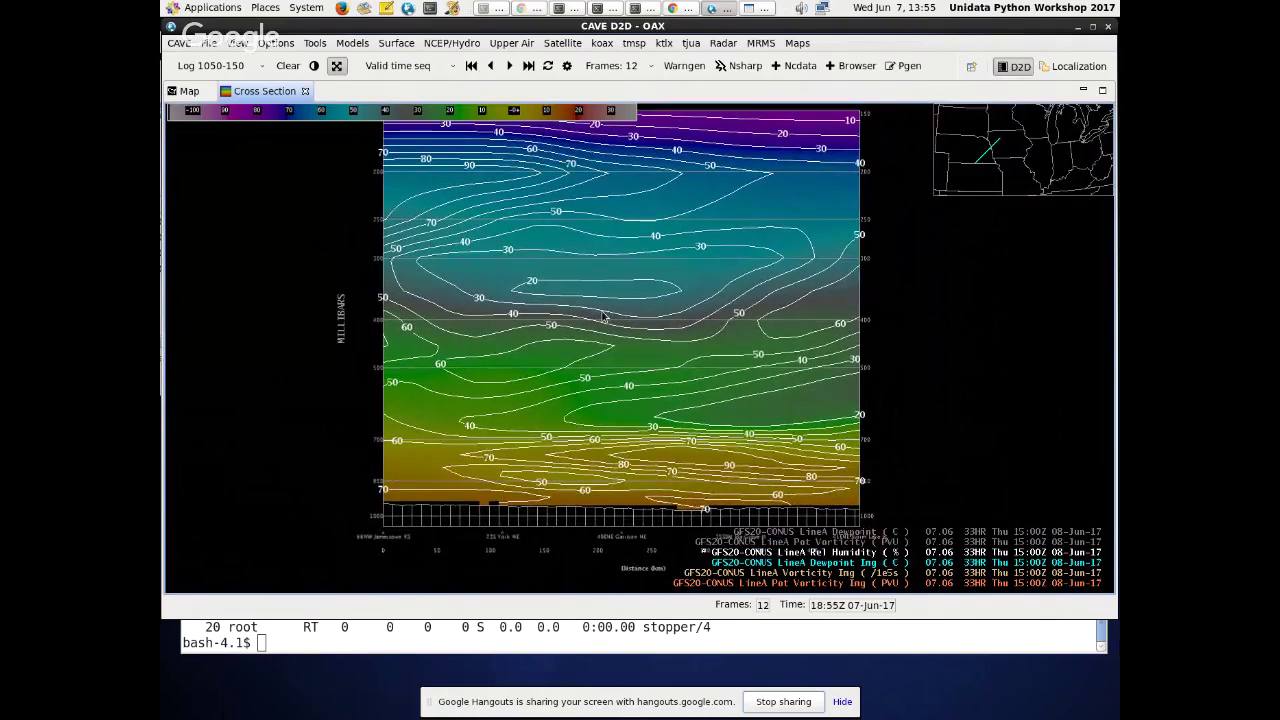
# - Enlarge the LineA inset map slightly and arrange the Cross Section editor side by side with the Map editor
pyautogui.scroll(1, 981, 167)
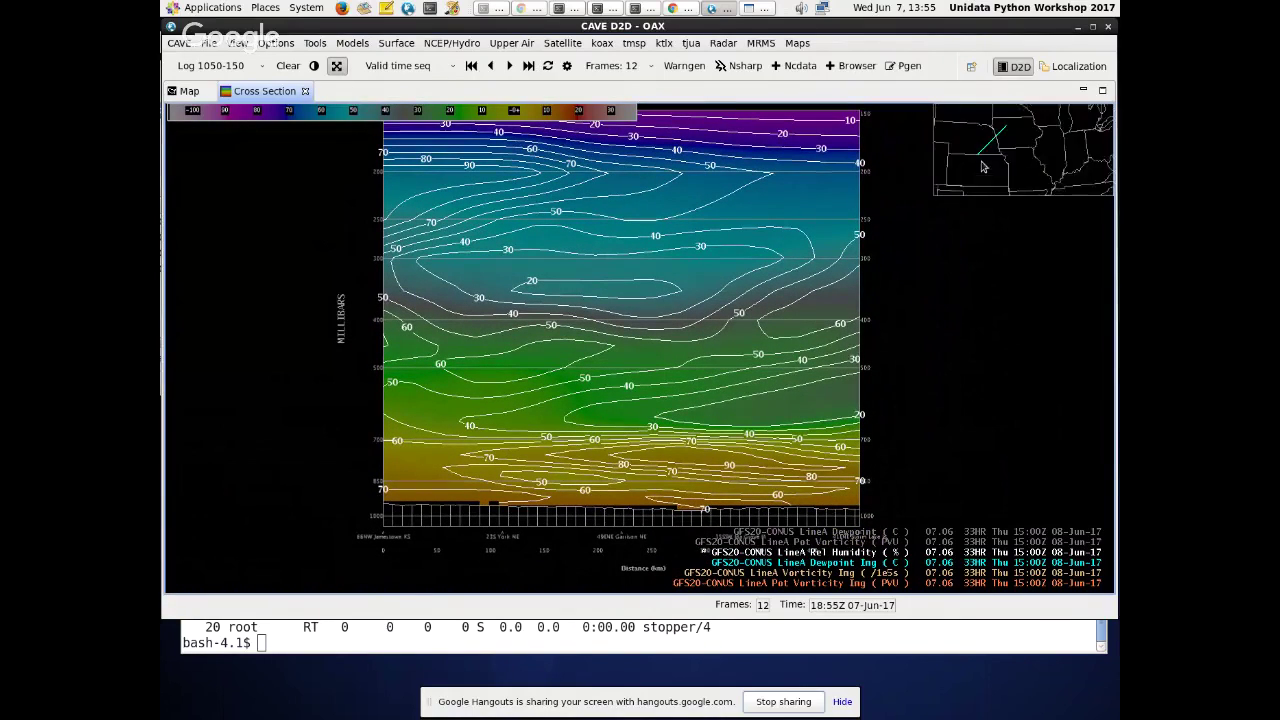
pyautogui.scroll(1, 981, 167)
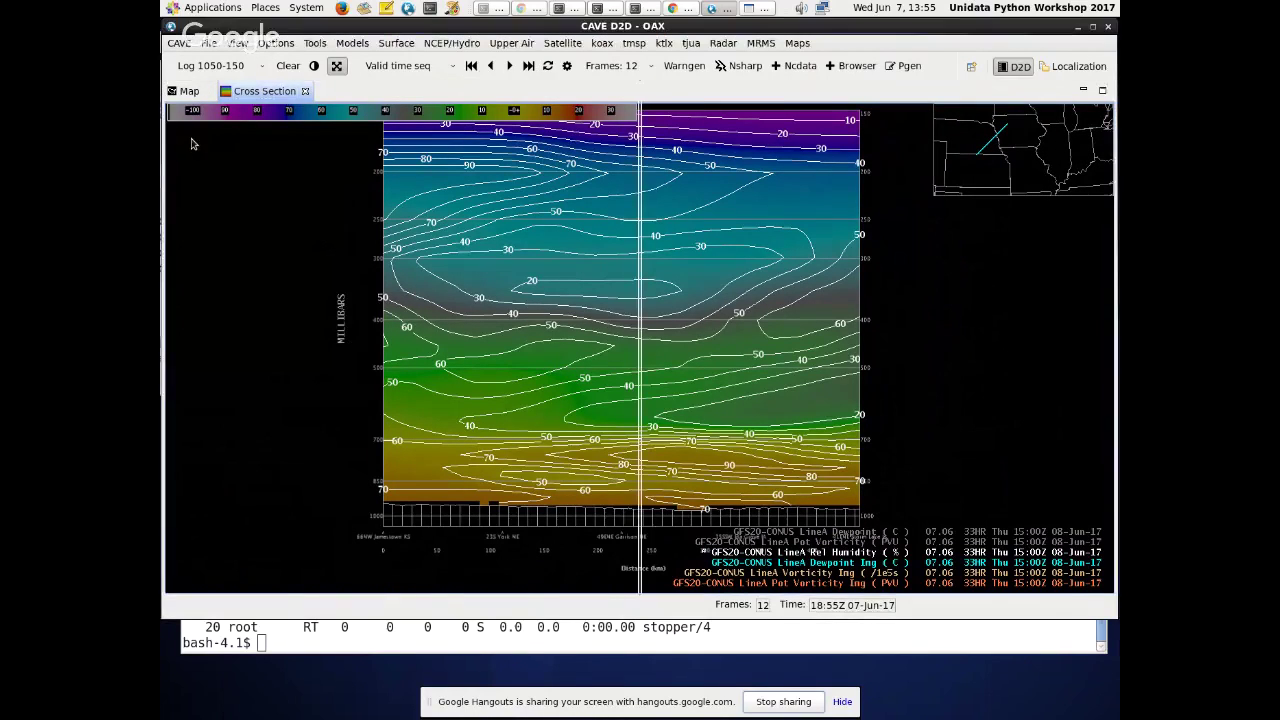
pyautogui.moveTo(193, 143); pyautogui.dragTo(200, 145)
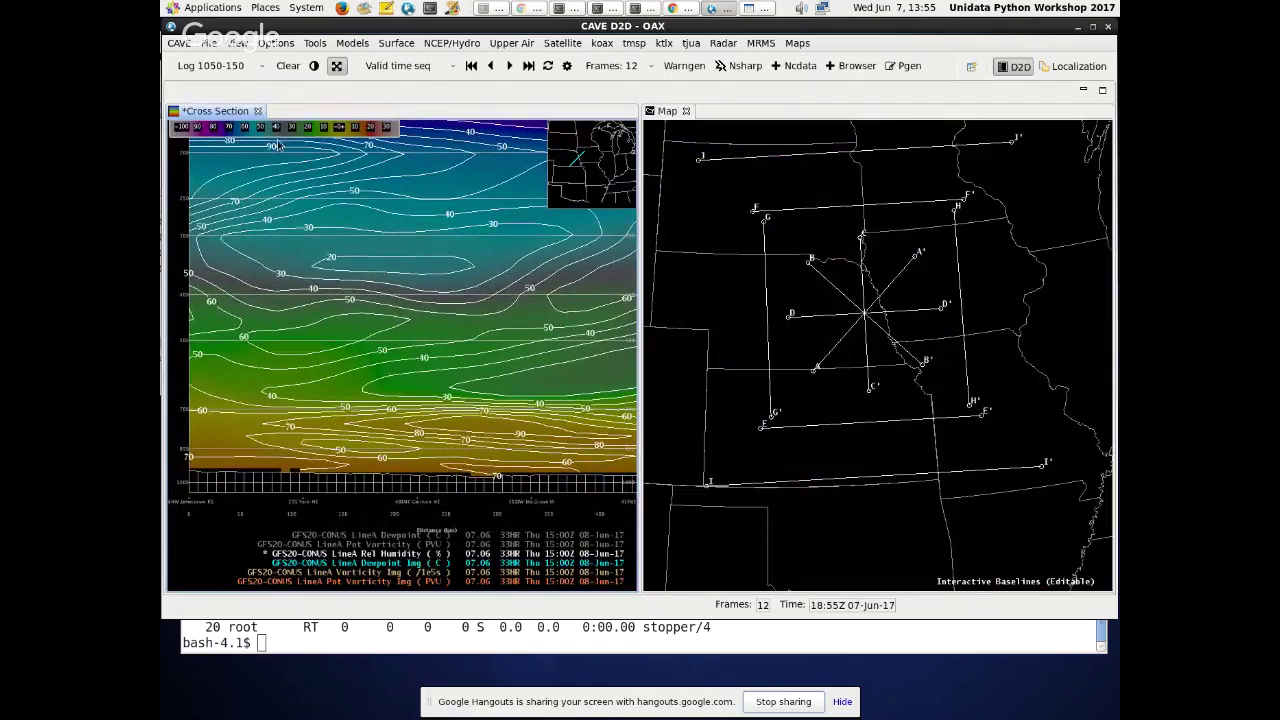
# - Close the Cross Section editor and bring the Cross section product browser to the front, positioned over the map
pyautogui.click(257, 111)
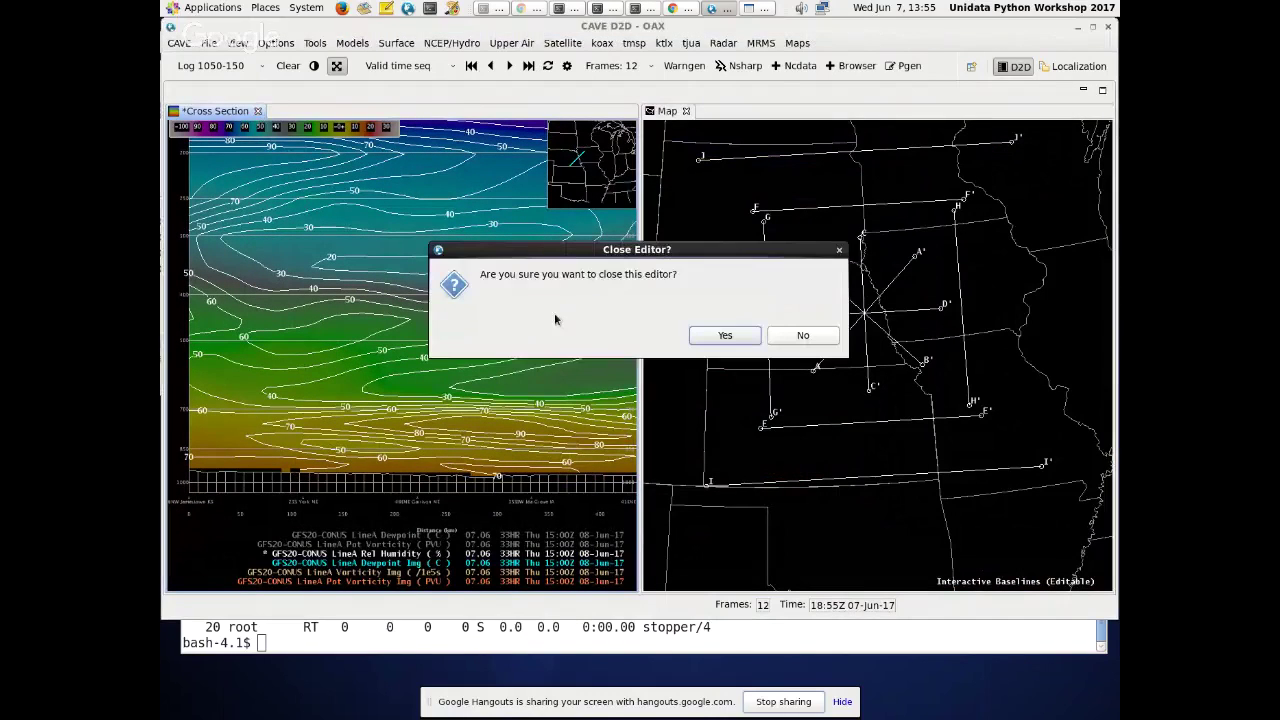
pyautogui.click(731, 336)
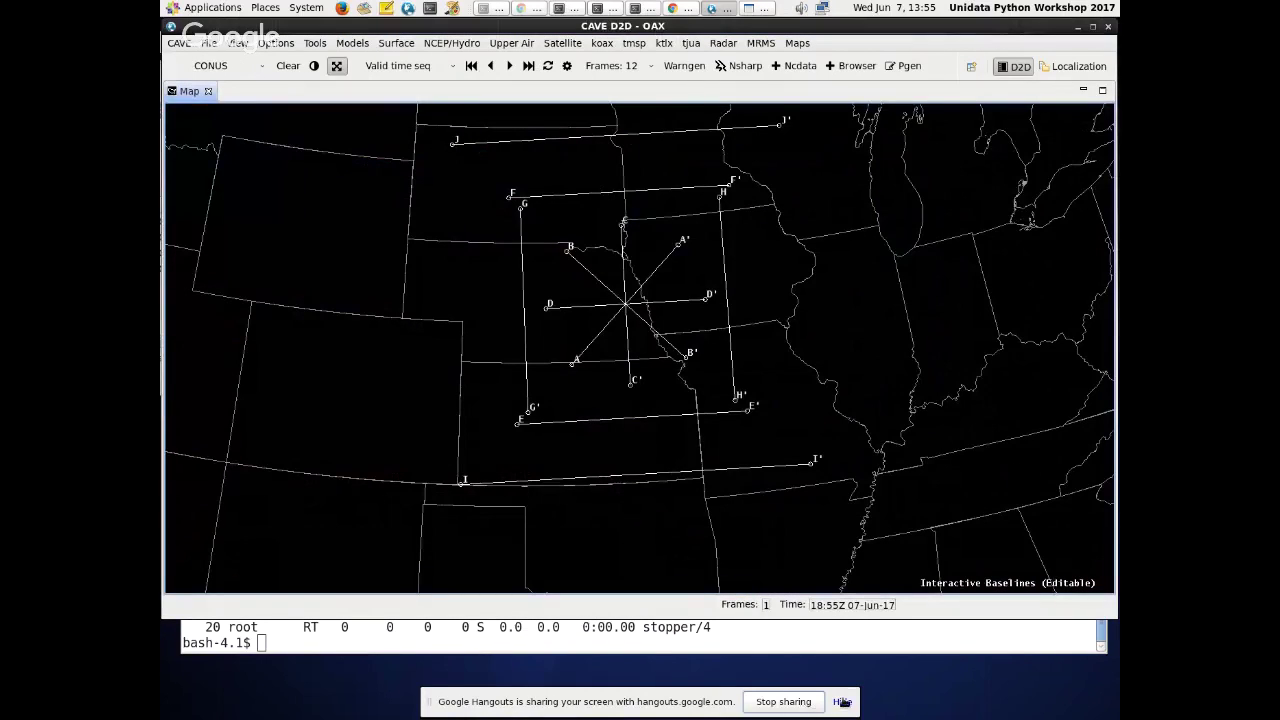
pyautogui.click(843, 701)
pyautogui.hotkey('alt', 'Tab')
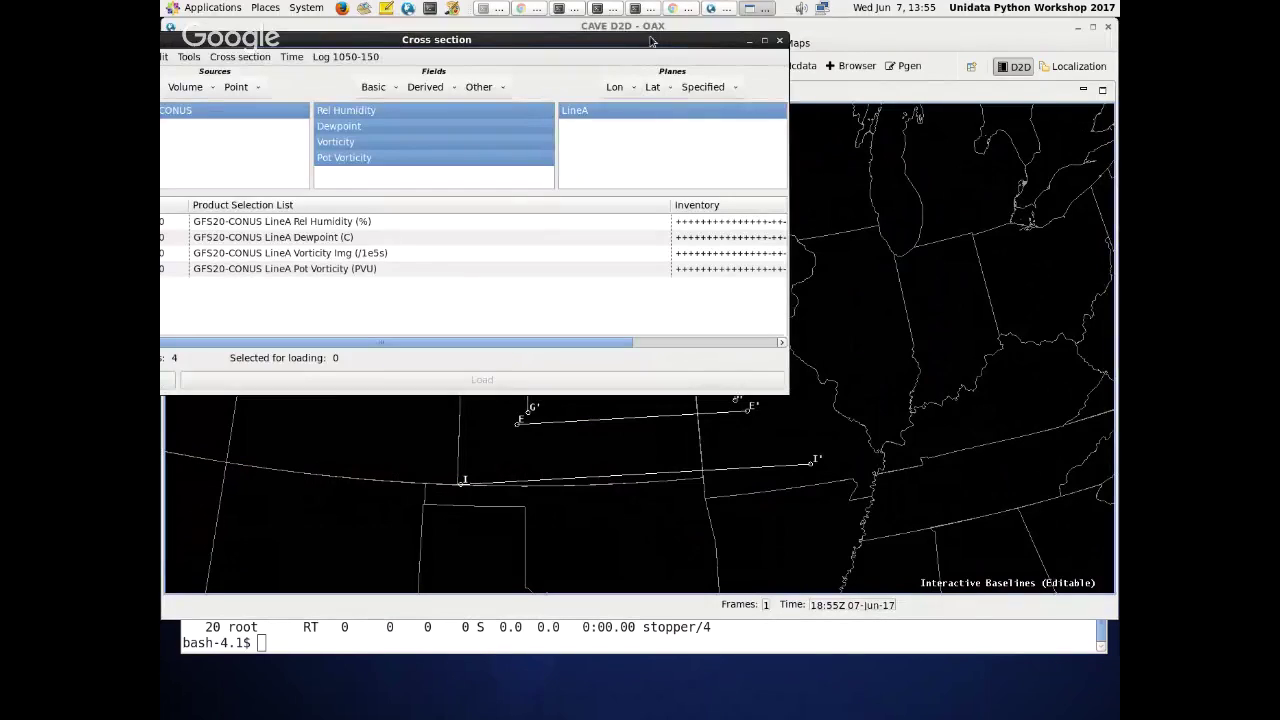
pyautogui.moveTo(651, 41); pyautogui.dragTo(774, 100)
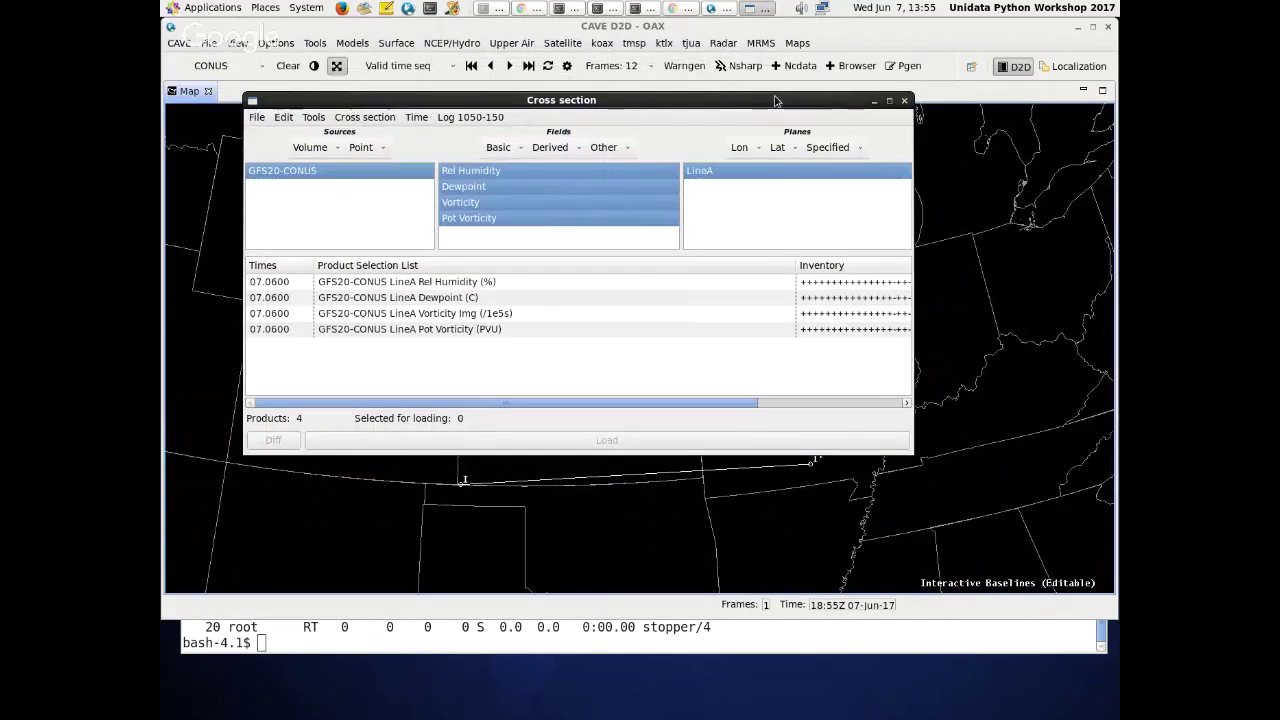
pyautogui.moveTo(775, 100); pyautogui.dragTo(837, 31)
# - Clear the selected planes, fields and sources from the Cross section product browser
pyautogui.click(504, 50)
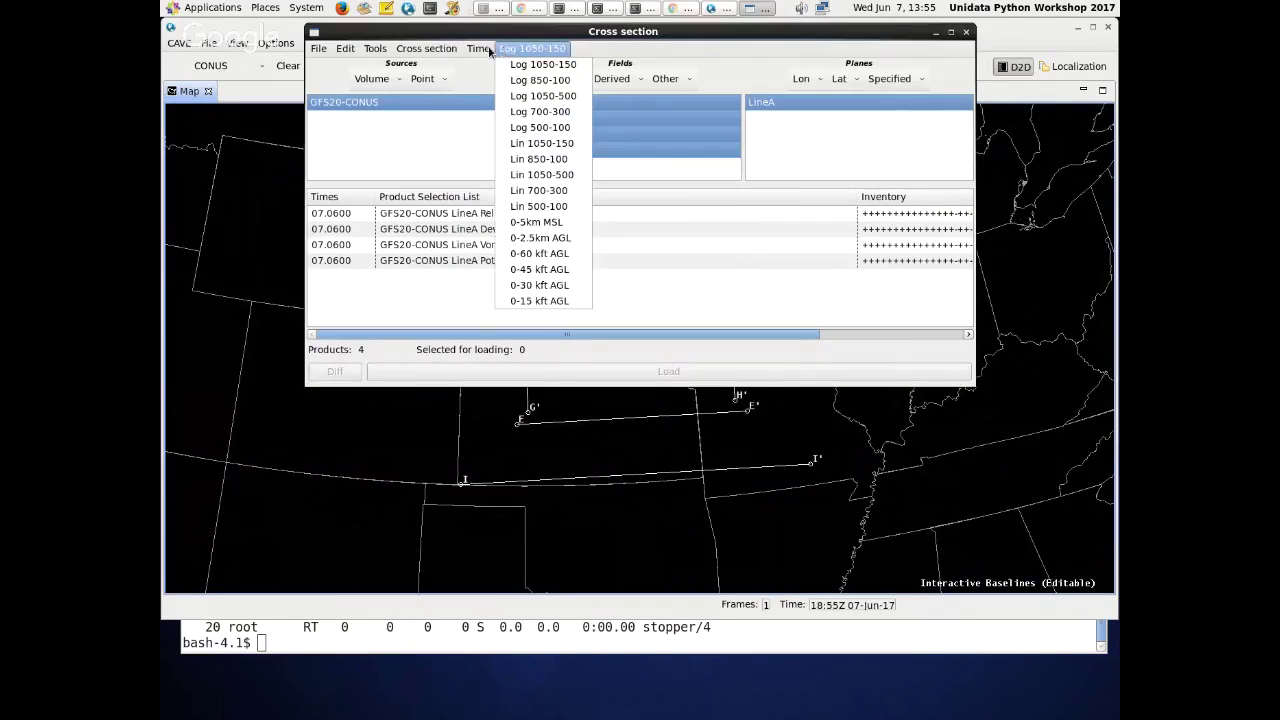
pyautogui.moveTo(343, 50)
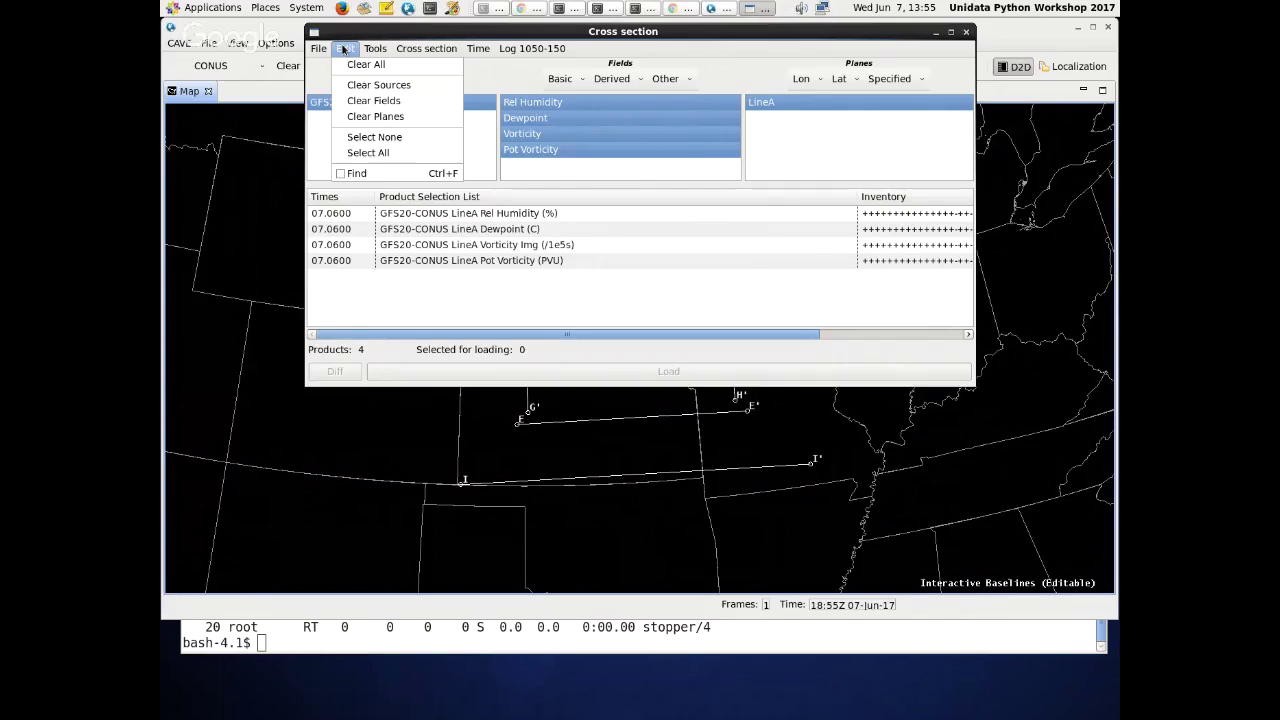
pyautogui.click(365, 117)
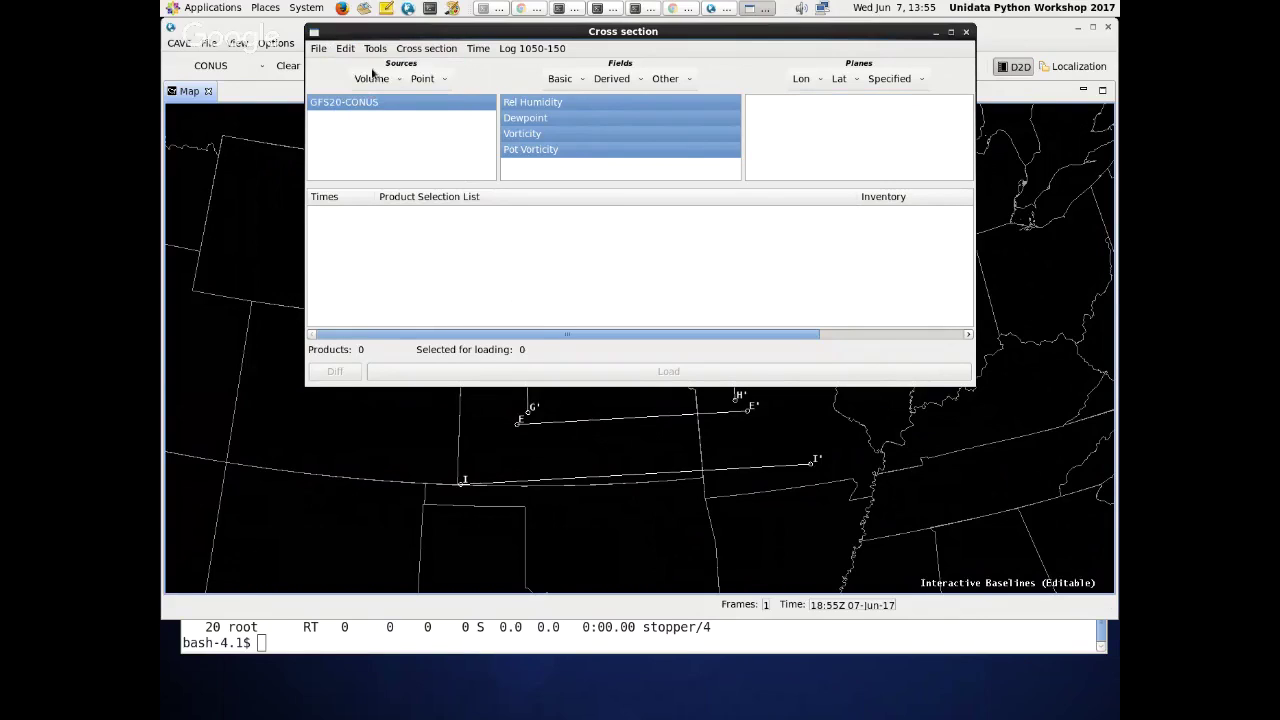
pyautogui.click(350, 50)
pyautogui.click(358, 101)
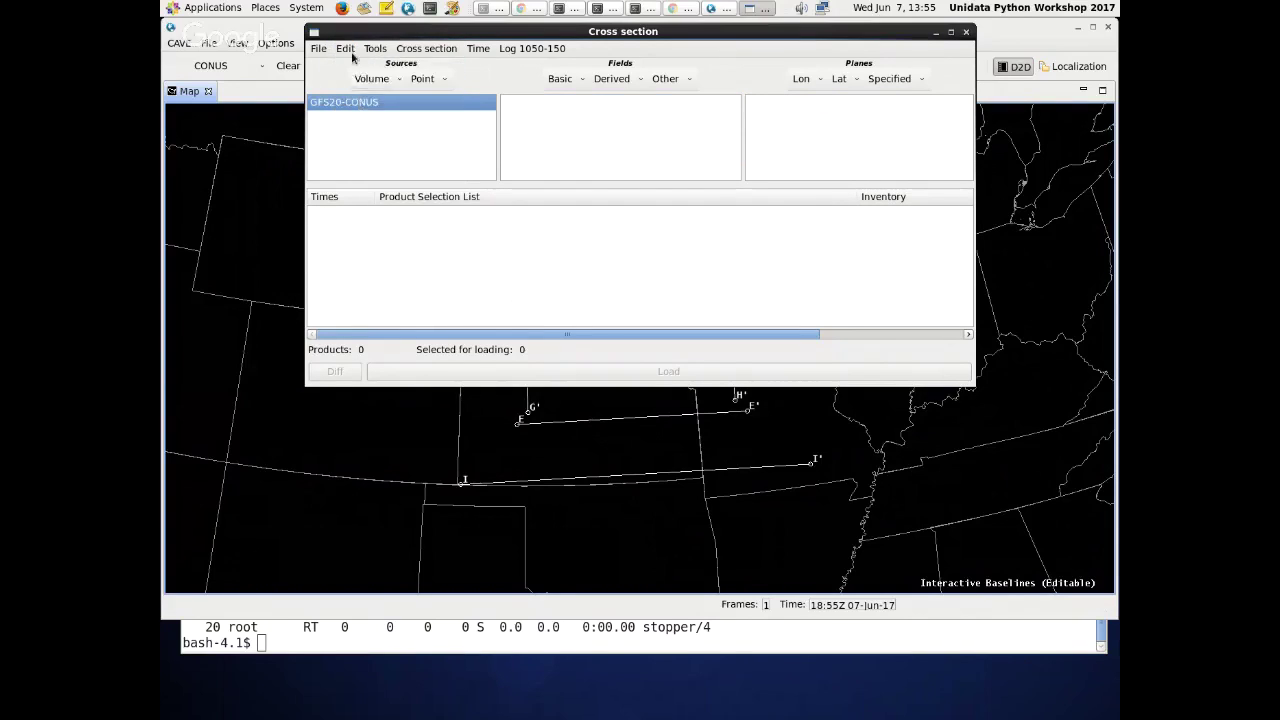
pyautogui.click(350, 52)
pyautogui.click(358, 85)
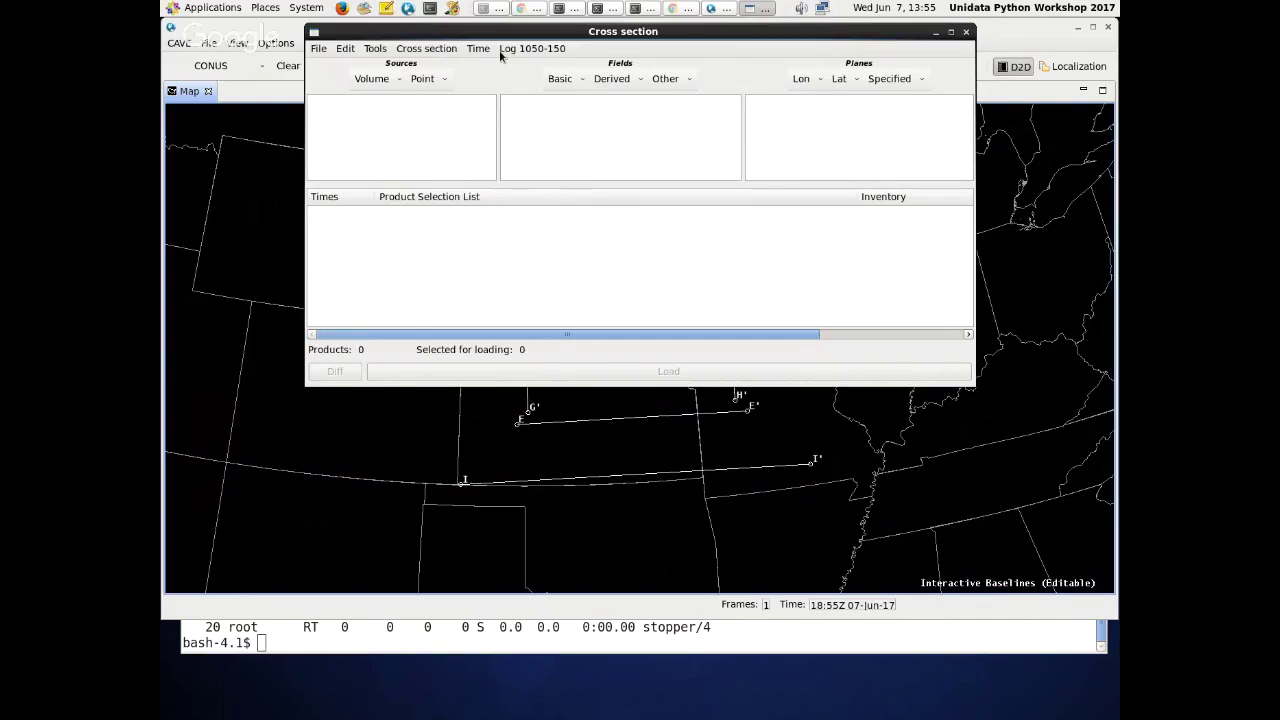
# - Set the cross section's vertical scale to 0-30 kft AGL
pyautogui.click(506, 49)
pyautogui.click(514, 49)
pyautogui.click(523, 49)
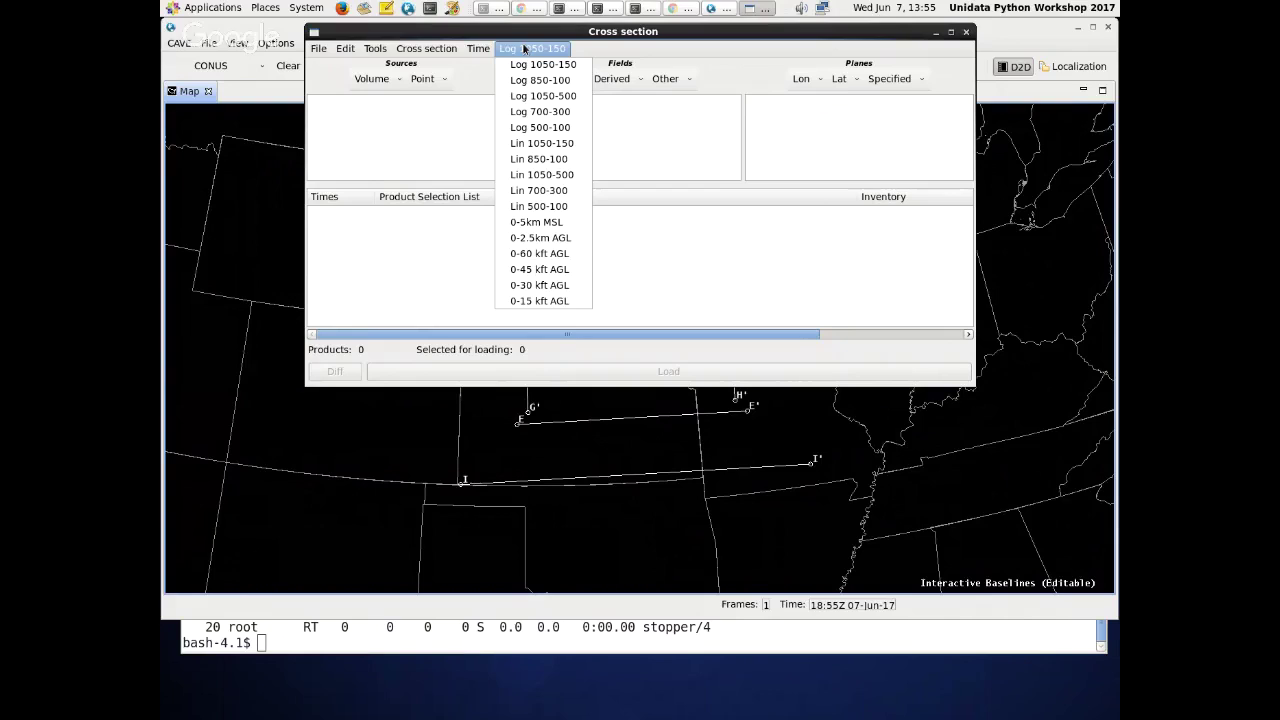
pyautogui.click(539, 285)
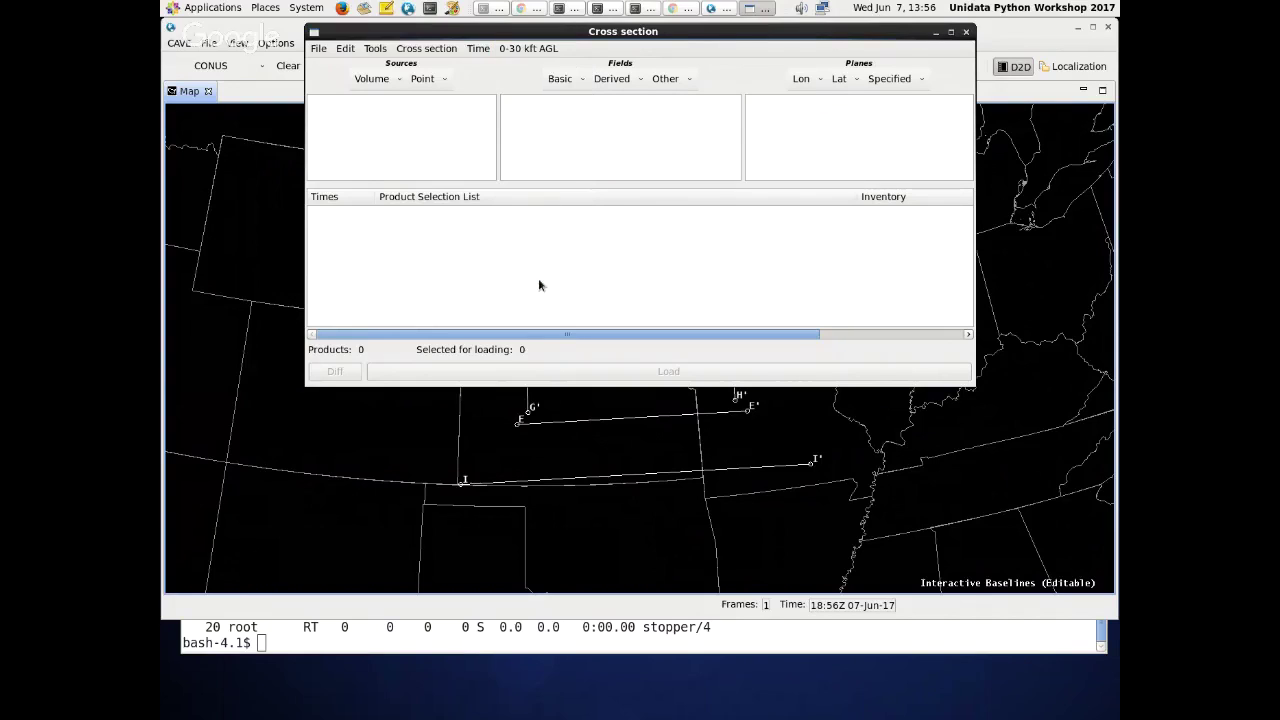
pyautogui.click(540, 48)
pyautogui.click(538, 50)
pyautogui.click(536, 51)
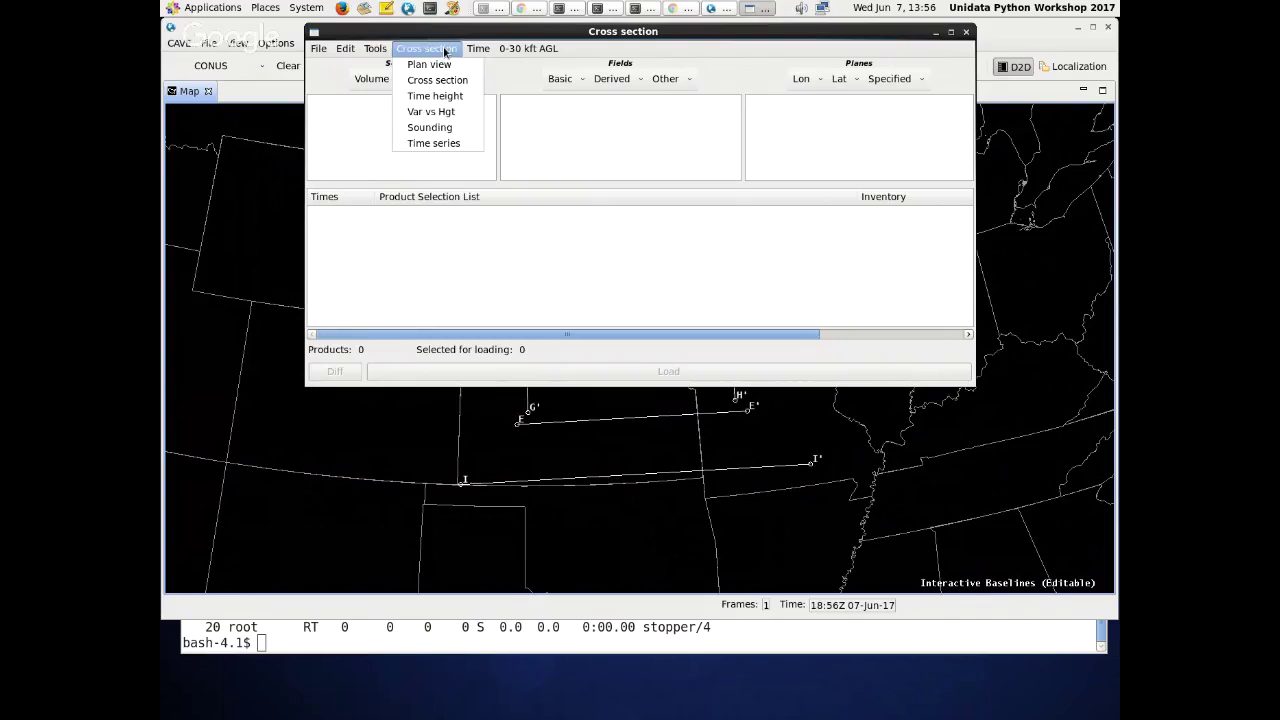
# - Switch the product browser from Cross section to Time height mode and widen its window
pyautogui.click(438, 52)
pyautogui.click(476, 49)
pyautogui.click(426, 51)
pyautogui.click(424, 53)
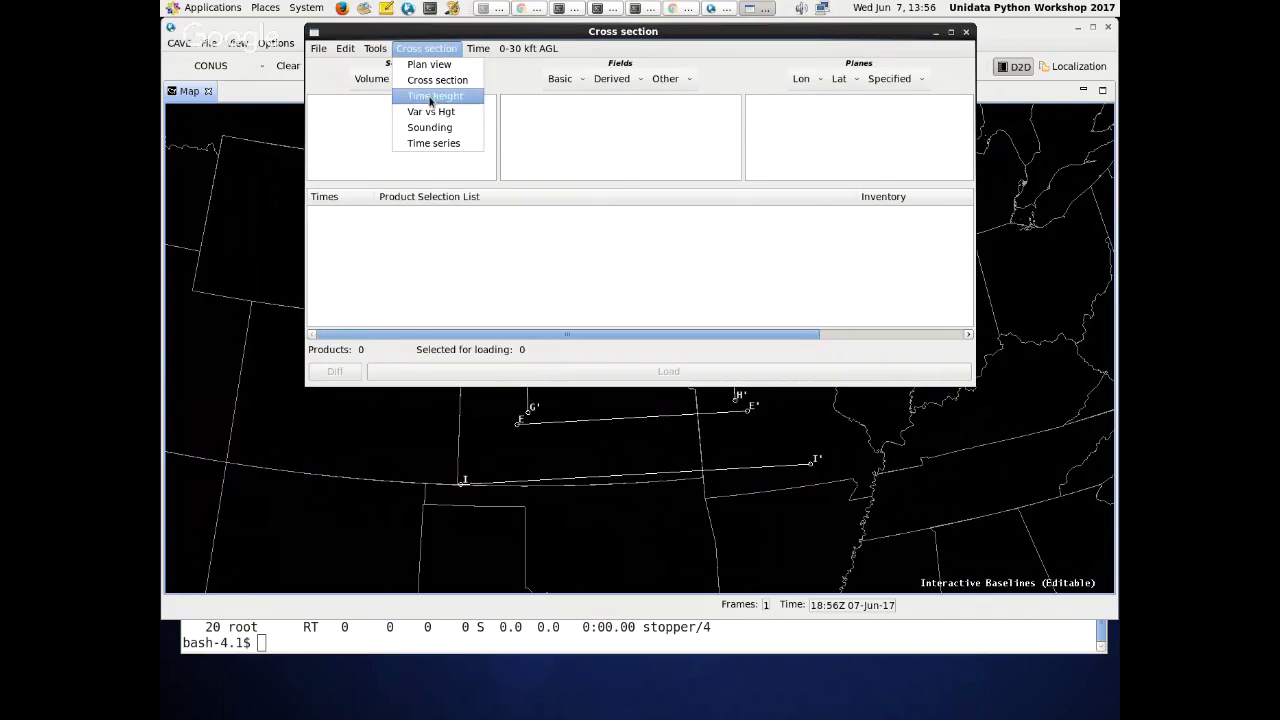
pyautogui.click(440, 55)
pyautogui.click(440, 52)
pyautogui.click(452, 100)
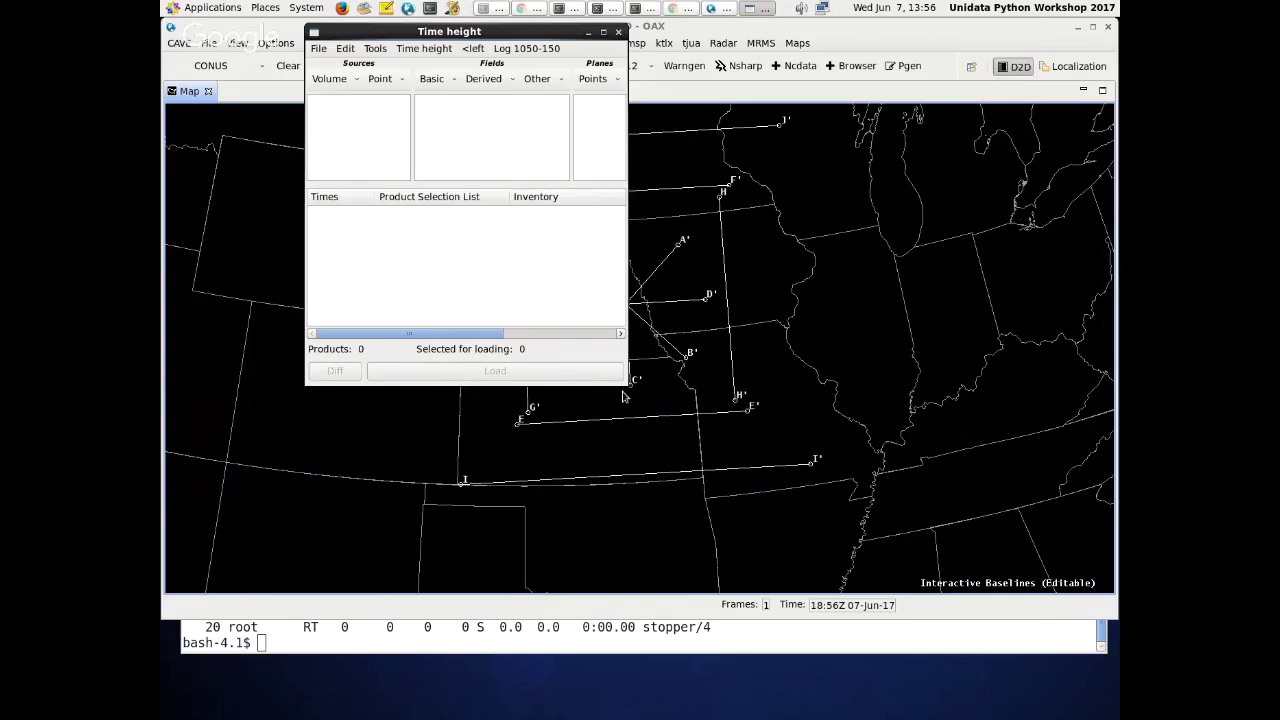
pyautogui.moveTo(624, 383); pyautogui.dragTo(940, 400)
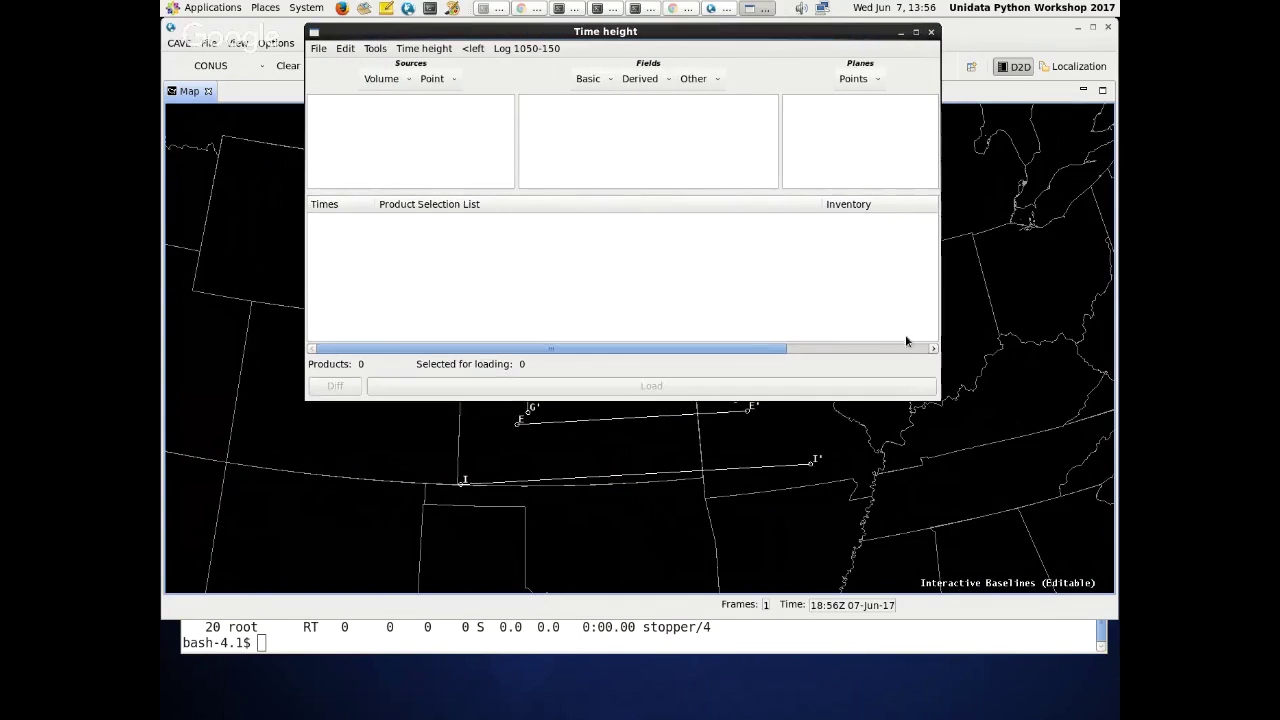
# - Choose GFS20-CONUS as the volume source and Temperature as the field for the time height product
pyautogui.click(408, 80)
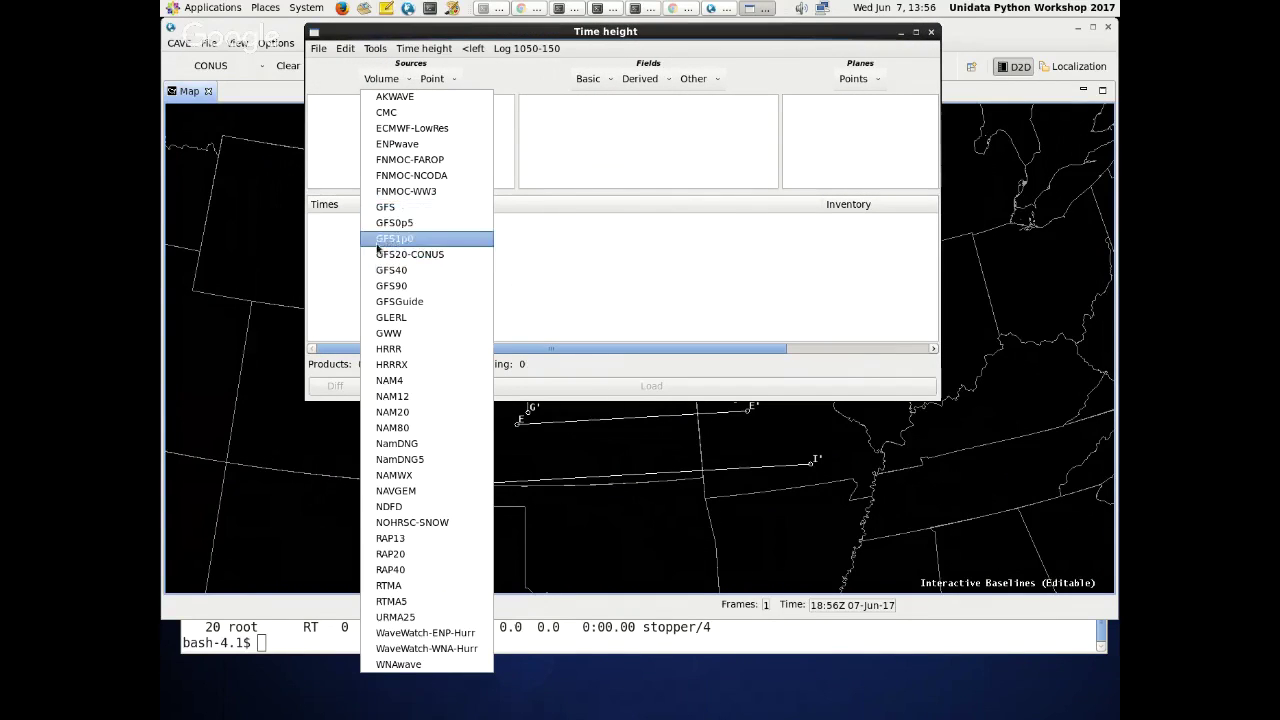
pyautogui.click(379, 253)
pyautogui.click(606, 80)
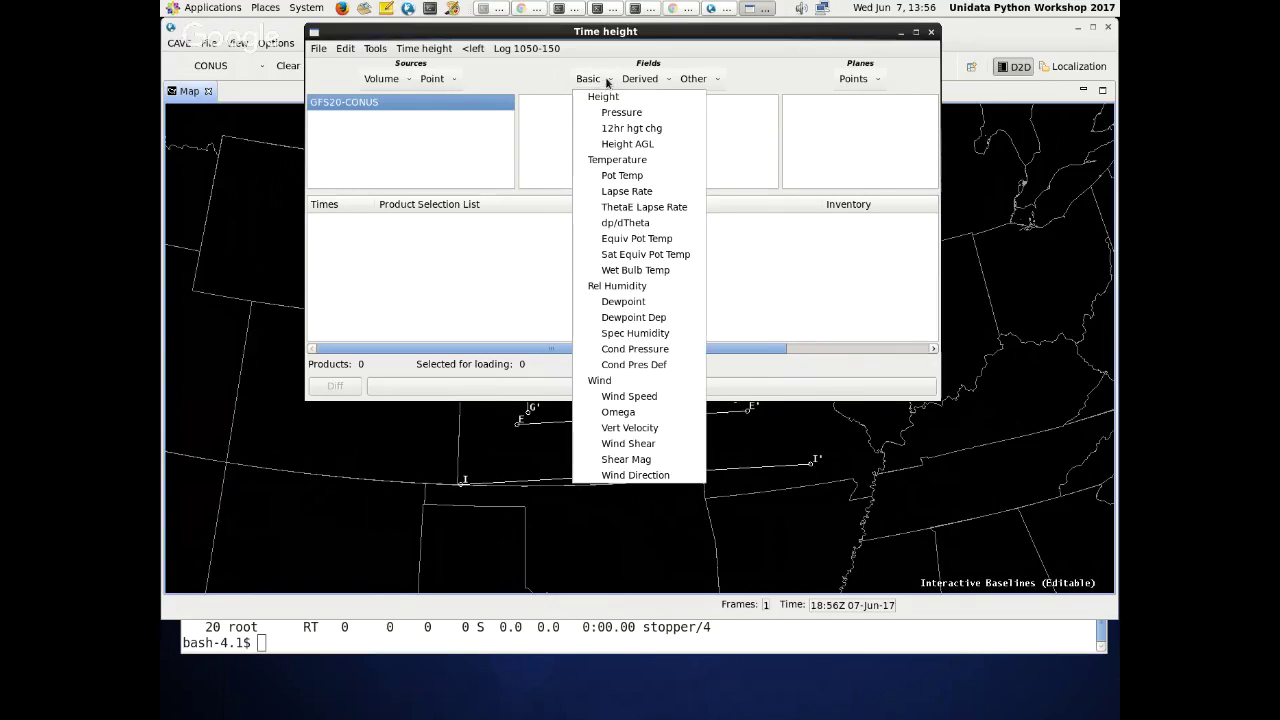
pyautogui.click(617, 159)
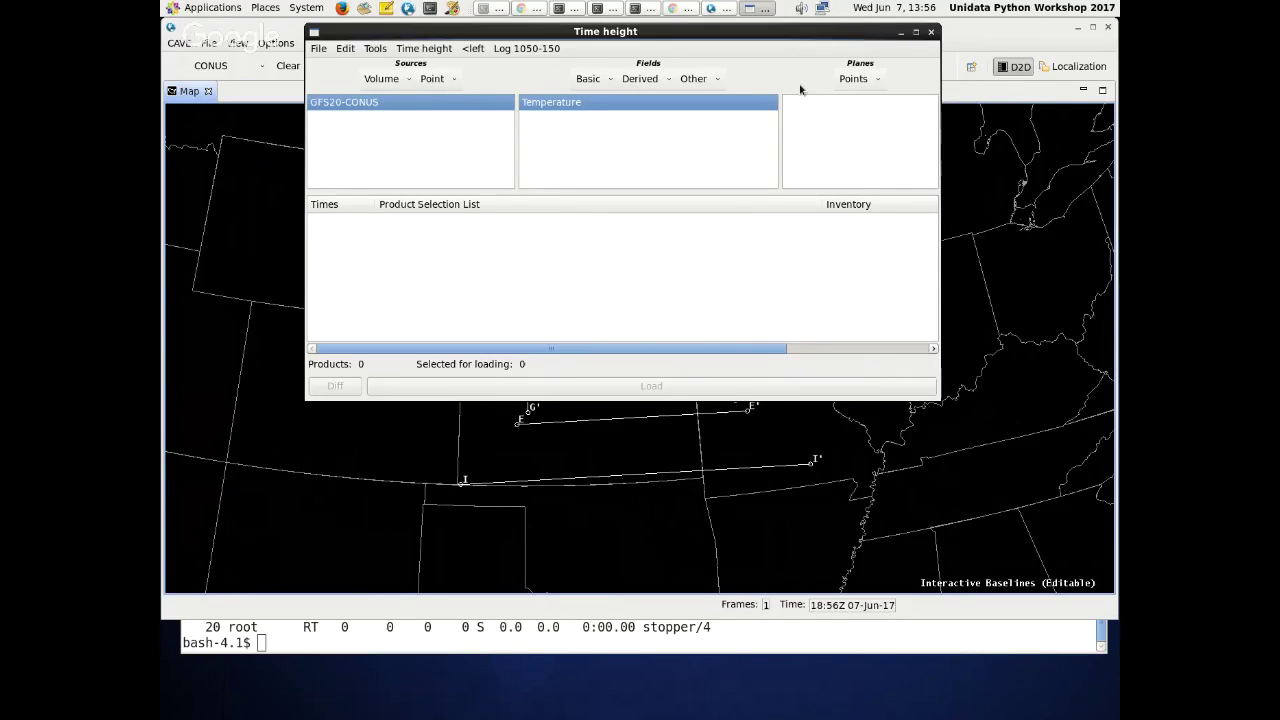
# - Check the available D2D points for the time height, and overlay the interactive Points tool on the map
pyautogui.click(877, 80)
pyautogui.moveTo(945, 98)
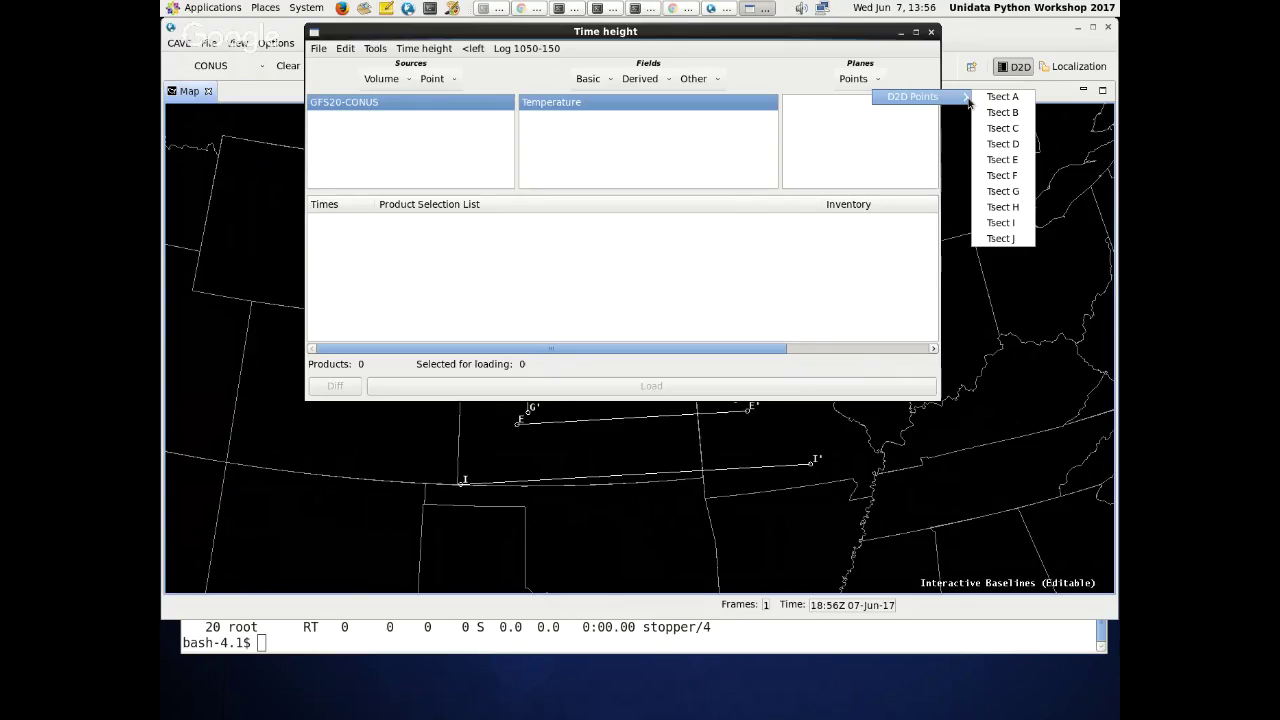
pyautogui.click(985, 450)
pyautogui.click(470, 487)
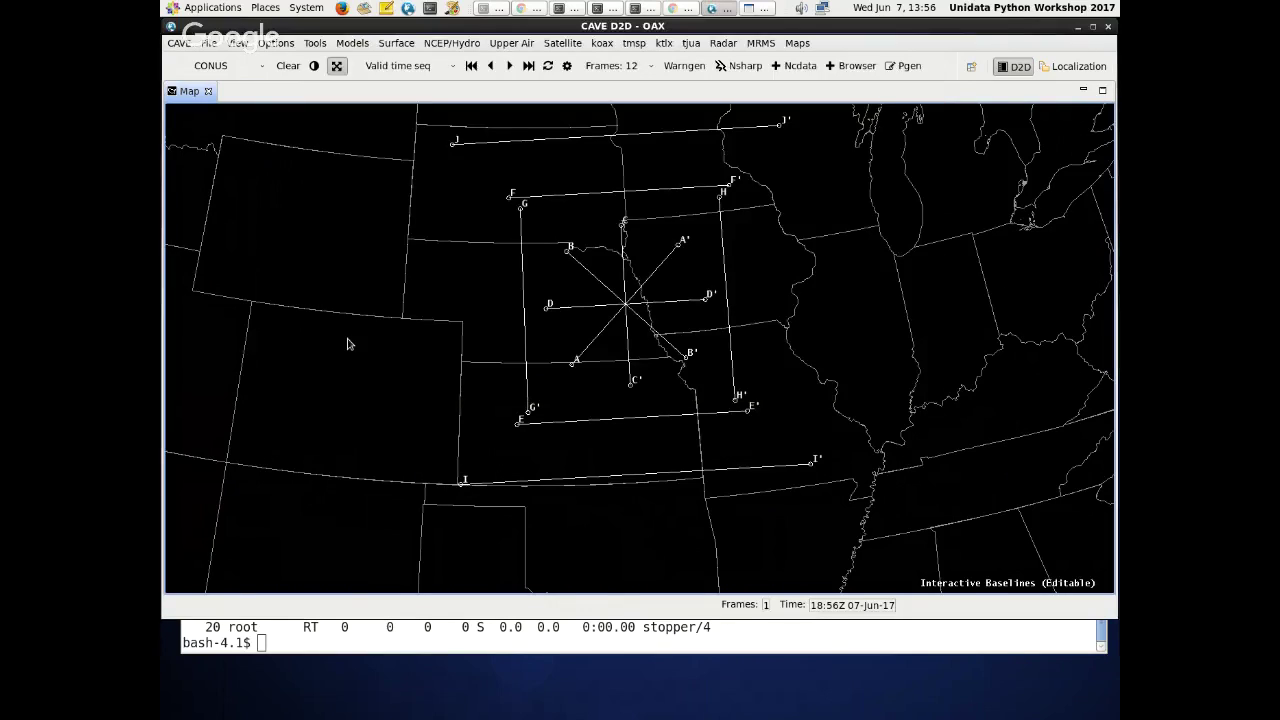
pyautogui.click(308, 46)
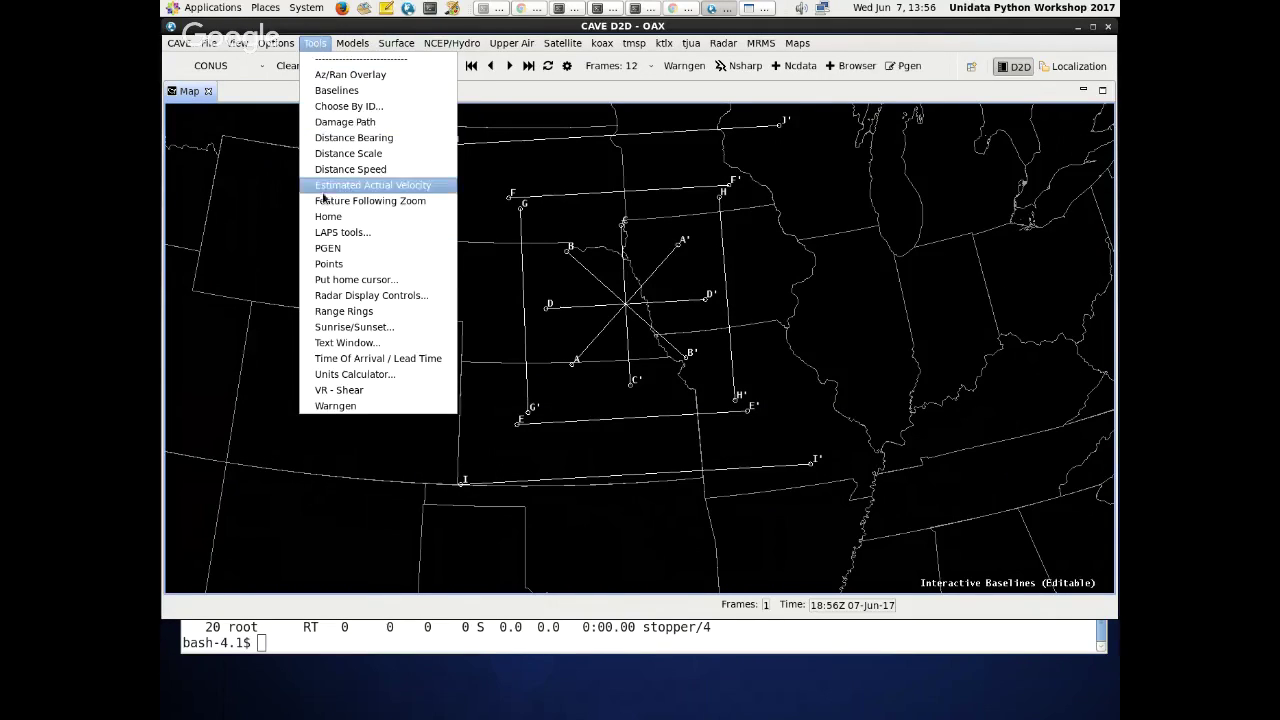
pyautogui.click(330, 265)
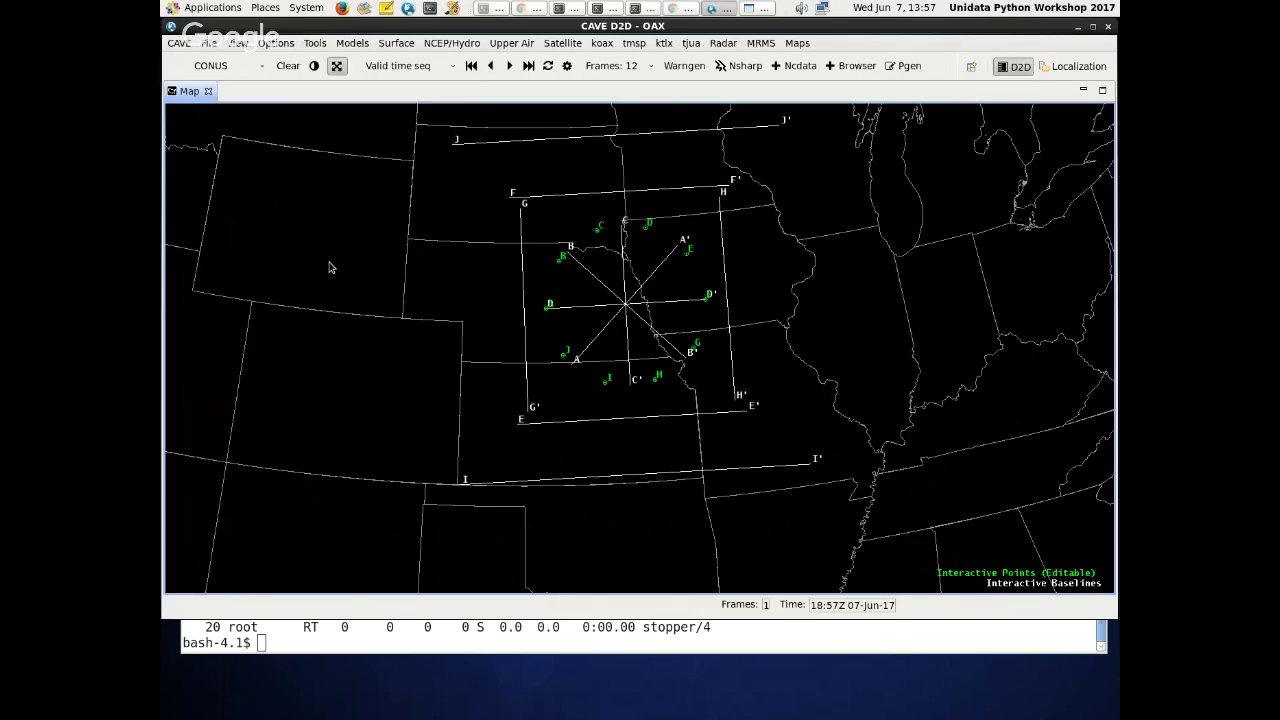
pyautogui.scroll(2, 615, 314)
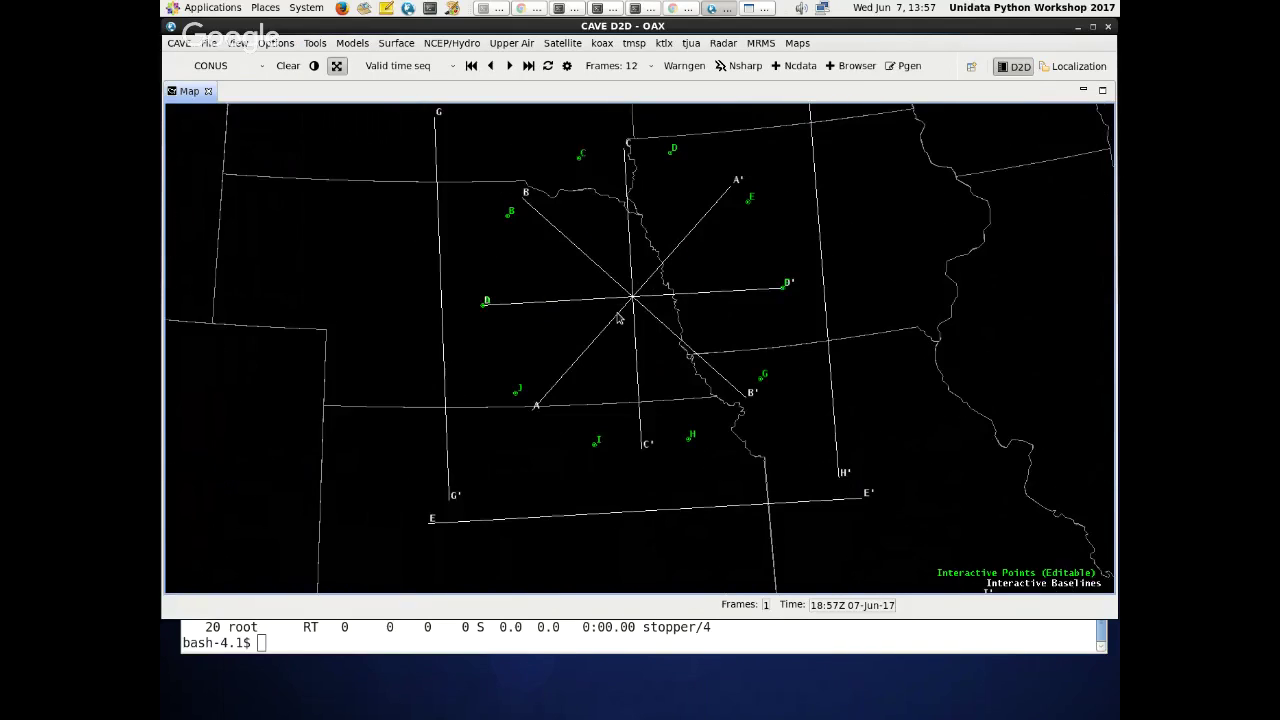
pyautogui.moveTo(618, 316); pyautogui.dragTo(585, 335)
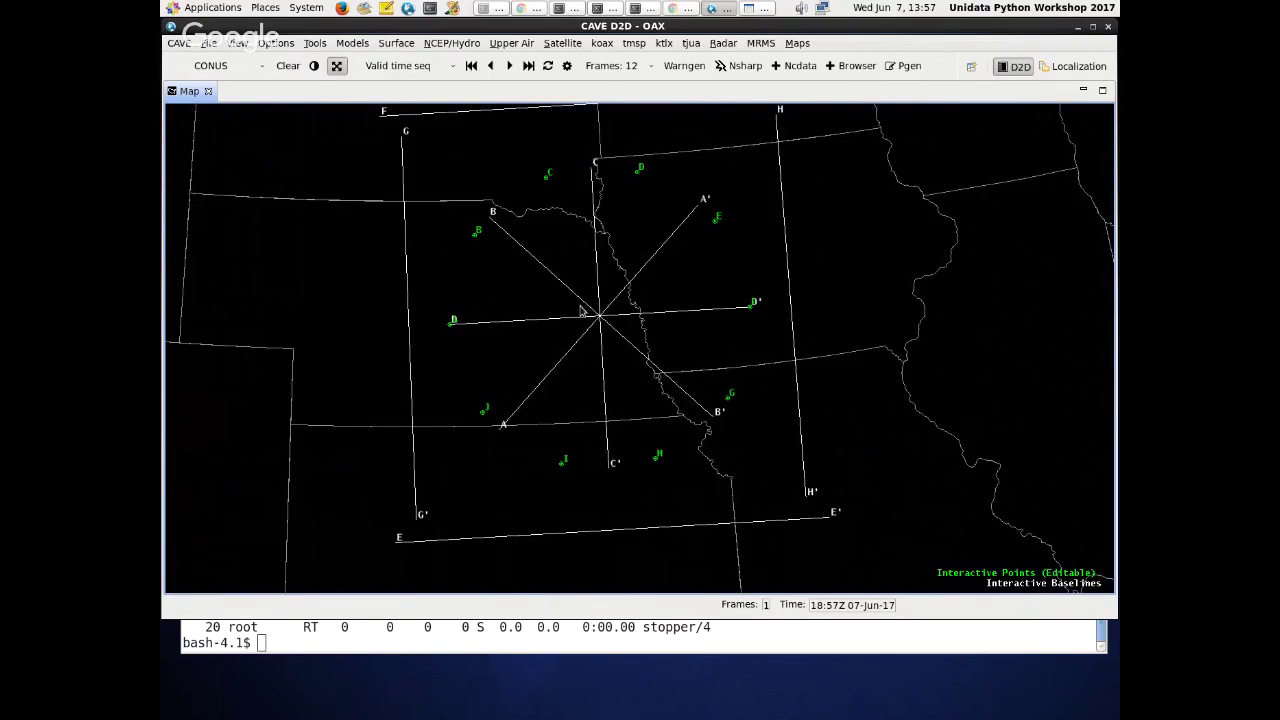
# - Choose D2D point Tsect E as the plane and load the GFS20-CONUS Temperature time height
pyautogui.moveTo(688, 26); pyautogui.dragTo(516, 345)
pyautogui.click(689, 413)
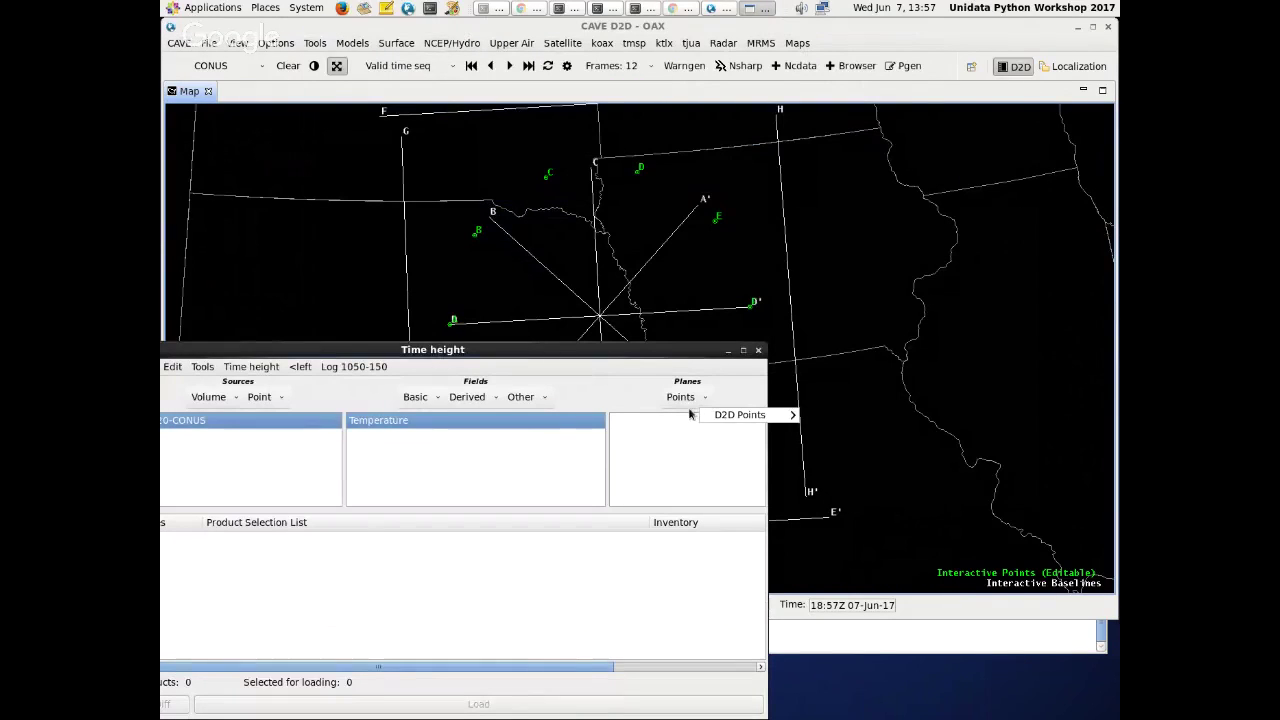
pyautogui.moveTo(758, 418)
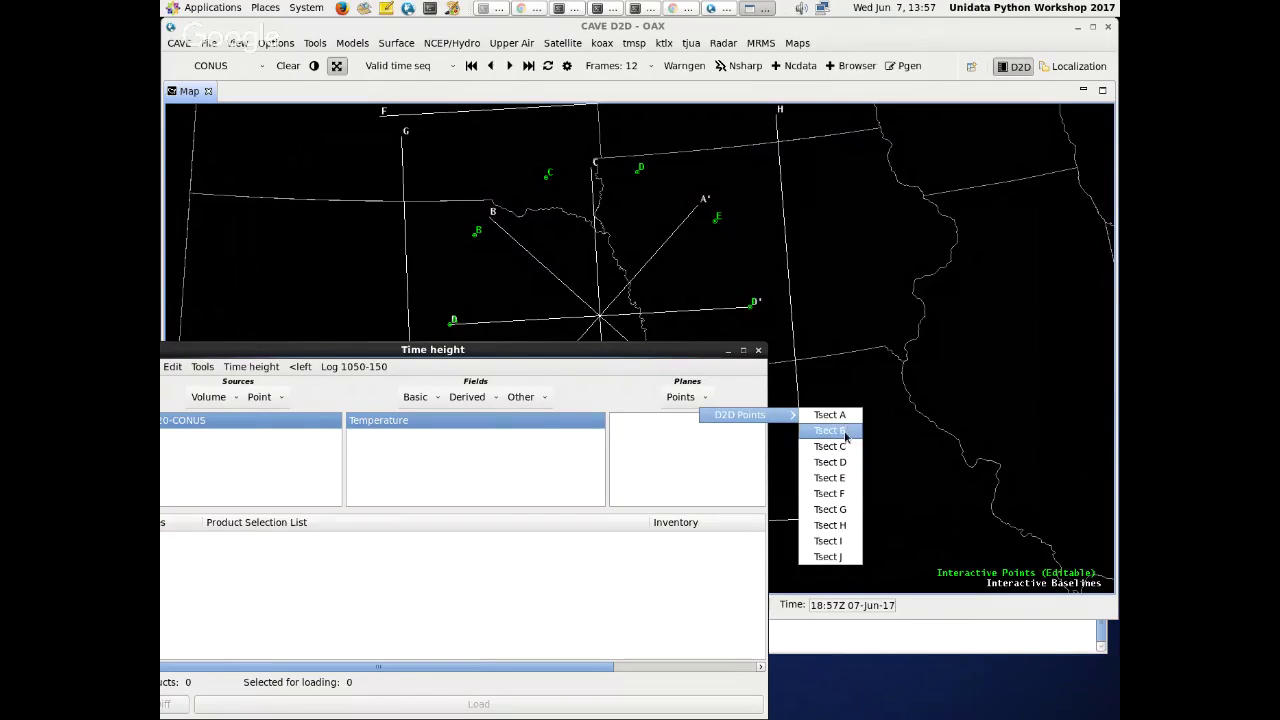
pyautogui.click(843, 478)
pyautogui.moveTo(598, 350); pyautogui.dragTo(750, 147)
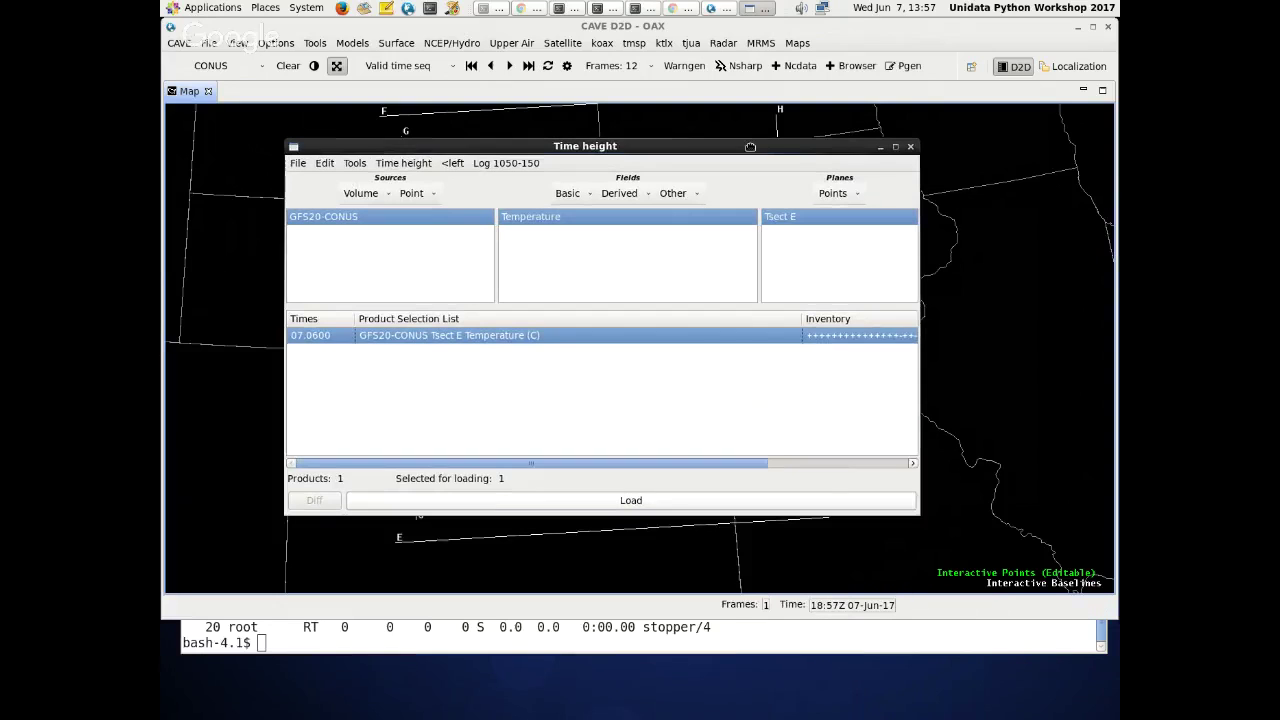
pyautogui.click(625, 503)
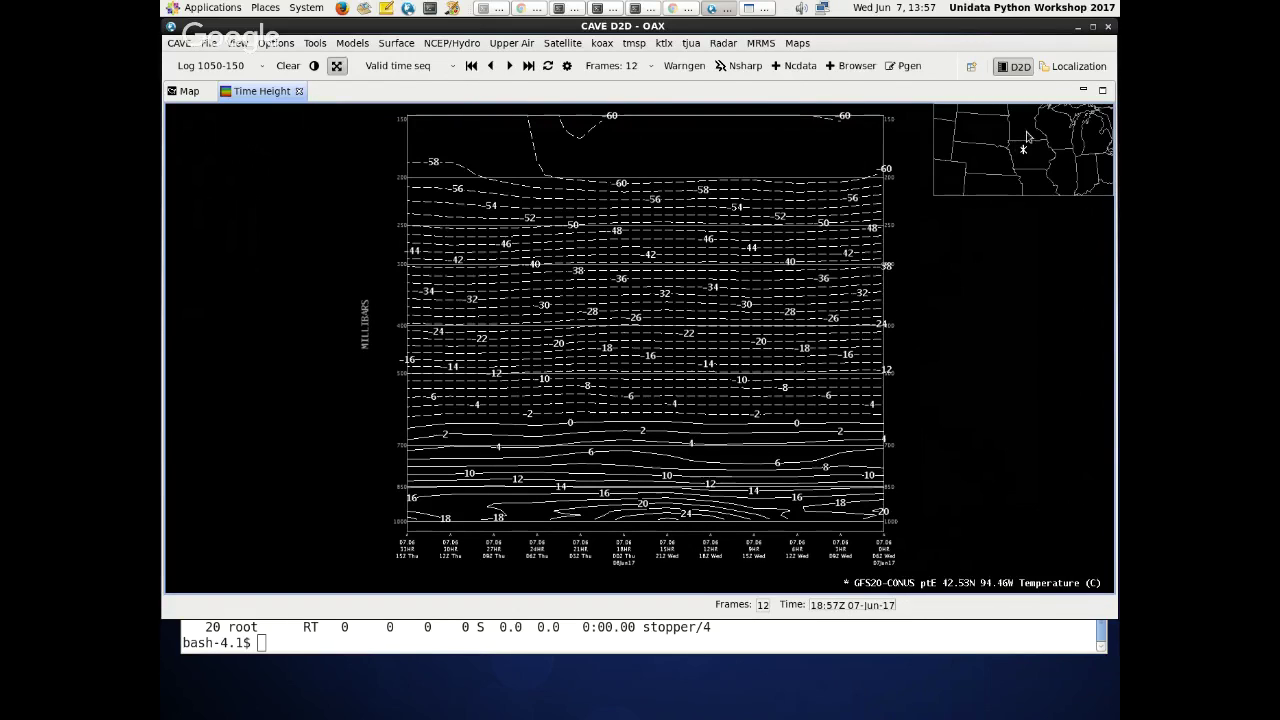
# - Load the point E Temperature product as an image beneath its contours in the time height display
pyautogui.scroll(3, 1034, 166)
pyautogui.scroll(3, 1034, 166)
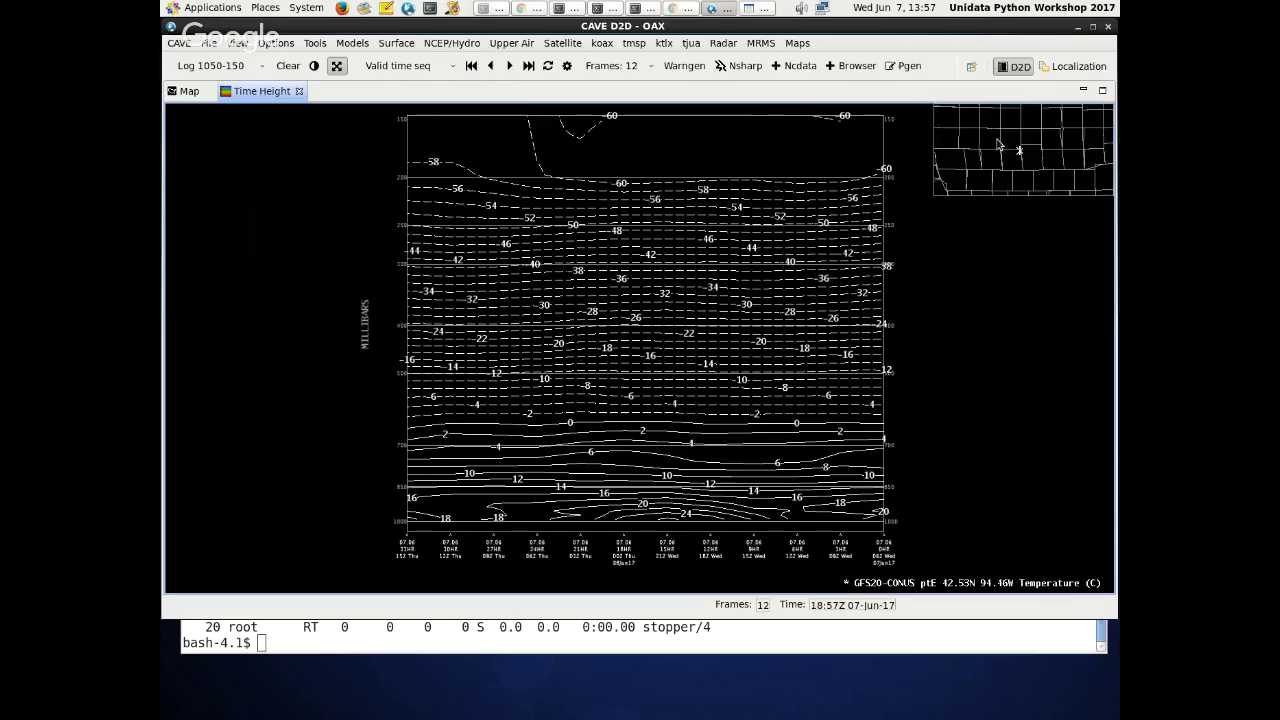
pyautogui.rightClick(862, 585)
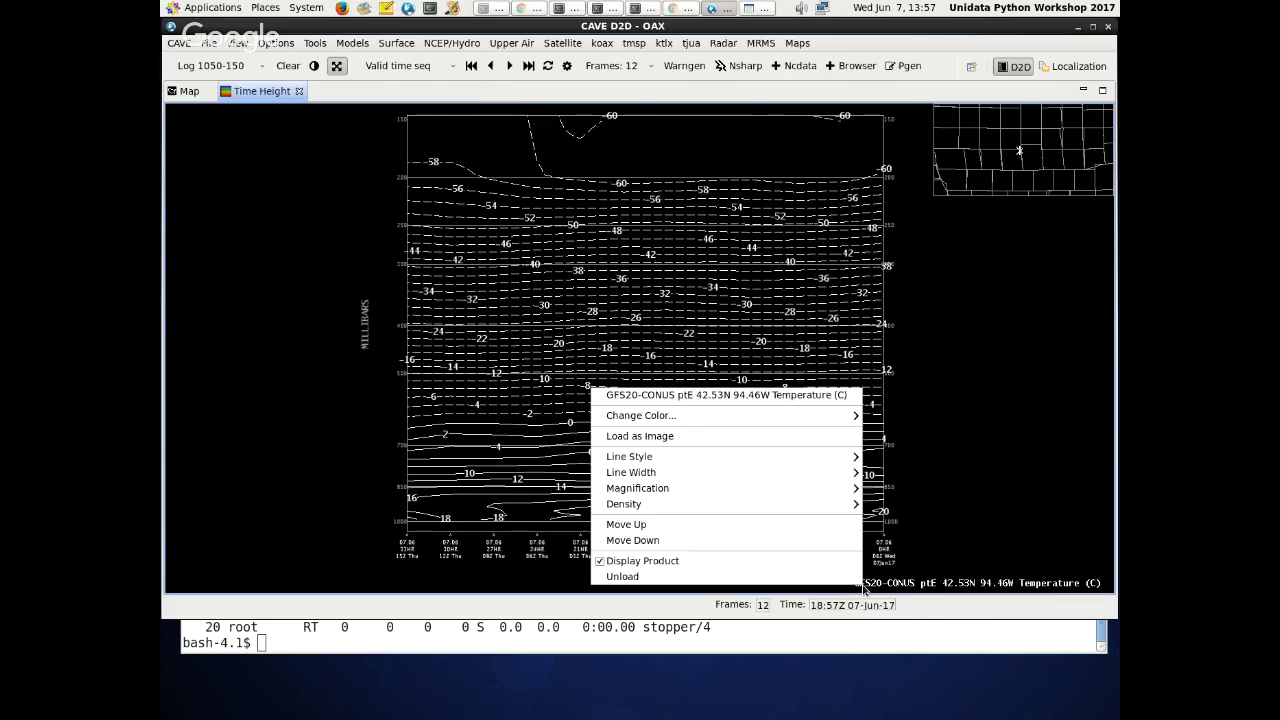
pyautogui.click(806, 446)
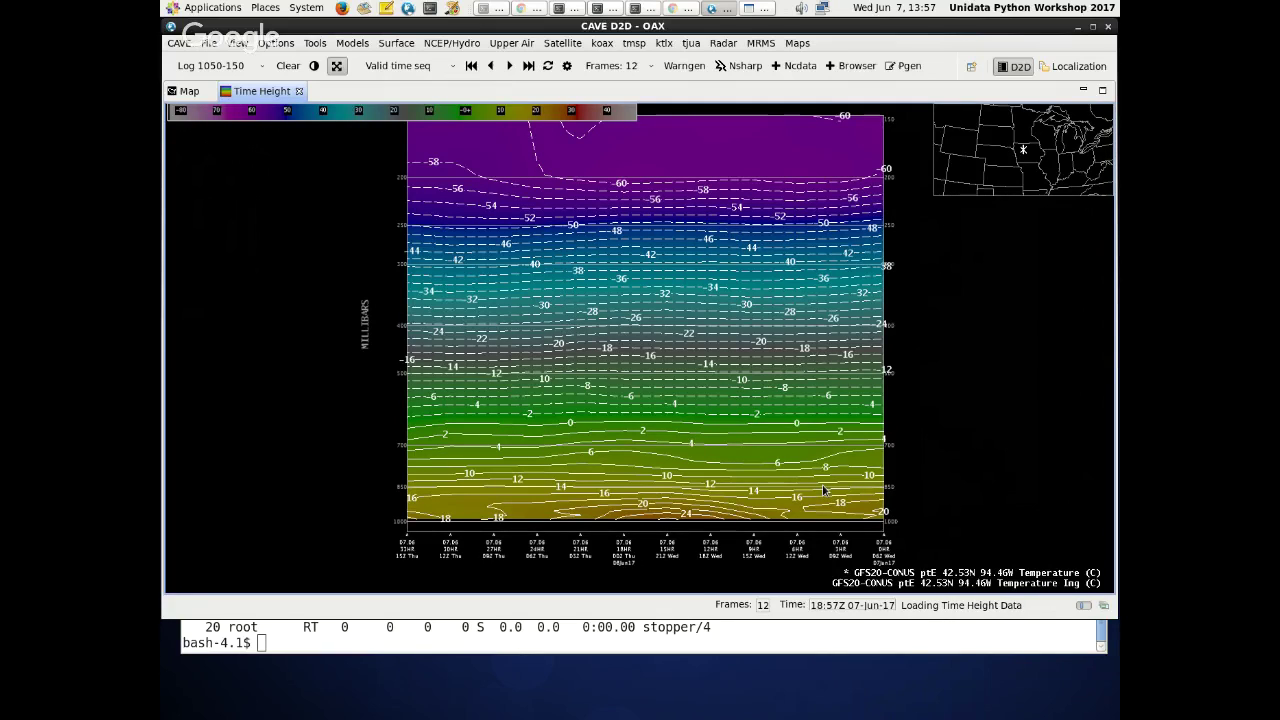
# - Examine the point E Temperature image, its sampled values and the time axis at the bottom of the time height plot
pyautogui.scroll(2, 695, 410)
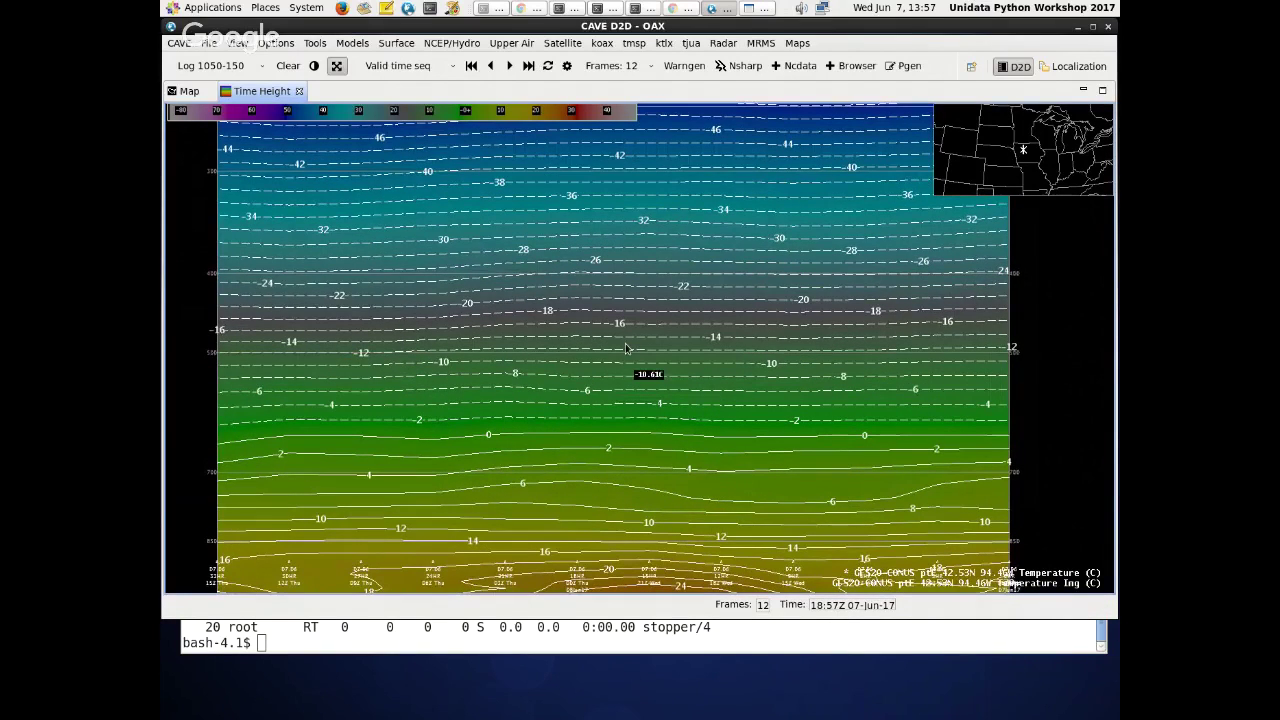
pyautogui.scroll(-2, 555, 441)
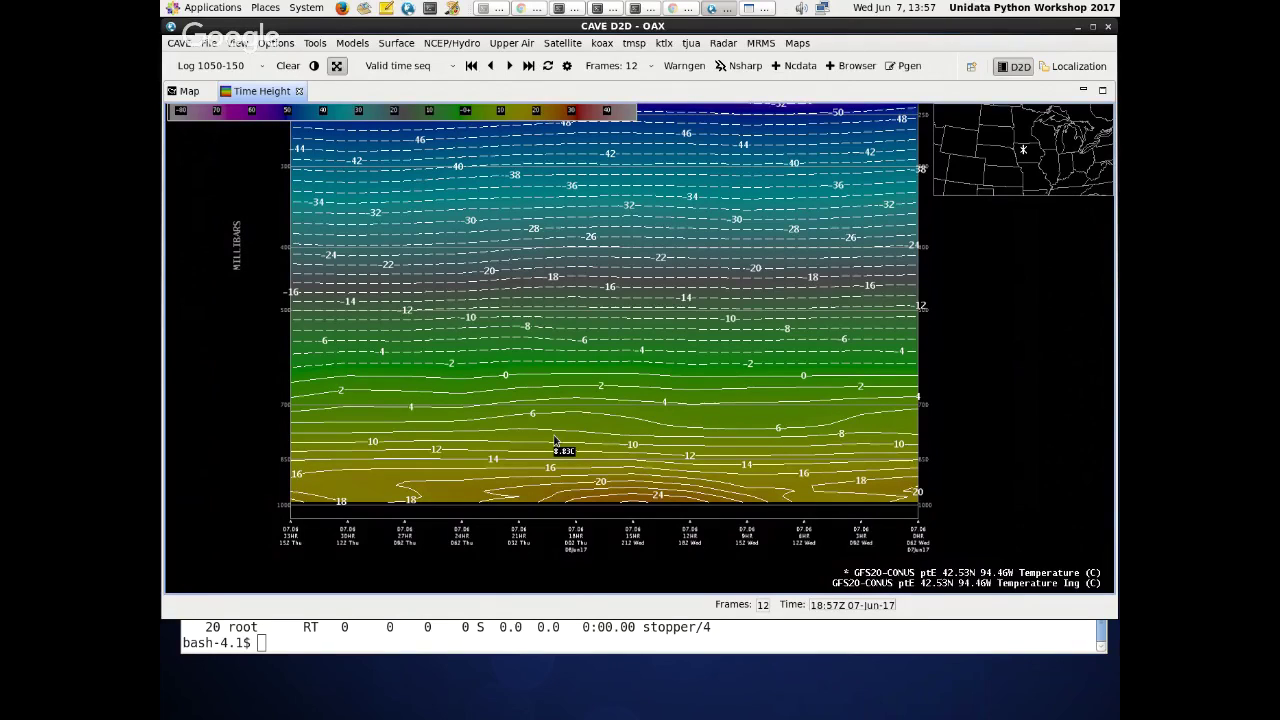
pyautogui.scroll(-1, 537, 197)
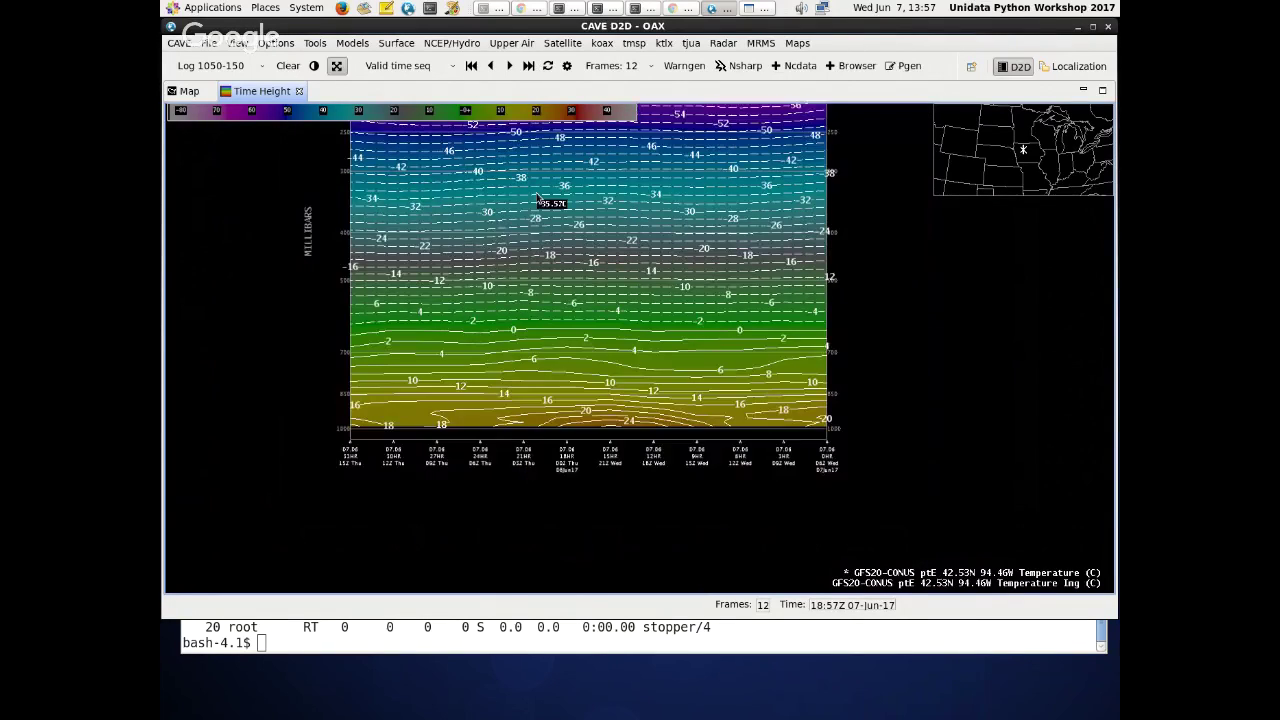
pyautogui.moveTo(537, 197); pyautogui.dragTo(567, 245)
pyautogui.scroll(2, 393, 473)
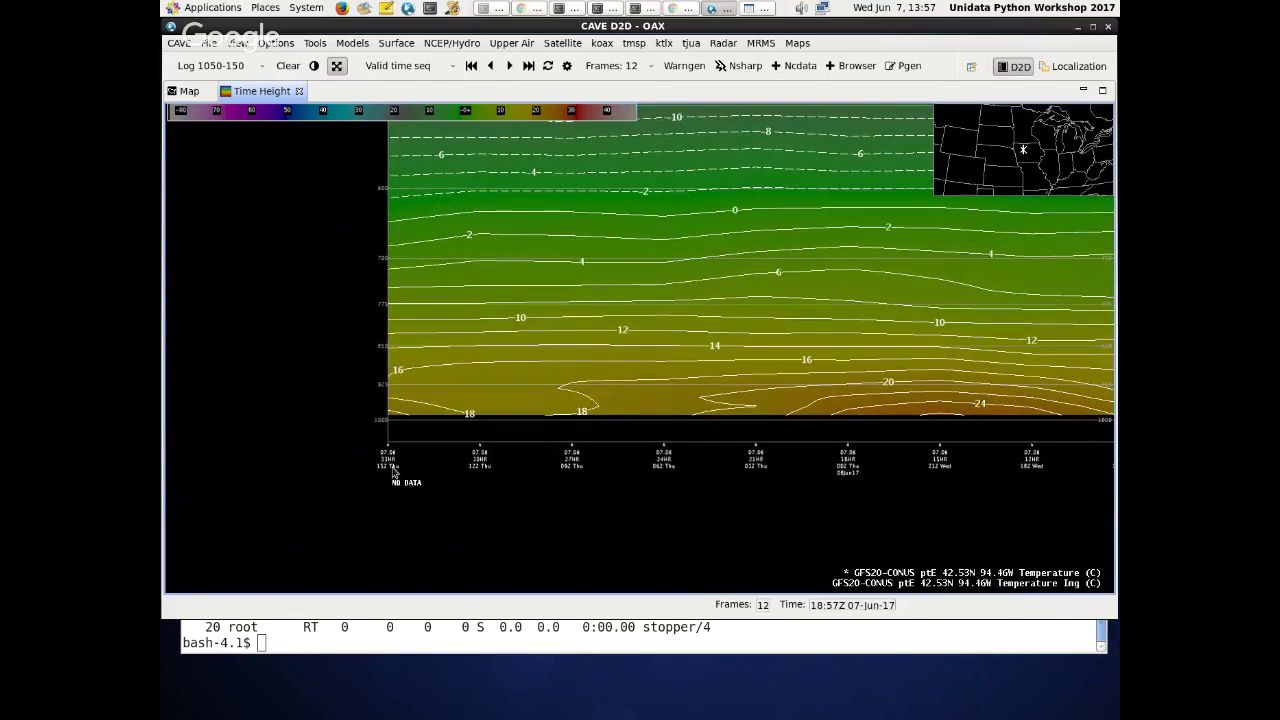
# - Inspect both ends of the point E time height's time axis and its full vertical pressure range
pyautogui.moveTo(803, 225); pyautogui.dragTo(609, 249)
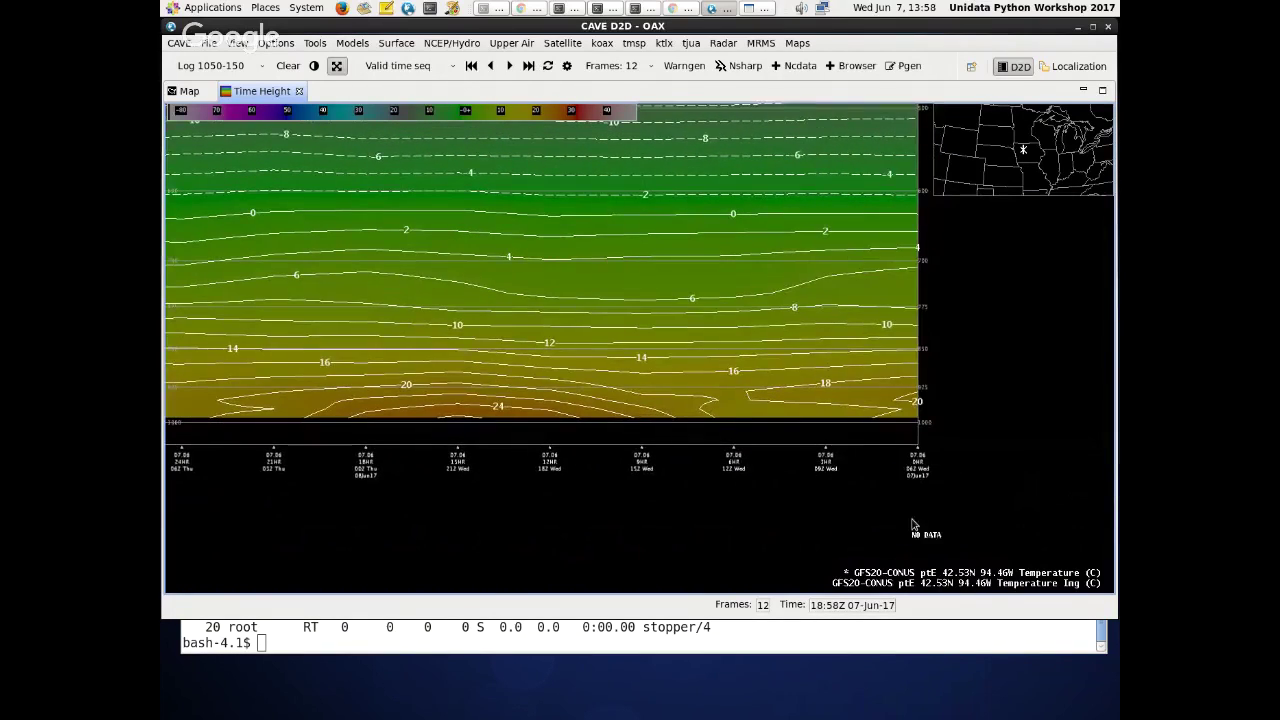
pyautogui.moveTo(437, 434); pyautogui.dragTo(265, 428)
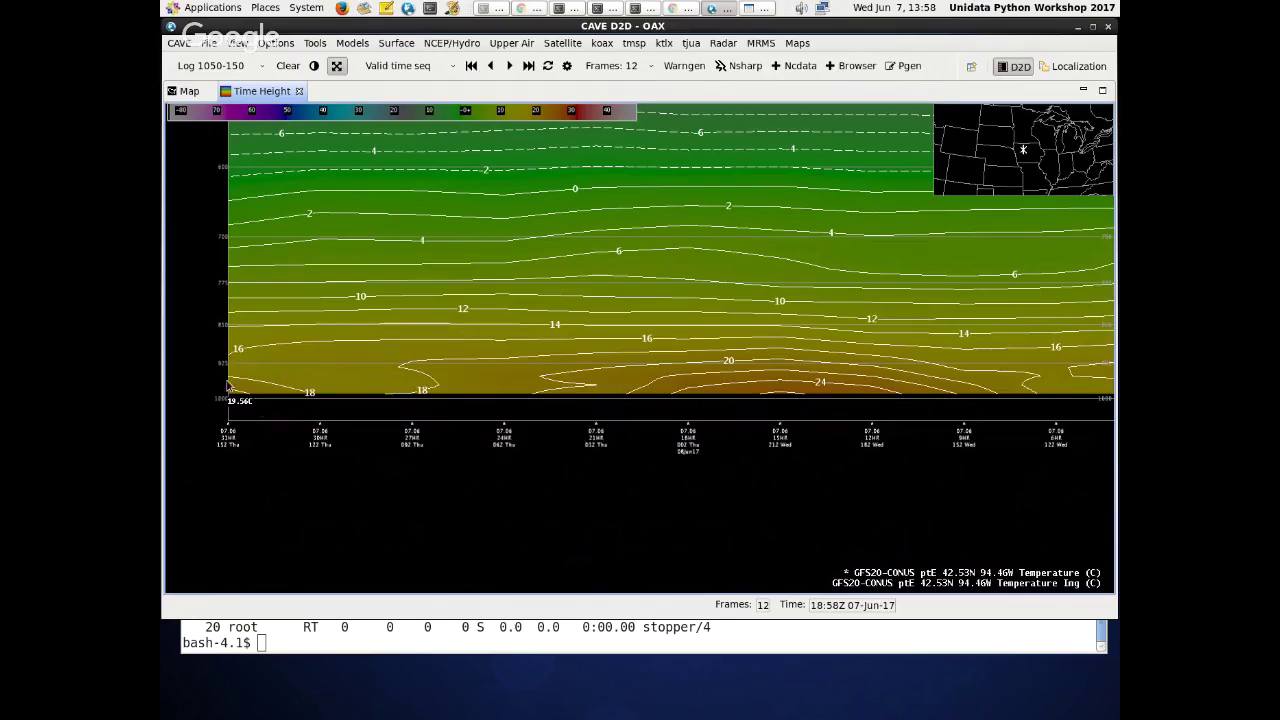
pyautogui.scroll(-2, 228, 385)
pyautogui.moveTo(403, 353); pyautogui.dragTo(433, 371)
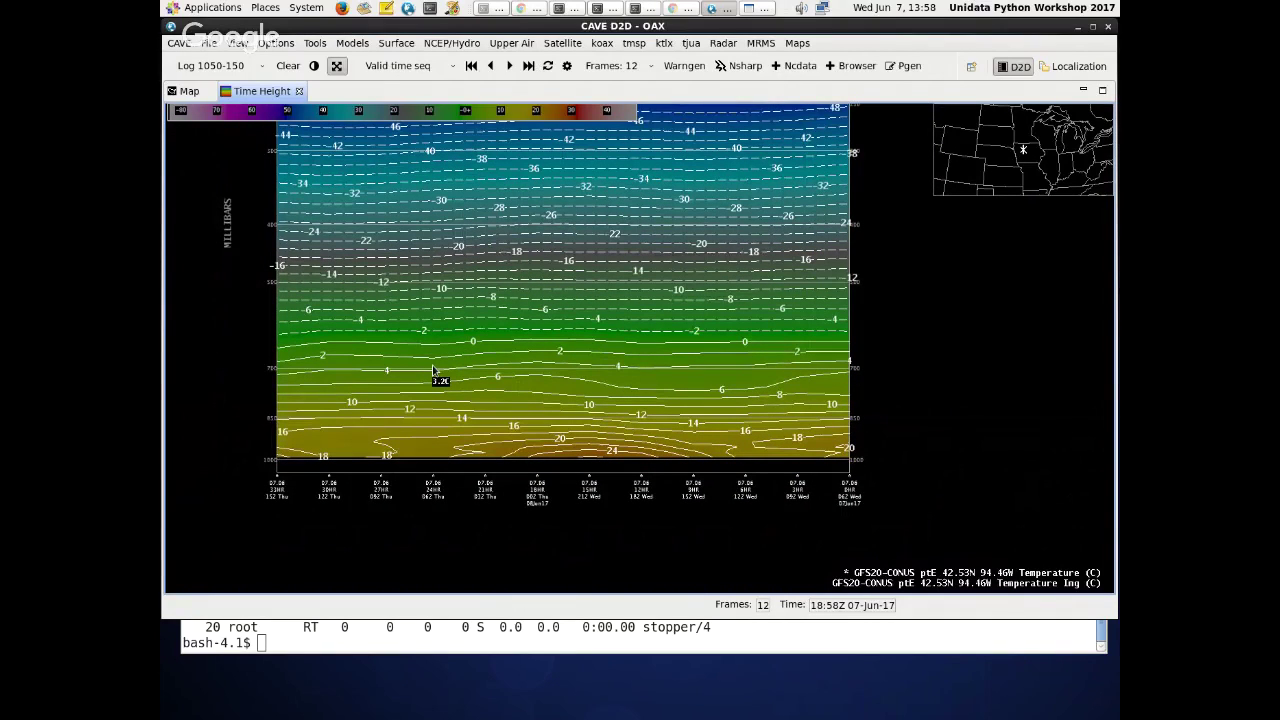
pyautogui.moveTo(450, 270); pyautogui.dragTo(480, 303)
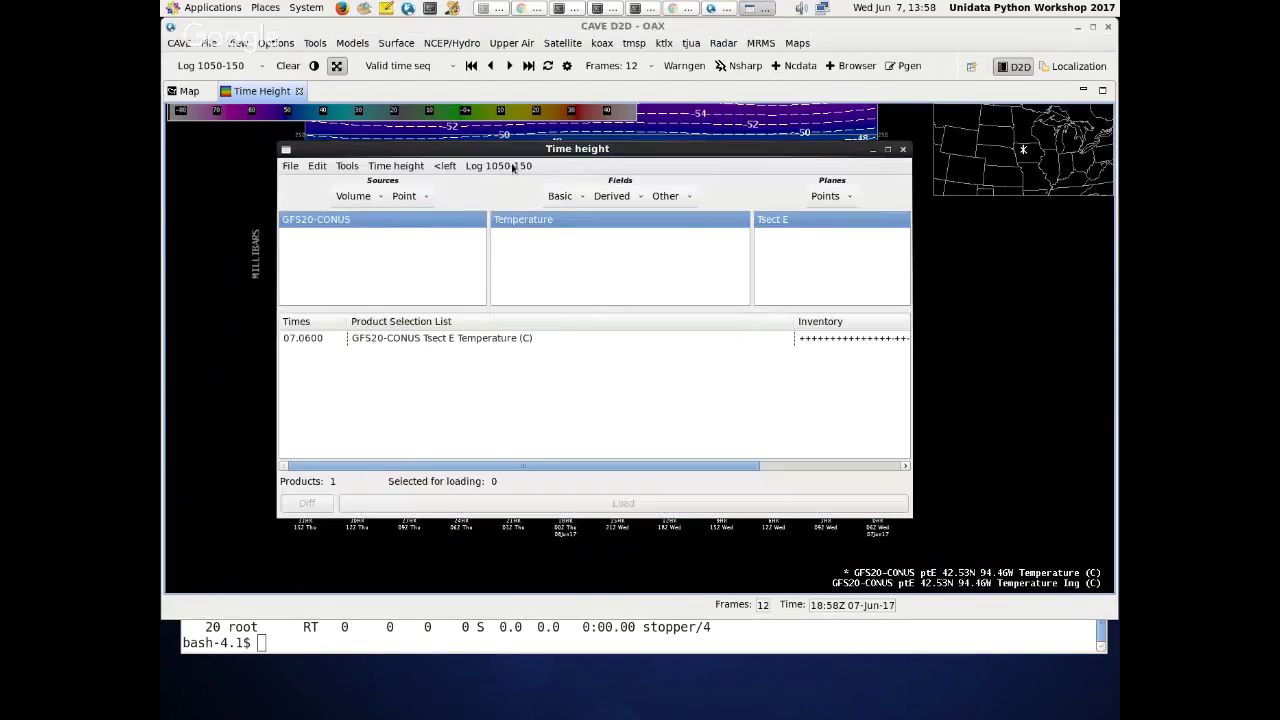
# - Change the time height's vertical scale to 0-15 kft AGL and load the GFS20-CONUS Tsect E Temperature product
pyautogui.click(513, 166)
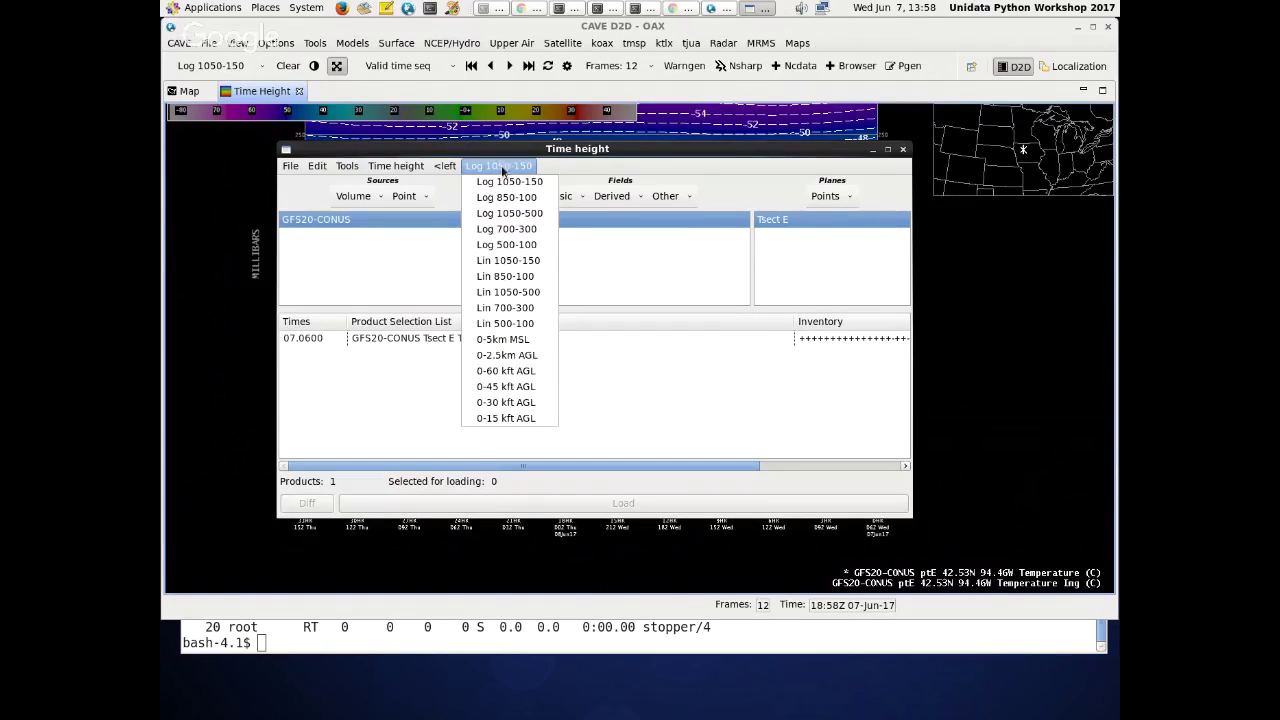
pyautogui.click(525, 420)
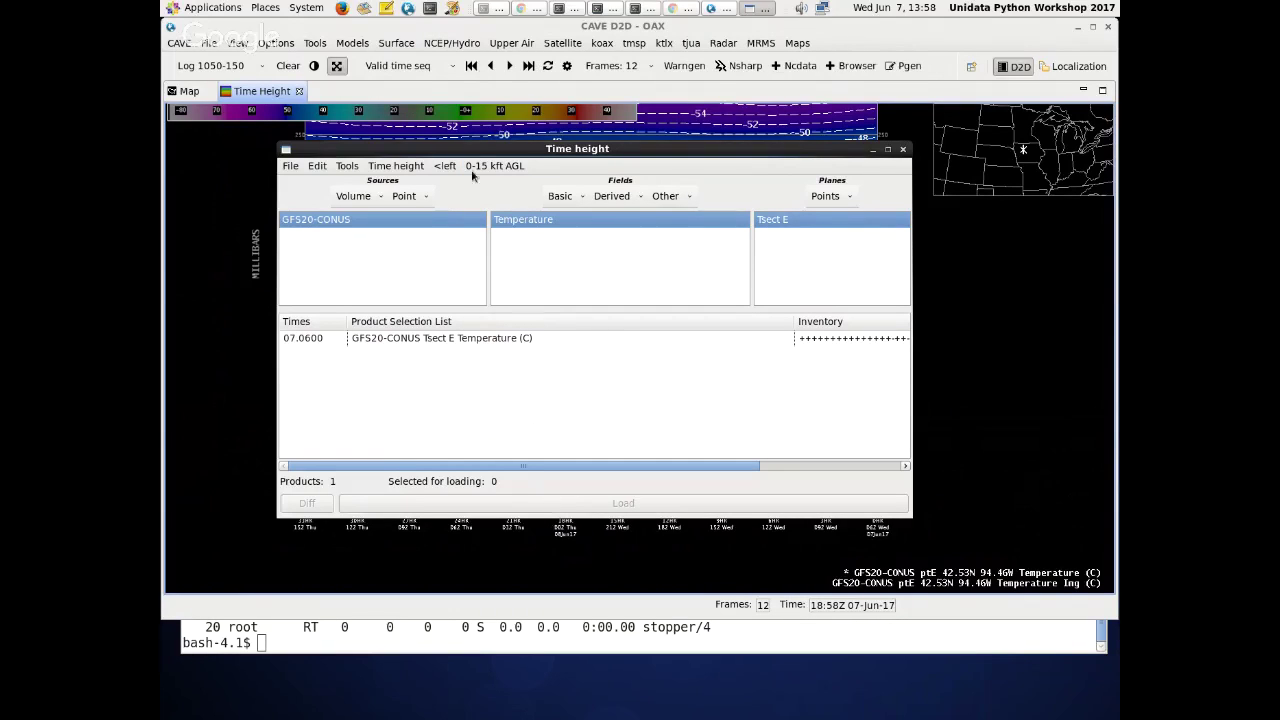
pyautogui.click(640, 348)
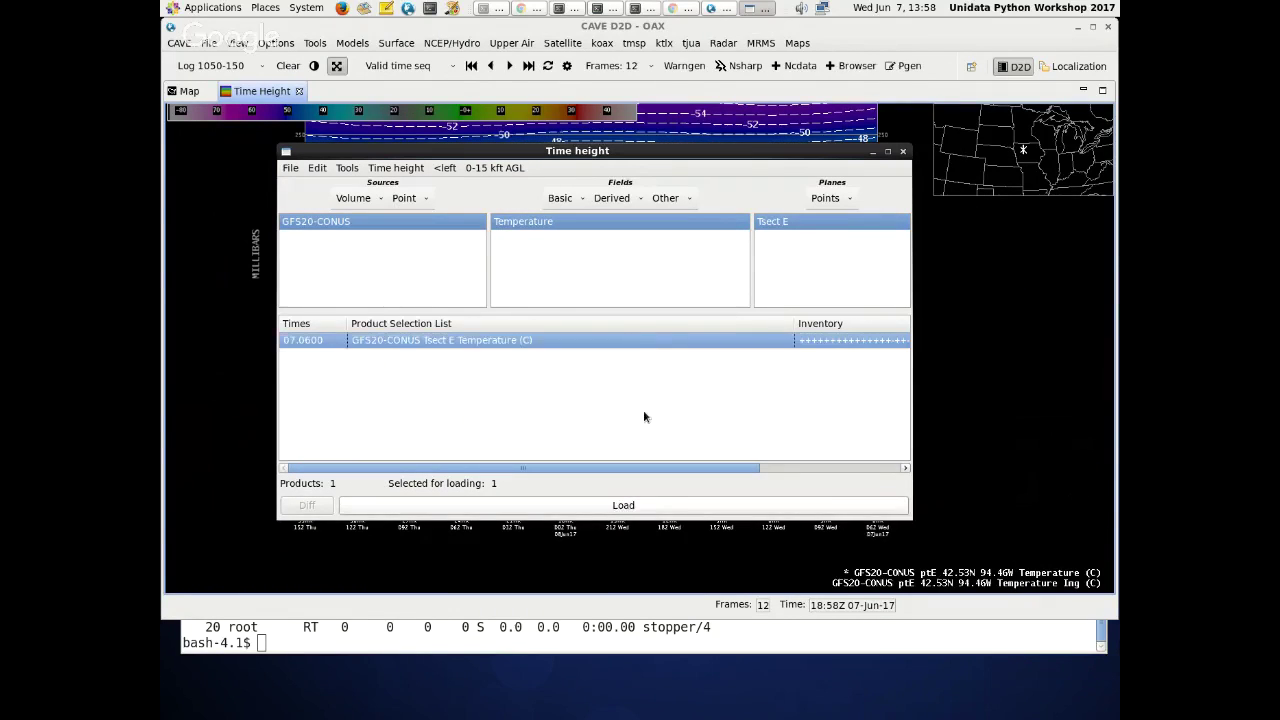
pyautogui.click(653, 502)
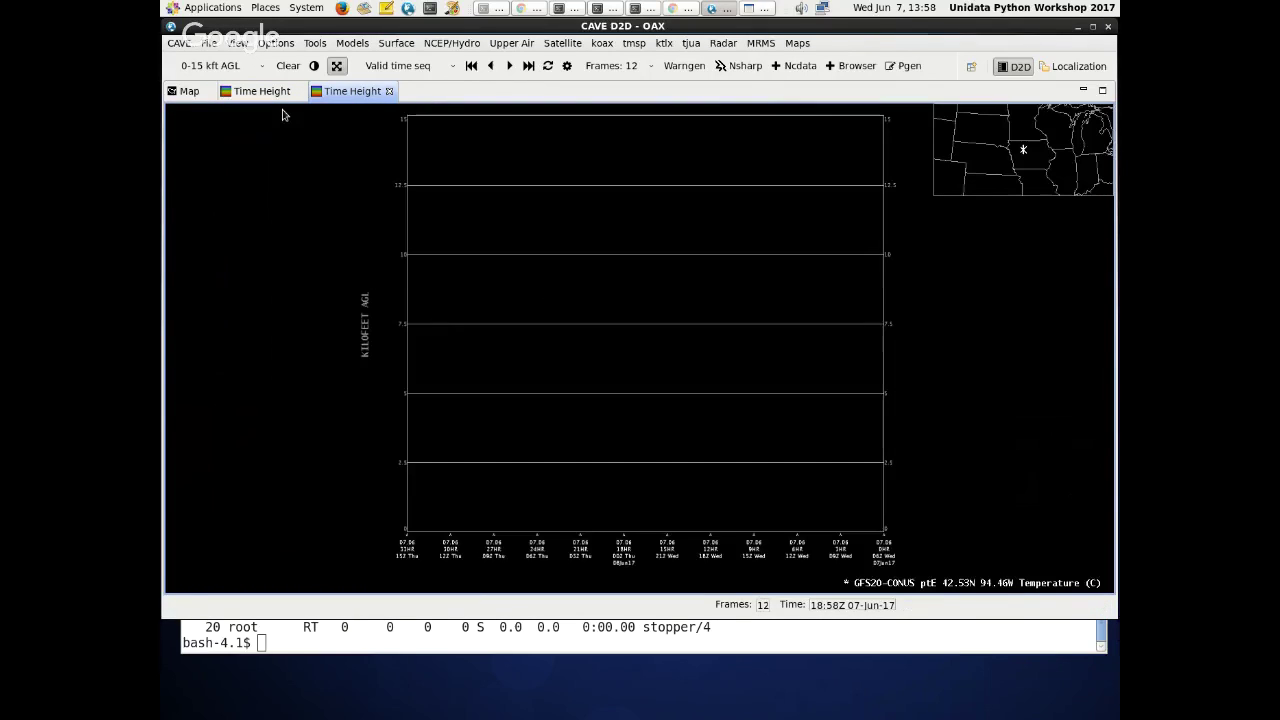
# - Close the volume browser and arrange the two time height displays side by side at nearly equal widths
pyautogui.moveTo(555, 150); pyautogui.dragTo(813, 101)
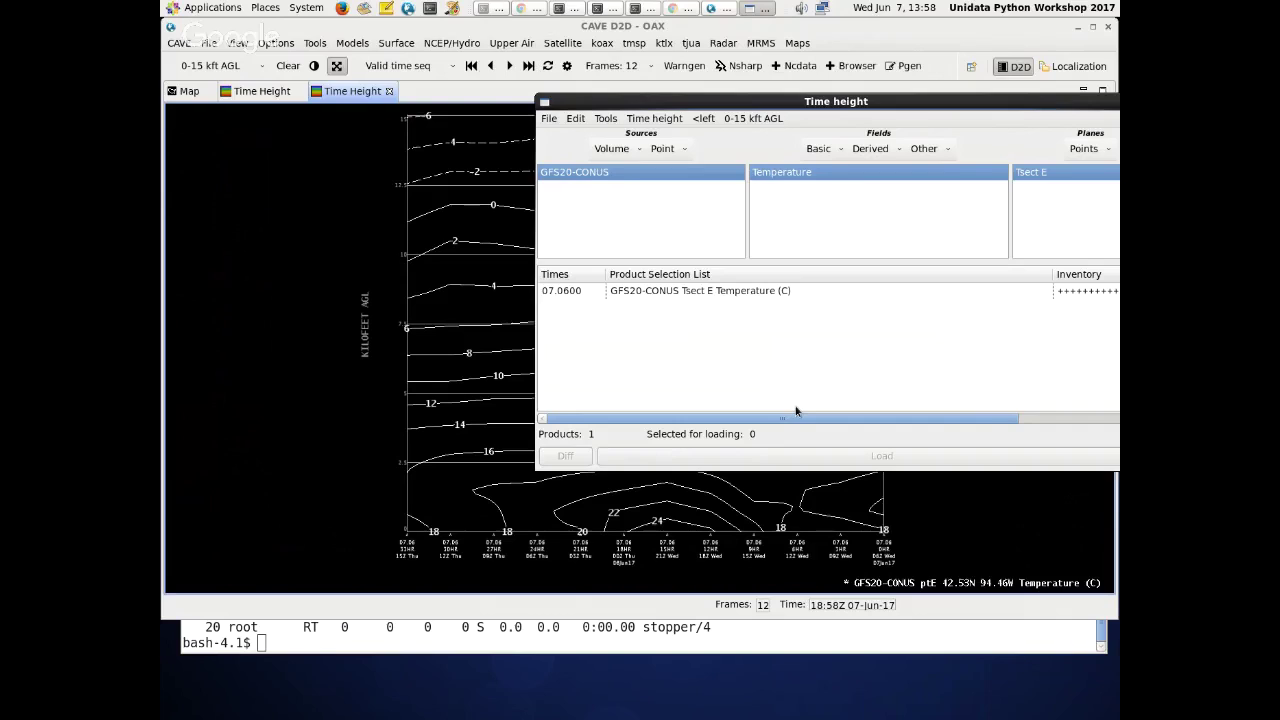
pyautogui.moveTo(958, 102); pyautogui.dragTo(773, 166)
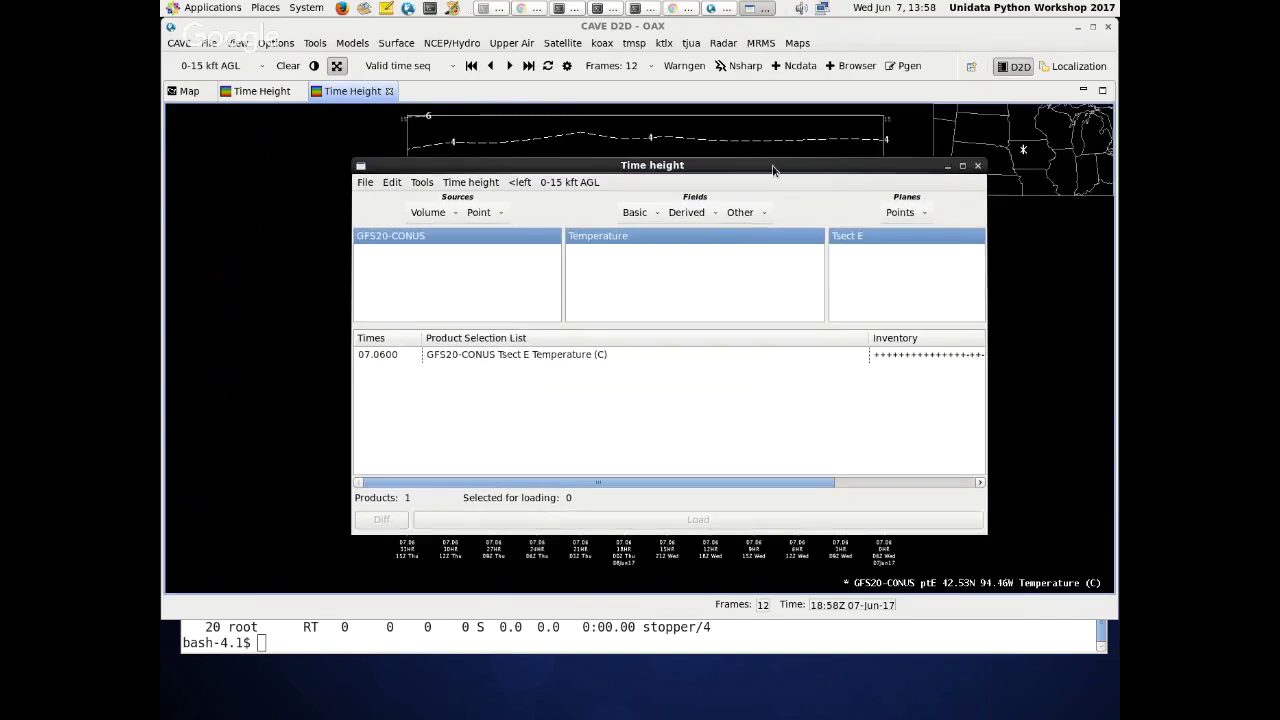
pyautogui.click(978, 166)
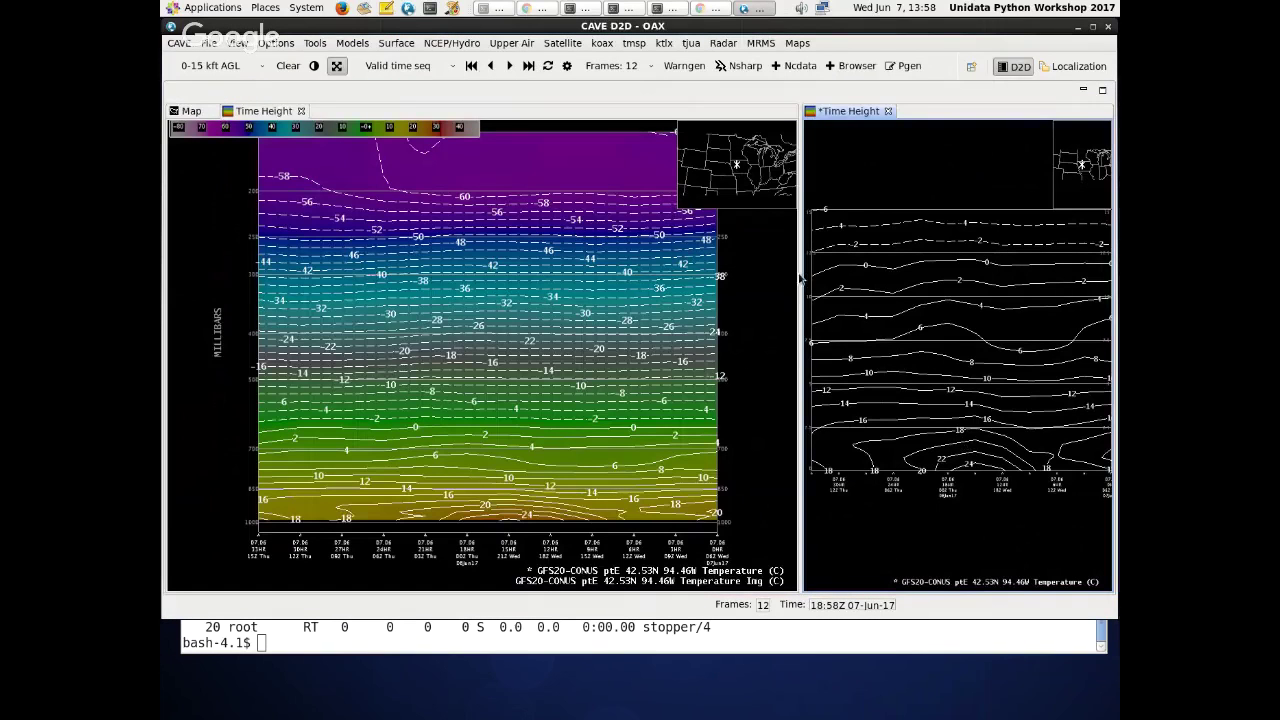
pyautogui.moveTo(800, 279); pyautogui.dragTo(614, 270)
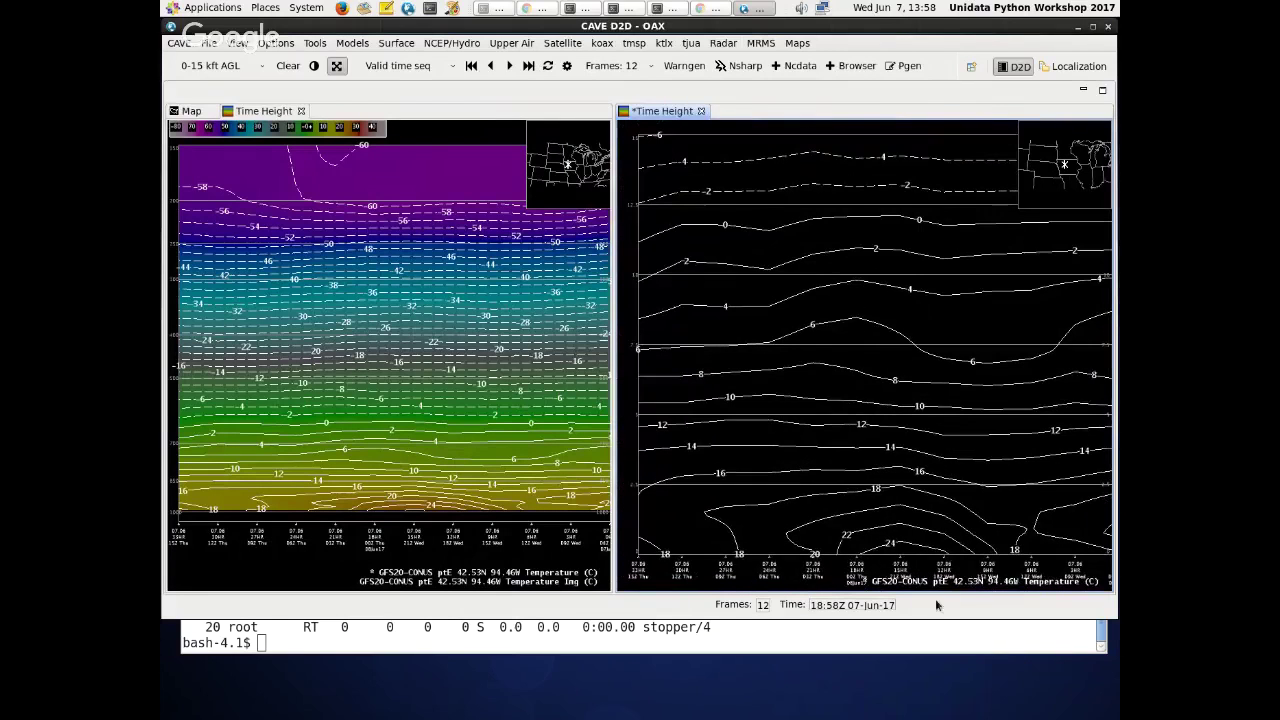
# - Load the 0-15 kft AGL Temperature as an image and compare it with the pressure-scaled time height
pyautogui.rightClick(650, 382)
pyautogui.click(806, 436)
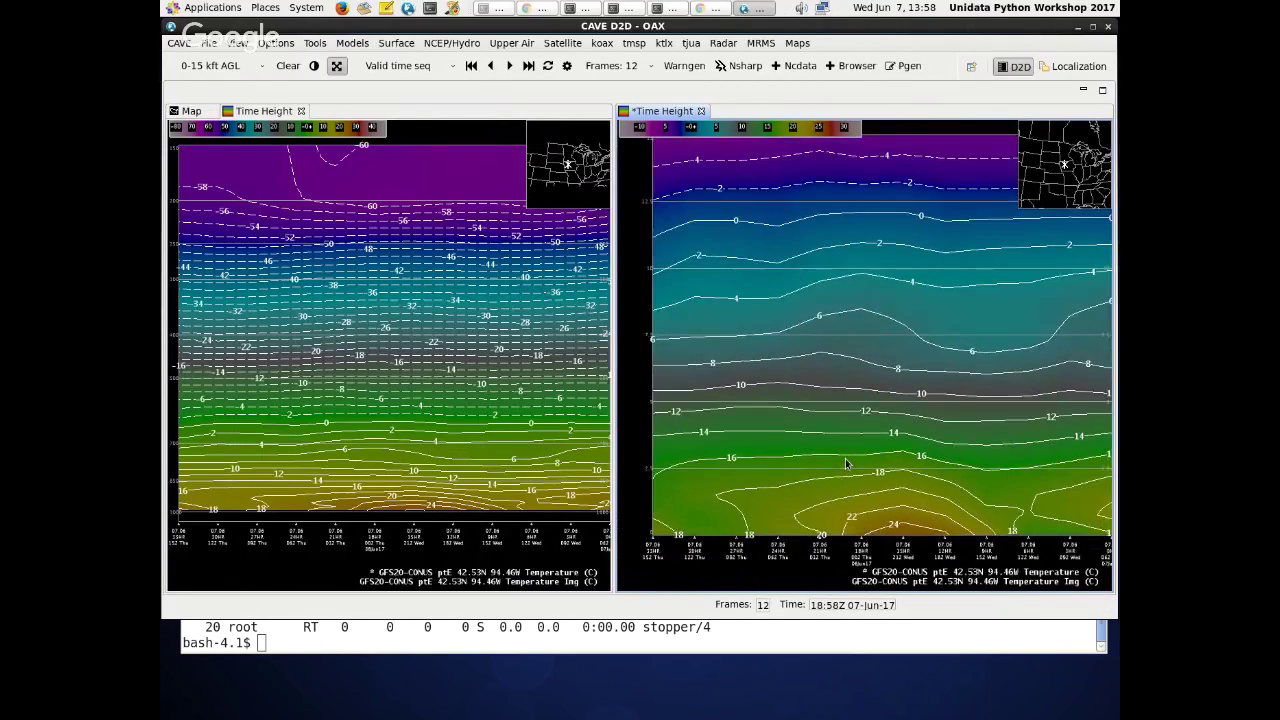
pyautogui.click(458, 365)
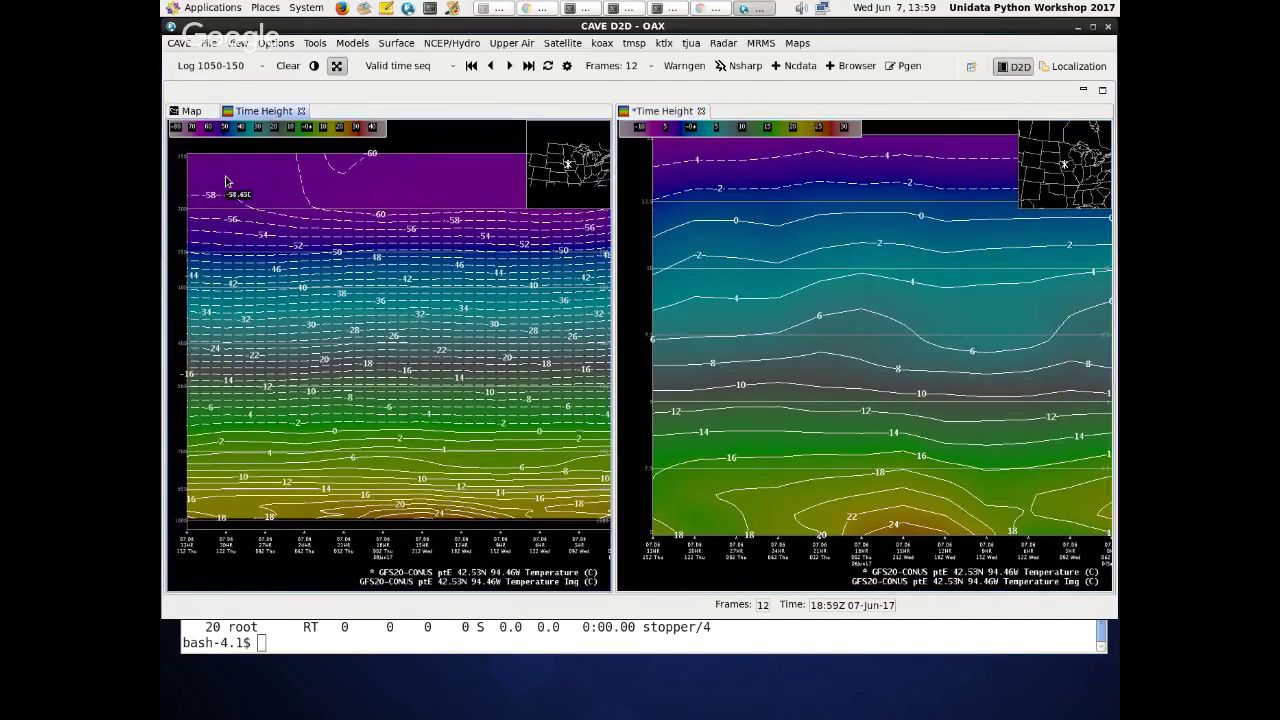
# - Close both time height editors, leaving only the map with the interactive points and baselines
pyautogui.click(301, 111)
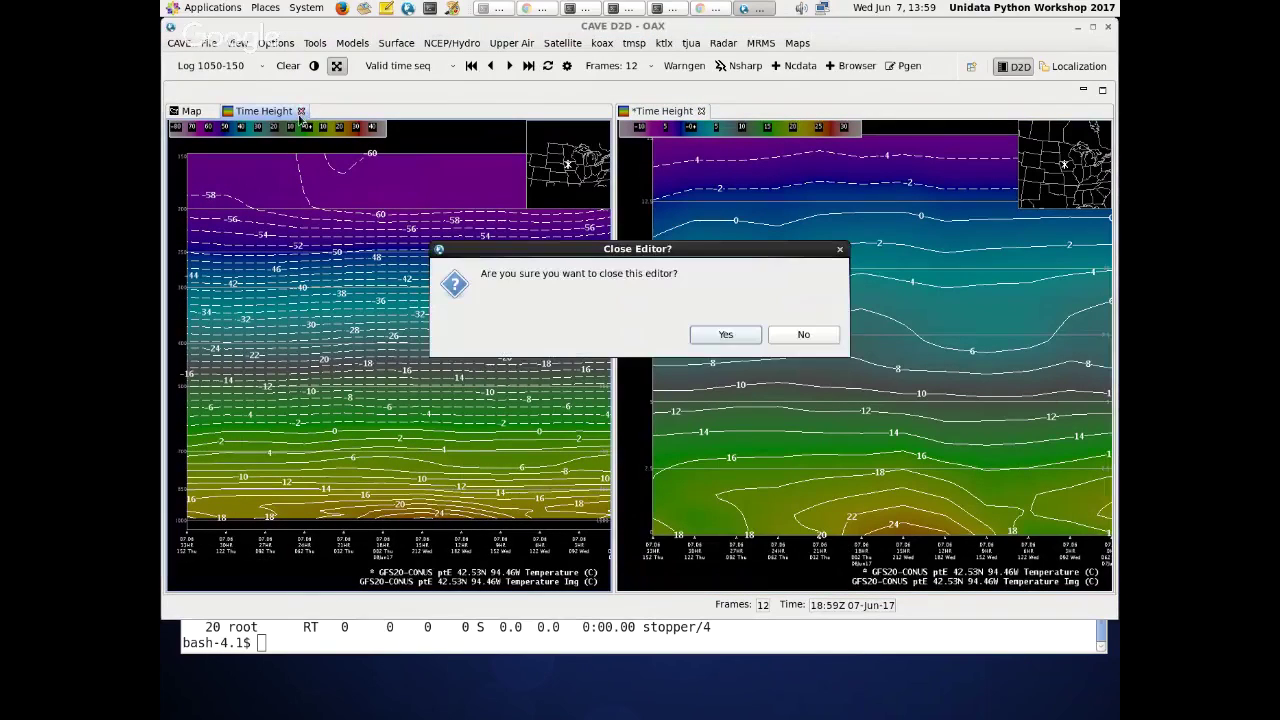
pyautogui.click(724, 334)
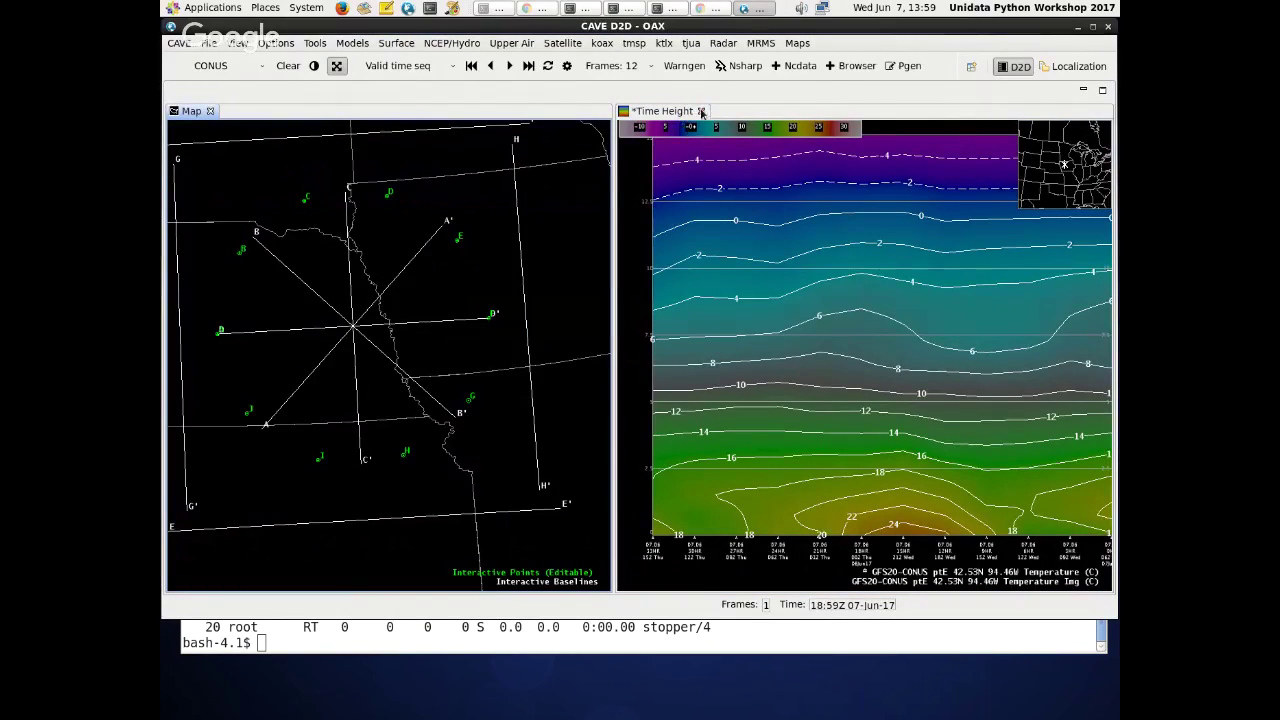
pyautogui.click(701, 112)
pyautogui.click(737, 334)
# - Open the volume browser again, switch it to the Var vs Hgt display type and widen its window
pyautogui.hotkey('alt', 'Tab')
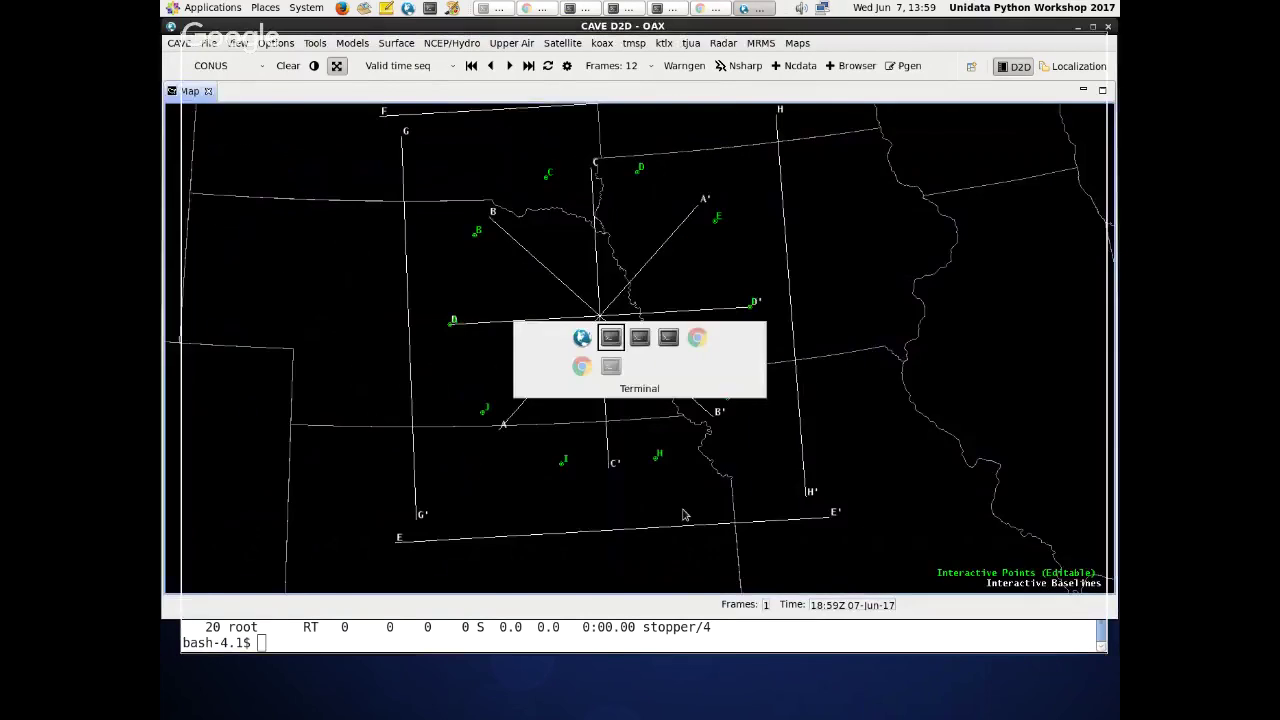
pyautogui.hotkey('alt', 'Tab')
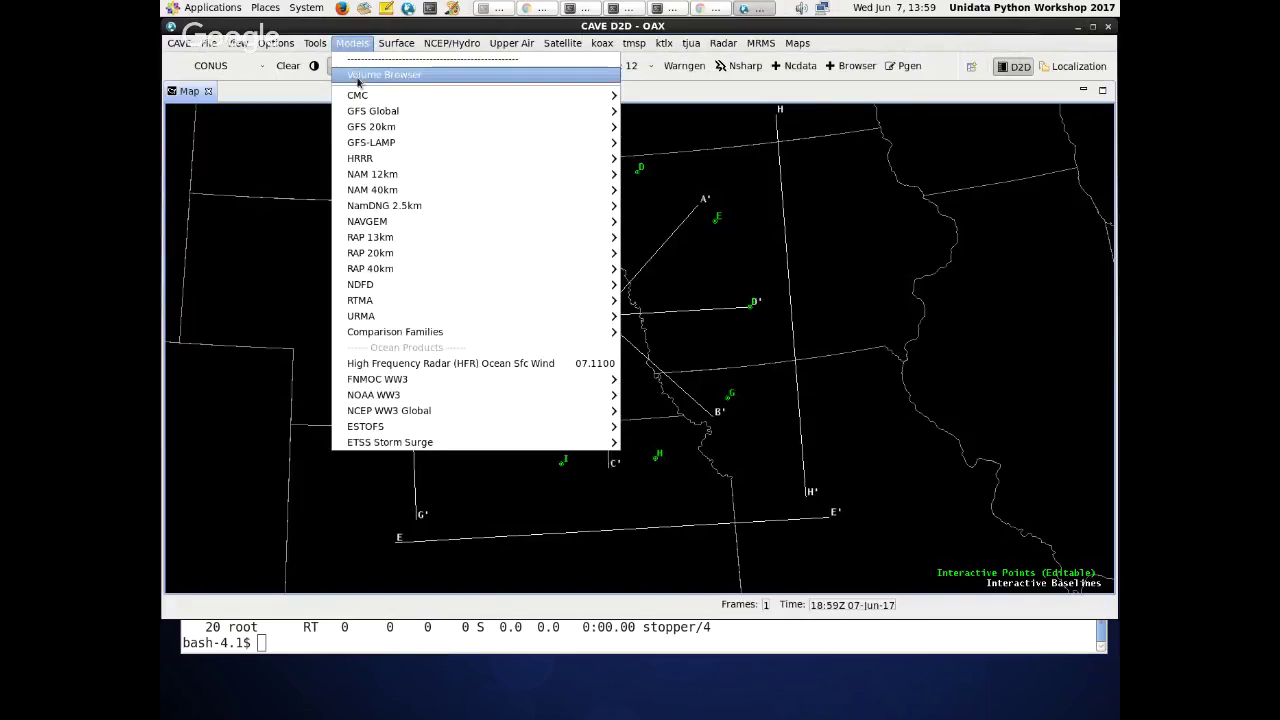
pyautogui.click(356, 77)
pyautogui.moveTo(637, 141); pyautogui.dragTo(797, 133)
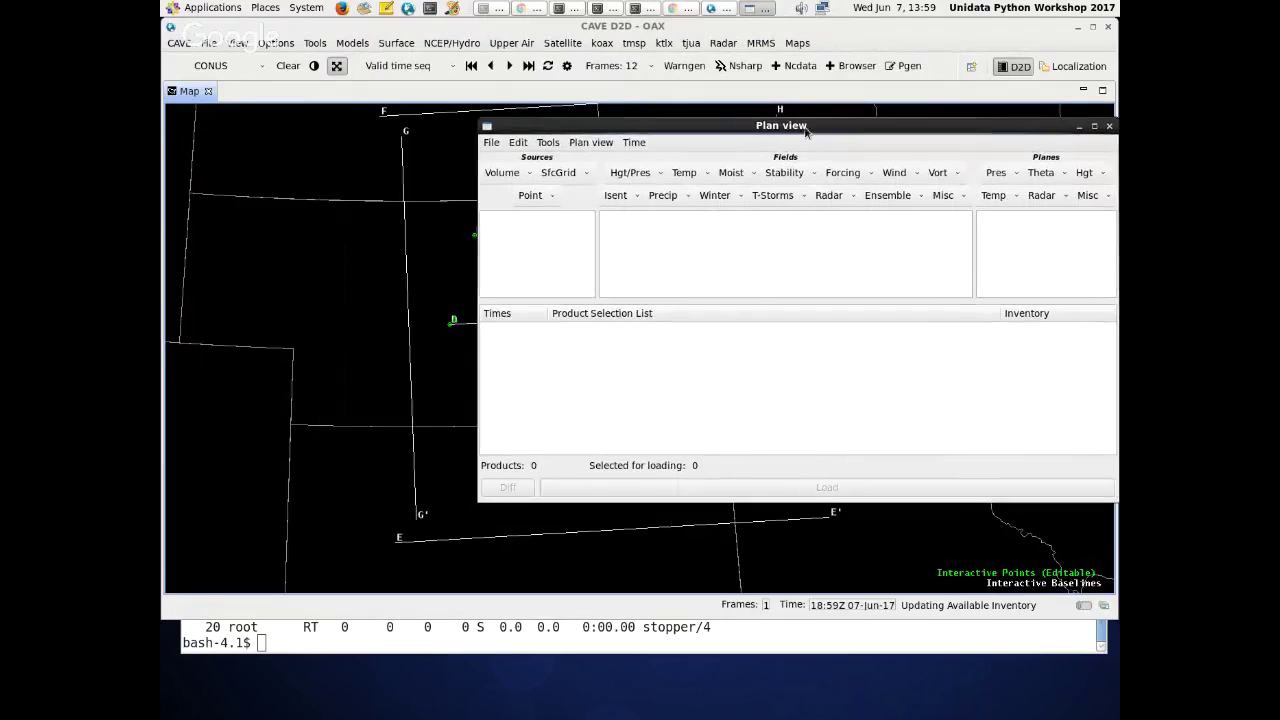
pyautogui.click(590, 142)
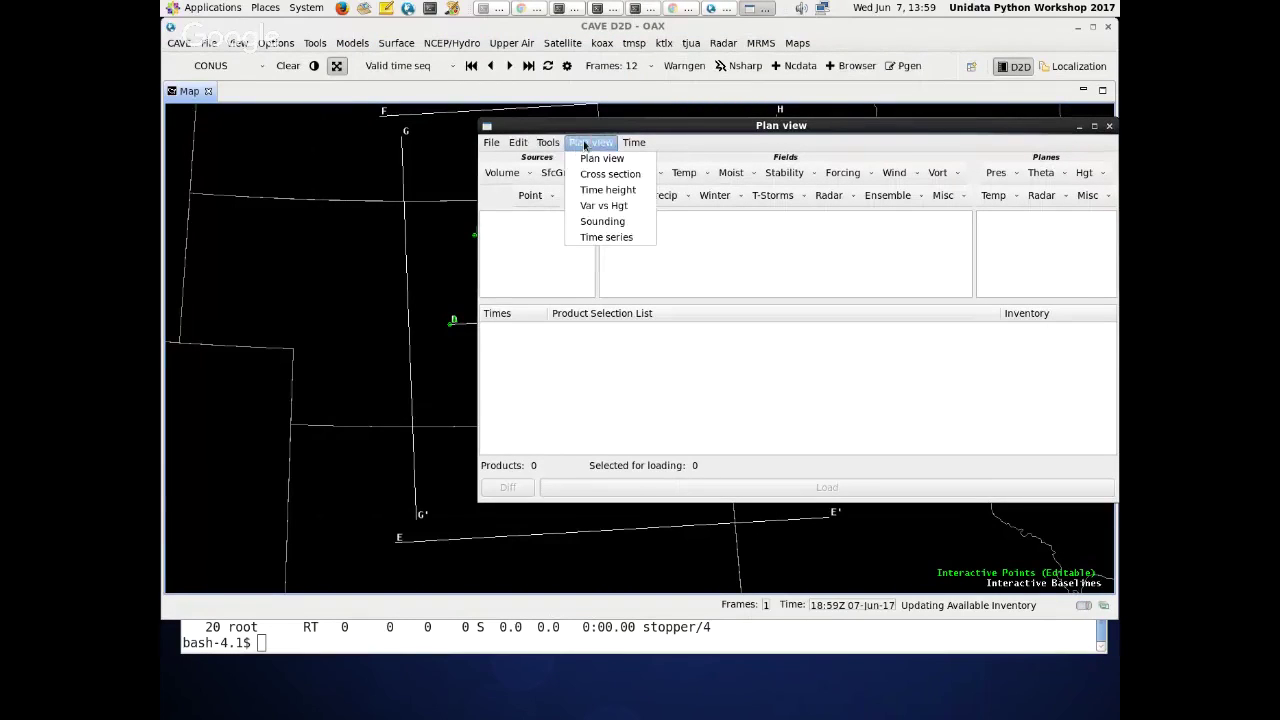
pyautogui.click(593, 207)
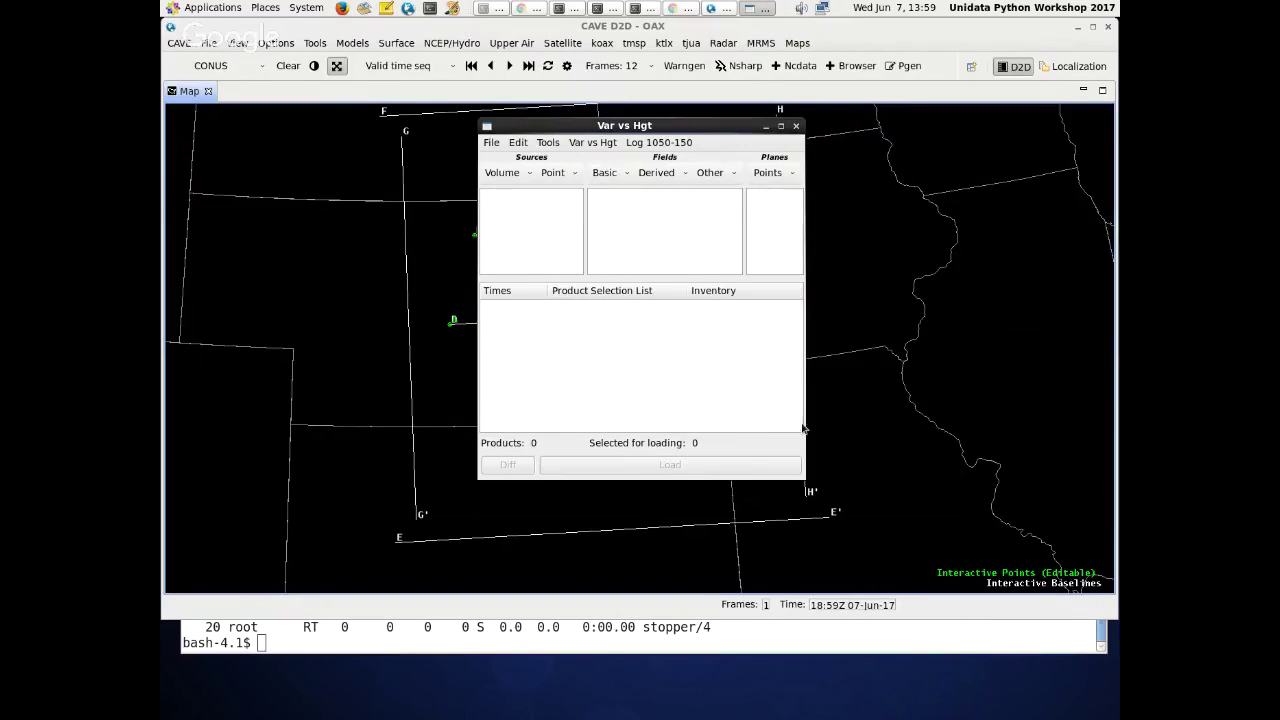
pyautogui.moveTo(799, 431); pyautogui.dragTo(969, 431)
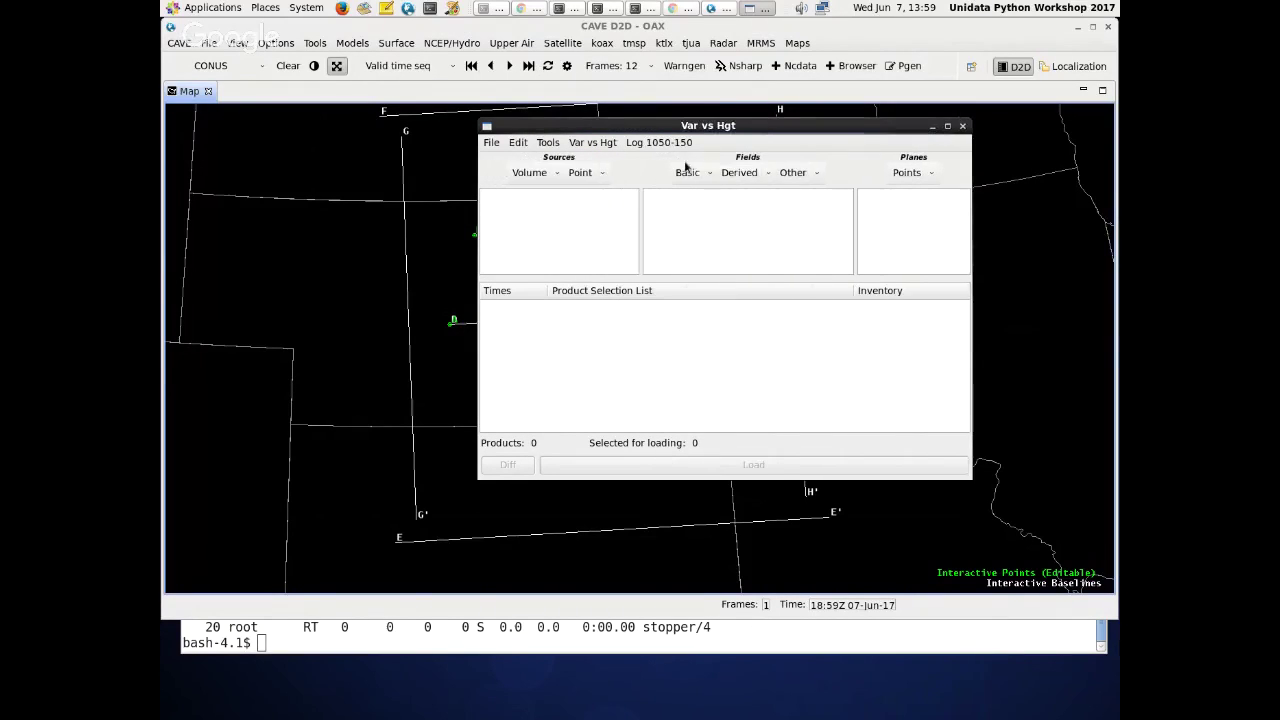
# - Choose GFS20-CONUS, Temperature and D2D point VarHgt E, and load the variable versus height product
pyautogui.click(558, 174)
pyautogui.click(568, 165)
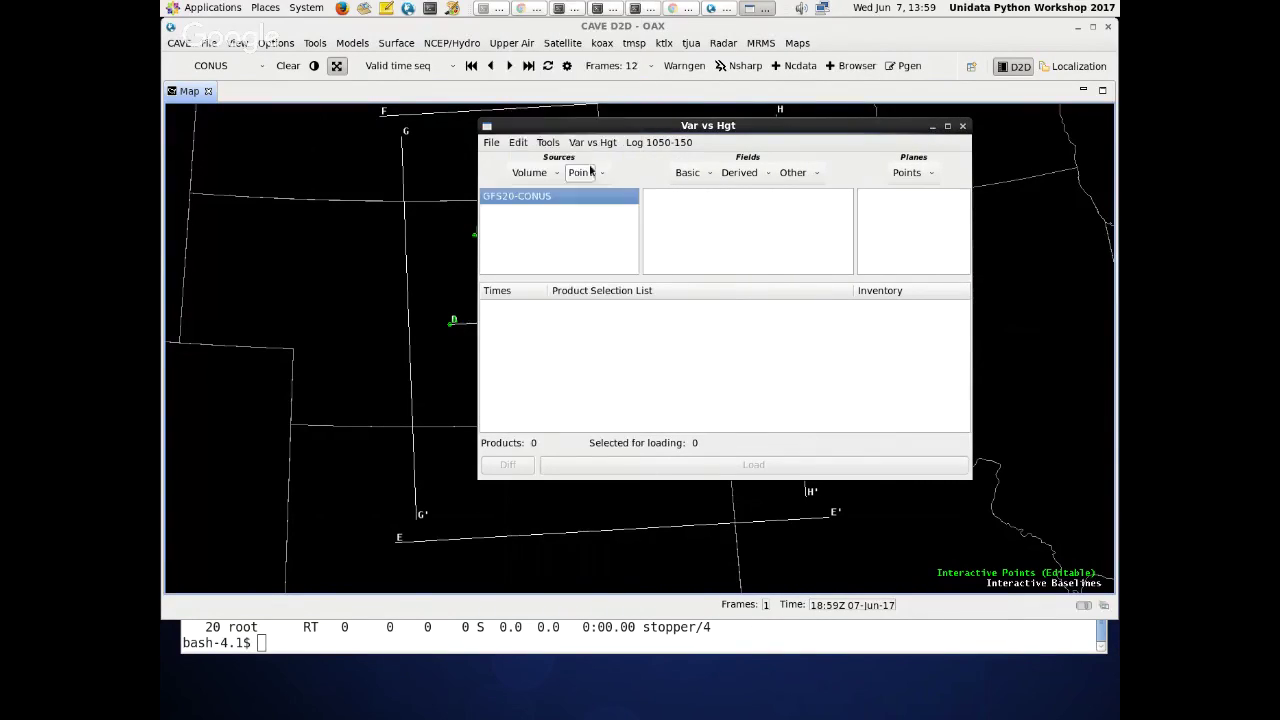
pyautogui.click(711, 174)
pyautogui.click(711, 255)
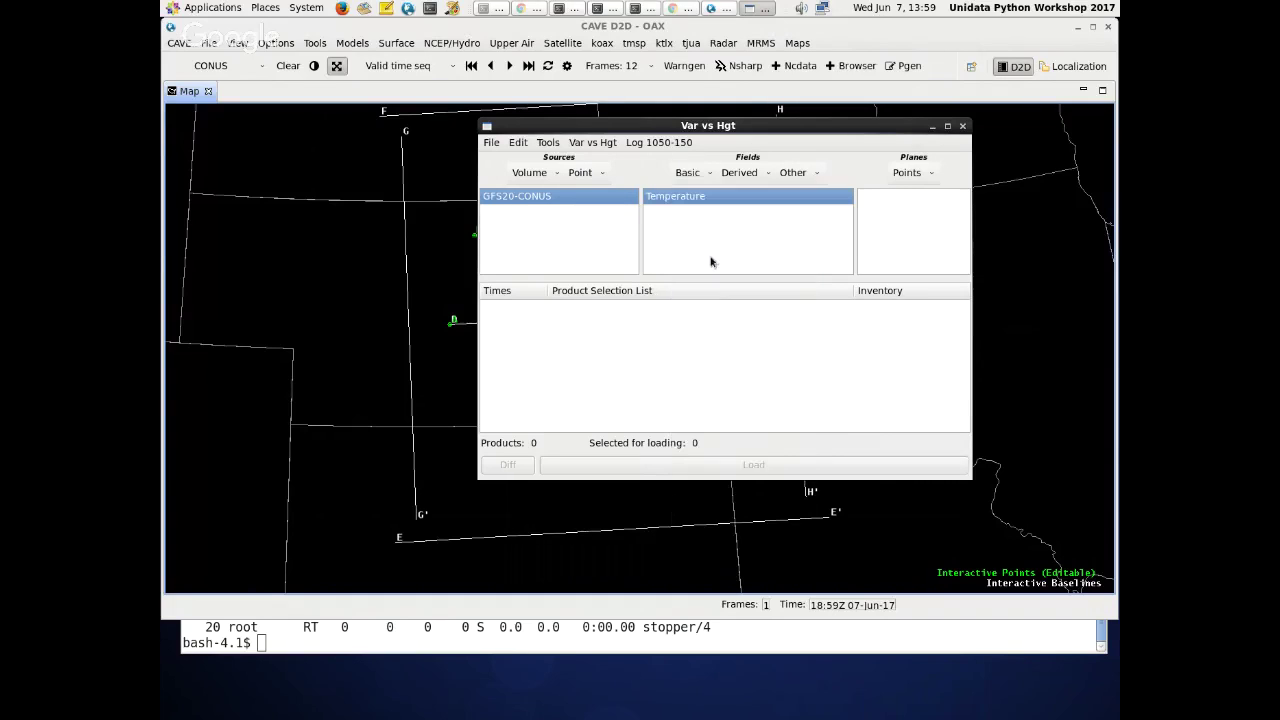
pyautogui.click(938, 175)
pyautogui.moveTo(1010, 190)
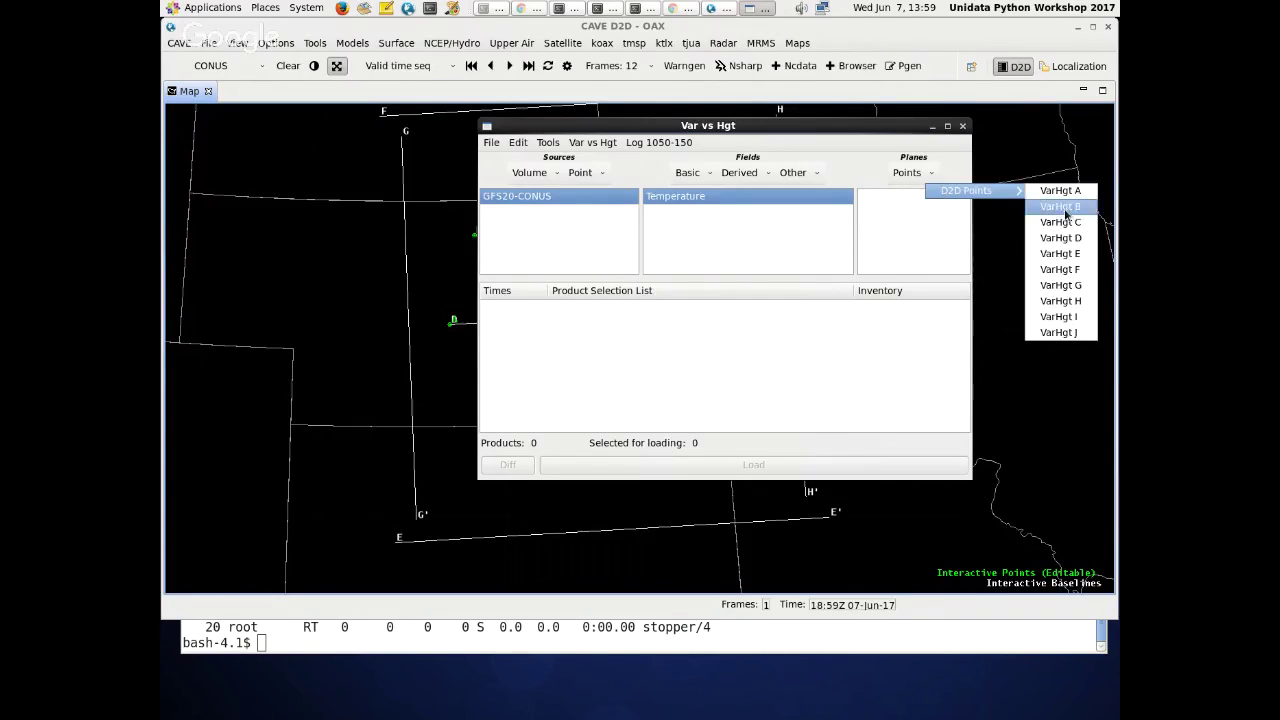
pyautogui.click(1070, 254)
pyautogui.click(749, 464)
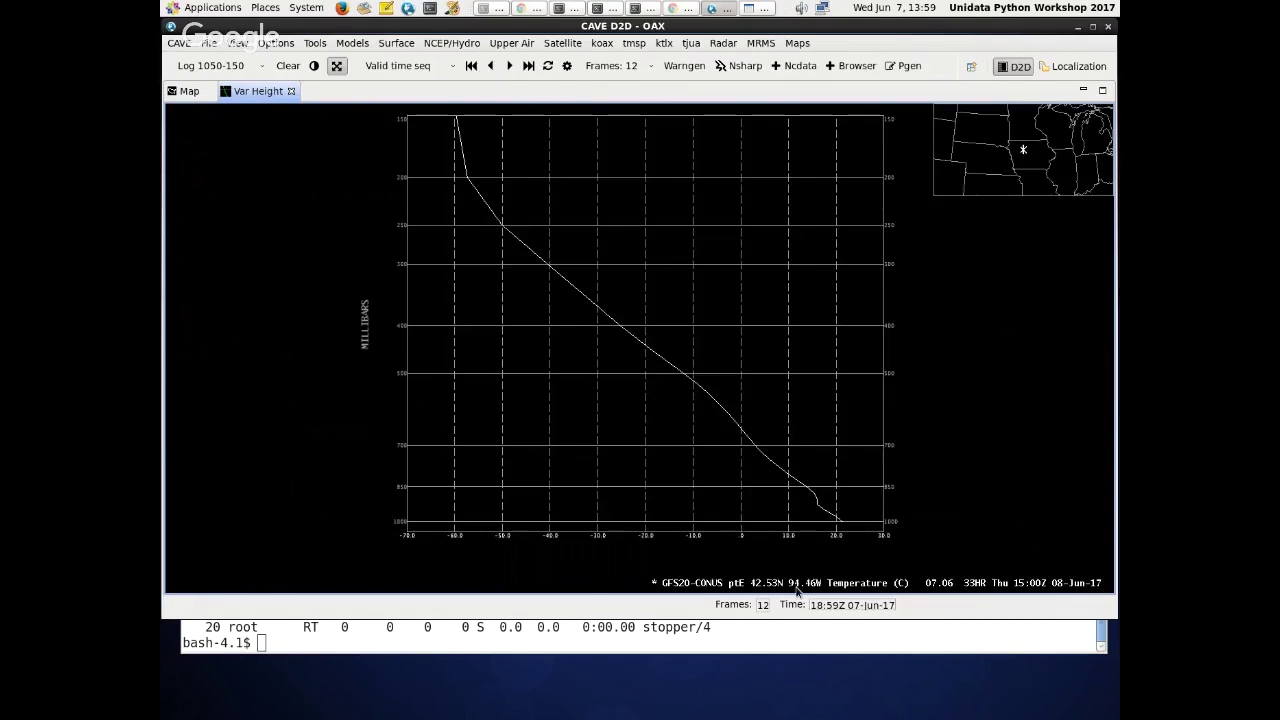
pyautogui.rightClick(797, 590)
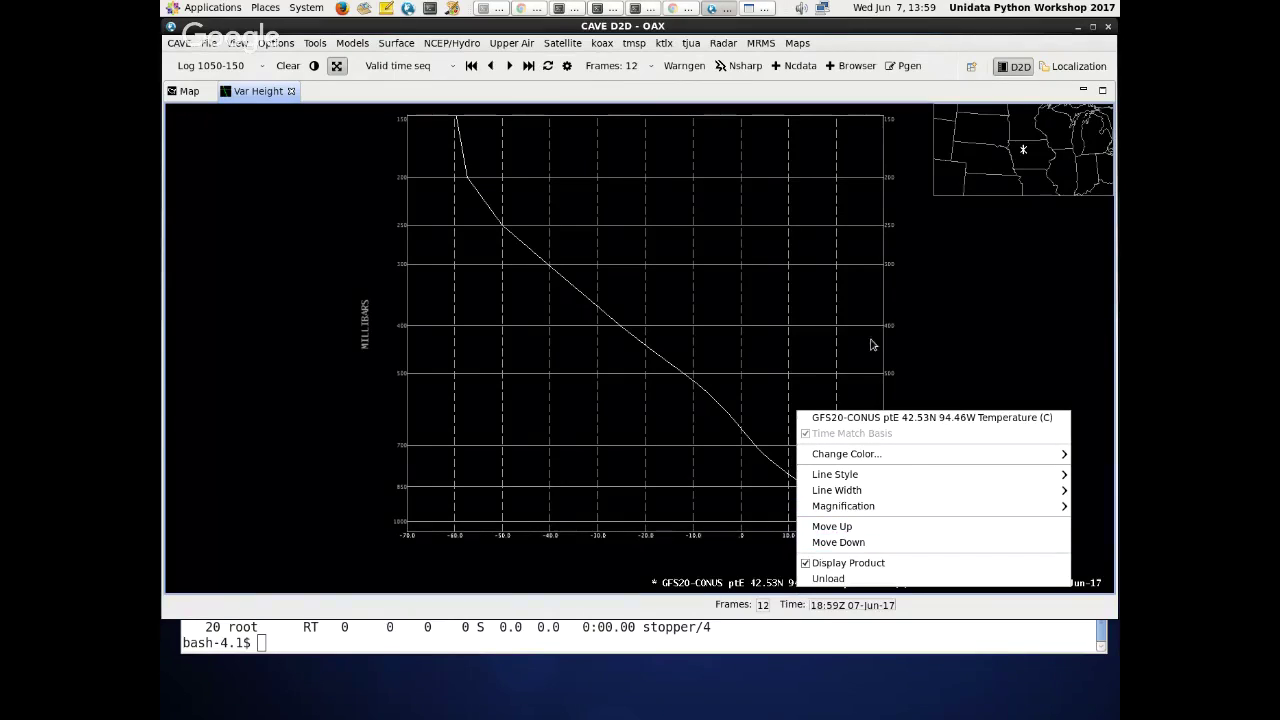
pyautogui.click(898, 325)
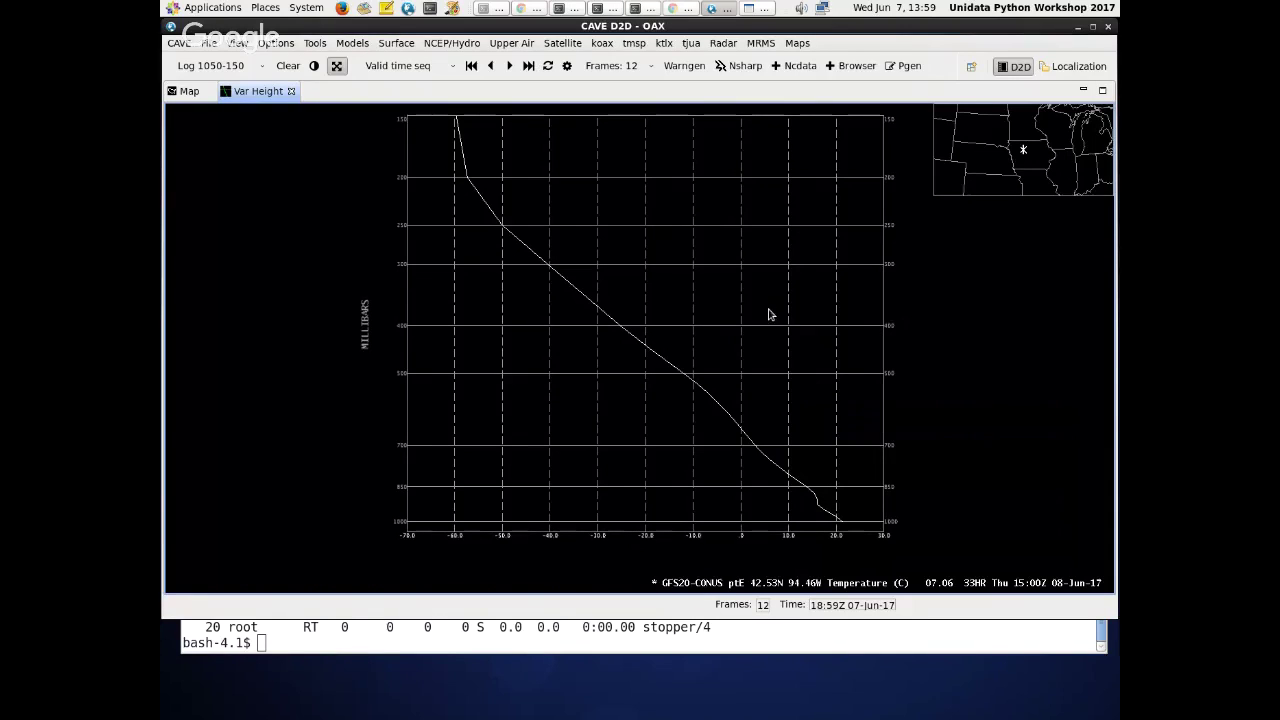
pyautogui.rightClick(815, 584)
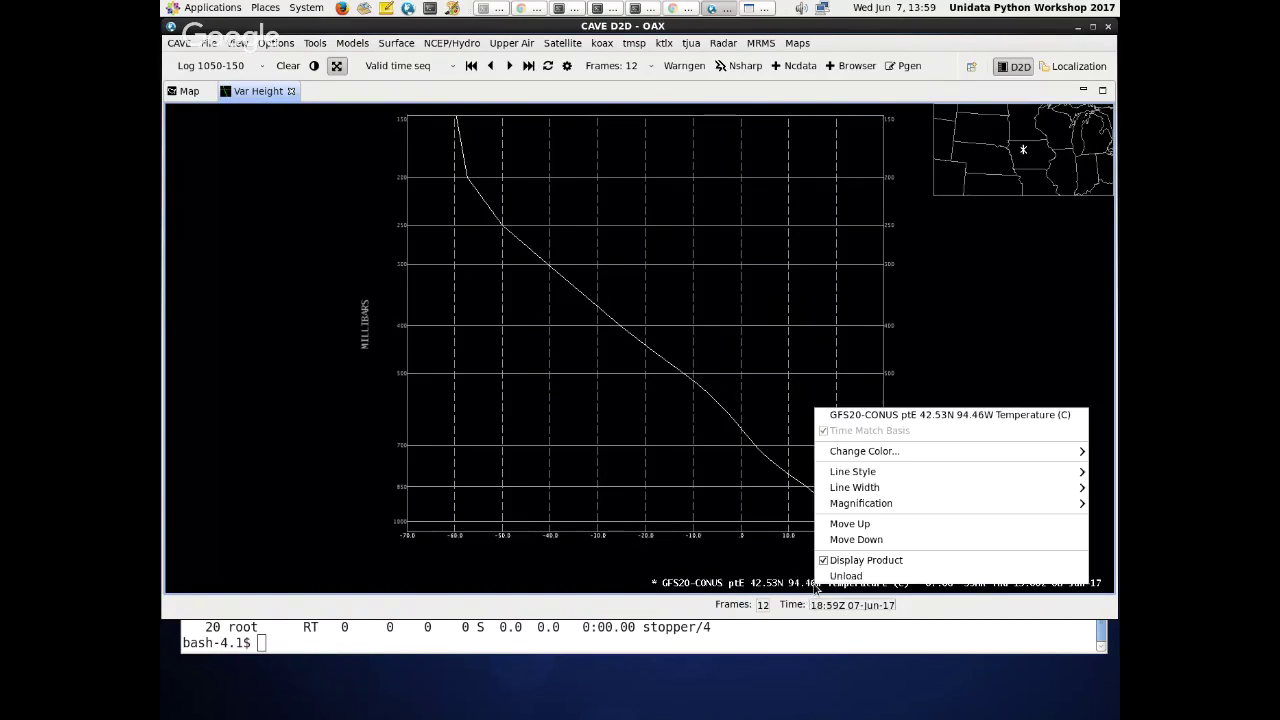
pyautogui.moveTo(851, 457)
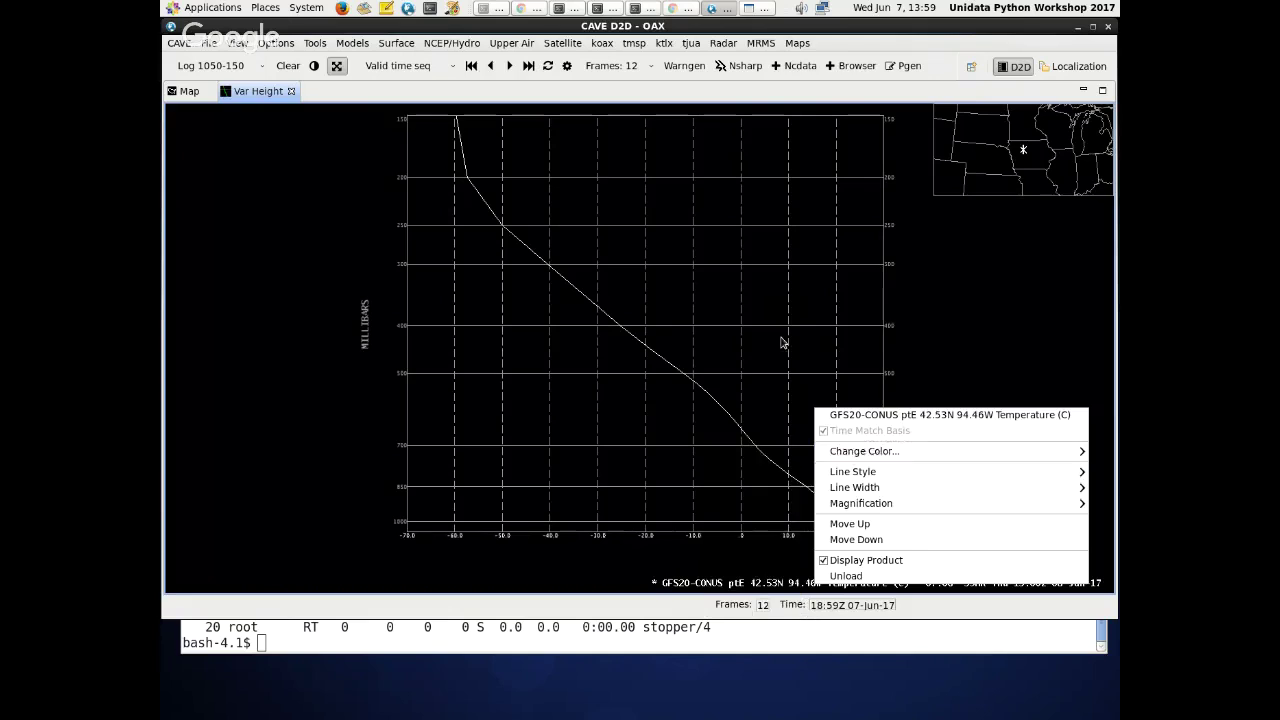
pyautogui.click(760, 451)
pyautogui.scroll(3, 775, 465)
pyautogui.scroll(-3, 651, 437)
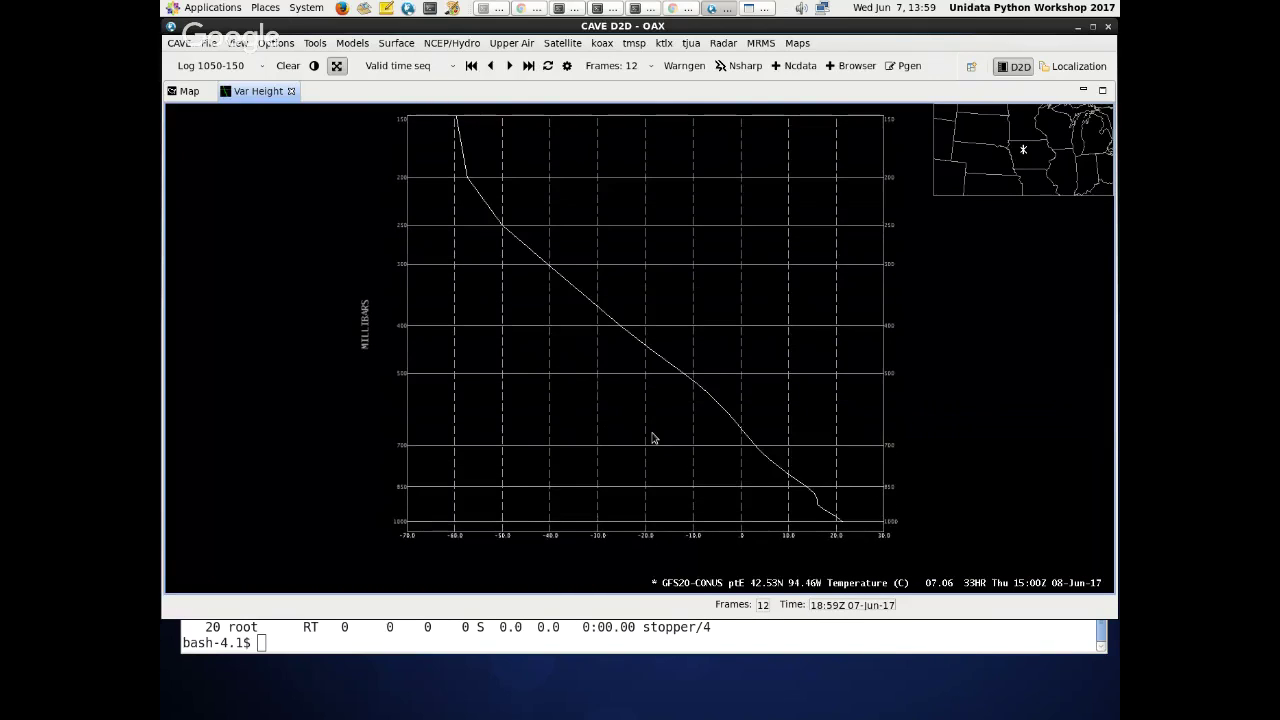
# - Change the point E Temperature profile's color to green and its line width to 4 pixels
pyautogui.rightClick(751, 588)
pyautogui.moveTo(843, 455)
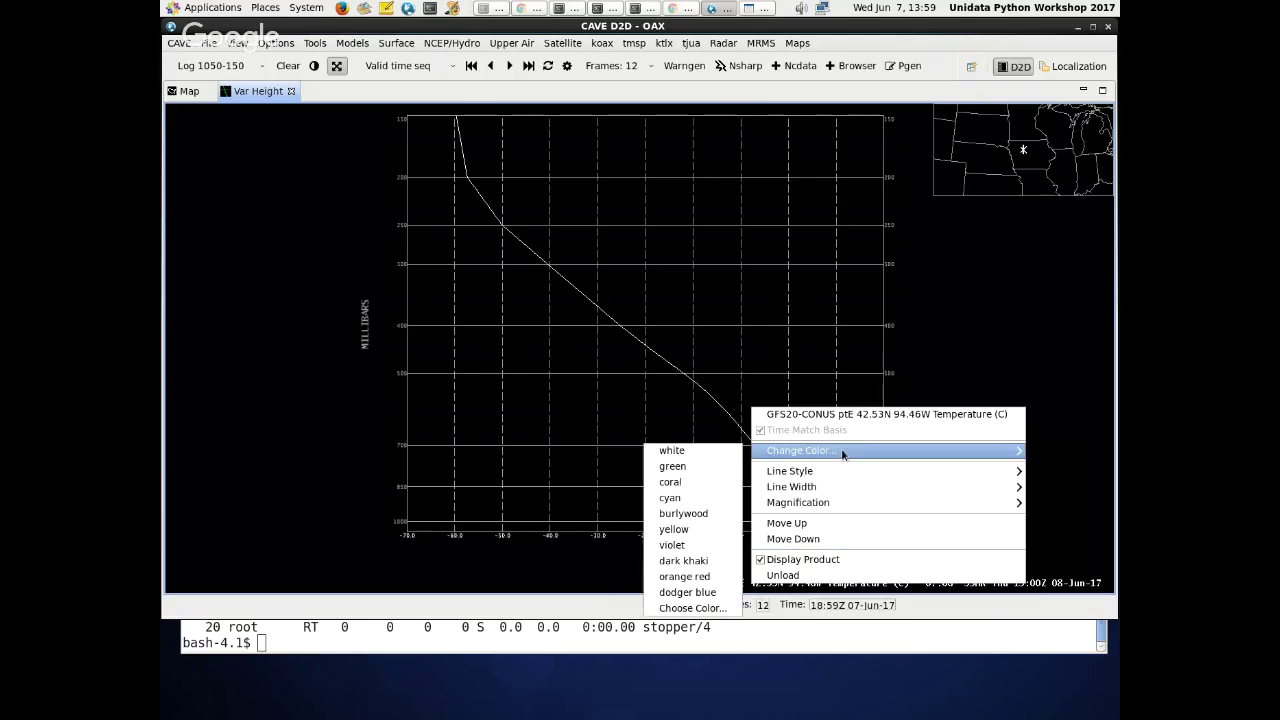
pyautogui.click(728, 468)
pyautogui.rightClick(798, 591)
pyautogui.moveTo(831, 493)
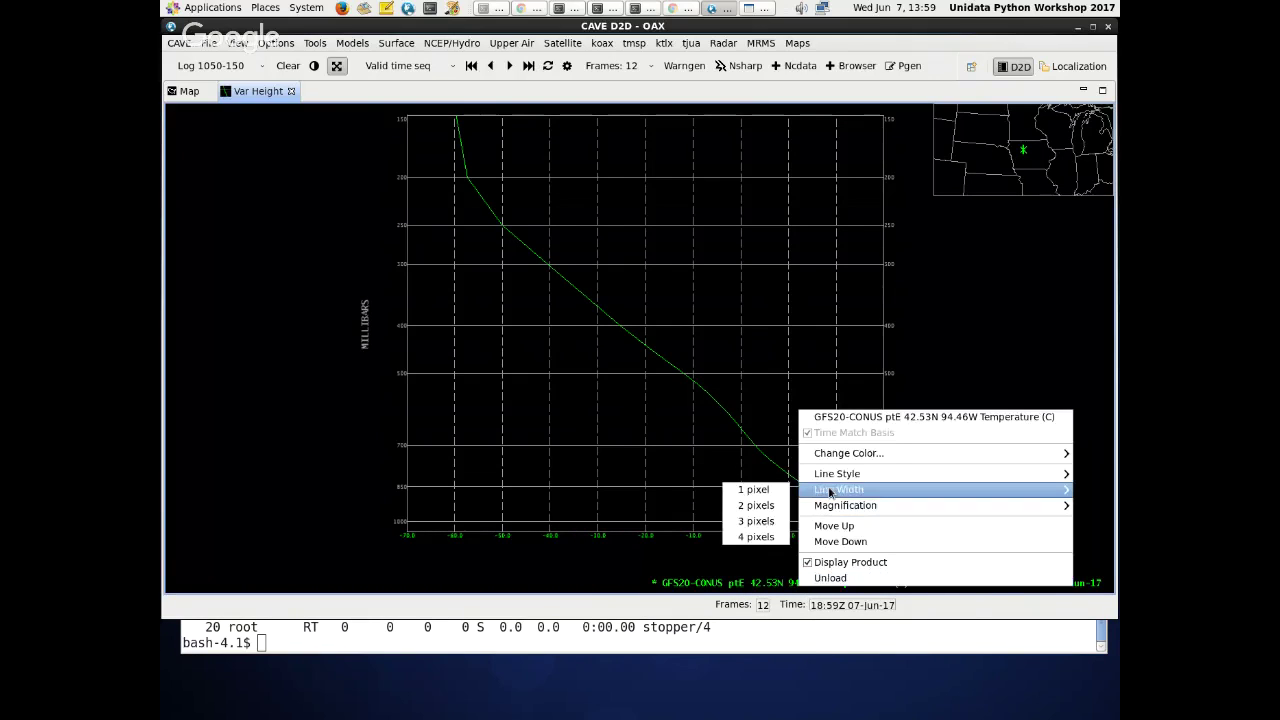
pyautogui.click(752, 532)
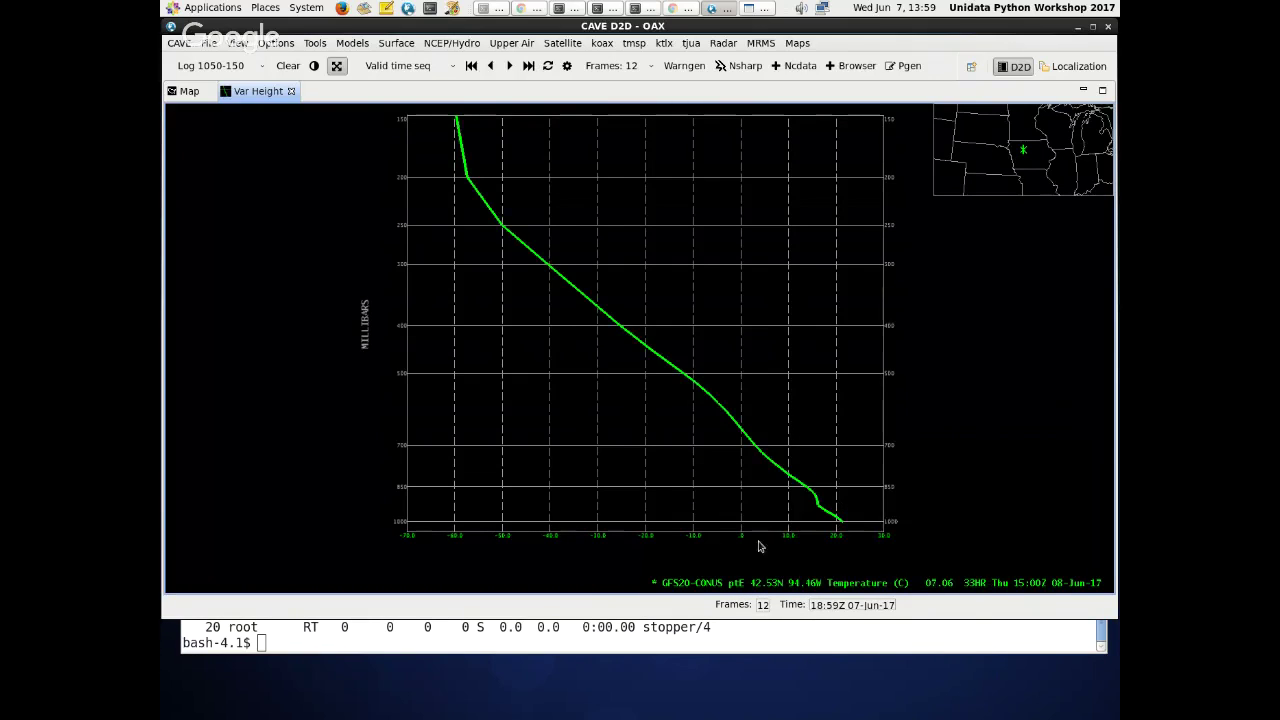
# - Set the point E Temperature profile's line style to DASH_DOTTED and its magnification to 2
pyautogui.rightClick(793, 589)
pyautogui.moveTo(850, 471)
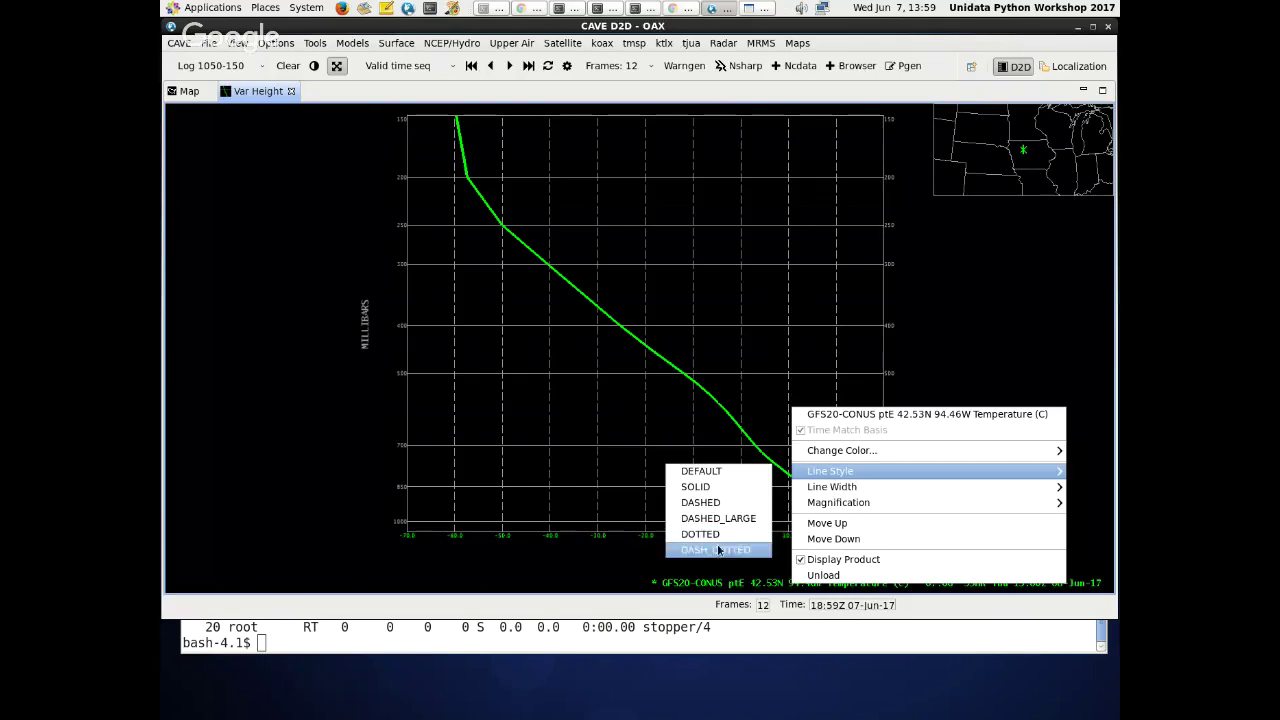
pyautogui.click(718, 550)
pyautogui.rightClick(757, 589)
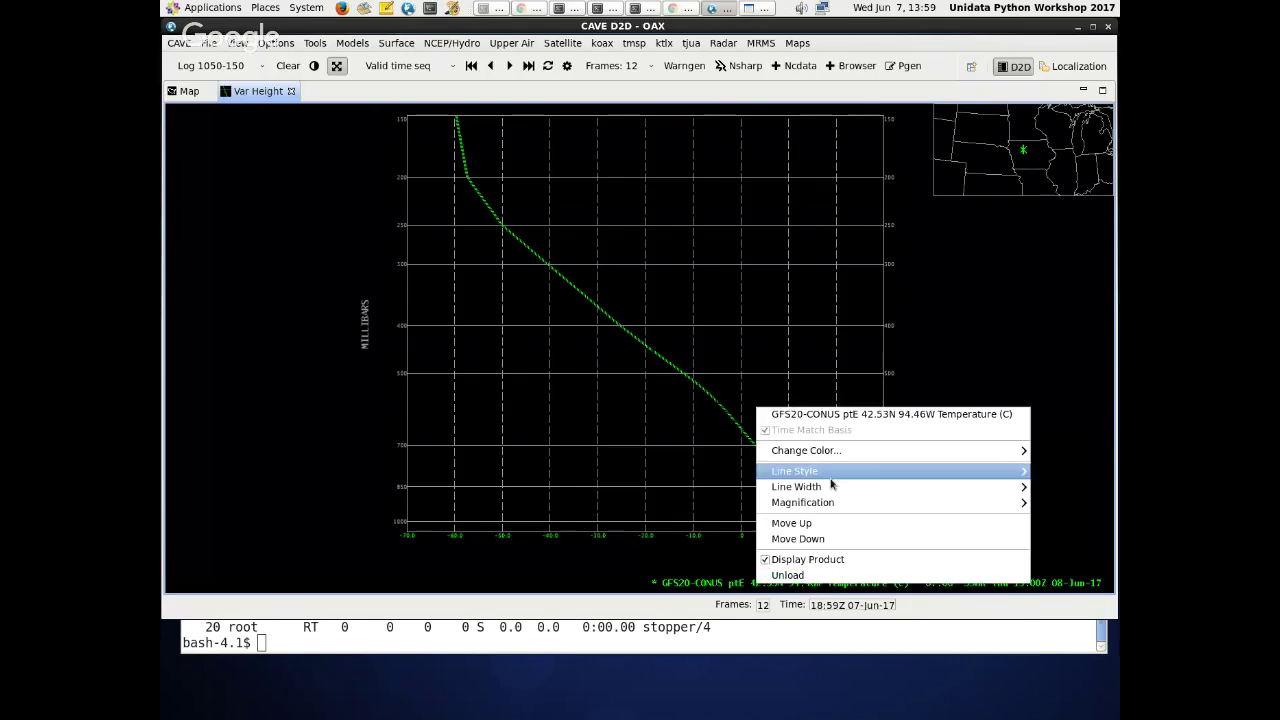
pyautogui.moveTo(833, 502)
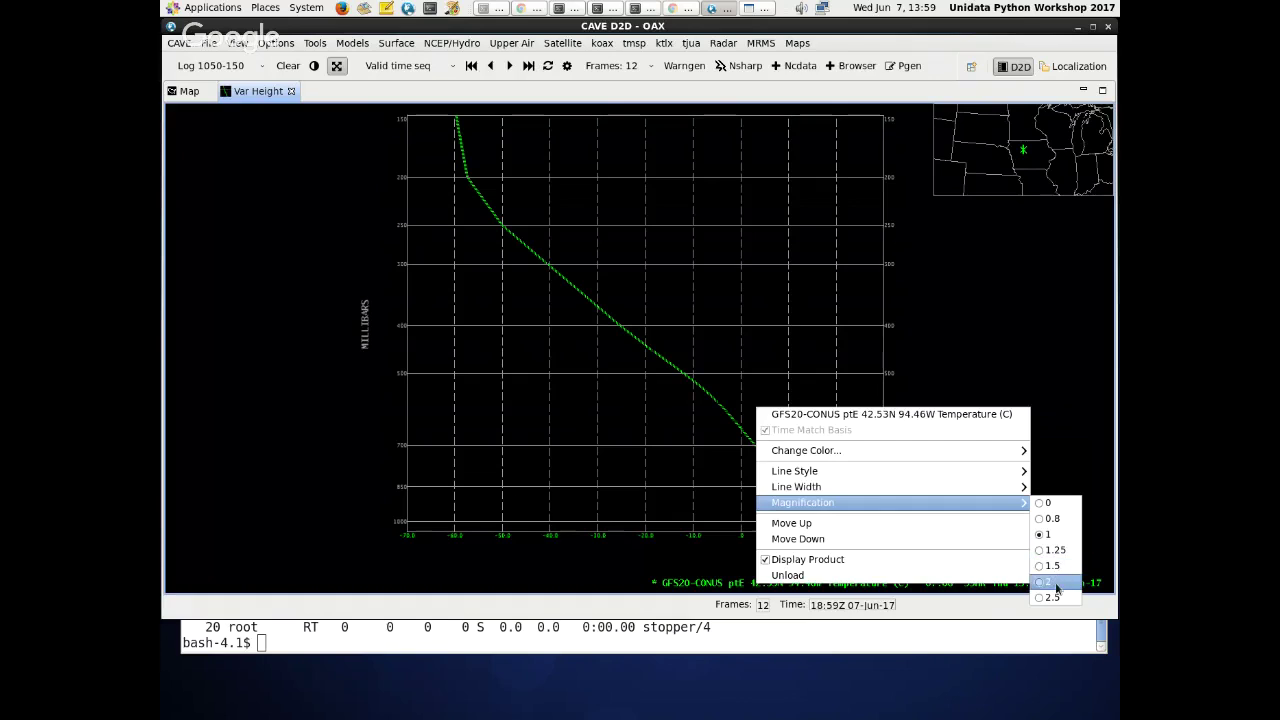
pyautogui.click(1056, 588)
pyautogui.scroll(3, 808, 515)
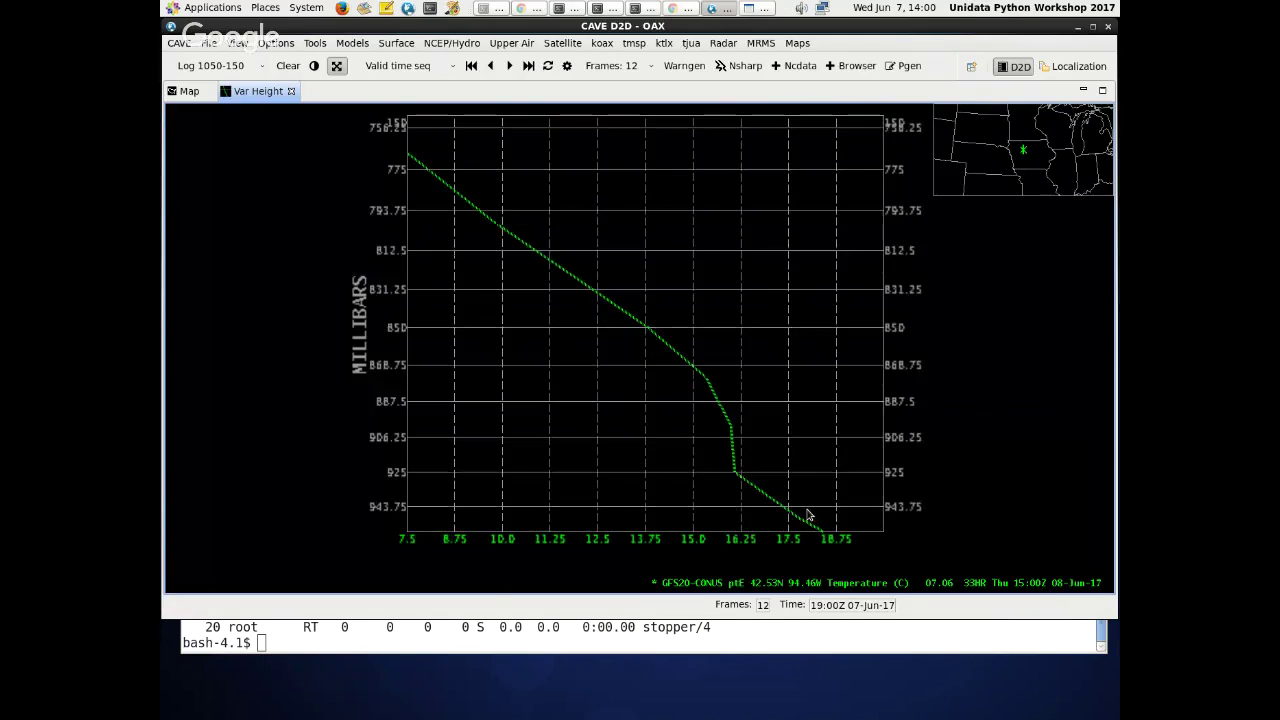
pyautogui.scroll(-3, 808, 515)
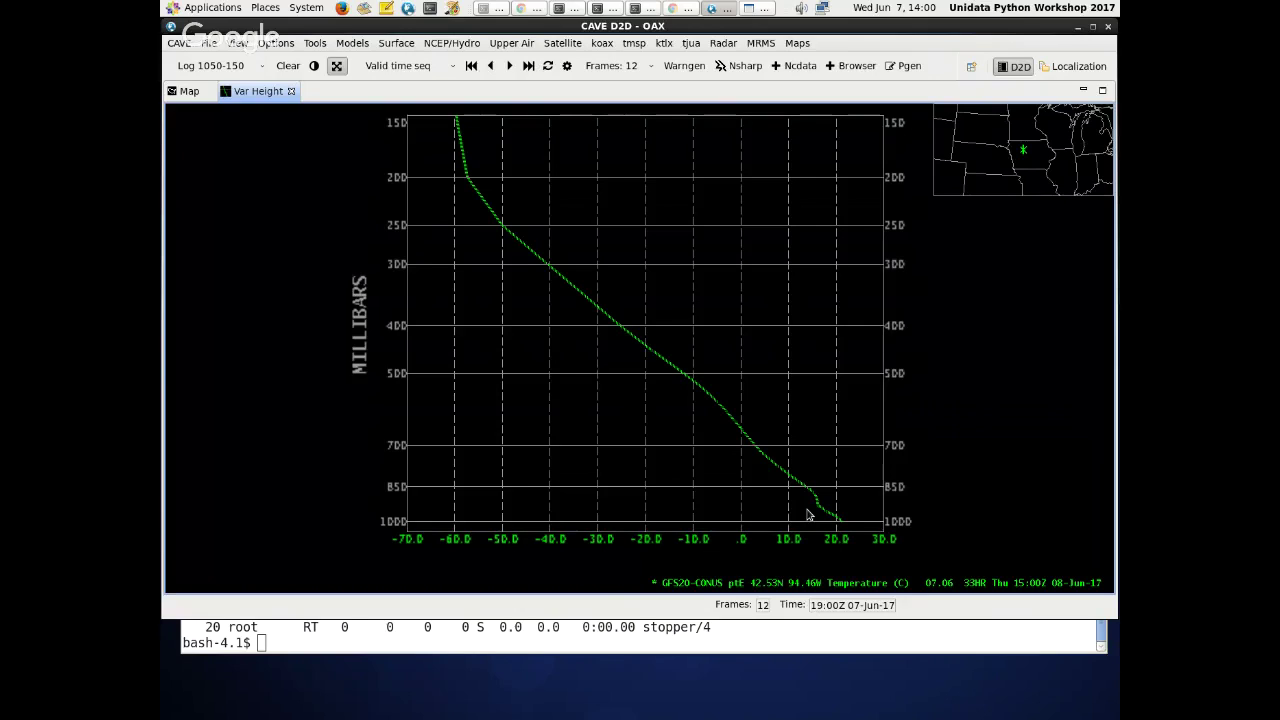
# - Change the Var Height display's background color to white by setting red, green and blue to their maximum
pyautogui.rightClick(261, 200)
pyautogui.click(348, 328)
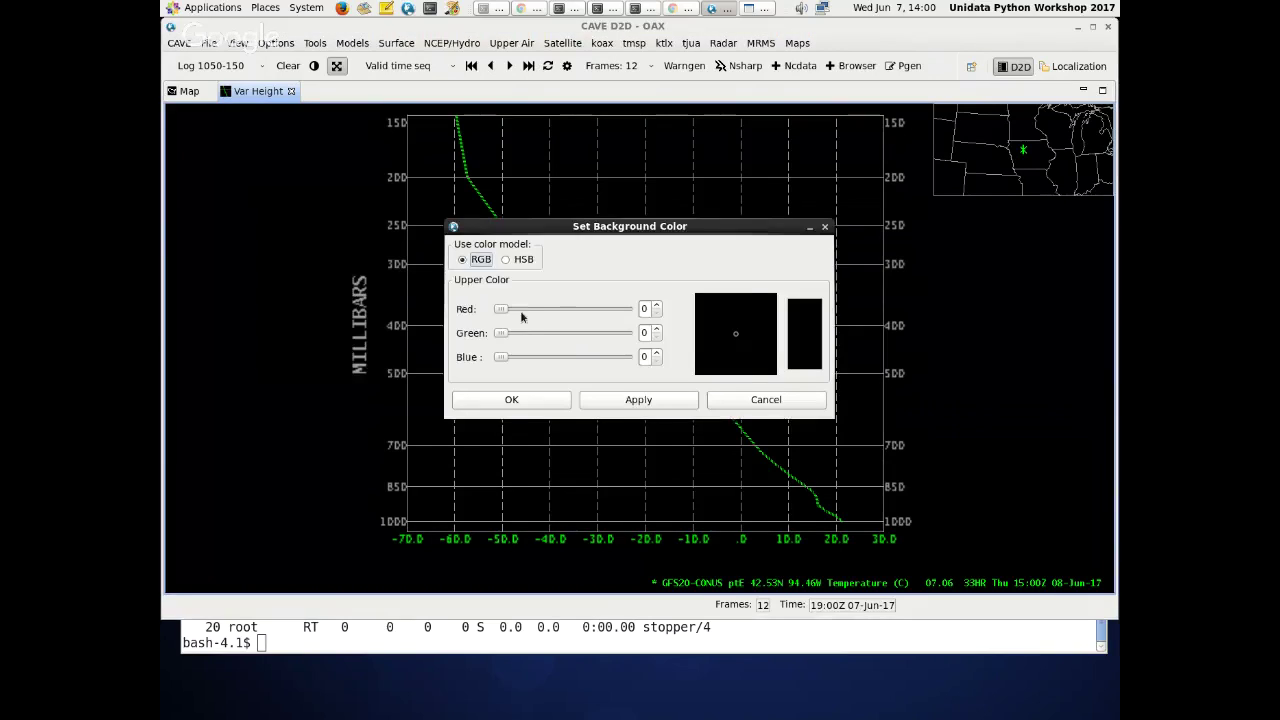
pyautogui.moveTo(500, 309); pyautogui.dragTo(628, 310)
pyautogui.moveTo(506, 335); pyautogui.dragTo(628, 333)
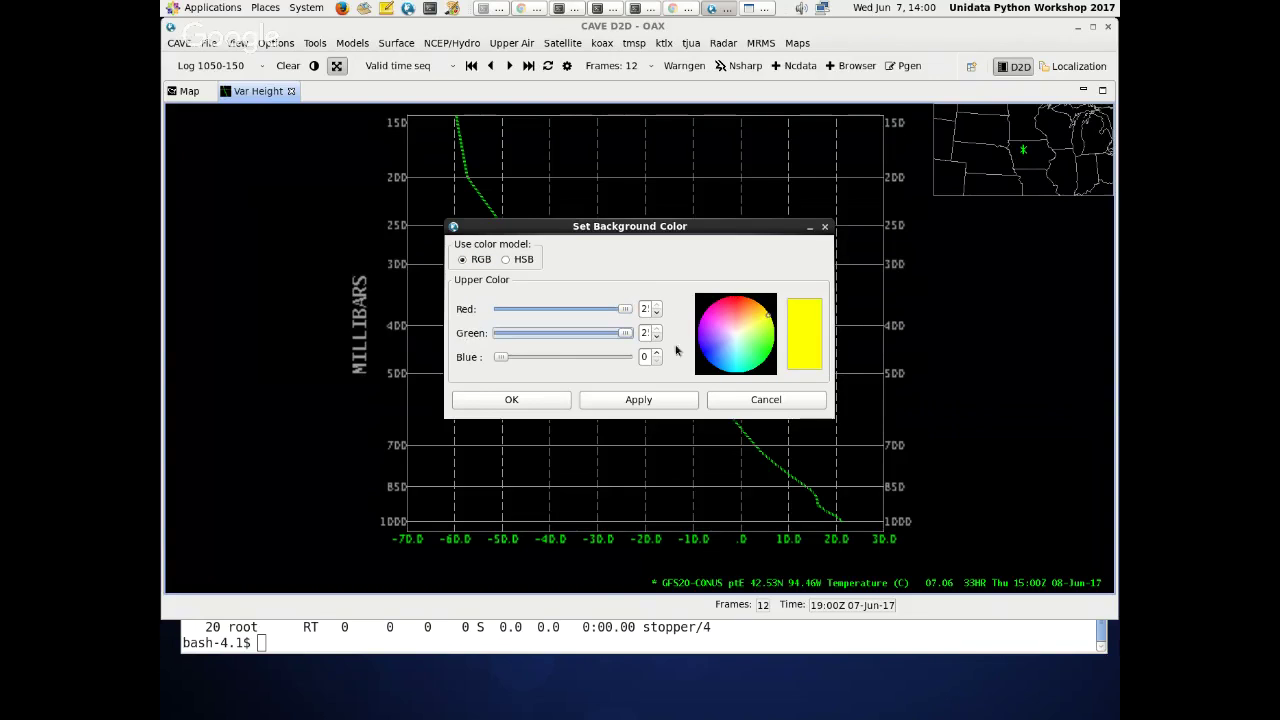
pyautogui.moveTo(500, 357); pyautogui.dragTo(628, 357)
pyautogui.click(667, 397)
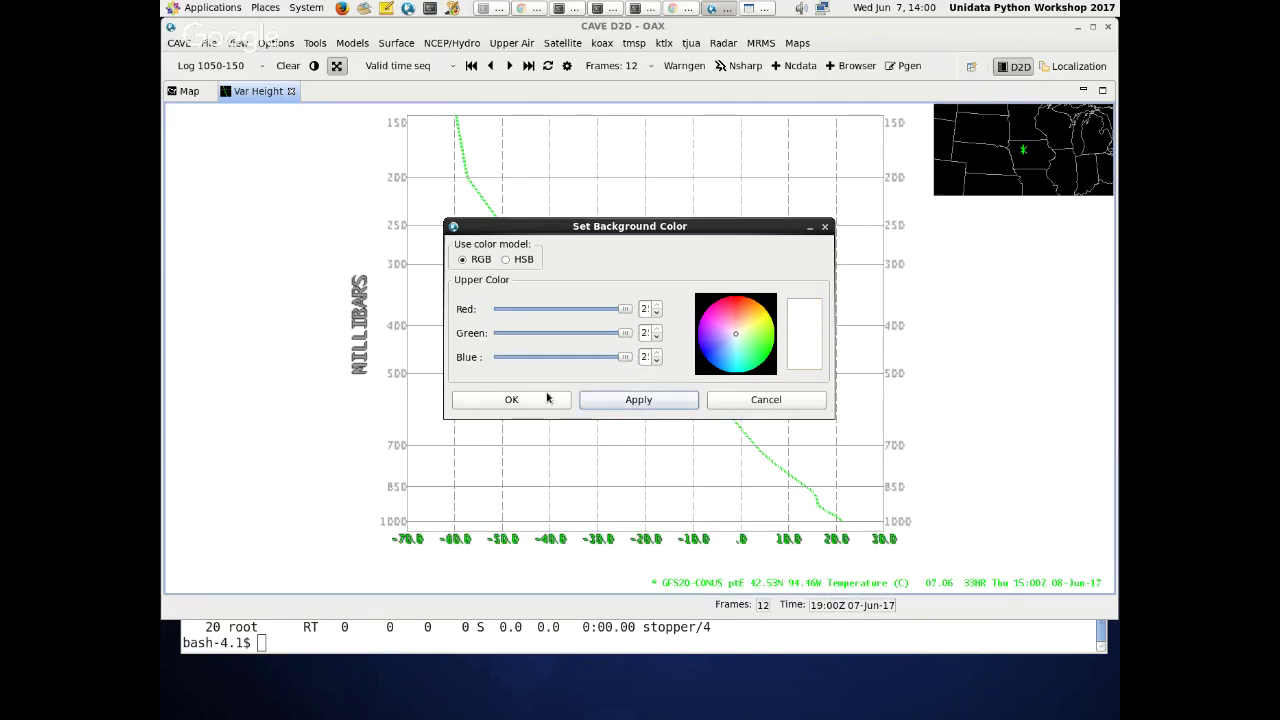
pyautogui.click(547, 400)
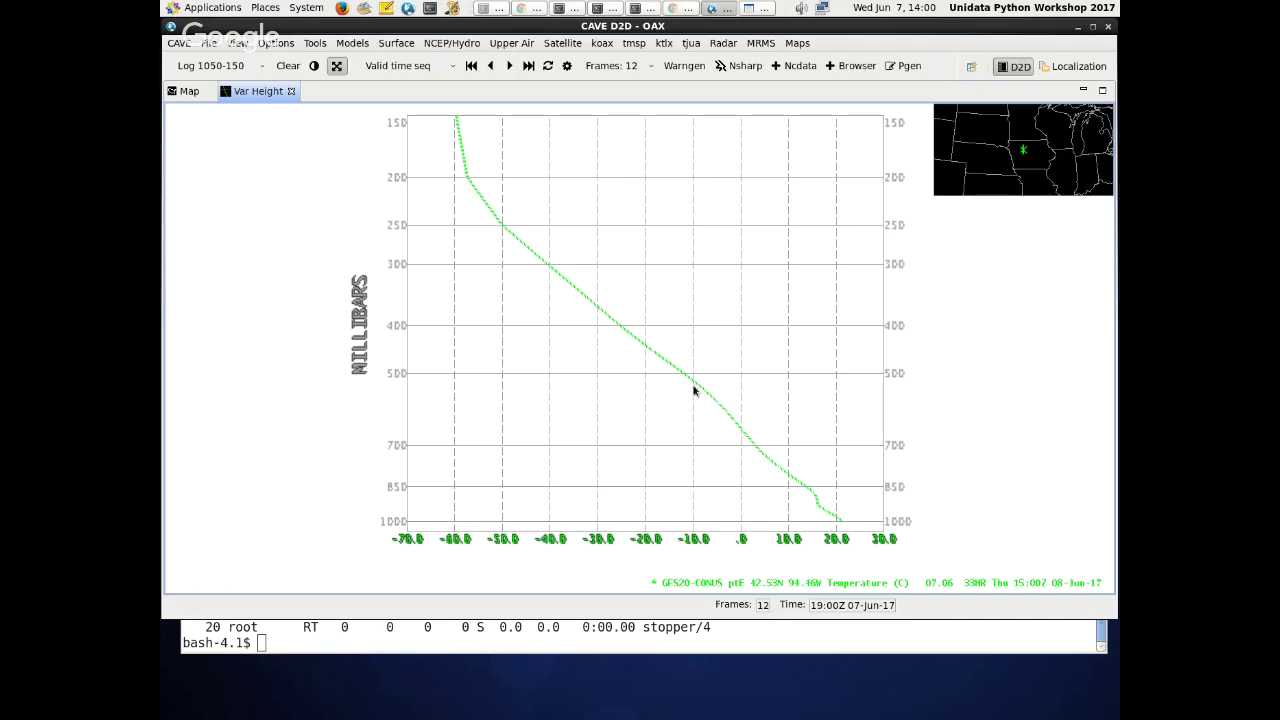
# - Recolor the point E Temperature profile with the dark red custom palette color
pyautogui.rightClick(817, 583)
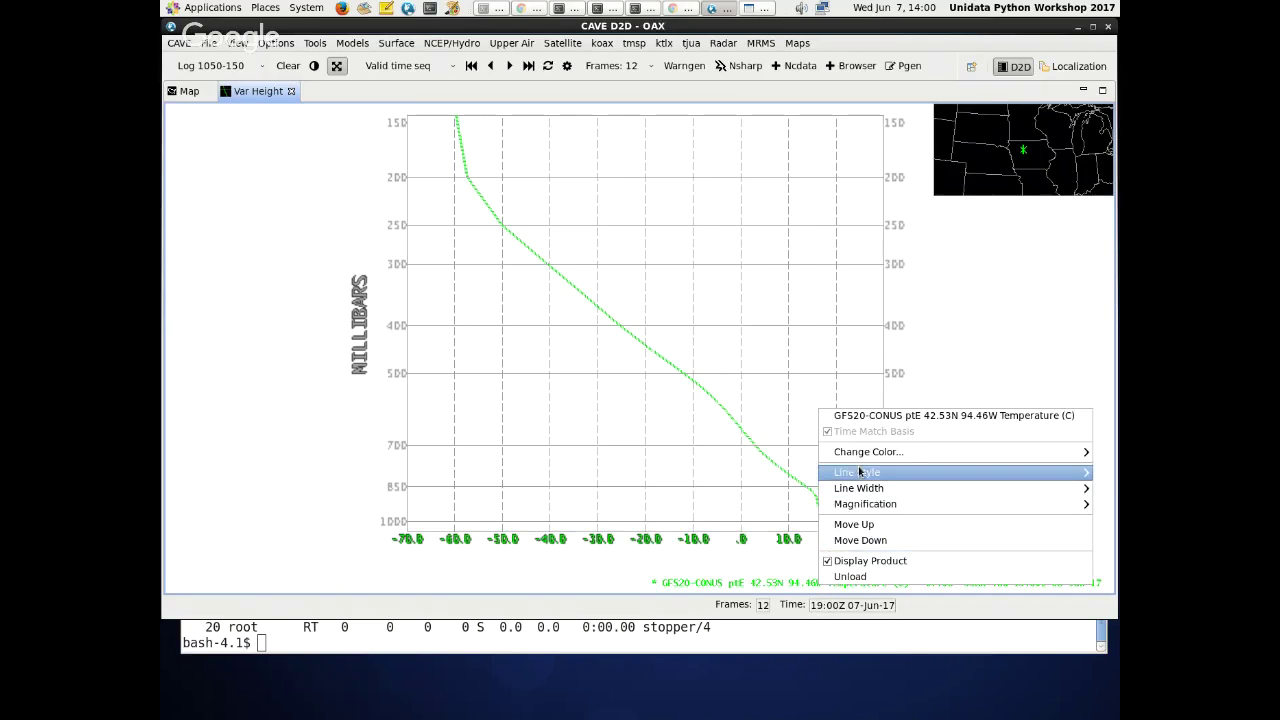
pyautogui.moveTo(862, 453)
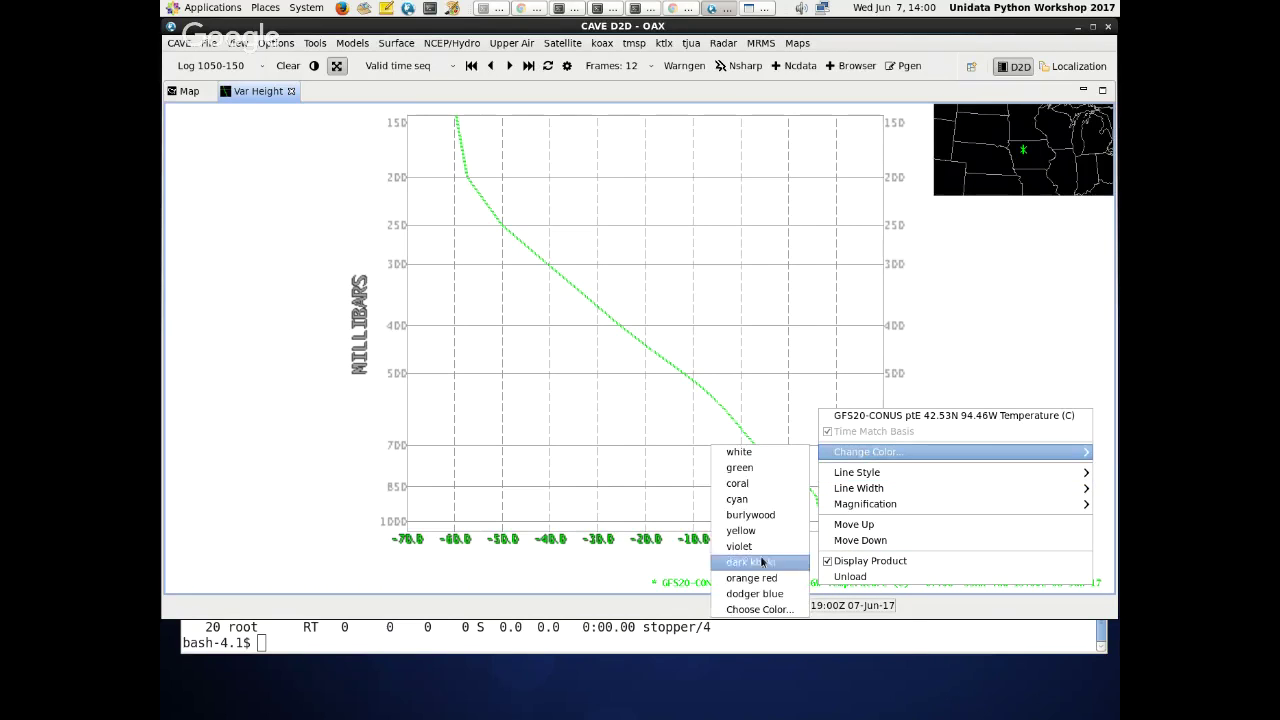
pyautogui.click(759, 609)
pyautogui.click(634, 385)
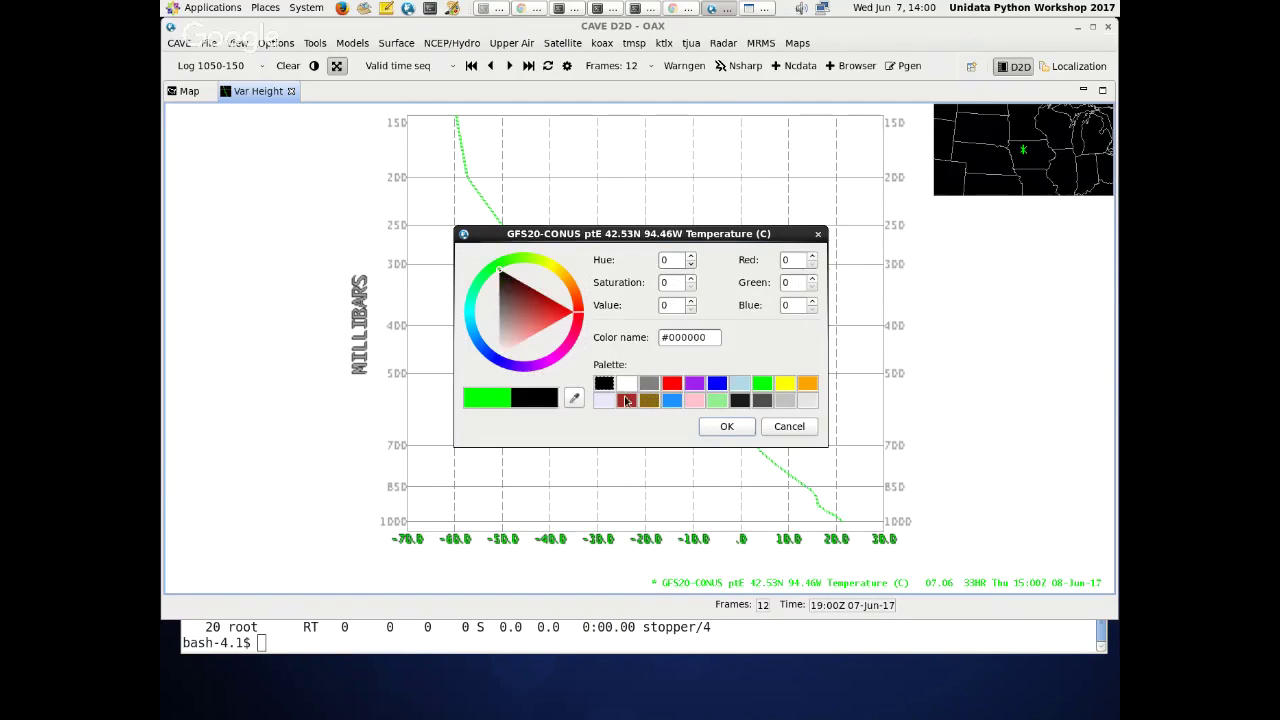
pyautogui.click(626, 400)
pyautogui.click(727, 426)
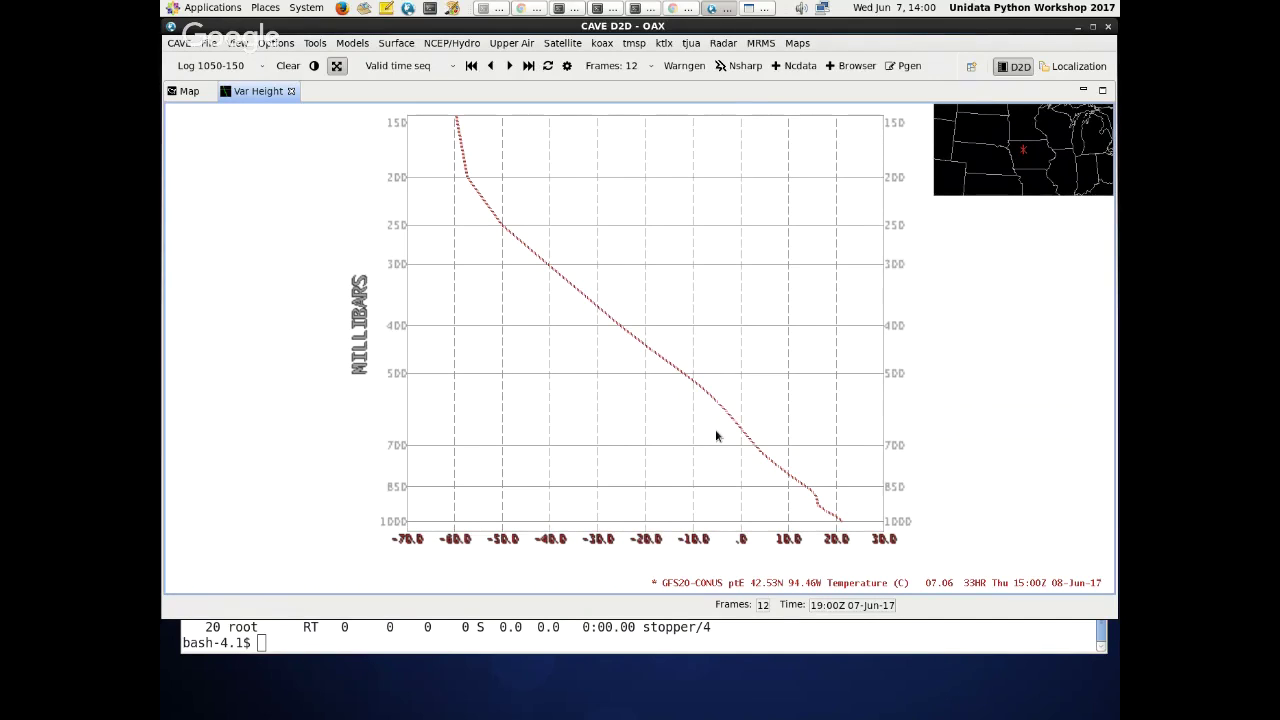
pyautogui.scroll(6, 715, 436)
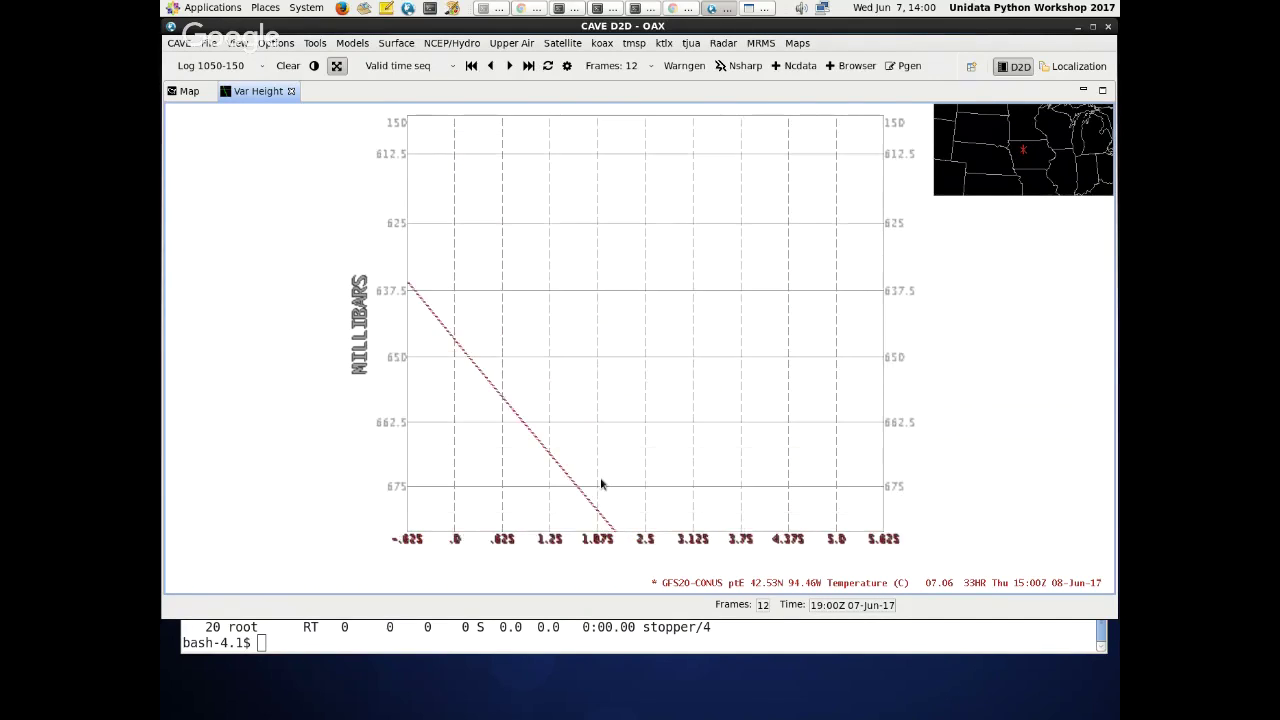
pyautogui.scroll(-6, 601, 484)
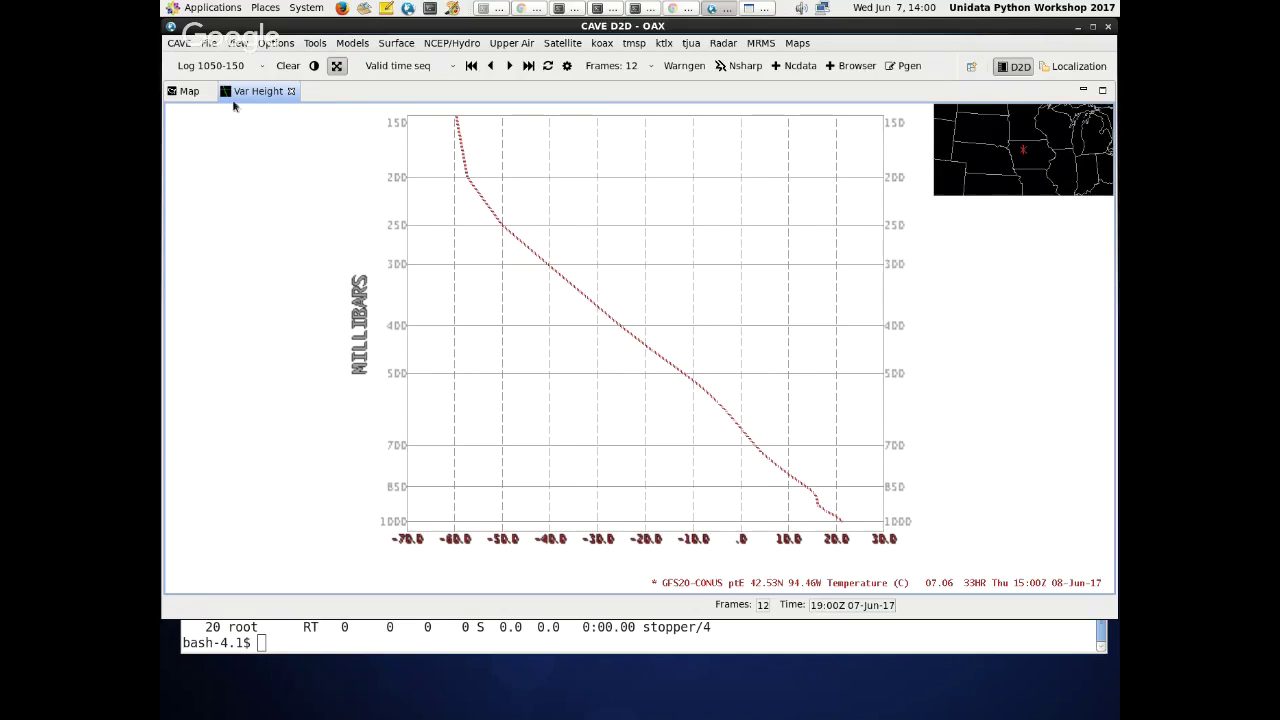
# - Return to the volume browser, clear all selections, switch it to the Time series display type and widen its window
pyautogui.hotkey('alt', 'Tab')
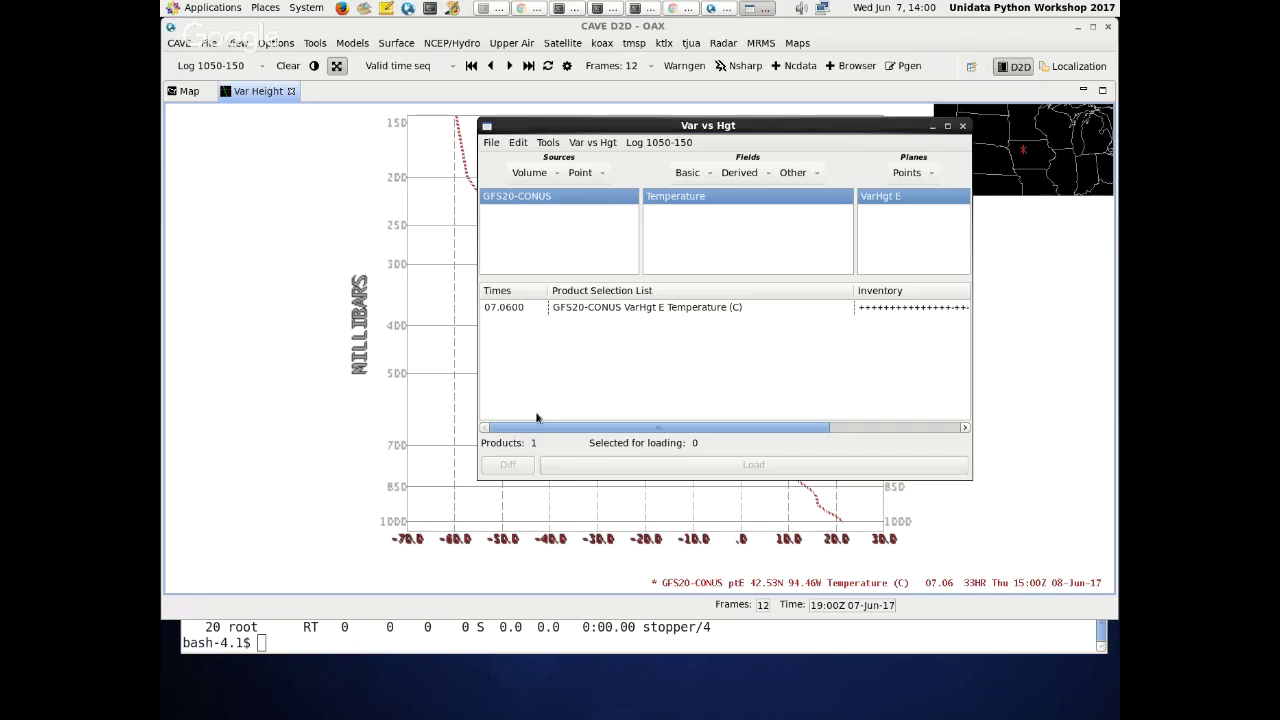
pyautogui.click(518, 142)
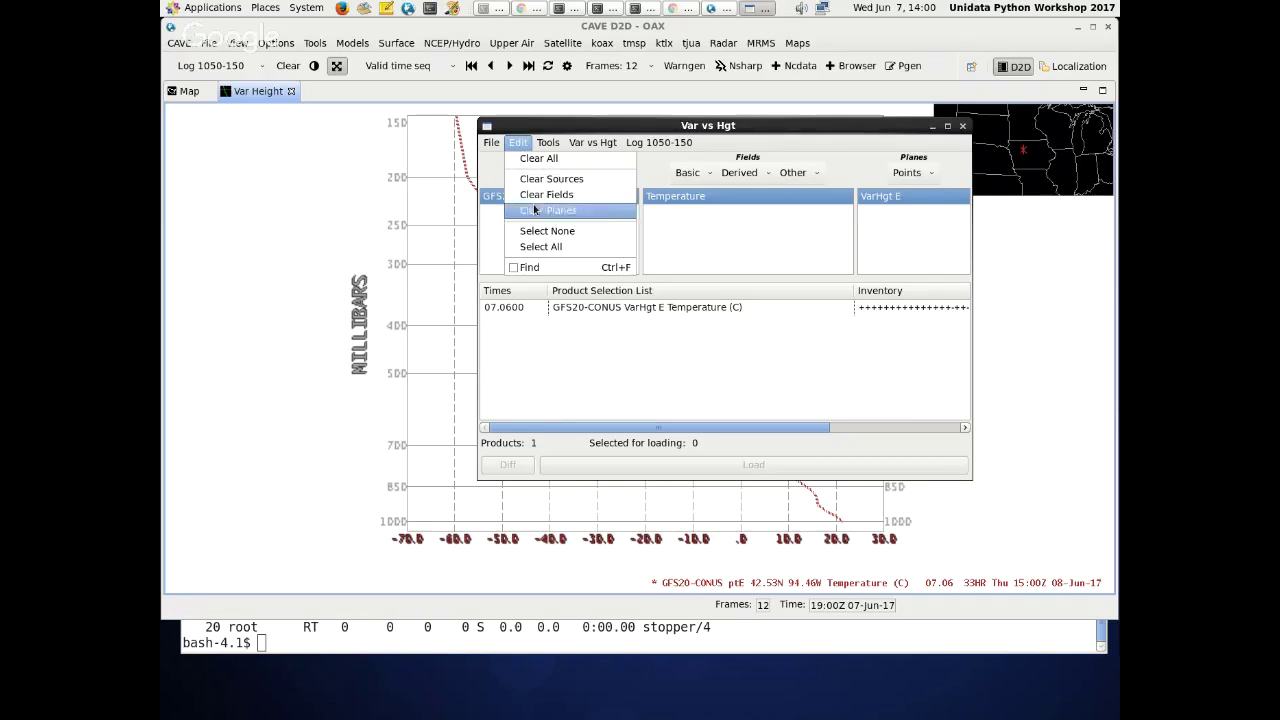
pyautogui.click(530, 158)
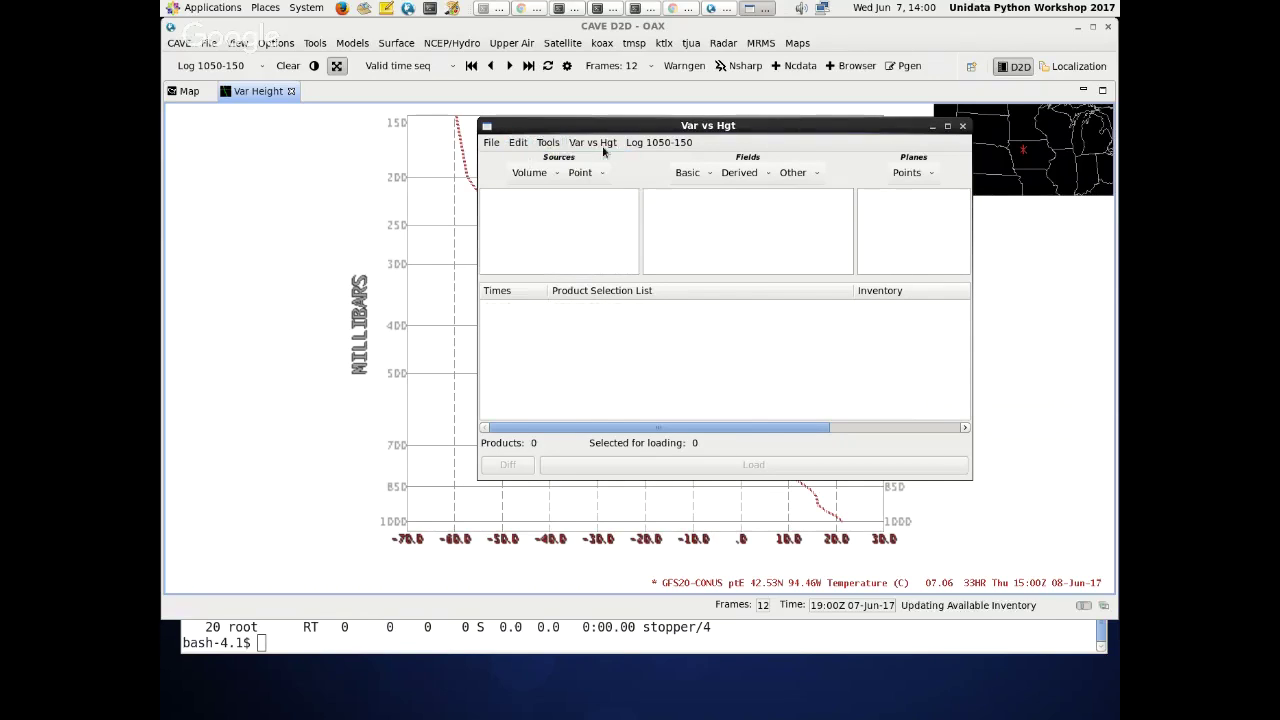
pyautogui.click(592, 142)
pyautogui.click(606, 237)
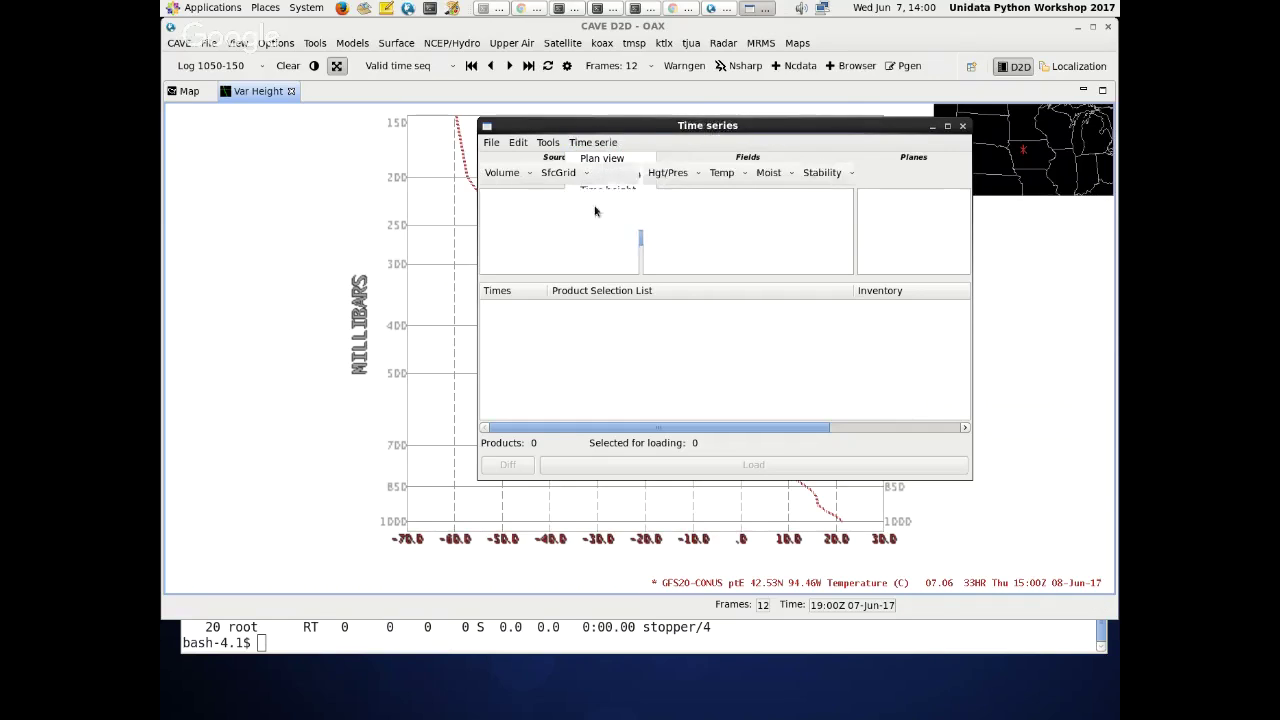
pyautogui.moveTo(557, 124); pyautogui.dragTo(283, 92)
pyautogui.moveTo(844, 465); pyautogui.dragTo(986, 463)
# - Look through the volume and surface grid sources, and choose Metar as the point data source
pyautogui.click(279, 141)
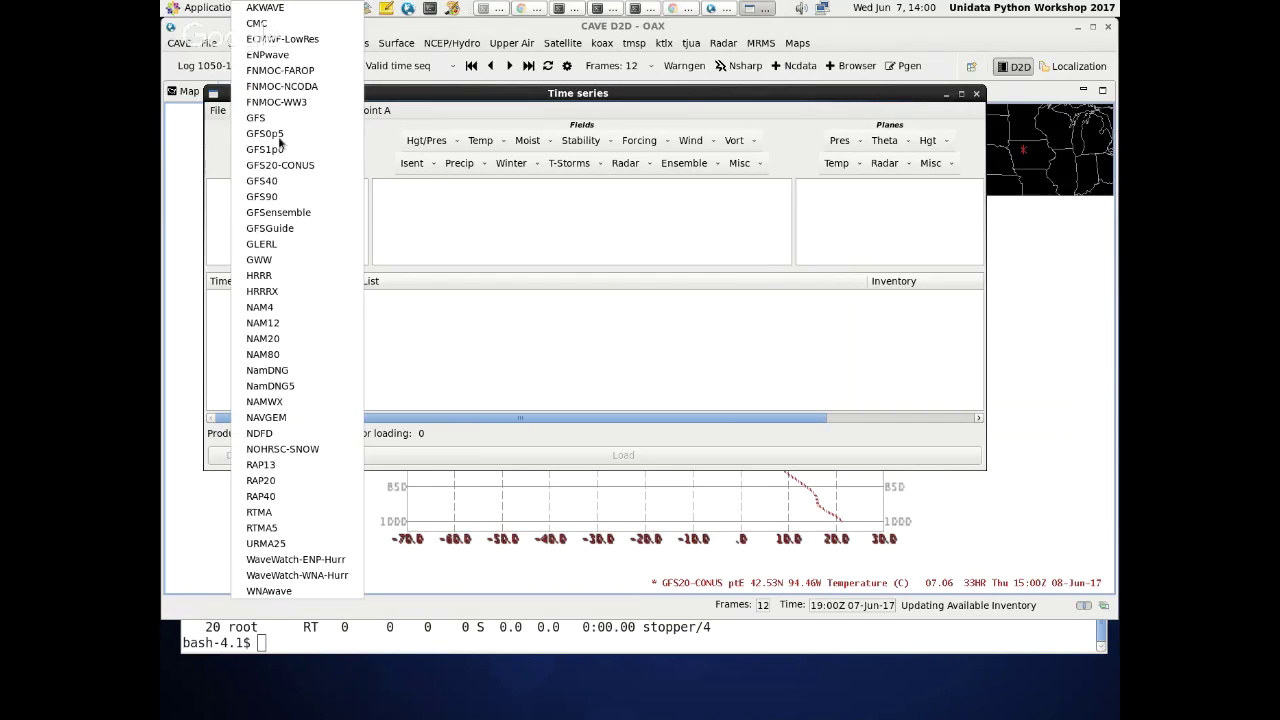
pyautogui.click(282, 162)
pyautogui.click(323, 140)
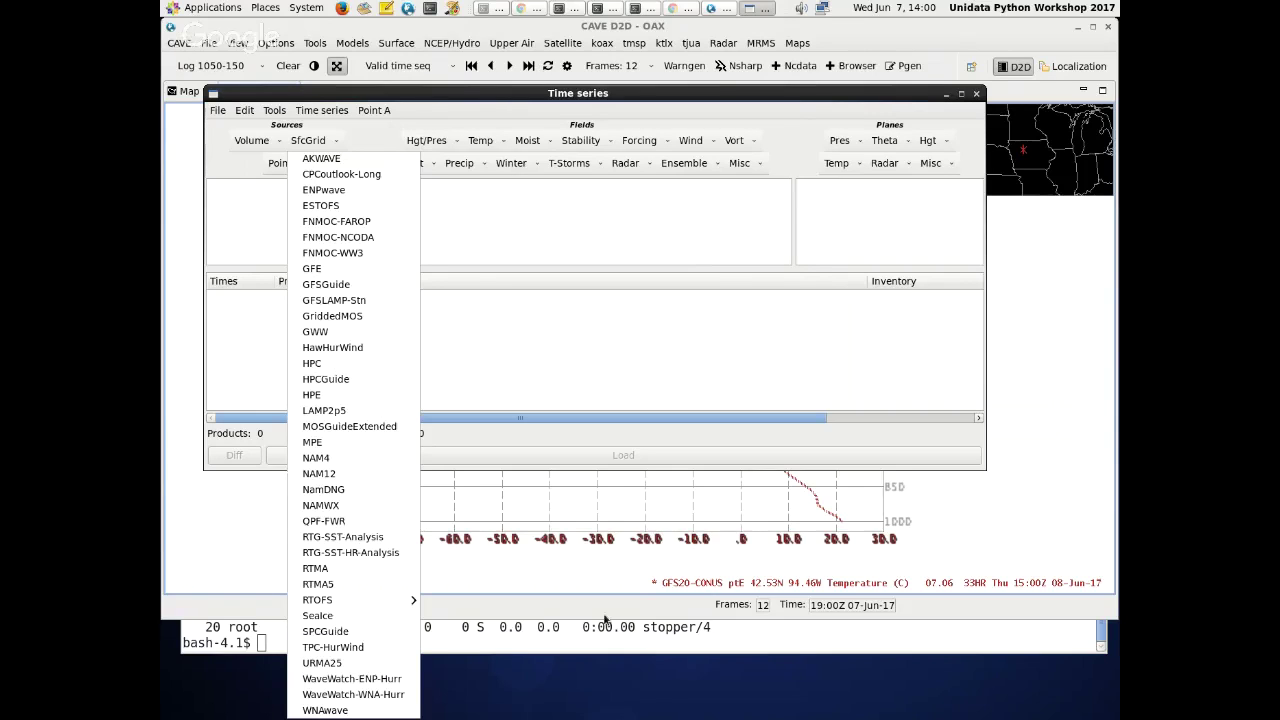
pyautogui.click(308, 140)
pyautogui.click(280, 163)
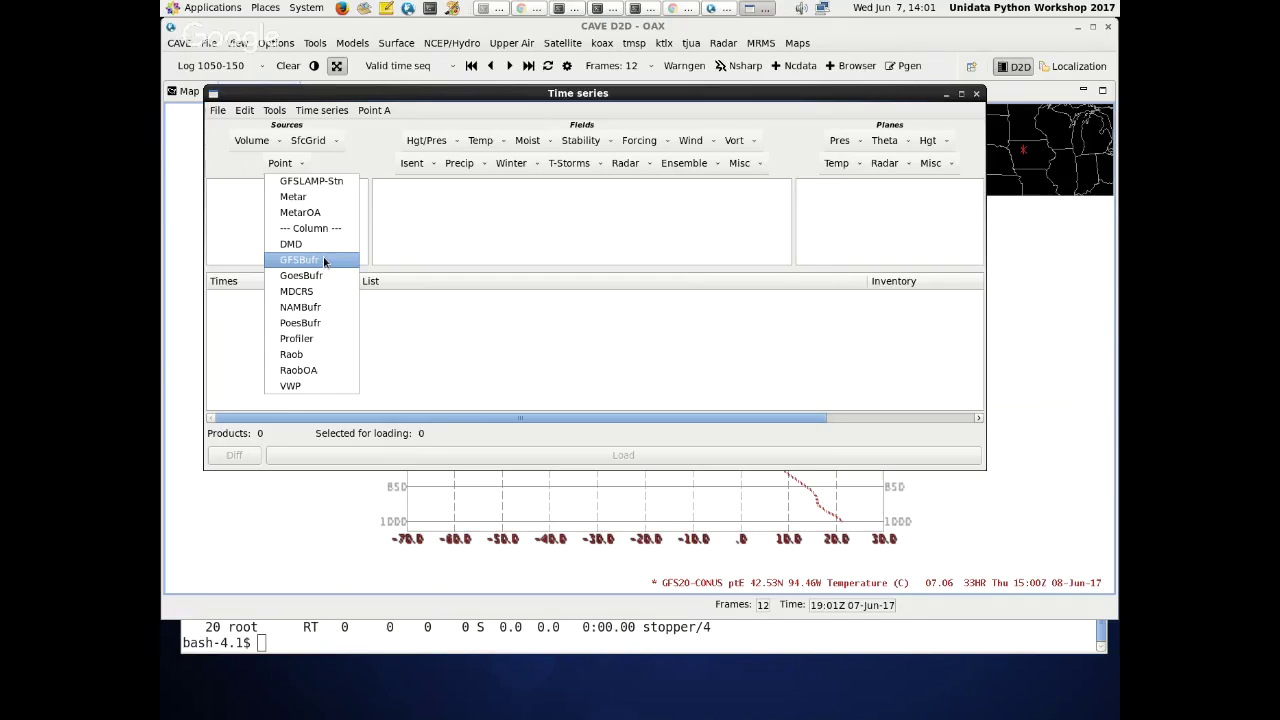
pyautogui.click(310, 199)
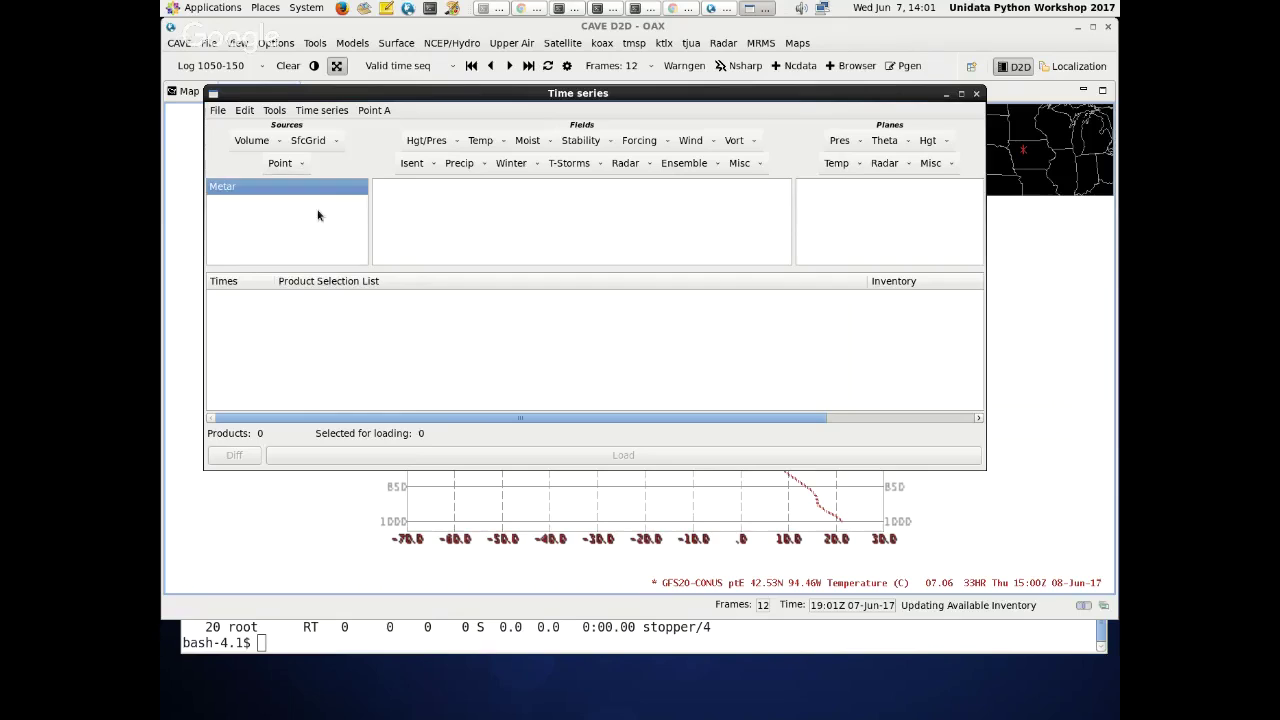
# - Try the Temp field at the 250MB plane for the Metar source
pyautogui.click(456, 142)
pyautogui.click(458, 142)
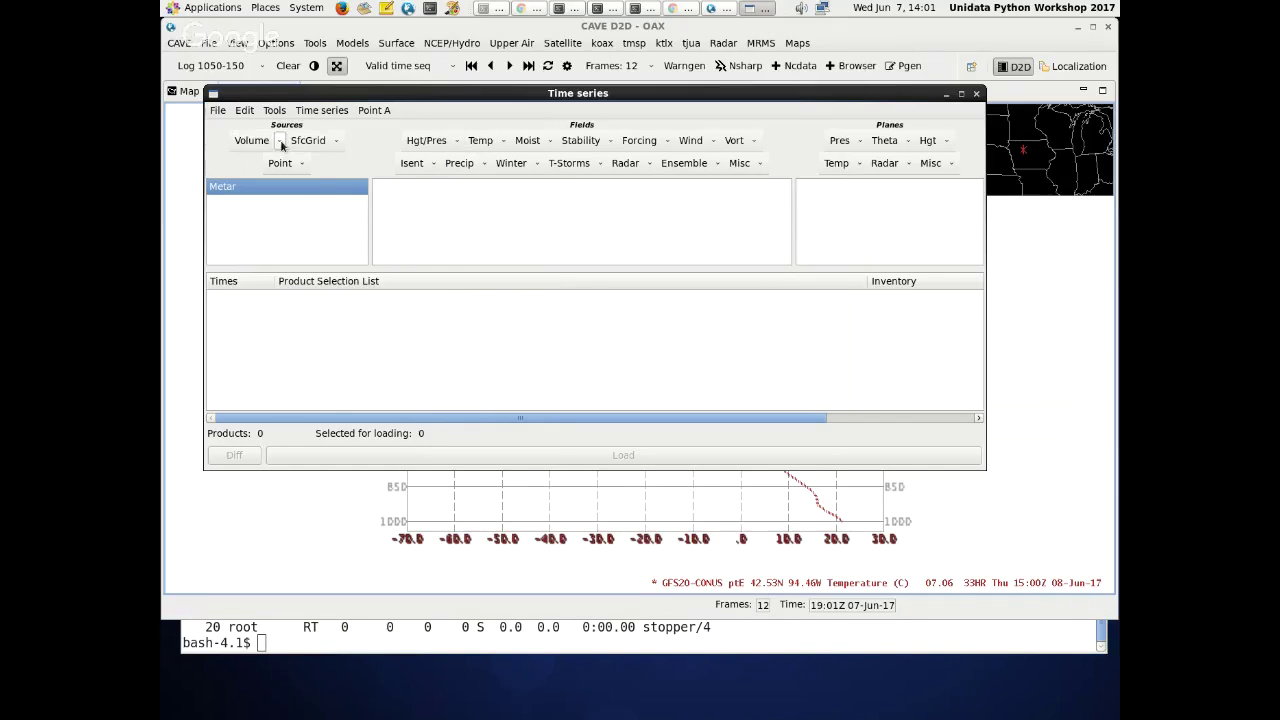
pyautogui.click(304, 165)
pyautogui.click(305, 165)
pyautogui.click(503, 142)
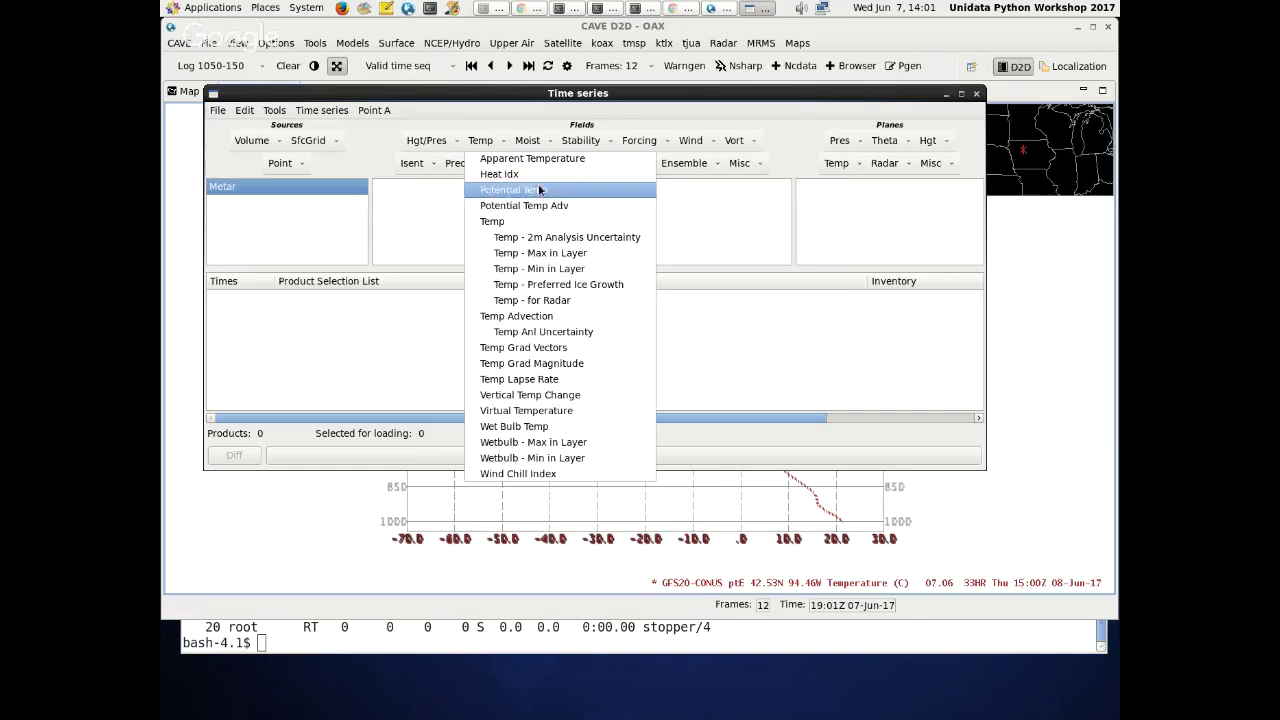
pyautogui.click(520, 221)
pyautogui.click(840, 140)
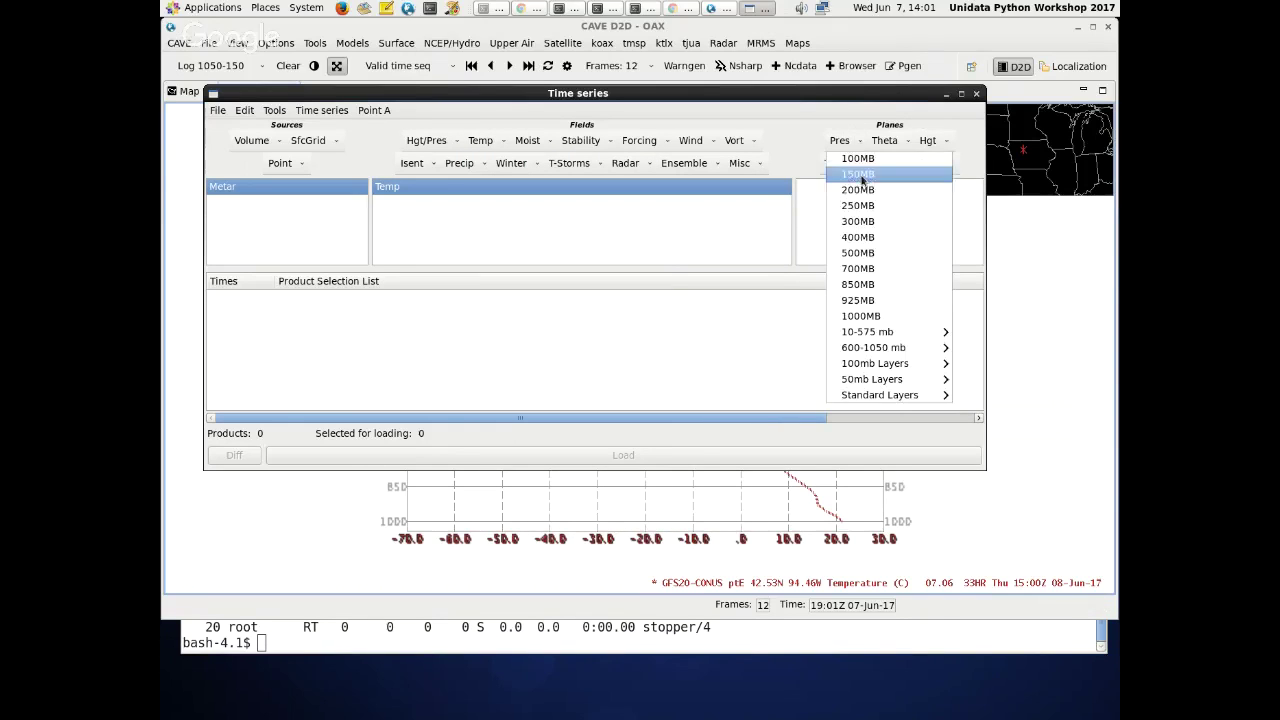
pyautogui.click(858, 205)
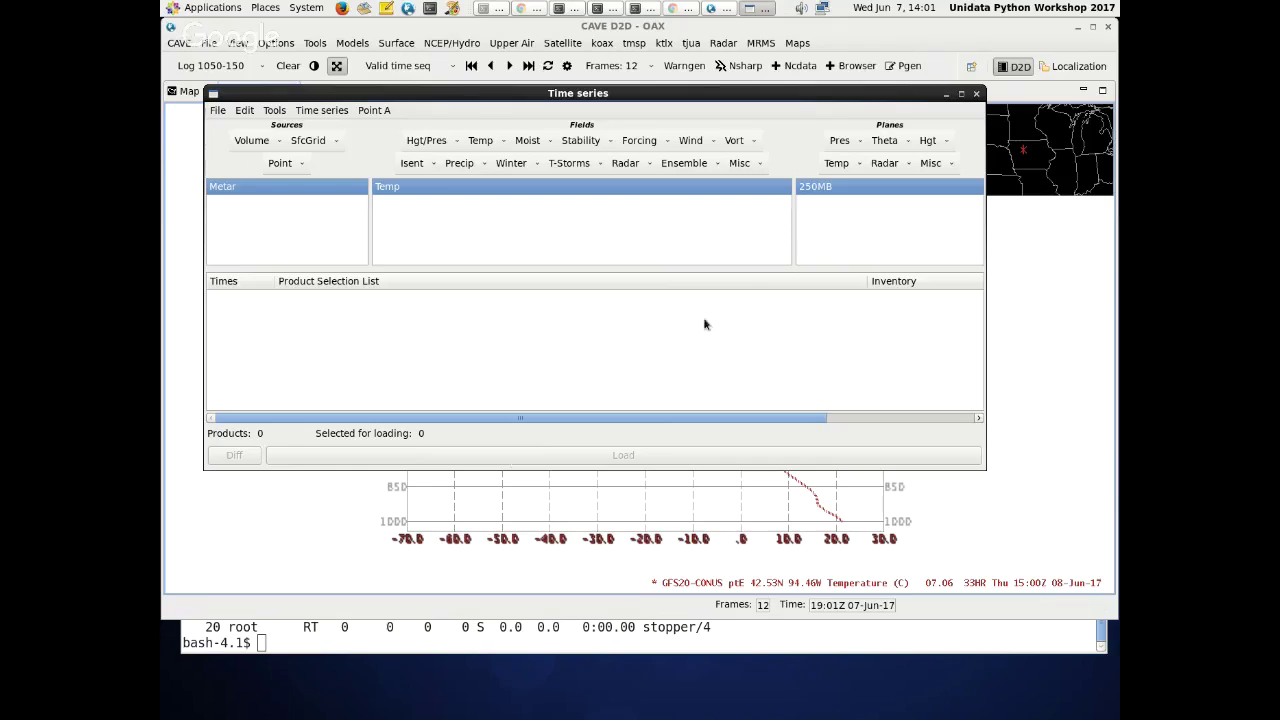
# - Clear the selected plane and field, keeping Metar as the source
pyautogui.click(273, 112)
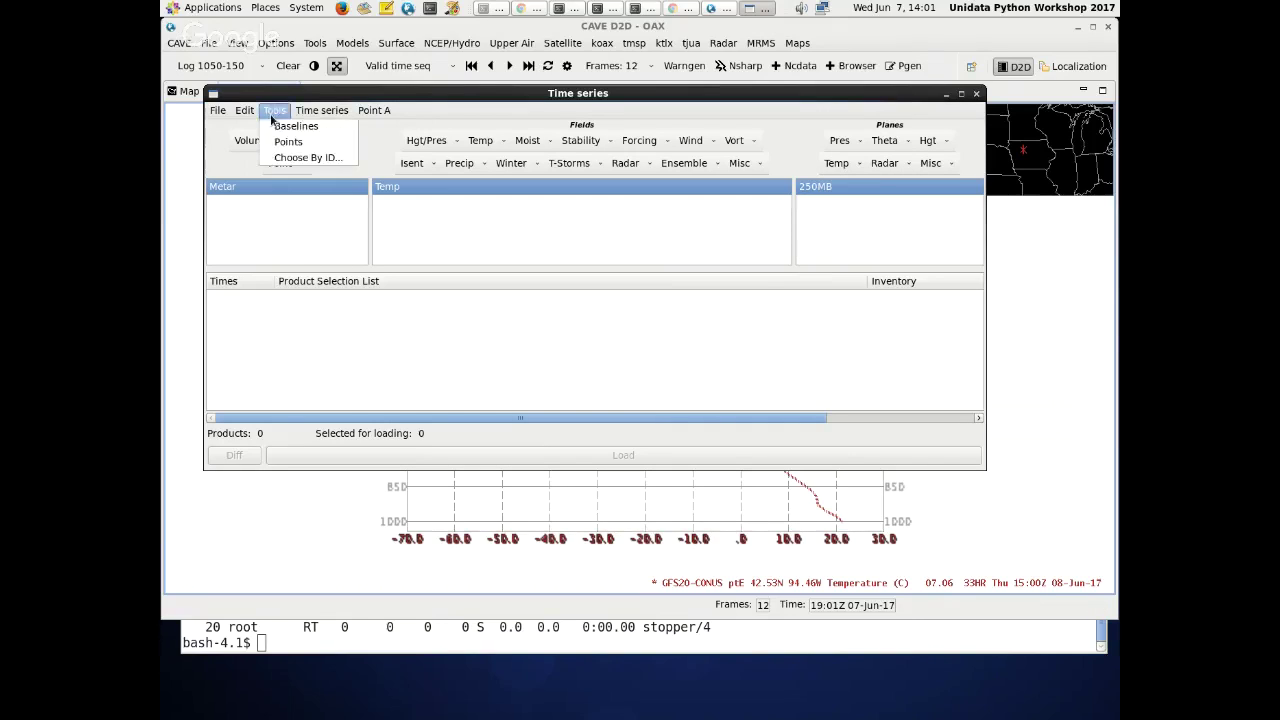
pyautogui.moveTo(245, 112)
pyautogui.click(275, 178)
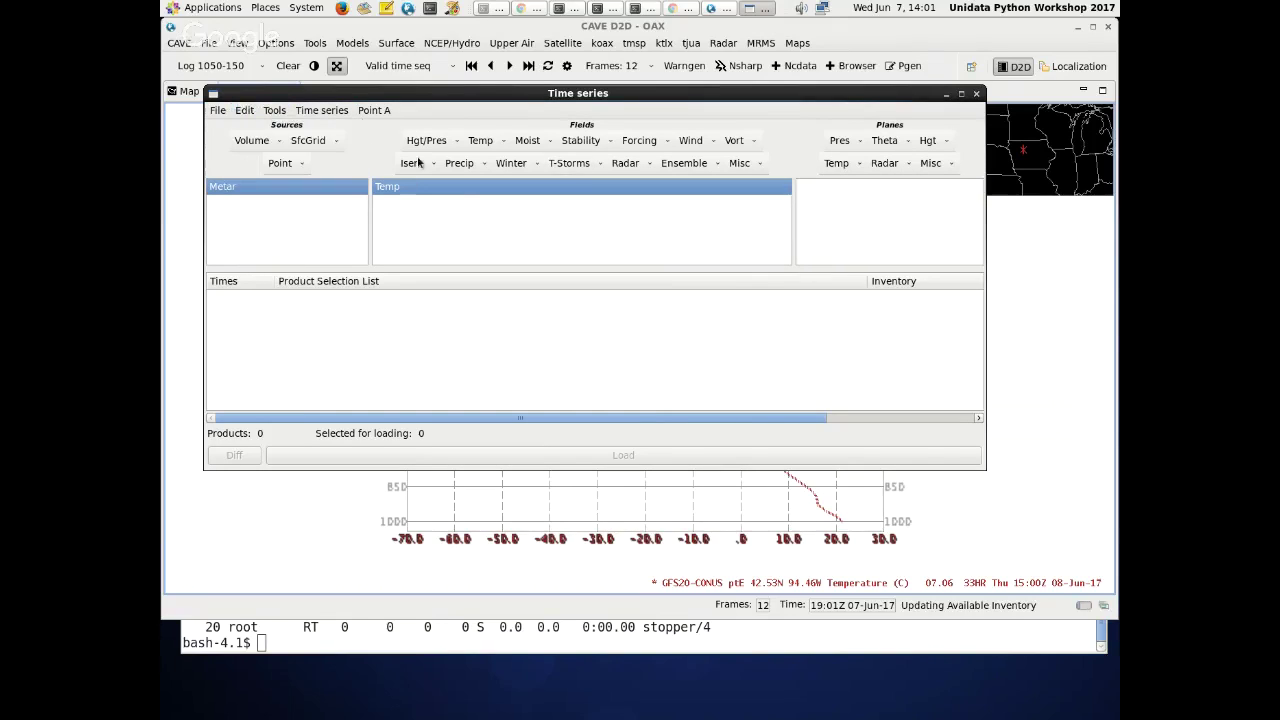
pyautogui.click(244, 110)
pyautogui.click(266, 164)
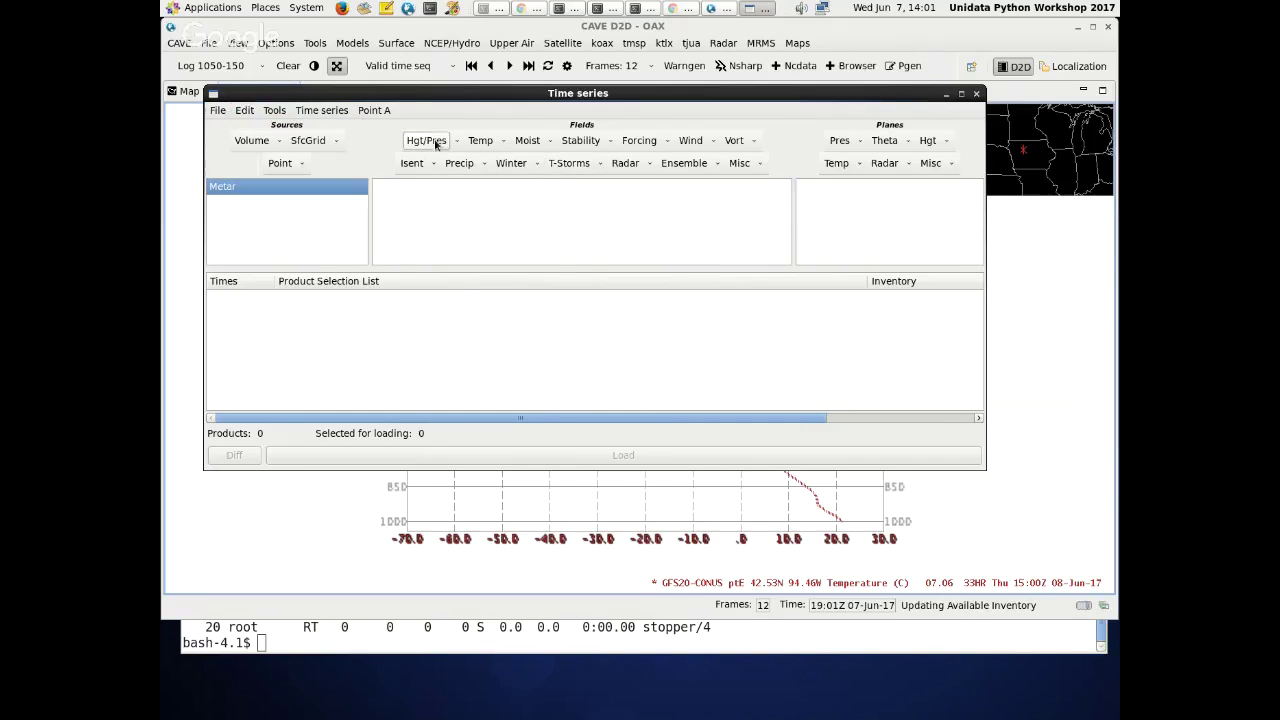
# - Choose the MSL Press field at the Sfc plane and load the Metar point A time series
pyautogui.click(448, 140)
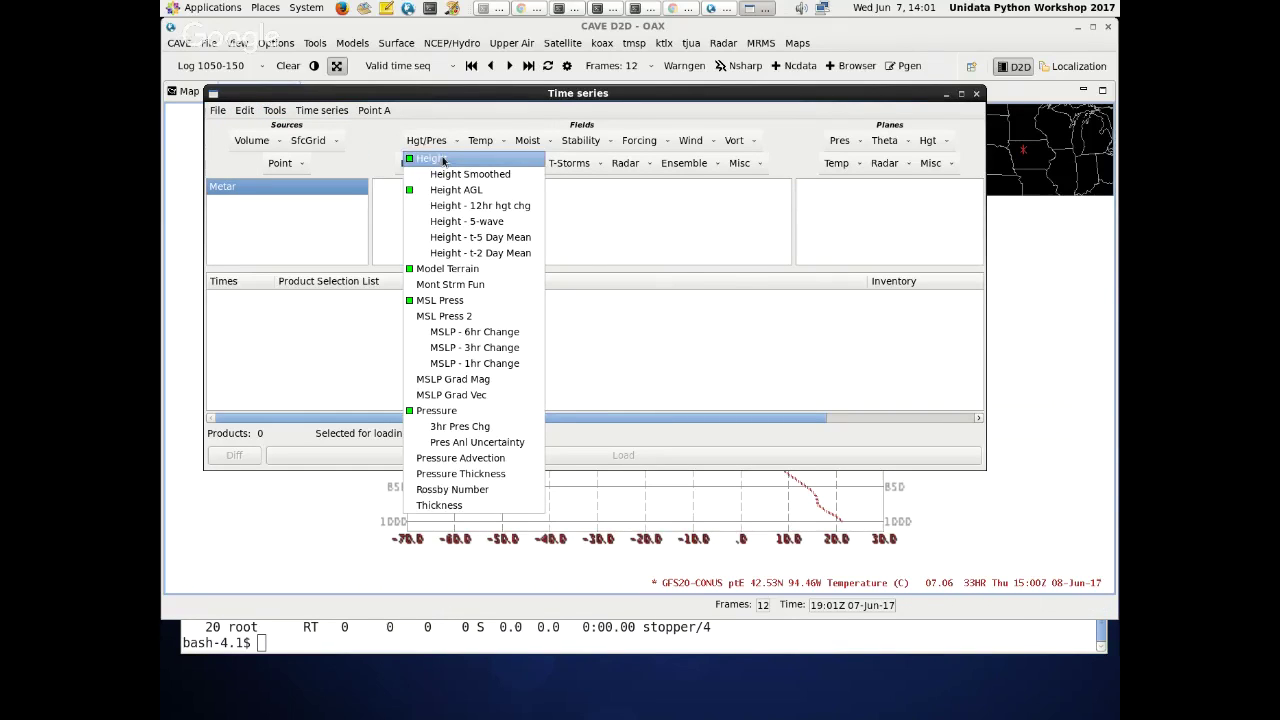
pyautogui.click(431, 301)
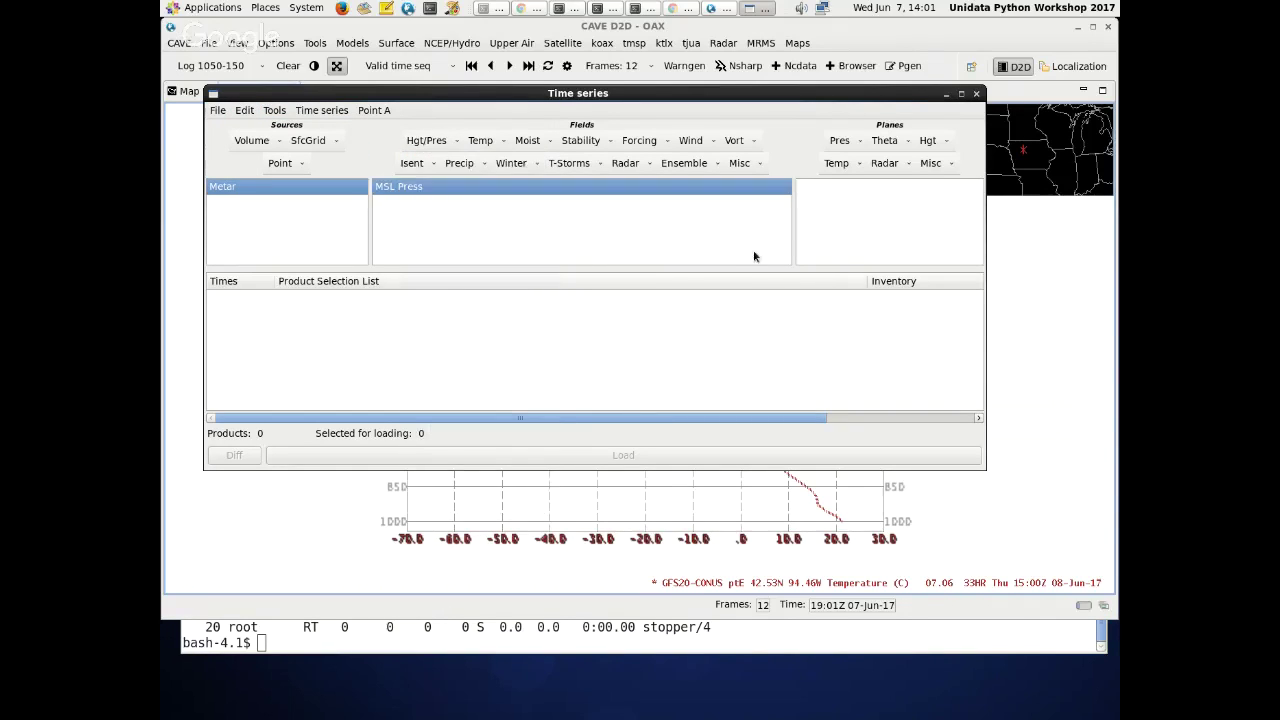
pyautogui.click(859, 141)
pyautogui.click(927, 142)
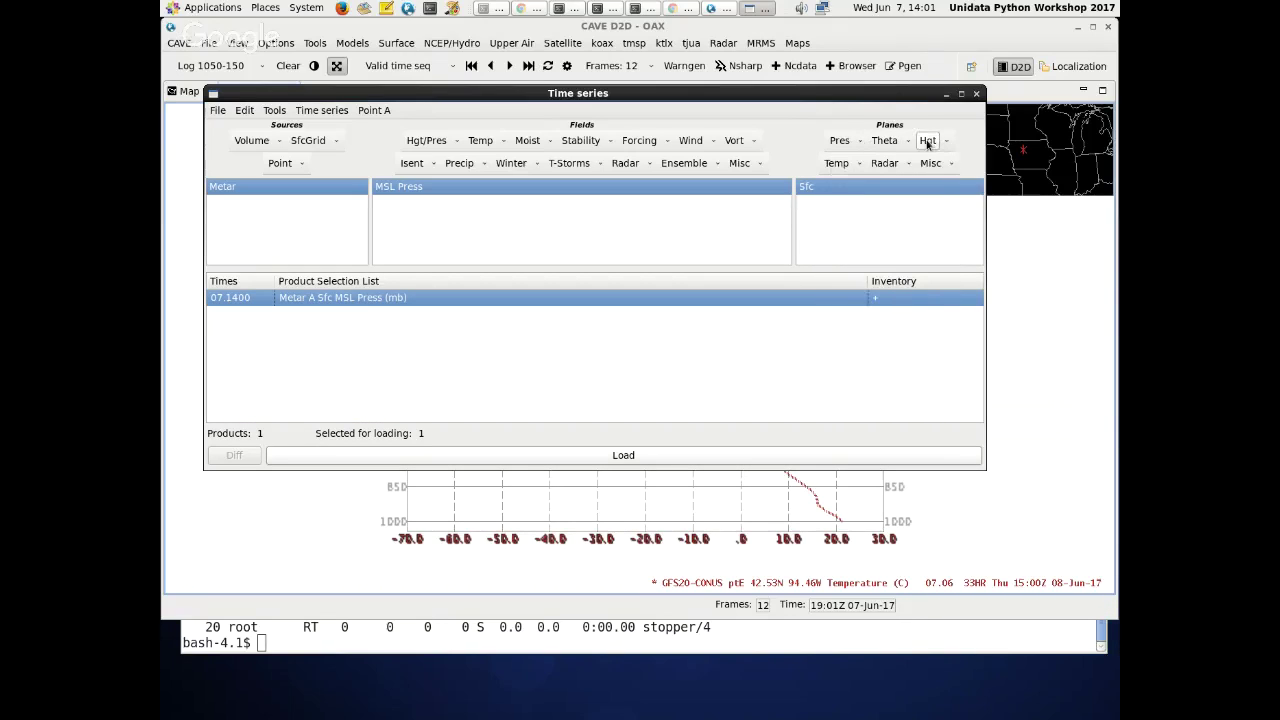
pyautogui.click(571, 459)
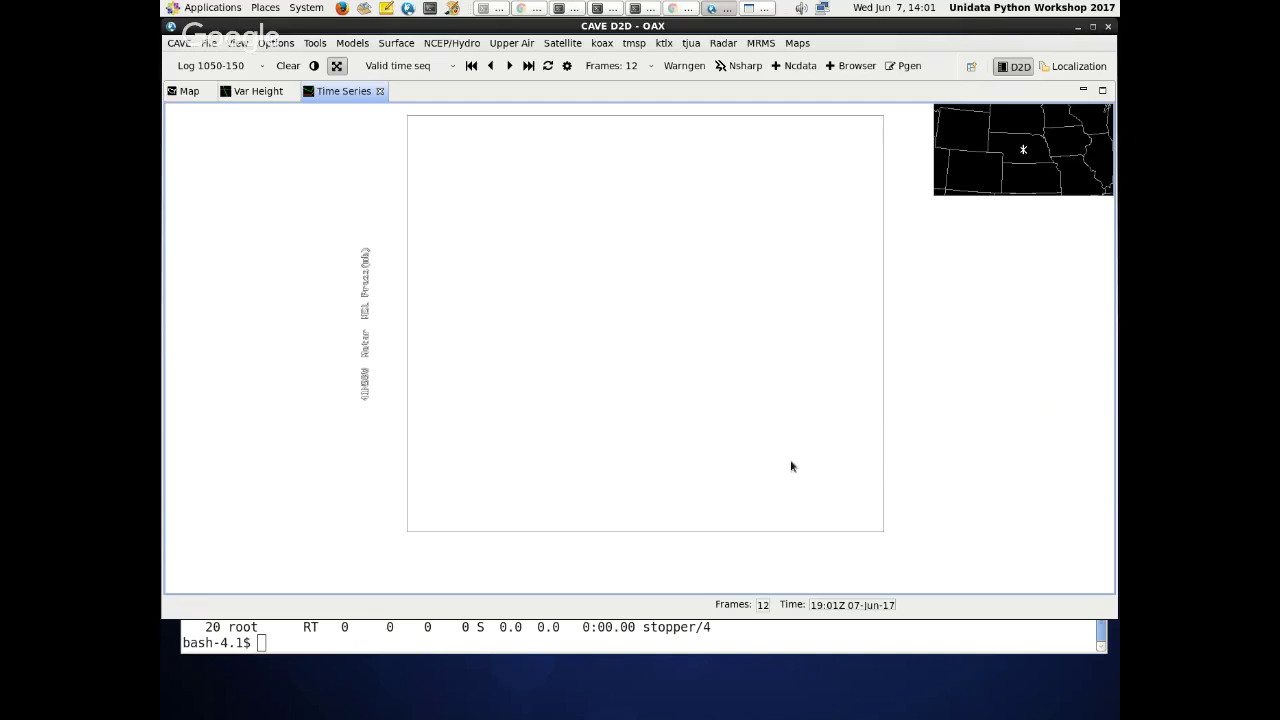
# - Set the Time Series display's background color to black with red, green and blue at 0
pyautogui.rightClick(957, 322)
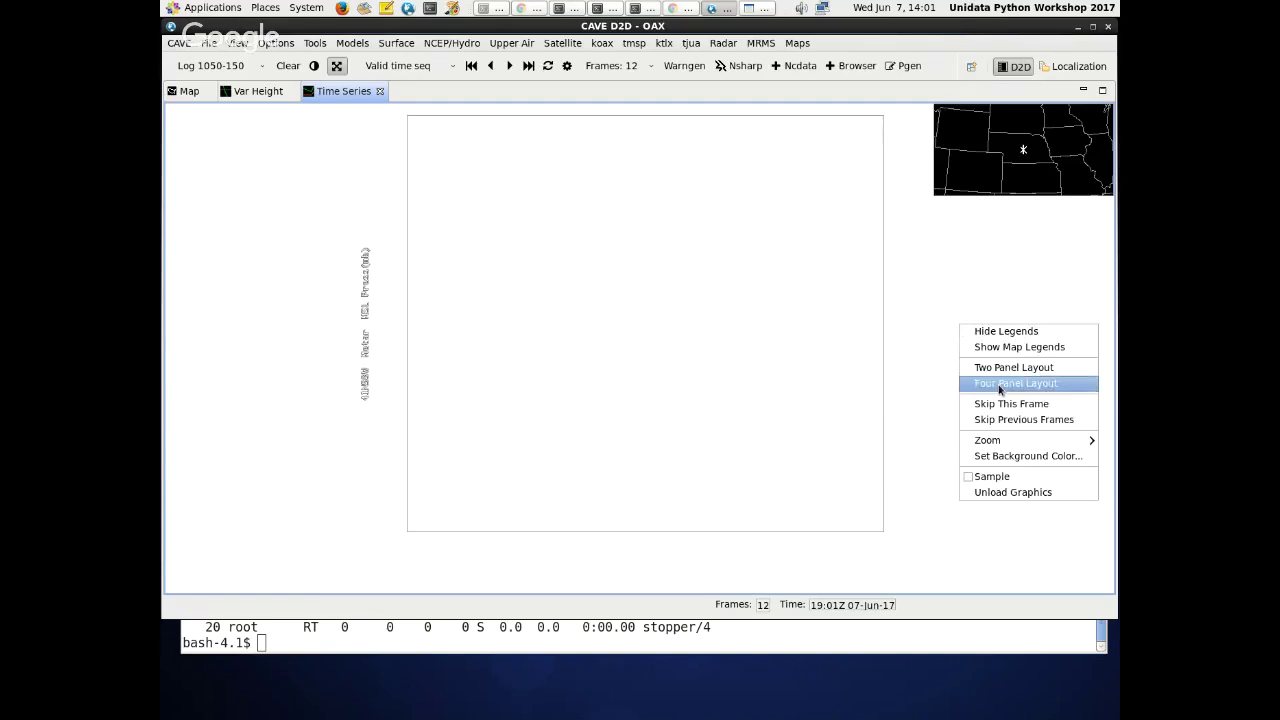
pyautogui.click(1013, 457)
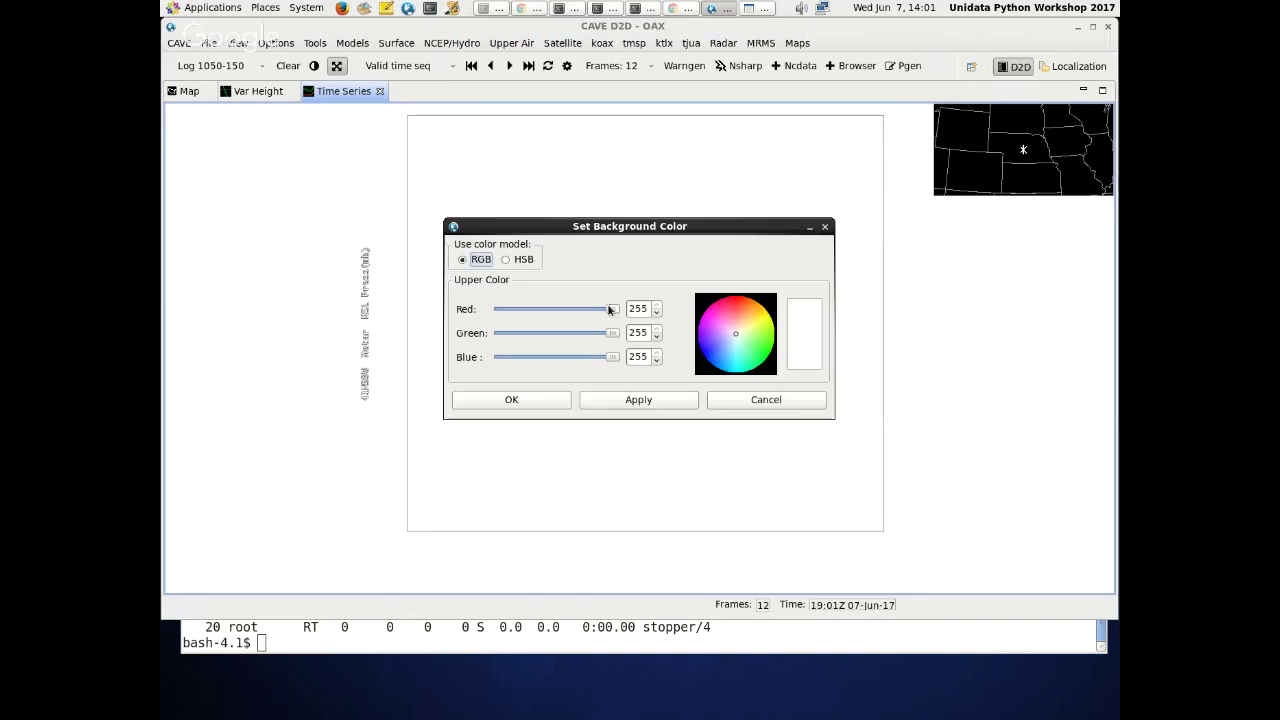
pyautogui.moveTo(607, 309); pyautogui.dragTo(471, 306)
pyautogui.moveTo(610, 332); pyautogui.dragTo(430, 332)
pyautogui.moveTo(612, 357); pyautogui.dragTo(483, 358)
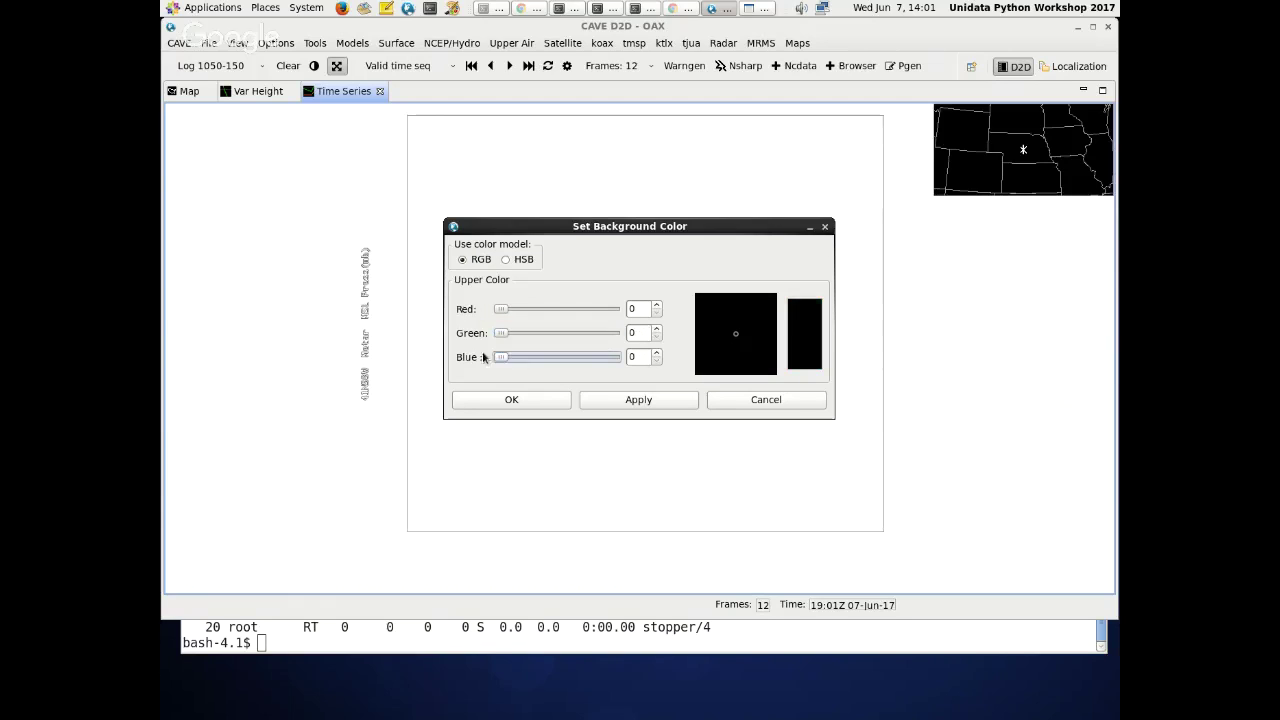
pyautogui.click(603, 398)
pyautogui.click(554, 402)
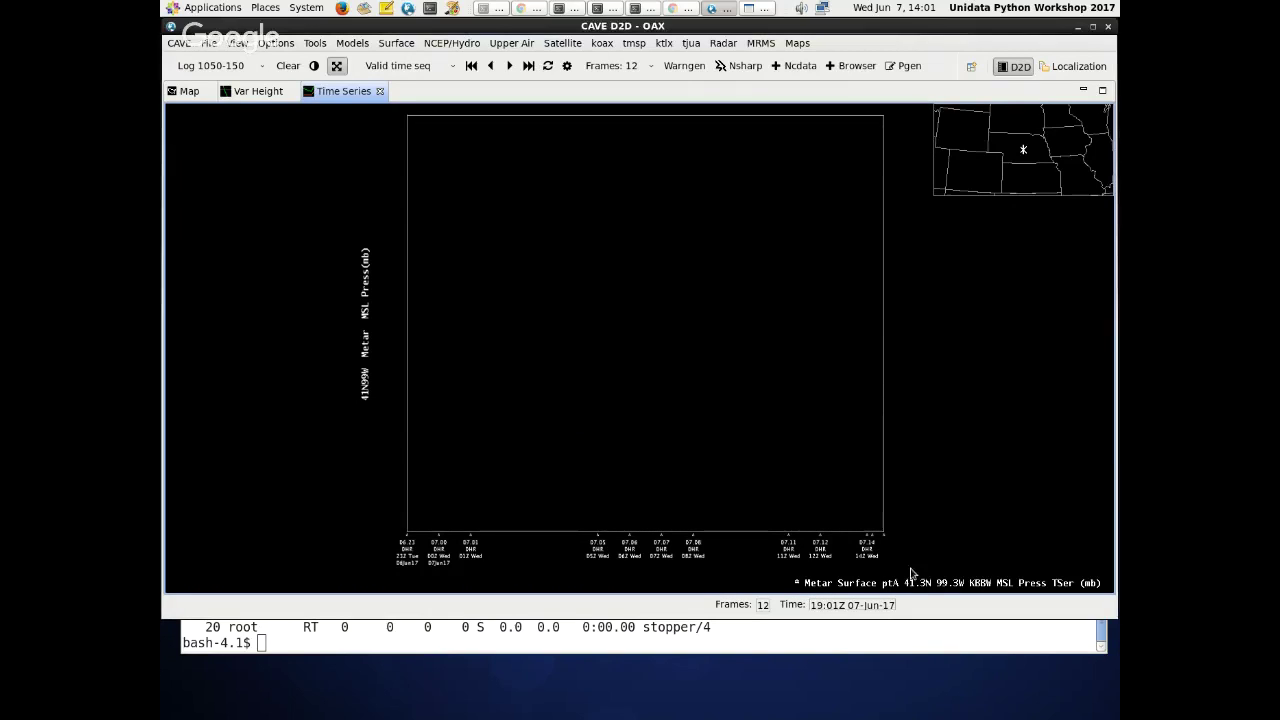
# - Change the color of the Metar MSL Press time series to orange
pyautogui.rightClick(922, 589)
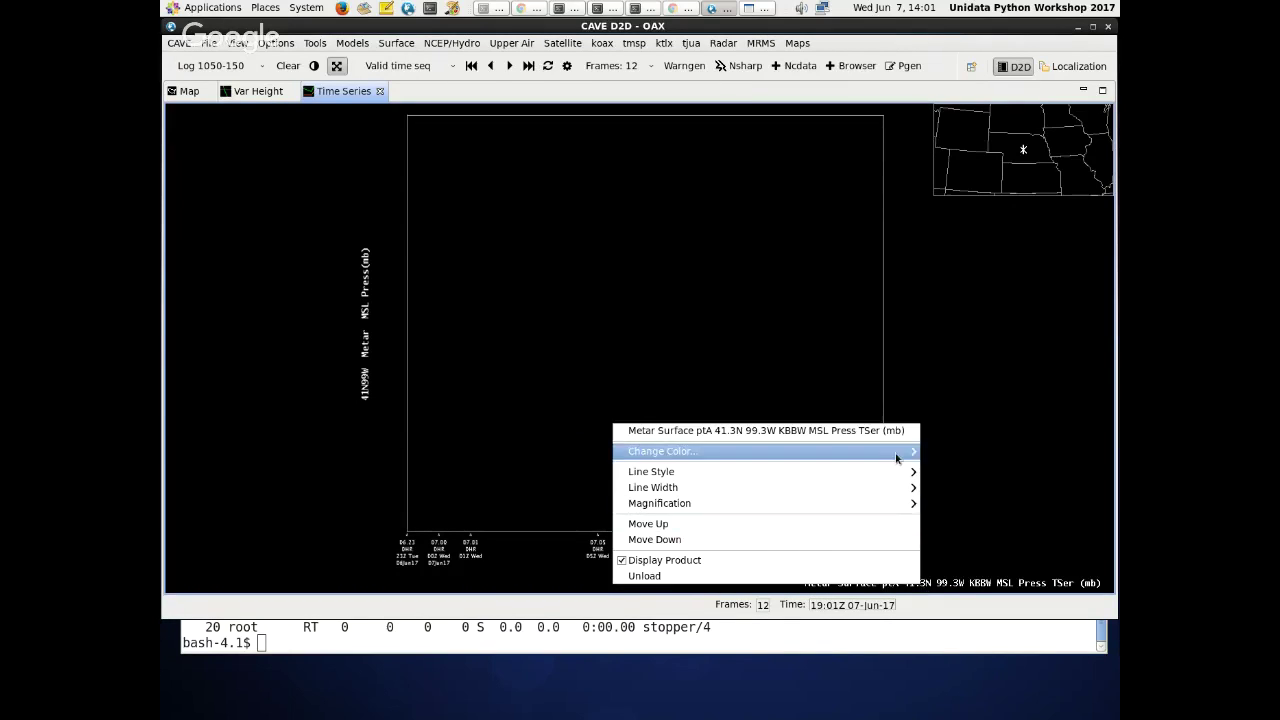
pyautogui.moveTo(897, 455)
pyautogui.click(1012, 485)
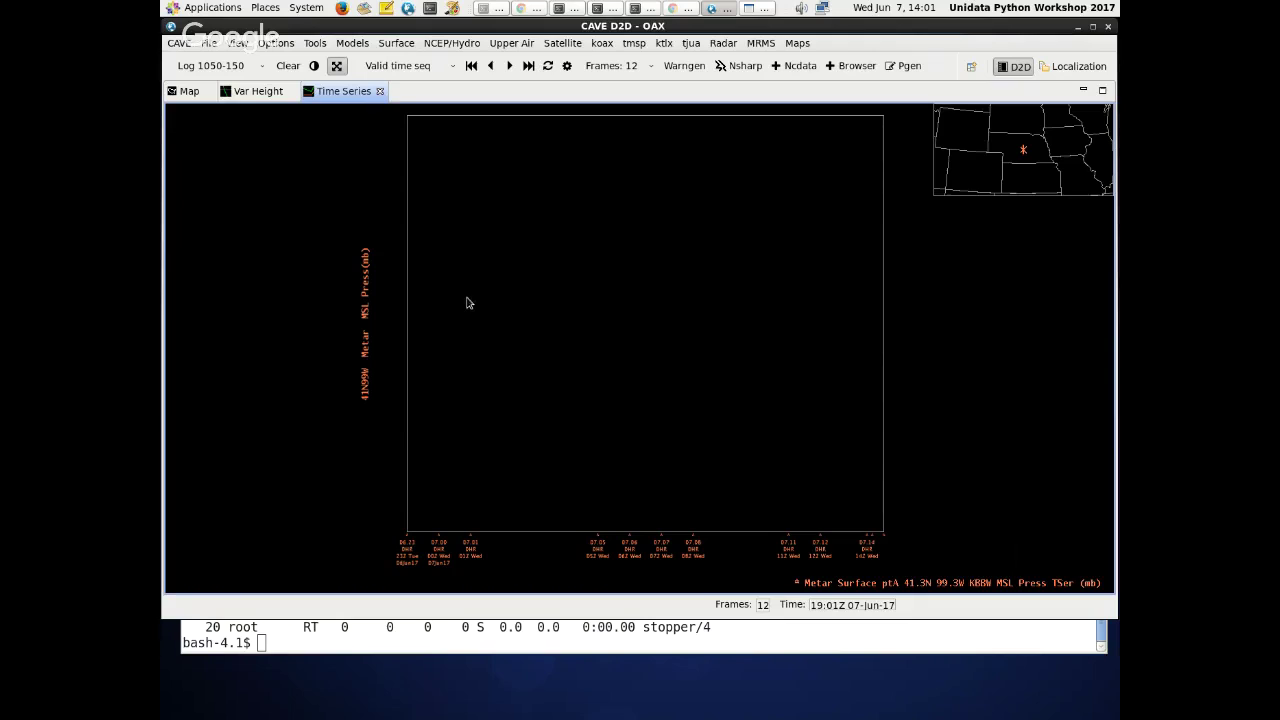
# - Close the Time Series editor and clear the Metar source from the time series selection
pyautogui.click(379, 91)
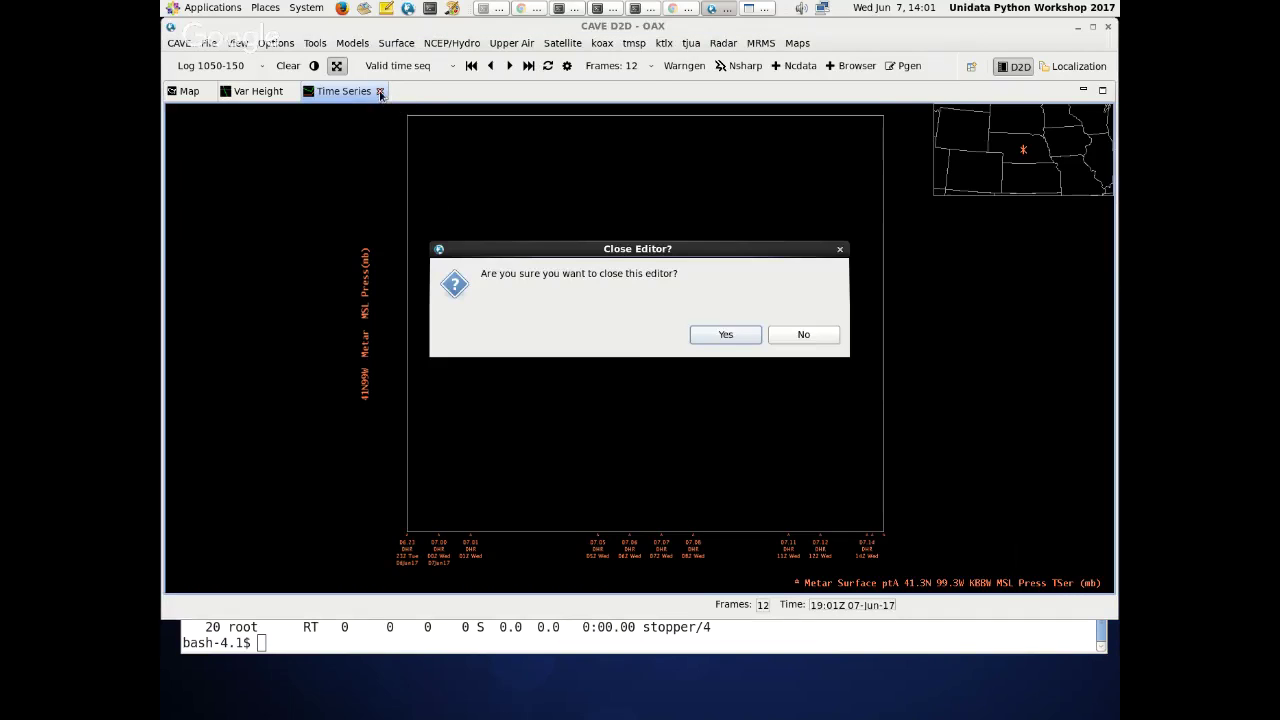
pyautogui.press('Return')
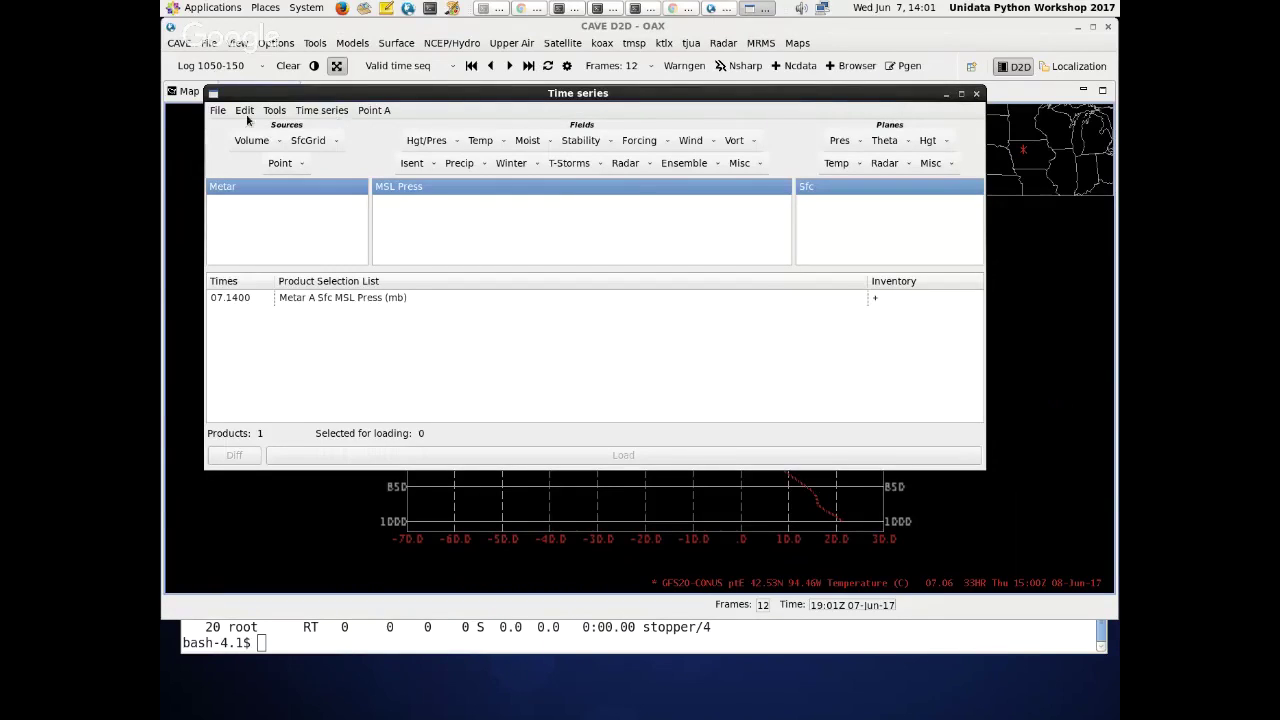
pyautogui.click(246, 114)
pyautogui.click(256, 146)
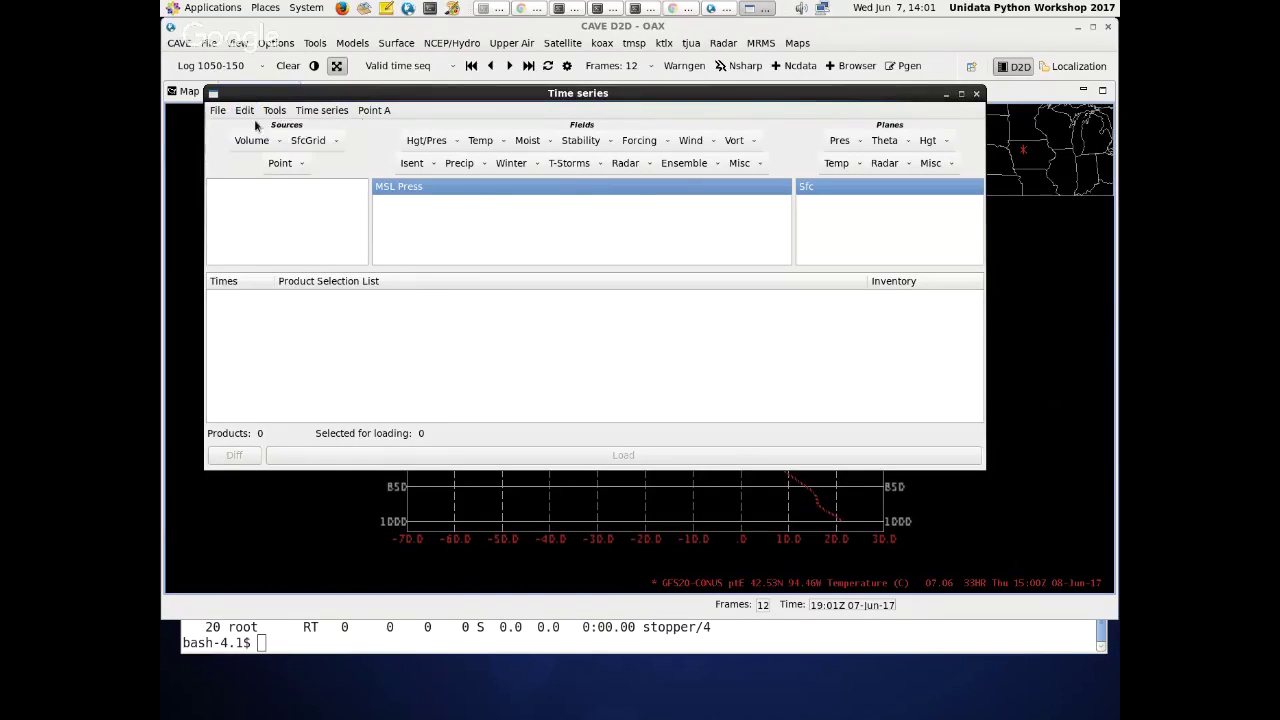
pyautogui.click(279, 140)
pyautogui.click(277, 140)
pyautogui.click(278, 146)
pyautogui.click(278, 166)
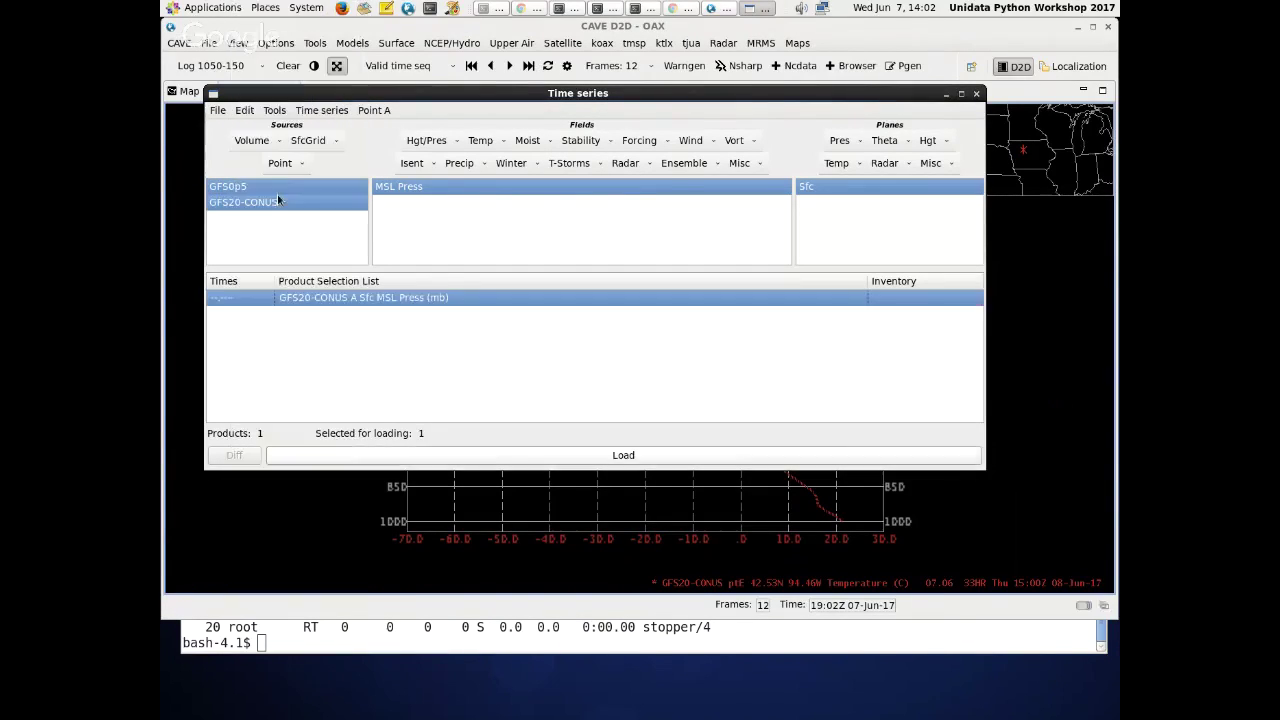
pyautogui.click(238, 185)
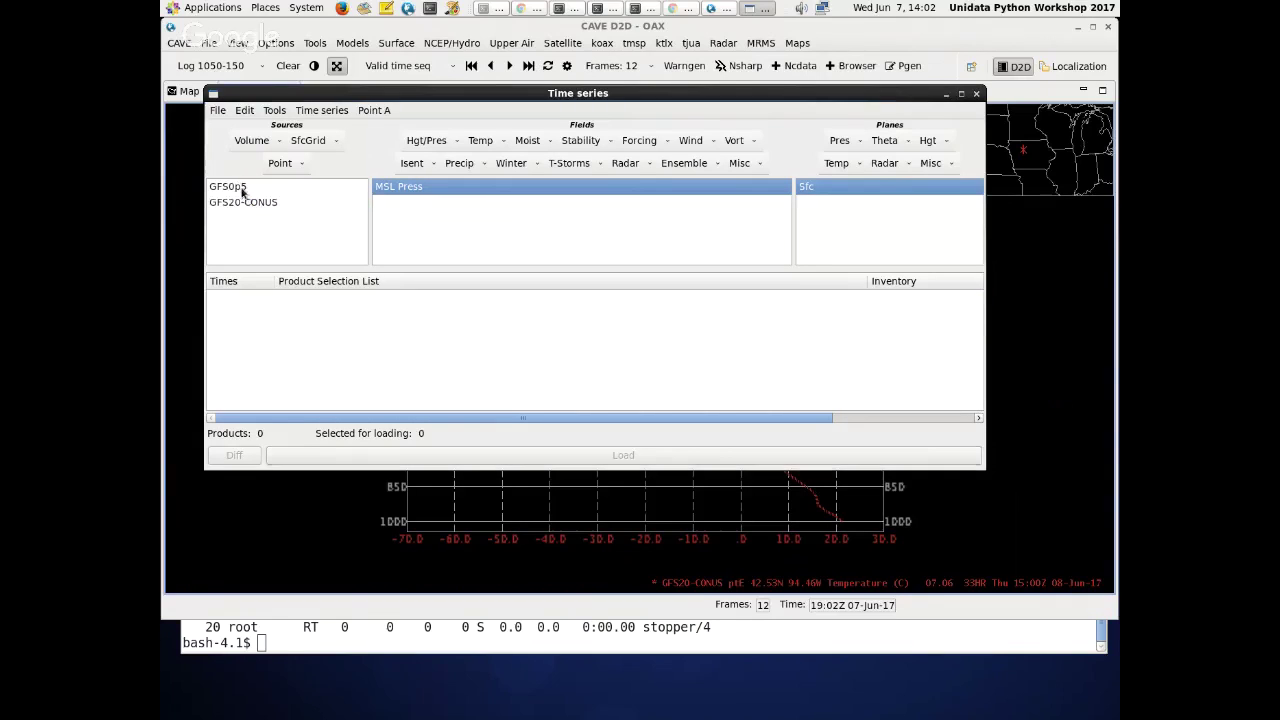
pyautogui.click(240, 186)
pyautogui.click(246, 112)
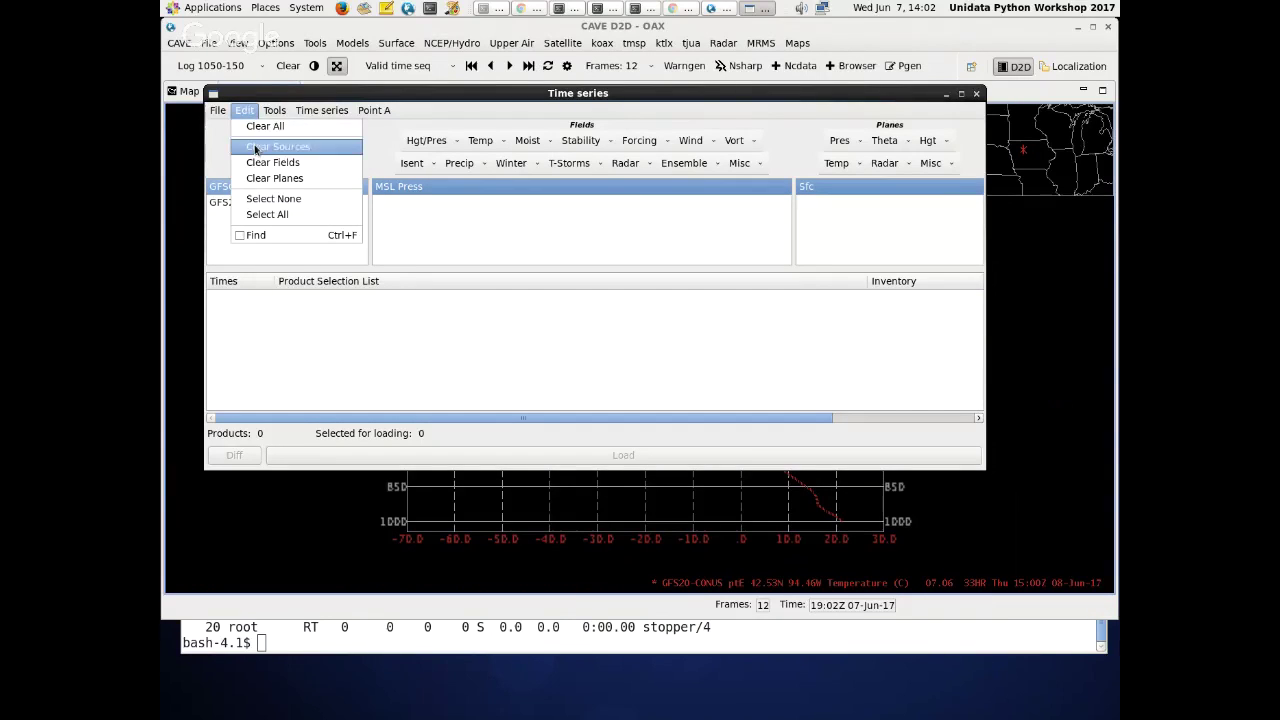
pyautogui.click(265, 146)
# - Choose GFS20-CONUS as the volume source and load its Sfc MSL Press time series for point A
pyautogui.click(278, 145)
pyautogui.click(280, 166)
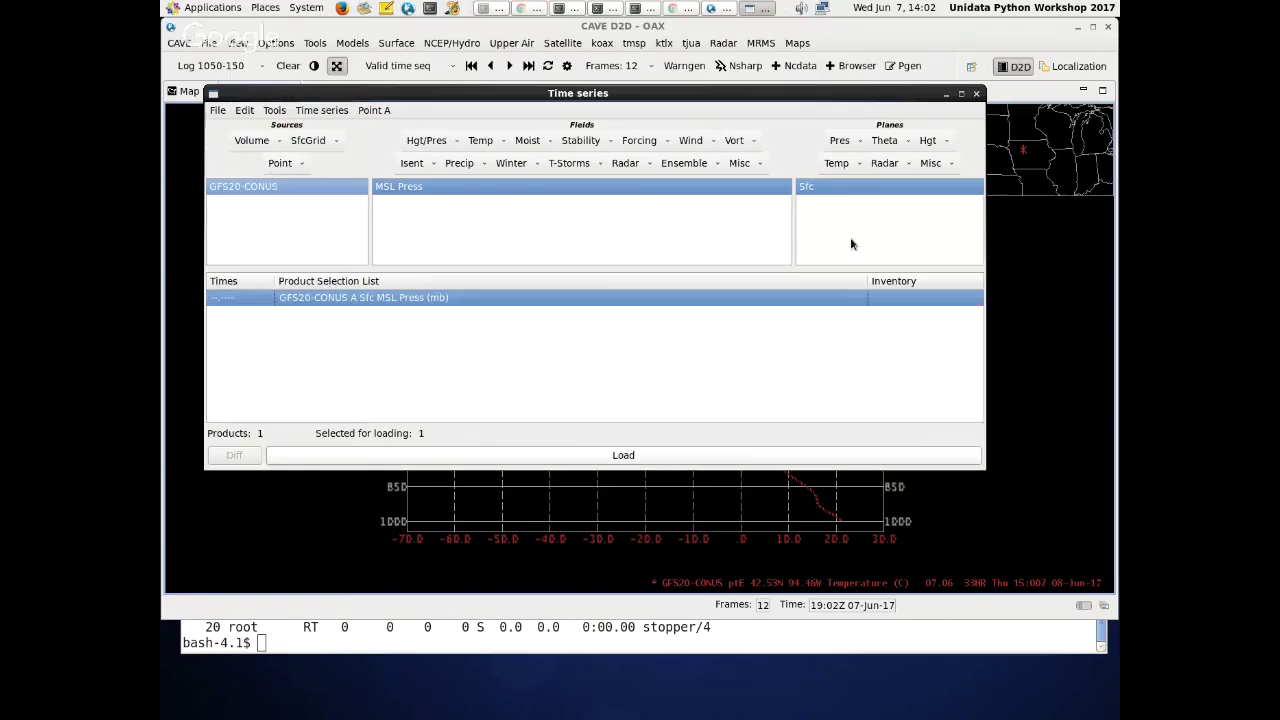
pyautogui.click(612, 457)
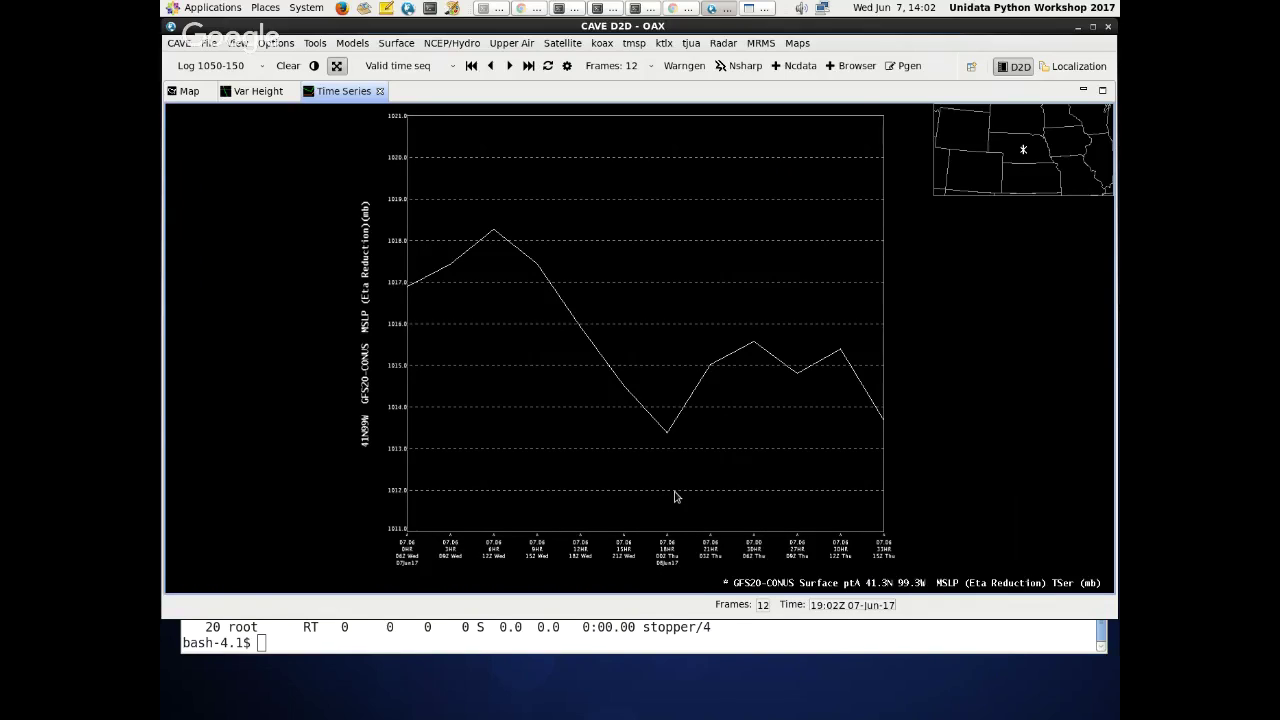
# - Set the GFS20-CONUS pressure time series to 1.5 magnification and a line width of 3 pixels
pyautogui.rightClick(858, 586)
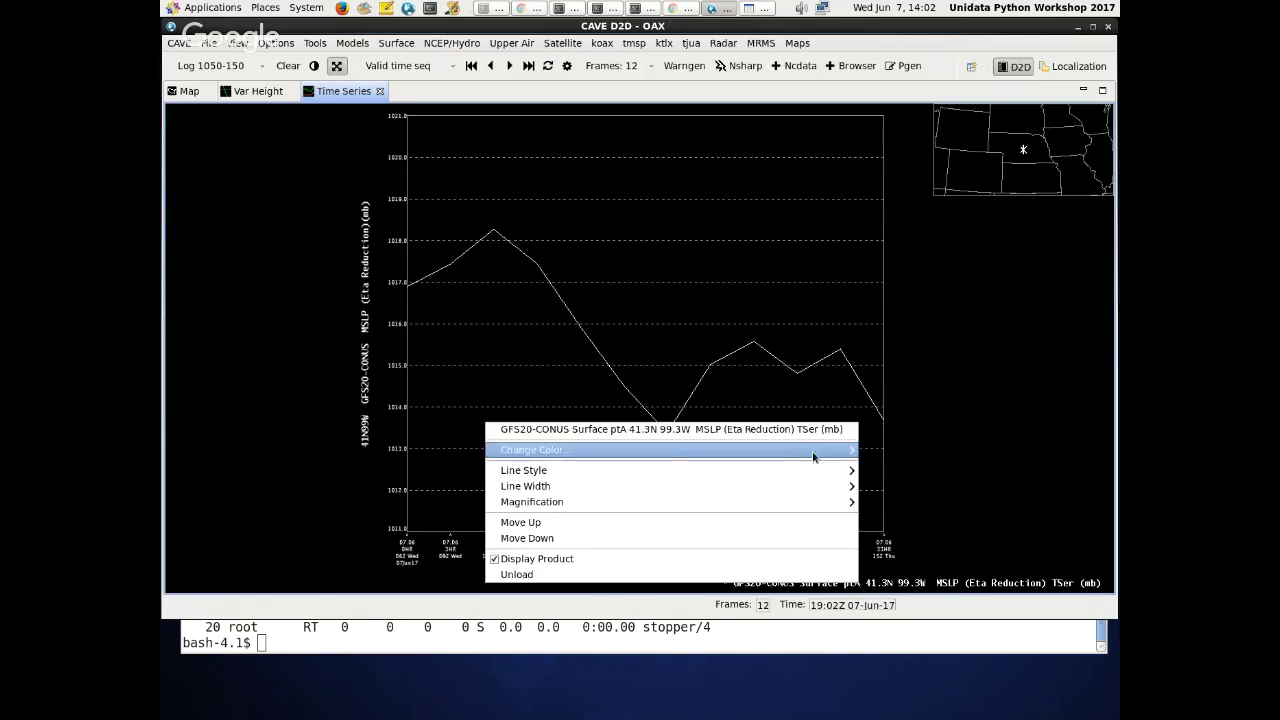
pyautogui.moveTo(843, 503)
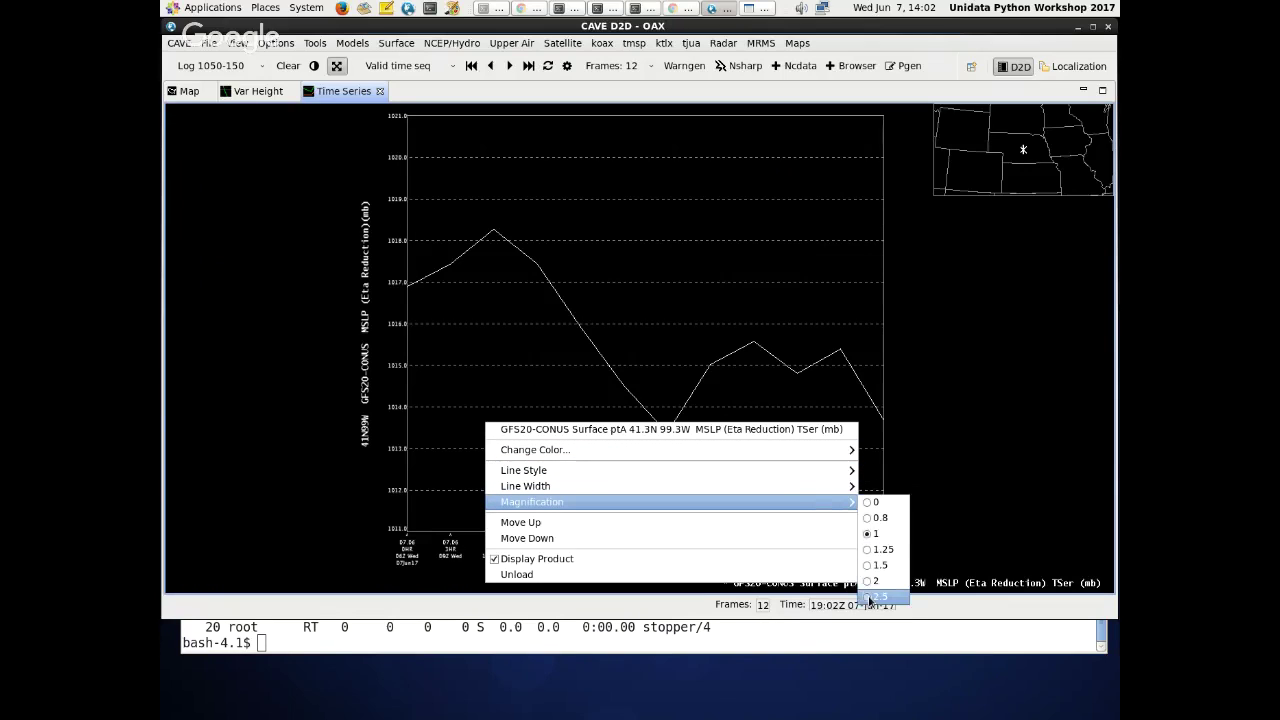
pyautogui.click(878, 566)
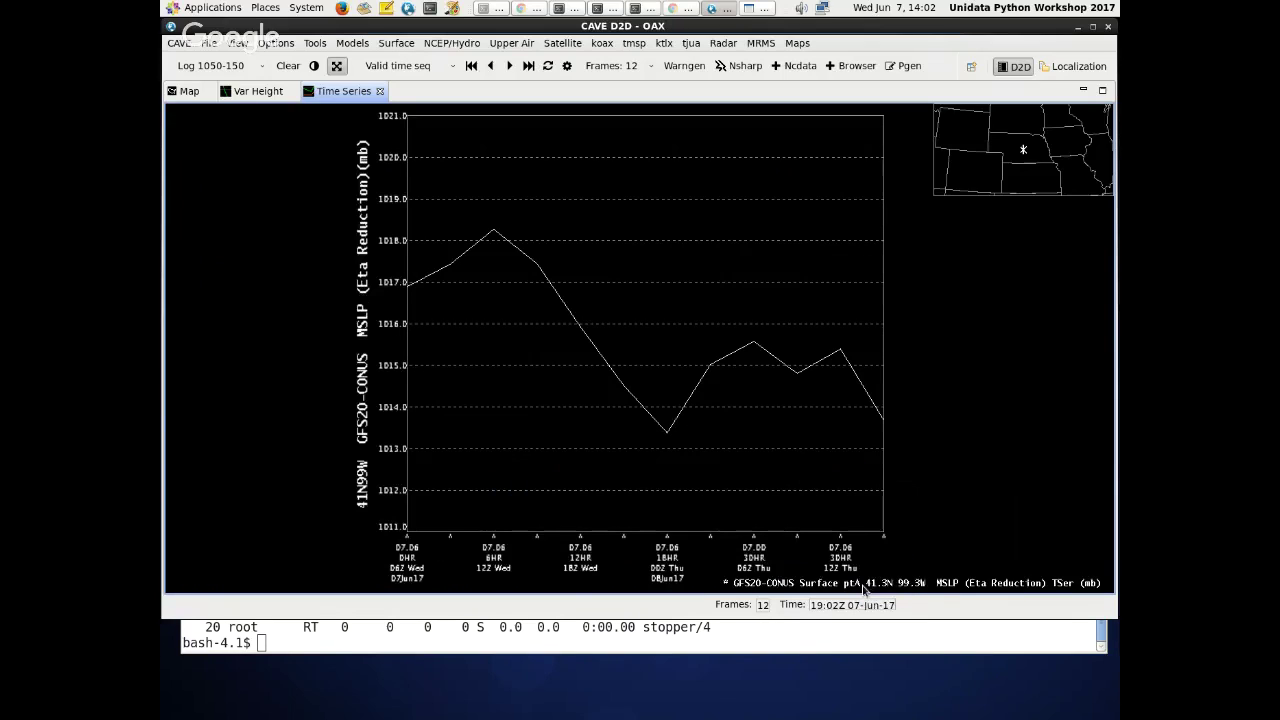
pyautogui.rightClick(865, 590)
pyautogui.moveTo(857, 488)
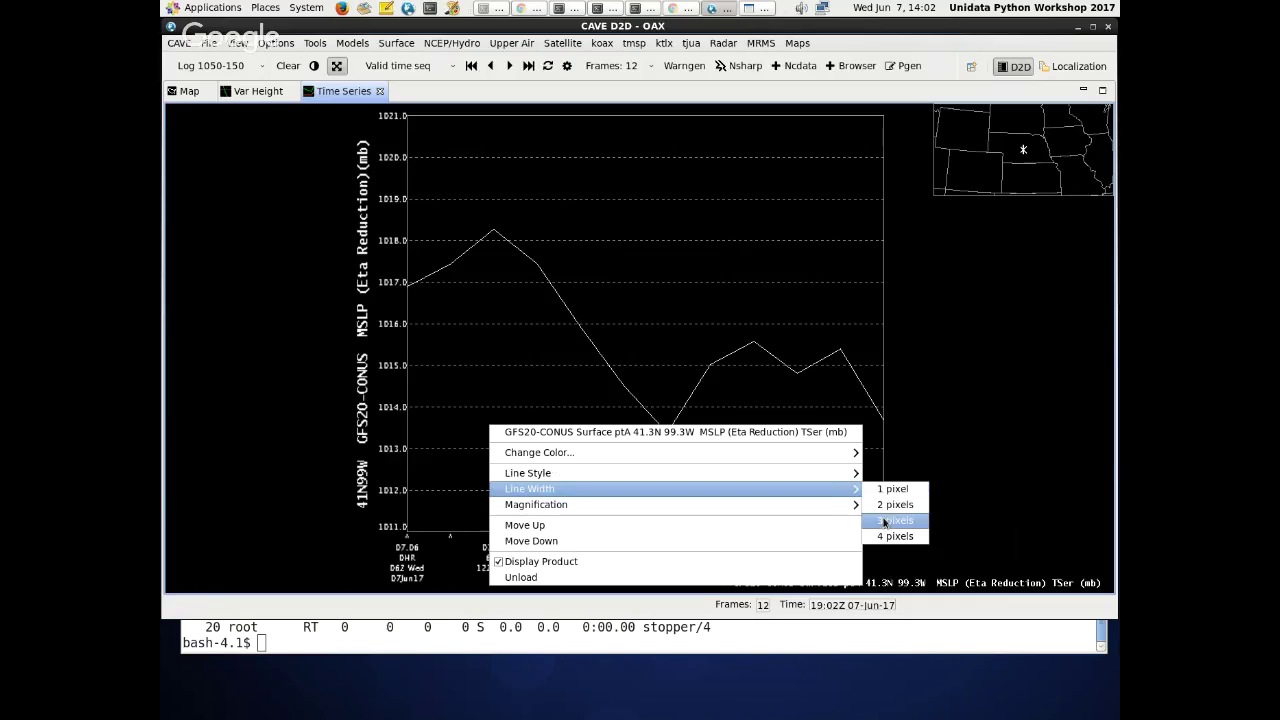
pyautogui.click(884, 522)
# - Turn on sampling for the pressure time series plot
pyautogui.scroll(5, 609, 364)
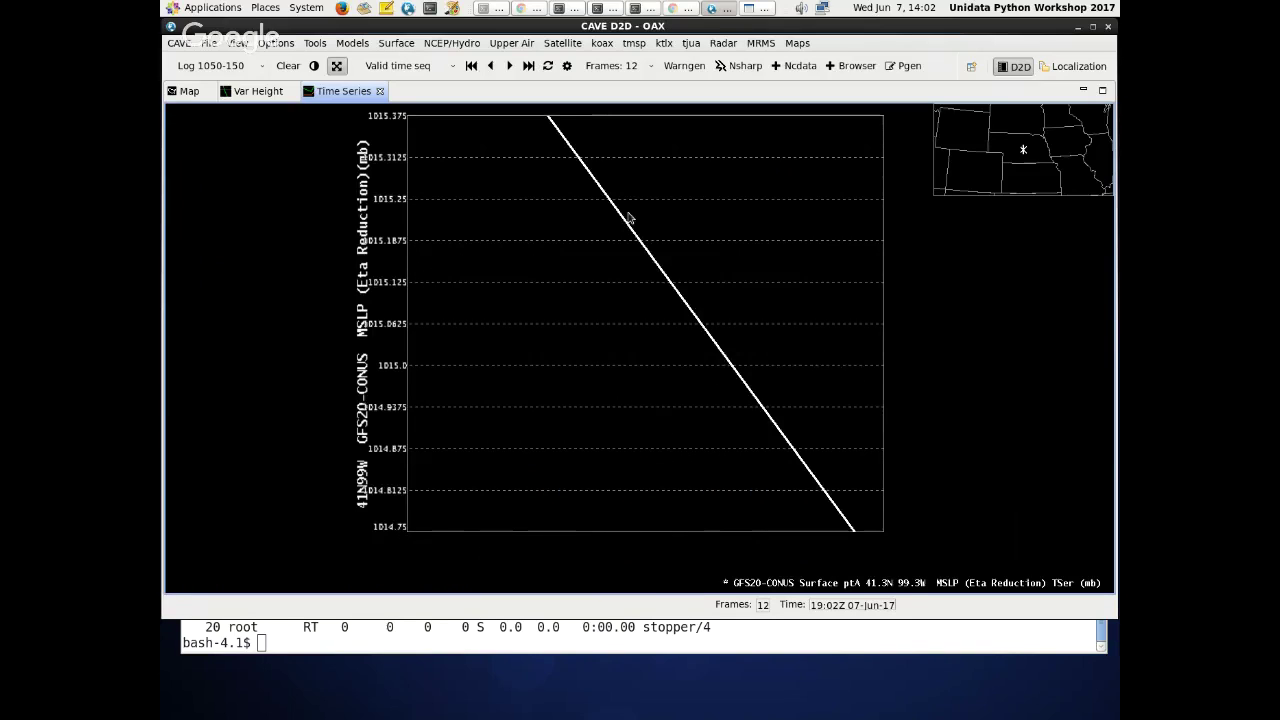
pyautogui.rightClick(628, 216)
pyautogui.click(664, 369)
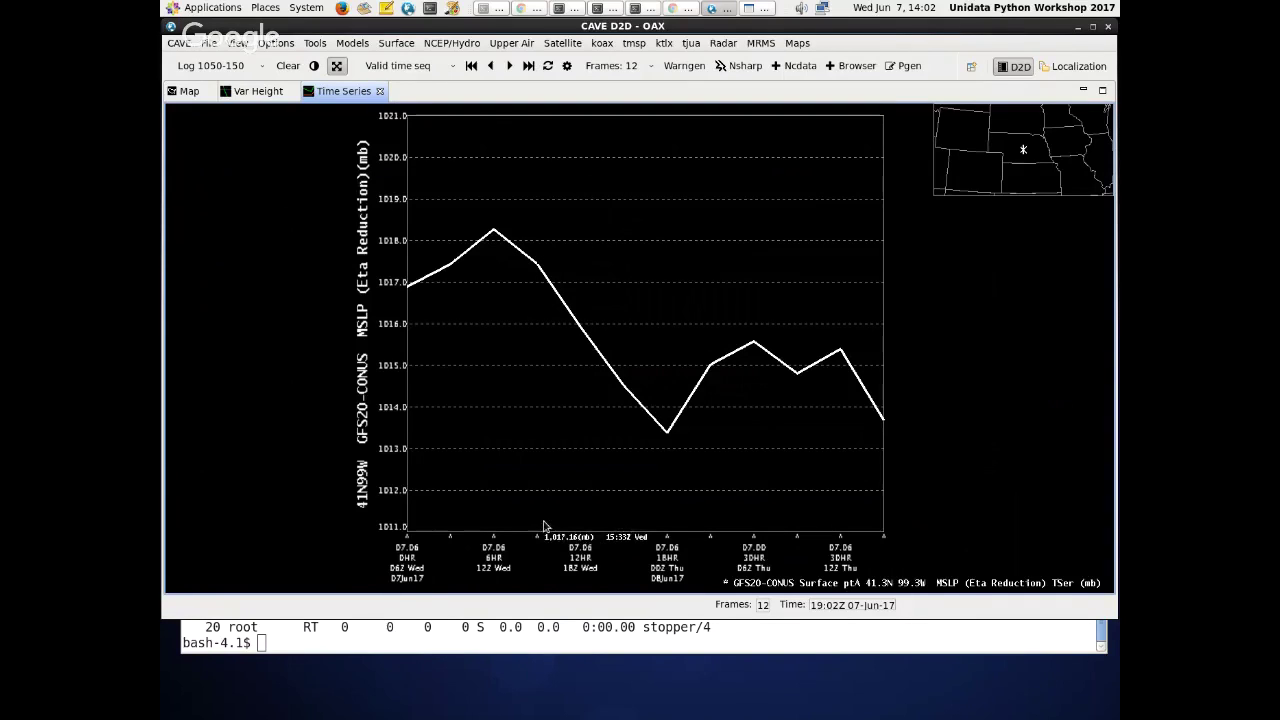
# - Switch the volume browser to the Sounding display type, then reposition and widen its window
pyautogui.hotkey('alt', 'Tab')
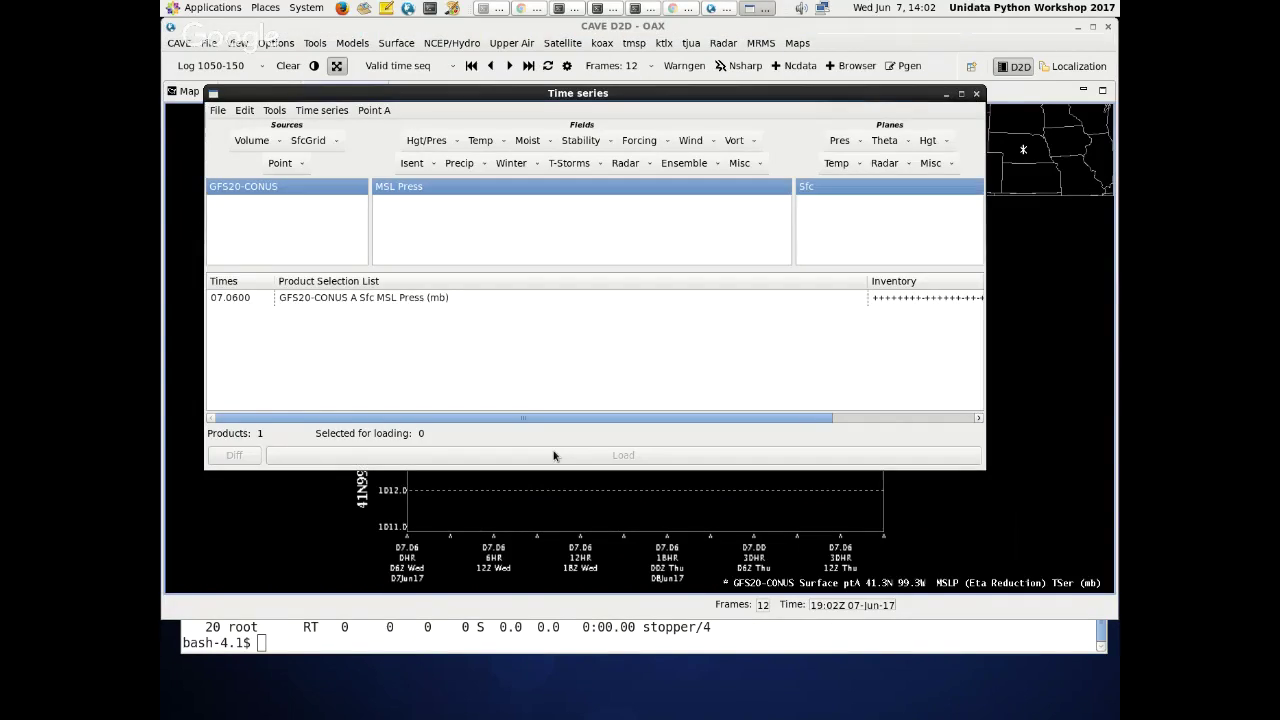
pyautogui.click(244, 110)
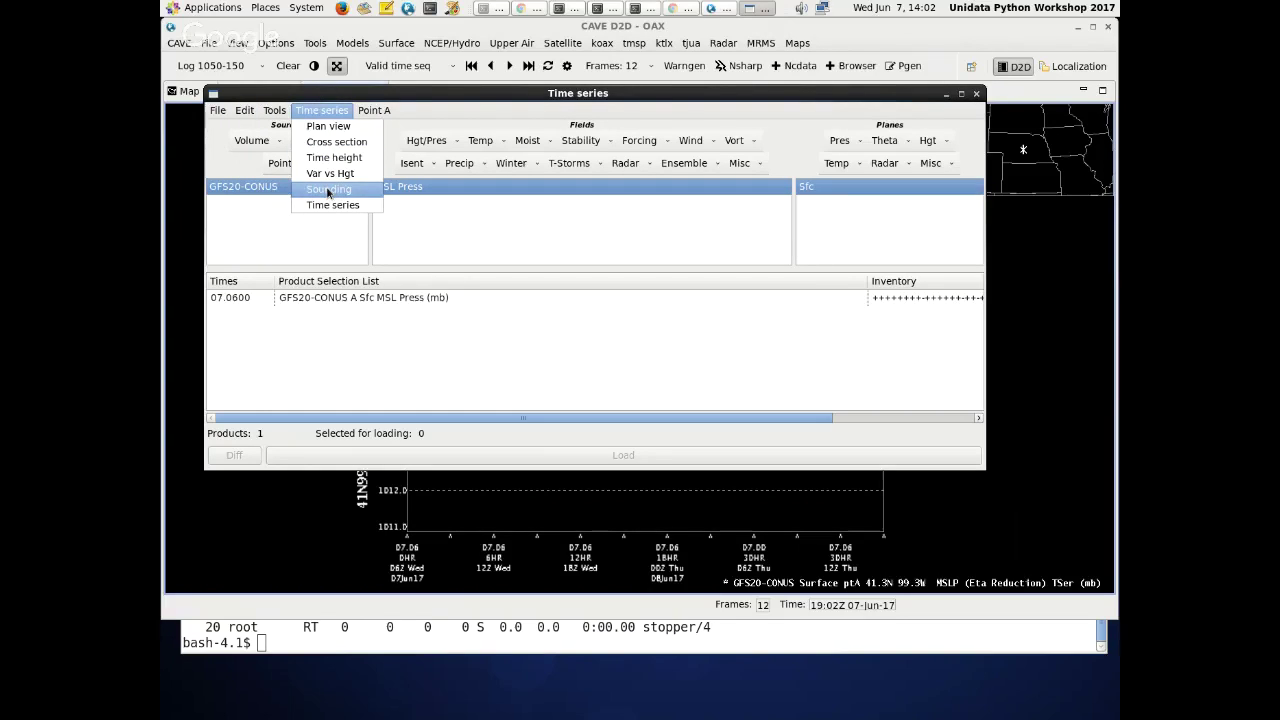
pyautogui.click(328, 190)
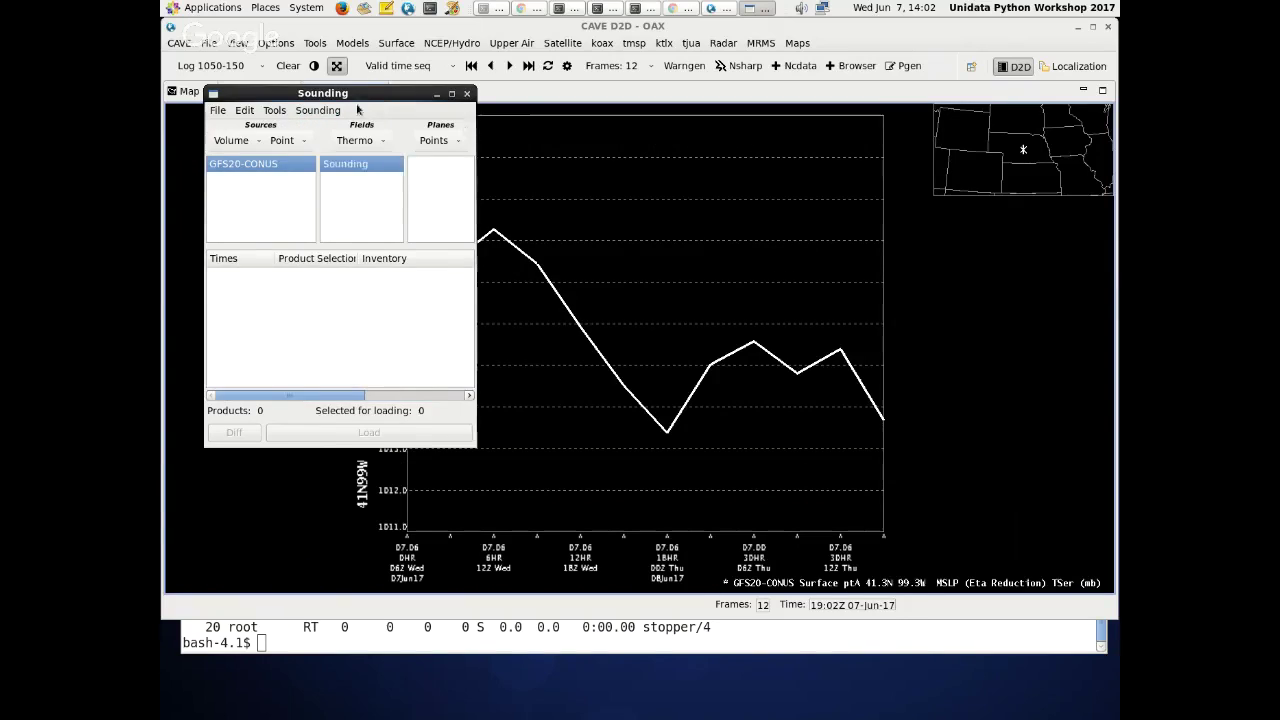
pyautogui.moveTo(358, 96); pyautogui.dragTo(459, 87)
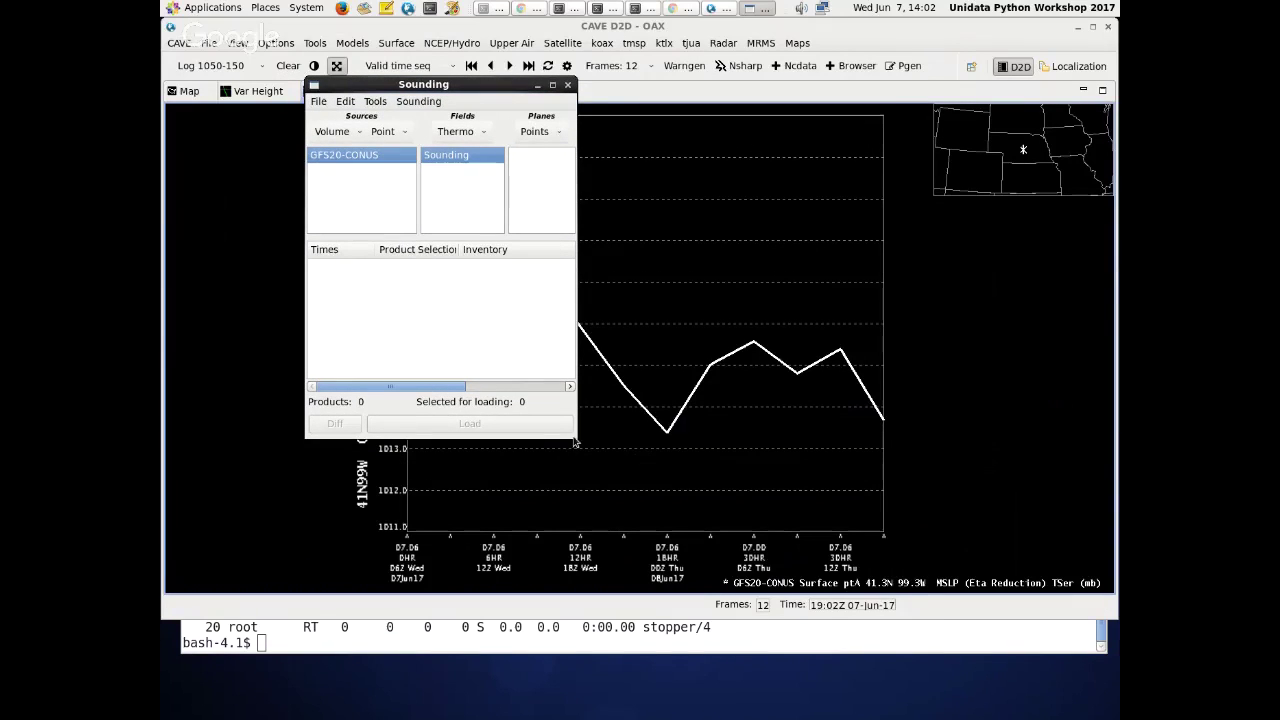
pyautogui.moveTo(568, 438); pyautogui.dragTo(789, 445)
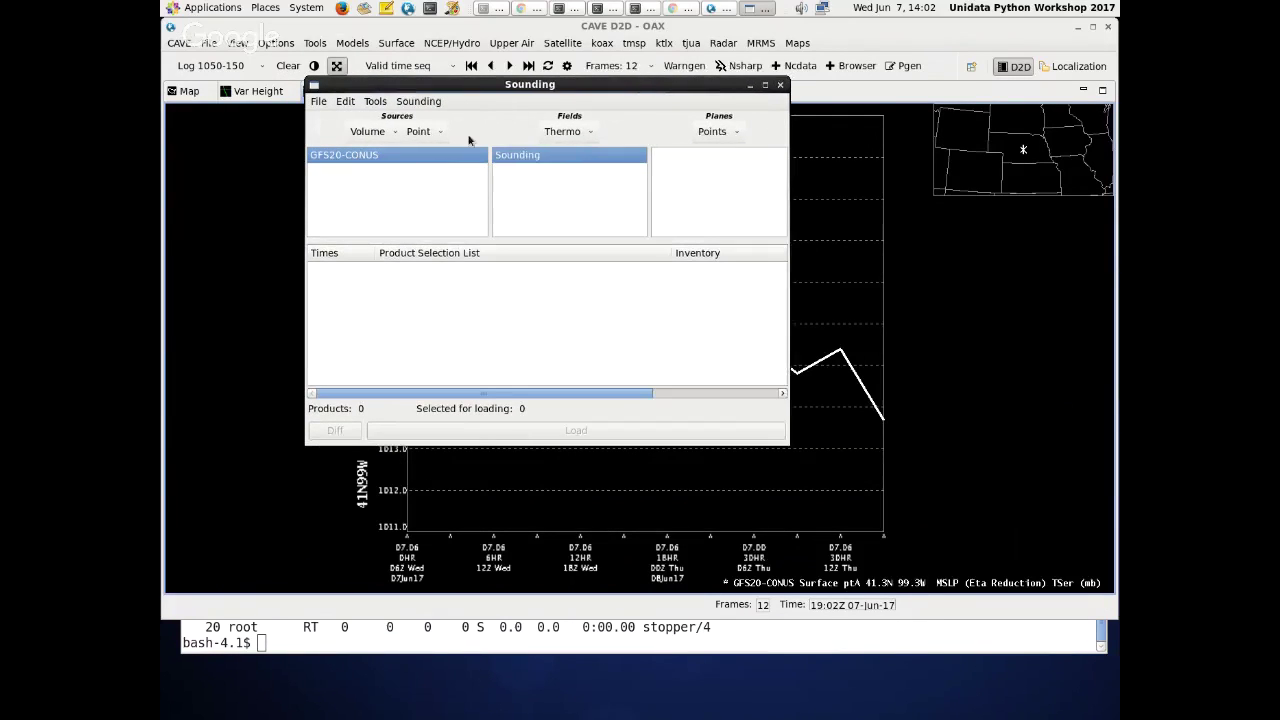
pyautogui.click(393, 131)
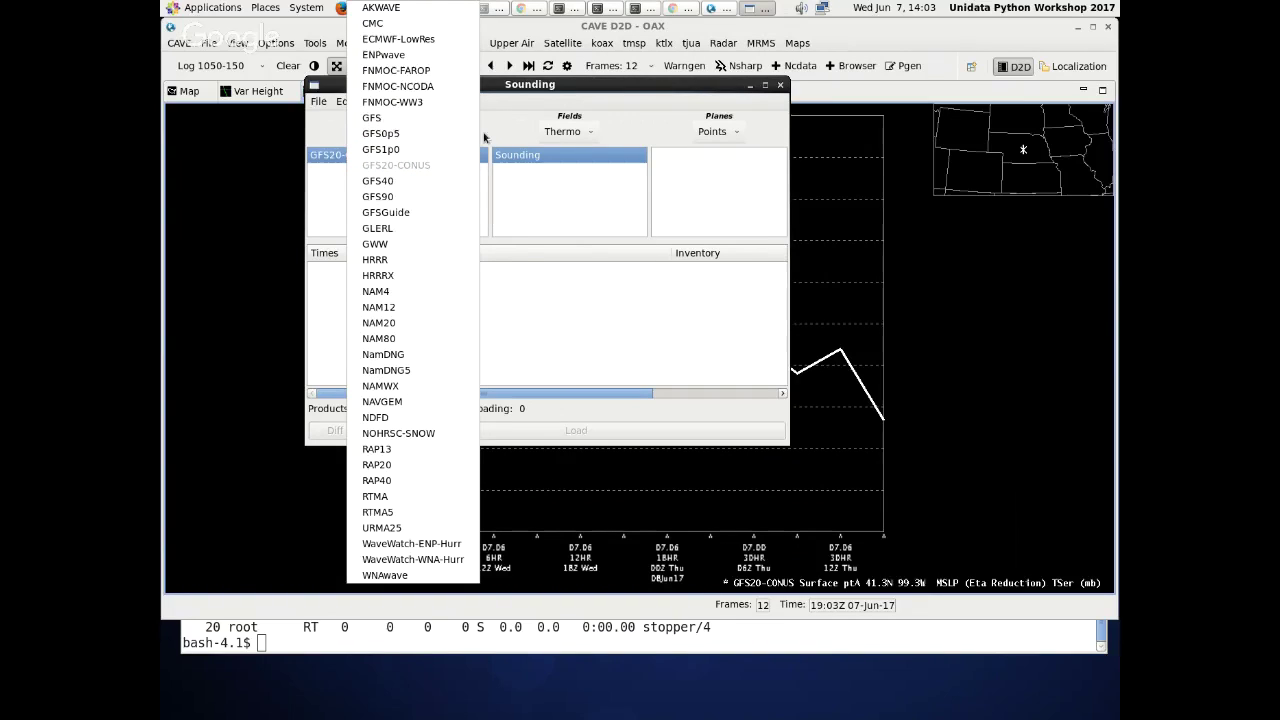
pyautogui.click(490, 132)
pyautogui.click(398, 134)
pyautogui.click(439, 133)
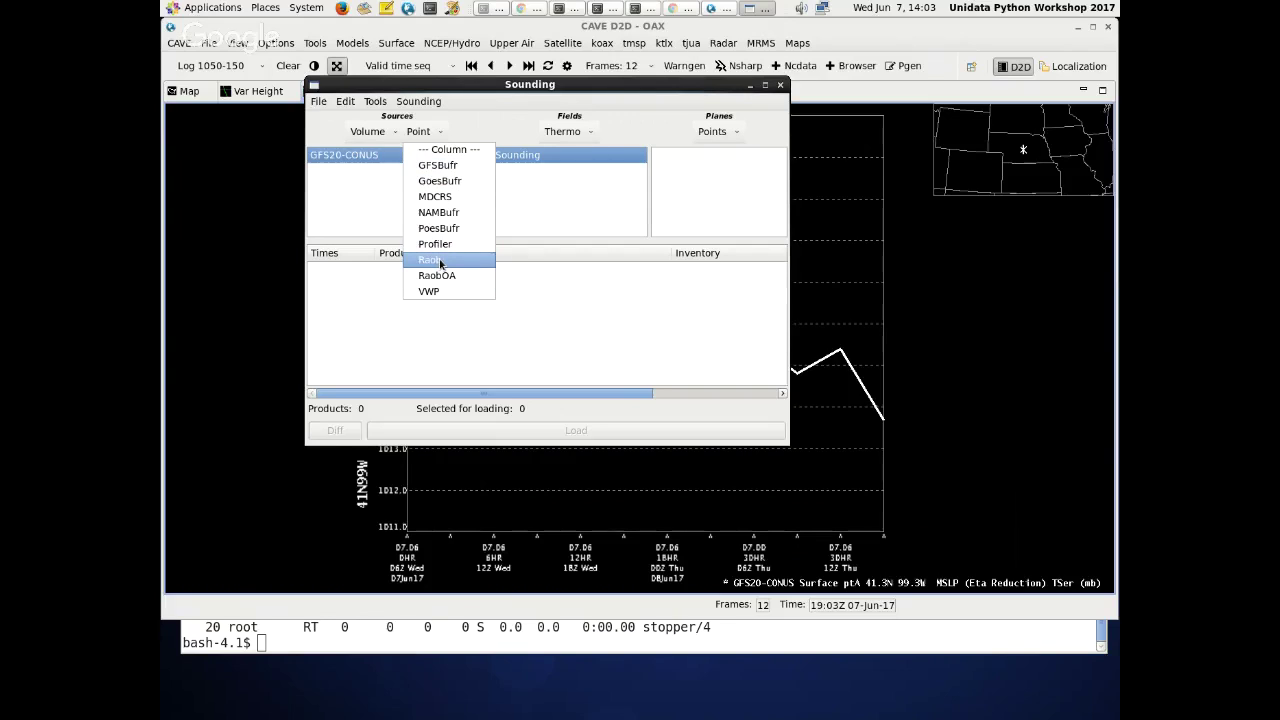
pyautogui.click(456, 121)
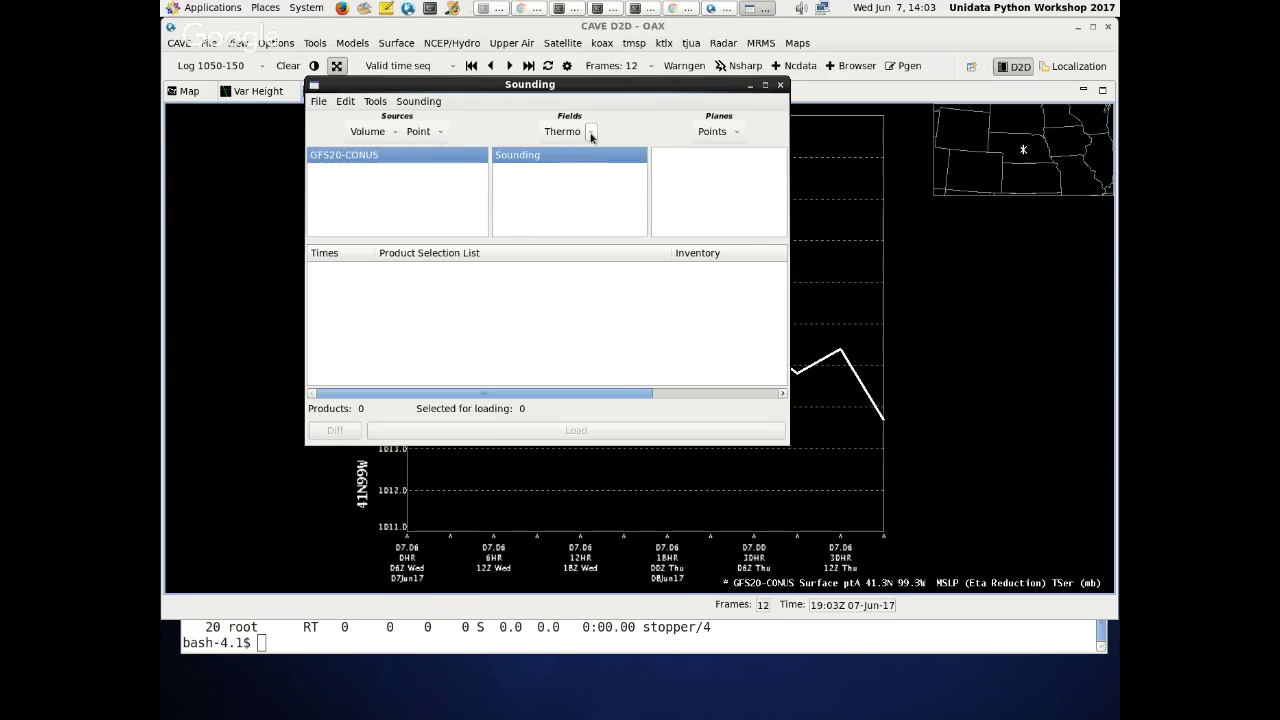
# - Choose the D2D point Sounding E as the plane and load the GFS20-CONUS sounding
pyautogui.click(724, 136)
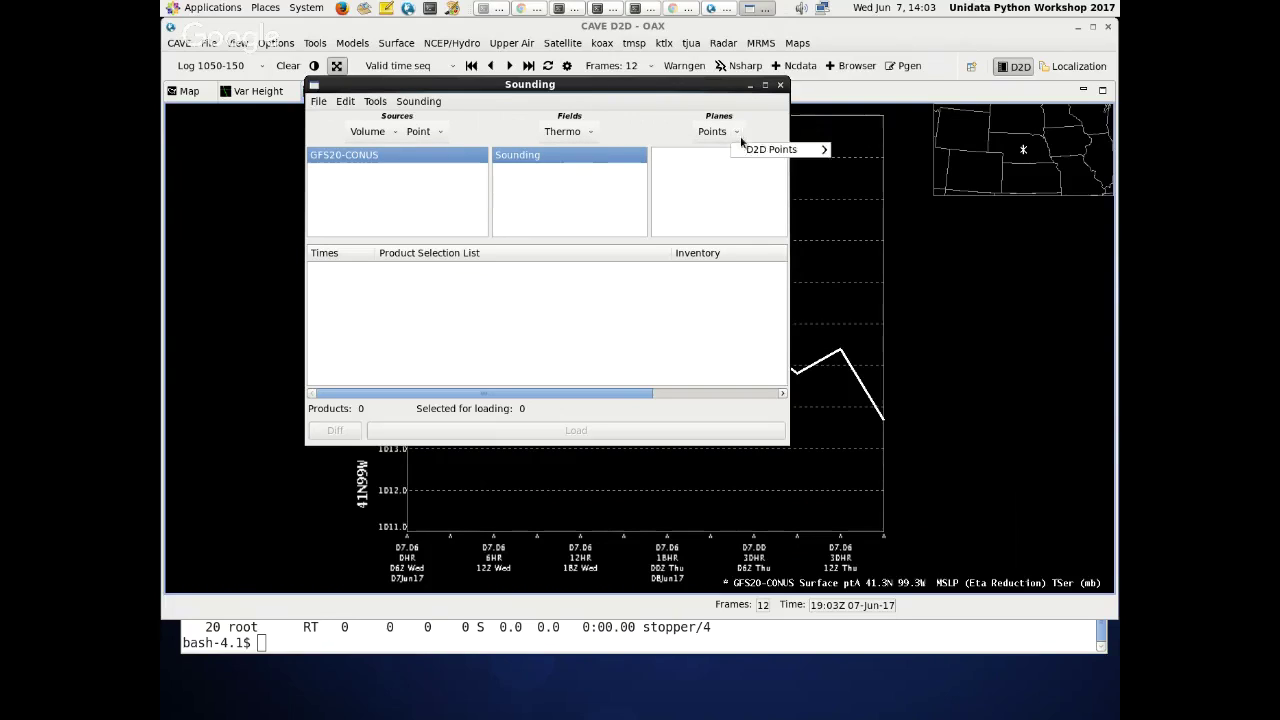
pyautogui.moveTo(800, 150)
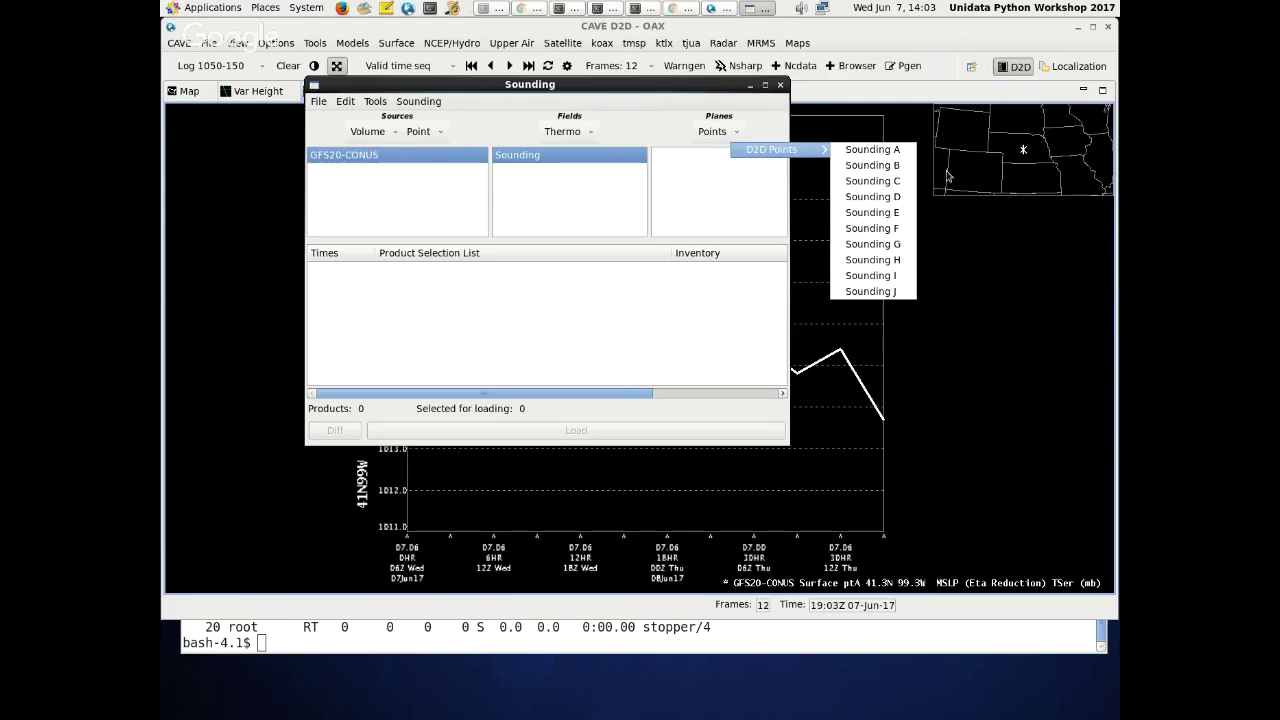
pyautogui.click(903, 212)
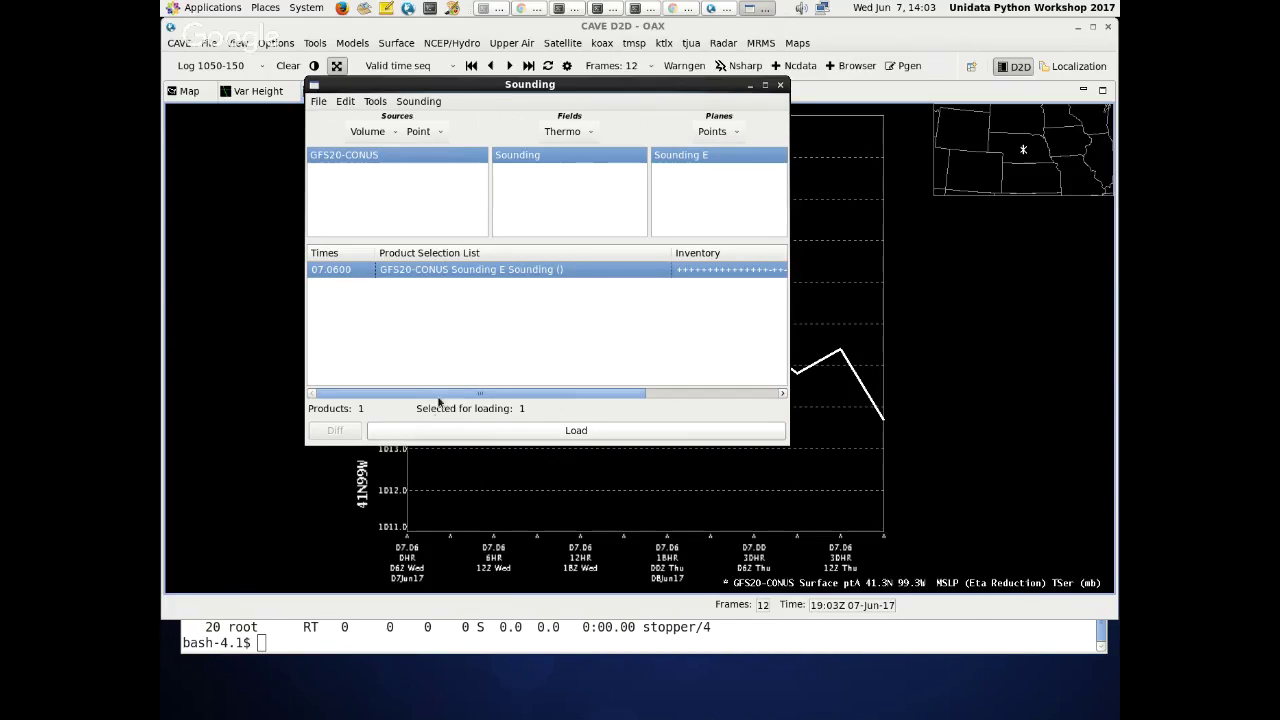
pyautogui.click(472, 430)
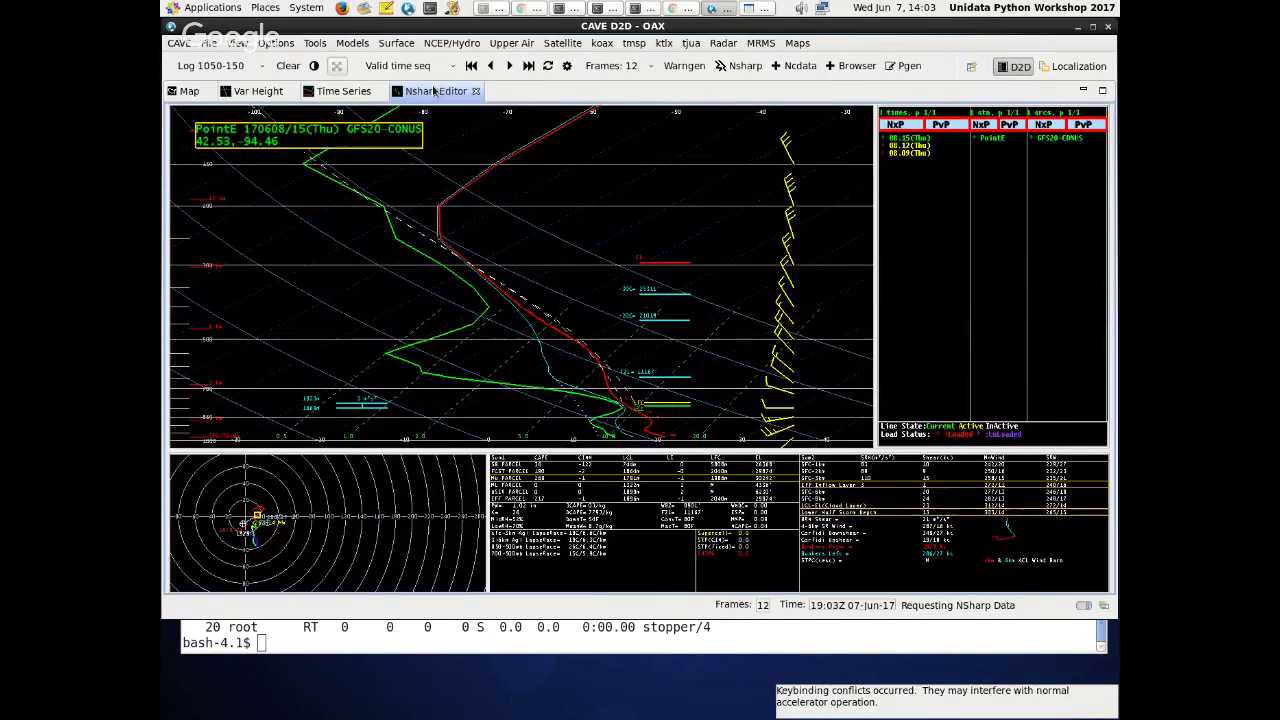
# - Dock the NsharpEditor side by side with the Time Series editor and inspect the sounding close up
pyautogui.moveTo(434, 91); pyautogui.dragTo(1000, 236)
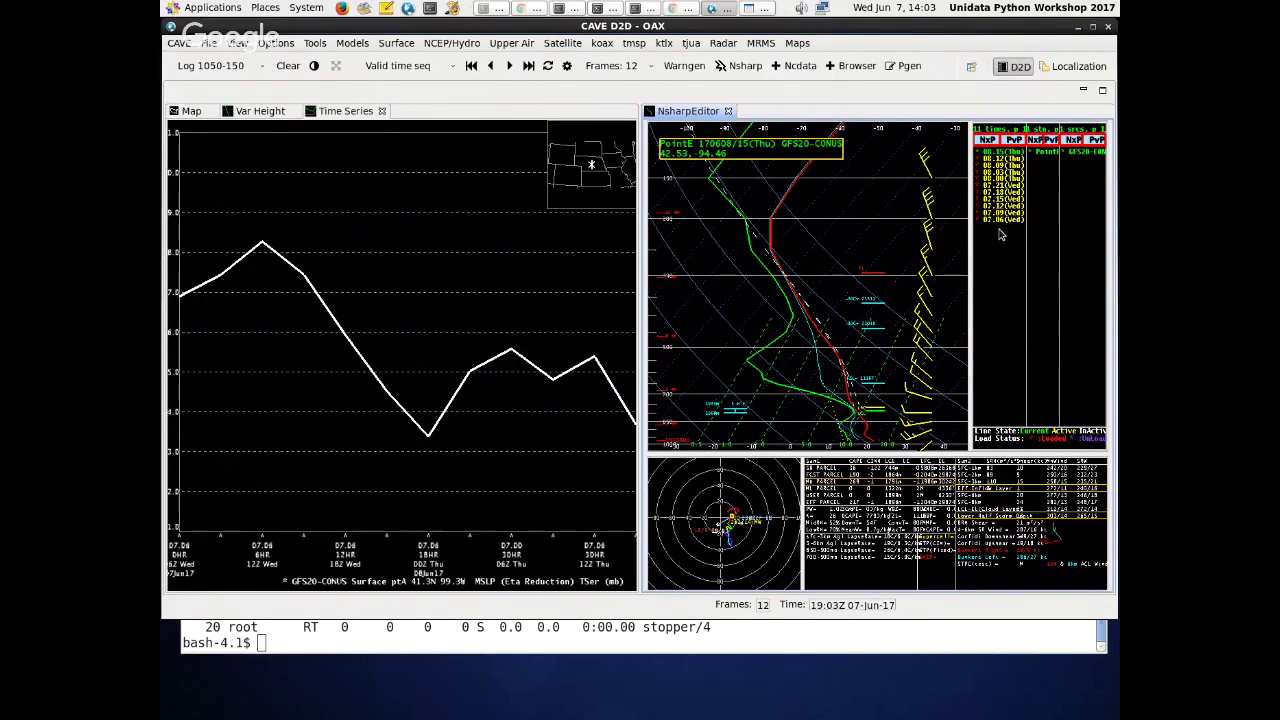
pyautogui.scroll(2, 812, 390)
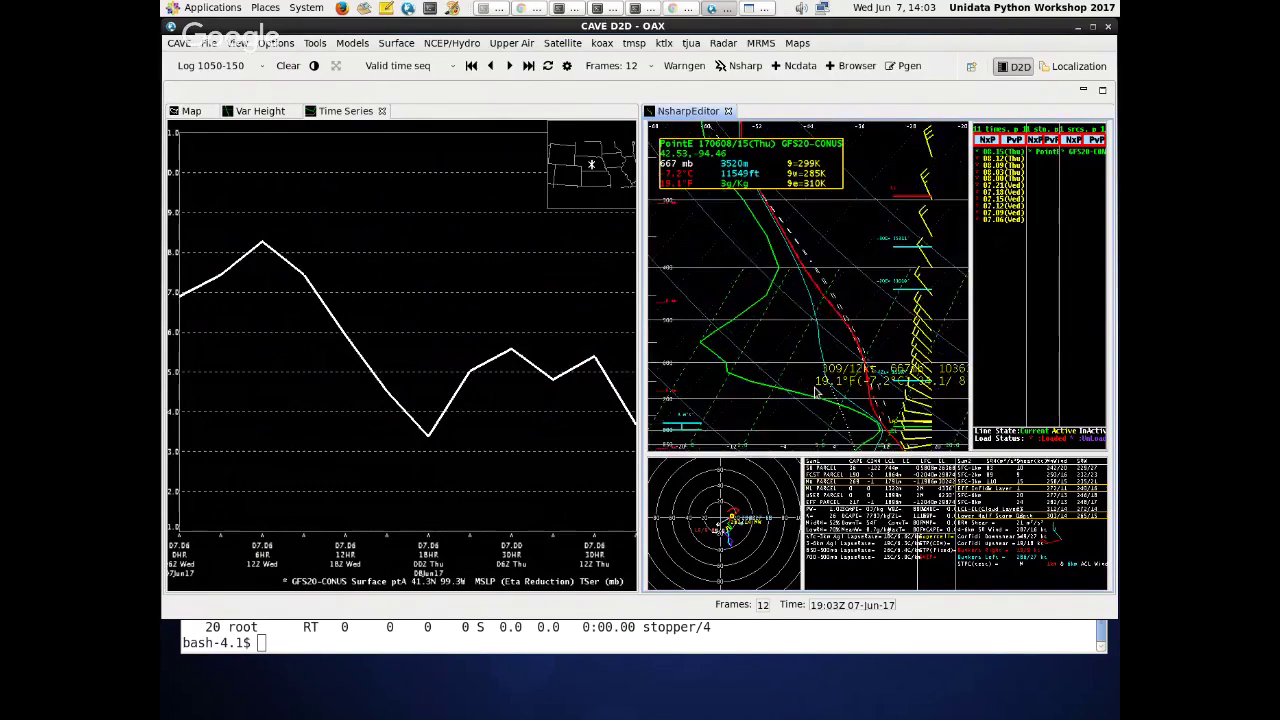
# - Close the Time Series, Var Height and NsharpEditor editors, leaving only the Map editor open
pyautogui.click(381, 111)
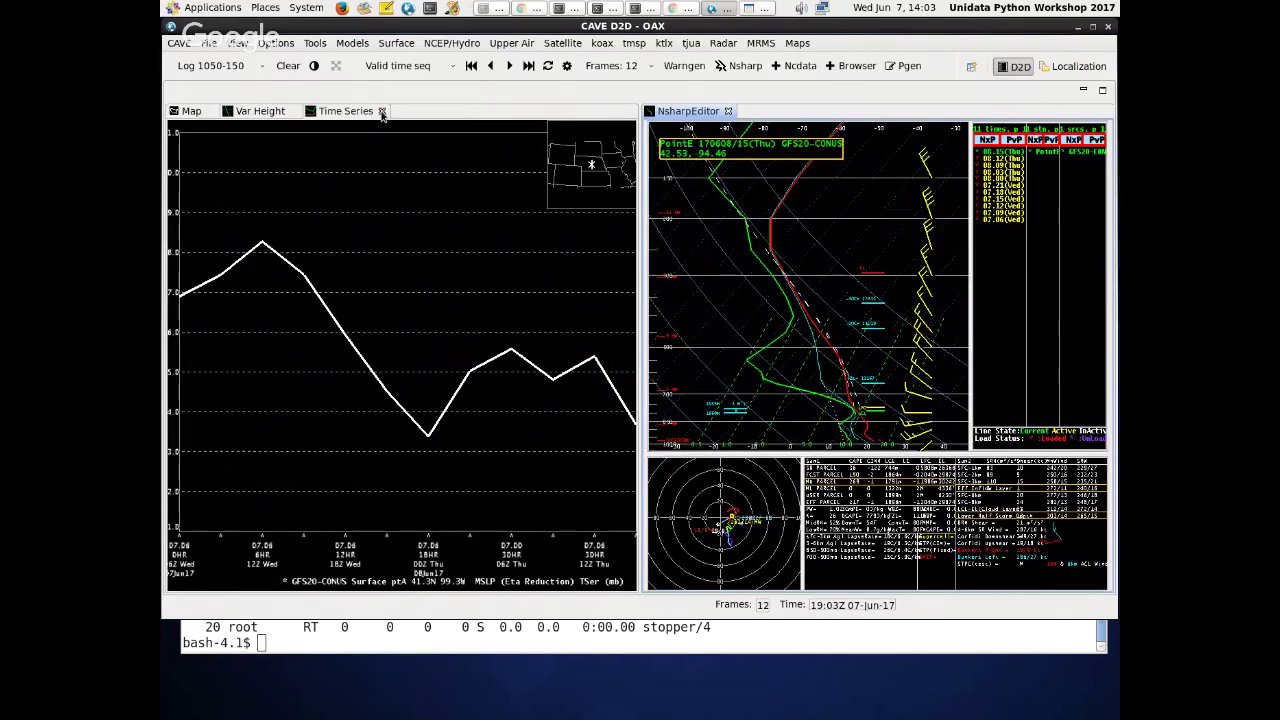
pyautogui.click(706, 334)
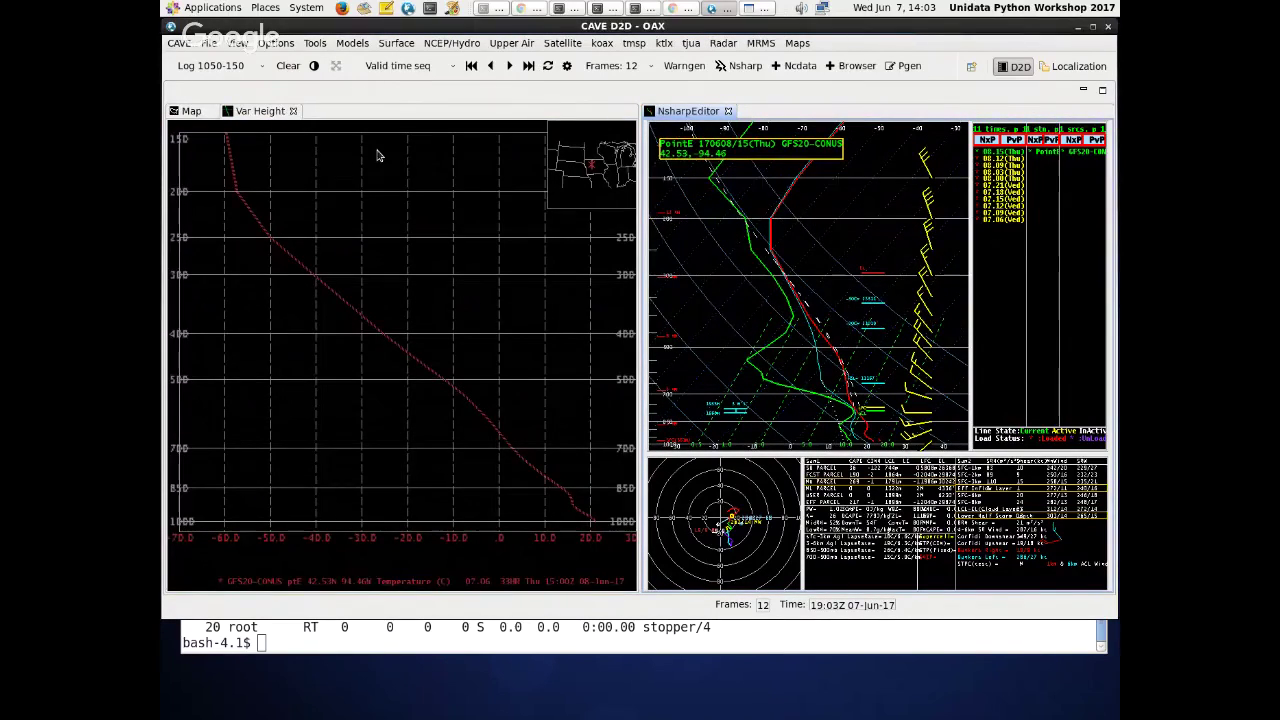
pyautogui.click(294, 111)
pyautogui.click(727, 334)
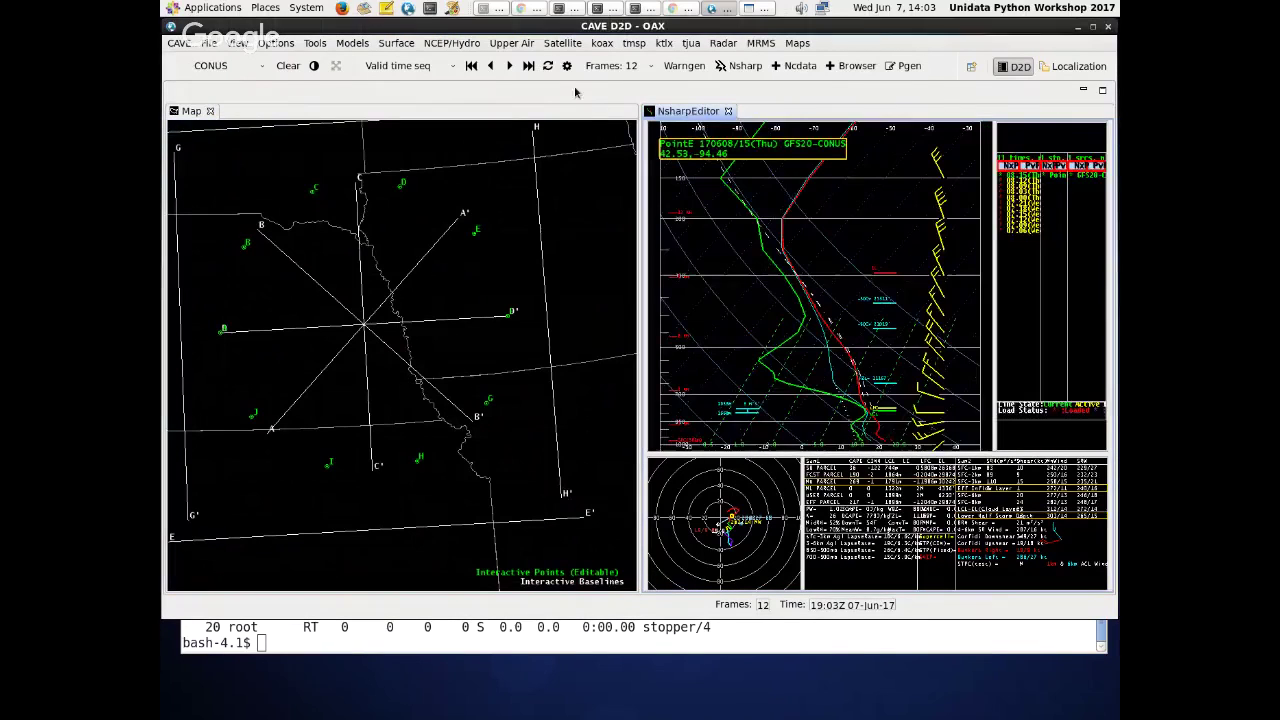
pyautogui.click(728, 111)
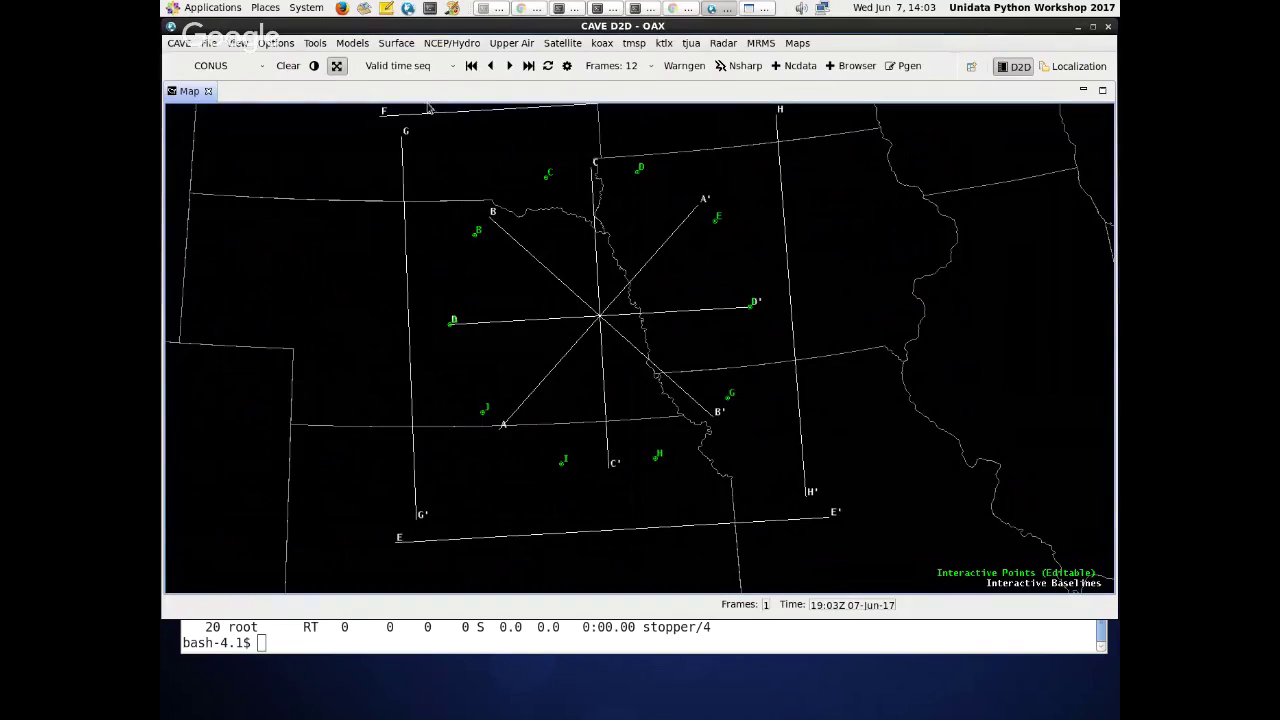
# - Reposition the Sounding volume browser and switch it to the Cross section display type
pyautogui.moveTo(611, 86); pyautogui.dragTo(505, 117)
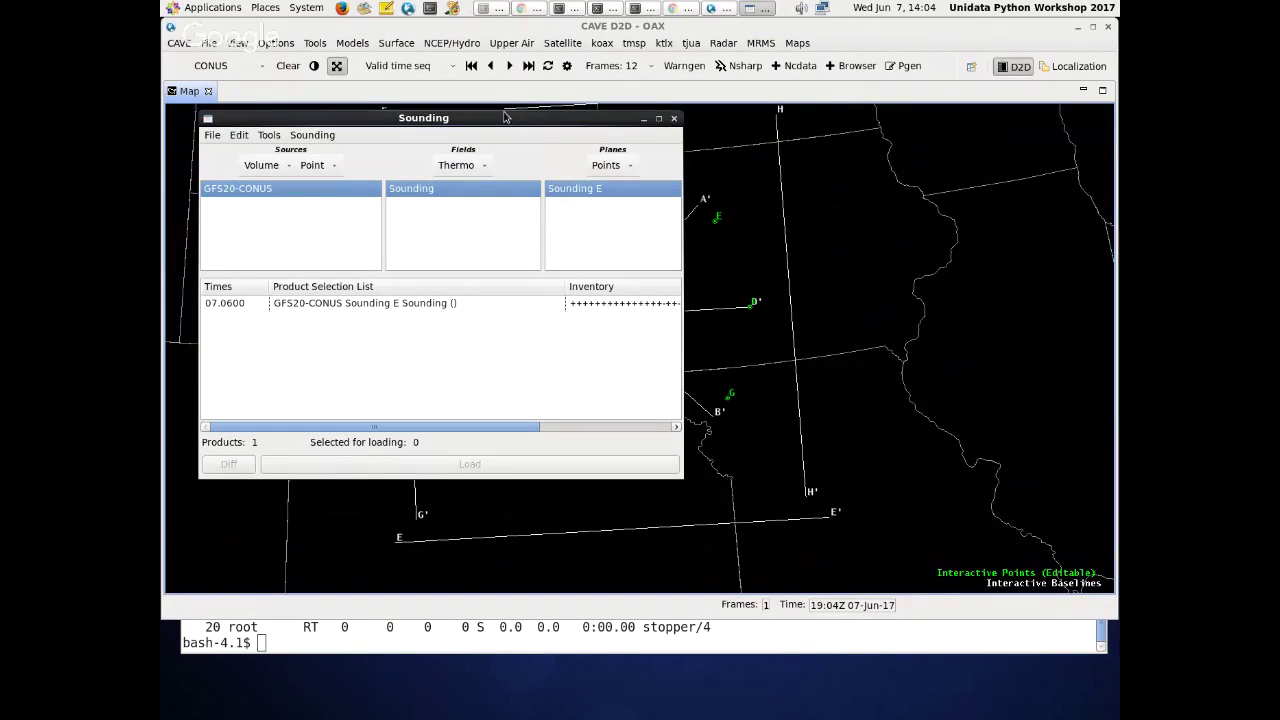
pyautogui.click(278, 138)
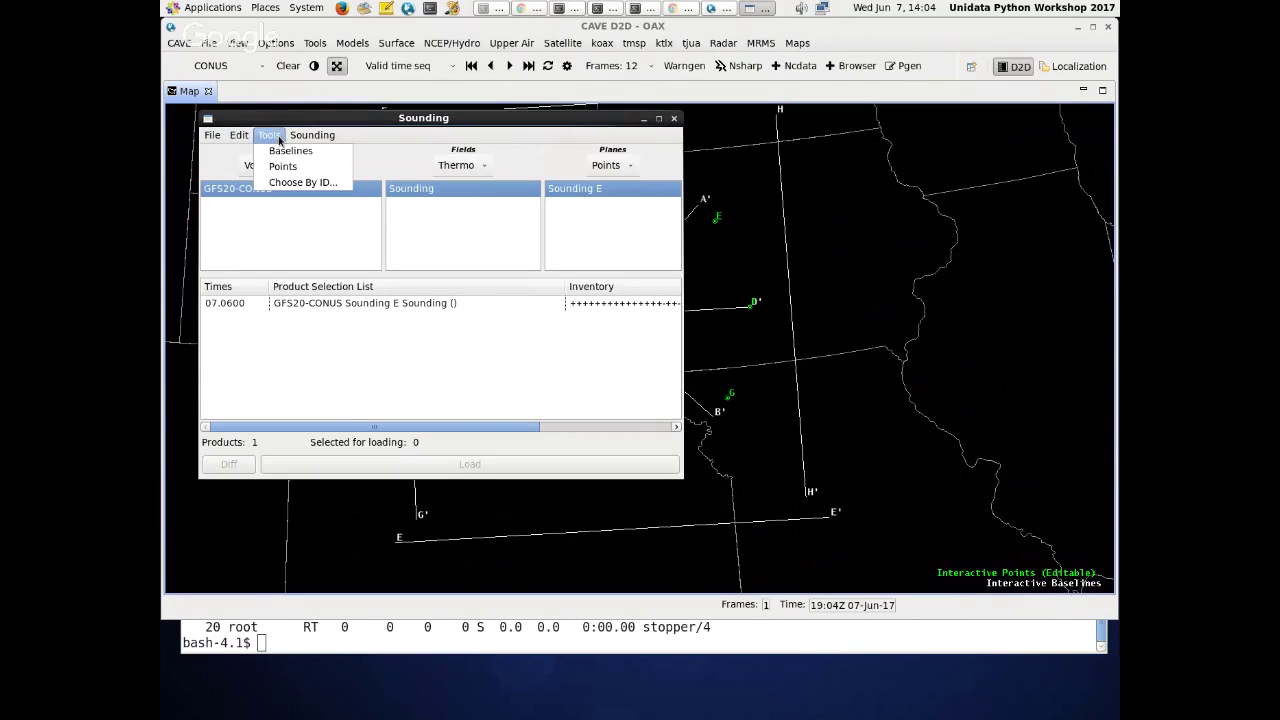
pyautogui.moveTo(207, 142)
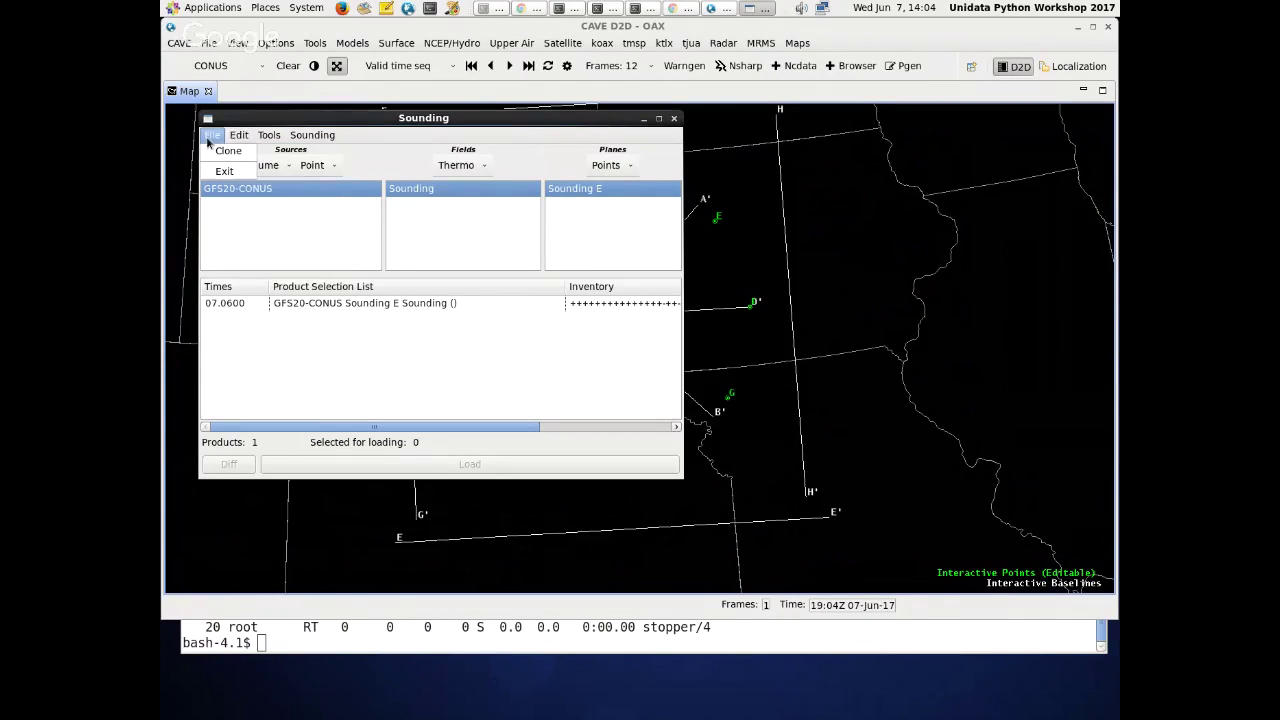
pyautogui.moveTo(275, 136)
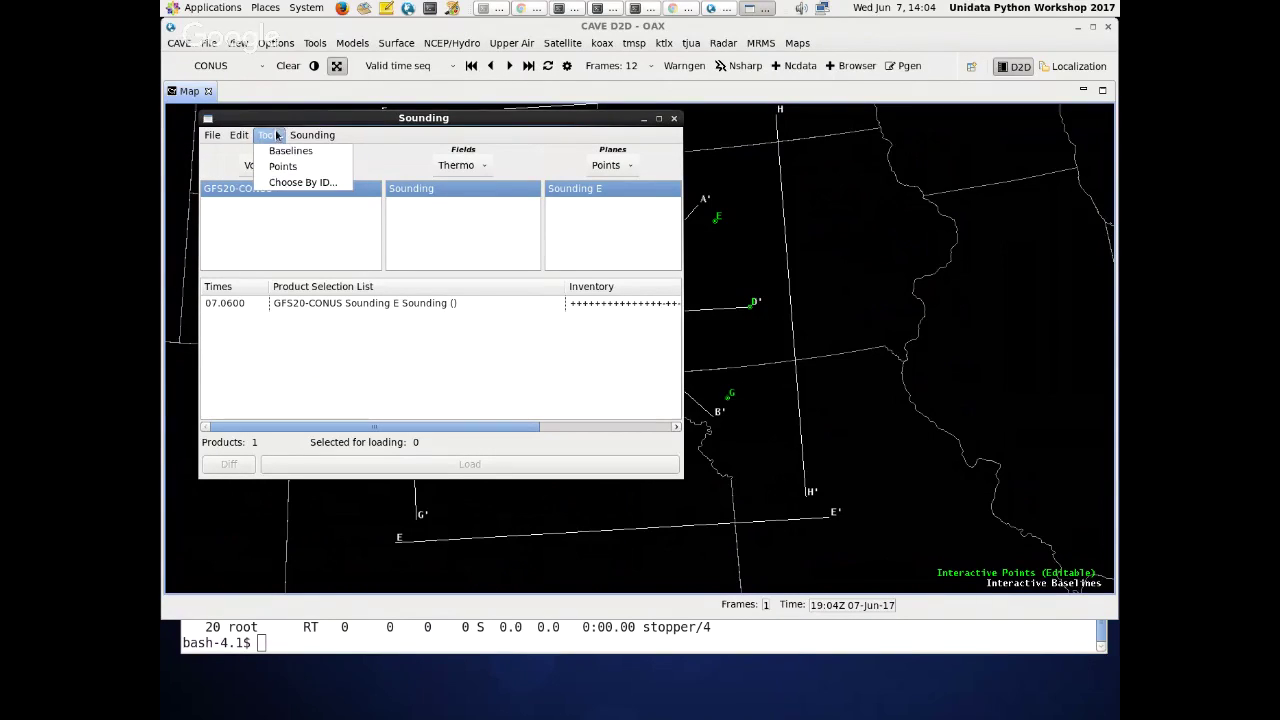
pyautogui.click(330, 166)
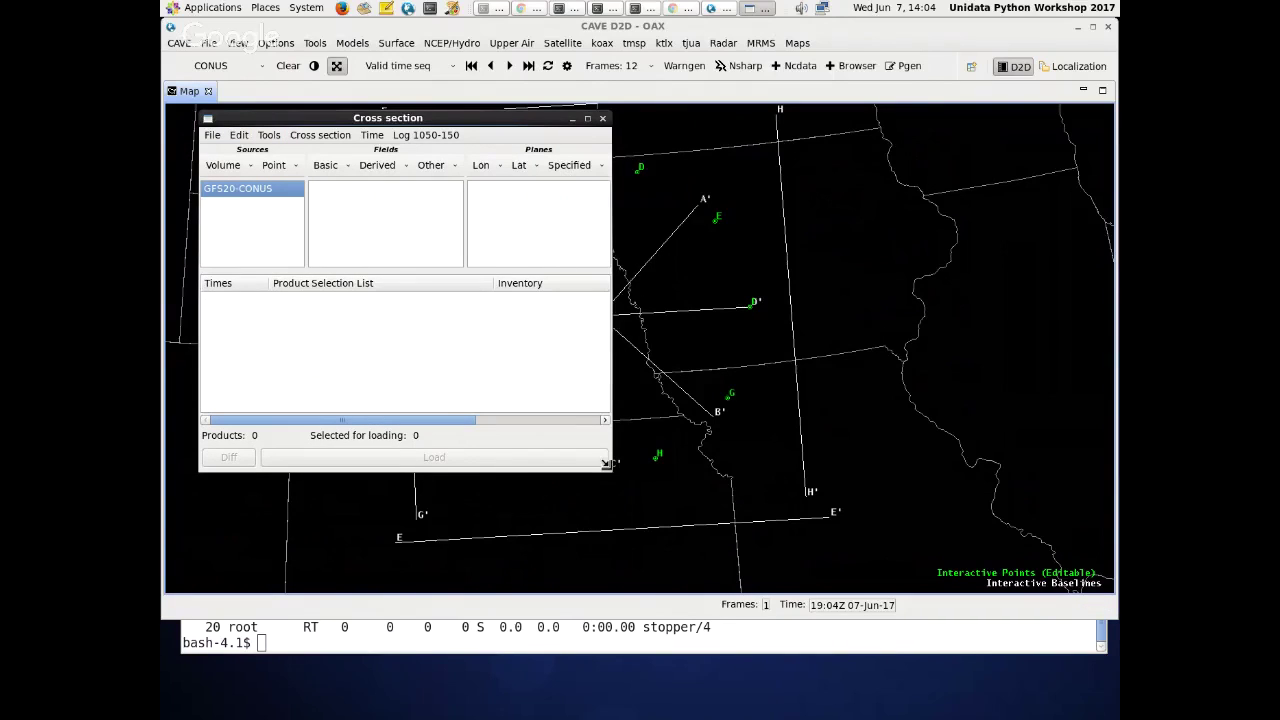
# - Widen the Cross section volume browser window and review its selectable height scales
pyautogui.moveTo(605, 463); pyautogui.dragTo(915, 466)
pyautogui.click(406, 137)
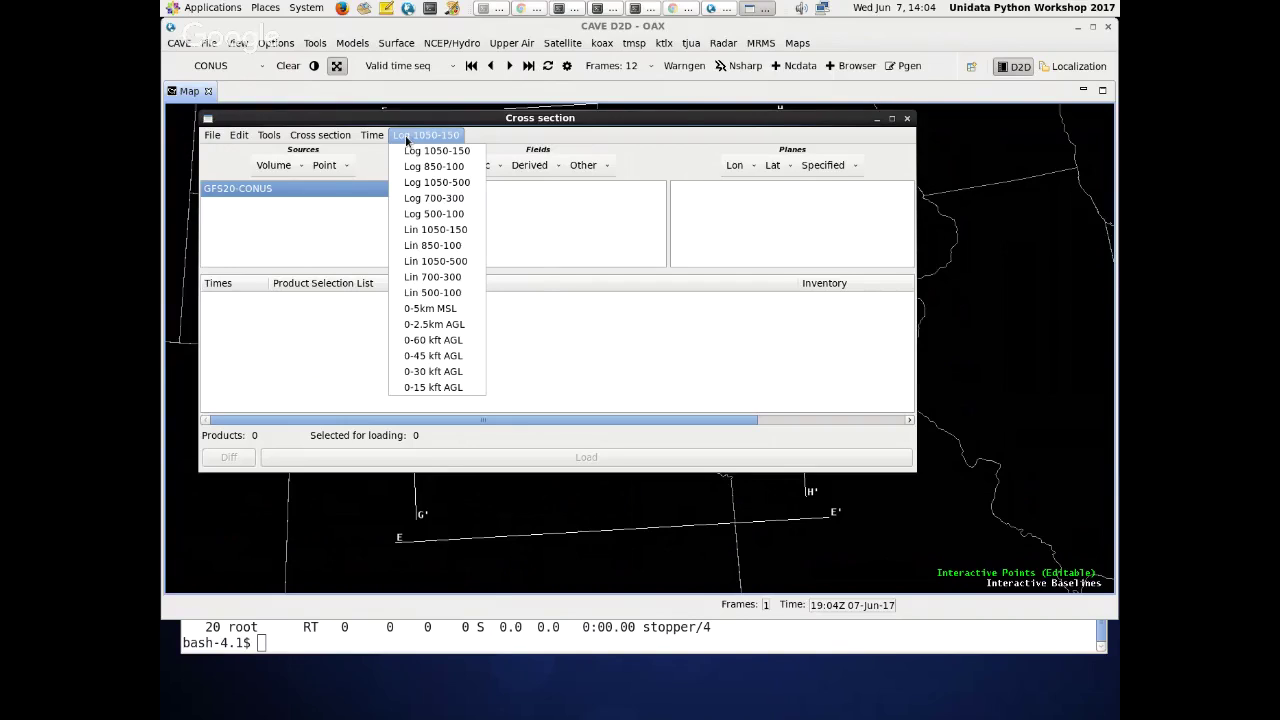
pyautogui.moveTo(677, 127); pyautogui.dragTo(658, 128)
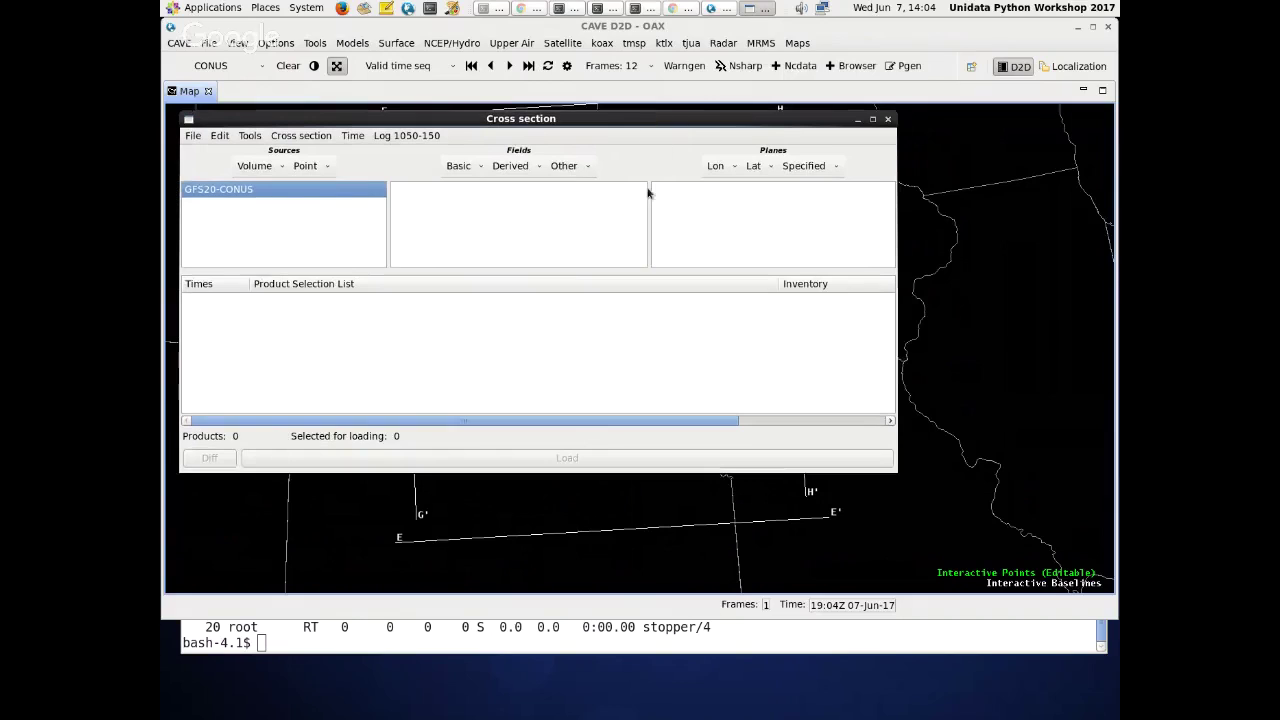
pyautogui.click(519, 96)
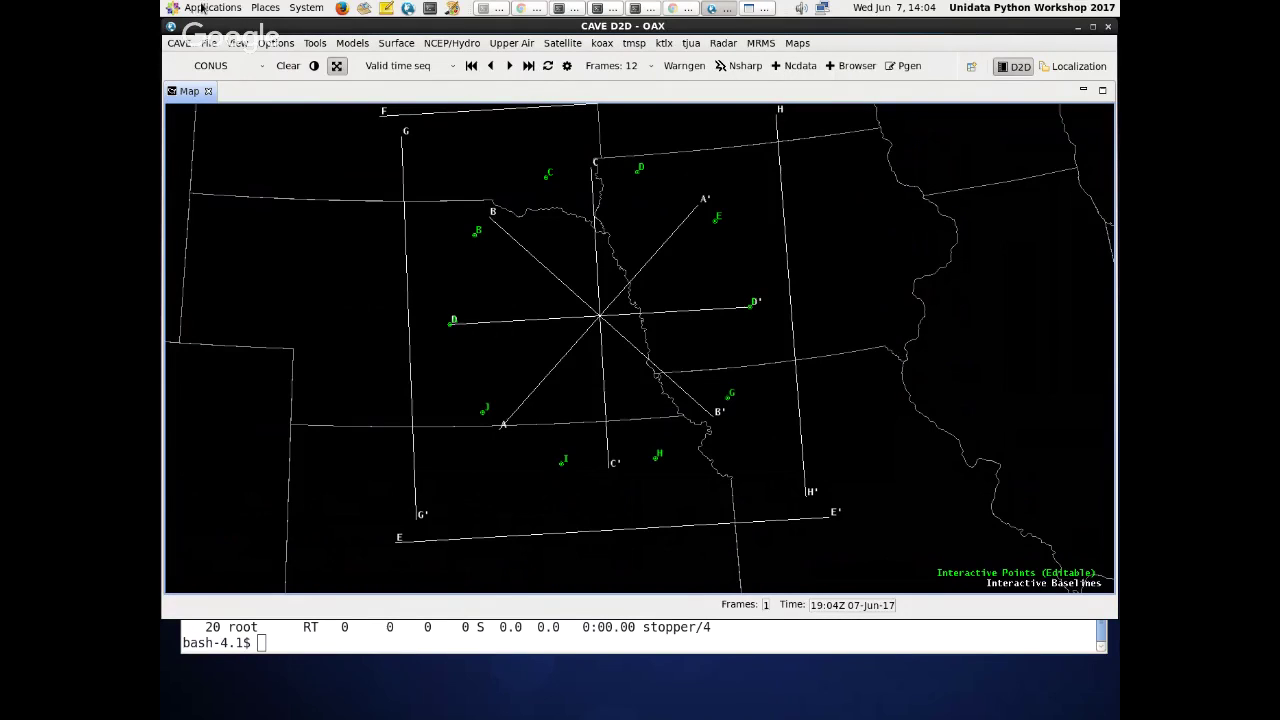
pyautogui.click(171, 45)
pyautogui.moveTo(185, 76)
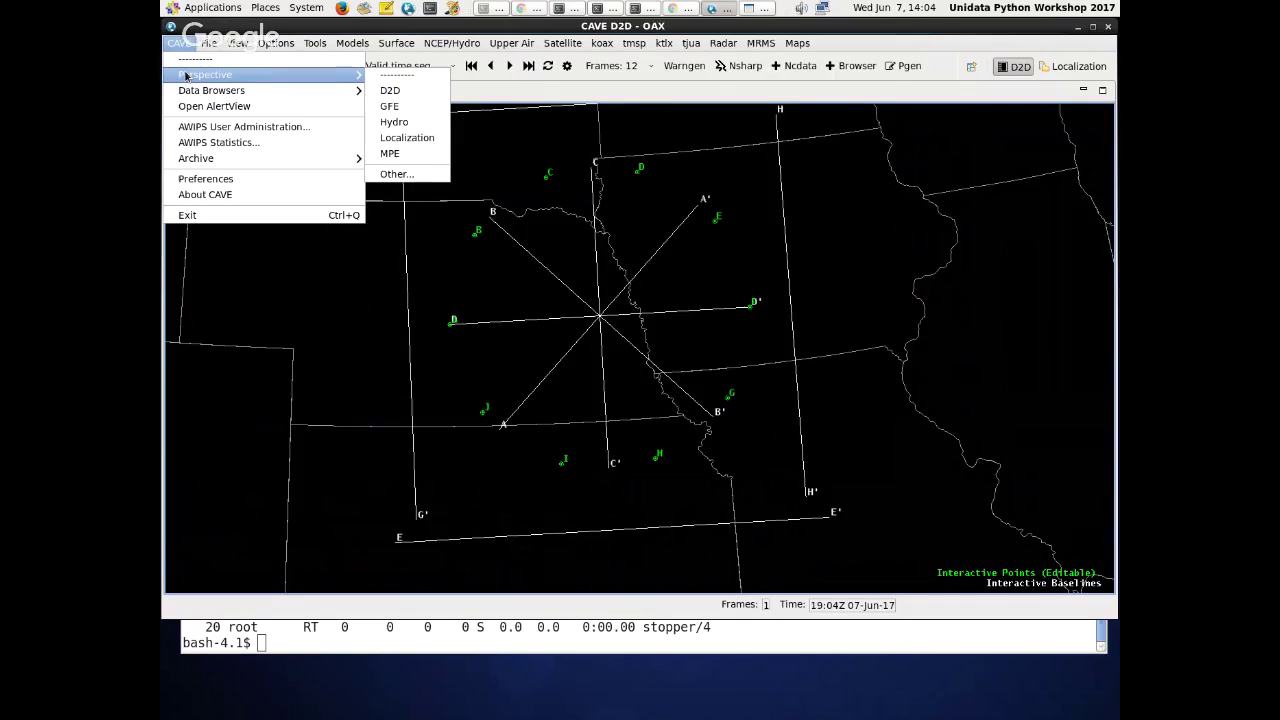
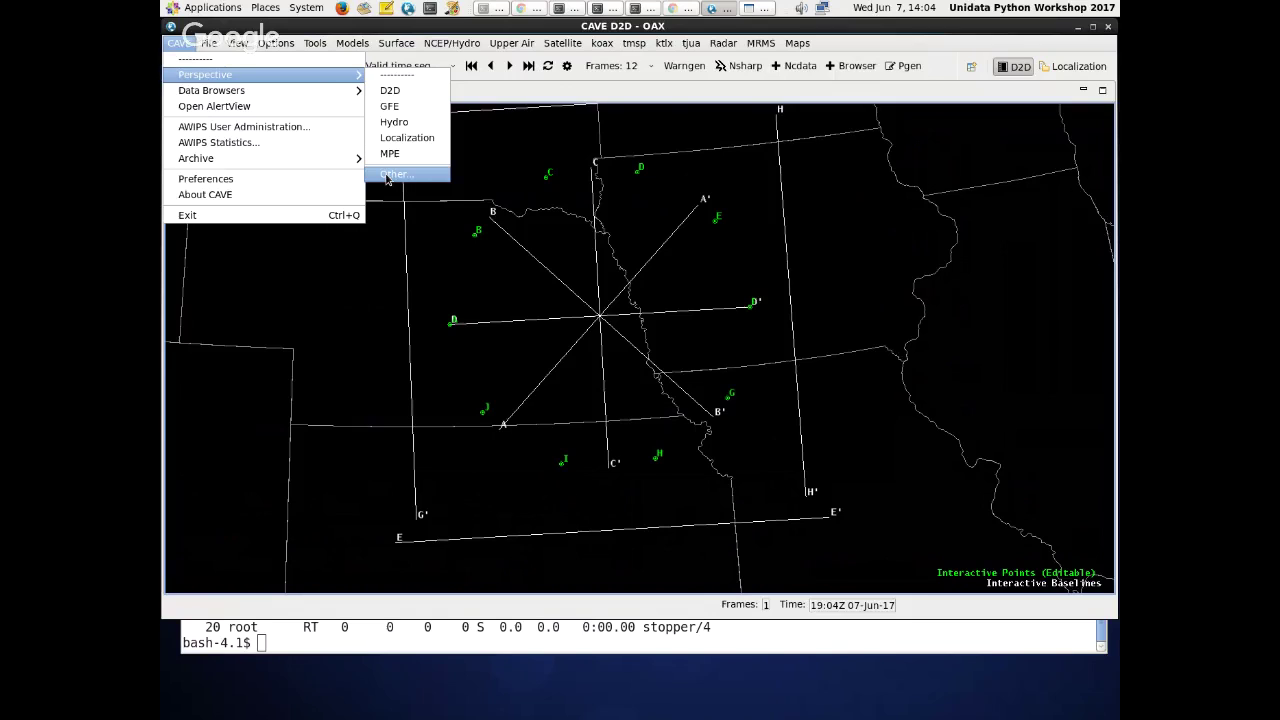
pyautogui.click(387, 177)
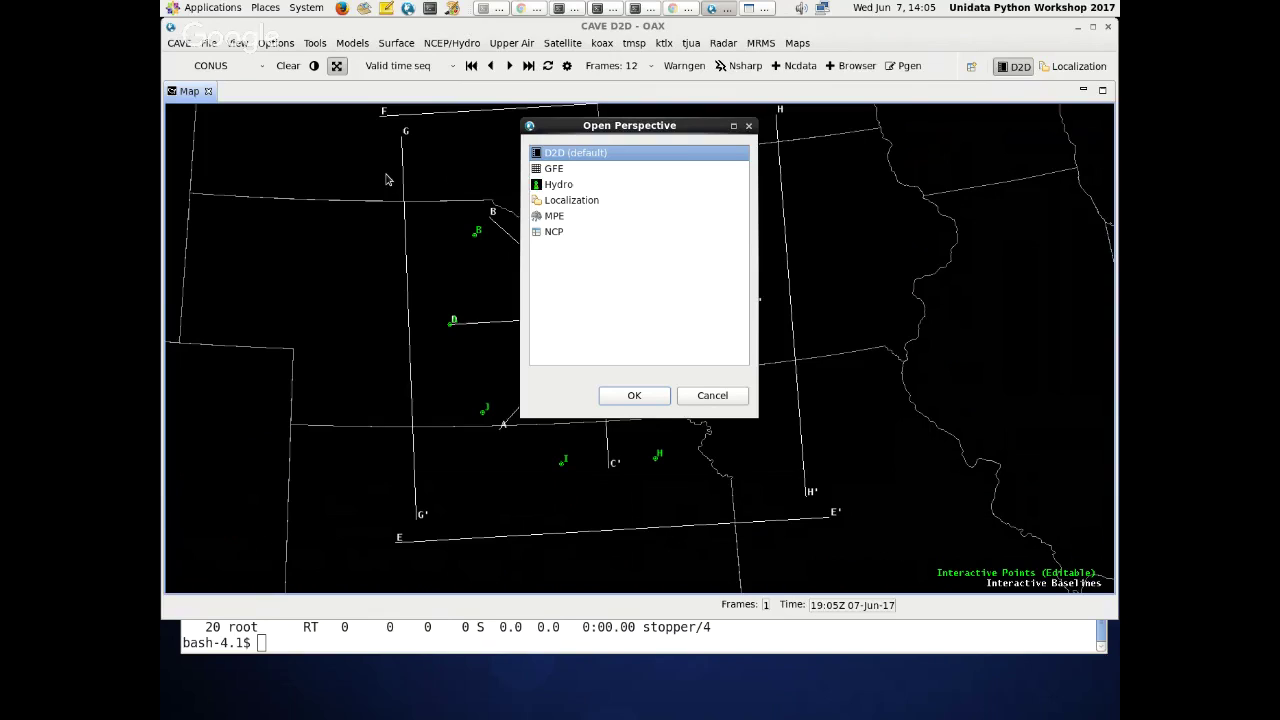
pyautogui.click(584, 204)
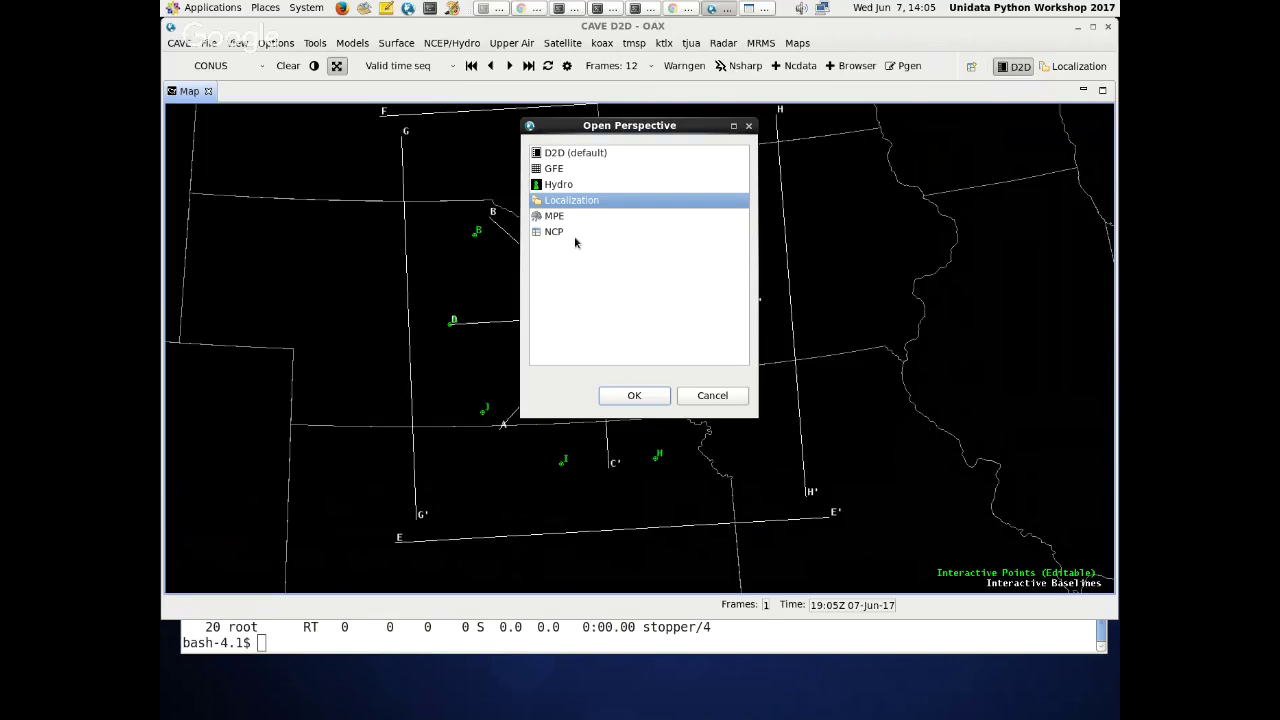
pyautogui.click(712, 398)
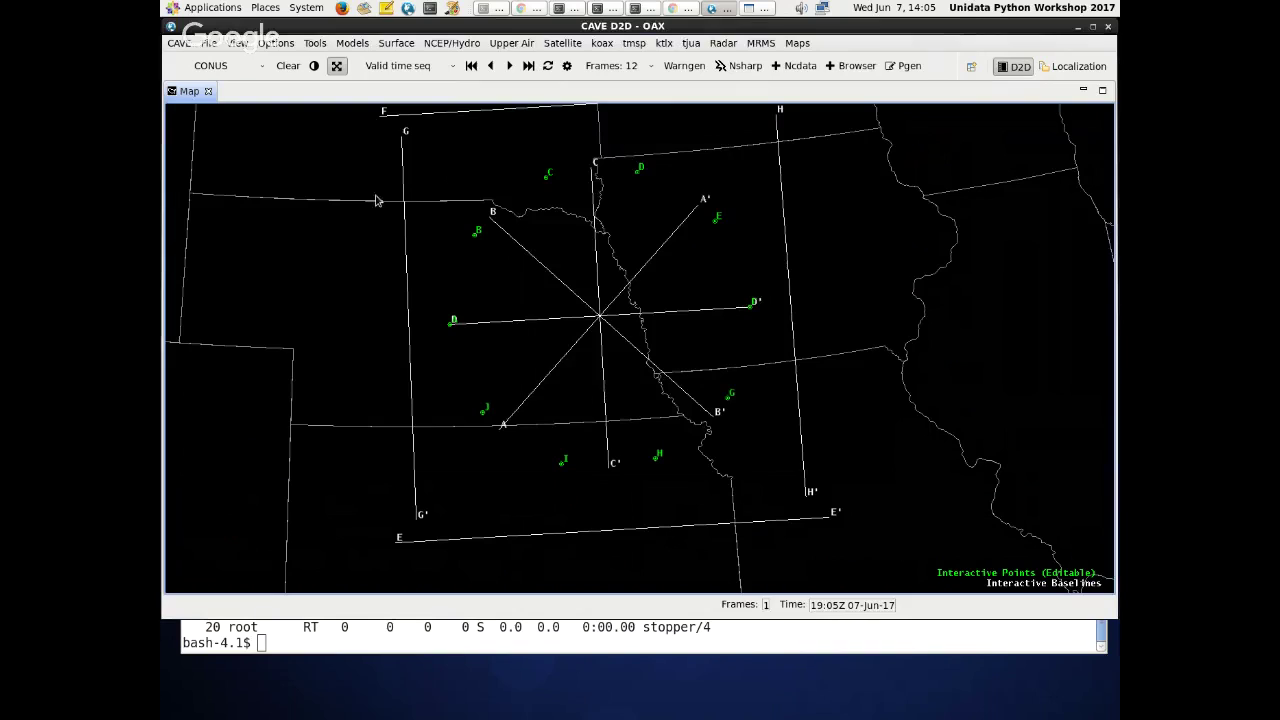
pyautogui.click(971, 69)
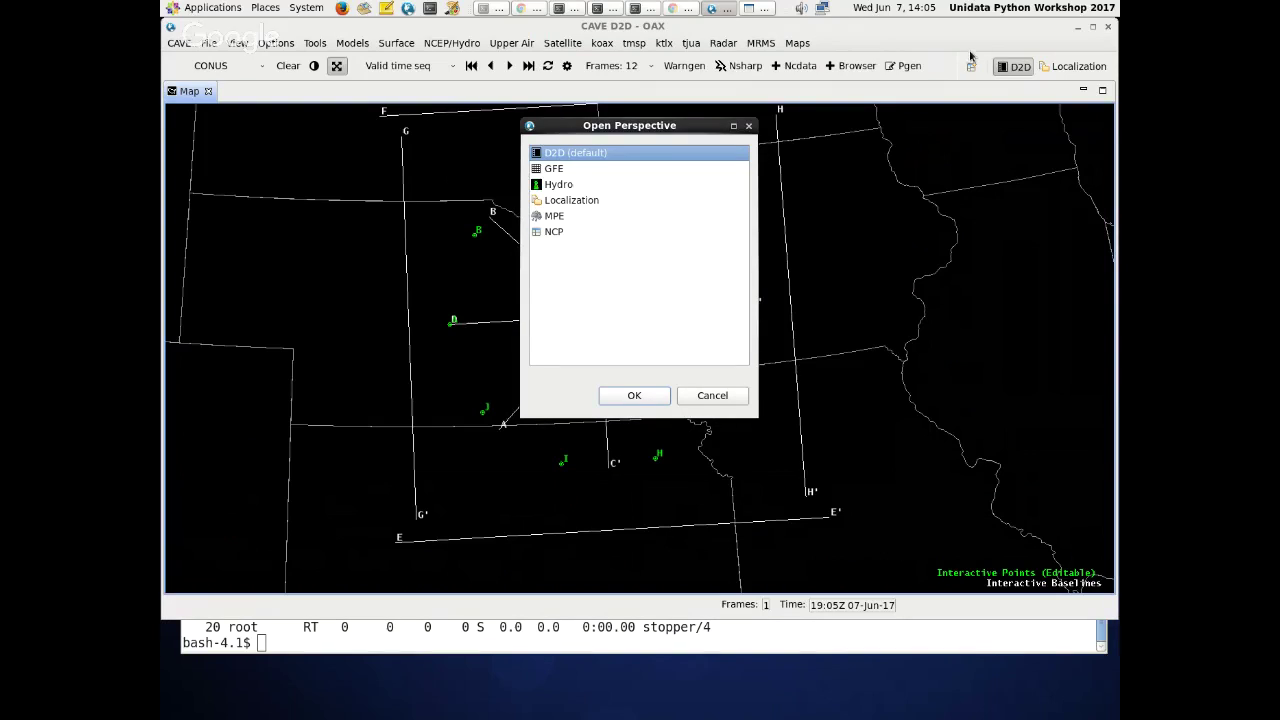
pyautogui.click(748, 125)
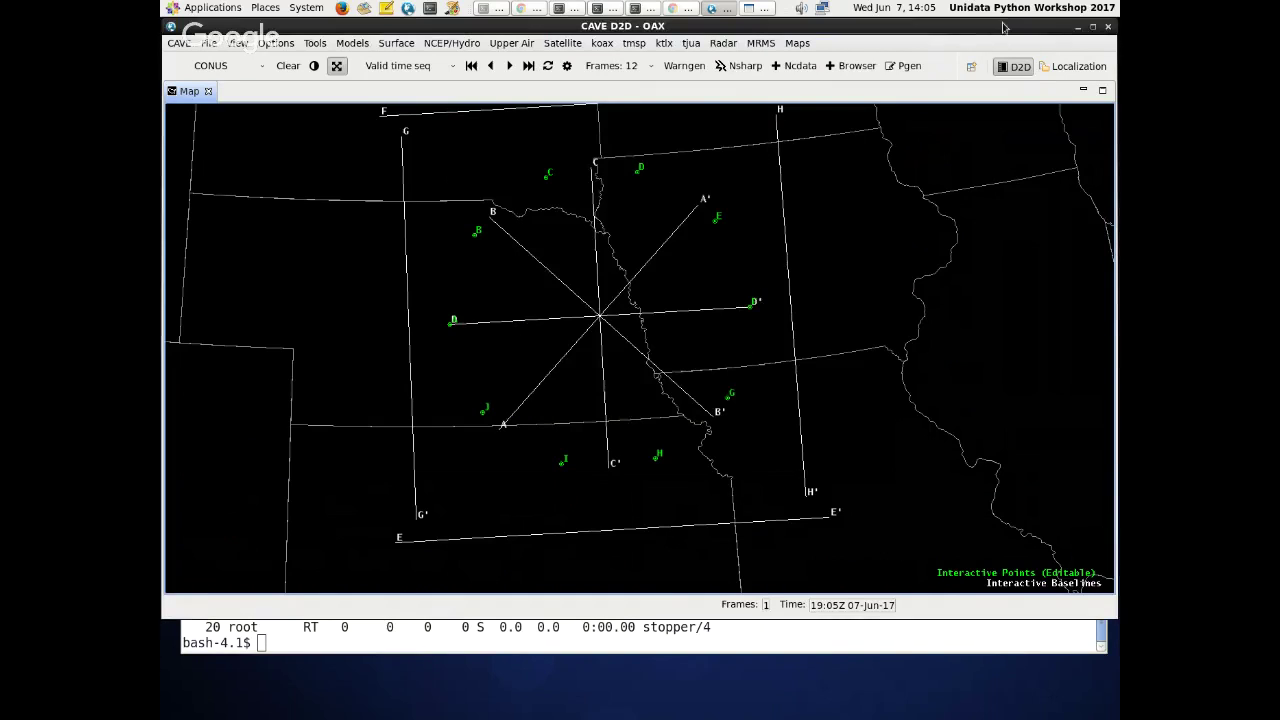
# - Open the Localization perspective and expand the D2D folder in the File Browser
pyautogui.click(971, 66)
pyautogui.click(632, 233)
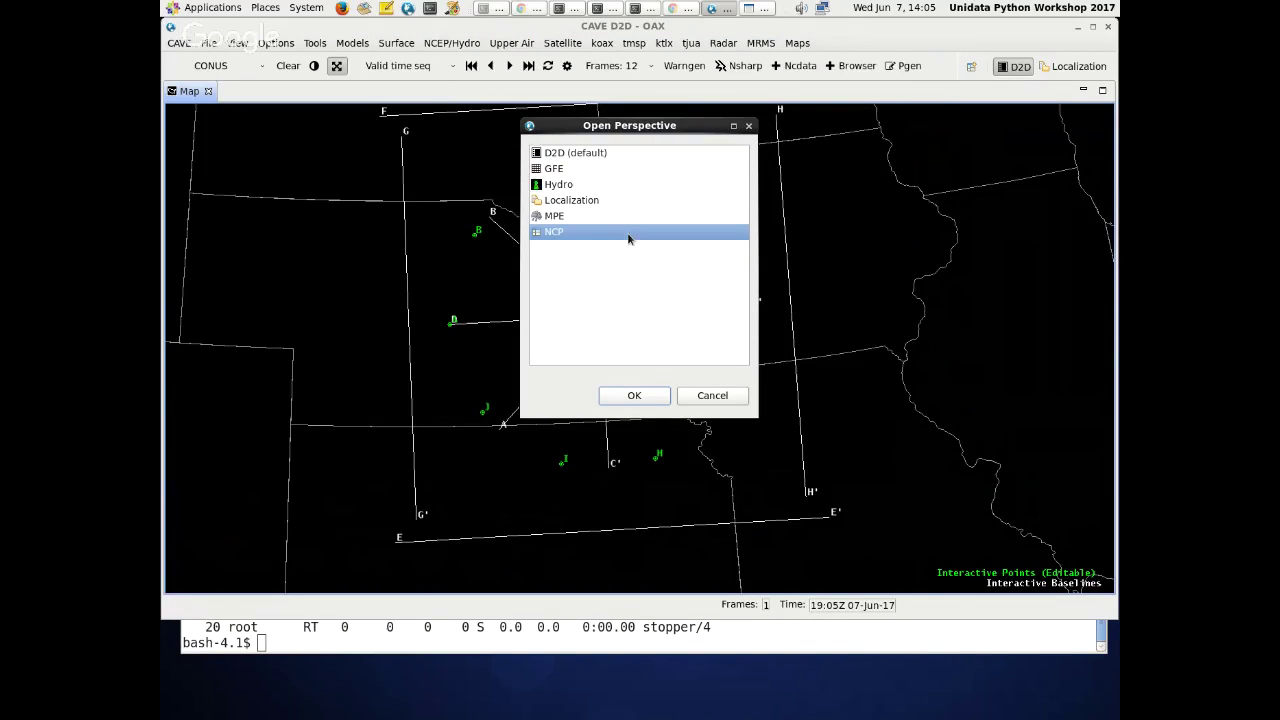
pyautogui.doubleClick(571, 202)
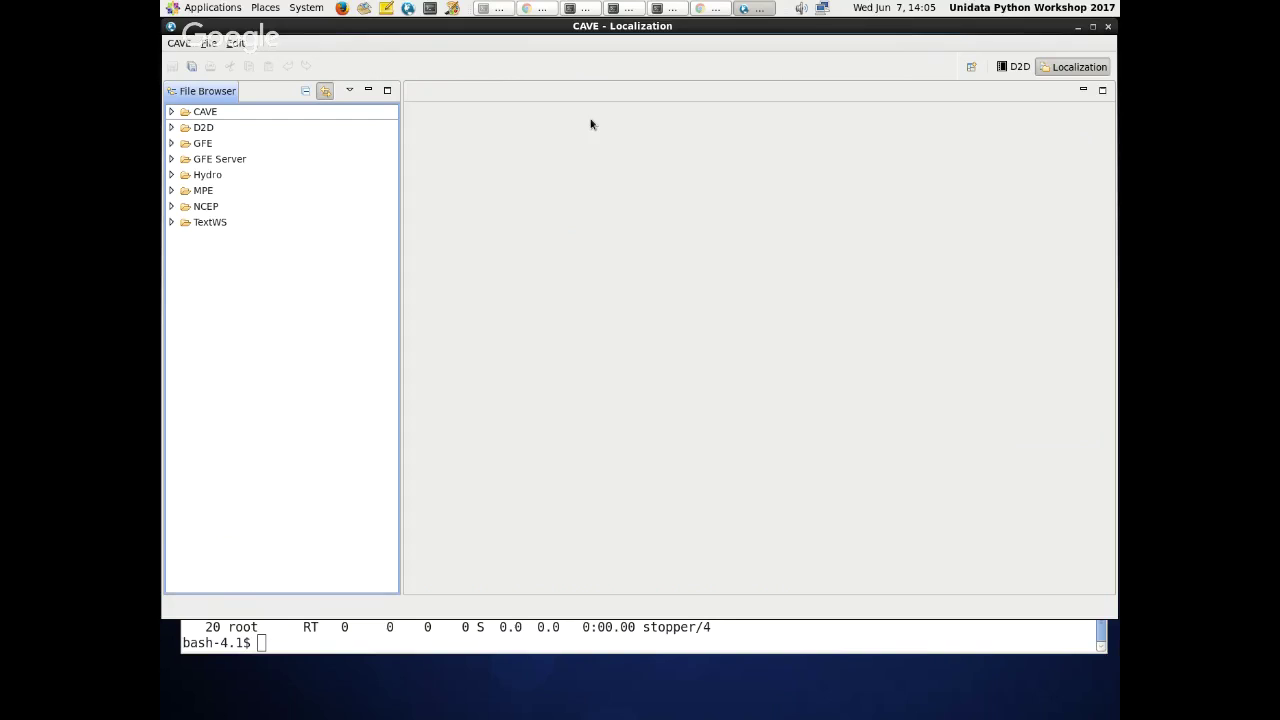
pyautogui.click(171, 127)
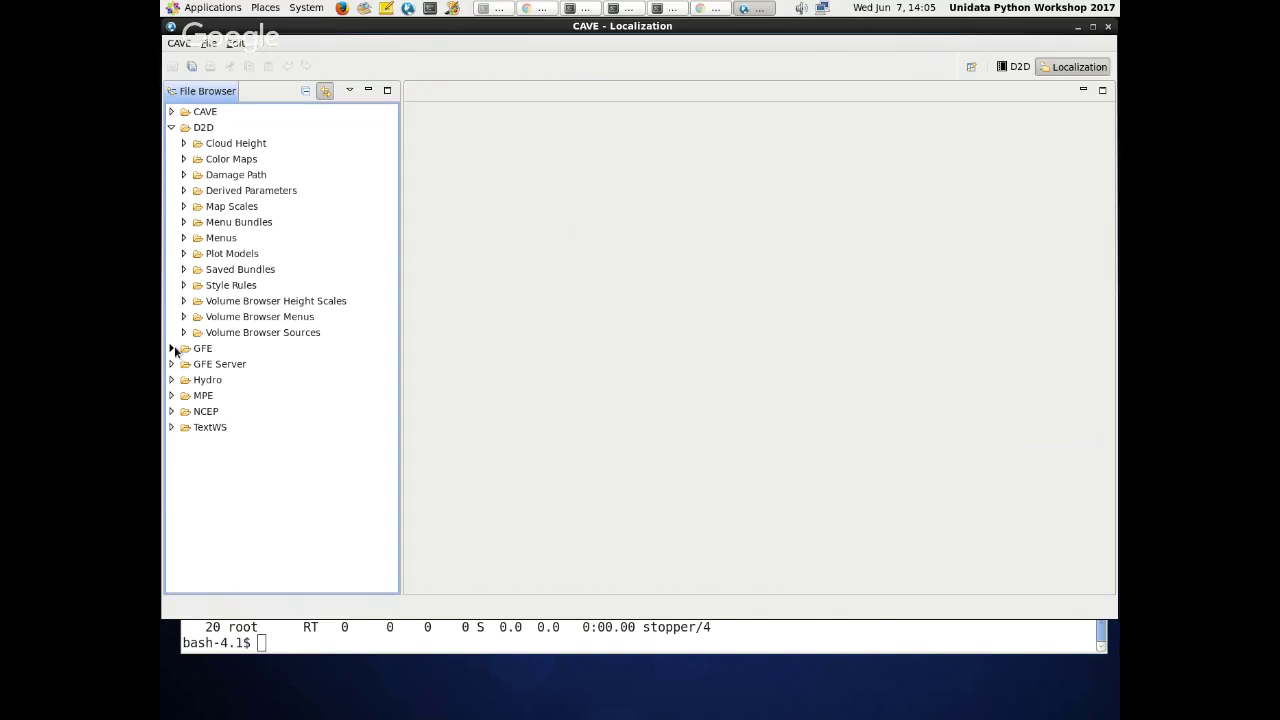
# - Examine the Plugin Configs folder under CAVE and collapse the CAVE tree
pyautogui.click(171, 112)
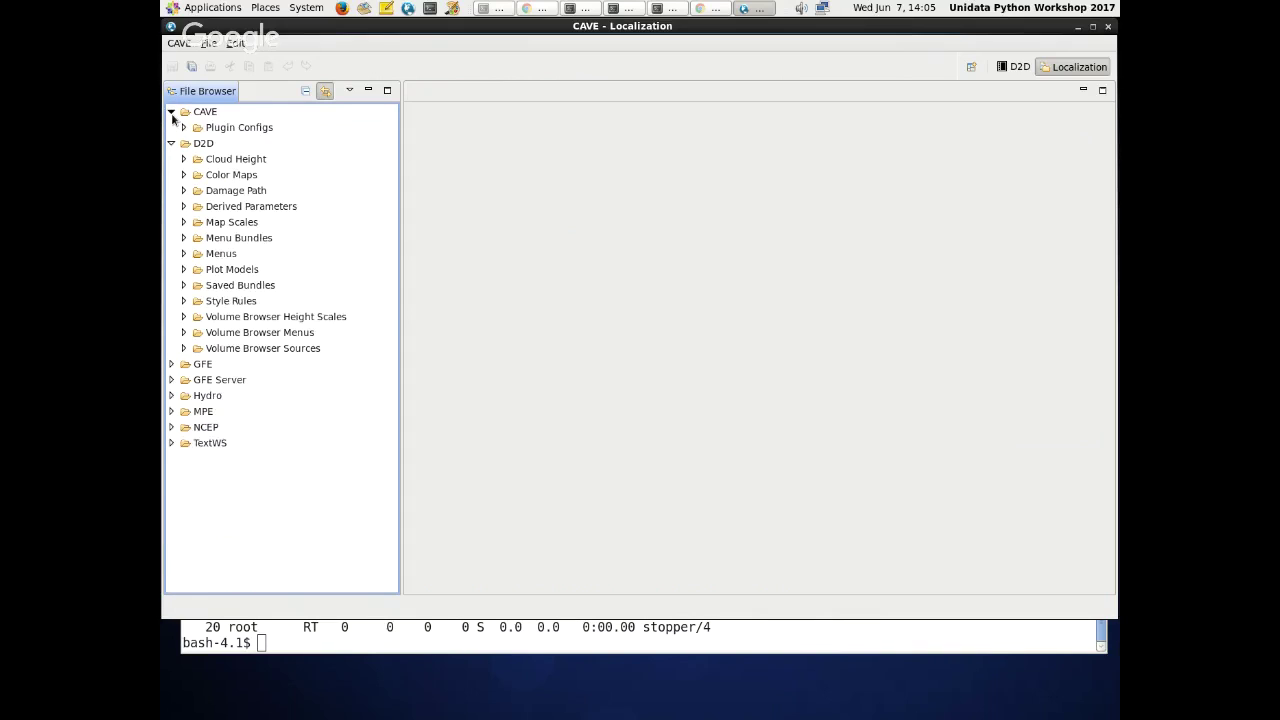
pyautogui.click(171, 114)
pyautogui.click(171, 113)
pyautogui.click(183, 127)
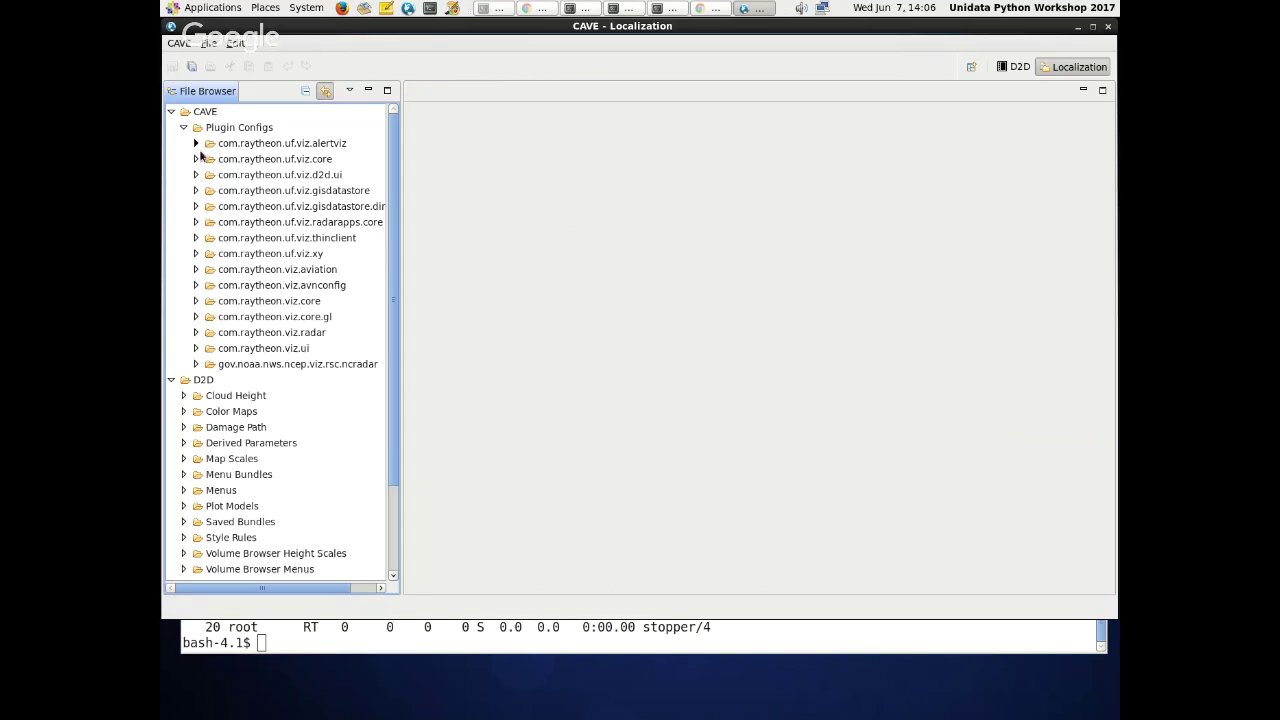
pyautogui.click(196, 143)
pyautogui.click(197, 144)
pyautogui.click(178, 127)
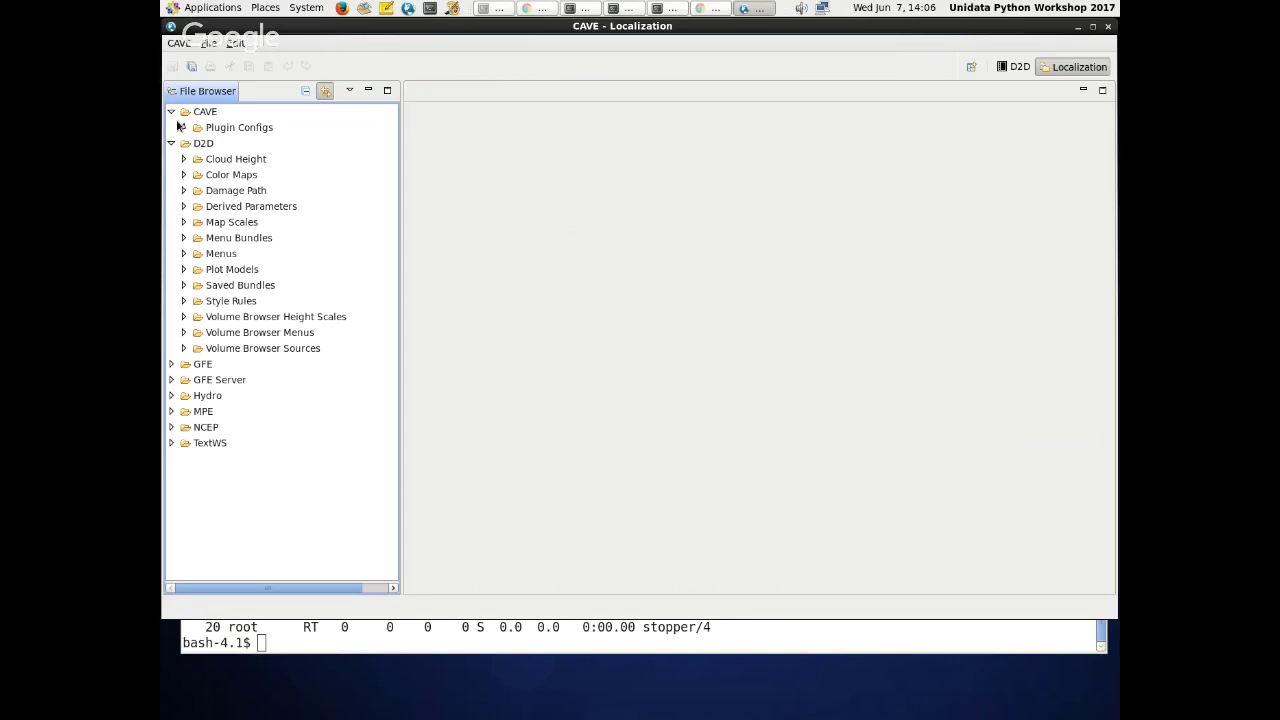
pyautogui.press('Left')
pyautogui.press('Left')
# - Open the BASE version of heightScales.xml from D2D's Volume Browser Height Scales folder and show its XML source
pyautogui.click(187, 130)
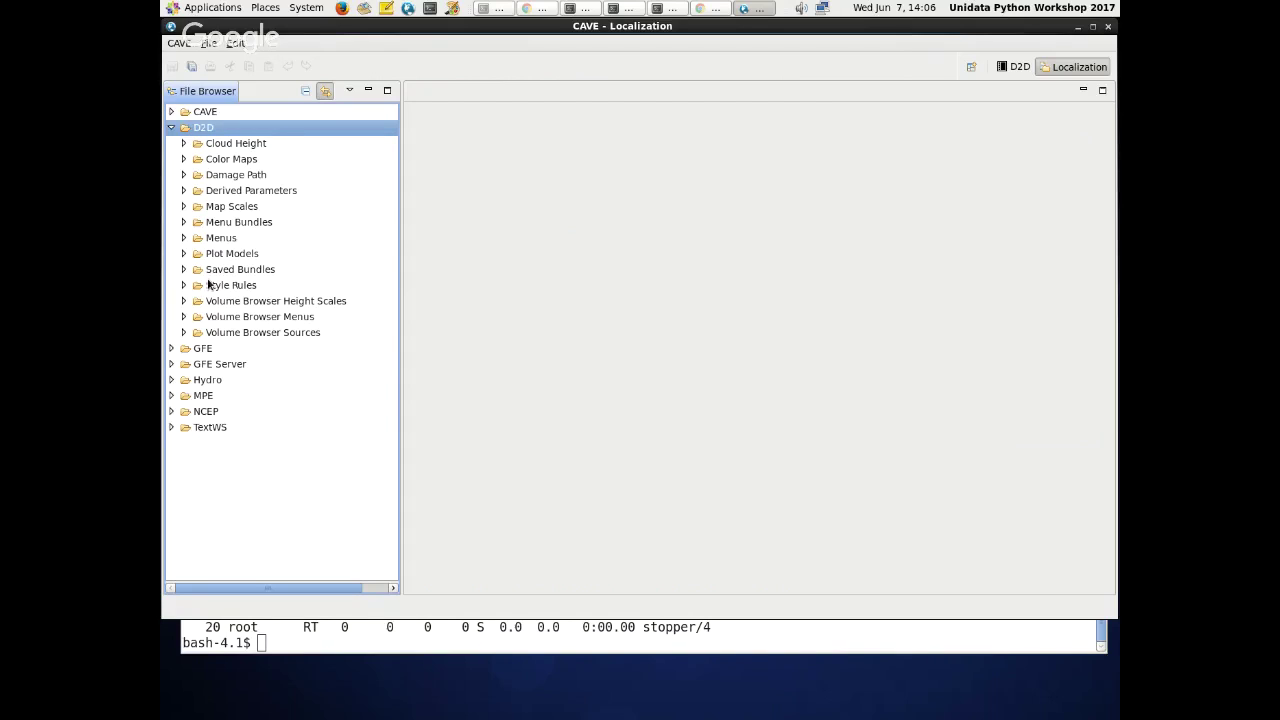
pyautogui.click(183, 302)
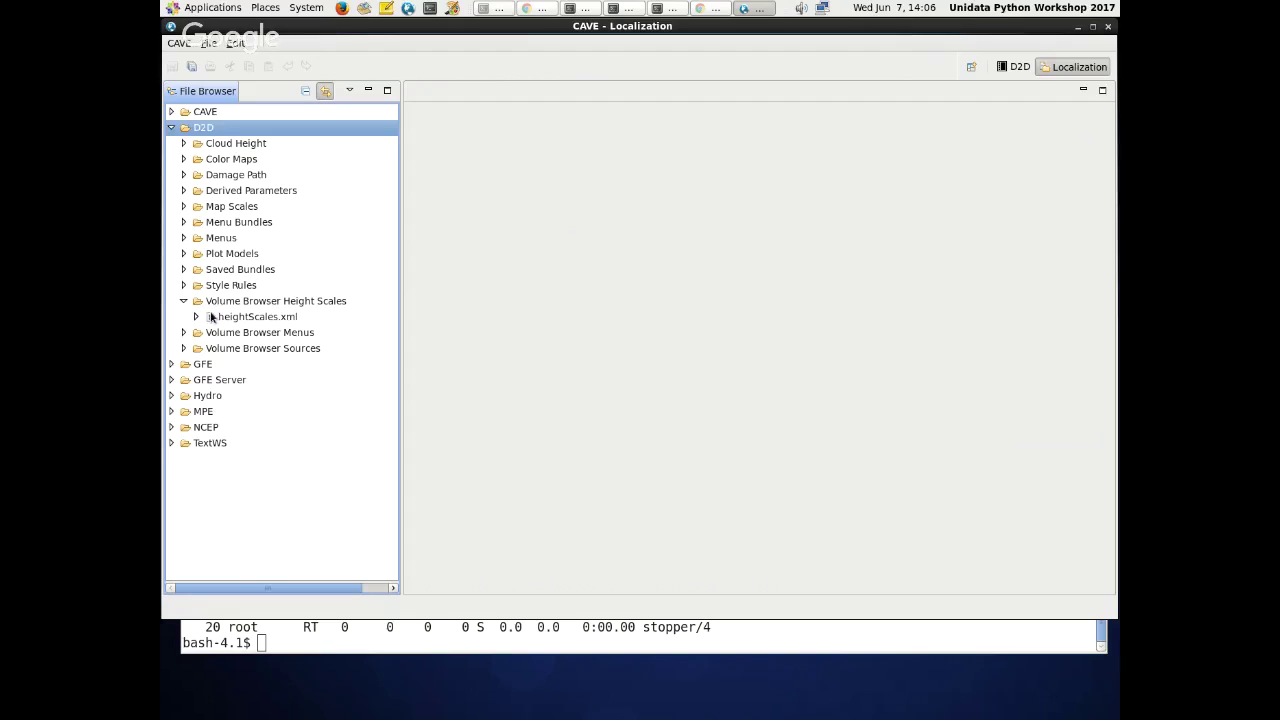
pyautogui.click(196, 317)
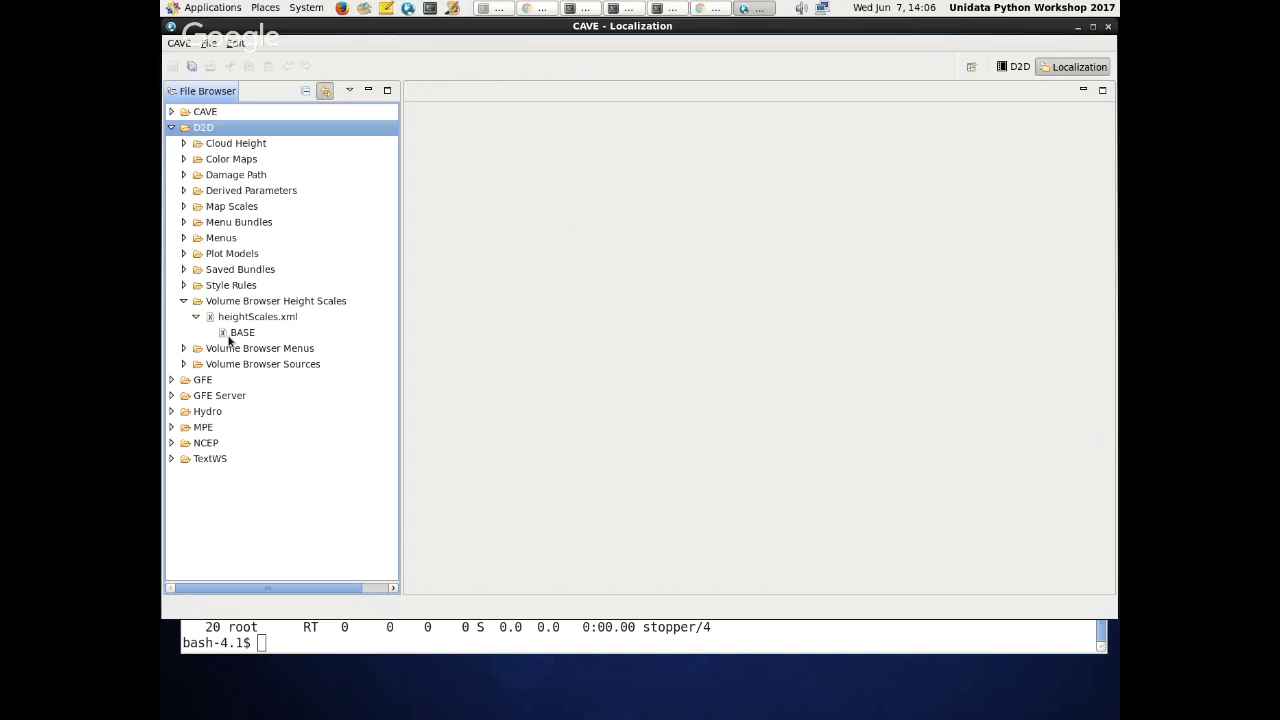
pyautogui.doubleClick(229, 336)
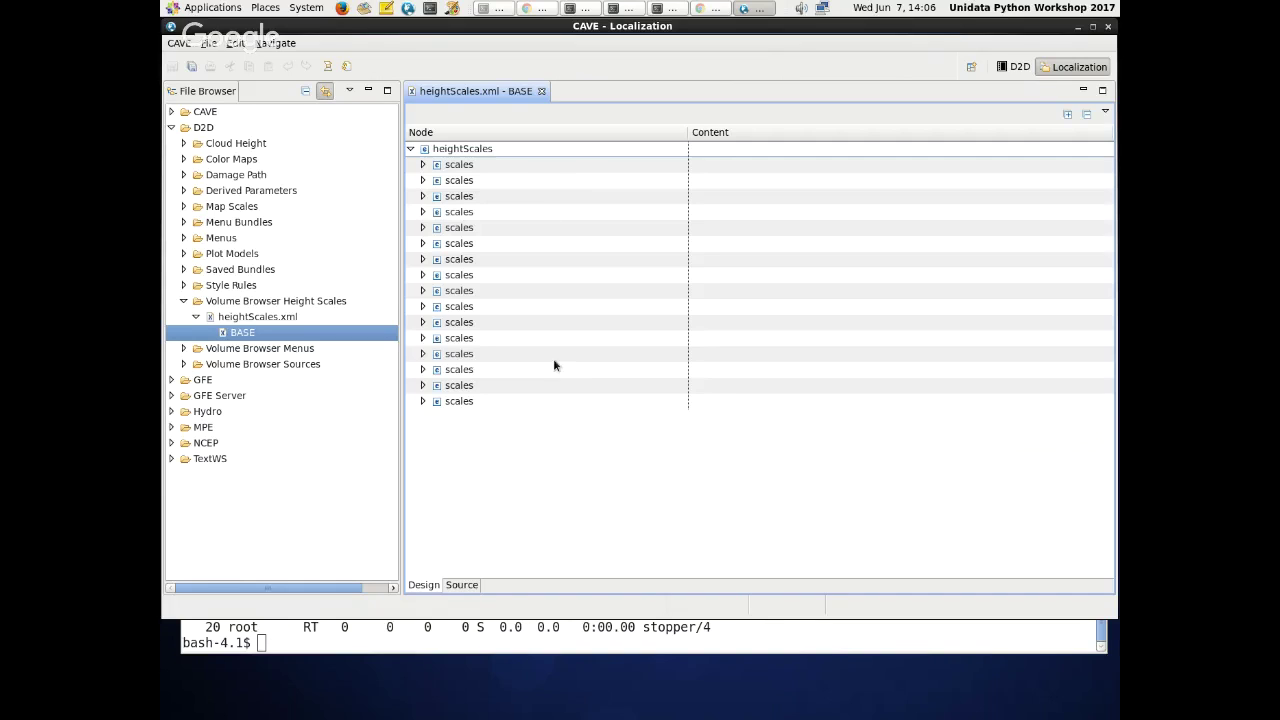
pyautogui.click(461, 587)
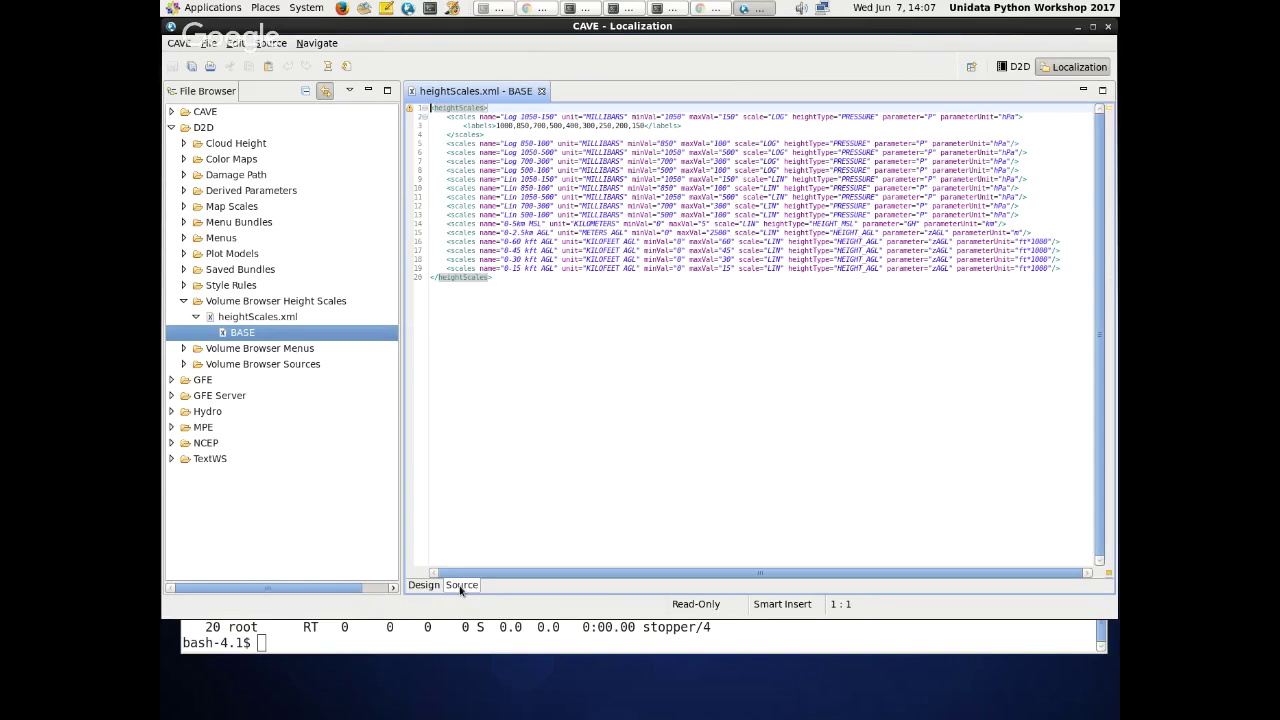
# - Examine the pressure and height scale definitions in the XML source of heightScales.xml
pyautogui.click(544, 343)
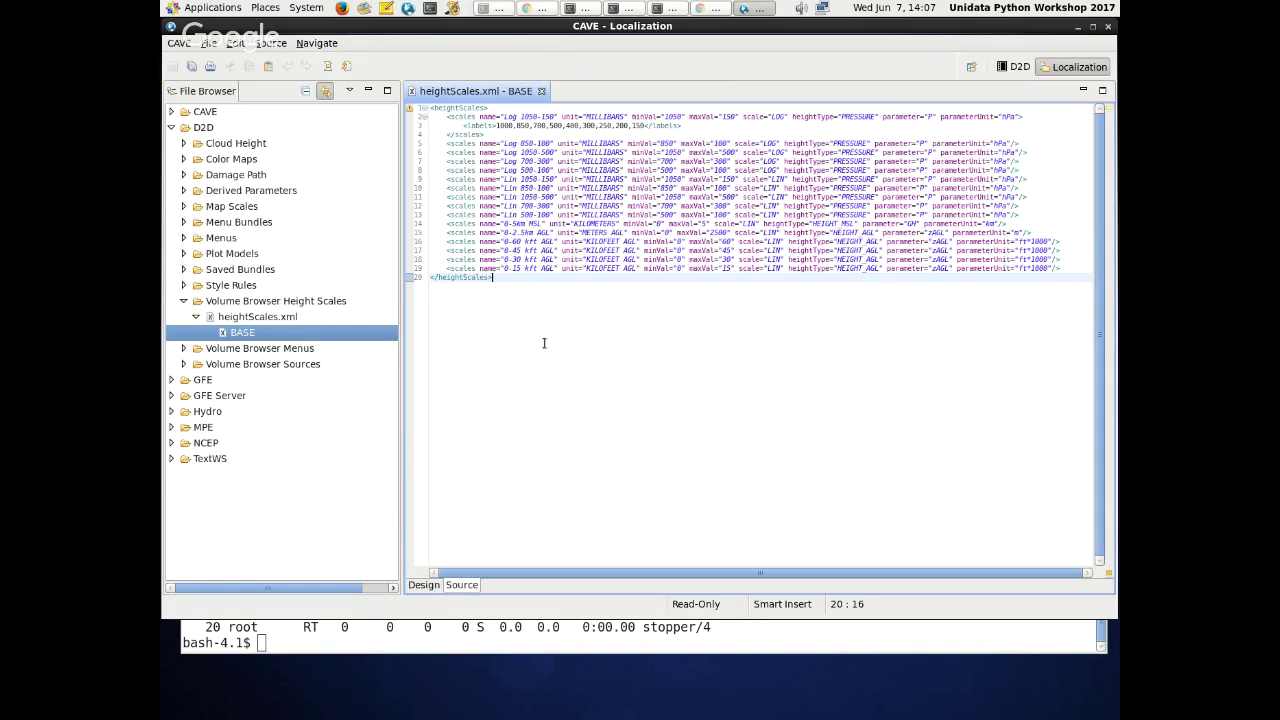
pyautogui.click(1058, 242)
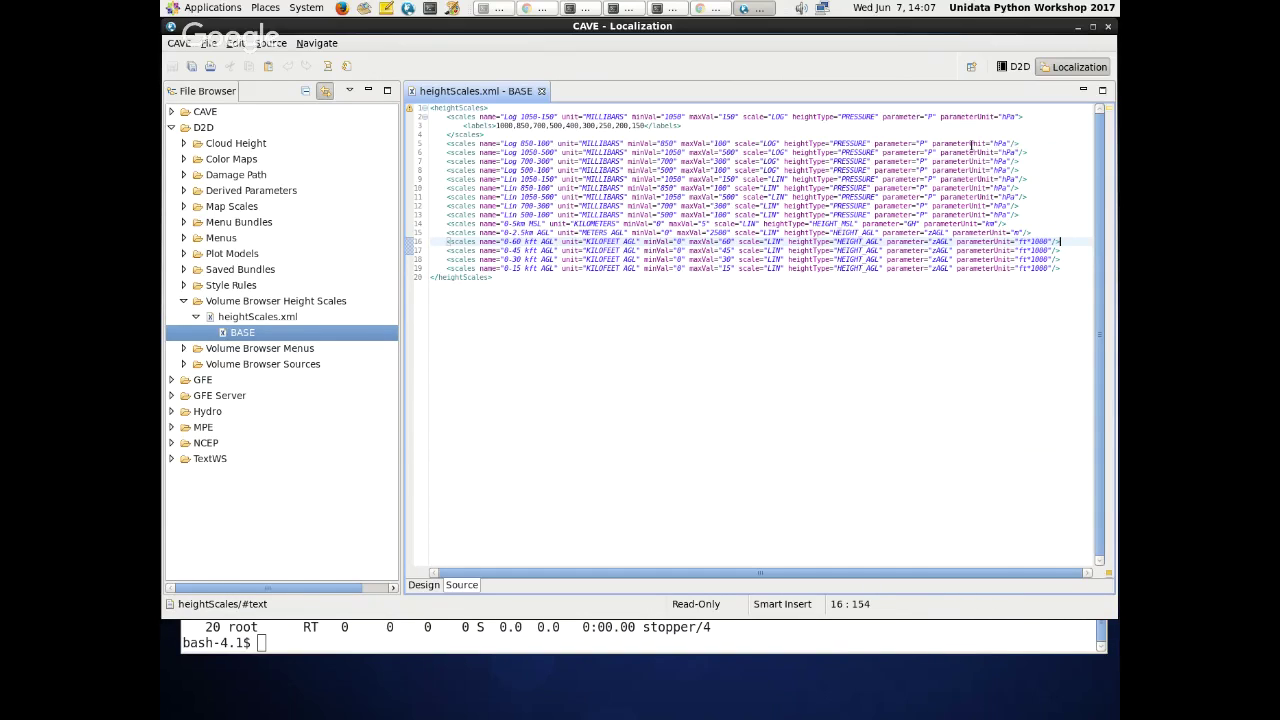
pyautogui.click(1045, 179)
pyautogui.moveTo(1053, 197); pyautogui.dragTo(440, 161)
pyautogui.click(1059, 215)
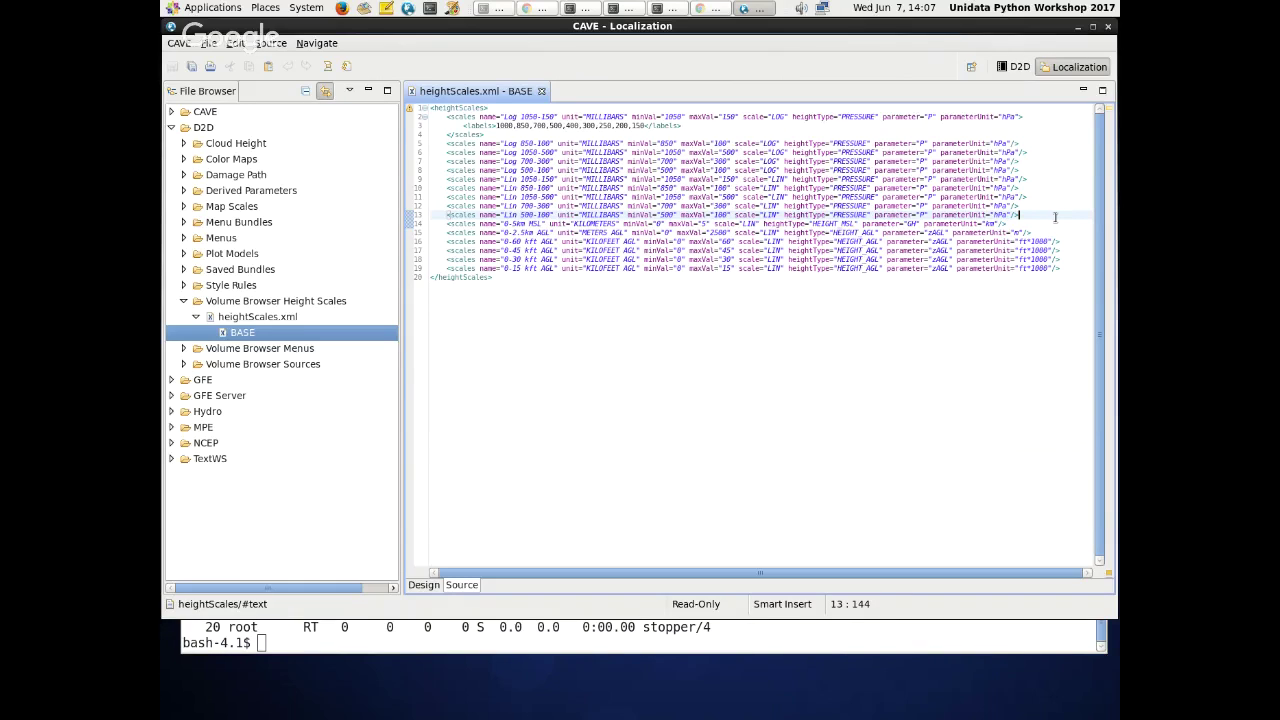
# - Copy the BASE version of heightScales.xml to the User (ws2017) localization level
pyautogui.rightClick(244, 338)
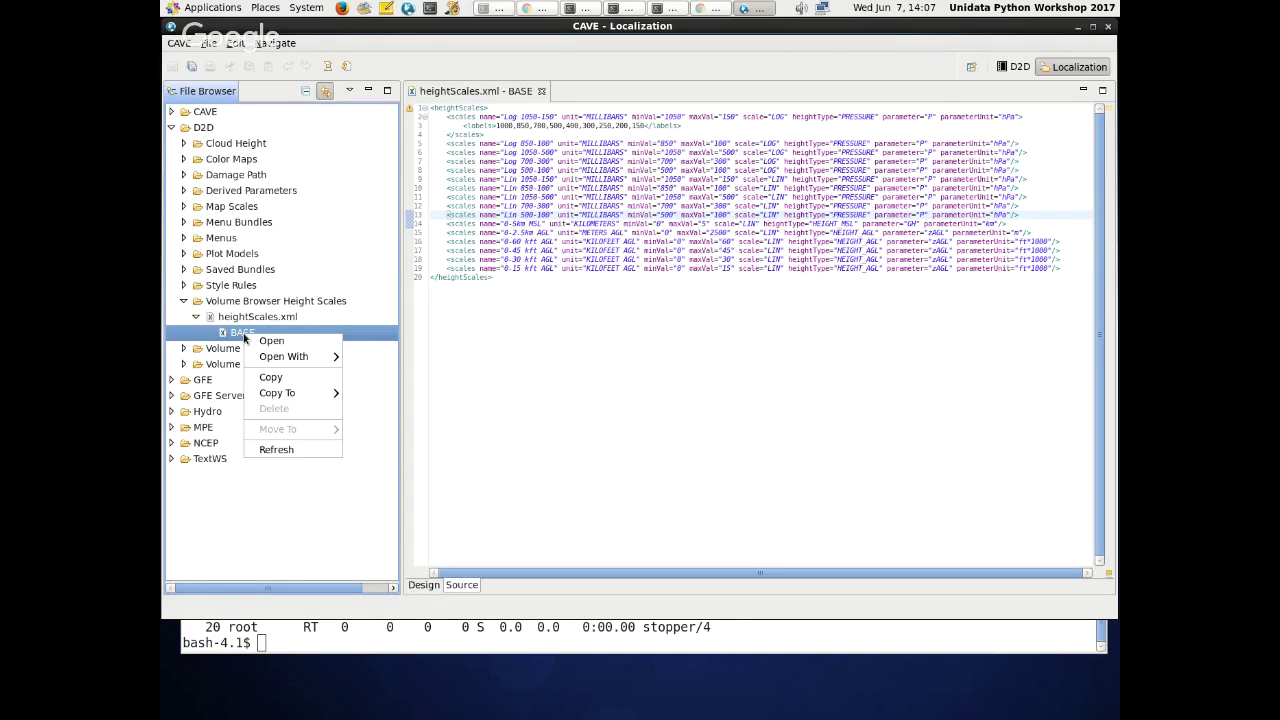
pyautogui.rightClick(242, 336)
pyautogui.rightClick(241, 335)
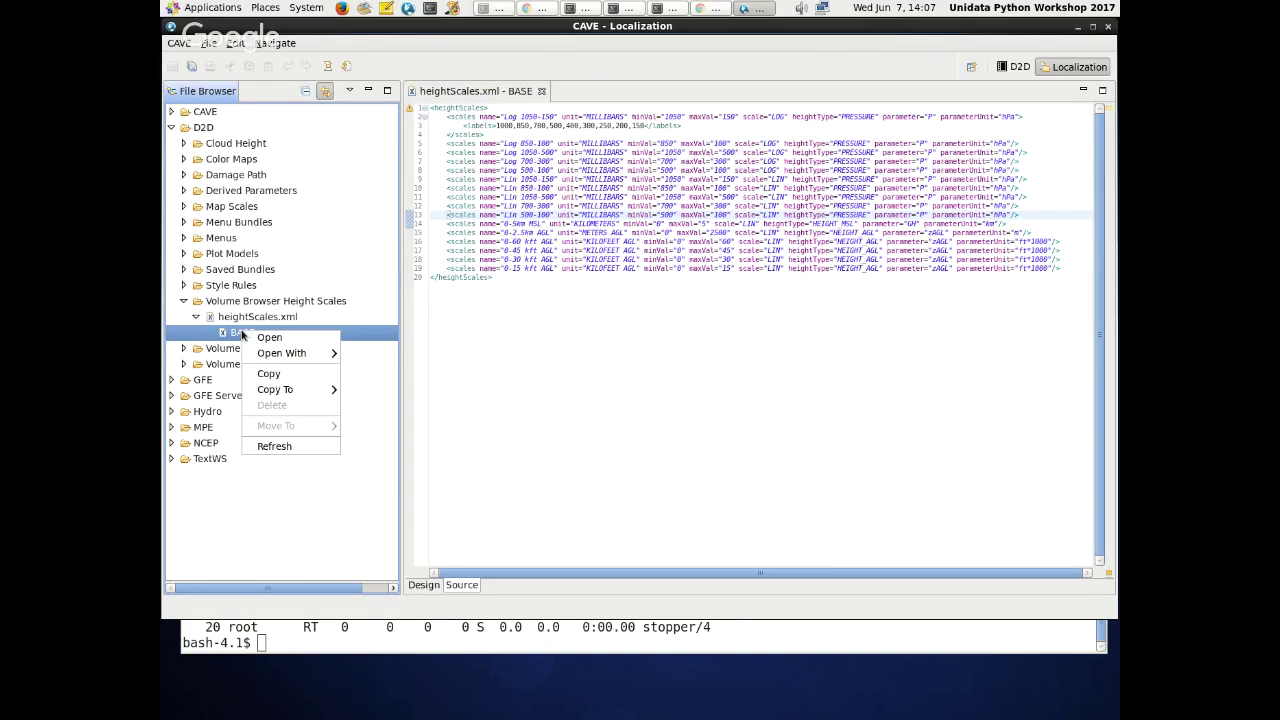
pyautogui.moveTo(278, 396)
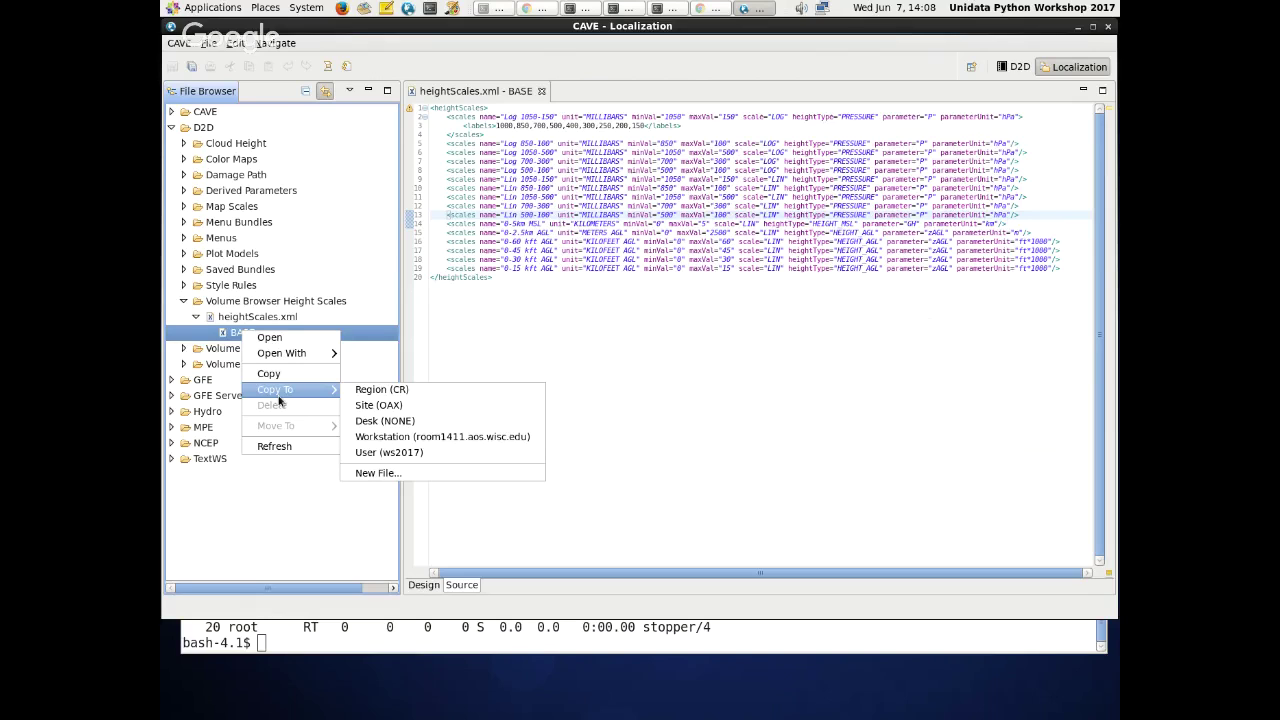
pyautogui.click(412, 455)
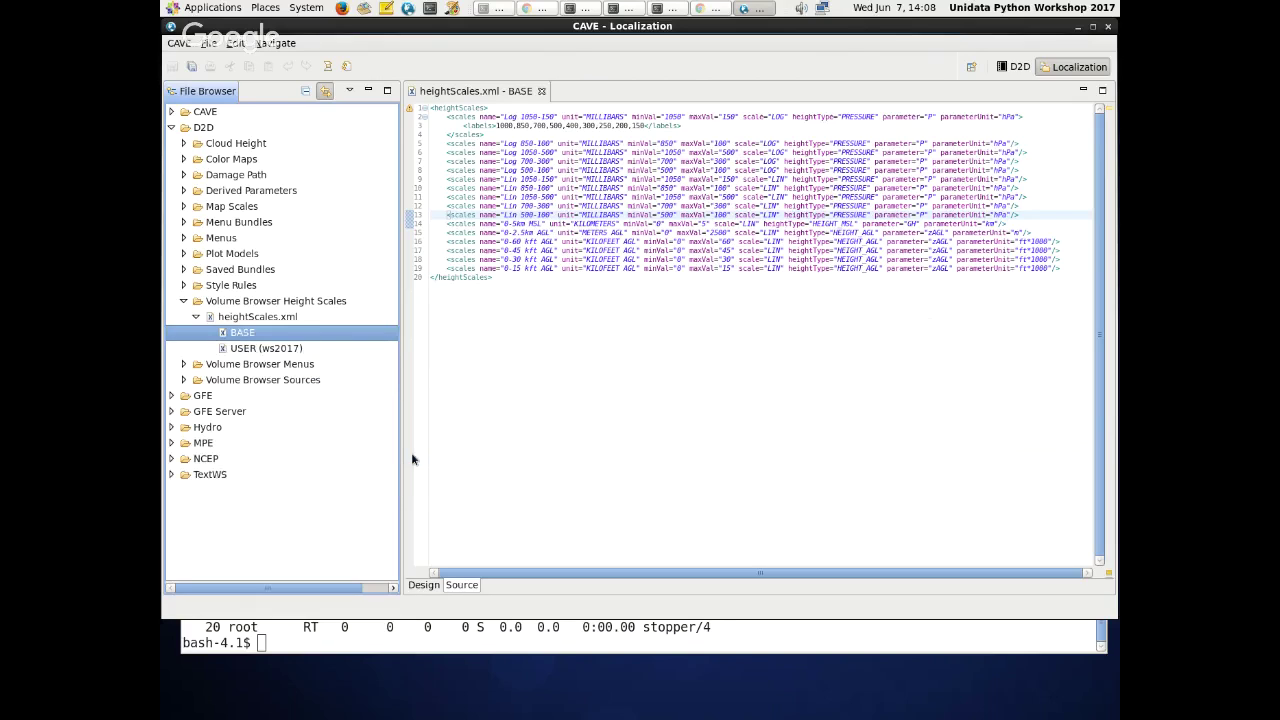
# - Refresh the heightScales.xml entry, try to open its USER copy, and collapse and re-expand the entry
pyautogui.click(231, 352)
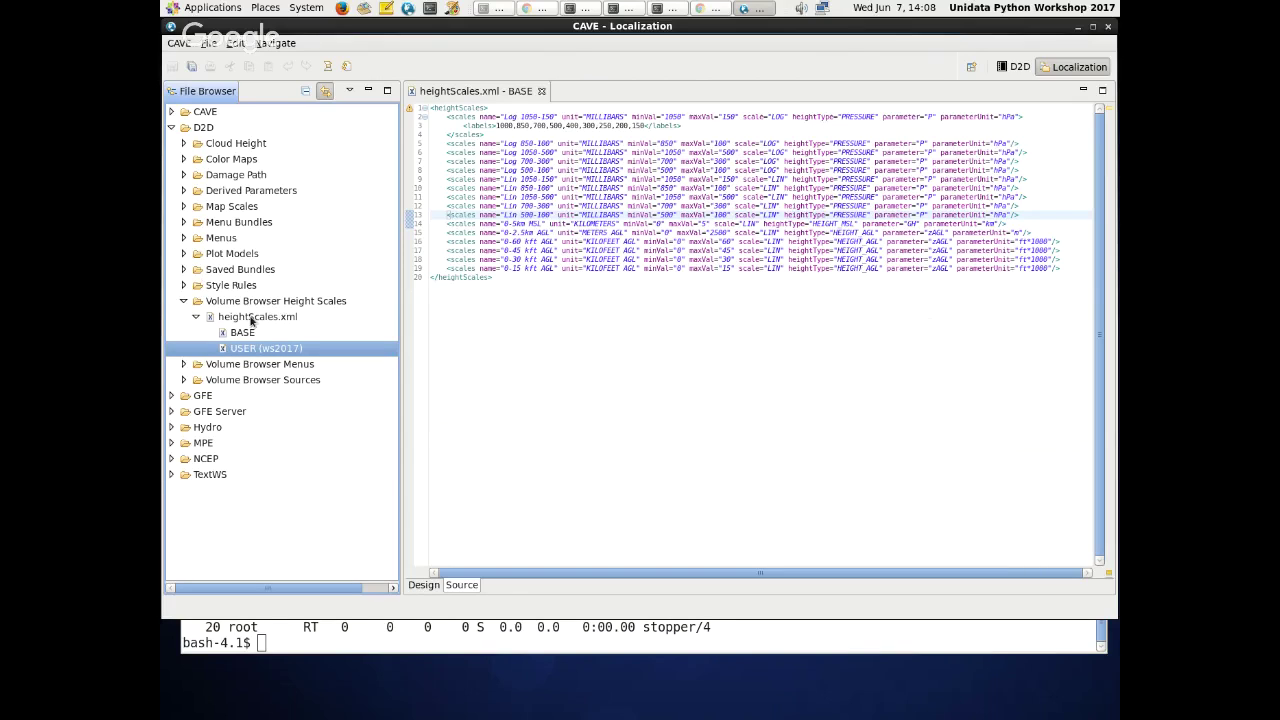
pyautogui.rightClick(250, 319)
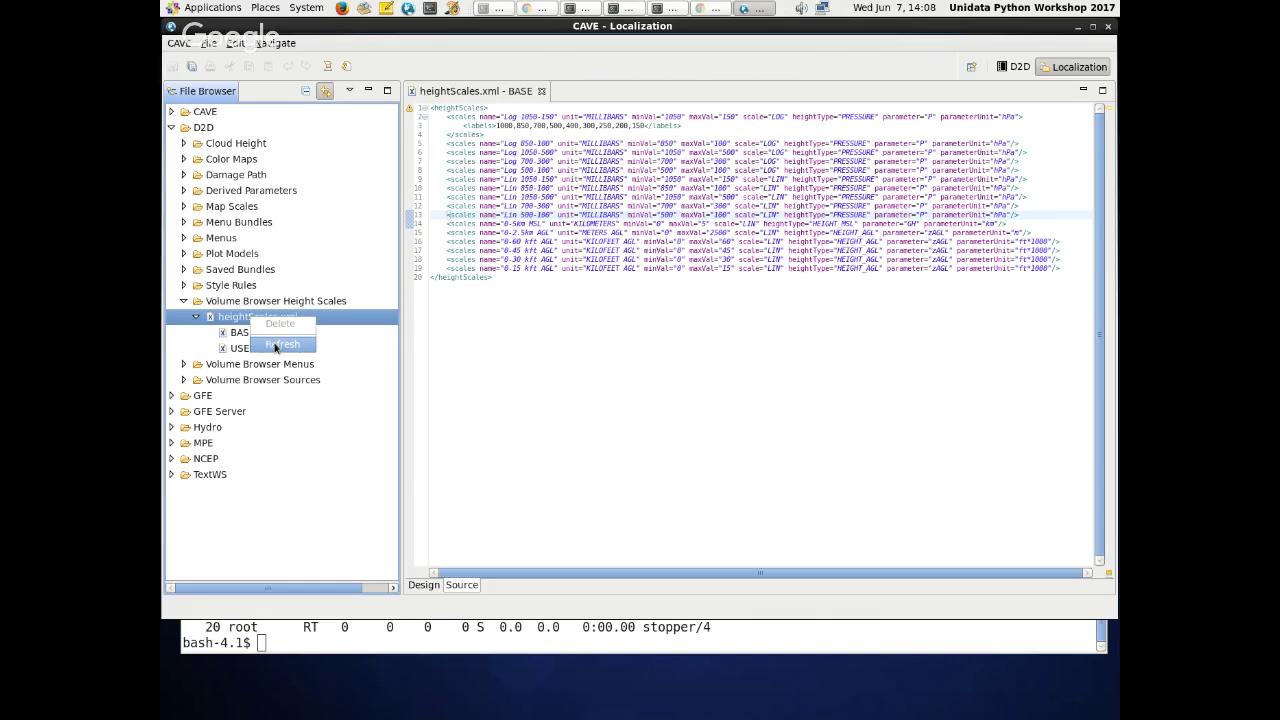
pyautogui.click(275, 344)
pyautogui.doubleClick(257, 332)
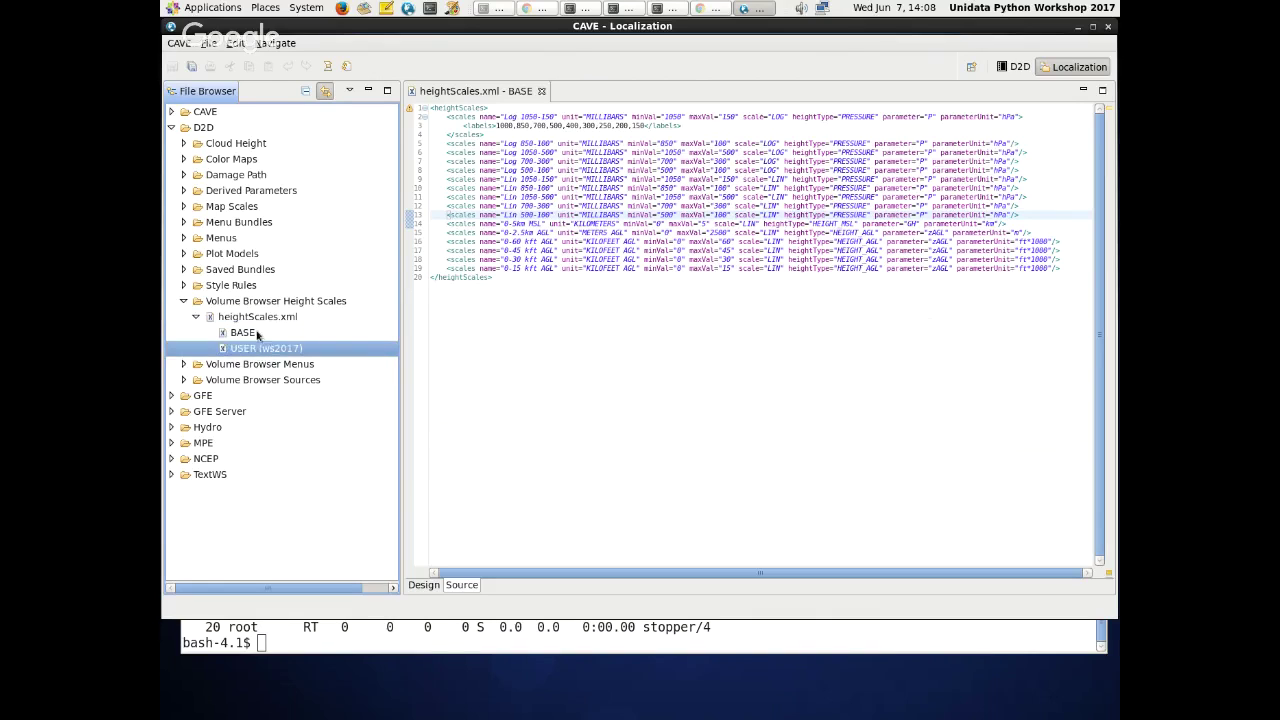
pyautogui.click(250, 350)
pyautogui.click(196, 316)
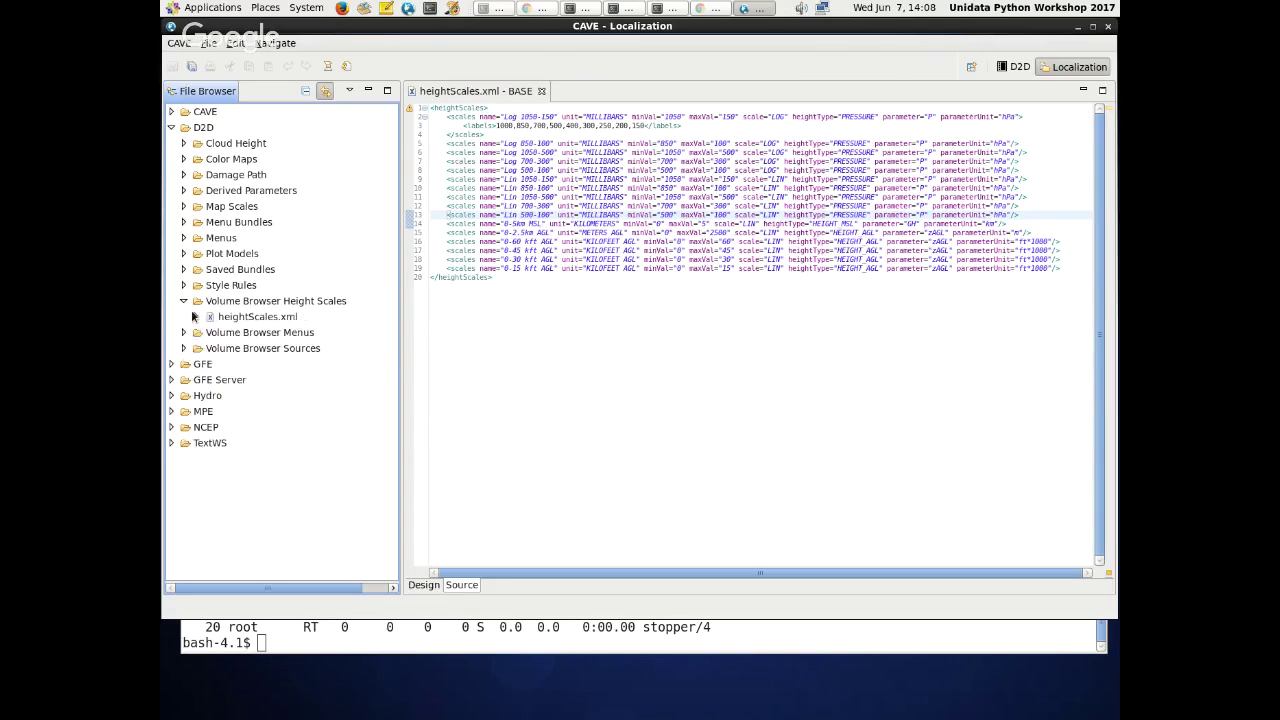
pyautogui.click(196, 316)
pyautogui.click(244, 350)
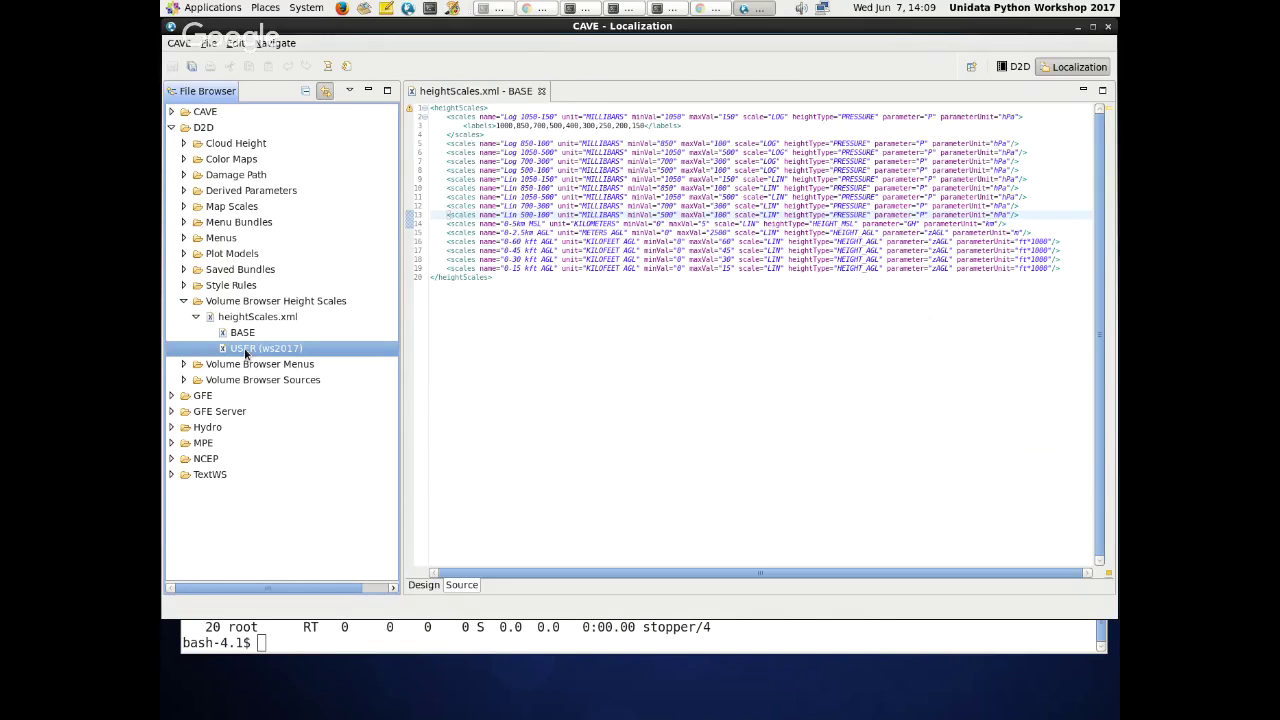
# - Try to delete the USER copy of heightScales.xml and refresh the file's entry
pyautogui.rightClick(247, 352)
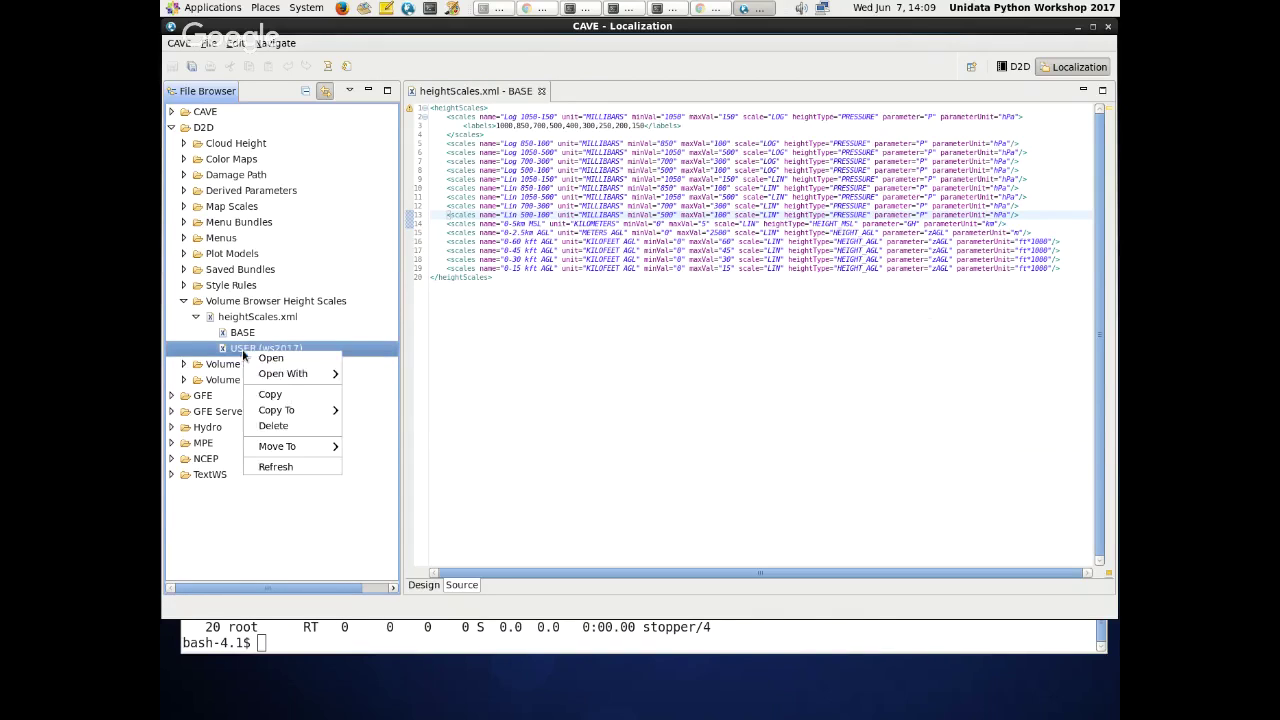
pyautogui.click(266, 426)
pyautogui.click(600, 362)
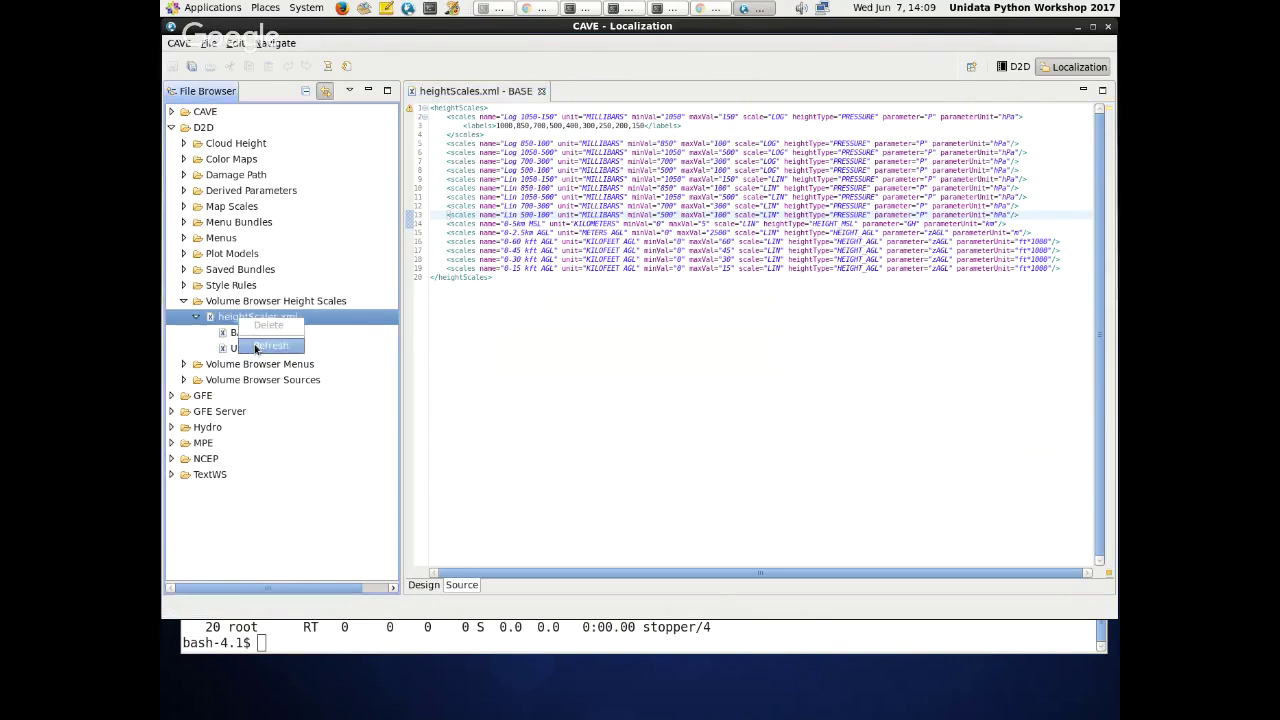
# - Copy the BASE version of heightScales.xml to the Workstation level and open the WORKSTATION copy for editing
pyautogui.rightClick(243, 335)
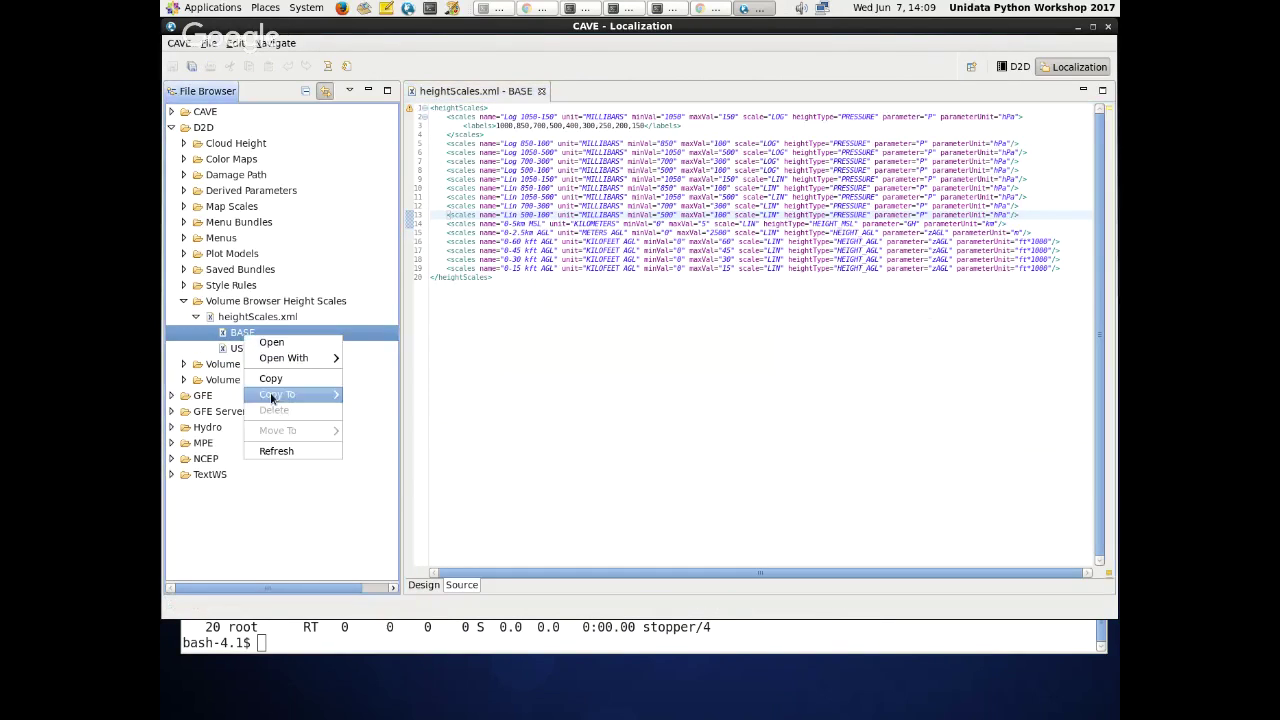
pyautogui.moveTo(280, 397)
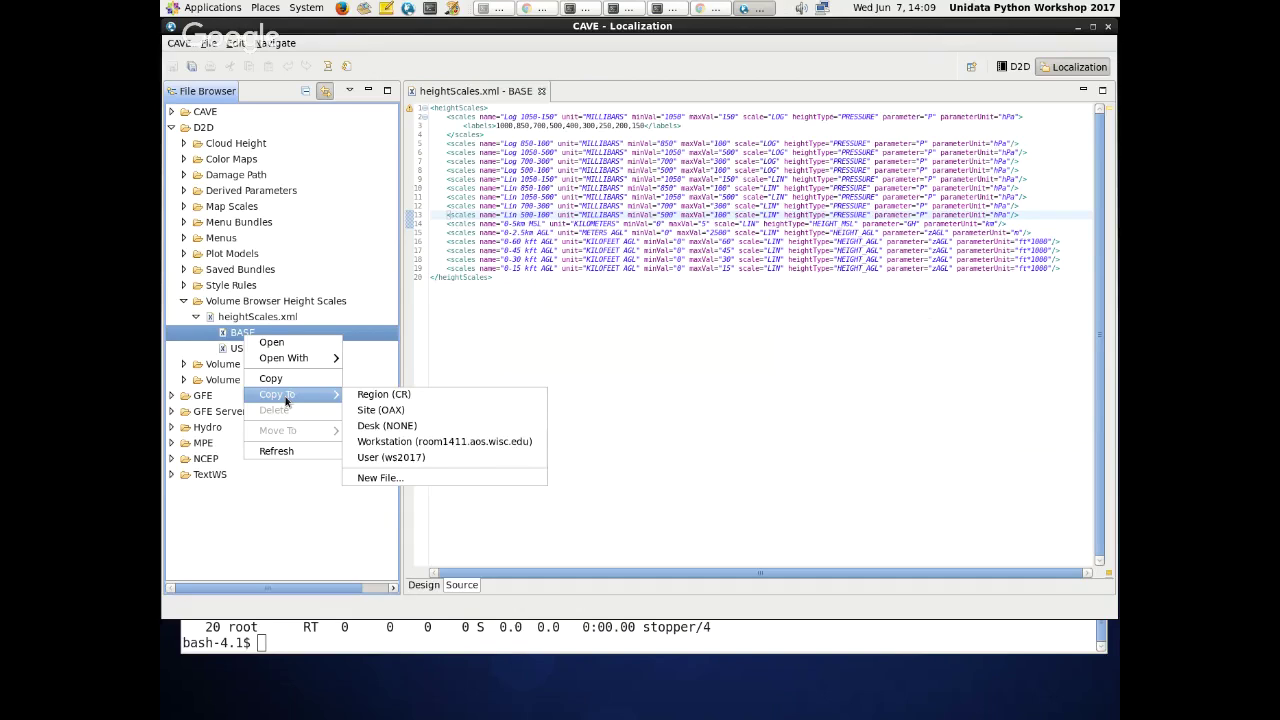
pyautogui.click(400, 442)
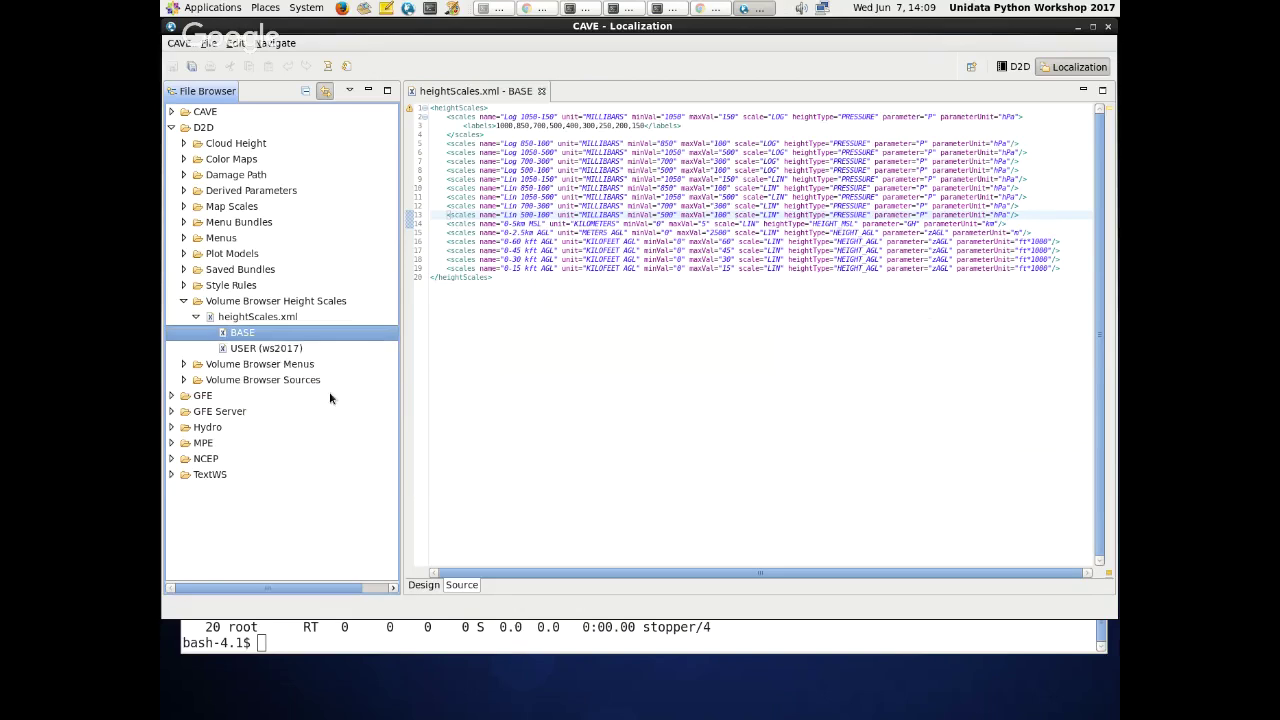
pyautogui.doubleClick(251, 349)
pyautogui.click(1042, 216)
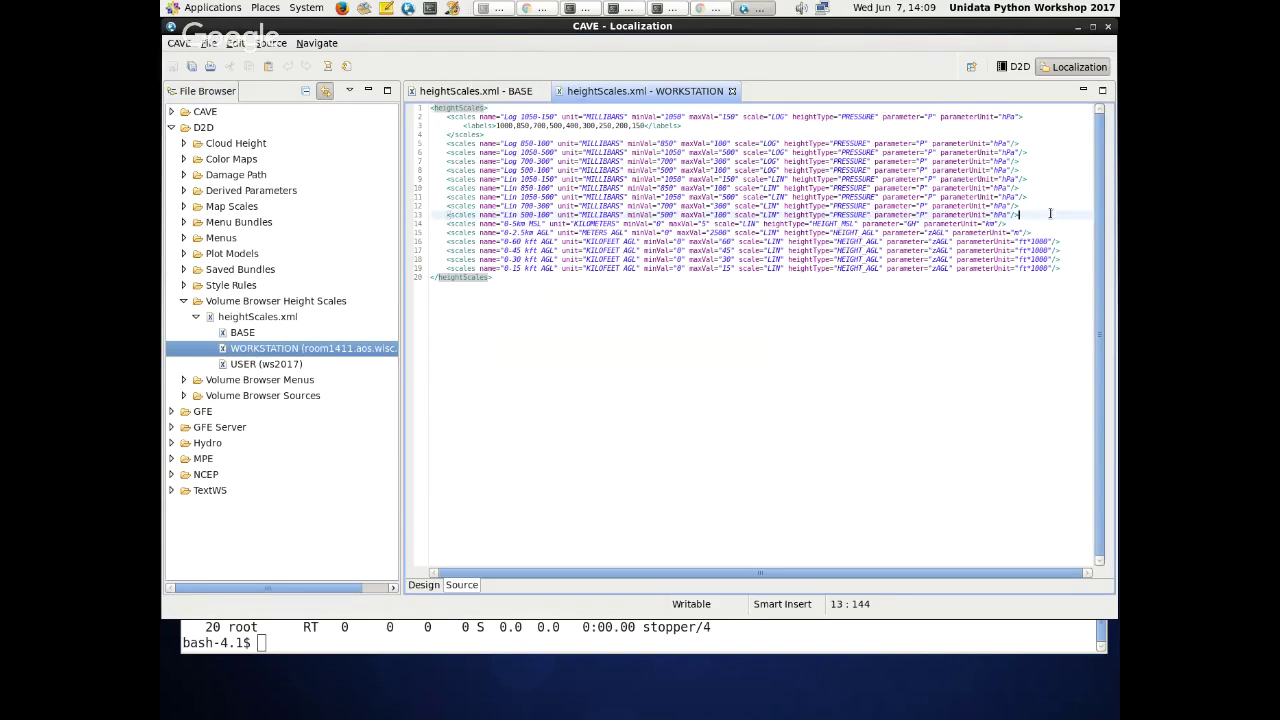
pyautogui.press('Return')
pyautogui.press('Return')
pyautogui.press('Return')
pyautogui.press('Return')
pyautogui.press('Return')
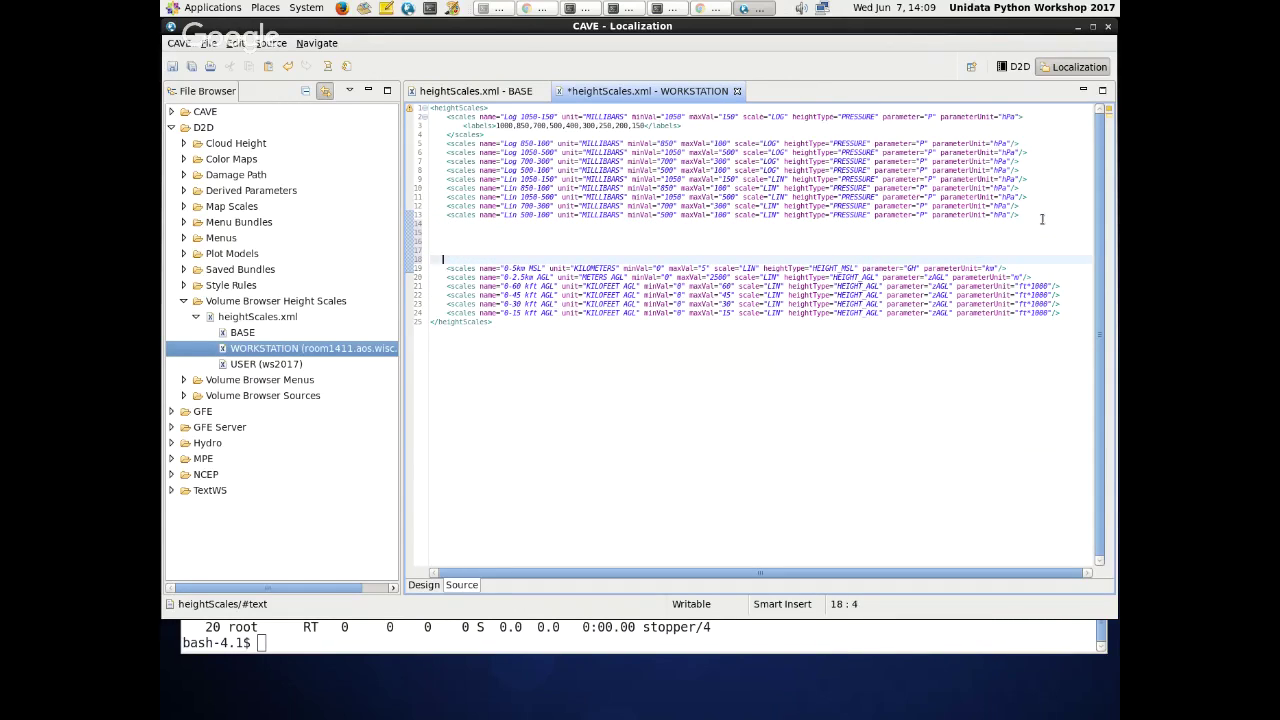
pyautogui.press('BackSpace')
pyautogui.press('BackSpace')
pyautogui.press('BackSpace')
pyautogui.press('BackSpace')
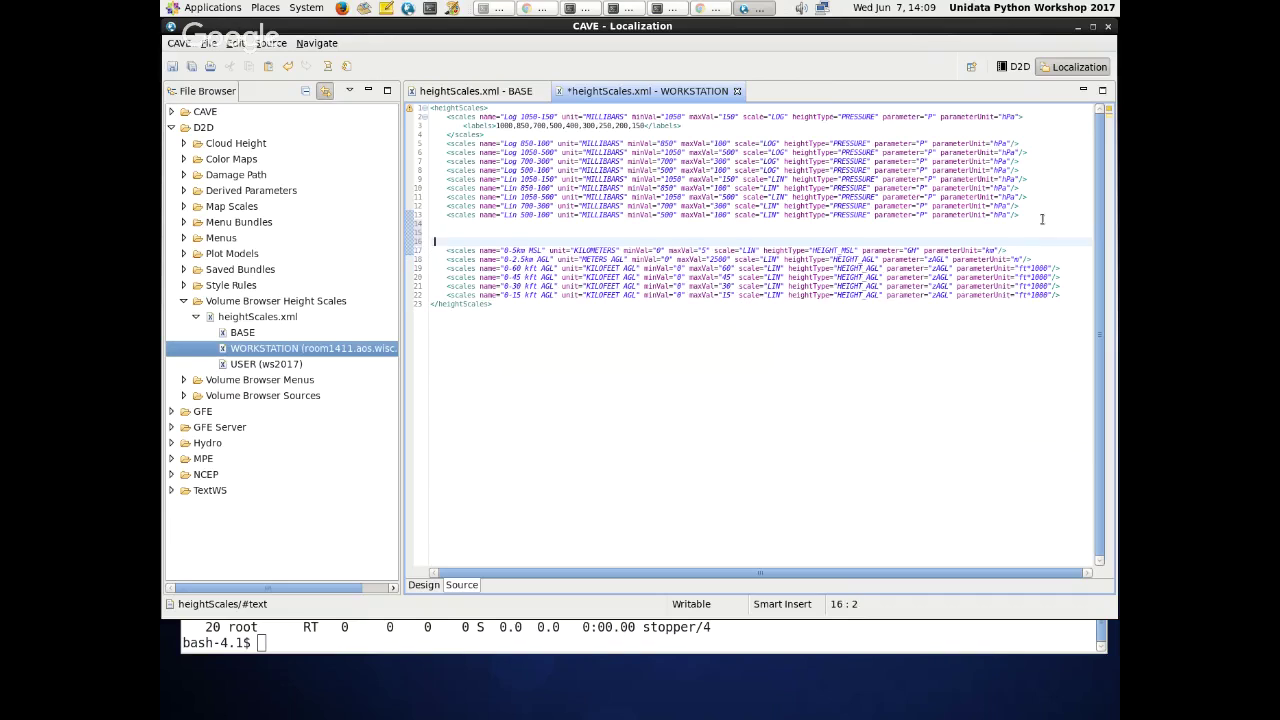
pyautogui.press('BackSpace')
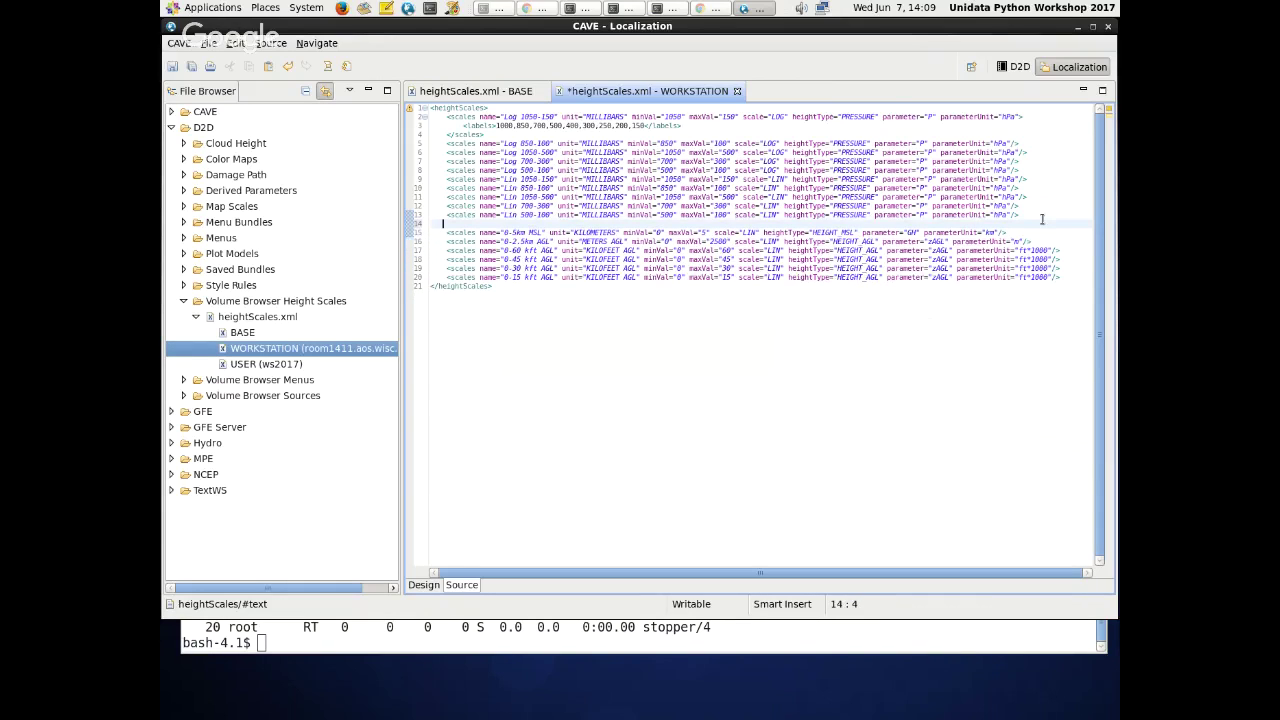
pyautogui.press('BackSpace')
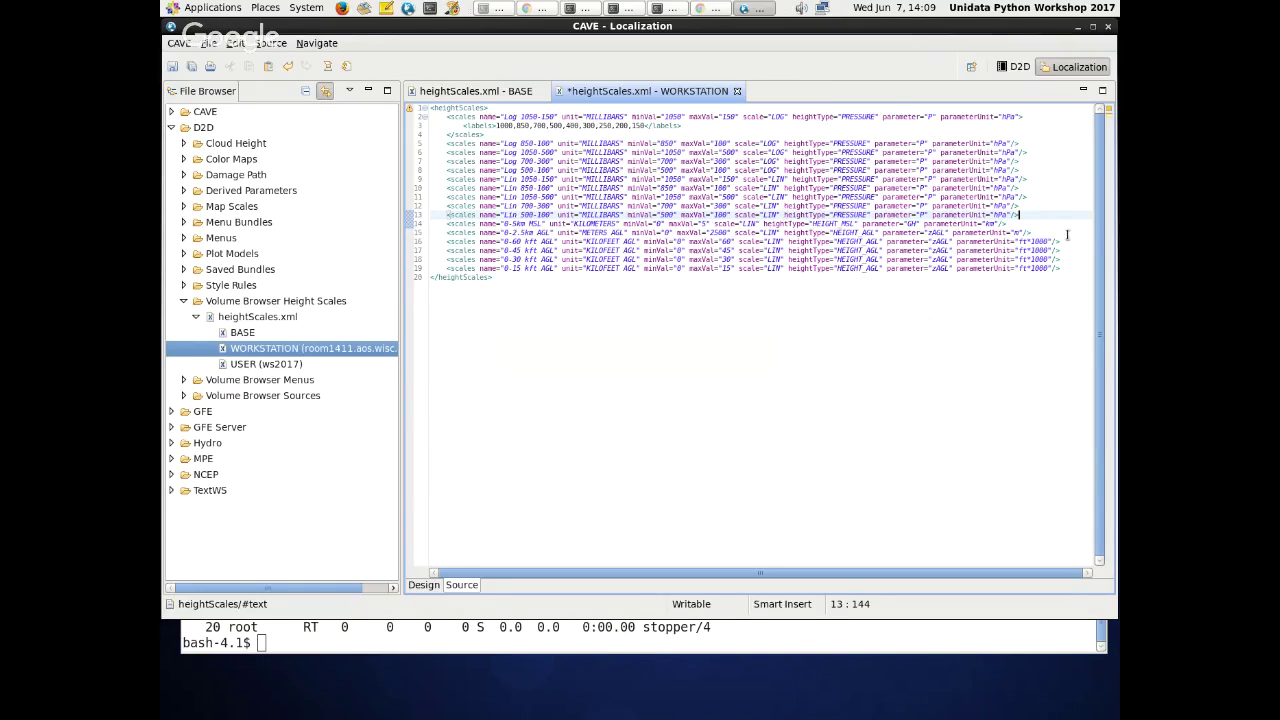
# - Delete the scale definitions from Log 700-300 through 0-15 kft AGL in the WORKSTATION heightScales.xml and save the file
pyautogui.moveTo(1081, 268); pyautogui.dragTo(389, 156)
pyautogui.press('BackSpace')
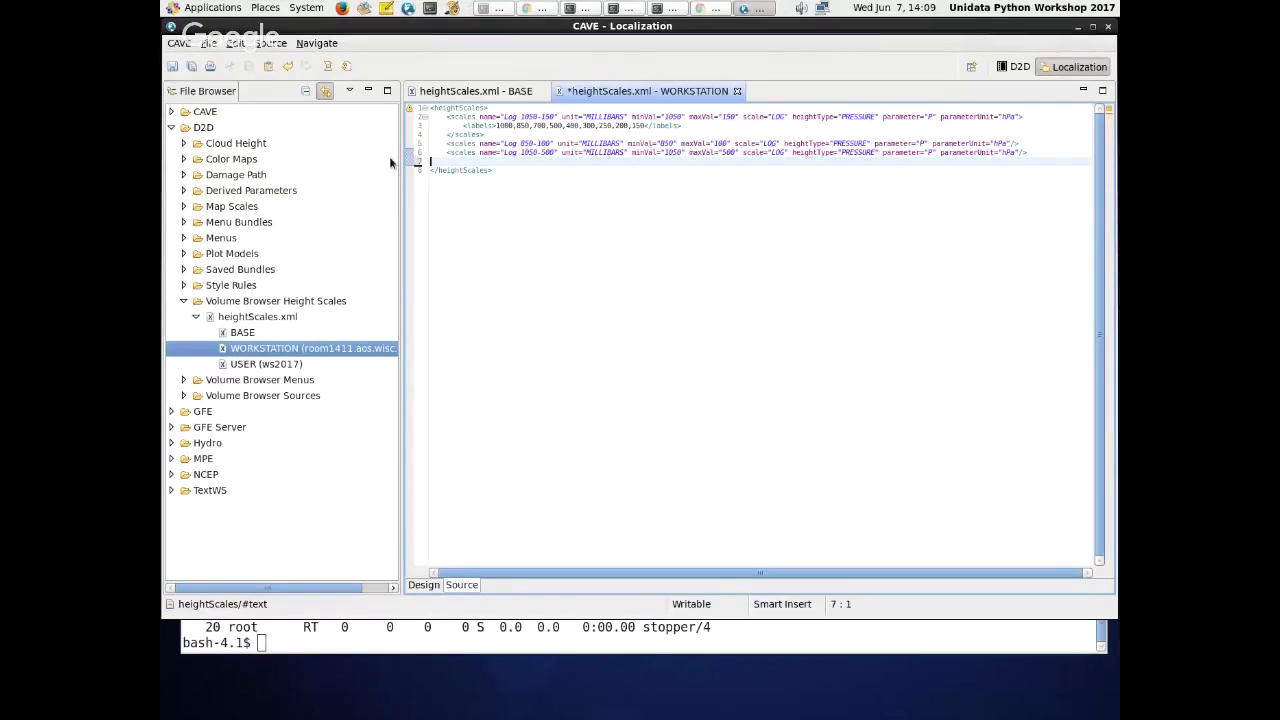
pyautogui.hotkey('ctrl', 's')
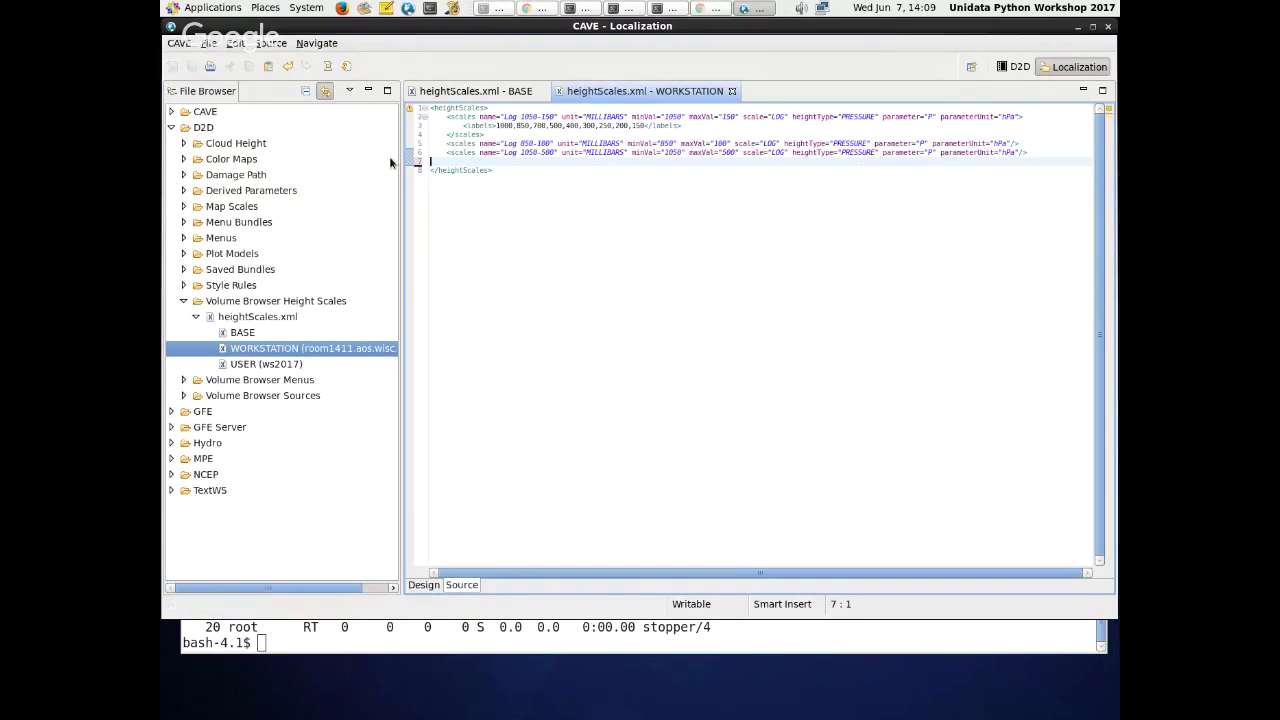
# - Switch to the D2D perspective, close the open Cross section window, and open a fresh Volume Browser
pyautogui.click(1018, 67)
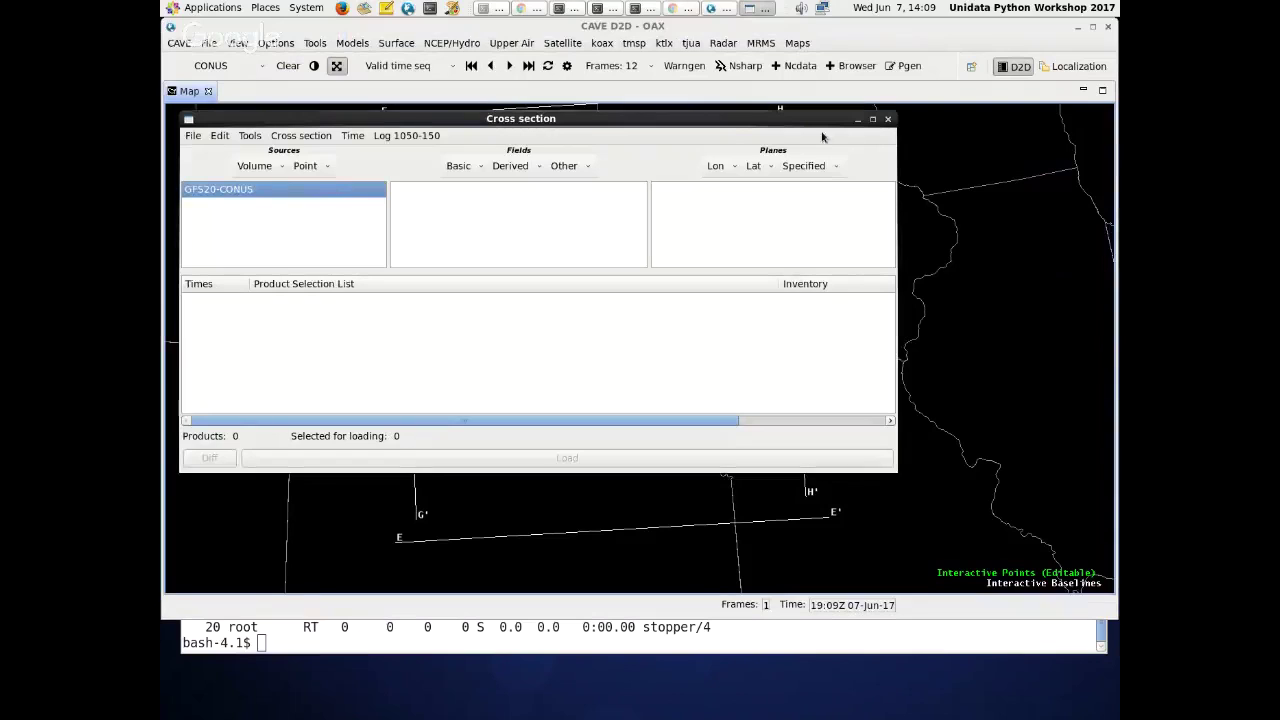
pyautogui.click(887, 120)
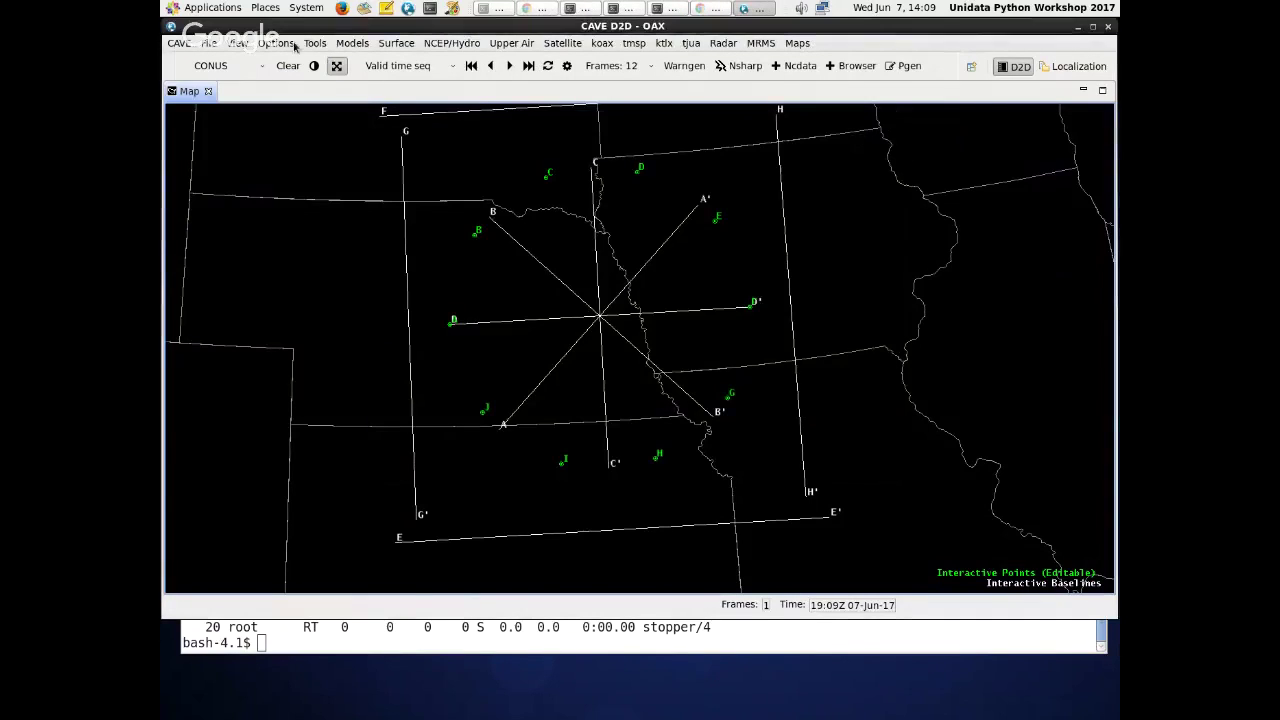
pyautogui.click(336, 45)
pyautogui.click(351, 75)
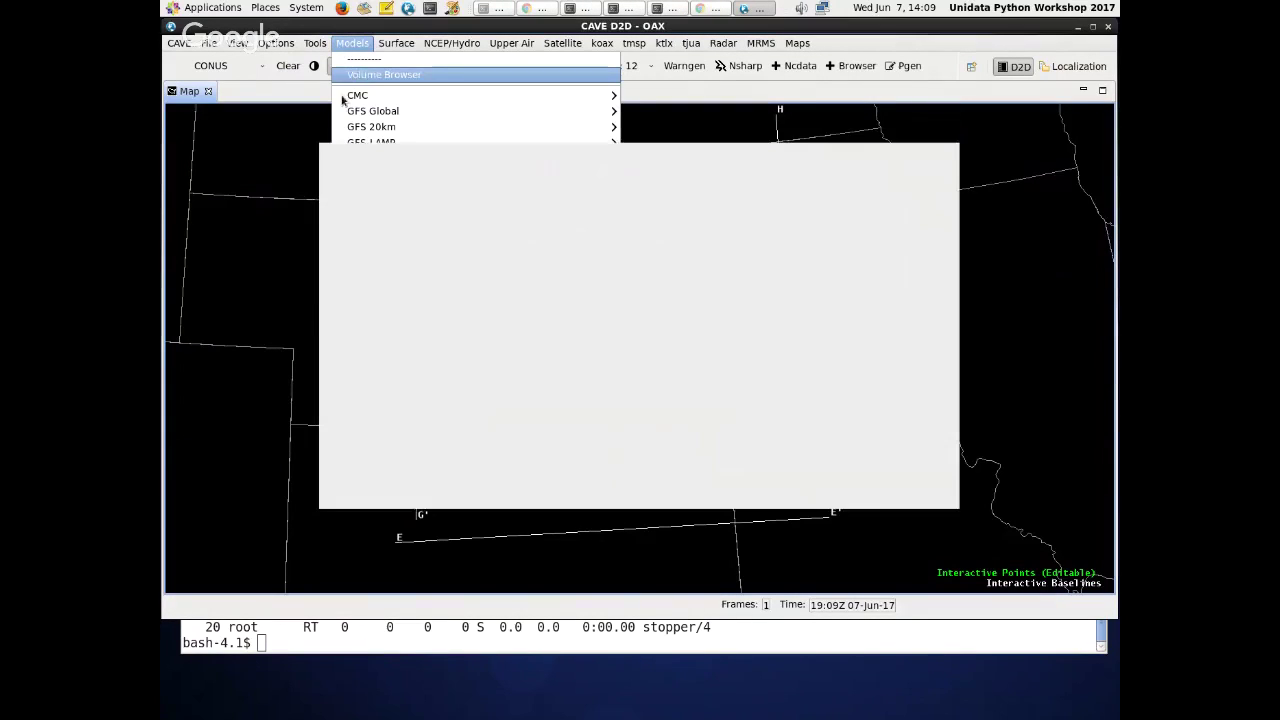
# - Set the Volume Browser to Cross section to check its height scales, then close it and return to the Localization perspective
pyautogui.click(431, 150)
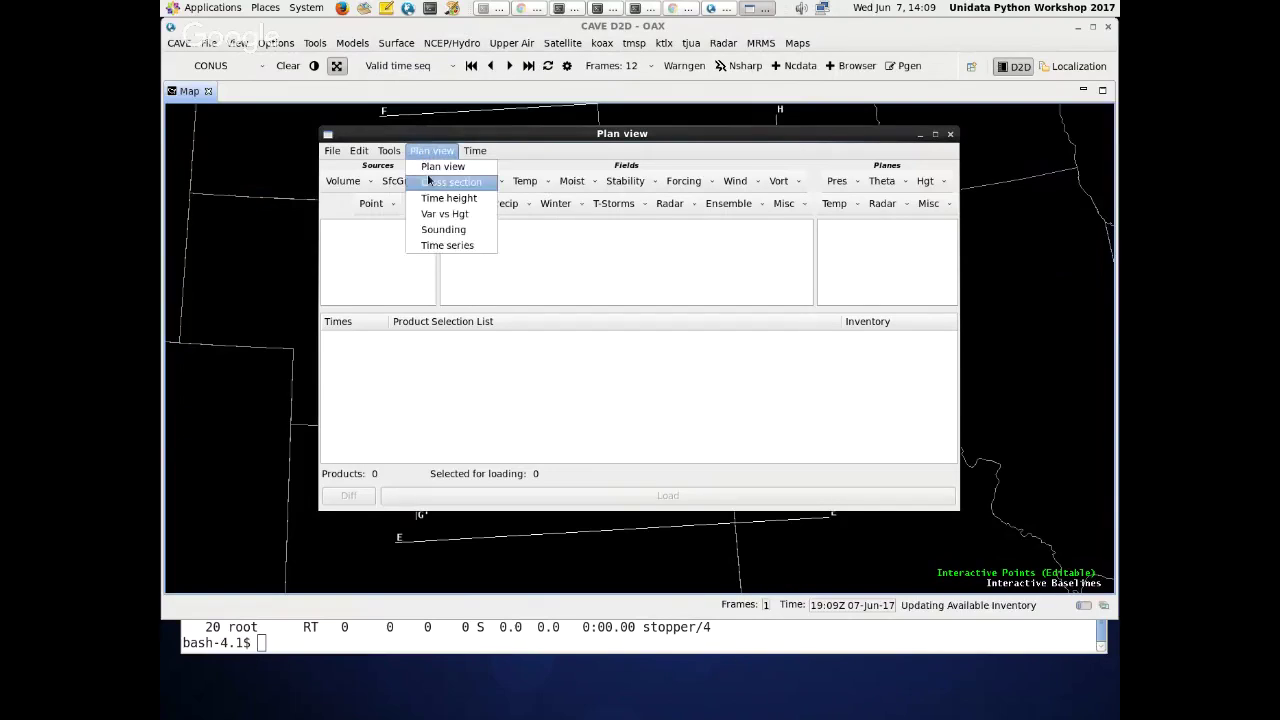
pyautogui.click(432, 183)
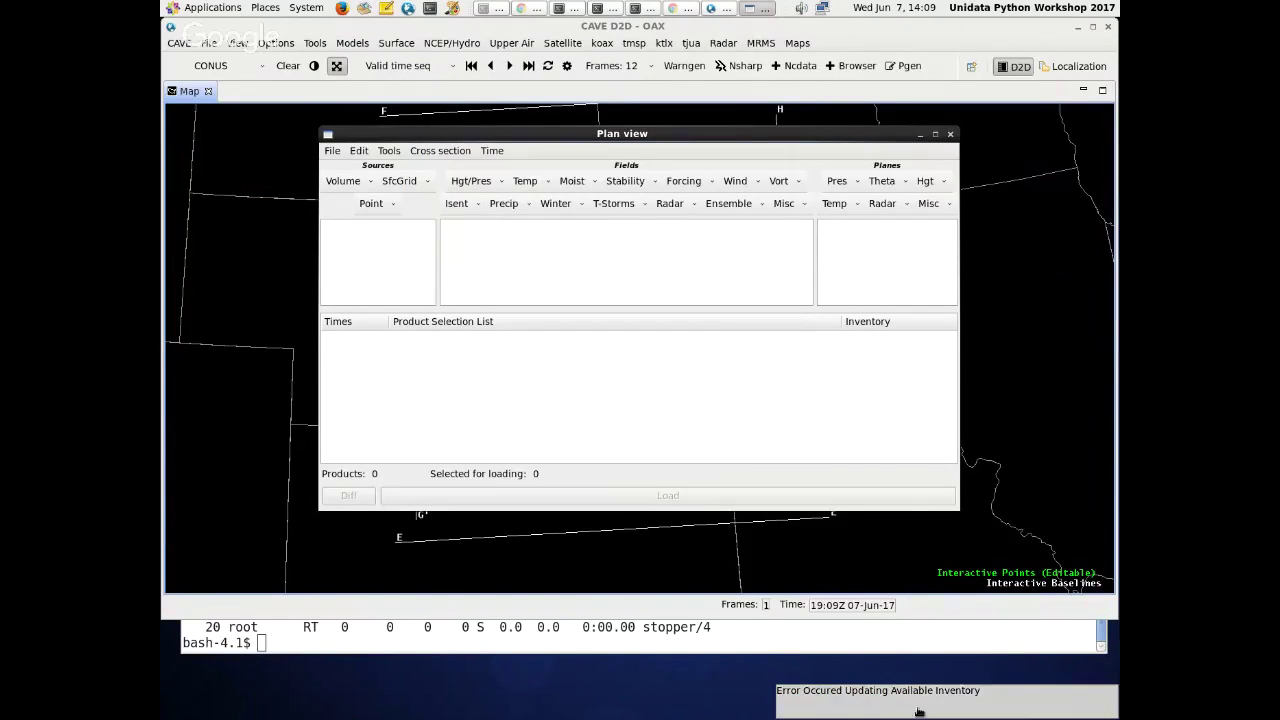
pyautogui.click(677, 518)
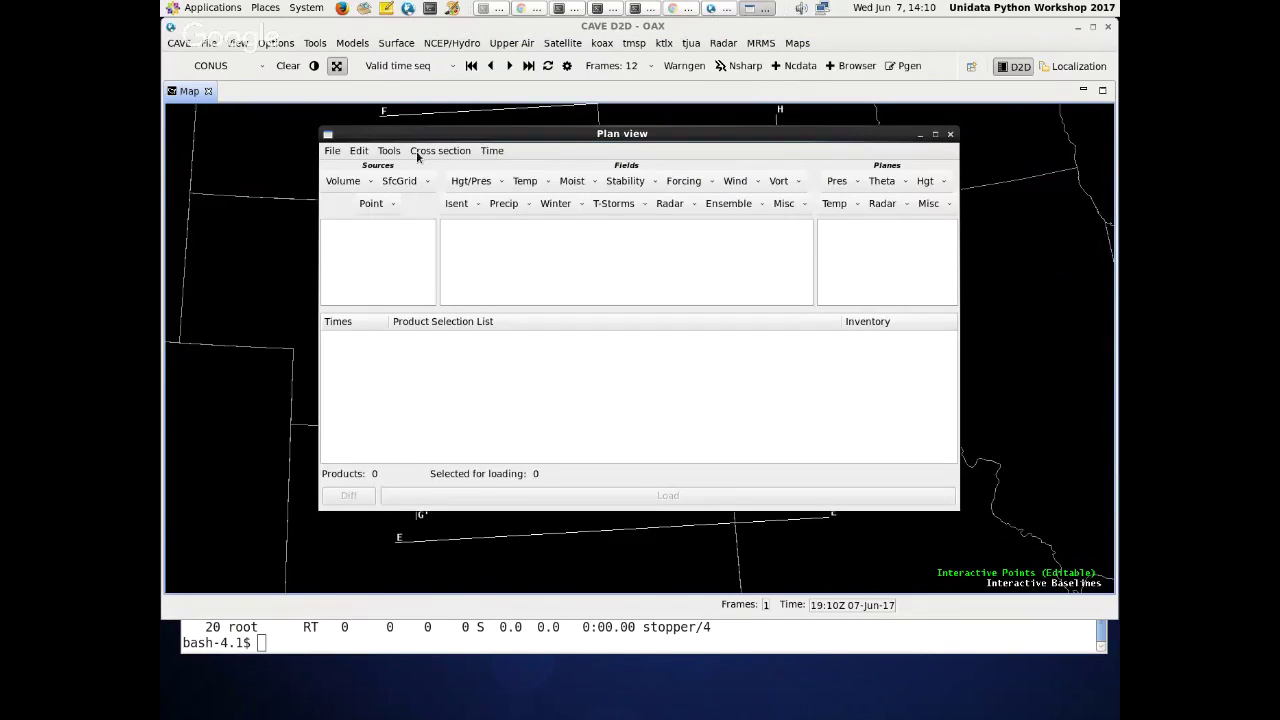
pyautogui.click(951, 137)
pyautogui.hotkey('alt', 'Tab')
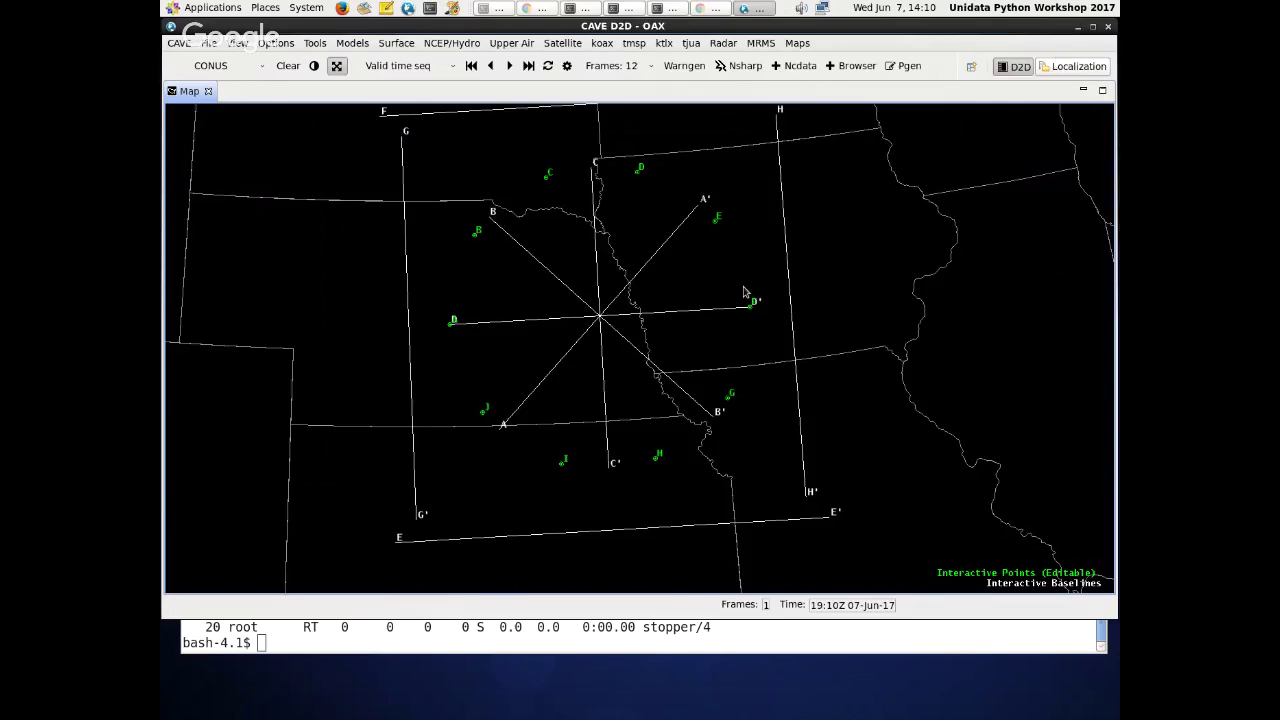
pyautogui.click(1060, 66)
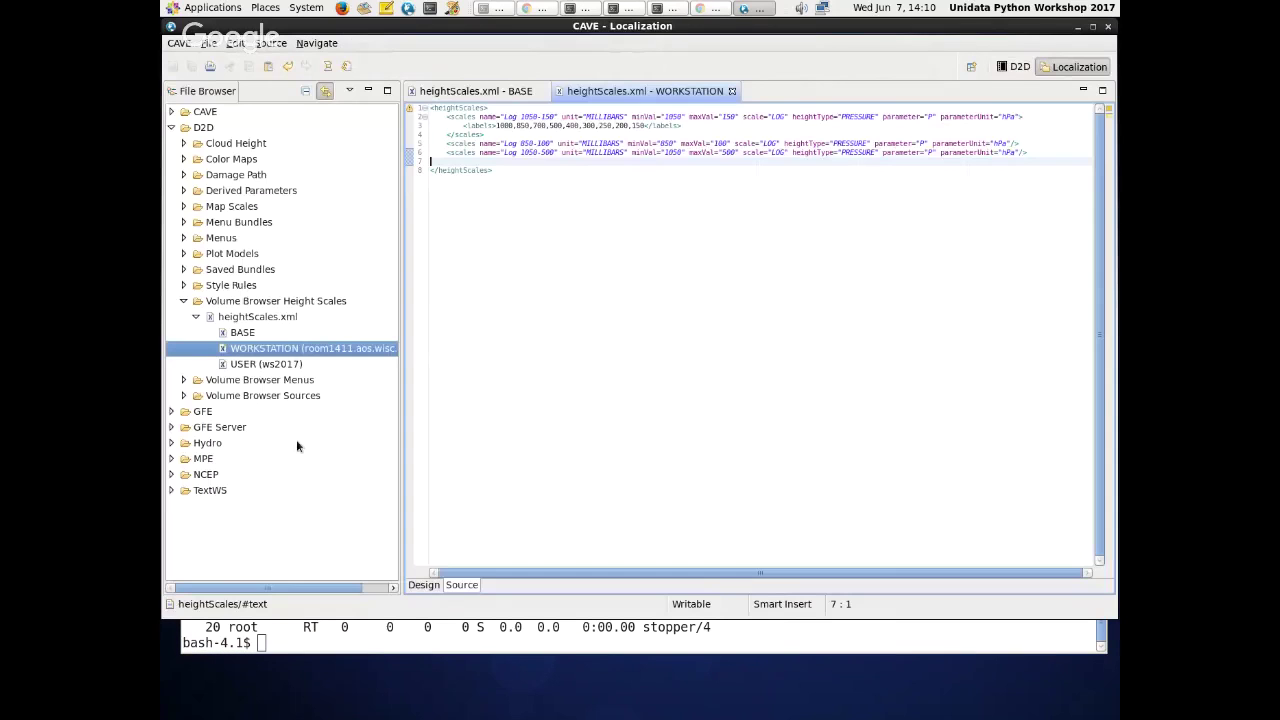
# - Restore the deleted scale definitions in the WORKSTATION copy of heightScales.xml
pyautogui.rightClick(245, 366)
pyautogui.click(710, 250)
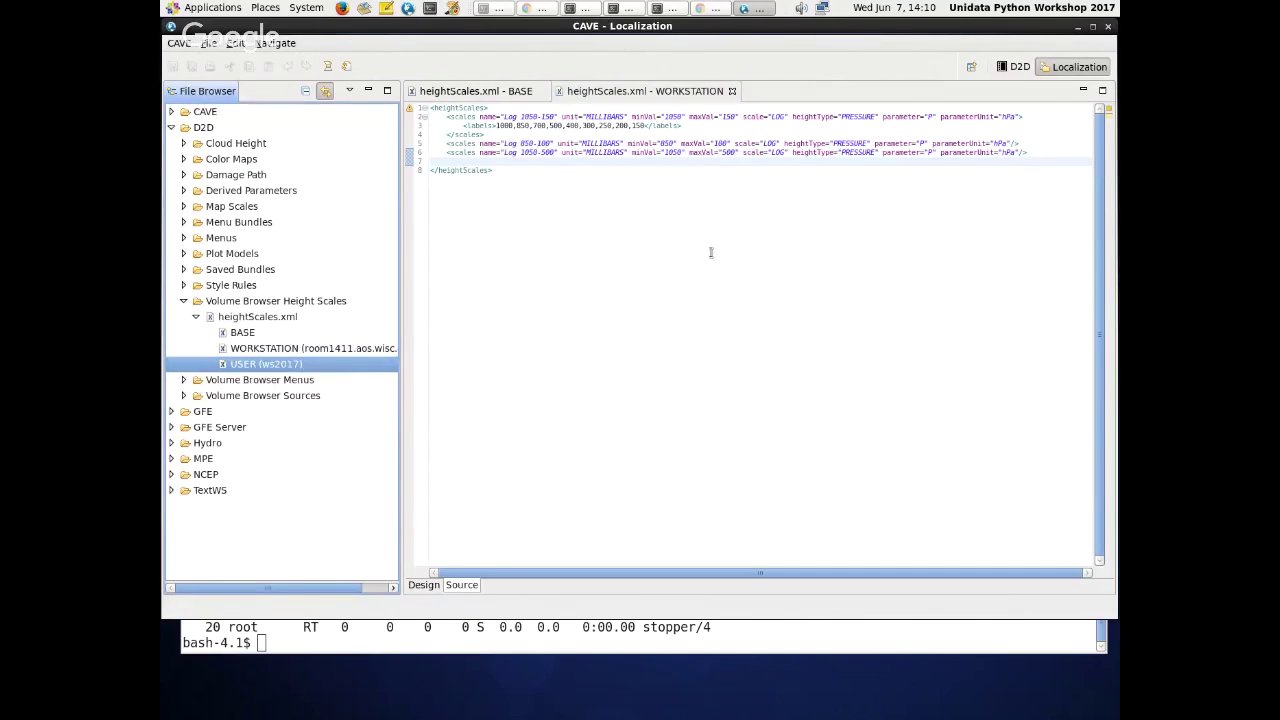
pyautogui.hotkey('ctrl', 'v')
pyautogui.click(676, 179)
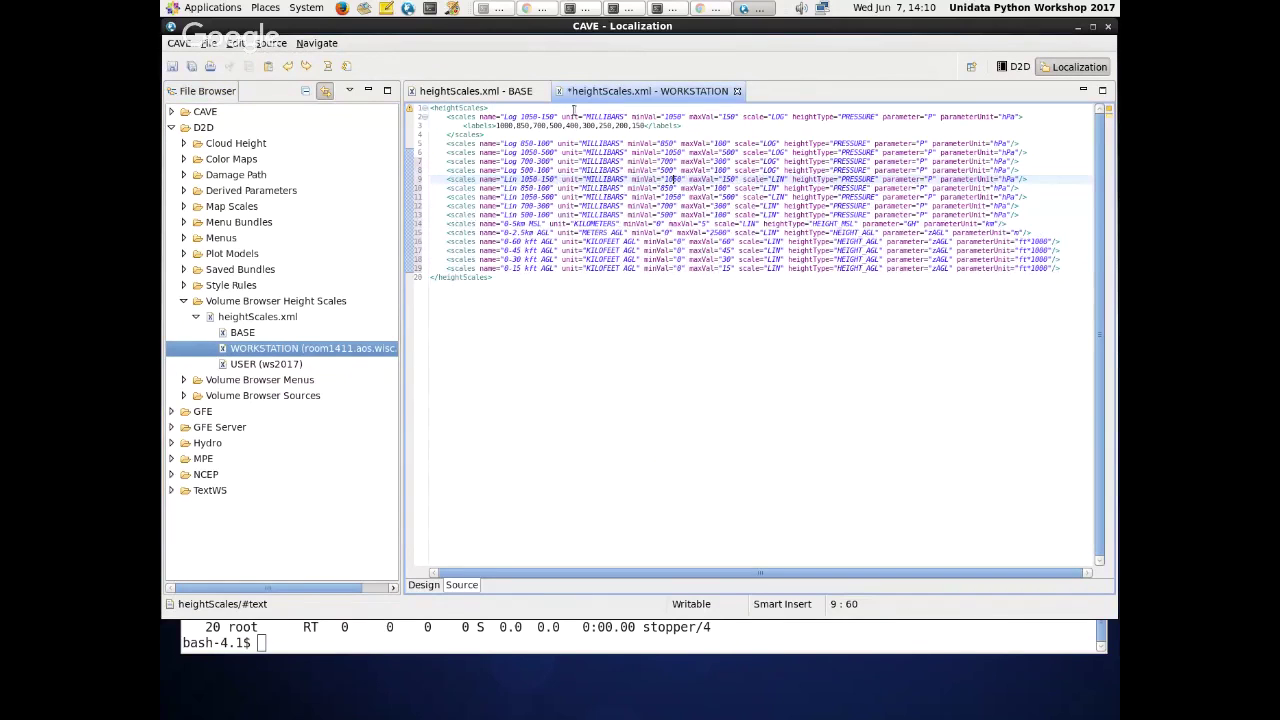
pyautogui.click(549, 133)
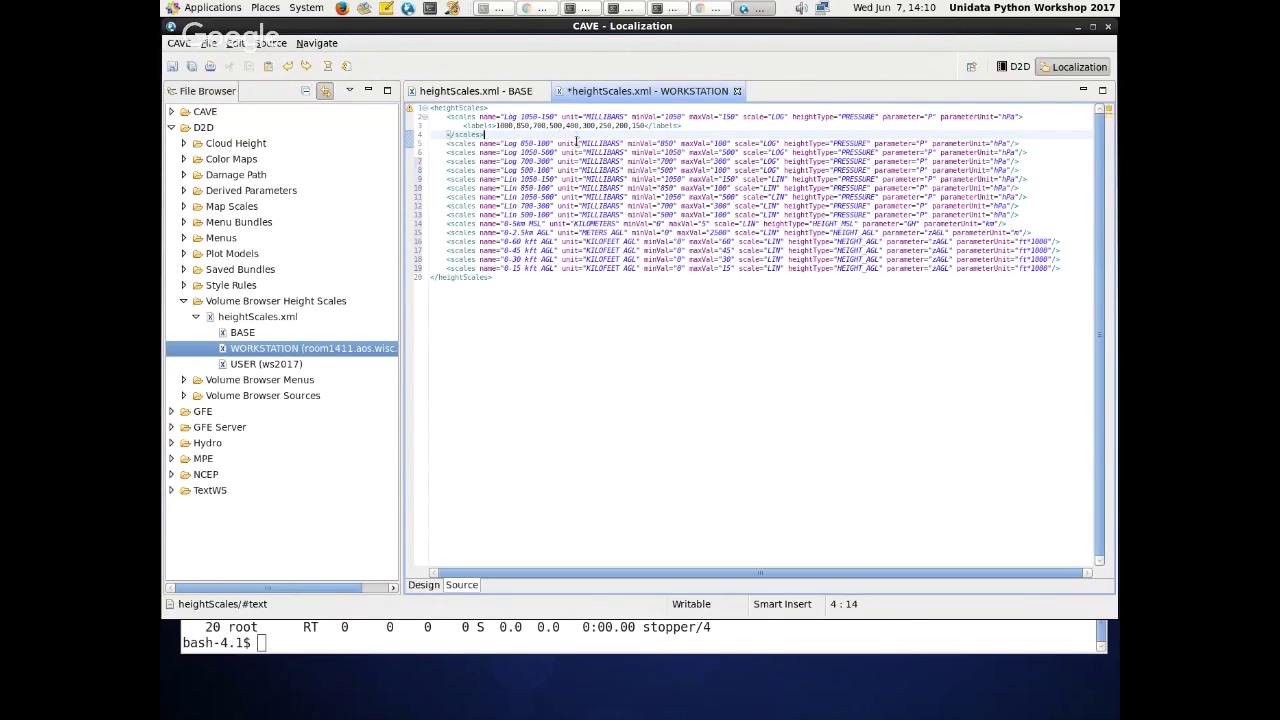
# - Delete the scale definitions from Log 1050-150 through 0-2.5km AGL in the WORKSTATION heightScales.xml, save, and select the file's entry
pyautogui.moveTo(1048, 233); pyautogui.dragTo(415, 120)
pyautogui.press('Delete')
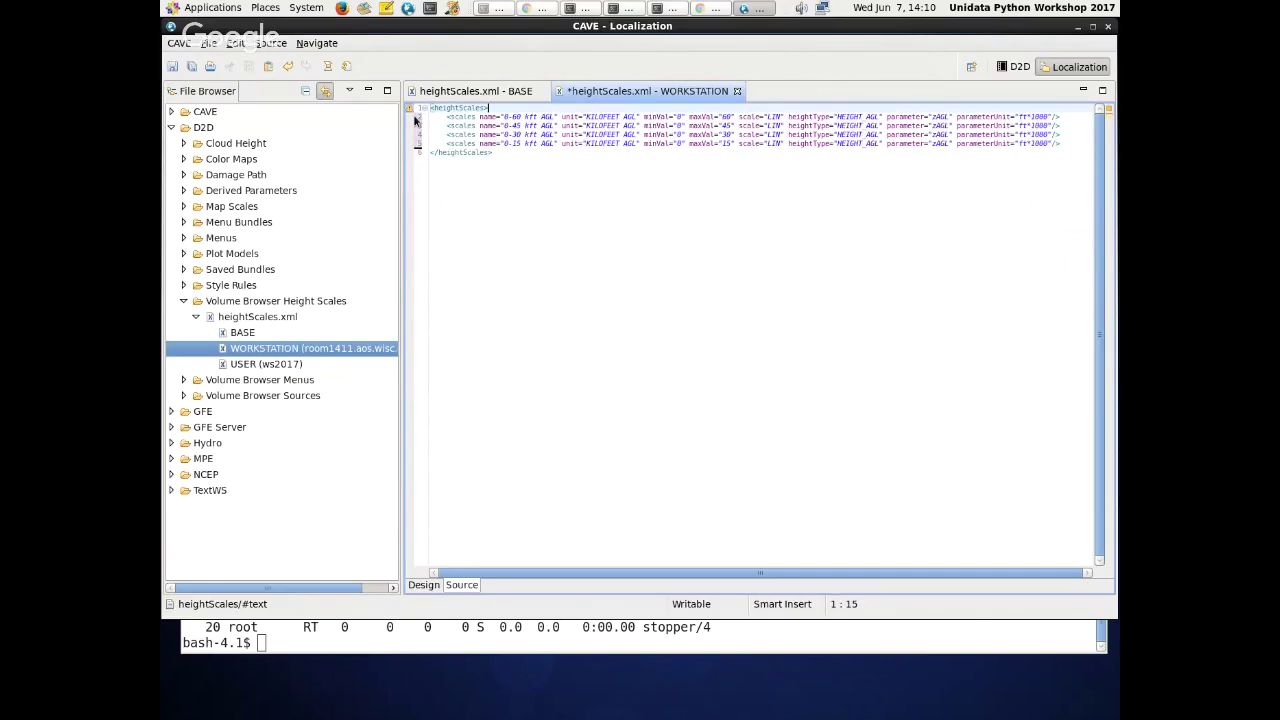
pyautogui.hotkey('ctrl', 's')
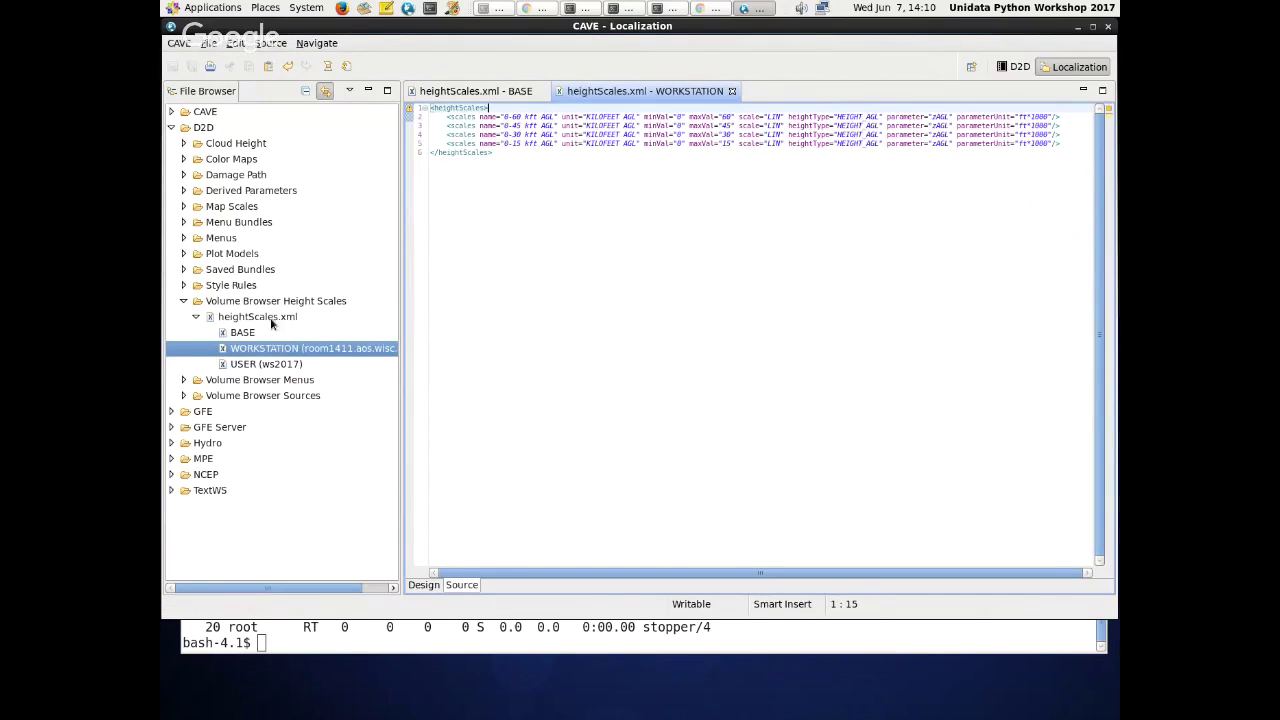
pyautogui.click(270, 317)
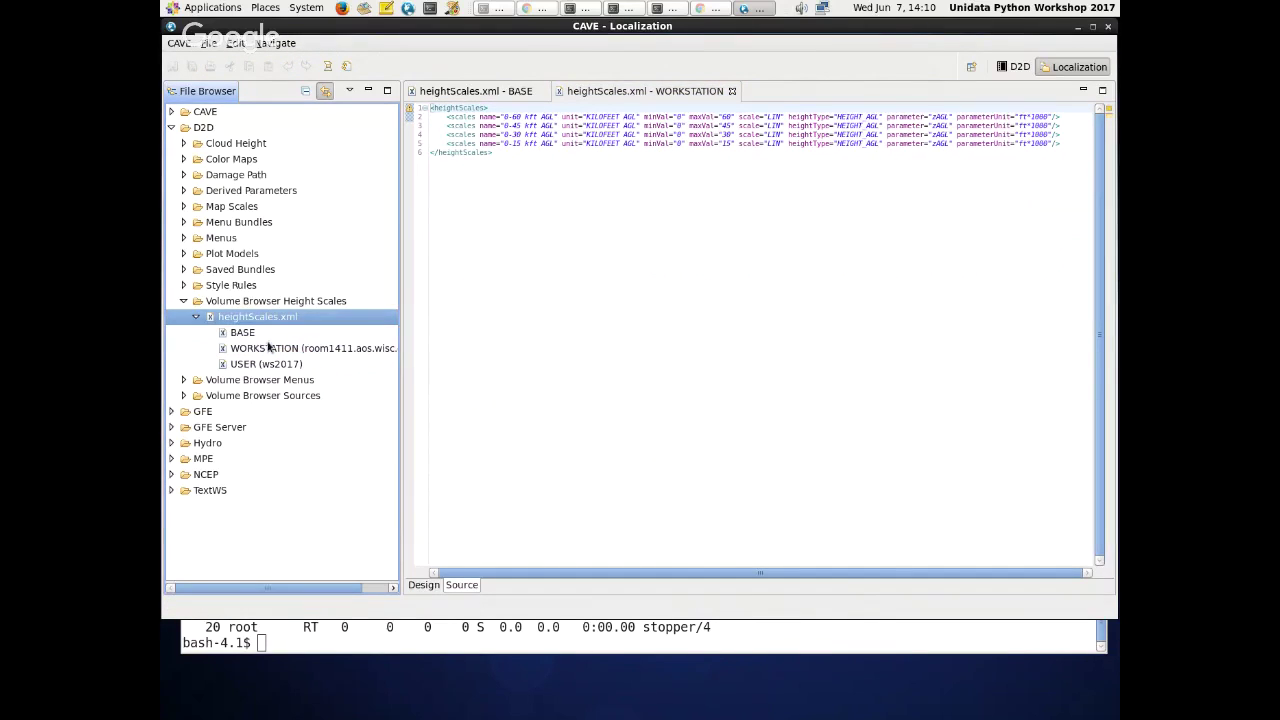
# - Check a fresh Volume Browser in the D2D perspective by setting it to Cross section, and close it
pyautogui.hotkey('alt', 'Tab')
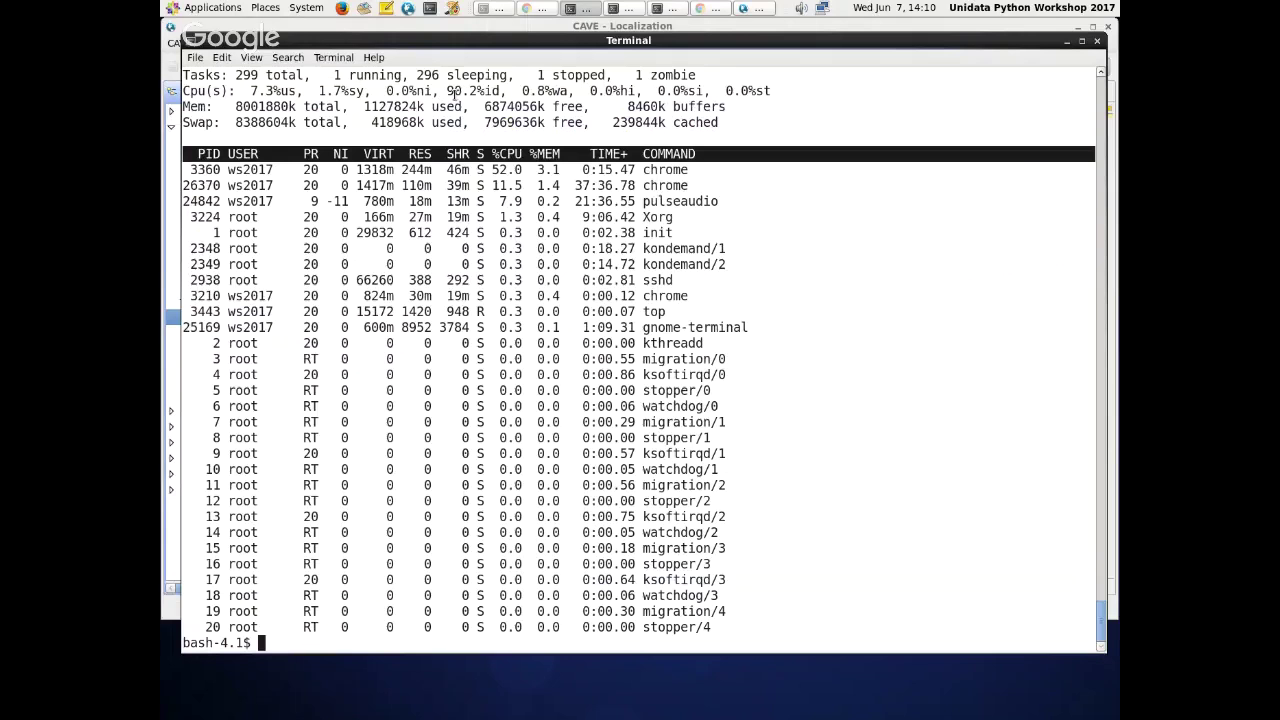
pyautogui.hotkey('alt', 'Tab')
pyautogui.click(366, 50)
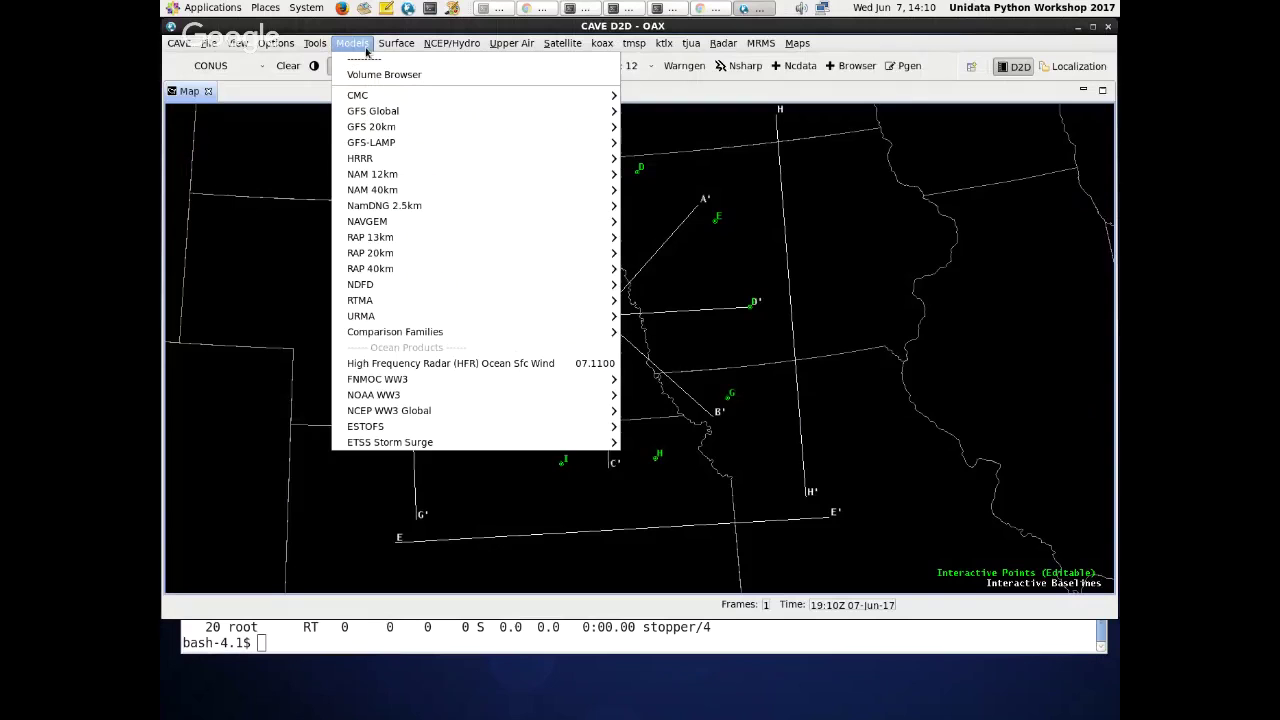
pyautogui.click(384, 74)
pyautogui.click(432, 150)
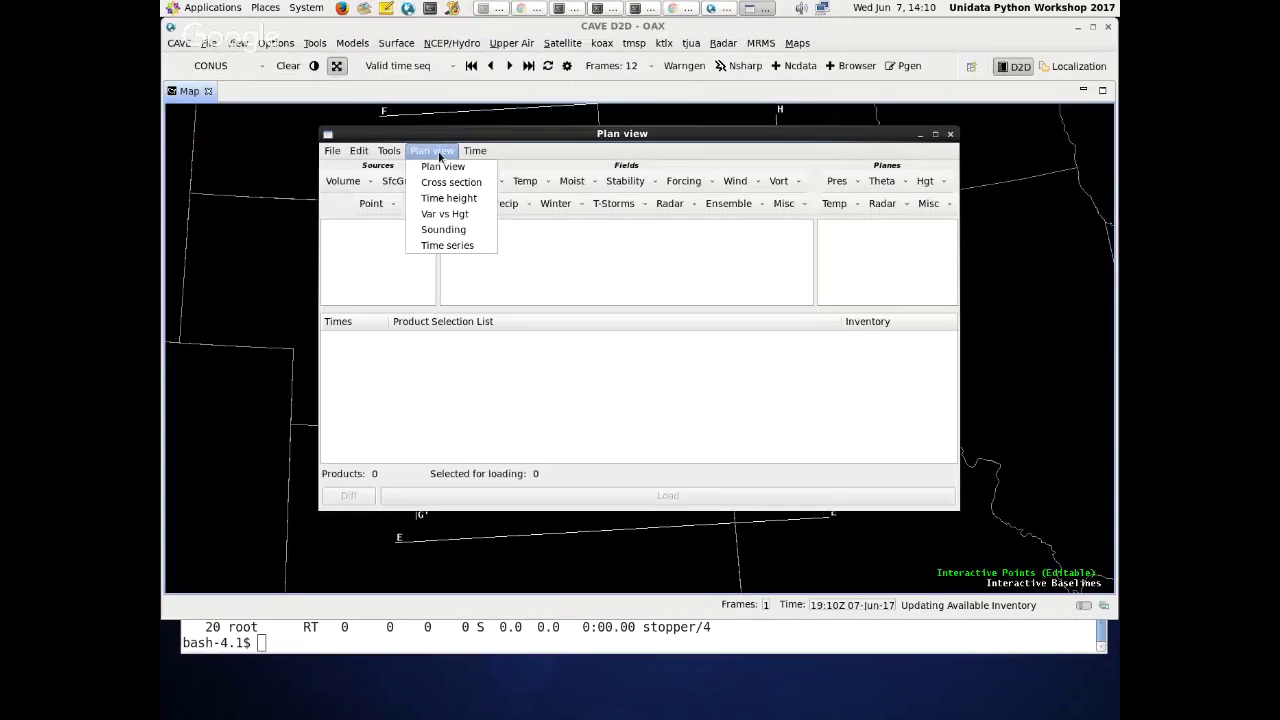
pyautogui.click(451, 182)
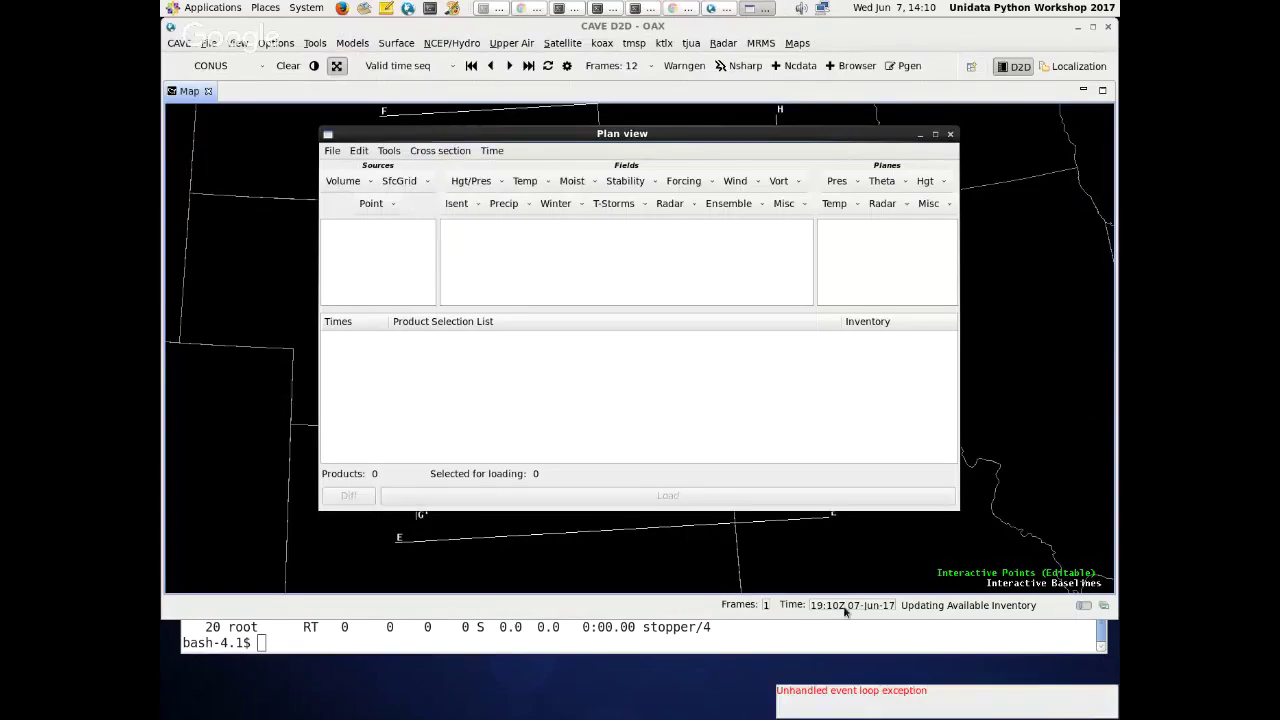
pyautogui.click(950, 135)
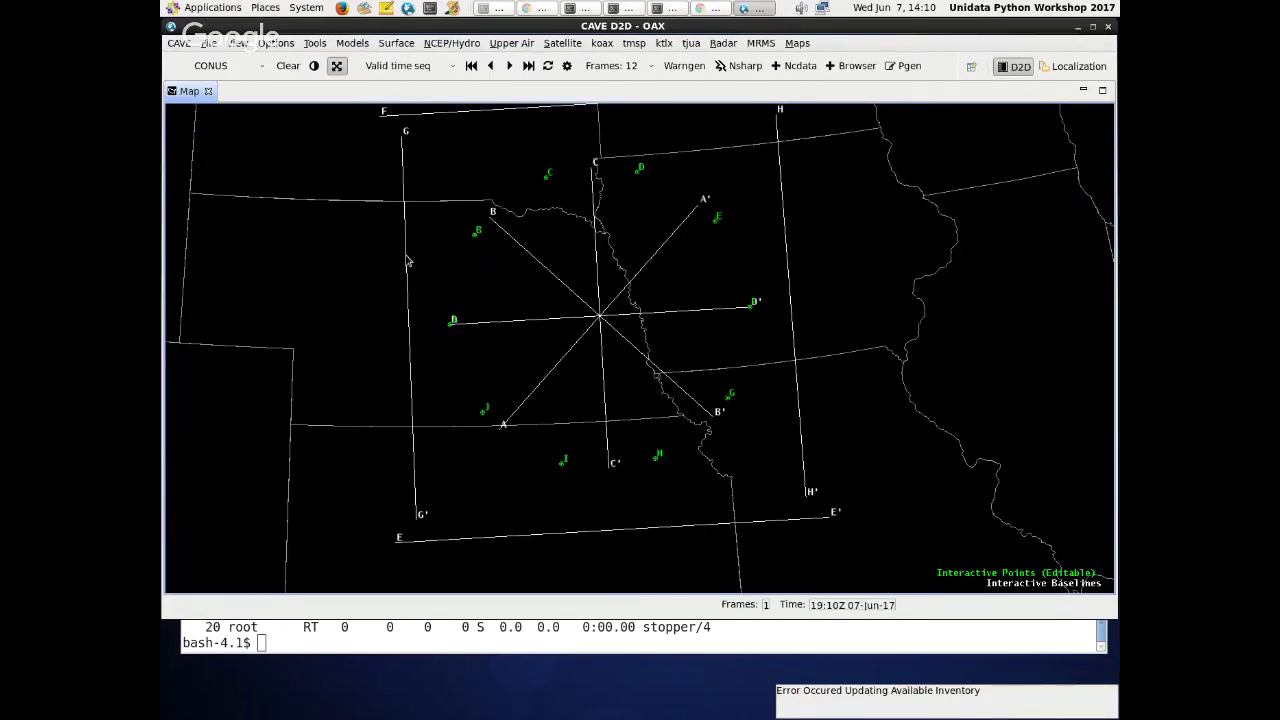
# - Return to the Localization perspective and close the open heightScales.xml editors
pyautogui.hotkey('alt', 'Tab')
pyautogui.hotkey('alt', 'space')
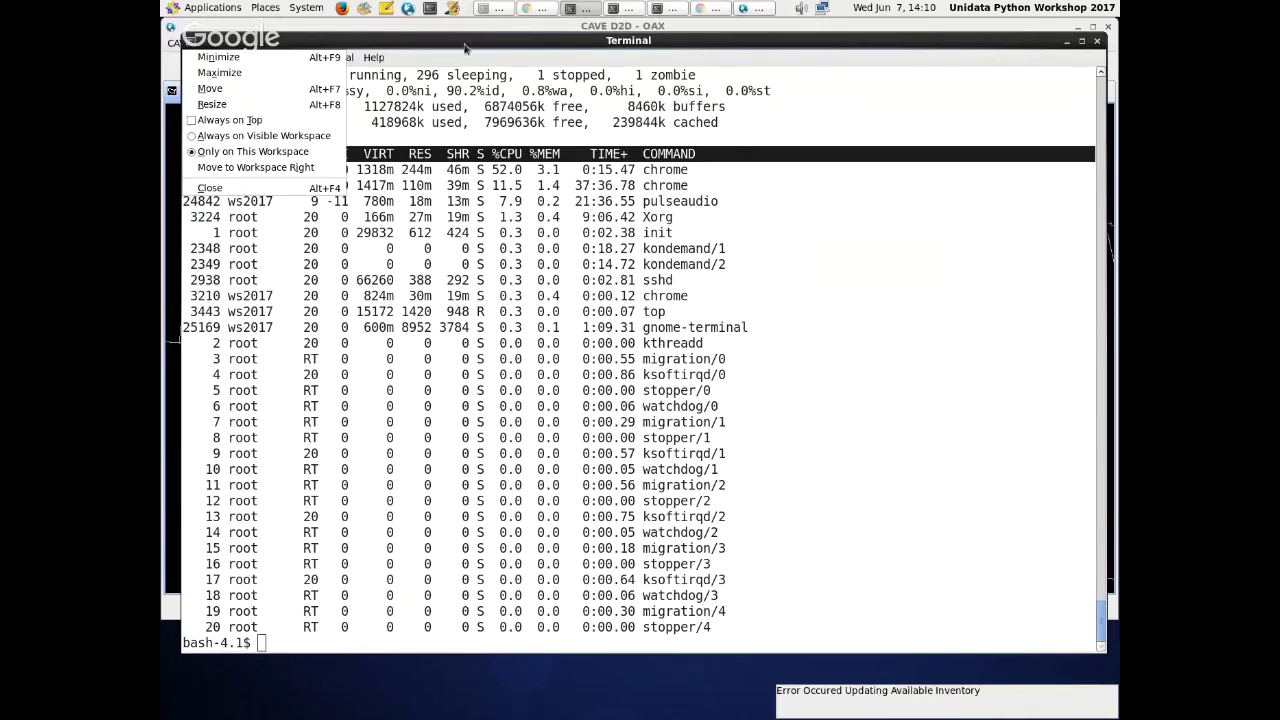
pyautogui.press('Escape')
pyautogui.hotkey('alt', 'Tab')
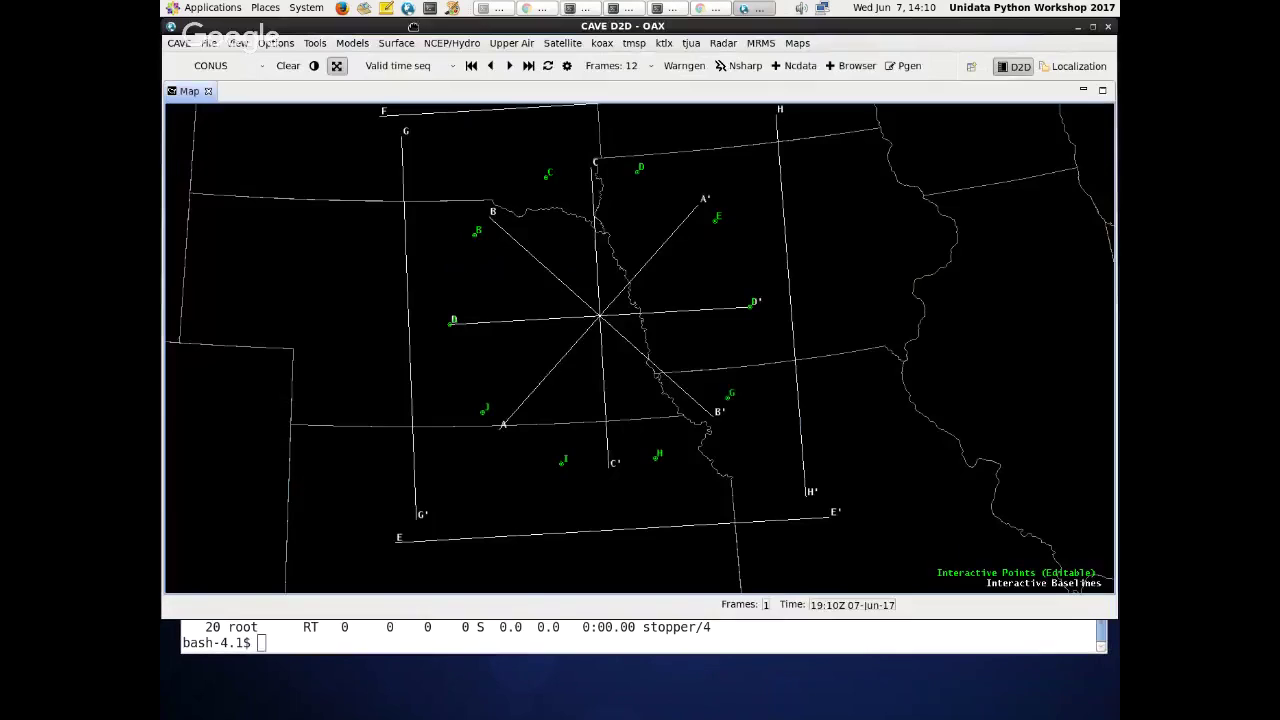
pyautogui.hotkey('alt', 'Tab')
pyautogui.hotkey('alt', 'Tab')
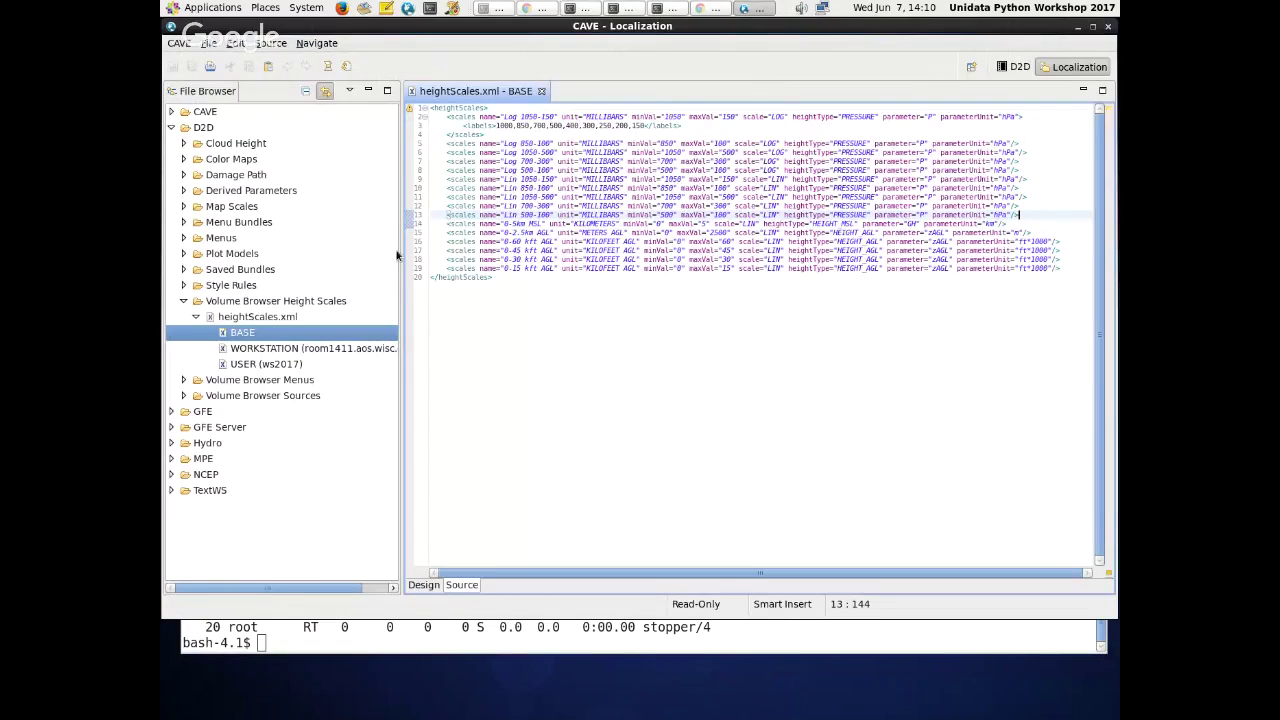
pyautogui.click(541, 91)
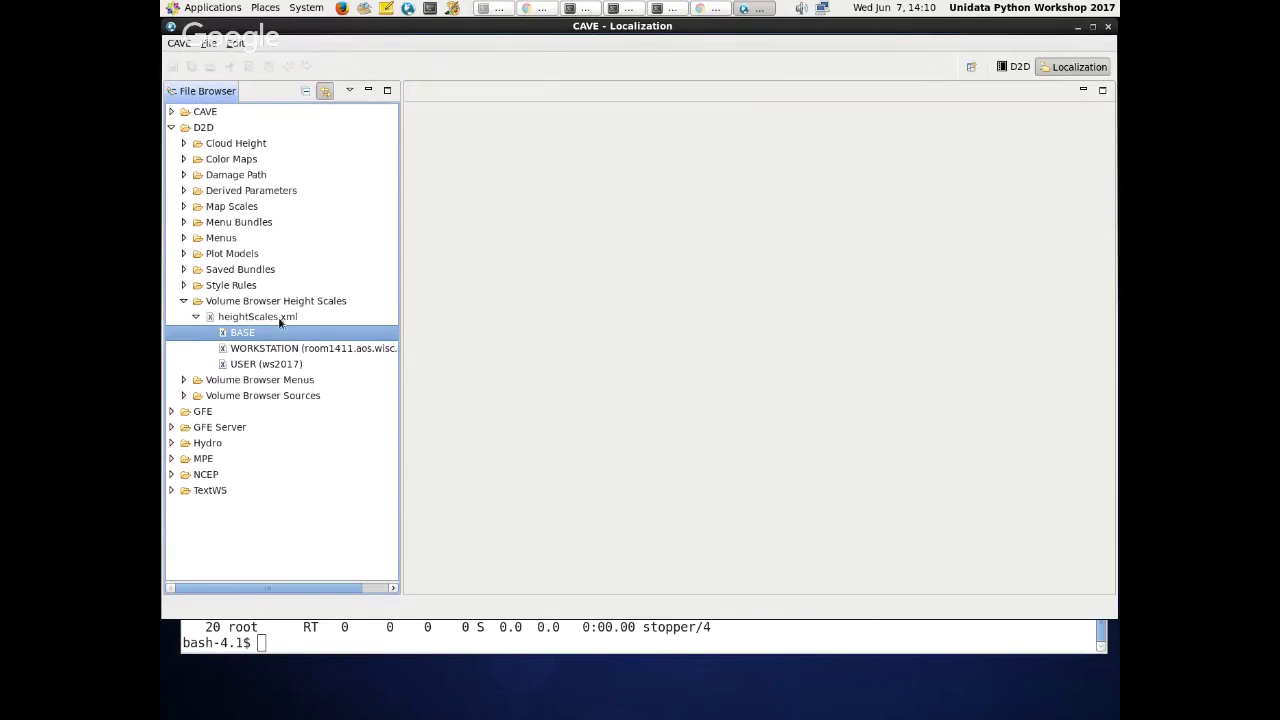
# - Look through Volume Browser Menus and its planes folder, collapse it, and leave Volume Browser Sources expanded
pyautogui.click(184, 381)
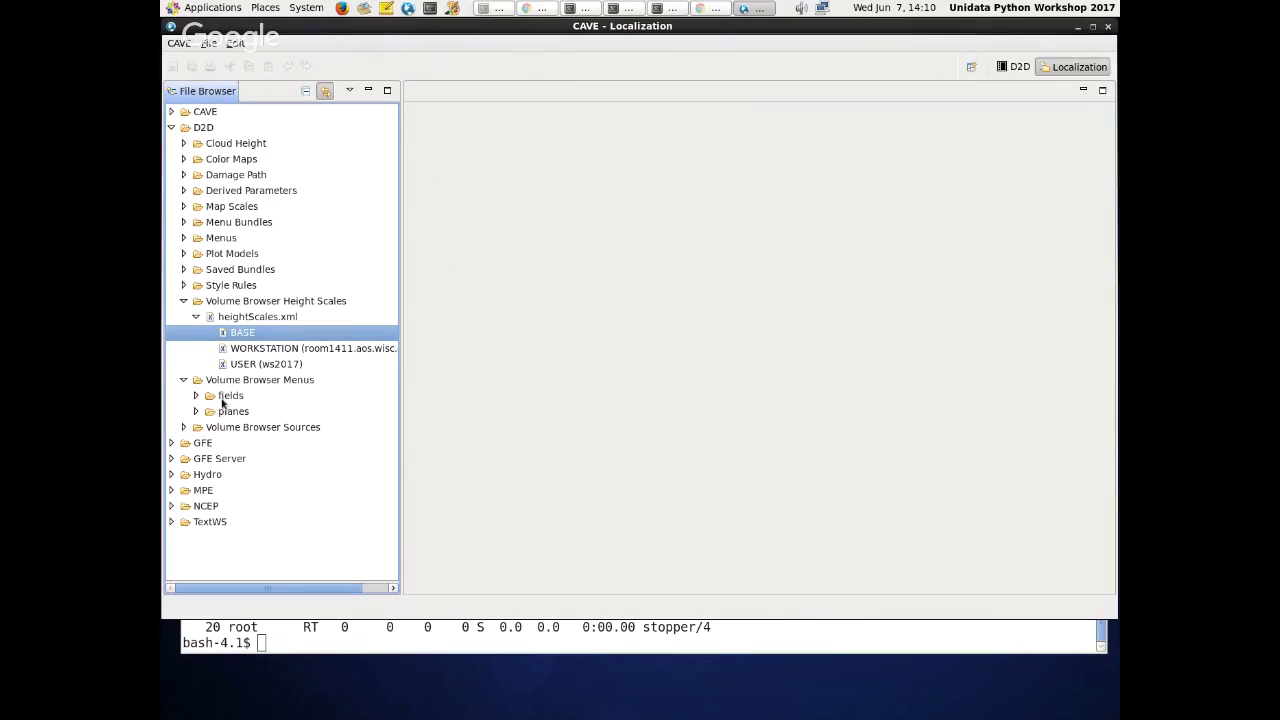
pyautogui.click(196, 427)
pyautogui.click(196, 411)
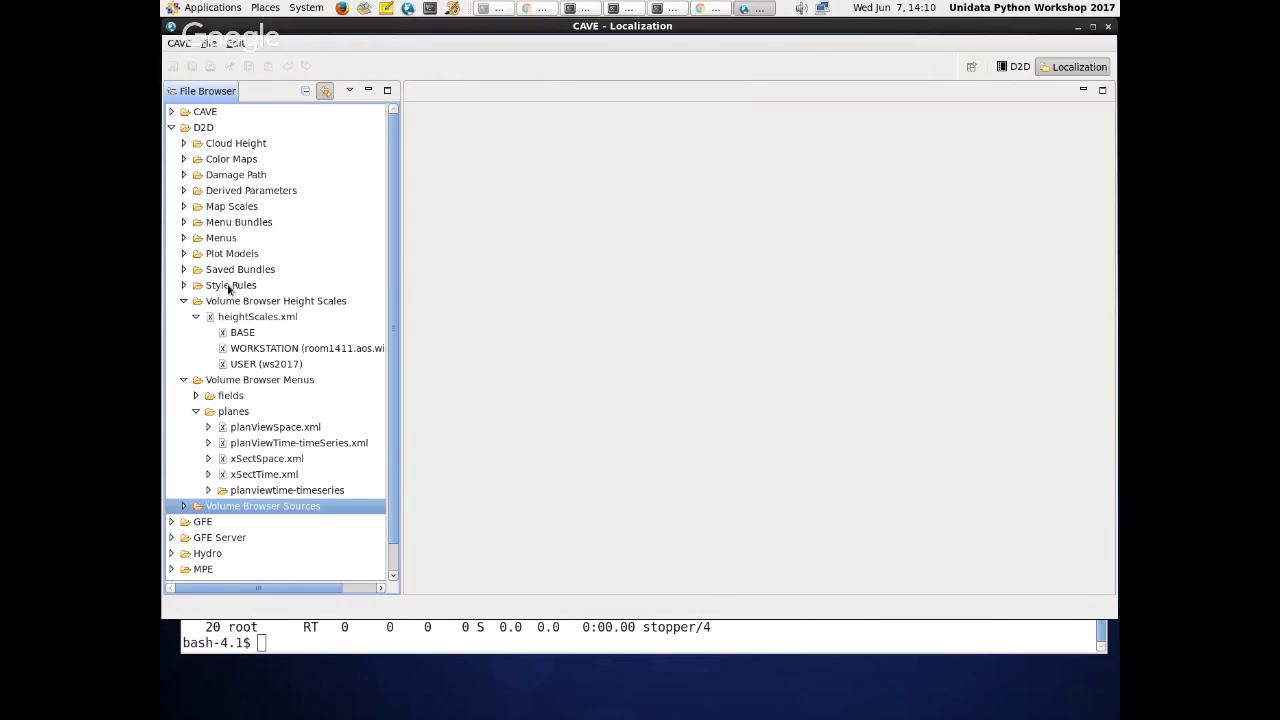
pyautogui.scroll(-1, 230, 306)
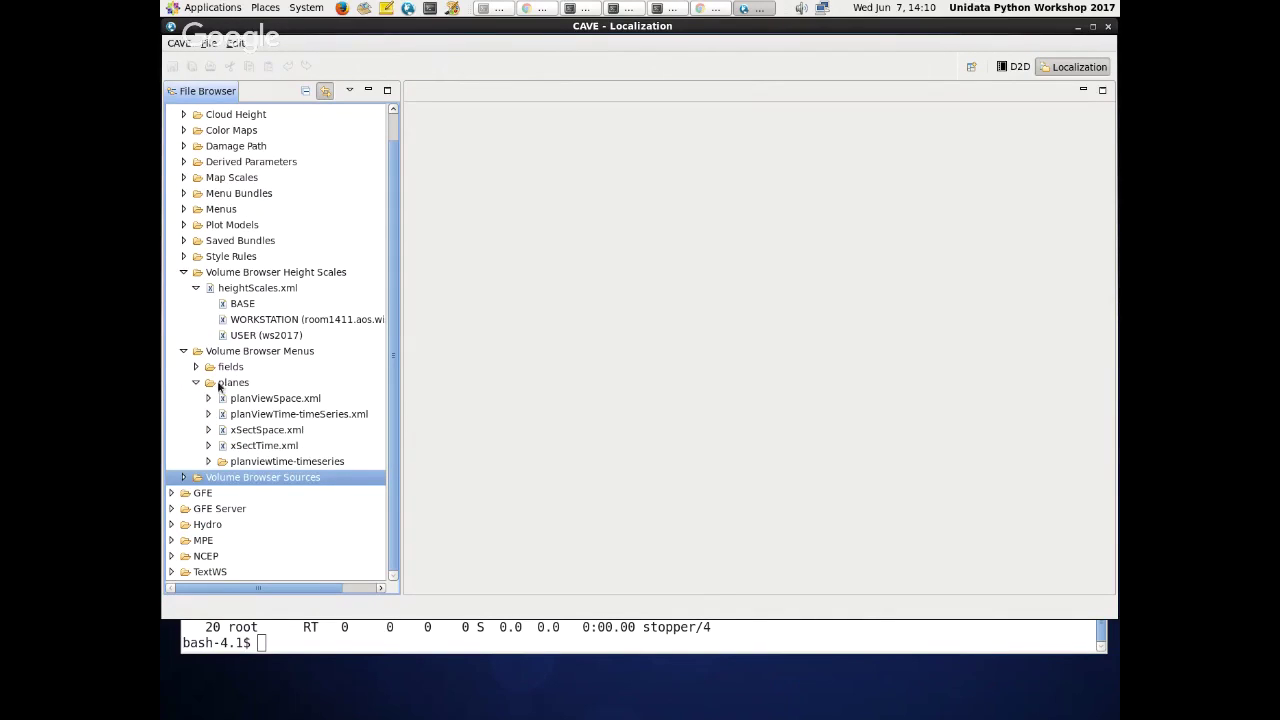
pyautogui.click(202, 369)
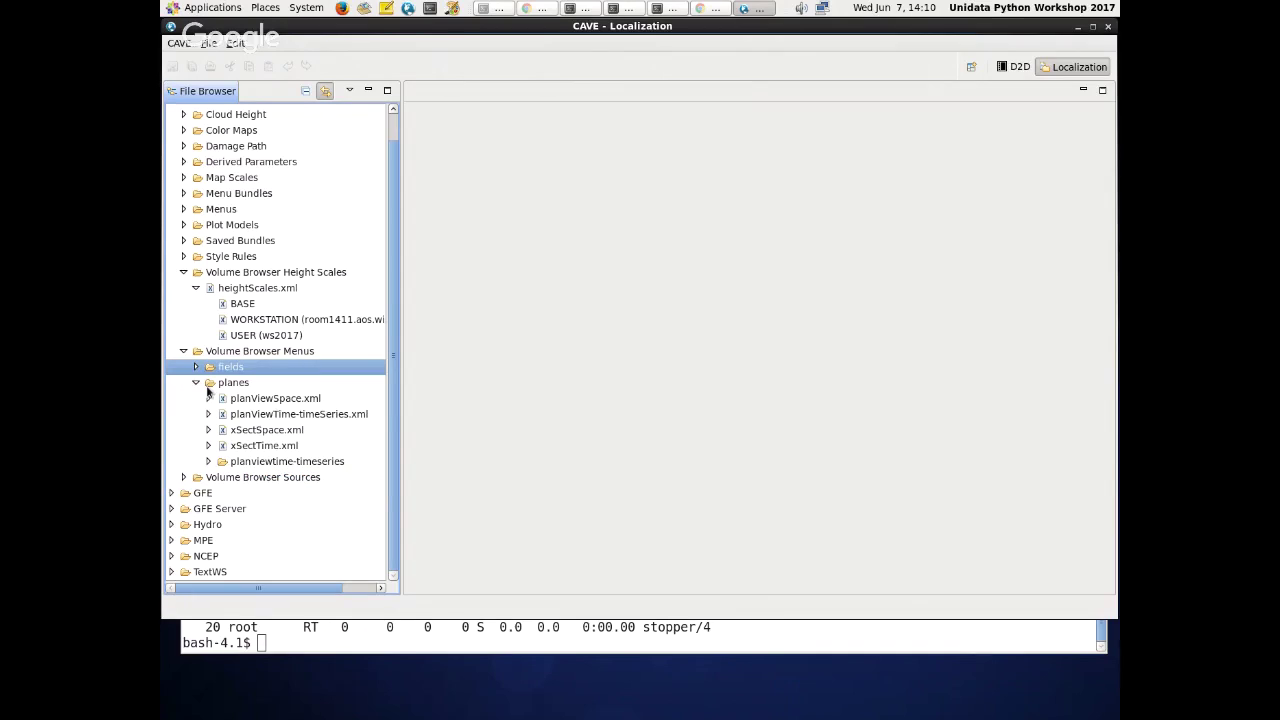
pyautogui.click(184, 477)
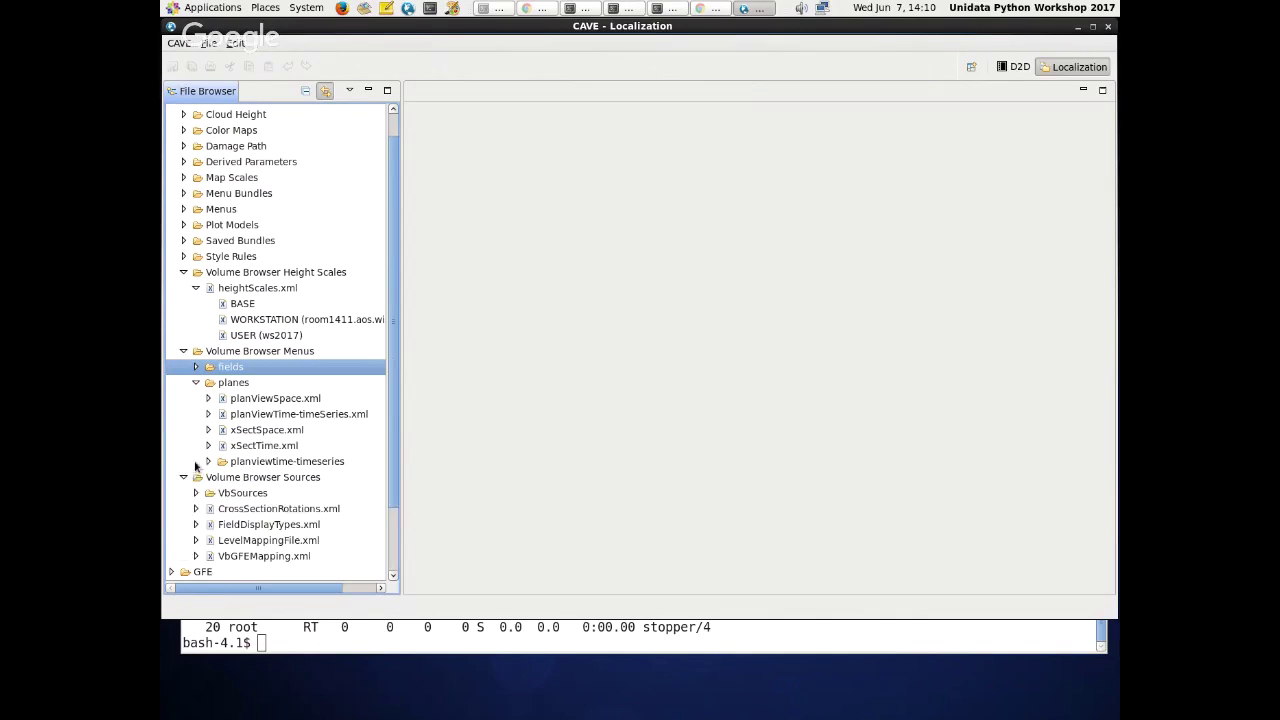
pyautogui.click(183, 351)
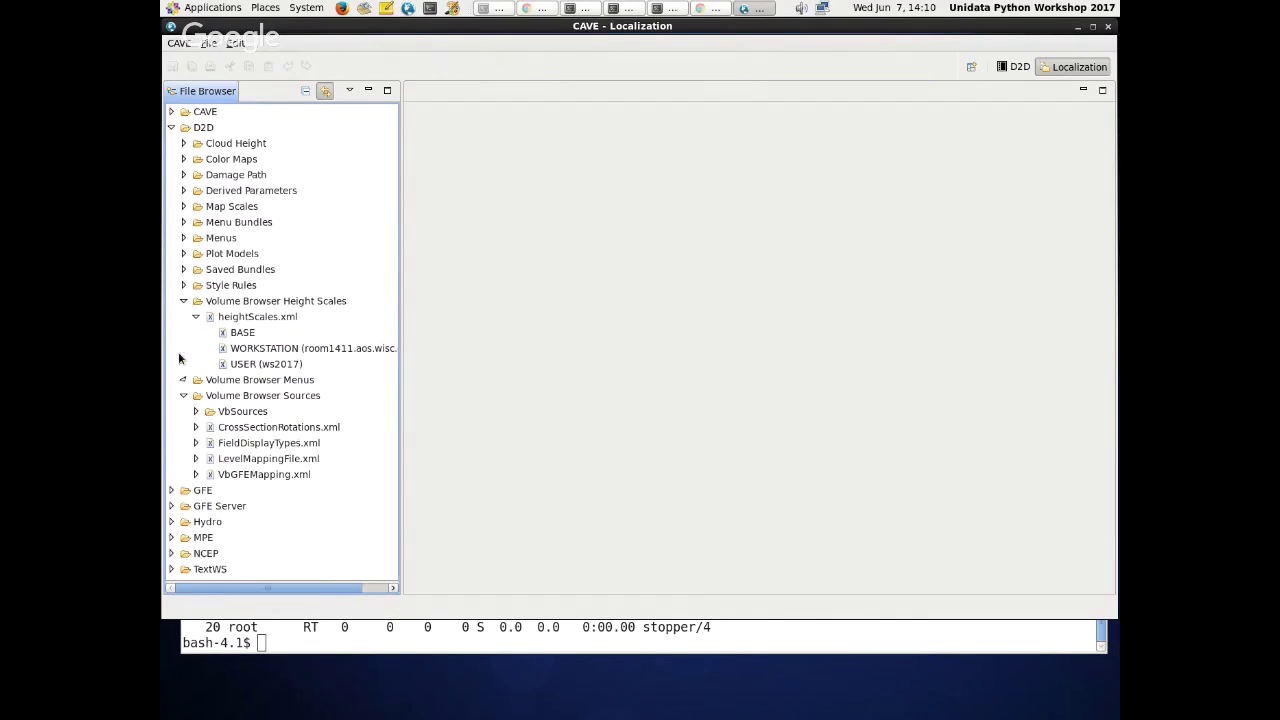
# - Expand VbSources and inspect the localization levels of its GFESources, point, sfcGrid and volume XML files
pyautogui.click(196, 412)
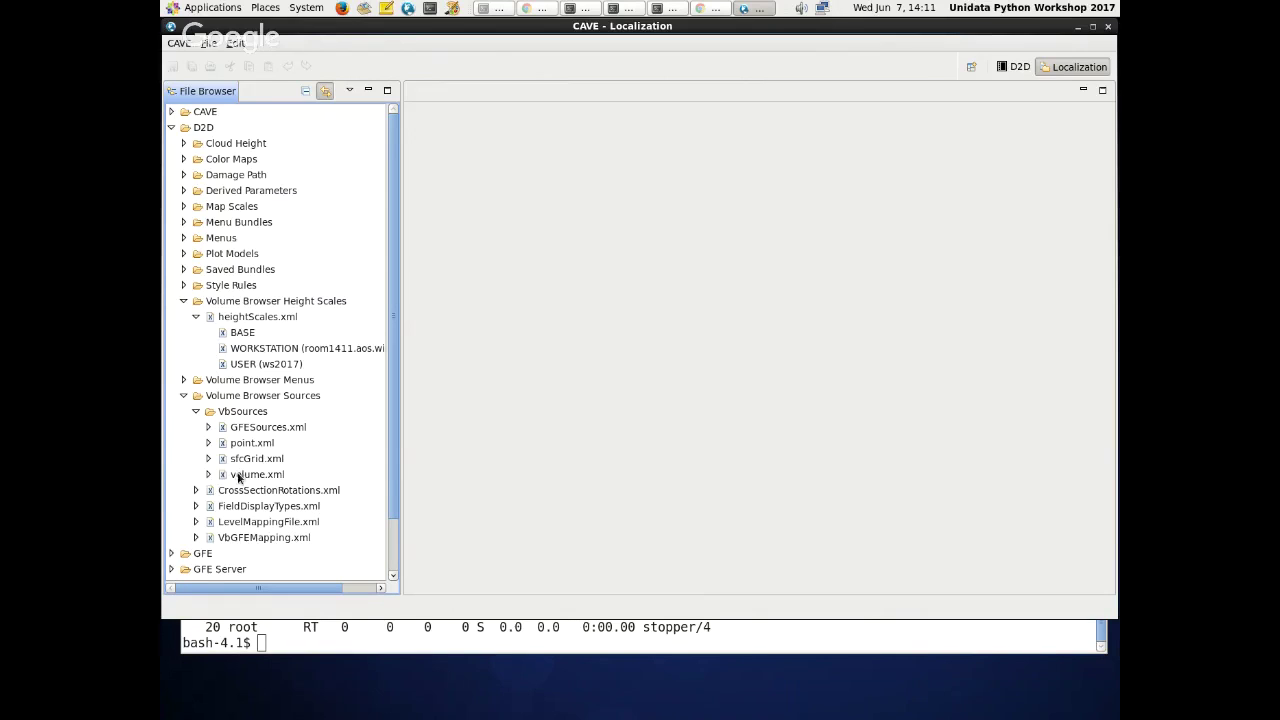
pyautogui.click(238, 476)
pyautogui.click(208, 474)
pyautogui.click(208, 458)
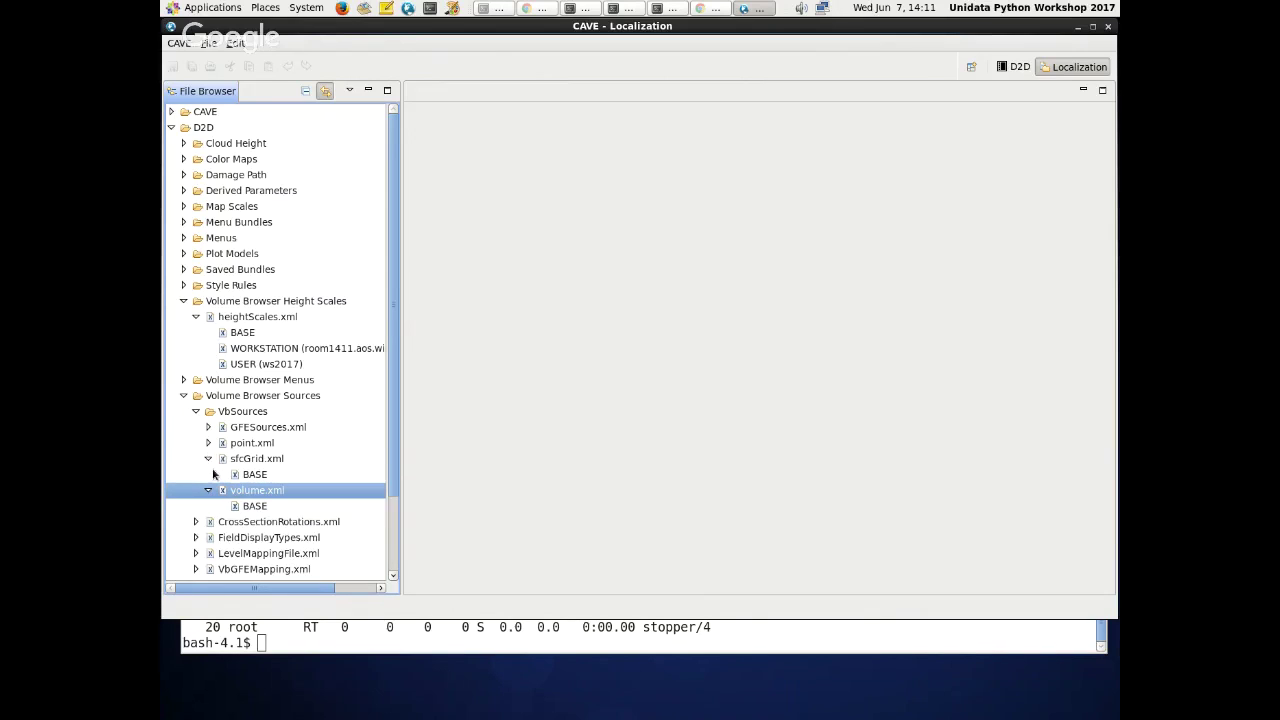
pyautogui.click(208, 442)
pyautogui.click(208, 427)
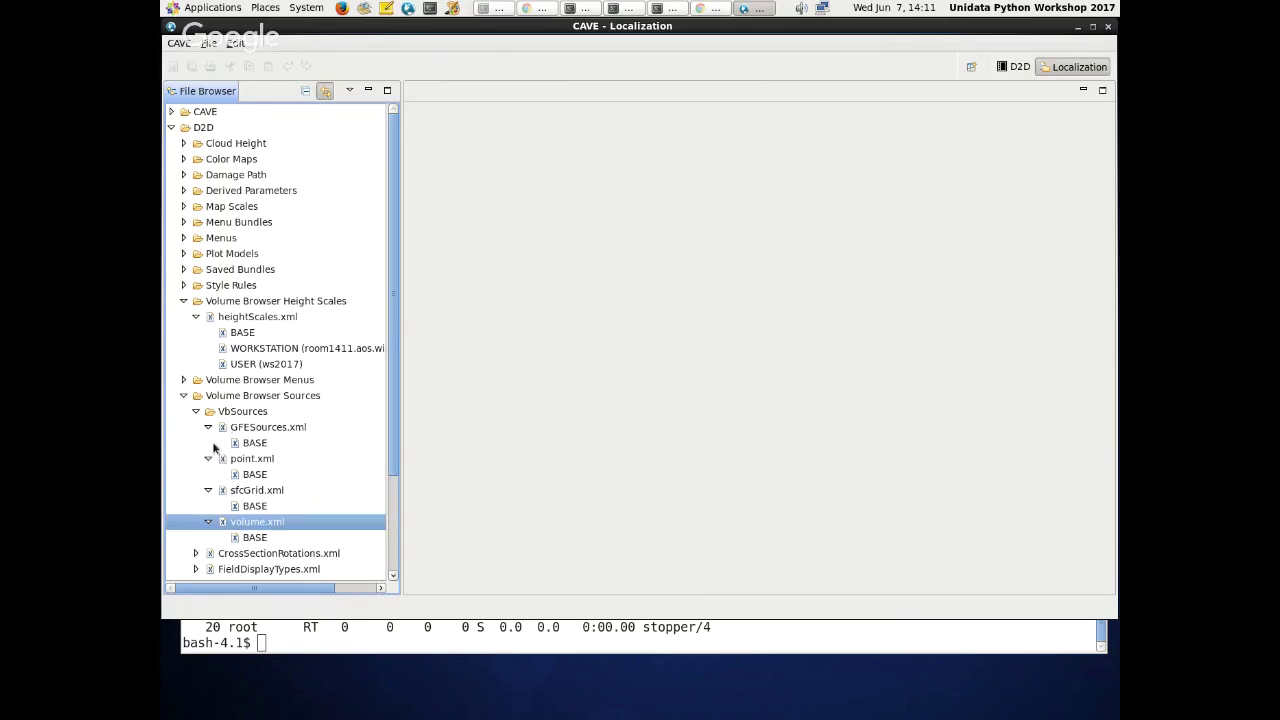
pyautogui.click(208, 490)
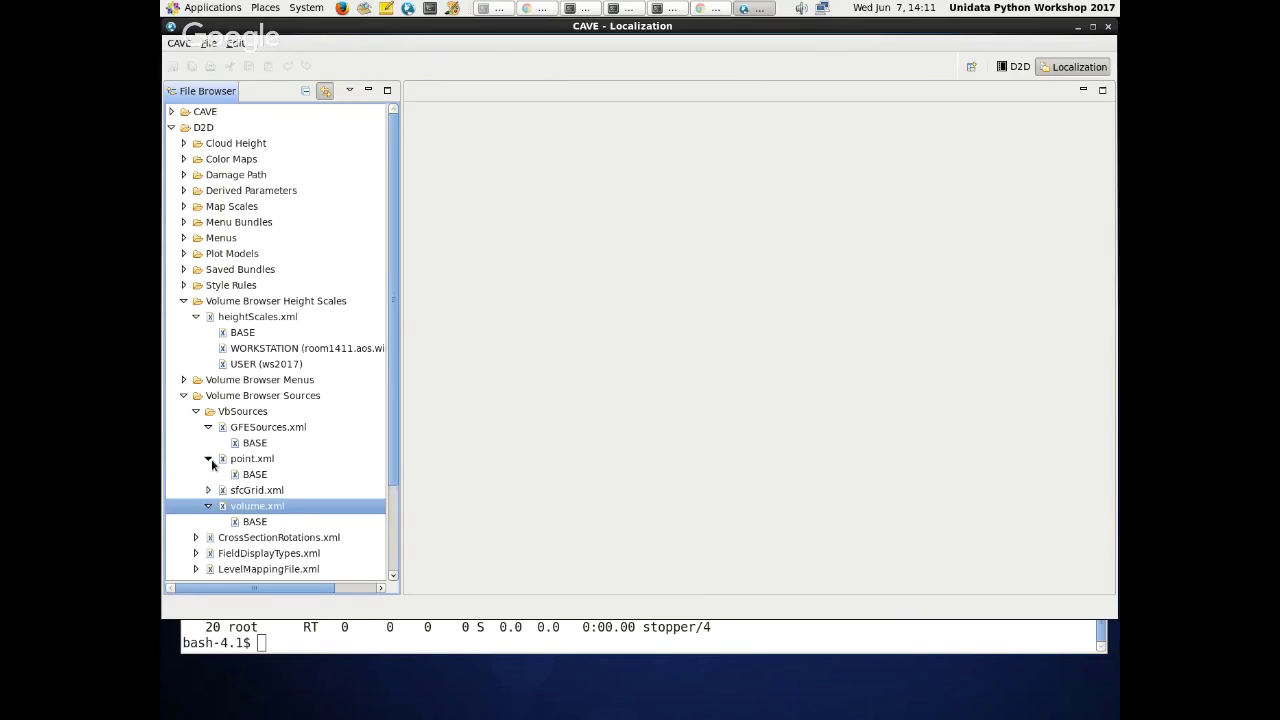
pyautogui.click(209, 458)
pyautogui.click(208, 427)
pyautogui.click(208, 458)
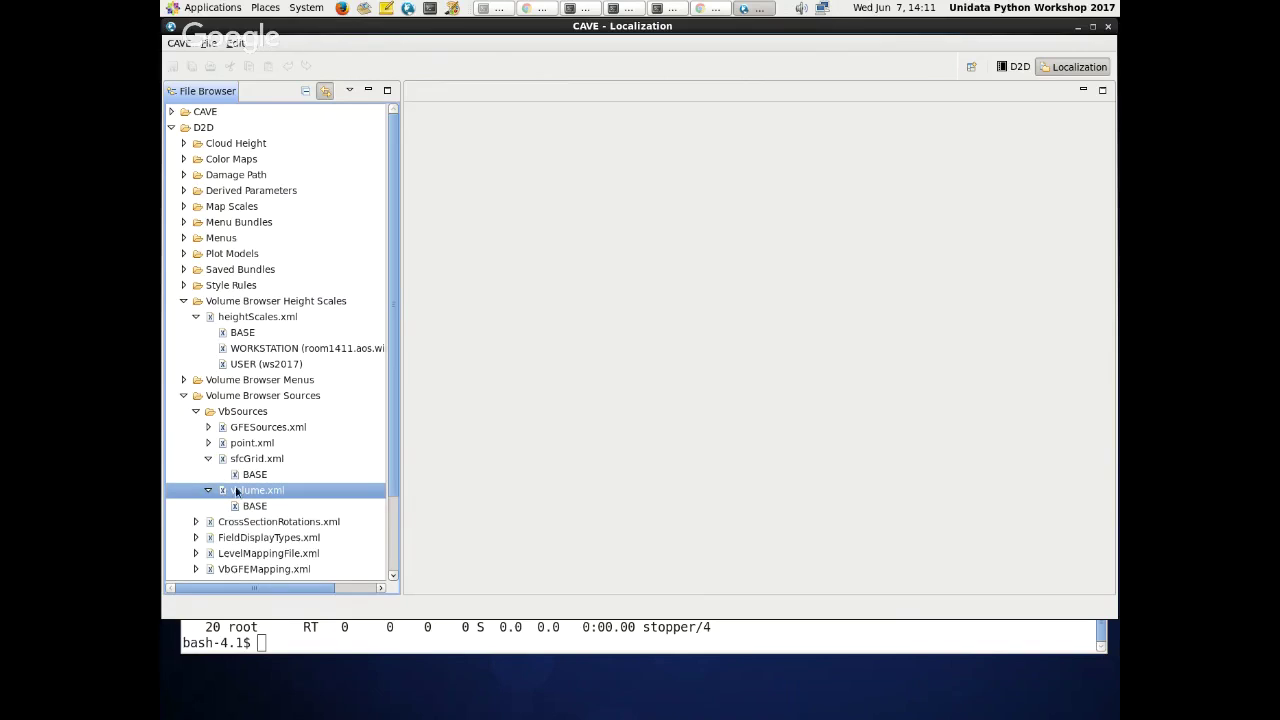
# - Copy the BASE volume.xml to the Workstation level and review the vbSource entries in the new copy
pyautogui.click(254, 507)
pyautogui.click(255, 495)
pyautogui.rightClick(255, 506)
pyautogui.moveTo(287, 568)
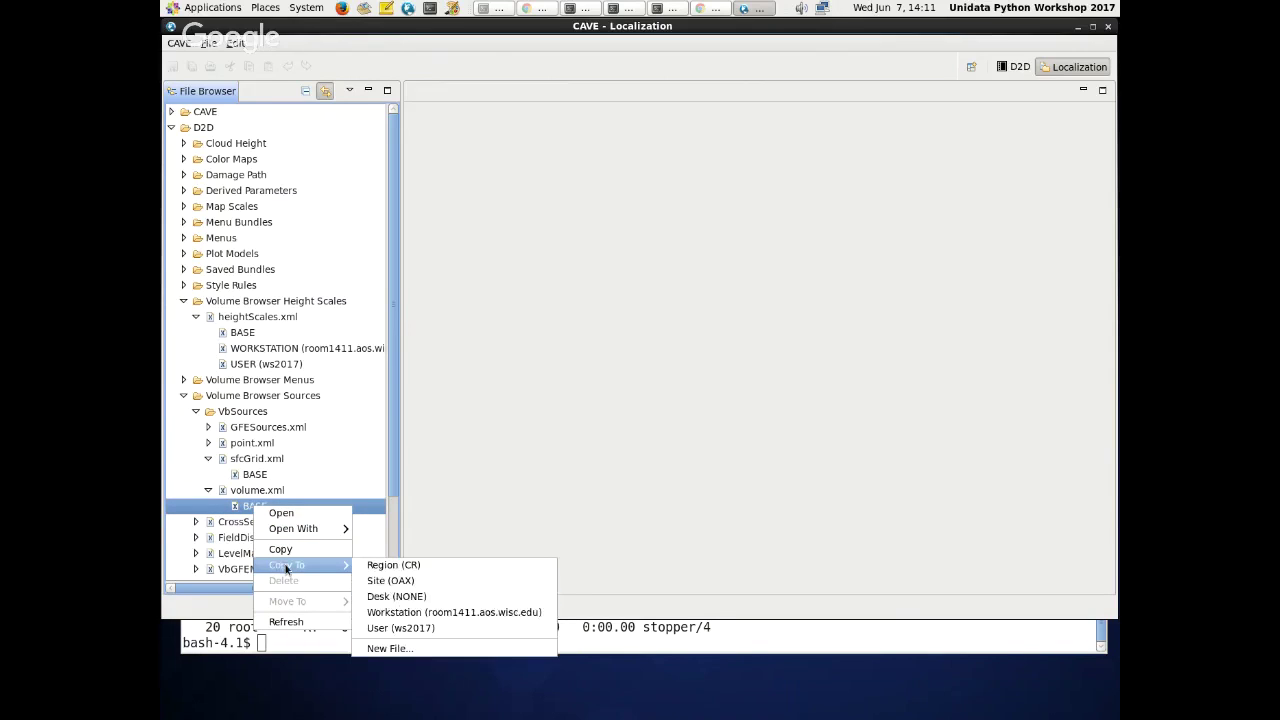
pyautogui.click(421, 616)
pyautogui.click(271, 522)
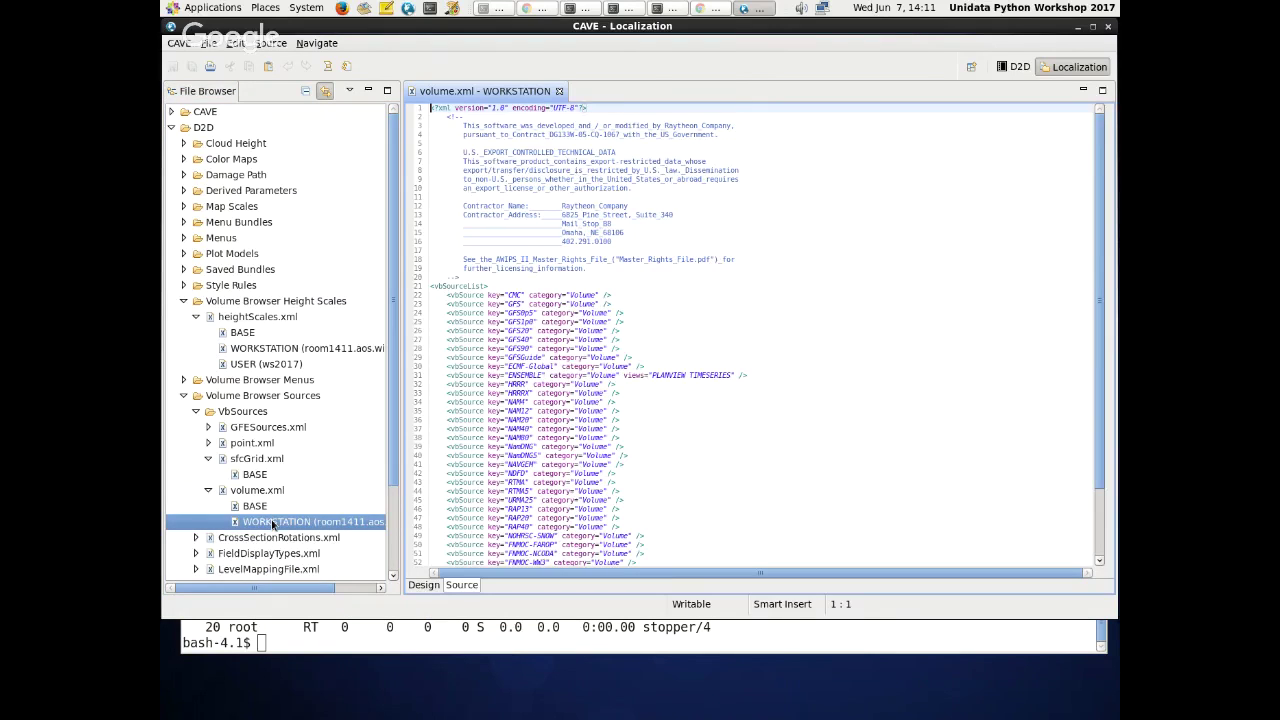
pyautogui.click(750, 367)
pyautogui.scroll(-4, 751, 375)
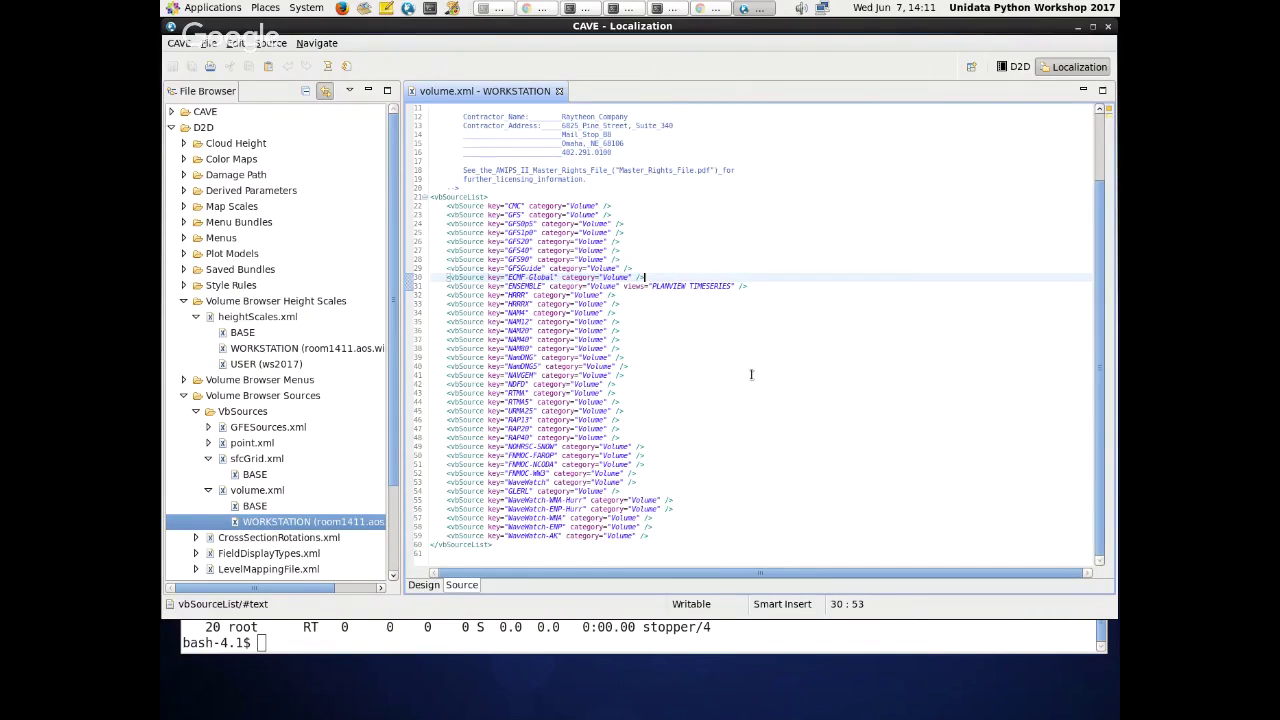
# - Switch to the D2D perspective and open a new Volume Browser from the models list
pyautogui.hotkey('alt', 'Tab')
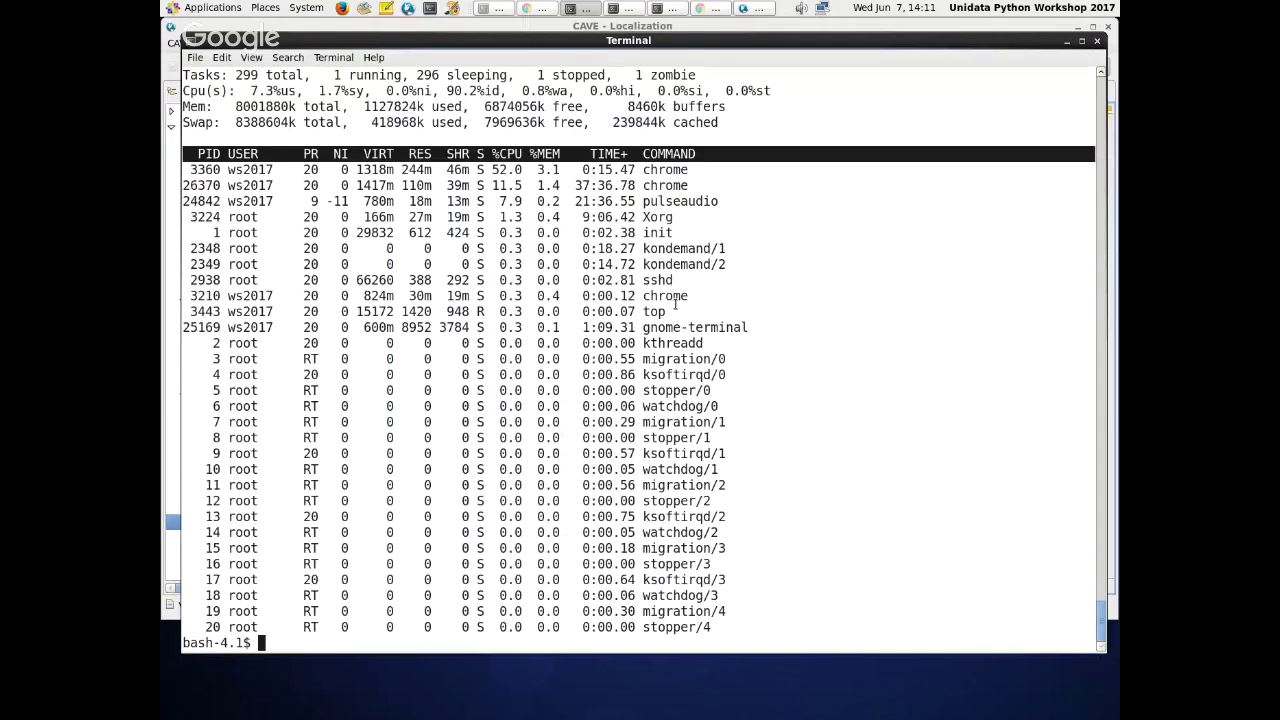
pyautogui.hotkey('alt', 'Tab')
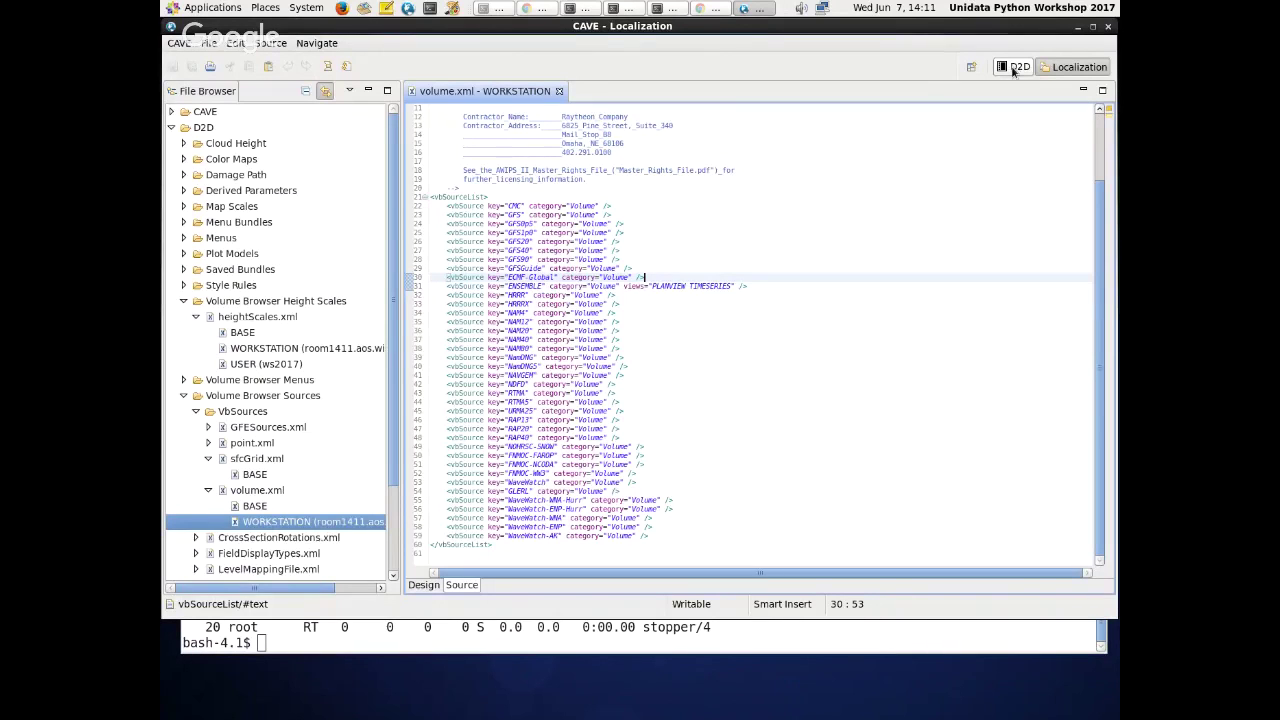
pyautogui.click(1013, 68)
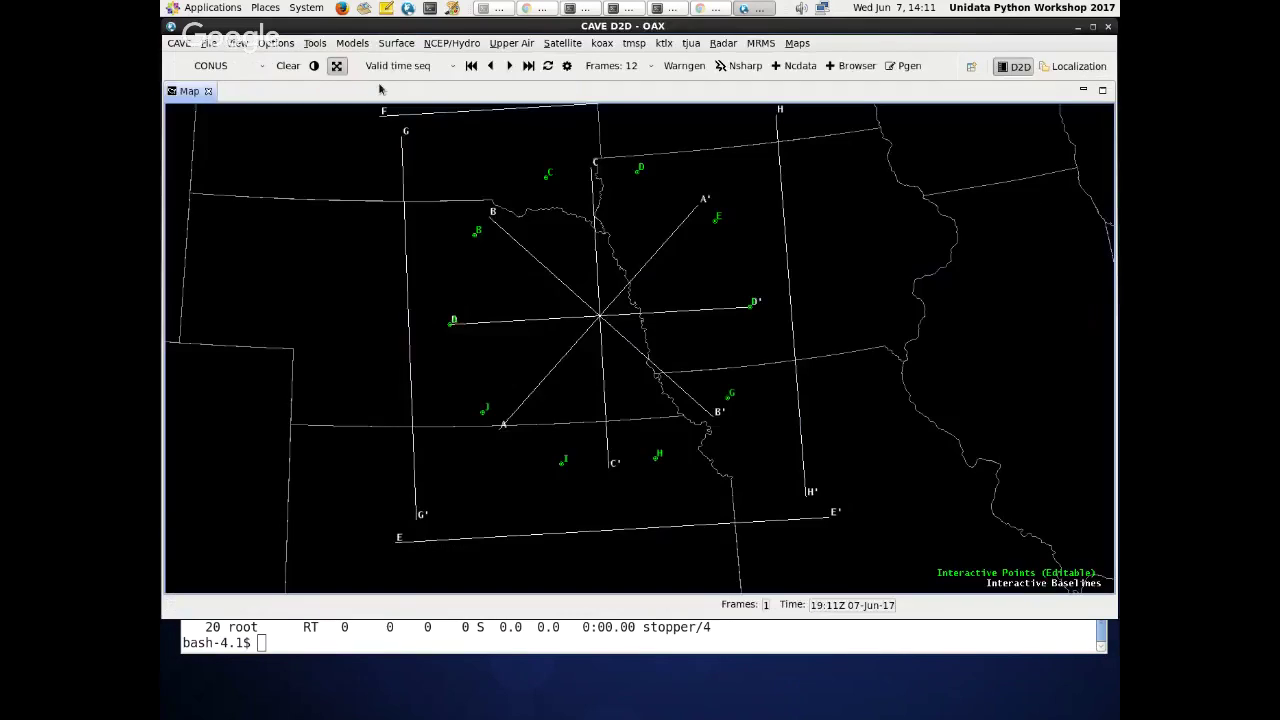
pyautogui.click(396, 43)
pyautogui.moveTo(352, 43)
pyautogui.click(385, 73)
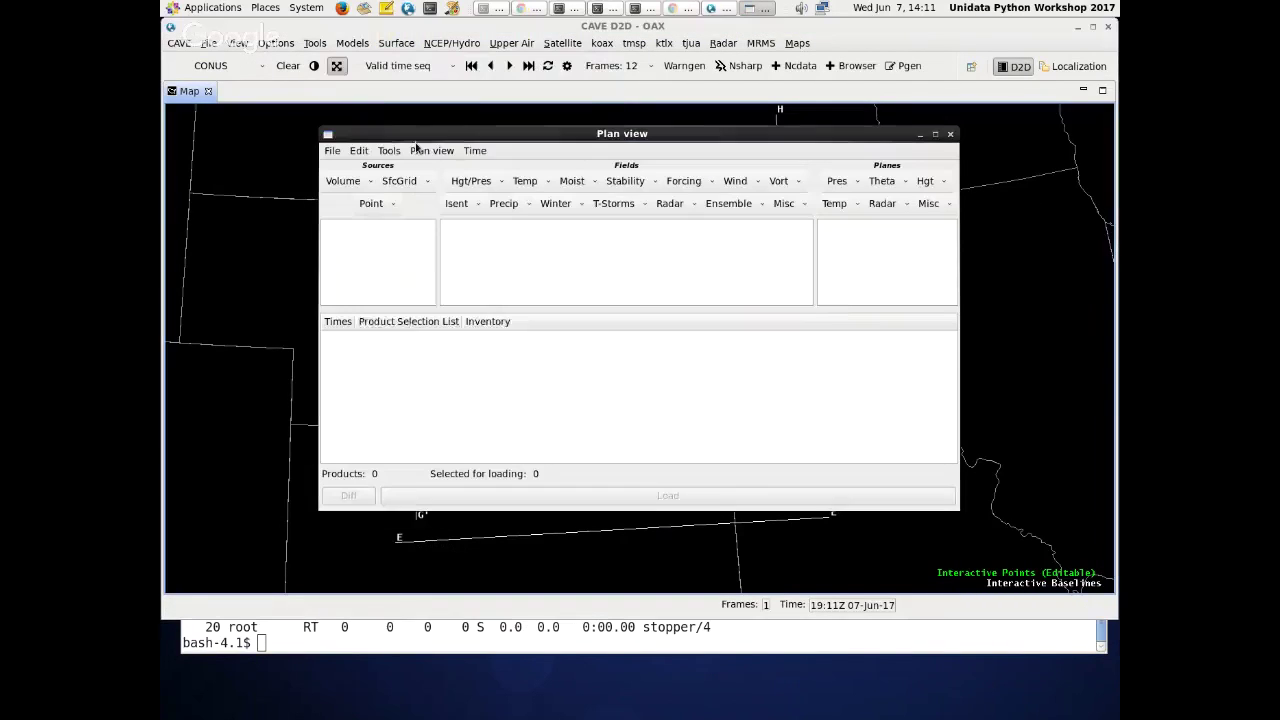
# - Review the Volume sources in the Volume Browser and add GWW as a source
pyautogui.click(372, 182)
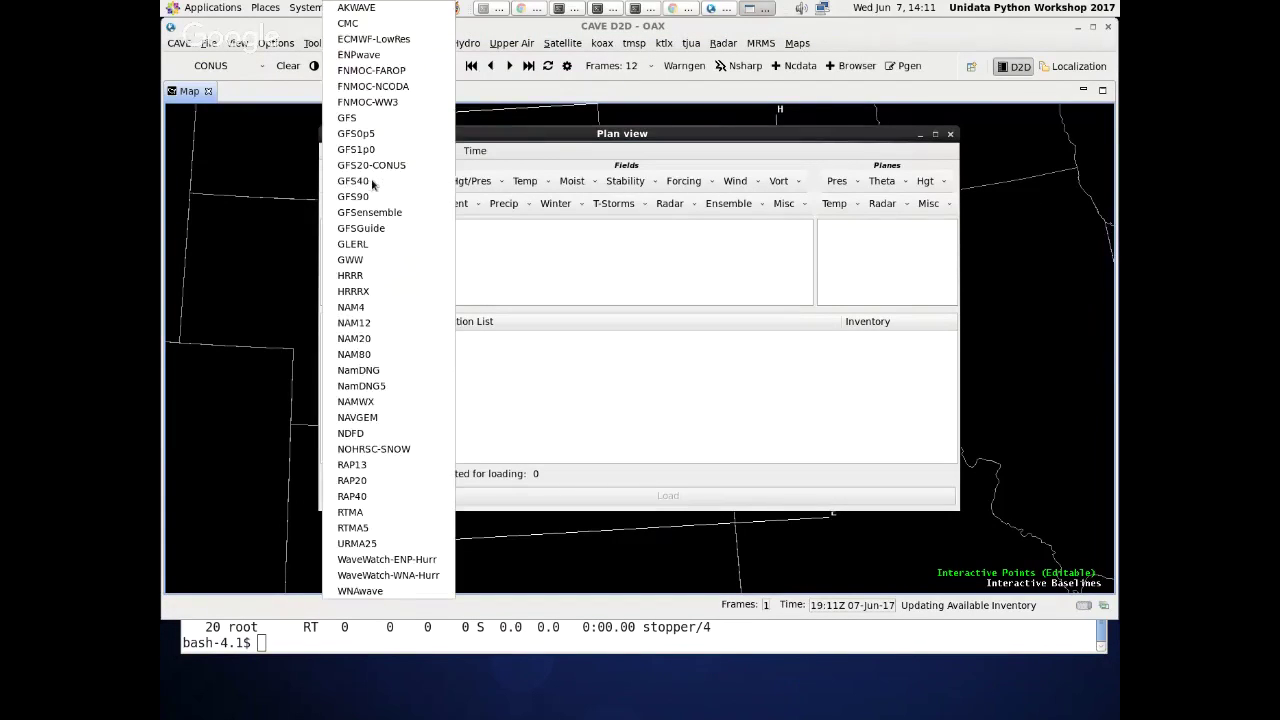
pyautogui.click(370, 182)
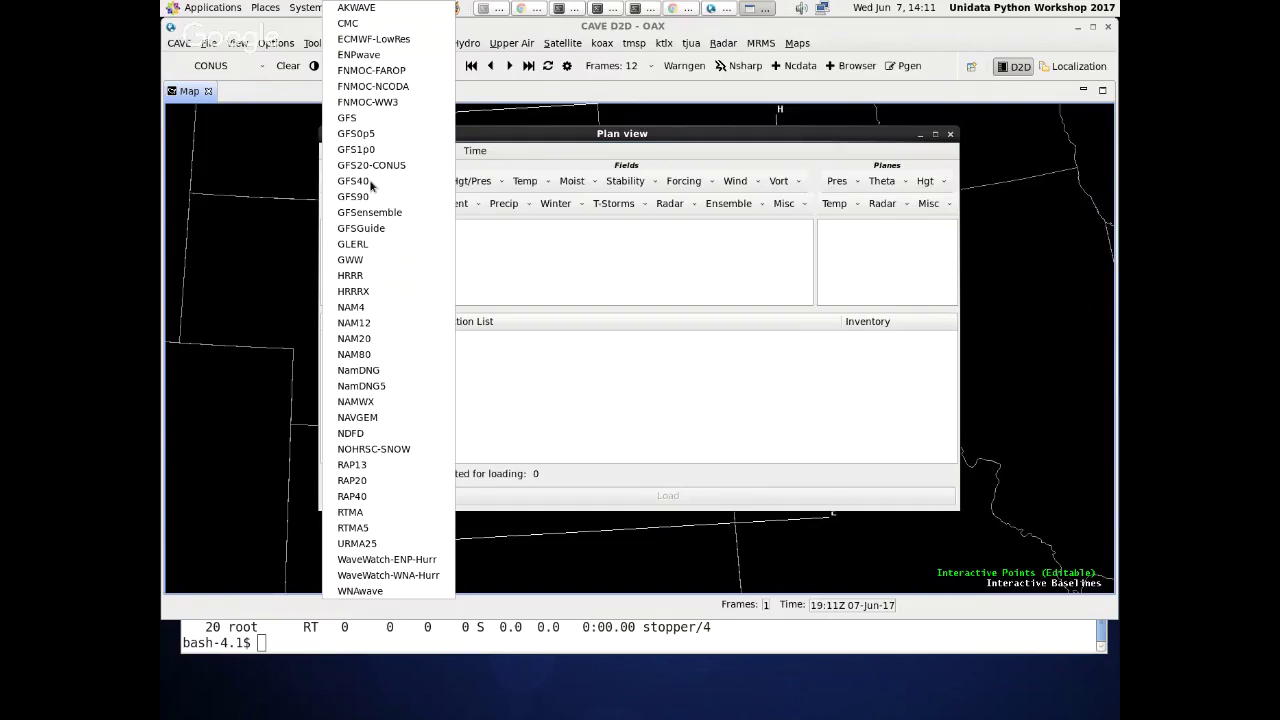
pyautogui.click(350, 259)
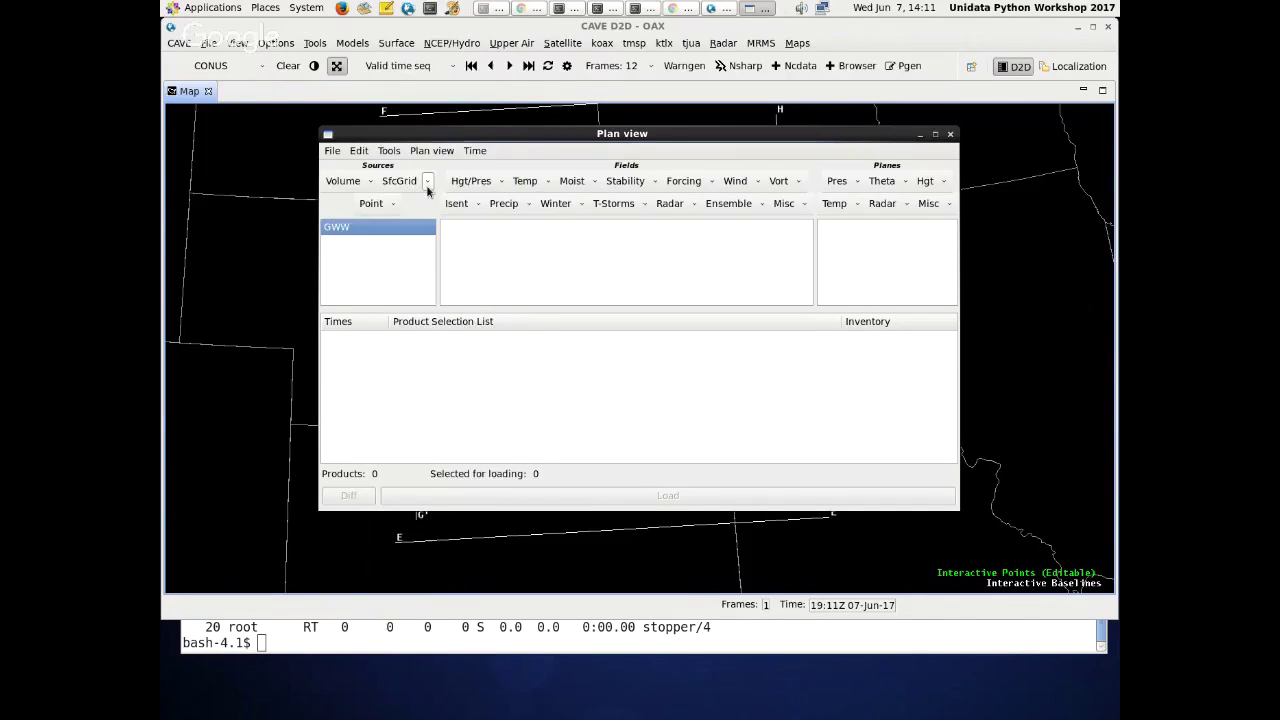
# - Clear the selected GWW source from the Plan view product browser
pyautogui.click(427, 182)
pyautogui.click(583, 271)
pyautogui.click(360, 151)
pyautogui.click(368, 182)
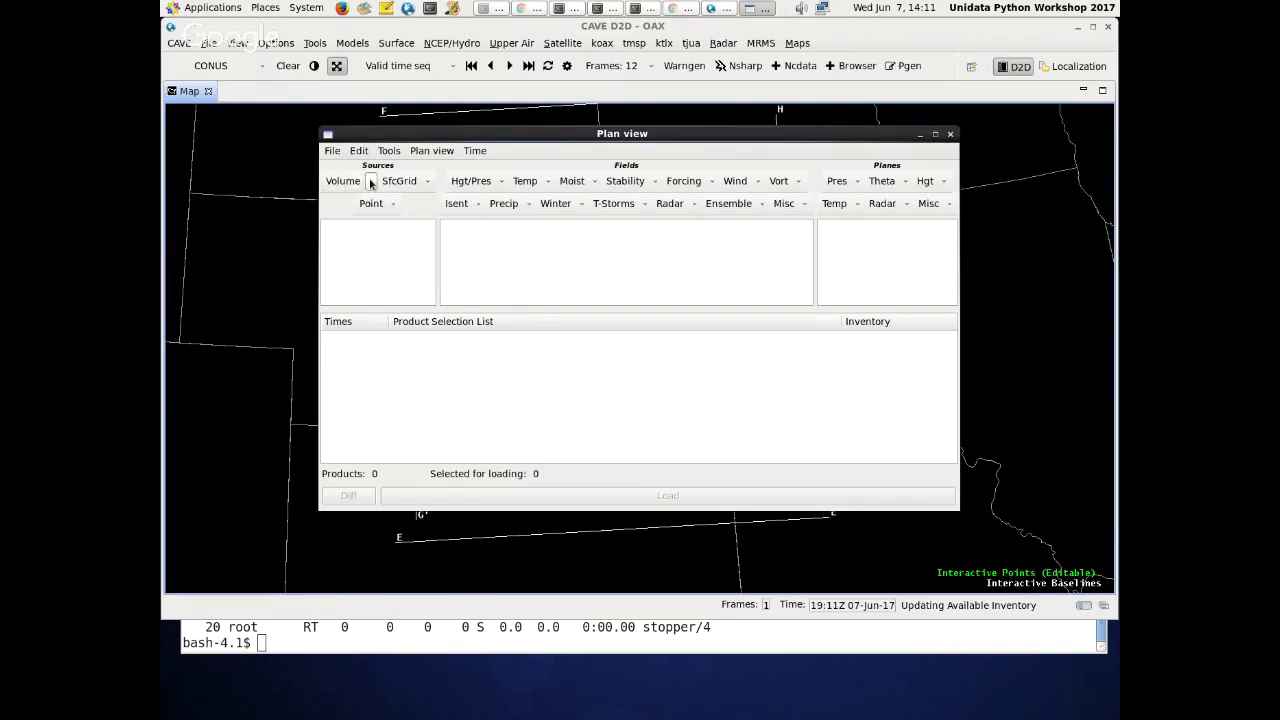
# - Examine the list of model sources offered in the Volume category of the Plan view browser
pyautogui.click(370, 182)
pyautogui.click(560, 263)
pyautogui.click(368, 180)
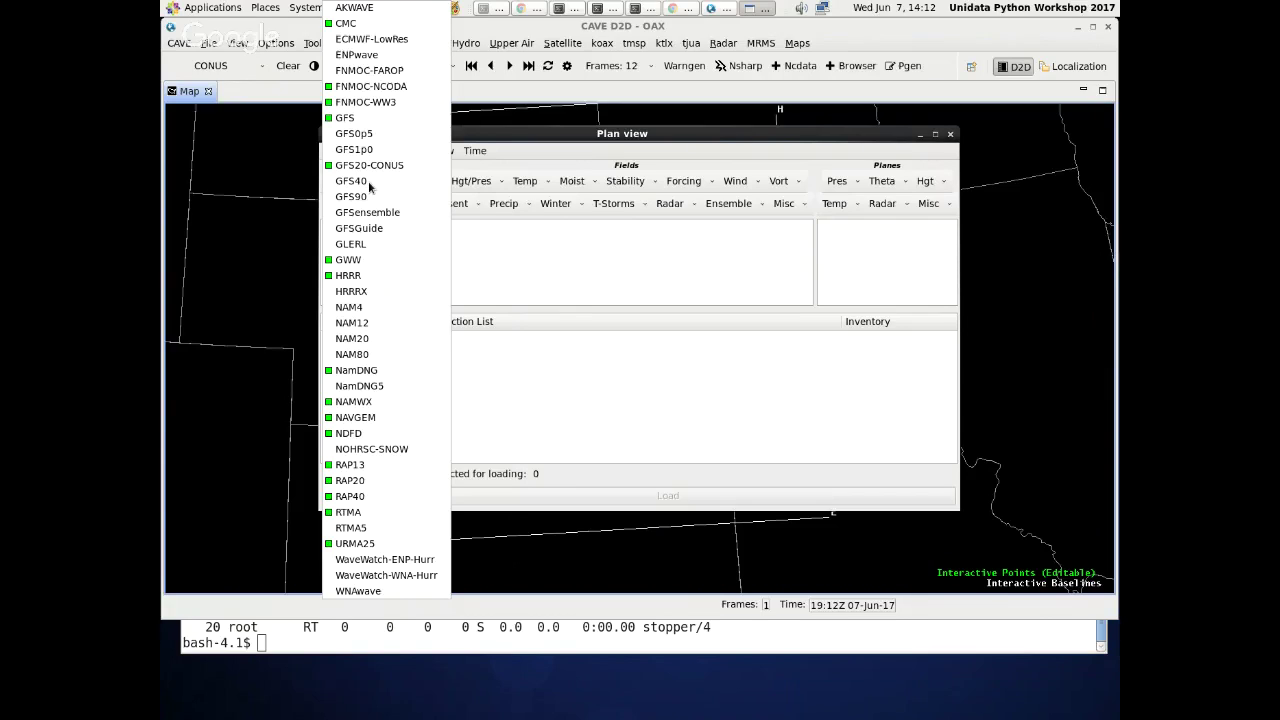
pyautogui.click(542, 366)
pyautogui.moveTo(411, 140); pyautogui.dragTo(389, 134)
# - In the Localization perspective, delete the NAM4, HRRRX and ENSEMBLE source lines from the workstation version of volume.xml
pyautogui.click(1069, 80)
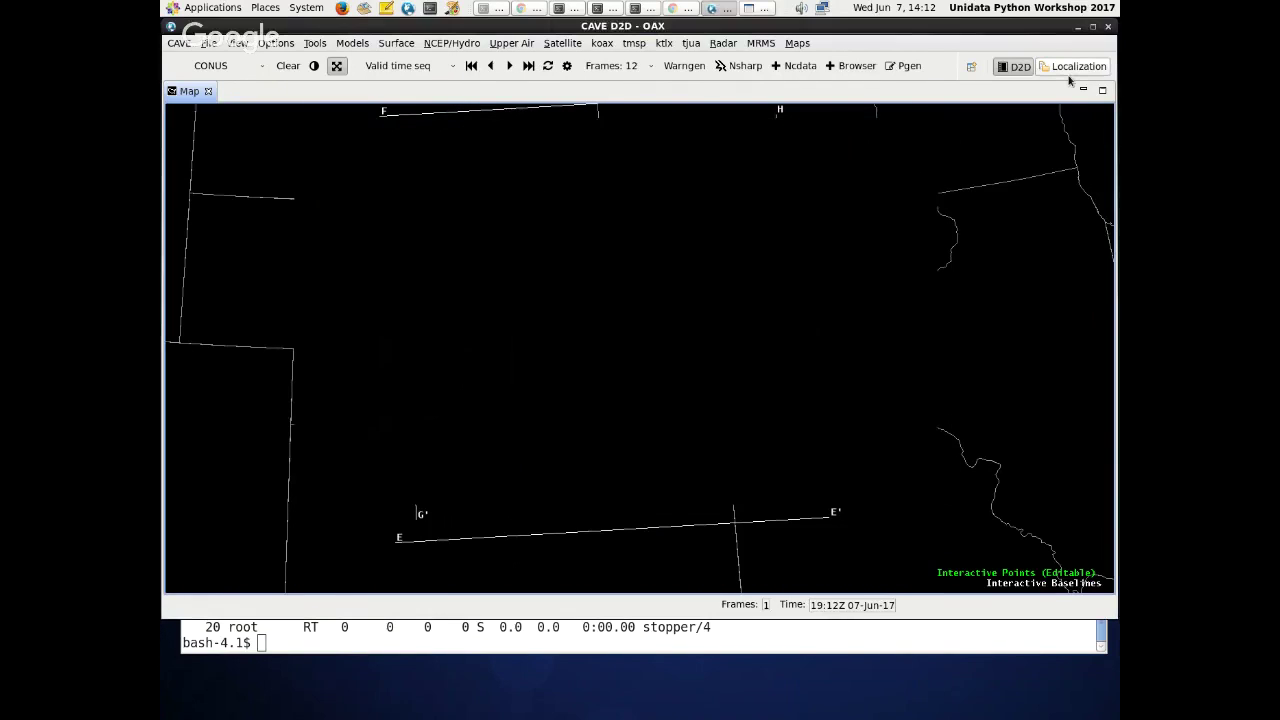
pyautogui.click(1072, 67)
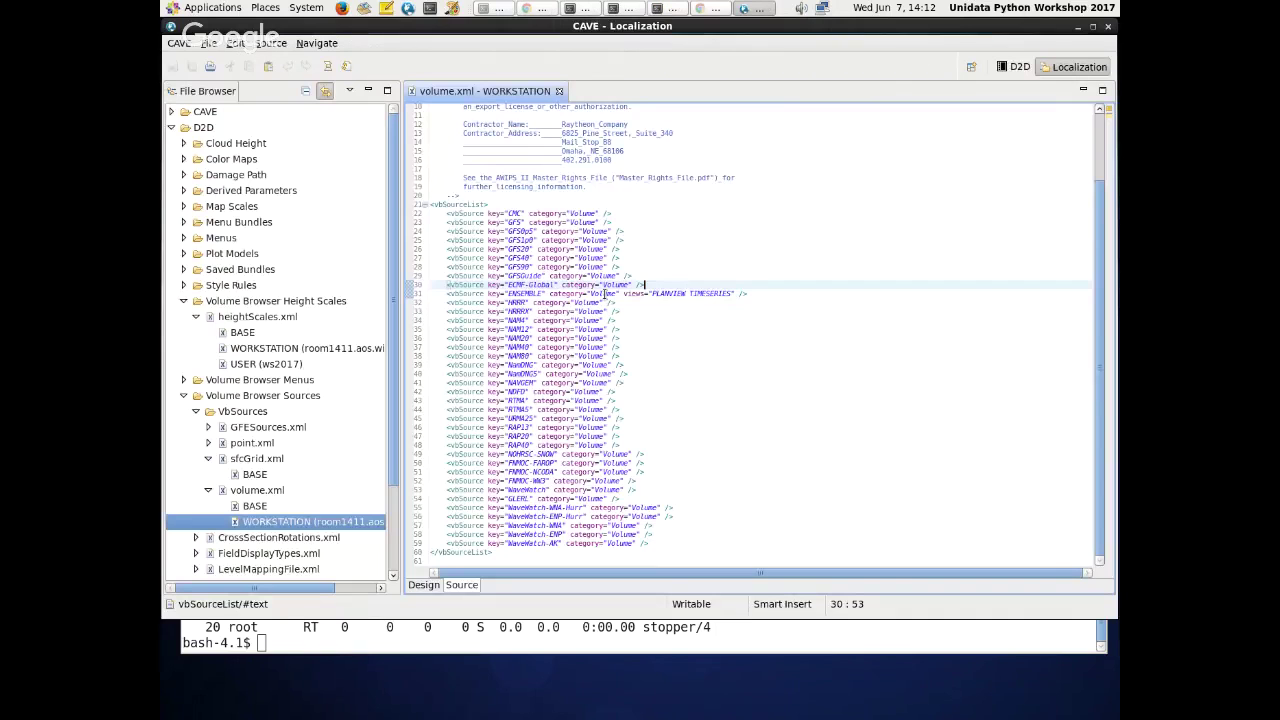
pyautogui.tripleClick(529, 320)
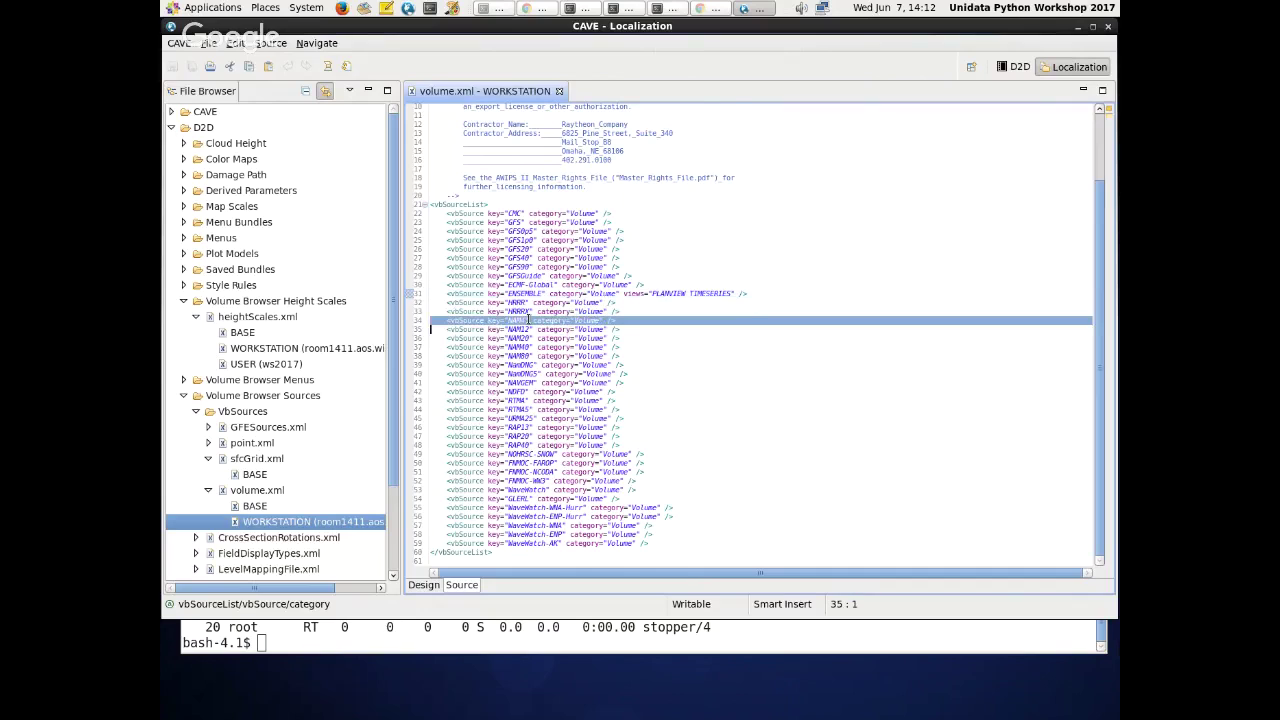
pyautogui.press('Delete')
pyautogui.tripleClick(600, 320)
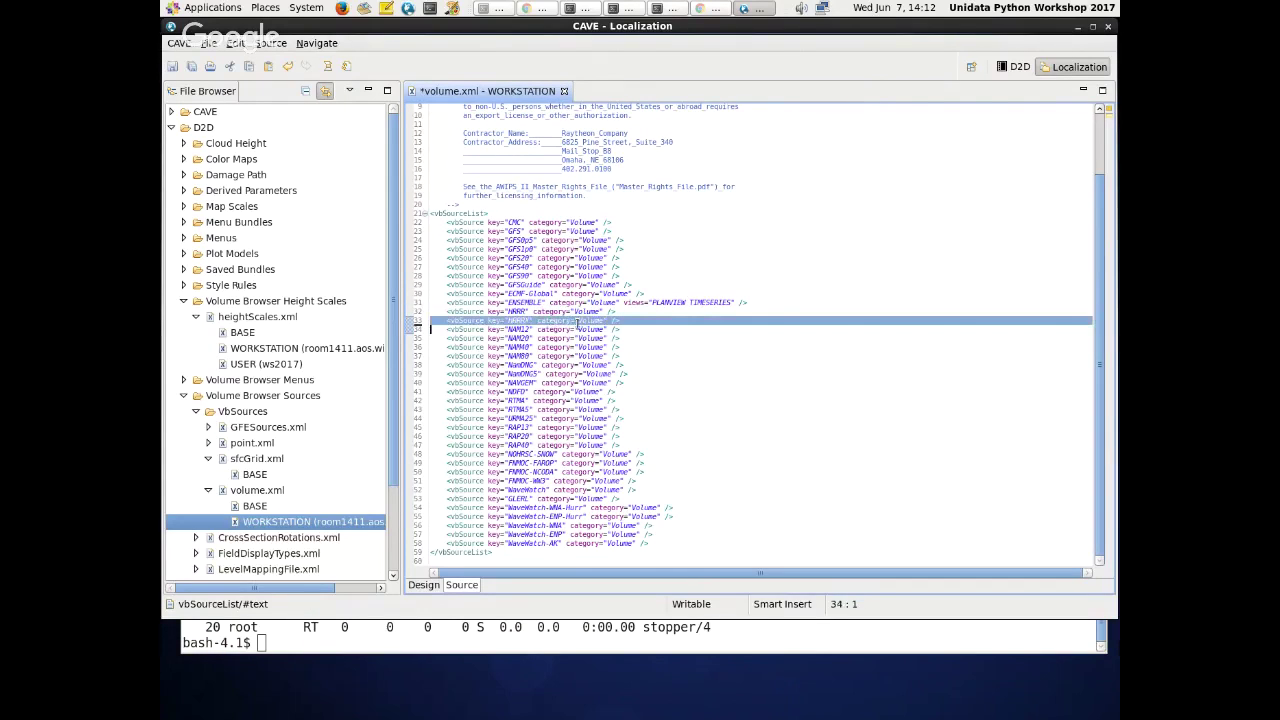
pyautogui.press('Delete')
pyautogui.tripleClick(587, 311)
pyautogui.press('Delete')
# - Delete the ECMF-Global, GFSGuide and GFS90 source lines from volume.xml and save the file
pyautogui.tripleClick(586, 305)
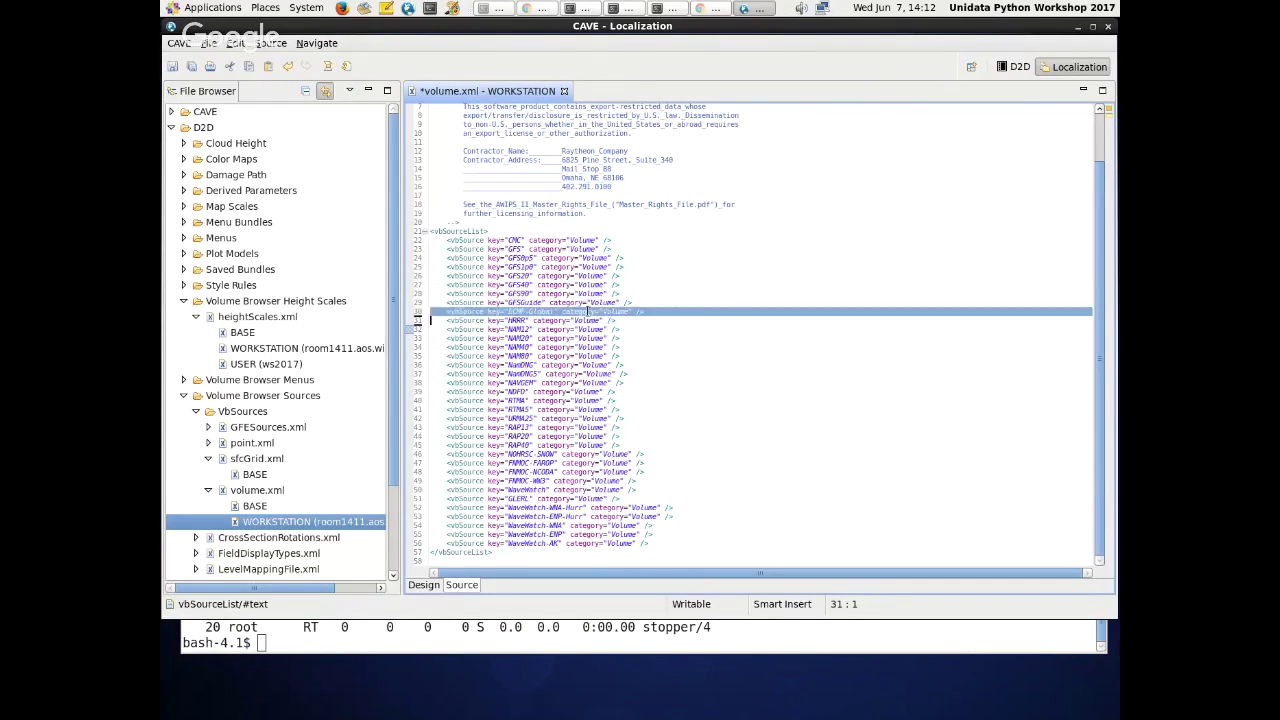
pyautogui.press('Delete')
pyautogui.tripleClick(586, 310)
pyautogui.press('Delete')
pyautogui.tripleClick(587, 311)
pyautogui.press('Delete')
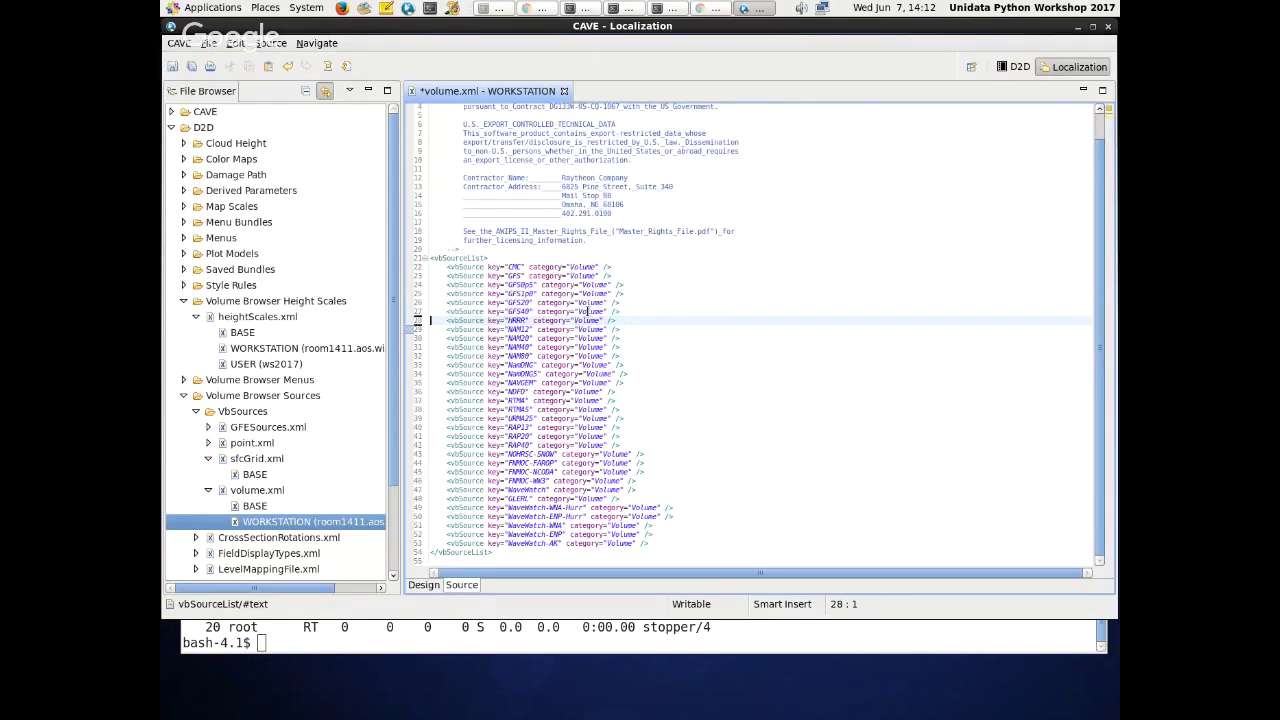
pyautogui.hotkey('ctrl', 's')
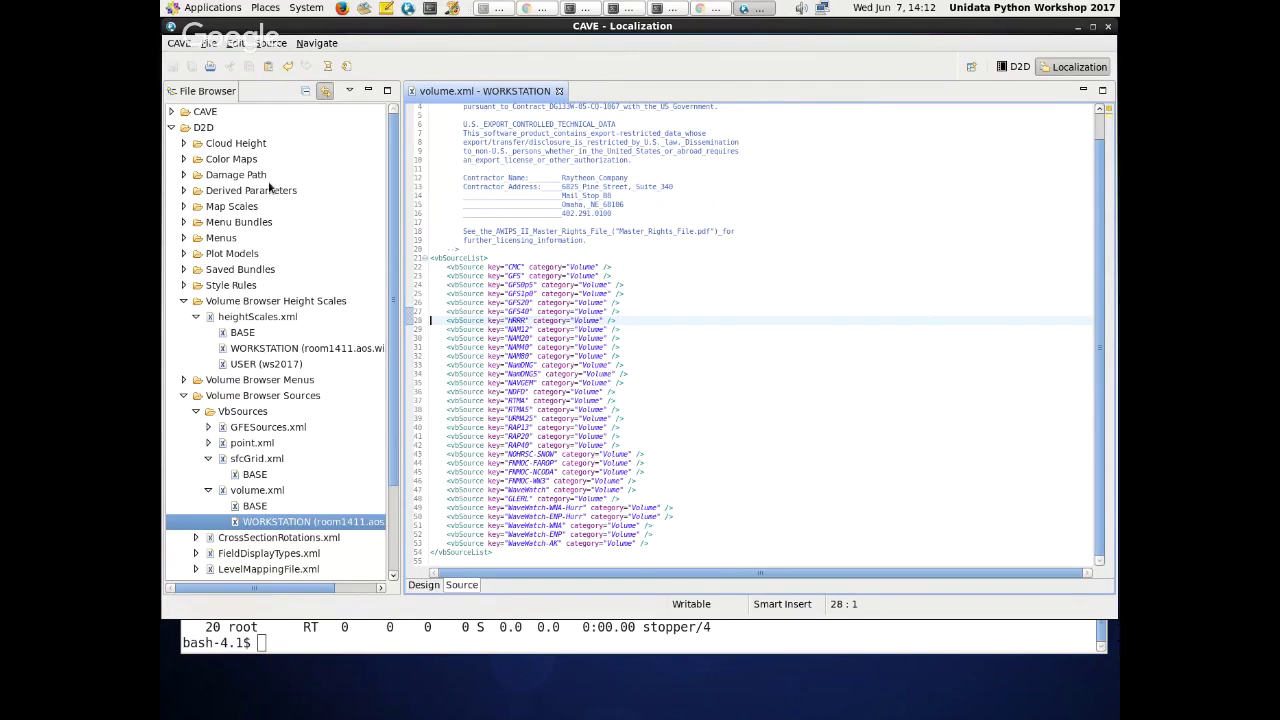
# - Return to the D2D perspective, close the existing Plan view window and open a new Volume Browser
pyautogui.click(1008, 67)
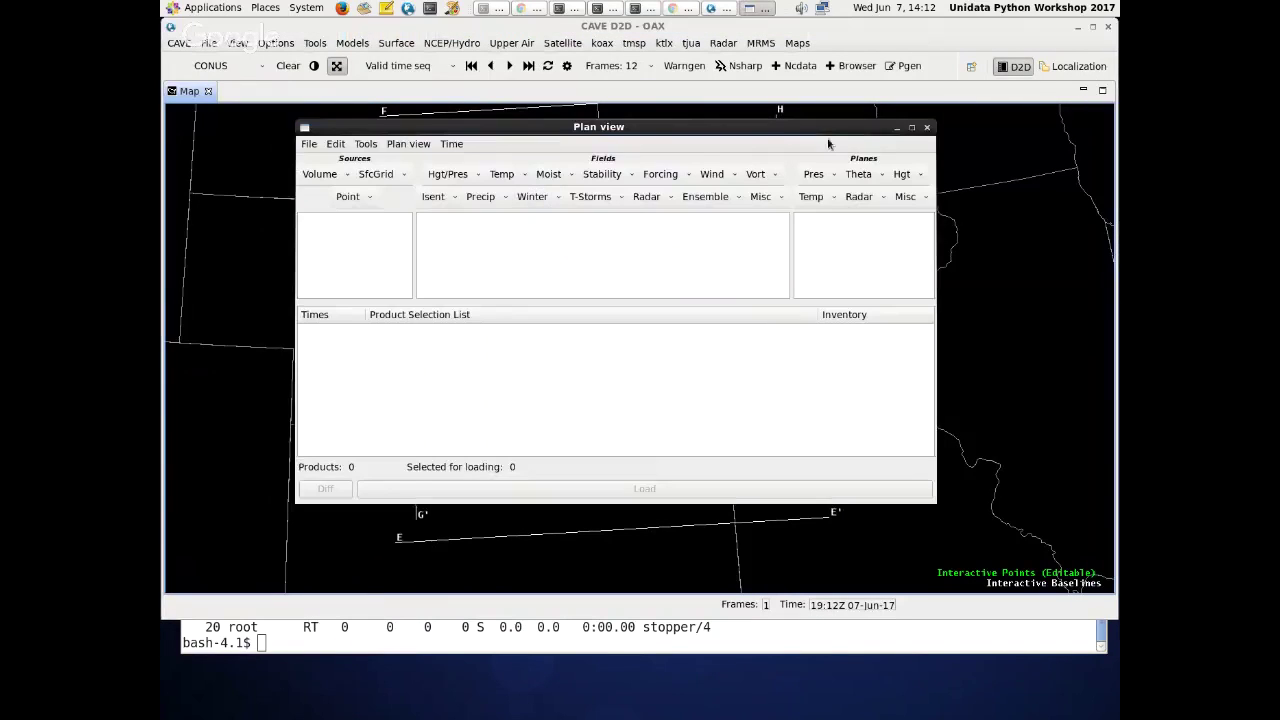
pyautogui.click(927, 127)
pyautogui.click(352, 43)
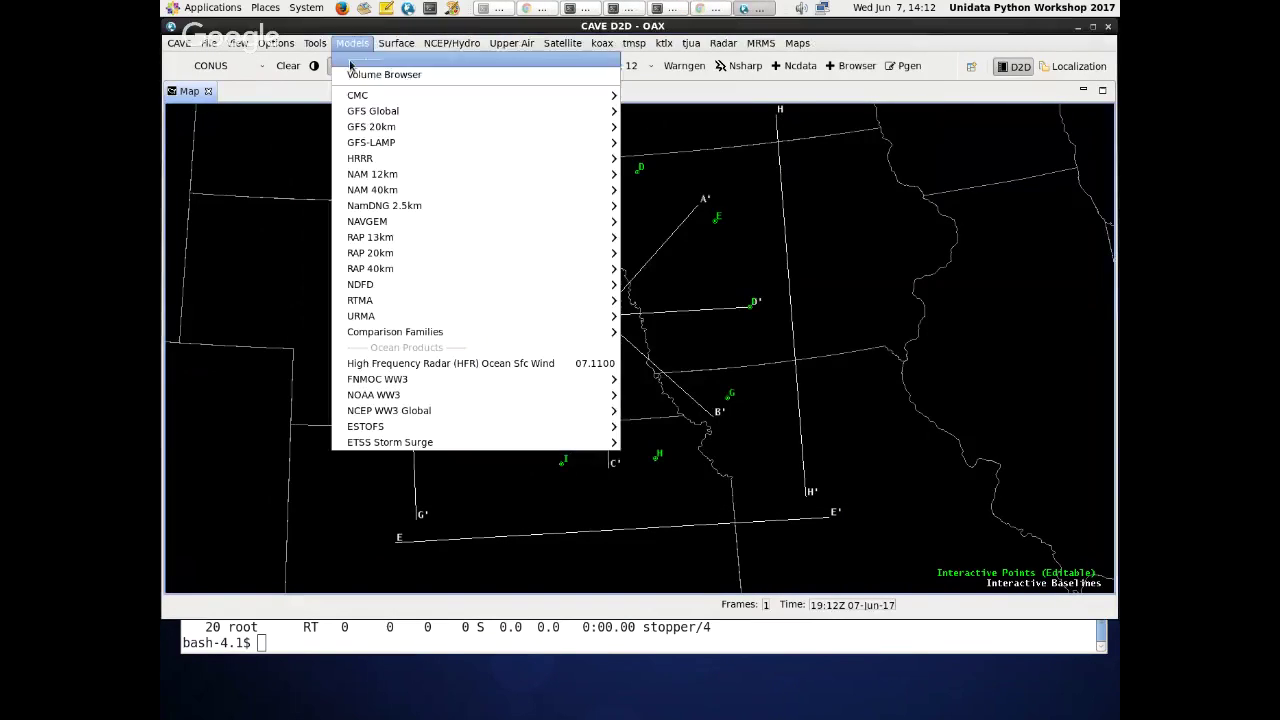
pyautogui.click(514, 394)
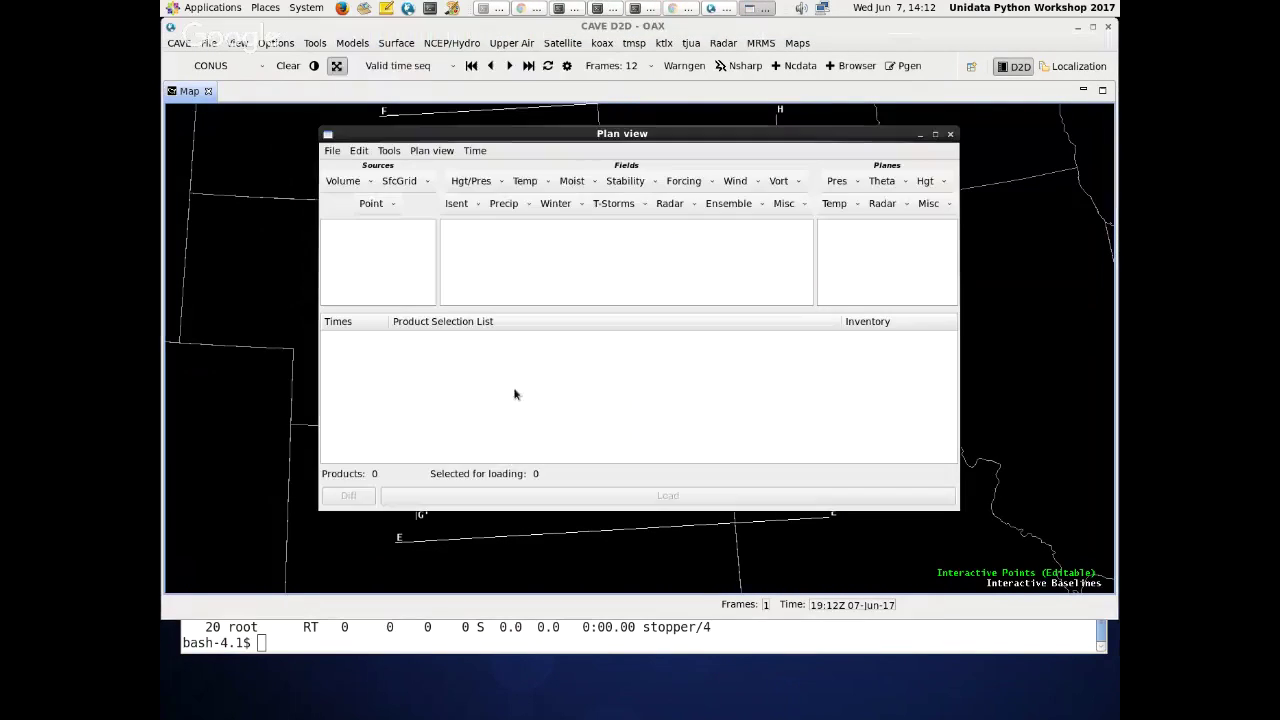
# - Check the Volume source list in the reopened browser for the effect of the volume.xml edits
pyautogui.click(399, 182)
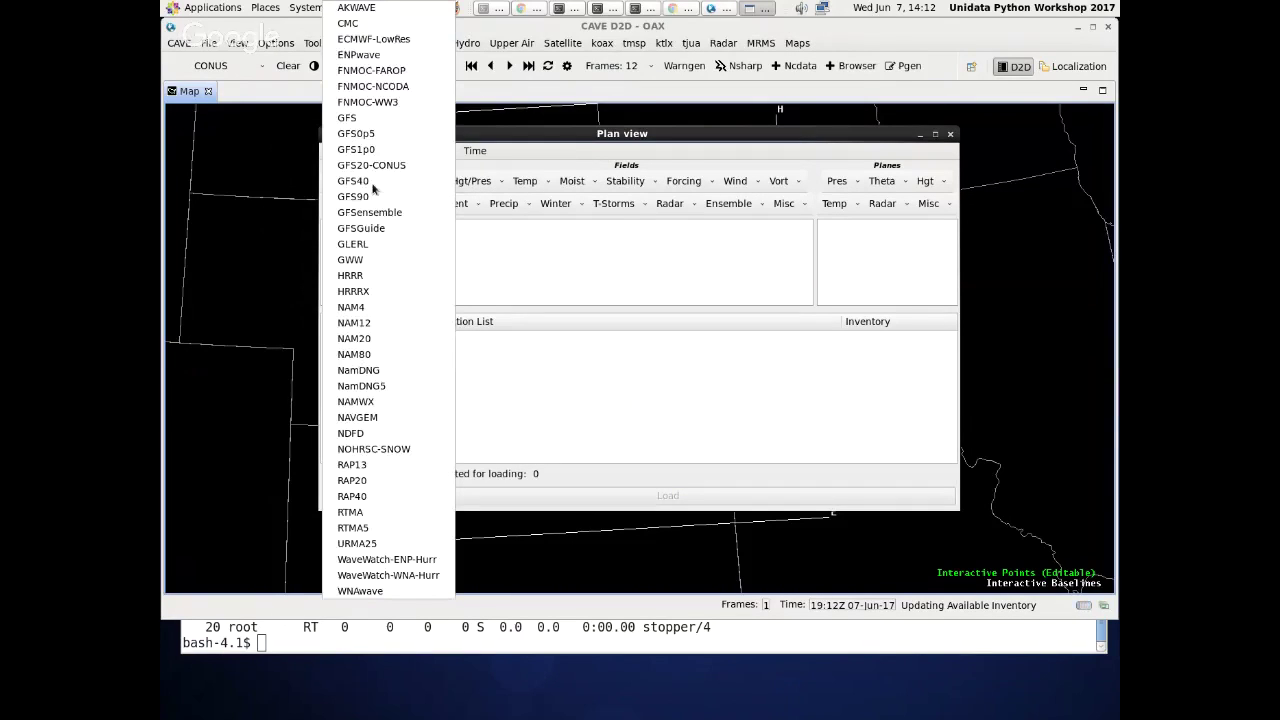
pyautogui.click(503, 296)
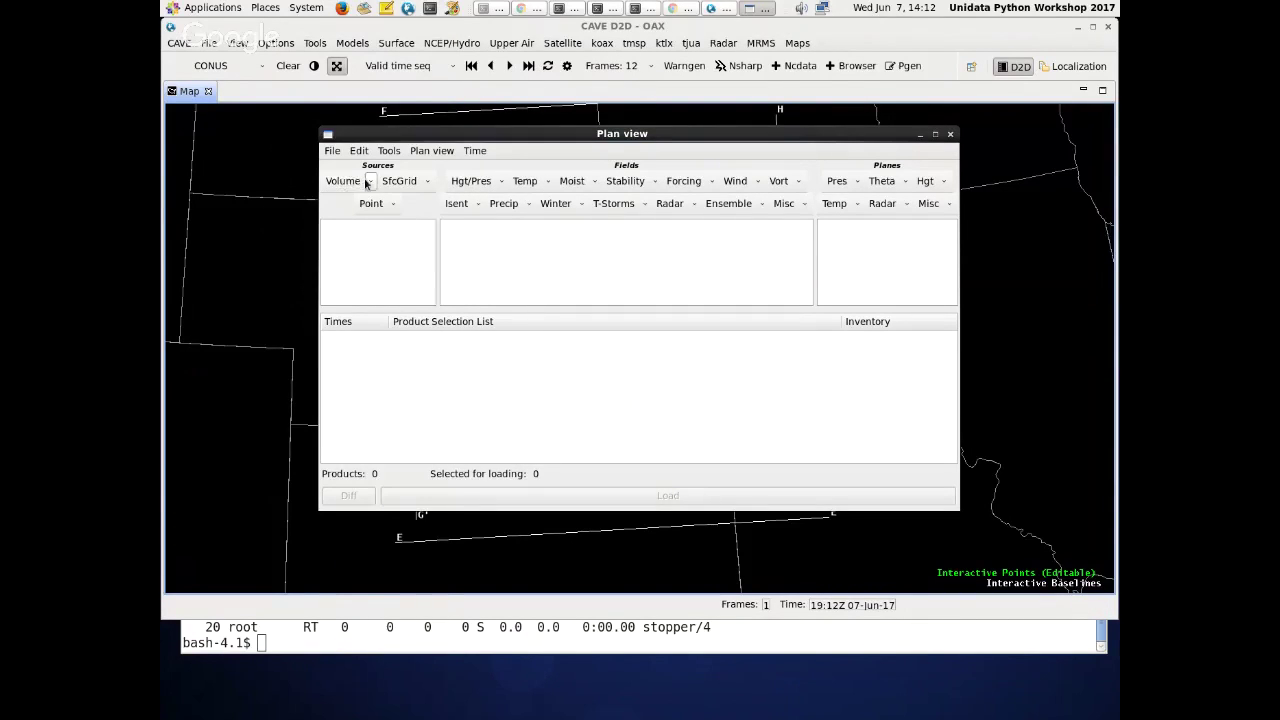
pyautogui.click(362, 183)
pyautogui.click(528, 279)
pyautogui.click(342, 172)
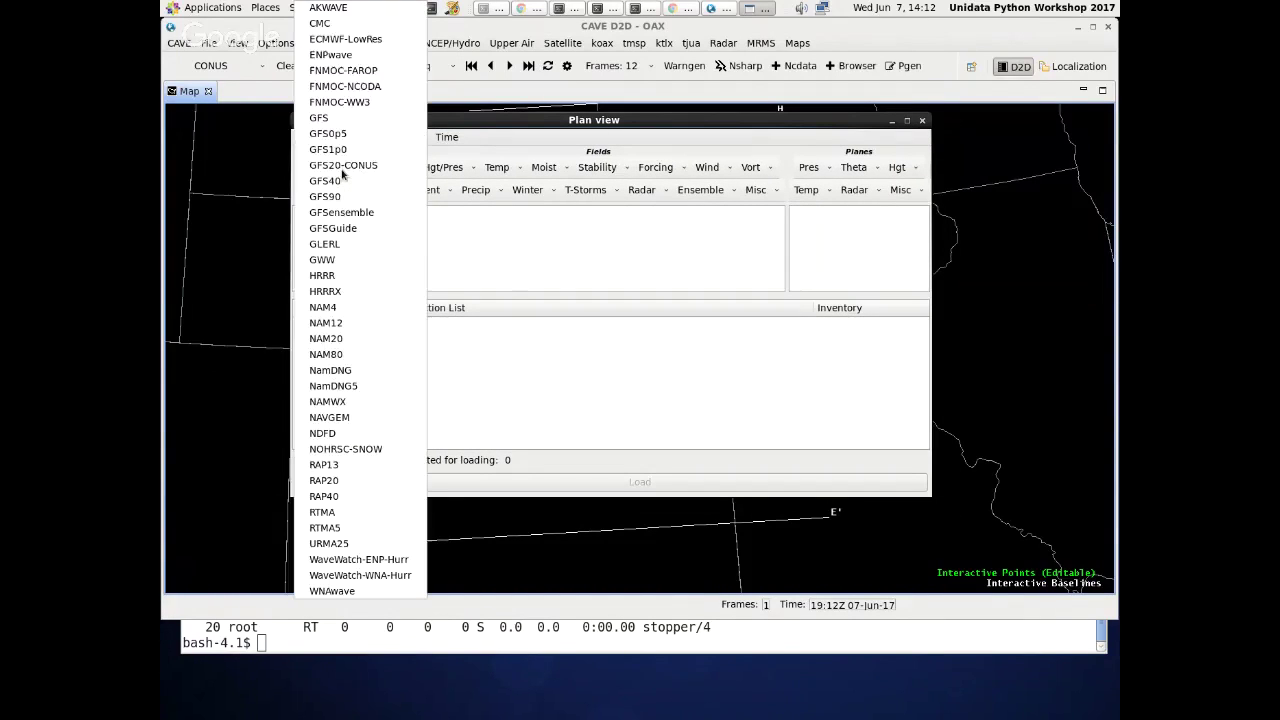
pyautogui.click(510, 239)
pyautogui.click(342, 170)
pyautogui.click(736, 121)
pyautogui.moveTo(736, 121); pyautogui.dragTo(662, 53)
# - In the Localization perspective, collapse the Volume Browser folders, widen the File Browser and expand the D2D Color Maps folder
pyautogui.click(1079, 66)
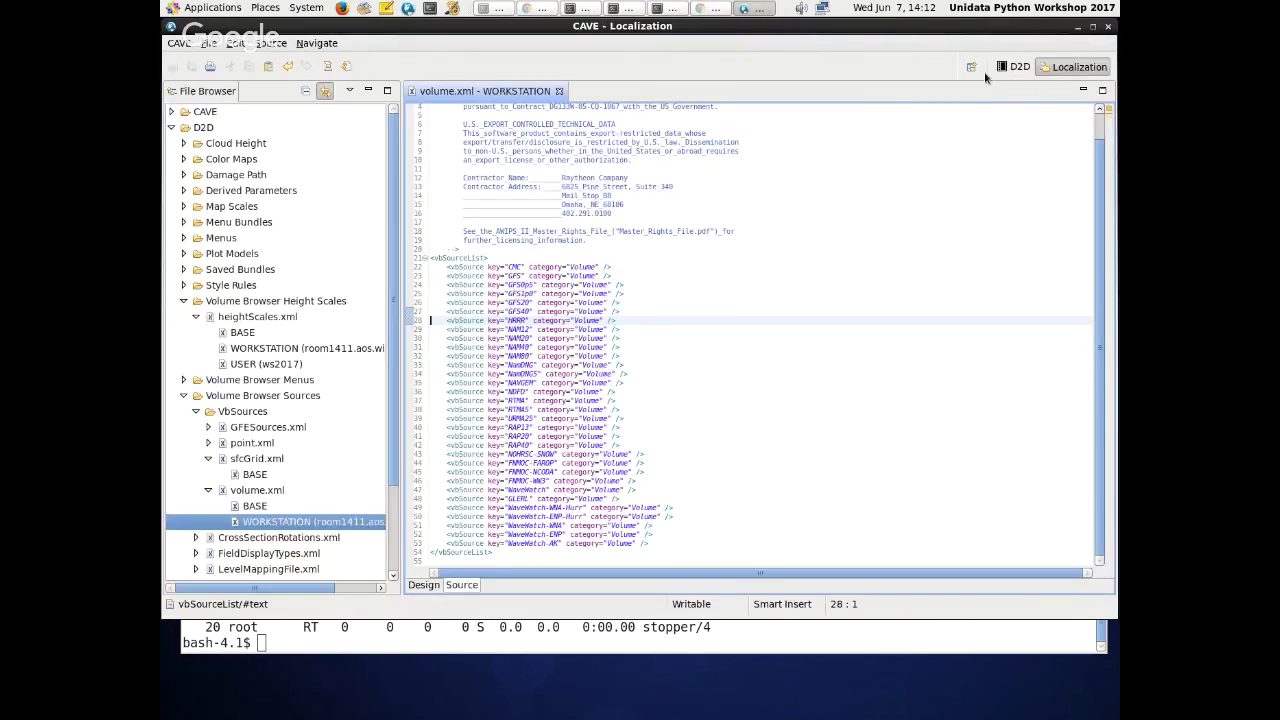
pyautogui.click(184, 395)
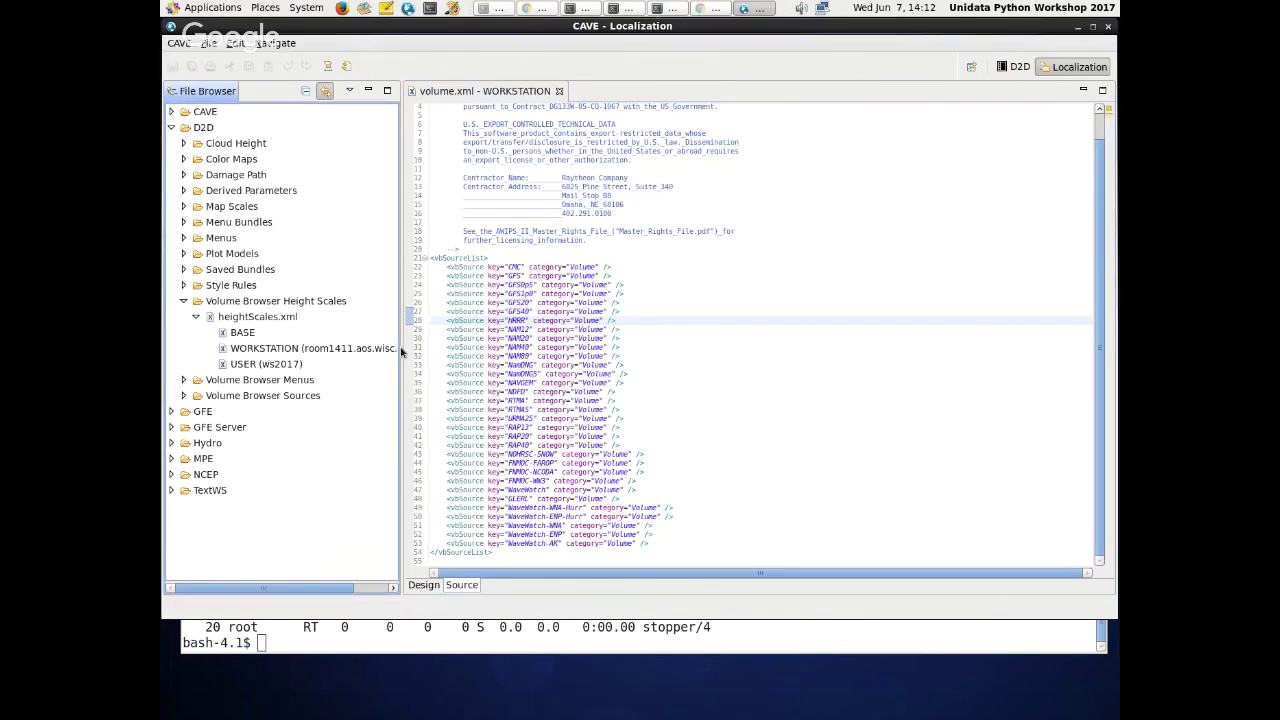
pyautogui.moveTo(400, 350); pyautogui.dragTo(538, 352)
pyautogui.click(184, 303)
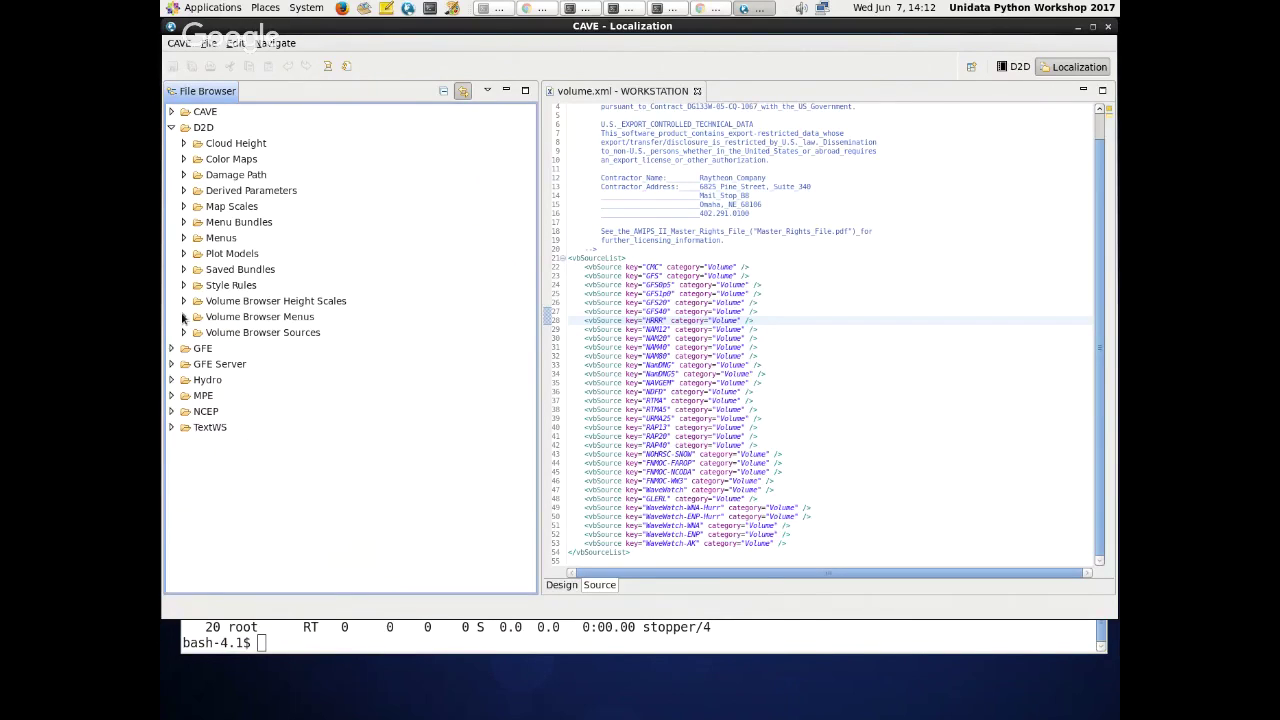
pyautogui.click(184, 159)
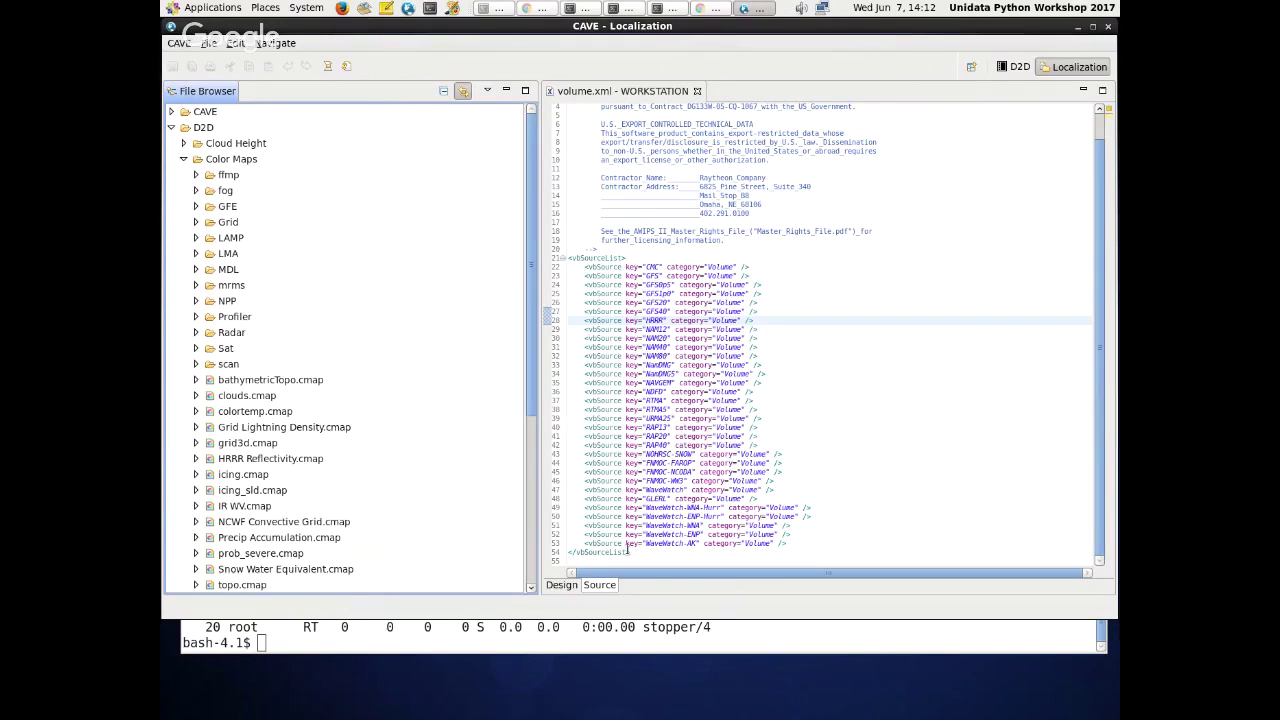
pyautogui.hotkey('alt', 'Tab')
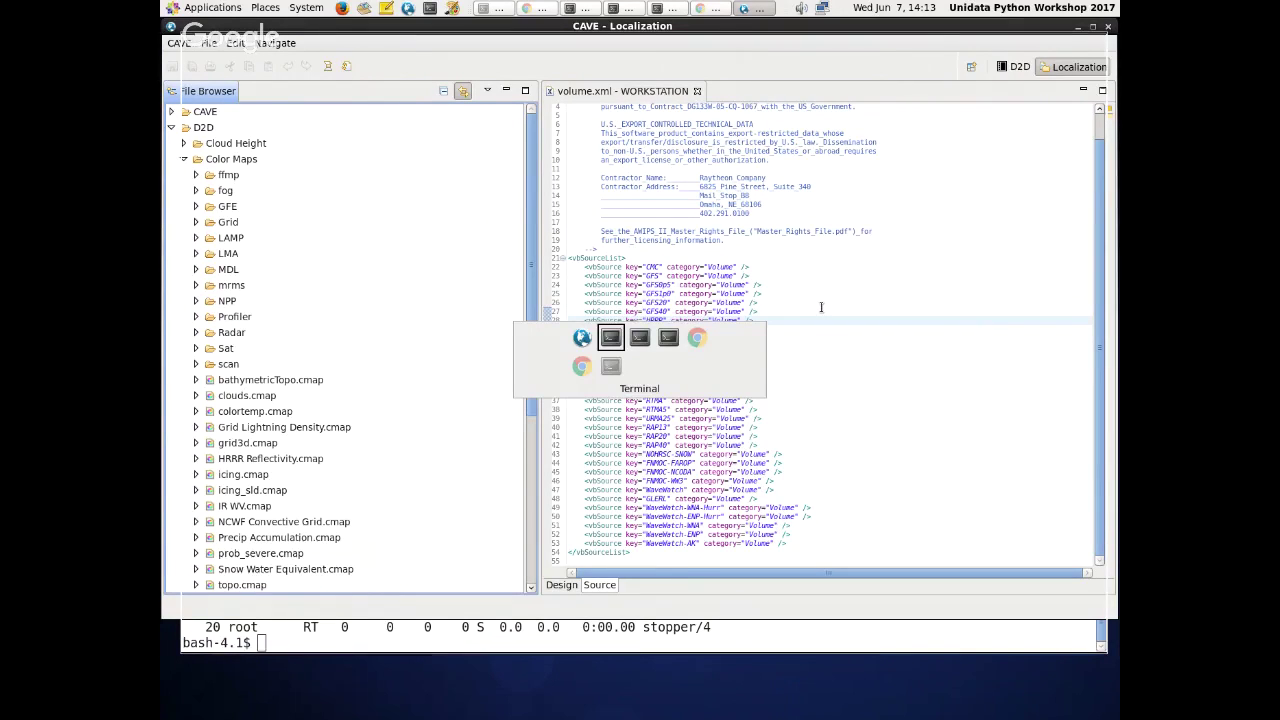
pyautogui.hotkey('alt', 'Tab')
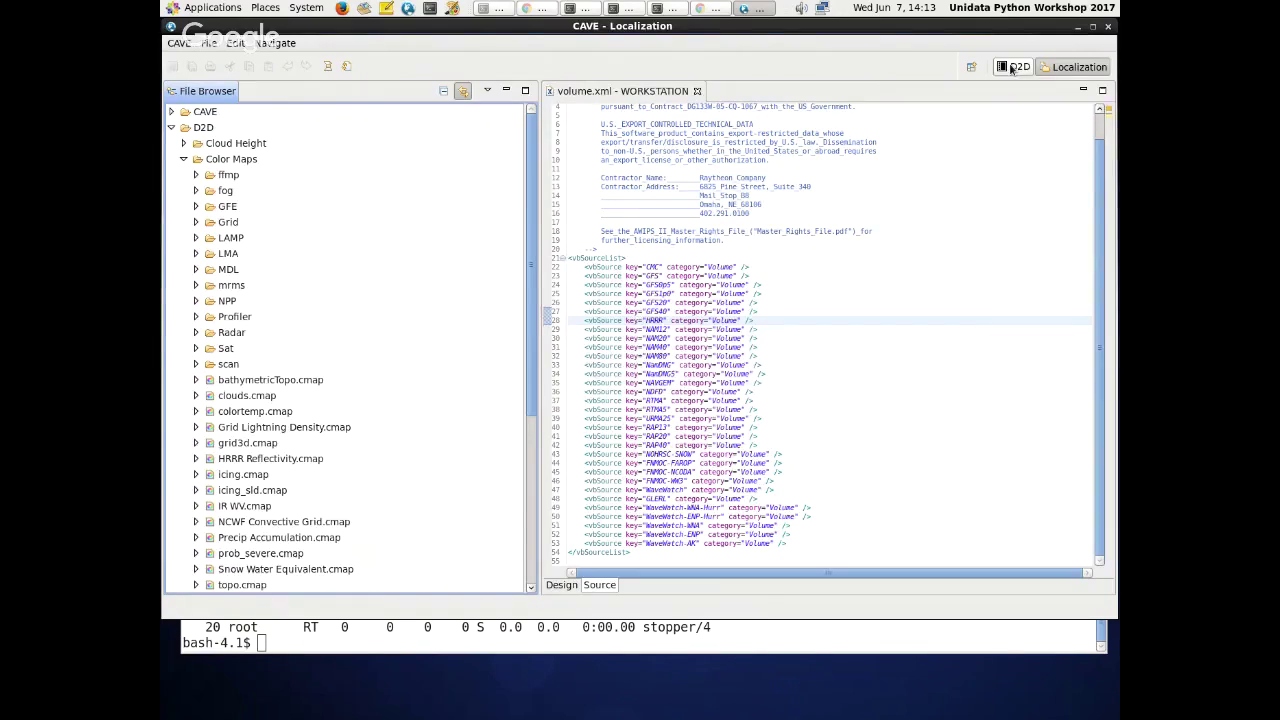
# - Return to the D2D perspective, clear the map and load the IR satellite imagery
pyautogui.click(1012, 67)
pyautogui.click(285, 65)
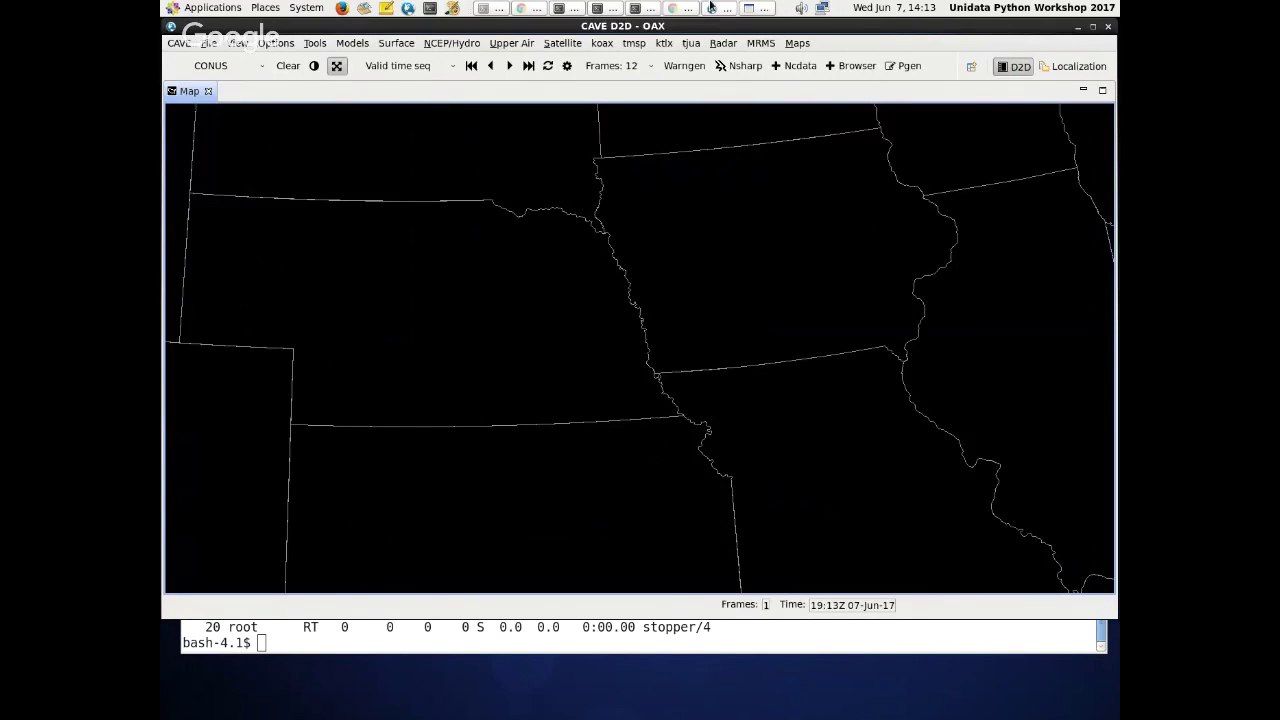
pyautogui.click(562, 43)
pyautogui.click(791, 398)
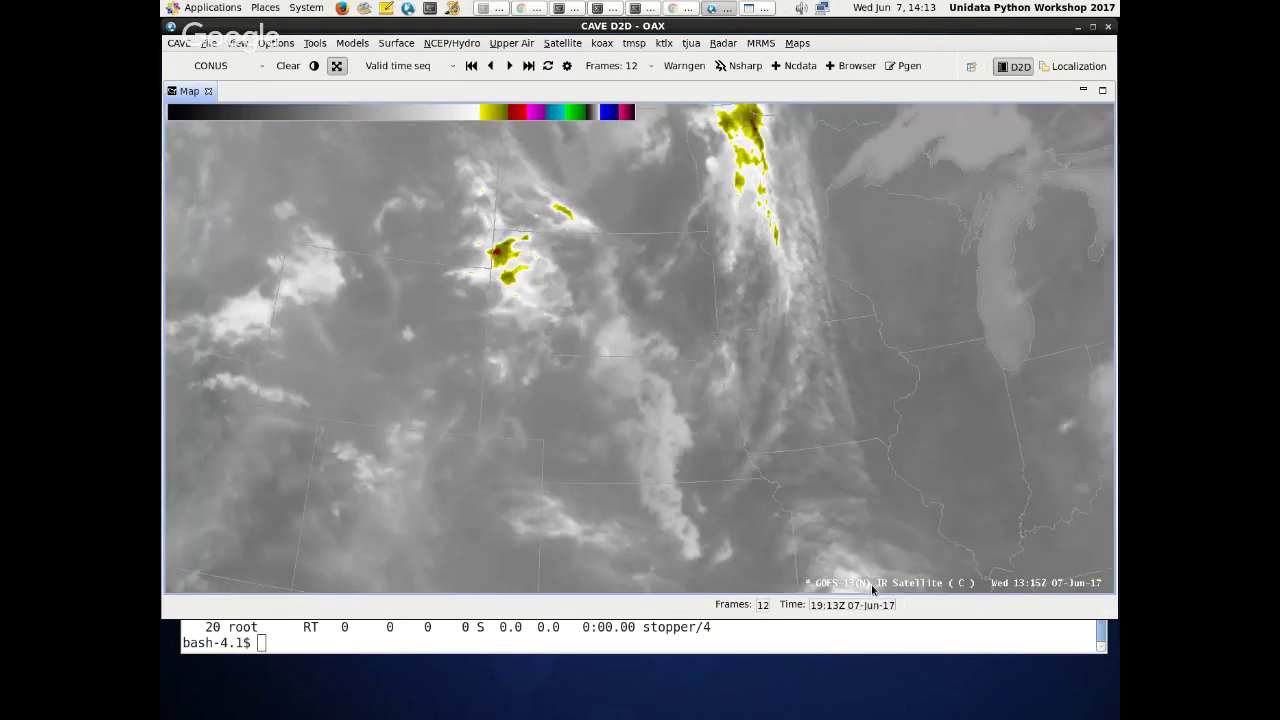
# - Browse the user-level colormaps available for the GOES-13 IR satellite image and close the colormap settings without changes
pyautogui.rightClick(872, 588)
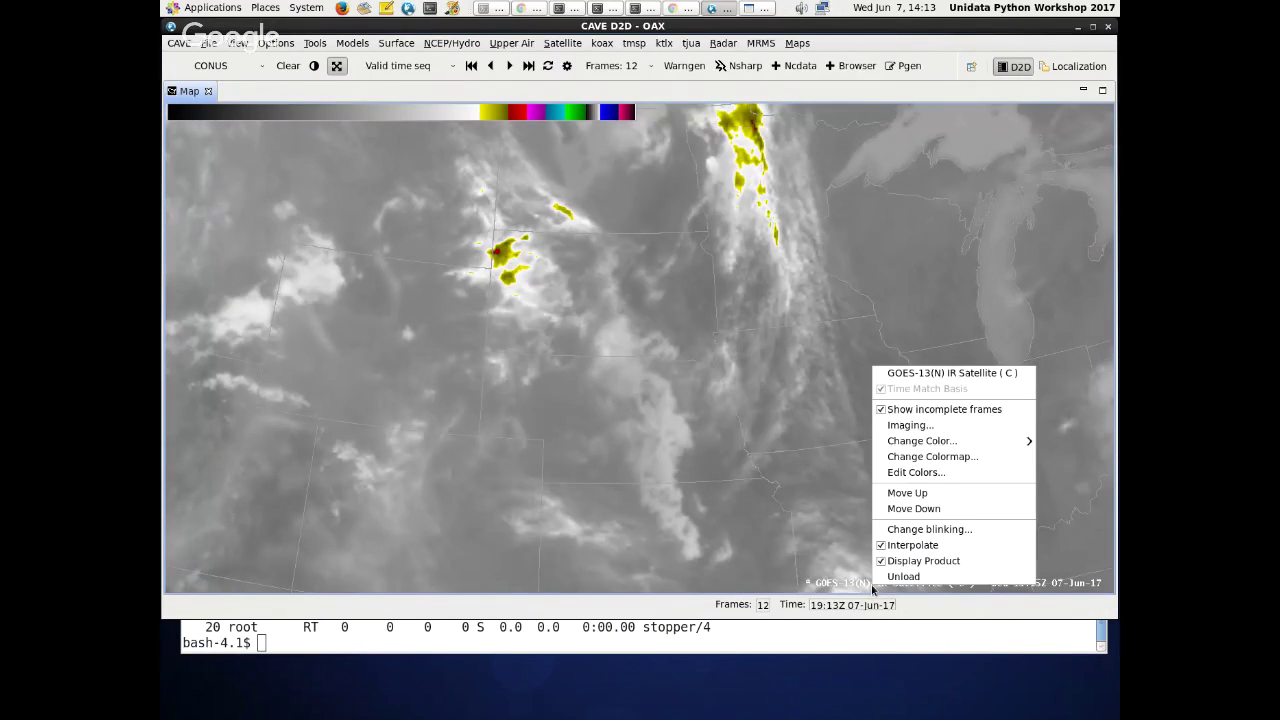
pyautogui.click(953, 458)
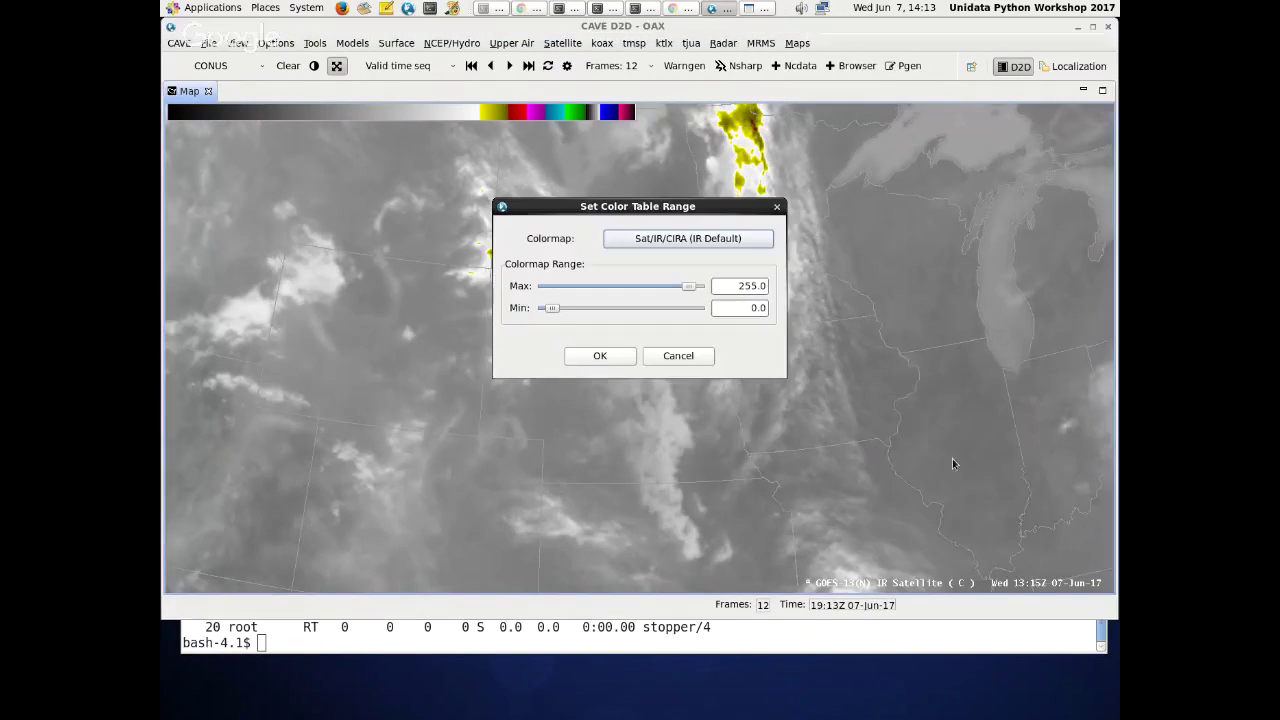
pyautogui.click(692, 240)
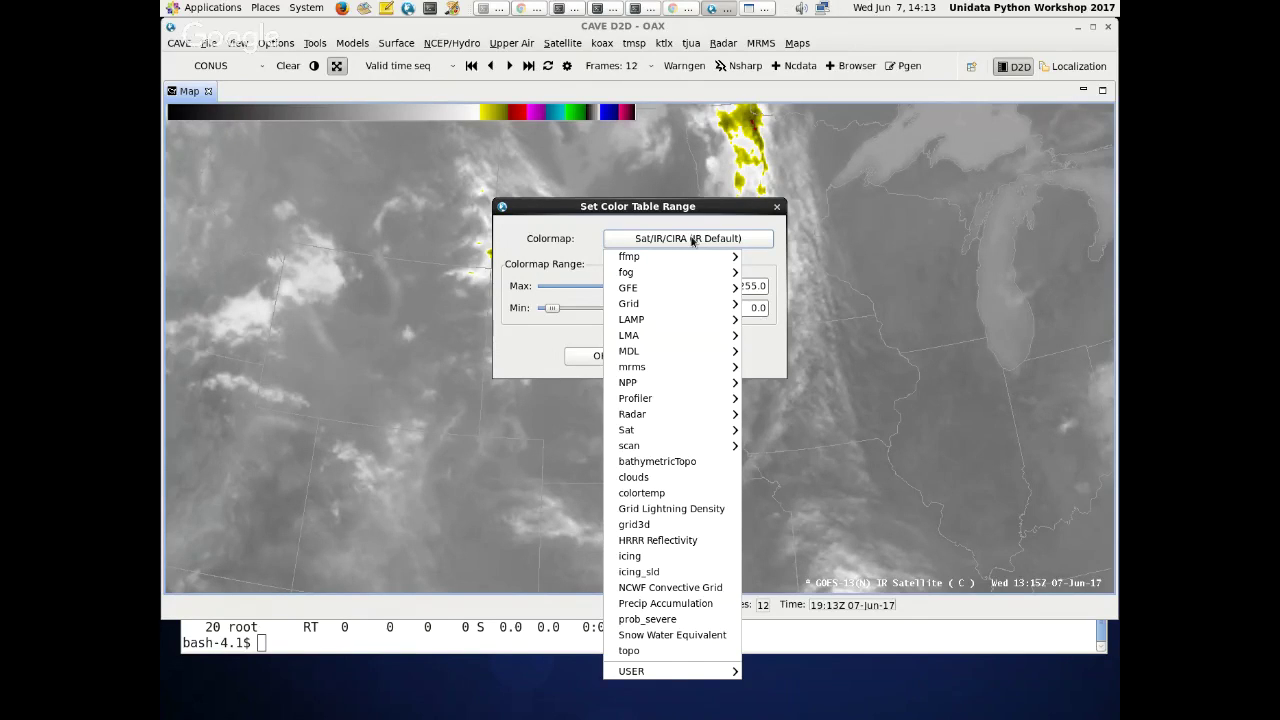
pyautogui.moveTo(699, 678)
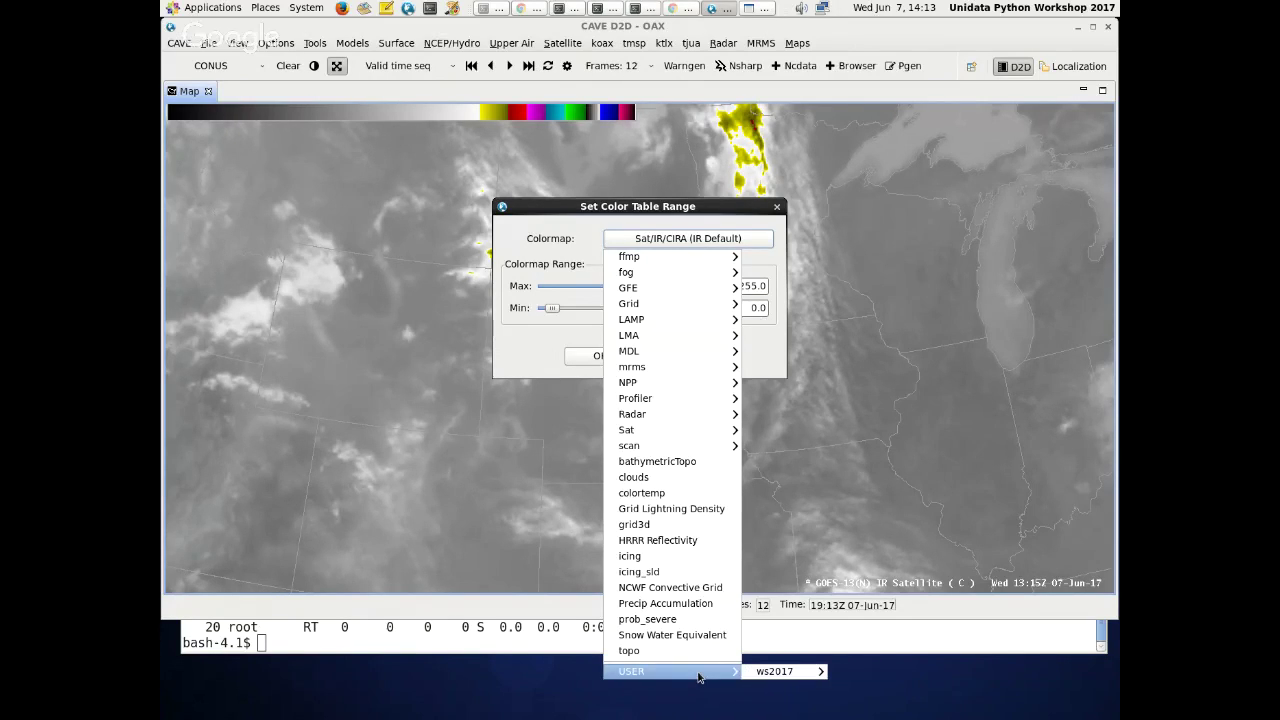
pyautogui.moveTo(788, 679)
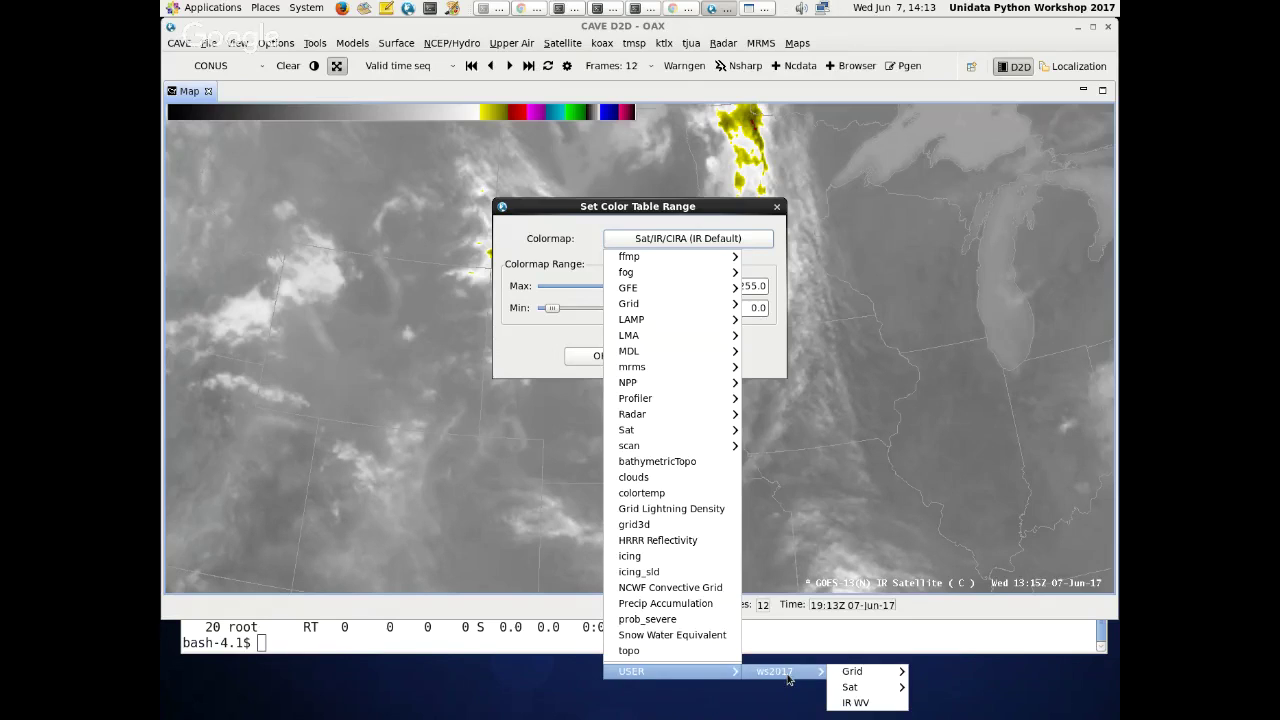
pyautogui.moveTo(745, 206); pyautogui.dragTo(717, 193)
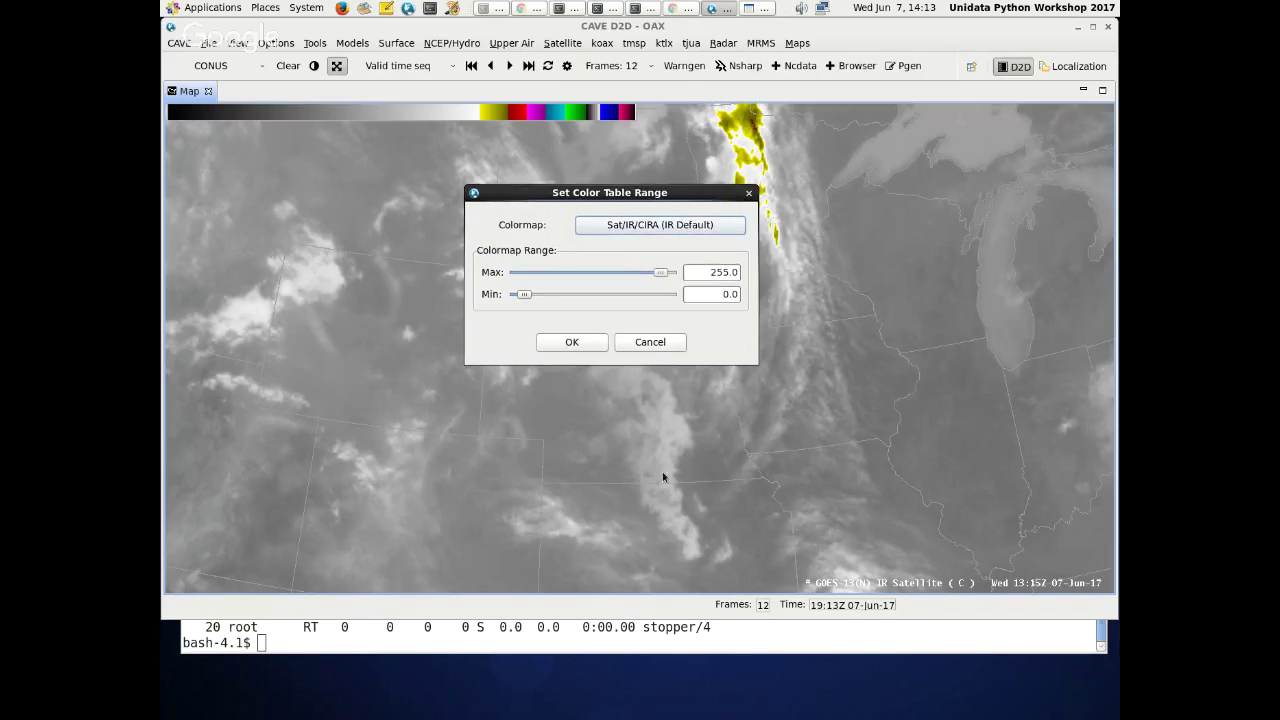
pyautogui.click(749, 194)
pyautogui.rightClick(893, 588)
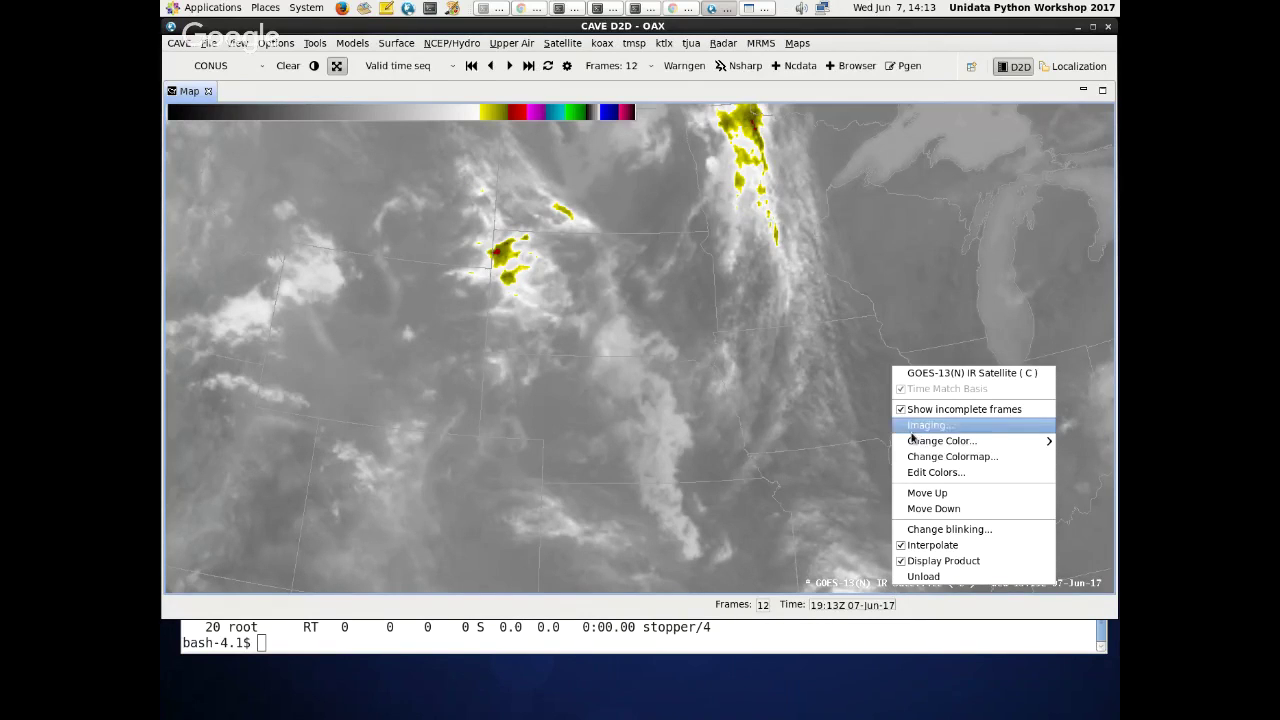
pyautogui.click(915, 457)
pyautogui.moveTo(651, 212); pyautogui.dragTo(710, 131)
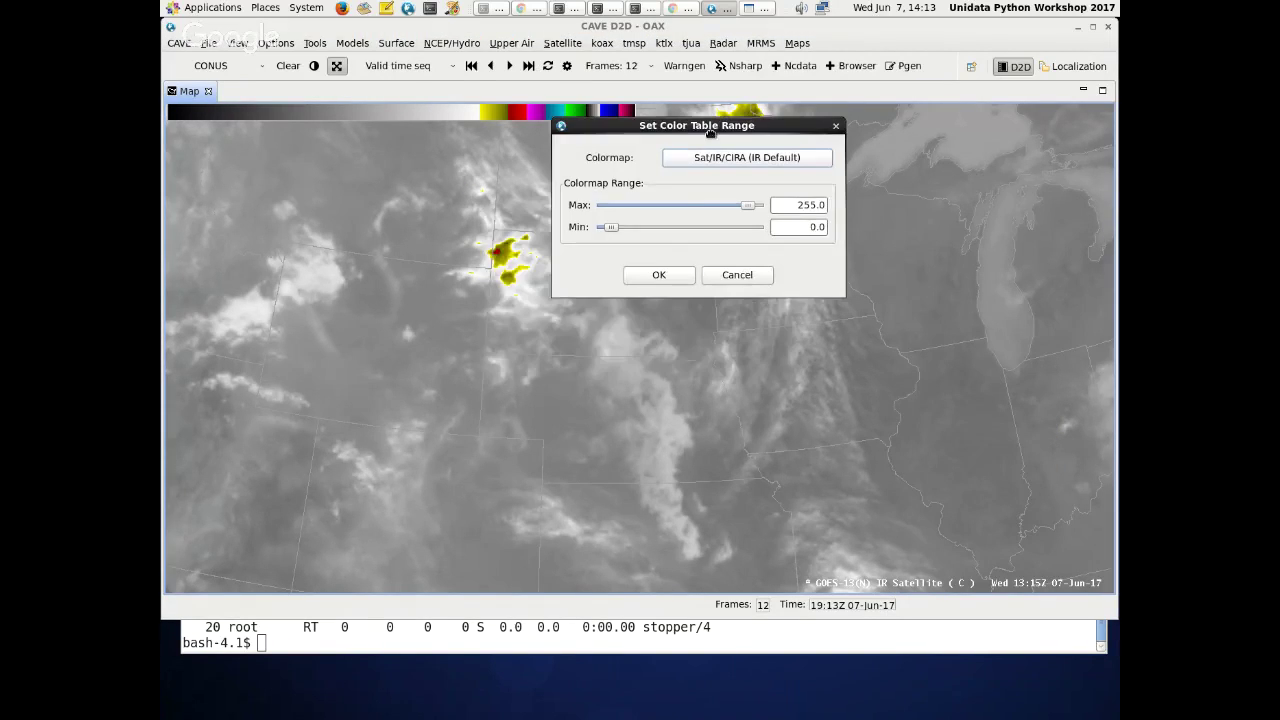
pyautogui.click(737, 274)
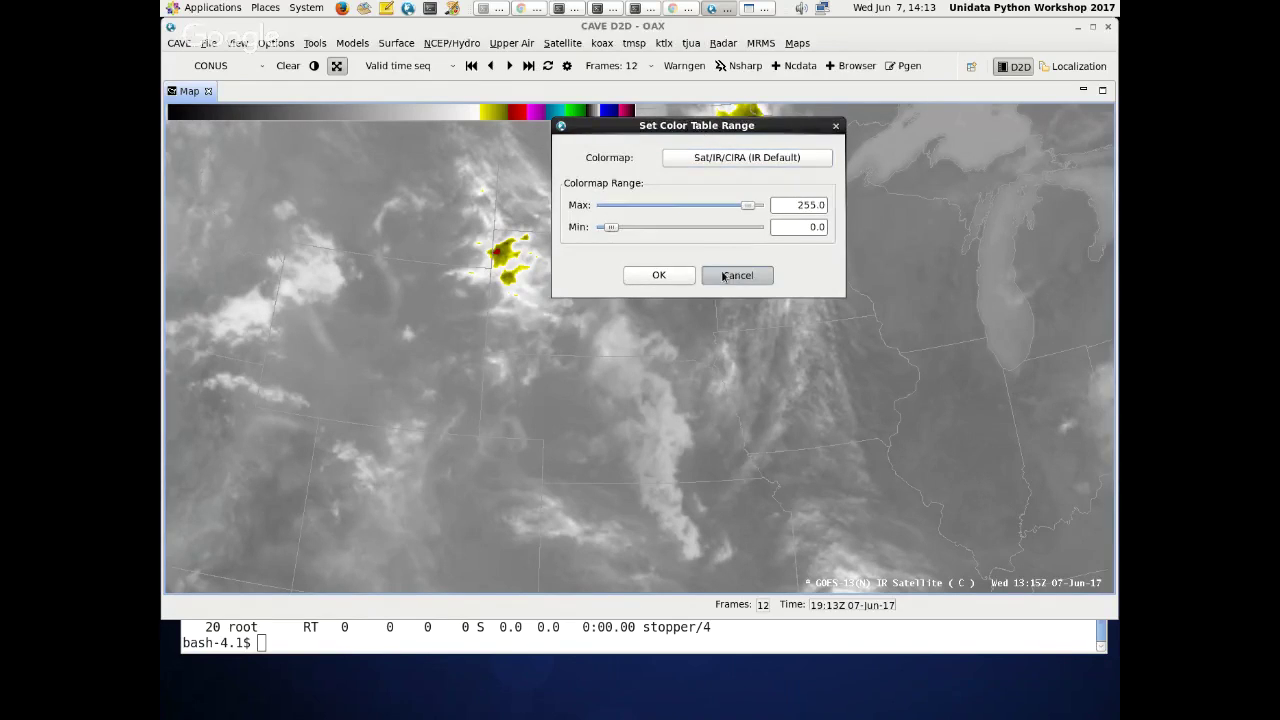
# - Edit the IR satellite image's colors by interpolating white between markers at about 34 and 207, and save the colormap
pyautogui.rightClick(912, 588)
pyautogui.click(945, 472)
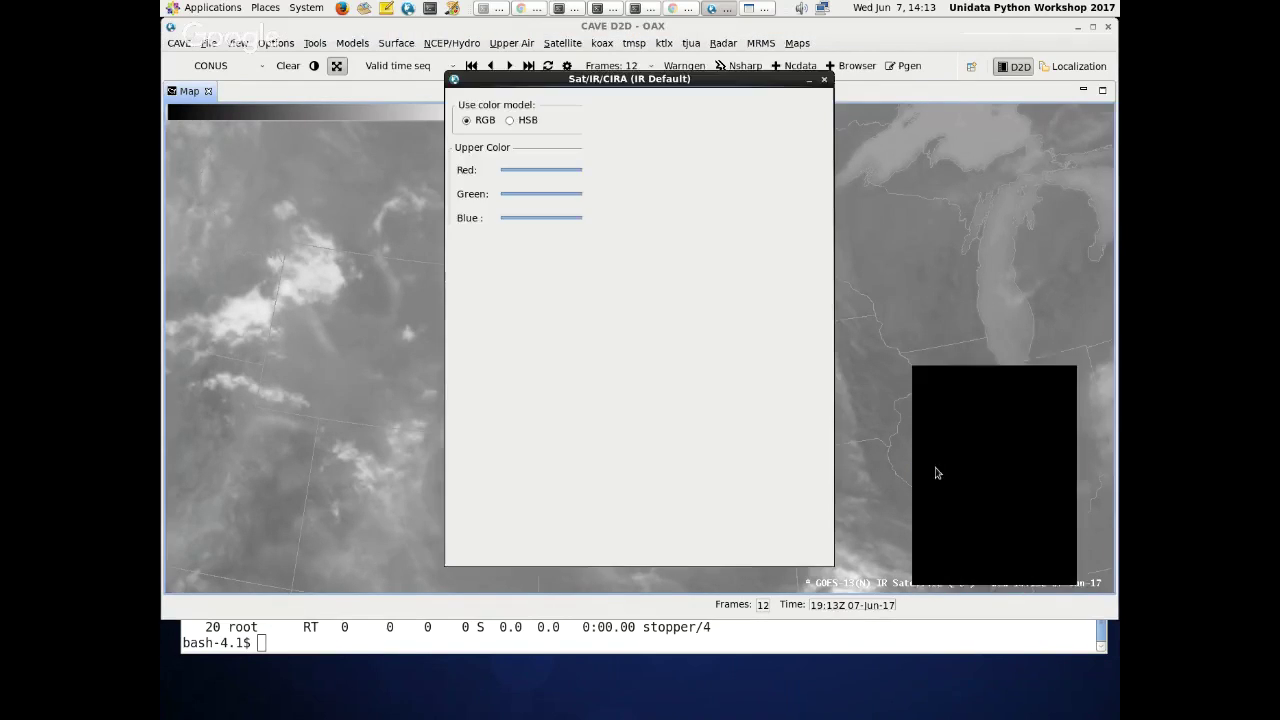
pyautogui.moveTo(783, 342); pyautogui.dragTo(730, 342)
pyautogui.moveTo(496, 288); pyautogui.dragTo(535, 290)
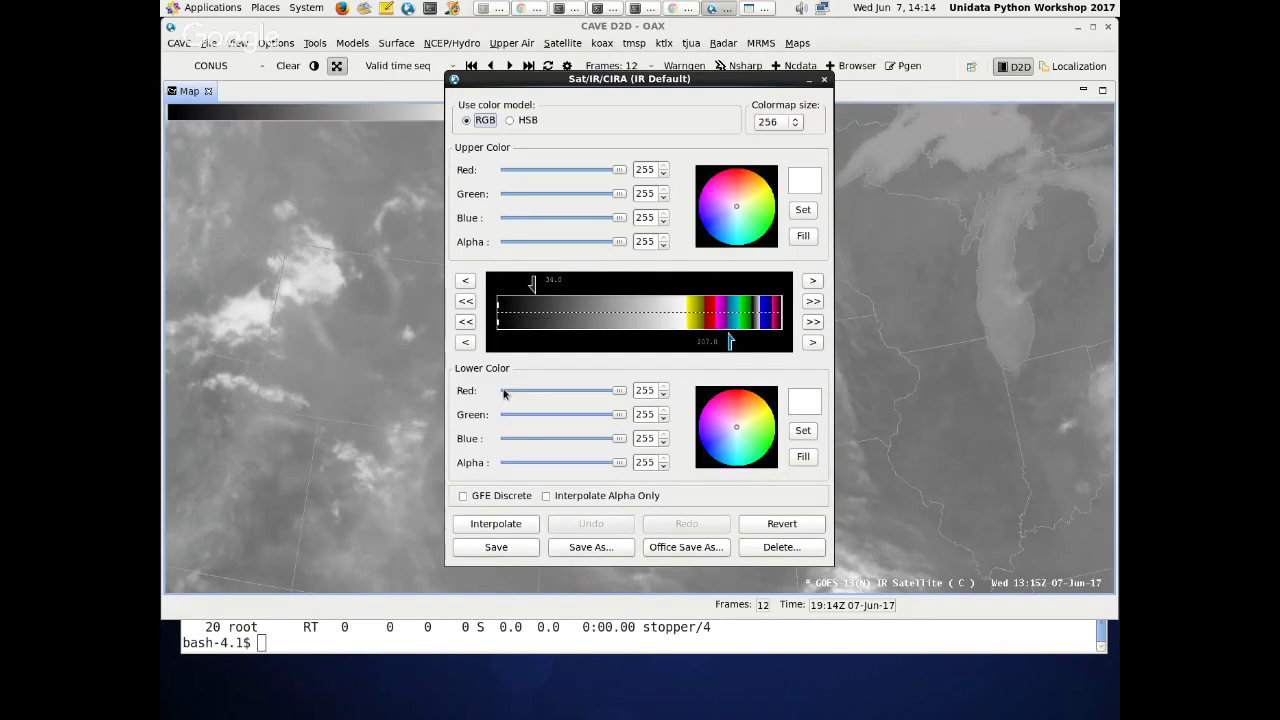
pyautogui.click(483, 534)
pyautogui.click(498, 546)
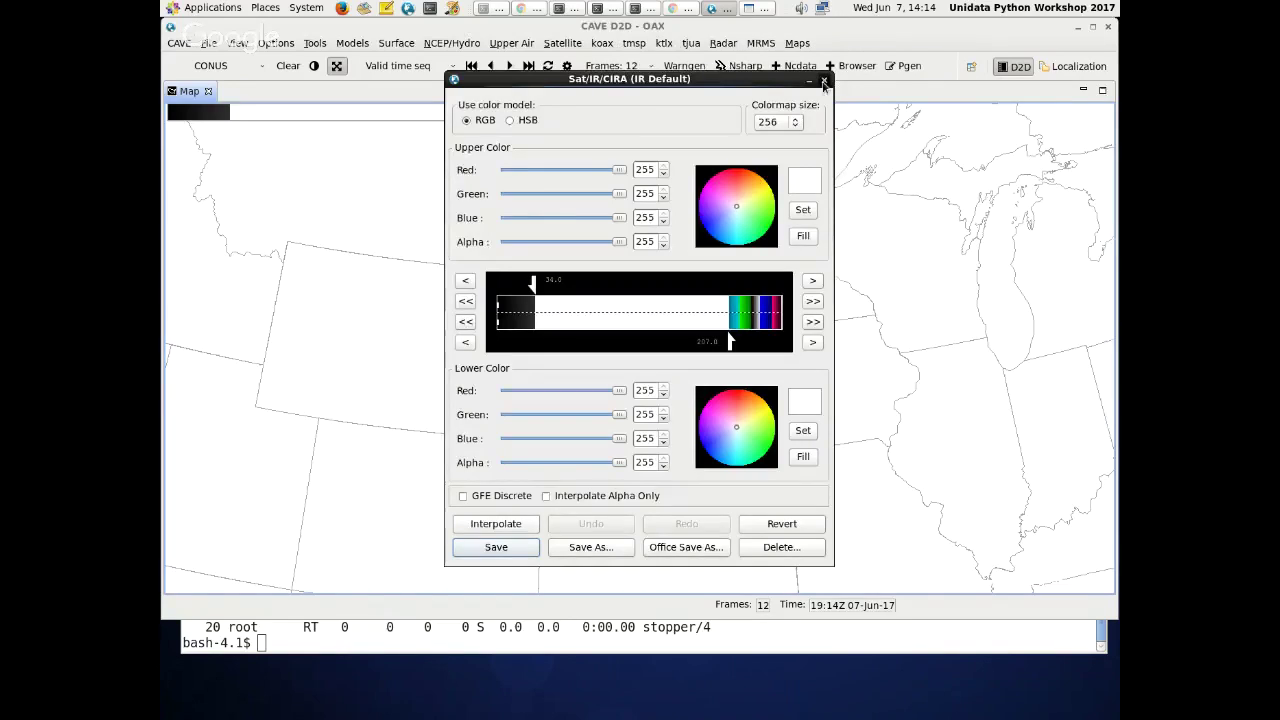
# - Close the colormap editor and, in the Localization perspective, expand the Sat and IR color map folders down to CIRA (IR Default).cmap
pyautogui.click(824, 79)
pyautogui.click(1088, 70)
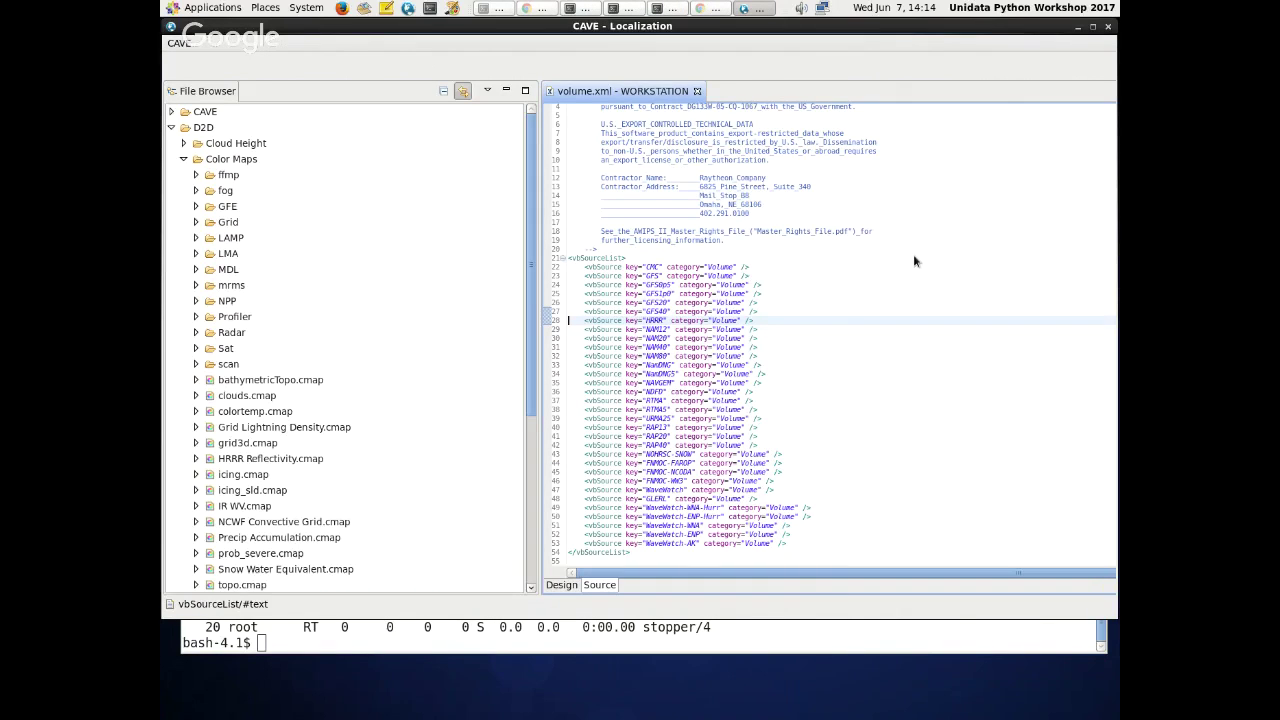
pyautogui.click(197, 348)
pyautogui.scroll(-2, 205, 378)
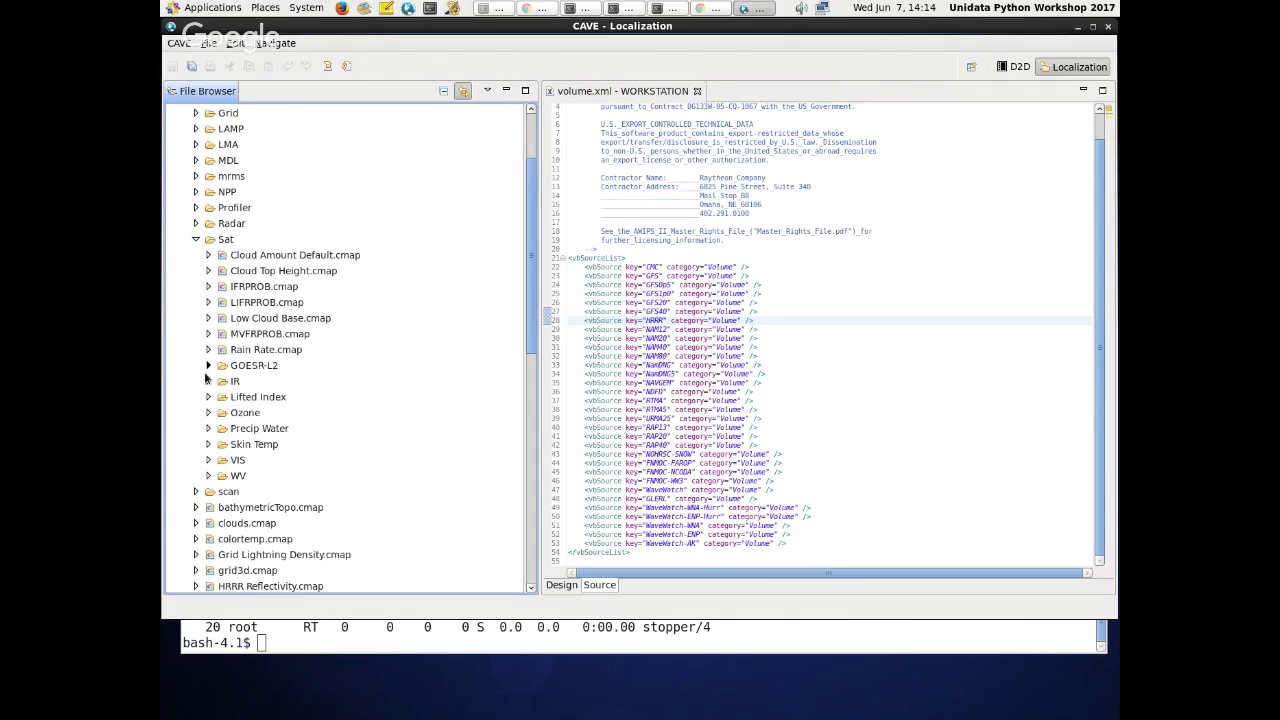
pyautogui.click(208, 381)
pyautogui.scroll(-2, 218, 367)
pyautogui.click(222, 304)
pyautogui.click(220, 304)
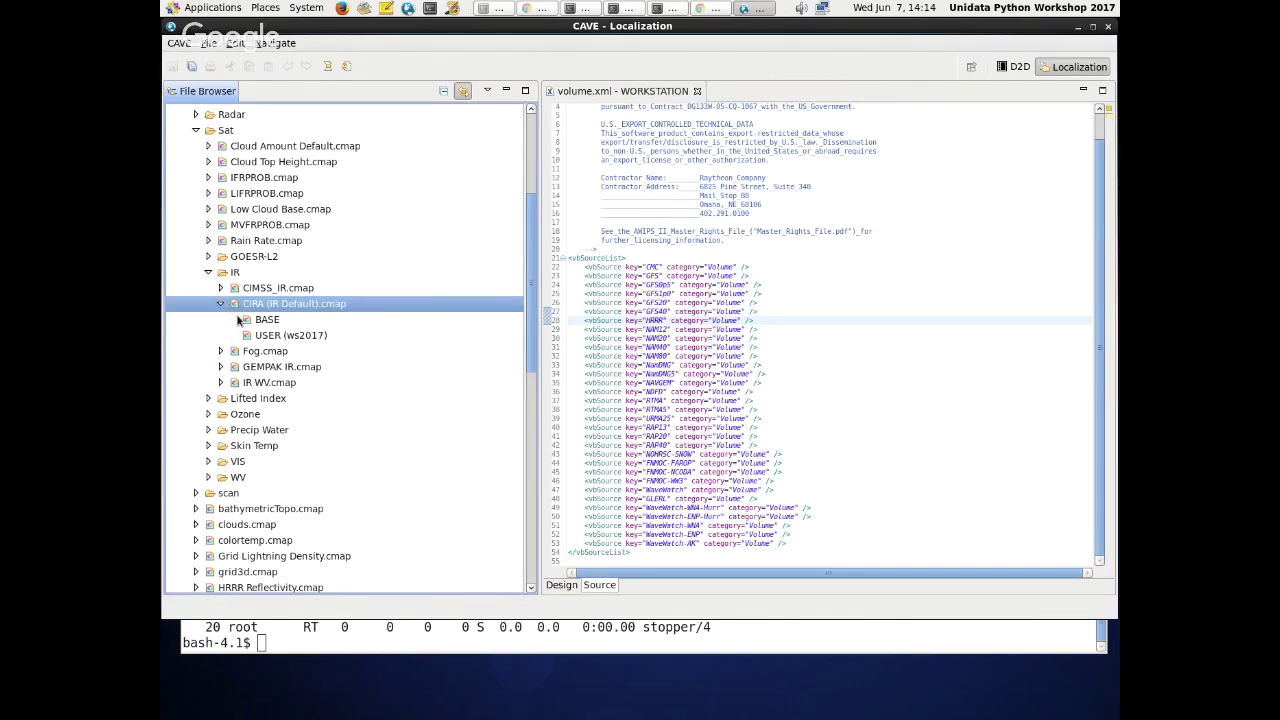
# - Open the user-level version of CIRA (IR Default).cmap from beneath its BASE version
pyautogui.click(270, 340)
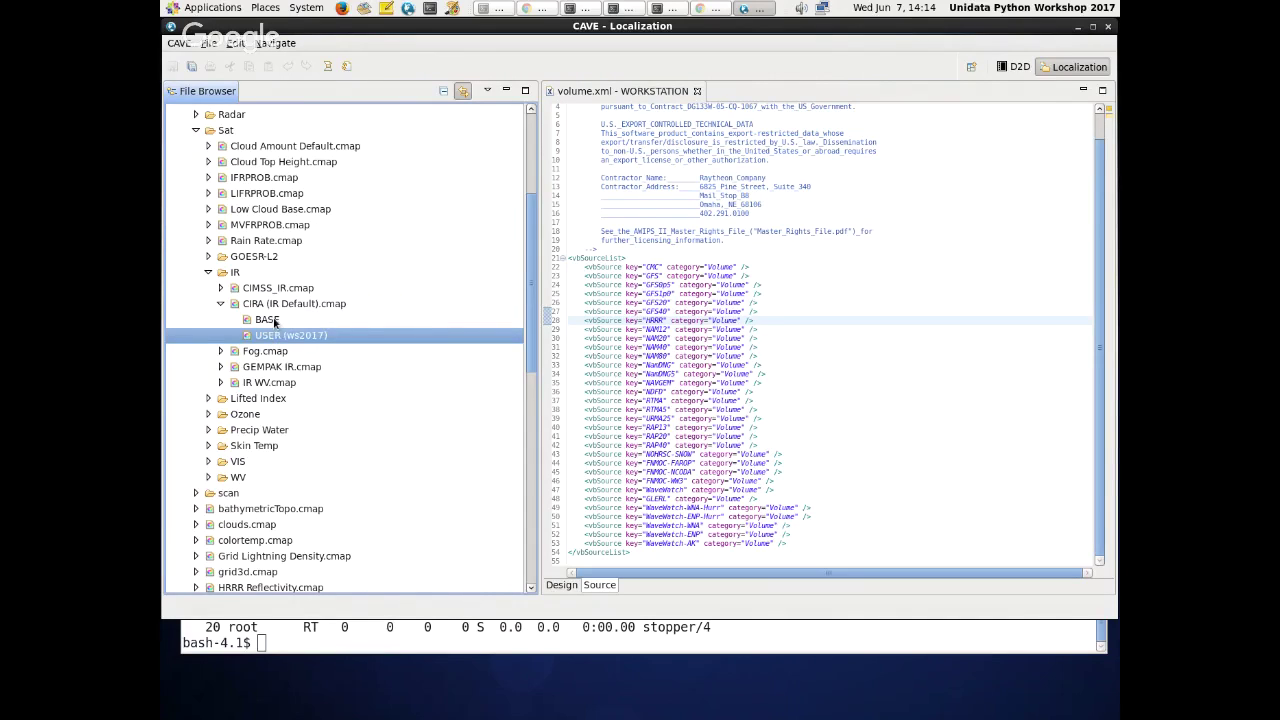
pyautogui.click(266, 320)
pyautogui.click(266, 343)
pyautogui.click(258, 324)
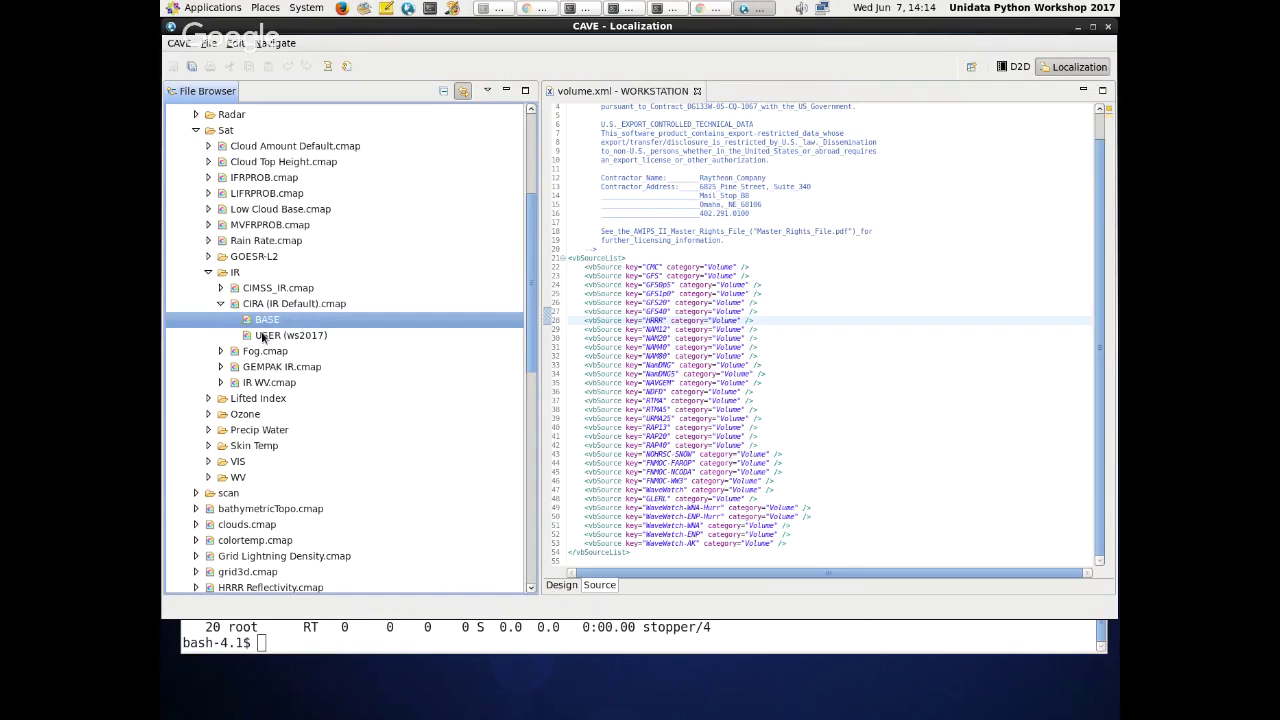
pyautogui.click(266, 338)
pyautogui.doubleClick(279, 337)
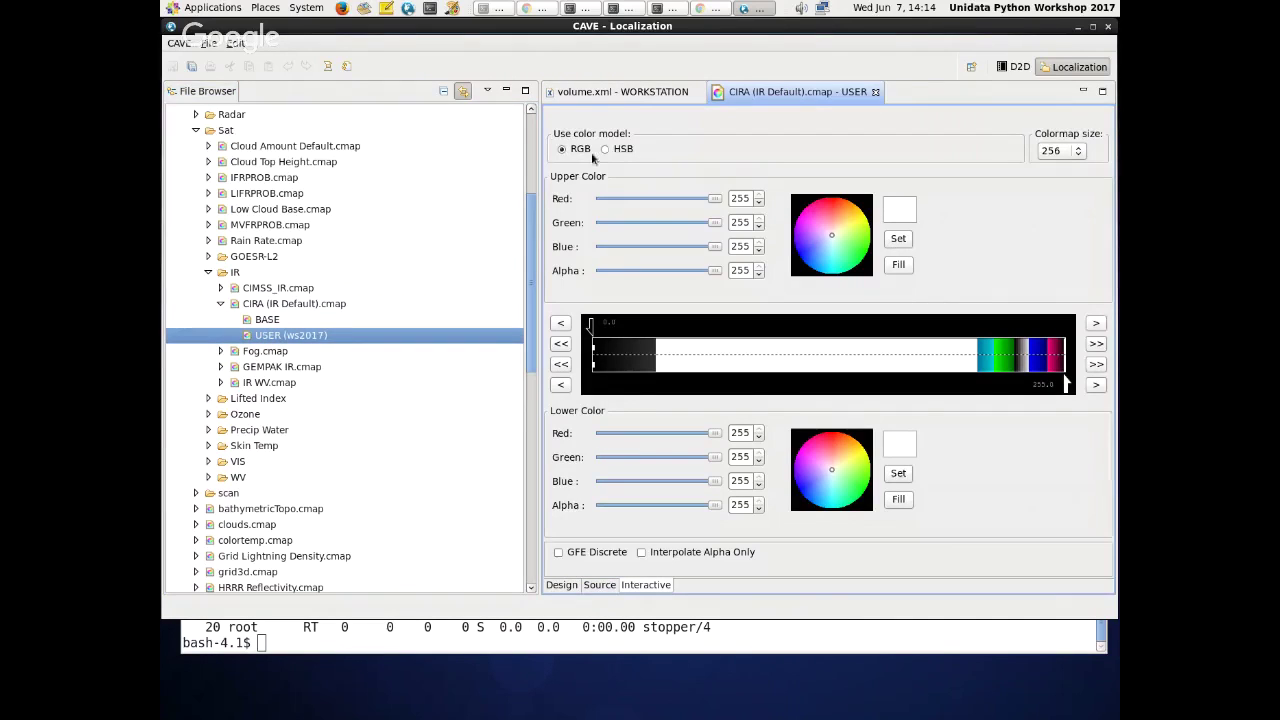
# - Narrow the File Browser and show the XML source of the user-level CIRA (IR Default) colormap
pyautogui.moveTo(539, 233); pyautogui.dragTo(485, 235)
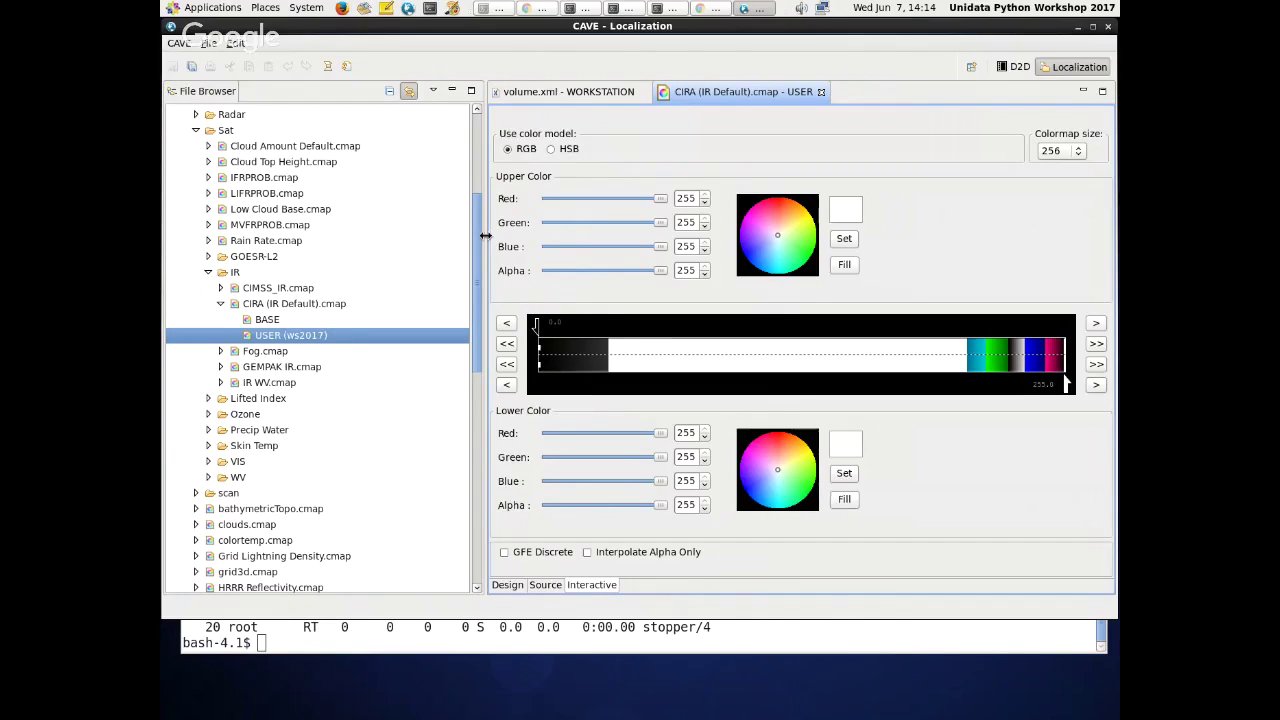
pyautogui.click(544, 585)
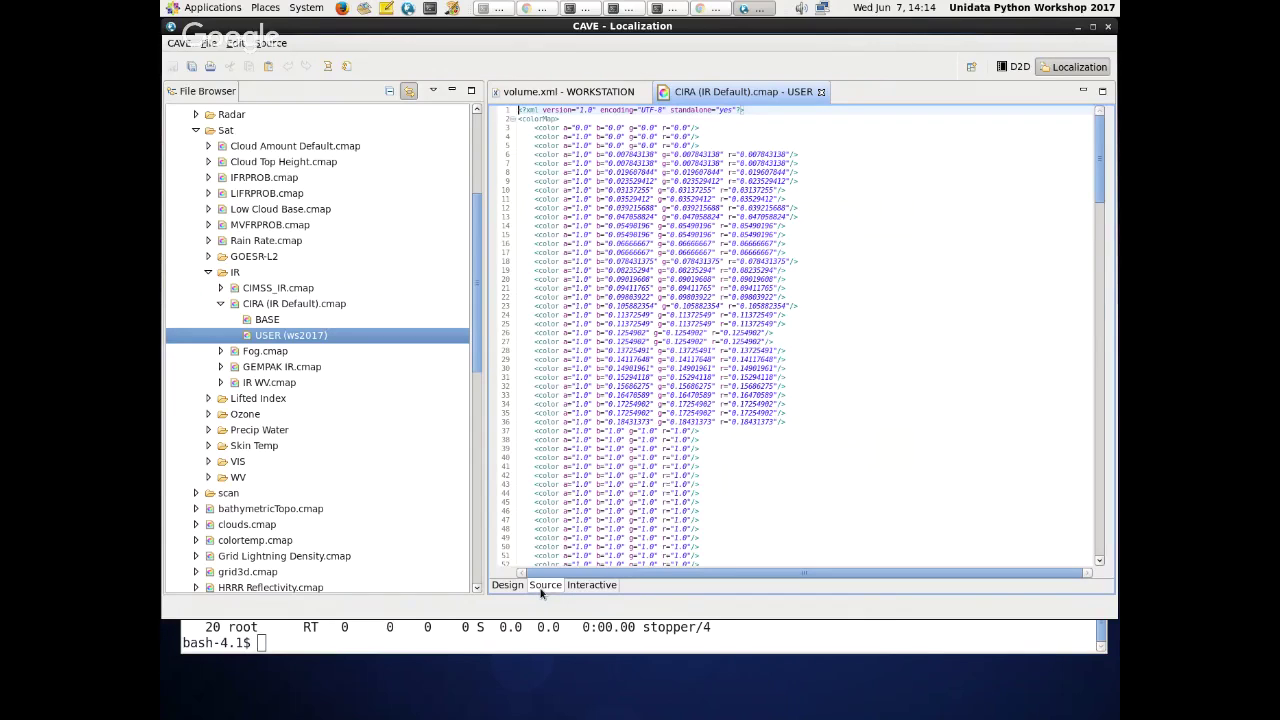
pyautogui.click(711, 332)
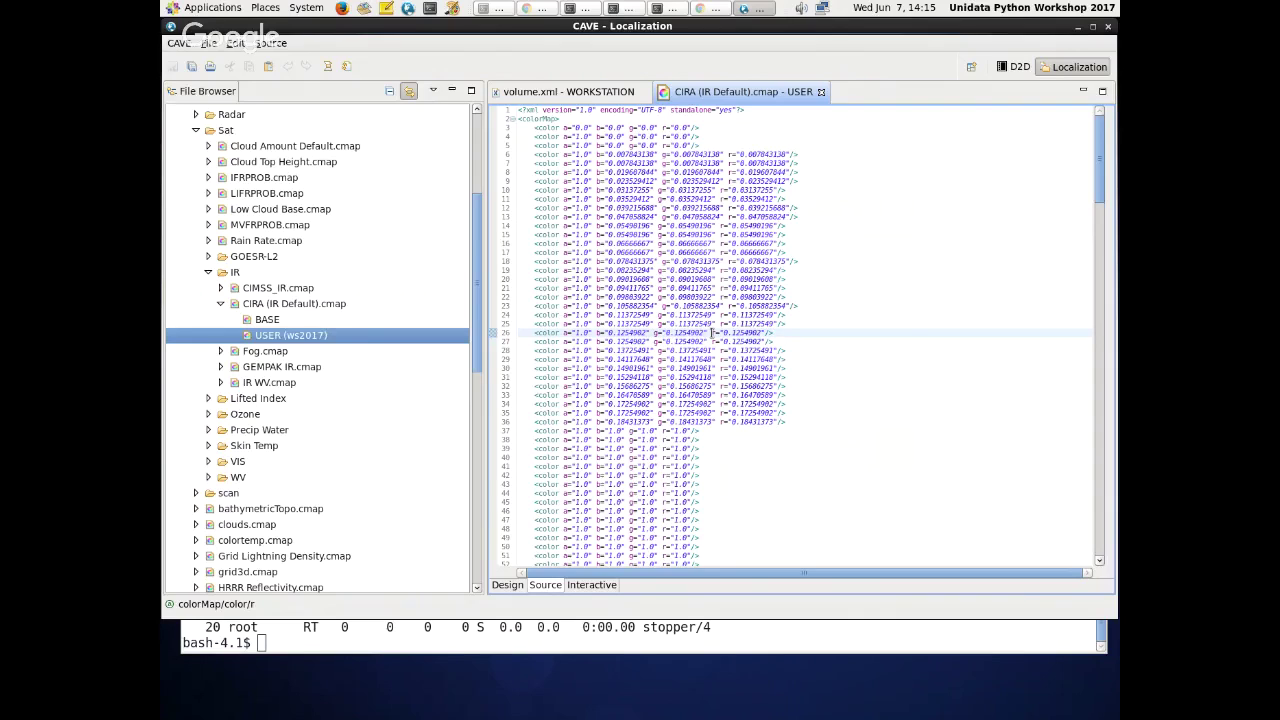
# - Collapse the IR, Sat, Color Maps and Volume Browser Sources folders and expand the D2D Map Scales folder
pyautogui.click(208, 273)
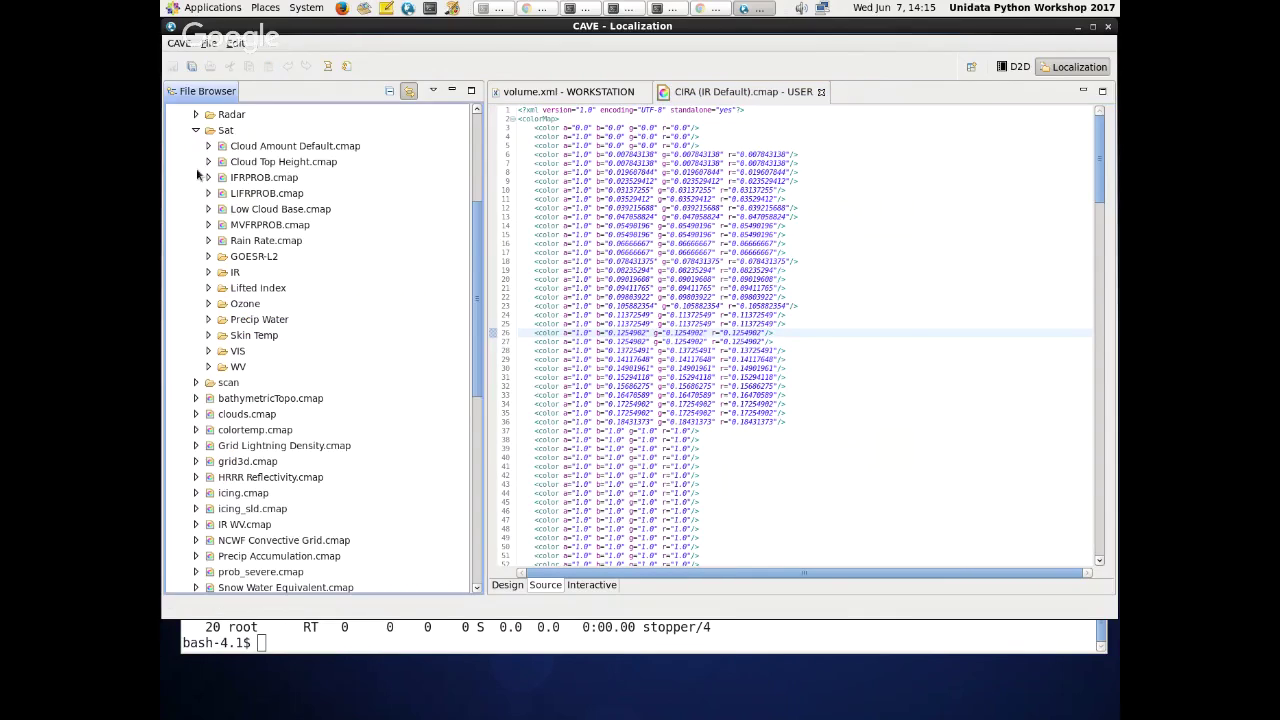
pyautogui.click(196, 131)
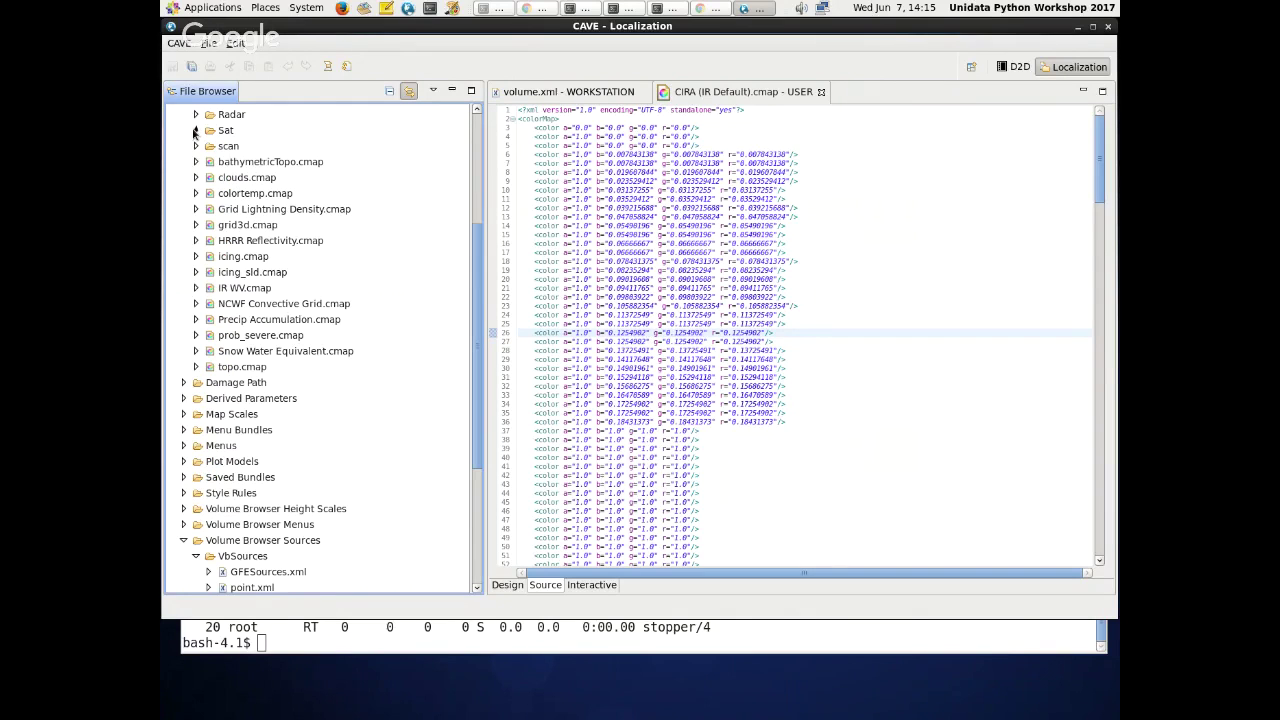
pyautogui.scroll(5, 195, 155)
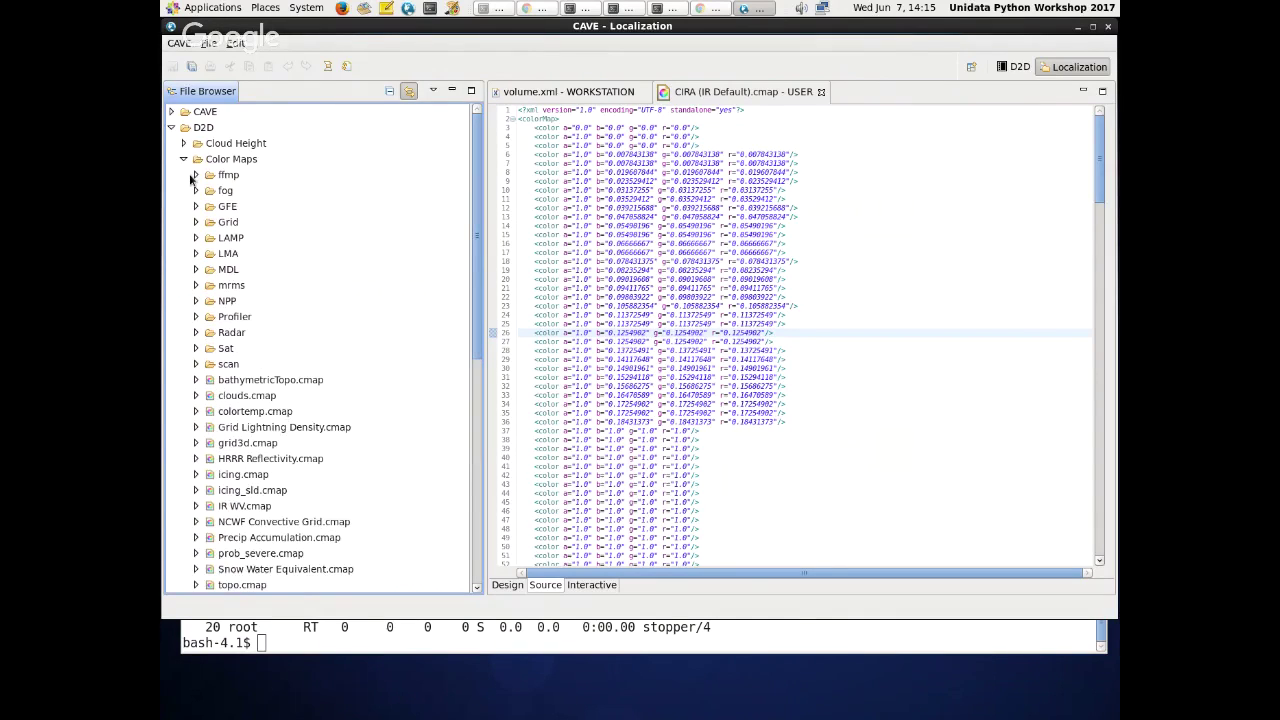
pyautogui.click(183, 162)
pyautogui.click(183, 332)
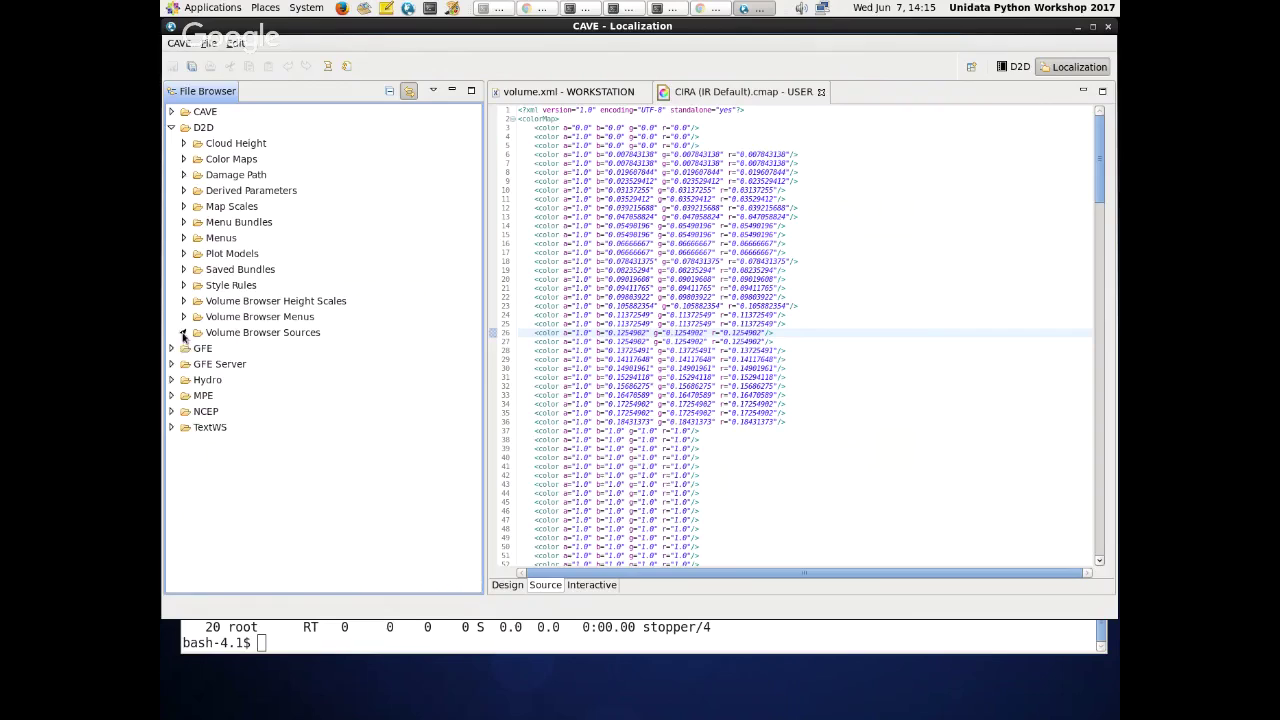
pyautogui.click(183, 206)
pyautogui.scroll(-1, 197, 240)
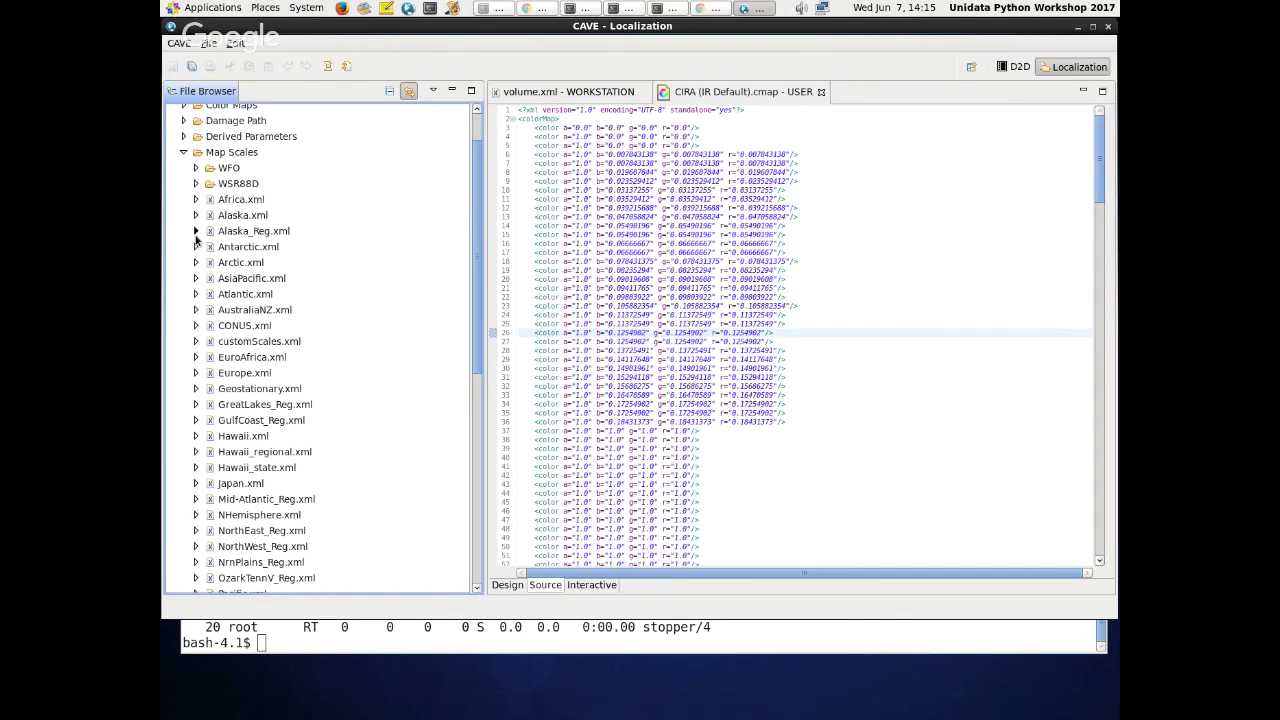
# - Return to the D2D perspective and view the list of available map scales, leaving the CONUS scale selected
pyautogui.click(1019, 67)
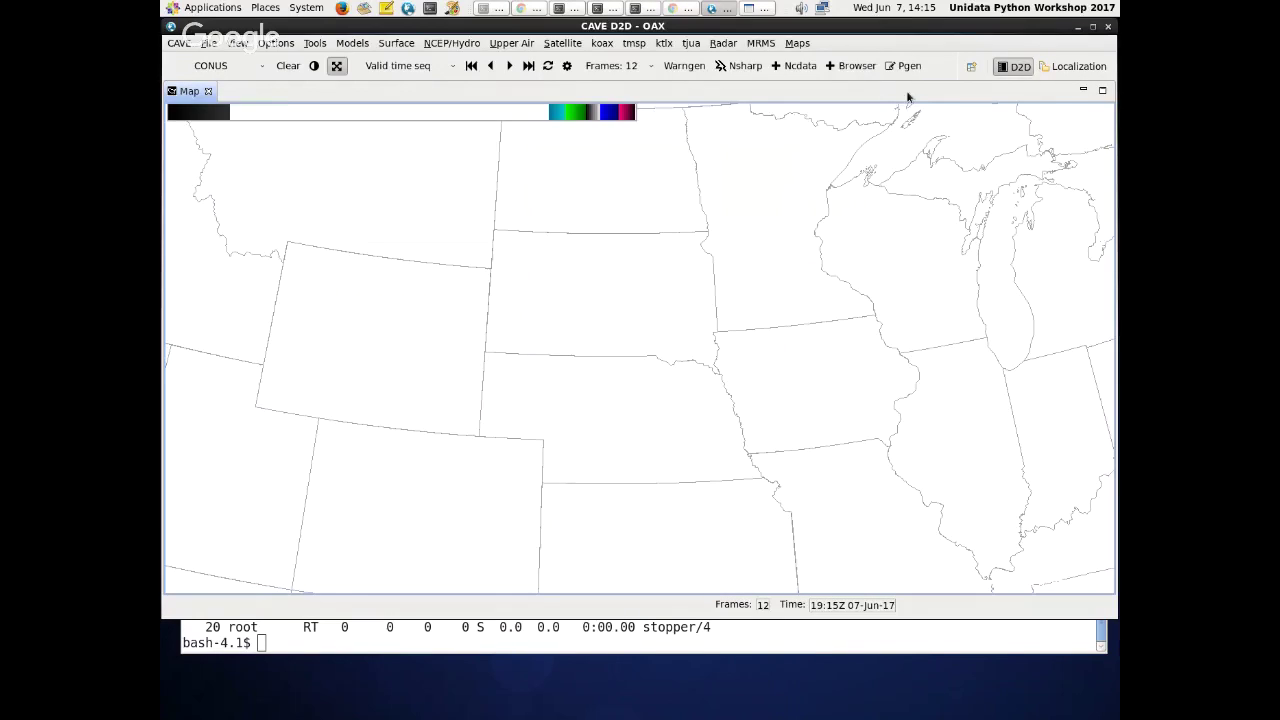
pyautogui.click(260, 67)
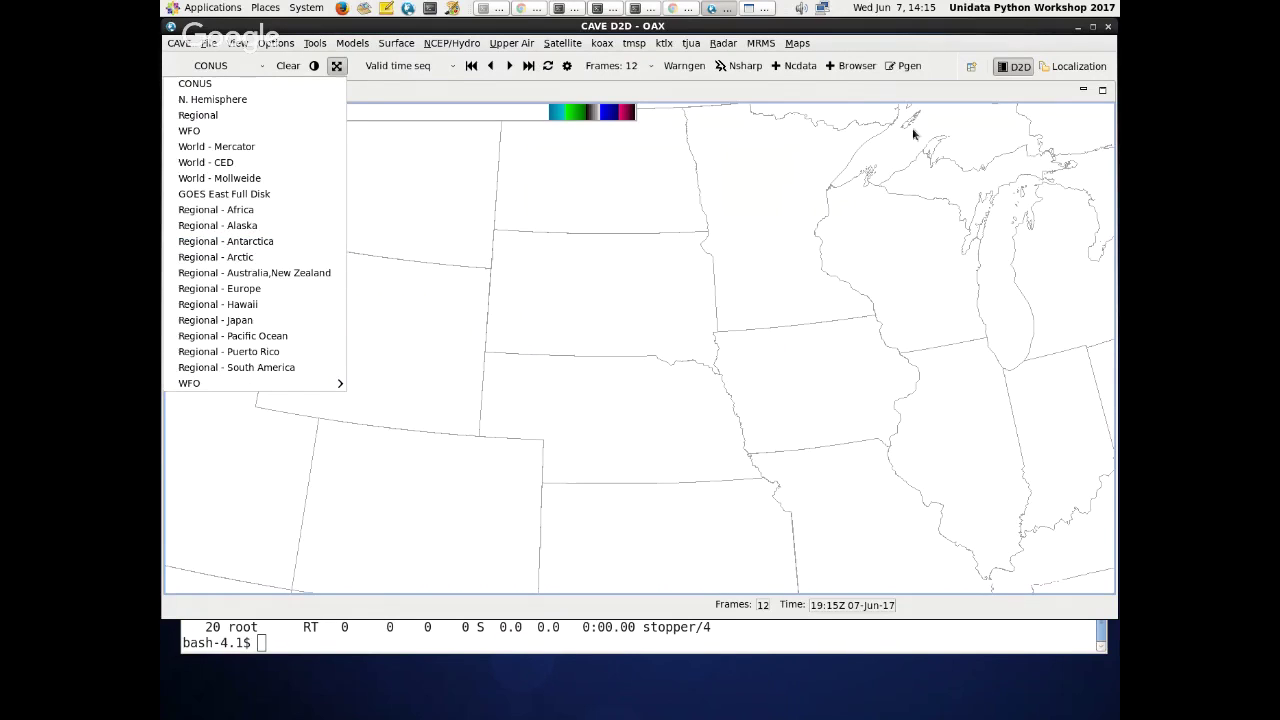
pyautogui.click(1012, 152)
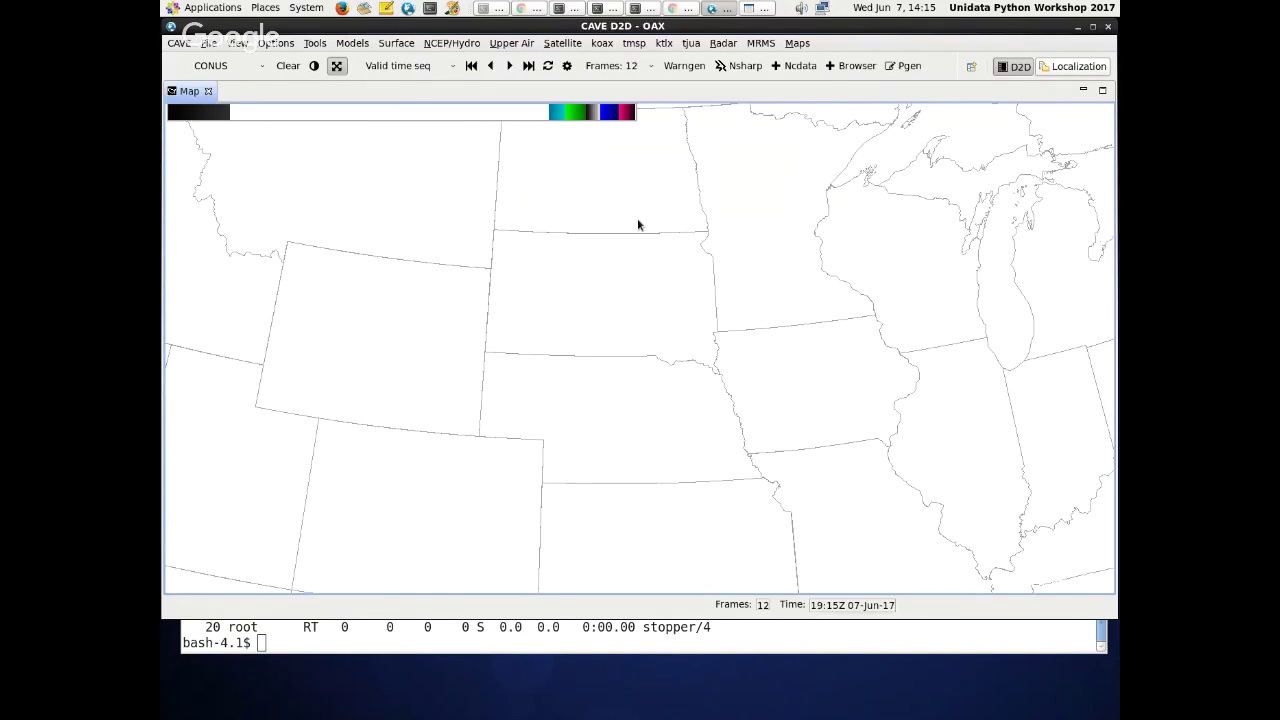
# - Back in the Localization perspective, collapse Color Maps and look through the WSR88D and WFO folders under Map Scales
pyautogui.scroll(2, 349, 185)
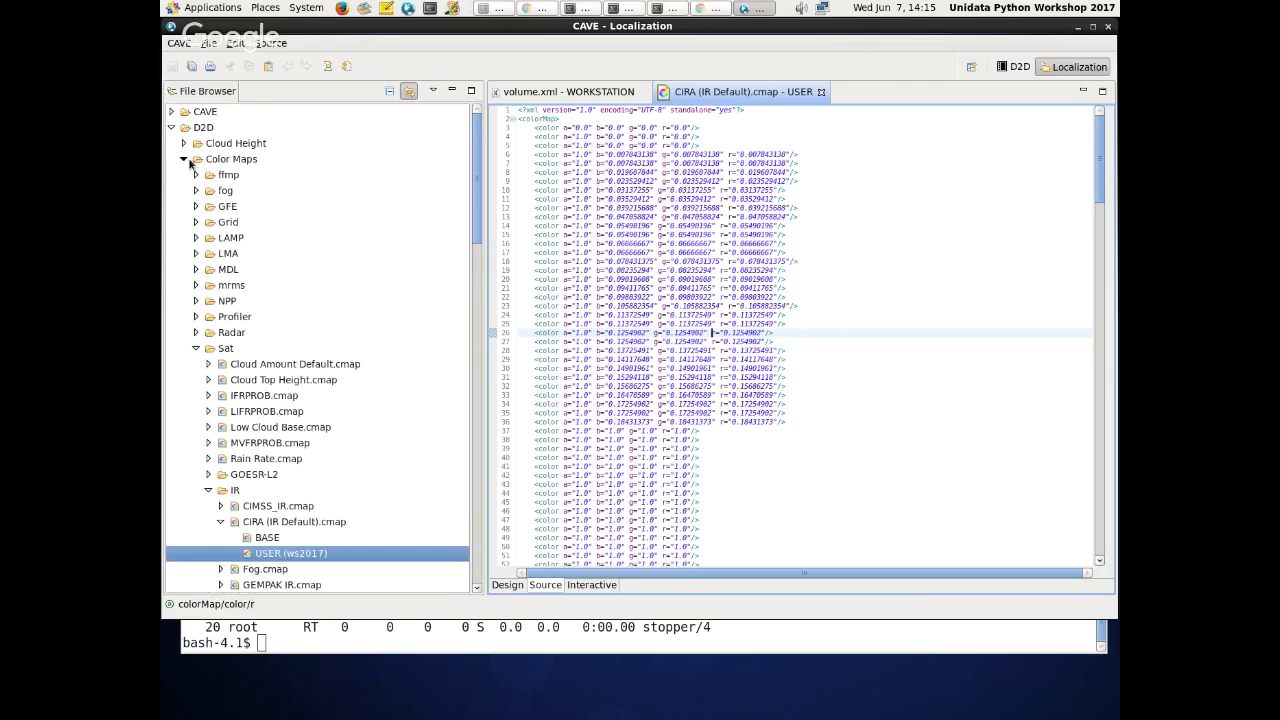
pyautogui.click(184, 160)
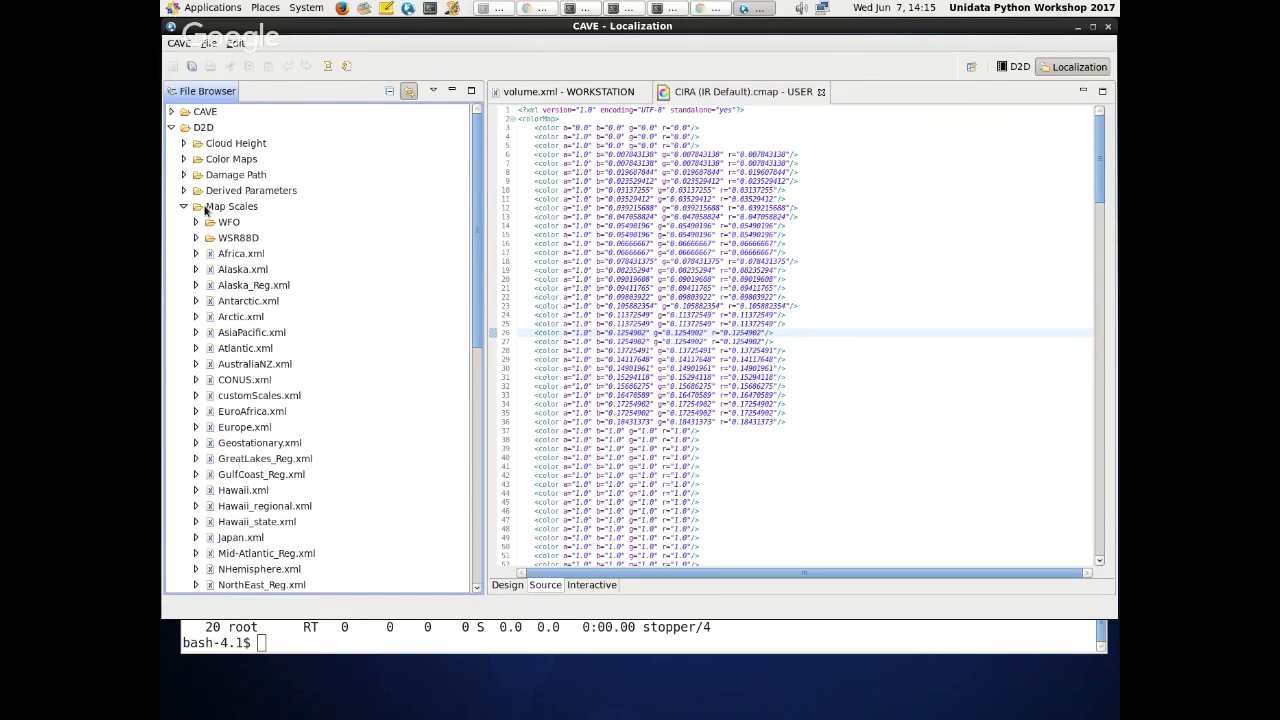
pyautogui.click(230, 206)
pyautogui.scroll(-1, 203, 196)
pyautogui.click(196, 184)
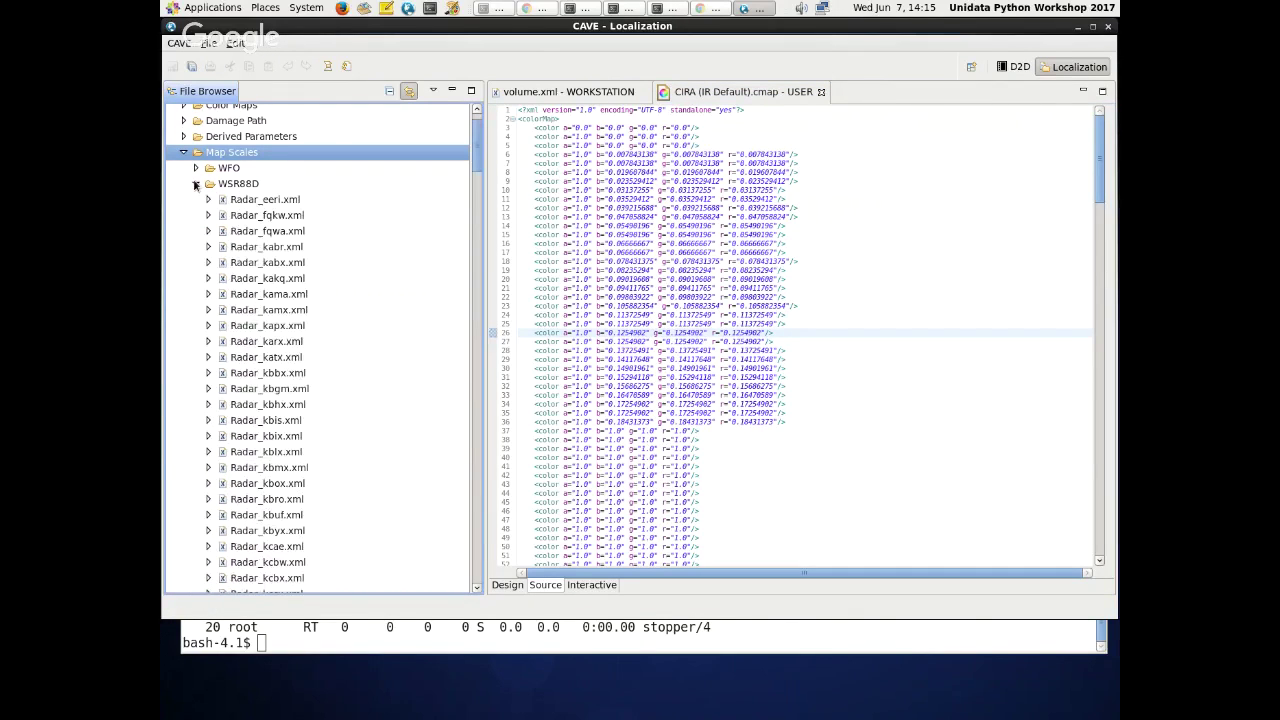
pyautogui.click(196, 184)
pyautogui.click(196, 168)
pyautogui.click(196, 168)
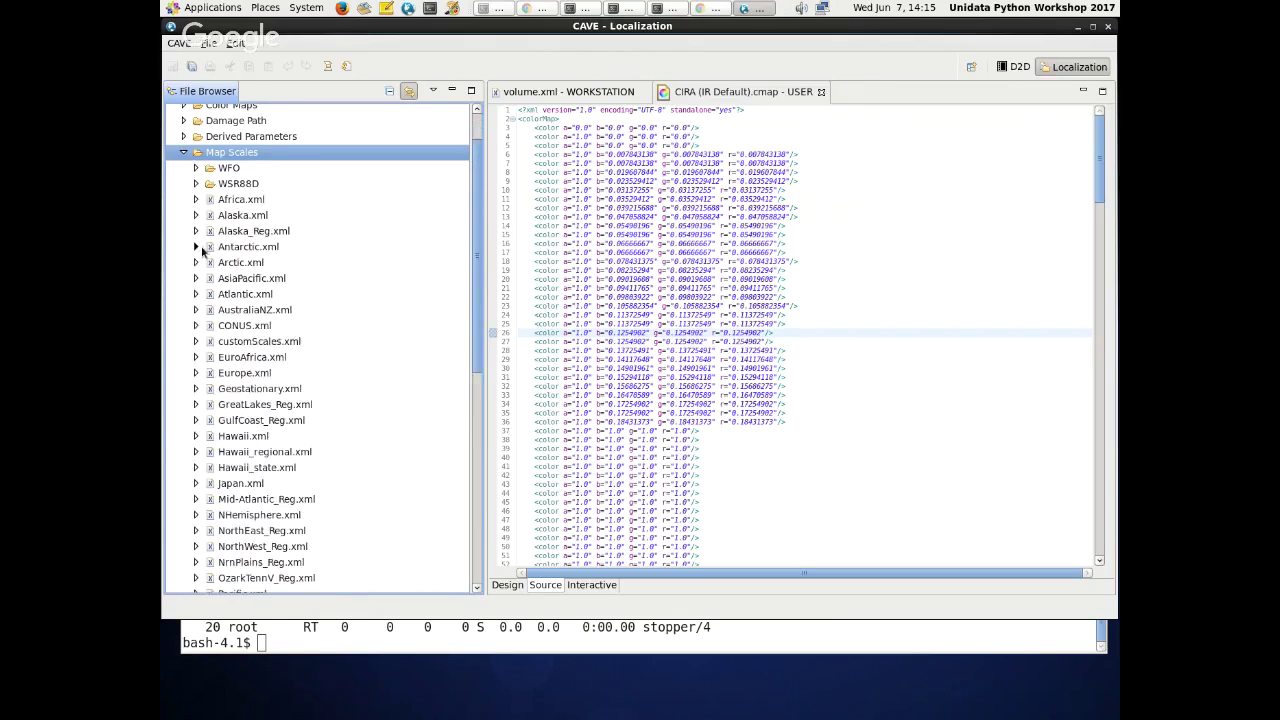
# - Expand scalesInfo.xml under Map Scales and open its BASE version
pyautogui.scroll(-7, 203, 249)
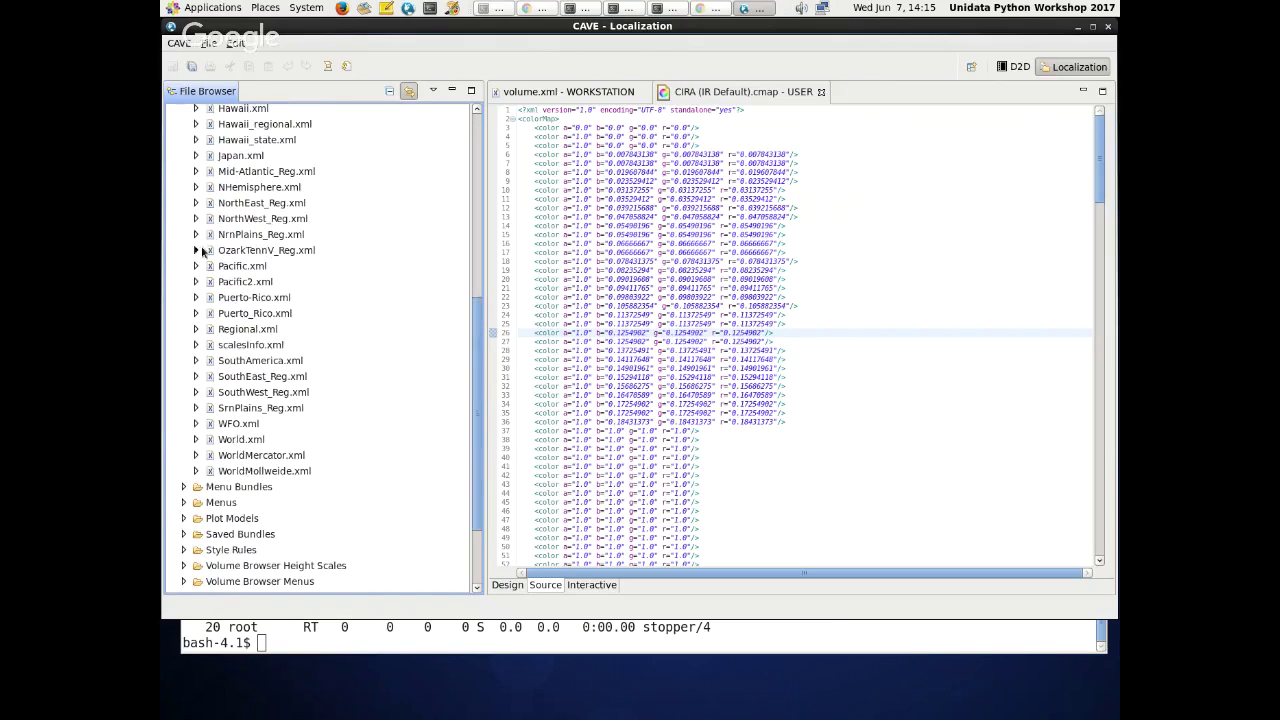
pyautogui.click(196, 344)
pyautogui.click(234, 348)
pyautogui.scroll(1, 255, 365)
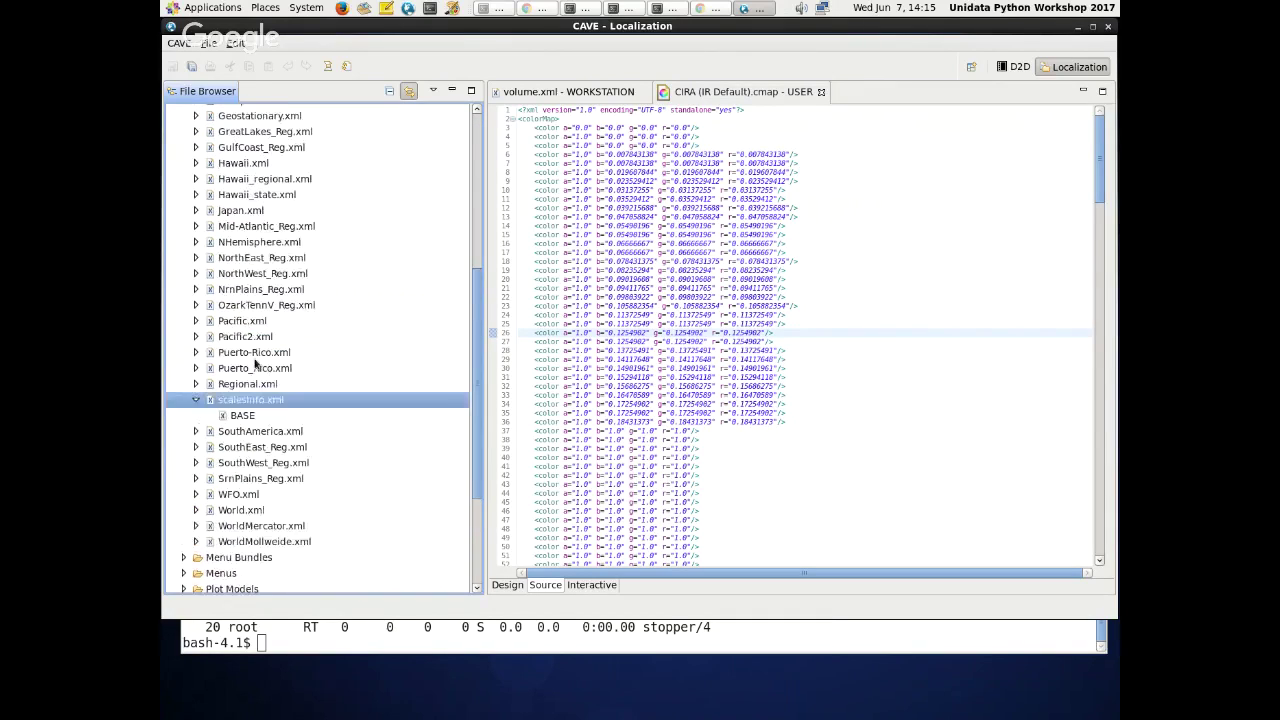
pyautogui.scroll(3, 255, 365)
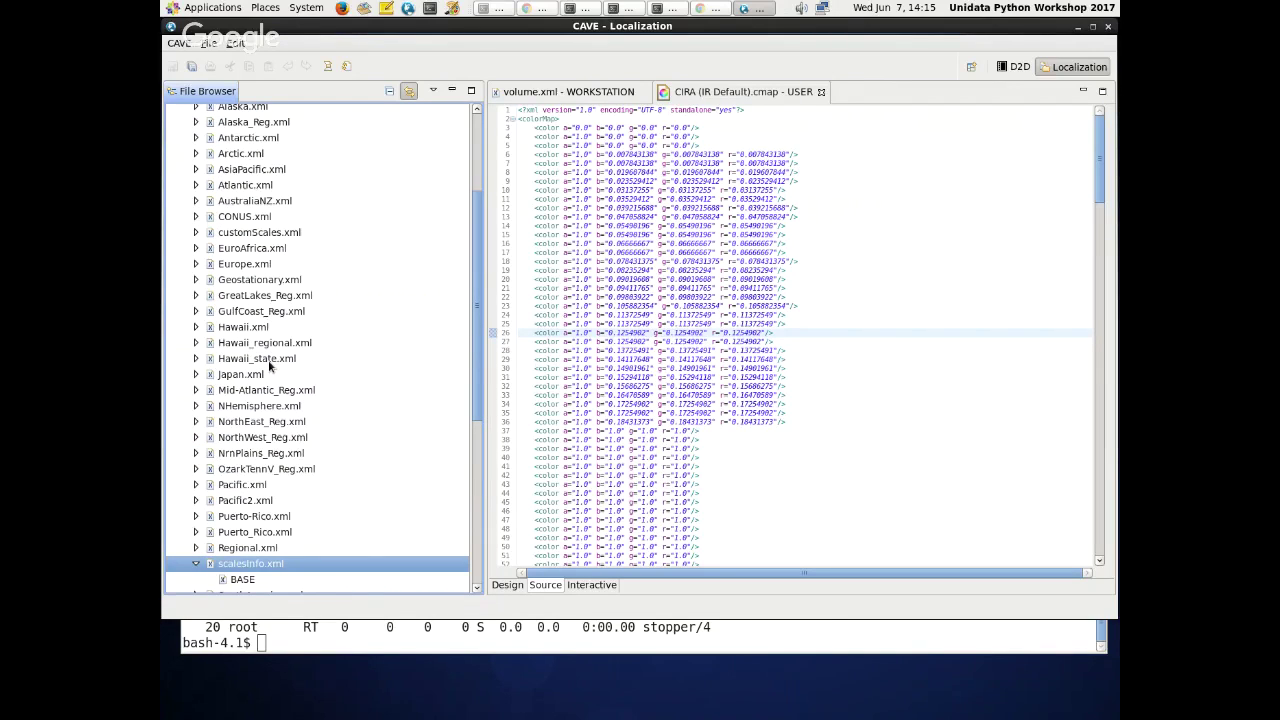
pyautogui.scroll(-5, 268, 366)
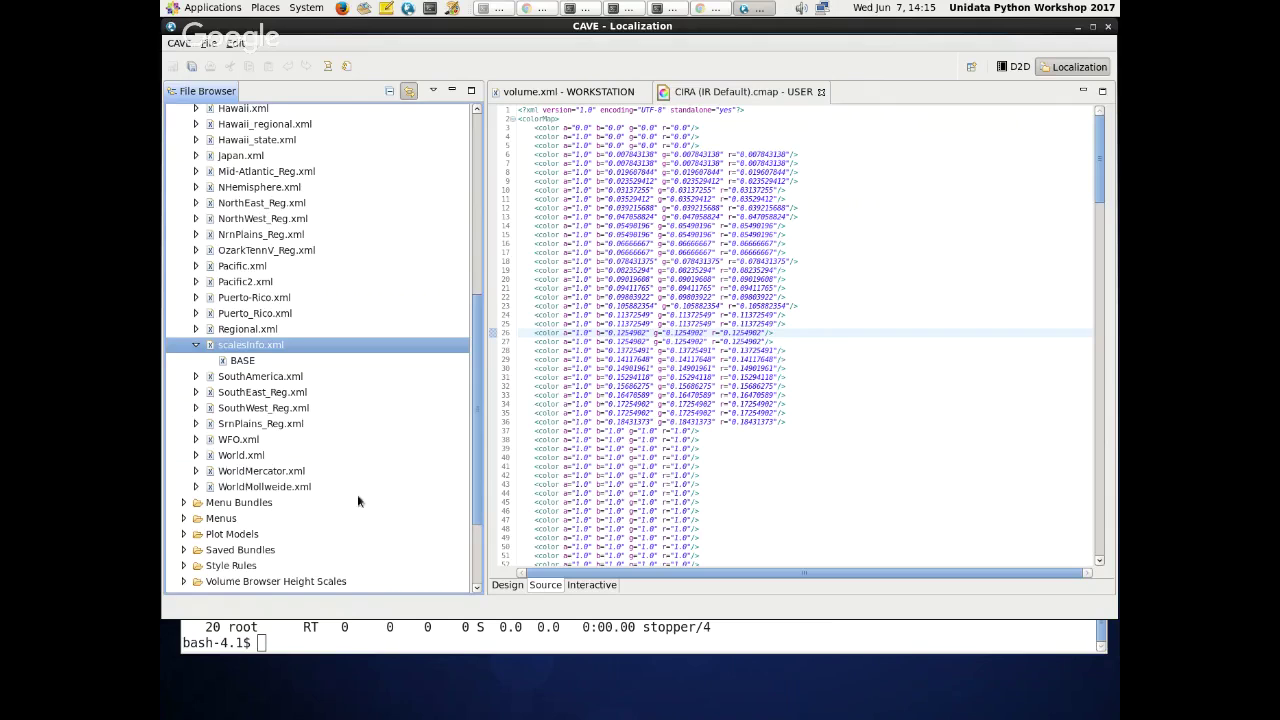
pyautogui.doubleClick(247, 362)
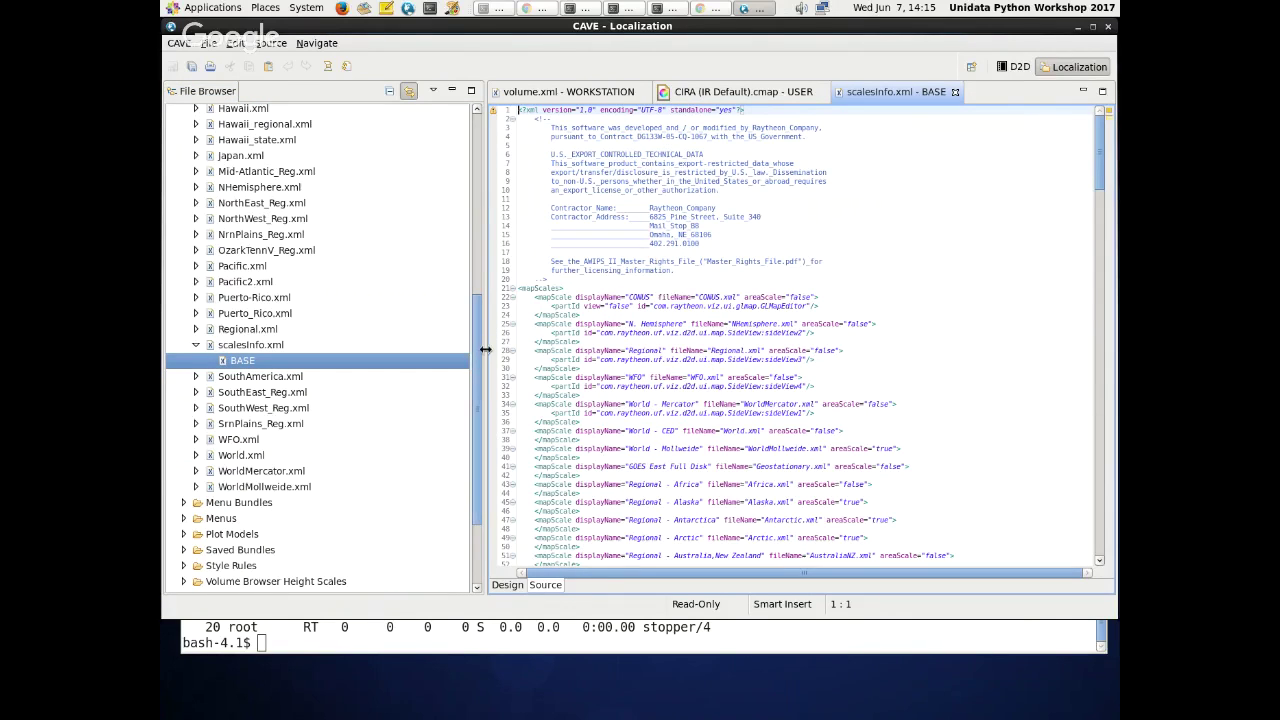
# - Narrow the File Browser, examine the regional and WFO map scale entries in scalesInfo.xml, and collapse that file's tree entry
pyautogui.moveTo(478, 354); pyautogui.dragTo(450, 346)
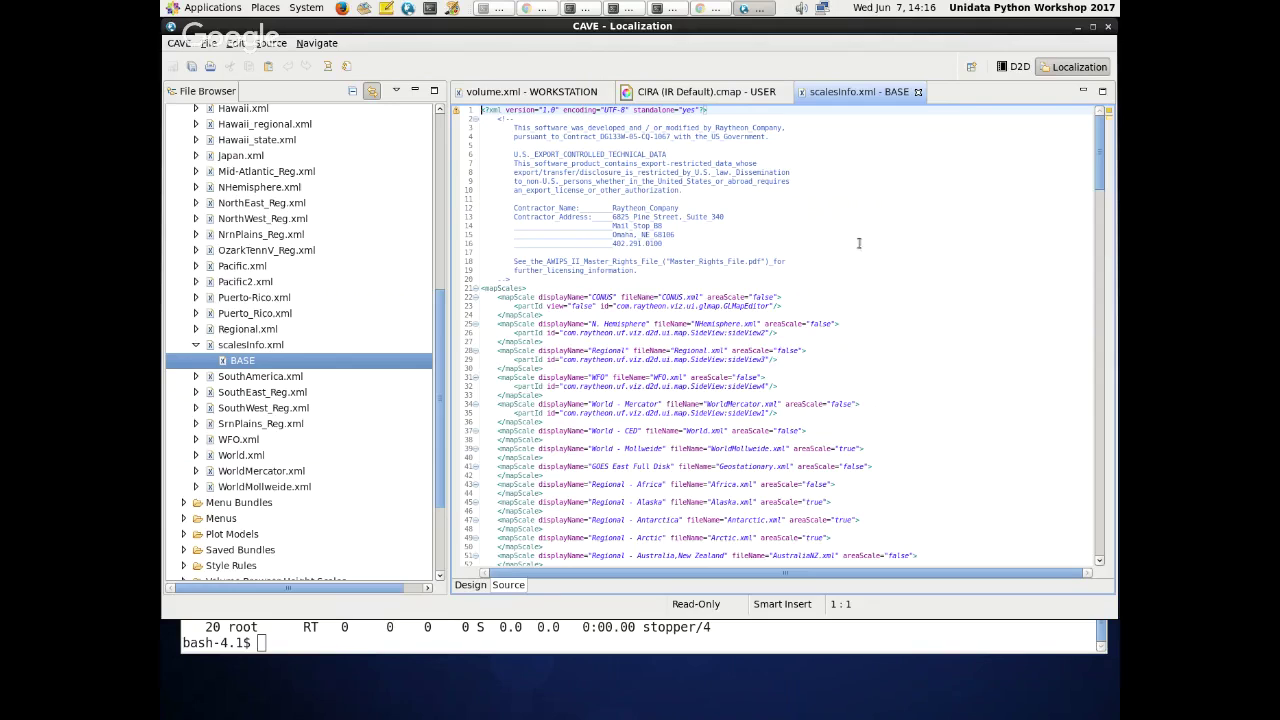
pyautogui.scroll(-4, 725, 370)
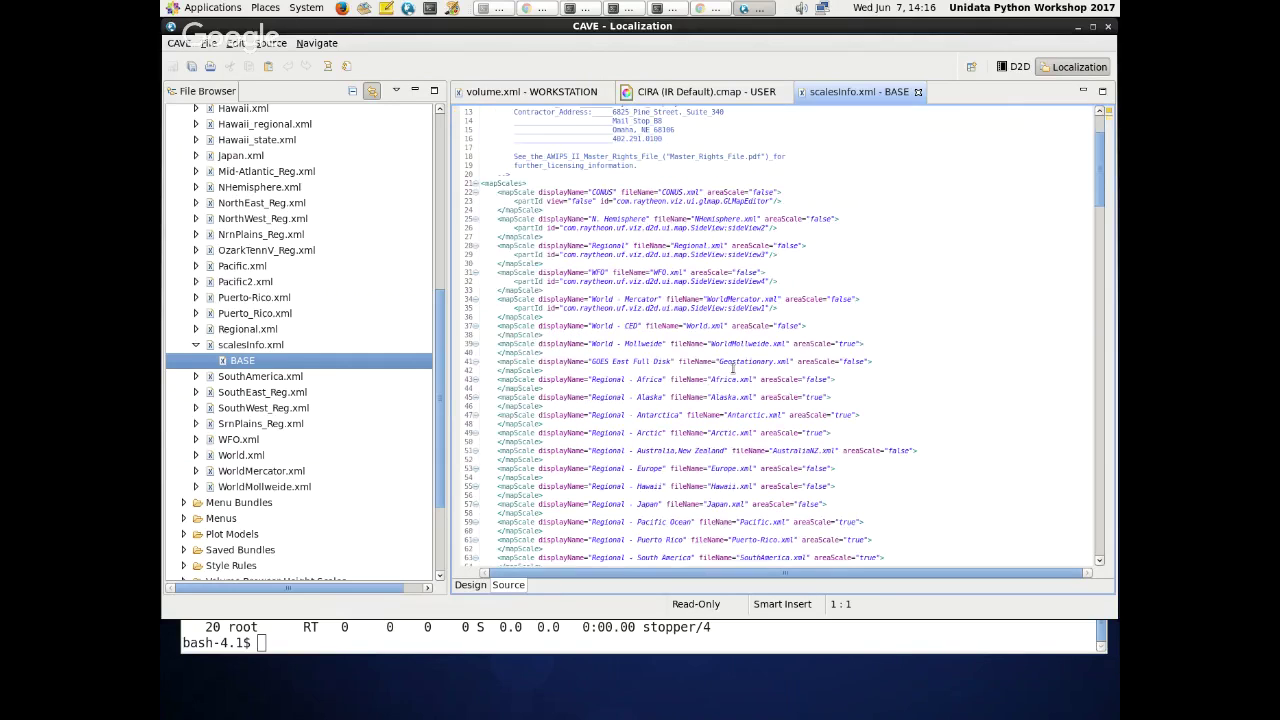
pyautogui.scroll(-4, 733, 370)
pyautogui.tripleClick(568, 203)
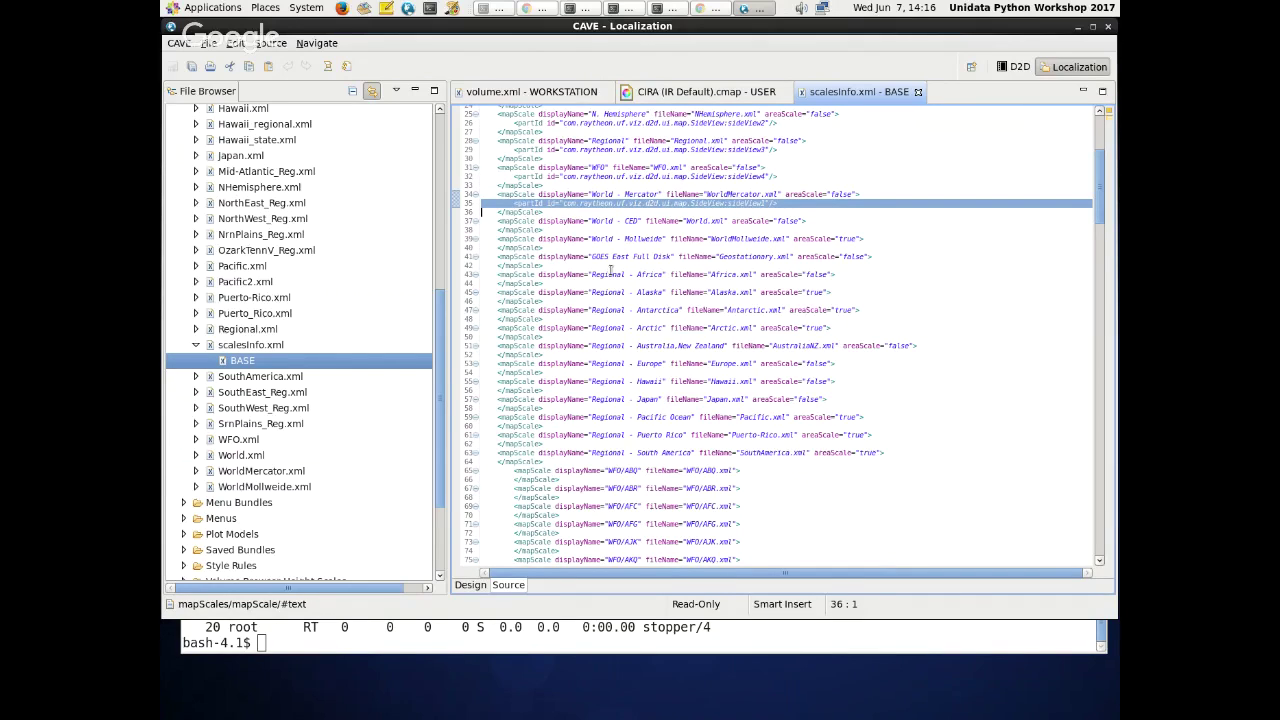
pyautogui.tripleClick(612, 256)
pyautogui.tripleClick(610, 274)
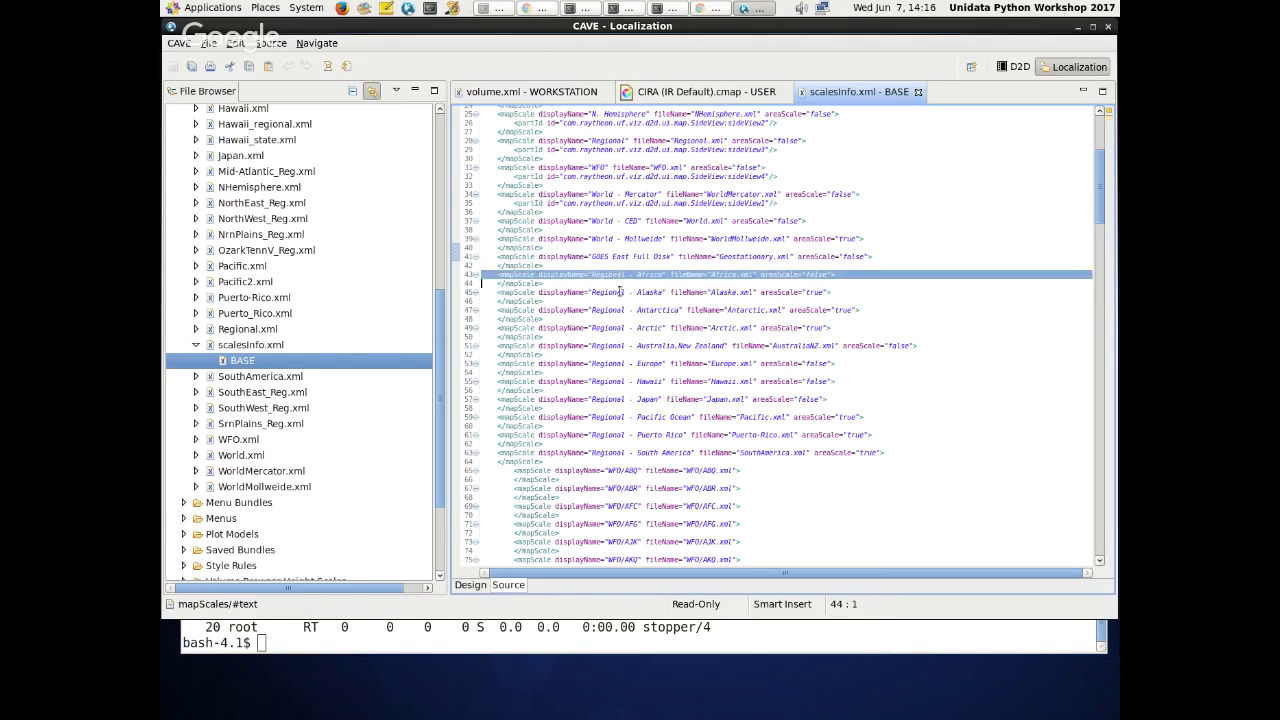
pyautogui.tripleClick(612, 292)
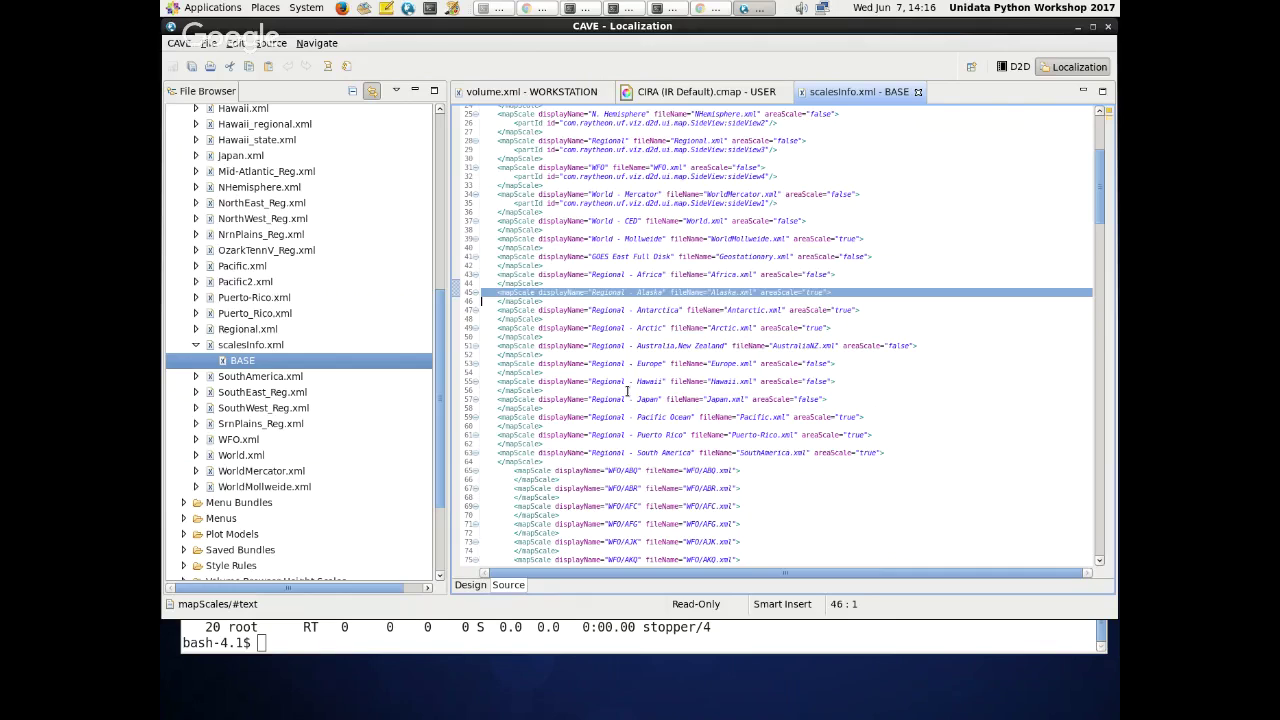
pyautogui.click(627, 391)
pyautogui.scroll(2, 660, 280)
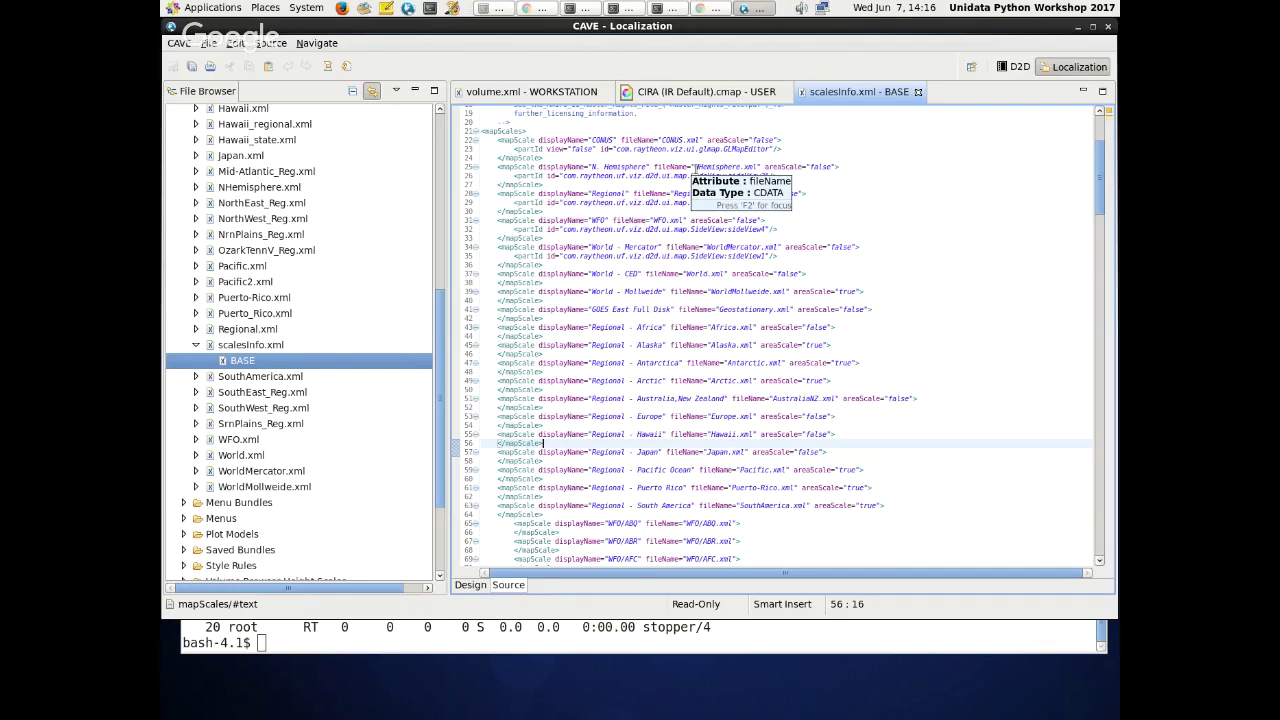
pyautogui.scroll(-2, 720, 350)
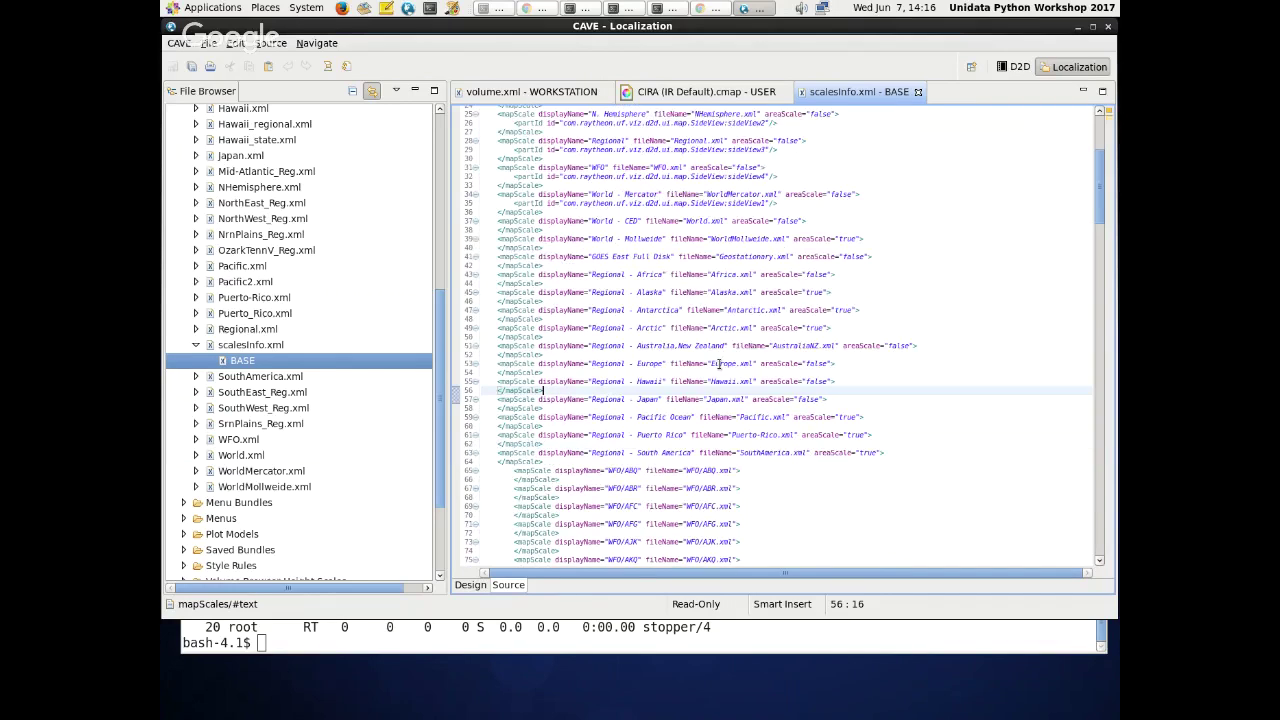
pyautogui.scroll(-8, 719, 364)
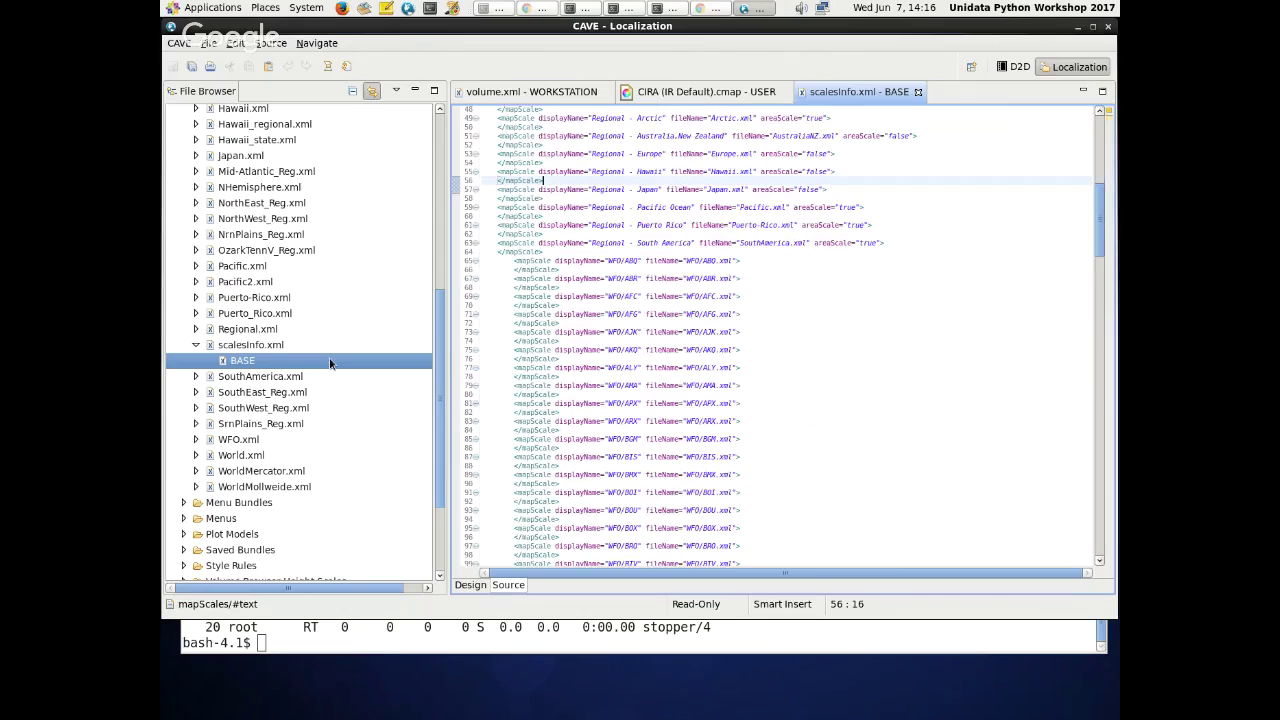
pyautogui.click(196, 345)
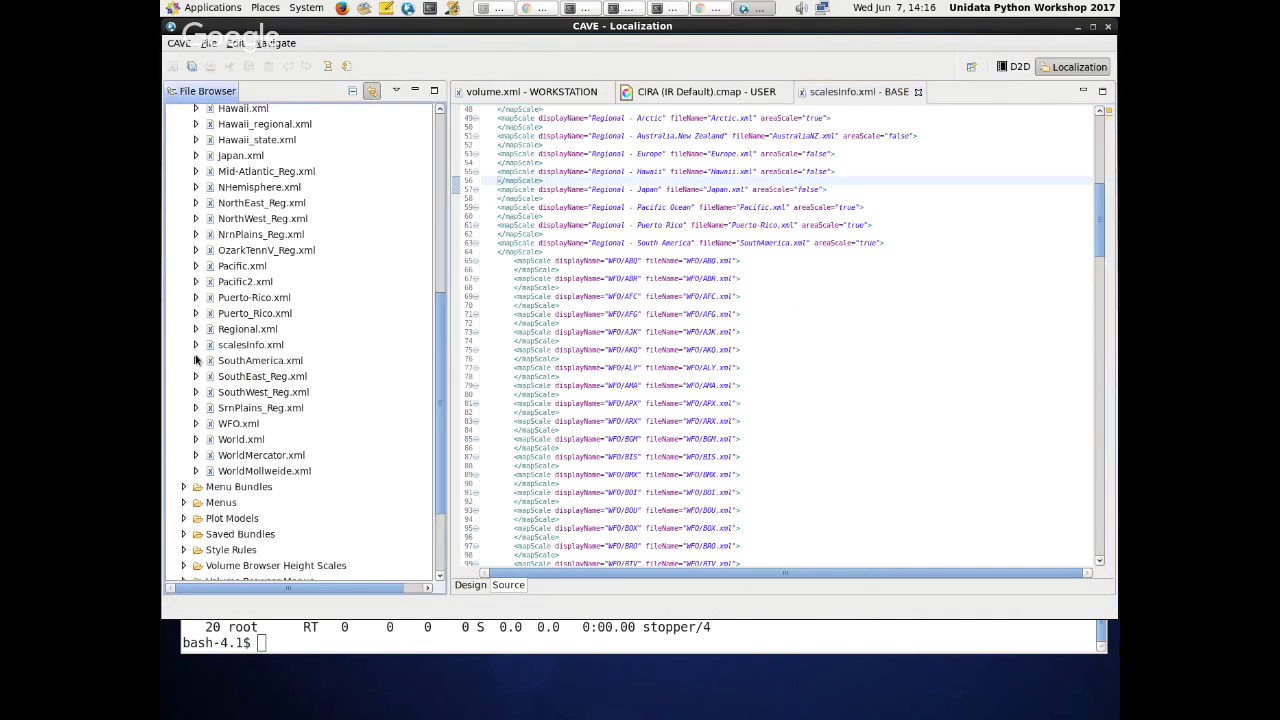
# - Collapse the Map Scales folder and expand the Menus folder under D2D
pyautogui.scroll(8, 196, 360)
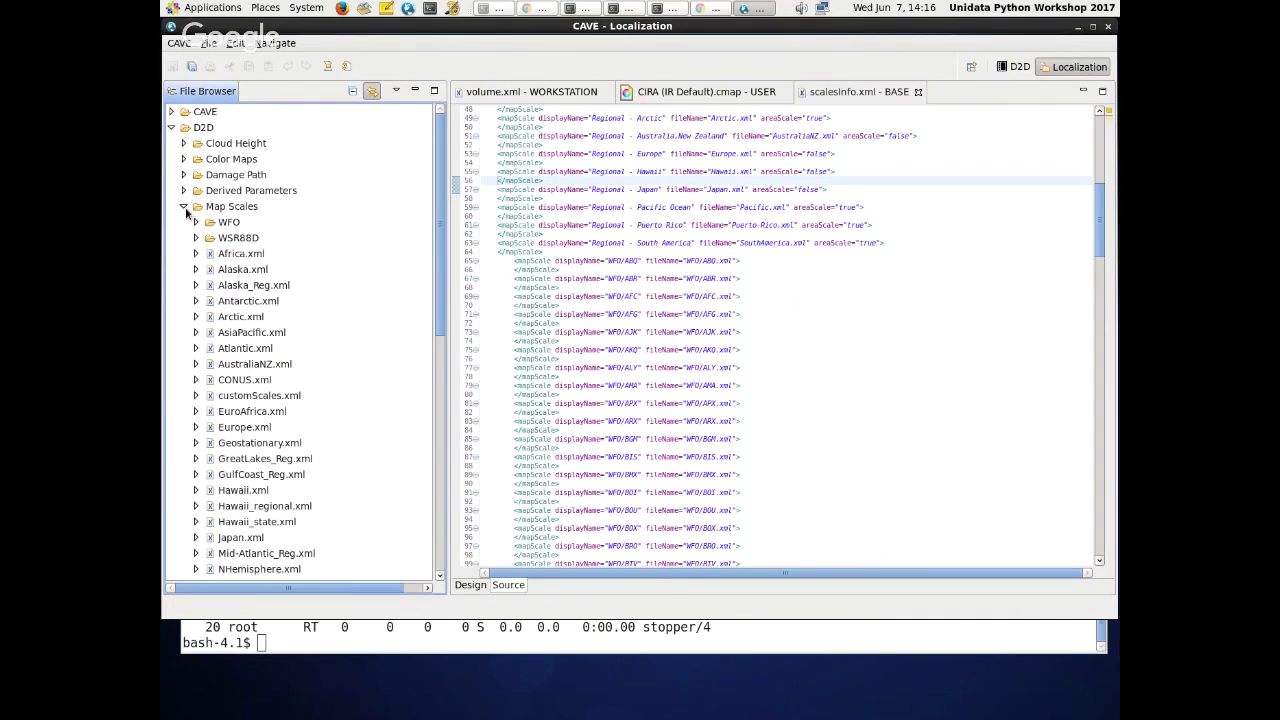
pyautogui.scroll(-10, 230, 290)
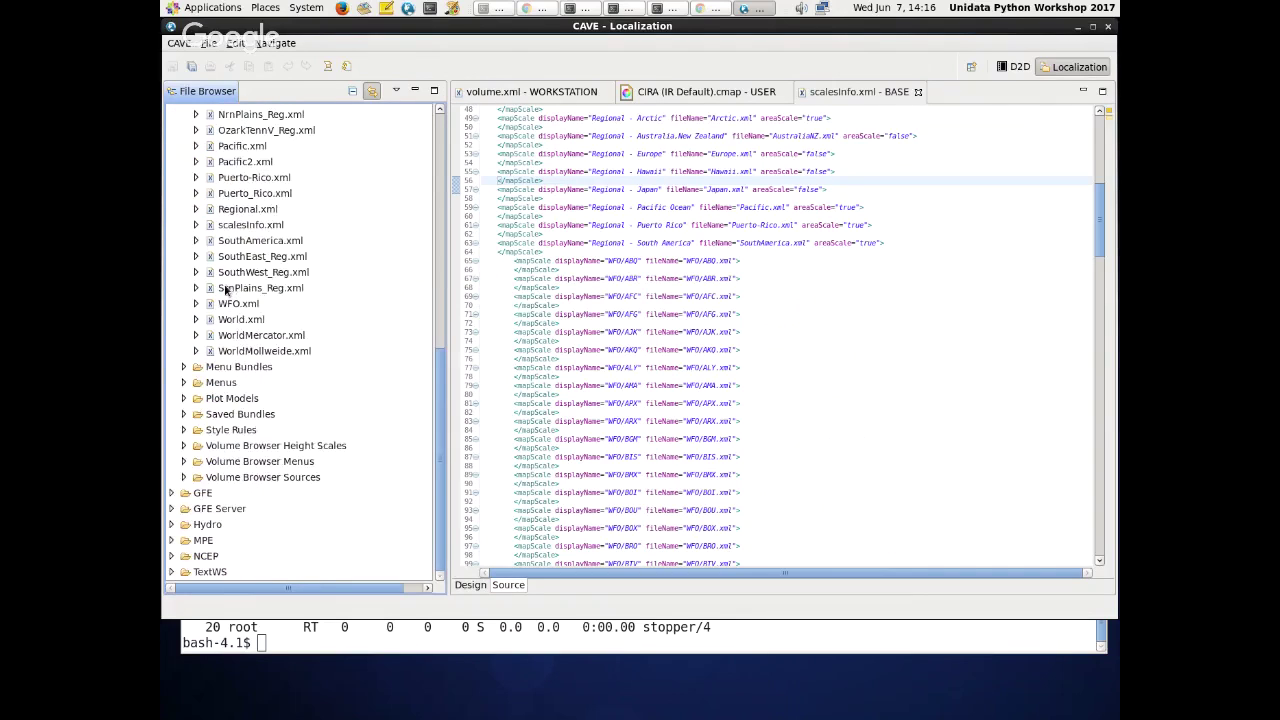
pyautogui.scroll(10, 225, 287)
pyautogui.click(184, 207)
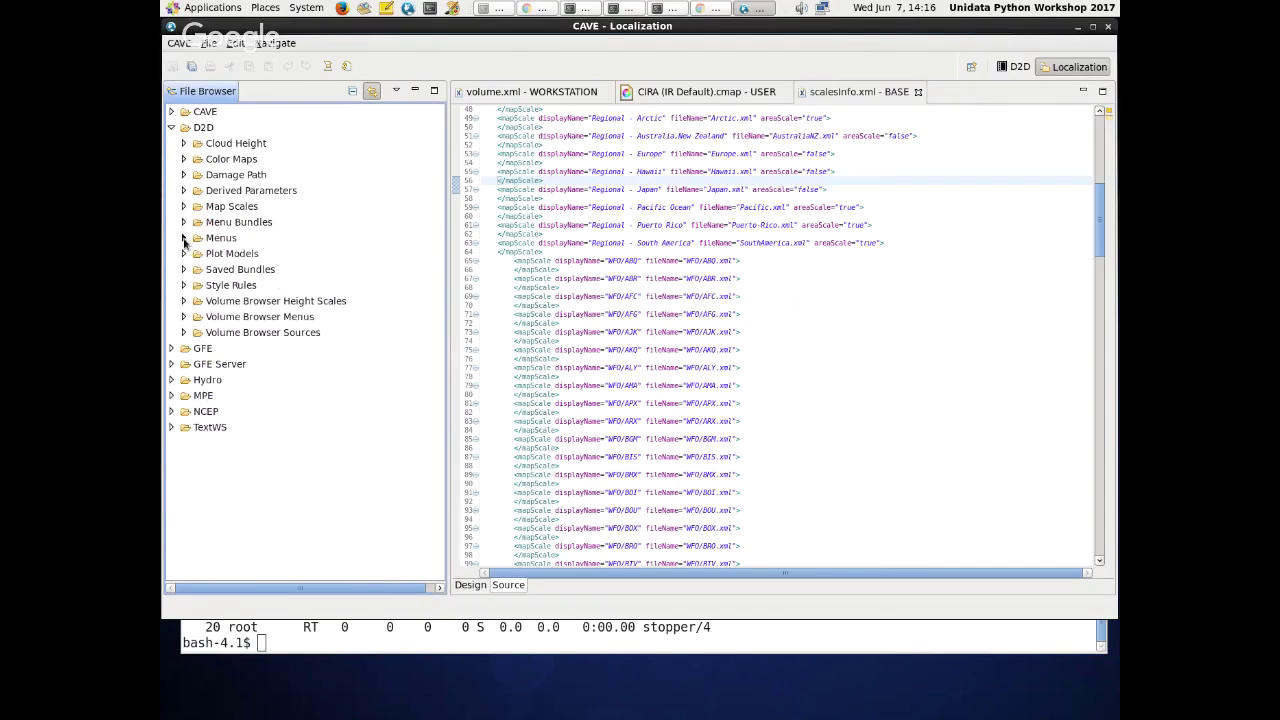
pyautogui.click(184, 238)
pyautogui.scroll(-2, 186, 236)
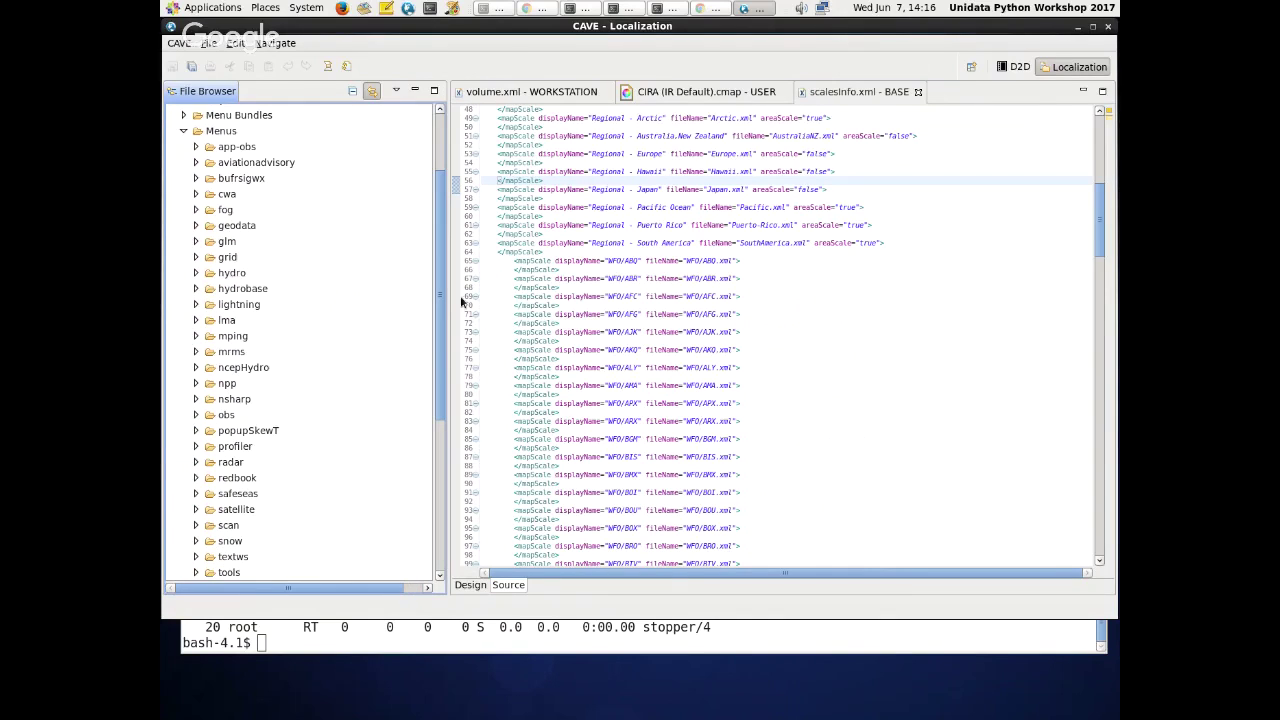
# - Widen the File Browser, expand the radar folder under Menus, and look through its XML files
pyautogui.moveTo(448, 304); pyautogui.dragTo(539, 292)
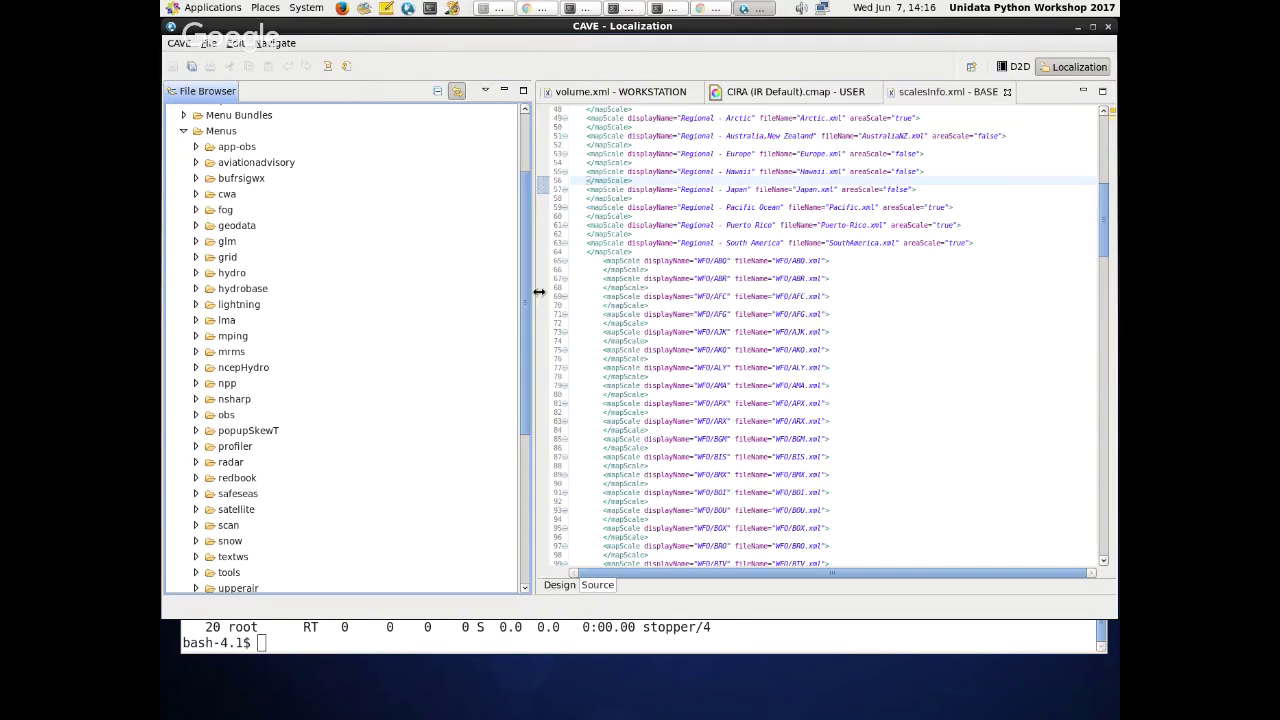
pyautogui.scroll(-1, 300, 350)
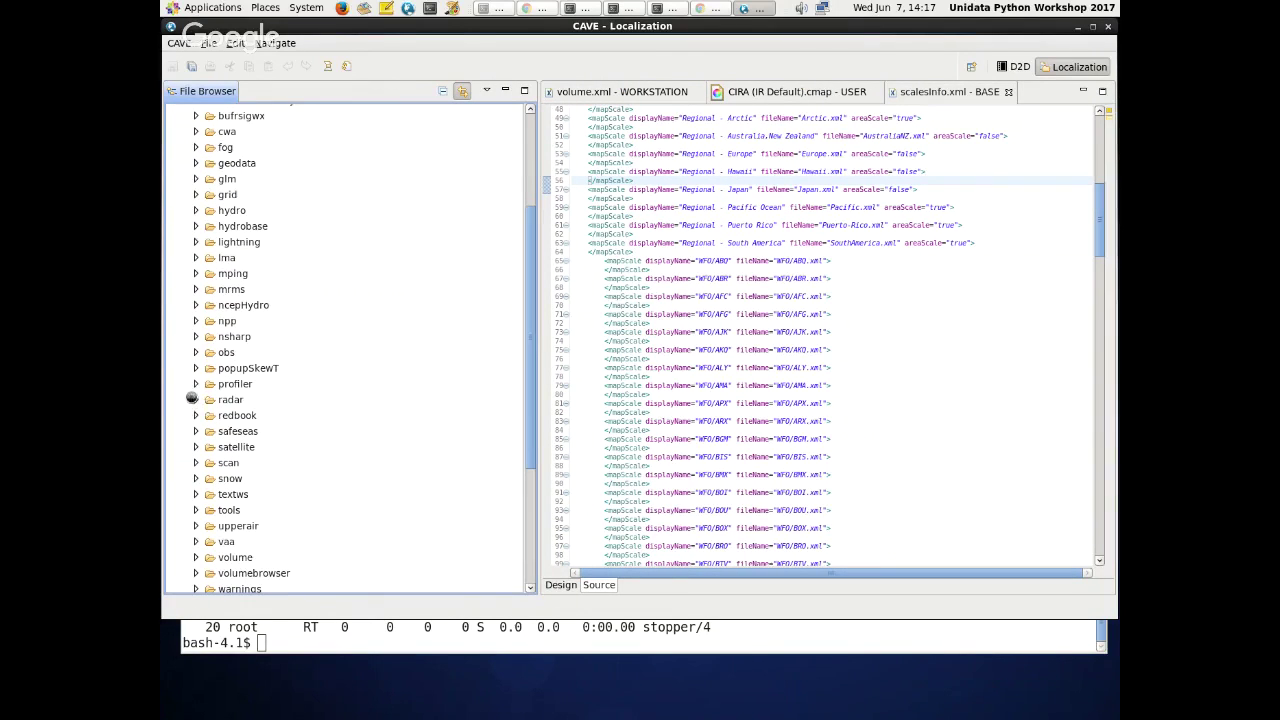
pyautogui.click(196, 398)
pyautogui.scroll(-5, 300, 365)
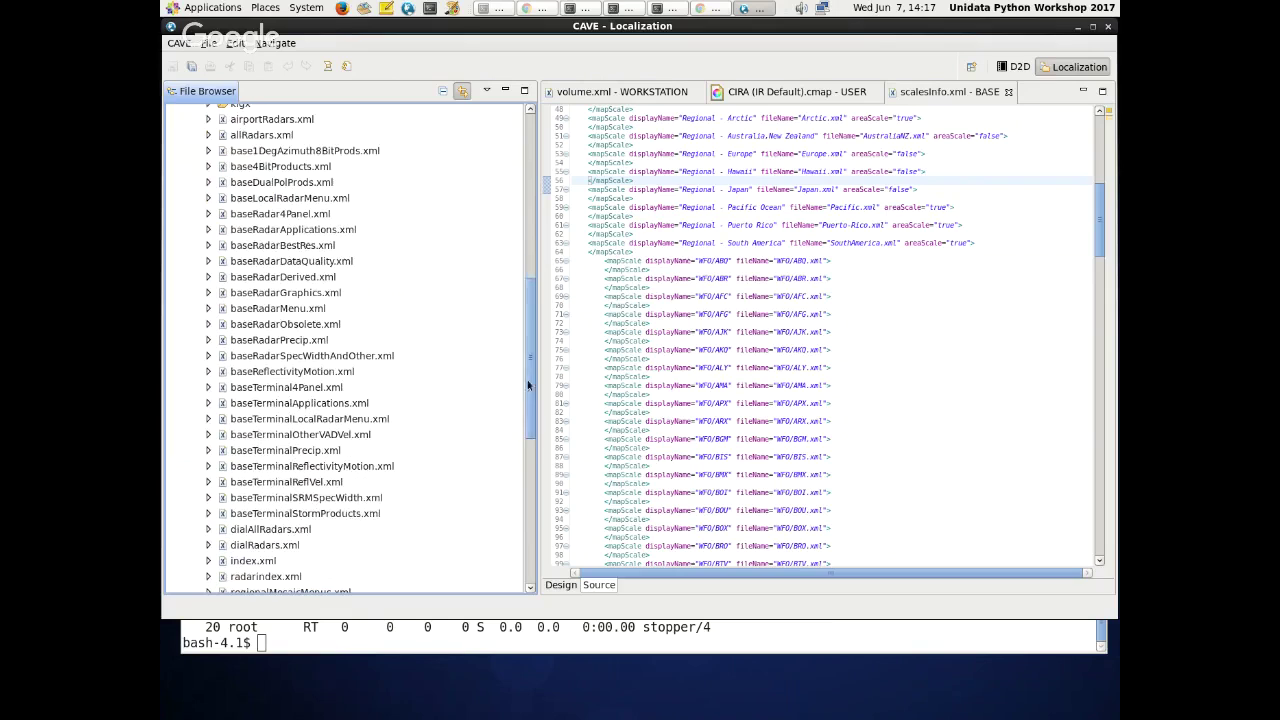
pyautogui.scroll(-3, 531, 400)
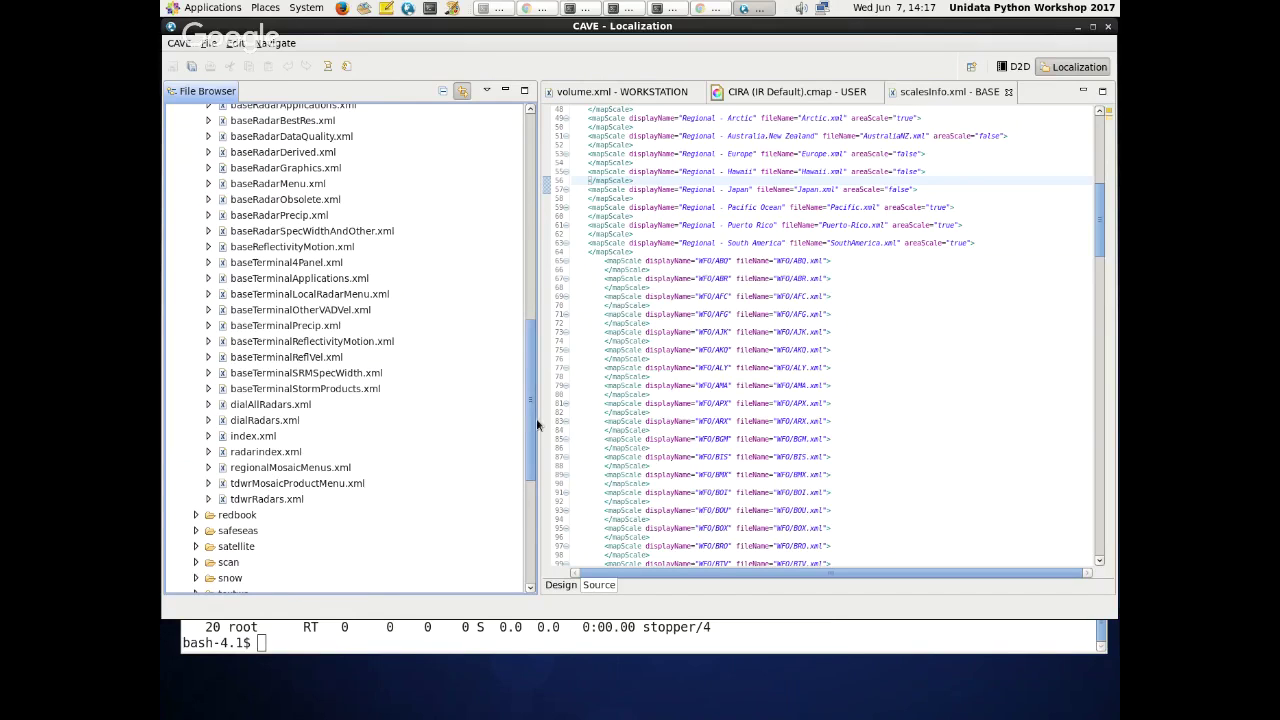
# - Collapse the re-expanded Map Scales folder and go back through the menu files in the radar folder
pyautogui.click(540, 426)
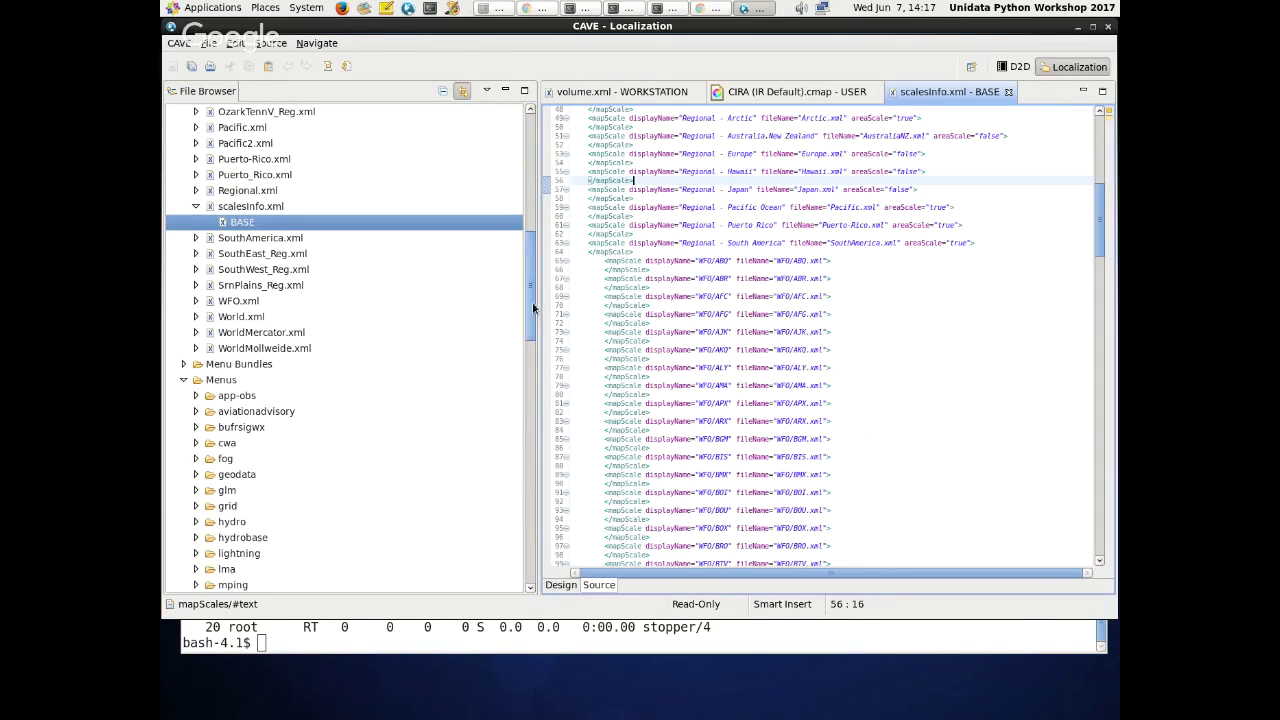
pyautogui.scroll(10, 532, 301)
pyautogui.click(183, 125)
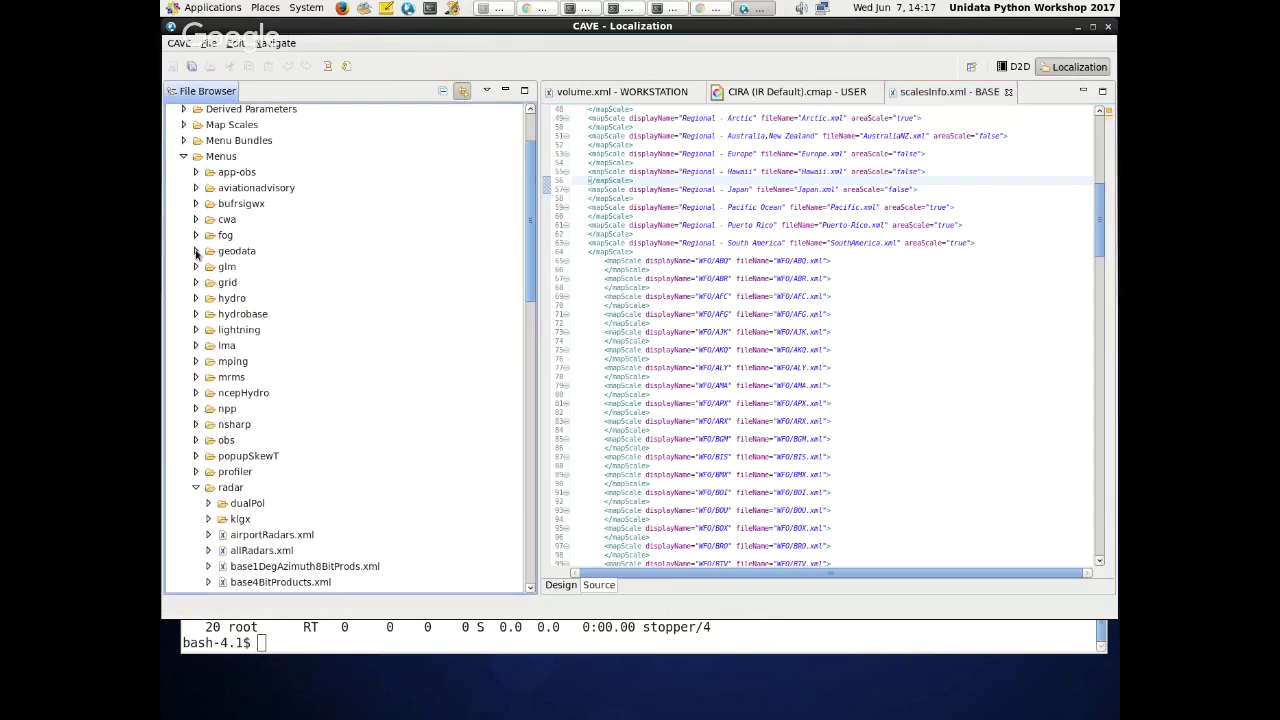
pyautogui.scroll(-5, 215, 262)
pyautogui.scroll(-9, 215, 262)
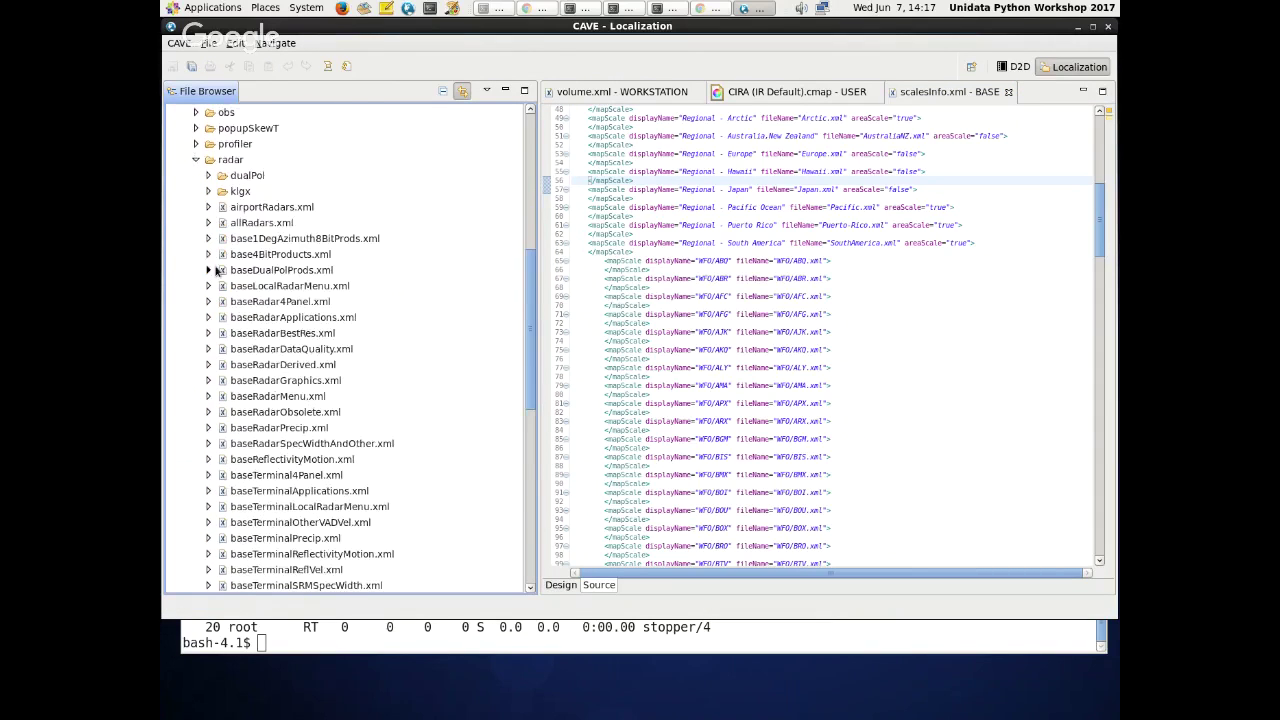
pyautogui.scroll(8, 240, 454)
pyautogui.scroll(-5, 245, 452)
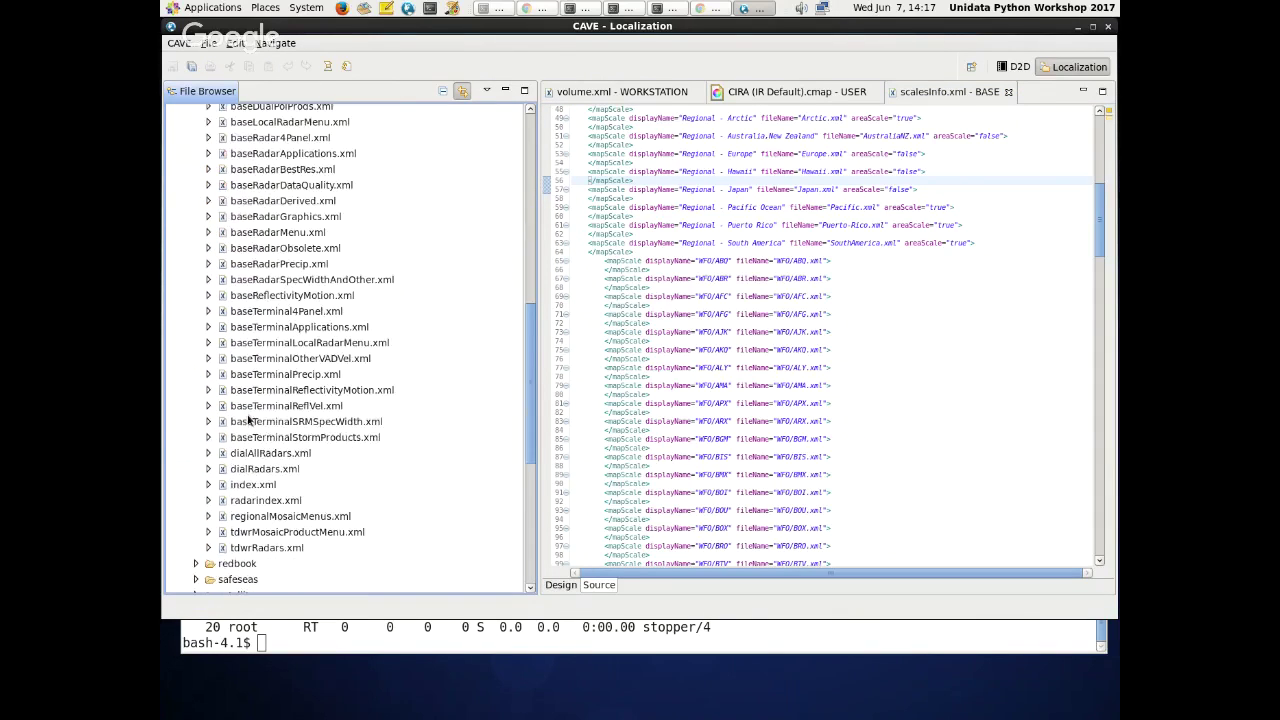
# - Expand index.xml in the radar folder, open its CONFIGURED (OAX) version, and narrow the File Browser to show more of the code
pyautogui.click(242, 484)
pyautogui.scroll(2, 245, 440)
pyautogui.scroll(9, 247, 438)
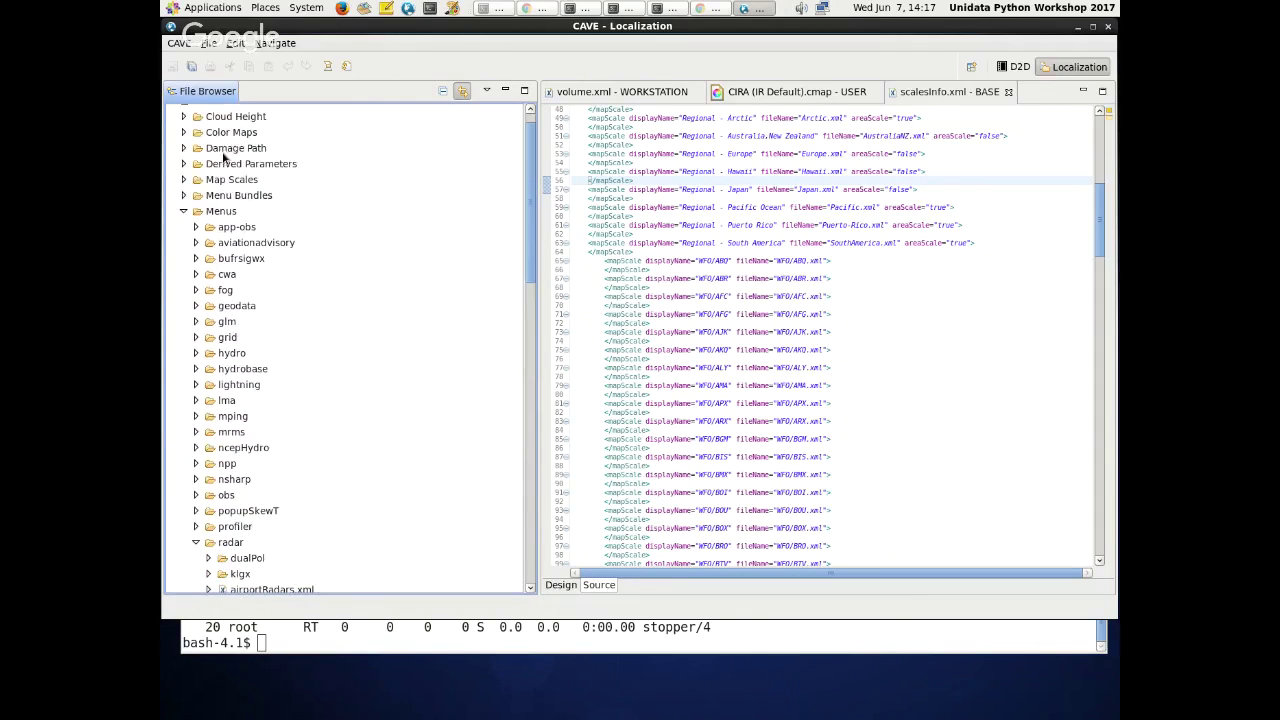
pyautogui.click(226, 211)
pyautogui.scroll(-2, 222, 300)
pyautogui.scroll(-9, 222, 442)
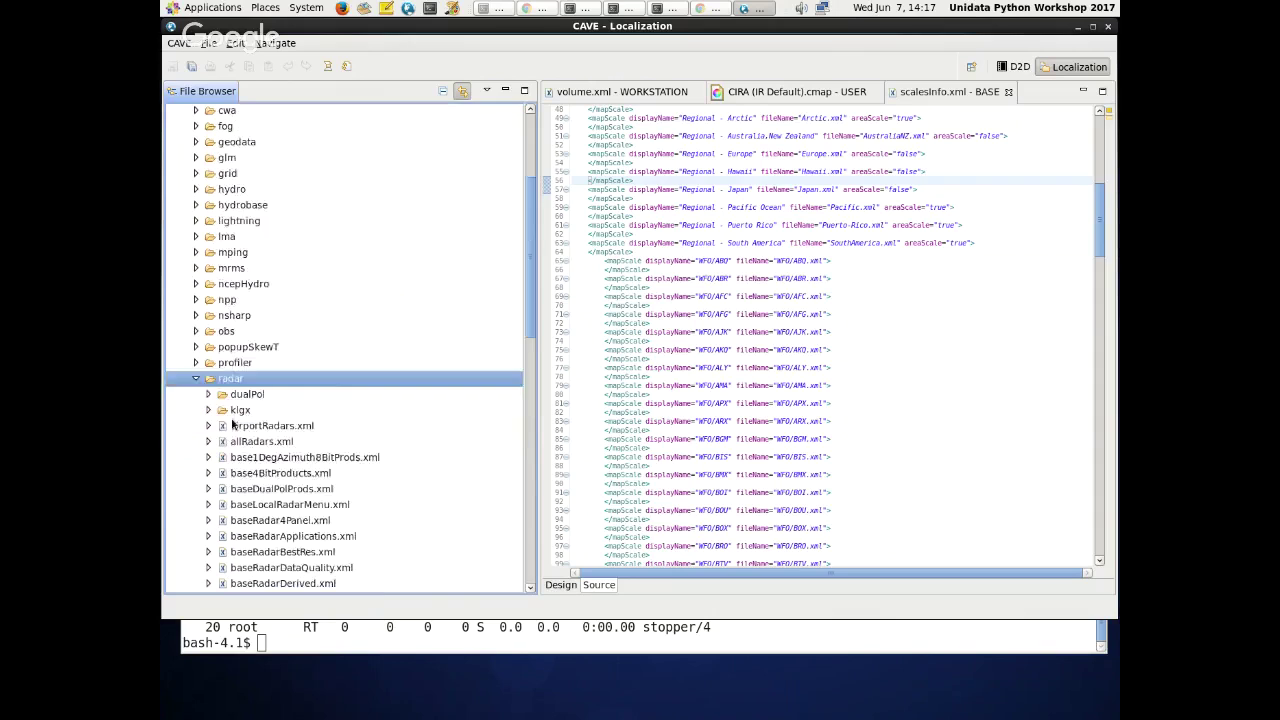
pyautogui.doubleClick(238, 434)
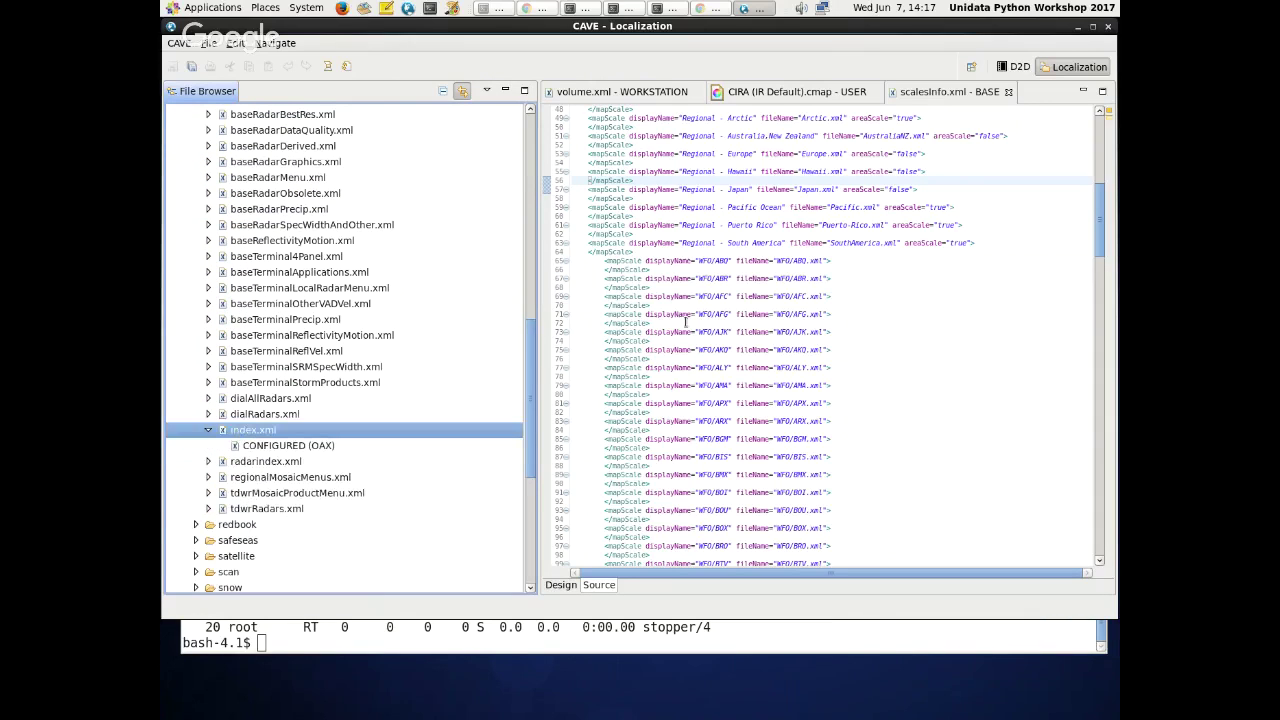
pyautogui.doubleClick(255, 447)
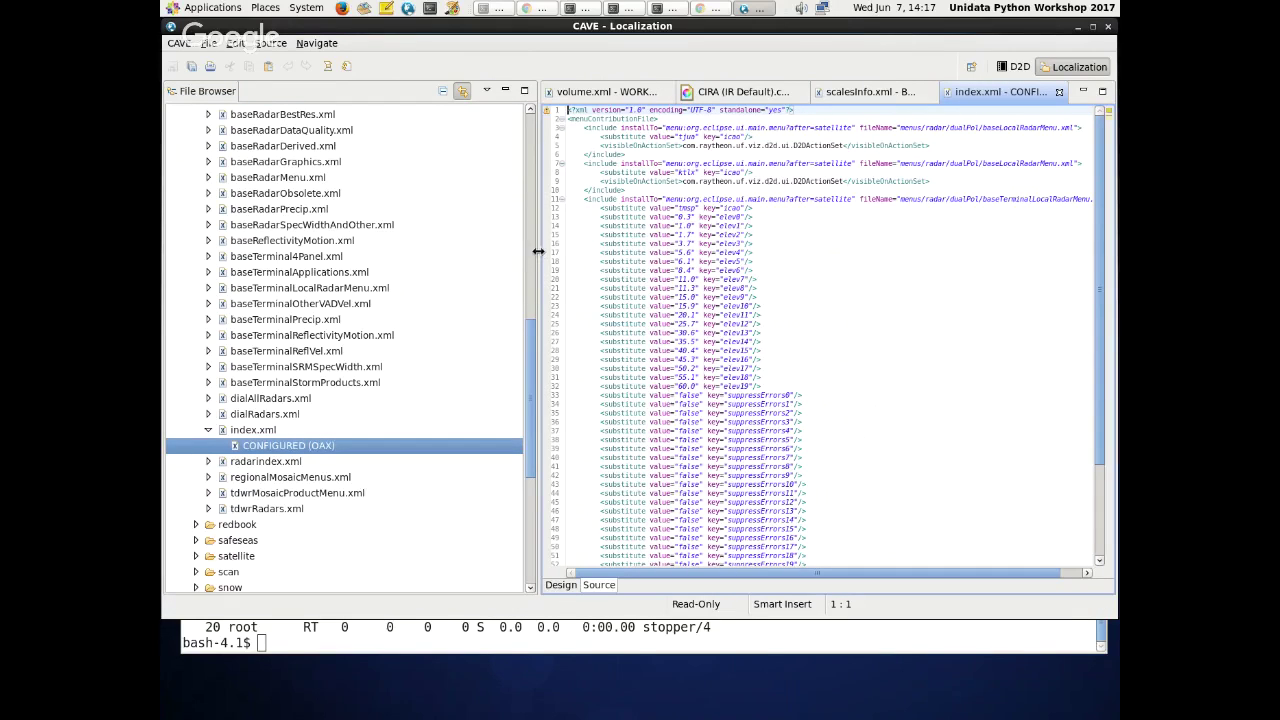
pyautogui.moveTo(539, 253); pyautogui.dragTo(483, 248)
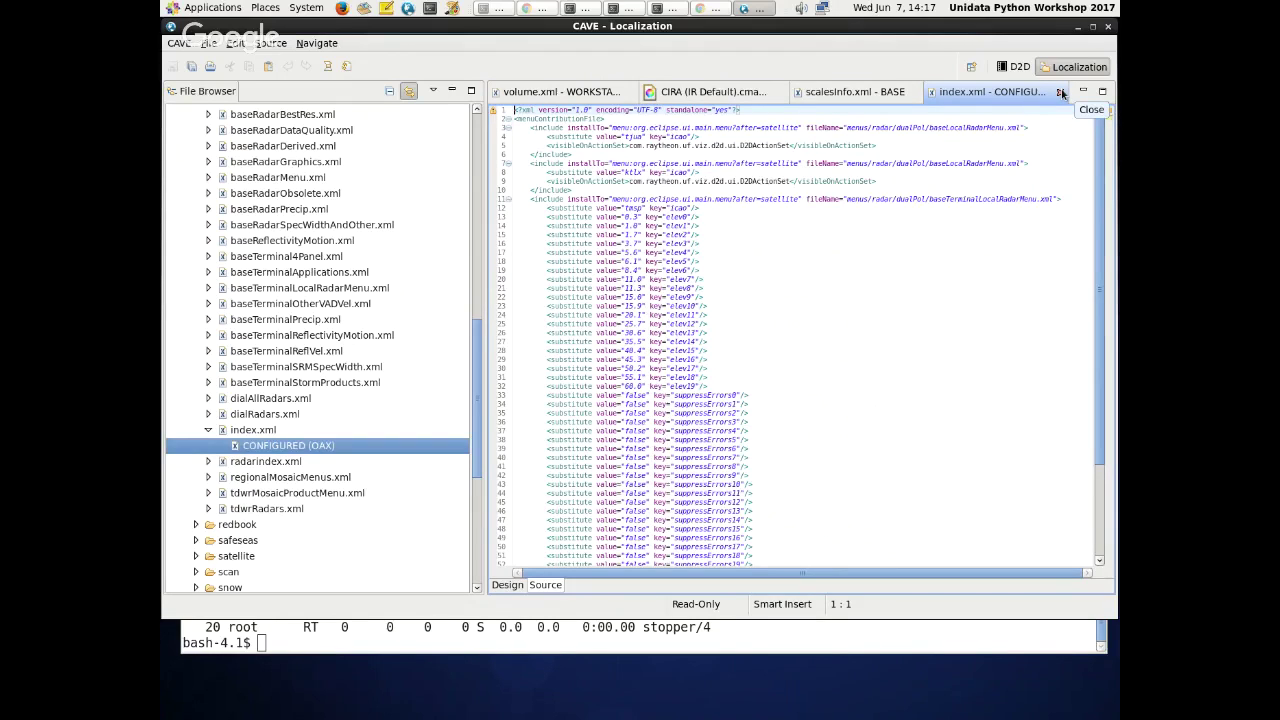
# - Close the index.xml editor and collapse the file's entry in the radar folder
pyautogui.click(1061, 92)
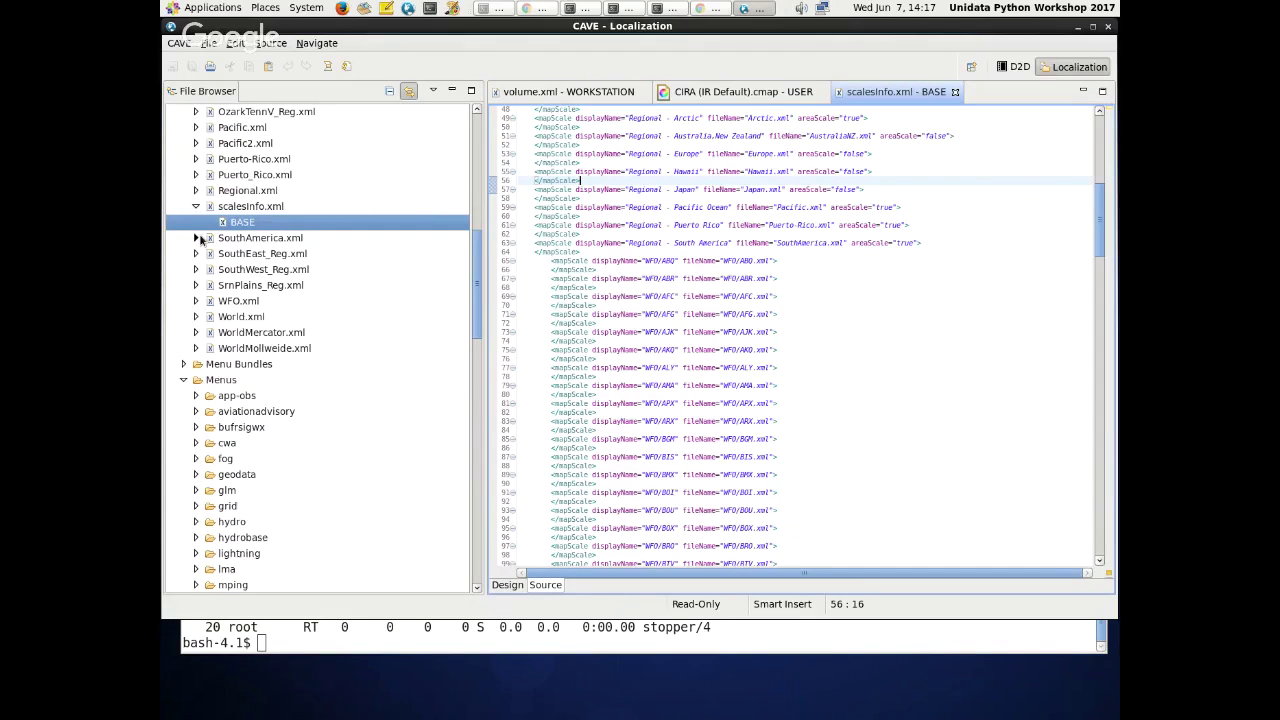
pyautogui.scroll(-5, 210, 240)
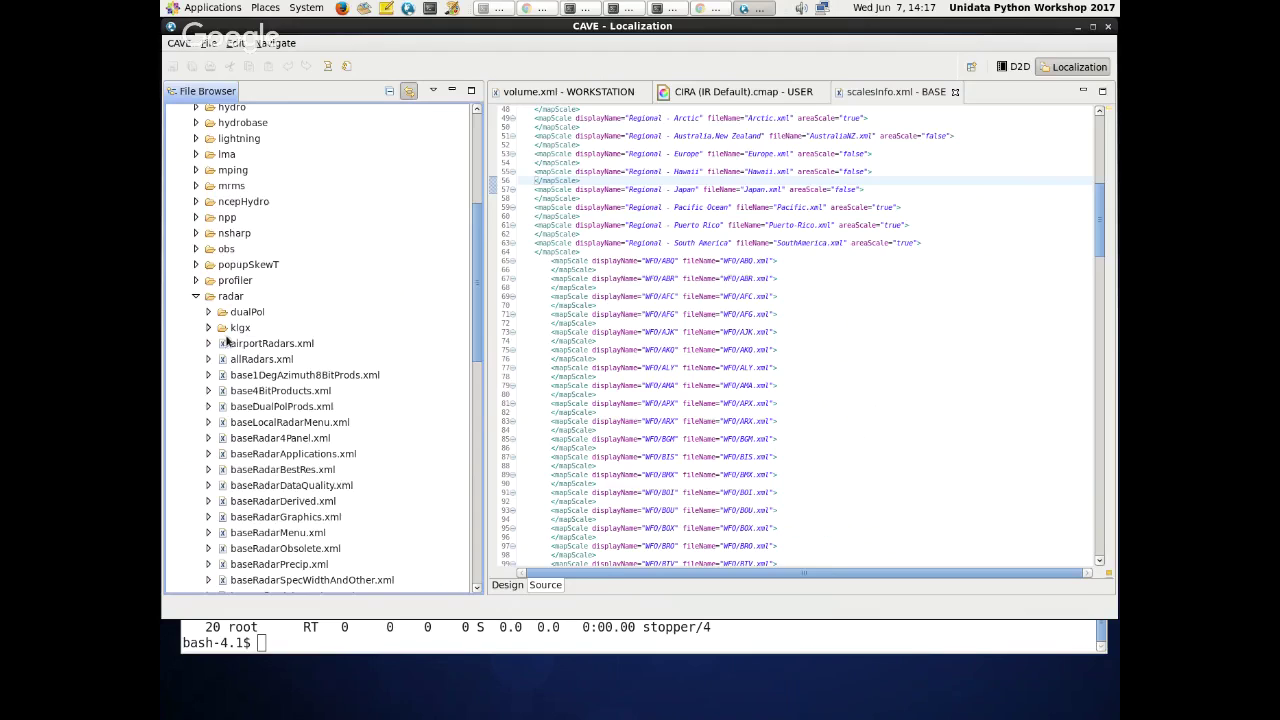
pyautogui.scroll(-6, 227, 342)
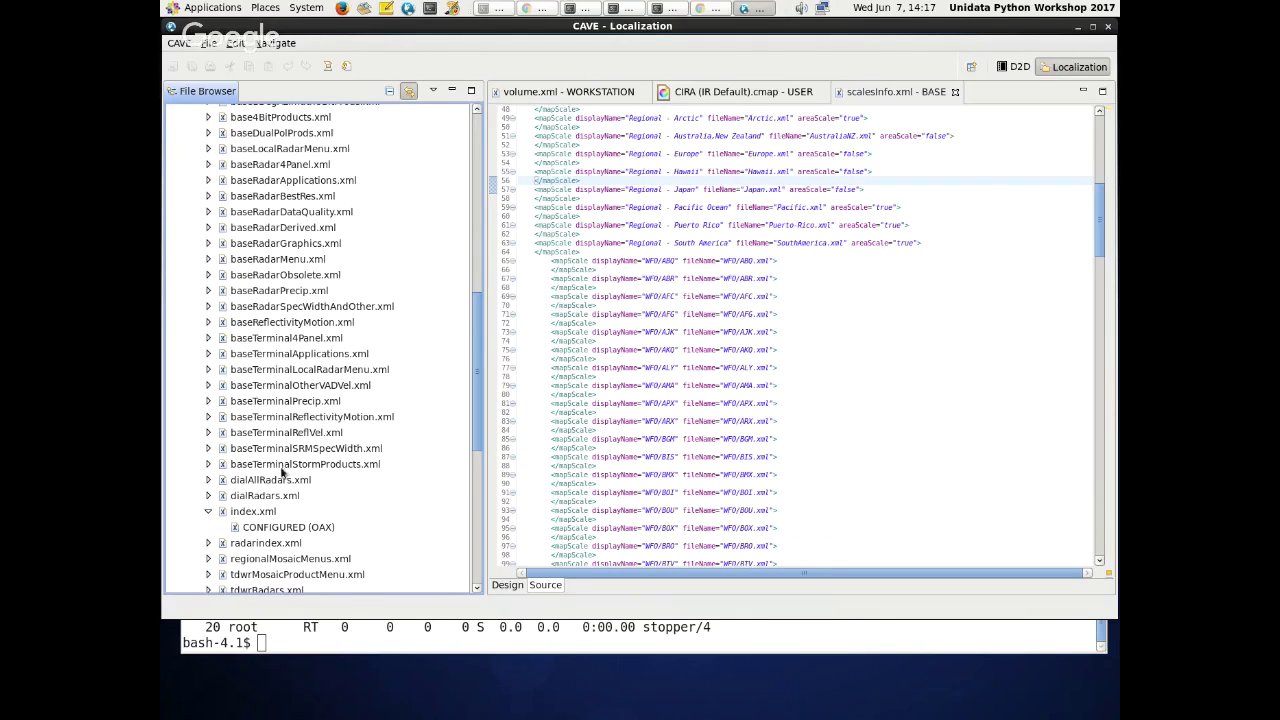
pyautogui.click(208, 511)
pyautogui.scroll(-3, 215, 480)
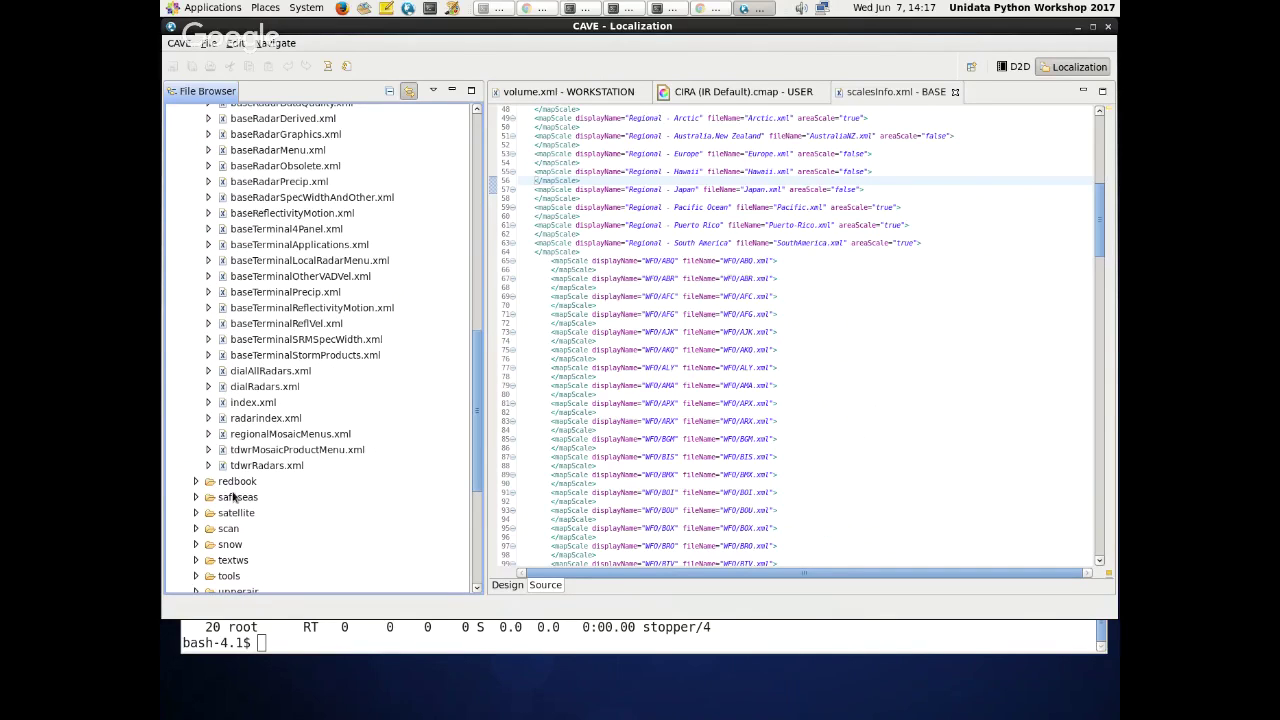
# - Expand radarindex.xml in the radar folder and open its BASE version
pyautogui.doubleClick(251, 425)
pyautogui.click(261, 443)
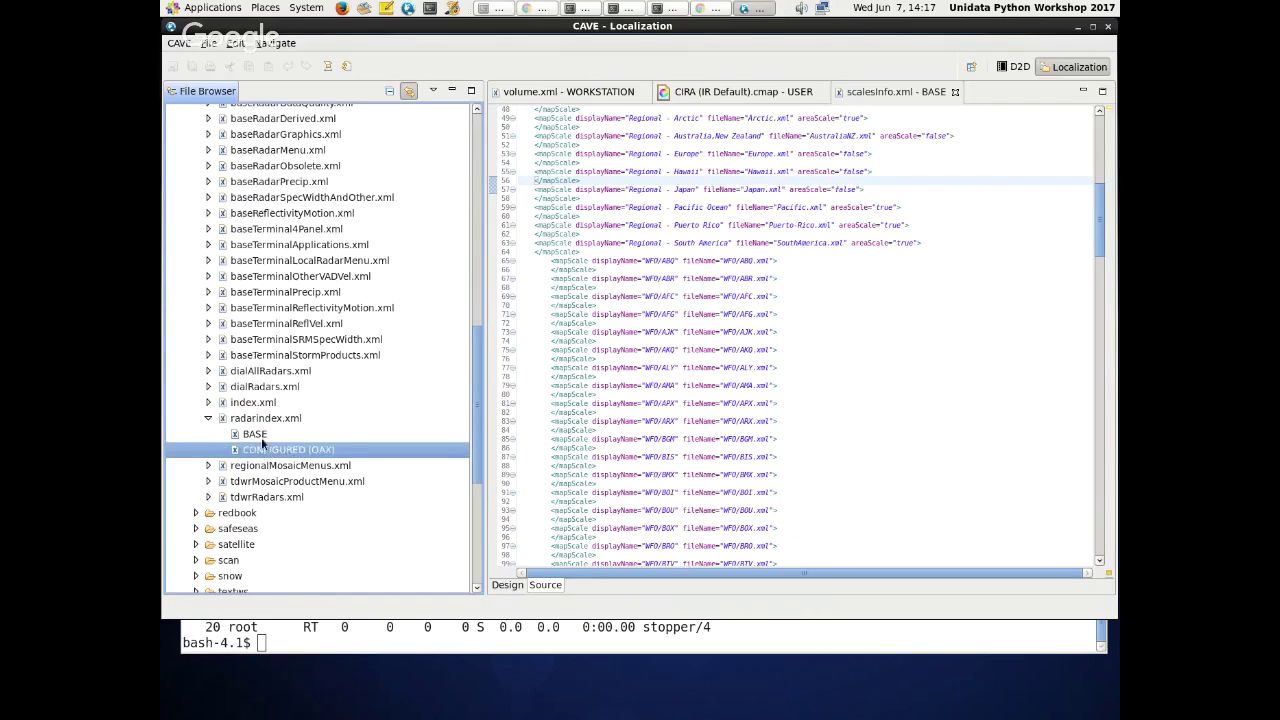
pyautogui.doubleClick(258, 435)
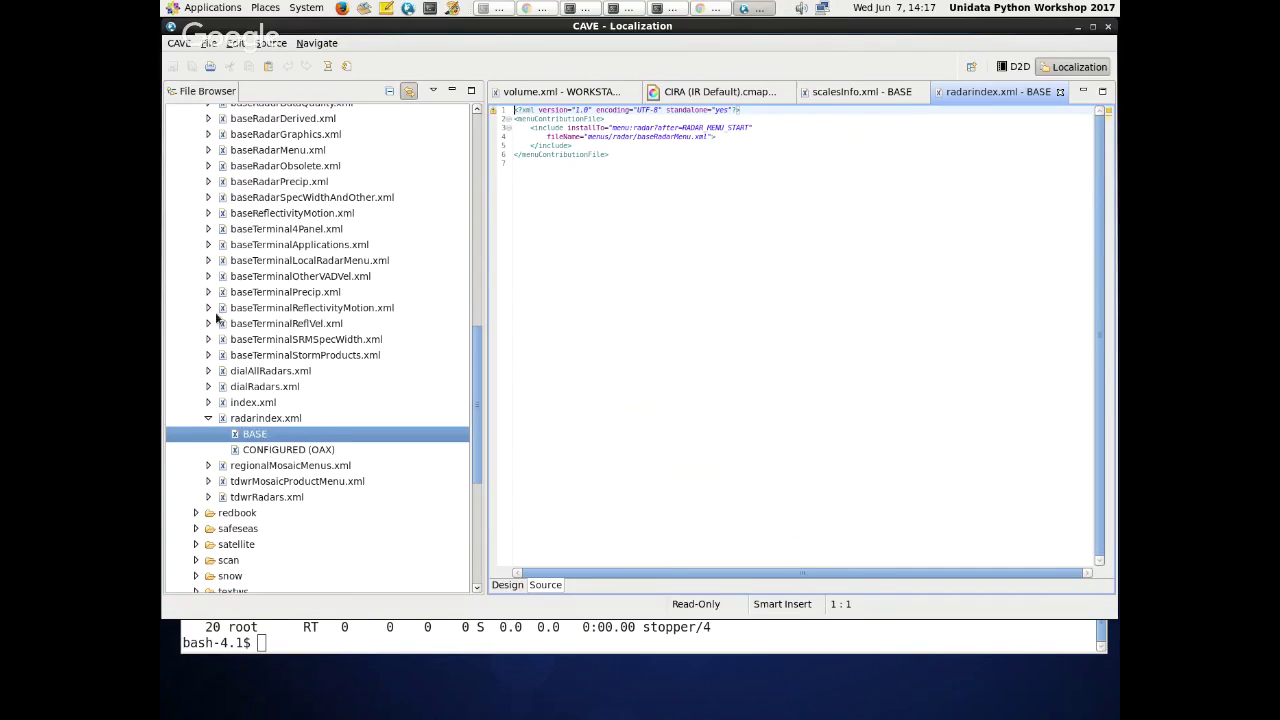
# - Reopen the CONFIGURED (OAX) version of index.xml and look over its local radar menu includes
pyautogui.scroll(3, 300, 412)
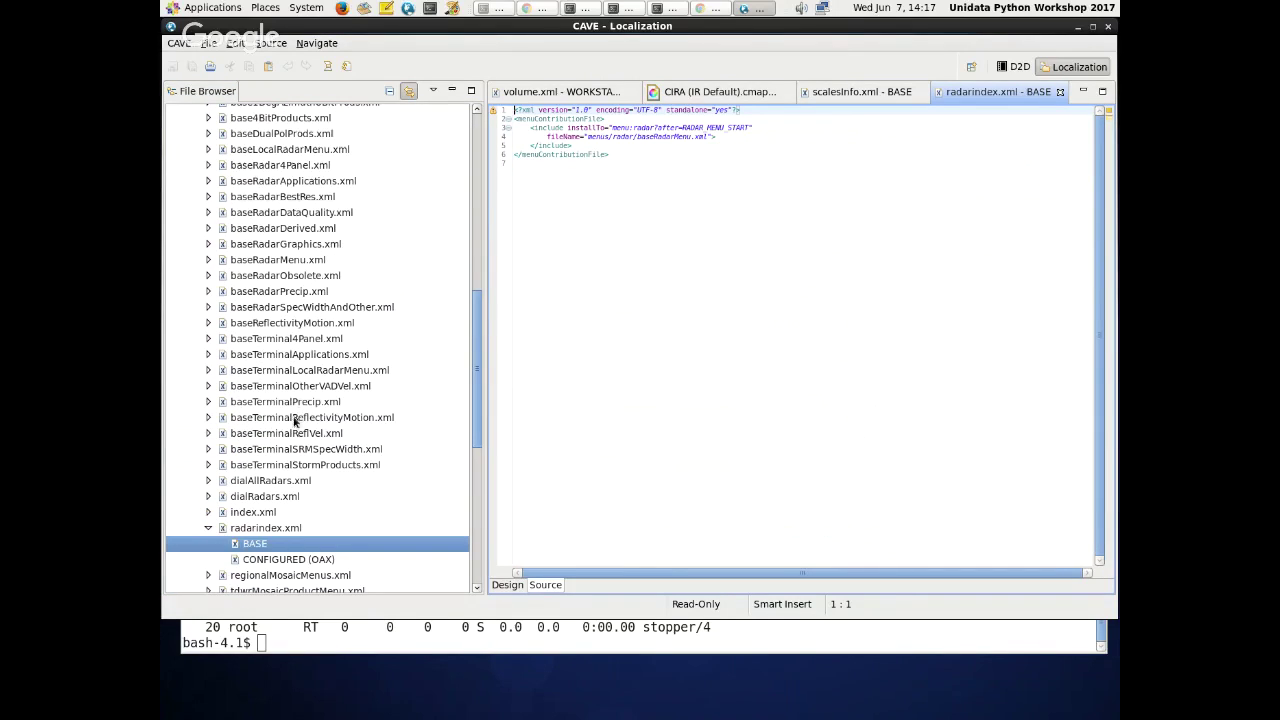
pyautogui.doubleClick(251, 514)
pyautogui.click(254, 530)
pyautogui.doubleClick(254, 530)
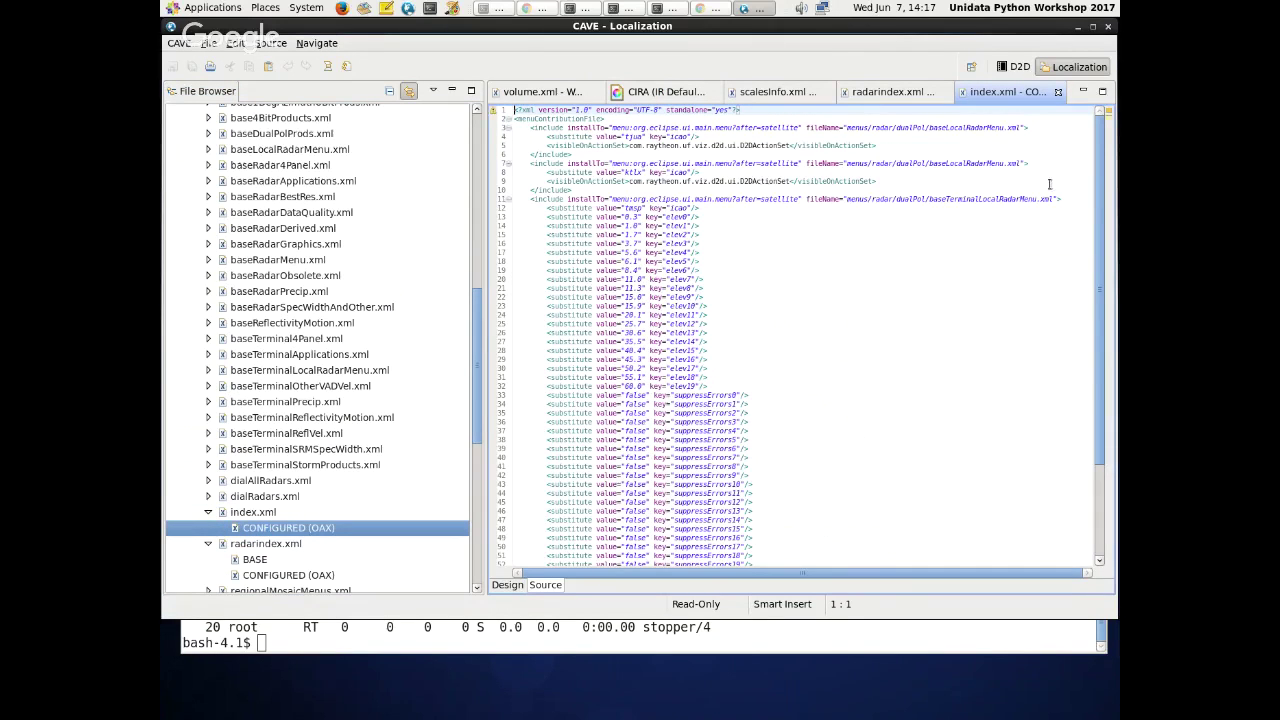
pyautogui.scroll(-5, 1048, 190)
pyautogui.scroll(5, 1042, 203)
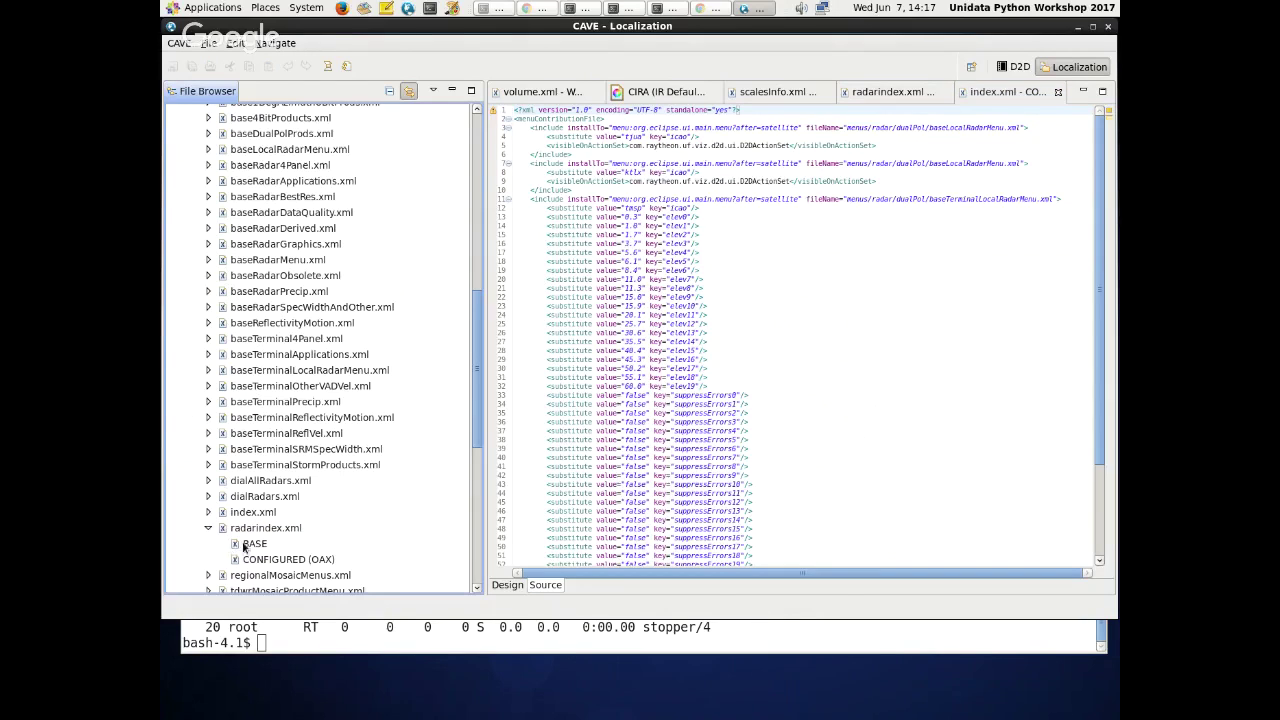
# - Go back to the BASE version of radarindex.xml, then expand baseRadarMenu.xml and open its BASE version
pyautogui.doubleClick(240, 545)
pyautogui.click(700, 243)
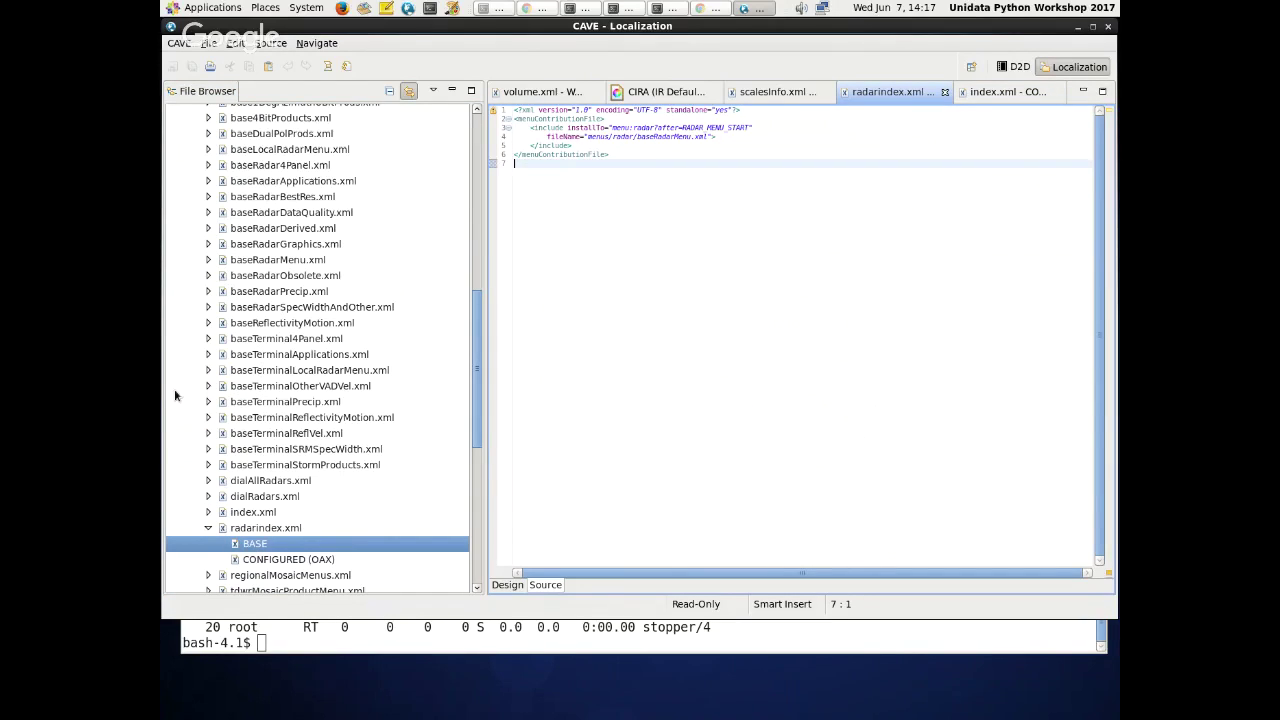
pyautogui.scroll(1, 255, 310)
pyautogui.doubleClick(244, 315)
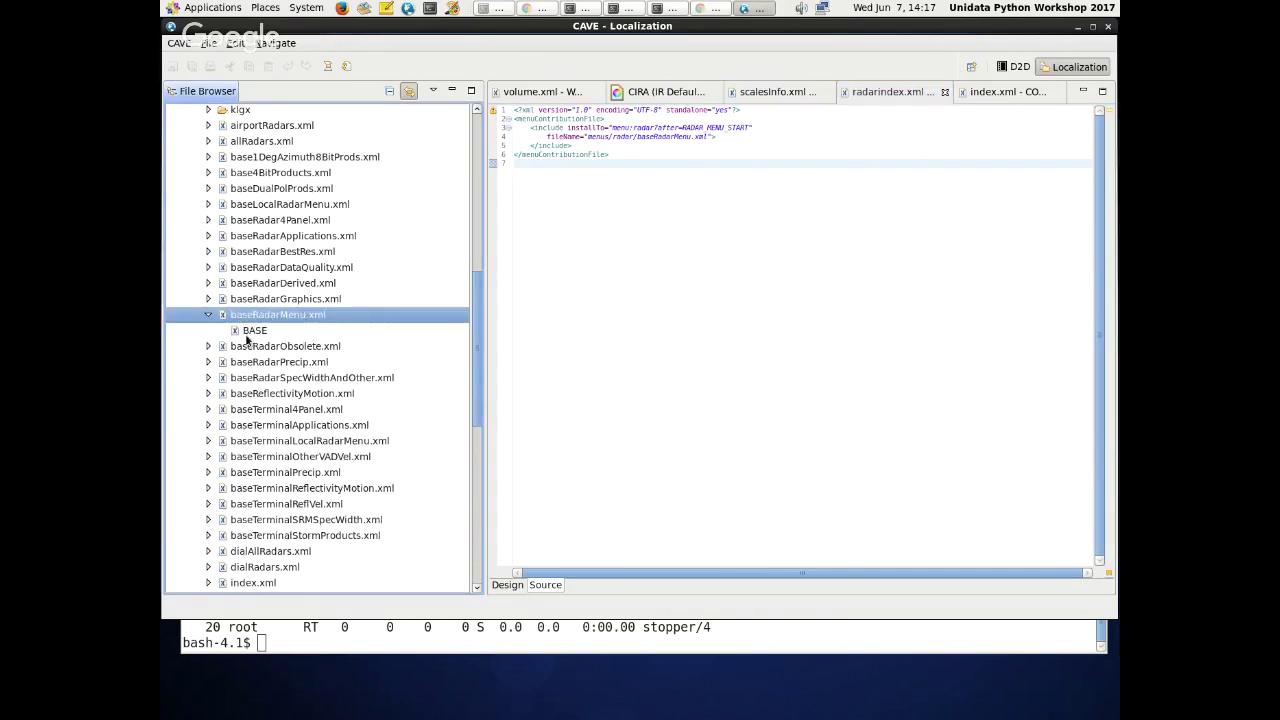
pyautogui.doubleClick(250, 333)
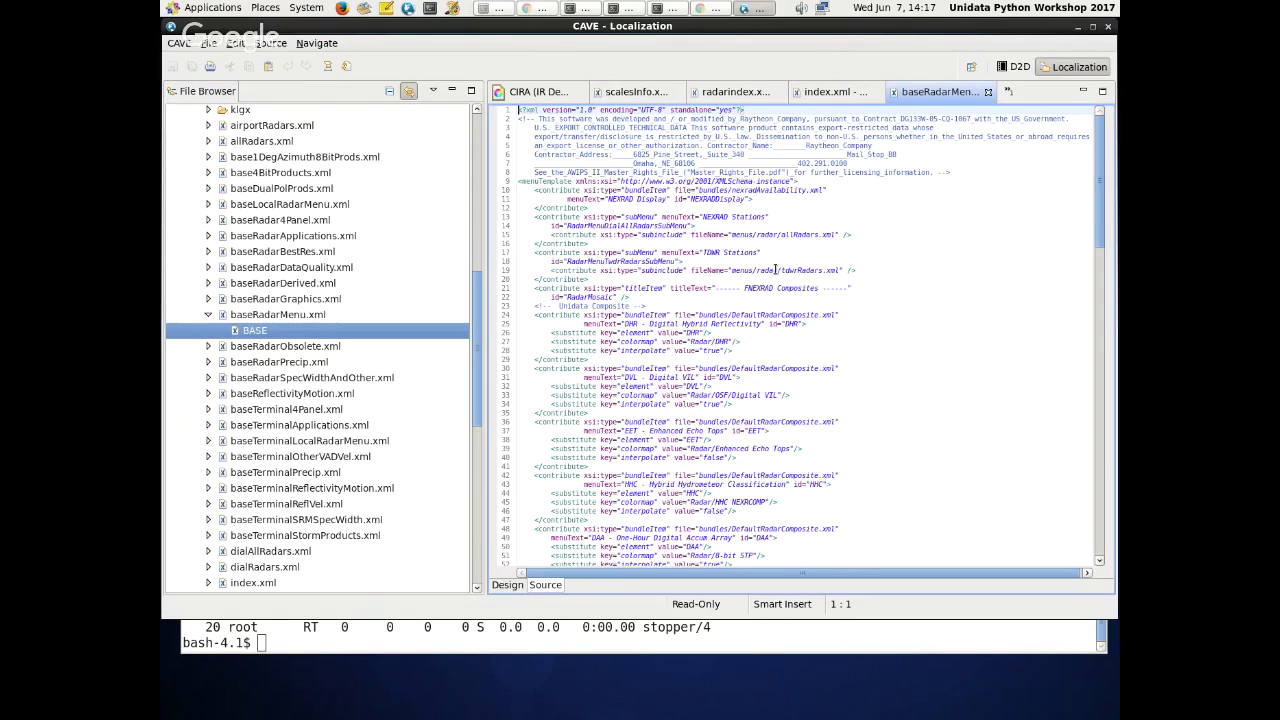
# - Revisit index.xml, then examine the installTo and fileName attributes of the include entry in the BASE version of radarindex.xml
pyautogui.click(826, 93)
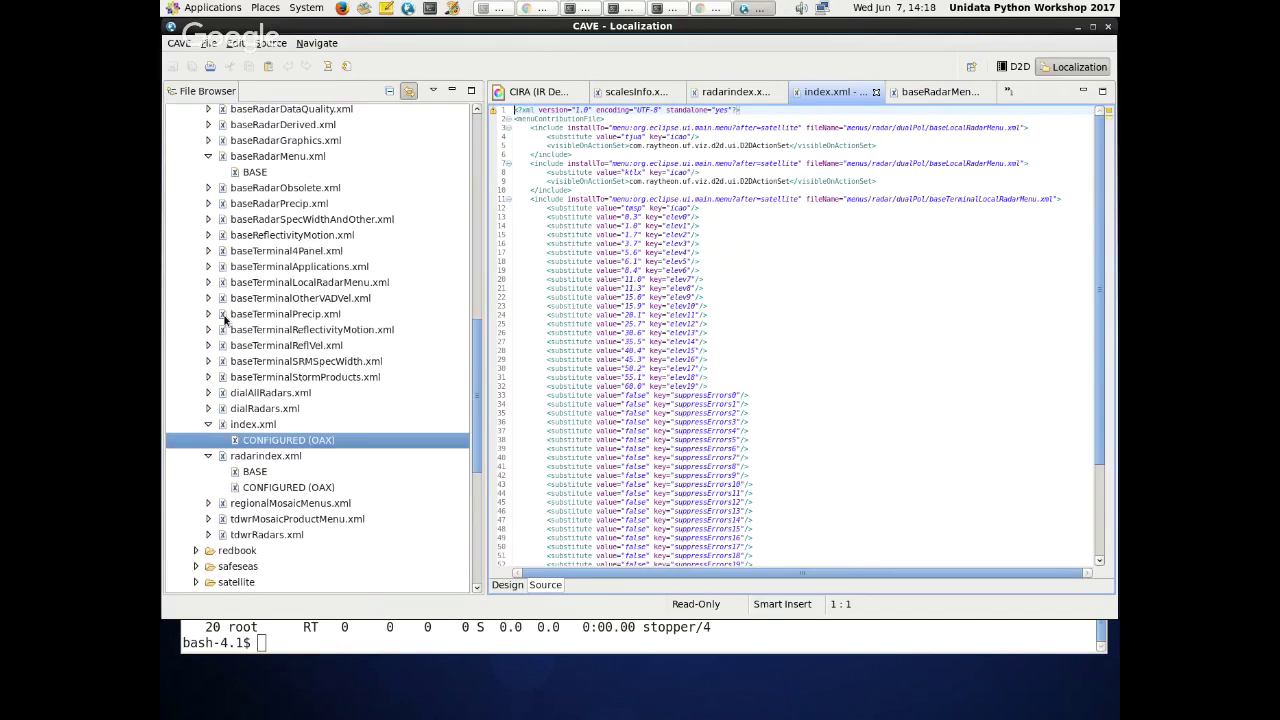
pyautogui.click(245, 457)
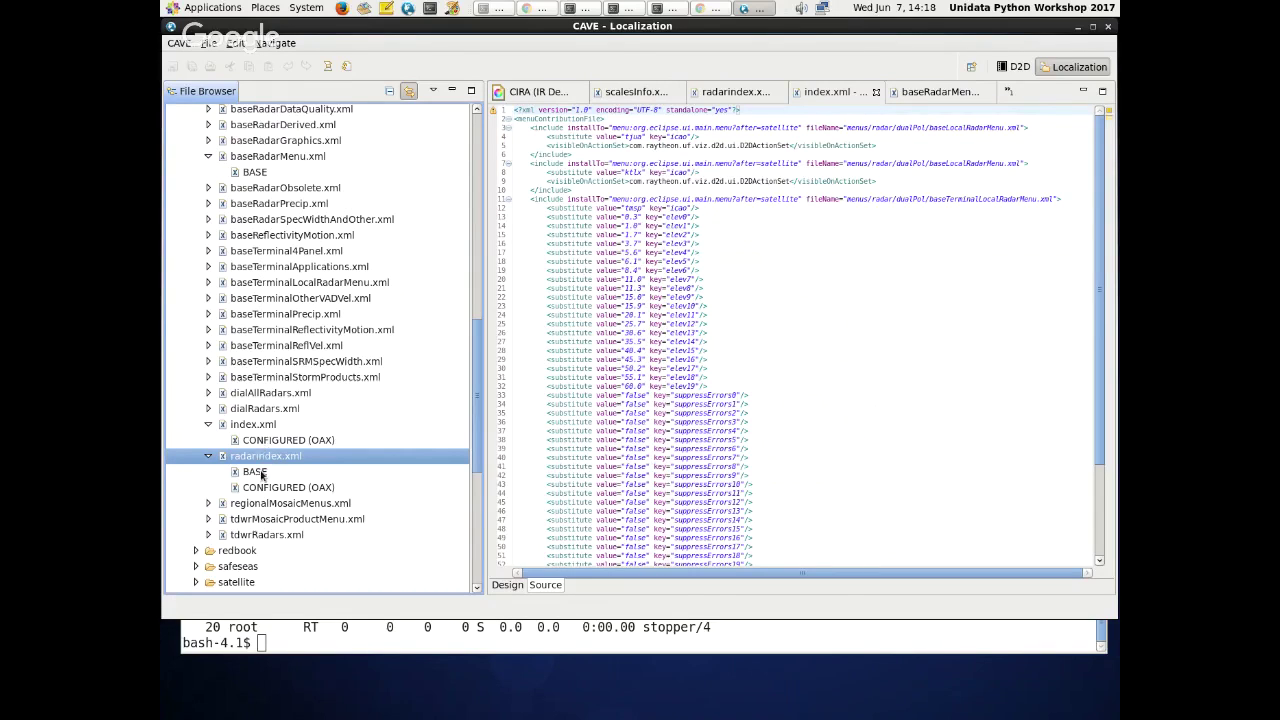
pyautogui.doubleClick(258, 472)
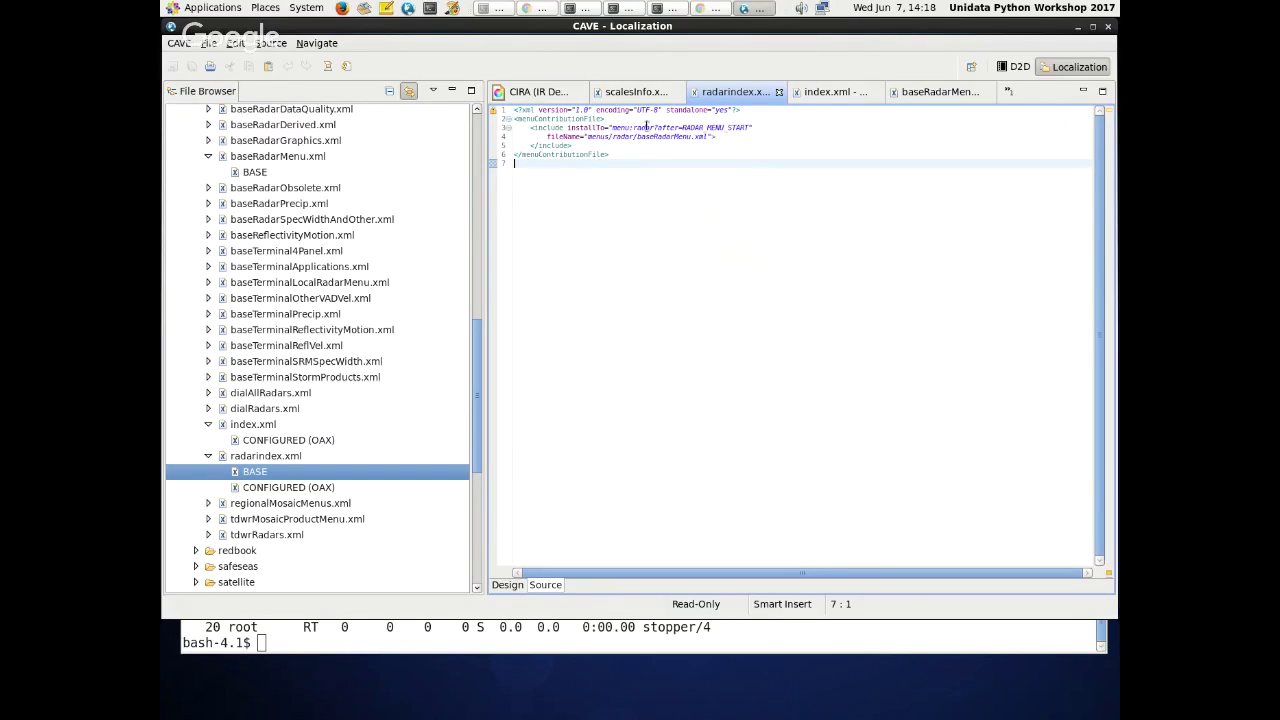
pyautogui.moveTo(608, 127); pyautogui.dragTo(727, 128)
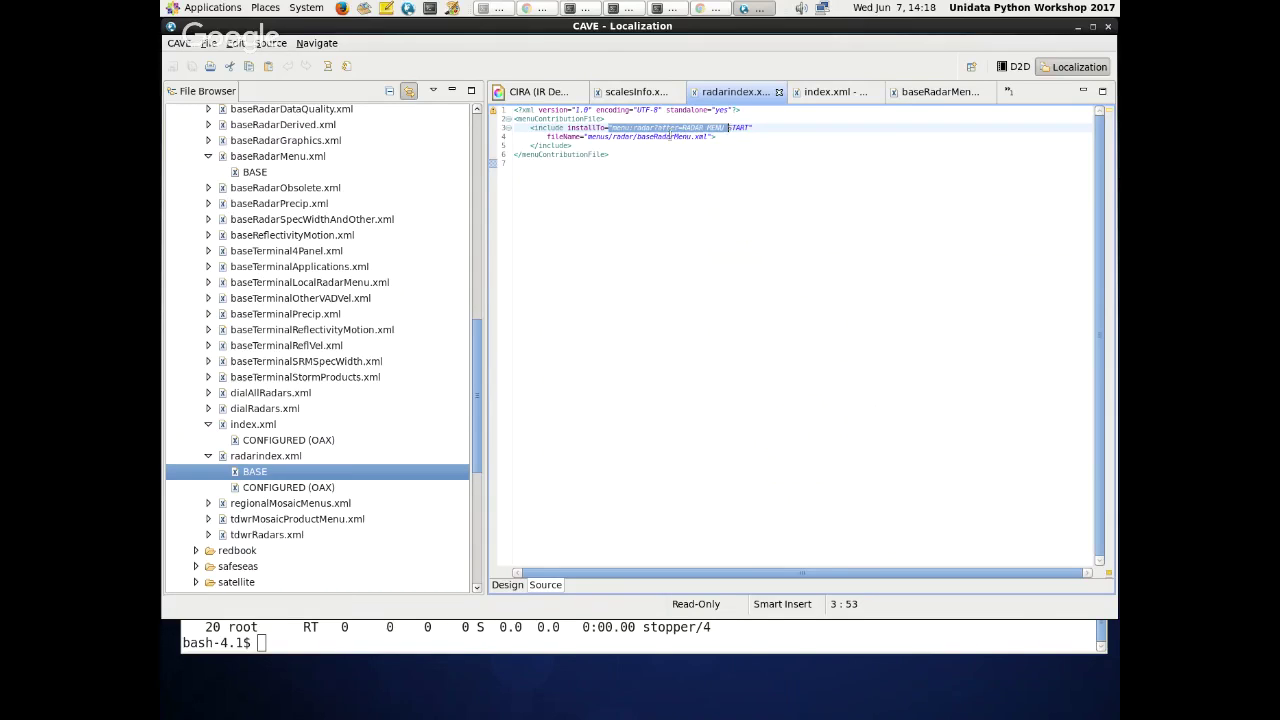
pyautogui.click(688, 137)
pyautogui.doubleClick(660, 136)
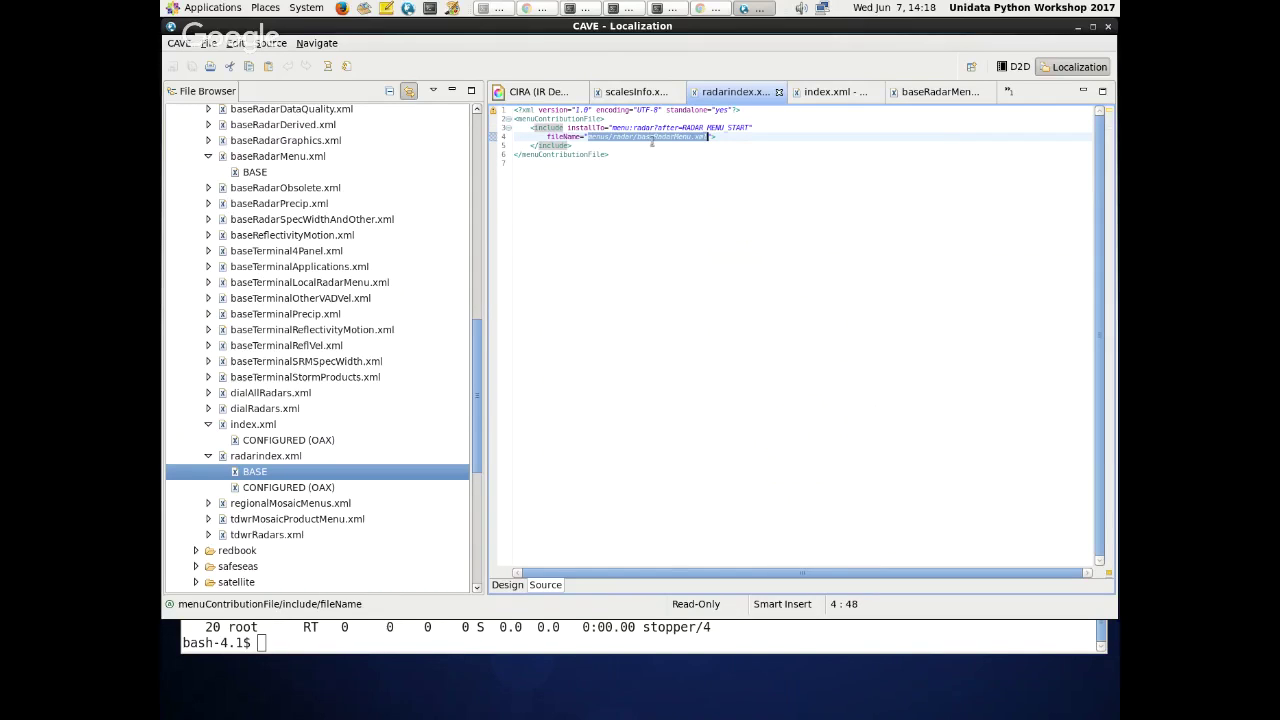
# - Examine the NEXRAD and TDWR station submenus and the radar composite entries in the BASE version of baseRadarMenu.xml
pyautogui.doubleClick(255, 171)
pyautogui.moveTo(520, 190); pyautogui.dragTo(757, 253)
pyautogui.doubleClick(733, 217)
pyautogui.click(732, 270)
pyautogui.scroll(-6, 669, 261)
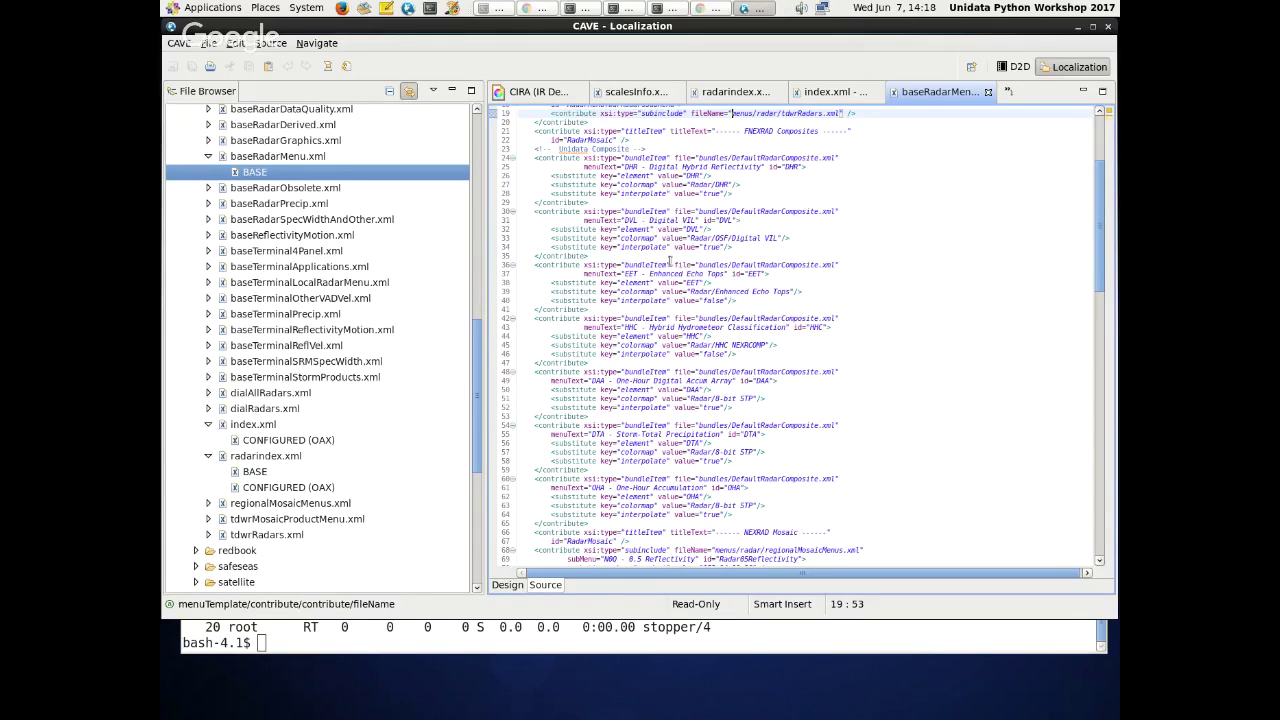
# - Compare the composite entries in baseRadarMenu.xml with the D2D perspective's Radar menu, and return to the Localization perspective
pyautogui.click(573, 149)
pyautogui.click(697, 273)
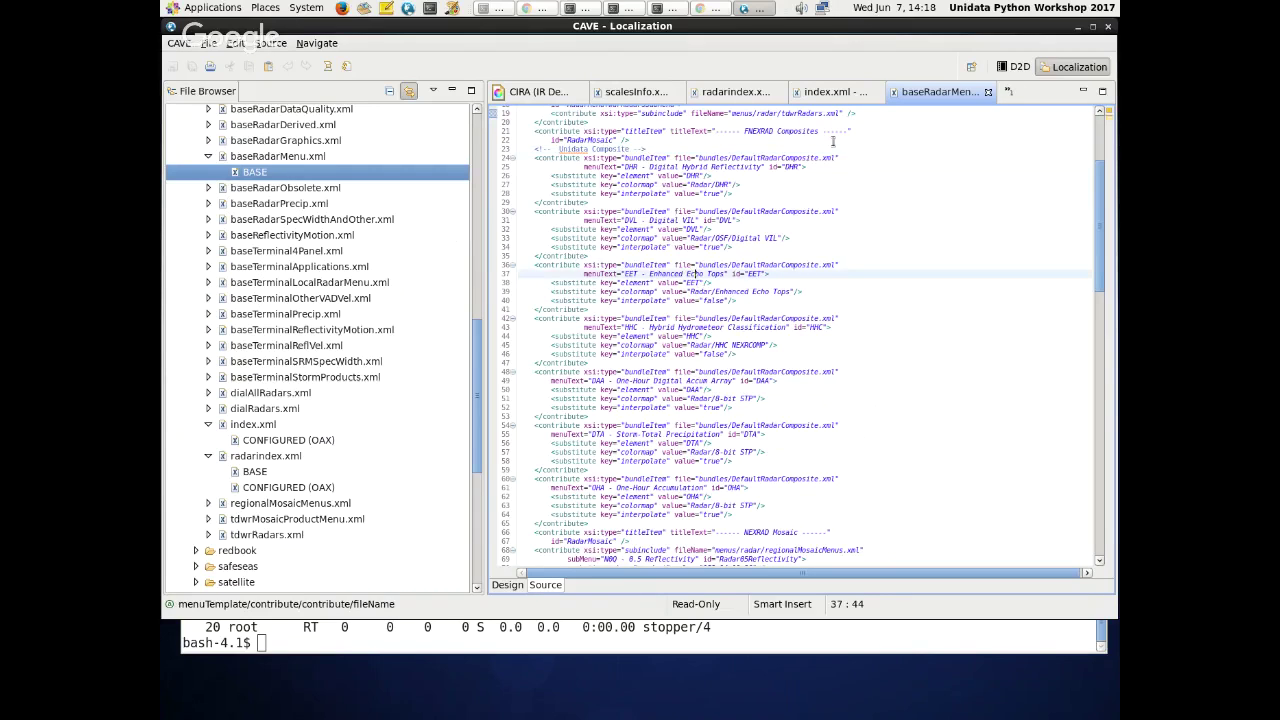
pyautogui.click(1012, 66)
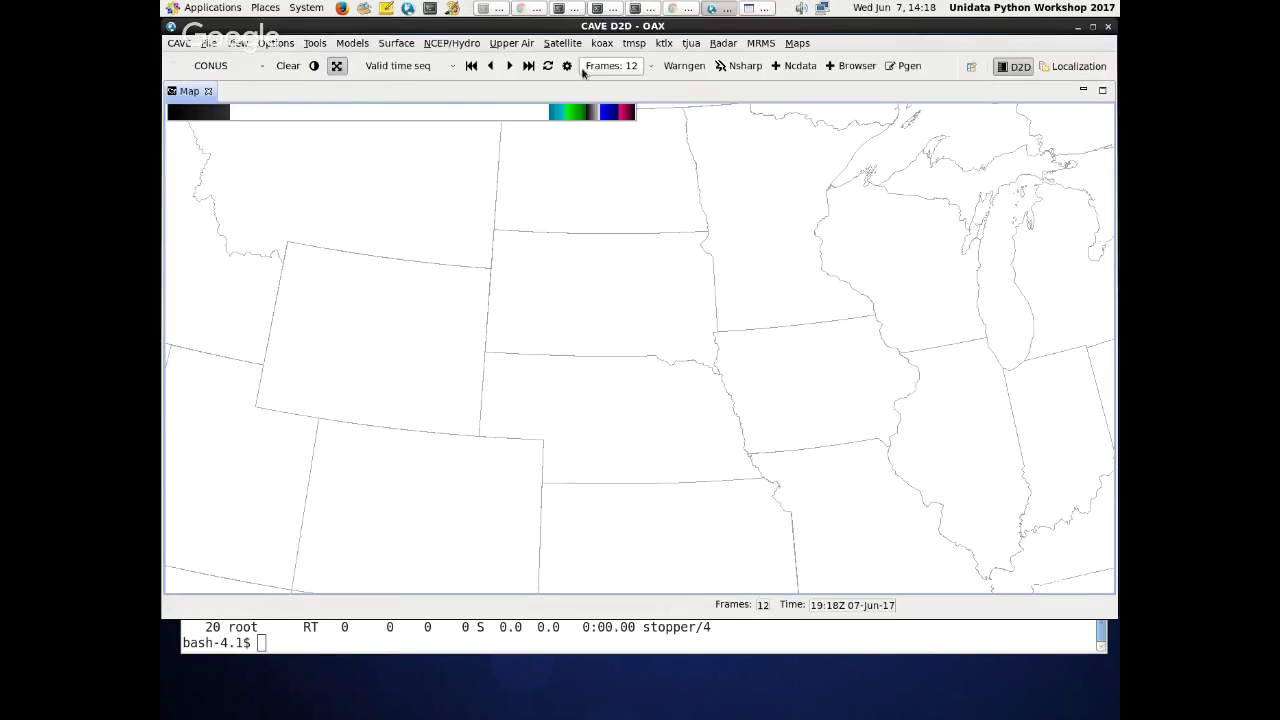
pyautogui.click(725, 45)
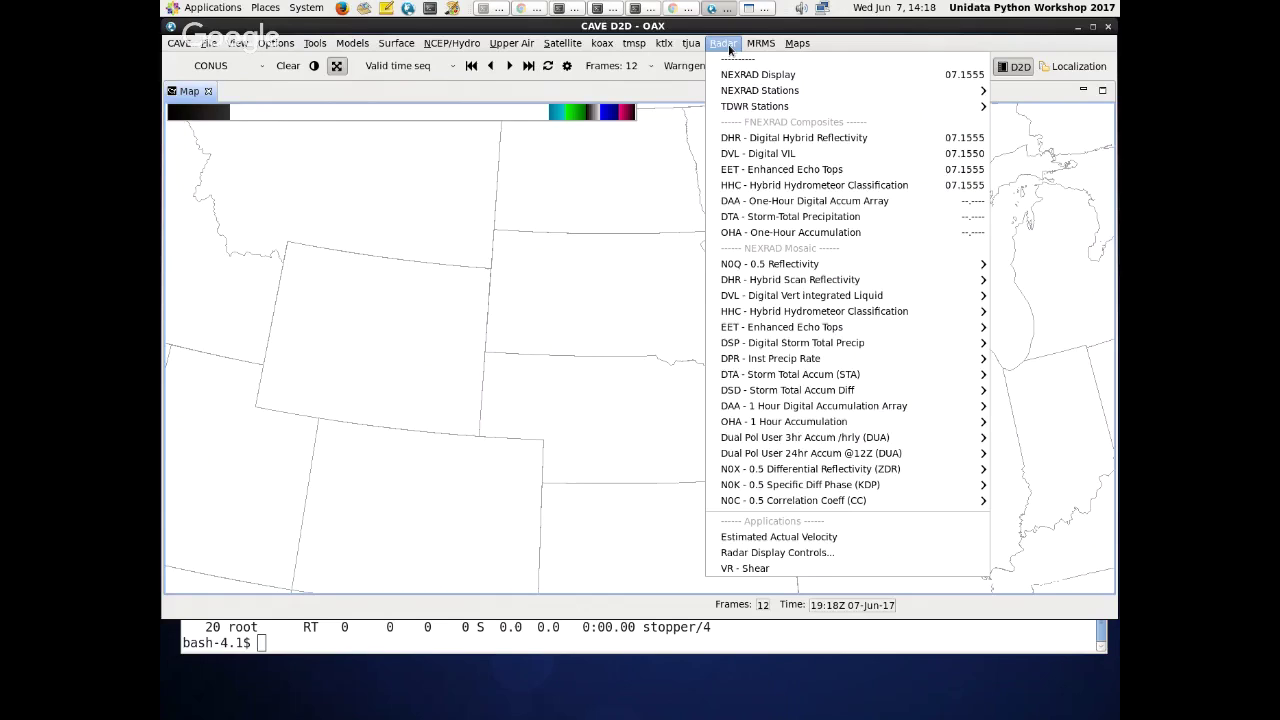
pyautogui.click(942, 40)
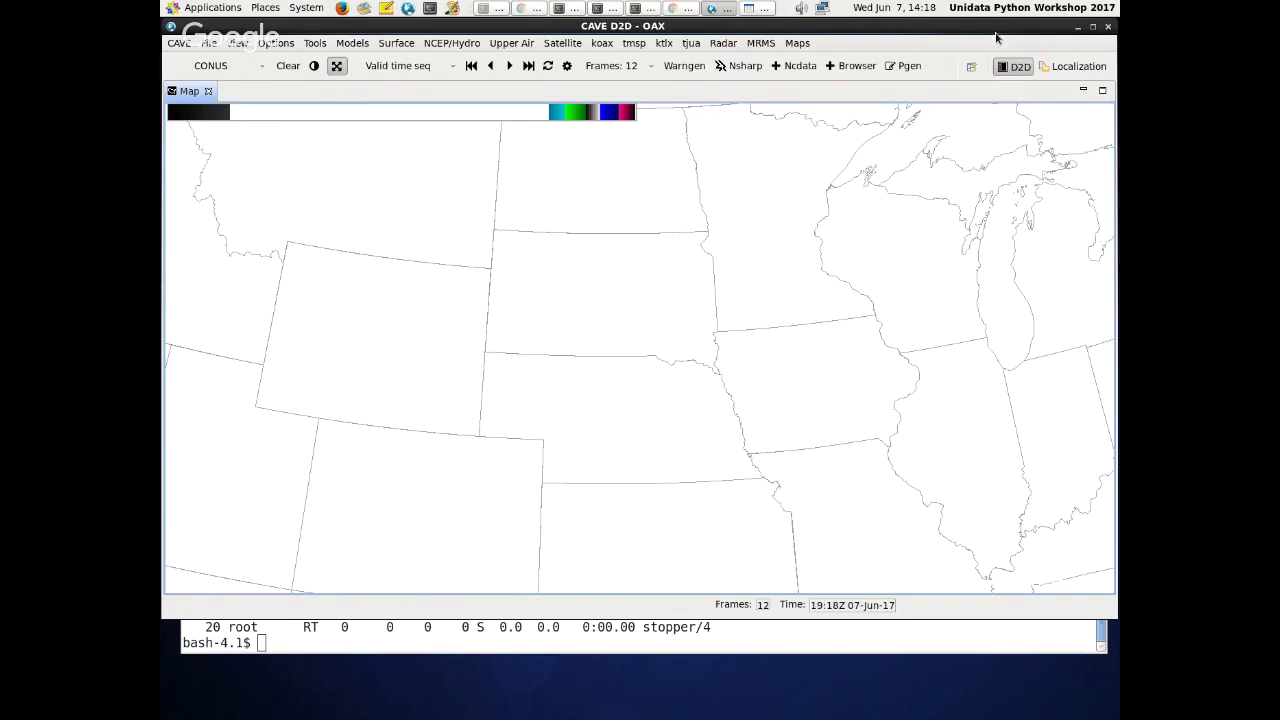
pyautogui.click(1073, 66)
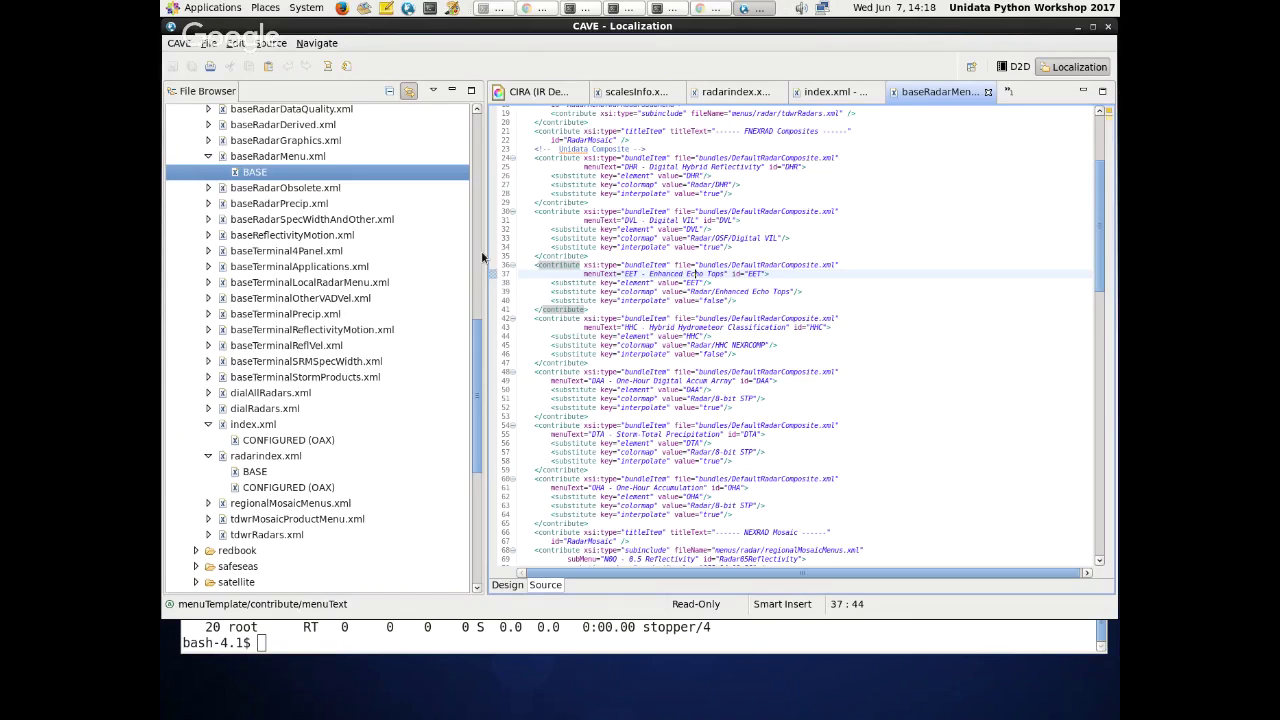
# - Copy the BASE version of baseRadarMenu.xml to the Workstation level and open that copy for editing
pyautogui.rightClick(251, 173)
pyautogui.moveTo(290, 232)
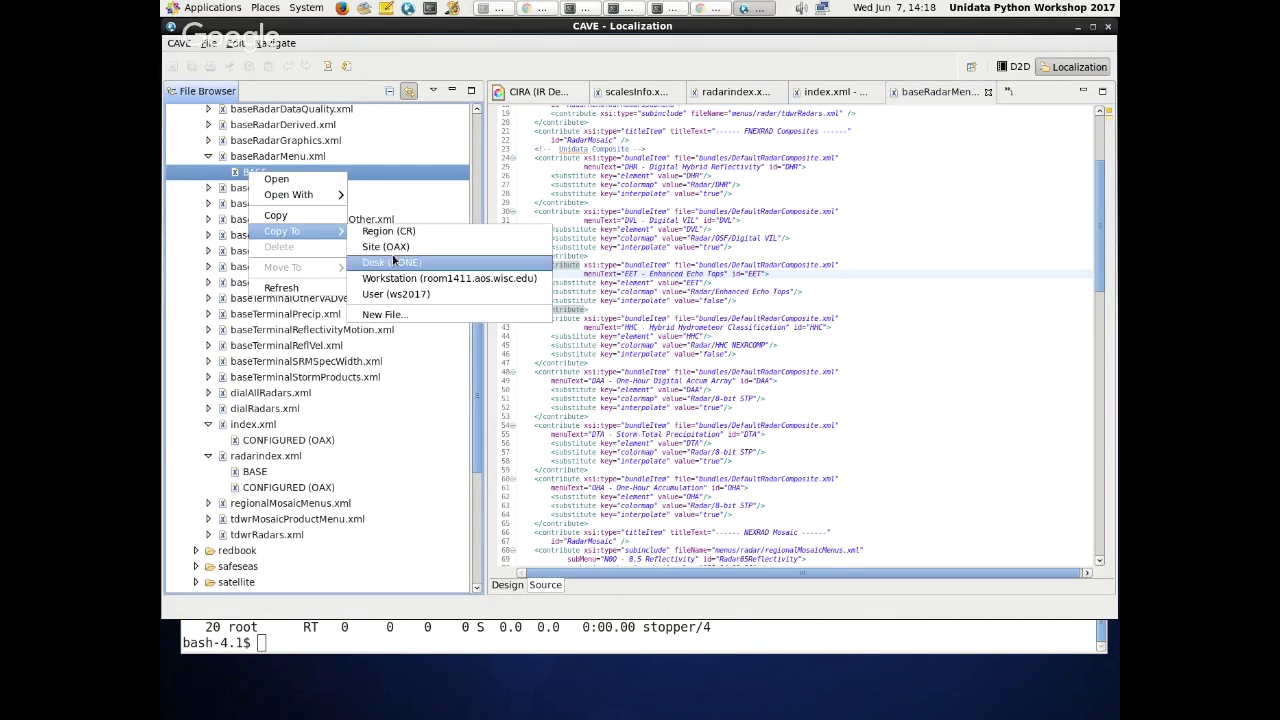
pyautogui.click(395, 280)
pyautogui.doubleClick(271, 189)
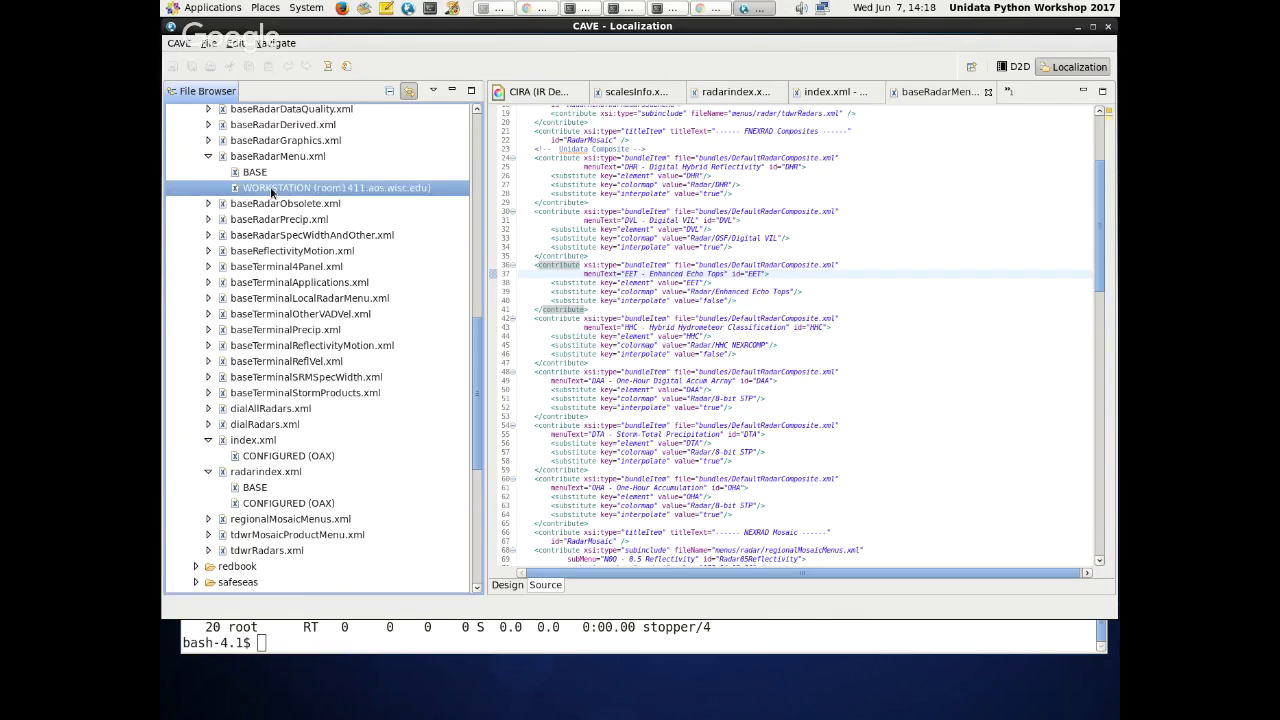
# - Delete the whole NEXRAD Mosaic section from the Workstation copy of baseRadarMenu.xml, up to the belowRadarMosaics separator, and save the file
pyautogui.click(898, 316)
pyautogui.scroll(-14, 880, 325)
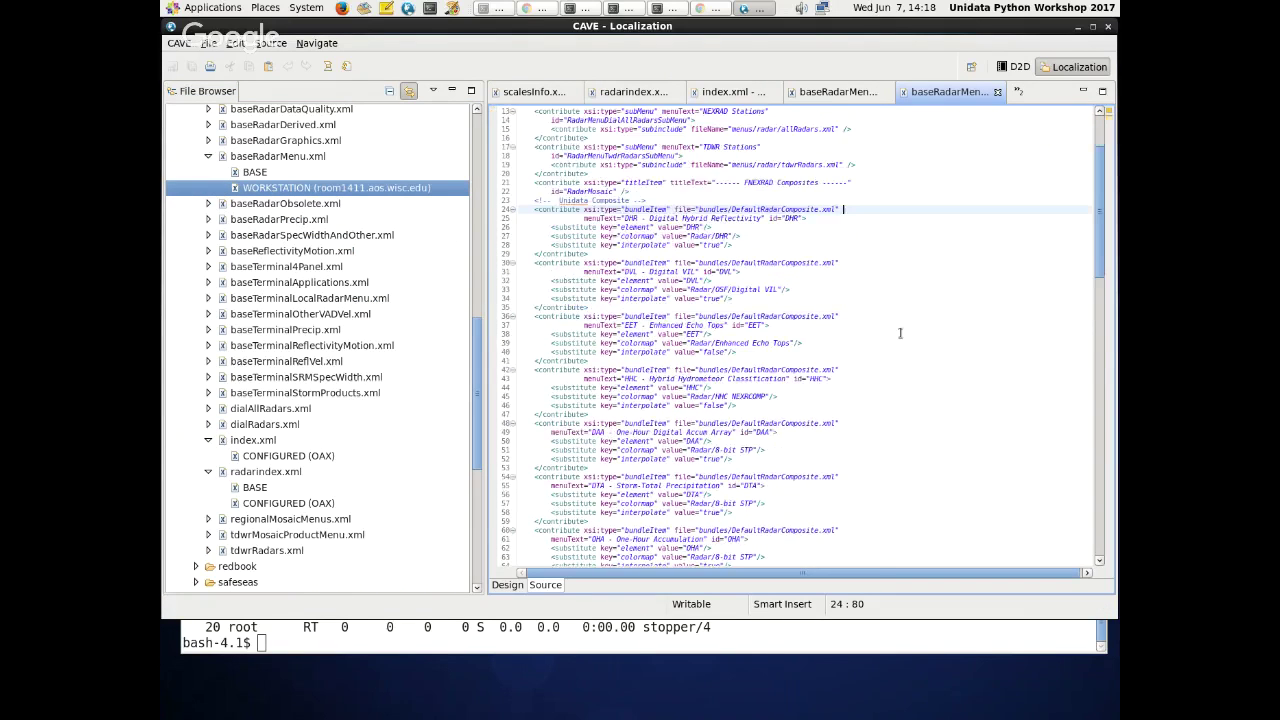
pyautogui.scroll(-5, 854, 321)
pyautogui.hotkey('ctrl', 'a')
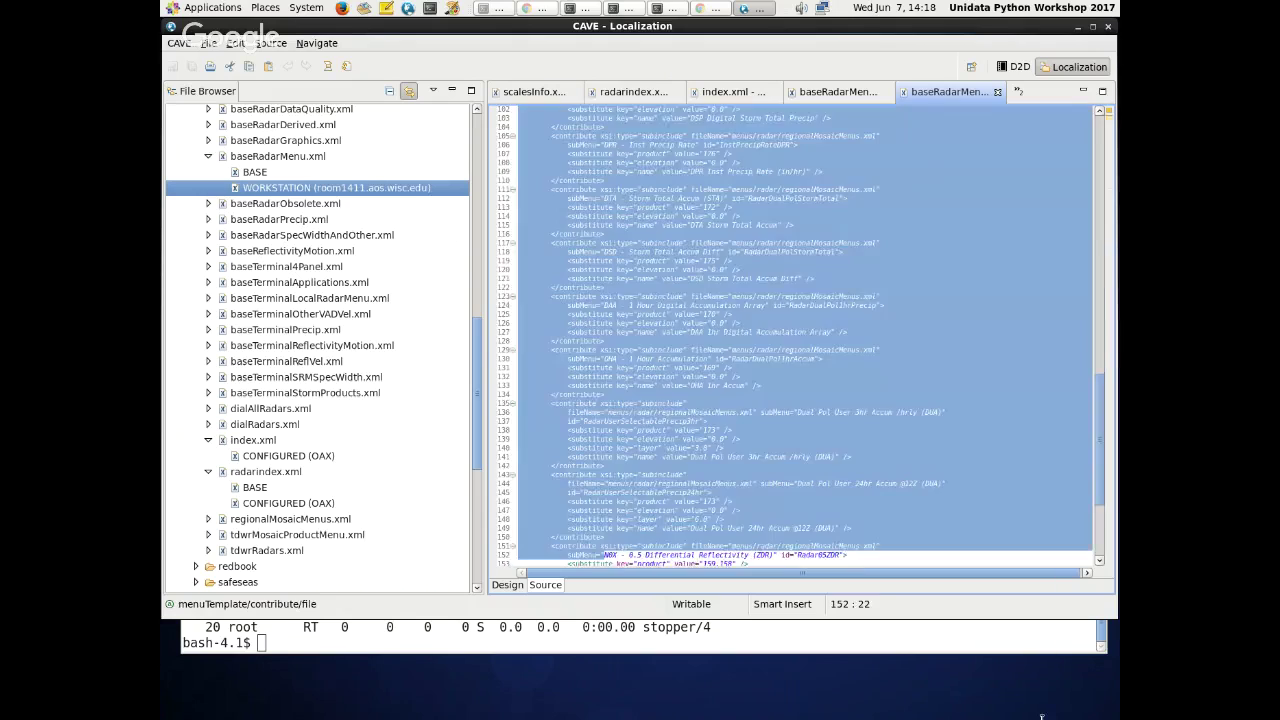
pyautogui.keyDown('shift'); pyautogui.click(954, 526); pyautogui.keyUp('shift')
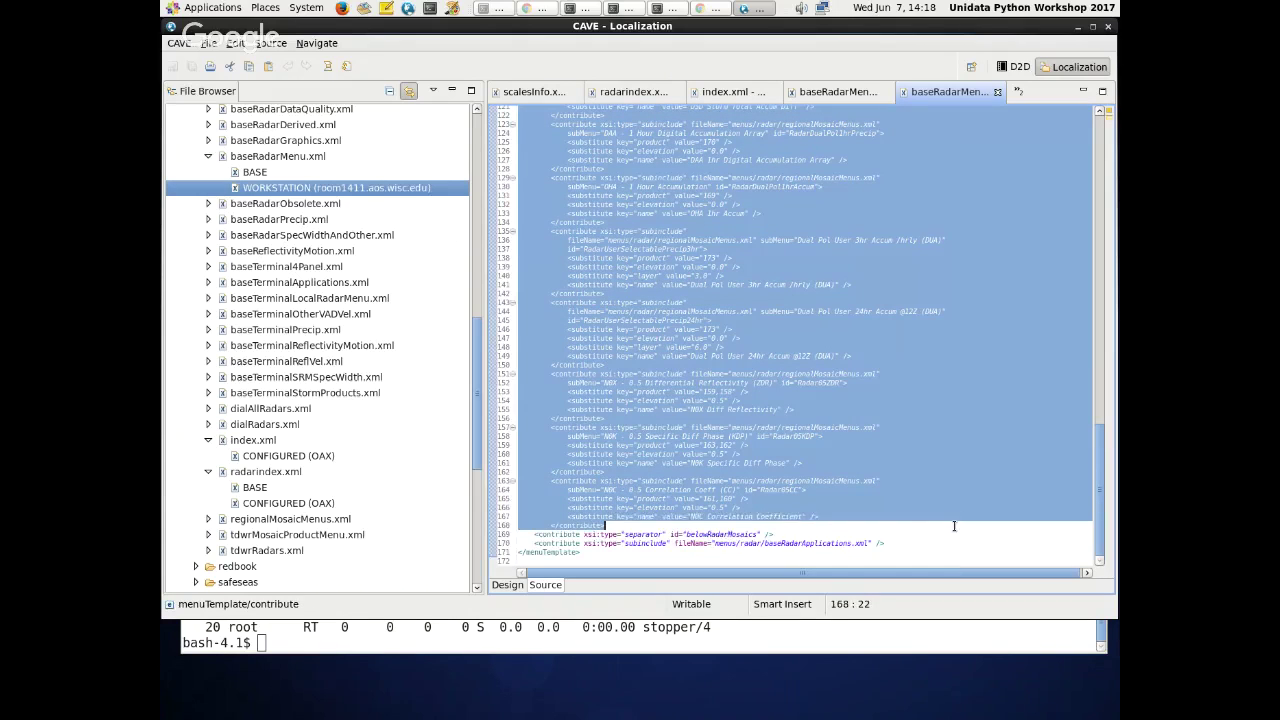
pyautogui.press('Delete')
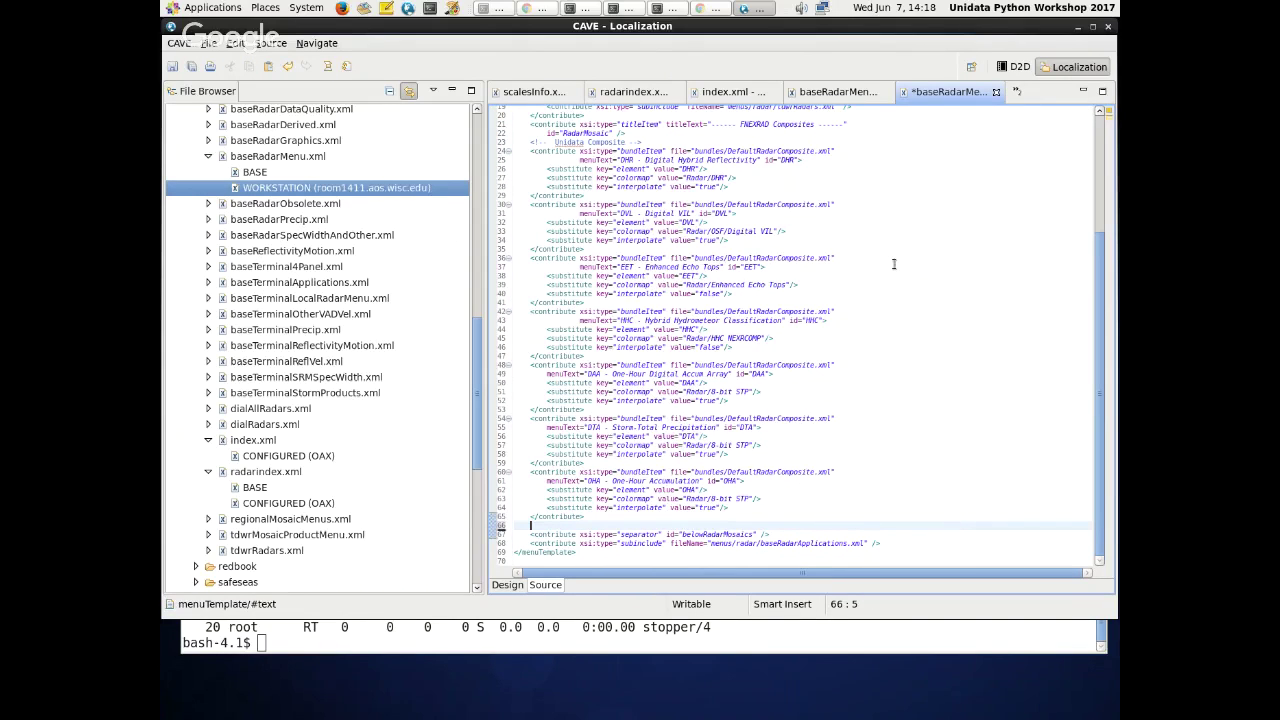
pyautogui.press('BackSpace')
pyautogui.press('BackSpace')
pyautogui.hotkey('ctrl', 's')
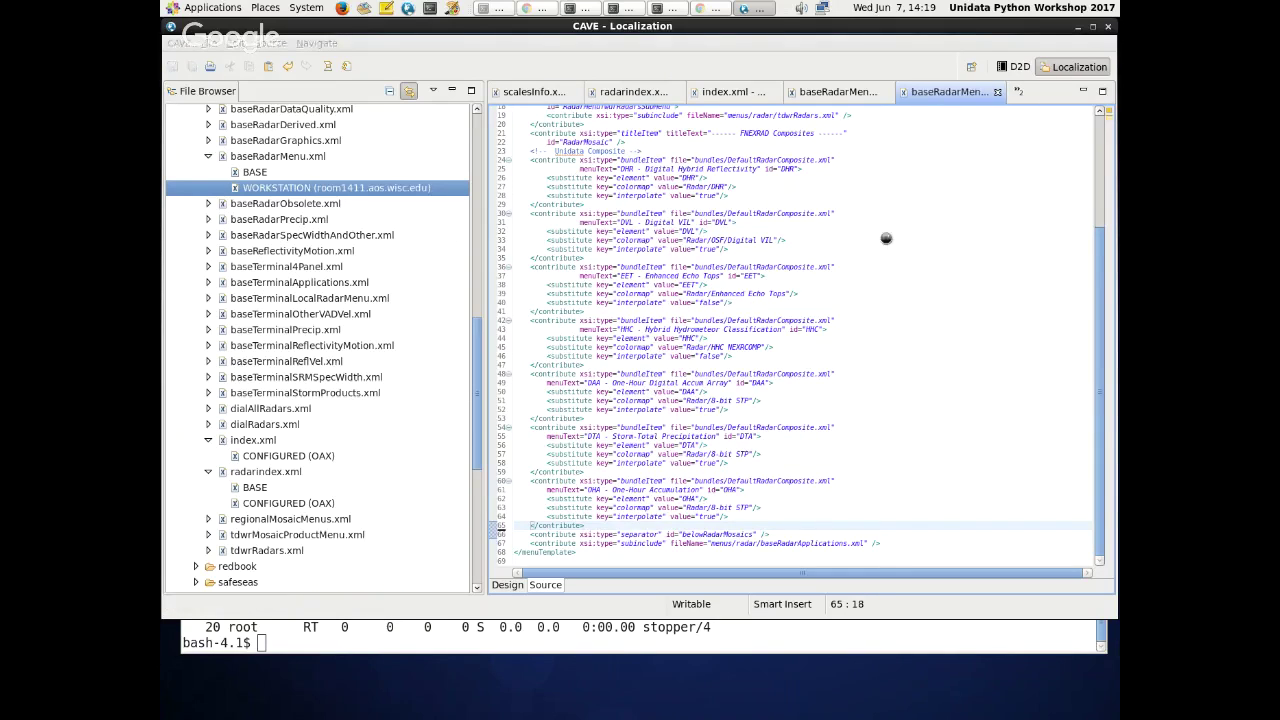
# - Restart CAVE from its Localization preferences, keeping site OAX, and check the Radar menu in the D2D perspective
pyautogui.click(1013, 66)
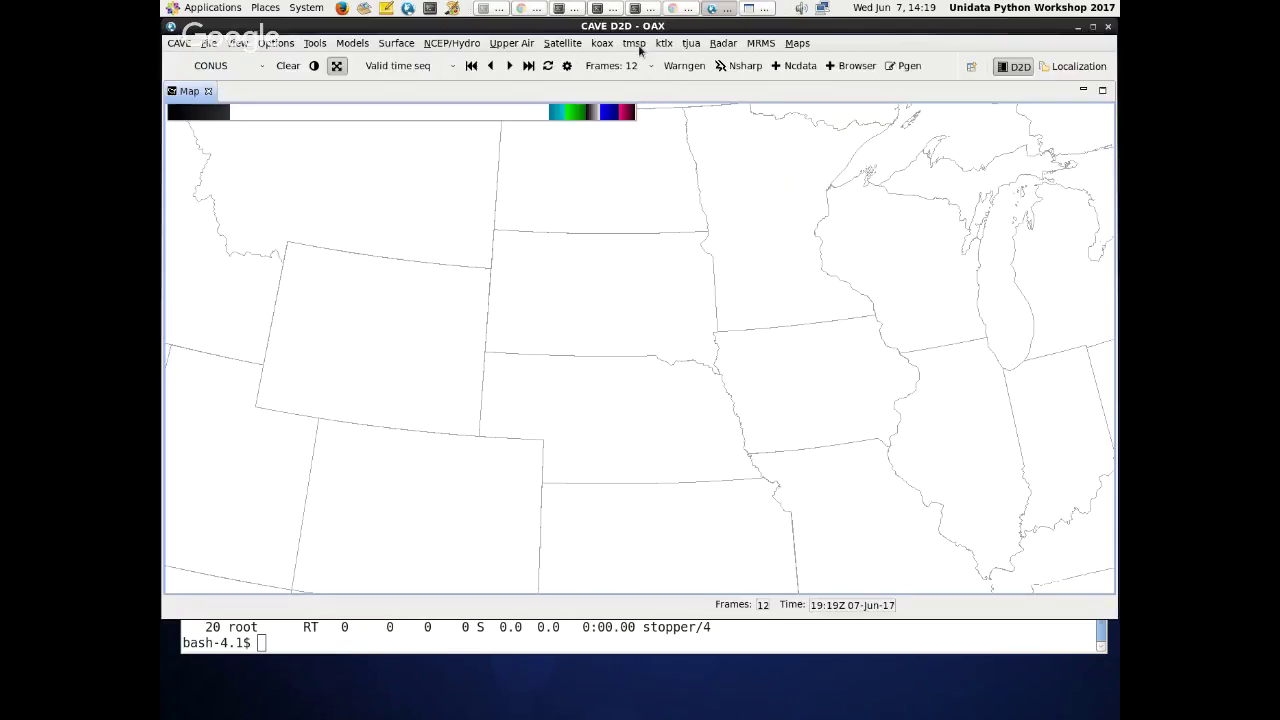
pyautogui.click(177, 43)
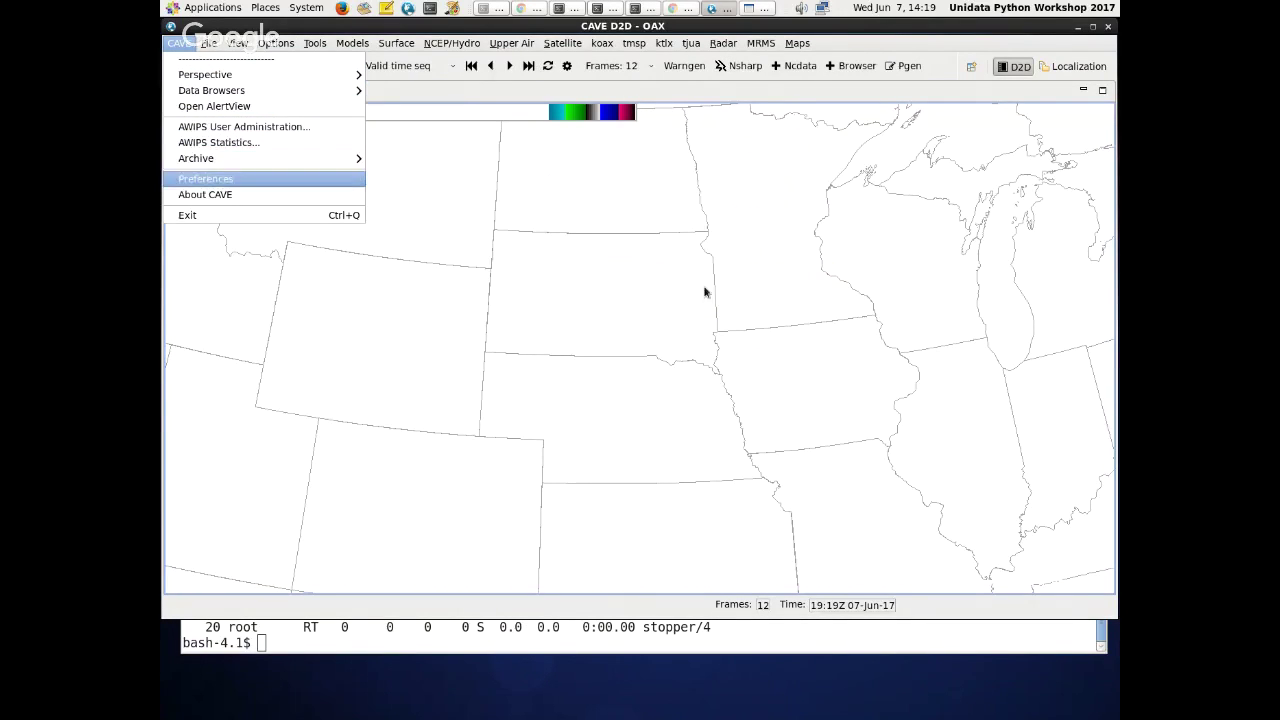
pyautogui.click(210, 178)
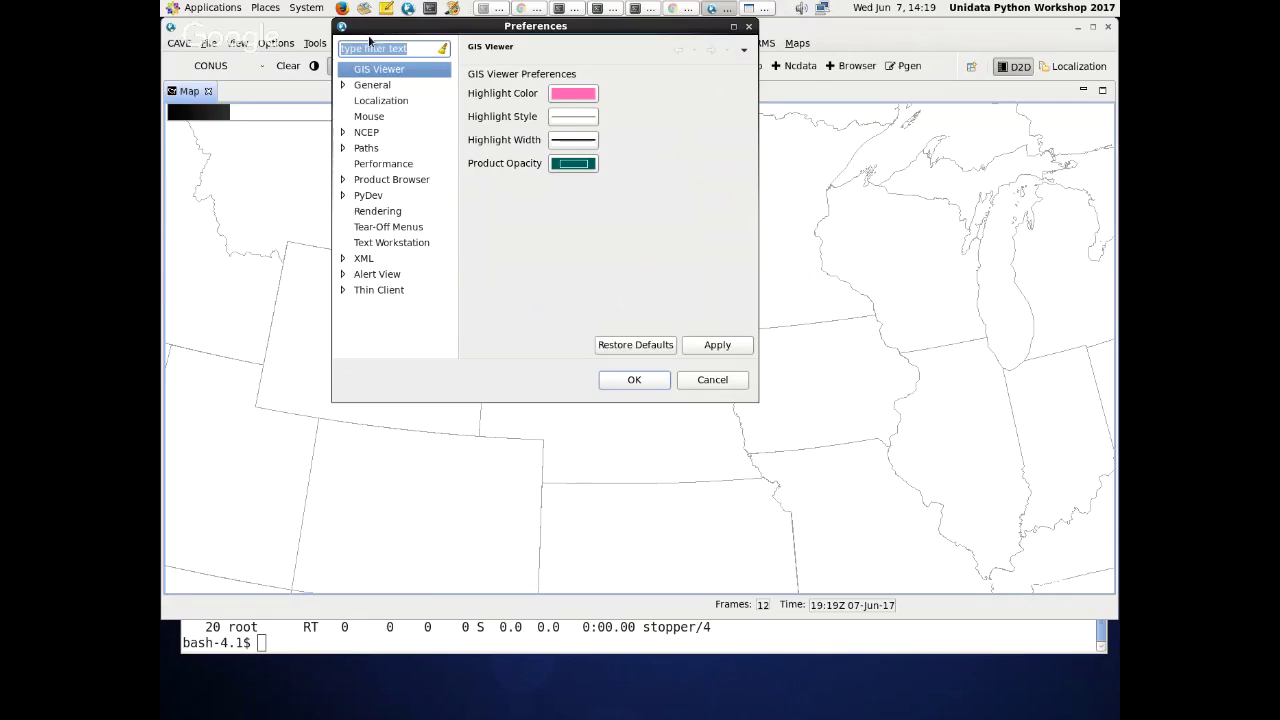
pyautogui.moveTo(370, 29); pyautogui.dragTo(323, 65)
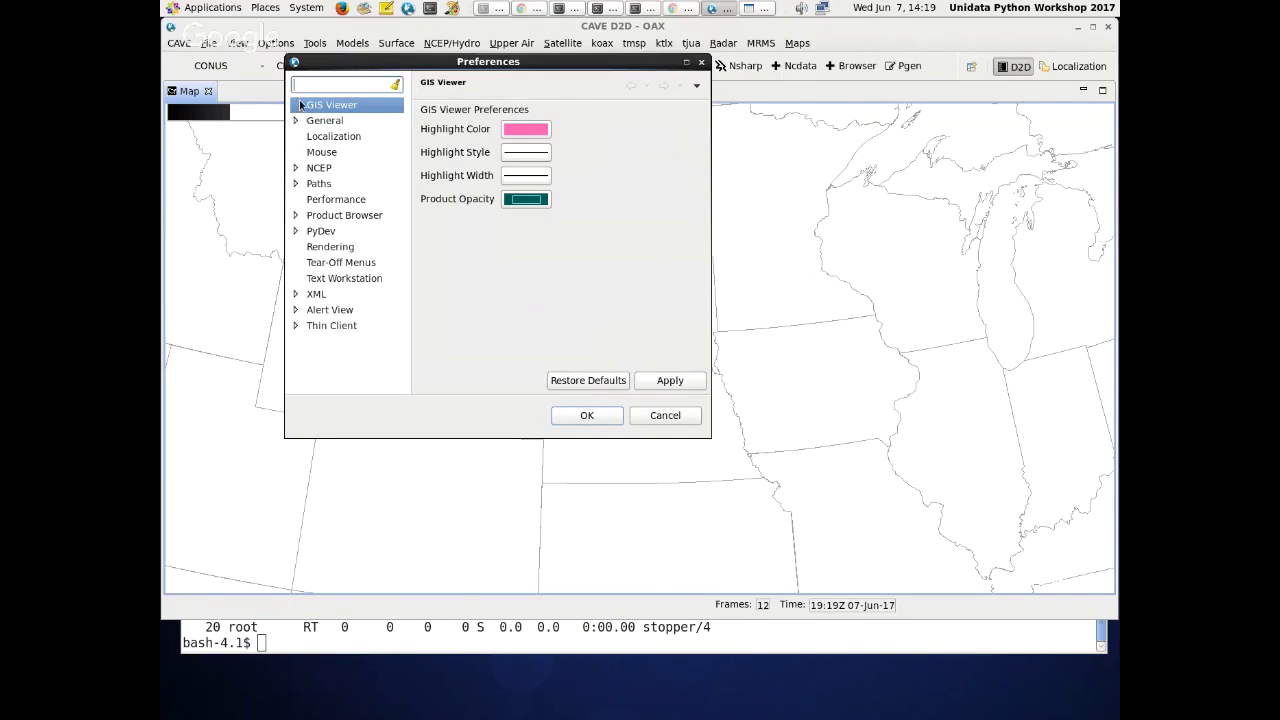
pyautogui.click(334, 138)
pyautogui.moveTo(343, 62); pyautogui.dragTo(345, 61)
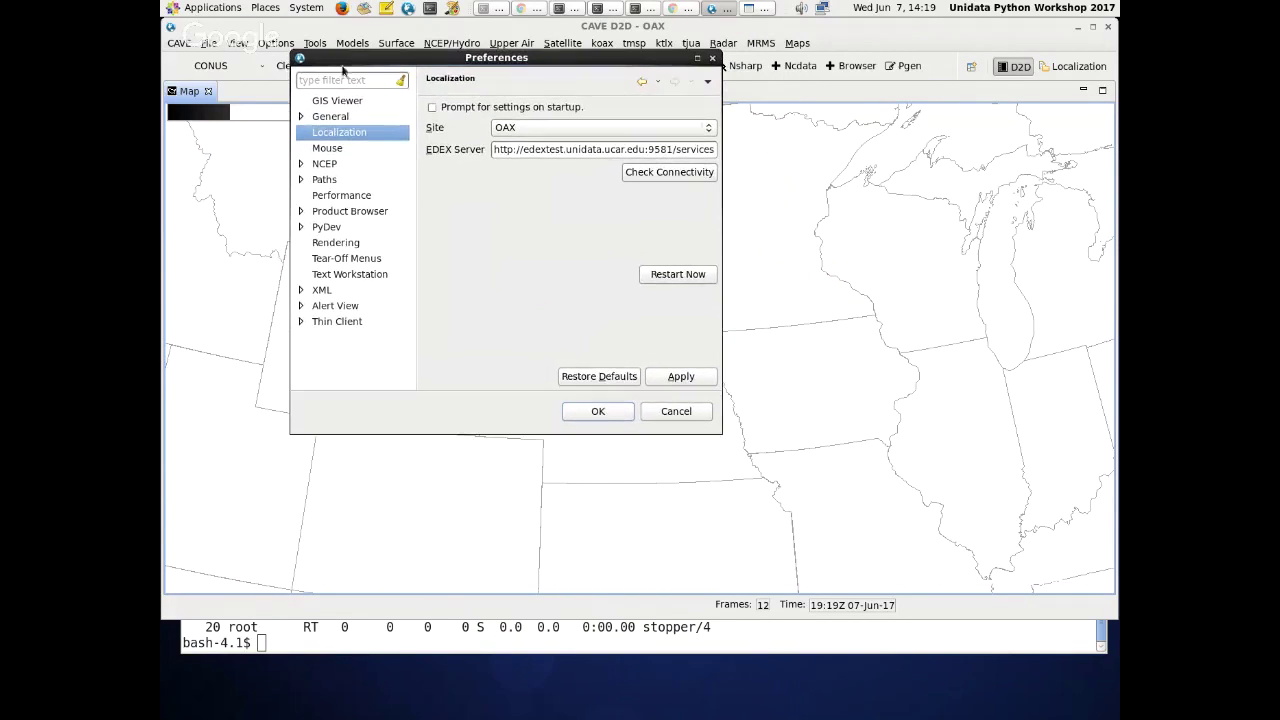
pyautogui.click(666, 278)
pyautogui.click(726, 334)
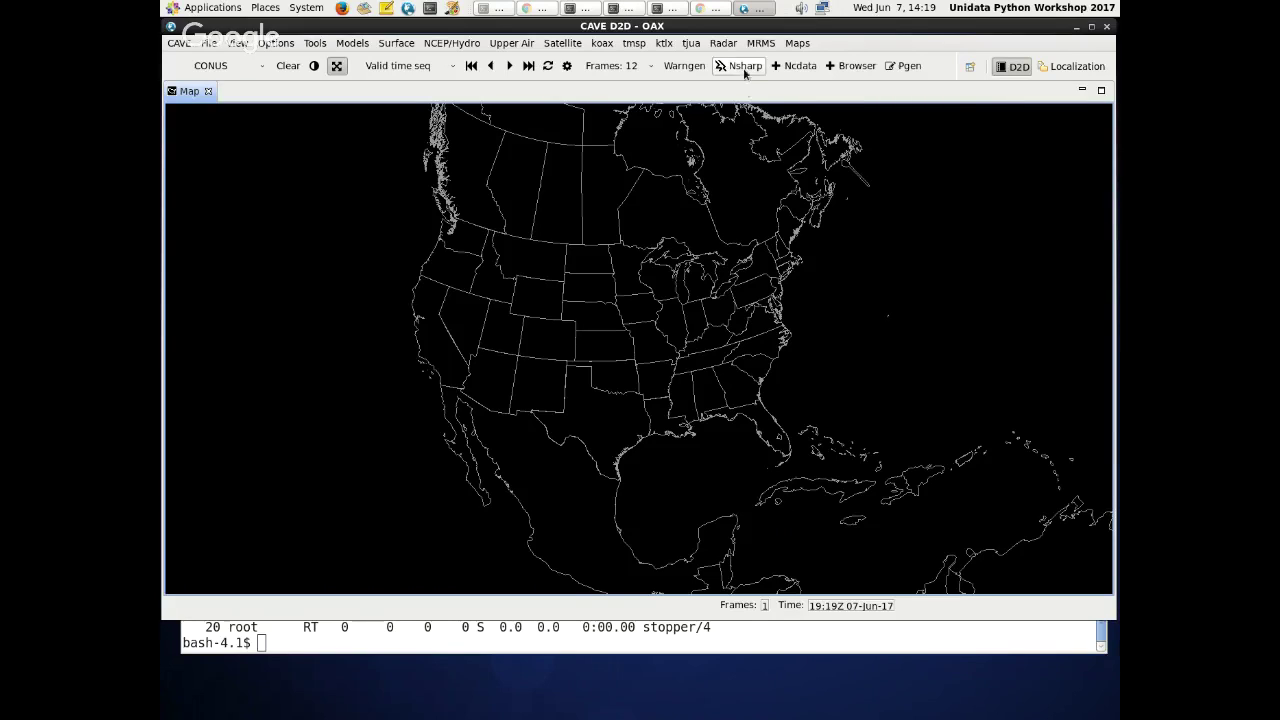
pyautogui.click(723, 43)
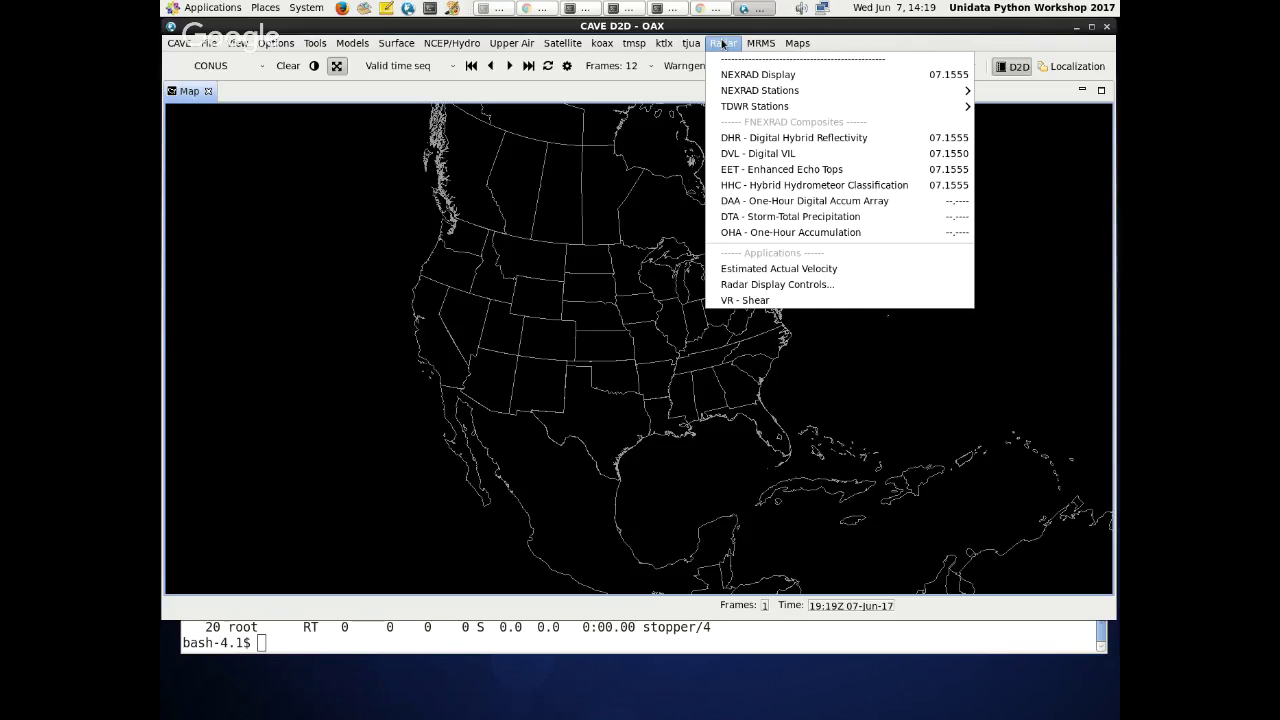
pyautogui.click(623, 70)
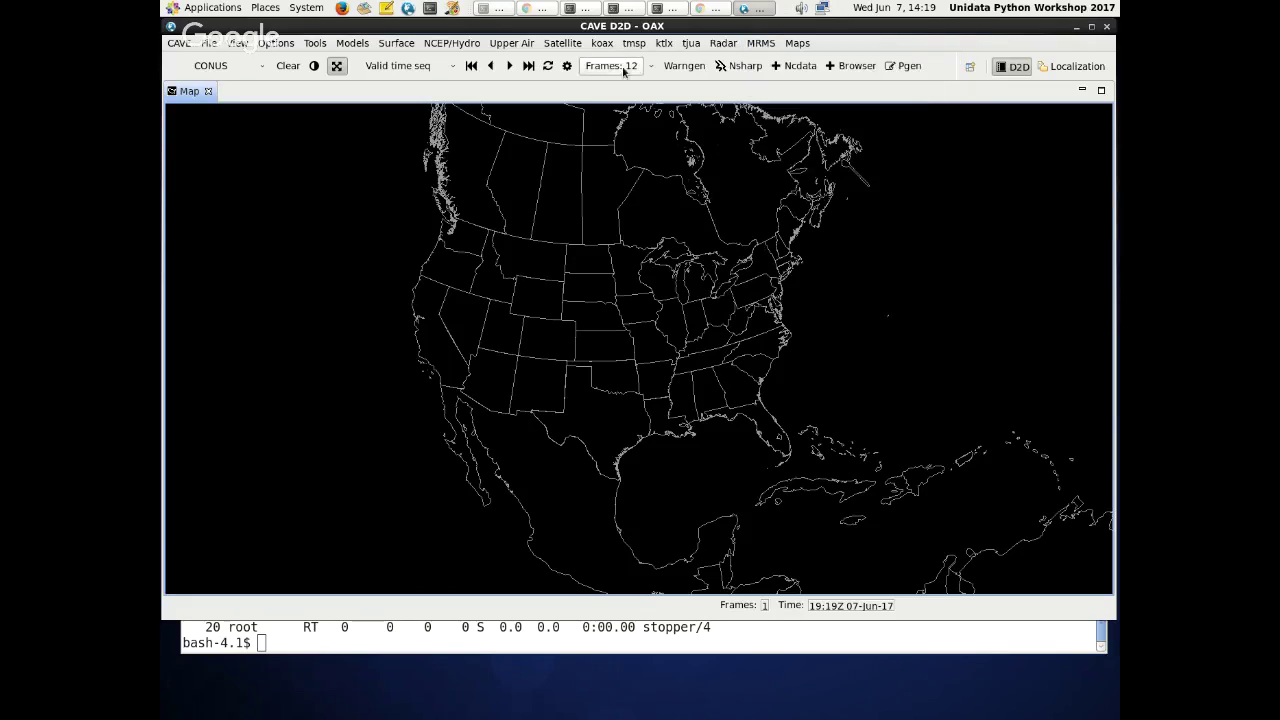
# - Try to switch the Volume Browser from plan view to cross section, and close it along with the alert details
pyautogui.click(399, 45)
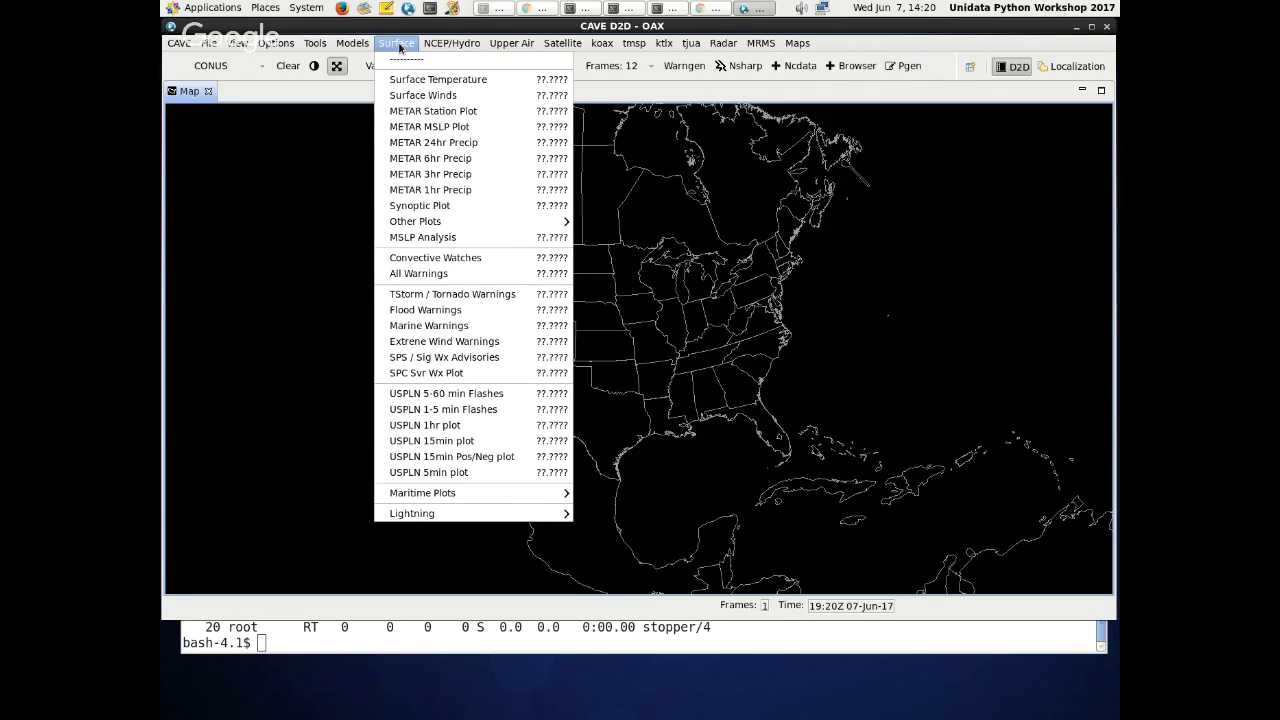
pyautogui.click(431, 160)
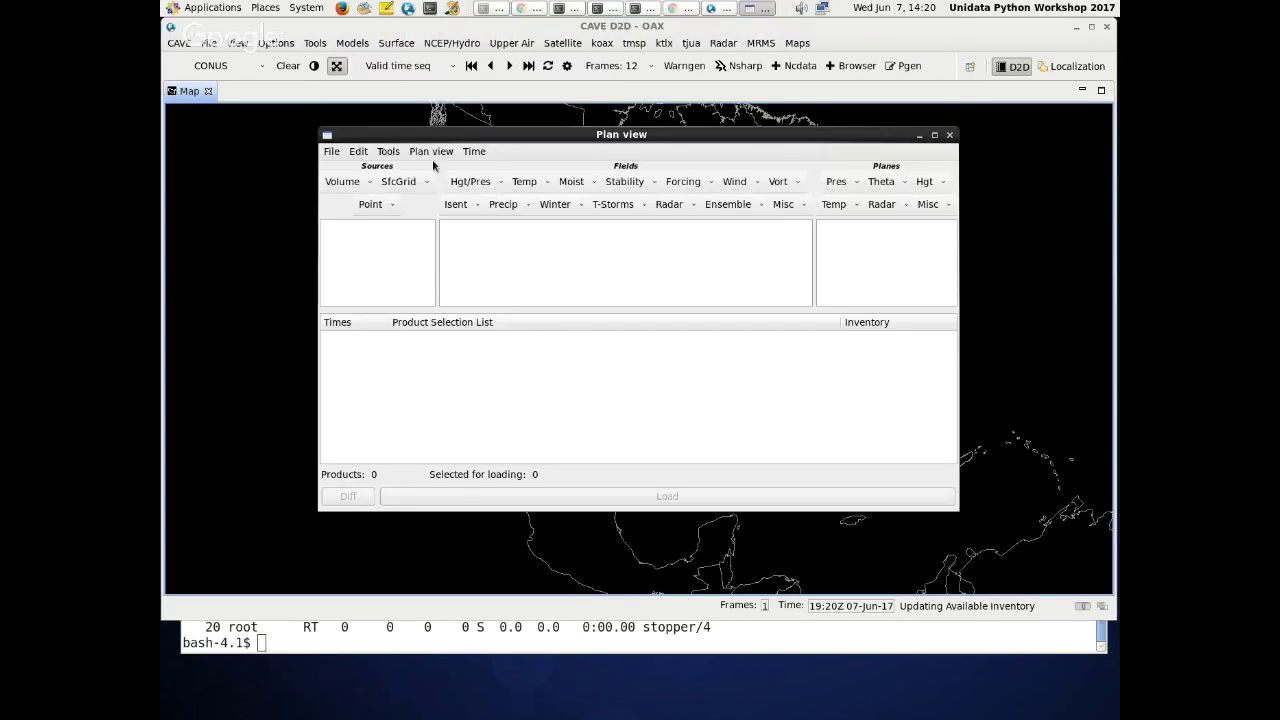
pyautogui.click(432, 152)
pyautogui.click(431, 183)
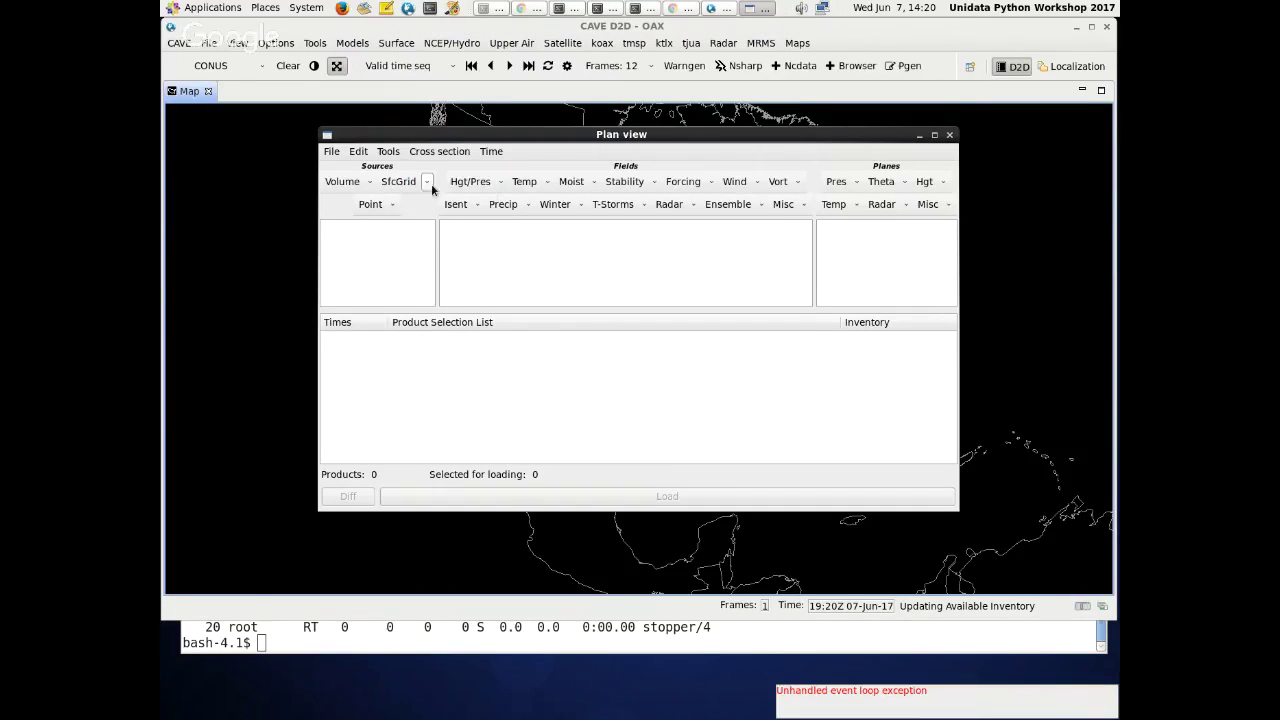
pyautogui.click(818, 691)
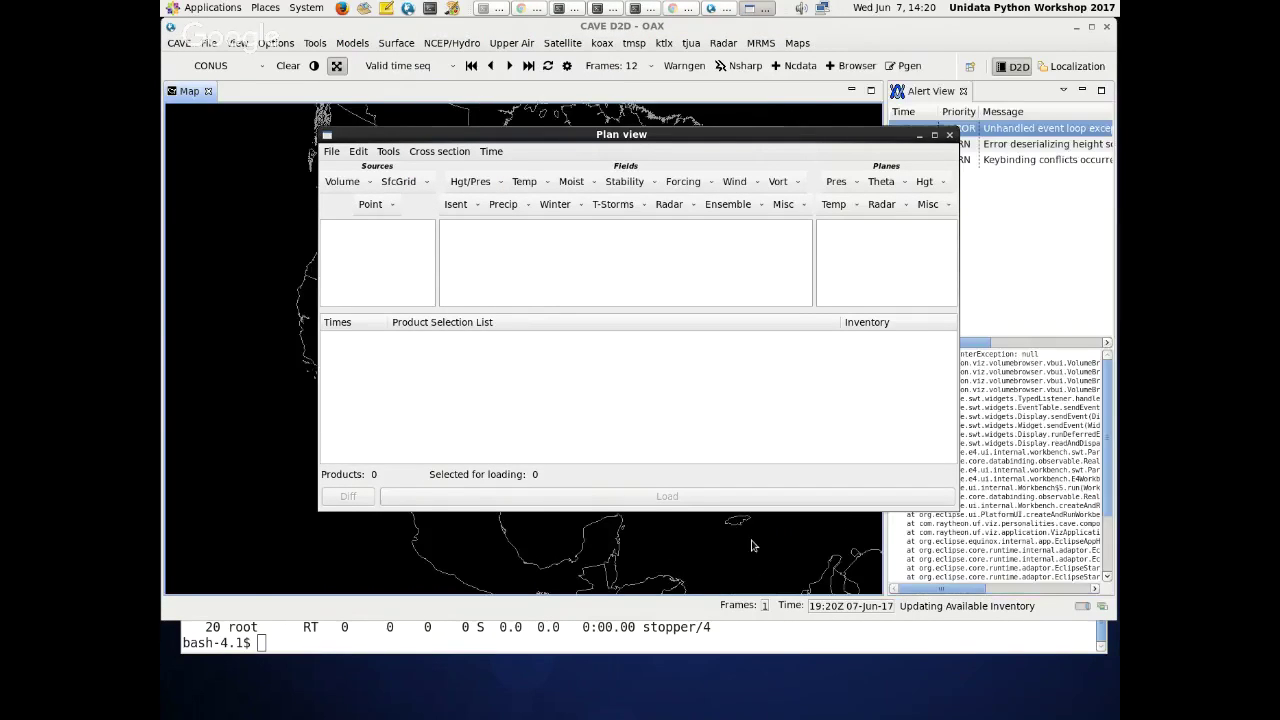
pyautogui.click(963, 92)
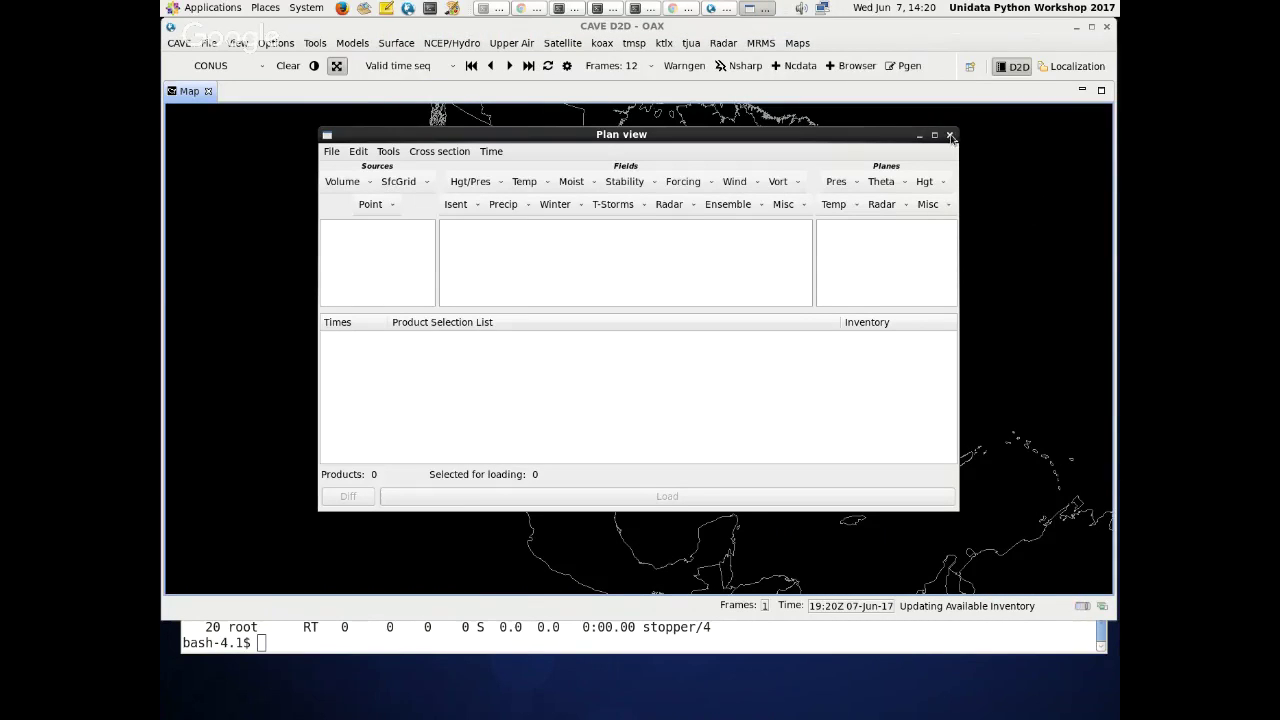
pyautogui.click(950, 135)
# - Return to the Localization perspective and expand the Menus folder under D2D
pyautogui.click(1075, 67)
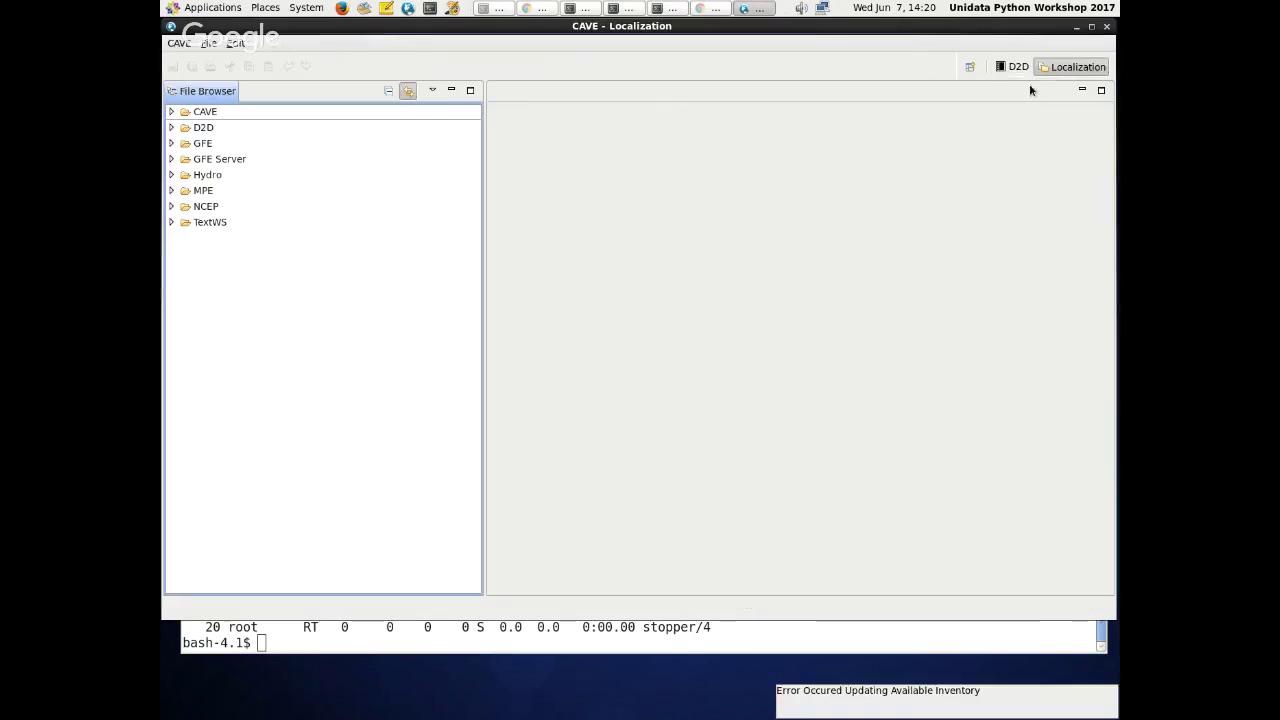
pyautogui.click(171, 127)
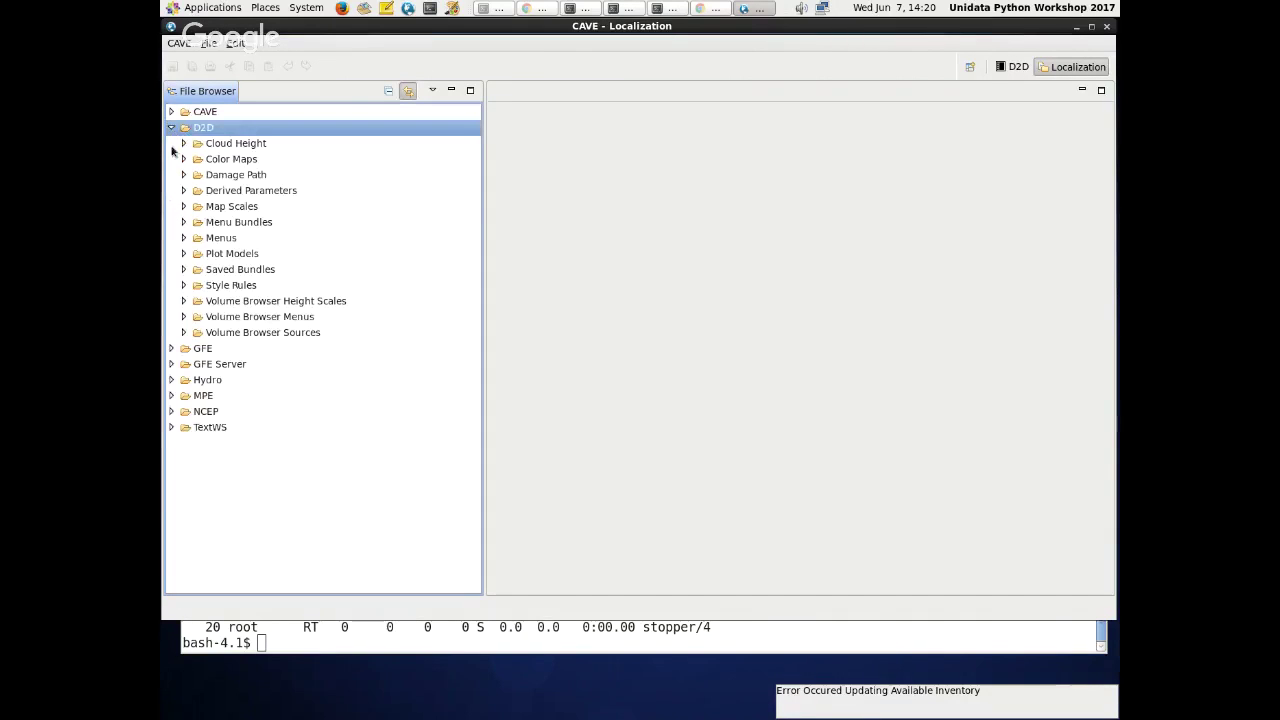
pyautogui.click(183, 237)
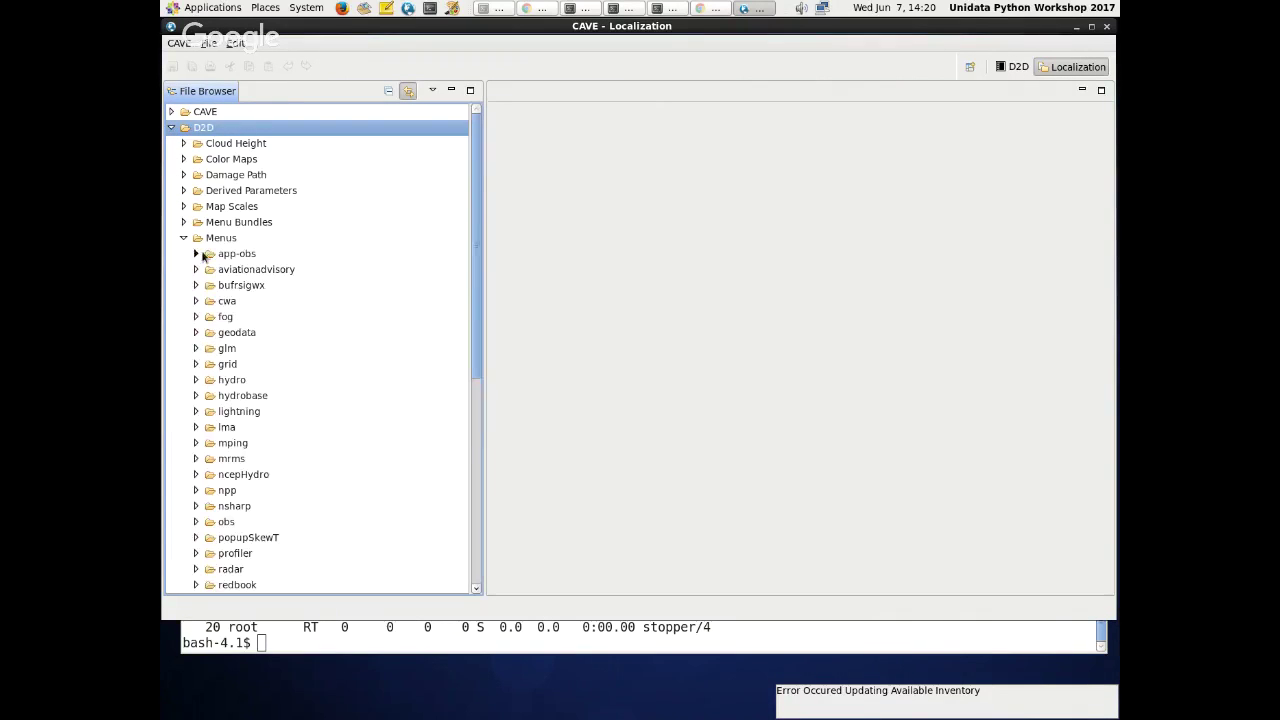
pyautogui.scroll(-2, 268, 295)
pyautogui.scroll(1, 226, 160)
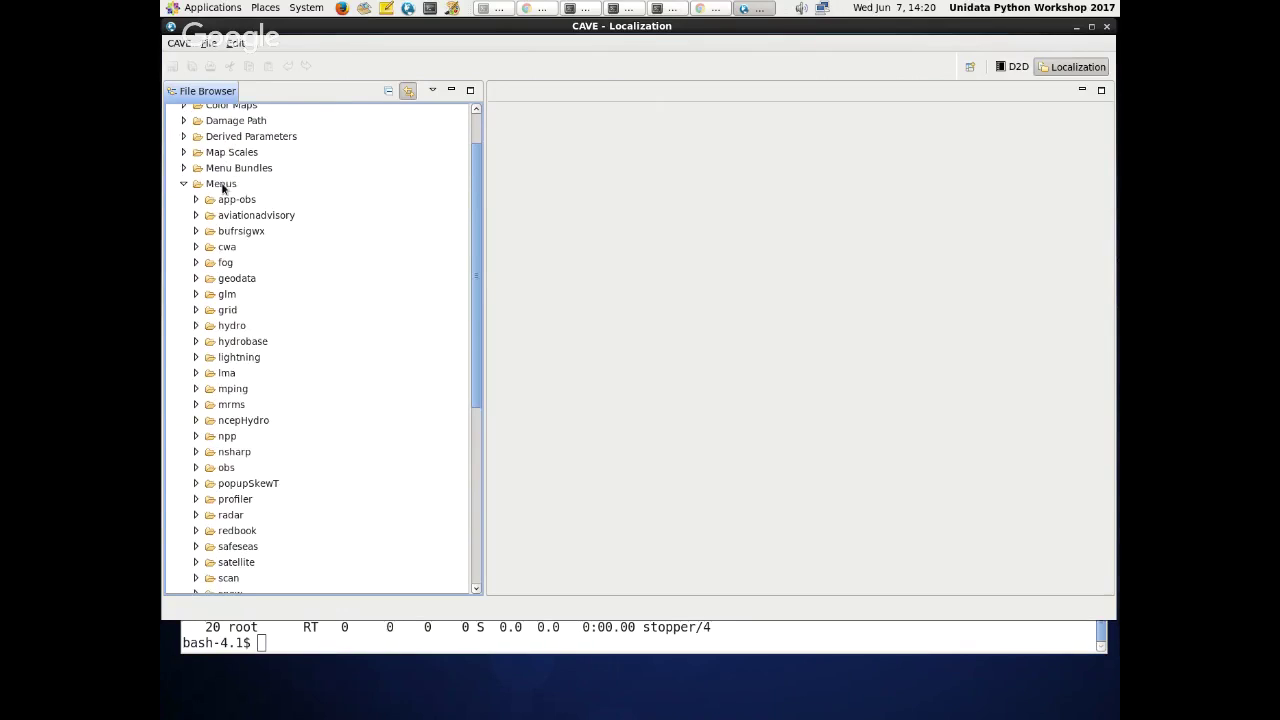
pyautogui.click(222, 186)
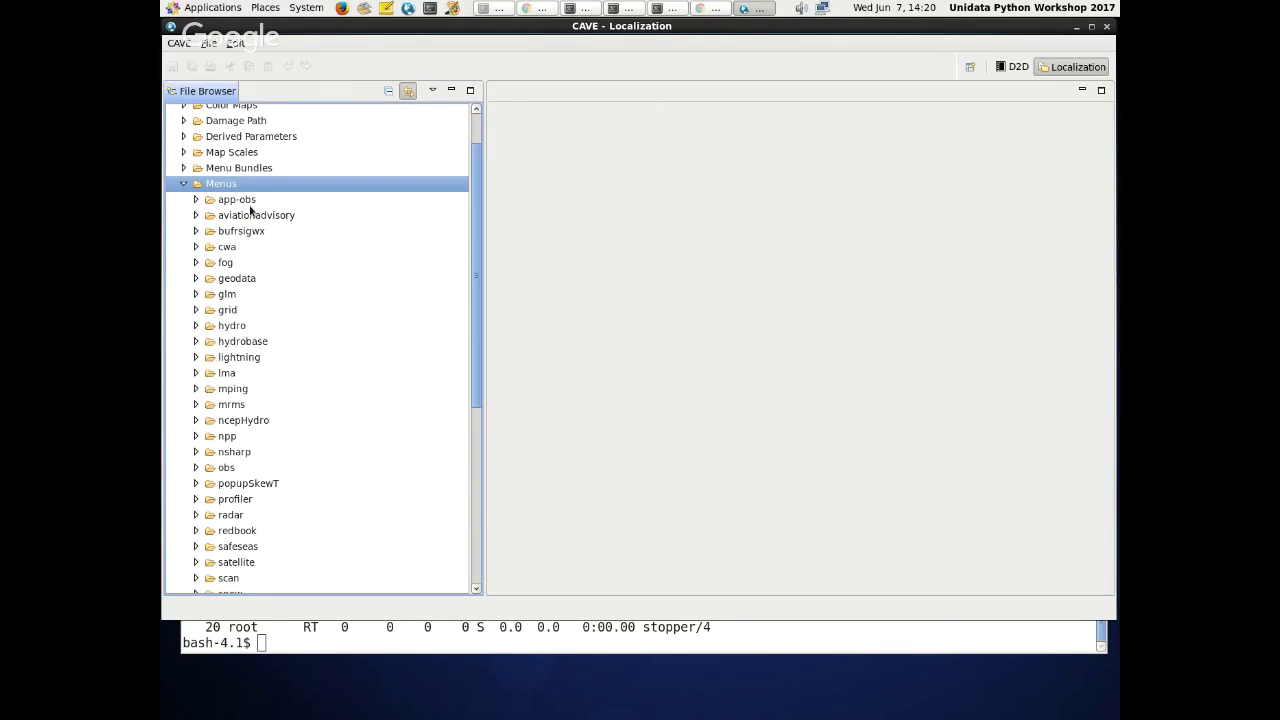
# - Collapse the Menus folder and look over the files in the Menu Bundles folder
pyautogui.click(183, 184)
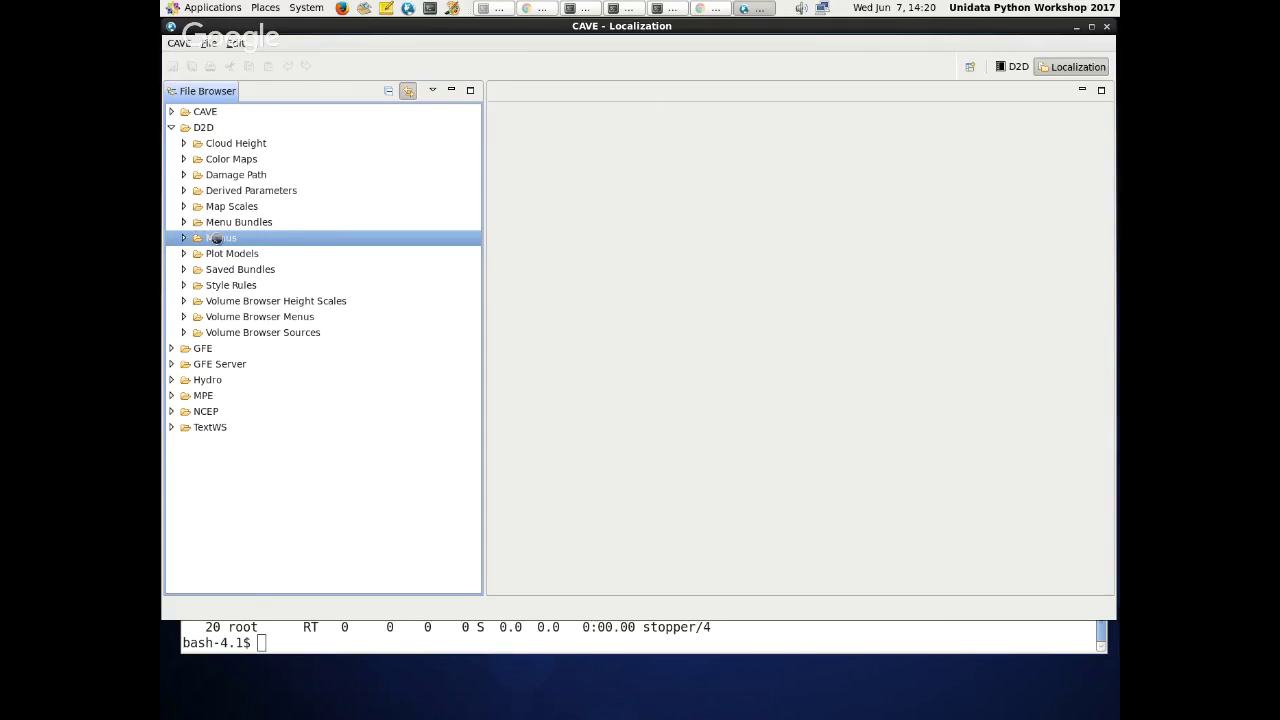
pyautogui.click(183, 222)
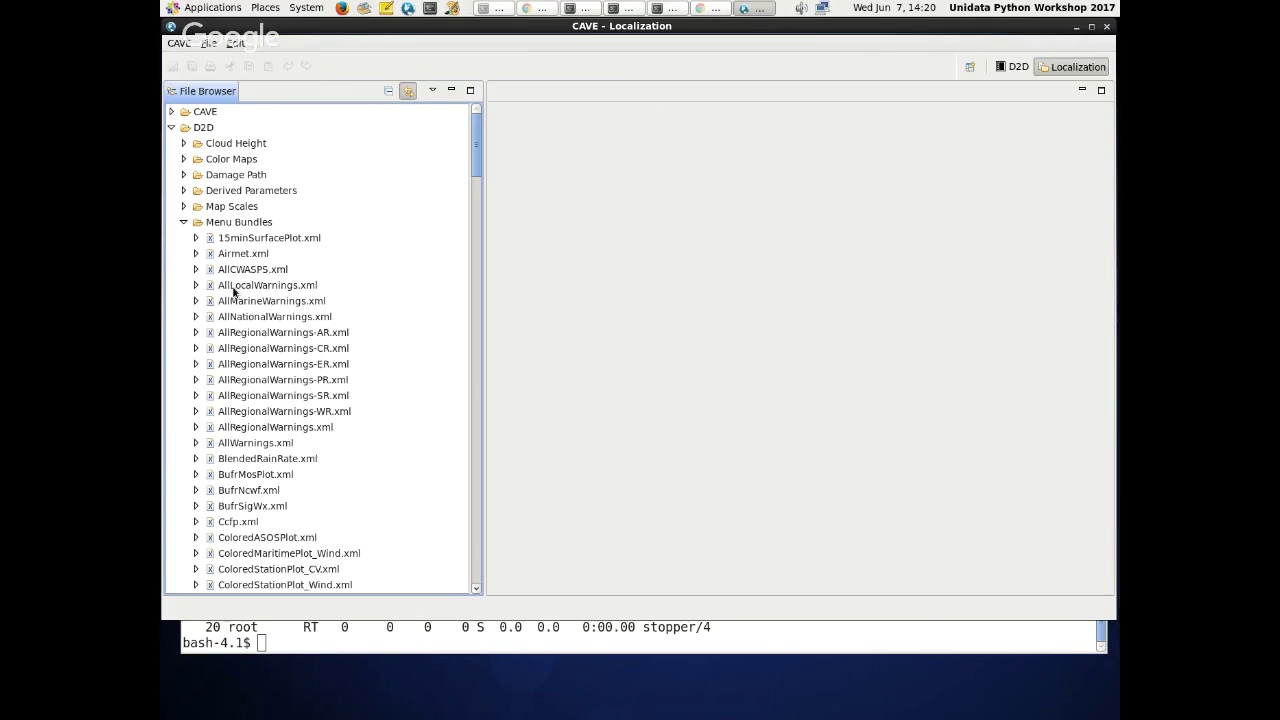
pyautogui.click(183, 223)
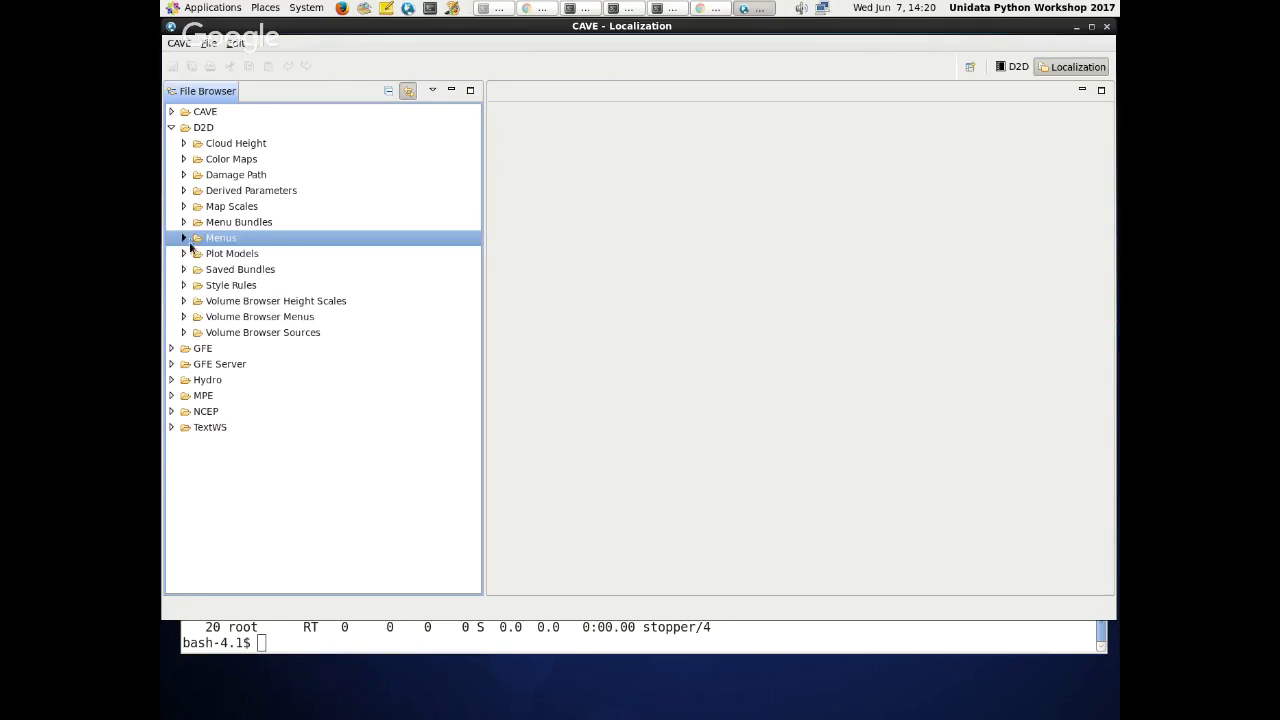
# - Expand the radar folder within the D2D Menus folder
pyautogui.click(183, 238)
pyautogui.scroll(-3, 188, 272)
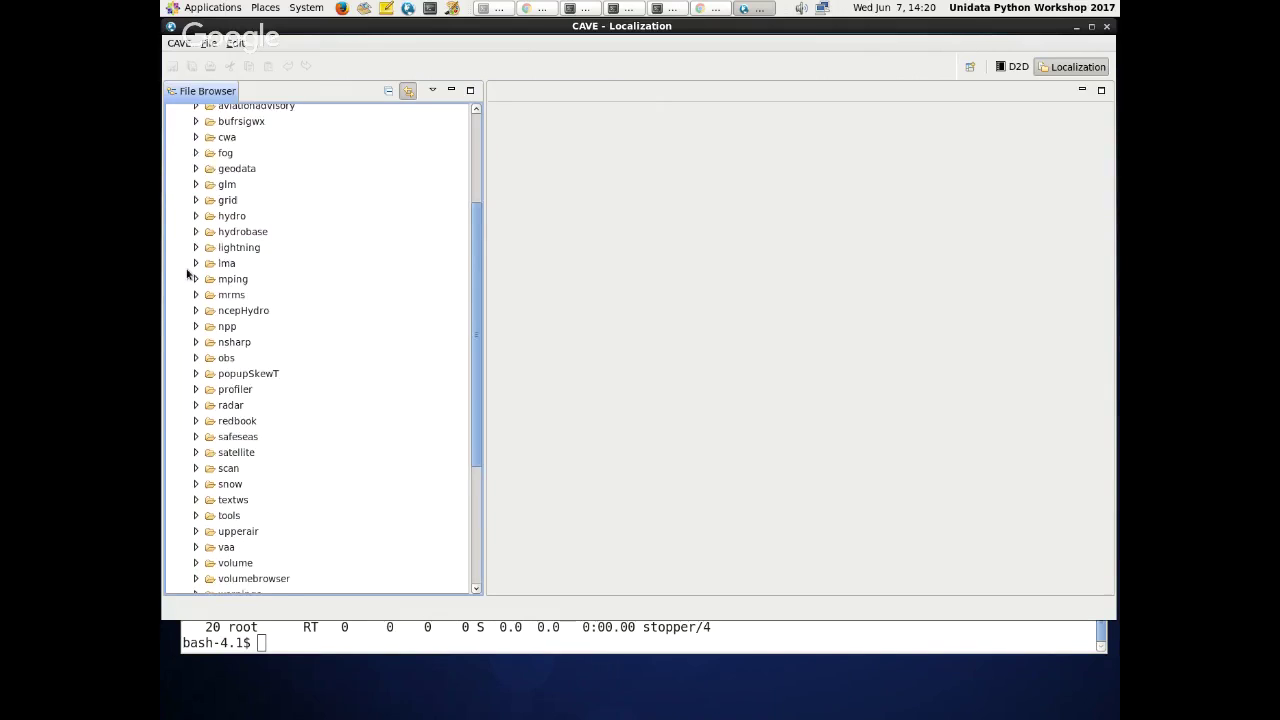
pyautogui.scroll(-2, 190, 300)
pyautogui.click(196, 295)
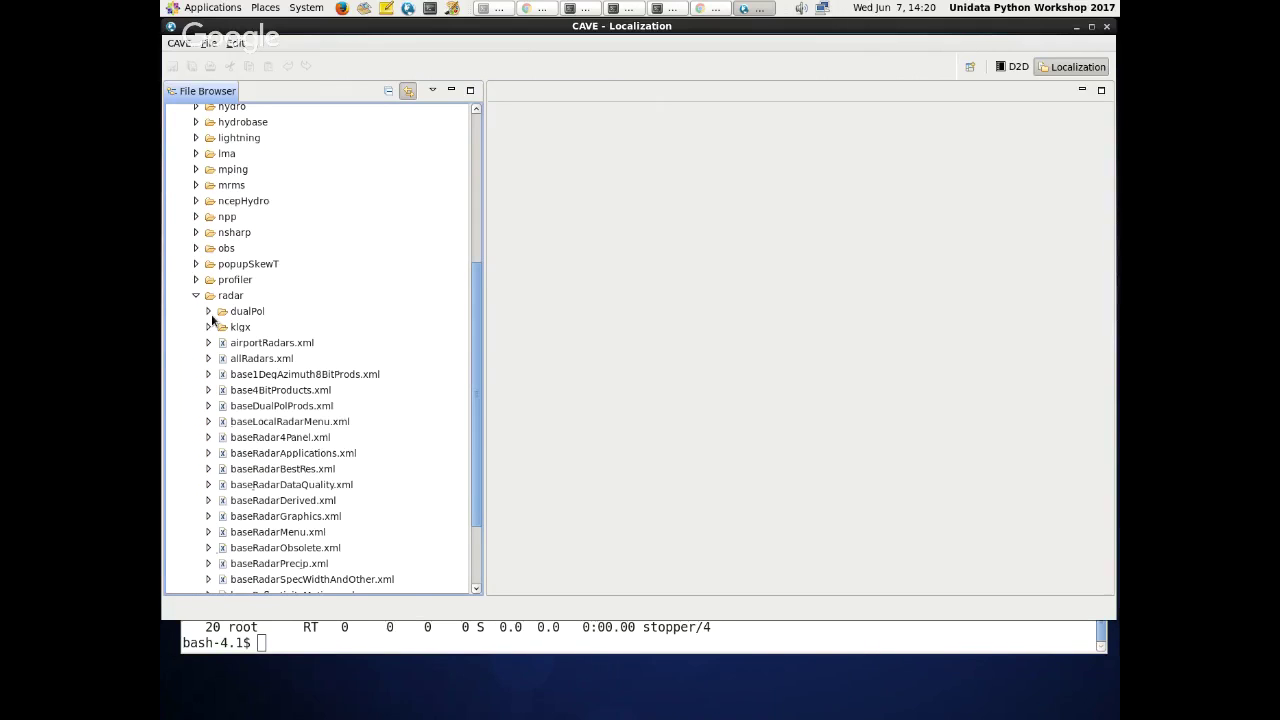
# - Open the WORKSTATION version of baseRadarMenu.xml from the radar menus folder
pyautogui.scroll(-3, 240, 388)
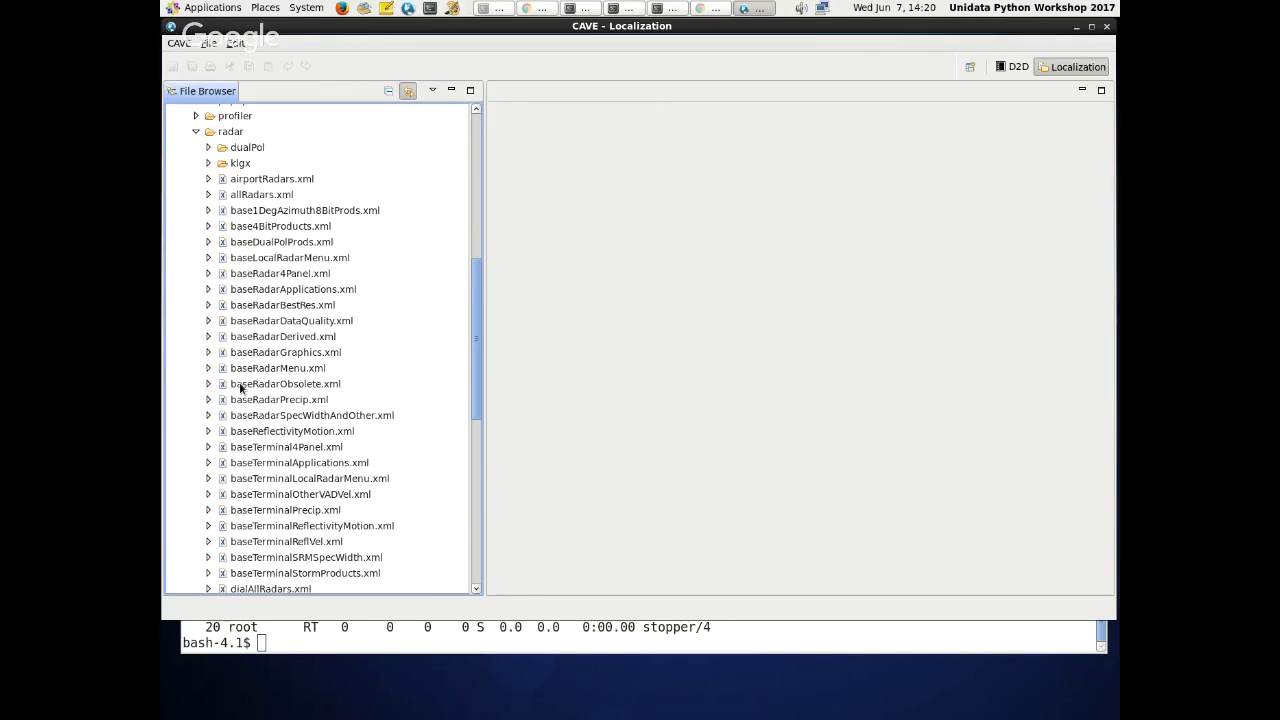
pyautogui.doubleClick(260, 368)
pyautogui.doubleClick(300, 399)
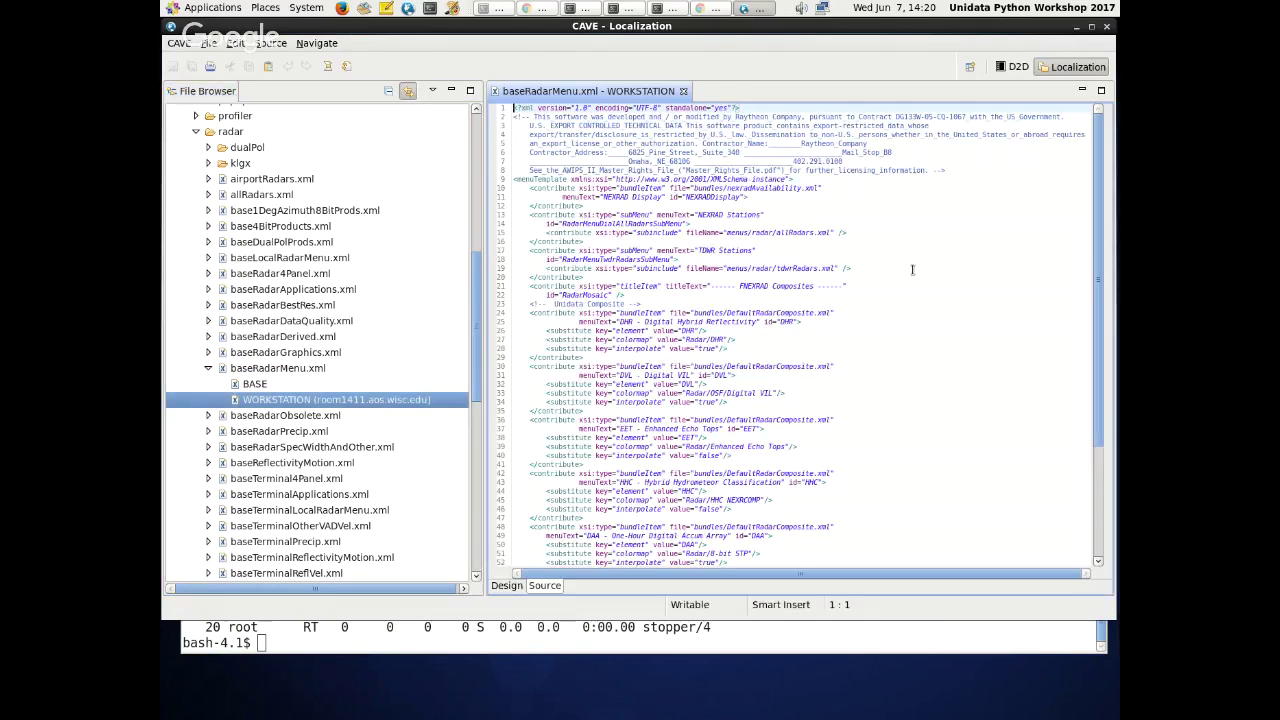
# - Set off the DHR - Digital Hybrid Reflectivity entry with two blank lines above it and two below it
pyautogui.moveTo(583, 357); pyautogui.dragTo(483, 317)
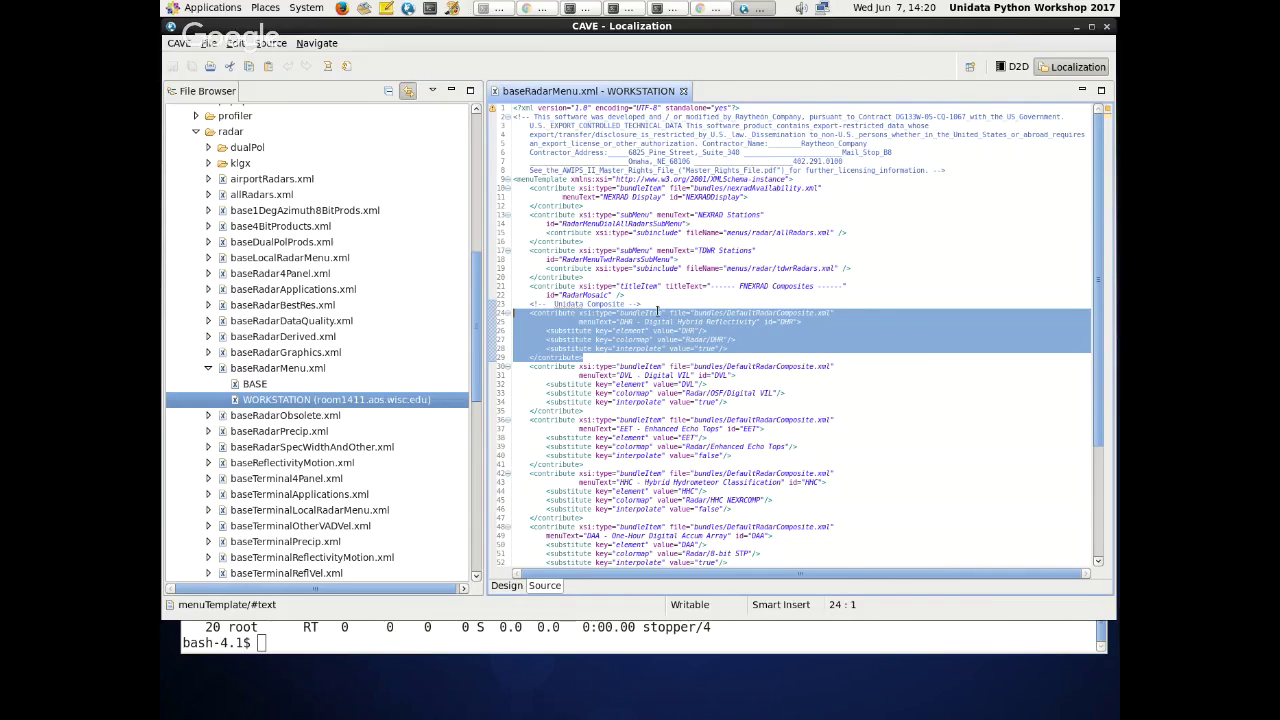
pyautogui.click(658, 313)
pyautogui.click(657, 304)
pyautogui.press('Return')
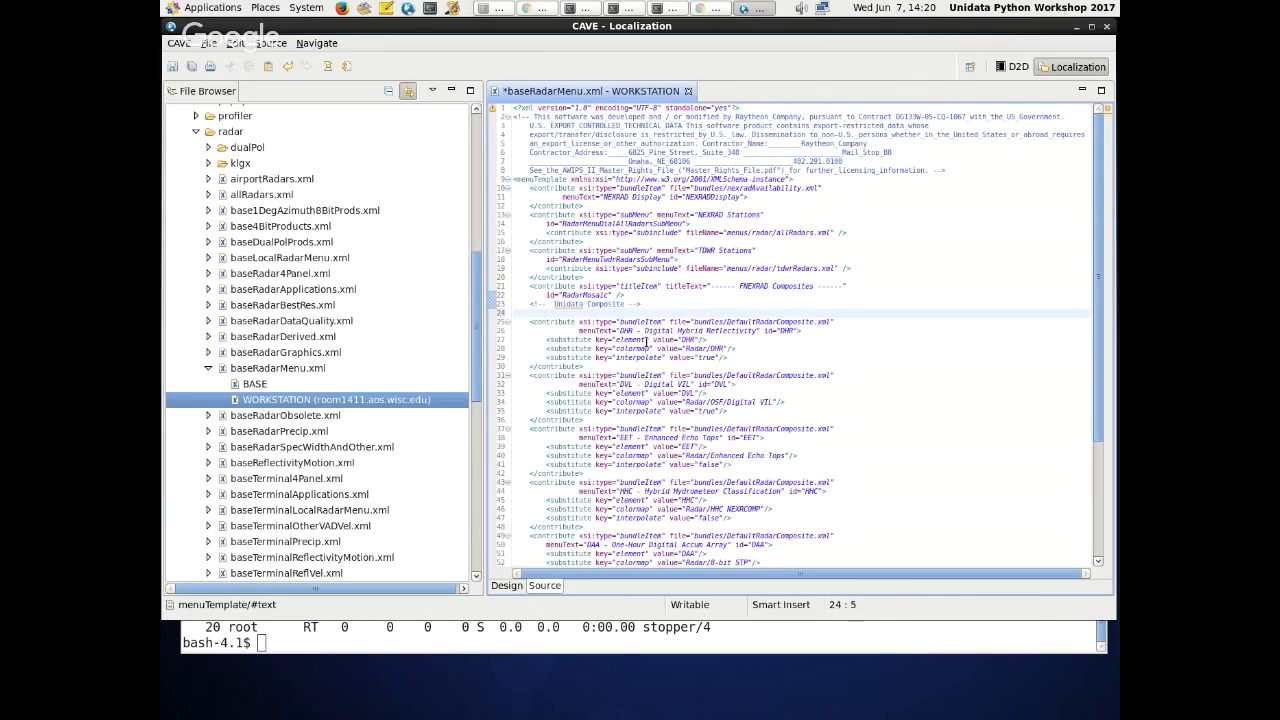
pyautogui.press('Return')
pyautogui.click(690, 375)
pyautogui.press('Return')
pyautogui.press('Return')
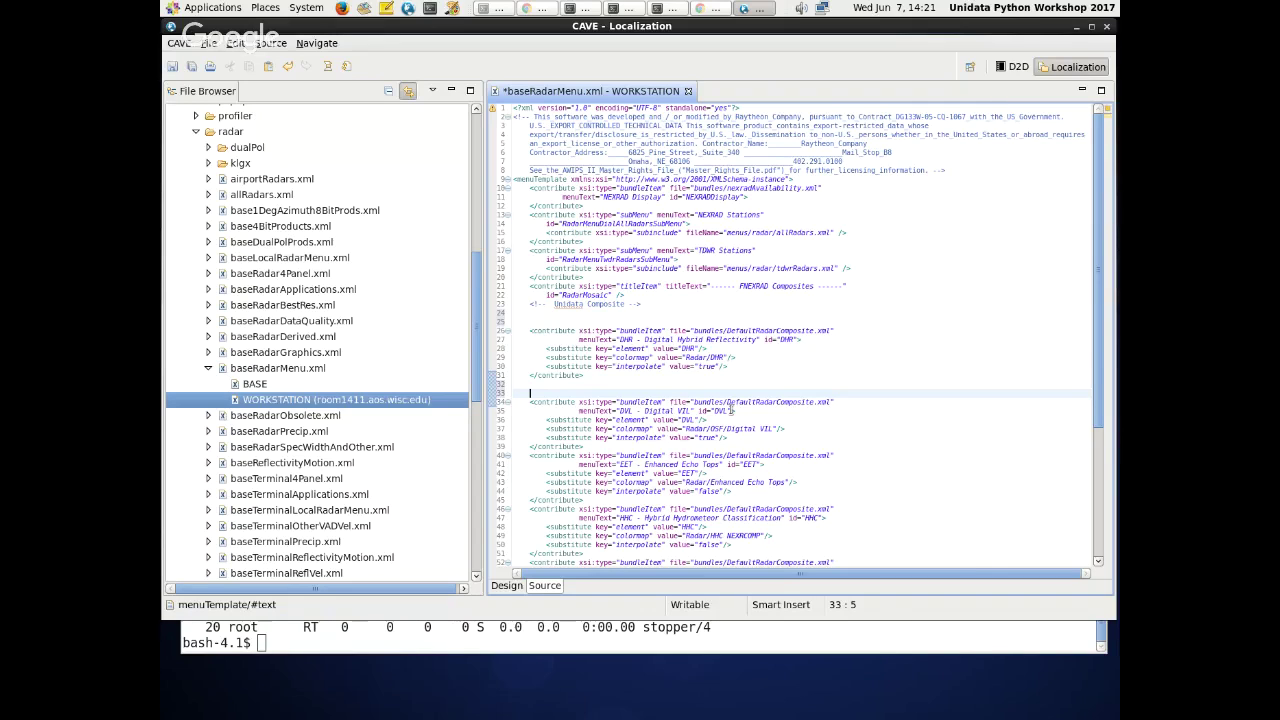
# - Open the BASE version of DefaultRadarComposite.xml from Menu Bundles and widen the editor area to show its full lines
pyautogui.scroll(6, 318, 294)
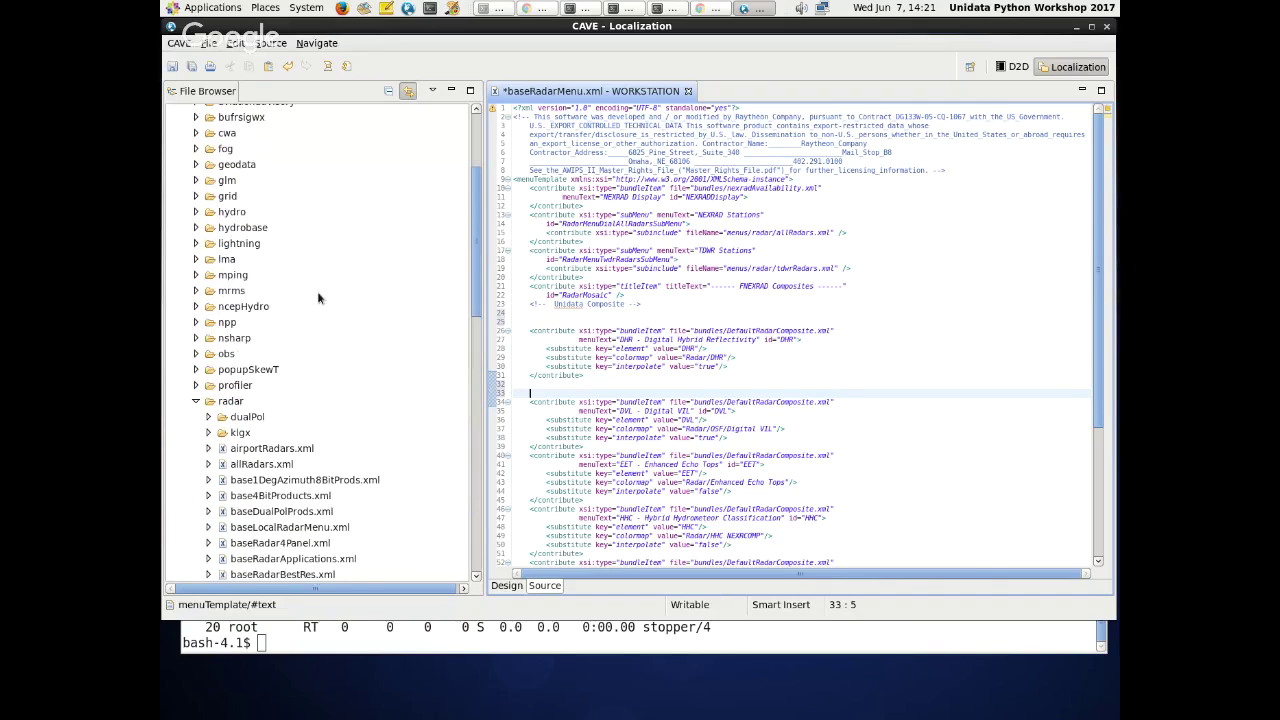
pyautogui.scroll(4, 317, 291)
pyautogui.click(183, 216)
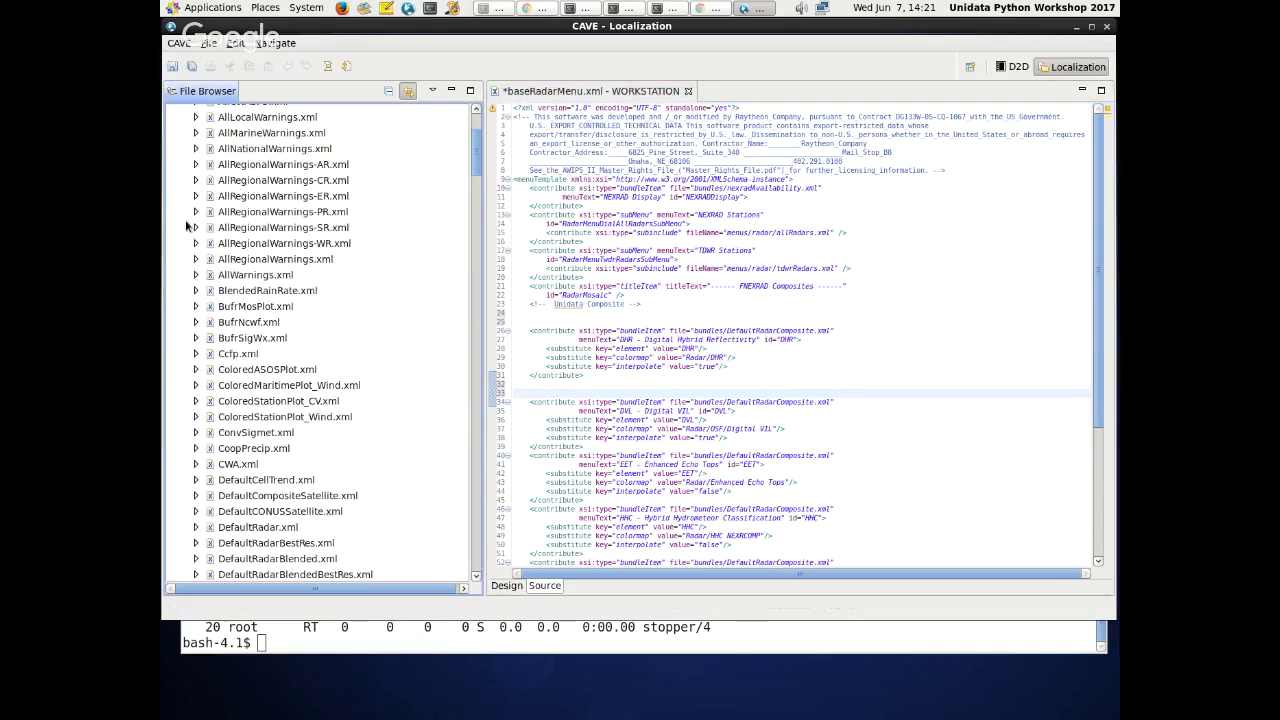
pyautogui.scroll(-3, 222, 356)
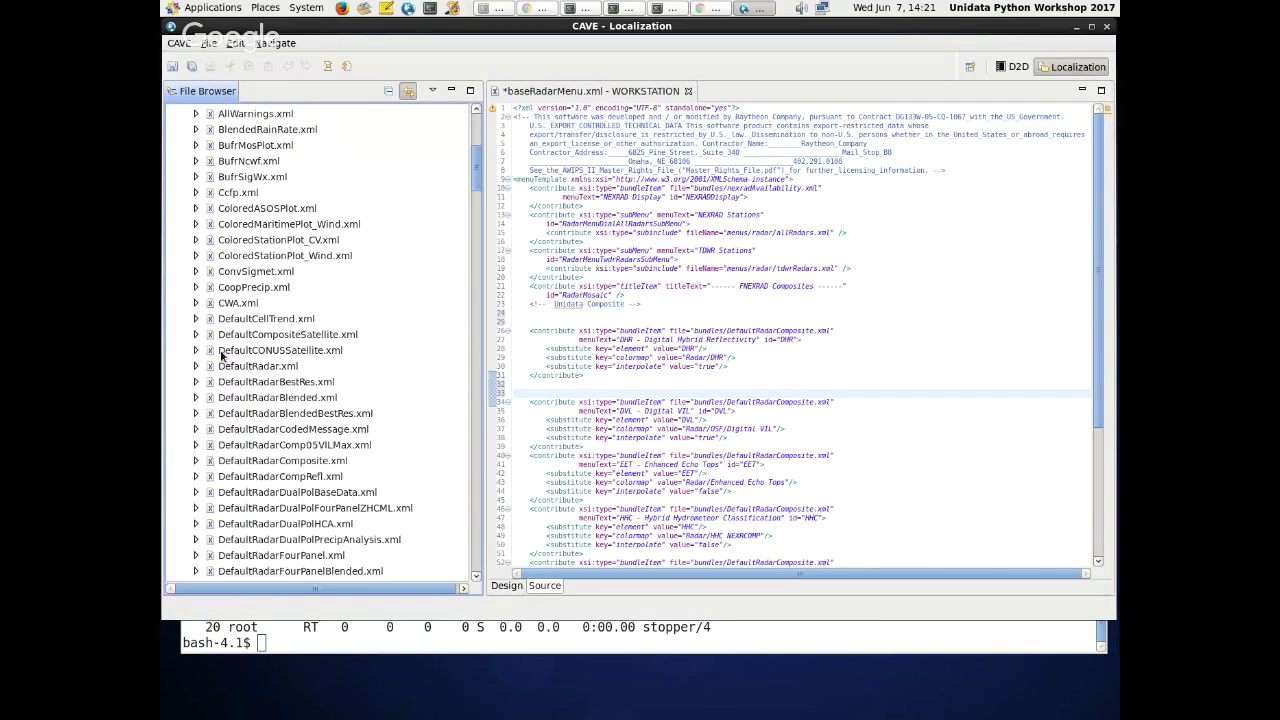
pyautogui.scroll(-1, 230, 370)
pyautogui.doubleClick(257, 407)
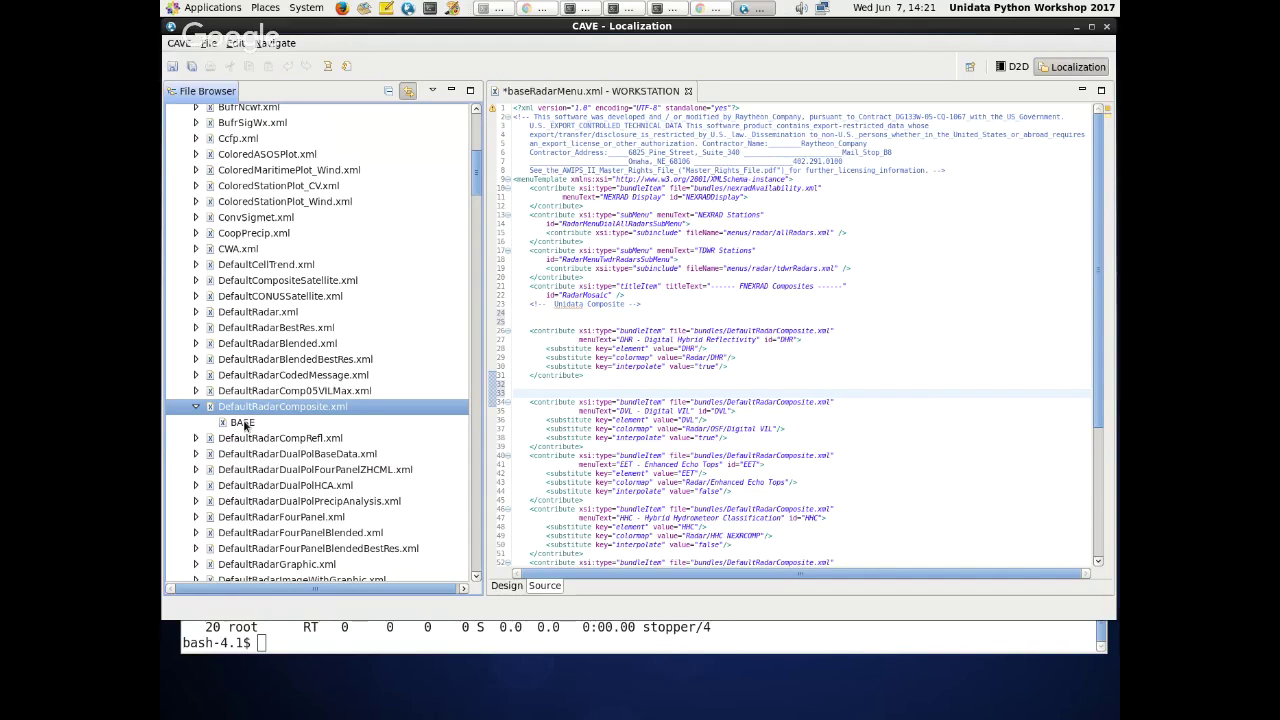
pyautogui.doubleClick(243, 423)
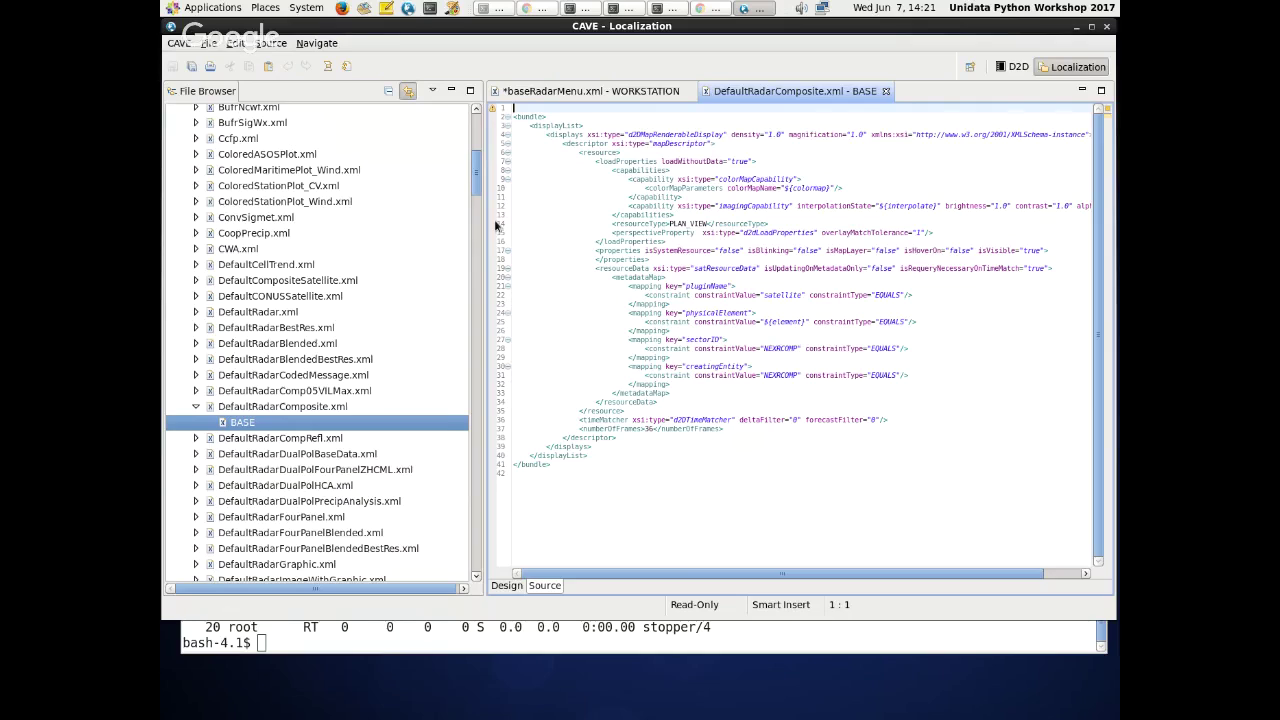
pyautogui.moveTo(485, 215); pyautogui.dragTo(410, 214)
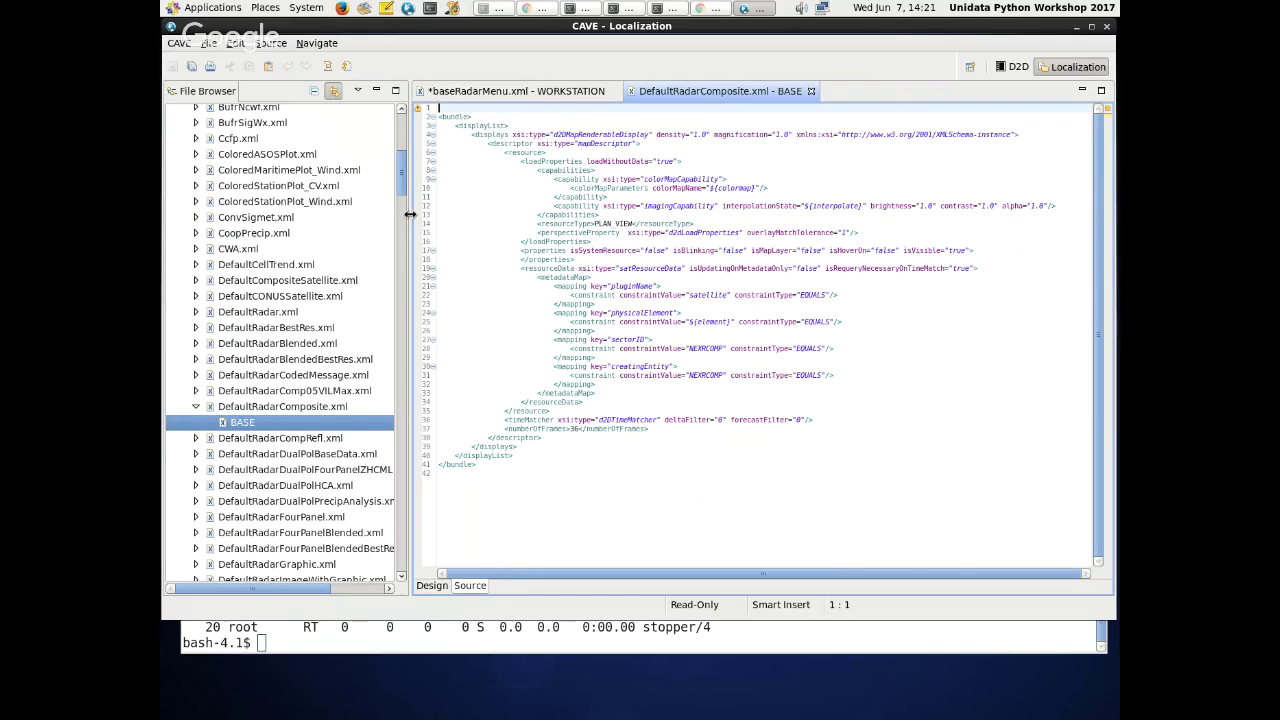
# - Collapse DefaultRadarComposite.xml and the Menu Bundles folder in the file browser
pyautogui.click(260, 407)
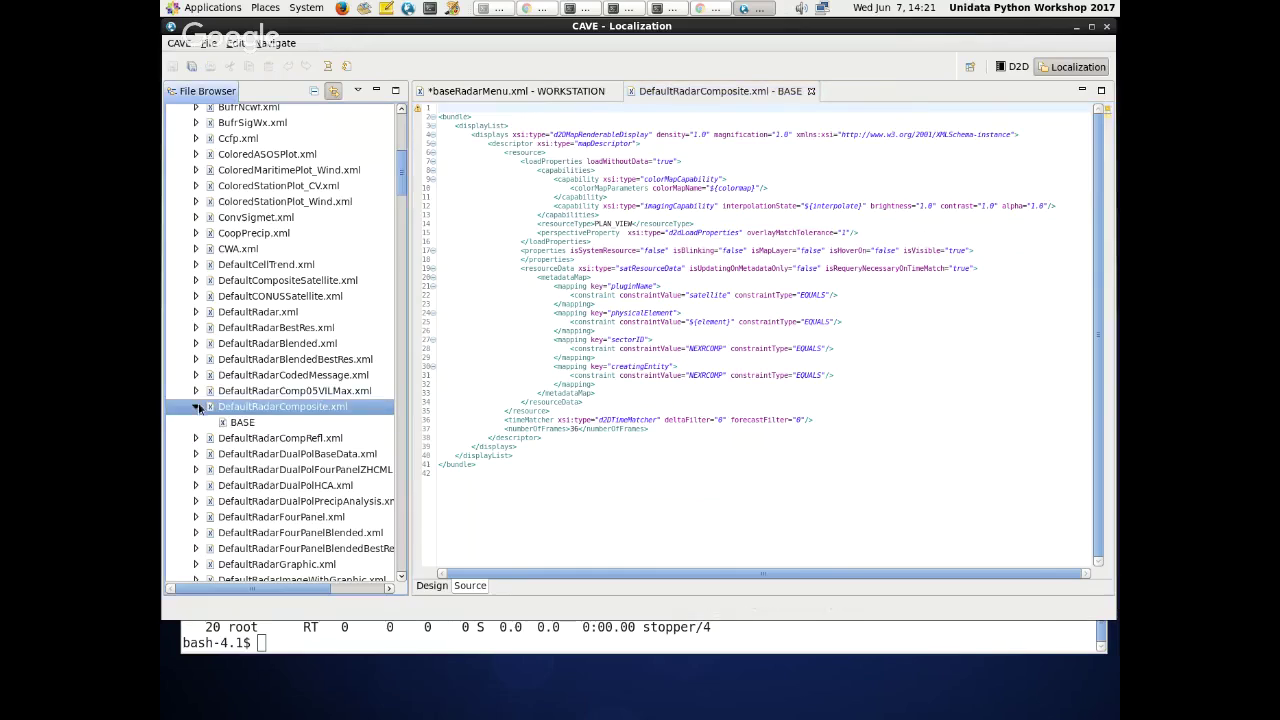
pyautogui.click(200, 407)
pyautogui.scroll(1, 241, 288)
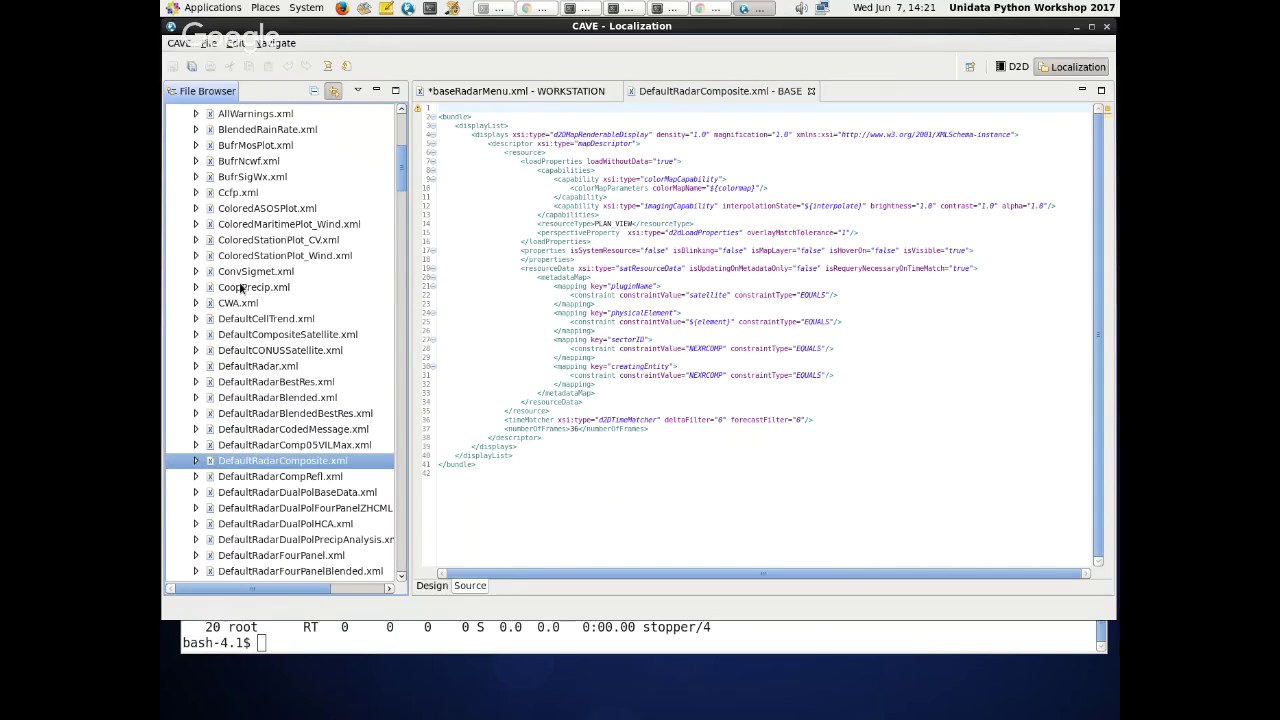
pyautogui.scroll(1, 241, 288)
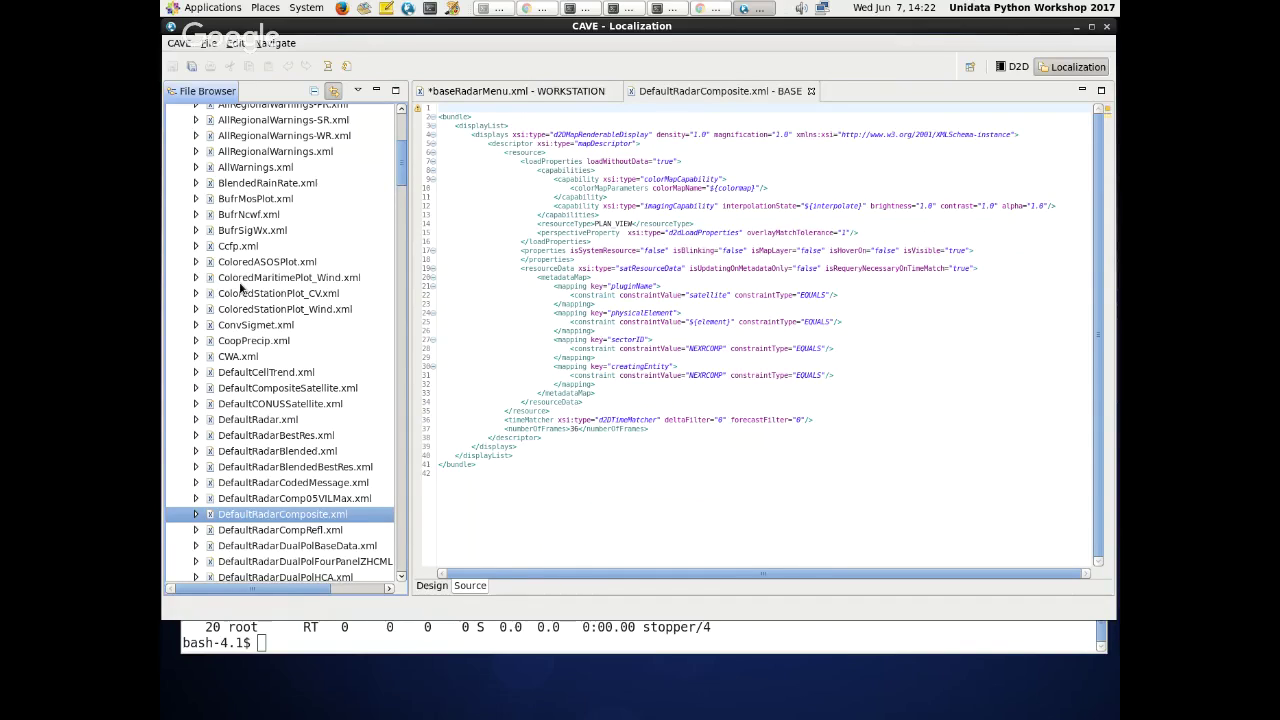
pyautogui.scroll(2, 304, 302)
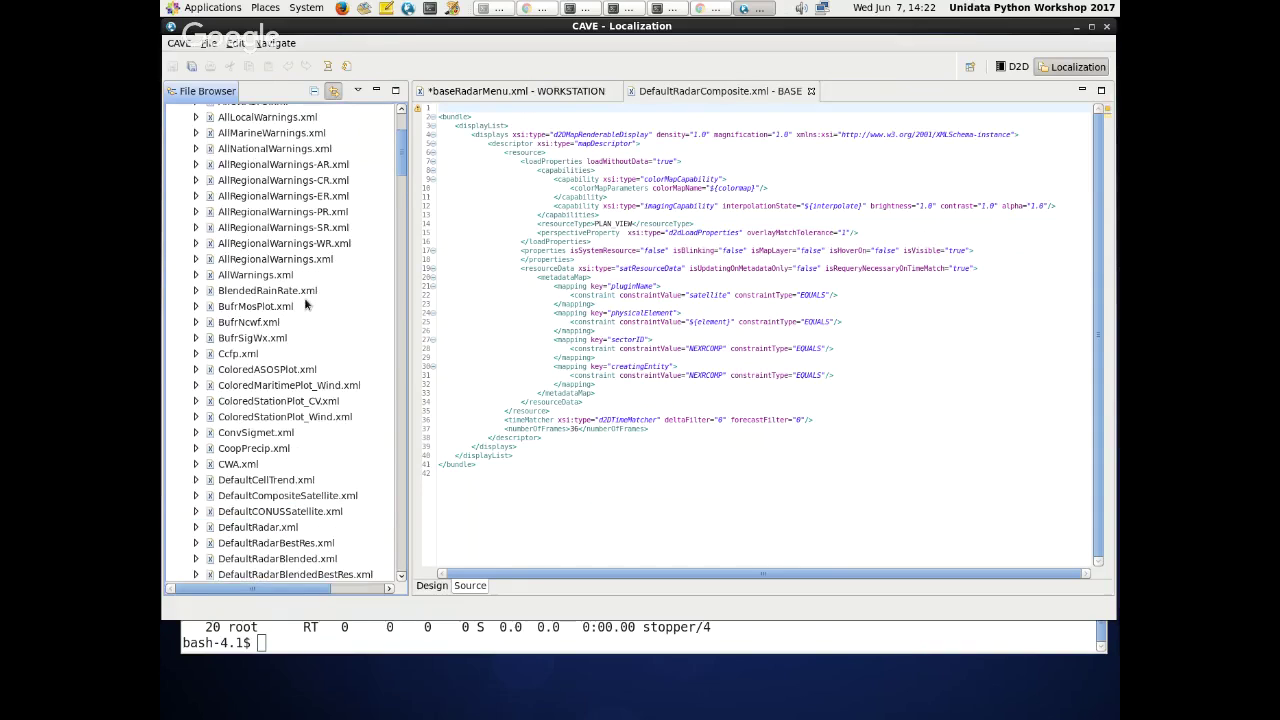
pyautogui.scroll(2, 305, 303)
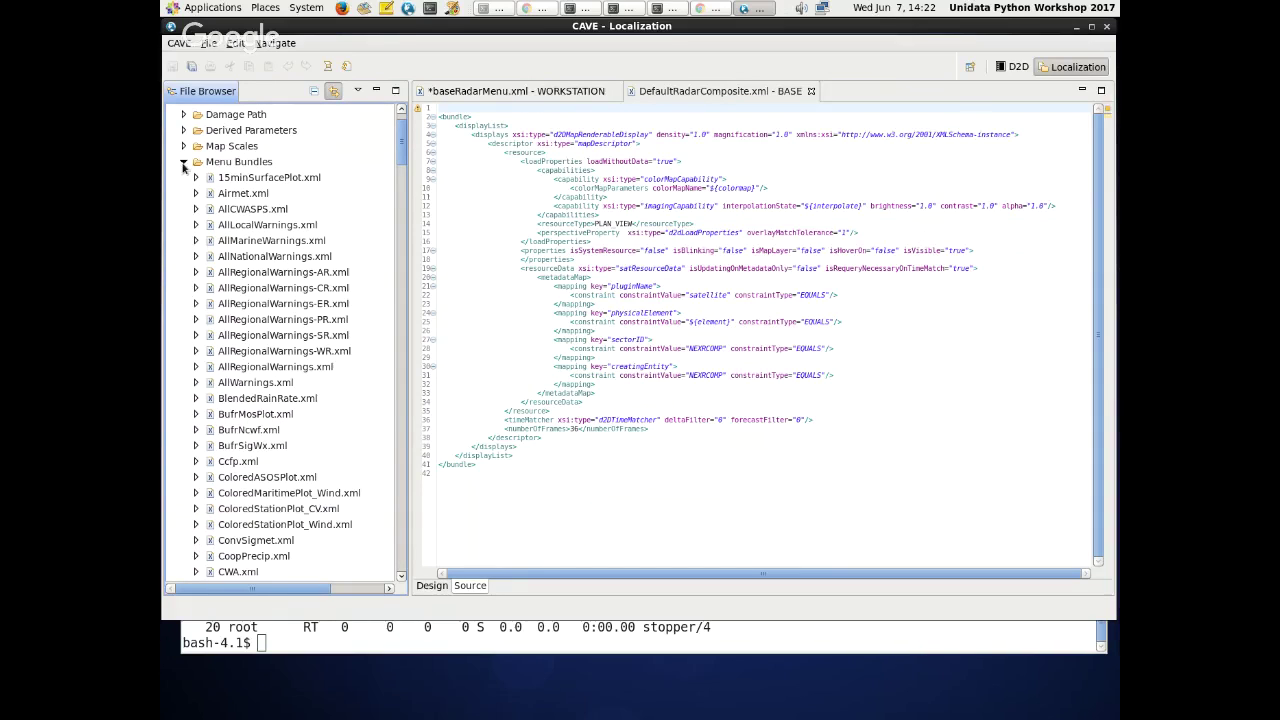
pyautogui.scroll(-4, 196, 197)
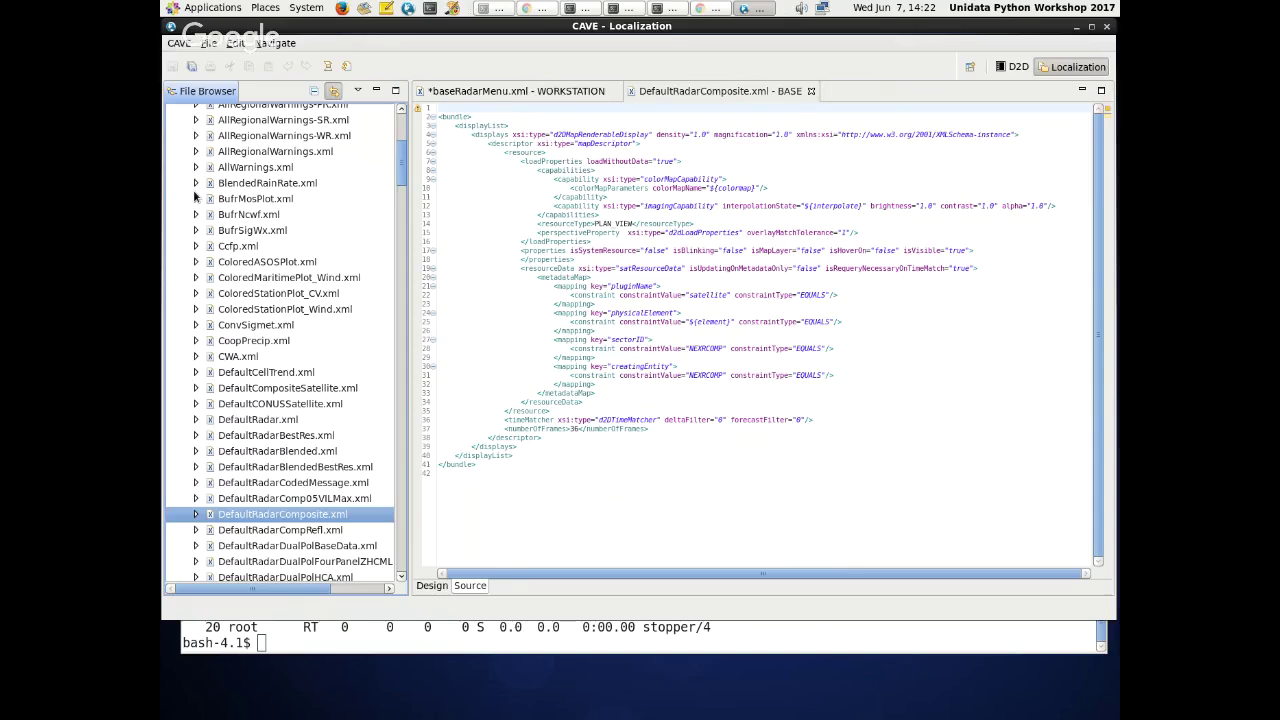
pyautogui.scroll(4, 190, 180)
pyautogui.click(183, 165)
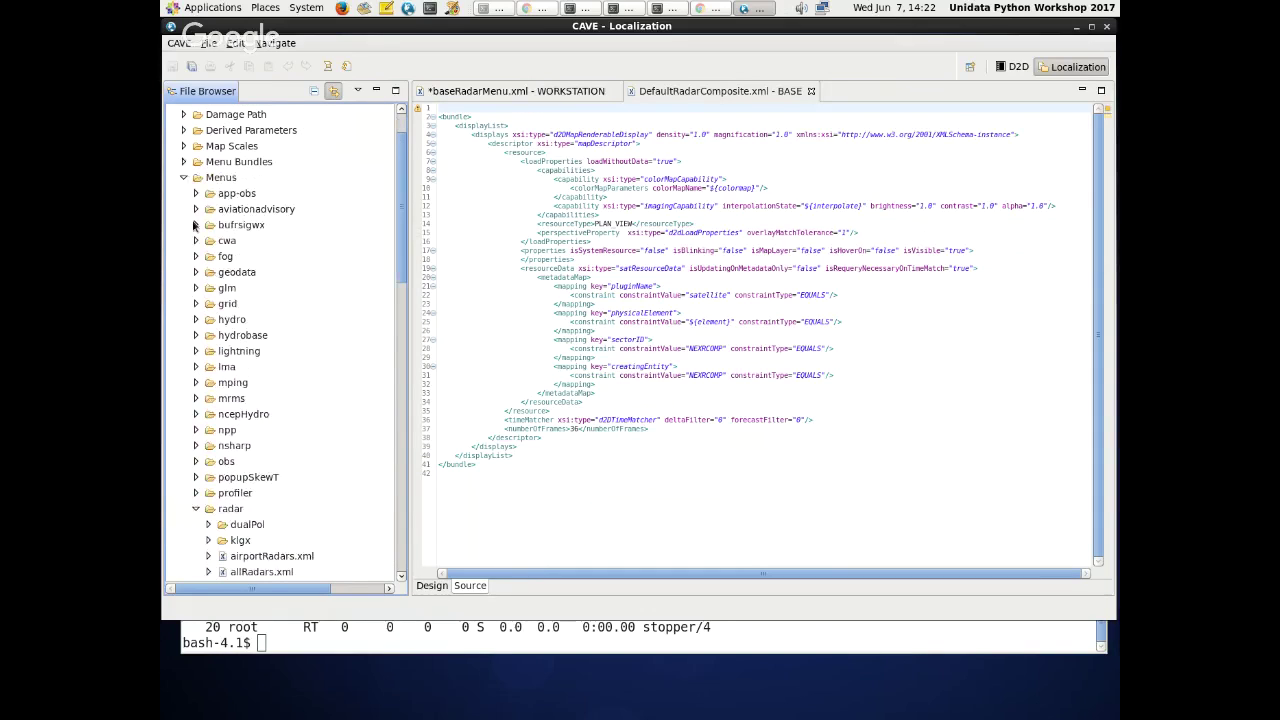
# - Look through the D2D Menus folder and collapse it
pyautogui.scroll(-8, 193, 227)
pyautogui.scroll(5, 193, 227)
pyautogui.scroll(4, 193, 227)
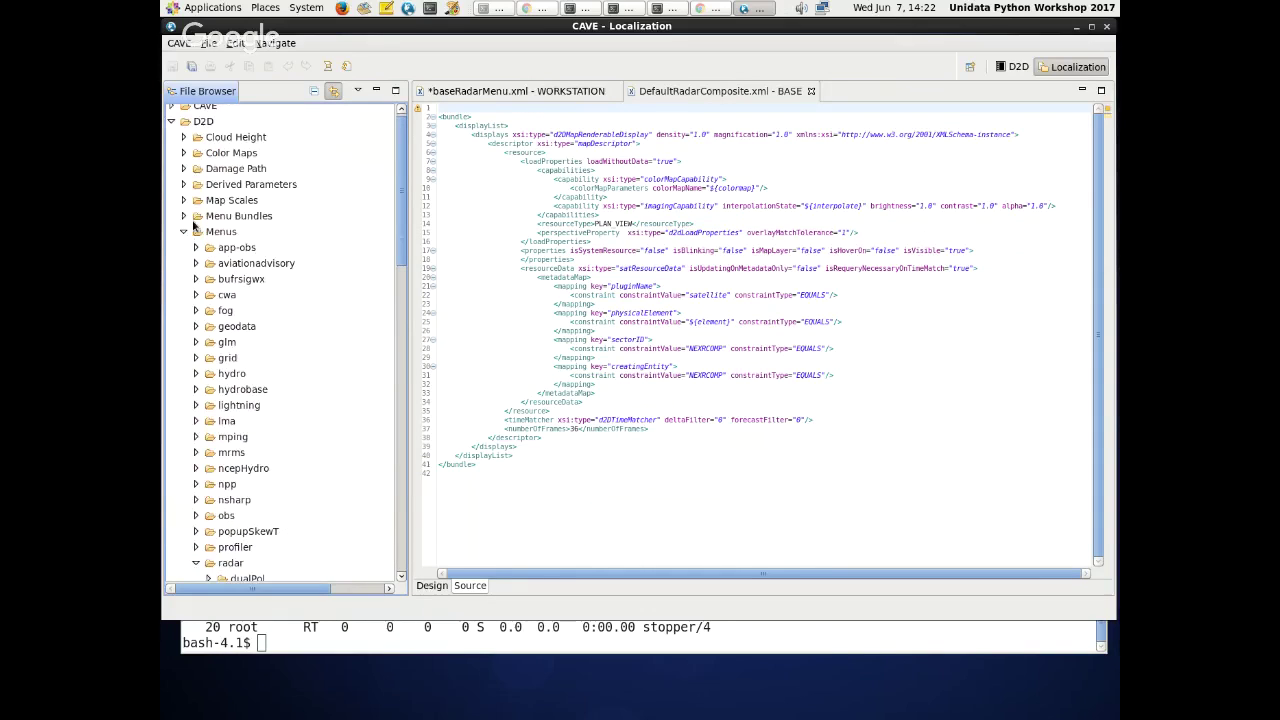
pyautogui.click(183, 237)
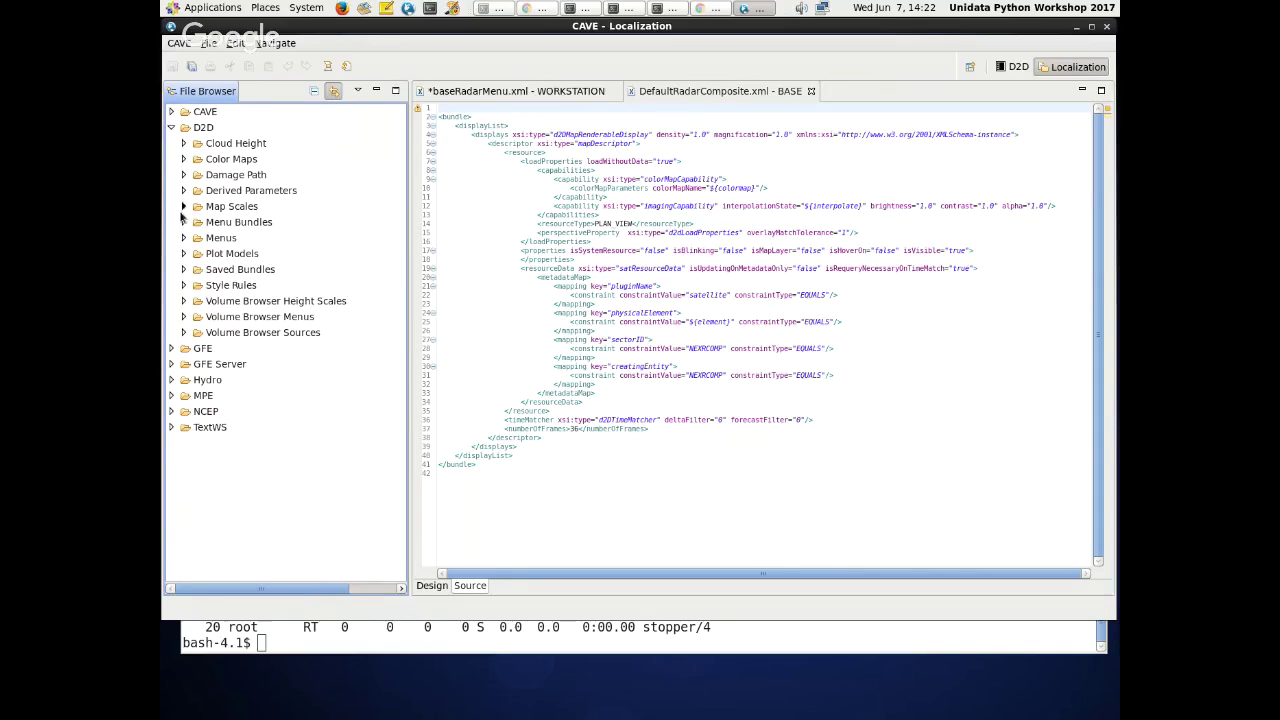
# - Expand the Plot Models folder and look over its SVG plot designs, especially the METAR ones
pyautogui.click(183, 254)
pyautogui.scroll(-2, 207, 265)
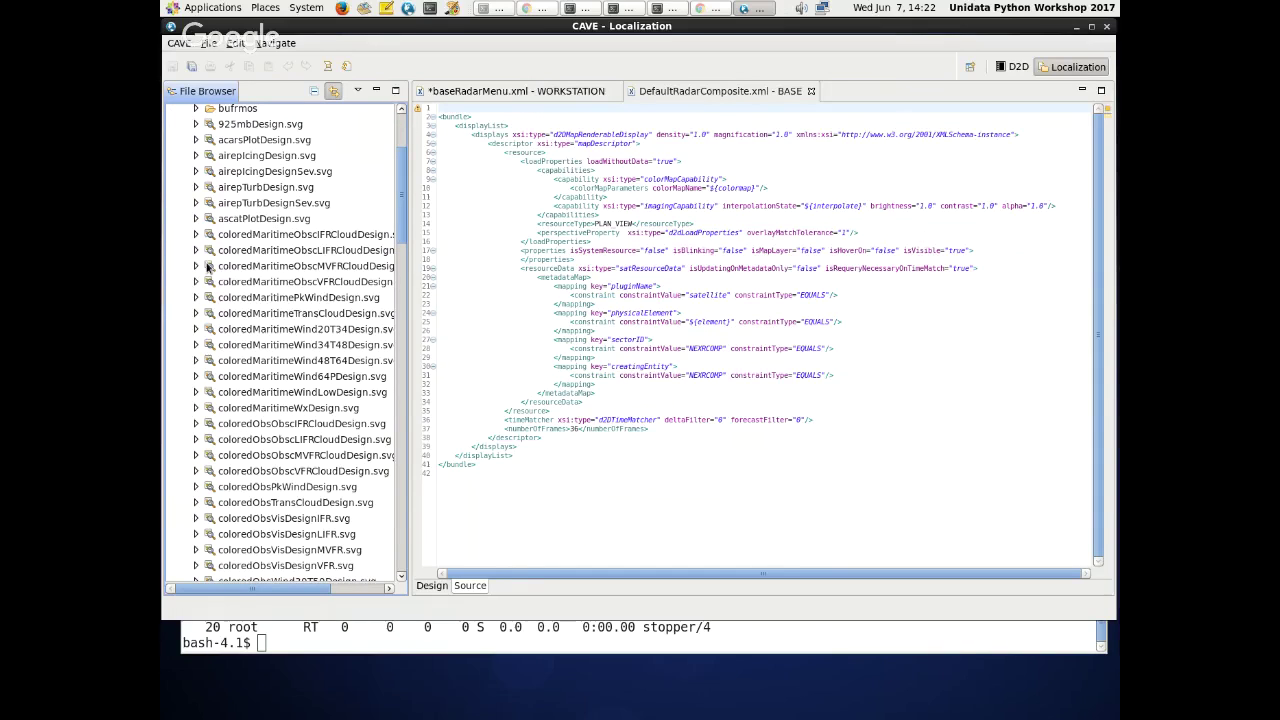
pyautogui.scroll(-10, 334, 329)
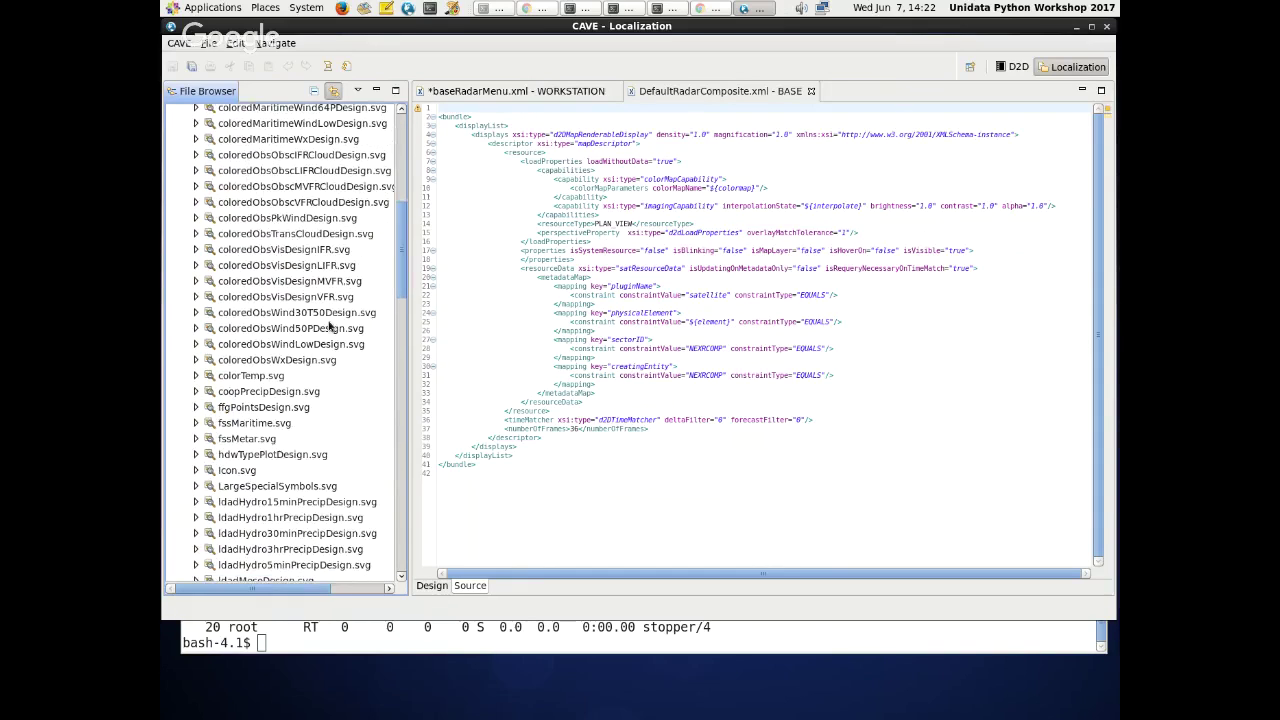
pyautogui.scroll(6, 246, 251)
pyautogui.scroll(-9, 244, 320)
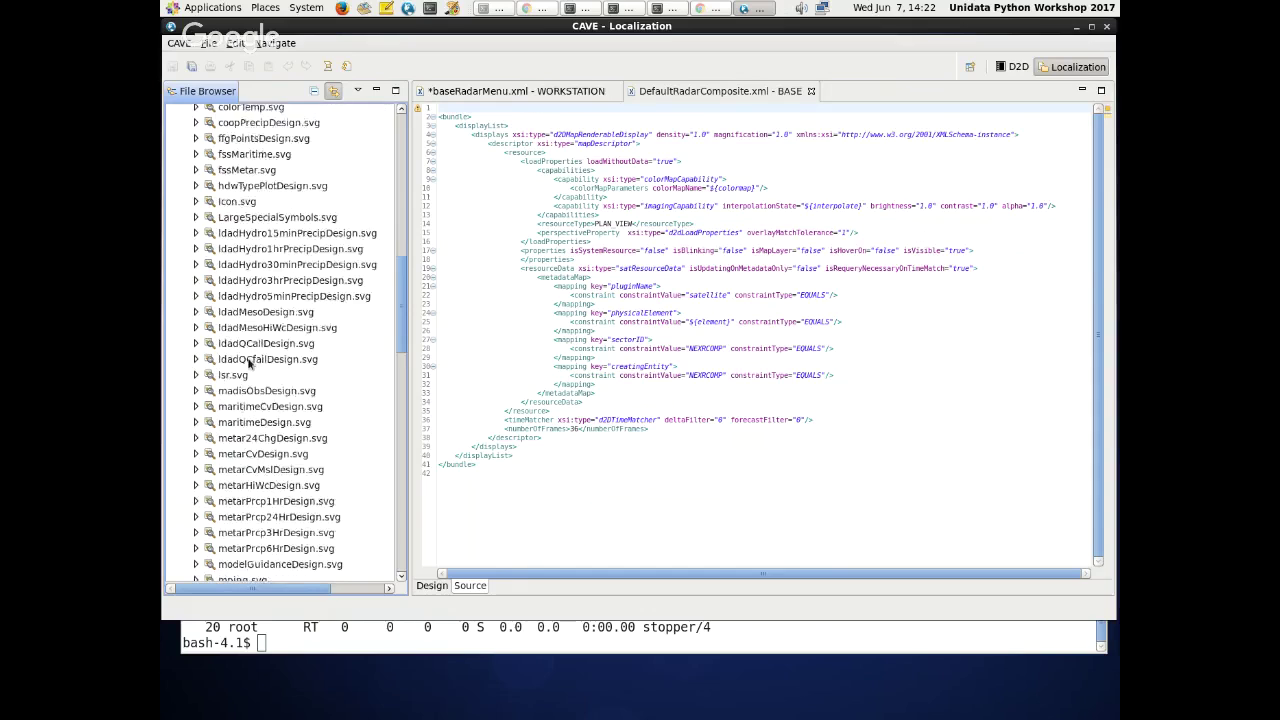
pyautogui.scroll(-1, 247, 377)
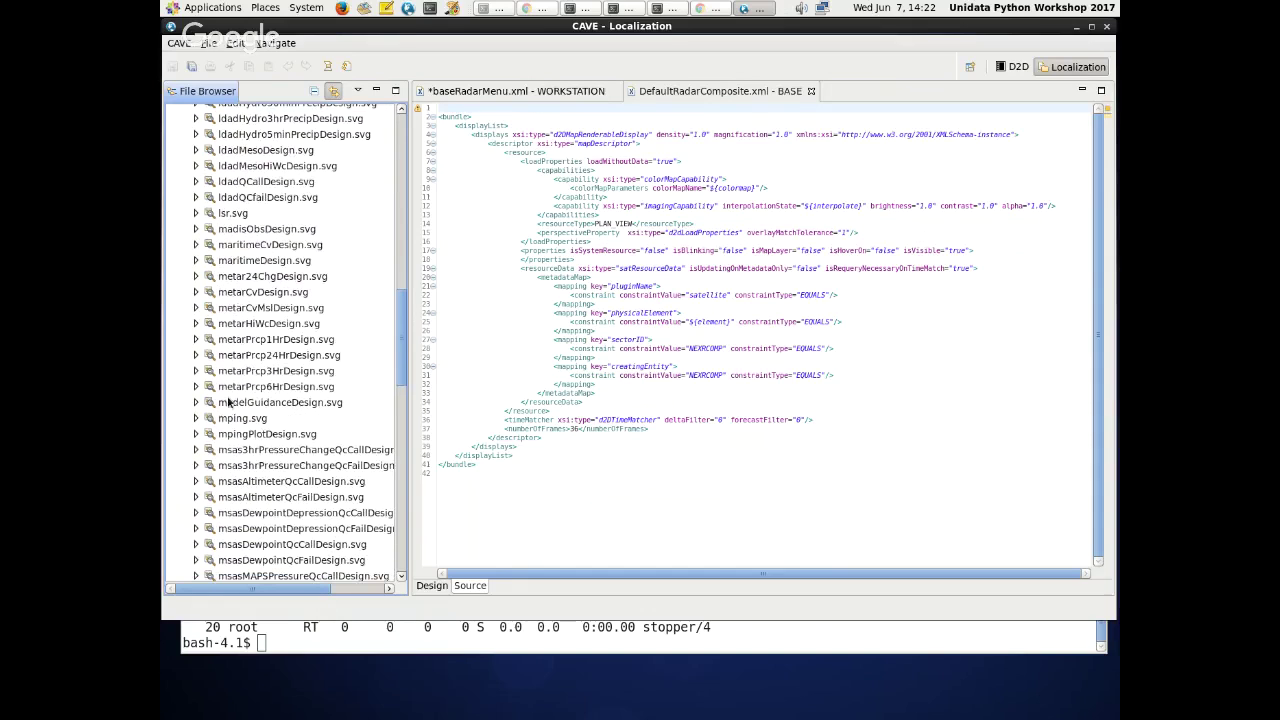
pyautogui.click(257, 282)
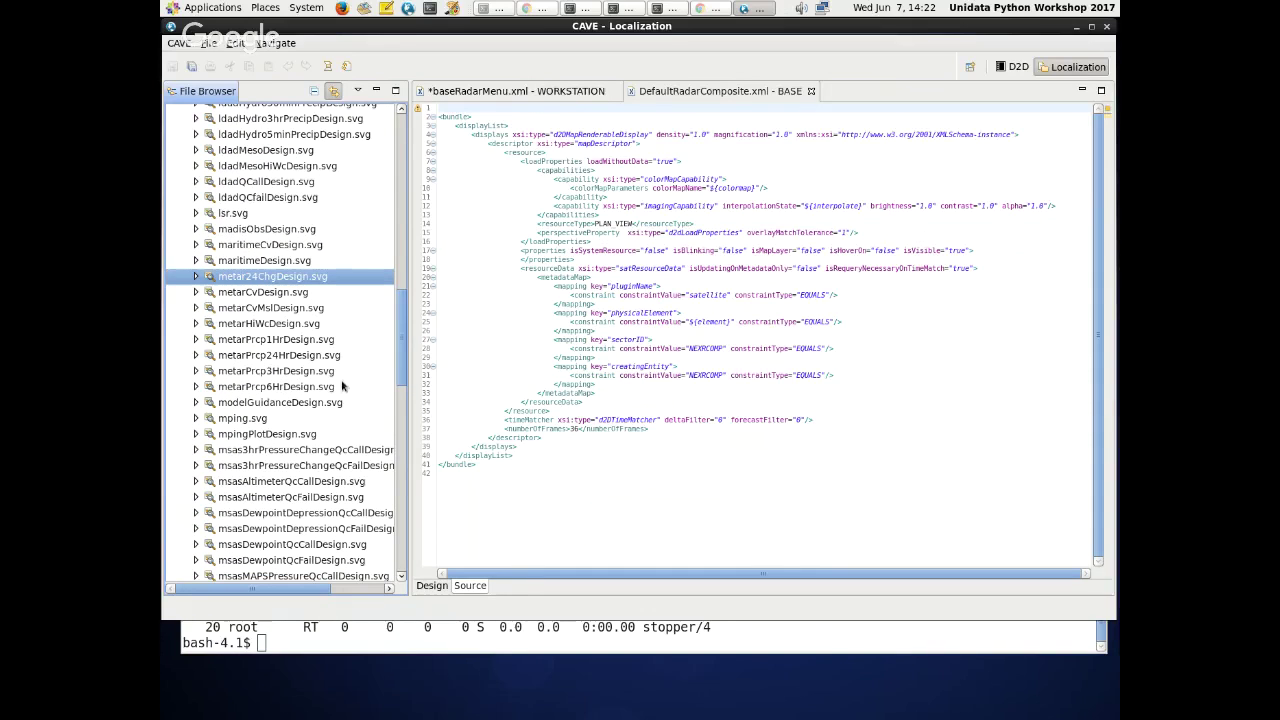
pyautogui.scroll(-1, 284, 342)
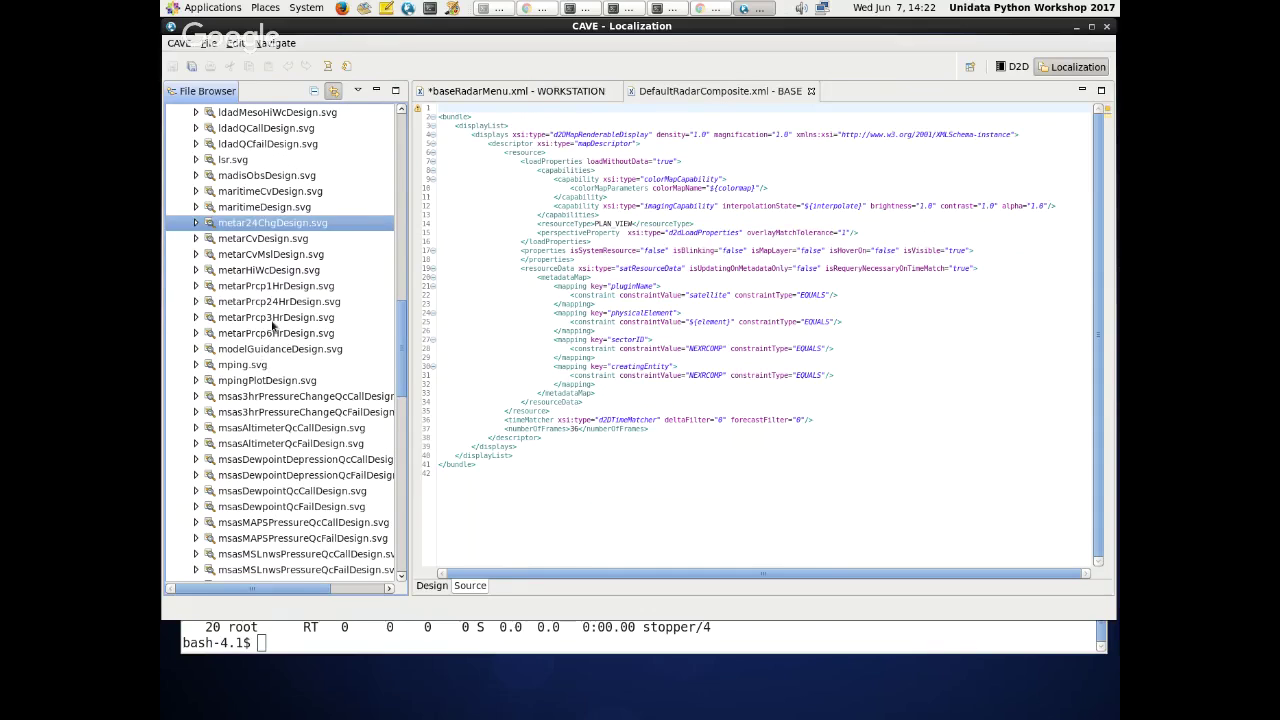
pyautogui.click(275, 318)
pyautogui.click(272, 273)
pyautogui.click(270, 260)
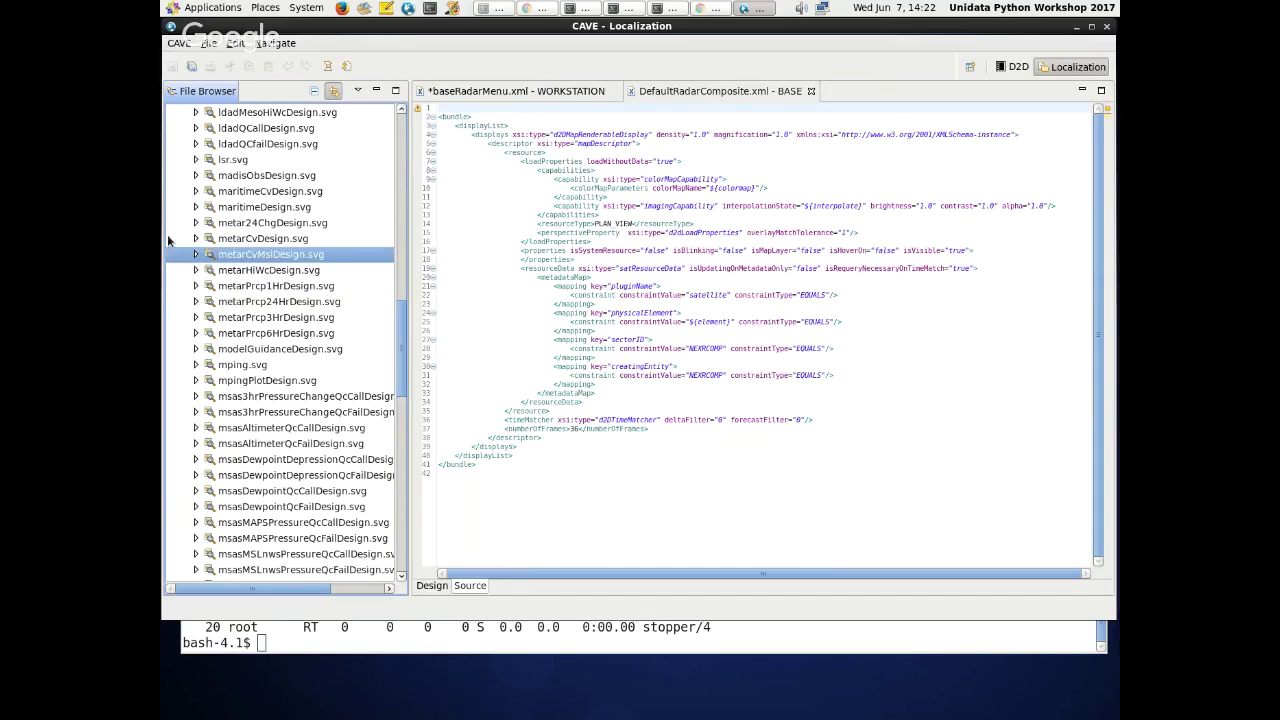
# - Open the BASE version of metarCvDesign.svg and examine its text styles and plot symbol definitions
pyautogui.click(196, 238)
pyautogui.click(226, 256)
pyautogui.doubleClick(232, 258)
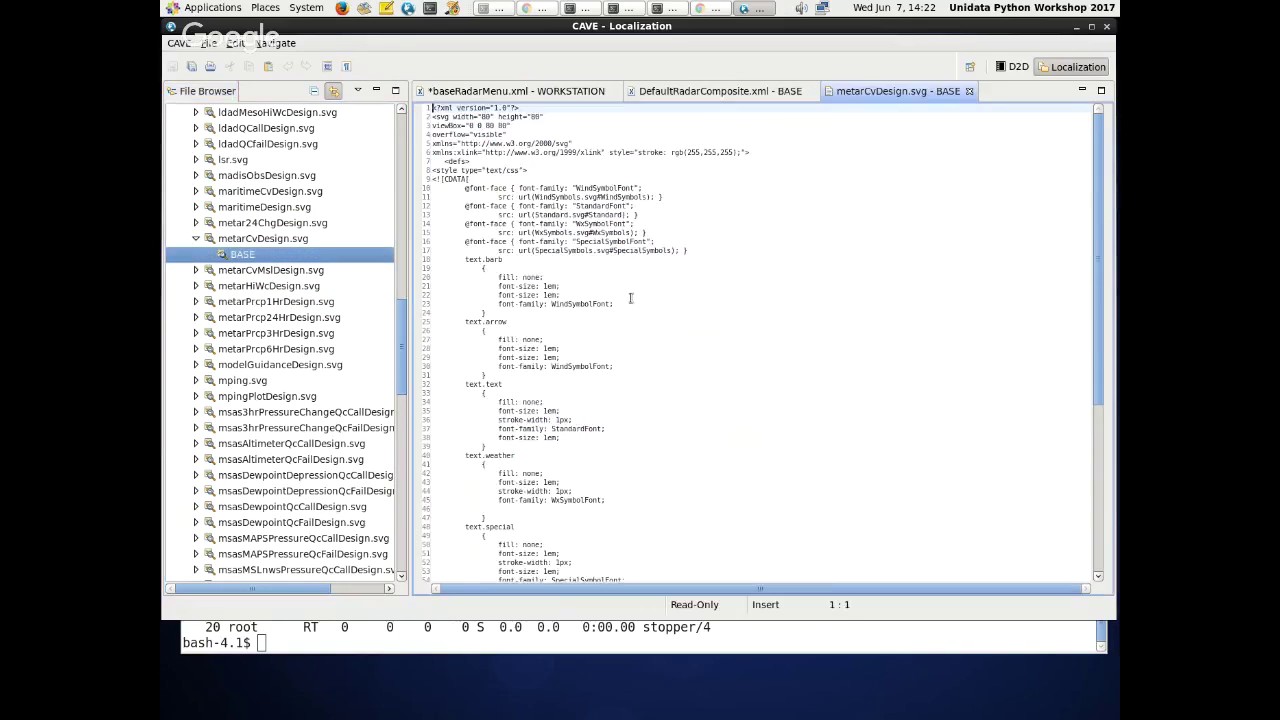
pyautogui.scroll(-5, 1102, 284)
pyautogui.scroll(-5, 1102, 284)
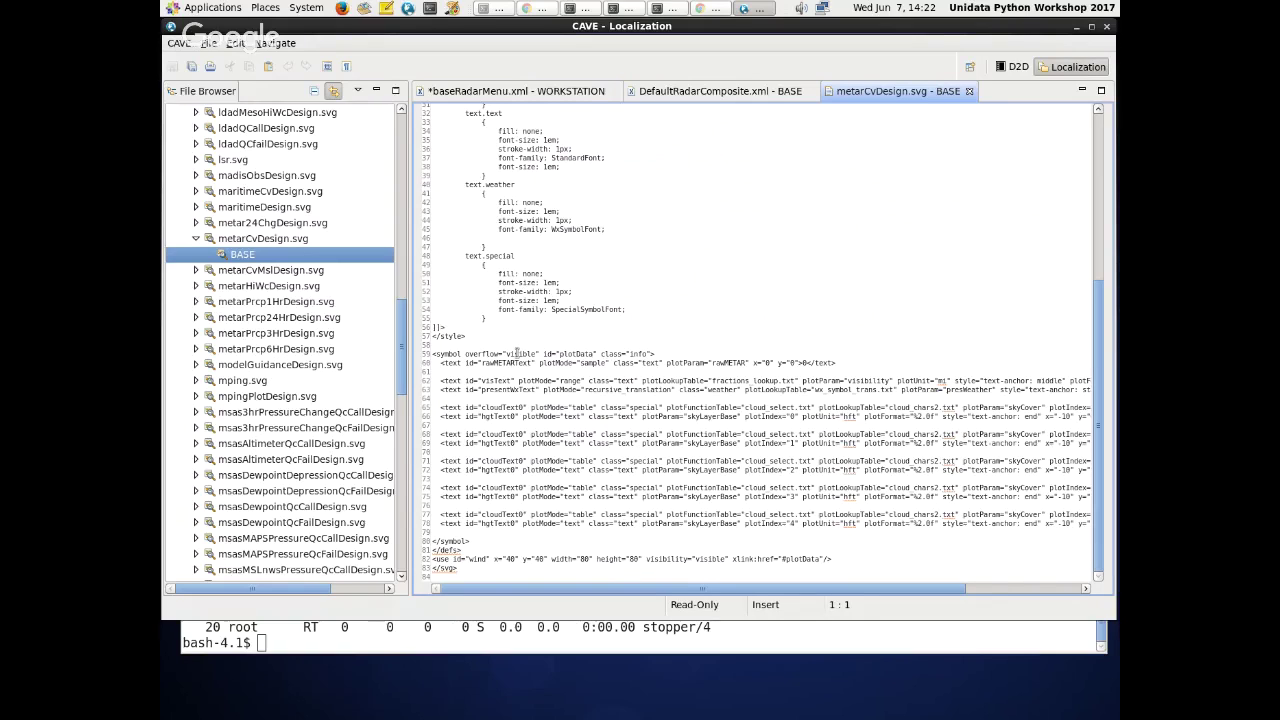
# - Collapse metarCvDesign.svg and the Plot Models folder in the file browser
pyautogui.scroll(-1, 280, 388)
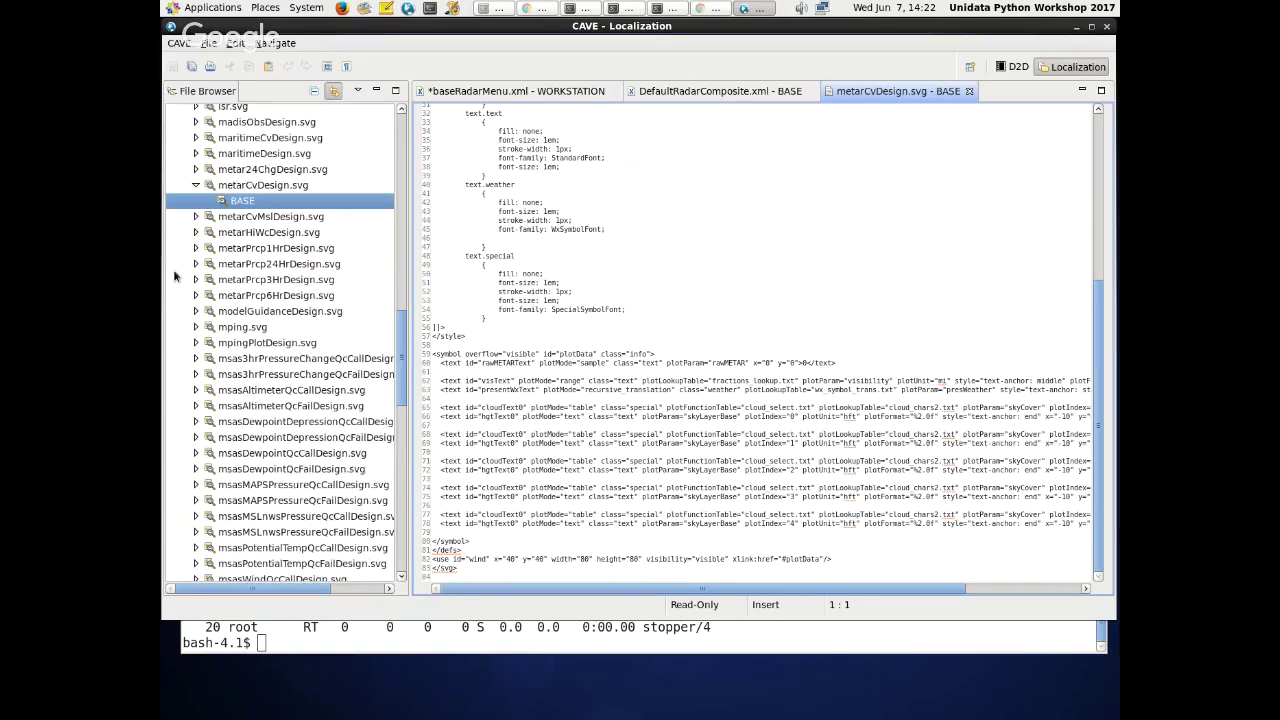
pyautogui.click(196, 186)
pyautogui.scroll(10, 194, 219)
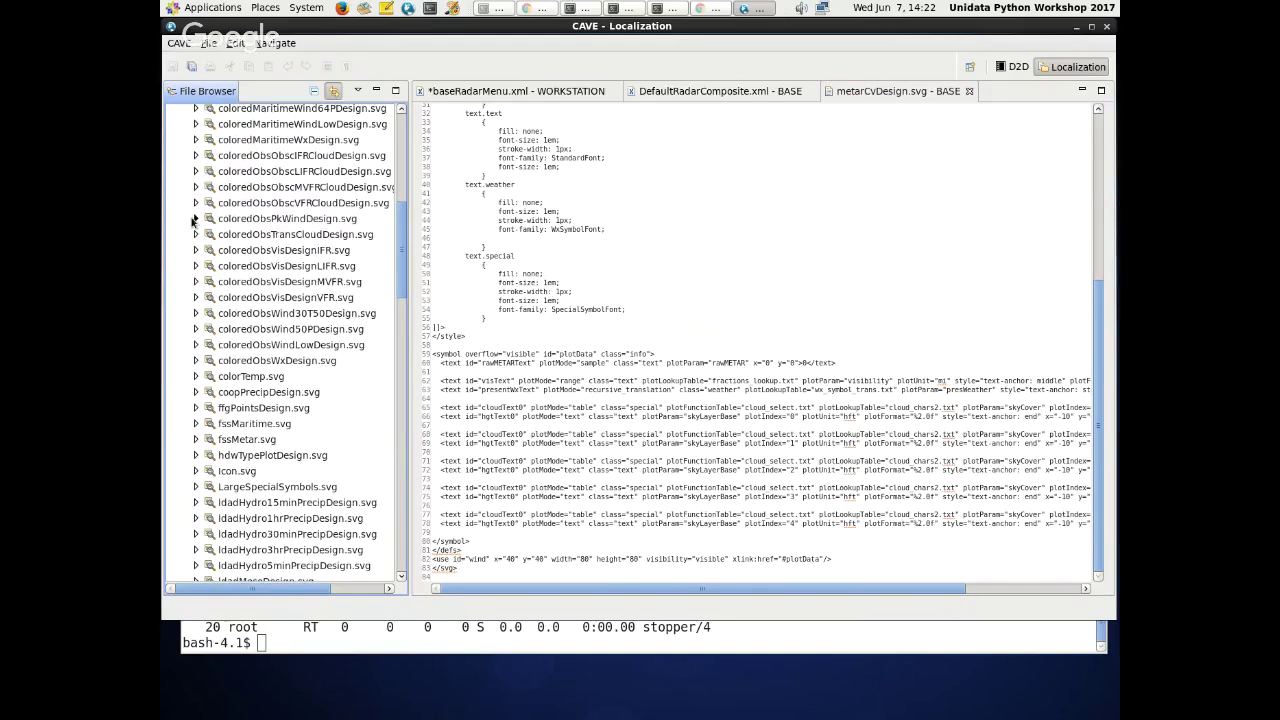
pyautogui.scroll(5, 194, 219)
pyautogui.click(185, 249)
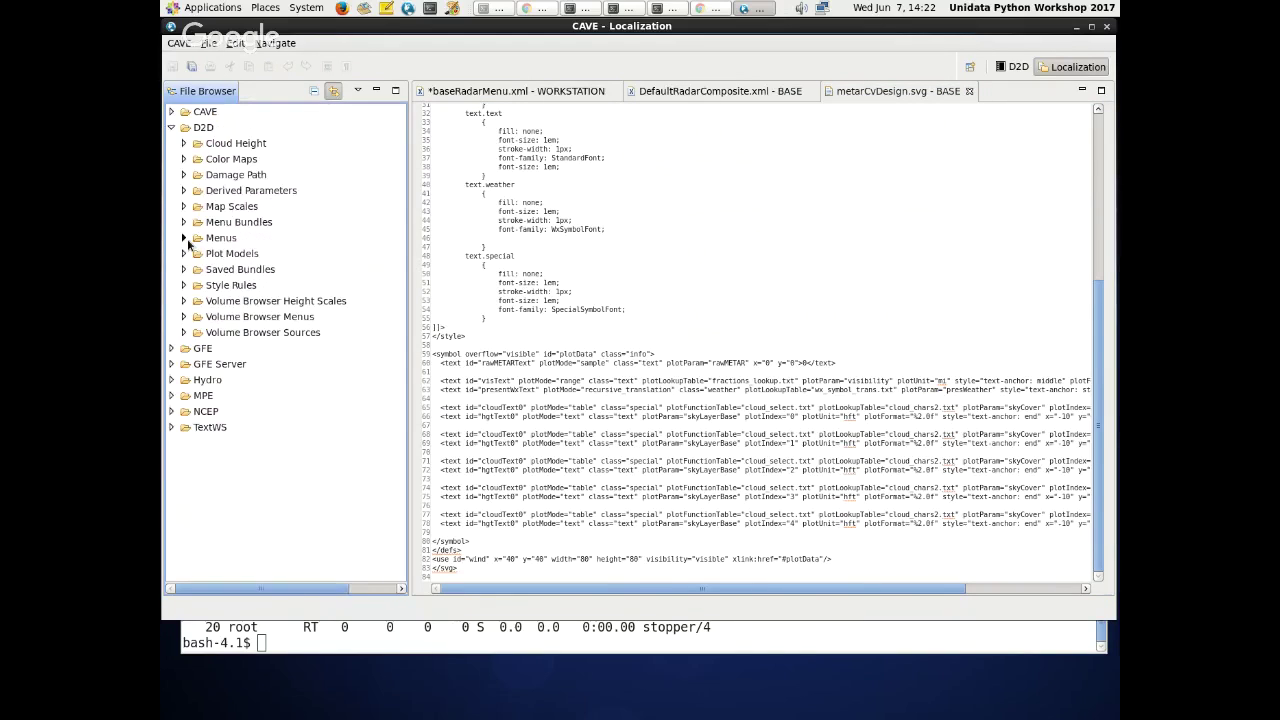
# - Expand the Saved Bundles folder and every bundle file in it to show their localization levels
pyautogui.click(184, 269)
pyautogui.click(196, 364)
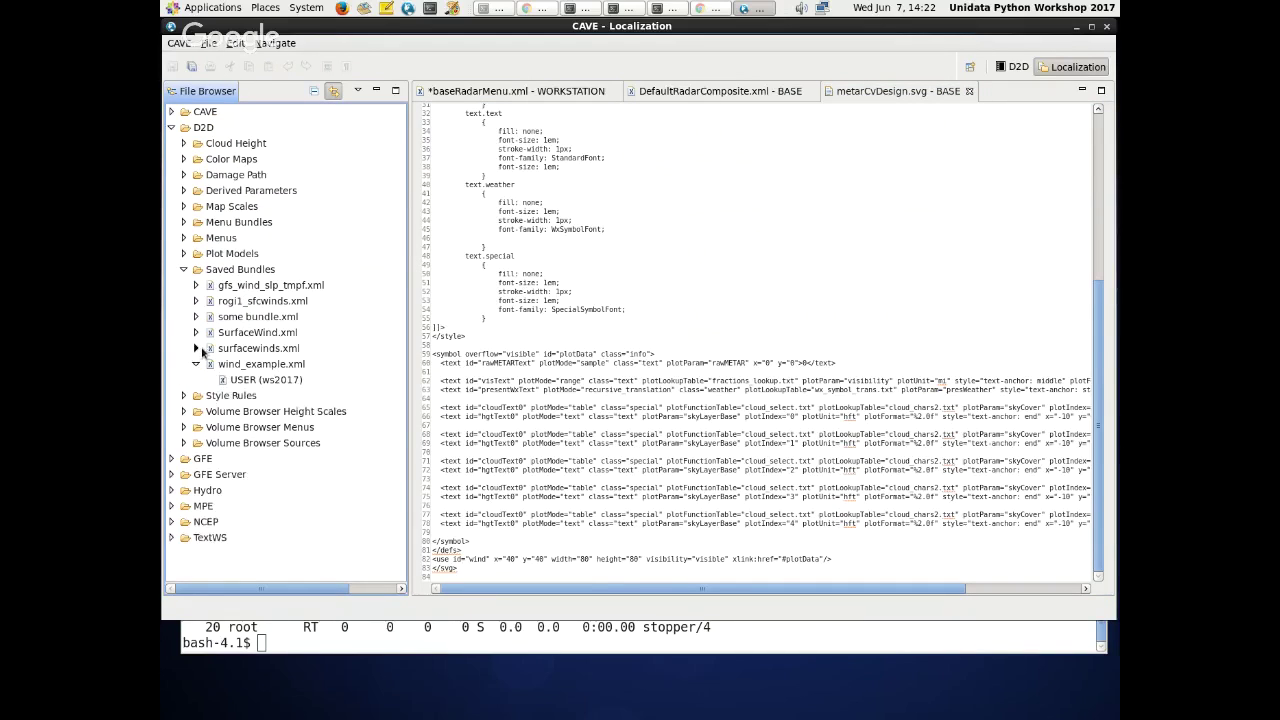
pyautogui.click(196, 348)
pyautogui.click(196, 332)
pyautogui.click(196, 316)
pyautogui.click(196, 301)
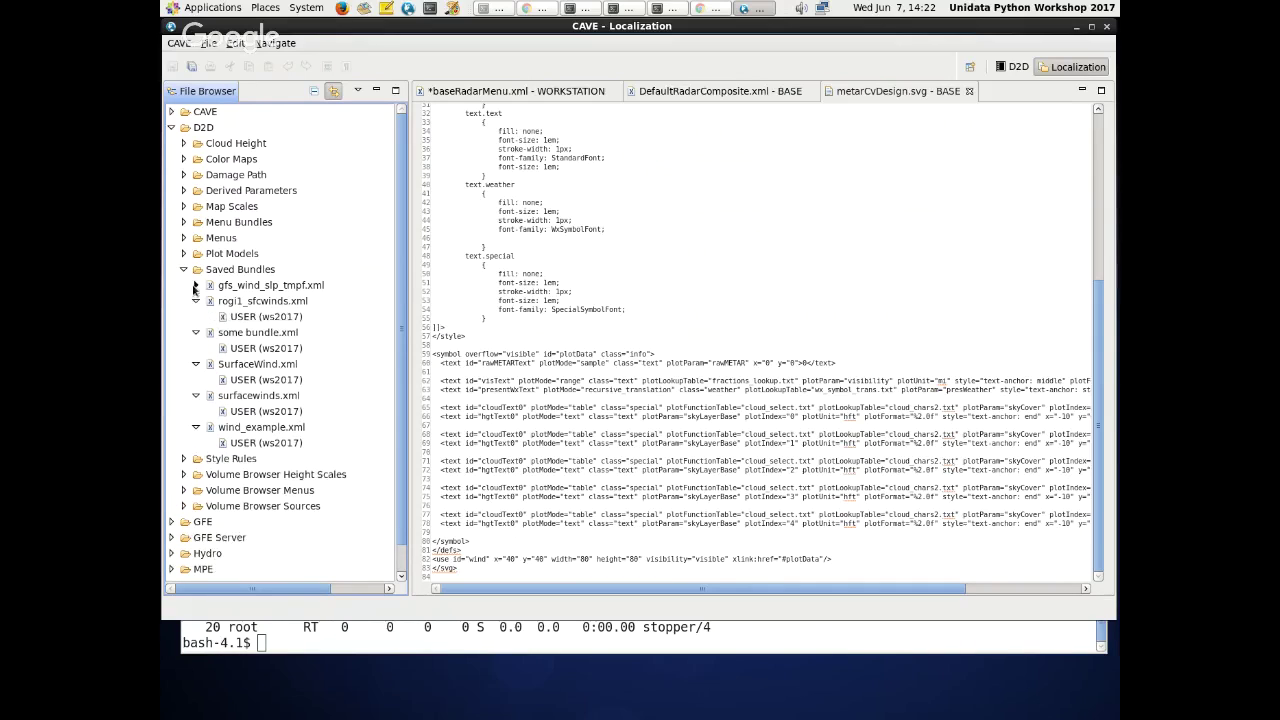
pyautogui.click(195, 285)
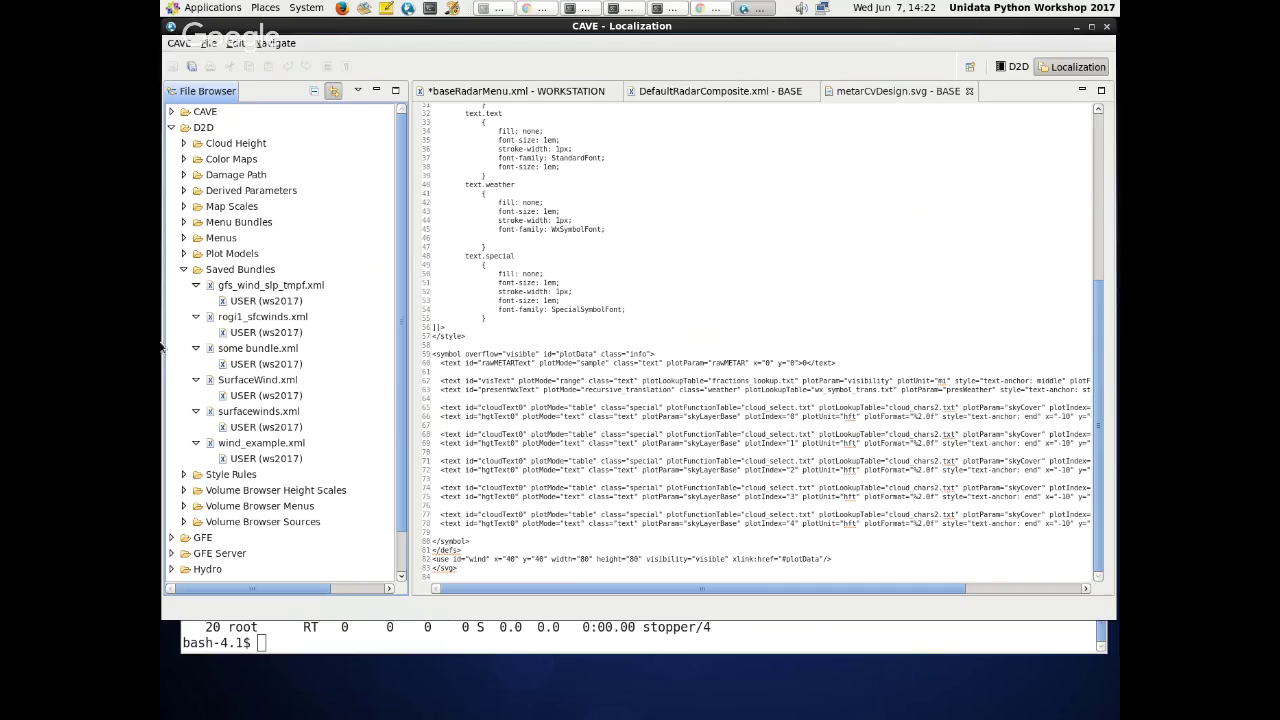
# - Collapse the Saved Bundles folder, expand Style Rules and look over its style rule XML files
pyautogui.click(184, 269)
pyautogui.click(184, 286)
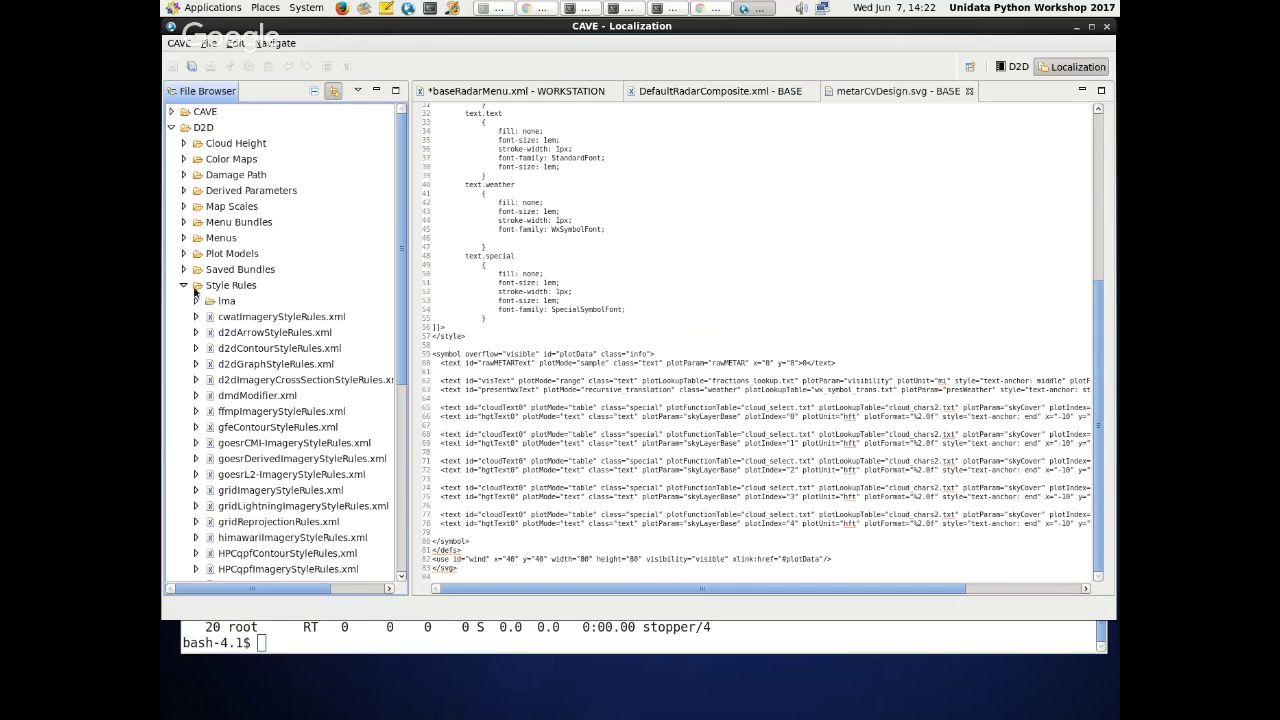
pyautogui.scroll(-3, 252, 275)
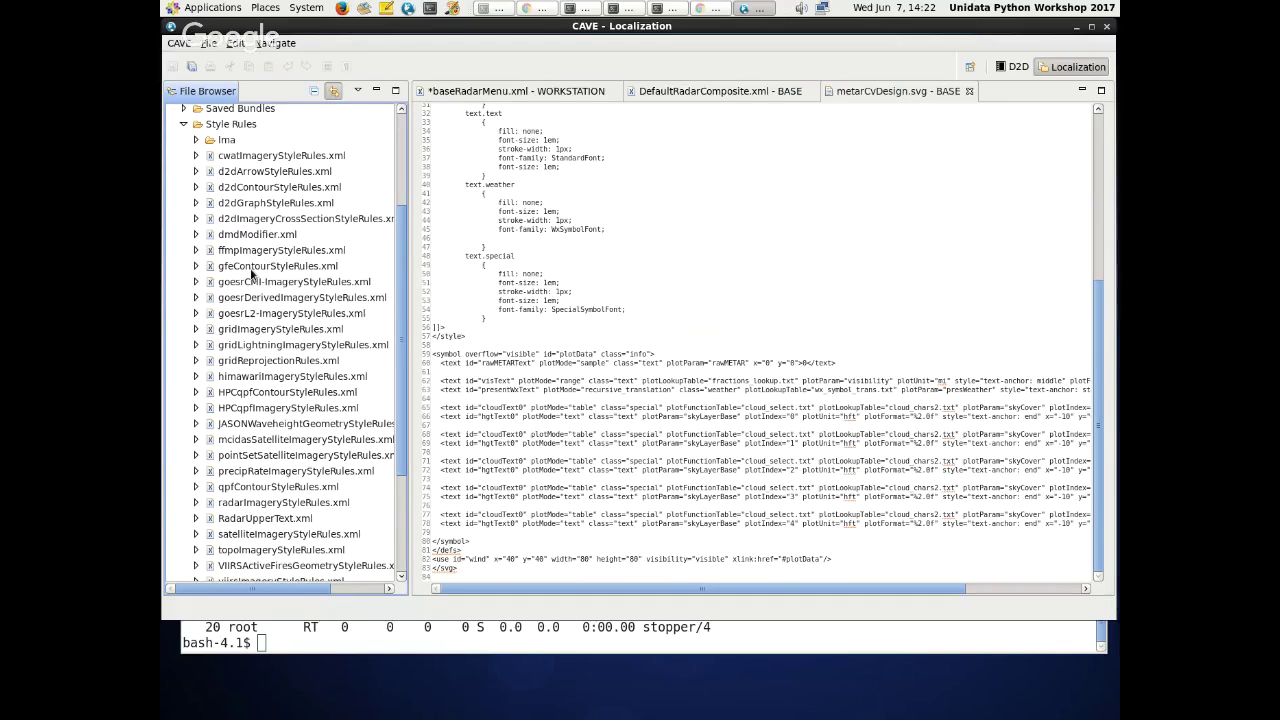
pyautogui.scroll(-3, 293, 311)
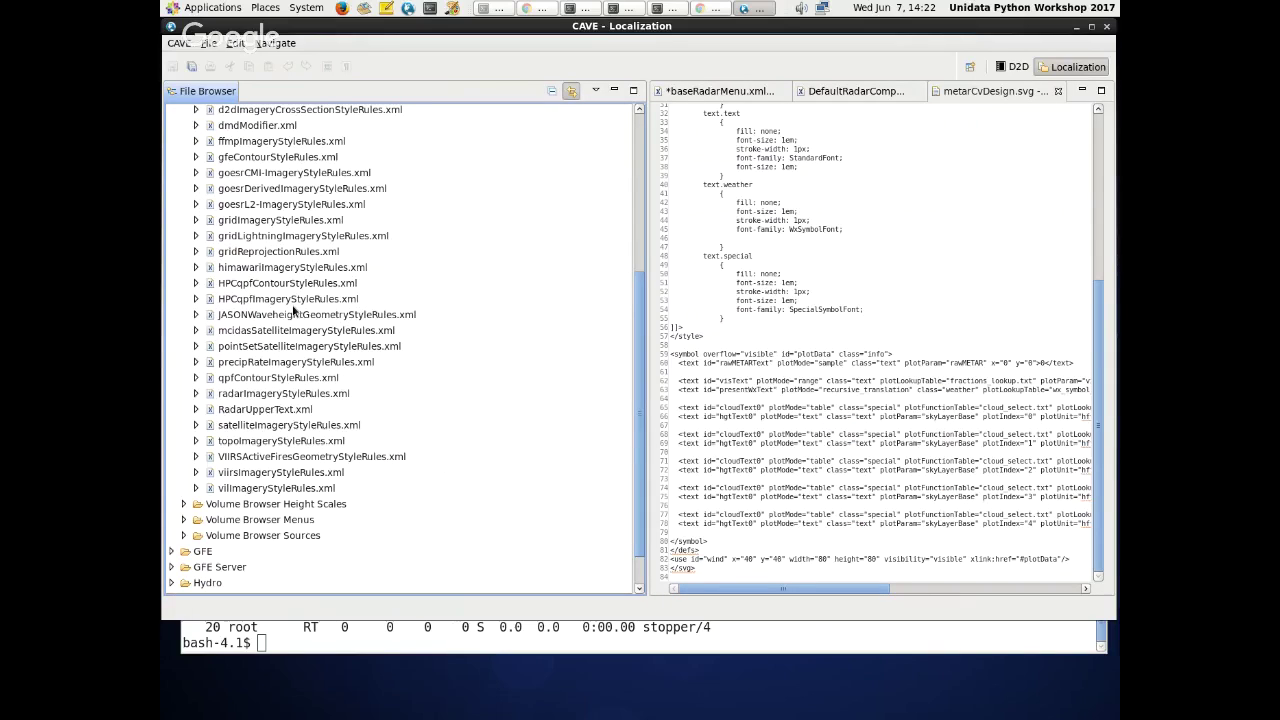
pyautogui.scroll(3, 293, 311)
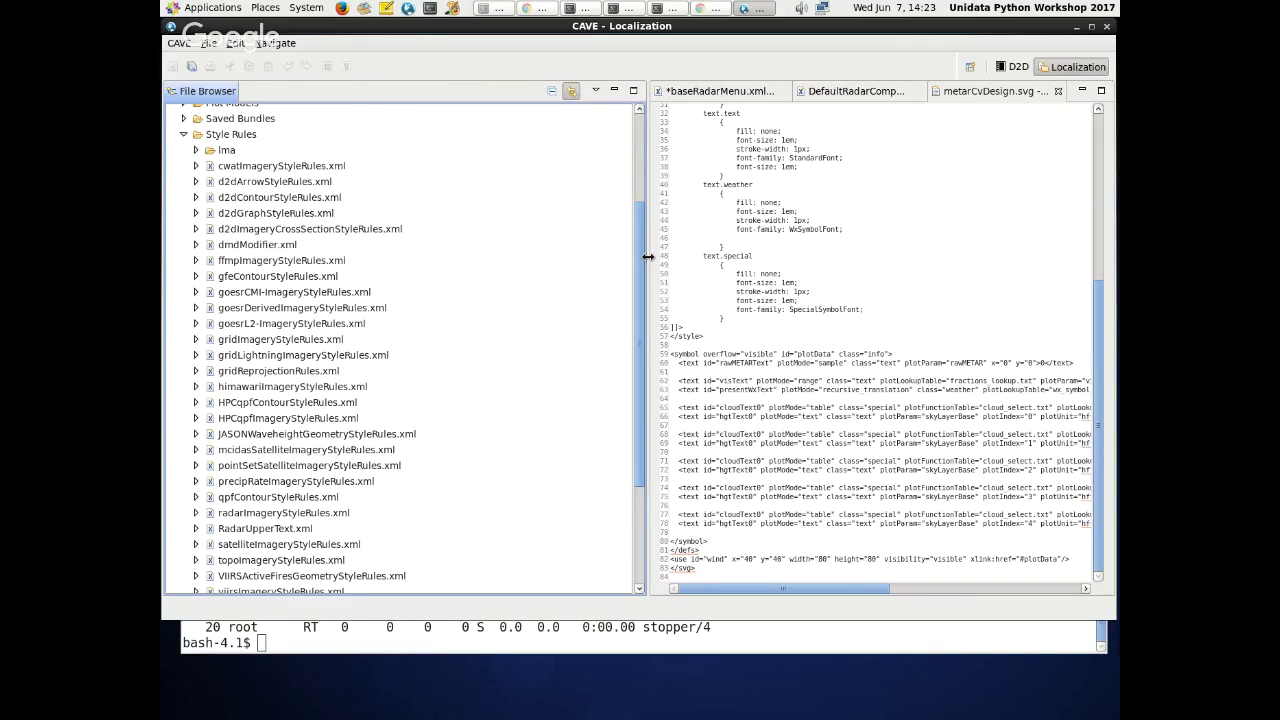
pyautogui.scroll(3, 214, 291)
pyautogui.scroll(-5, 214, 291)
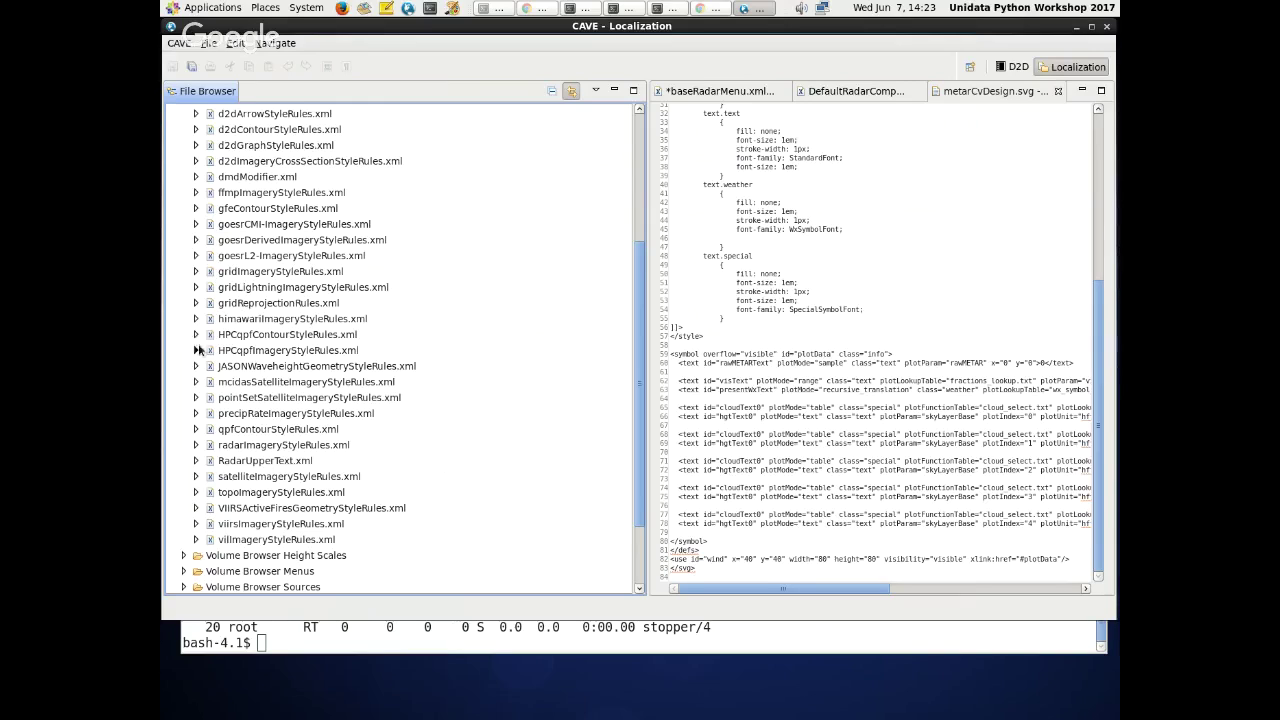
# - Open the BASE version of satelliteImageryStyleRules.xml and widen the editor to show its GOES satellite rules
pyautogui.click(196, 477)
pyautogui.doubleClick(252, 492)
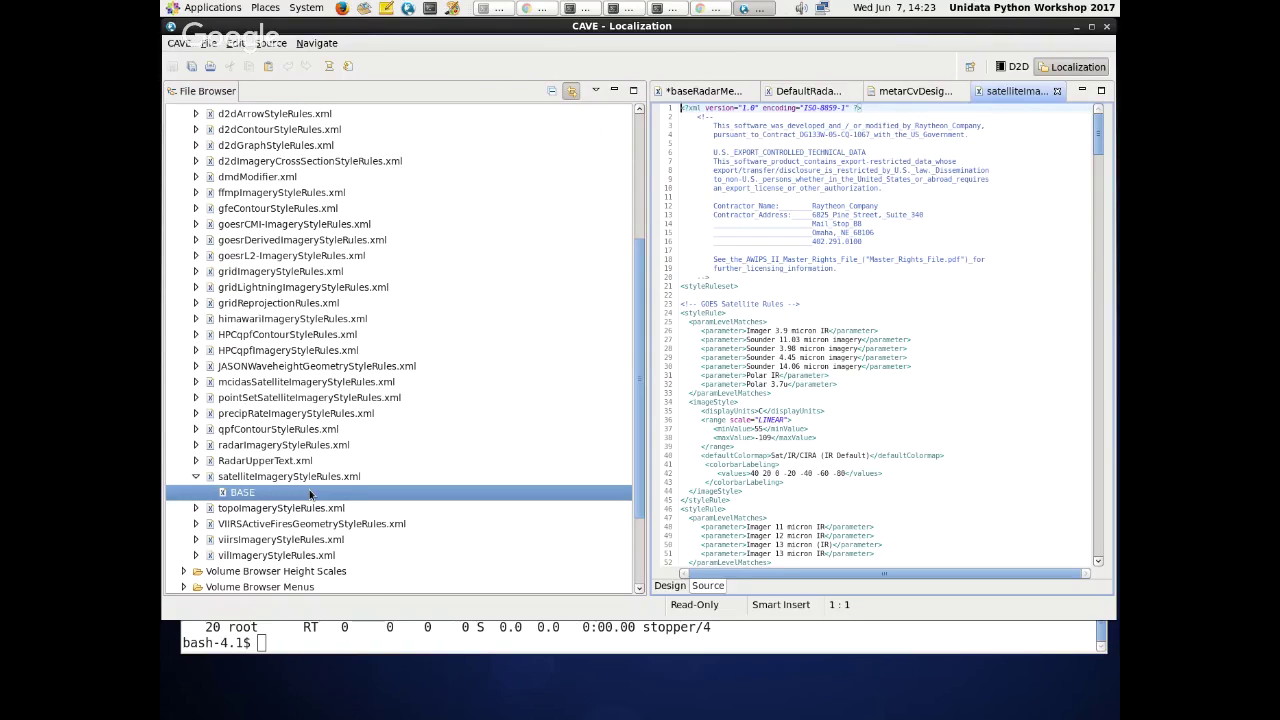
pyautogui.moveTo(645, 170); pyautogui.dragTo(411, 170)
pyautogui.scroll(-6, 715, 319)
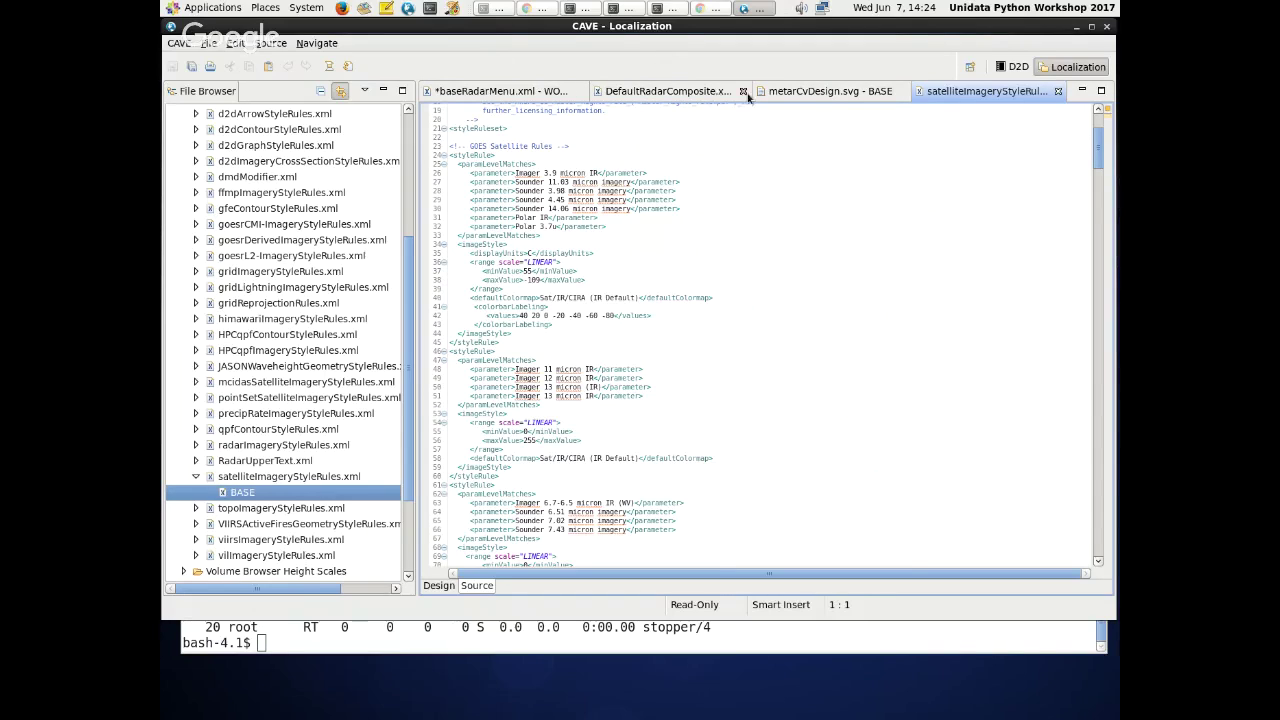
# - Examine the GOES satellite style rules, including their matched parameters, display units, value range and default colormaps
pyautogui.click(618, 220)
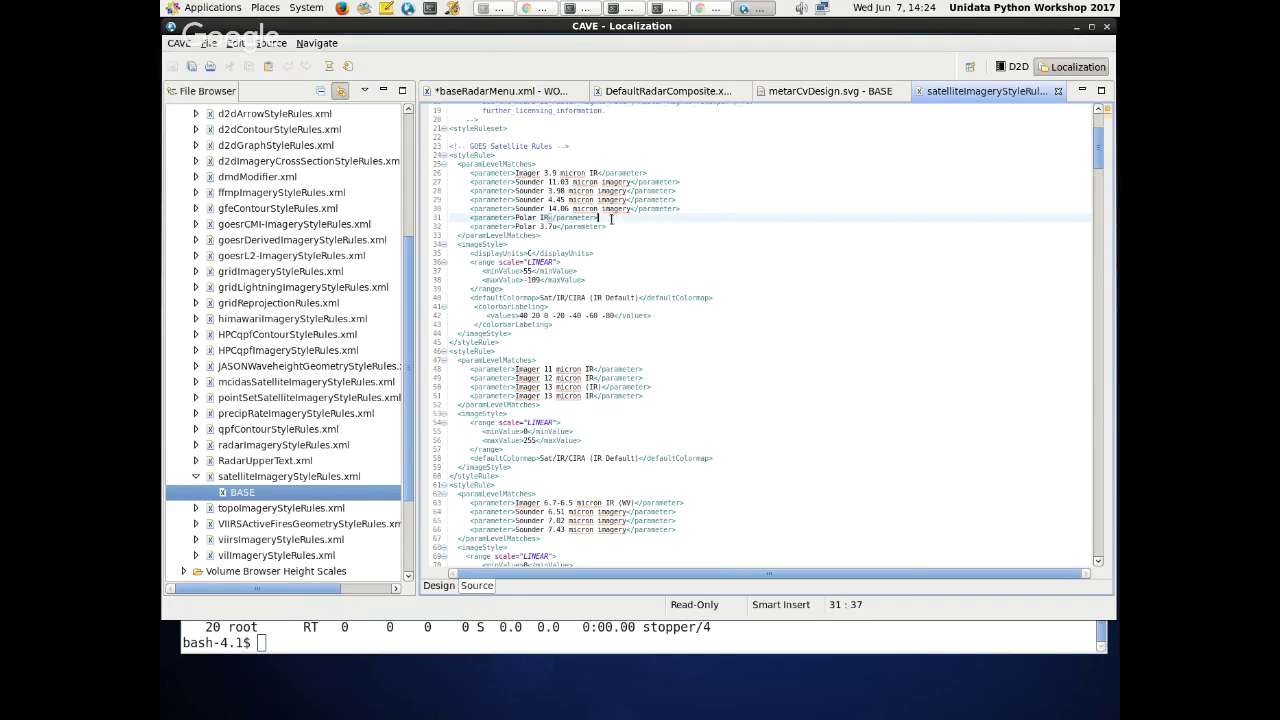
pyautogui.click(620, 227)
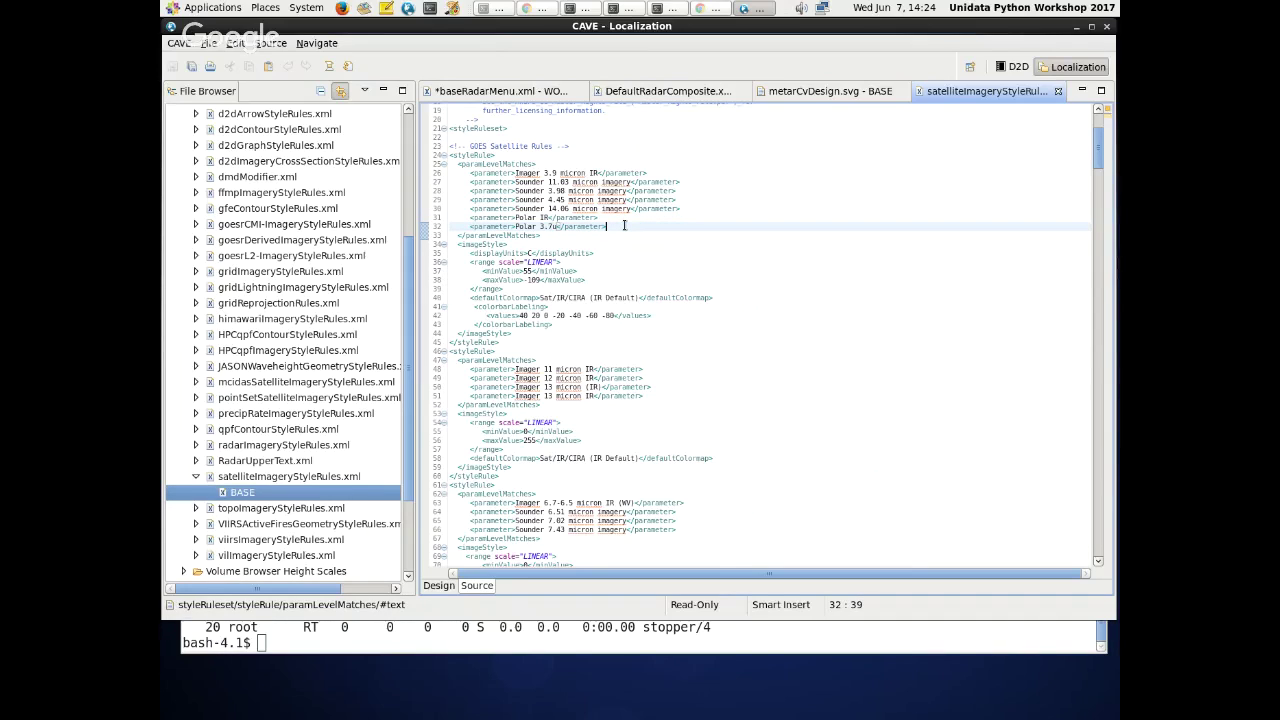
pyautogui.moveTo(468, 252); pyautogui.dragTo(597, 289)
pyautogui.click(597, 289)
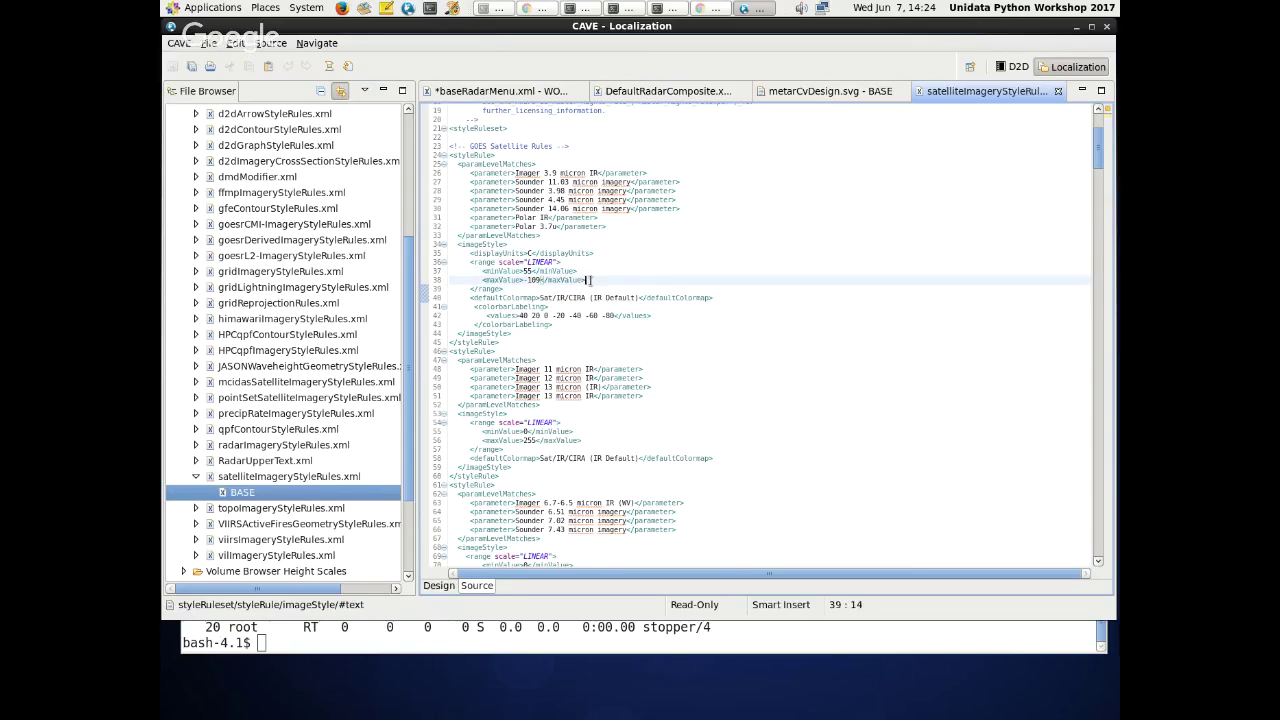
pyautogui.click(587, 281)
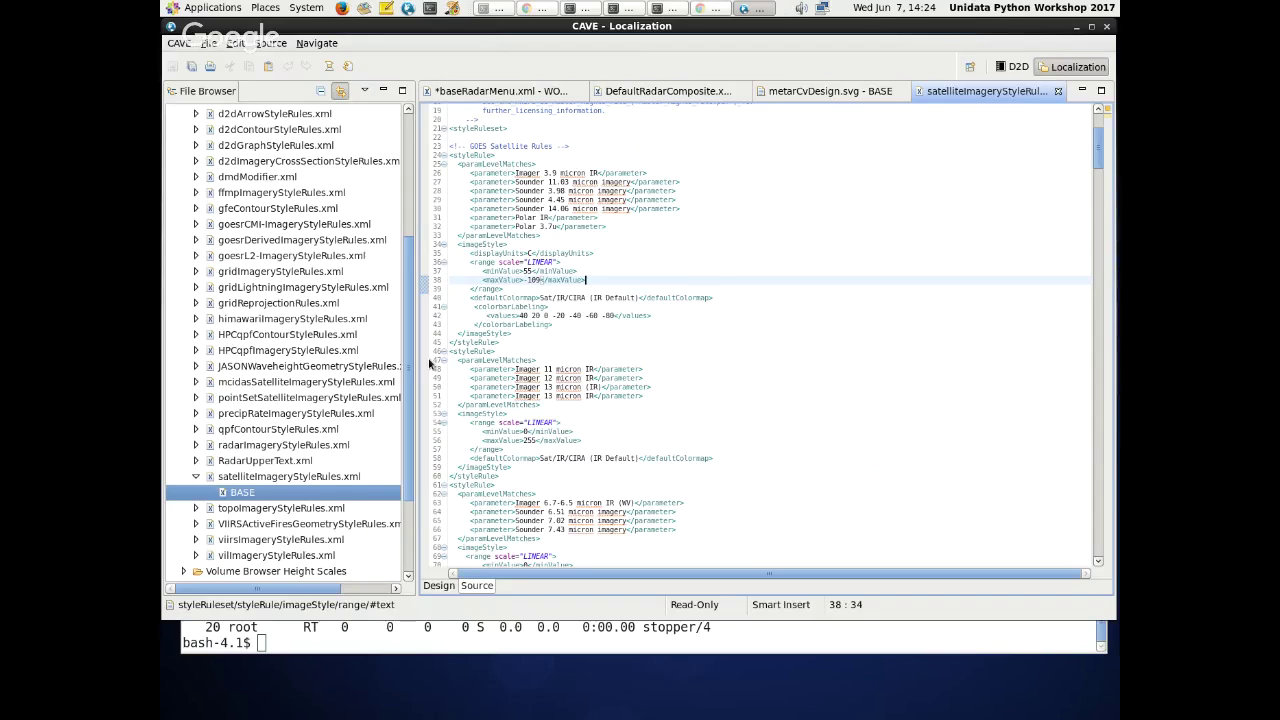
pyautogui.scroll(-6, 528, 304)
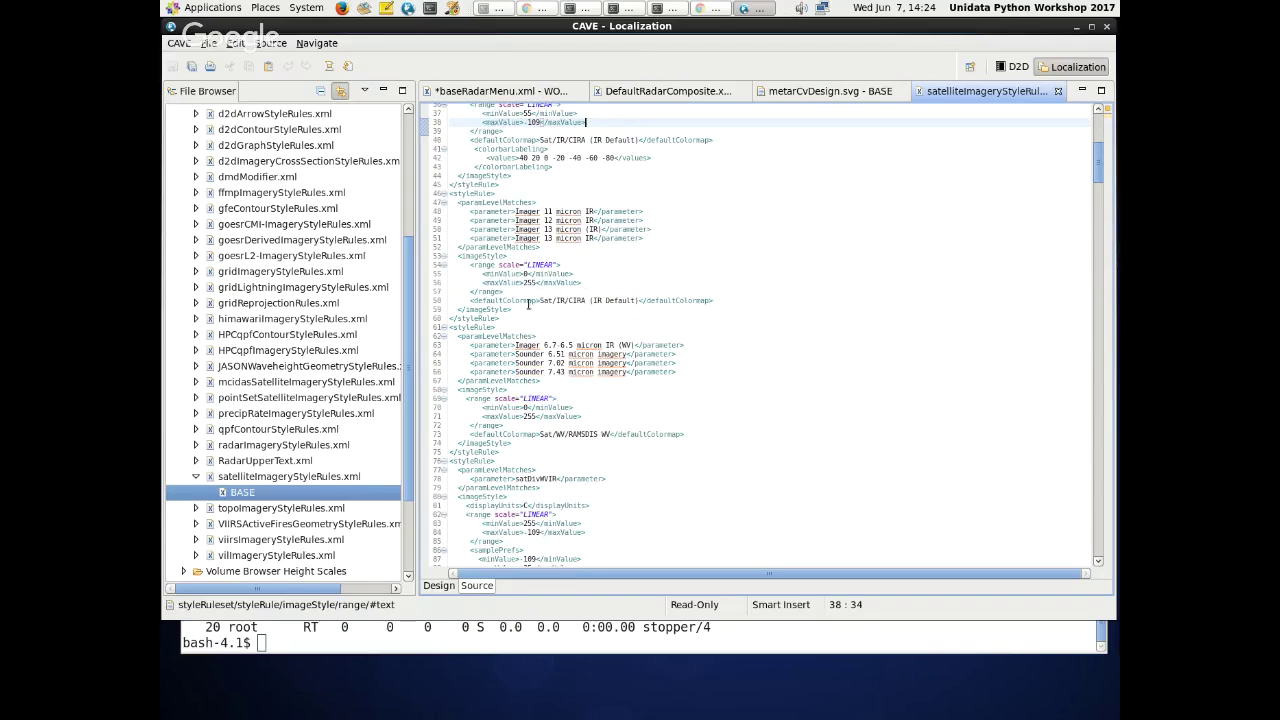
pyautogui.scroll(6, 639, 264)
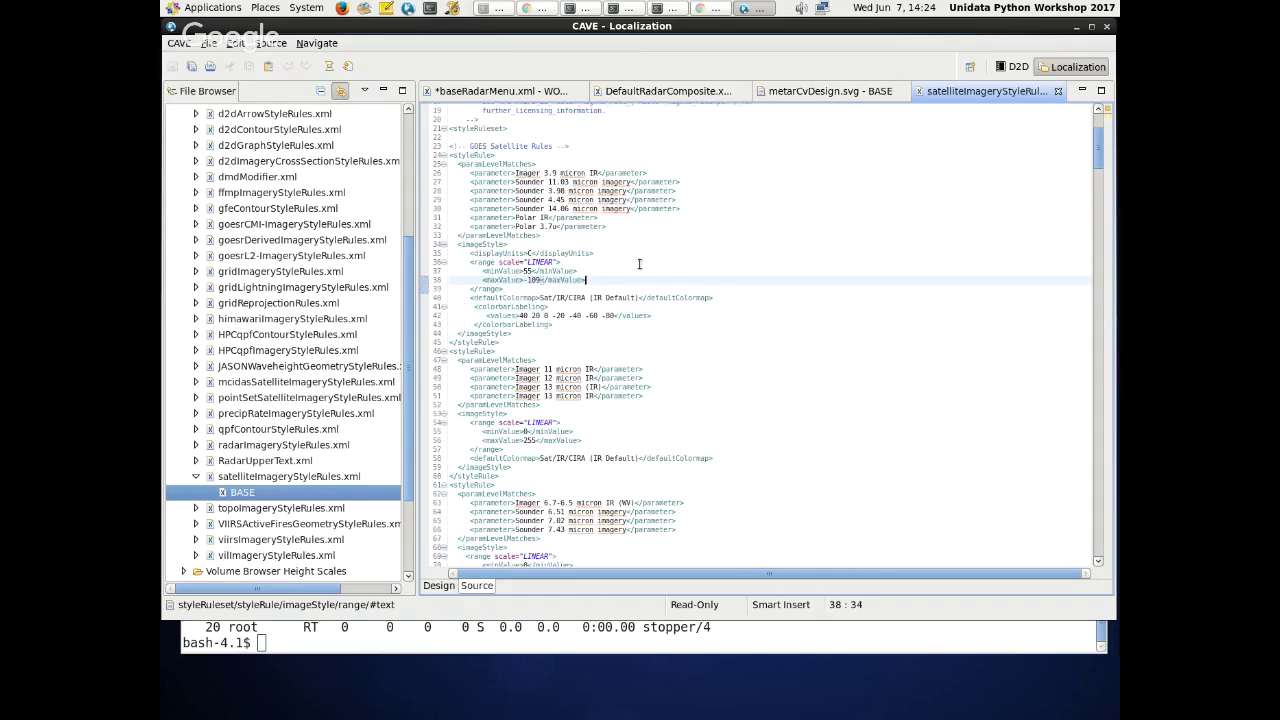
pyautogui.scroll(-8, 702, 360)
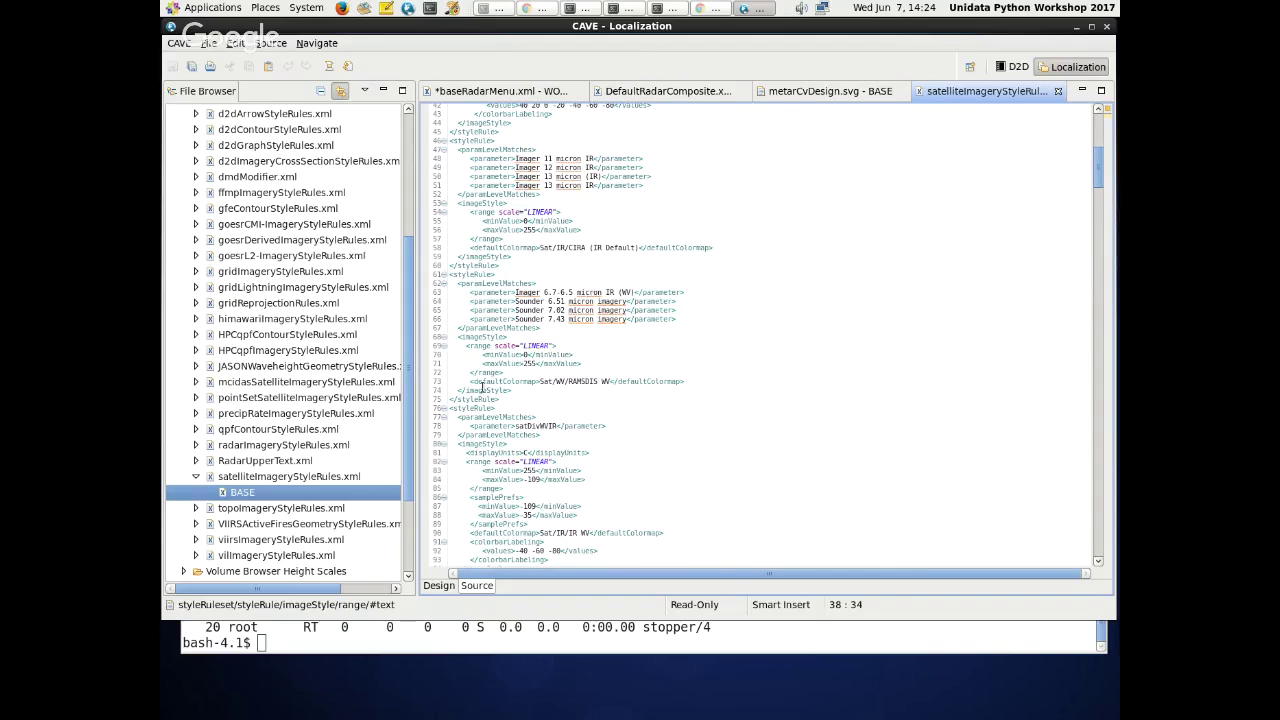
pyautogui.scroll(-8, 813, 372)
pyautogui.scroll(12, 813, 372)
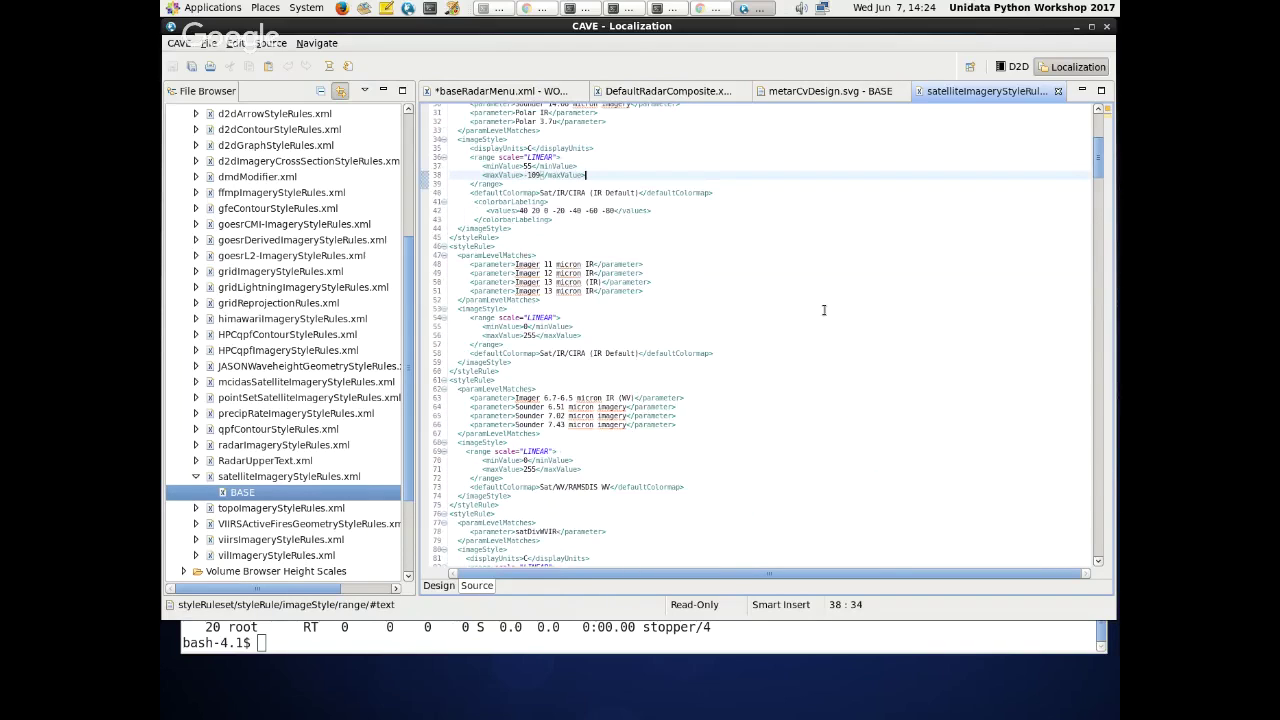
# - Switch to the D2D perspective, display the GOES Imager 11 micron IR product on the map and clear it
pyautogui.click(1015, 67)
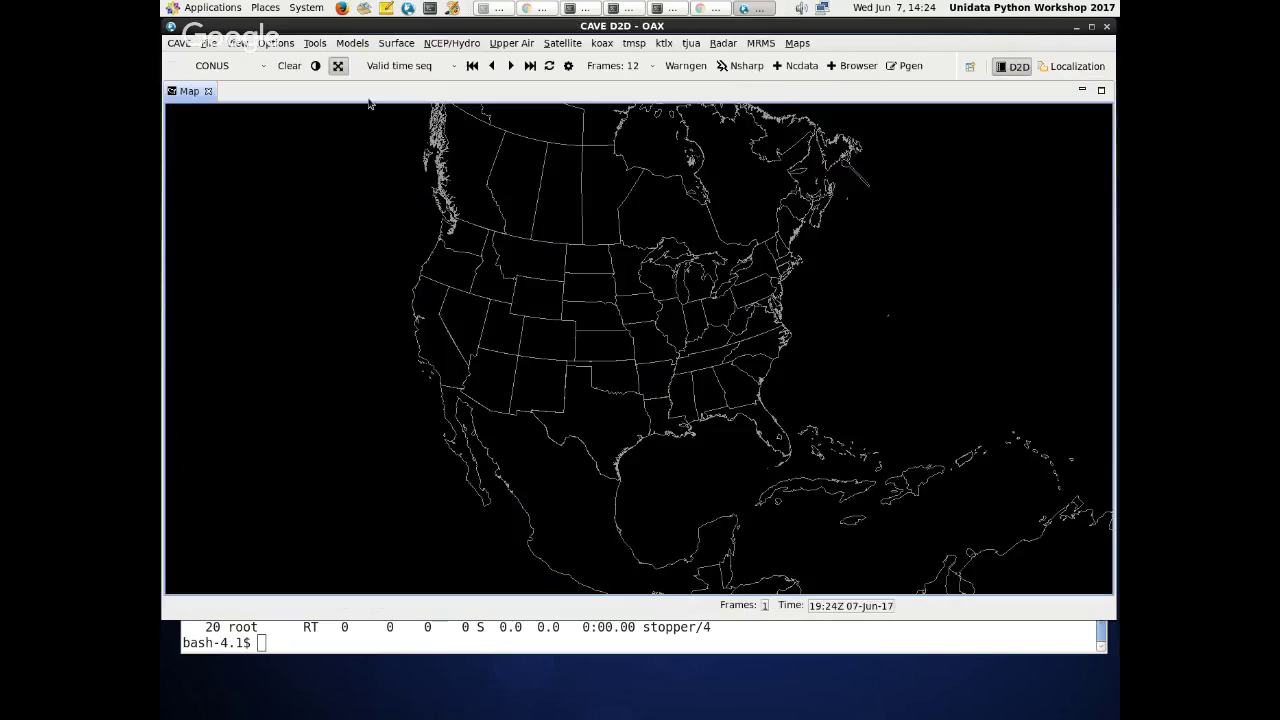
pyautogui.click(562, 43)
pyautogui.click(620, 111)
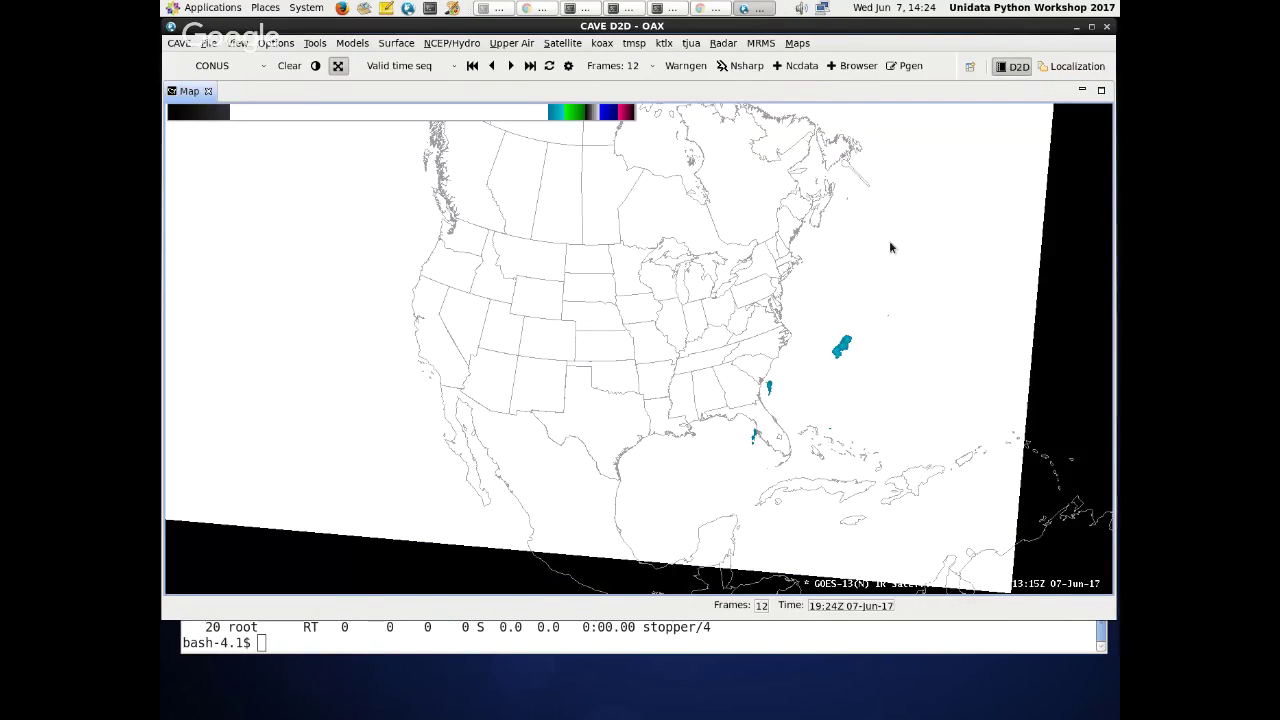
pyautogui.click(230, 65)
pyautogui.click(286, 66)
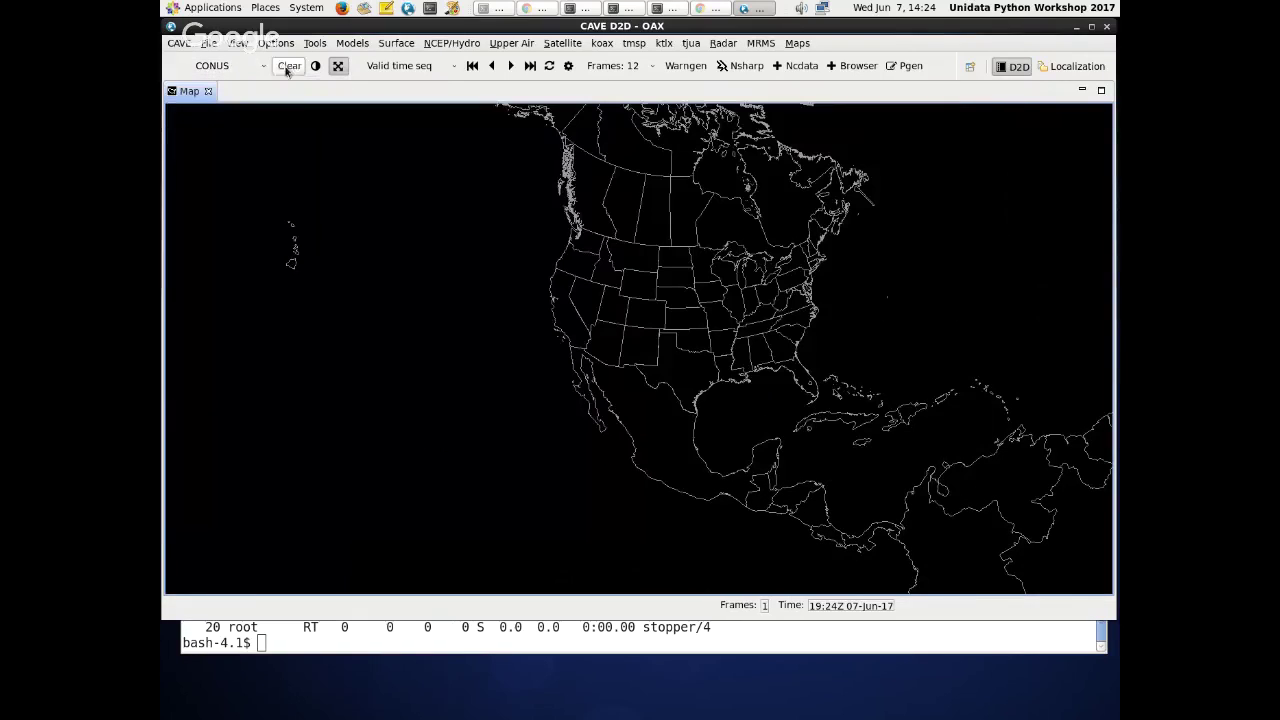
# - Display the GOES Imager 6.7-6.5 micron IR (WV) product on the map and clear it
pyautogui.click(562, 43)
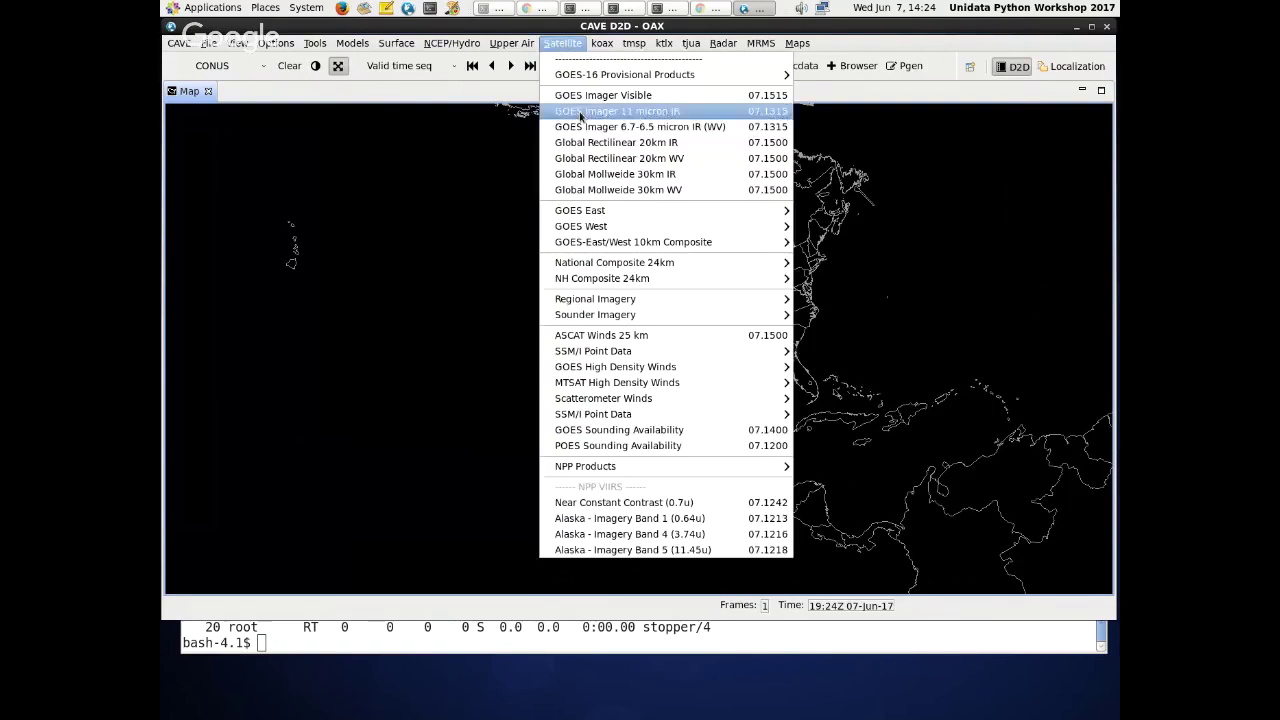
pyautogui.click(600, 127)
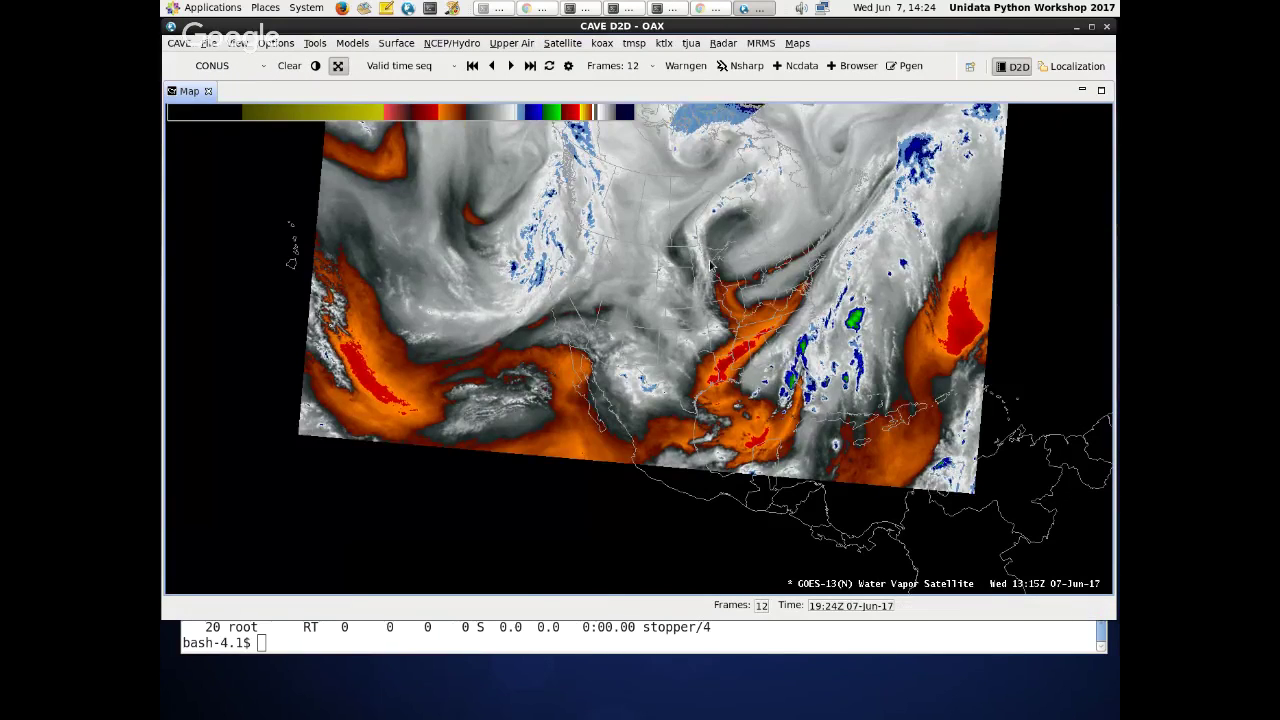
pyautogui.hotkey('ctrl', 'shift', 'c')
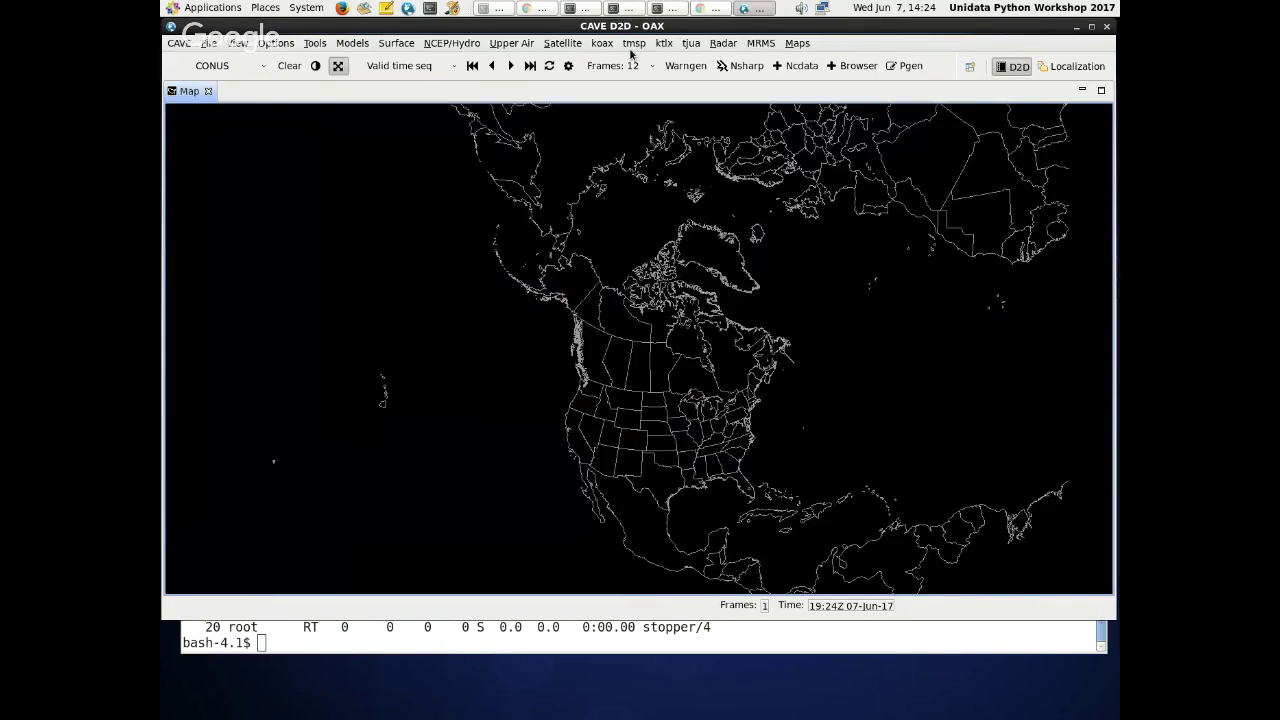
# - Load the DHR - Digital Hybrid Reflectivity radar composite and inspect it over the southeastern United States
pyautogui.click(714, 45)
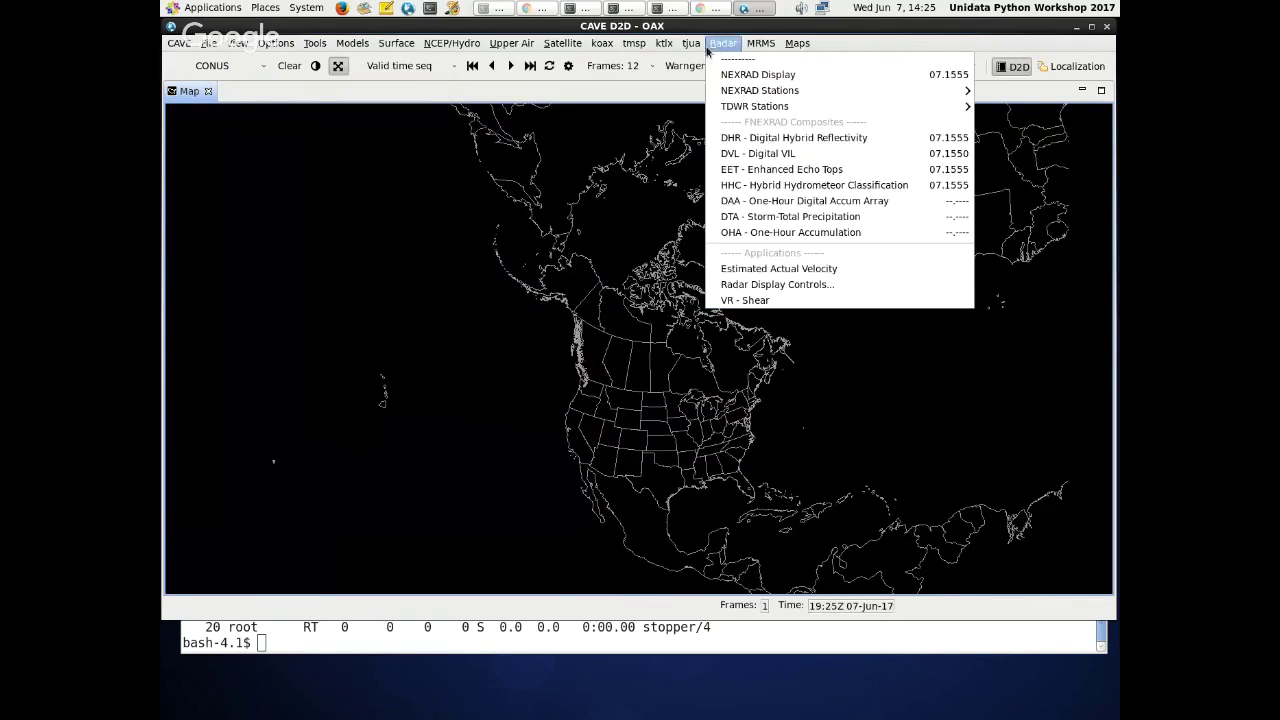
pyautogui.click(754, 141)
pyautogui.scroll(3, 655, 422)
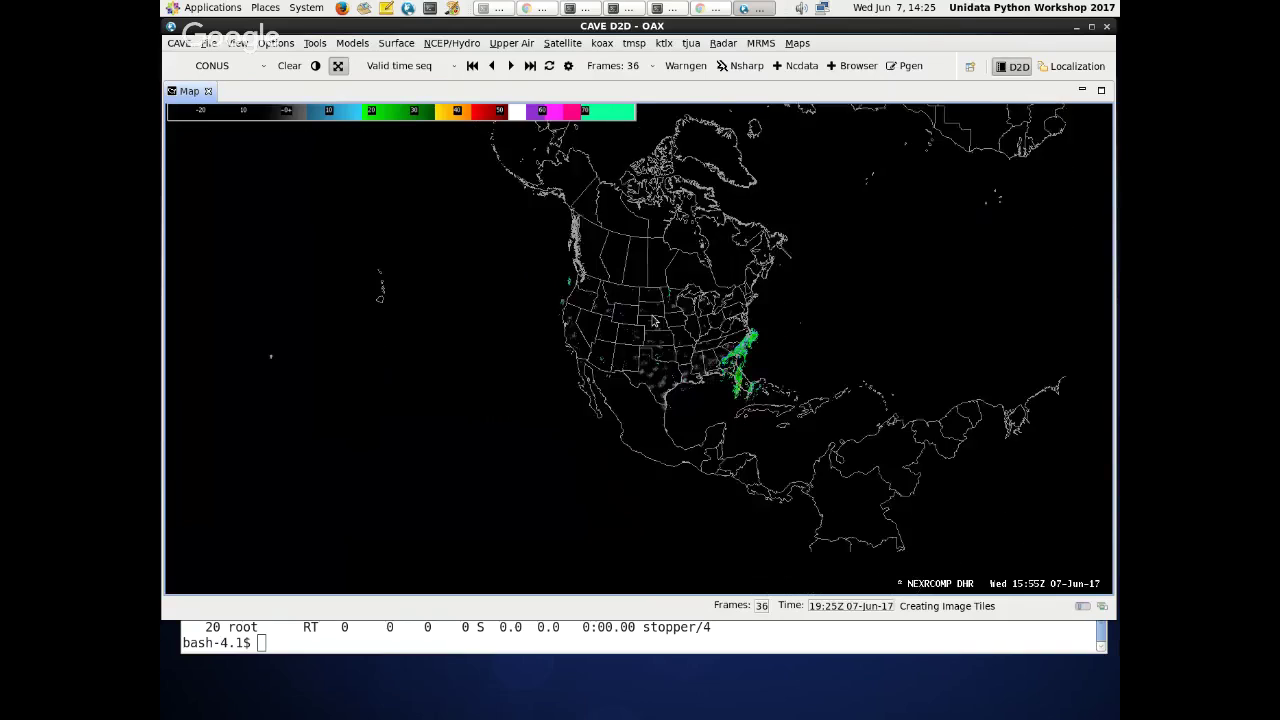
pyautogui.scroll(4, 651, 320)
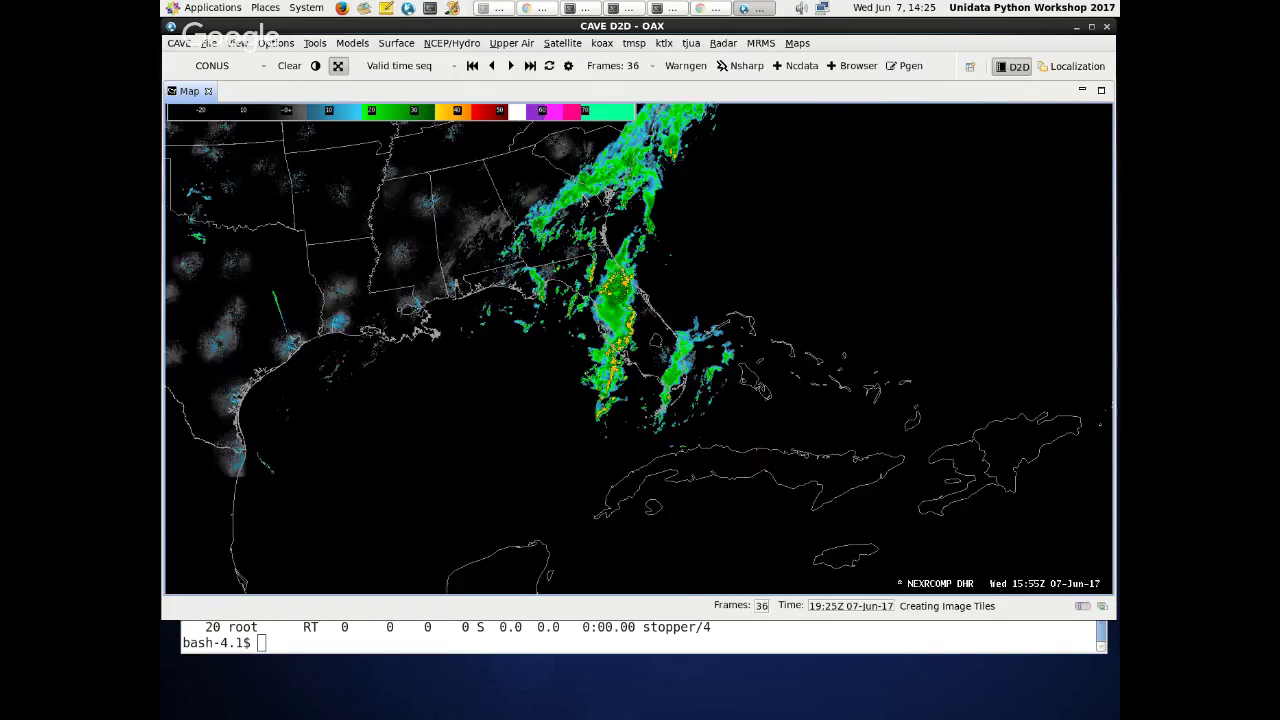
pyautogui.moveTo(557, 220); pyautogui.dragTo(568, 306)
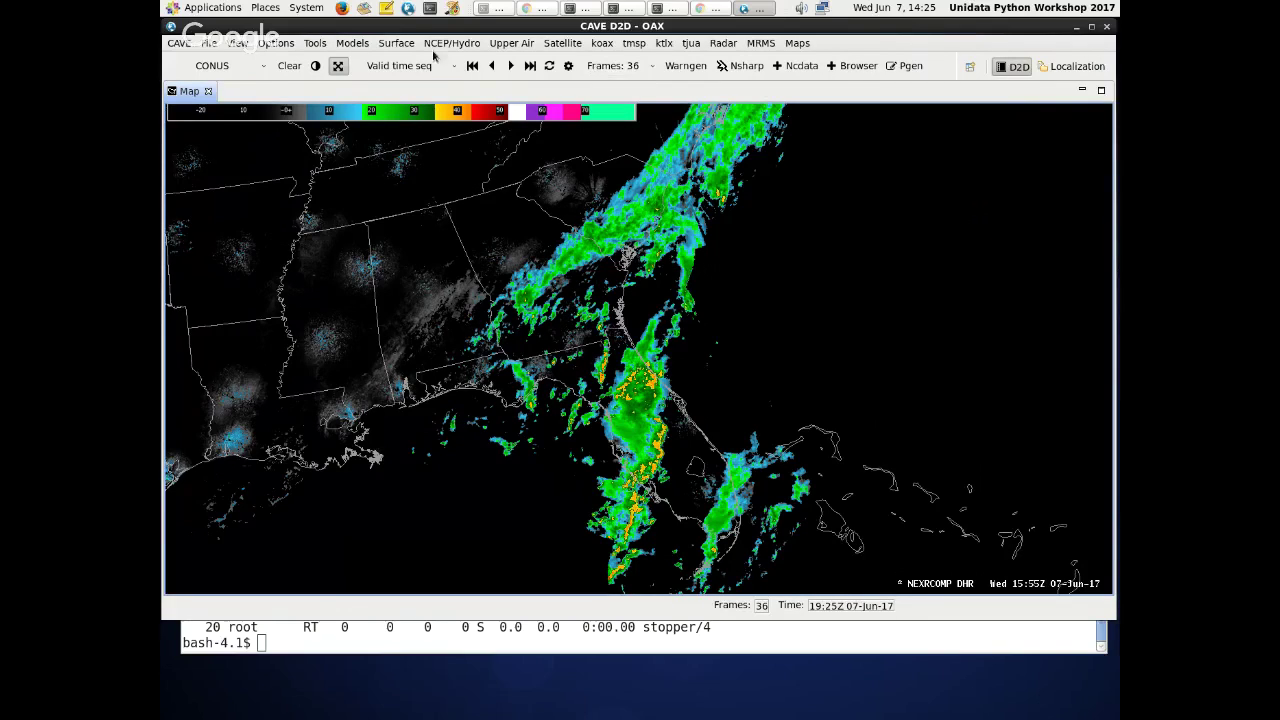
# - Return to the Localization perspective and search satelliteImageryStyleRules.xml for "DHR"
pyautogui.press('alt')
pyautogui.click(1075, 66)
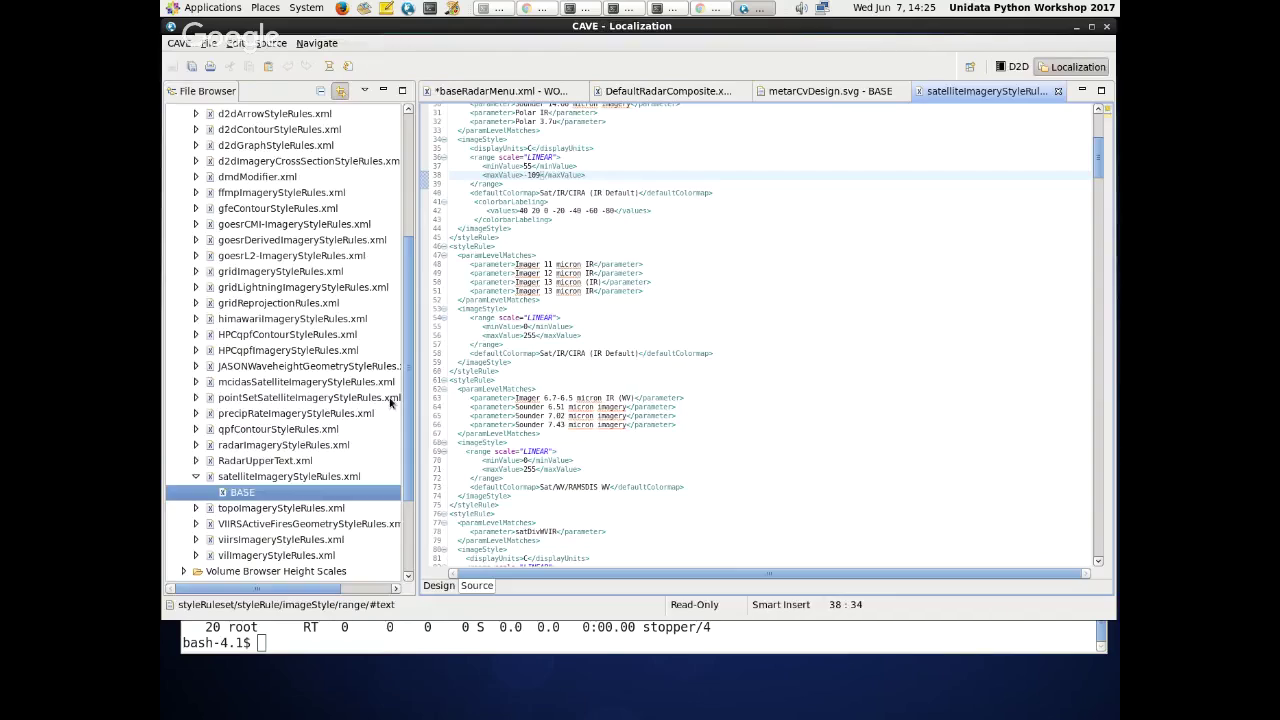
pyautogui.scroll(10, 760, 330)
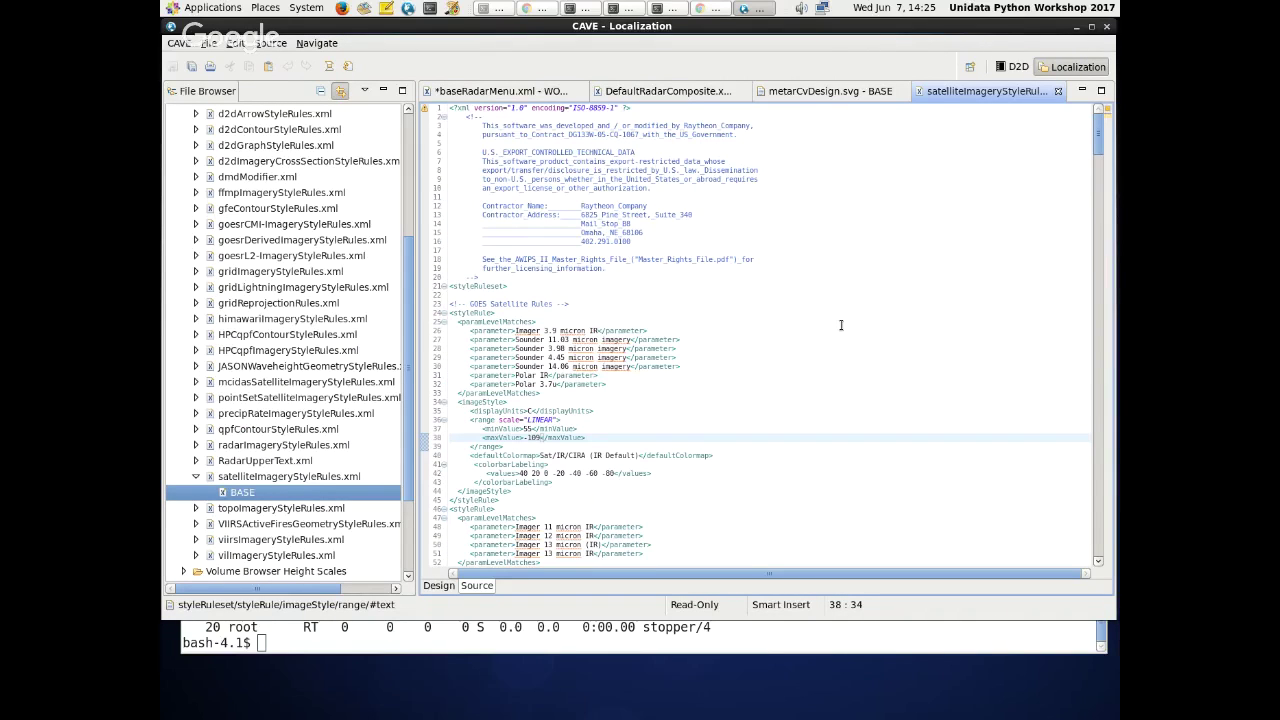
pyautogui.moveTo(1099, 126); pyautogui.dragTo(1098, 270)
pyautogui.click(949, 394)
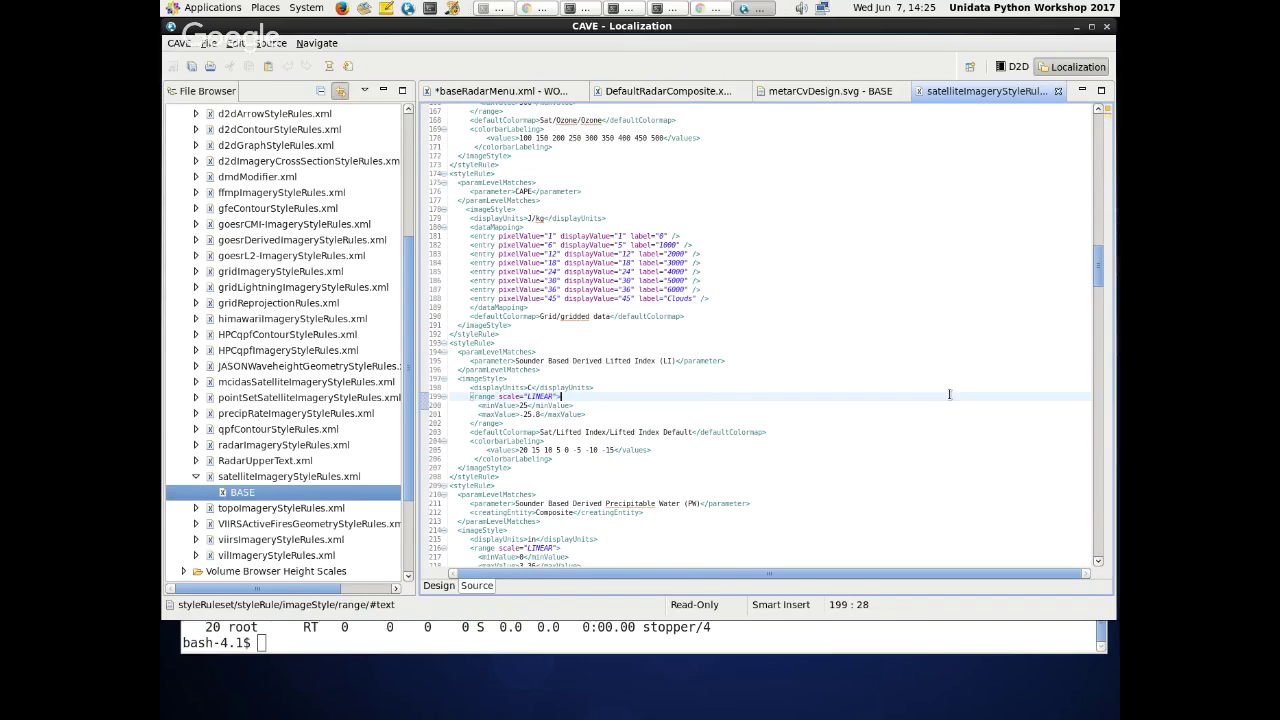
pyautogui.hotkey('ctrl', 'f')
pyautogui.write('DHR')
pyautogui.click(633, 348)
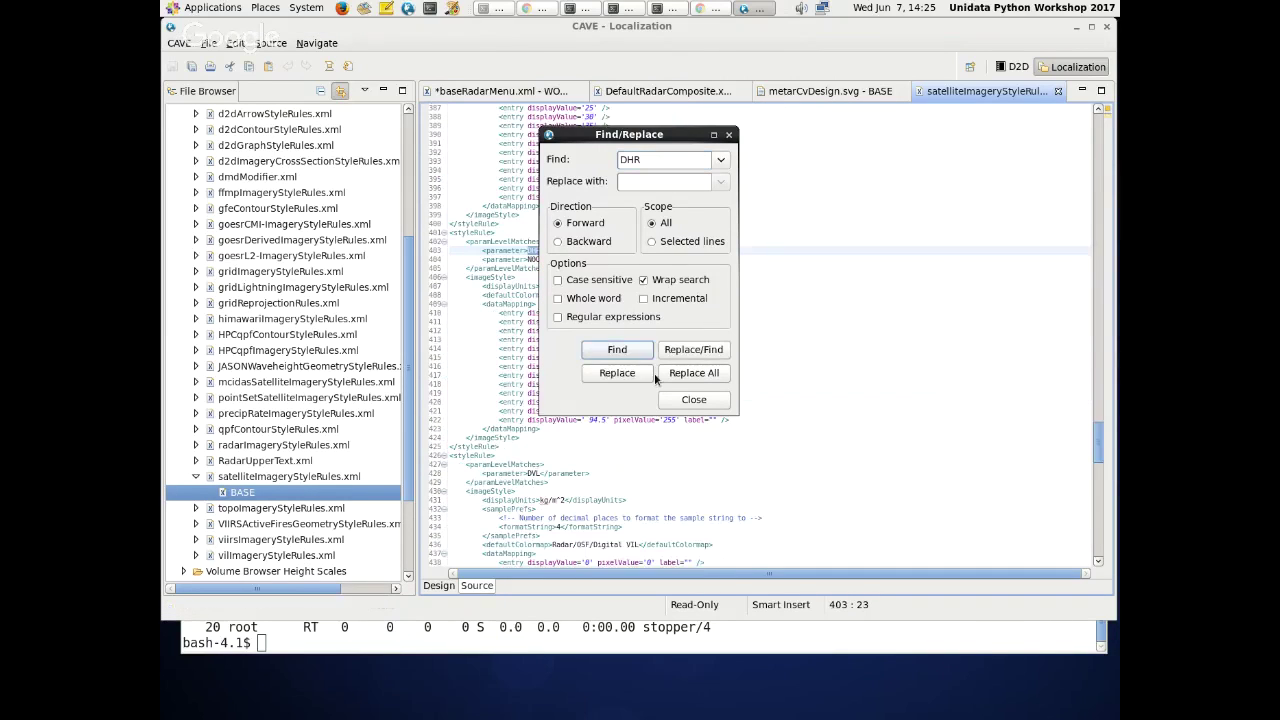
pyautogui.click(693, 399)
# - Examine the DHR style rule's parameters, display units, default colormap and data mapping entries
pyautogui.click(524, 446)
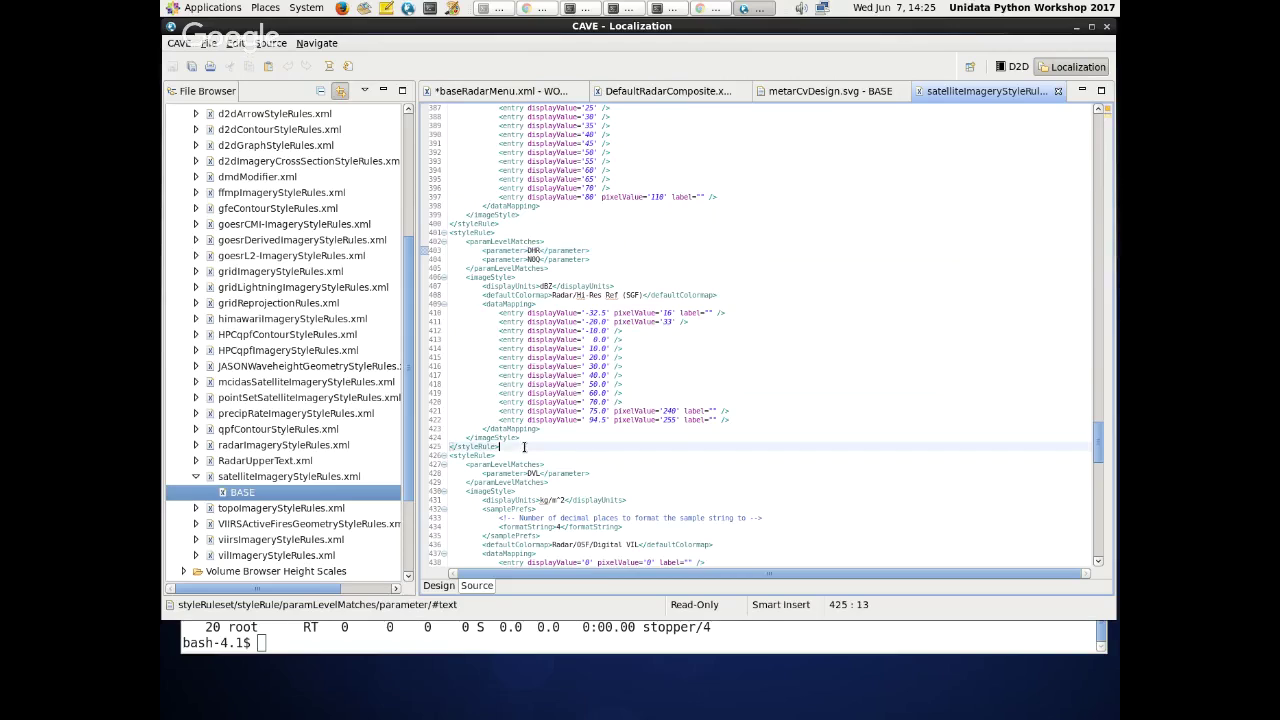
pyautogui.click(555, 259)
pyautogui.click(570, 286)
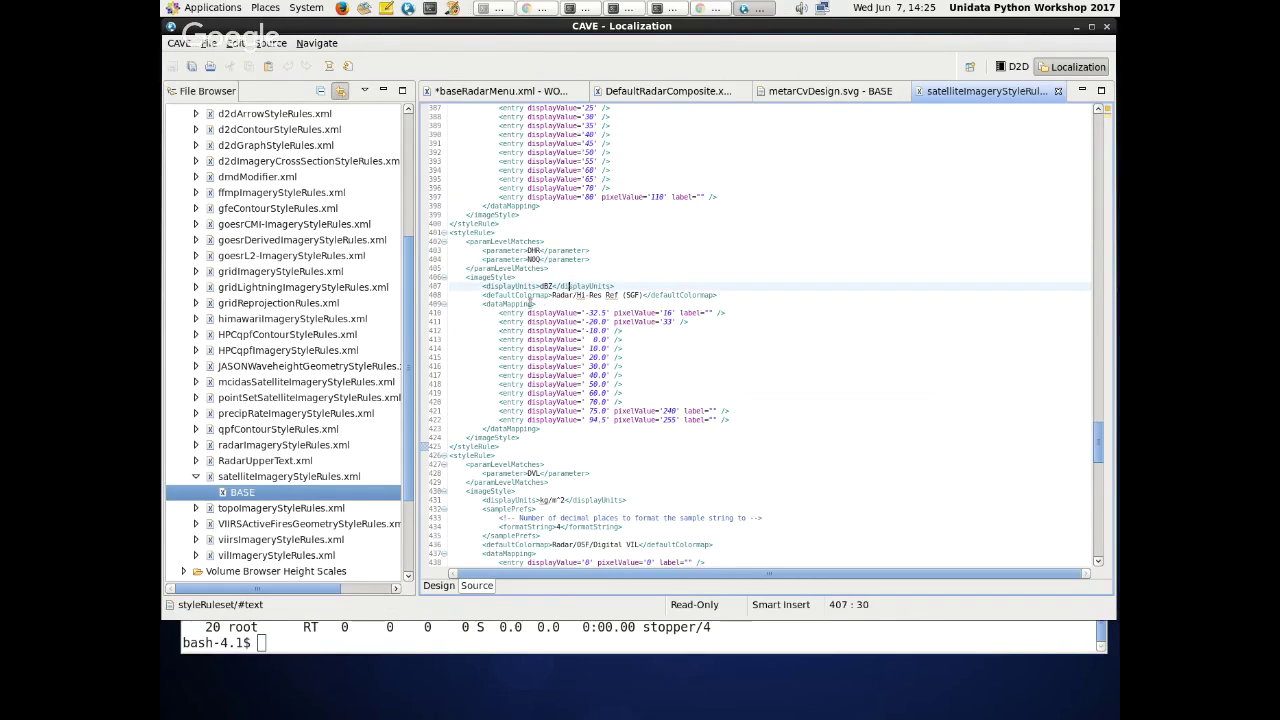
pyautogui.doubleClick(544, 287)
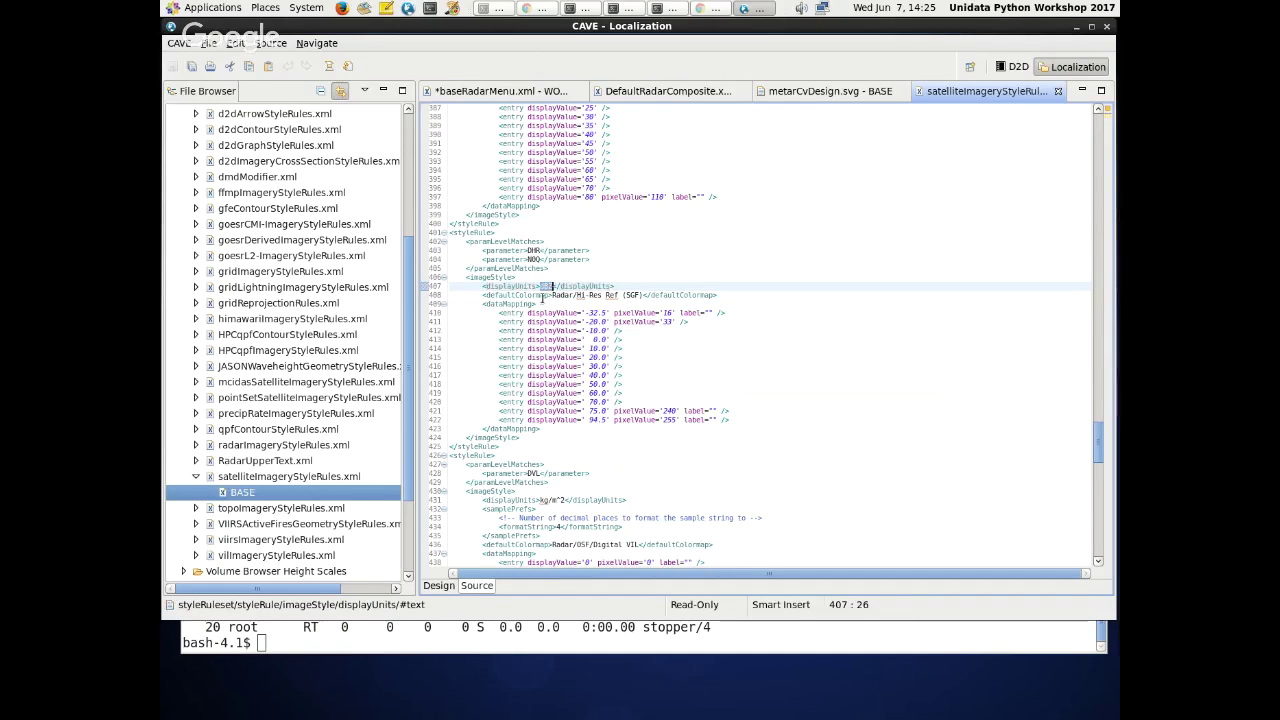
pyautogui.click(692, 295)
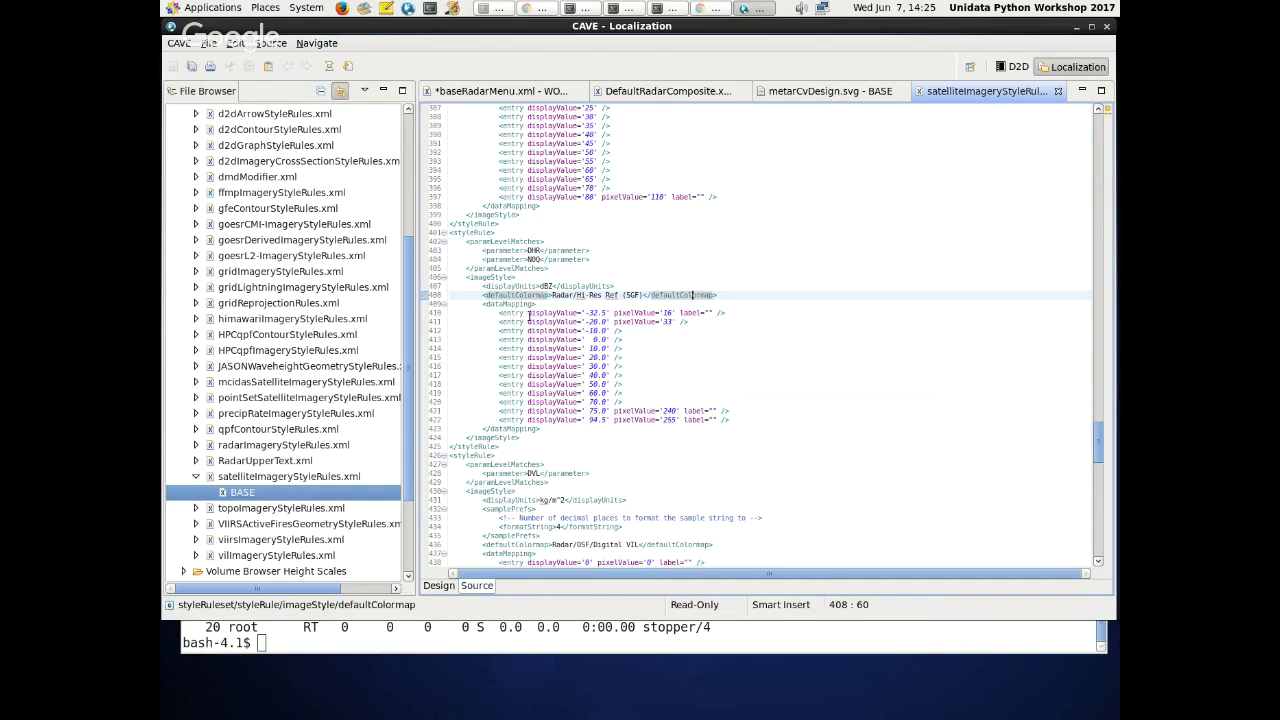
pyautogui.moveTo(490, 312); pyautogui.dragTo(760, 422)
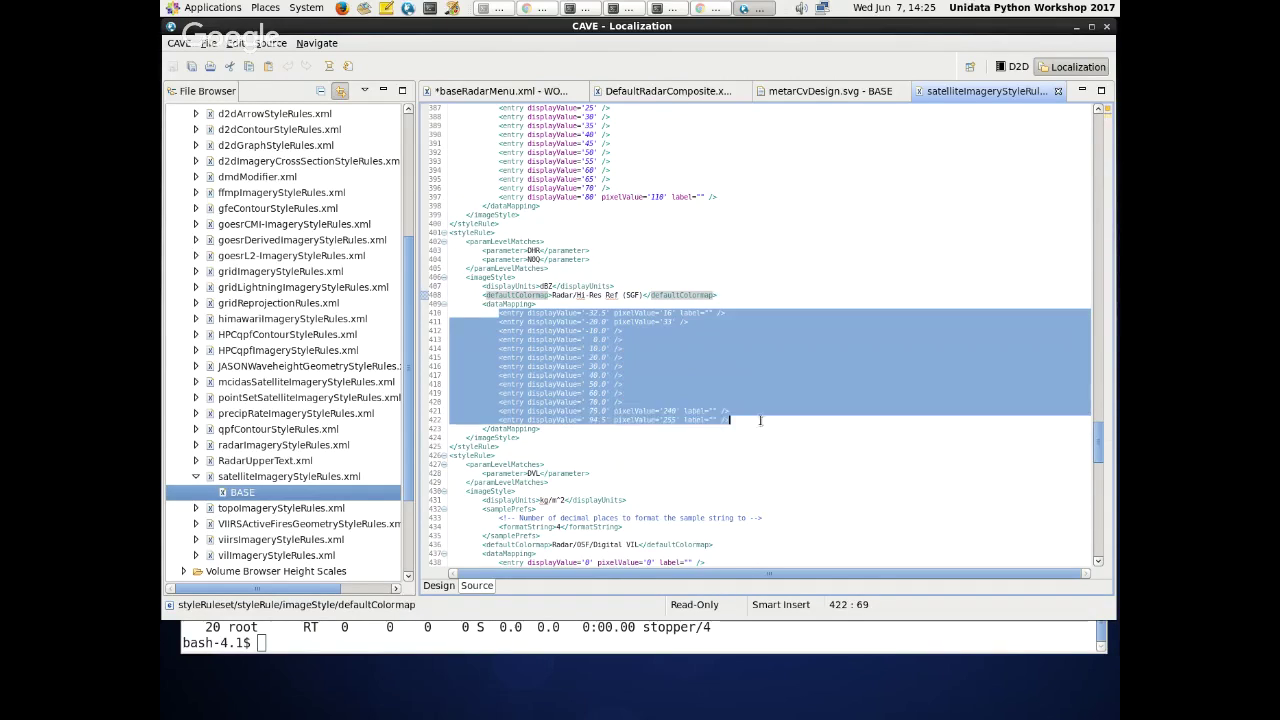
pyautogui.click(762, 427)
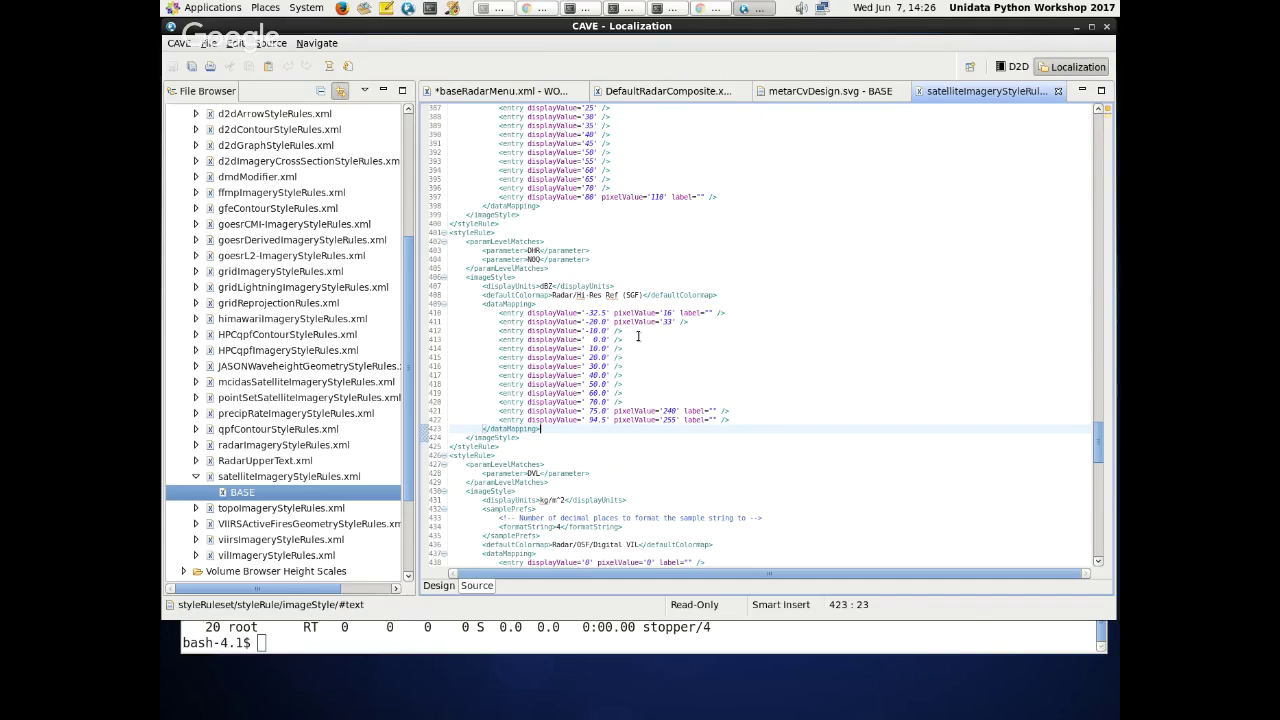
# - Compare the DHR composite on the D2D map with the label attribute of the -32.5 entry in its style rule
pyautogui.click(1012, 67)
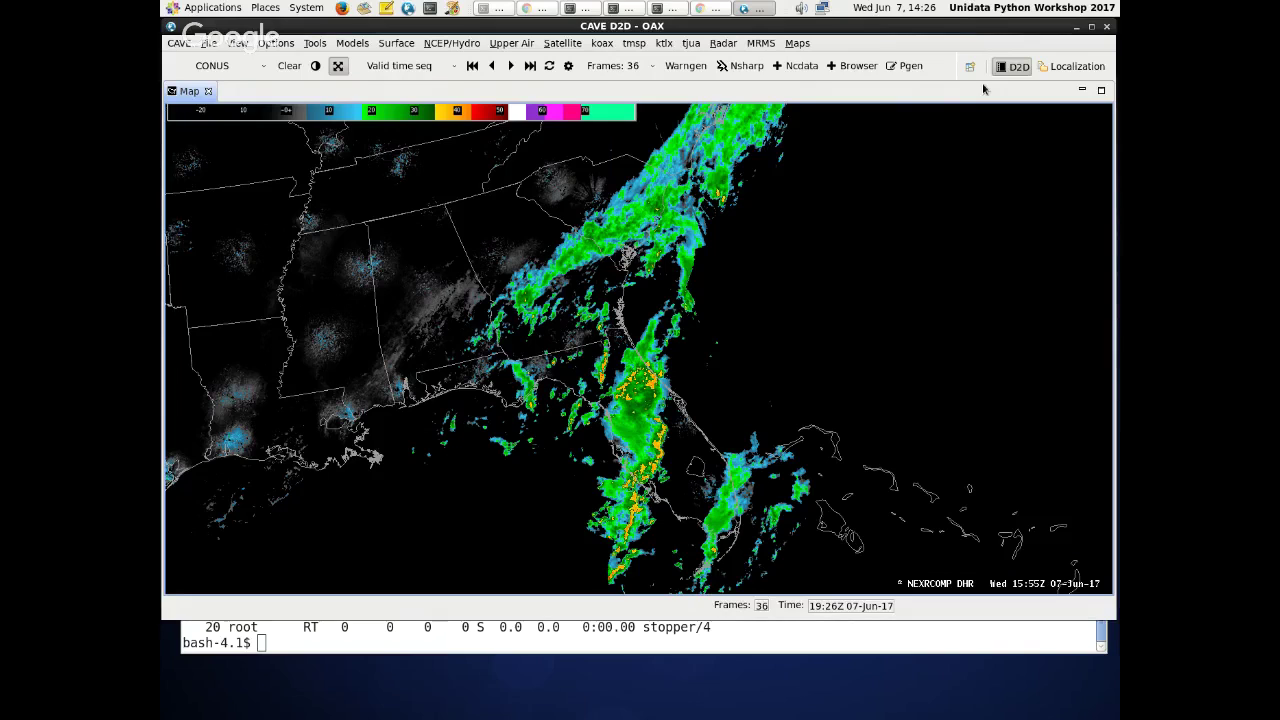
pyautogui.click(1077, 66)
pyautogui.moveTo(678, 313); pyautogui.dragTo(712, 315)
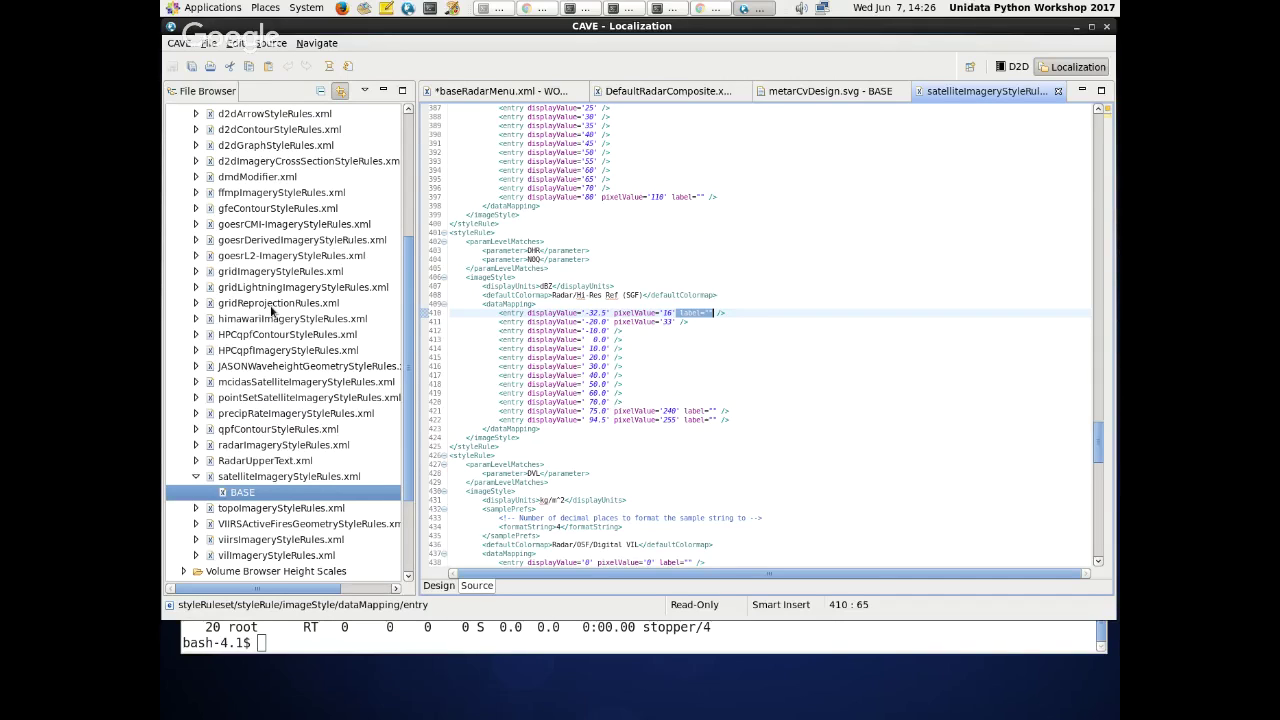
# - Collapse the Style Rules folder and expand Derived Parameters under D2D in the file browser
pyautogui.scroll(2, 367, 285)
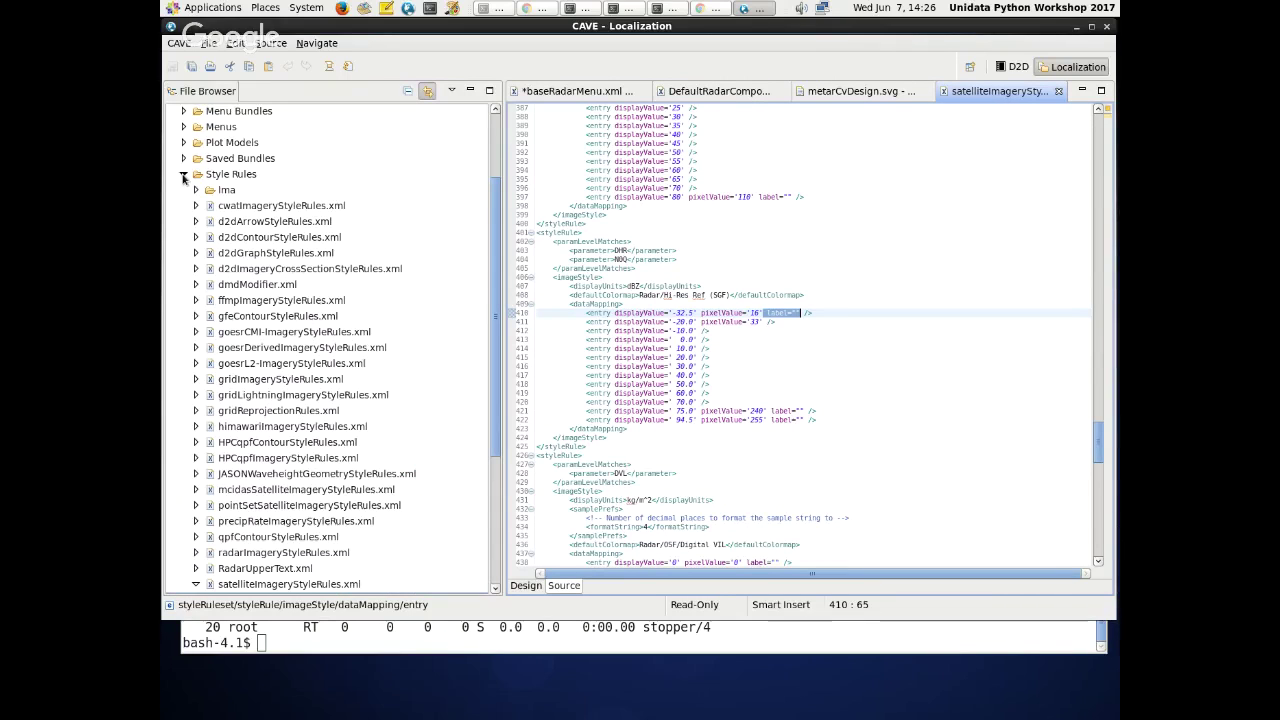
pyautogui.click(183, 175)
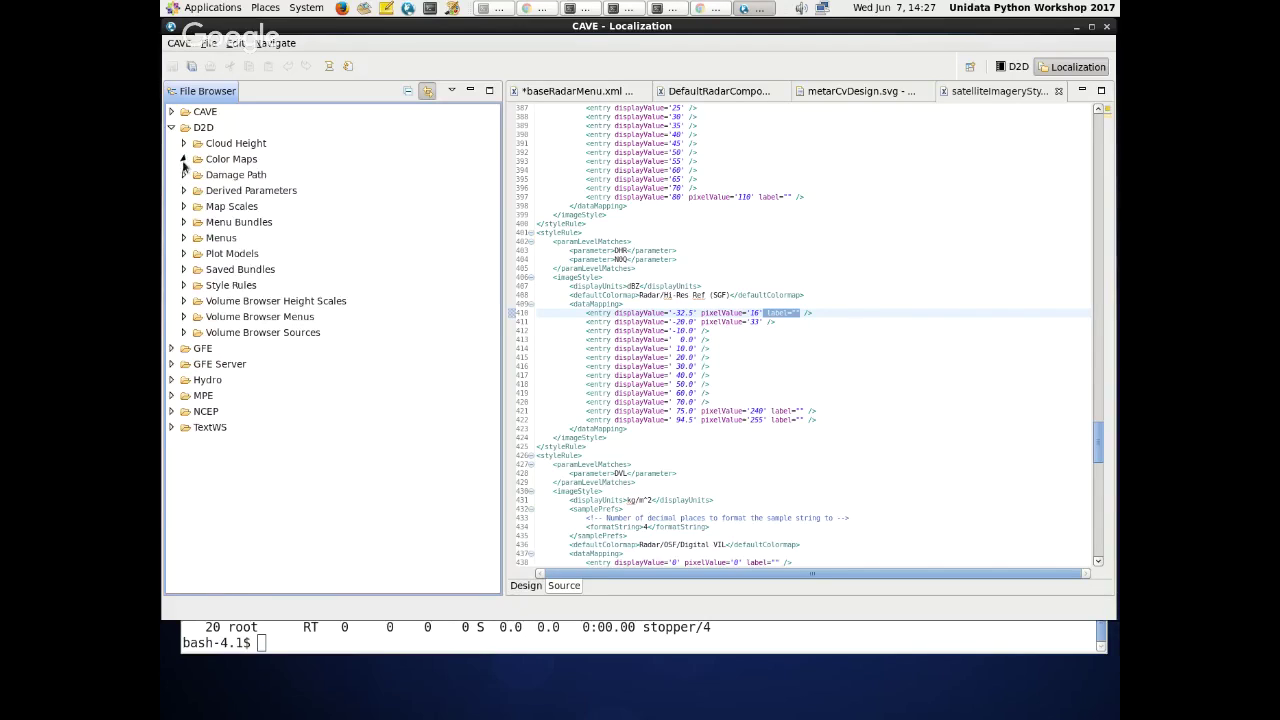
pyautogui.click(184, 190)
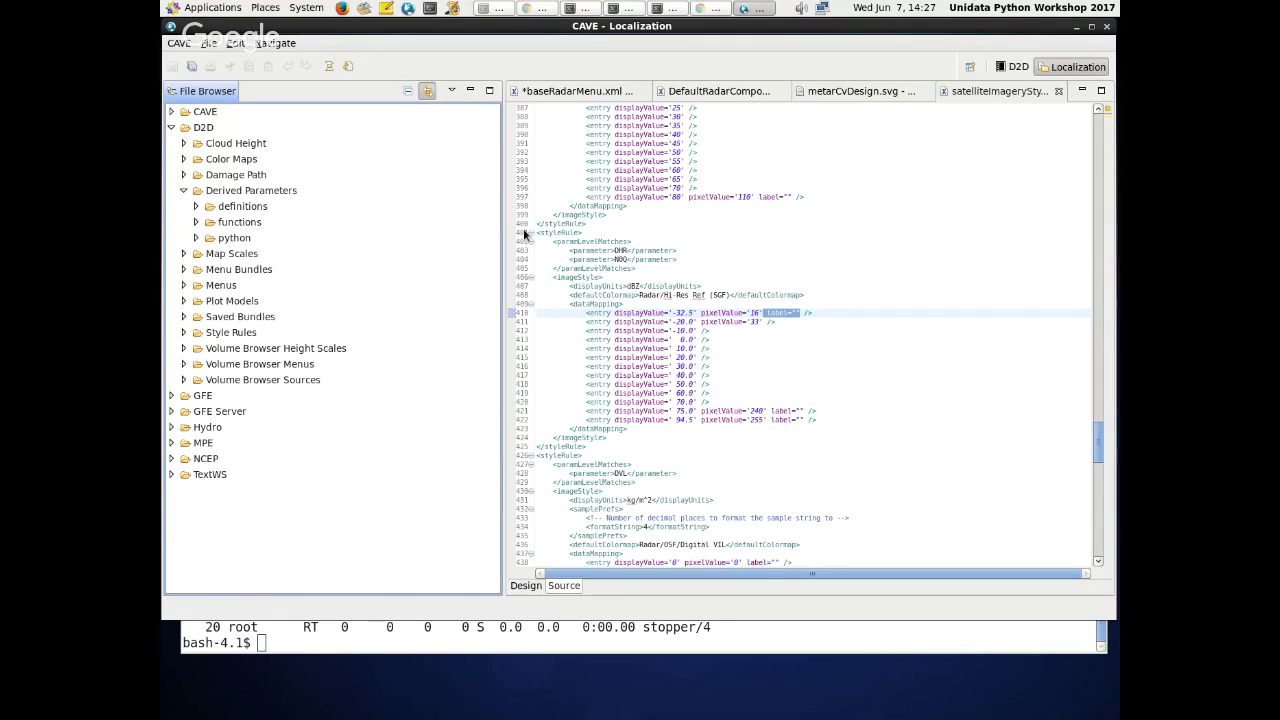
# - Close all open localization files, saving the changes to the workstation version of baseRadarMenu.xml
pyautogui.click(1053, 97)
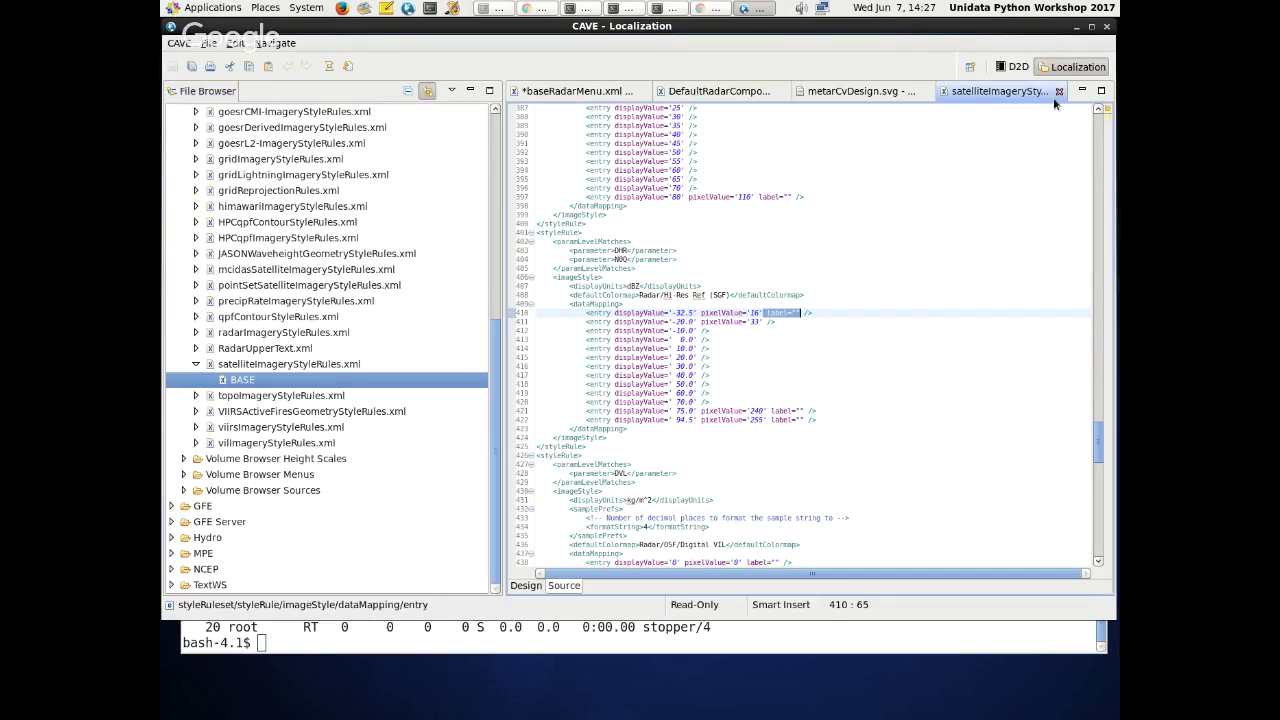
pyautogui.click(1055, 95)
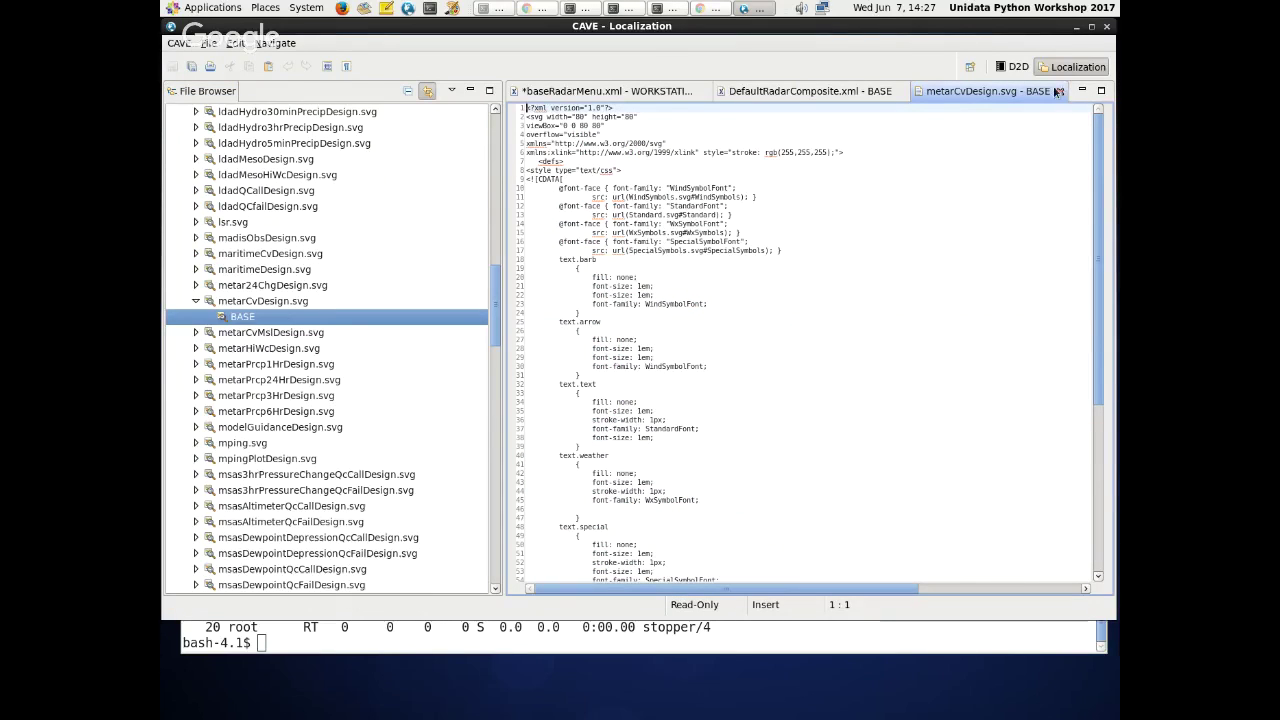
pyautogui.click(1058, 92)
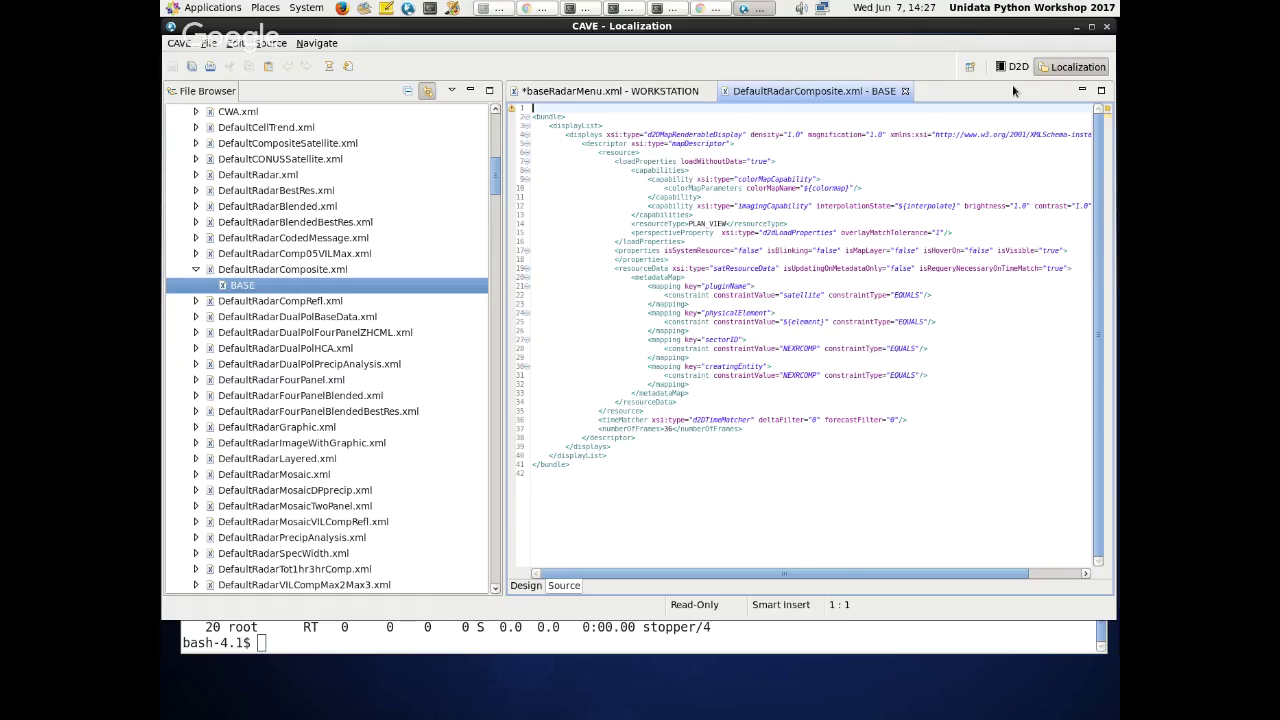
pyautogui.hotkey('ctrl', 'shift', 'w')
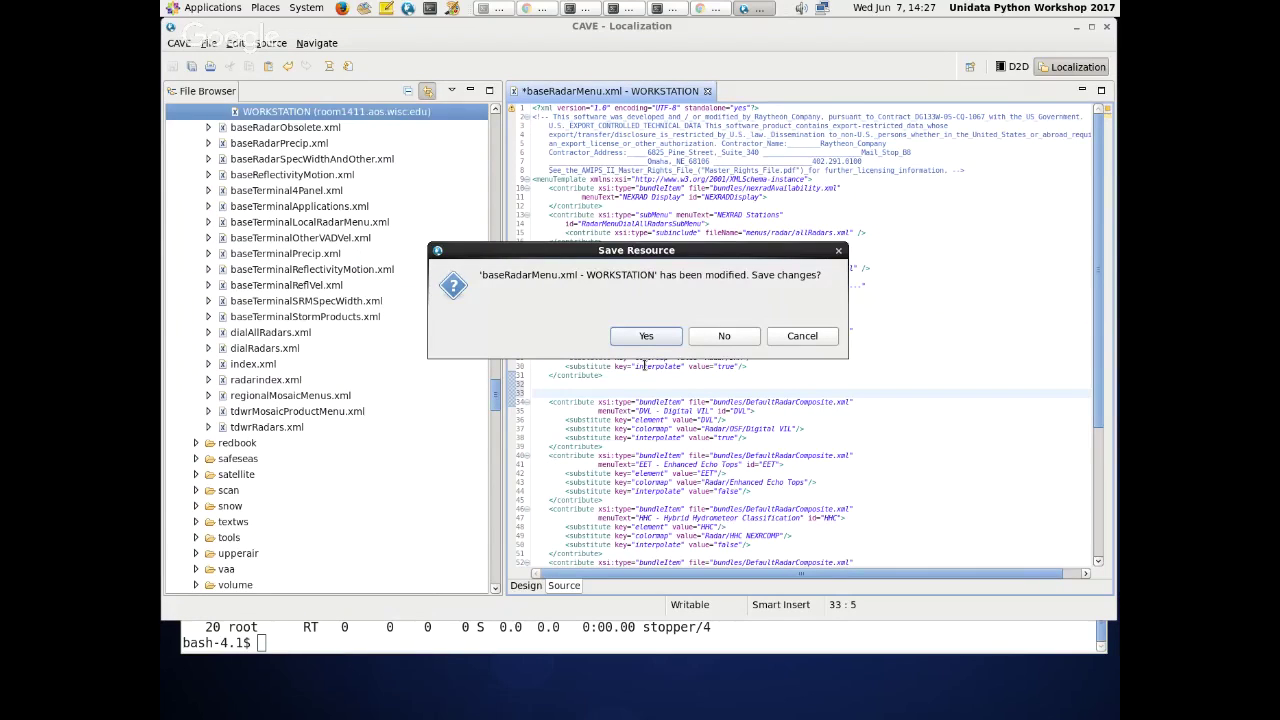
pyautogui.press('Return')
# - Collapse the expanded Menu Bundles, Menus and Style Rules folders so the D2D tree is compact
pyautogui.scroll(15, 260, 300)
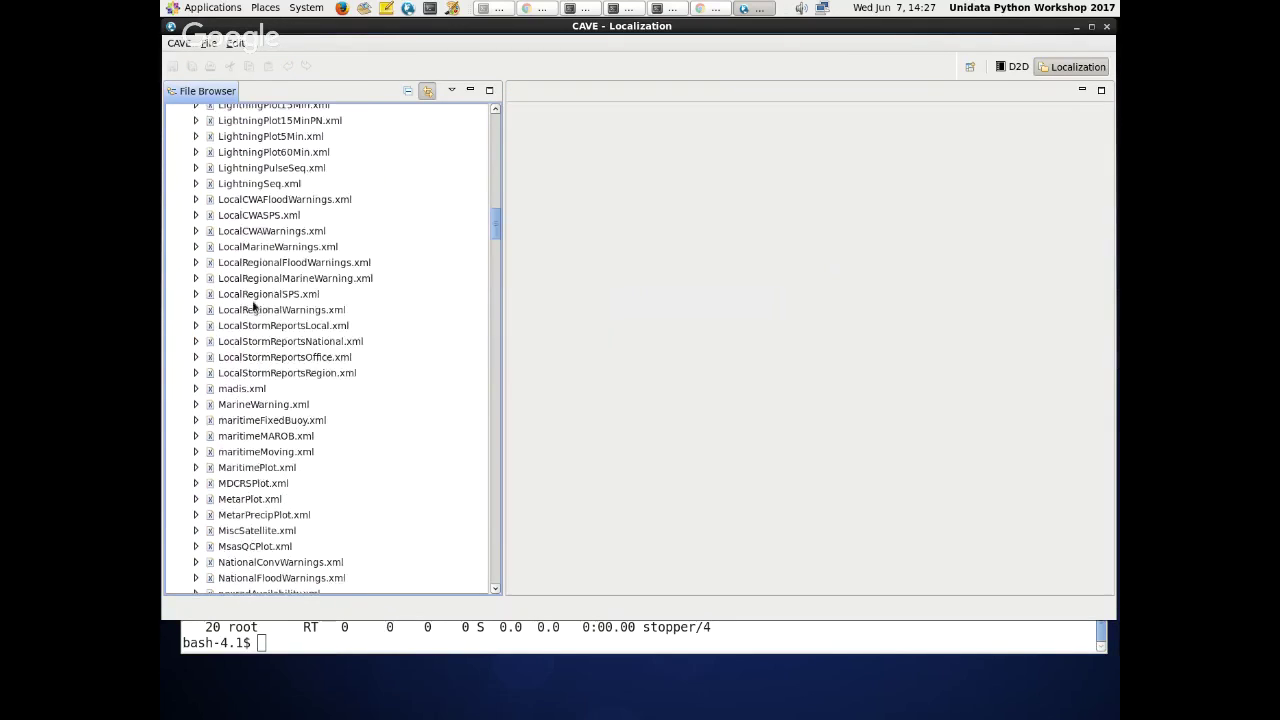
pyautogui.scroll(3, 253, 307)
pyautogui.moveTo(492, 204); pyautogui.dragTo(491, 110)
pyautogui.click(183, 269)
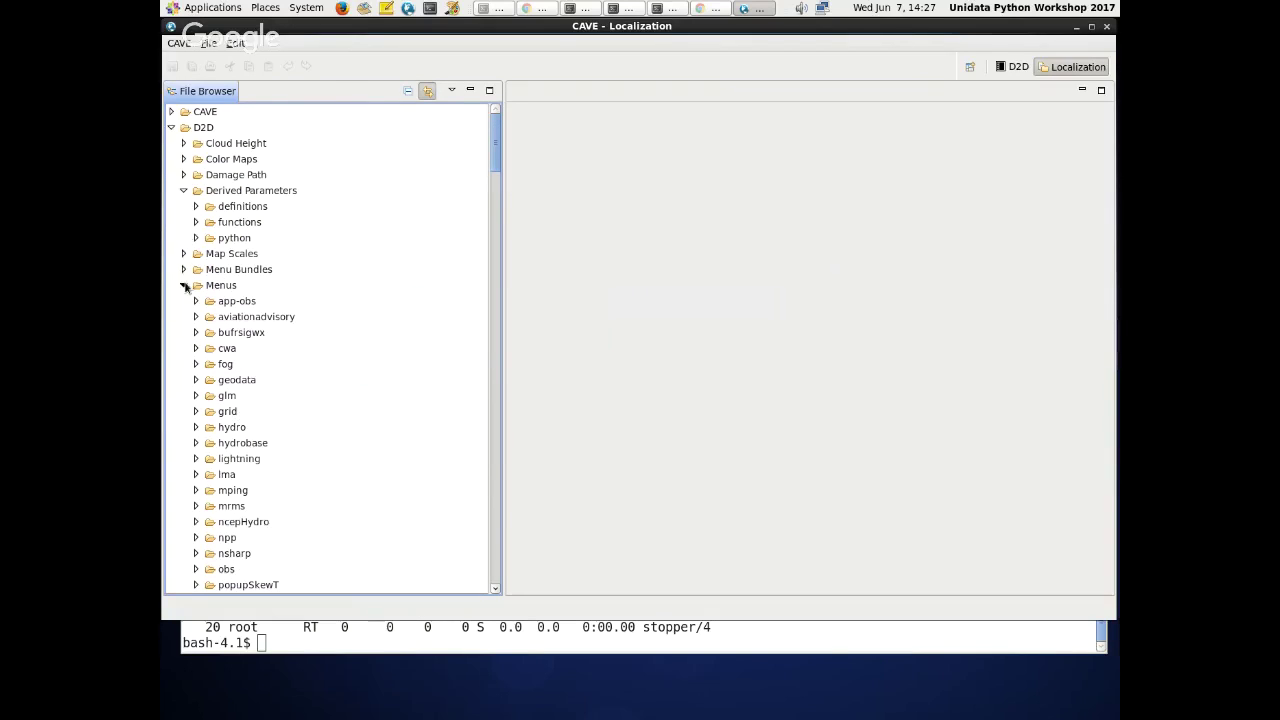
pyautogui.click(183, 285)
pyautogui.click(183, 332)
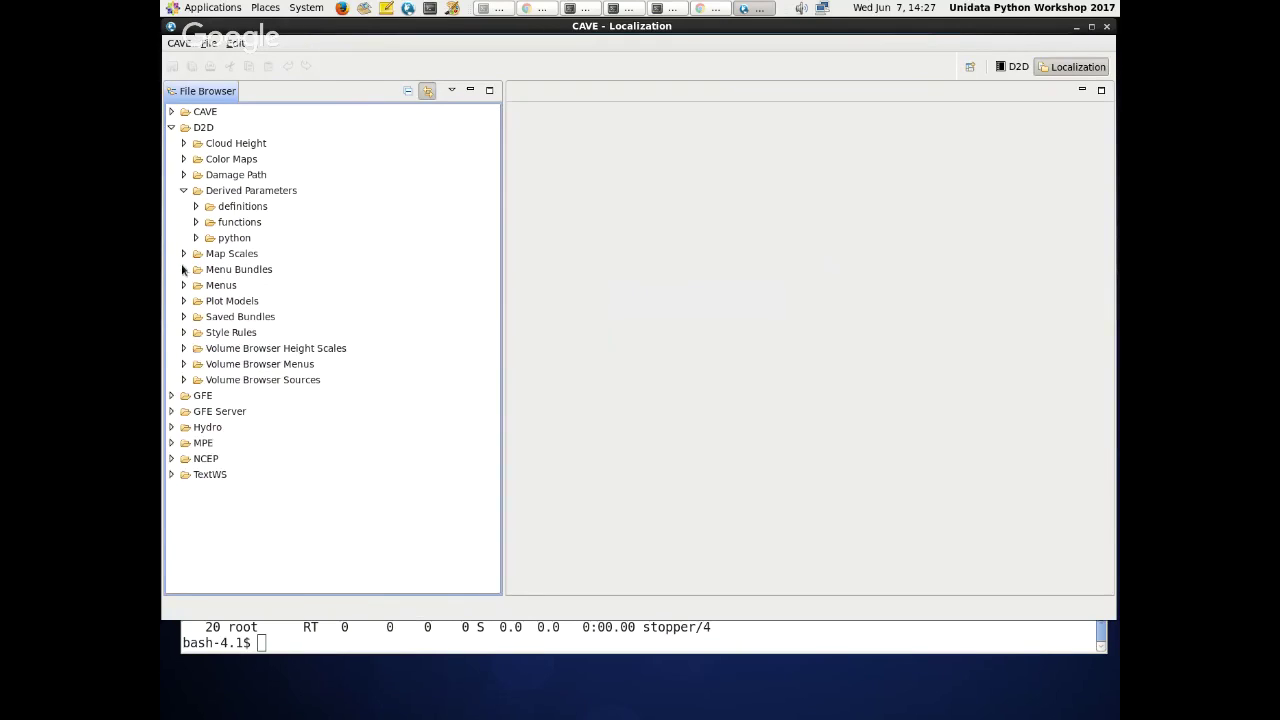
# - Examine the python, functions and definitions folders under Derived Parameters
pyautogui.click(196, 238)
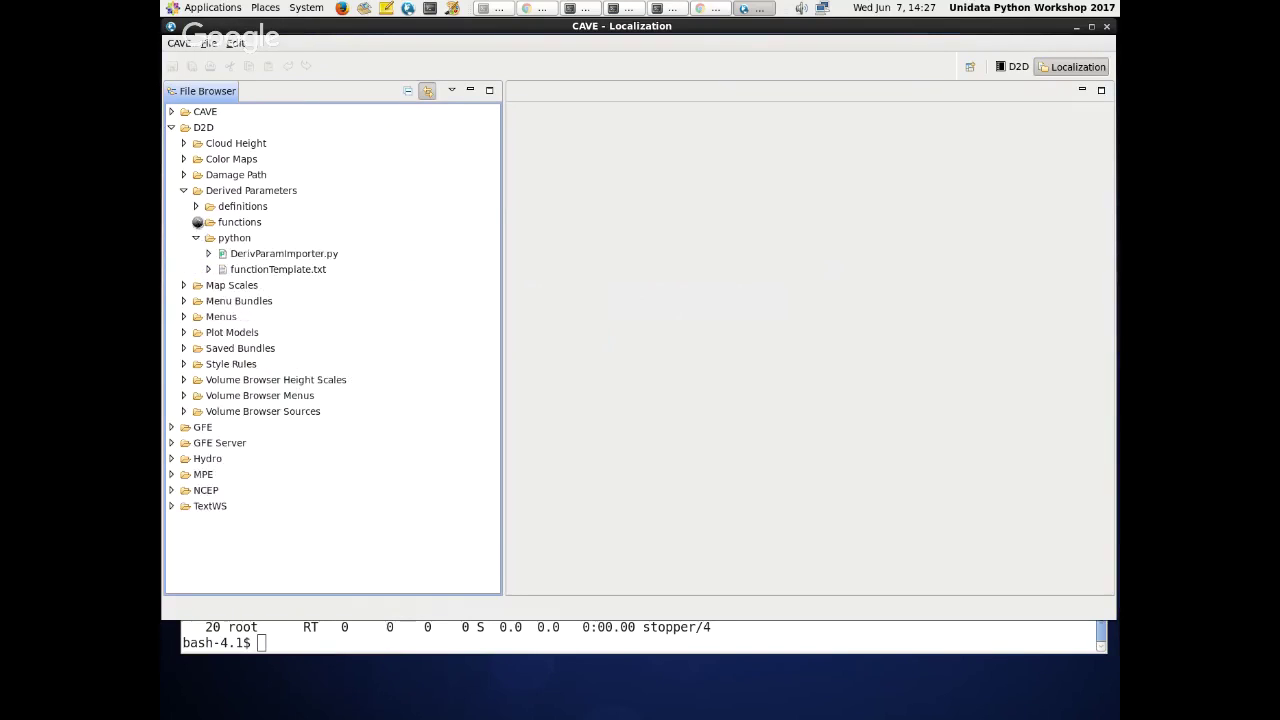
pyautogui.click(197, 222)
pyautogui.click(196, 206)
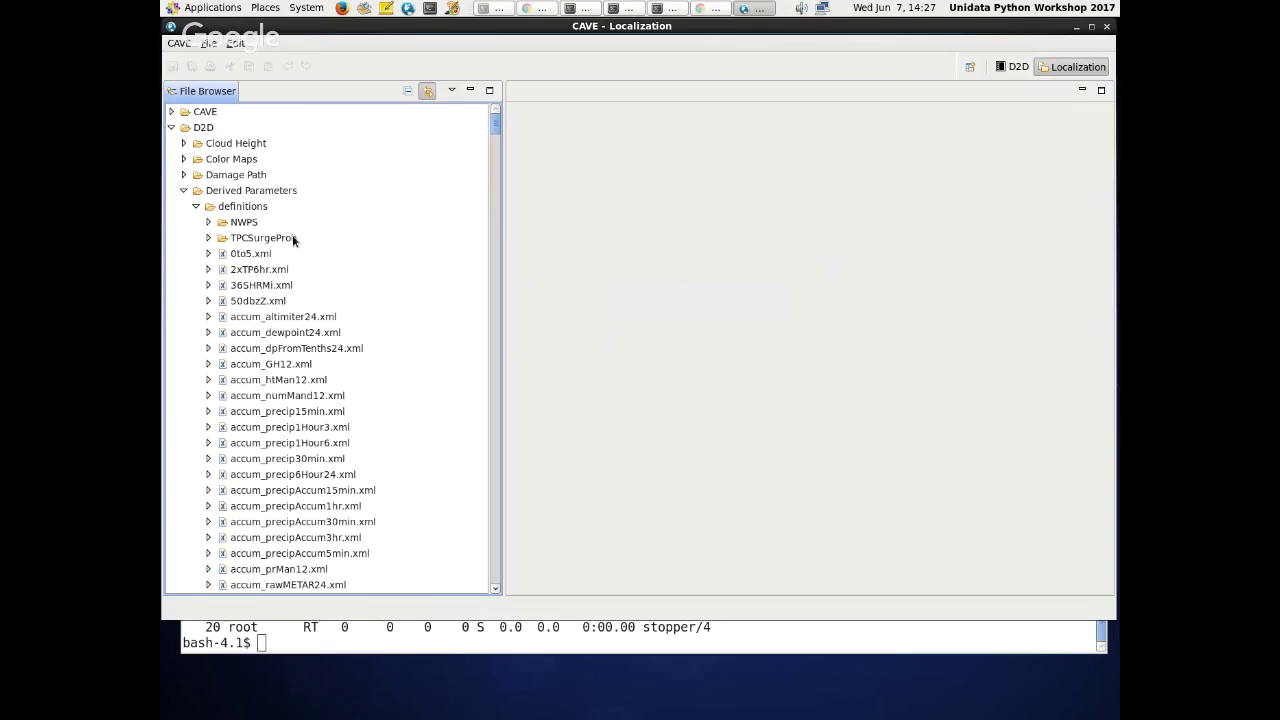
# - Switch to the D2D perspective, open the Product Browser and list the ETA218 grid products
pyautogui.click(1013, 66)
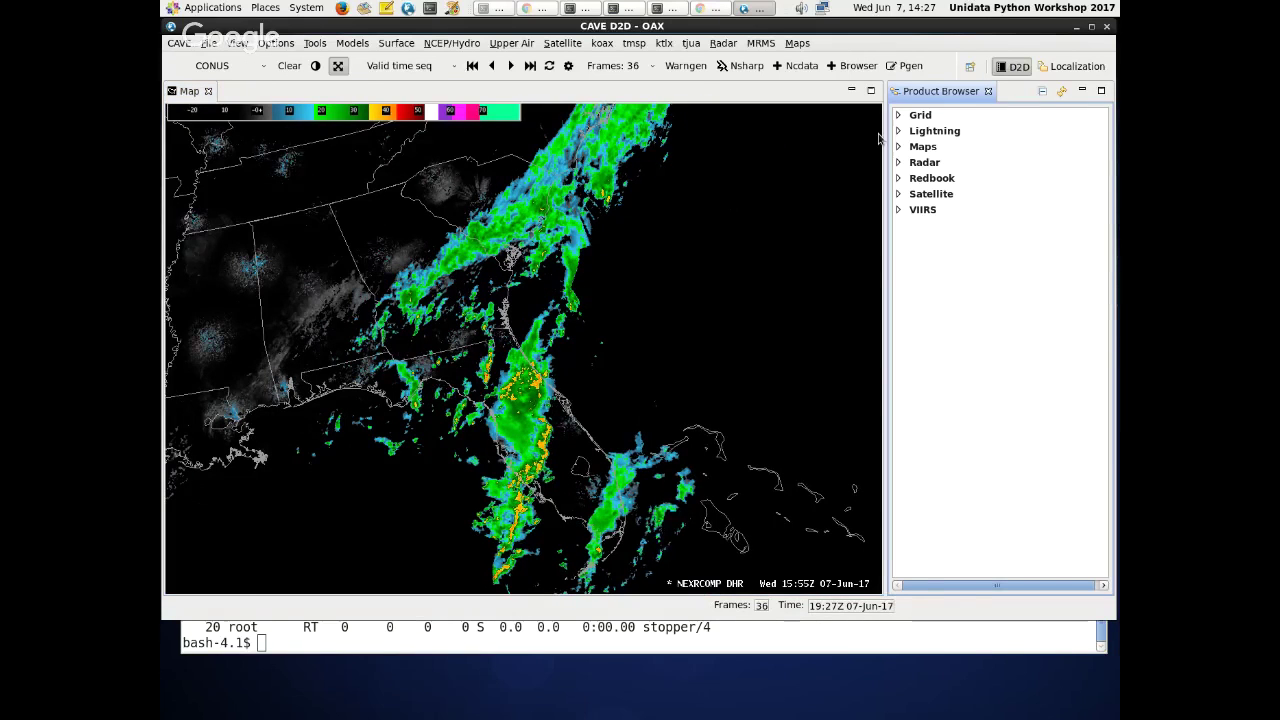
pyautogui.click(898, 115)
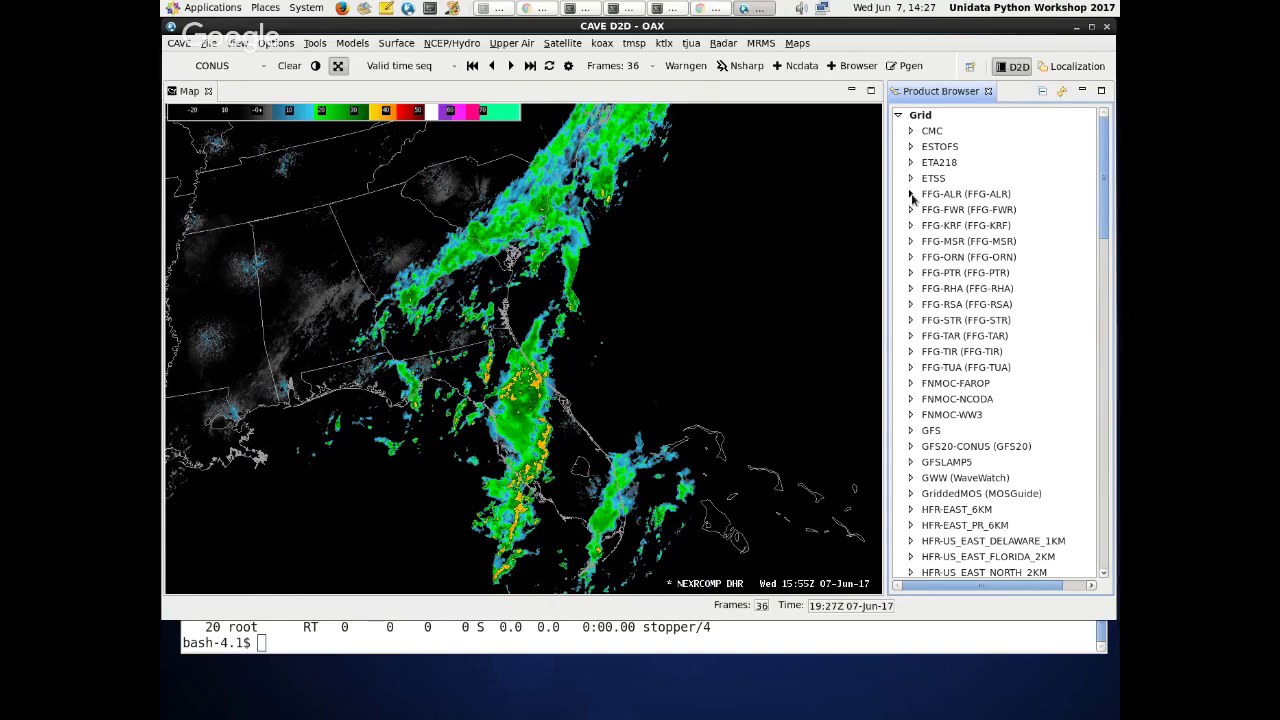
pyautogui.click(910, 162)
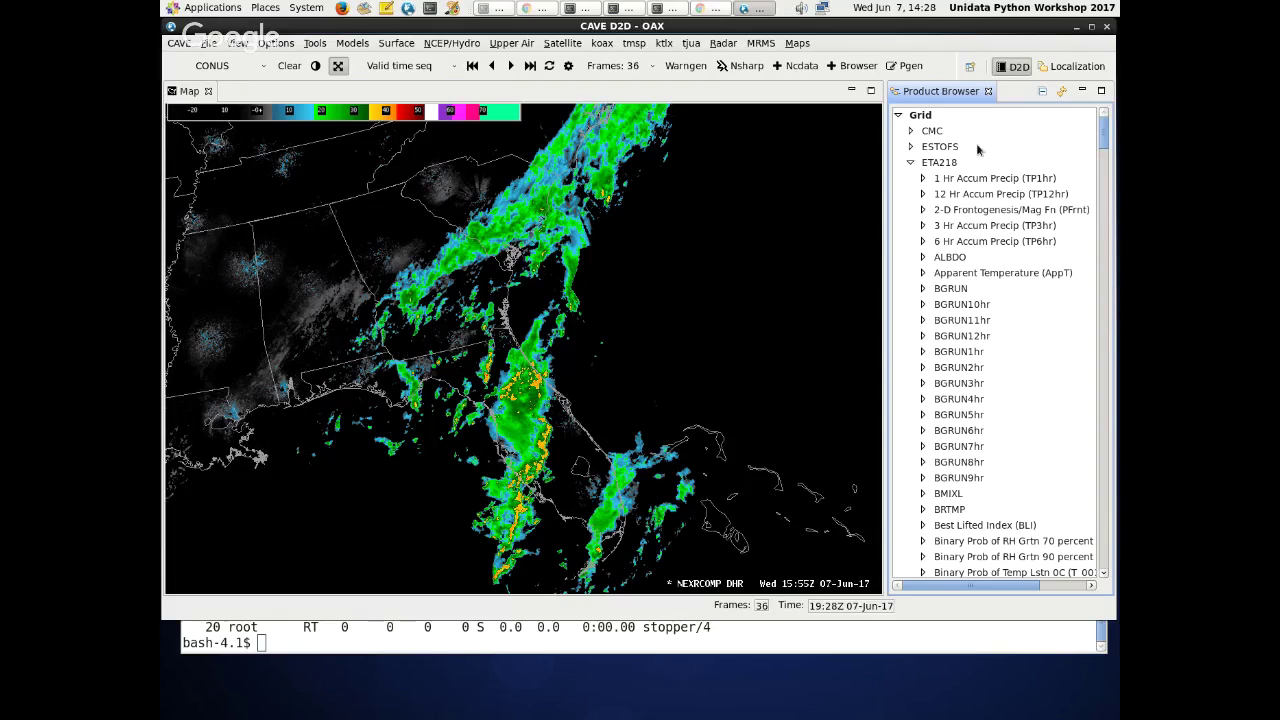
# - Clear the map and review the GFS 20km products offered among the models
pyautogui.click(289, 68)
pyautogui.click(352, 43)
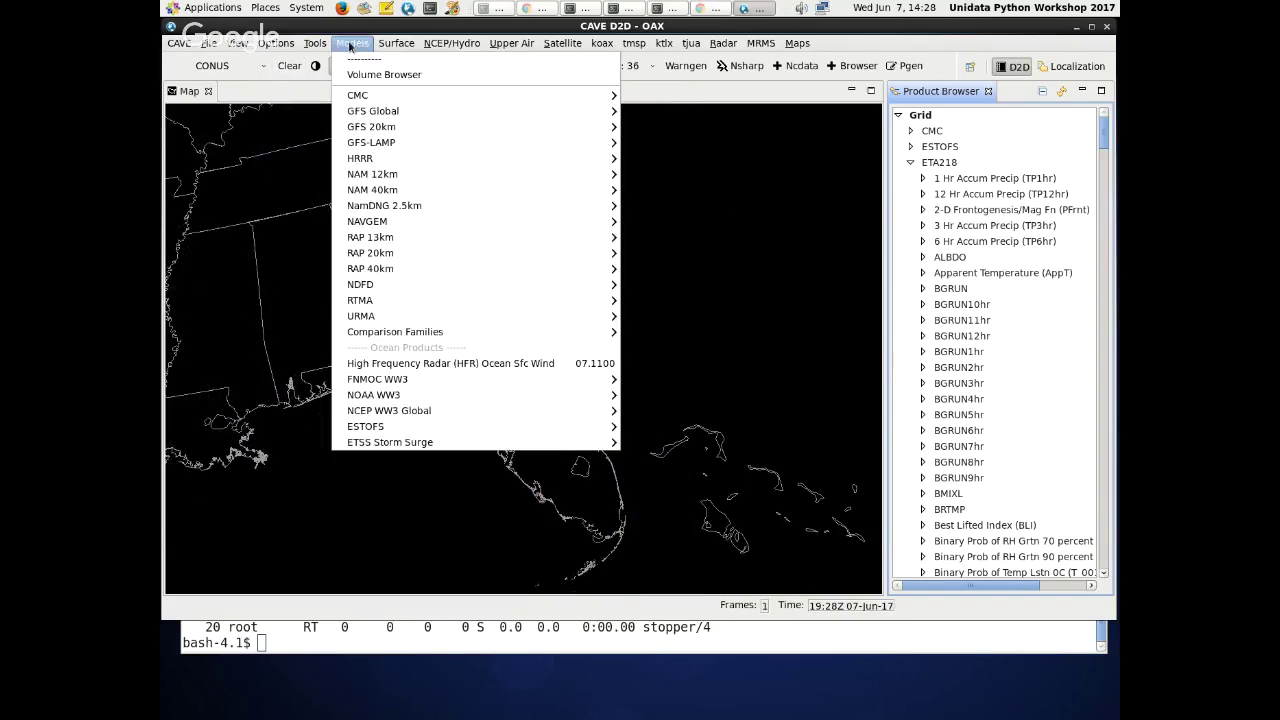
pyautogui.moveTo(360, 130)
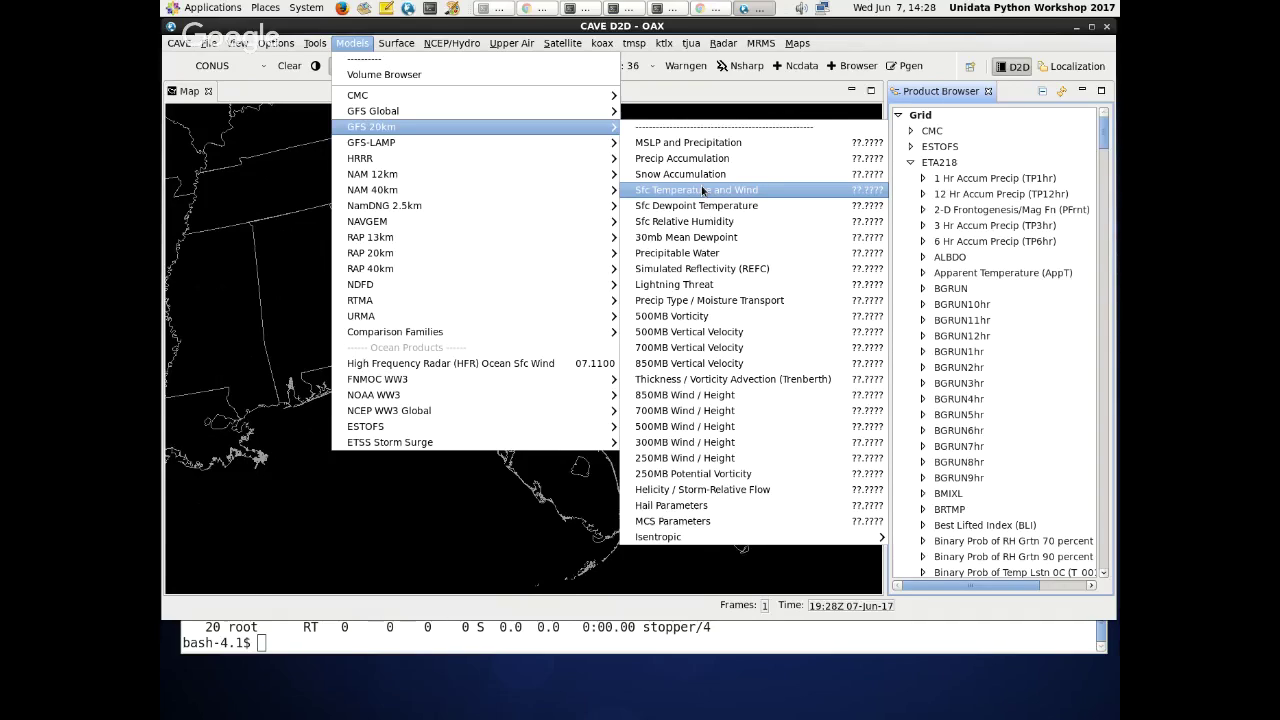
# - Return to the Localization perspective, collapse Derived Parameters and look through the volume folder of the Menu Bundles
pyautogui.click(1069, 67)
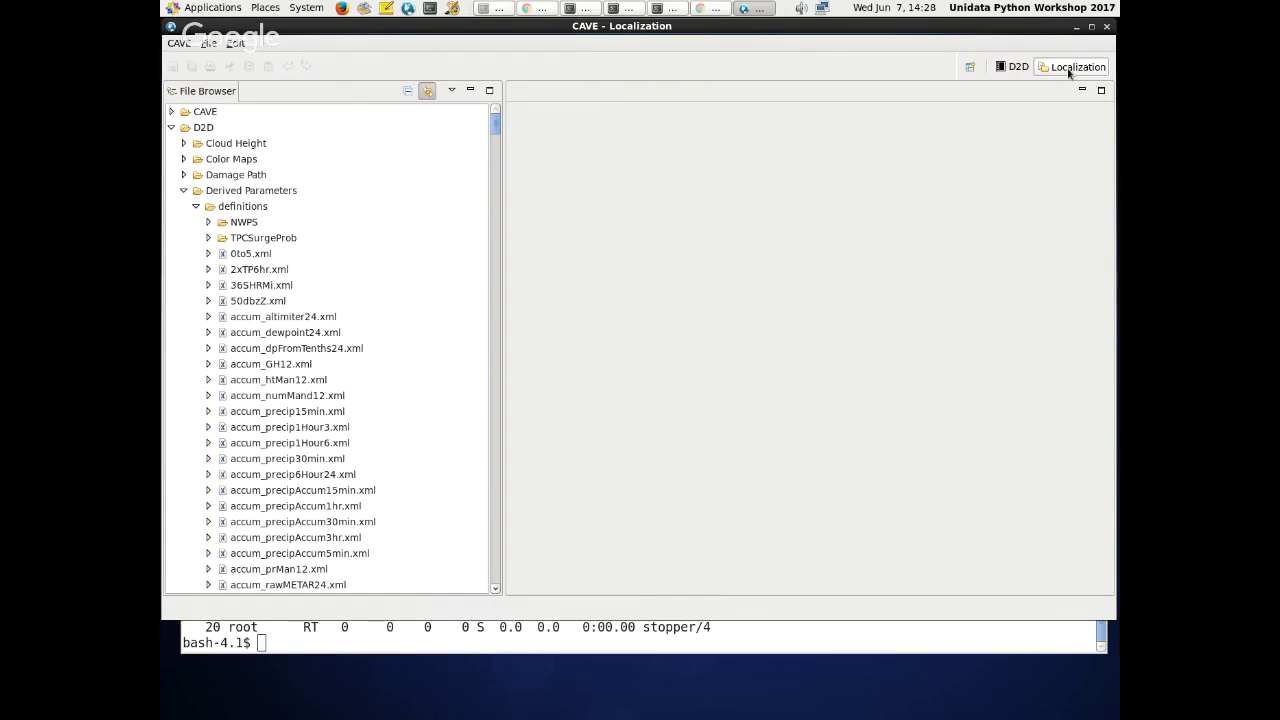
pyautogui.click(183, 190)
pyautogui.click(183, 222)
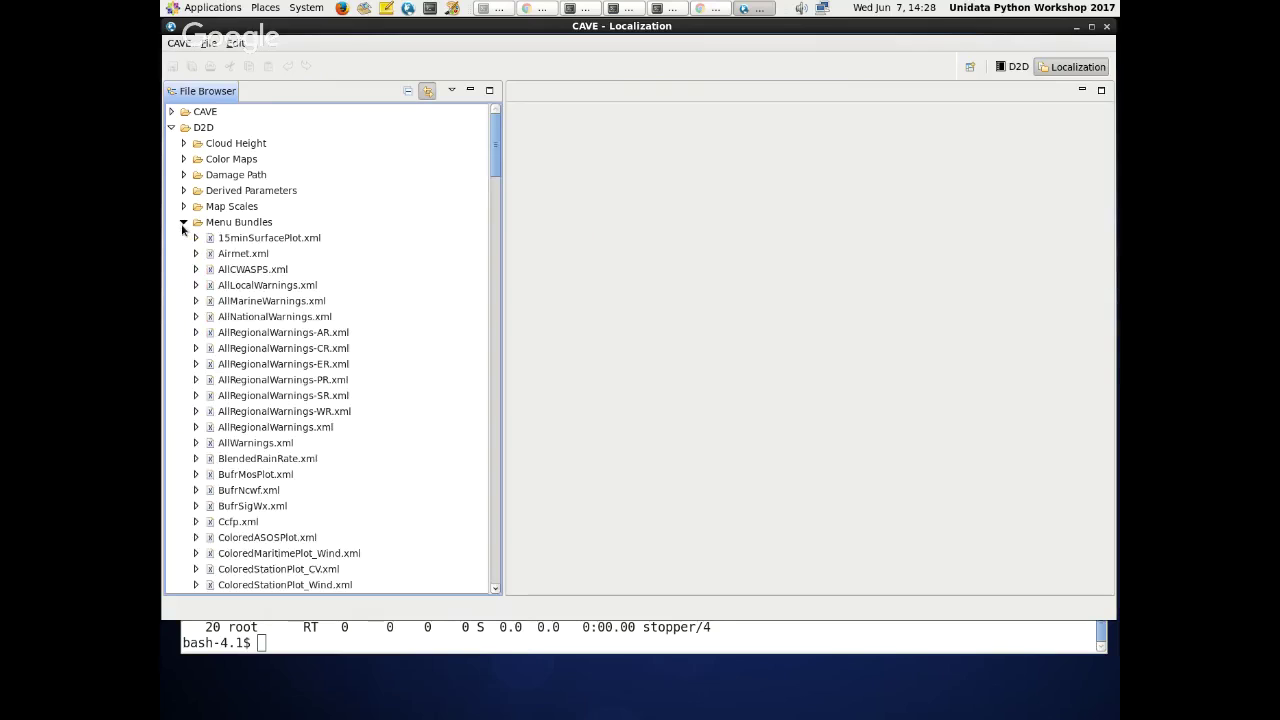
pyautogui.scroll(-20, 272, 375)
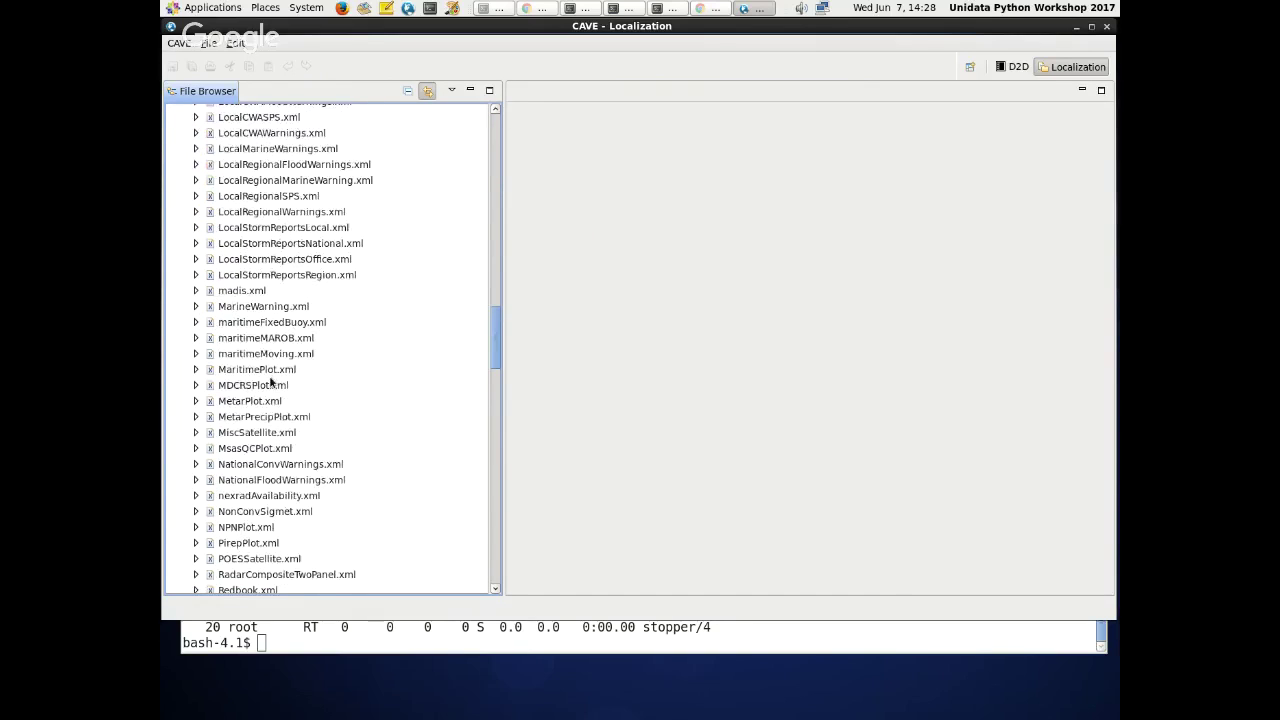
pyautogui.scroll(-9, 270, 383)
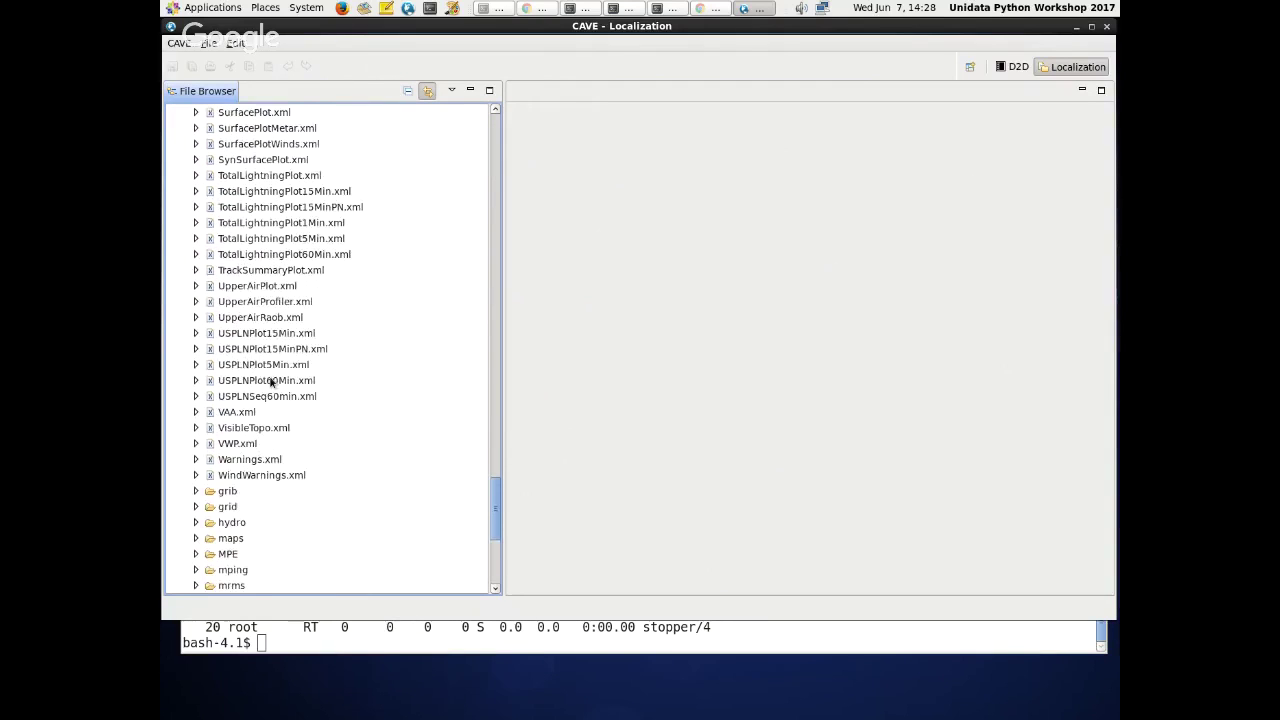
pyautogui.scroll(-4, 229, 380)
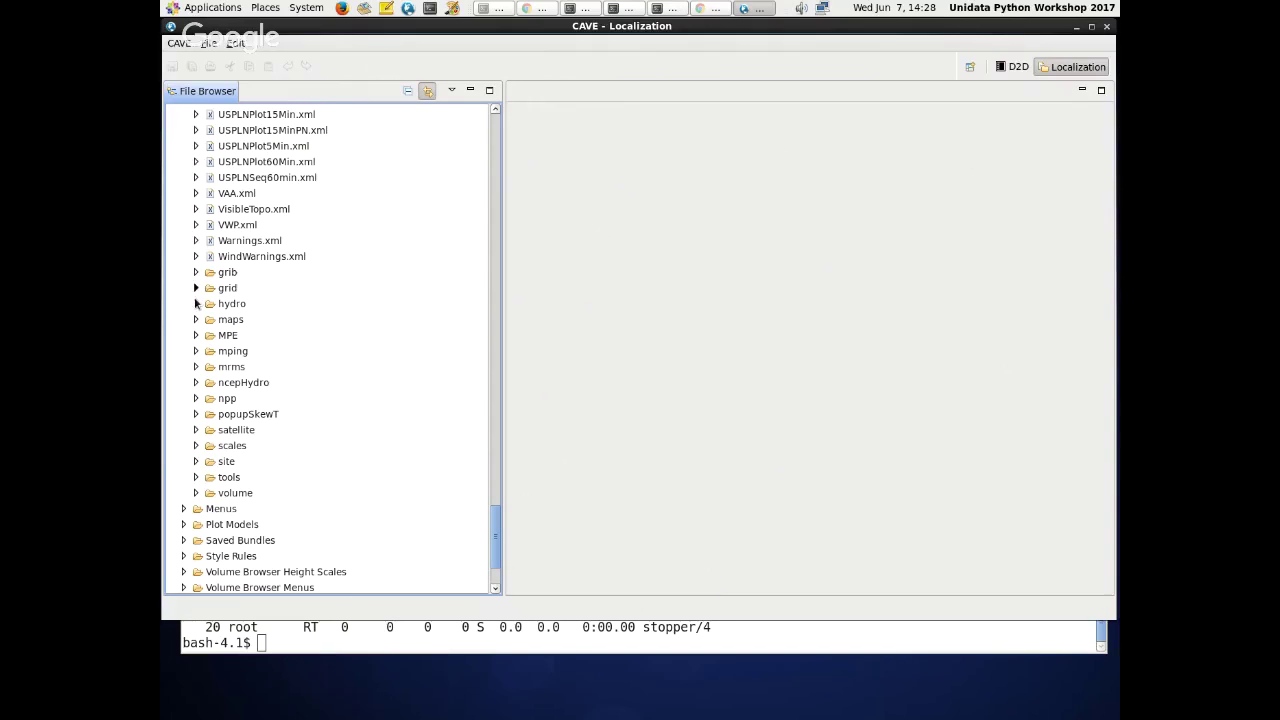
pyautogui.click(196, 493)
pyautogui.scroll(-6, 200, 429)
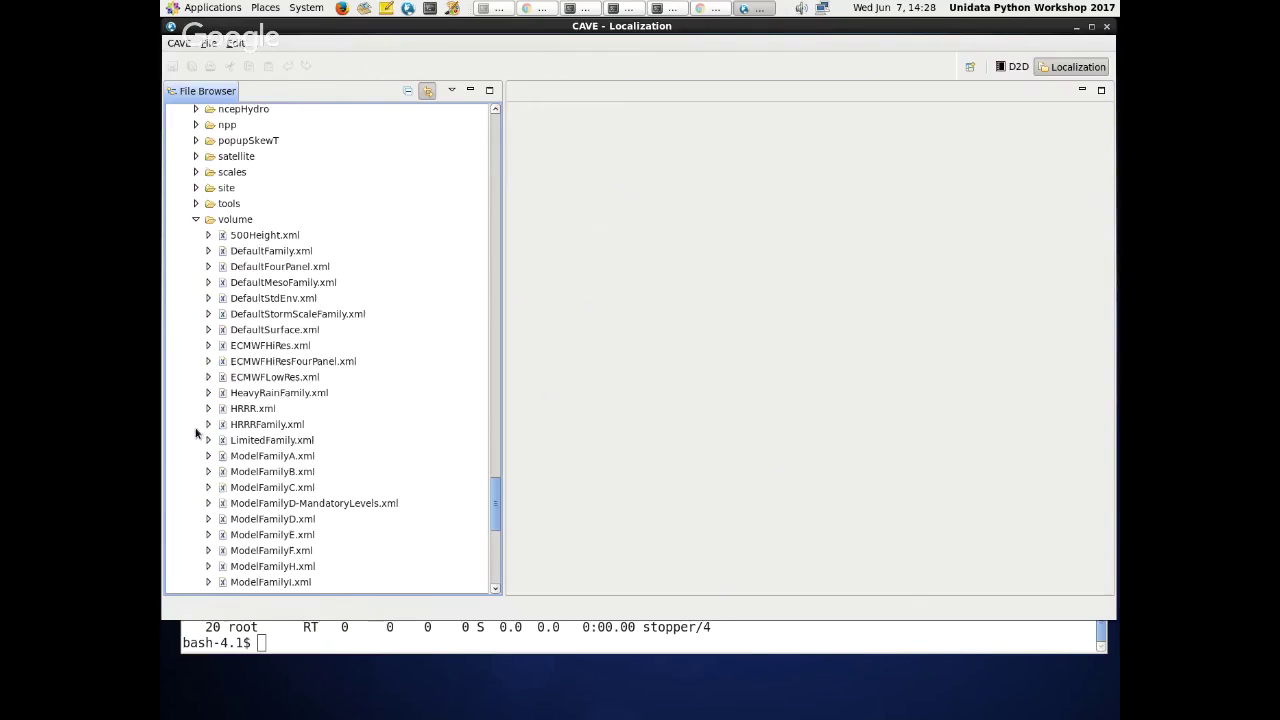
pyautogui.scroll(-6, 235, 330)
pyautogui.scroll(-3, 300, 390)
pyautogui.scroll(9, 309, 400)
pyautogui.scroll(12, 224, 253)
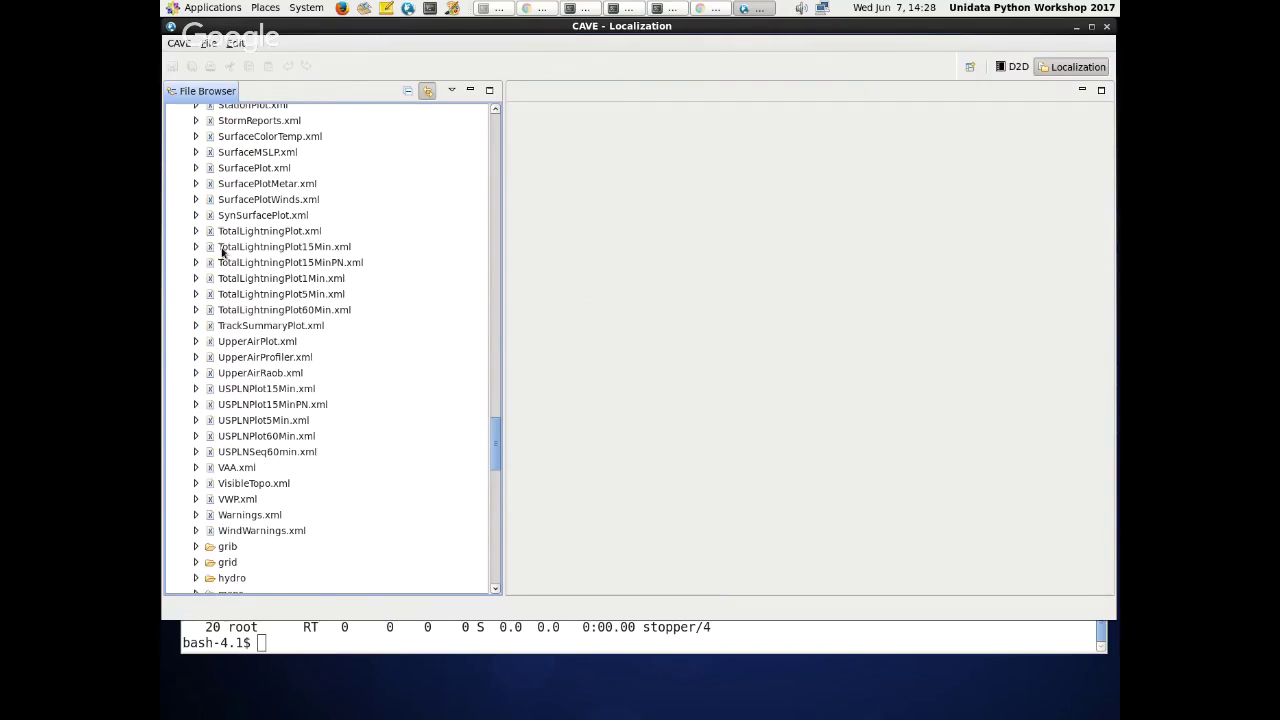
# - Look through the model bundle files in the grid folder of the Menu Bundles
pyautogui.scroll(-6, 224, 258)
pyautogui.click(196, 288)
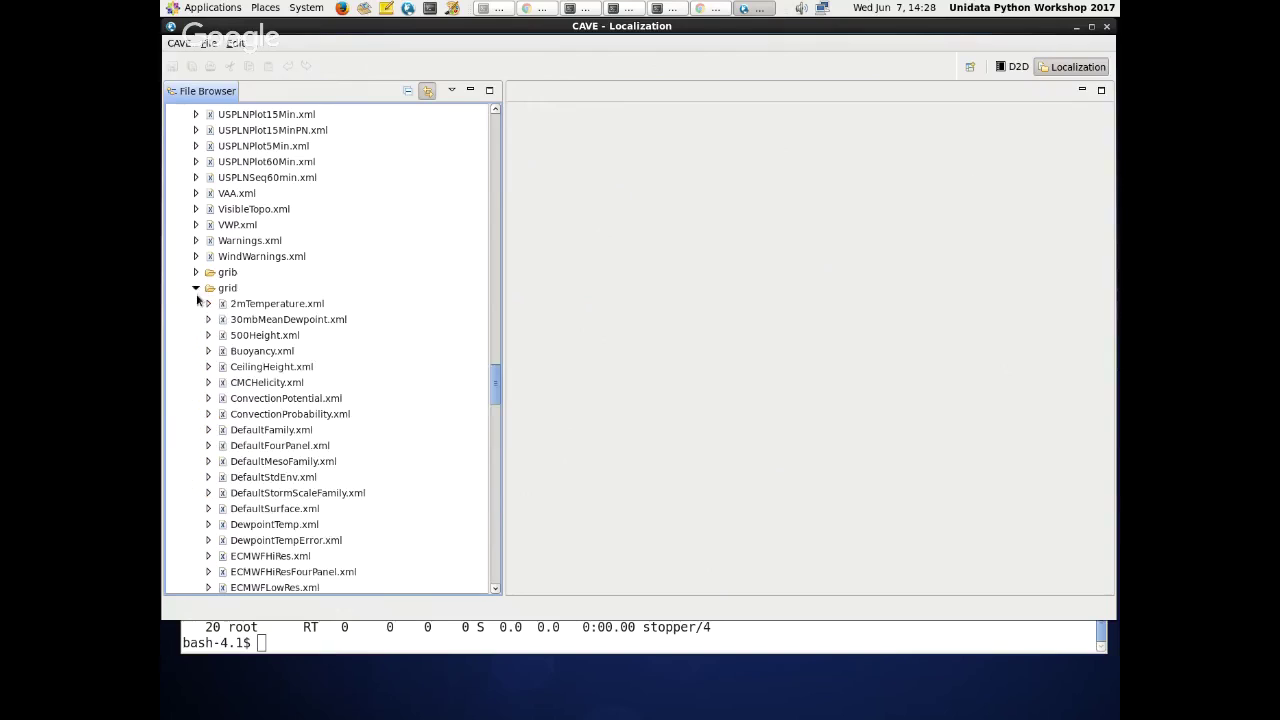
pyautogui.scroll(-1, 255, 256)
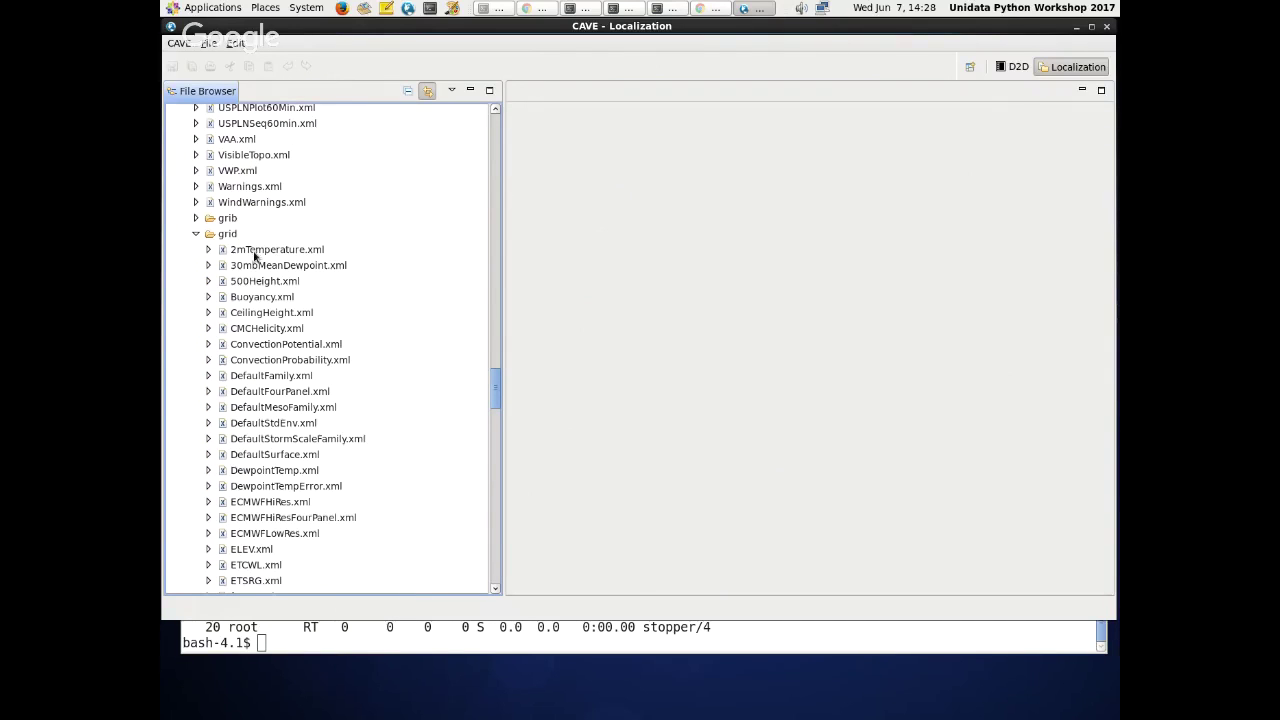
pyautogui.scroll(-2, 254, 260)
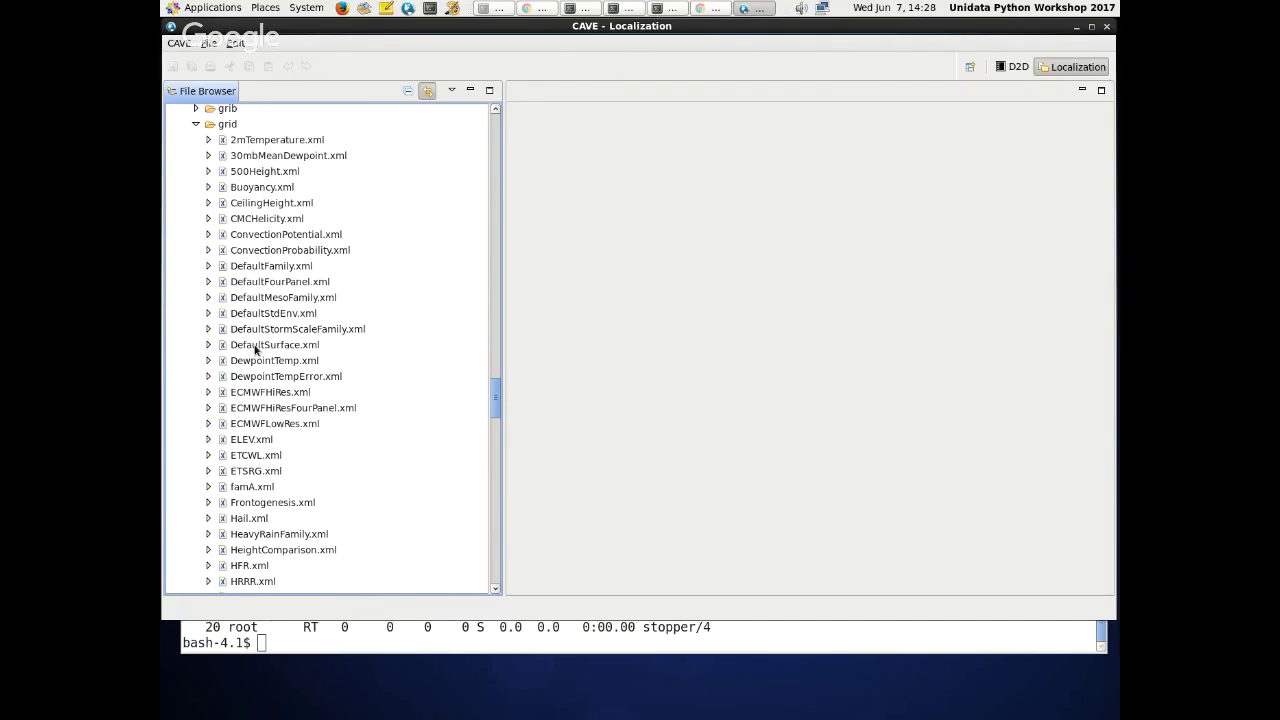
pyautogui.scroll(-7, 254, 375)
pyautogui.scroll(-20, 254, 380)
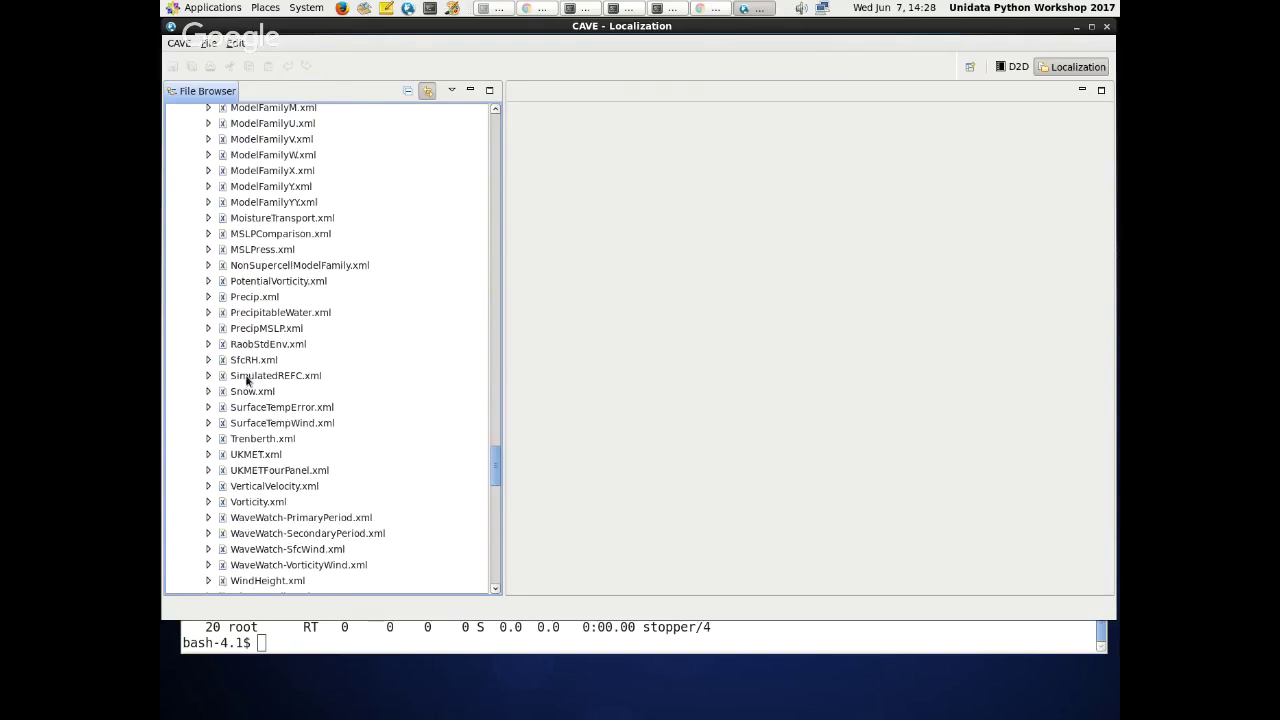
pyautogui.scroll(-5, 247, 378)
pyautogui.scroll(2, 247, 378)
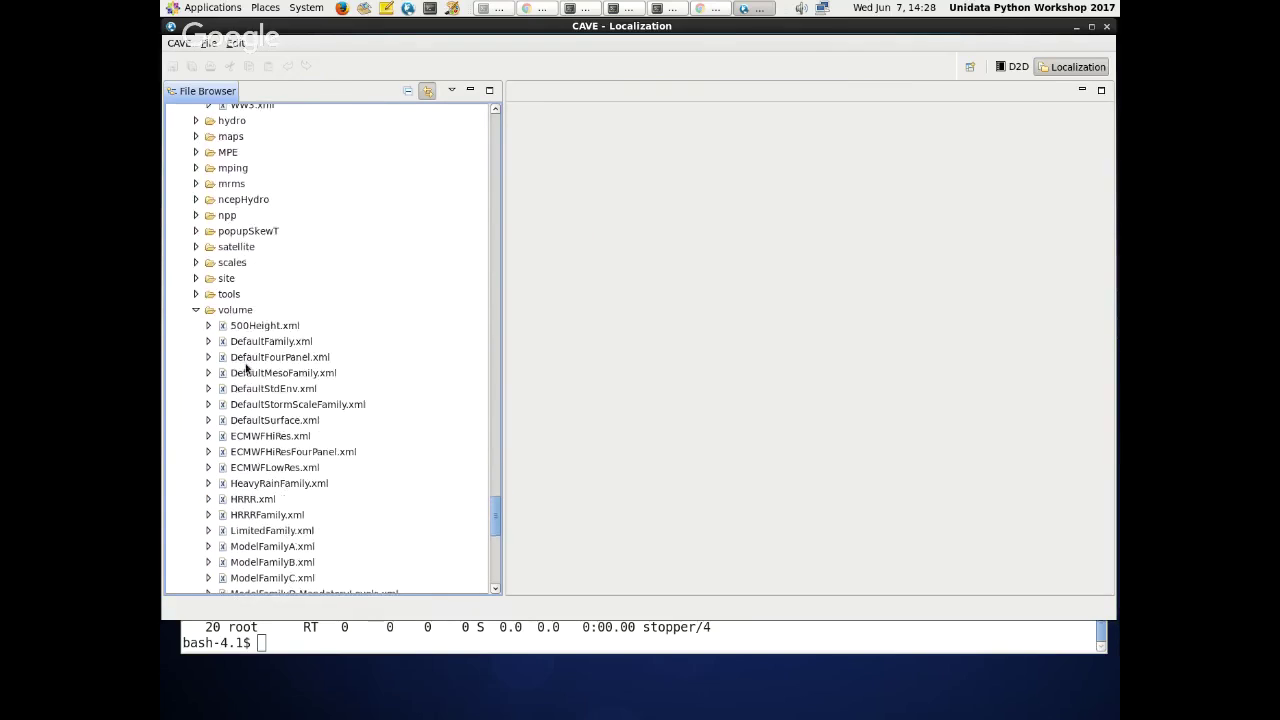
pyautogui.scroll(-10, 240, 372)
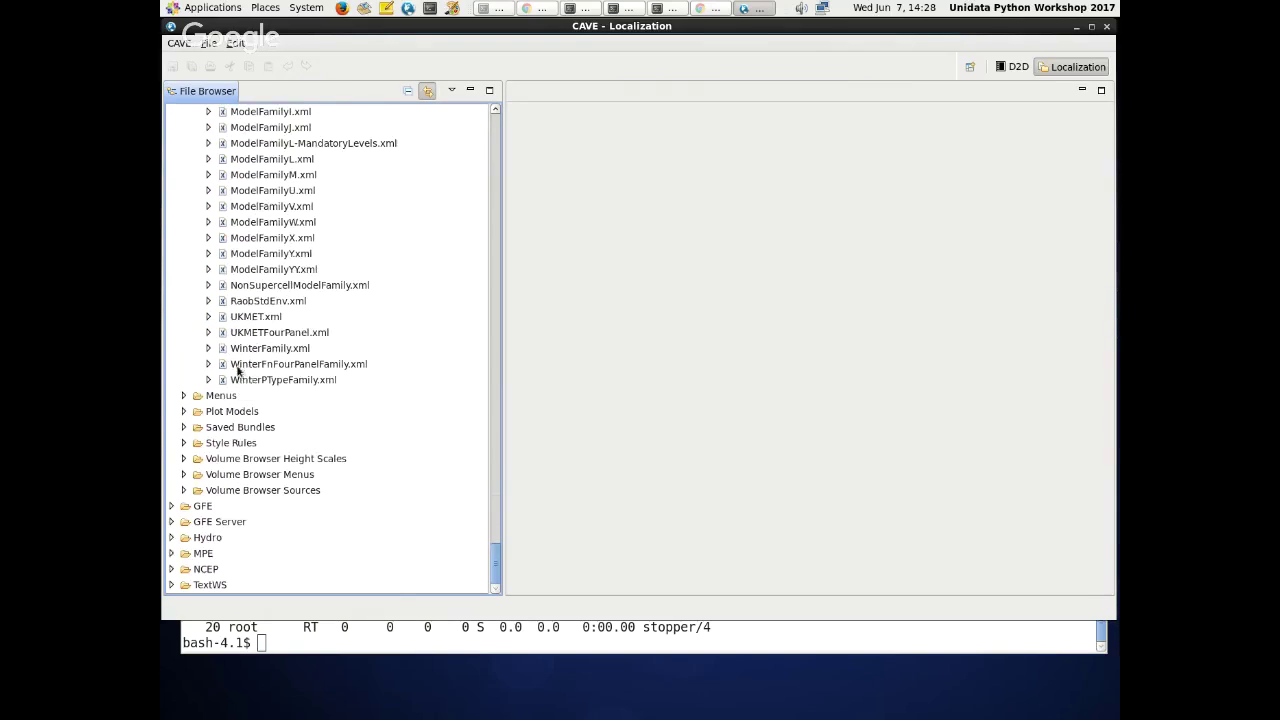
# - Open the BASE version of allFamilies.xml from the grid folder under Menus
pyautogui.click(183, 395)
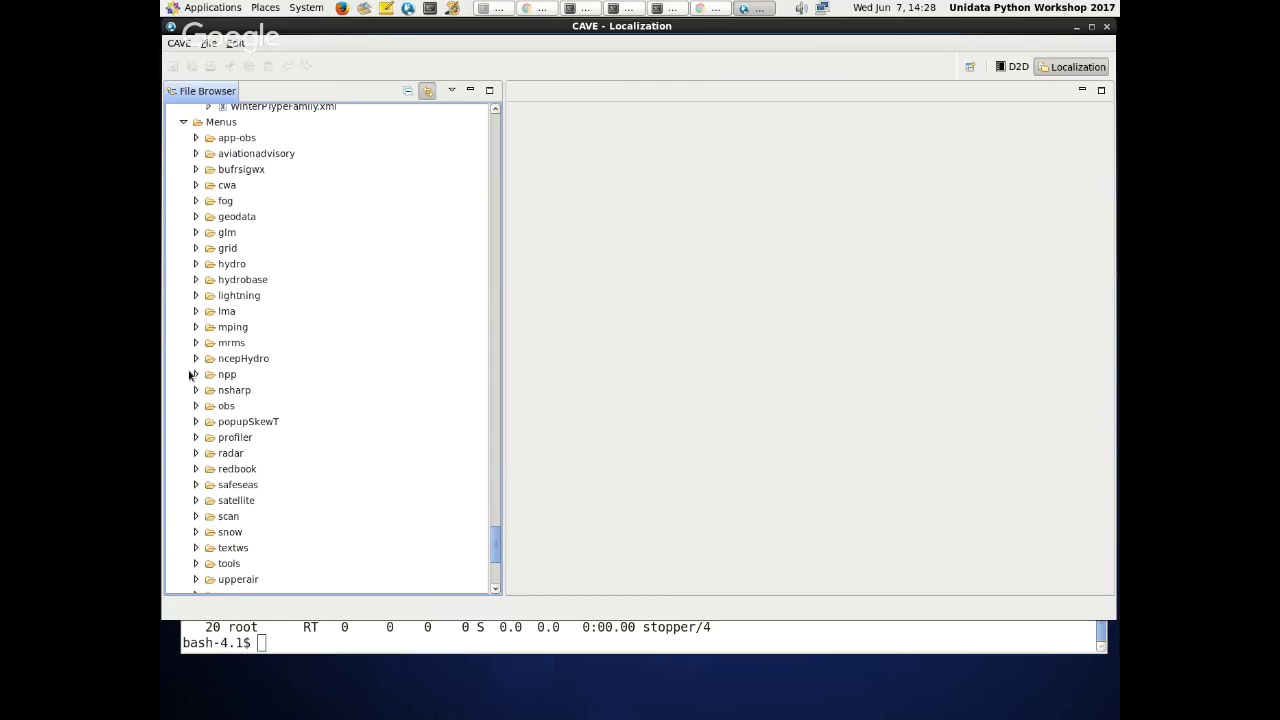
pyautogui.click(196, 248)
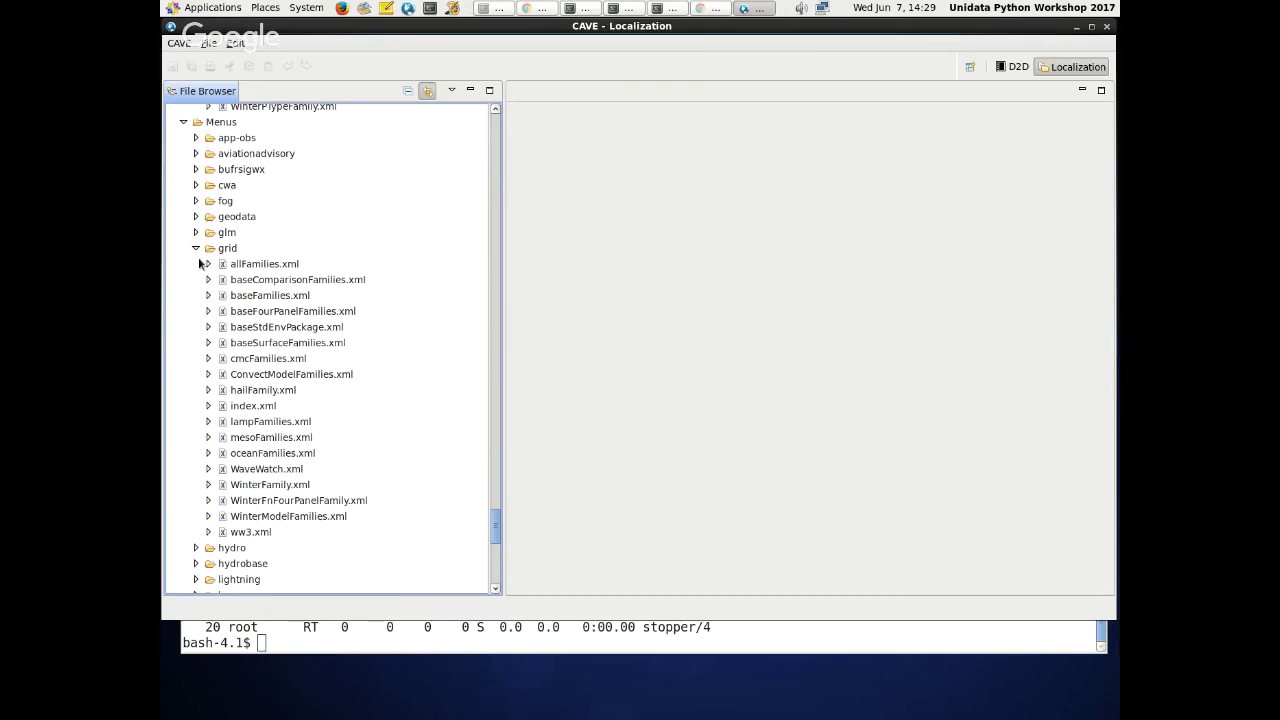
pyautogui.doubleClick(258, 268)
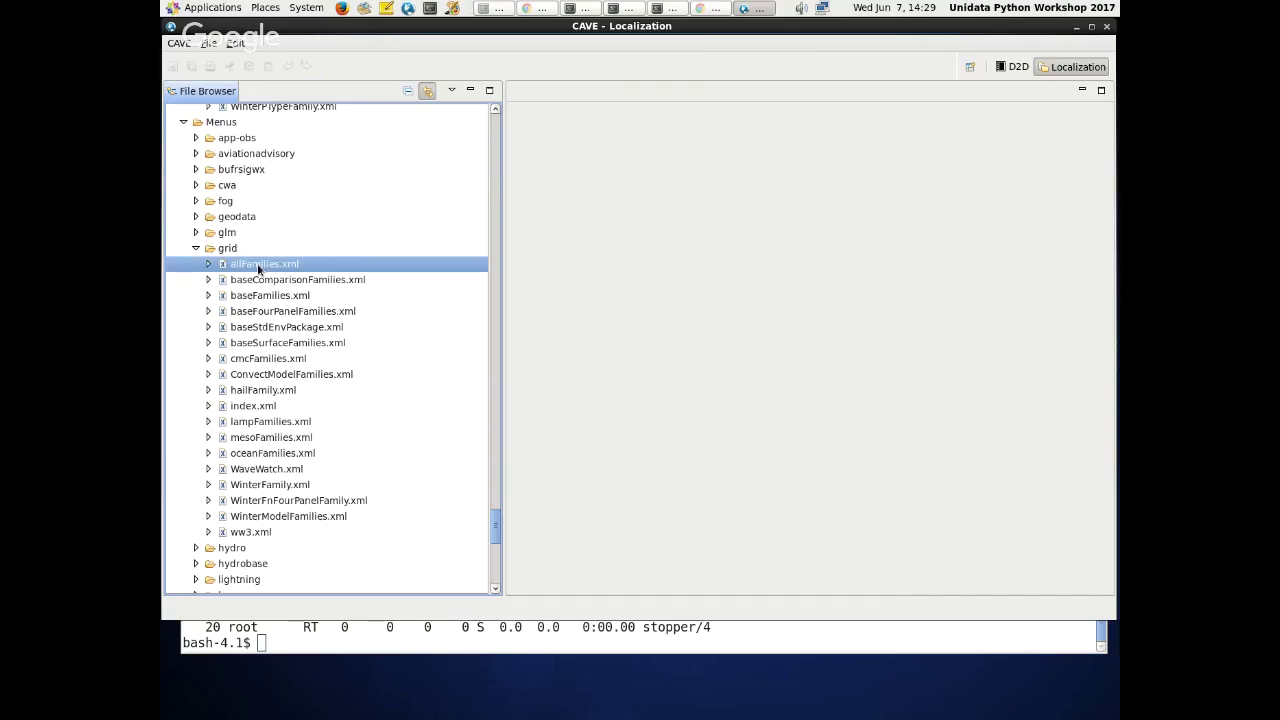
pyautogui.click(245, 281)
pyautogui.doubleClick(245, 281)
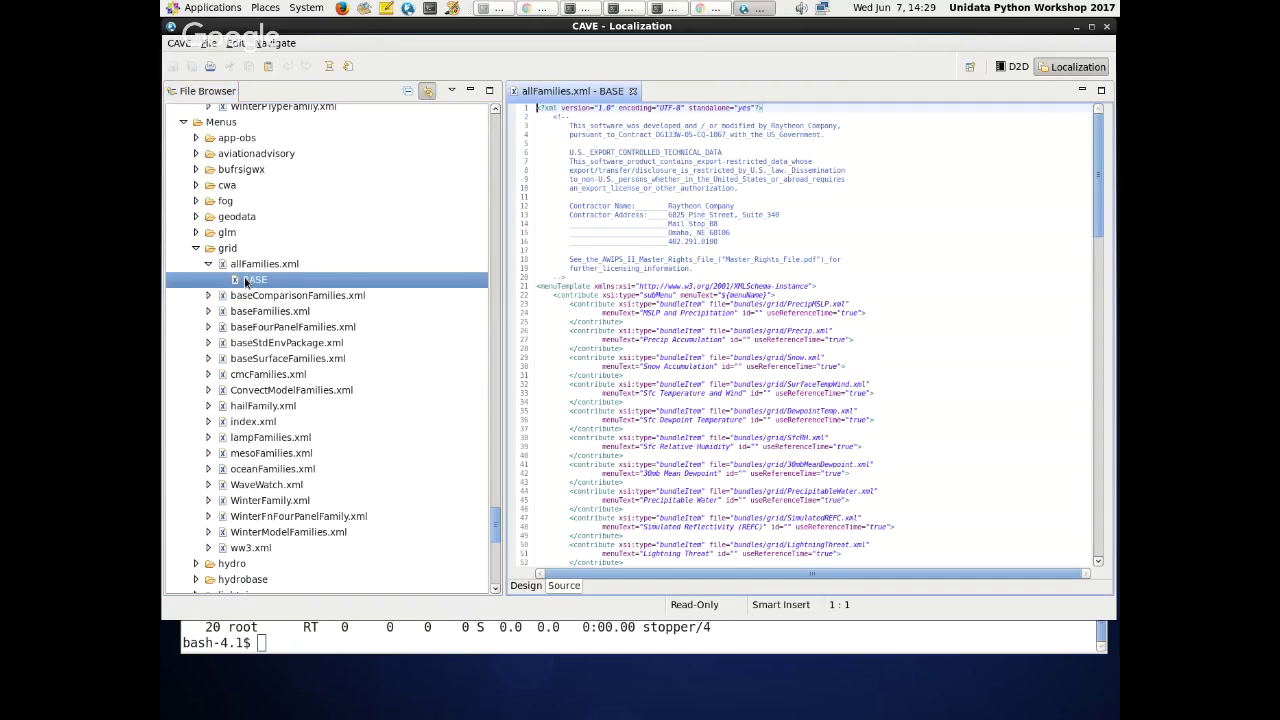
# - Highlight the SurfaceTempWind.xml bundle file name in the Sfc Temperature and Wind menu entry
pyautogui.moveTo(622, 401); pyautogui.dragTo(531, 390)
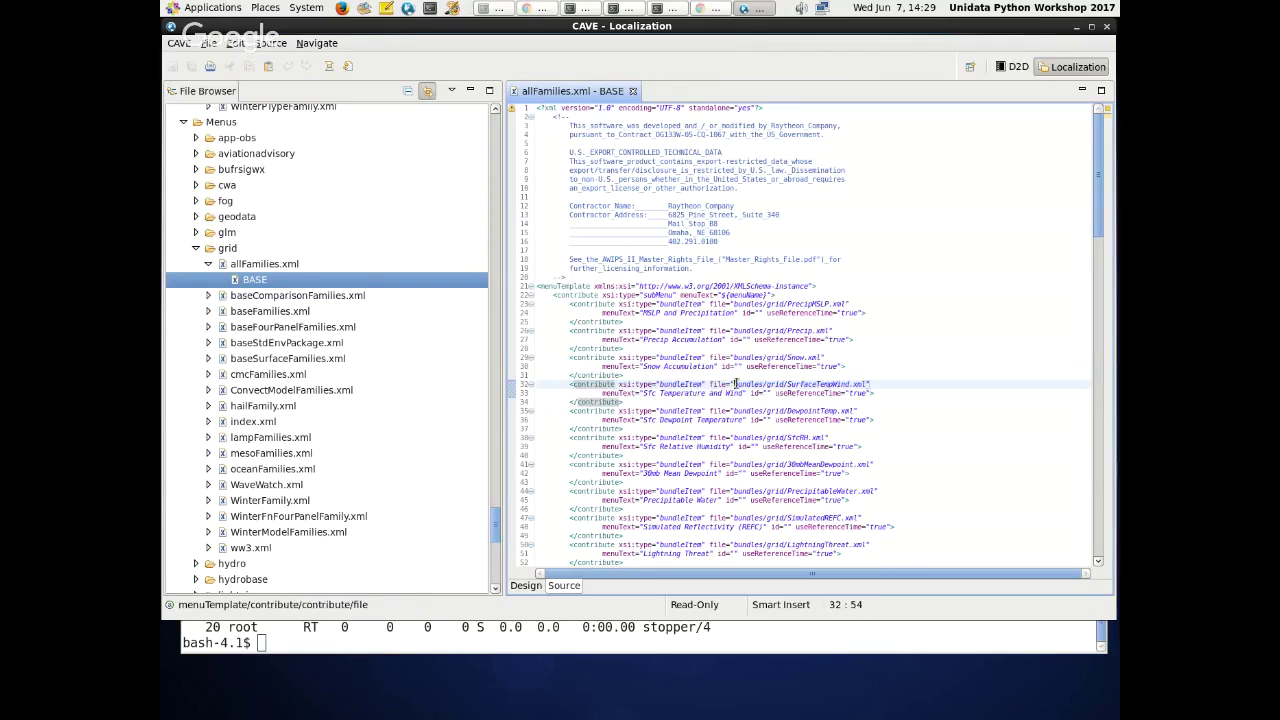
pyautogui.moveTo(736, 384); pyautogui.dragTo(850, 384)
pyautogui.moveTo(868, 385); pyautogui.dragTo(788, 385)
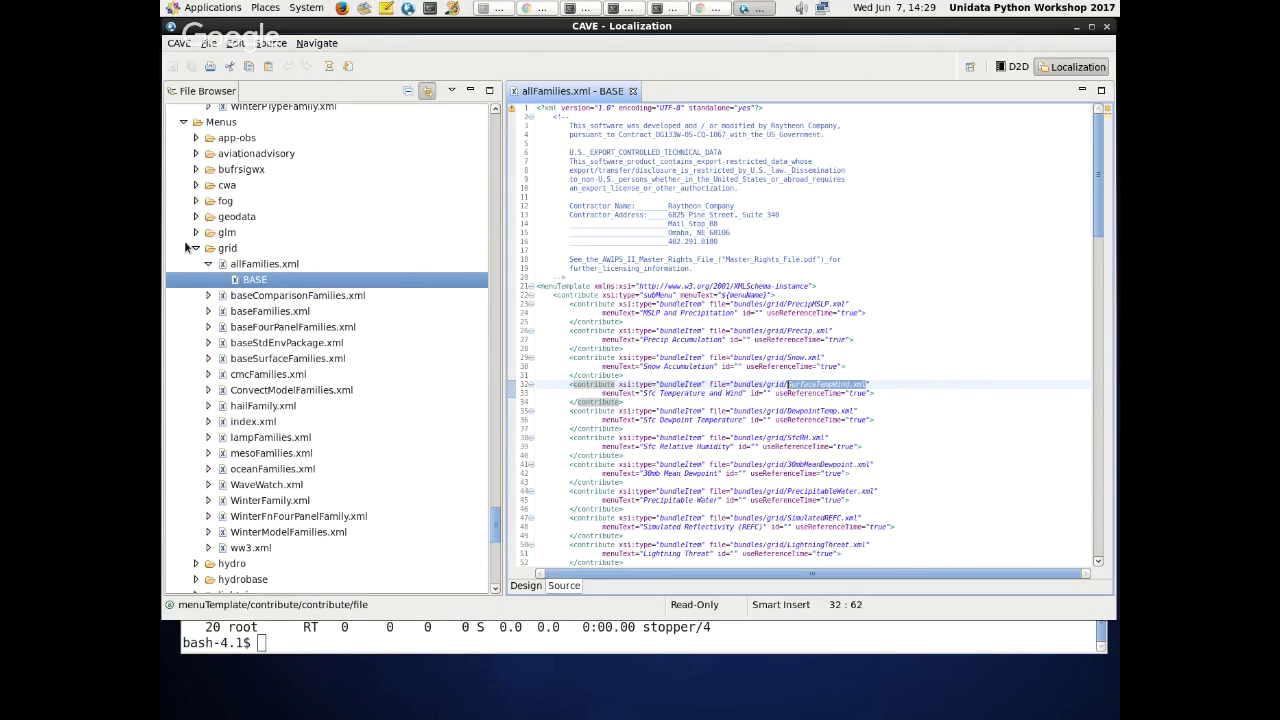
# - Collapse Menus and look through the volume folder of the Menu Bundles for the surface temperature and wind bundle
pyautogui.scroll(3, 184, 242)
pyautogui.click(184, 285)
pyautogui.scroll(5, 198, 283)
pyautogui.scroll(7, 198, 283)
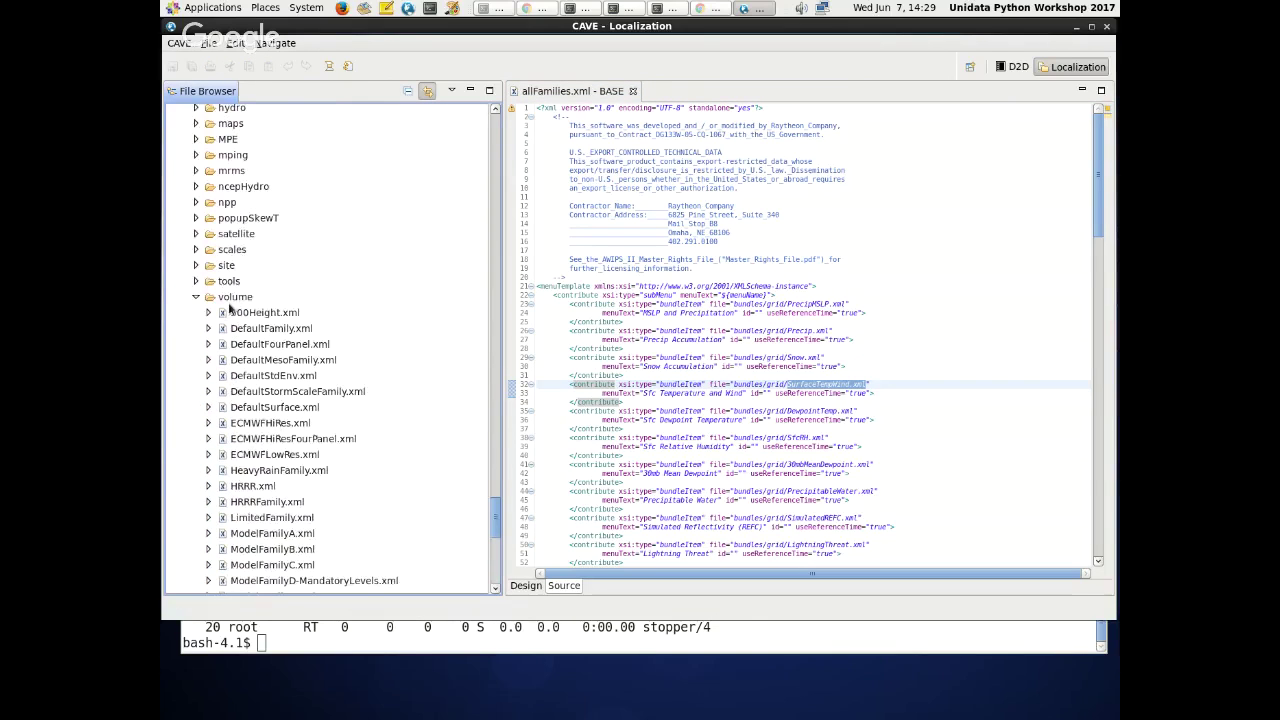
pyautogui.scroll(-5, 230, 320)
pyautogui.scroll(-5, 230, 320)
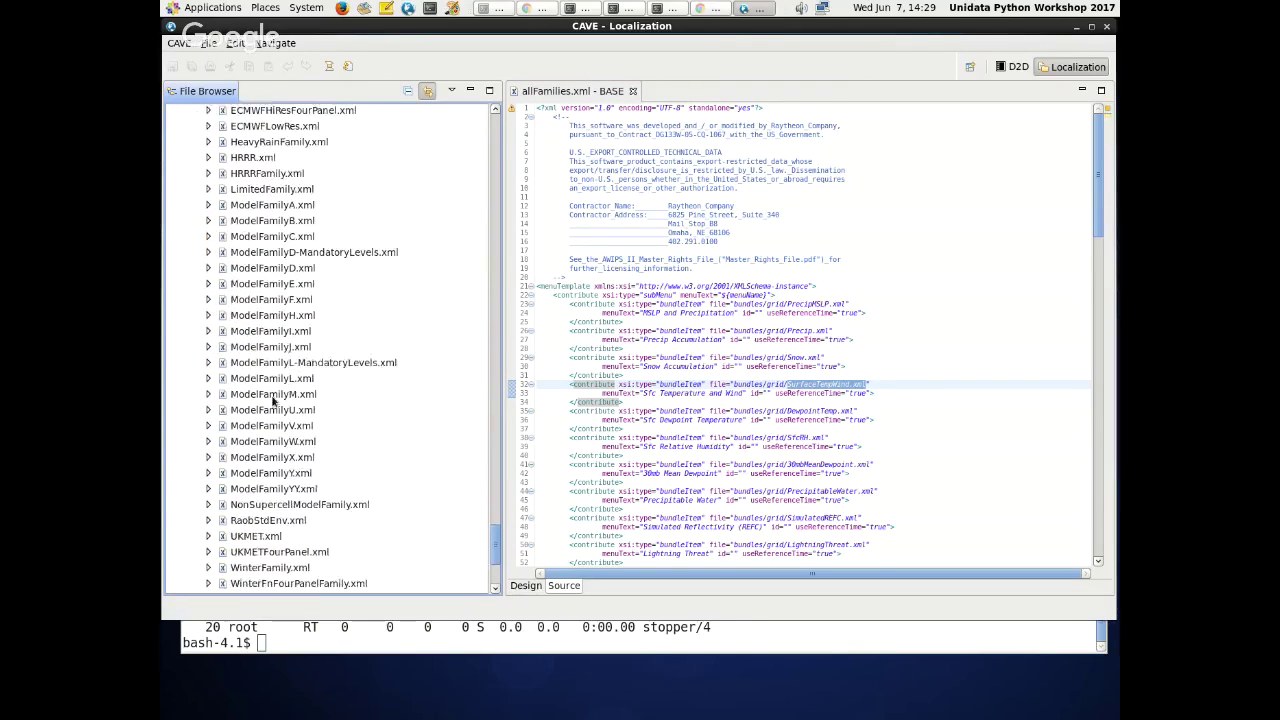
pyautogui.scroll(6, 195, 215)
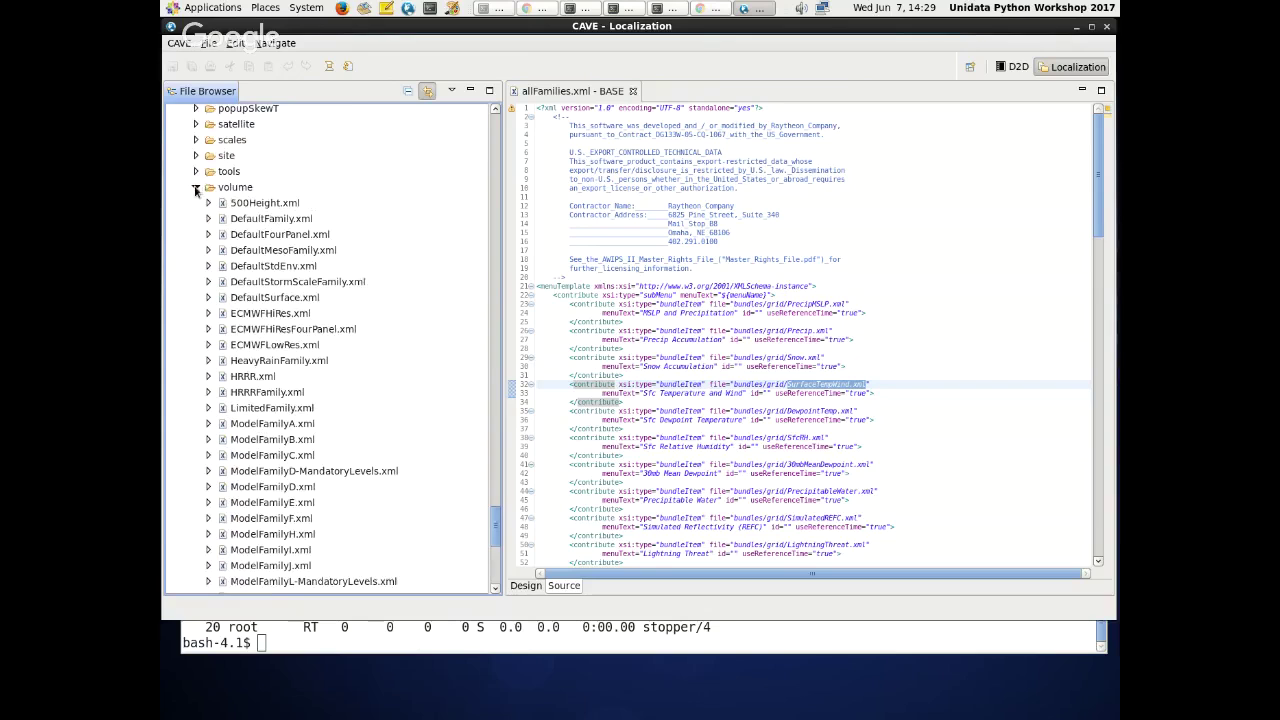
# - Open the BASE version of SurfaceTempWind.xml from the grid folder of the Menu Bundles
pyautogui.scroll(-10, 198, 253)
pyautogui.scroll(3, 198, 253)
pyautogui.scroll(2, 262, 340)
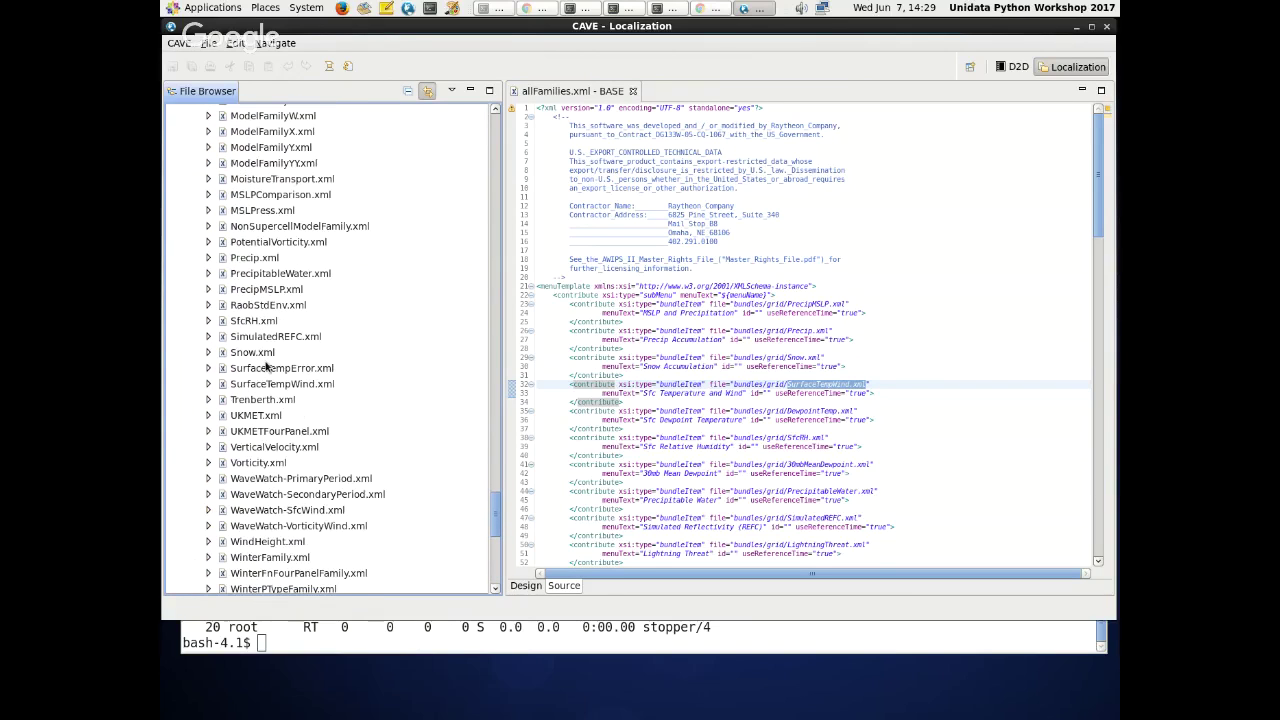
pyautogui.doubleClick(270, 384)
pyautogui.click(265, 400)
pyautogui.doubleClick(265, 400)
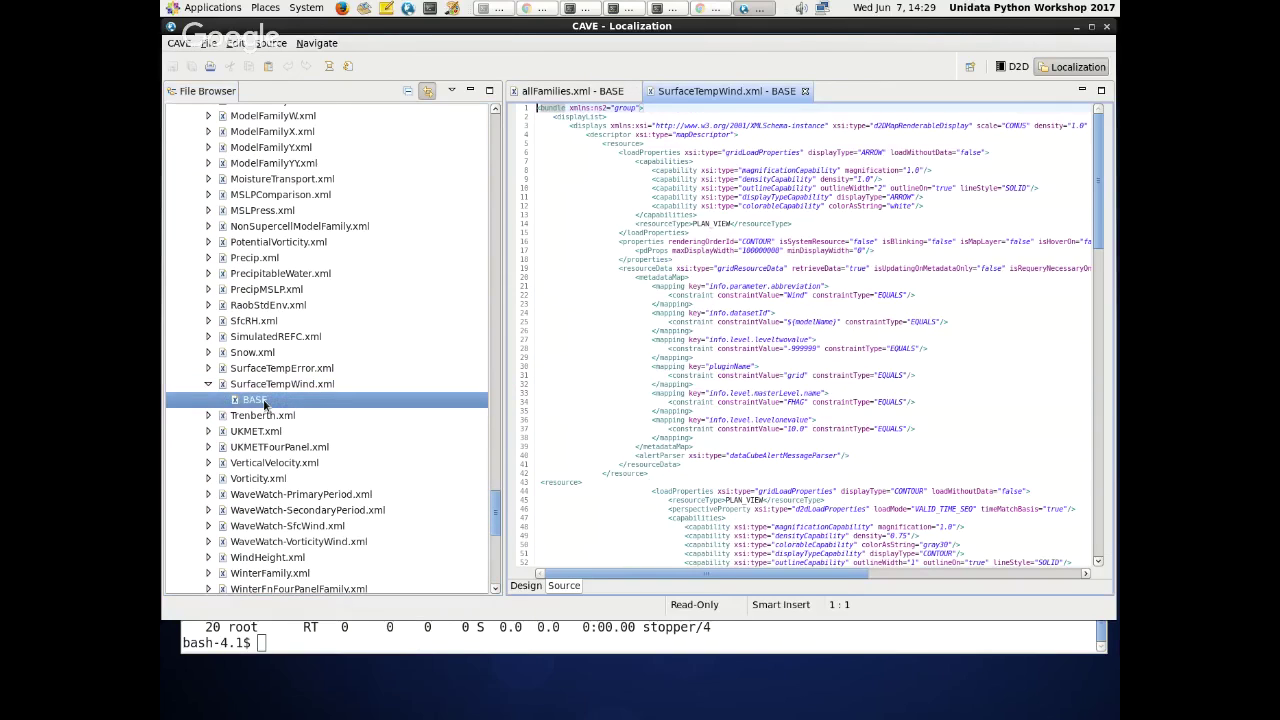
# - Maximize the SurfaceTempWind.xml editor and read through the bundle's resource definitions
pyautogui.doubleClick(717, 90)
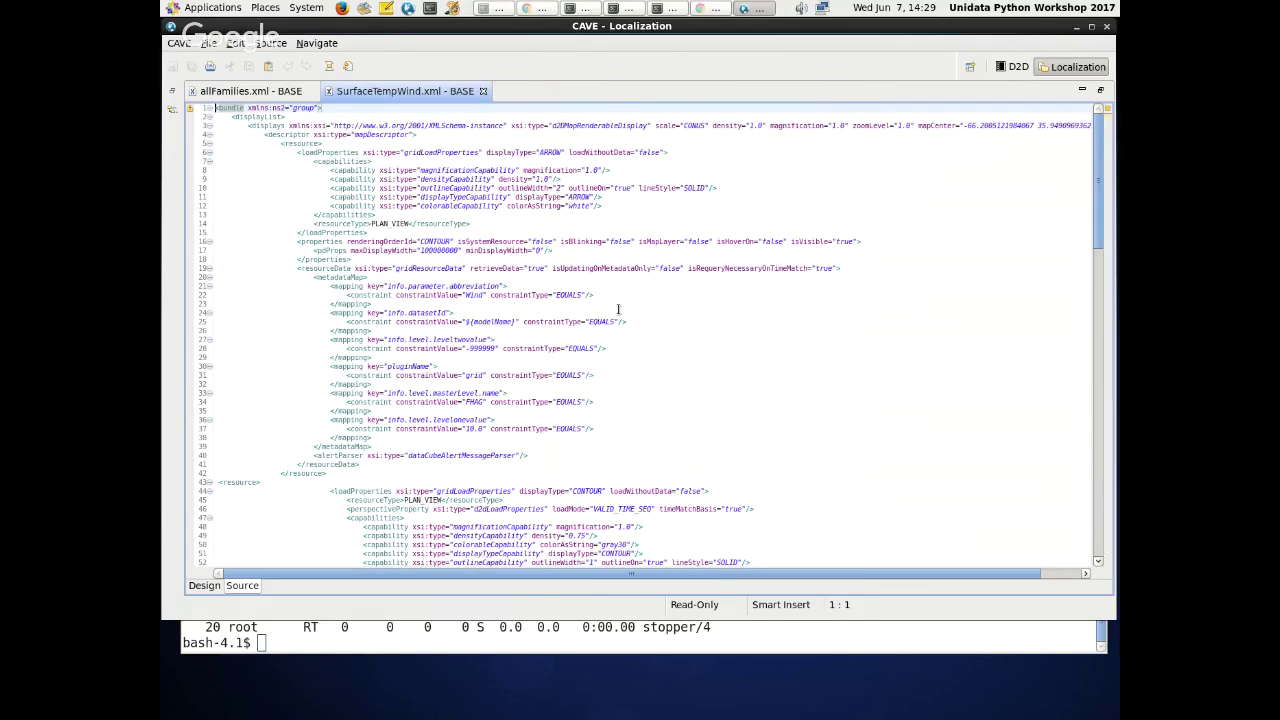
pyautogui.scroll(-14, 618, 309)
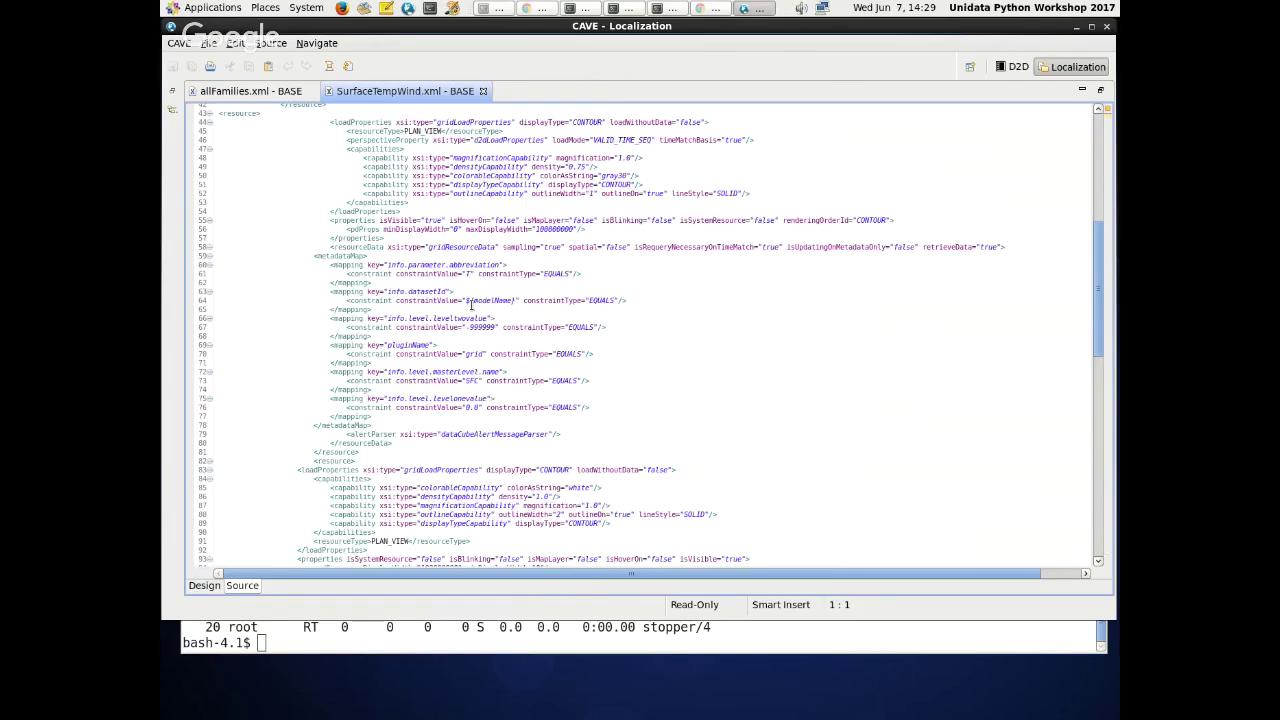
pyautogui.scroll(-15, 470, 305)
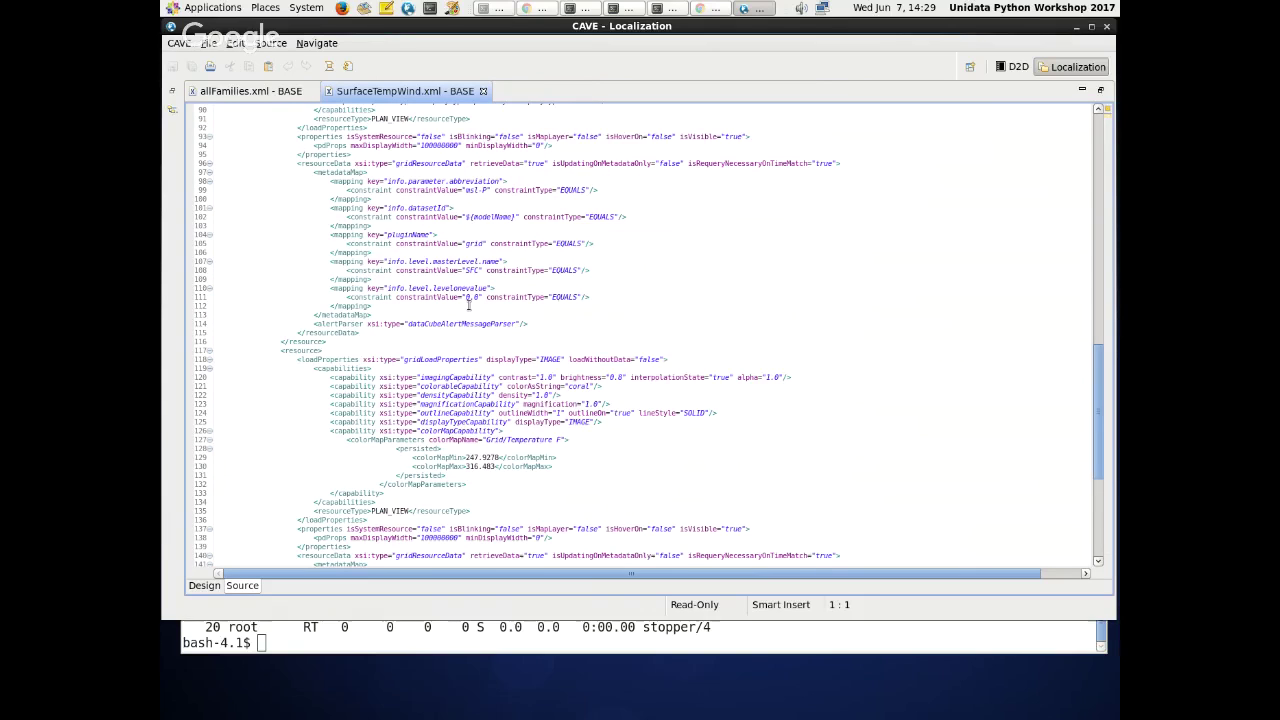
pyautogui.scroll(20, 468, 305)
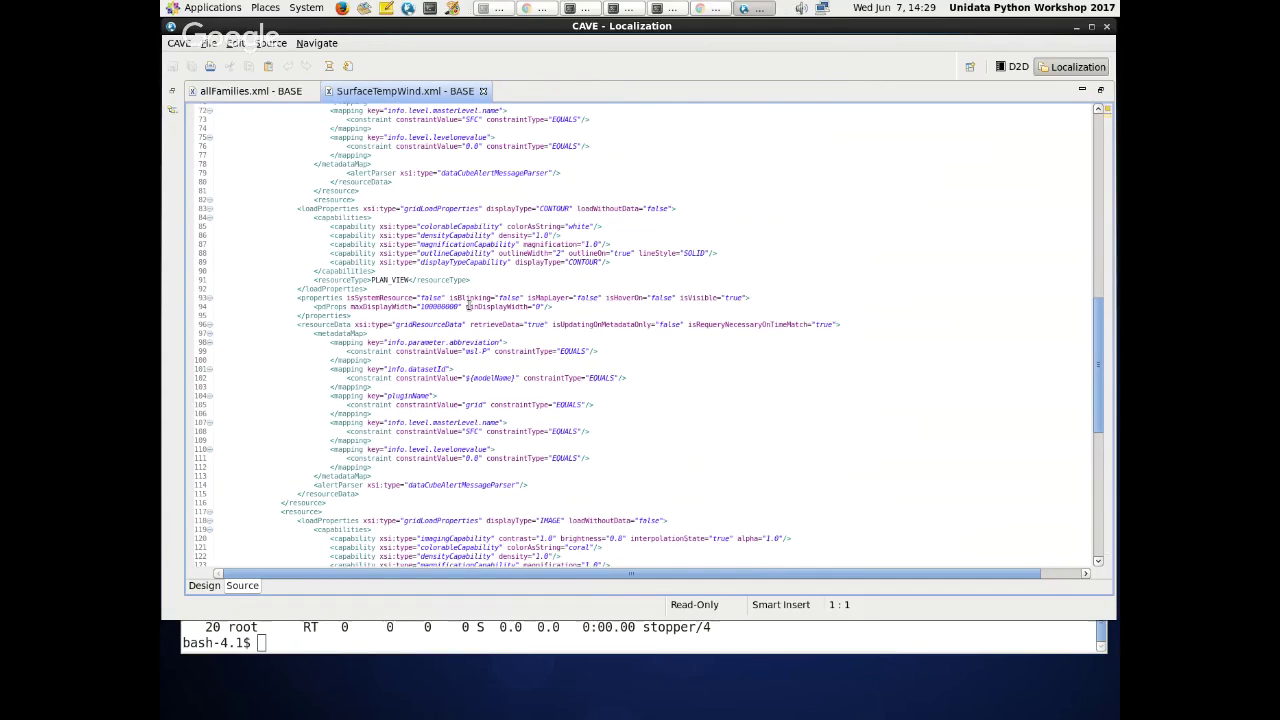
pyautogui.scroll(4, 466, 308)
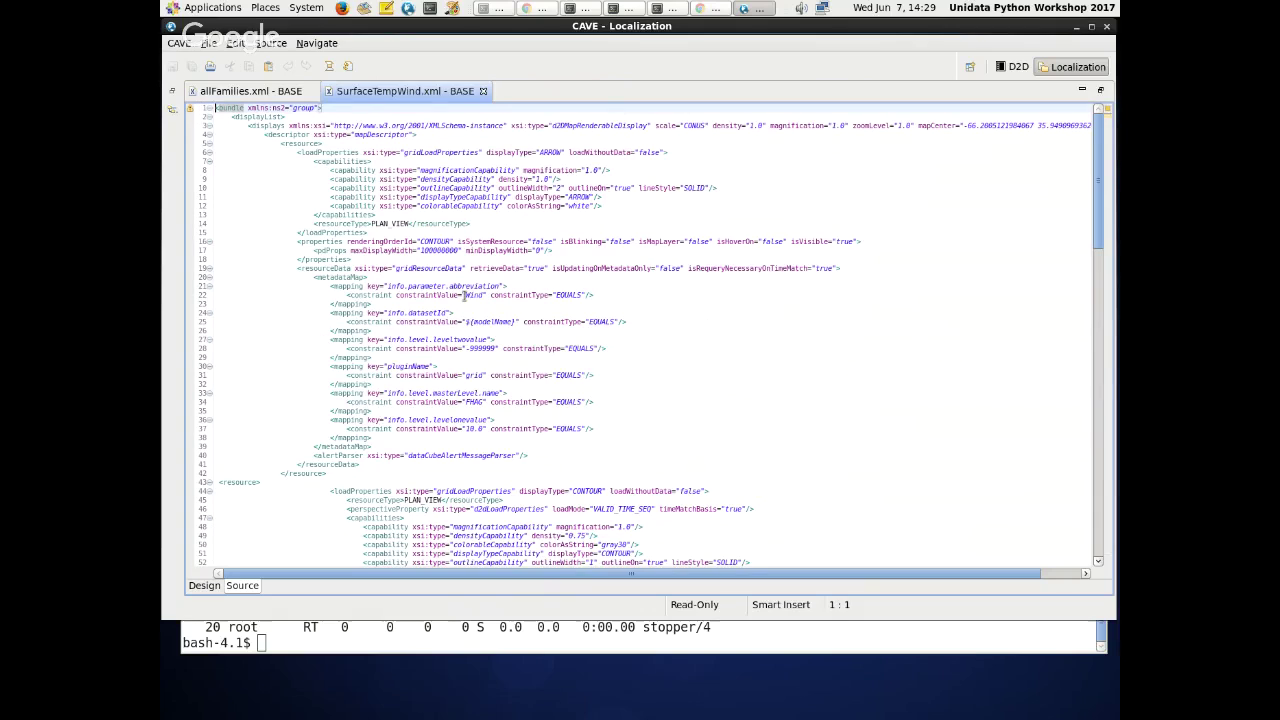
# - Highlight the first resource's resourceData block and its Wind parameter abbreviation value
pyautogui.click(372, 466)
pyautogui.moveTo(372, 466); pyautogui.dragTo(295, 270)
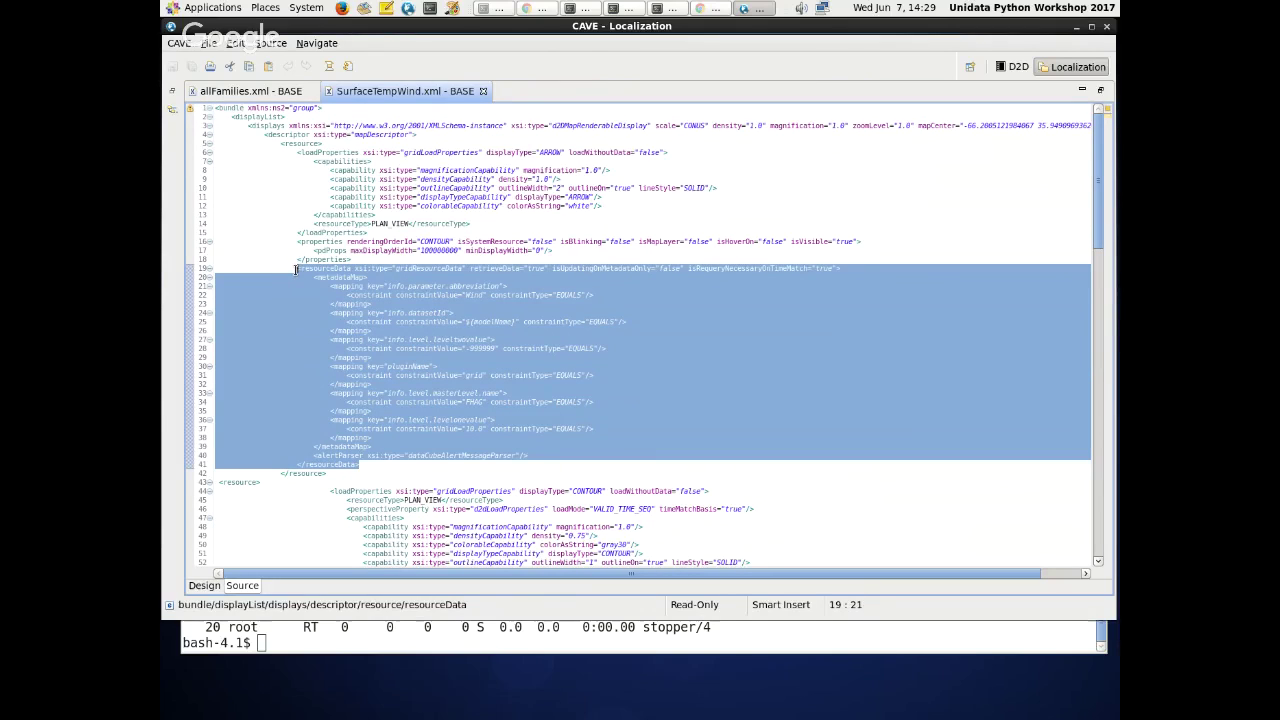
pyautogui.click(630, 295)
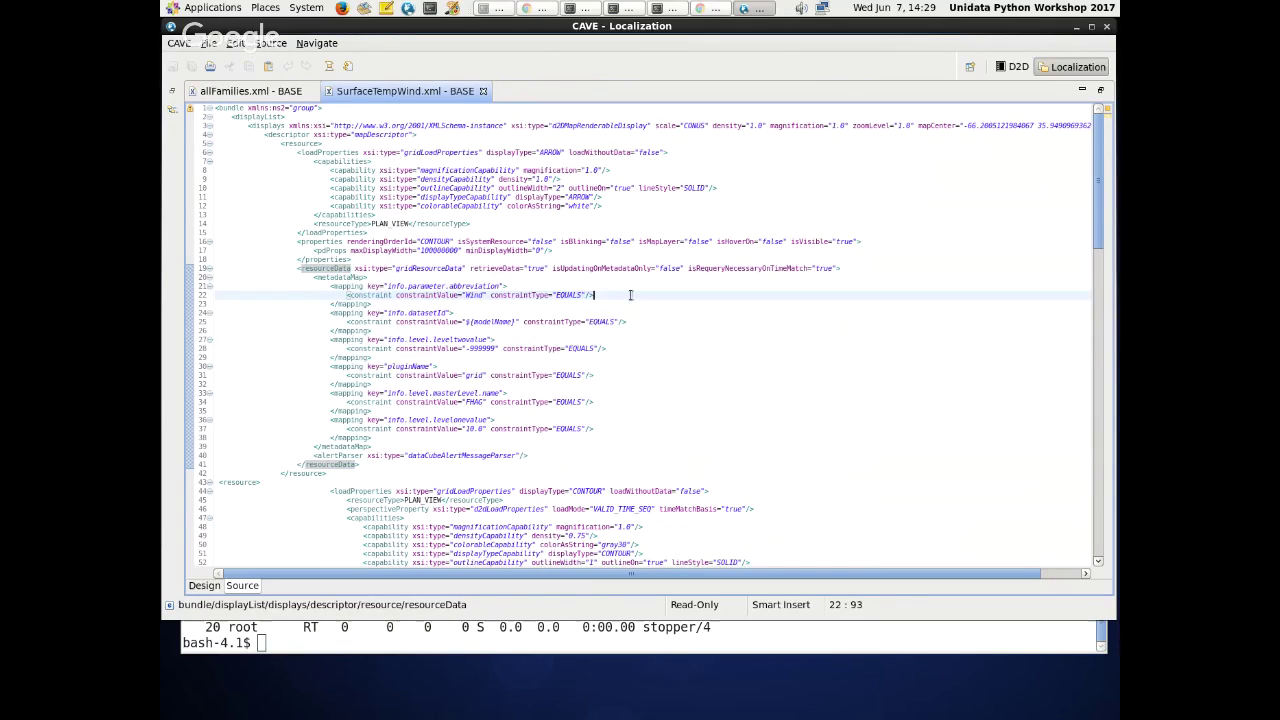
pyautogui.tripleClick(548, 296)
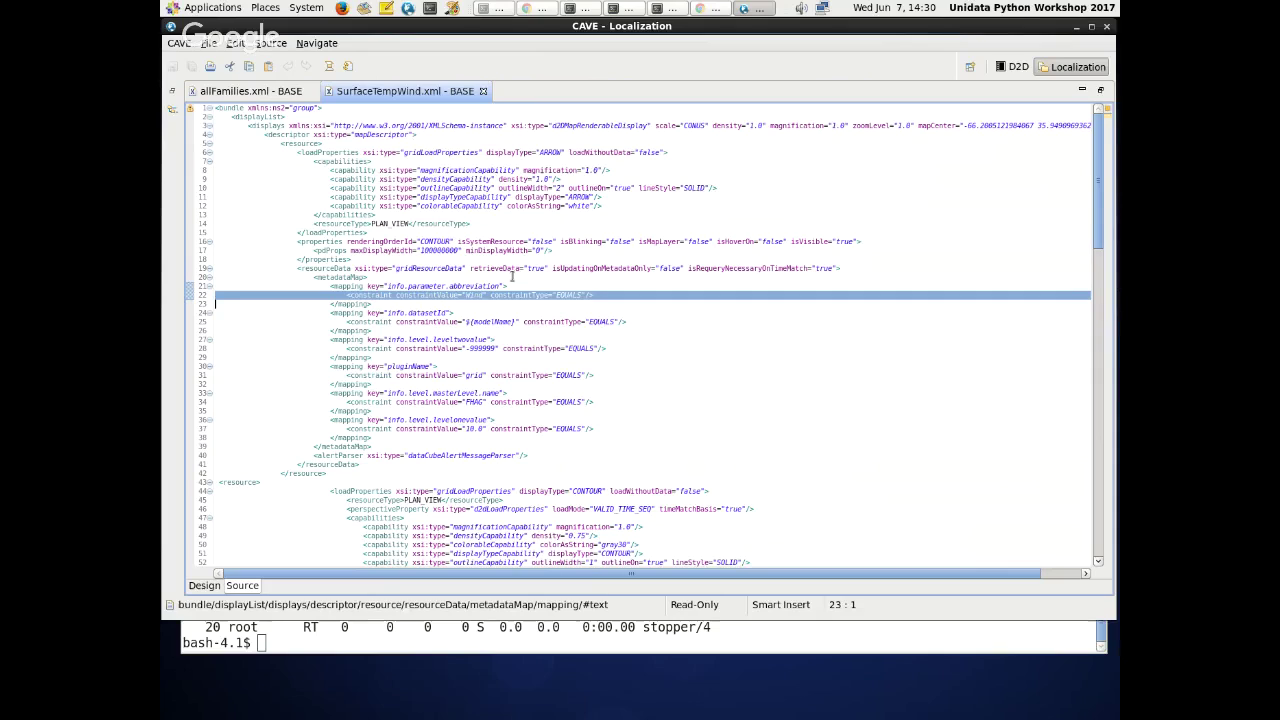
pyautogui.click(390, 296)
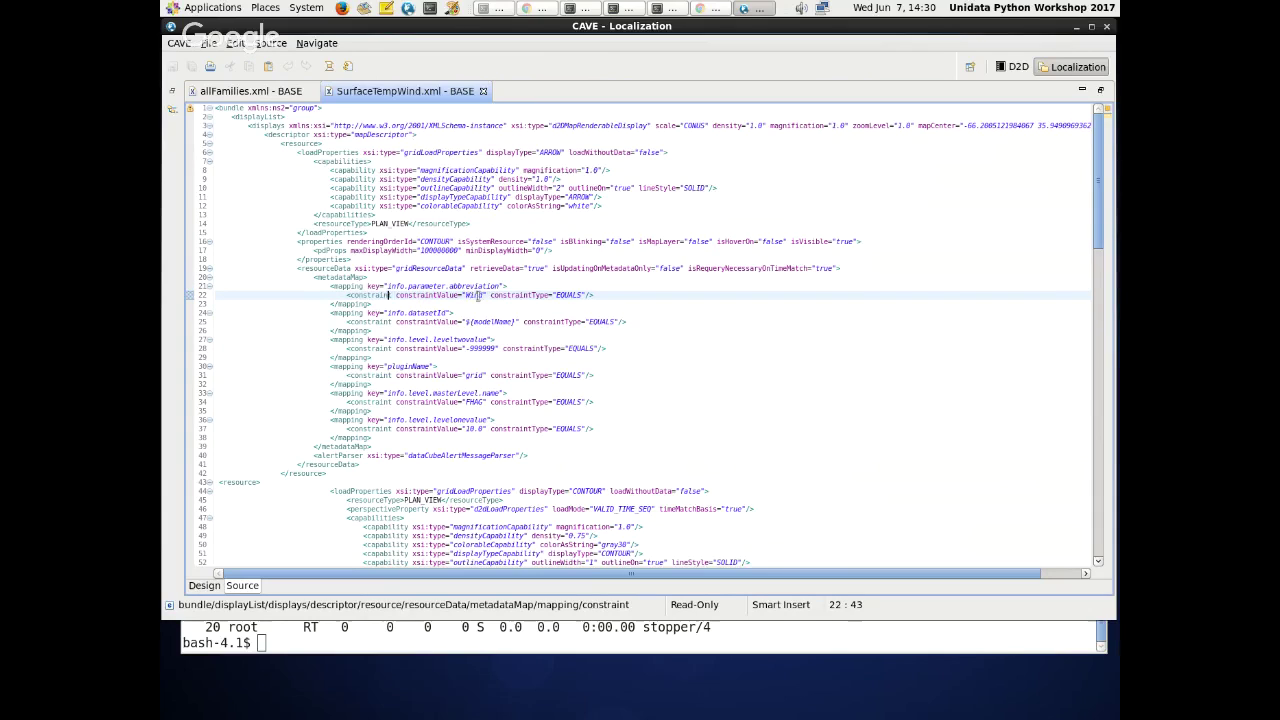
pyautogui.doubleClick(479, 296)
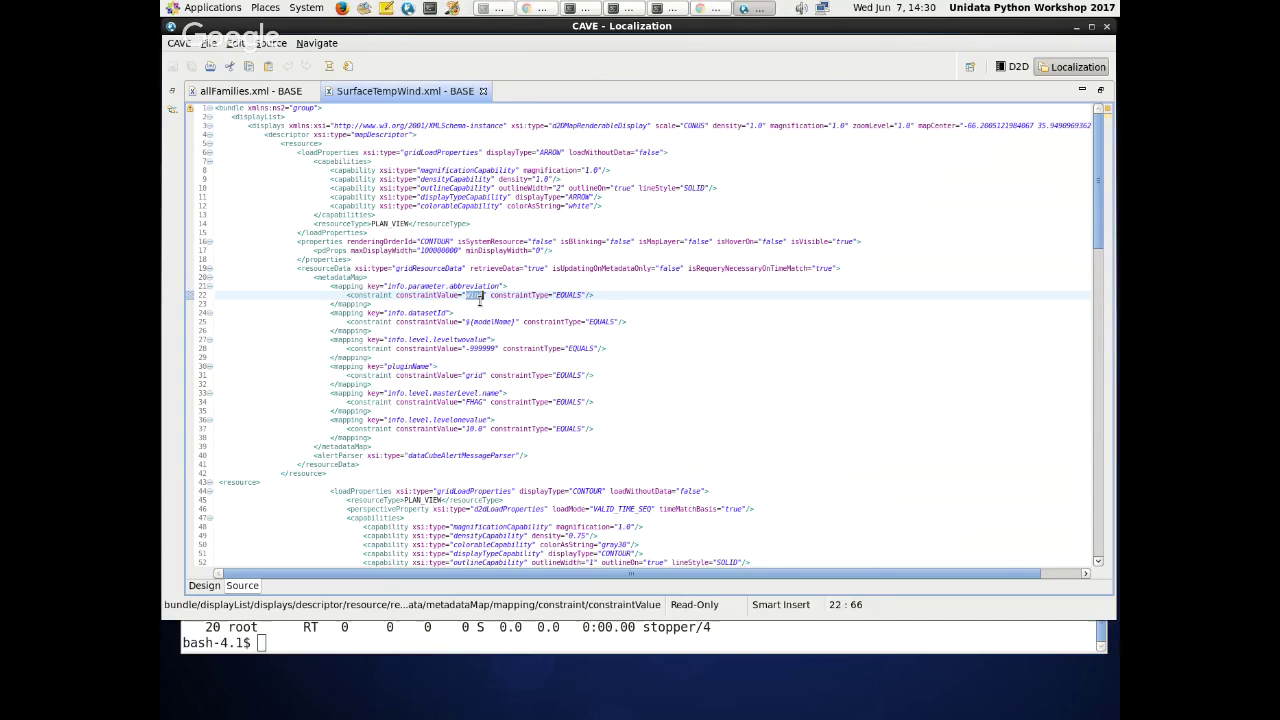
# - Compare the second resource's T parameter abbreviation with the first resource's Wind abbreviation by highlighting each value
pyautogui.scroll(-4, 623, 278)
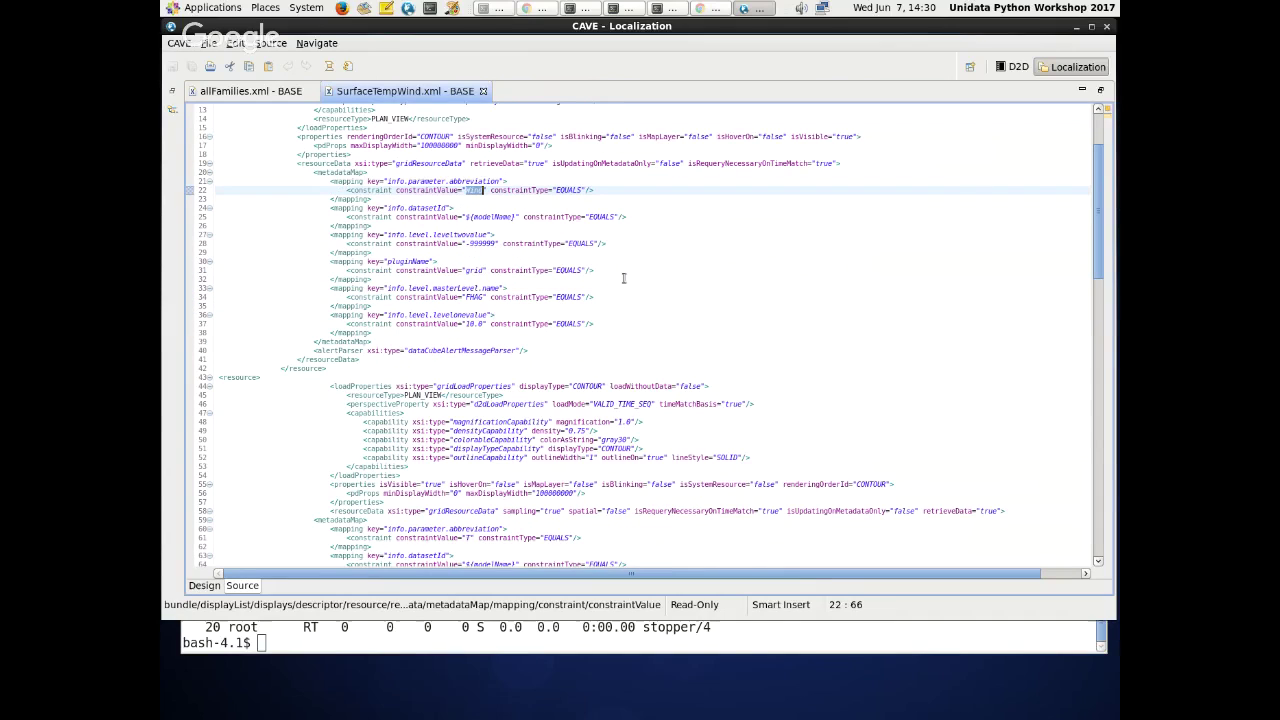
pyautogui.scroll(-6, 623, 278)
pyautogui.doubleClick(469, 380)
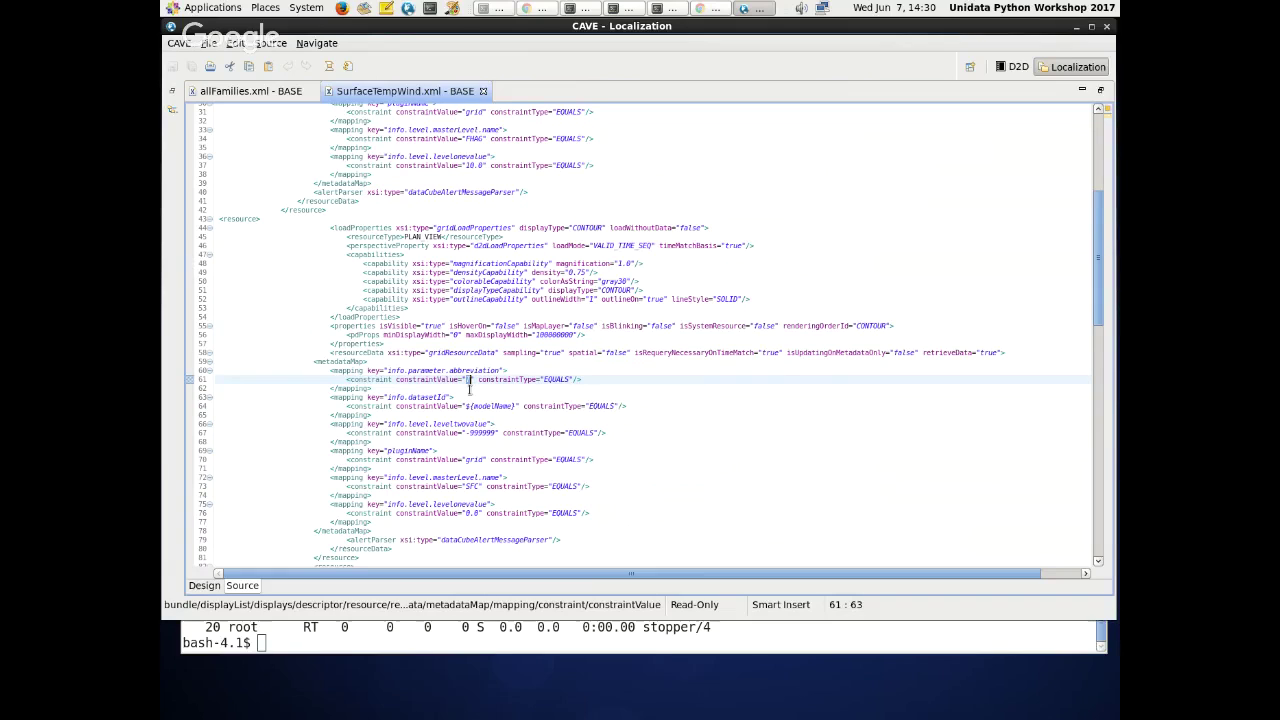
pyautogui.scroll(2, 625, 233)
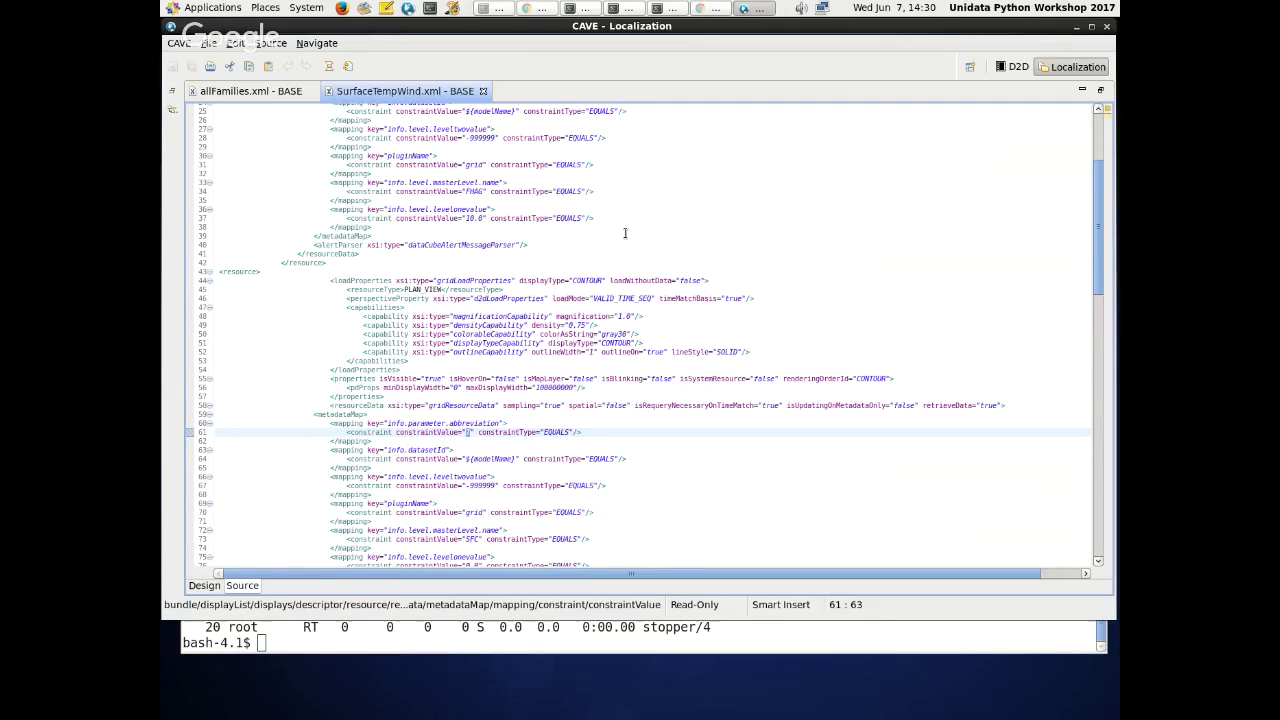
pyautogui.scroll(6, 625, 233)
pyautogui.doubleClick(474, 243)
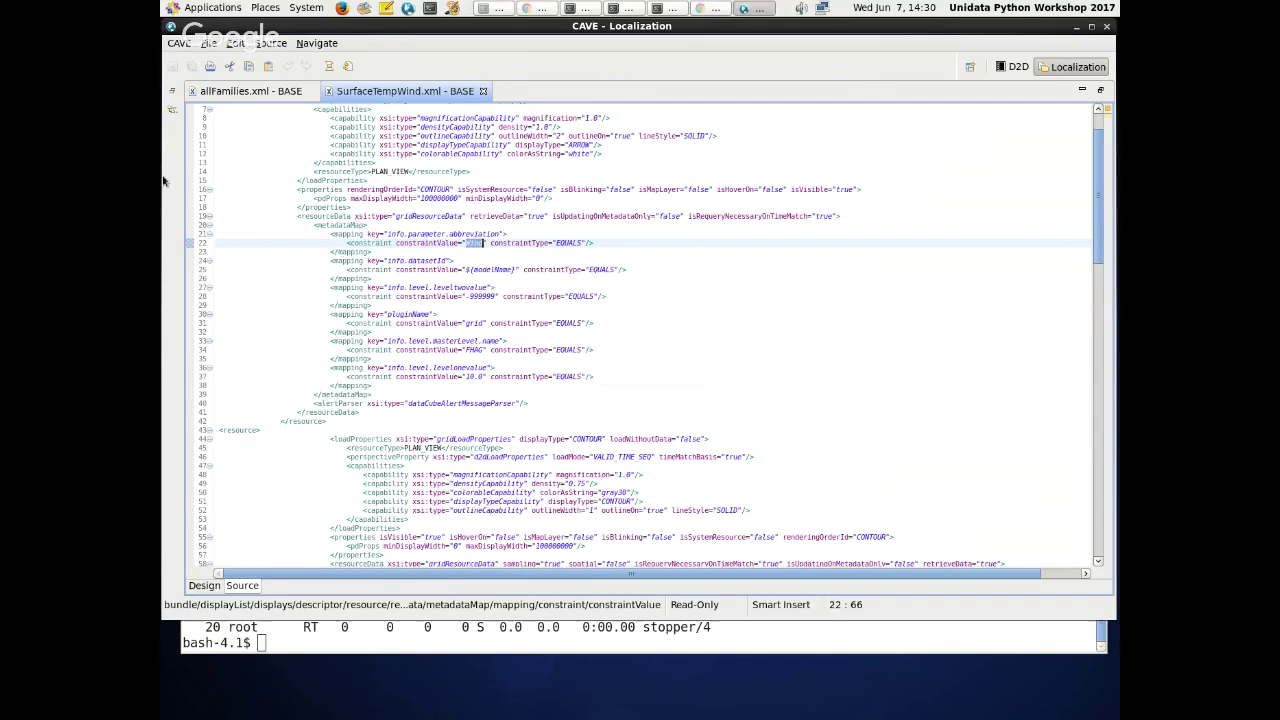
# - Restore the file browser beside the editor and collapse the expanded Menu Bundles tree
pyautogui.click(171, 92)
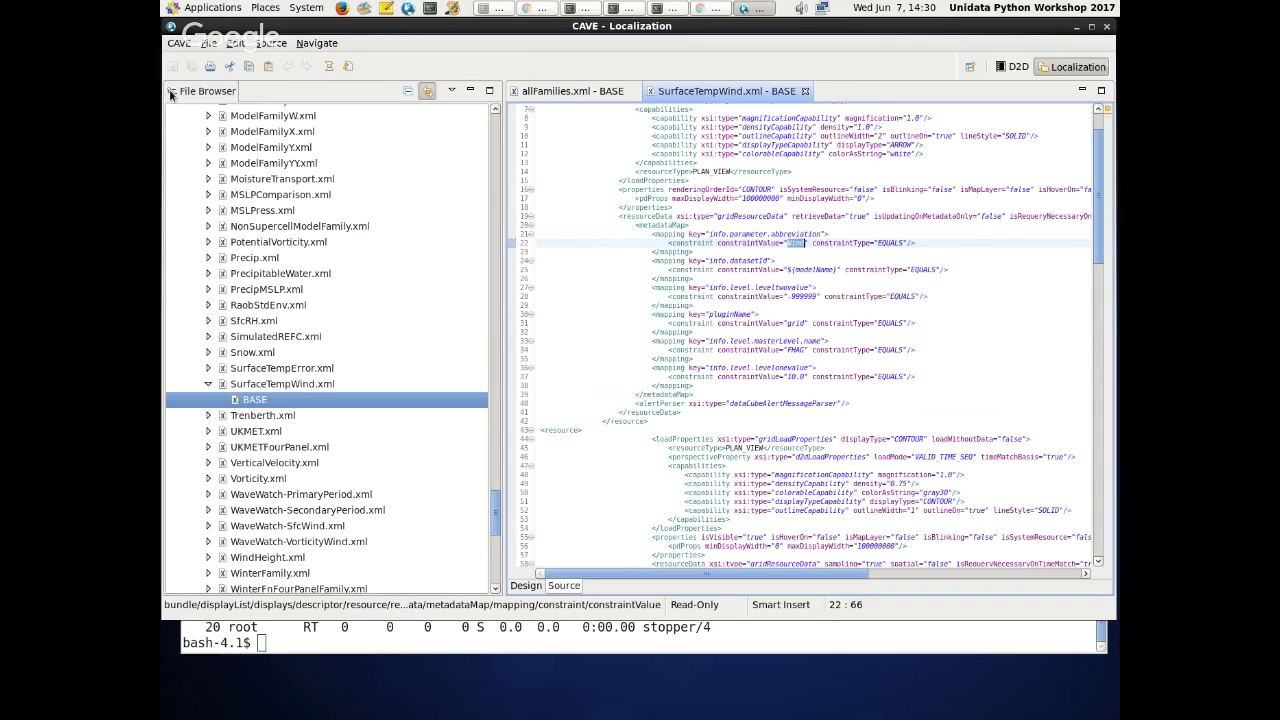
pyautogui.scroll(10, 249, 398)
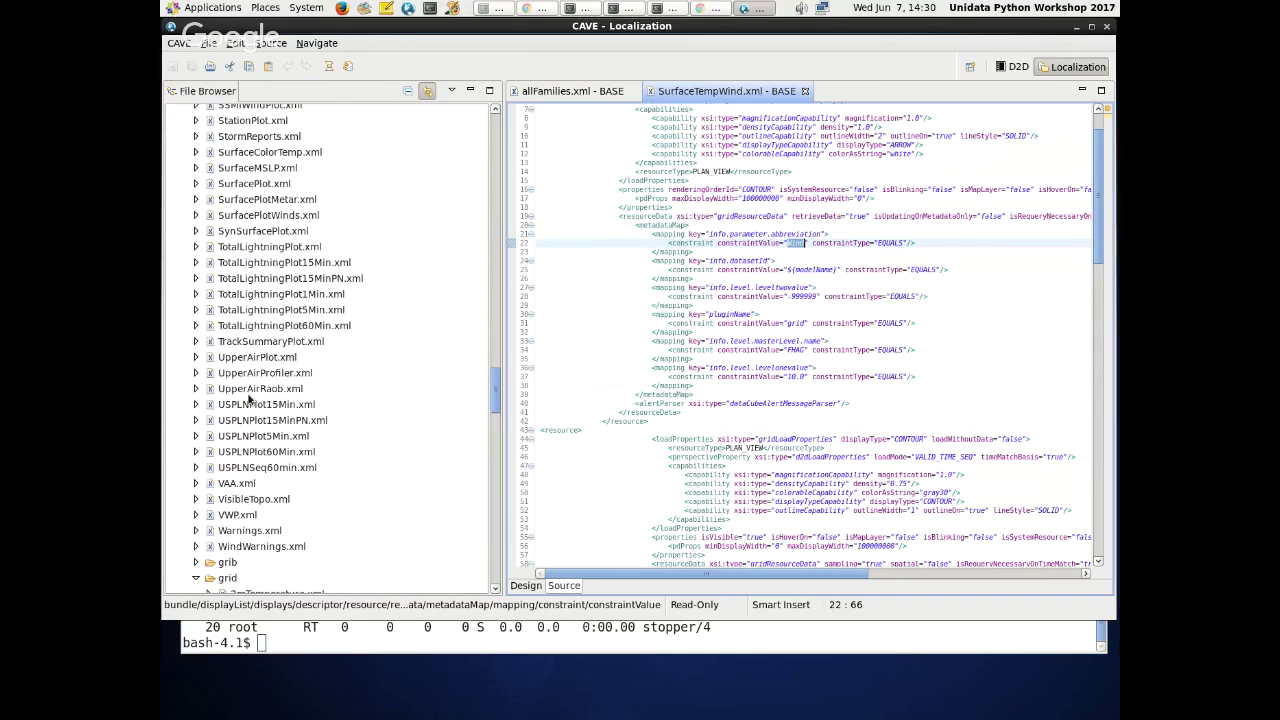
pyautogui.scroll(15, 249, 398)
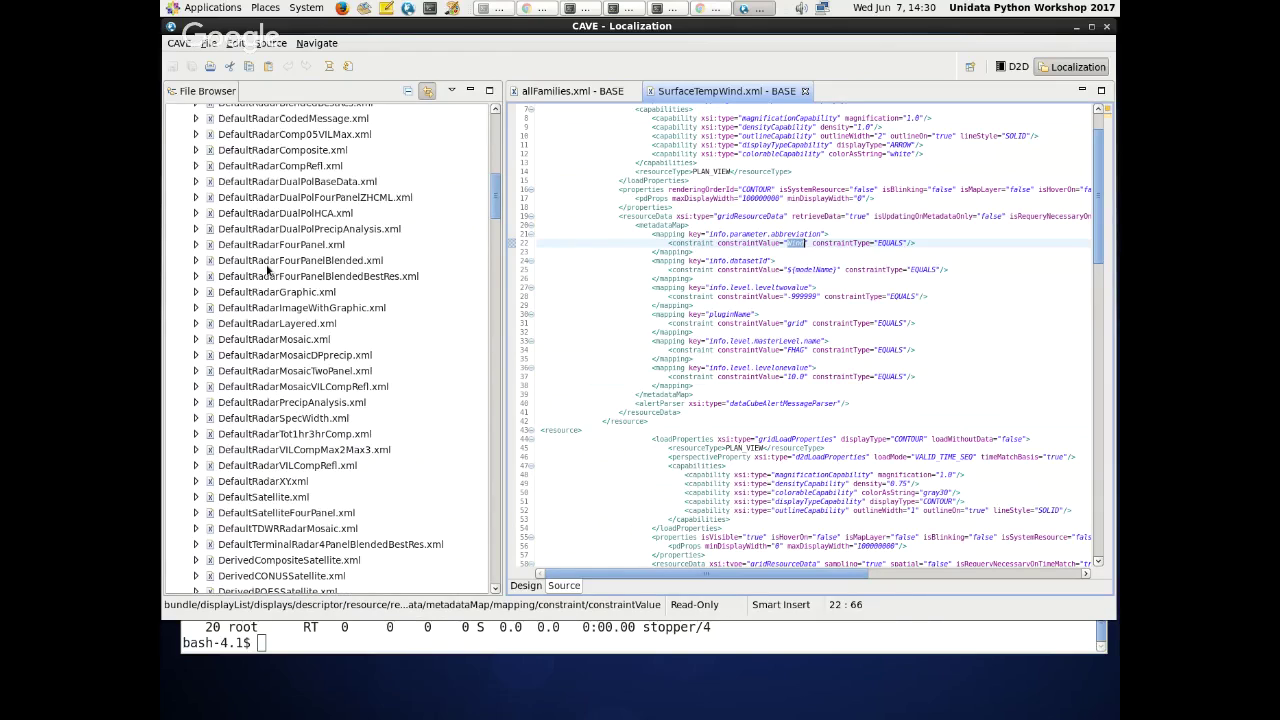
pyautogui.scroll(10, 267, 267)
pyautogui.click(184, 190)
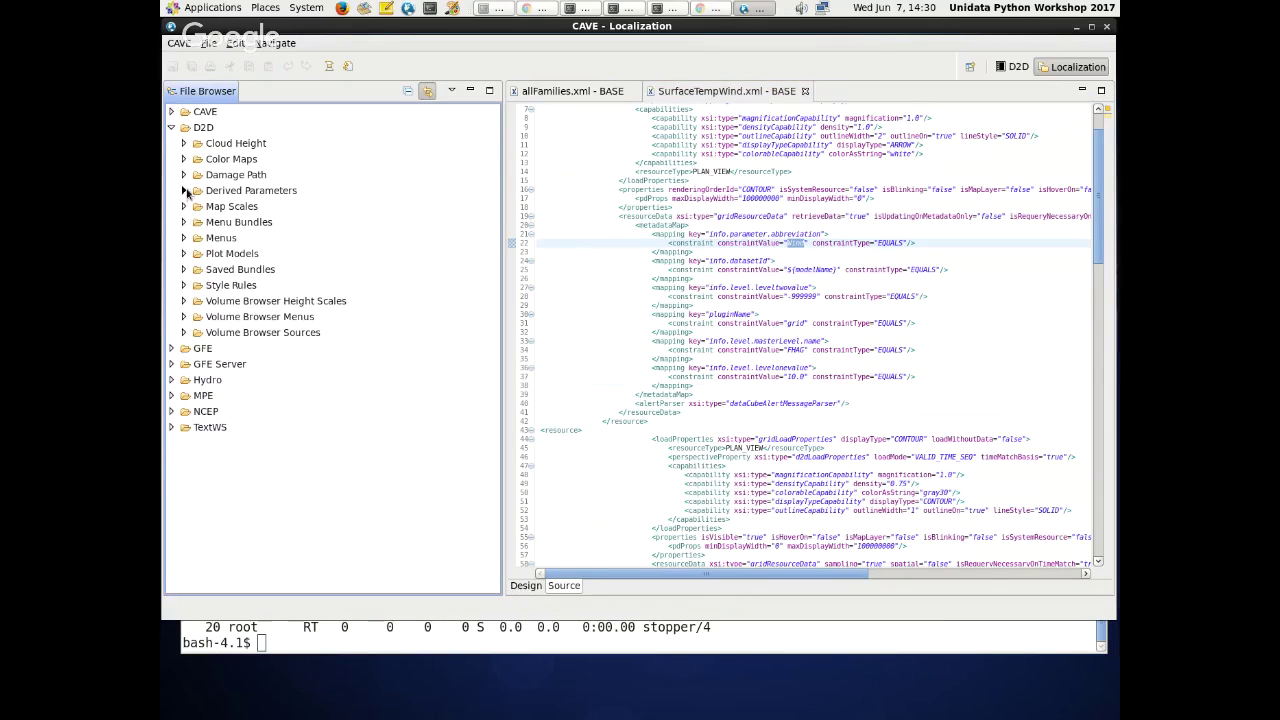
# - Open the BASE version of Wind.xml from the D2D Derived Parameters definitions
pyautogui.click(184, 190)
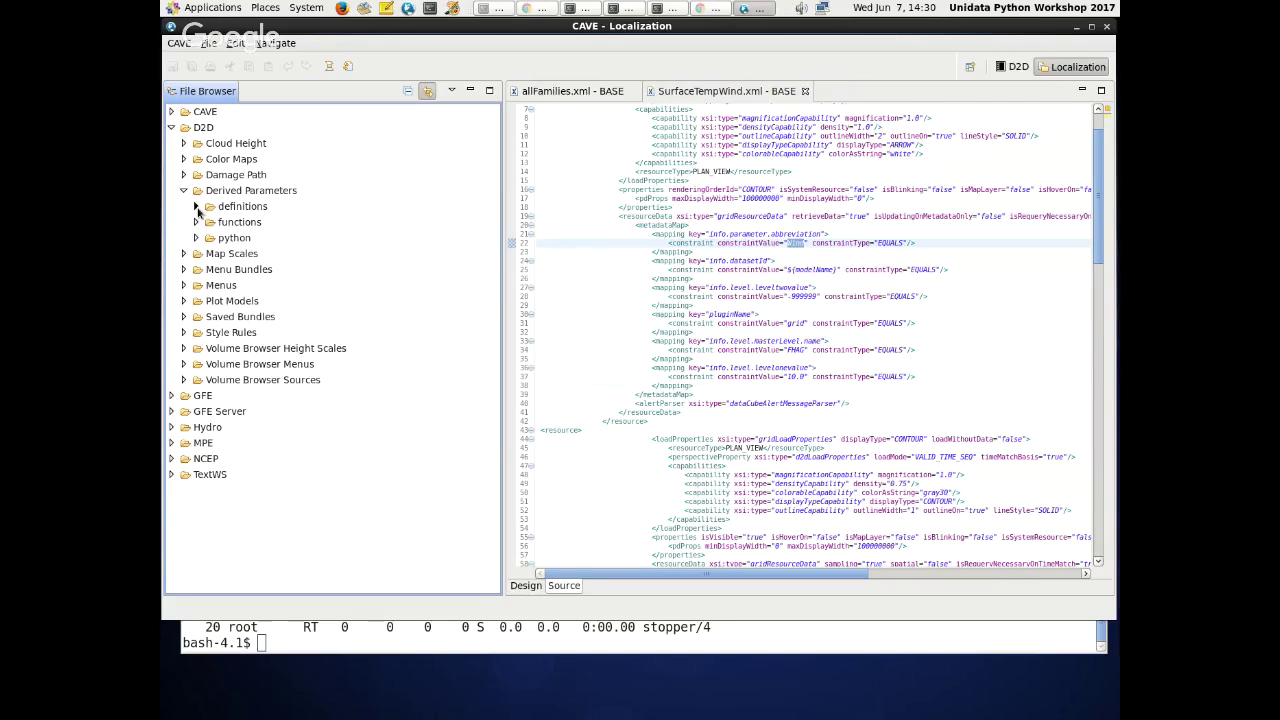
pyautogui.click(197, 207)
pyautogui.scroll(-3, 247, 233)
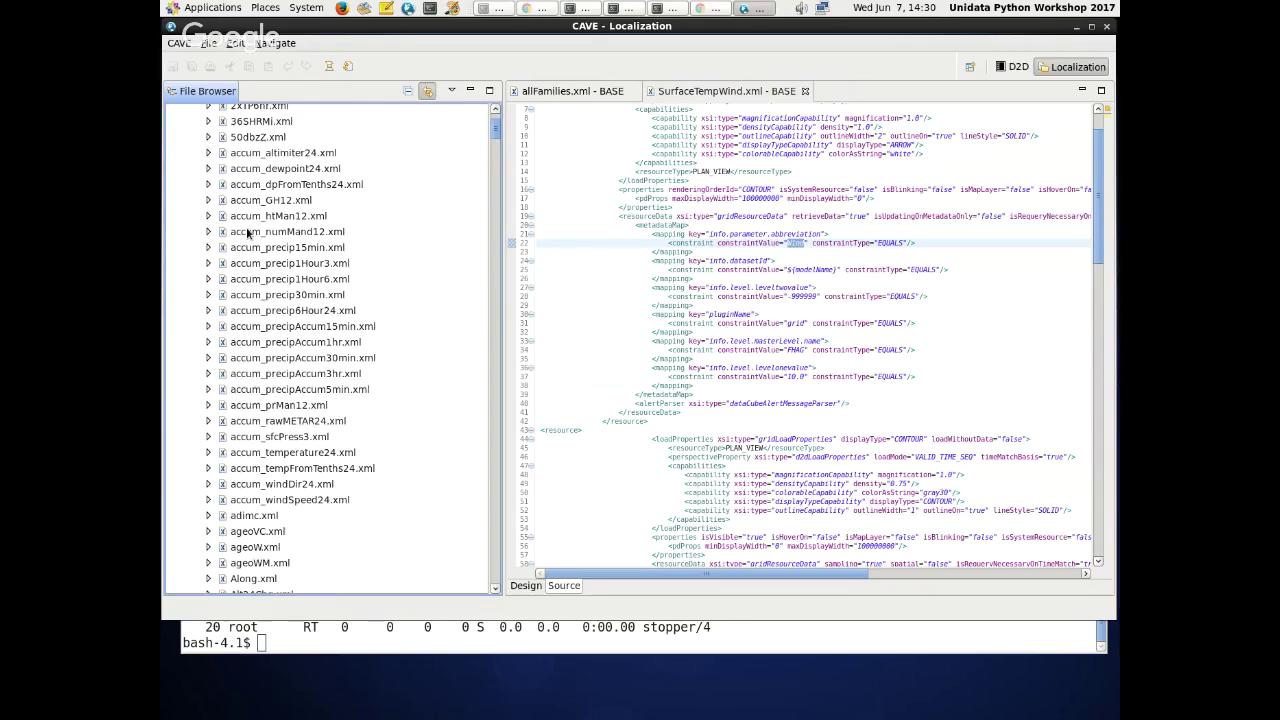
pyautogui.scroll(-15, 247, 233)
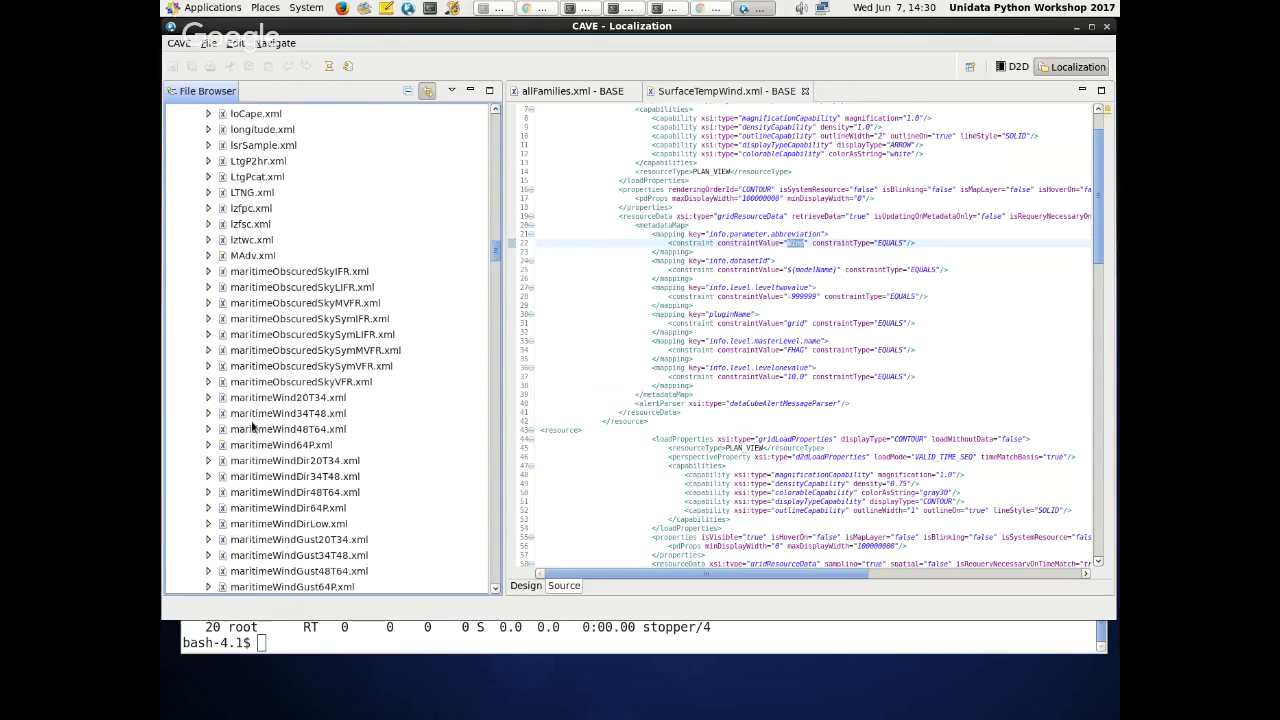
pyautogui.scroll(-15, 253, 427)
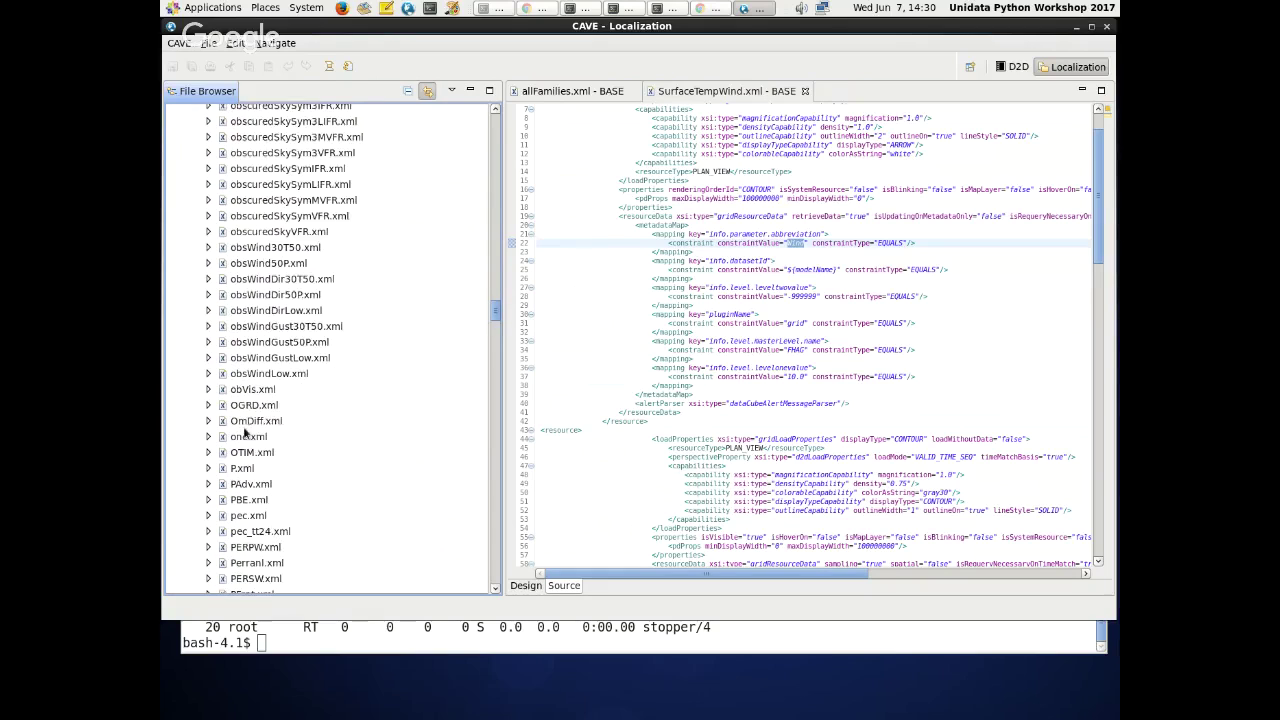
pyautogui.scroll(-15, 245, 432)
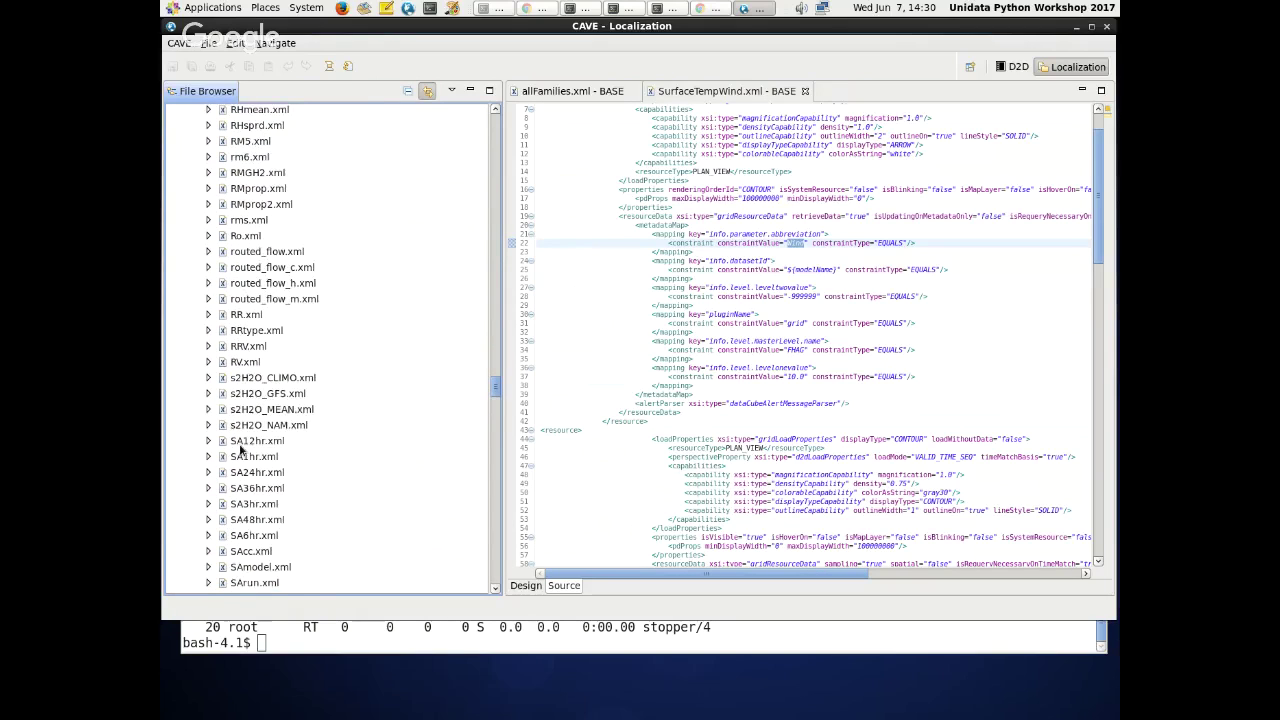
pyautogui.scroll(-15, 240, 451)
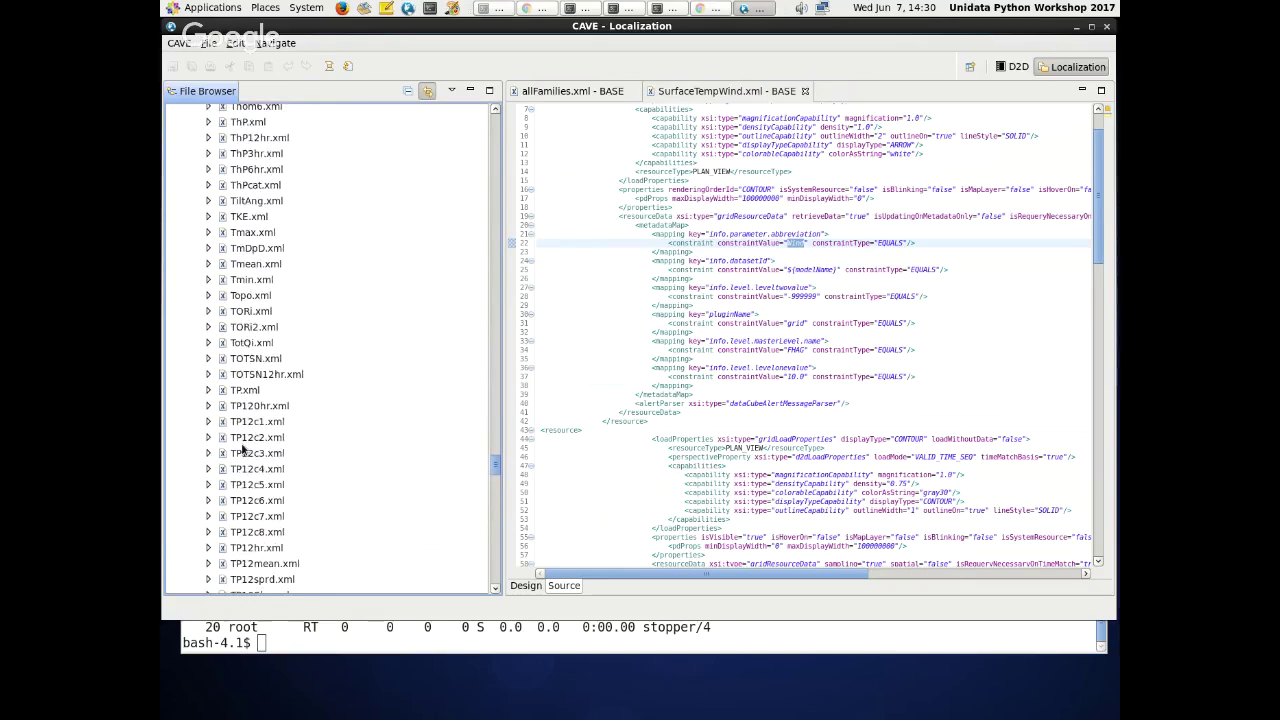
pyautogui.scroll(-15, 243, 450)
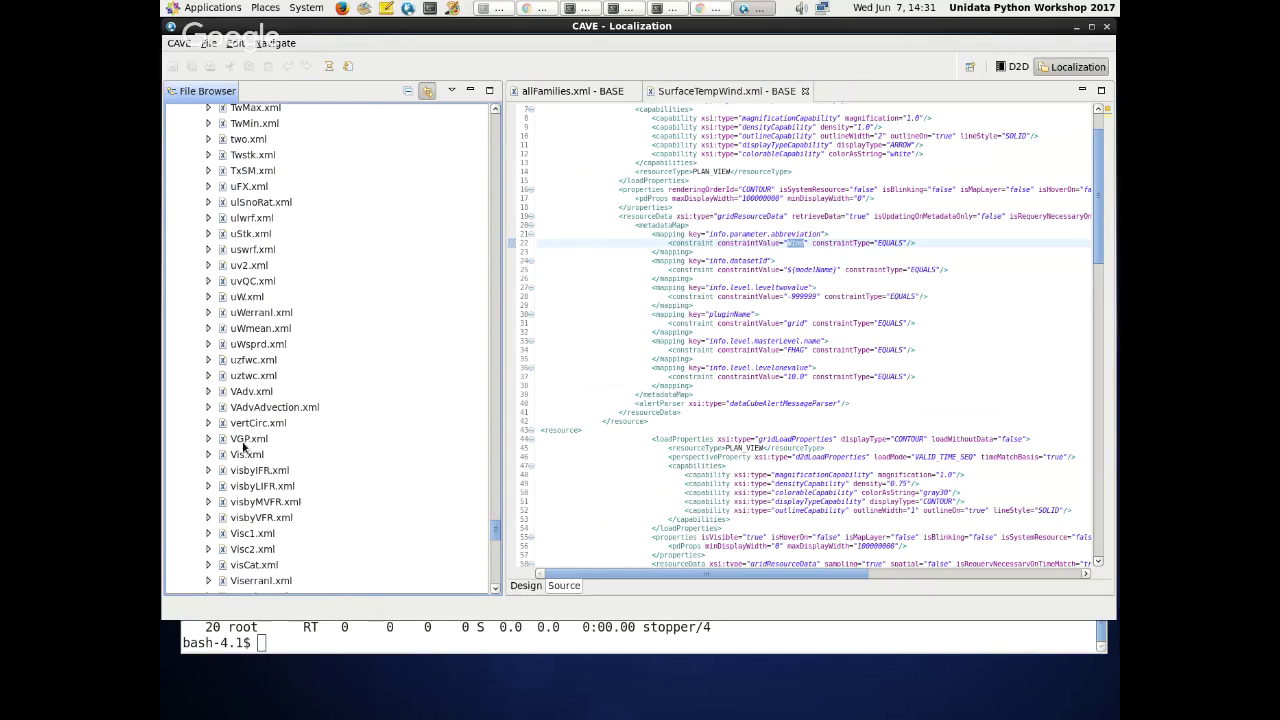
pyautogui.scroll(-8, 243, 447)
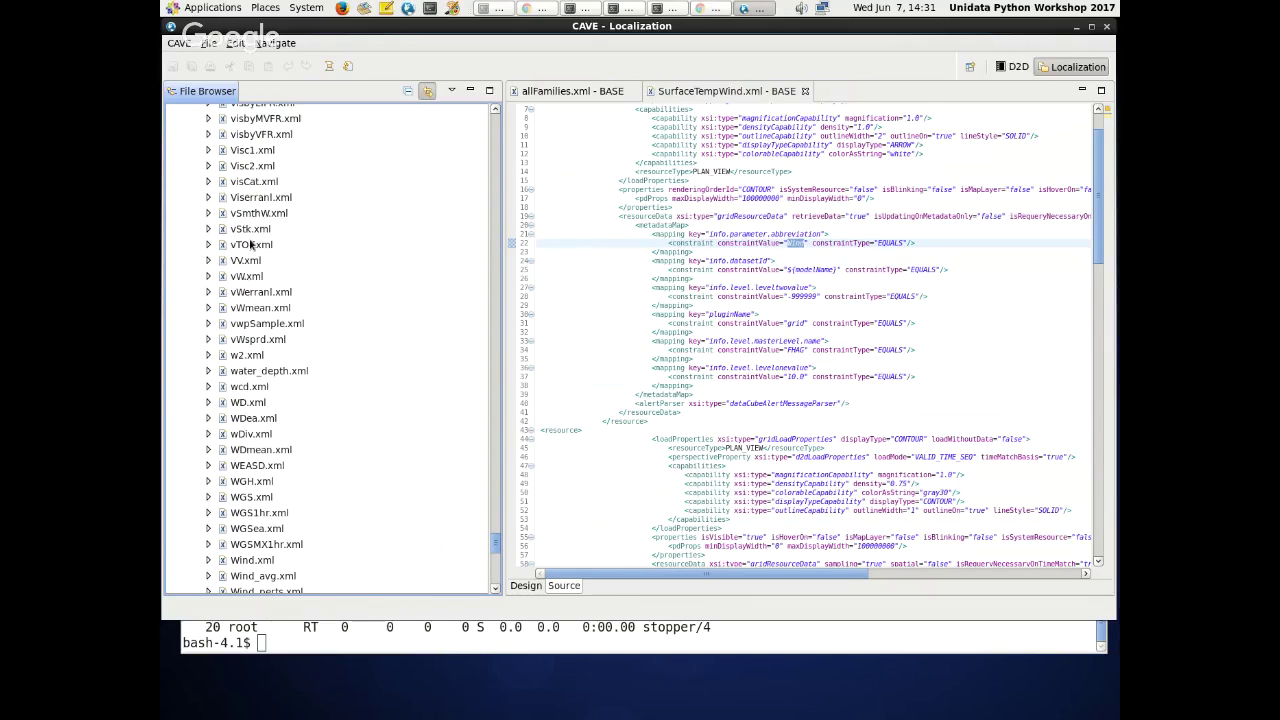
pyautogui.scroll(-1, 250, 244)
pyautogui.click(262, 506)
pyautogui.scroll(-2, 245, 400)
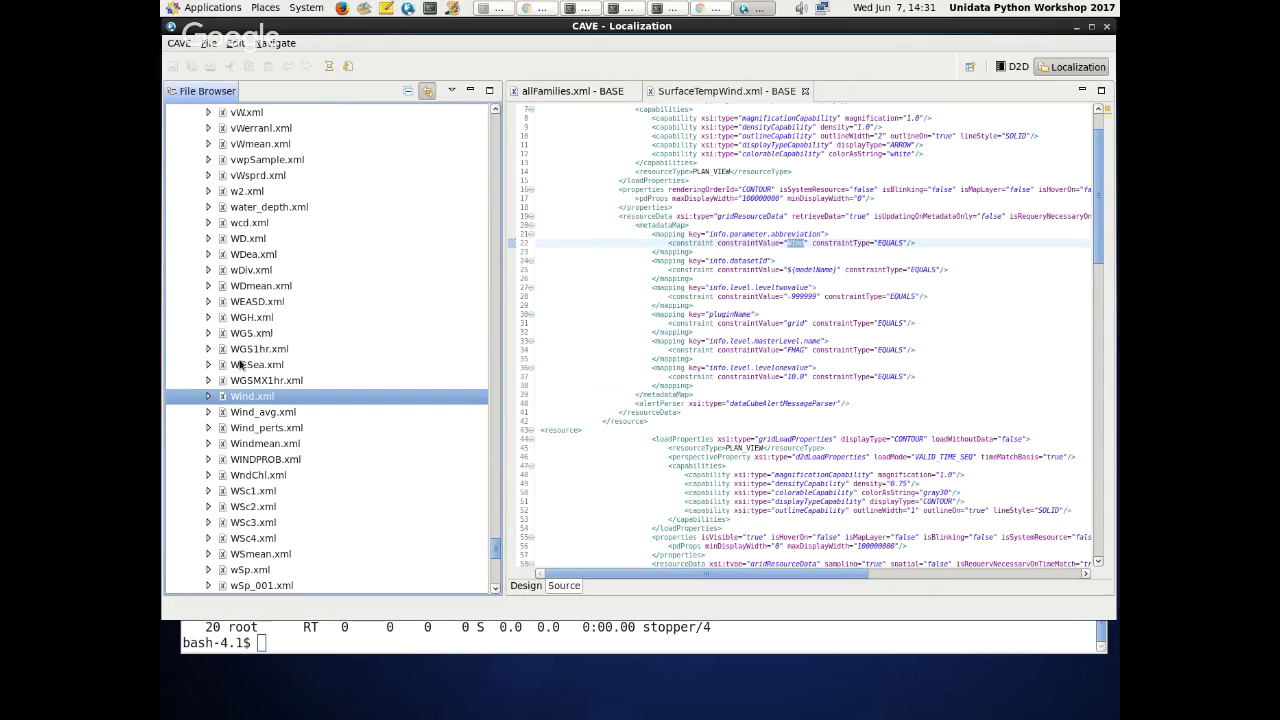
pyautogui.click(208, 396)
pyautogui.doubleClick(244, 413)
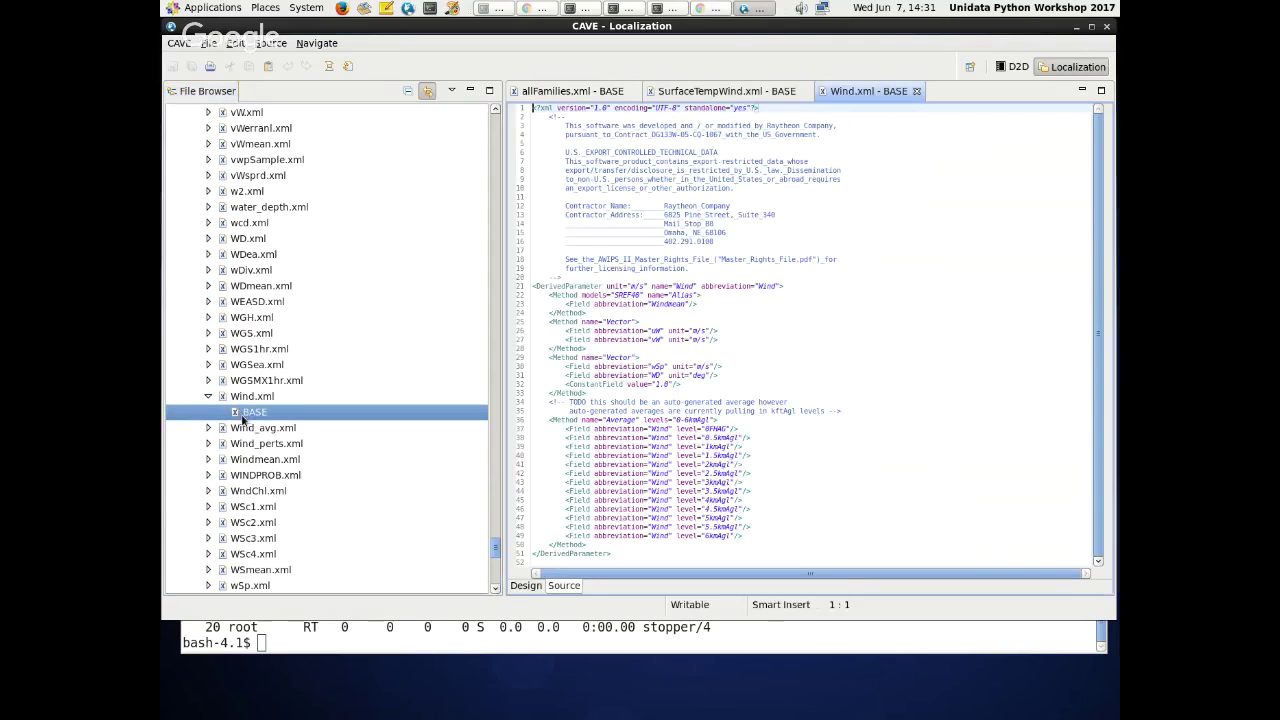
# - Highlight the second Vector method name in Wind.xml and open the BASE version of Vector.py from the derived parameter functions
pyautogui.click(741, 342)
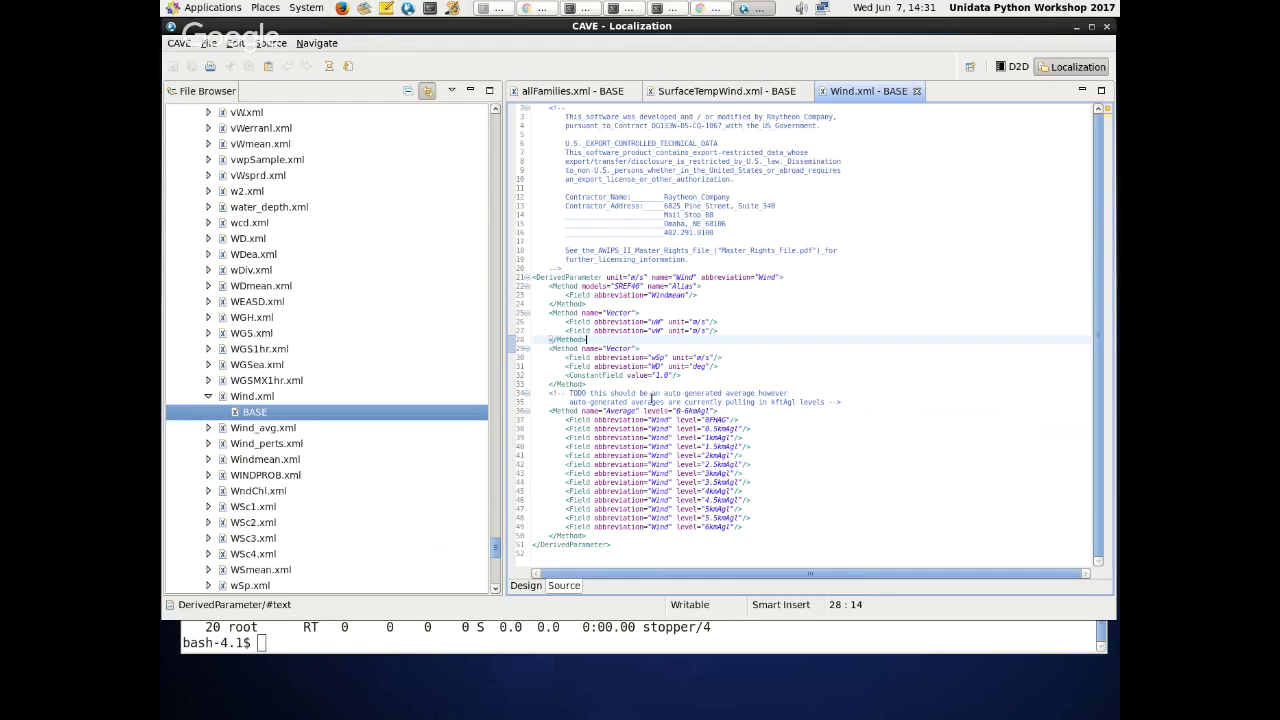
pyautogui.doubleClick(620, 348)
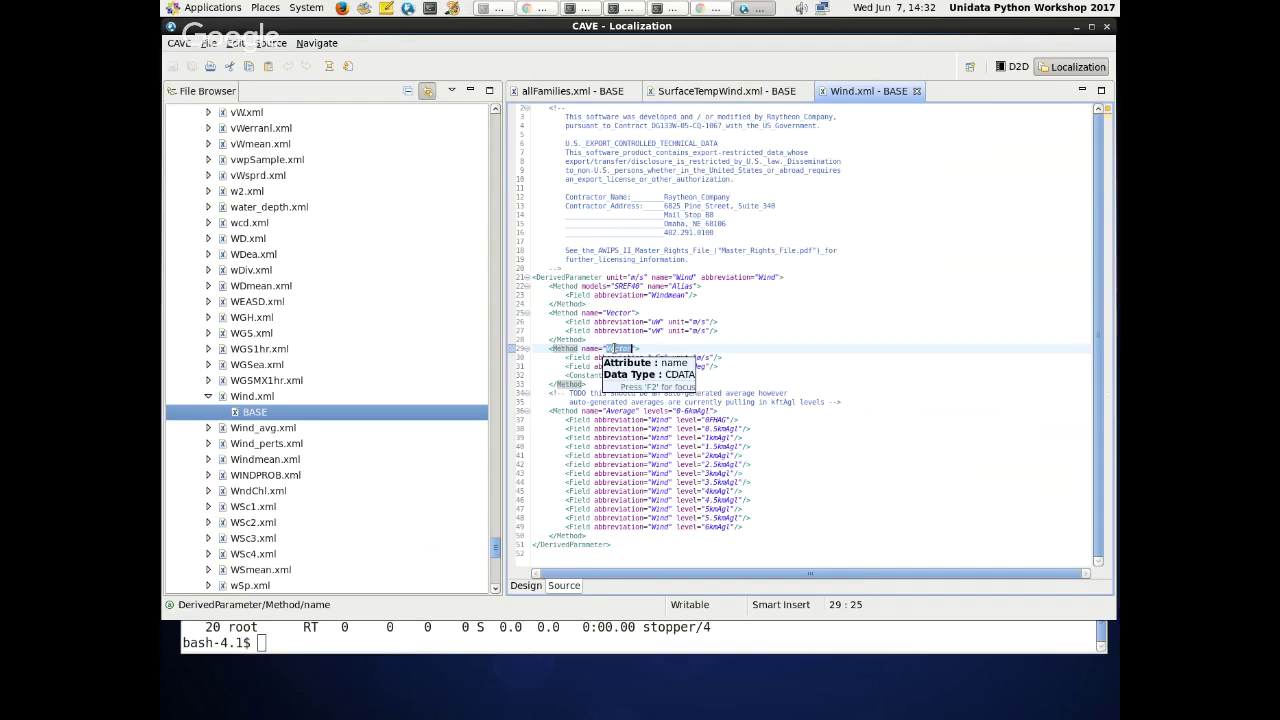
pyautogui.scroll(-3, 309, 423)
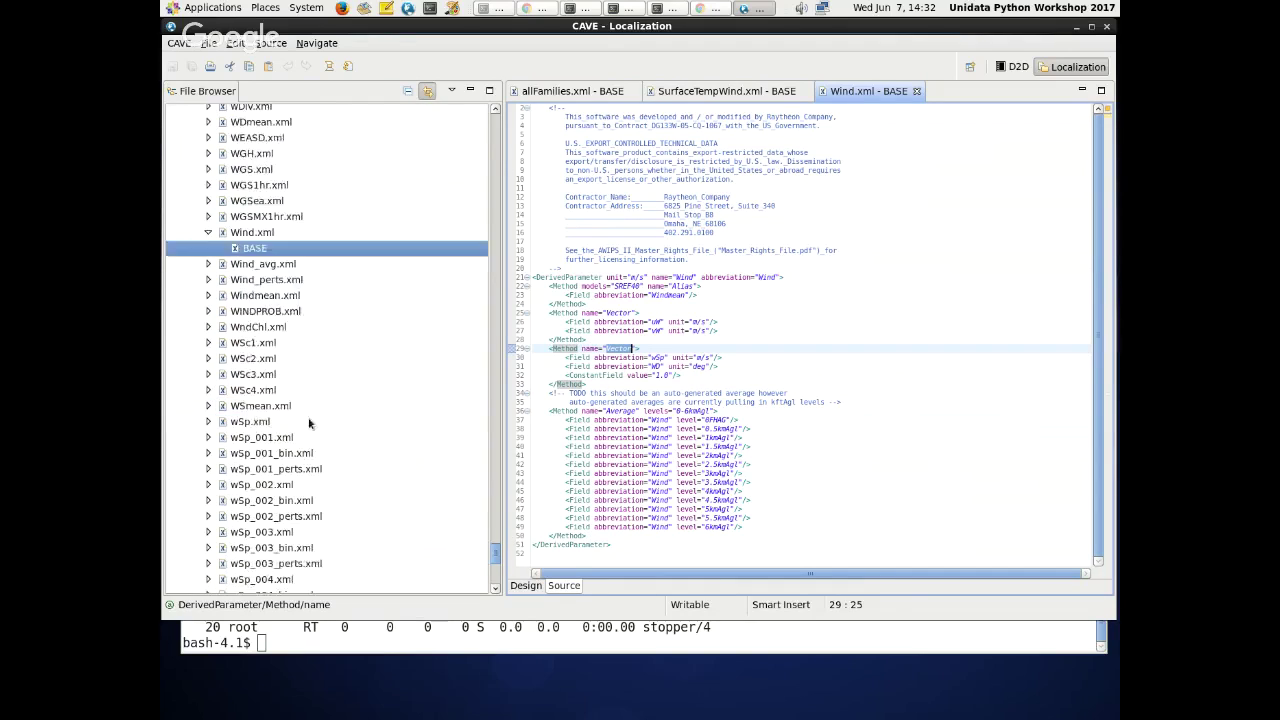
pyautogui.scroll(-10, 309, 423)
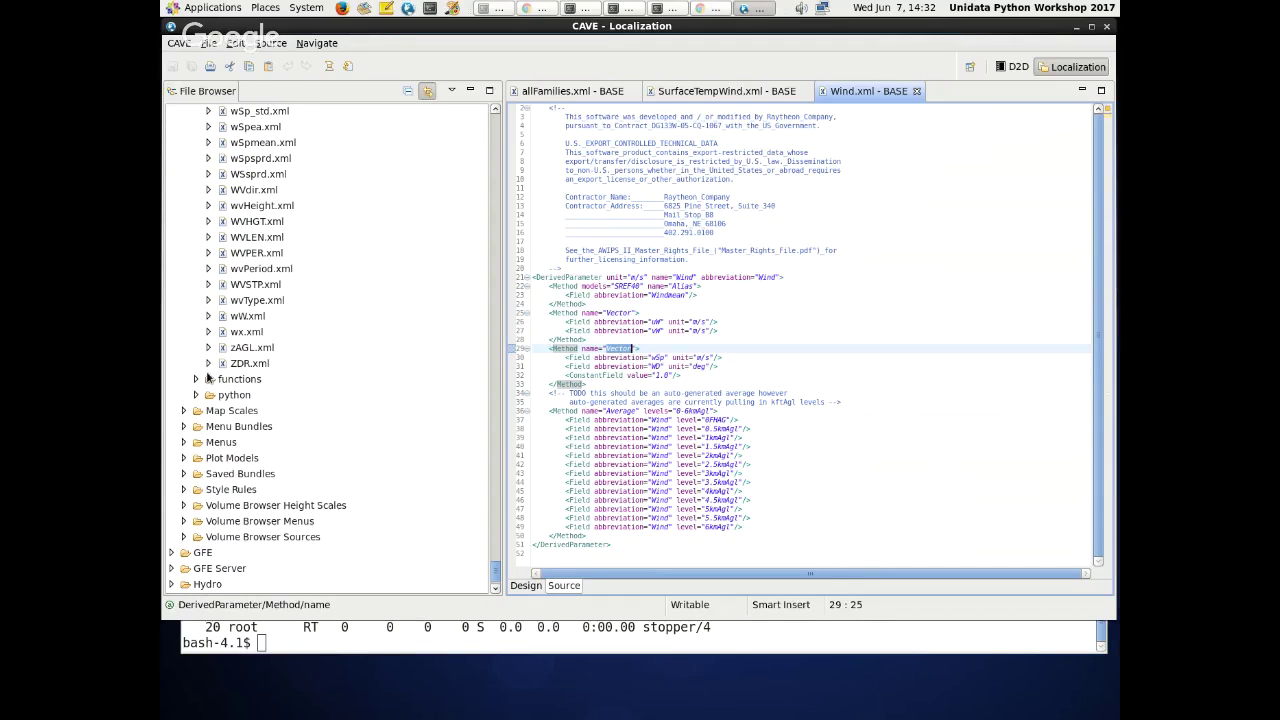
pyautogui.click(199, 379)
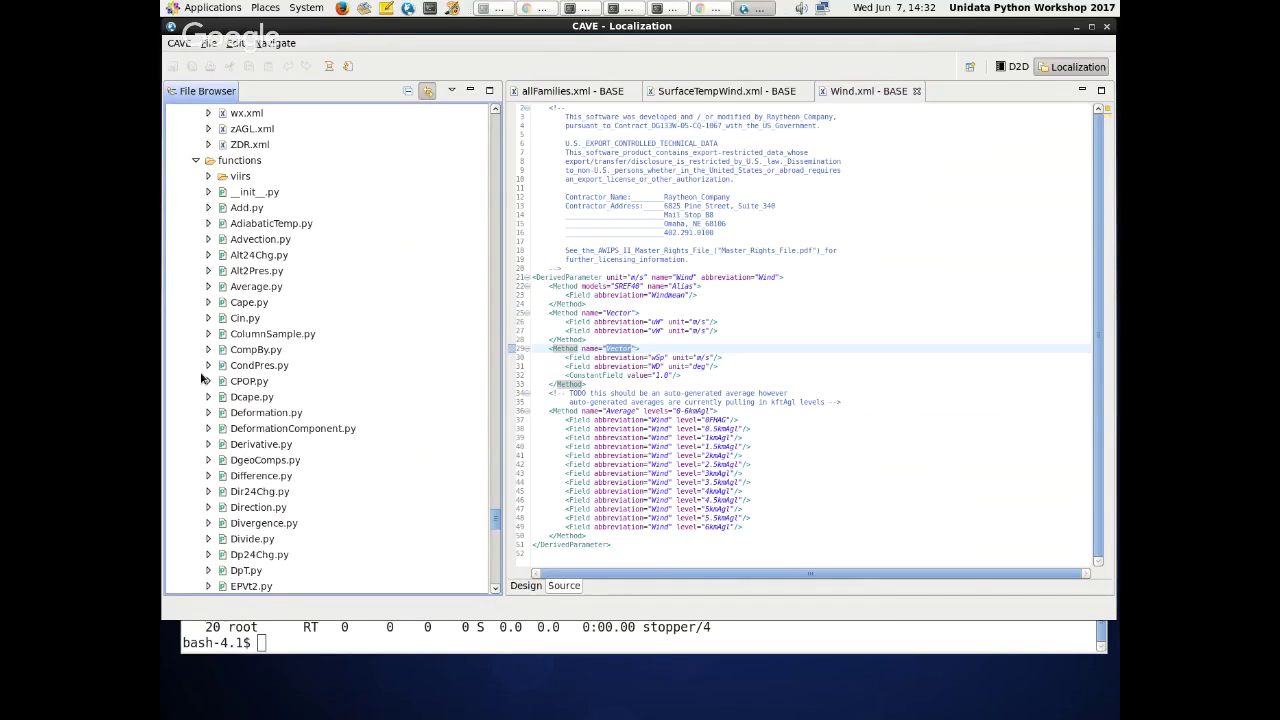
pyautogui.scroll(-10, 210, 415)
pyautogui.scroll(-10, 210, 420)
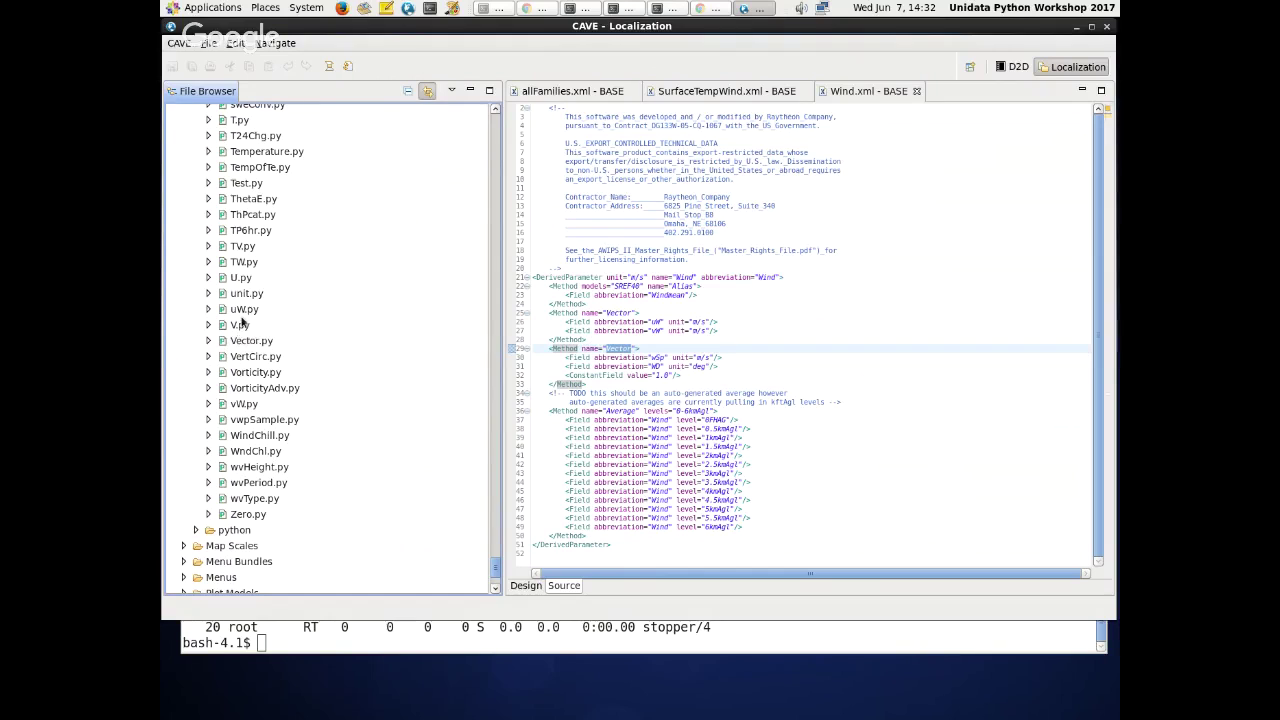
pyautogui.click(209, 341)
pyautogui.click(209, 341)
pyautogui.doubleClick(232, 356)
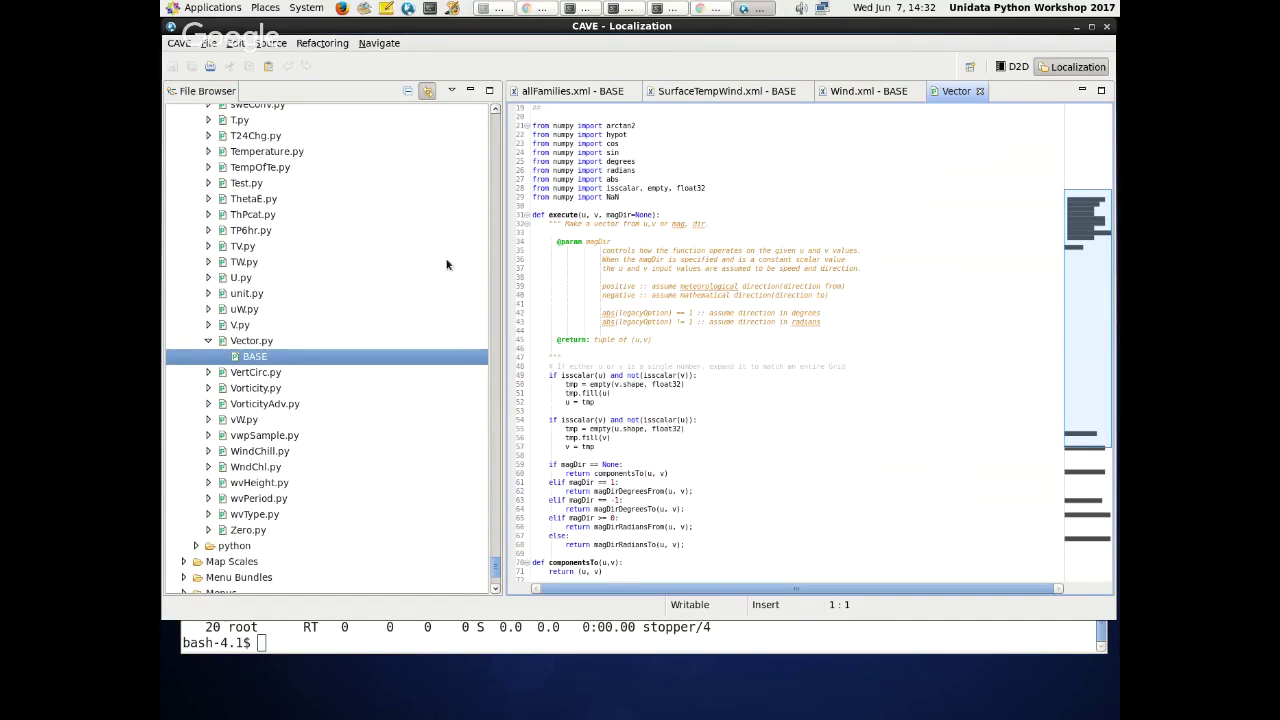
# - Widen the editor area beside the file browser and highlight the execute(u, v, magDir=None) definition line in Vector.py
pyautogui.moveTo(504, 281); pyautogui.dragTo(420, 281)
pyautogui.scroll(-4, 658, 371)
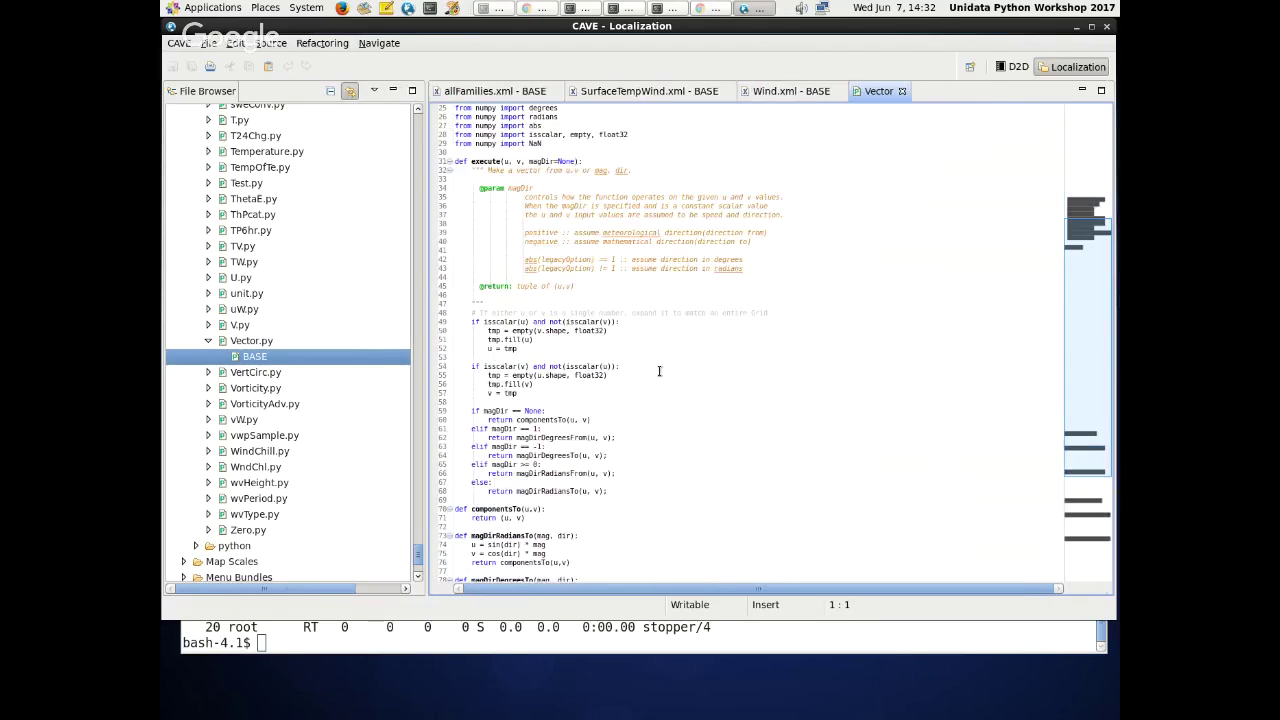
pyautogui.scroll(6, 658, 371)
pyautogui.scroll(-1, 655, 370)
pyautogui.scroll(1, 652, 368)
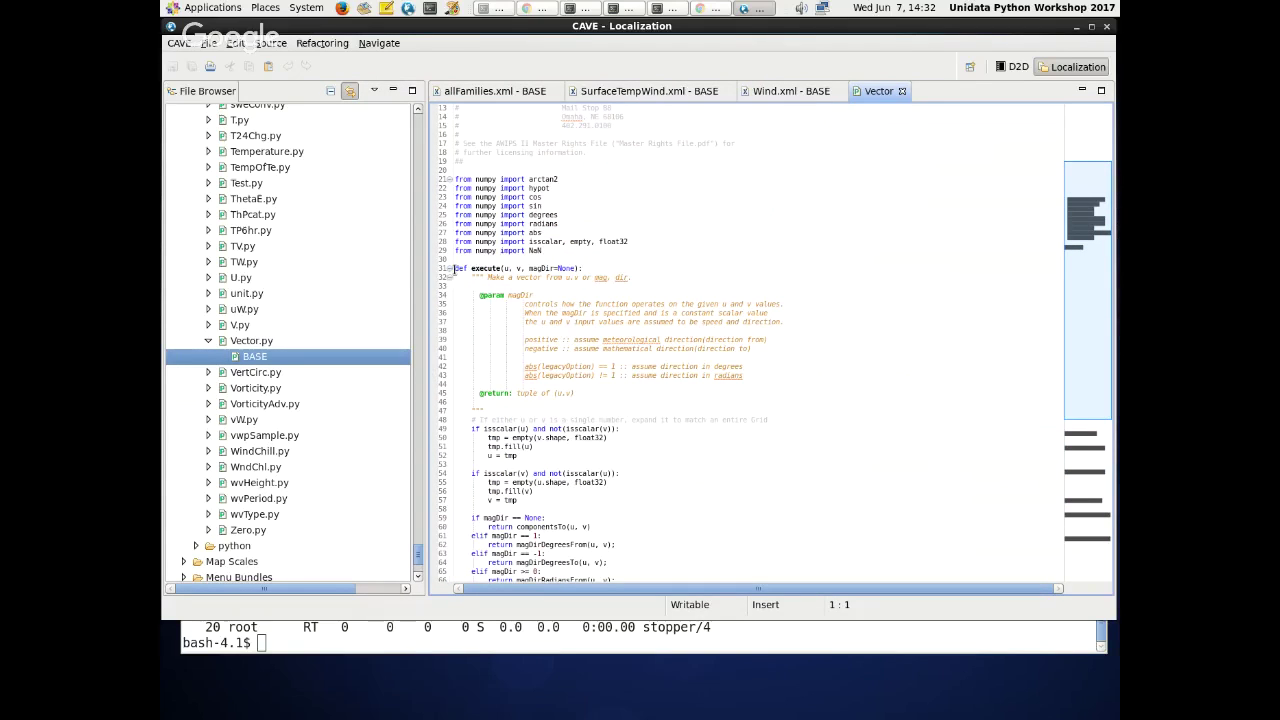
pyautogui.moveTo(455, 268); pyautogui.dragTo(590, 268)
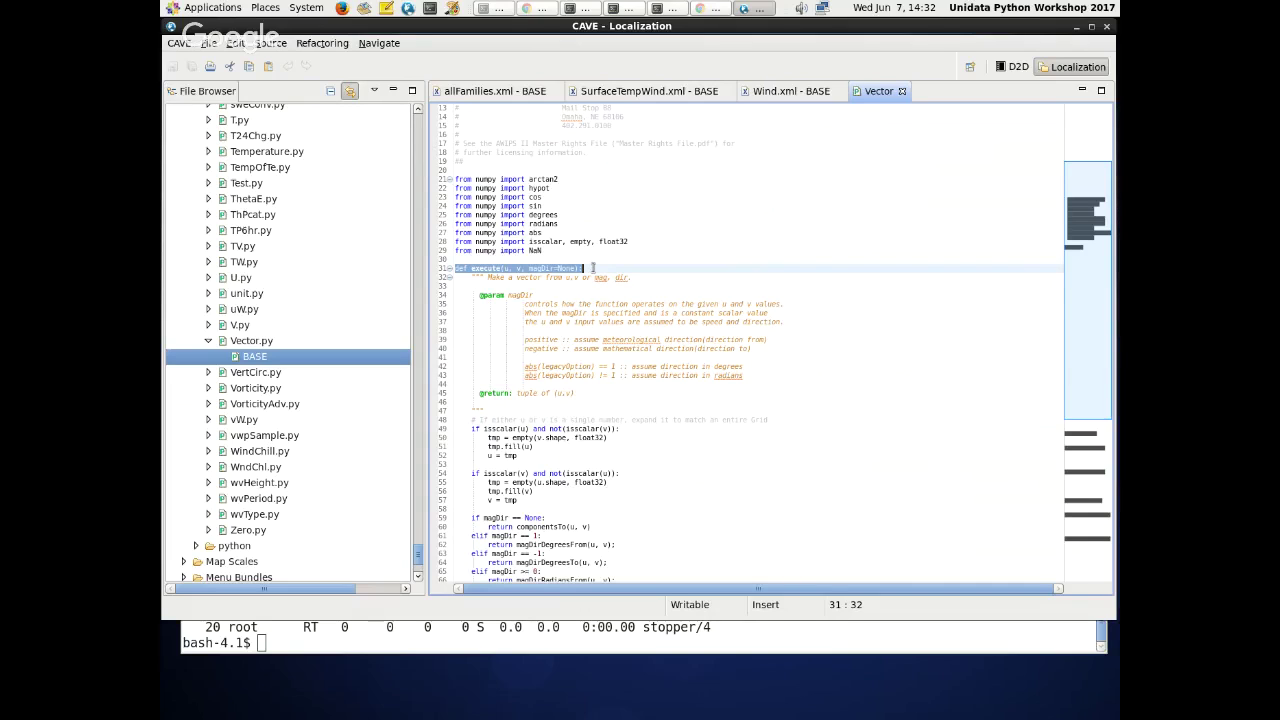
# - Highlight the magDir parameter and the return description in Vector.py's docstring, and read through the conversion functions below
pyautogui.click(620, 304)
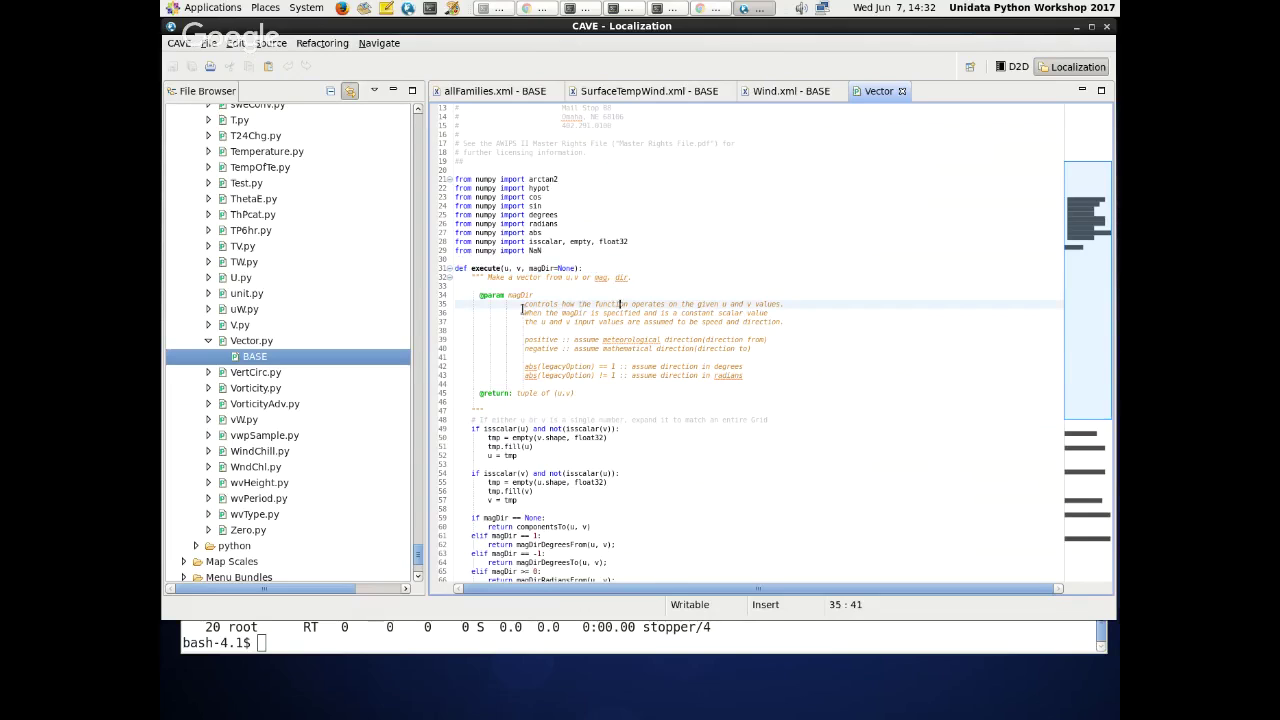
pyautogui.click(505, 296)
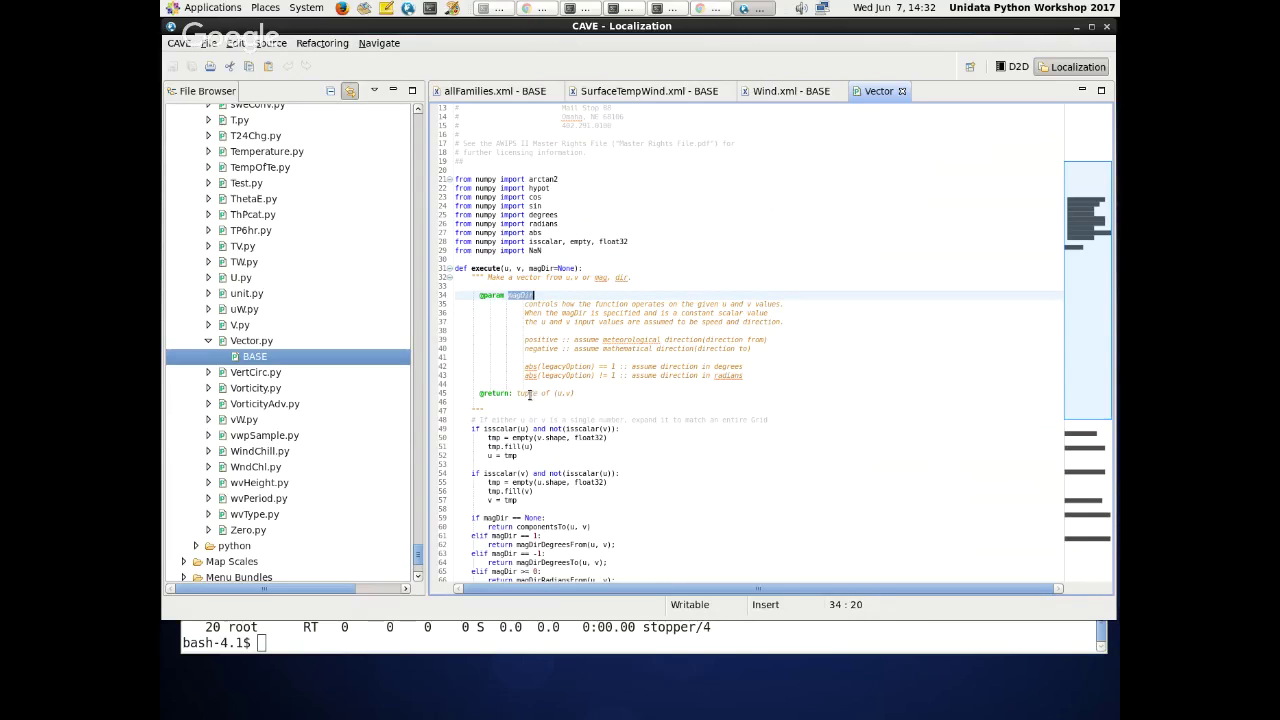
pyautogui.doubleClick(527, 393)
pyautogui.click(580, 393)
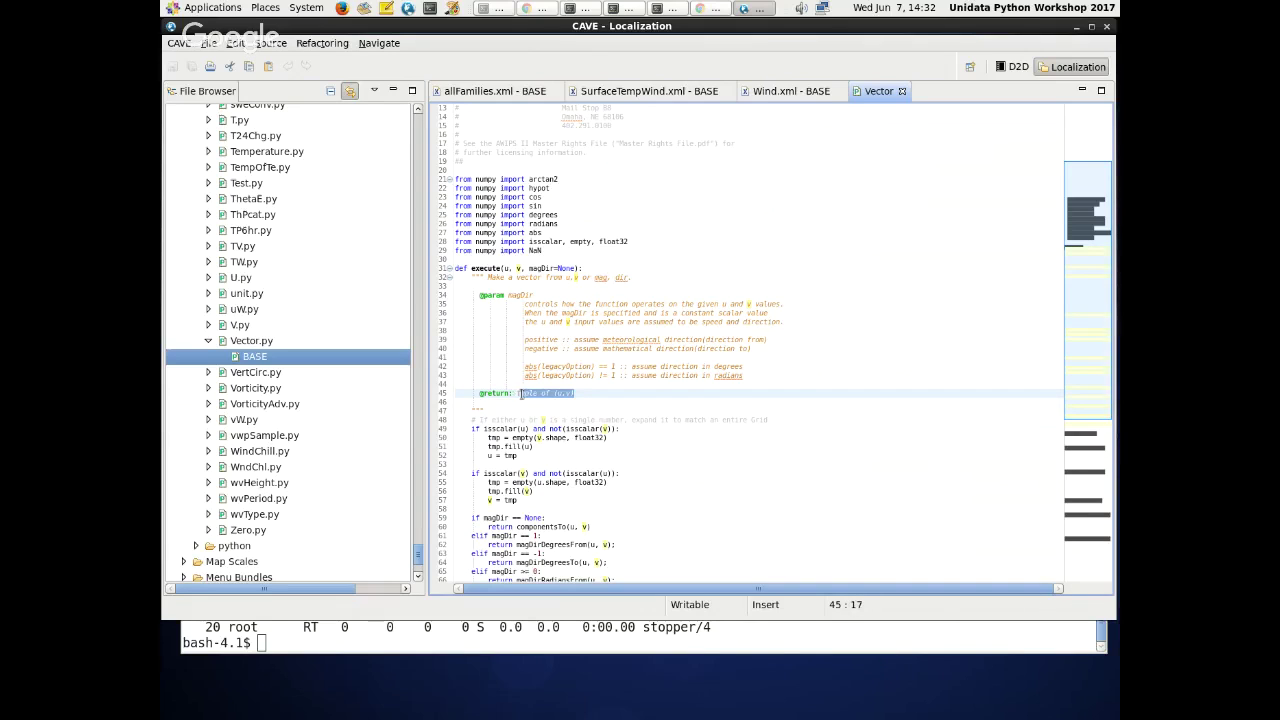
pyautogui.scroll(-2, 596, 397)
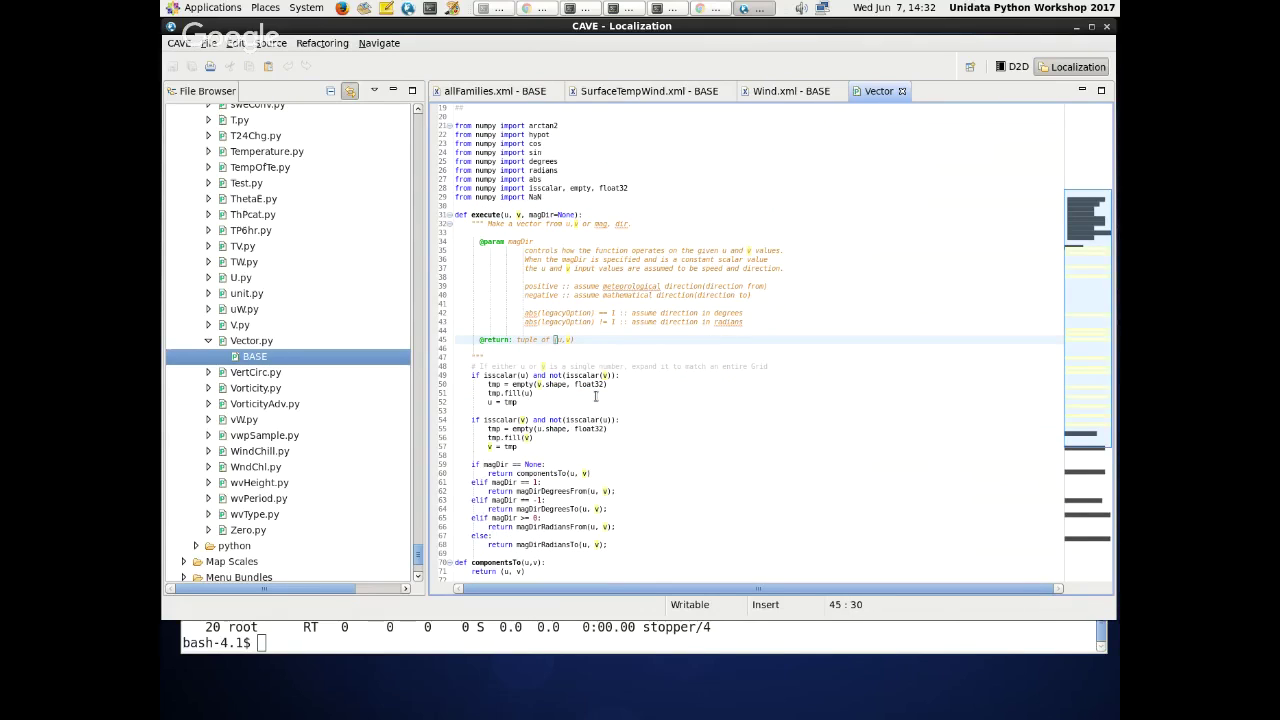
pyautogui.scroll(-8, 596, 397)
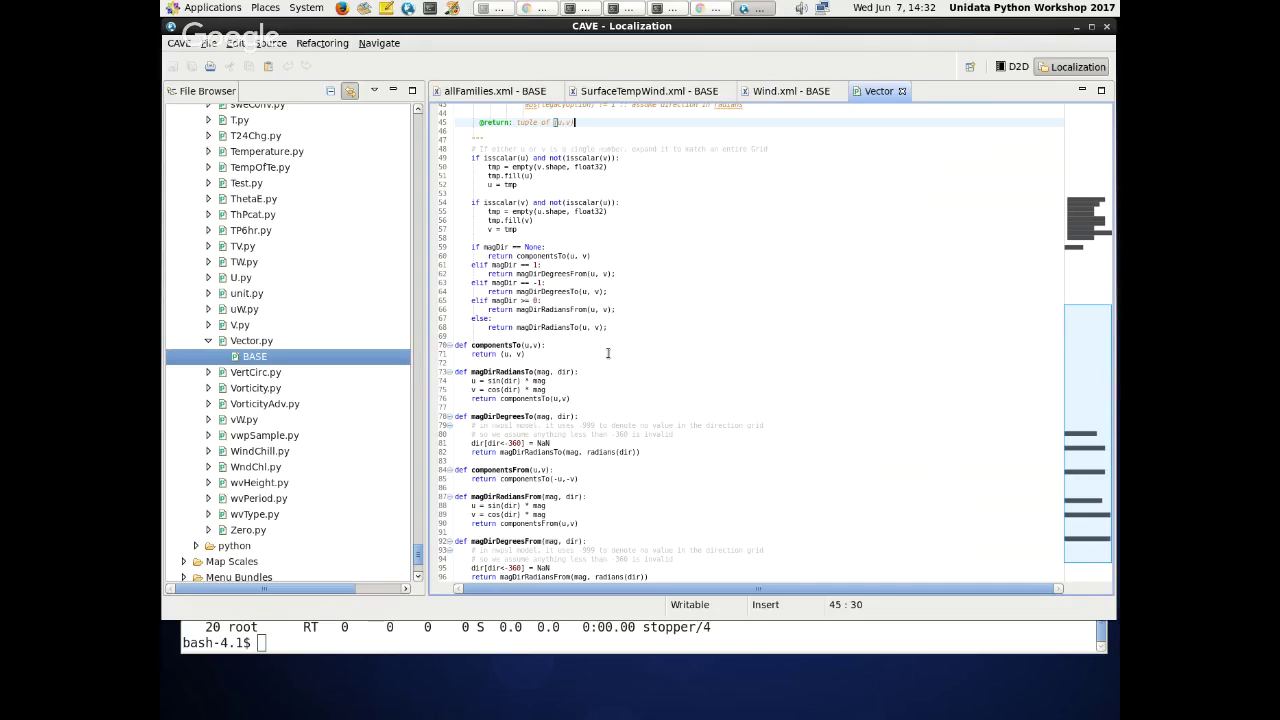
pyautogui.scroll(1, 275, 470)
# - Open the BASE version of Add.py from the derived parameter functions and collapse its entry in the file browser
pyautogui.scroll(-3, 275, 470)
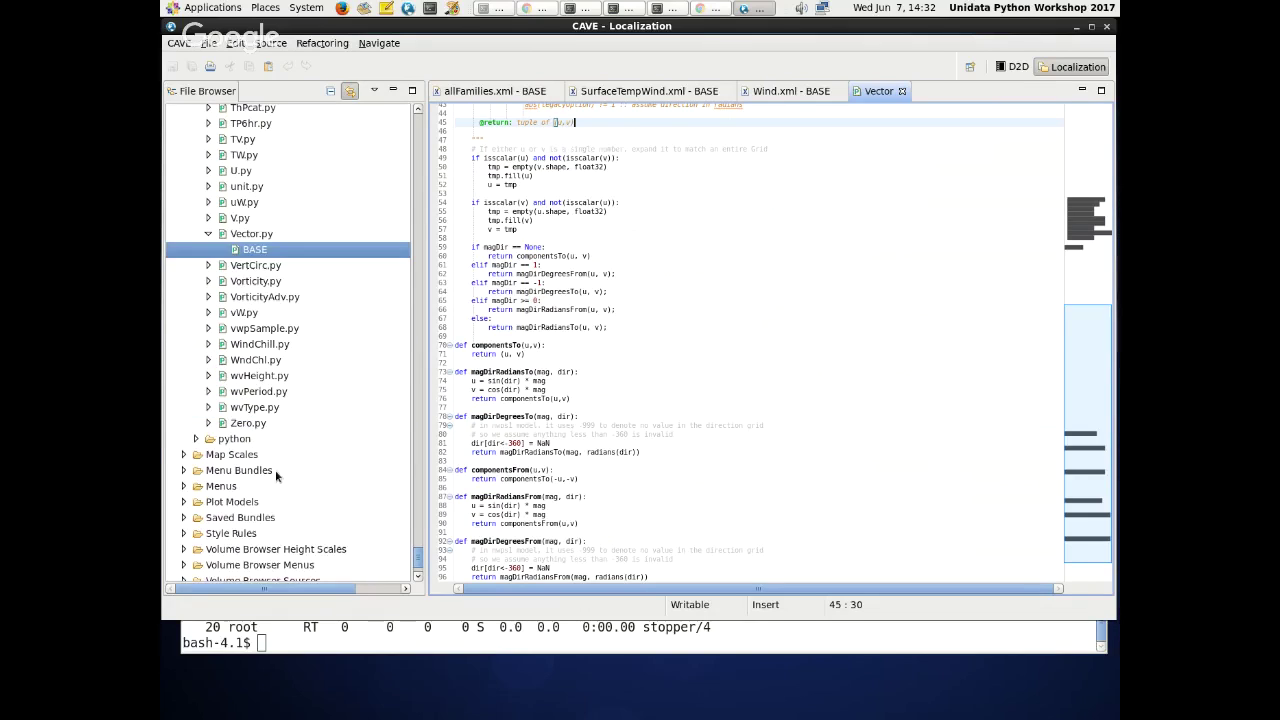
pyautogui.scroll(10, 275, 470)
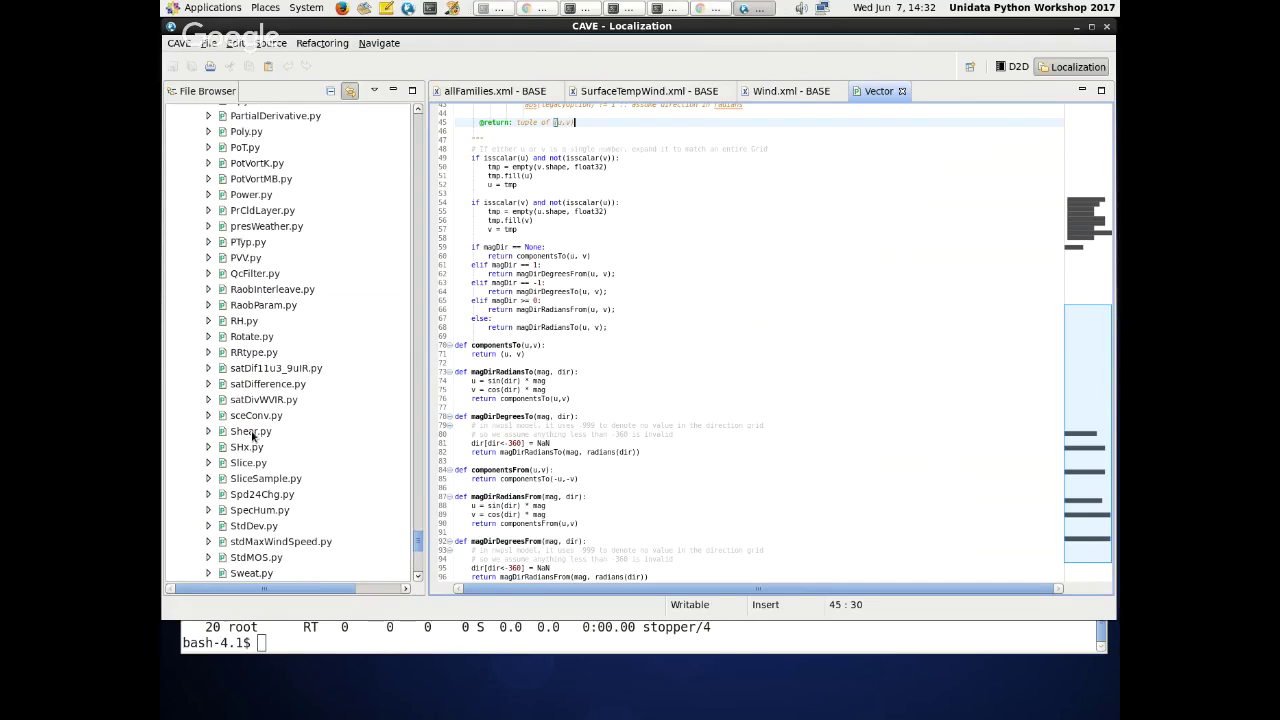
pyautogui.scroll(10, 250, 440)
pyautogui.scroll(5, 228, 265)
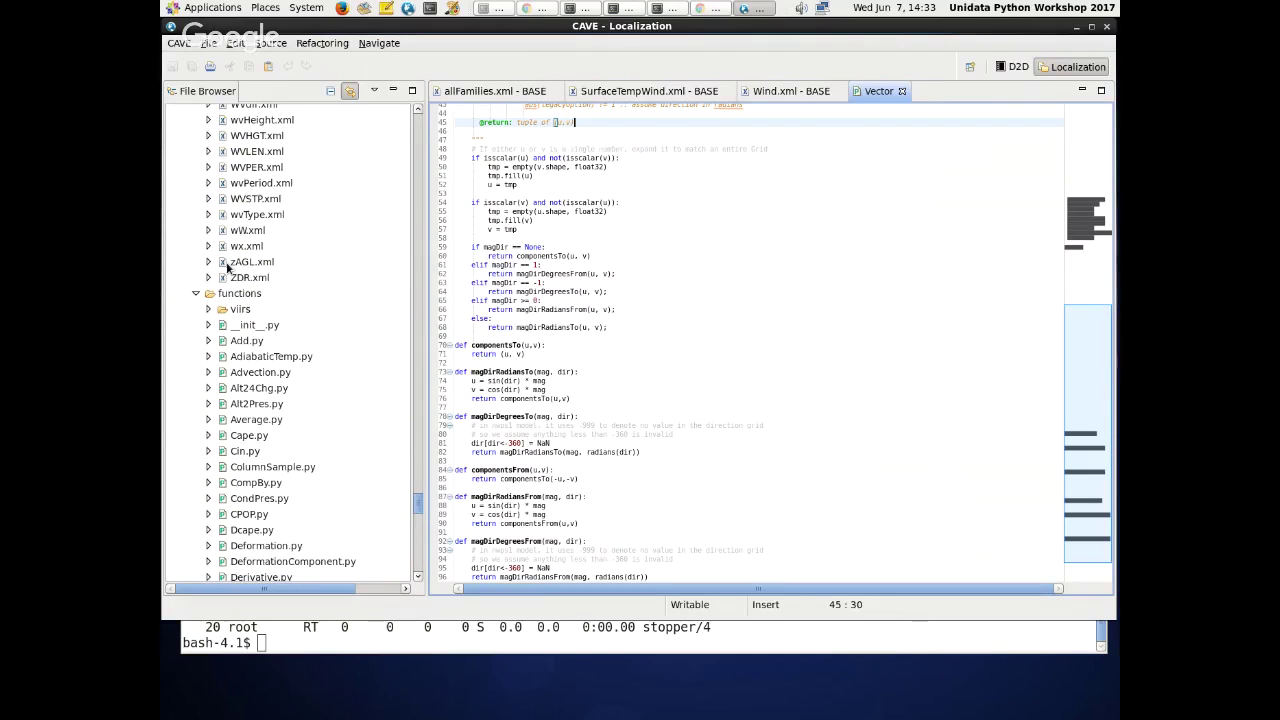
pyautogui.scroll(-3, 228, 265)
pyautogui.click(245, 292)
pyautogui.click(208, 180)
pyautogui.doubleClick(245, 196)
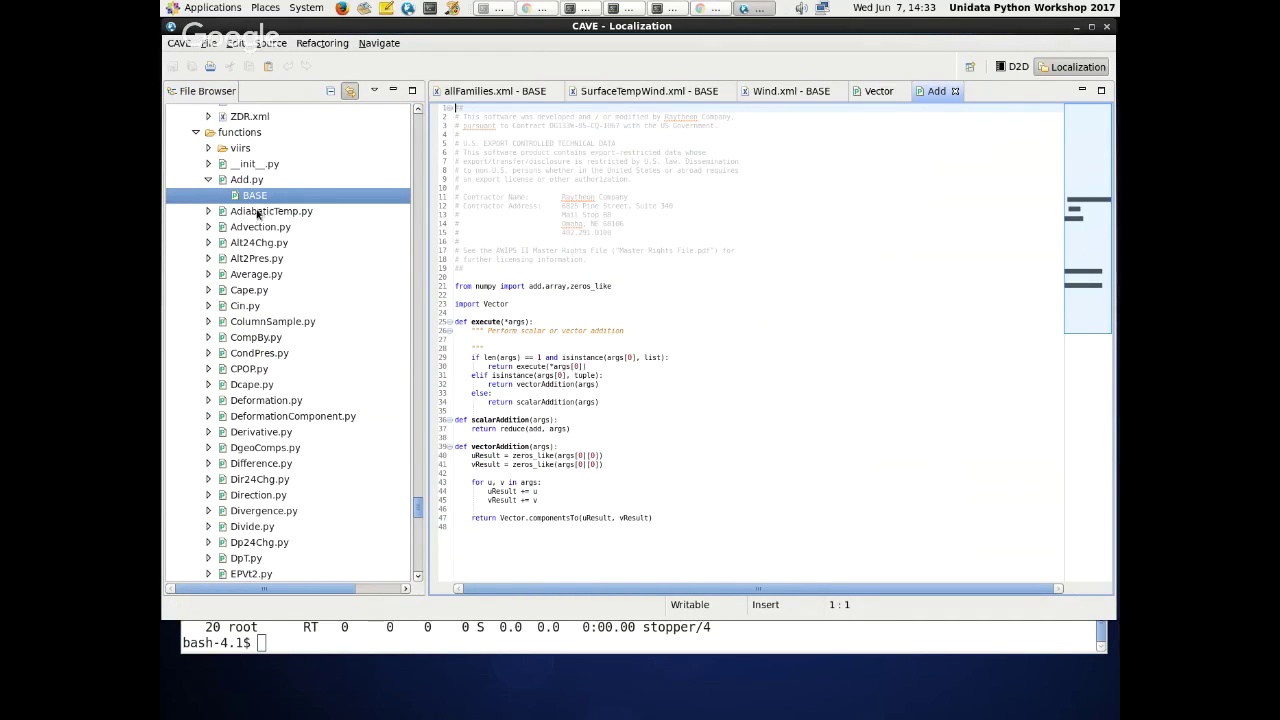
pyautogui.click(208, 180)
# - Open the BASE version of ThetaE.py from the functions folder and read through its equivalent potential temperature calculation
pyautogui.scroll(-3, 214, 245)
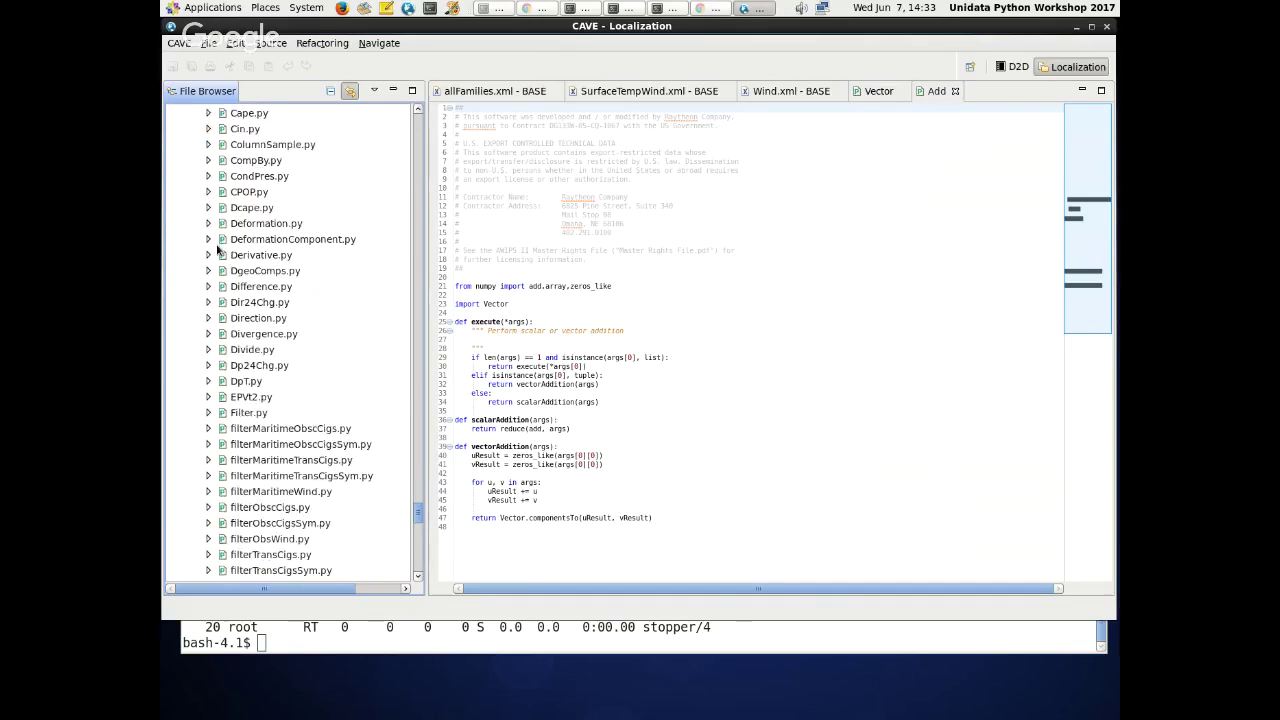
pyautogui.scroll(-15, 216, 250)
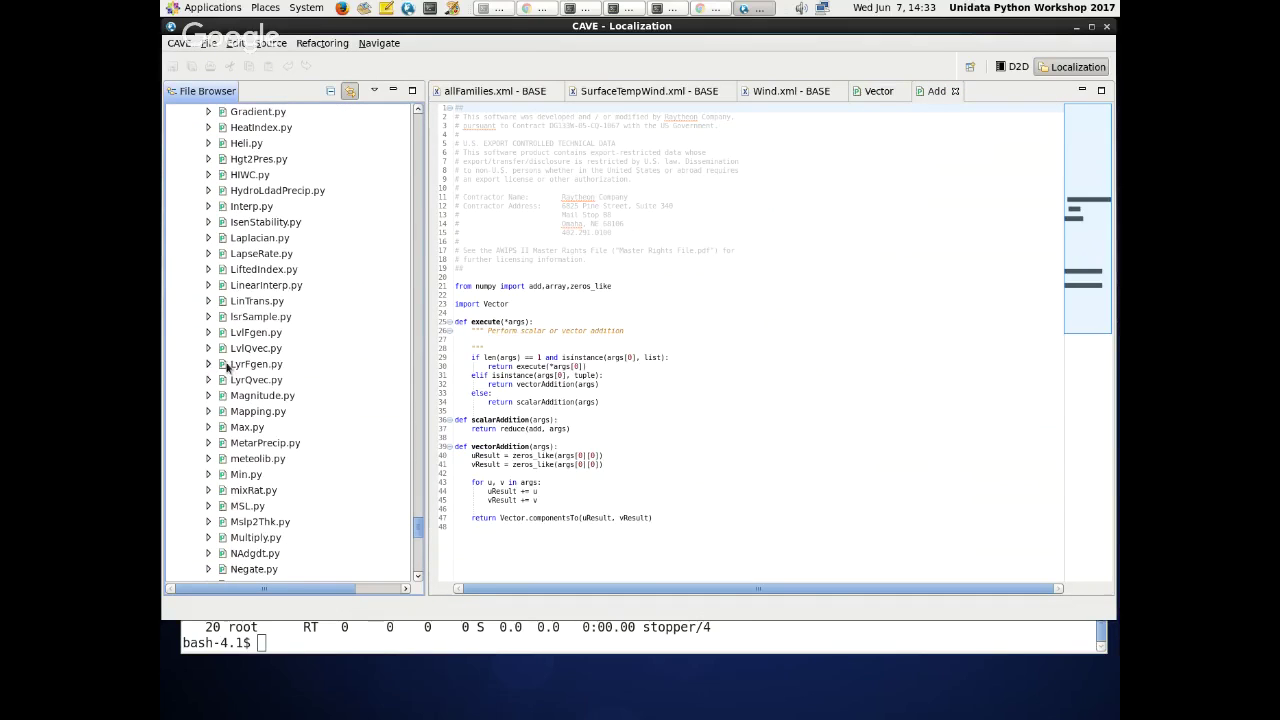
pyautogui.scroll(-8, 227, 368)
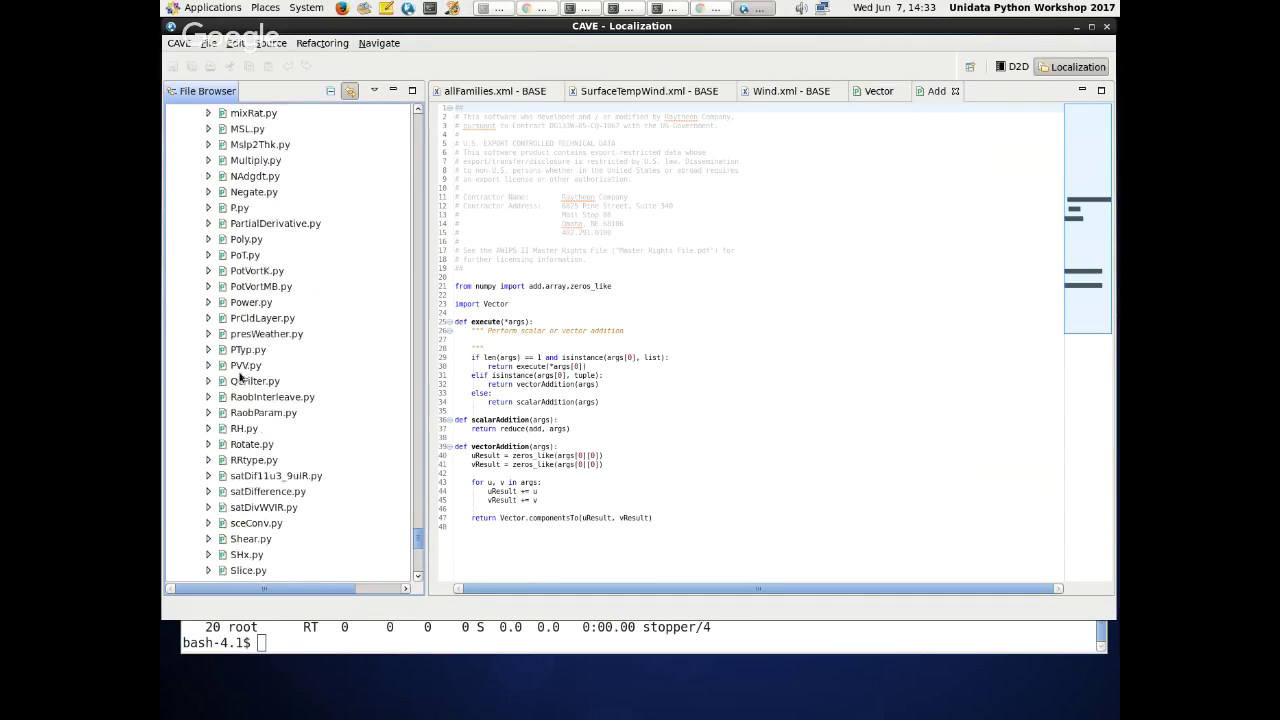
pyautogui.scroll(-9, 240, 376)
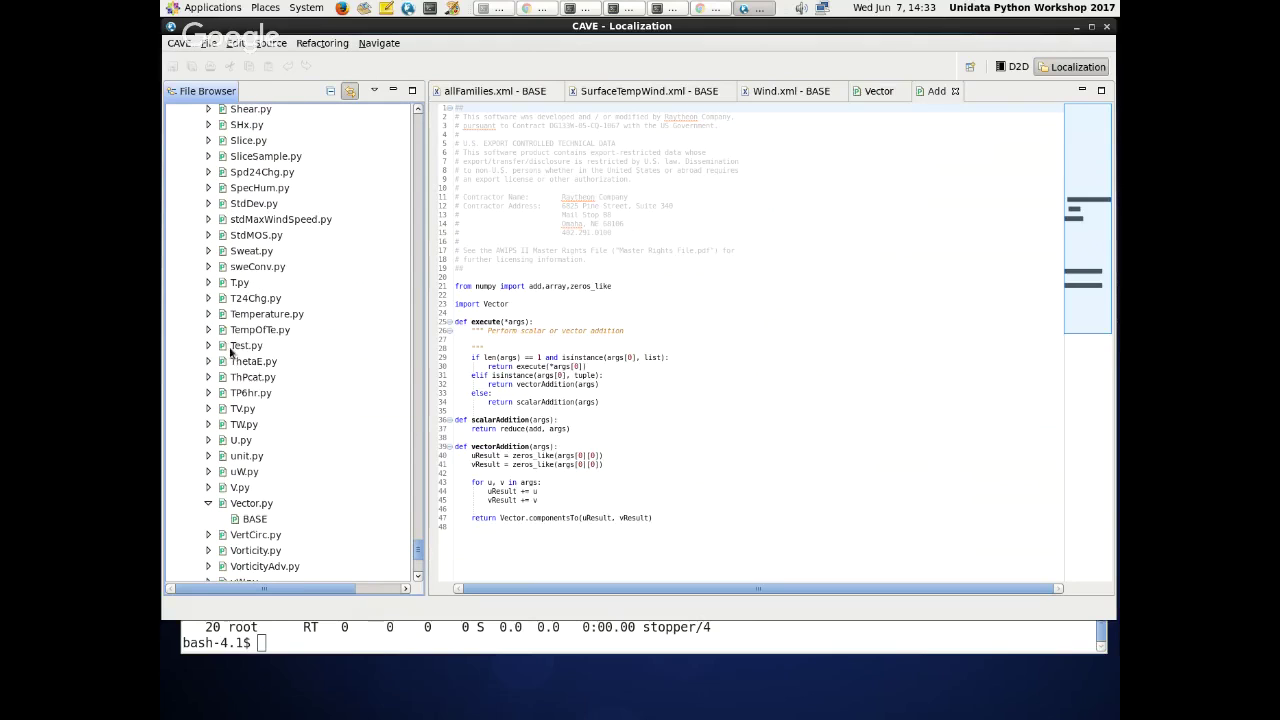
pyautogui.click(208, 361)
pyautogui.doubleClick(245, 377)
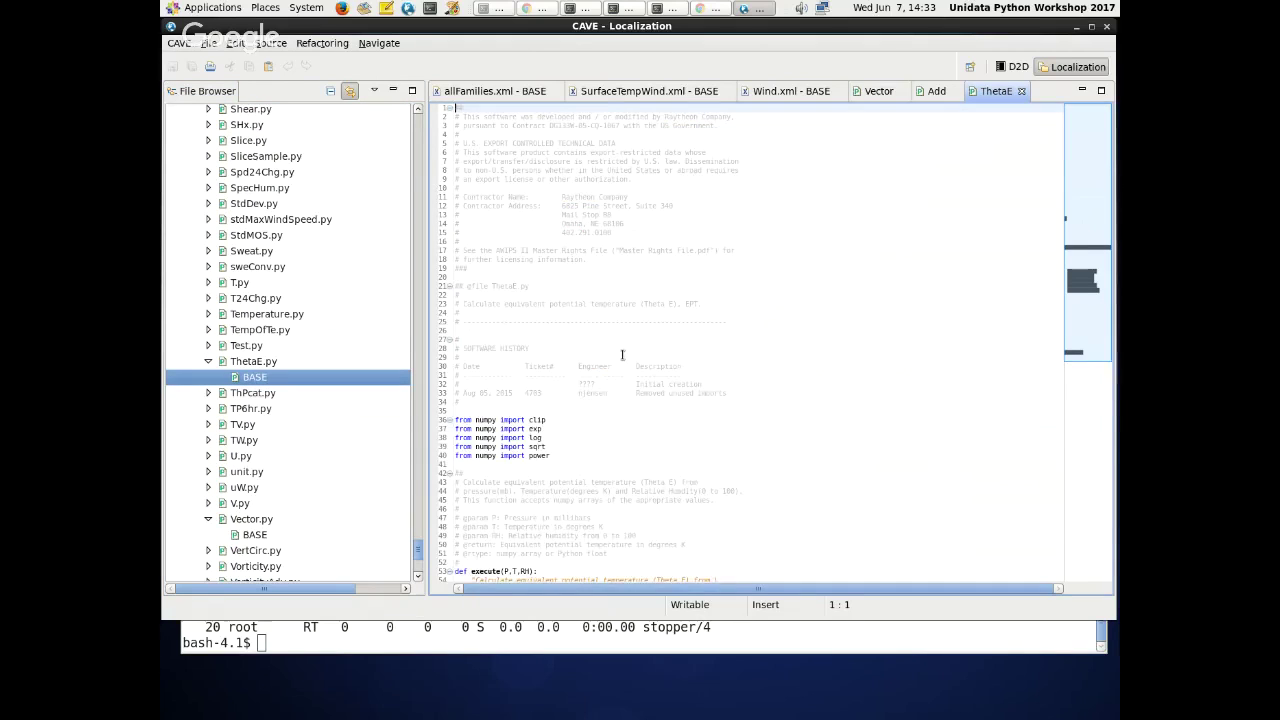
pyautogui.scroll(-12, 622, 354)
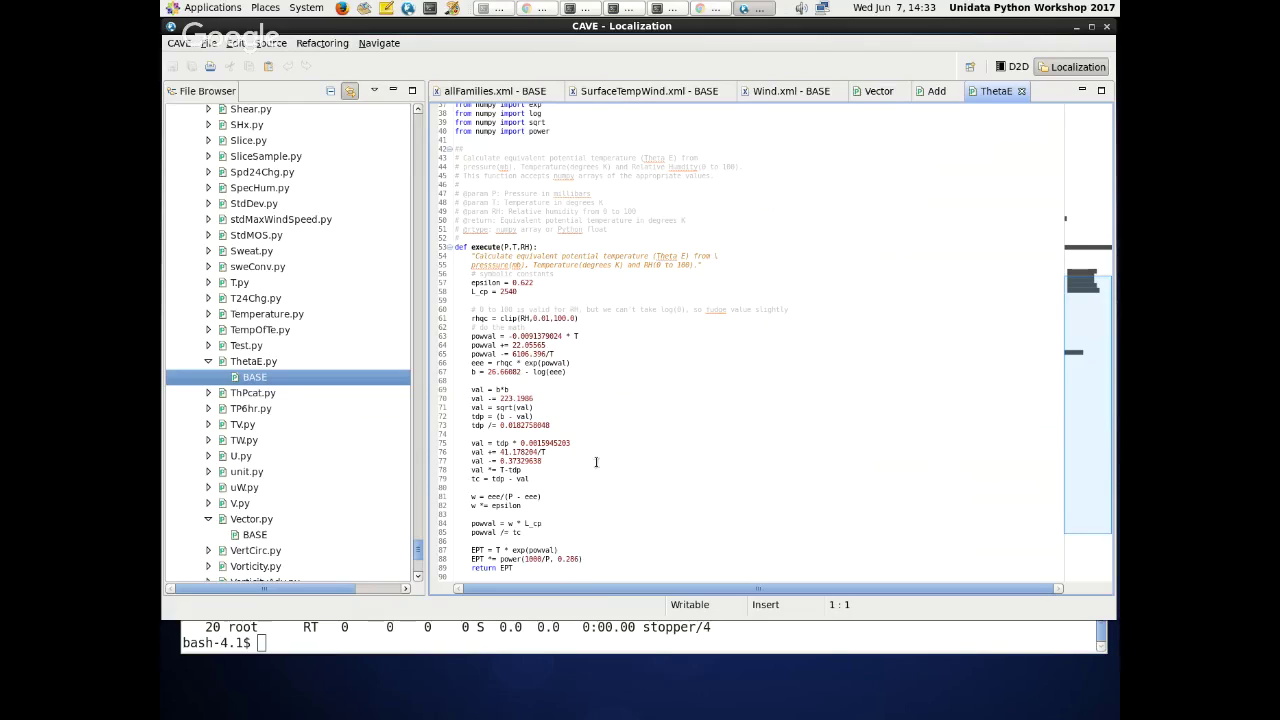
# - Collapse Vector.py in the functions folder, open the BASE version of Vorticity.py, and read through its vorticity calculation
pyautogui.click(250, 393)
pyautogui.click(254, 362)
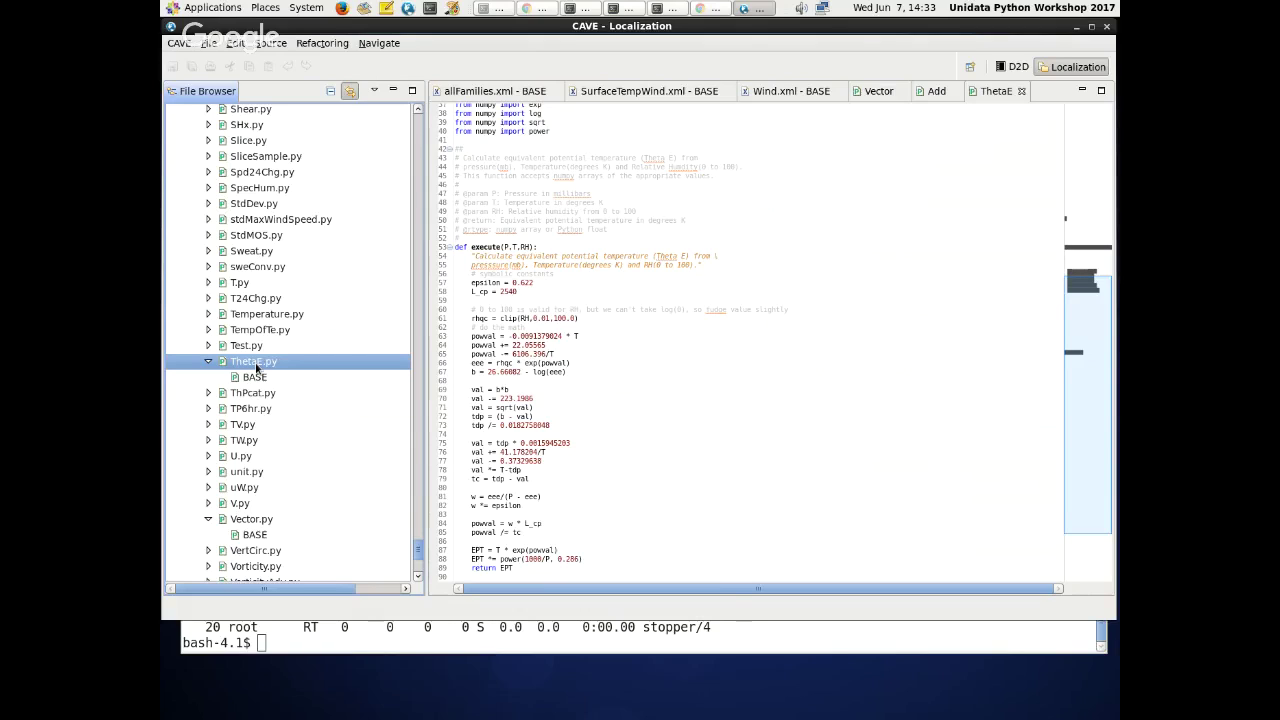
pyautogui.scroll(-2, 230, 320)
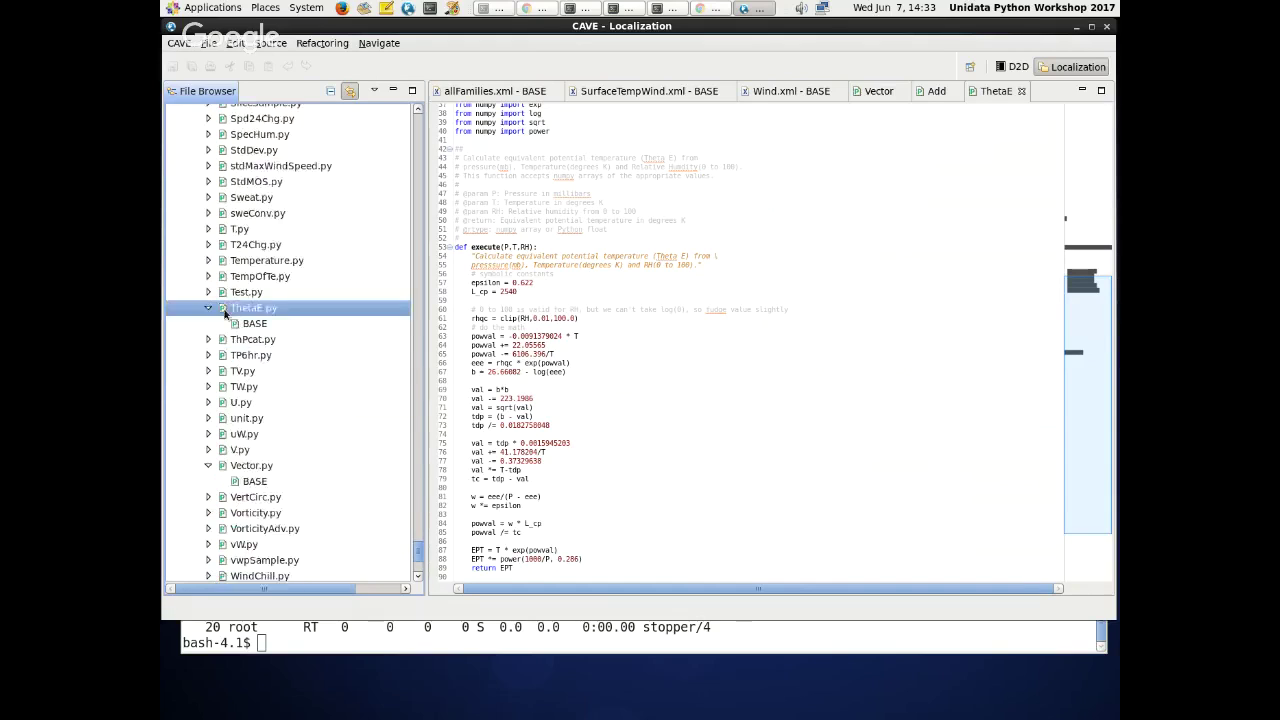
pyautogui.click(209, 413)
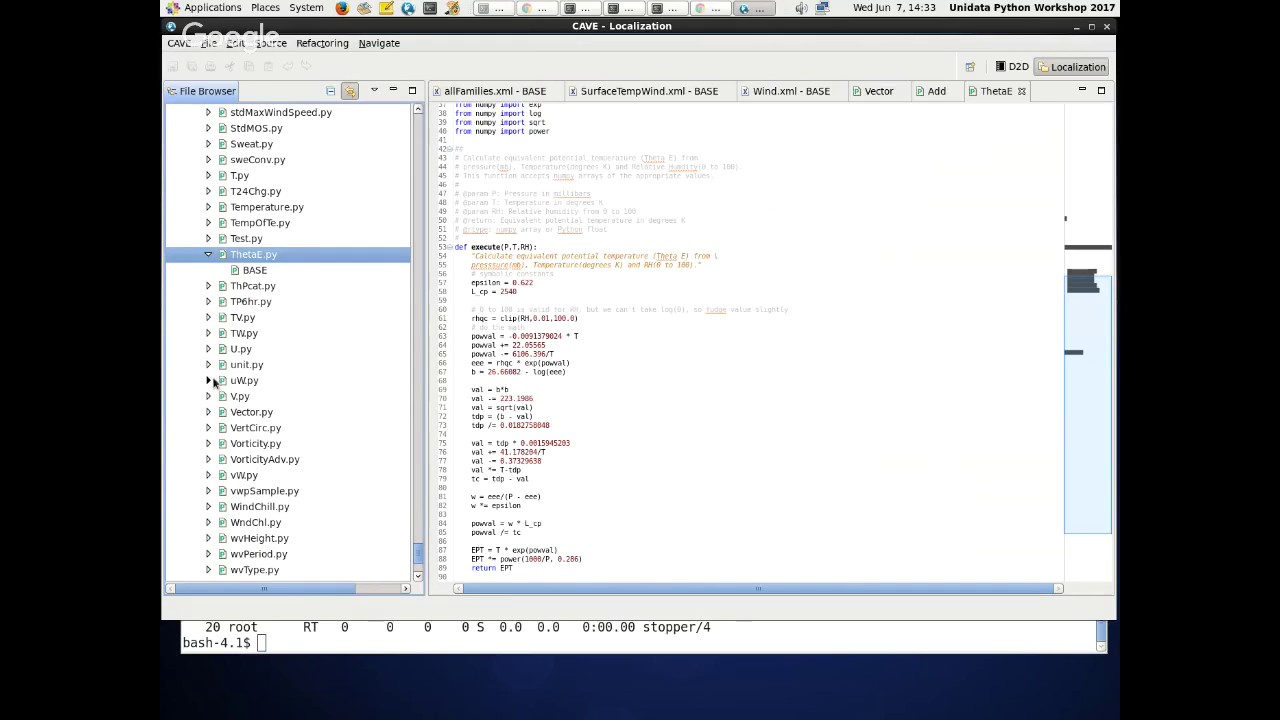
pyautogui.scroll(-2, 212, 372)
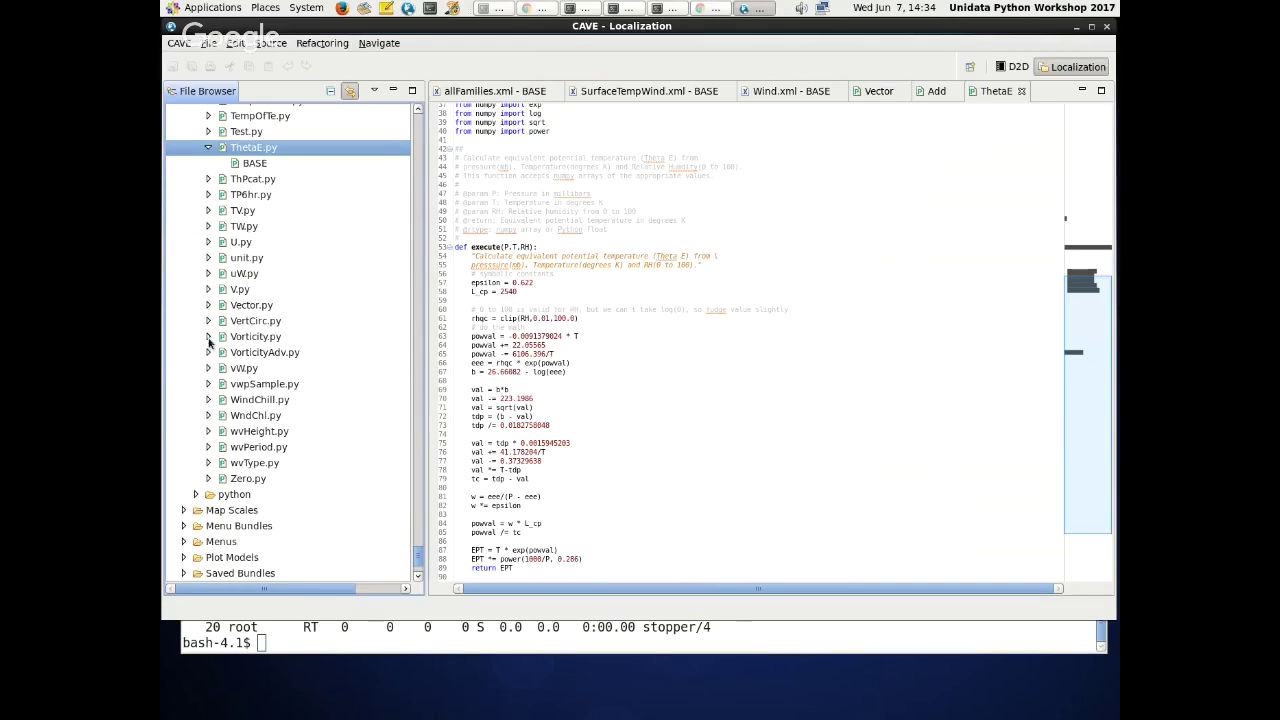
pyautogui.click(209, 336)
pyautogui.doubleClick(228, 350)
pyautogui.scroll(-15, 660, 338)
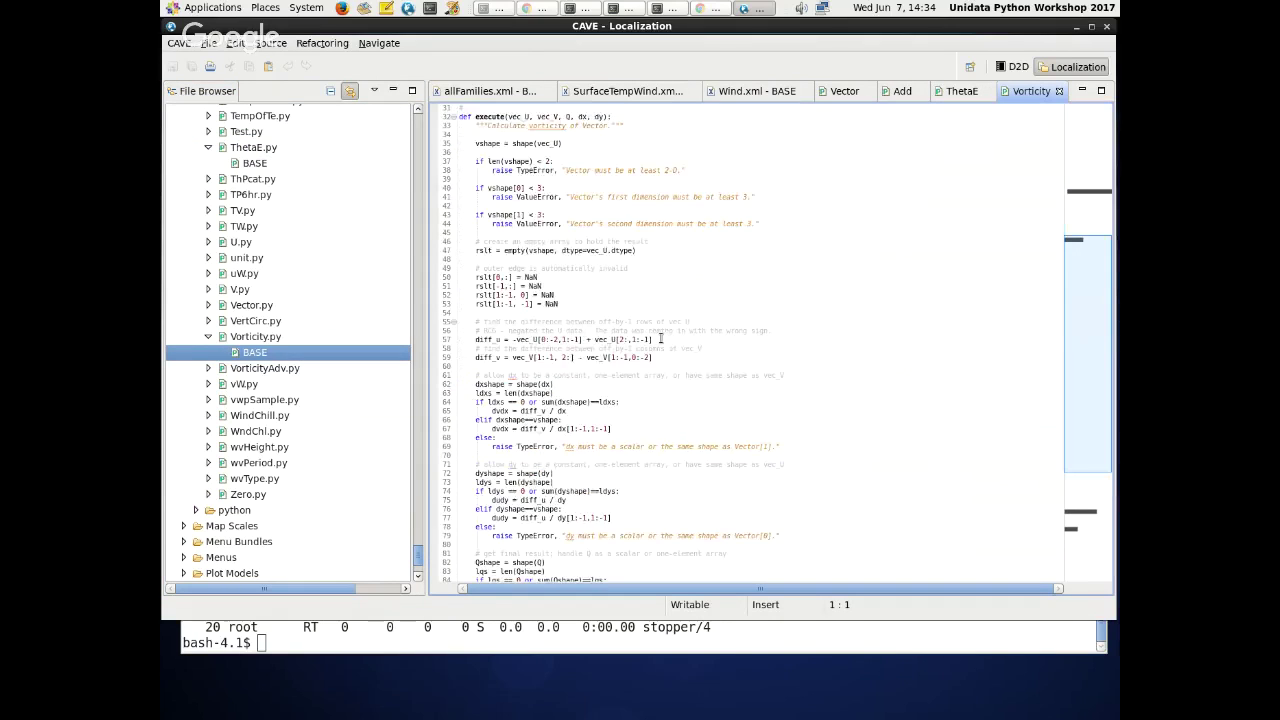
pyautogui.scroll(15, 650, 350)
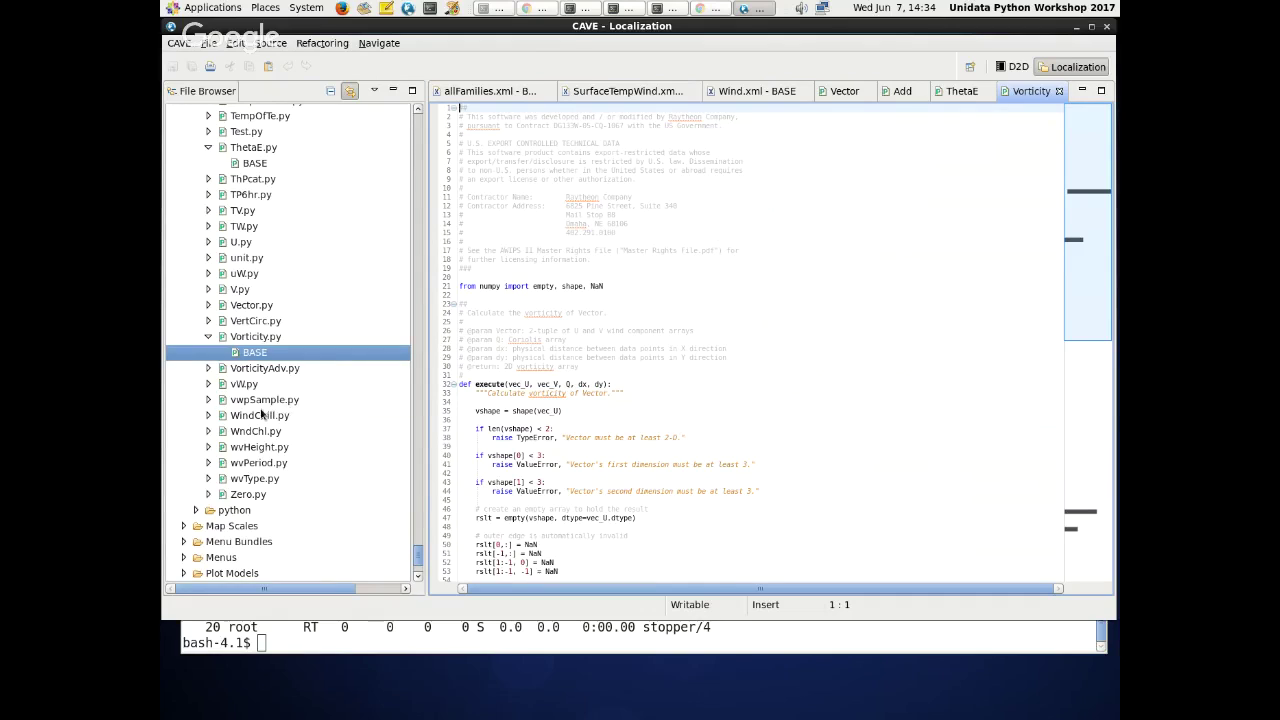
# - Copy the BASE version of Vorticity.py to the Workstation localization level
pyautogui.scroll(-3, 265, 415)
pyautogui.scroll(2, 261, 412)
pyautogui.scroll(8, 214, 265)
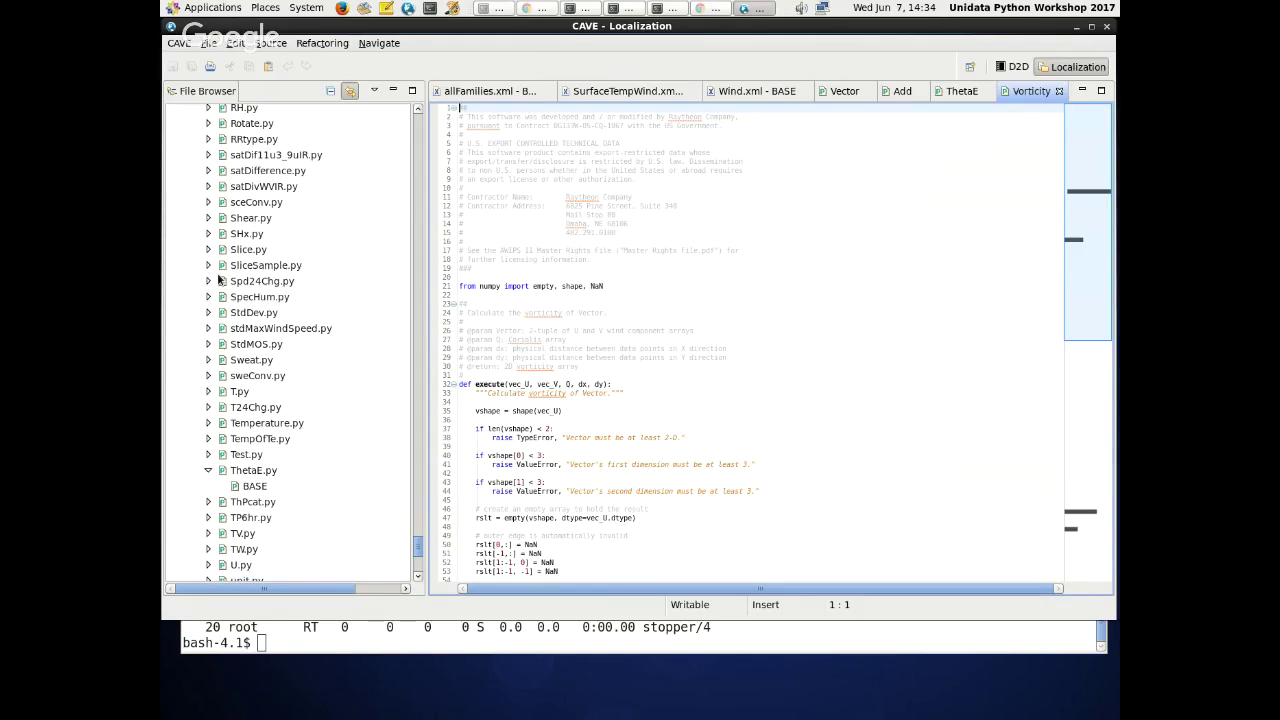
pyautogui.scroll(10, 218, 280)
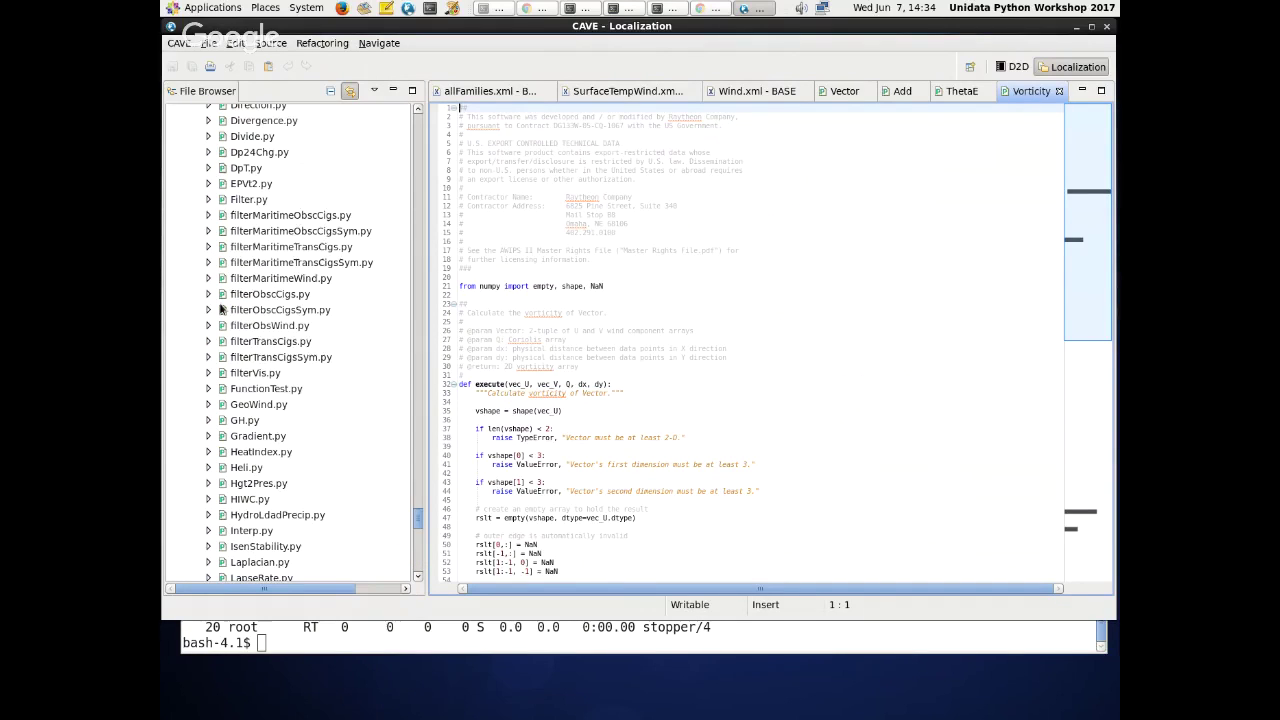
pyautogui.scroll(7, 221, 310)
pyautogui.scroll(-18, 208, 370)
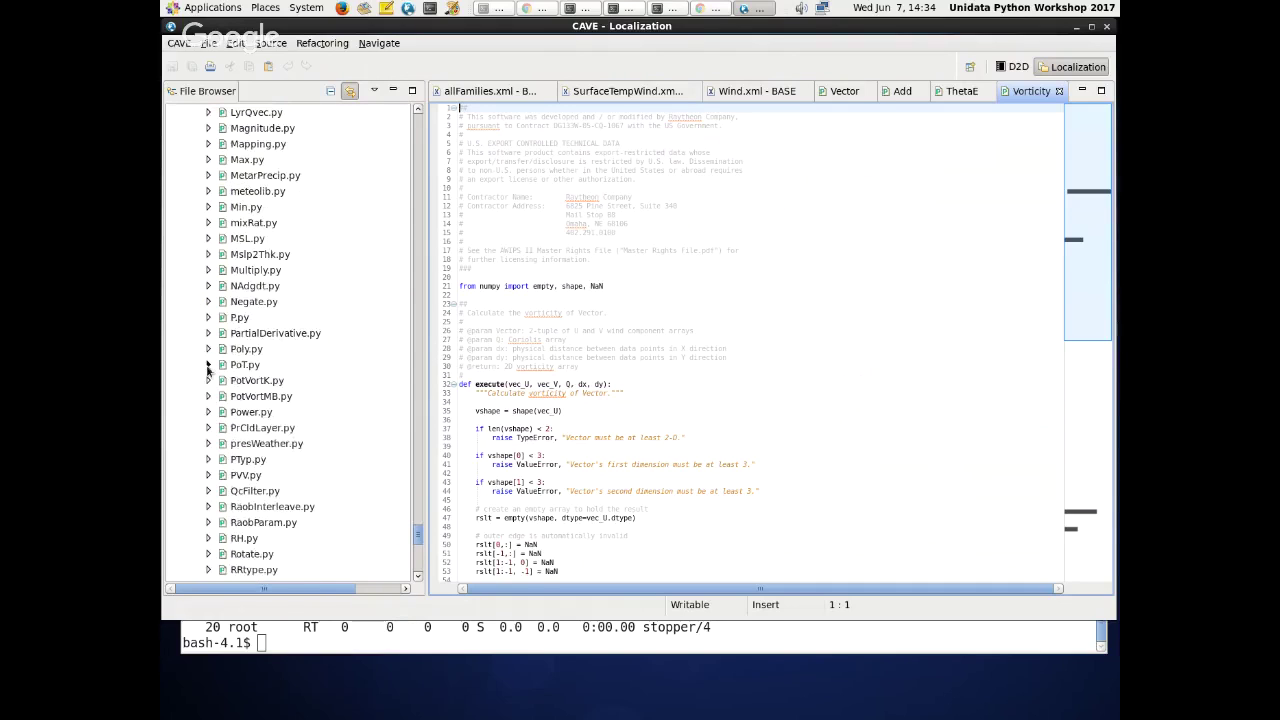
pyautogui.scroll(-15, 208, 370)
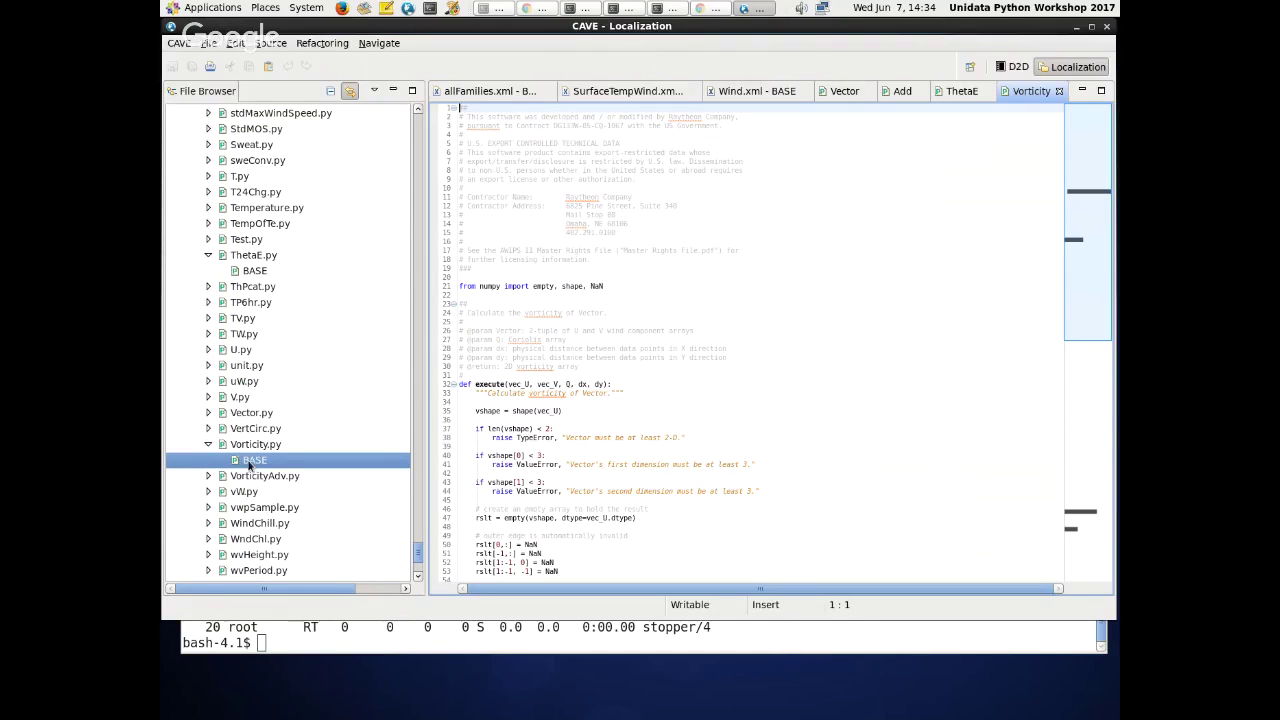
pyautogui.rightClick(249, 465)
pyautogui.moveTo(337, 518)
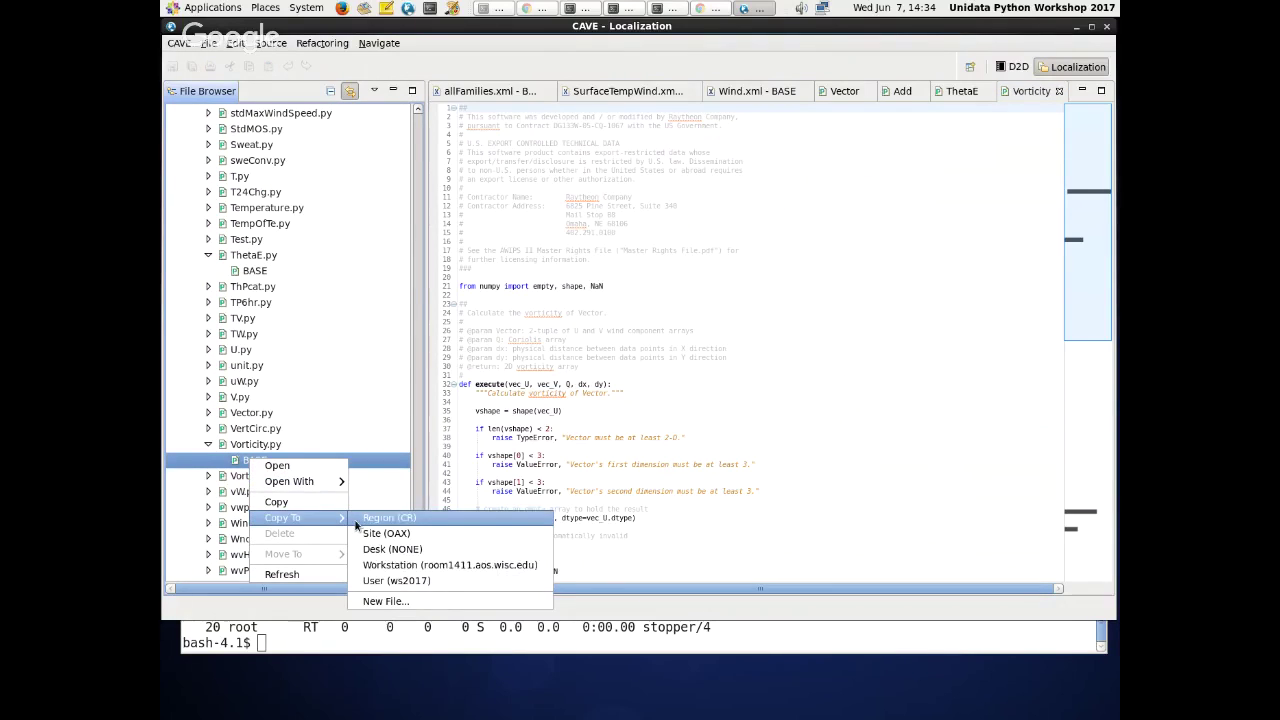
pyautogui.click(455, 565)
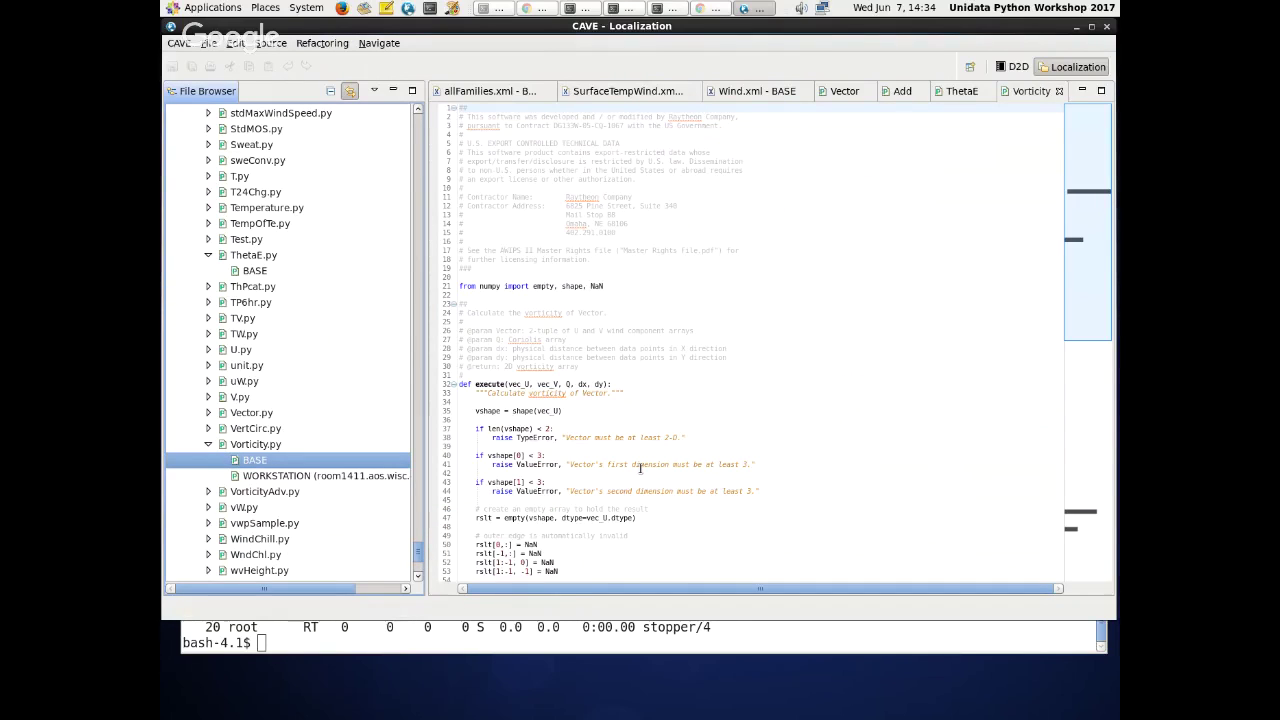
# - Select the WORKSTATION version of Vorticity.py and collapse the file's entry in the file browser
pyautogui.click(328, 476)
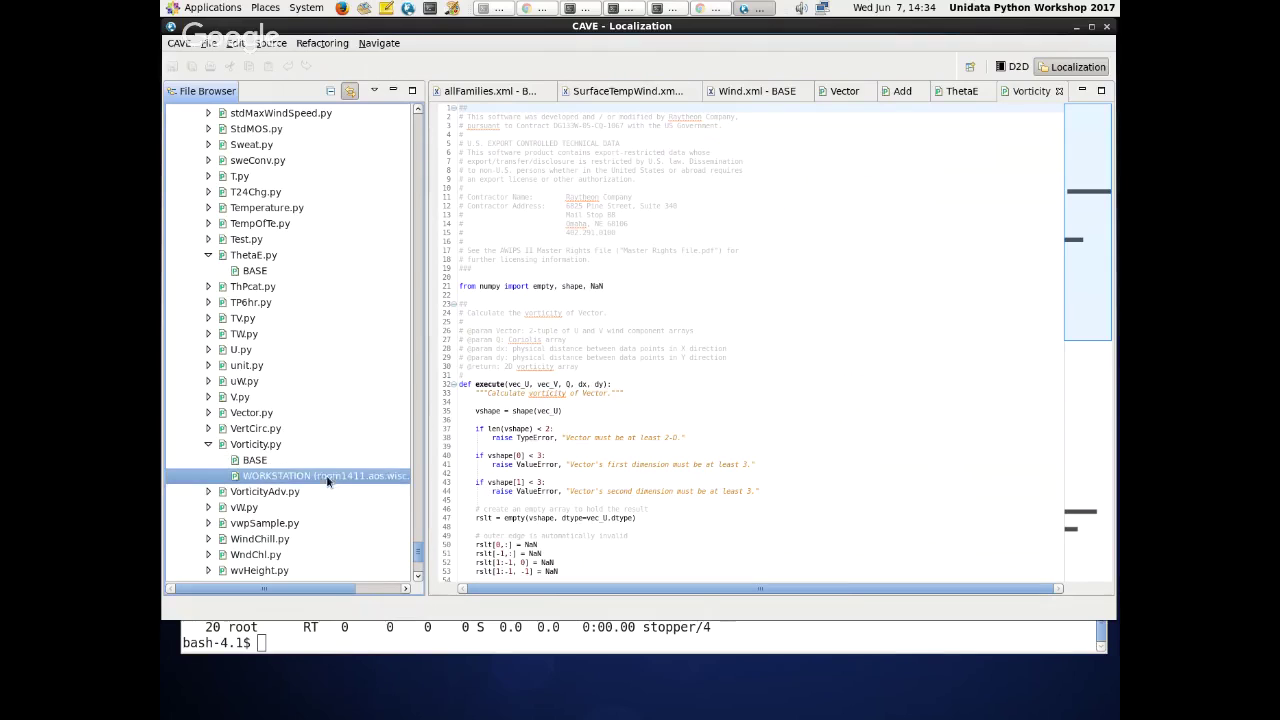
pyautogui.doubleClick(259, 479)
pyautogui.click(255, 445)
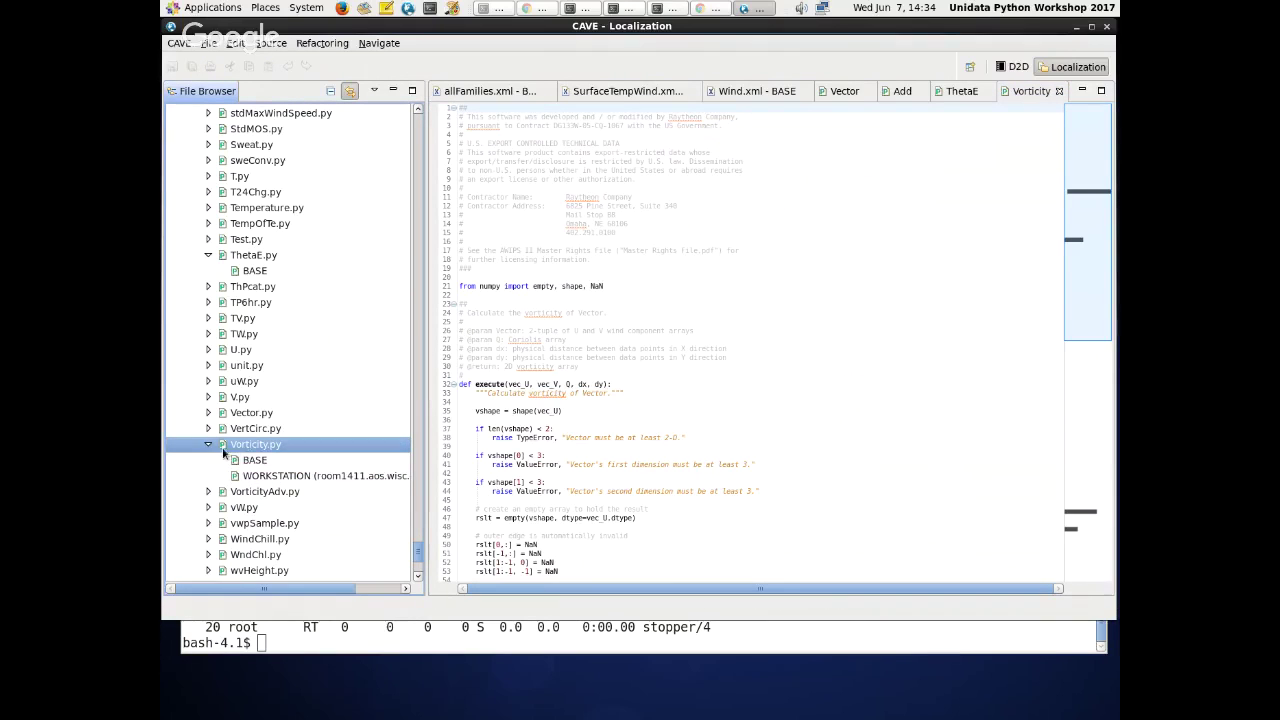
pyautogui.click(208, 445)
pyautogui.scroll(6, 236, 370)
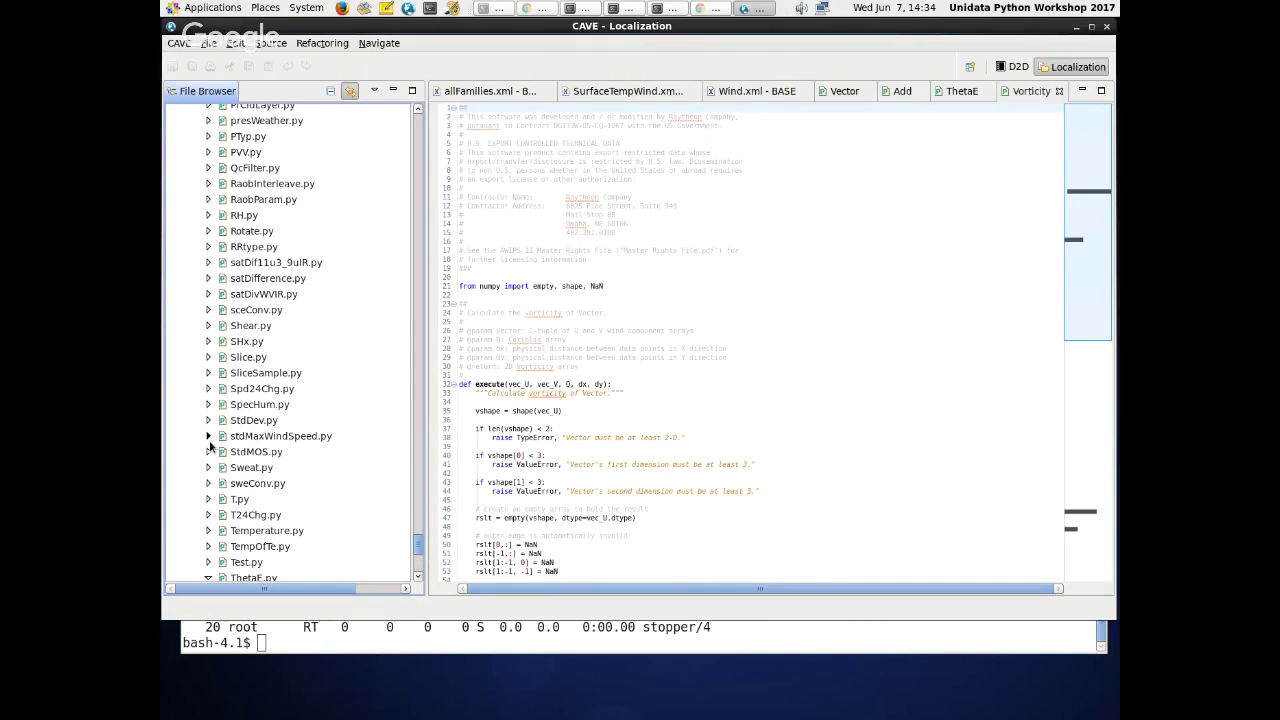
pyautogui.scroll(20, 215, 440)
pyautogui.scroll(9, 230, 400)
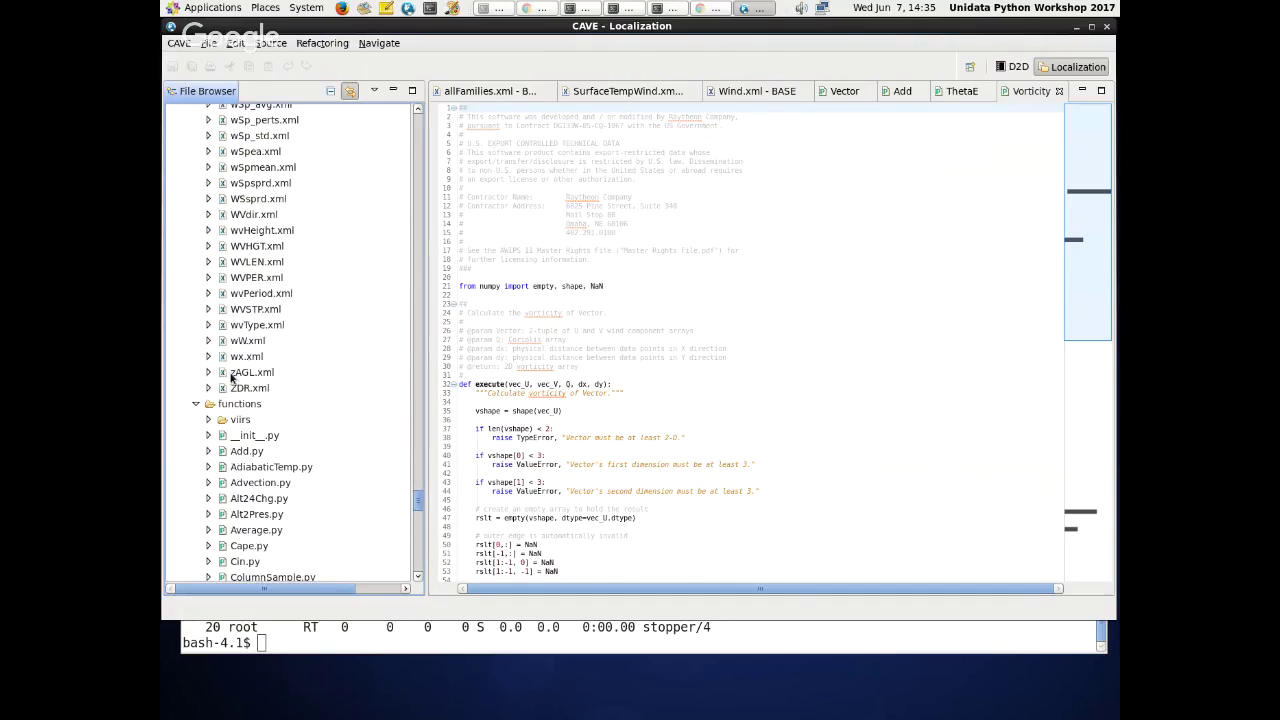
pyautogui.rightClick(226, 403)
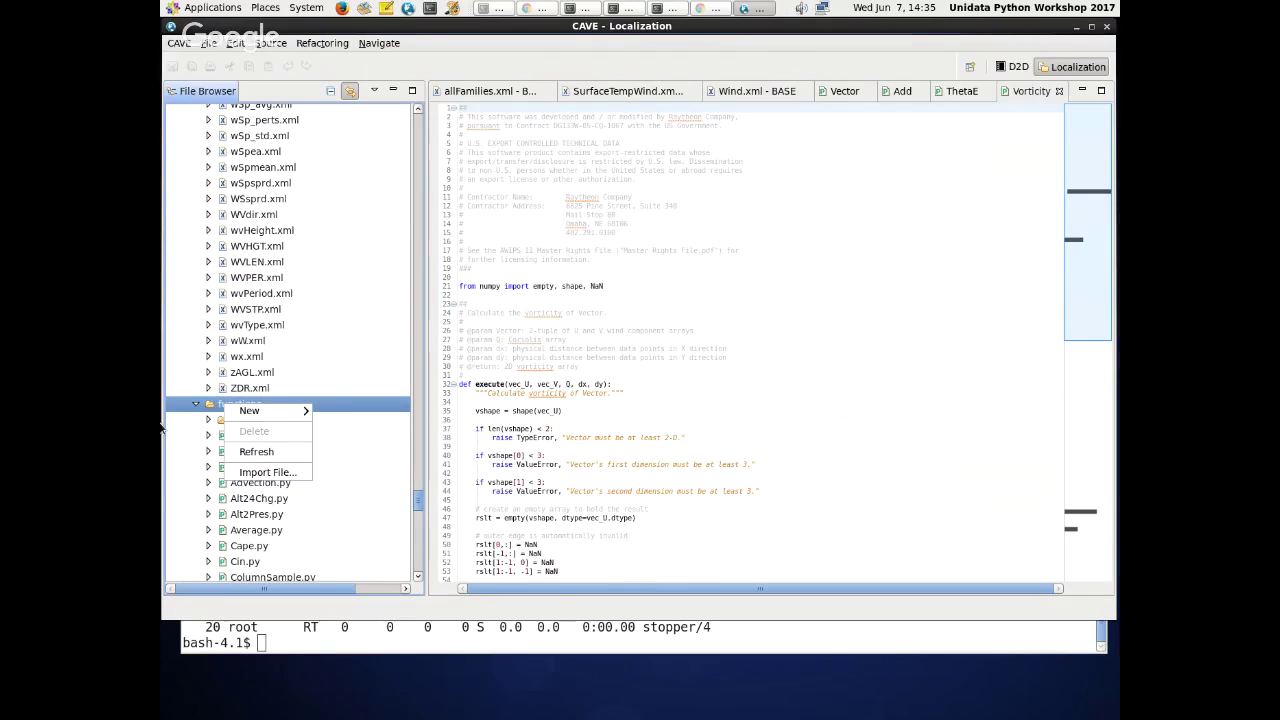
pyautogui.click(251, 499)
# - Copy the BASE version of Cin.py from the functions folder to a new file named NewParm.py
pyautogui.scroll(-6, 251, 499)
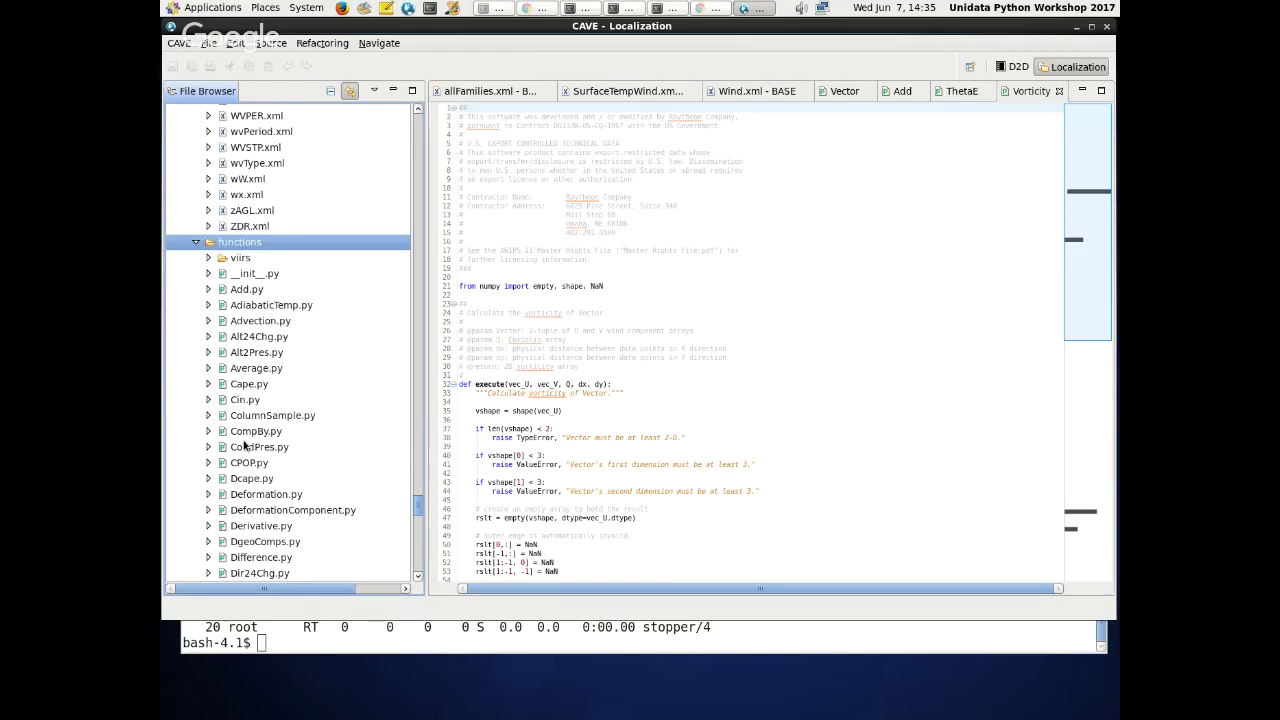
pyautogui.click(208, 292)
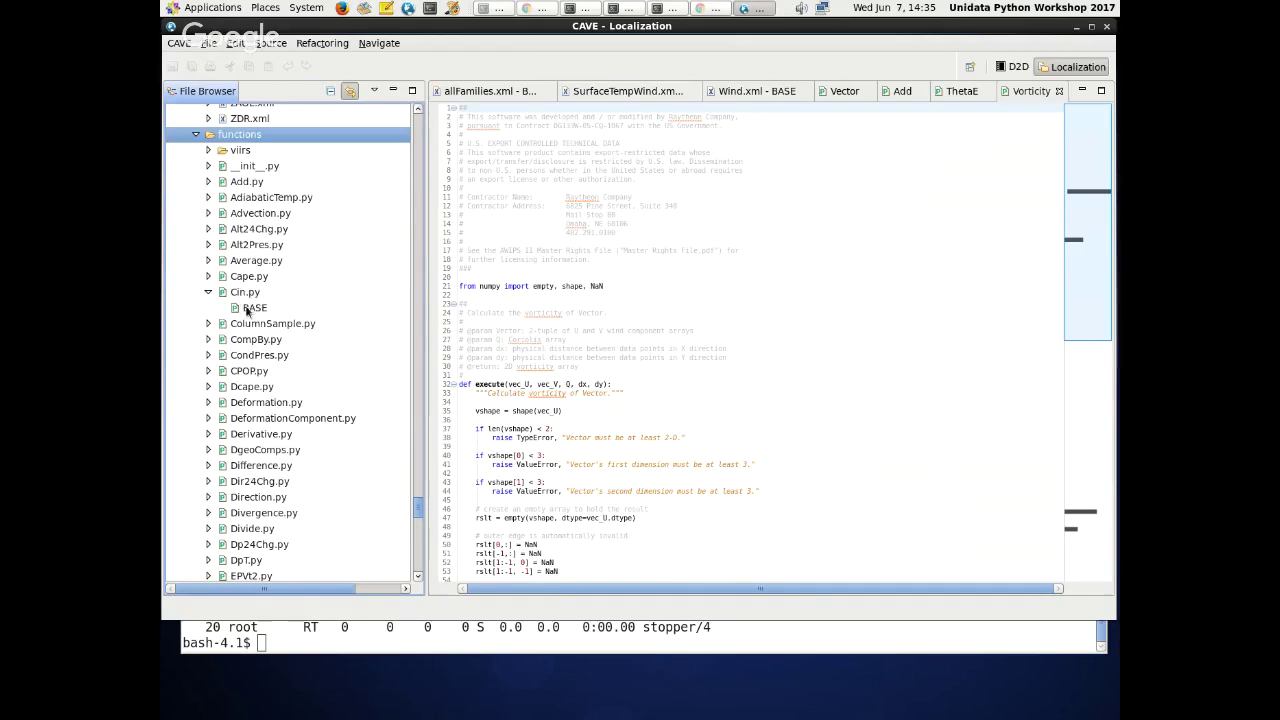
pyautogui.rightClick(249, 310)
pyautogui.click(240, 296)
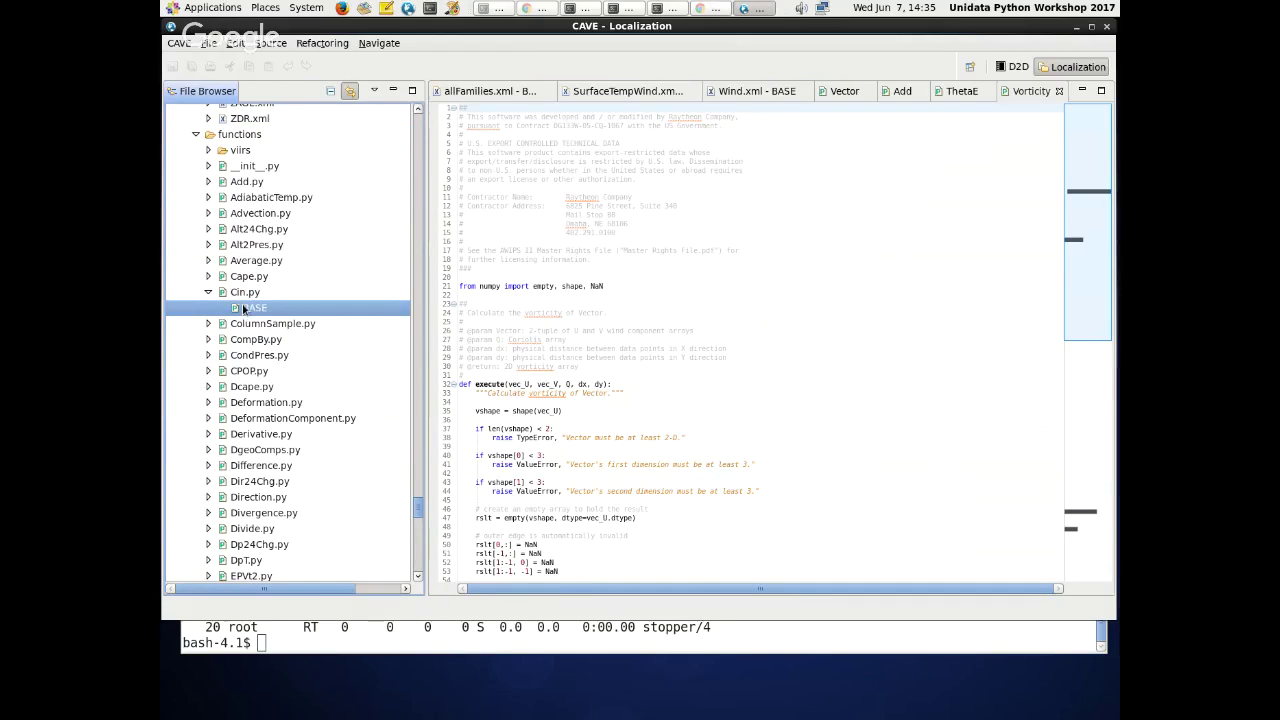
pyautogui.rightClick(244, 308)
pyautogui.moveTo(306, 364)
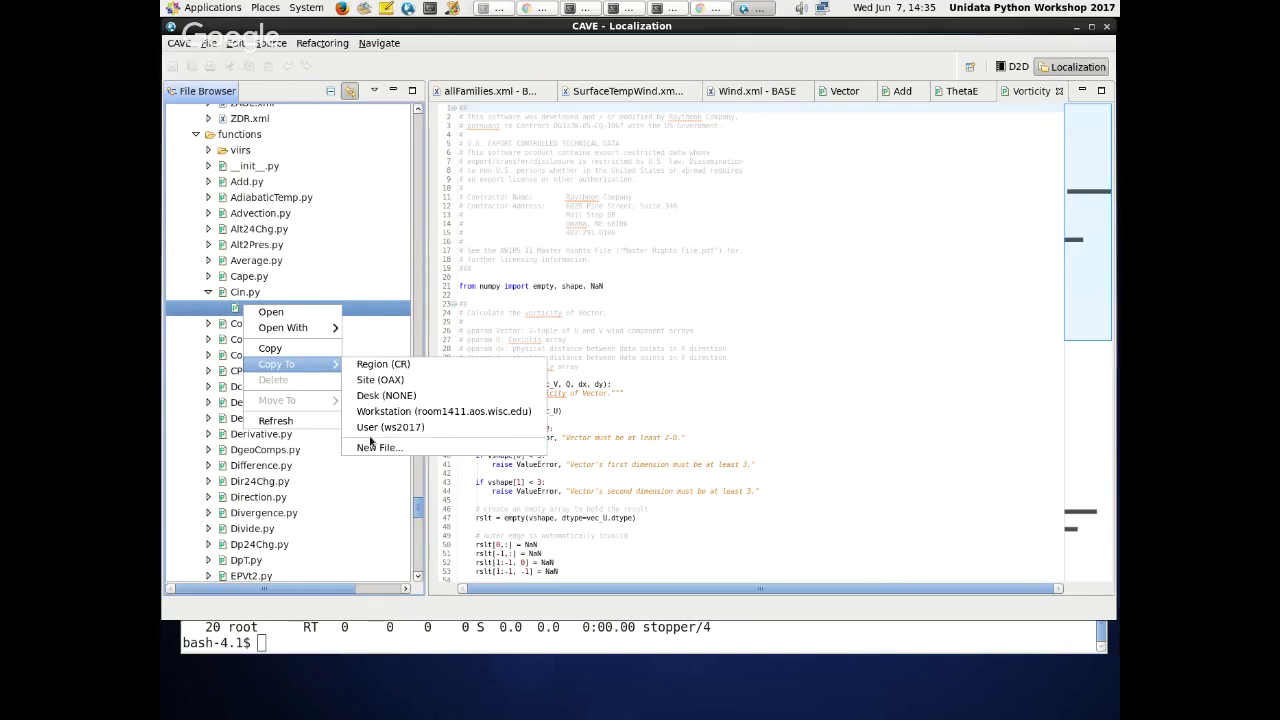
pyautogui.click(241, 292)
pyautogui.rightClick(244, 307)
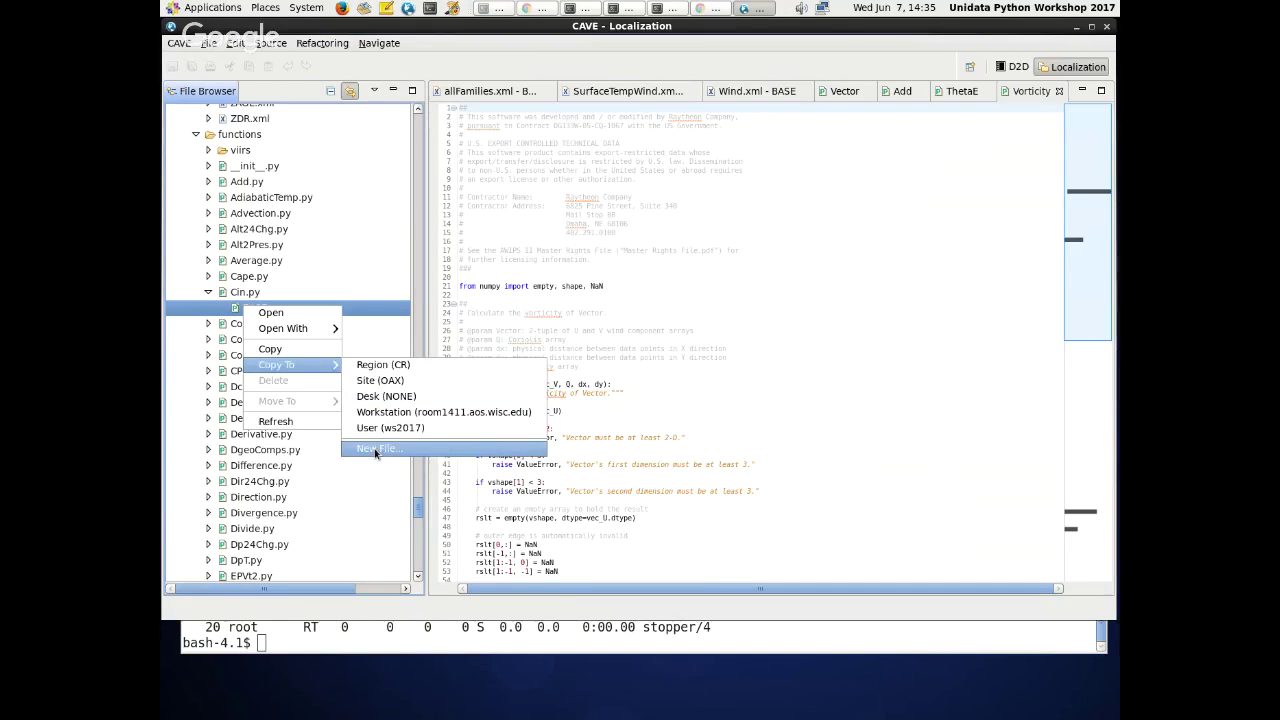
pyautogui.click(375, 451)
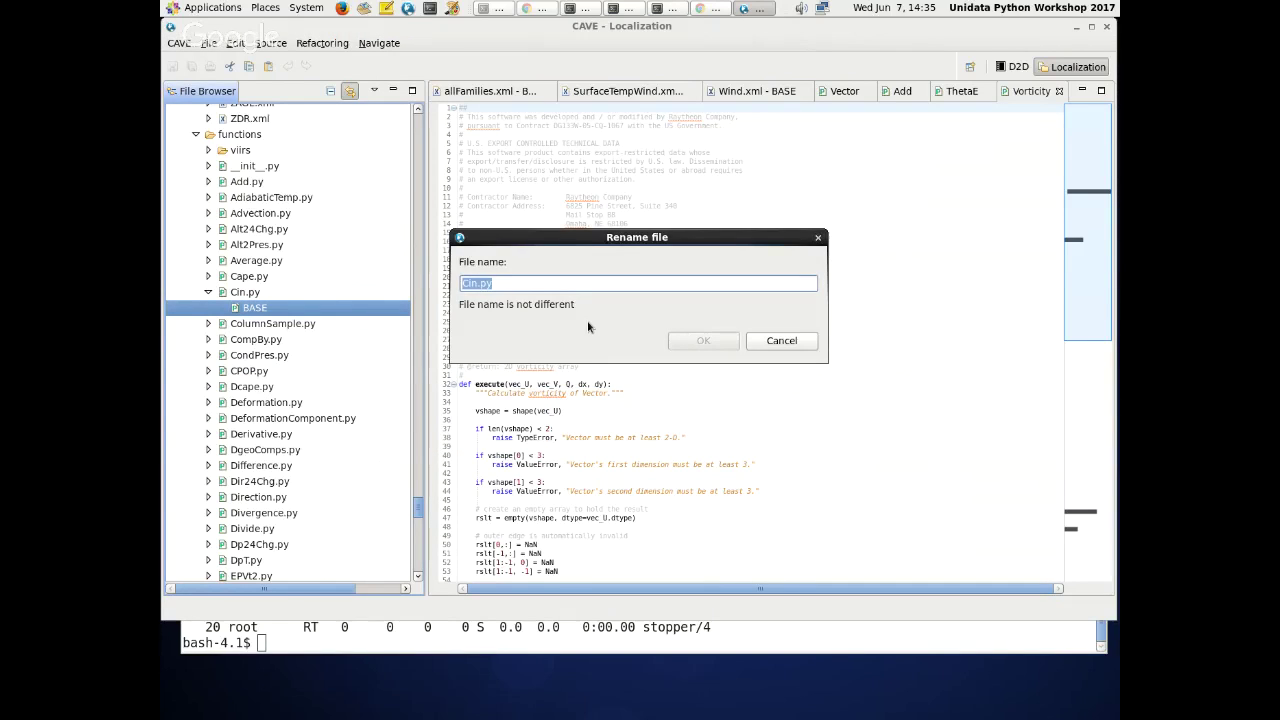
pyautogui.write('NewParm.py')
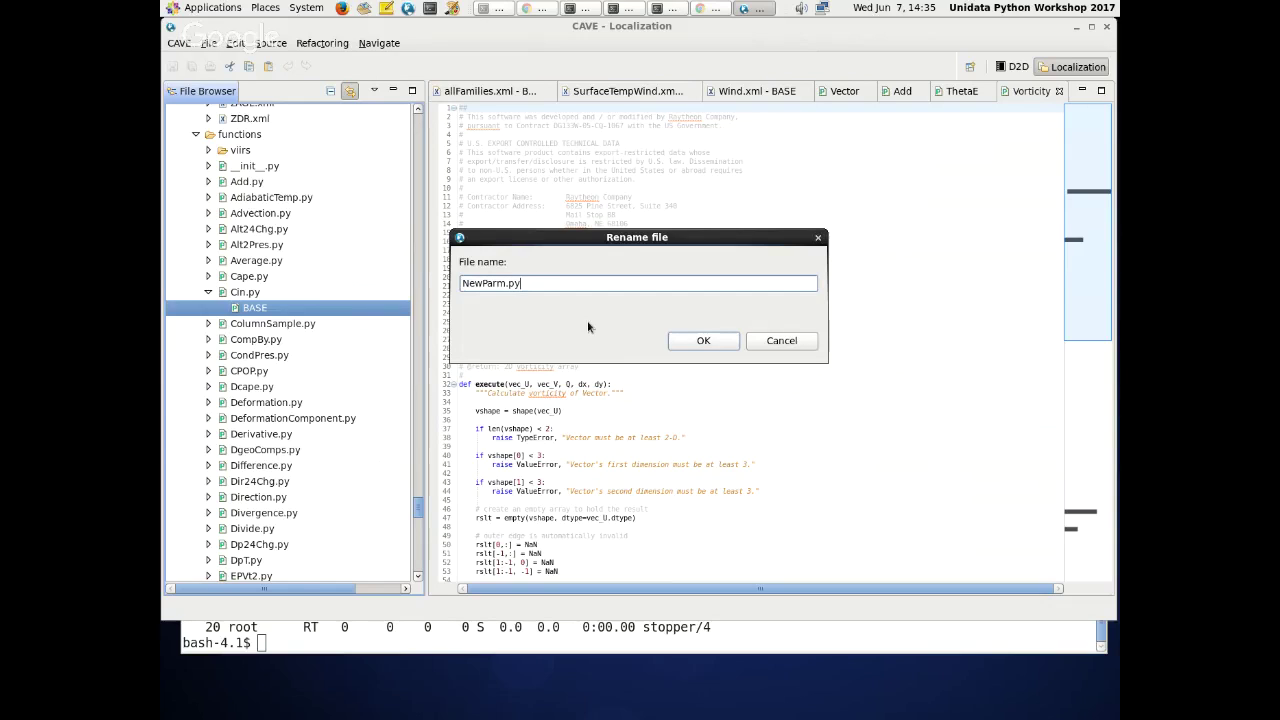
pyautogui.click(690, 345)
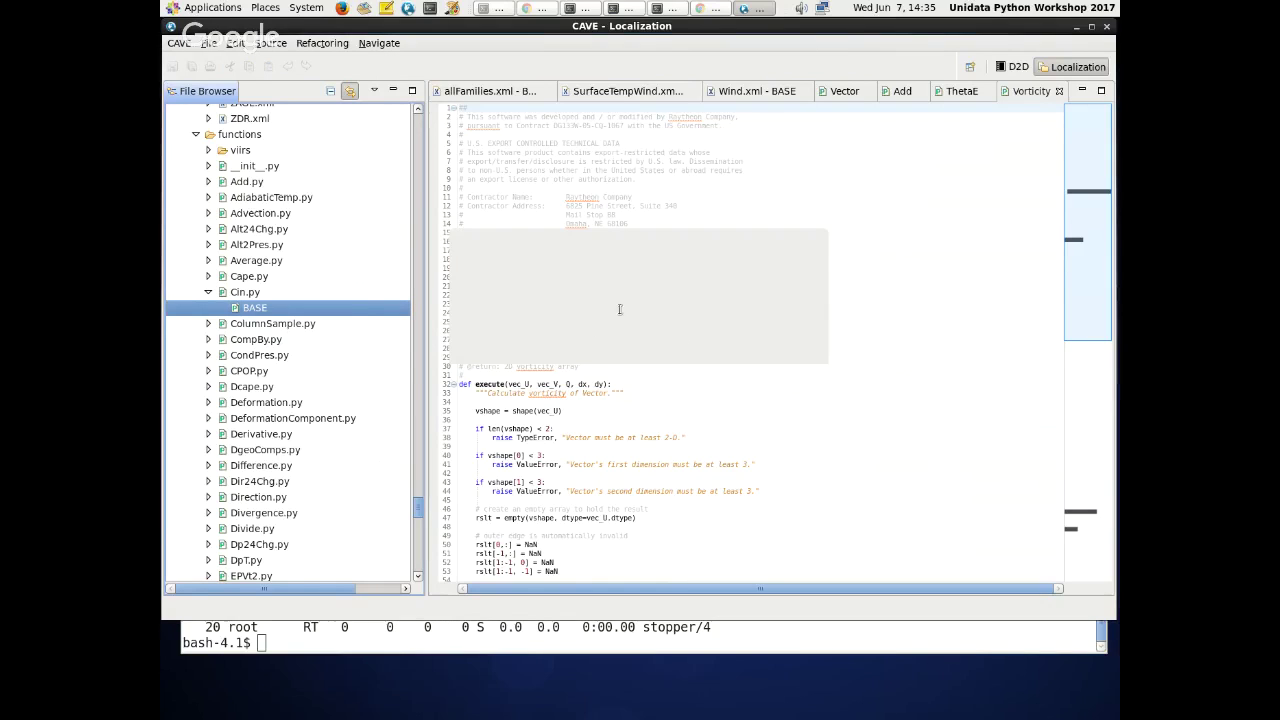
# - Locate NewParm.py in the functions folder, expand it and open its USER version
pyautogui.scroll(3, 229, 297)
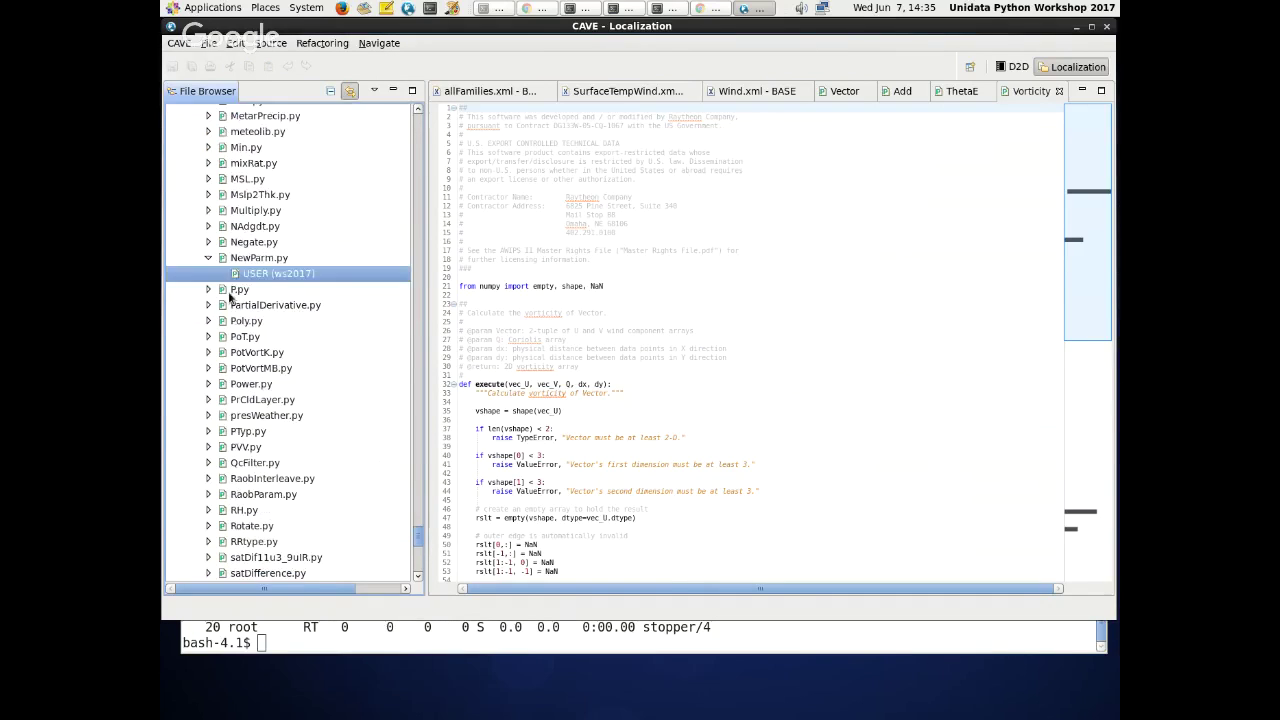
pyautogui.scroll(2, 243, 355)
pyautogui.doubleClick(217, 366)
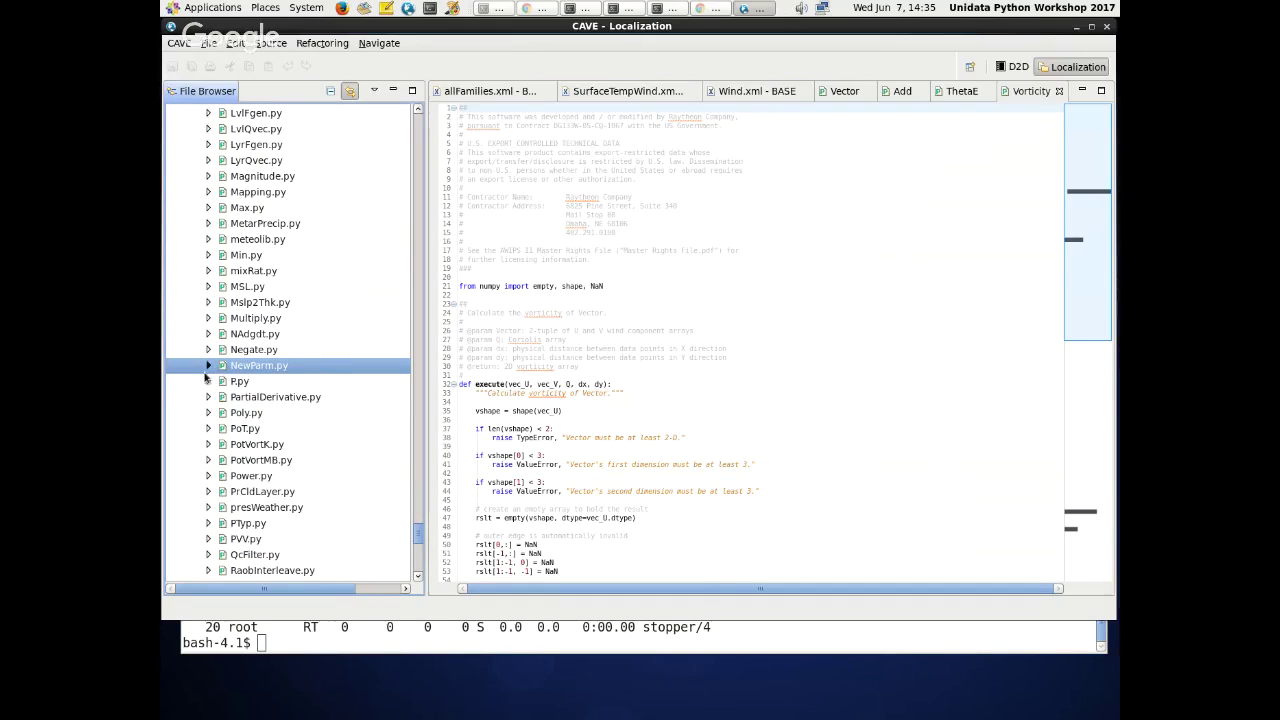
pyautogui.click(207, 367)
pyautogui.click(238, 381)
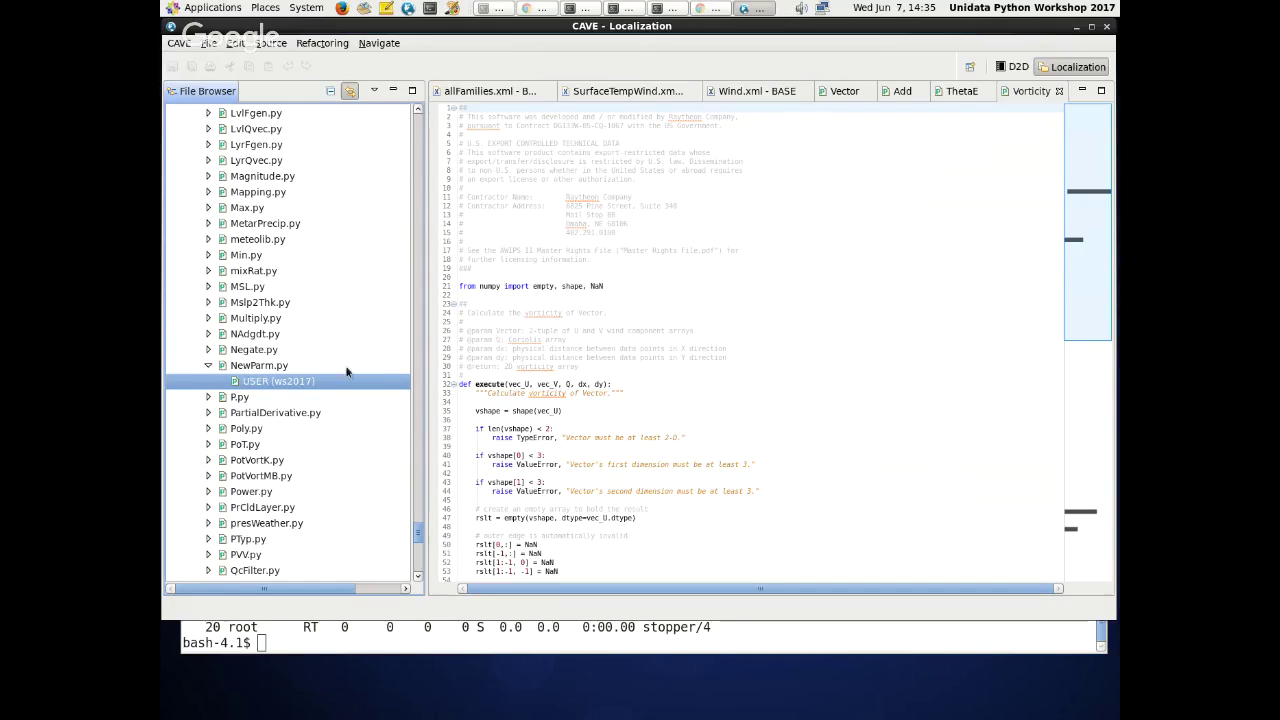
pyautogui.doubleClick(306, 386)
# - Copy the USER version of NewParm.py to the Workstation level and open the workstation copy
pyautogui.rightClick(259, 385)
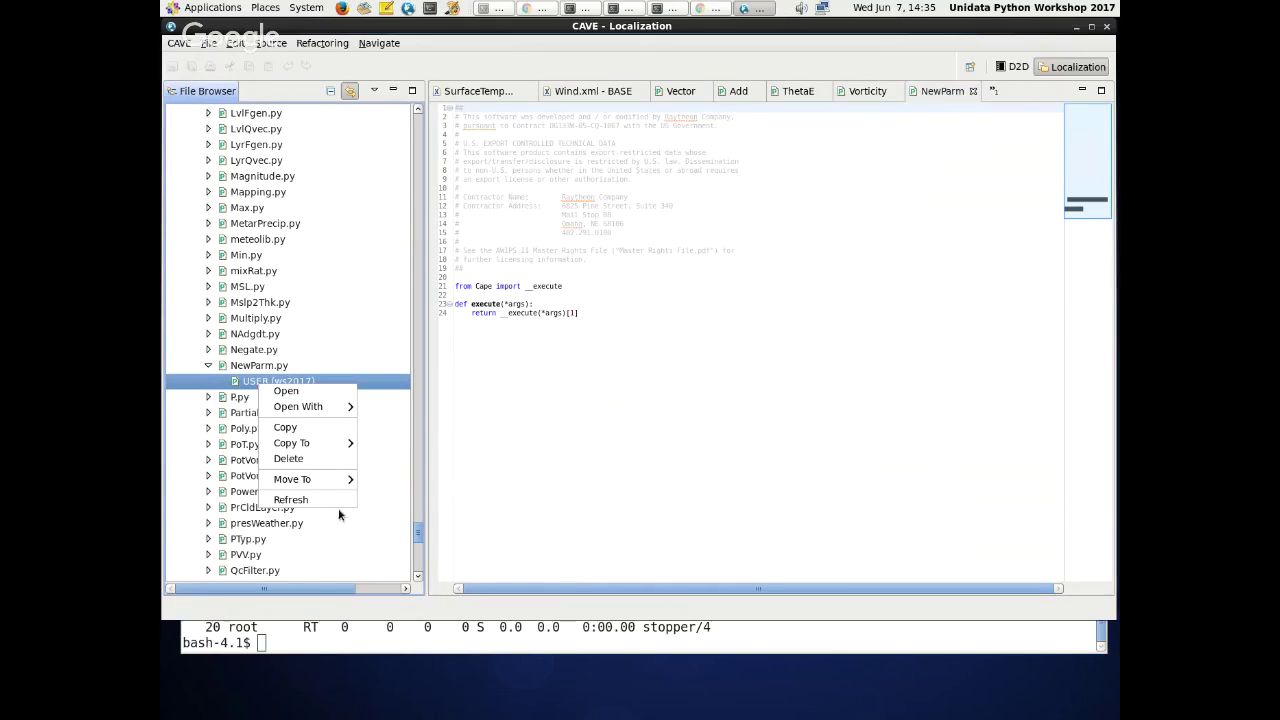
pyautogui.moveTo(320, 443)
pyautogui.click(384, 491)
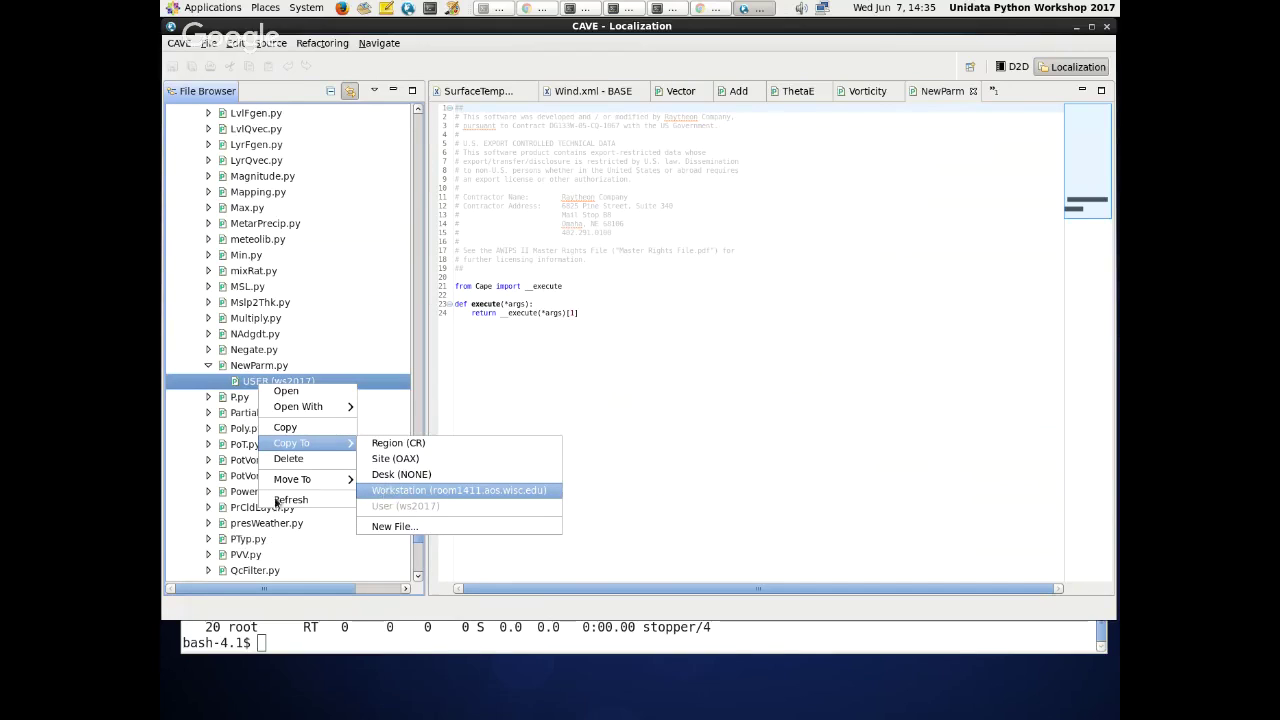
pyautogui.doubleClick(280, 386)
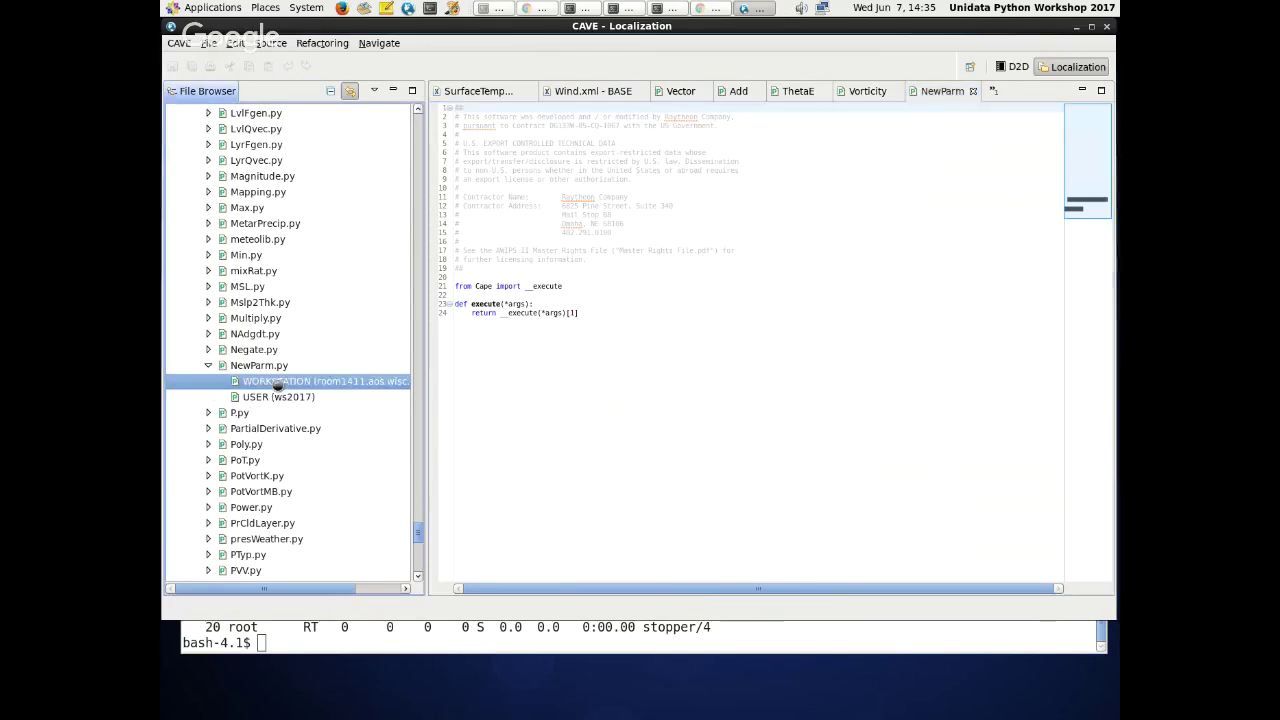
pyautogui.click(591, 390)
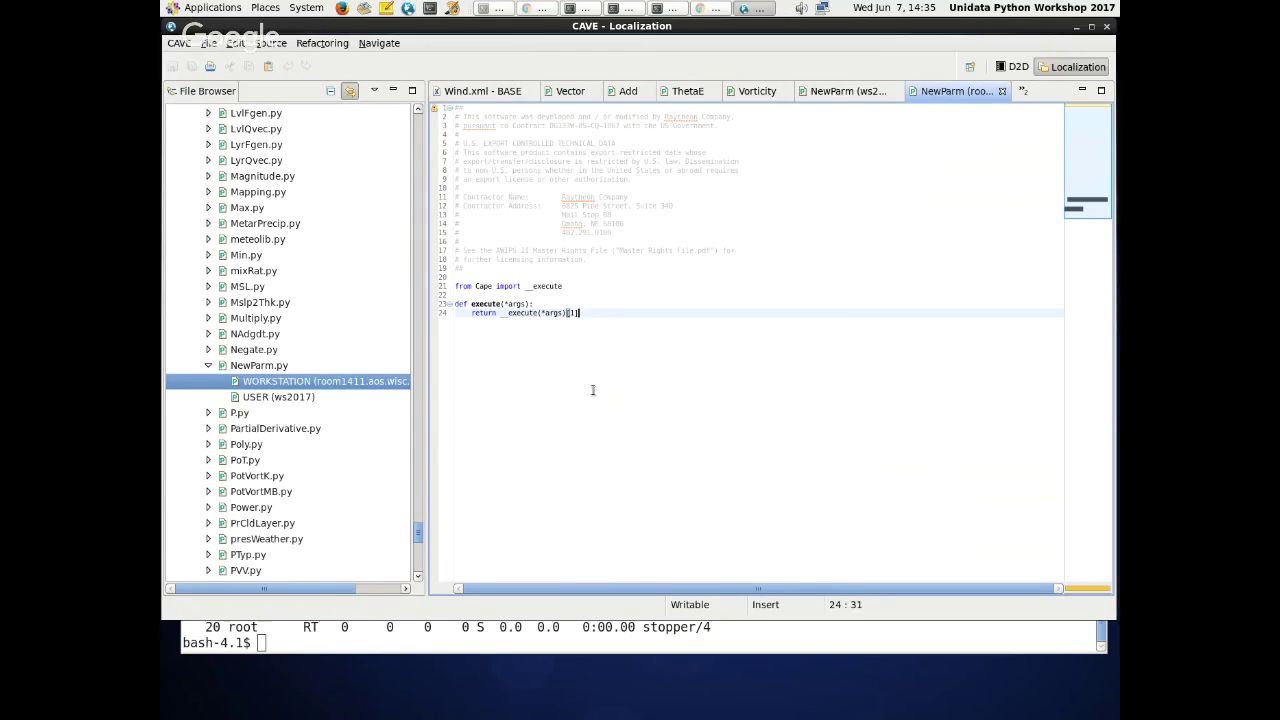
# - Collapse NewParm.py in the file browser and delete it from the functions folder
pyautogui.click(235, 368)
pyautogui.scroll(4, 278, 366)
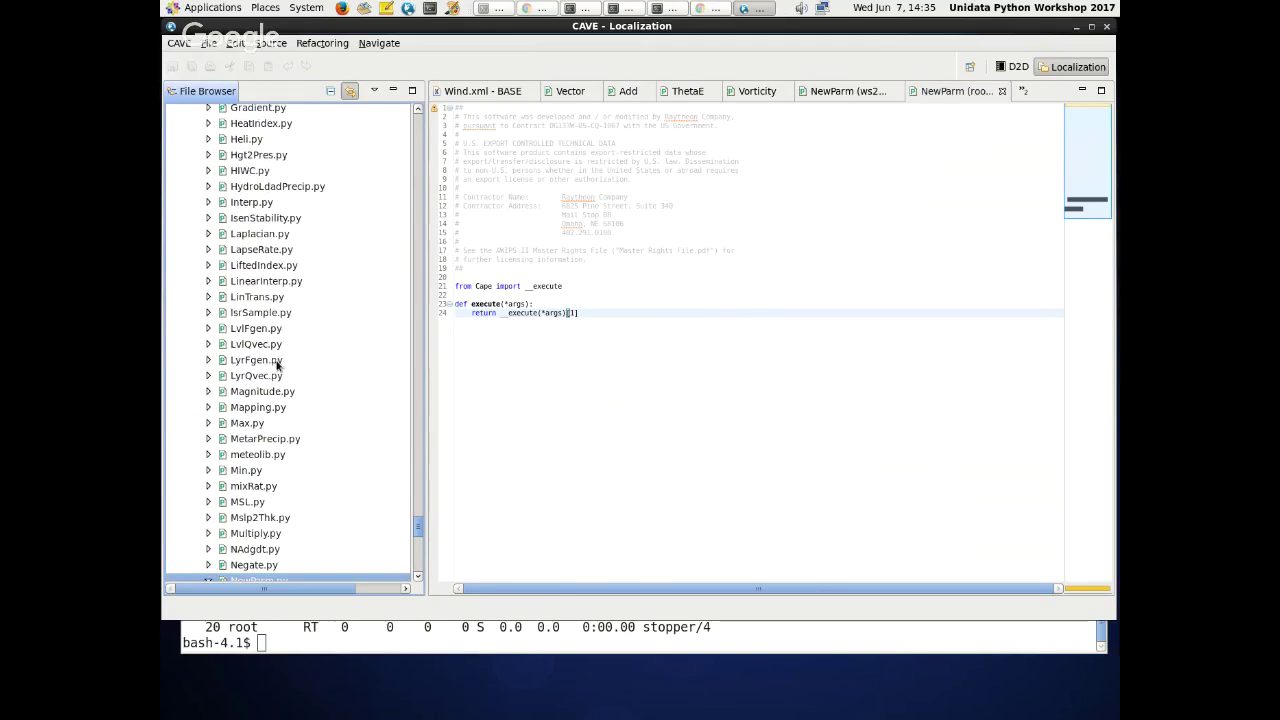
pyautogui.scroll(-4, 215, 444)
pyautogui.click(208, 420)
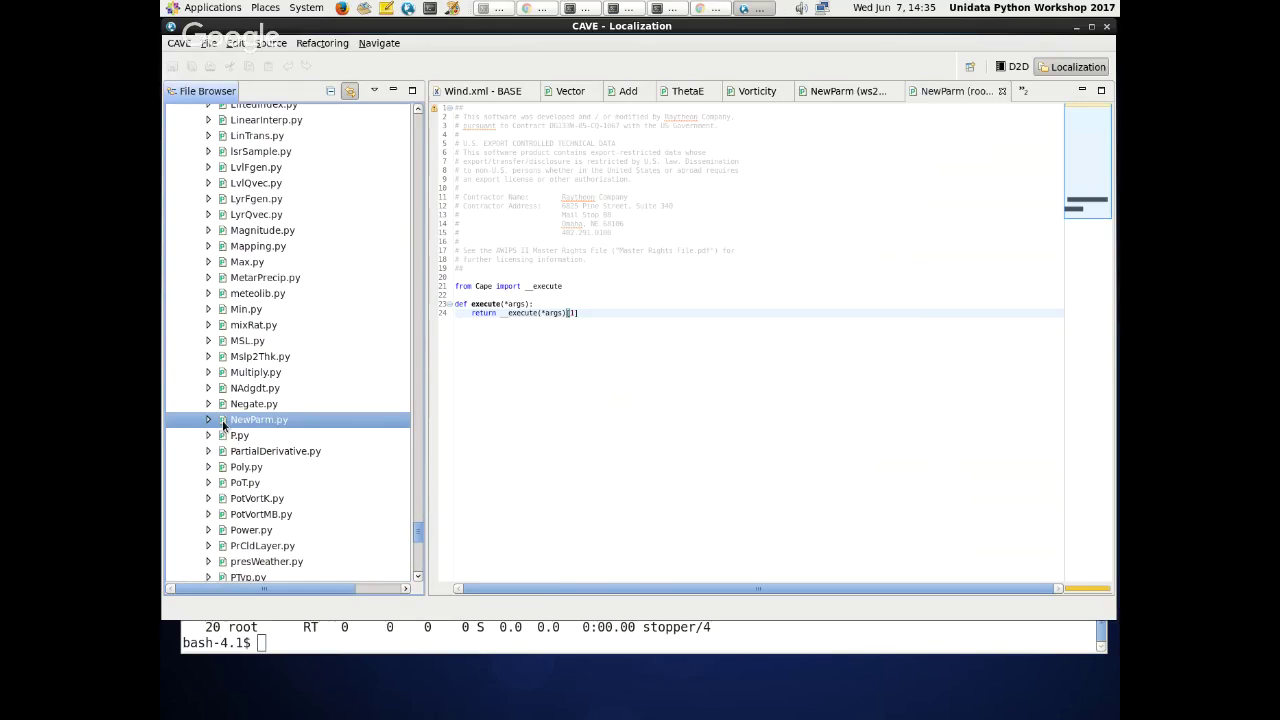
pyautogui.press('Delete')
pyautogui.press('Return')
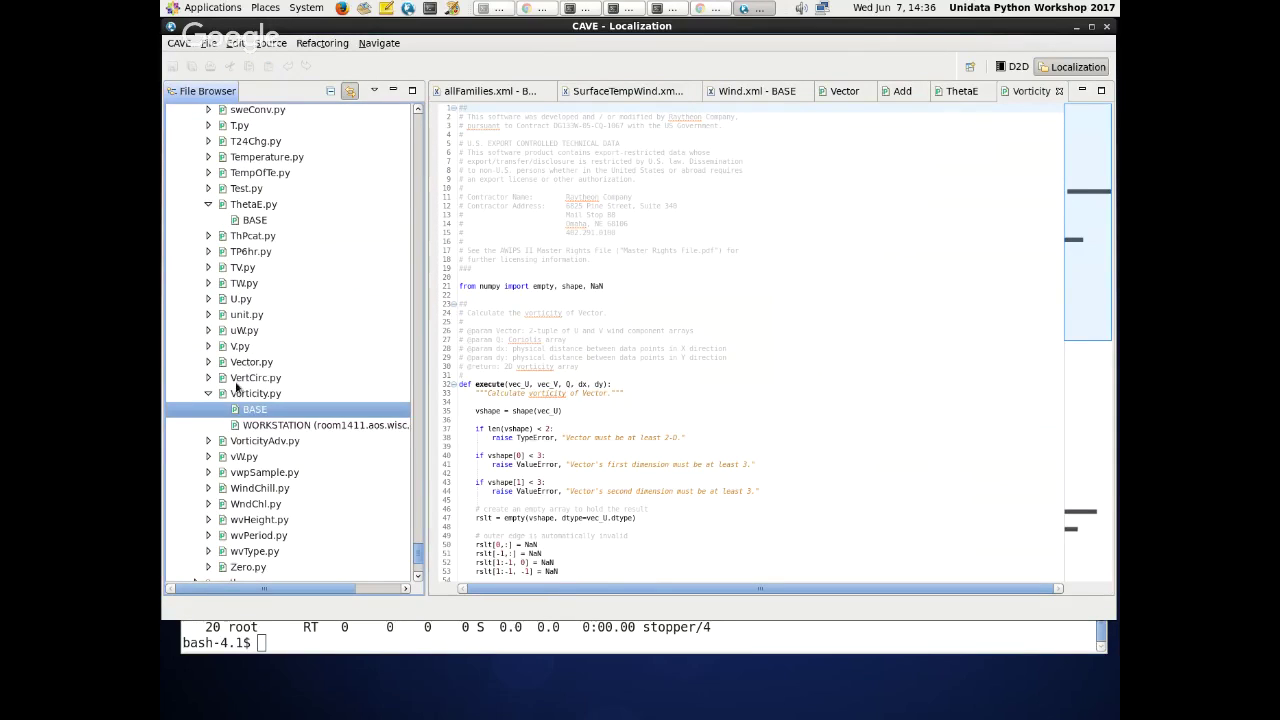
# - Copy the BASE version of Vorticity.py to a new file named NewVorticity.py and scroll through its code
pyautogui.click(208, 393)
pyautogui.click(236, 397)
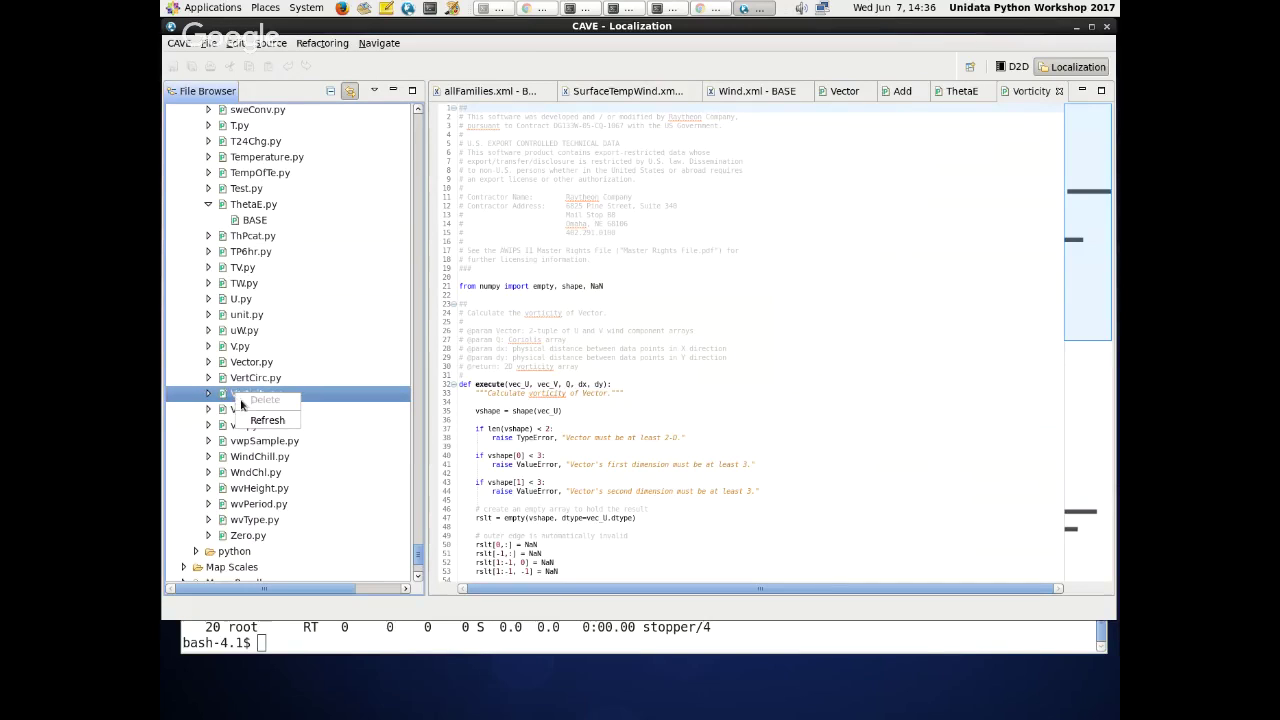
pyautogui.click(209, 394)
pyautogui.click(250, 409)
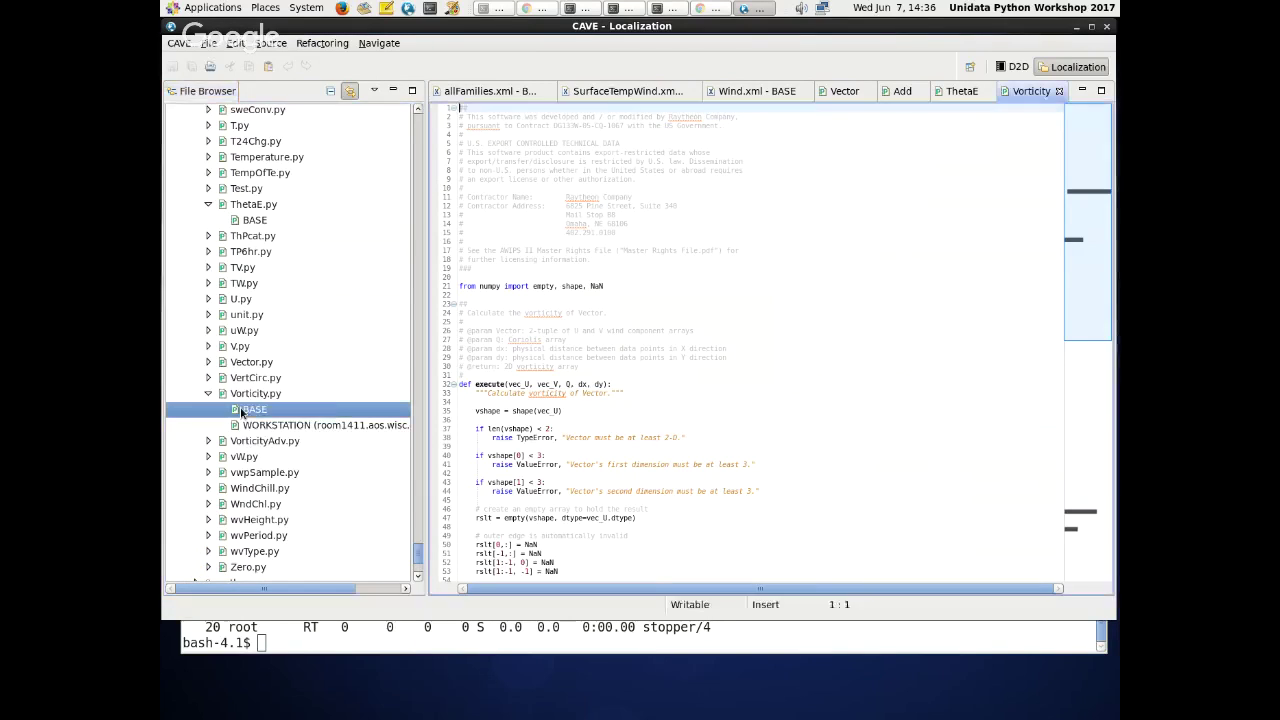
pyautogui.rightClick(244, 409)
pyautogui.moveTo(290, 467)
pyautogui.click(430, 545)
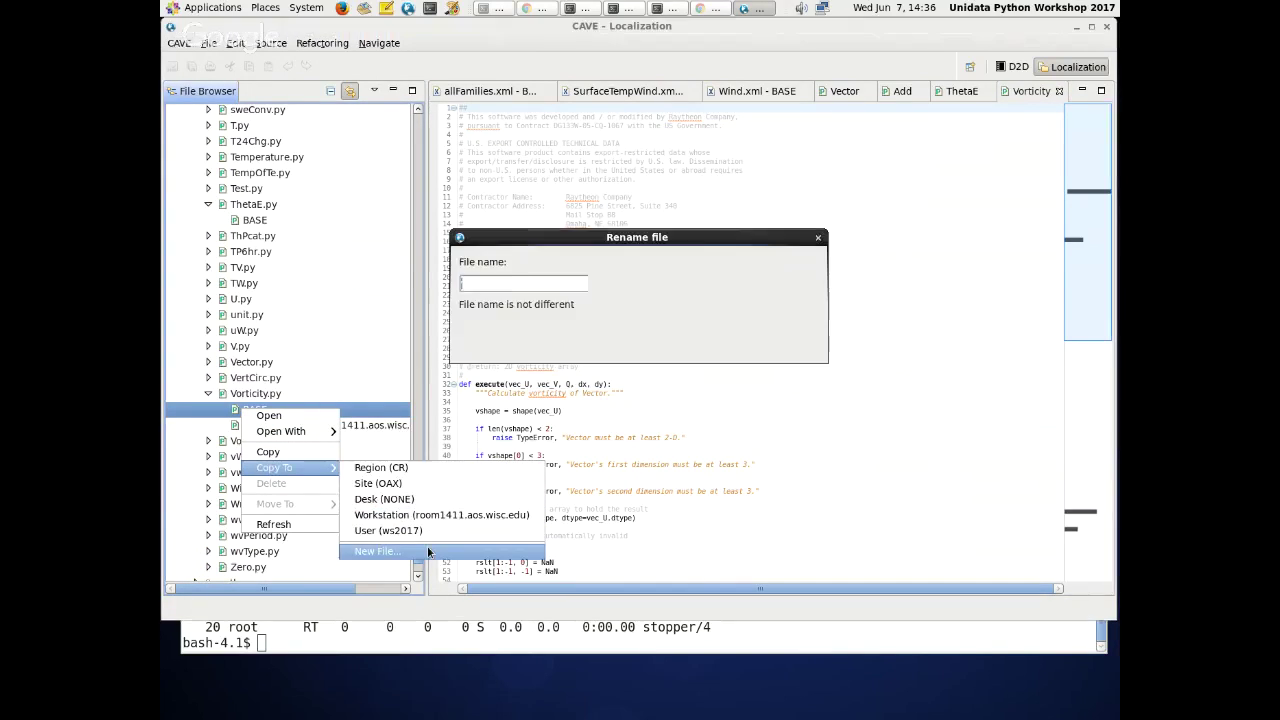
pyautogui.write('New')
pyautogui.press('BackSpace')
pyautogui.press('BackSpace')
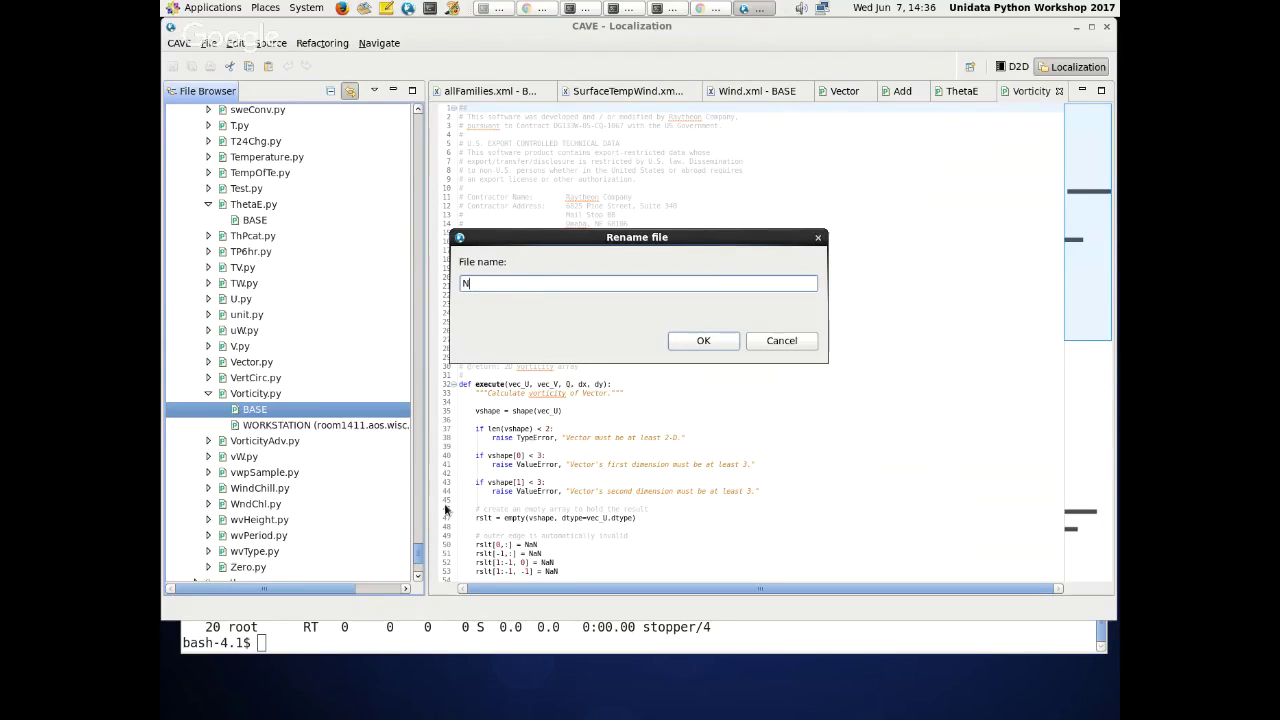
pyautogui.write('ewVorticity.py')
pyautogui.press('Return')
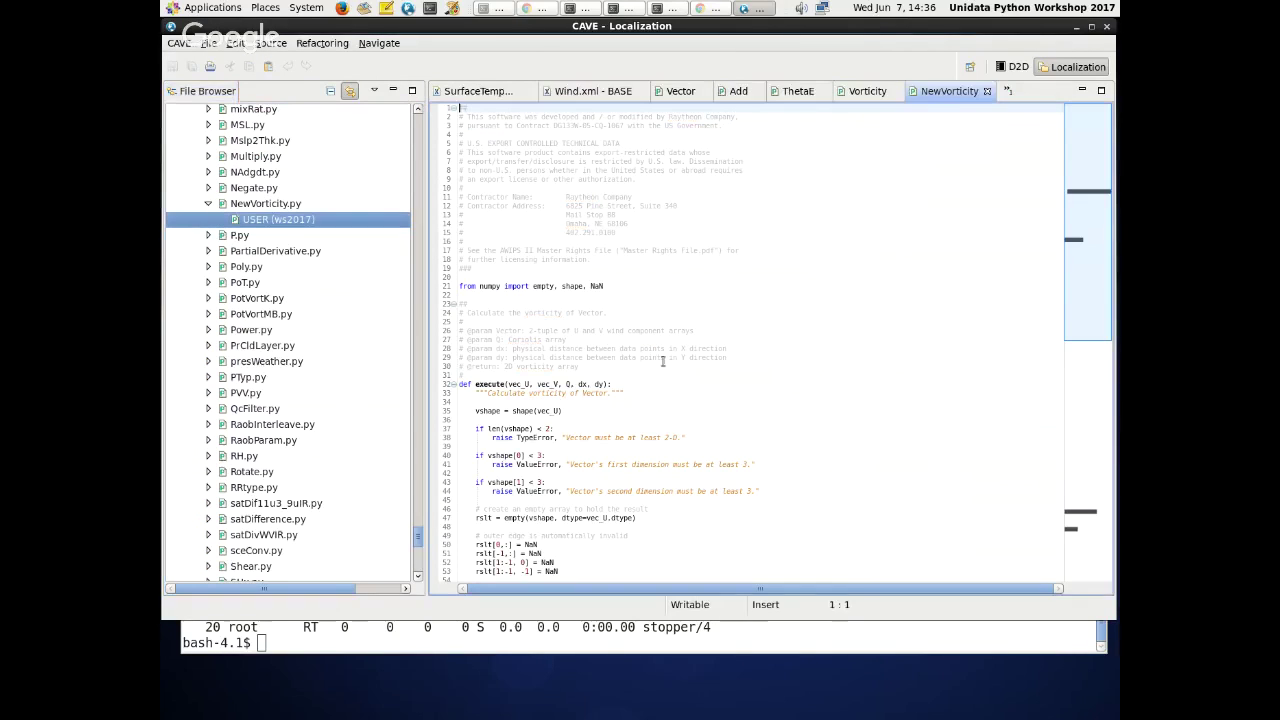
pyautogui.scroll(-14, 662, 362)
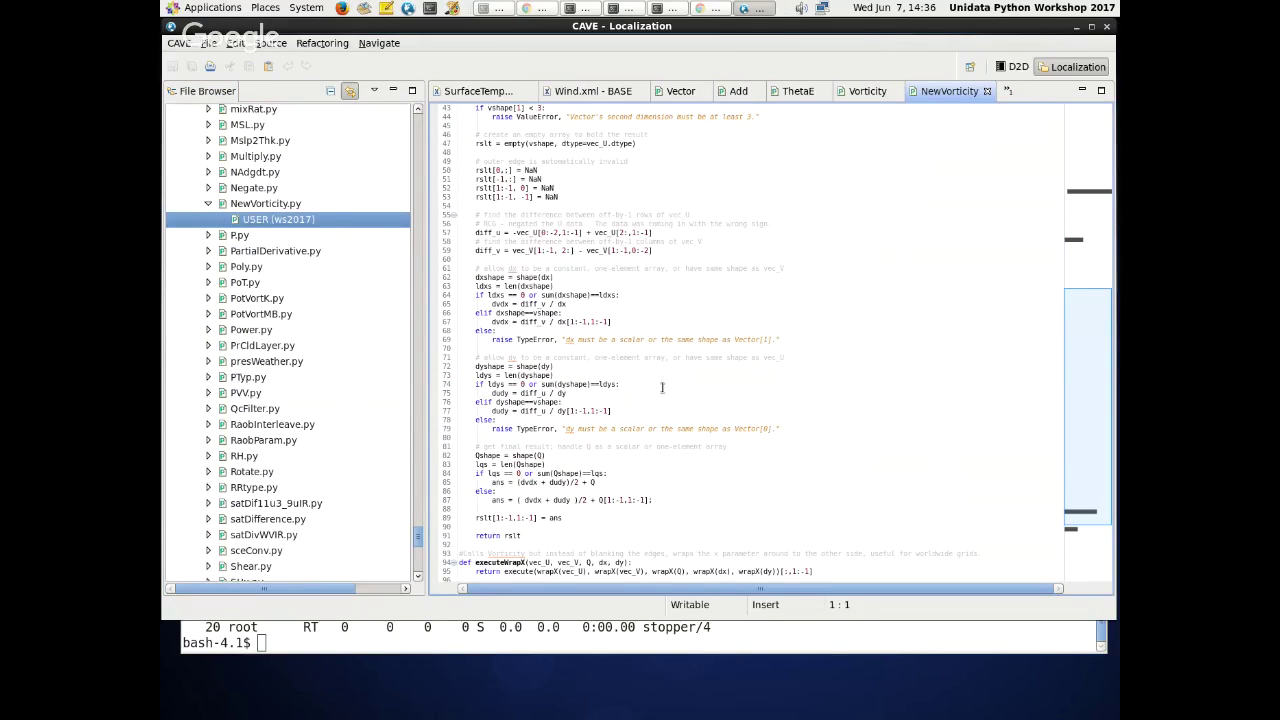
pyautogui.scroll(14, 662, 388)
# - Open the file chooser for the functions folder, cancel it without choosing a file, and collapse Cin.py
pyautogui.scroll(10, 315, 358)
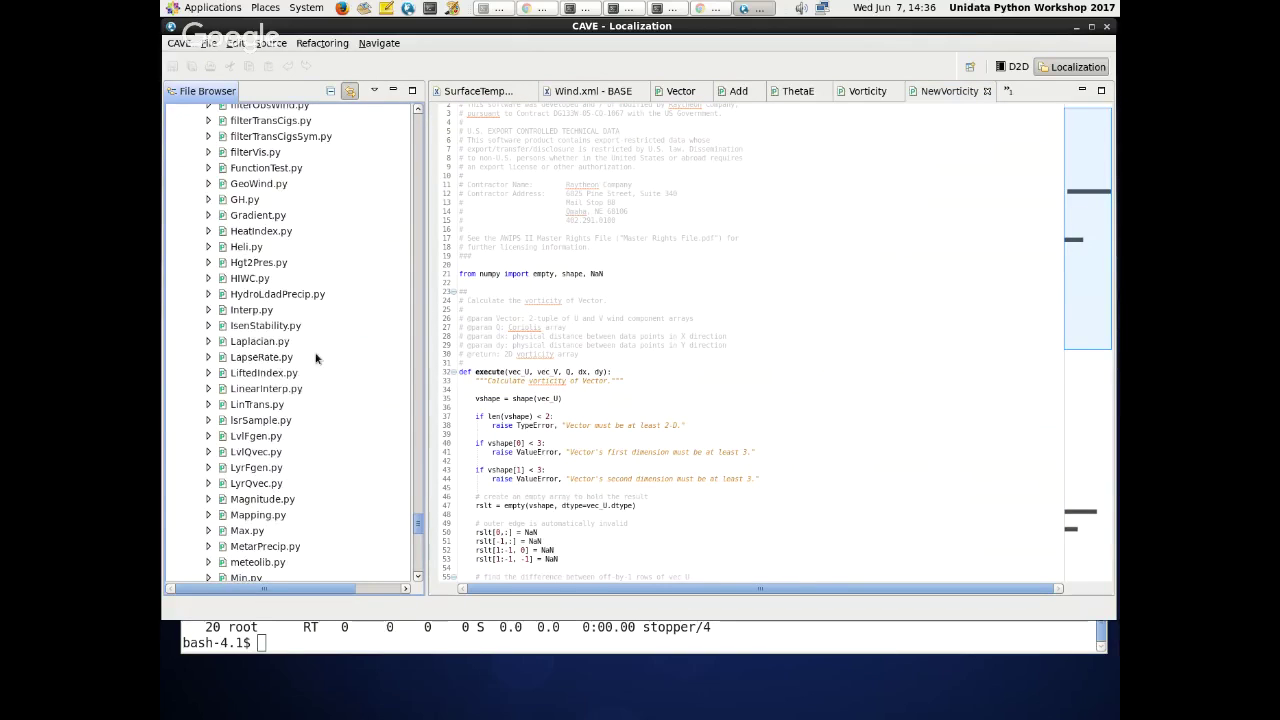
pyautogui.scroll(20, 312, 356)
pyautogui.scroll(-5, 309, 356)
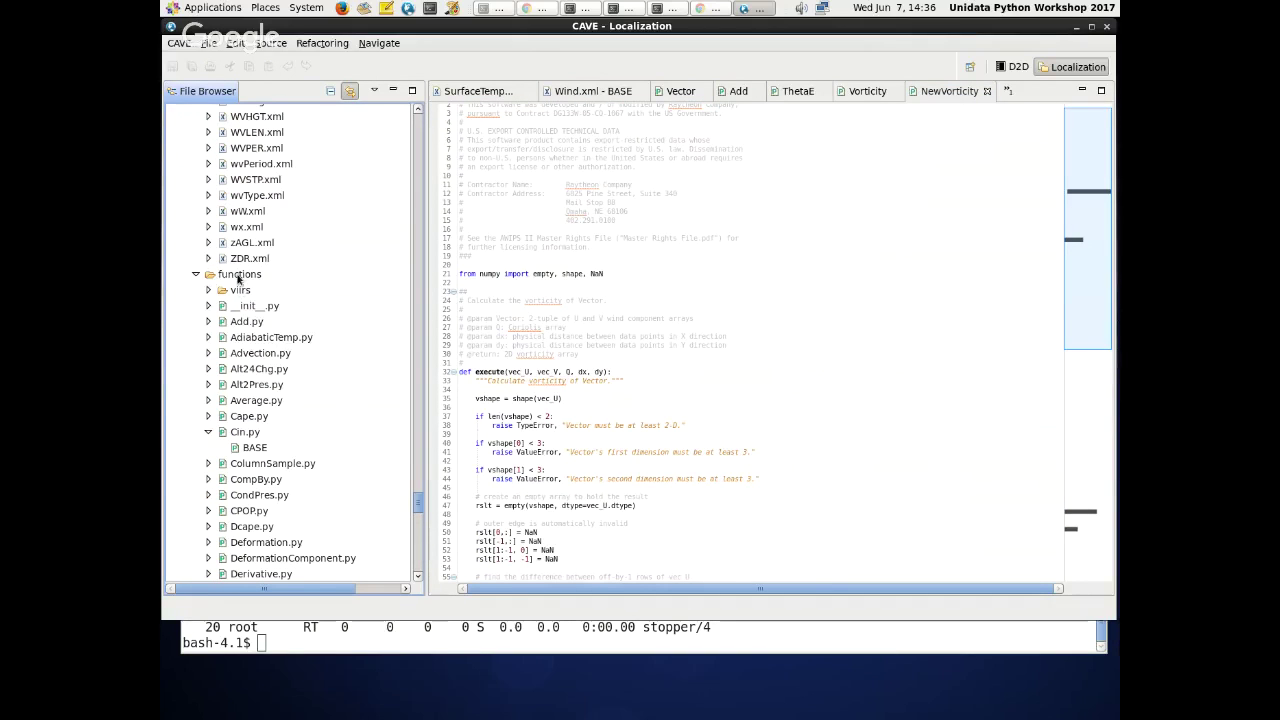
pyautogui.rightClick(238, 280)
pyautogui.click(260, 344)
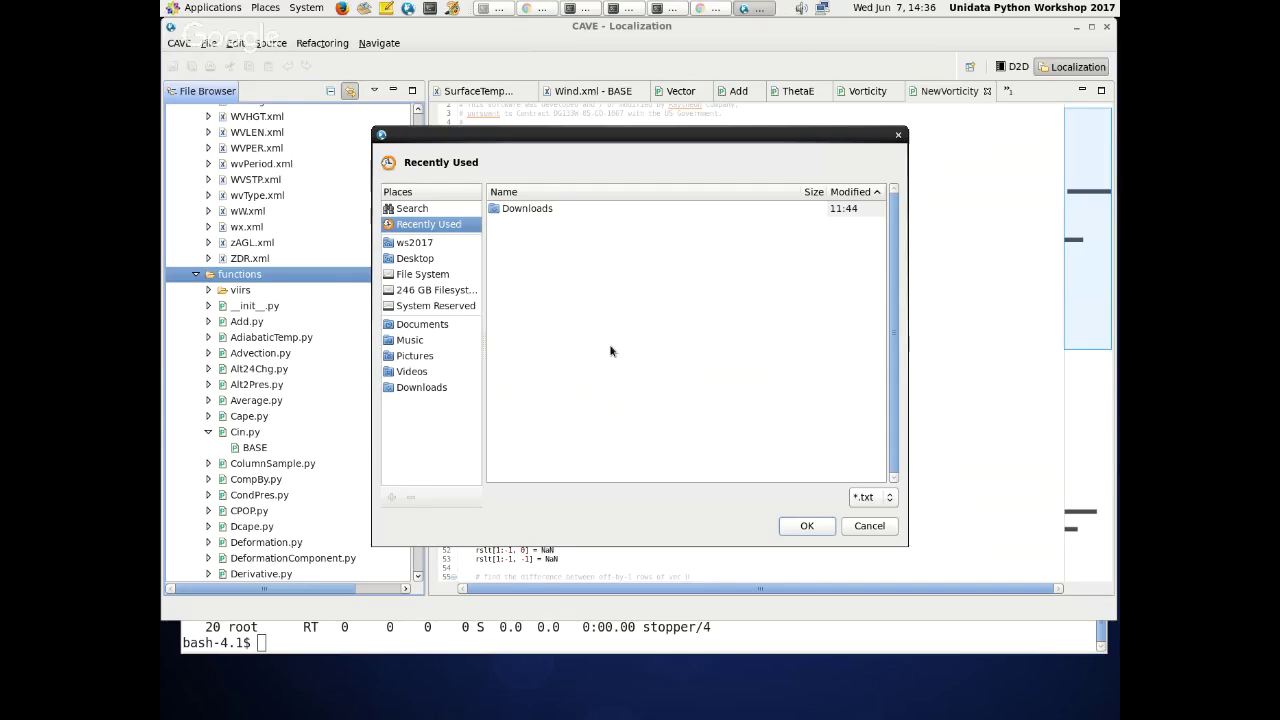
pyautogui.click(869, 525)
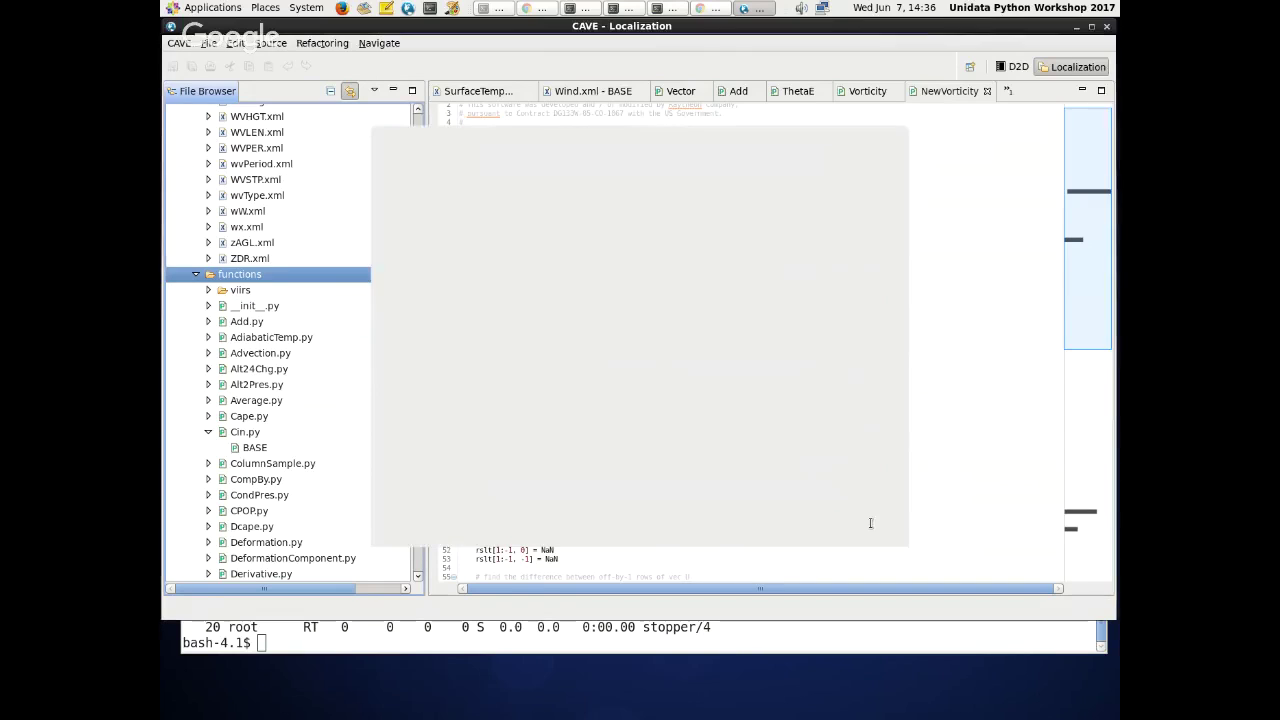
pyautogui.click(208, 432)
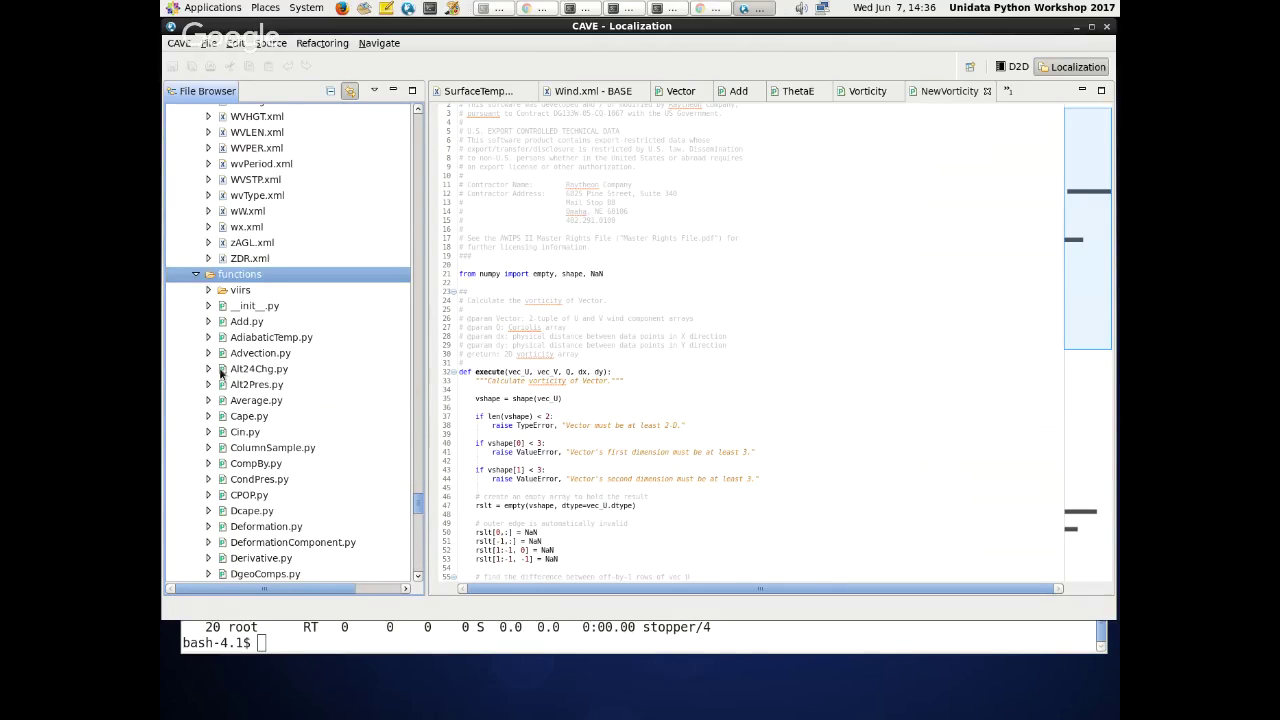
# - Switch to the D2D perspective, collapse ETA218 in the Product Browser and return to the Localization perspective
pyautogui.scroll(2, 224, 370)
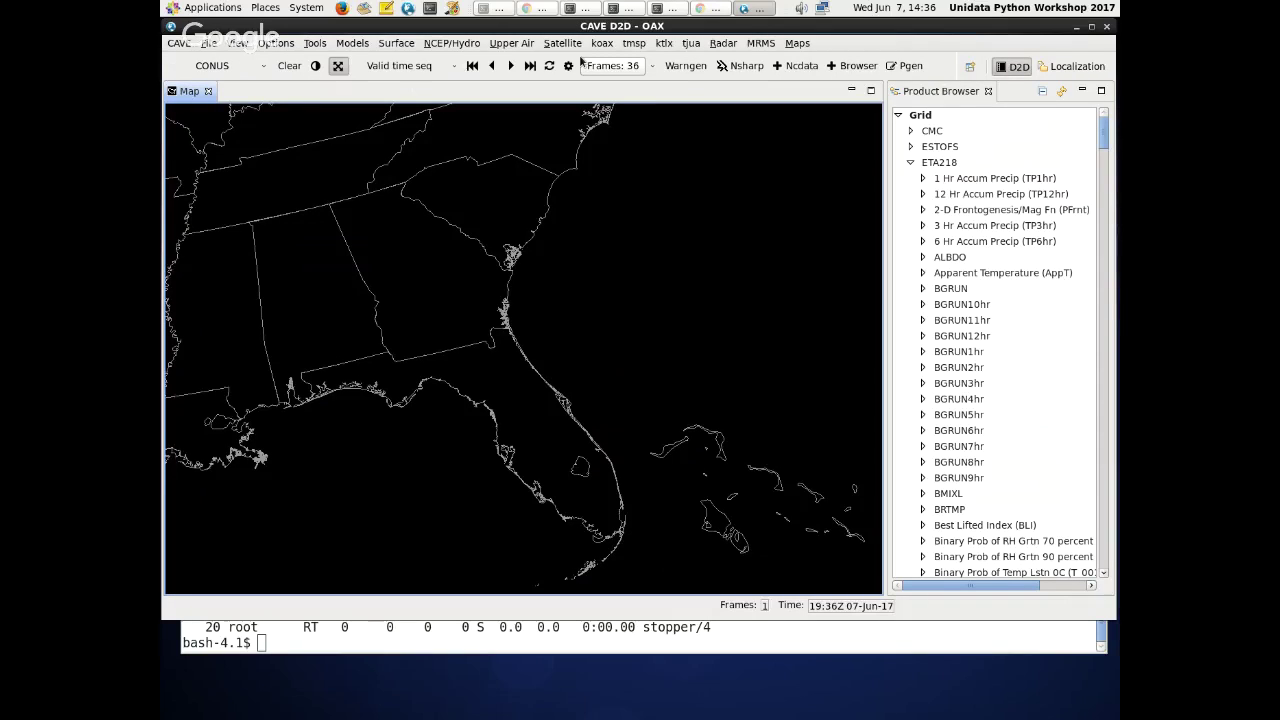
pyautogui.click(910, 162)
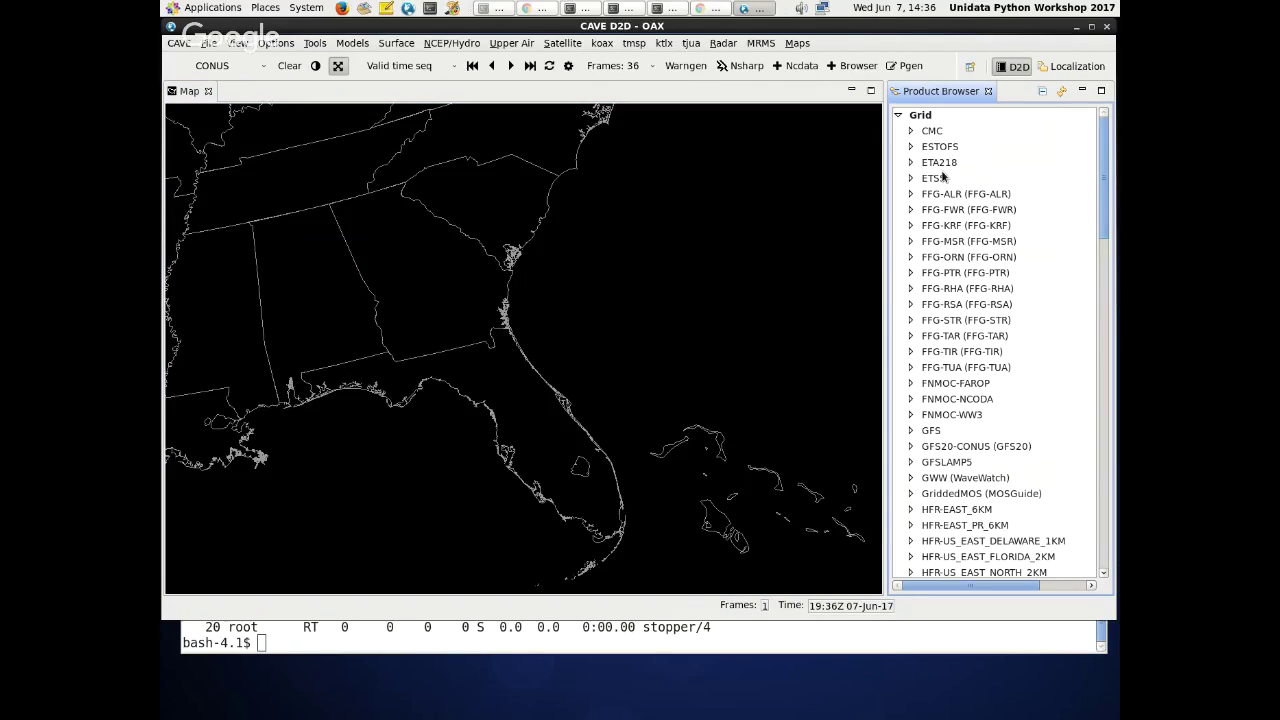
pyautogui.click(1062, 67)
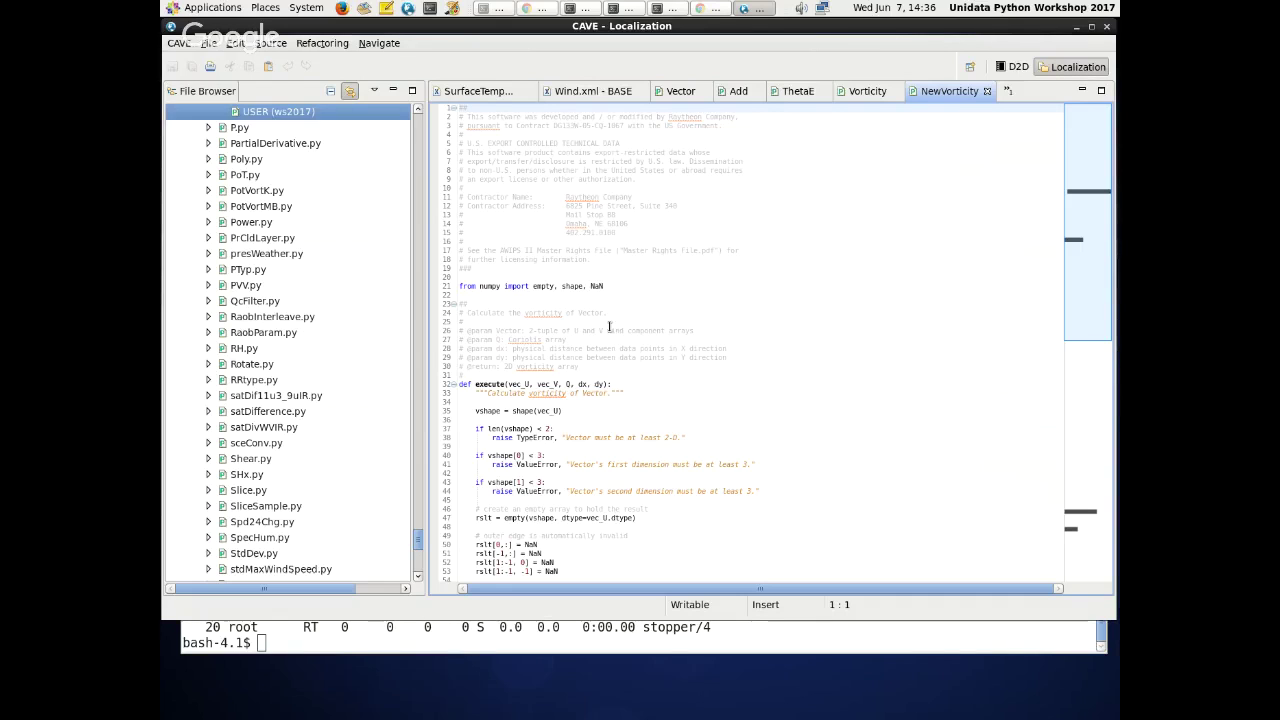
# - Locate NewVorticity.py with its USER version in the functions folder and collapse it
pyautogui.scroll(7, 260, 437)
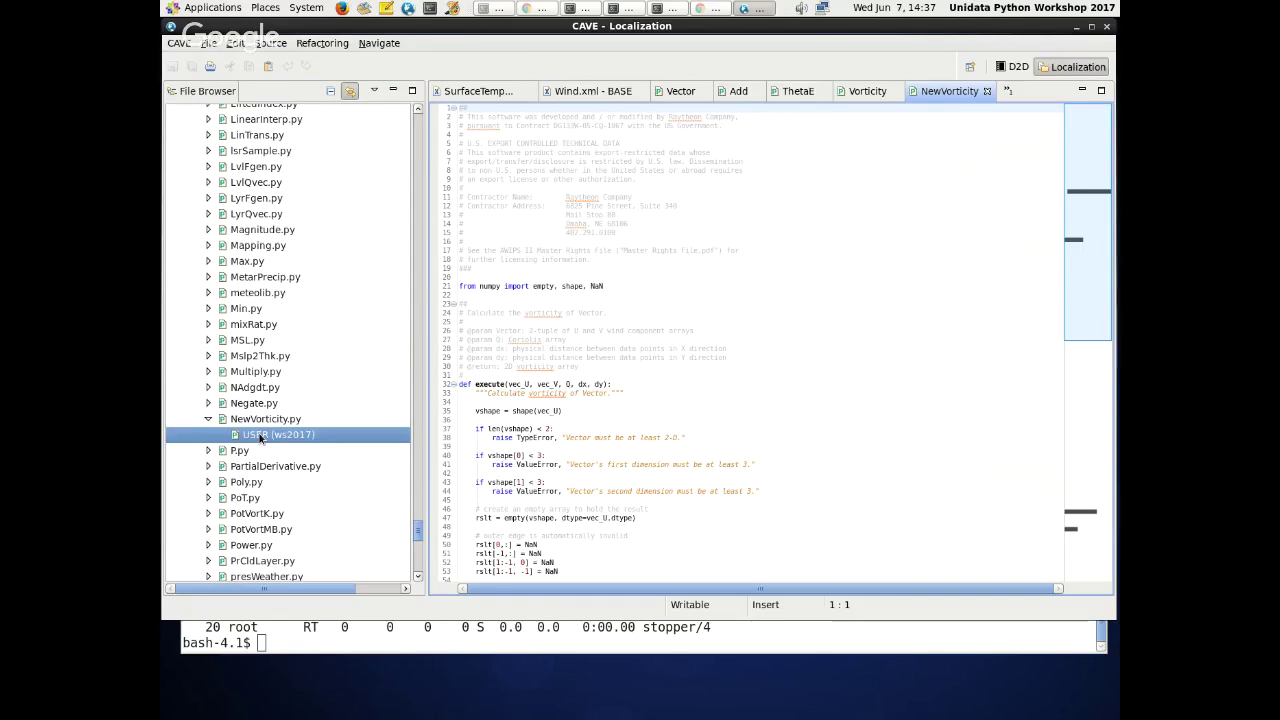
pyautogui.scroll(-1, 255, 445)
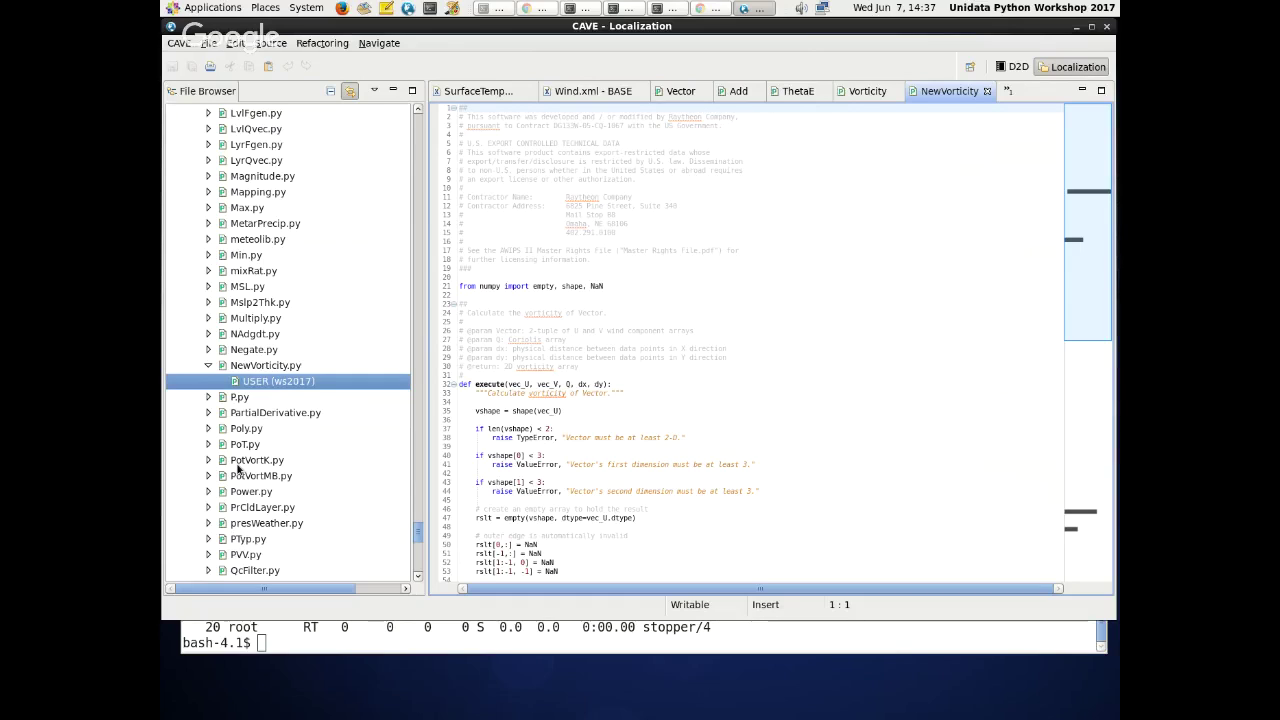
pyautogui.click(209, 366)
# - Collapse the functions and definitions folders under Derived Parameters, and briefly expand the python folder to view its files
pyautogui.scroll(-10, 209, 362)
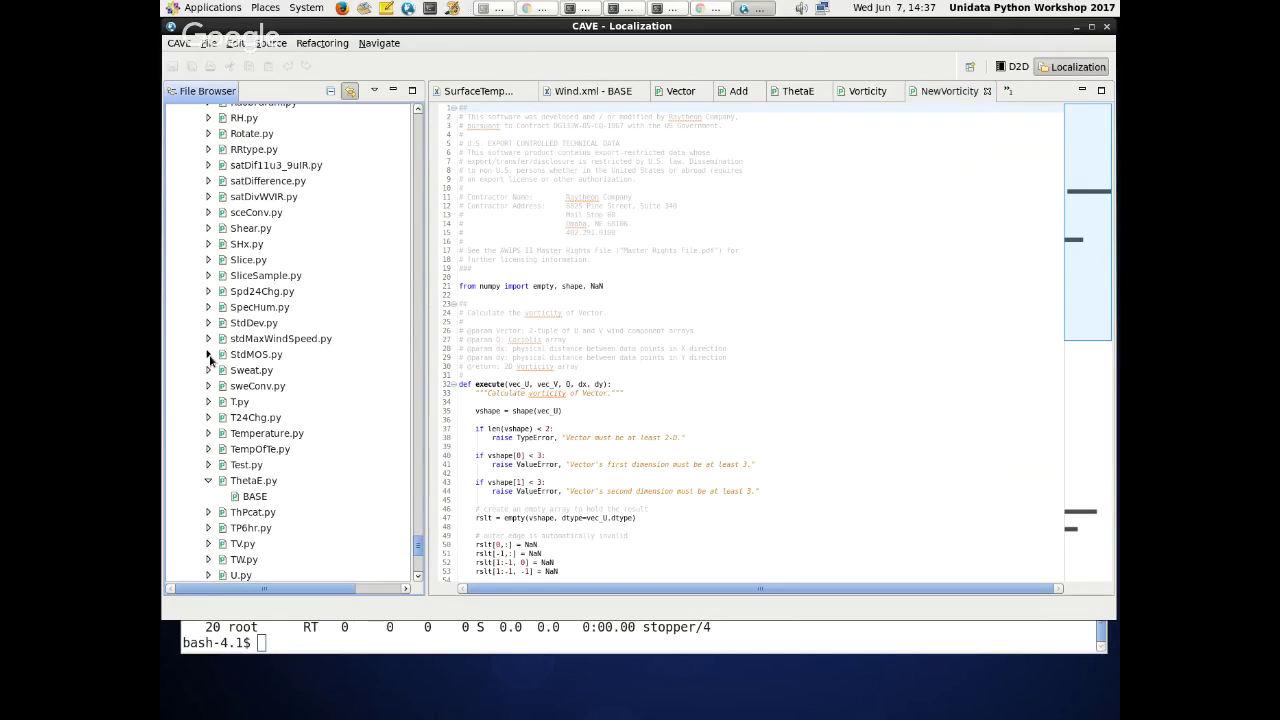
pyautogui.scroll(10, 209, 358)
pyautogui.scroll(8, 194, 473)
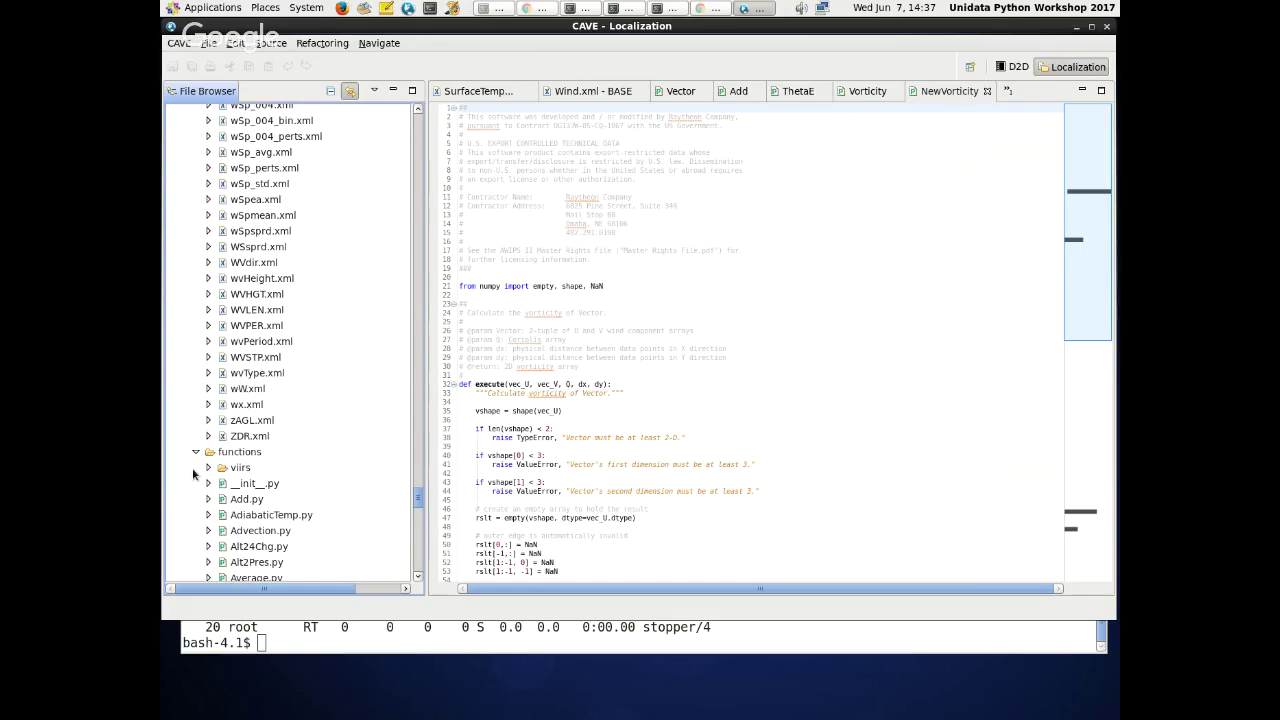
pyautogui.scroll(7, 192, 468)
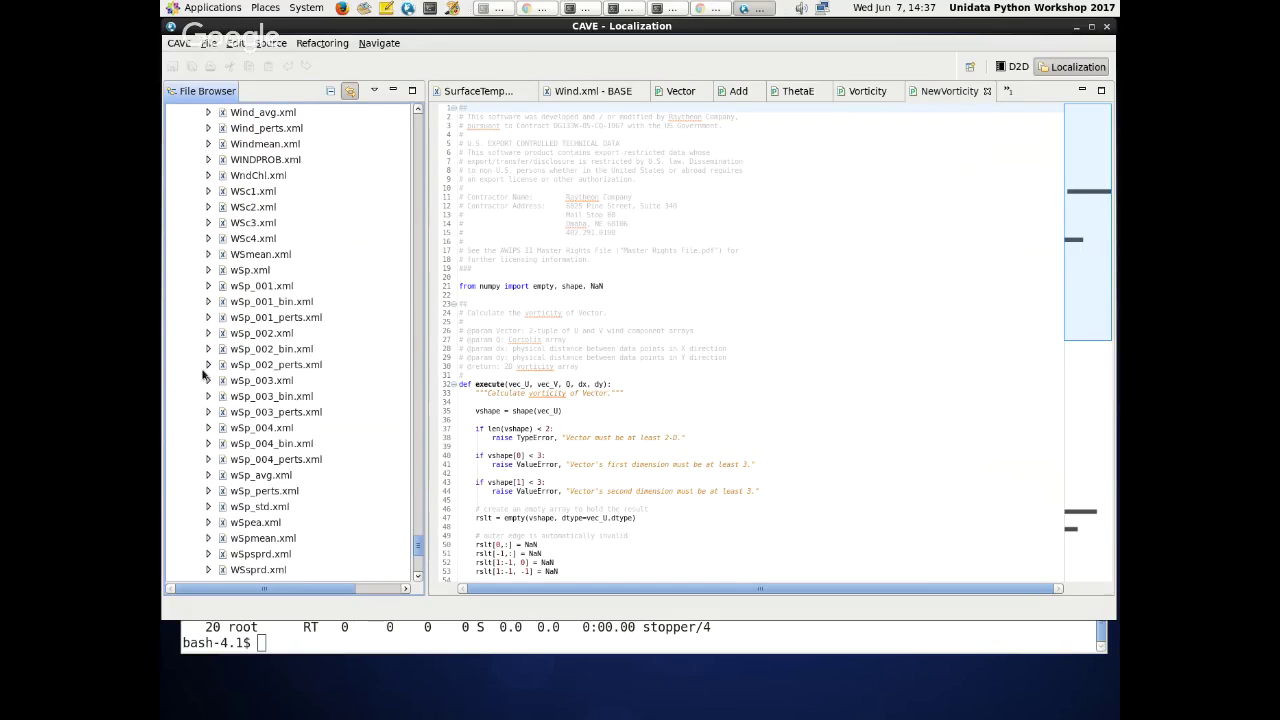
pyautogui.scroll(15, 203, 374)
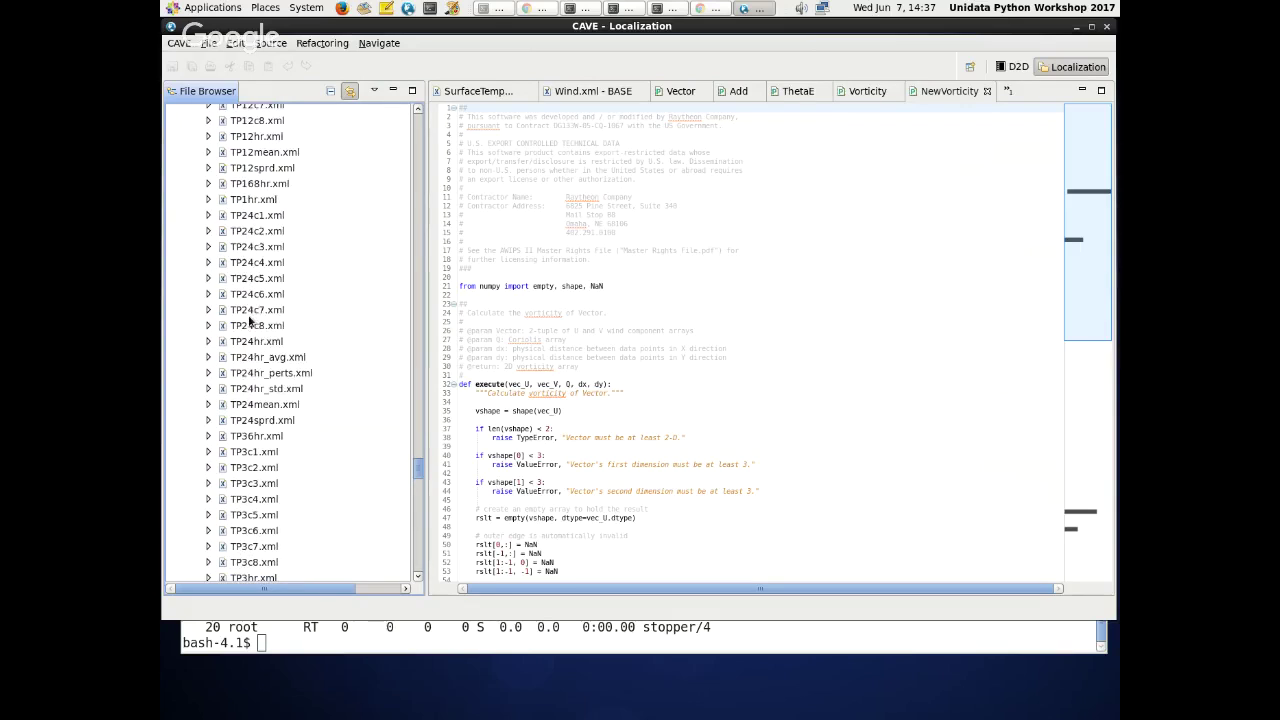
pyautogui.scroll(15, 250, 320)
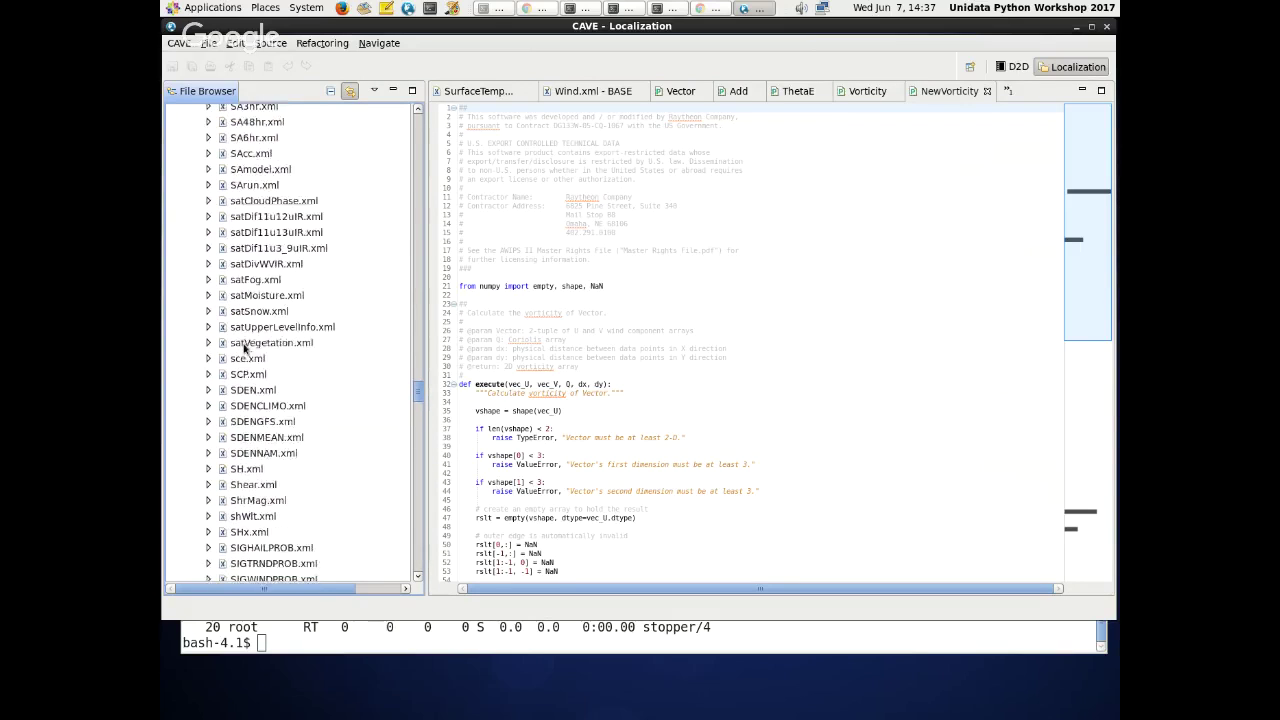
pyautogui.scroll(15, 220, 360)
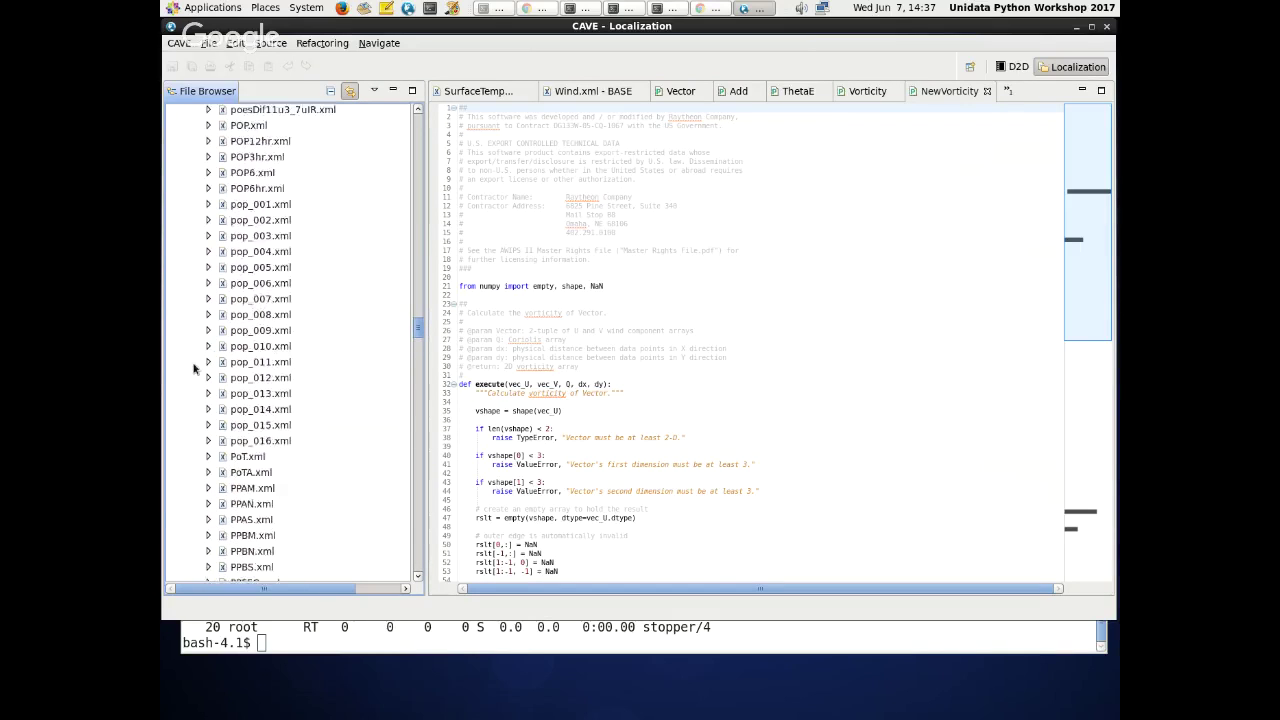
pyautogui.scroll(15, 196, 369)
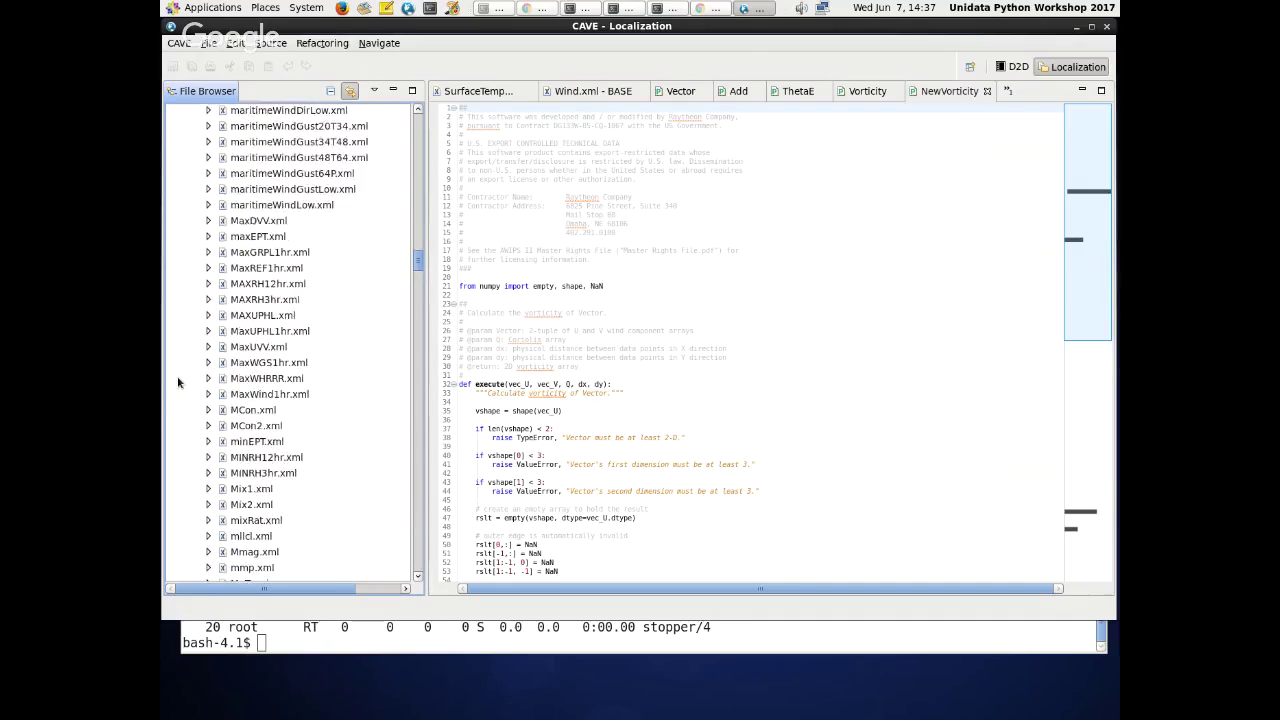
pyautogui.scroll(15, 179, 382)
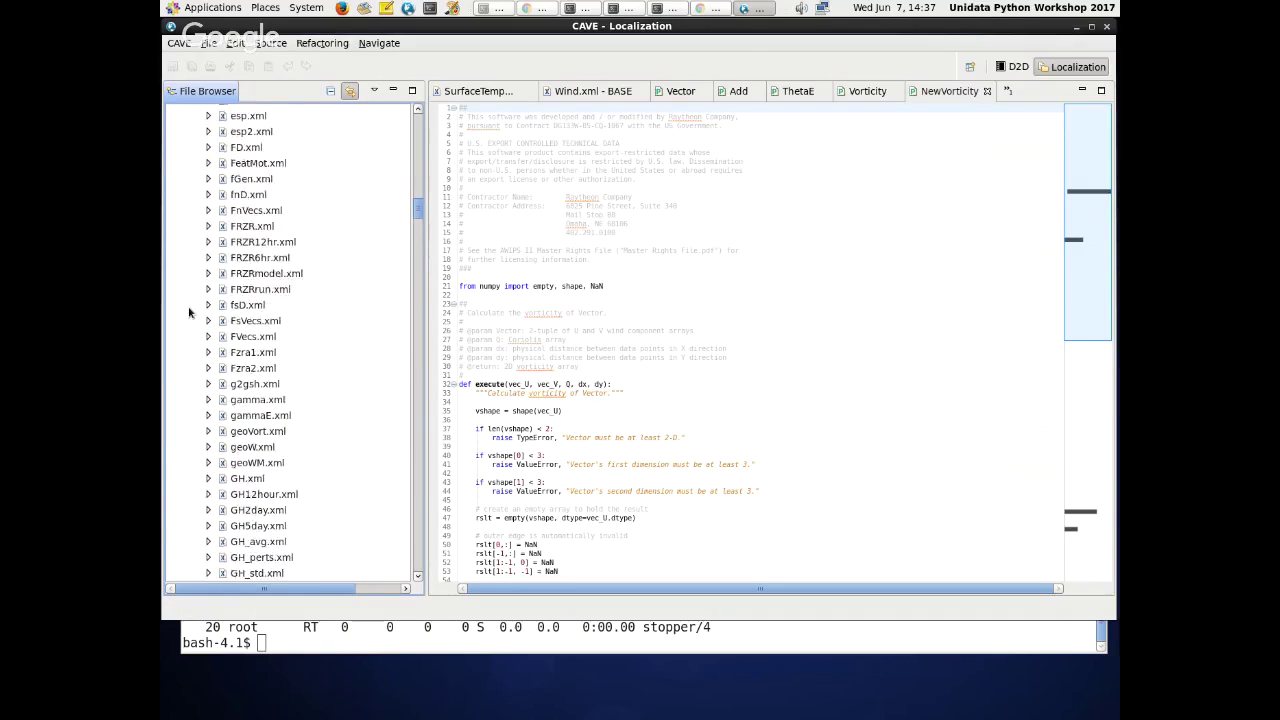
pyautogui.scroll(15, 188, 313)
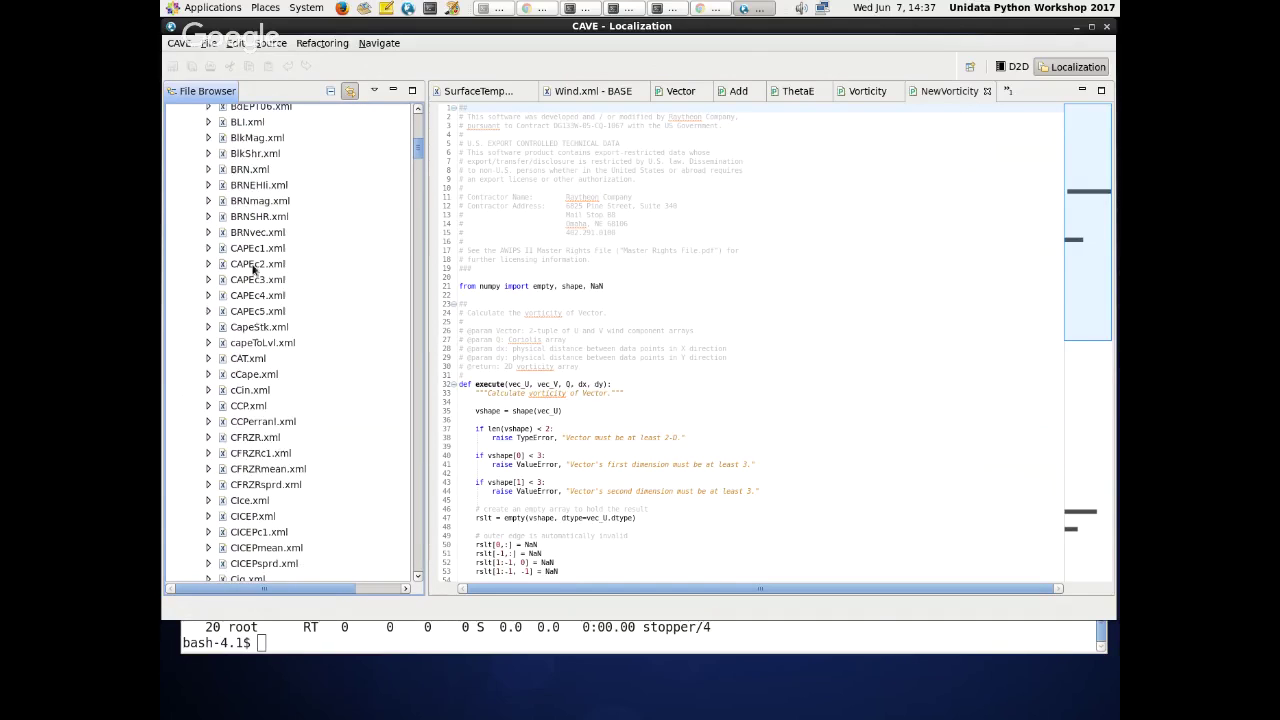
pyautogui.scroll(10, 253, 268)
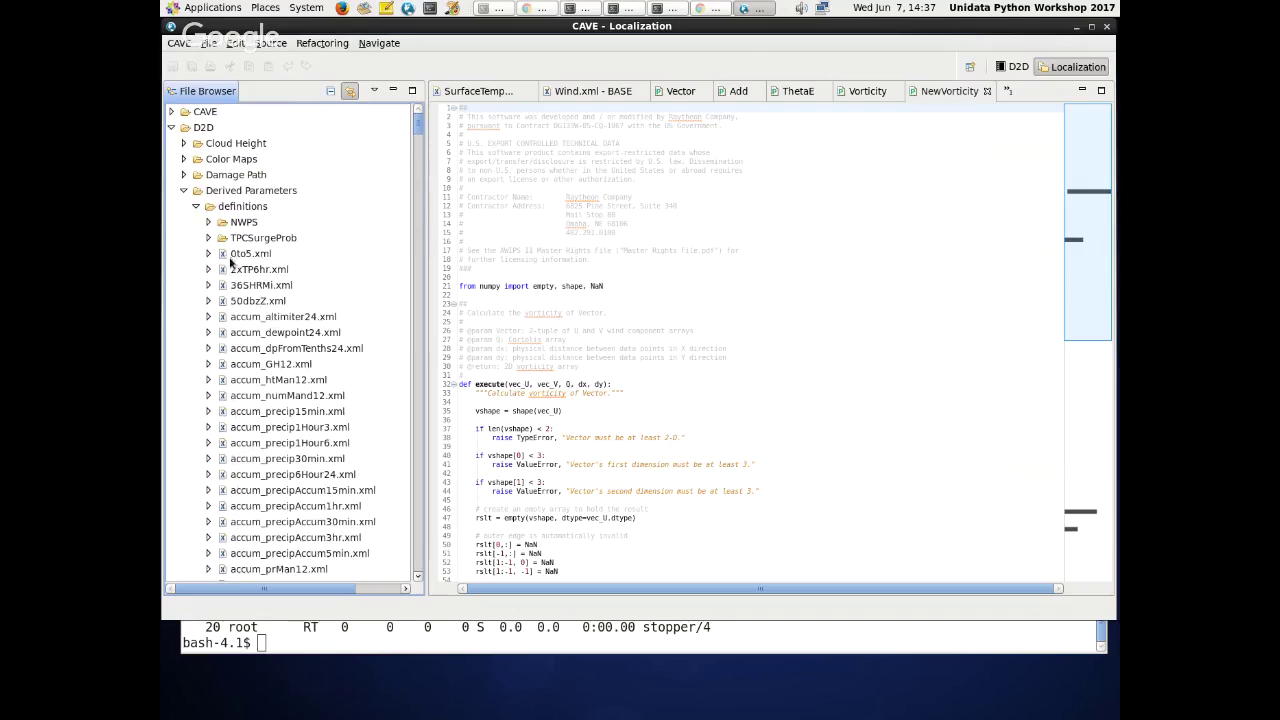
pyautogui.click(196, 207)
pyautogui.click(196, 238)
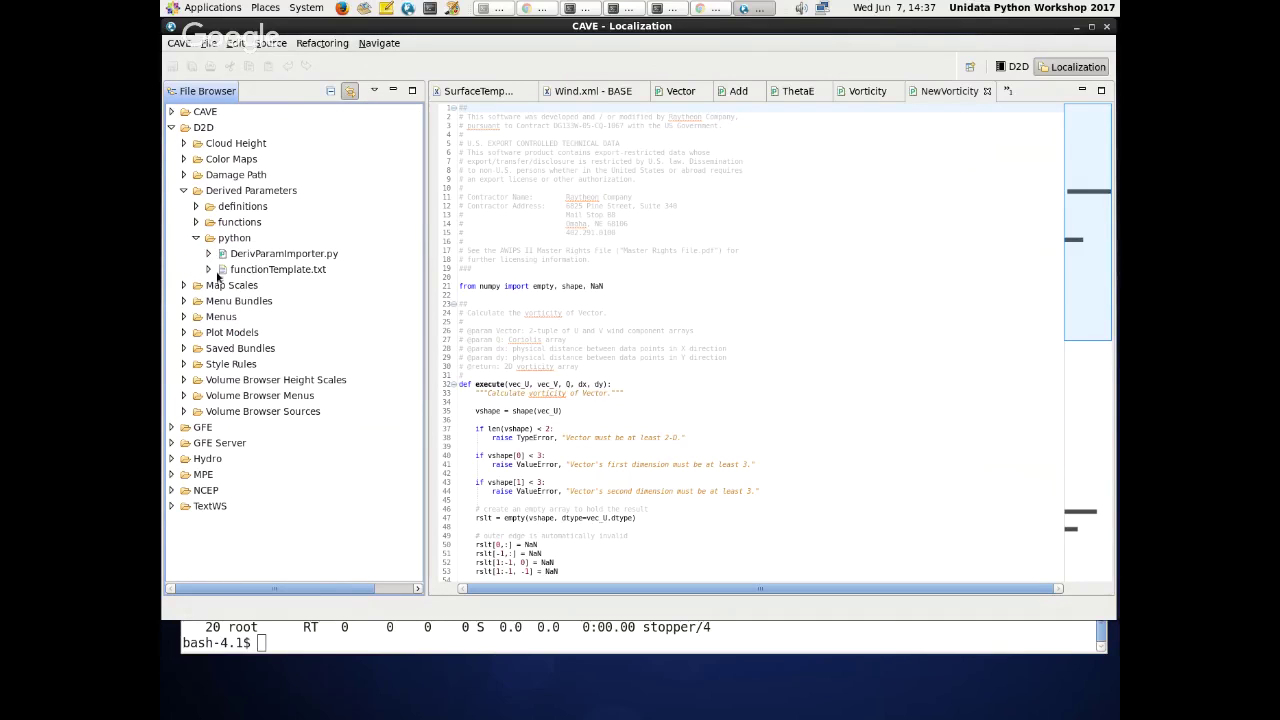
pyautogui.click(196, 239)
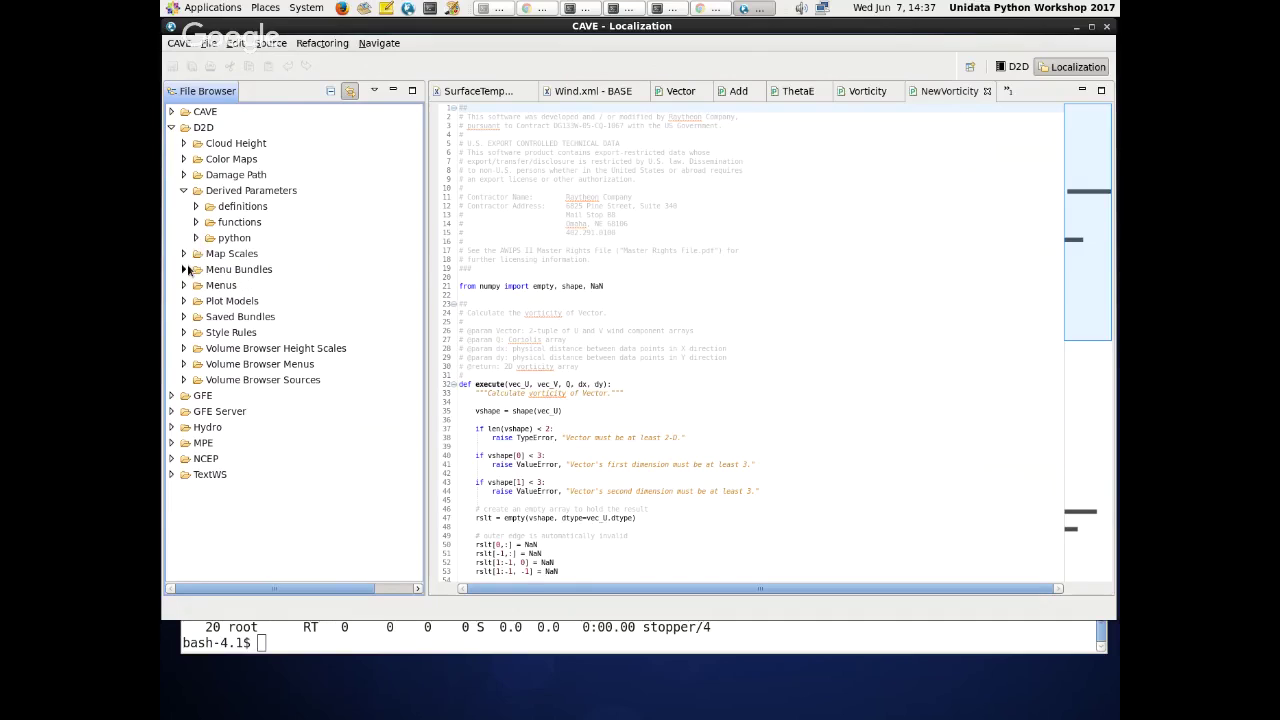
# - Expand the NCEP folder to view its subfolders and review the execute function code in NewVorticity
pyautogui.click(171, 458)
pyautogui.scroll(-3, 202, 385)
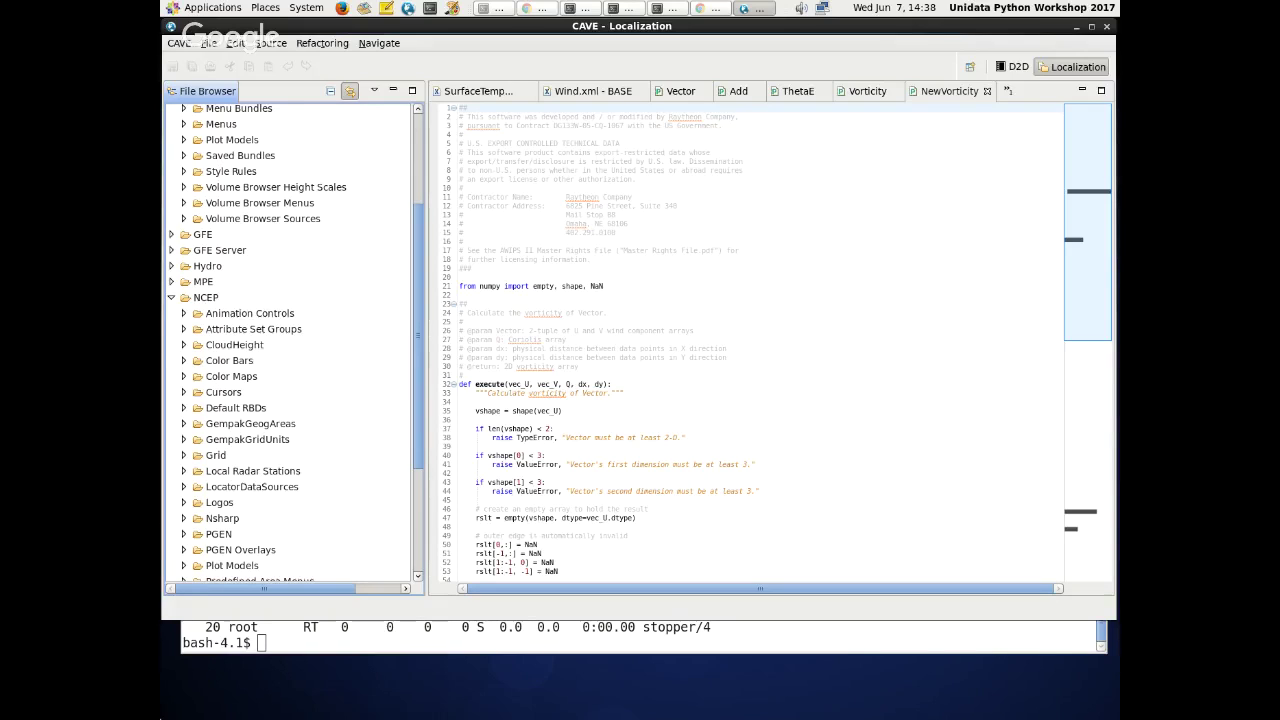
pyautogui.scroll(-2, 700, 431)
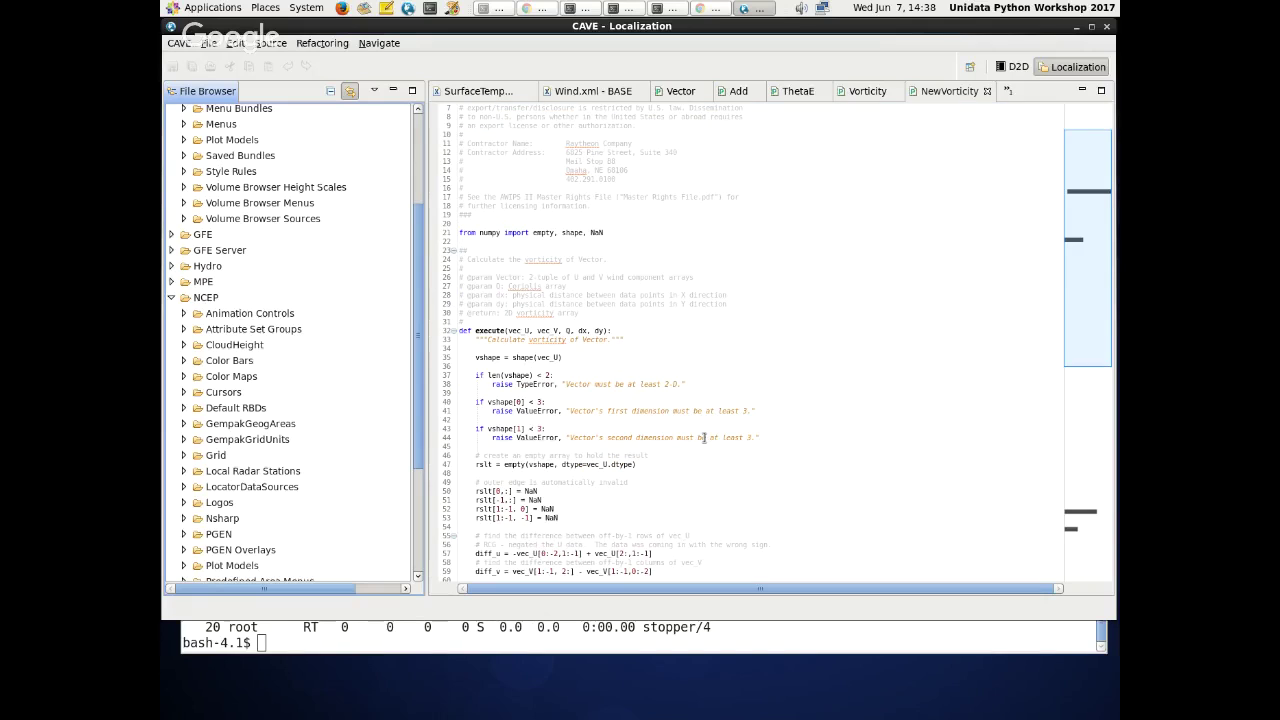
pyautogui.scroll(-4, 703, 437)
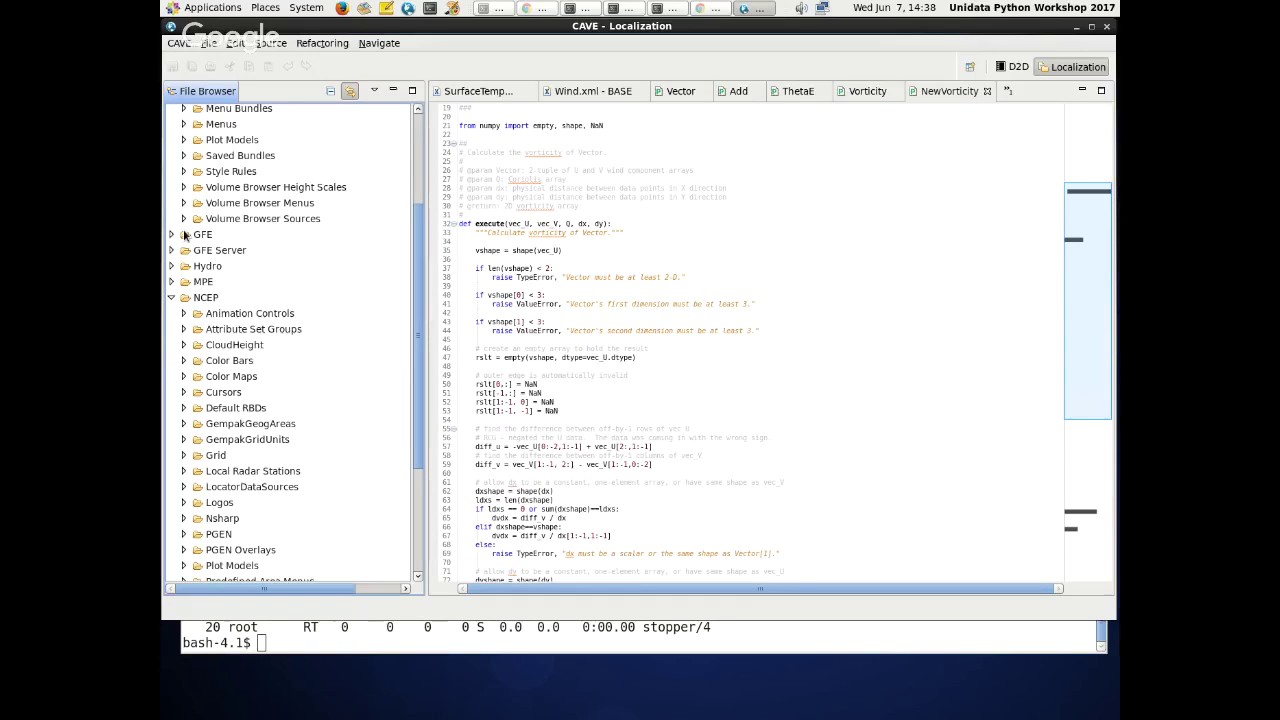
# - Look through the Satellite product entries in the D2D perspective and close the list
pyautogui.scroll(2, 190, 232)
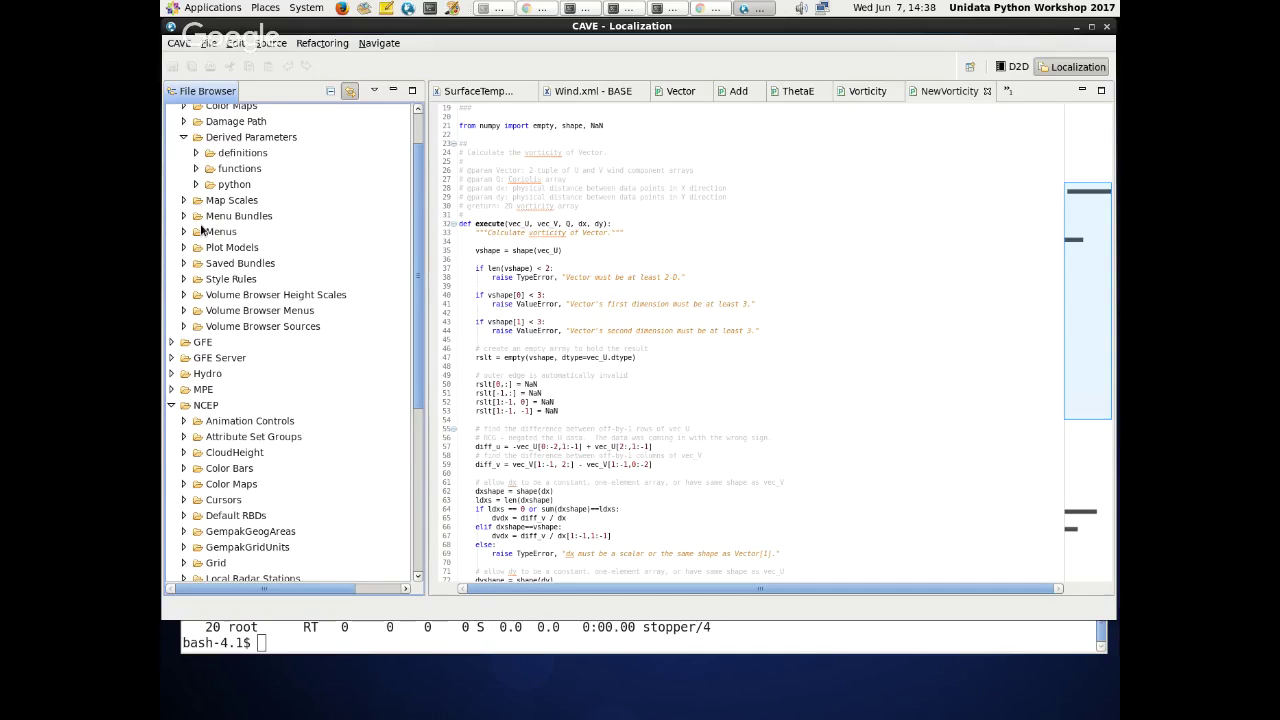
pyautogui.click(1013, 66)
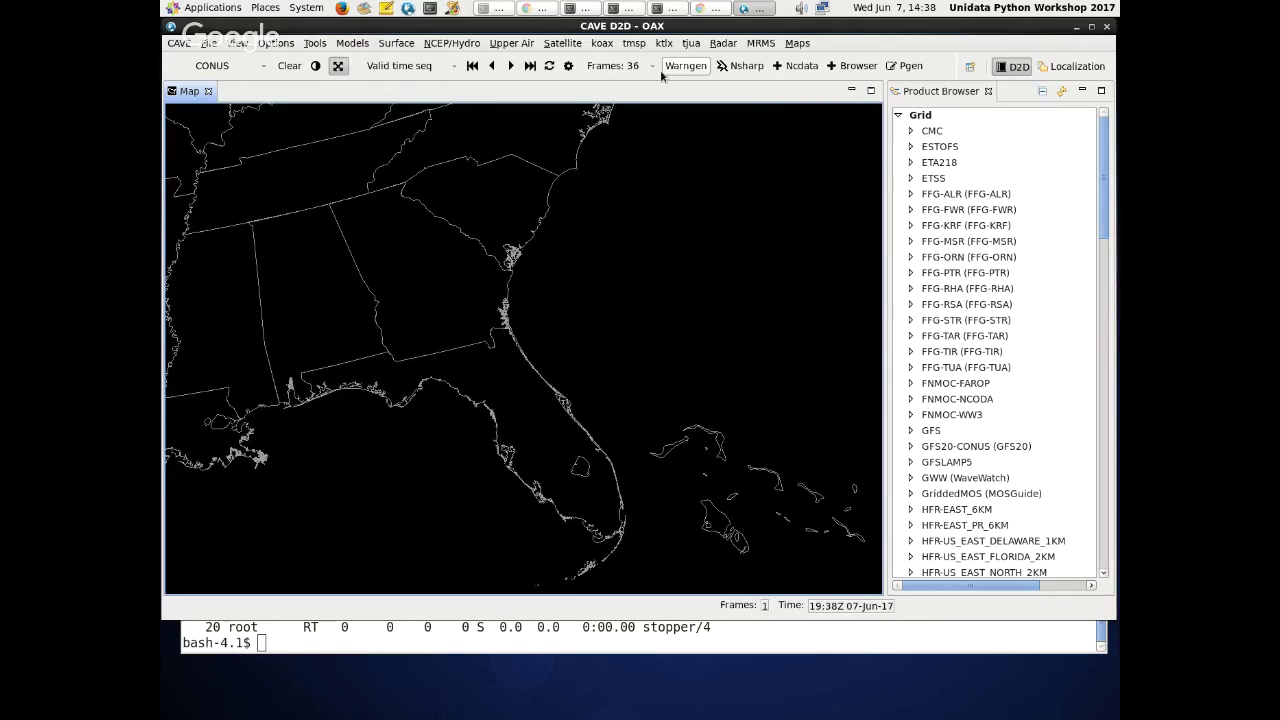
pyautogui.click(550, 45)
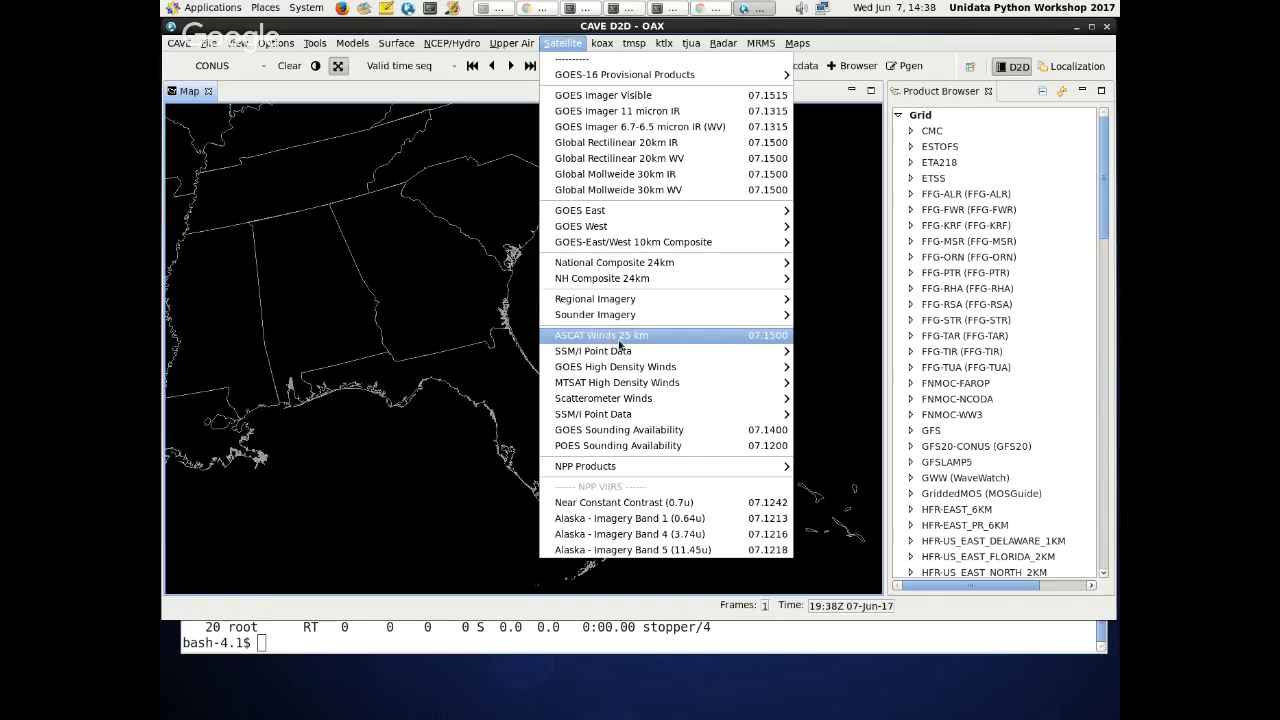
pyautogui.click(507, 337)
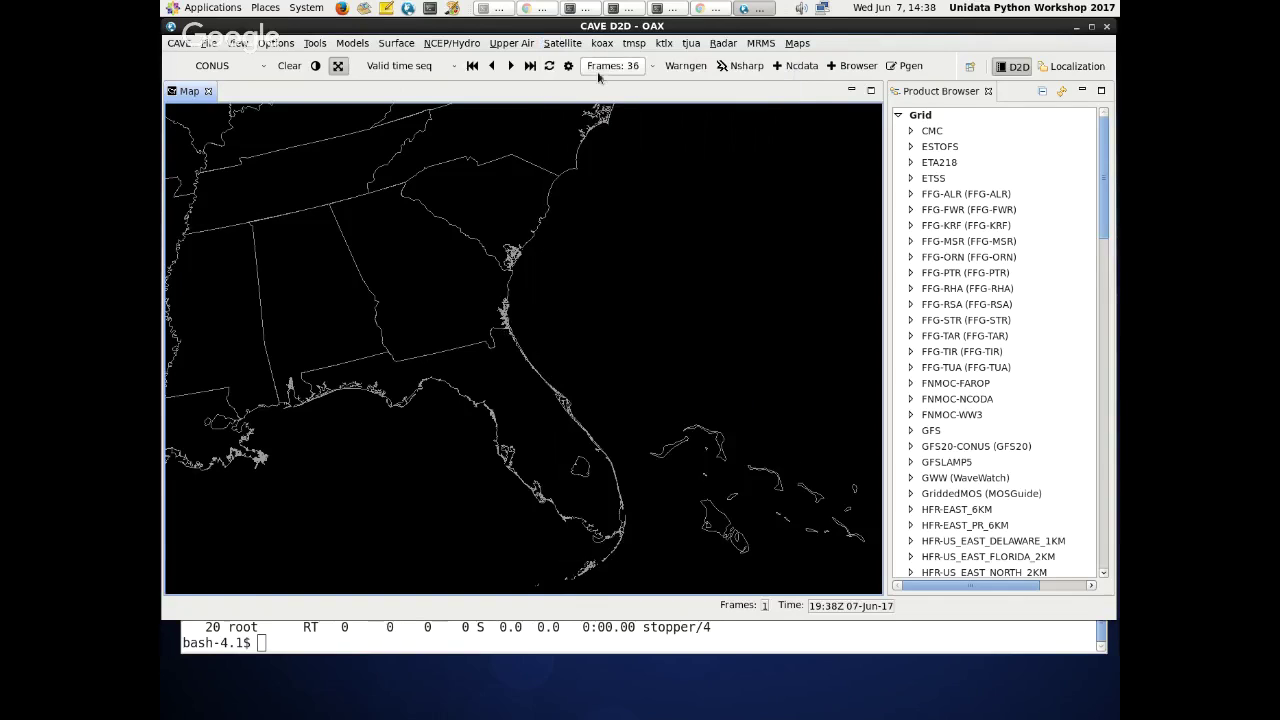
# - Return to the Localization perspective, collapse Derived Parameters and expand the satellite folder within D2D's Menus folder
pyautogui.click(1095, 65)
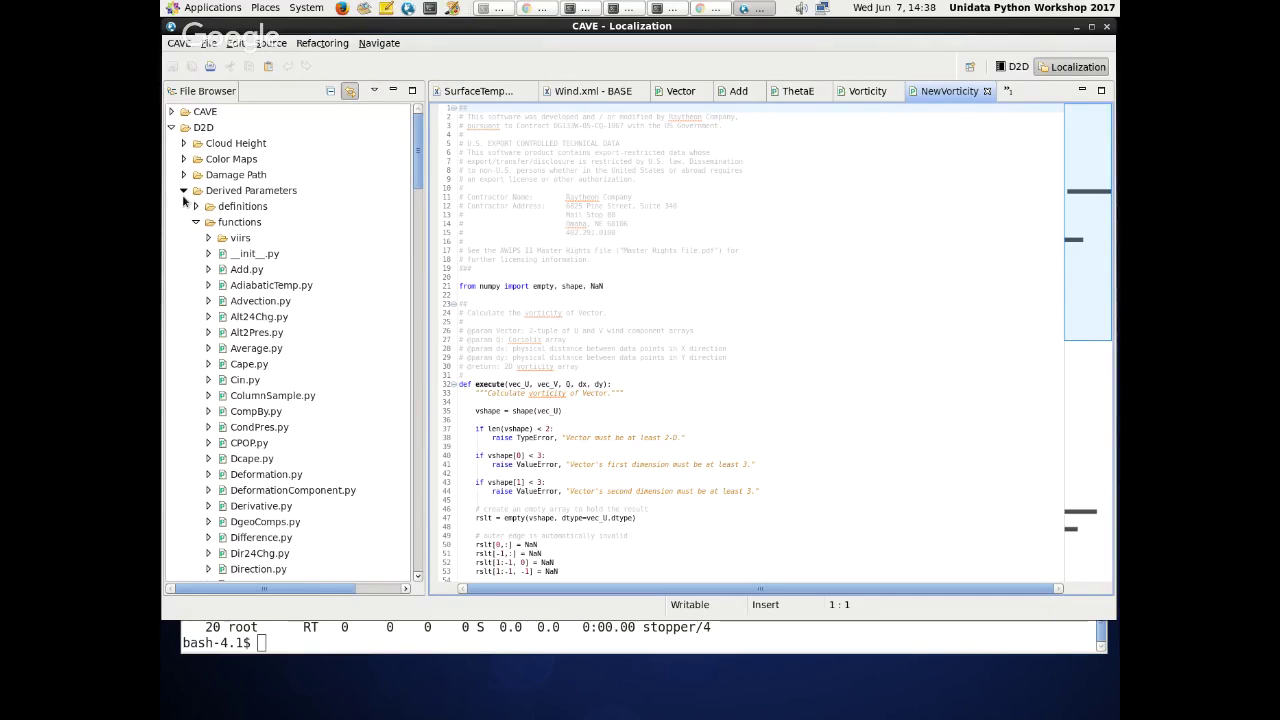
pyautogui.click(183, 191)
pyautogui.click(183, 238)
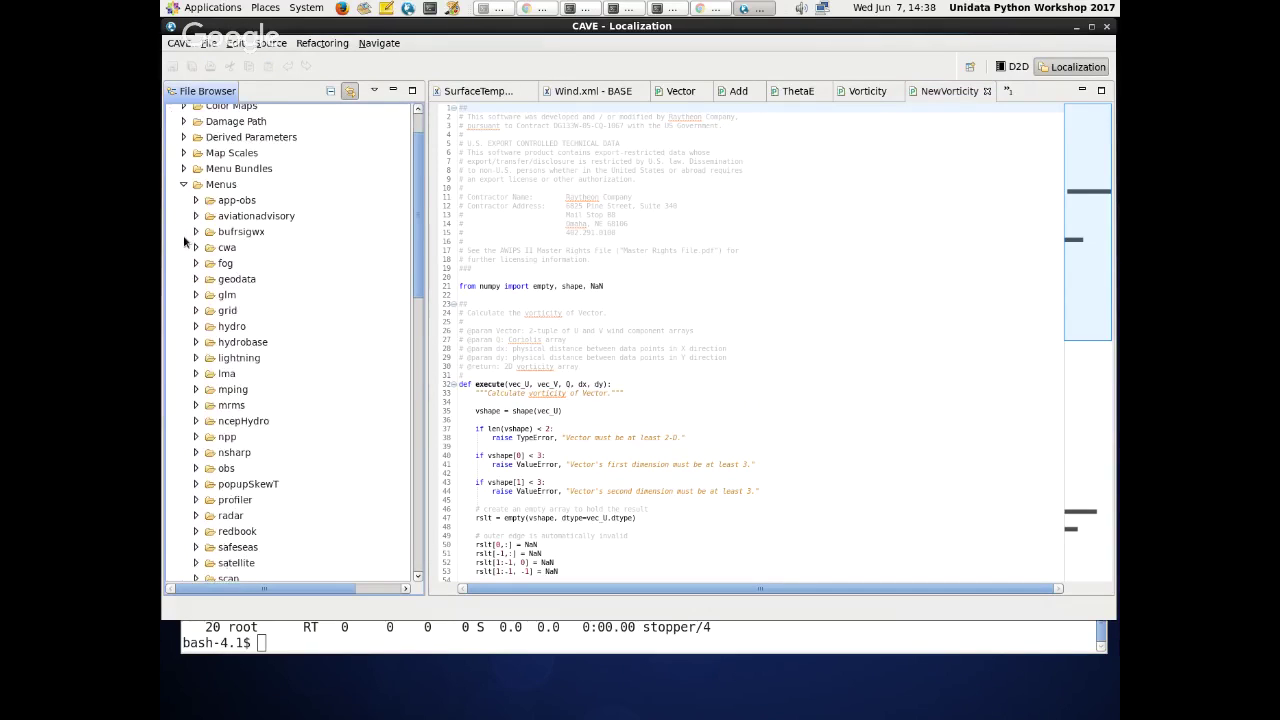
pyautogui.scroll(-8, 193, 320)
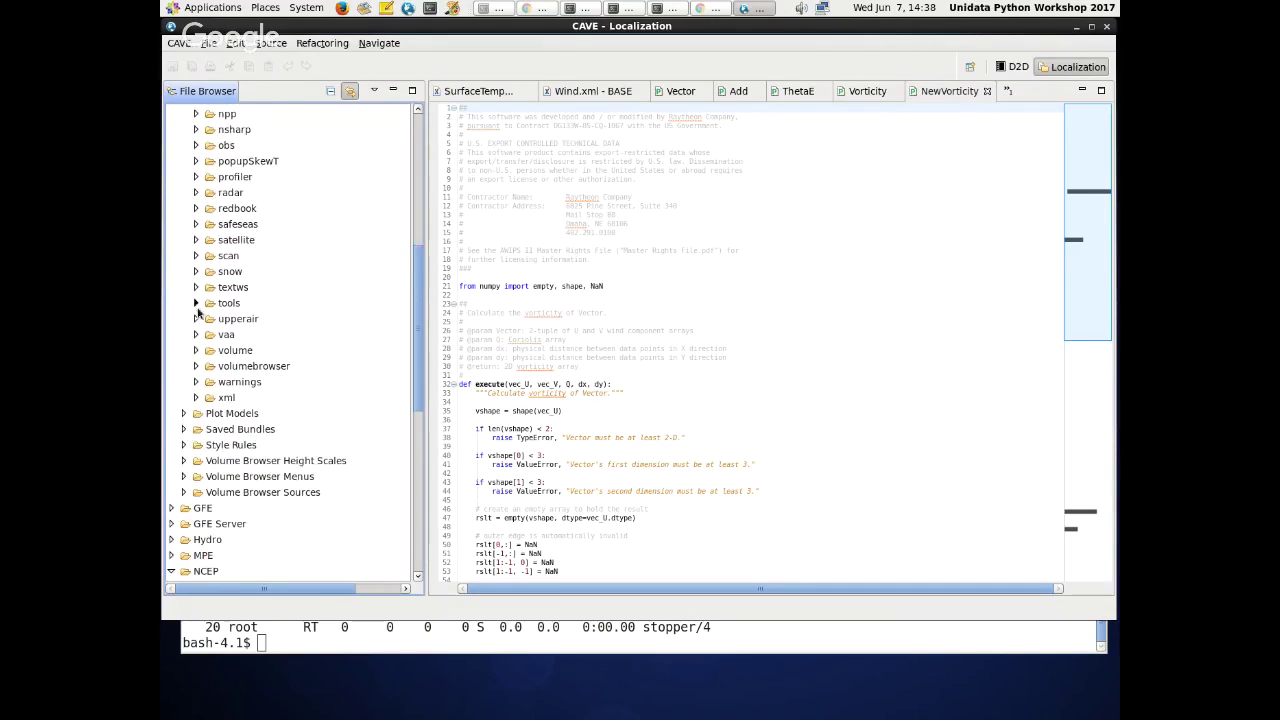
pyautogui.click(196, 240)
pyautogui.scroll(-2, 200, 340)
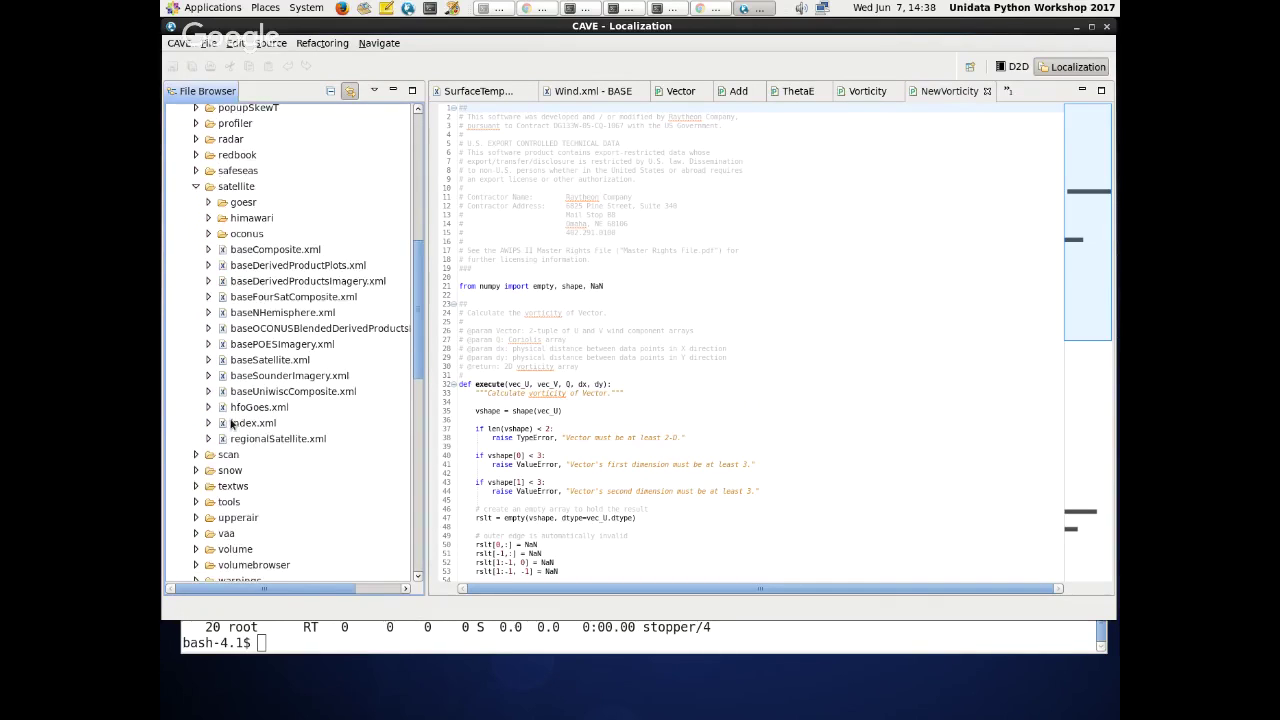
pyautogui.doubleClick(236, 424)
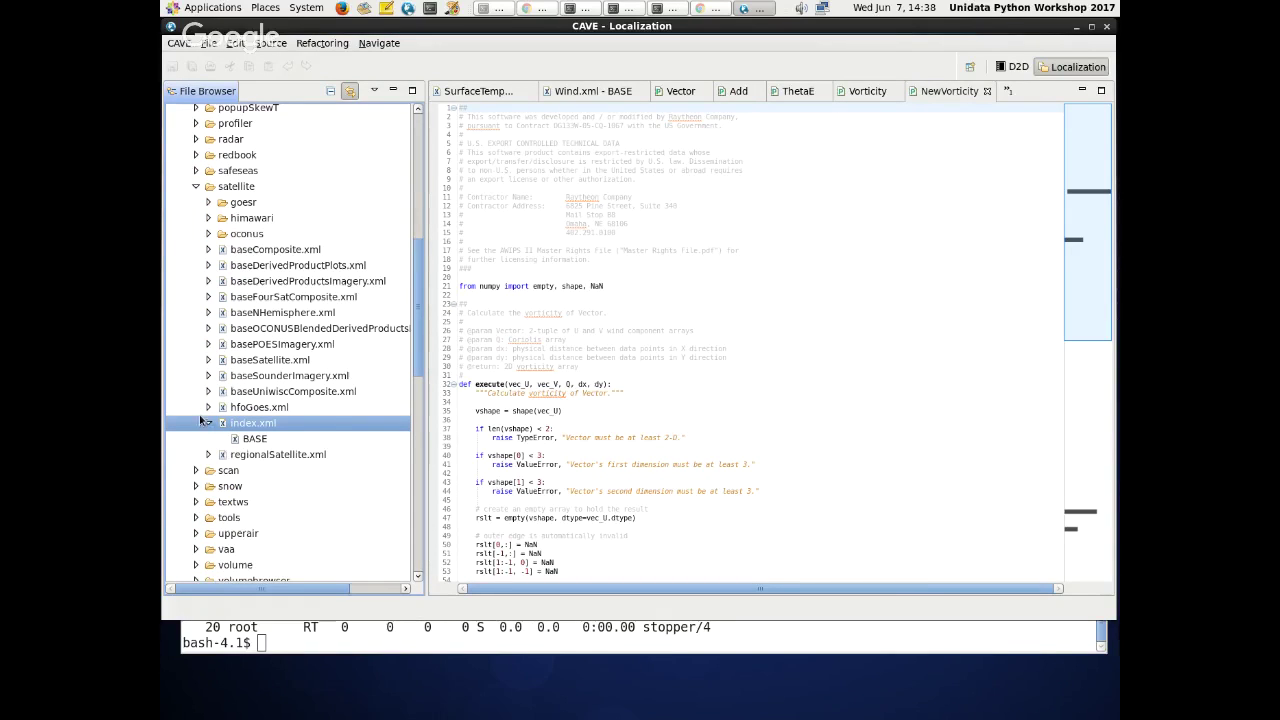
pyautogui.click(208, 423)
pyautogui.click(208, 423)
# - Open the BASE version of goesrMenu.xml from the goesr folder and review its CONUS and Full Disk Imagery entries
pyautogui.click(208, 202)
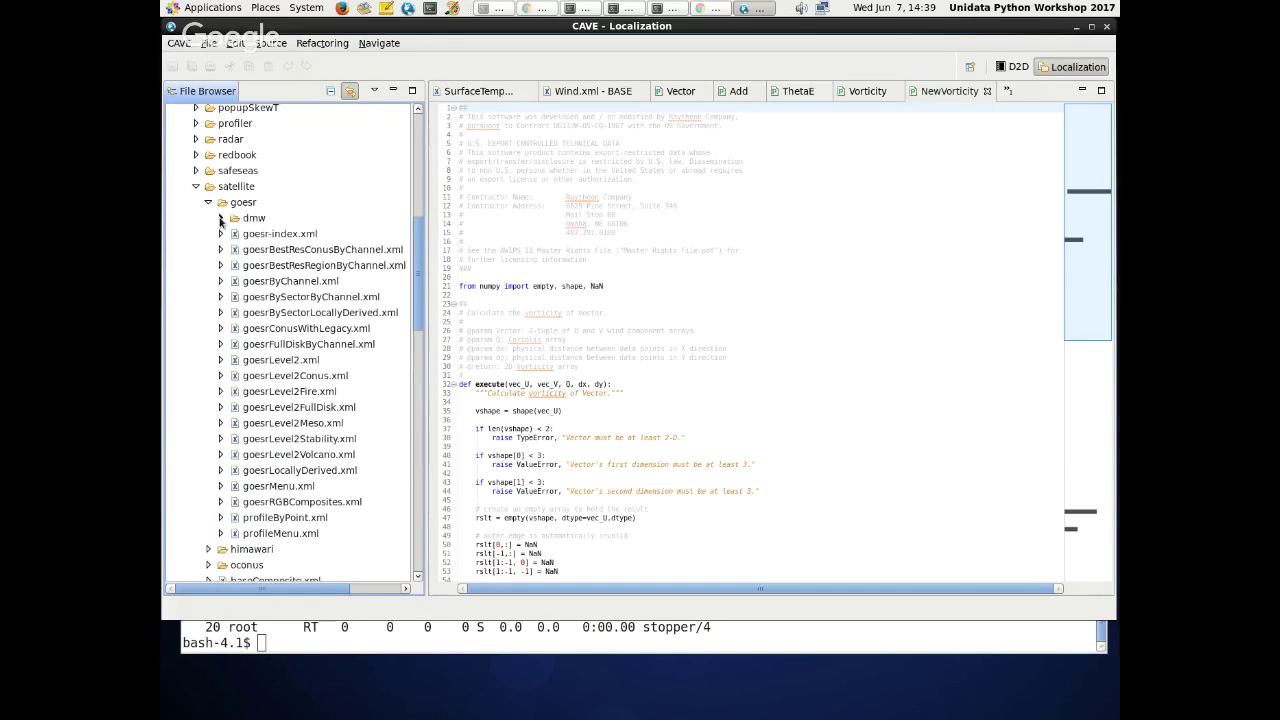
pyautogui.scroll(-1, 365, 267)
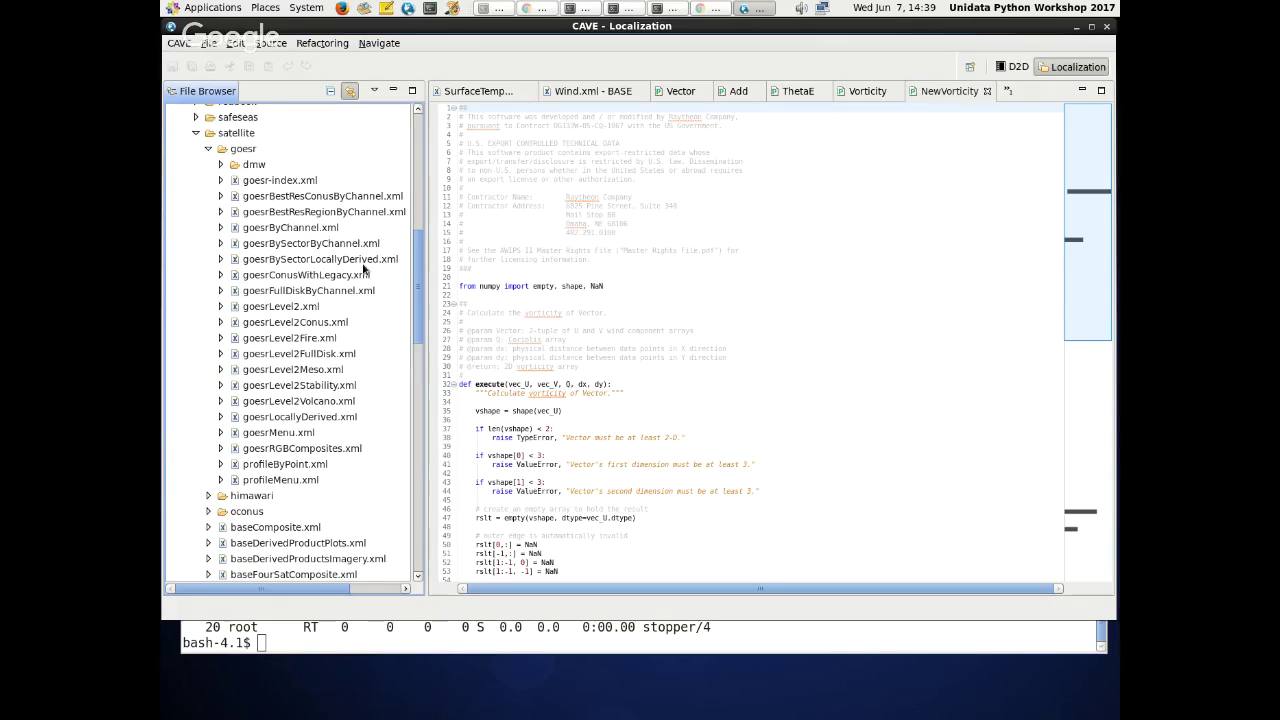
pyautogui.doubleClick(276, 432)
pyautogui.doubleClick(274, 450)
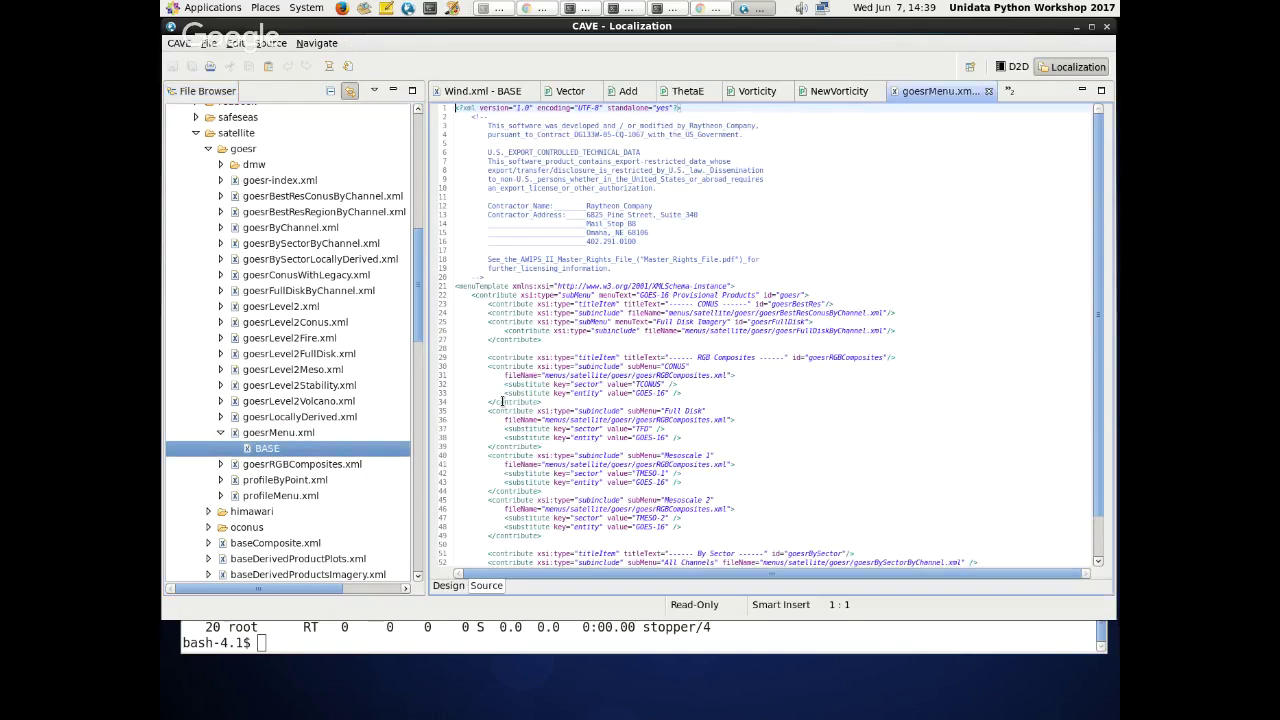
pyautogui.moveTo(456, 295); pyautogui.dragTo(541, 340)
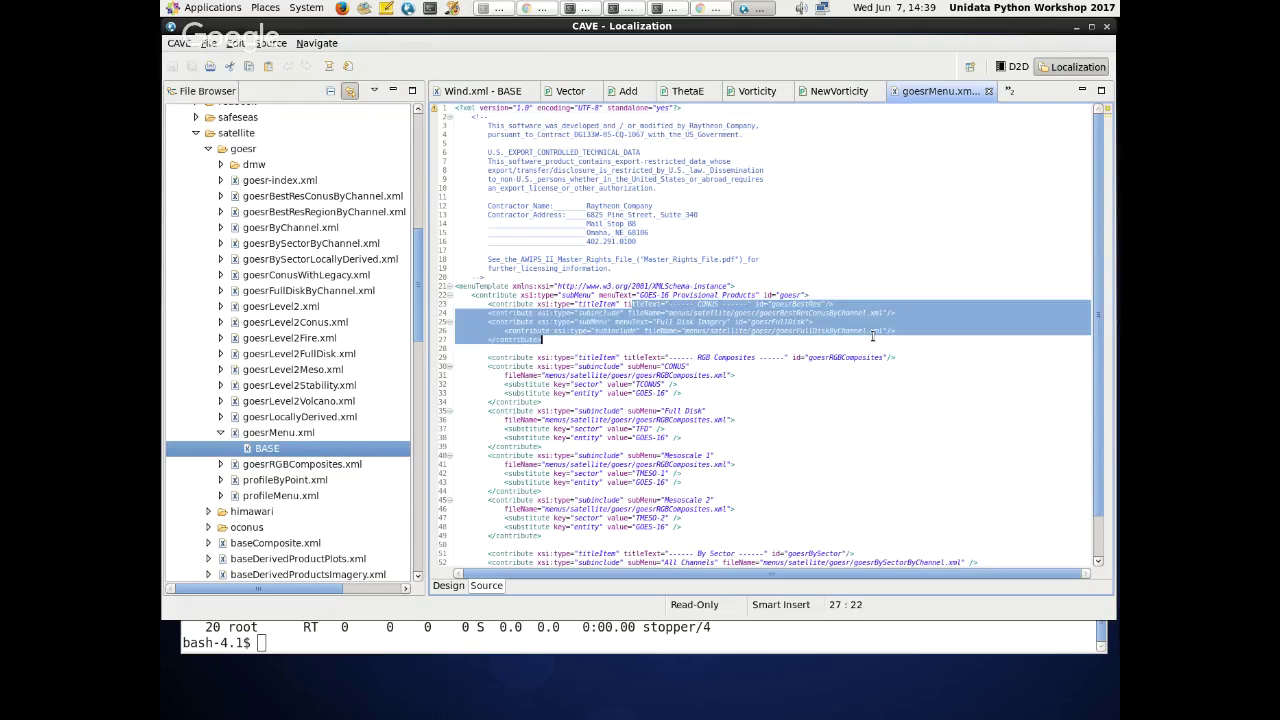
pyautogui.click(490, 348)
# - Open the BASE version of goesr-index.xml in the goesr folder, and return to the BASE version of goesrMenu.xml
pyautogui.doubleClick(266, 181)
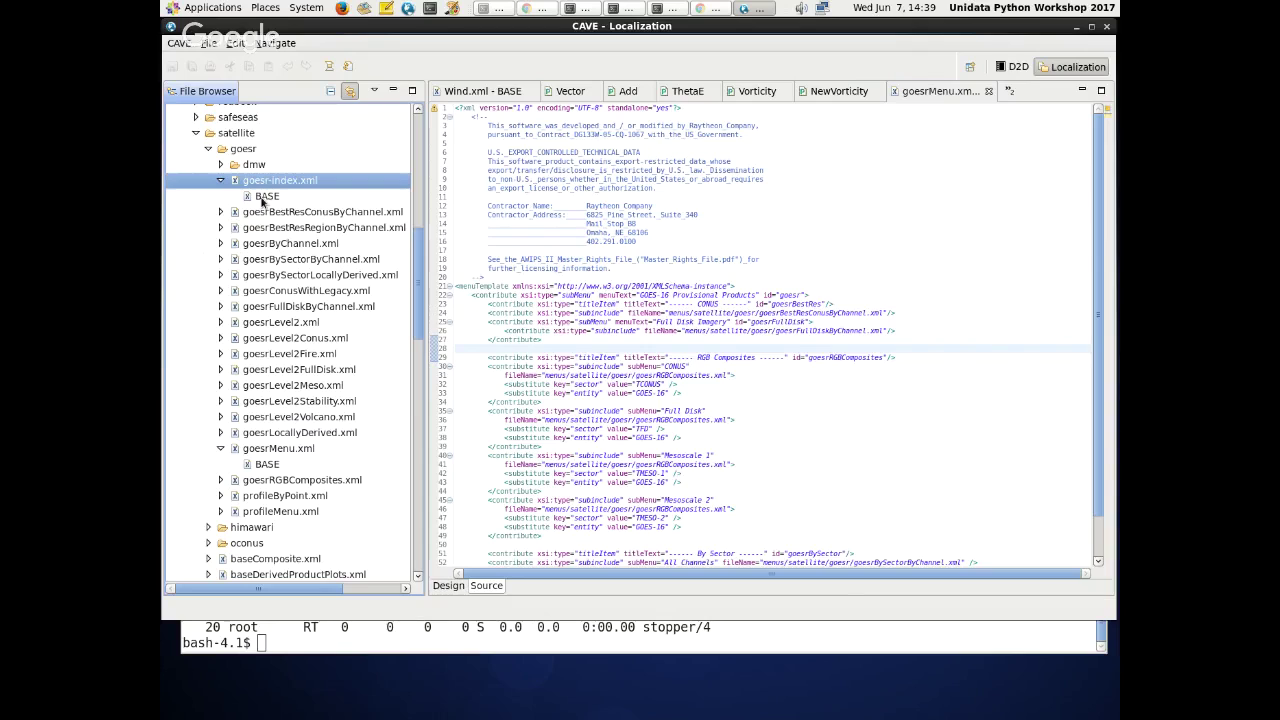
pyautogui.doubleClick(264, 197)
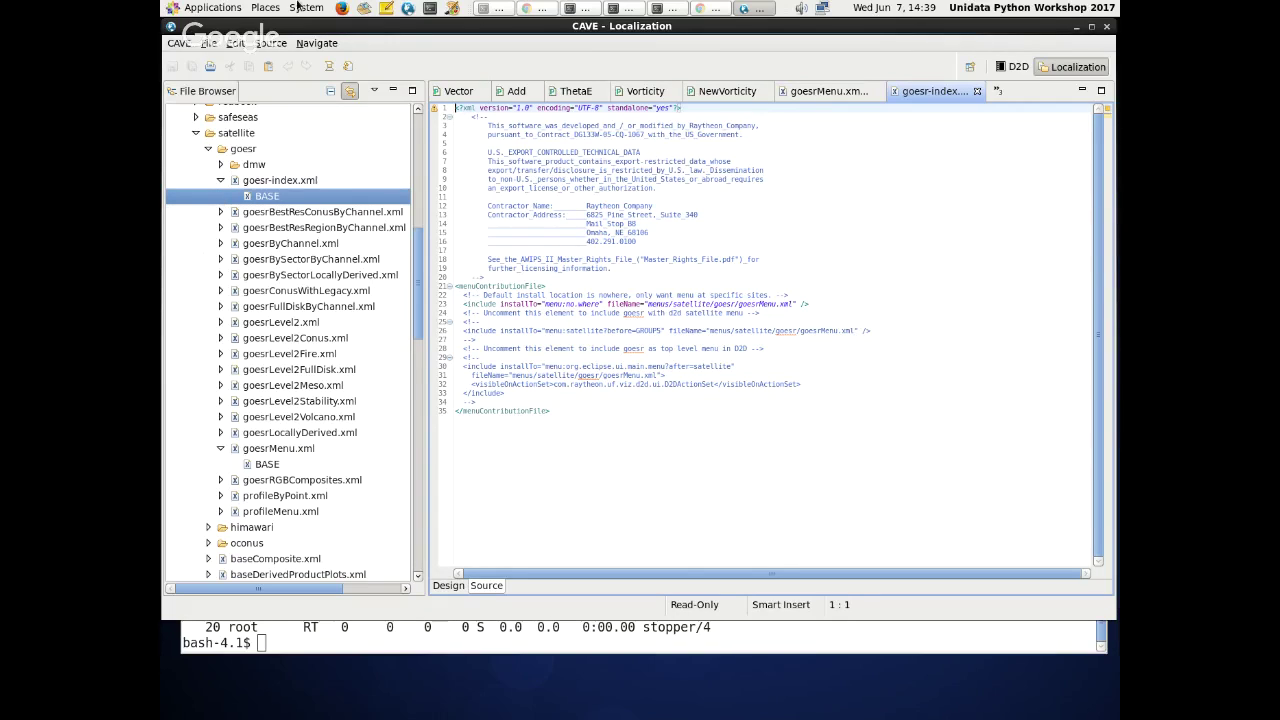
pyautogui.doubleClick(268, 468)
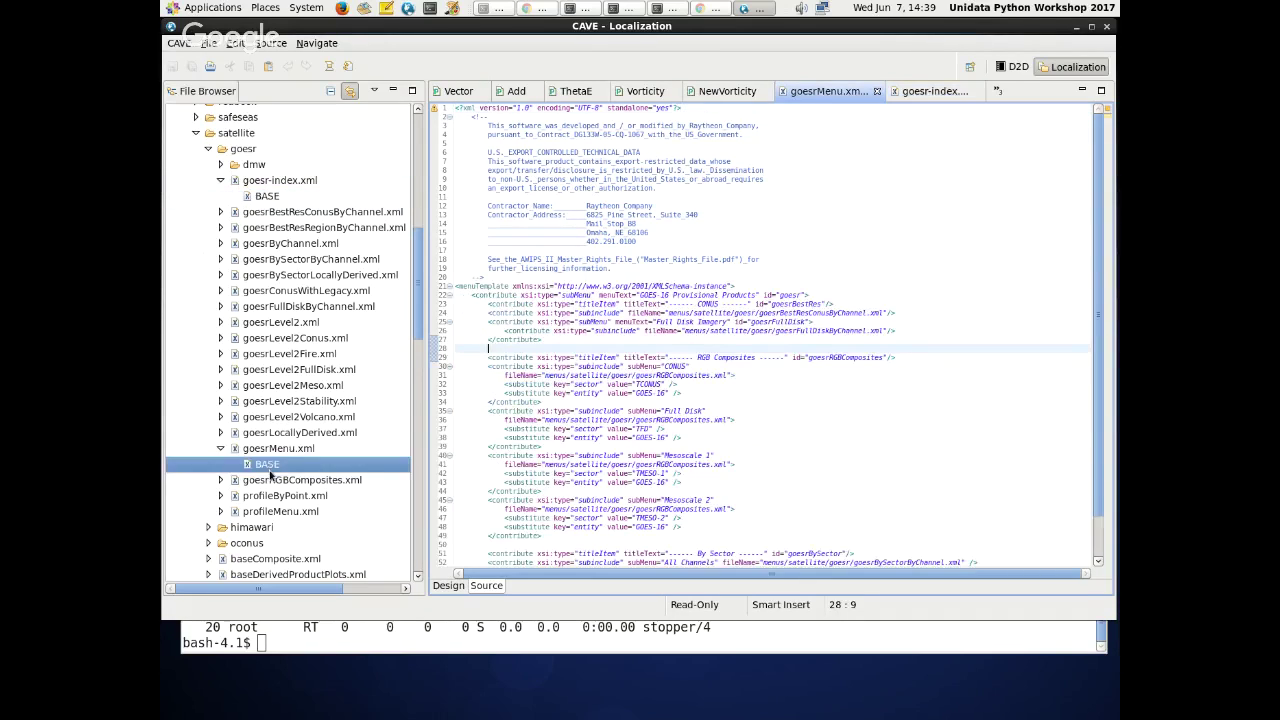
# - Collapse the goesr-index.xml entry and the satellite, Menus and NCEP folders in the file tree
pyautogui.click(220, 180)
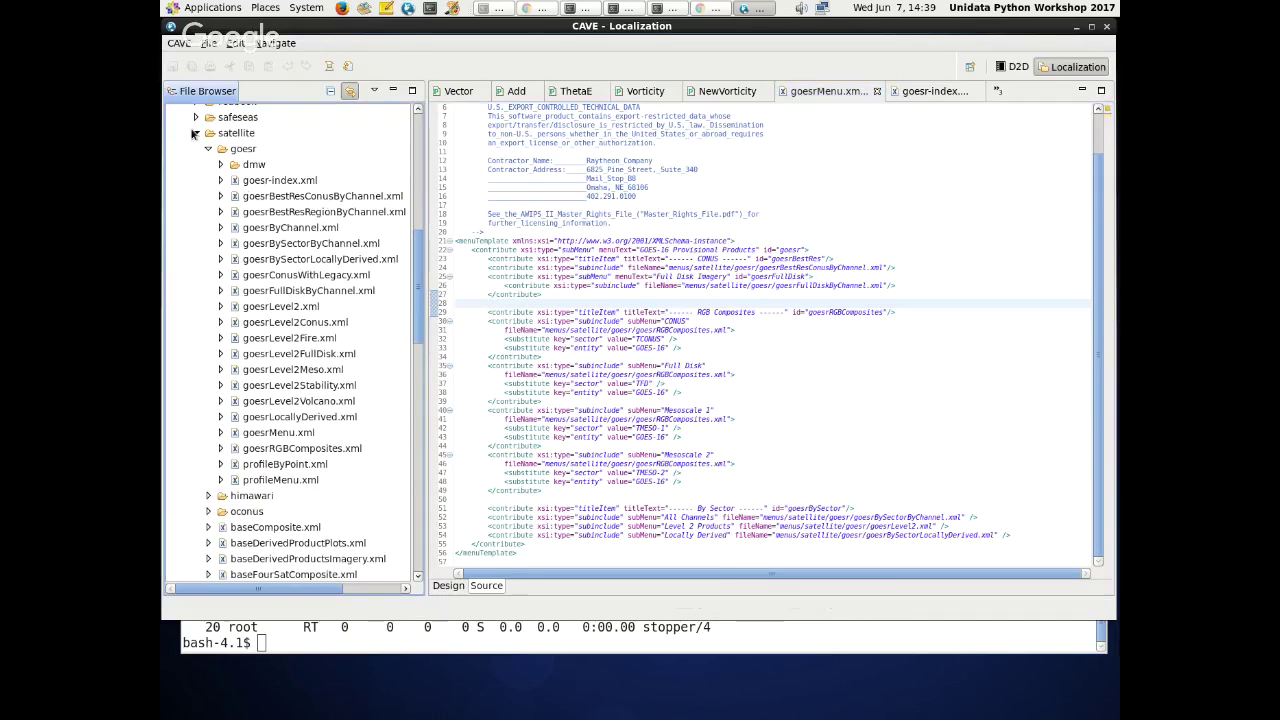
pyautogui.click(196, 133)
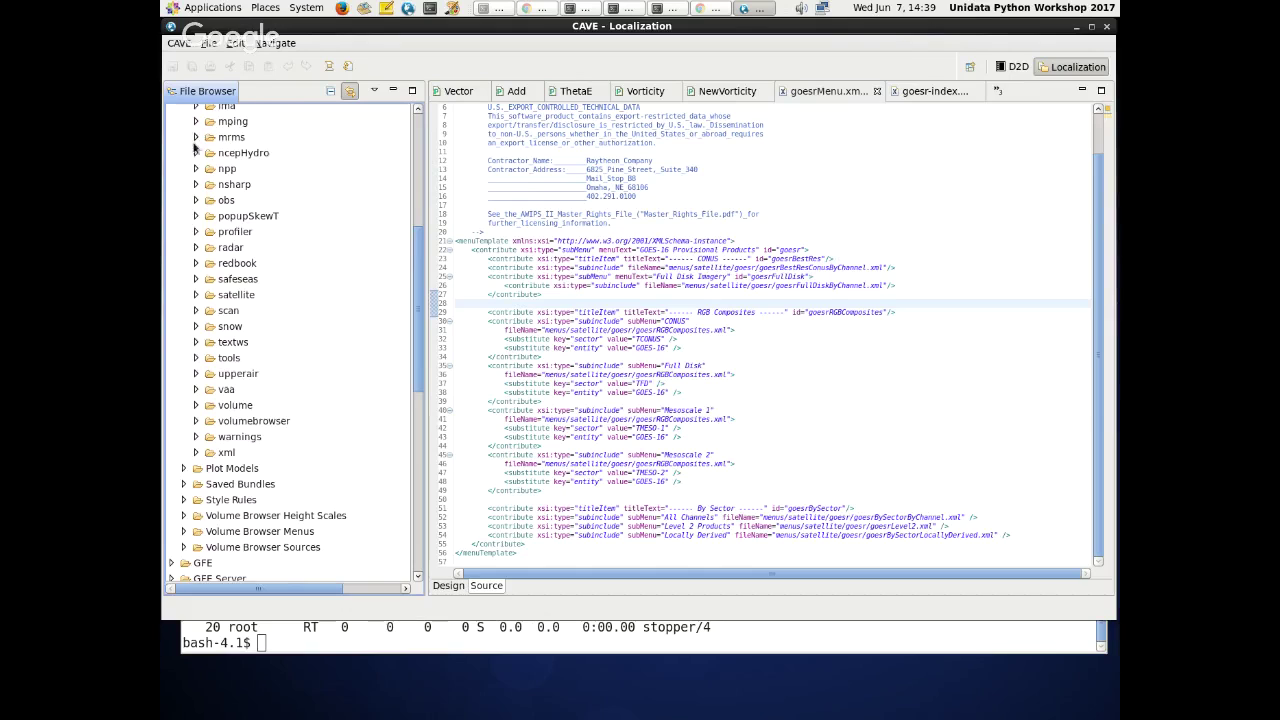
pyautogui.scroll(4, 190, 158)
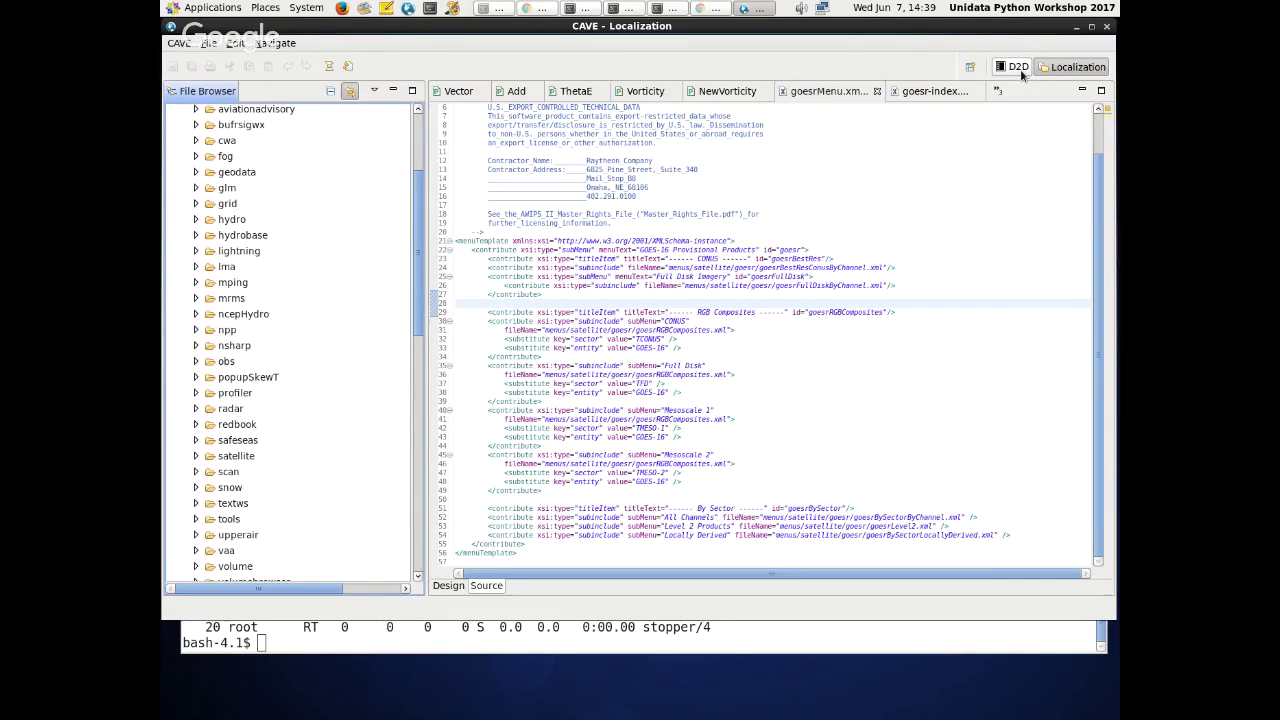
pyautogui.scroll(10, 230, 195)
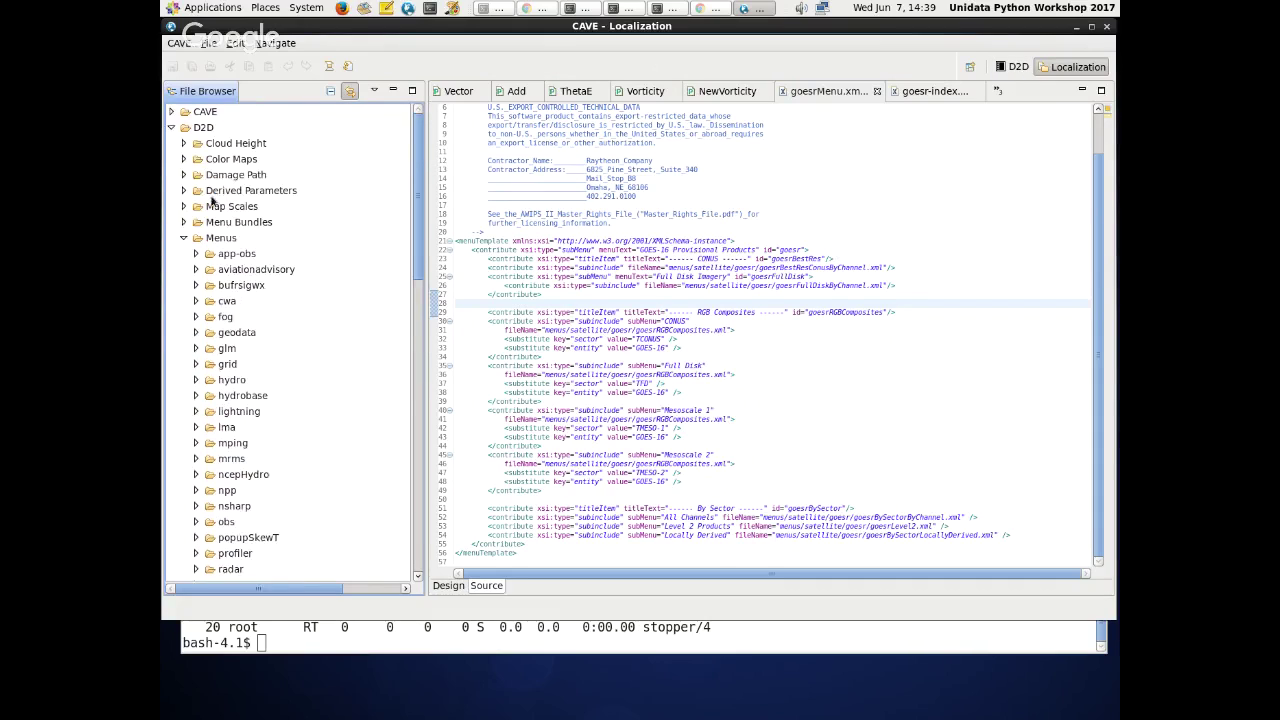
pyautogui.click(184, 238)
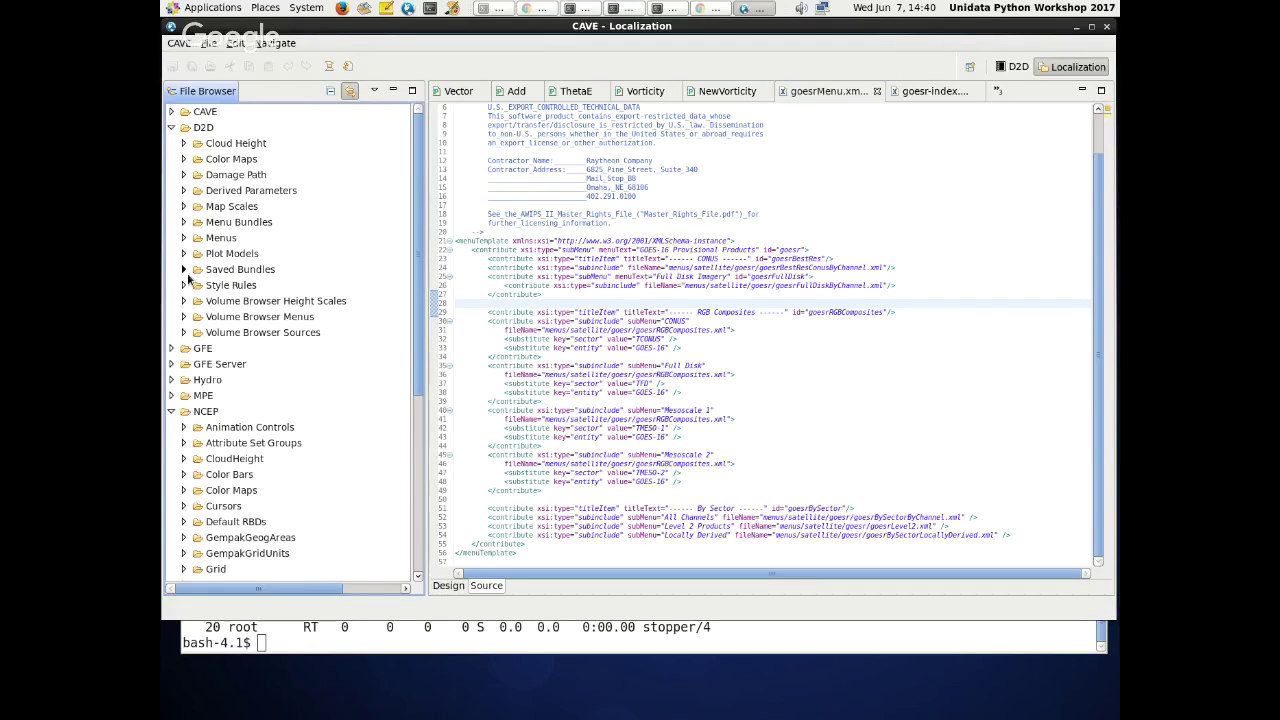
pyautogui.scroll(-2, 176, 275)
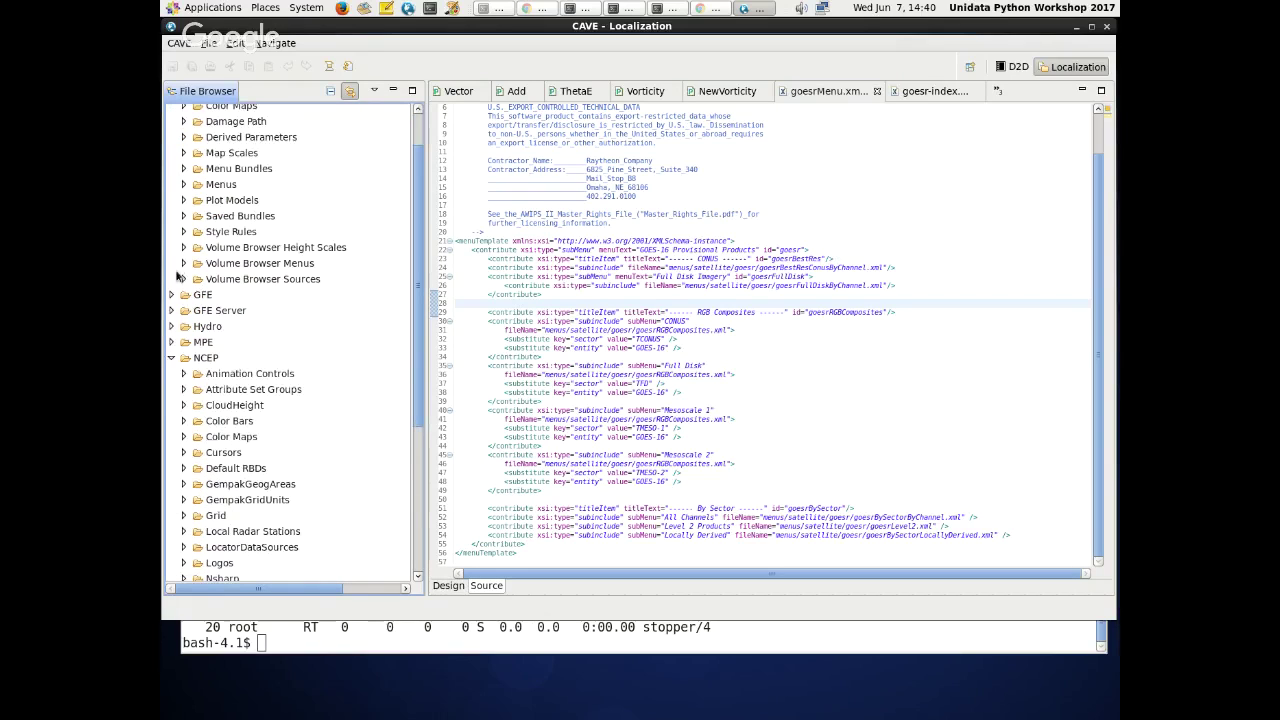
pyautogui.click(171, 355)
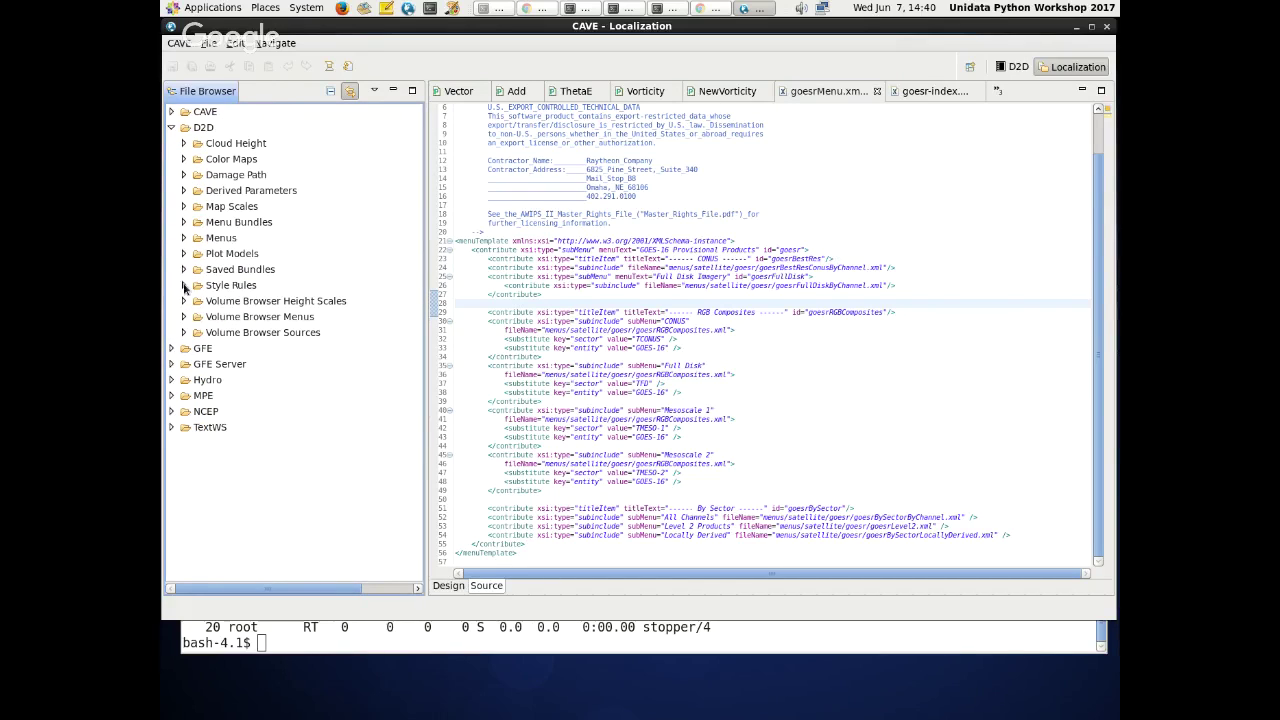
# - Examine the menu XML files in the radar folder within D2D's Menus folder
pyautogui.click(183, 238)
pyautogui.scroll(-8, 190, 320)
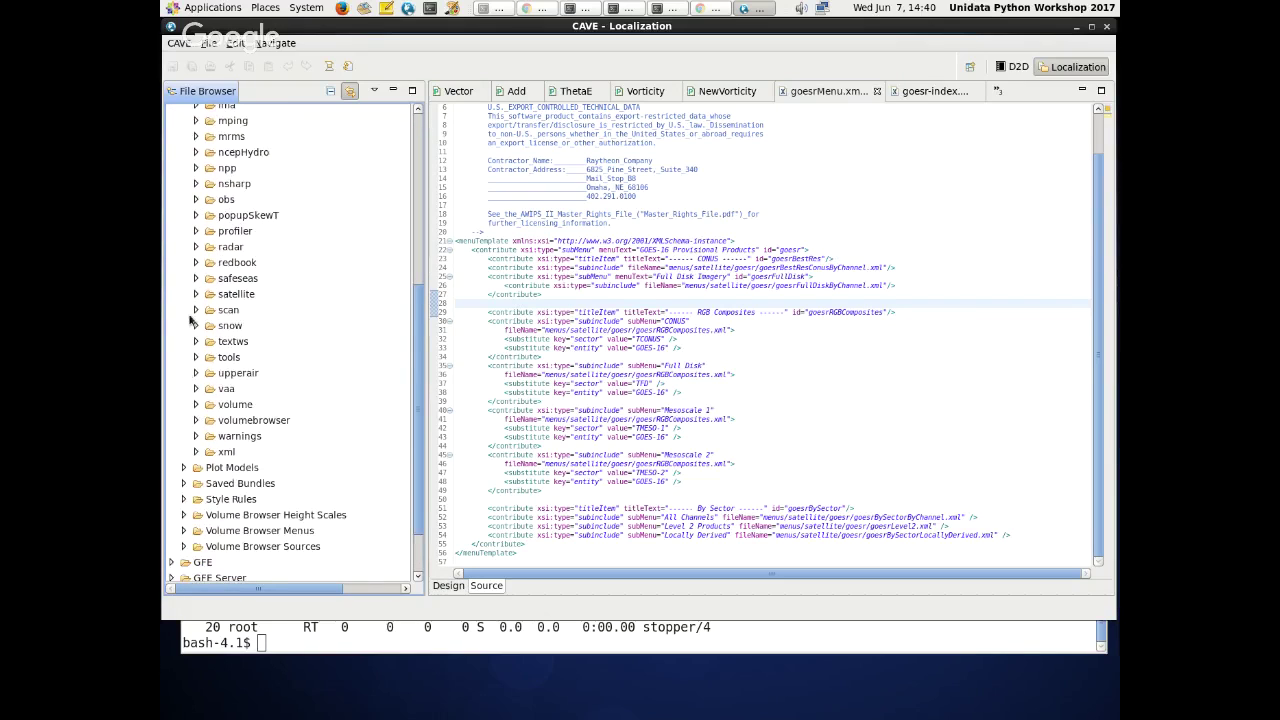
pyautogui.click(196, 246)
pyautogui.scroll(-2, 230, 200)
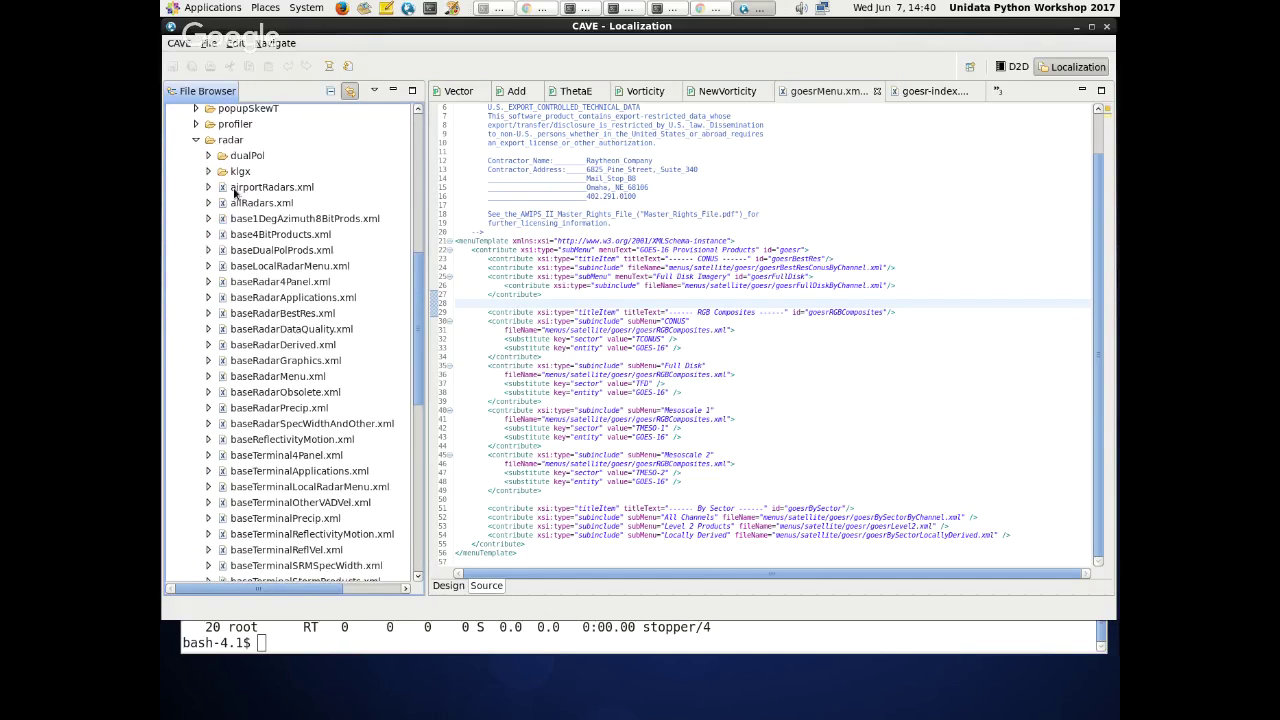
pyautogui.scroll(-5, 235, 193)
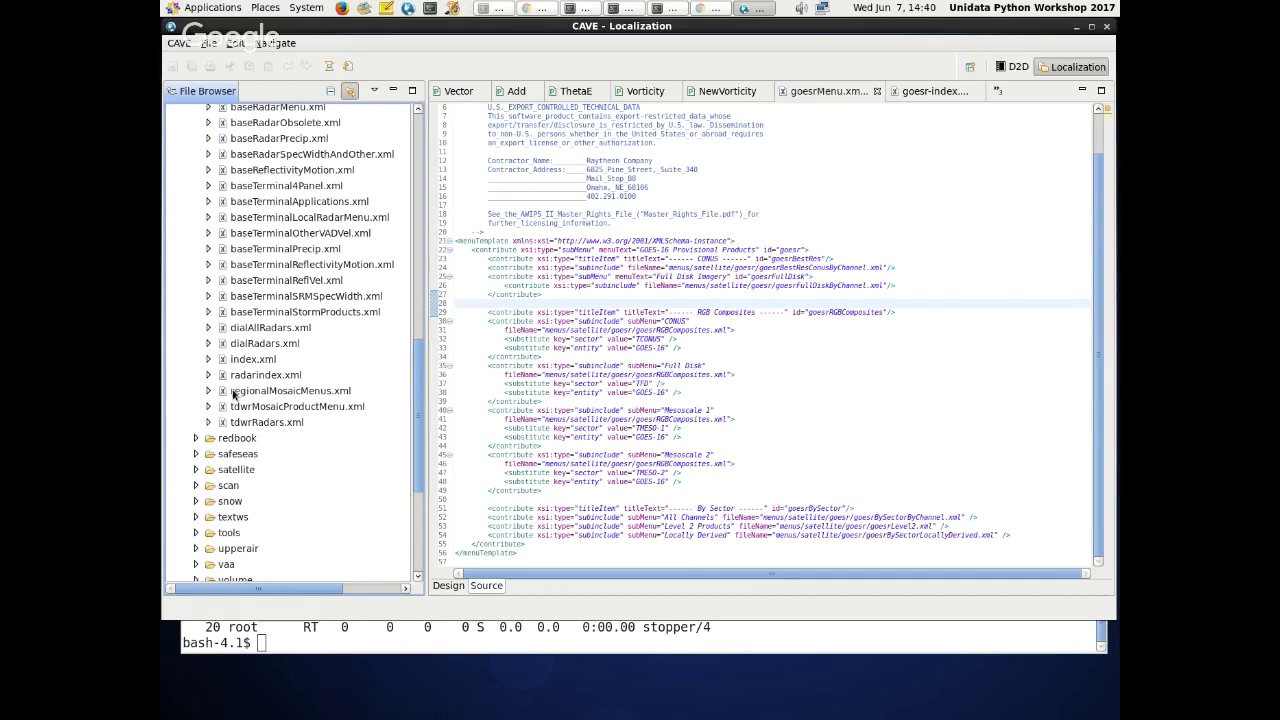
pyautogui.click(240, 392)
pyautogui.click(283, 216)
pyautogui.scroll(2, 246, 287)
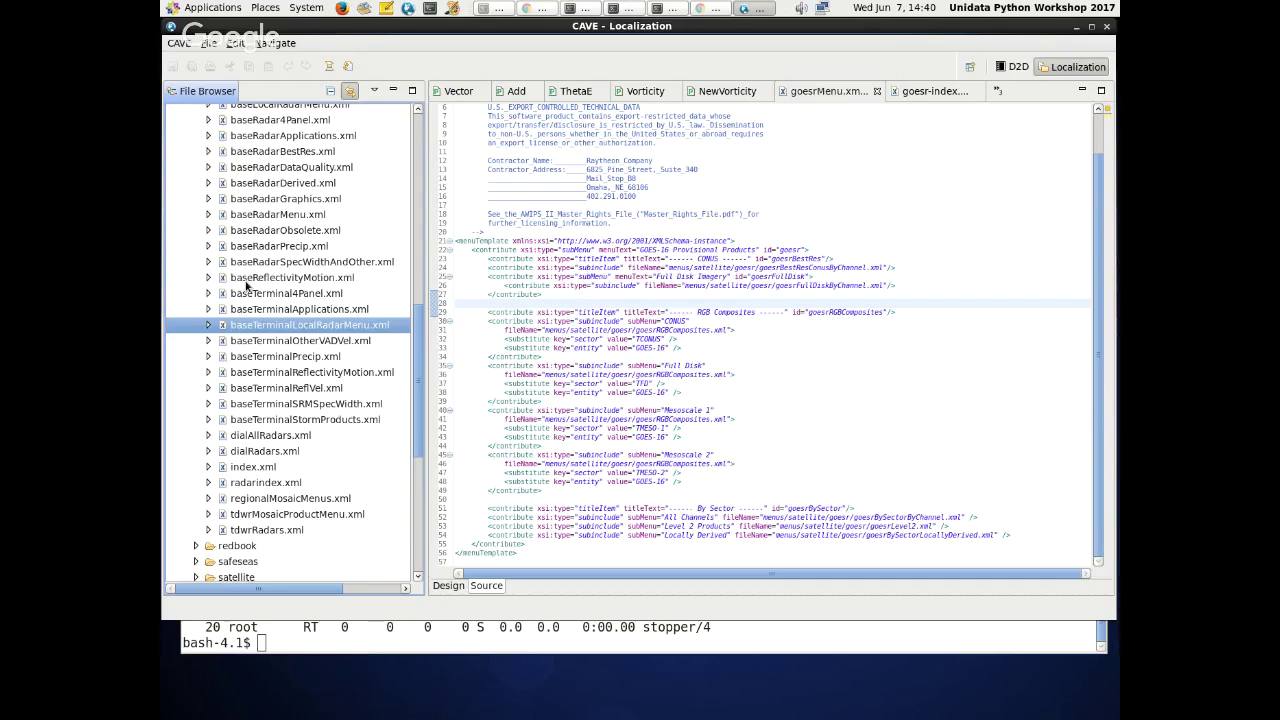
# - Close the goesrMenu.xml and goesr-index.xml files, and collapse the Menus and D2D folders in the file tree
pyautogui.click(876, 92)
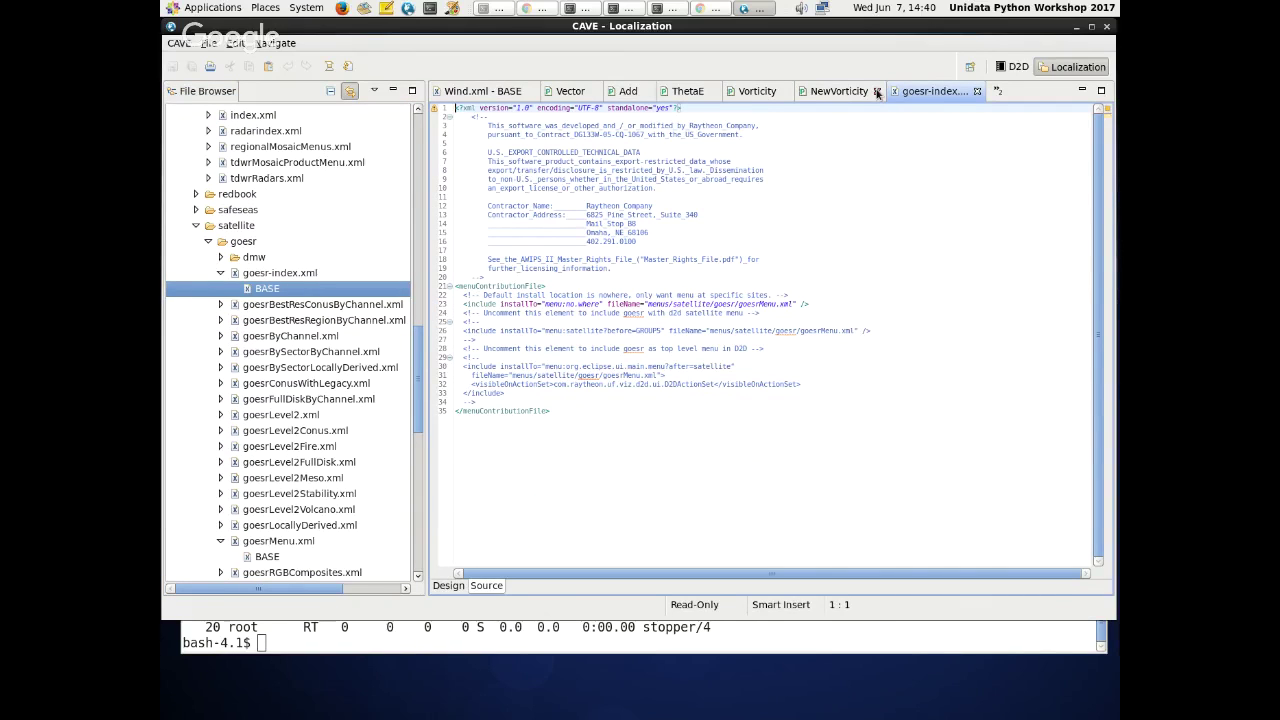
pyautogui.click(876, 92)
pyautogui.scroll(10, 420, 376)
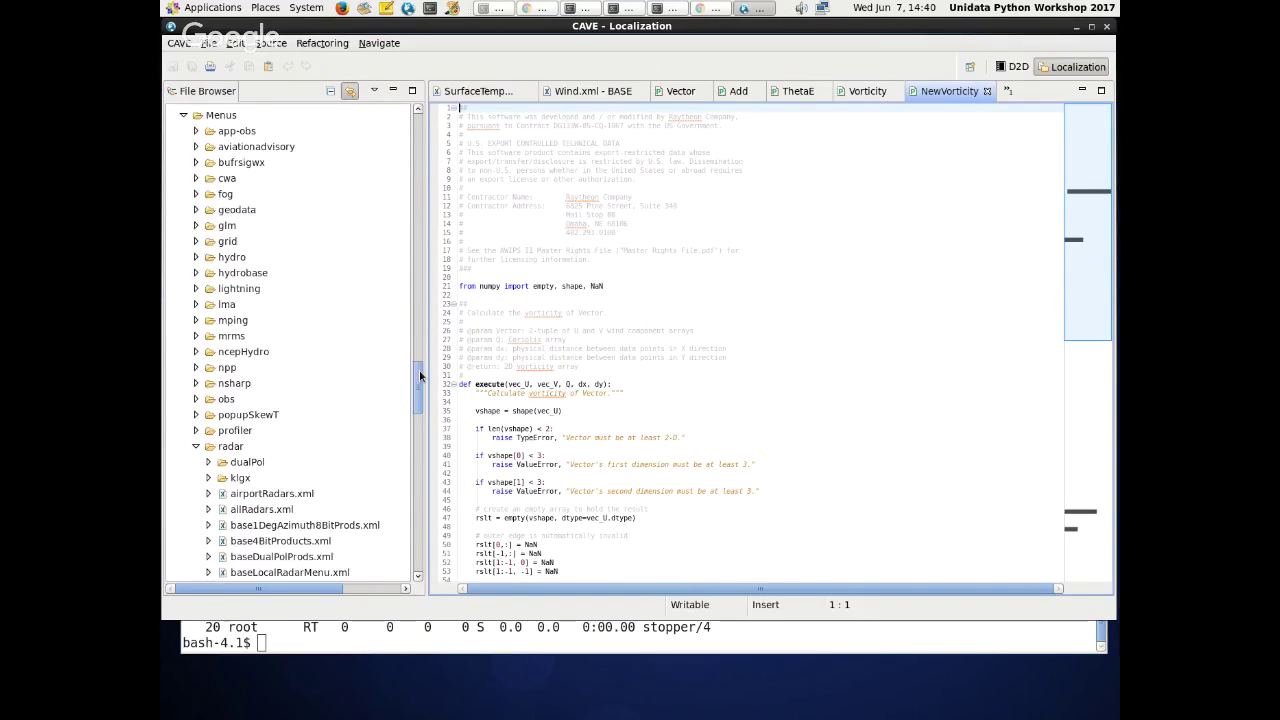
pyautogui.scroll(2, 181, 204)
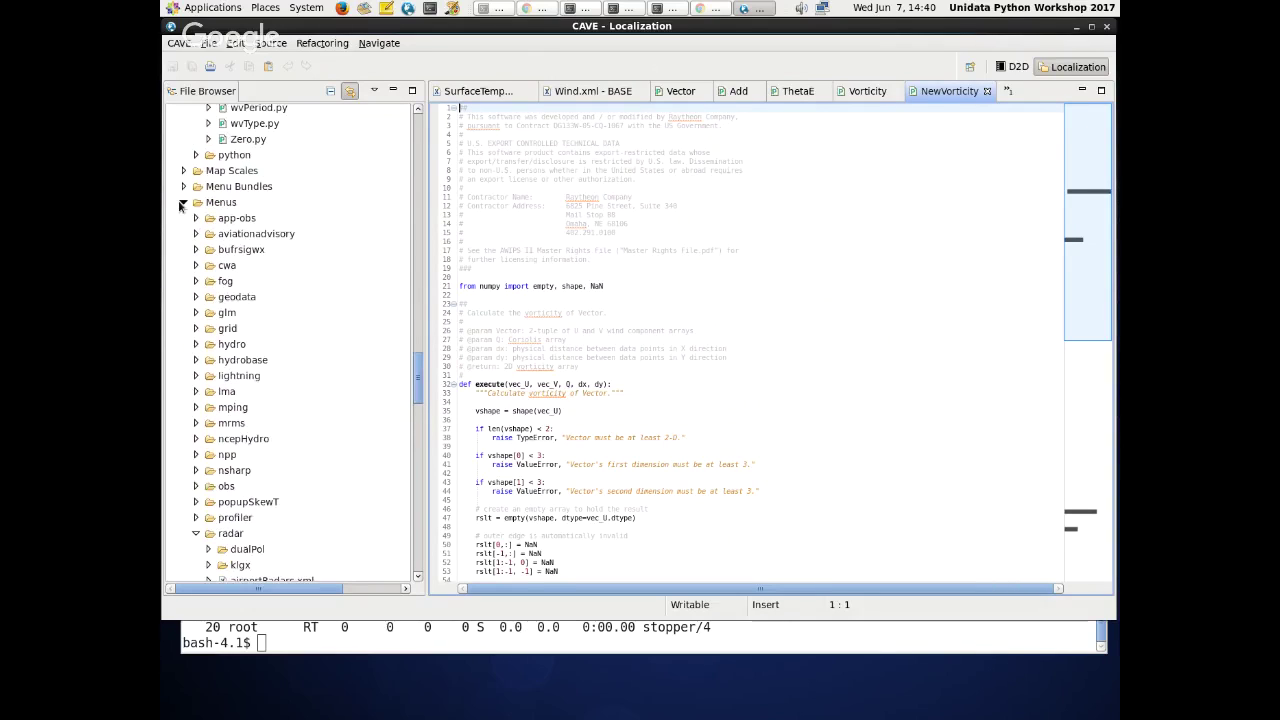
pyautogui.click(181, 204)
pyautogui.scroll(10, 323, 263)
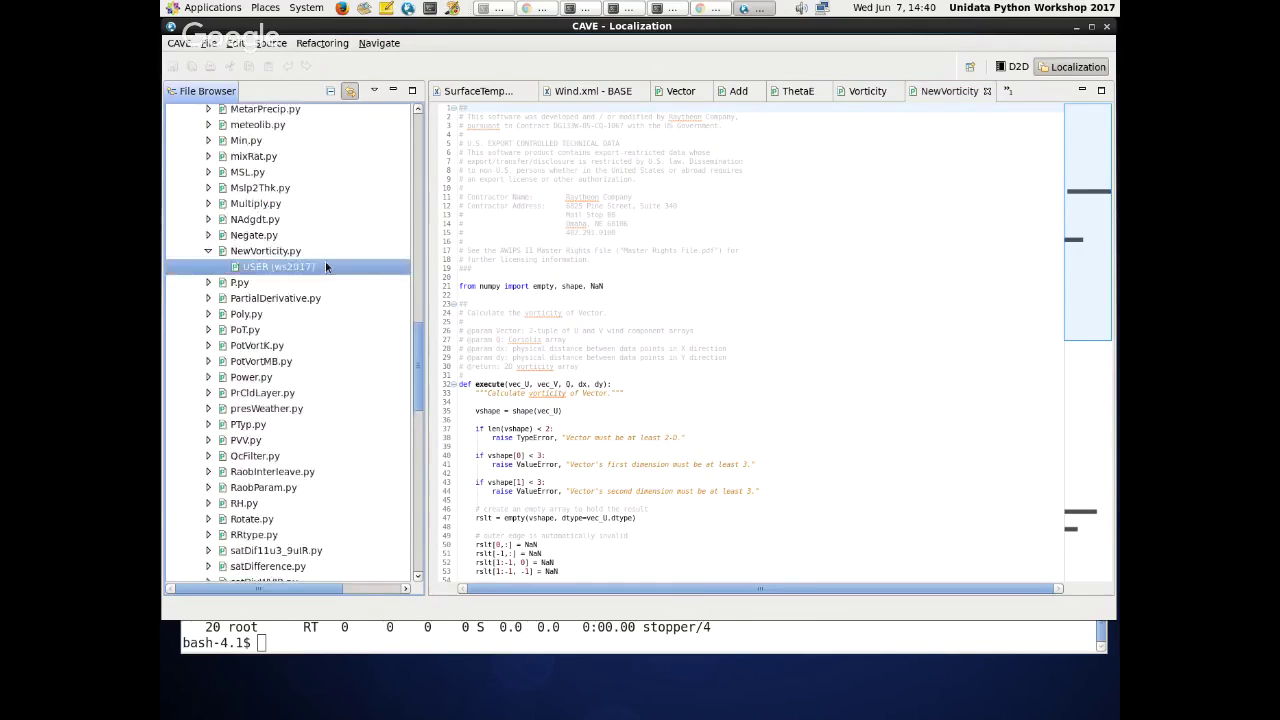
pyautogui.scroll(10, 420, 305)
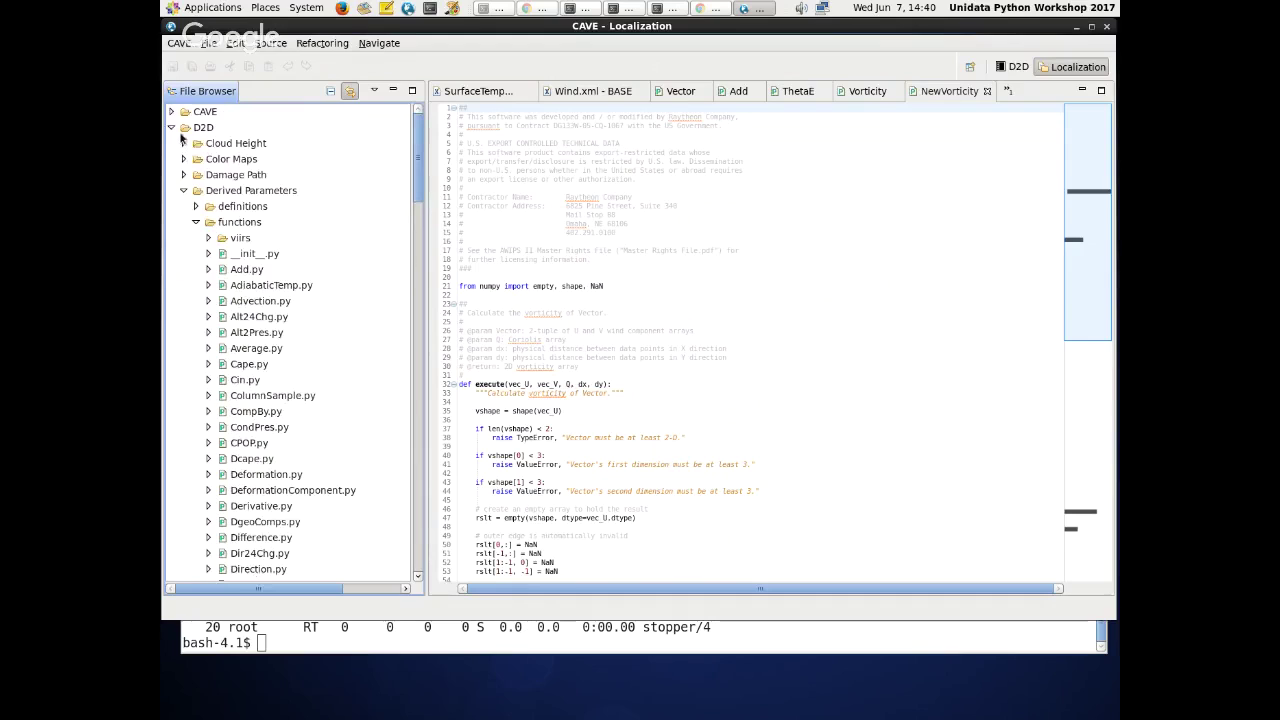
pyautogui.click(171, 128)
# - Expand the Hydro, MPE and NCEP folders in the file tree to show their subfolders
pyautogui.click(171, 174)
pyautogui.click(171, 206)
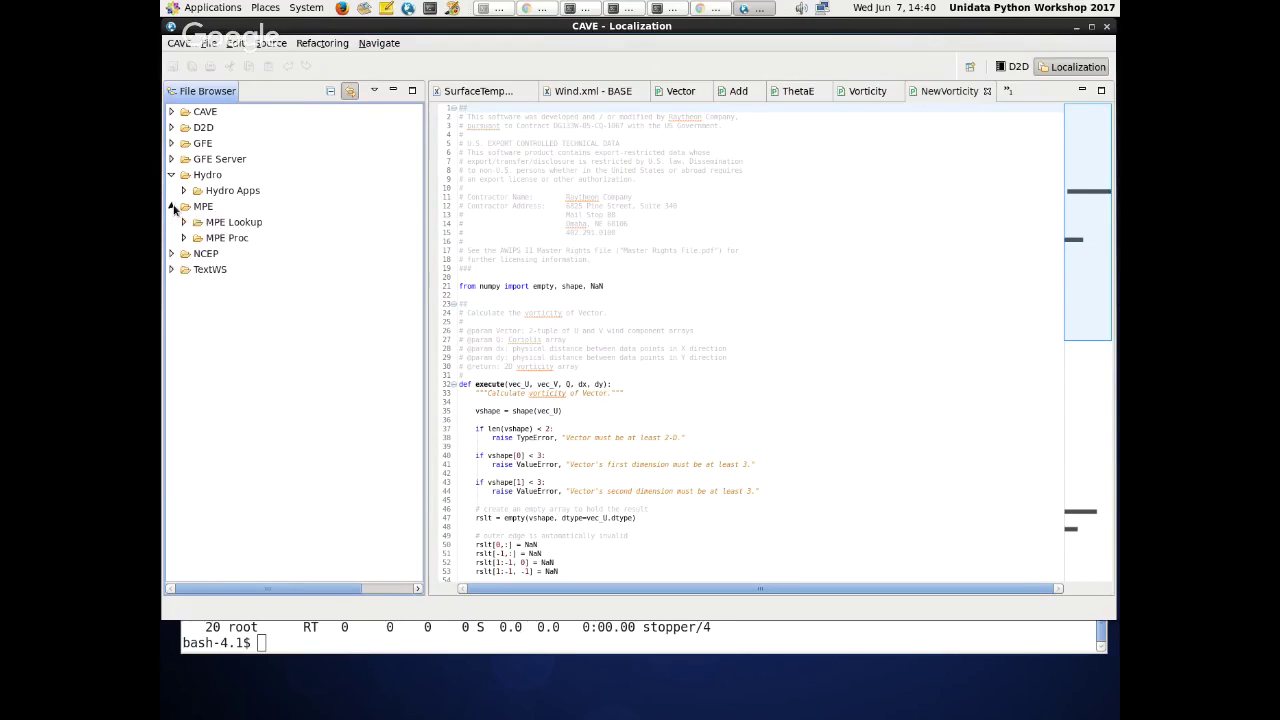
pyautogui.click(171, 255)
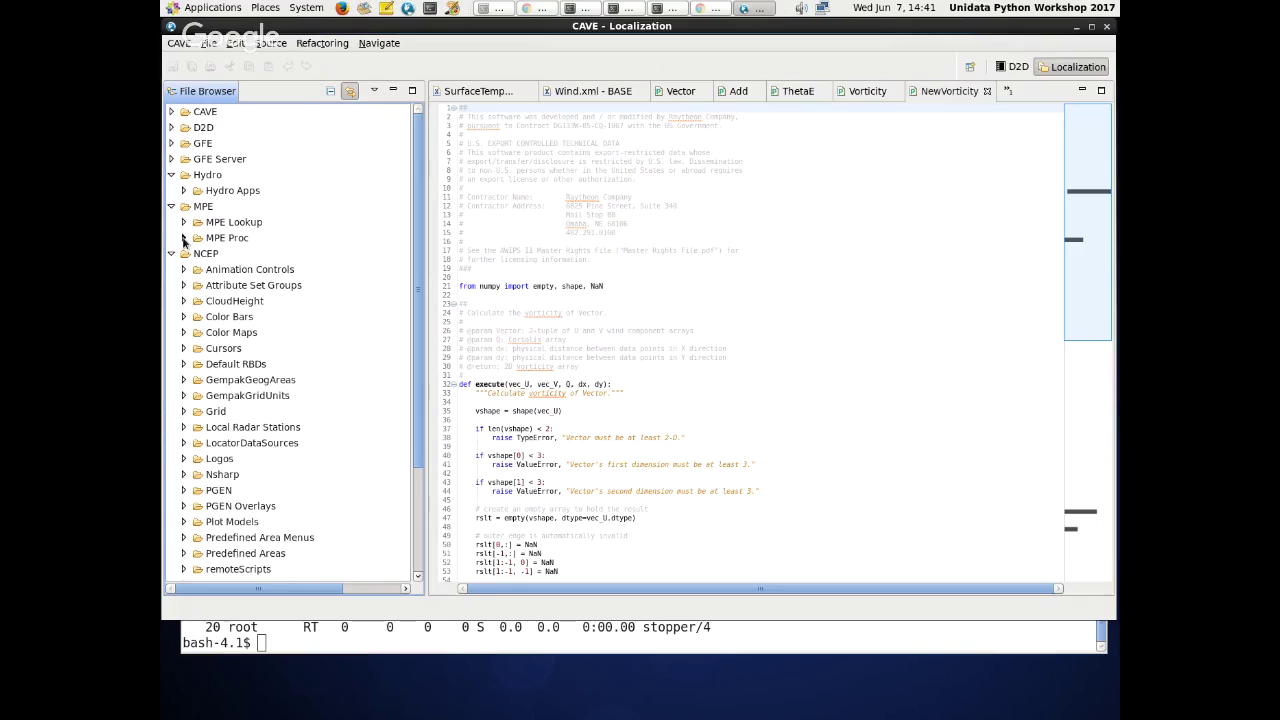
# - Review the available perspectives in the Open Perspective dialog and open the NCP perspective
pyautogui.click(969, 67)
pyautogui.click(588, 200)
pyautogui.click(590, 216)
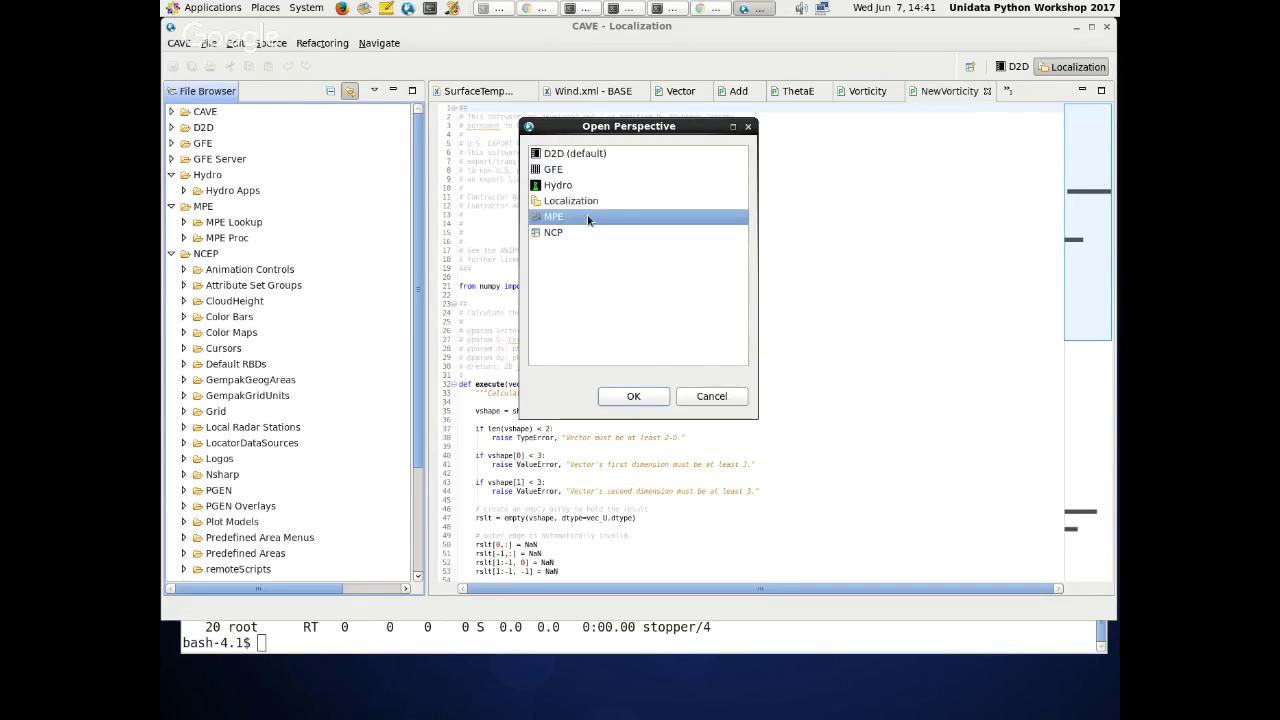
pyautogui.click(588, 188)
pyautogui.click(592, 218)
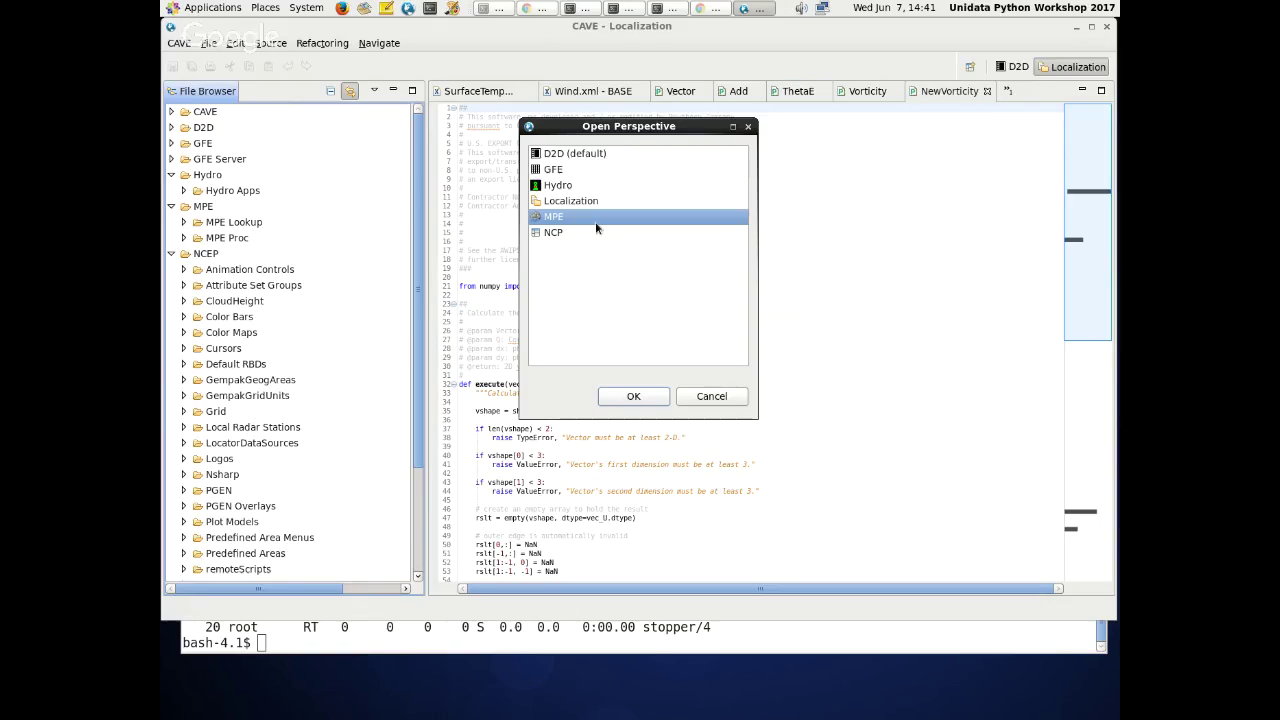
pyautogui.click(594, 236)
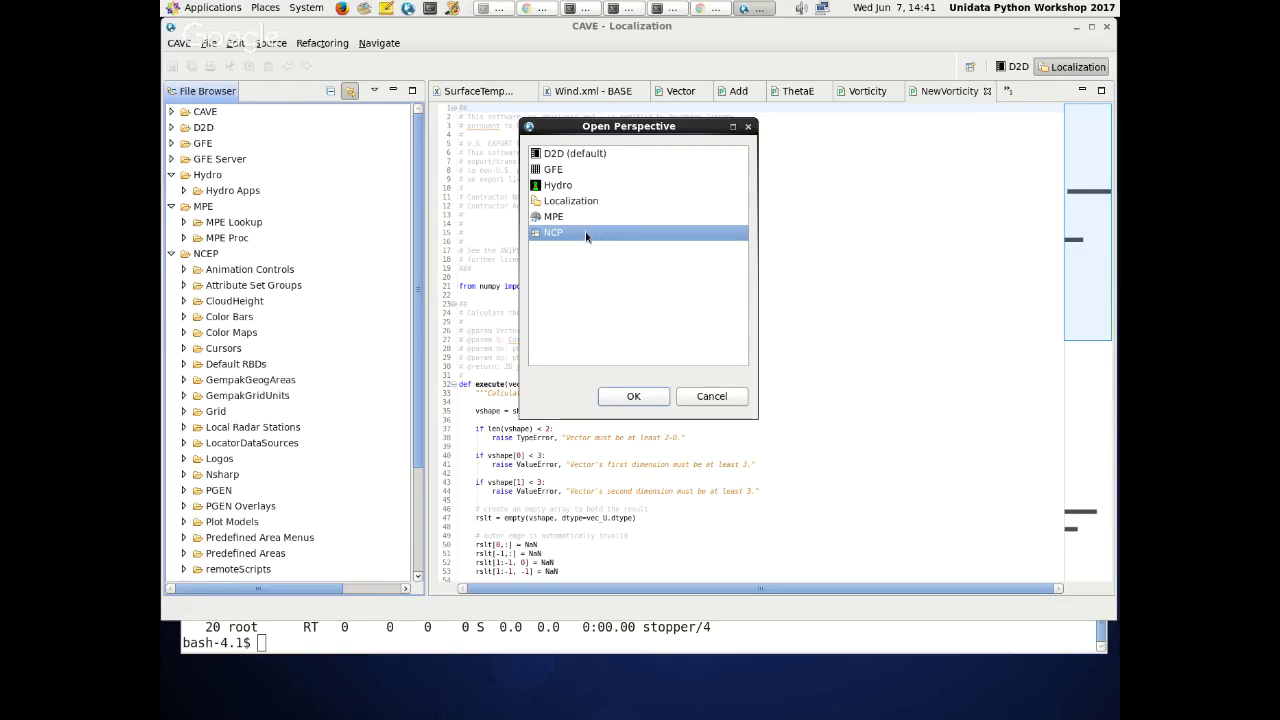
pyautogui.doubleClick(566, 235)
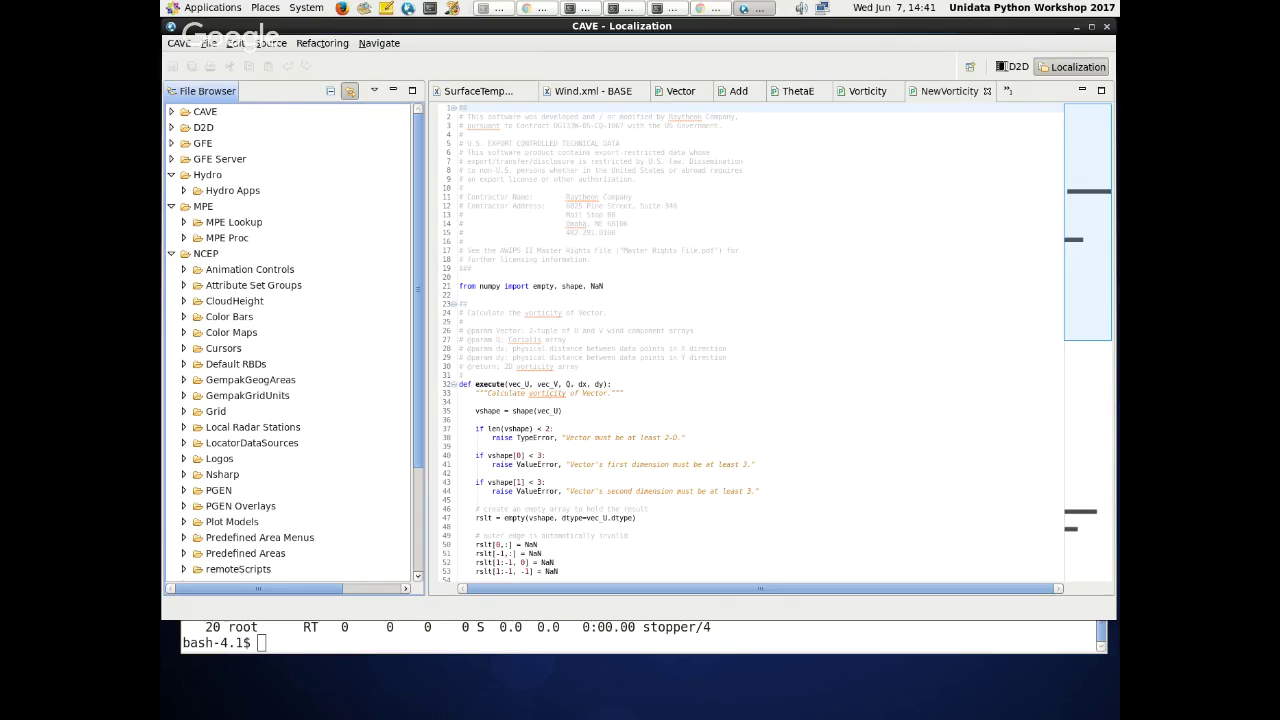
# - Return to the Localization perspective and collapse the functions, Derived Parameters, MPE and Hydro folders in the file tree
pyautogui.click(1004, 64)
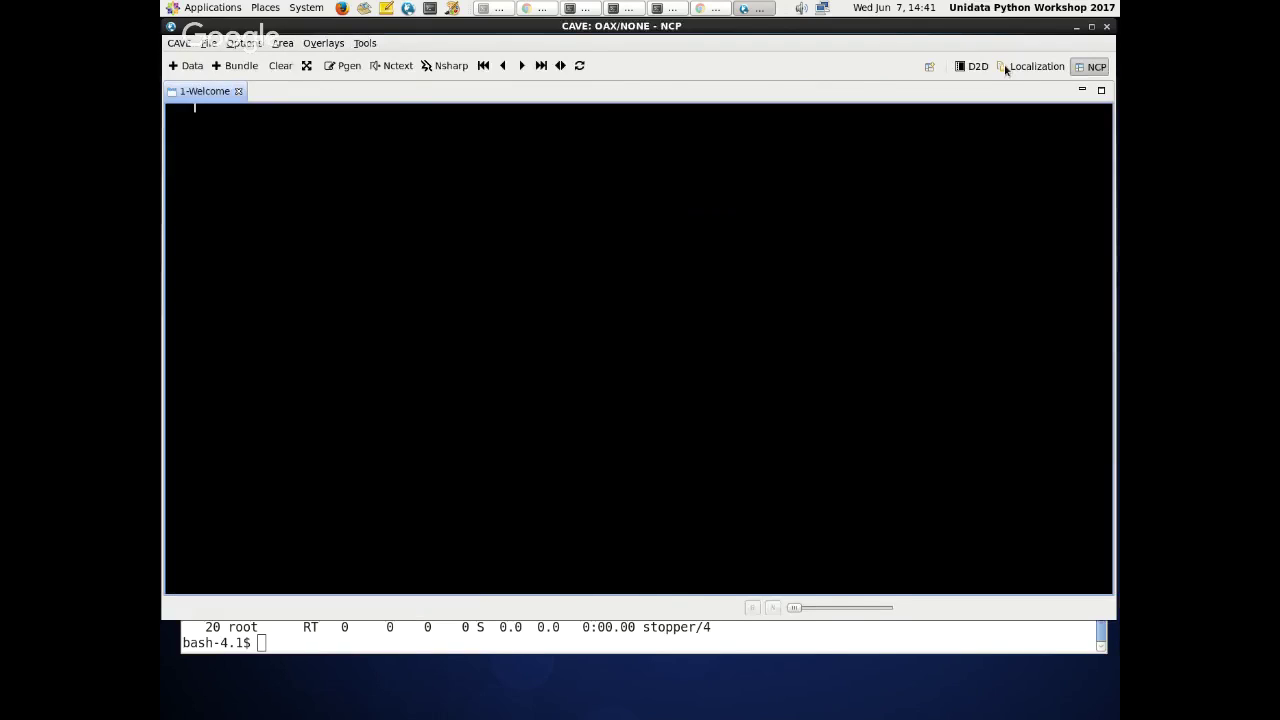
pyautogui.click(1004, 64)
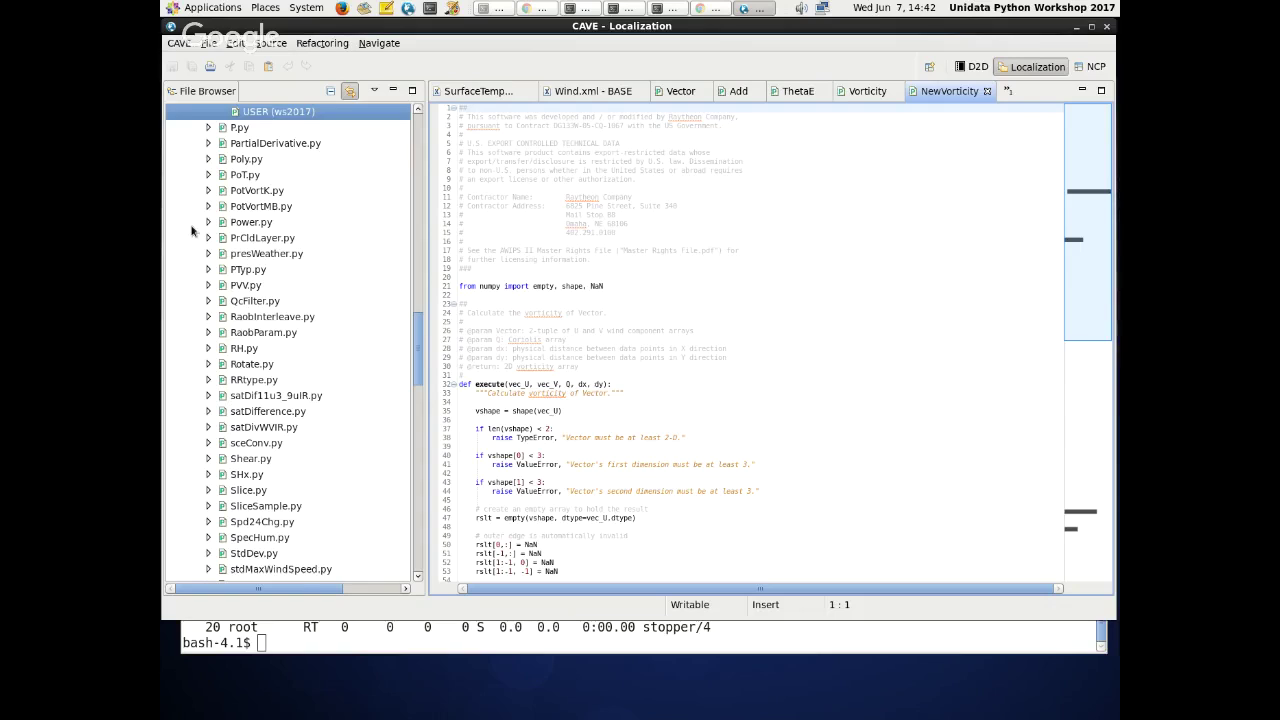
pyautogui.scroll(10, 195, 240)
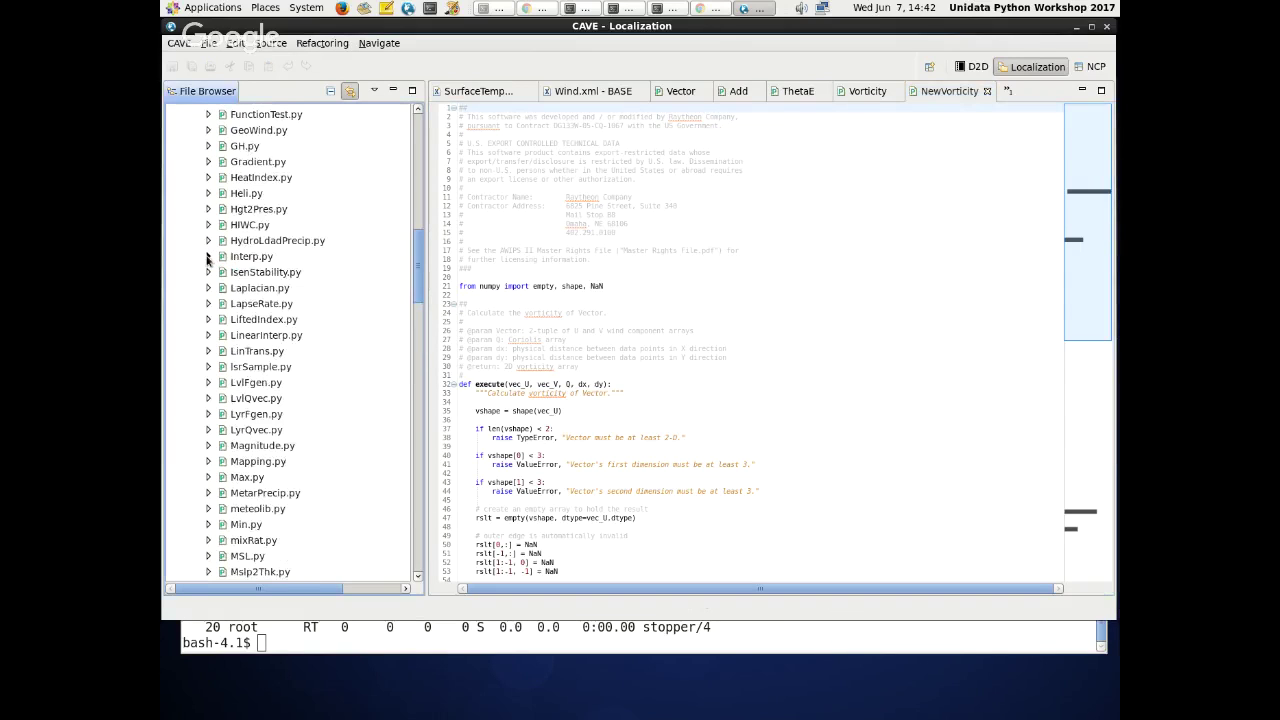
pyautogui.scroll(9, 207, 260)
pyautogui.scroll(6, 207, 260)
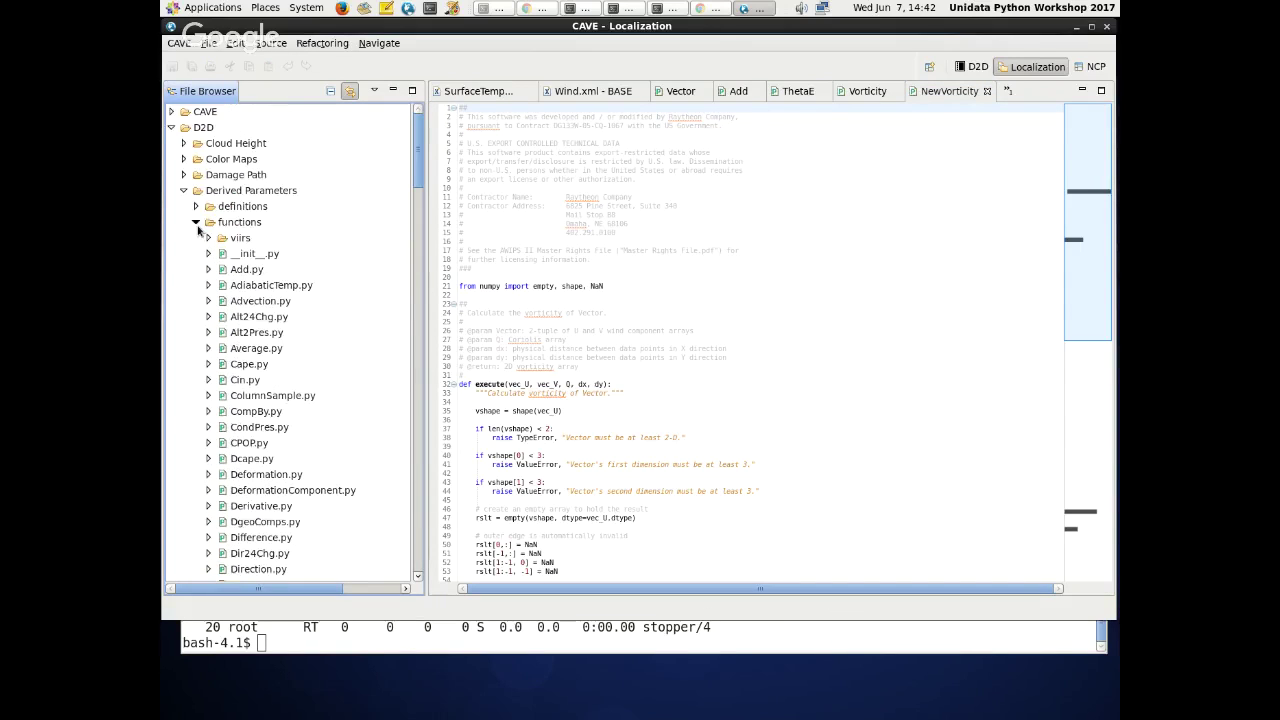
pyautogui.click(196, 222)
pyautogui.click(184, 190)
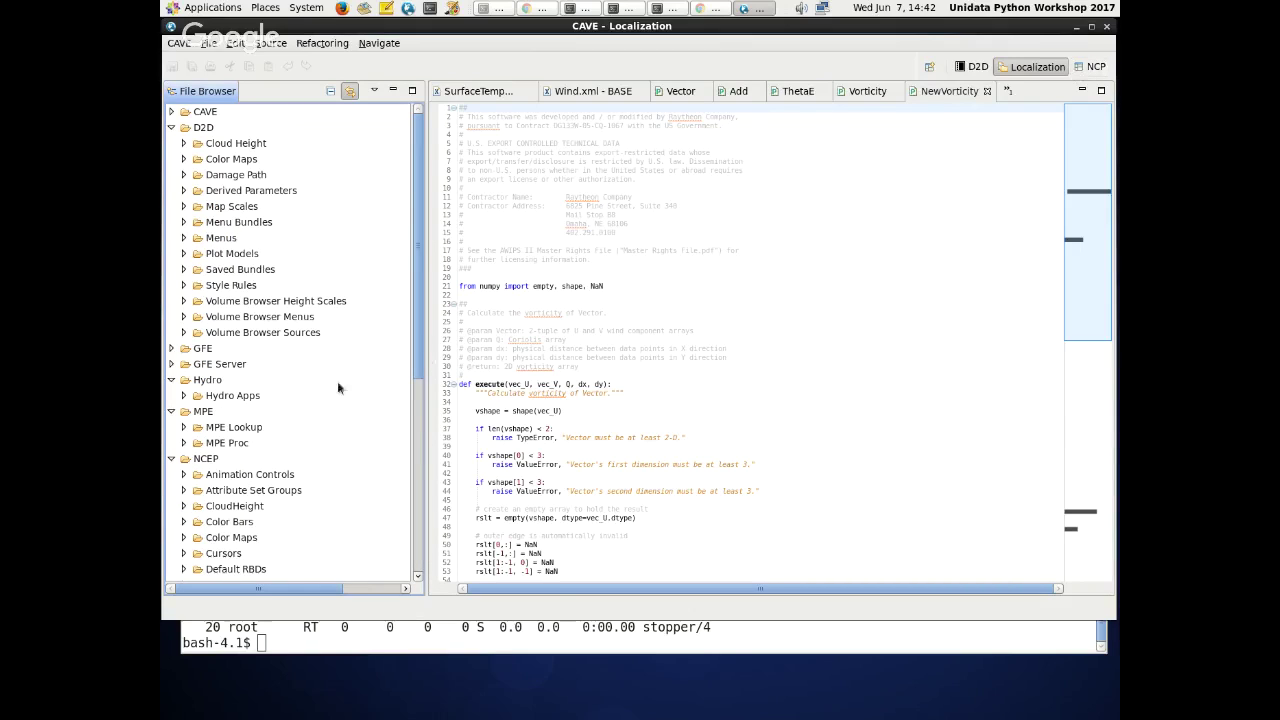
pyautogui.click(171, 411)
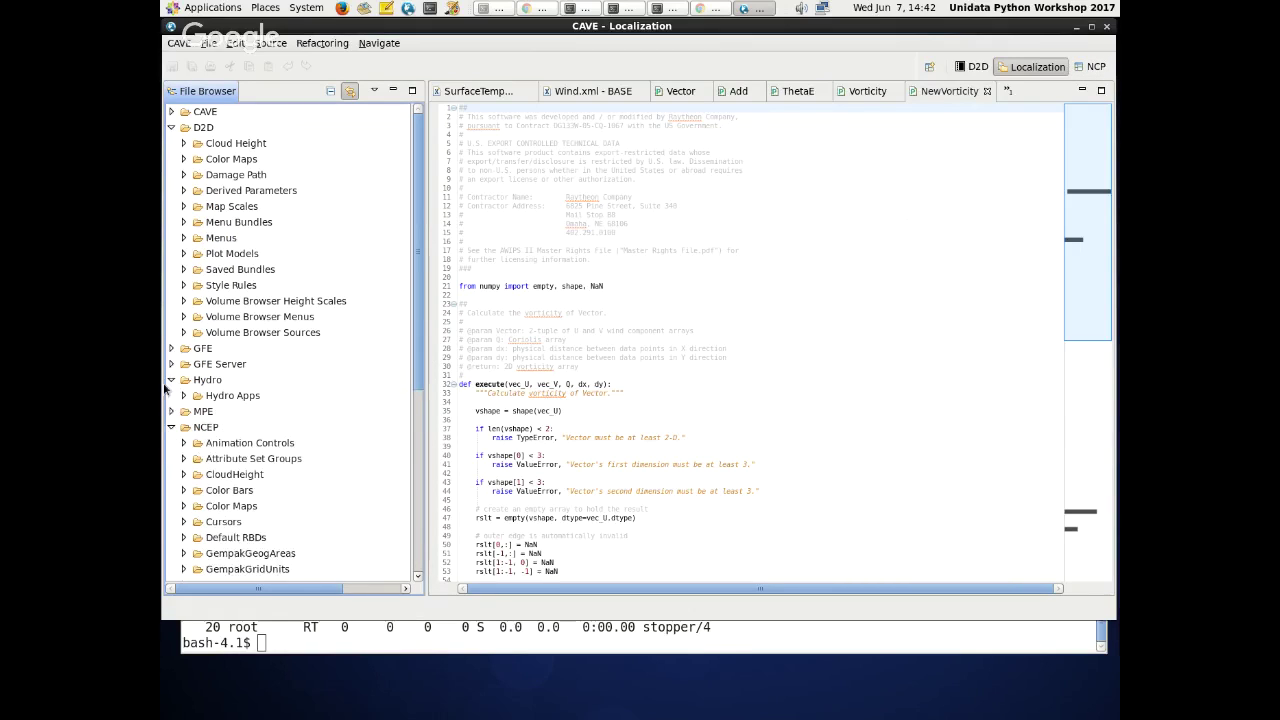
pyautogui.click(171, 380)
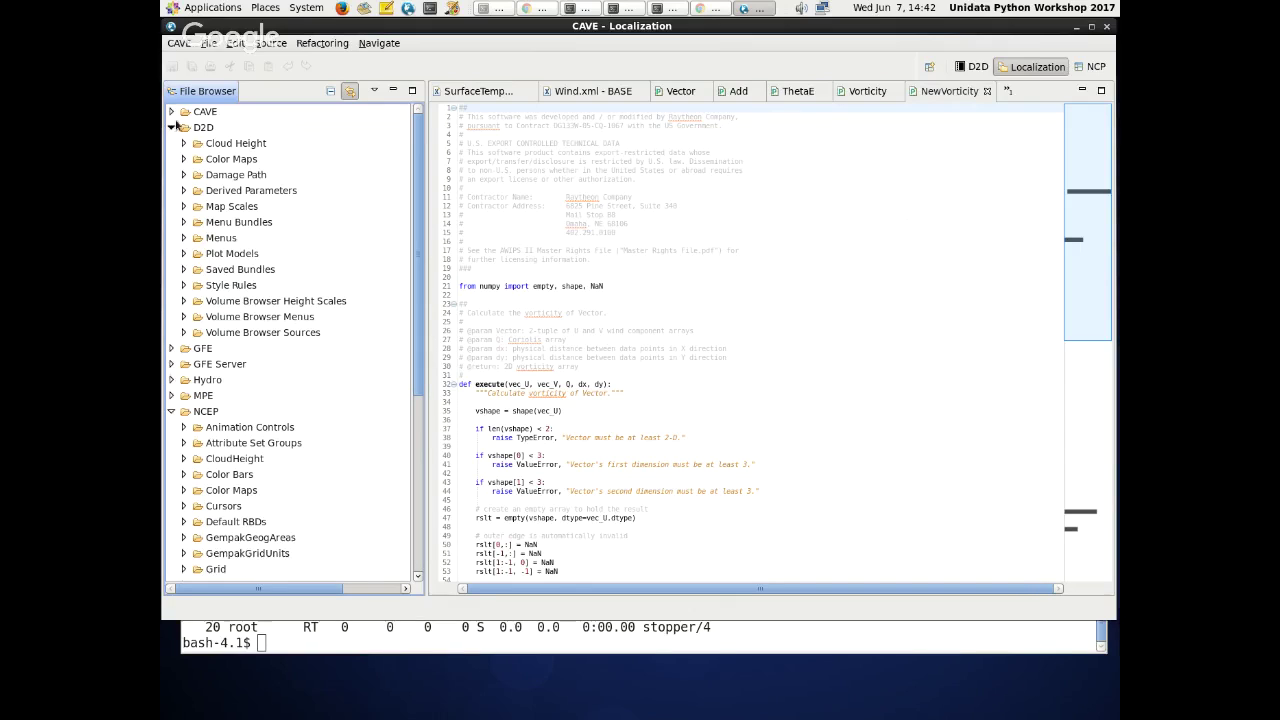
# - Check the NCP perspective, return to Localization, and look at the end of the NewVorticity file
pyautogui.click(1092, 66)
pyautogui.click(1037, 67)
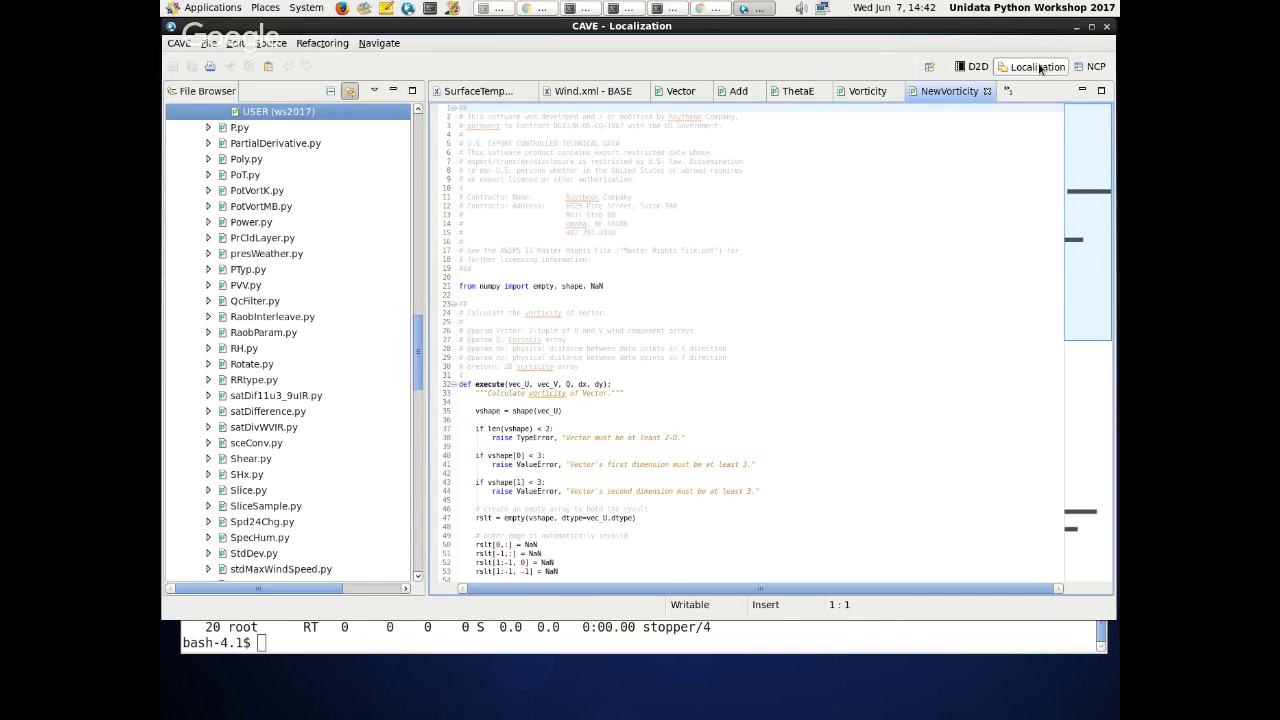
pyautogui.scroll(-18, 583, 314)
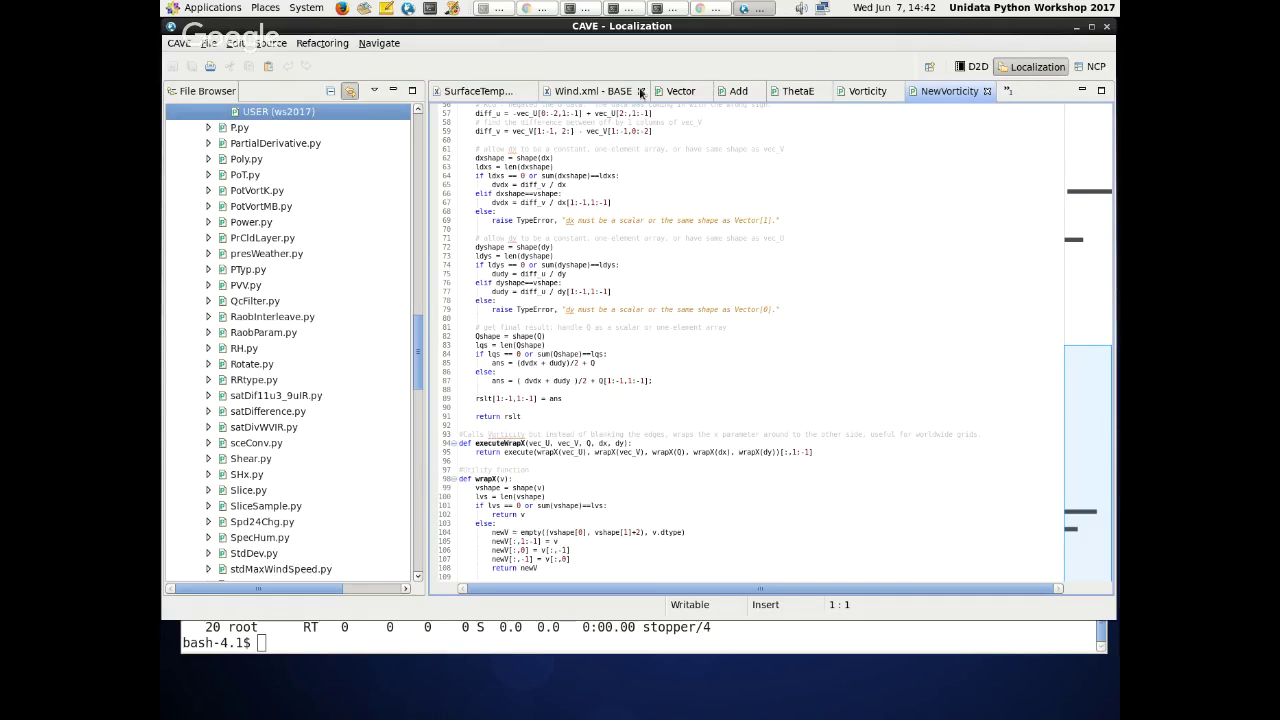
# - Close all the open editor files, including Vector, Add, ThetaE, Vorticity, allFamilies.xml and NewVorticity
pyautogui.click(707, 91)
pyautogui.click(713, 91)
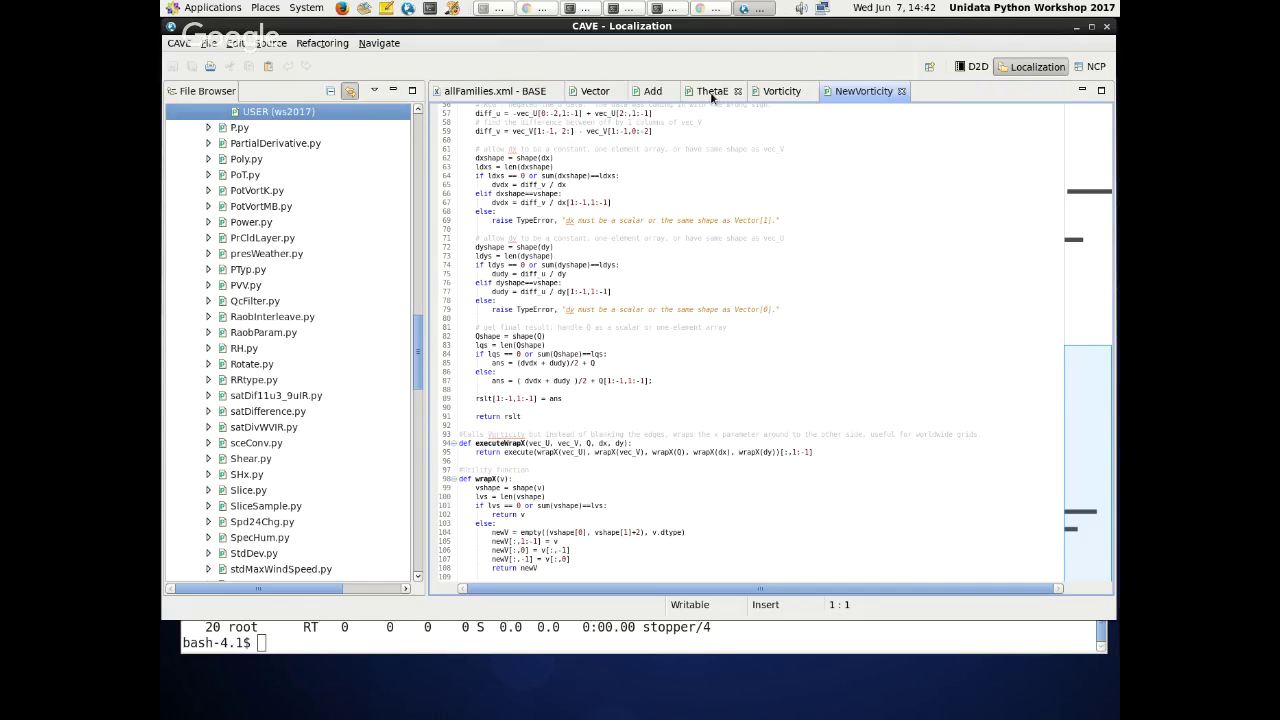
pyautogui.click(673, 92)
pyautogui.click(619, 92)
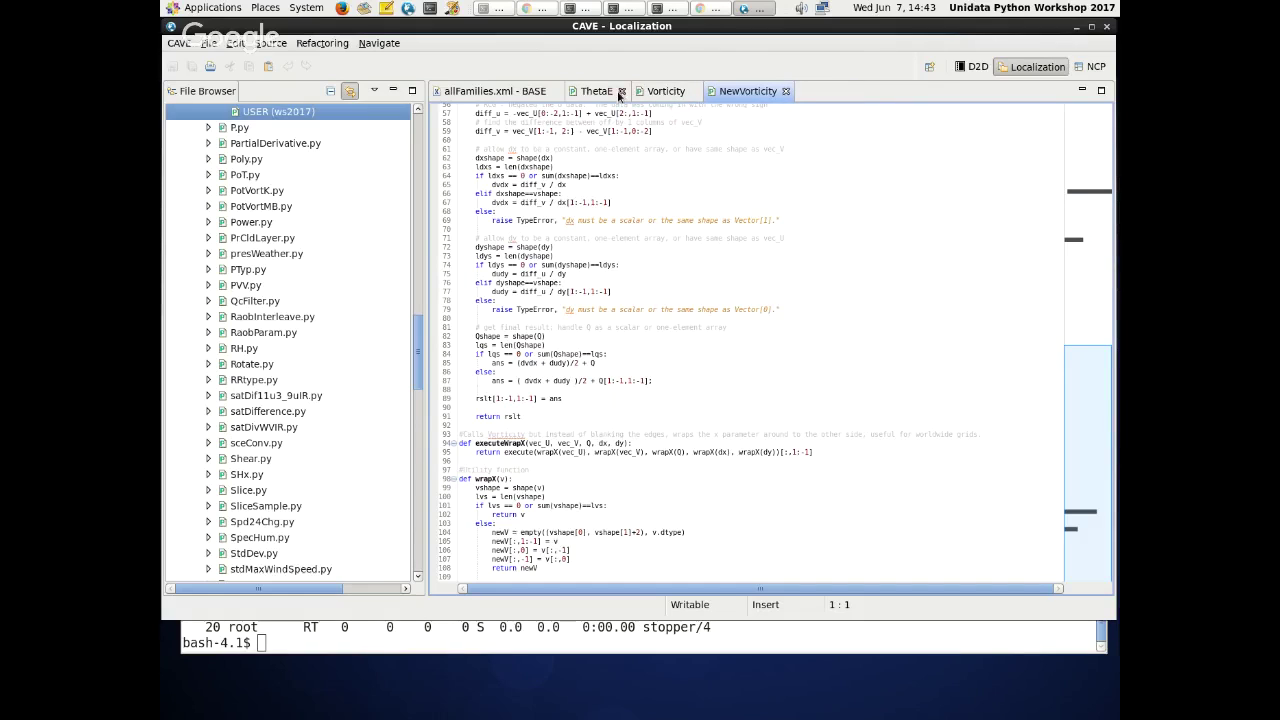
pyautogui.click(622, 91)
pyautogui.click(627, 91)
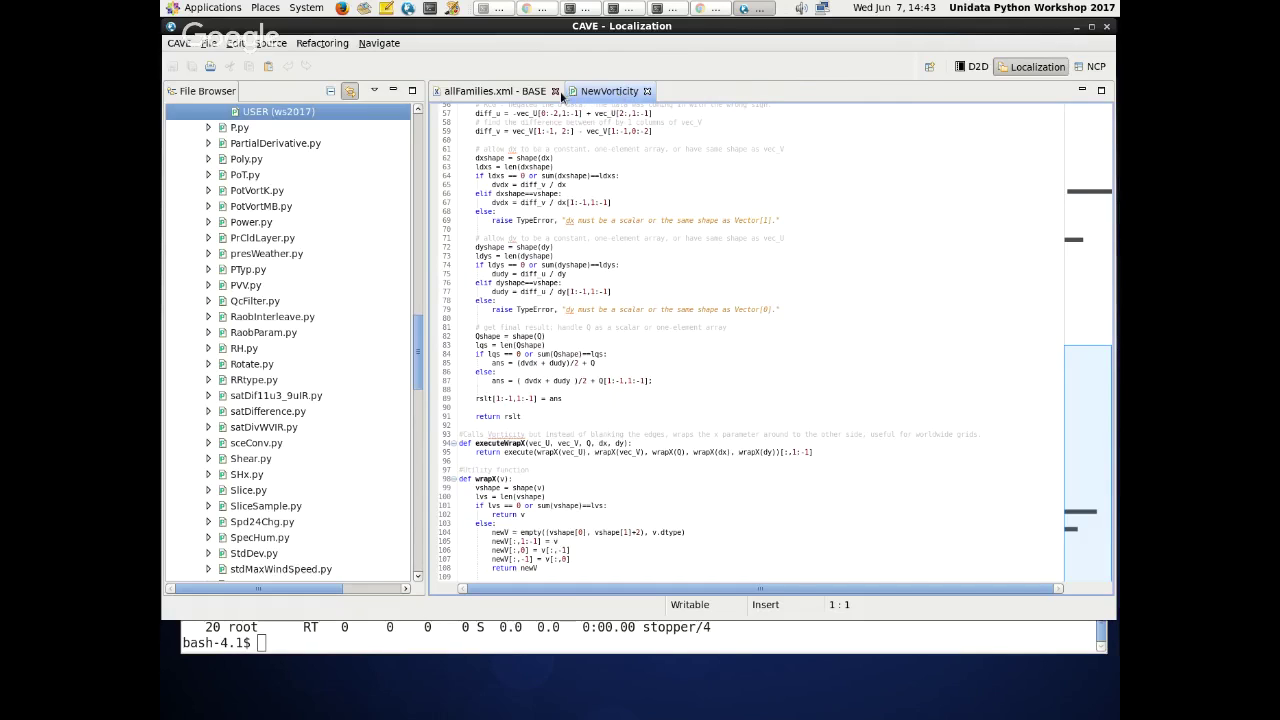
pyautogui.click(556, 91)
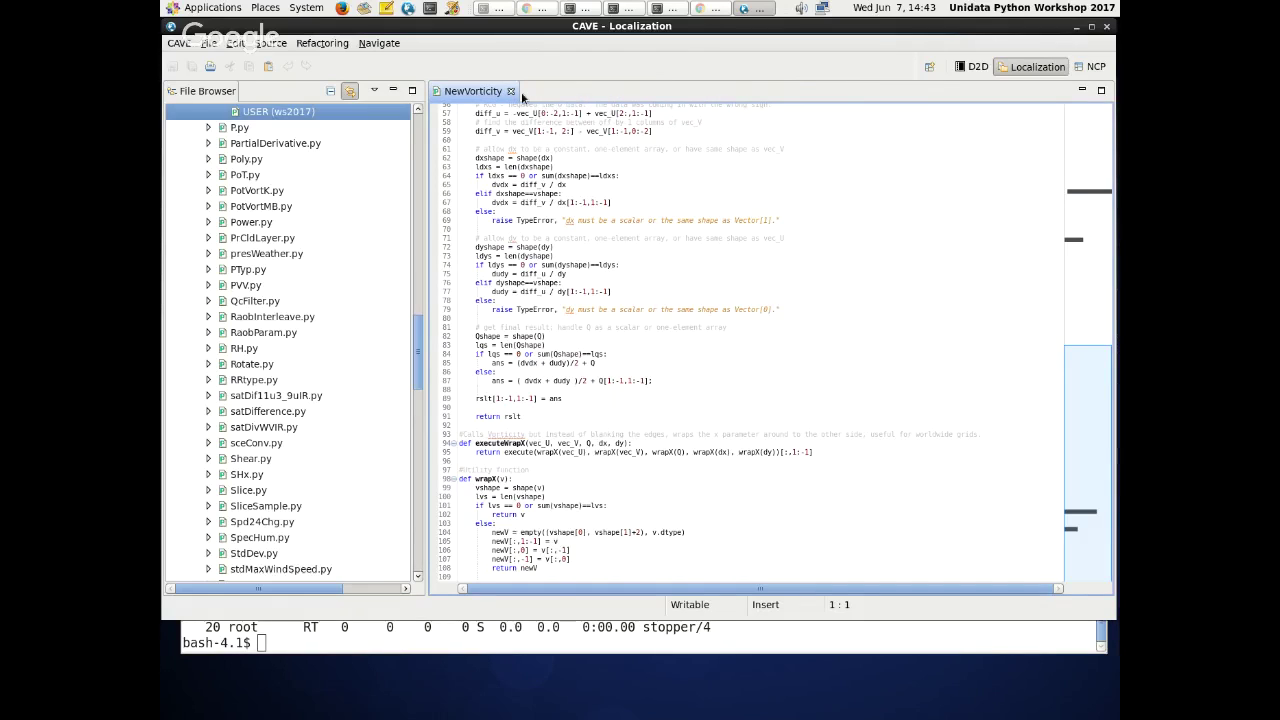
pyautogui.click(510, 91)
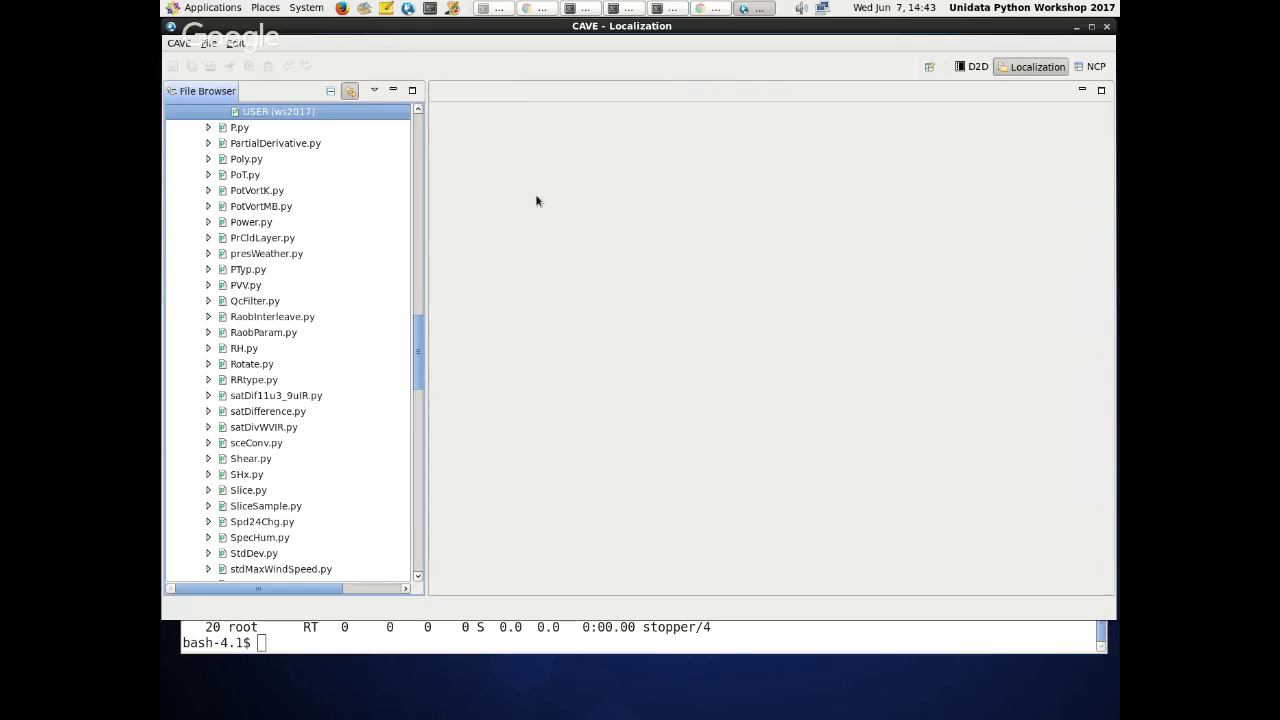
# - Collapse the functions and Derived Parameters folders under D2D and look over the remaining folder tree
pyautogui.scroll(8, 228, 140)
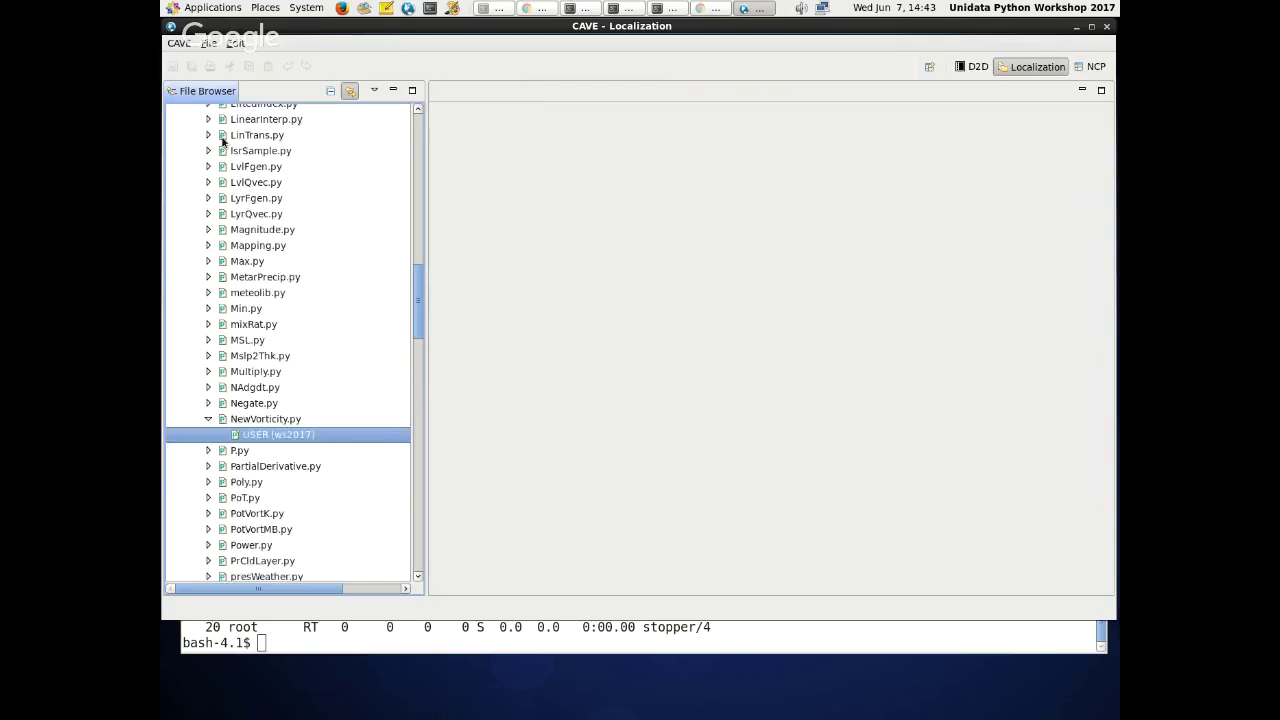
pyautogui.scroll(15, 233, 365)
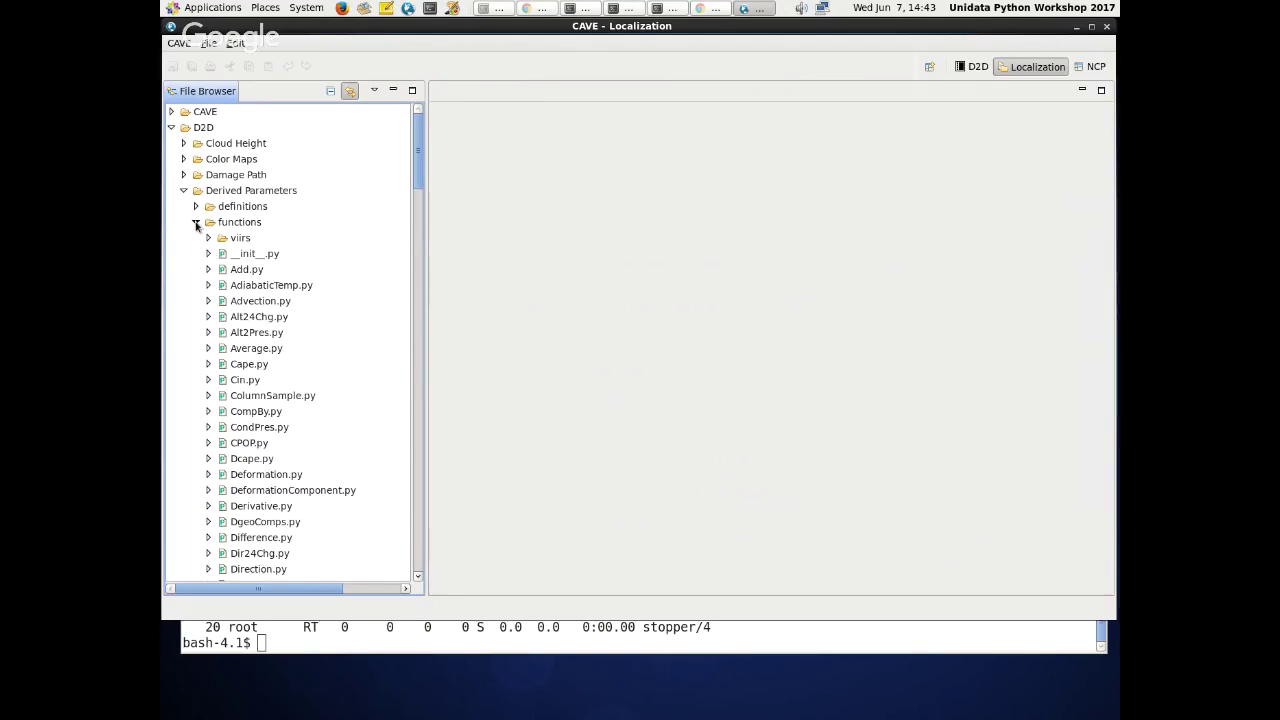
pyautogui.click(195, 222)
pyautogui.click(183, 190)
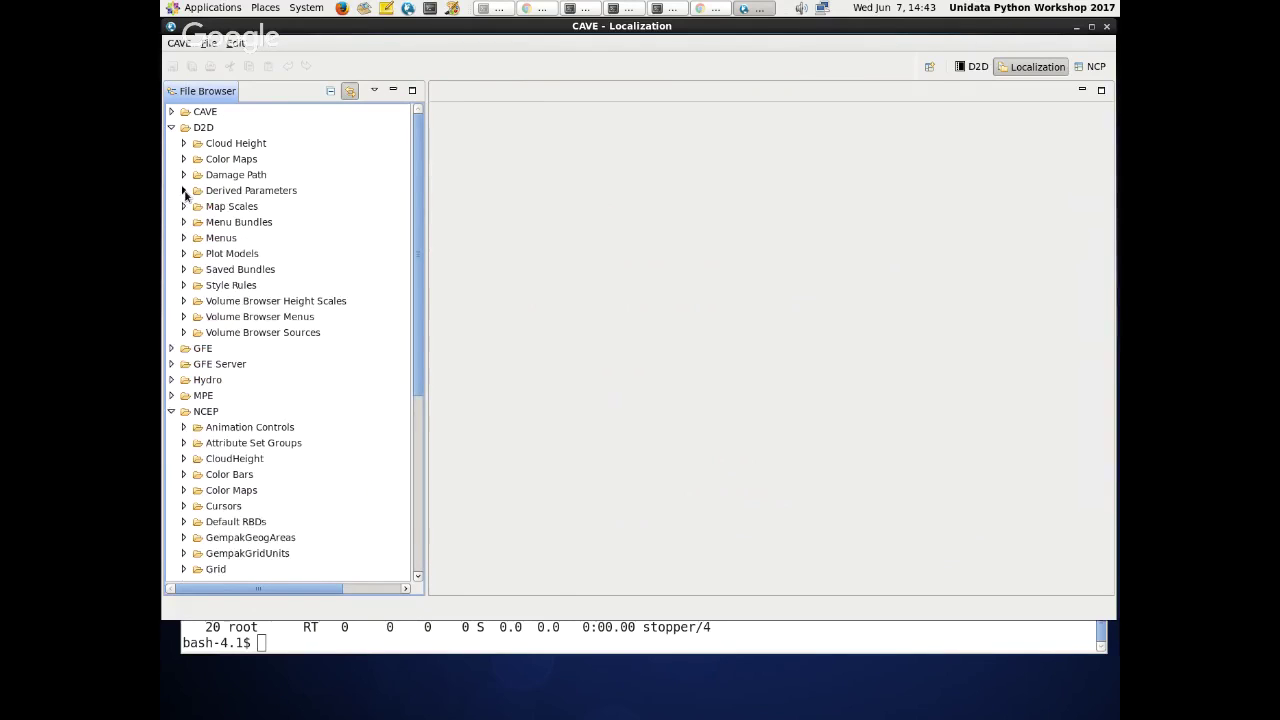
pyautogui.scroll(-7, 183, 257)
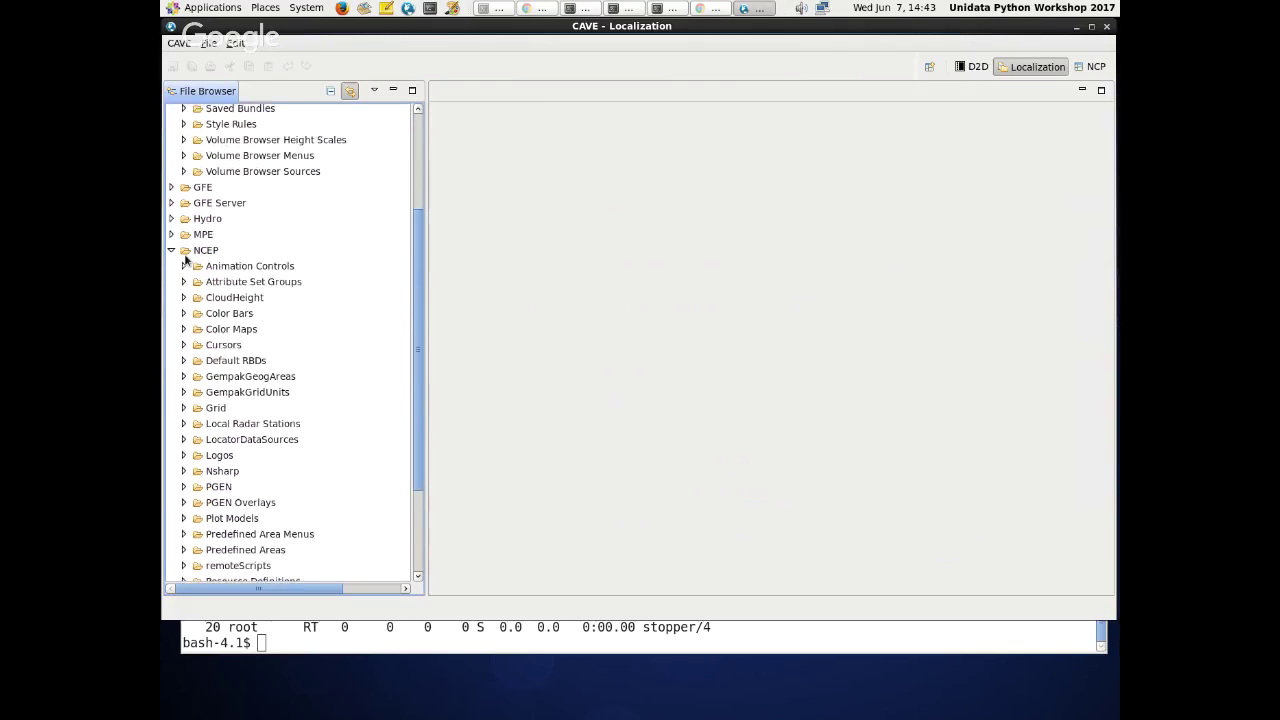
pyautogui.scroll(7, 189, 434)
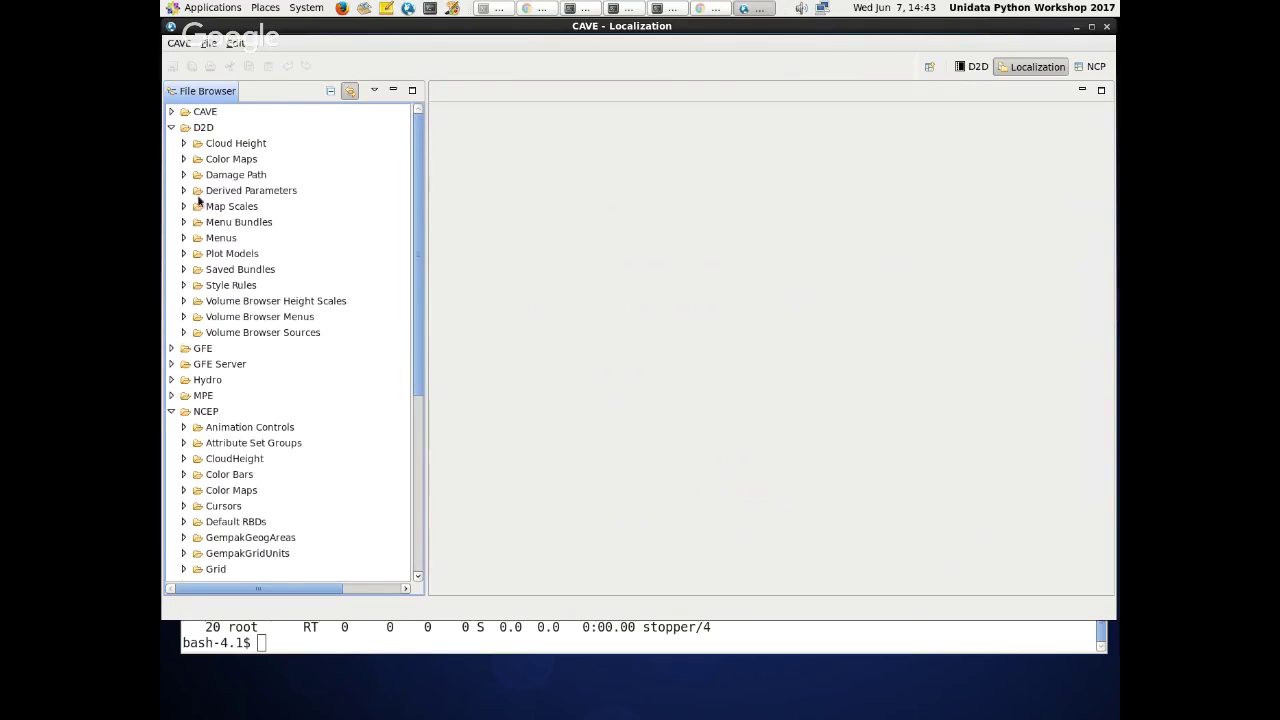
# - View the BASE config.xml of com.raytheon.uf.viz.d2d.ui in CAVE's Plugin Configs folder, and close it
pyautogui.click(171, 112)
pyautogui.click(183, 128)
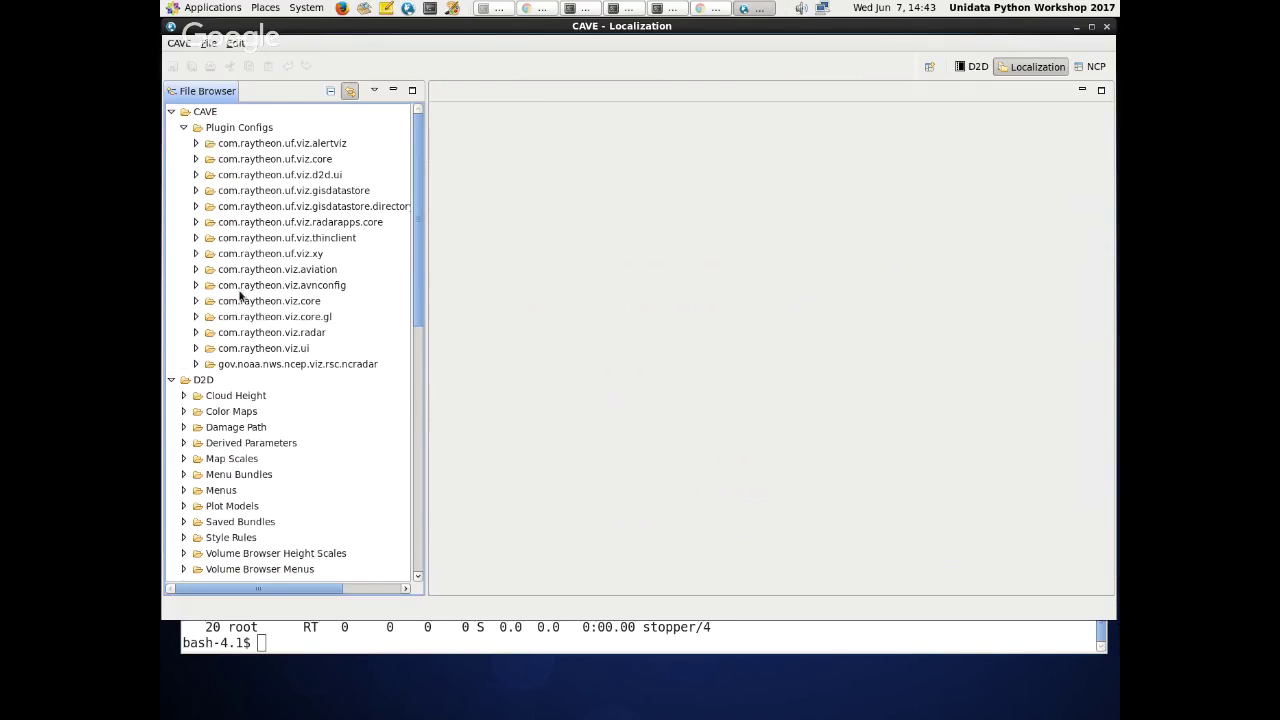
pyautogui.click(196, 175)
pyautogui.doubleClick(229, 191)
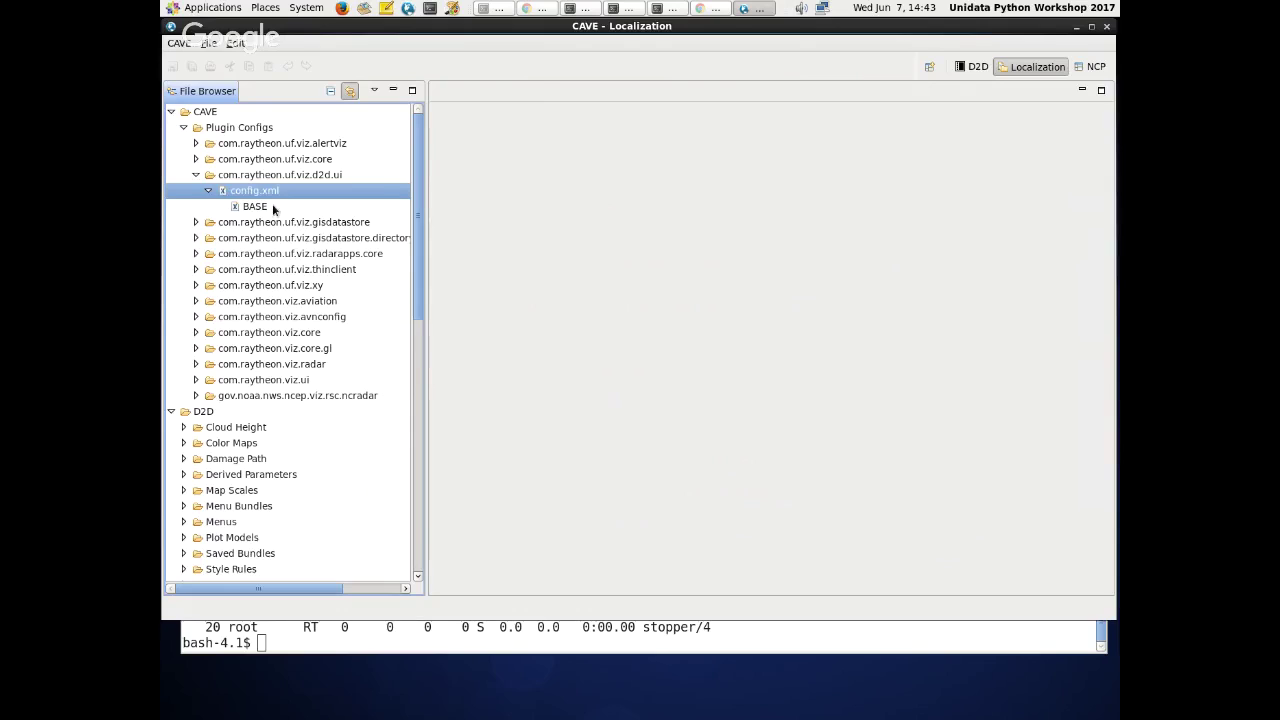
pyautogui.doubleClick(273, 206)
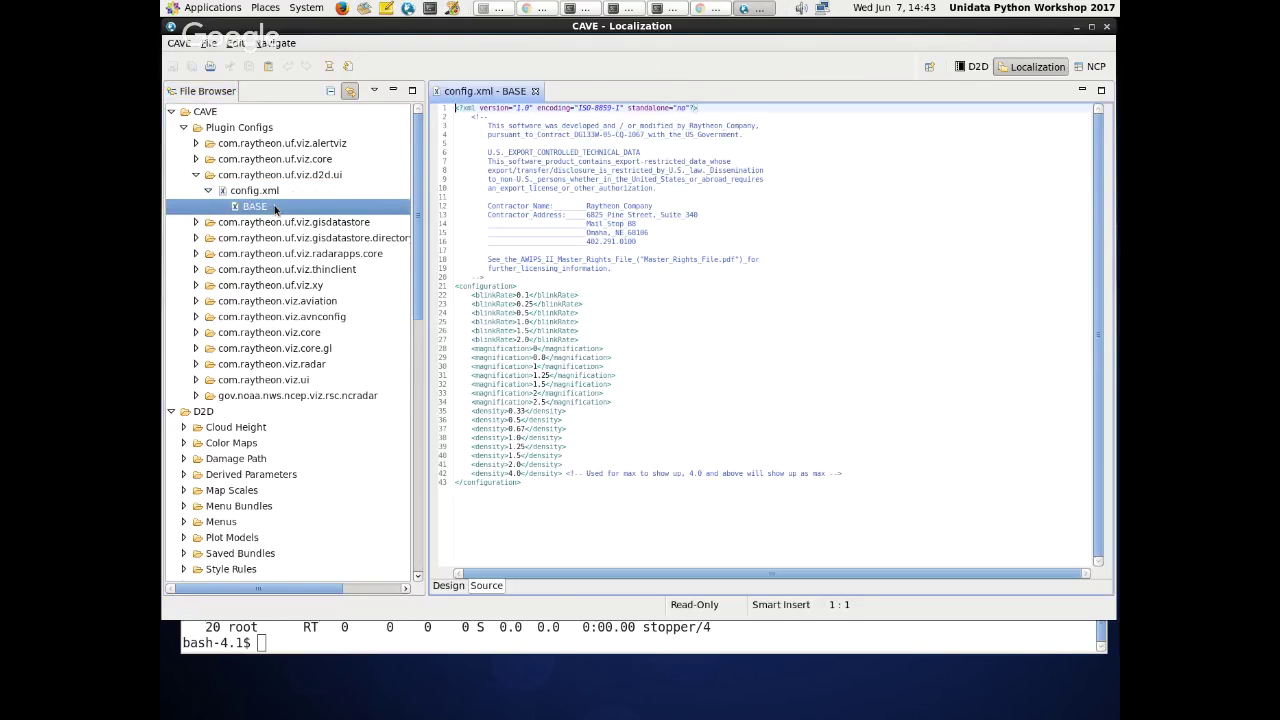
pyautogui.click(535, 91)
# - Examine the BASE and USER versions of config.xml in the com.raytheon.viz.ui folder, and close both files
pyautogui.doubleClick(226, 380)
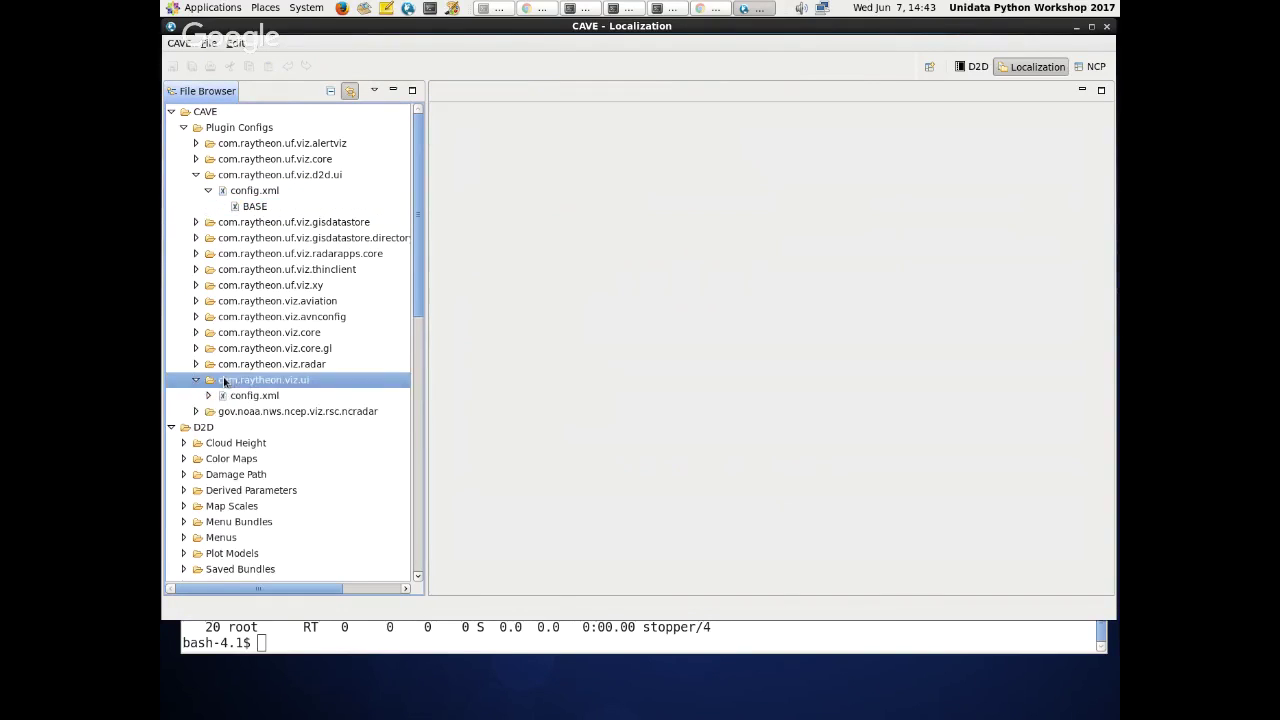
pyautogui.doubleClick(226, 396)
pyautogui.doubleClick(253, 411)
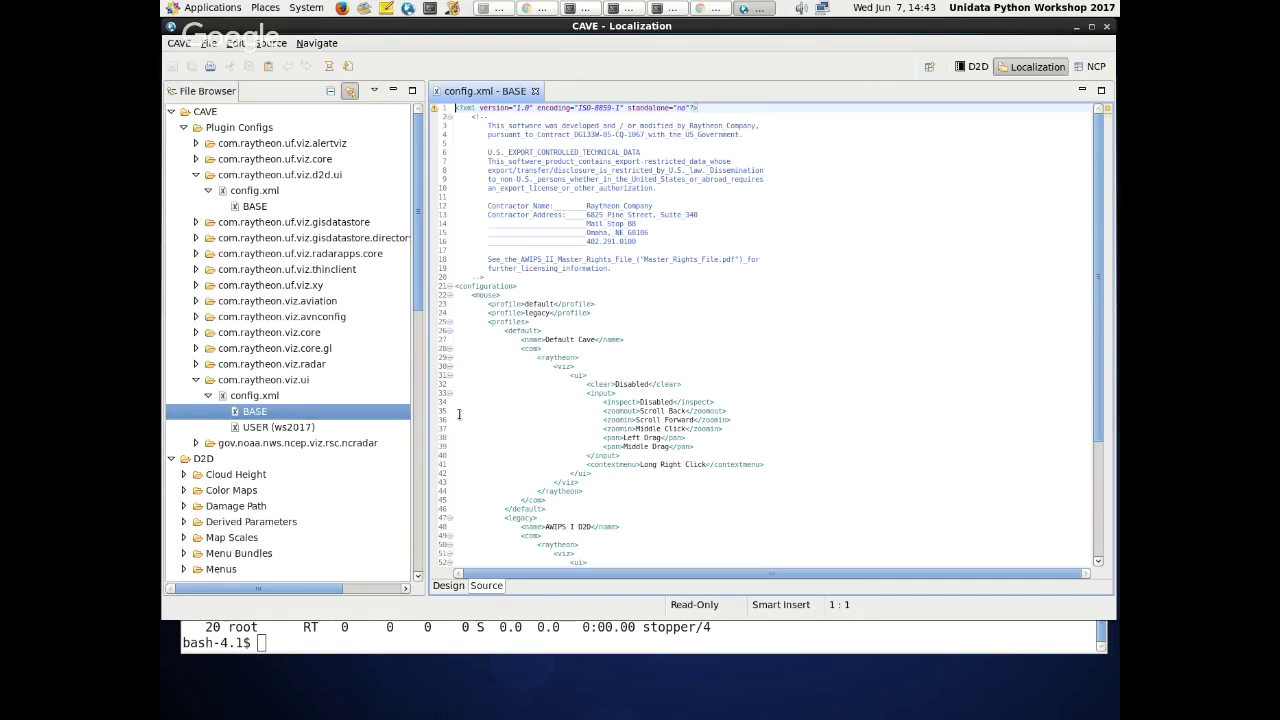
pyautogui.scroll(-6, 675, 394)
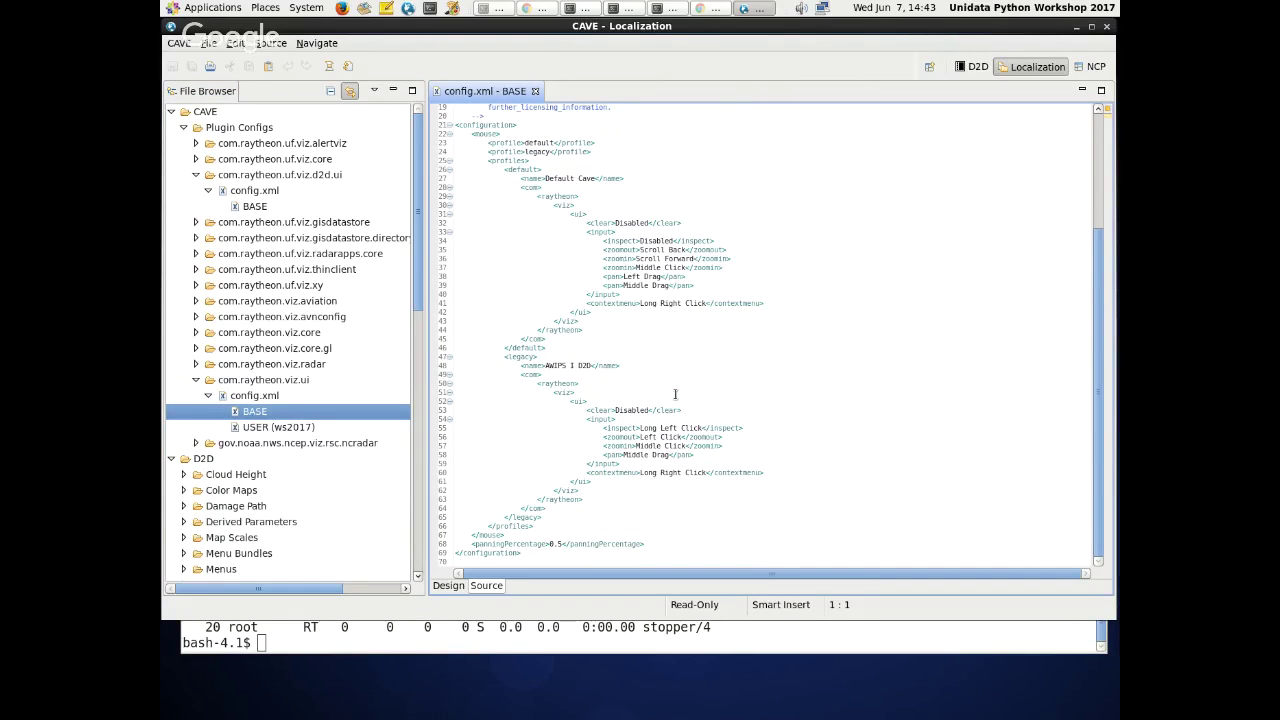
pyautogui.press('Down')
pyautogui.press('Return')
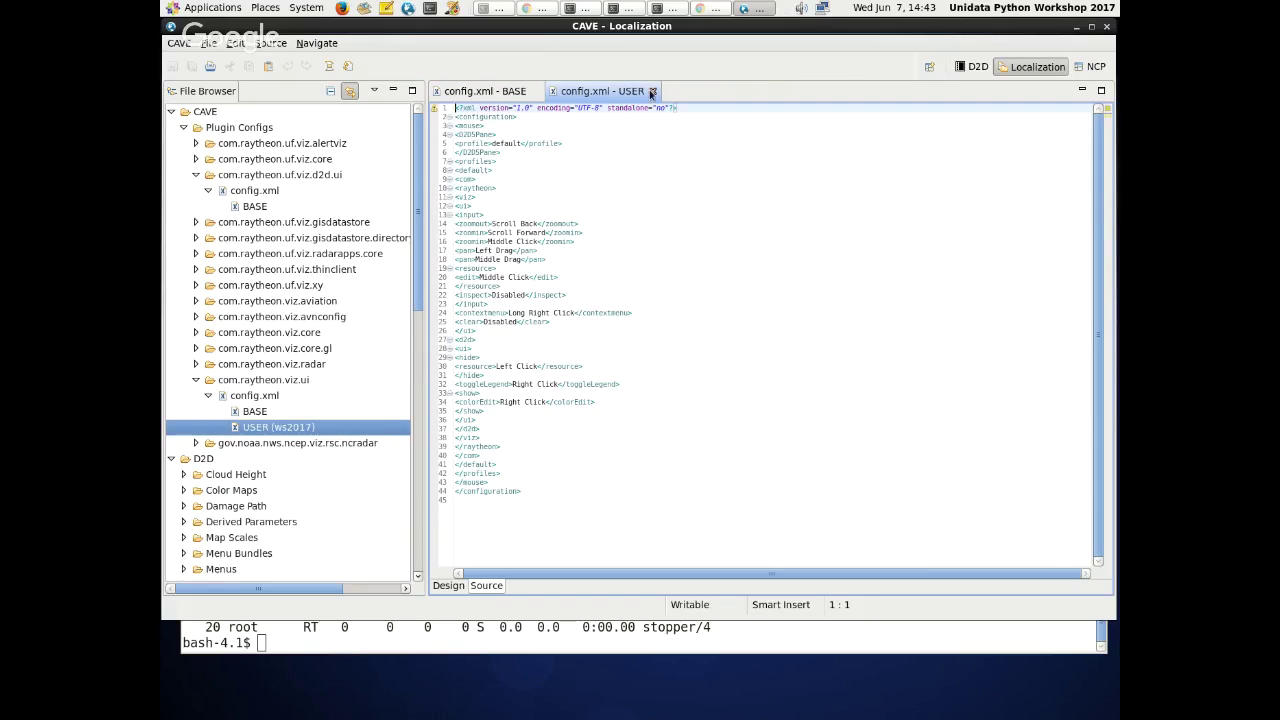
pyautogui.click(652, 91)
pyautogui.click(540, 91)
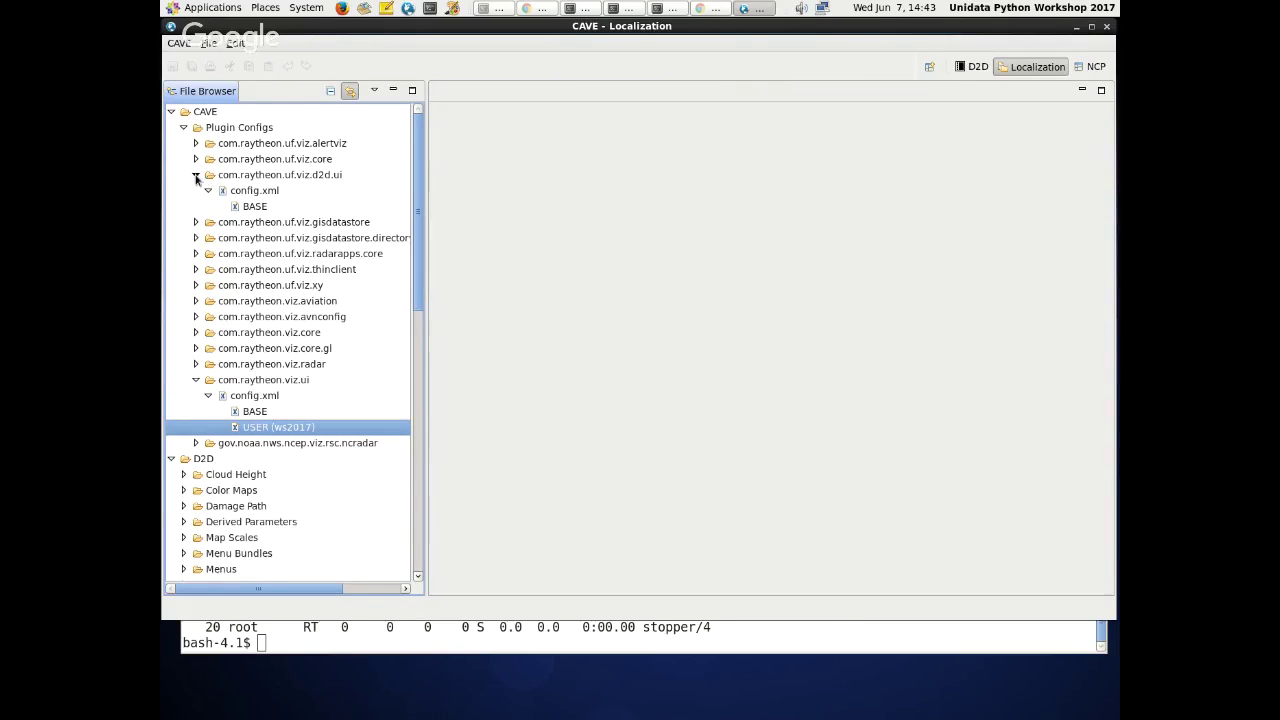
# - Collapse the com.raytheon.uf.viz.d2d.ui, com.raytheon.viz.ui, Plugin Configs and CAVE folders, and switch to the D2D perspective
pyautogui.click(197, 176)
pyautogui.click(196, 349)
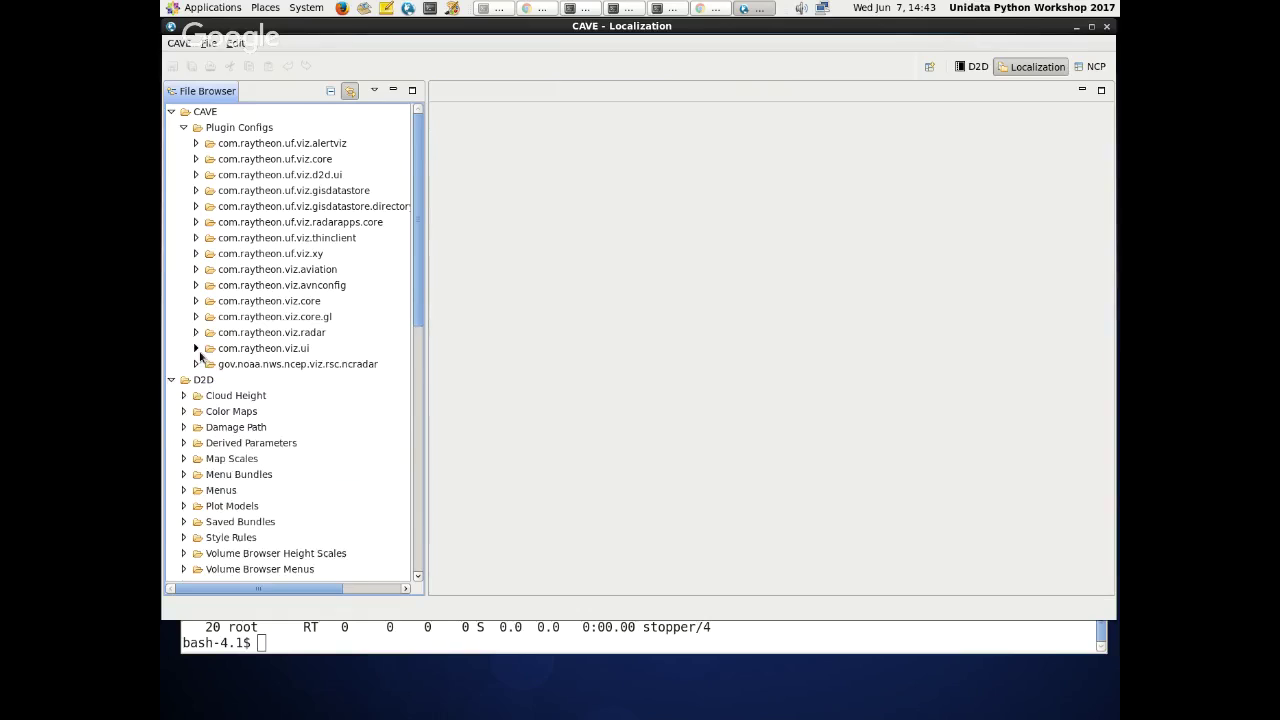
pyautogui.scroll(-3, 200, 355)
pyautogui.scroll(3, 200, 300)
pyautogui.click(183, 127)
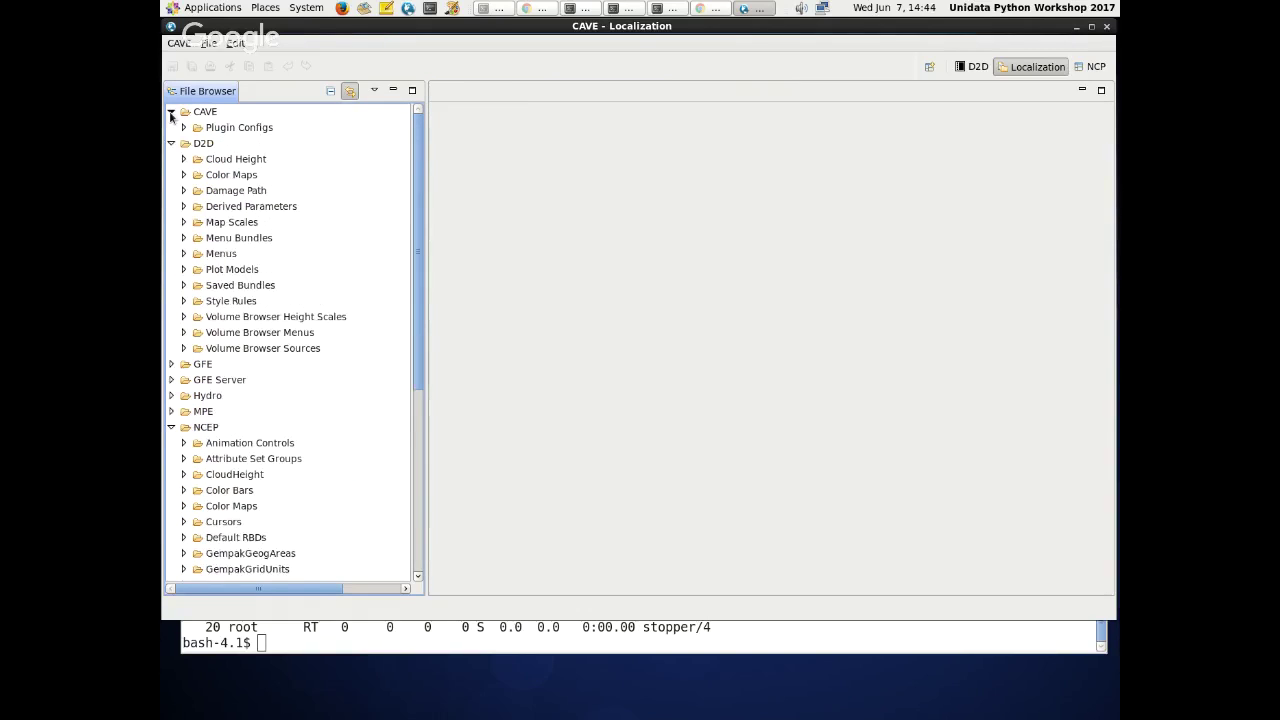
pyautogui.click(171, 112)
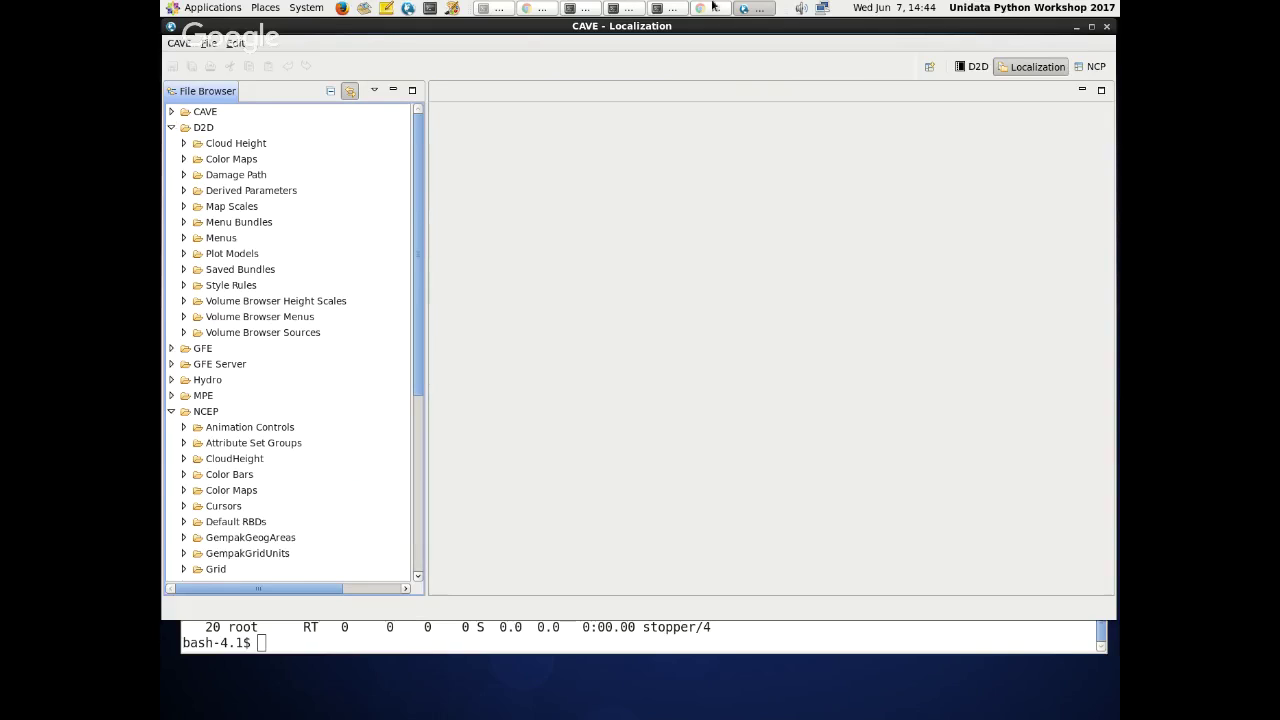
pyautogui.click(962, 68)
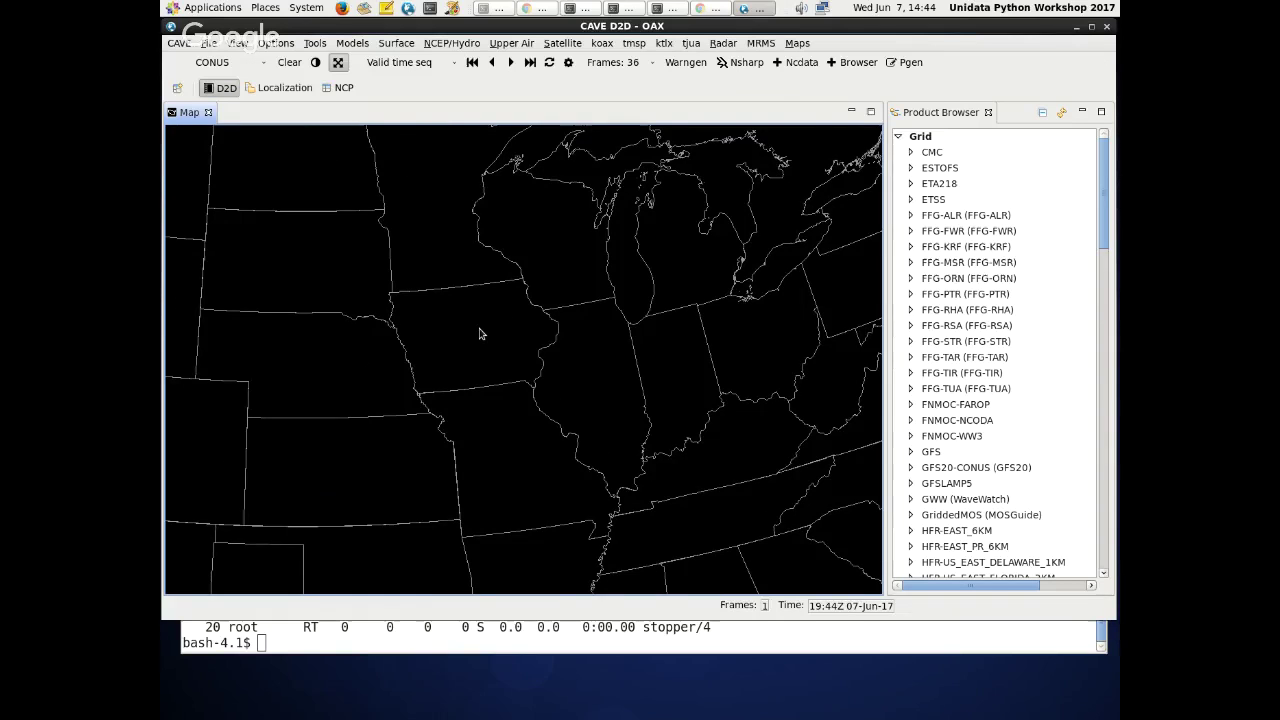
# - Switch to the root@edextest terminal, check its hostname, and start the LDM server with ldmadmin start
pyautogui.click(396, 43)
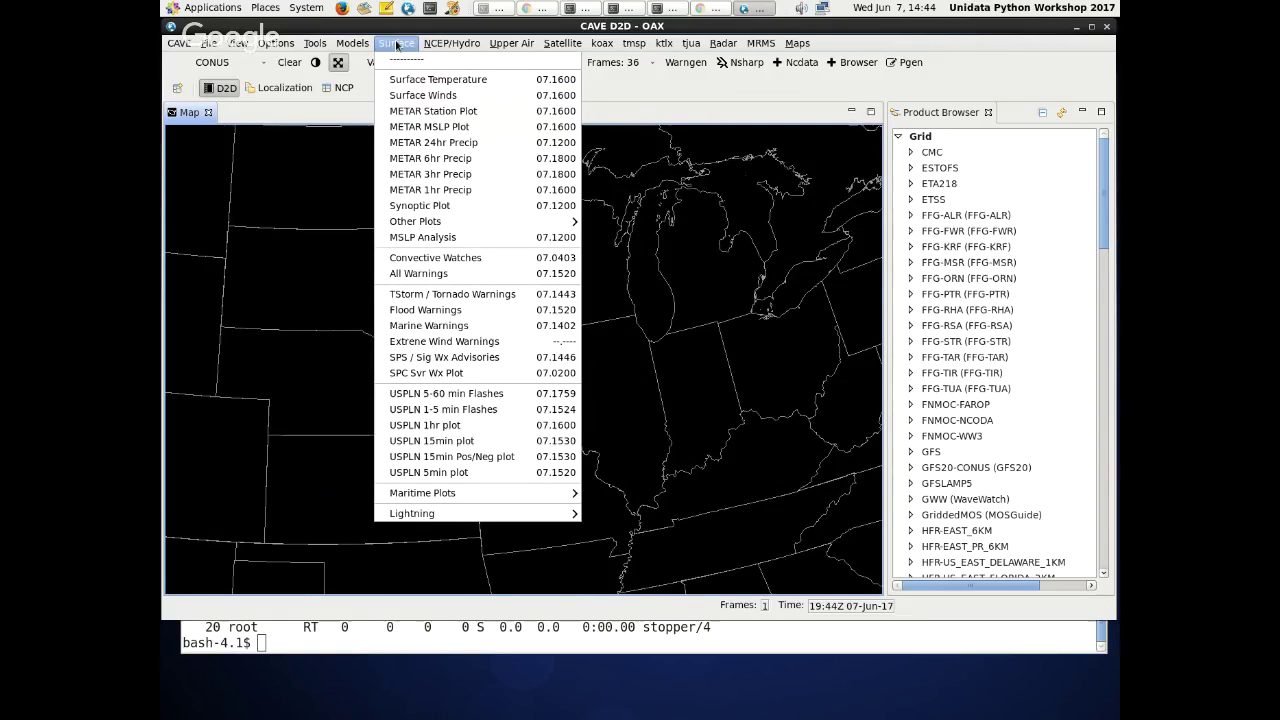
pyautogui.hotkey('alt', 'Tab')
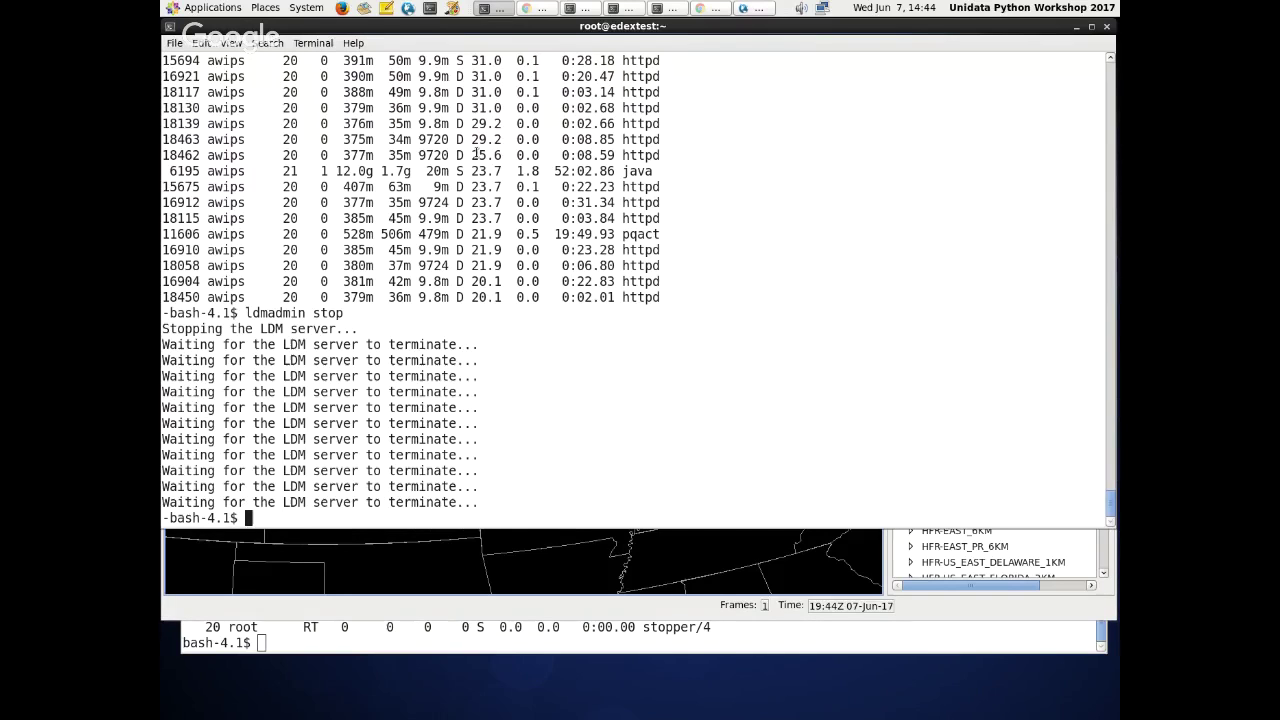
pyautogui.write('hostname')
pyautogui.press('Return')
pyautogui.write('ldmadmin start')
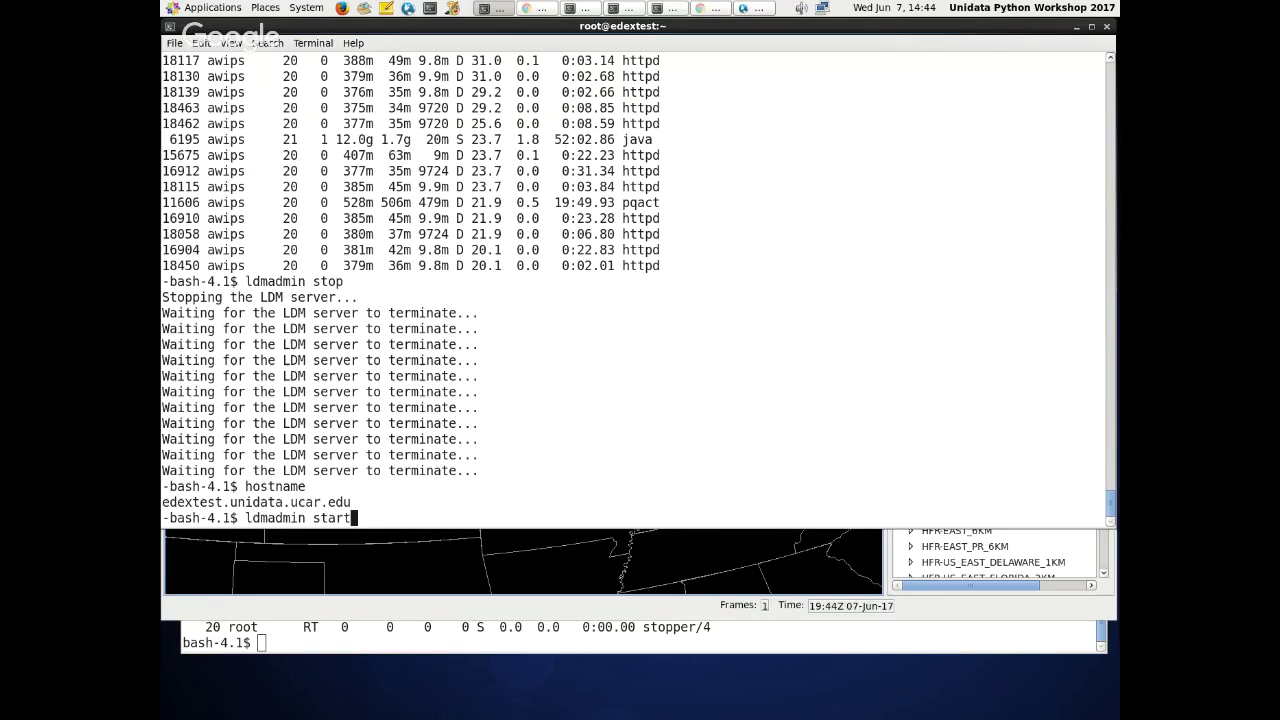
pyautogui.press('Return')
# - Check the processes running on the EDEX server with top, and quit it
pyautogui.write('top')
pyautogui.press('Return')
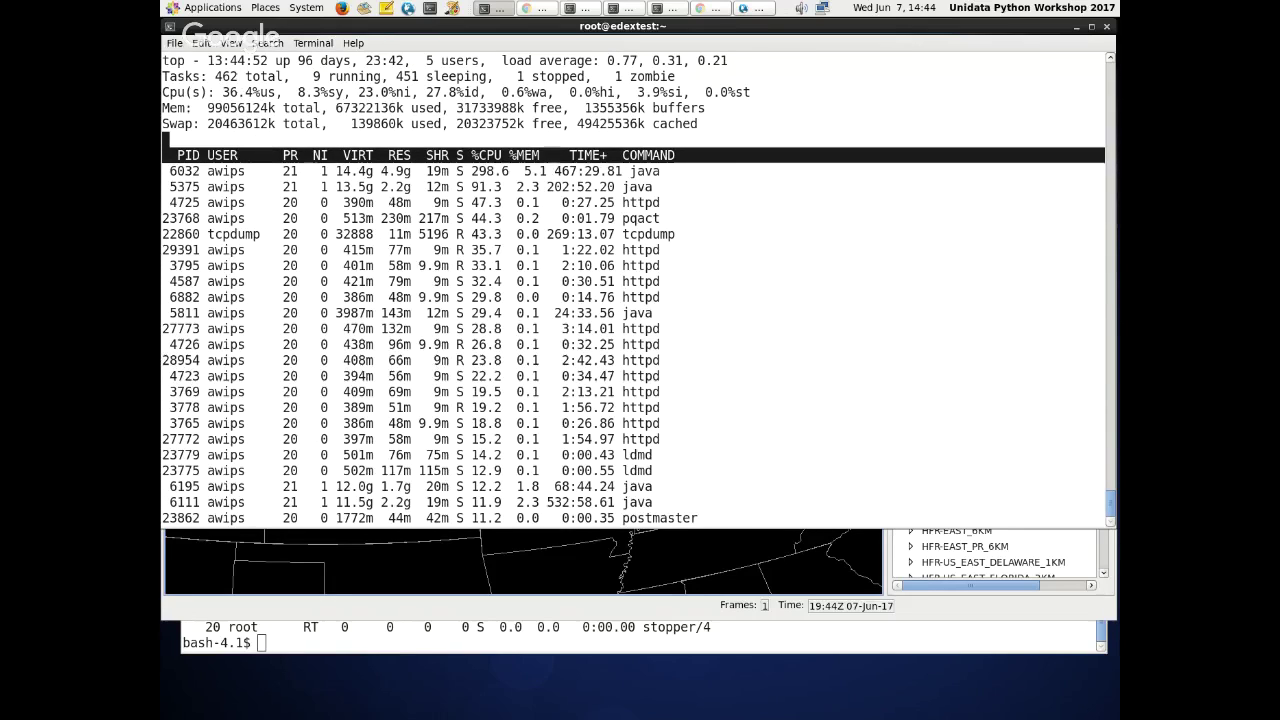
pyautogui.write('q')
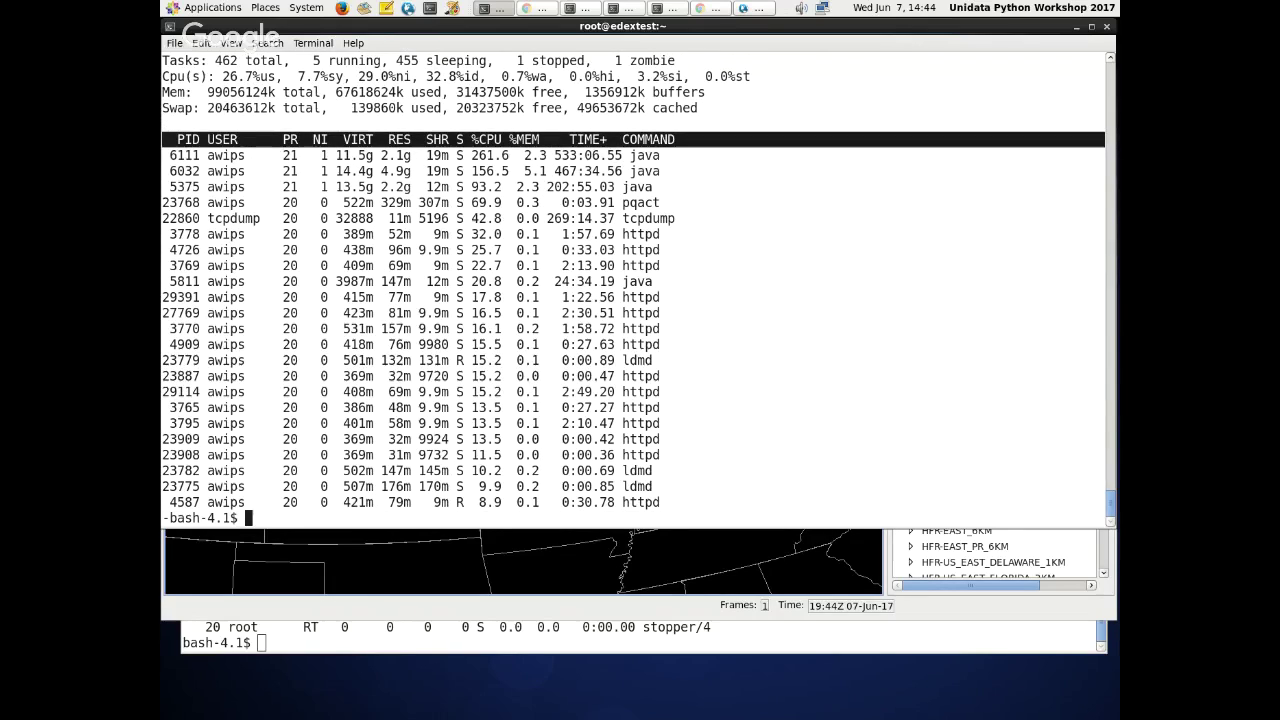
# - Follow the EDEX ingest log with edex log and the grib log with edex log grib, stopping each one
pyautogui.write('edex log')
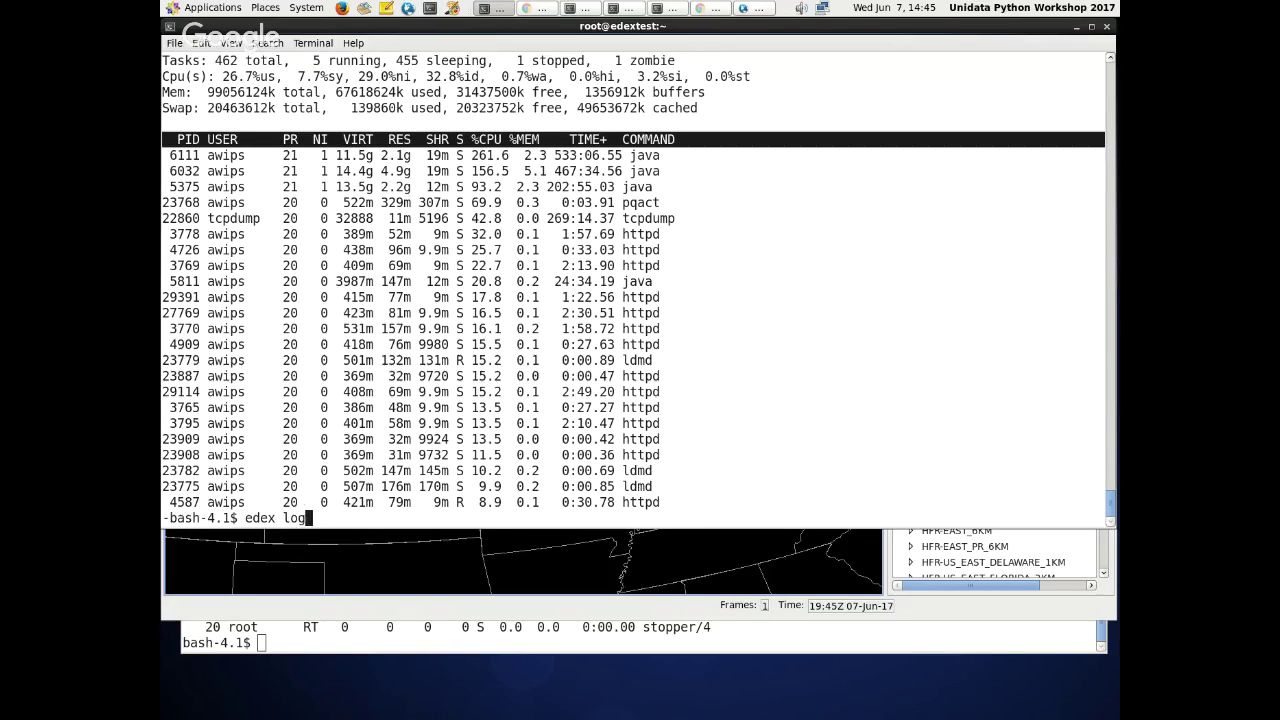
pyautogui.press('Return')
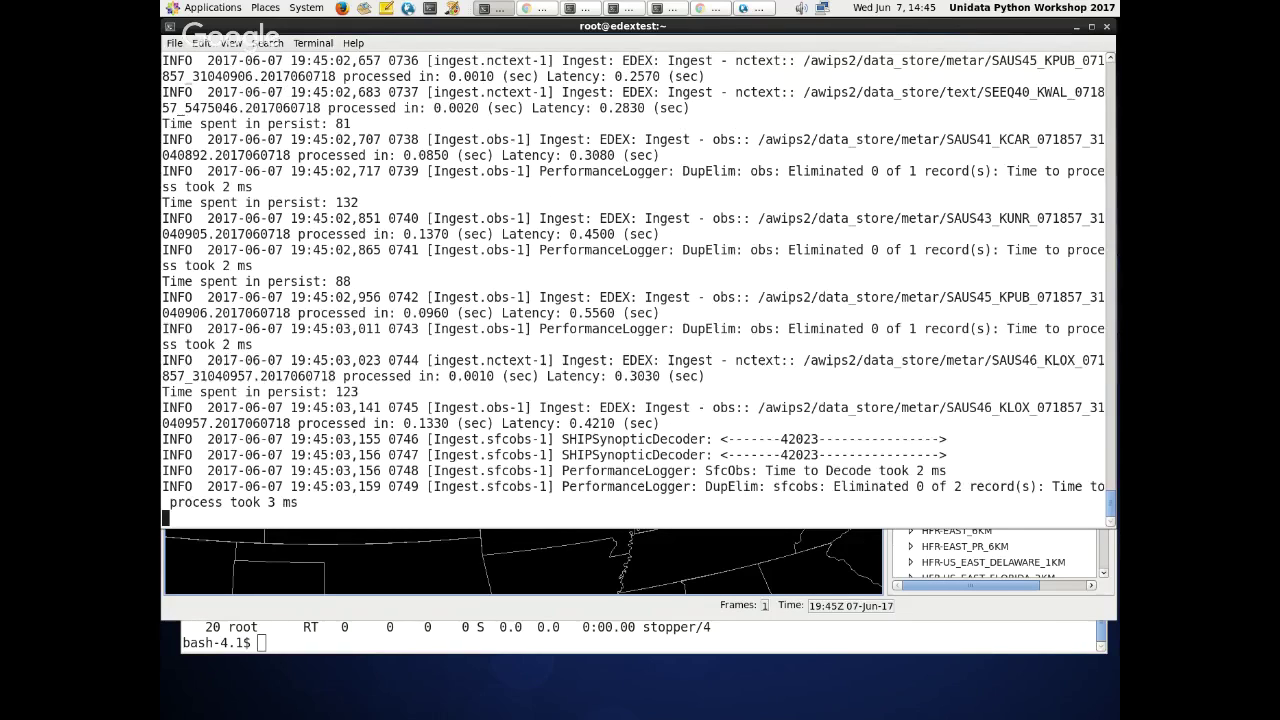
pyautogui.hotkey('ctrl', 'c')
pyautogui.write('edex log grib')
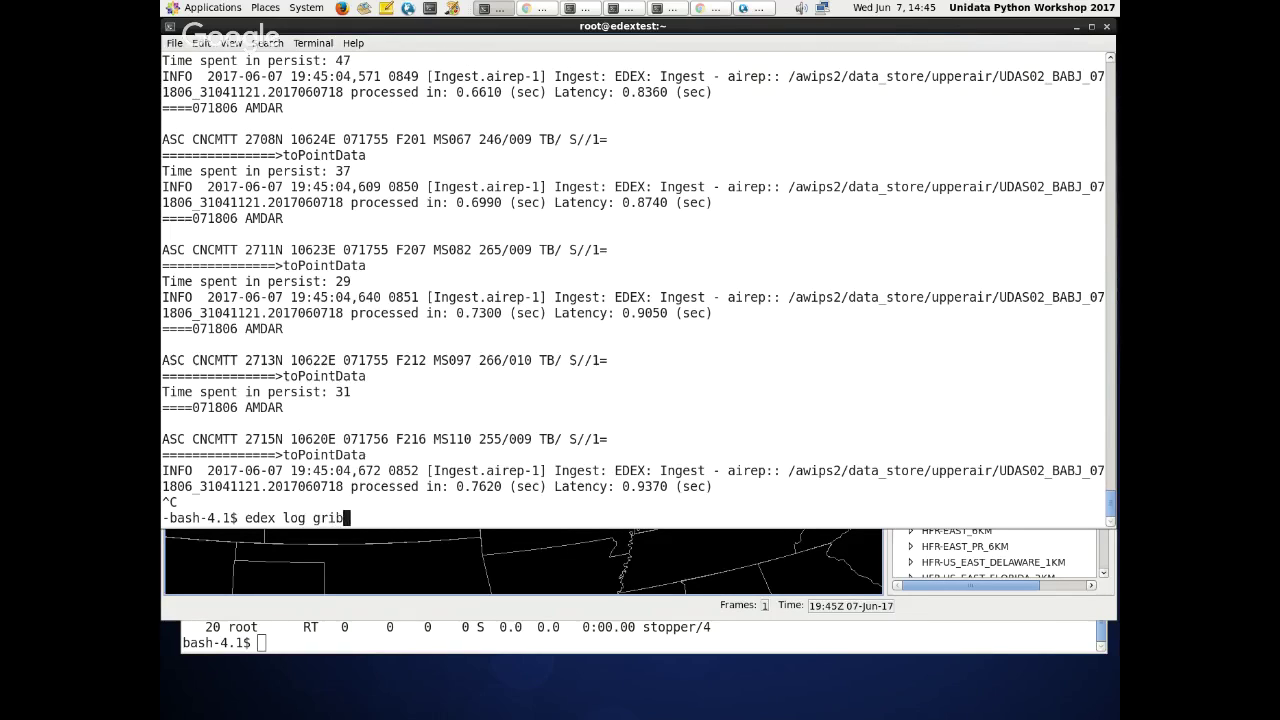
pyautogui.press('Return')
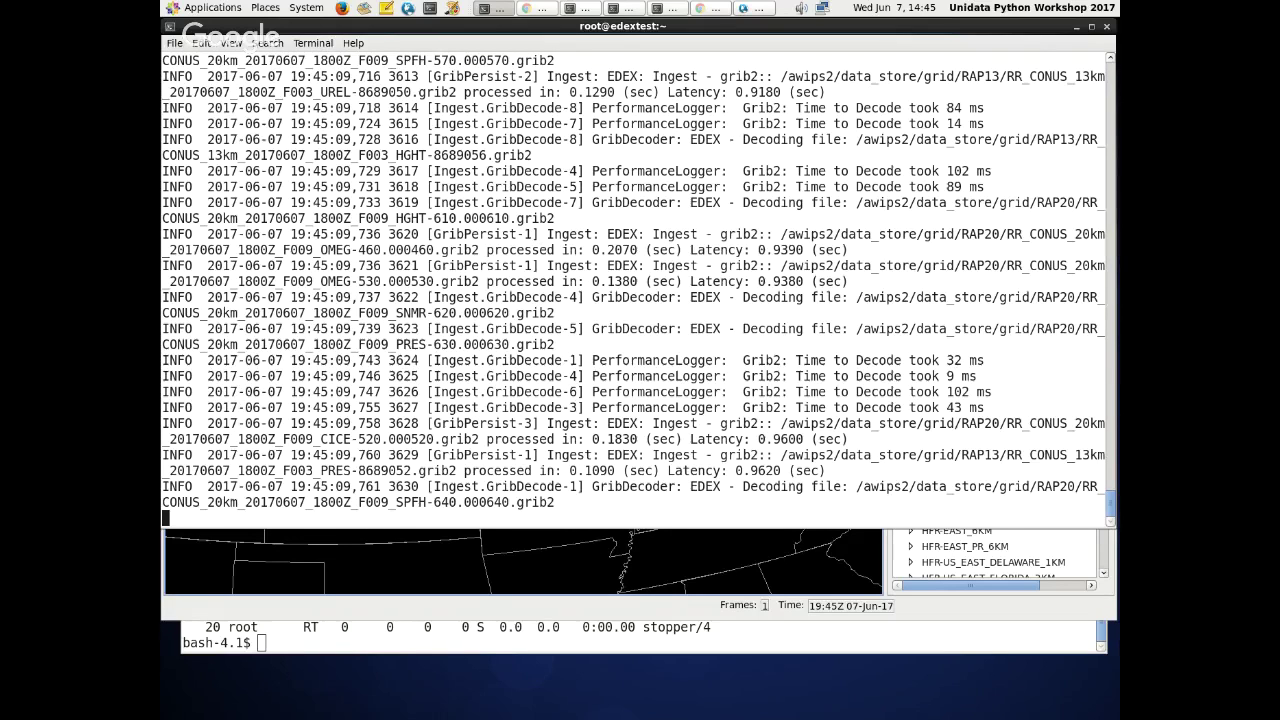
pyautogui.hotkey('ctrl', 'c')
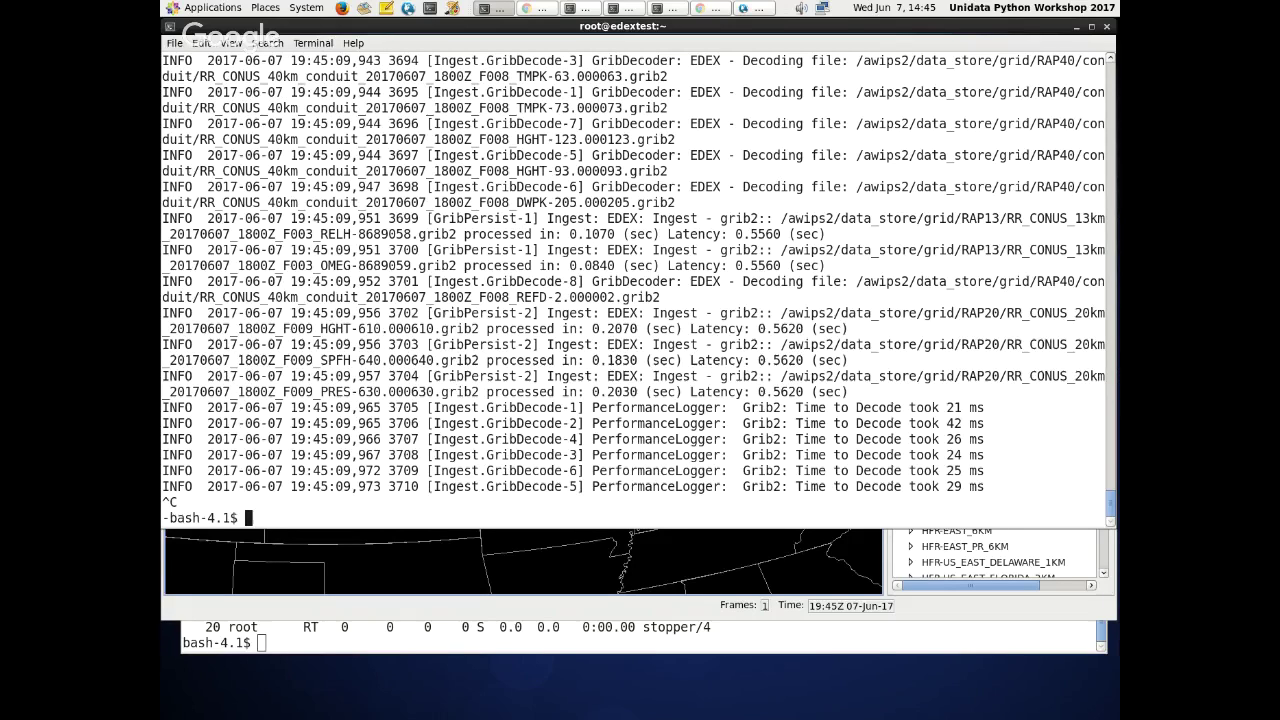
# - Show the server's kernel details with uname -a and its processor details from /proc/cpuinfo, highlighting the clock speed
pyautogui.write('uname -a')
pyautogui.press('Return')
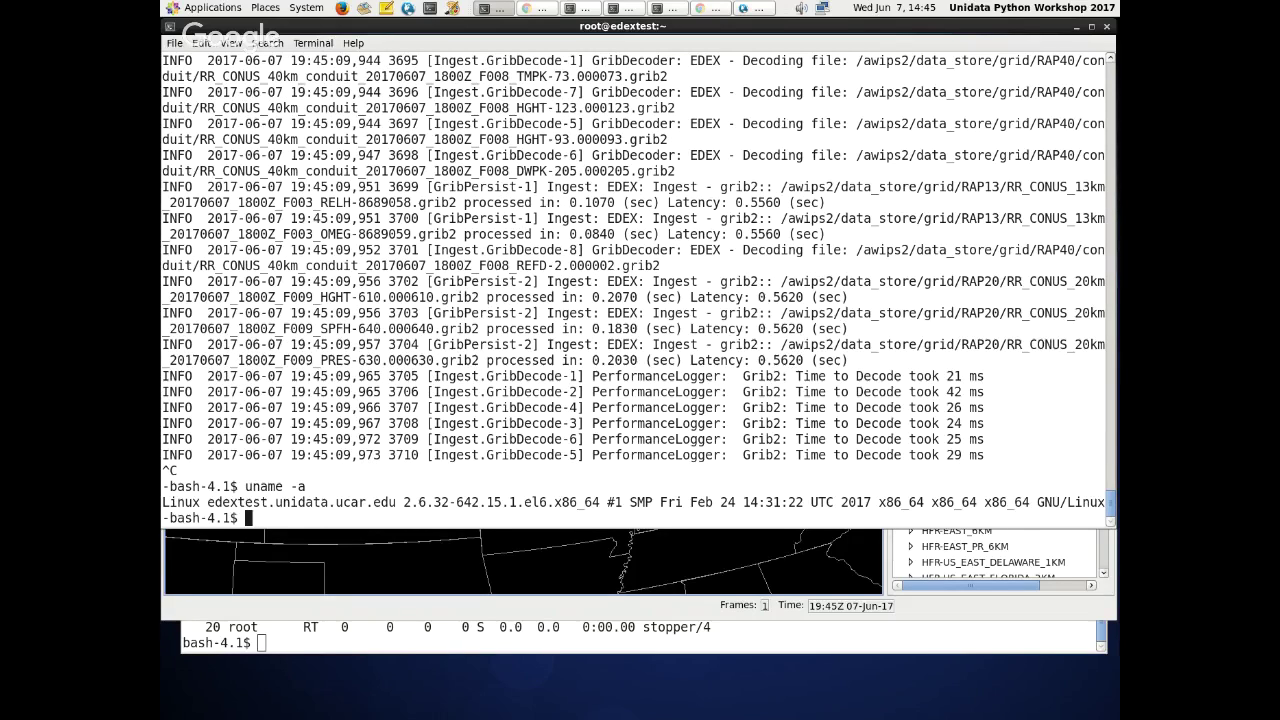
pyautogui.write('cat /proc/cpuinfo')
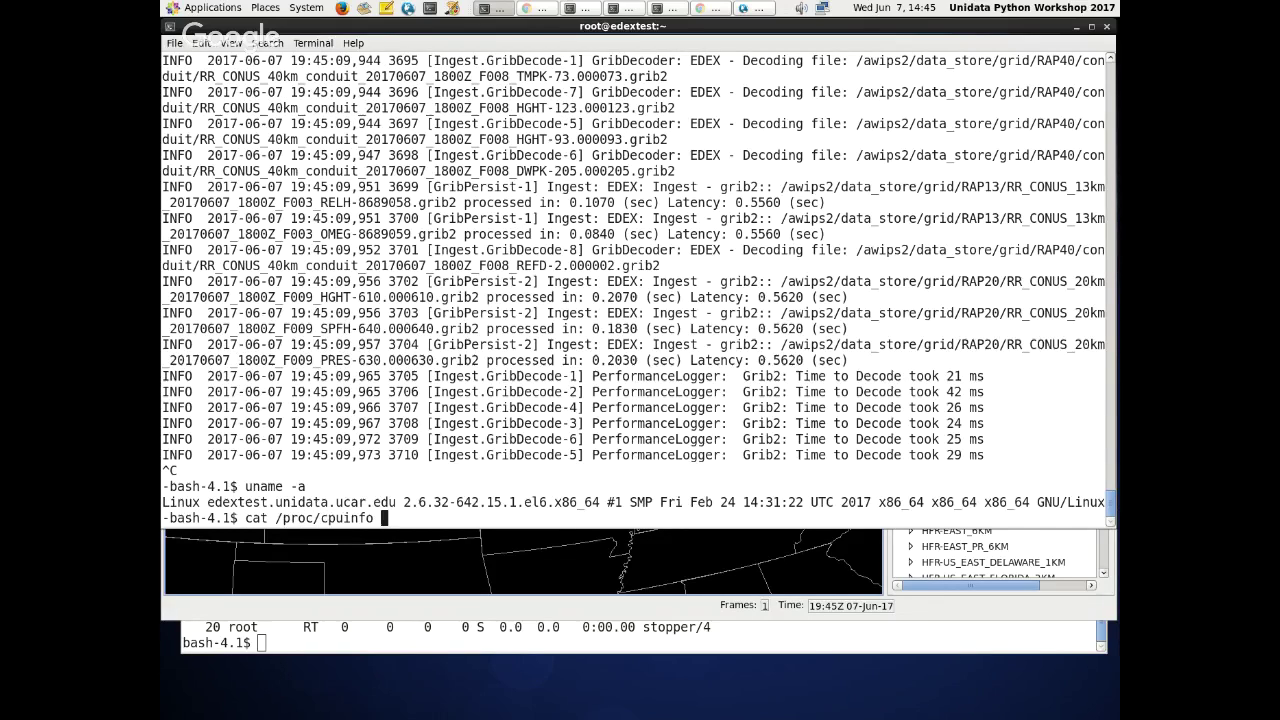
pyautogui.press('Return')
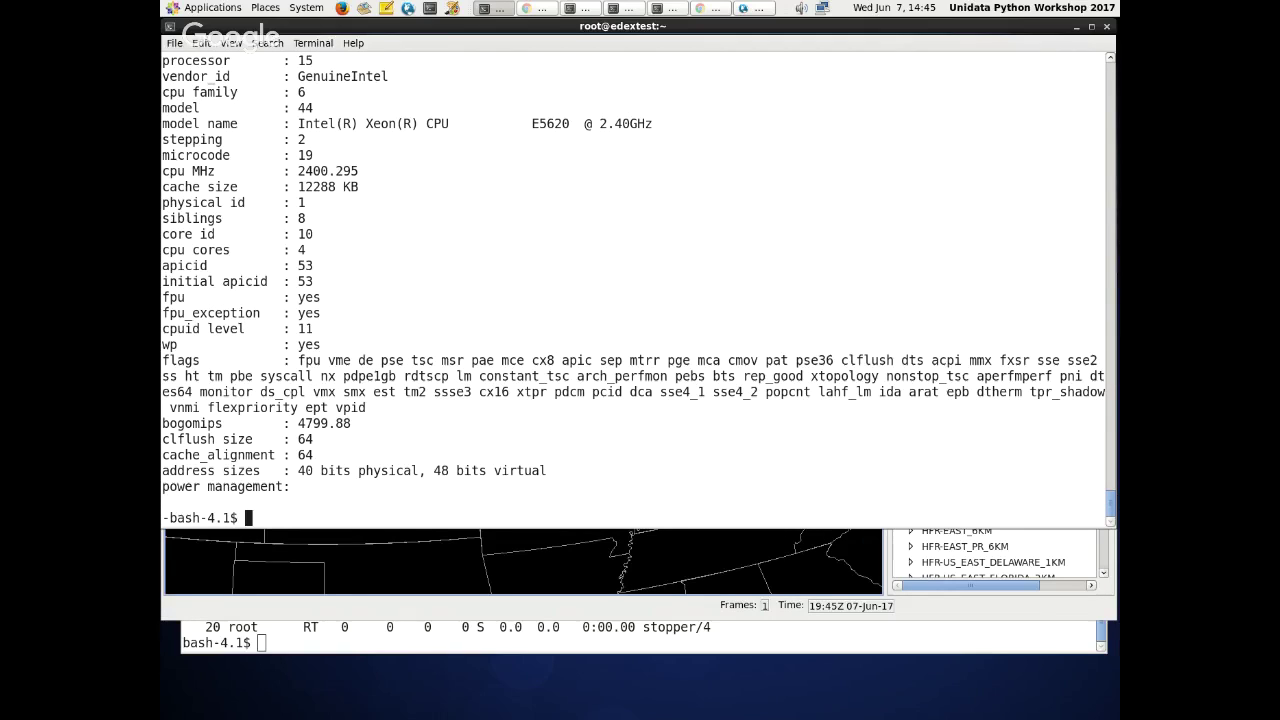
pyautogui.doubleClick(611, 124)
# - Check the server's memory usage twice with the free command
pyautogui.write('free')
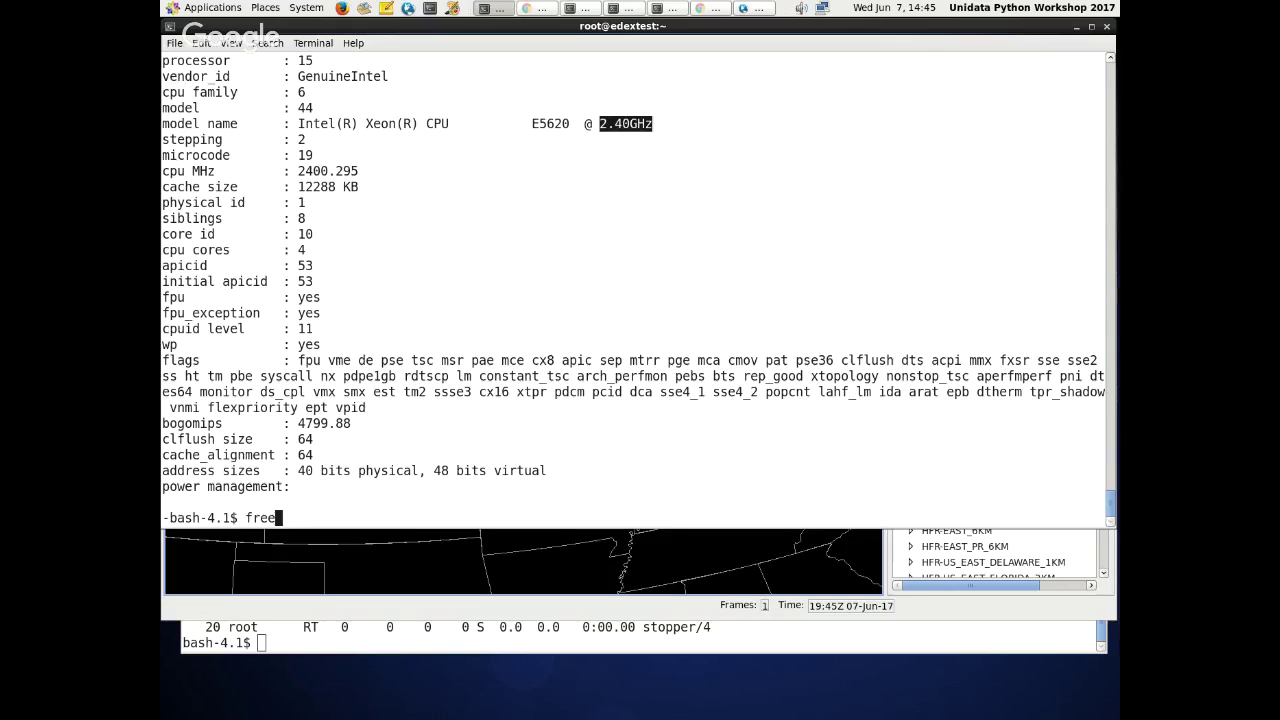
pyautogui.press('Return')
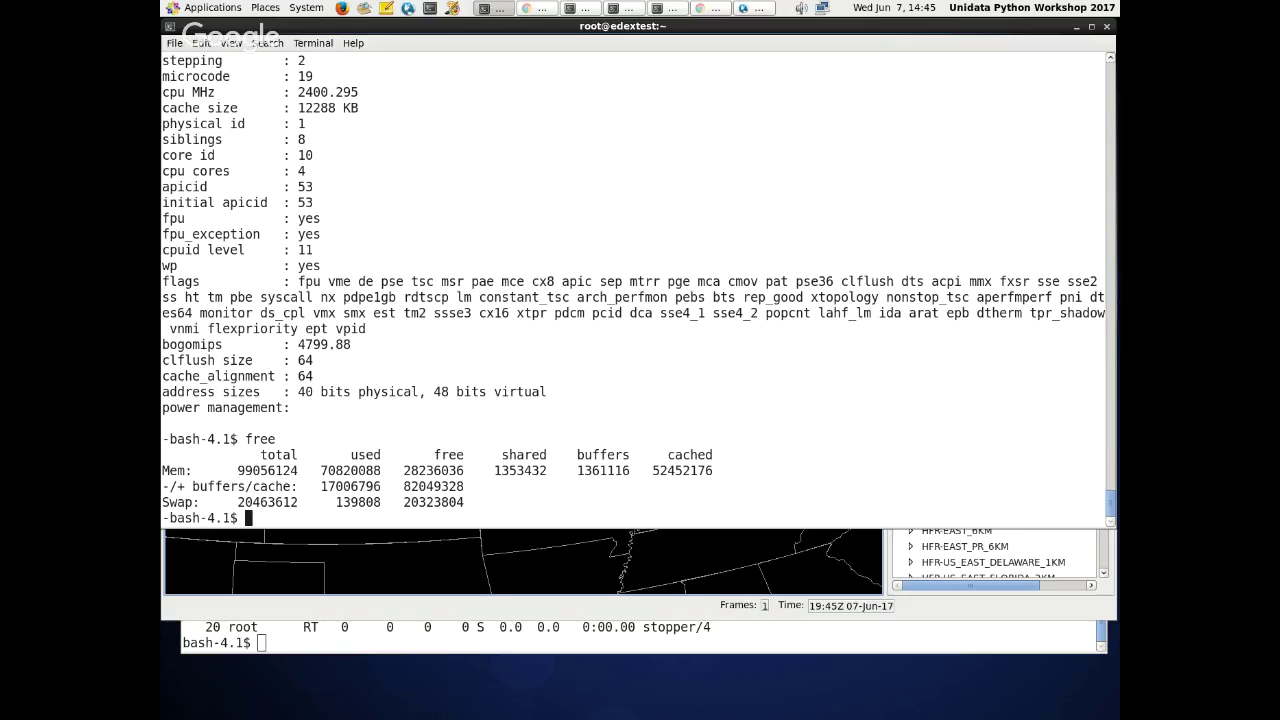
pyautogui.write('free')
pyautogui.press('Return')
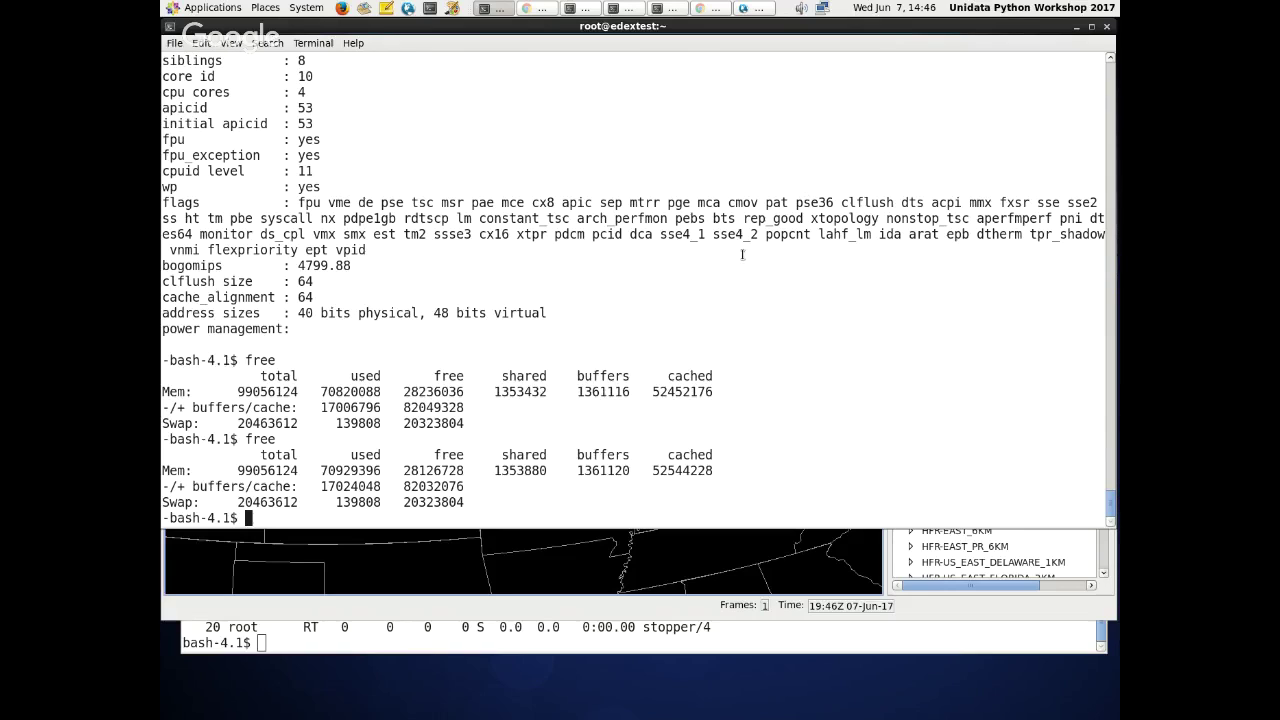
# - Watch grib decoding with edex log grib, stop the log, and recheck the server load with top before quitting it
pyautogui.write('edex log grib')
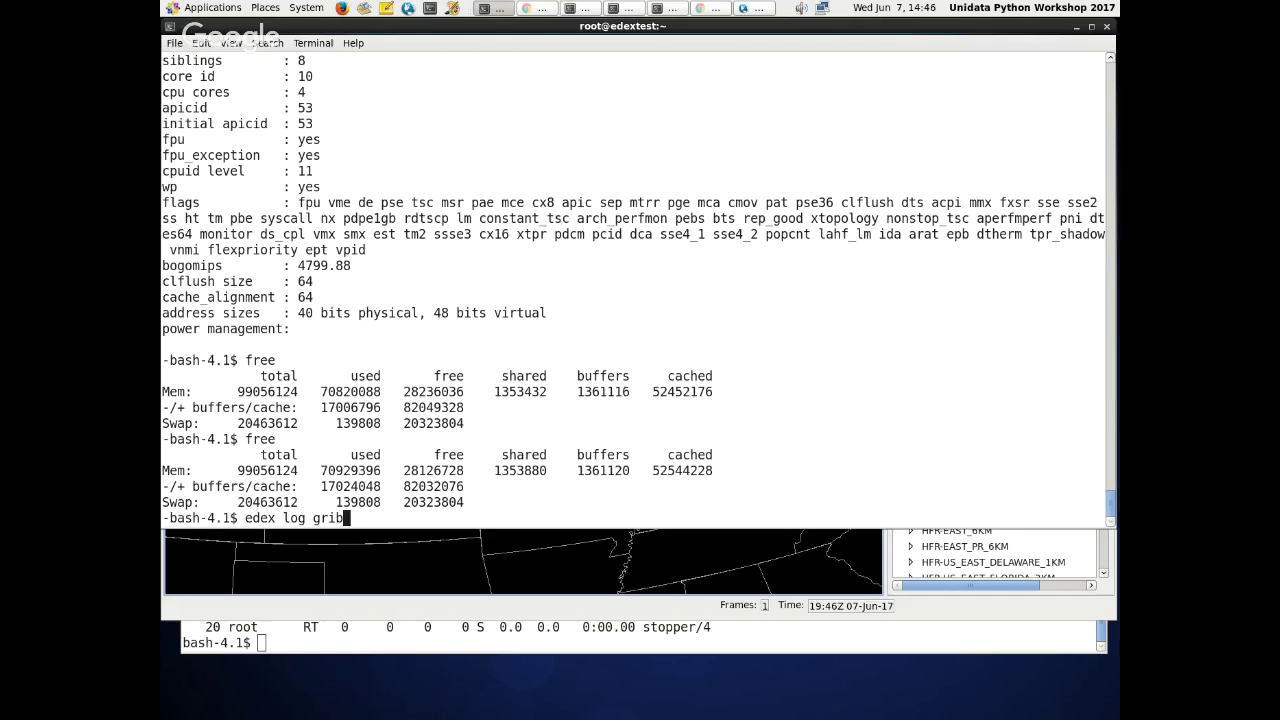
pyautogui.press('Return')
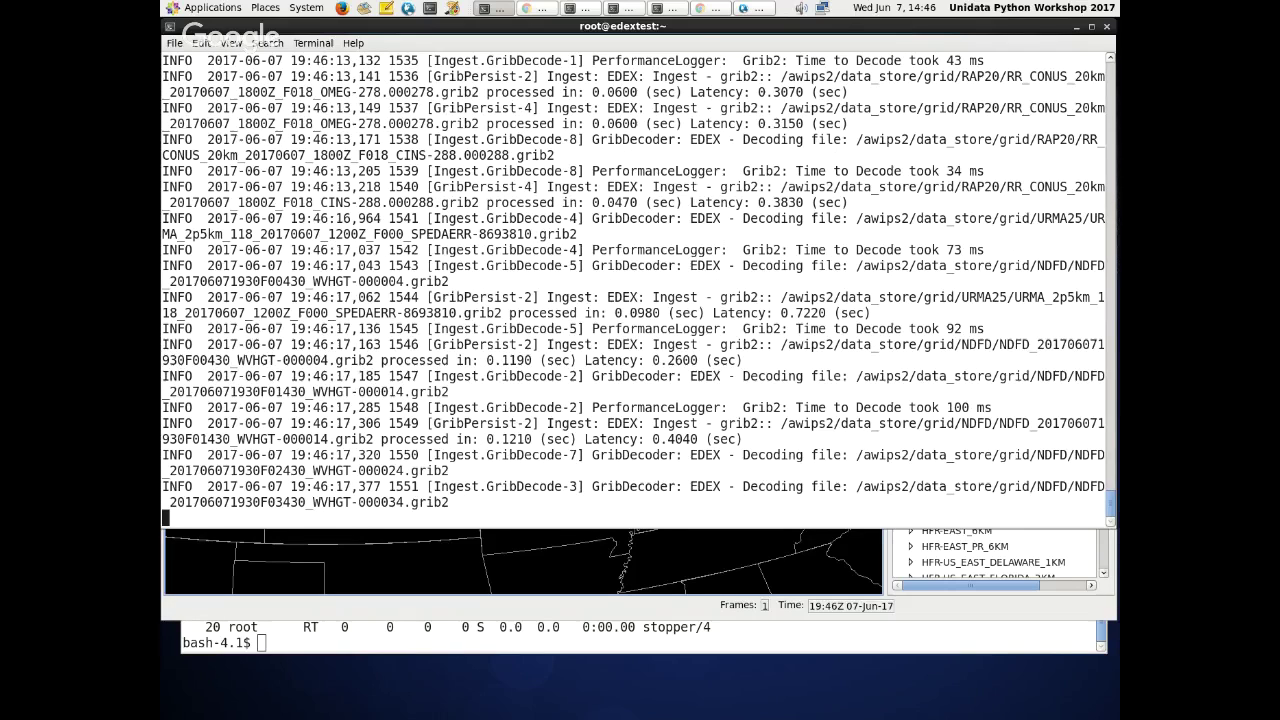
pyautogui.hotkey('ctrl', 'c')
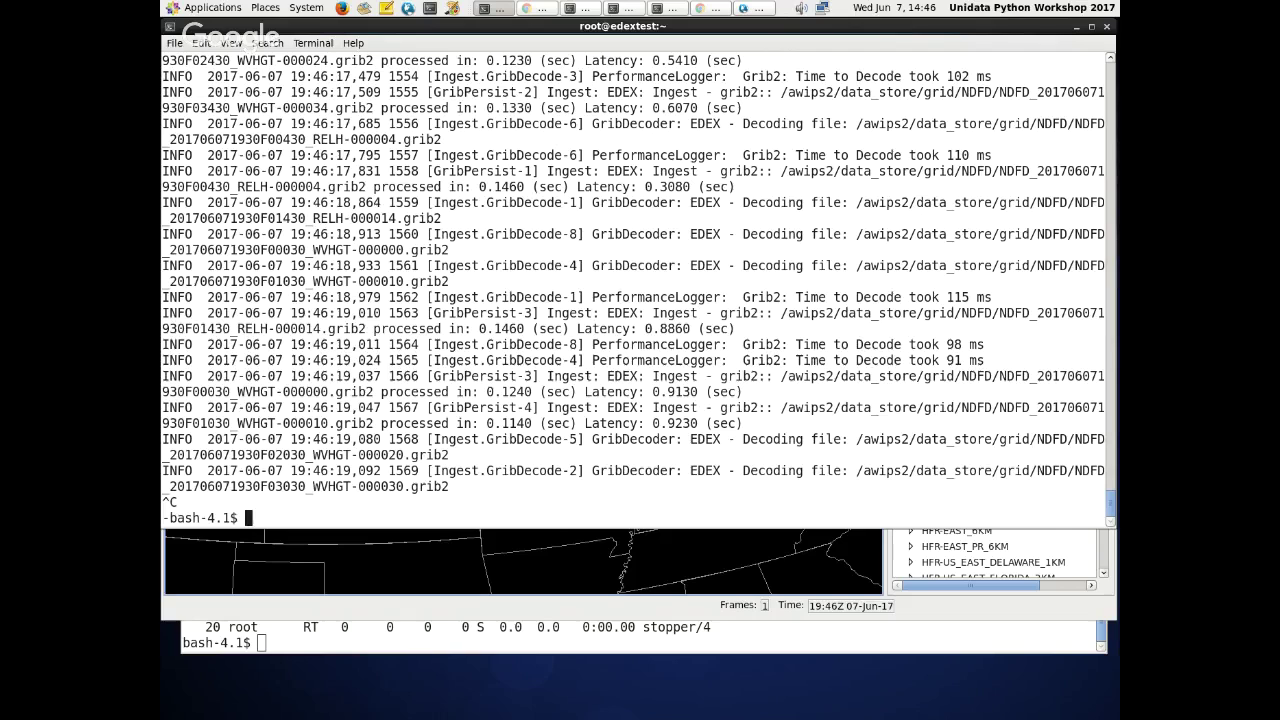
pyautogui.write('top')
pyautogui.press('Return')
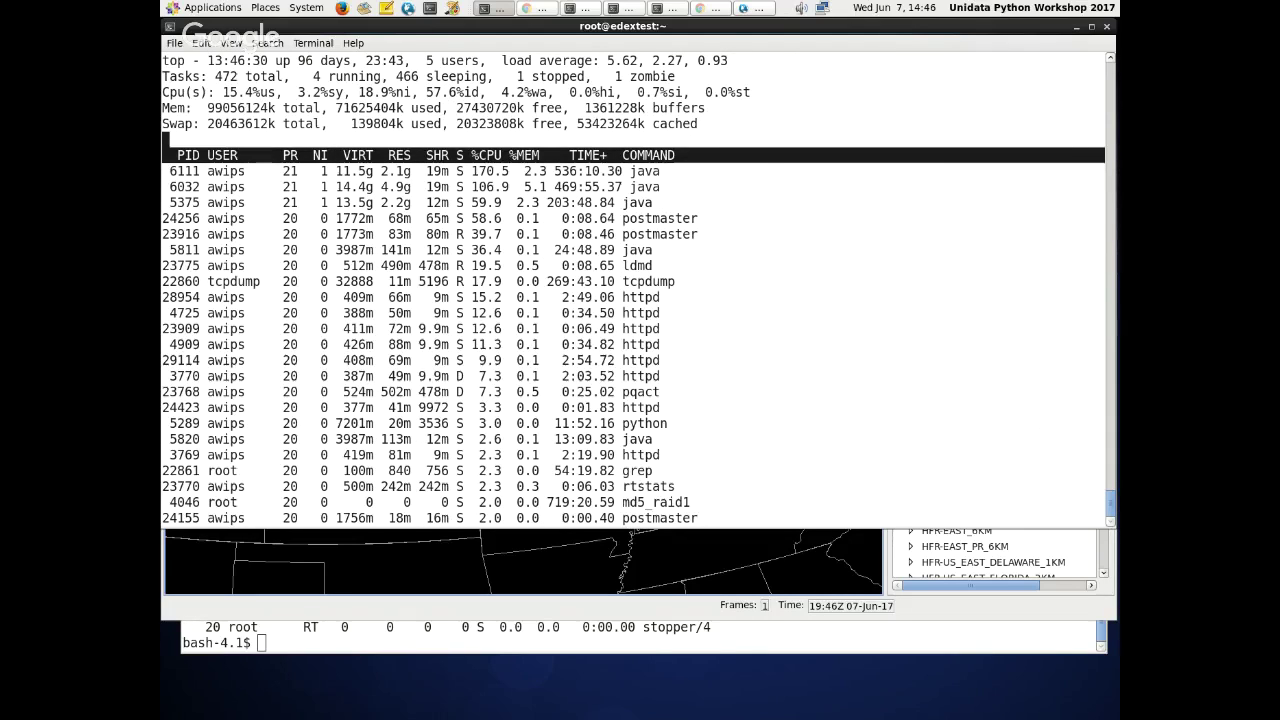
pyautogui.press('q')
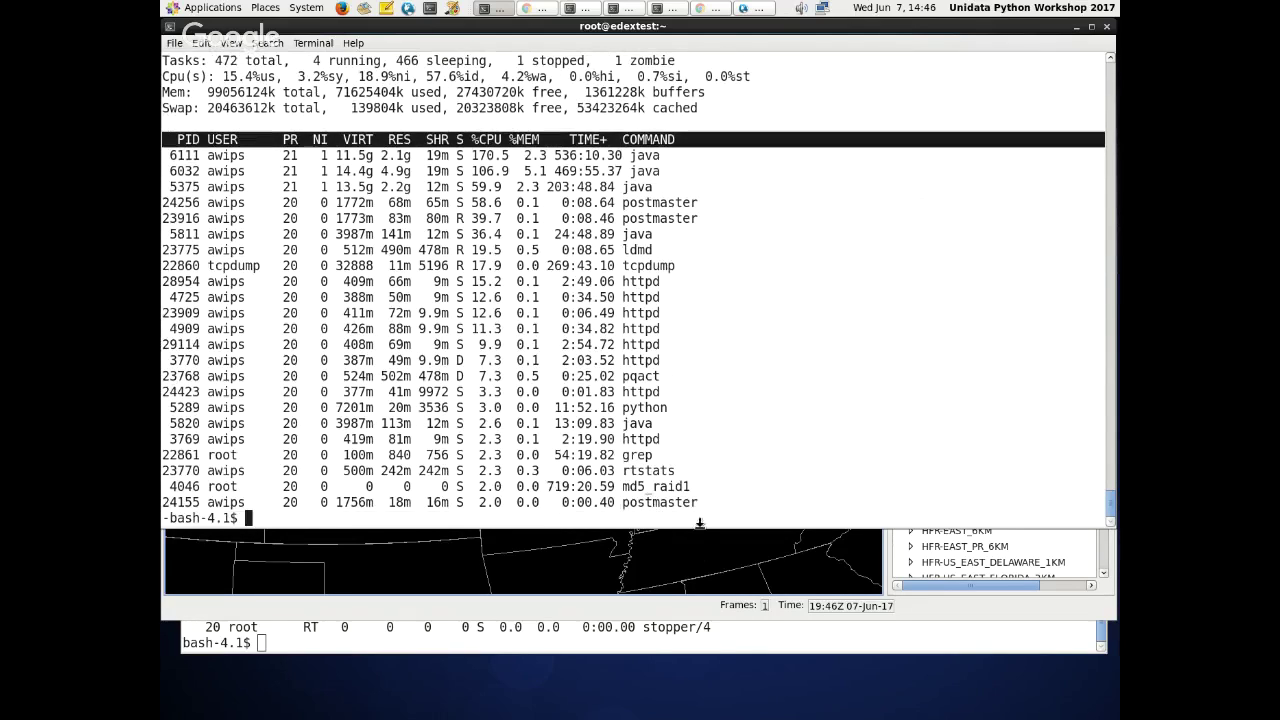
# - Return to the CAVE window and collapse the Grid category in the Product Browser
pyautogui.click(701, 555)
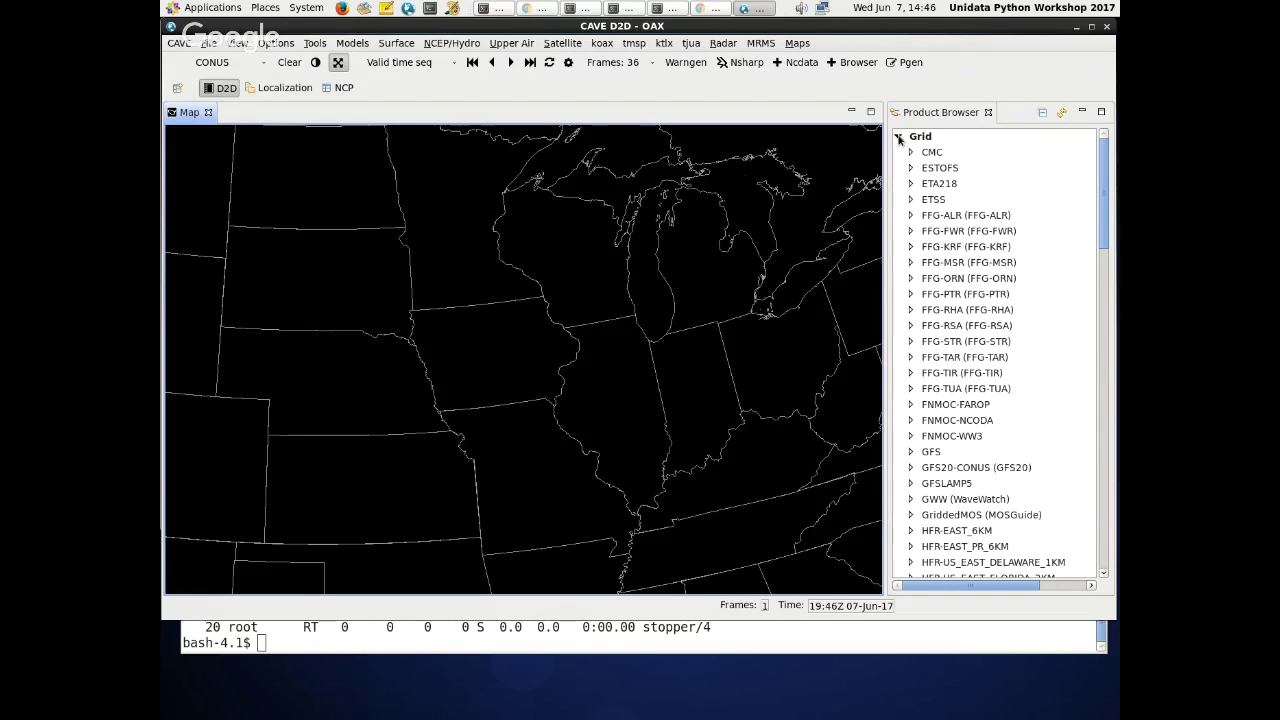
pyautogui.click(899, 139)
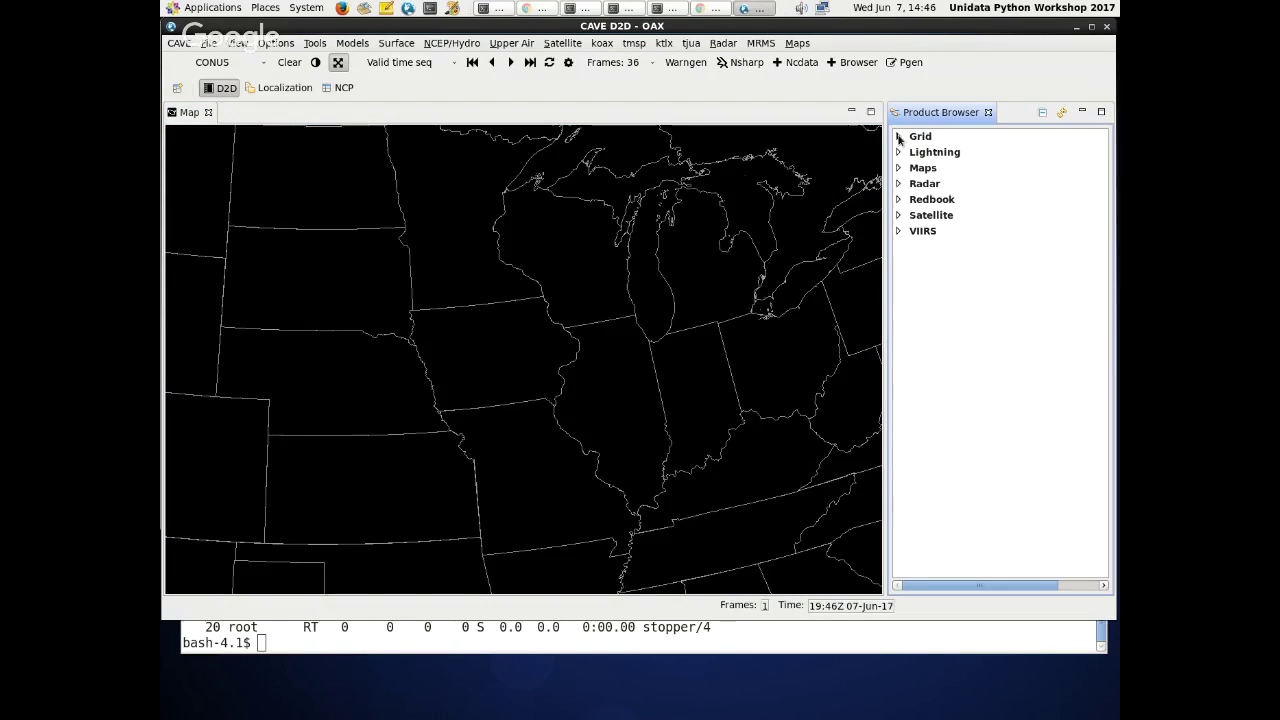
# - Switch to the local terminal and open /etc/yum.repos.d/awips2.repo in vi
pyautogui.click(527, 640)
pyautogui.write('vi /etc/yum.')
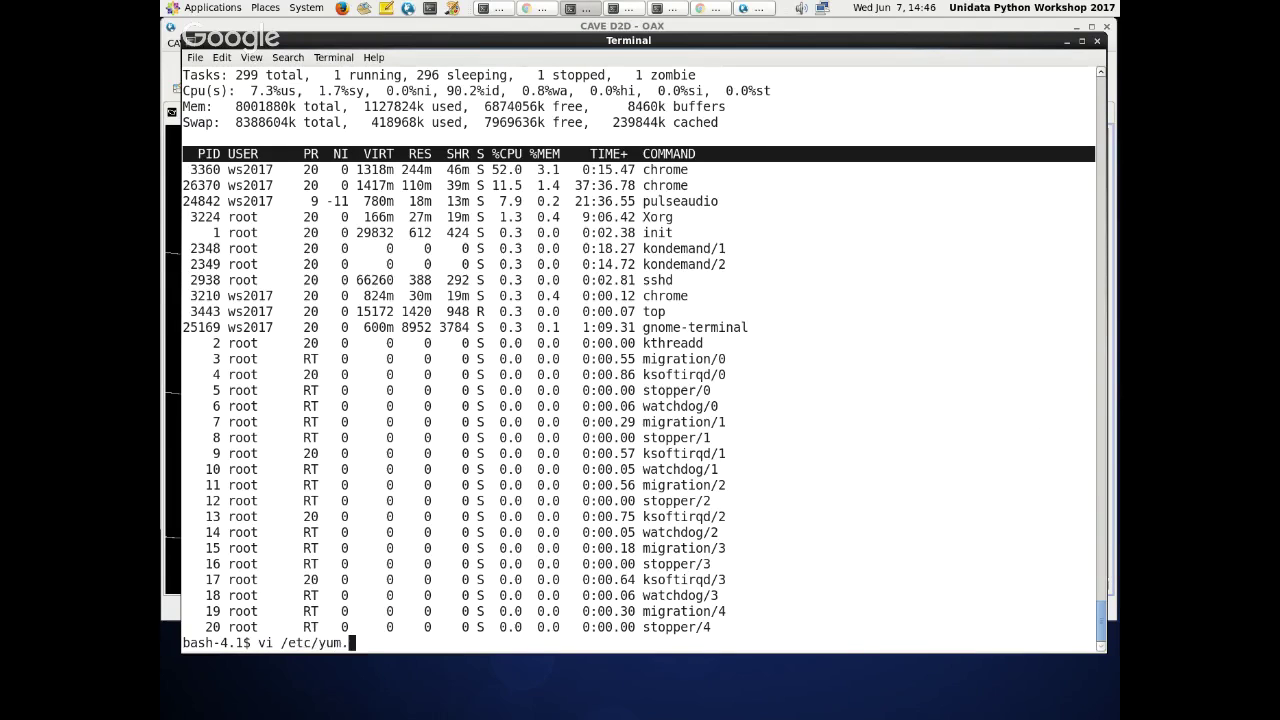
pyautogui.press('BackSpace')
pyautogui.write('.')
pyautogui.write('repos.d/awips2.repo')
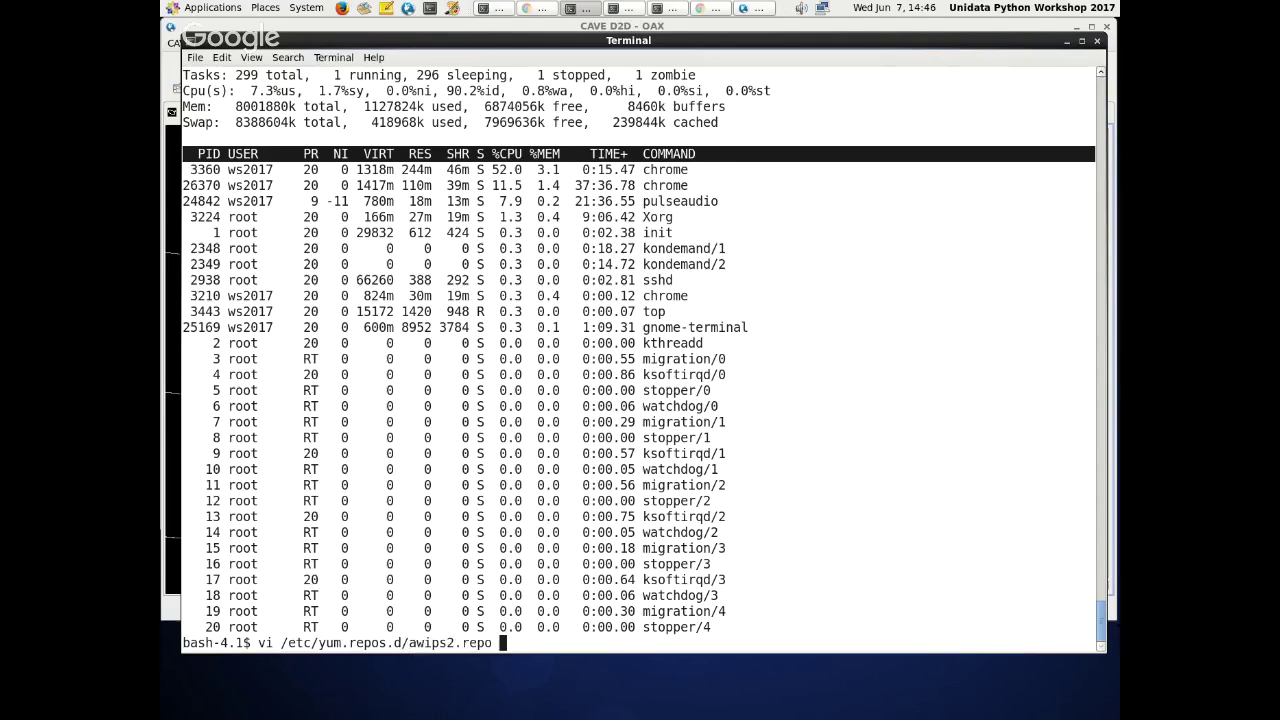
pyautogui.press('Return')
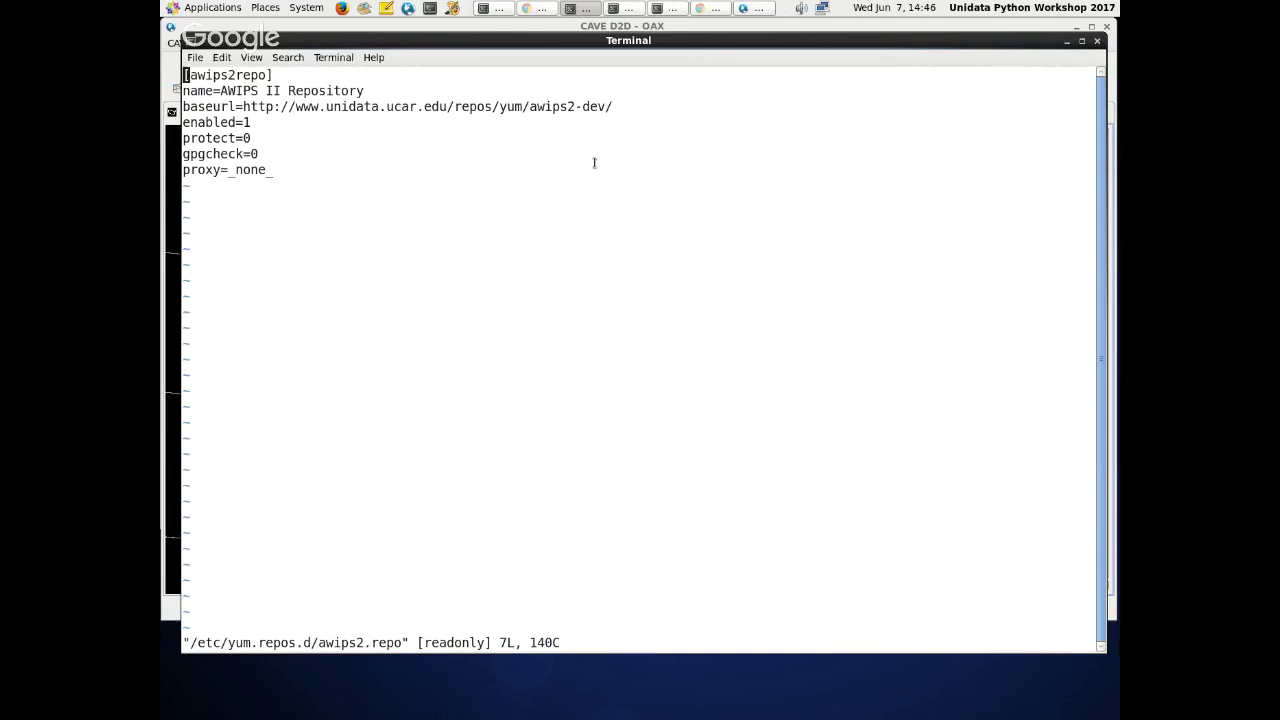
# - Highlight awips2 in the repository's baseurl, clear the selection, and move the terminal window lower to uncover CAVE
pyautogui.moveTo(576, 108); pyautogui.dragTo(530, 112)
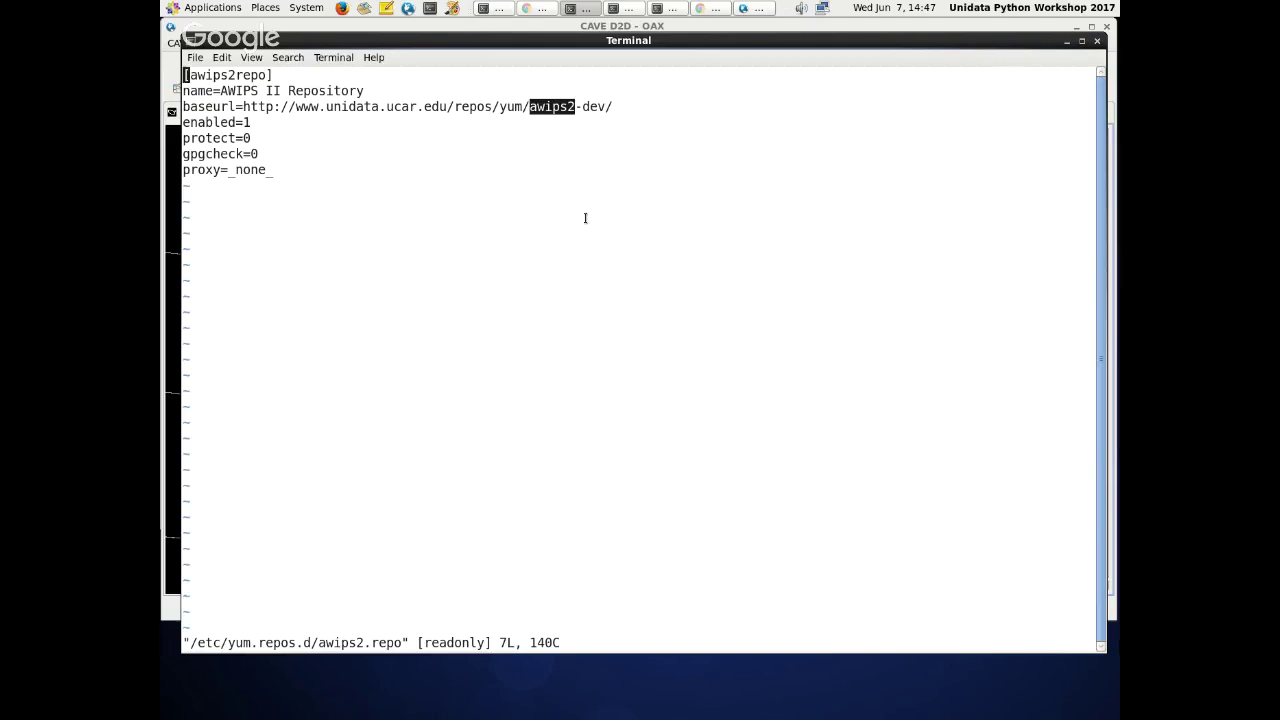
pyautogui.click(624, 280)
pyautogui.moveTo(628, 37); pyautogui.dragTo(621, 186)
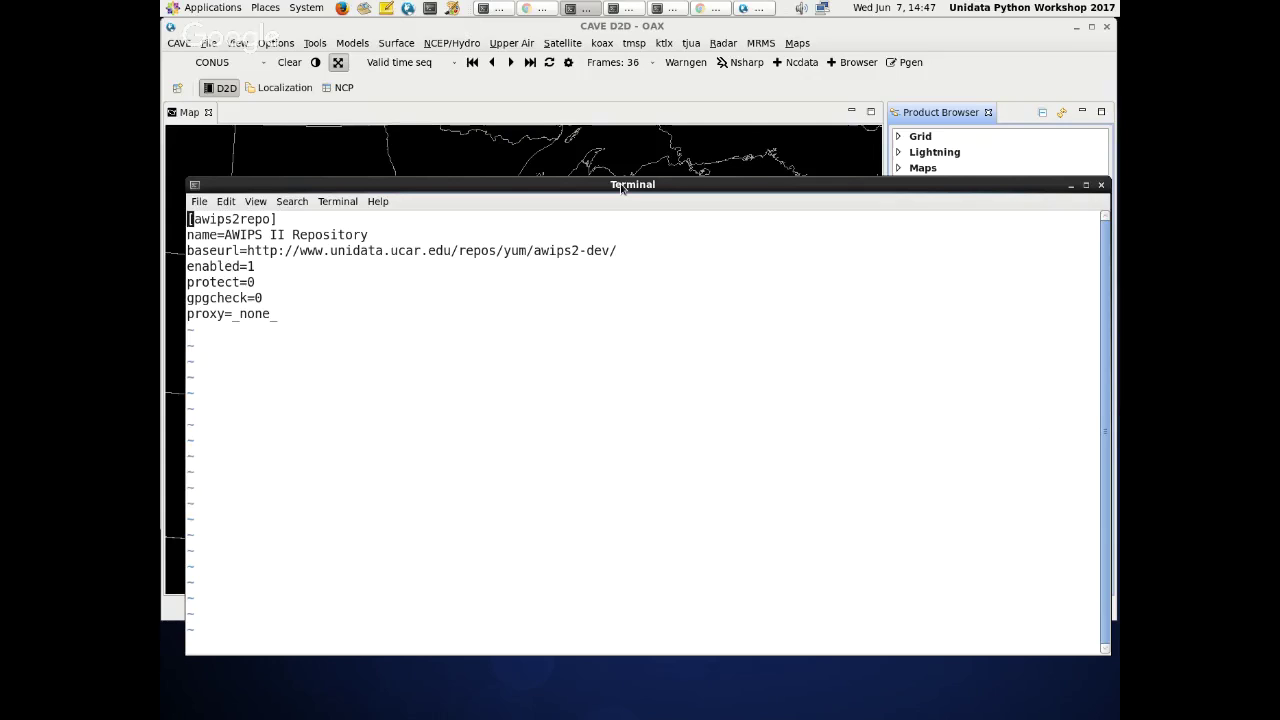
# - Return to CAVE, load the High Frequency Radar (HFR) Ocean Sfc Wind product, and inspect its data off the southeastern US coast
pyautogui.click(745, 8)
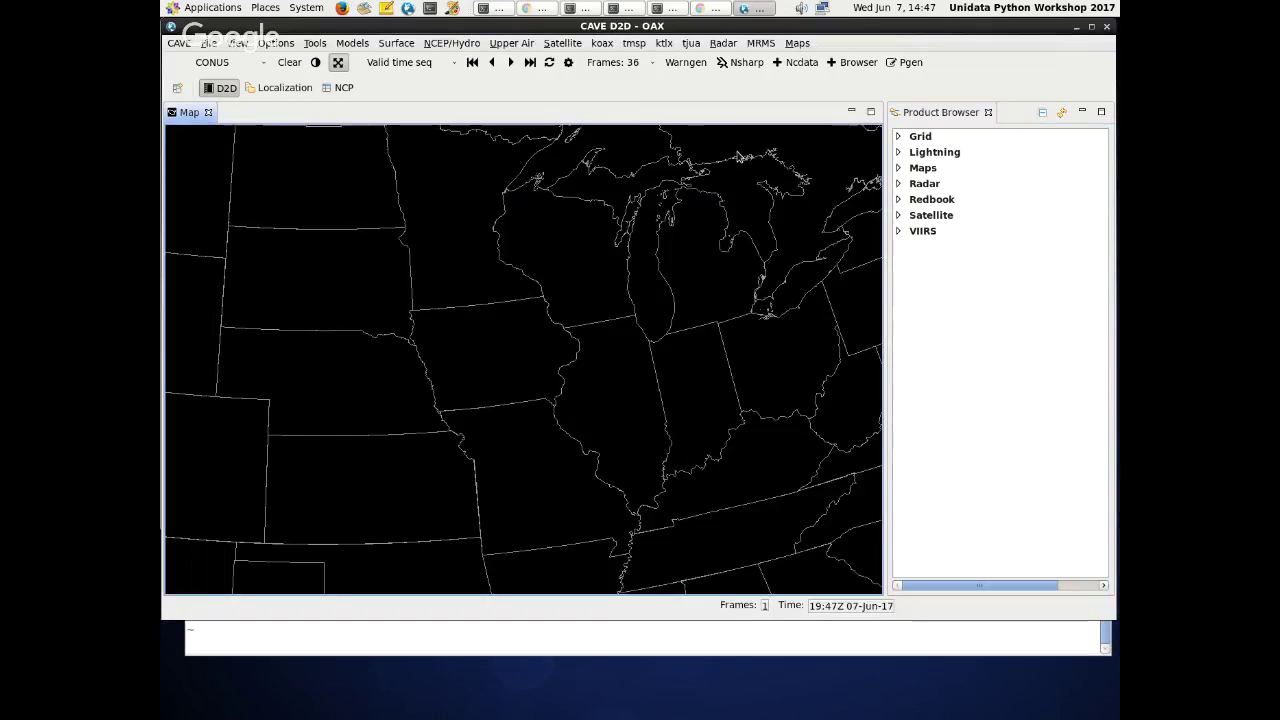
pyautogui.scroll(-1, 470, 201)
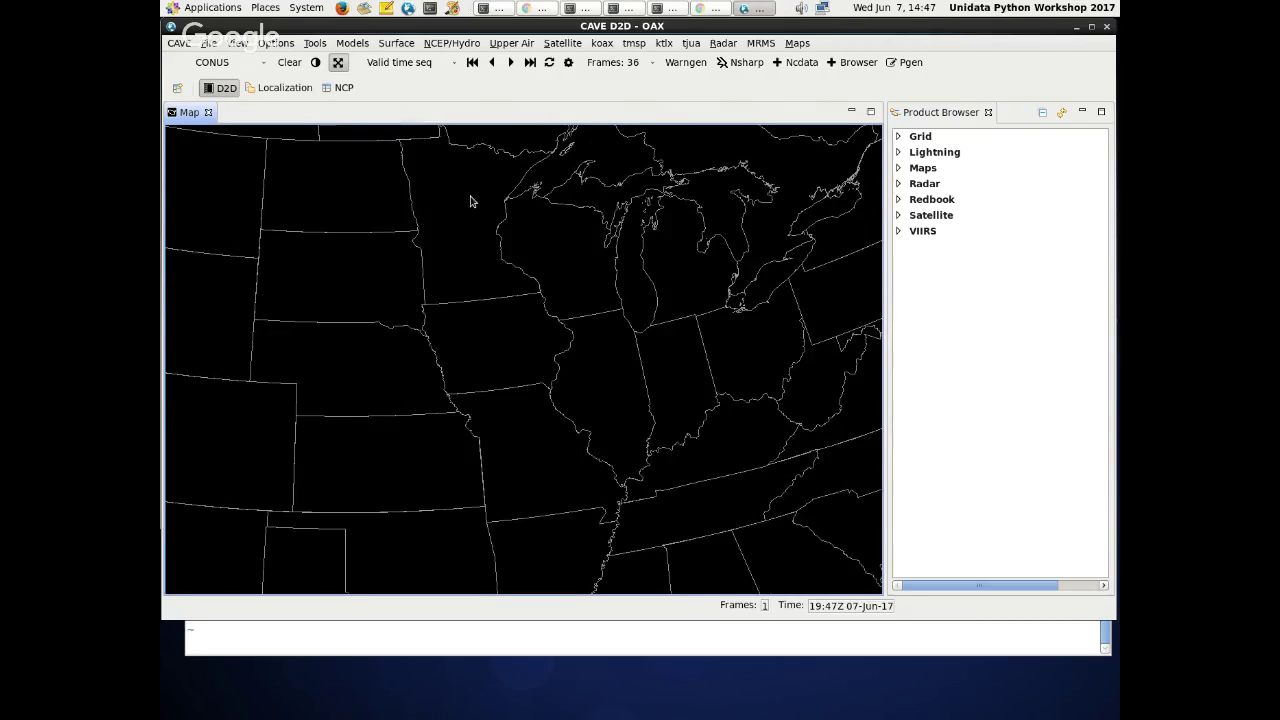
pyautogui.click(352, 43)
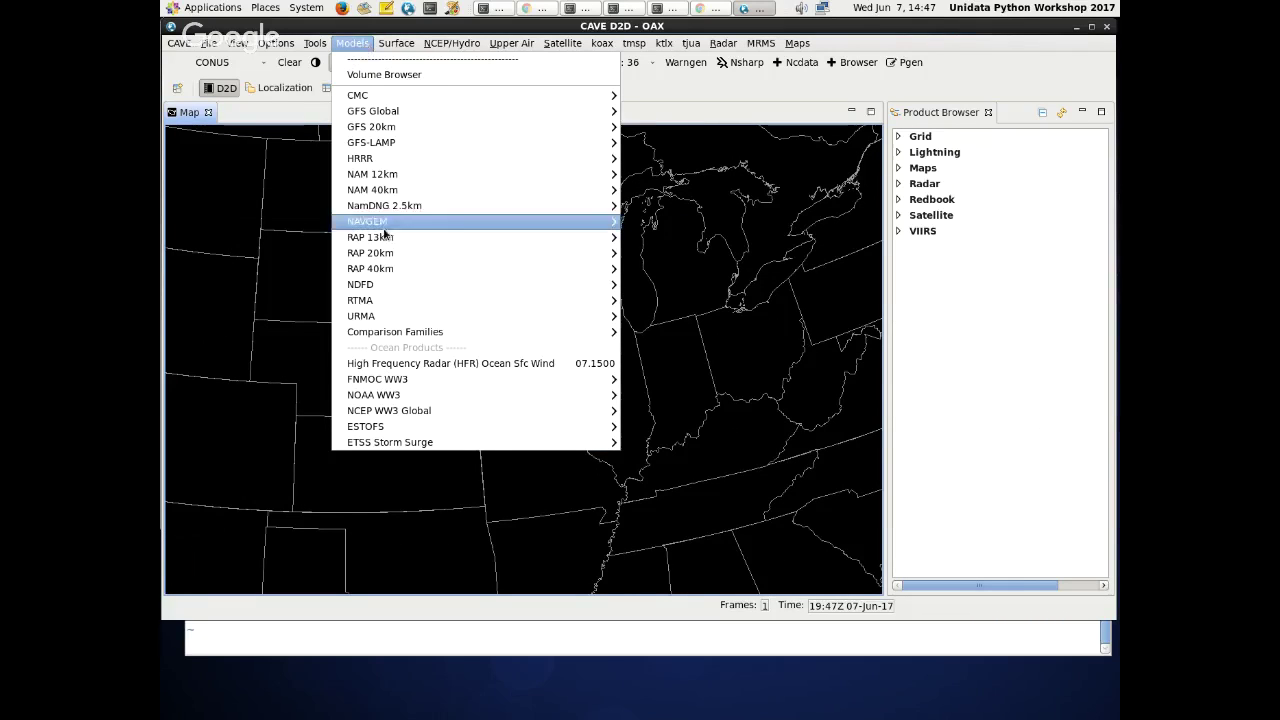
pyautogui.click(412, 366)
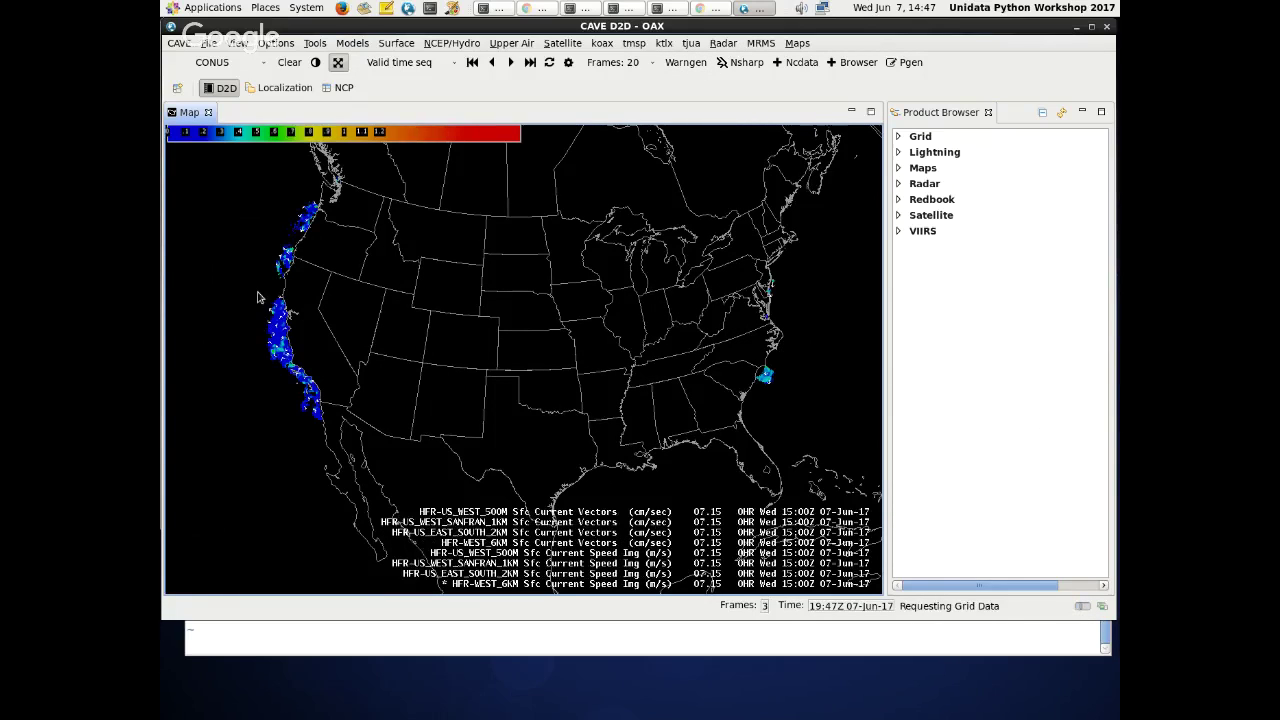
pyautogui.scroll(5, 766, 376)
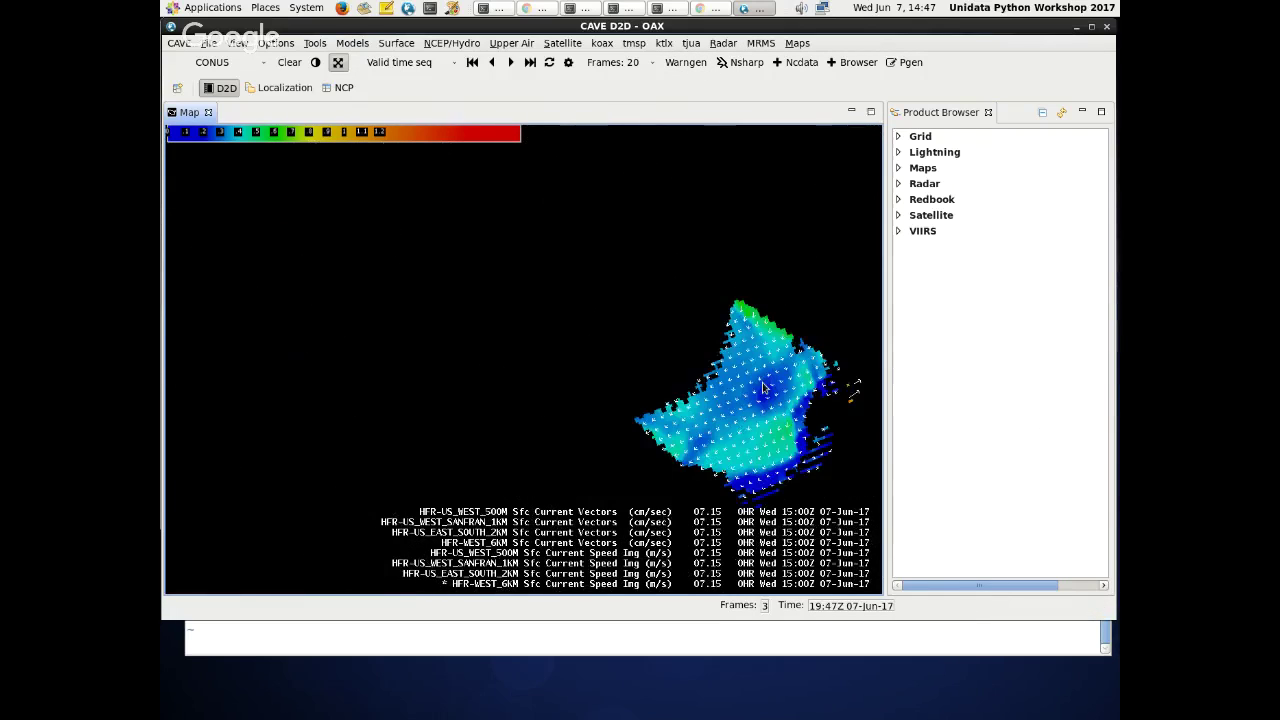
pyautogui.scroll(-5, 657, 391)
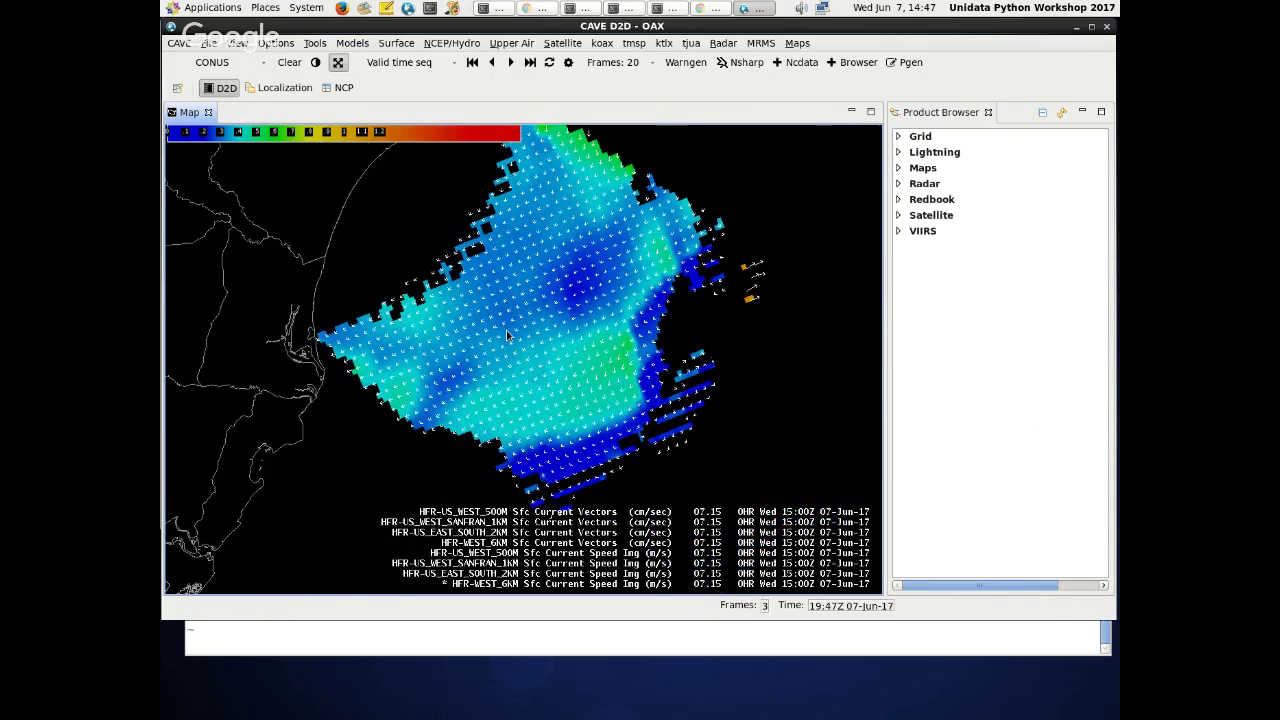
pyautogui.scroll(-5, 537, 425)
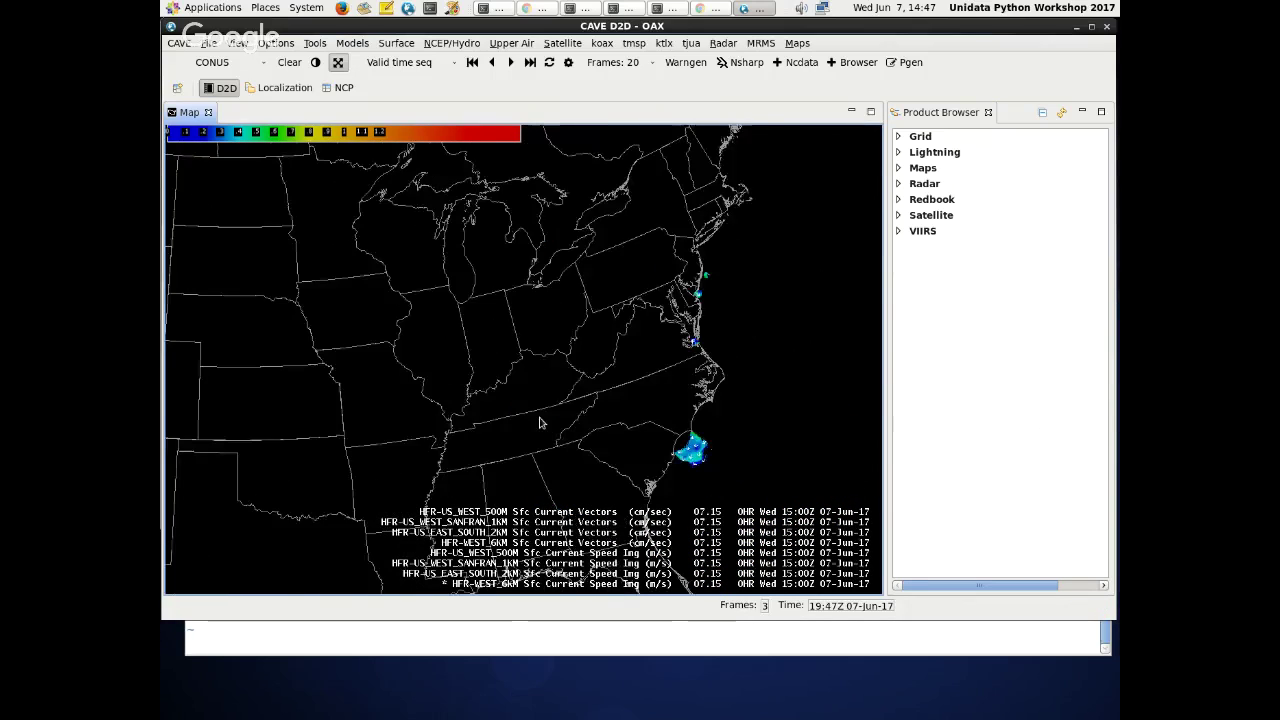
# - Examine the HFR surface current vectors and speed image along the US West Coast, from the whole coast down to the California shoreline
pyautogui.scroll(6, 443, 420)
pyautogui.scroll(4, 412, 355)
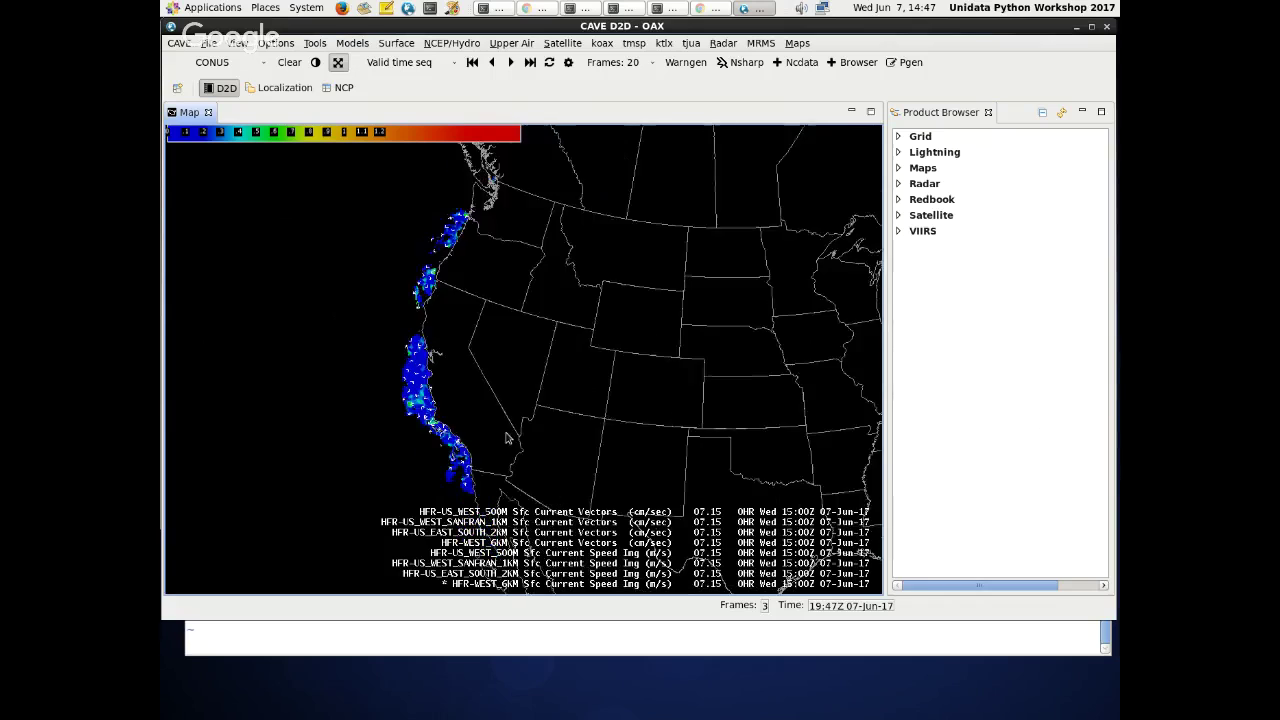
pyautogui.scroll(3, 414, 365)
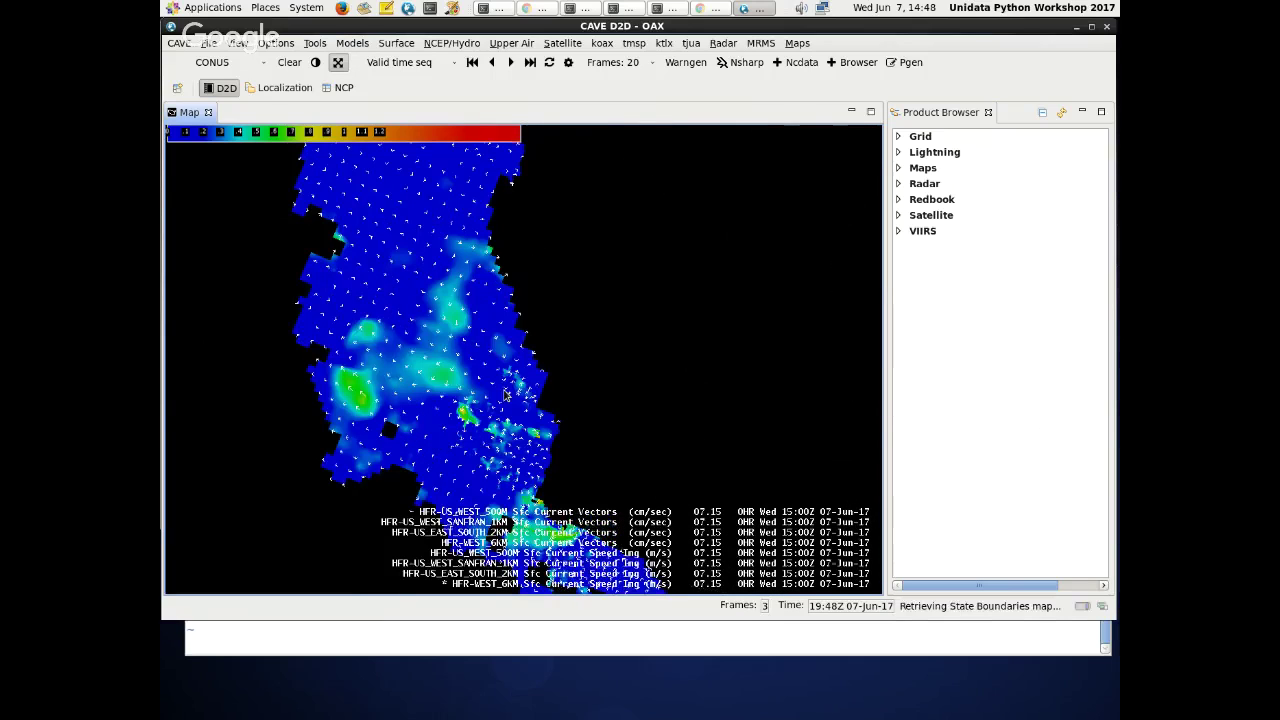
pyautogui.scroll(1, 433, 348)
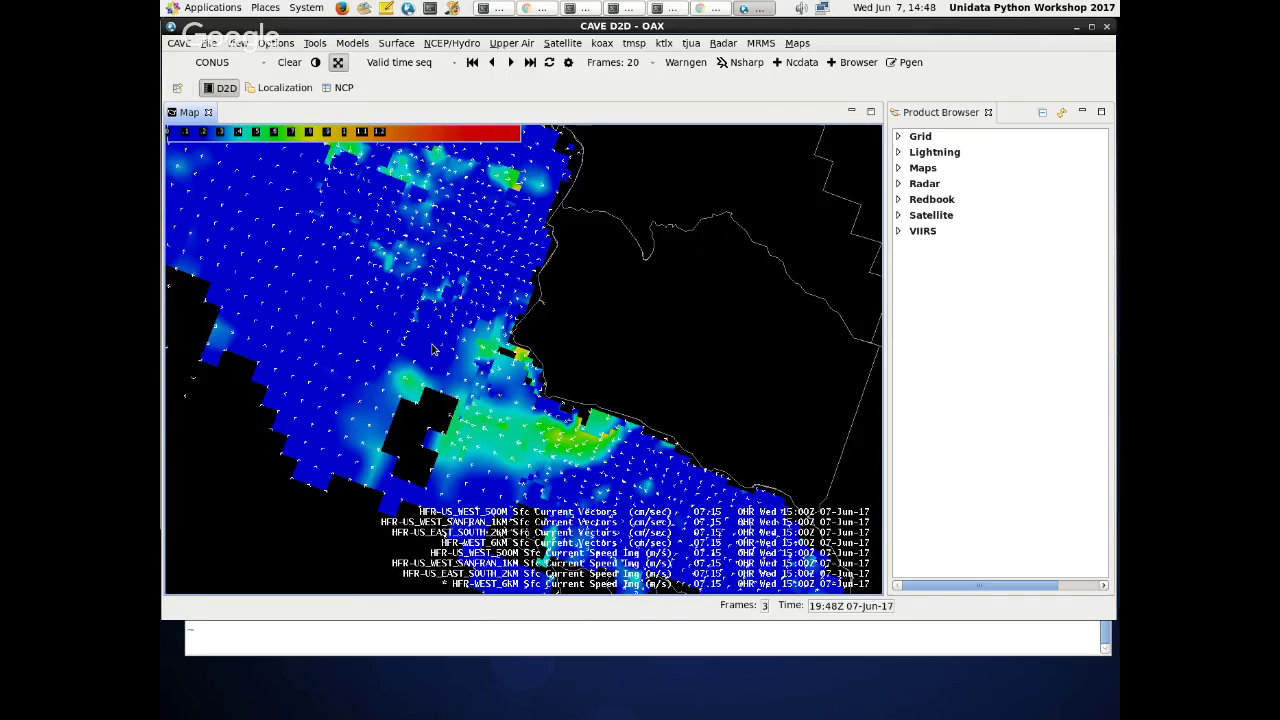
pyautogui.scroll(2, 445, 352)
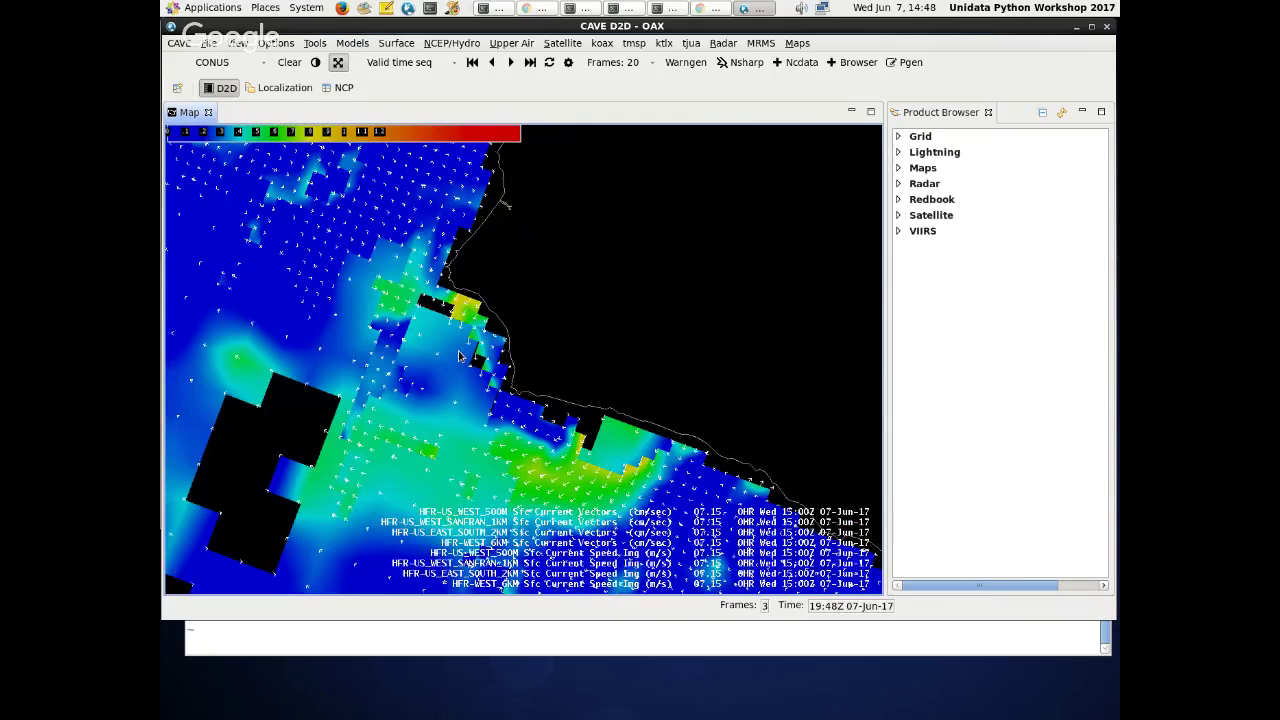
pyautogui.scroll(-8, 458, 350)
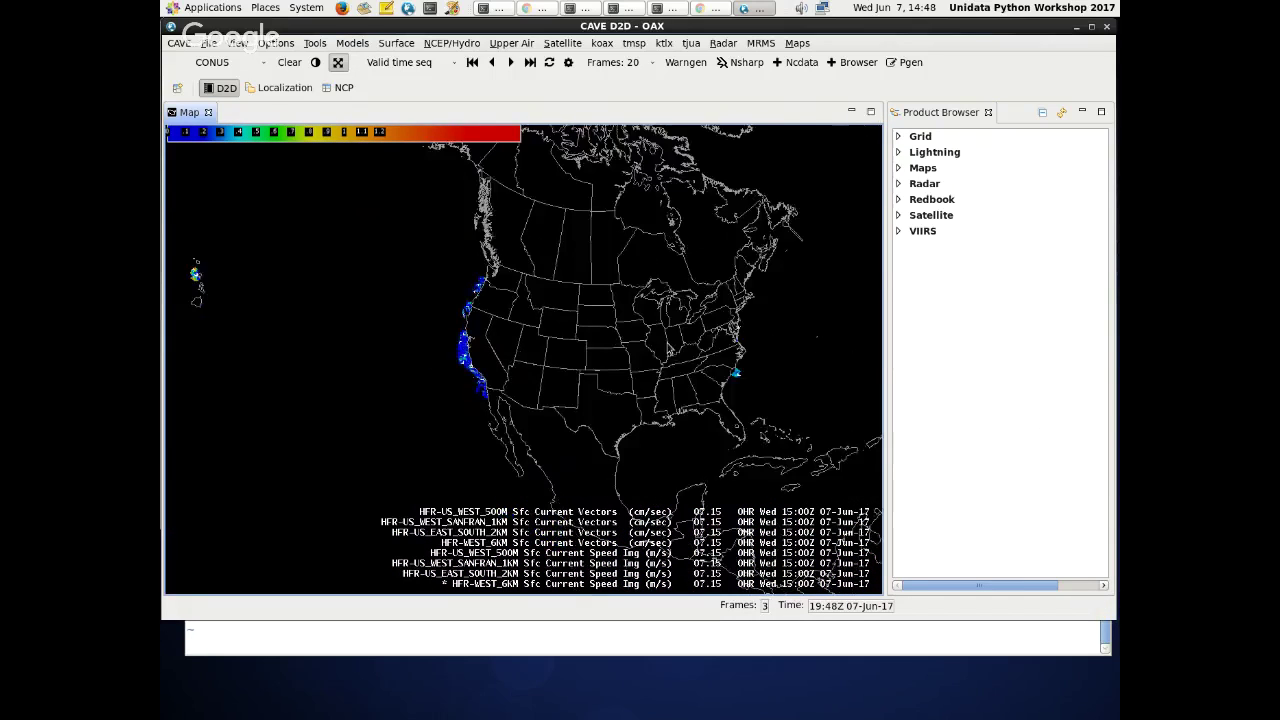
pyautogui.scroll(-1, 555, 330)
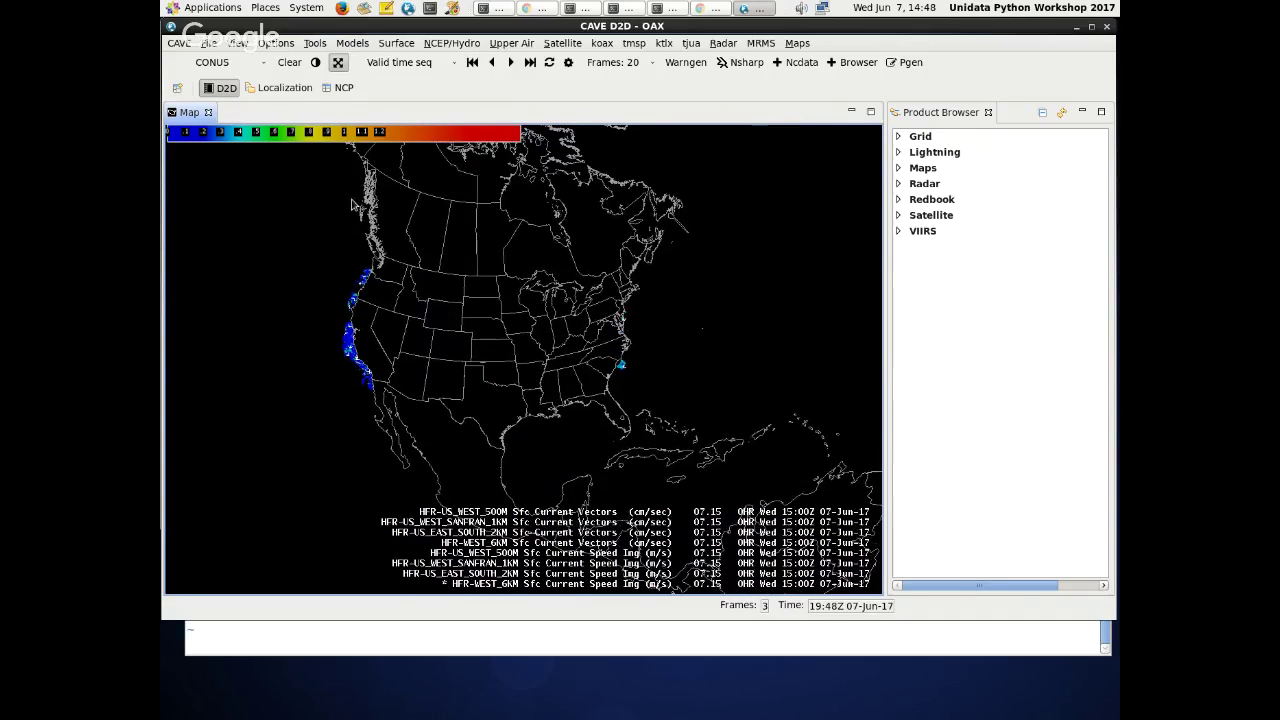
# - Clear the HFR products from the map and load the Topography overlay
pyautogui.click(288, 62)
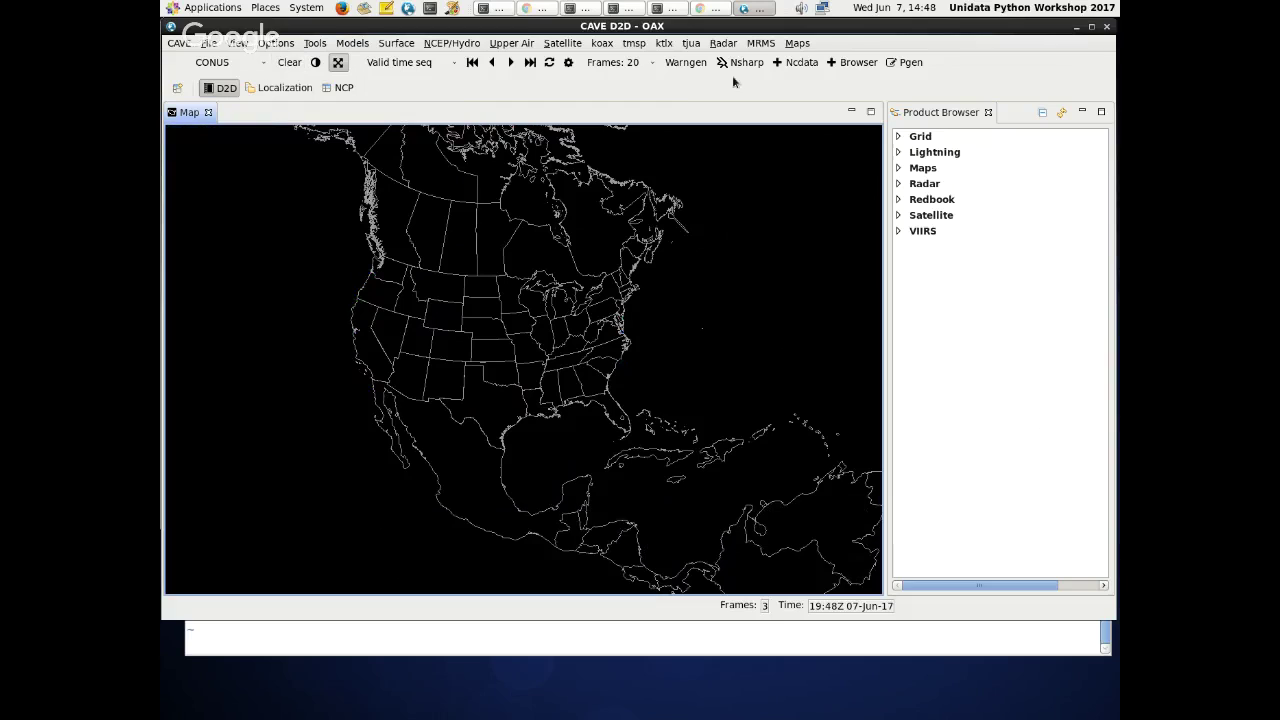
pyautogui.click(798, 44)
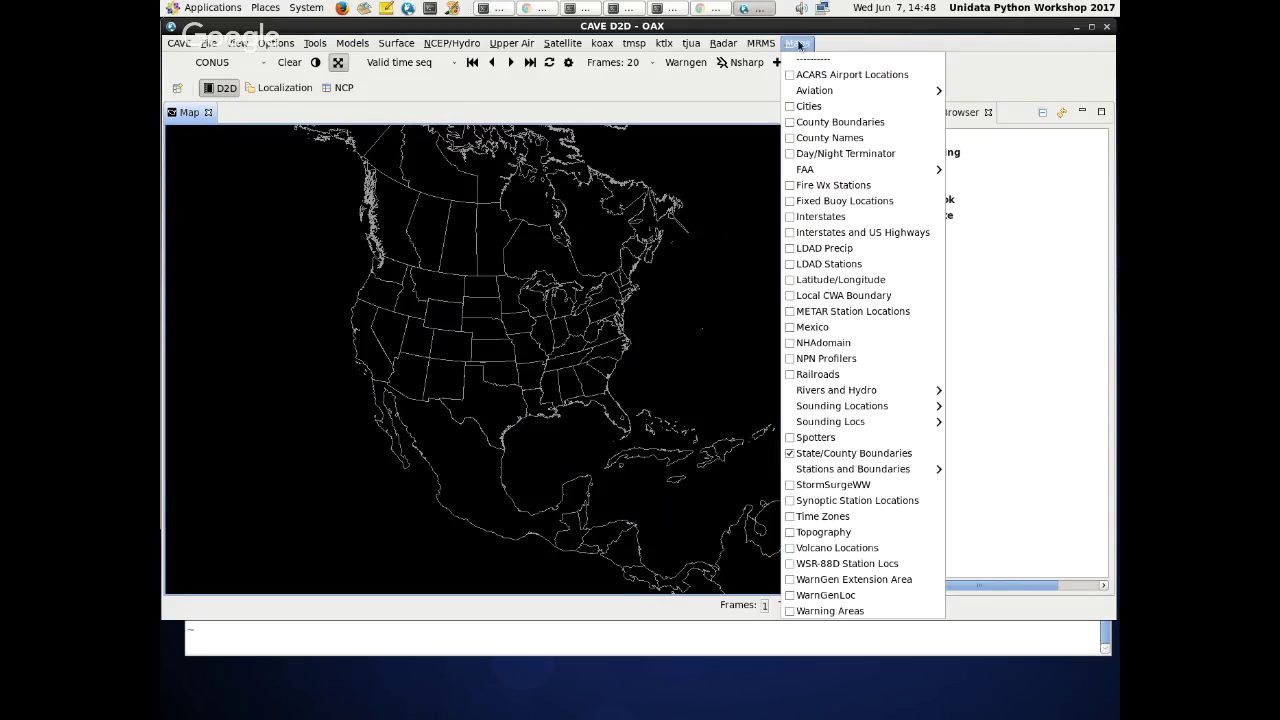
pyautogui.click(829, 533)
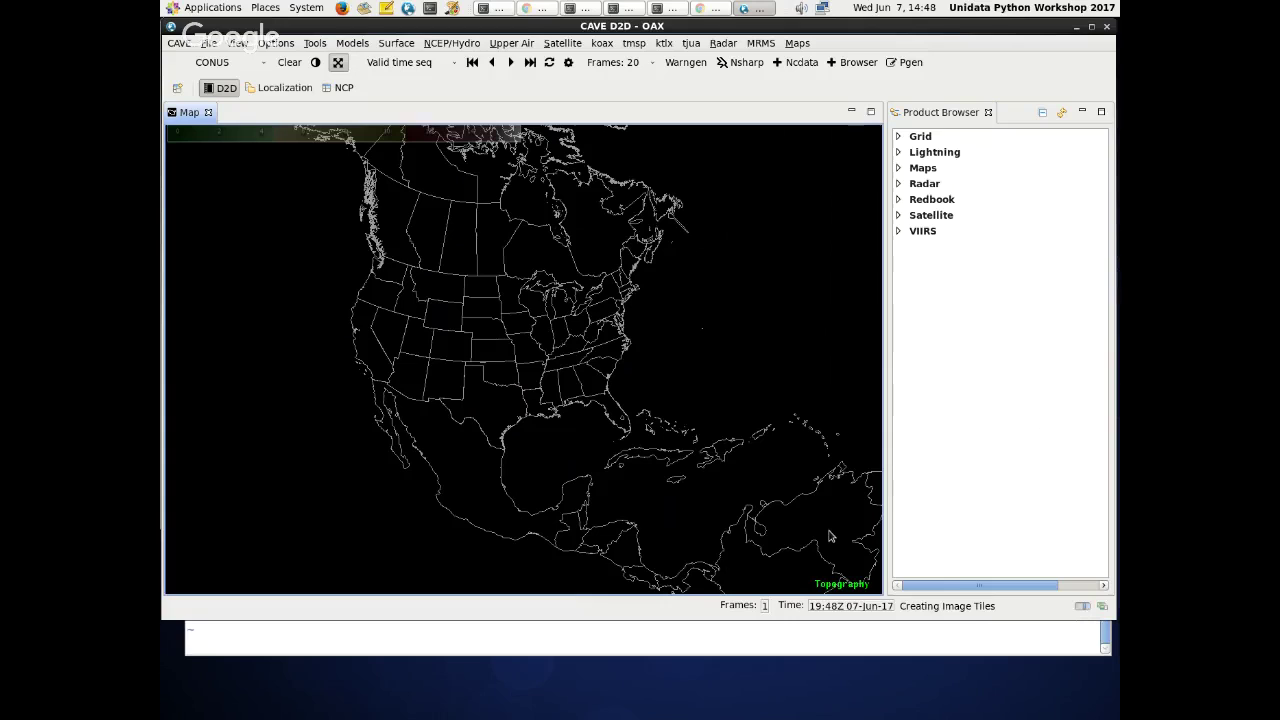
pyautogui.scroll(-2, 460, 357)
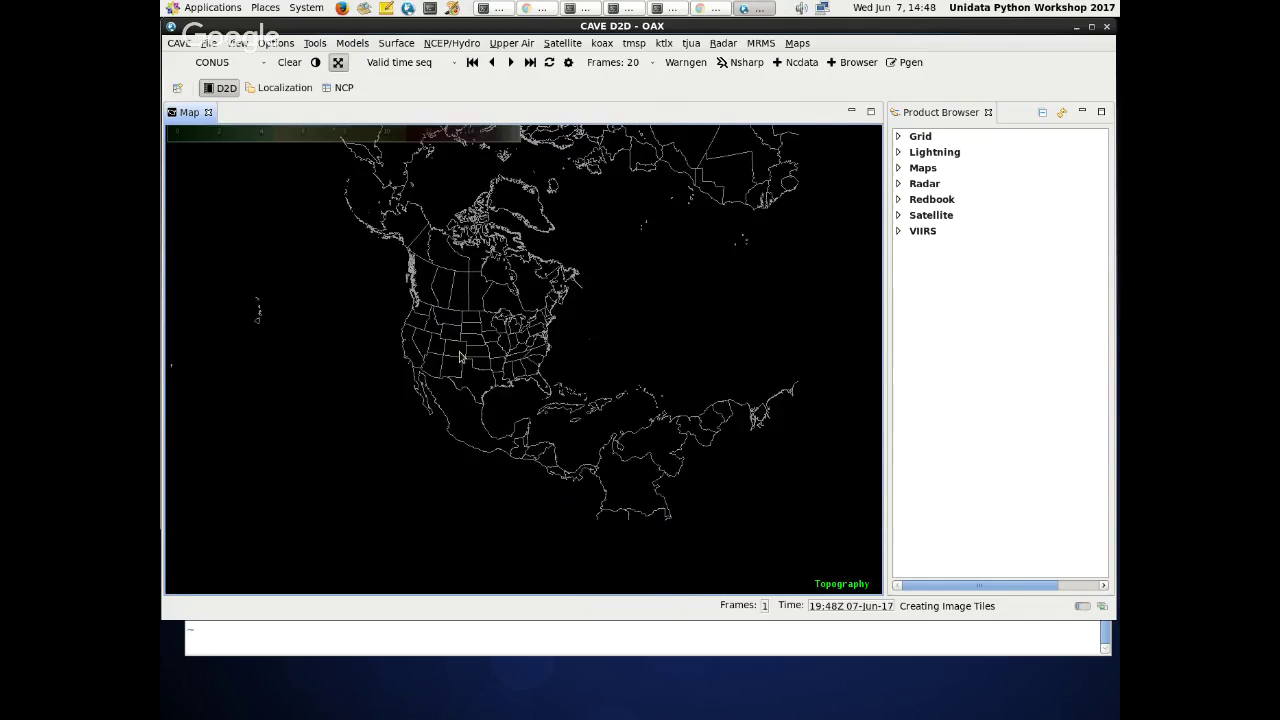
pyautogui.scroll(-1, 460, 357)
# - Change the map projection to GOES East Full Disk and examine the topography over the Rocky Mountains and the central US
pyautogui.click(250, 63)
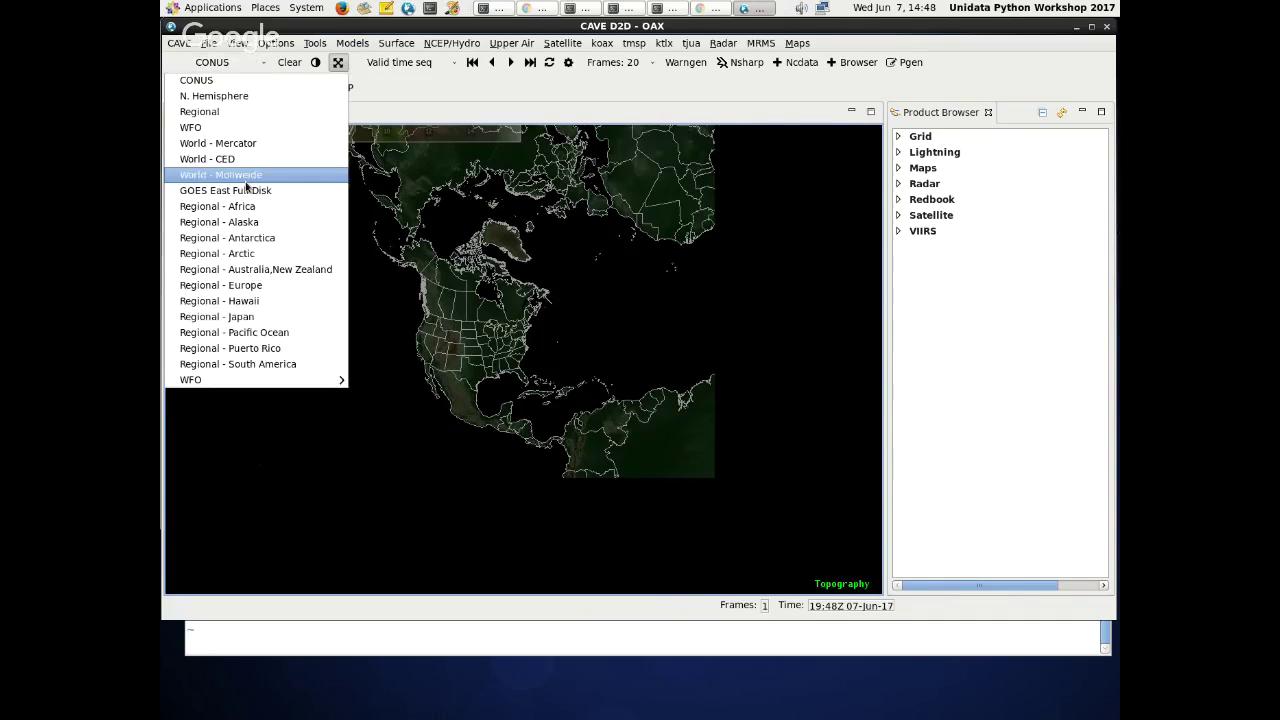
pyautogui.click(246, 189)
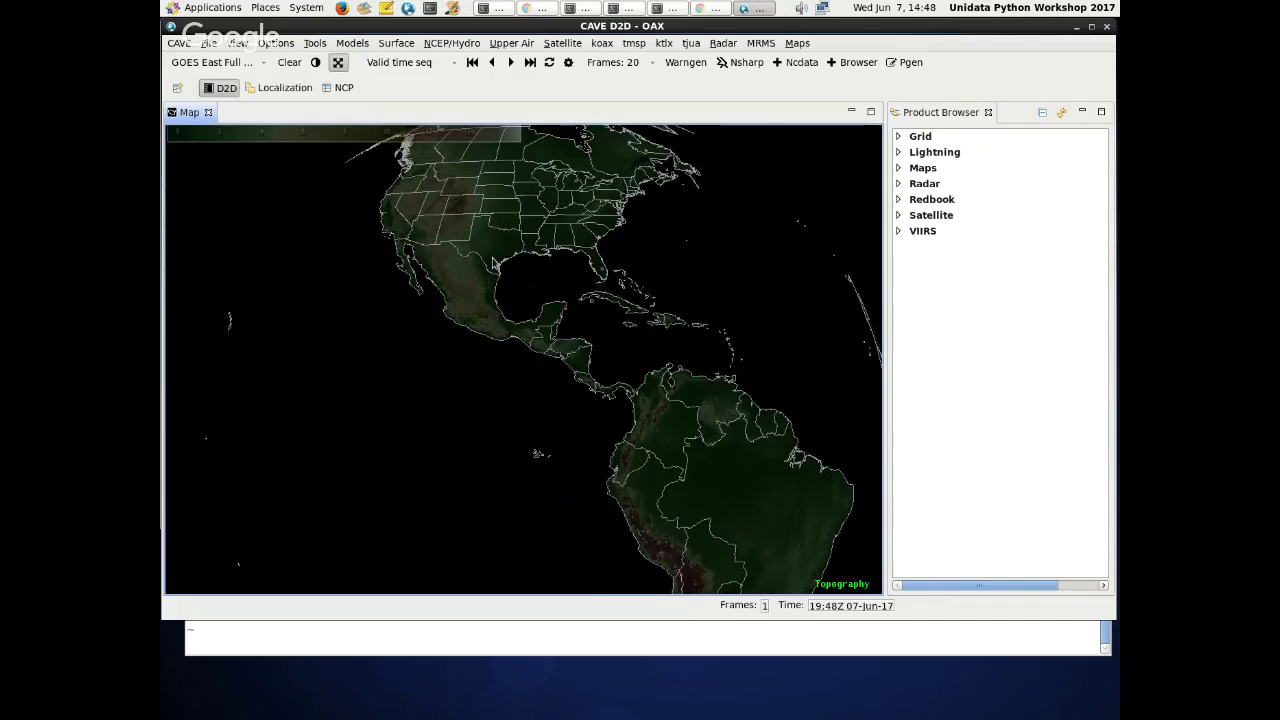
pyautogui.scroll(3, 502, 440)
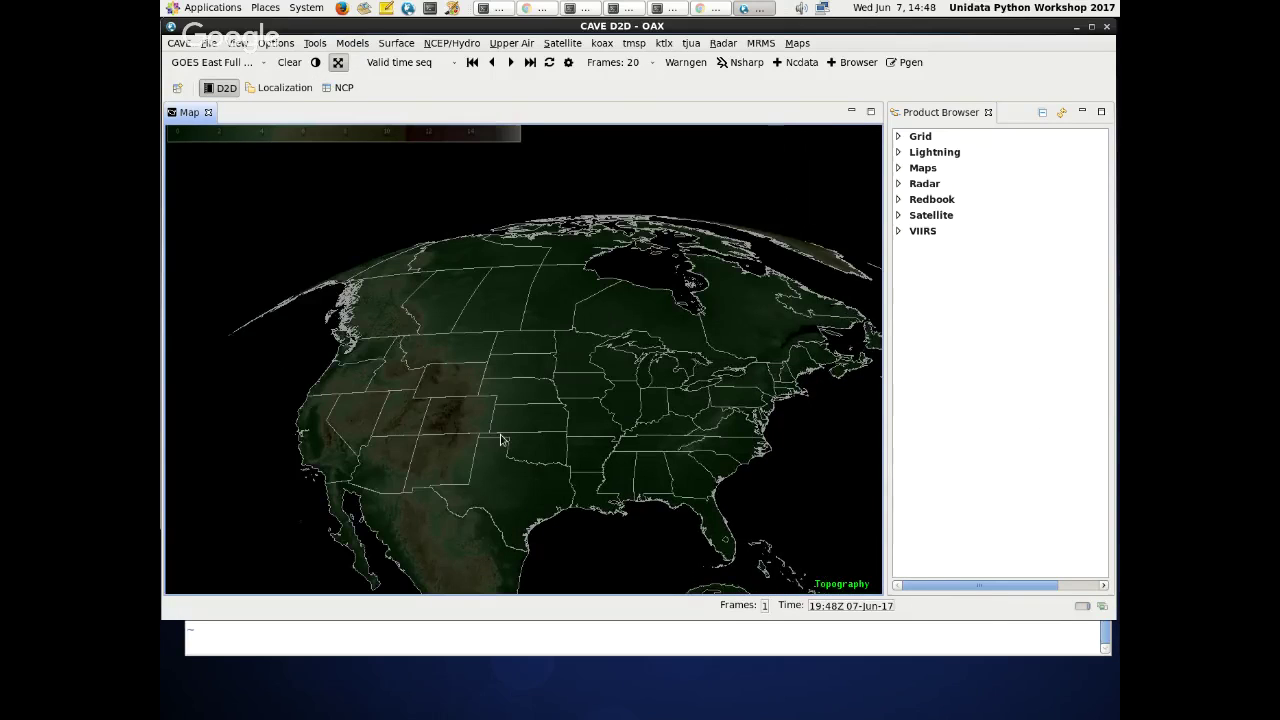
pyautogui.scroll(5, 502, 440)
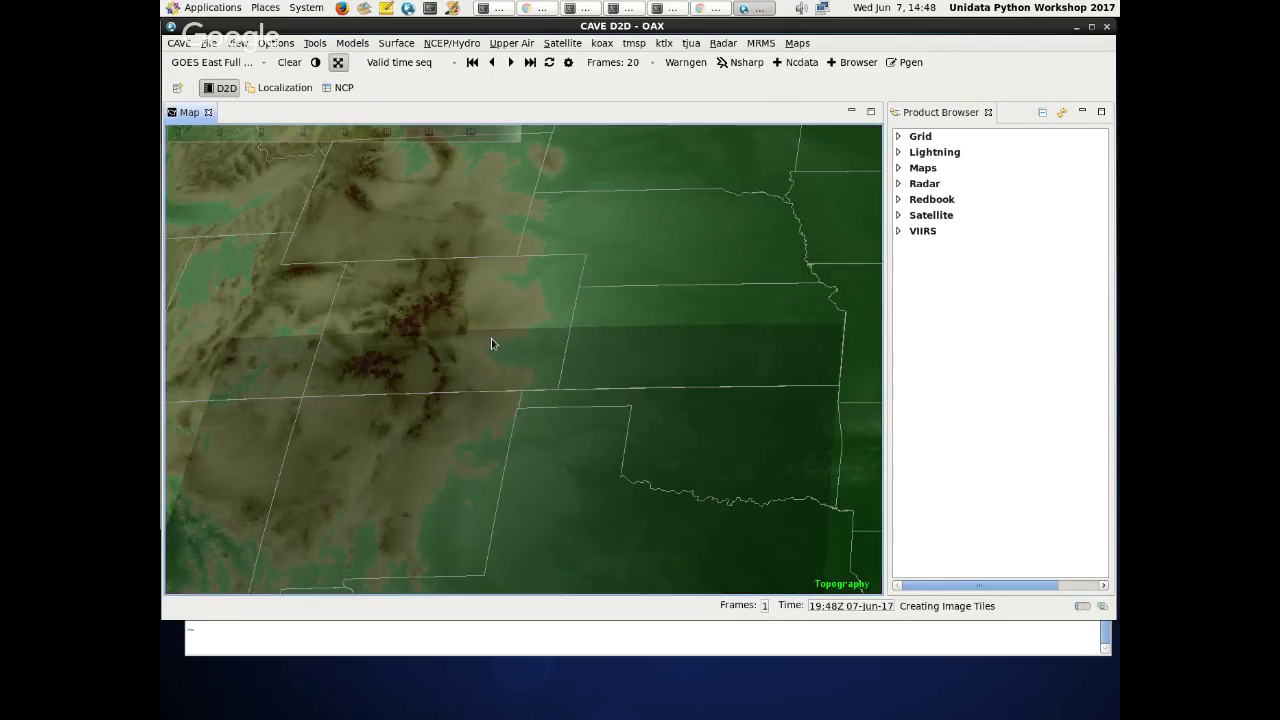
pyautogui.scroll(1, 459, 354)
pyautogui.scroll(-3, 459, 354)
pyautogui.scroll(5, 459, 354)
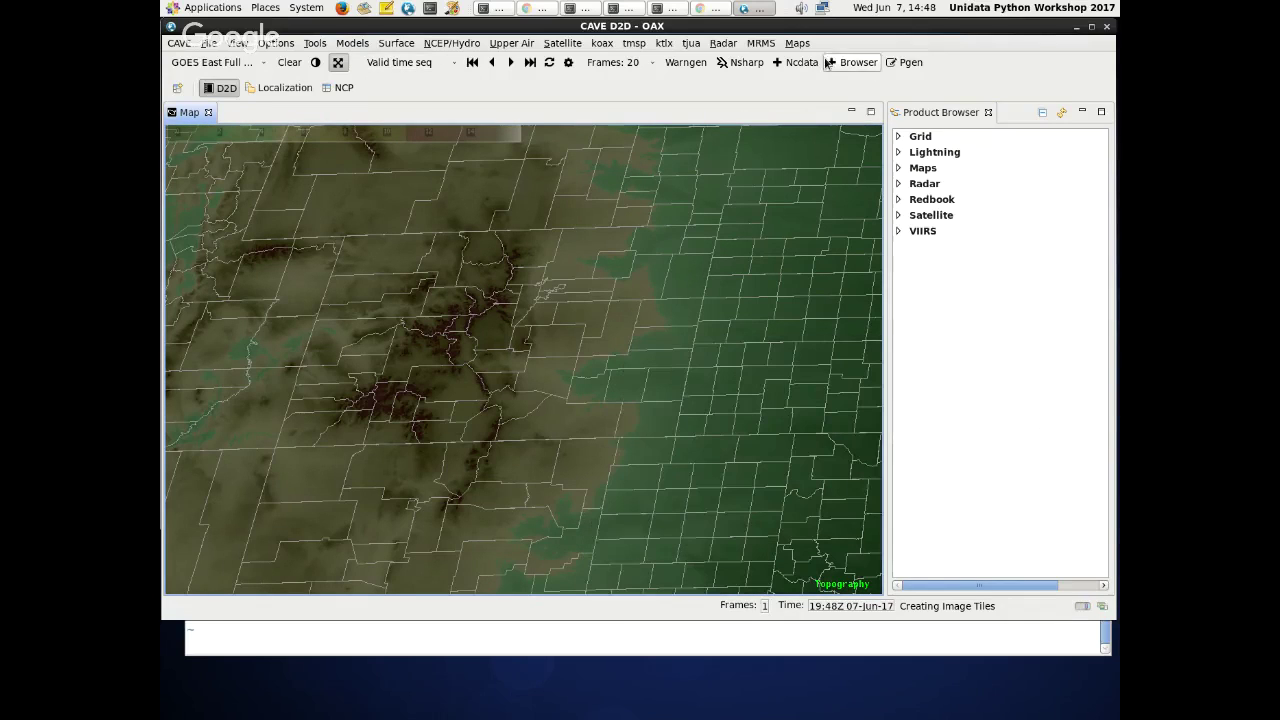
pyautogui.scroll(-3, 643, 334)
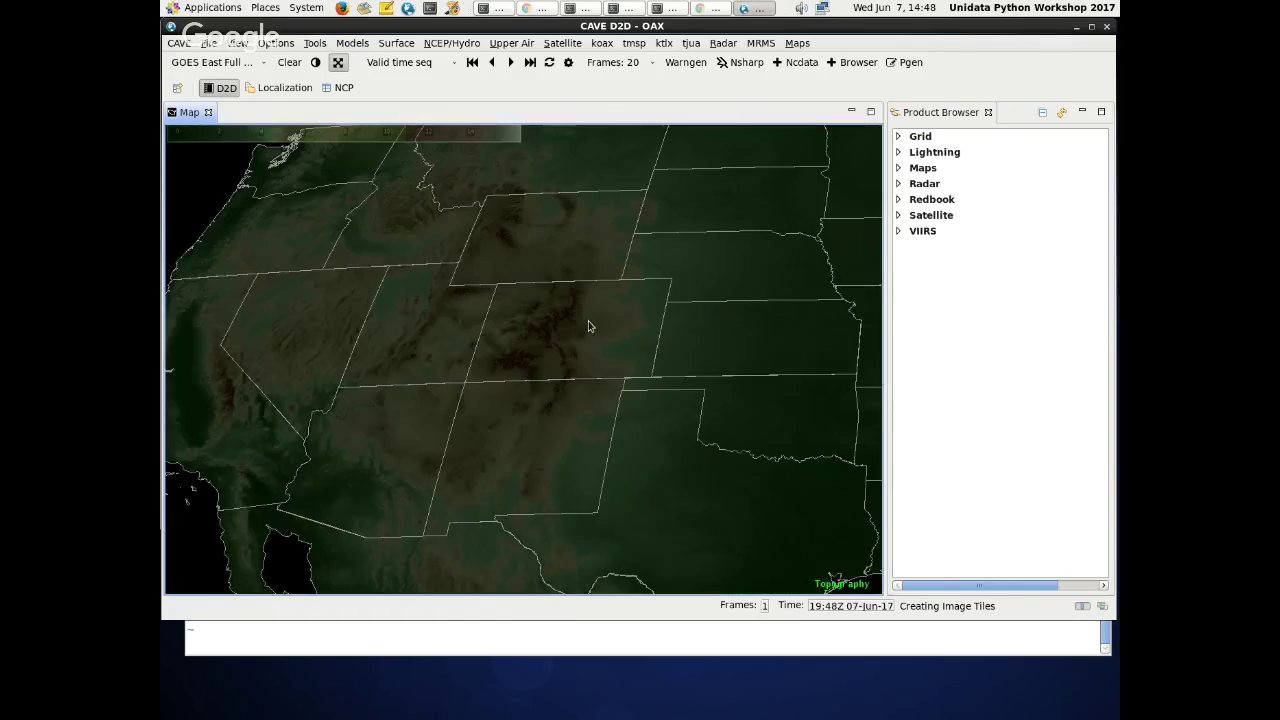
pyautogui.scroll(-5, 588, 326)
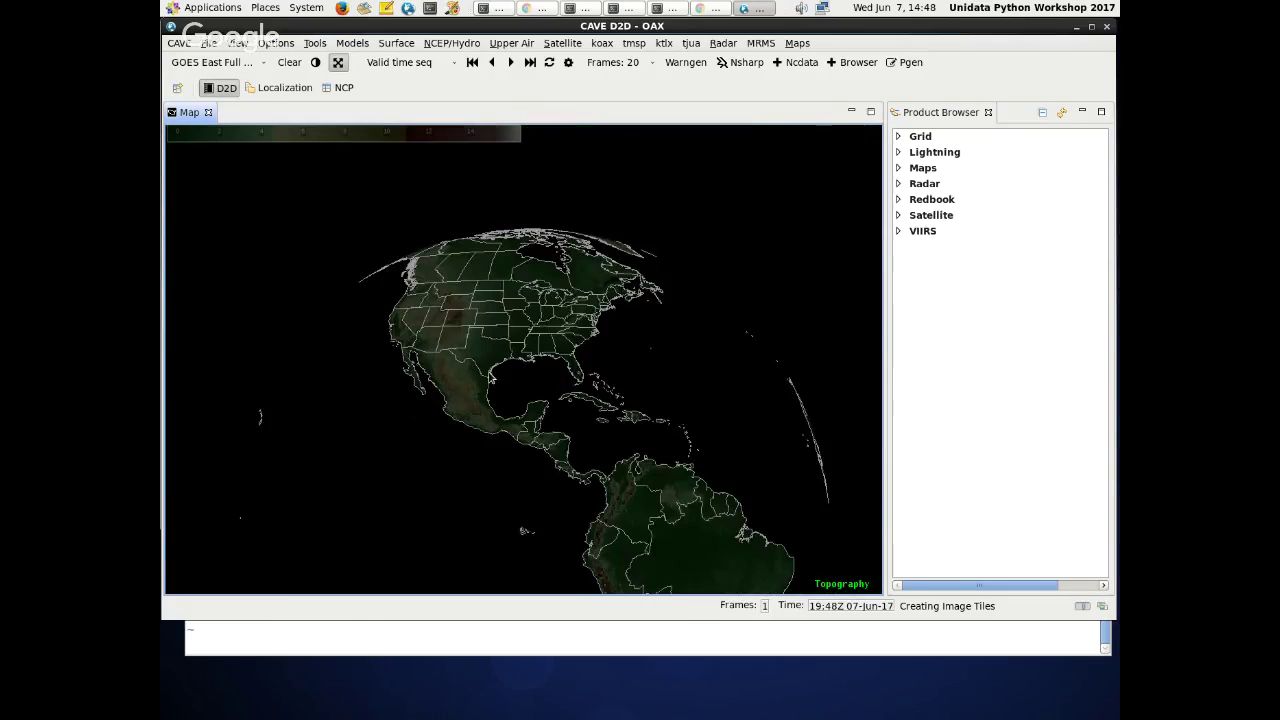
pyautogui.scroll(-1, 566, 363)
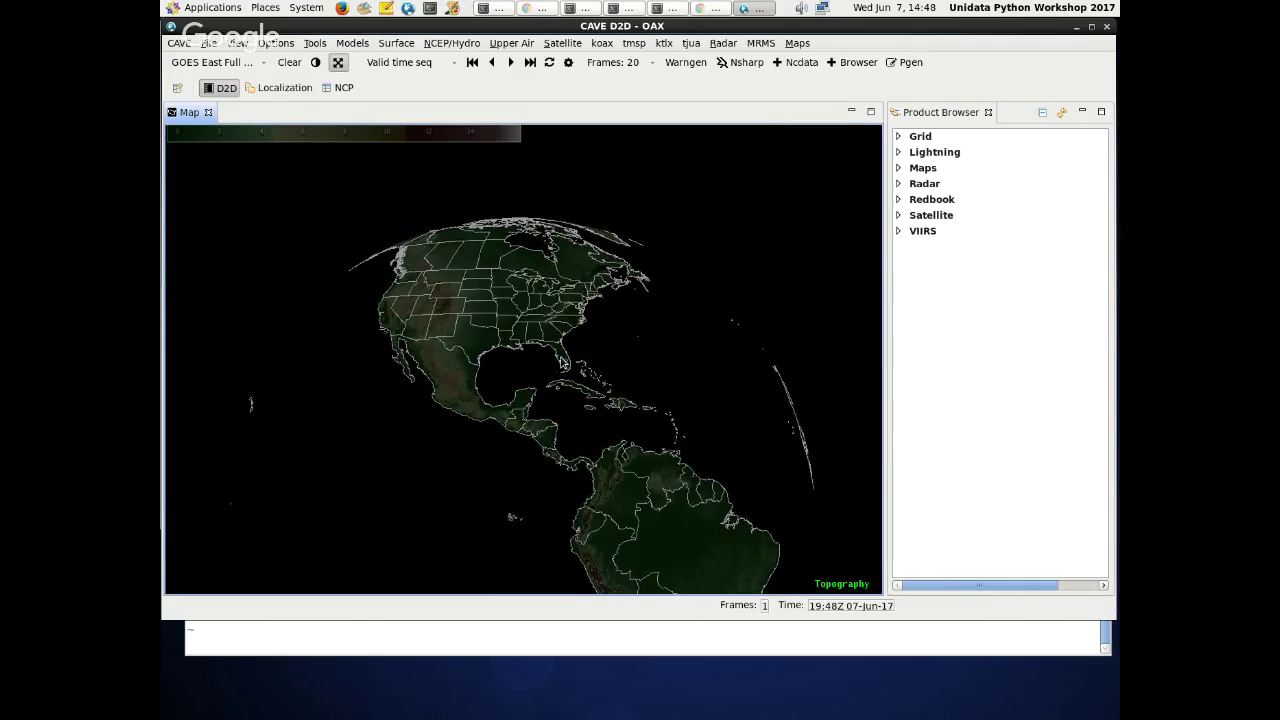
# - Raise the Topography layer's Alpha to 100% in its imaging settings and close the dialog
pyautogui.rightClick(835, 588)
pyautogui.click(855, 388)
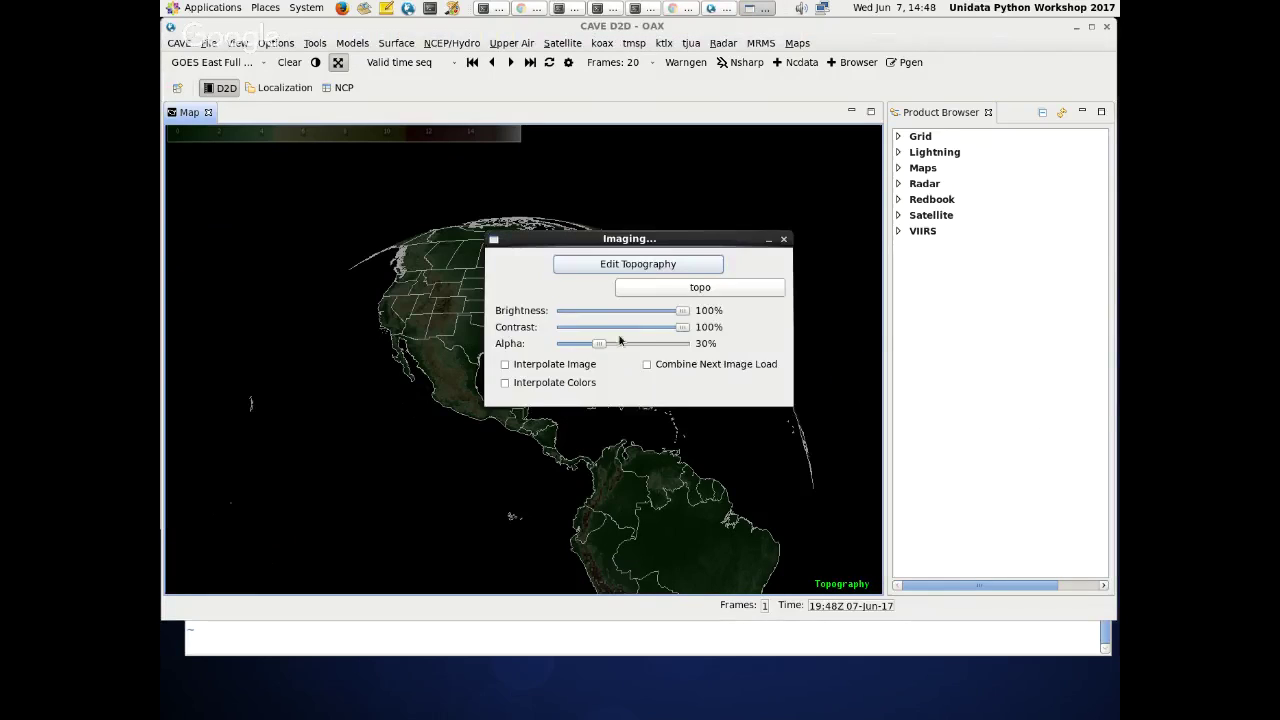
pyautogui.moveTo(600, 343); pyautogui.dragTo(720, 348)
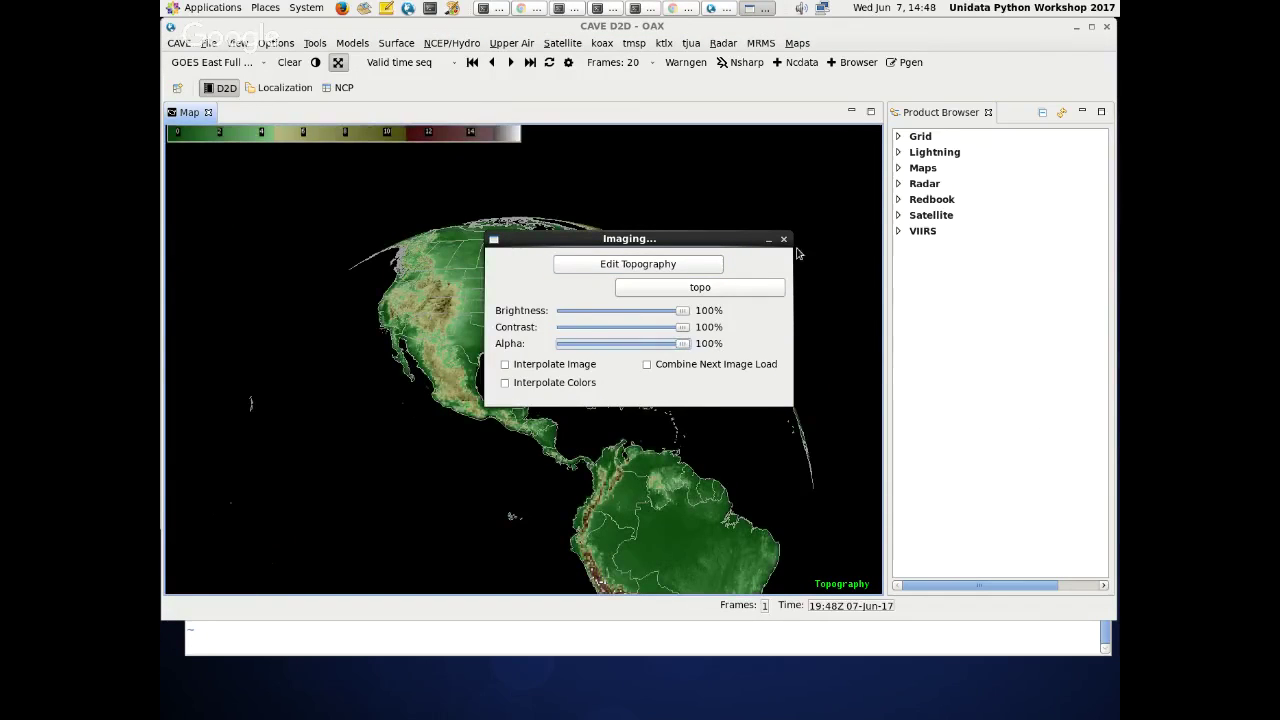
pyautogui.click(783, 239)
# - Examine the topography of the Andes in South America down to individual grid cells
pyautogui.scroll(-1, 590, 448)
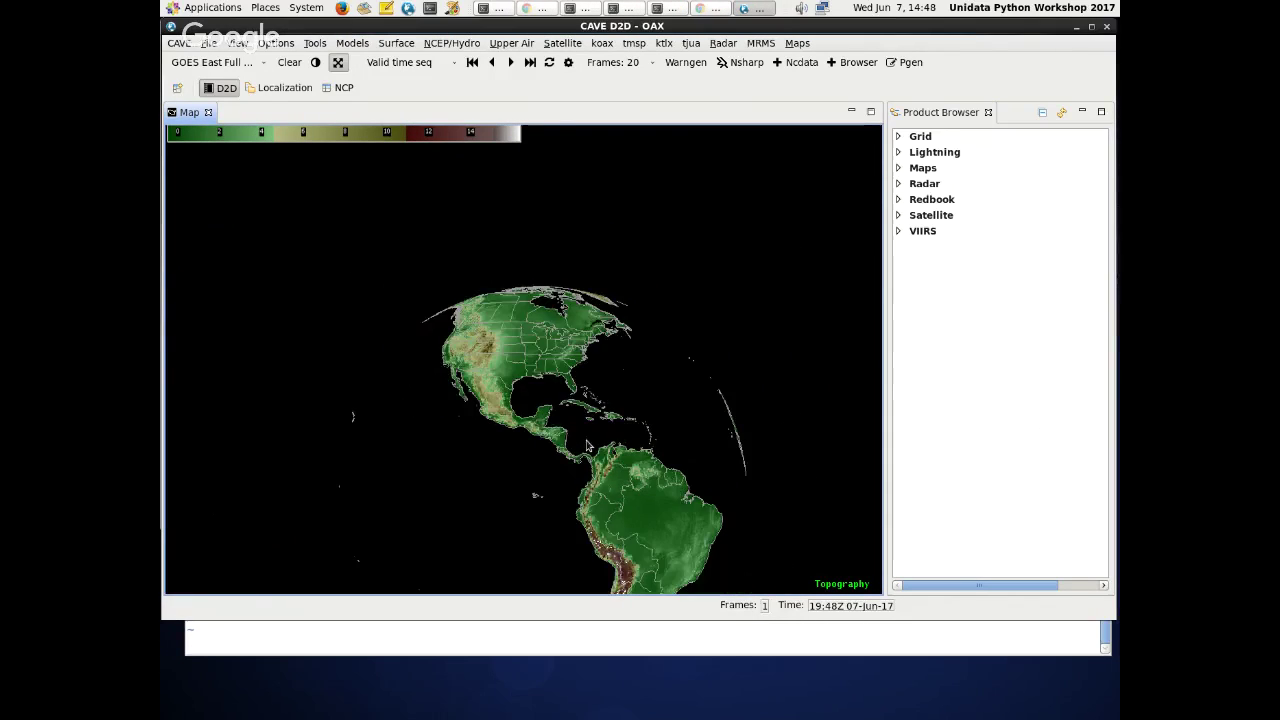
pyautogui.scroll(3, 589, 447)
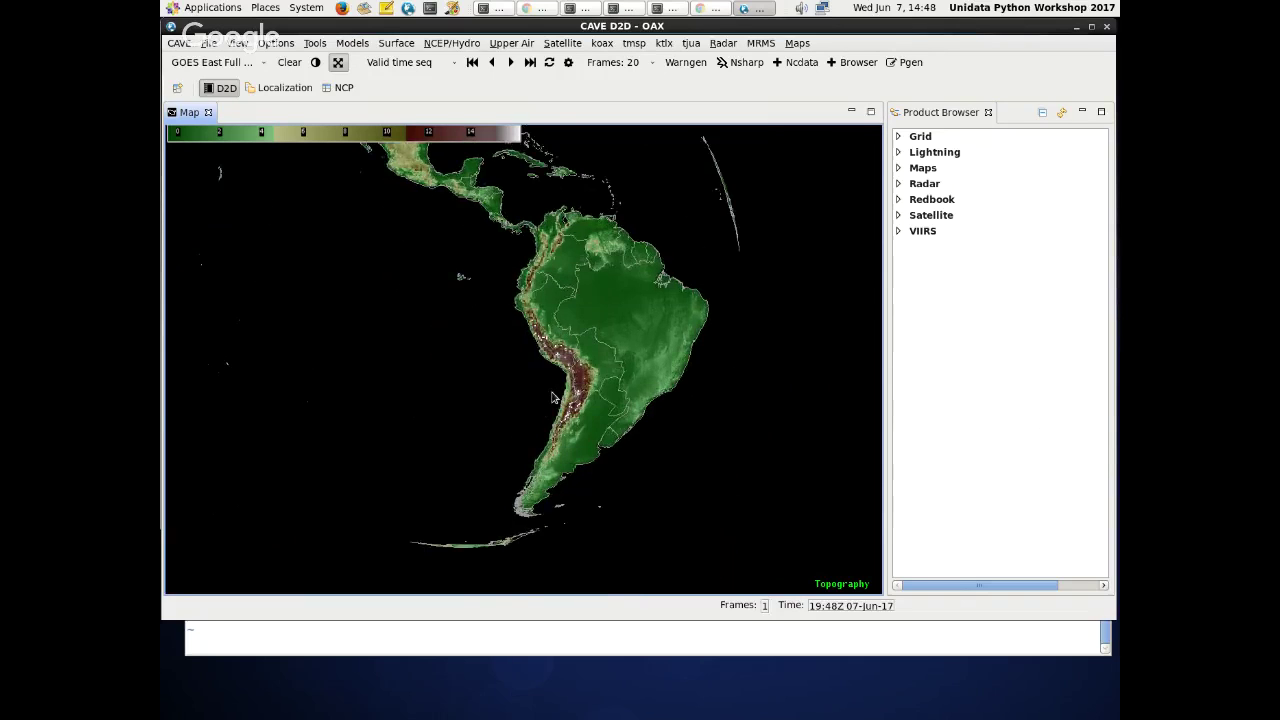
pyautogui.scroll(2, 553, 398)
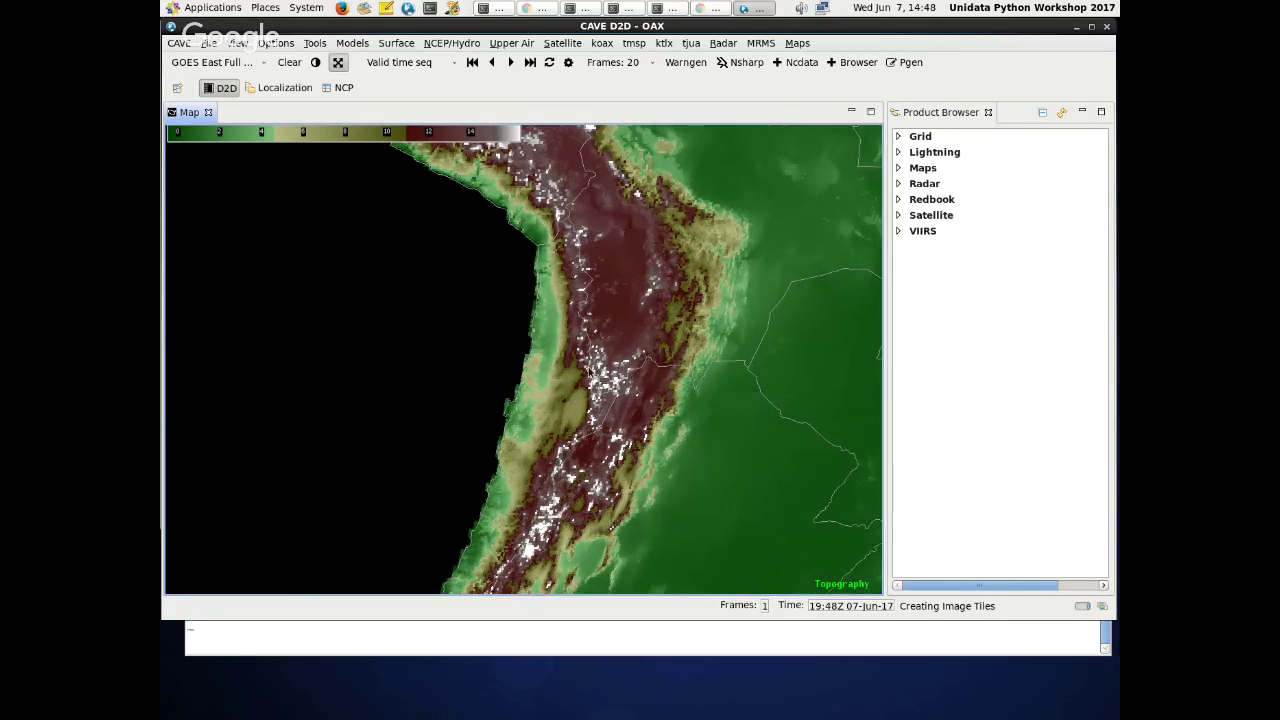
pyautogui.scroll(2, 590, 372)
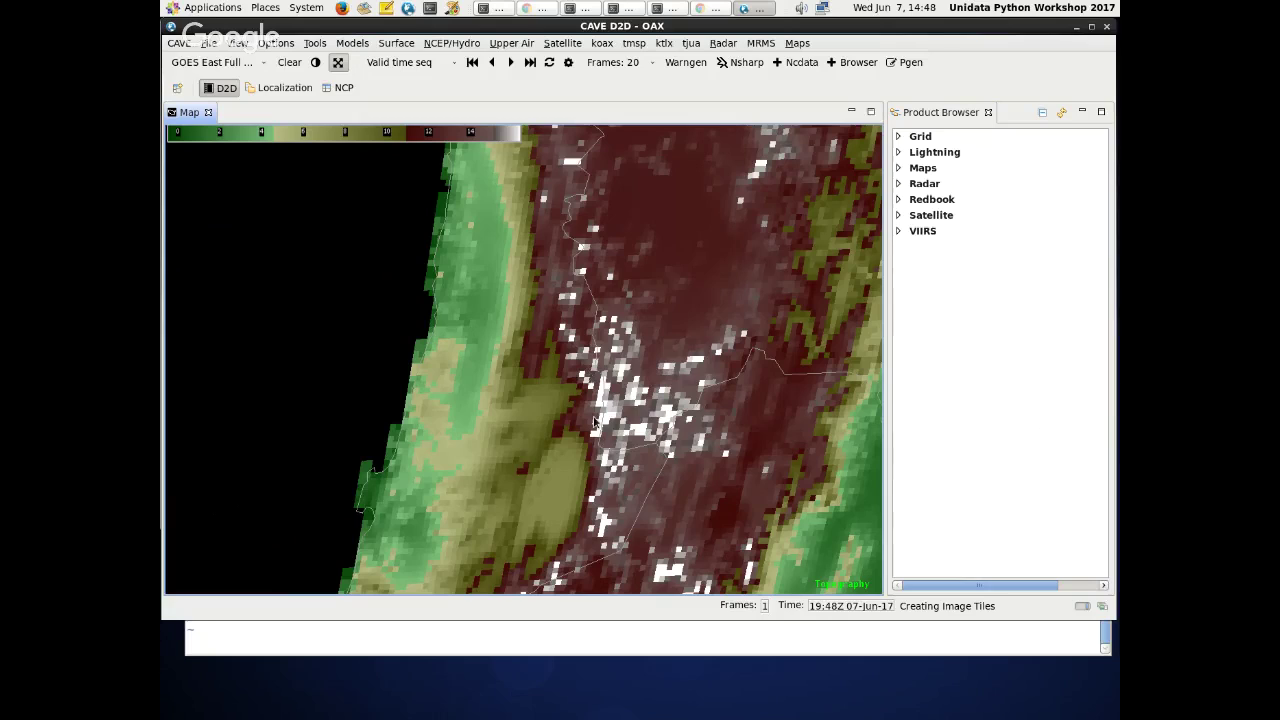
pyautogui.scroll(3, 593, 421)
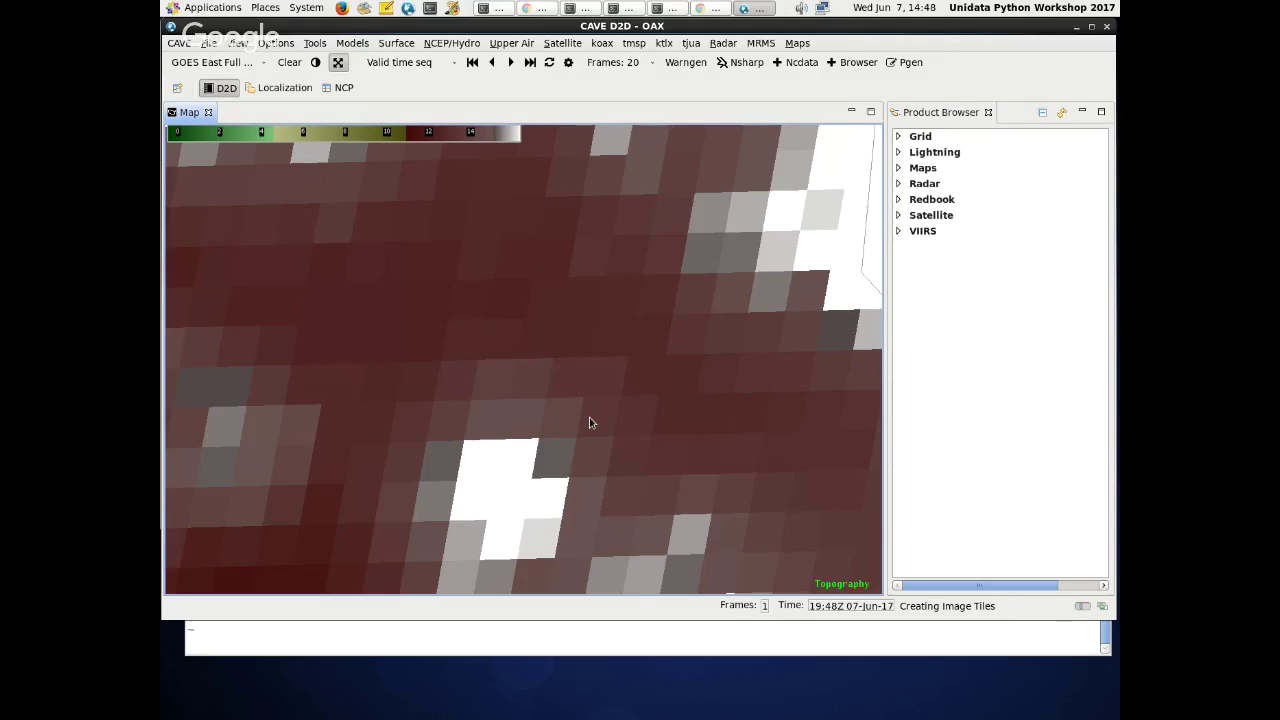
pyautogui.scroll(1, 589, 417)
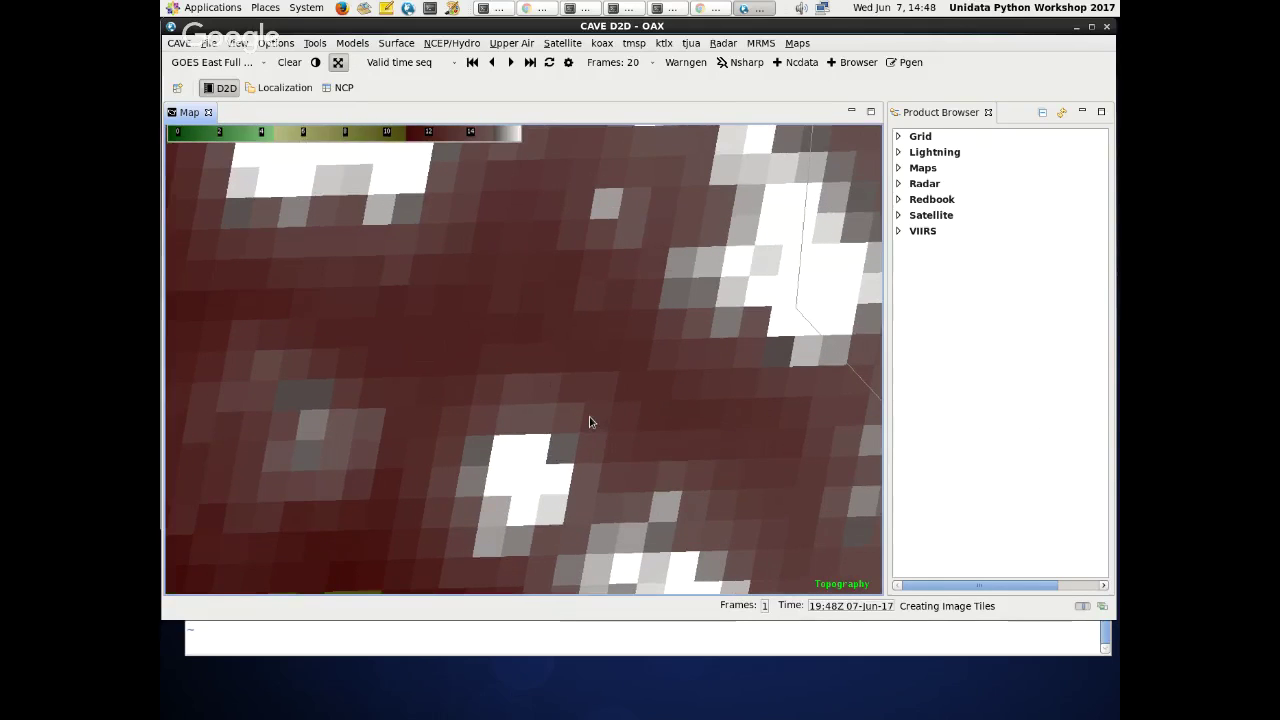
pyautogui.scroll(-2, 589, 420)
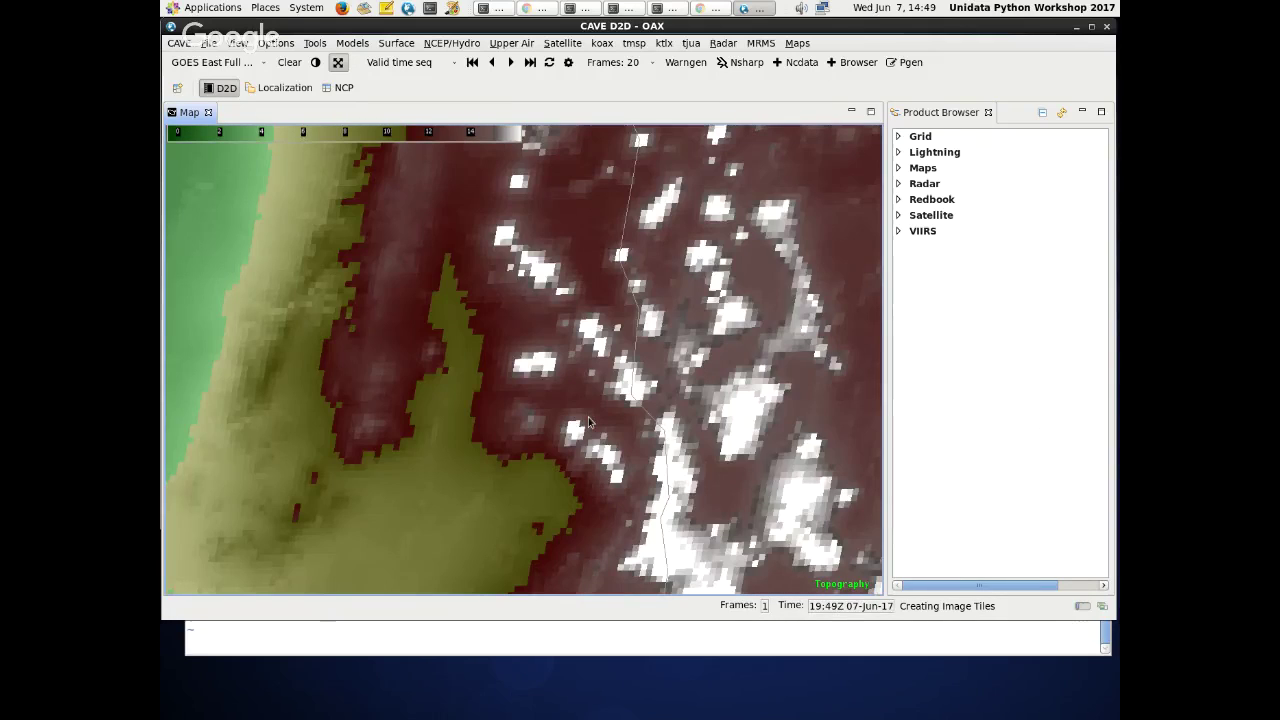
pyautogui.scroll(-3, 709, 357)
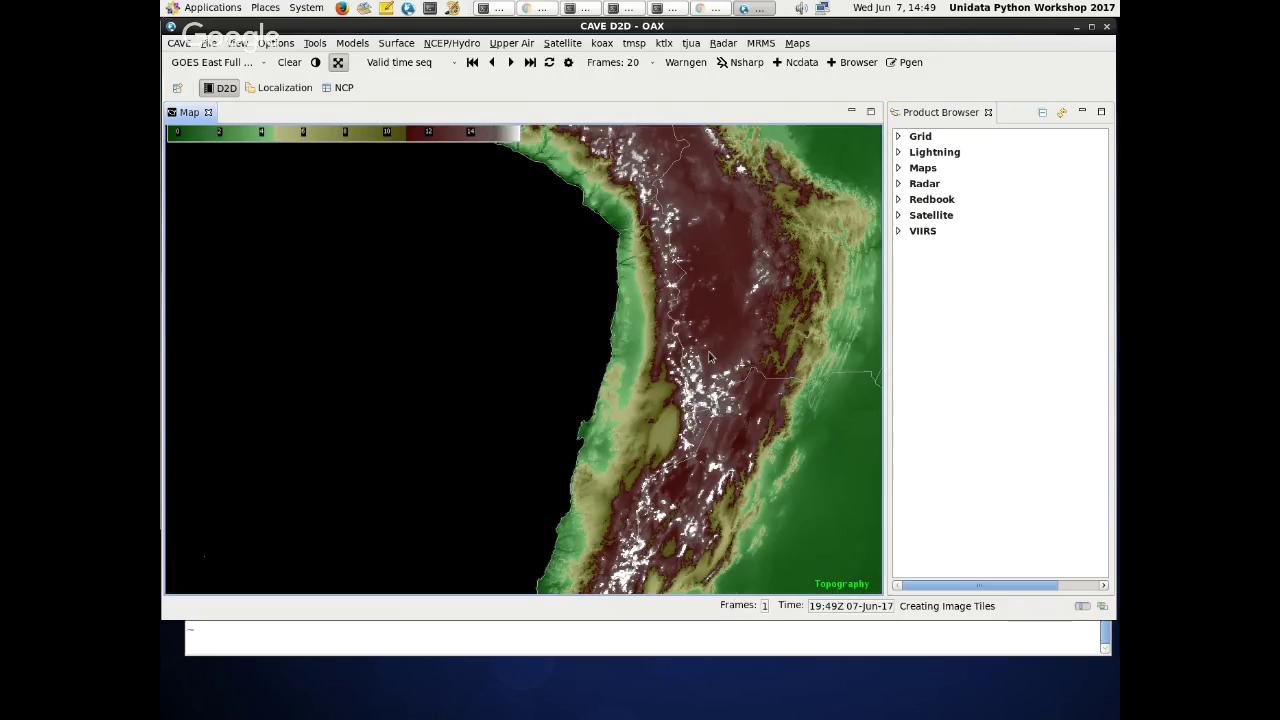
# - Examine the topography of northern South America, Central America and the Caribbean, continuing up to the western United States
pyautogui.moveTo(300, 150); pyautogui.dragTo(556, 603)
pyautogui.moveTo(505, 300); pyautogui.dragTo(630, 458)
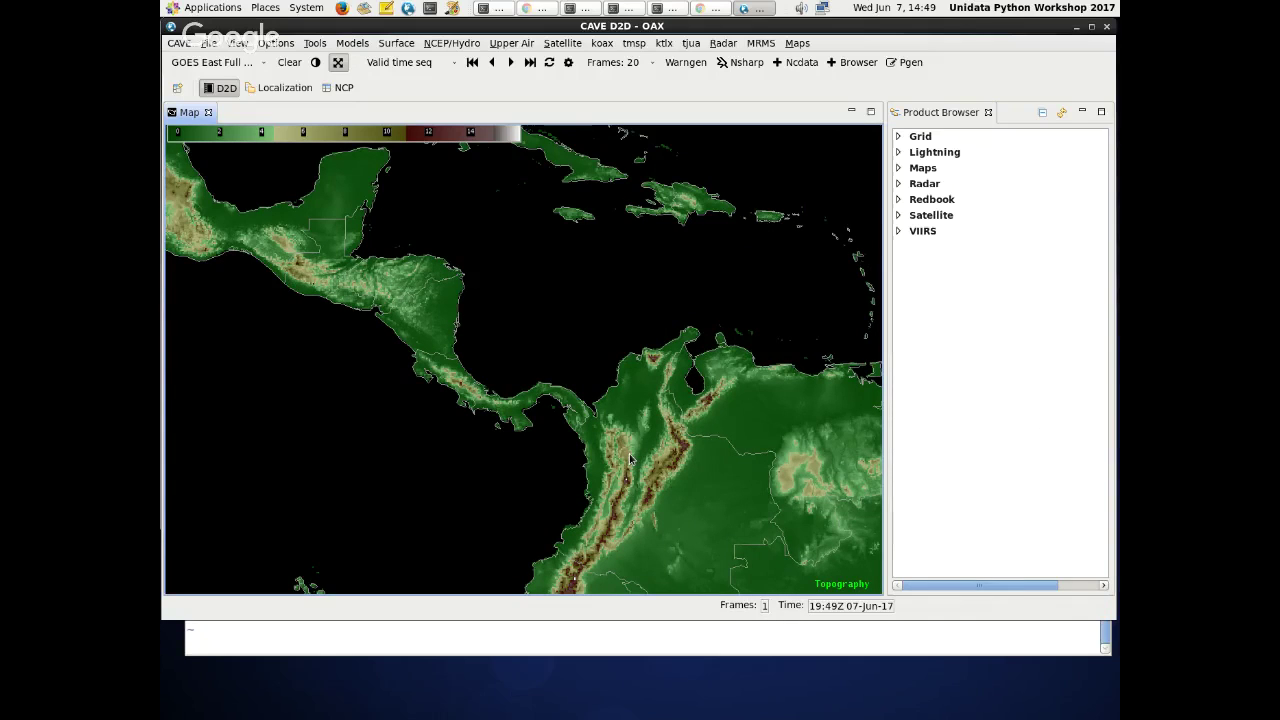
pyautogui.moveTo(632, 413); pyautogui.dragTo(620, 430)
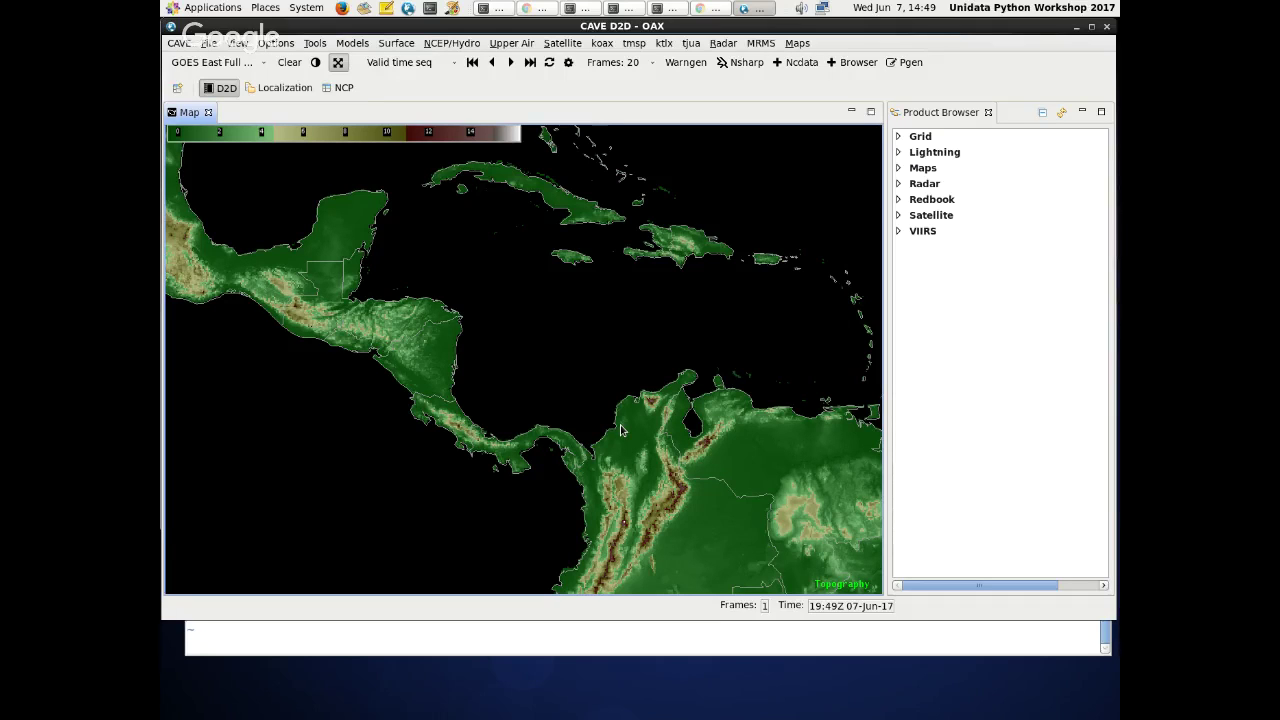
pyautogui.scroll(-1, 614, 350)
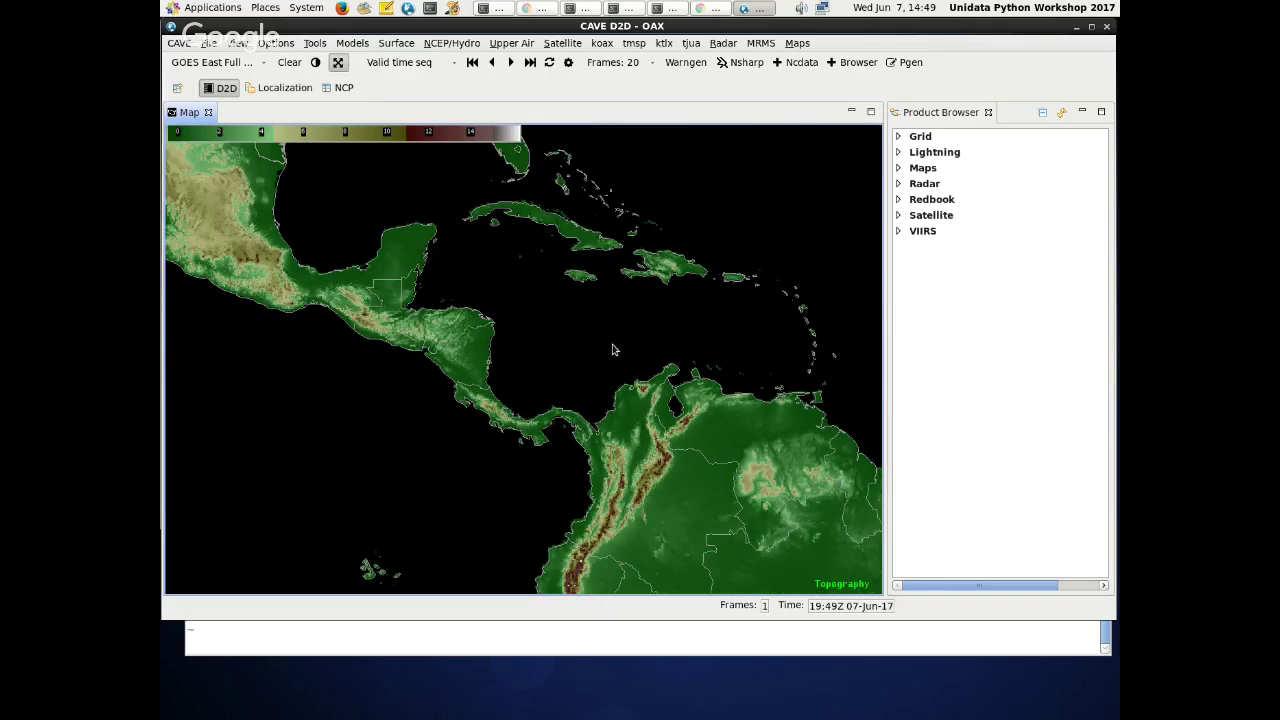
pyautogui.scroll(-2, 530, 392)
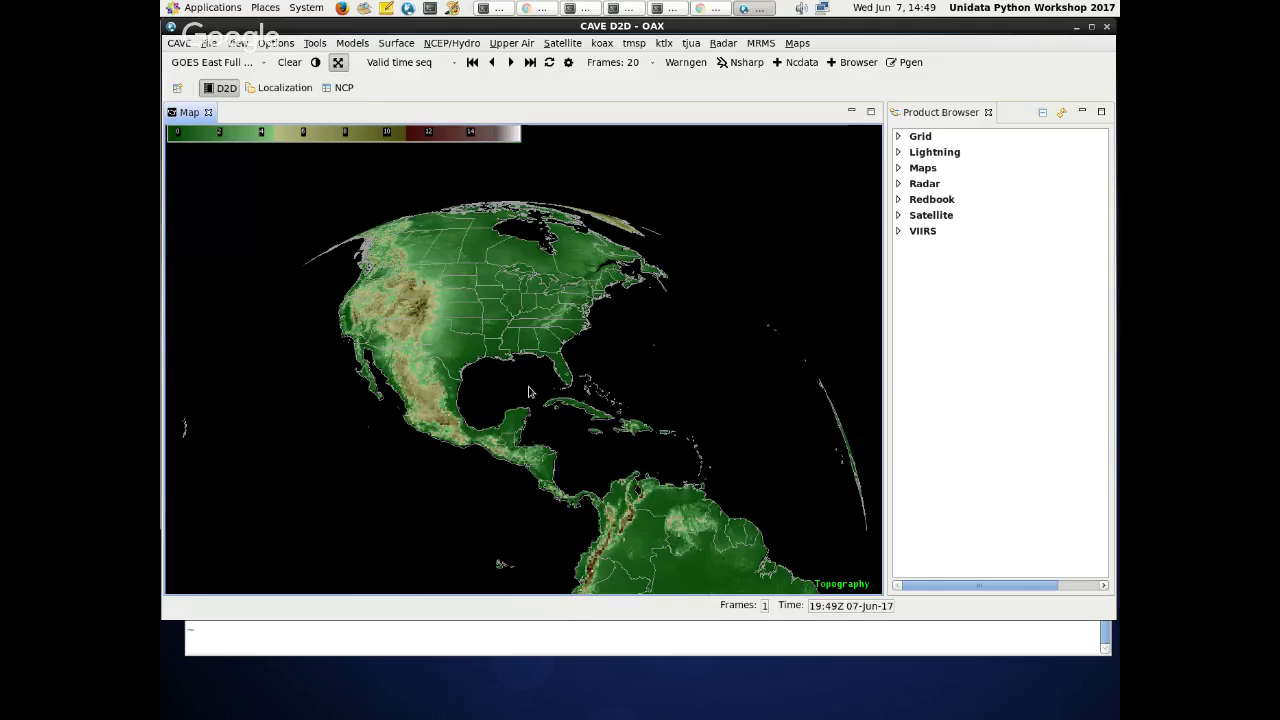
pyautogui.moveTo(530, 392); pyautogui.dragTo(594, 366)
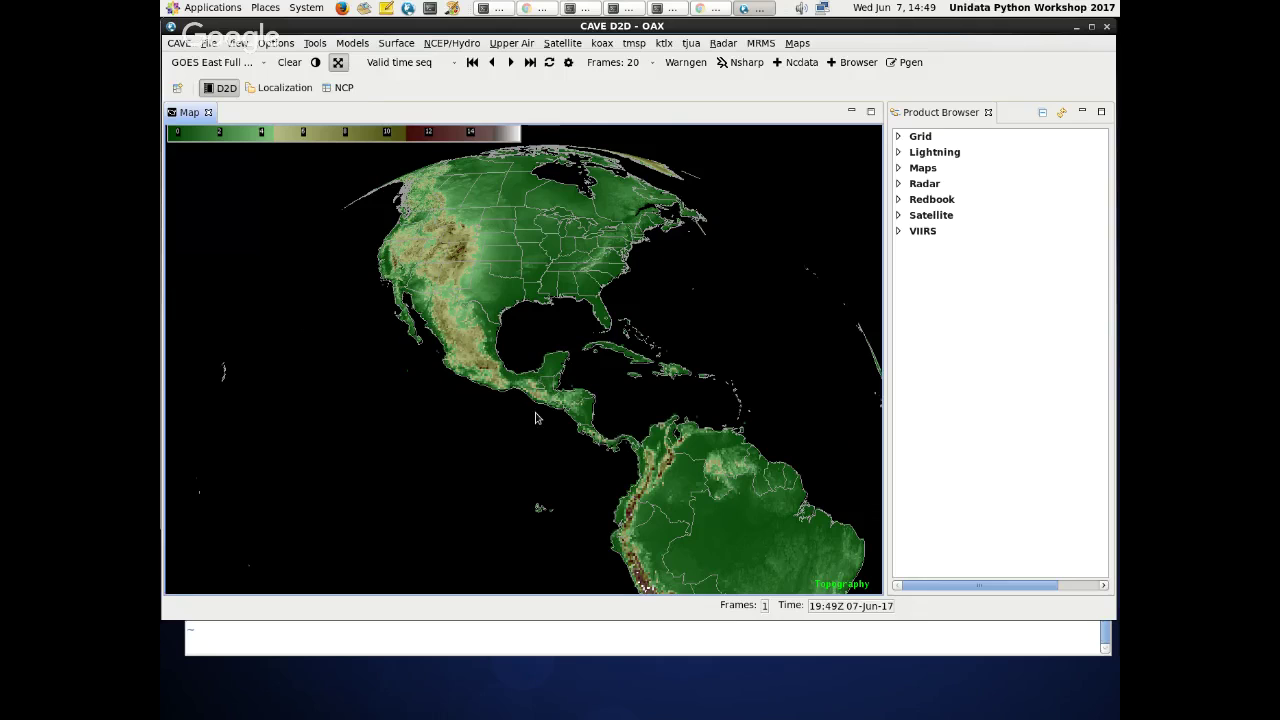
pyautogui.scroll(1, 535, 418)
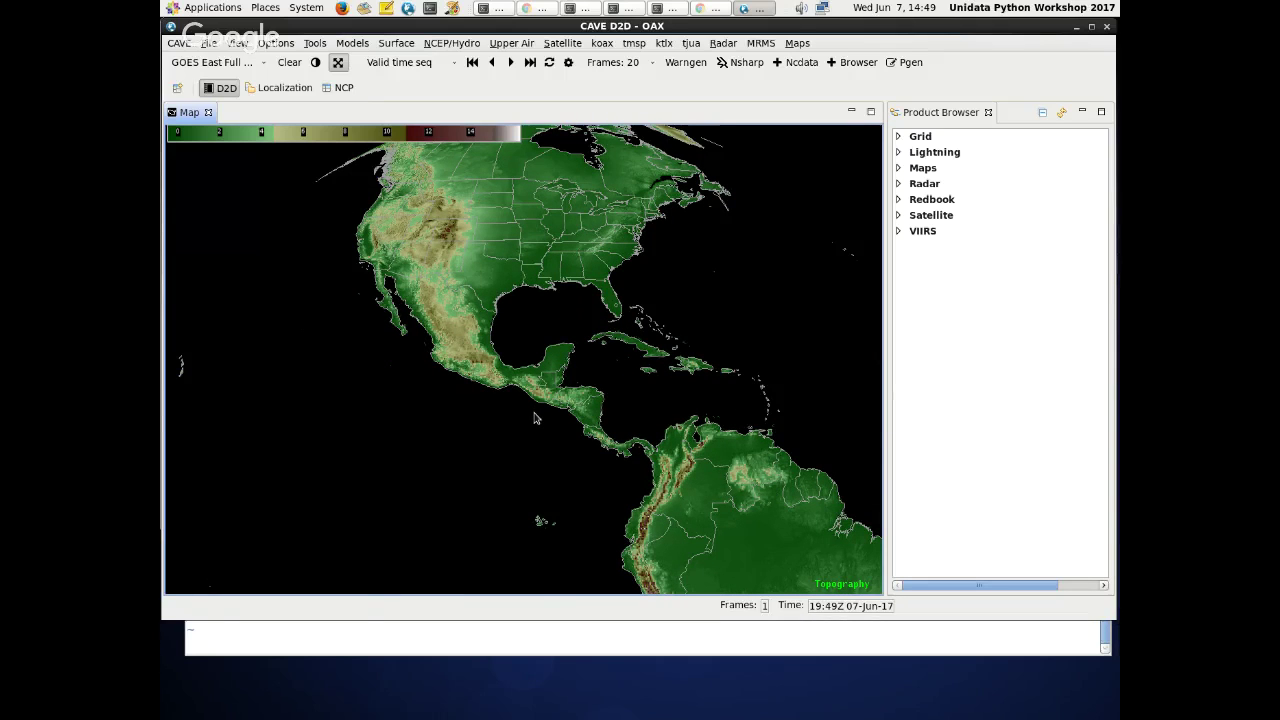
pyautogui.scroll(3, 461, 374)
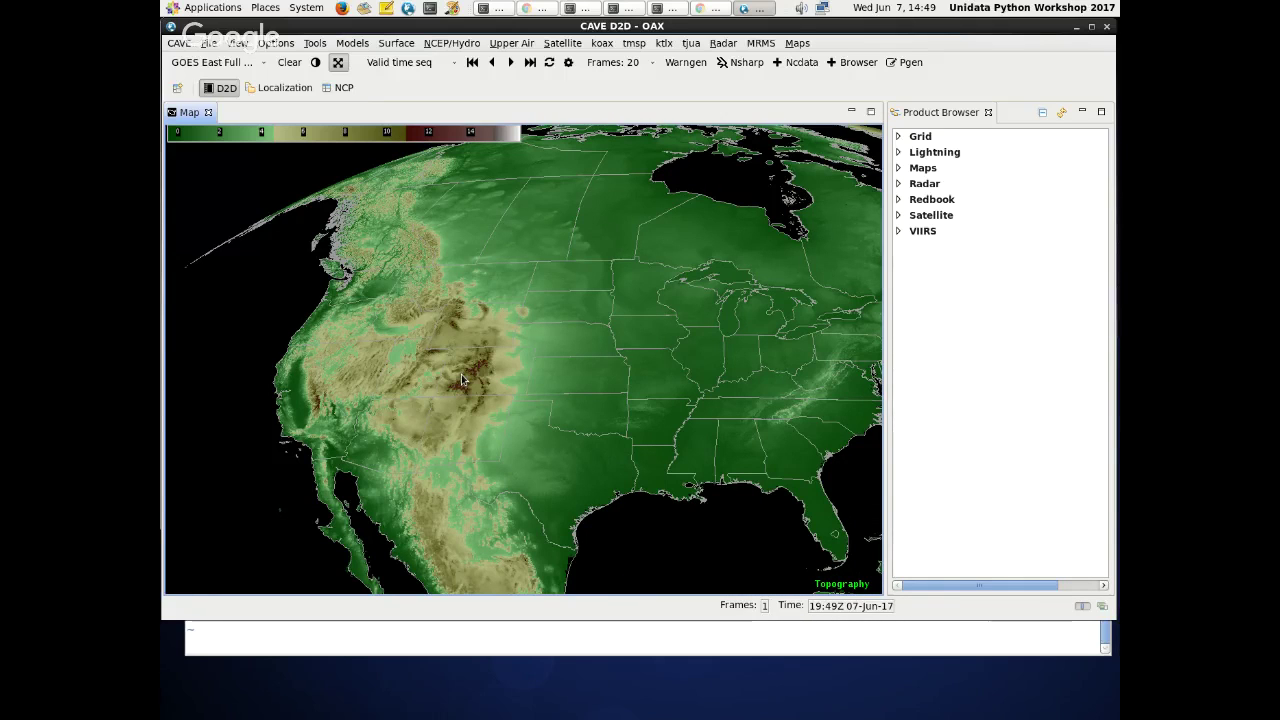
# - Examine the topography of the western United States and the northern edge of the GOES East disk
pyautogui.scroll(2, 461, 374)
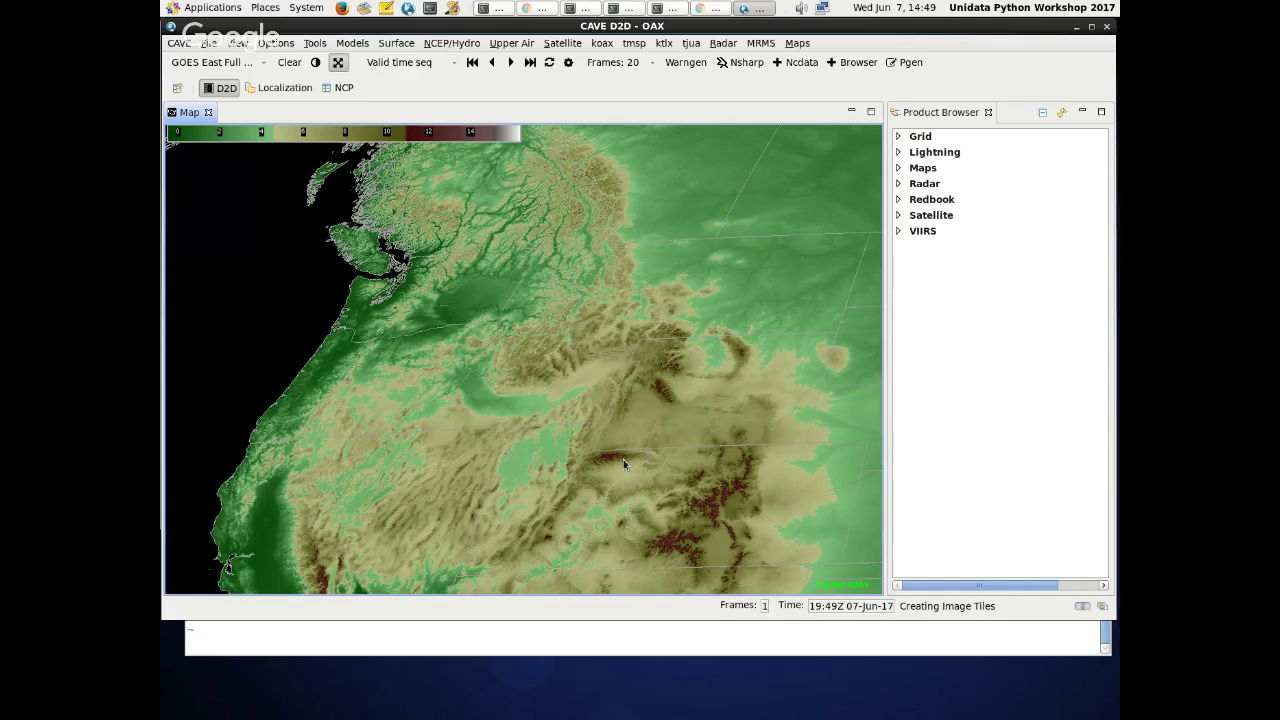
pyautogui.moveTo(623, 459); pyautogui.dragTo(675, 407)
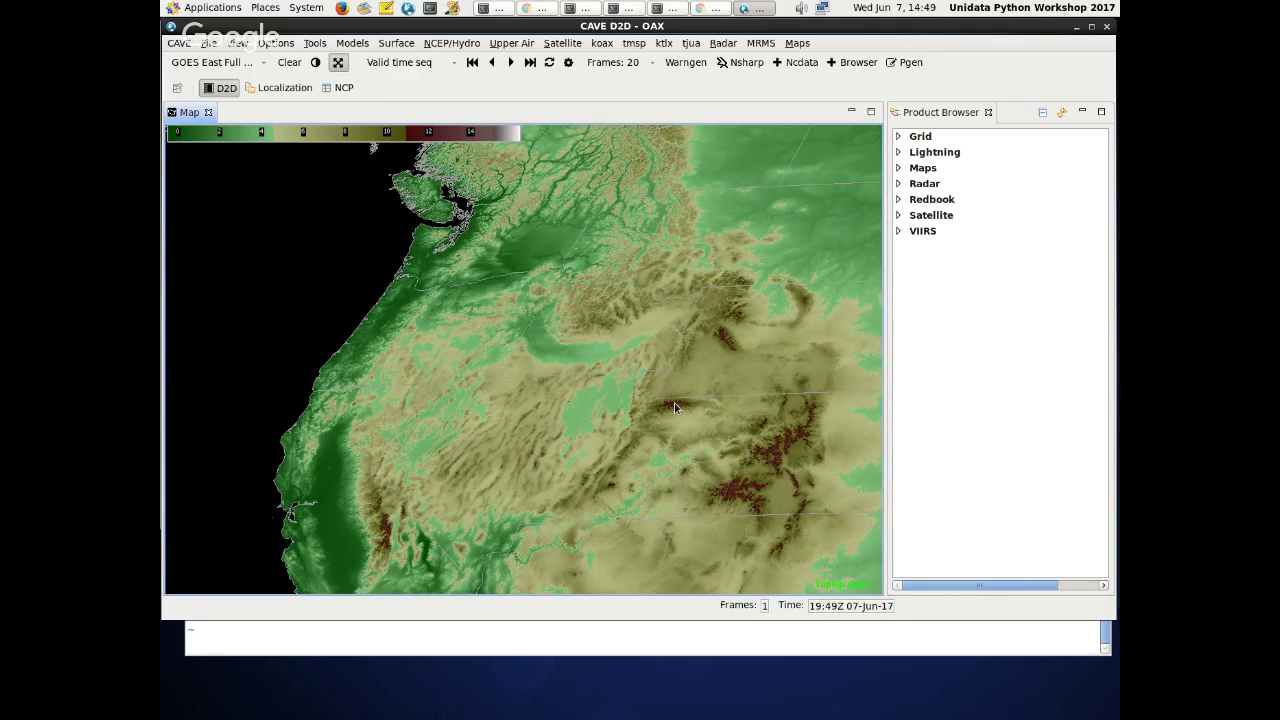
pyautogui.scroll(2, 675, 407)
pyautogui.scroll(2, 382, 265)
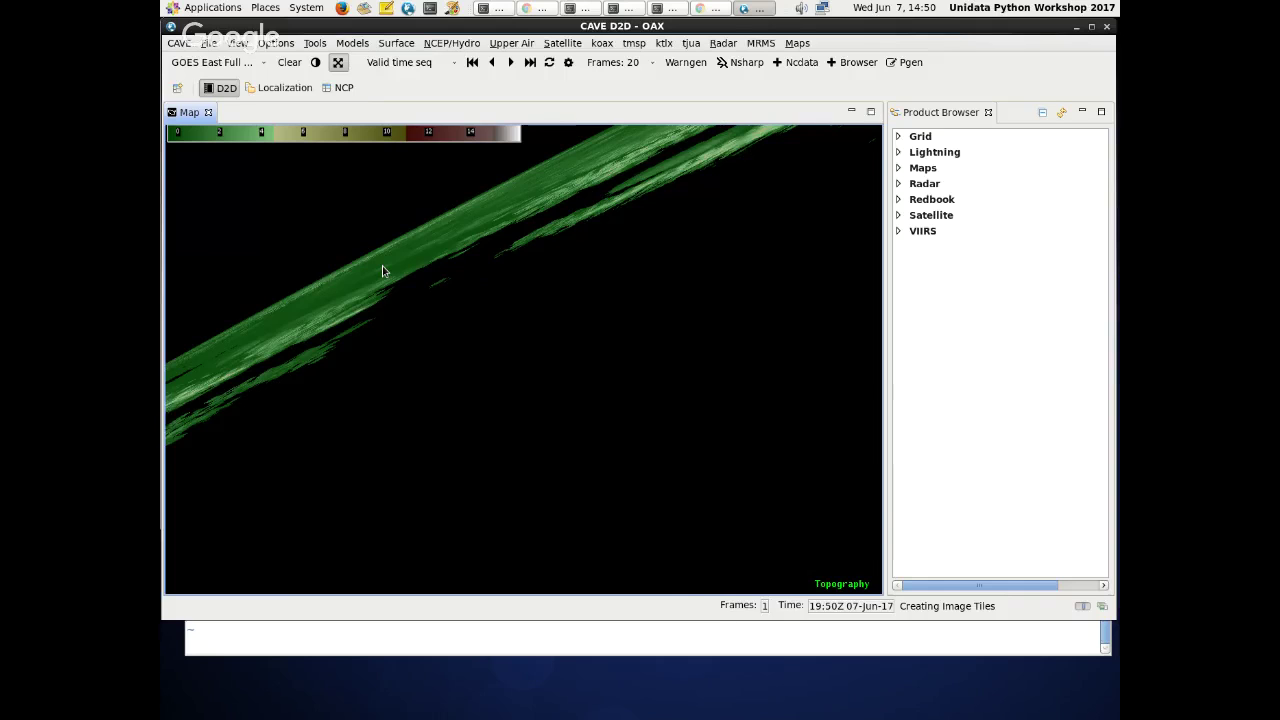
# - Change the map projection to World - Mollweide and examine the topography of Antarctica
pyautogui.scroll(-4, 524, 335)
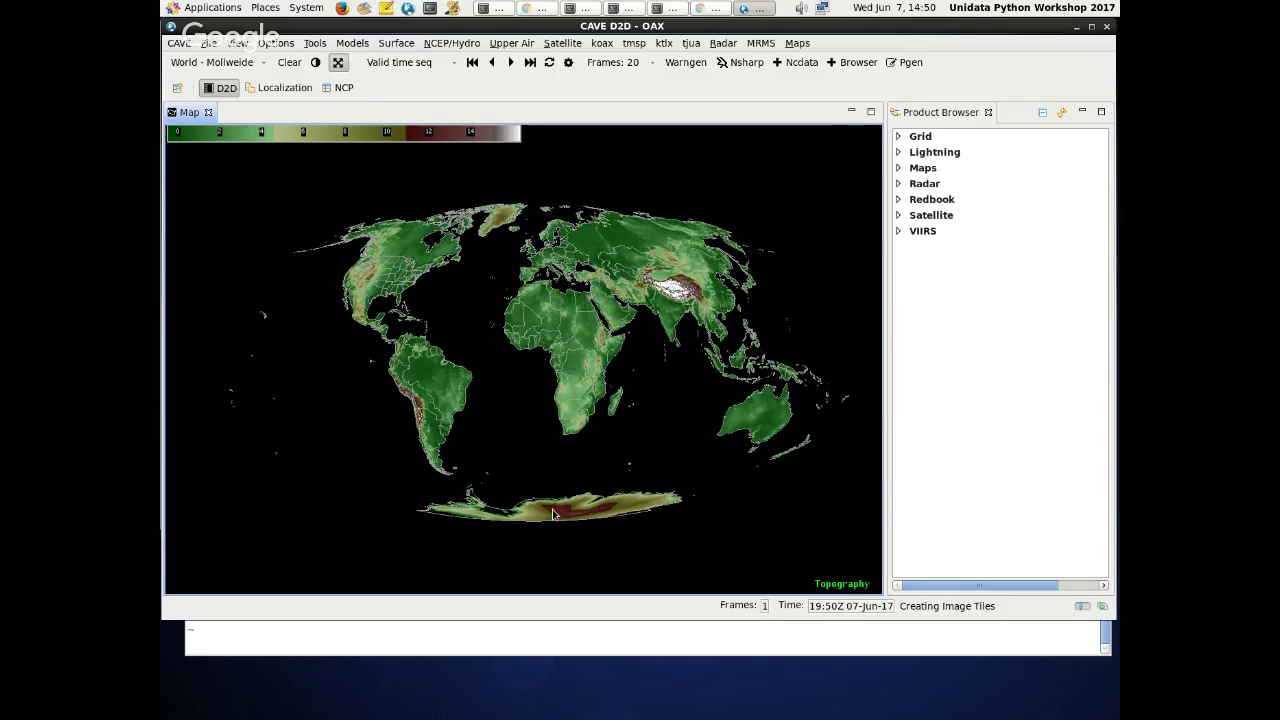
pyautogui.scroll(3, 552, 514)
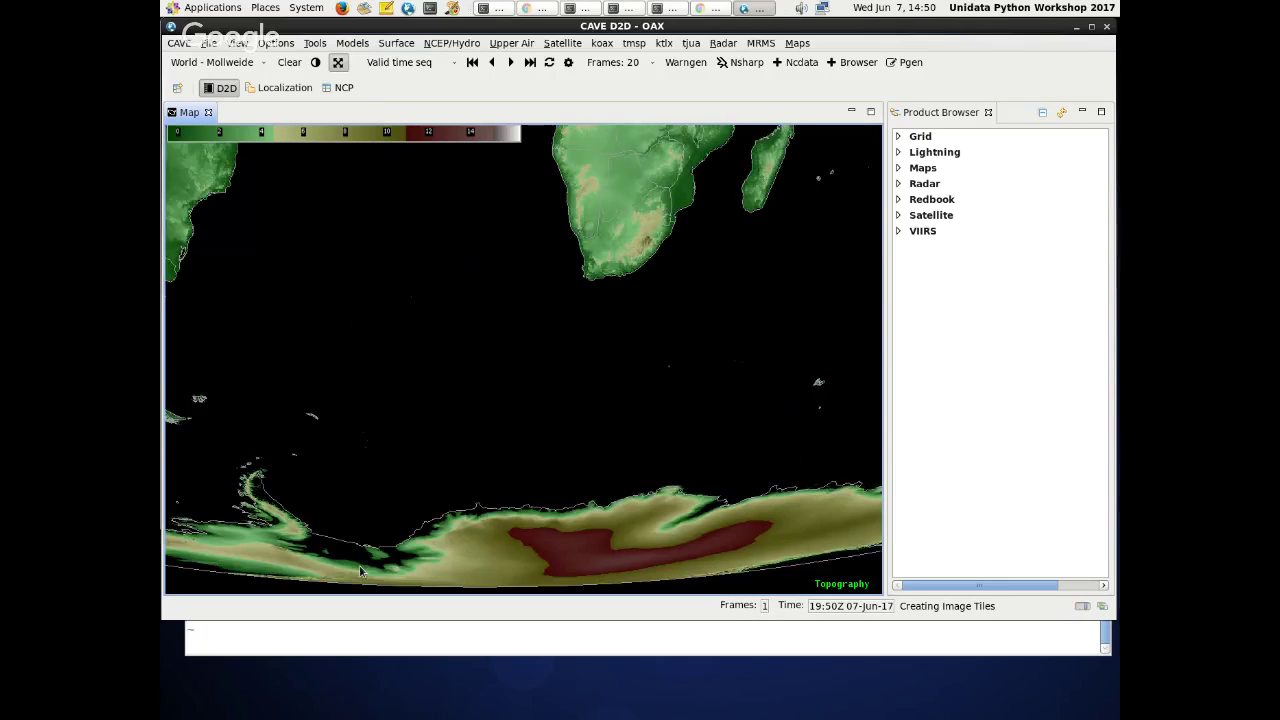
pyautogui.scroll(-4, 388, 524)
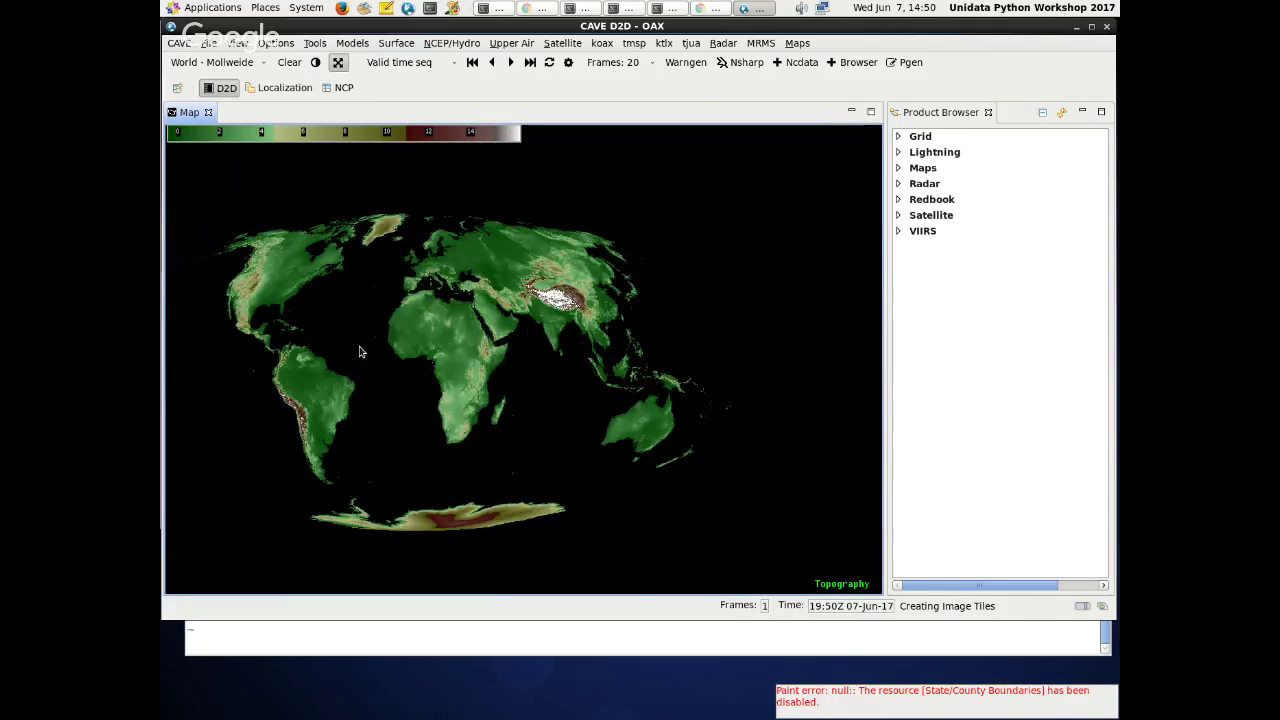
# - Turn on the Sample readout over the Tibetan Plateau and the Himalayas
pyautogui.scroll(4, 732, 373)
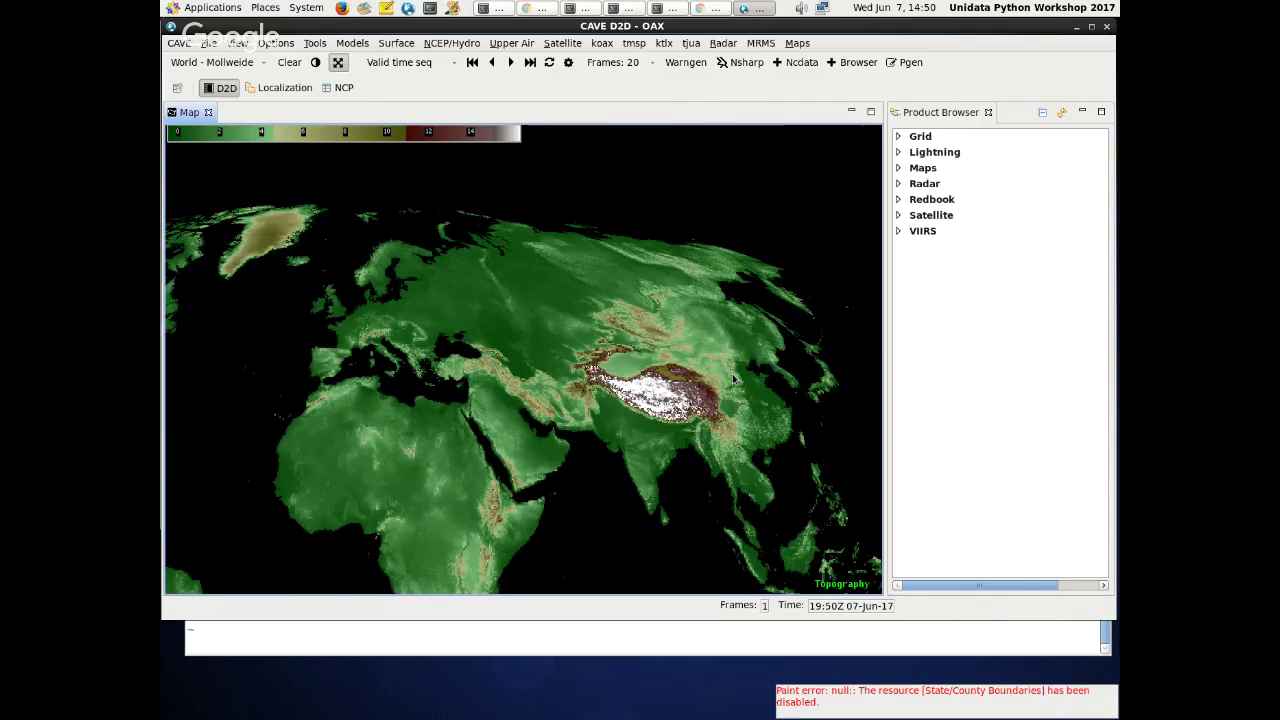
pyautogui.scroll(3, 732, 373)
pyautogui.rightClick(622, 407)
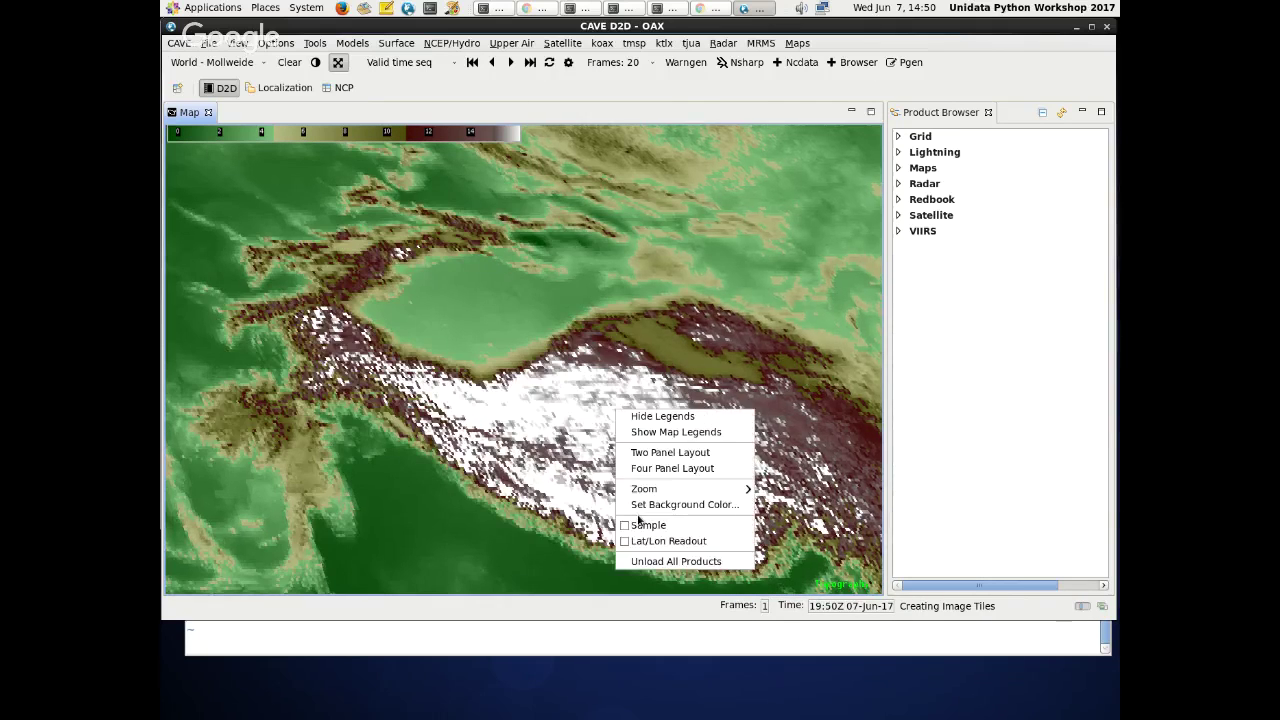
pyautogui.click(650, 517)
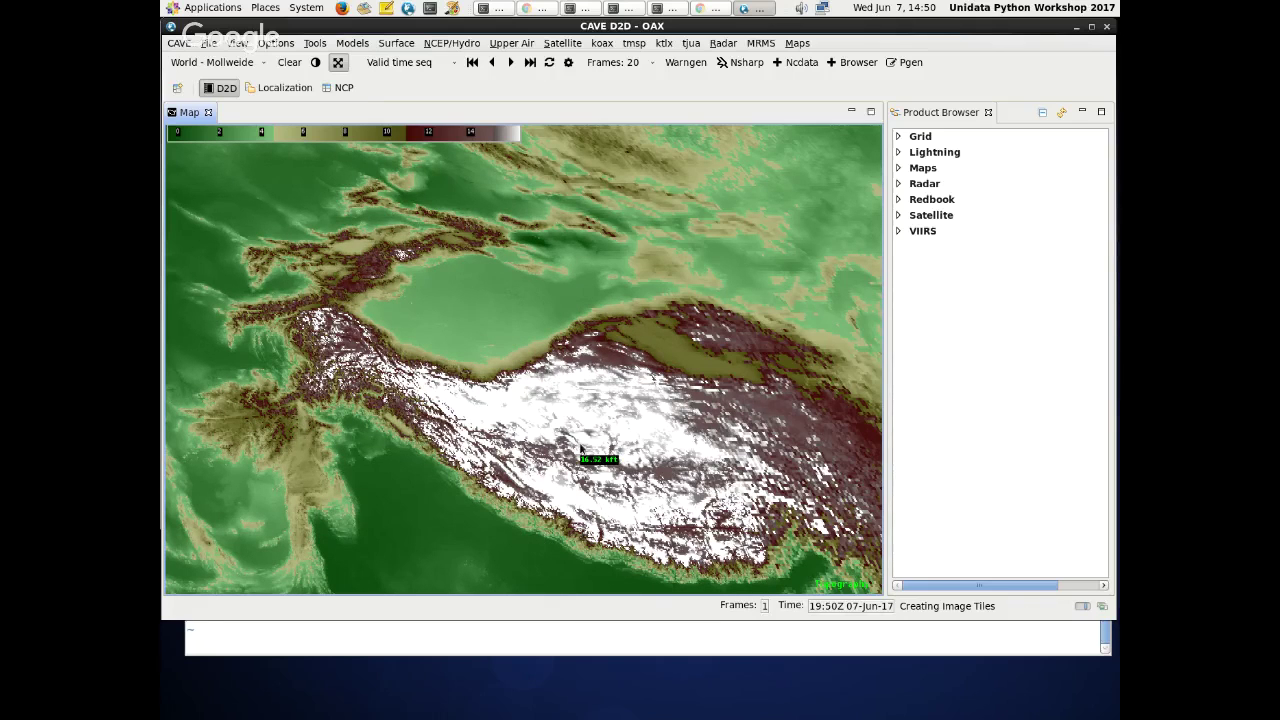
# - Sample topography elevations across the Tibetan Plateau at several zoom levels, back out to all of Asia
pyautogui.scroll(2, 533, 379)
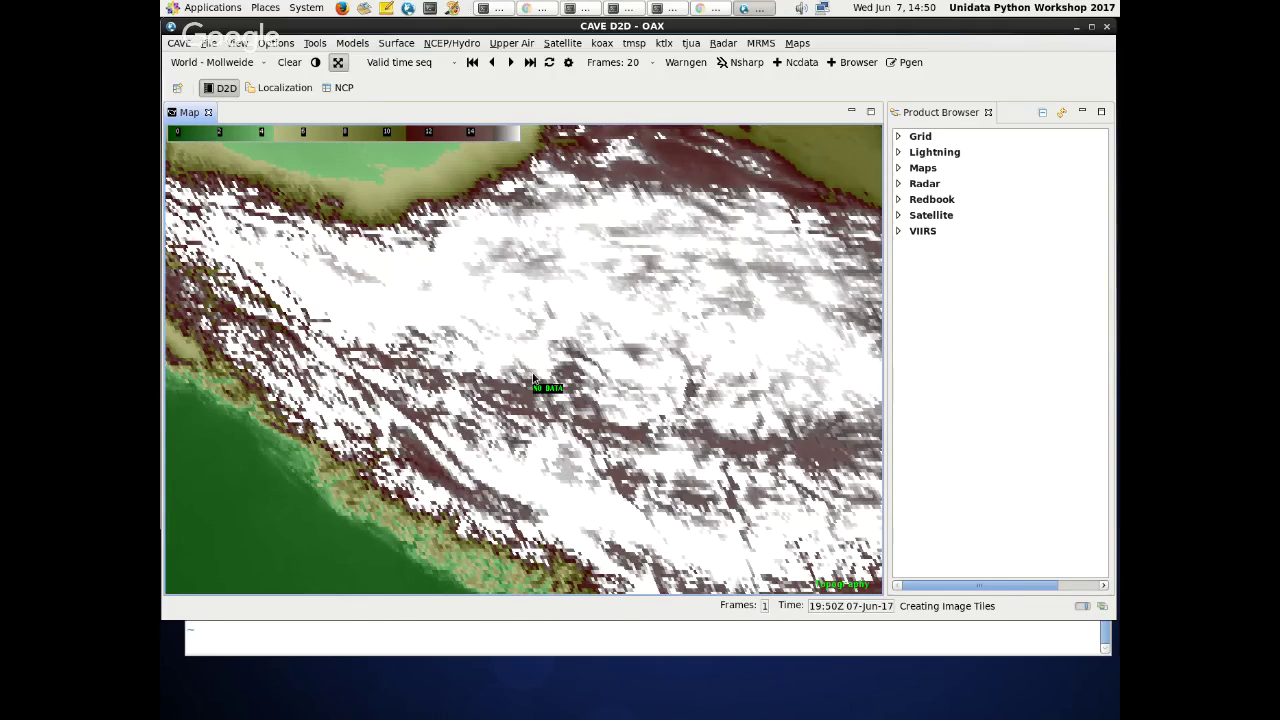
pyautogui.scroll(-3, 533, 379)
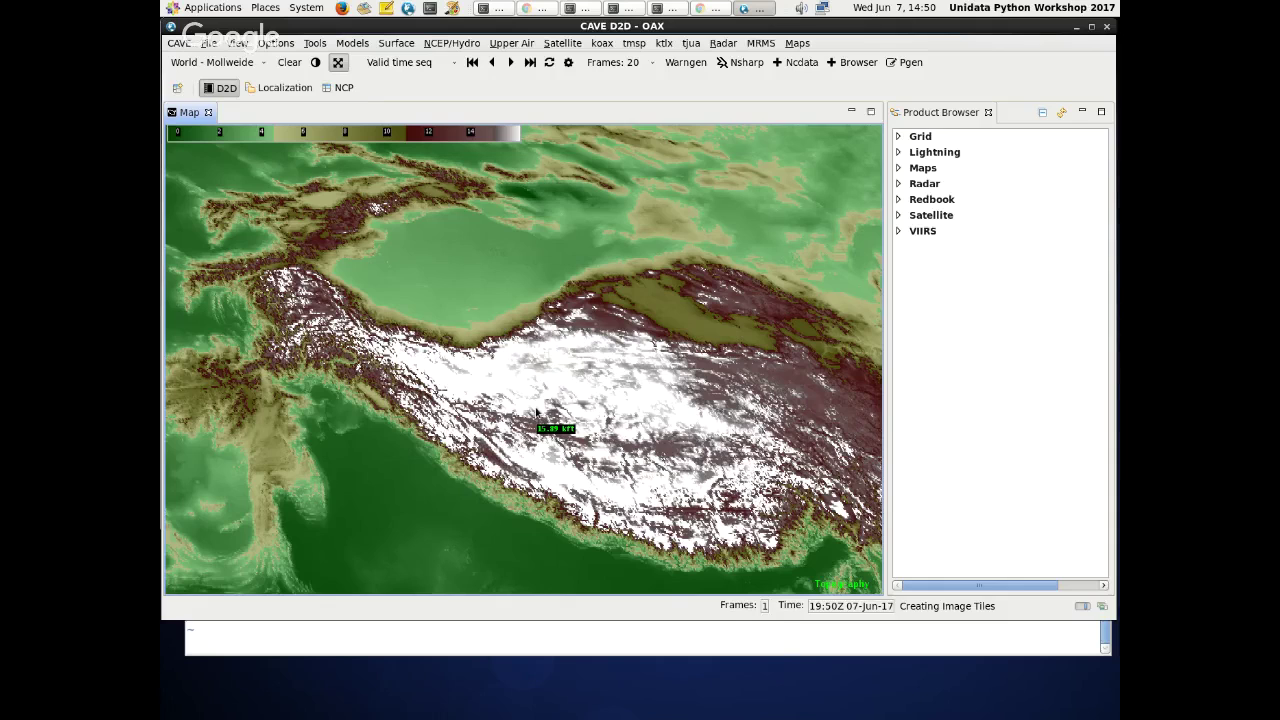
pyautogui.scroll(3, 534, 402)
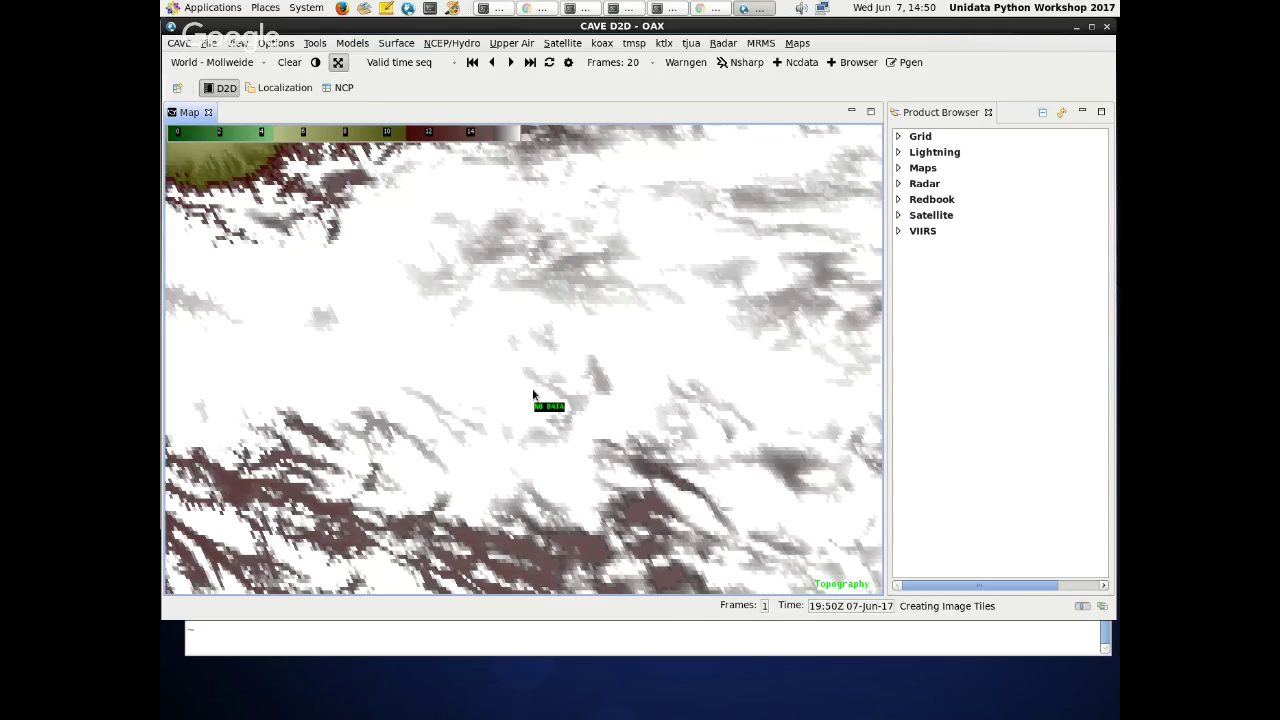
pyautogui.scroll(-3, 533, 395)
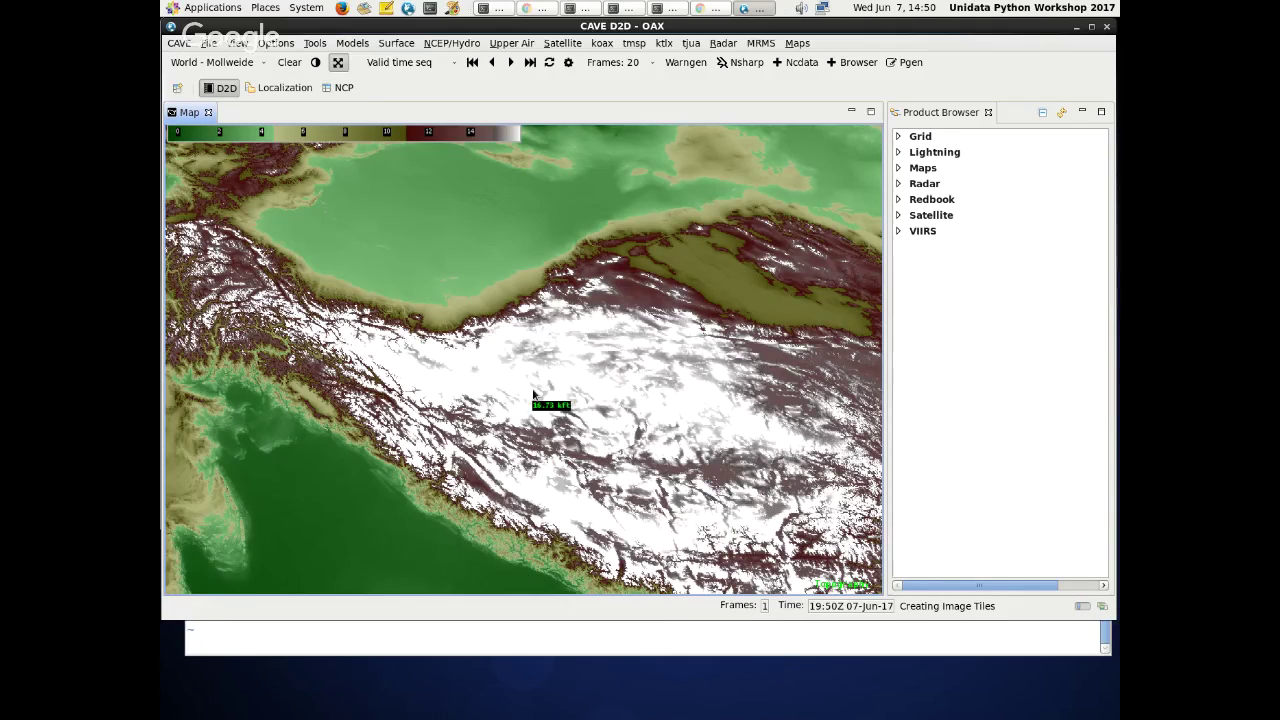
pyautogui.scroll(-5, 533, 395)
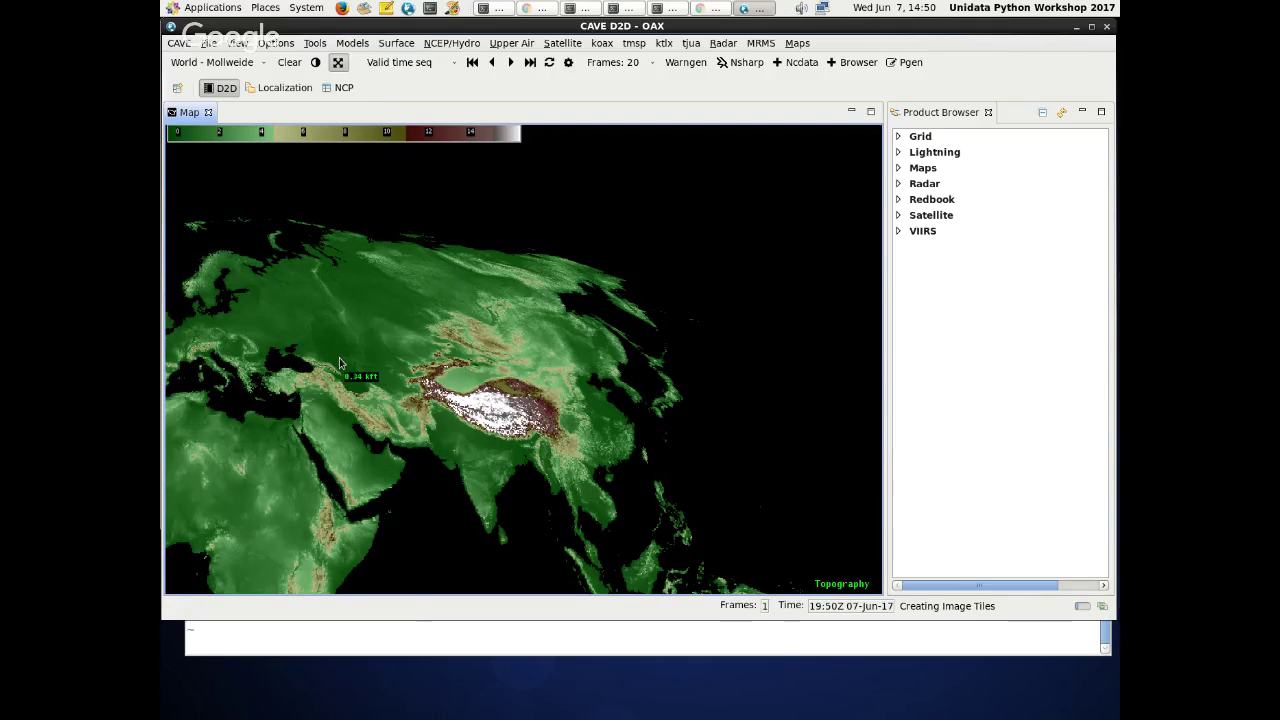
# - Add the Volcano Locations map overlay to the topography of Iceland
pyautogui.moveTo(339, 364); pyautogui.dragTo(598, 391)
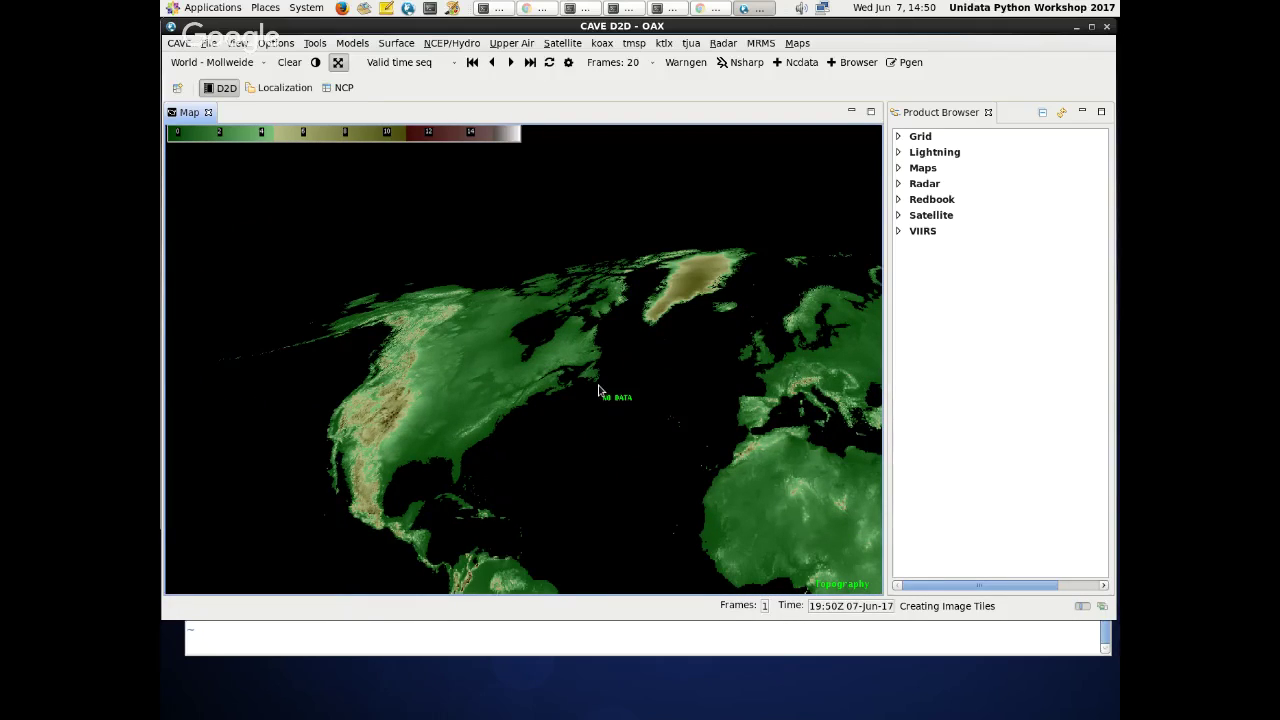
pyautogui.scroll(5, 598, 391)
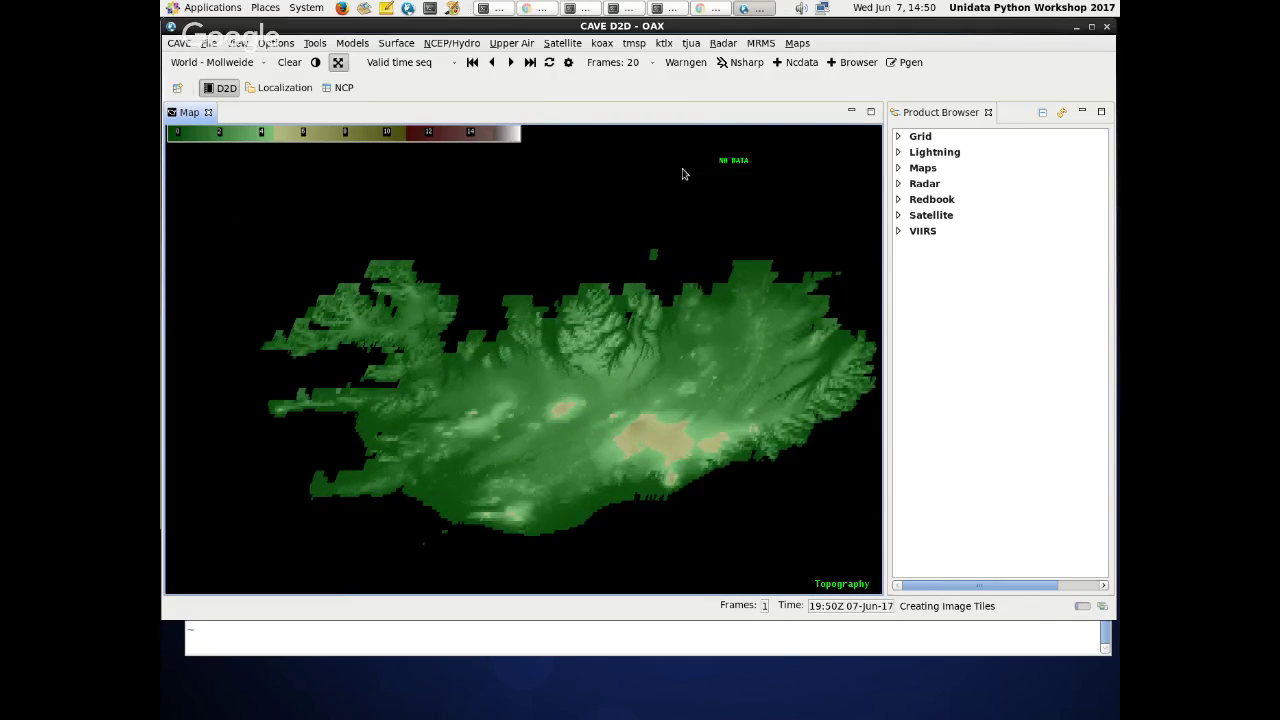
pyautogui.scroll(-1, 683, 171)
pyautogui.click(799, 43)
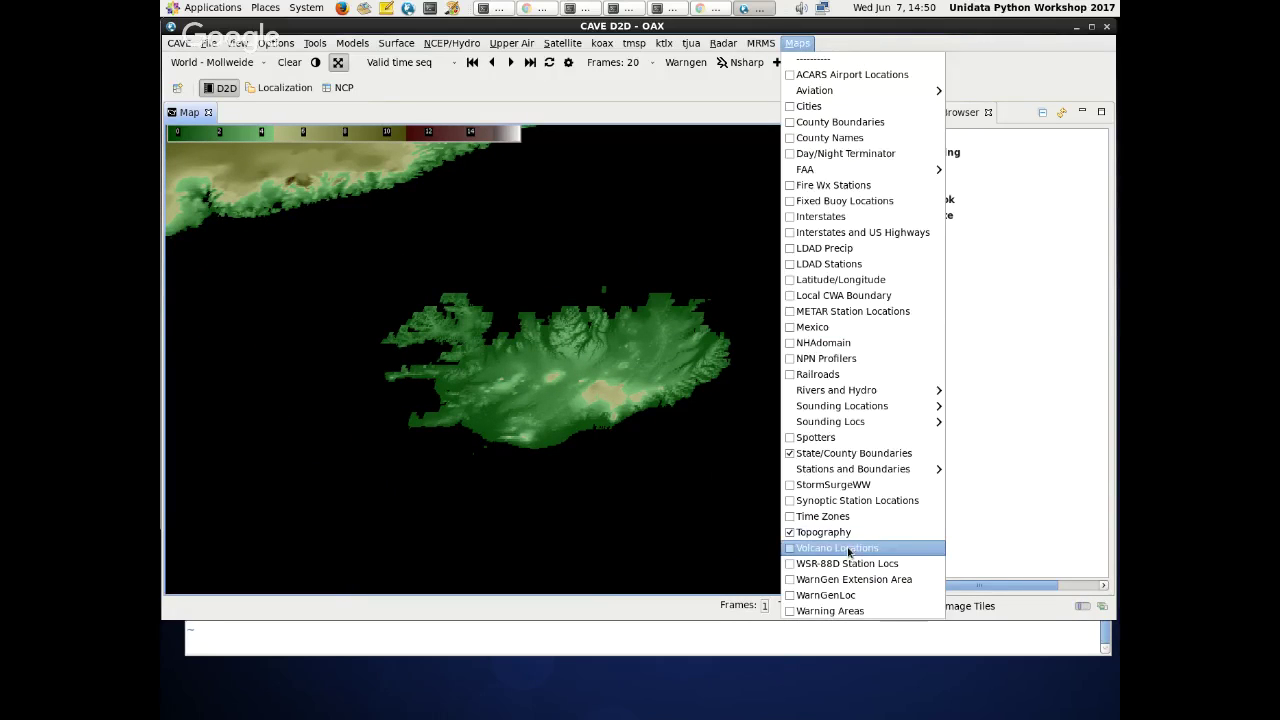
pyautogui.click(848, 550)
# - Enlarge the Volcano Locations labels over Iceland by raising the layer's magnification to 1.25 and then one setting higher
pyautogui.scroll(3, 554, 480)
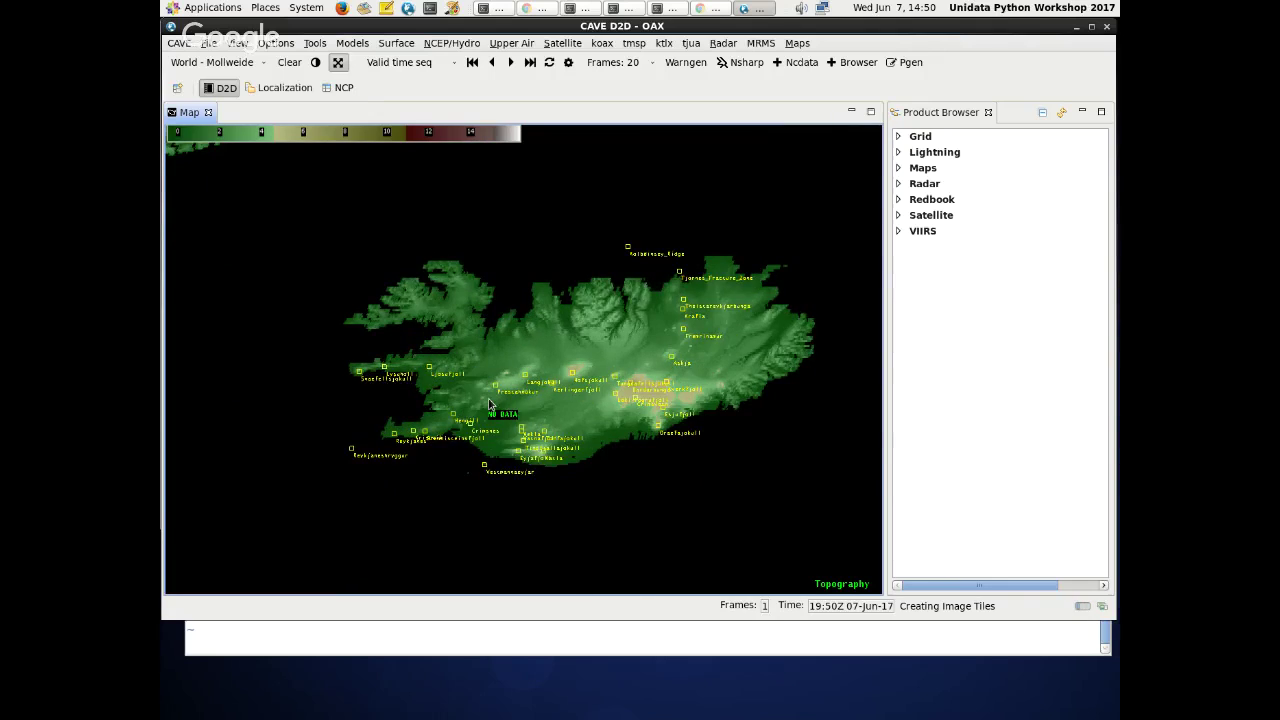
pyautogui.scroll(-2, 554, 480)
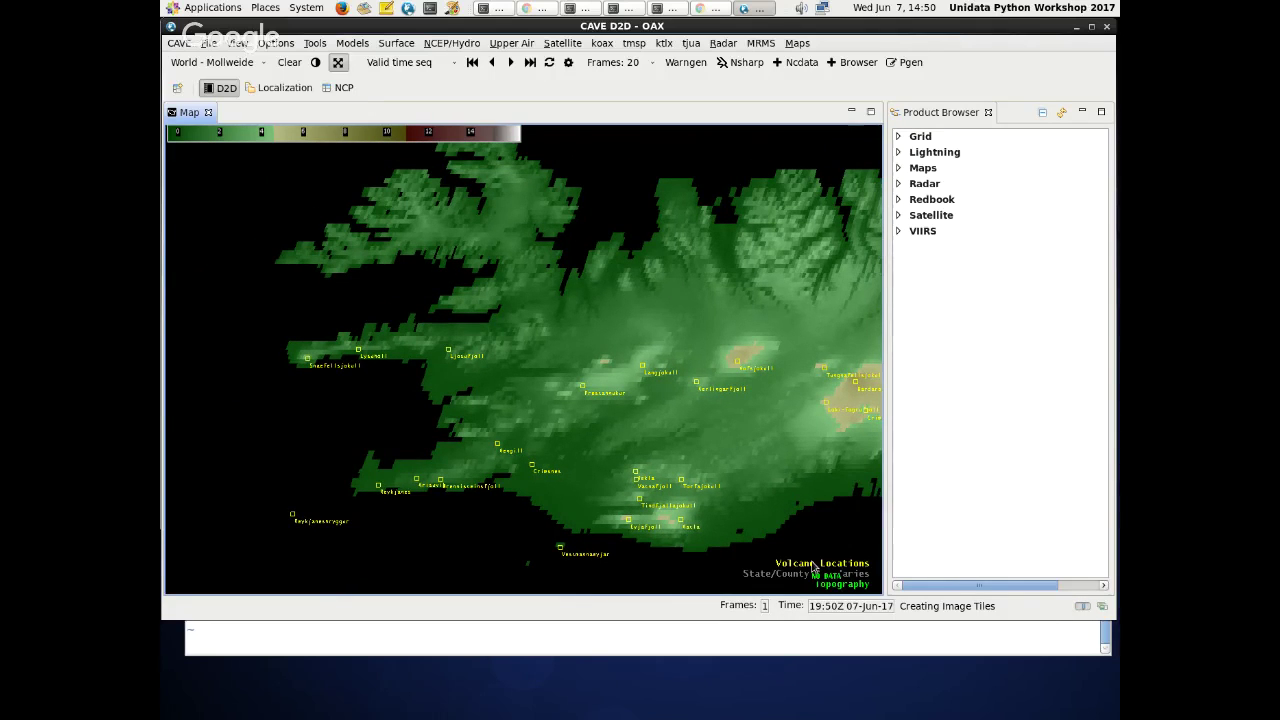
pyautogui.rightClick(815, 565)
pyautogui.moveTo(858, 430)
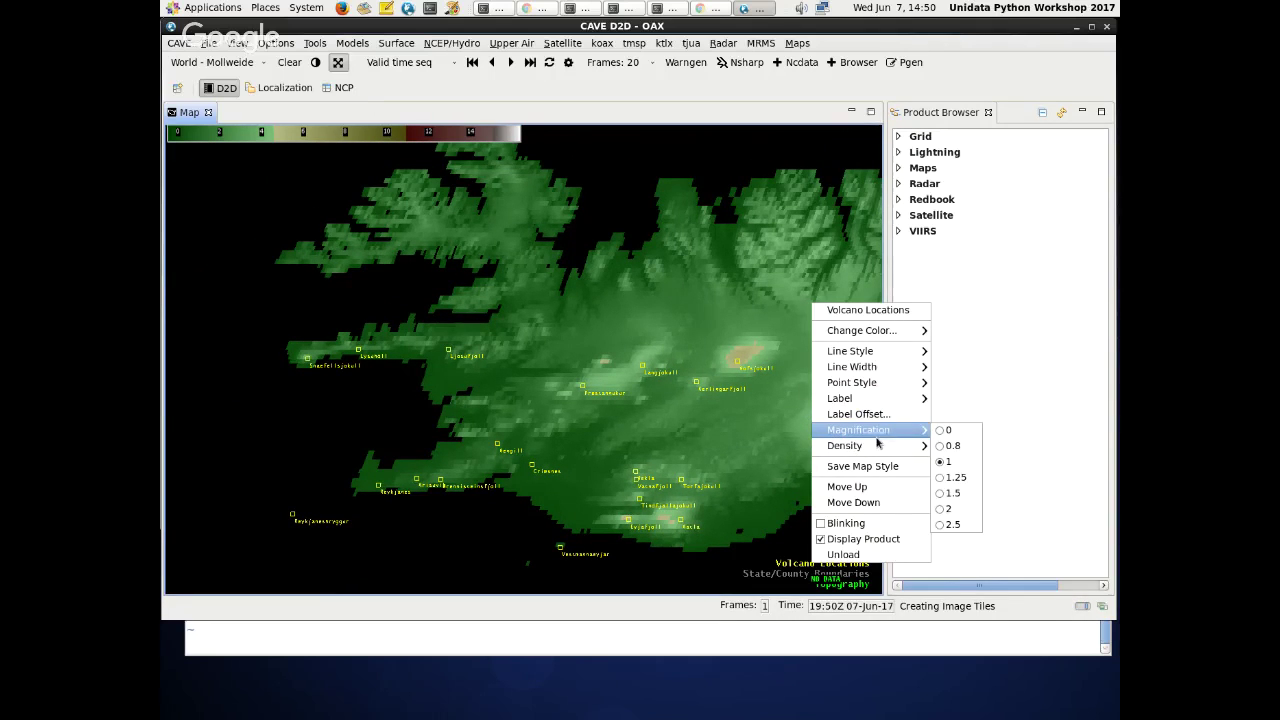
pyautogui.click(968, 480)
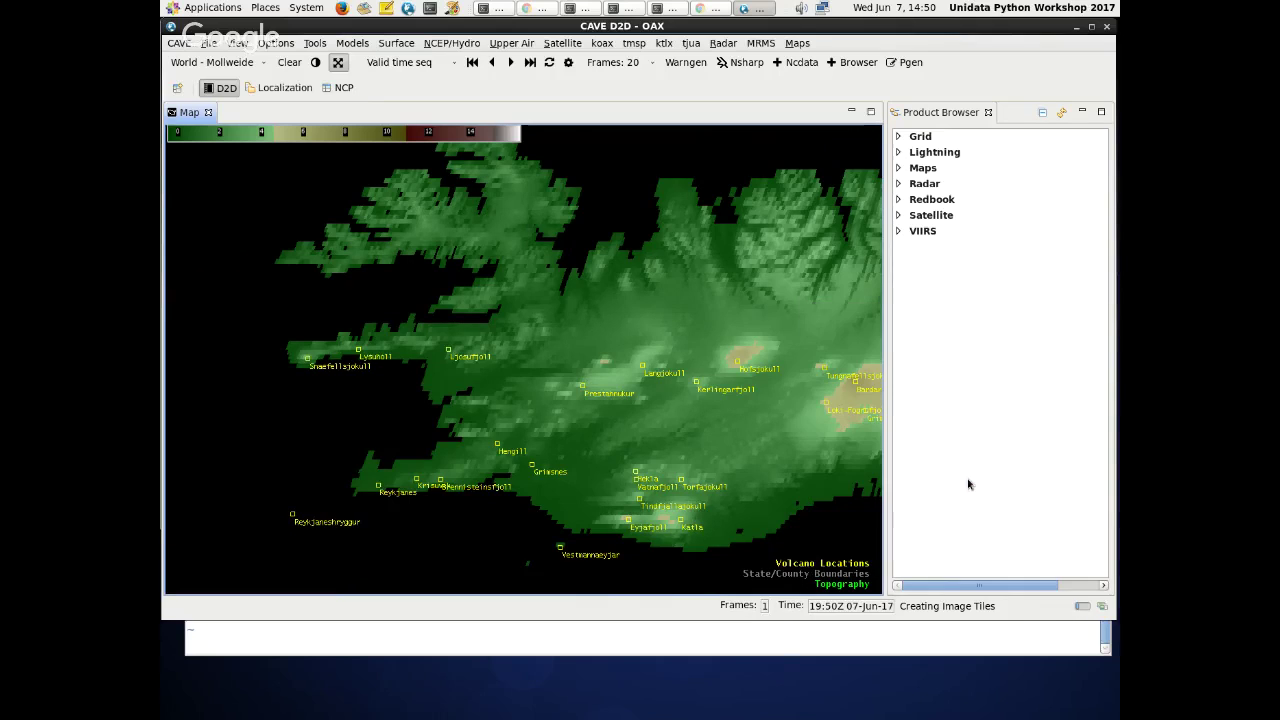
pyautogui.rightClick(795, 564)
pyautogui.moveTo(858, 428)
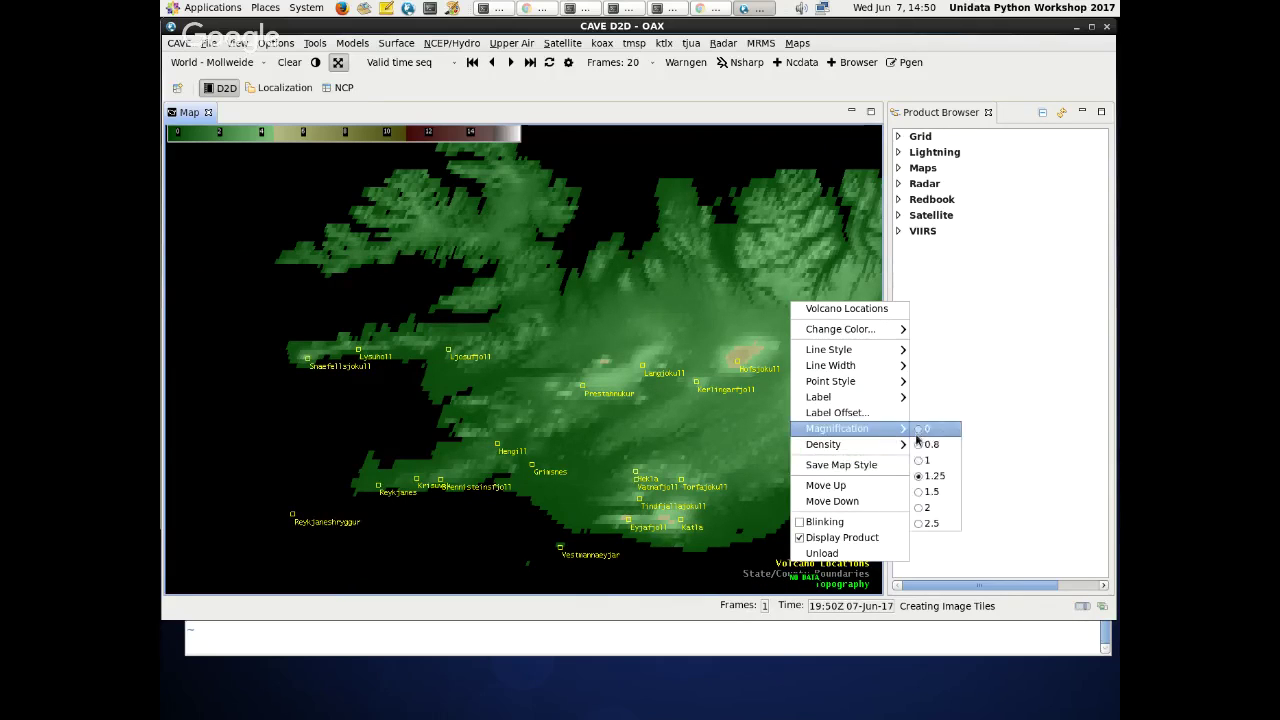
pyautogui.click(932, 494)
# - Examine the topography and volcano locations from Iceland across the North Atlantic, North America and South America
pyautogui.scroll(-2, 741, 441)
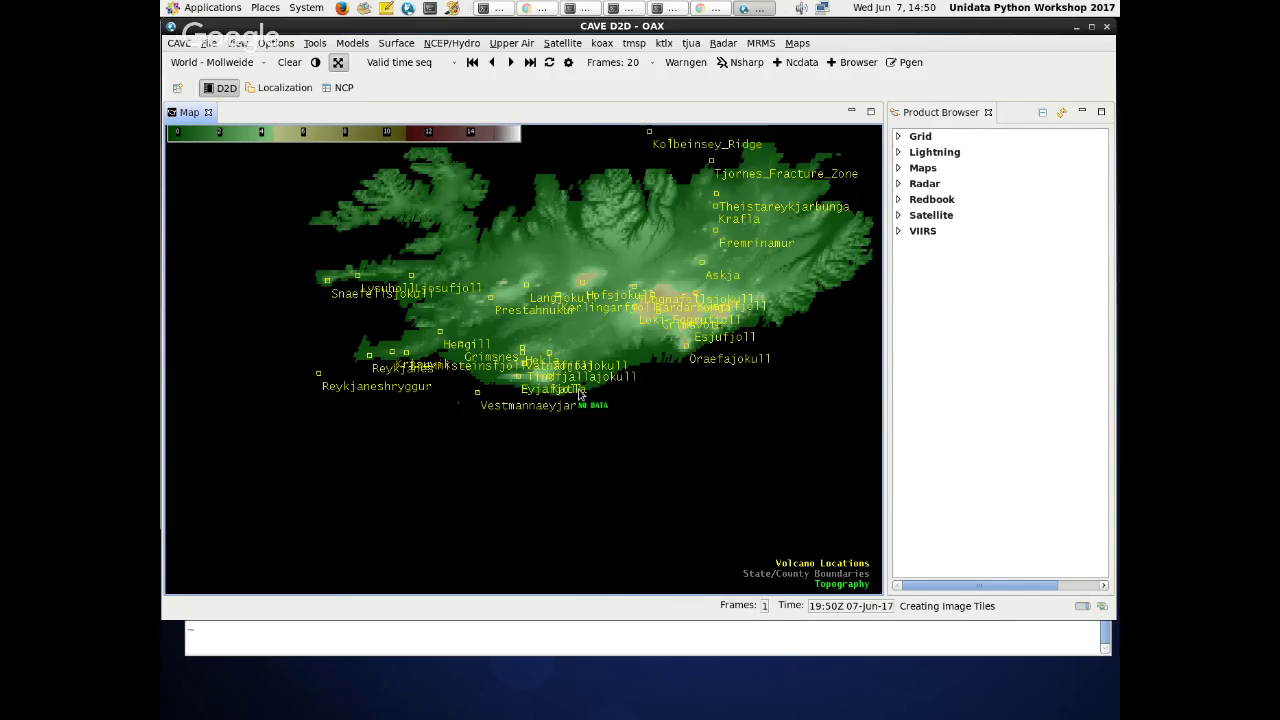
pyautogui.scroll(-2, 578, 395)
pyautogui.scroll(-3, 590, 430)
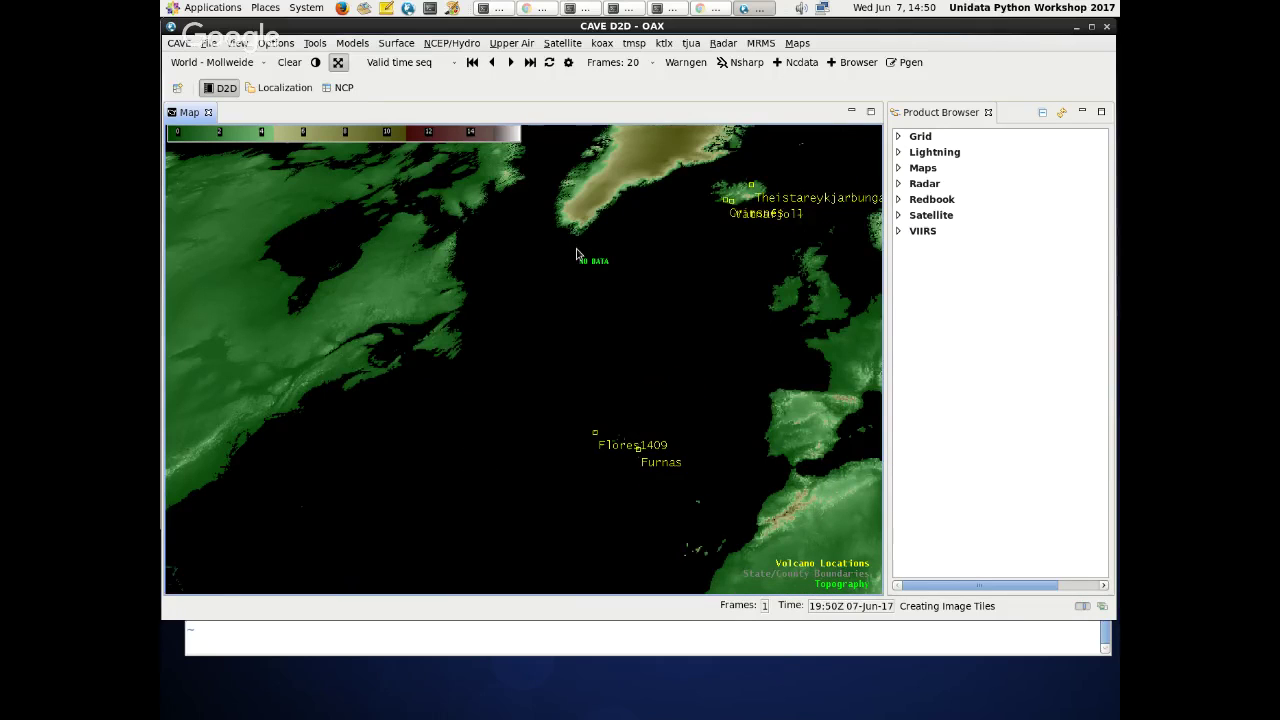
pyautogui.moveTo(335, 481); pyautogui.dragTo(507, 420)
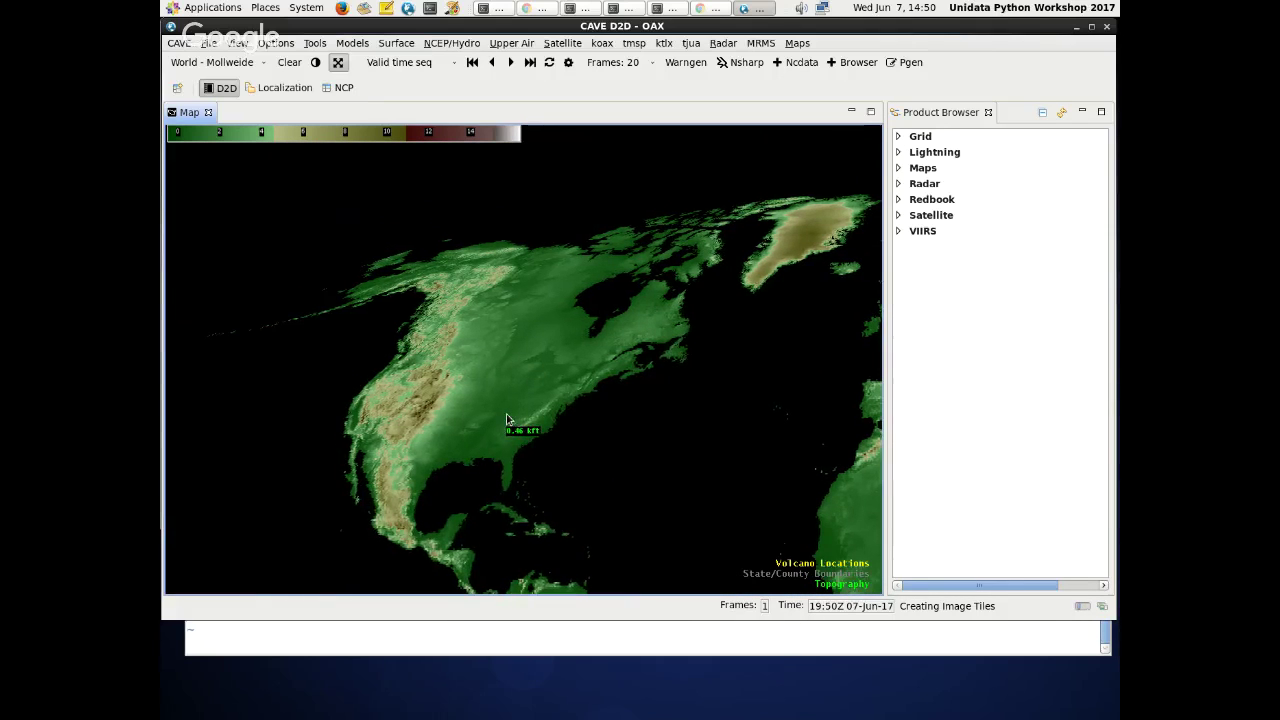
pyautogui.scroll(2, 495, 413)
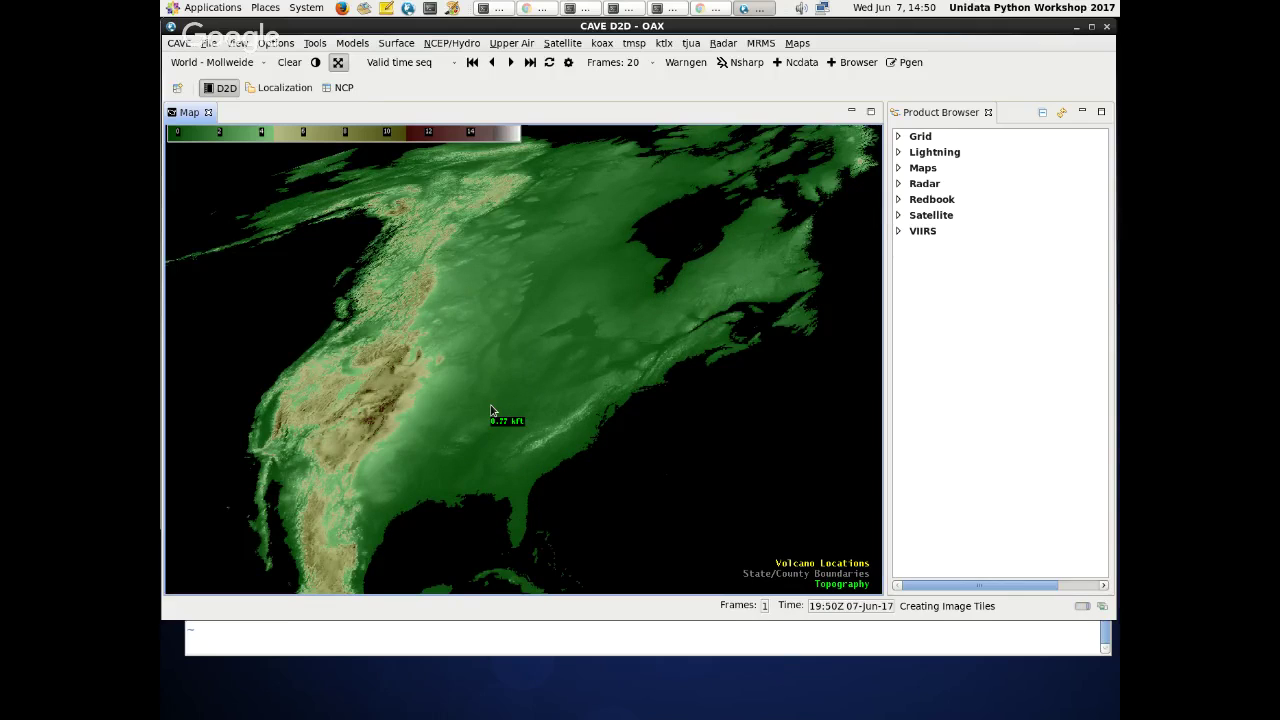
pyautogui.scroll(-2, 490, 410)
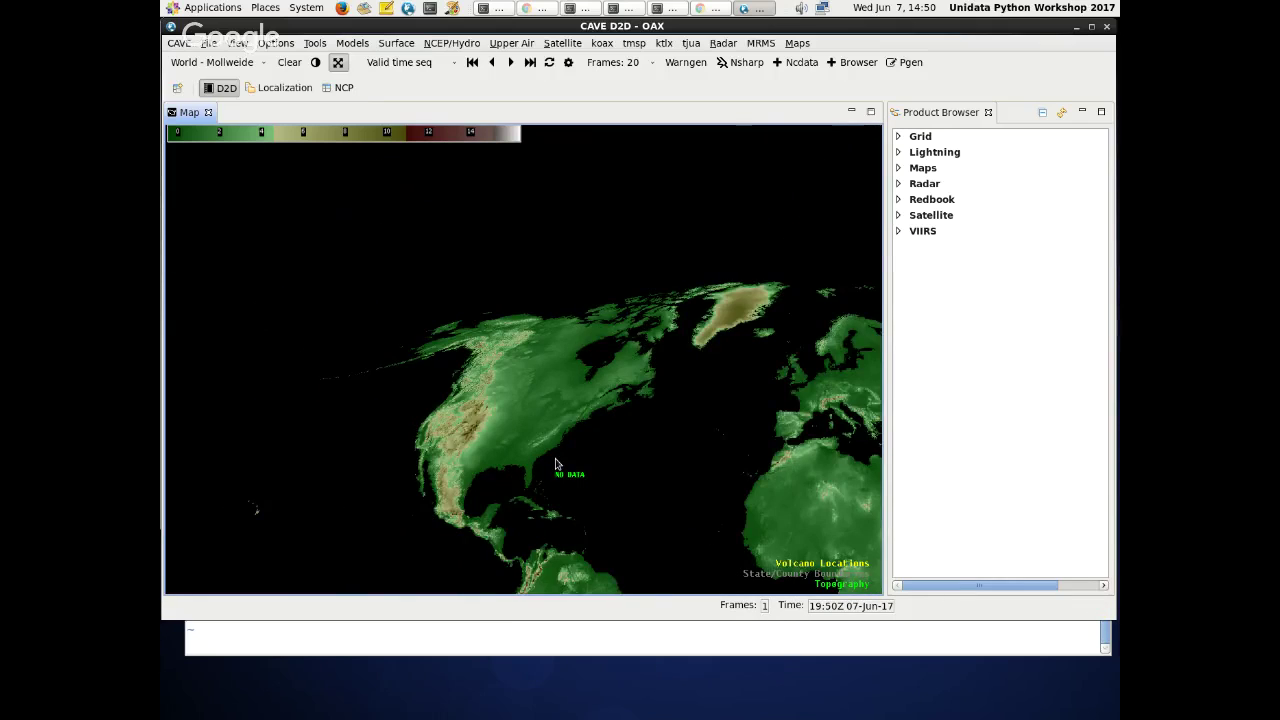
pyautogui.moveTo(686, 523); pyautogui.dragTo(565, 323)
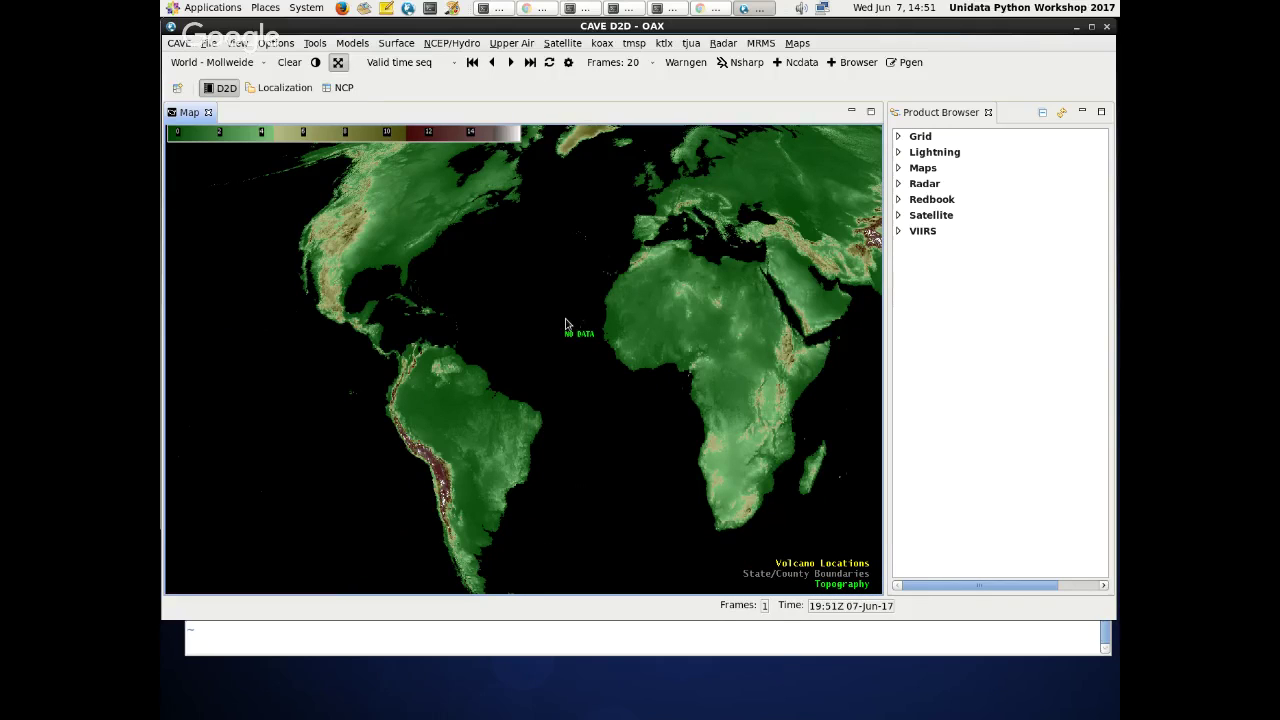
# - Examine the labelled volcano locations across Iceland, from the central and southern volcanoes to the Reykjanes area
pyautogui.scroll(4, 722, 297)
pyautogui.scroll(-2, 722, 297)
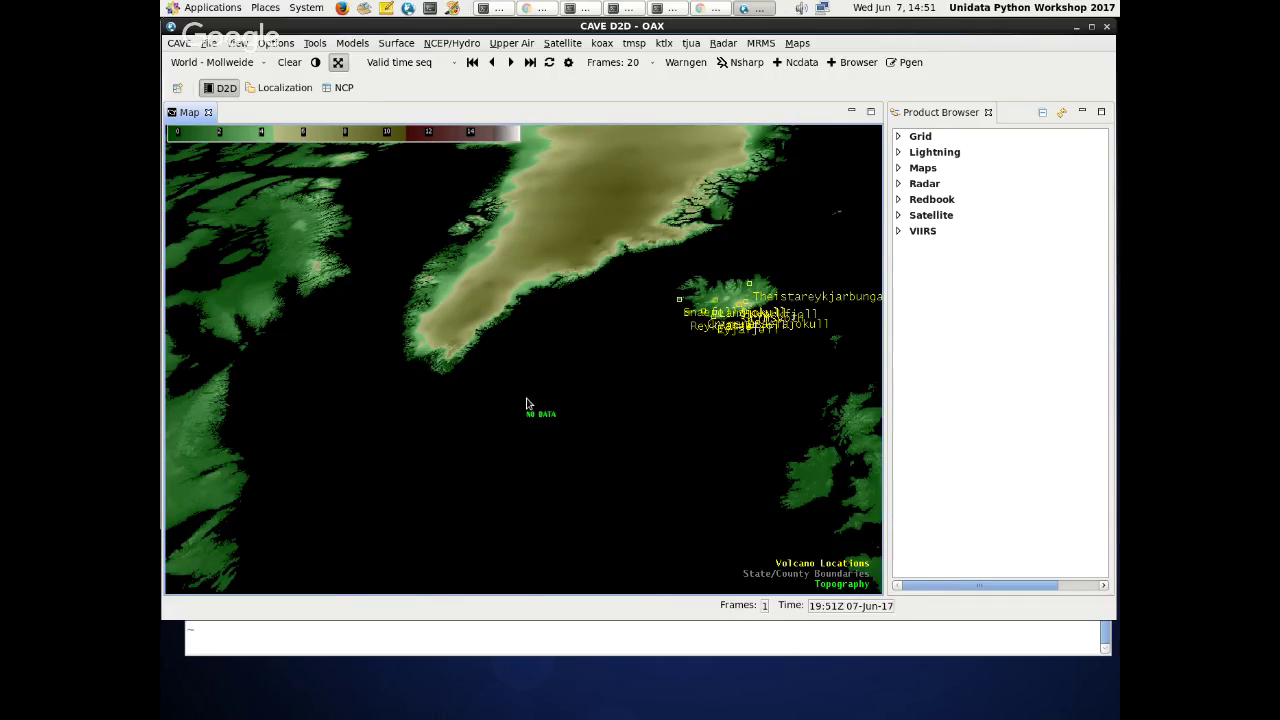
pyautogui.scroll(3, 592, 447)
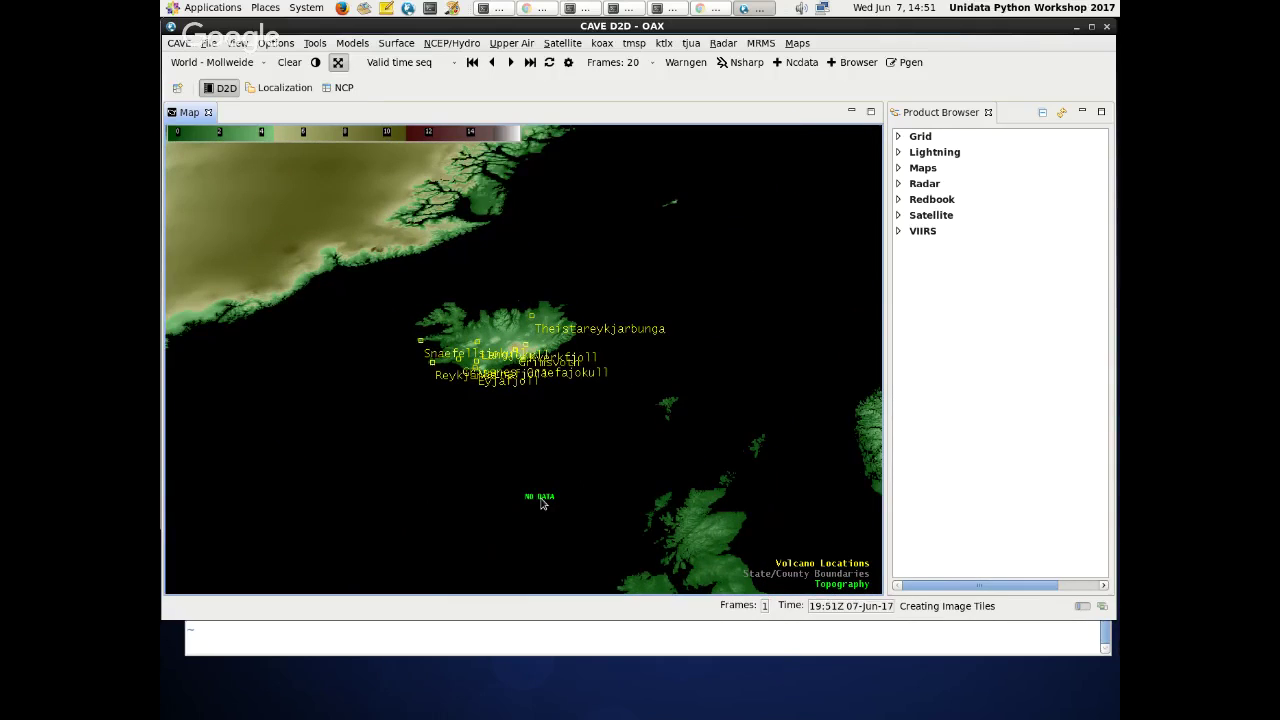
pyautogui.scroll(2, 608, 427)
pyautogui.moveTo(623, 437); pyautogui.dragTo(557, 341)
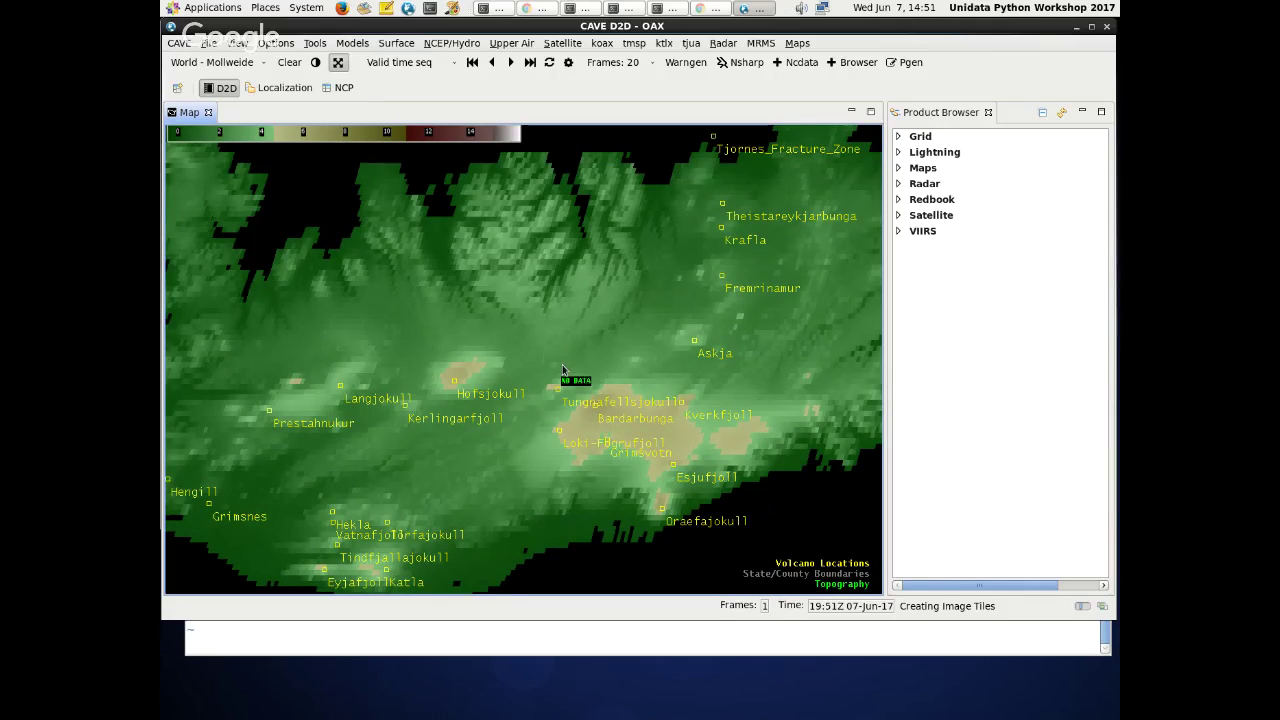
pyautogui.moveTo(506, 523); pyautogui.dragTo(523, 461)
pyautogui.scroll(2, 310, 429)
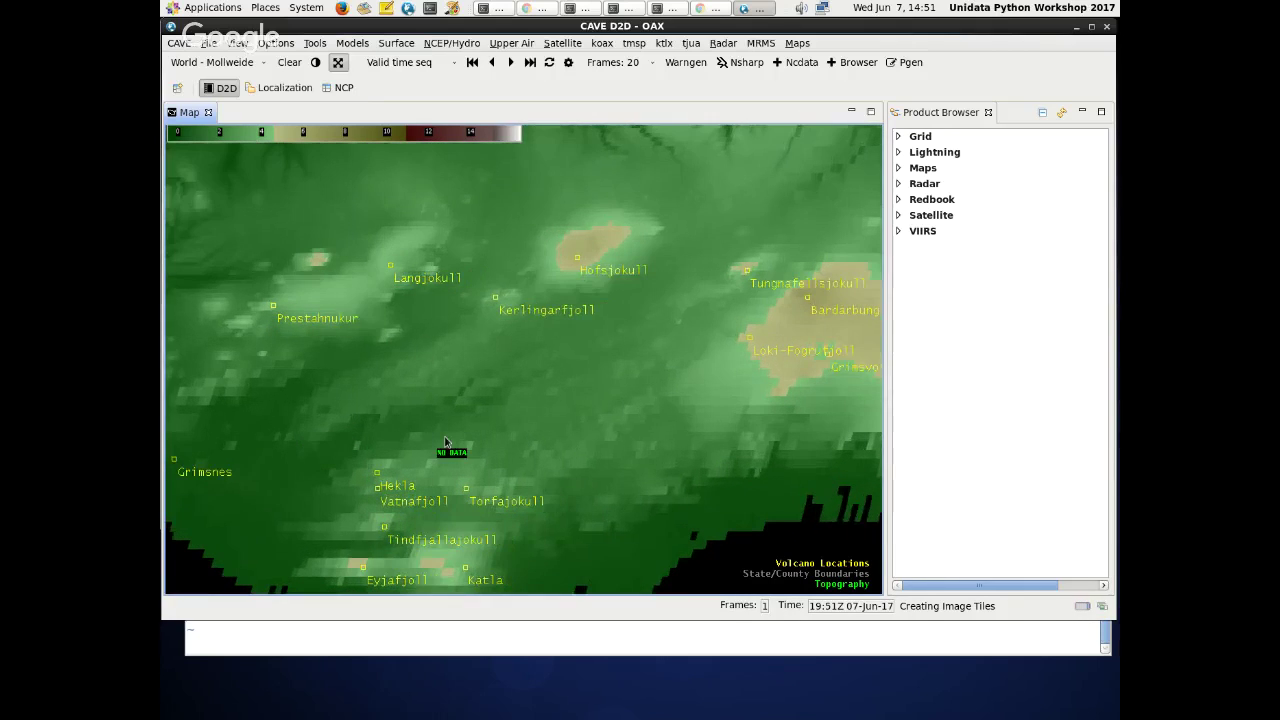
pyautogui.scroll(-3, 520, 422)
pyautogui.moveTo(520, 422); pyautogui.dragTo(749, 417)
pyautogui.scroll(-1, 316, 399)
pyautogui.scroll(-1, 316, 399)
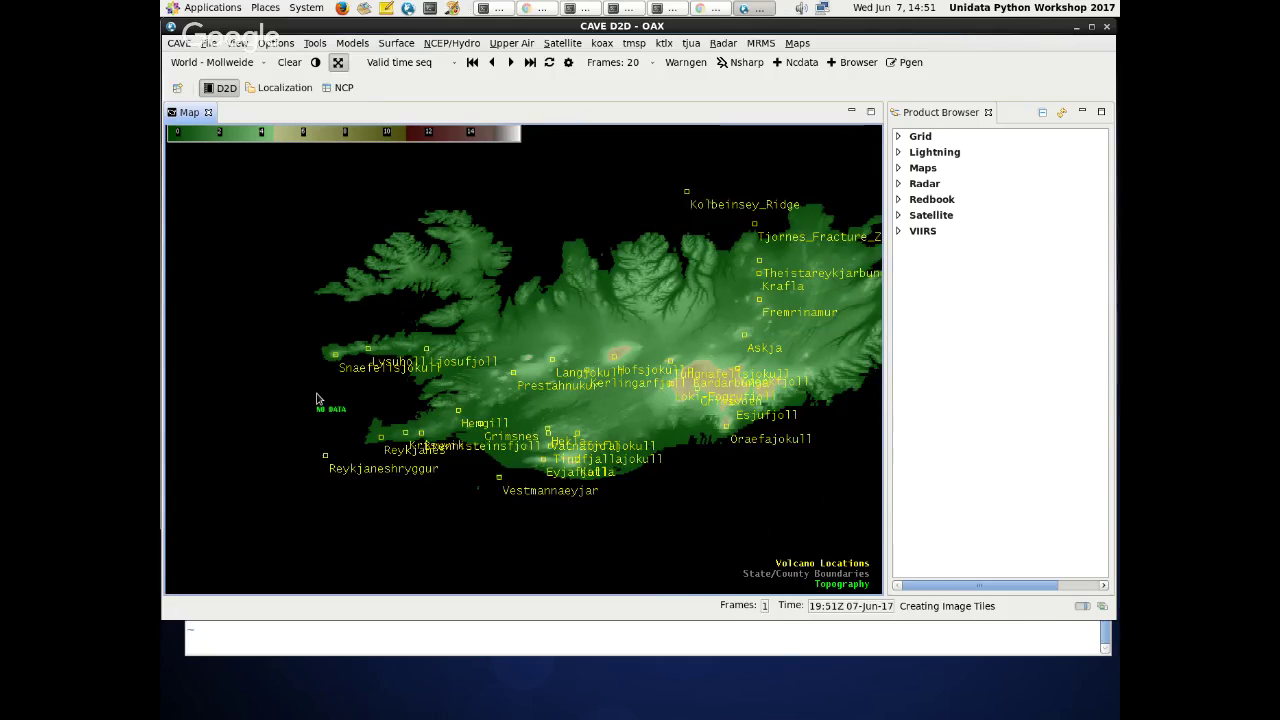
pyautogui.scroll(6, 364, 428)
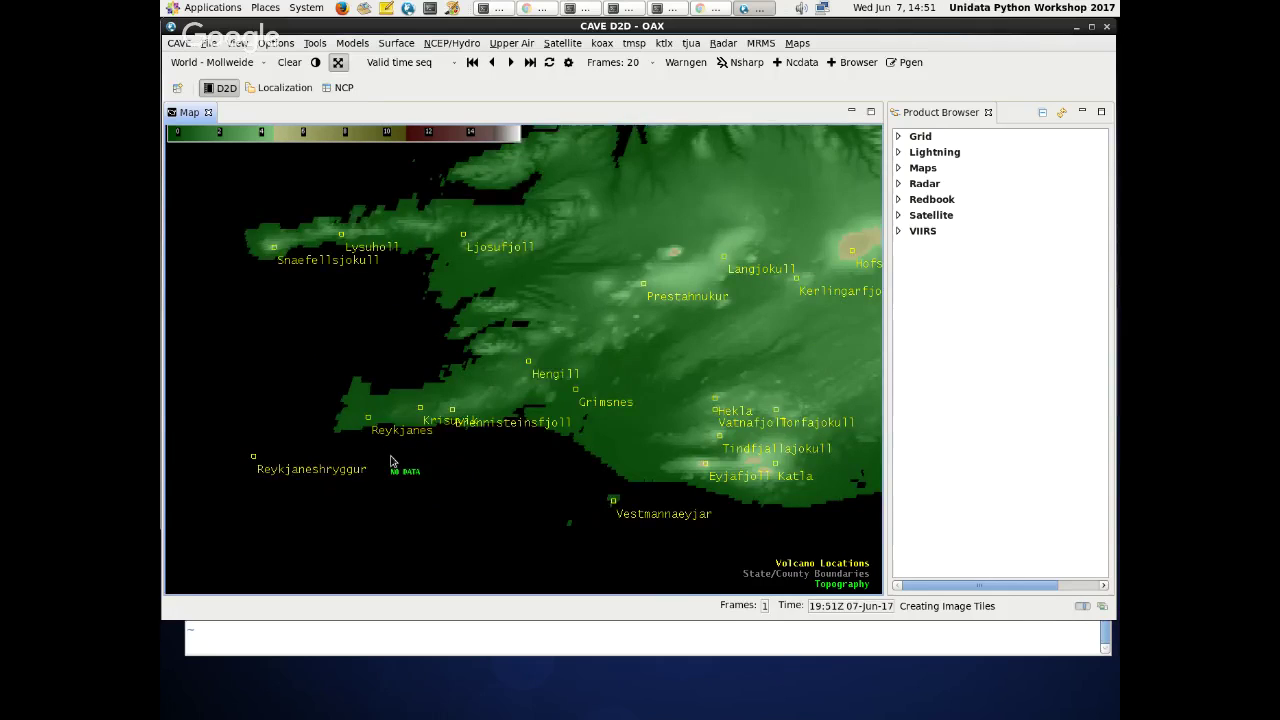
pyautogui.scroll(-12, 364, 428)
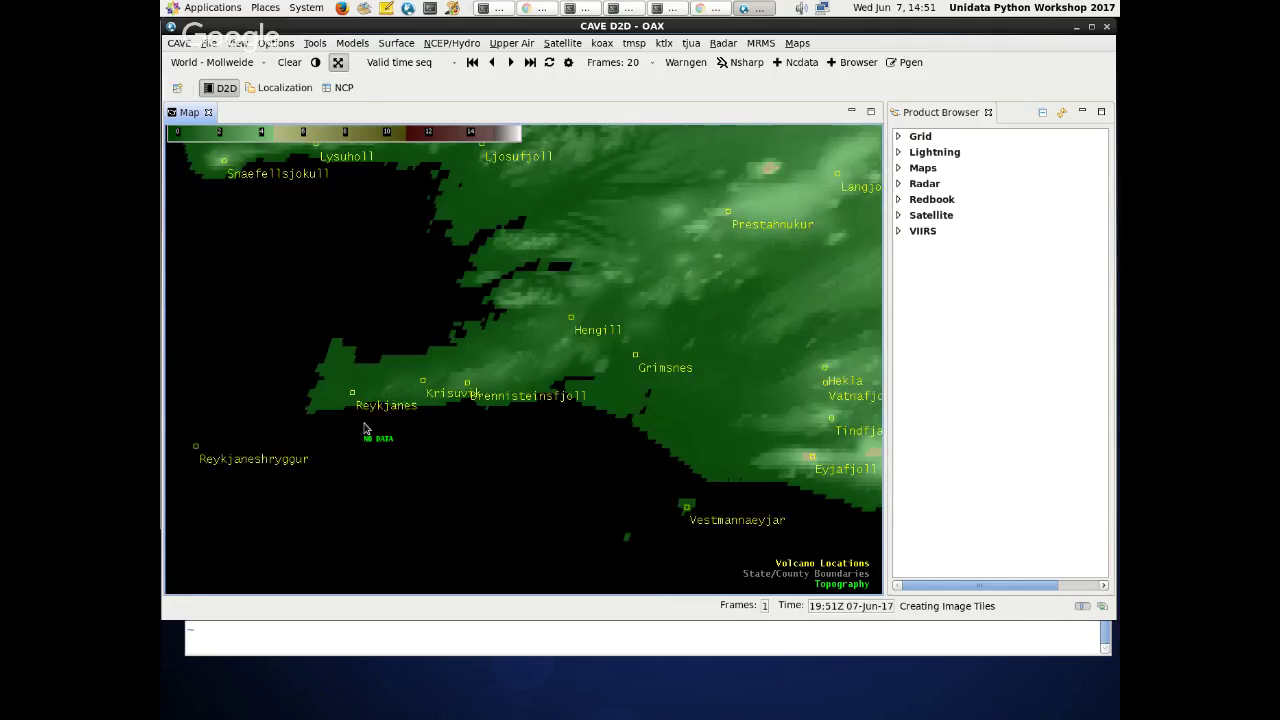
# - Examine the topography beyond Iceland, from Greenland and Europe out to the whole world map
pyautogui.scroll(-5, 364, 428)
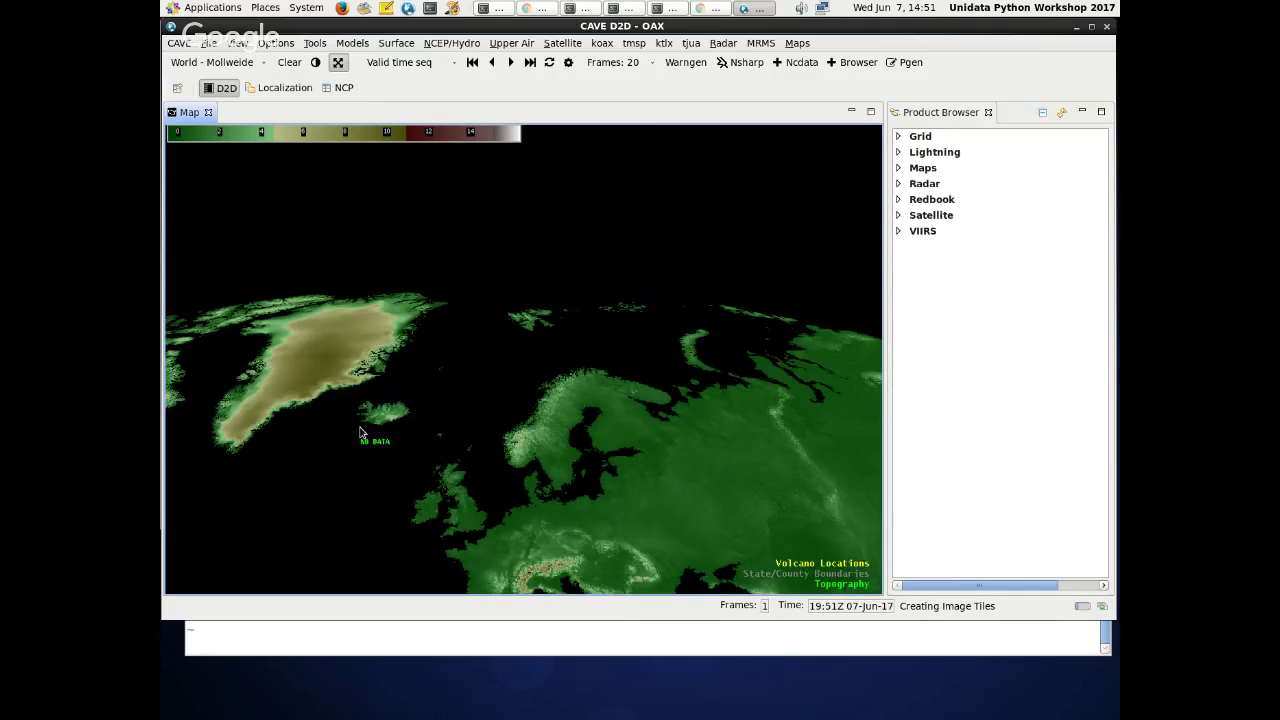
pyautogui.scroll(-4, 446, 376)
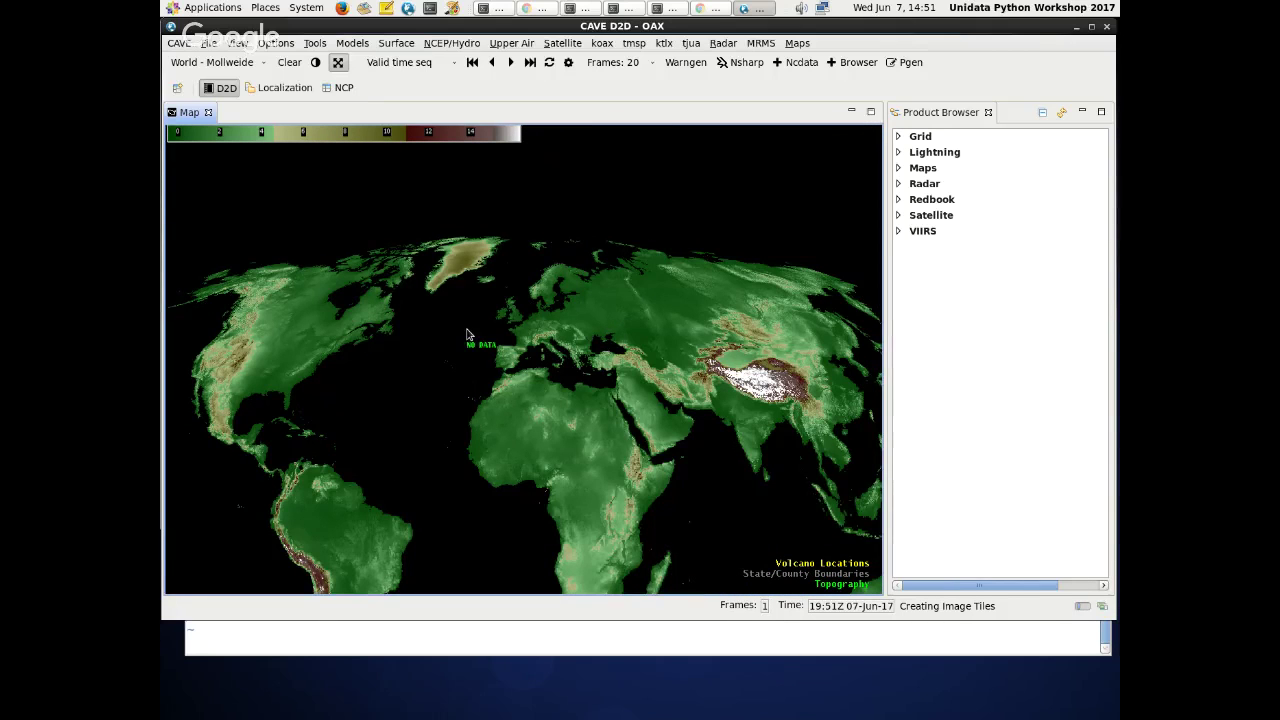
pyautogui.scroll(-1, 453, 346)
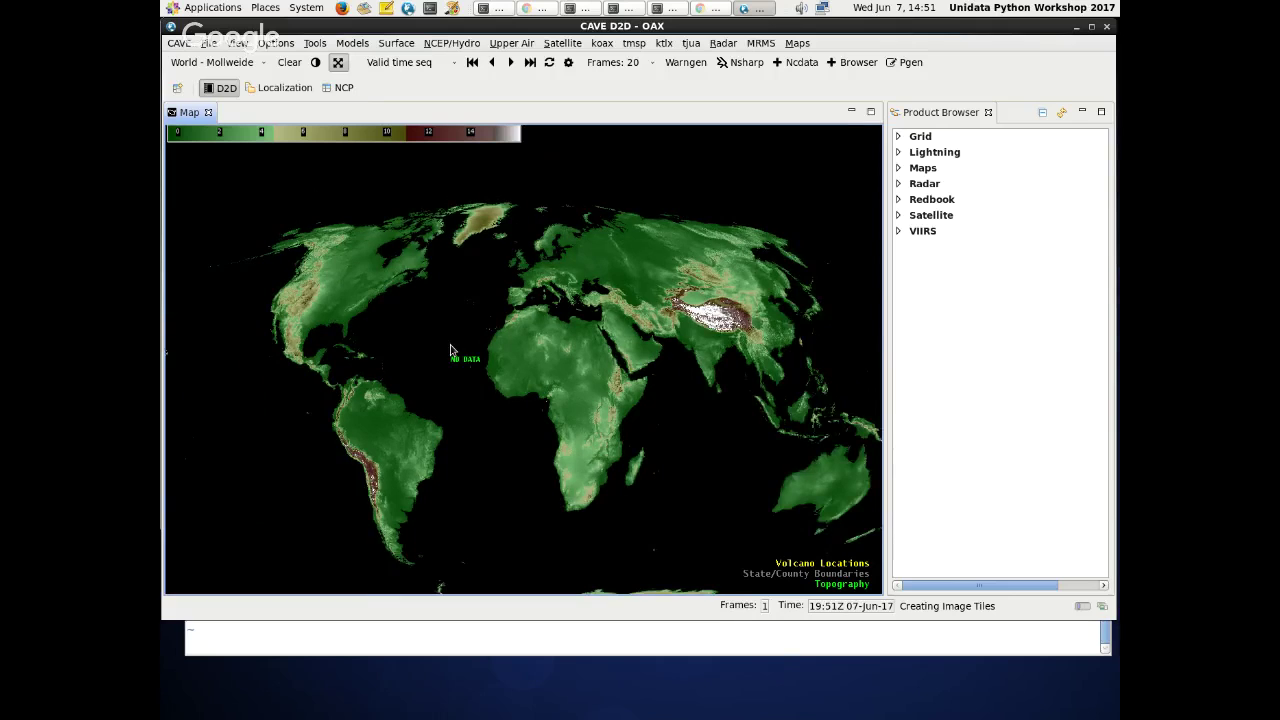
pyautogui.scroll(-1, 451, 351)
pyautogui.scroll(1, 449, 355)
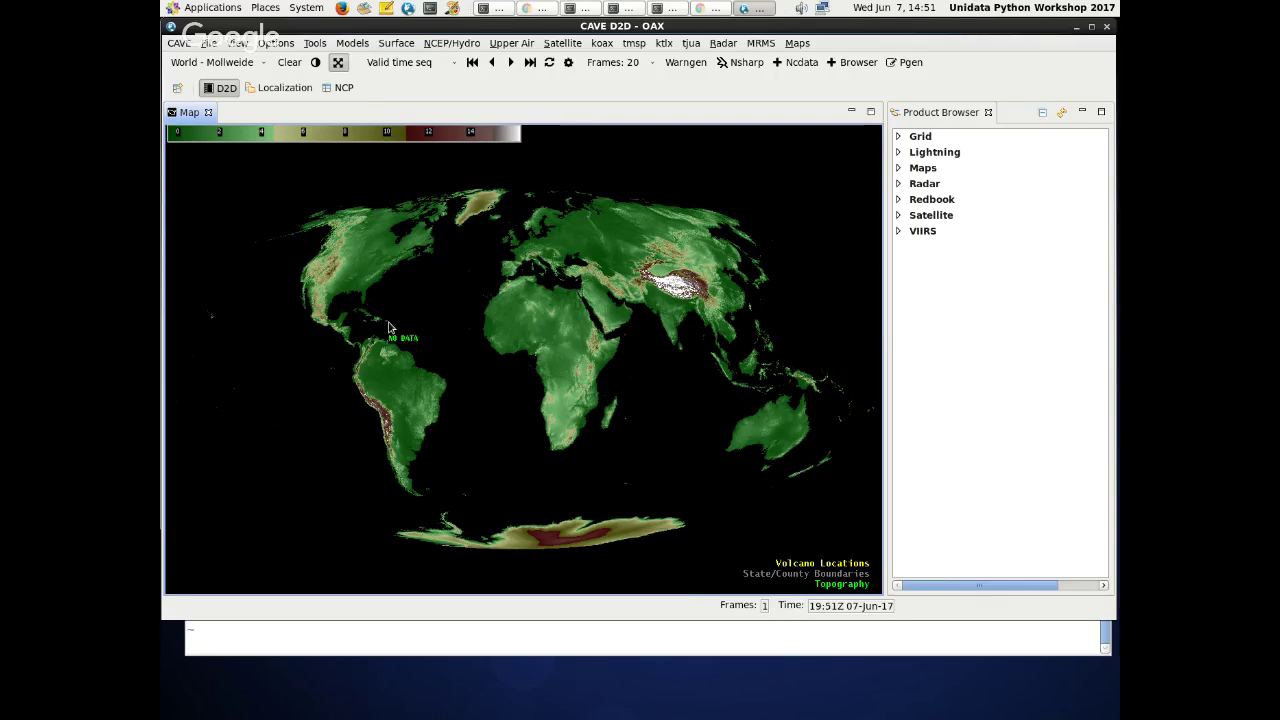
# - Review the available products for upper air, surface and lightning, and NCEP/Hydro
pyautogui.click(602, 44)
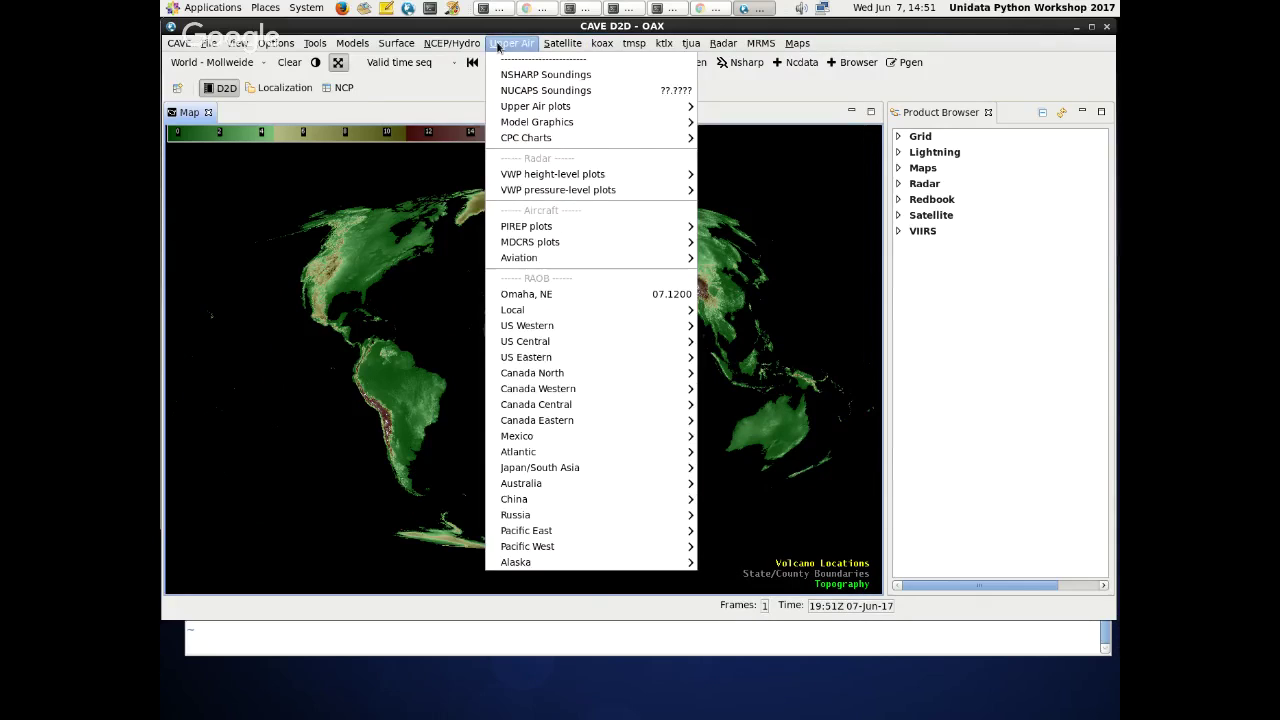
pyautogui.moveTo(470, 45)
pyautogui.moveTo(511, 44)
pyautogui.moveTo(397, 50)
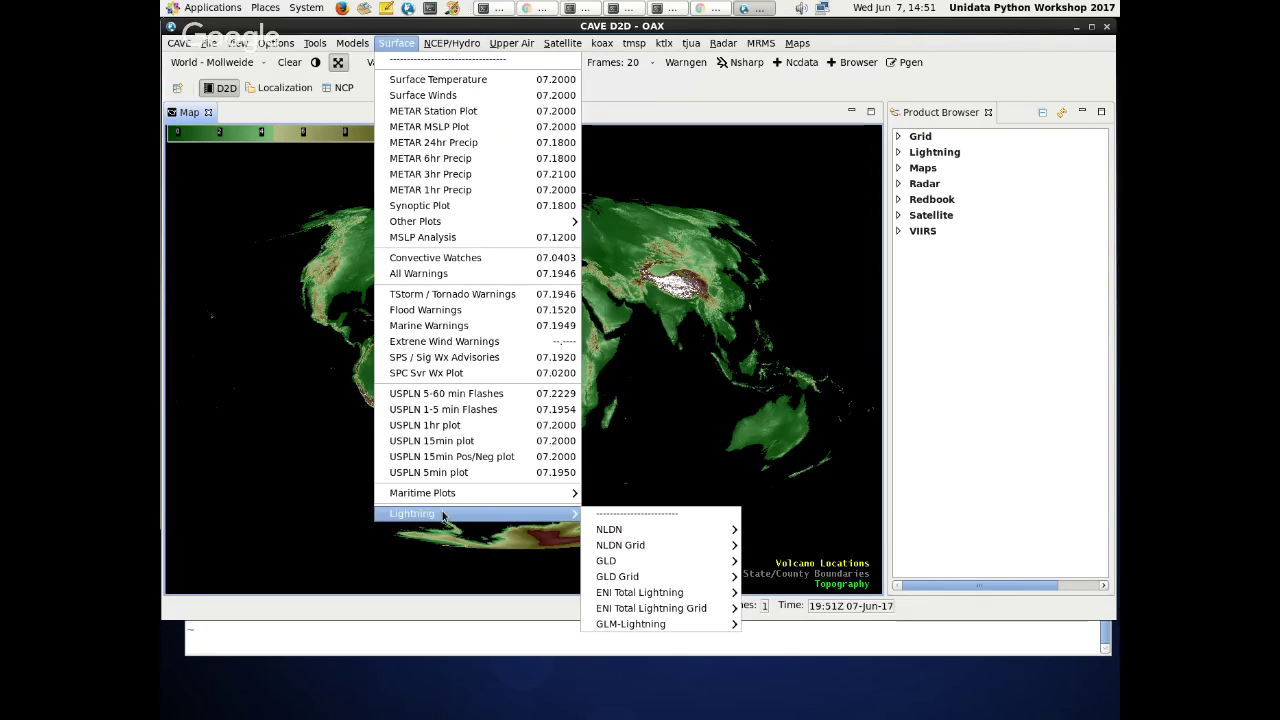
pyautogui.moveTo(450, 226)
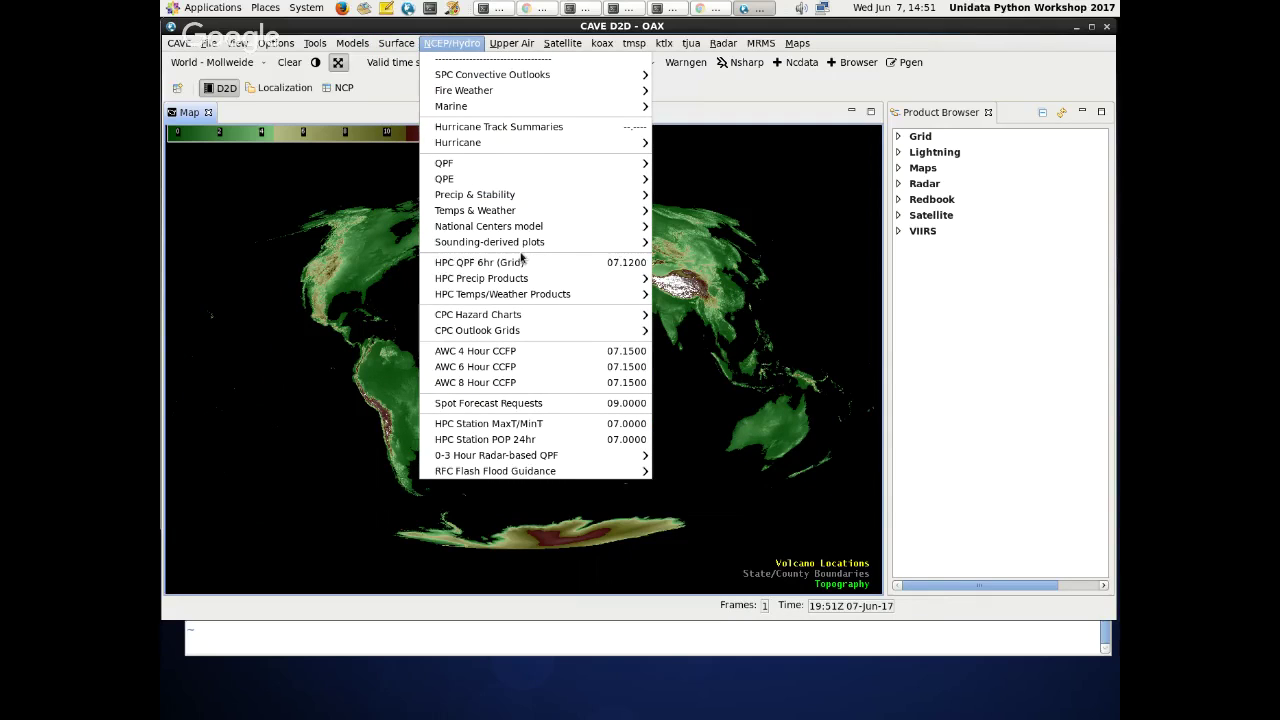
pyautogui.moveTo(530, 214)
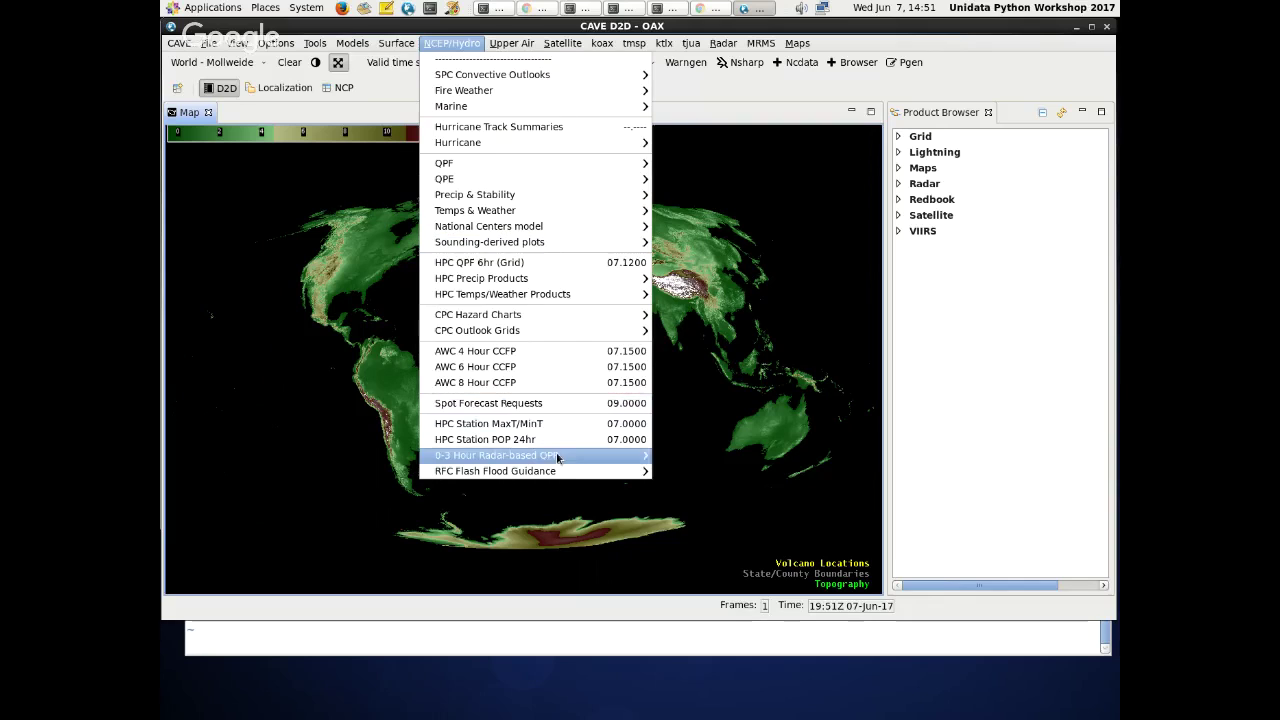
pyautogui.click(293, 262)
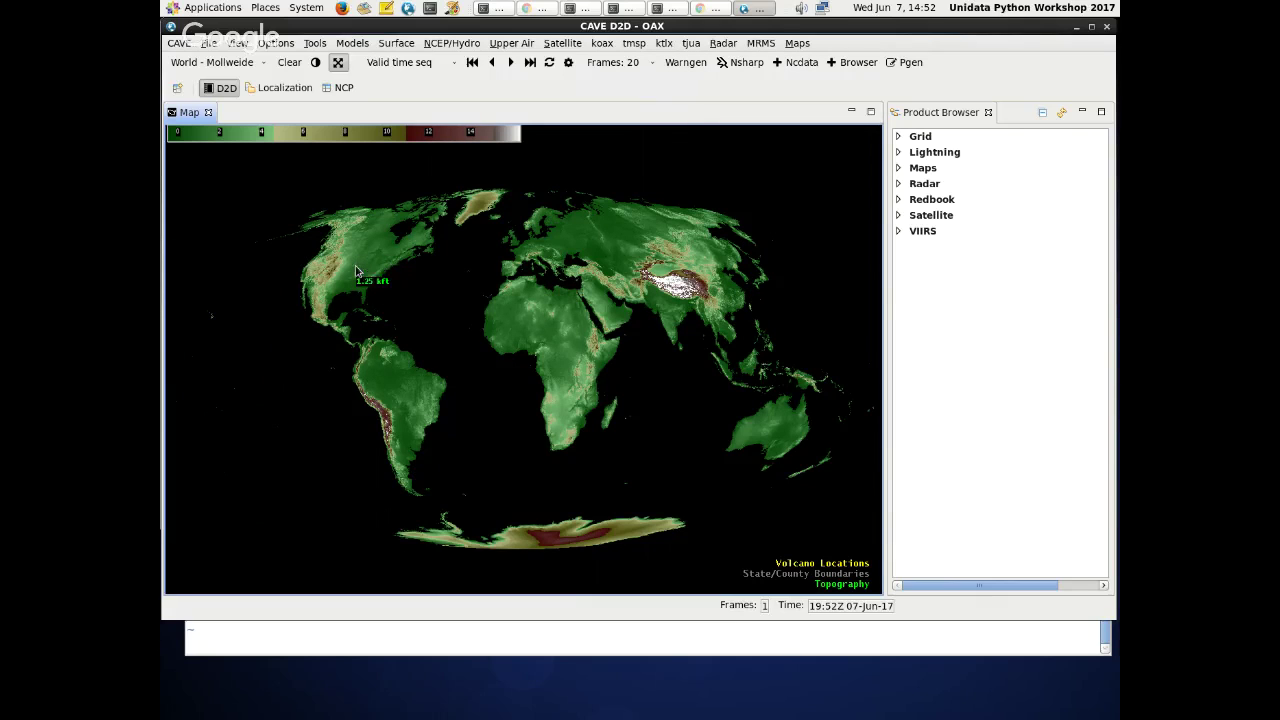
pyautogui.moveTo(355, 270); pyautogui.dragTo(421, 326)
# - Open a new map editor and load the NEXRAD Display radar composite over the United States
pyautogui.rightClick(180, 116)
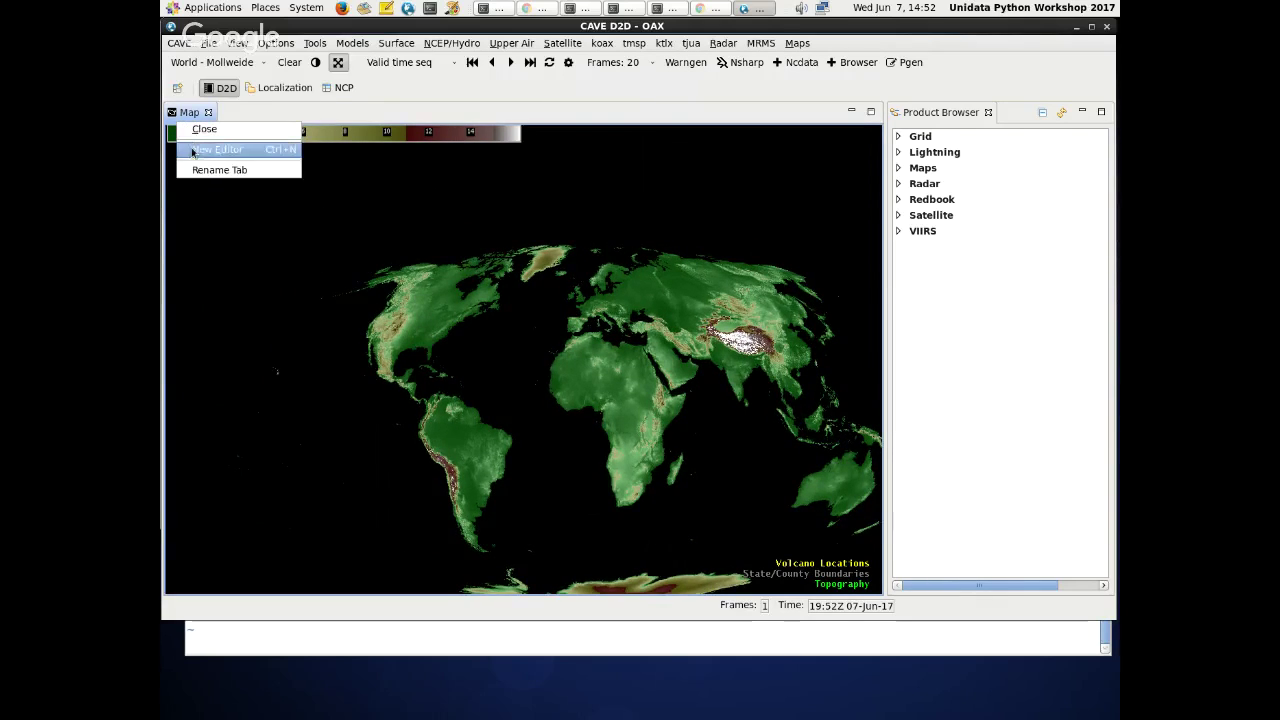
pyautogui.click(193, 150)
pyautogui.click(723, 44)
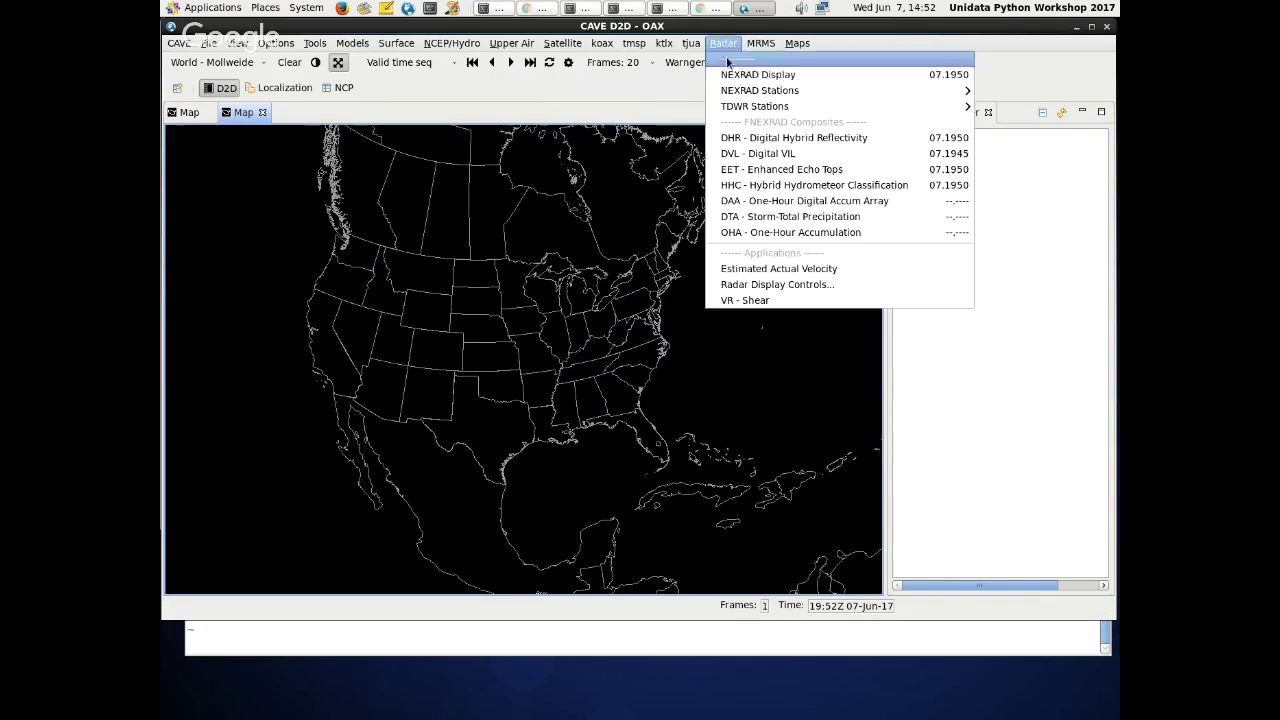
pyautogui.click(740, 74)
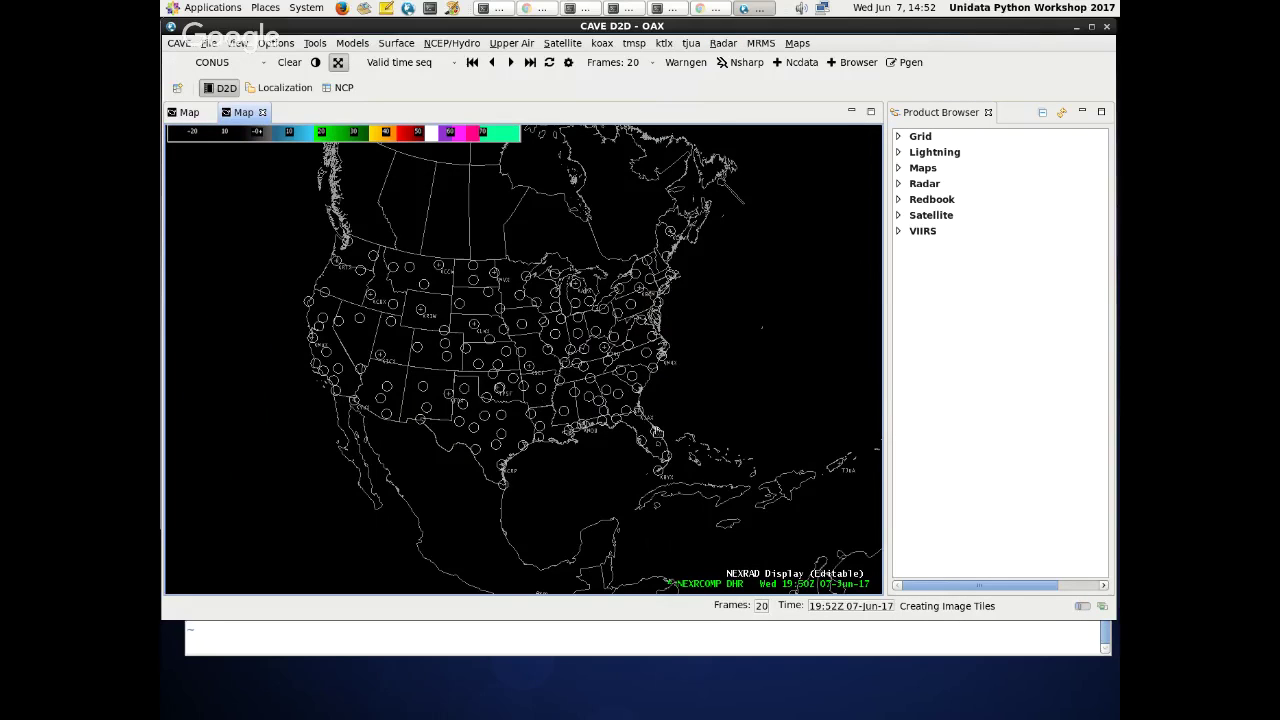
pyautogui.scroll(4, 618, 404)
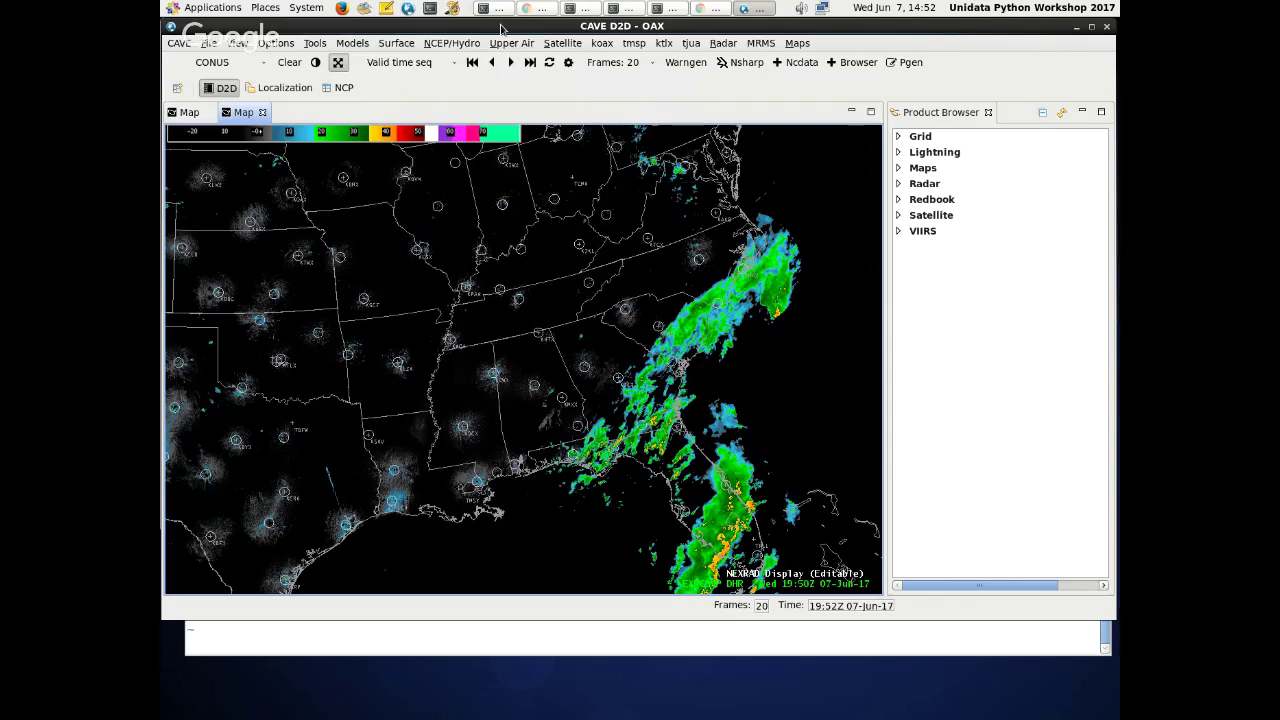
# - Overlay the SPC Day 1 Convective Outlook on the national radar composite
pyautogui.click(398, 45)
pyautogui.moveTo(430, 43)
pyautogui.moveTo(449, 79)
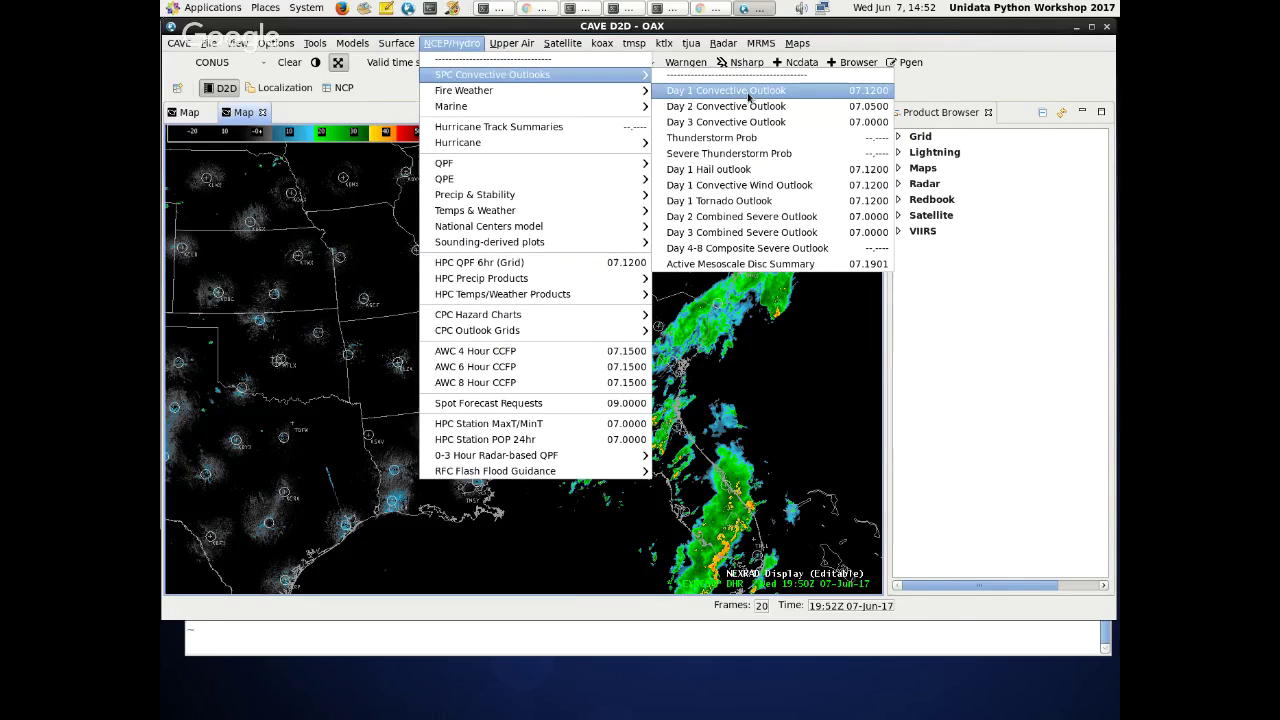
pyautogui.click(748, 93)
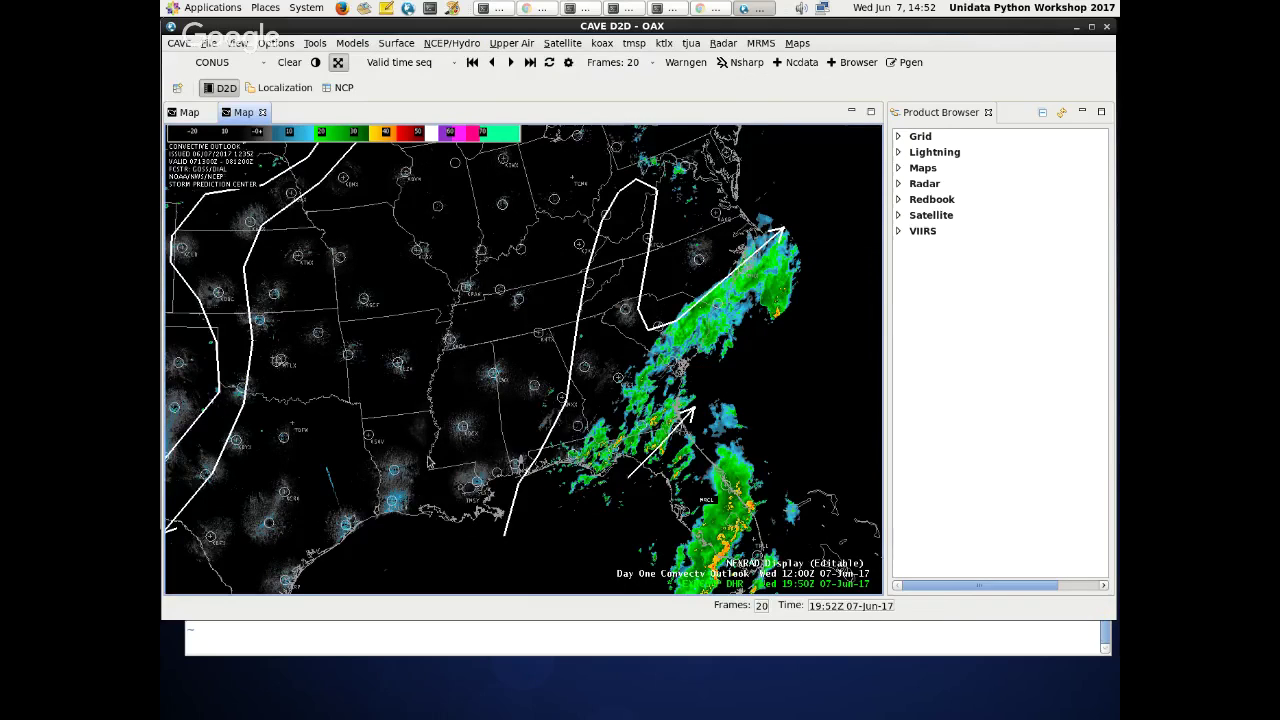
pyautogui.scroll(-1, 428, 462)
pyautogui.scroll(-2, 392, 458)
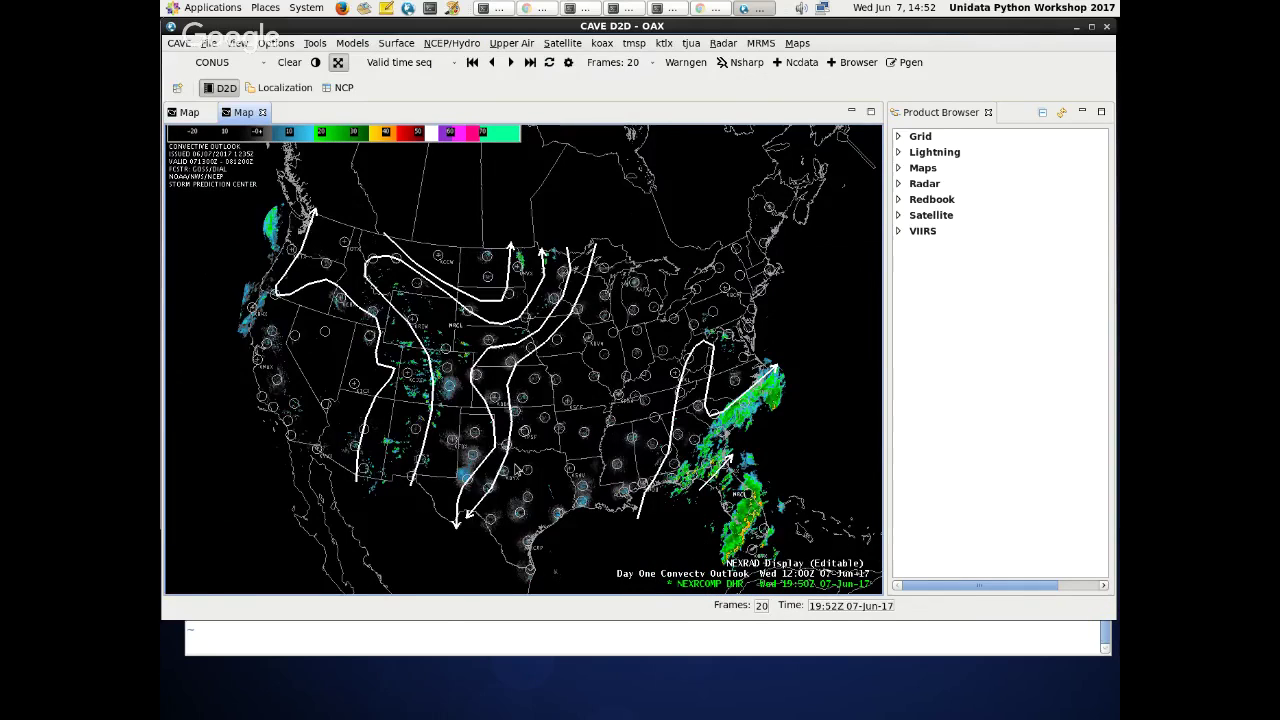
# - Open the two-panel WSR-88D KFTG display from its radar station and inspect the velocity data around Denver
pyautogui.scroll(5, 531, 355)
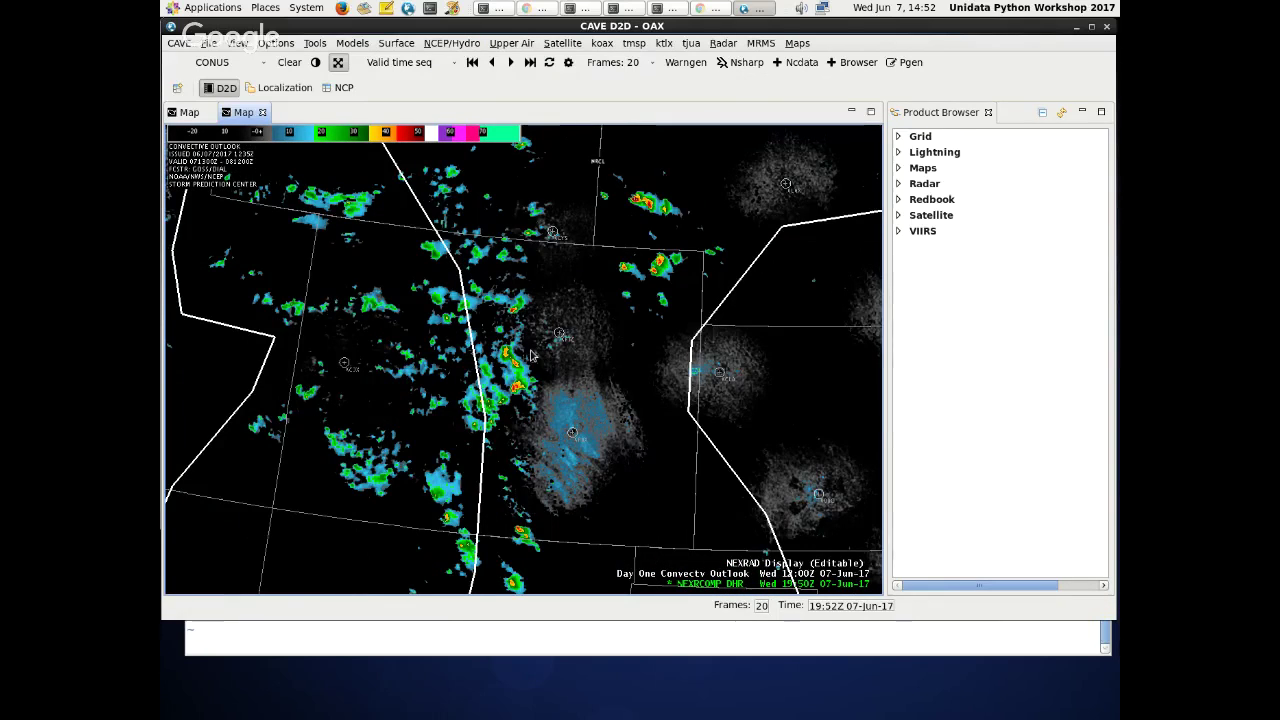
pyautogui.scroll(2, 531, 355)
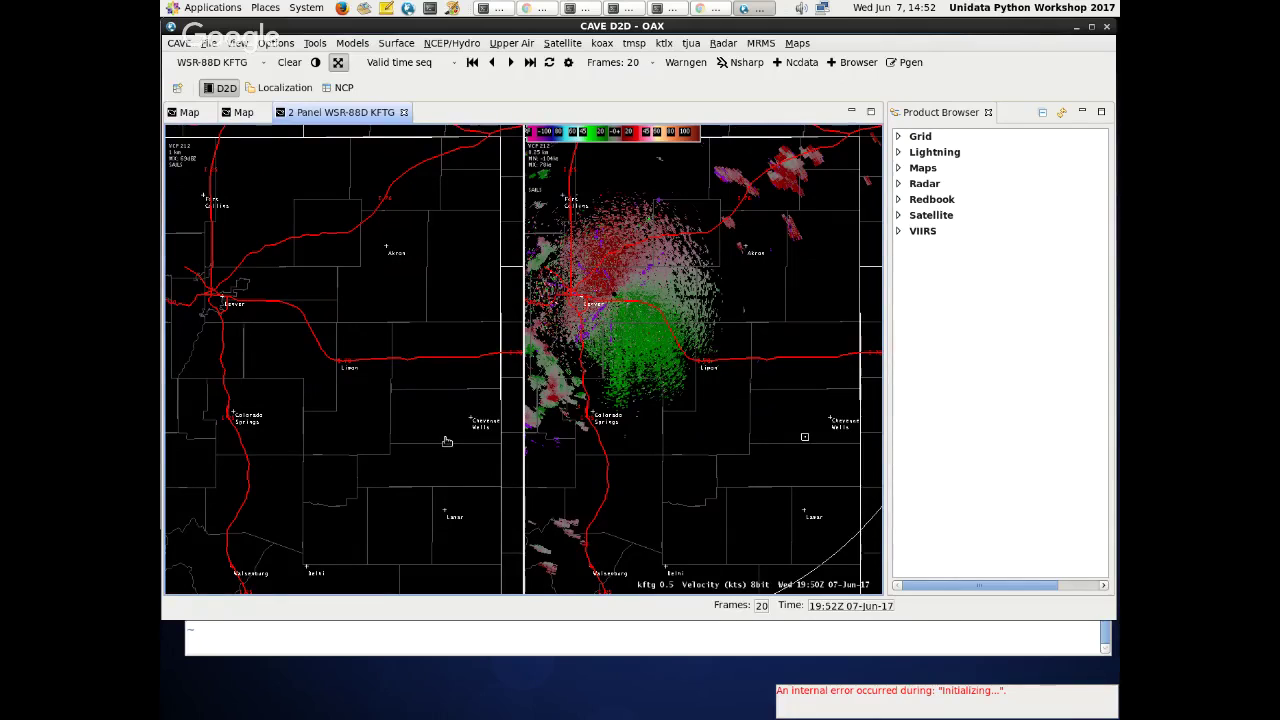
pyautogui.scroll(-2, 447, 441)
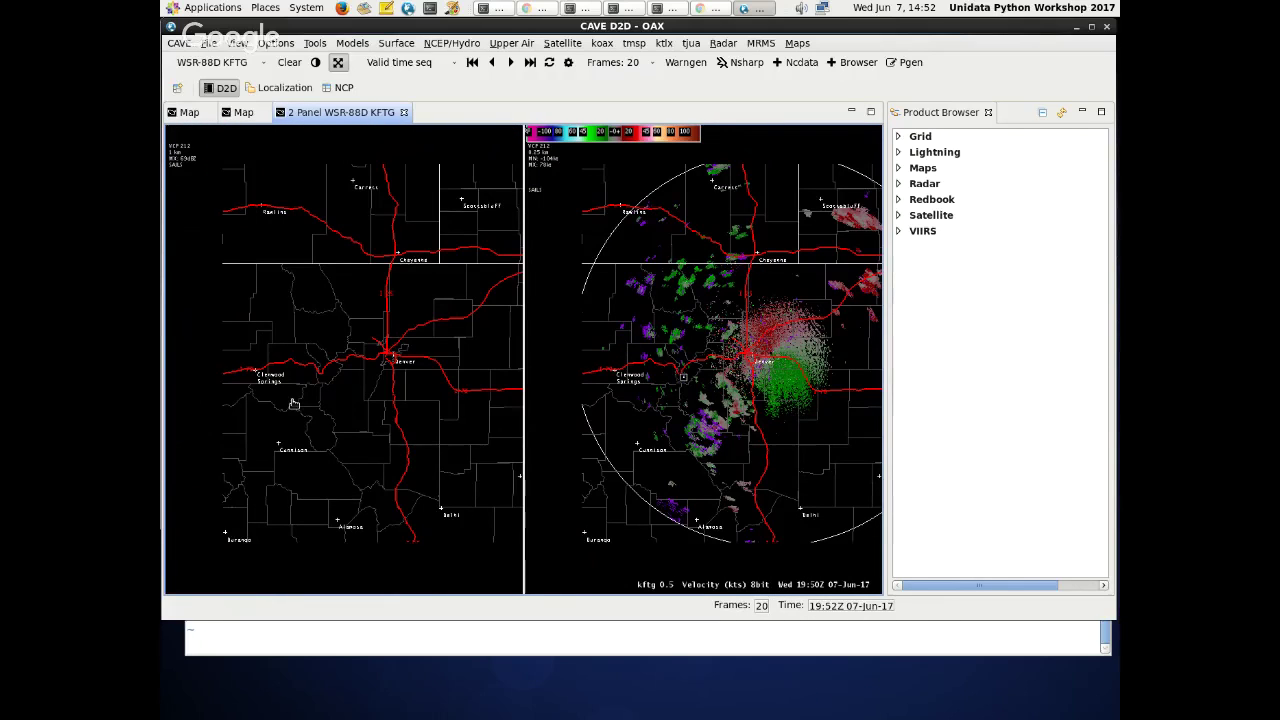
pyautogui.scroll(3, 293, 404)
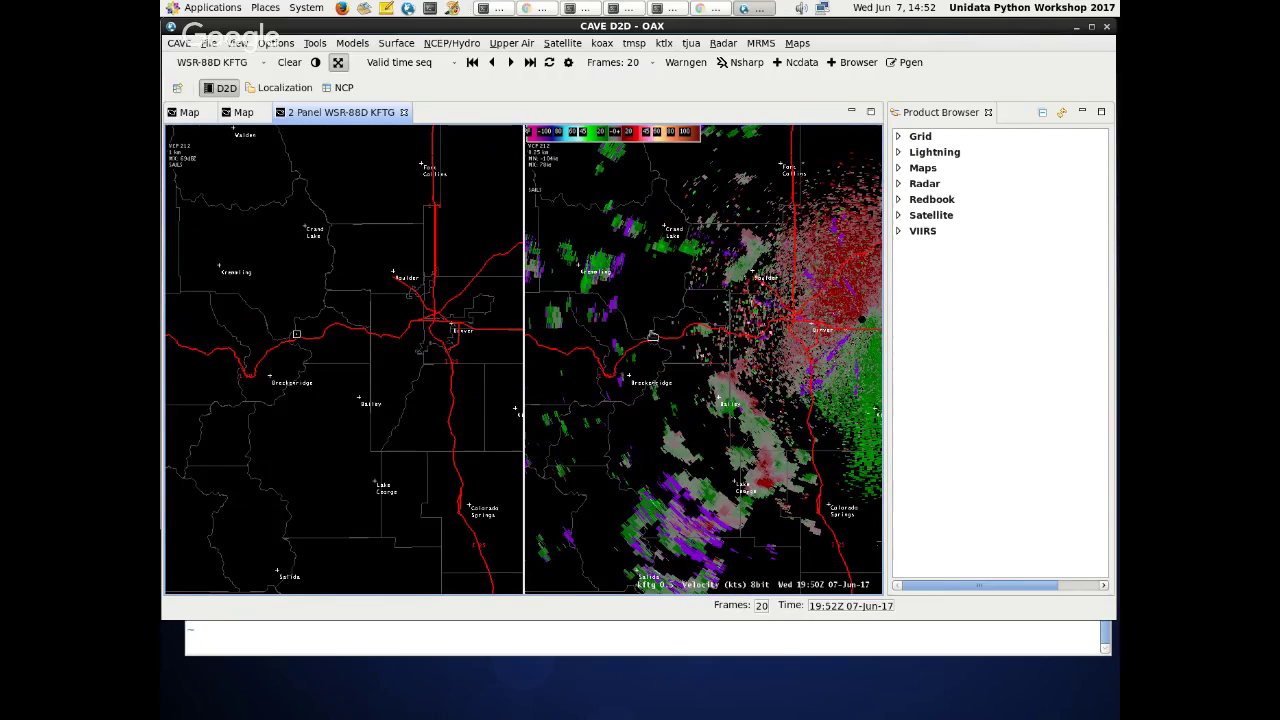
pyautogui.scroll(-1, 296, 333)
# - Open another map editor and load the kftg radar's 8-bit 1.0 km Digital Hybrid Scan Reflectivity at level 0
pyautogui.rightClick(304, 113)
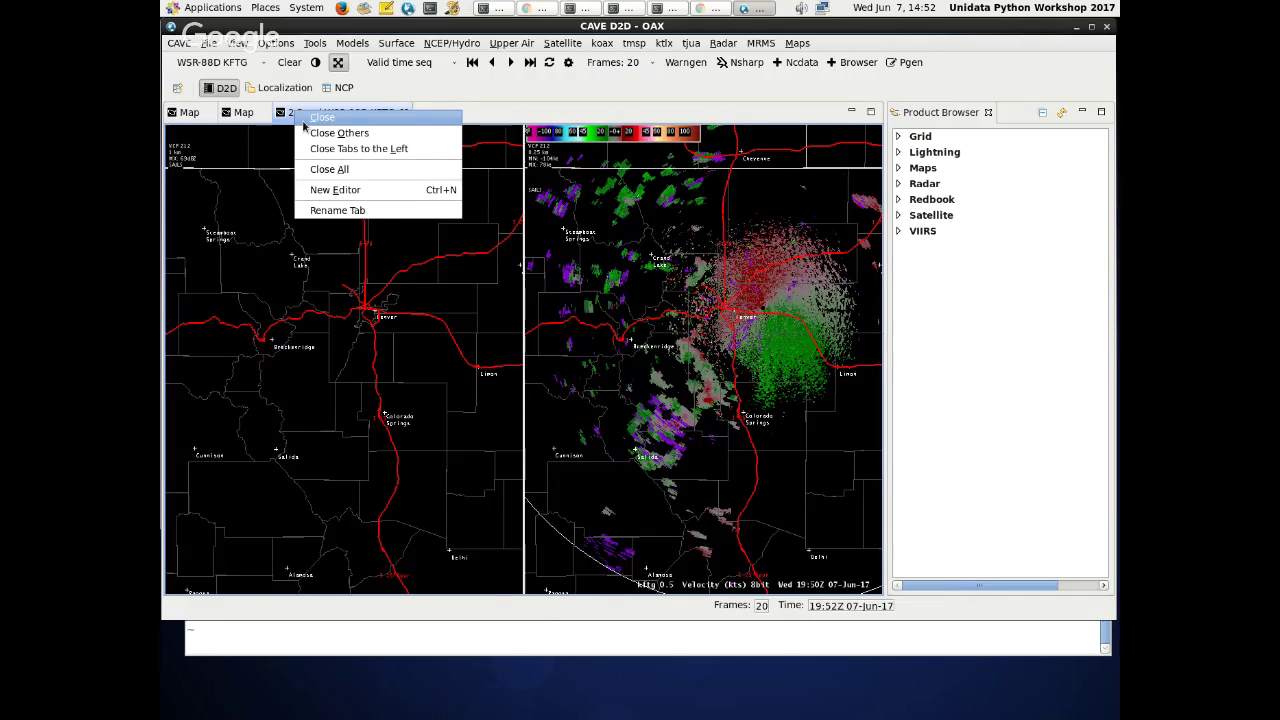
pyautogui.click(335, 189)
pyautogui.click(898, 183)
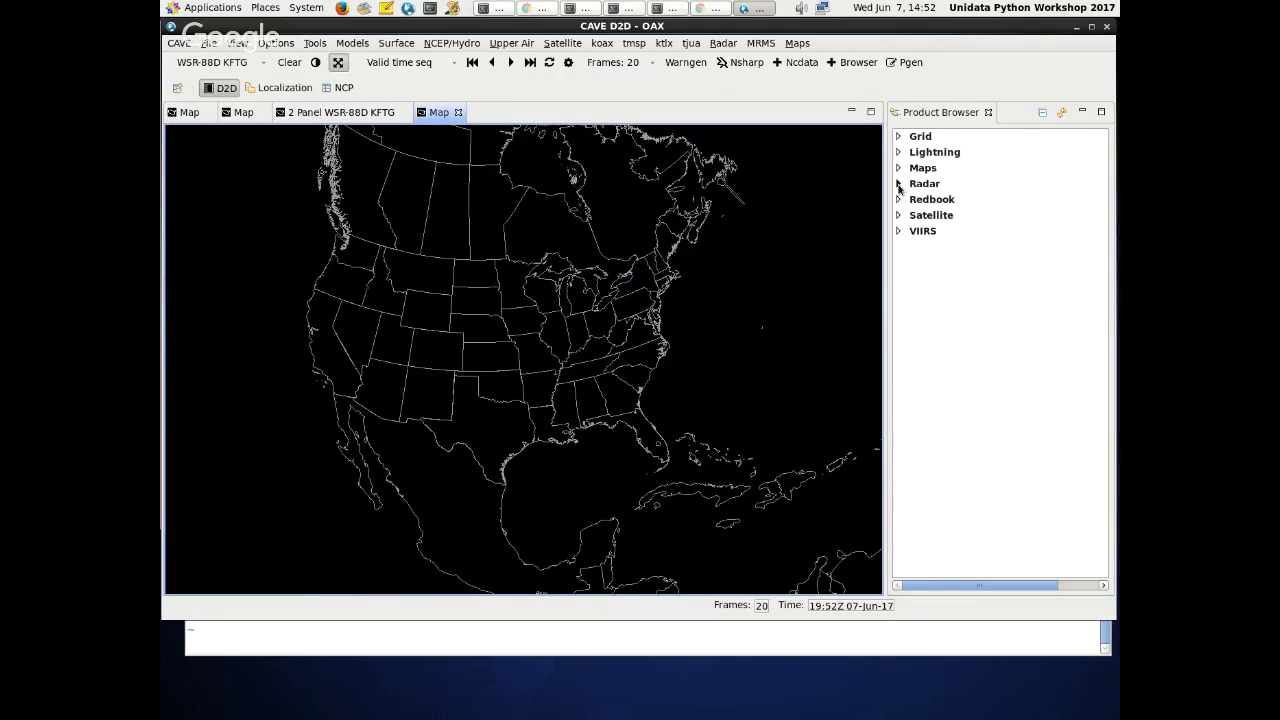
pyautogui.scroll(-5, 952, 312)
pyautogui.scroll(-15, 952, 312)
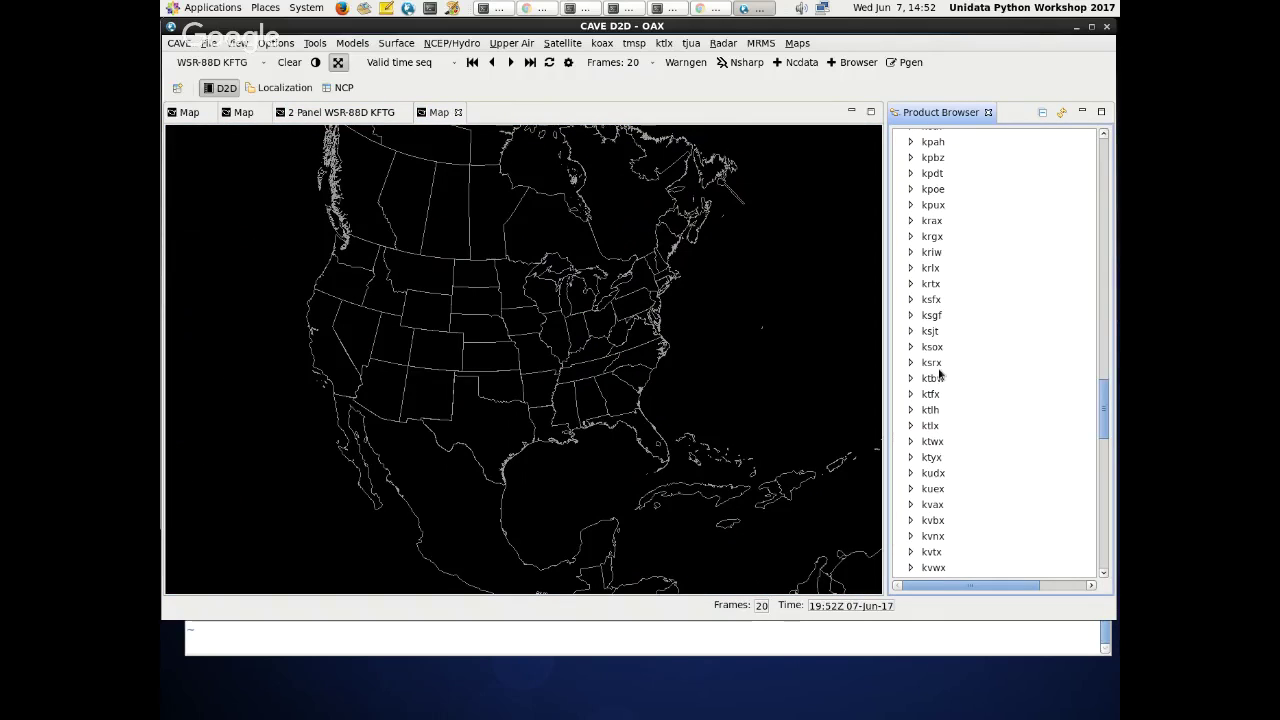
pyautogui.scroll(12, 912, 319)
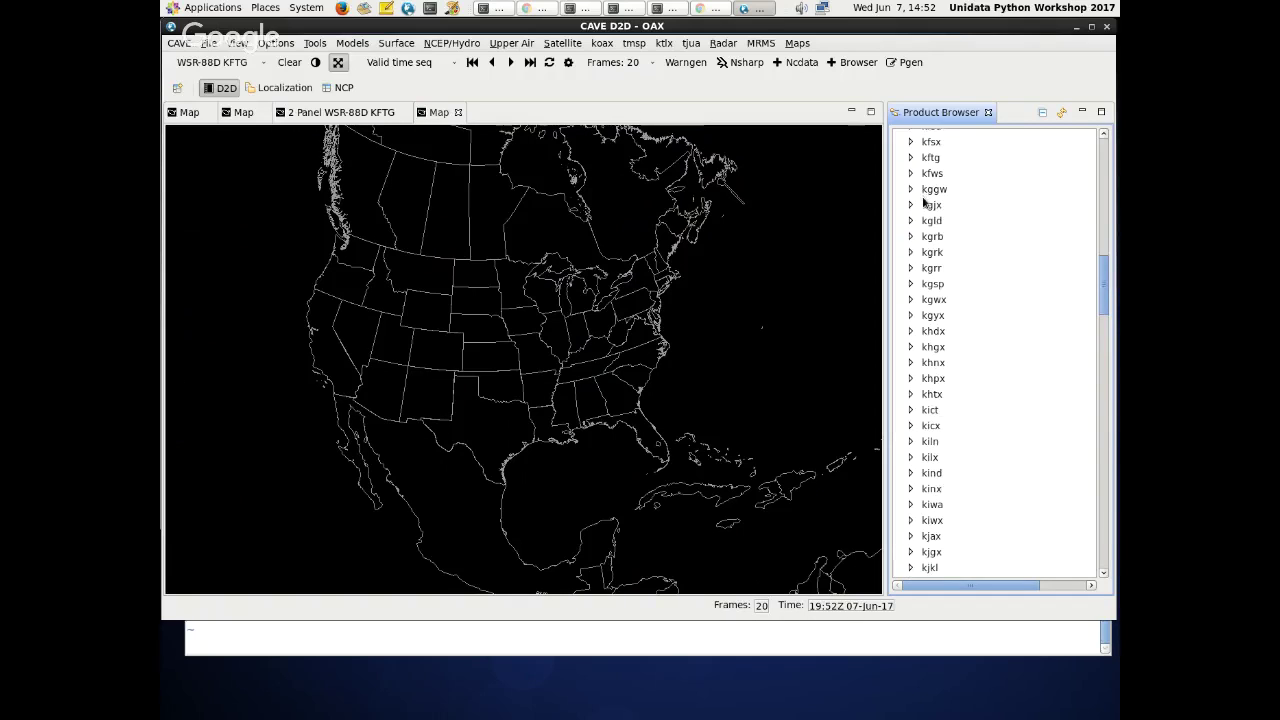
pyautogui.click(910, 157)
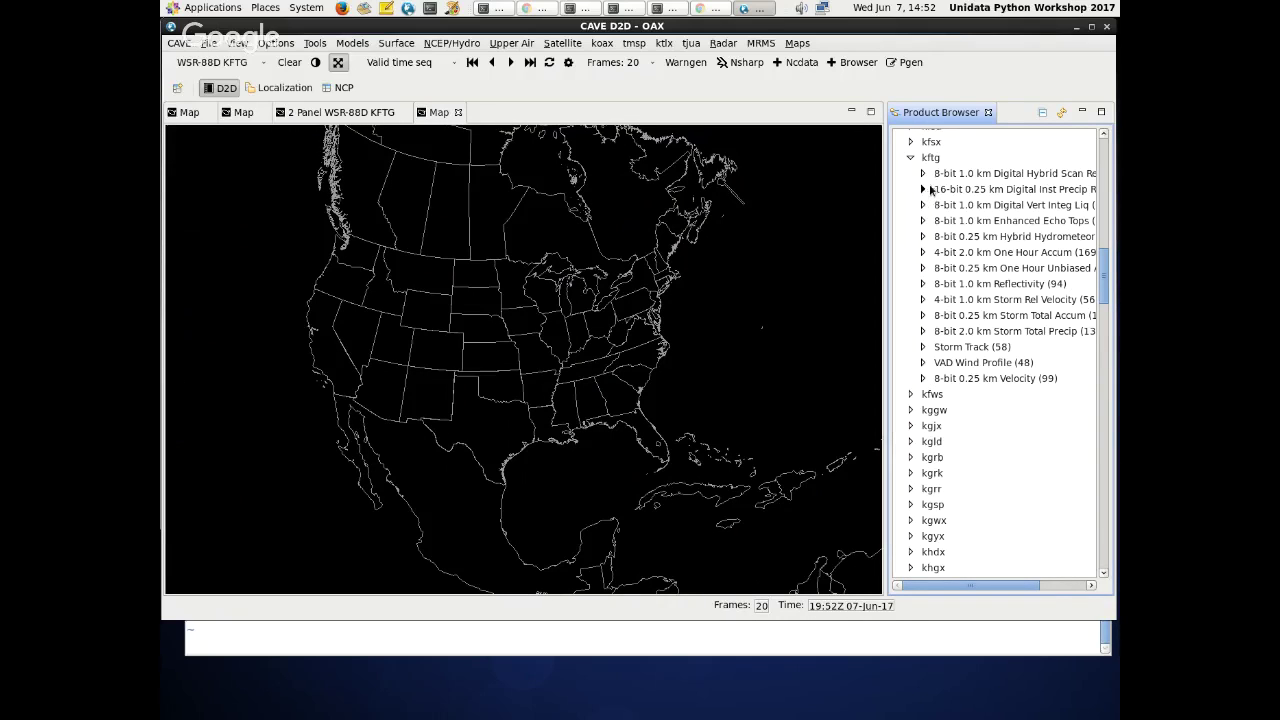
pyautogui.click(919, 174)
pyautogui.doubleClick(948, 189)
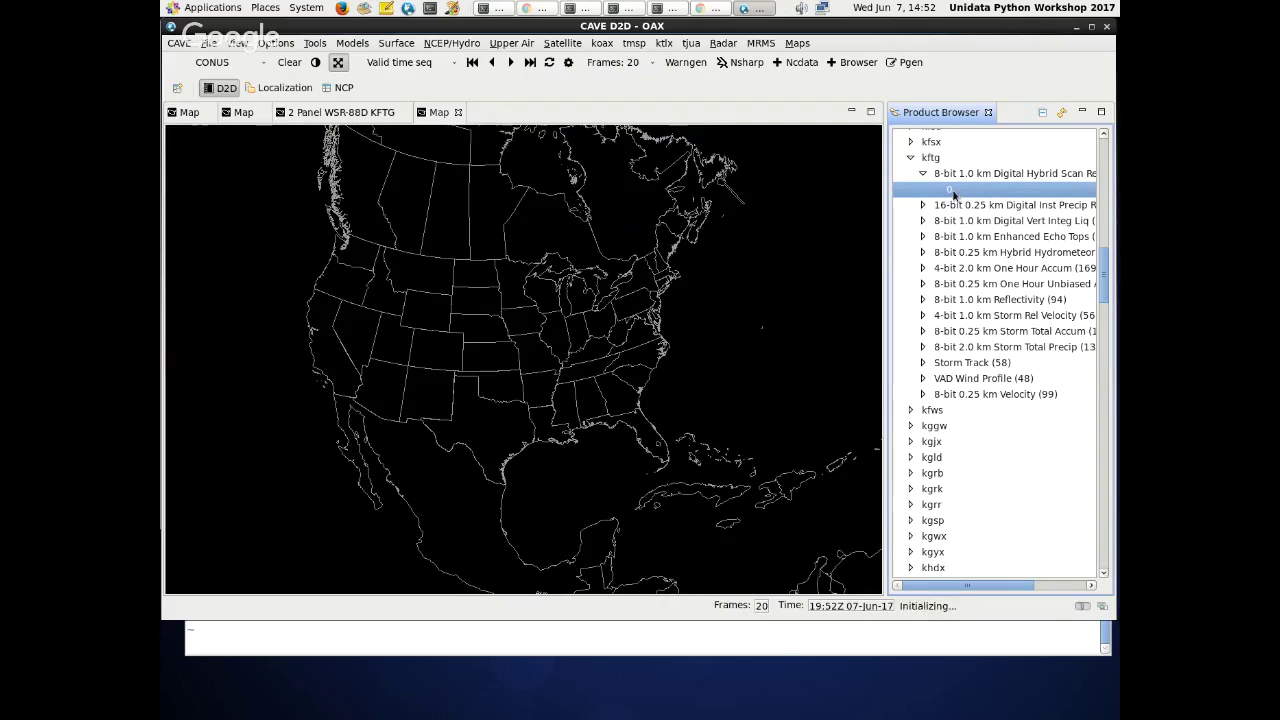
# - Add the Cities map overlay to the kftg reflectivity around Denver and increase the magnification of its labels
pyautogui.scroll(3, 397, 344)
pyautogui.scroll(3, 388, 408)
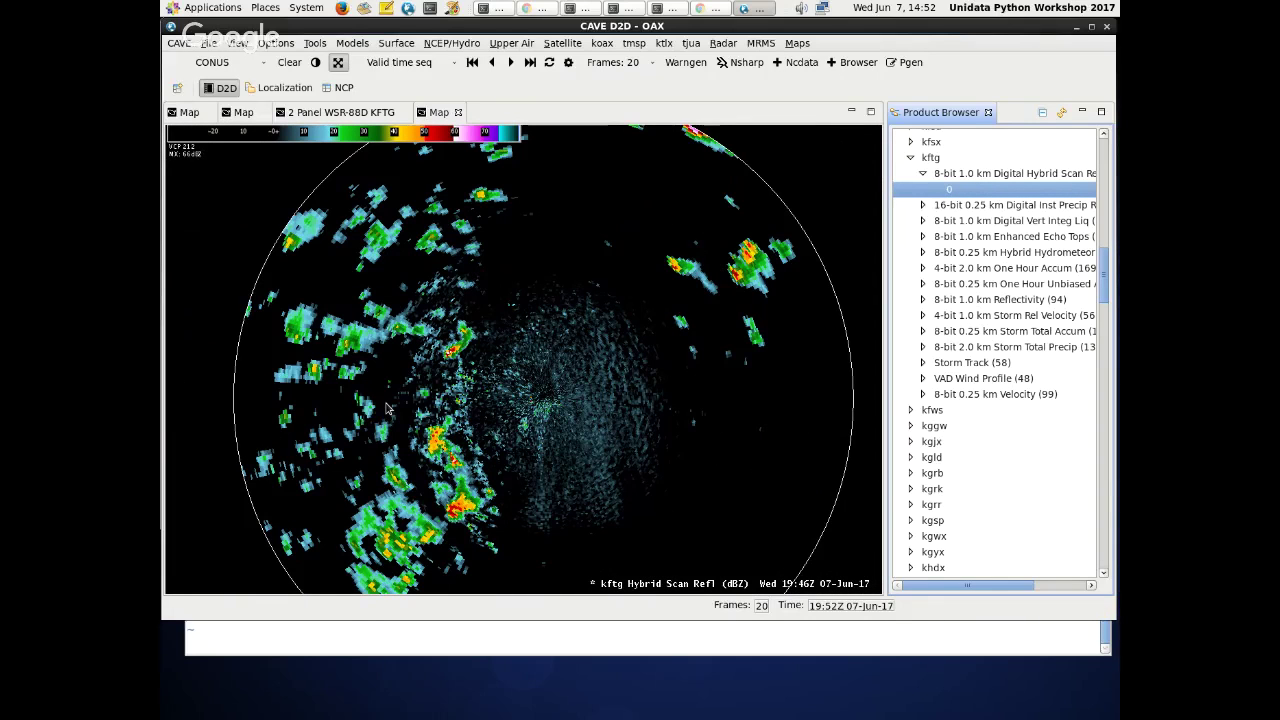
pyautogui.scroll(3, 388, 408)
pyautogui.scroll(3, 480, 440)
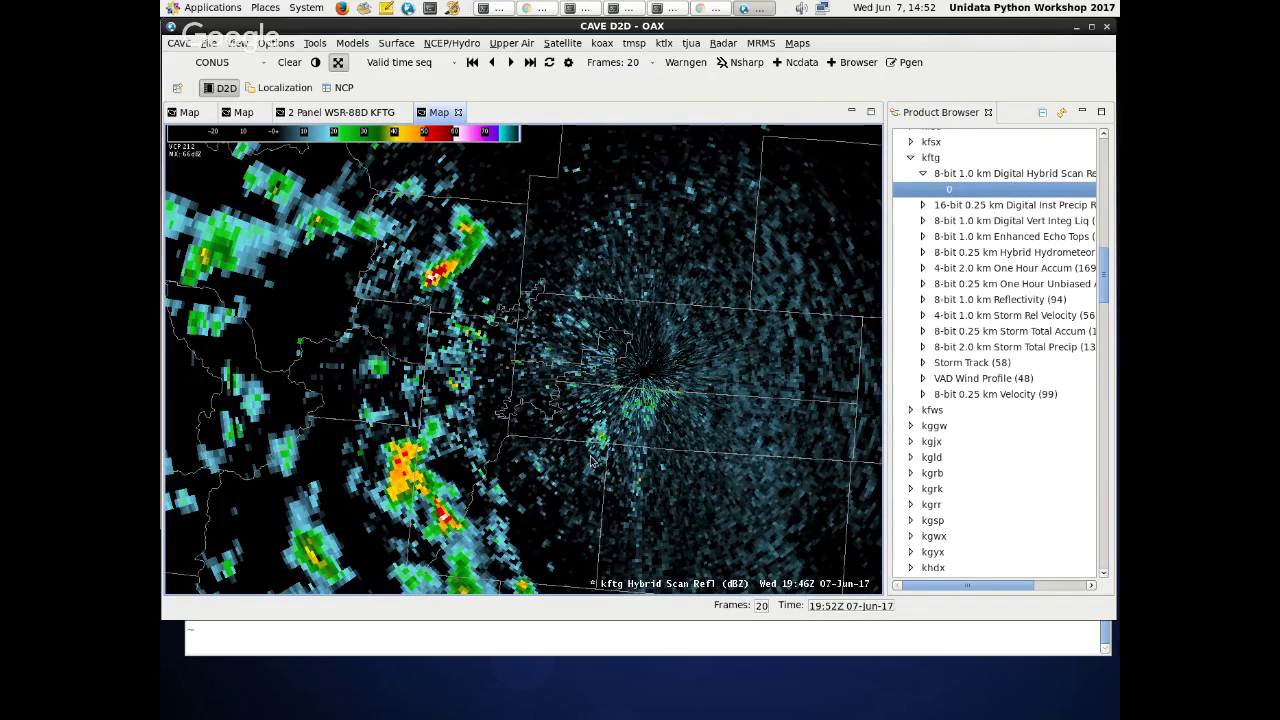
pyautogui.click(797, 43)
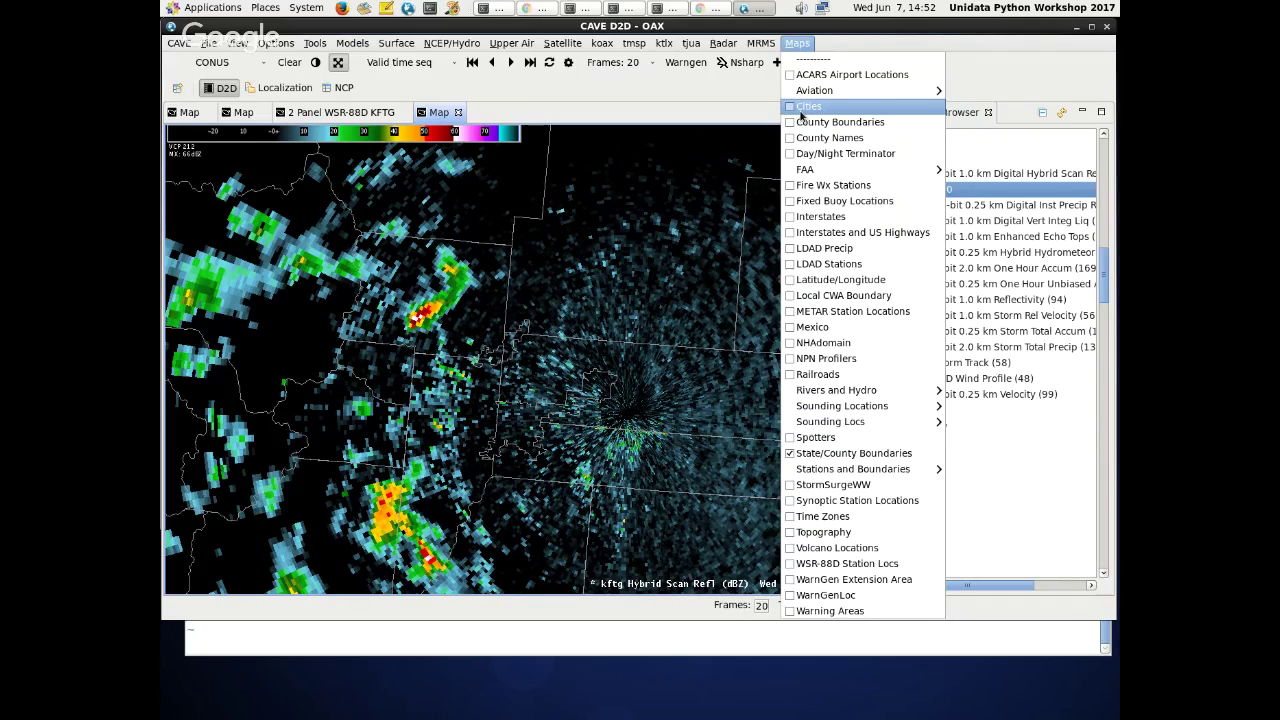
pyautogui.click(801, 110)
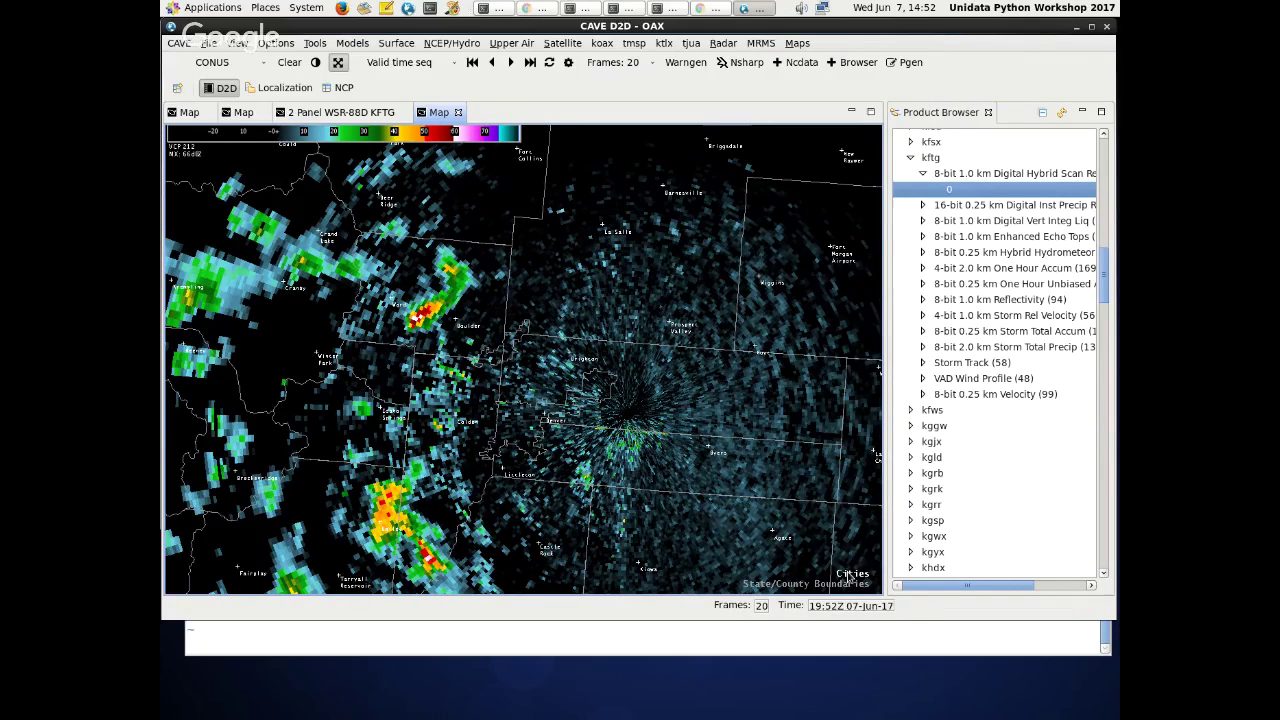
pyautogui.rightClick(854, 578)
pyautogui.click(1002, 507)
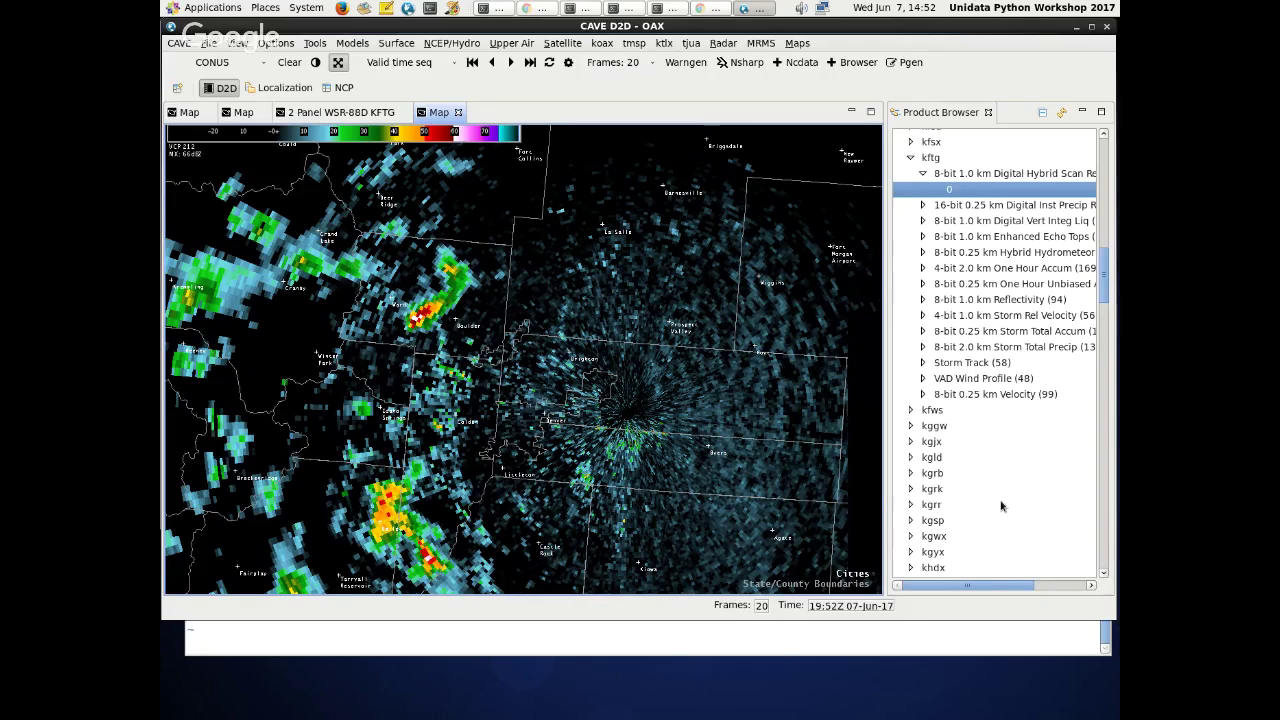
# - Turn on the Sample readout for the strong reflectivity echo west of Boulder
pyautogui.scroll(1, 463, 341)
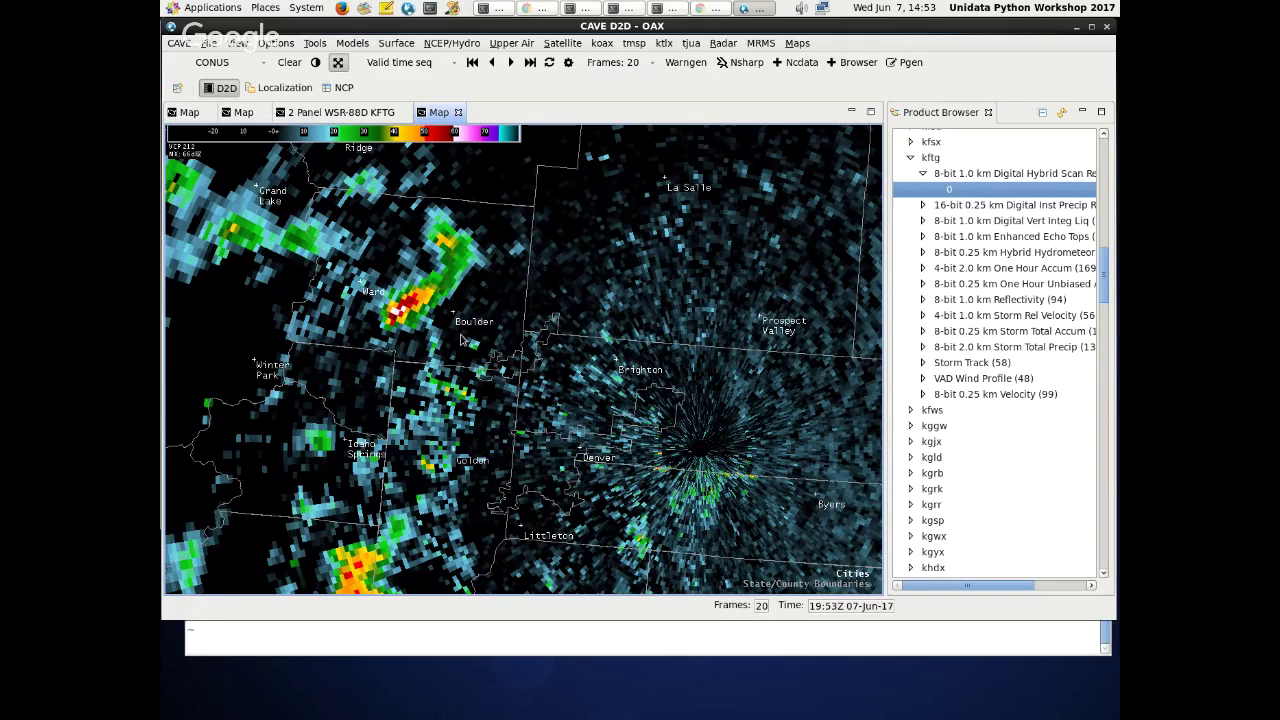
pyautogui.scroll(2, 463, 341)
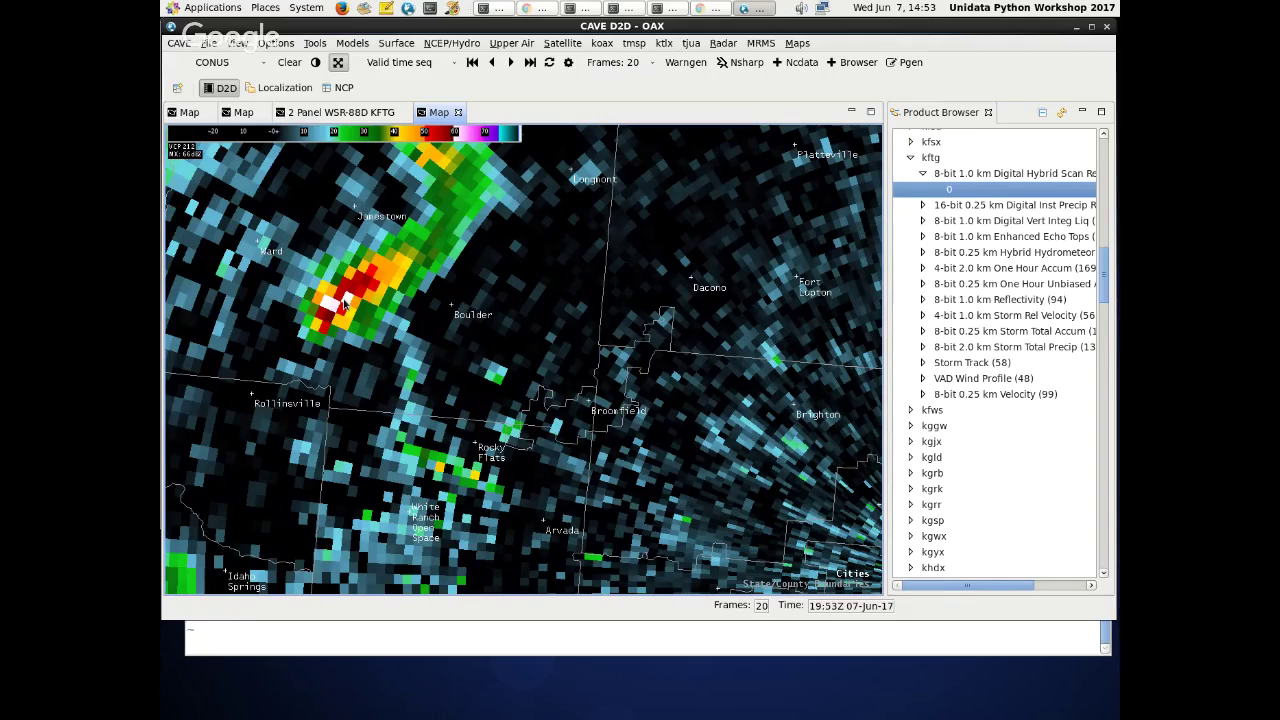
pyautogui.rightClick(345, 303)
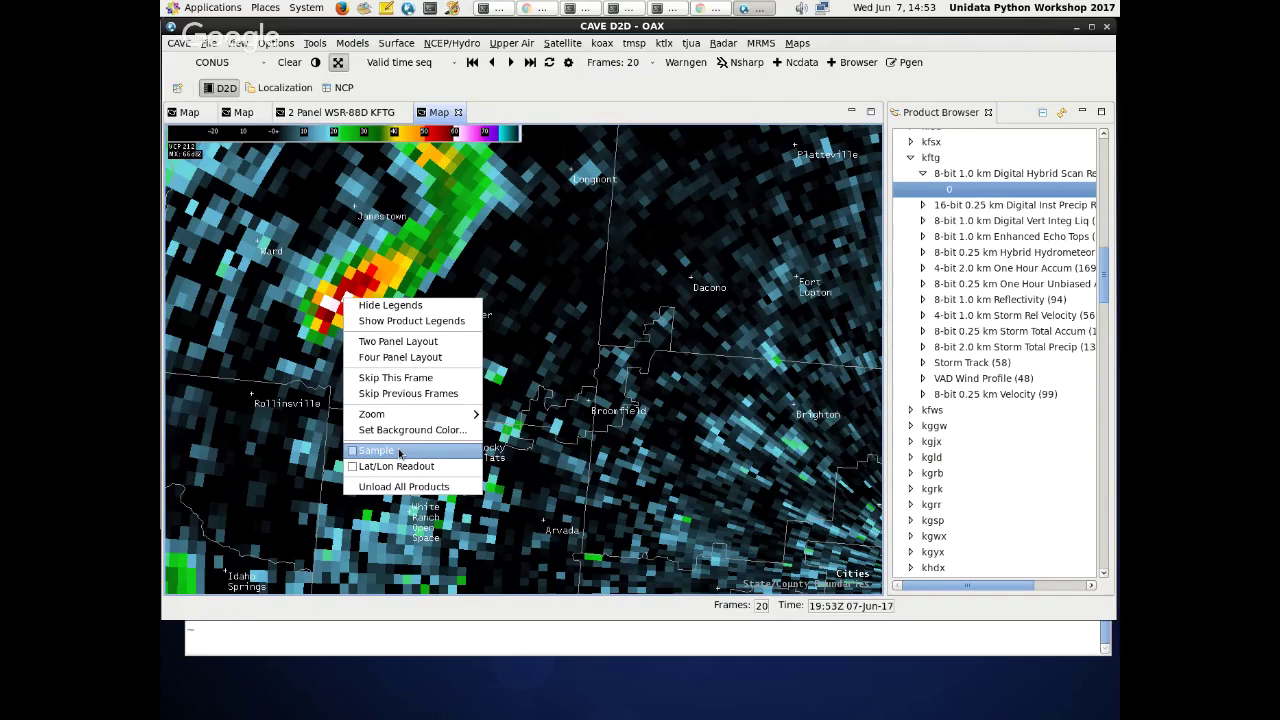
pyautogui.click(377, 451)
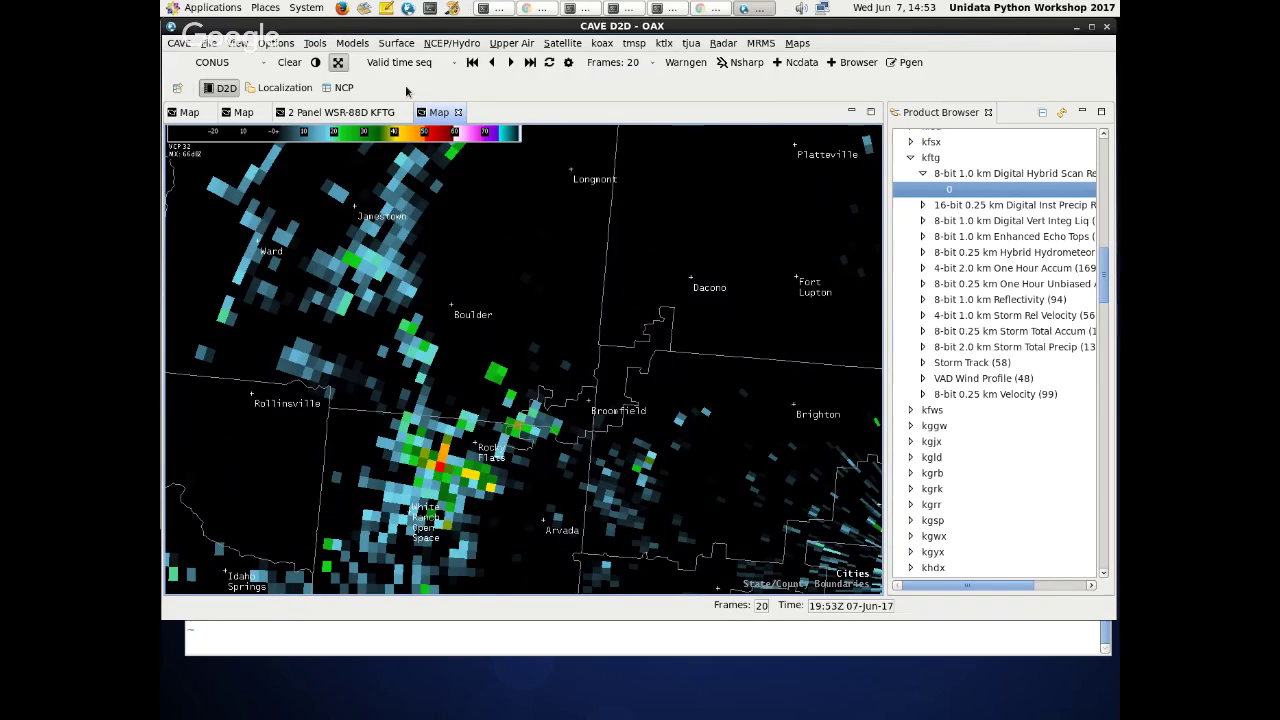
# - Jump to the latest frame and examine the kftg hybrid scan reflectivity echoes near Boulder and between Lake George and Woodland Park
pyautogui.click(530, 64)
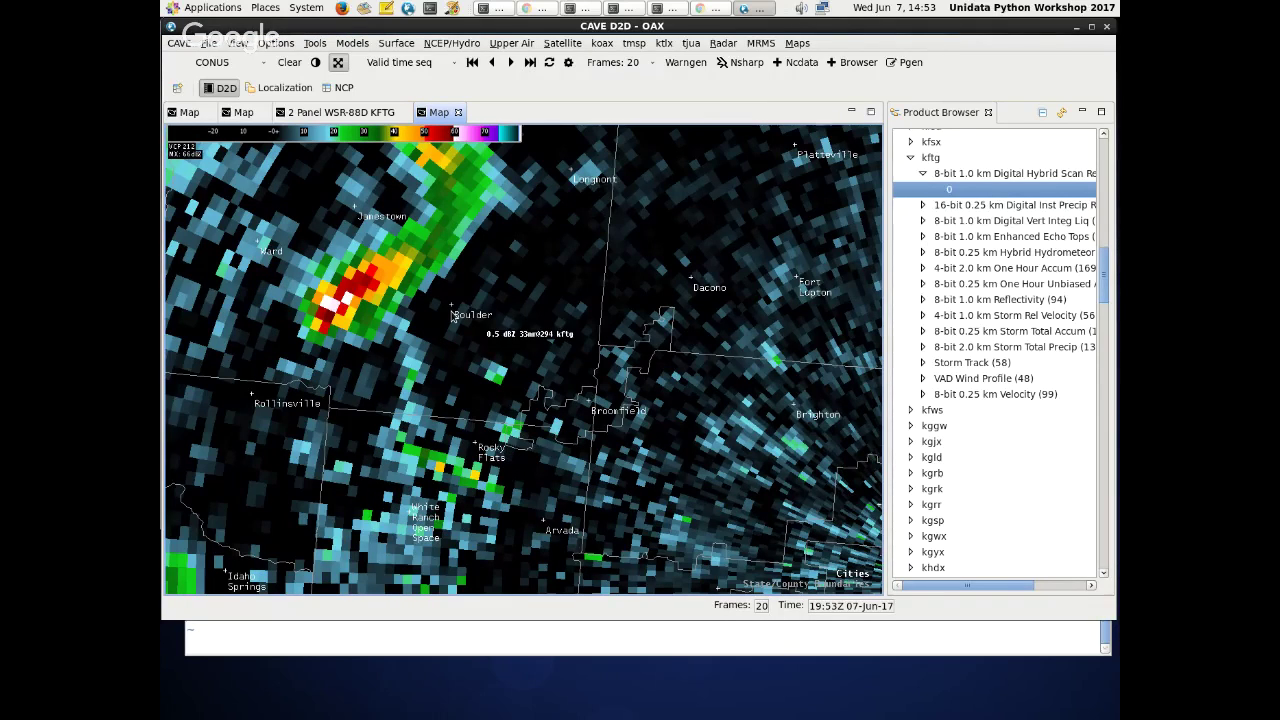
pyautogui.scroll(-2, 453, 316)
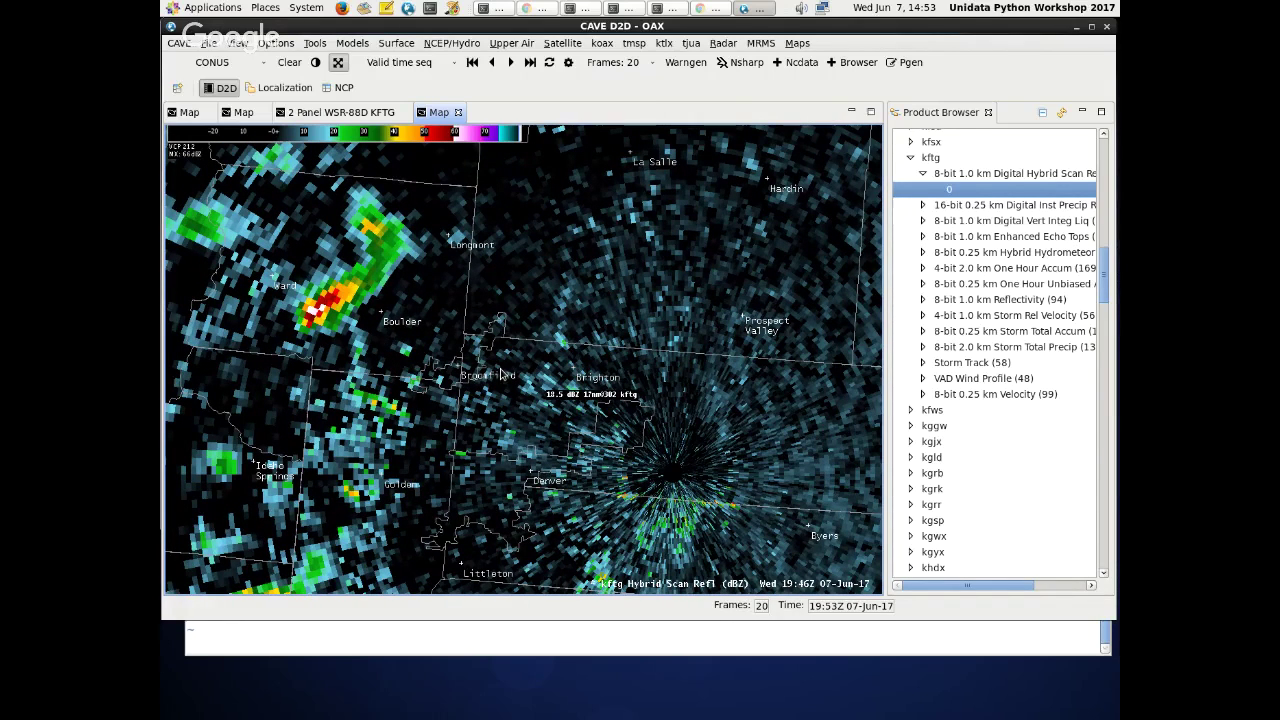
pyautogui.scroll(-2, 433, 328)
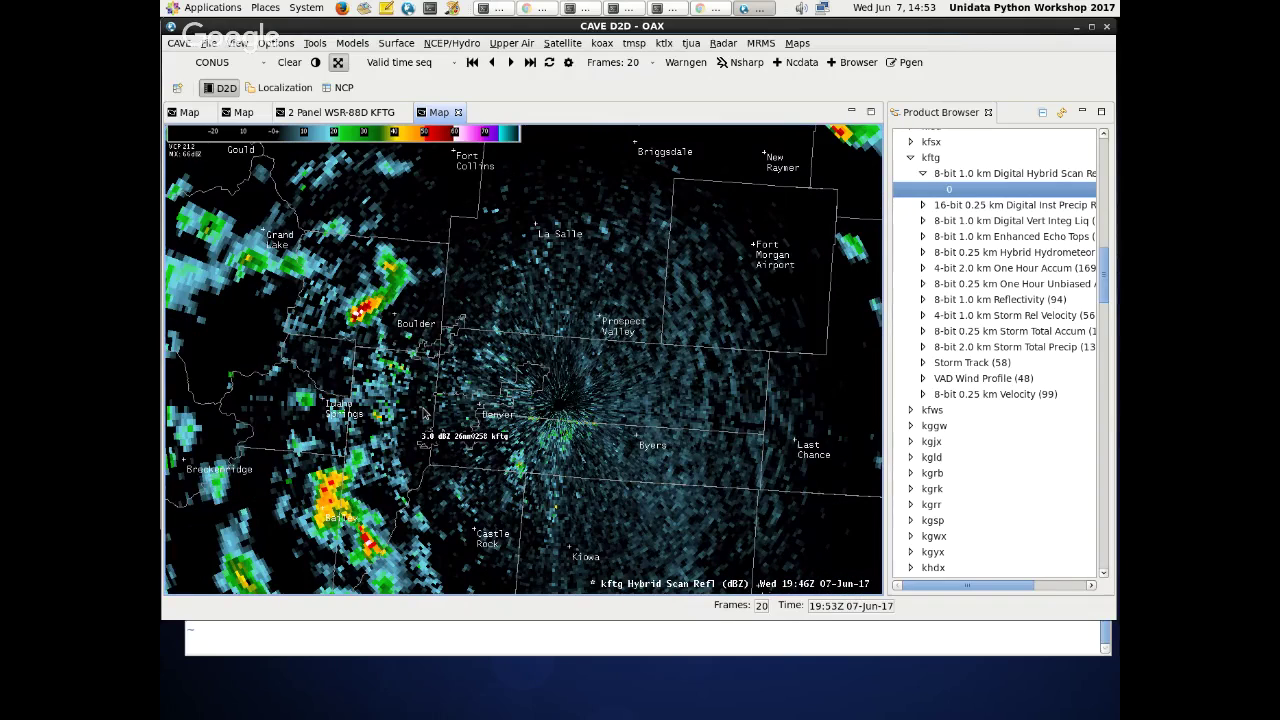
pyautogui.scroll(-1, 425, 413)
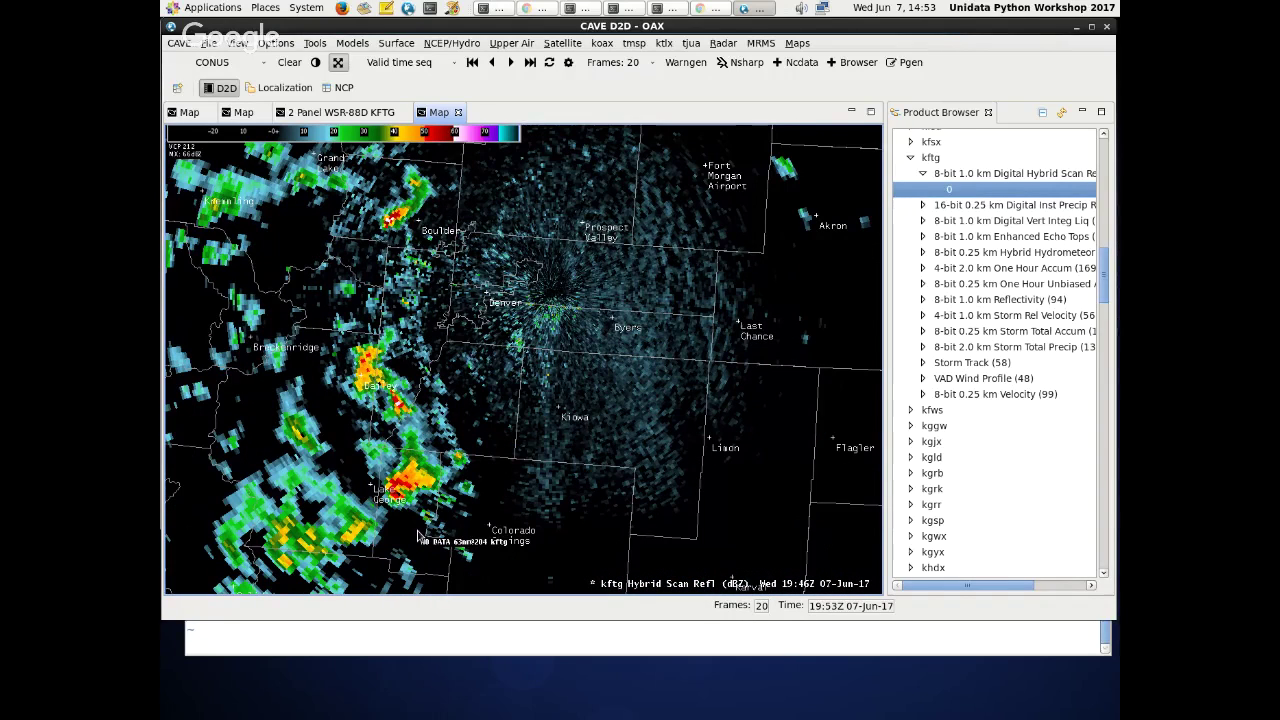
pyautogui.scroll(3, 420, 525)
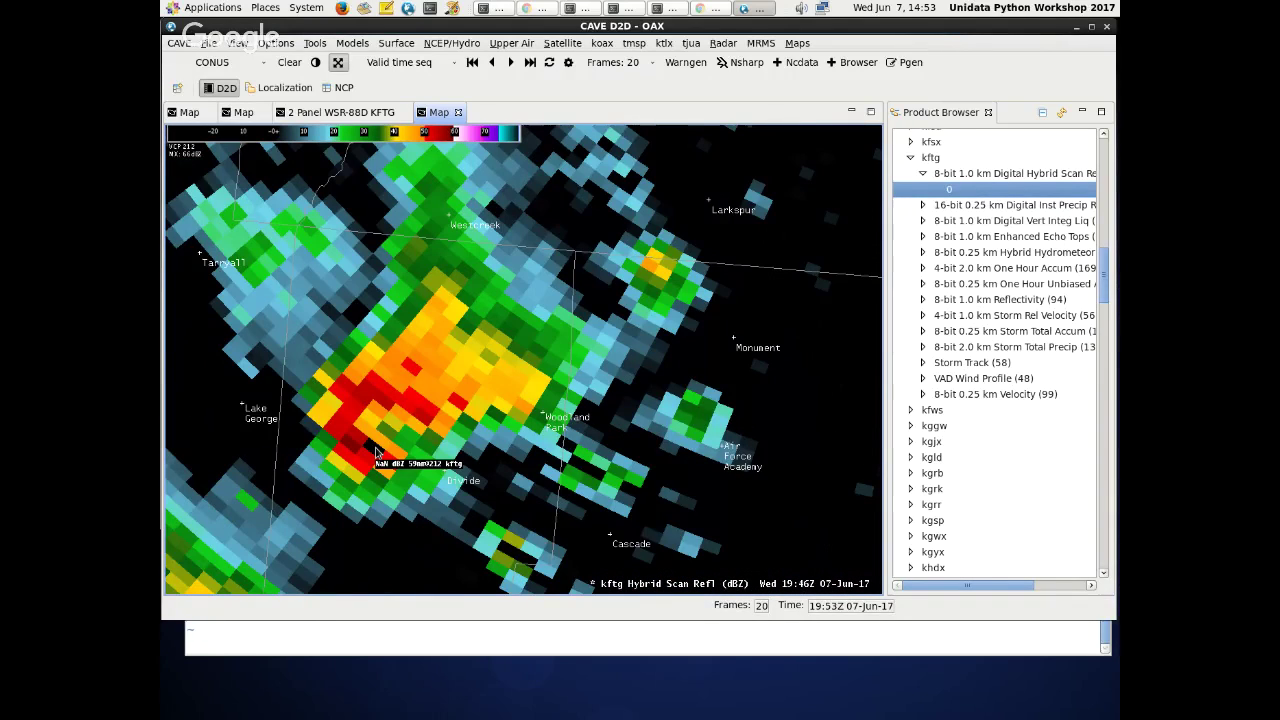
pyautogui.scroll(-2, 376, 452)
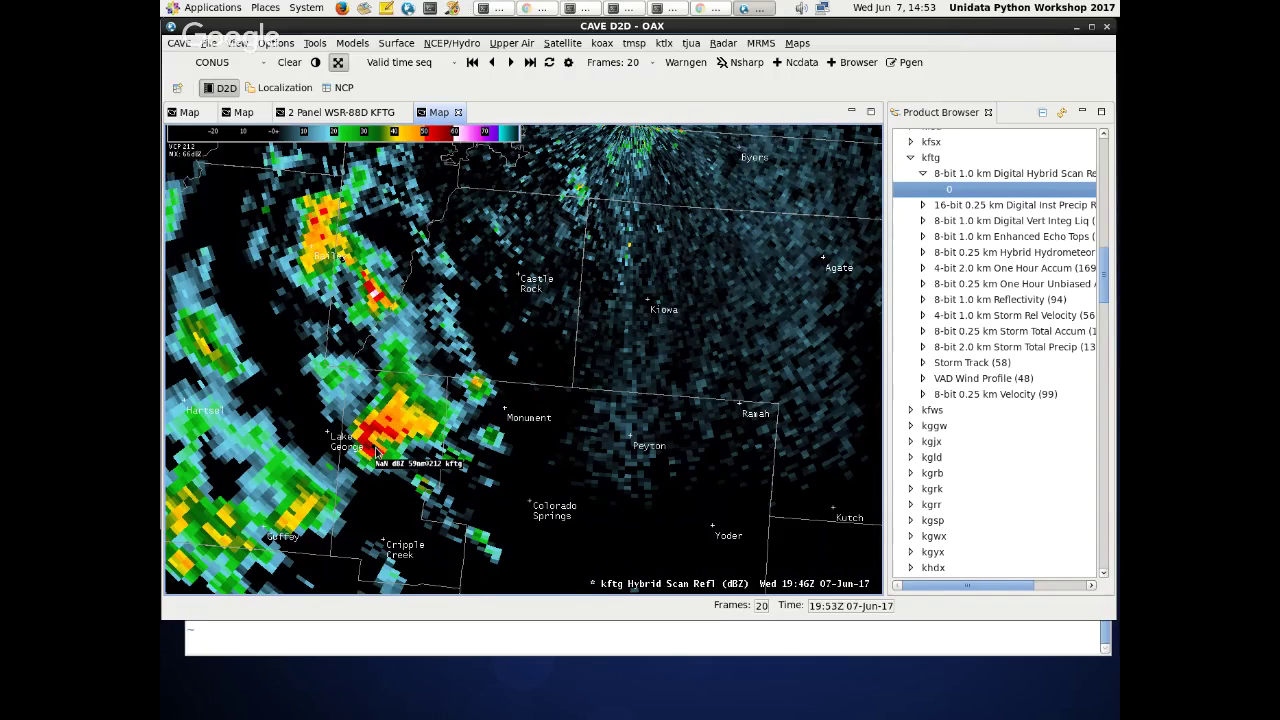
pyautogui.scroll(2, 376, 462)
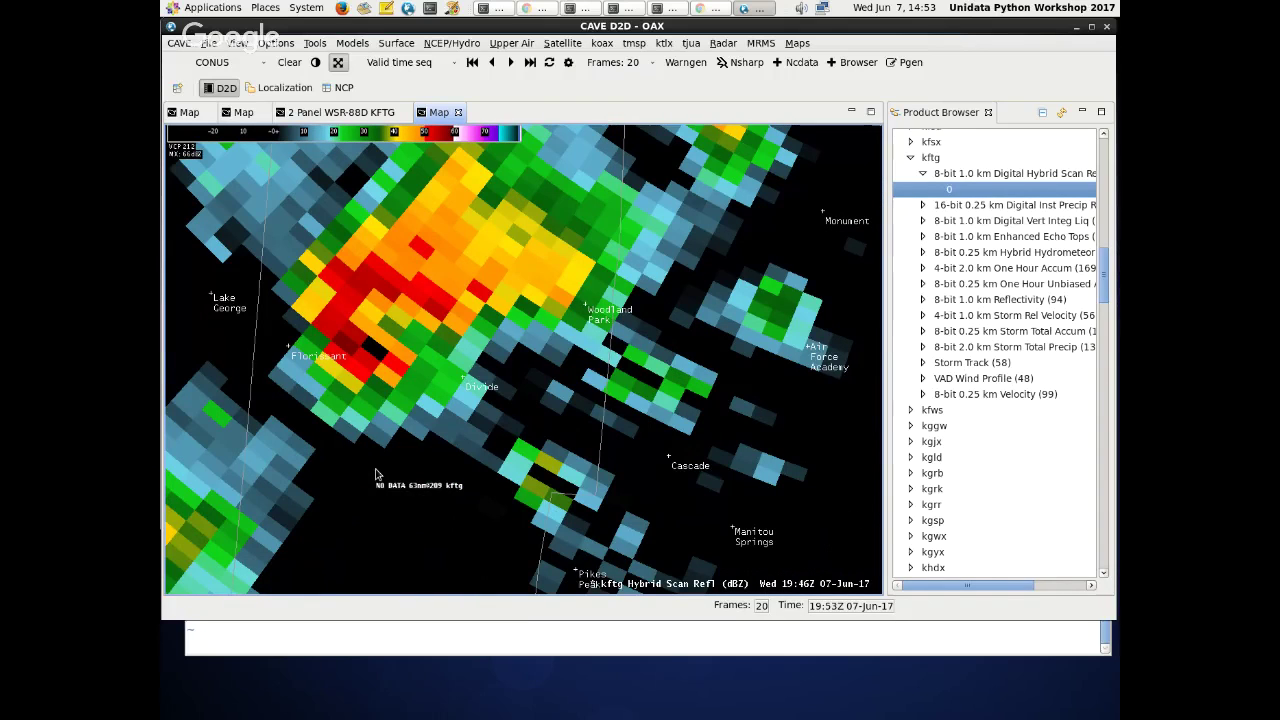
pyautogui.scroll(-2, 376, 470)
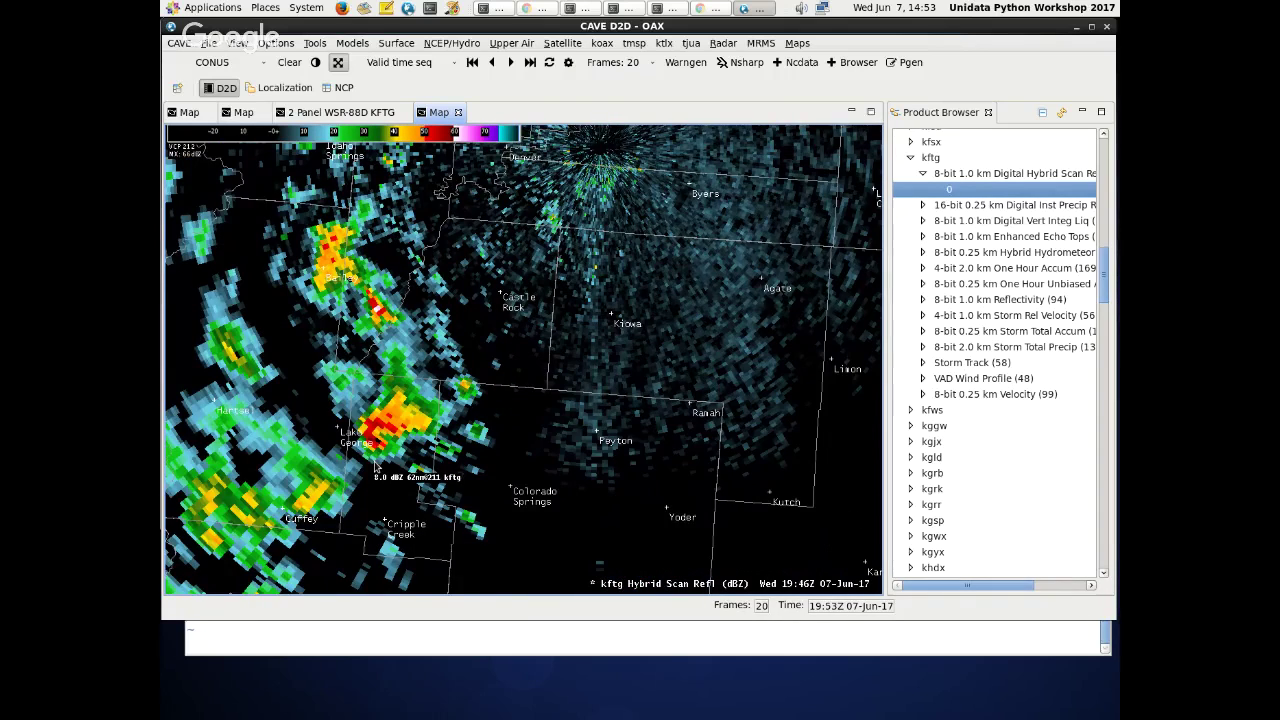
pyautogui.scroll(2, 376, 466)
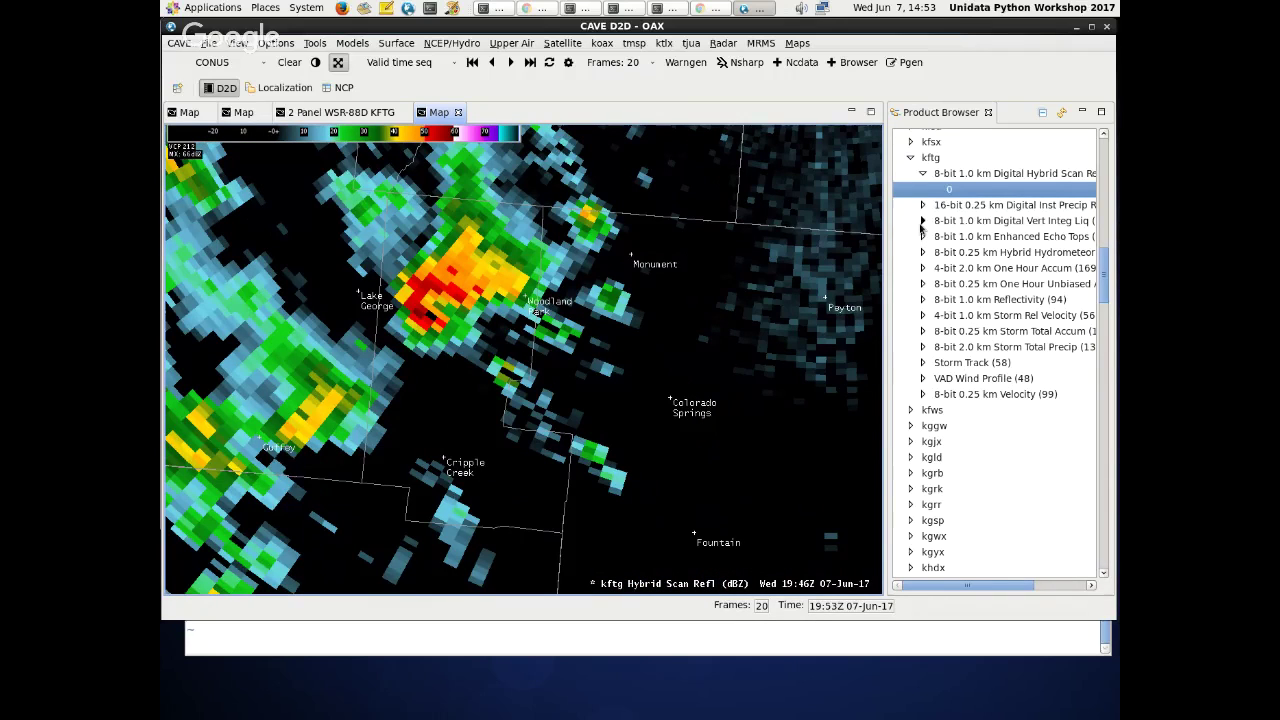
# - Widen the Product Browser and load the kftg 4-bit 1.0 km Storm Rel Velocity at level 0.5 over the reflectivity
pyautogui.moveTo(886, 237); pyautogui.dragTo(733, 278)
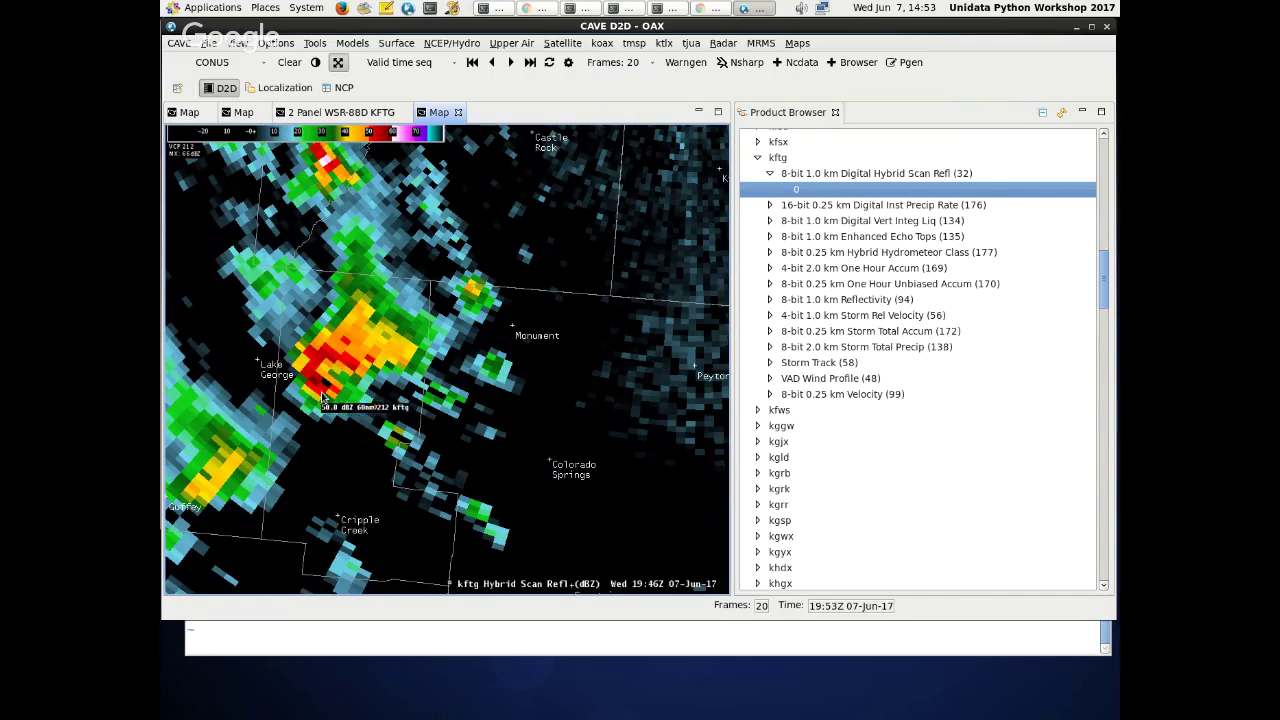
pyautogui.scroll(-2, 495, 405)
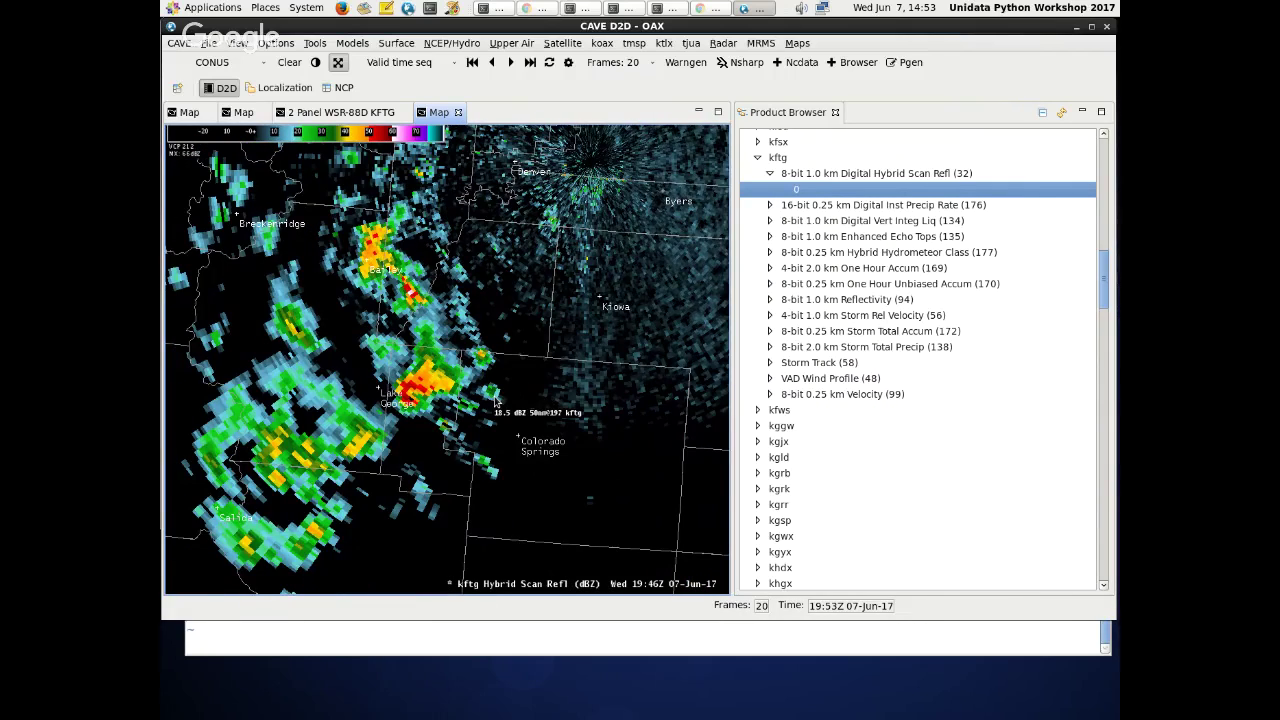
pyautogui.scroll(-1, 551, 455)
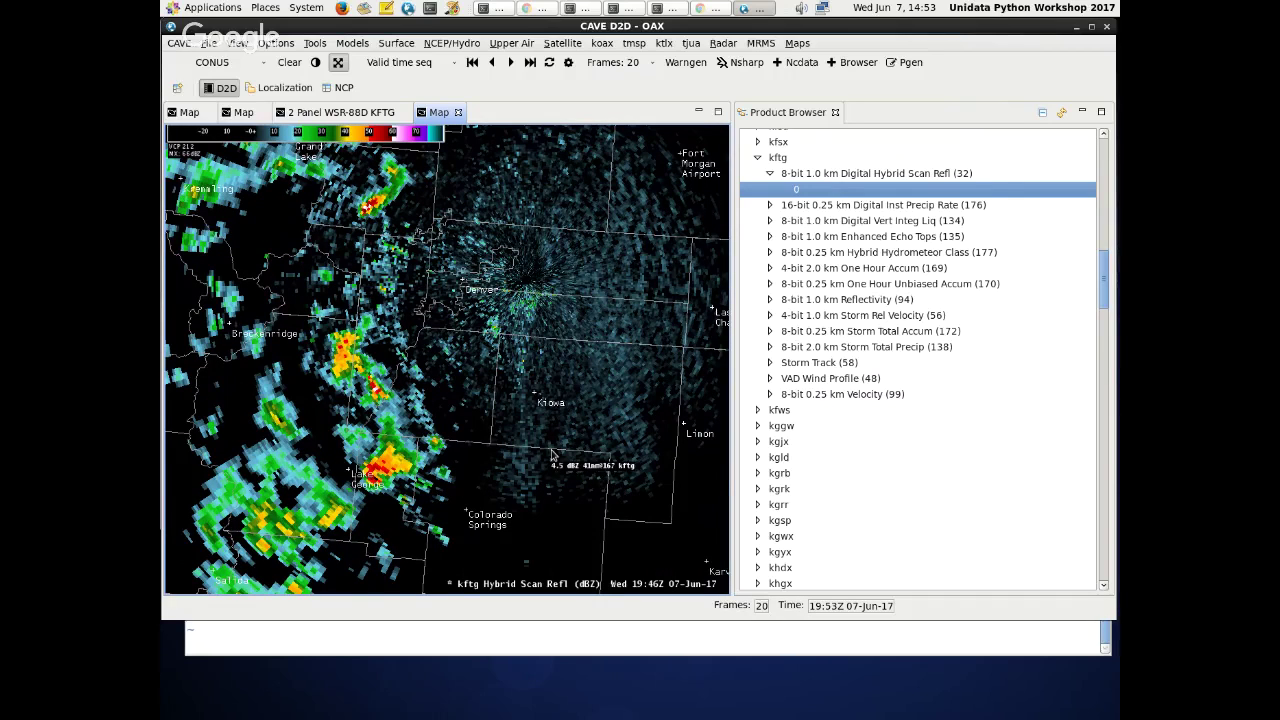
pyautogui.click(769, 315)
pyautogui.click(799, 333)
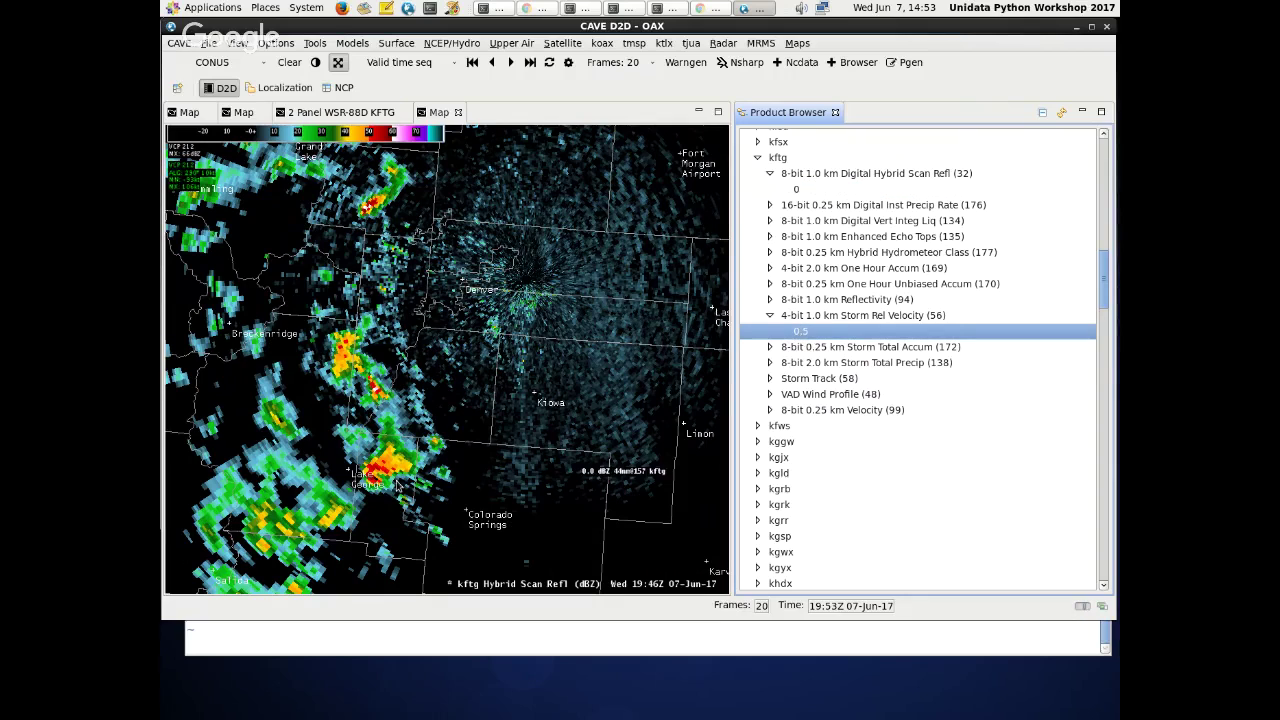
# - Examine the storm relative velocity near Woodland Park and hide that layer to show the reflectivity
pyautogui.scroll(3, 397, 484)
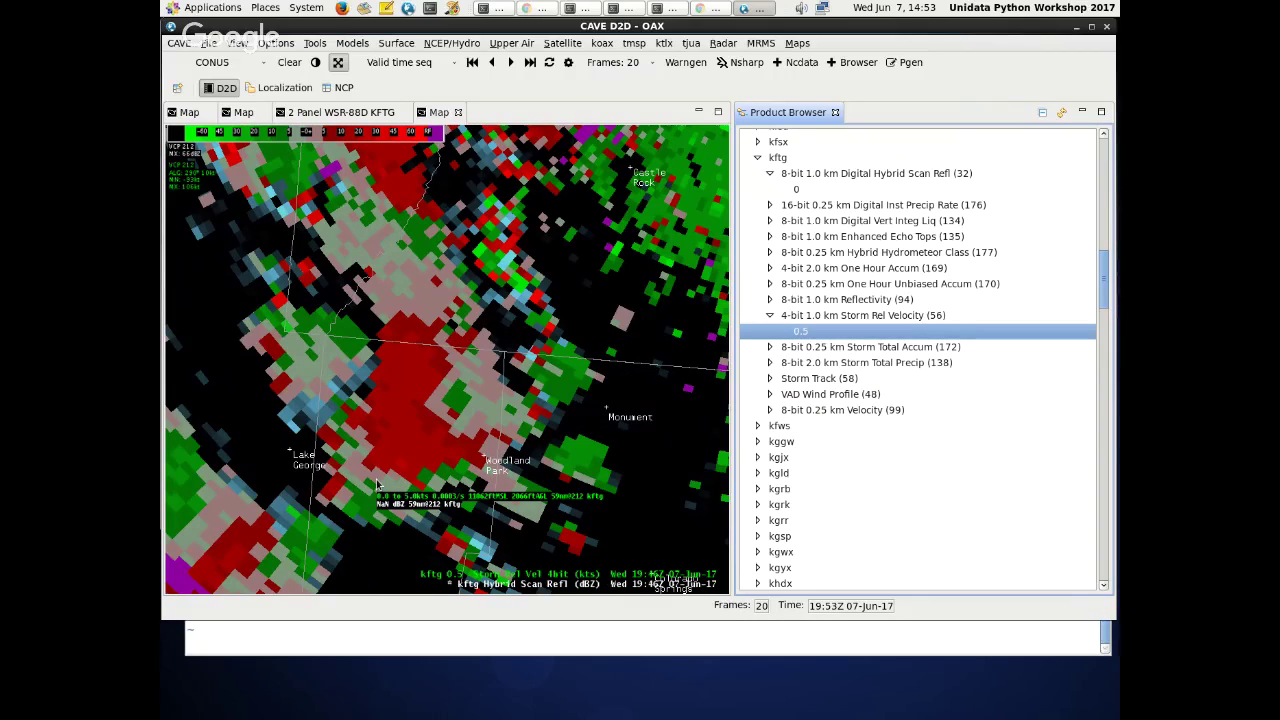
pyautogui.scroll(-2, 377, 485)
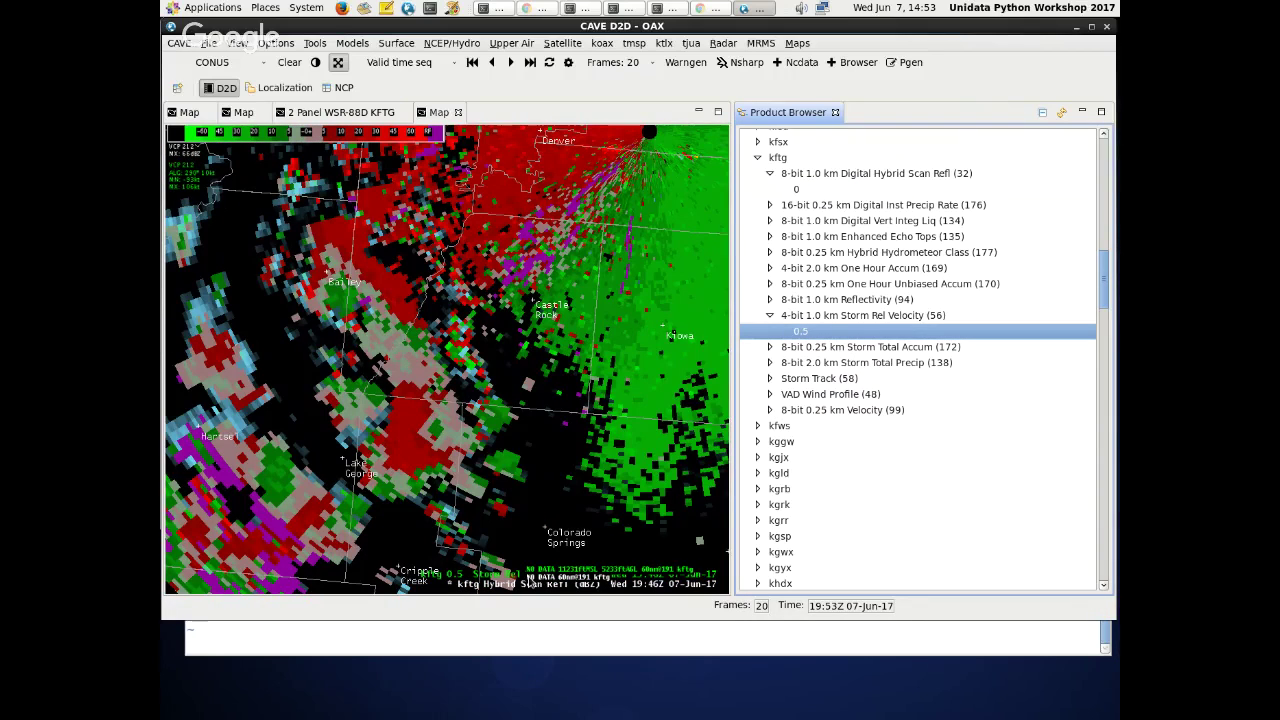
pyautogui.click(497, 573)
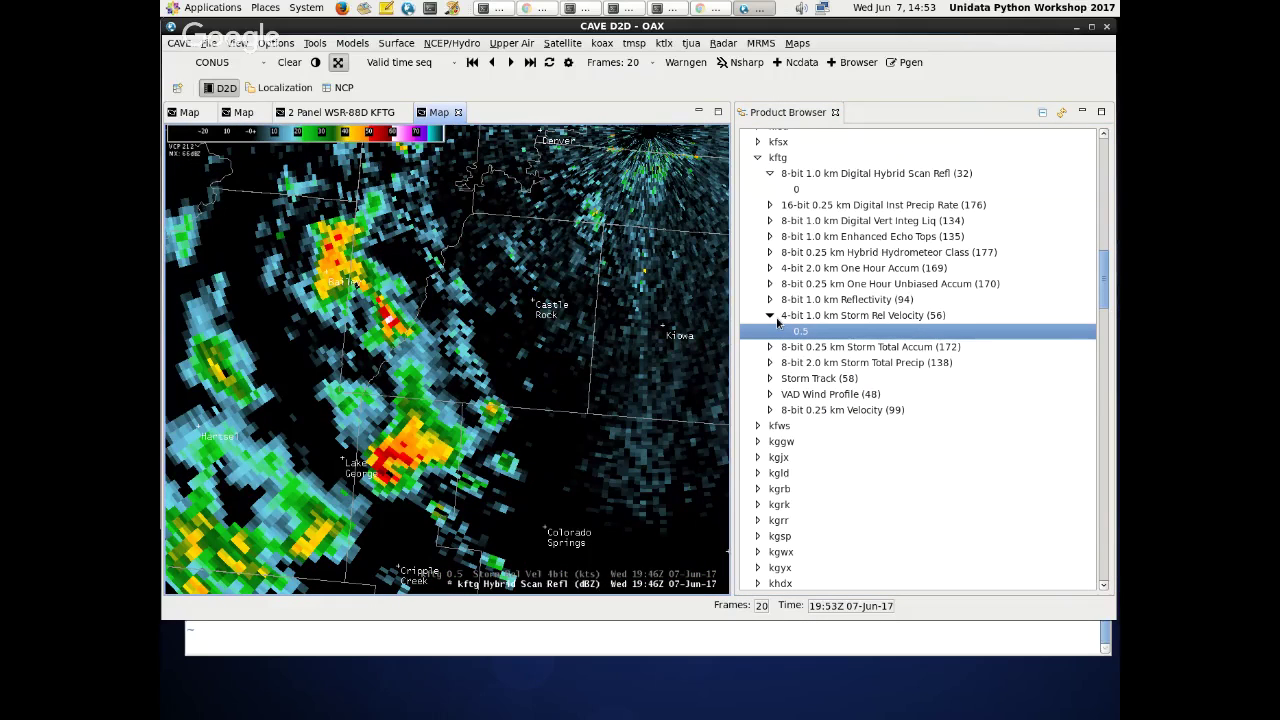
# - Collapse the Storm Rel Velocity entry and load the kftg 8-bit 0.25 km Velocity at level 0.5
pyautogui.click(771, 316)
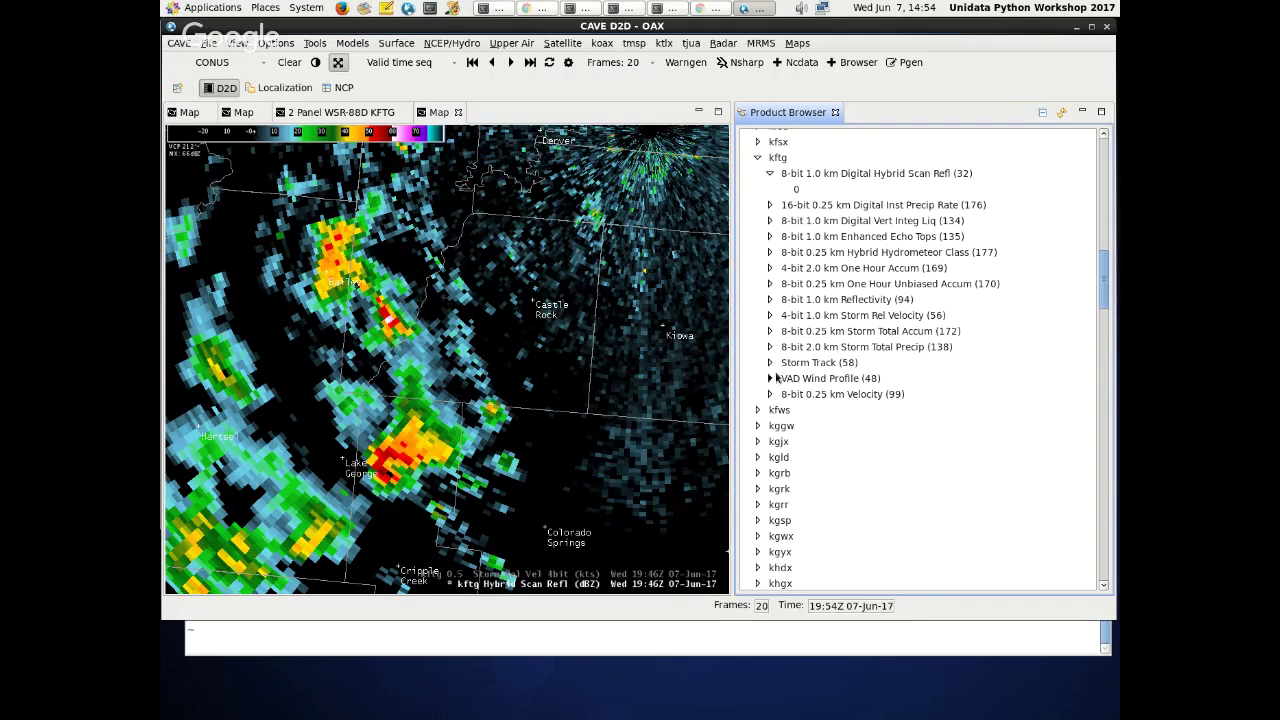
pyautogui.click(770, 394)
pyautogui.doubleClick(798, 411)
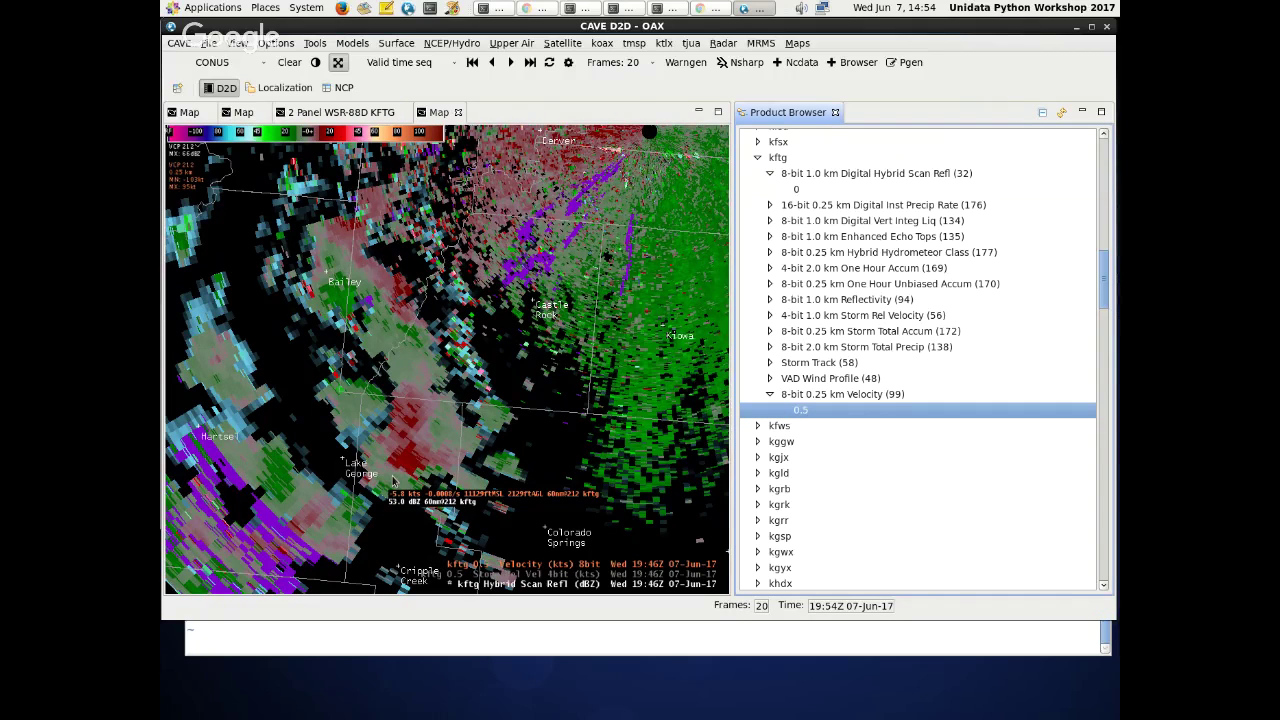
# - Inspect the 8-bit velocity of the storm between Lake George and Woodland Park, and hide the velocity layer
pyautogui.scroll(3, 393, 481)
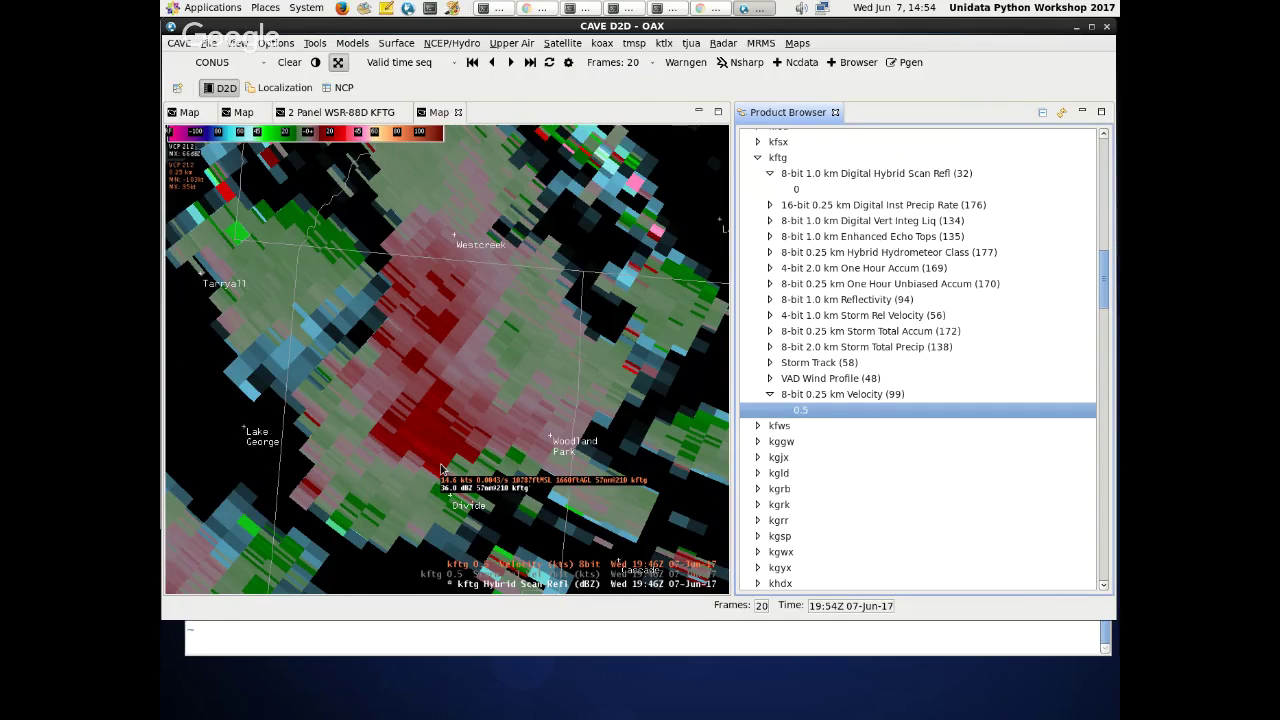
pyautogui.scroll(-1, 455, 505)
pyautogui.click(462, 568)
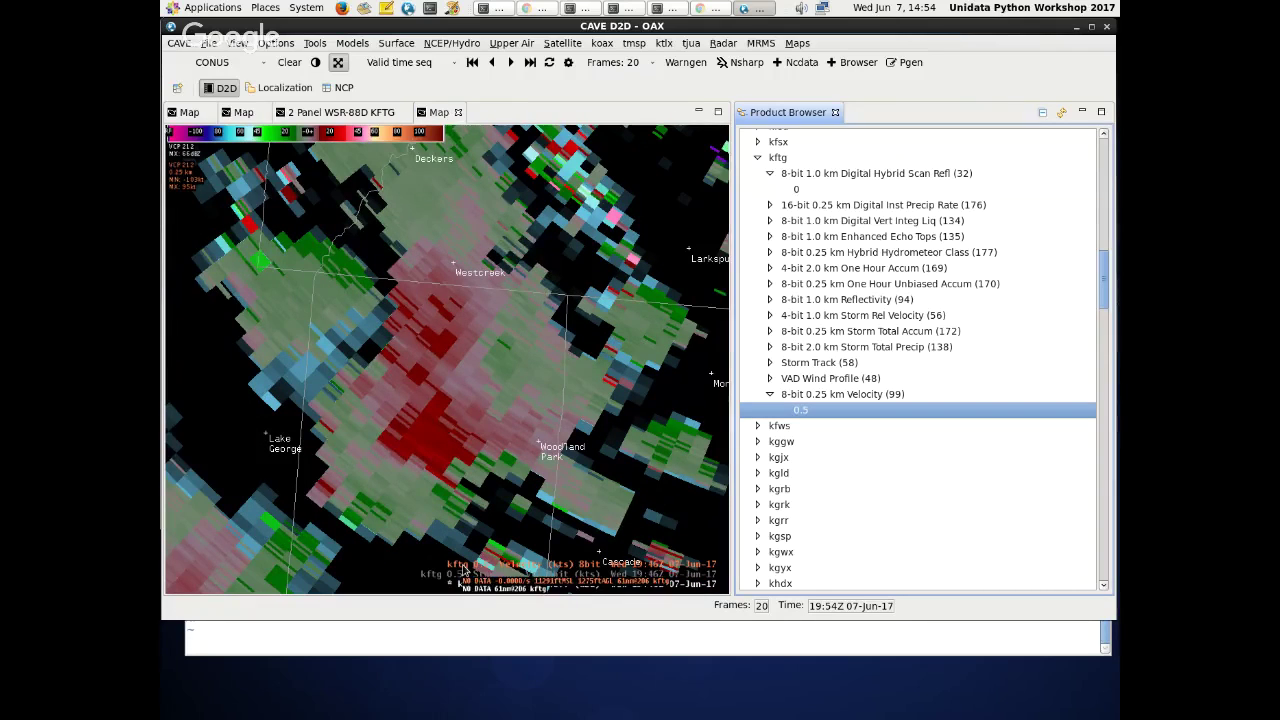
# - Add the Topography map overlay beneath the reflectivity echo west of Boulder
pyautogui.scroll(-2, 366, 462)
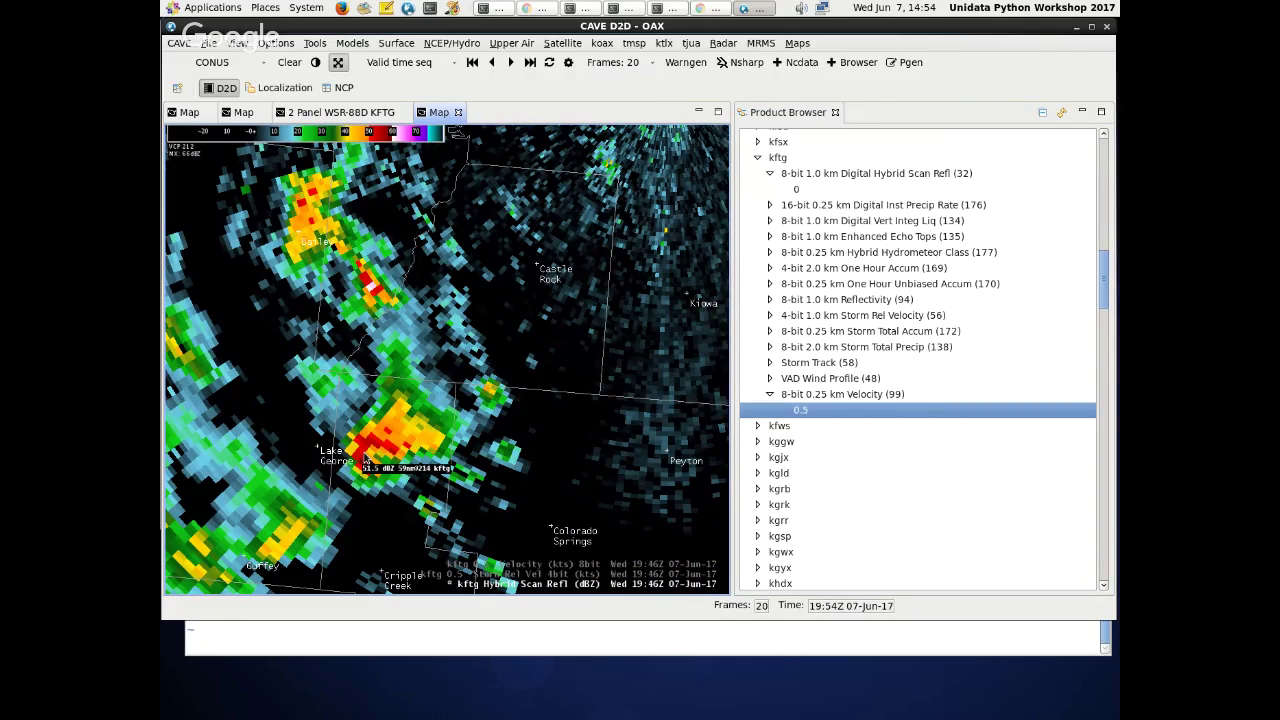
pyautogui.scroll(2, 432, 388)
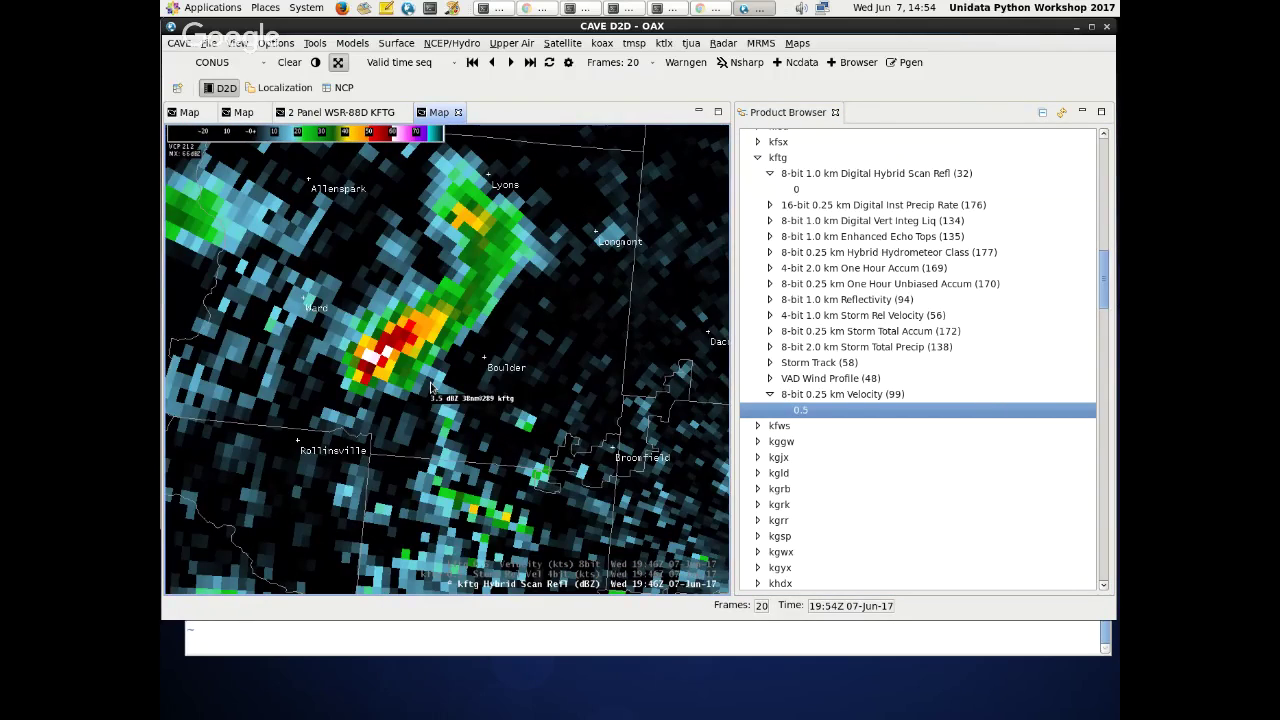
pyautogui.click(797, 43)
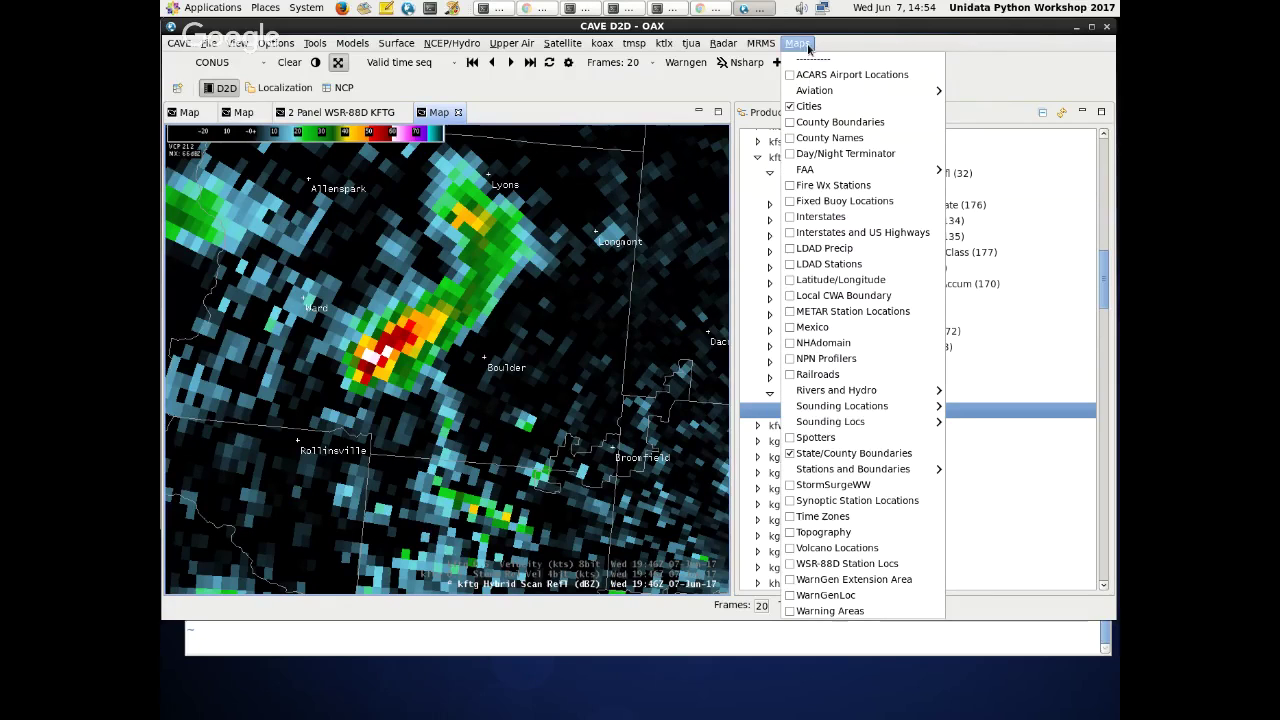
pyautogui.click(838, 532)
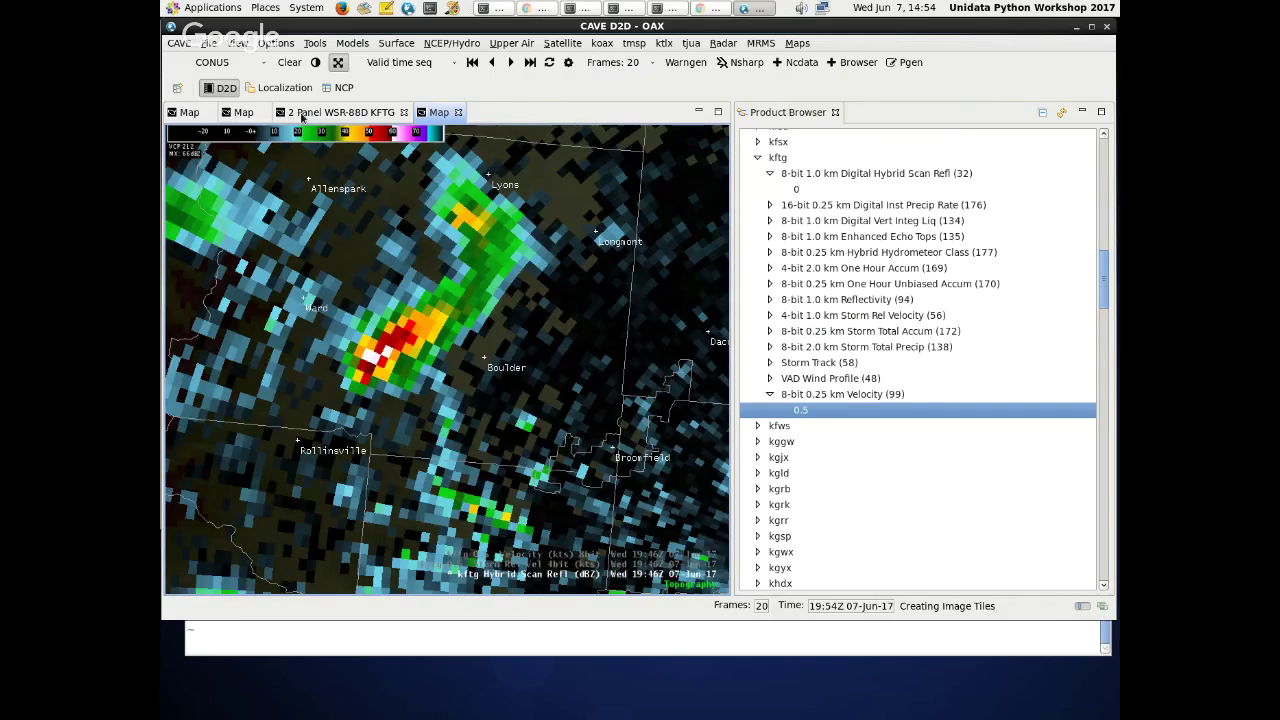
# - Bring up the two-panel WSR-88D KFTG display as the last editor tab and close the Product Browser
pyautogui.click(366, 114)
pyautogui.click(403, 112)
pyautogui.click(726, 334)
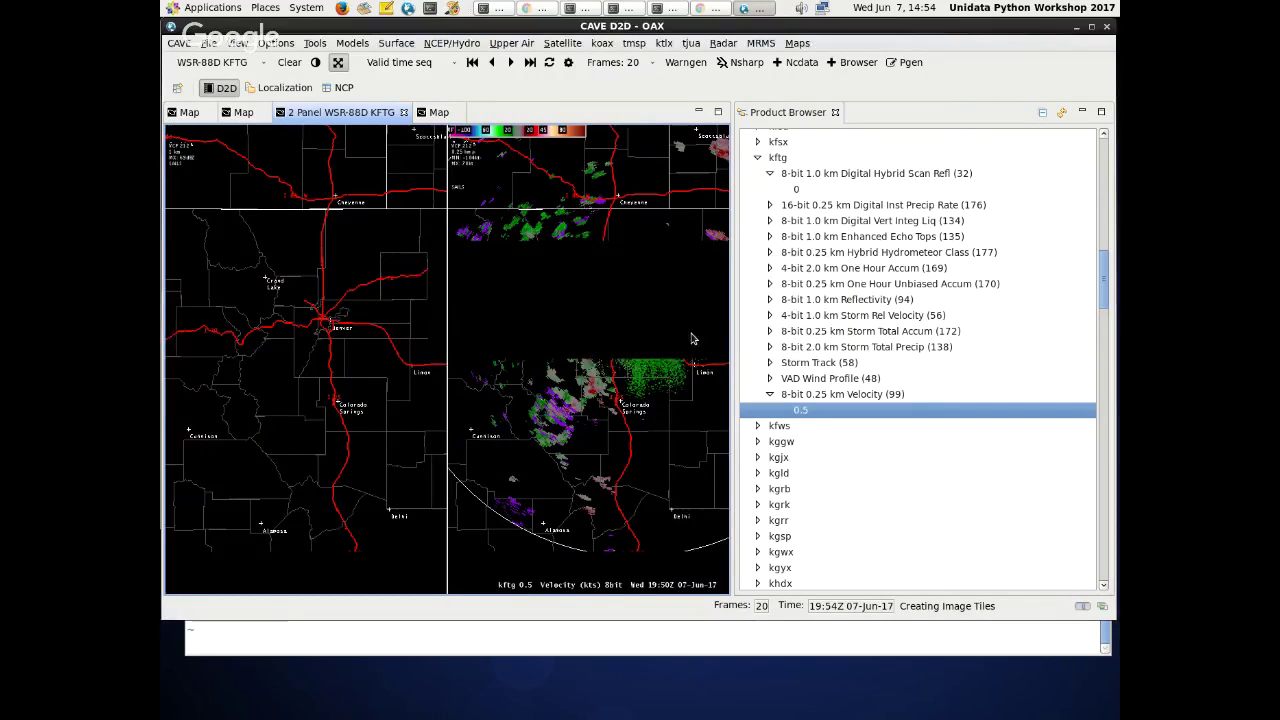
pyautogui.click(241, 111)
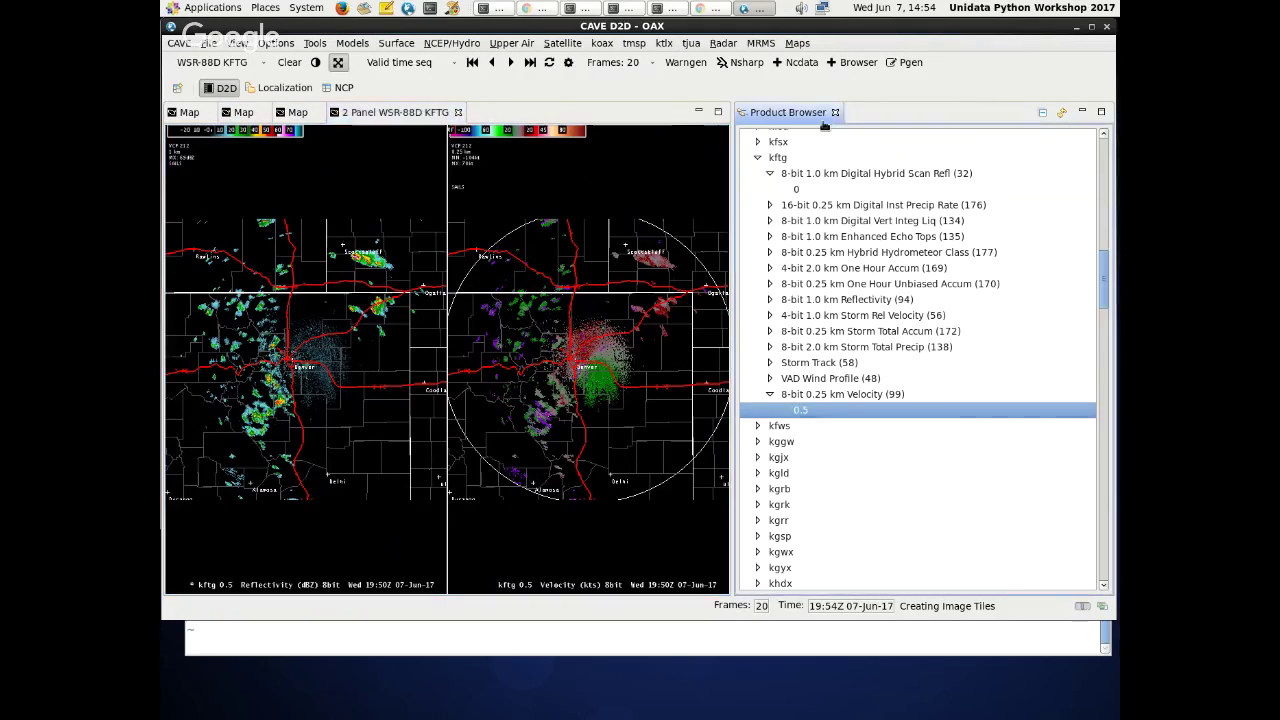
pyautogui.hotkey('ctrl', 'm')
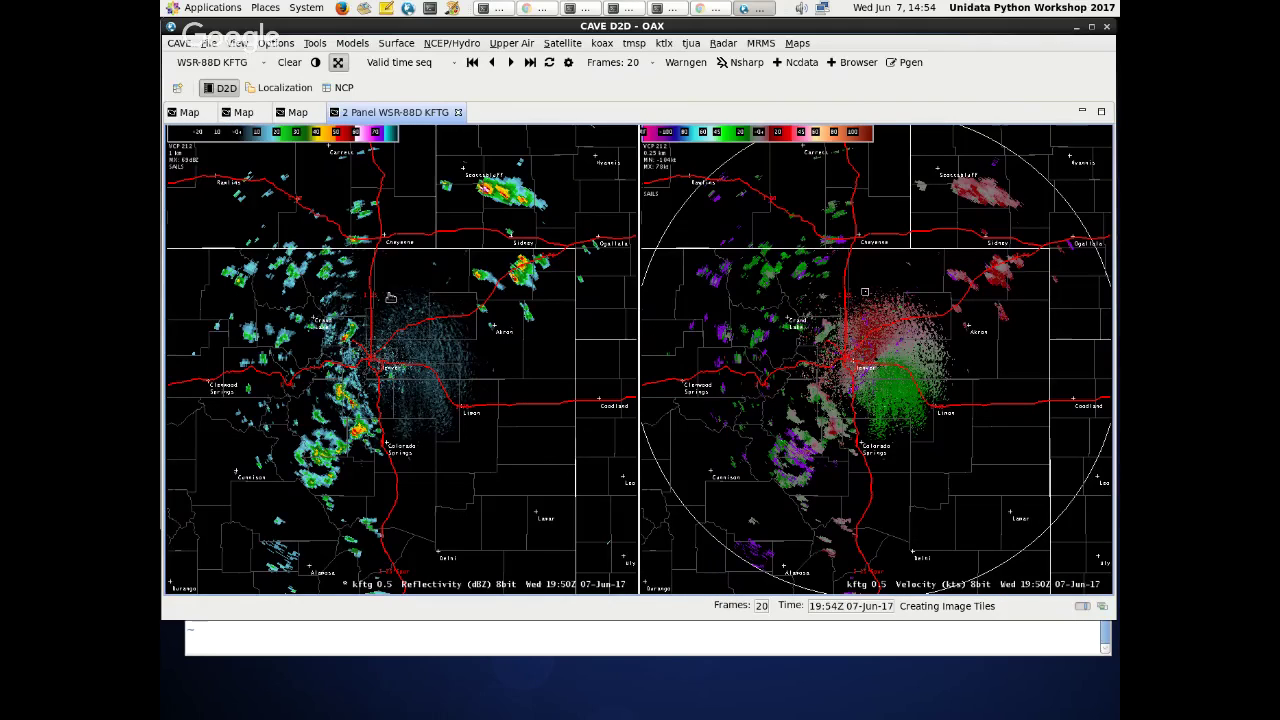
# - Compare reflectivity and velocity in the two-panel KFTG display for the storms near Boulder, Woodland Park and Sterling
pyautogui.scroll(3, 390, 298)
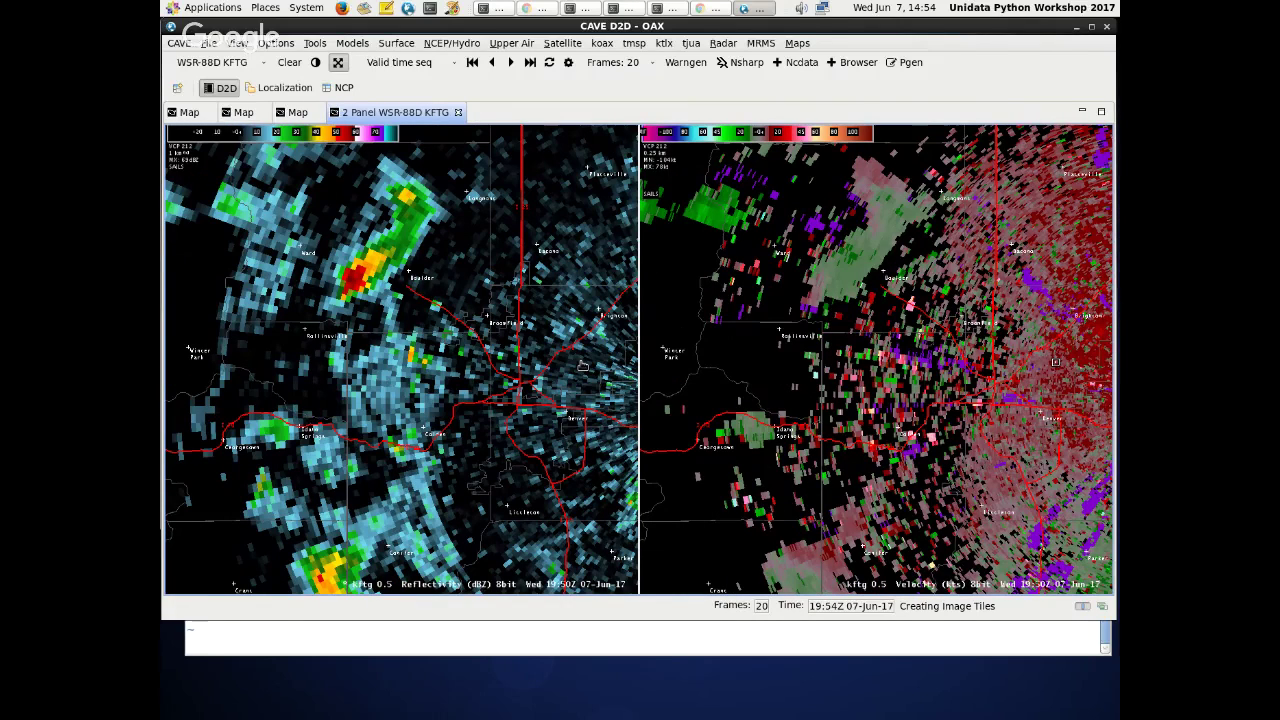
pyautogui.moveTo(582, 366); pyautogui.dragTo(380, 244)
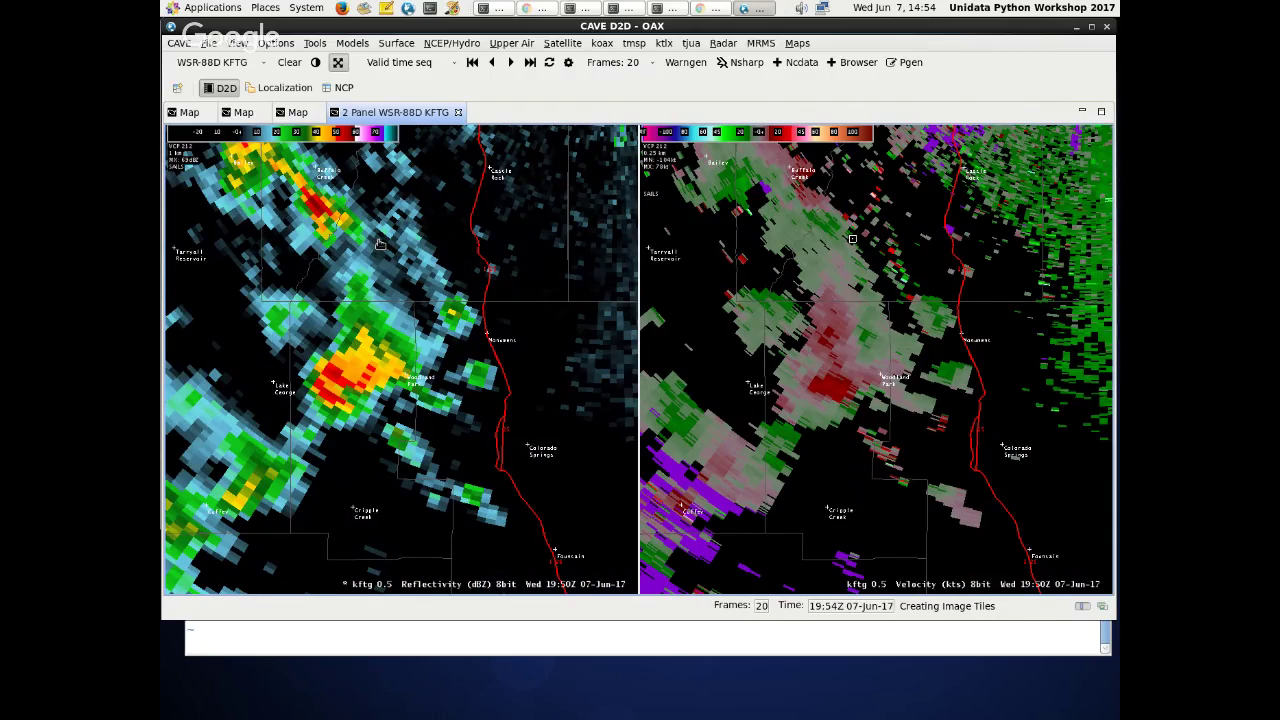
pyautogui.scroll(2, 355, 404)
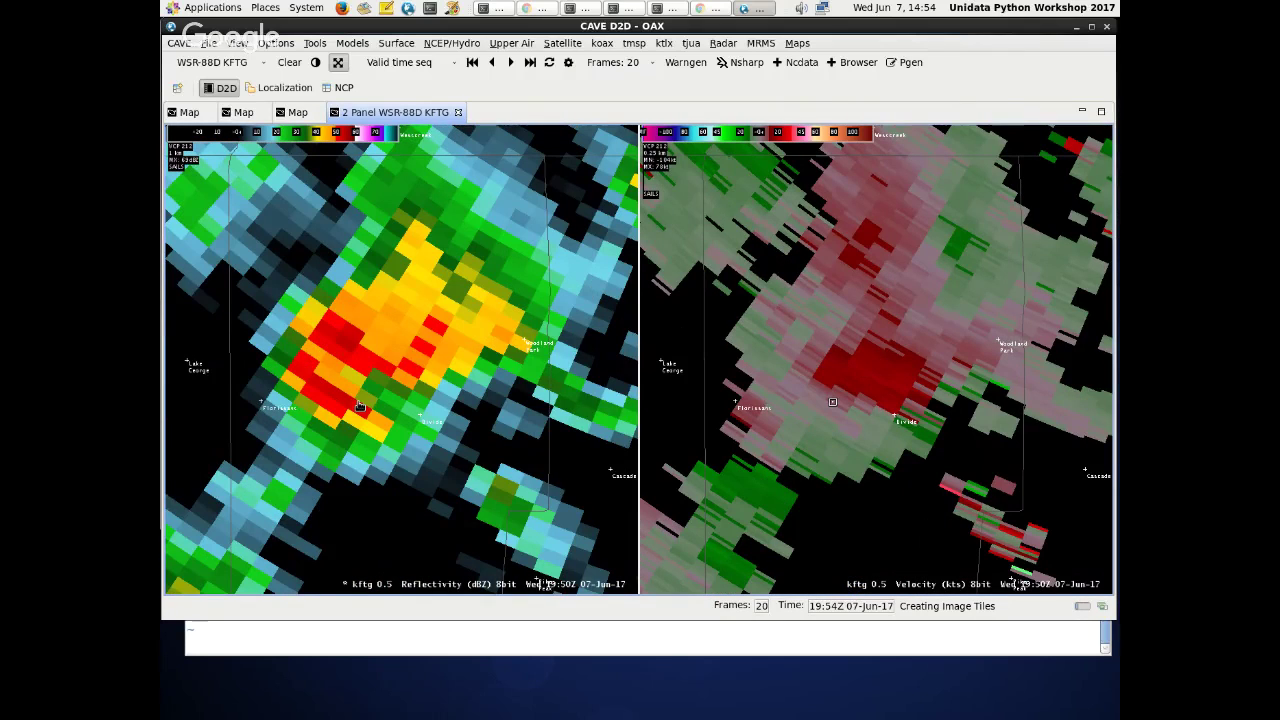
pyautogui.scroll(-2, 358, 404)
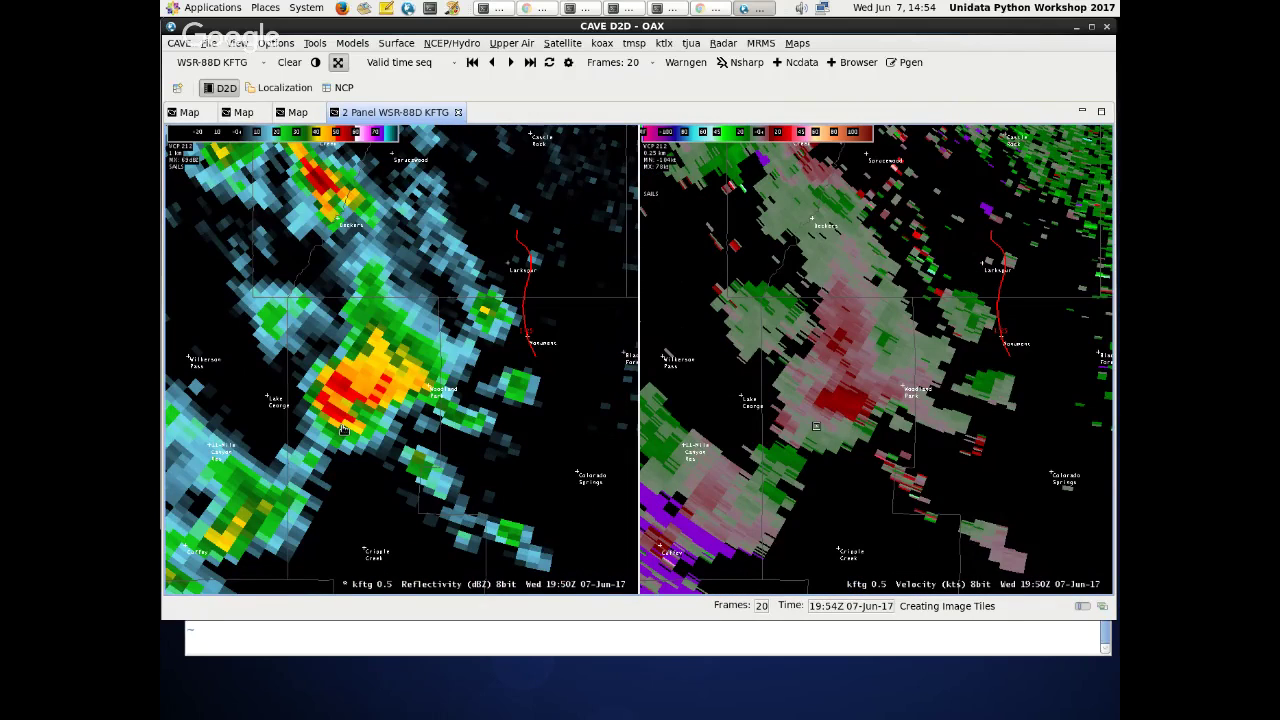
pyautogui.scroll(-2, 342, 430)
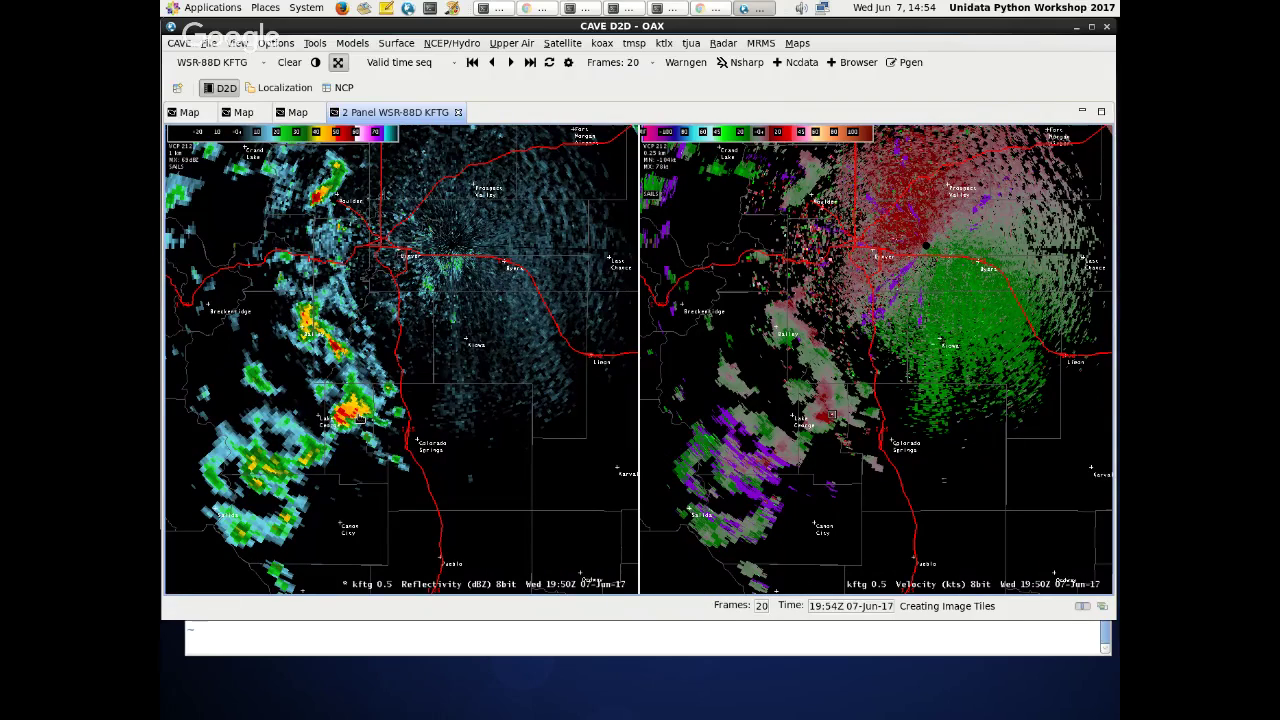
pyautogui.scroll(-1, 358, 418)
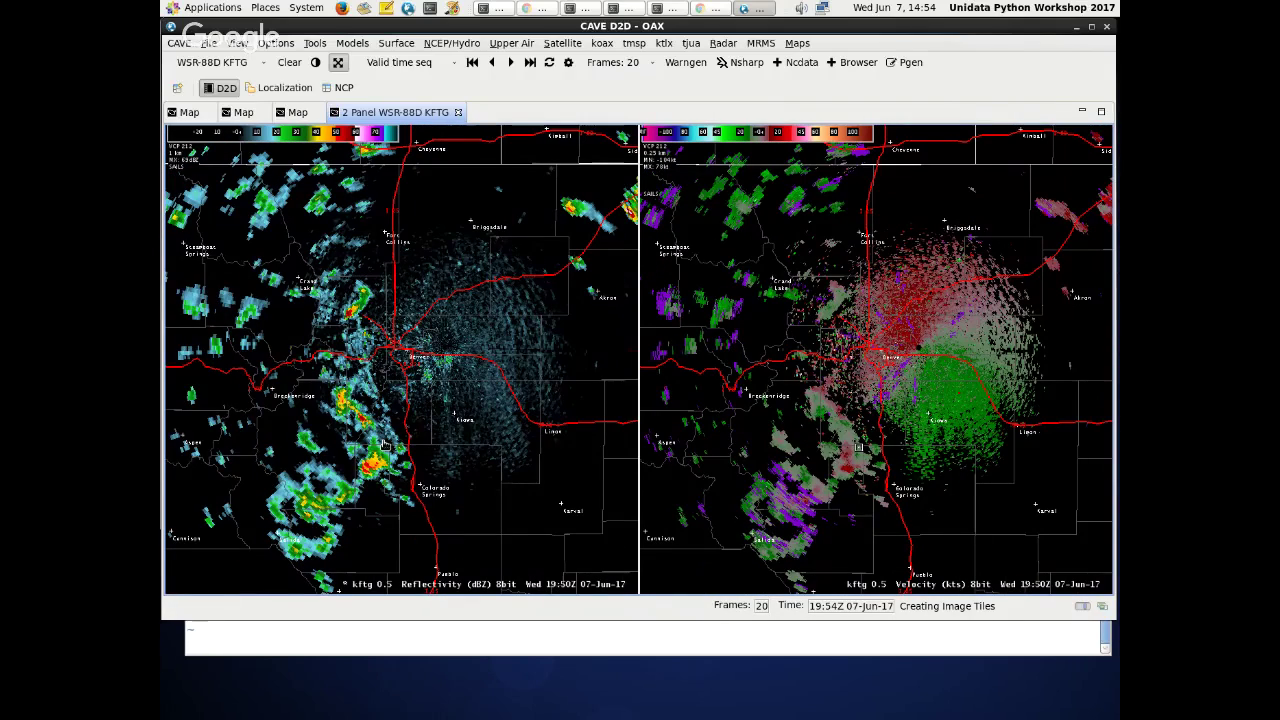
pyautogui.scroll(1, 399, 378)
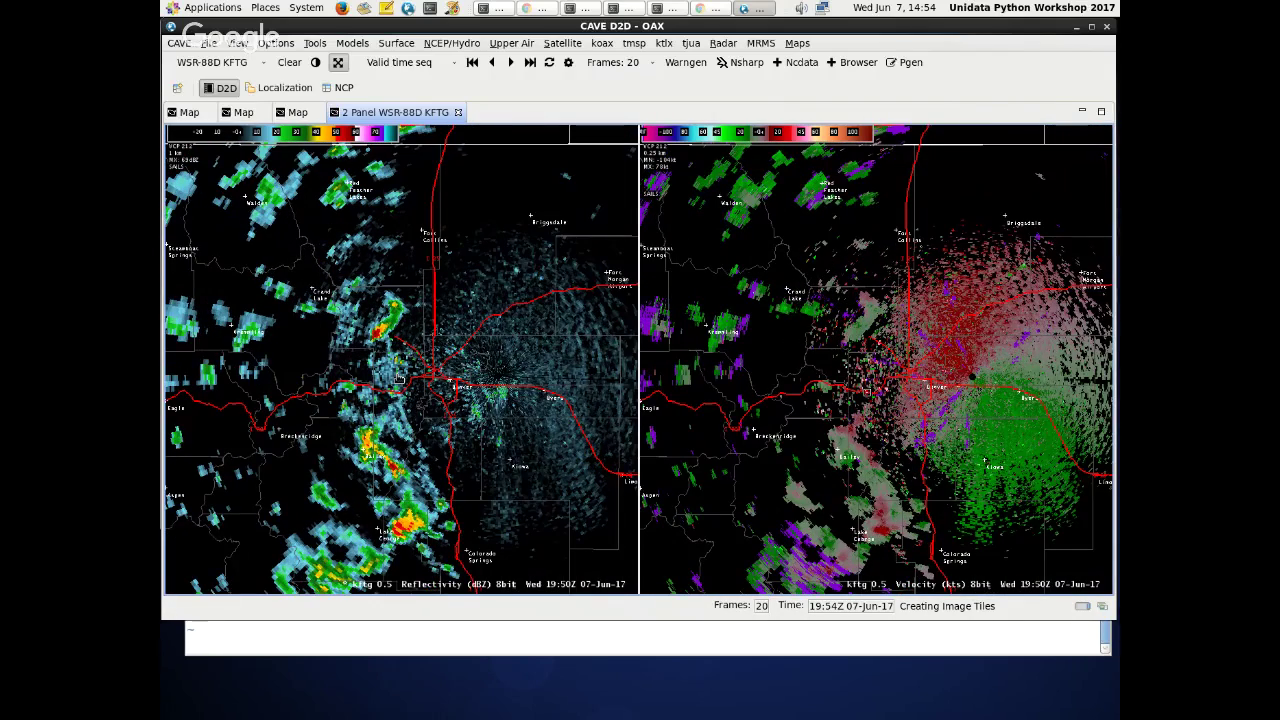
pyautogui.moveTo(741, 222); pyautogui.dragTo(366, 416)
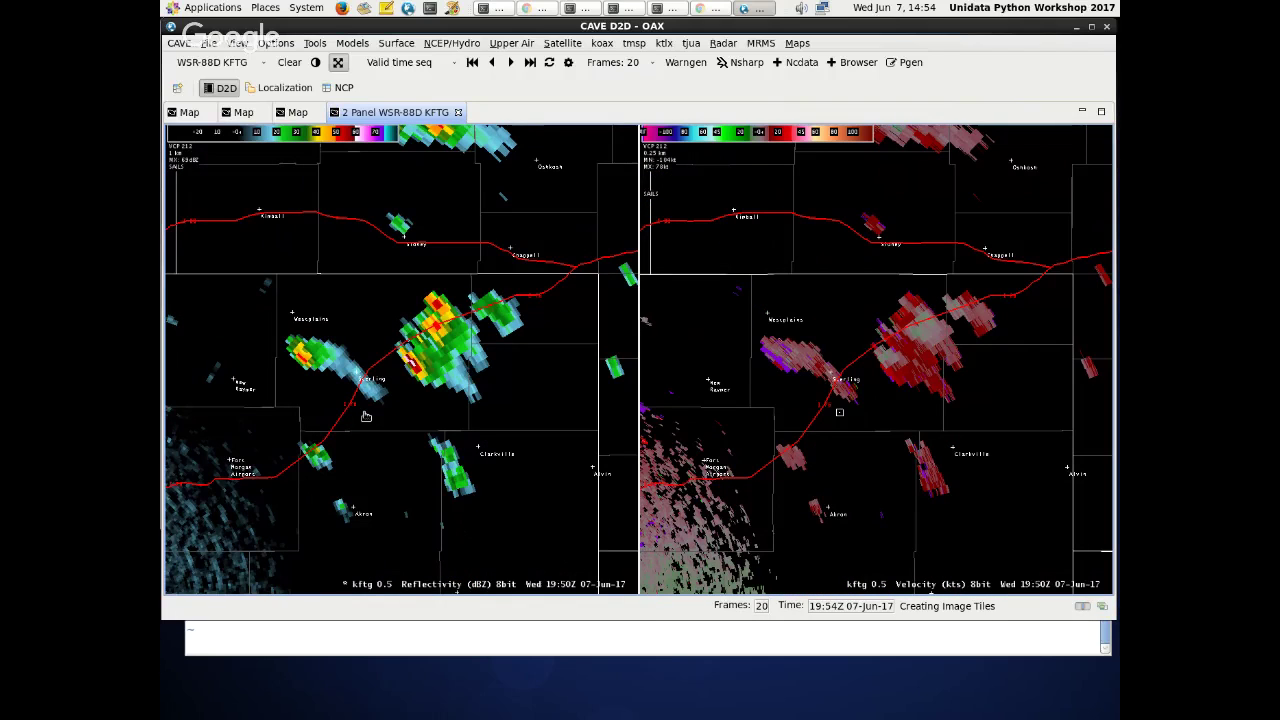
# - Examine the paired reflectivity and velocity echoes around Sterling and Bridgeport, then the storm cell just west of Boulder
pyautogui.scroll(2, 366, 416)
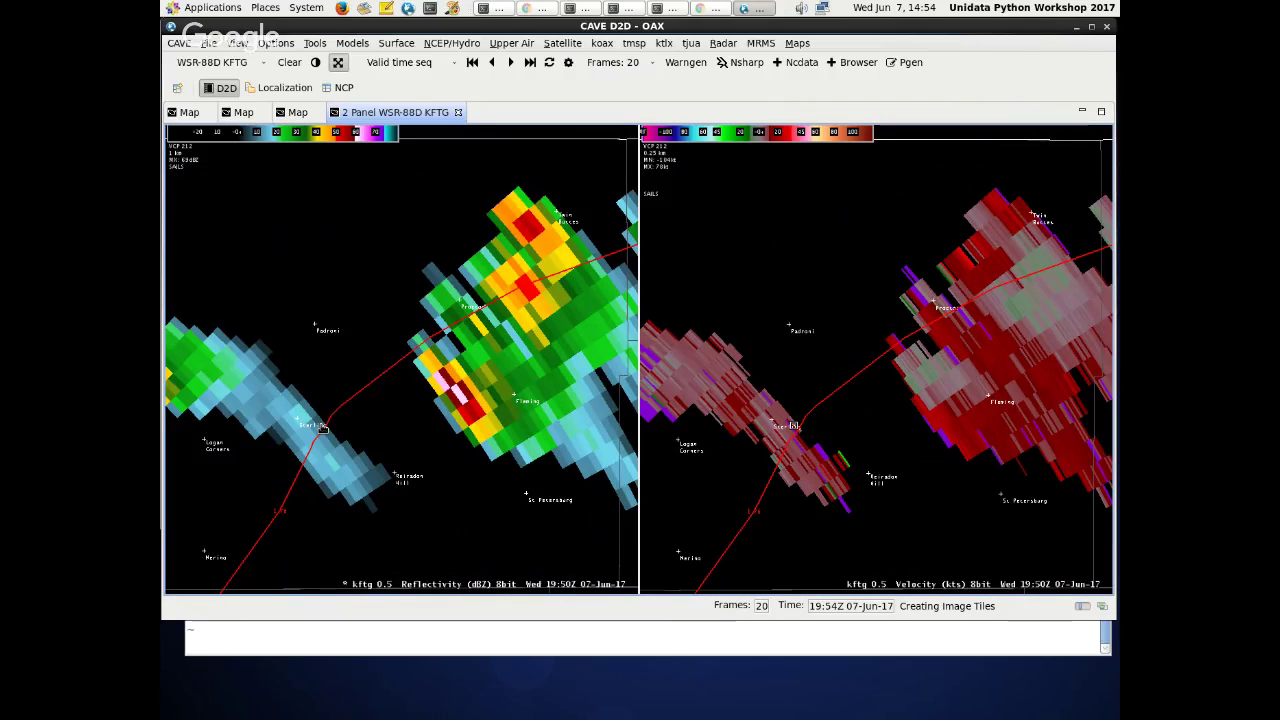
pyautogui.scroll(-3, 368, 419)
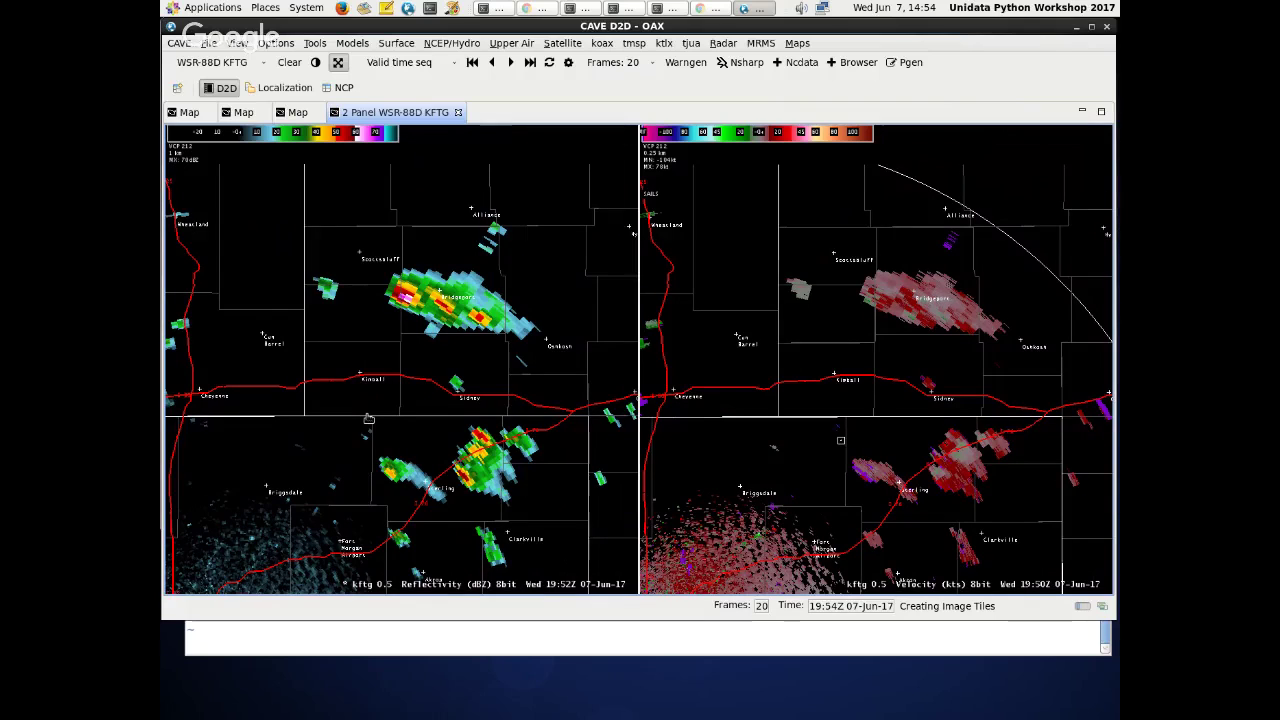
pyautogui.scroll(-2, 368, 419)
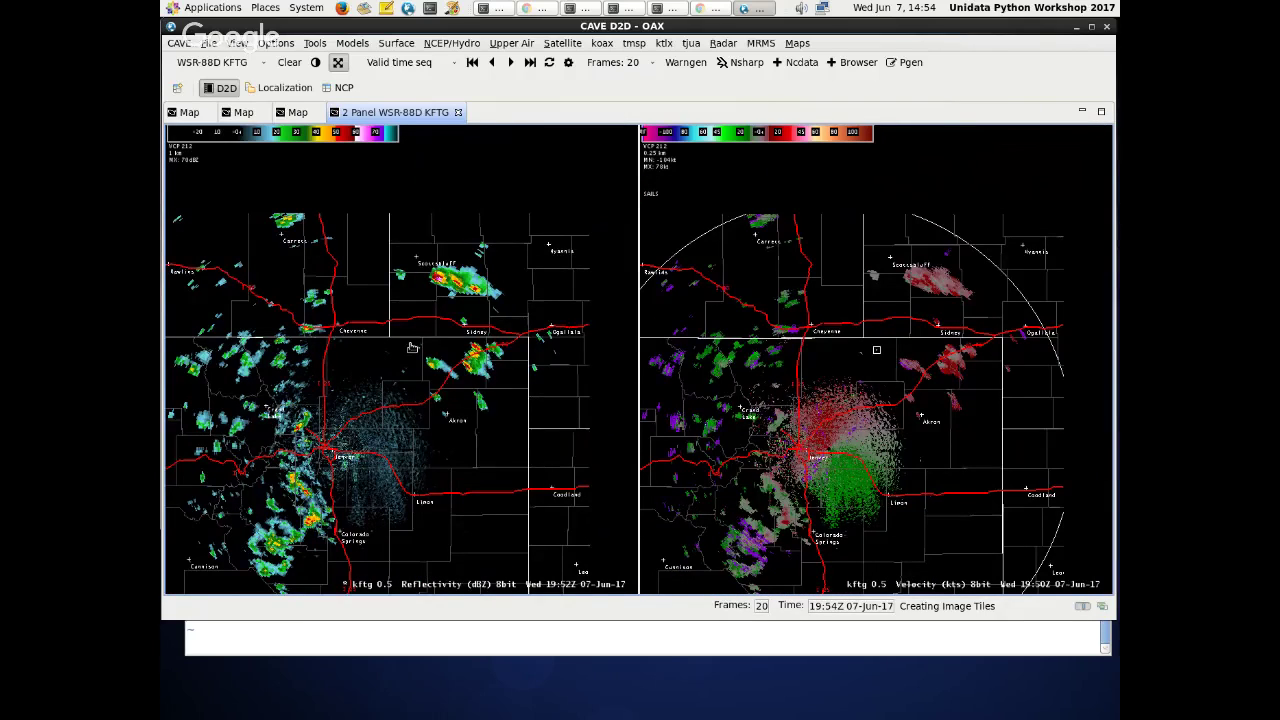
pyautogui.scroll(4, 410, 355)
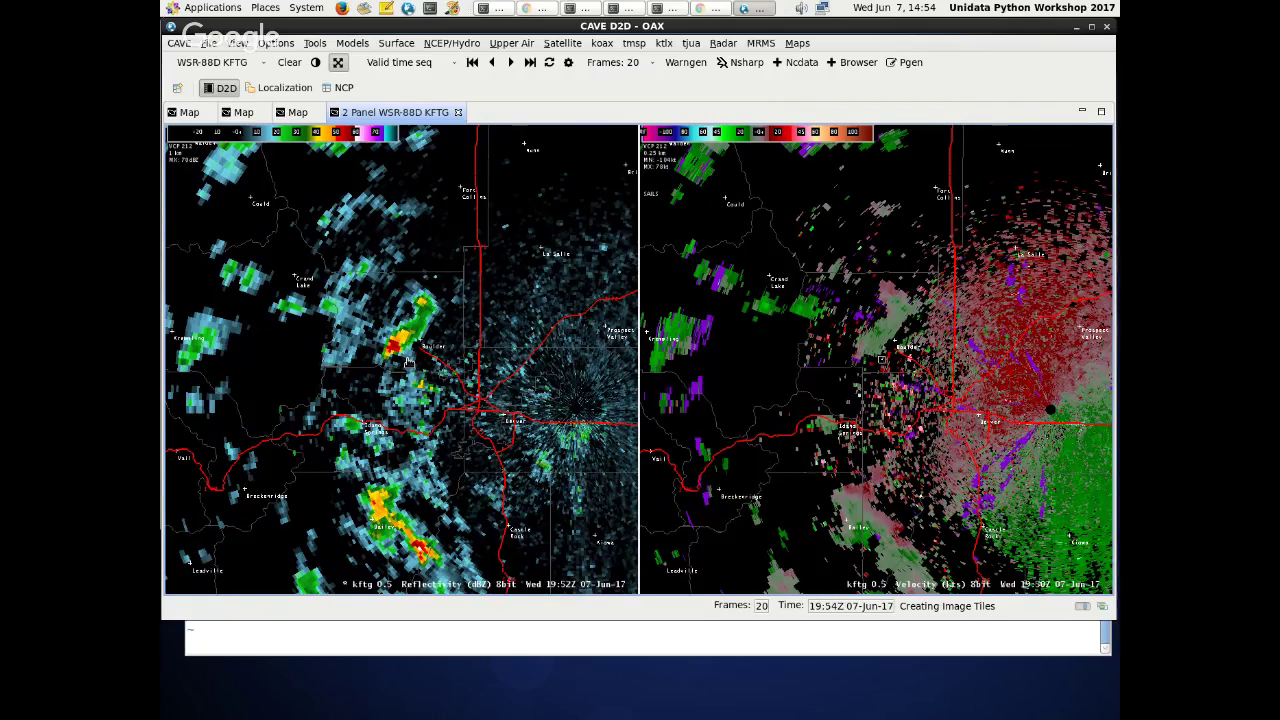
pyautogui.scroll(-2, 408, 362)
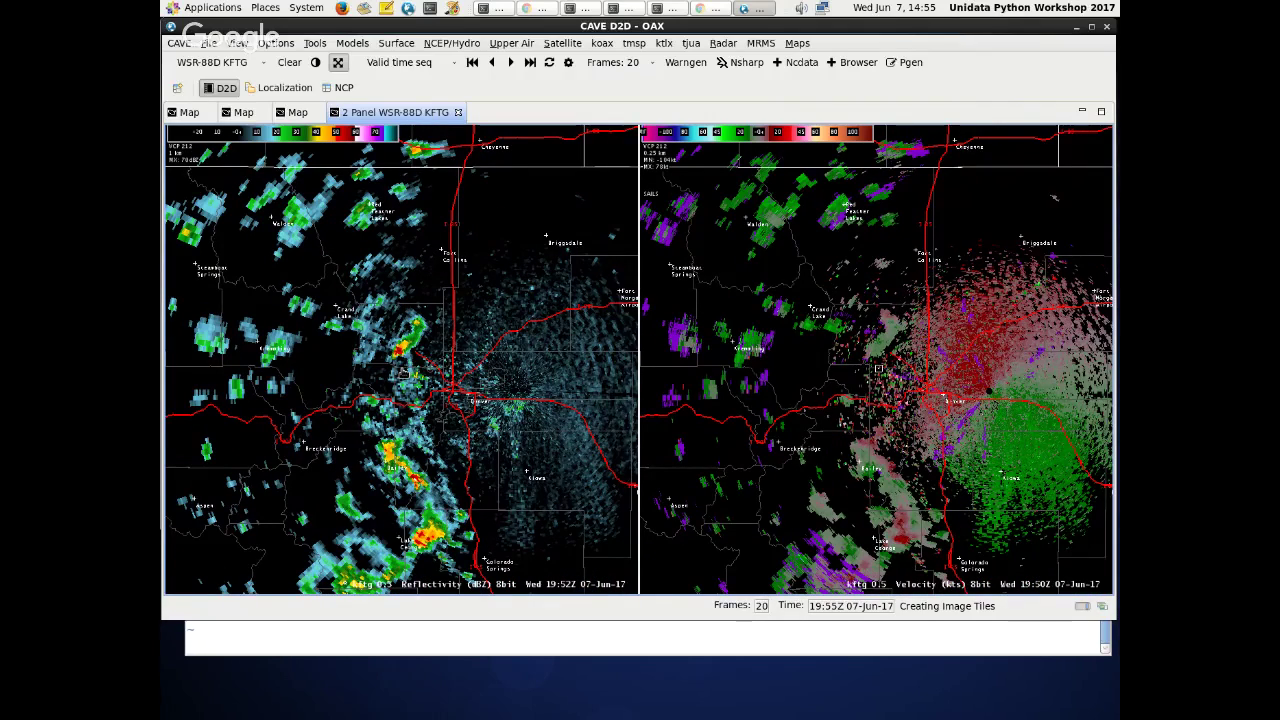
pyautogui.scroll(1, 404, 373)
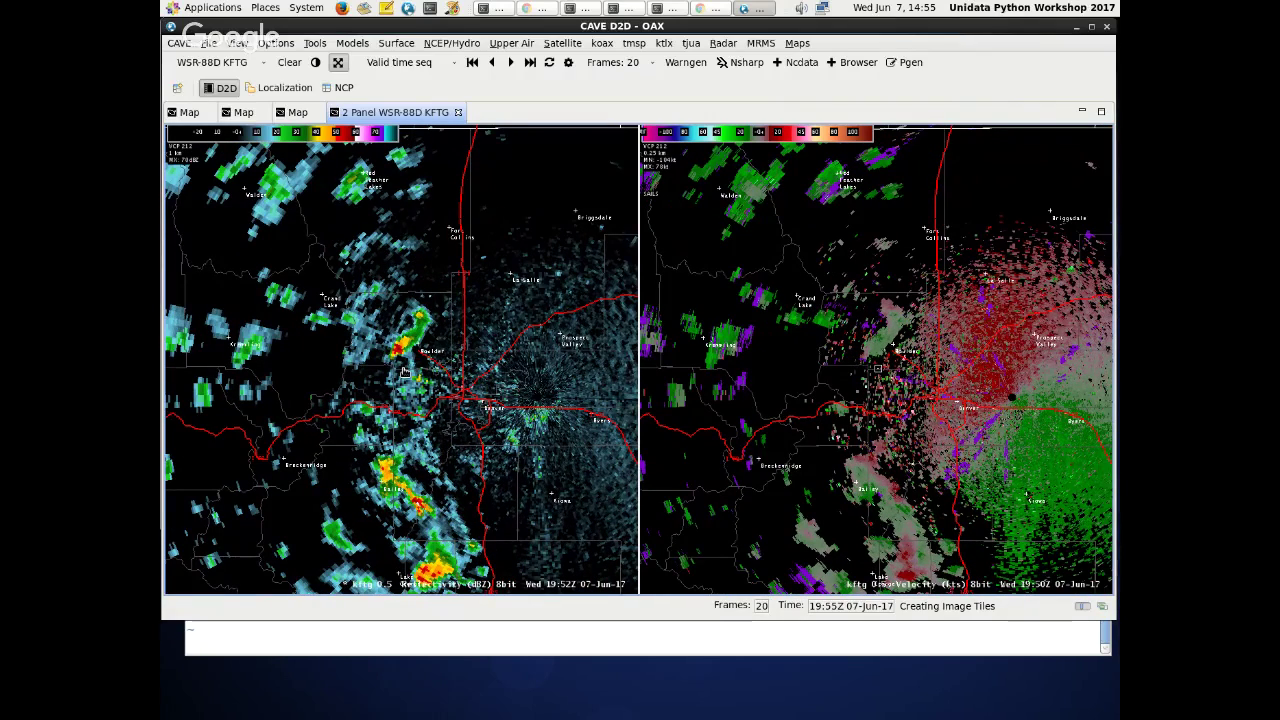
pyautogui.scroll(2, 404, 373)
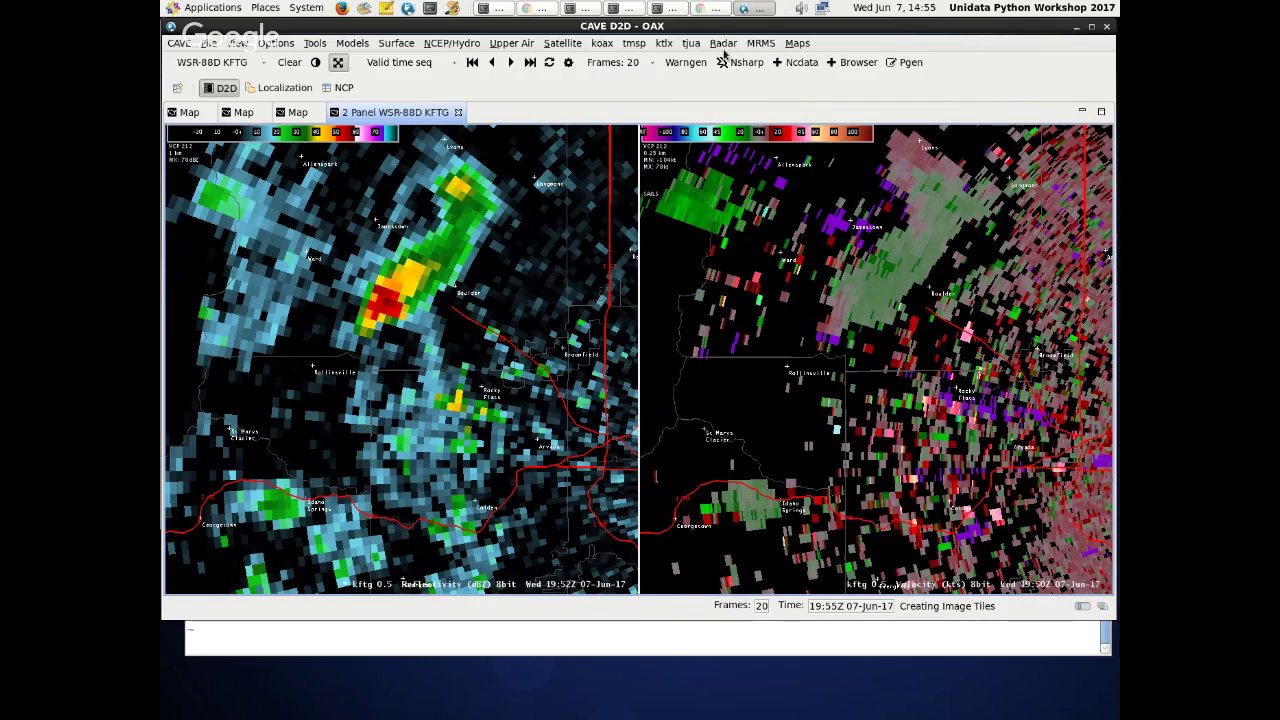
# - Load the kftg 8-bit 2.0 km Storm Total Precip (138) product at elevation 0 from the Product Browser
pyautogui.click(852, 62)
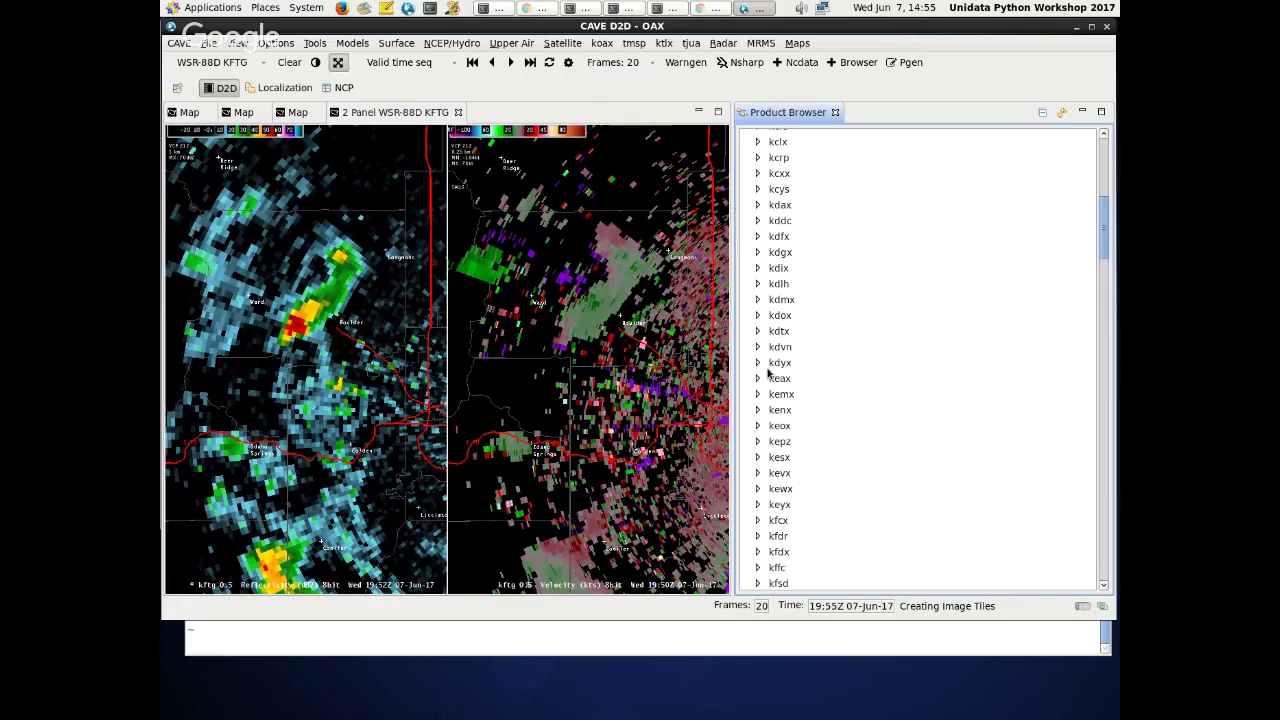
pyautogui.scroll(-4, 768, 373)
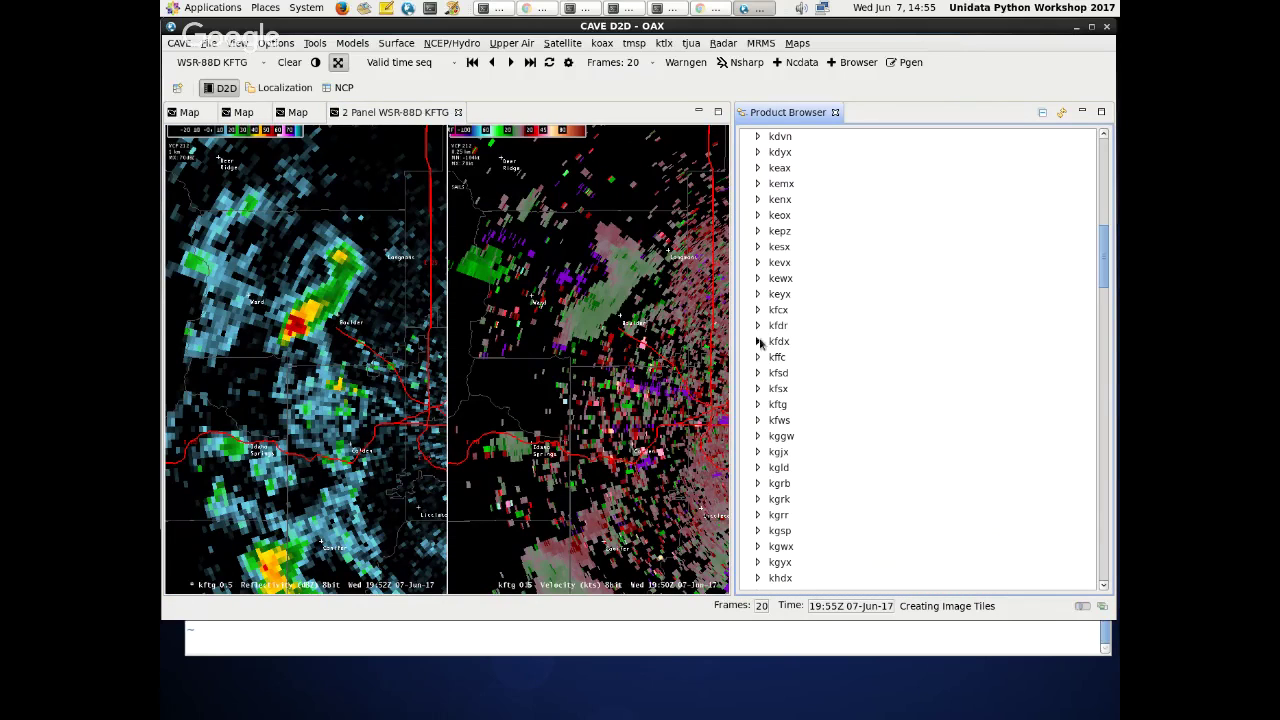
pyautogui.click(770, 405)
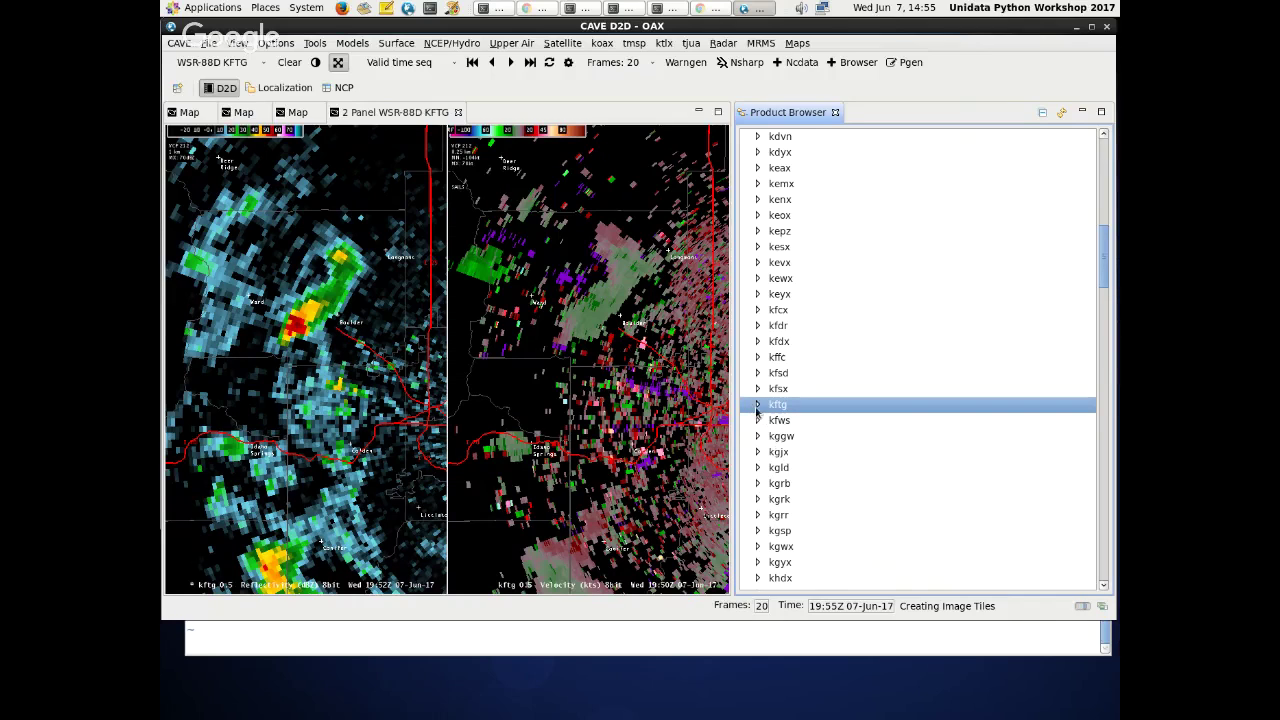
pyautogui.click(757, 405)
pyautogui.scroll(-2, 775, 413)
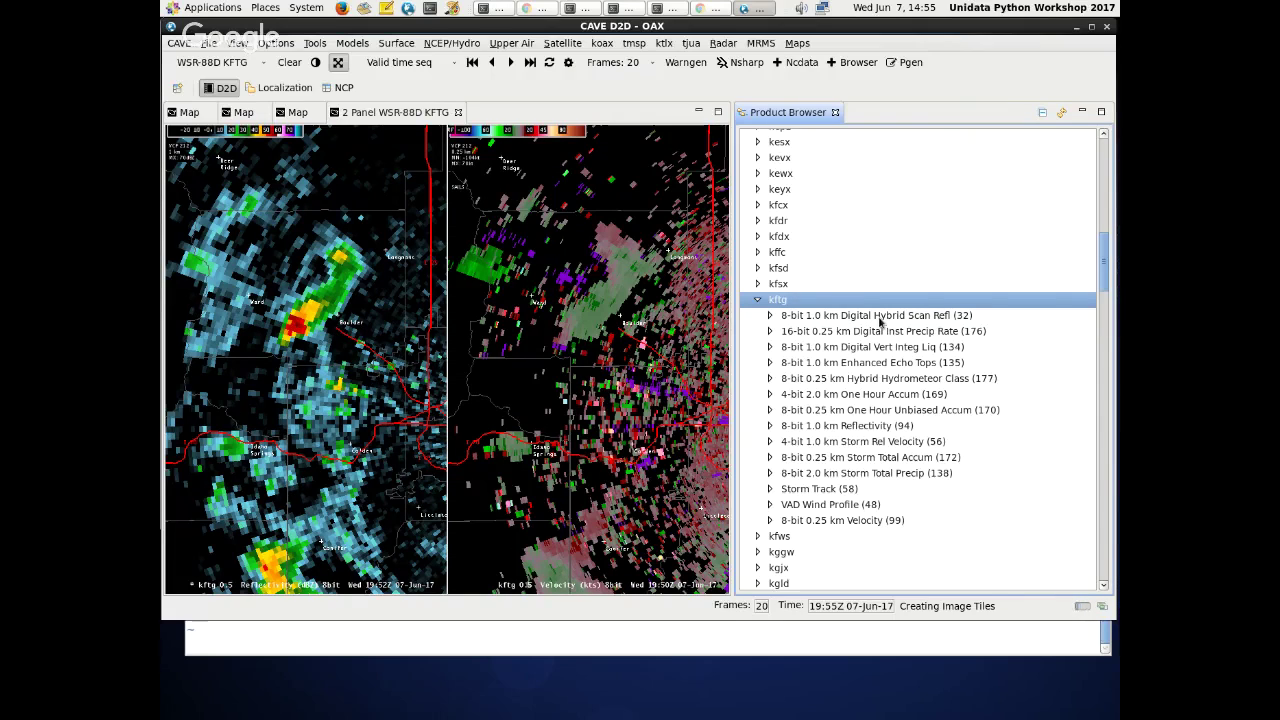
pyautogui.click(758, 300)
pyautogui.click(758, 300)
pyautogui.click(772, 475)
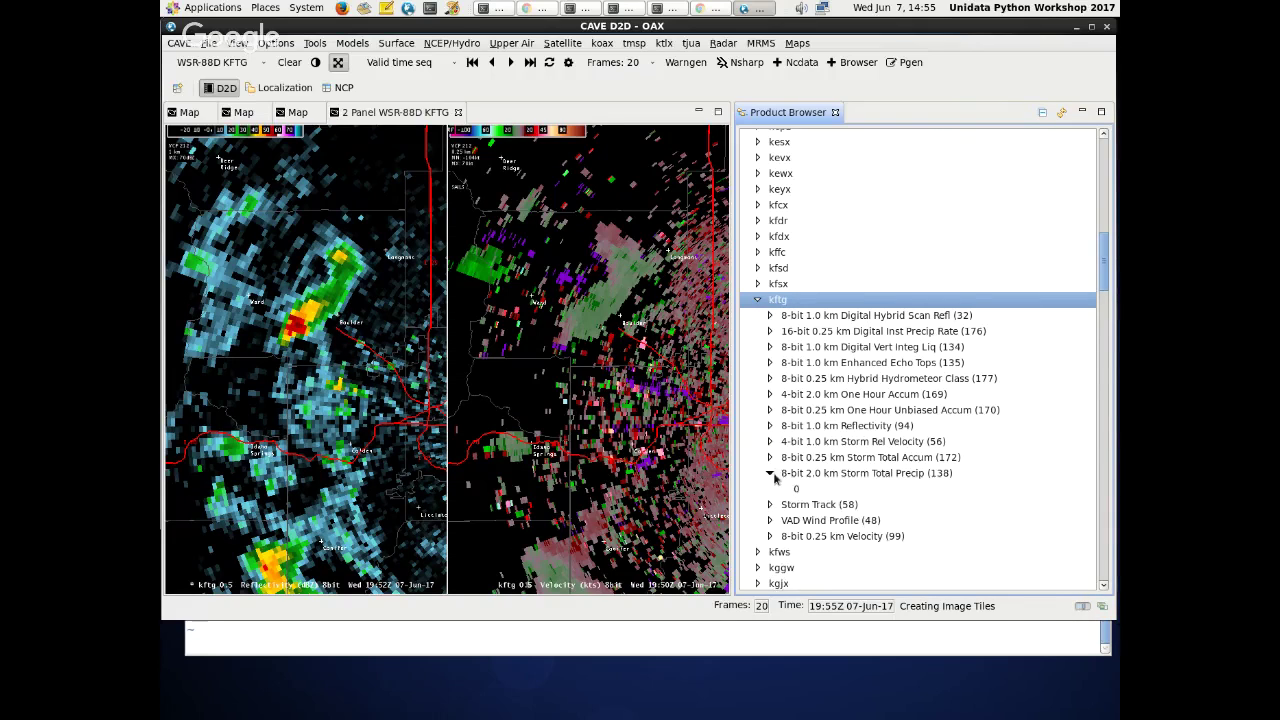
pyautogui.click(799, 490)
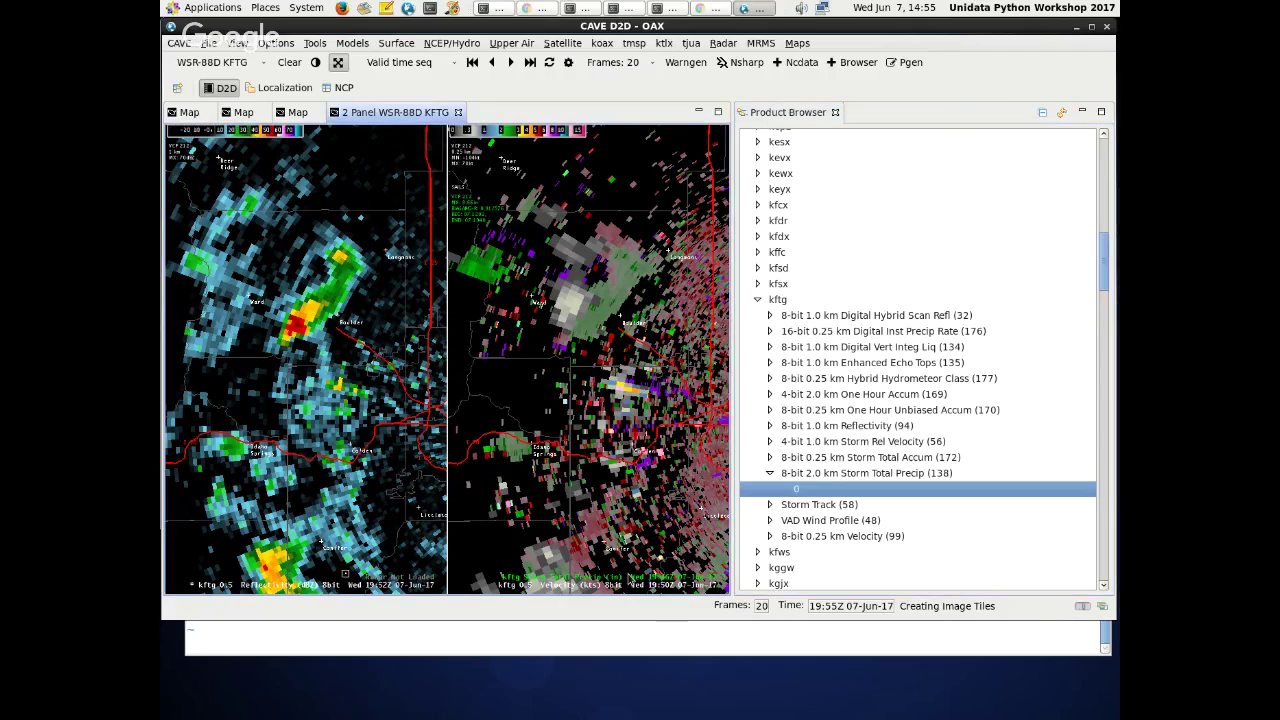
# - Hide the velocity layer beneath Storm Total Precip and turn on cursor sampling for the panels
pyautogui.click(565, 584)
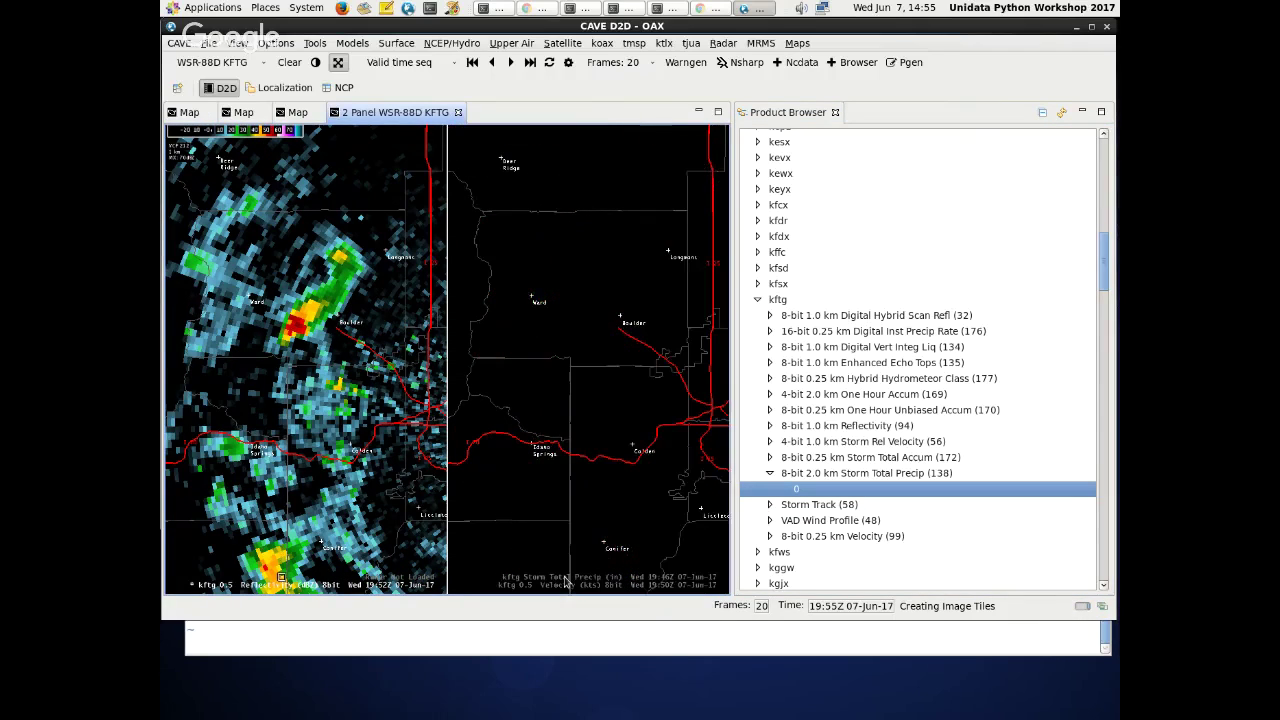
pyautogui.rightClick(569, 300)
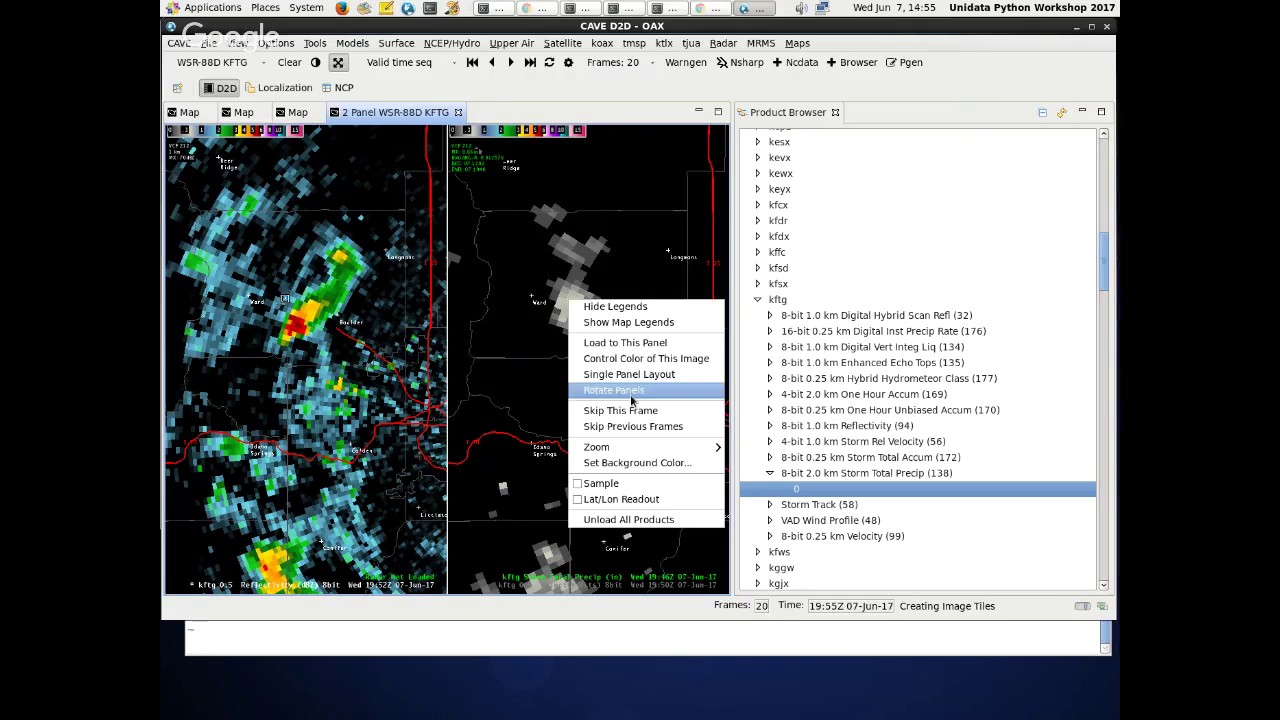
pyautogui.click(601, 483)
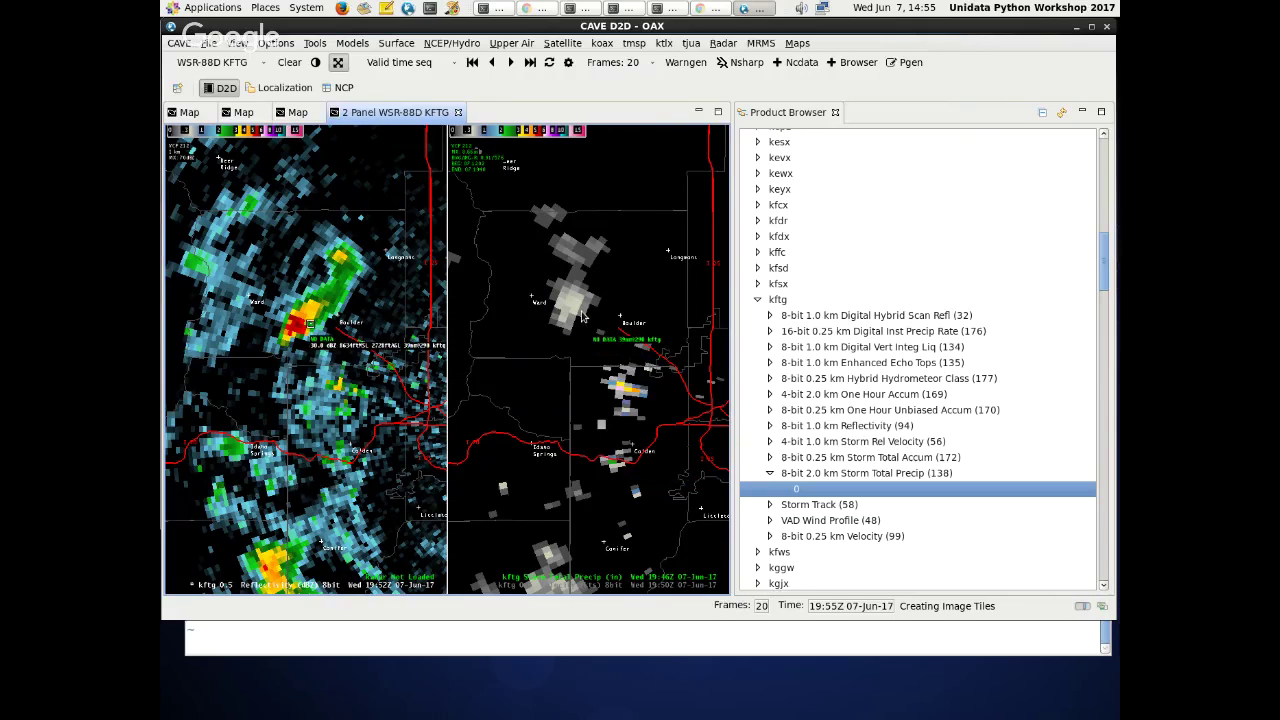
# - Increase the magnification of the Storm Total Precip product so its text readout is larger
pyautogui.scroll(5, 583, 317)
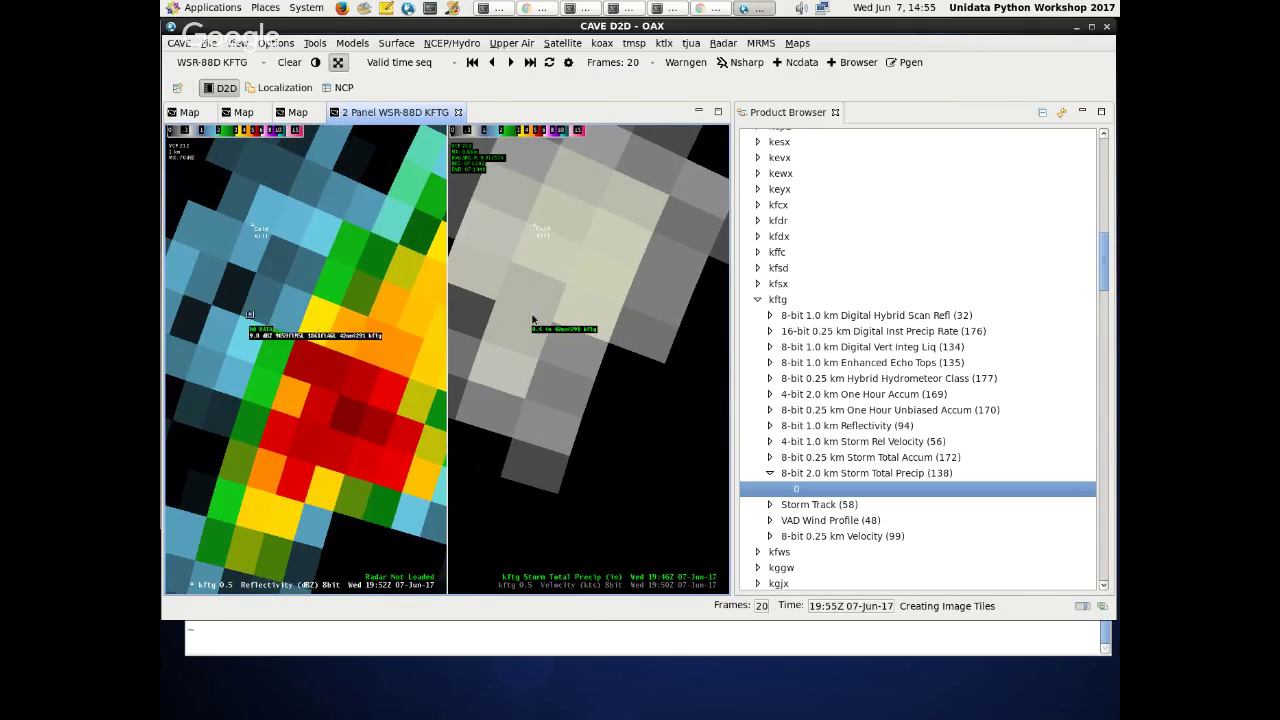
pyautogui.rightClick(585, 305)
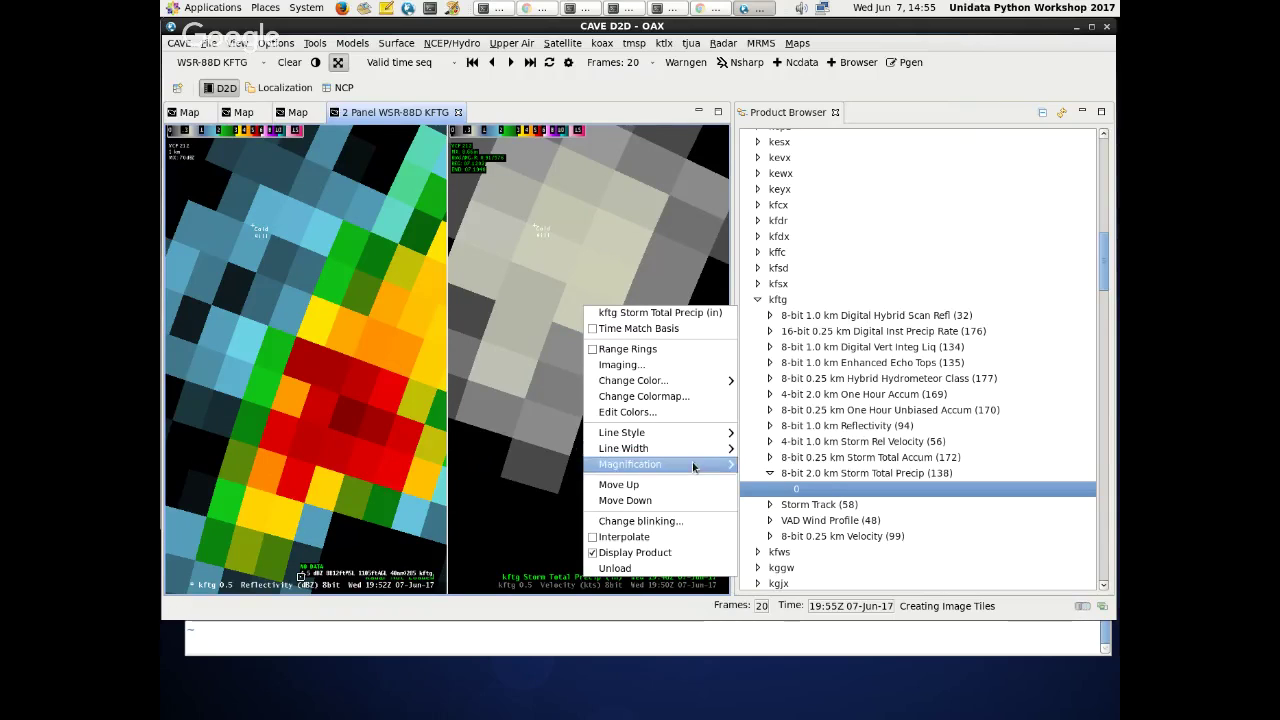
pyautogui.moveTo(693, 466)
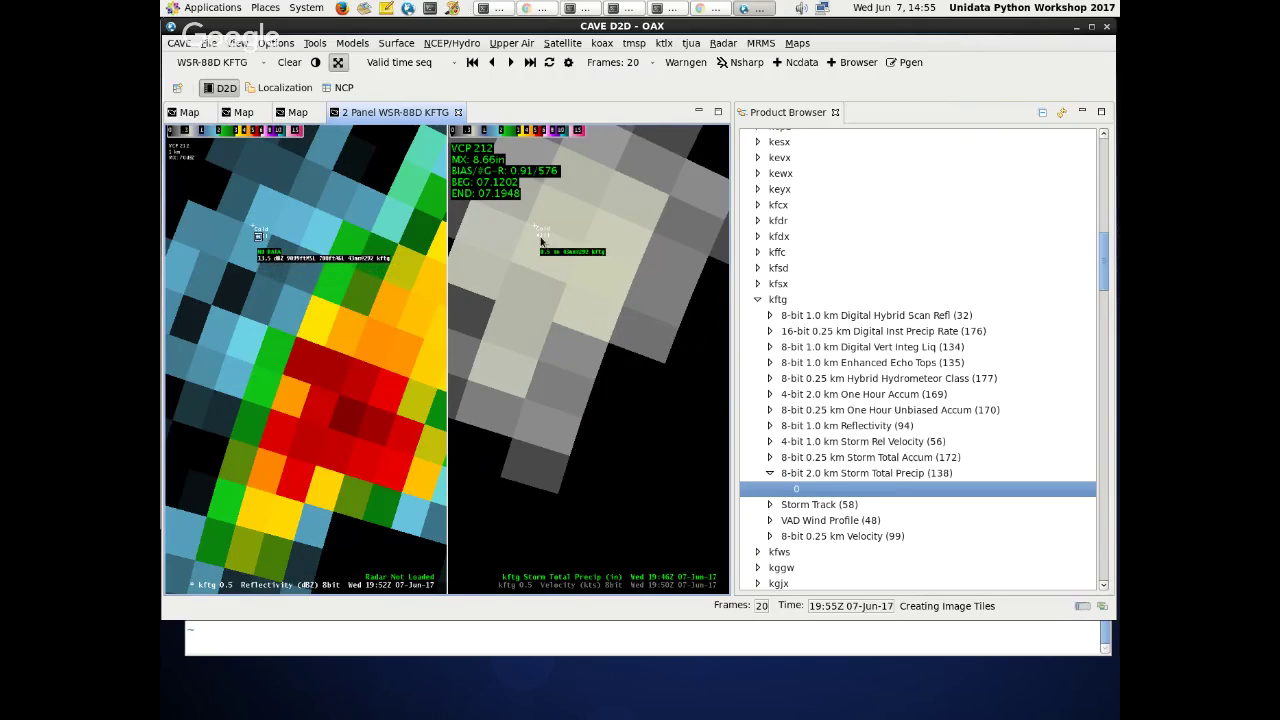
# - Sample the storm total precipitation against reflectivity for the cells west of Boulder and around Bailey and Lake George
pyautogui.scroll(-2, 548, 346)
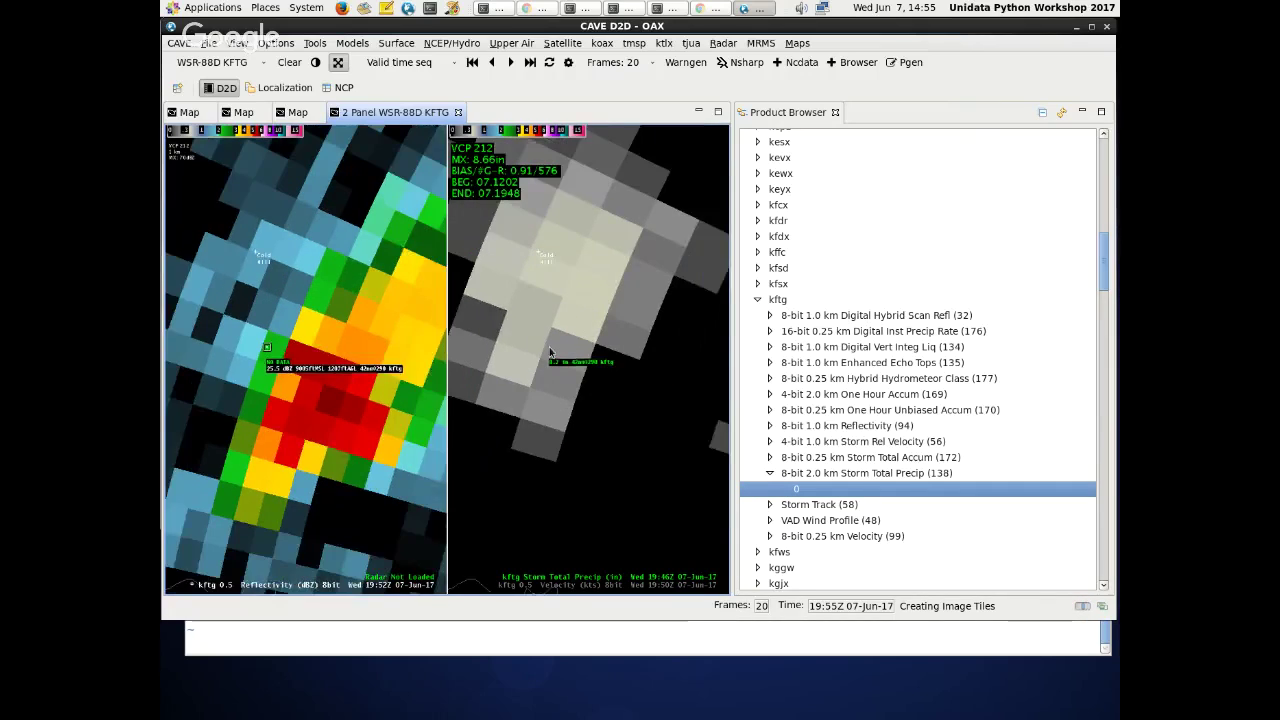
pyautogui.scroll(-2, 545, 345)
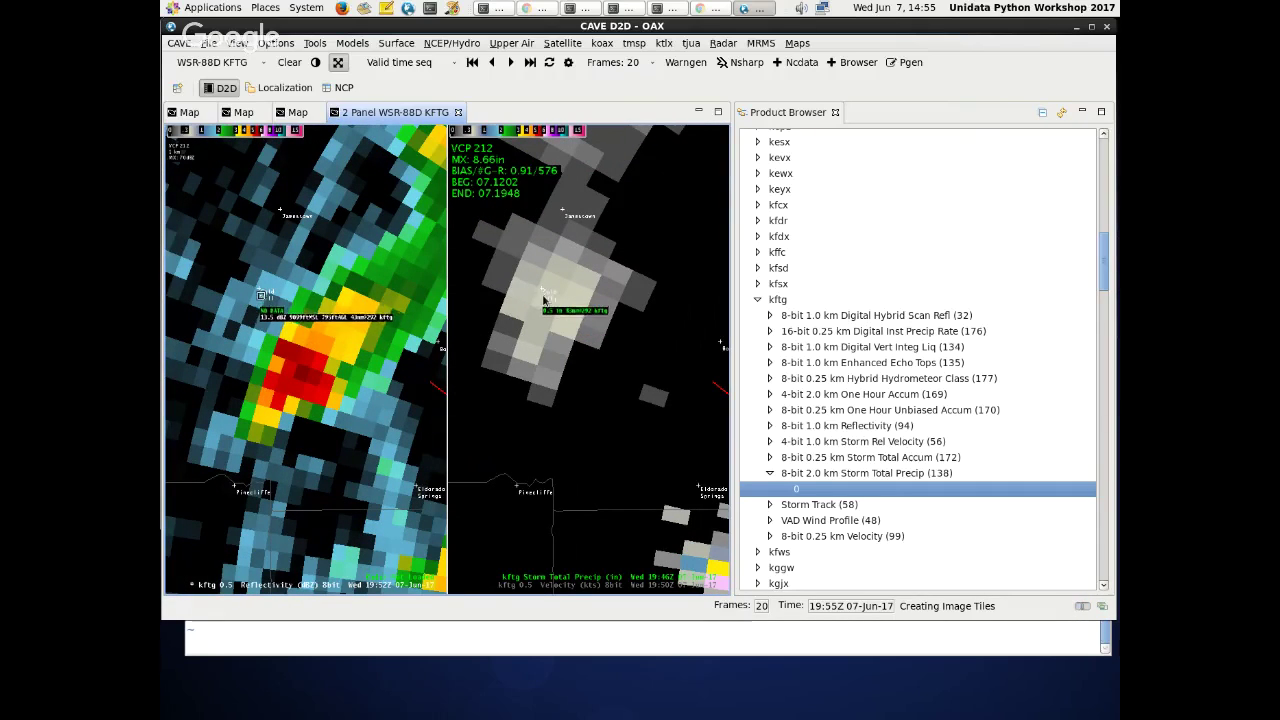
pyautogui.scroll(3, 540, 315)
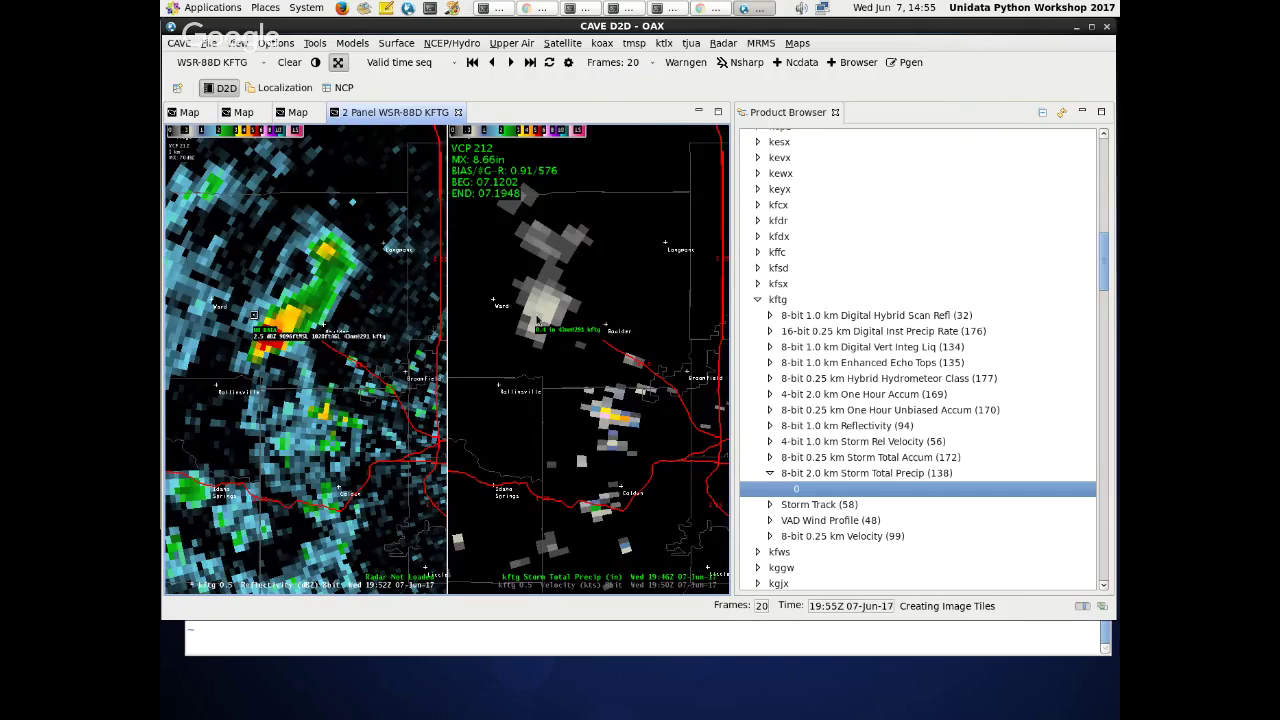
pyautogui.scroll(-3, 580, 350)
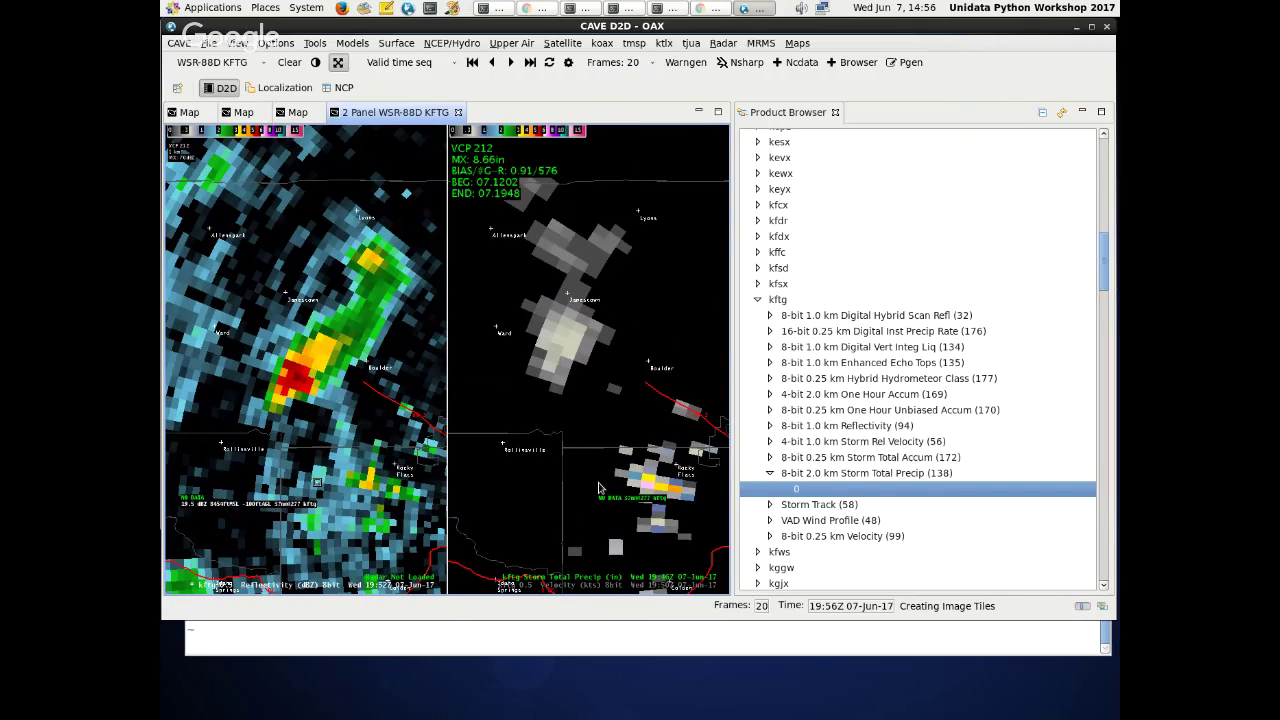
pyautogui.scroll(-2, 598, 488)
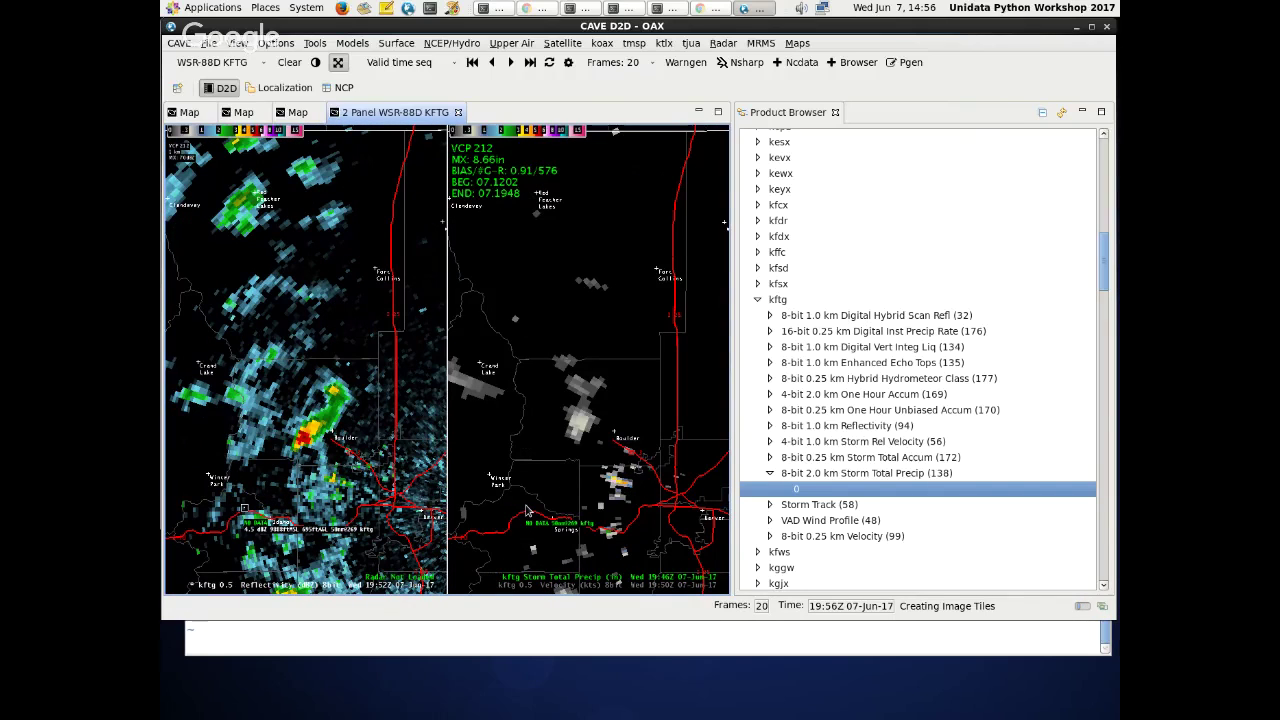
pyautogui.moveTo(527, 510); pyautogui.dragTo(527, 360)
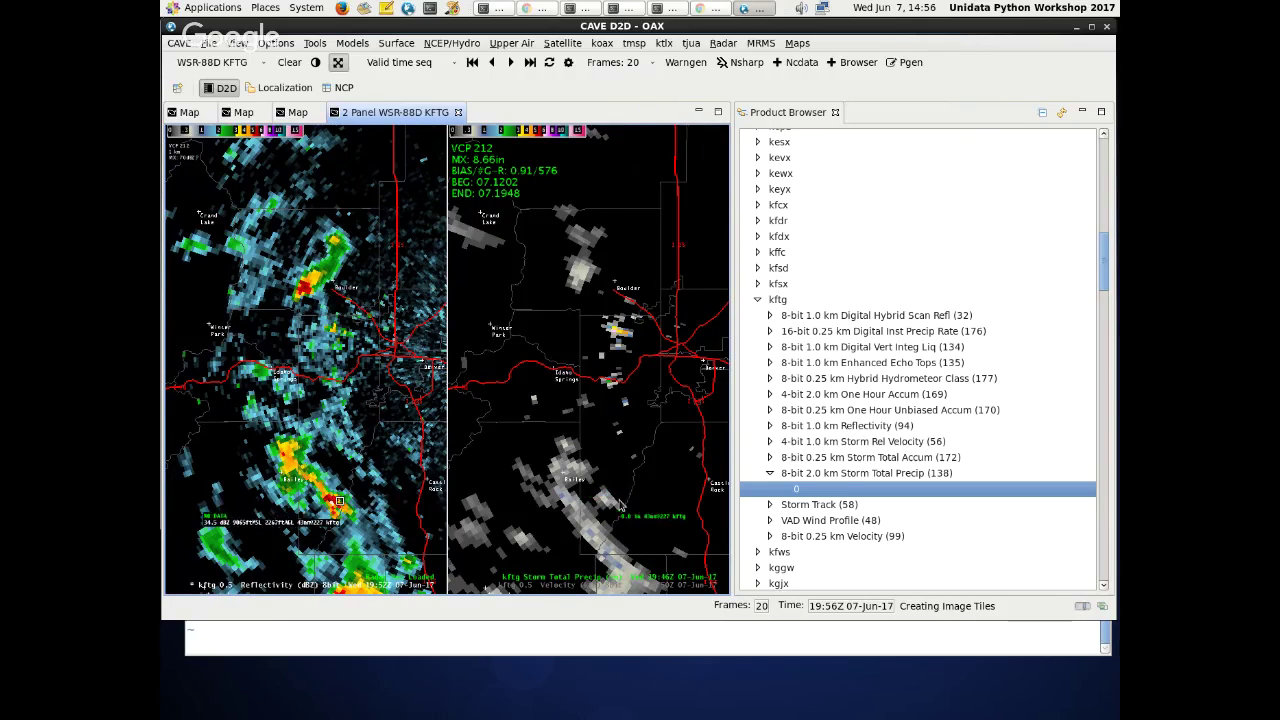
pyautogui.moveTo(622, 507); pyautogui.dragTo(605, 430)
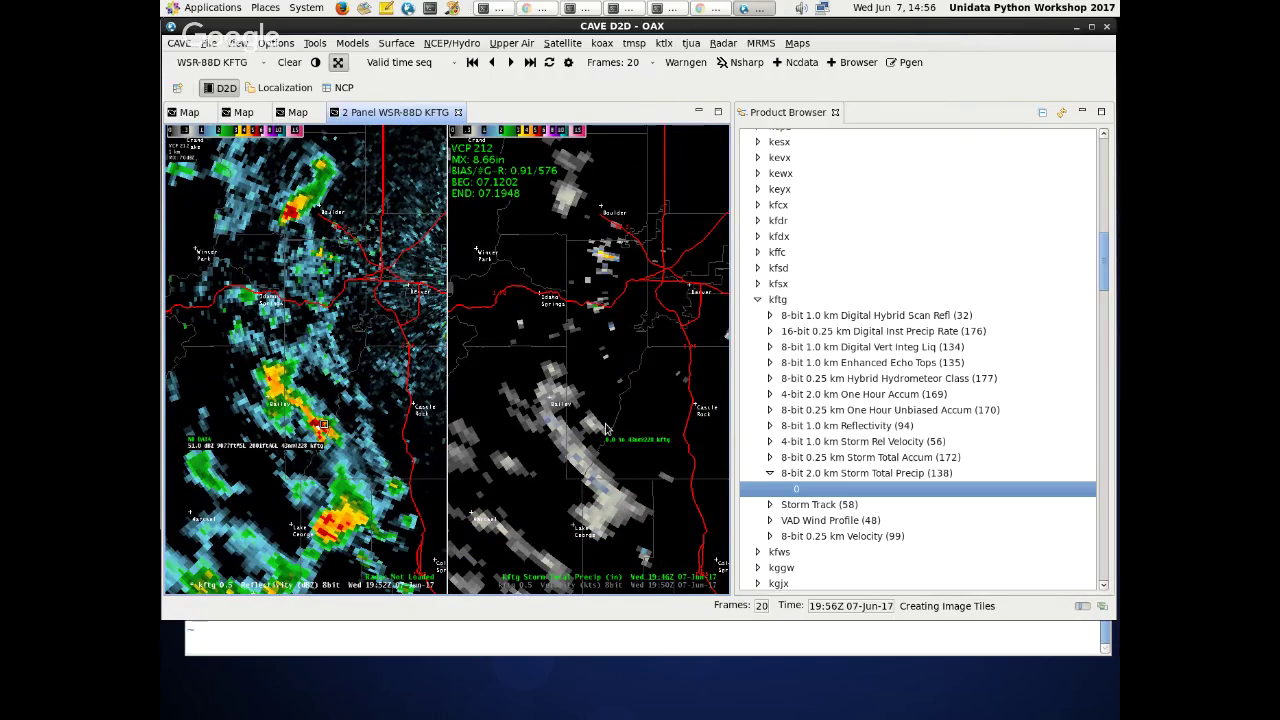
pyautogui.scroll(2, 546, 398)
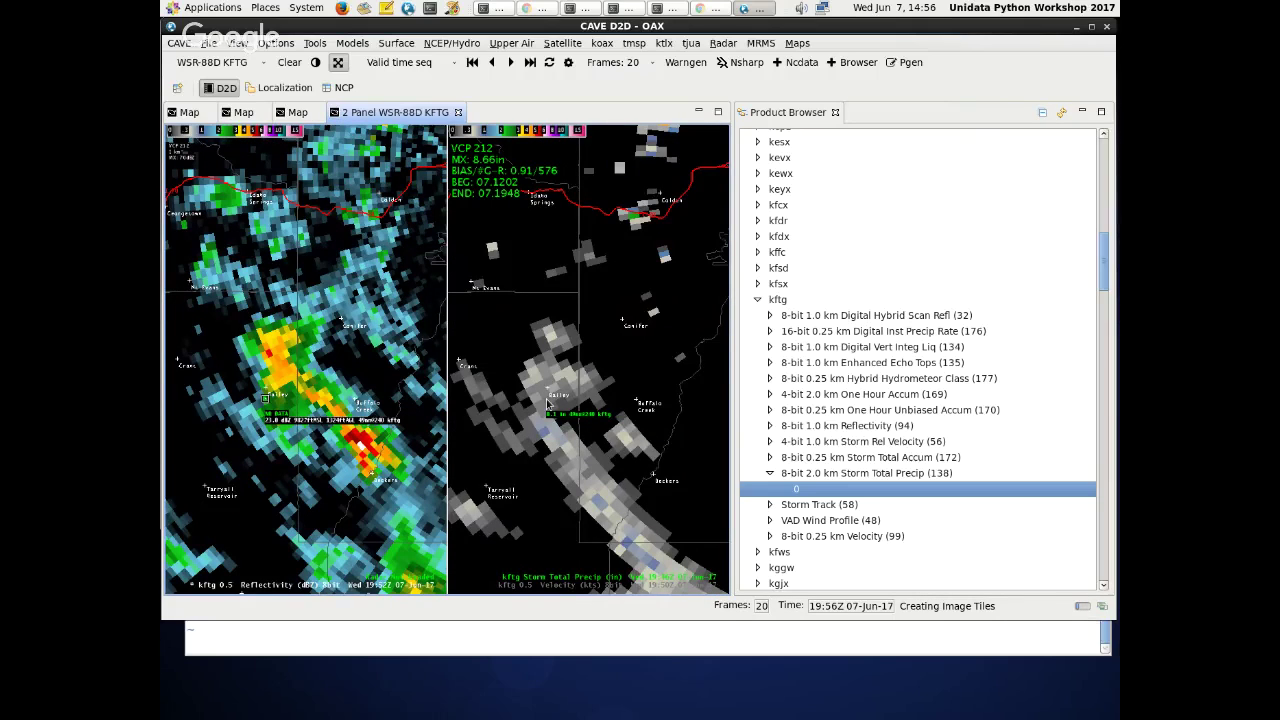
pyautogui.scroll(-3, 546, 398)
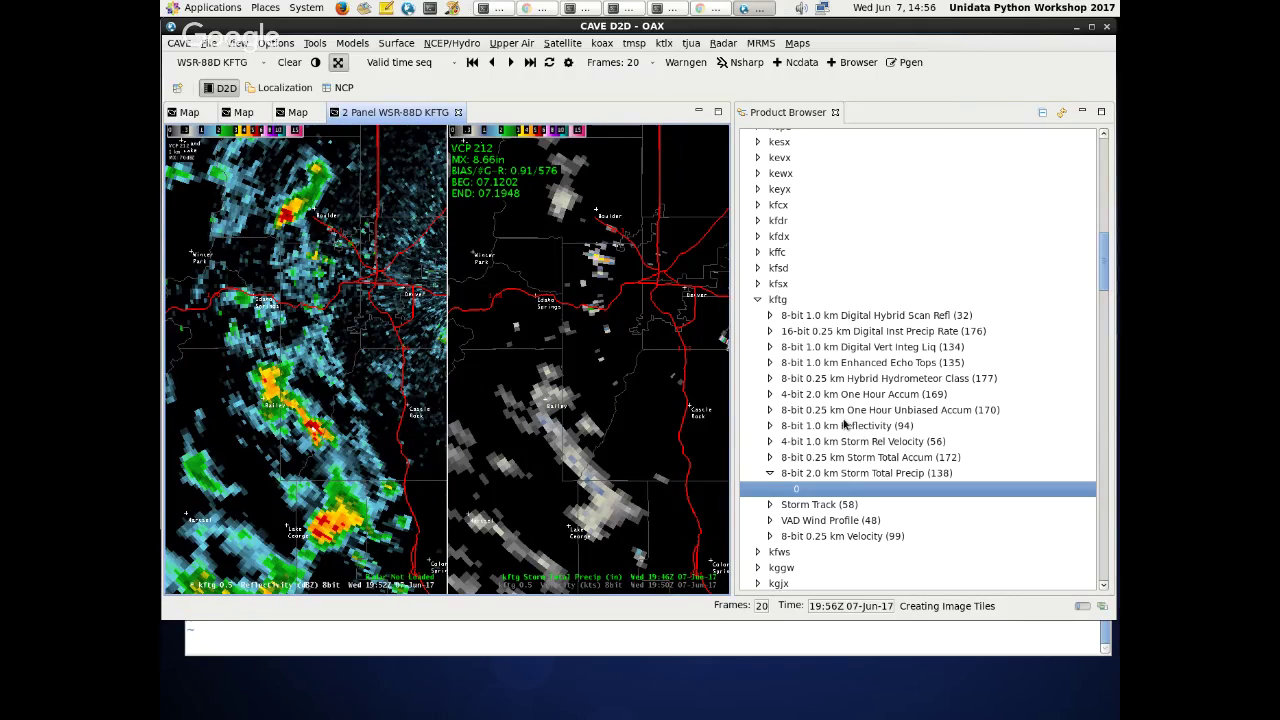
# - Load the kftg 8-bit 0.25 km Storm Total Accum (172) product at elevation 0
pyautogui.click(770, 457)
pyautogui.click(797, 473)
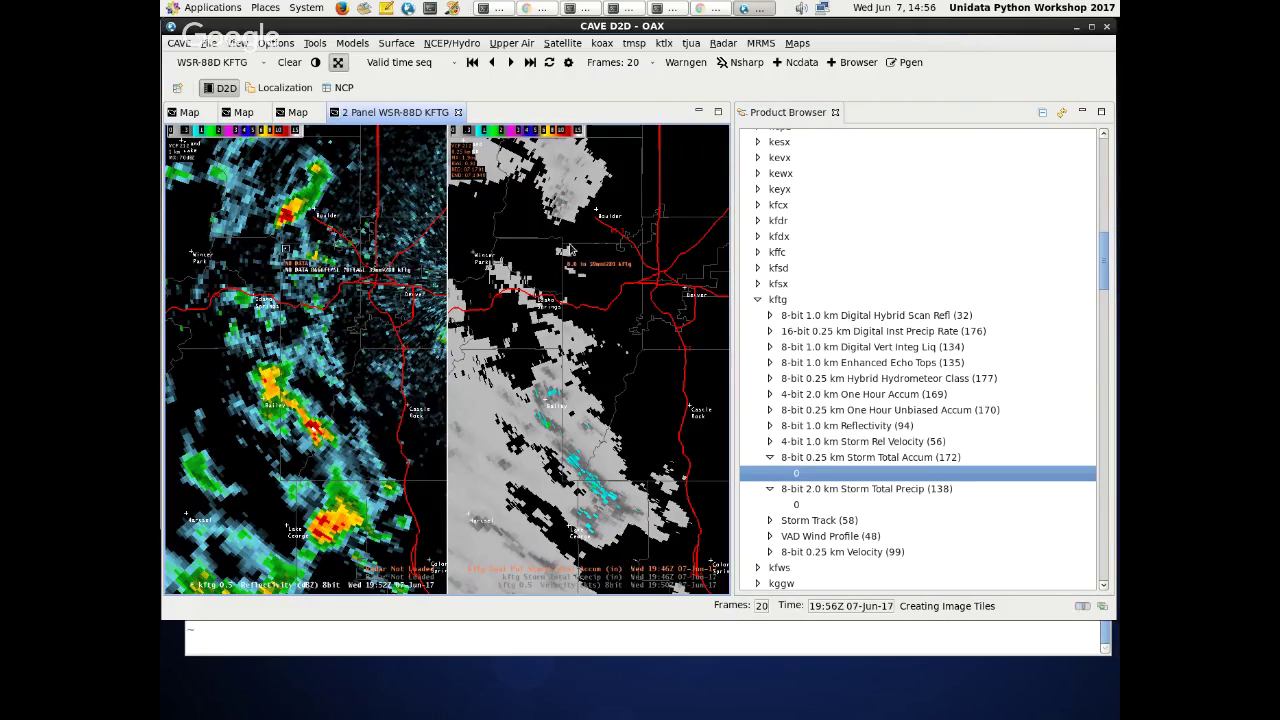
pyautogui.click(770, 457)
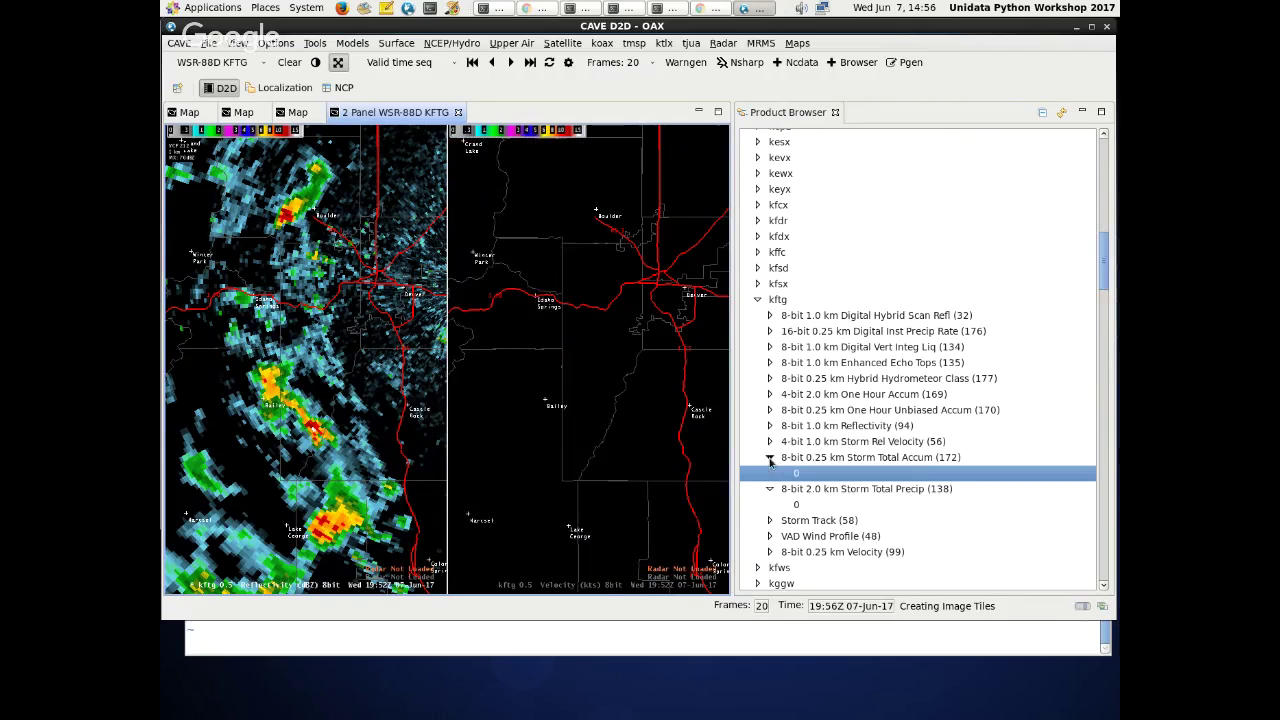
# - Load the kftg 8-bit 0.25 km One Hour Unbiased Accum (170) product at elevation 0 and expand the 4-bit One Hour Accum entry
pyautogui.click(770, 410)
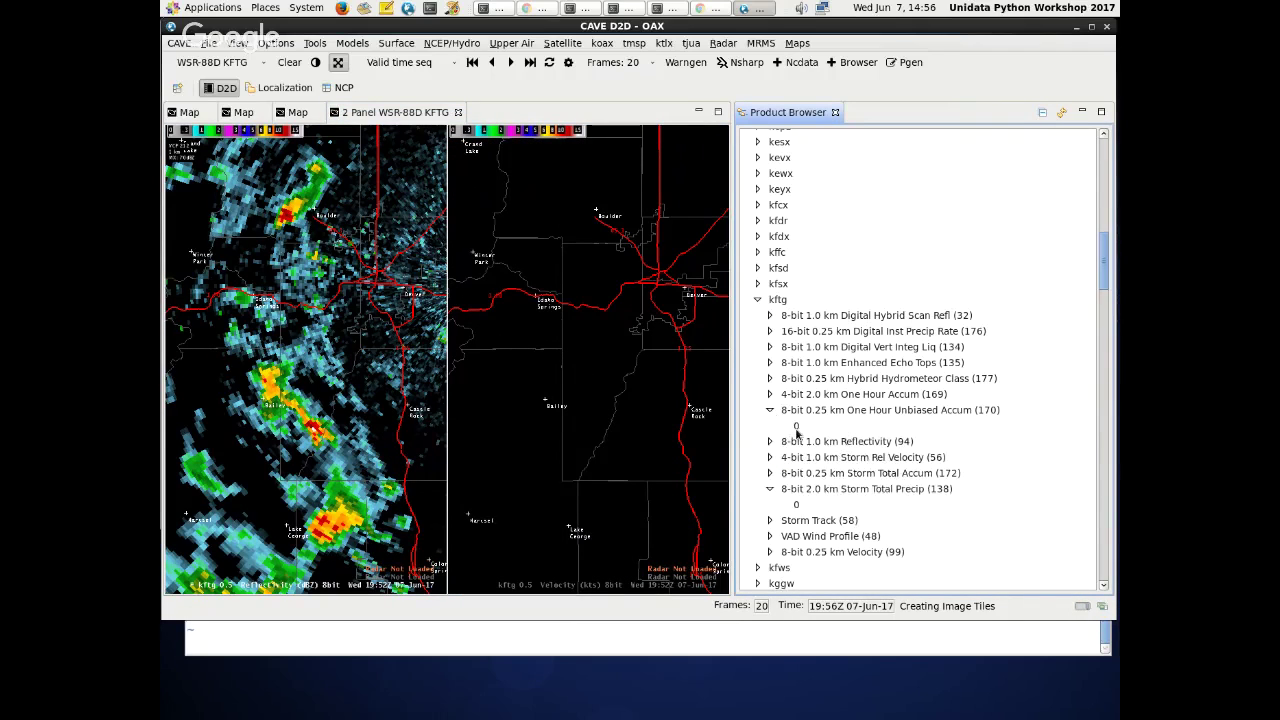
pyautogui.click(796, 428)
pyautogui.click(770, 394)
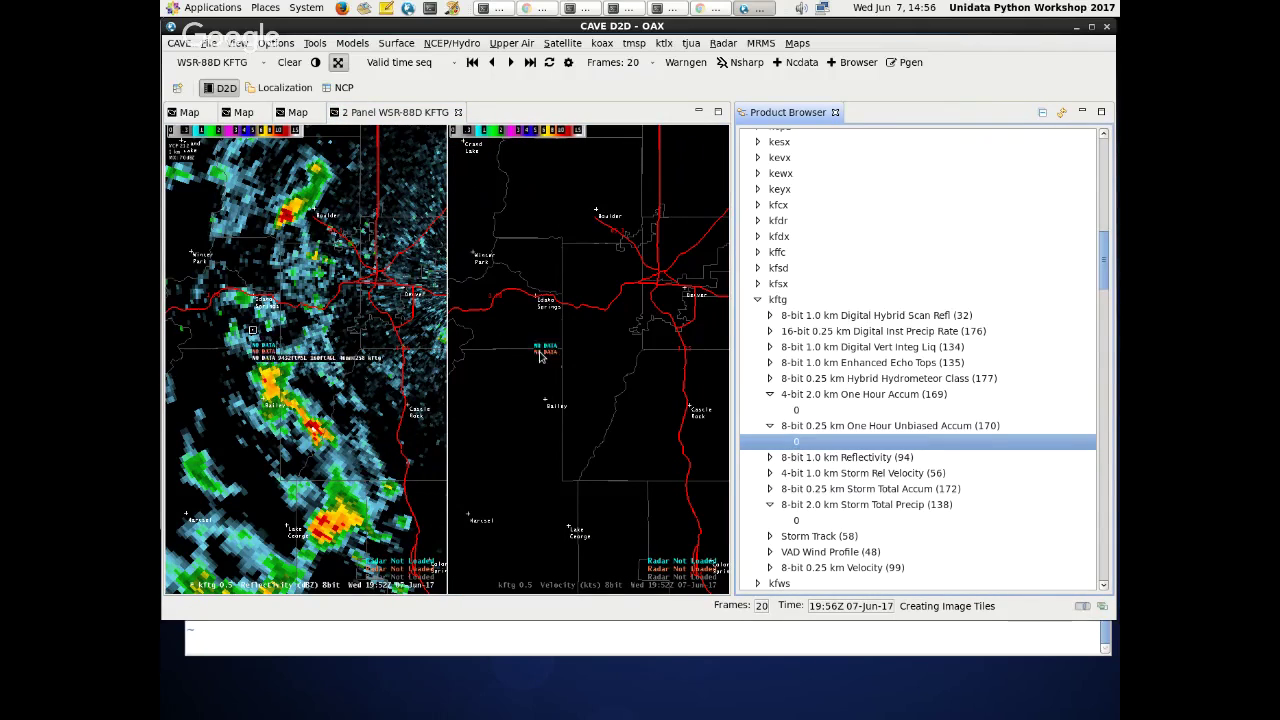
pyautogui.click(588, 431)
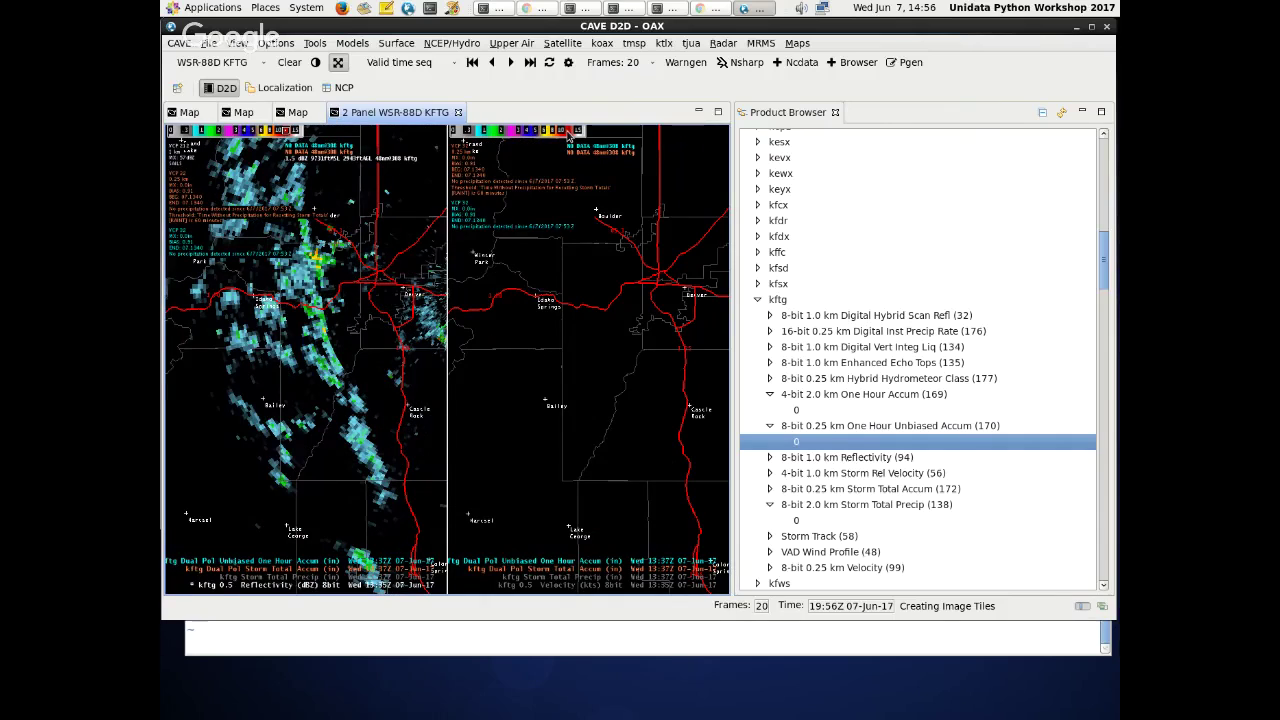
# - Close the Product Browser and hide the precipitation accumulation layers covering the reflectivity panel
pyautogui.click(835, 112)
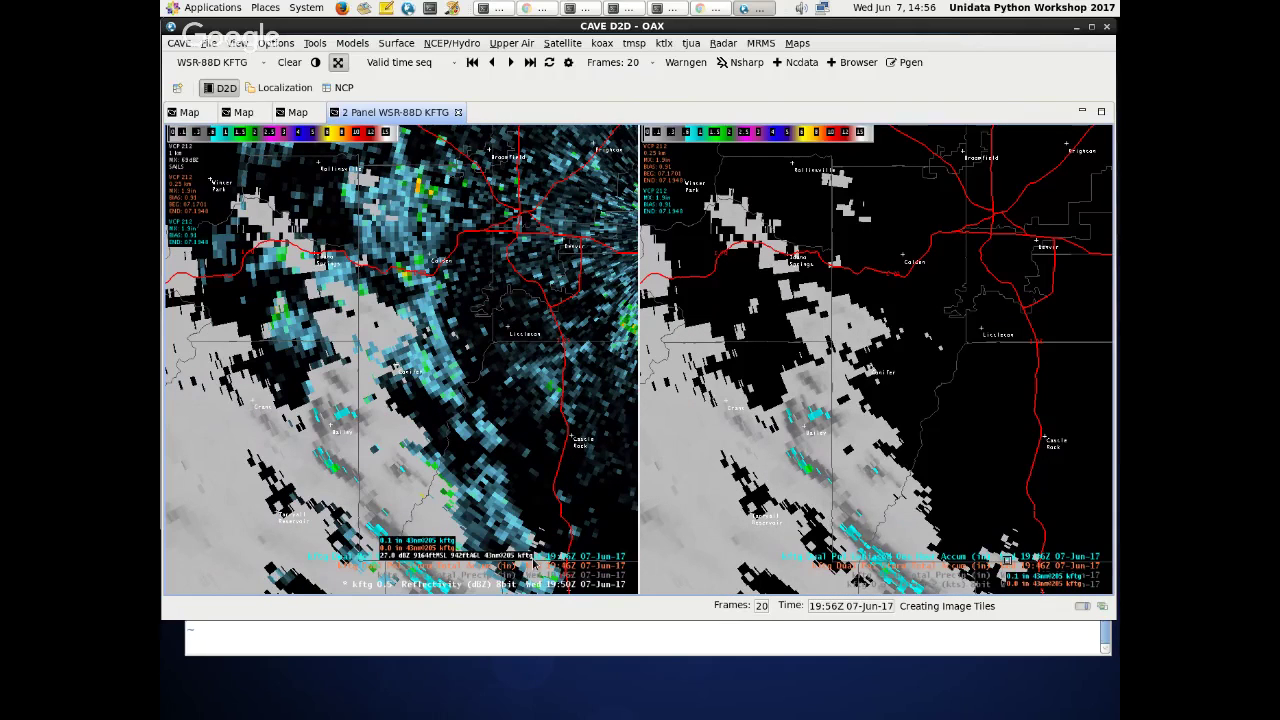
pyautogui.rightClick(534, 563)
pyautogui.click(537, 564)
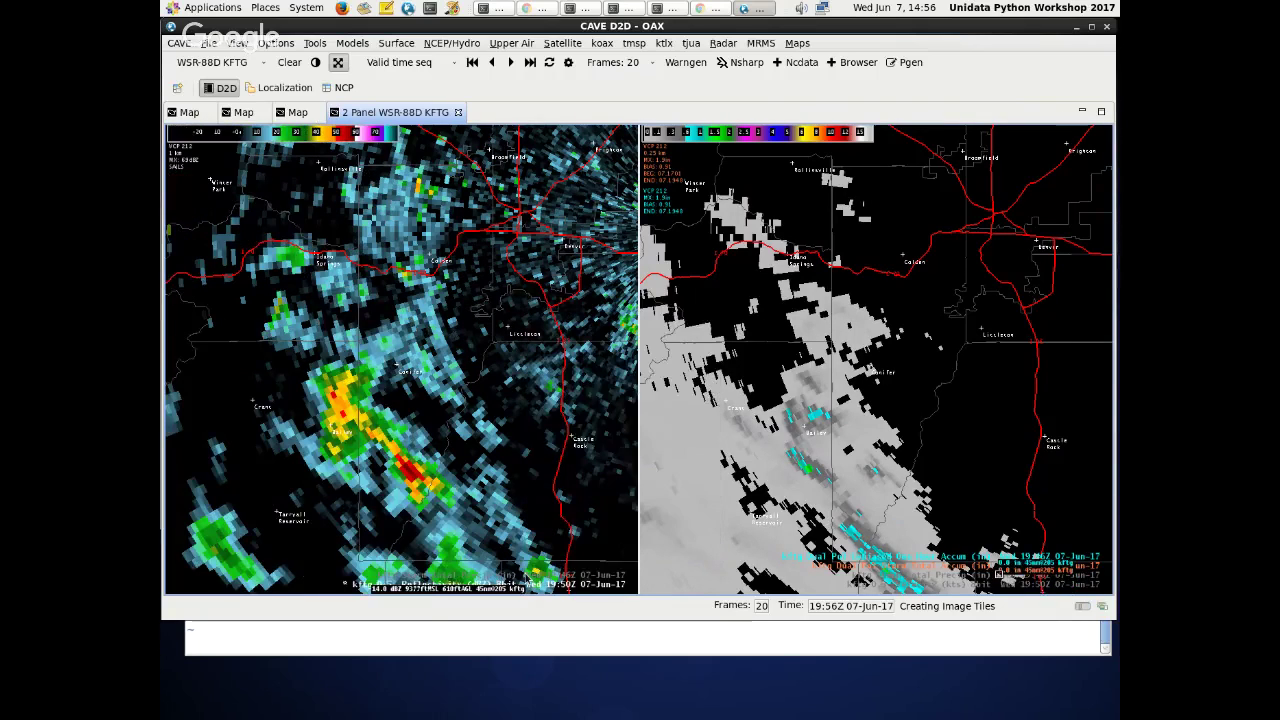
# - Step back through the radar frames to compare reflectivity with precipitation accumulation for the storms west of Boulder
pyautogui.scroll(-1, 437, 415)
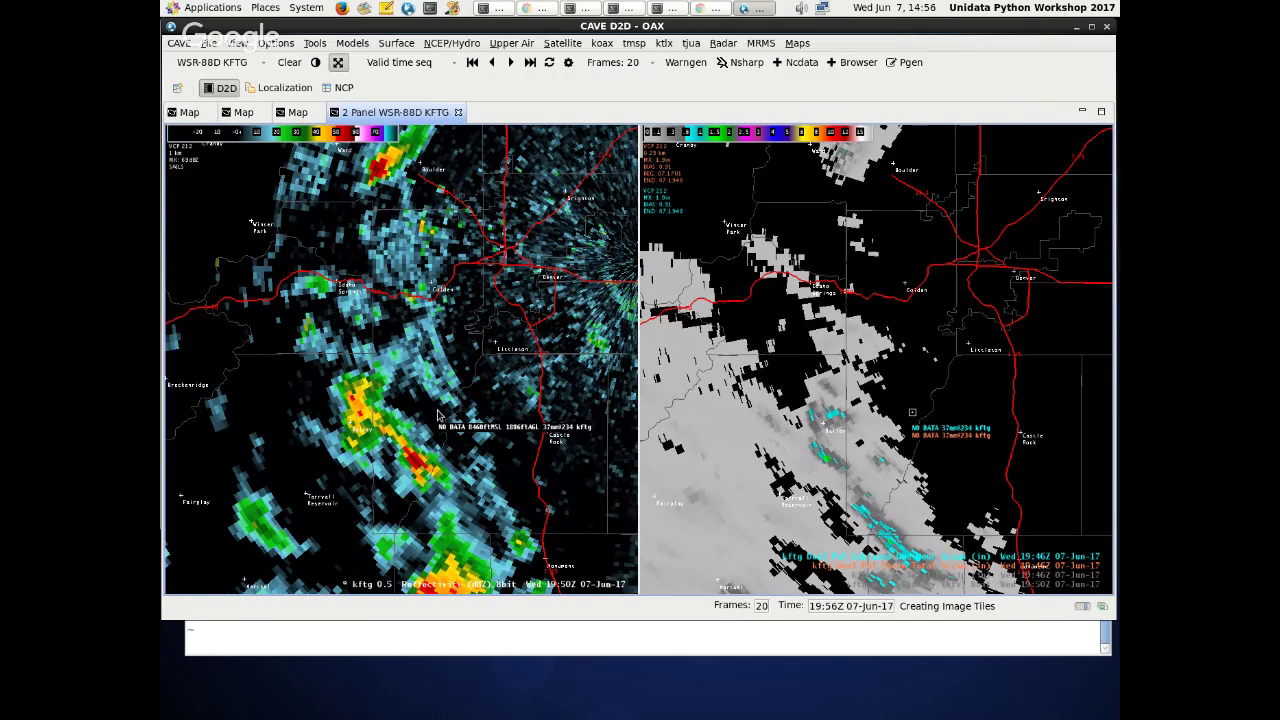
pyautogui.scroll(-1, 437, 350)
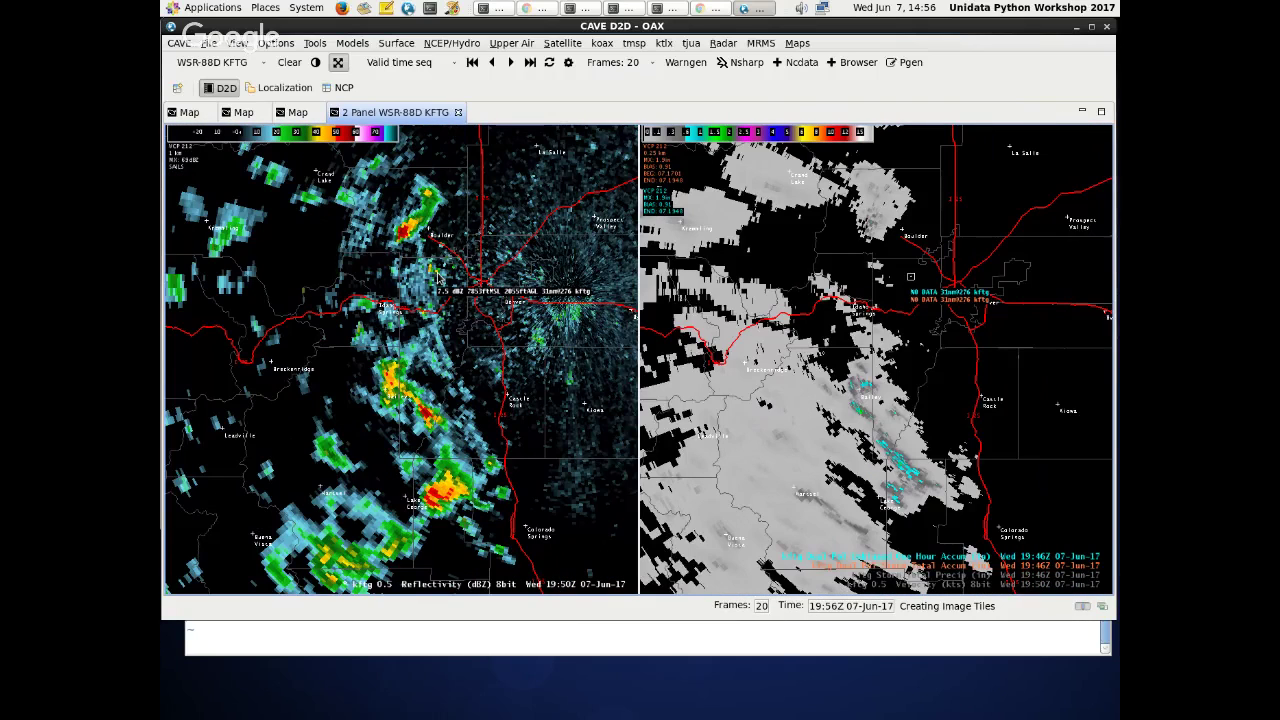
pyautogui.scroll(3, 437, 277)
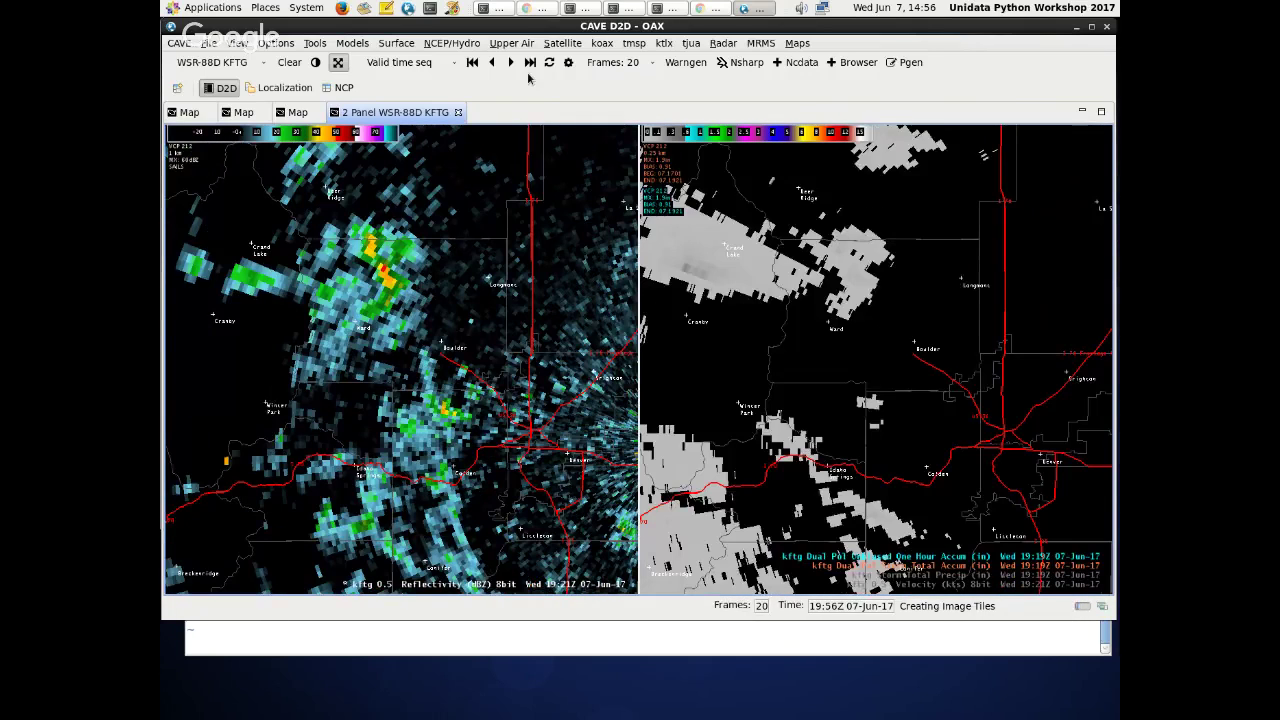
pyautogui.click(493, 64)
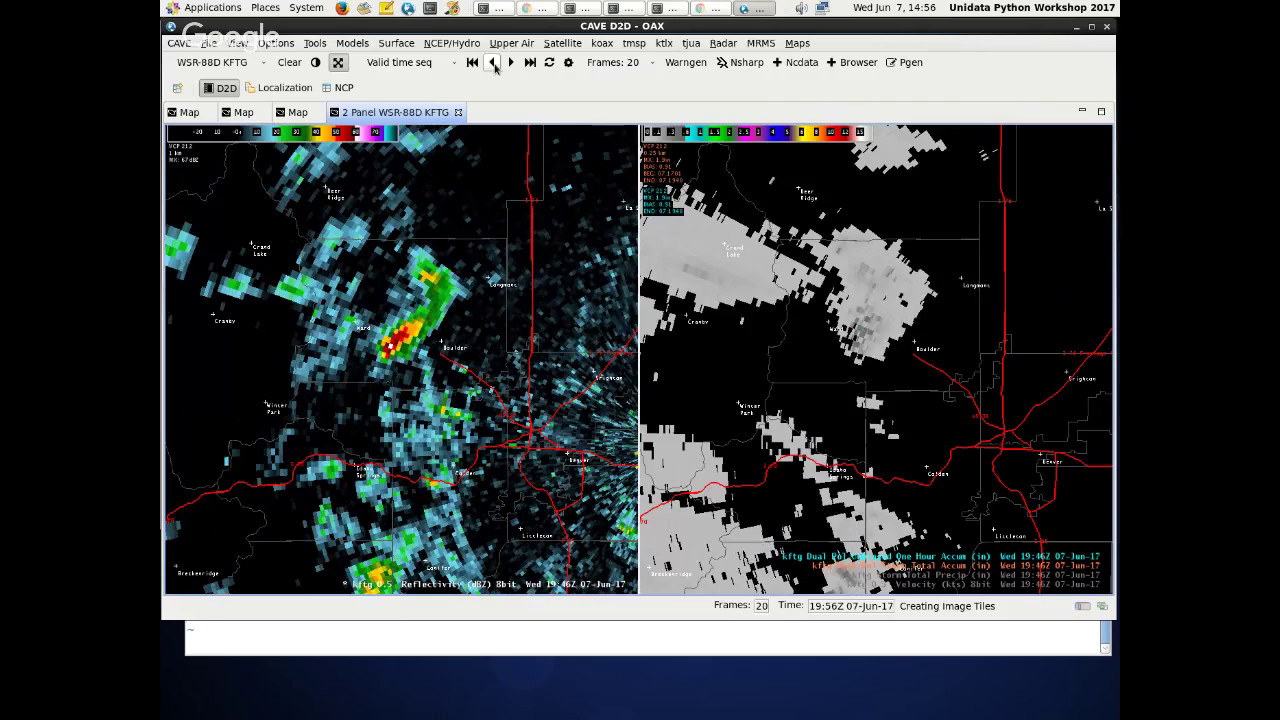
pyautogui.click(492, 64)
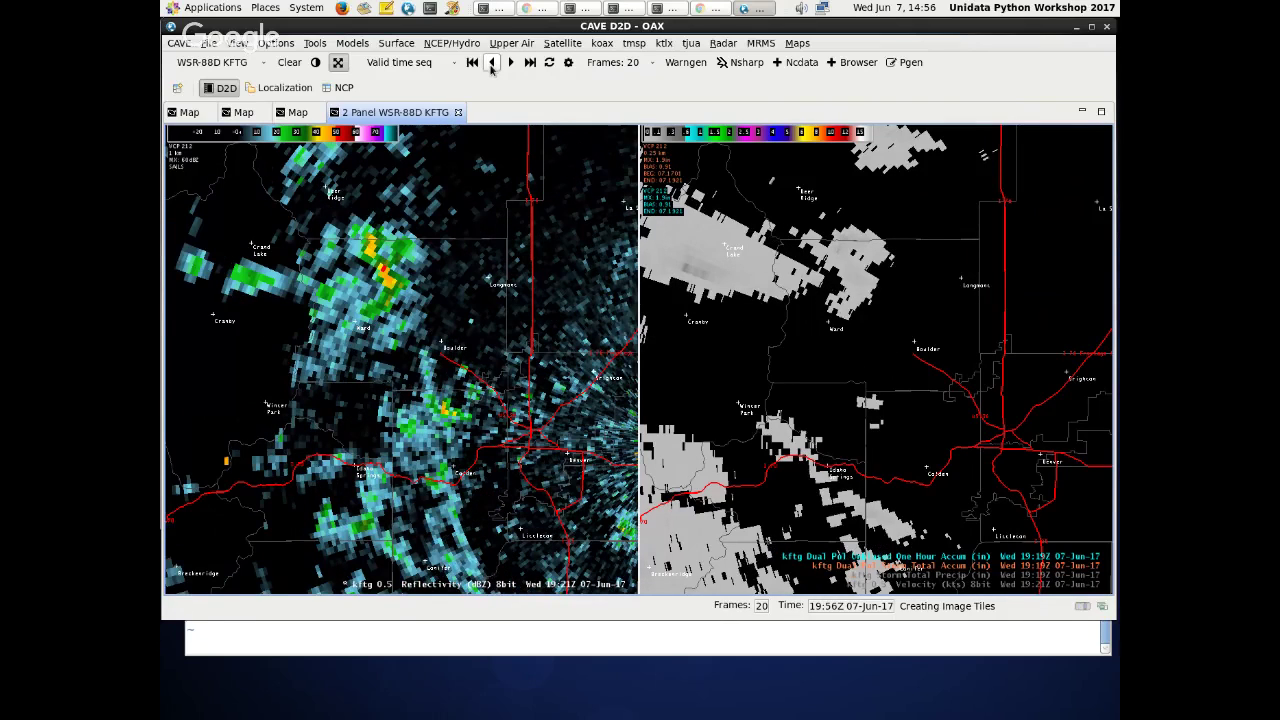
pyautogui.click(492, 64)
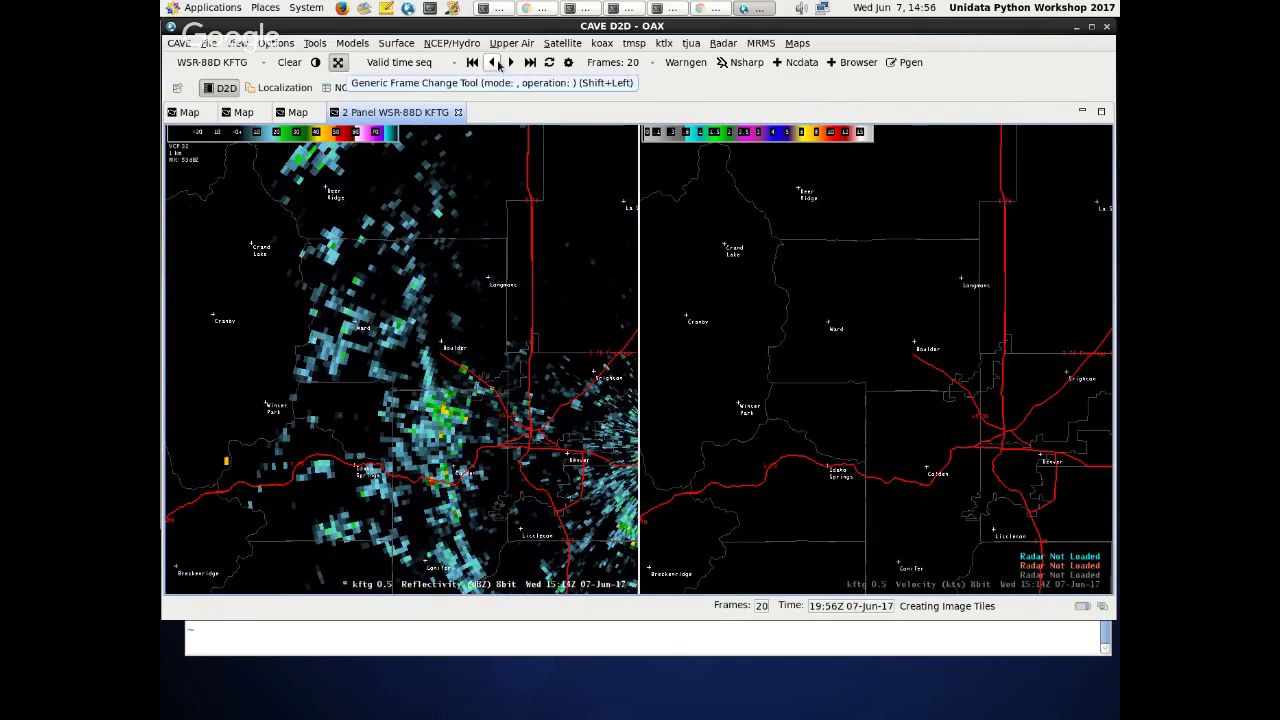
pyautogui.click(498, 64)
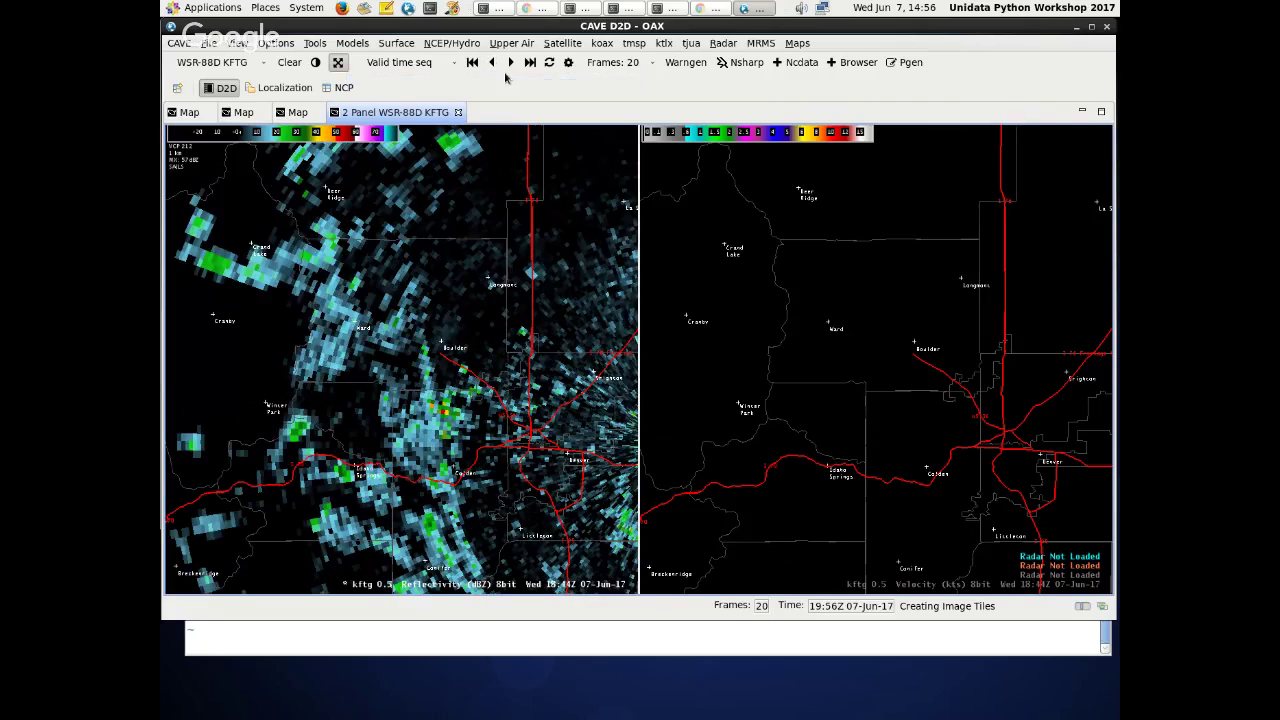
# - Step forward through the radar frames to review how reflectivity and accumulation evolve over the Front Range and wider kftg coverage
pyautogui.click(527, 63)
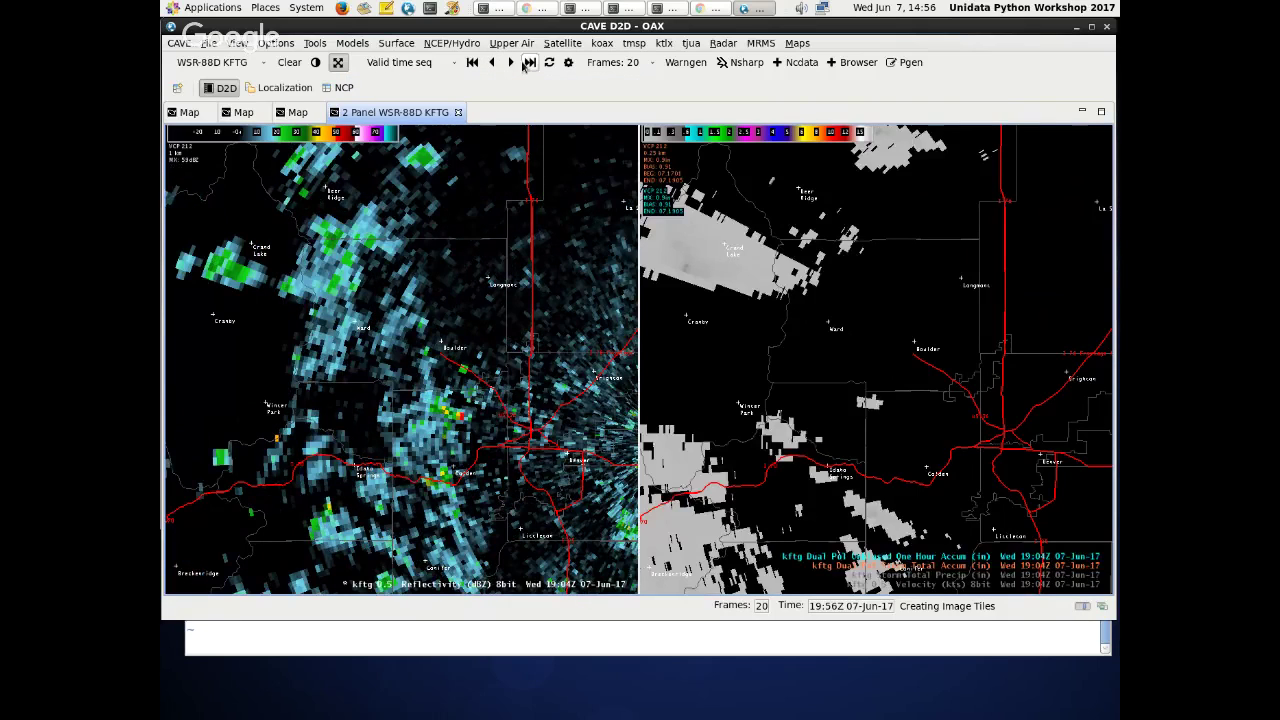
pyautogui.click(510, 63)
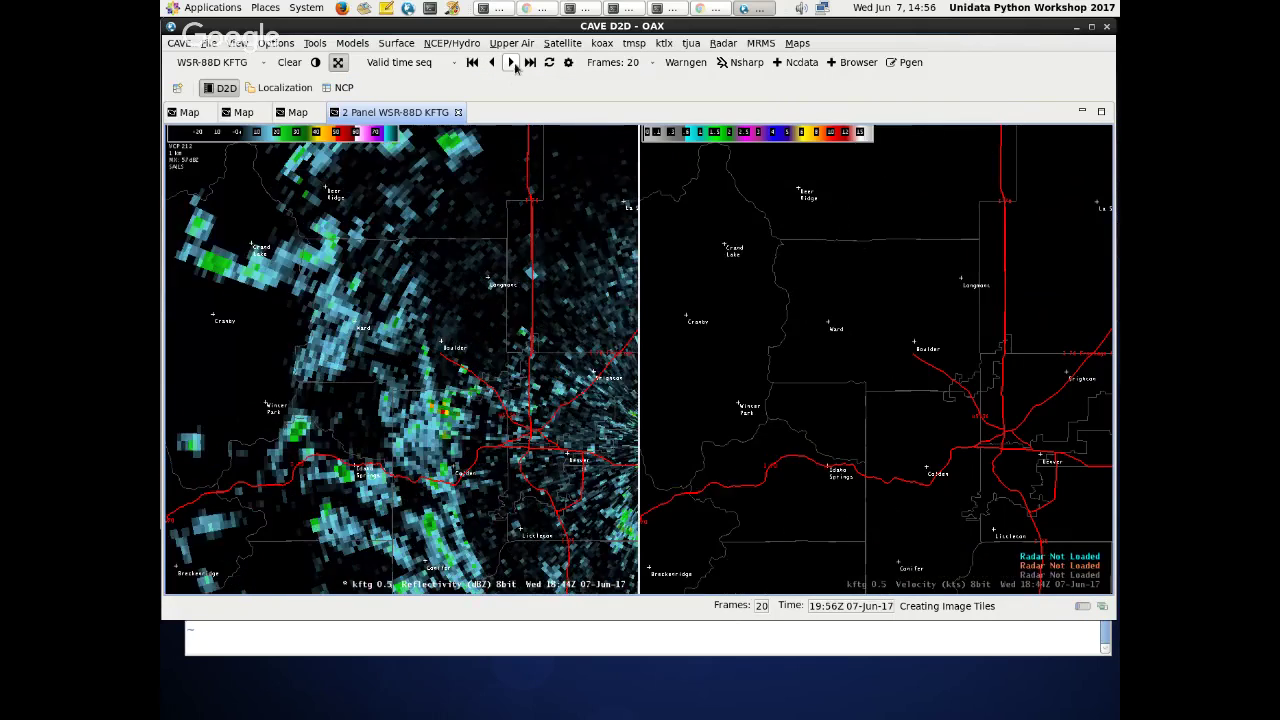
pyautogui.click(512, 63)
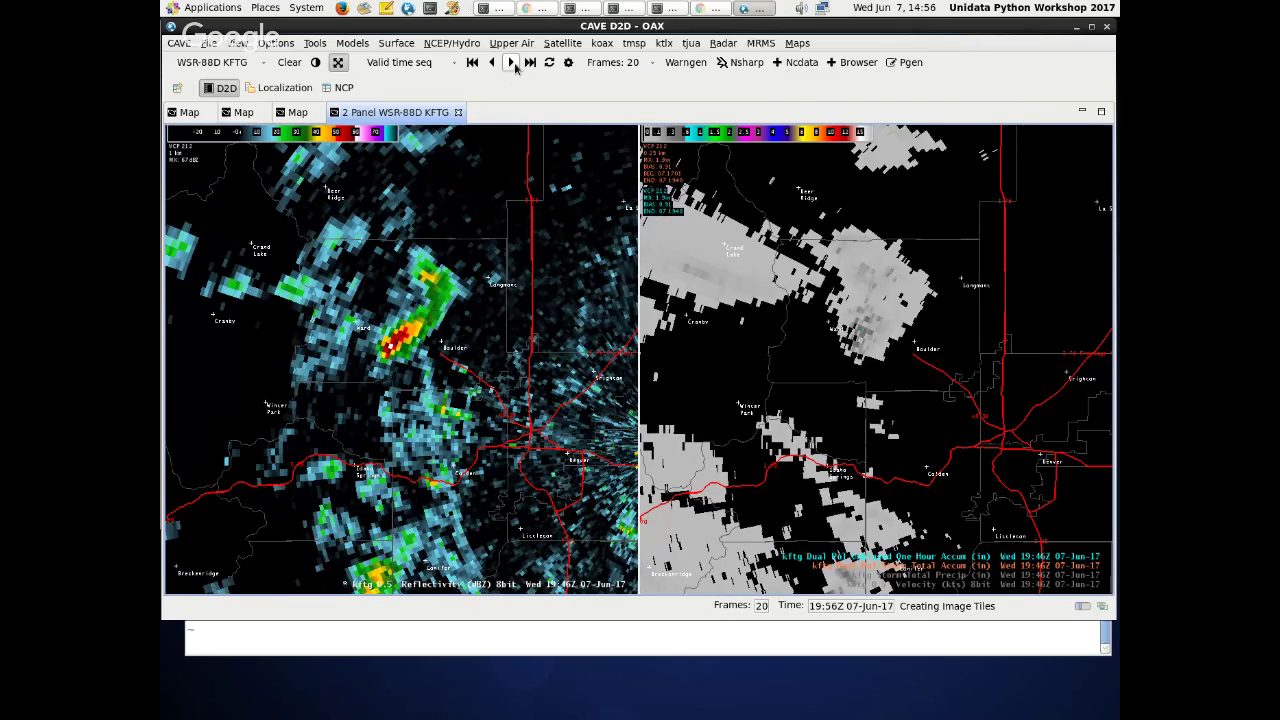
pyautogui.click(510, 63)
pyautogui.click(510, 63)
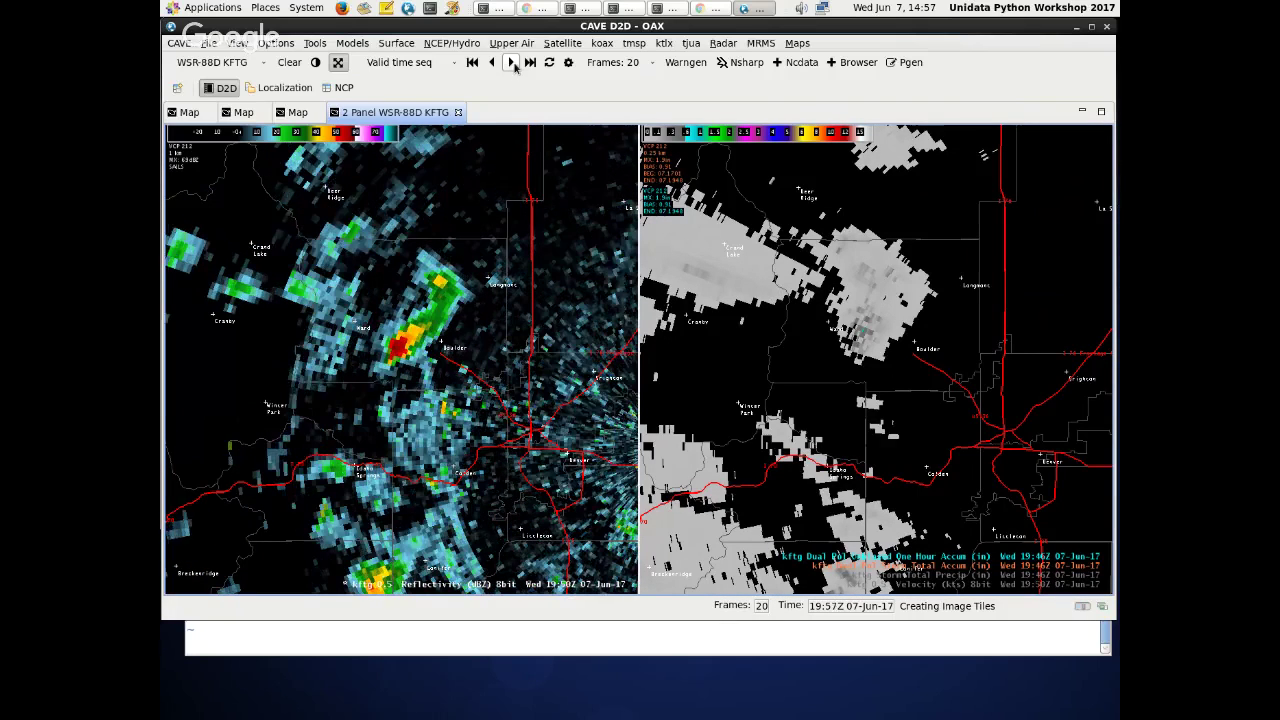
pyautogui.click(512, 63)
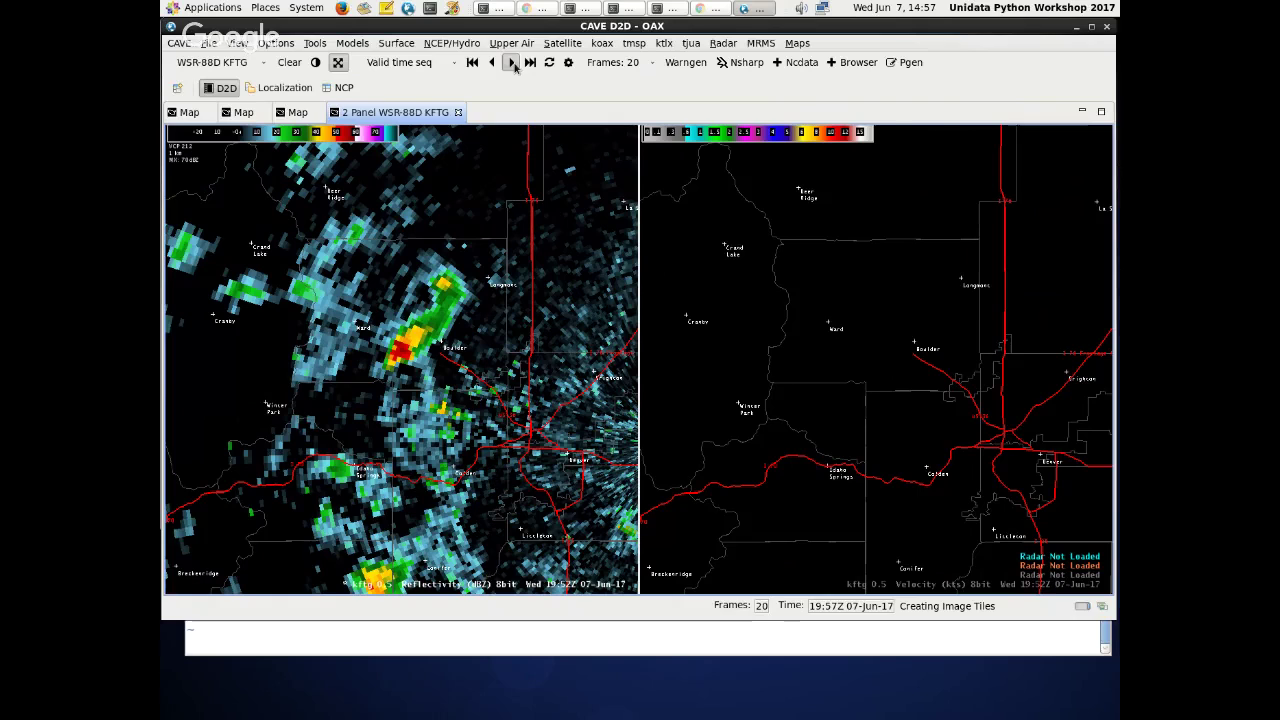
pyautogui.click(510, 63)
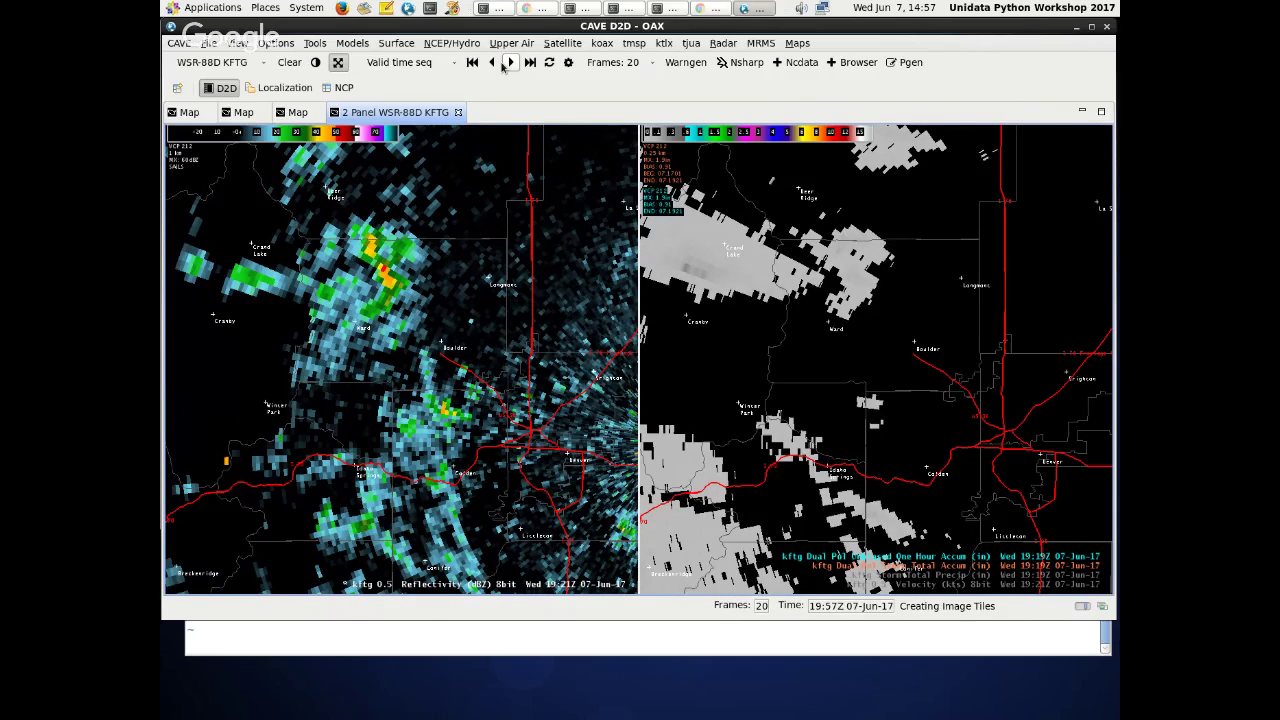
pyautogui.scroll(-2, 550, 357)
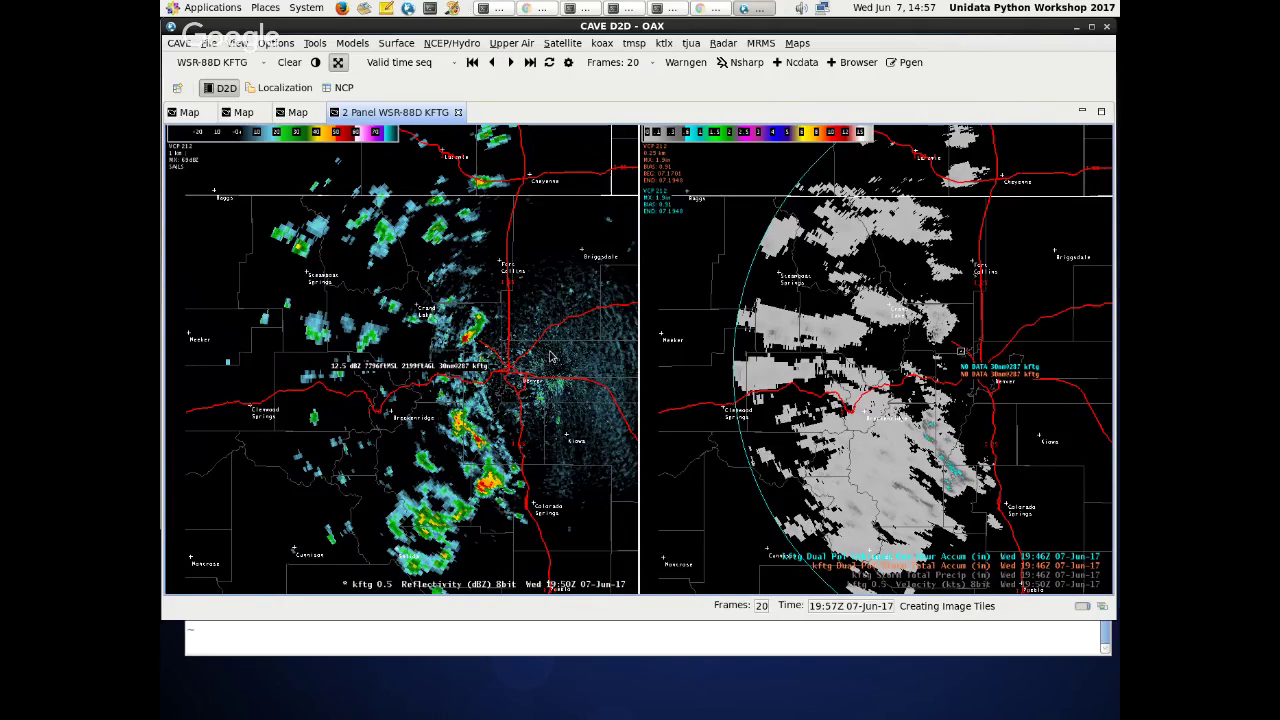
pyautogui.scroll(-1, 550, 357)
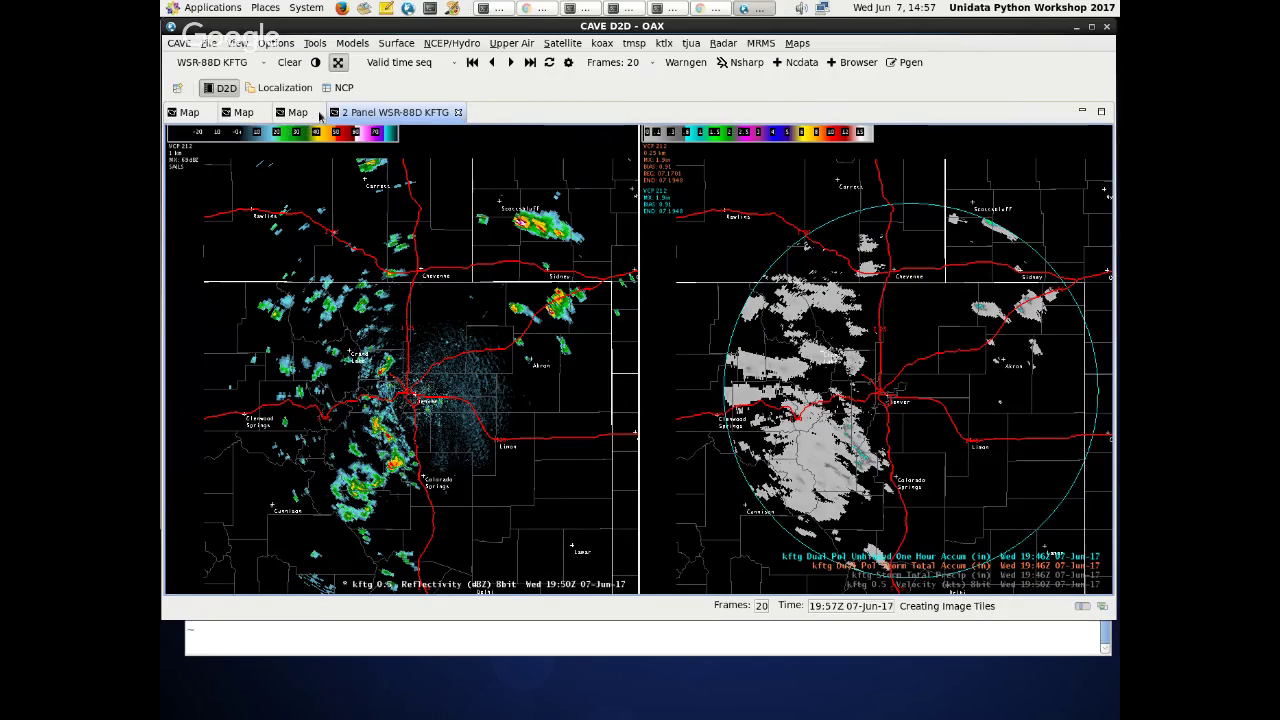
# - Close the 2 Panel WSR-88D KFTG editor and the two extra map editors, keeping only the world topography map
pyautogui.click(458, 112)
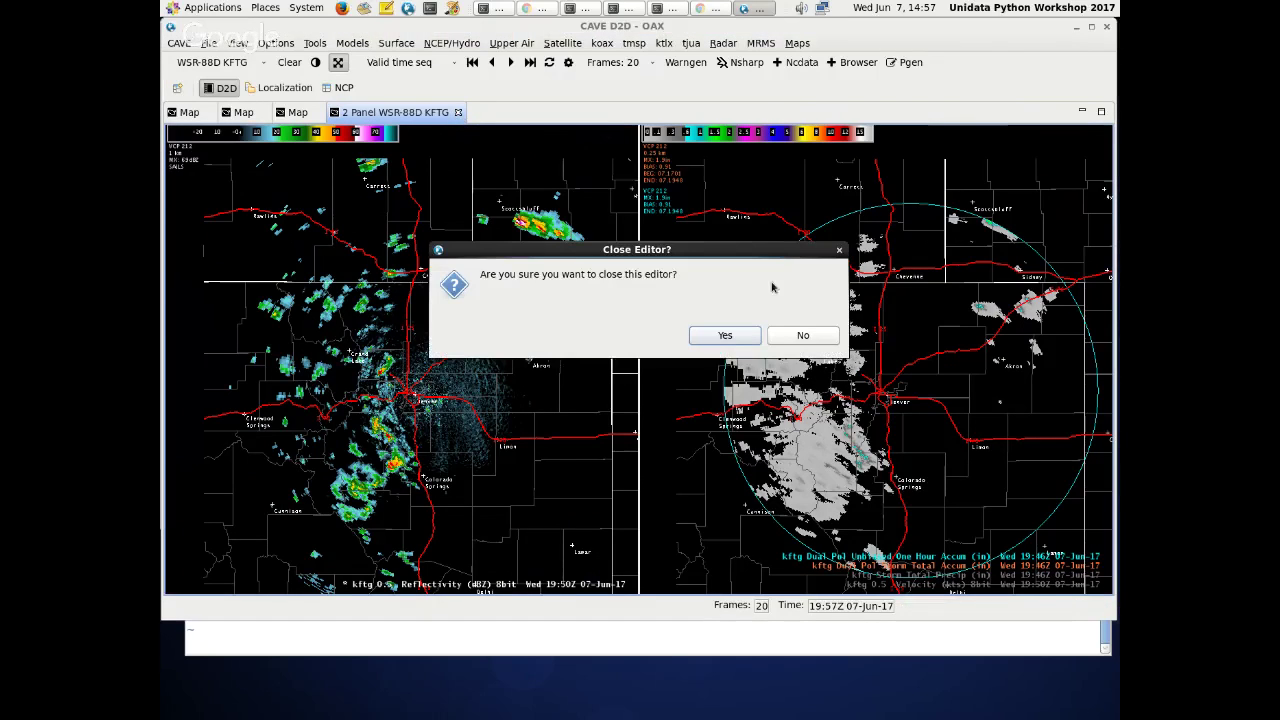
pyautogui.click(725, 335)
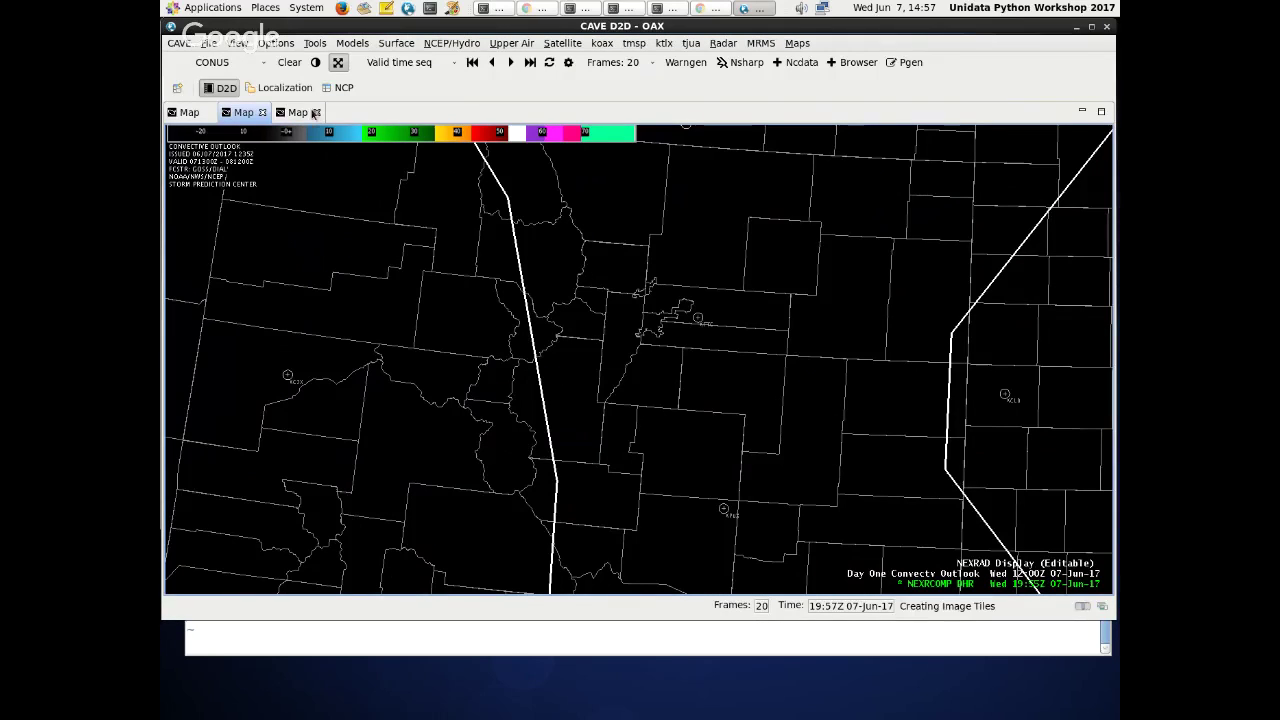
pyautogui.click(314, 112)
pyautogui.click(726, 334)
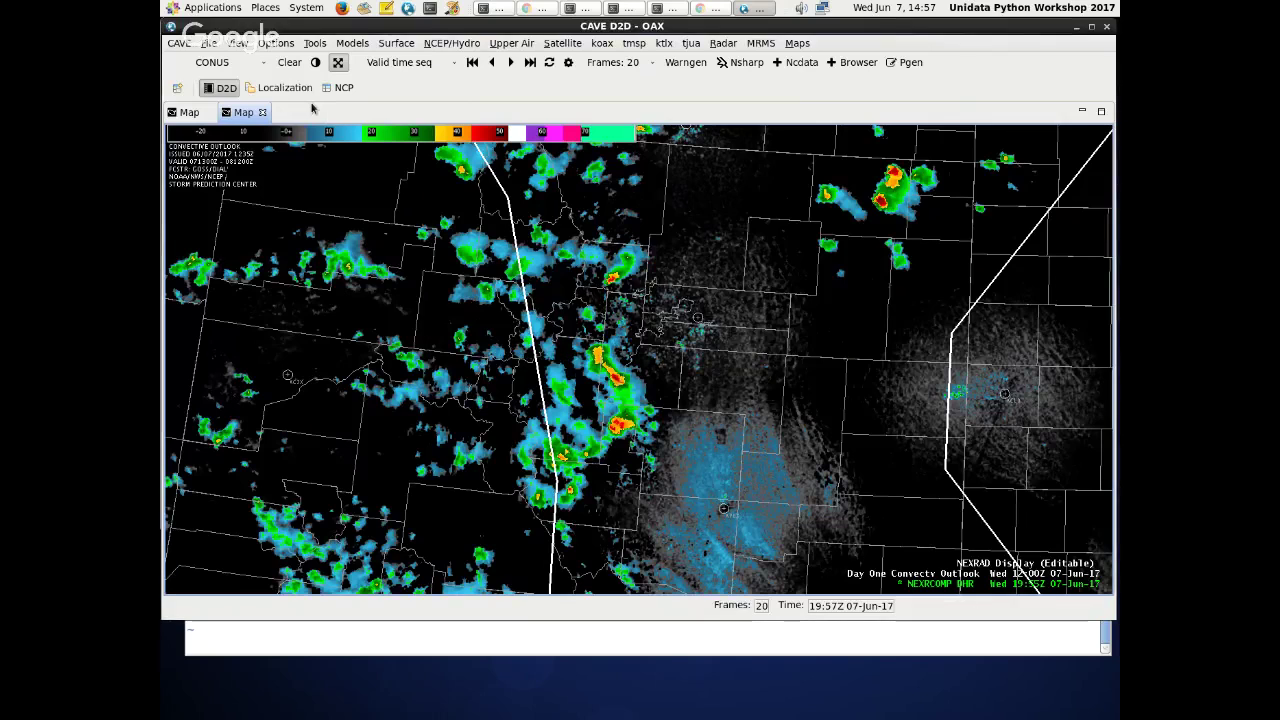
pyautogui.click(262, 112)
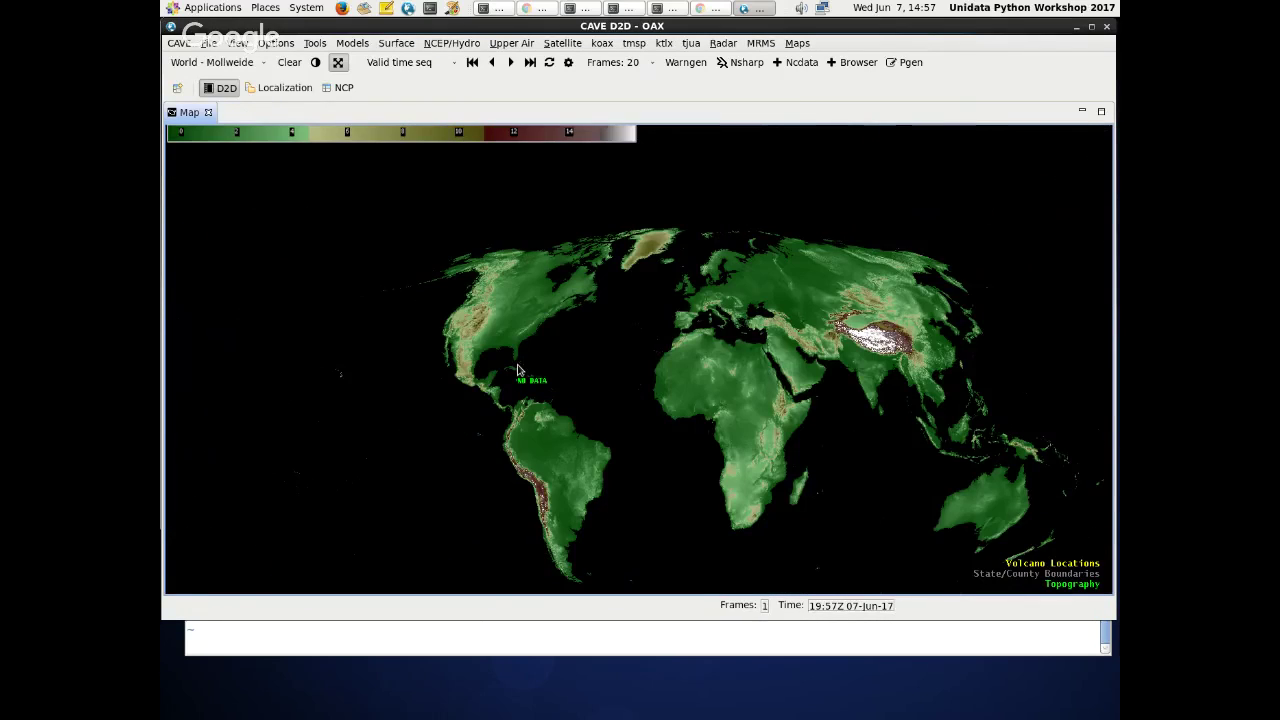
# - Examine the World - Mollweide topography map and review the list of available map overlays
pyautogui.moveTo(659, 367); pyautogui.dragTo(627, 355)
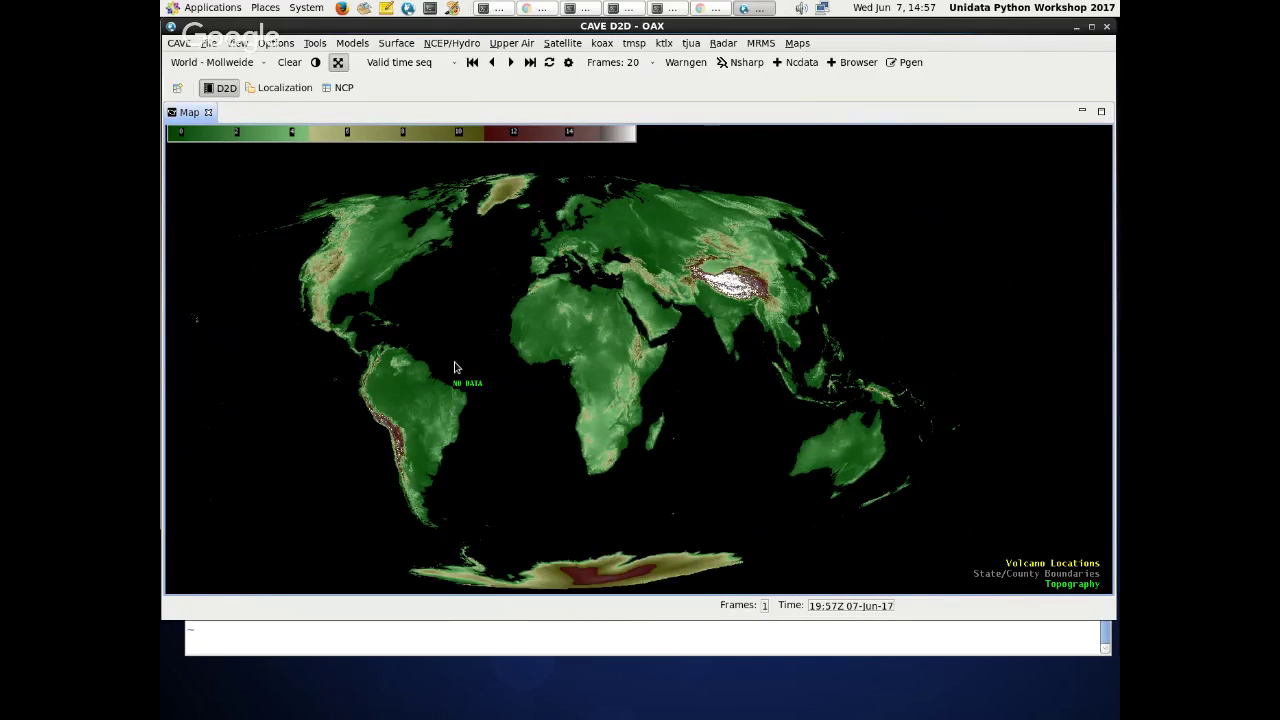
pyautogui.scroll(2, 510, 408)
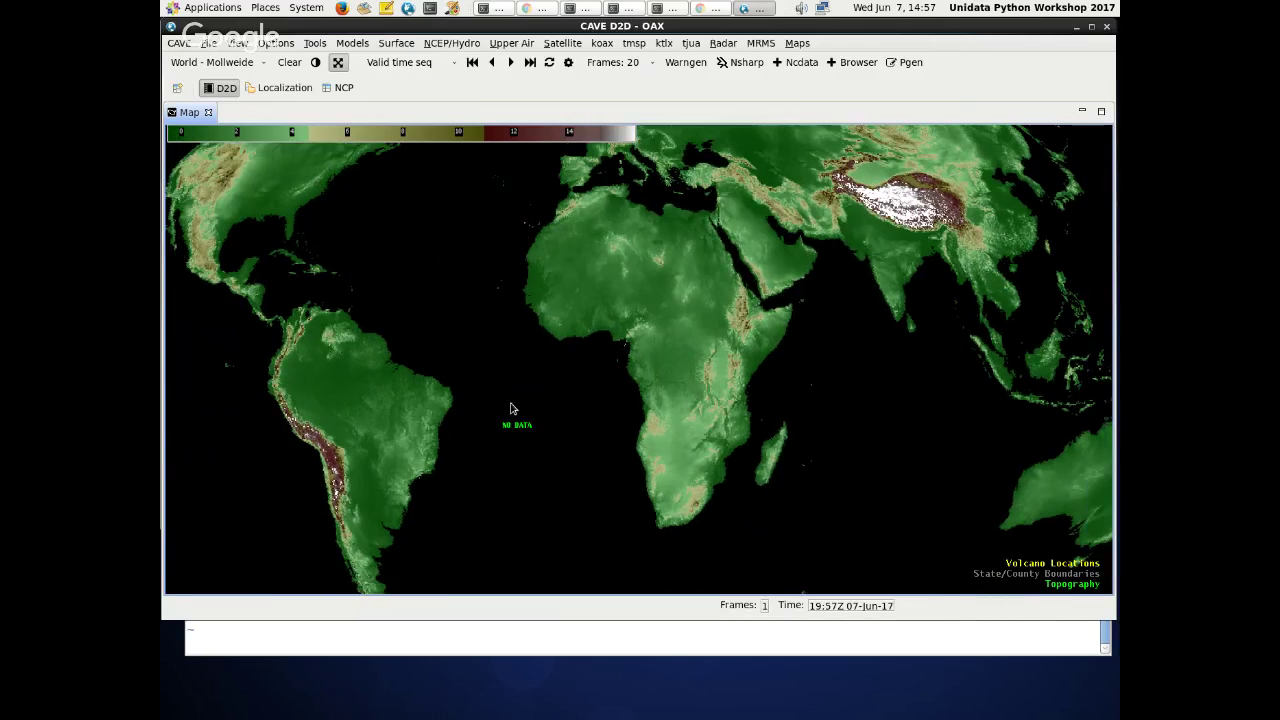
pyautogui.scroll(-3, 510, 408)
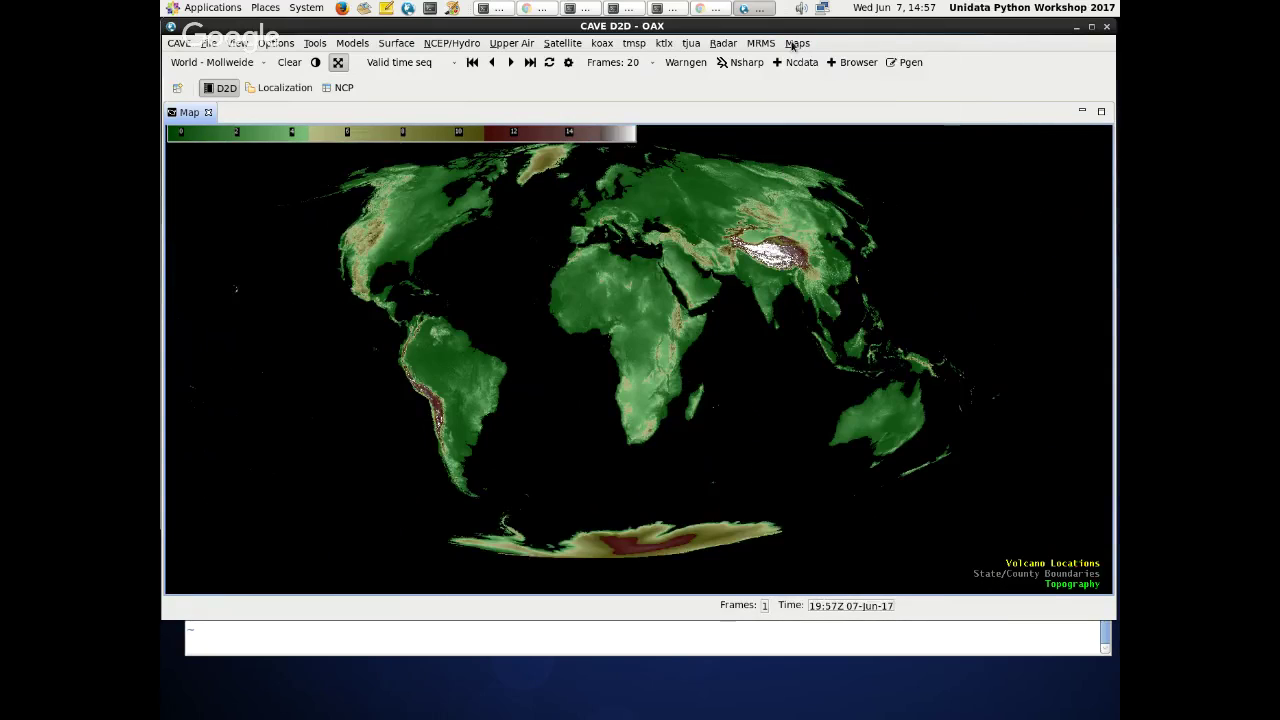
pyautogui.click(792, 45)
pyautogui.click(792, 45)
pyautogui.click(792, 45)
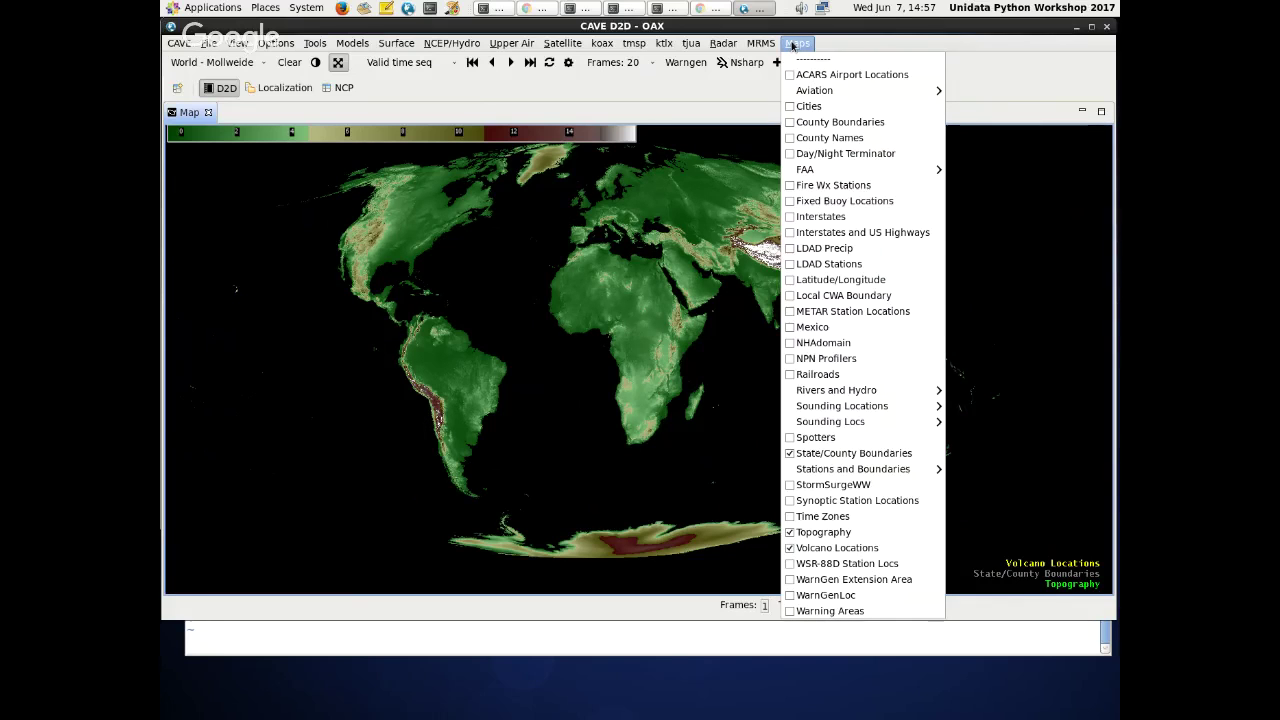
pyautogui.click(470, 289)
# - Inspect the topography and volcano locations over North America and recheck the available map overlays
pyautogui.moveTo(479, 332); pyautogui.dragTo(487, 372)
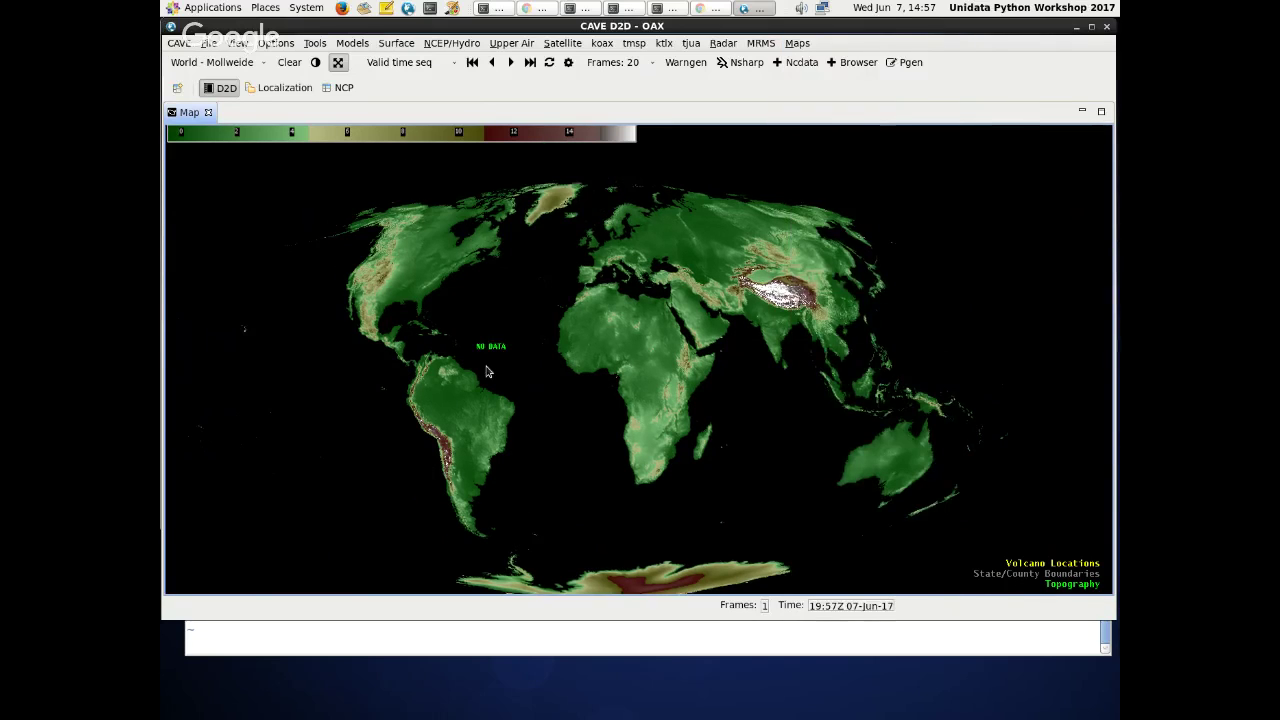
pyautogui.scroll(5, 447, 306)
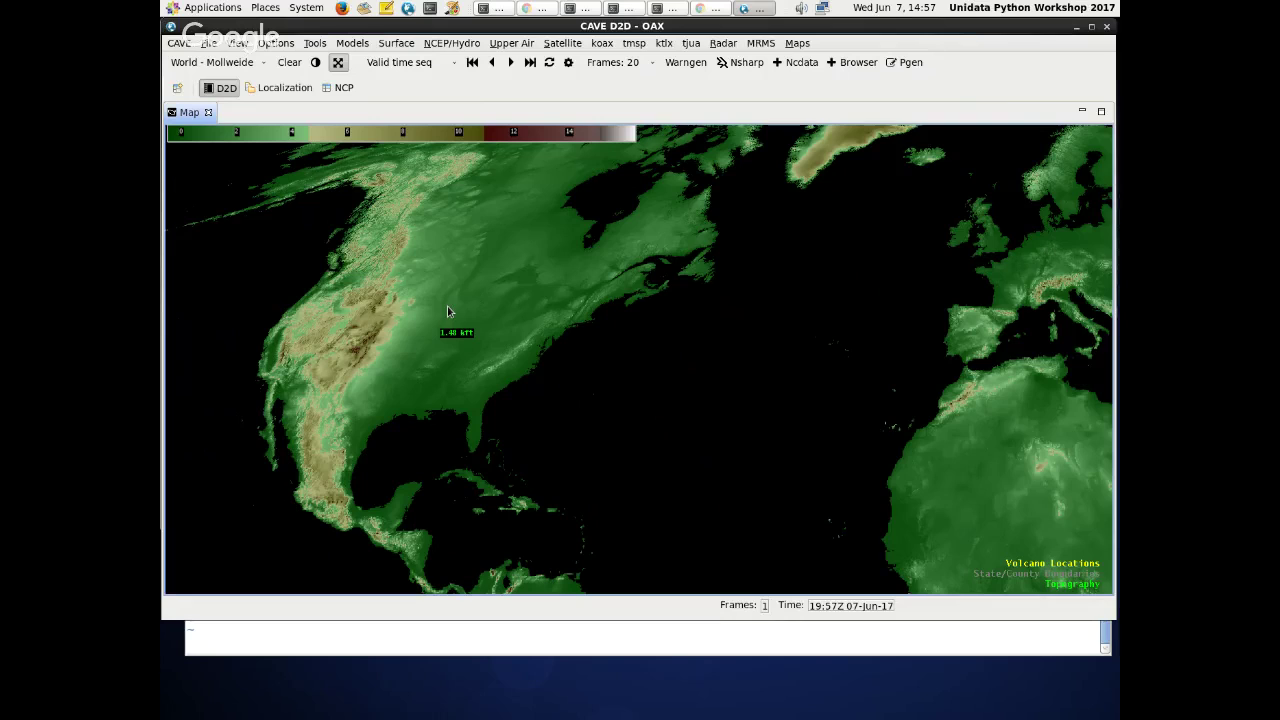
pyautogui.scroll(3, 447, 311)
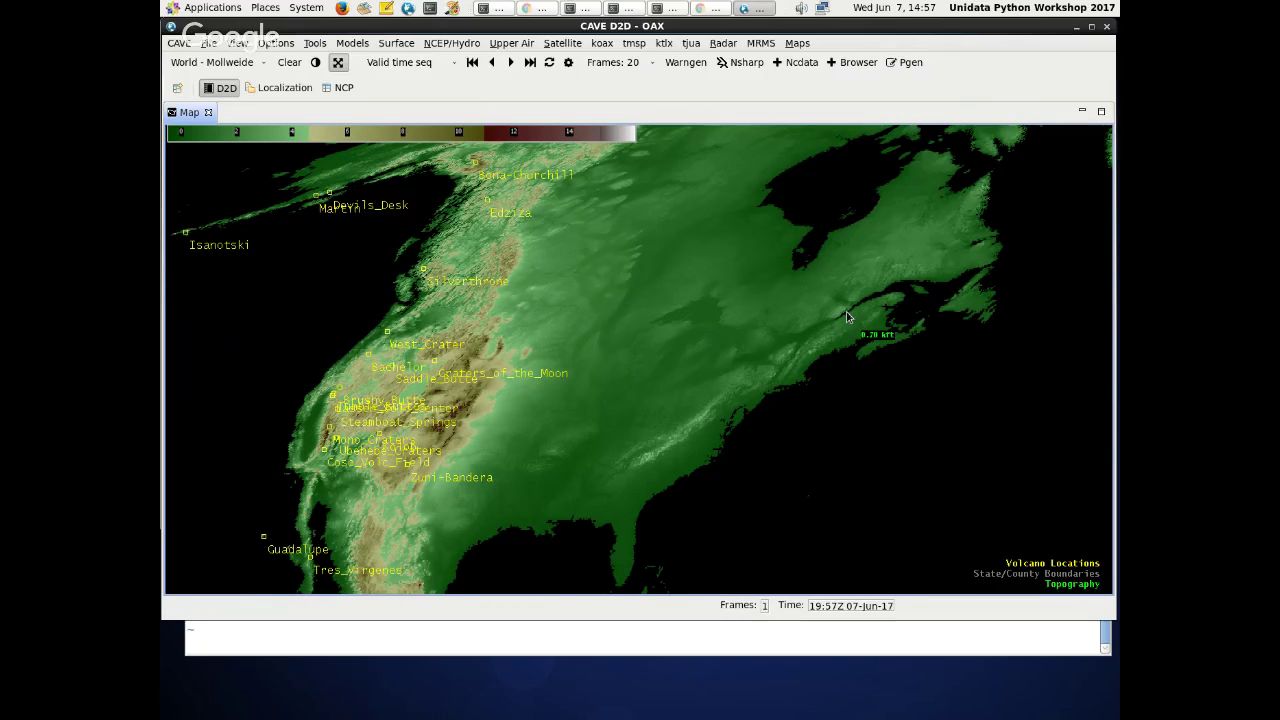
pyautogui.scroll(-5, 847, 317)
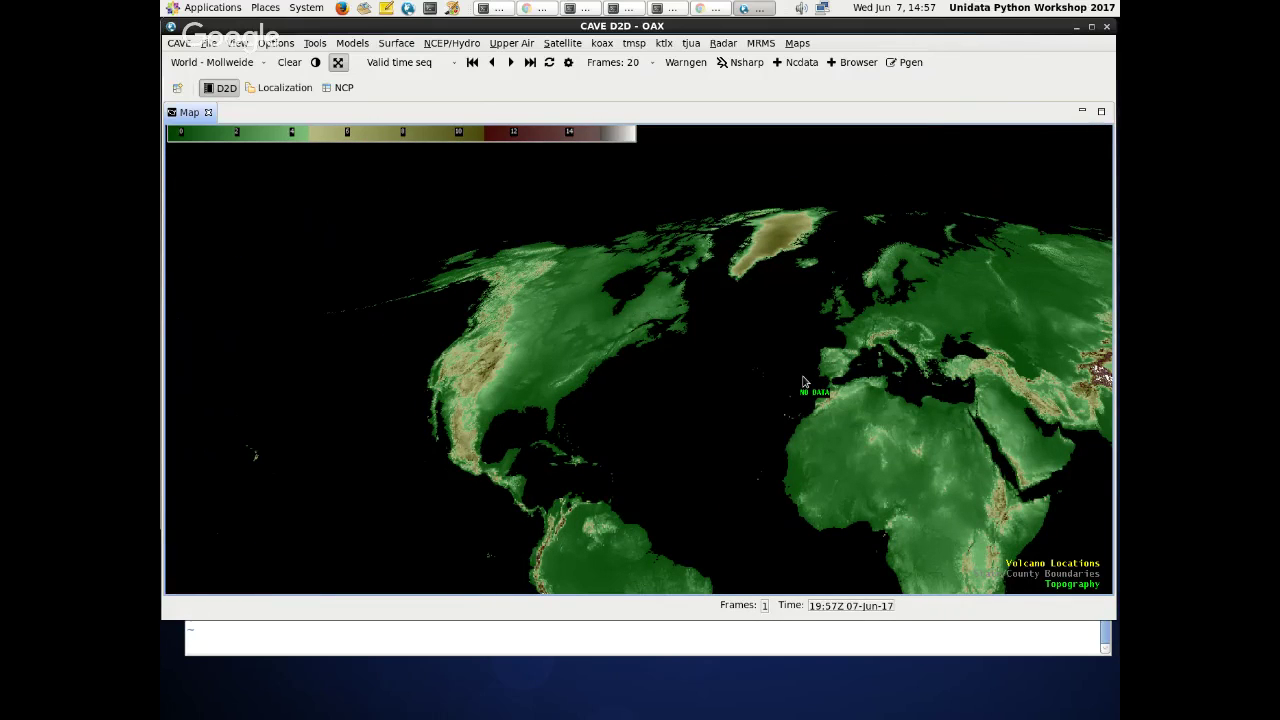
pyautogui.scroll(-3, 803, 382)
pyautogui.click(797, 43)
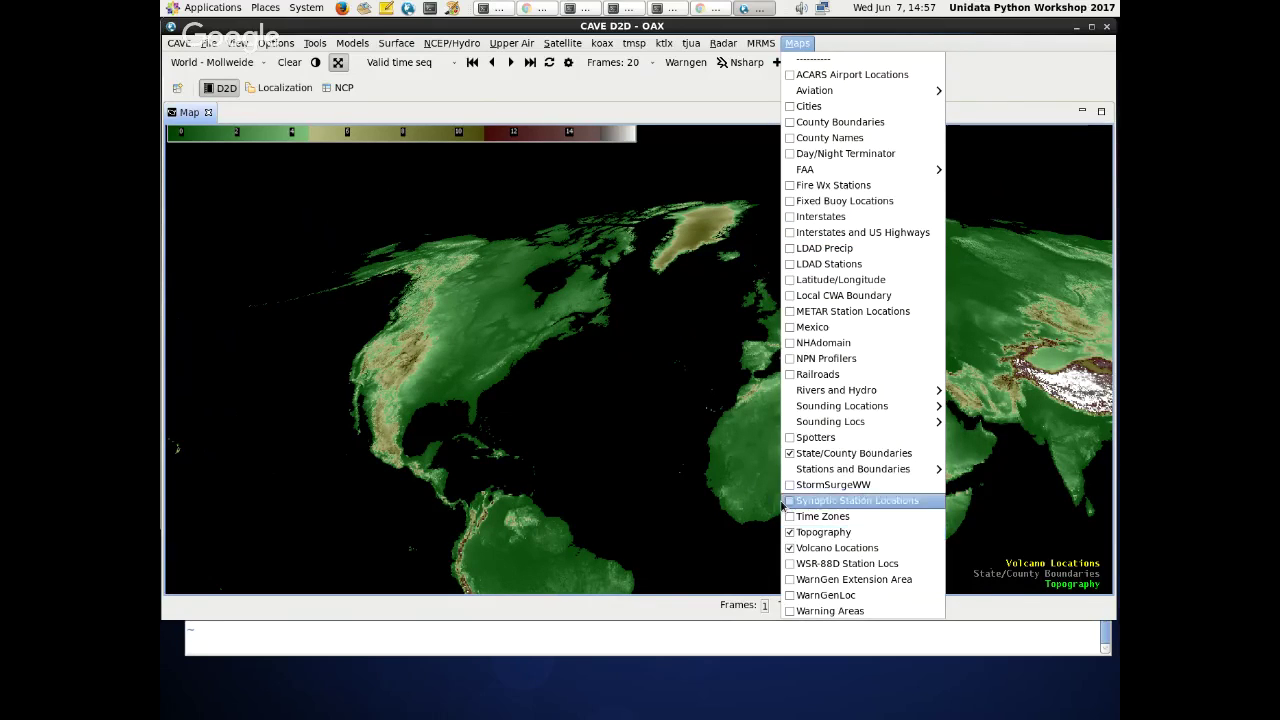
pyautogui.click(590, 490)
pyautogui.moveTo(543, 494); pyautogui.dragTo(465, 340)
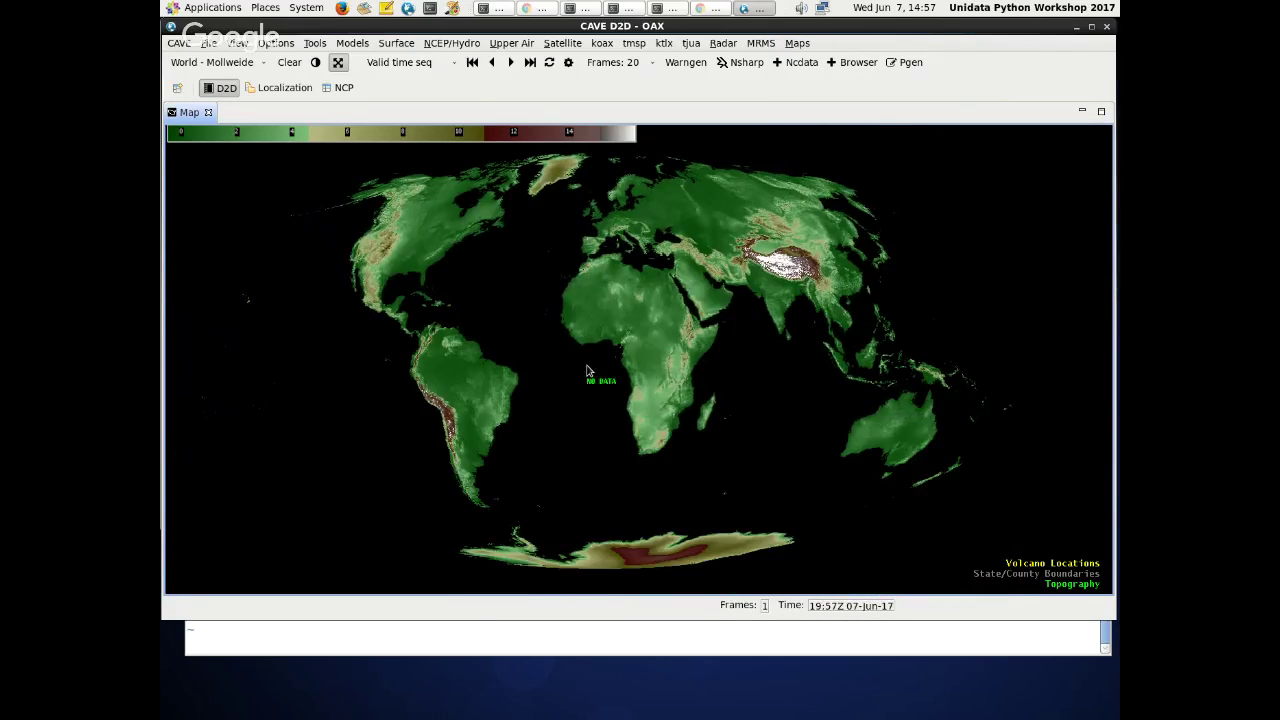
# - Switch the map scale to GOES East Full Disk and inspect the volcano locations over North America
pyautogui.click(212, 62)
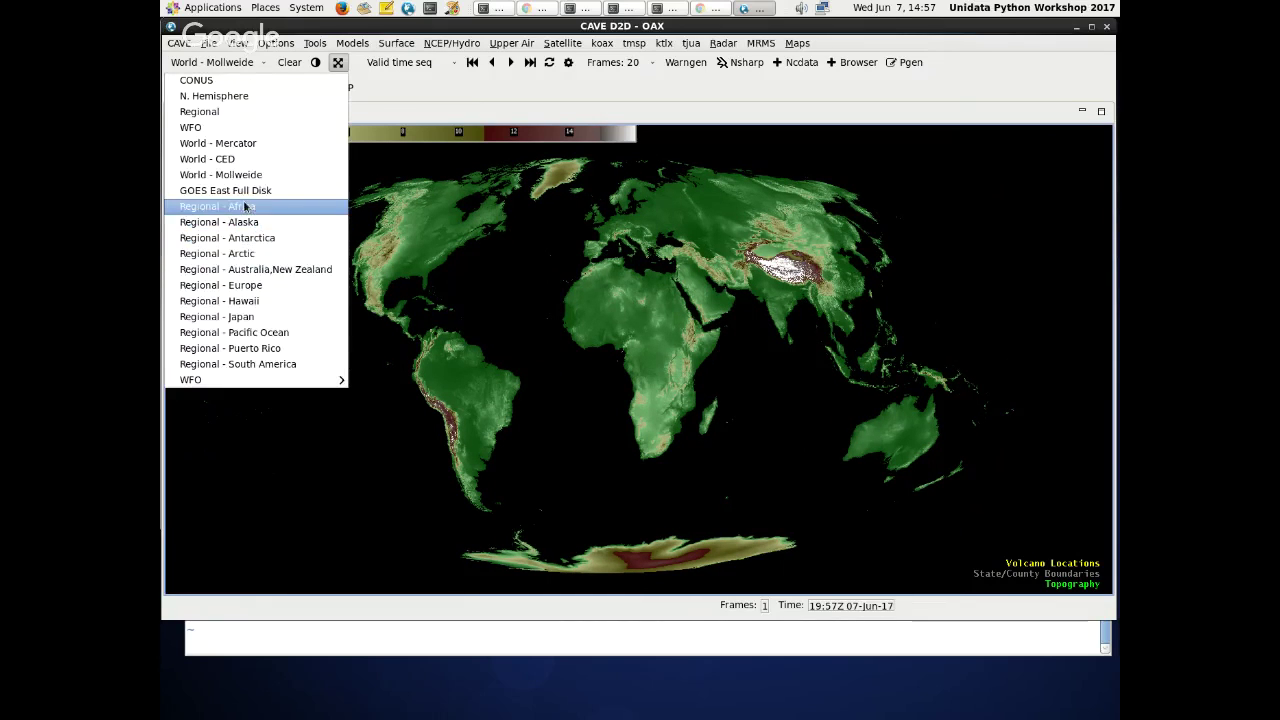
pyautogui.click(245, 196)
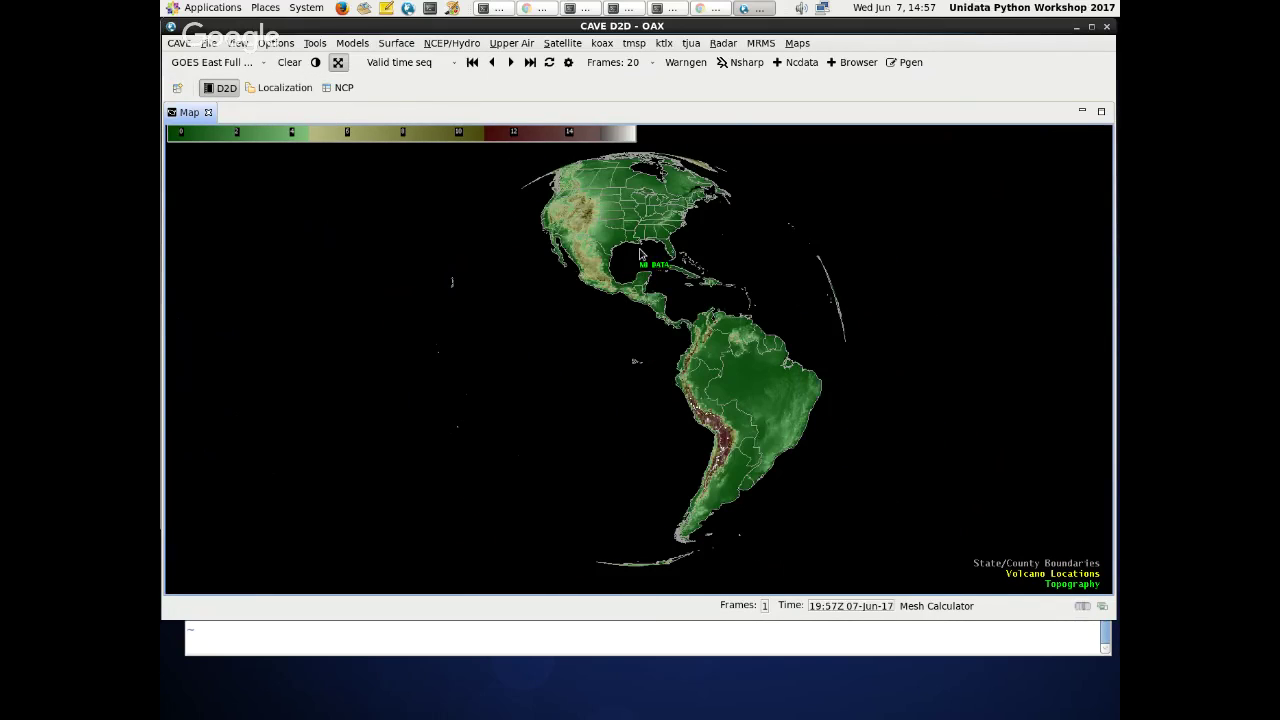
pyautogui.scroll(2, 626, 231)
pyautogui.scroll(2, 626, 231)
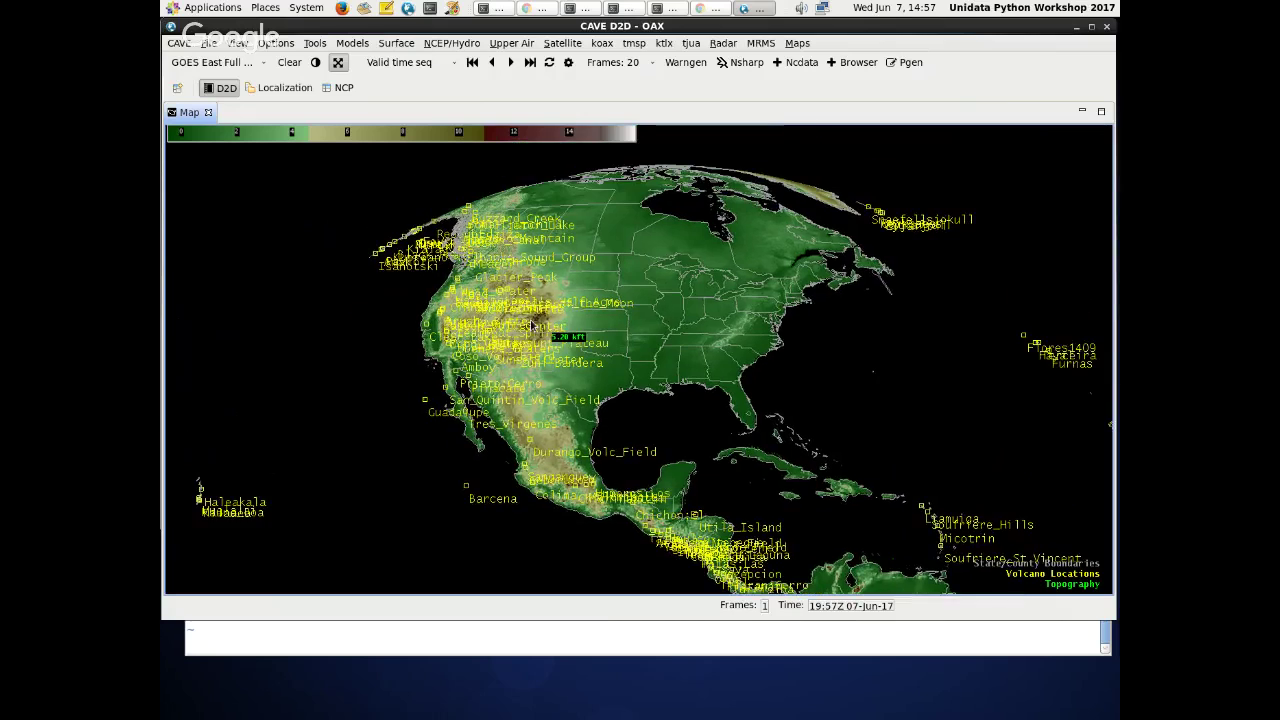
# - Add the Time Zones overlay to the full disk topography map over western North America
pyautogui.scroll(2, 750, 190)
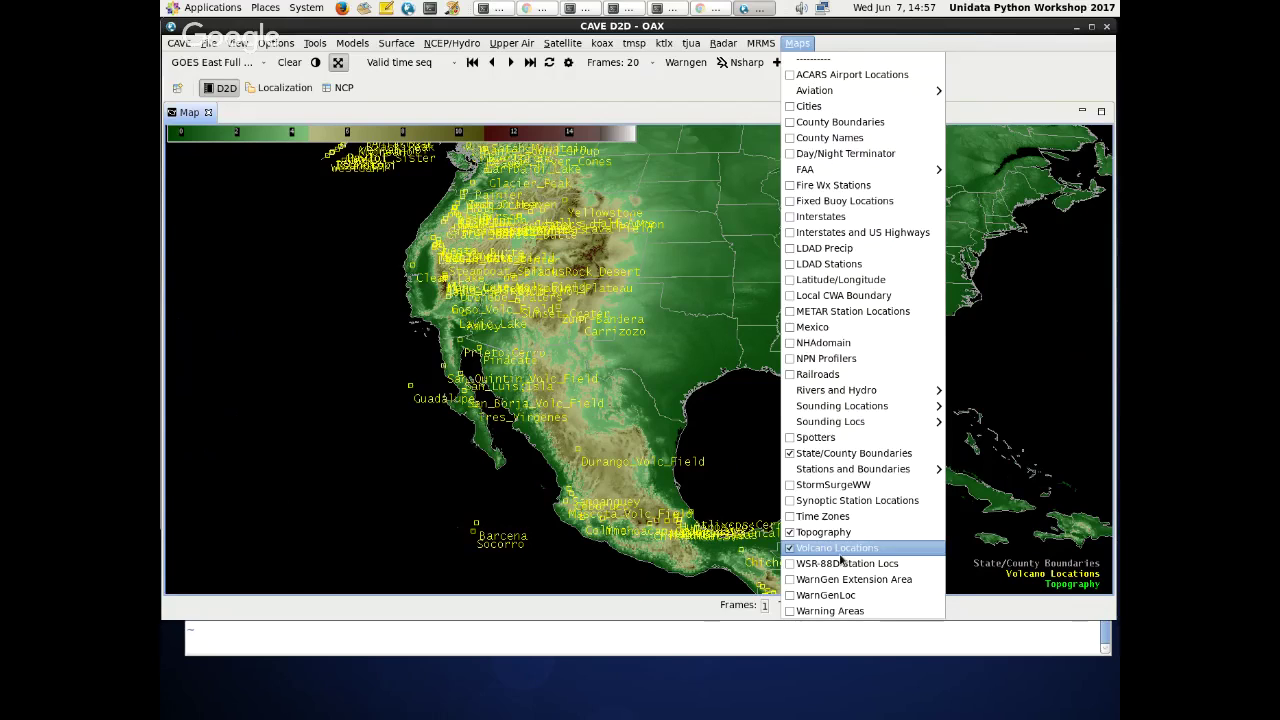
pyautogui.click(843, 516)
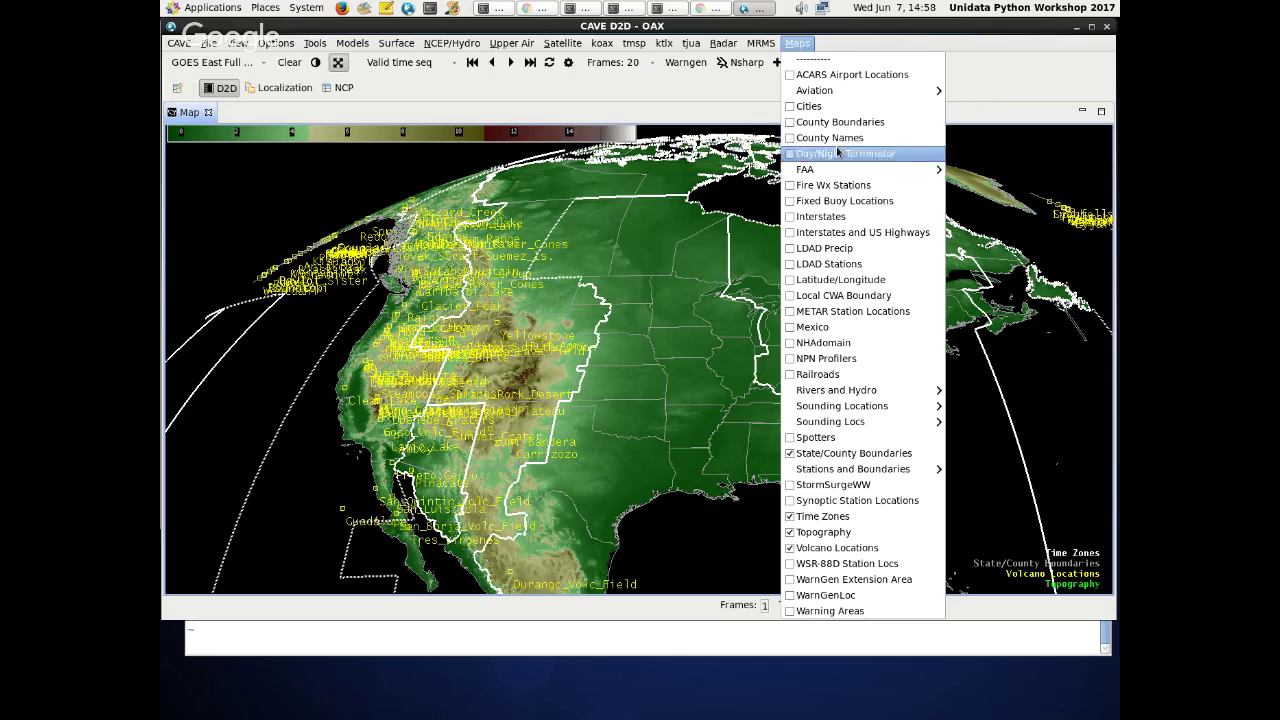
pyautogui.moveTo(827, 91)
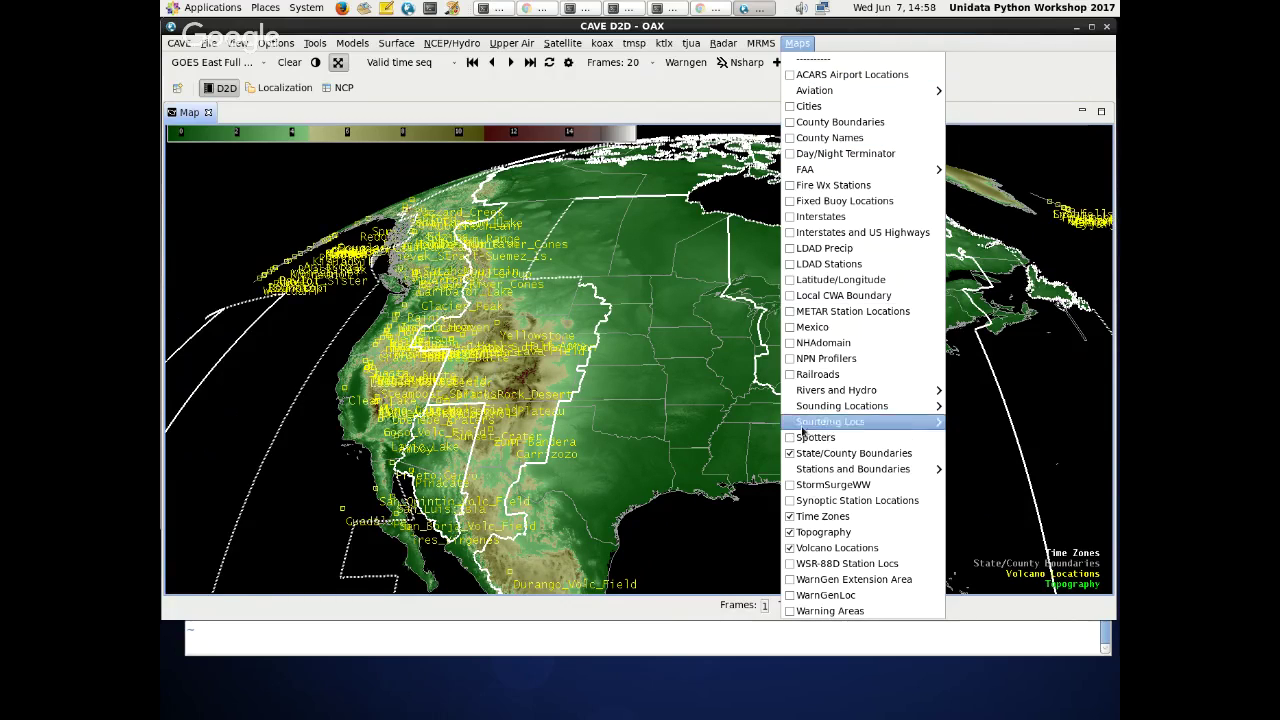
# - Add the Warning Areas overlay to the full disk topography map and inspect it over the central United States
pyautogui.click(837, 610)
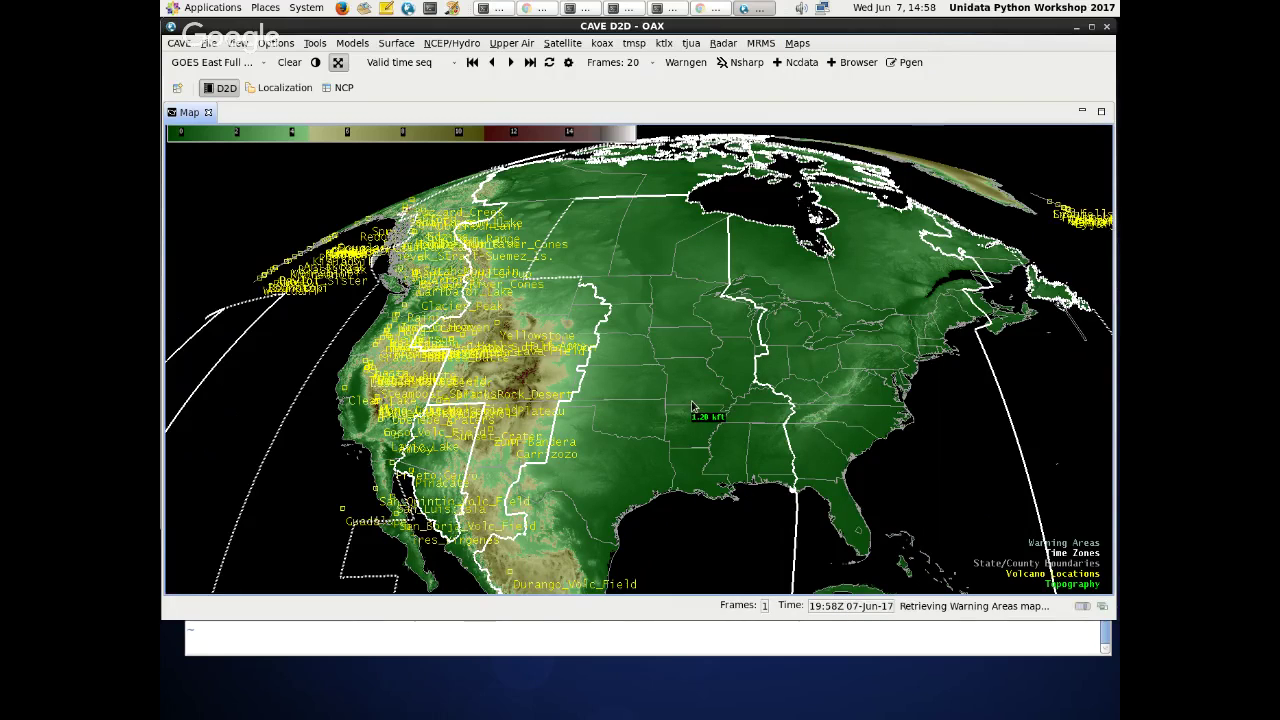
pyautogui.scroll(2, 691, 407)
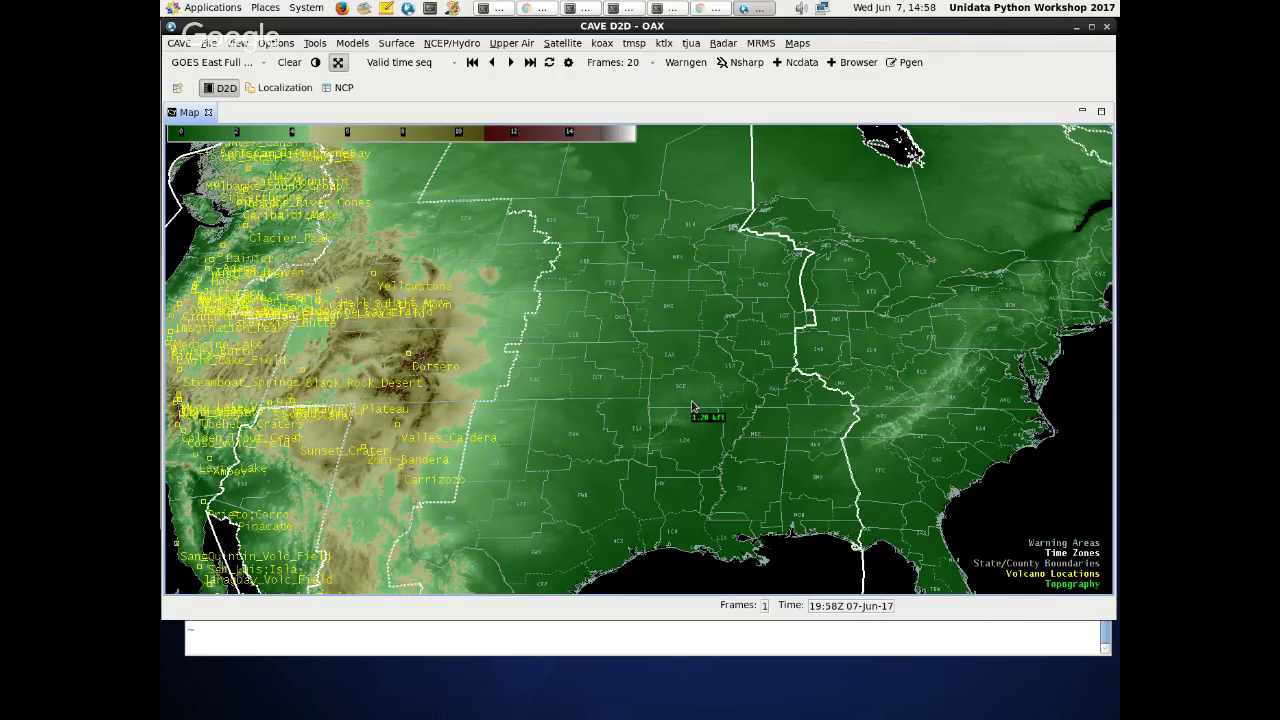
pyautogui.scroll(2, 691, 407)
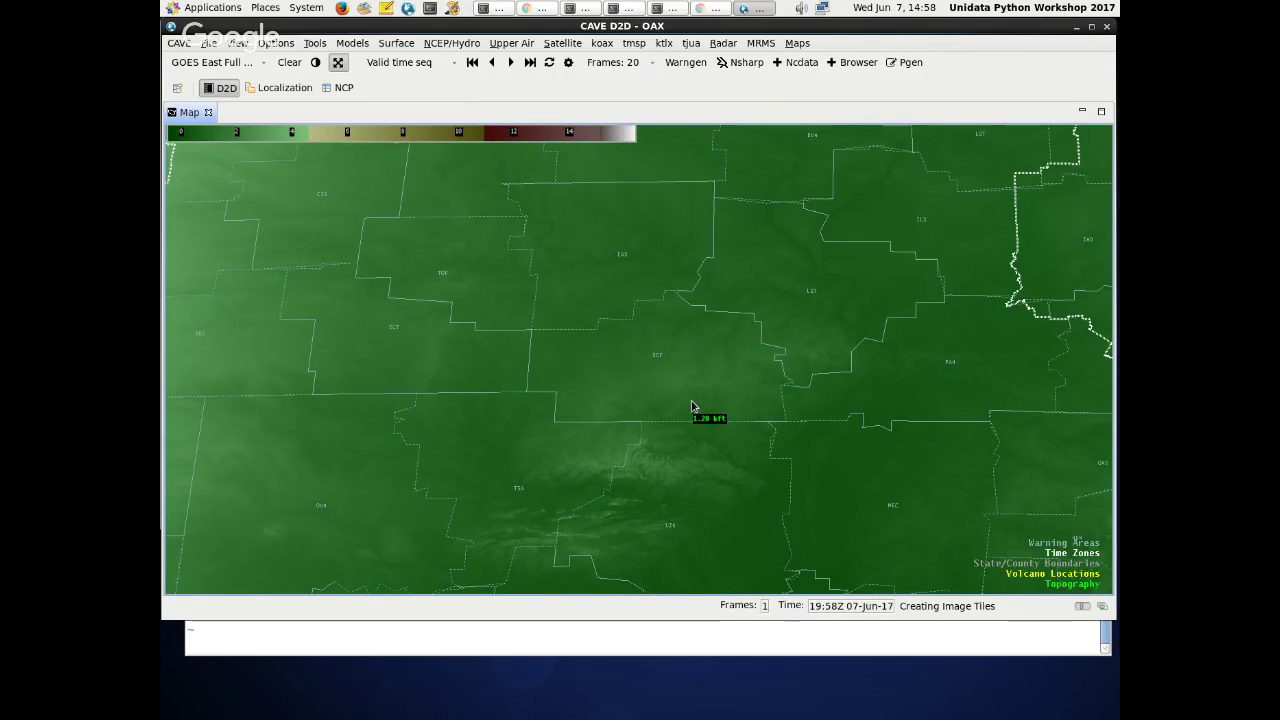
pyautogui.scroll(-1, 724, 415)
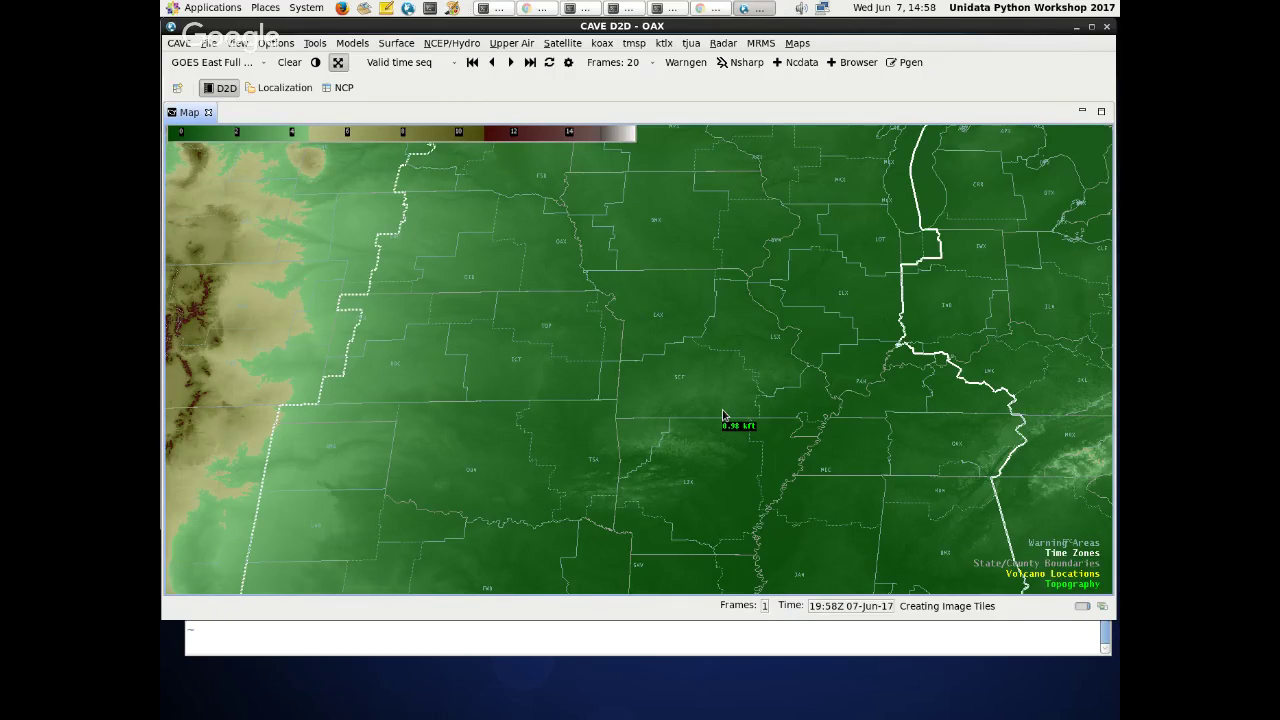
pyautogui.scroll(-1, 724, 415)
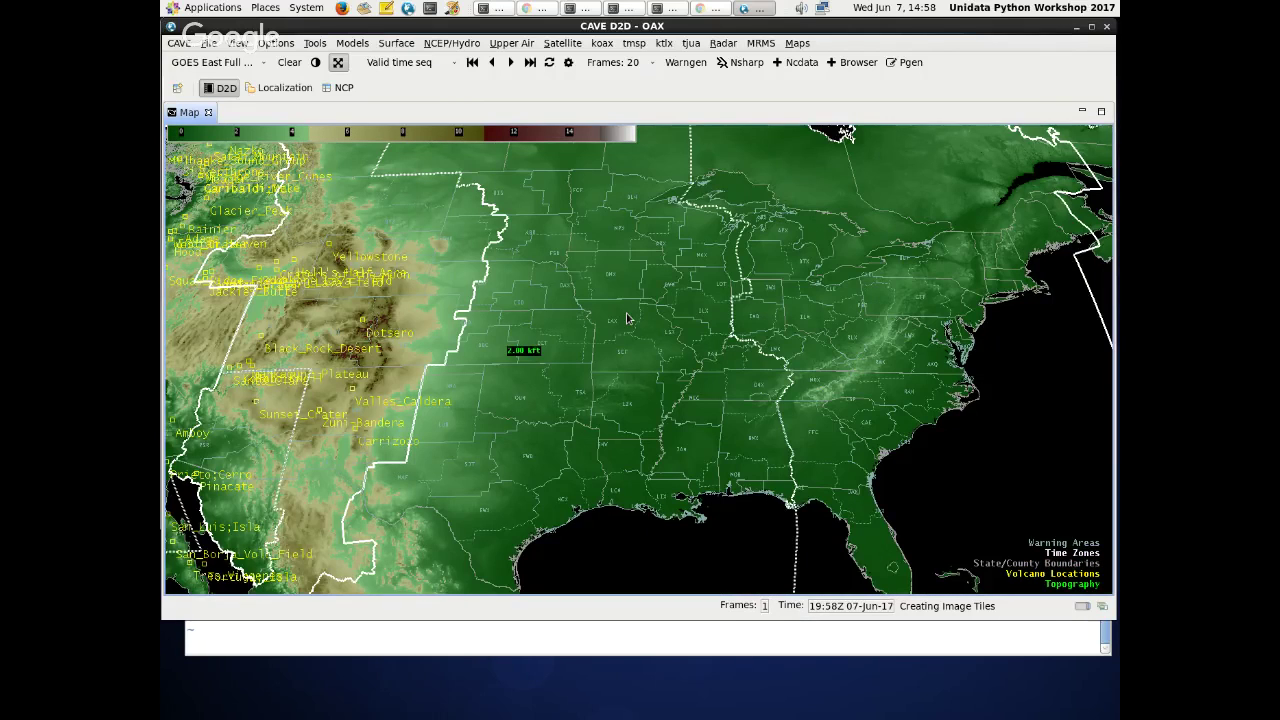
pyautogui.scroll(-3, 628, 318)
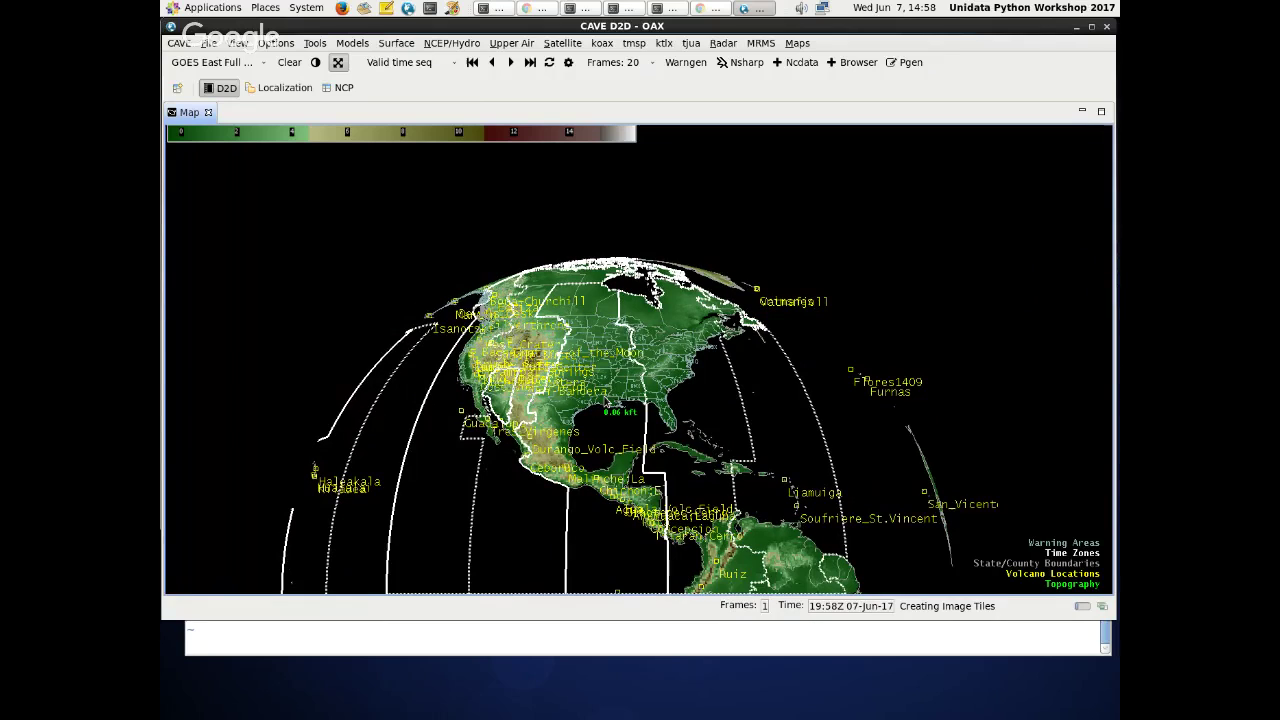
# - Examine the time zone, volcano and topography overlays across the eastern Pacific, Central America and the Caribbean
pyautogui.moveTo(605, 402); pyautogui.dragTo(745, 336)
pyautogui.scroll(3, 490, 390)
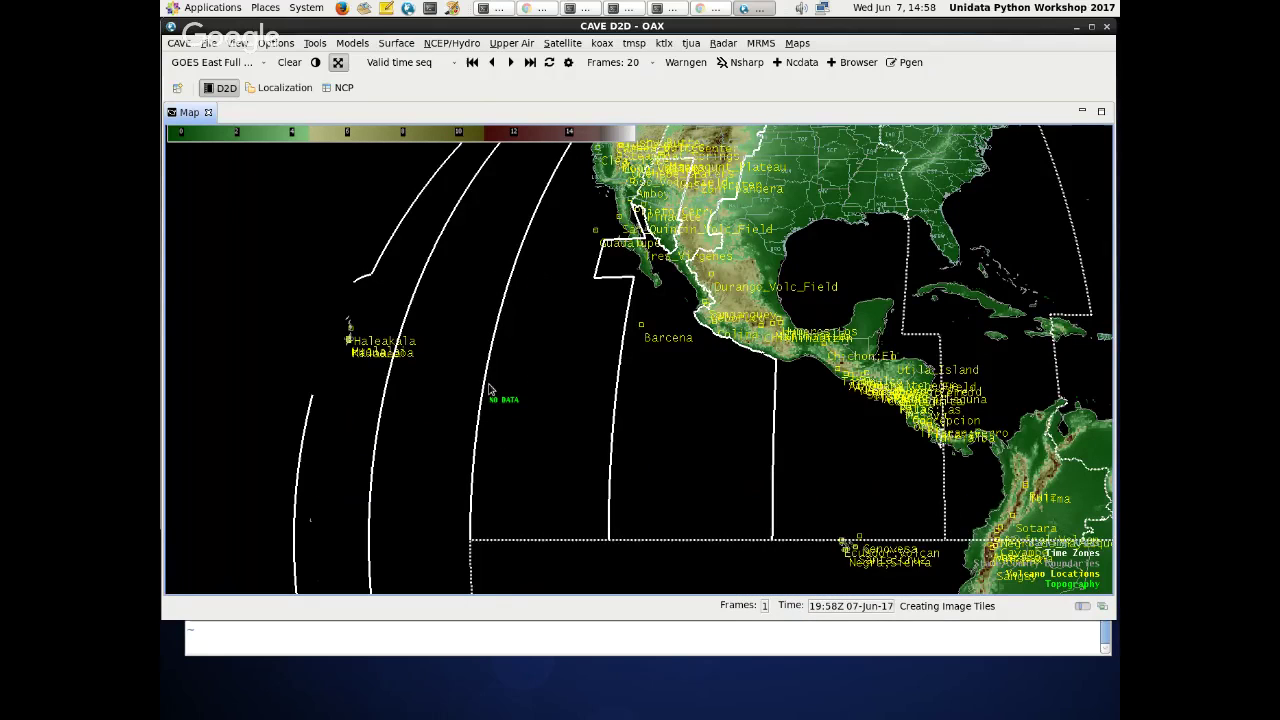
pyautogui.moveTo(490, 390); pyautogui.dragTo(245, 320)
pyautogui.scroll(1, 805, 405)
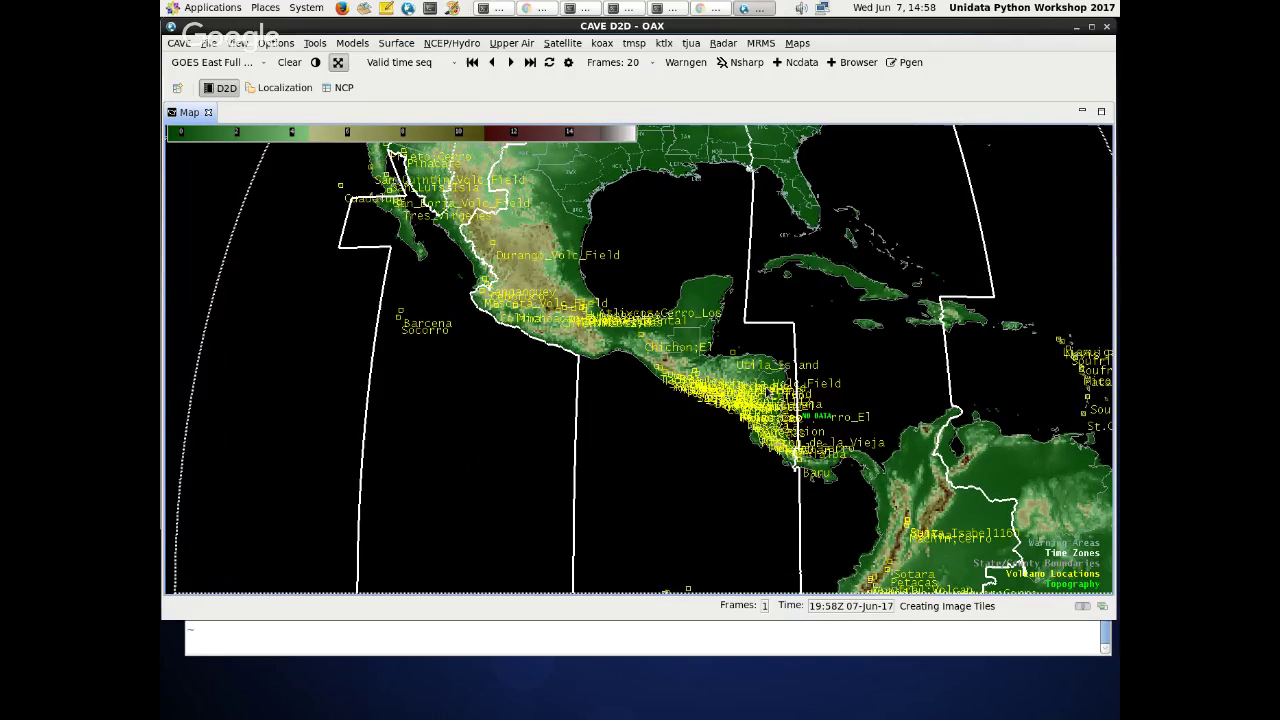
pyautogui.scroll(1, 805, 405)
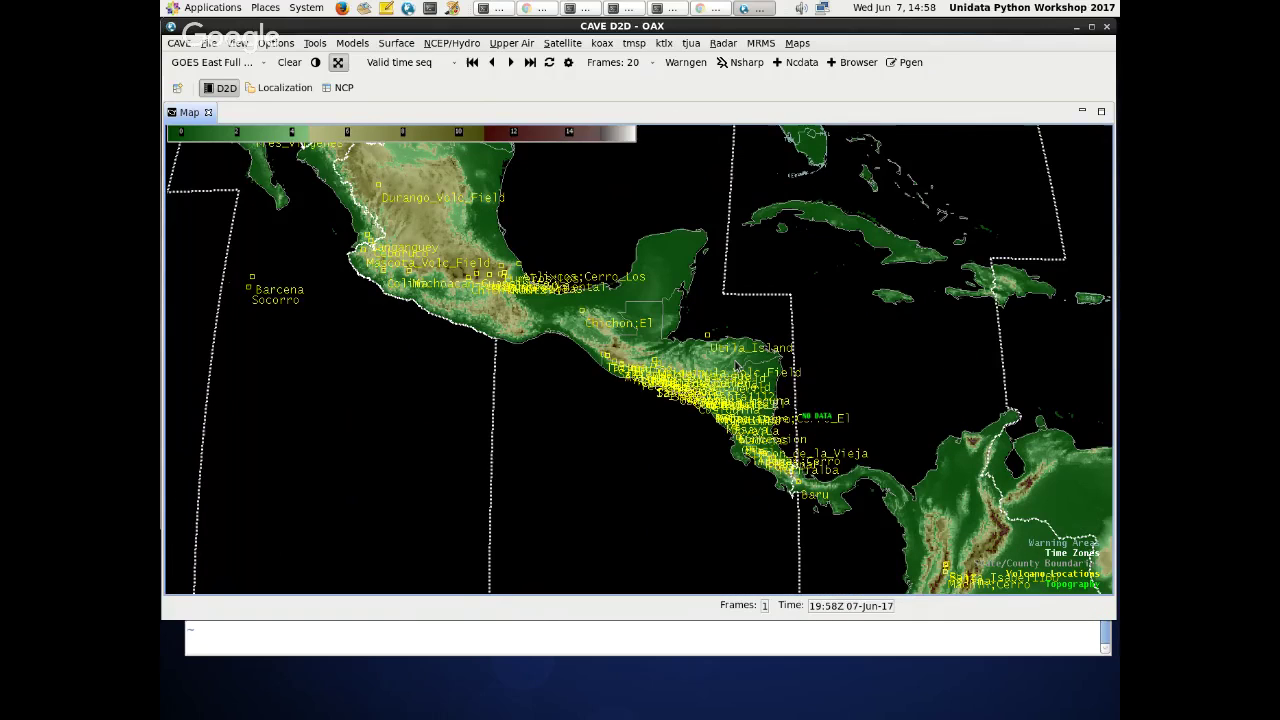
pyautogui.scroll(2, 678, 206)
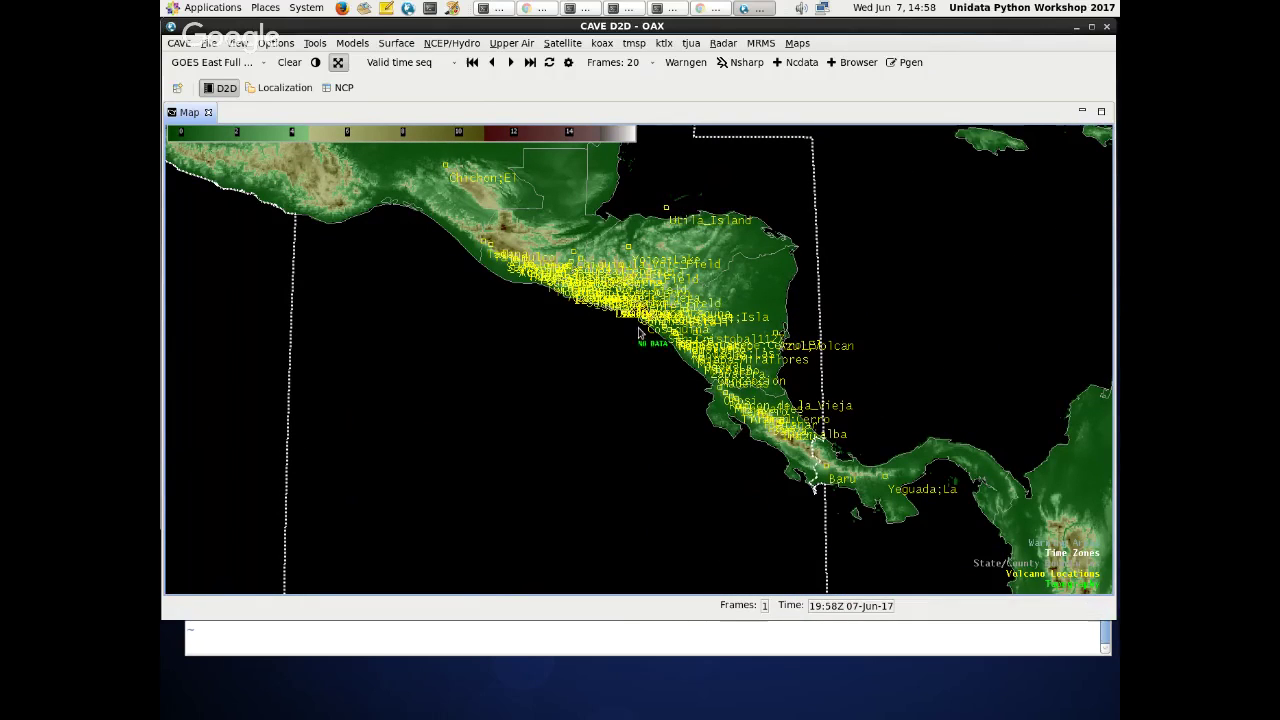
pyautogui.scroll(-1, 675, 188)
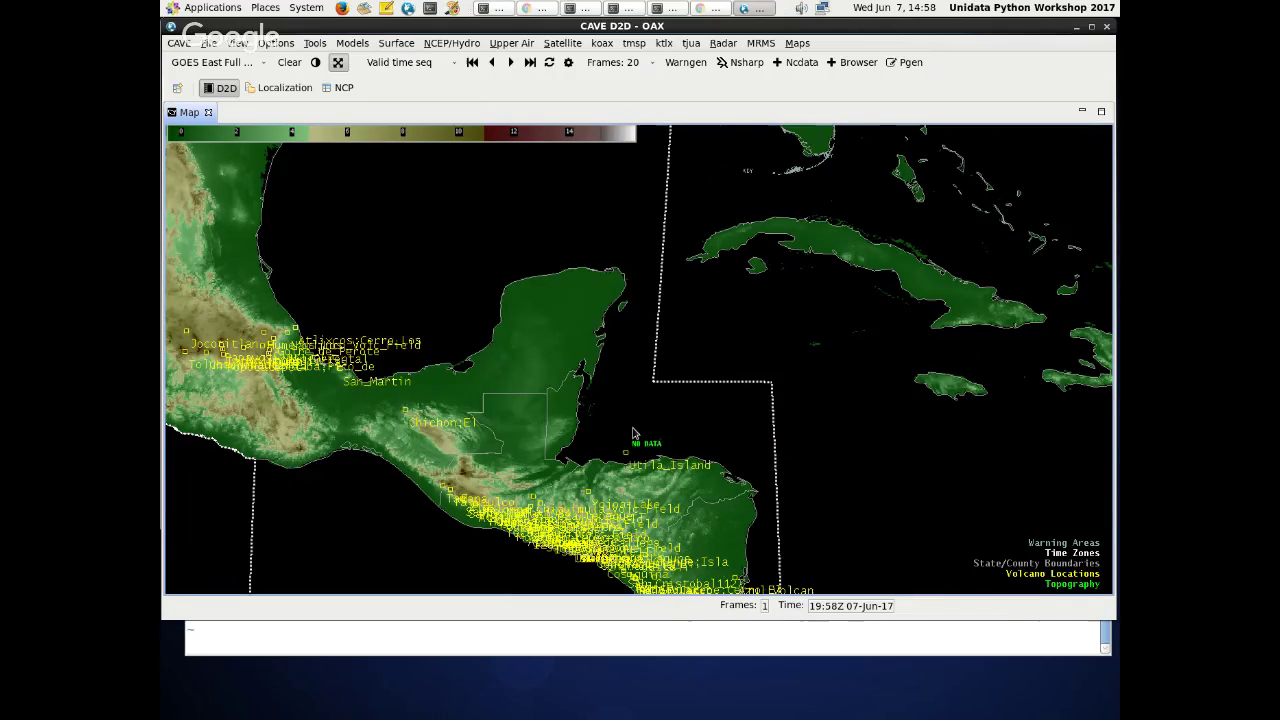
pyautogui.scroll(-1, 742, 303)
pyautogui.scroll(-1, 840, 272)
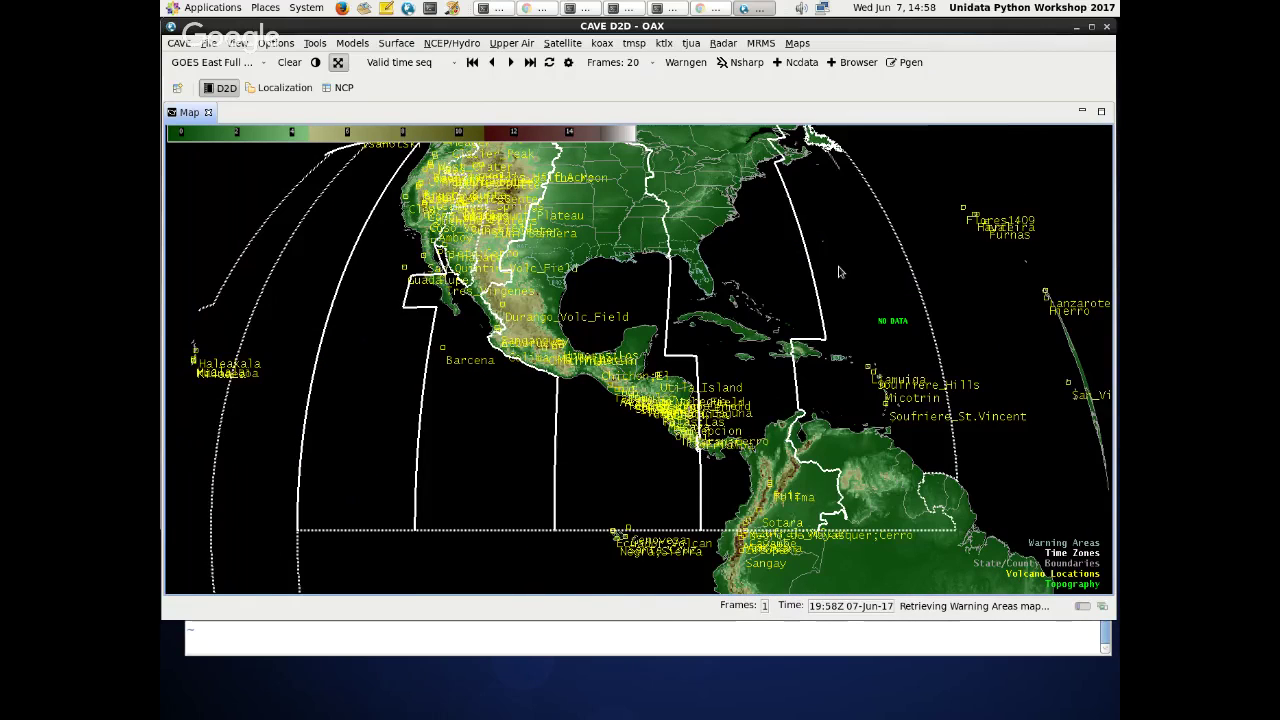
pyautogui.scroll(-1, 840, 272)
pyautogui.moveTo(631, 388); pyautogui.dragTo(692, 355)
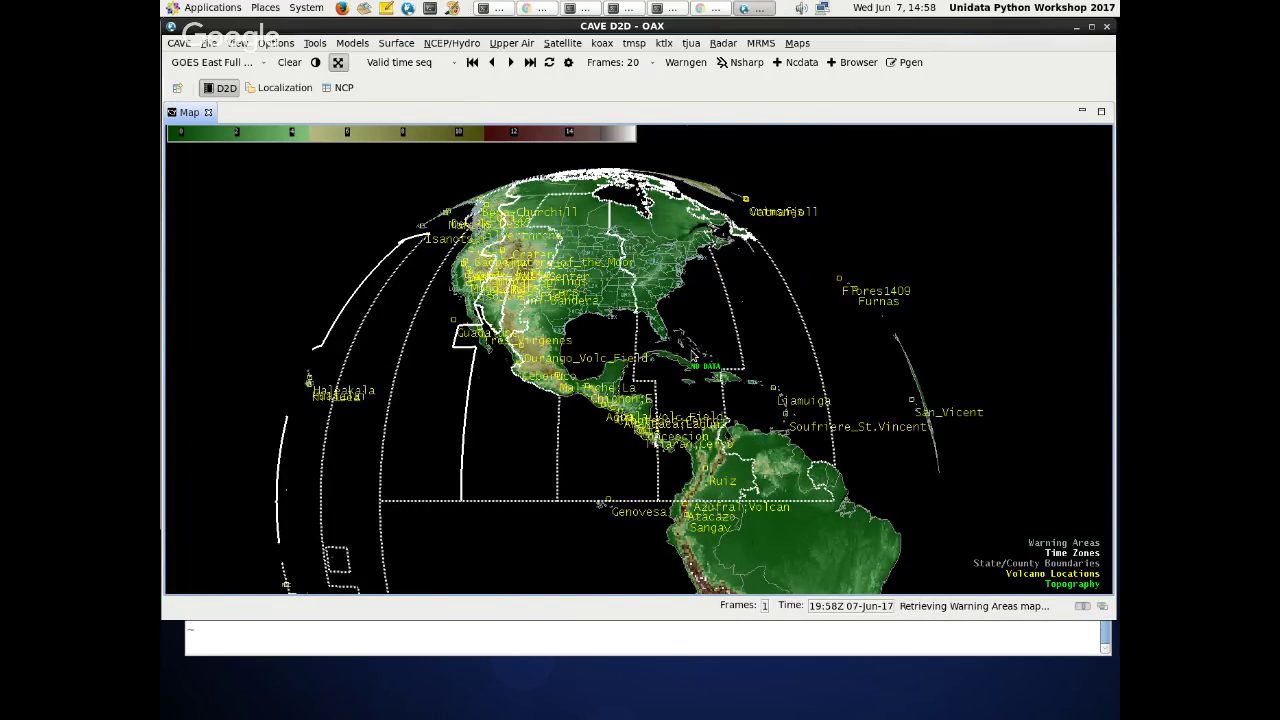
pyautogui.scroll(1, 692, 355)
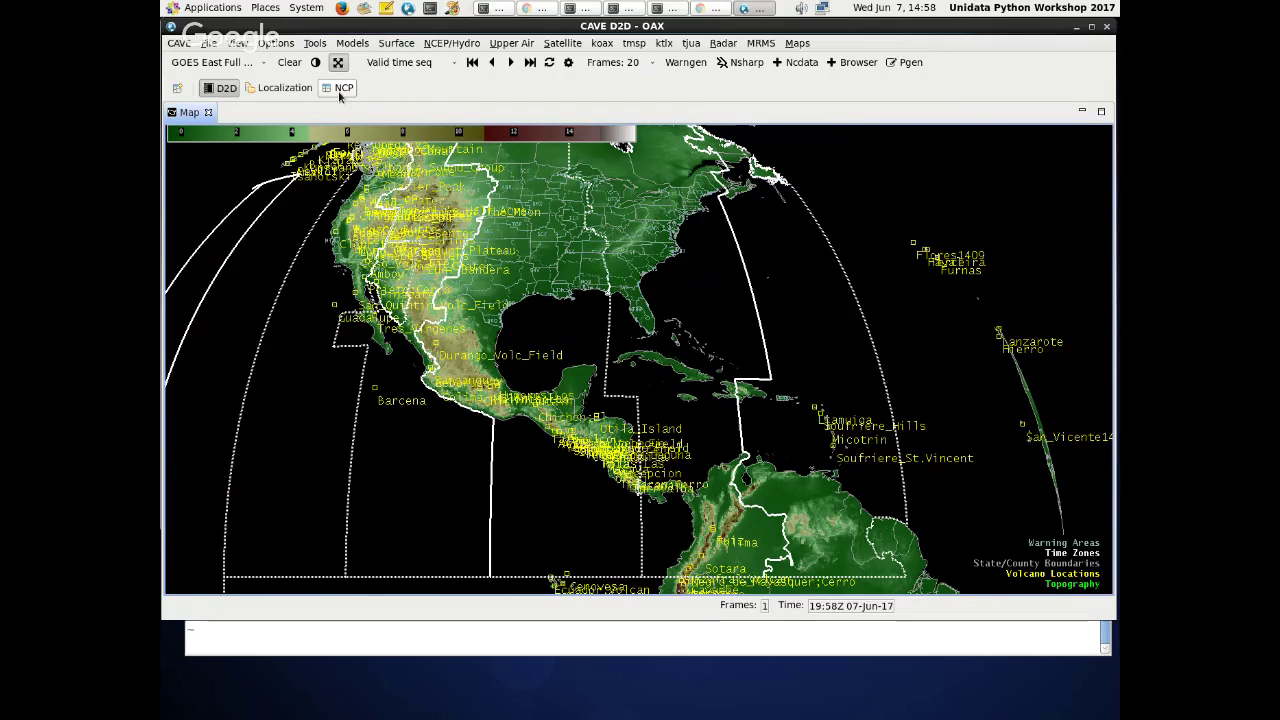
# - Switch CAVE from the D2D perspective to the NCP perspective
pyautogui.click(183, 45)
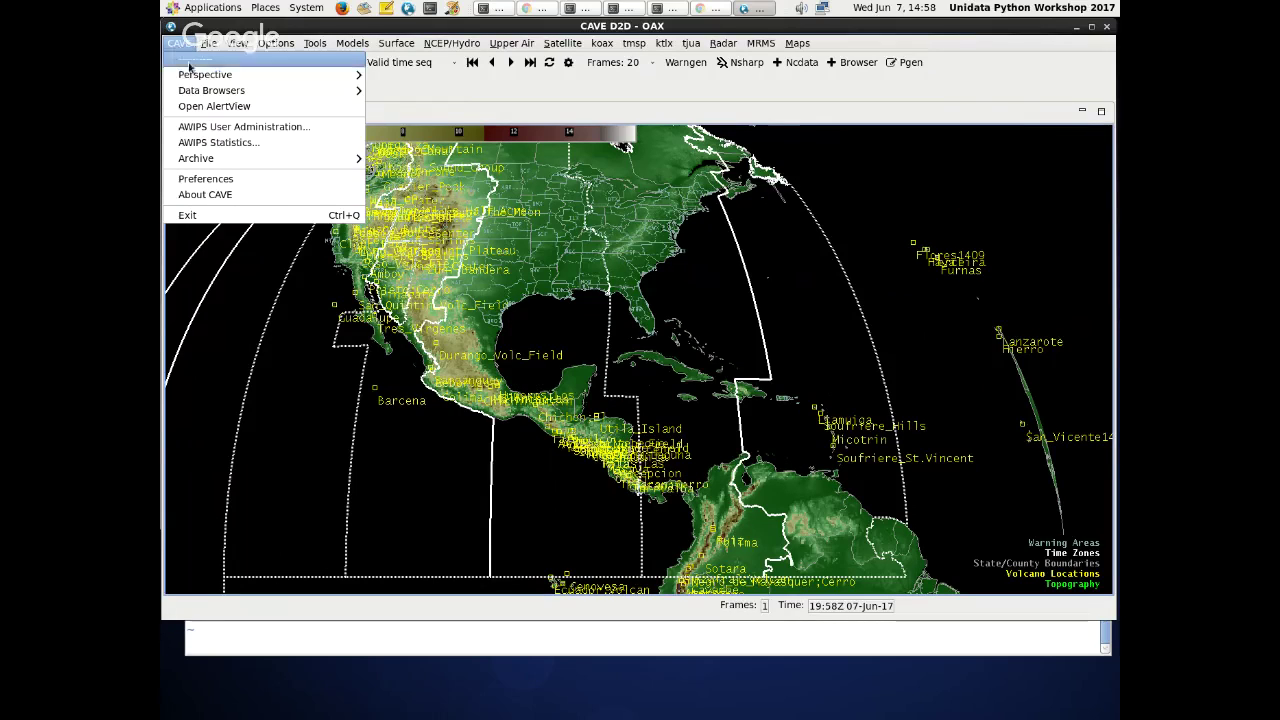
pyautogui.moveTo(195, 75)
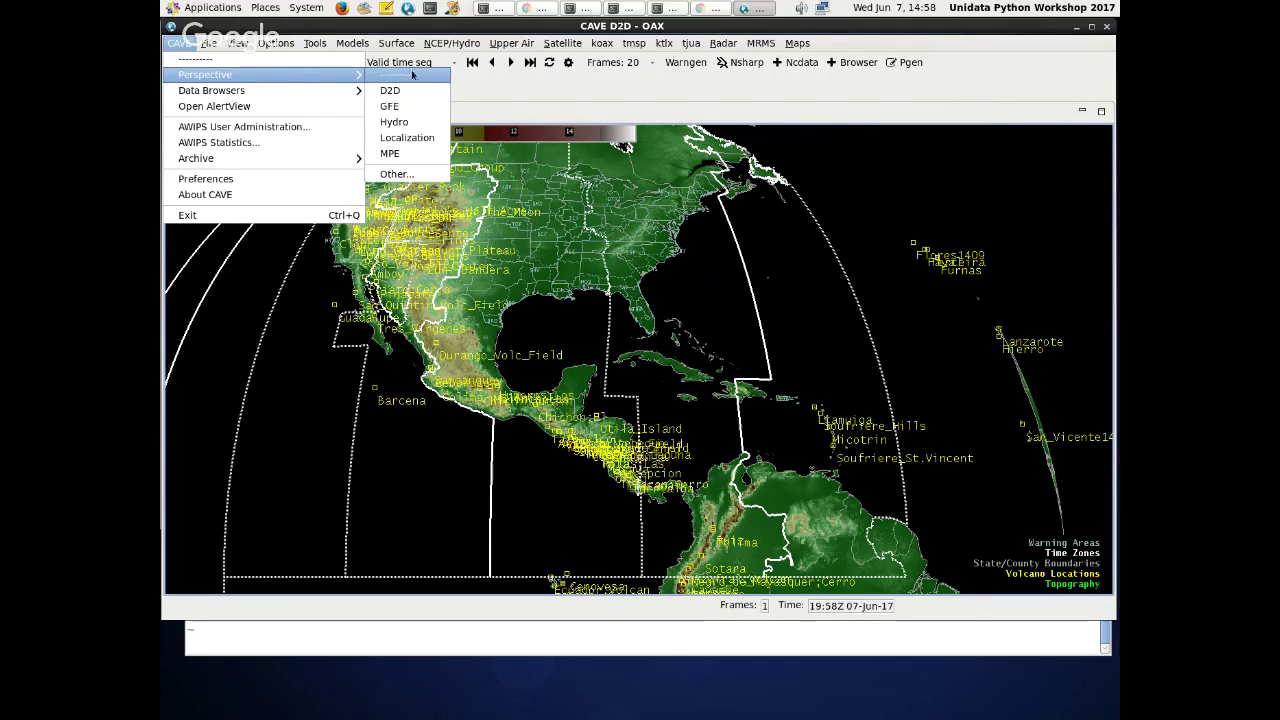
pyautogui.click(405, 175)
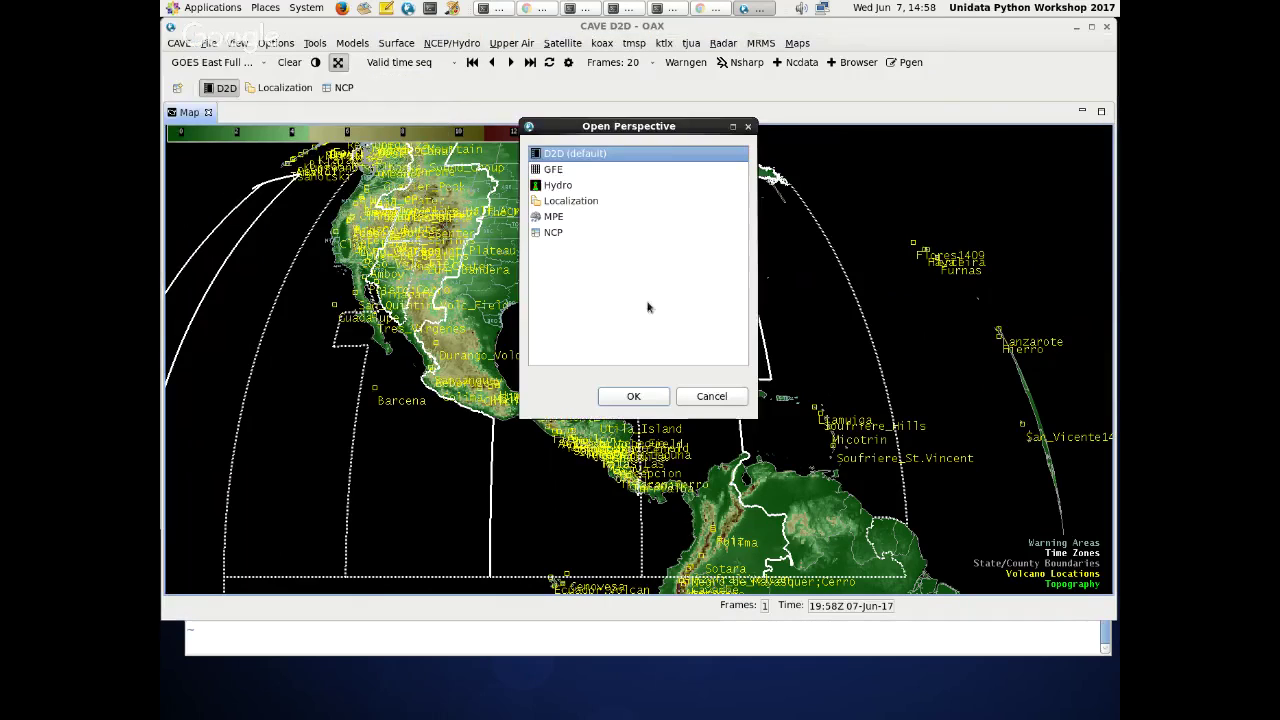
pyautogui.doubleClick(555, 232)
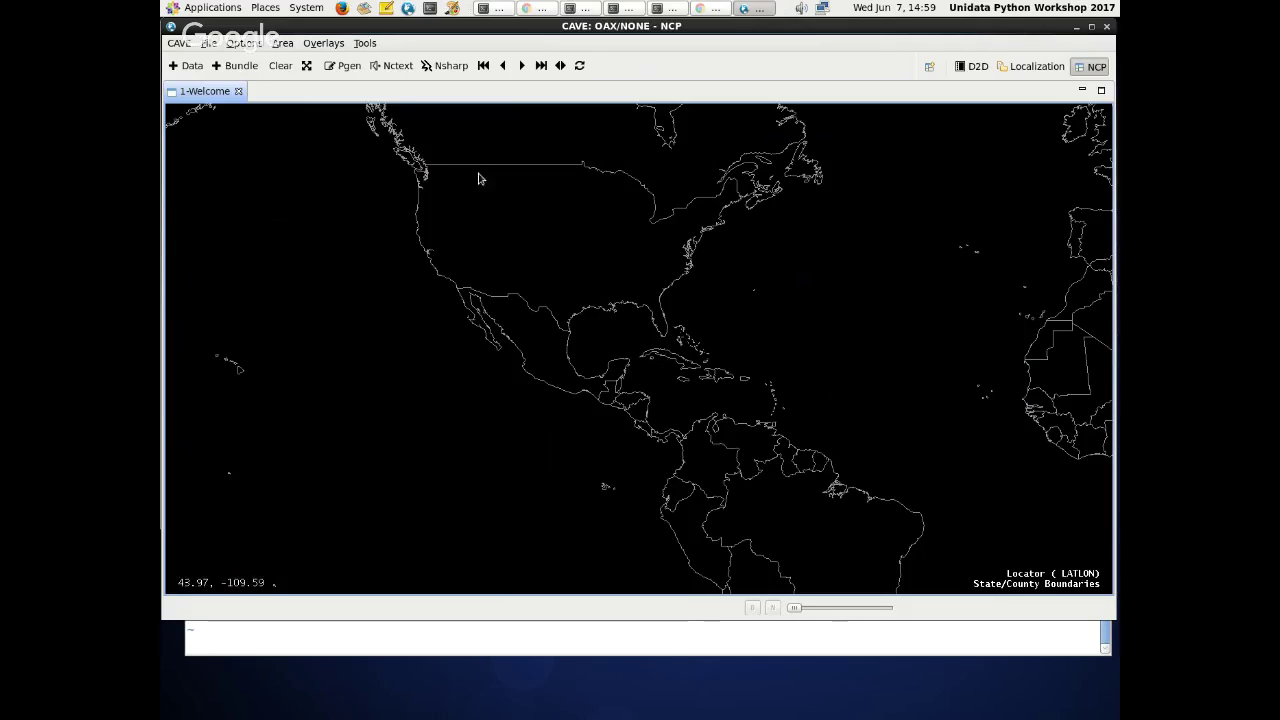
# - Turn on map panning in the NCP display and frame North America
pyautogui.click(307, 65)
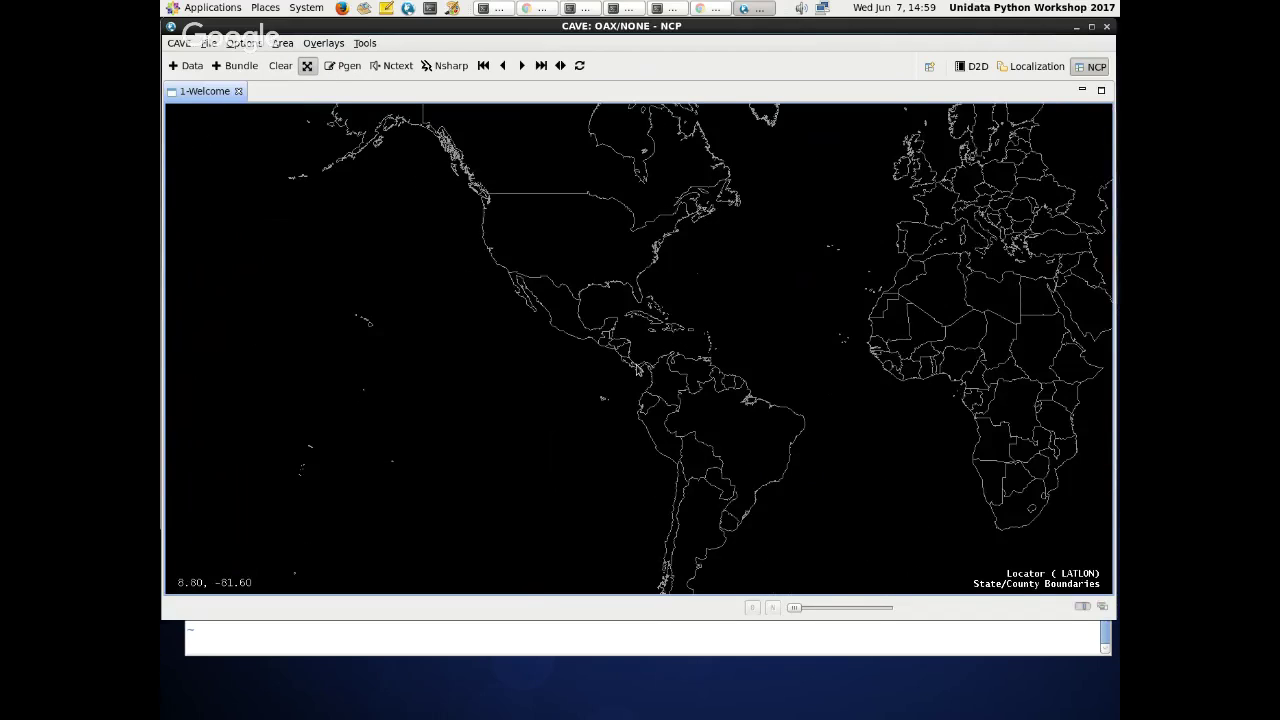
pyautogui.scroll(3, 620, 322)
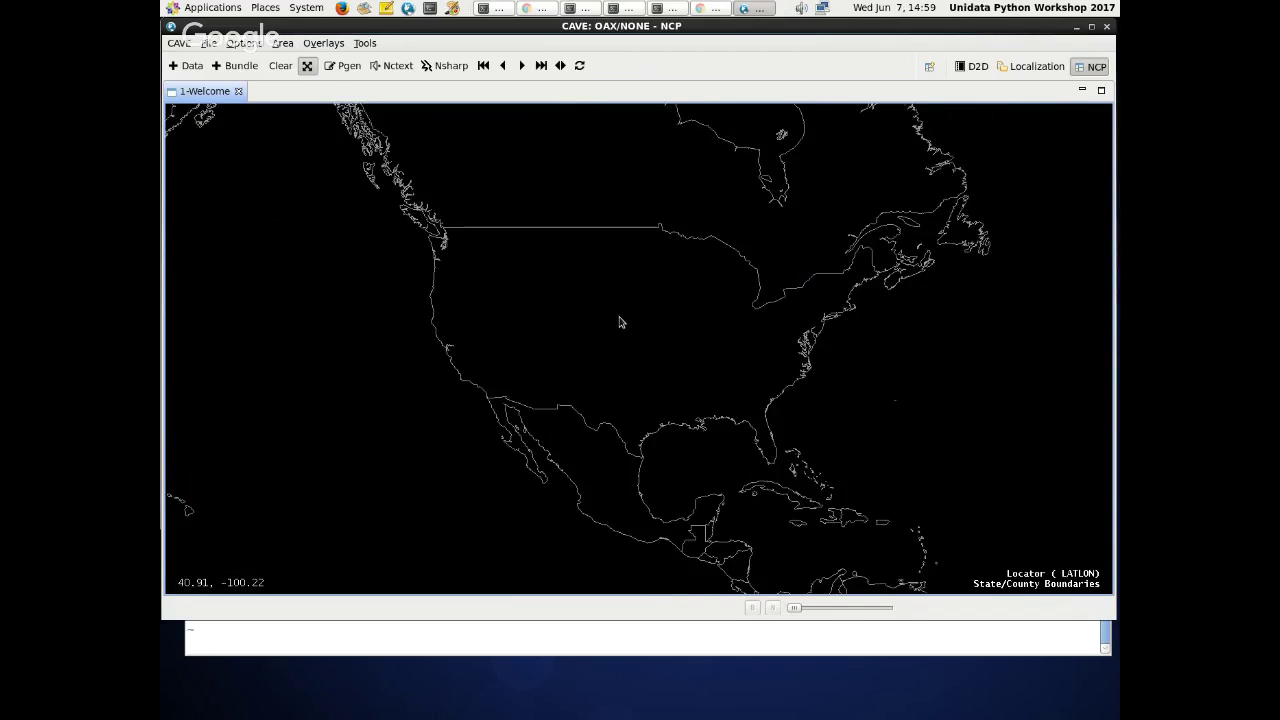
pyautogui.scroll(-1, 620, 322)
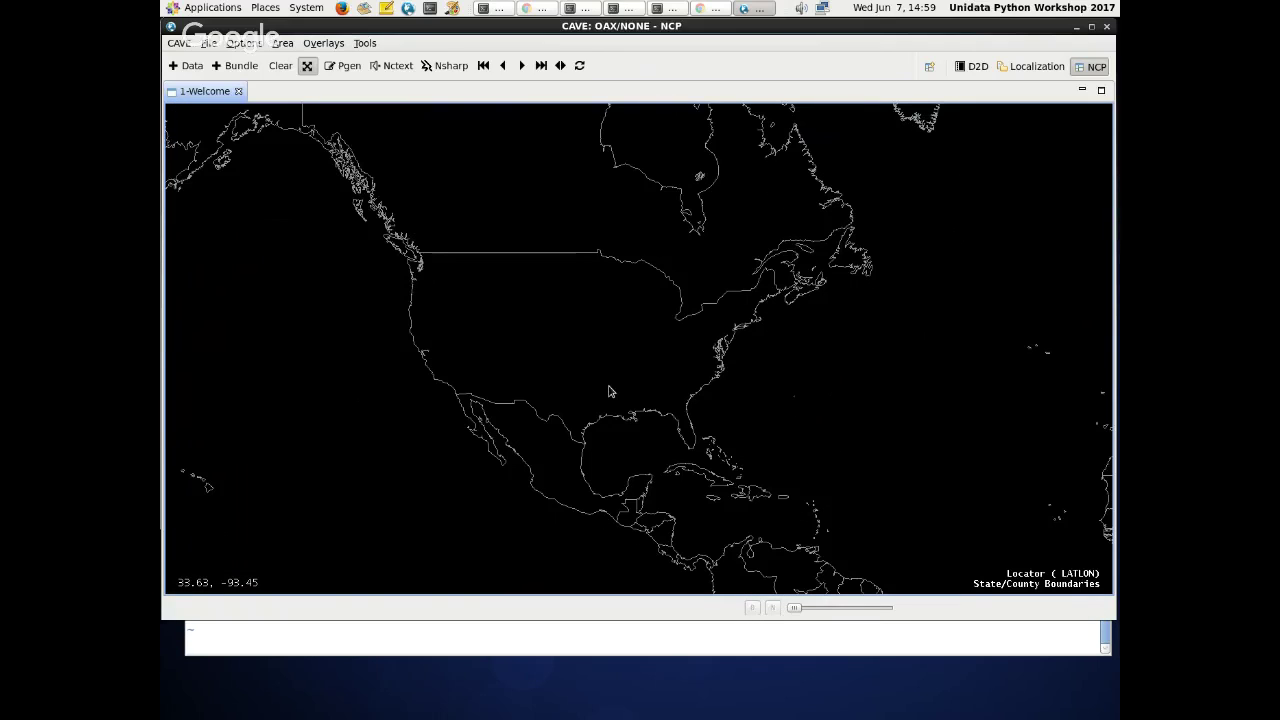
pyautogui.scroll(-1, 608, 391)
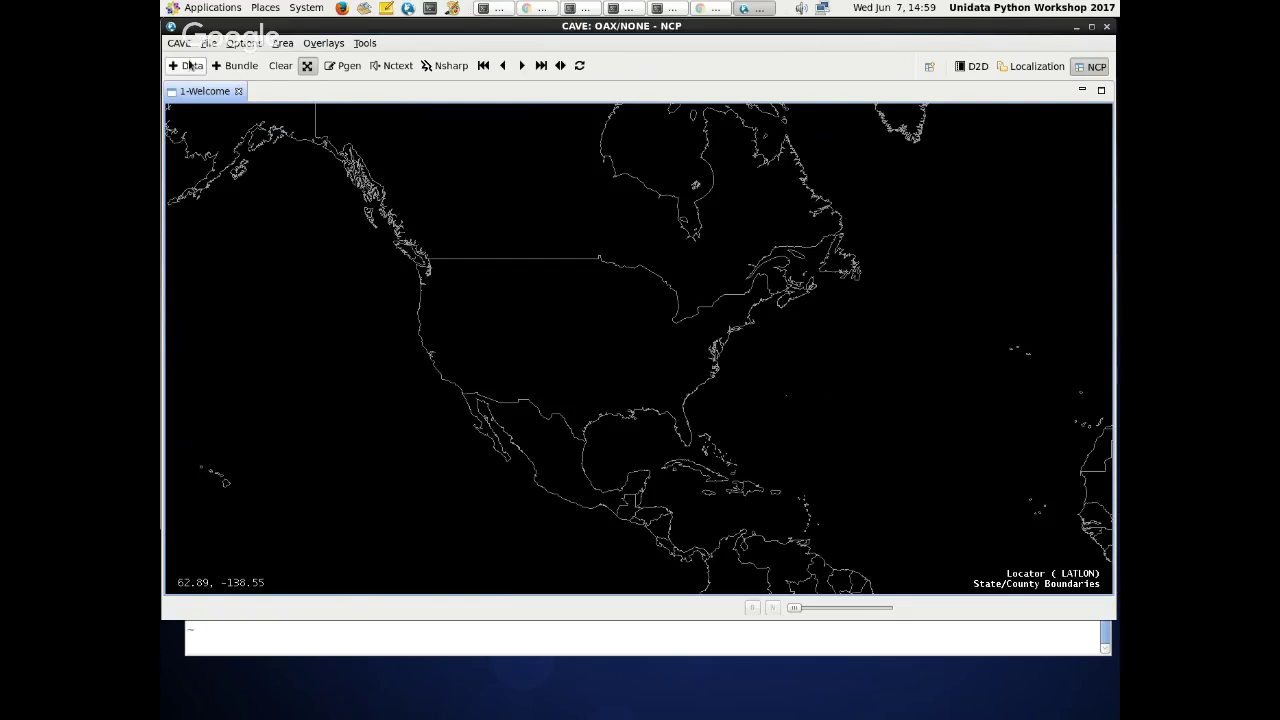
# - Review the predefined map areas available in NCP and look over the Americas and the Atlantic
pyautogui.click(281, 45)
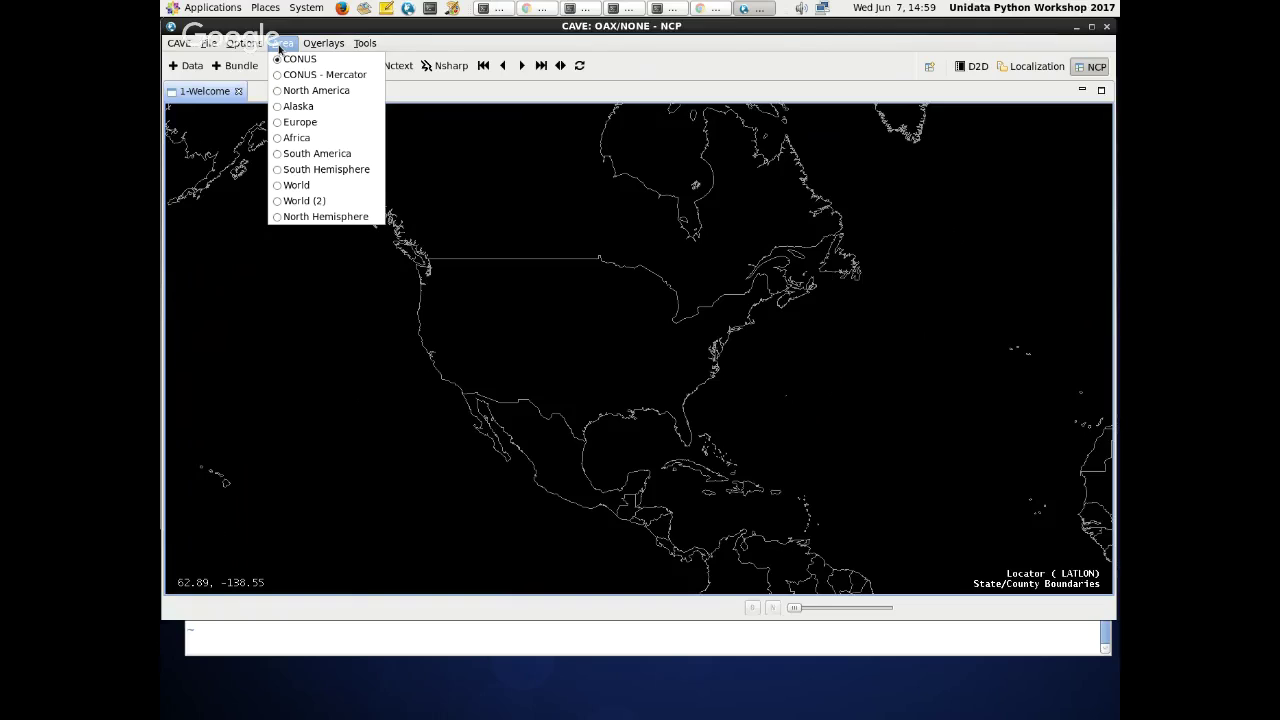
pyautogui.click(280, 46)
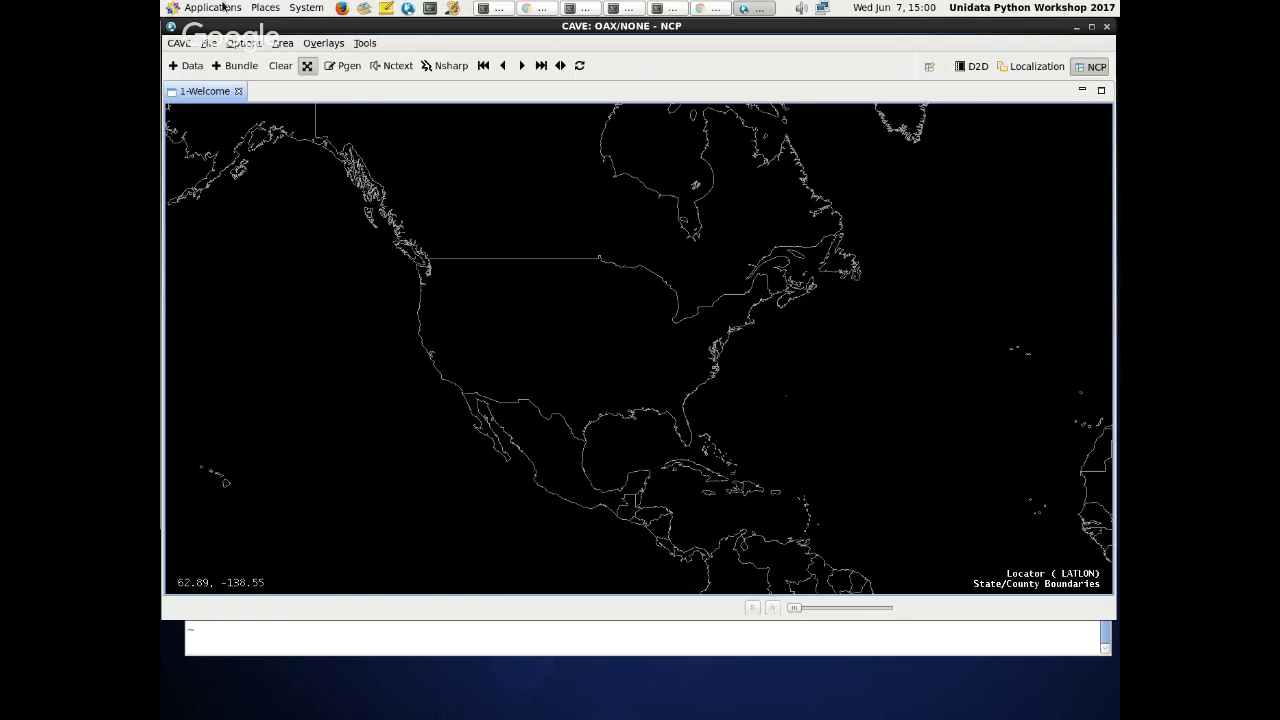
pyautogui.moveTo(277, 261); pyautogui.dragTo(300, 276)
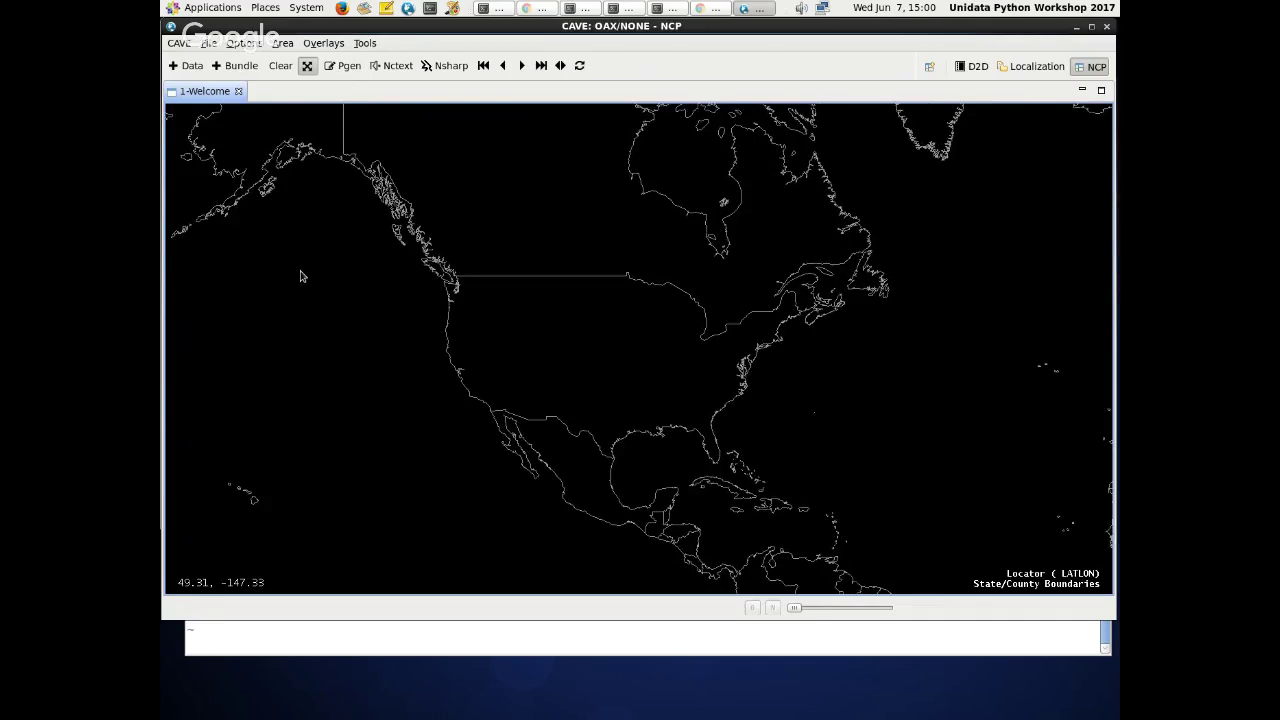
pyautogui.scroll(-1, 300, 276)
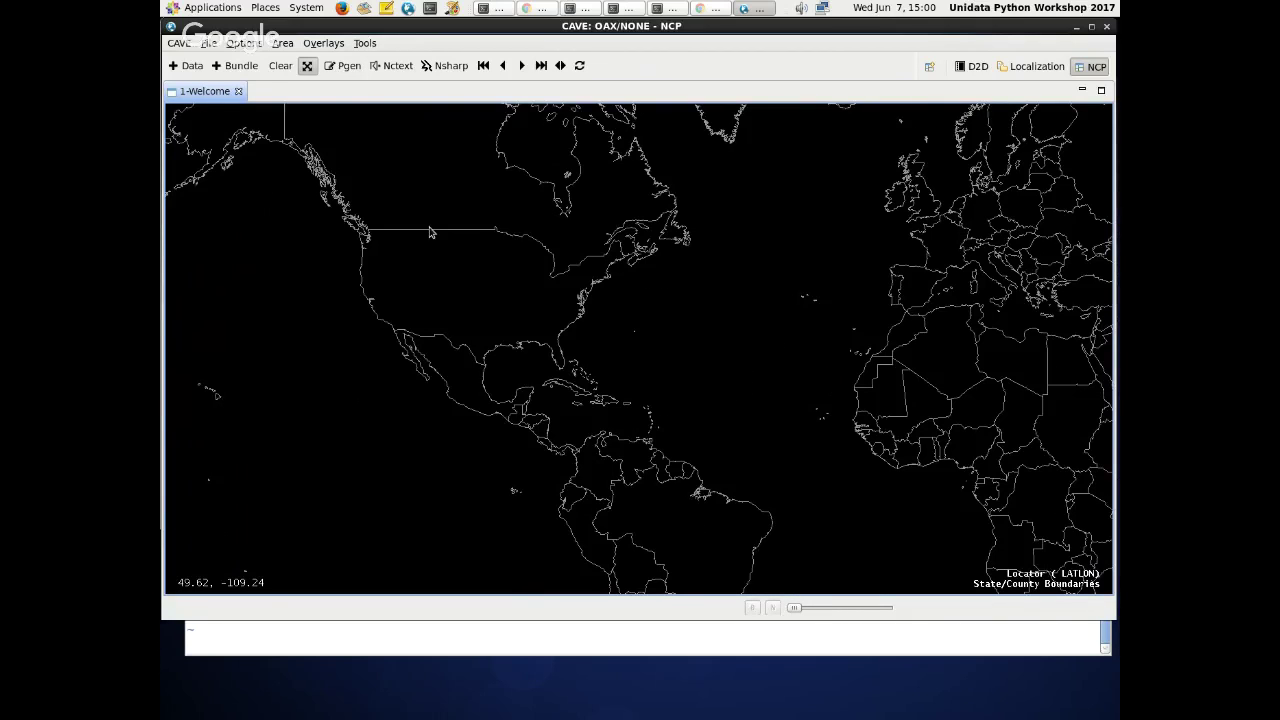
pyautogui.scroll(1, 429, 232)
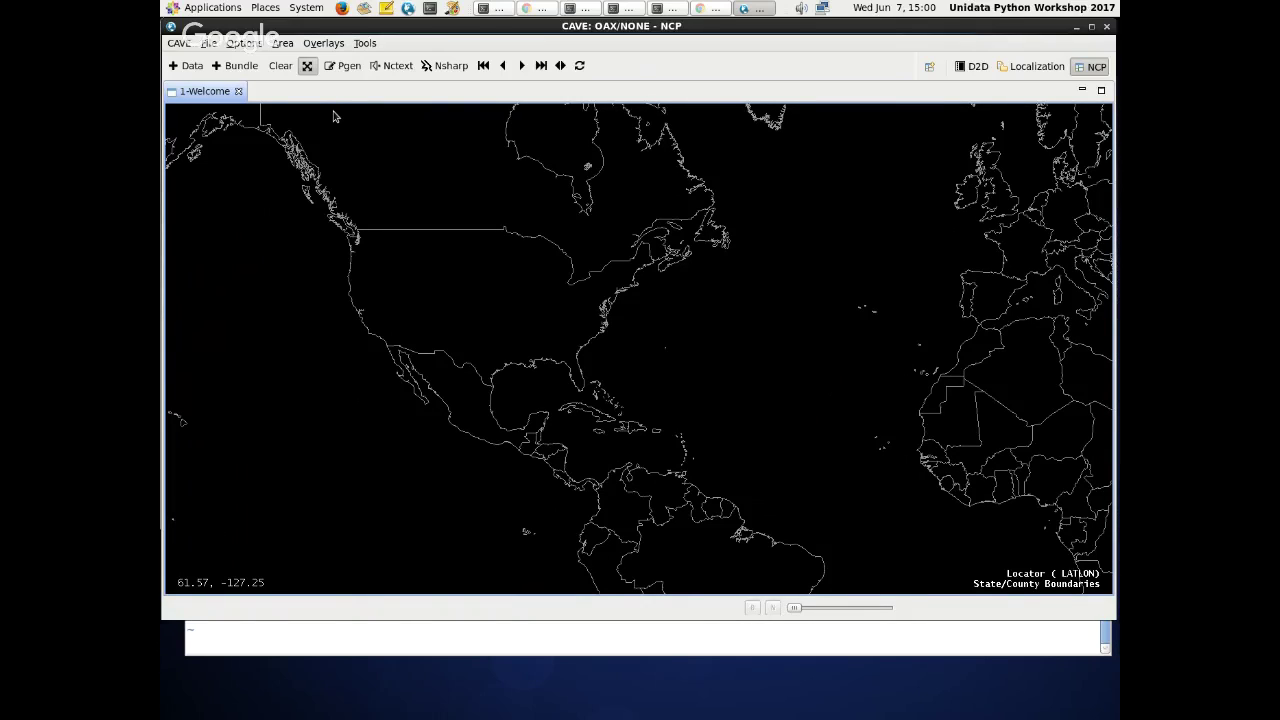
# - Start creating an NC-MAP bundle and open an enlarged resource selection window for adding a new resource
pyautogui.click(238, 66)
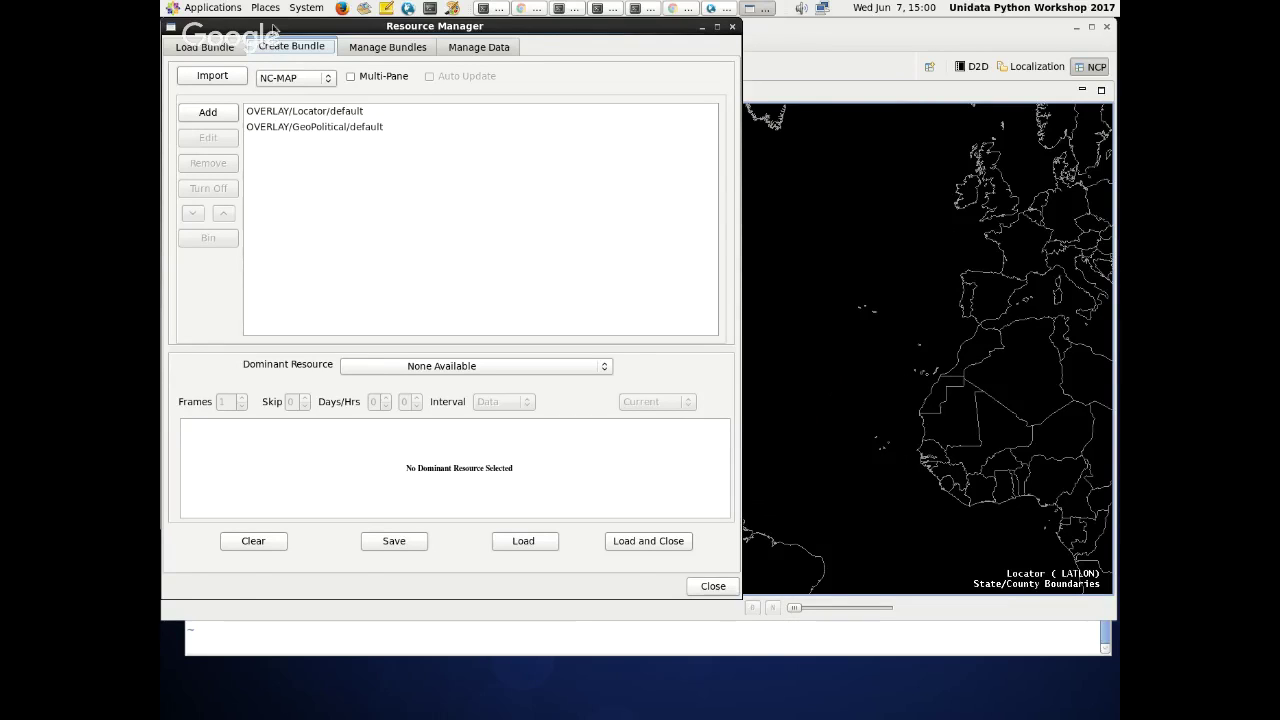
pyautogui.moveTo(277, 28); pyautogui.dragTo(374, 15)
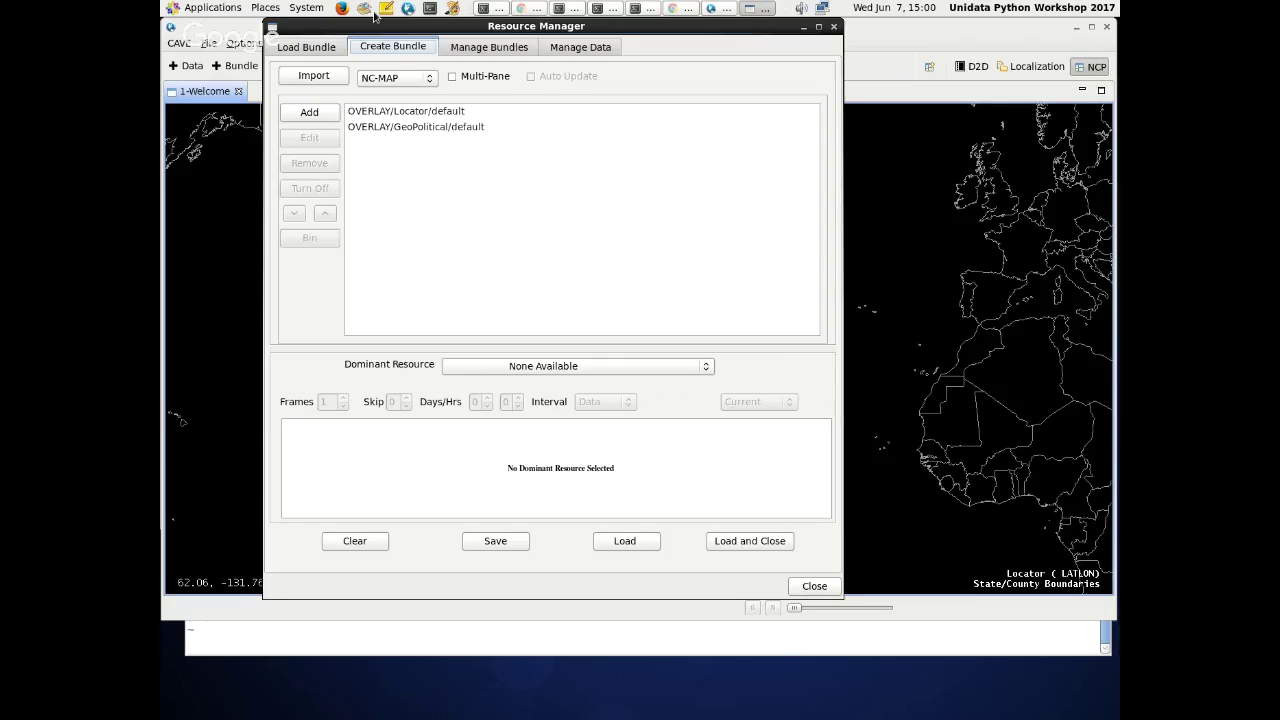
pyautogui.moveTo(318, 30); pyautogui.dragTo(334, 28)
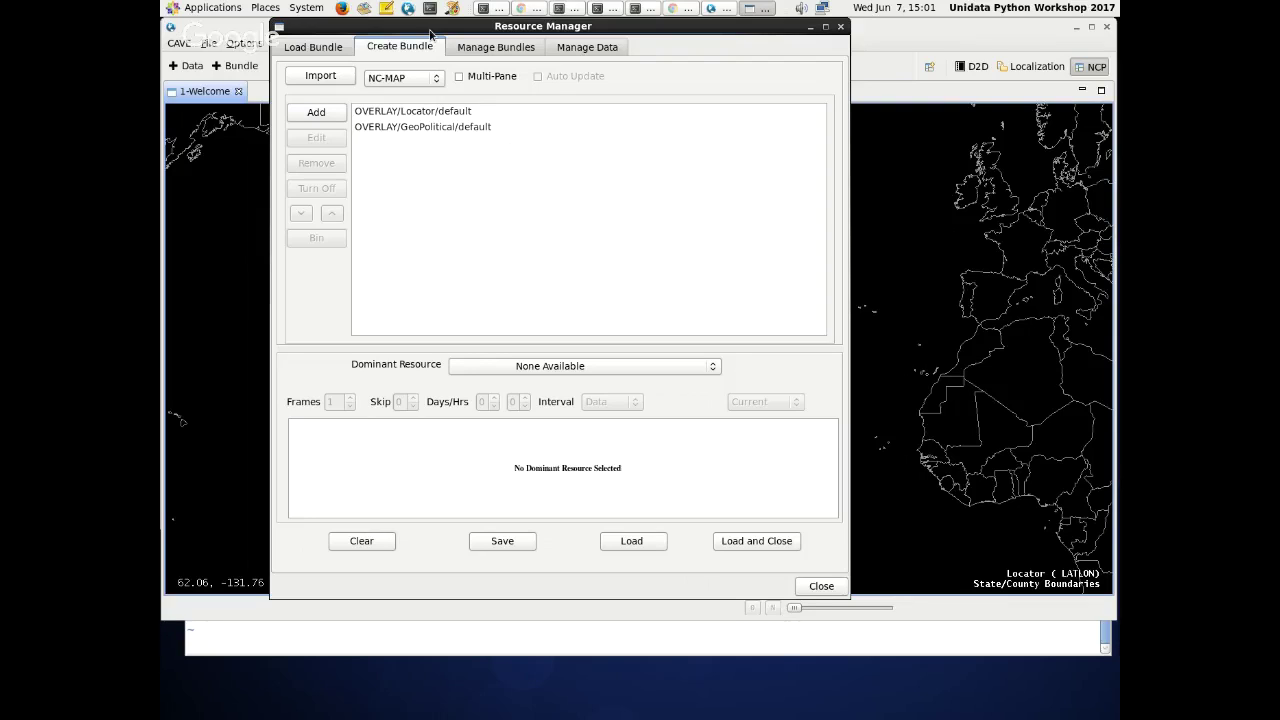
pyautogui.click(310, 114)
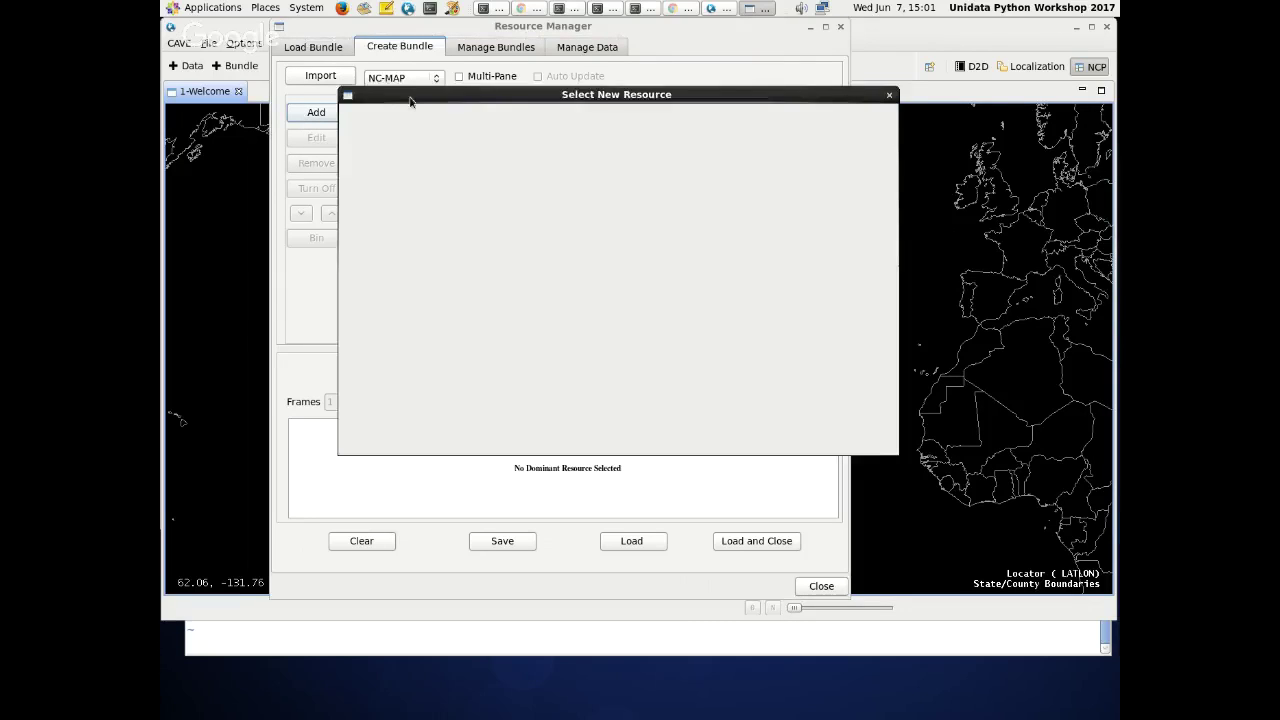
pyautogui.moveTo(419, 101); pyautogui.dragTo(470, 88)
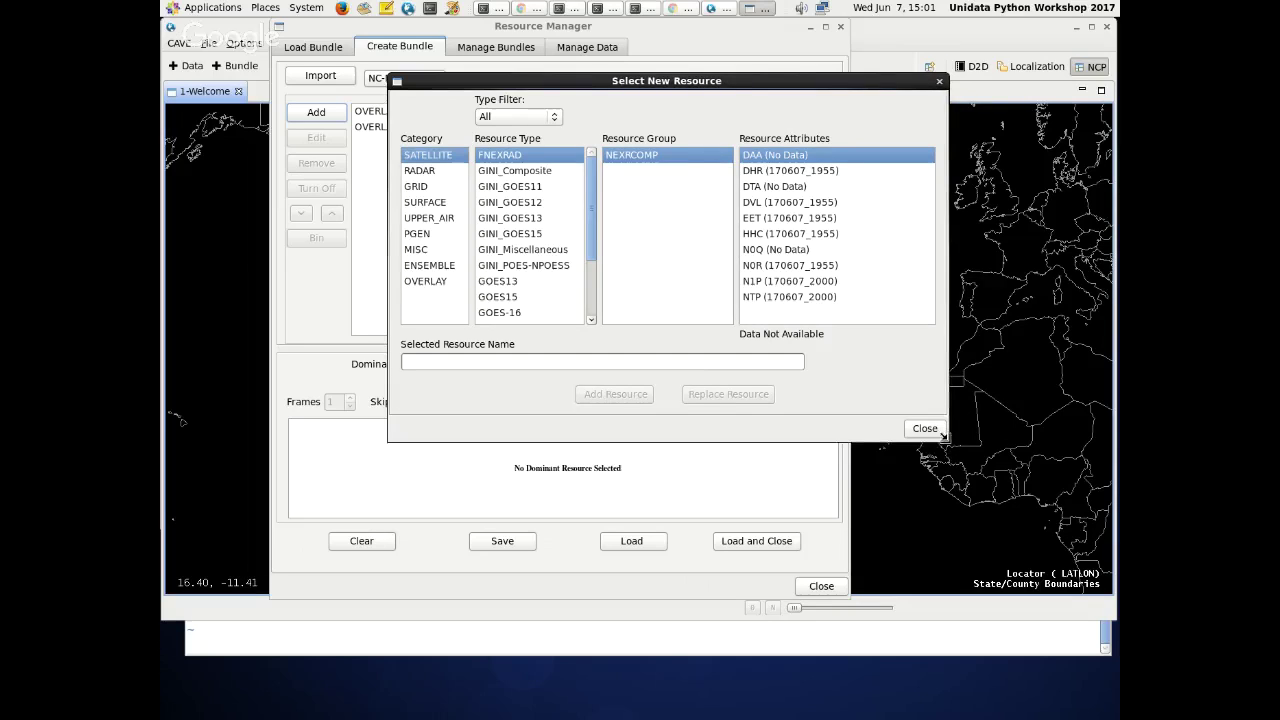
pyautogui.moveTo(951, 446); pyautogui.dragTo(1047, 544)
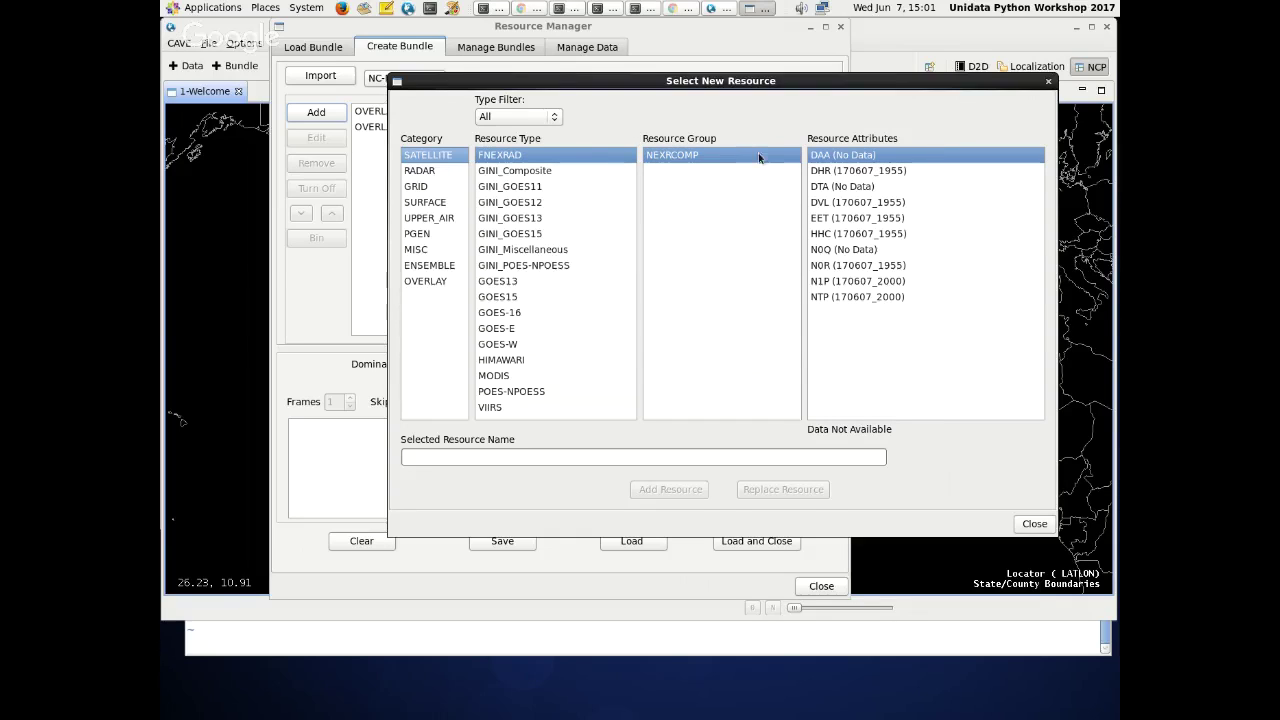
# - Add the SATELLITE/FNEXRAD/NEXRCOMP/DHR resource to the NC-MAP bundle and close the Resource Manager without loading the bundle
pyautogui.click(878, 169)
pyautogui.click(884, 214)
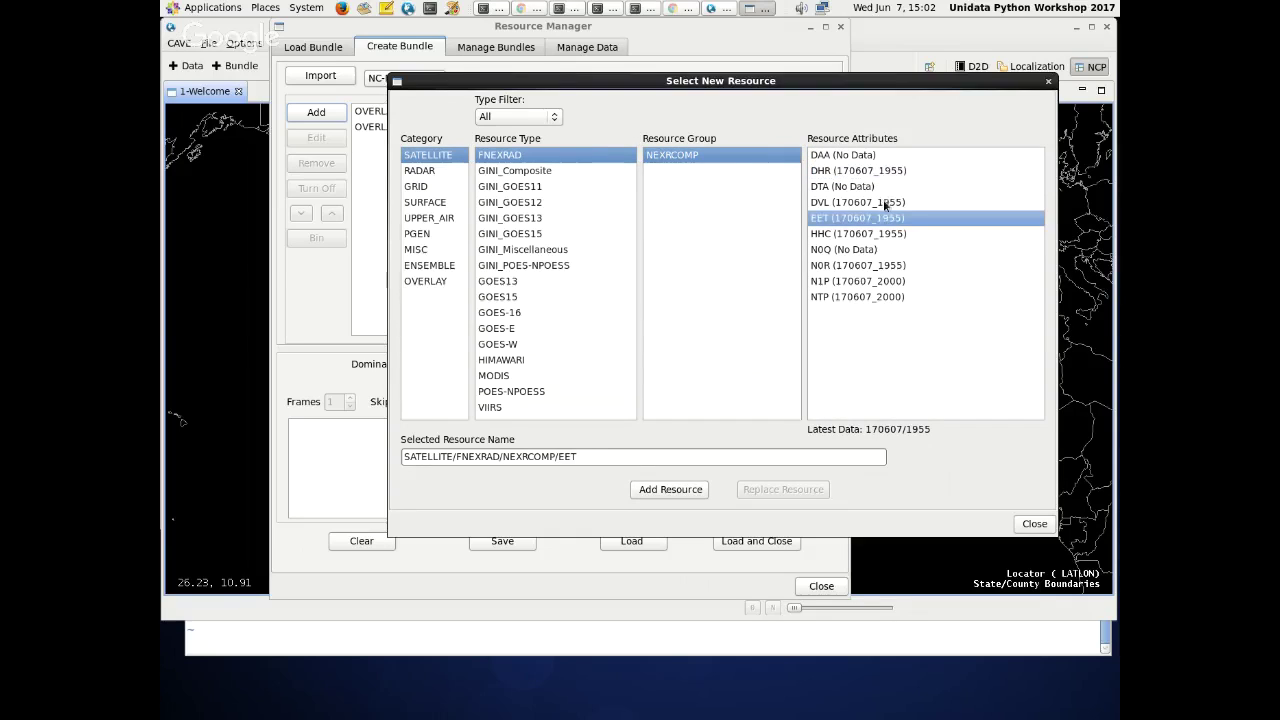
pyautogui.click(884, 202)
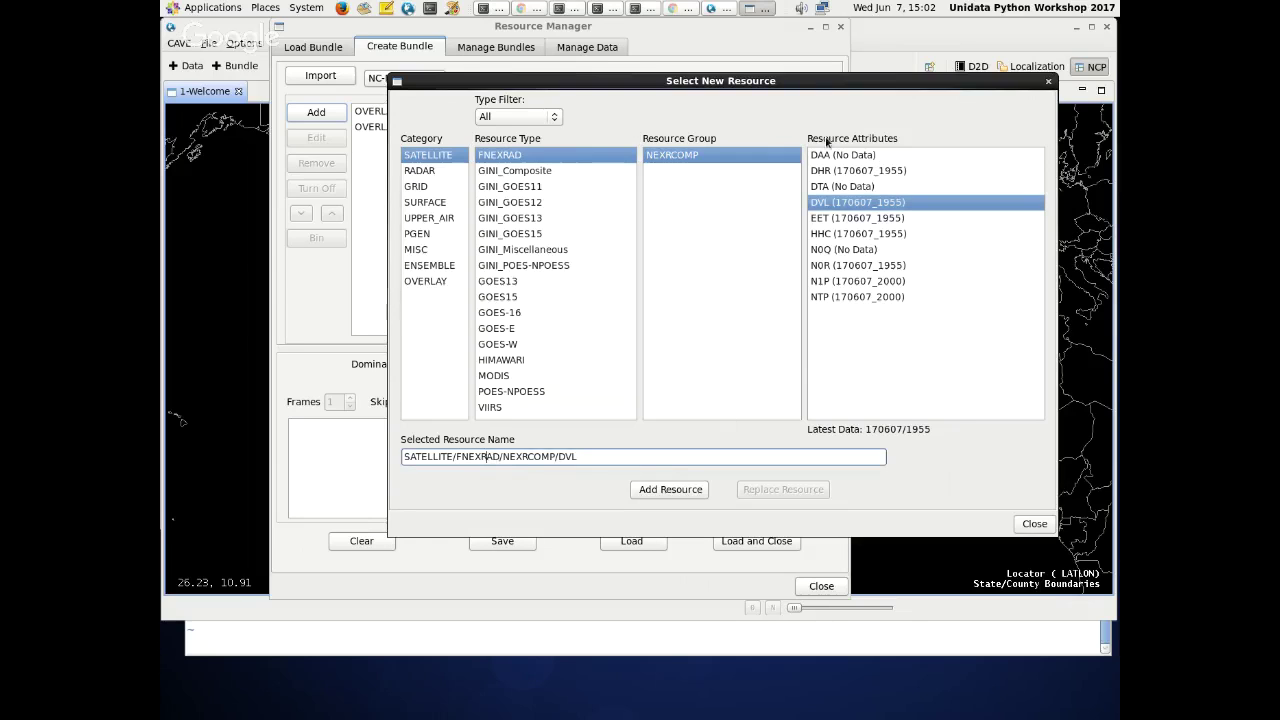
pyautogui.moveTo(817, 83); pyautogui.dragTo(853, 58)
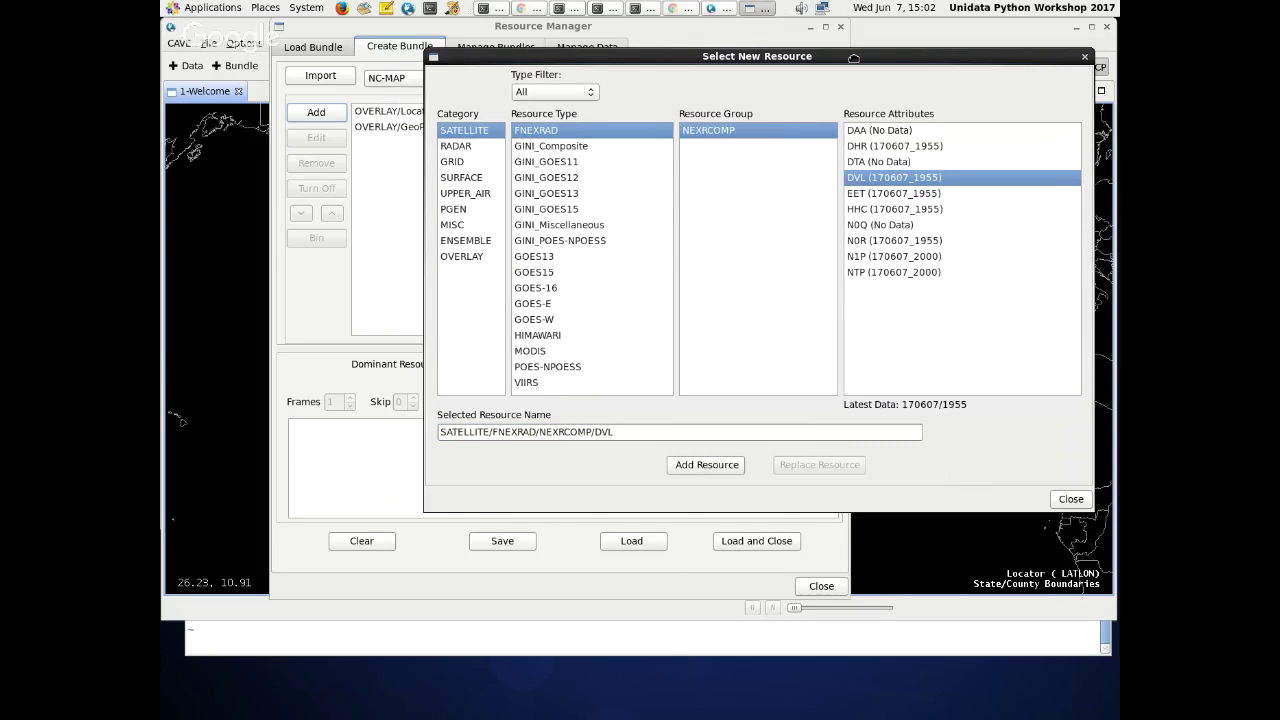
pyautogui.click(880, 146)
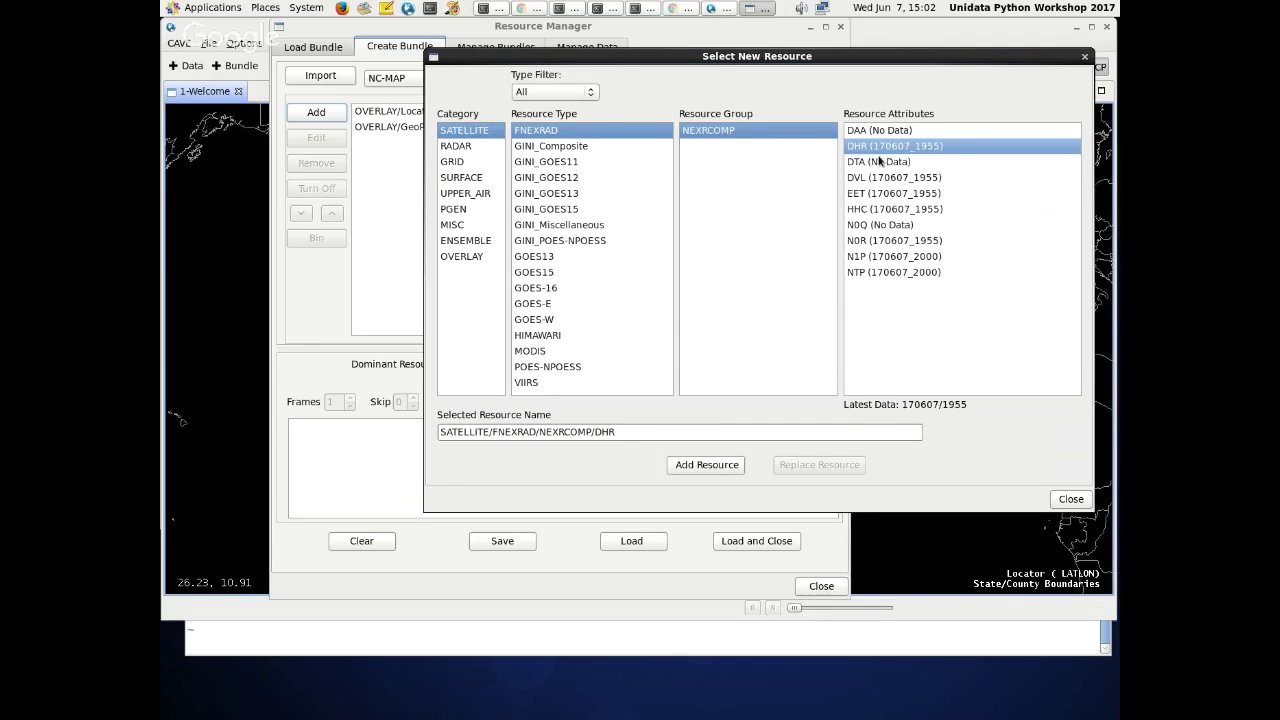
pyautogui.click(723, 465)
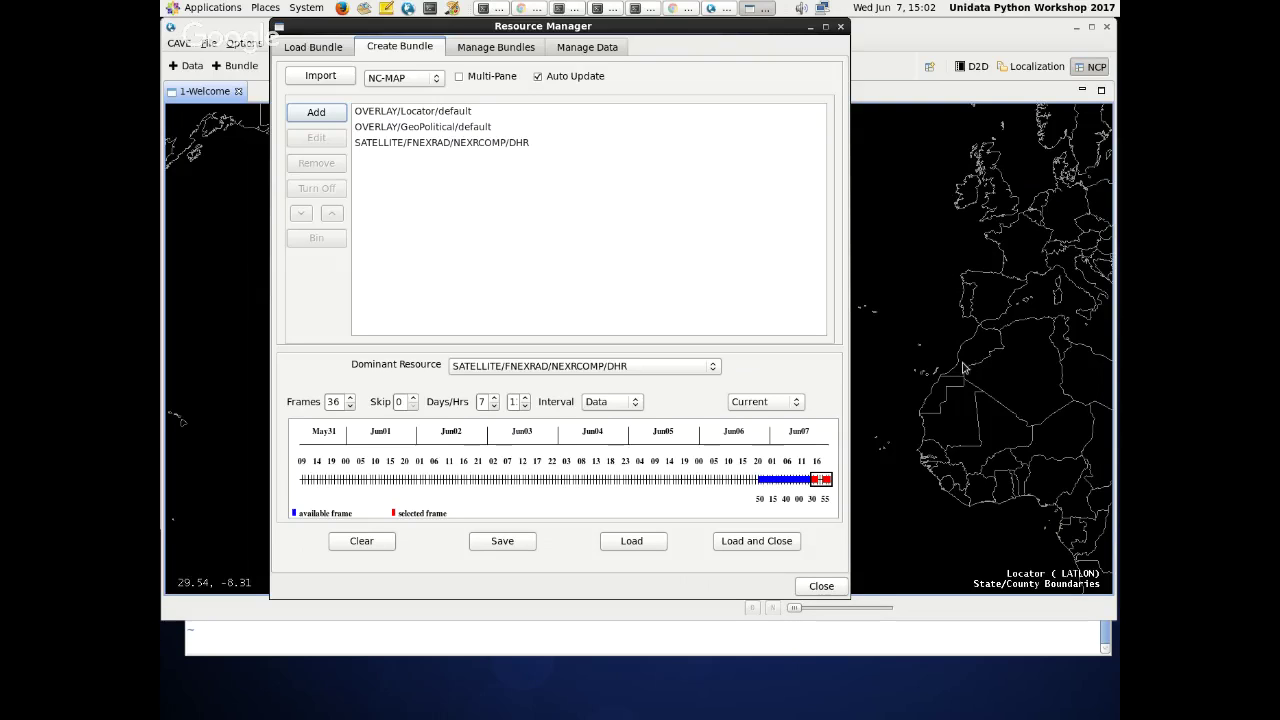
pyautogui.moveTo(731, 25); pyautogui.dragTo(701, 114)
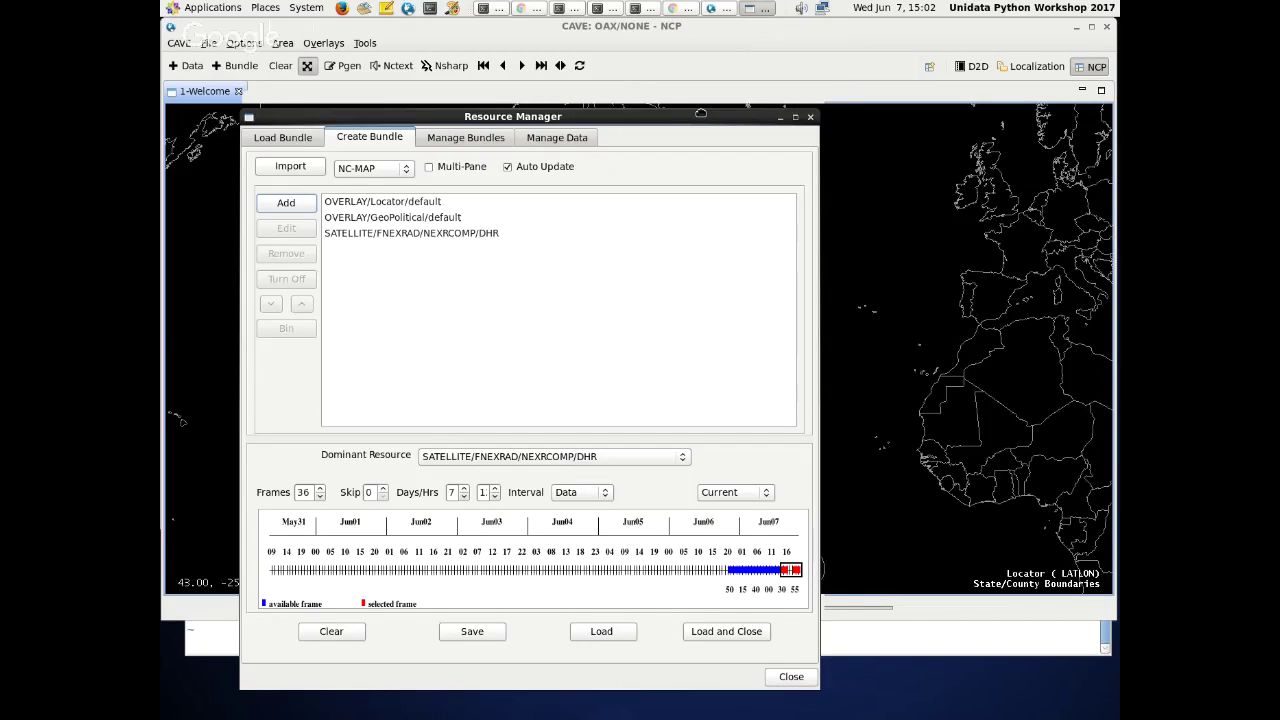
pyautogui.click(810, 117)
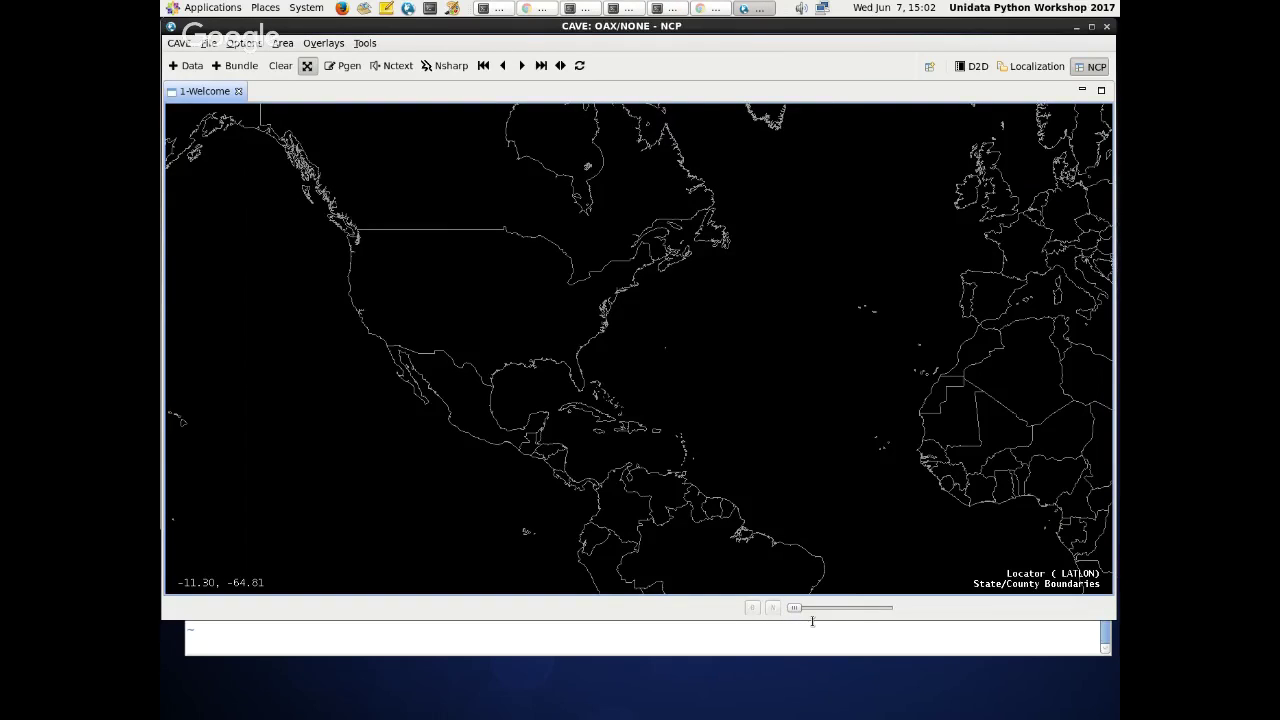
# - Edit the Locator overlay's attributes so that it uses the CITIES locator, and accept the change
pyautogui.rightClick(1036, 574)
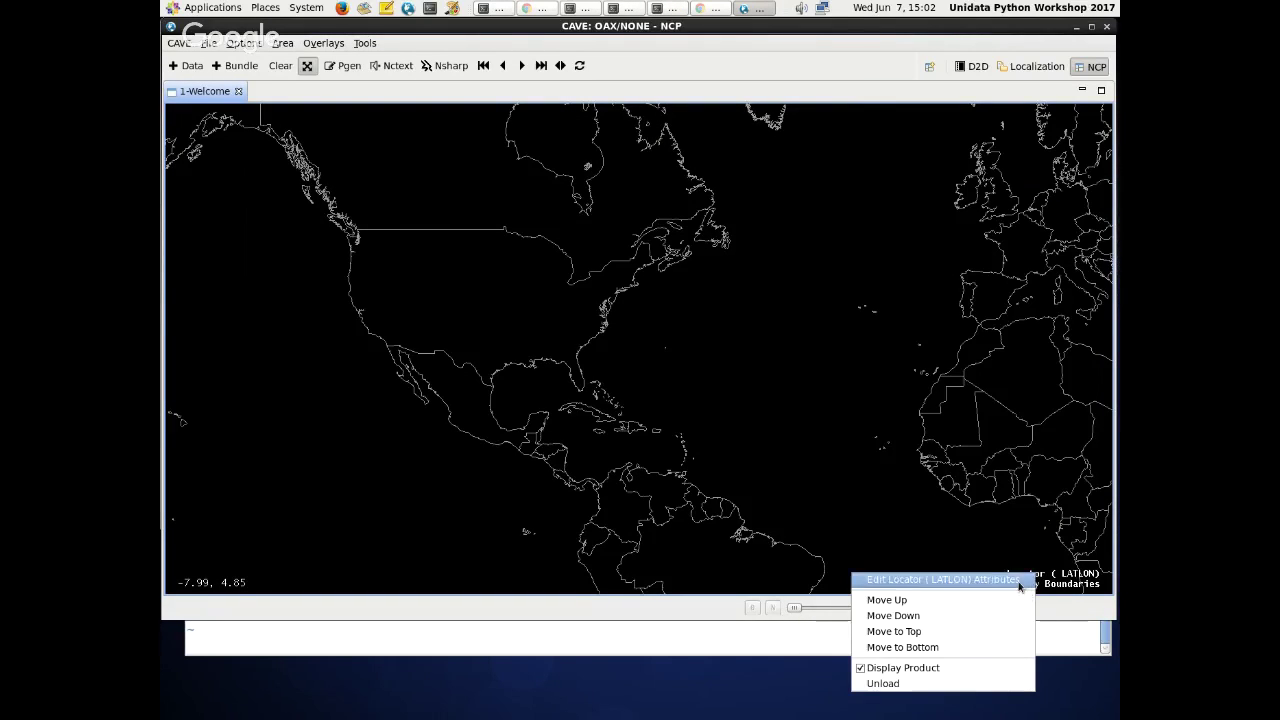
pyautogui.click(1020, 582)
pyautogui.moveTo(230, 83); pyautogui.dragTo(585, 94)
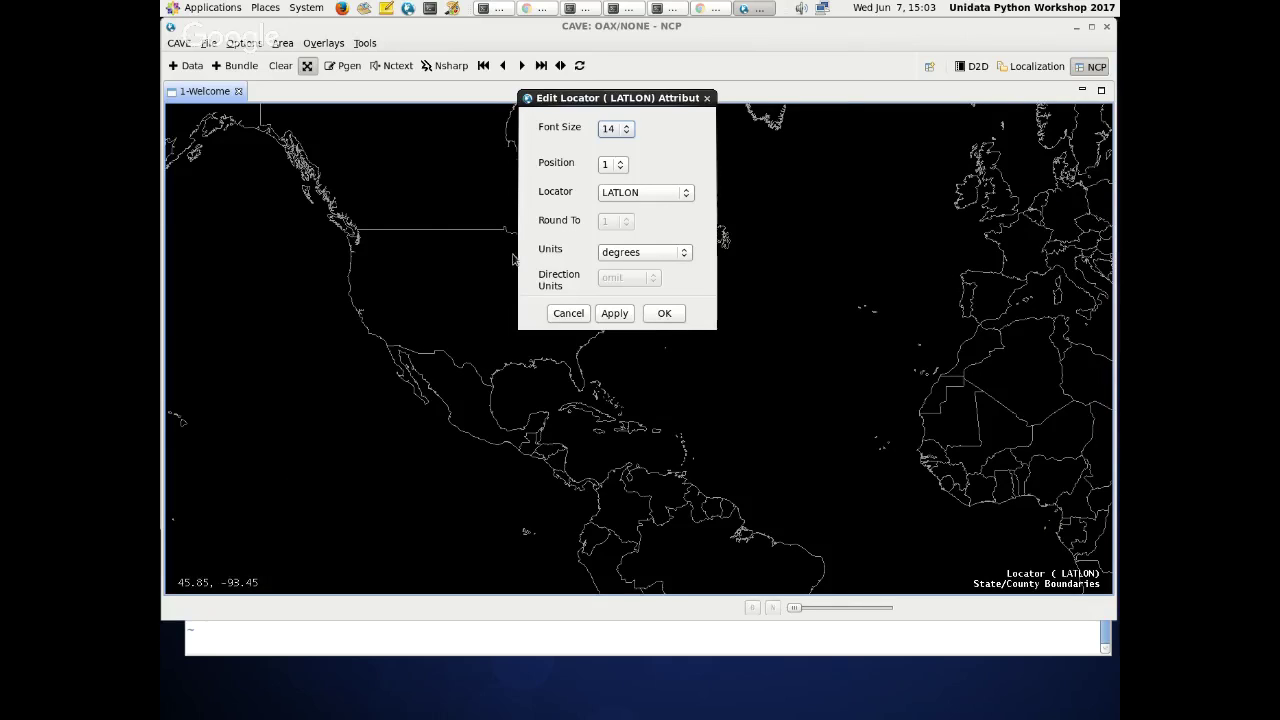
pyautogui.scroll(4, 466, 326)
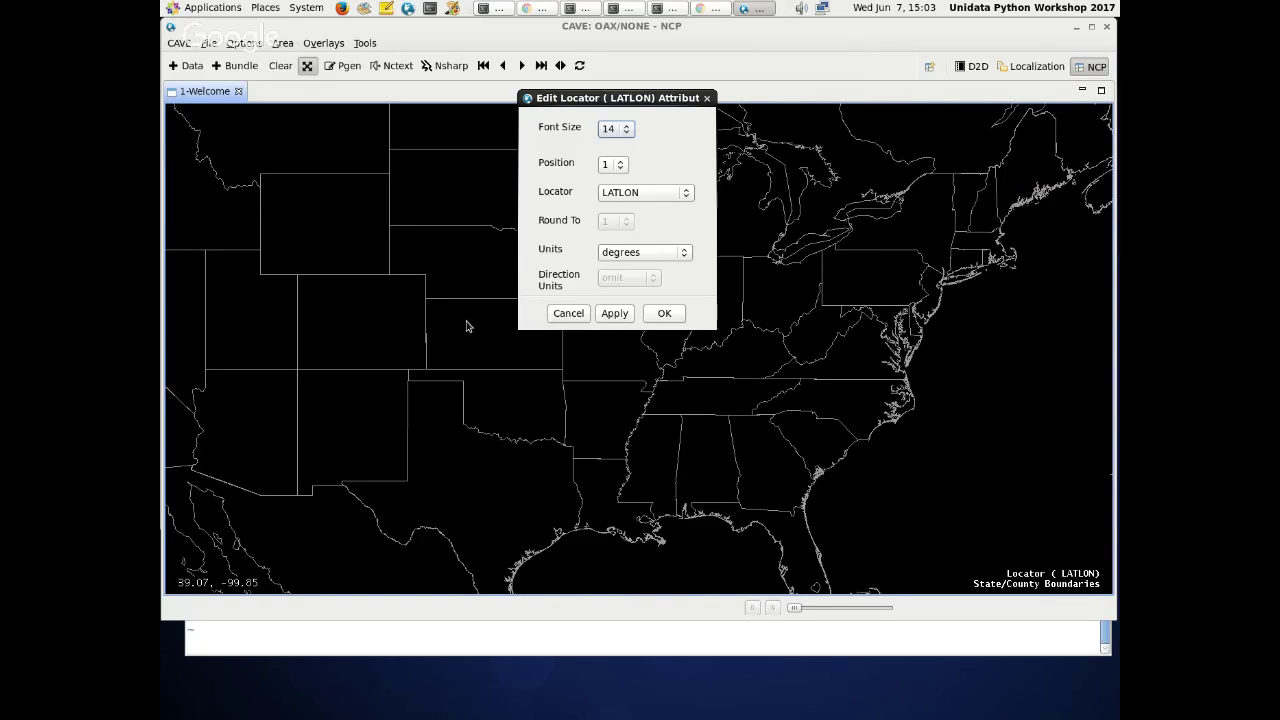
pyautogui.scroll(1, 466, 326)
pyautogui.click(659, 193)
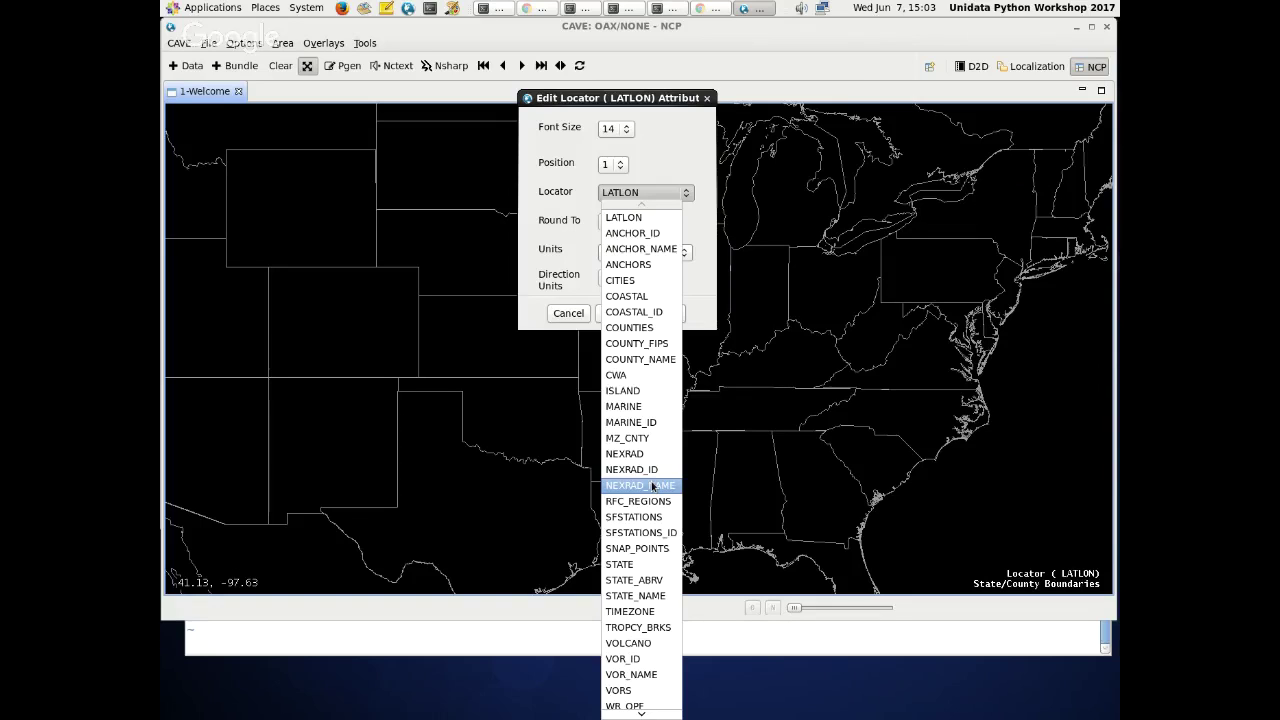
pyautogui.click(622, 282)
pyautogui.scroll(2, 505, 417)
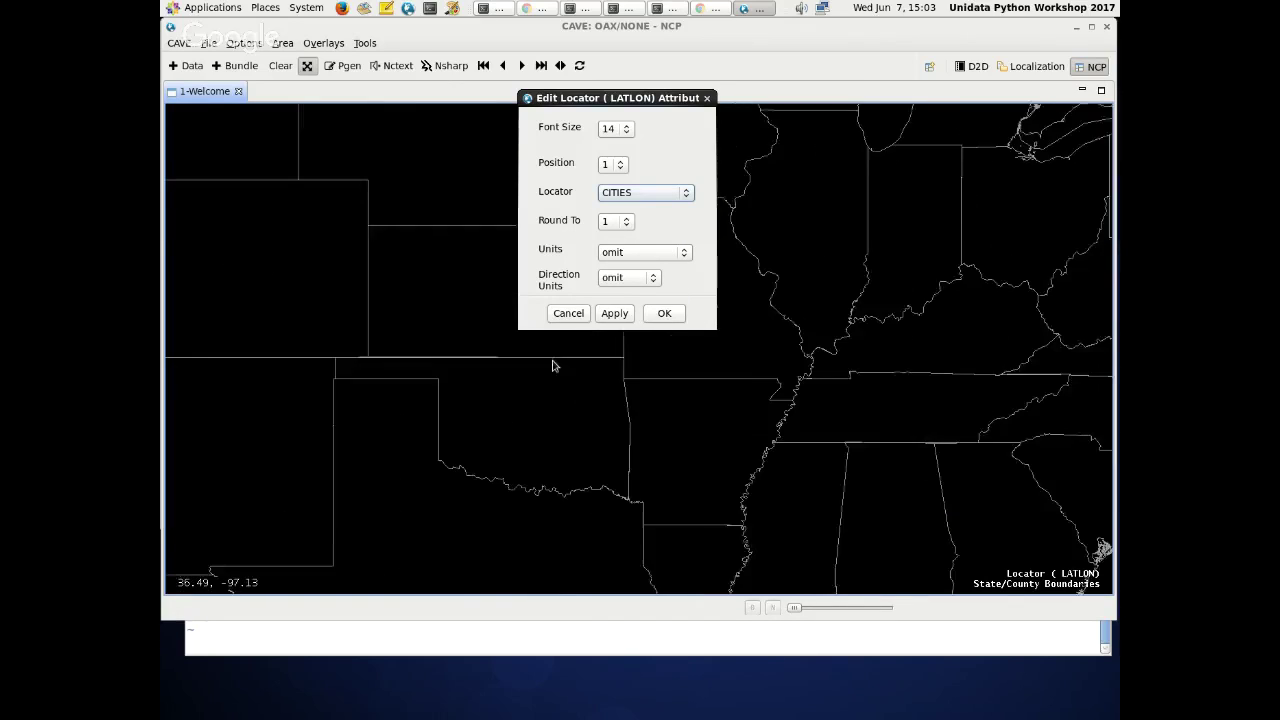
pyautogui.click(621, 310)
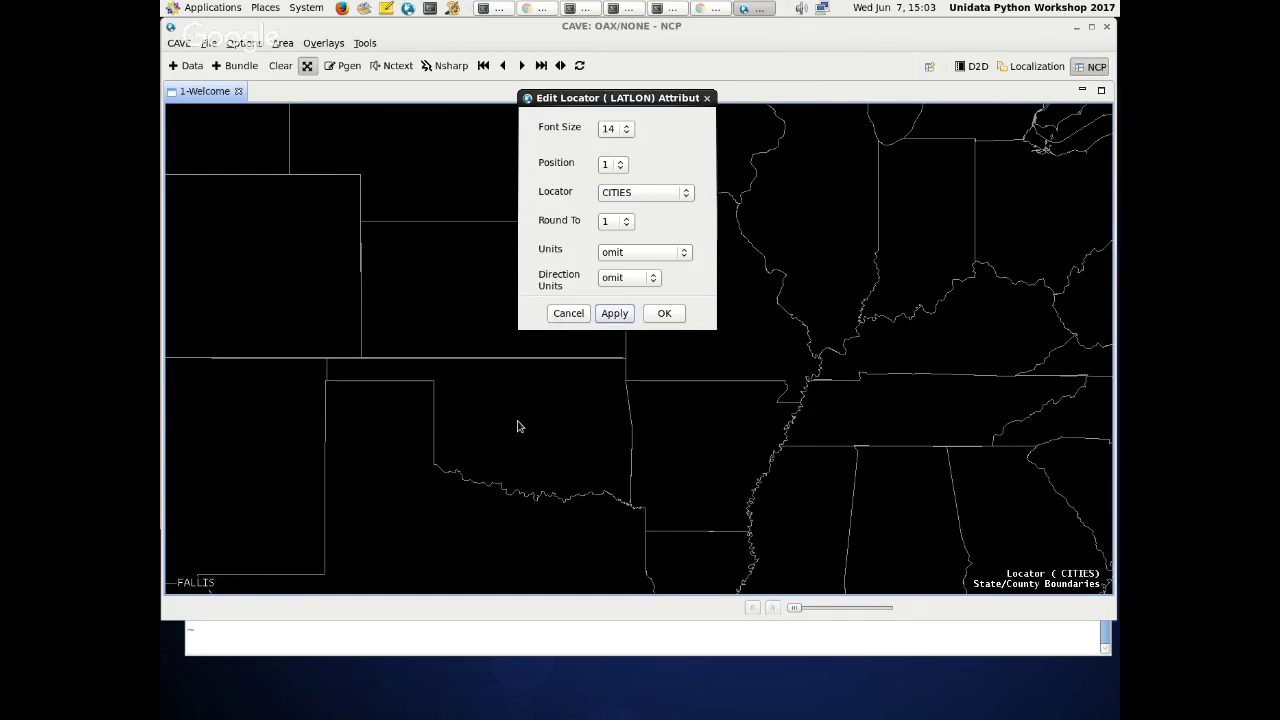
pyautogui.scroll(2, 515, 428)
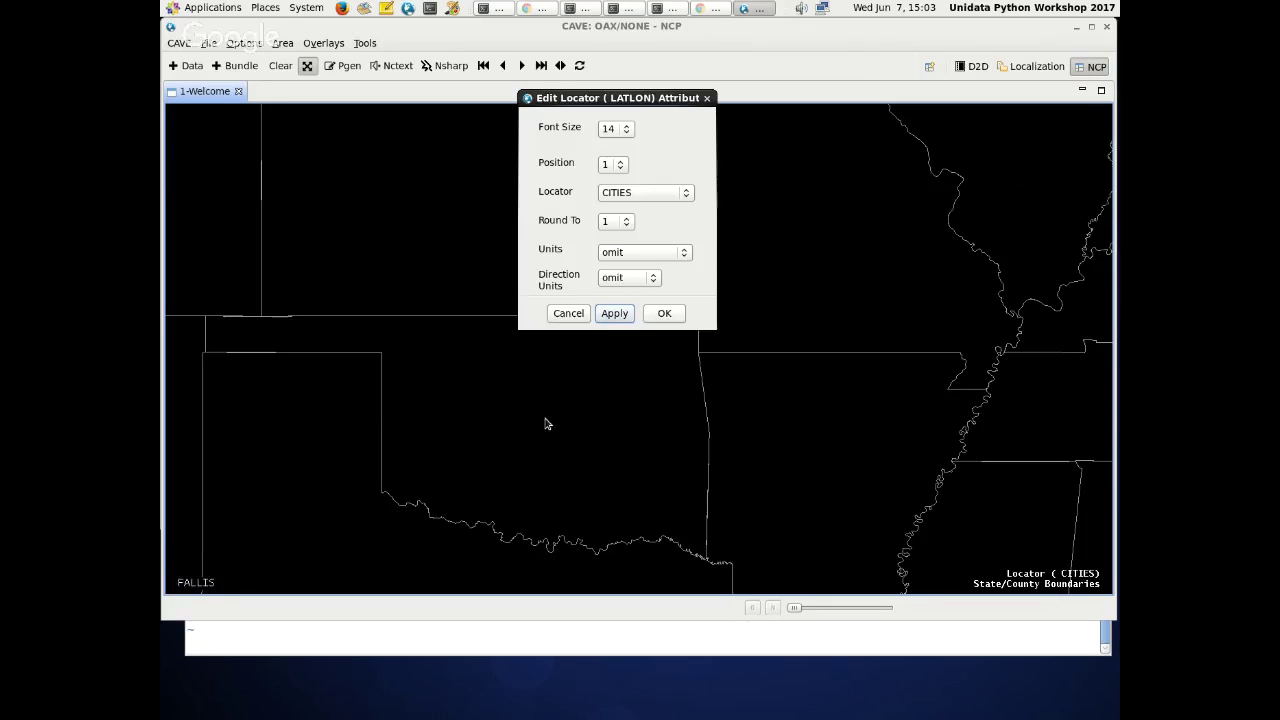
pyautogui.click(666, 315)
# - Turn on the Cities overlay and show its city names and markers over central Oklahoma
pyautogui.scroll(2, 455, 425)
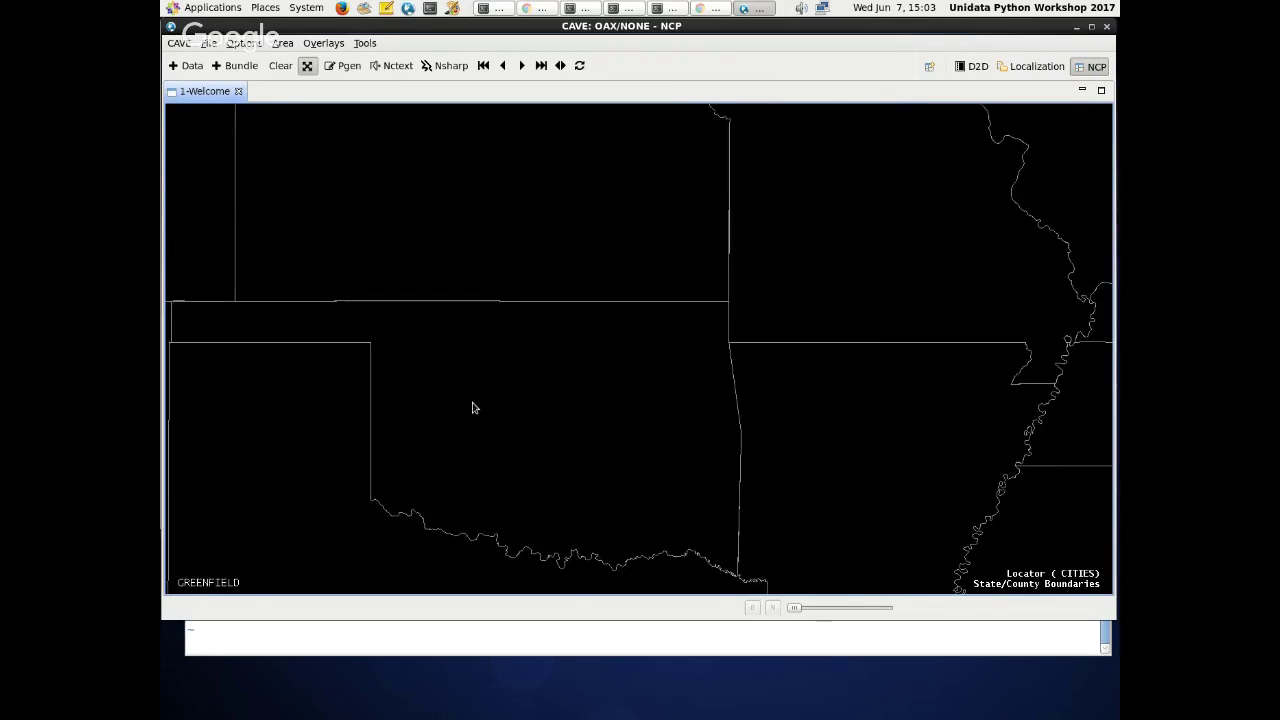
pyautogui.scroll(1, 500, 400)
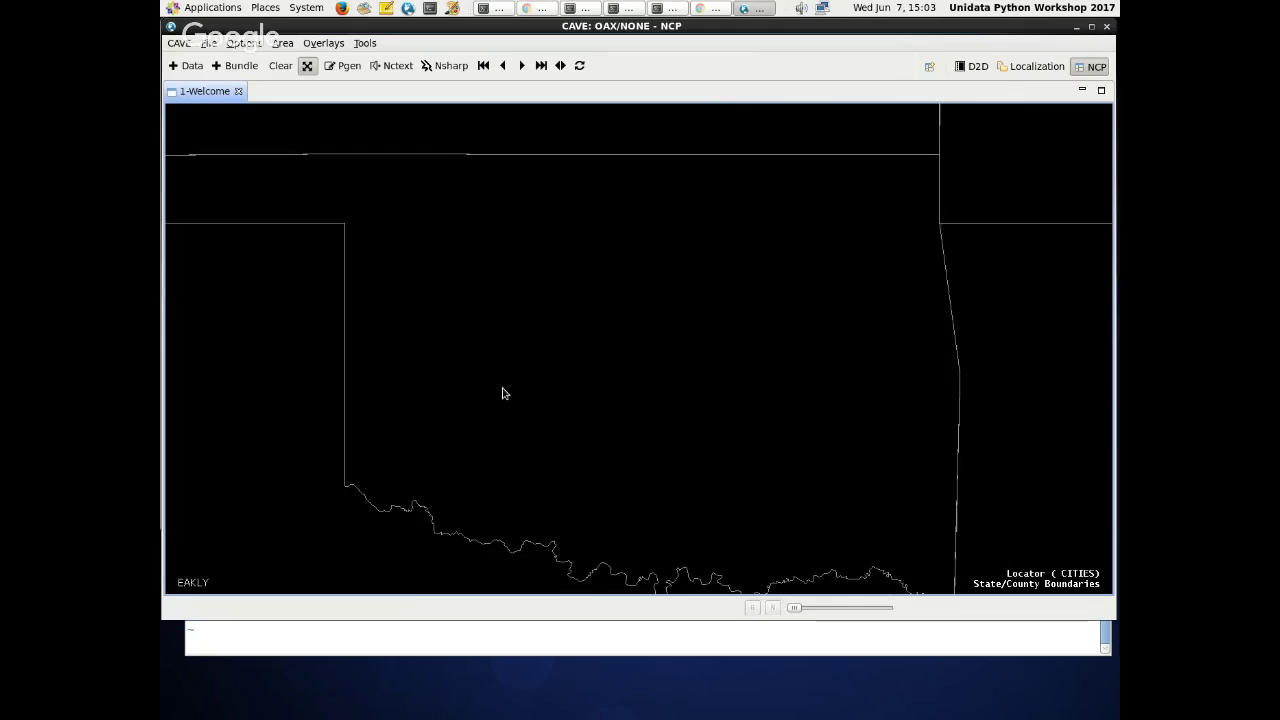
pyautogui.click(321, 43)
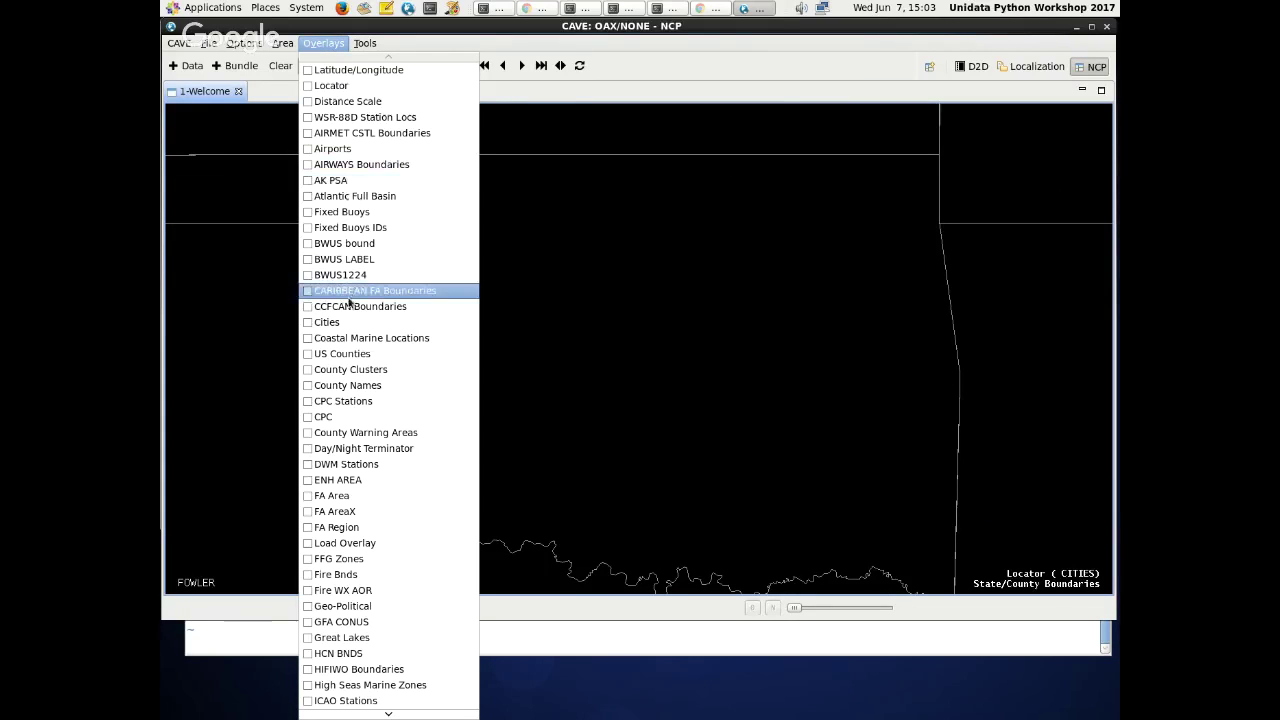
pyautogui.click(330, 322)
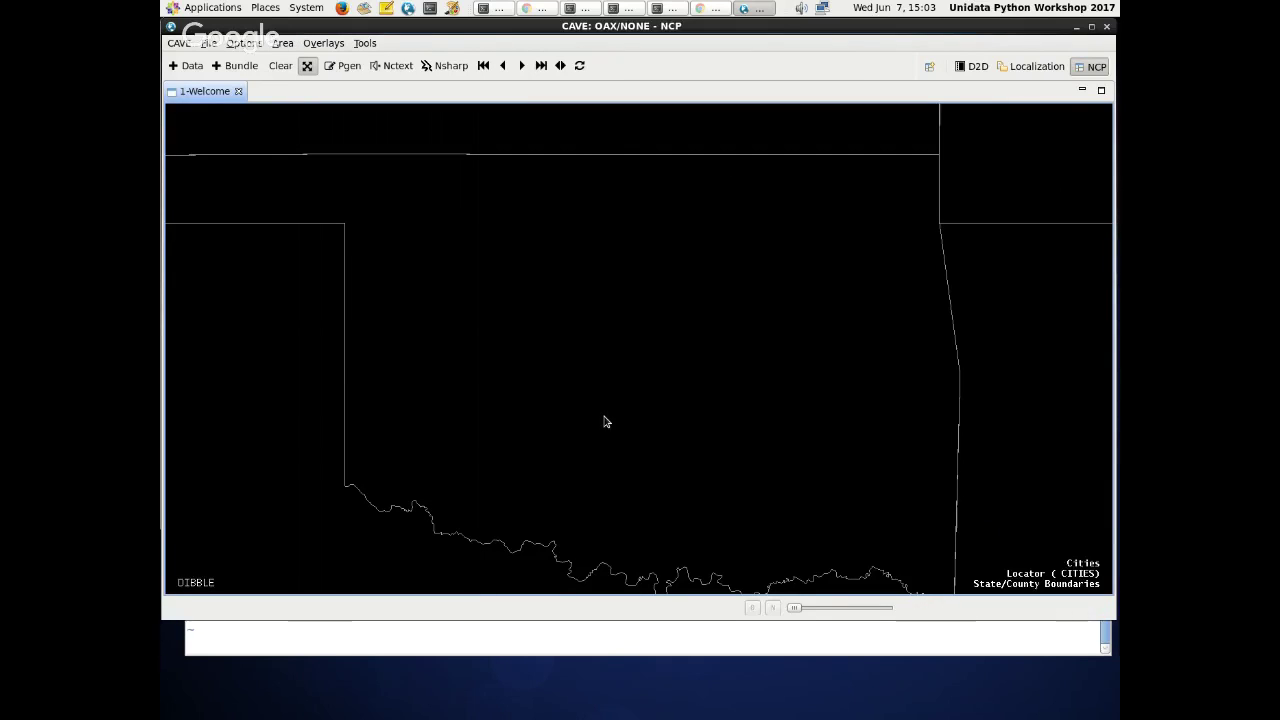
pyautogui.scroll(-2, 533, 378)
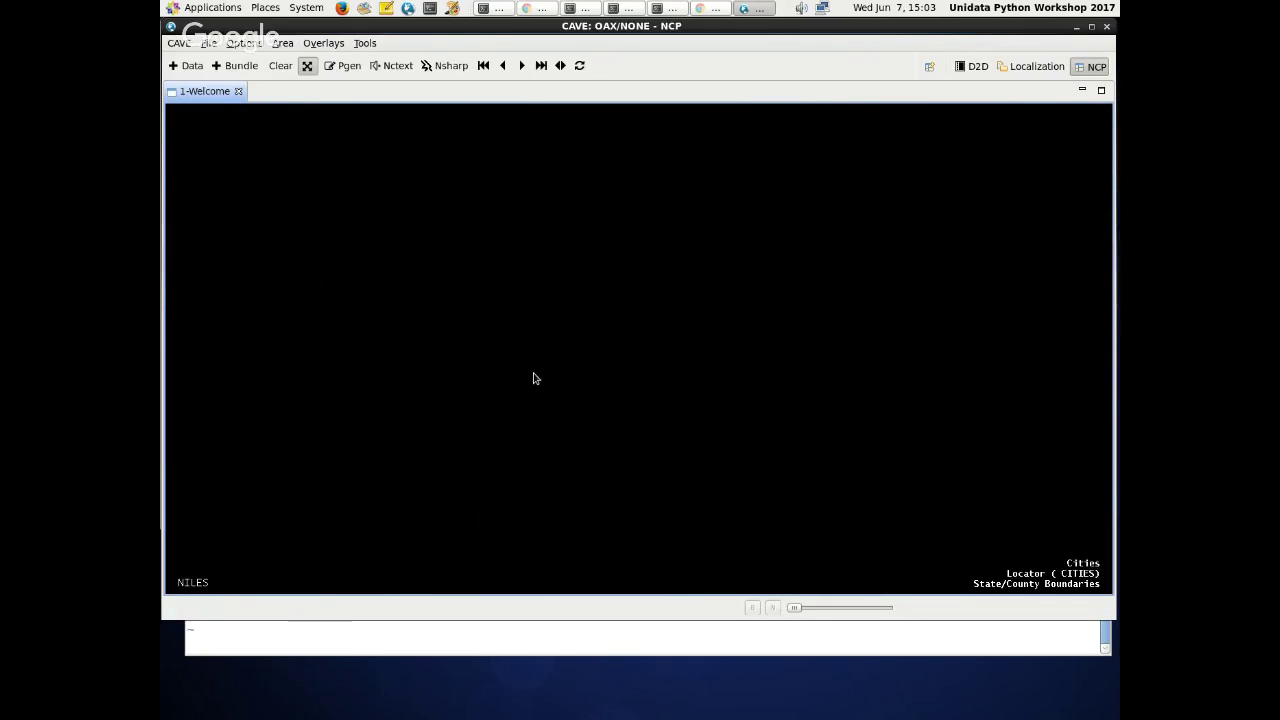
pyautogui.scroll(1, 533, 378)
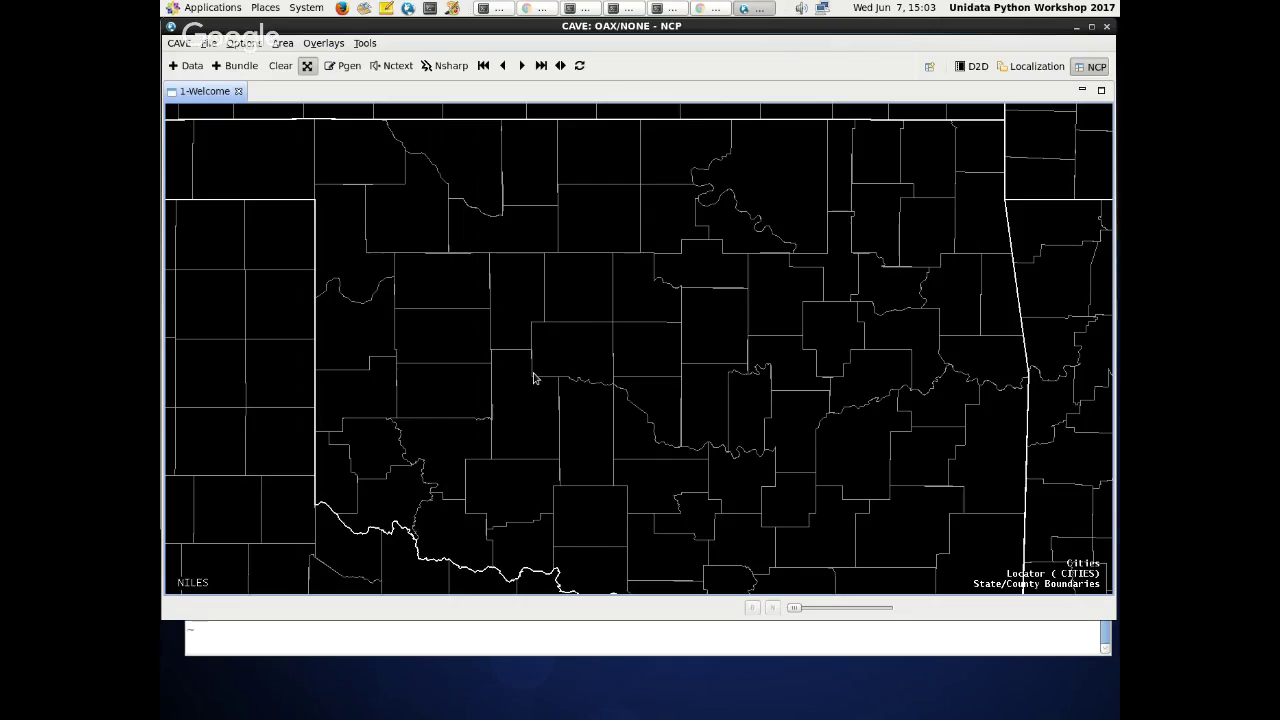
pyautogui.scroll(-1, 533, 378)
pyautogui.scroll(1, 534, 362)
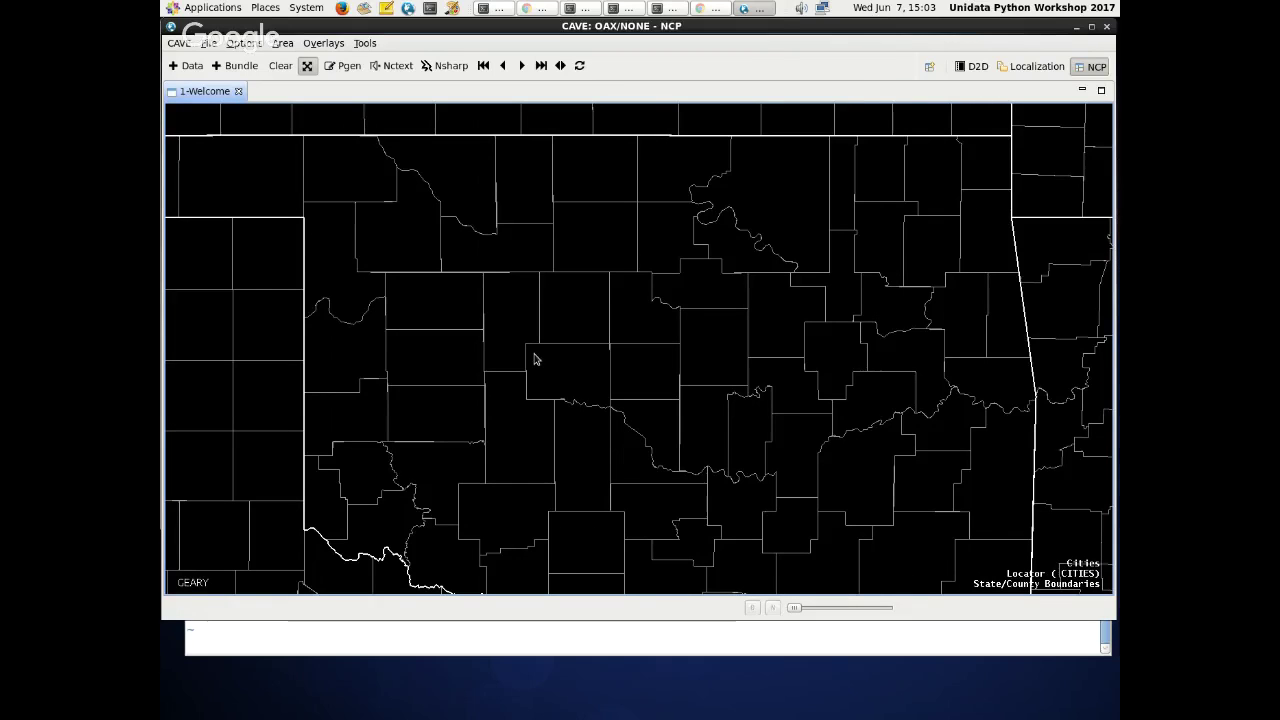
pyautogui.scroll(1, 534, 360)
pyautogui.scroll(5, 531, 358)
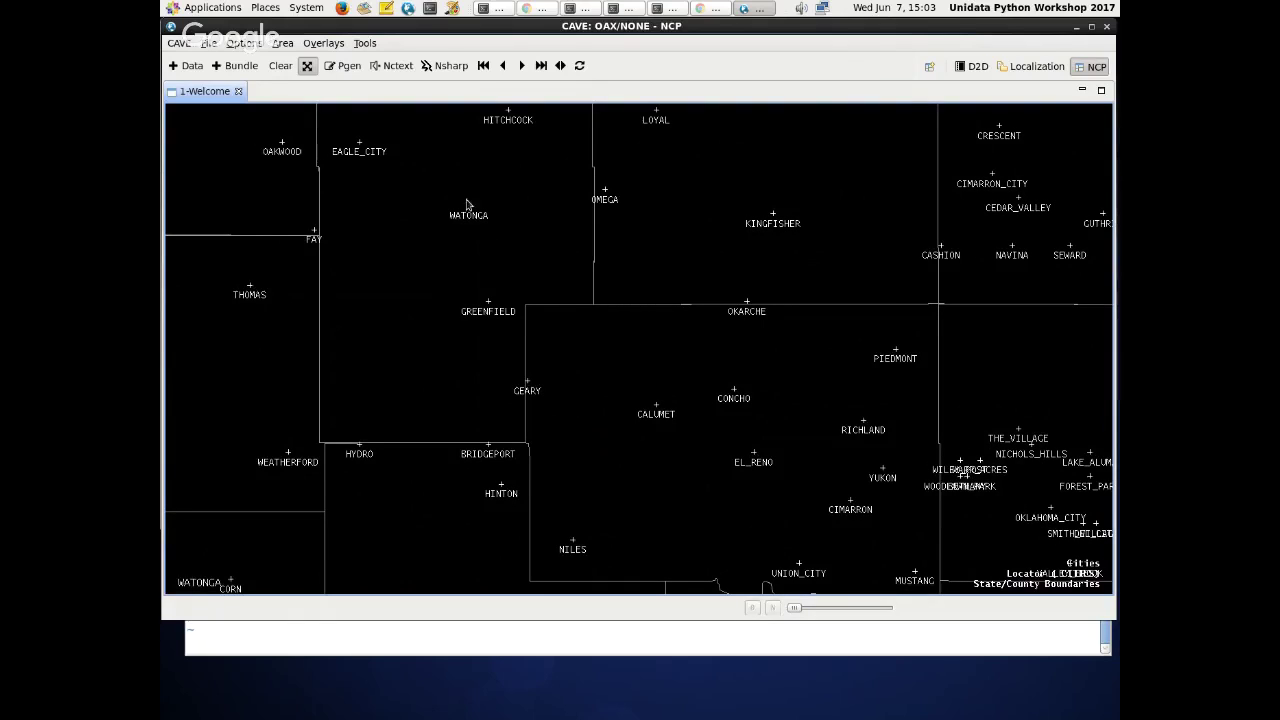
pyautogui.scroll(-3, 467, 220)
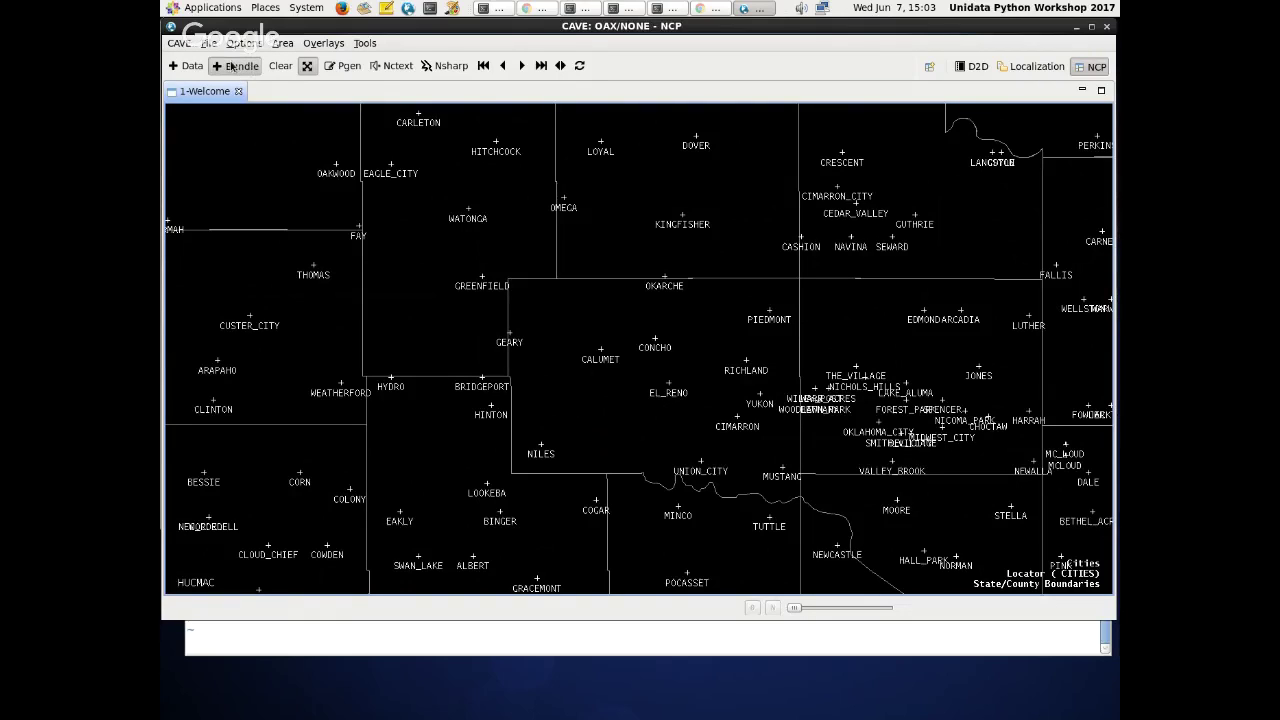
# - Open the bundle creation window again for the current map display
pyautogui.click(233, 66)
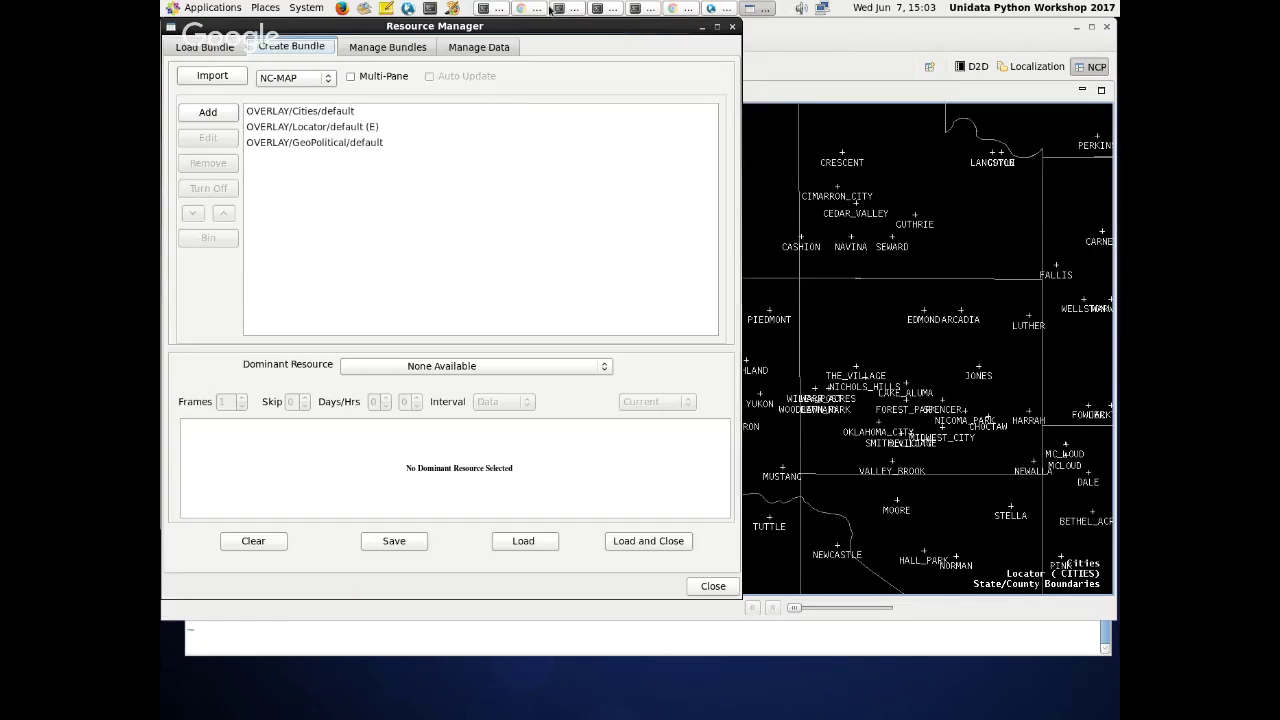
# - Examine the attribute settings of the Locator overlay in the bundle and close its editor without changes
pyautogui.moveTo(543, 28); pyautogui.dragTo(854, 26)
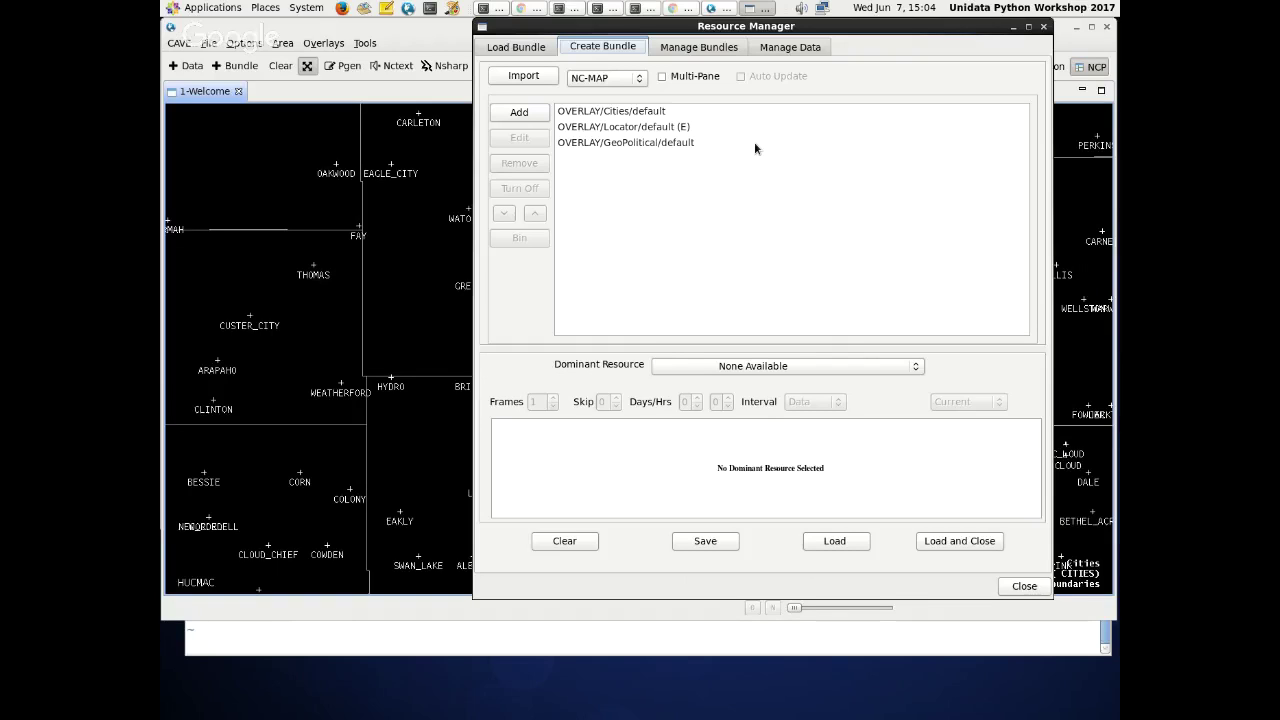
pyautogui.click(620, 129)
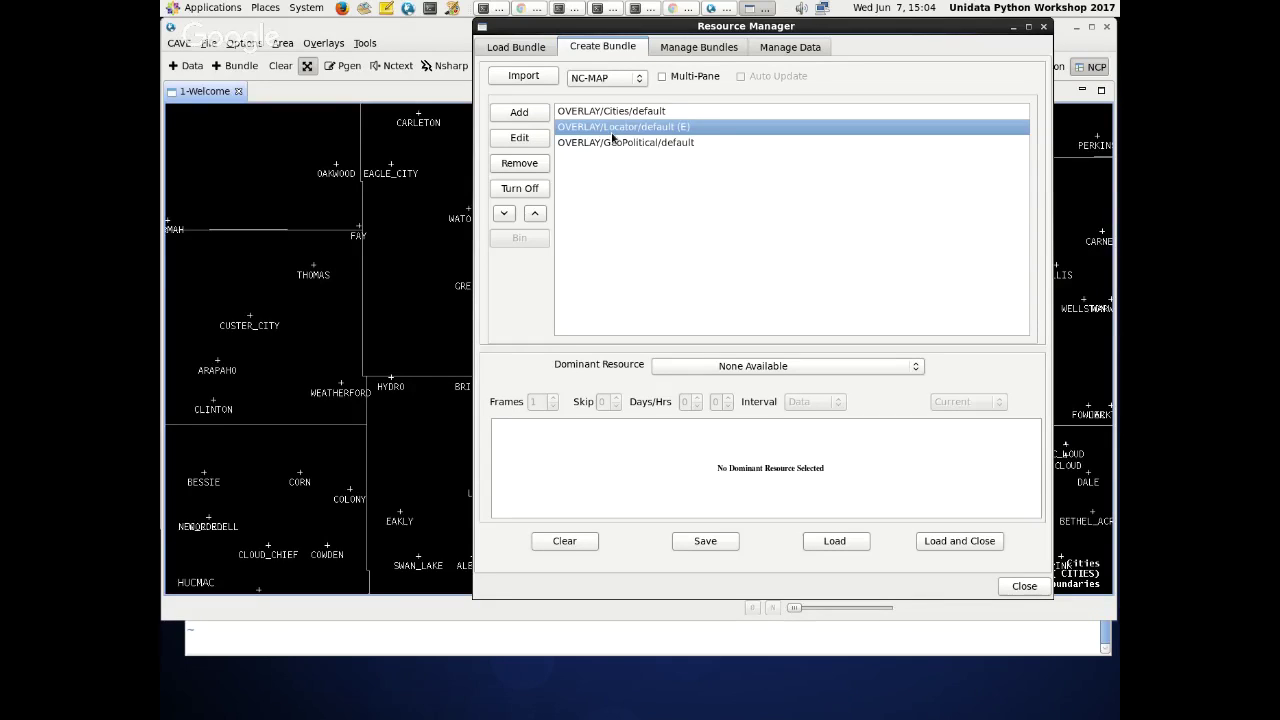
pyautogui.click(534, 145)
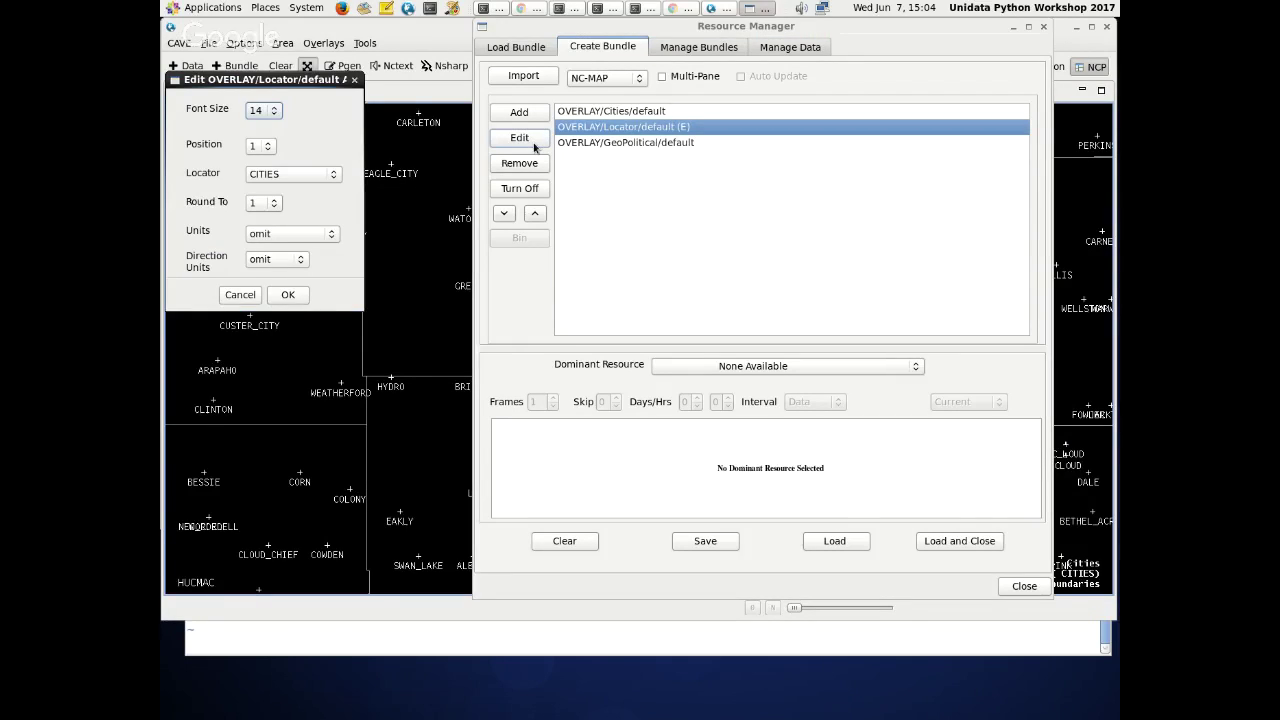
pyautogui.moveTo(266, 86); pyautogui.dragTo(421, 85)
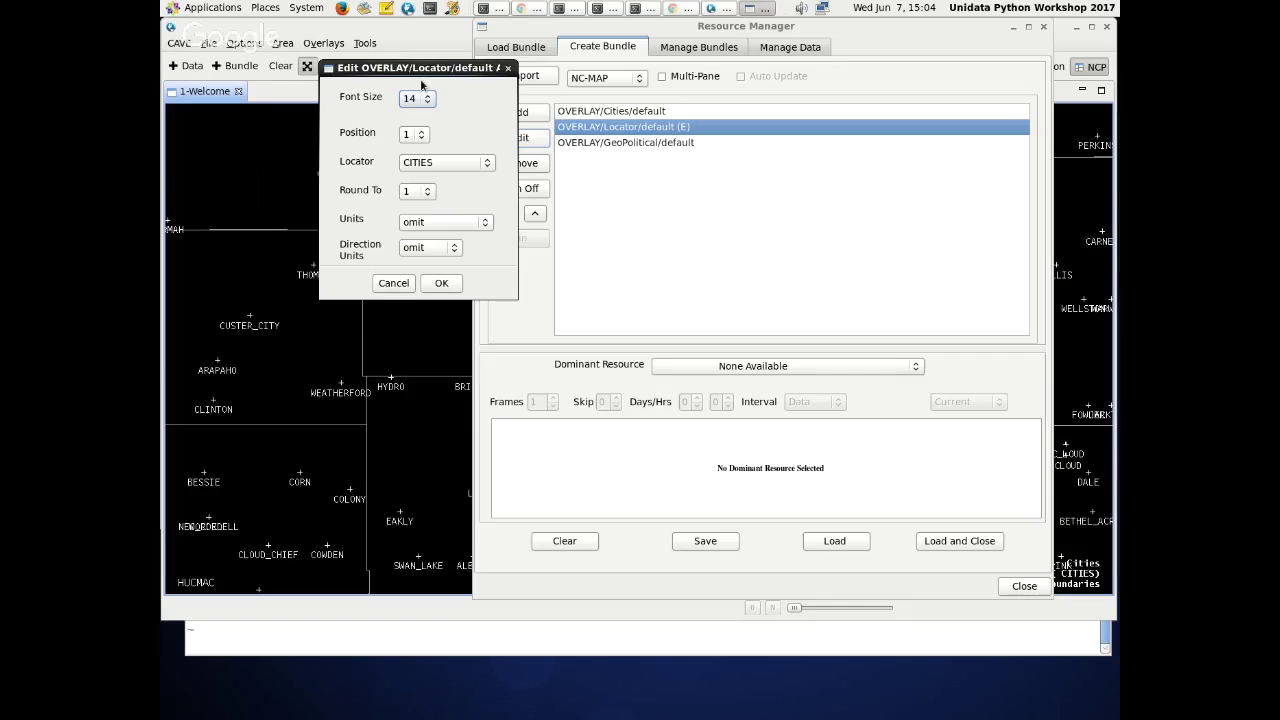
pyautogui.click(508, 68)
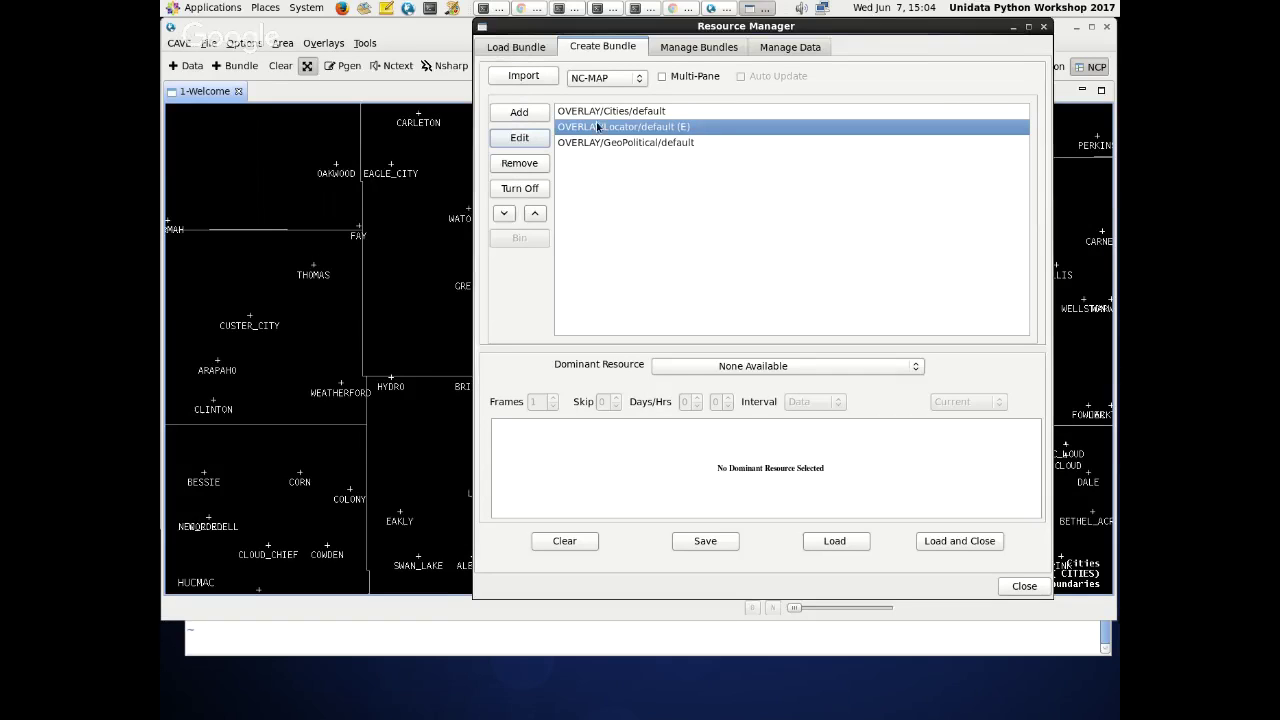
# - Set the Cities overlay's symbol and label display thresholds to 40190 km and its color to red, and load the bundle
pyautogui.click(597, 113)
pyautogui.click(519, 137)
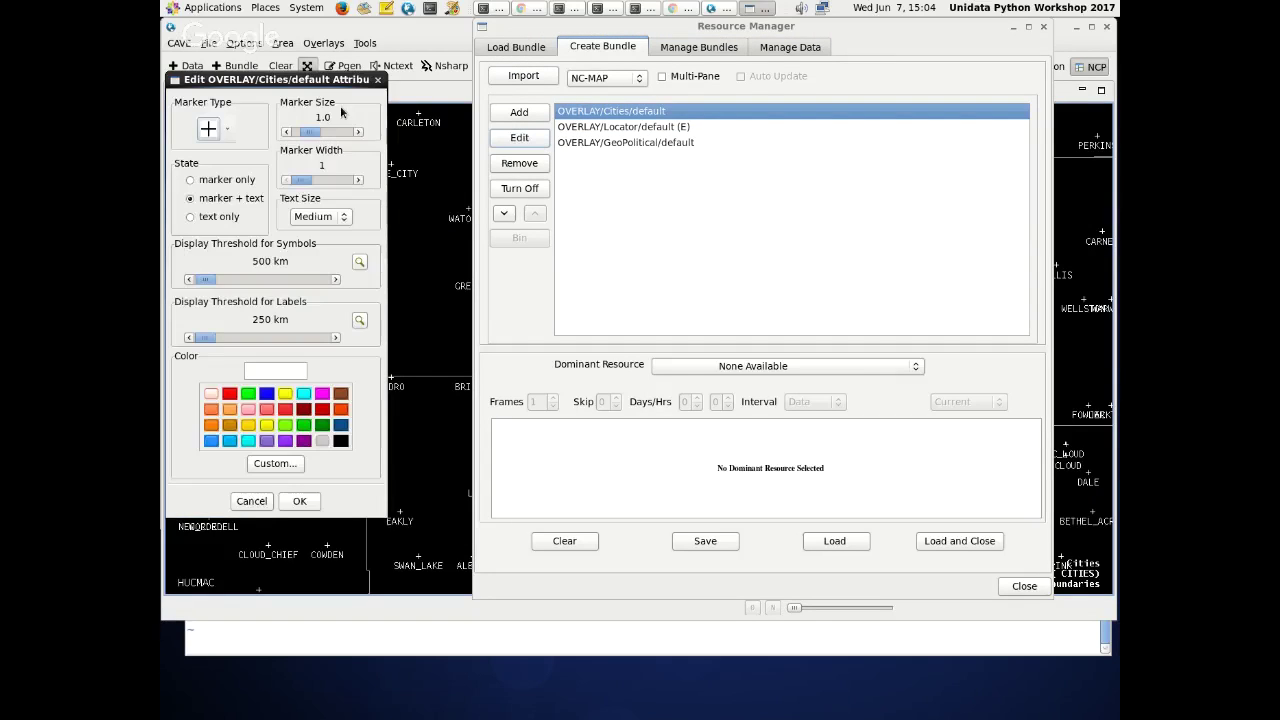
pyautogui.moveTo(304, 83); pyautogui.dragTo(403, 59)
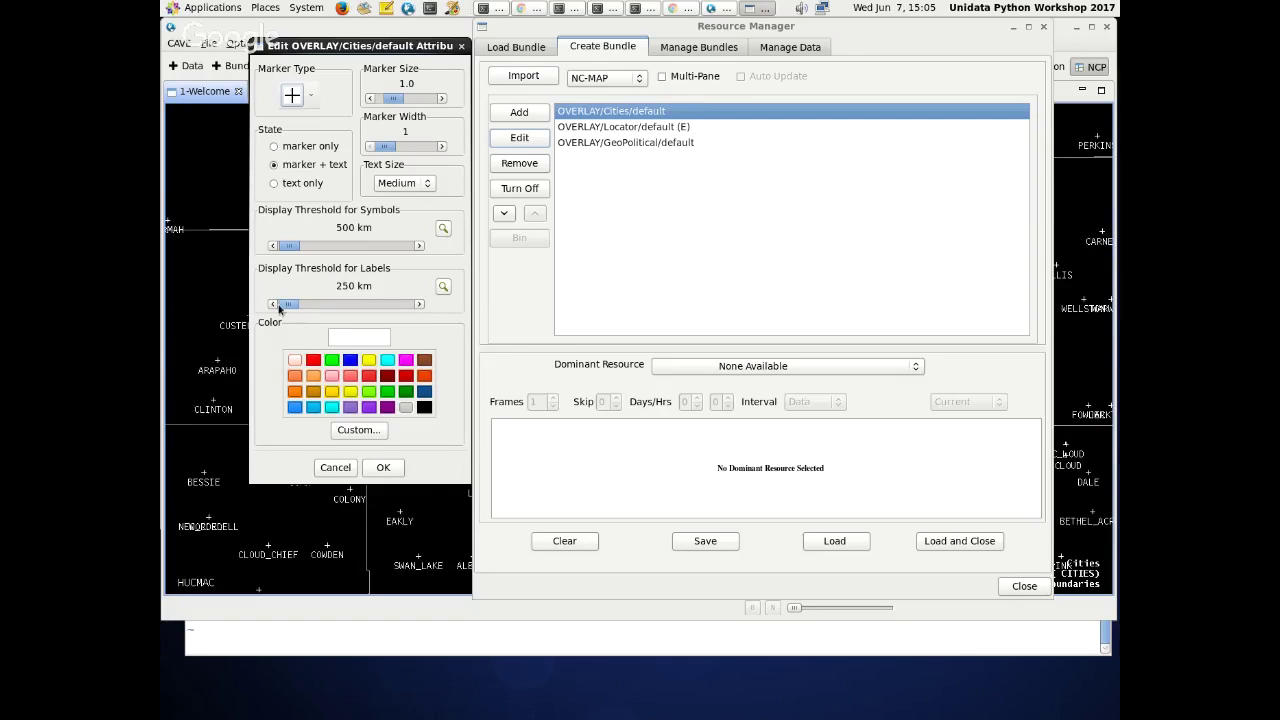
pyautogui.moveTo(289, 245)
pyautogui.mouseDown()
pyautogui.moveTo(314, 246)
pyautogui.moveTo(301, 246)
pyautogui.mouseUp()
pyautogui.moveTo(287, 302); pyautogui.dragTo(436, 314)
pyautogui.click(313, 360)
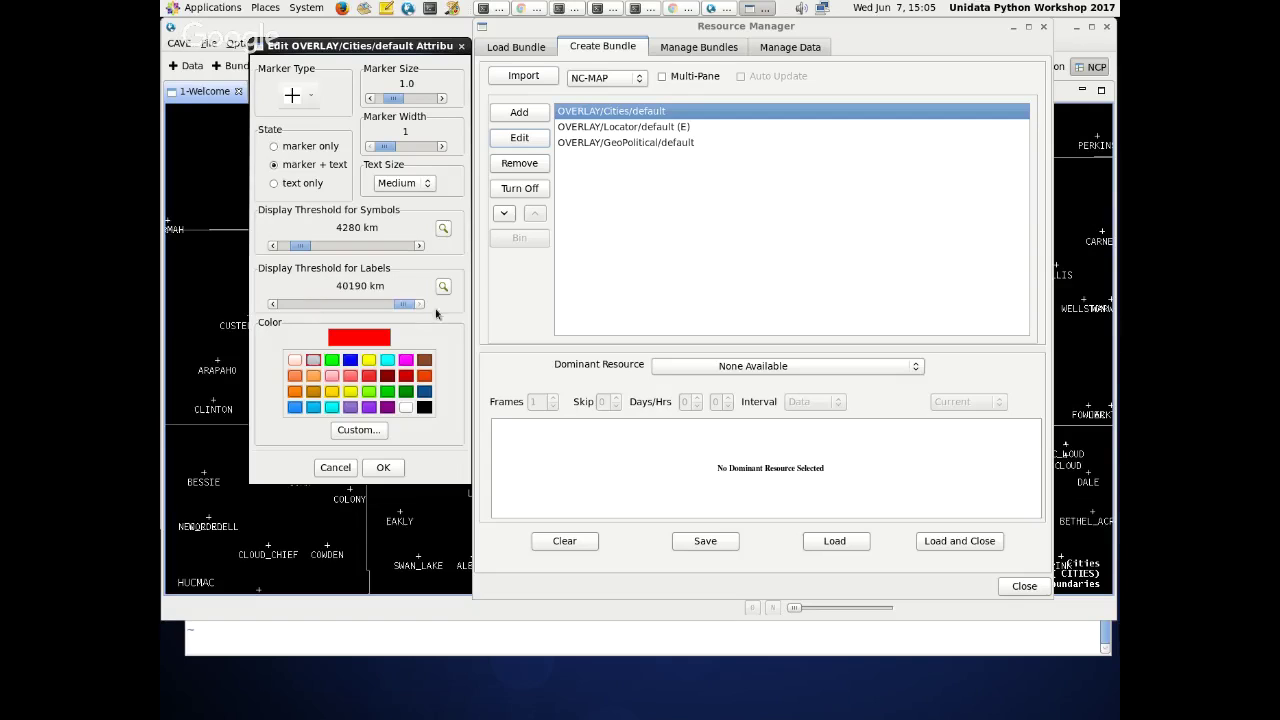
pyautogui.moveTo(298, 246); pyautogui.dragTo(448, 251)
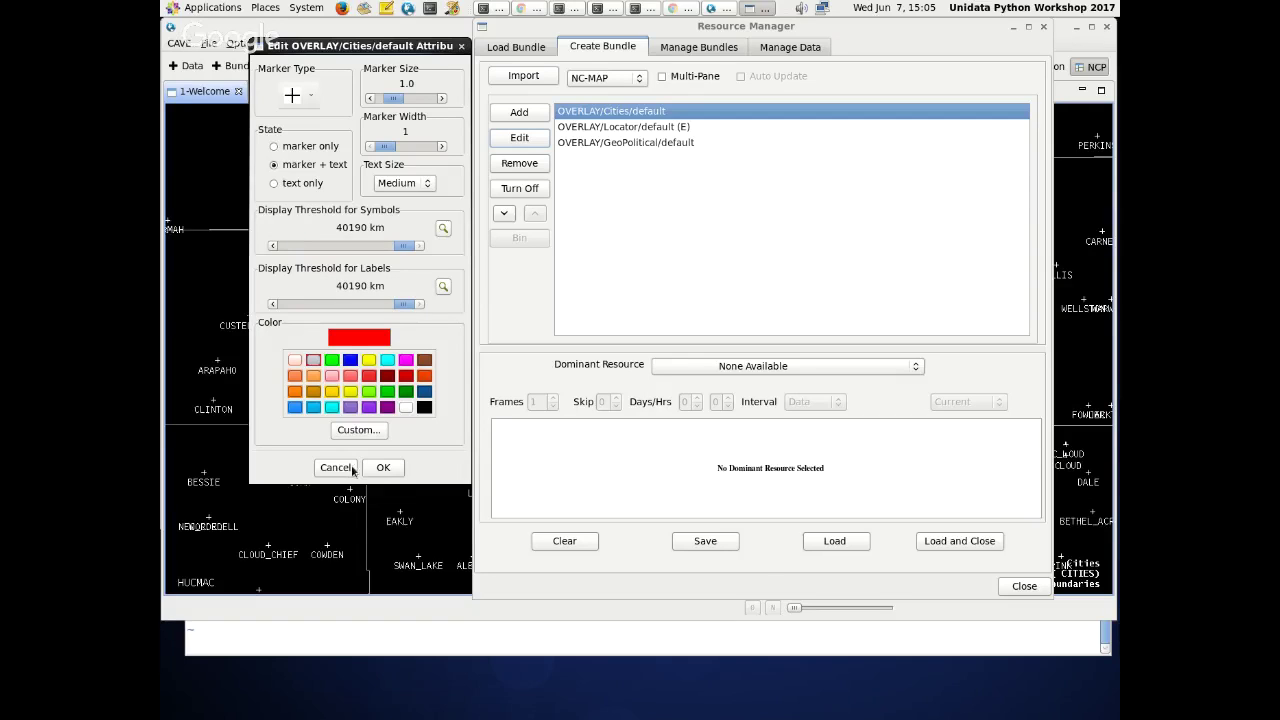
pyautogui.click(383, 467)
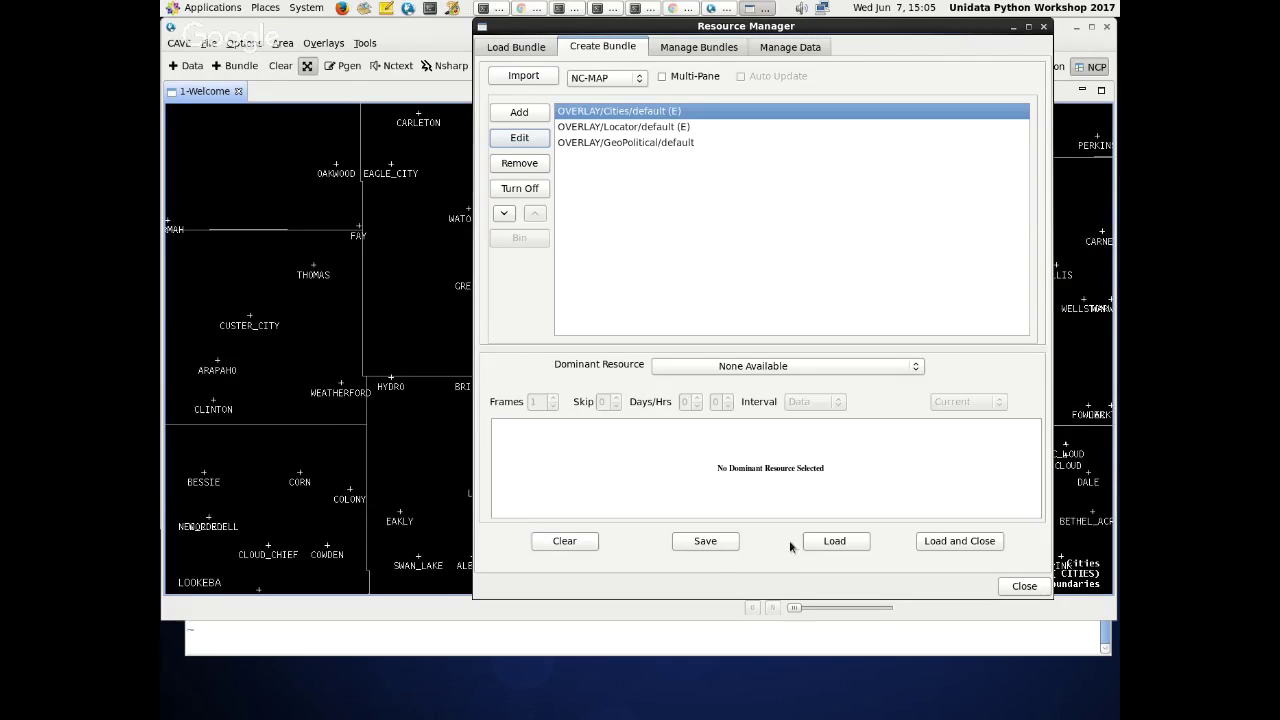
pyautogui.moveTo(744, 26); pyautogui.dragTo(690, 26)
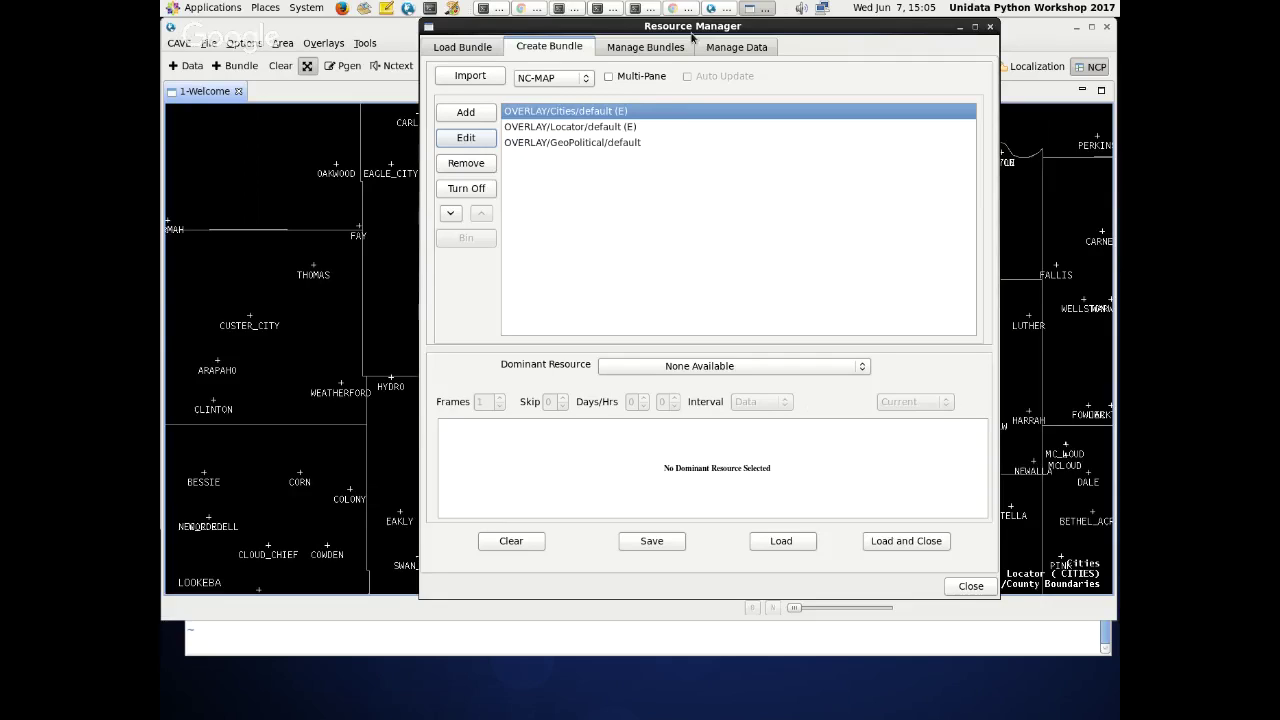
pyautogui.click(805, 538)
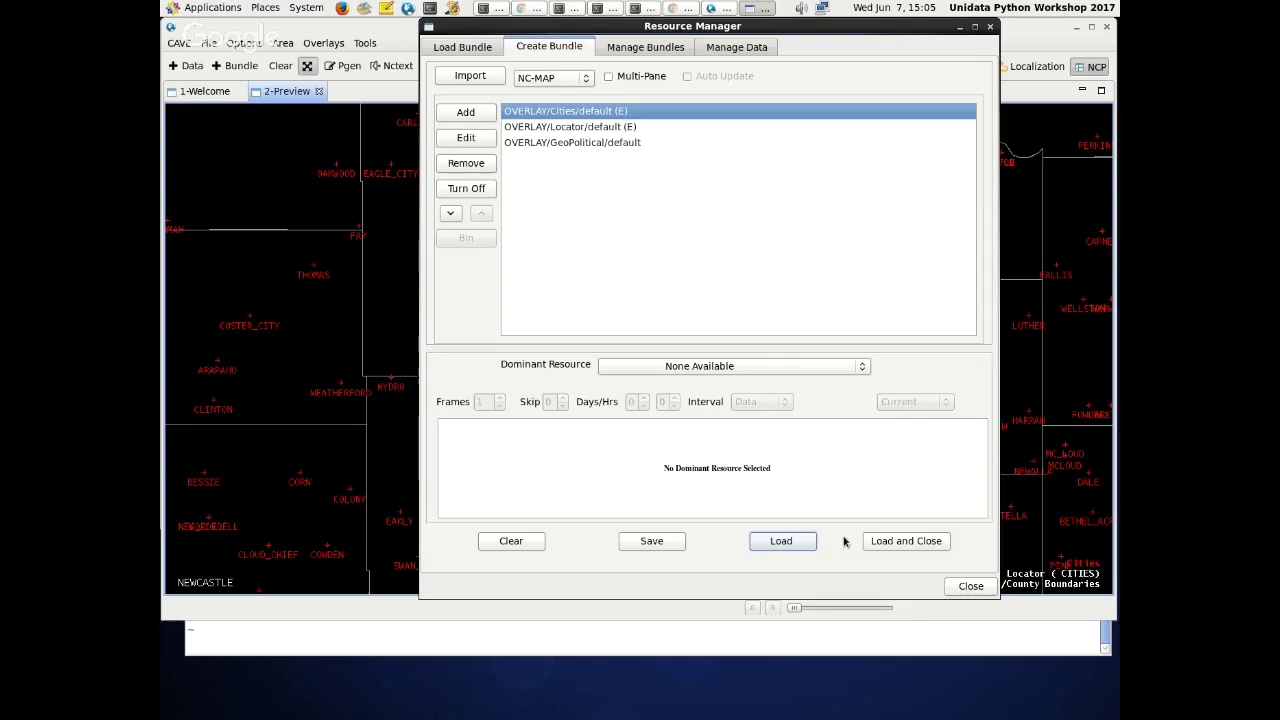
# - Try to add the SATELLITE/FNEXRAD/NEXRCOMP/DHR resource to the bundle
pyautogui.click(466, 113)
pyautogui.moveTo(537, 94); pyautogui.dragTo(317, 78)
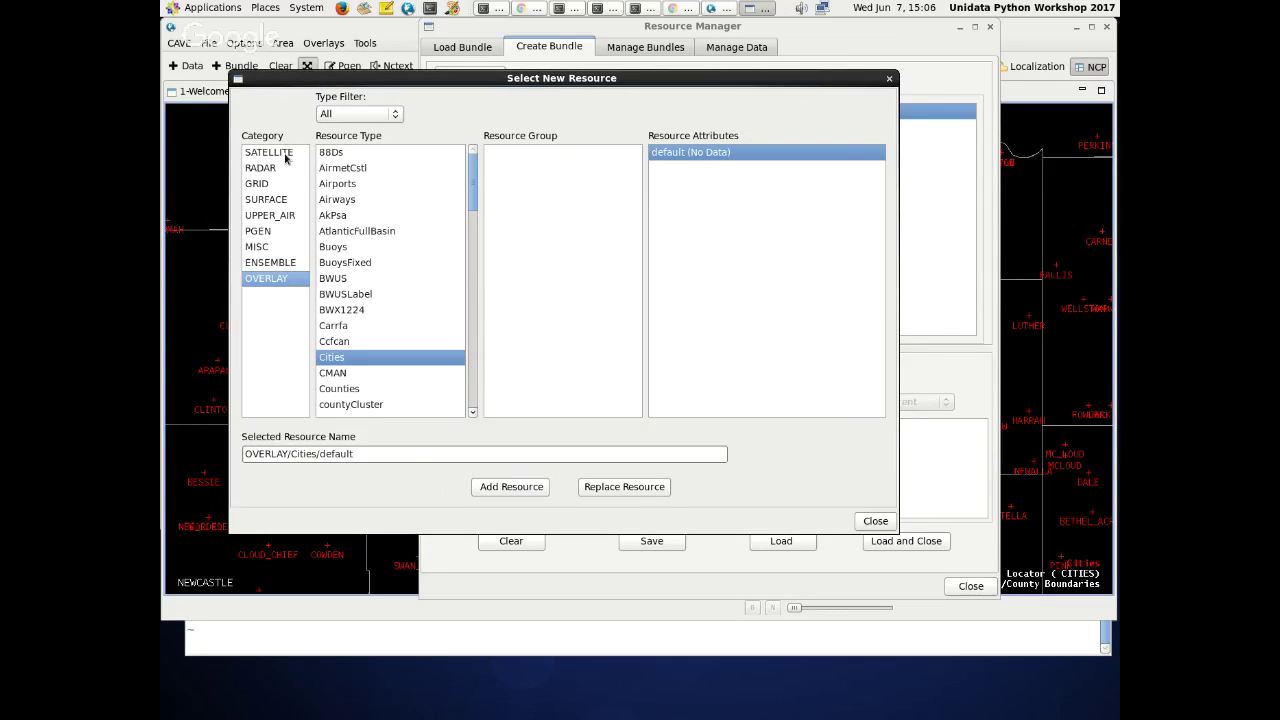
pyautogui.click(297, 154)
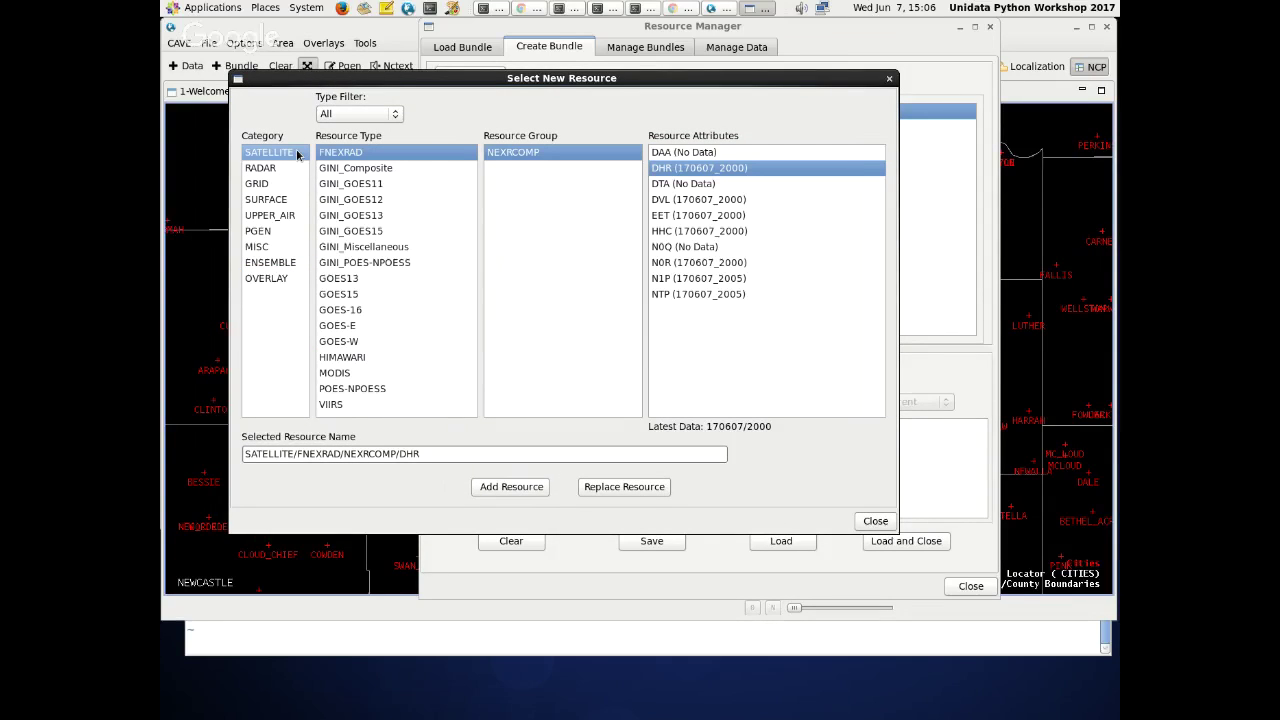
pyautogui.doubleClick(697, 170)
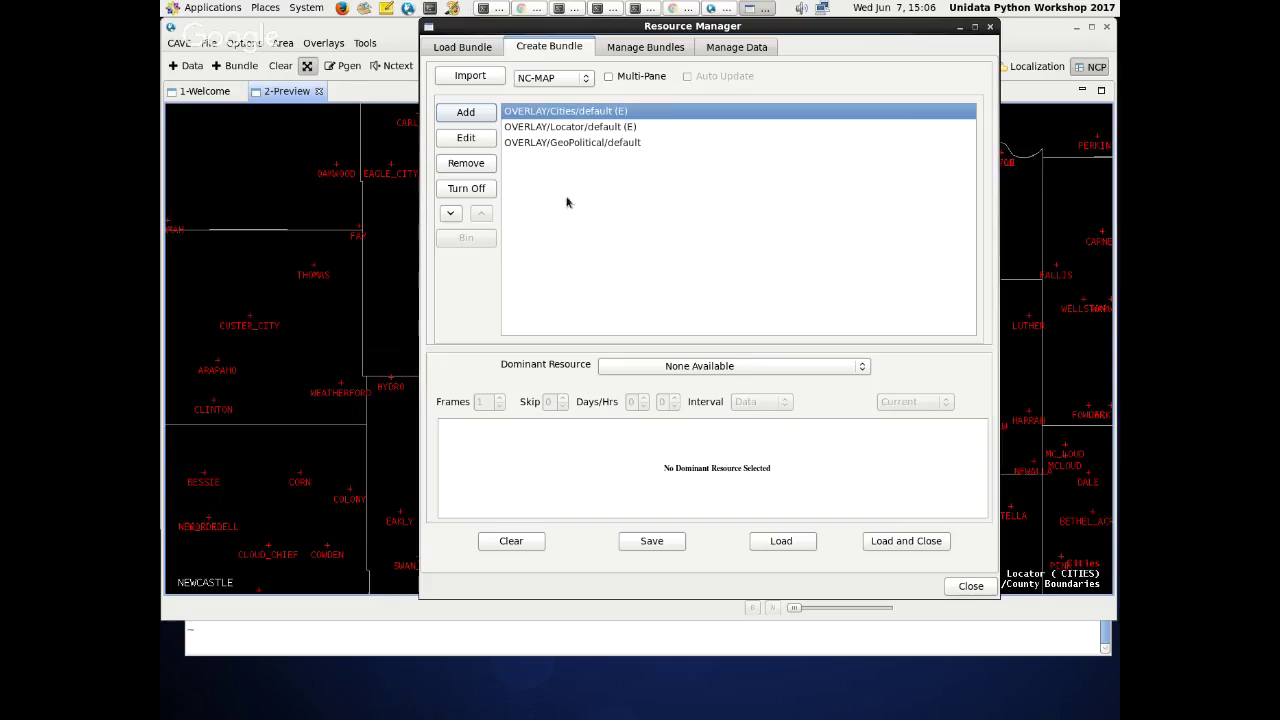
pyautogui.click(656, 368)
pyautogui.click(552, 208)
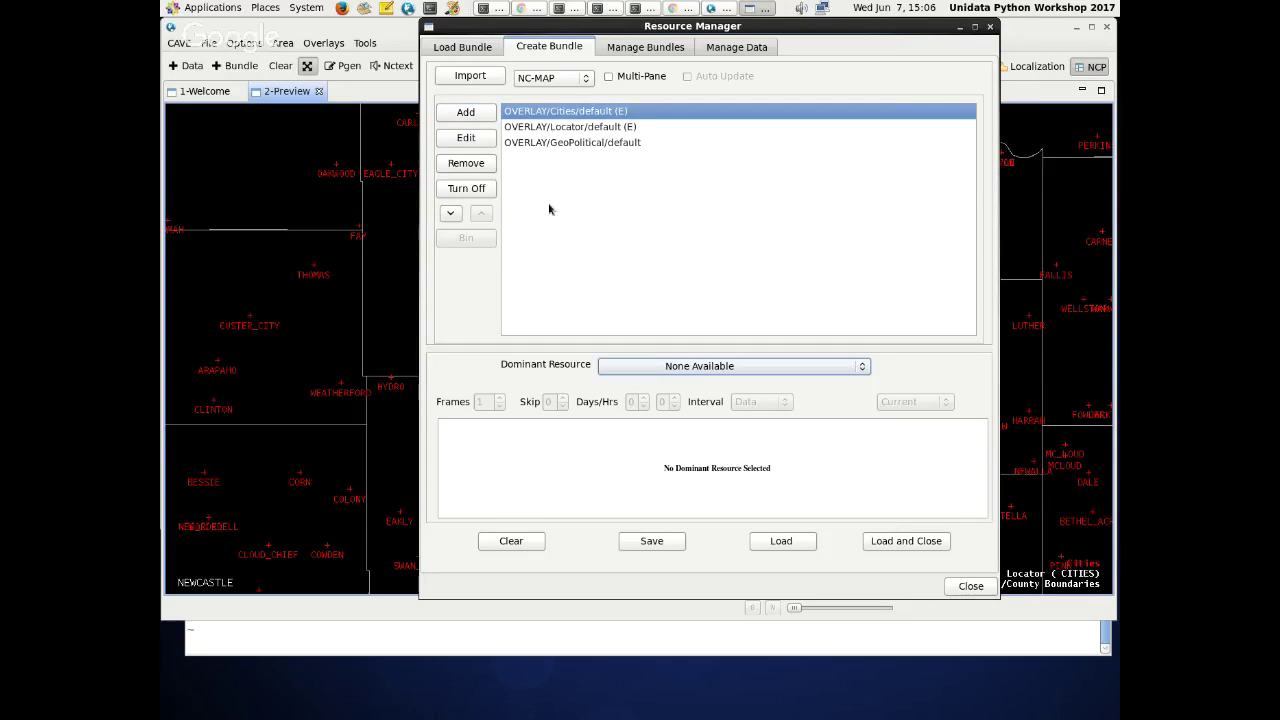
pyautogui.click(466, 137)
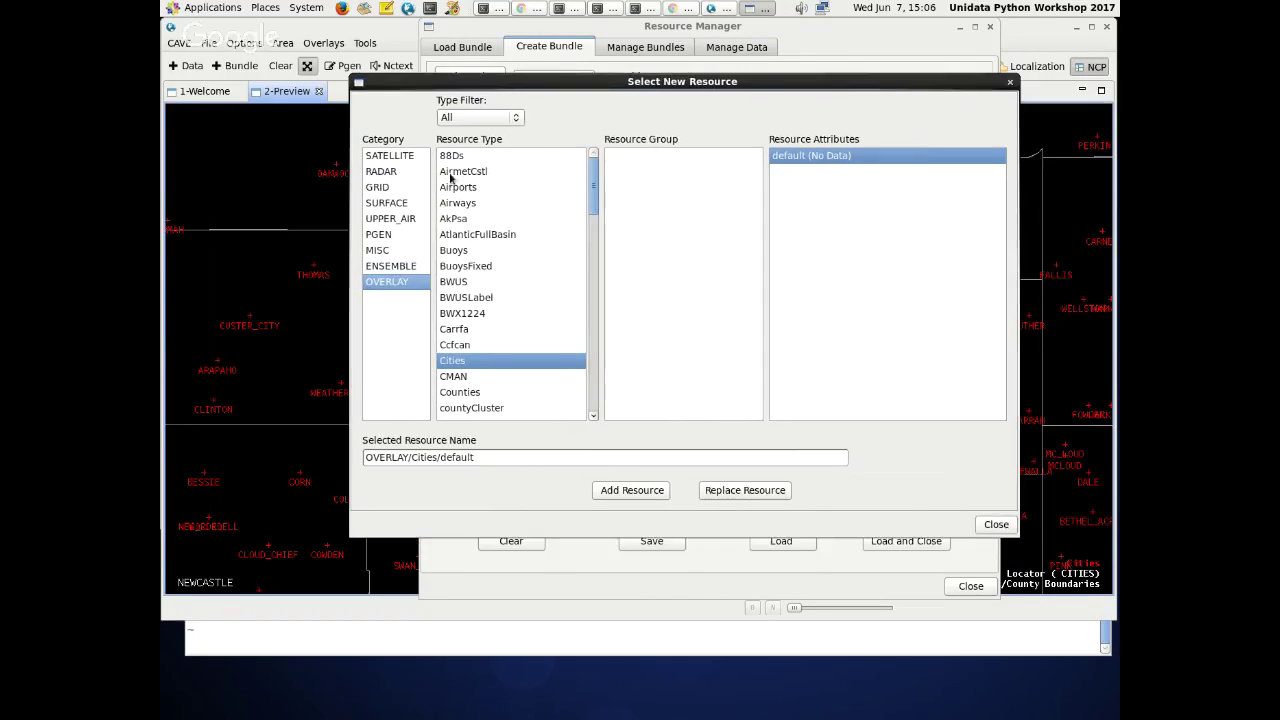
pyautogui.click(376, 160)
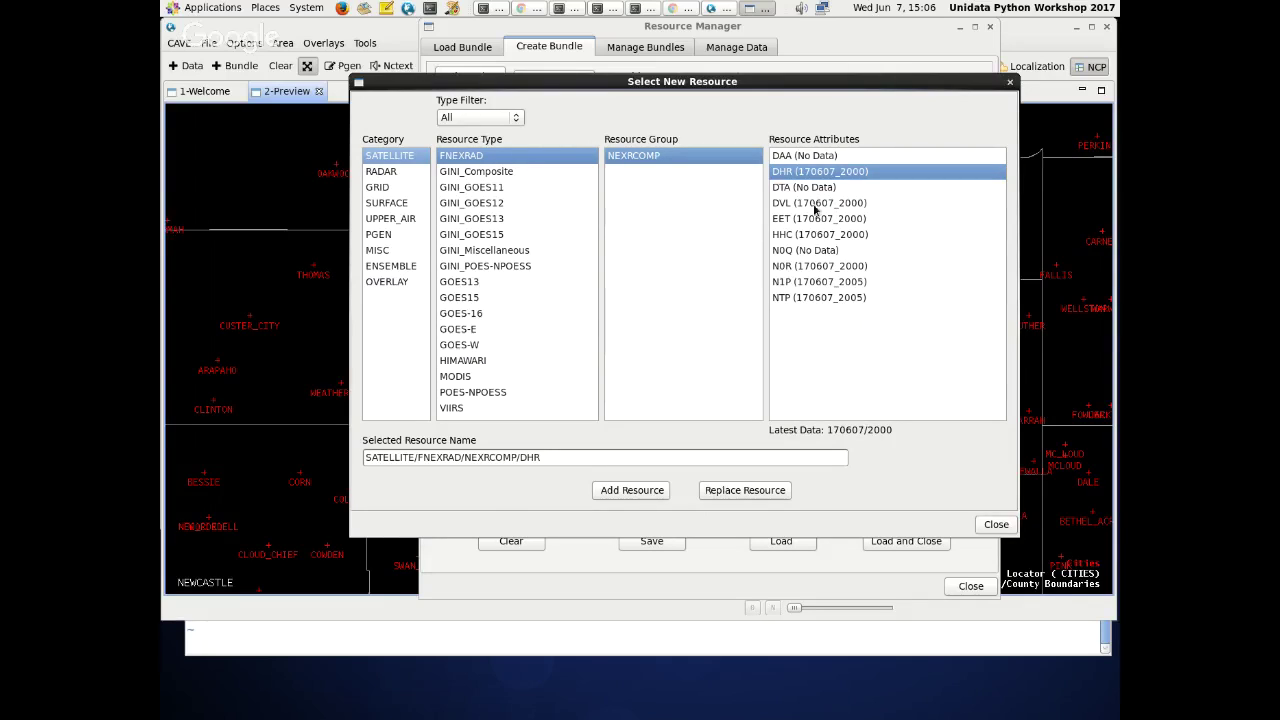
pyautogui.press('Escape')
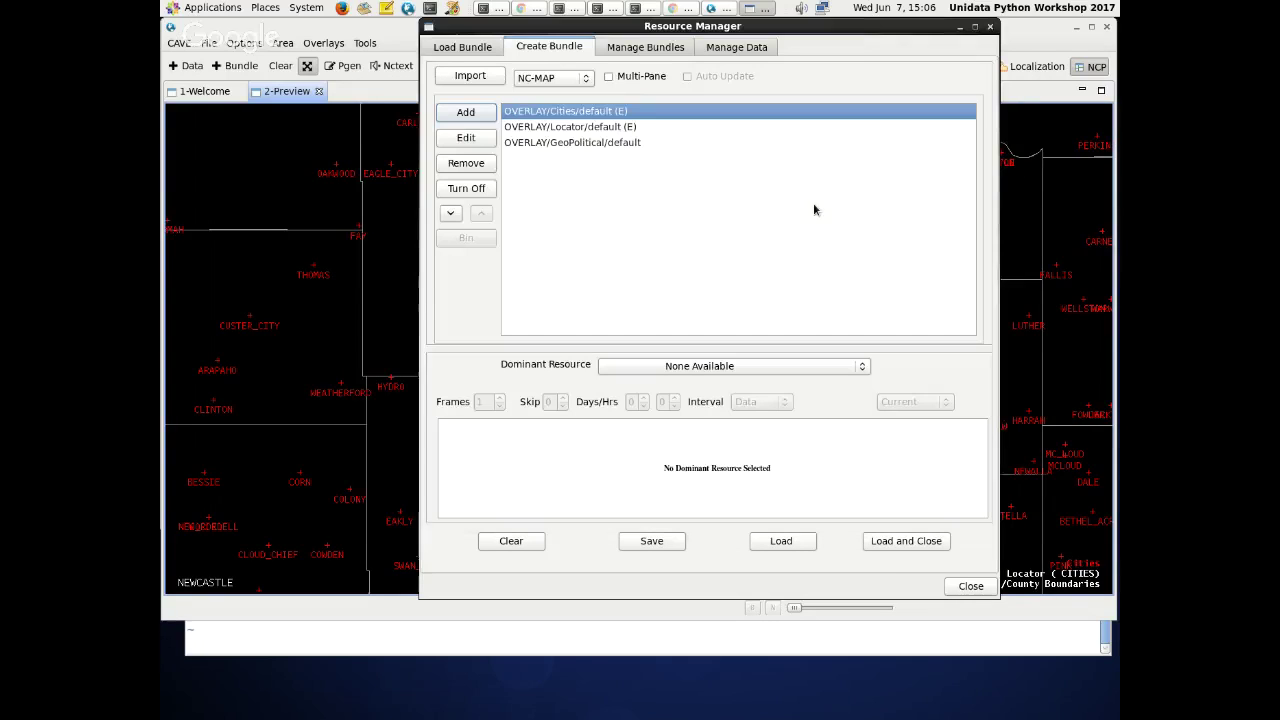
# - Close the Resource Manager, compare the two map displays, and close the 1-Welcome display
pyautogui.click(513, 542)
pyautogui.click(966, 590)
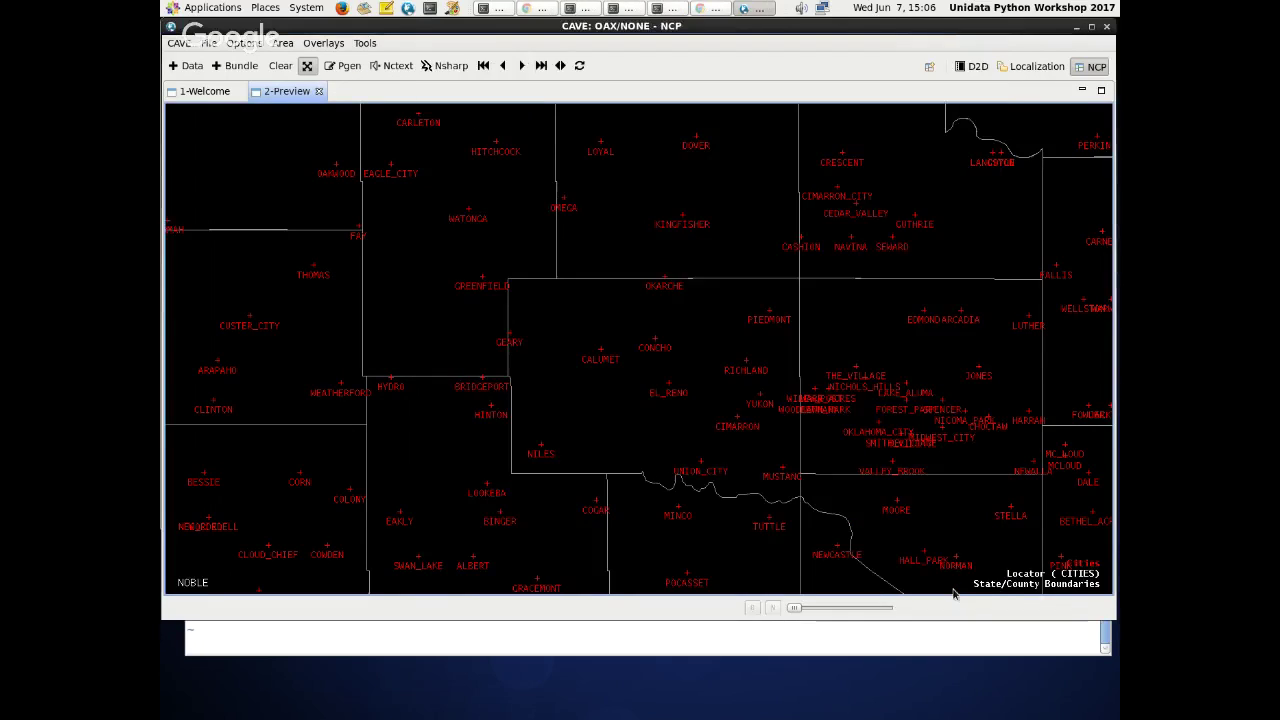
pyautogui.click(236, 93)
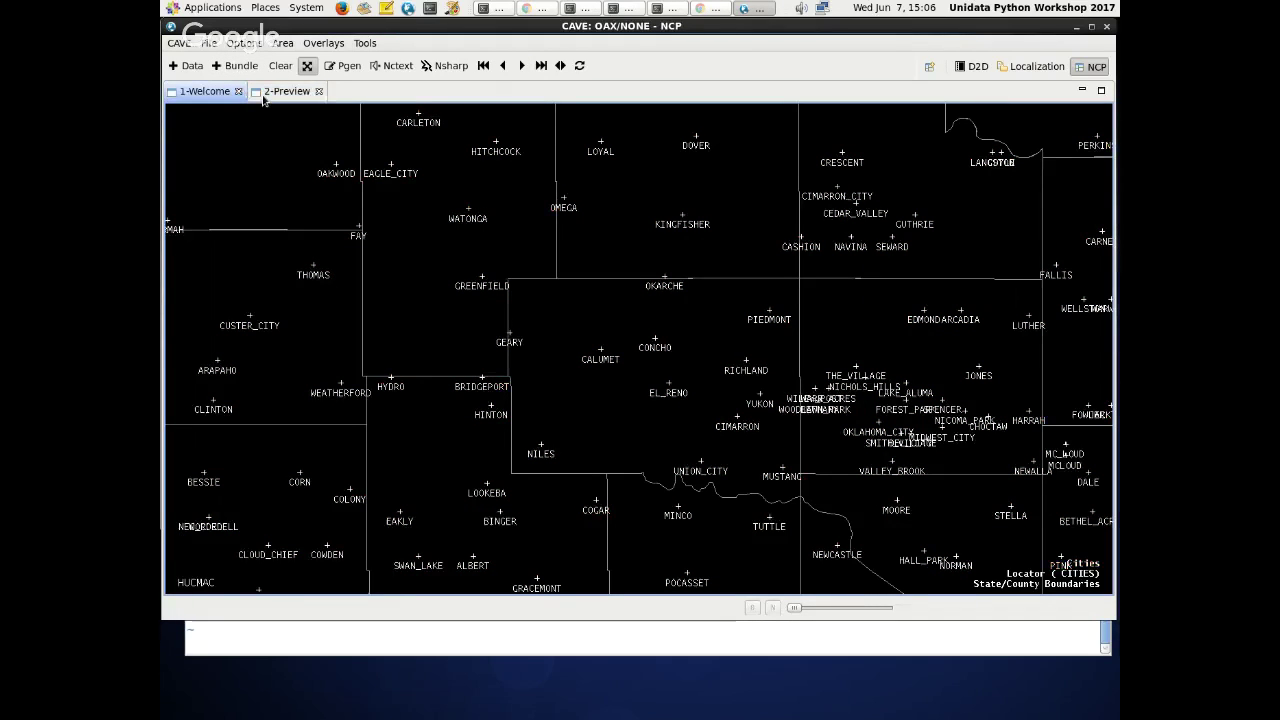
pyautogui.click(263, 96)
pyautogui.click(237, 92)
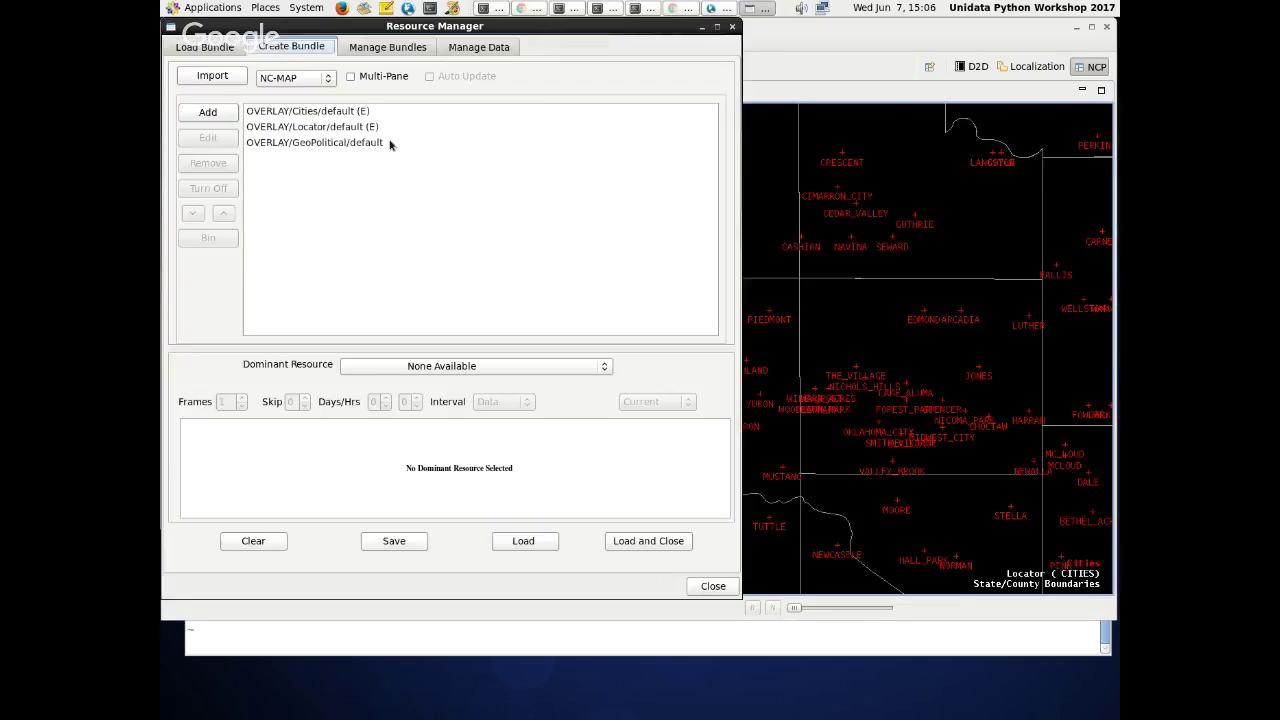
# - Add the SATELLITE/FNEXRAD/NEXRCOMP/DVL resource to the bundle in the Resource Manager
pyautogui.click(207, 112)
pyautogui.click(664, 218)
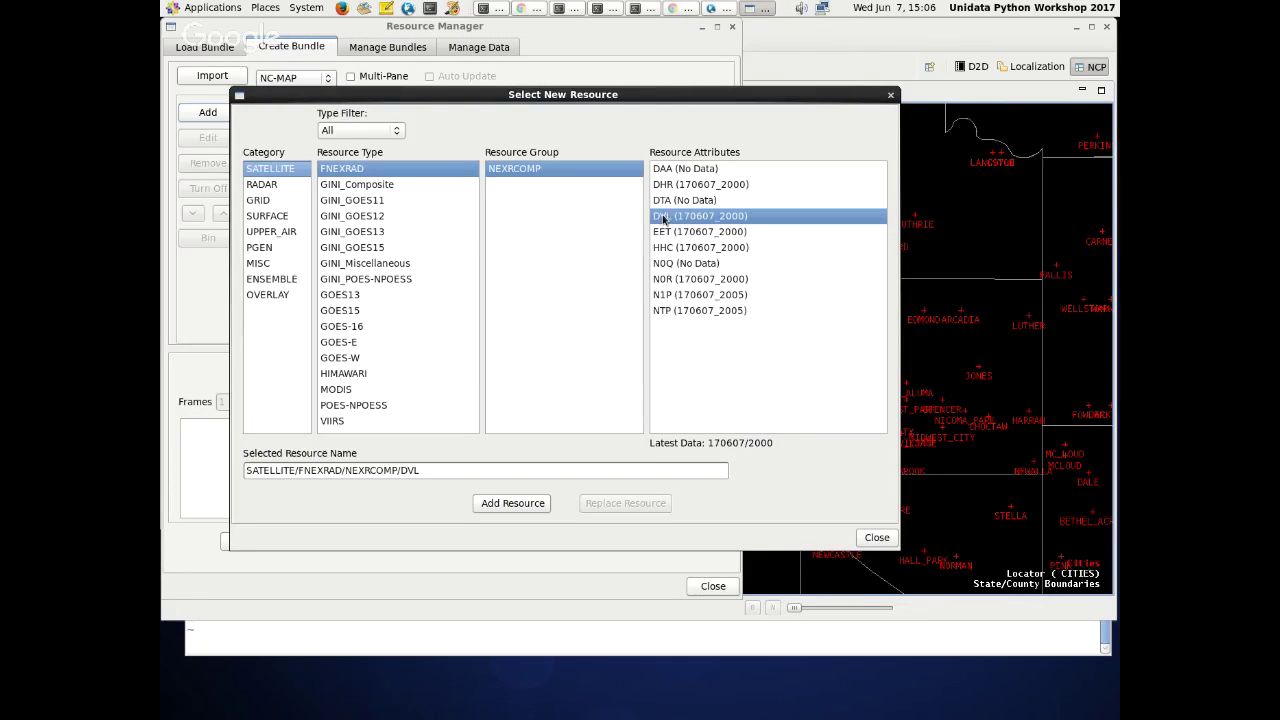
pyautogui.doubleClick(664, 218)
pyautogui.moveTo(436, 27); pyautogui.dragTo(620, 45)
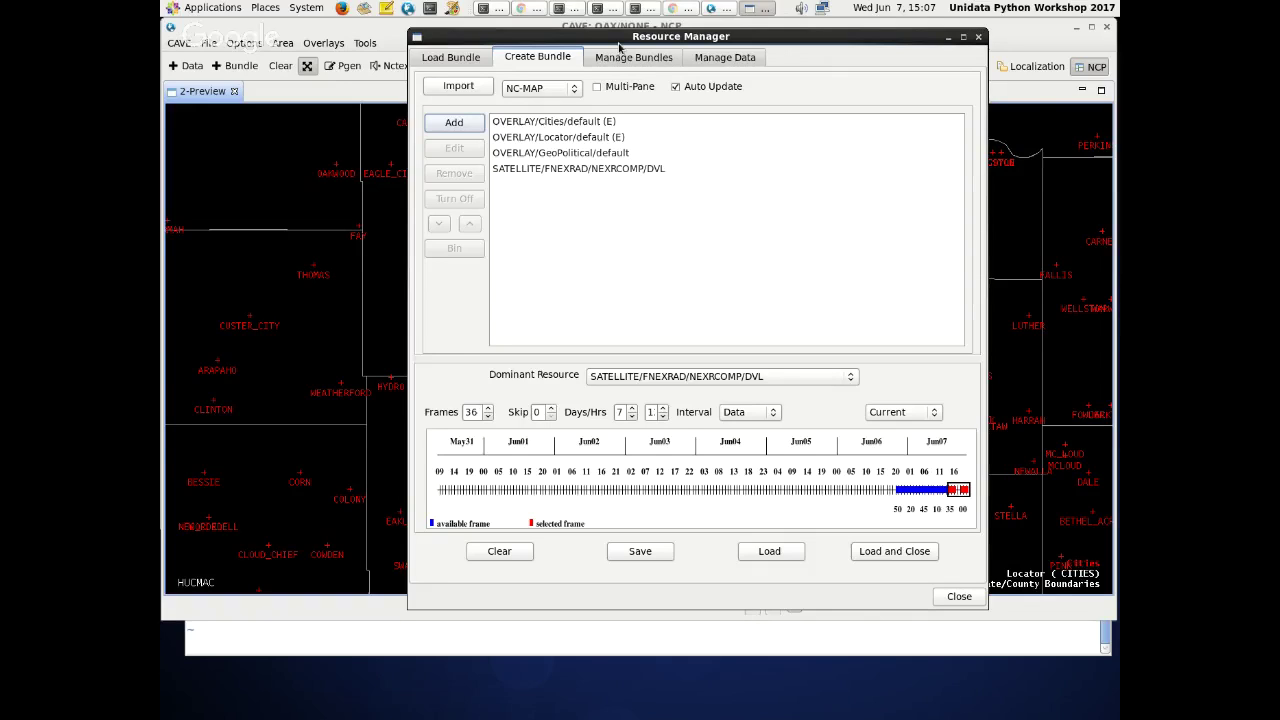
# - Extend the DVL frame selection on the timeline back to nearly the earliest available frames
pyautogui.click(489, 408)
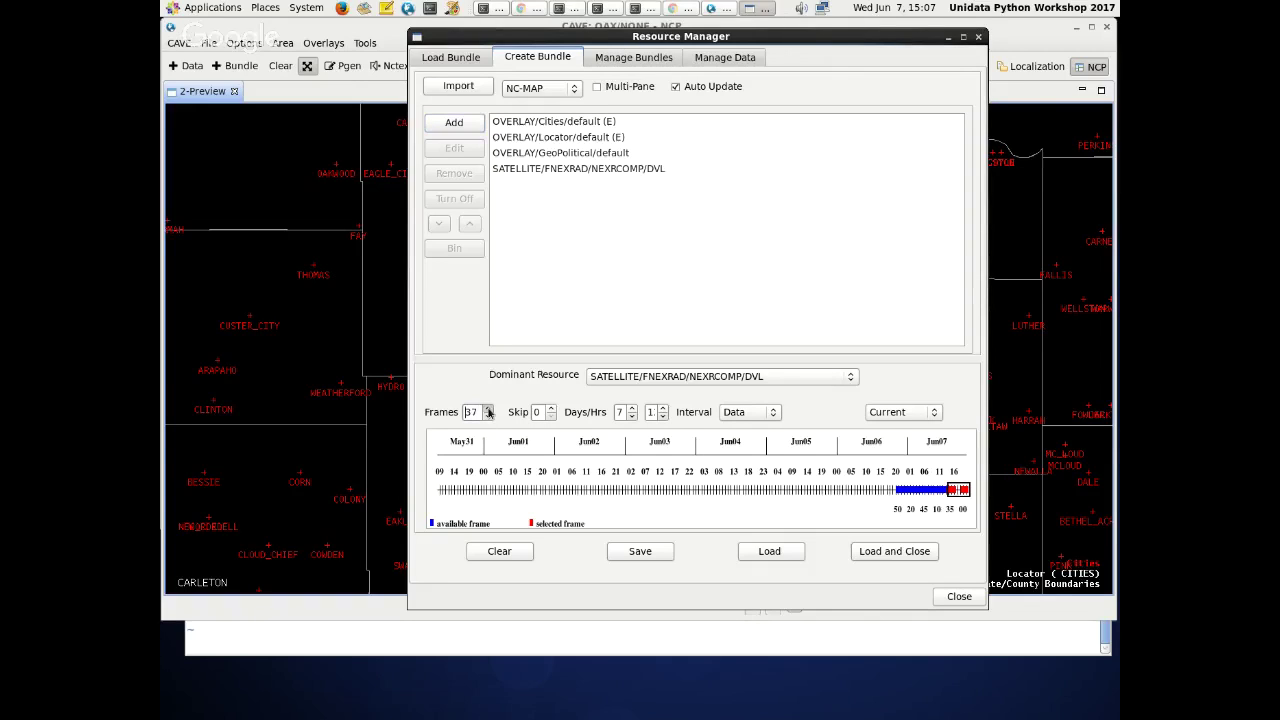
pyautogui.click(489, 408)
pyautogui.moveTo(488, 411); pyautogui.dragTo(487, 419)
pyautogui.click(936, 490)
pyautogui.click(899, 490)
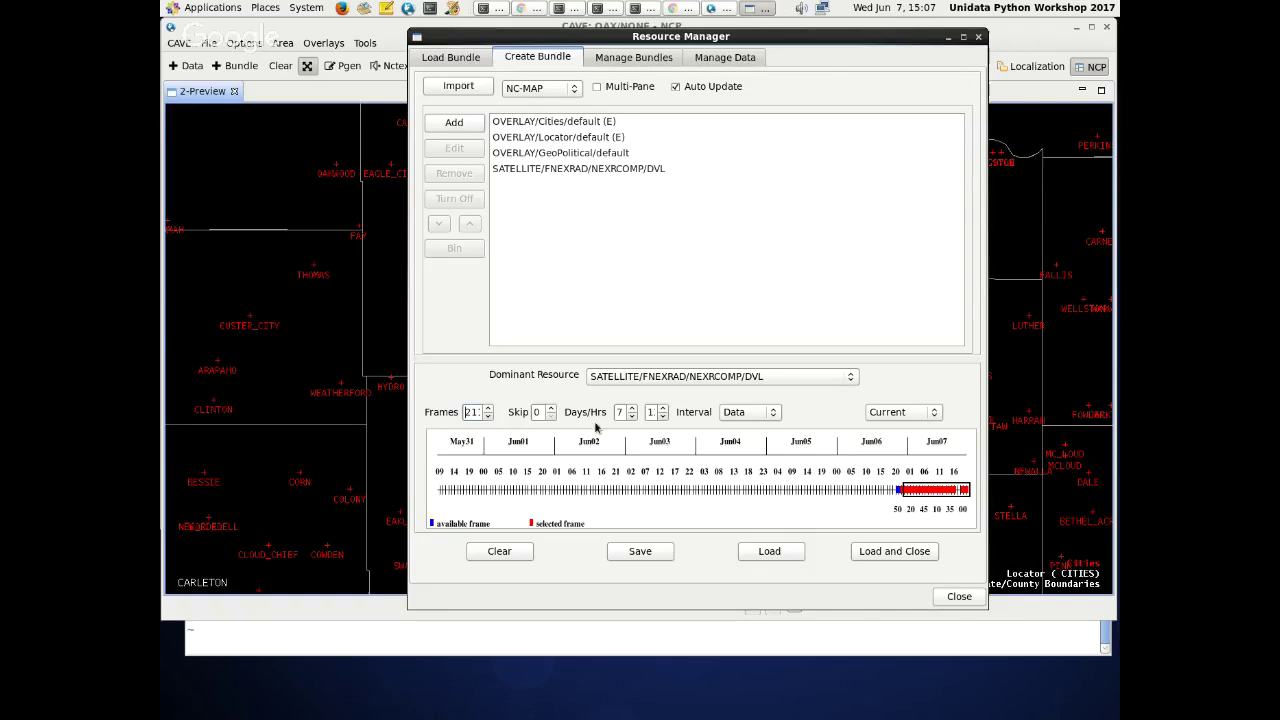
# - Reduce the timeline's day range to 1
pyautogui.click(631, 416)
pyautogui.click(631, 416)
pyautogui.click(631, 416)
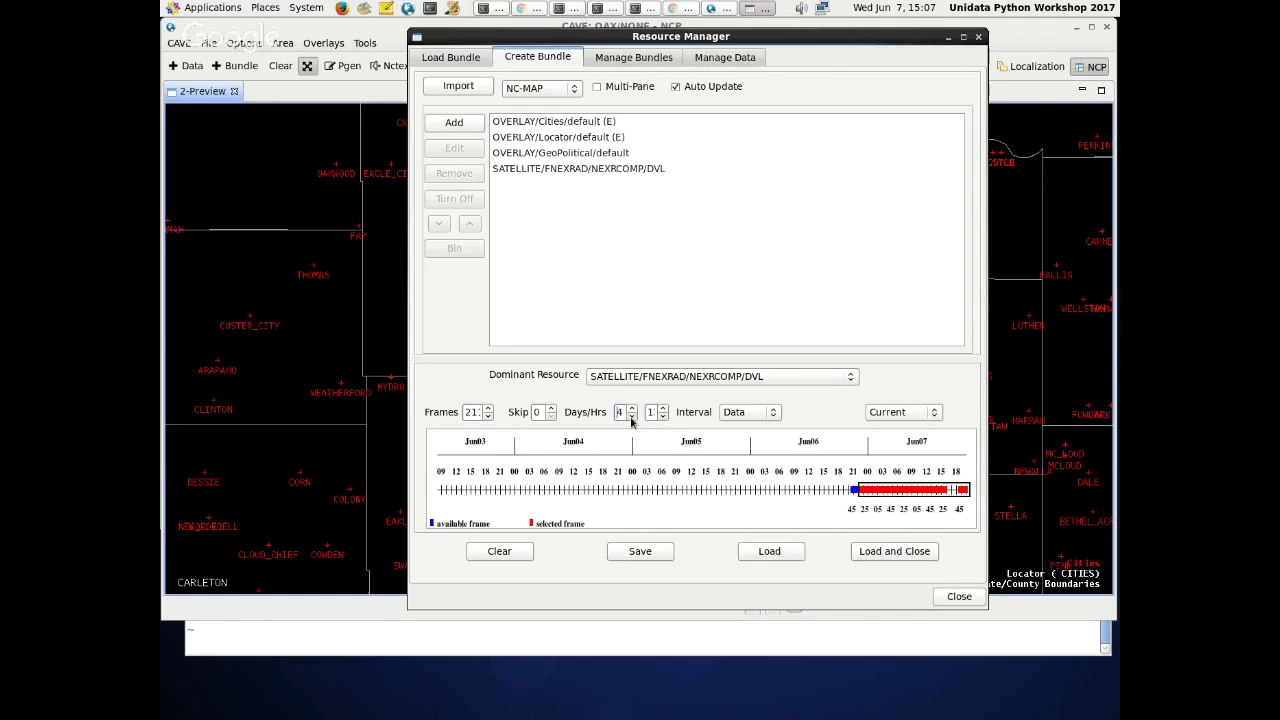
pyautogui.click(631, 416)
pyautogui.click(631, 416)
pyautogui.click(631, 416)
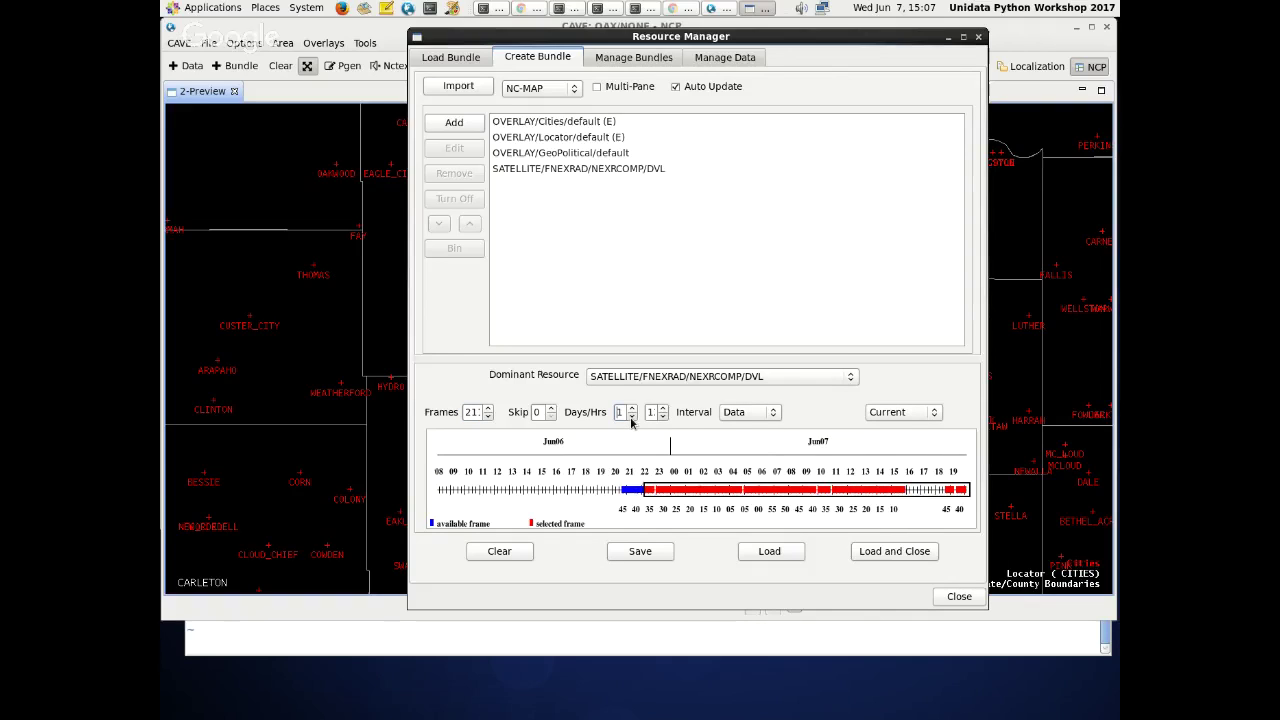
# - Set the frame skip to 3 and the timeline's day range to 0
pyautogui.click(550, 408)
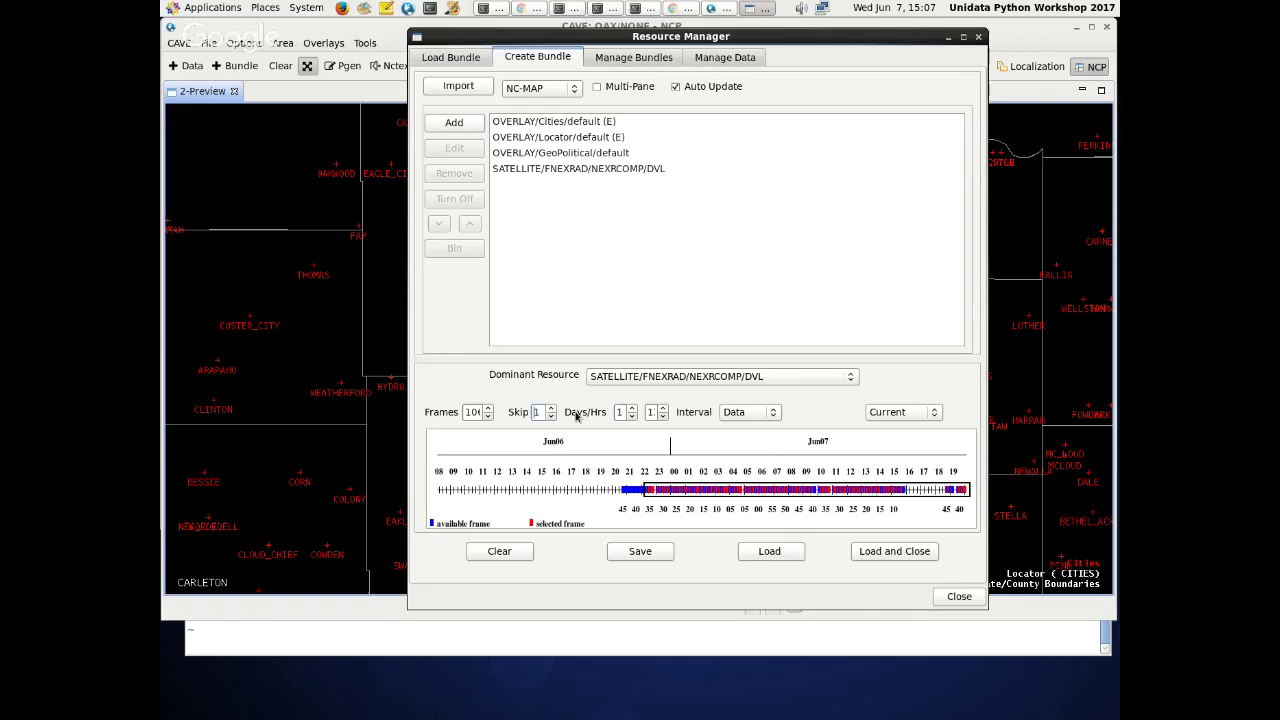
pyautogui.click(550, 408)
pyautogui.click(550, 408)
pyautogui.moveTo(645, 490); pyautogui.dragTo(640, 490)
pyautogui.click(631, 416)
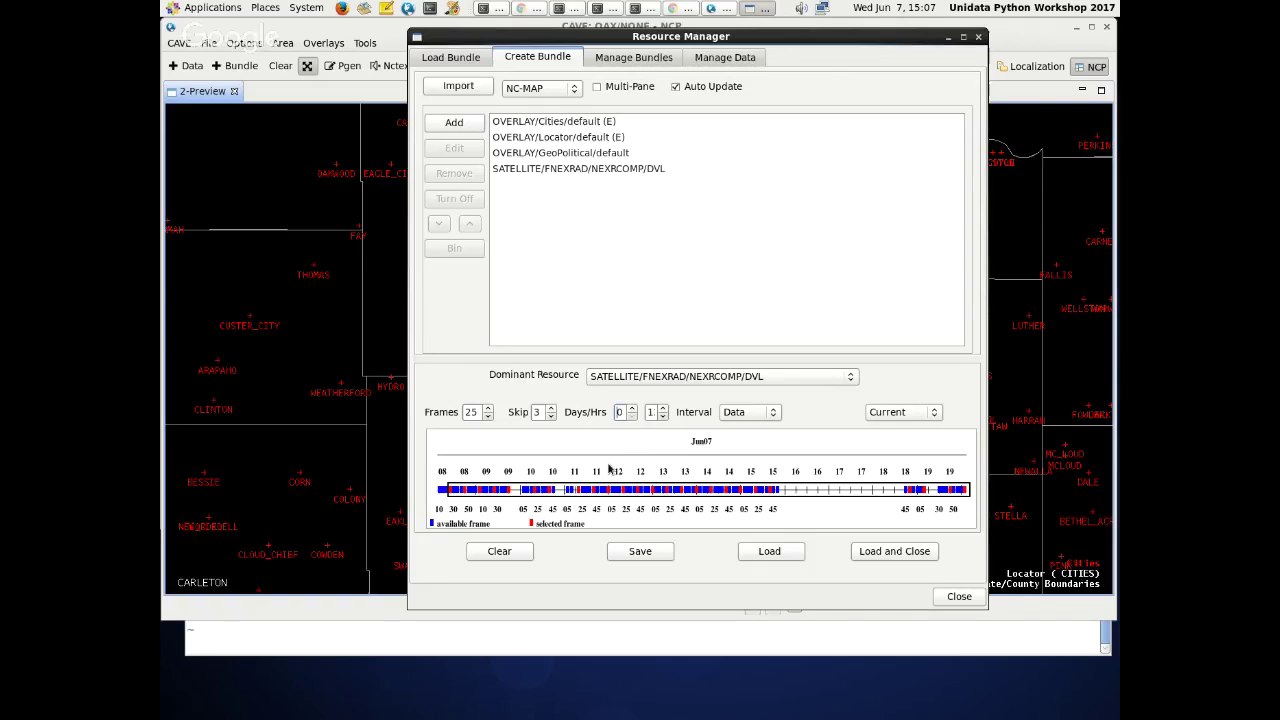
# - Load the bundle into the map display and reduce the DVL resource's frame count to 15
pyautogui.click(795, 559)
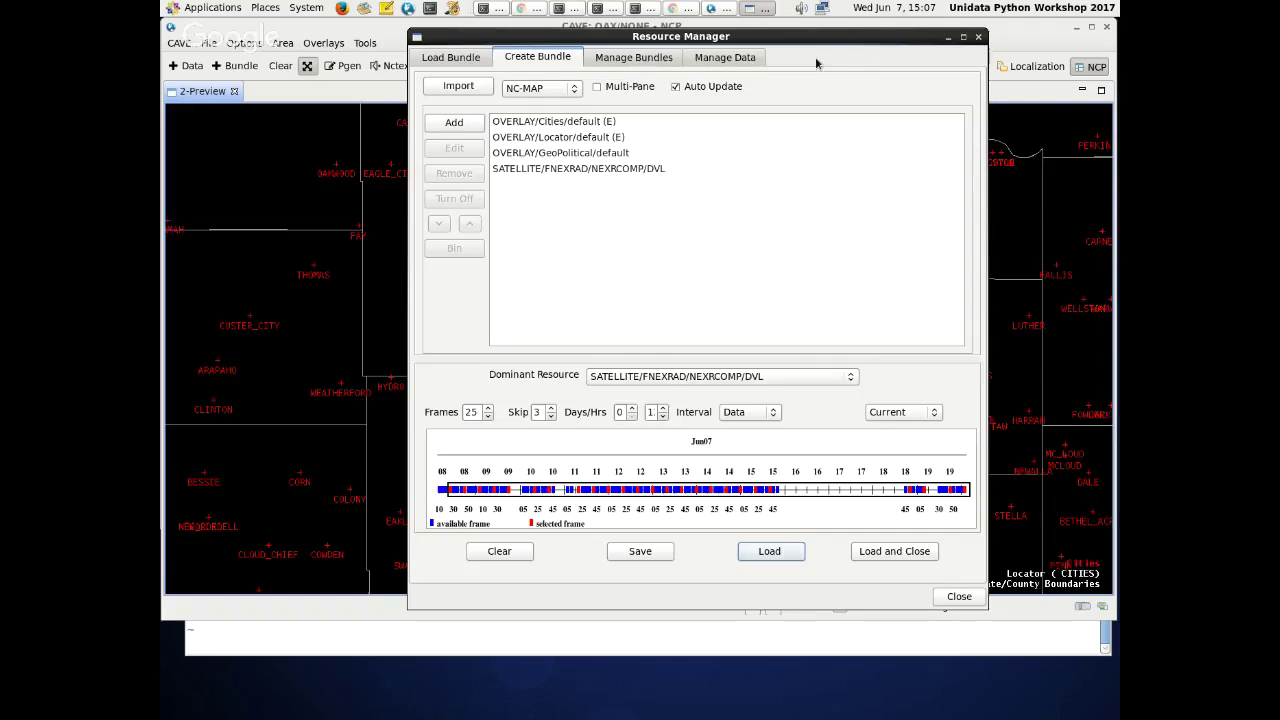
pyautogui.moveTo(820, 35); pyautogui.dragTo(643, 49)
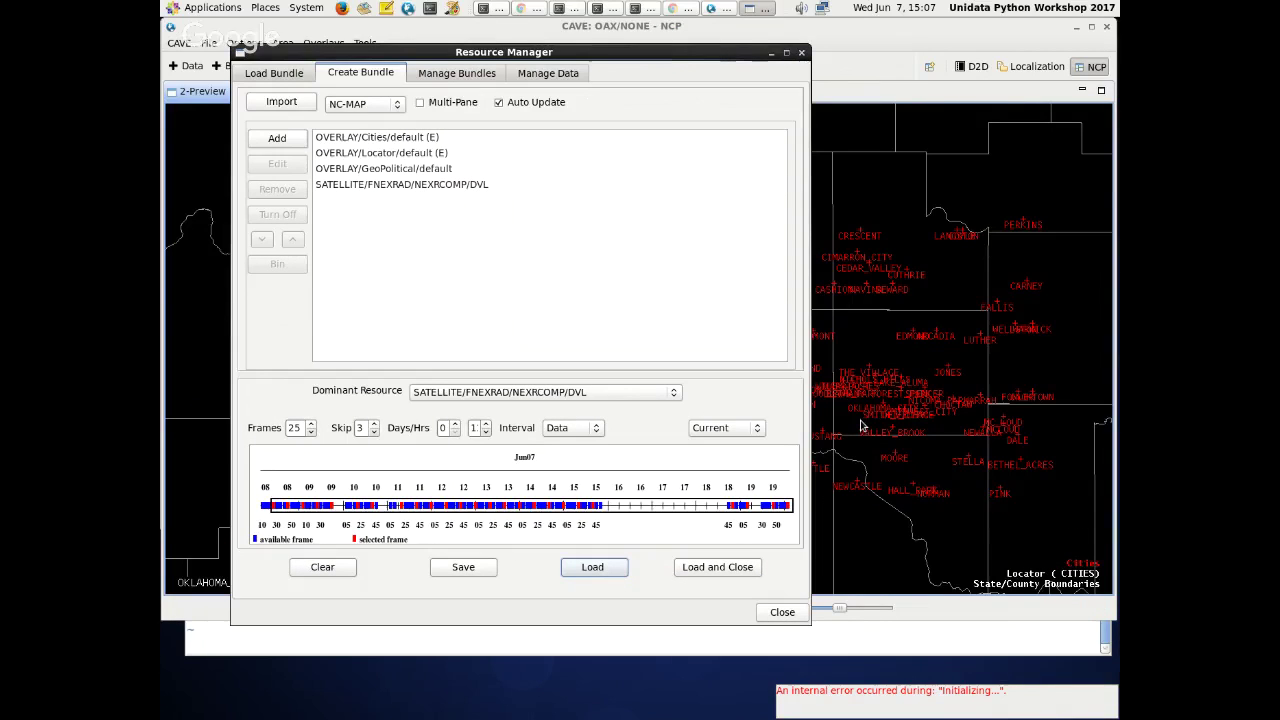
pyautogui.click(400, 184)
pyautogui.moveTo(311, 433); pyautogui.dragTo(311, 423)
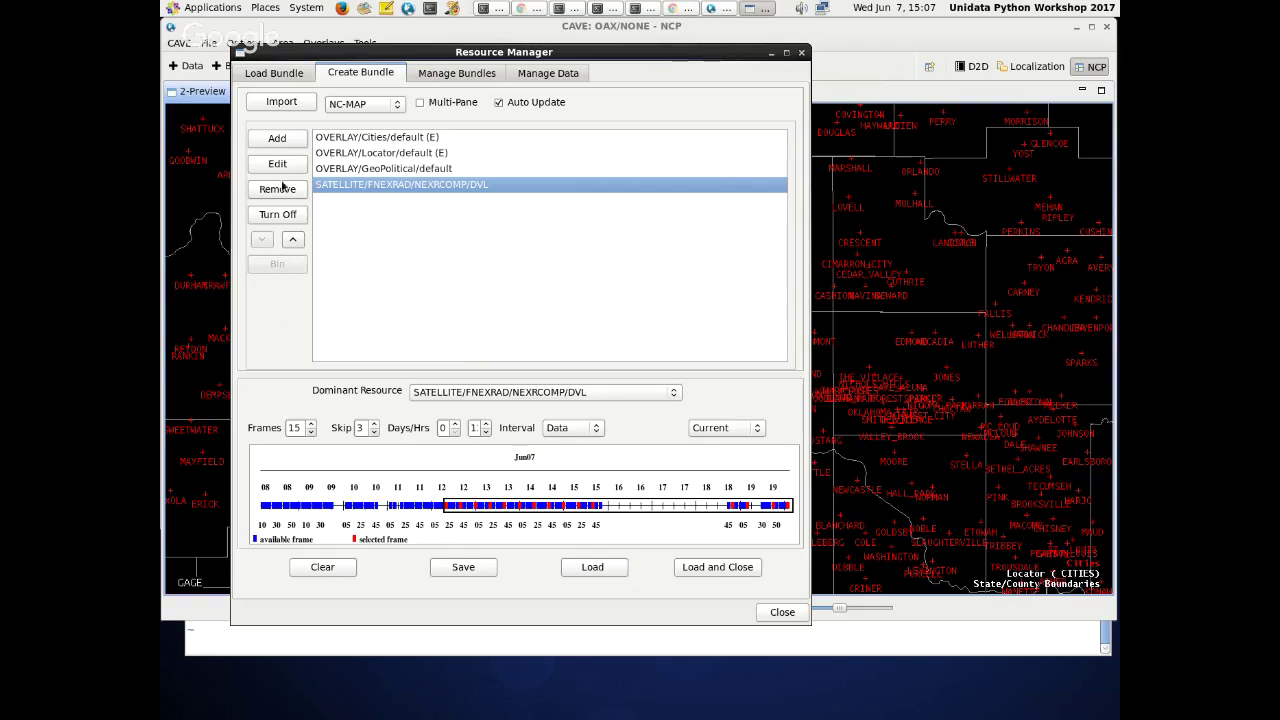
# - Try to add the satellite resource GINI_GOES13/East CONUS/IR to the bundle containing DVL
pyautogui.click(704, 188)
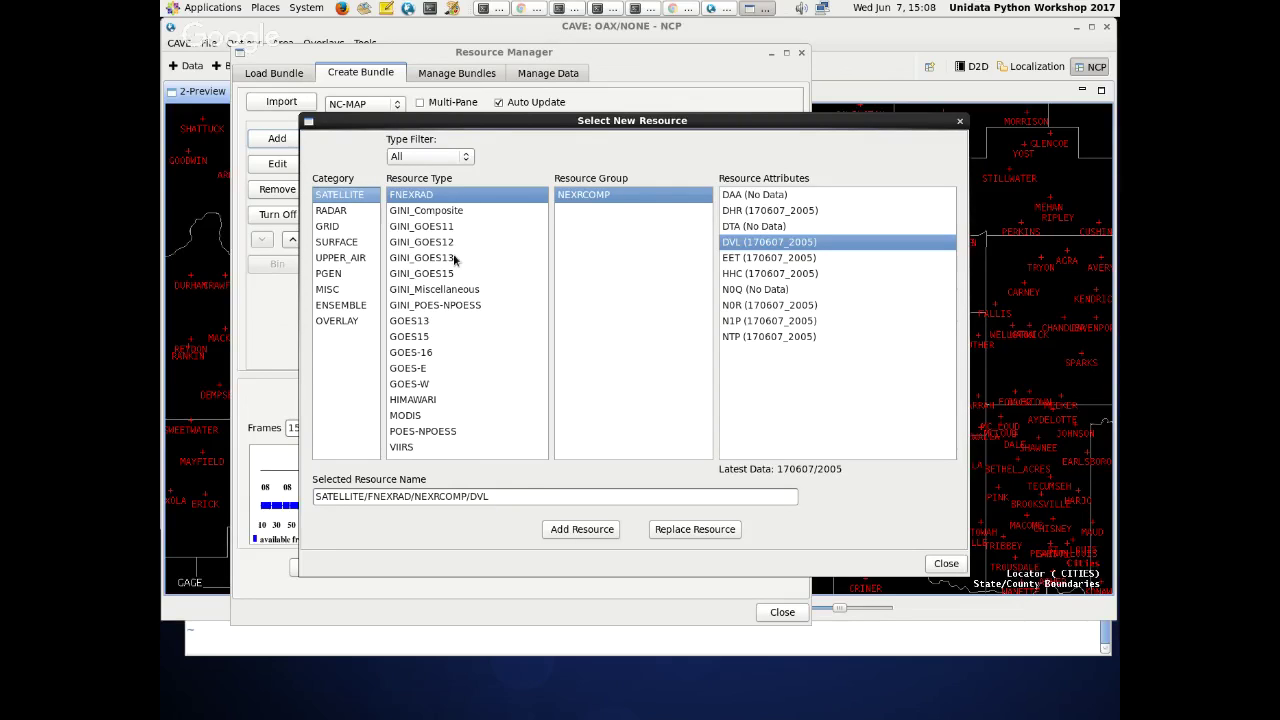
pyautogui.click(454, 258)
pyautogui.click(784, 224)
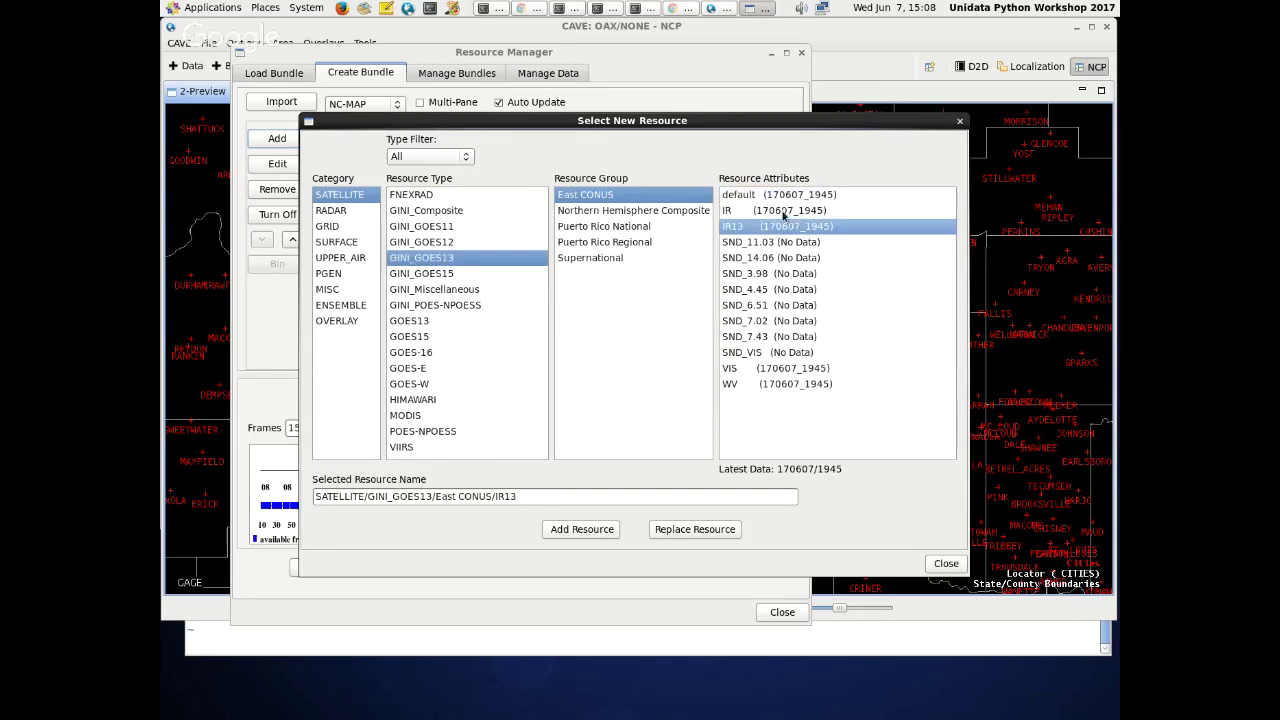
pyautogui.click(782, 212)
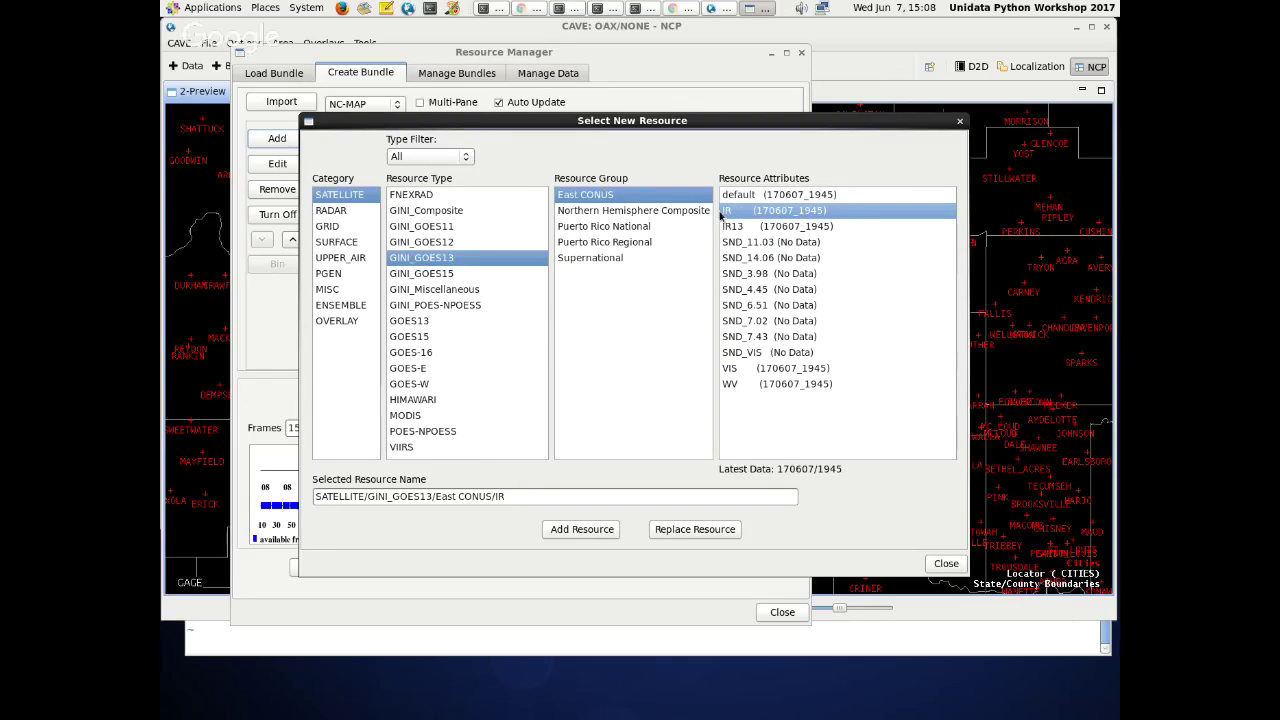
pyautogui.doubleClick(749, 212)
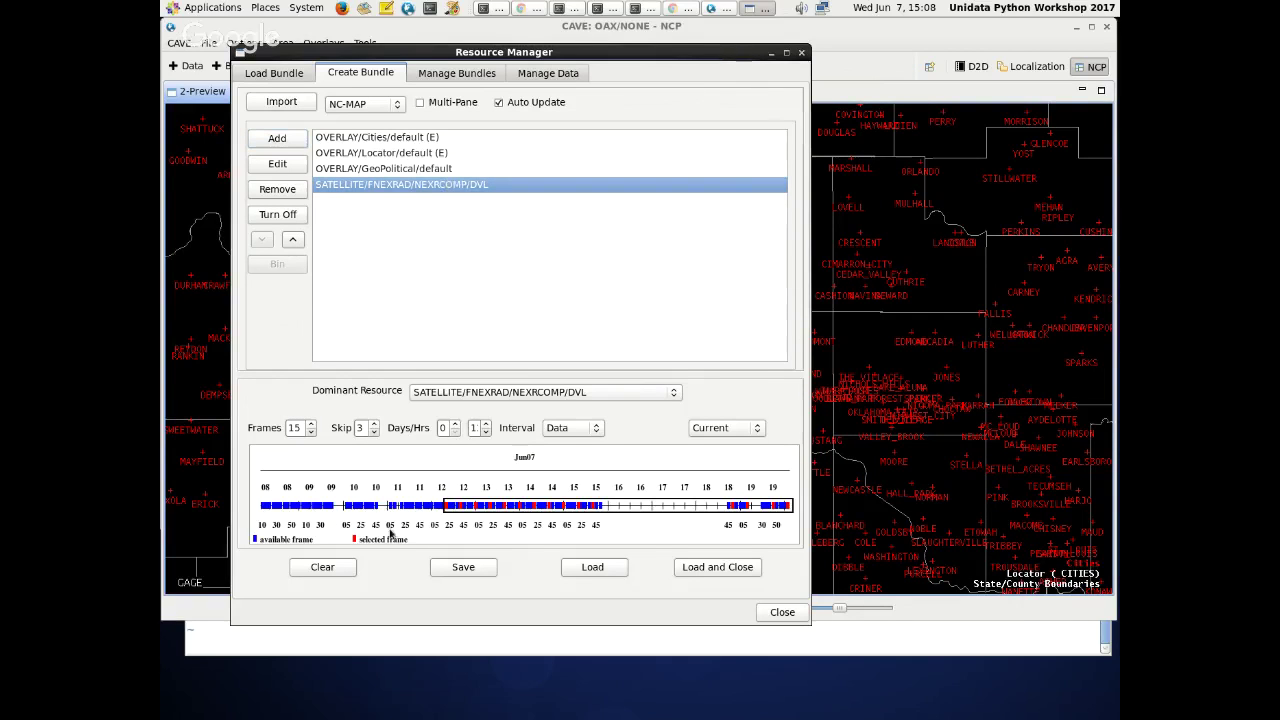
# - Load the current bundle into the map display and clear its resource list back to the default overlays
pyautogui.moveTo(268, 56); pyautogui.dragTo(312, 84)
pyautogui.click(640, 598)
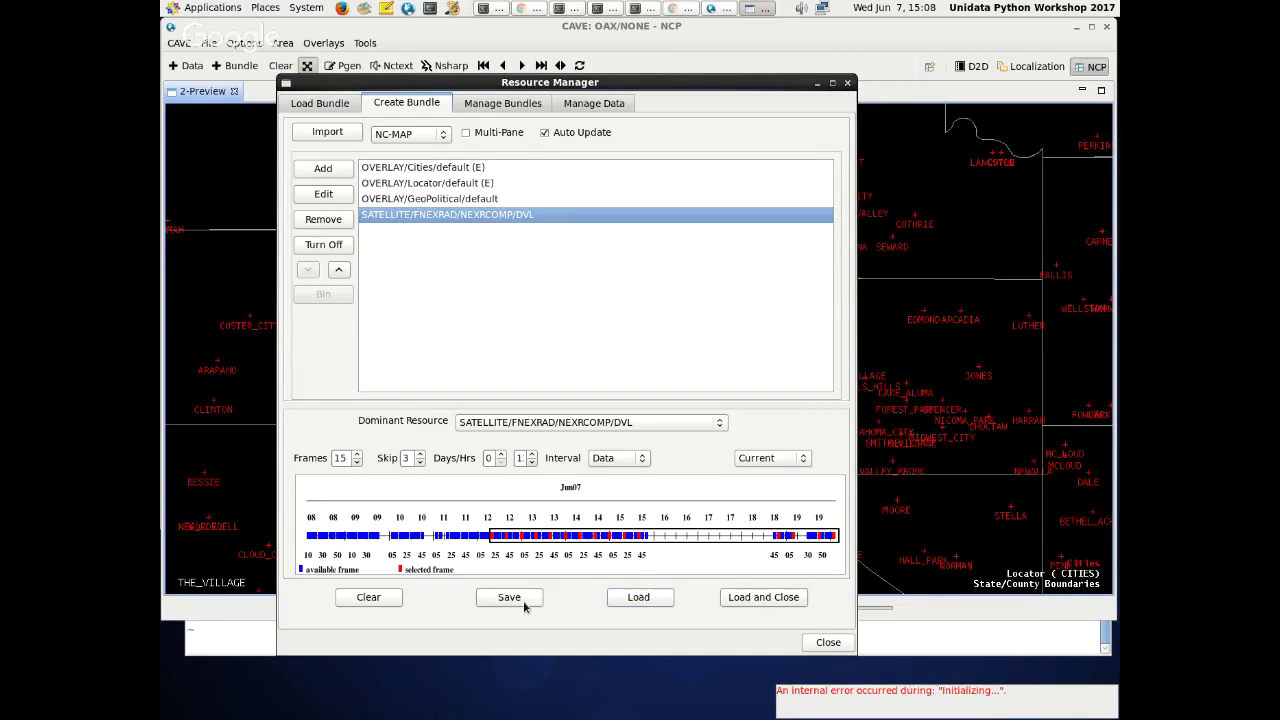
pyautogui.click(352, 600)
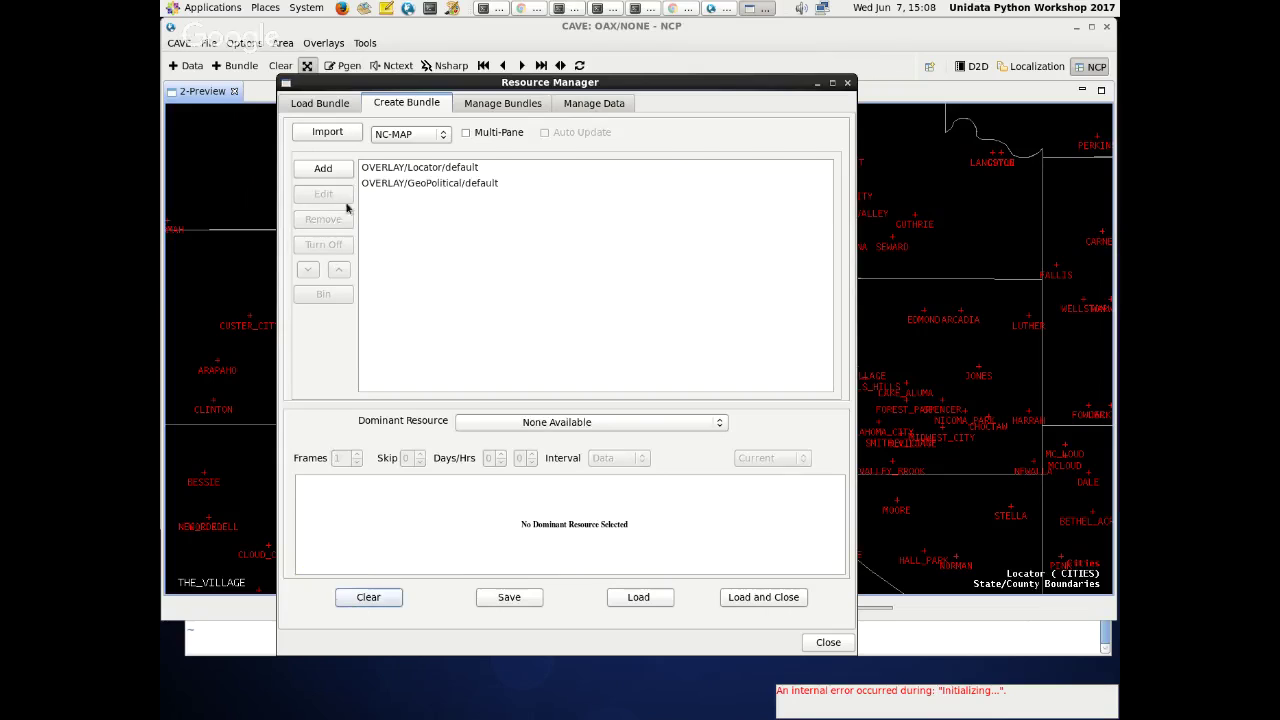
# - Add the satellite resources GINI_GOES13/East CONUS/IR and FNEXRAD/NEXRCOMP/DHR to the bundle, and select the IR entry in the list
pyautogui.doubleClick(468, 200)
pyautogui.doubleClick(808, 240)
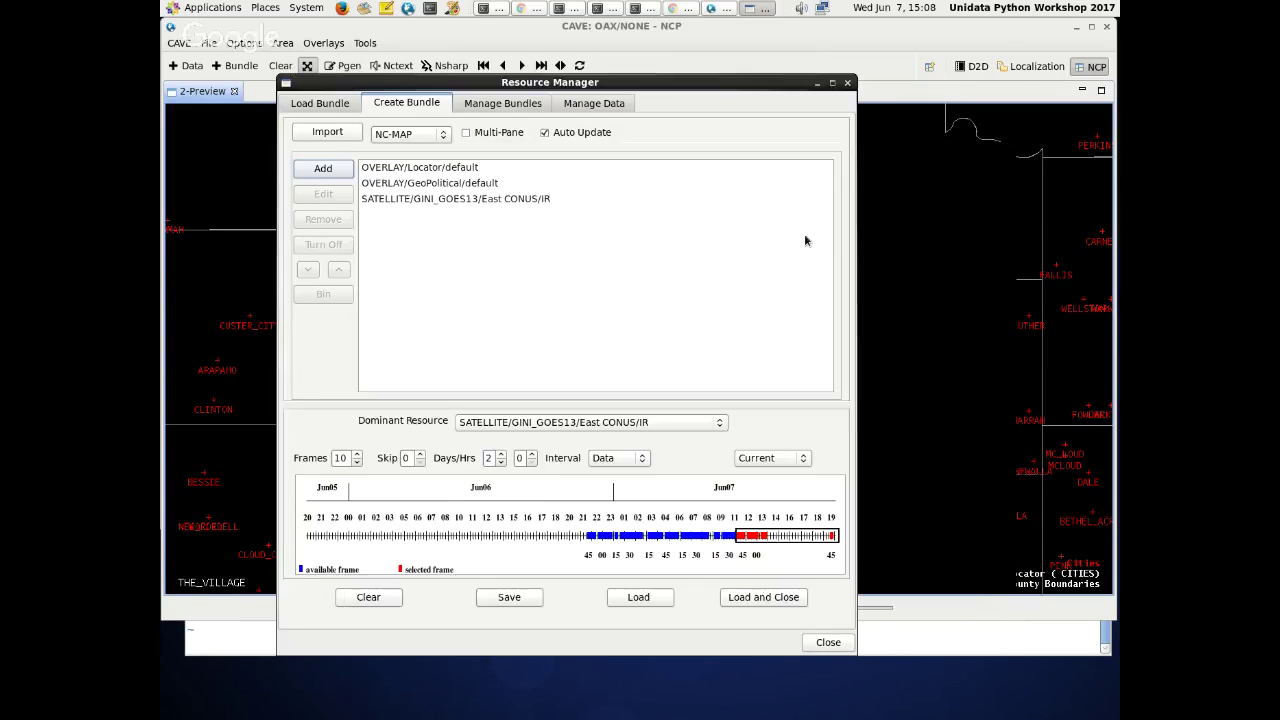
pyautogui.click(323, 168)
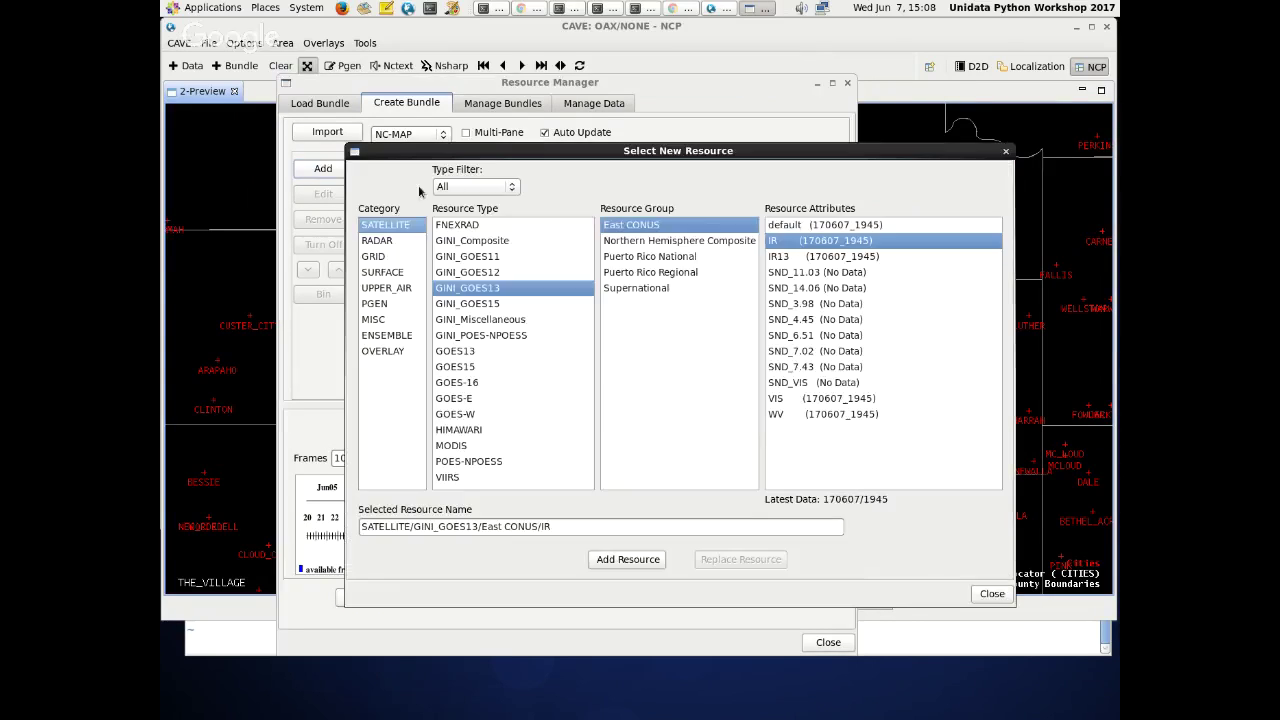
pyautogui.click(543, 228)
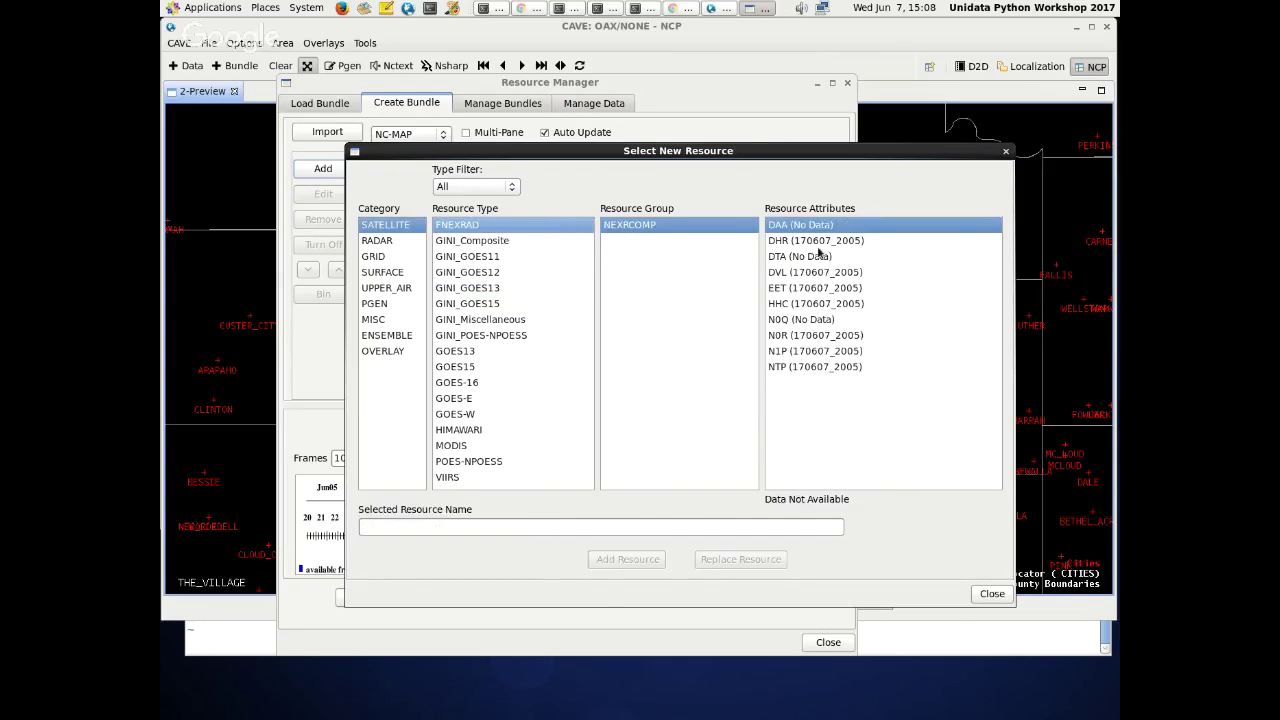
pyautogui.doubleClick(563, 228)
pyautogui.click(451, 217)
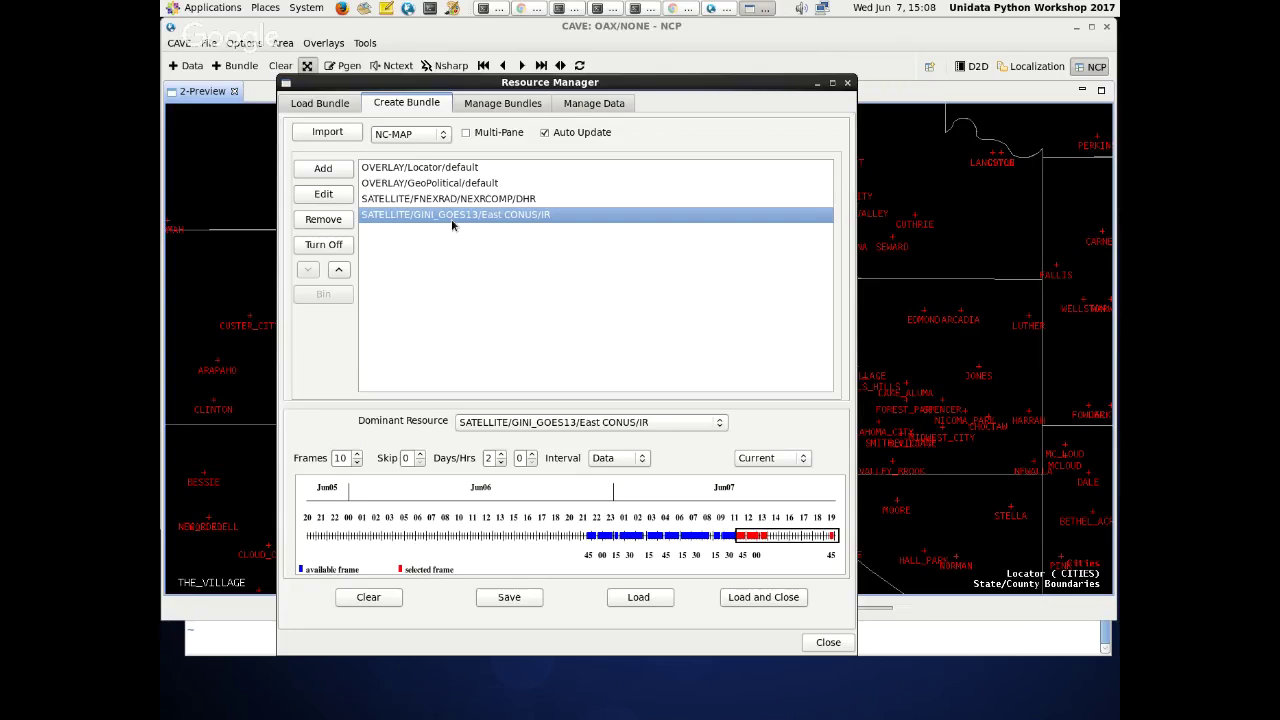
# - Compare the timelines with GINI_GOES13 East CONUS IR and FNEXRAD DHR as dominant resource, leaving SATELLITE/FNEXRAD/NEXRCOMP/DHR selected
pyautogui.click(495, 423)
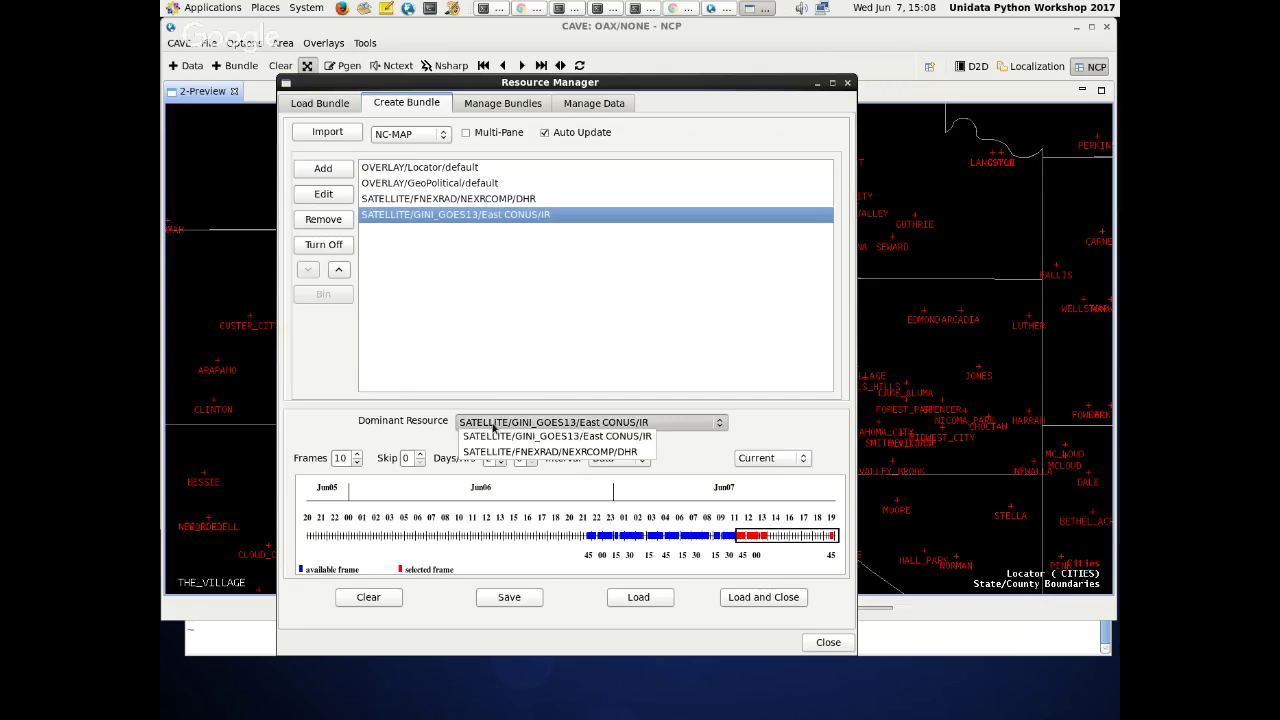
pyautogui.click(518, 439)
pyautogui.click(628, 433)
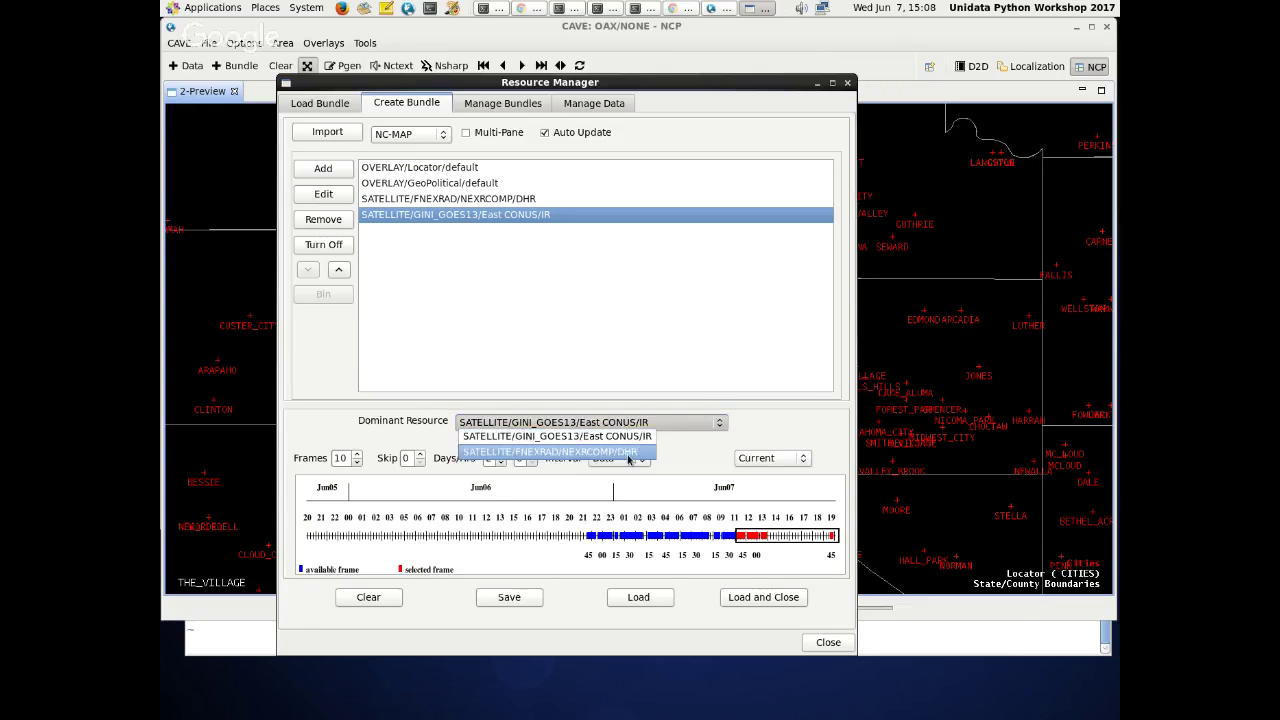
pyautogui.click(631, 451)
pyautogui.click(640, 424)
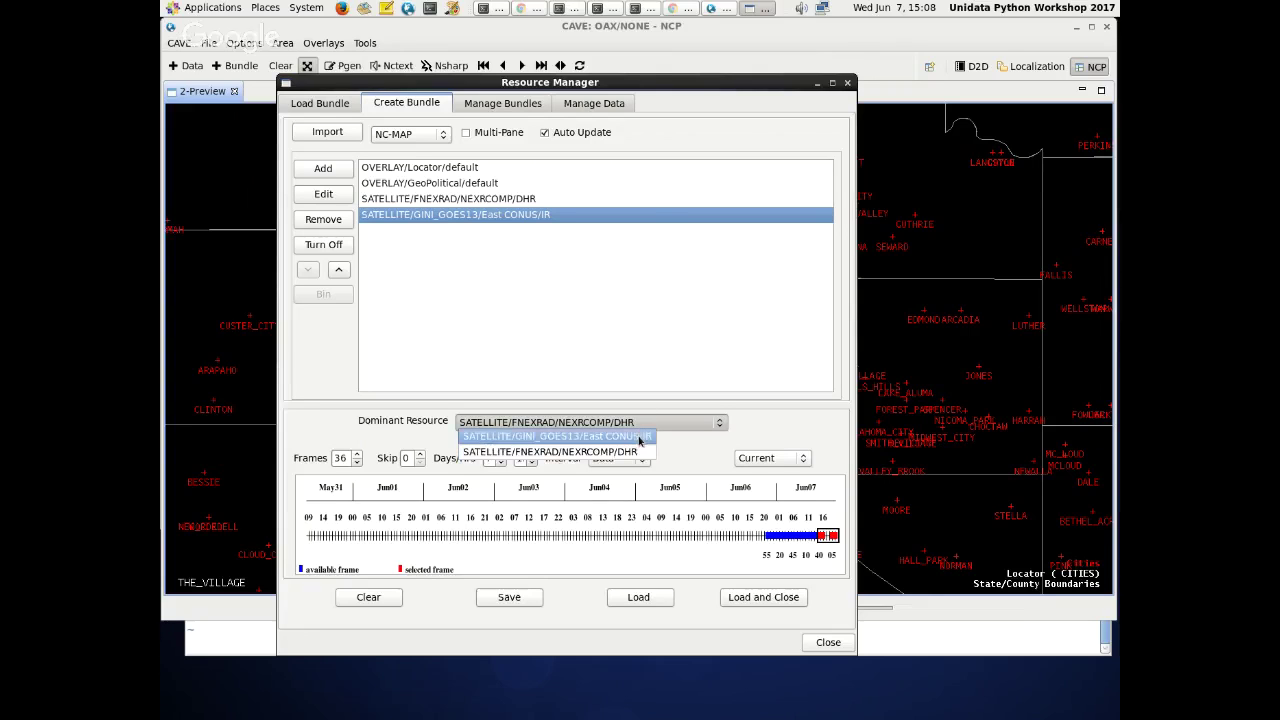
pyautogui.click(642, 438)
pyautogui.click(642, 424)
pyautogui.click(639, 437)
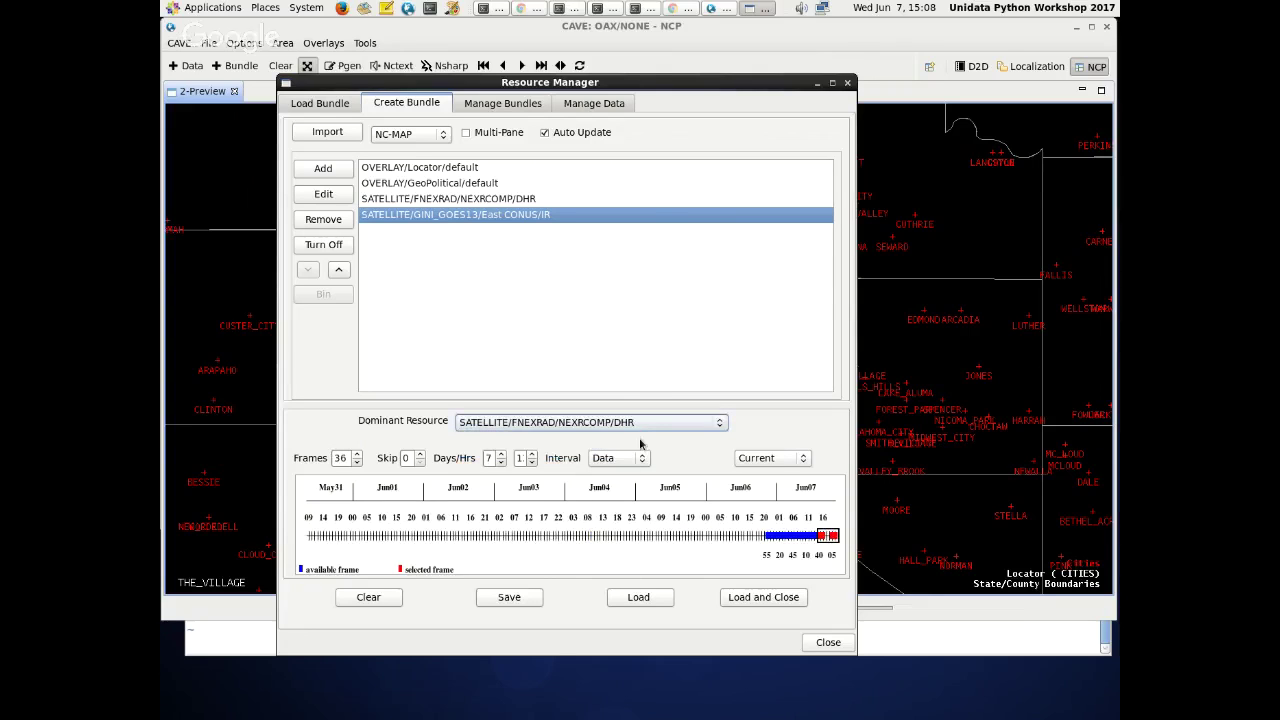
pyautogui.click(640, 424)
pyautogui.click(643, 434)
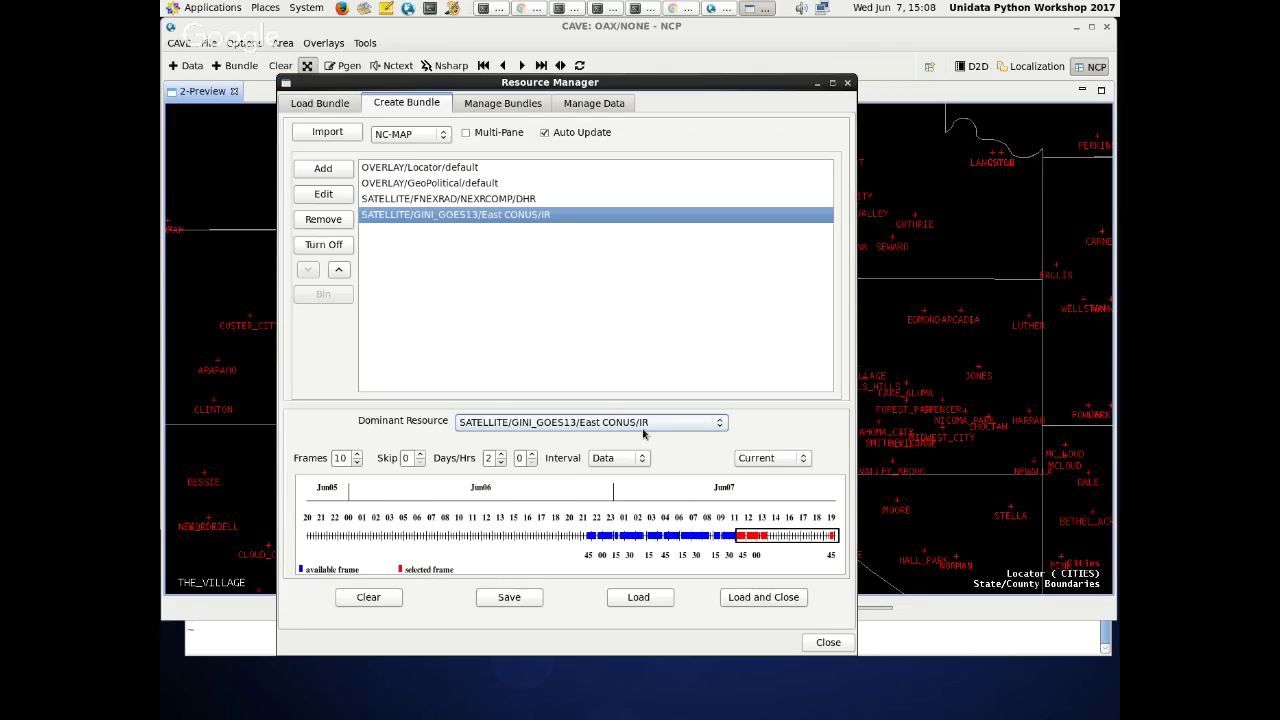
pyautogui.click(643, 426)
pyautogui.click(640, 437)
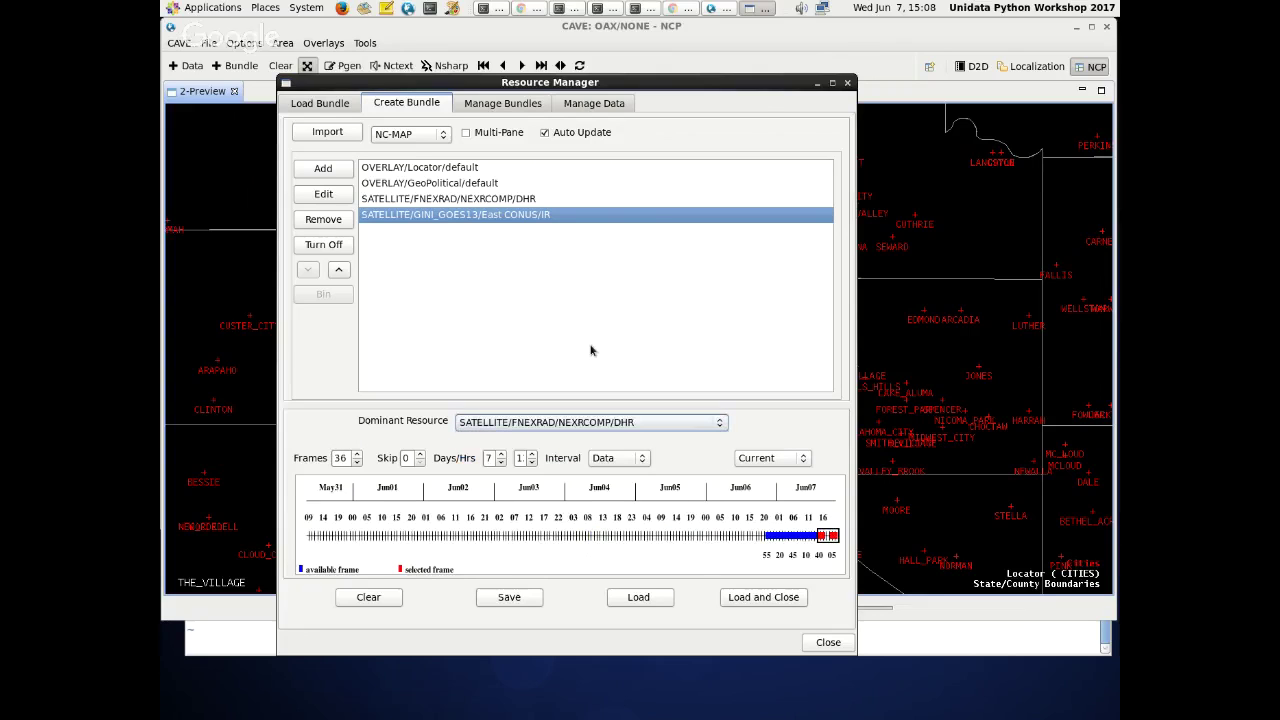
# - Load the bundle with the IR and DHR resources into the map display and move the Resource Manager aside
pyautogui.click(640, 597)
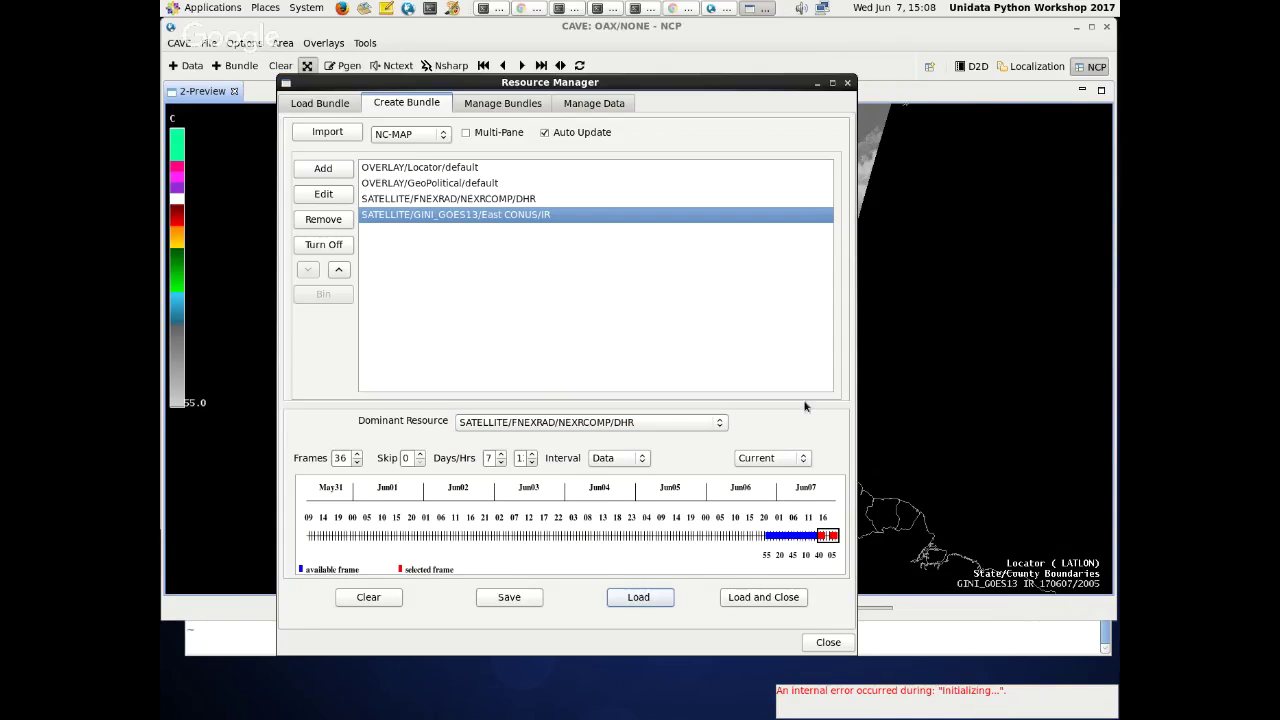
pyautogui.moveTo(750, 89); pyautogui.dragTo(781, 114)
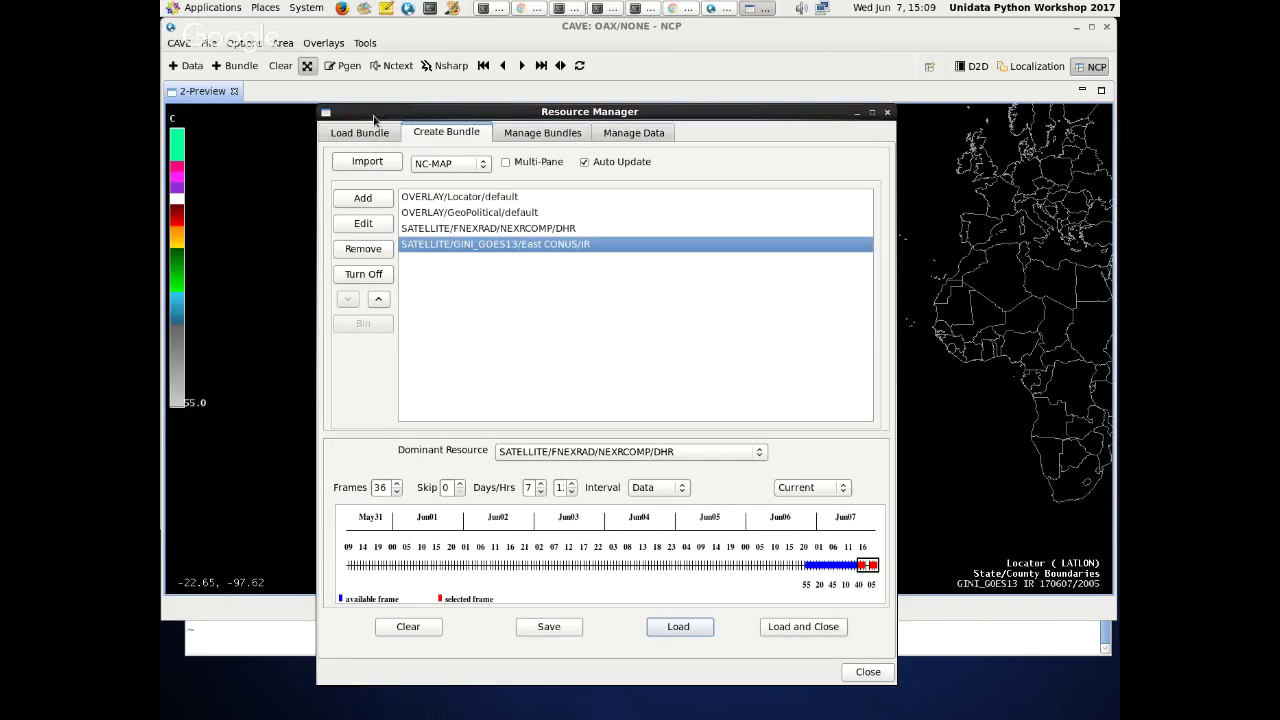
pyautogui.moveTo(372, 115); pyautogui.dragTo(419, 95)
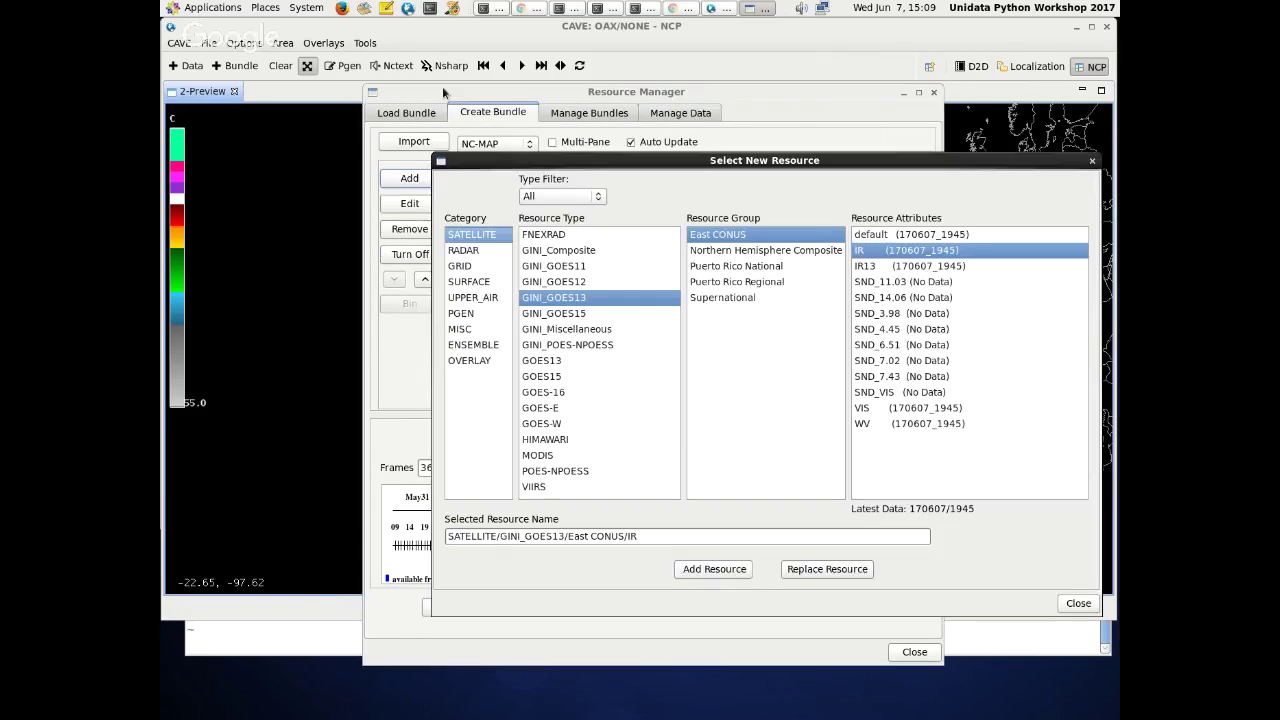
pyautogui.moveTo(650, 161); pyautogui.dragTo(492, 185)
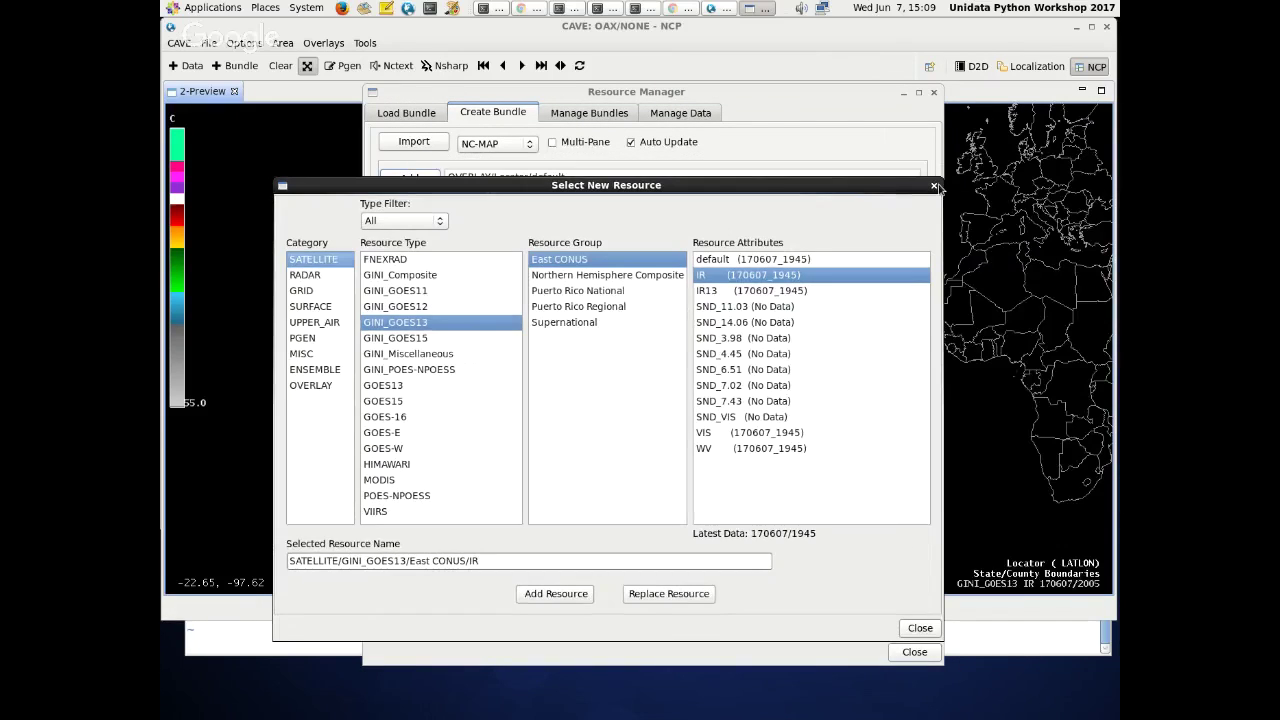
pyautogui.click(934, 186)
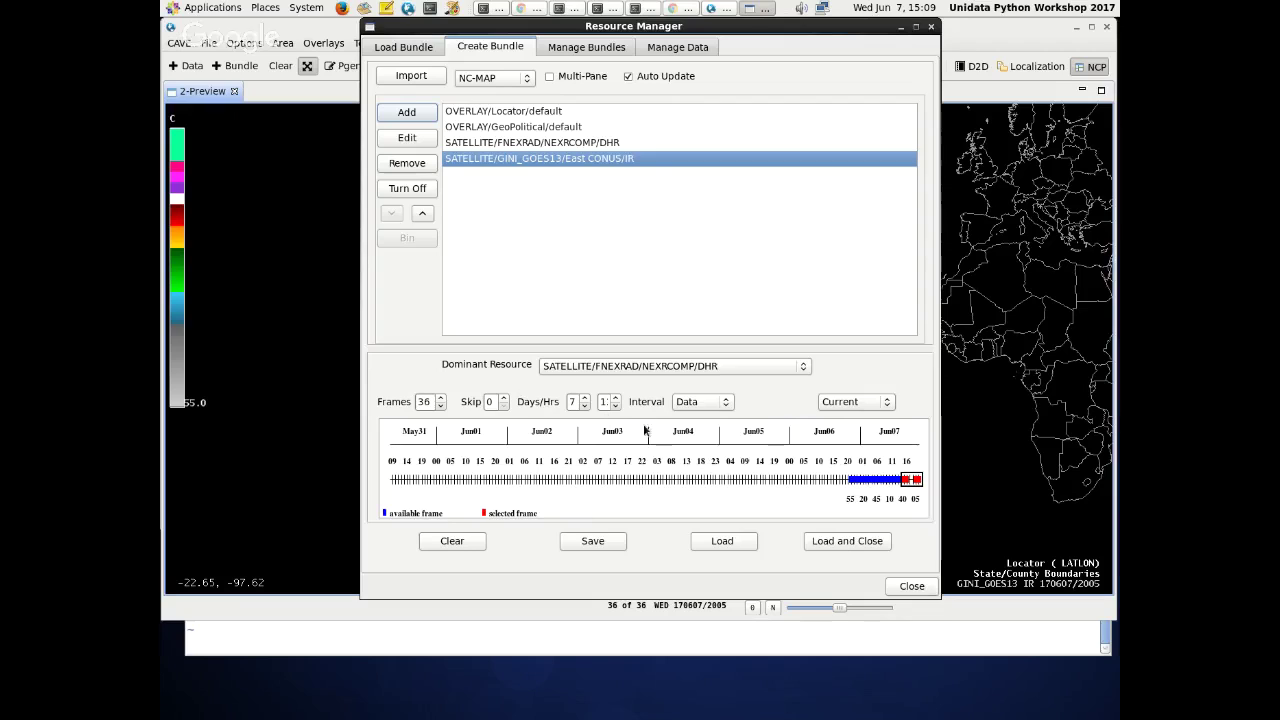
# - Start saving the bundle, look through the existing RBD names and enter GOES IR as the name under the Examples SPF
pyautogui.click(596, 544)
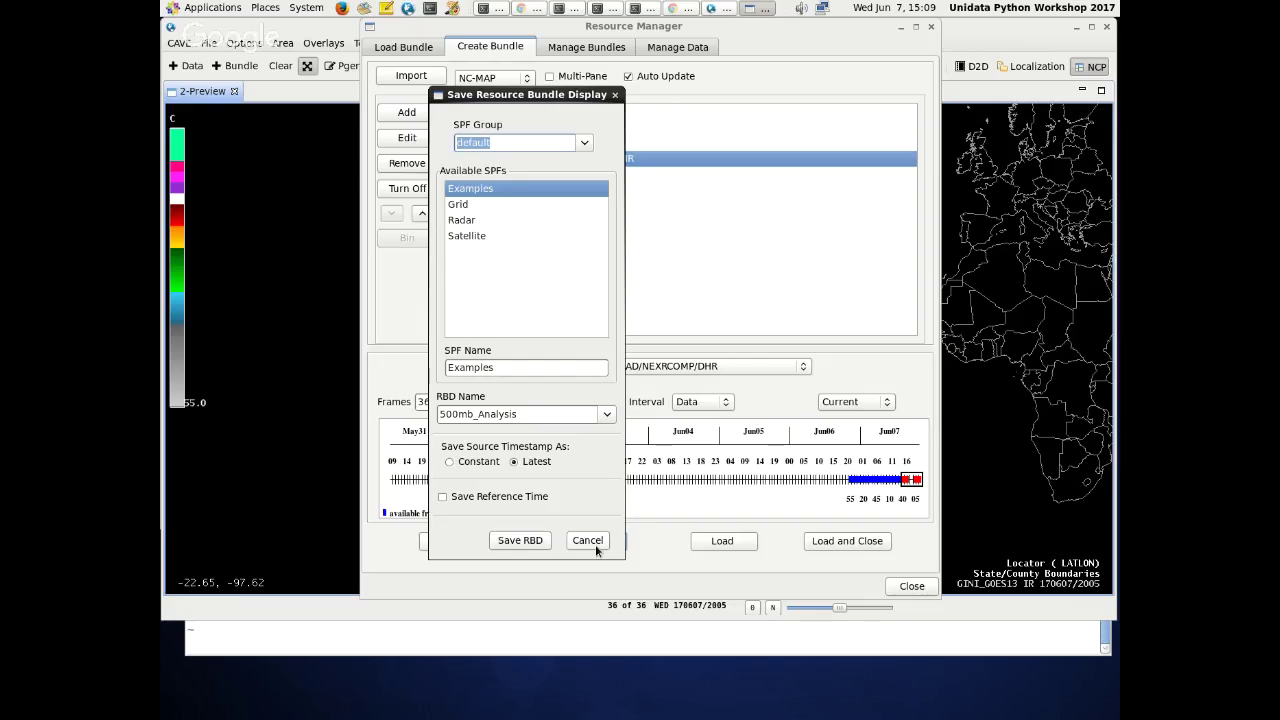
pyautogui.click(590, 415)
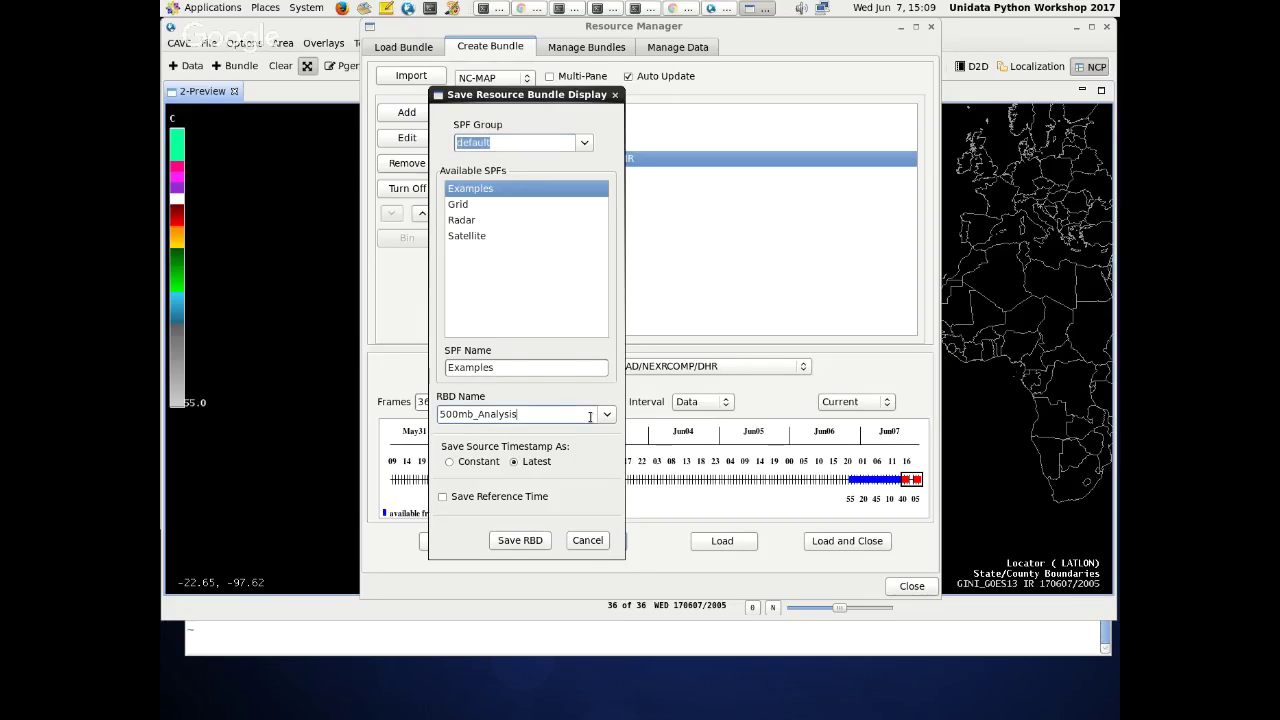
pyautogui.click(607, 414)
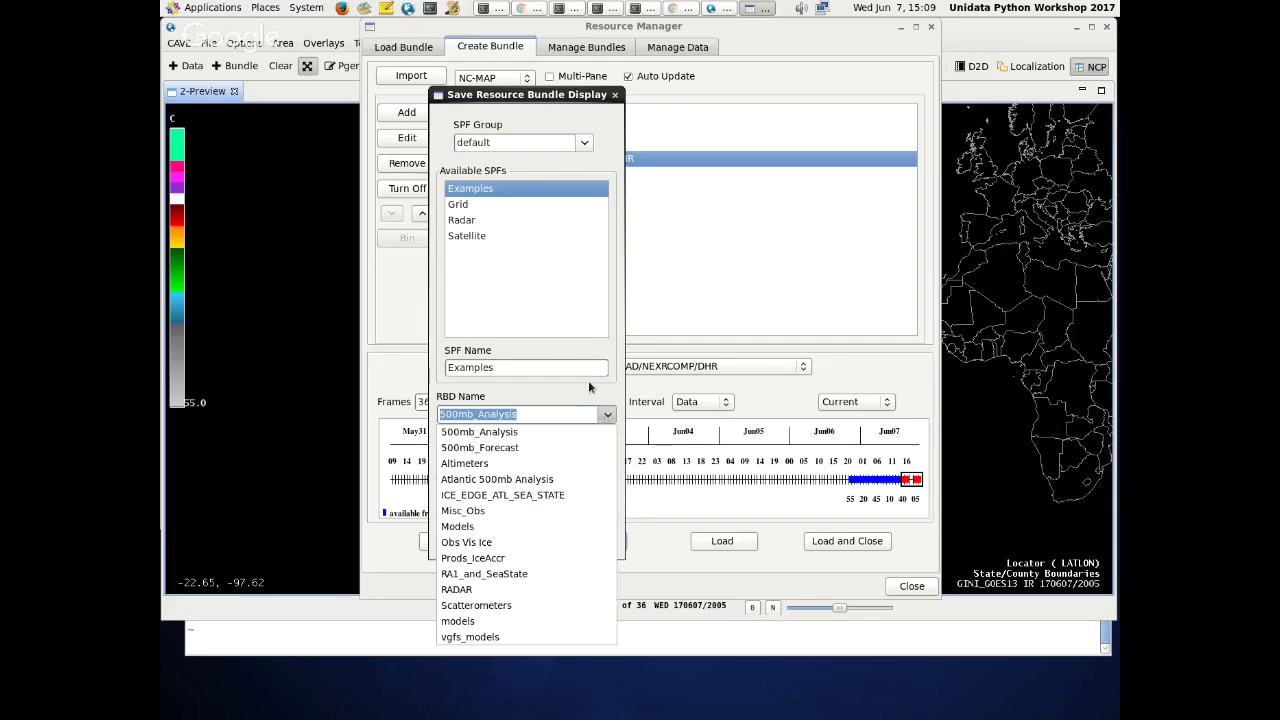
pyautogui.click(588, 380)
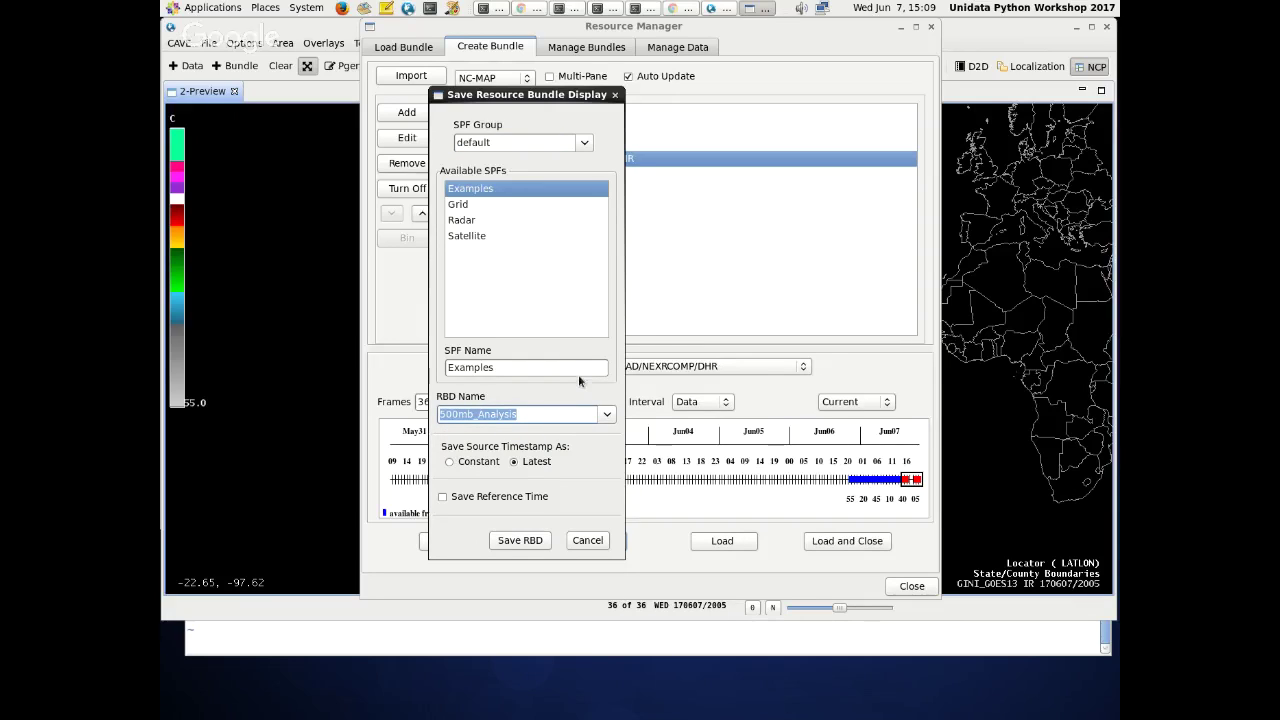
pyautogui.click(529, 414)
pyautogui.tripleClick(529, 414)
pyautogui.write('GOES')
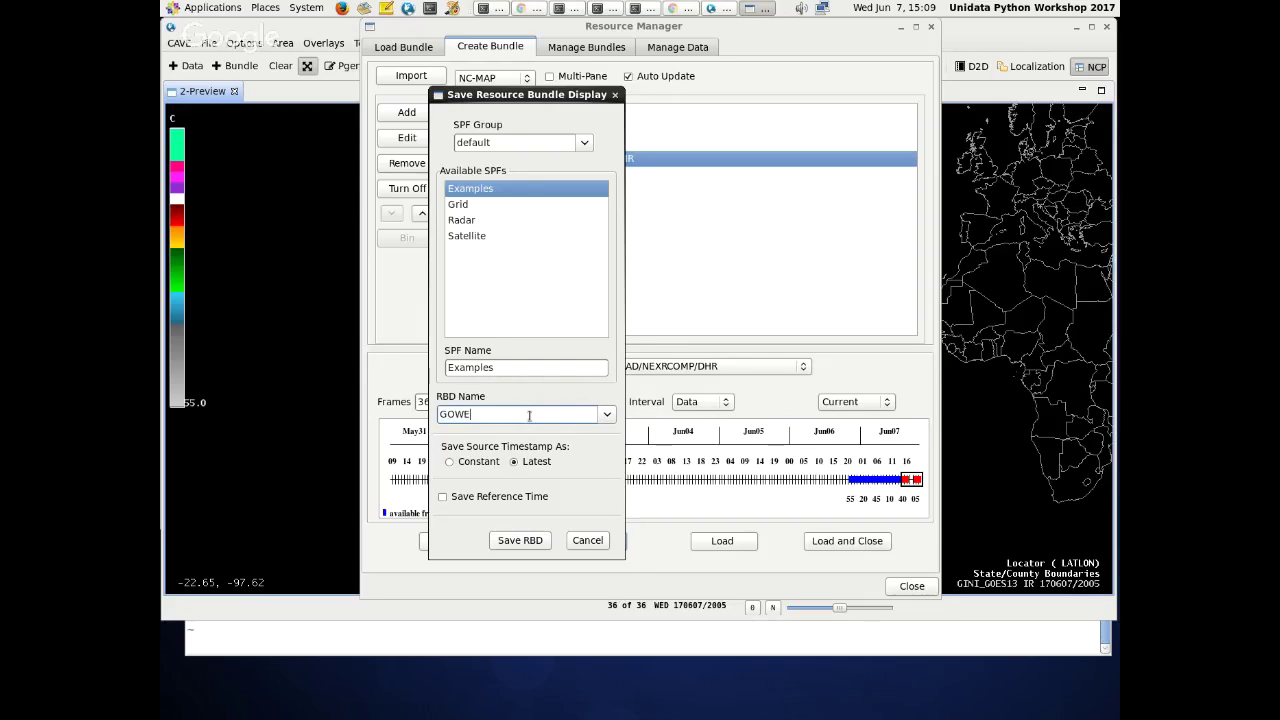
pyautogui.press('BackSpace')
pyautogui.press('BackSpace')
pyautogui.write('ES IR')
# - Choose Satellite as the SPF and try to save the bundle with the RBD name GOES IR
pyautogui.click(514, 235)
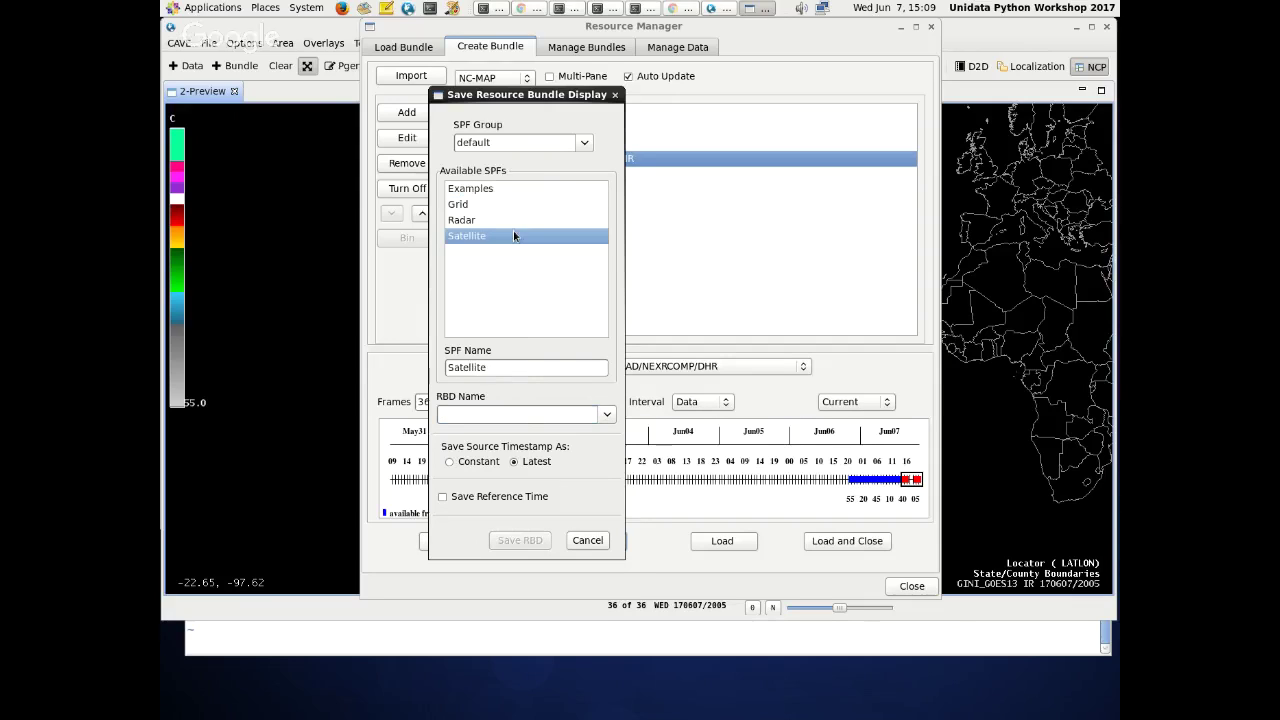
pyautogui.click(520, 416)
pyautogui.write('GIES')
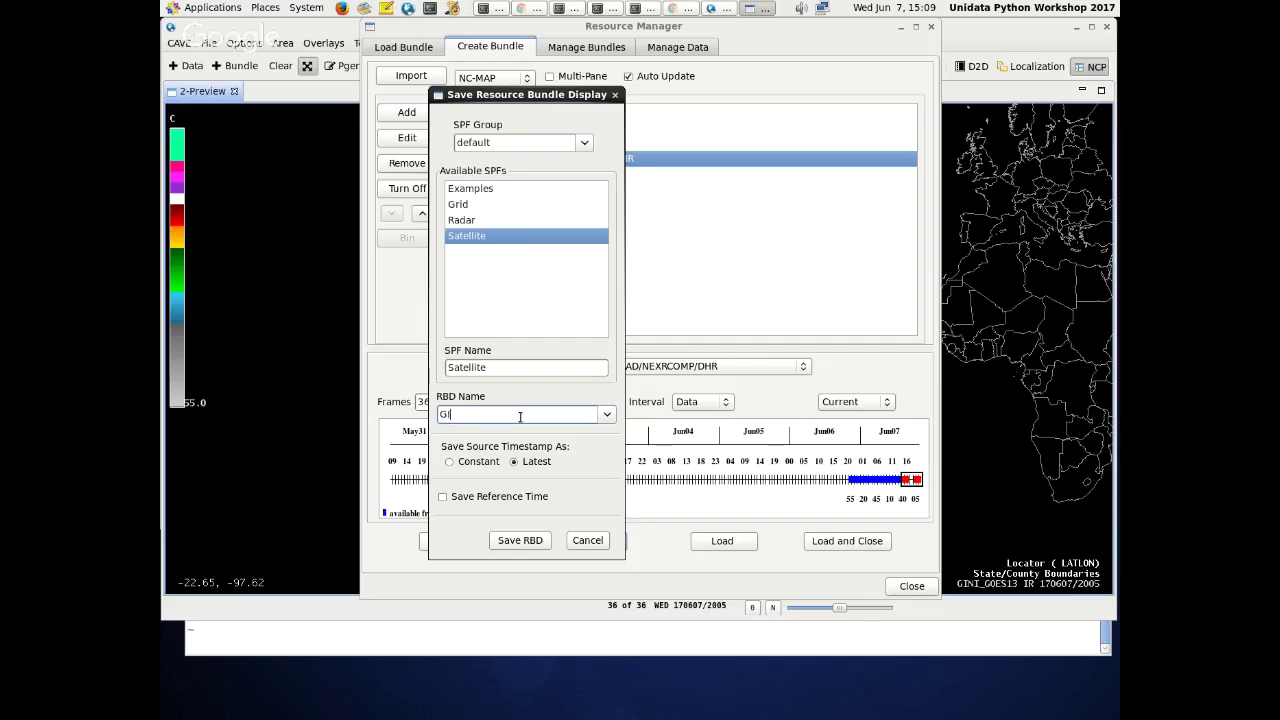
pyautogui.press('BackSpace')
pyautogui.write('OES IR')
pyautogui.click(509, 541)
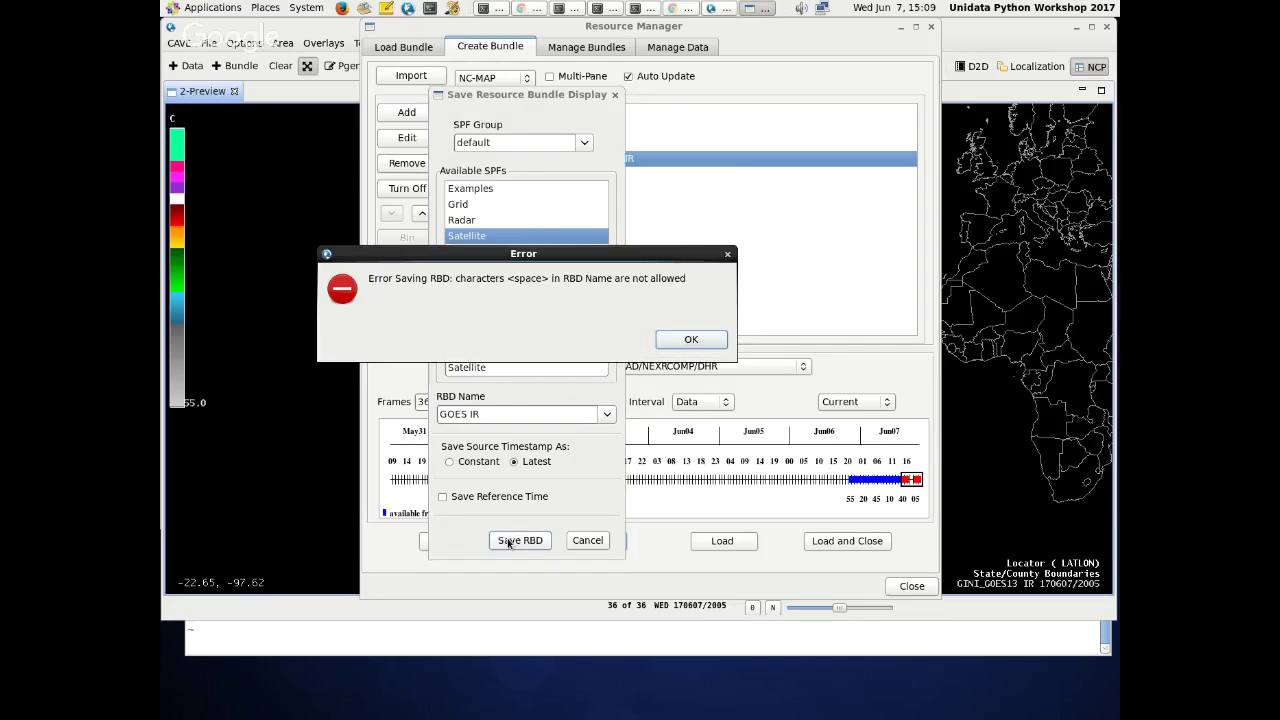
# - Change the RBD name to GOESIR without a space and save the bundle to the Satellite SPF
pyautogui.click(690, 341)
pyautogui.click(473, 414)
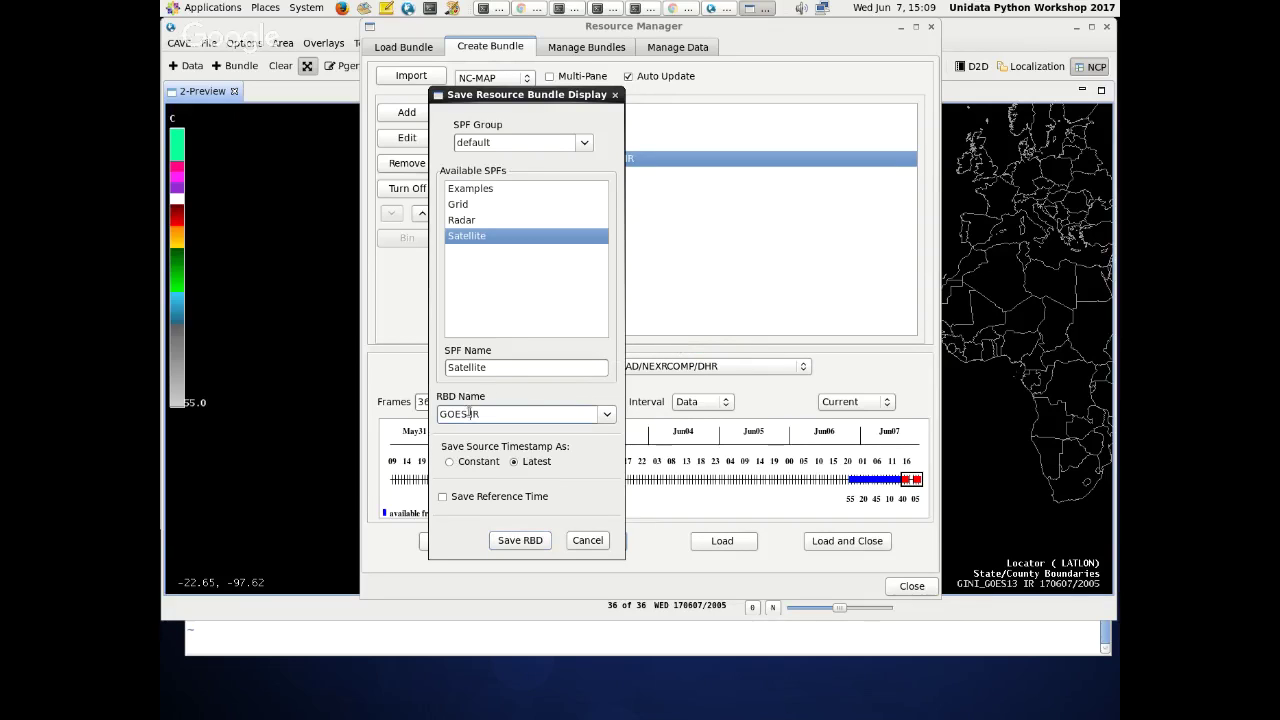
pyautogui.press('BackSpace')
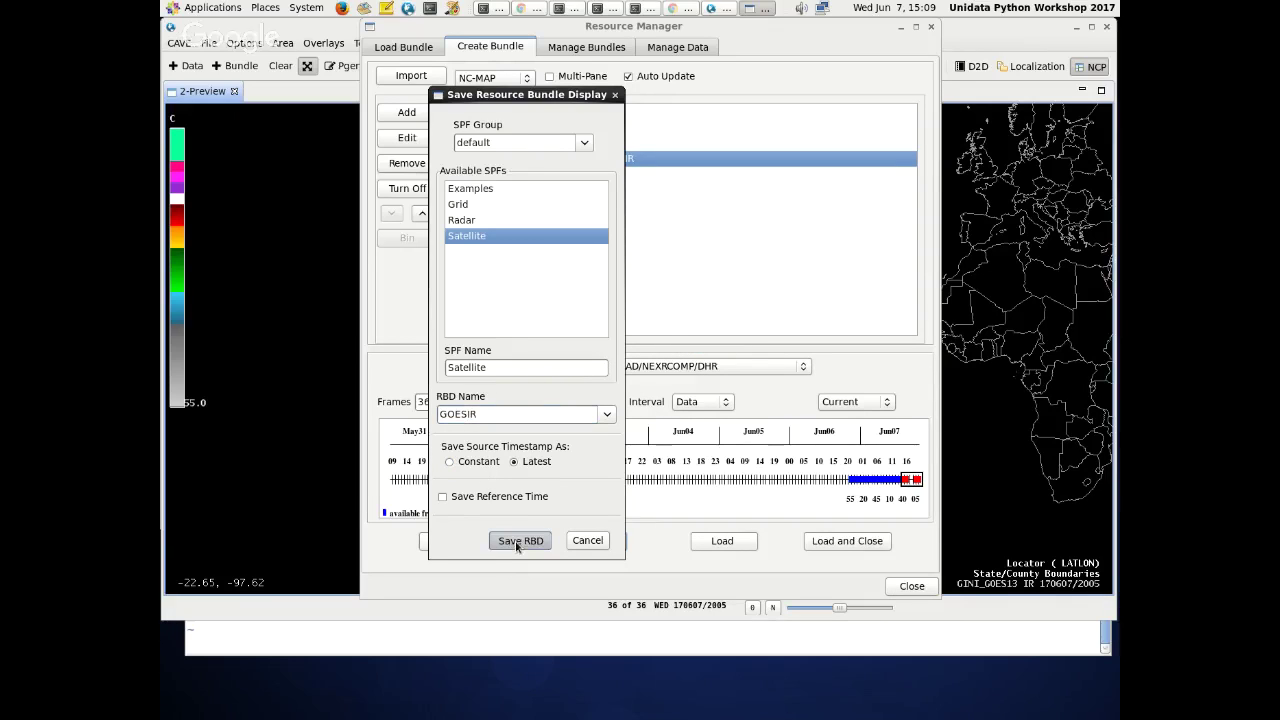
pyautogui.click(519, 545)
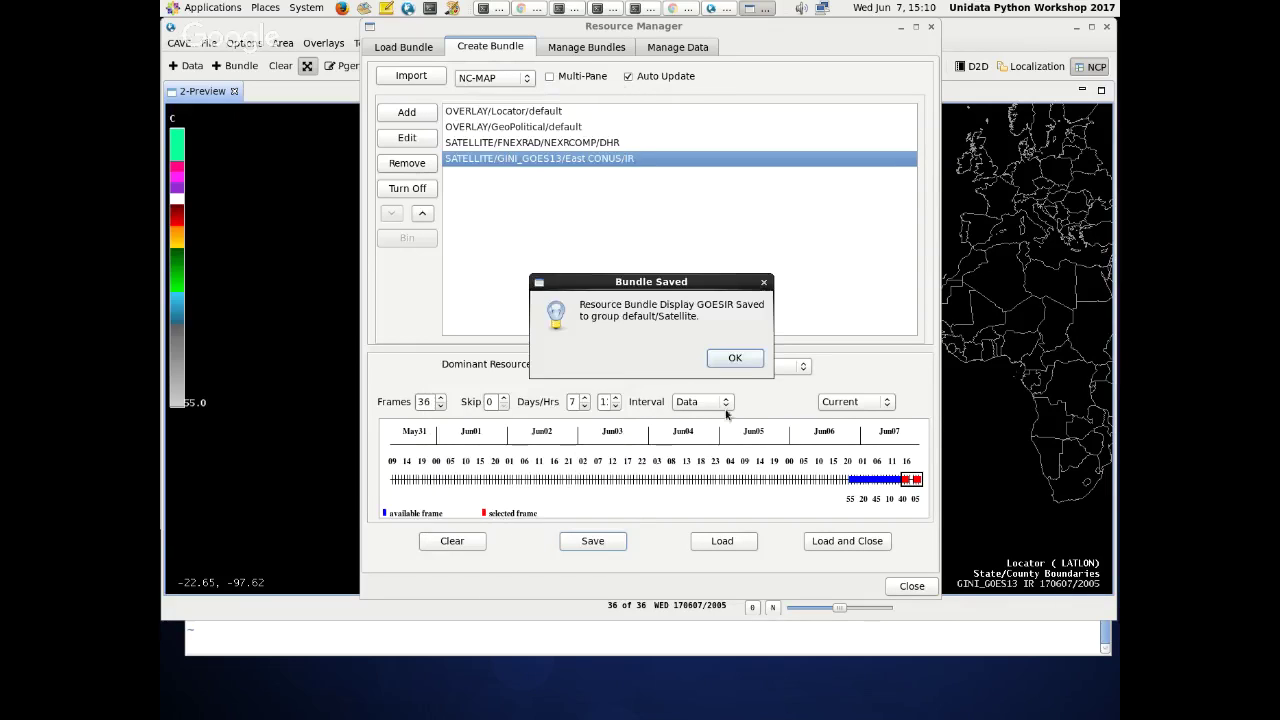
pyautogui.click(734, 358)
# - Check the Radar and Satellite bundle groups for the saved GOESIR bundle and return to bundle creation
pyautogui.click(410, 49)
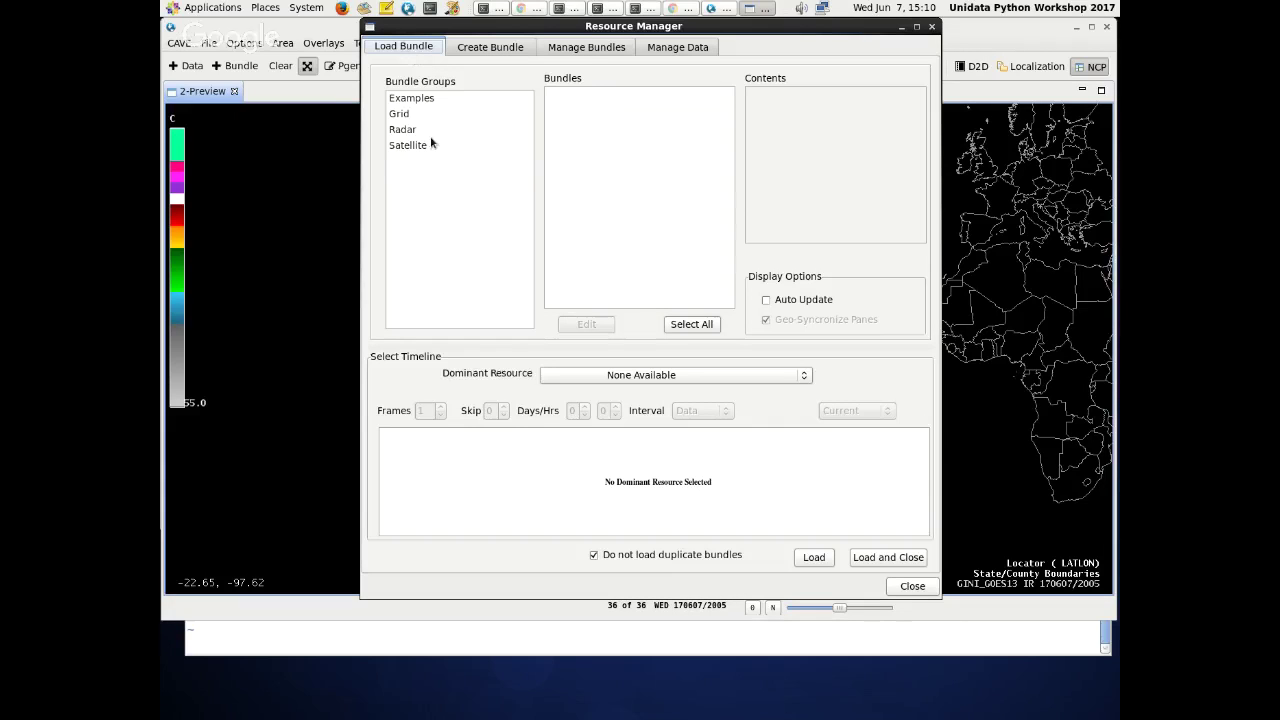
pyautogui.click(431, 144)
pyautogui.click(414, 131)
pyautogui.click(415, 146)
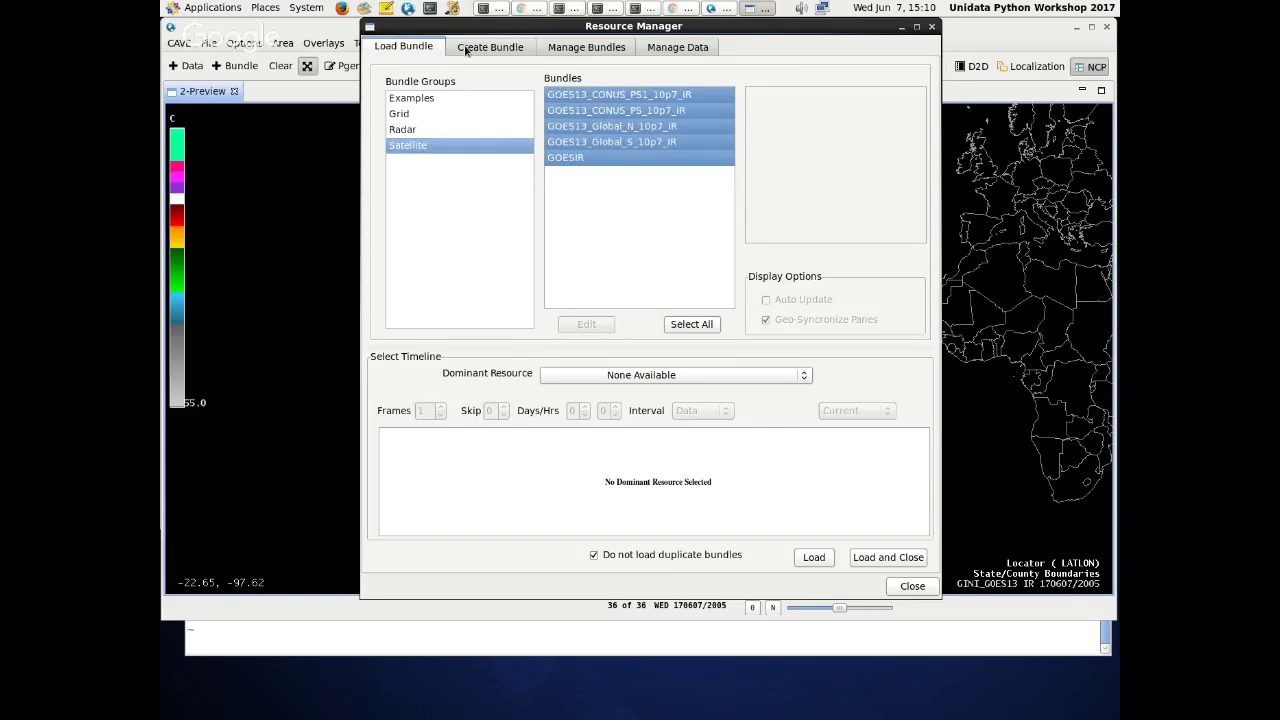
pyautogui.click(474, 49)
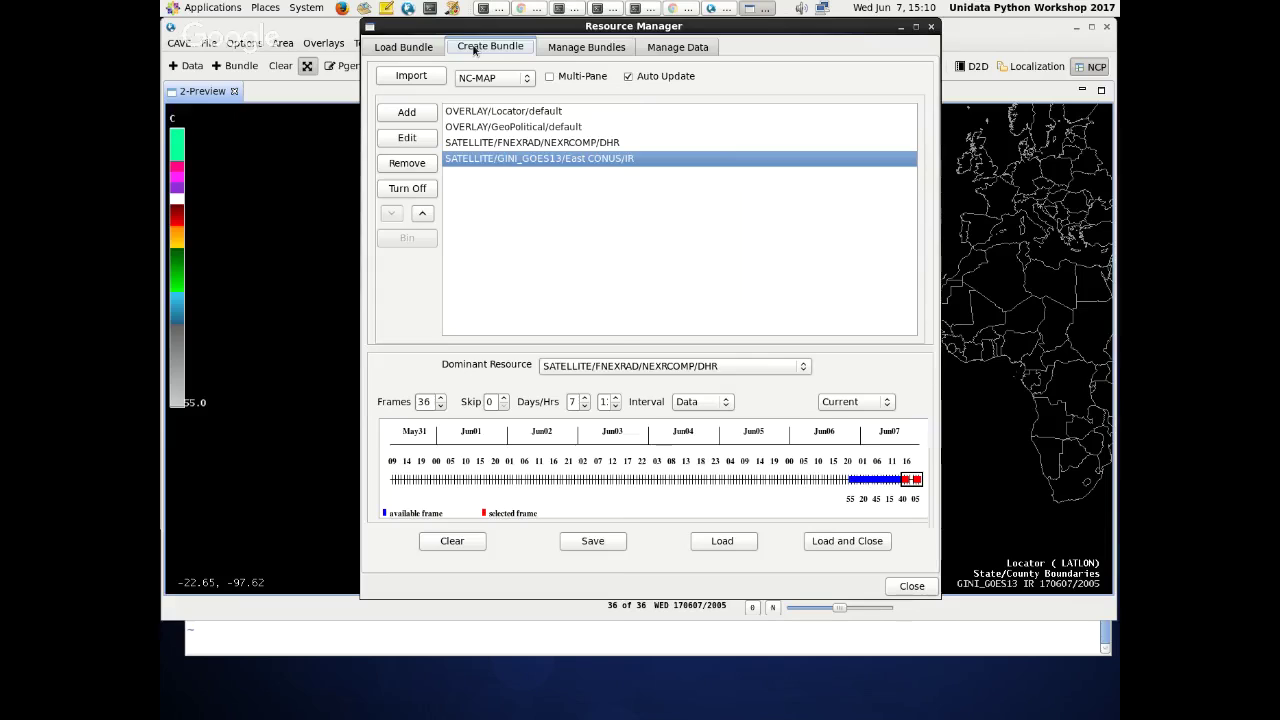
pyautogui.click(592, 540)
pyautogui.click(474, 236)
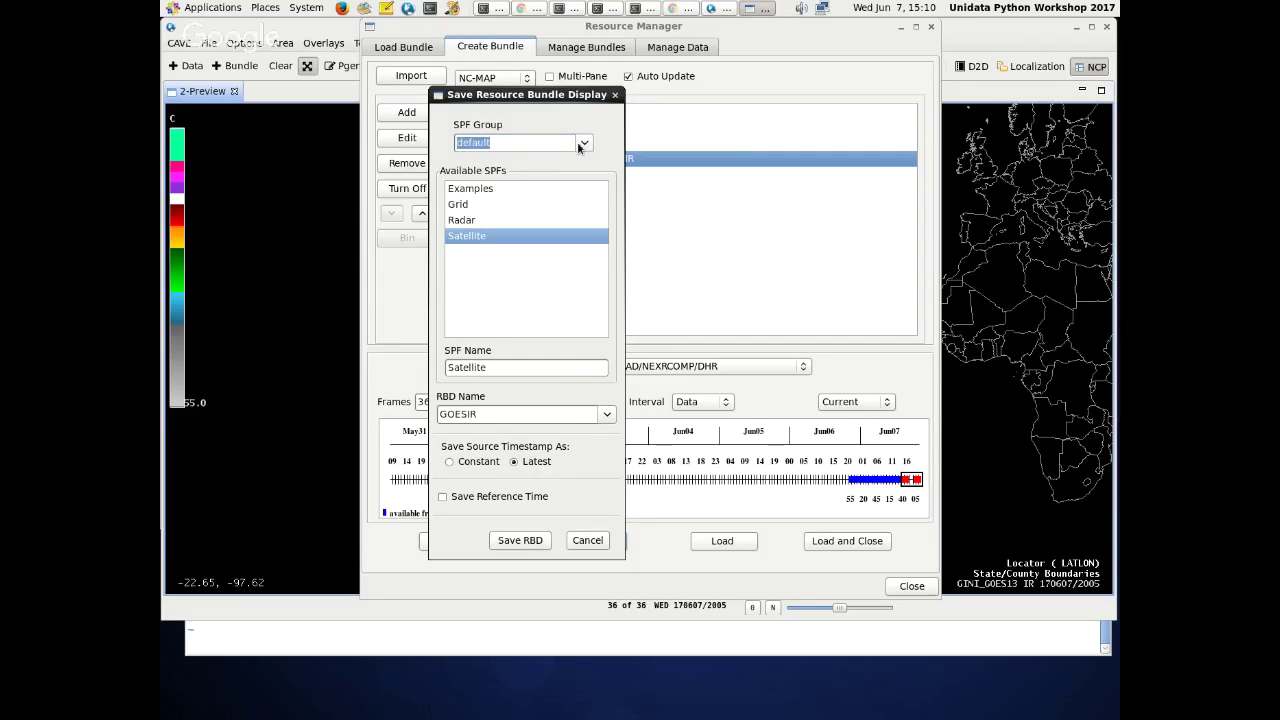
pyautogui.moveTo(537, 94); pyautogui.dragTo(609, 61)
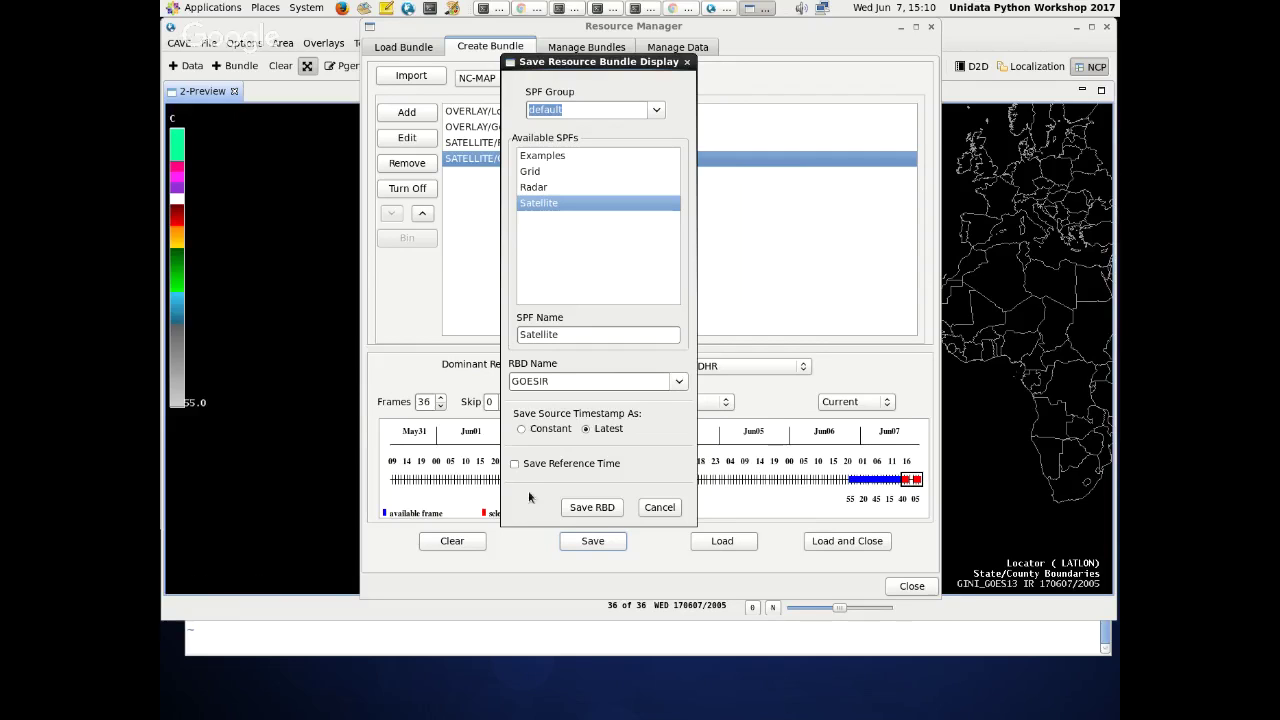
pyautogui.click(670, 508)
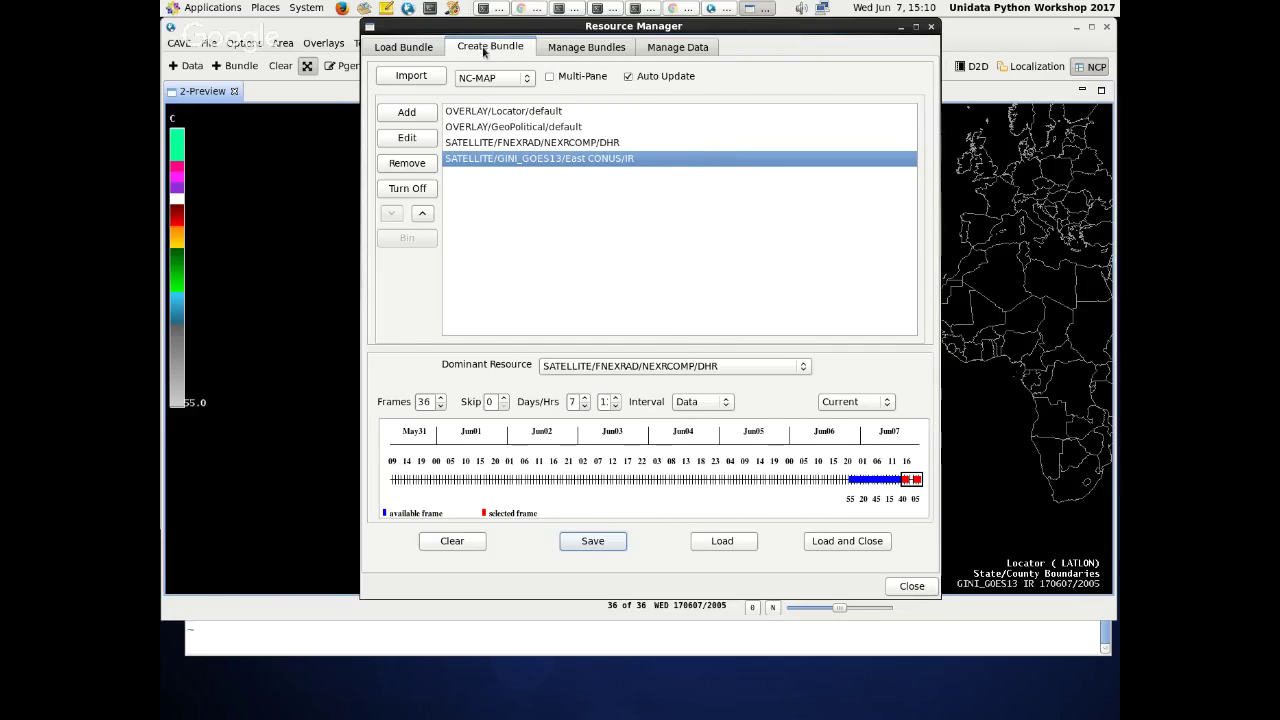
# - Examine the contents of the saved GOESIR bundle in the Satellite group, widening the window to read the full resource names
pyautogui.click(420, 49)
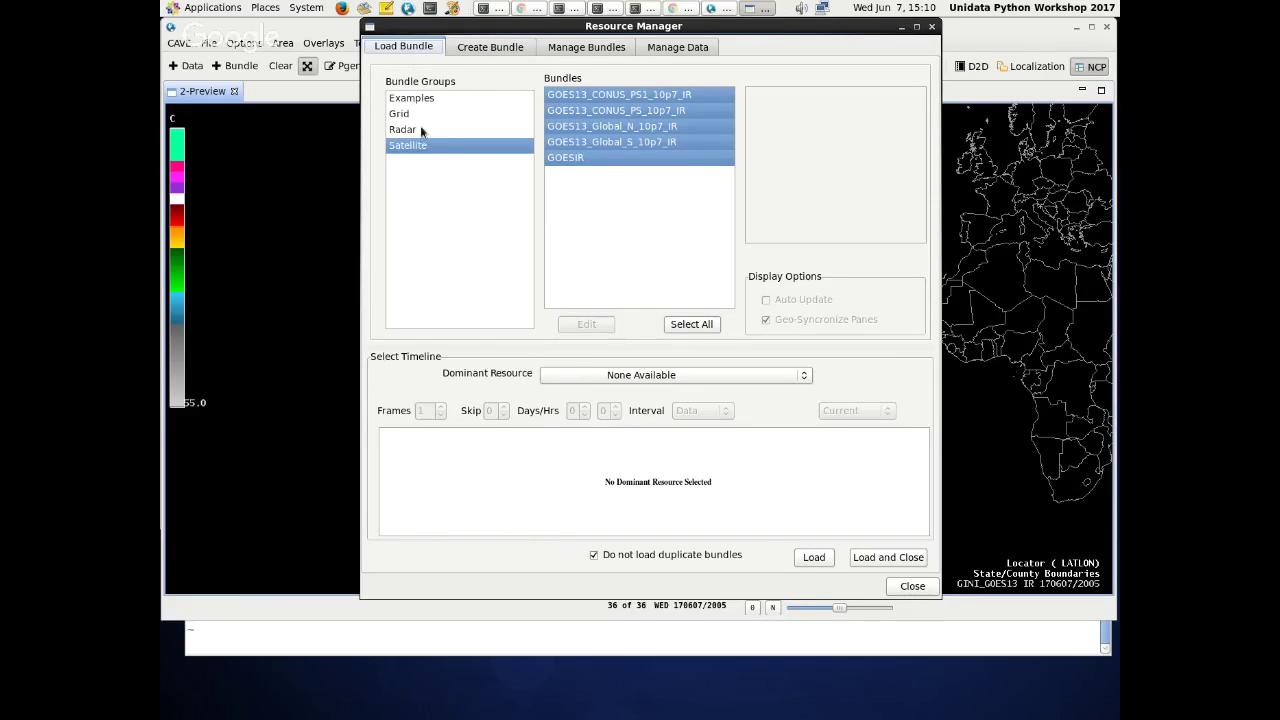
pyautogui.click(592, 157)
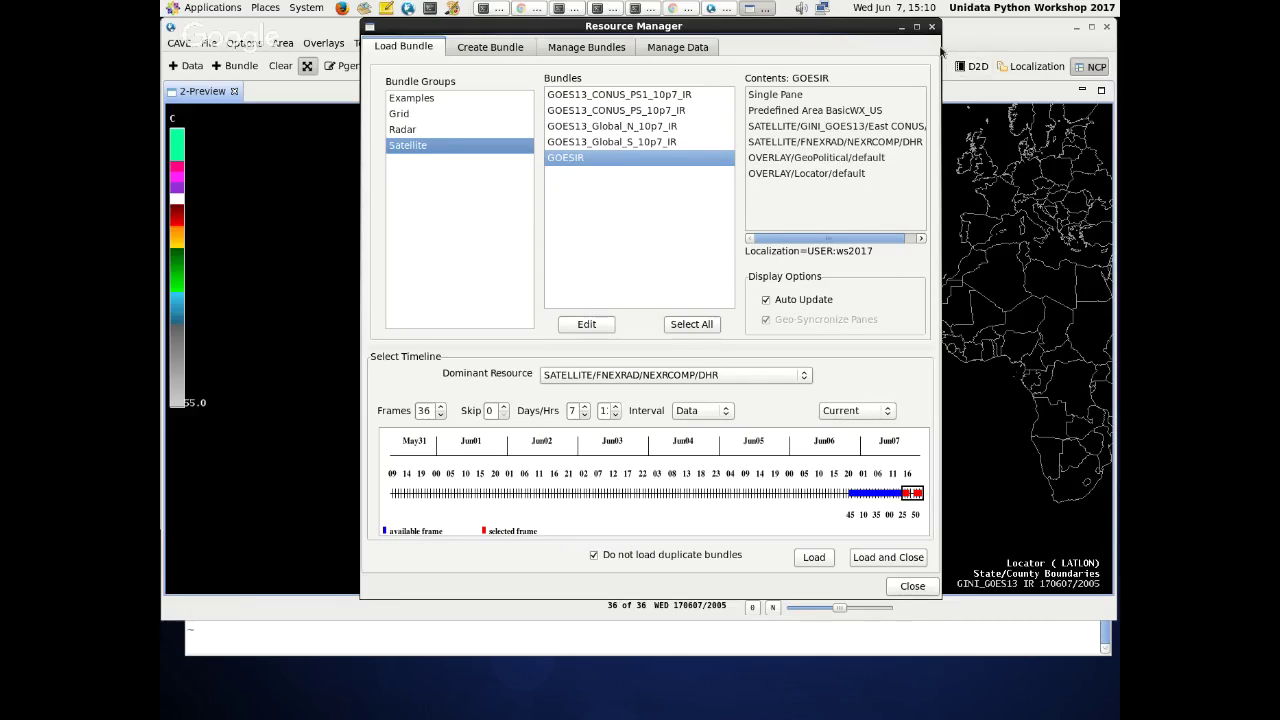
pyautogui.moveTo(940, 48); pyautogui.dragTo(1110, 47)
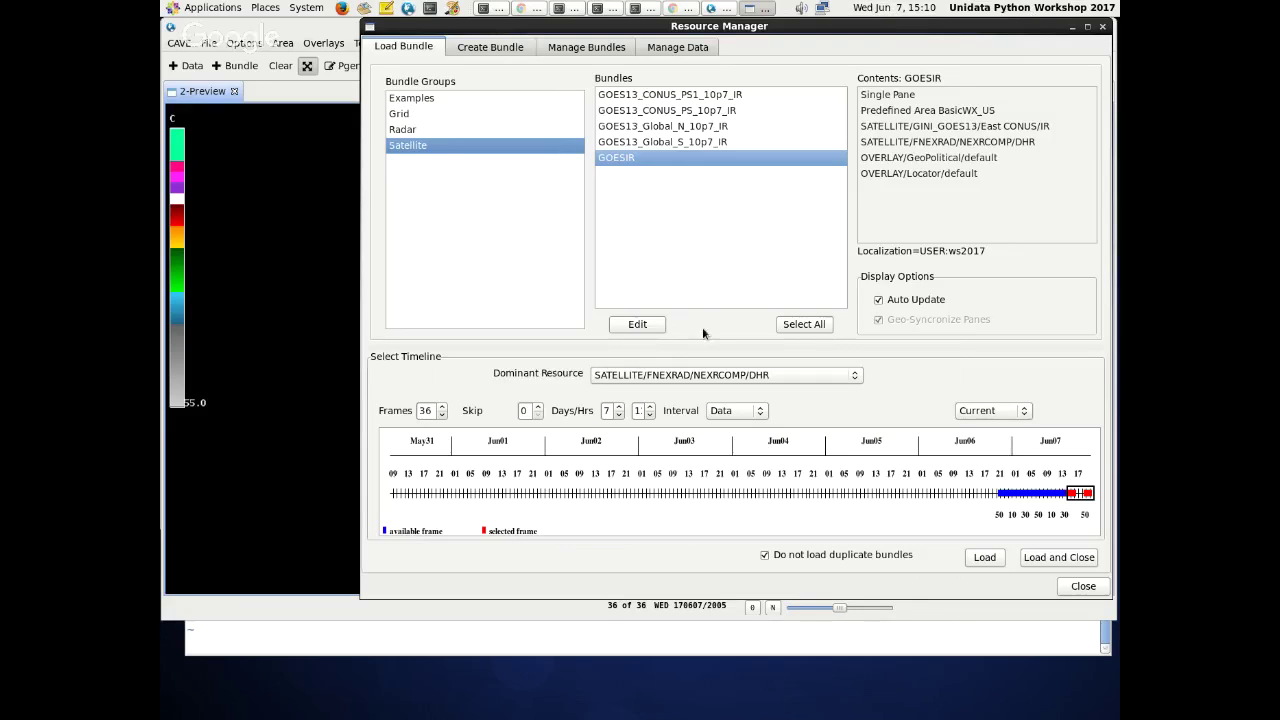
pyautogui.moveTo(810, 28); pyautogui.dragTo(747, 28)
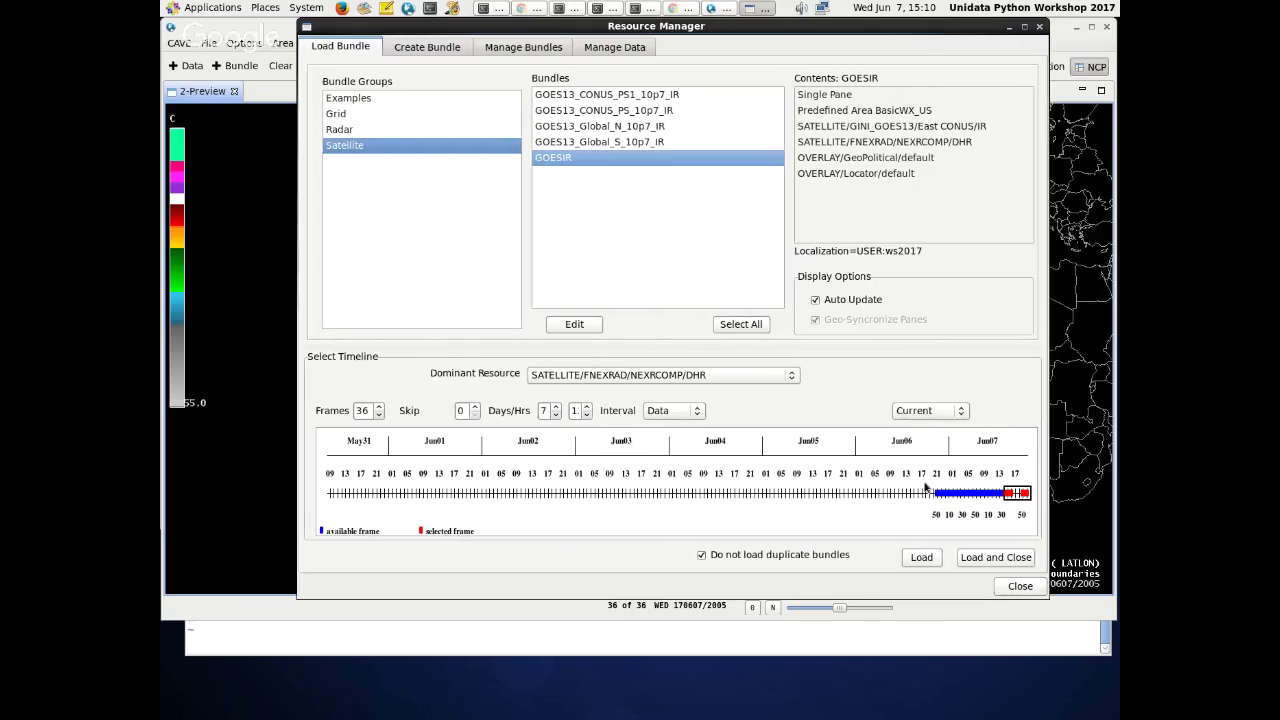
# - Select all bundles in the Satellite group, including GOESIR, and load them while closing the Resource Manager
pyautogui.keyDown('shift'); pyautogui.click(620, 96); pyautogui.keyUp('shift')
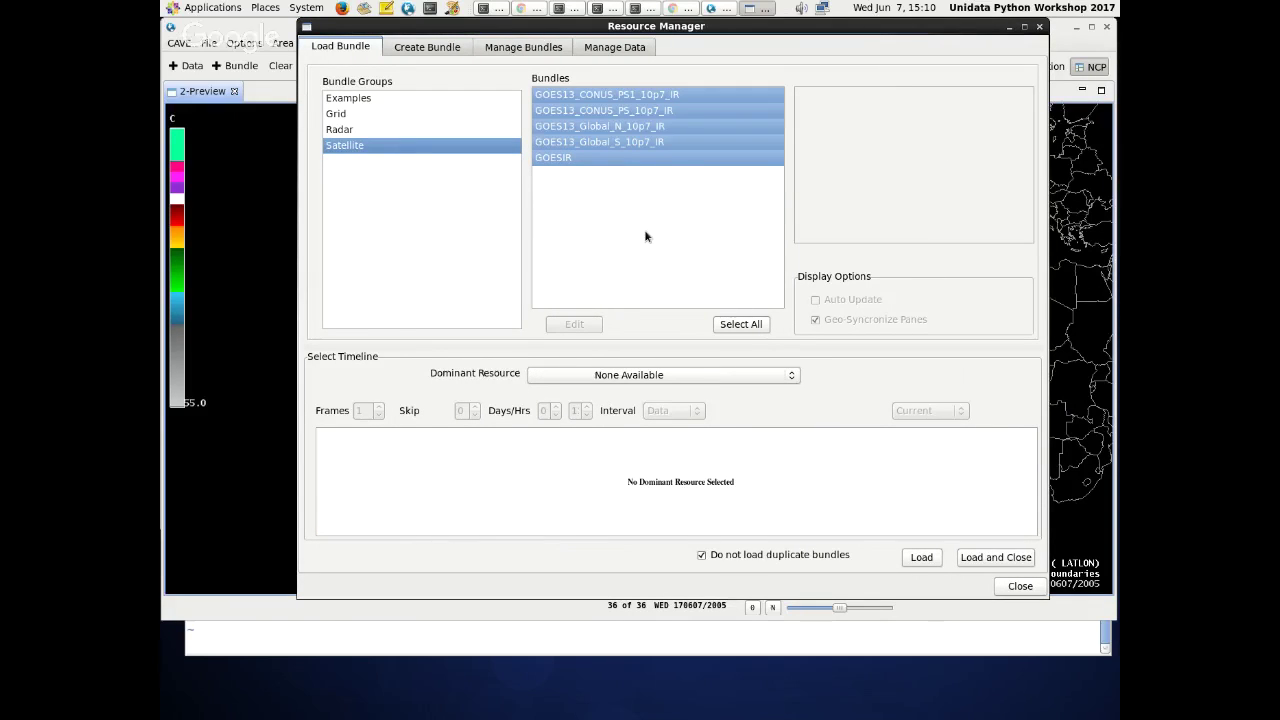
pyautogui.click(748, 326)
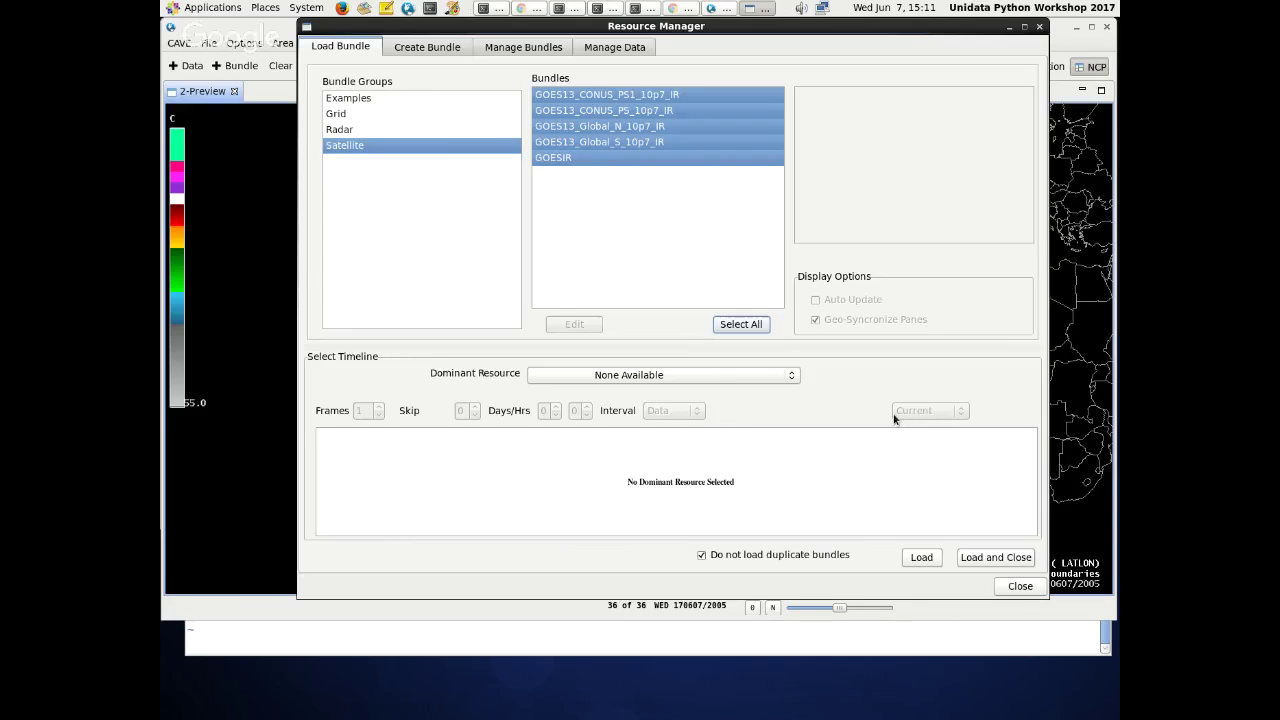
pyautogui.click(1000, 562)
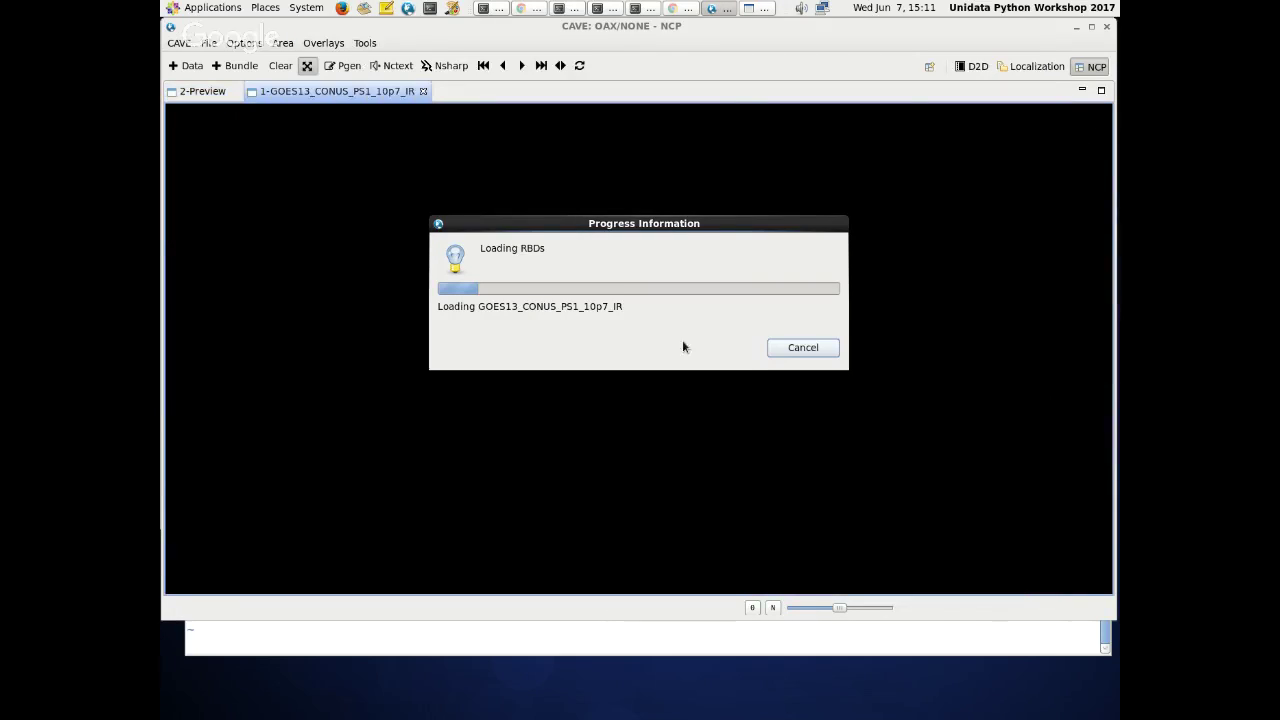
pyautogui.moveTo(589, 223); pyautogui.dragTo(684, 170)
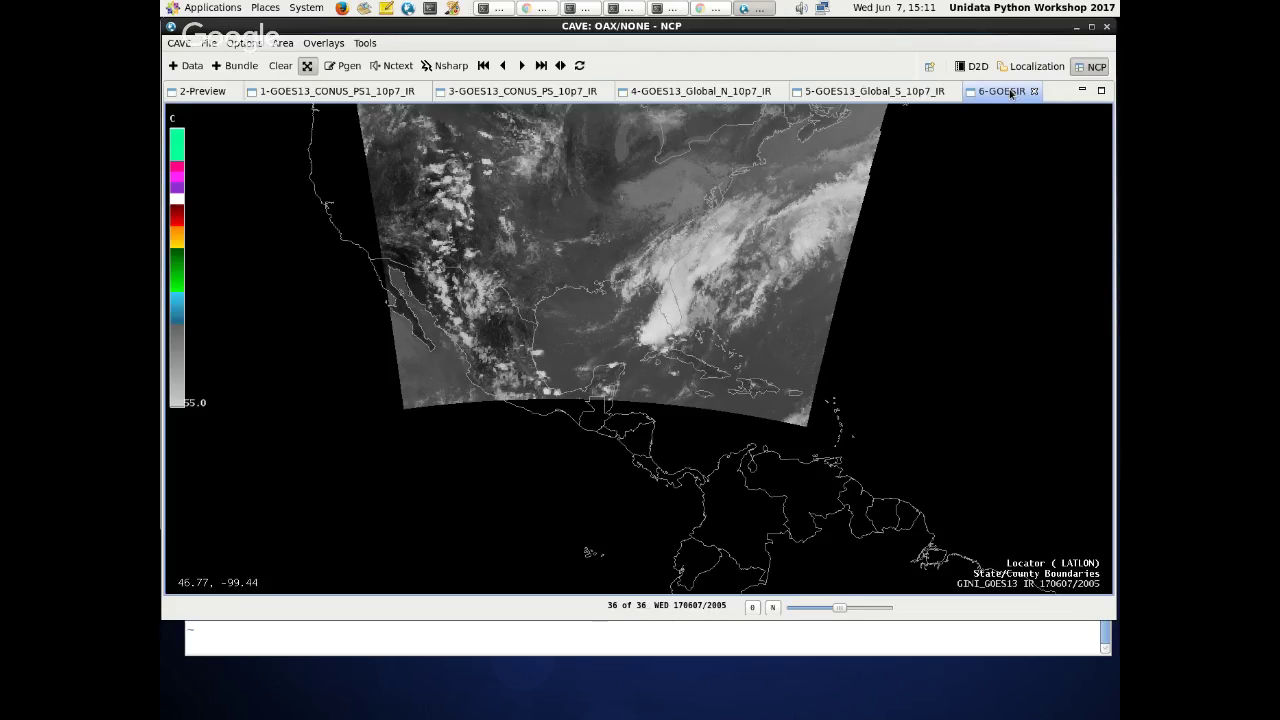
# - Look through the loaded GOES13 Global, GOES13 CONUS and preview displays and return to the GOESIR display
pyautogui.click(843, 92)
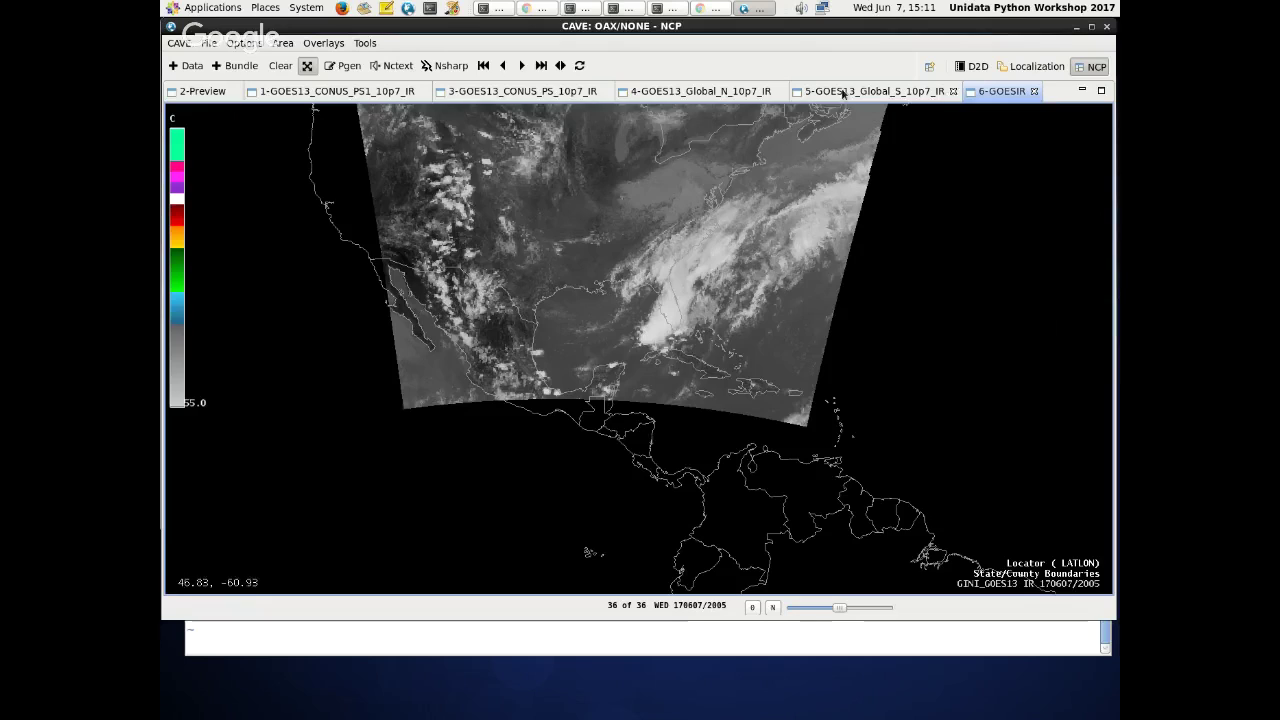
pyautogui.moveTo(493, 189); pyautogui.dragTo(509, 227)
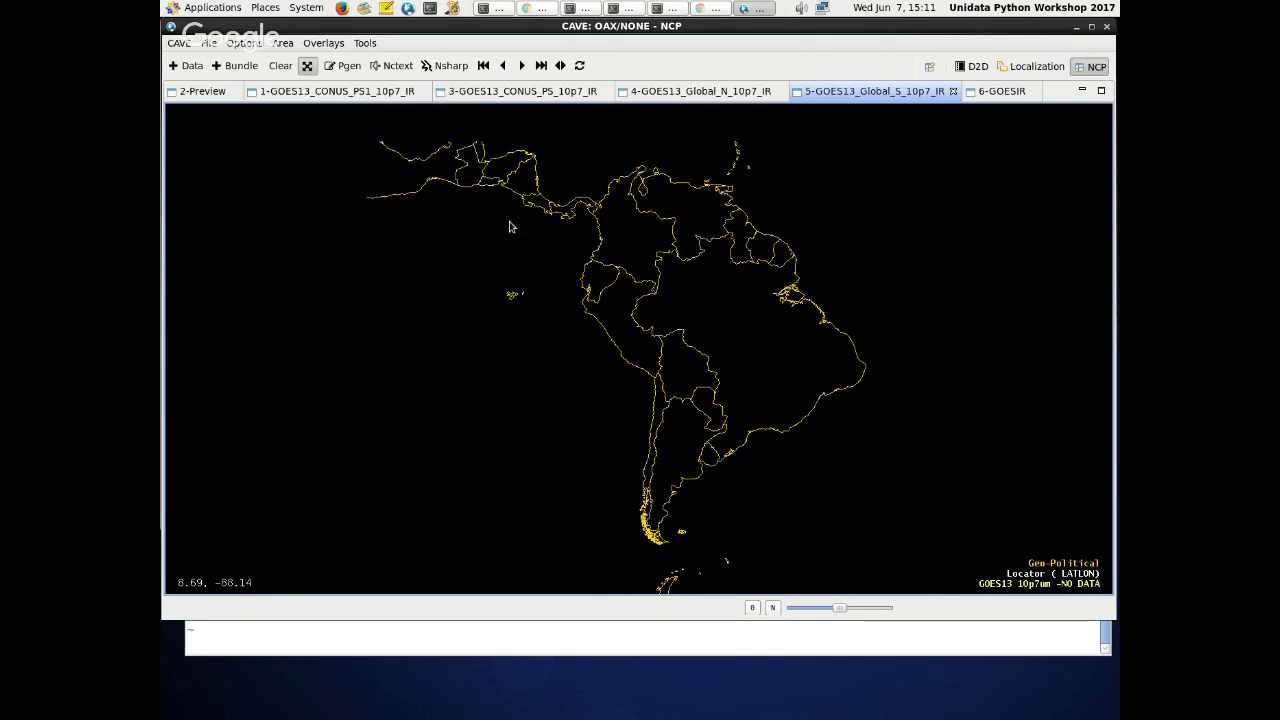
pyautogui.click(650, 92)
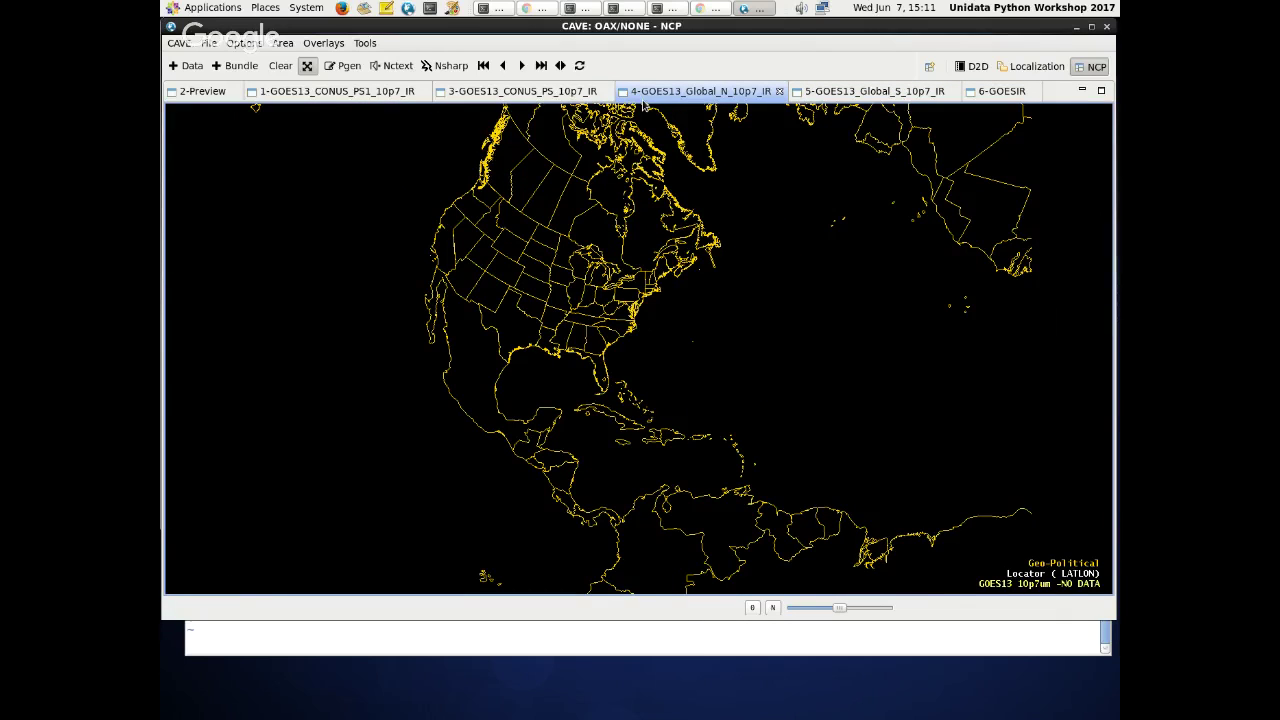
pyautogui.click(337, 91)
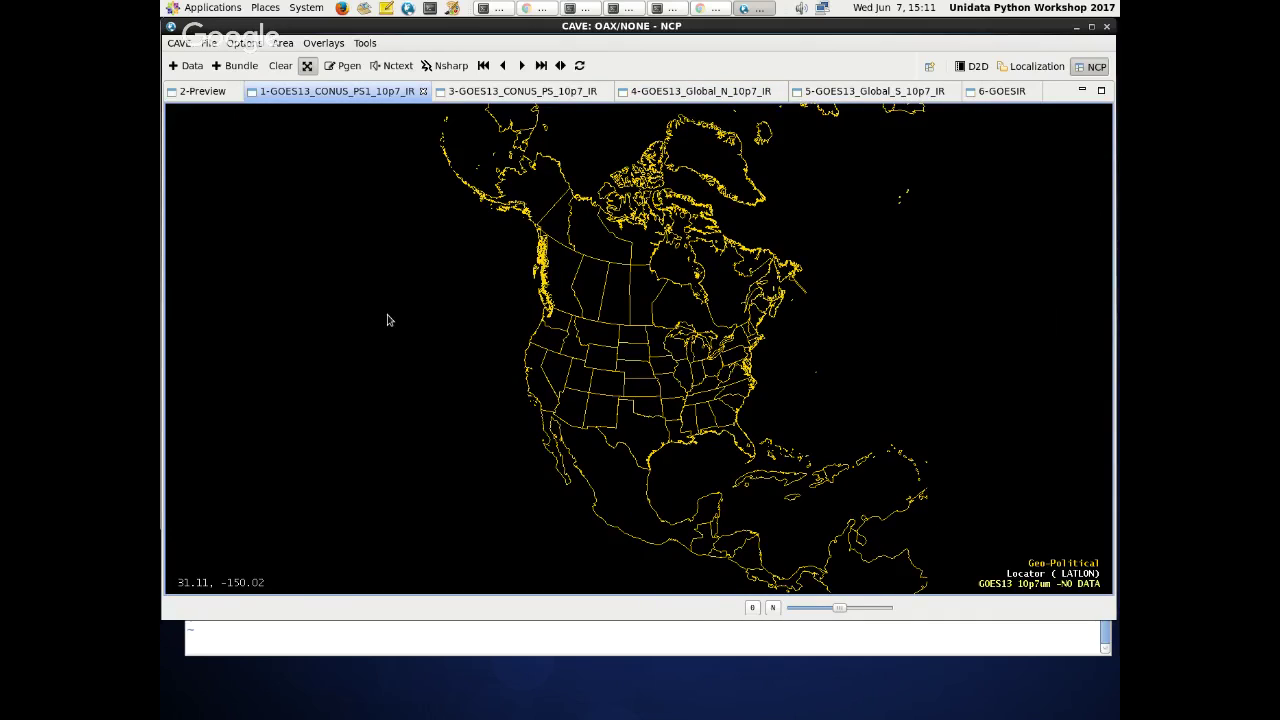
pyautogui.hotkey('ctrl', 'pageup')
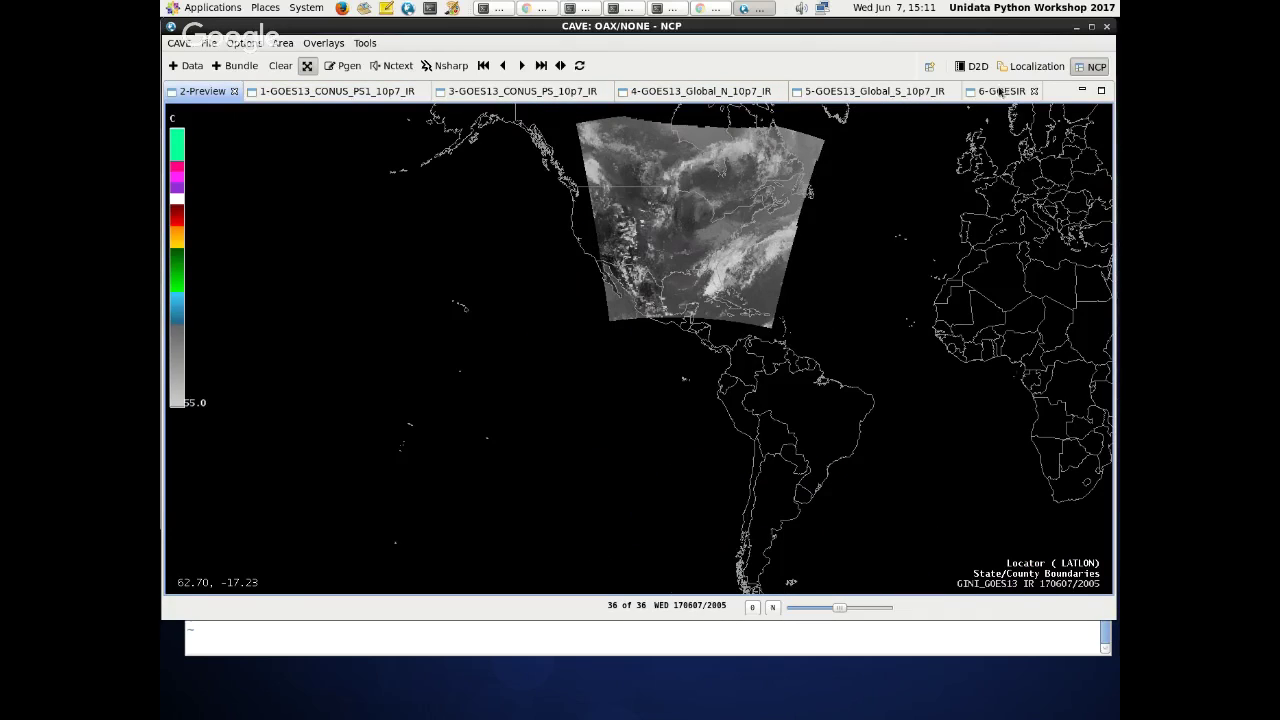
pyautogui.click(1000, 91)
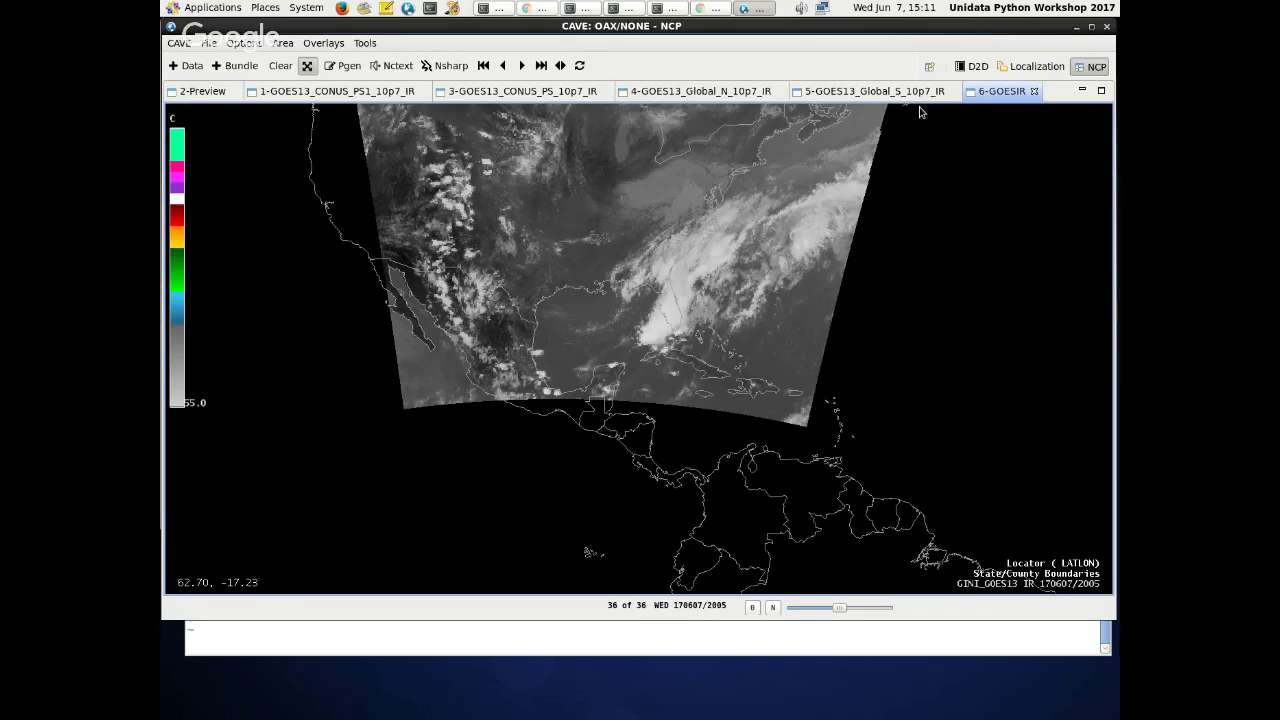
# - Reopen the Resource Manager and bring up bundle management in a widened window
pyautogui.click(226, 67)
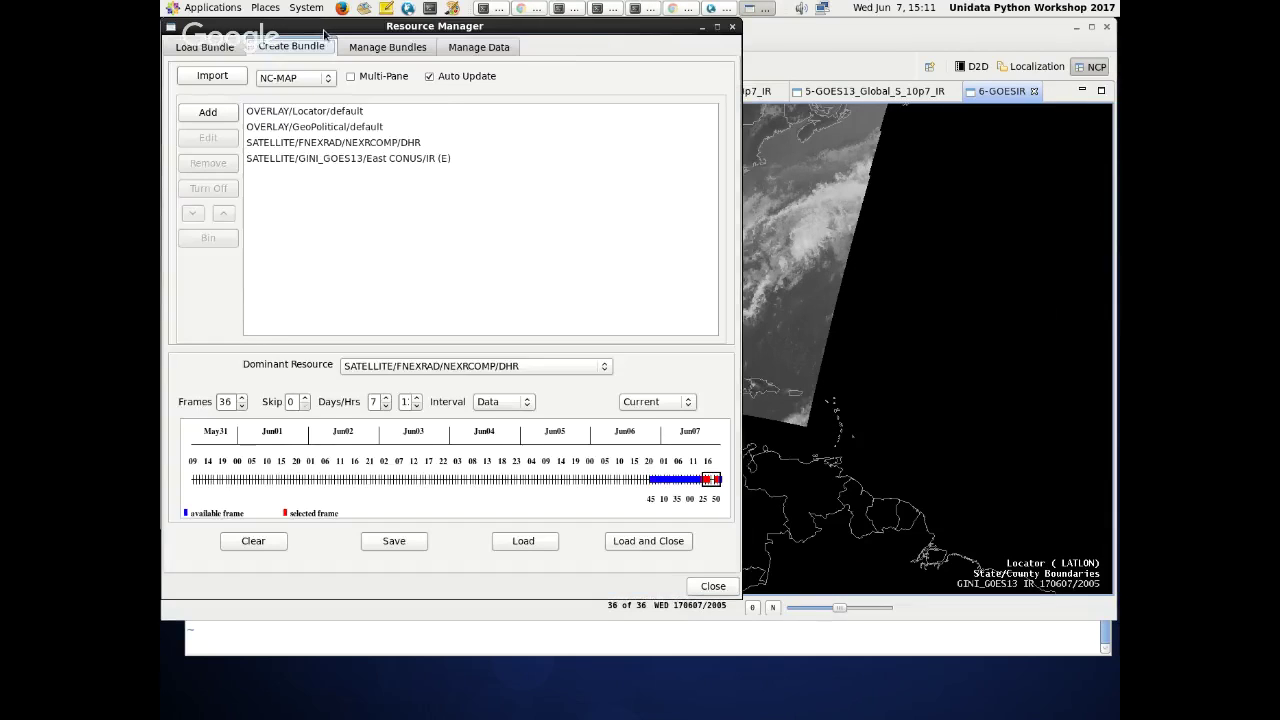
pyautogui.moveTo(324, 30); pyautogui.dragTo(409, 30)
pyautogui.click(290, 47)
pyautogui.click(370, 46)
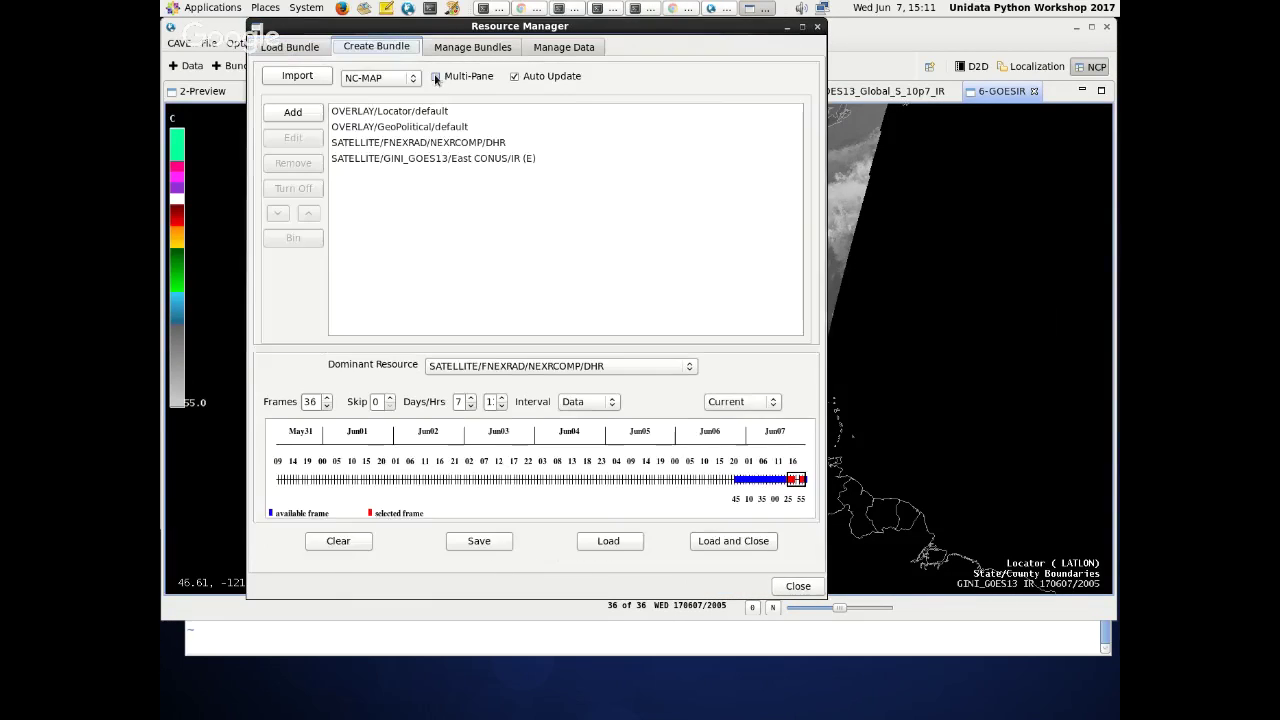
pyautogui.moveTo(600, 27); pyautogui.dragTo(650, 27)
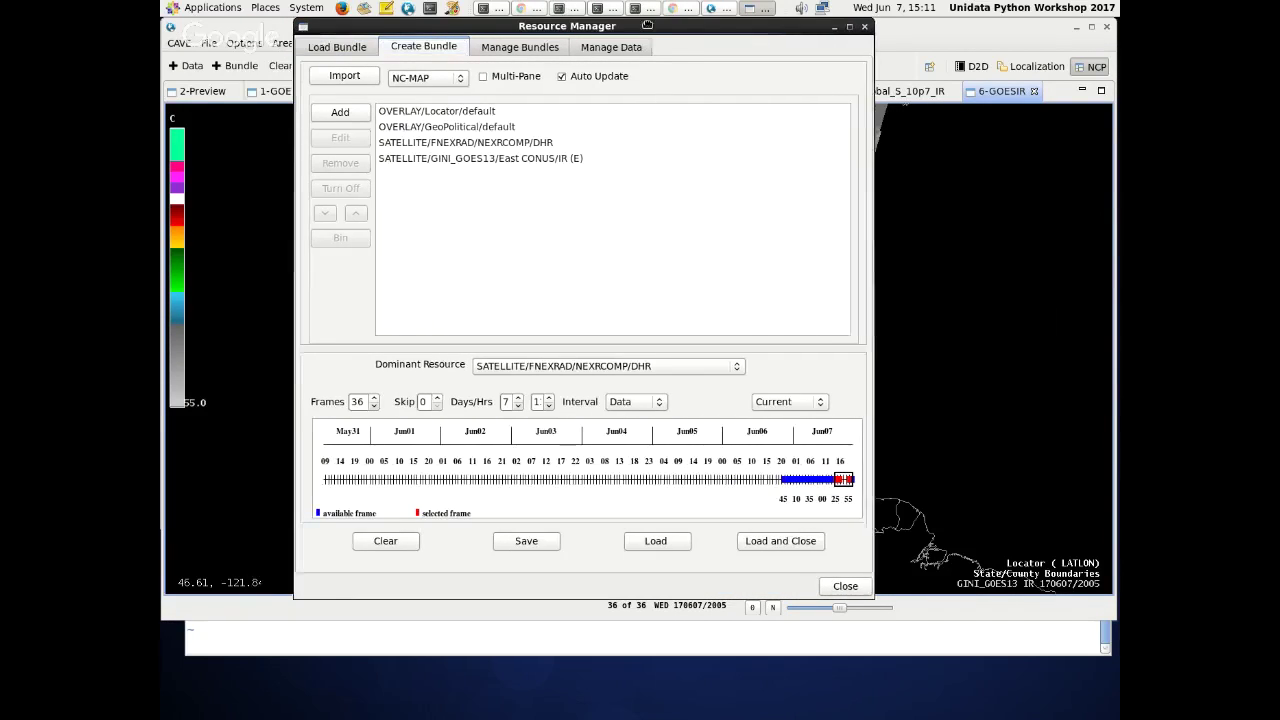
pyautogui.click(512, 46)
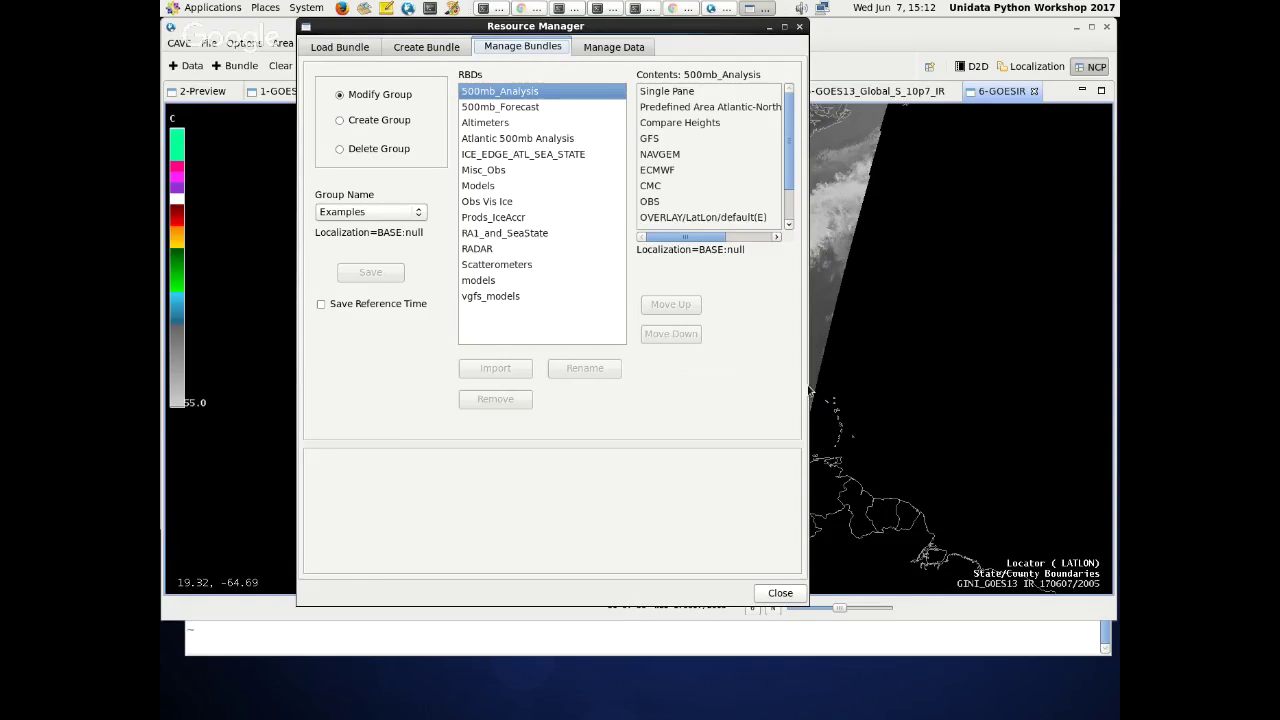
pyautogui.moveTo(810, 390); pyautogui.dragTo(993, 343)
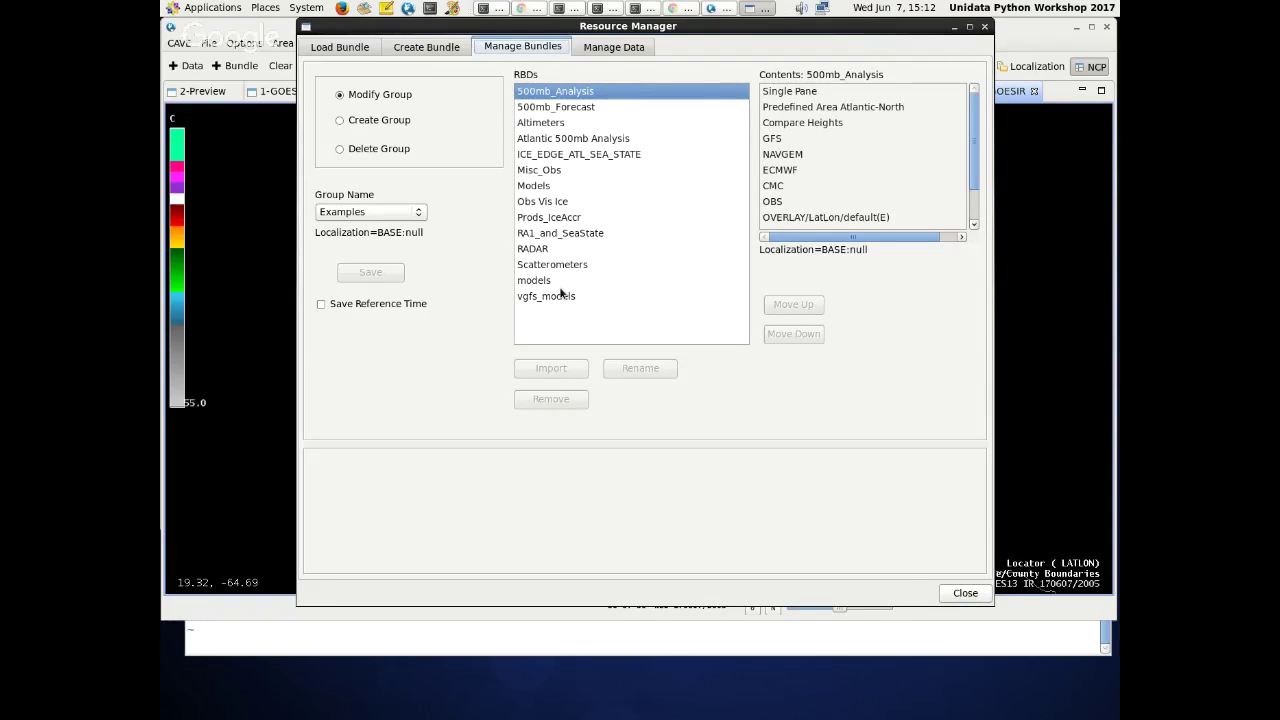
# - Look at the group creation and deletion modes and choose Satellite as the group to modify
pyautogui.click(395, 122)
pyautogui.click(385, 156)
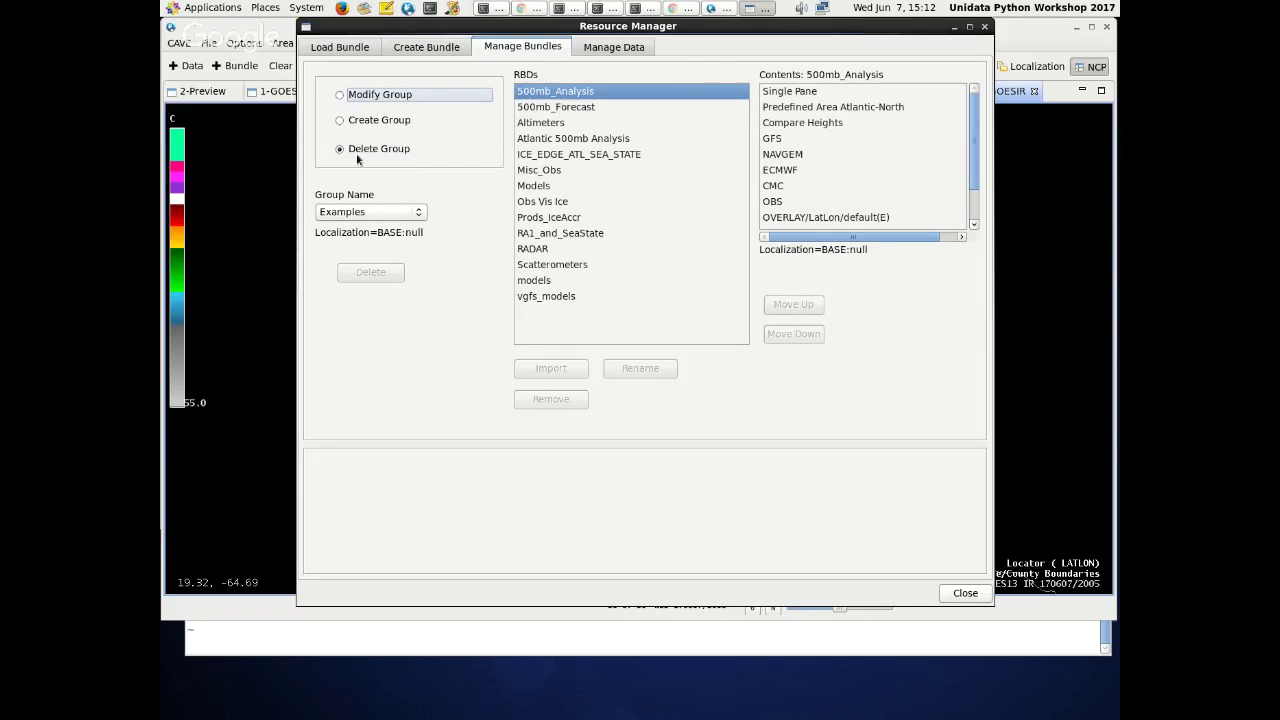
pyautogui.click(366, 206)
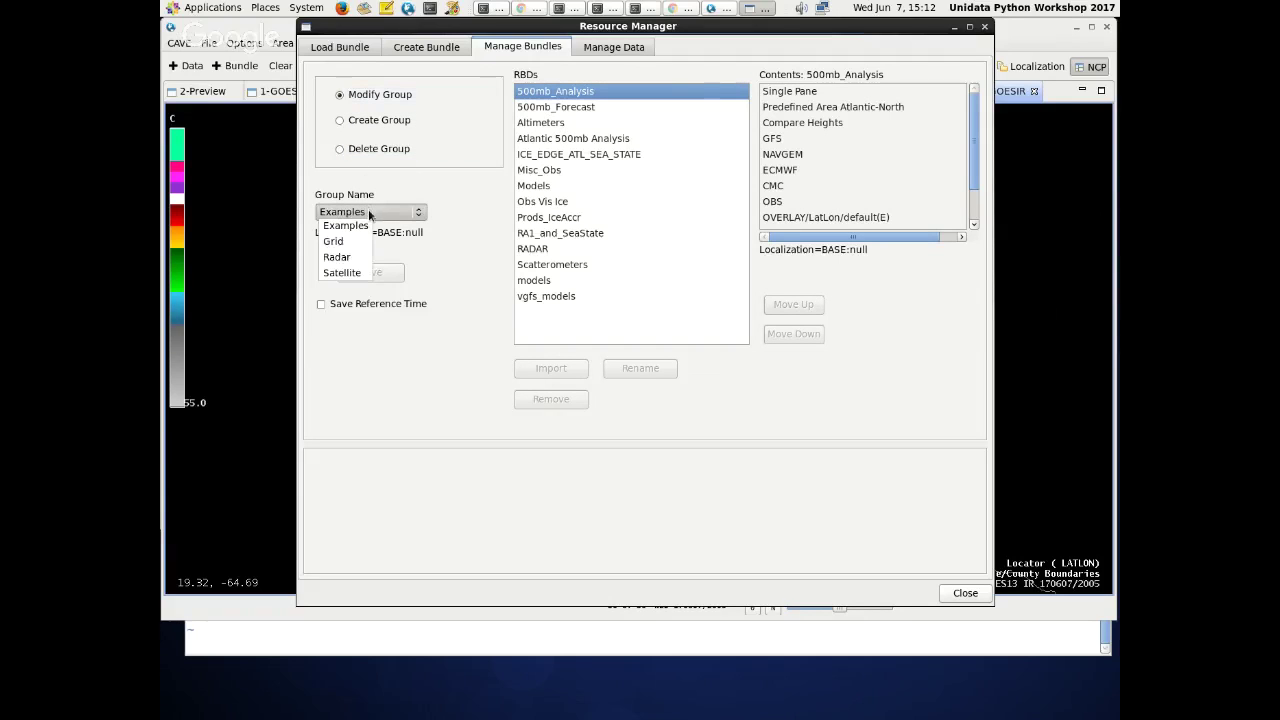
pyautogui.click(345, 274)
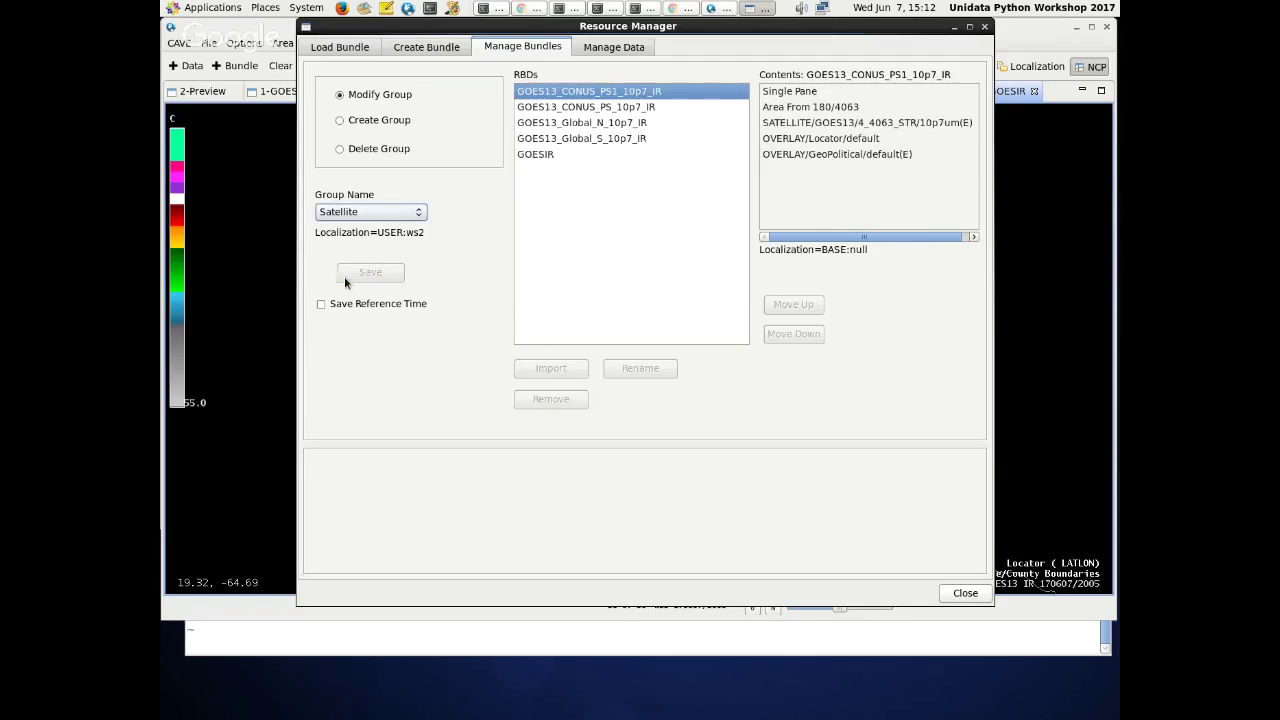
# - Compare the contents and localization of the GOES13 bundles with those of the GOESIR bundle in the Satellite group
pyautogui.click(588, 154)
pyautogui.click(600, 138)
pyautogui.click(607, 107)
pyautogui.click(596, 122)
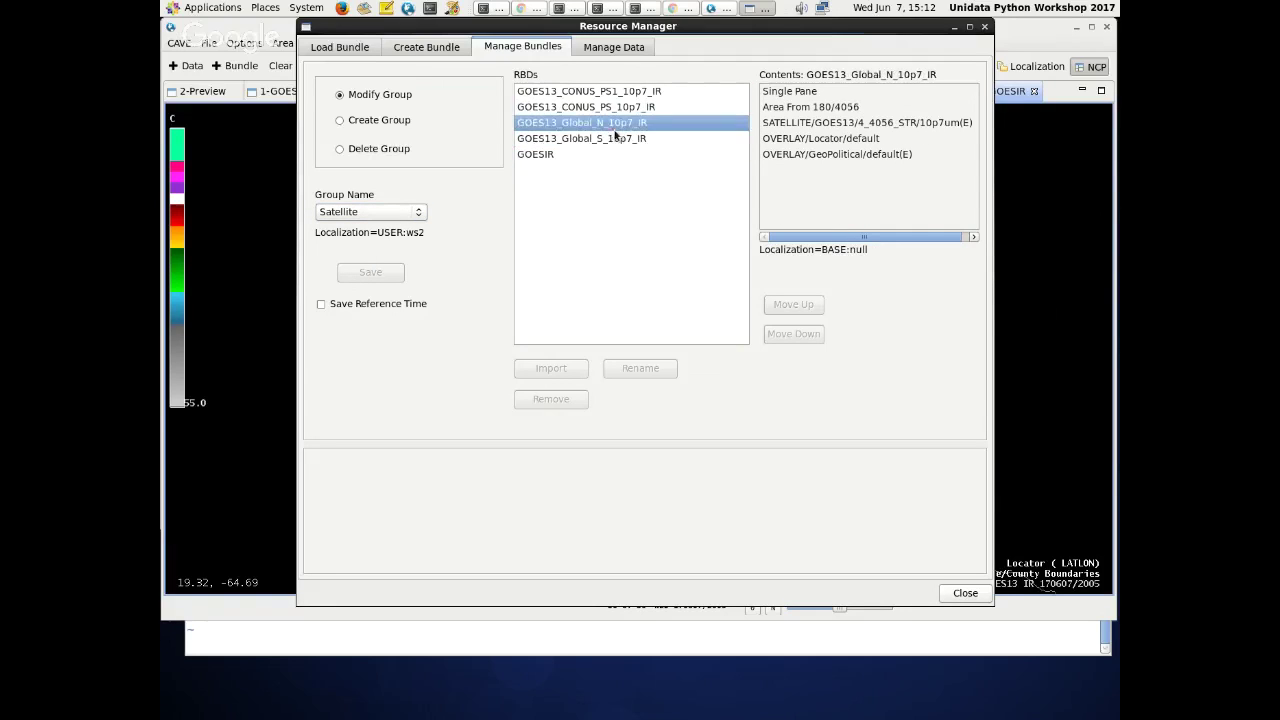
pyautogui.click(588, 155)
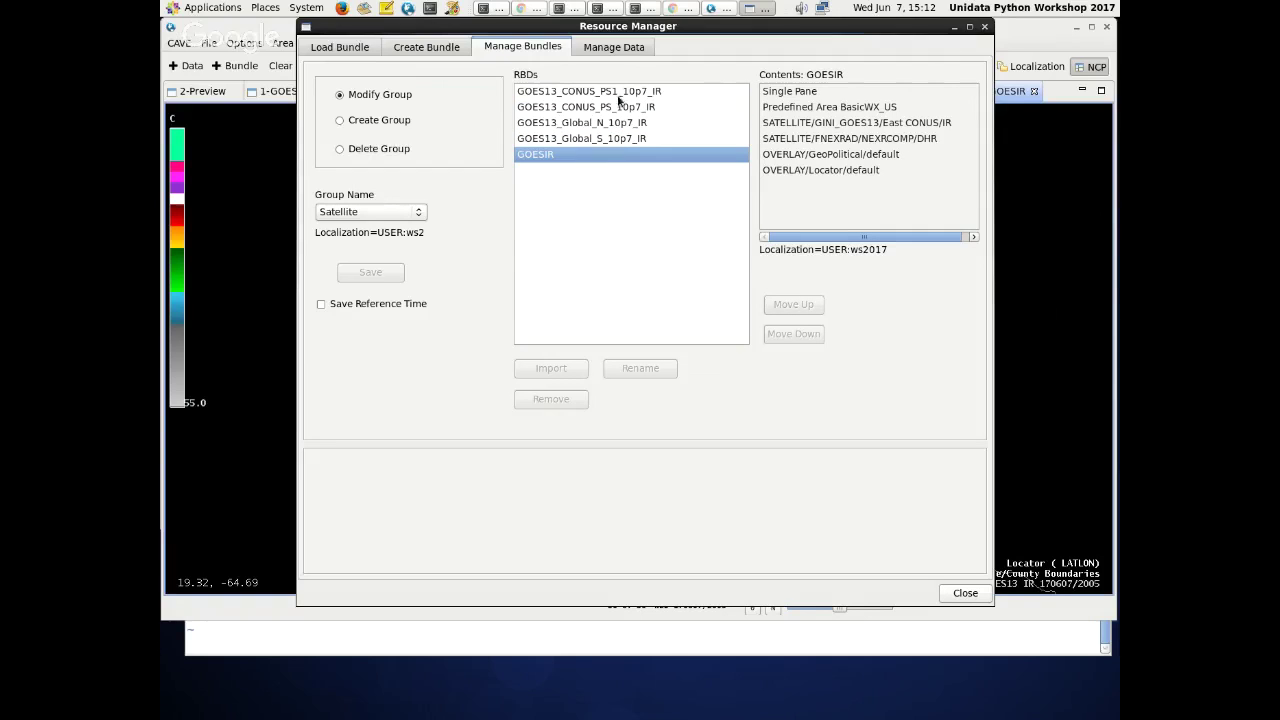
pyautogui.click(619, 104)
pyautogui.click(577, 155)
# - Check the group creation form, return to modifying the Satellite group and select its GOESIR bundle
pyautogui.click(390, 121)
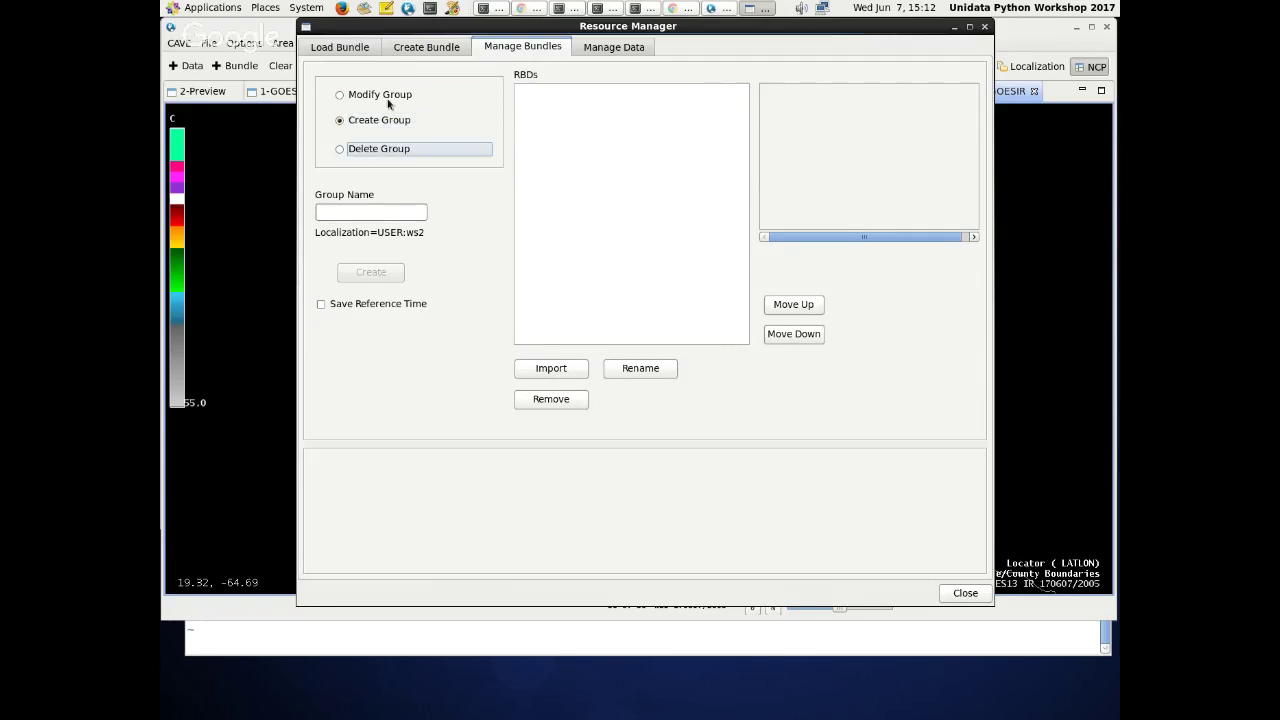
pyautogui.click(382, 95)
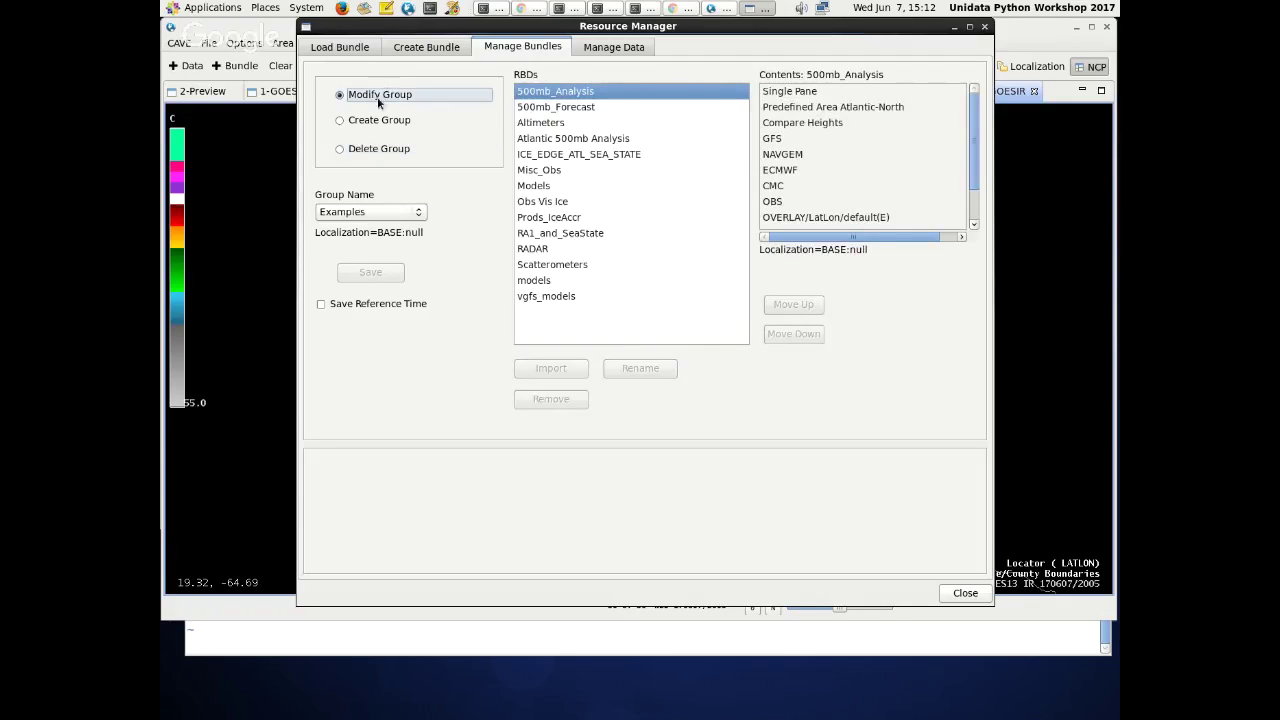
pyautogui.click(372, 214)
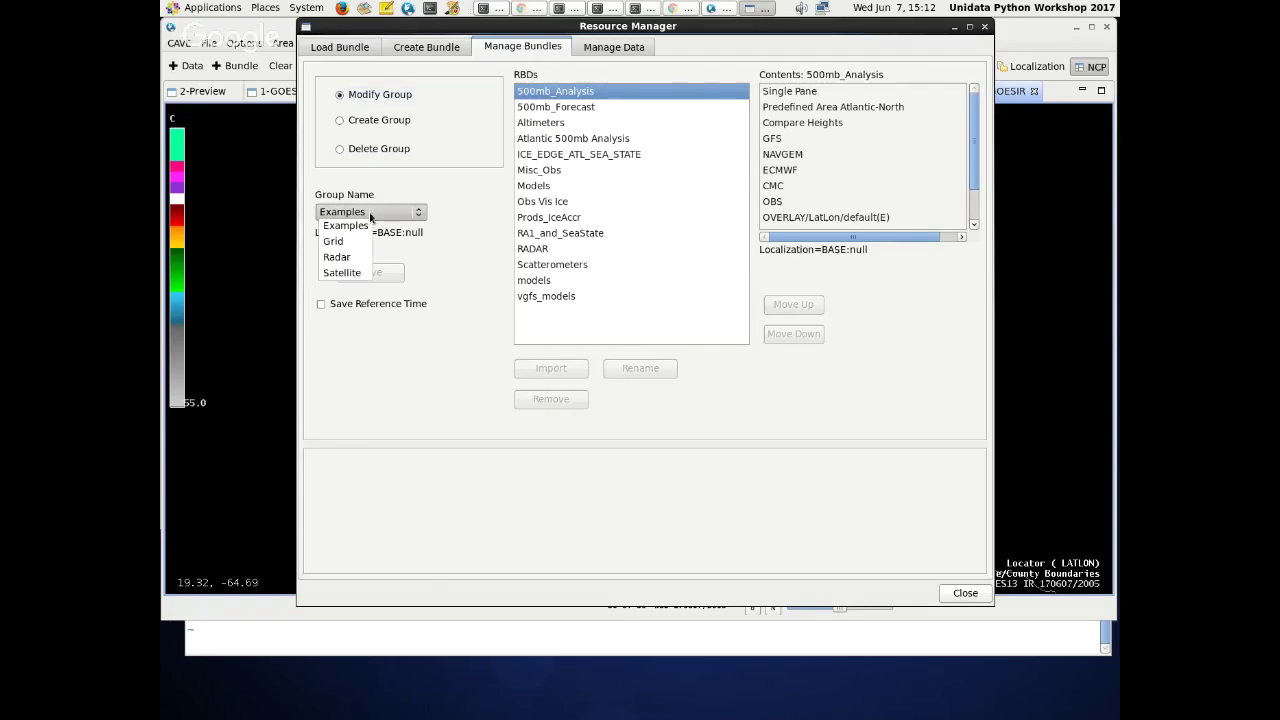
pyautogui.click(349, 272)
pyautogui.click(598, 154)
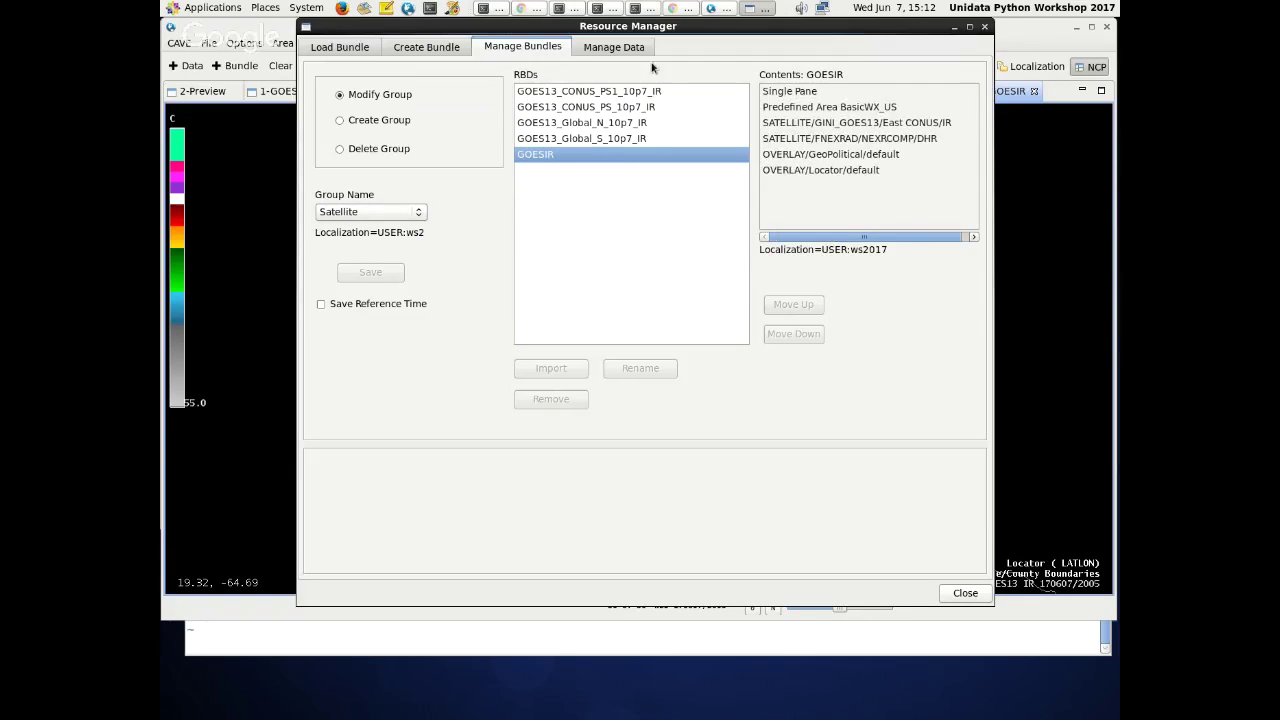
pyautogui.moveTo(547, 32); pyautogui.dragTo(533, 32)
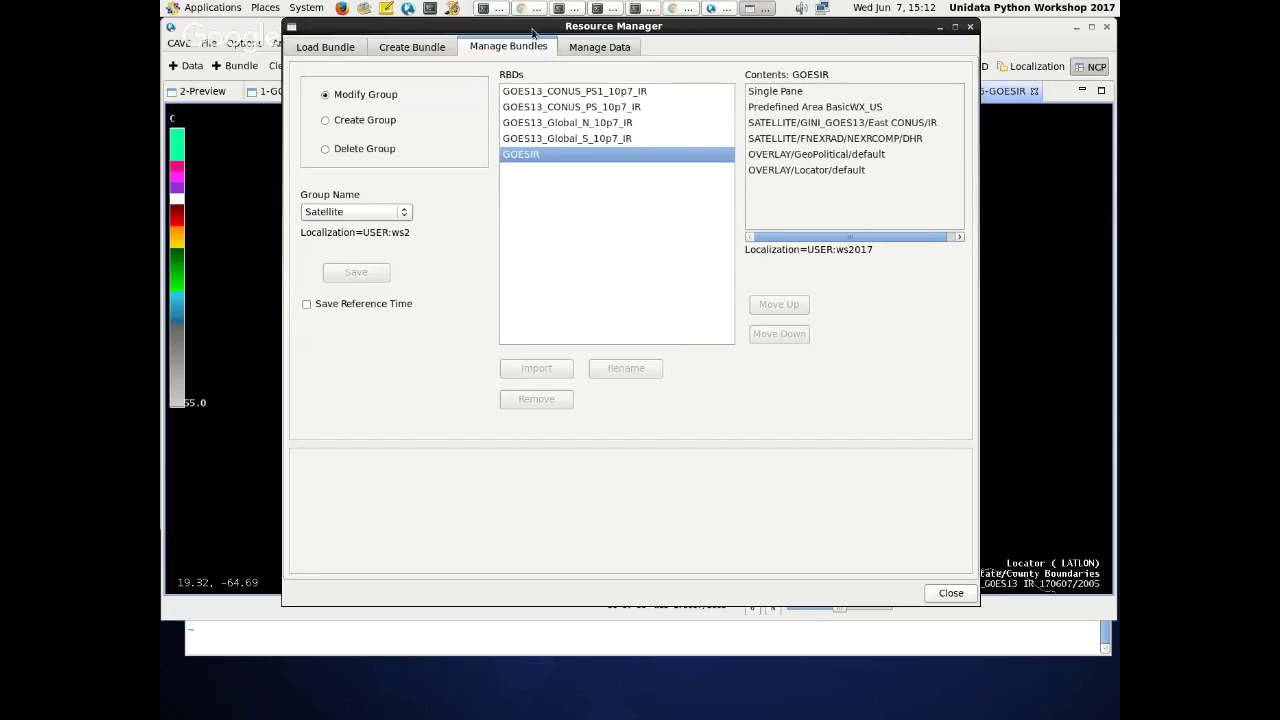
# - Review the group creation mode, switch to group deletion and choose the Satellite group to see whether it can be deleted
pyautogui.click(367, 121)
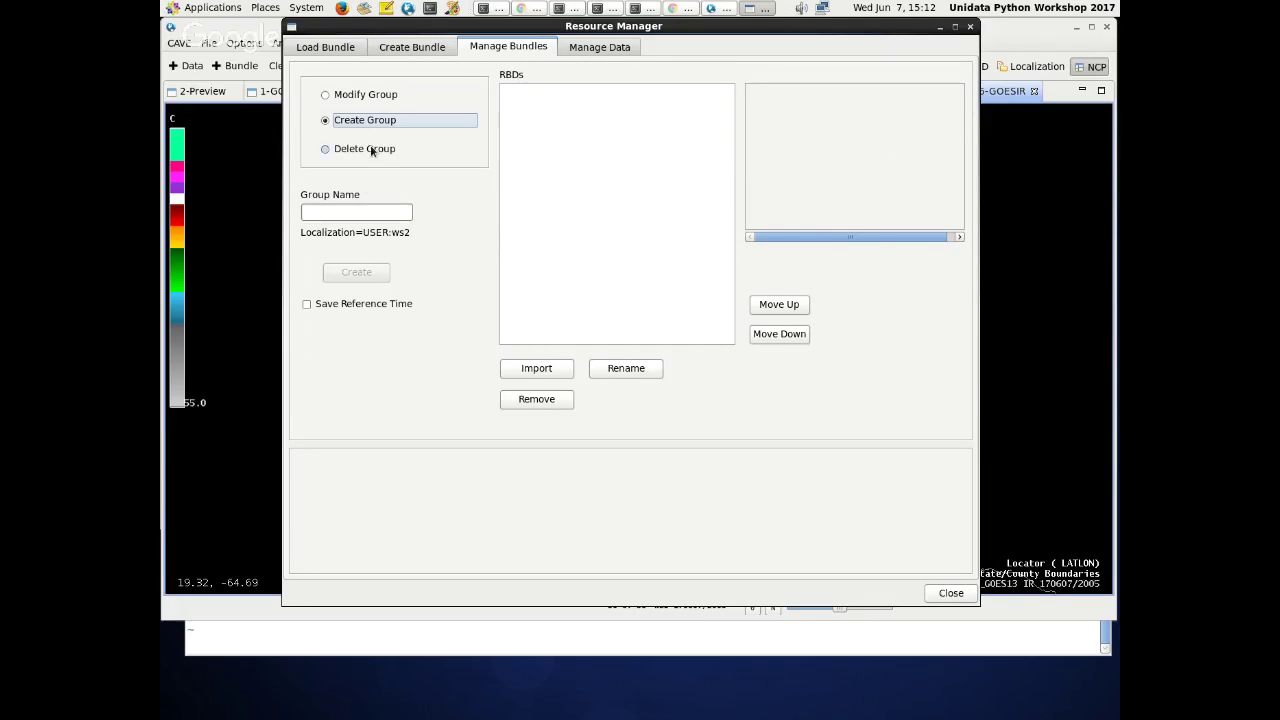
pyautogui.press('Down')
pyautogui.click(340, 152)
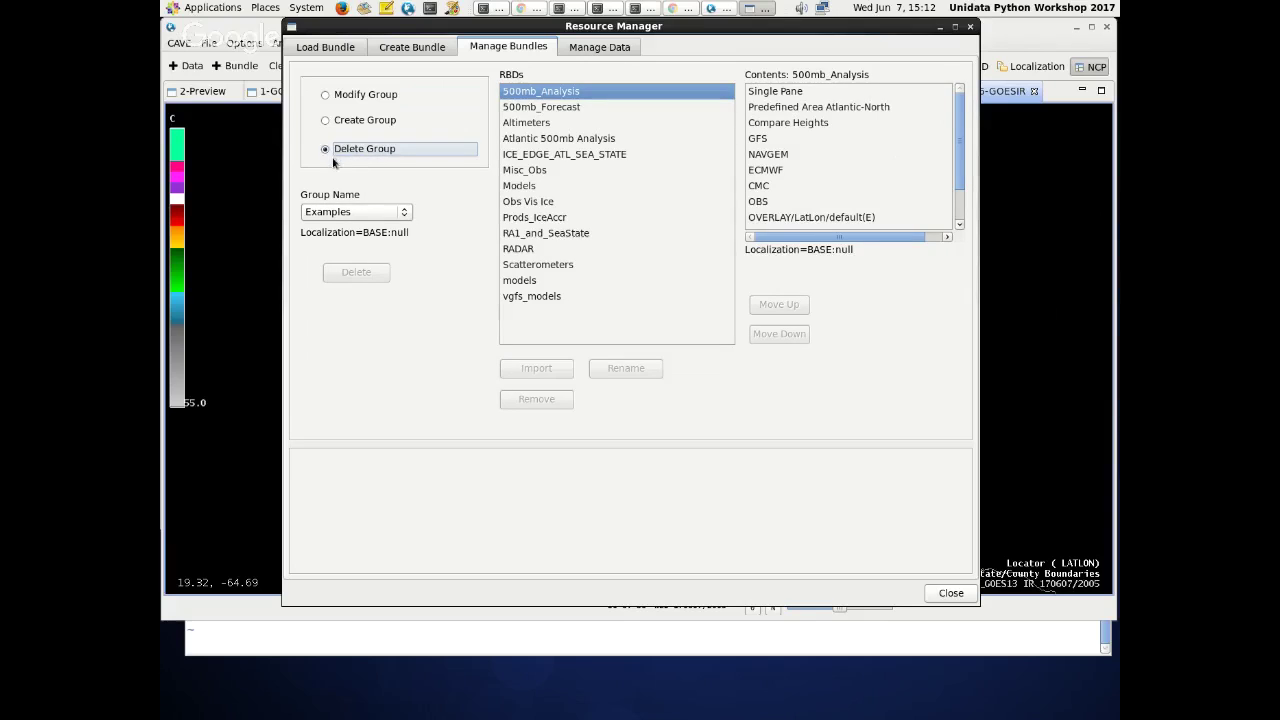
pyautogui.click(348, 214)
pyautogui.click(332, 271)
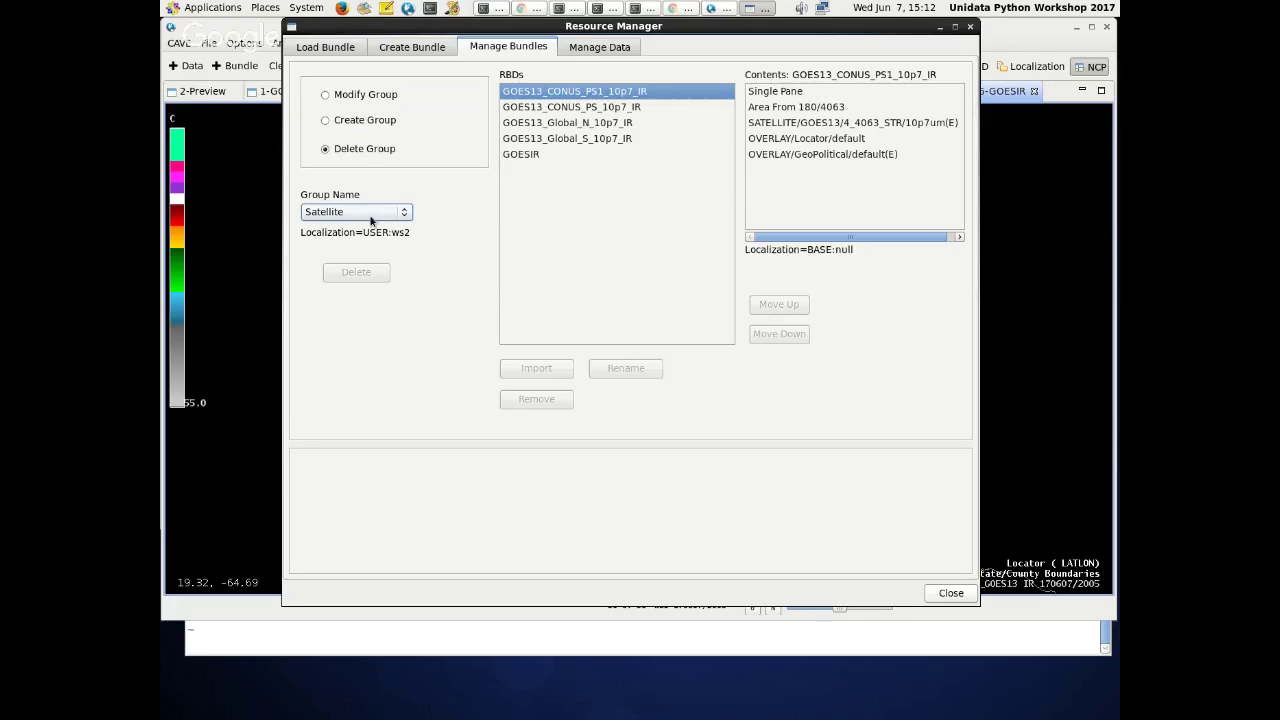
# - Look over the managed satellite data resources and compare them with the resources offered for adding to a new bundle
pyautogui.click(324, 50)
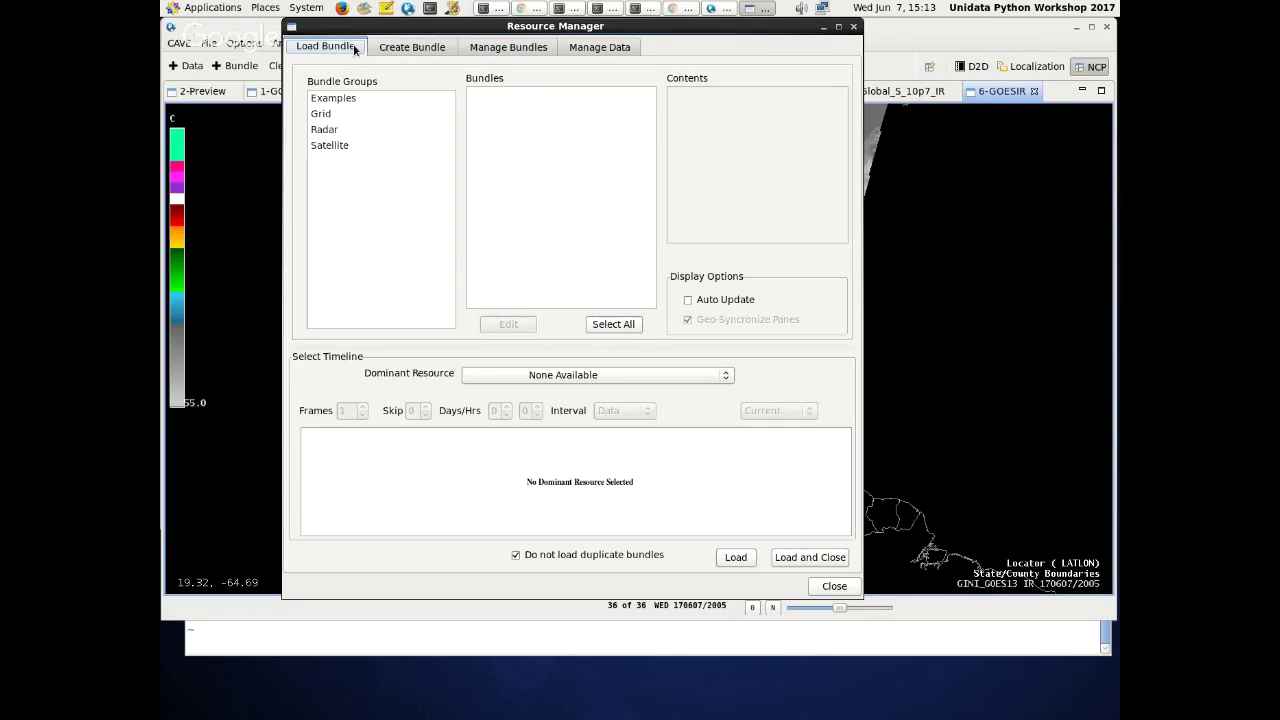
pyautogui.click(621, 49)
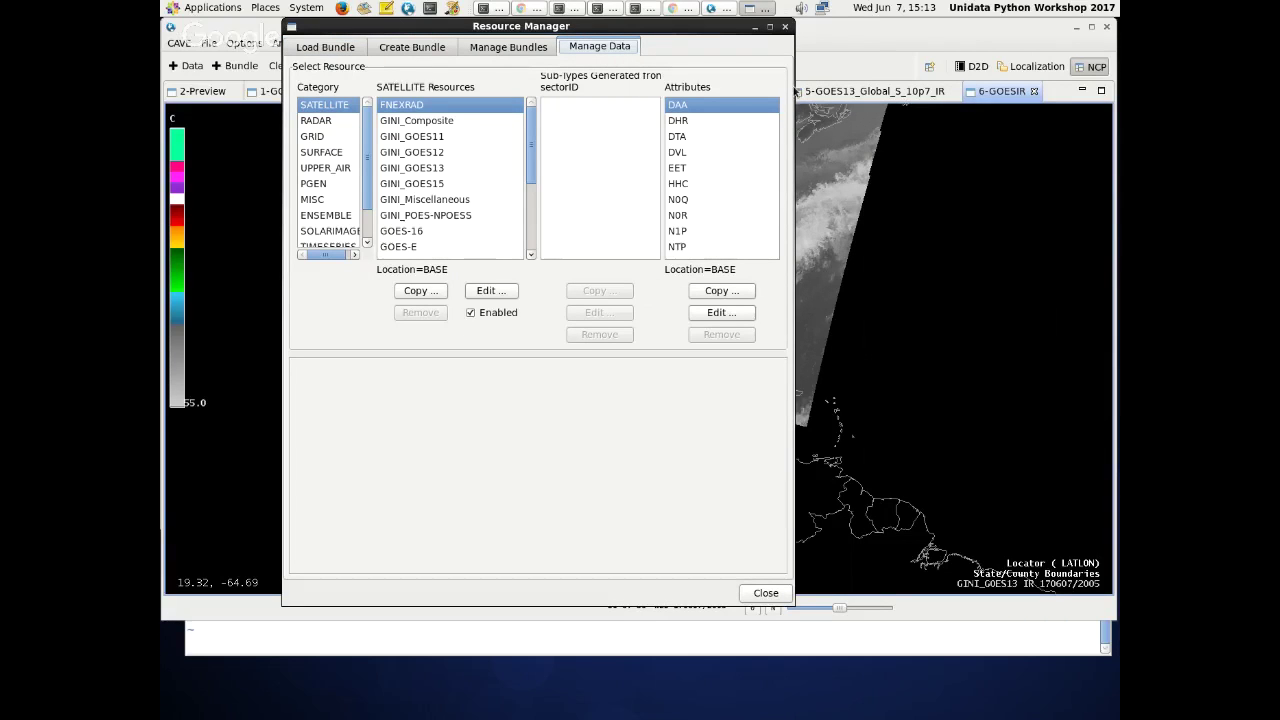
pyautogui.moveTo(788, 93); pyautogui.dragTo(1052, 93)
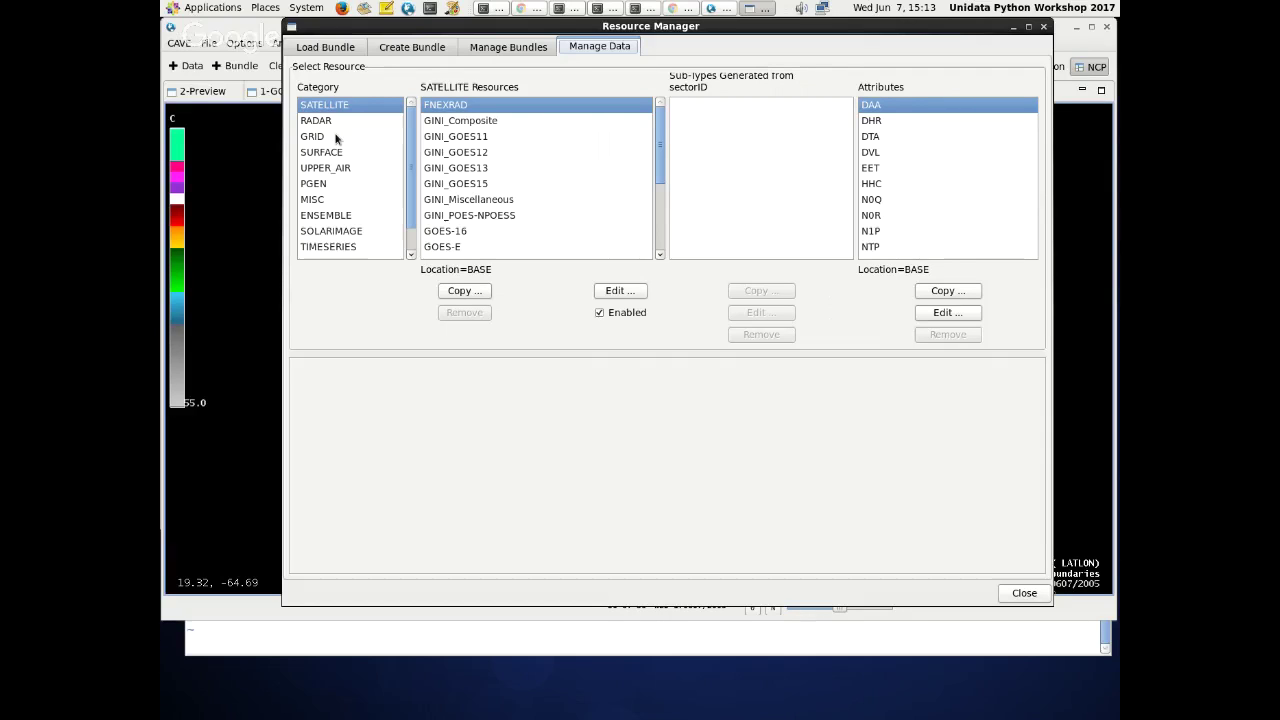
pyautogui.click(417, 45)
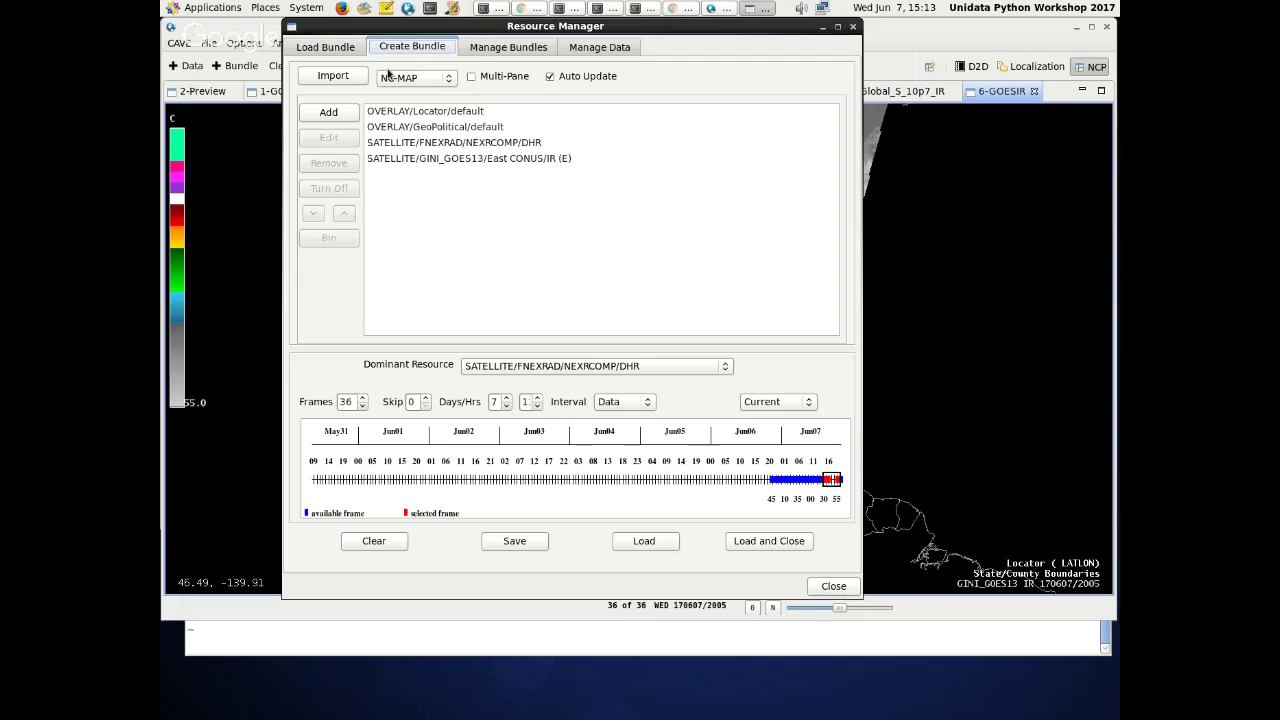
pyautogui.click(341, 114)
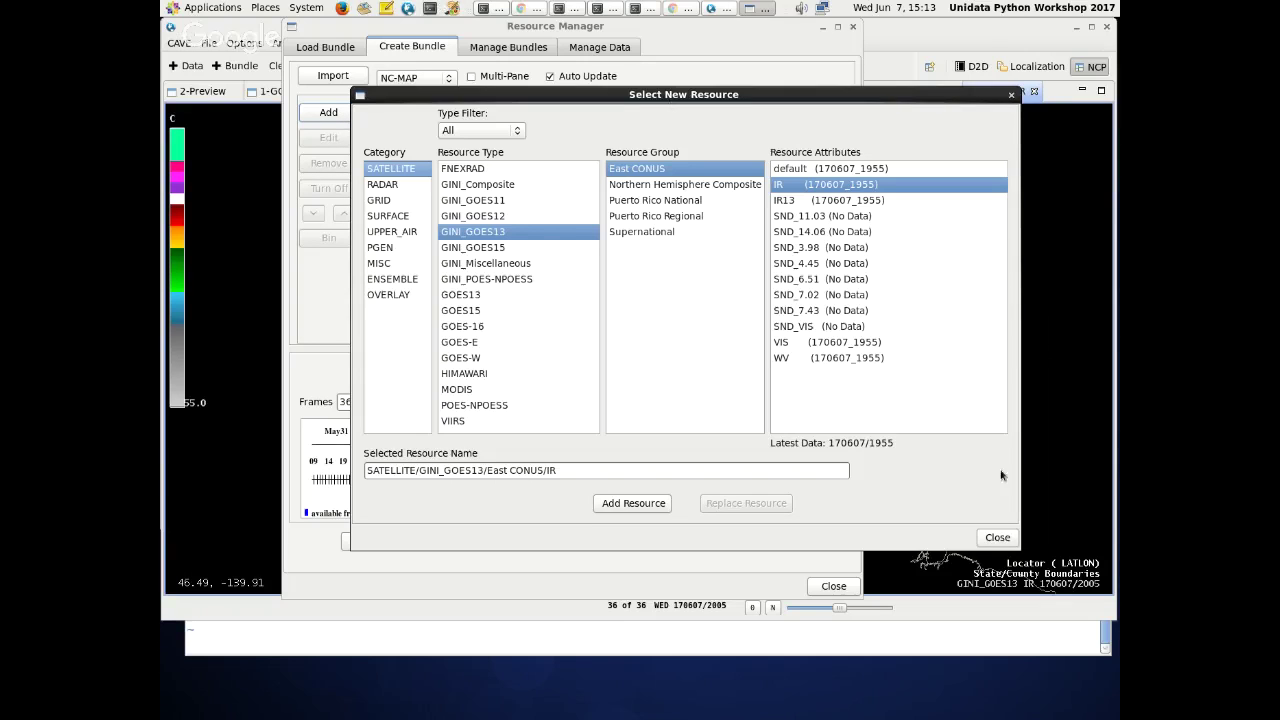
pyautogui.click(997, 539)
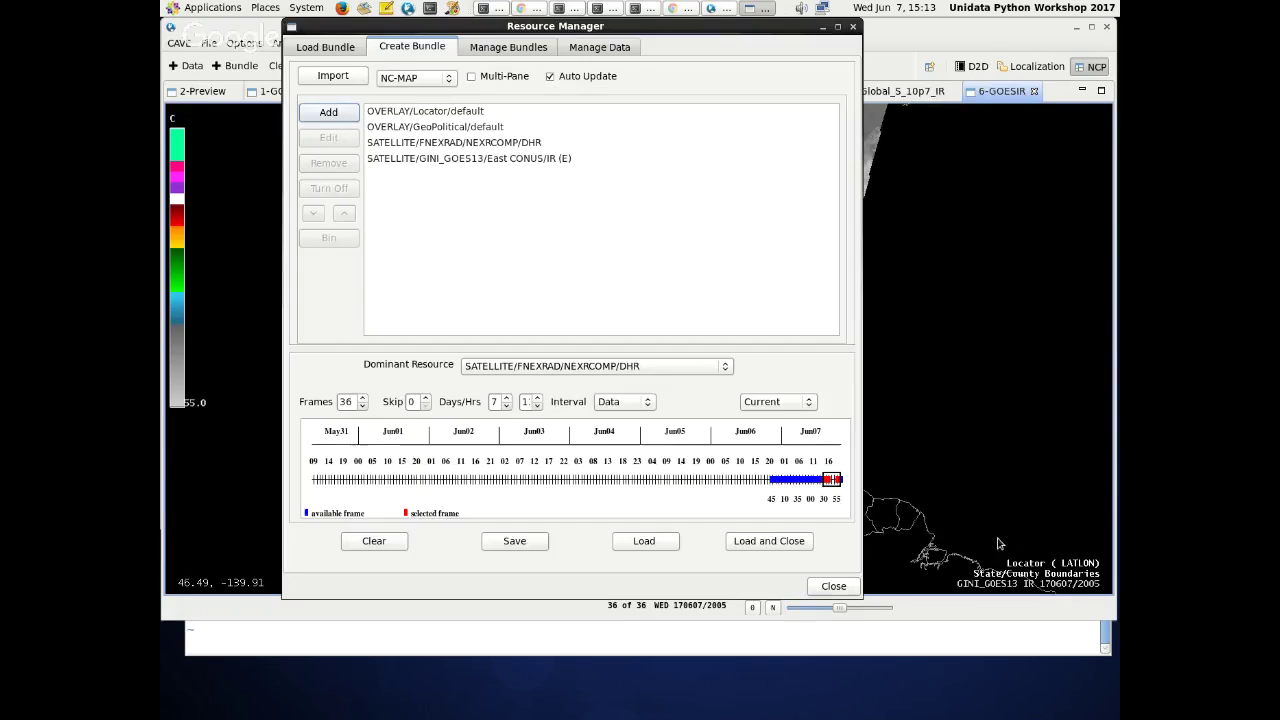
# - Return to data management, widen the window and browse the resources of the RADAR, SURFACE and GRID categories
pyautogui.click(613, 48)
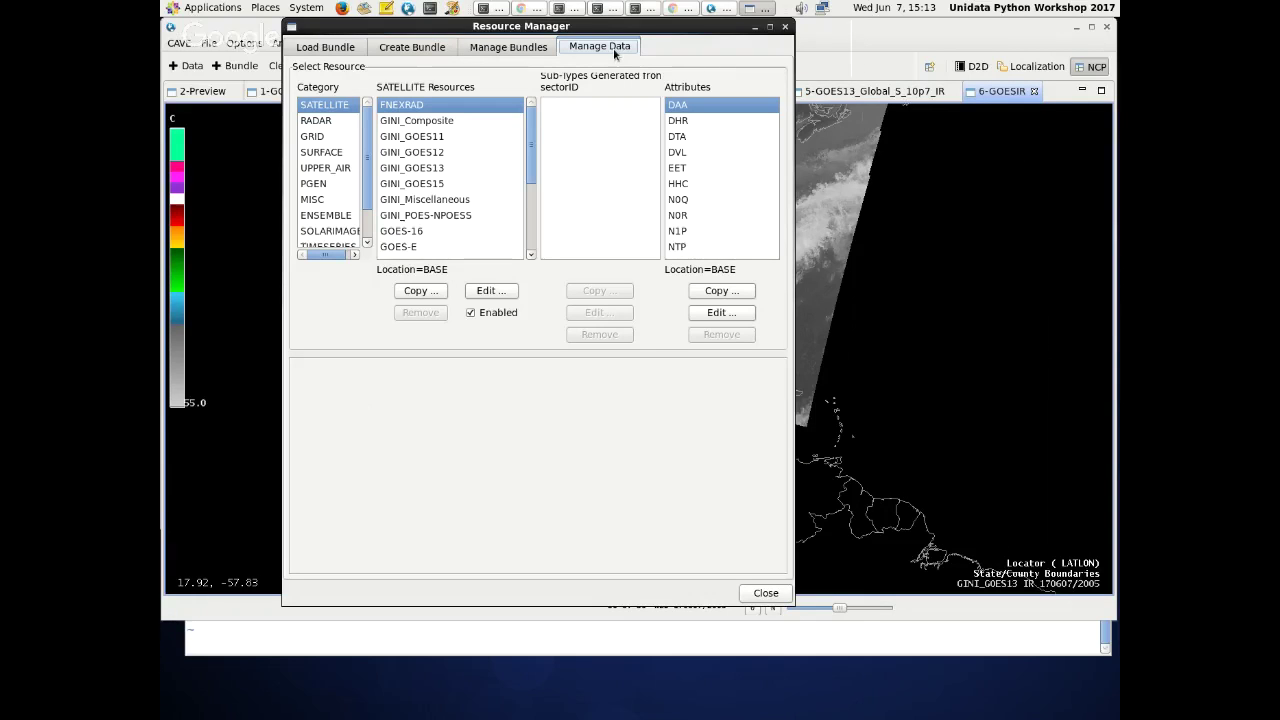
pyautogui.moveTo(795, 225); pyautogui.dragTo(1099, 225)
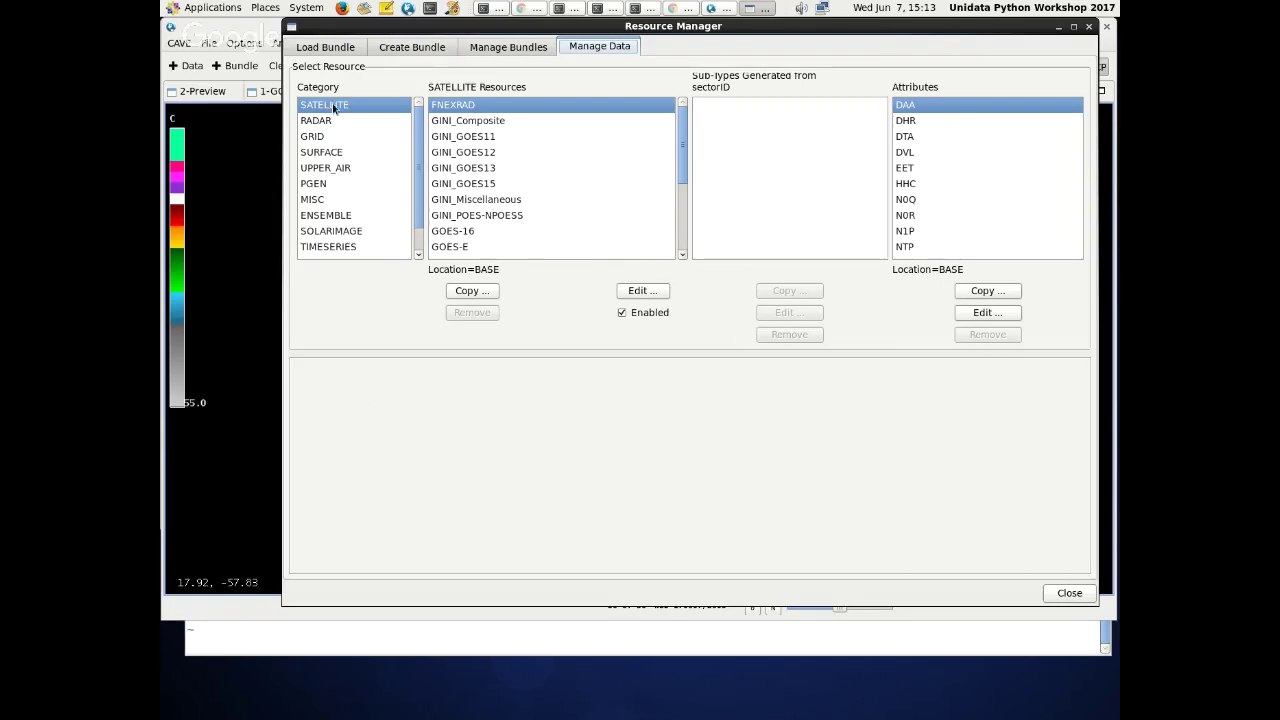
pyautogui.click(339, 120)
pyautogui.click(340, 106)
pyautogui.click(342, 120)
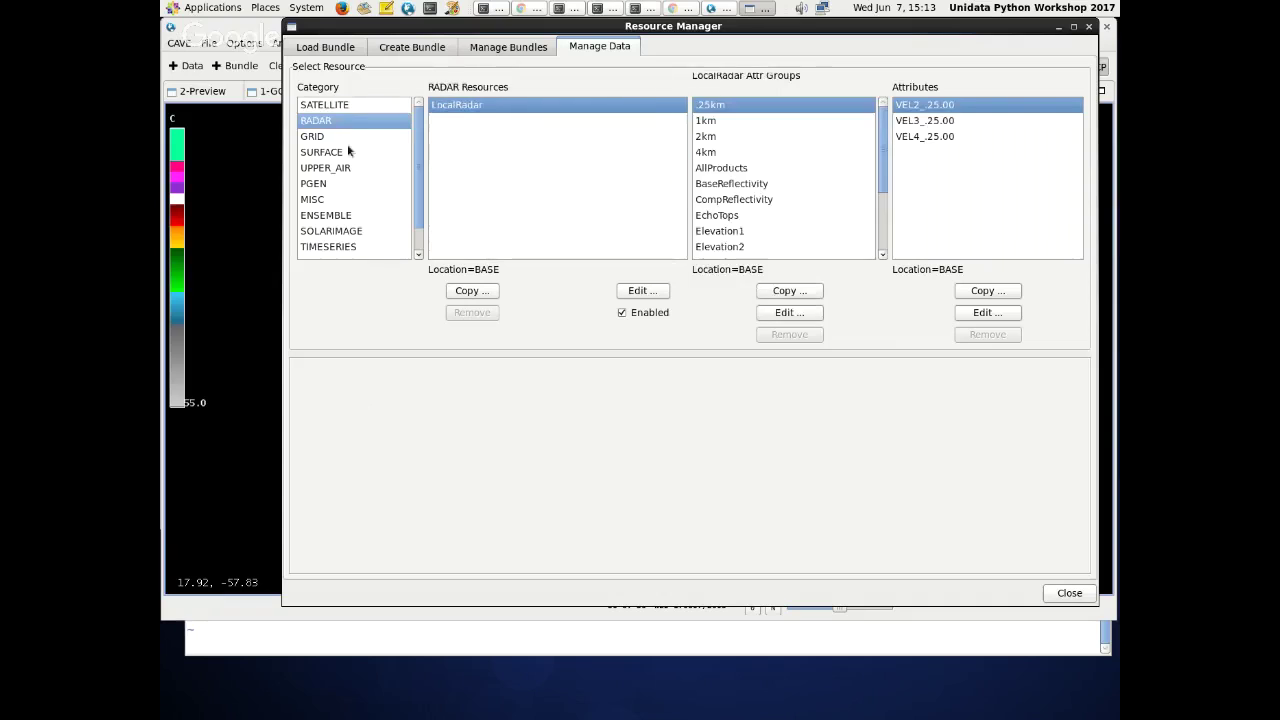
pyautogui.click(347, 151)
pyautogui.scroll(-1, 447, 182)
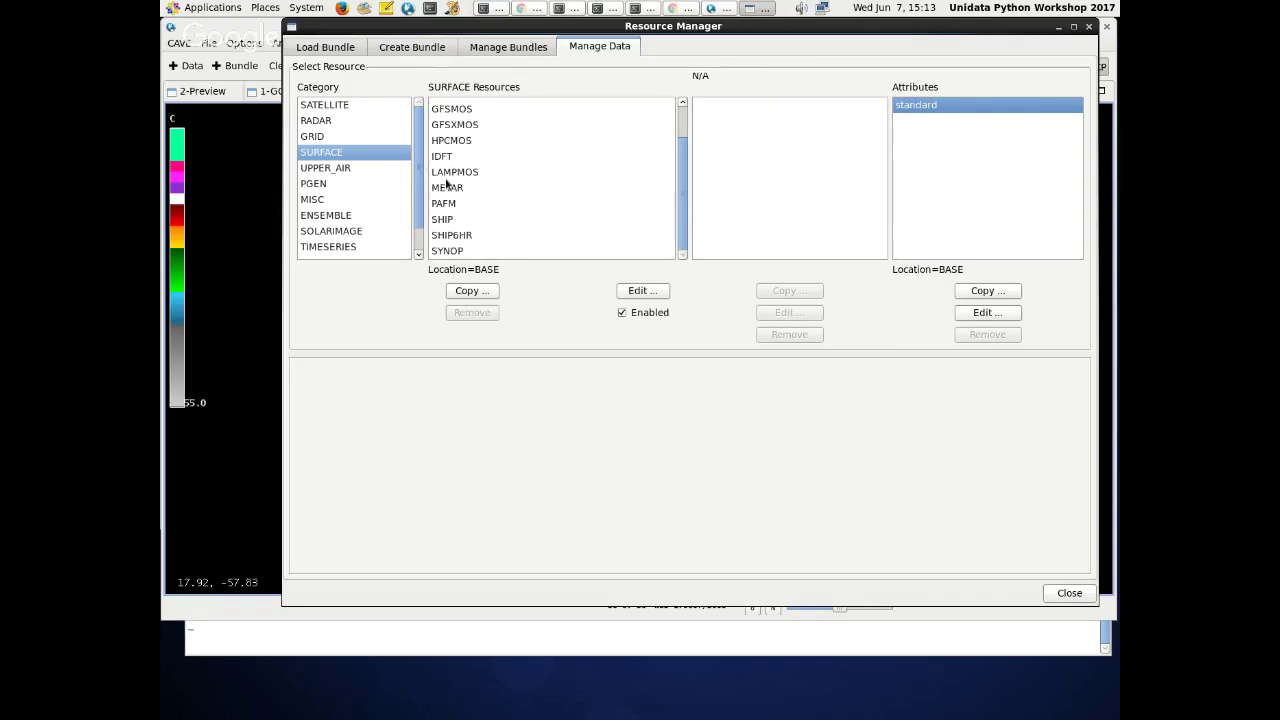
pyautogui.scroll(1, 438, 196)
pyautogui.click(345, 137)
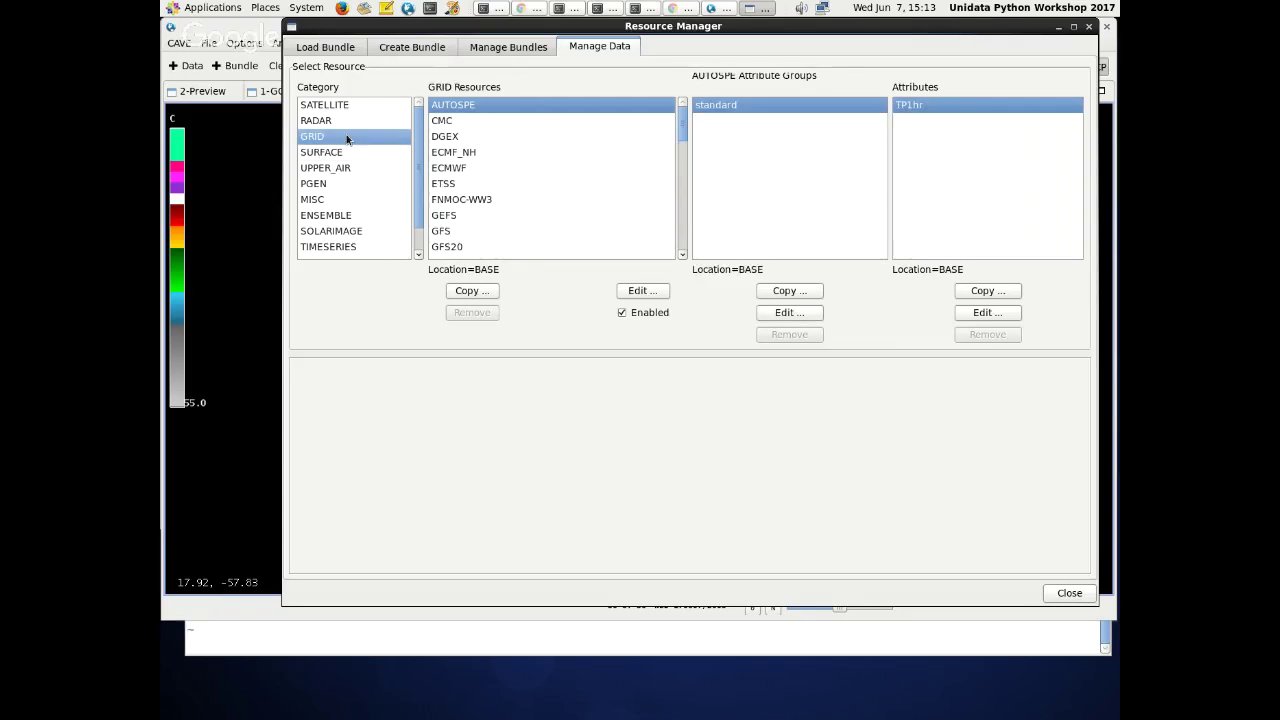
# - Review the edit and copy forms of the GFS grid resource and its basic_wx and exp_marine attribute groups, and cancel the copy
pyautogui.click(464, 231)
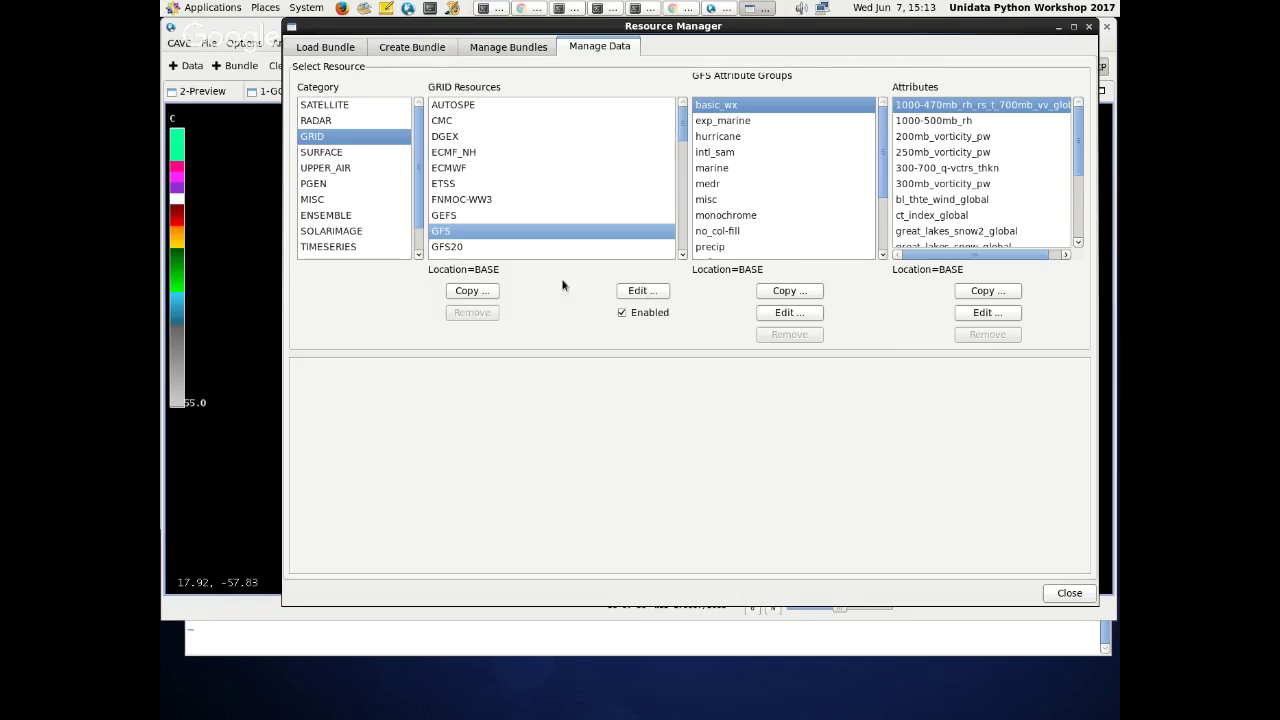
pyautogui.click(645, 290)
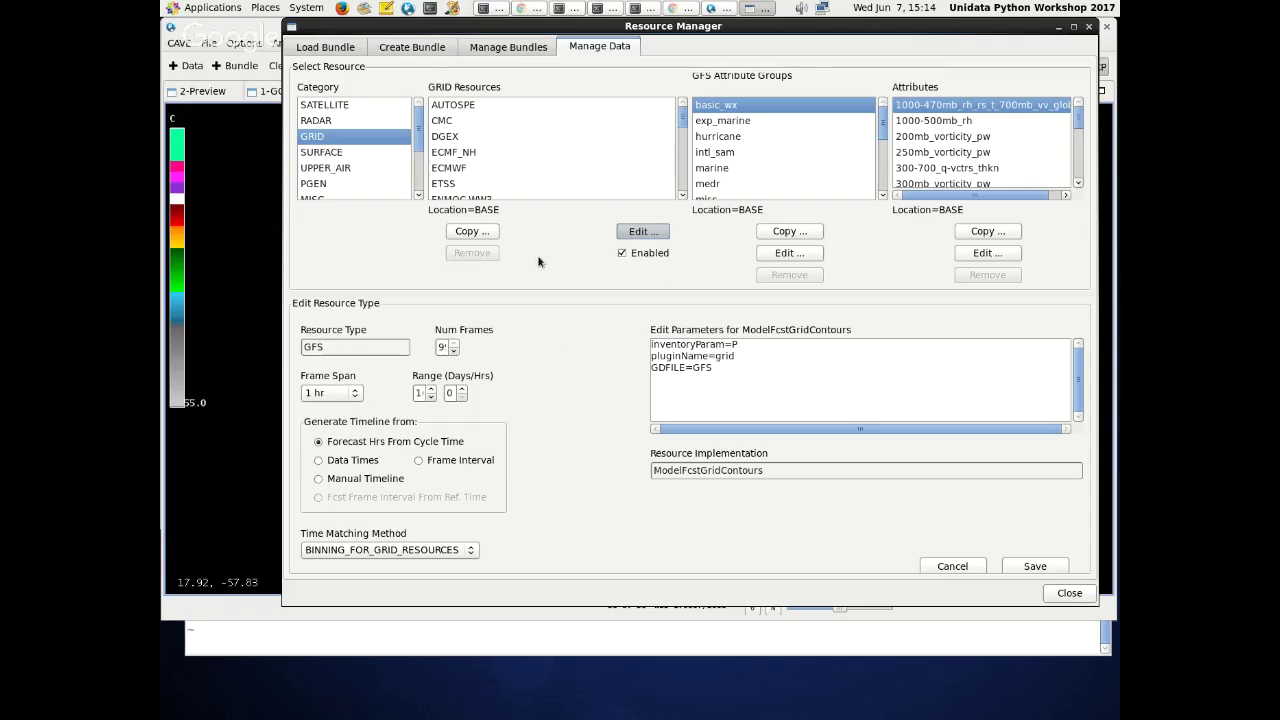
pyautogui.click(472, 234)
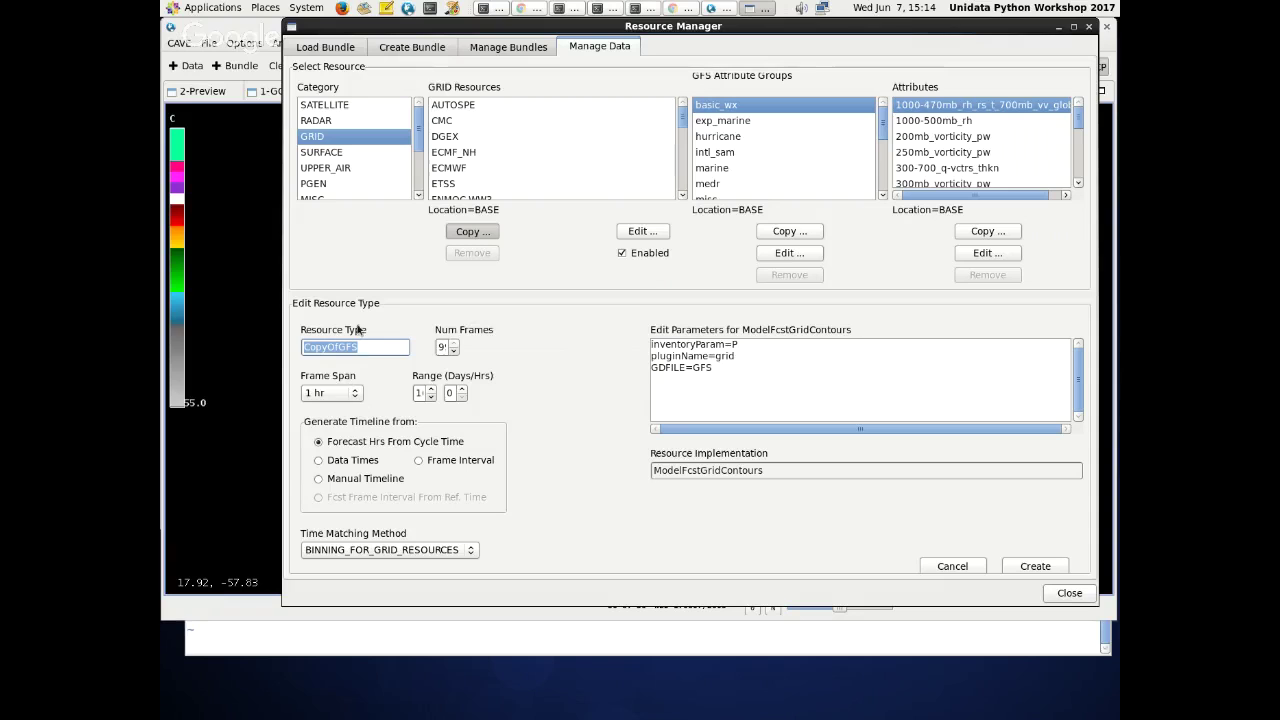
pyautogui.moveTo(453, 30); pyautogui.dragTo(424, 25)
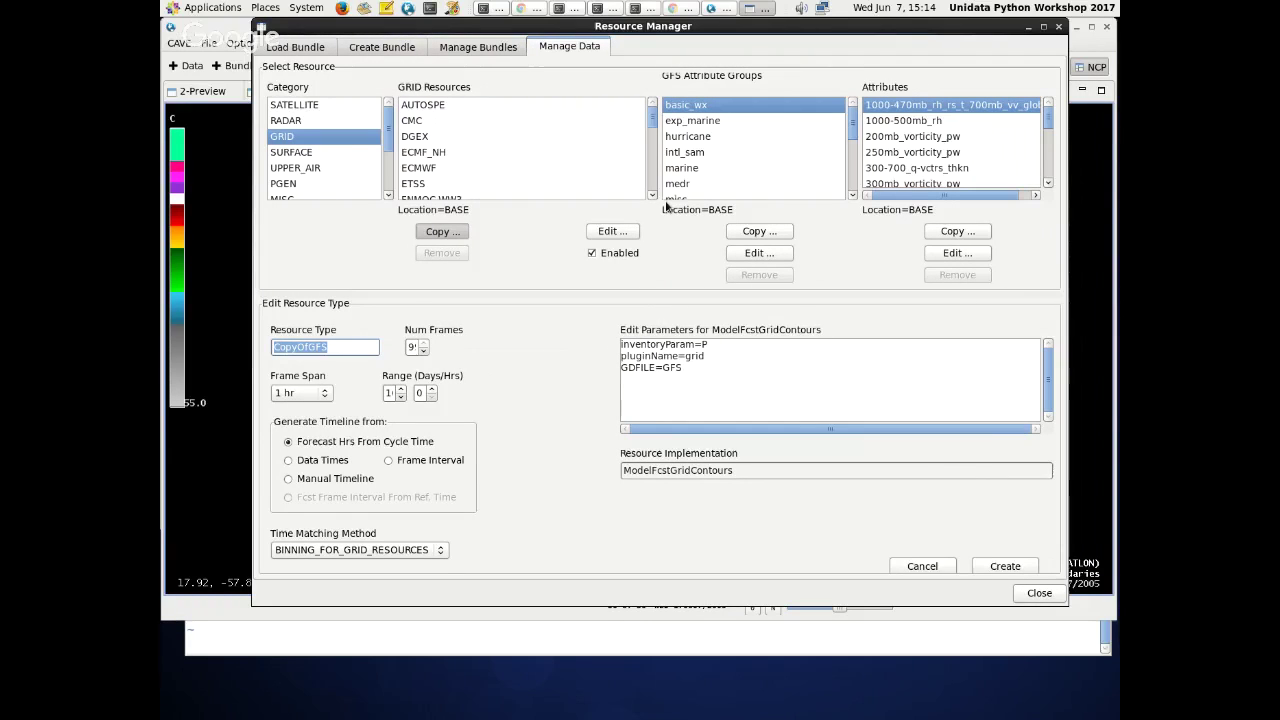
pyautogui.click(694, 120)
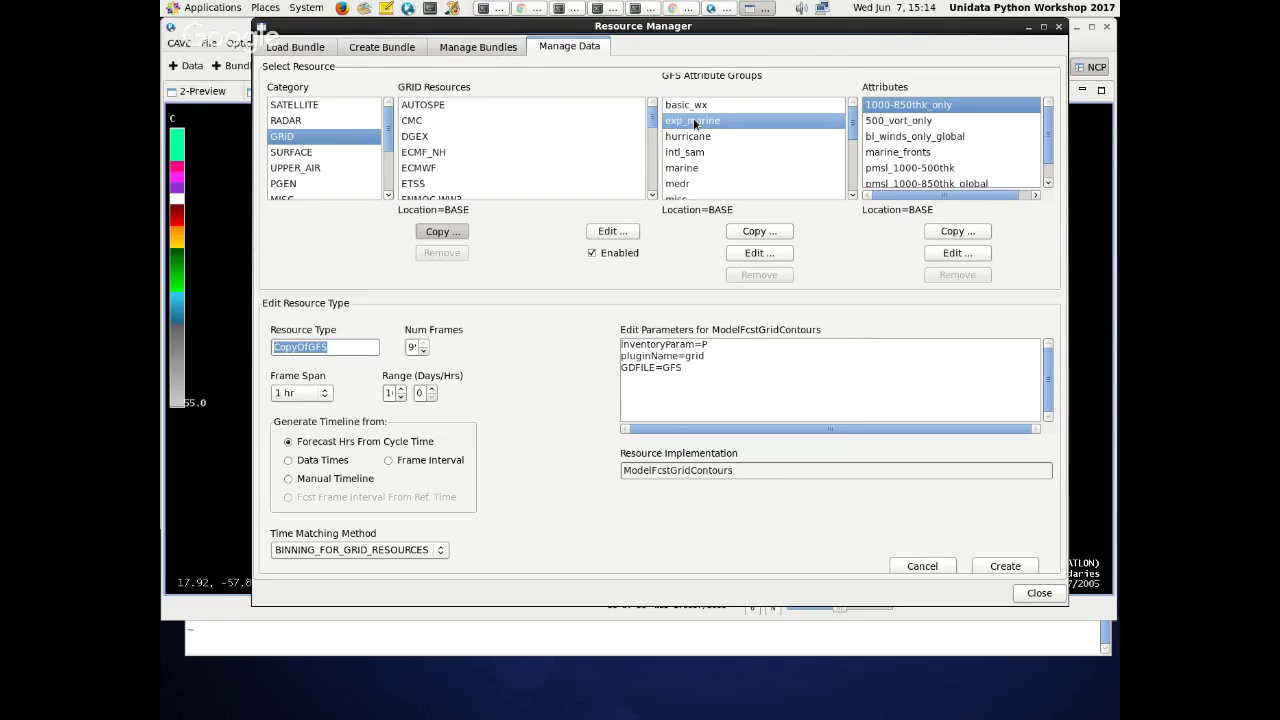
pyautogui.click(834, 108)
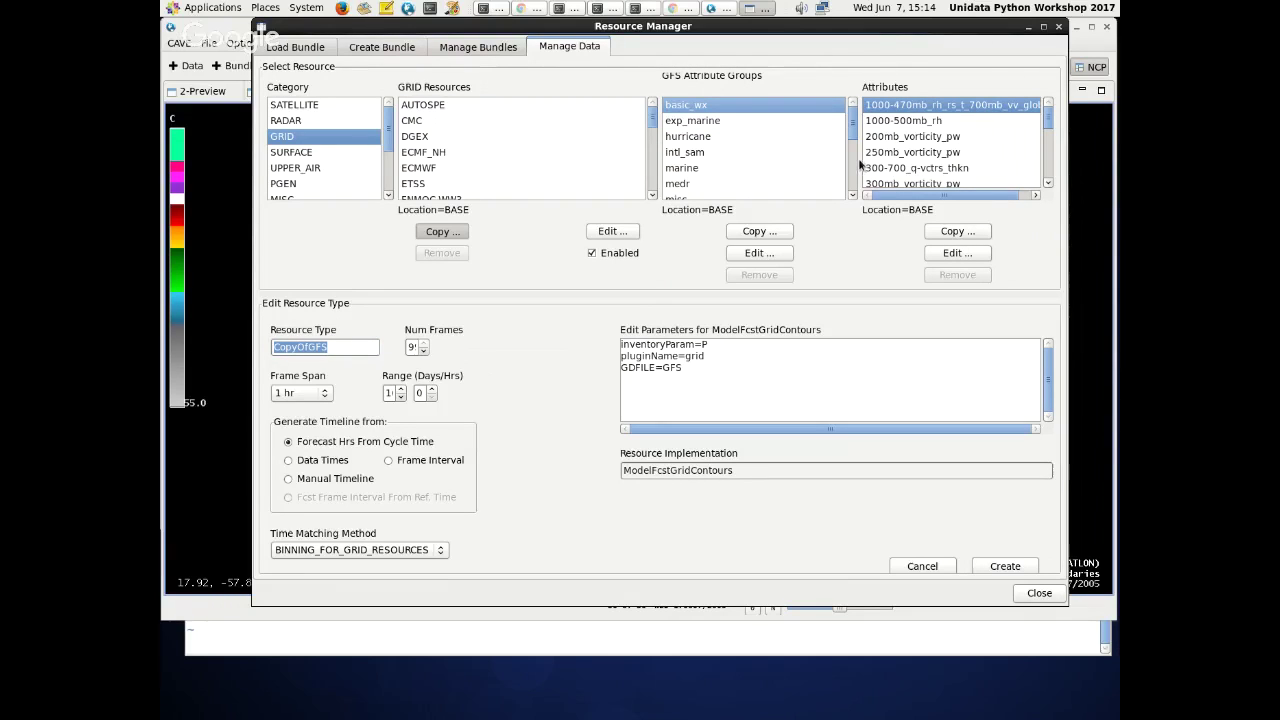
pyautogui.click(922, 566)
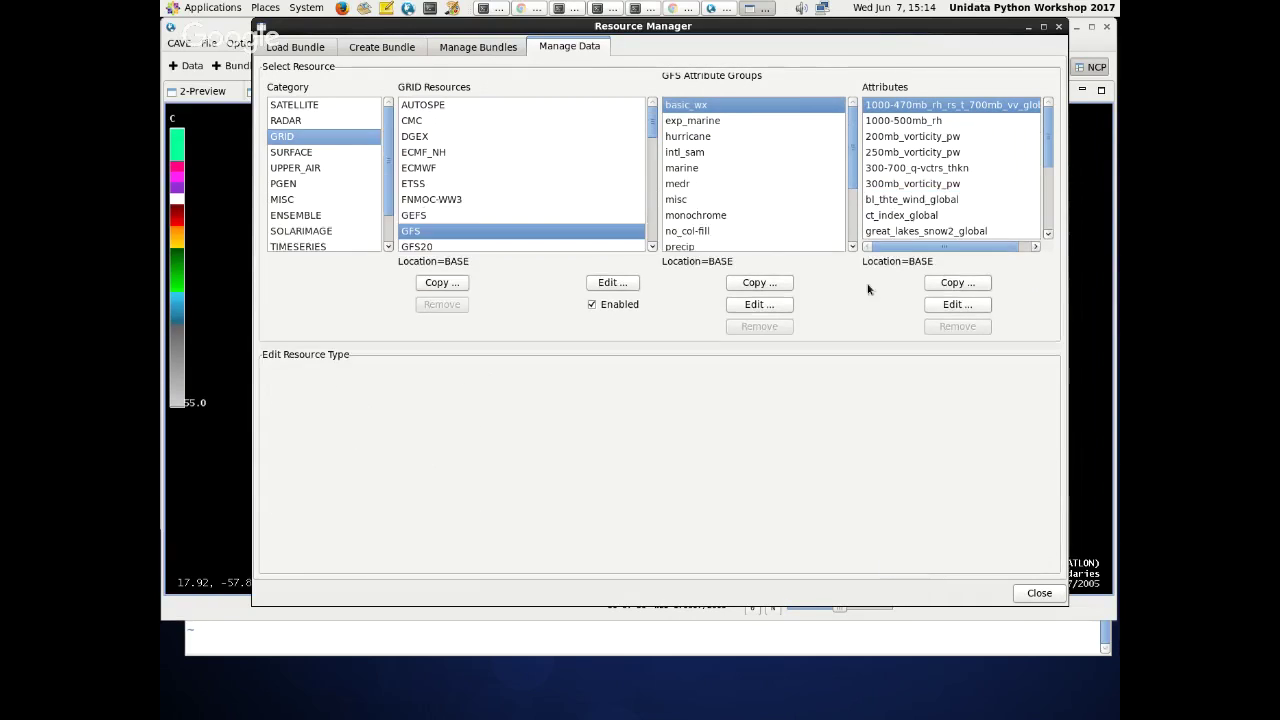
# - Open the 1000-500mb_rh attribute set of the GFS basic_wx group for editing and read through all its values
pyautogui.click(893, 152)
pyautogui.press('Up')
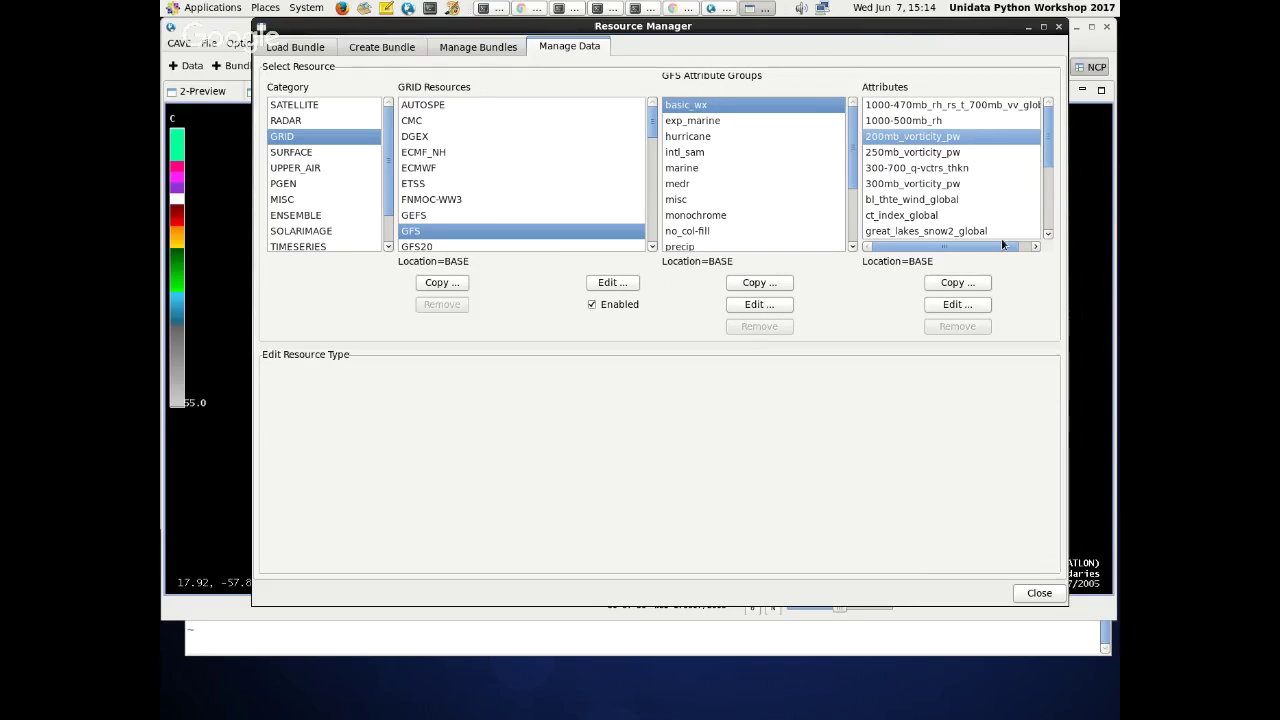
pyautogui.click(907, 122)
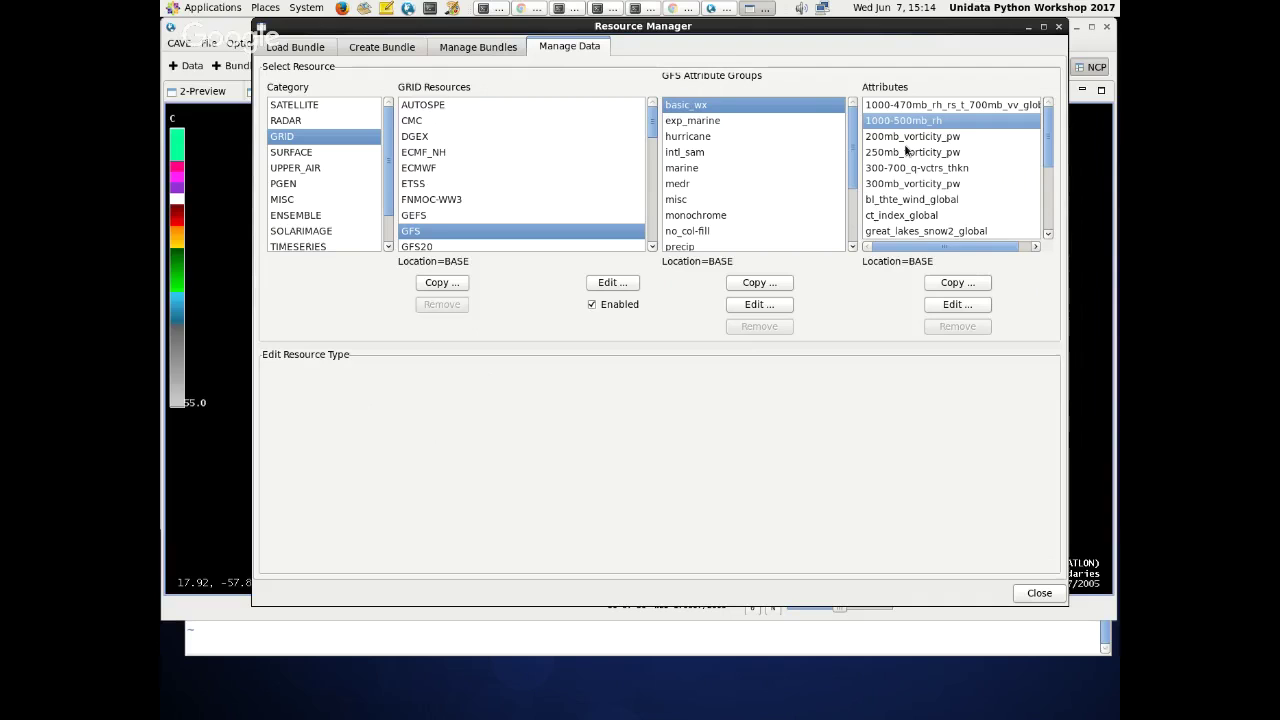
pyautogui.click(948, 305)
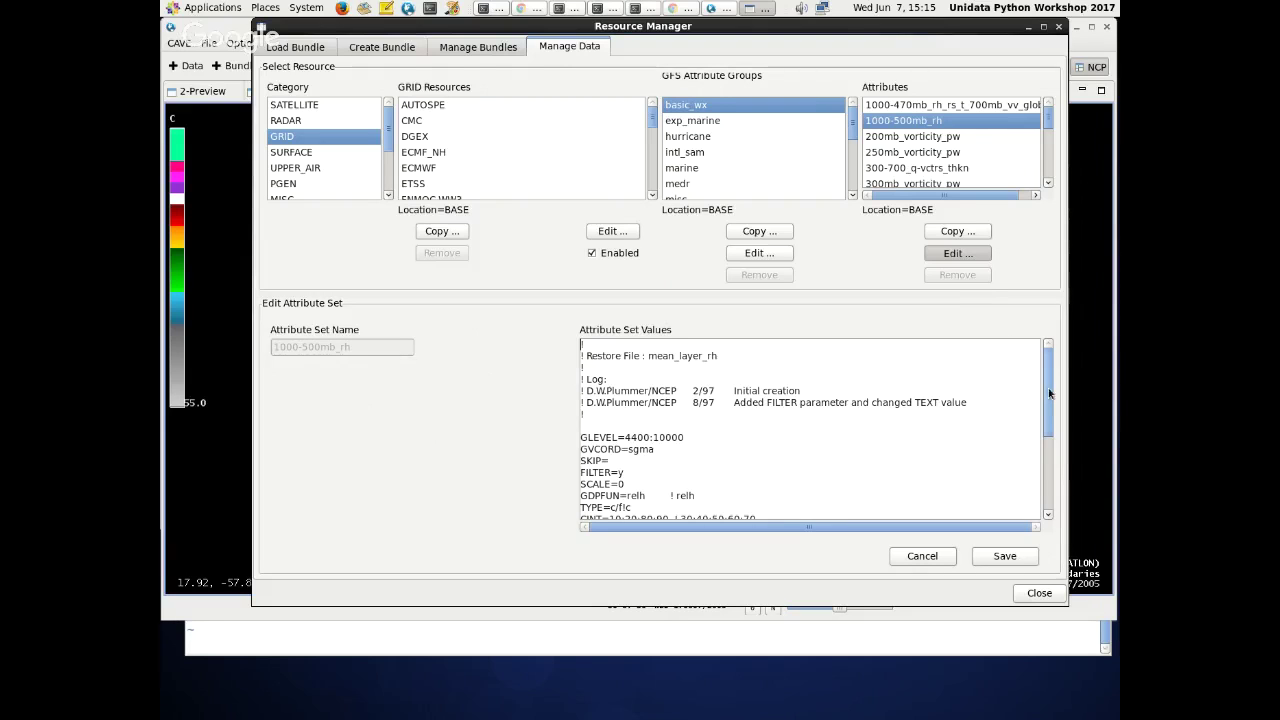
pyautogui.moveTo(1049, 393)
pyautogui.mouseDown()
pyautogui.moveTo(1048, 440)
pyautogui.moveTo(1044, 392)
pyautogui.mouseUp()
pyautogui.scroll(-3, 1043, 390)
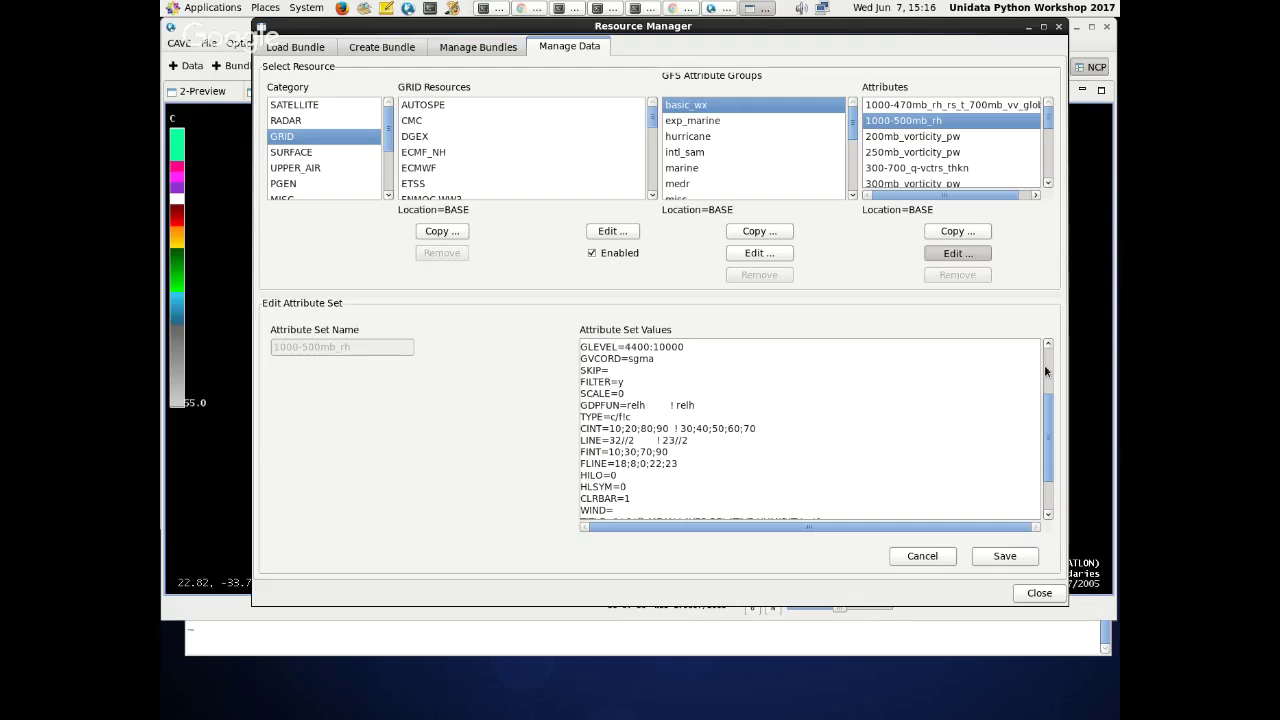
pyautogui.scroll(-2, 1047, 367)
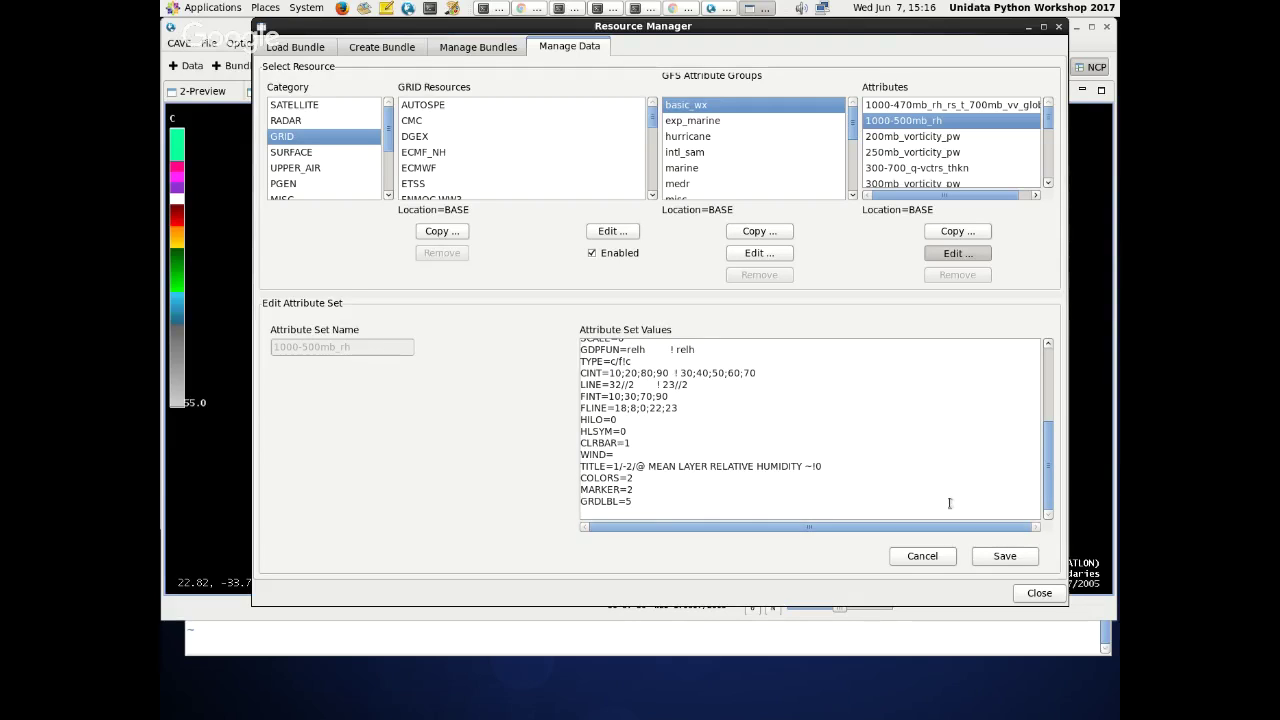
pyautogui.scroll(5, 1047, 370)
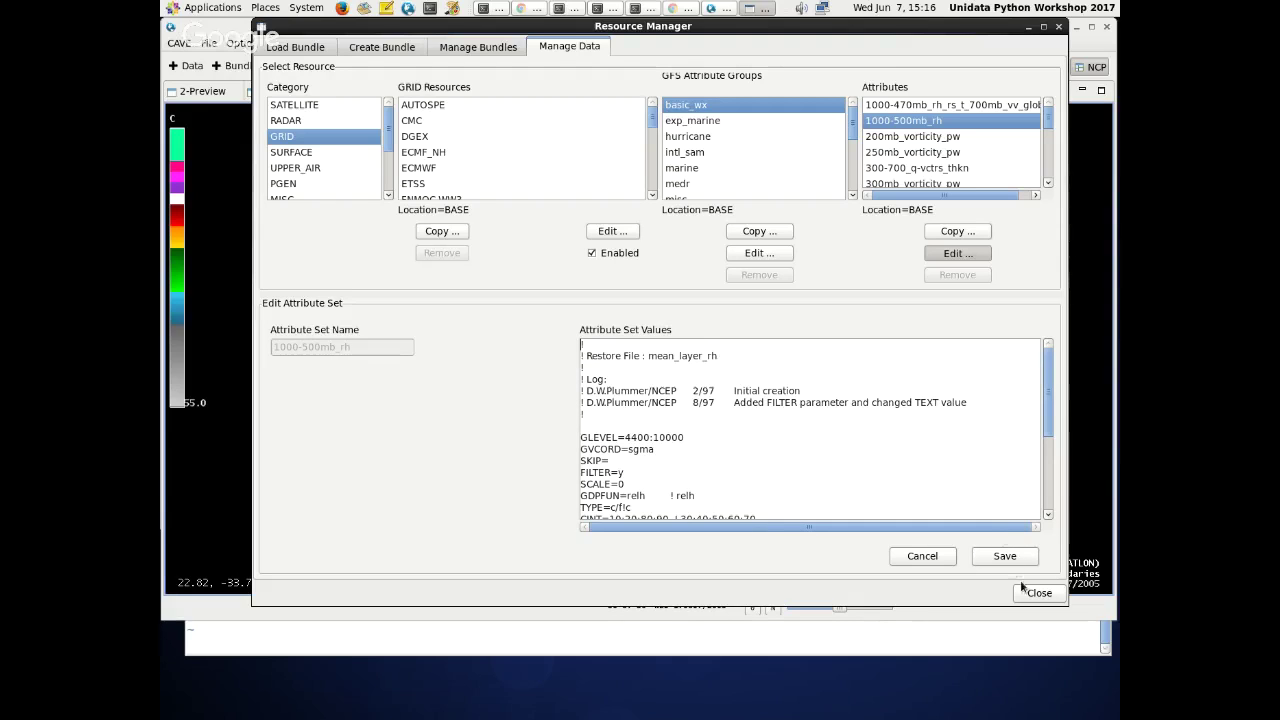
# - Clear the bundle under creation down to its default overlays and load it as a new preview display
pyautogui.click(352, 48)
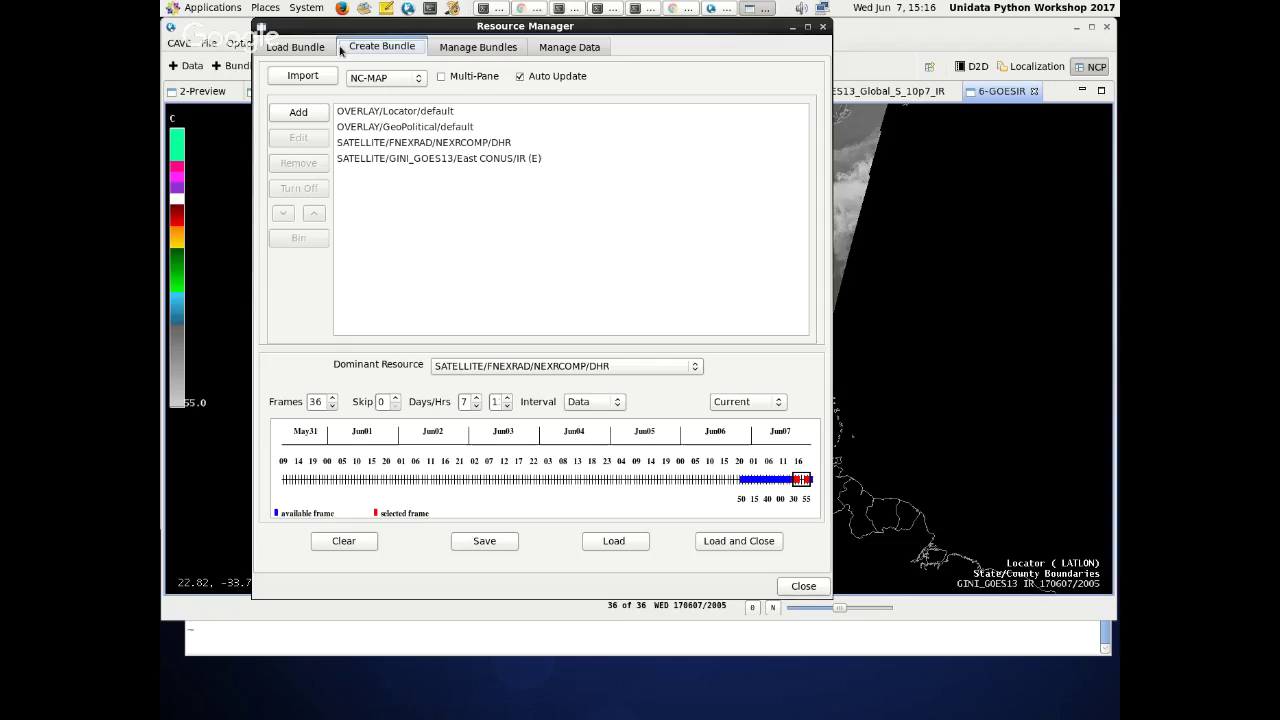
pyautogui.click(320, 538)
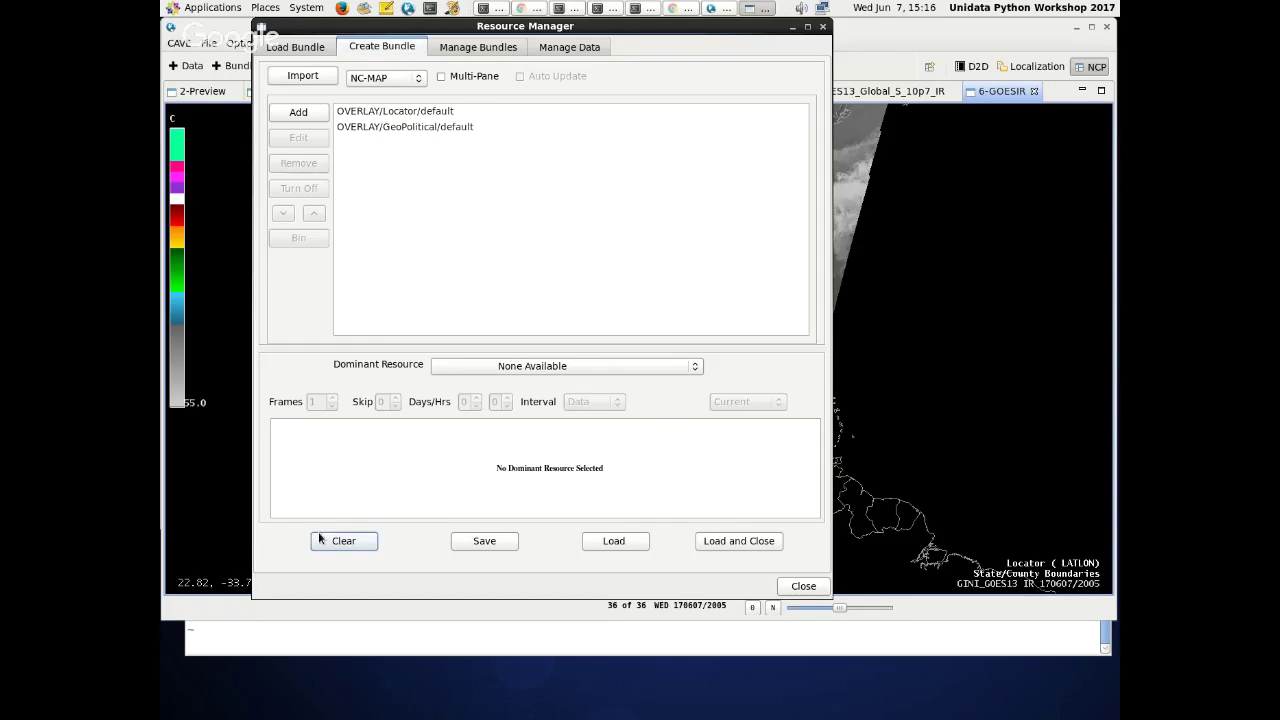
pyautogui.click(610, 540)
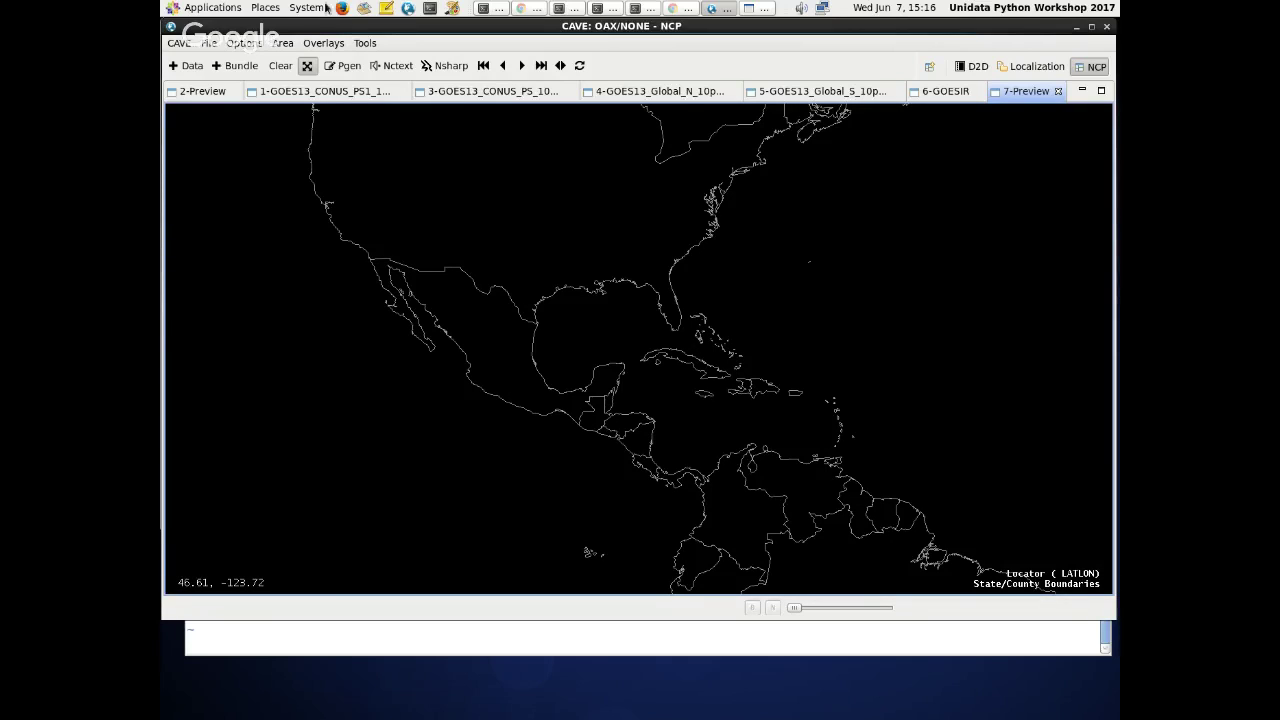
# - Add the GRID/GFS/basic_wx/pmsl_bl_temp_wind resource with cycle time 170607_0600 to the bundle and load it into the preview display
pyautogui.click(235, 65)
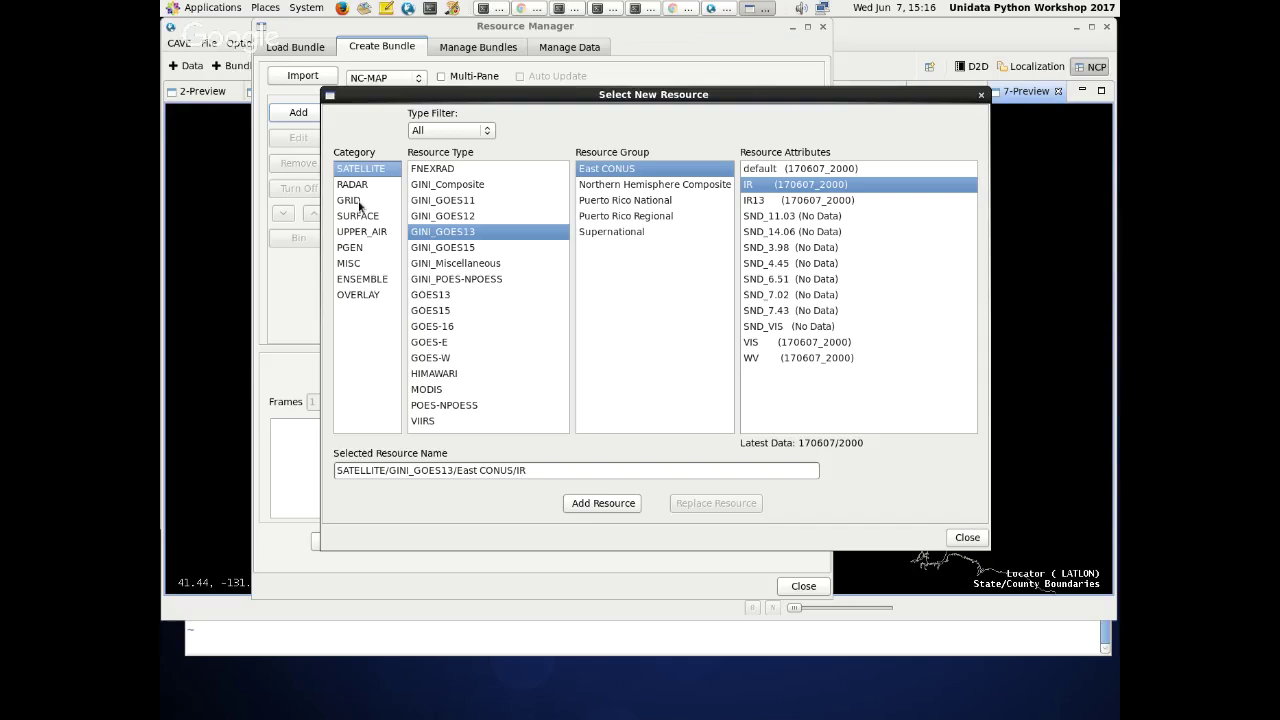
pyautogui.moveTo(380, 93); pyautogui.dragTo(473, 96)
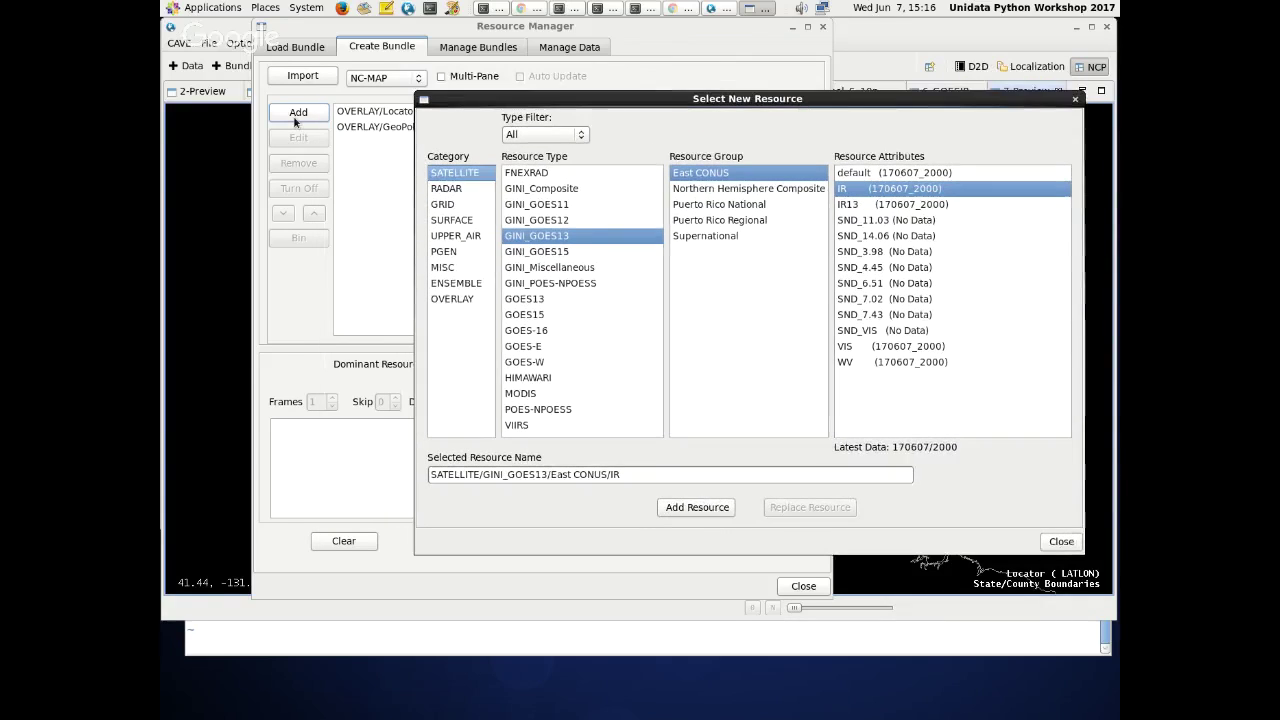
pyautogui.click(447, 204)
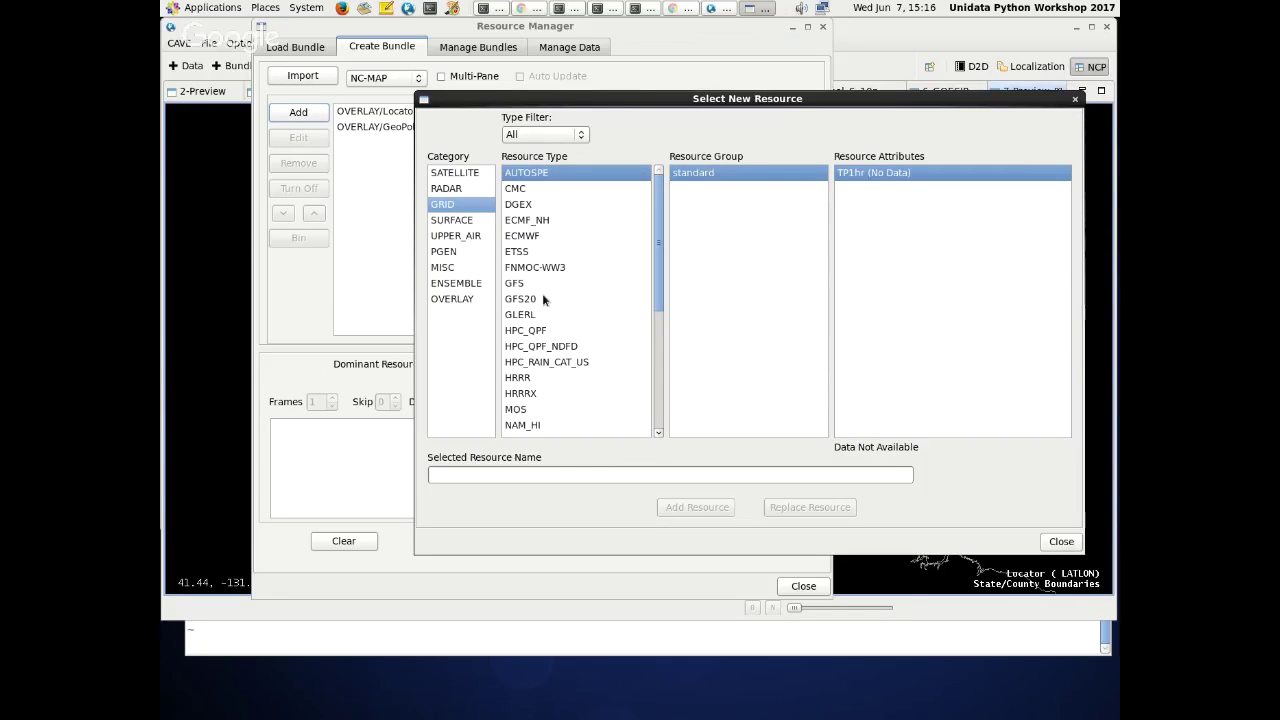
pyautogui.click(542, 285)
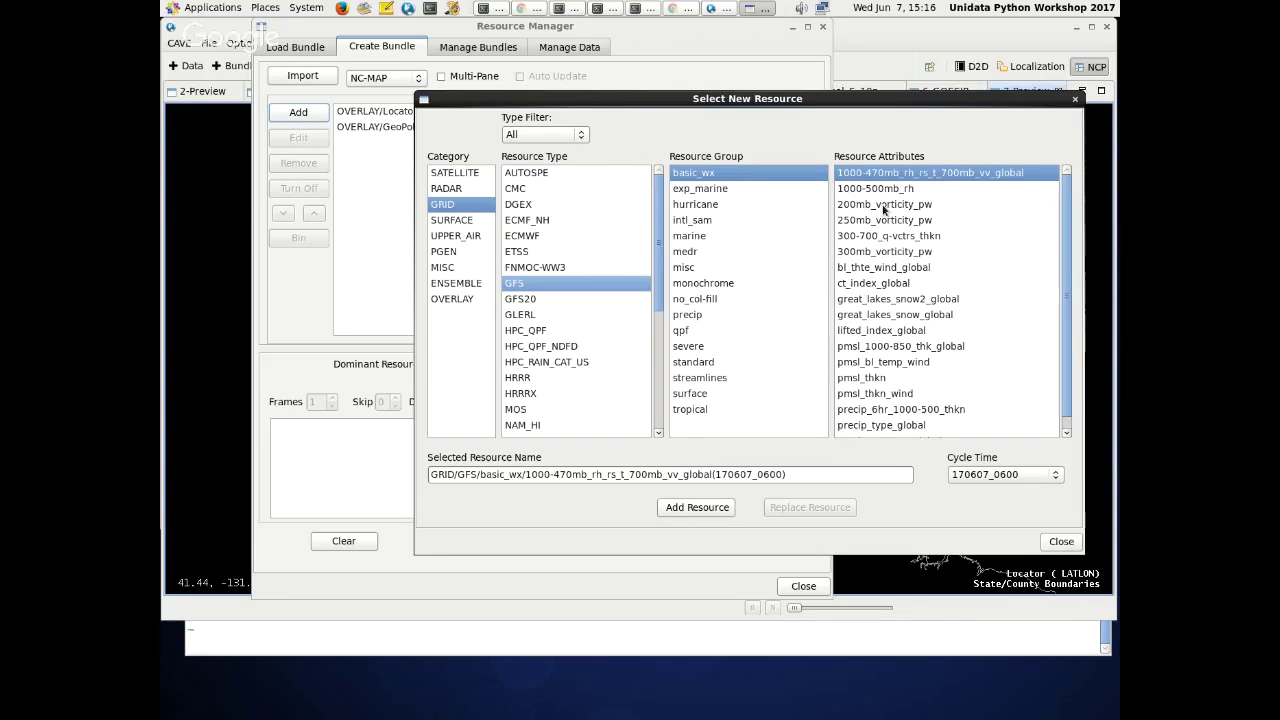
pyautogui.scroll(-1, 893, 256)
pyautogui.scroll(1, 896, 270)
pyautogui.click(895, 363)
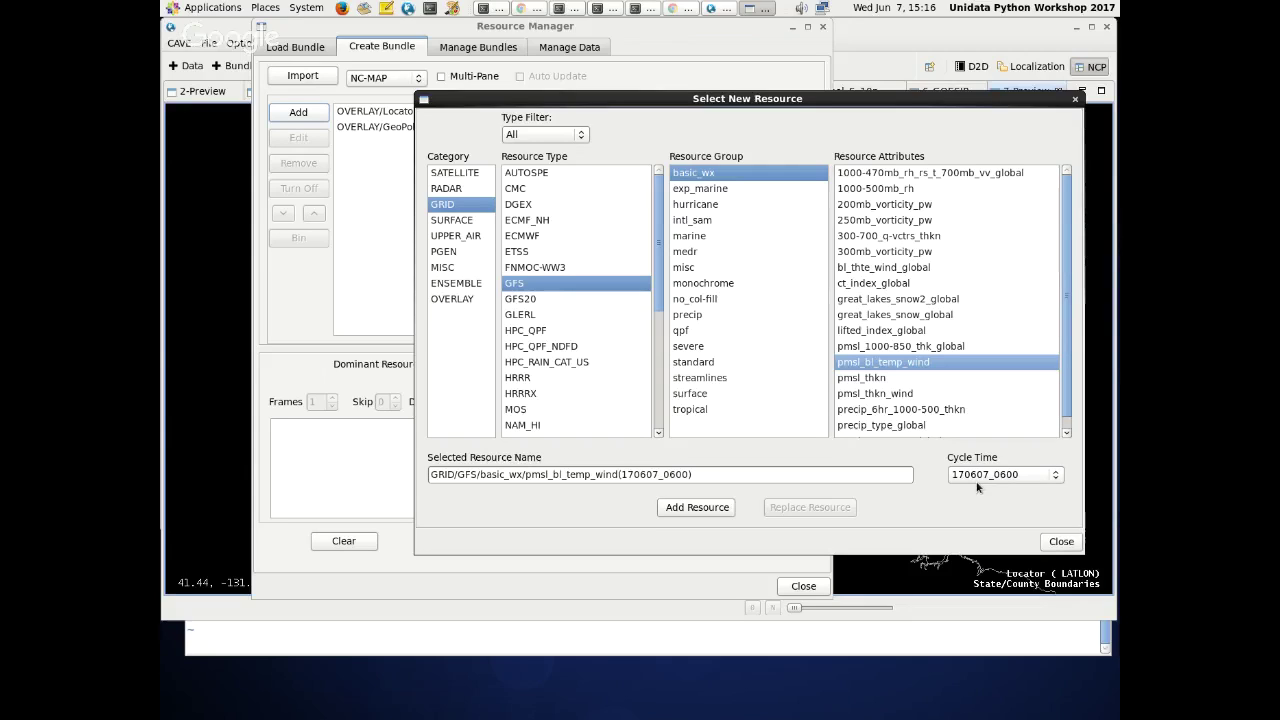
pyautogui.click(724, 508)
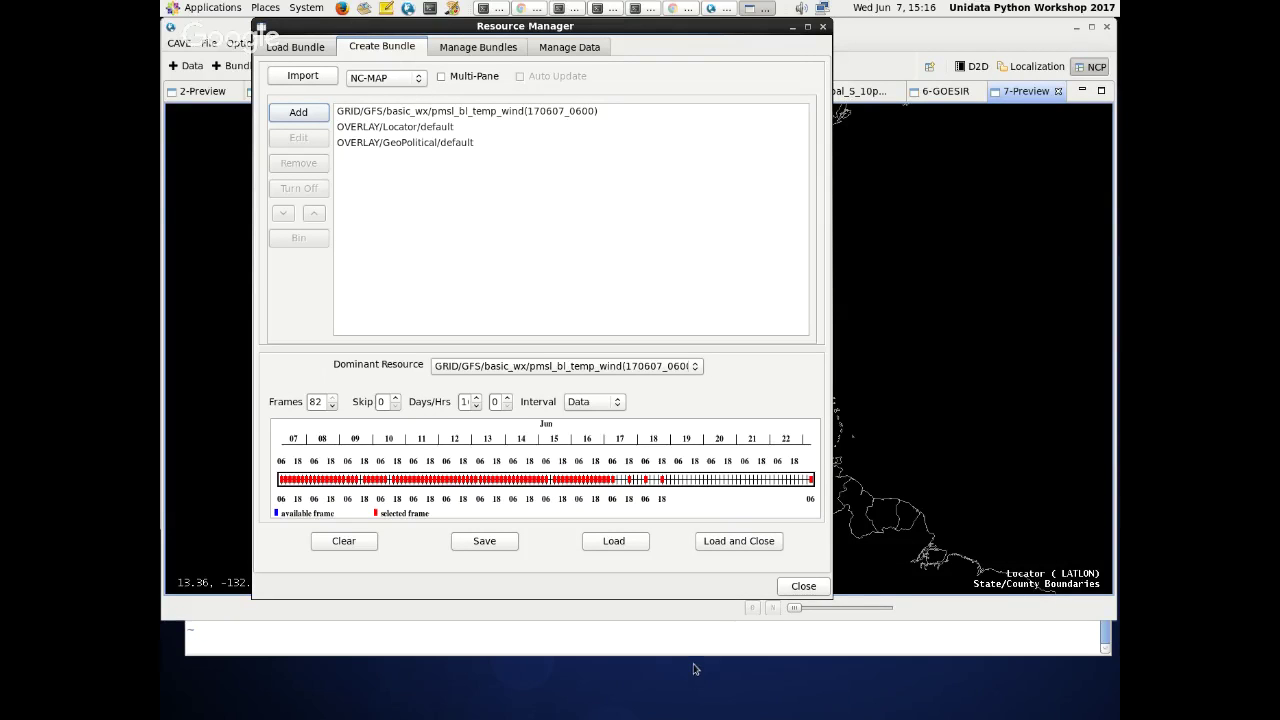
pyautogui.click(641, 542)
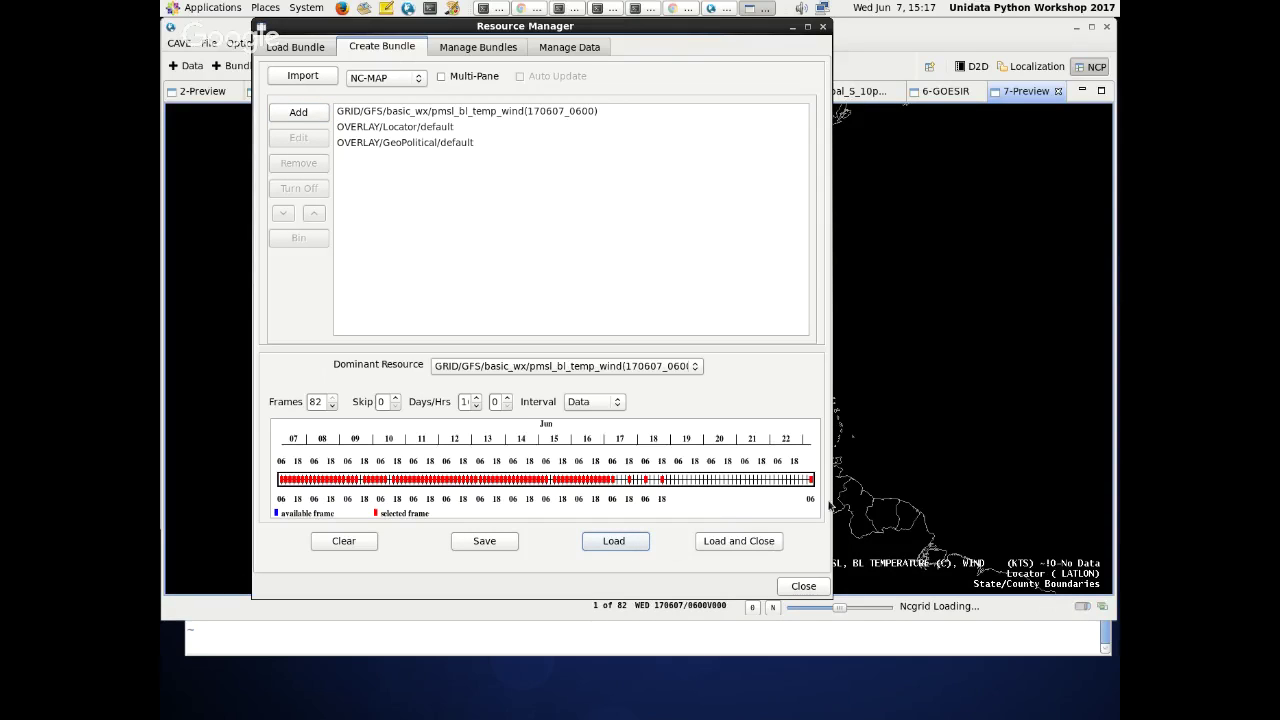
pyautogui.click(878, 447)
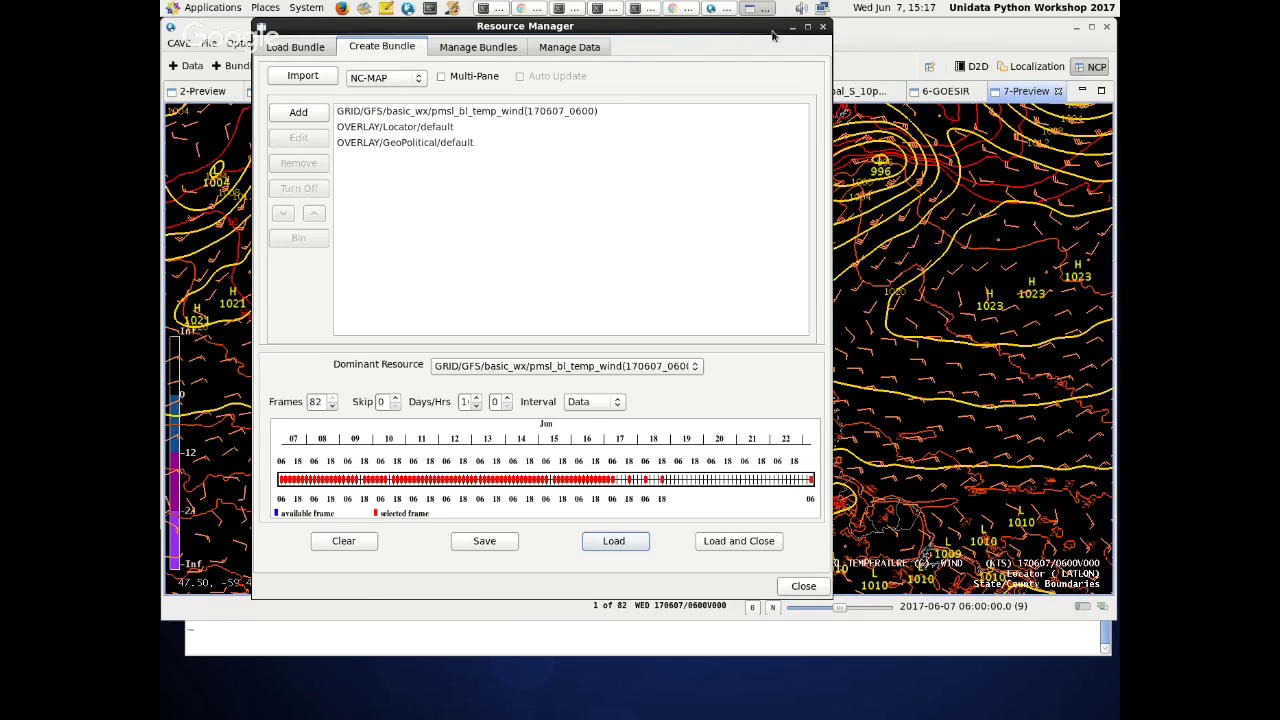
# - Uncover the preview map and open the attributes of its GFS PMSL, BL TEMPERATURE (C), WIND product for editing
pyautogui.moveTo(761, 29); pyautogui.dragTo(720, 228)
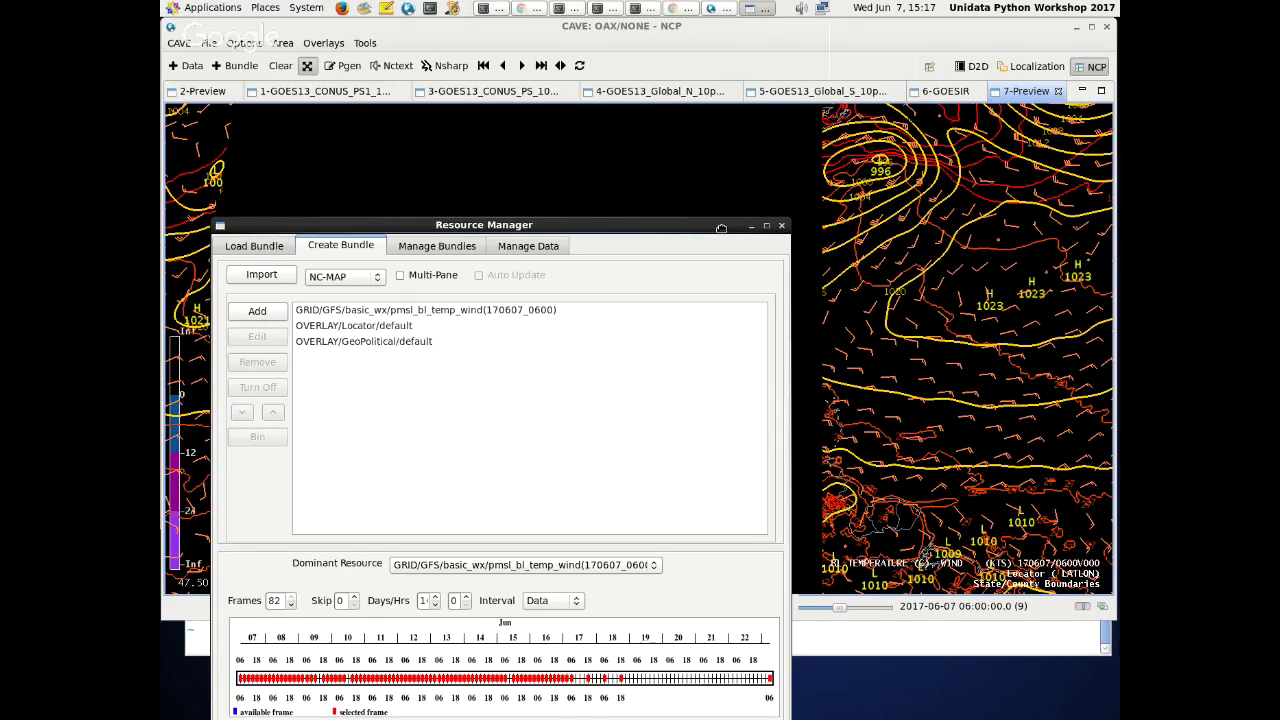
pyautogui.moveTo(720, 228); pyautogui.dragTo(604, 562)
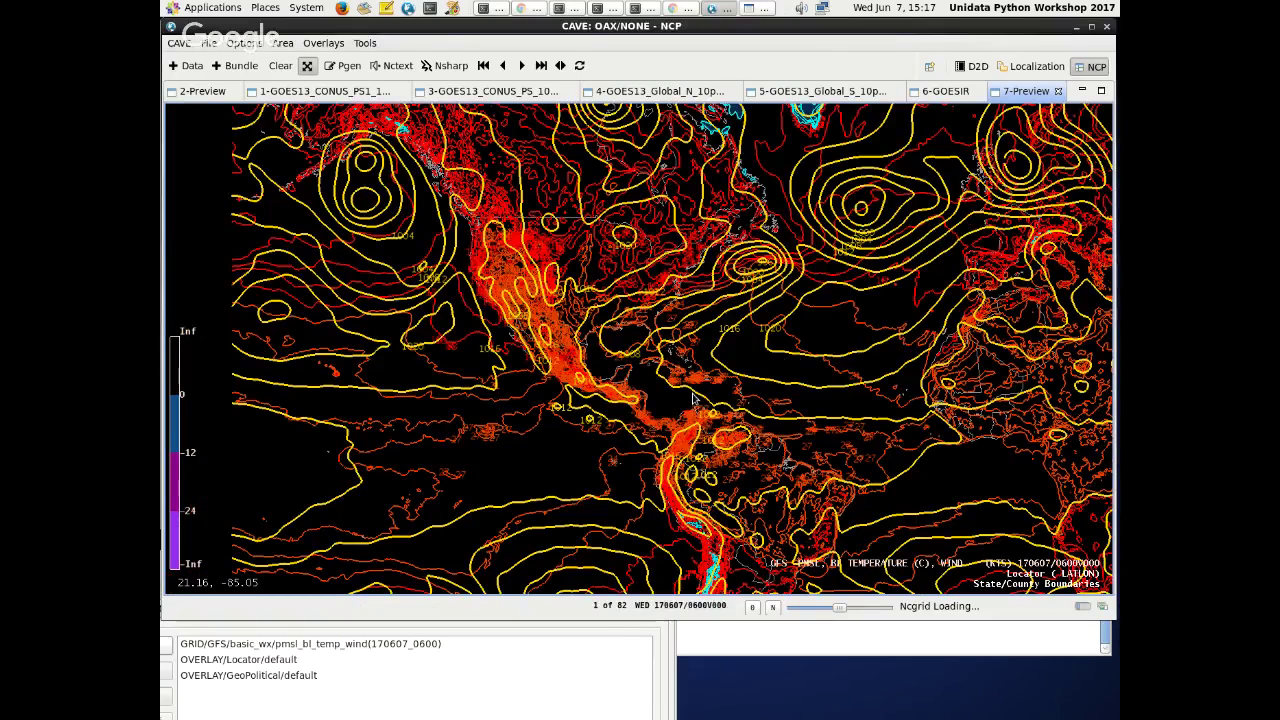
pyautogui.scroll(-2, 693, 398)
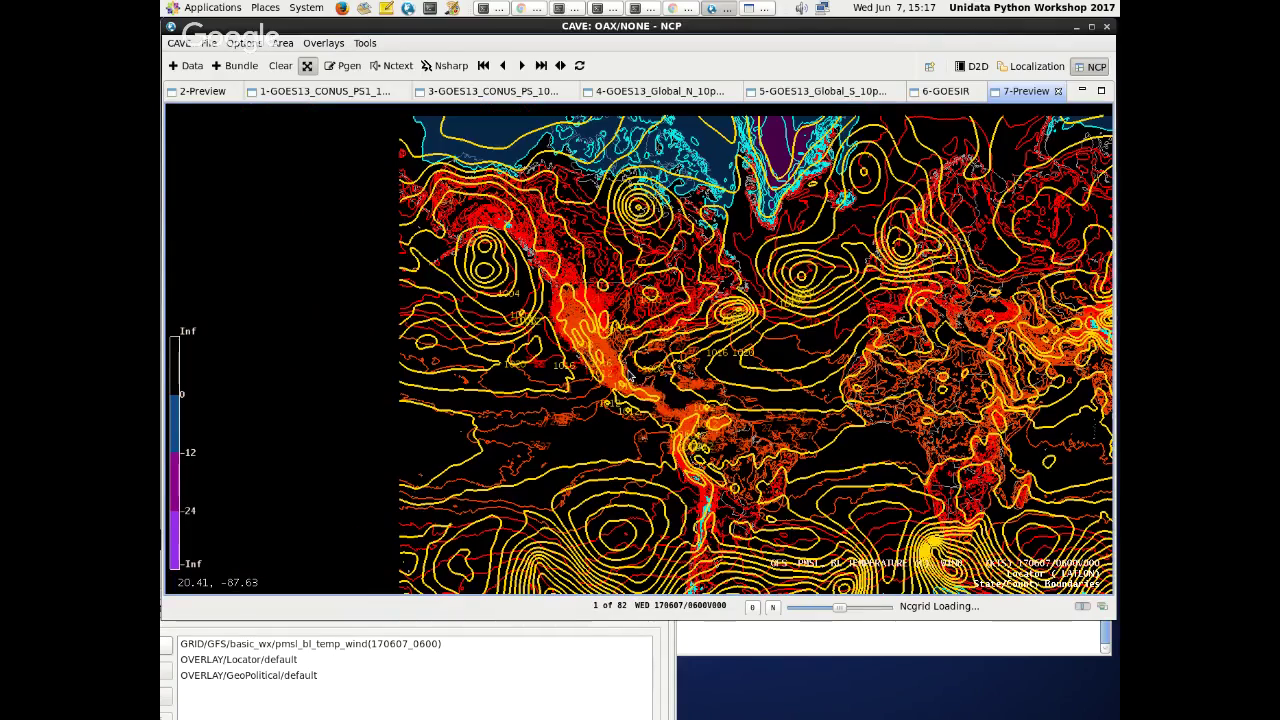
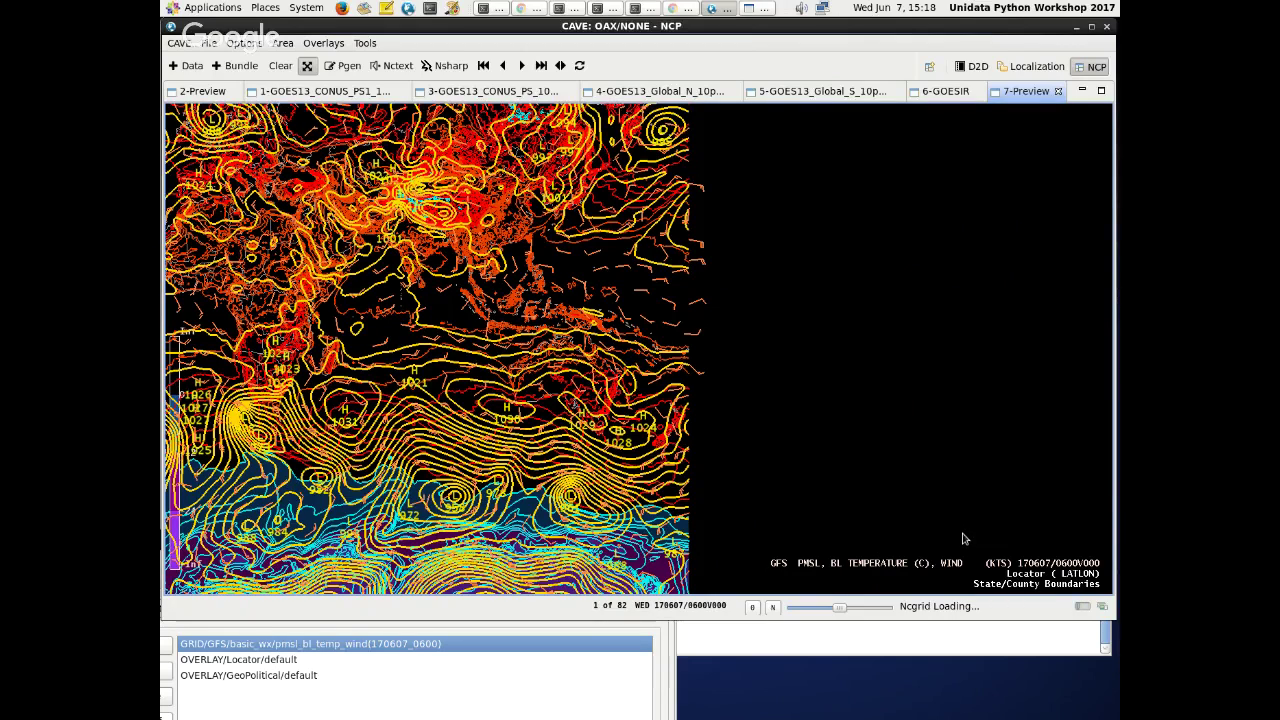
pyautogui.rightClick(806, 568)
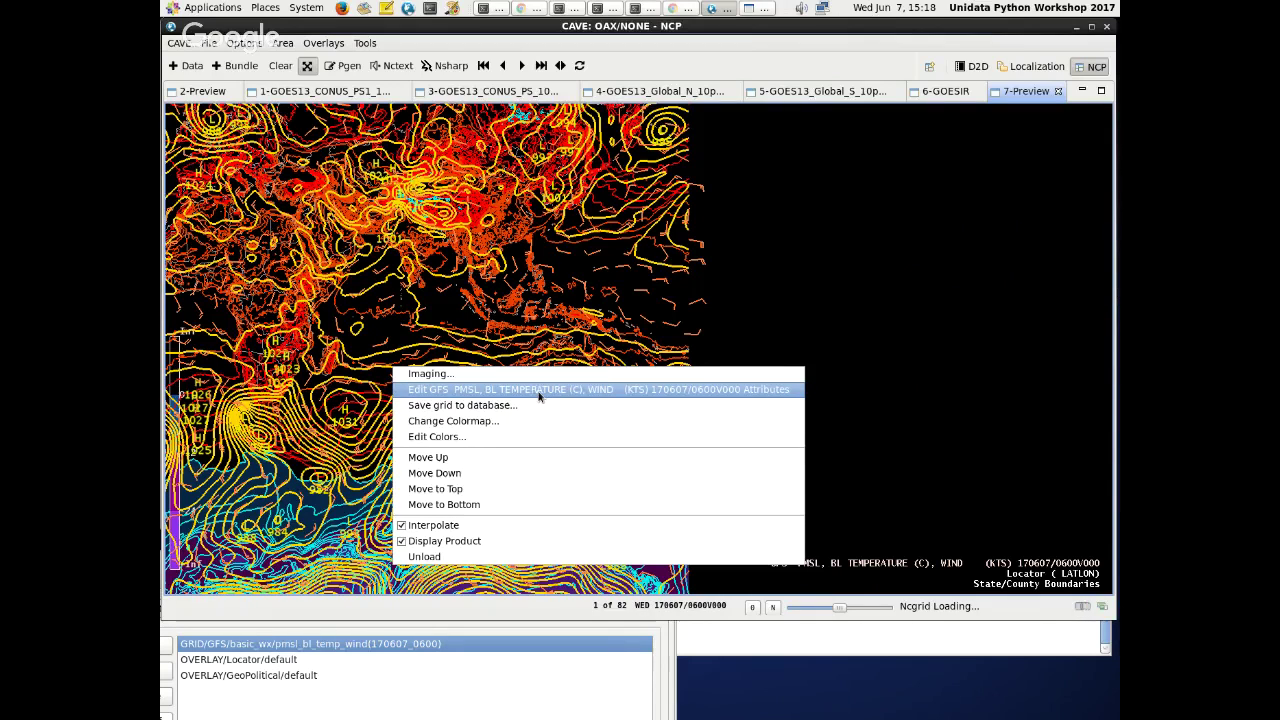
pyautogui.click(401, 390)
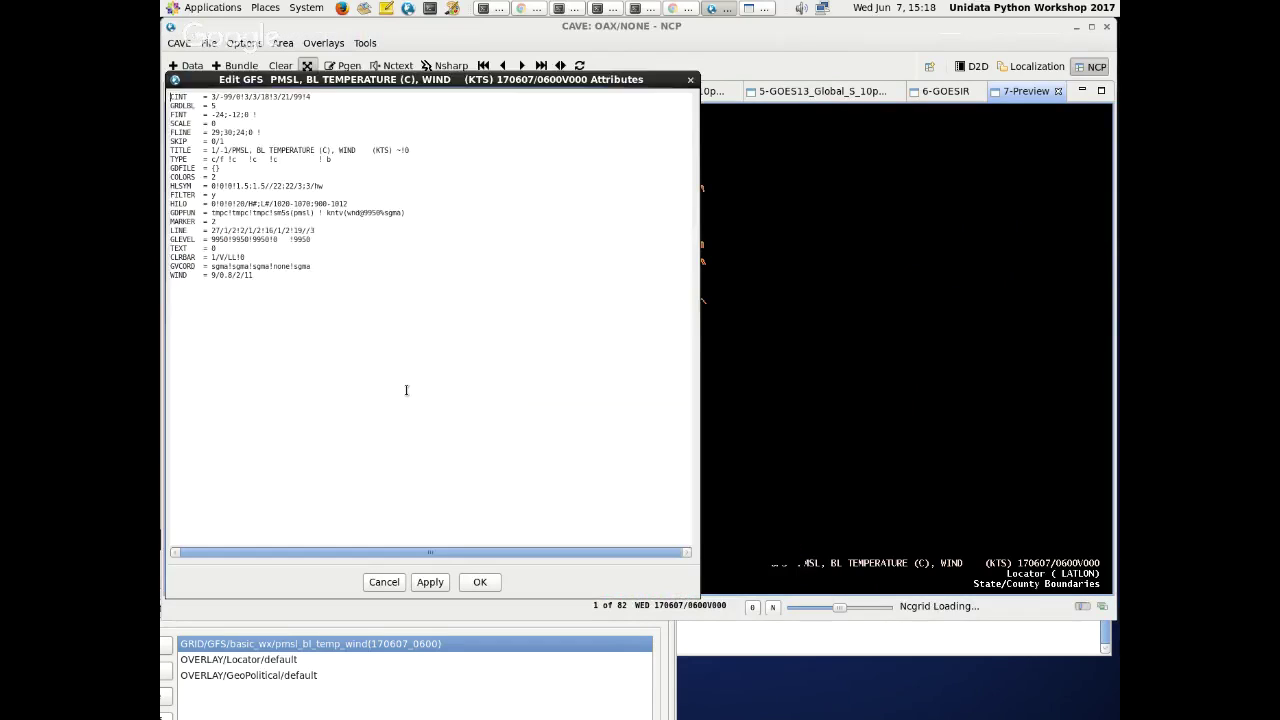
pyautogui.moveTo(367, 79); pyautogui.dragTo(559, 95)
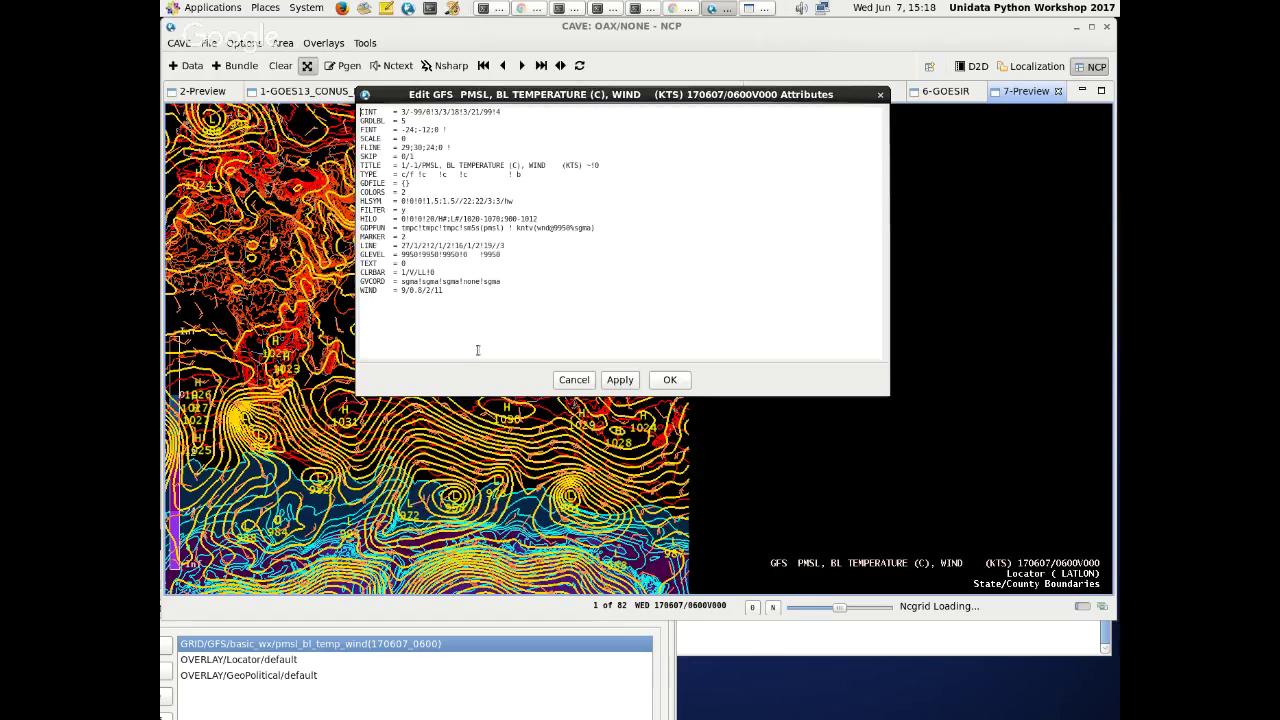
pyautogui.moveTo(477, 350); pyautogui.dragTo(284, 8)
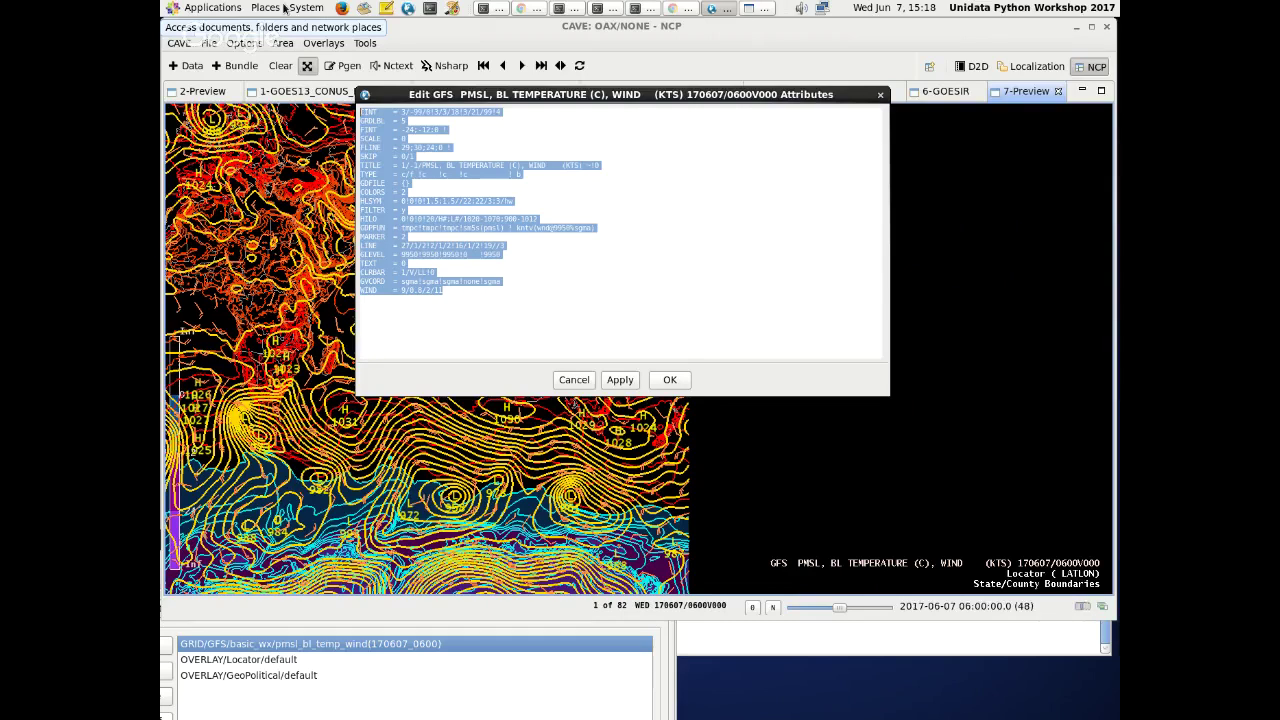
pyautogui.click(463, 281)
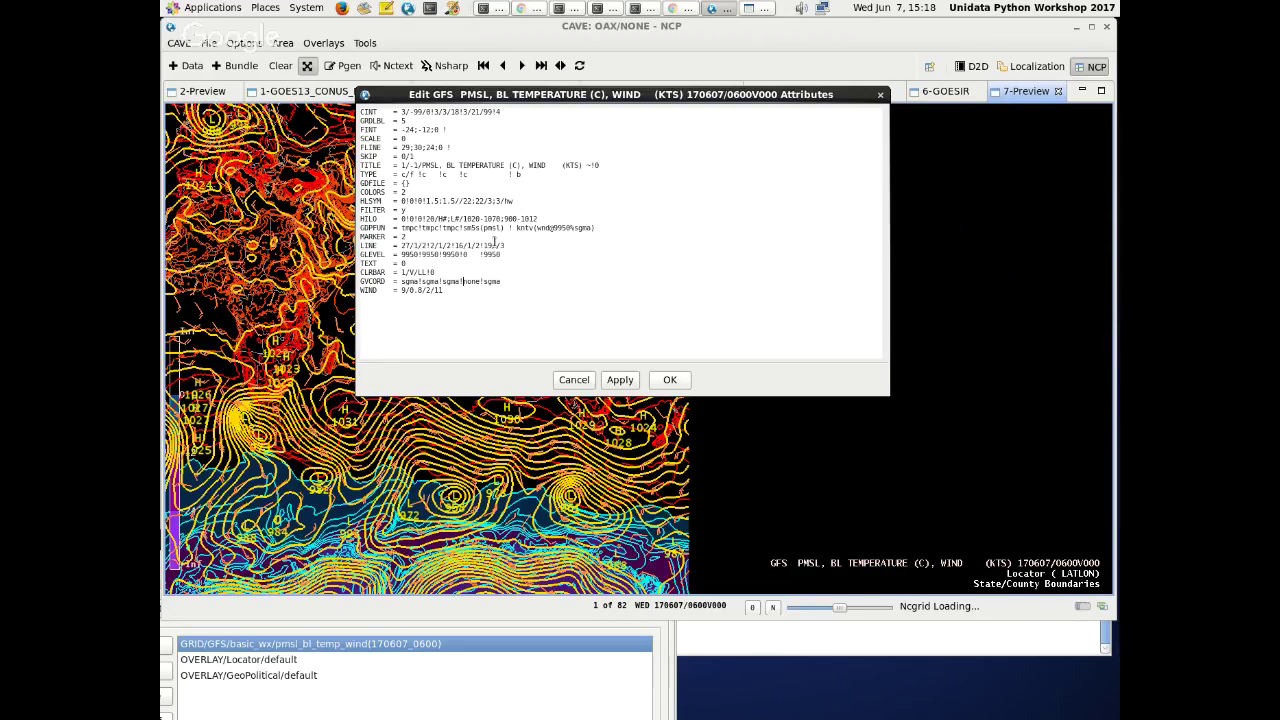
# - Review the GDPFUN functions, set the colour code of the last LINE entry to 1, and apply the change to the map
pyautogui.doubleClick(386, 229)
pyautogui.moveTo(401, 228); pyautogui.dragTo(500, 228)
pyautogui.click(474, 228)
pyautogui.click(508, 228)
pyautogui.click(491, 245)
pyautogui.press('BackSpace')
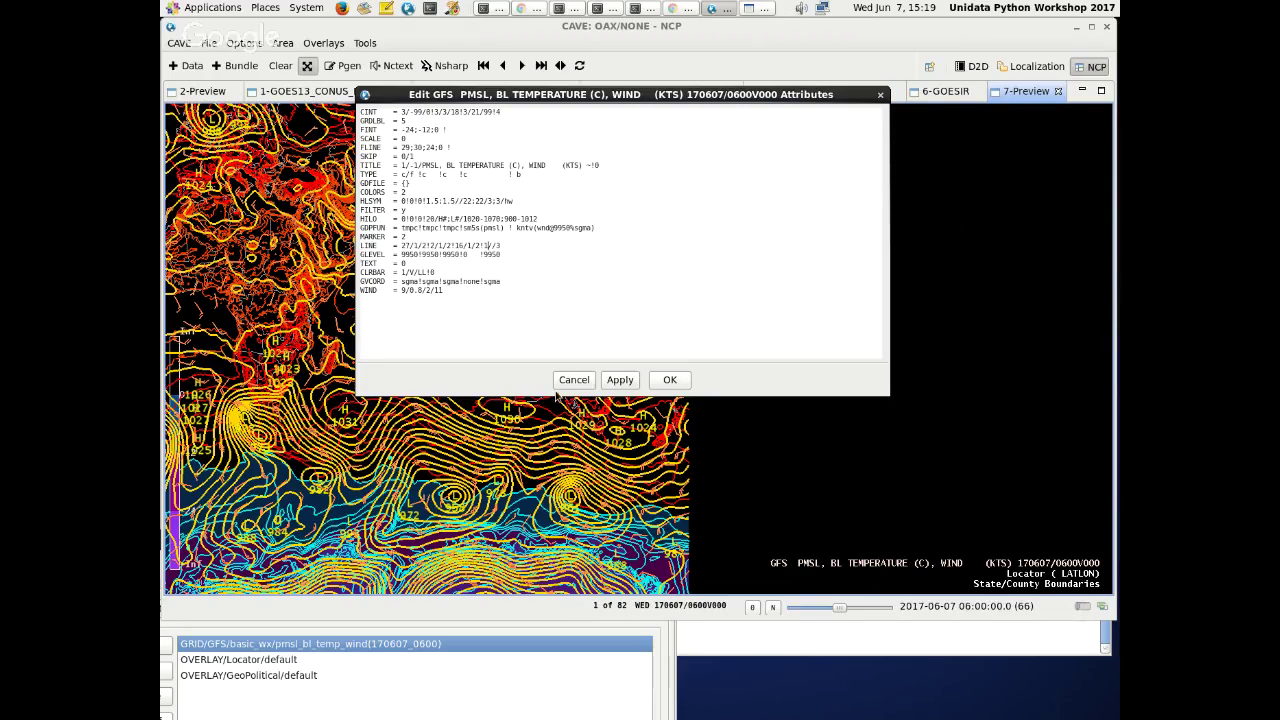
pyautogui.click(627, 380)
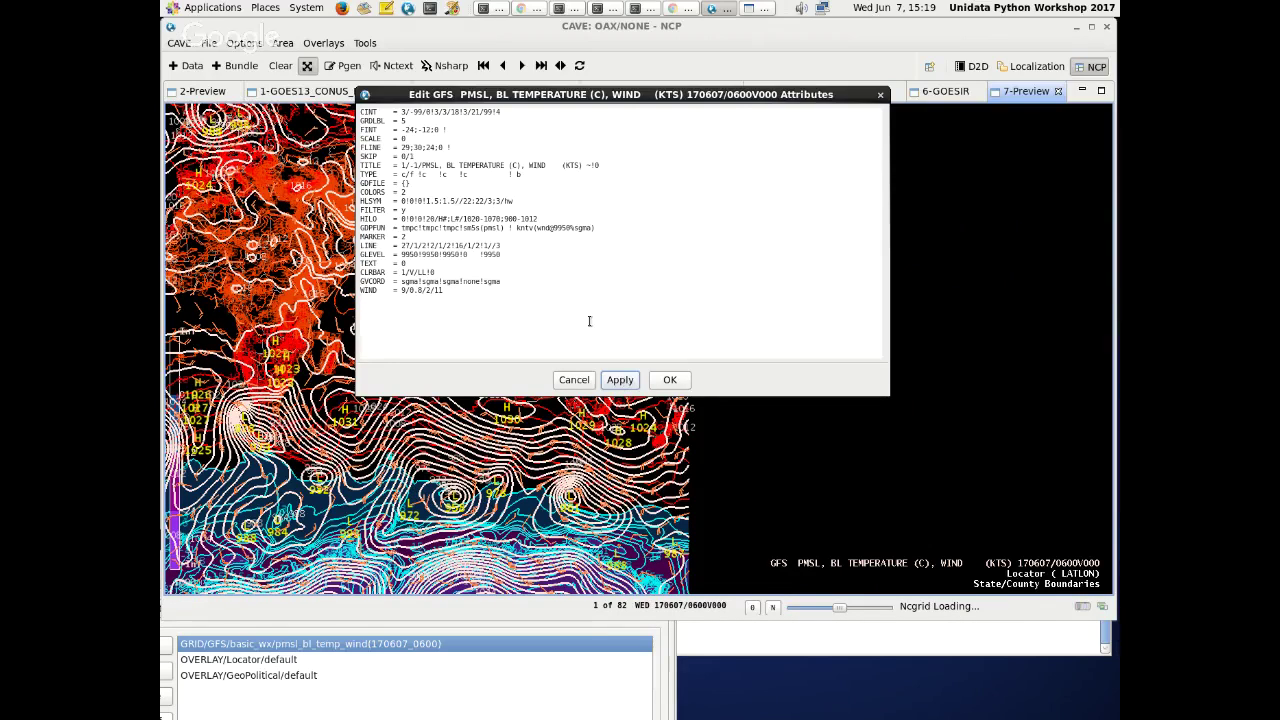
# - Set the first colour code of the LINE attribute to 22 and accept the attribute changes
pyautogui.click(422, 193)
pyautogui.click(409, 245)
pyautogui.click(619, 380)
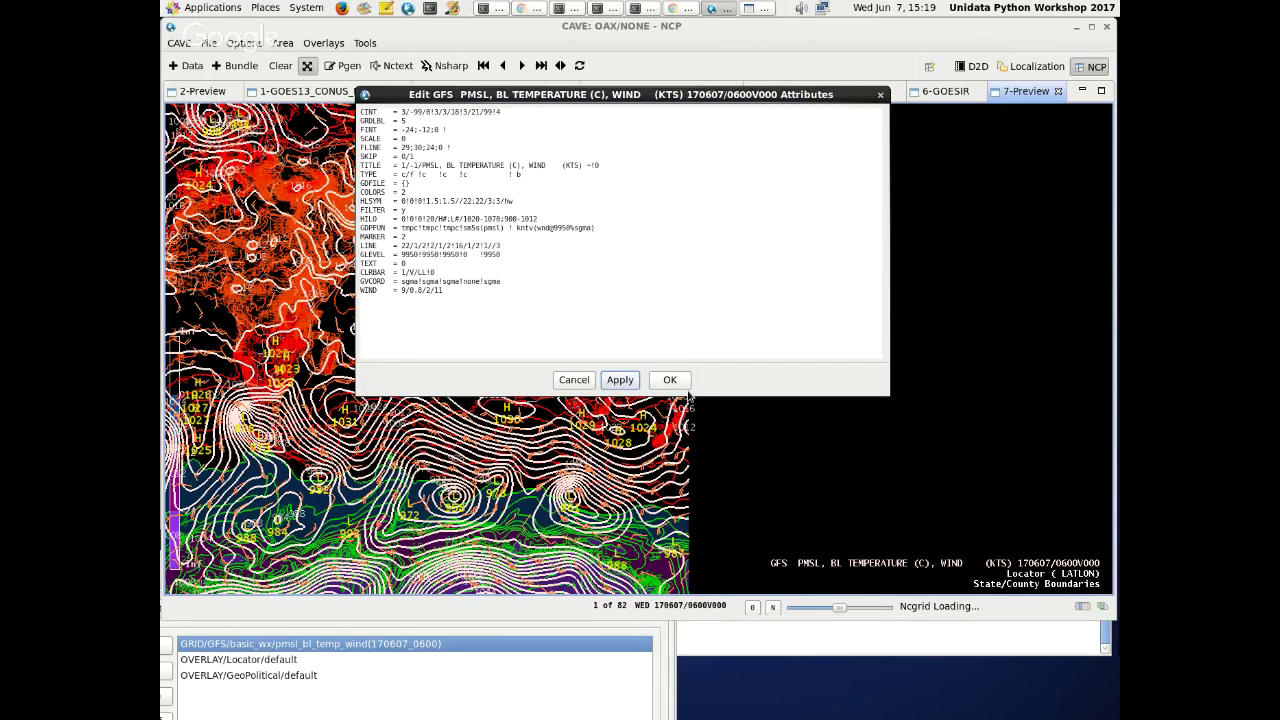
pyautogui.click(670, 380)
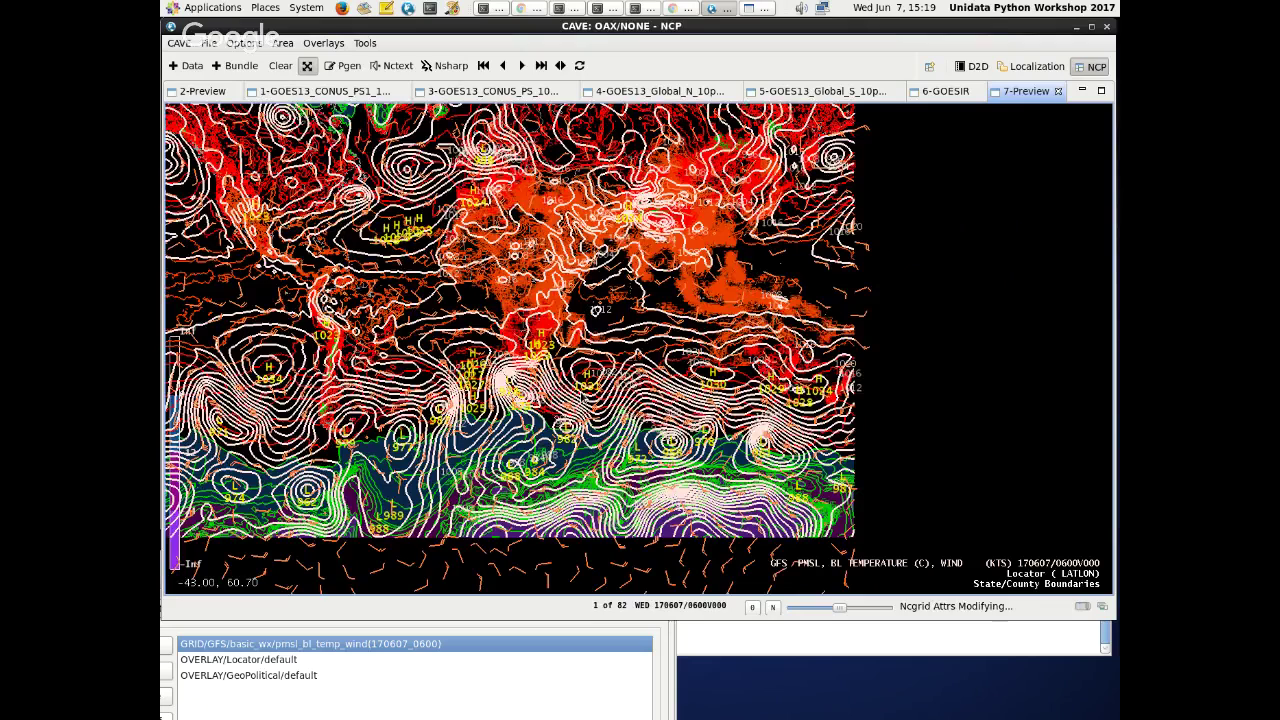
# - Examine the restyled pressure and temperature contours around southern Africa and across the wider map
pyautogui.scroll(3, 577, 337)
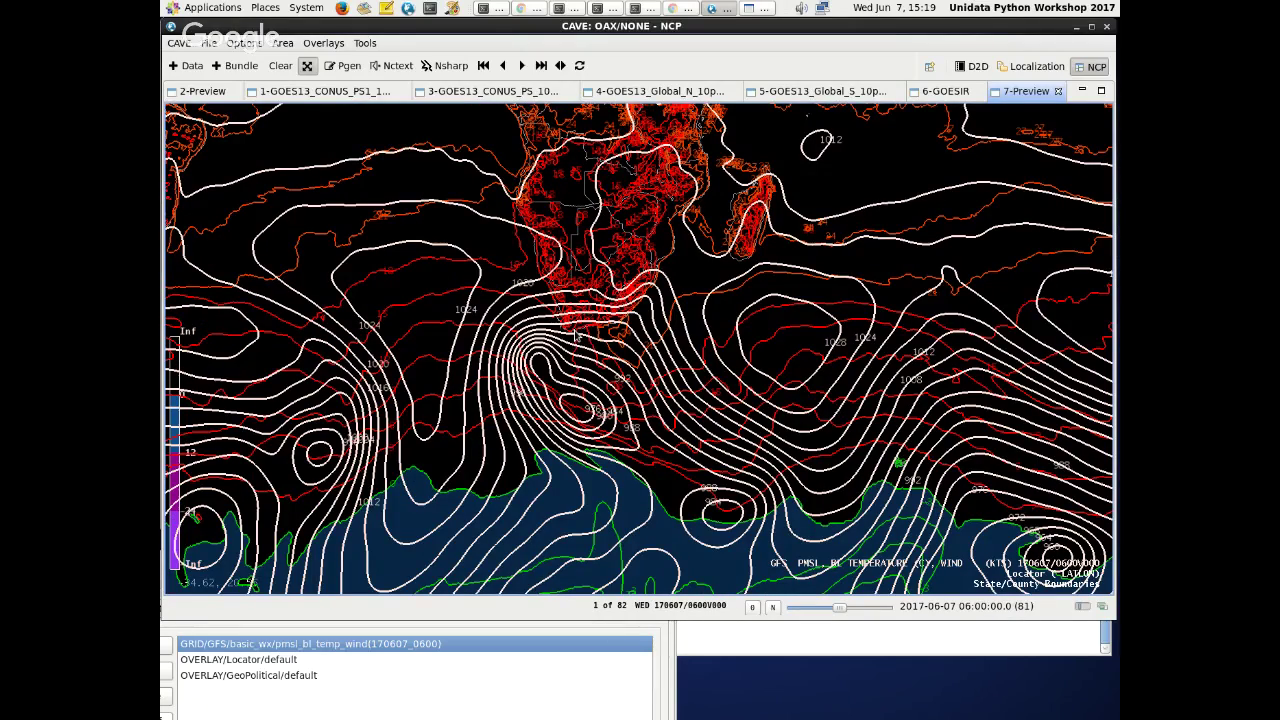
pyautogui.scroll(-3, 575, 340)
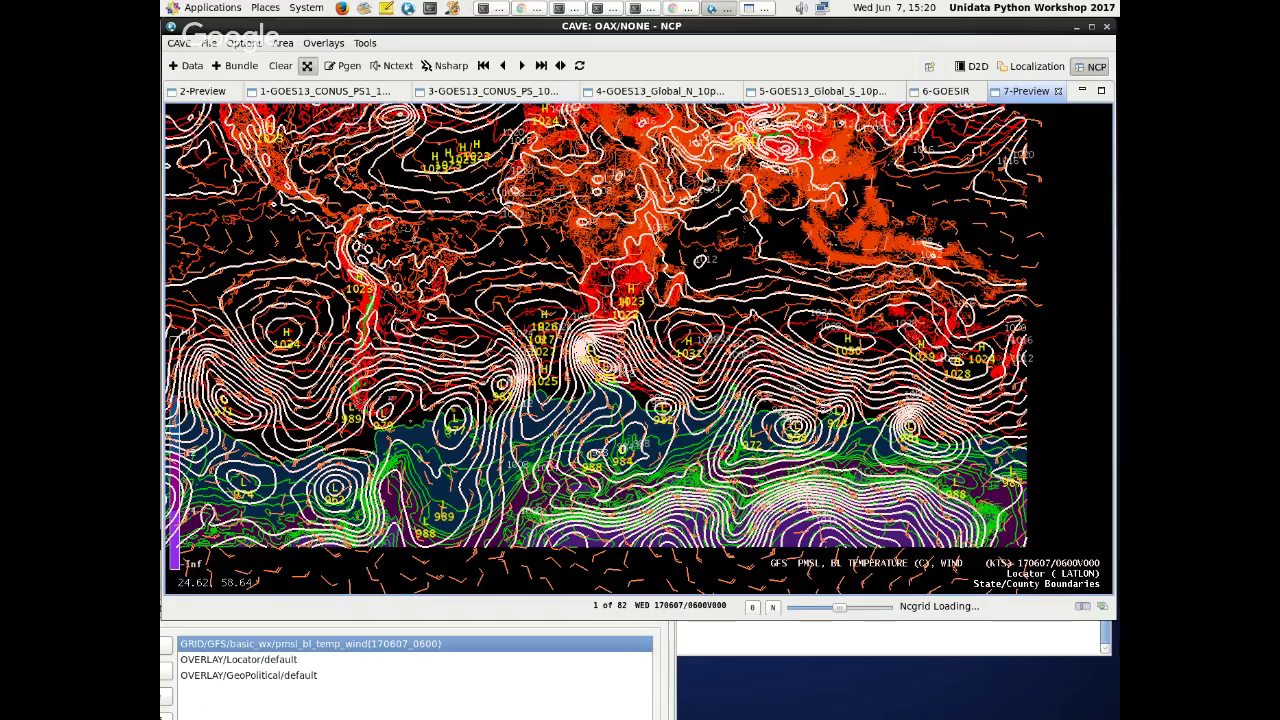
pyautogui.scroll(2, 637, 253)
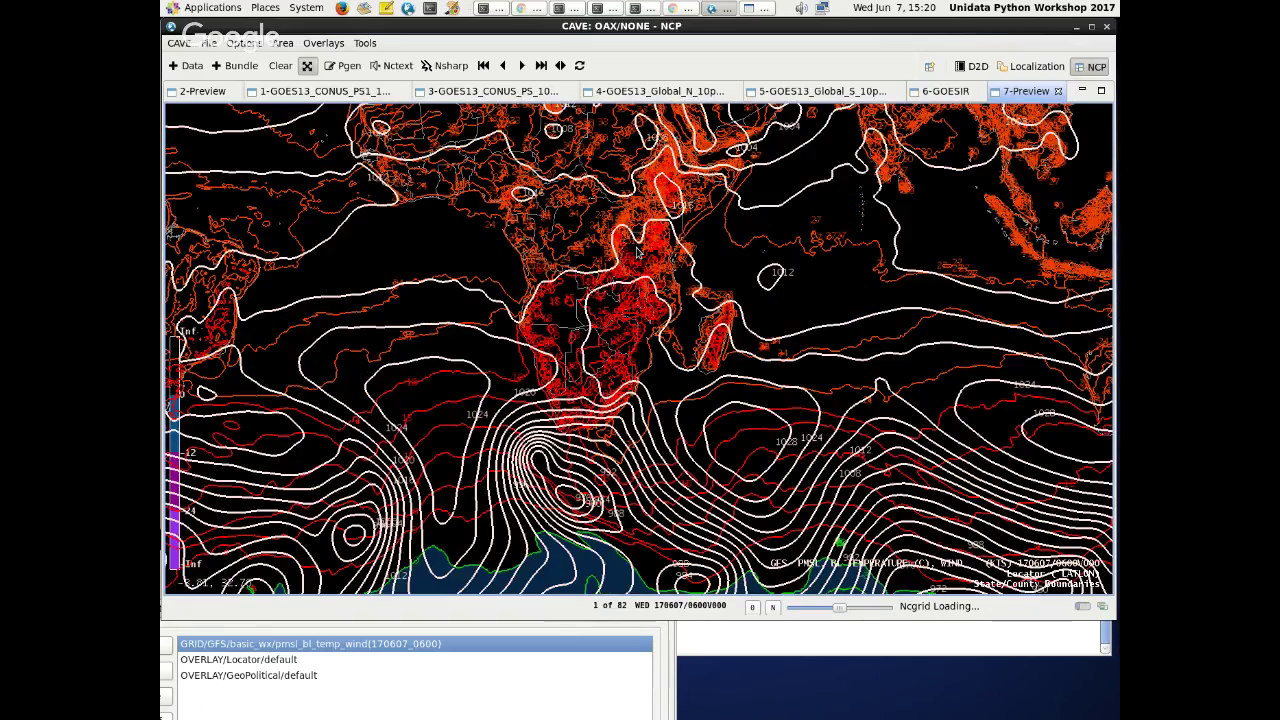
pyautogui.scroll(-2, 527, 228)
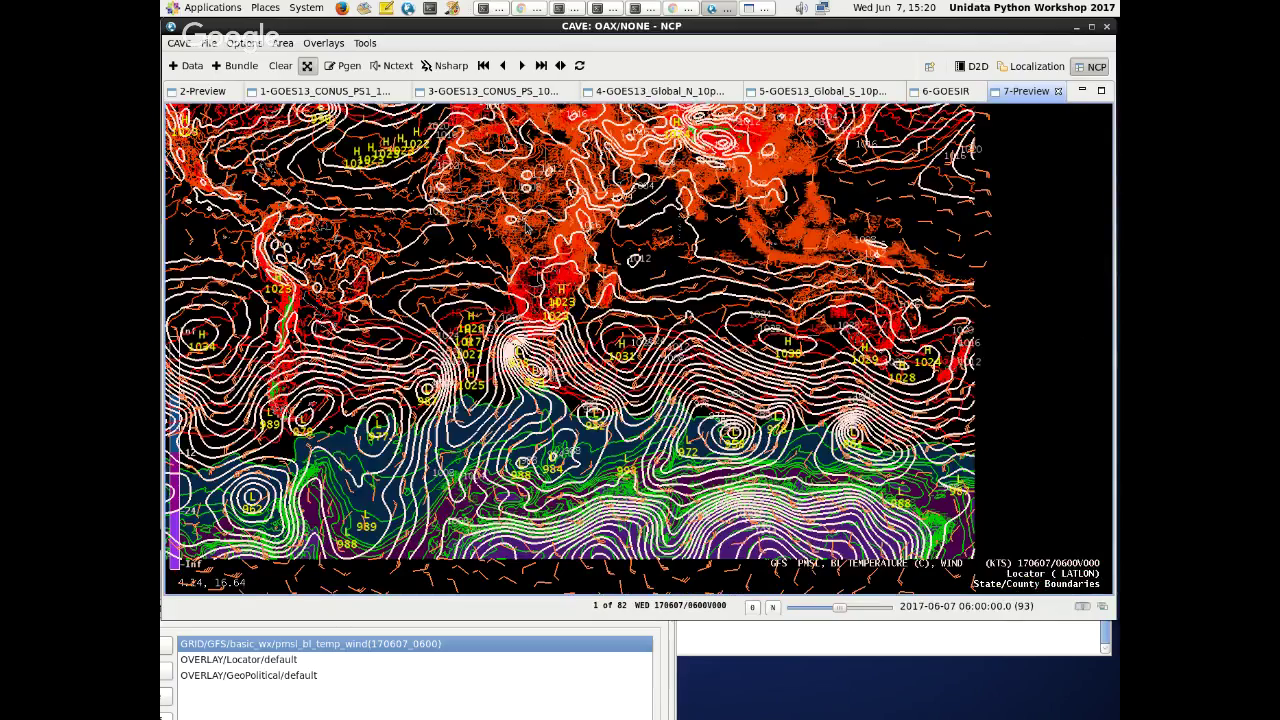
pyautogui.scroll(-1, 852, 537)
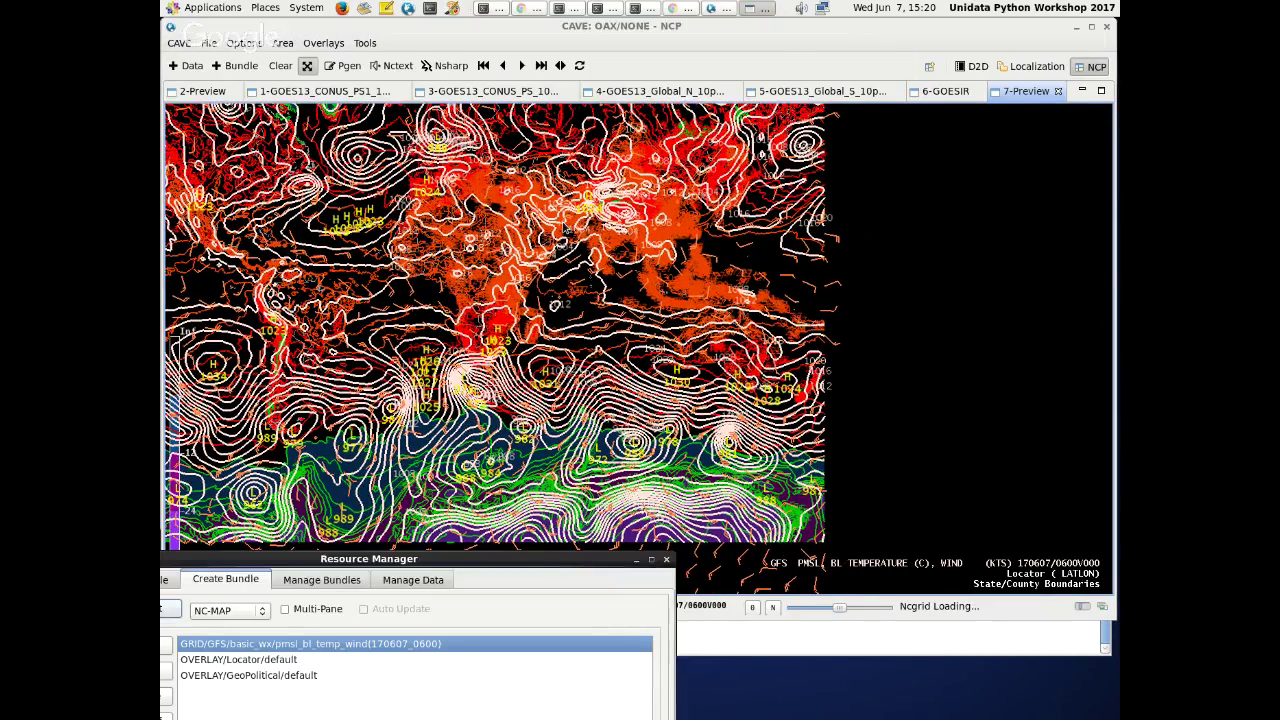
# - Check the resource selection of the GFS bundle entry, and clear the bundle and load only its default overlays
pyautogui.moveTo(490, 561); pyautogui.dragTo(650, 108)
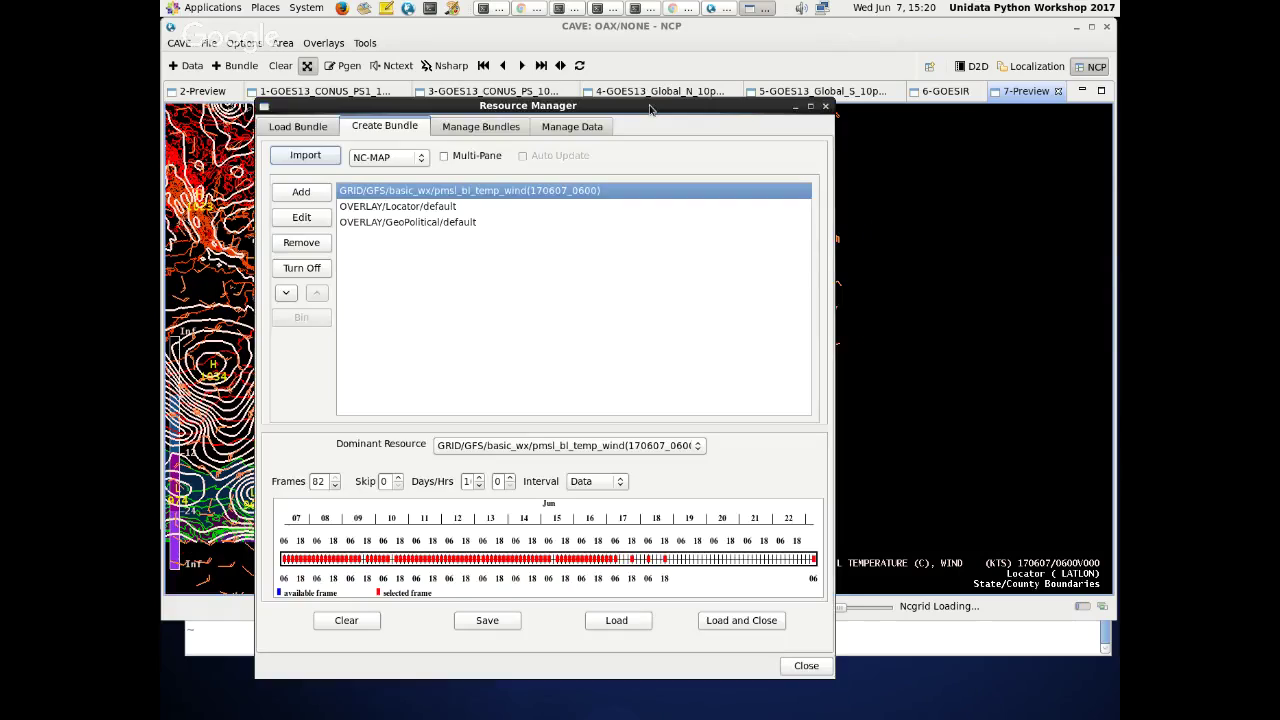
pyautogui.click(301, 217)
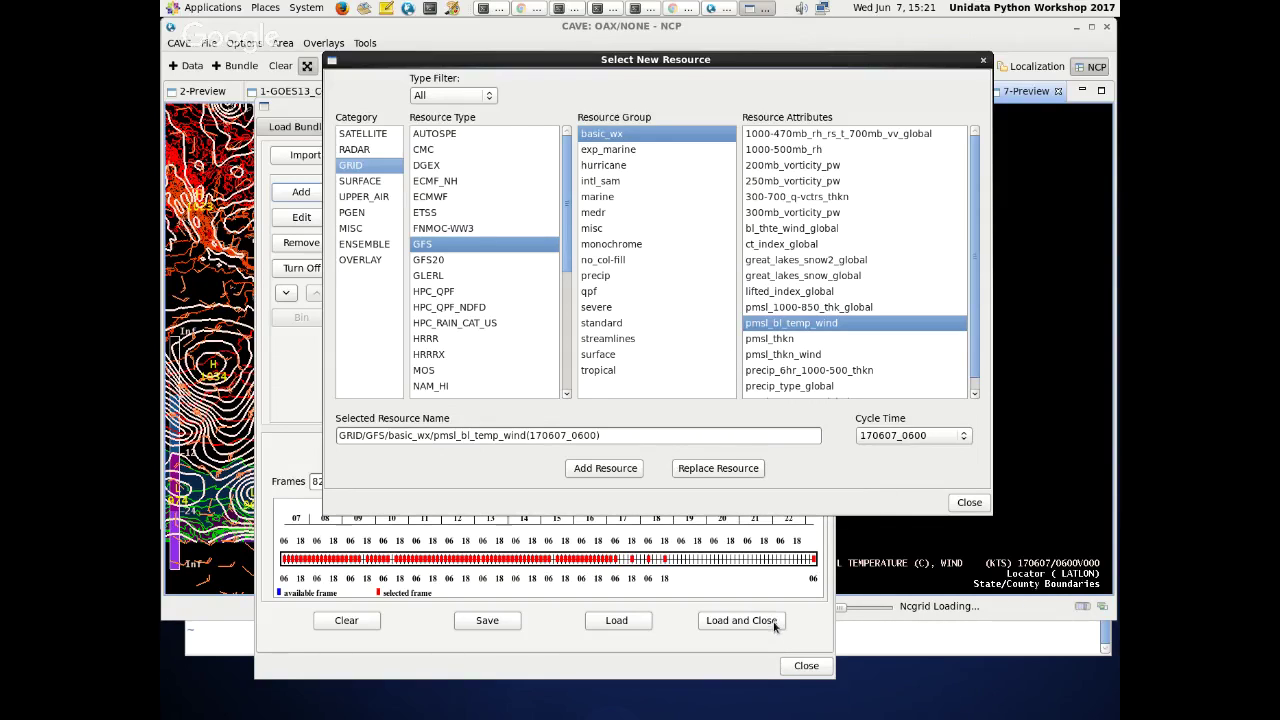
pyautogui.click(960, 503)
pyautogui.click(616, 620)
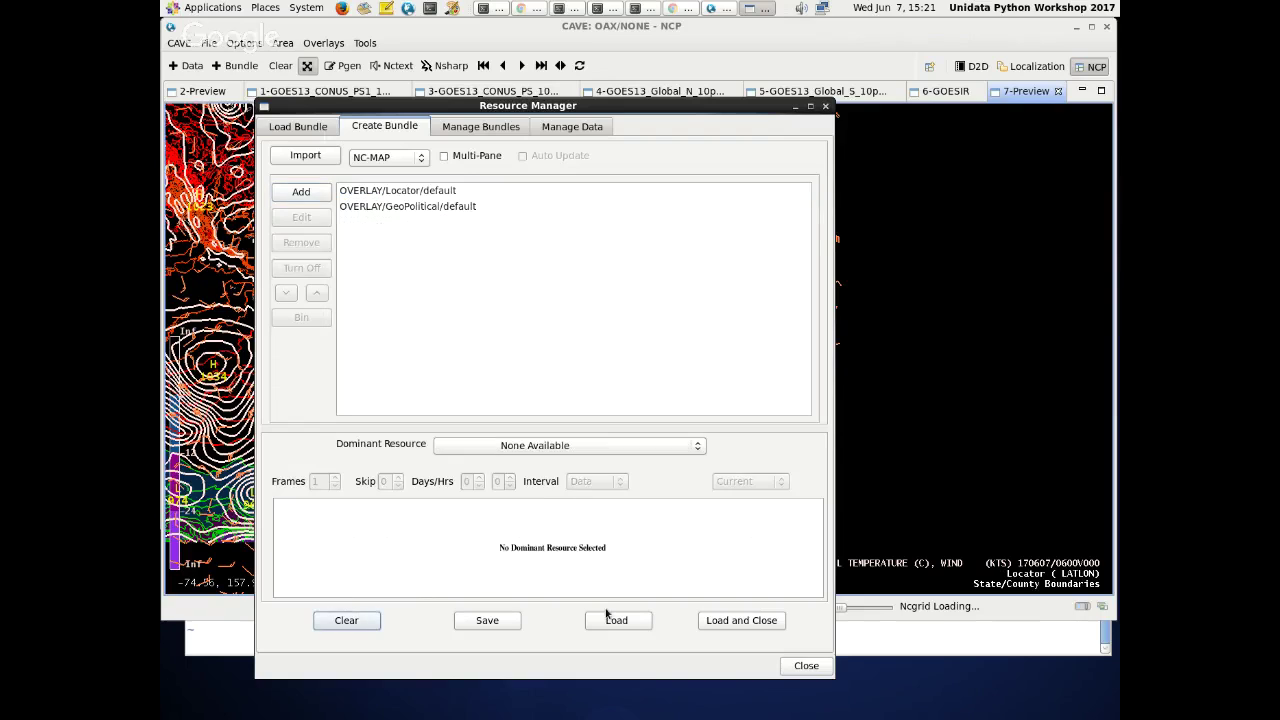
# - Add GRID/GFS/basic_wx/pmsl_bl_temp_wind with cycle time 170607_0600 to the bundle and load it with 6 frames
pyautogui.click(295, 200)
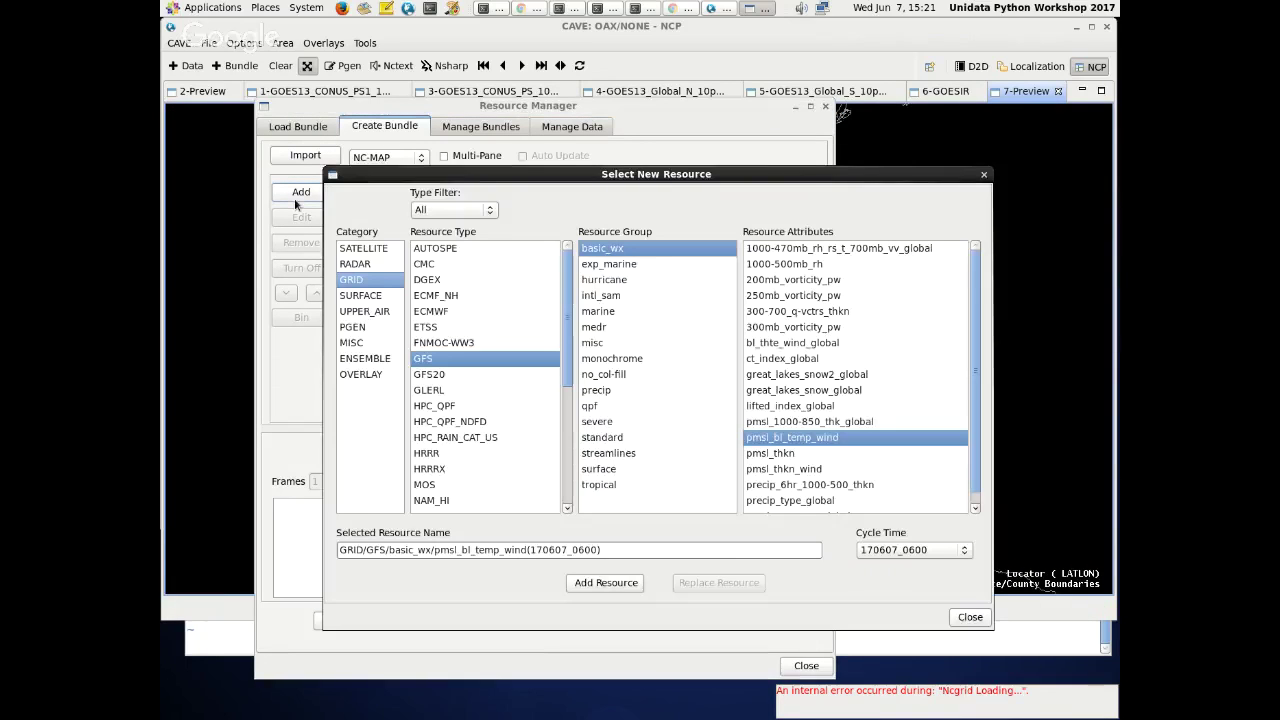
pyautogui.press('Return')
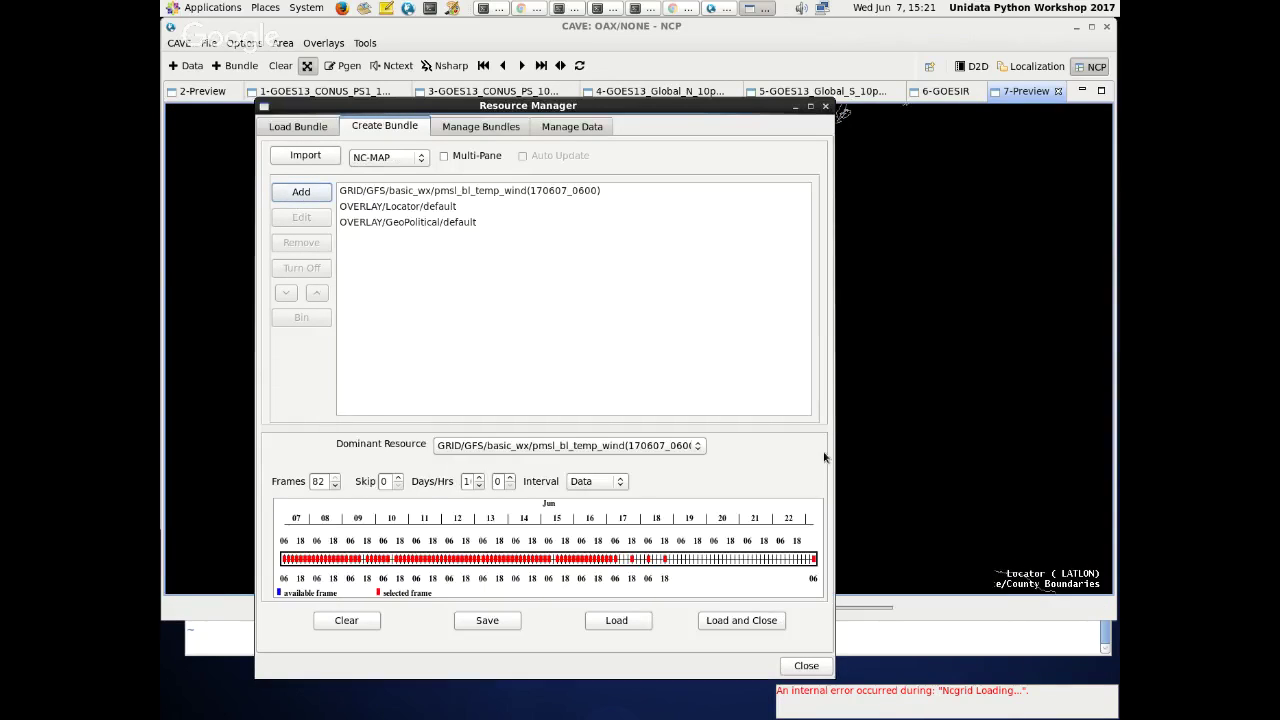
pyautogui.moveTo(334, 488); pyautogui.dragTo(334, 488)
pyautogui.click(618, 620)
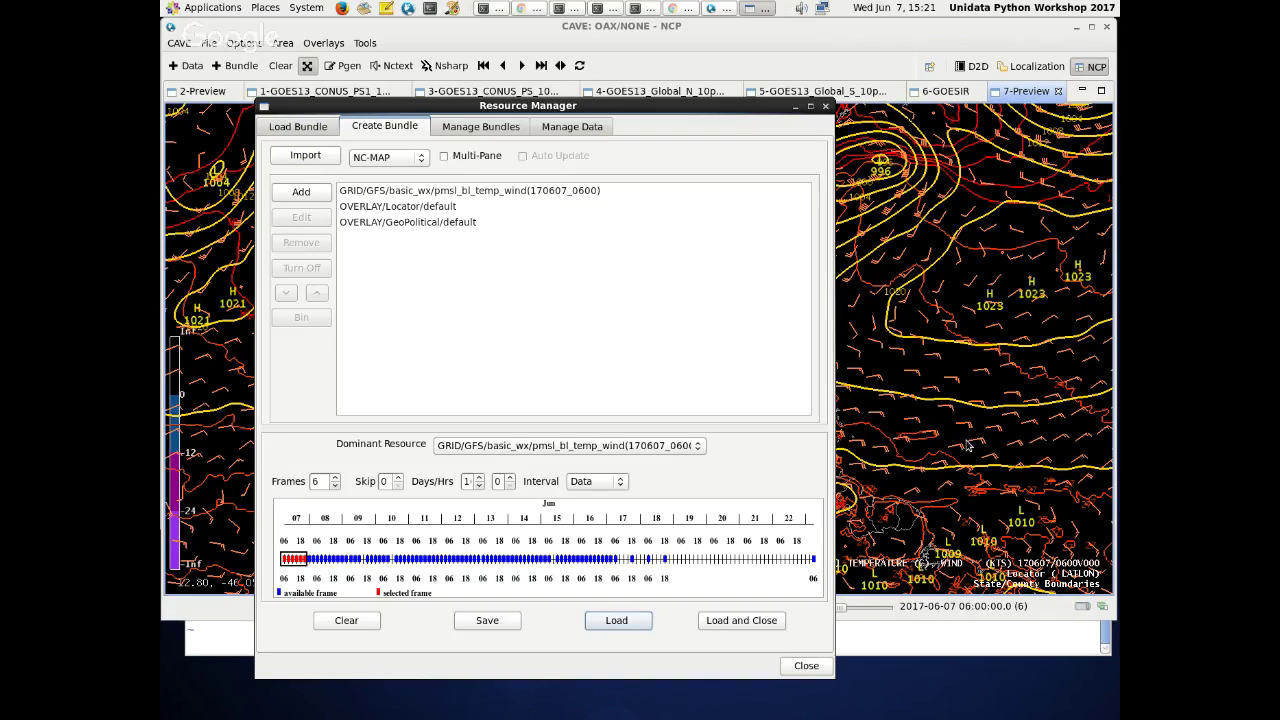
# - Replace the bundle's grid with GRID/GFS/basic_wx/200mb_vorticity_pw, cycle time 170607_0600, and load it with 7 frames
pyautogui.click(346, 618)
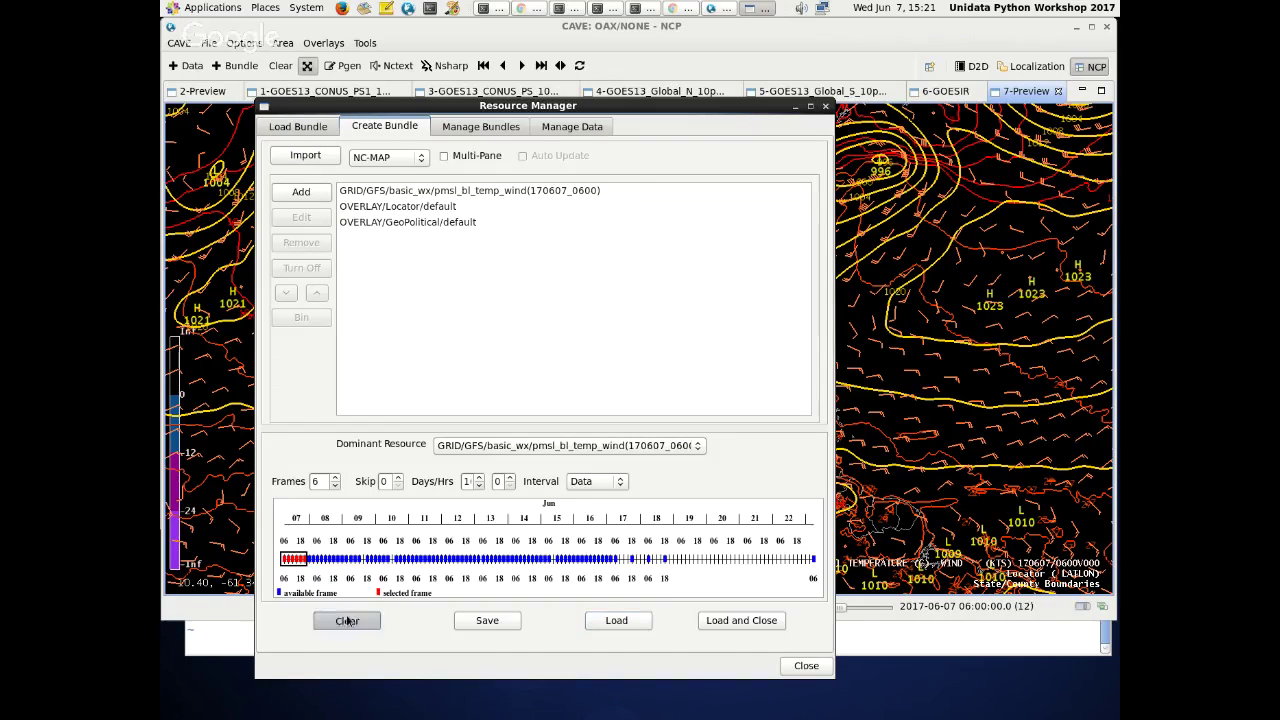
pyautogui.click(303, 195)
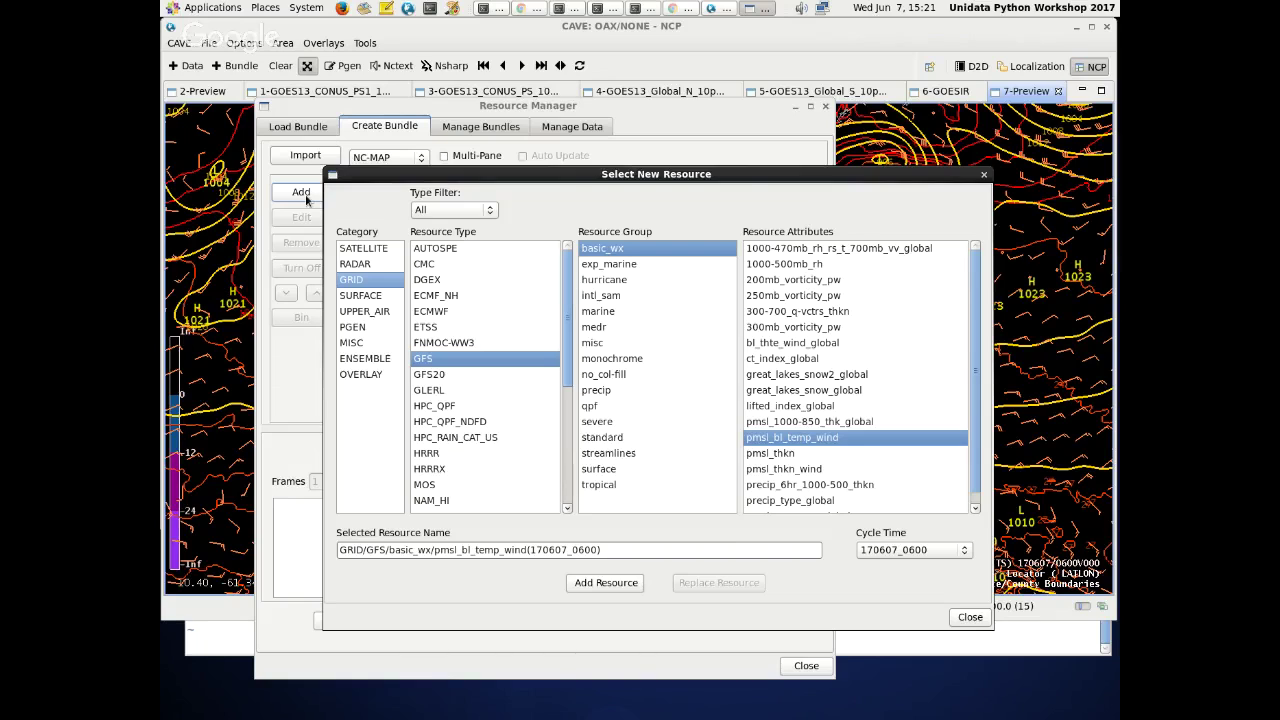
pyautogui.click(793, 279)
pyautogui.click(606, 582)
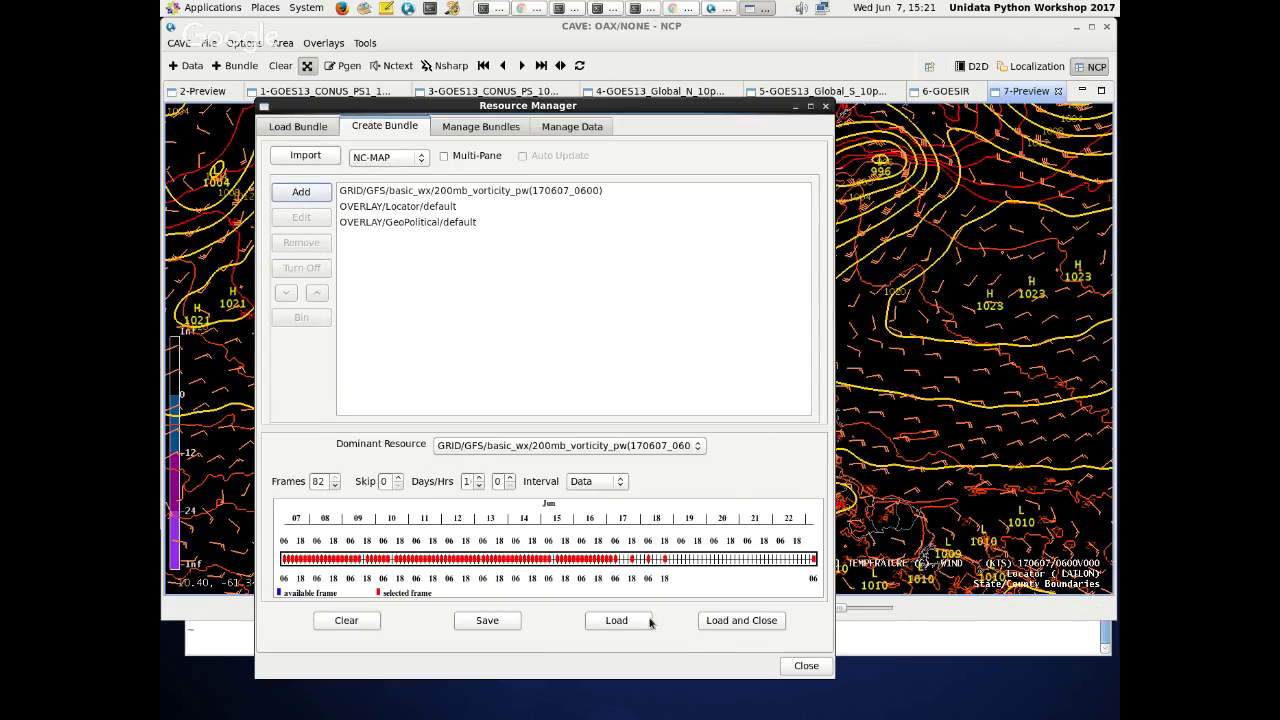
pyautogui.click(335, 486)
pyautogui.click(335, 487)
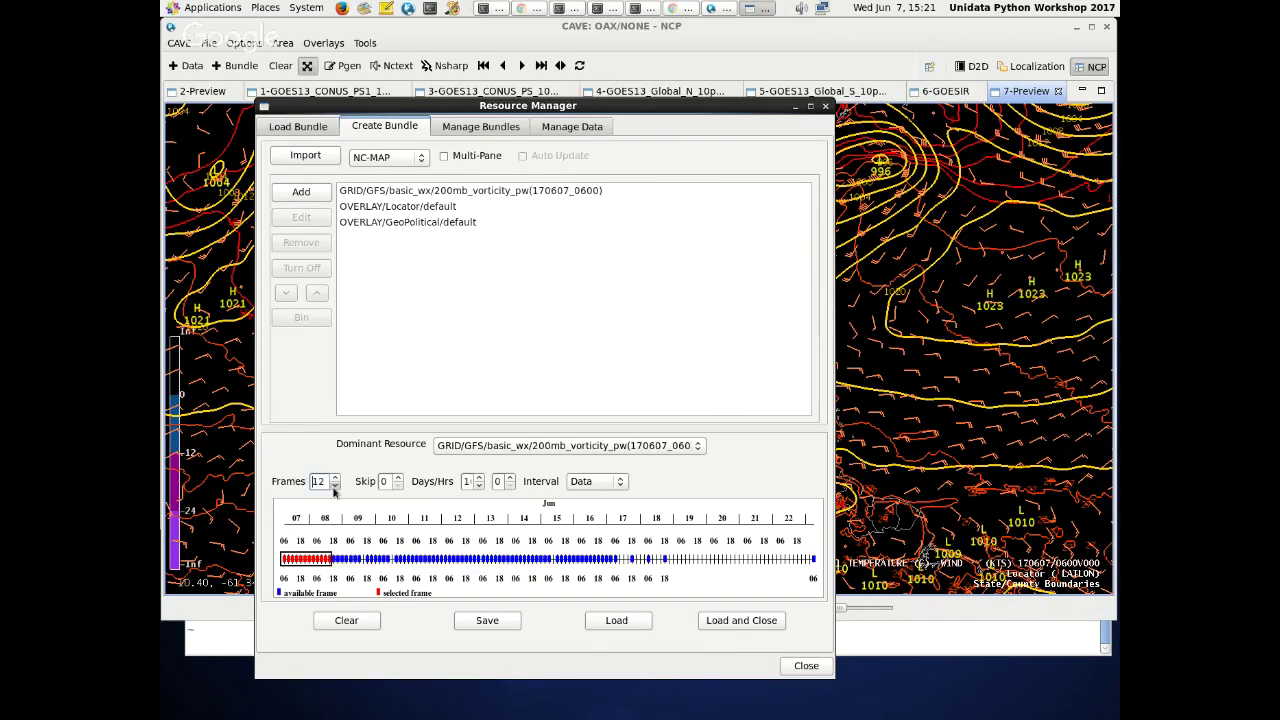
pyautogui.click(615, 622)
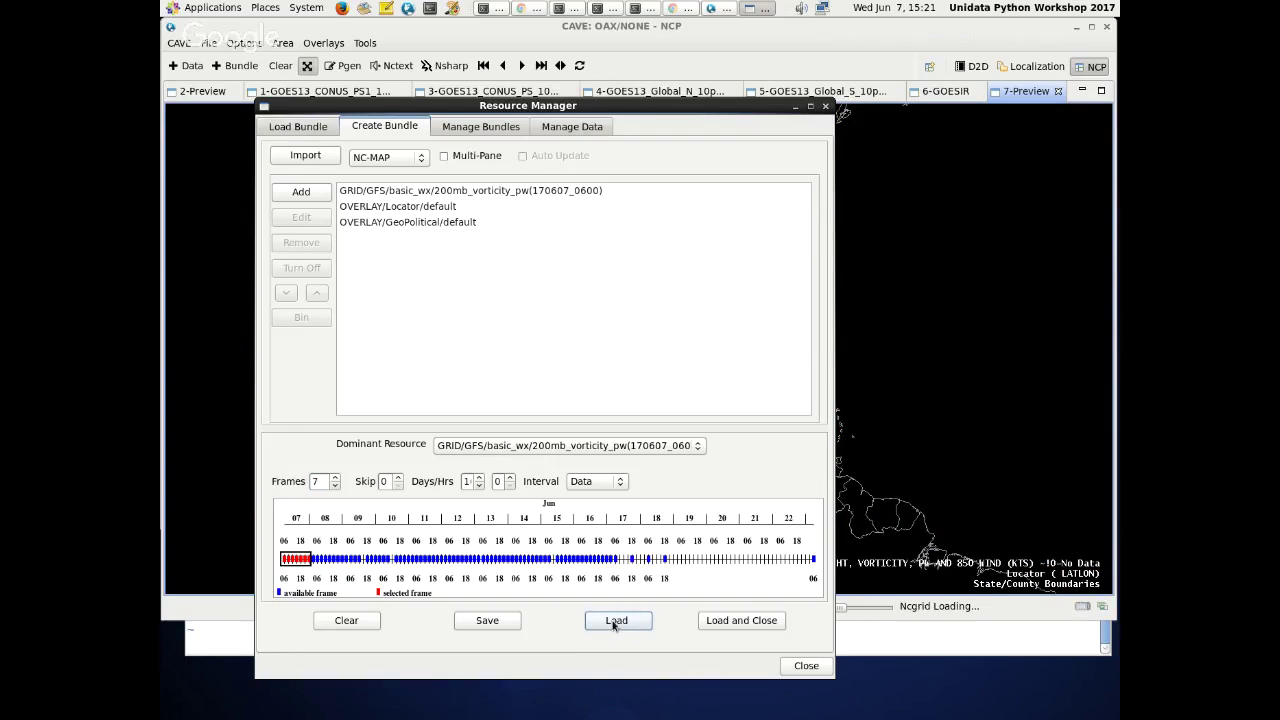
# - View the loaded vorticity map and close the 7-Preview display, returning to the 6-GOESIR satellite image
pyautogui.click(900, 470)
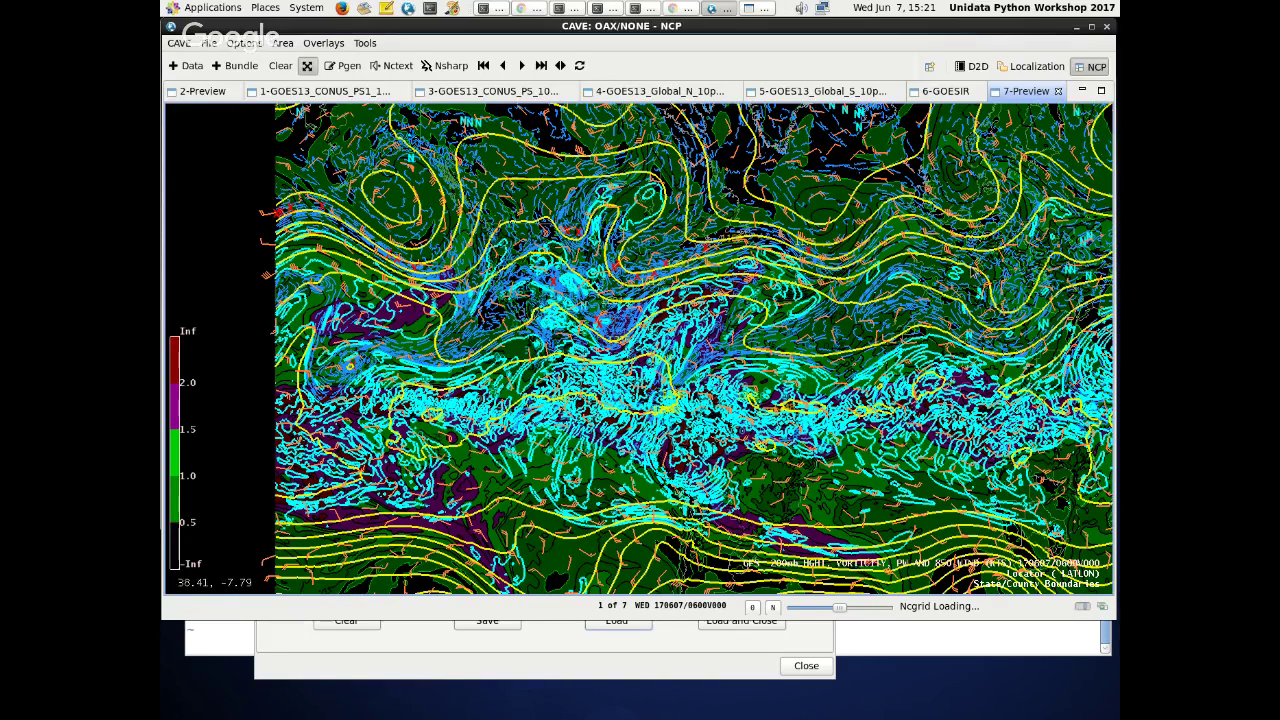
pyautogui.click(1058, 91)
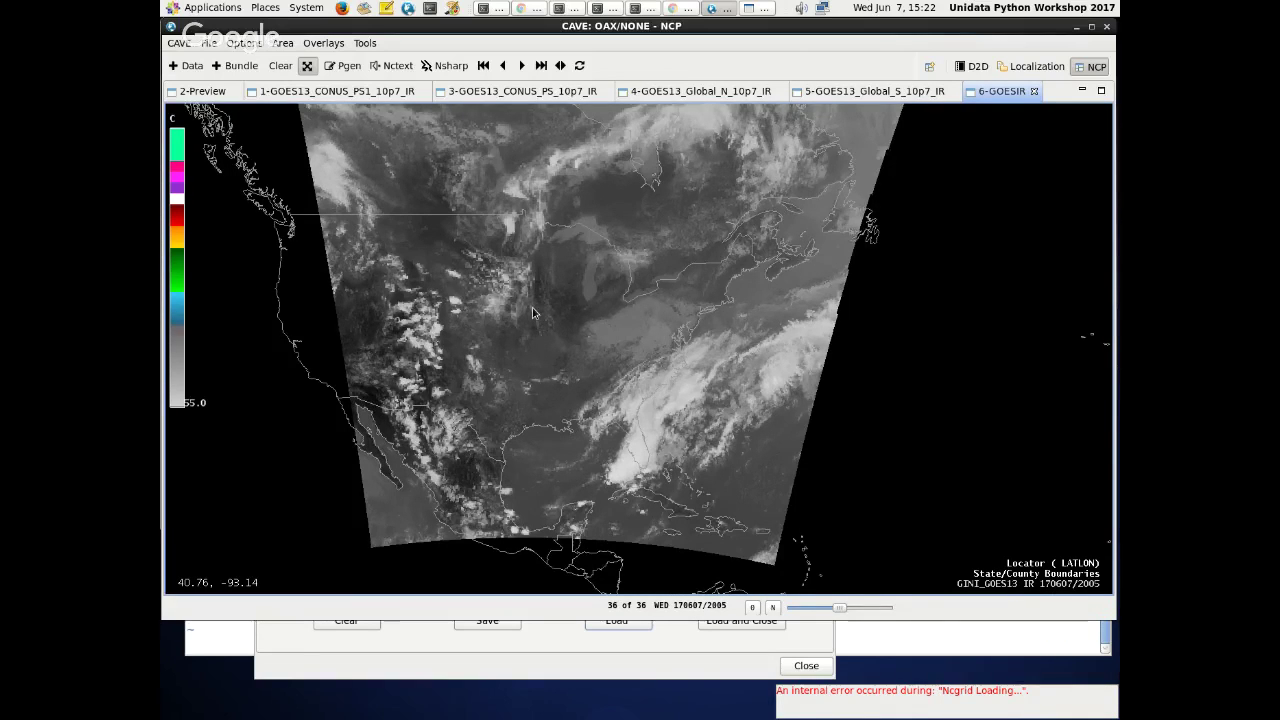
pyautogui.scroll(-2, 532, 307)
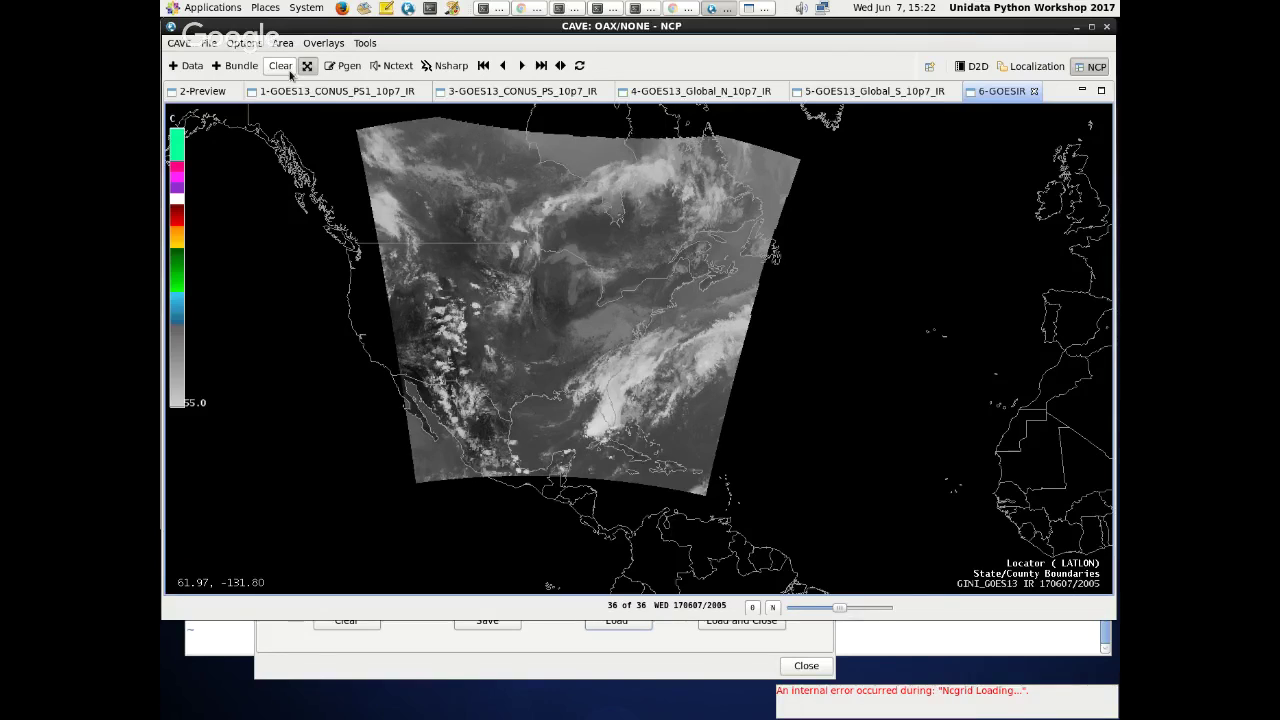
# - Clear the 6-GOESIR display down to its overlays and close the Resource Manager
pyautogui.click(288, 70)
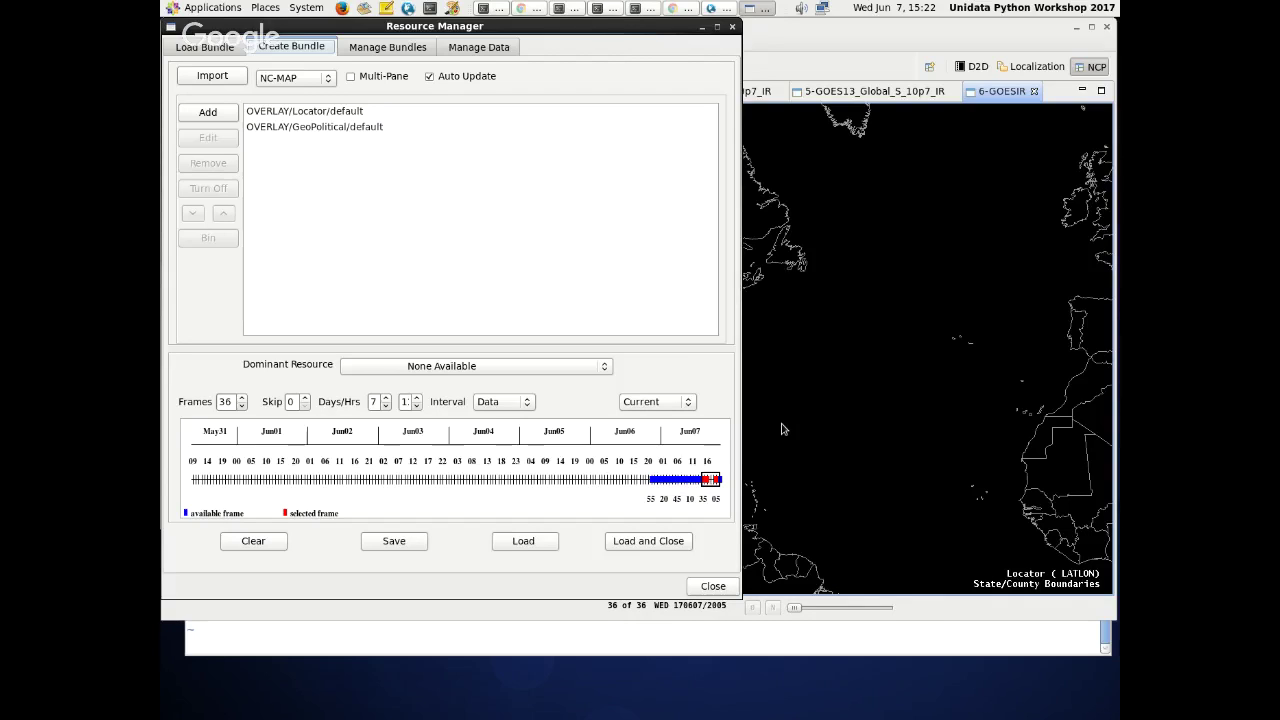
pyautogui.moveTo(605, 32); pyautogui.dragTo(633, 55)
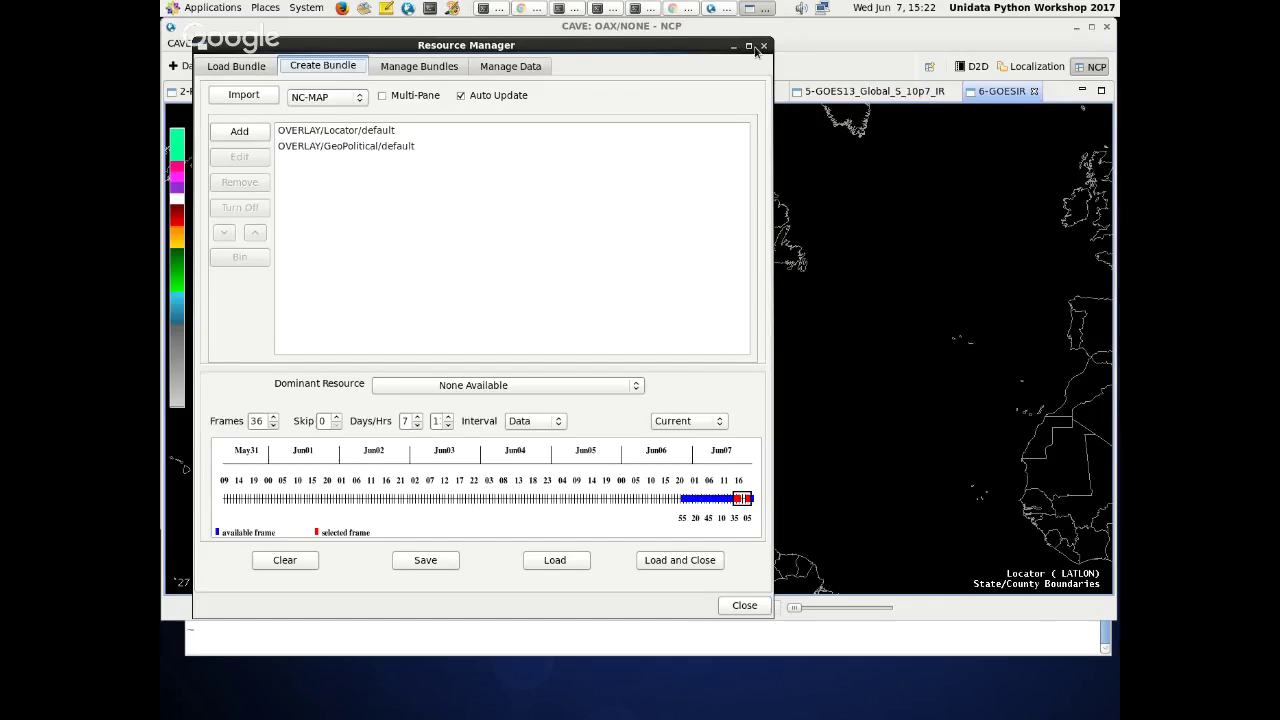
pyautogui.click(763, 46)
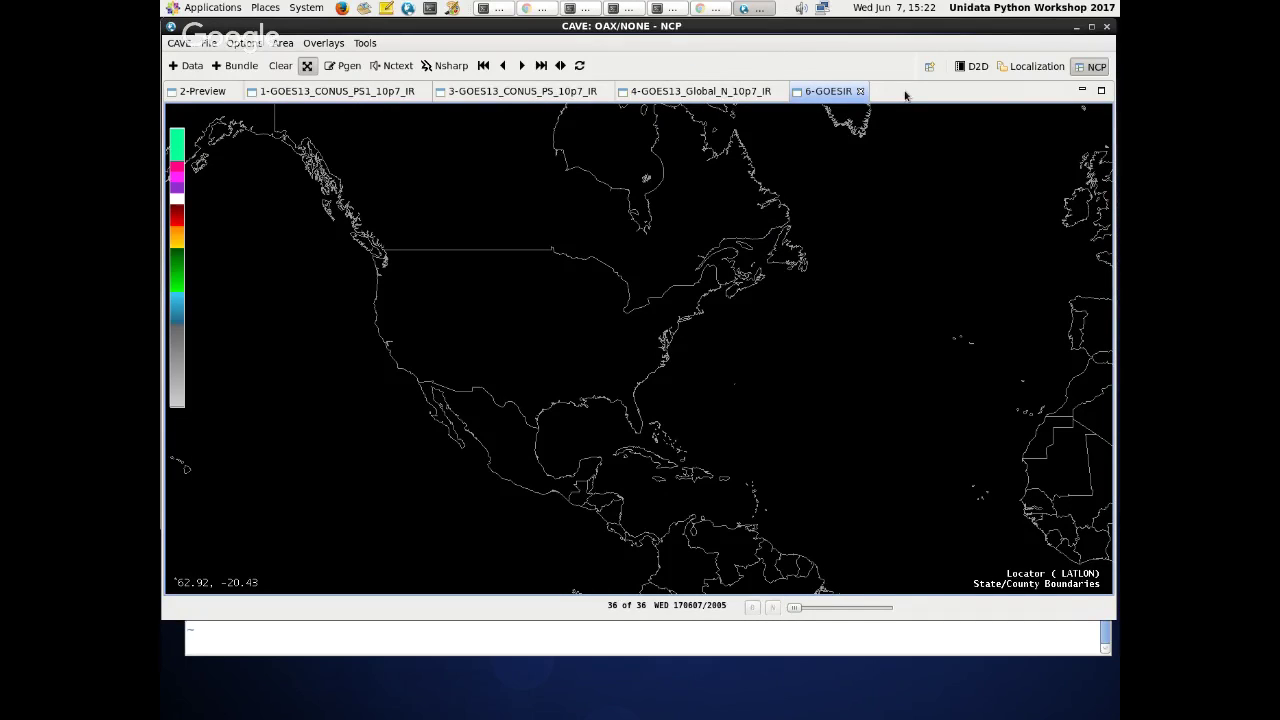
# - Close the 4-GOES13, 3-GOES13, 1-GOES13 and 2-Preview displays, keeping only 6-GOESIR
pyautogui.click(782, 91)
pyautogui.click(607, 91)
pyautogui.click(424, 92)
pyautogui.click(236, 92)
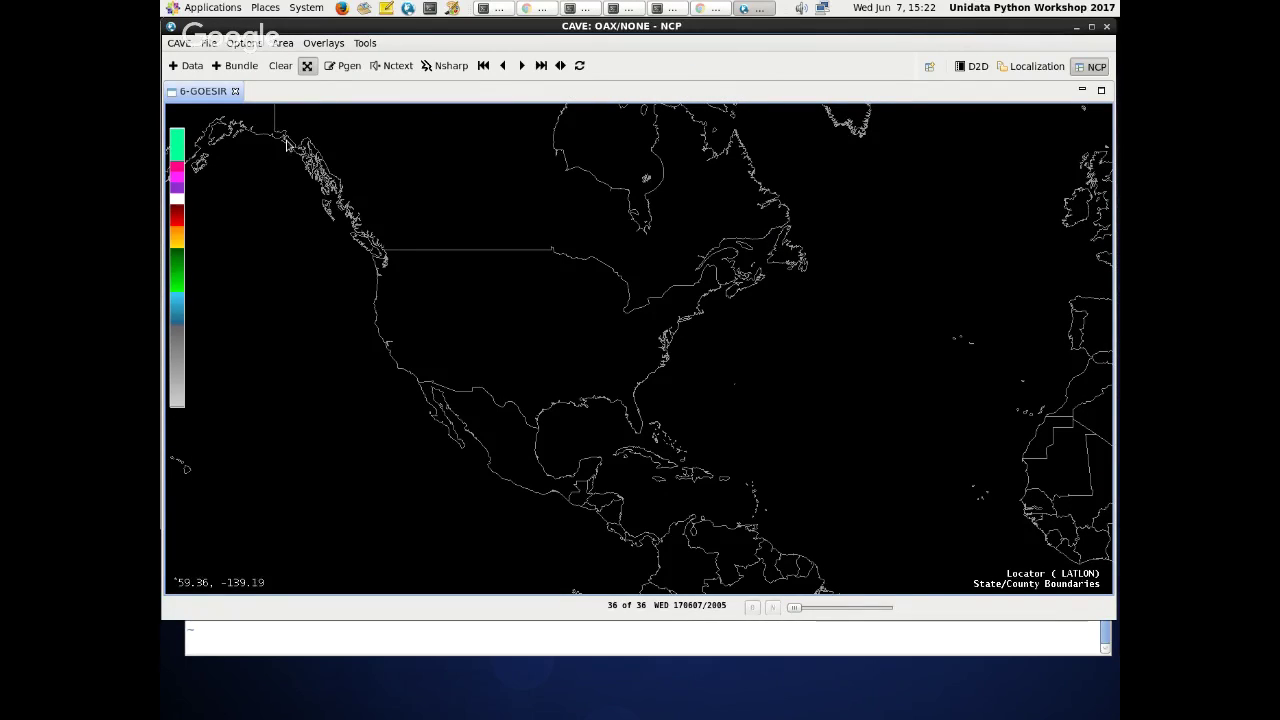
# - Open the PGEN drawing palette as a floating window and enlarge it to fit all its tool columns
pyautogui.click(343, 66)
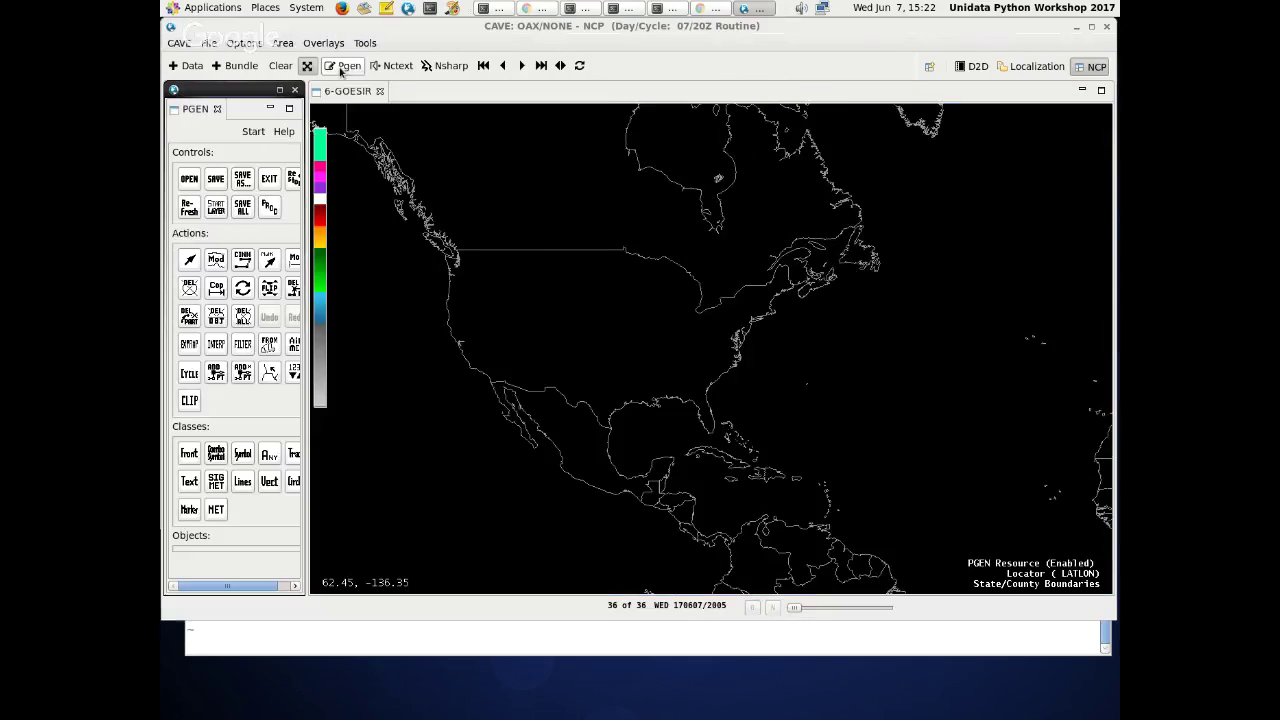
pyautogui.moveTo(252, 91); pyautogui.dragTo(341, 40)
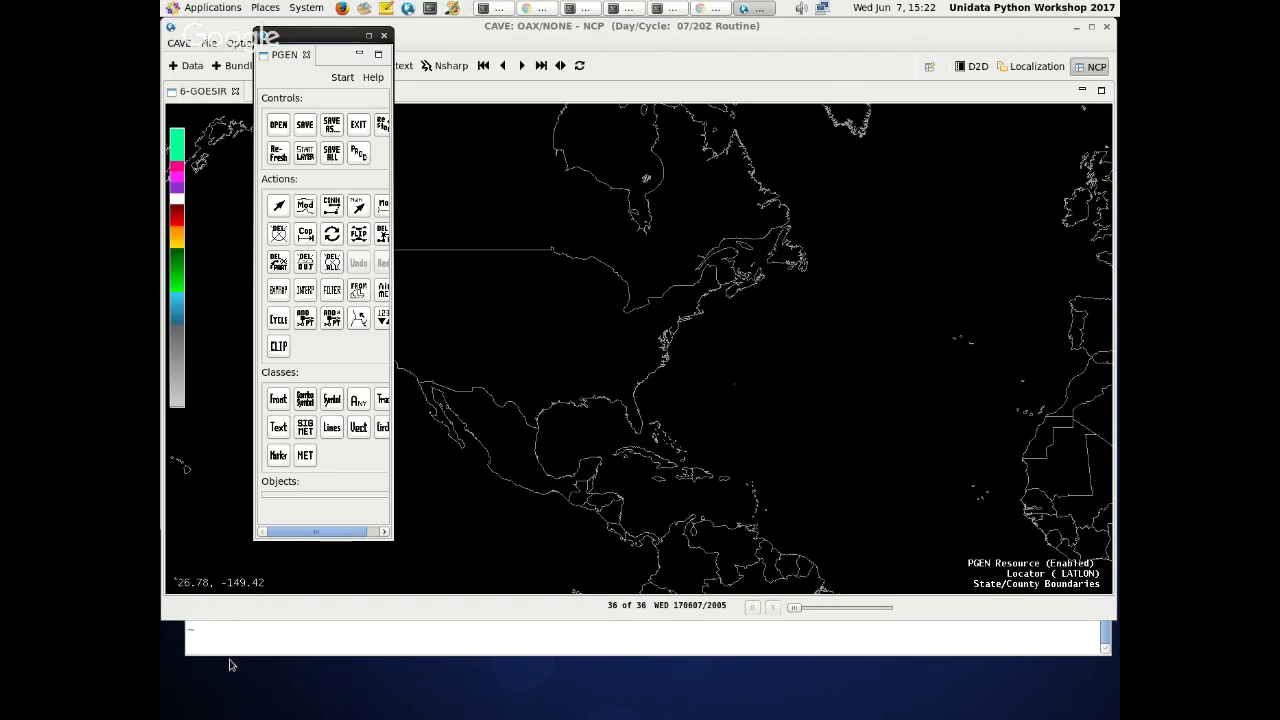
pyautogui.moveTo(384, 533); pyautogui.dragTo(469, 562)
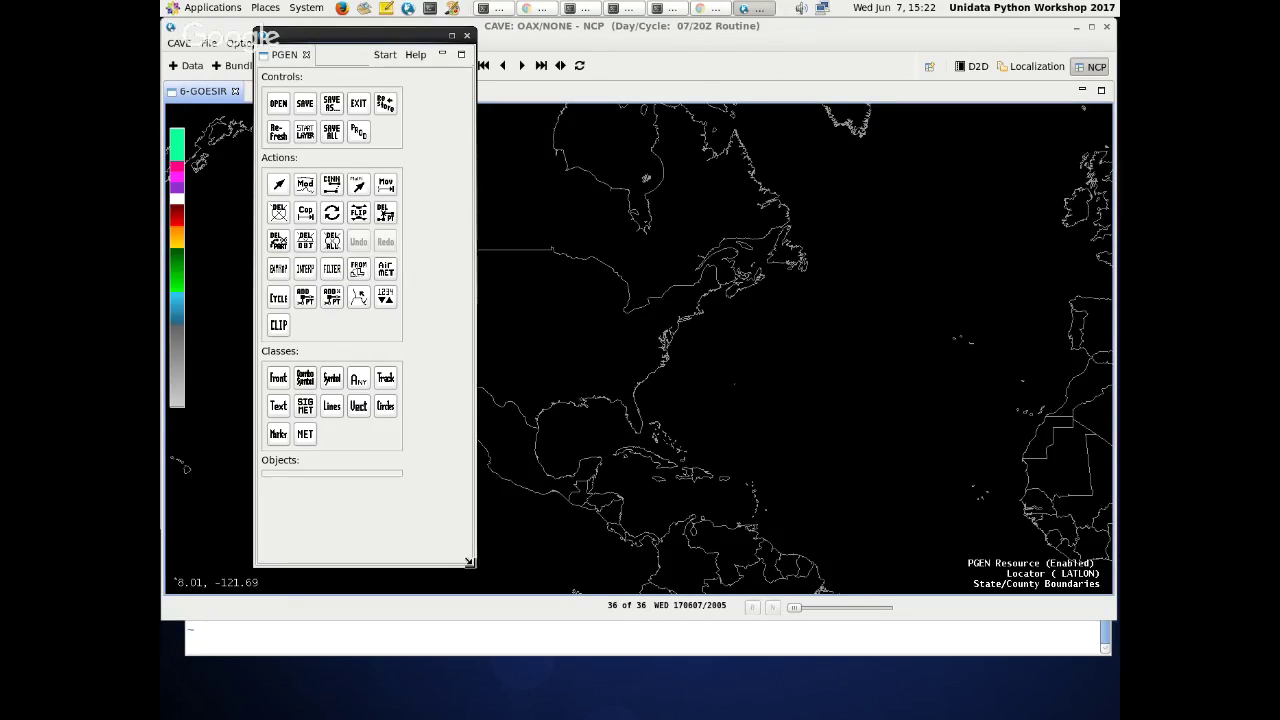
# - Look through the drawing objects offered by PGEN classes such as Front, Symbol, Track and MET, ending on Front
pyautogui.click(280, 376)
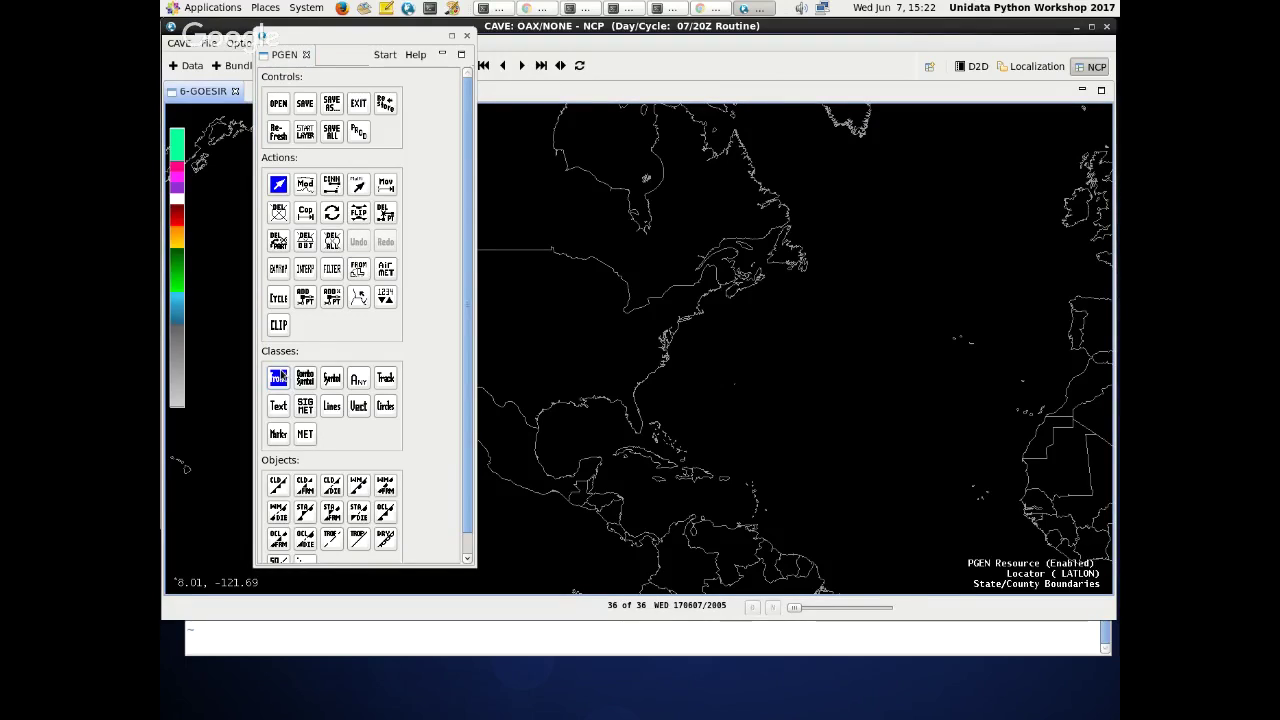
pyautogui.moveTo(377, 36); pyautogui.dragTo(299, 22)
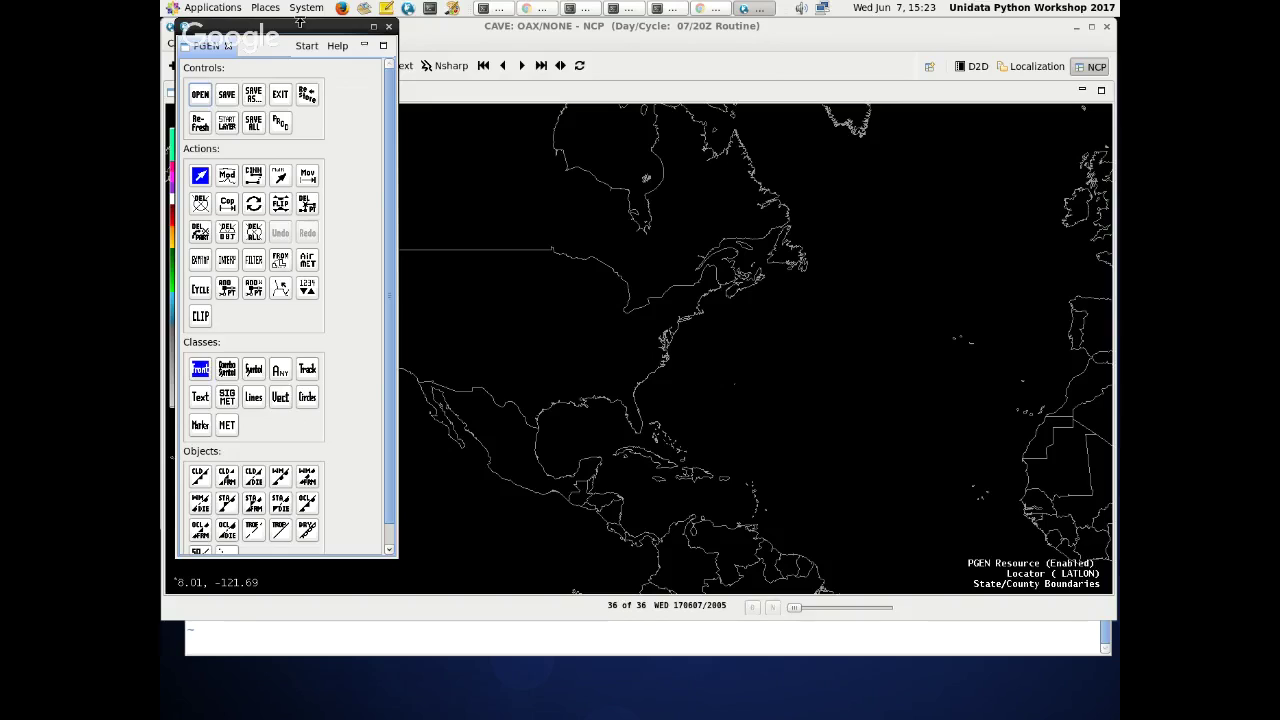
pyautogui.click(228, 369)
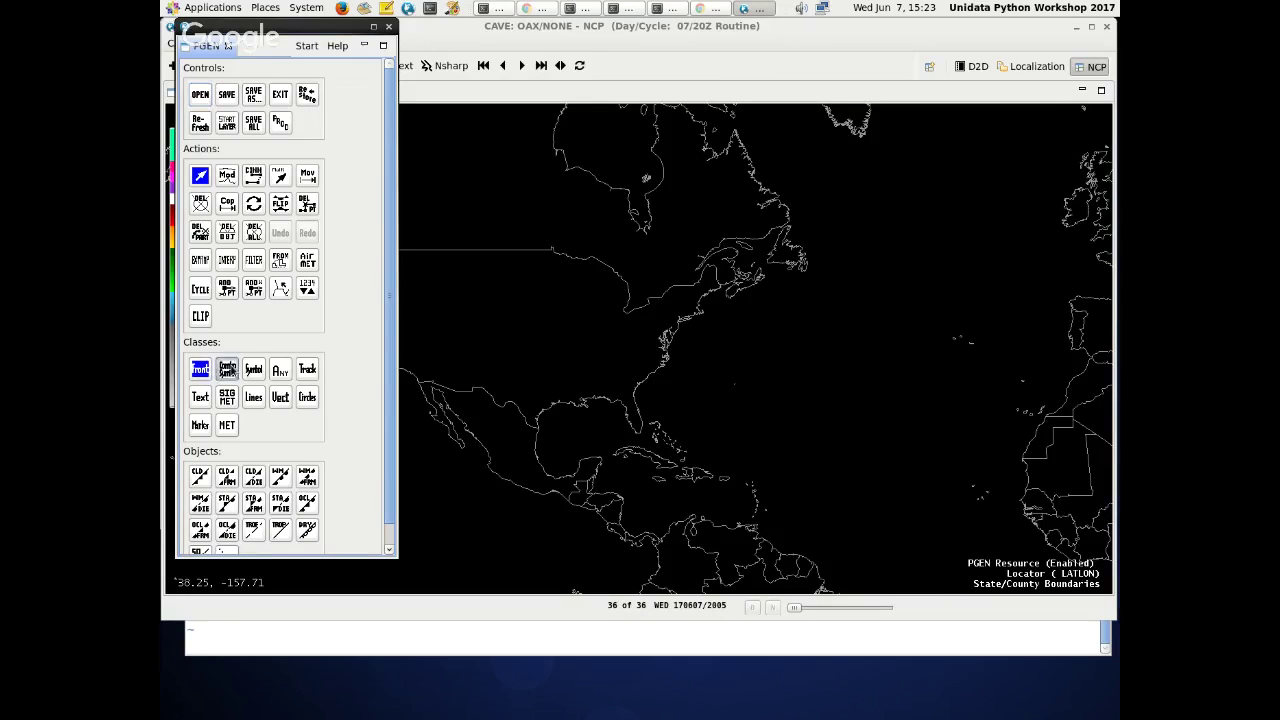
pyautogui.click(264, 371)
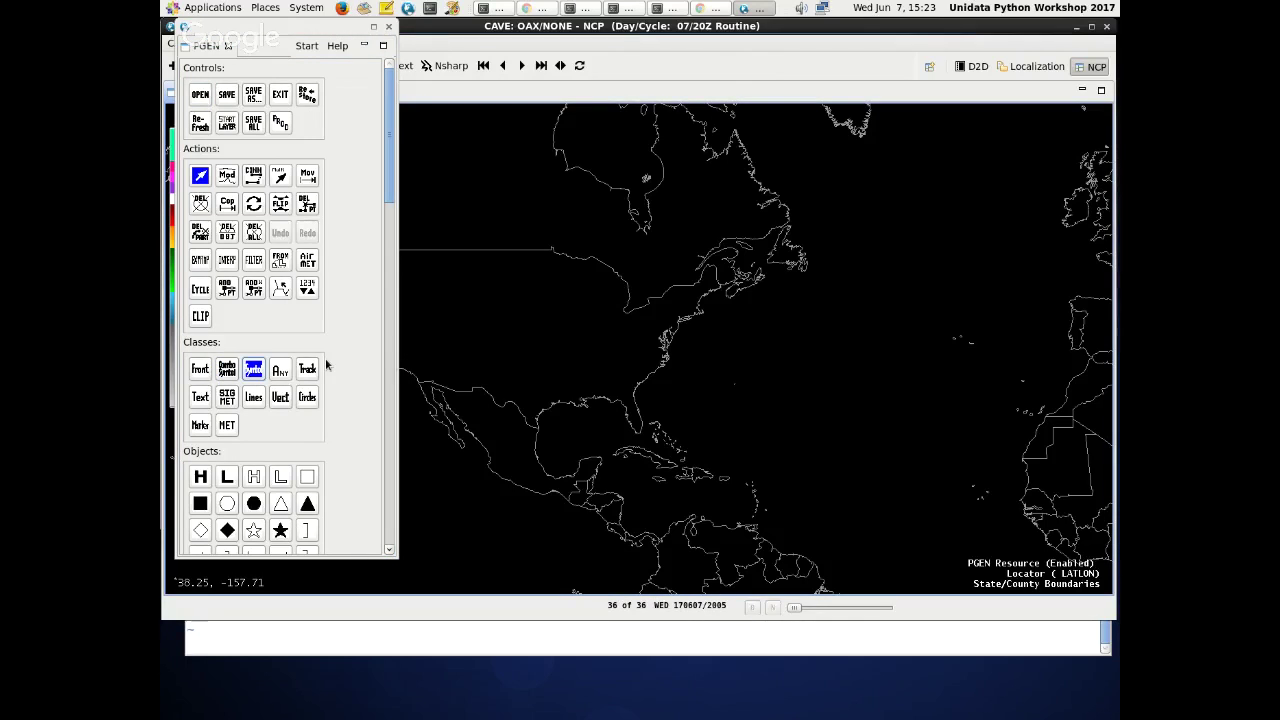
pyautogui.click(307, 369)
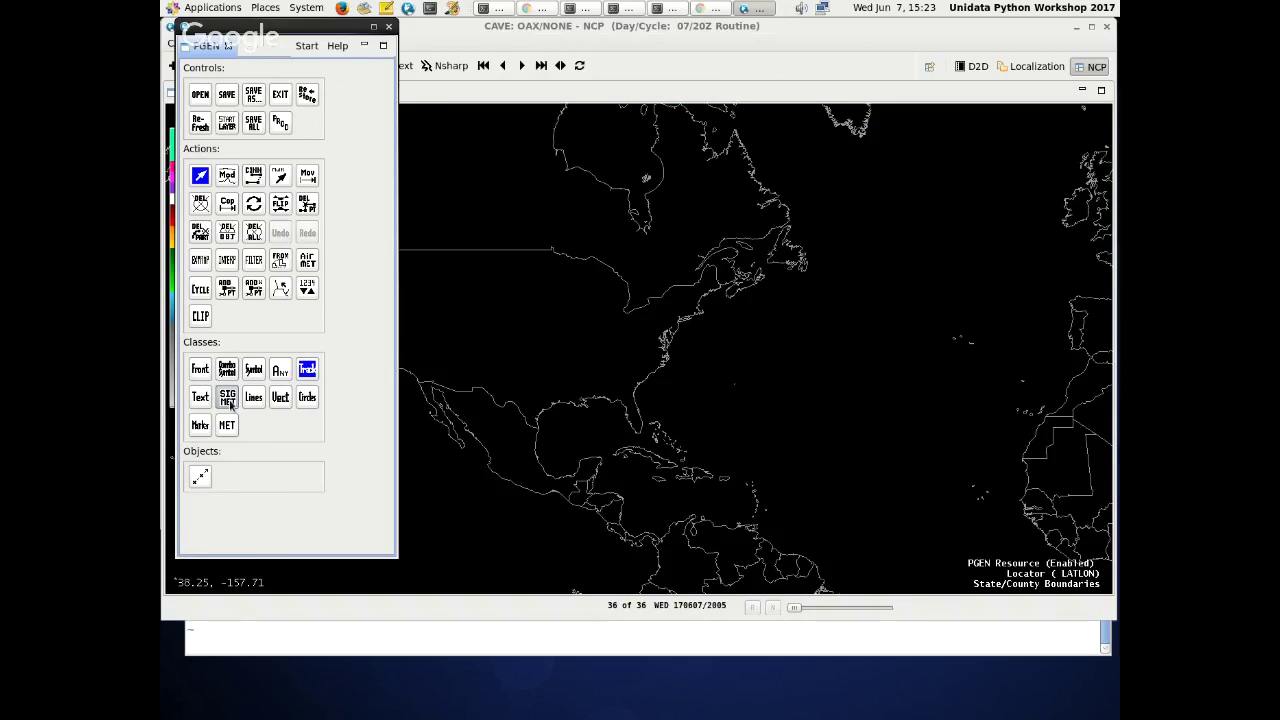
pyautogui.click(200, 425)
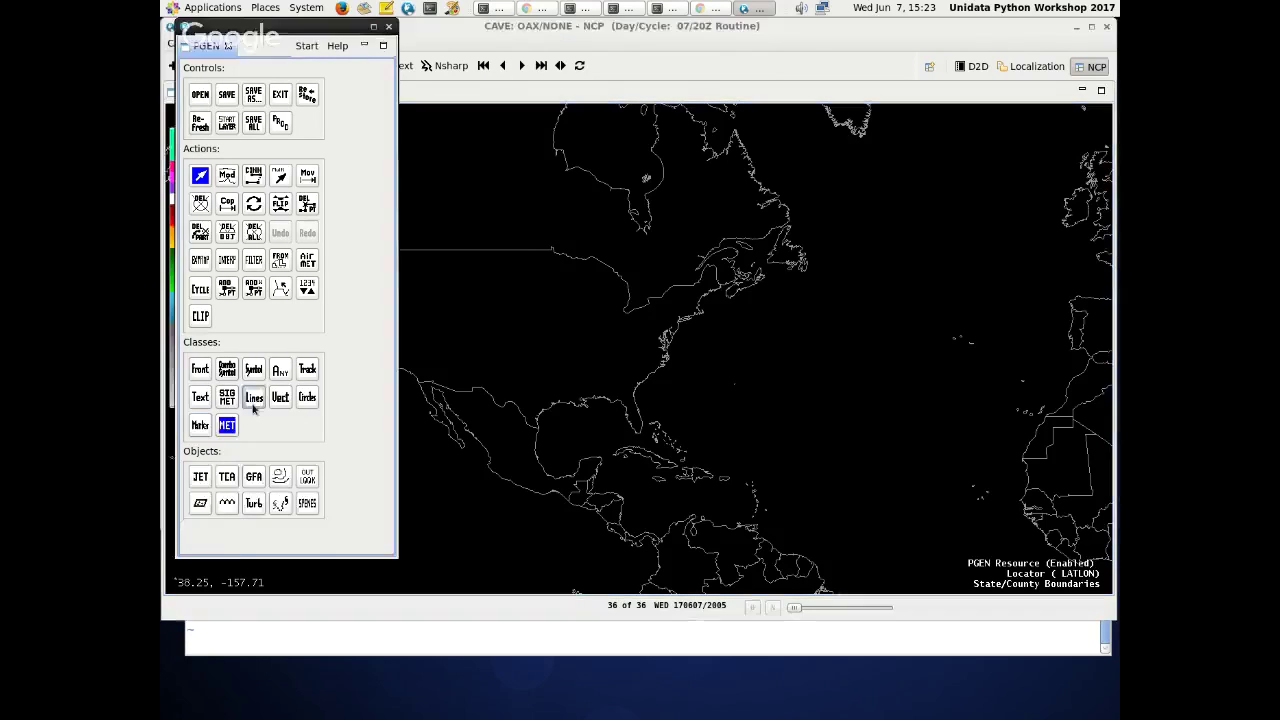
pyautogui.click(253, 397)
pyautogui.scroll(-1, 253, 400)
pyautogui.scroll(1, 200, 403)
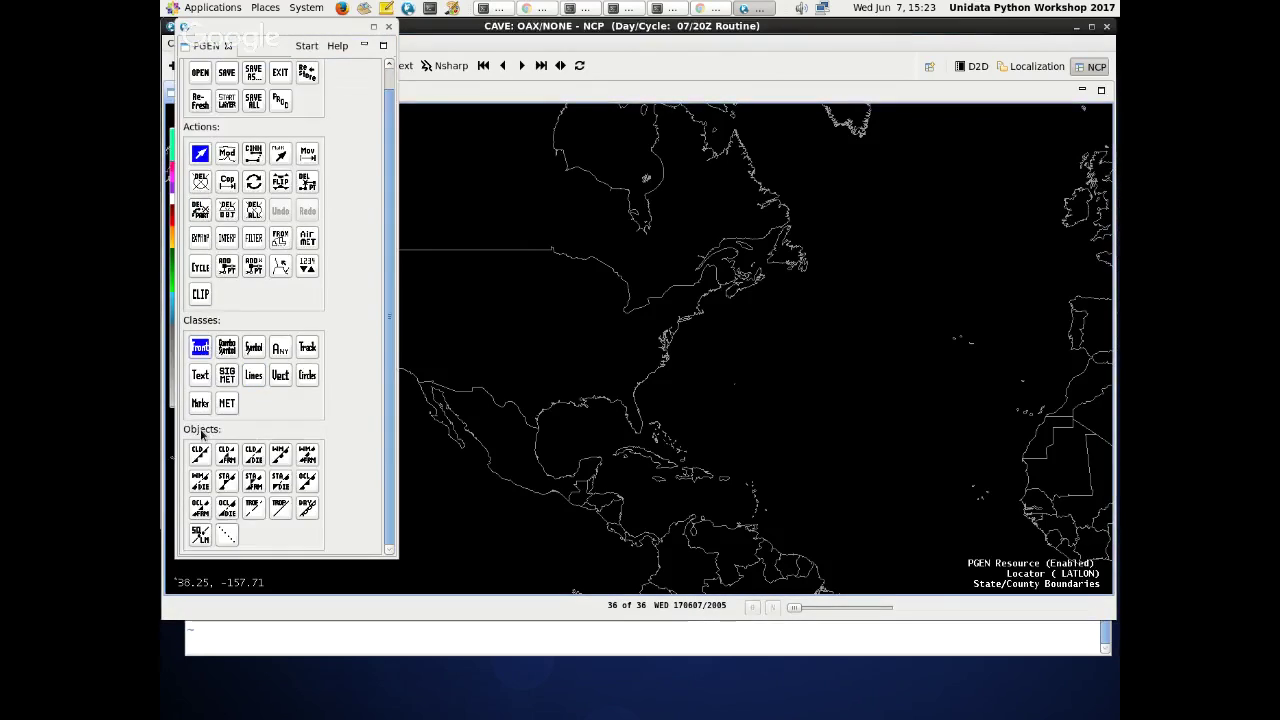
# - Activate the cold front object and reposition its Front Attributes window over the palette
pyautogui.click(200, 453)
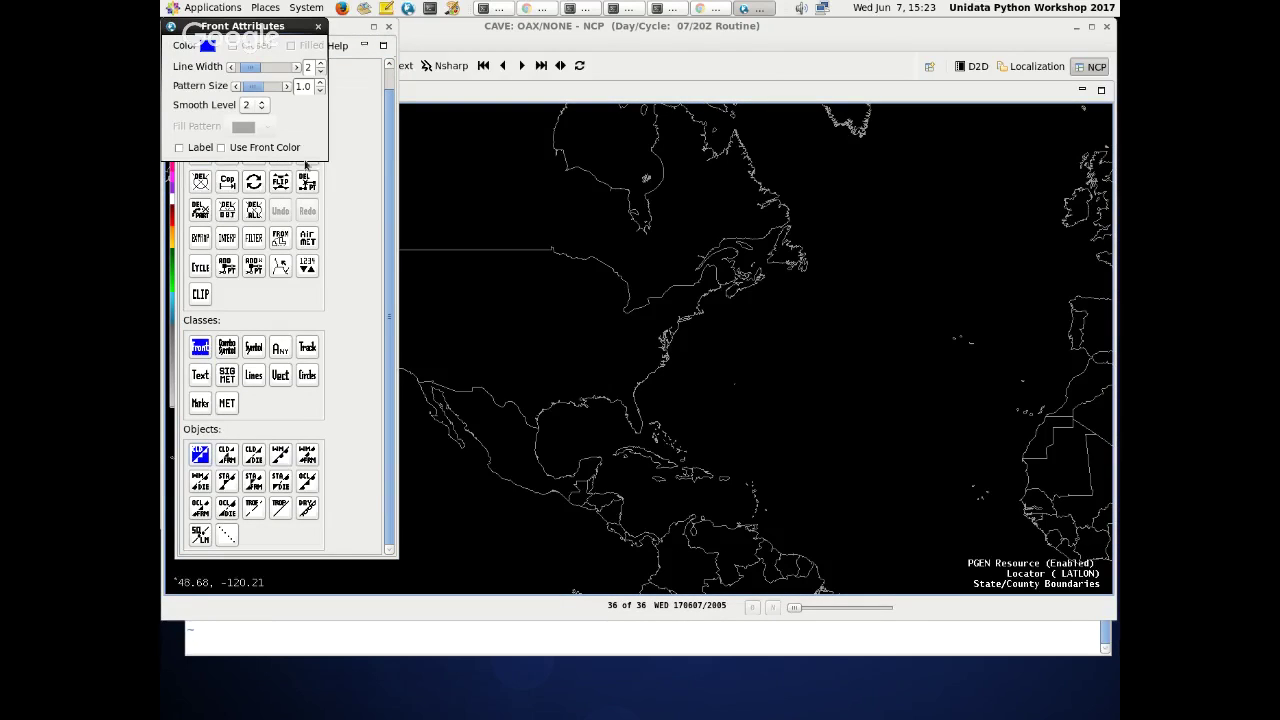
pyautogui.moveTo(222, 27); pyautogui.dragTo(265, 90)
pyautogui.click(354, 81)
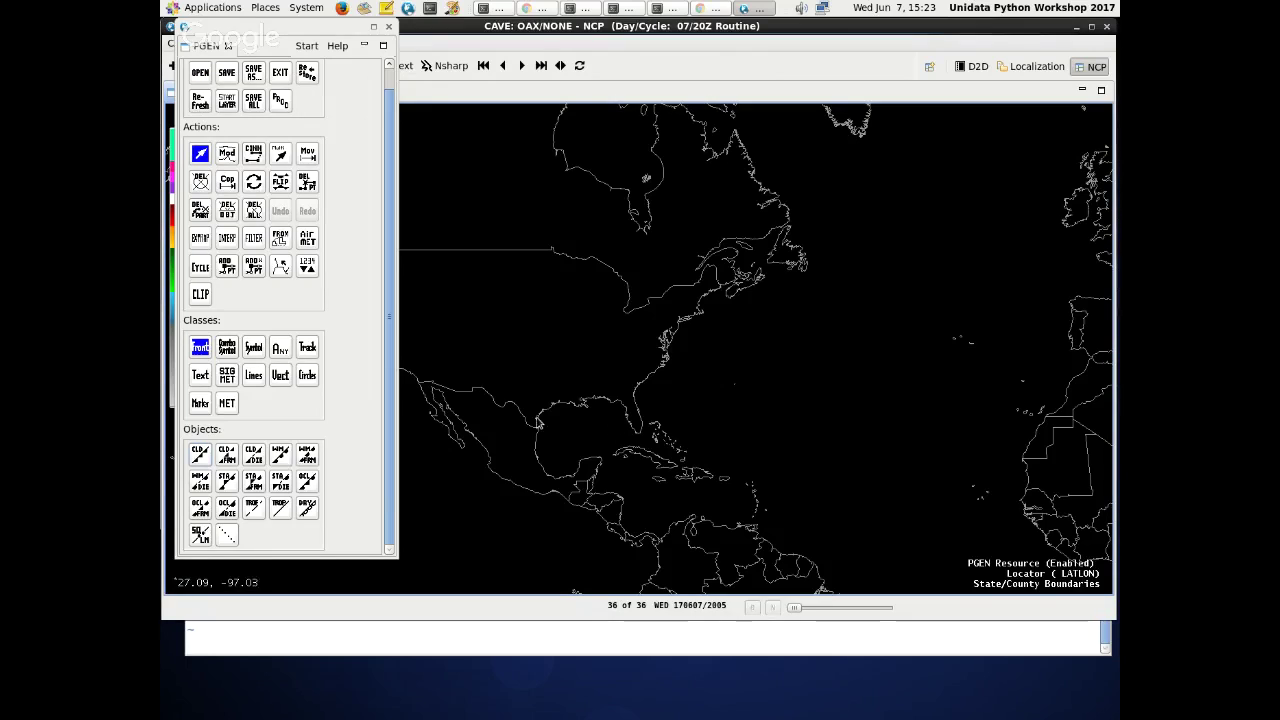
pyautogui.click(204, 456)
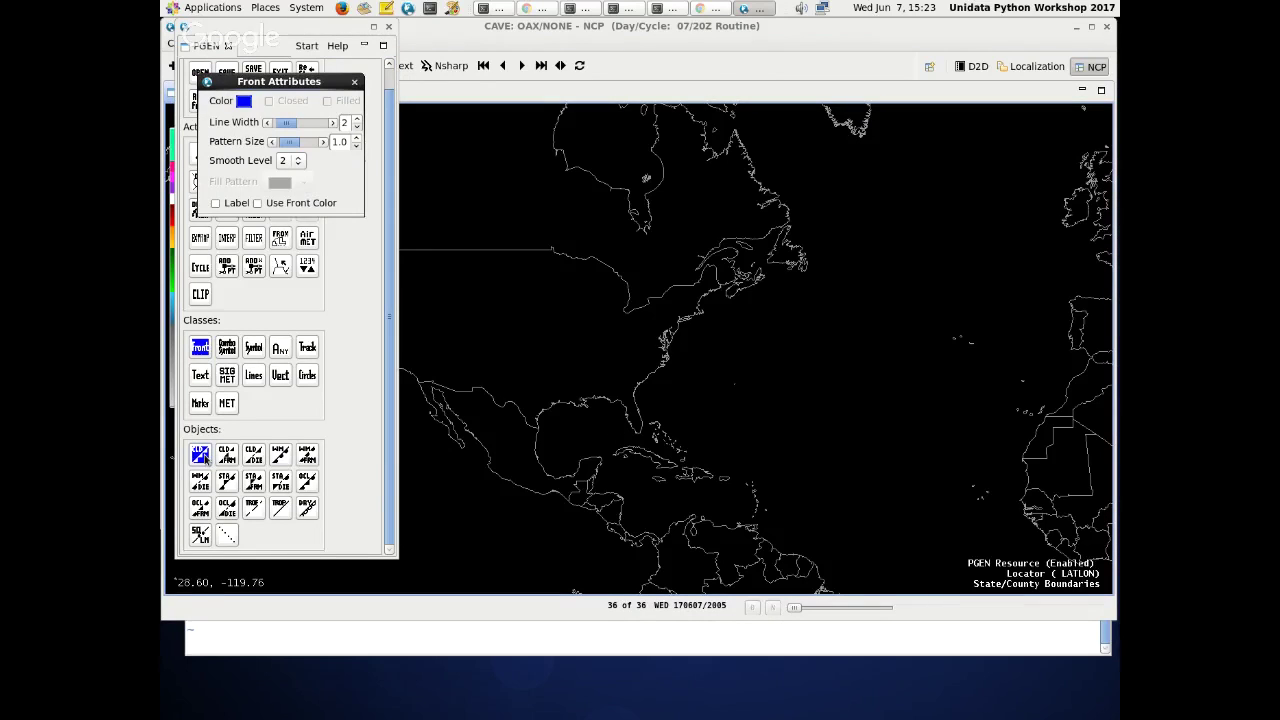
pyautogui.click(527, 398)
pyautogui.click(527, 386)
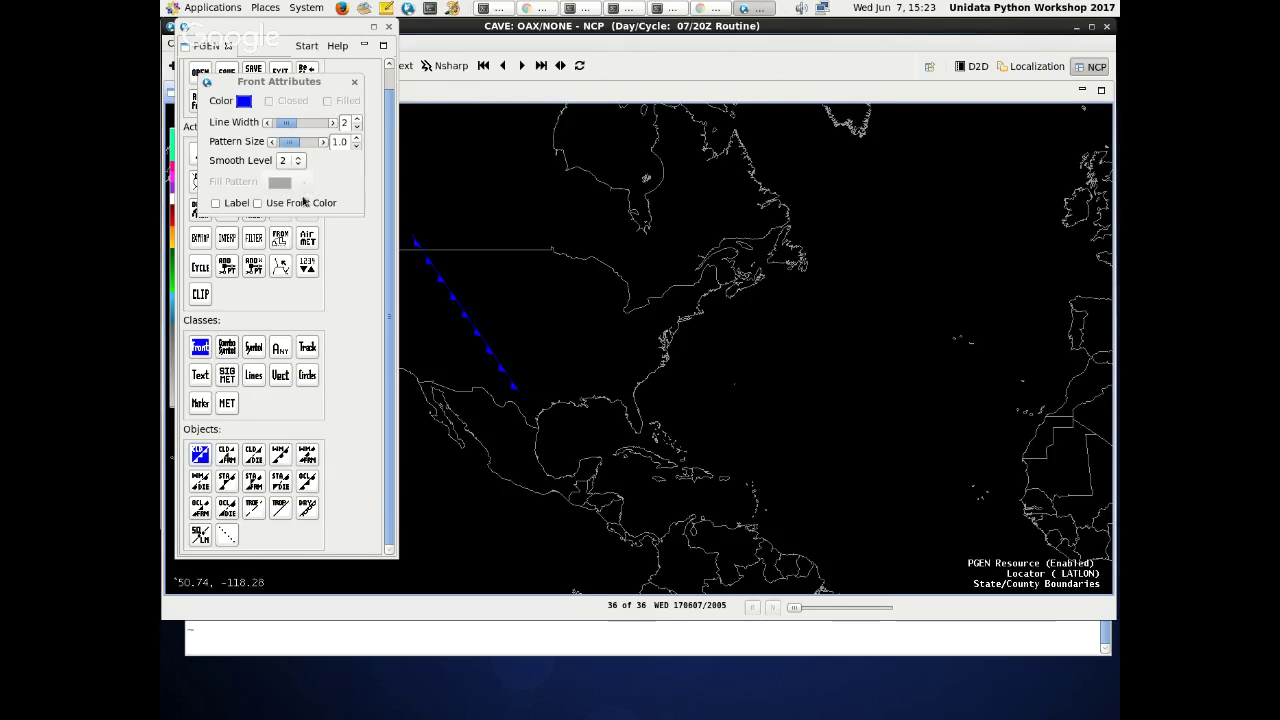
pyautogui.rightClick(615, 395)
# - Set the cold front's color to yellow and draw a long looping front across North America and the Atlantic
pyautogui.click(237, 101)
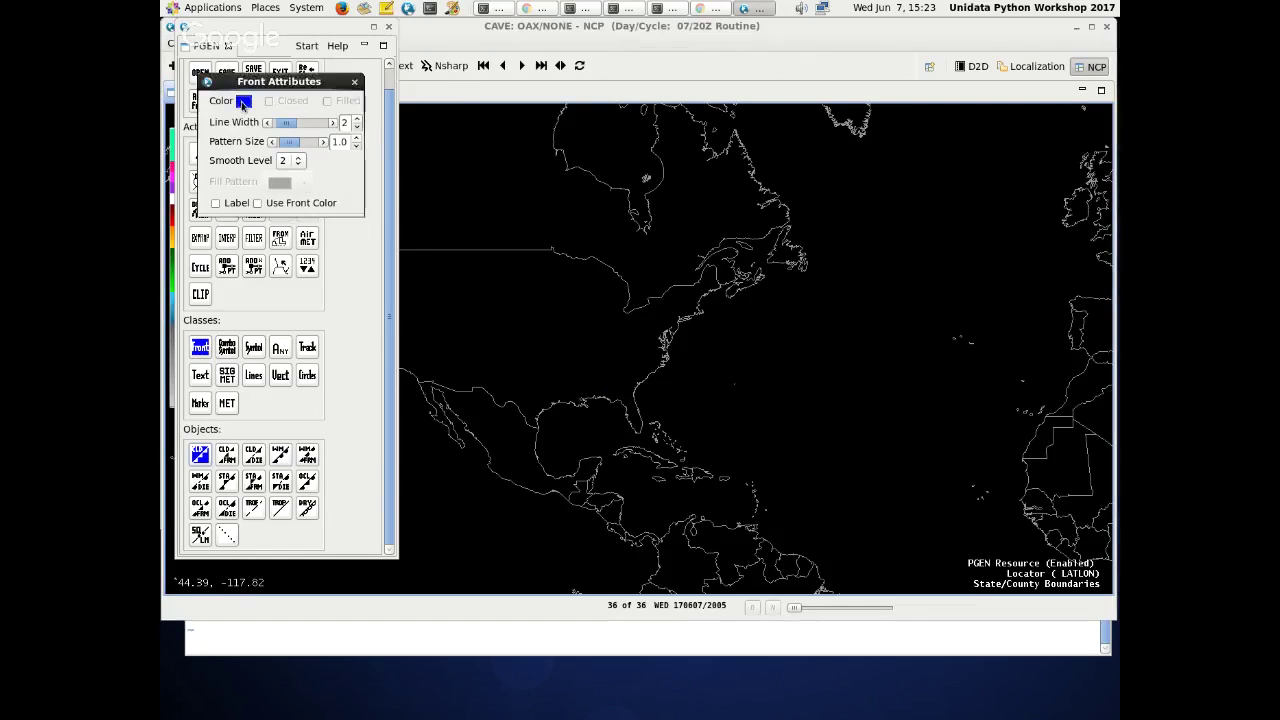
pyautogui.click(268, 104)
pyautogui.click(498, 345)
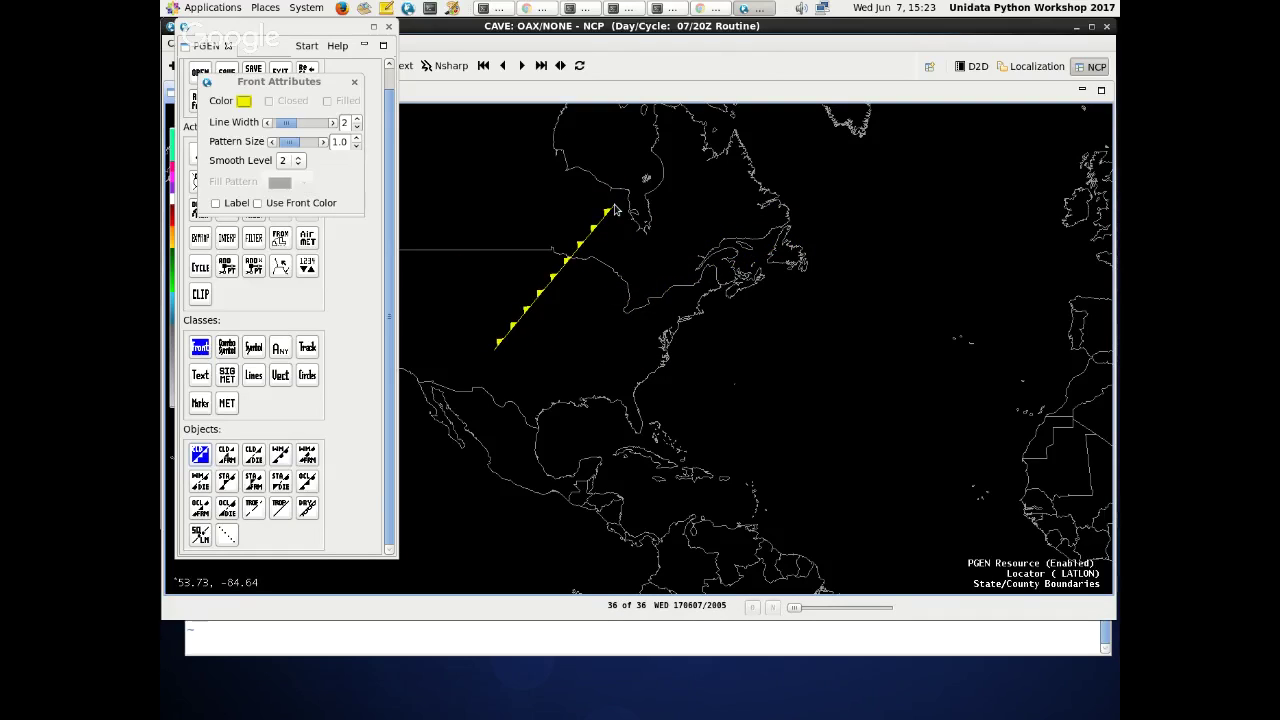
pyautogui.click(562, 212)
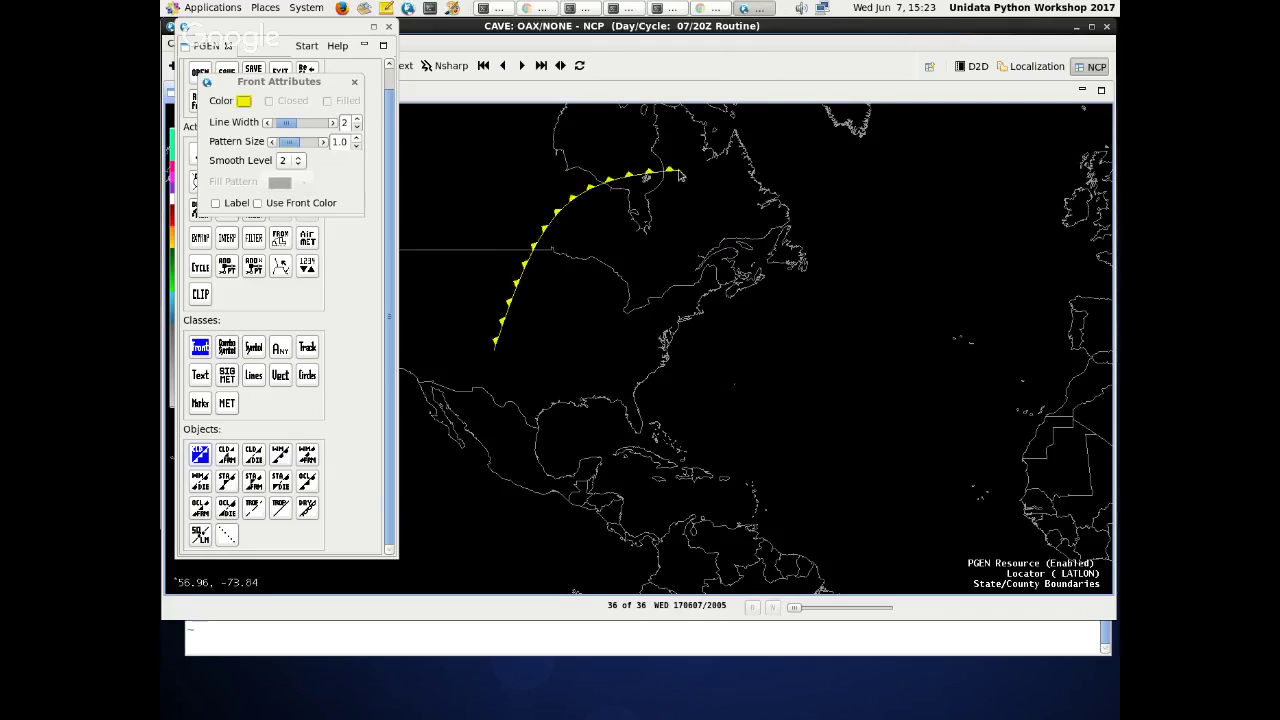
pyautogui.click(640, 228)
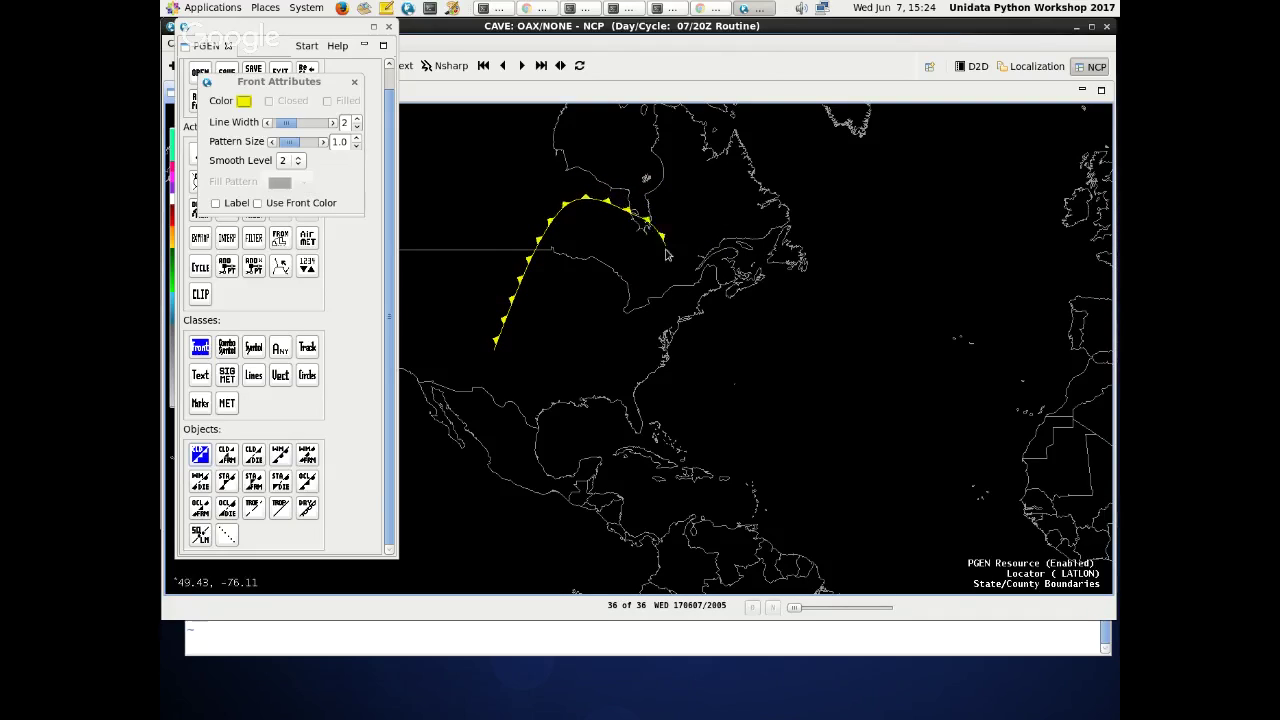
pyautogui.click(603, 318)
pyautogui.click(597, 231)
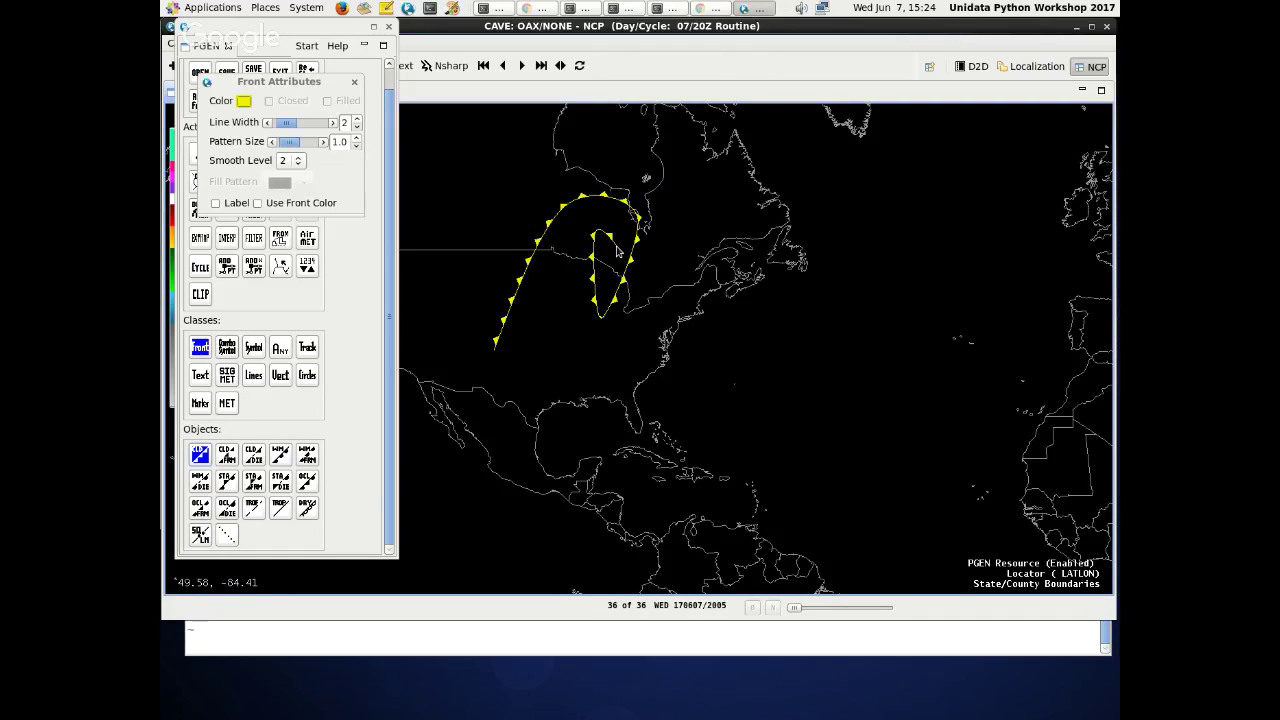
pyautogui.click(719, 398)
pyautogui.click(418, 482)
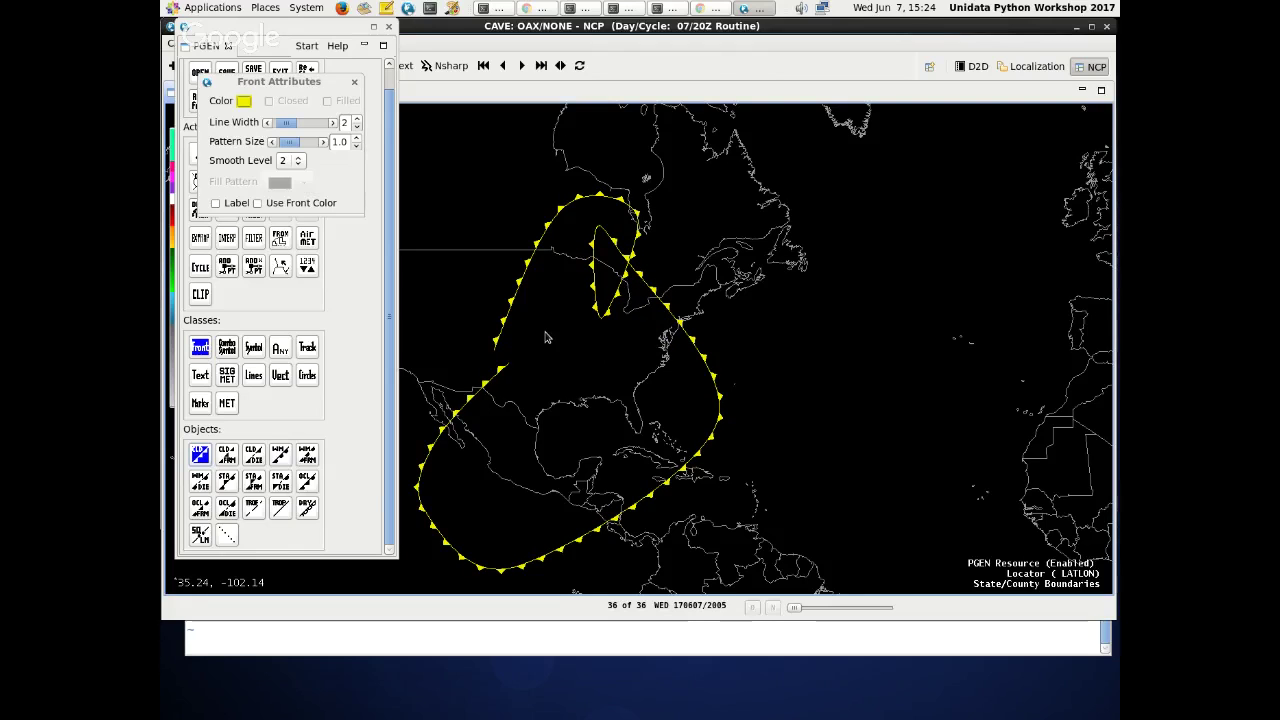
pyautogui.click(935, 152)
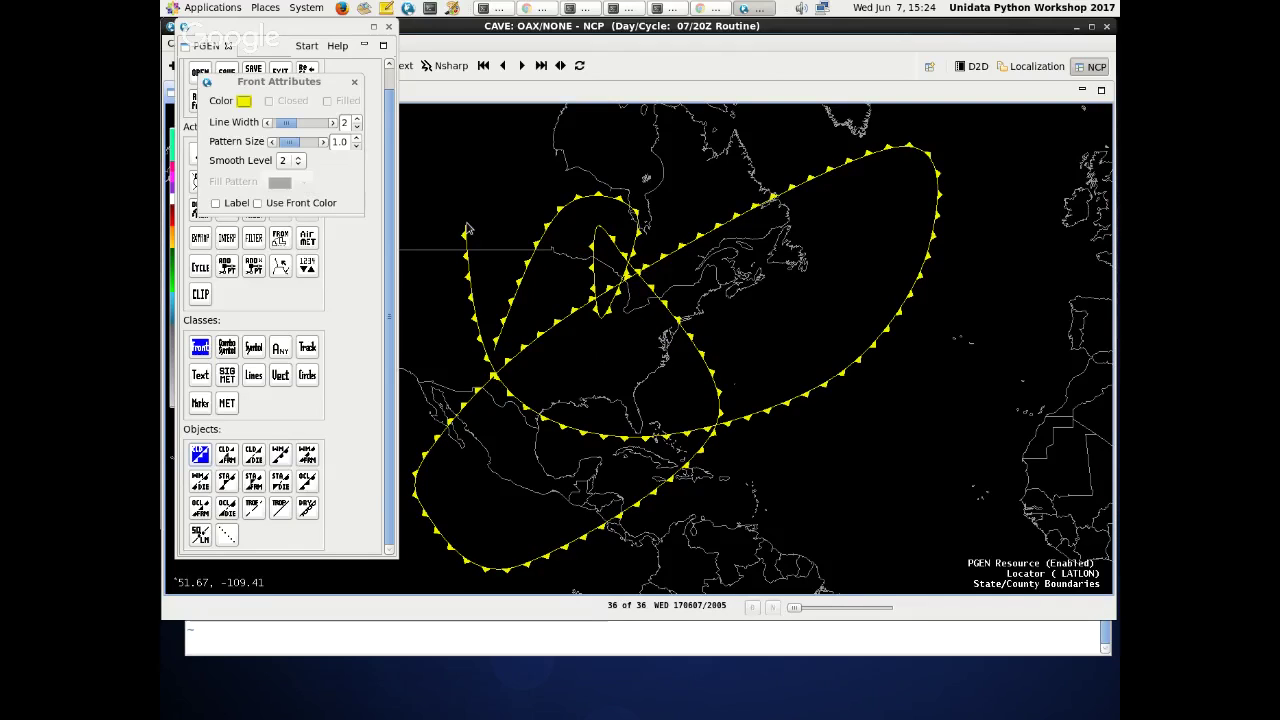
pyautogui.click(467, 230)
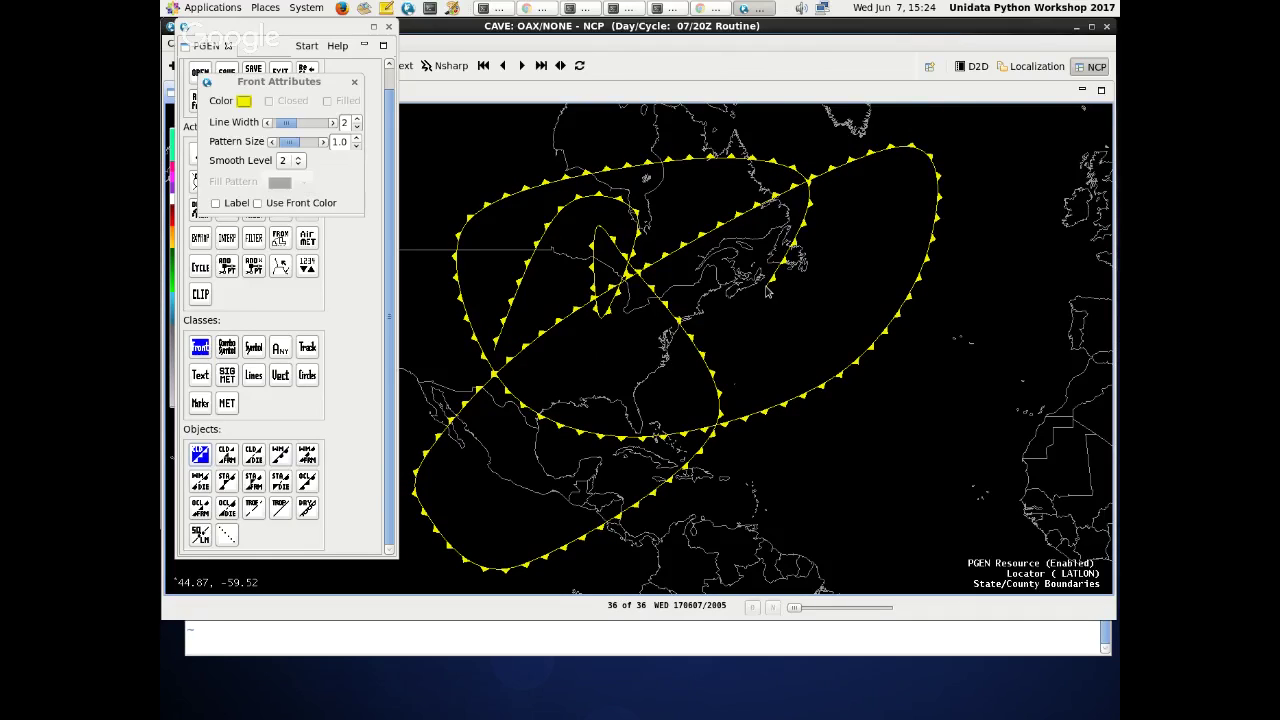
pyautogui.rightClick(785, 325)
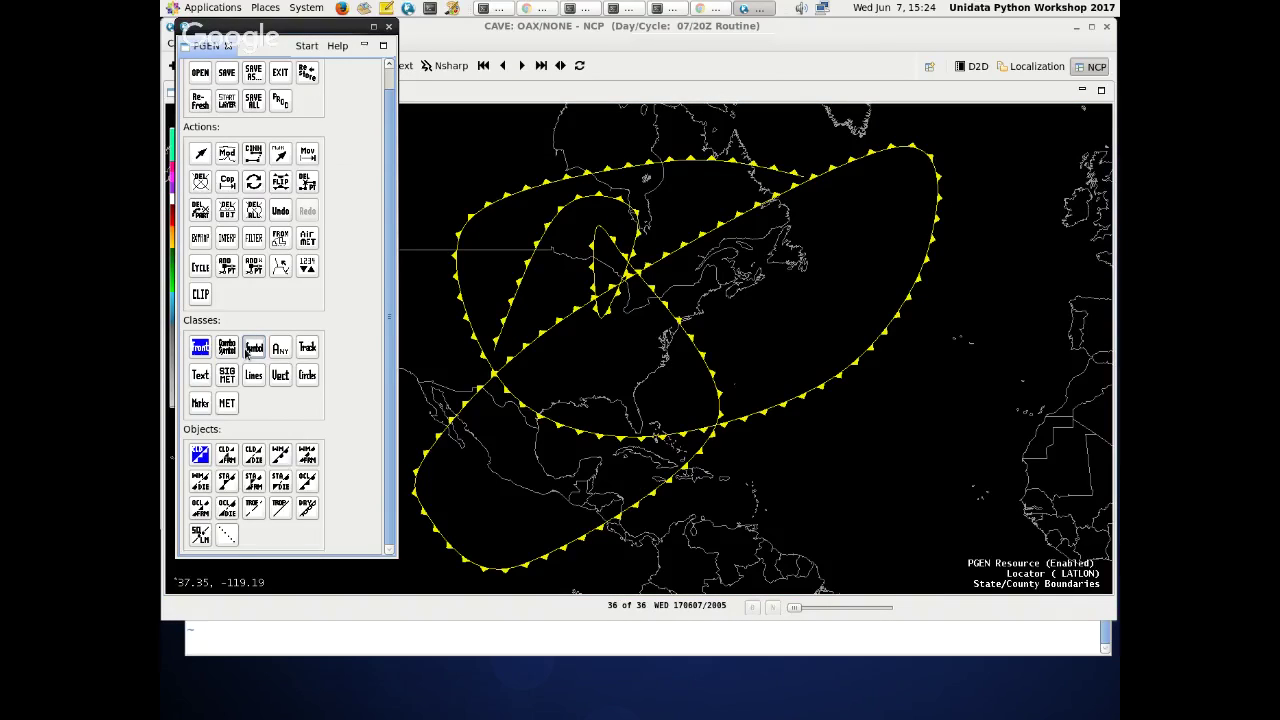
# - Place five small red filled L symbols, width 2 and size 1.0, across North America and the western Atlantic
pyautogui.click(250, 349)
pyautogui.click(227, 455)
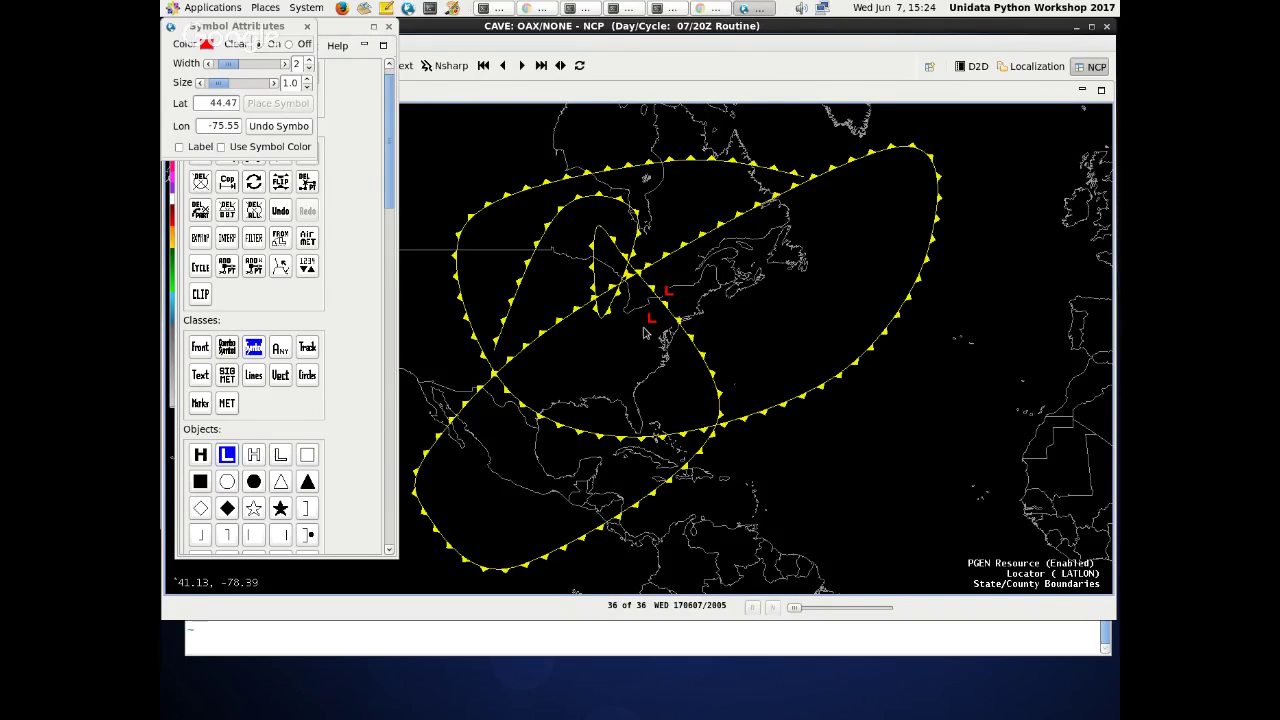
pyautogui.click(742, 195)
pyautogui.click(533, 275)
pyautogui.click(600, 368)
pyautogui.click(778, 354)
# - Set the L symbol's width to 6 and size to 7.3, and place three over Hudson Bay, the Atlantic and Central America
pyautogui.moveTo(230, 65); pyautogui.dragTo(250, 84)
pyautogui.click(653, 173)
pyautogui.click(838, 408)
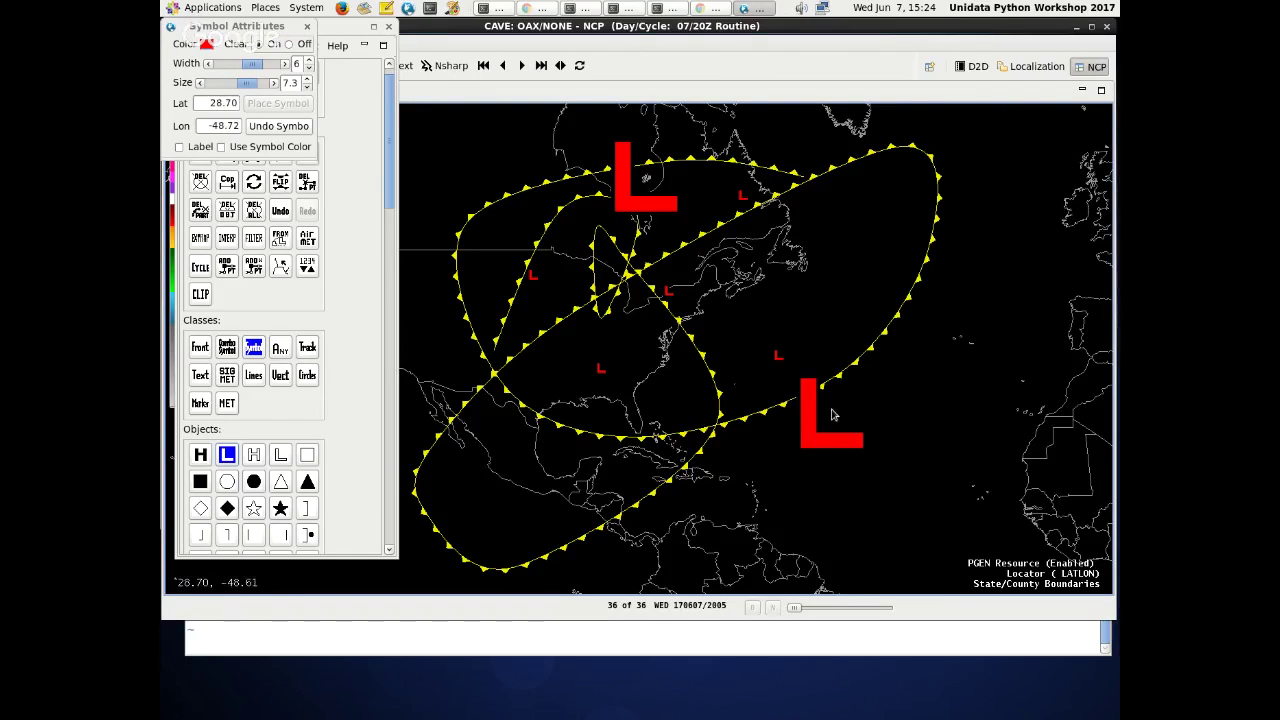
pyautogui.click(615, 491)
# - Place green hollow circle symbols, width 1 and size 1.0, over the southern United States and off the East Coast
pyautogui.click(227, 482)
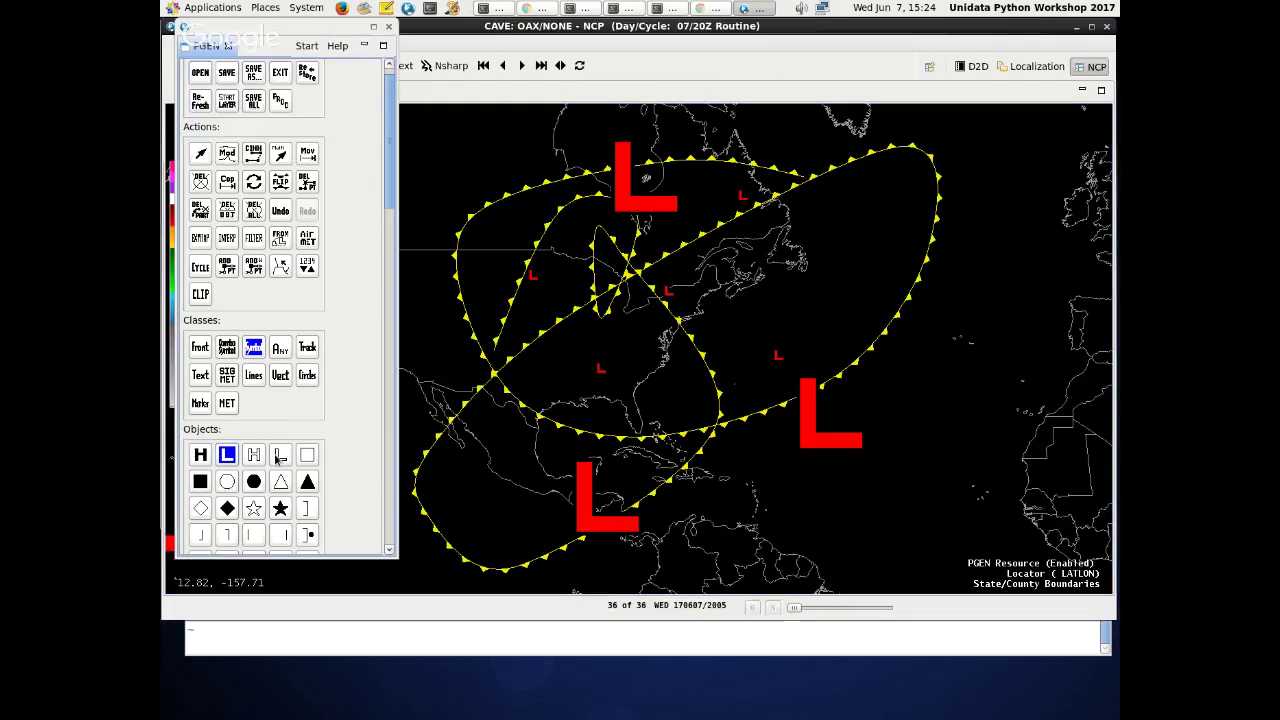
pyautogui.click(502, 358)
pyautogui.click(548, 384)
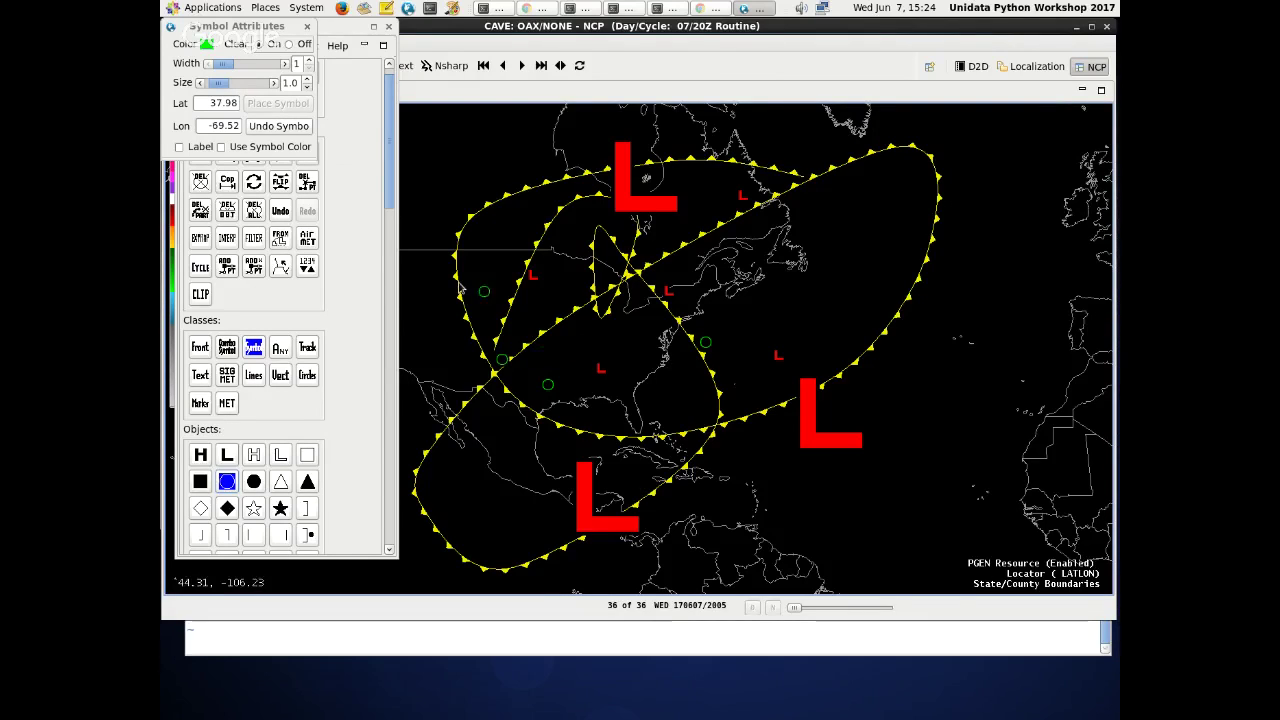
# - Close the Symbol Attributes window and the PGEN palette
pyautogui.moveTo(280, 25); pyautogui.dragTo(512, 73)
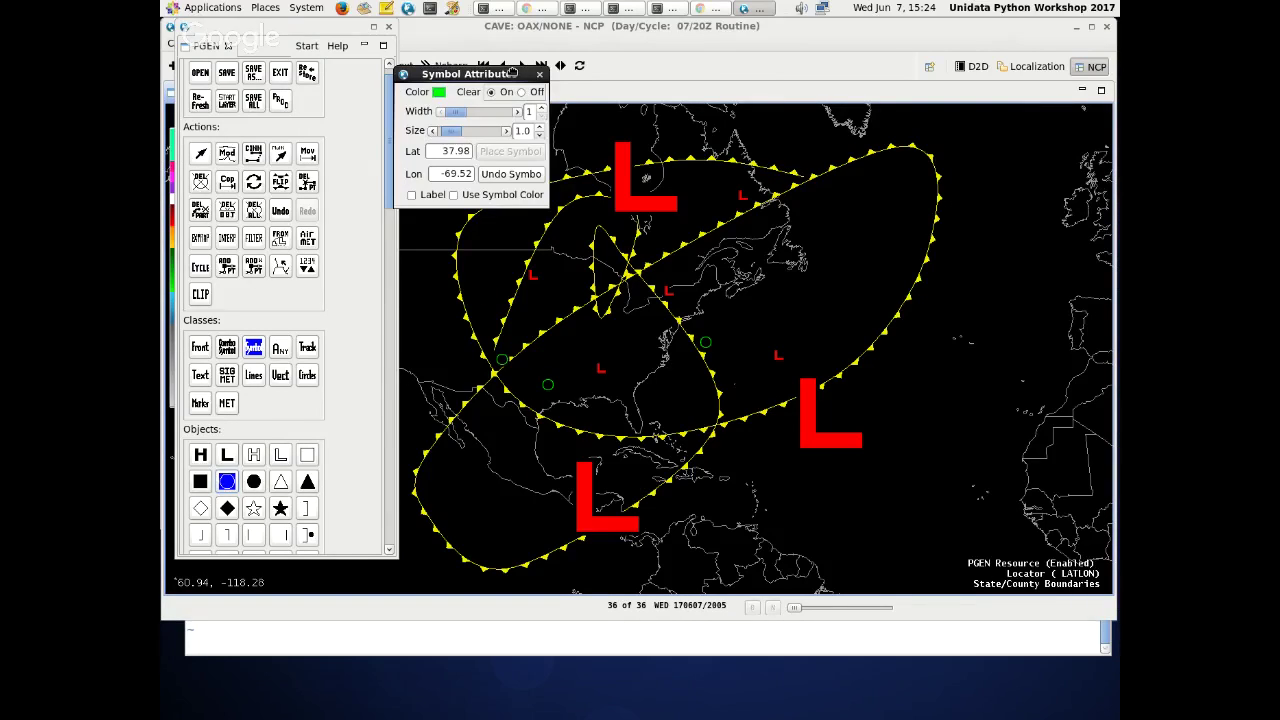
pyautogui.click(539, 74)
pyautogui.moveTo(220, 27); pyautogui.dragTo(305, 37)
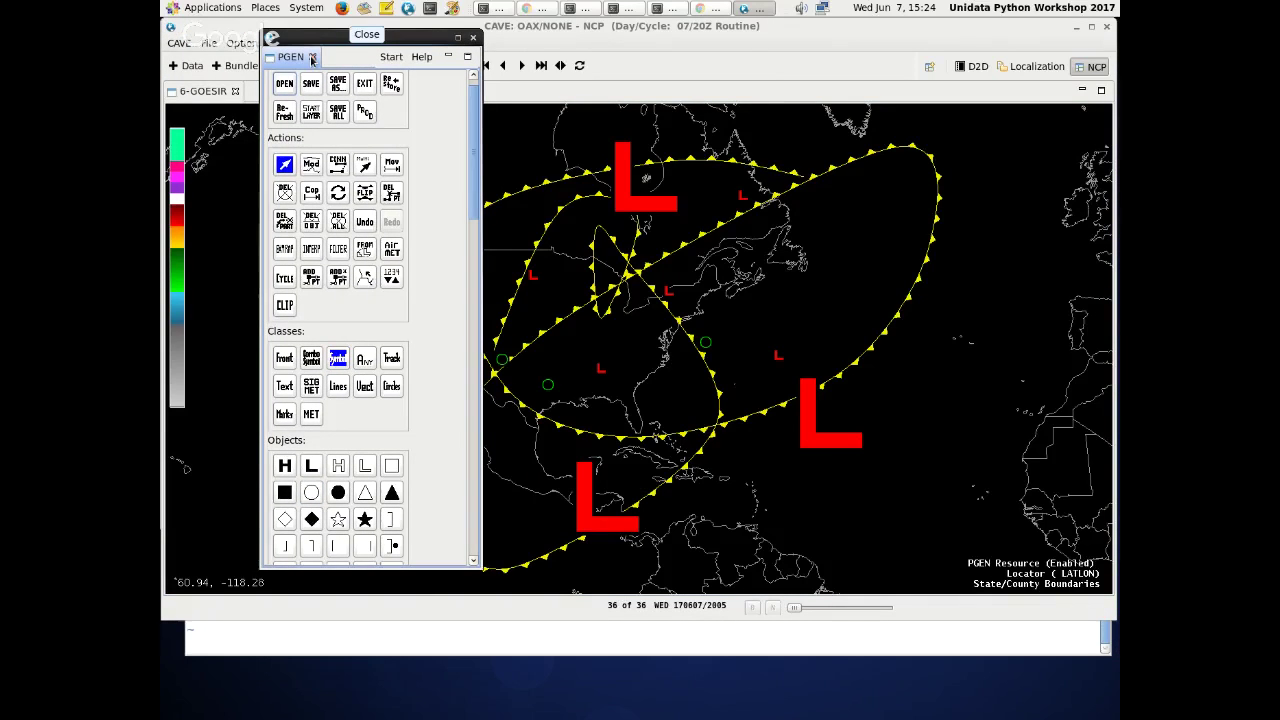
pyautogui.click(311, 60)
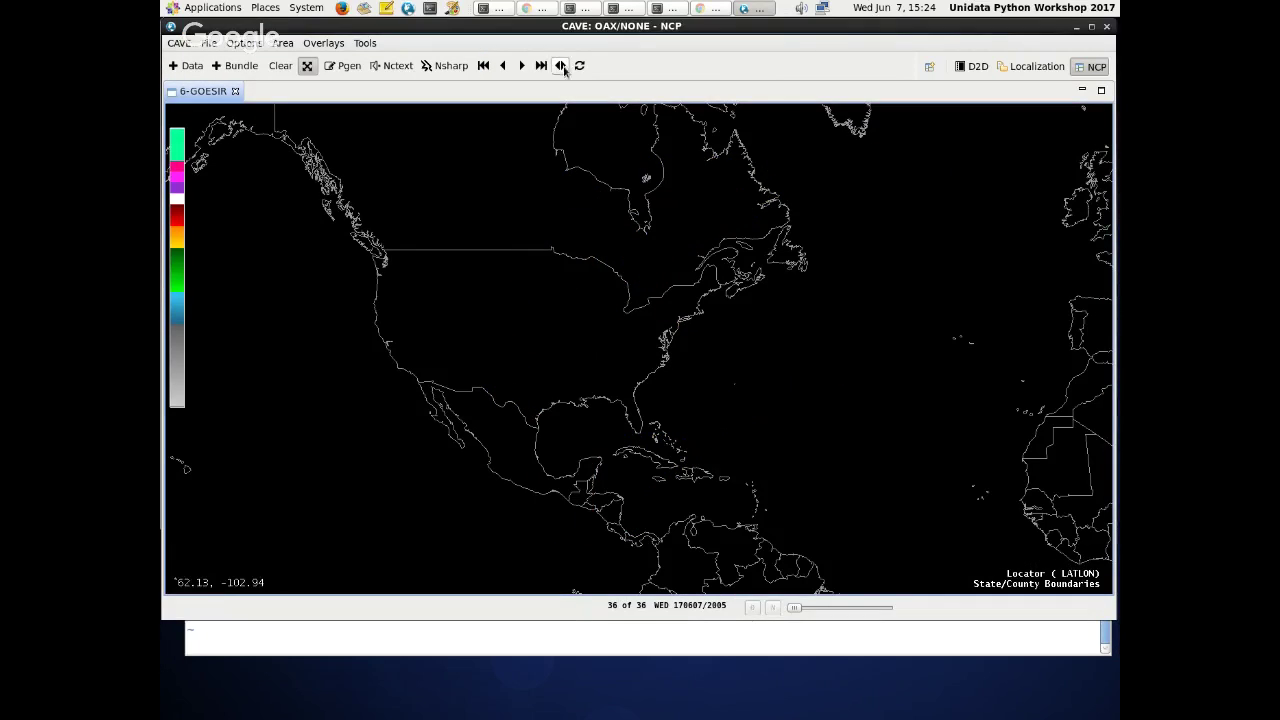
# - Switch to the D2D perspective and create a new map editor
pyautogui.click(970, 67)
pyautogui.rightClick(189, 112)
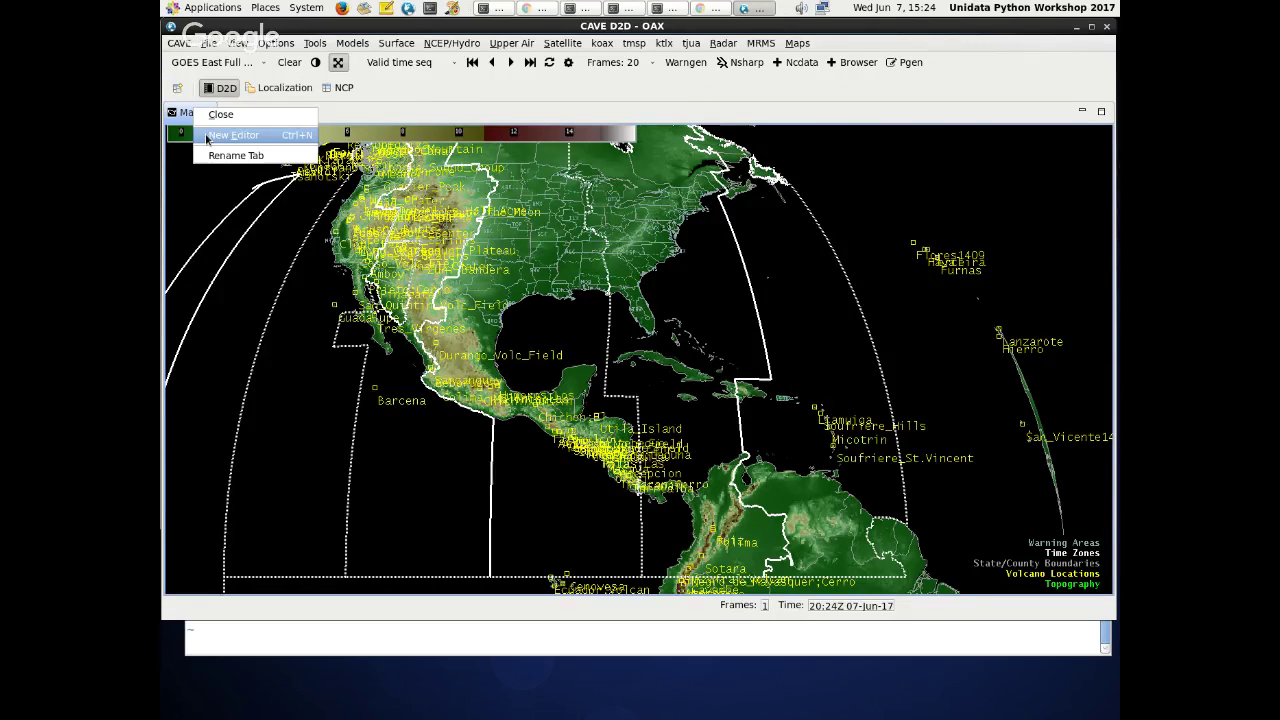
pyautogui.click(240, 132)
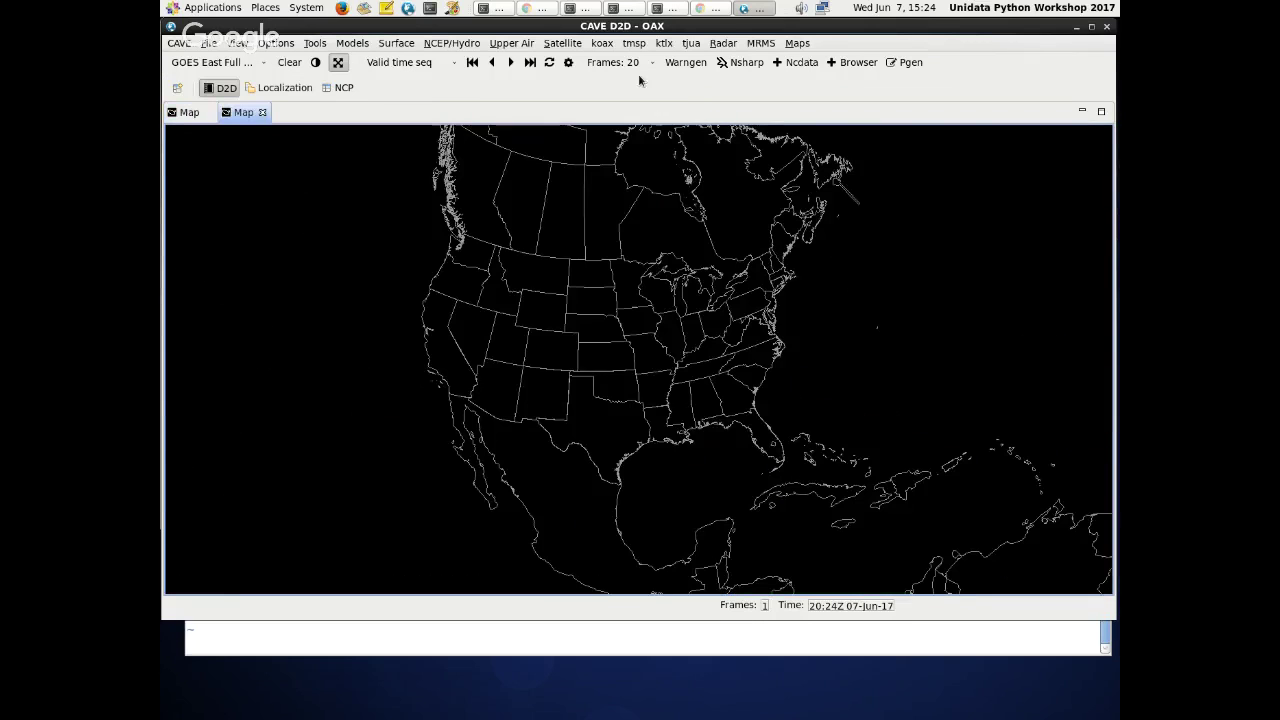
# - Open PGEN on the D2D map and draw a yellow cold front from southern California across the northern states to the Great Lakes
pyautogui.click(893, 68)
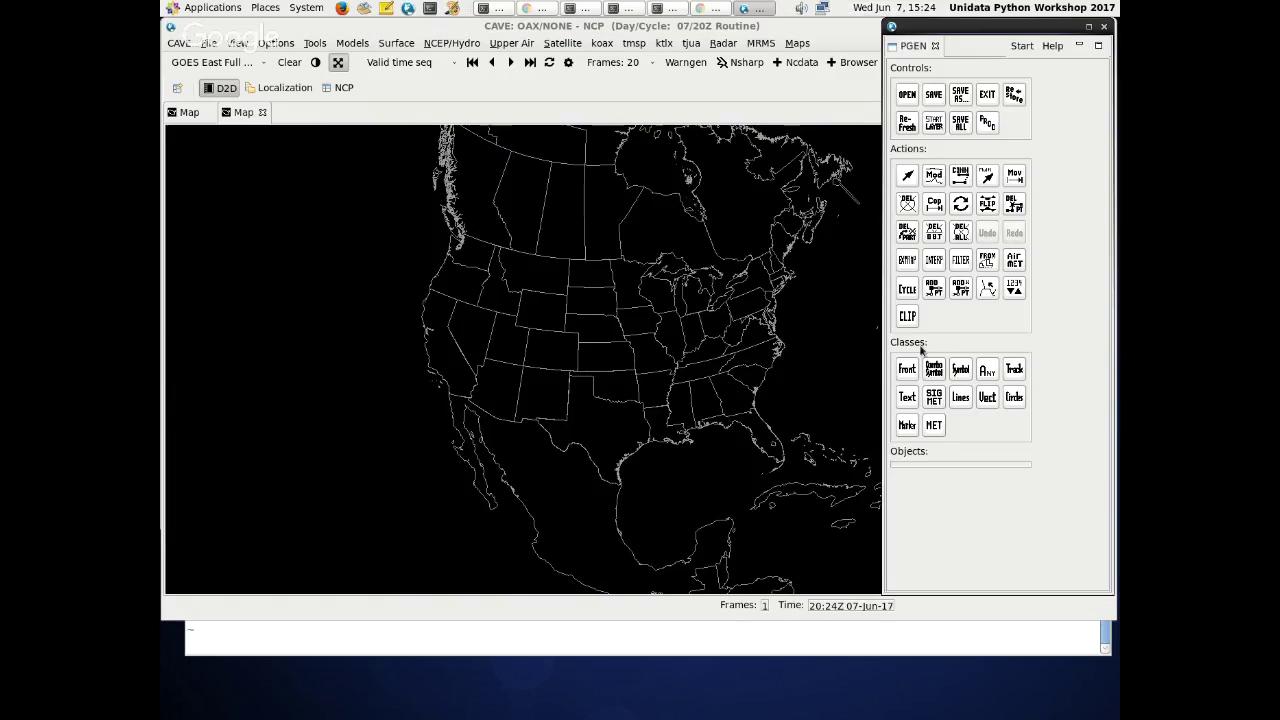
pyautogui.click(906, 372)
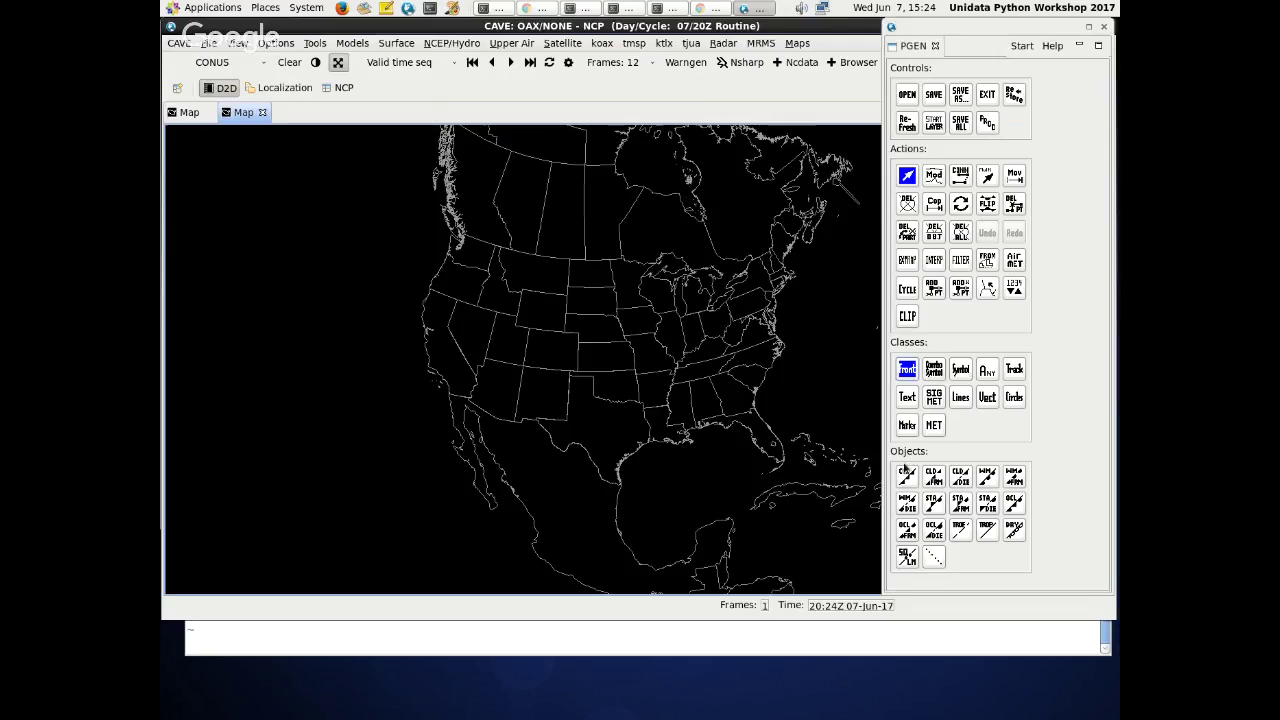
pyautogui.click(460, 400)
pyautogui.click(462, 330)
pyautogui.click(500, 268)
pyautogui.click(590, 252)
pyautogui.click(680, 258)
pyautogui.click(692, 290)
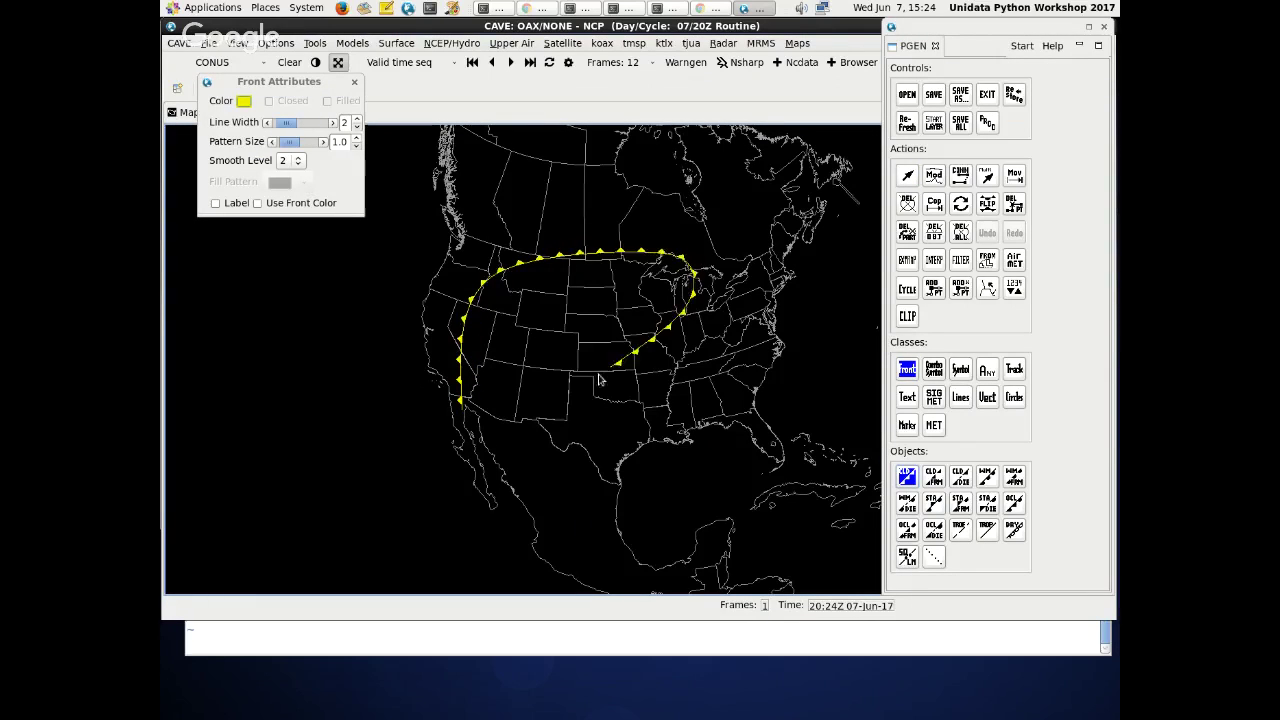
pyautogui.rightClick(570, 385)
# - Draw a red four-point line with a filled arrowhead zigzagging across the United States to the Pacific Northwest, and close the PGEN palette
pyautogui.click(960, 396)
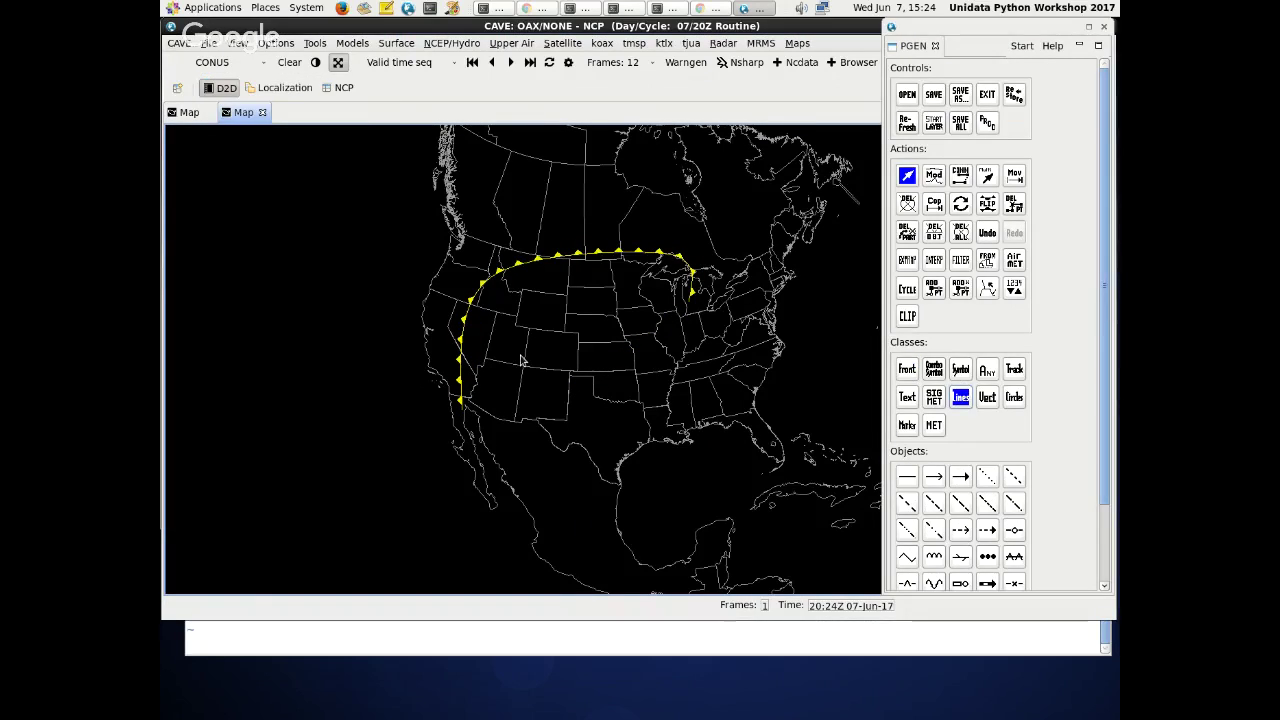
pyautogui.click(960, 476)
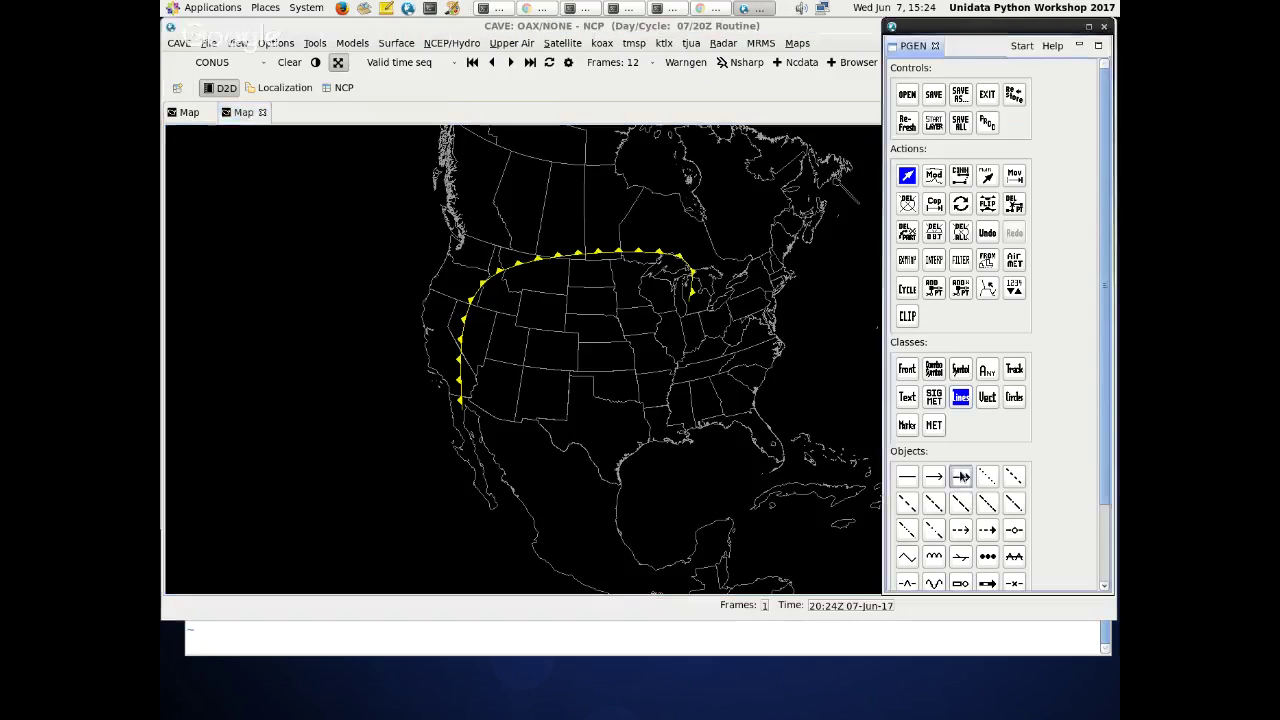
pyautogui.click(520, 392)
pyautogui.click(648, 220)
pyautogui.click(730, 392)
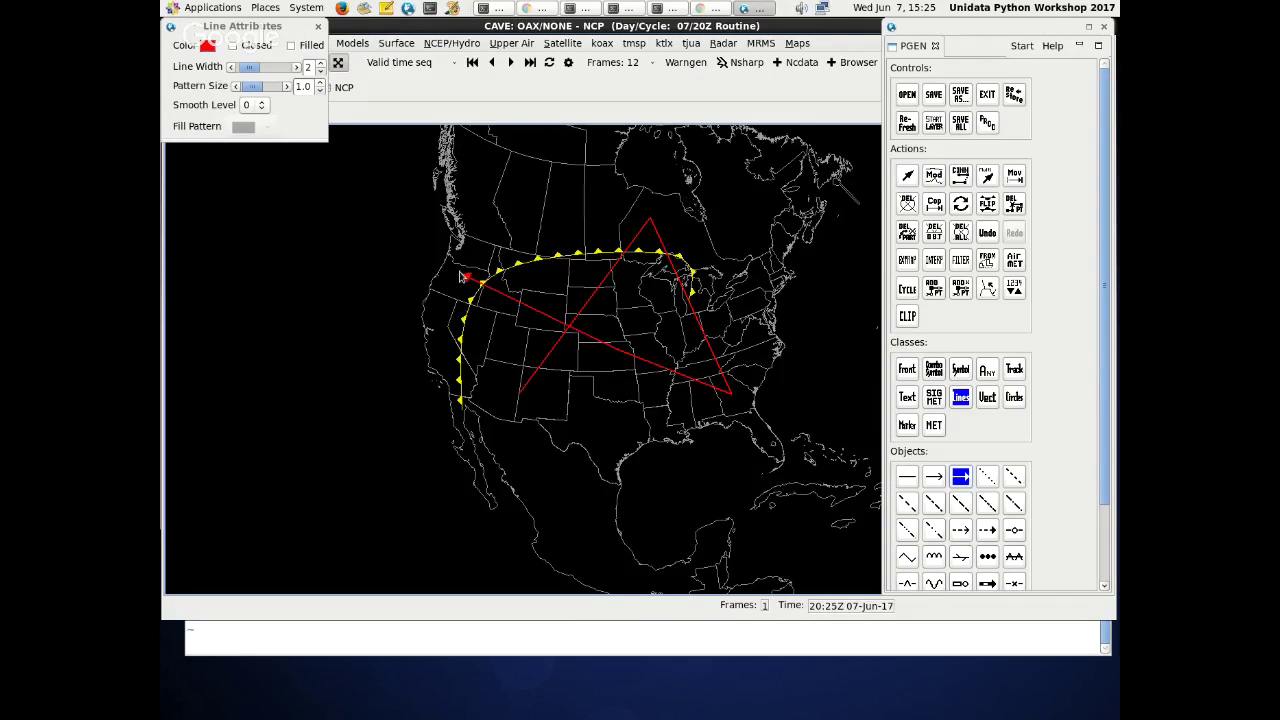
pyautogui.click(460, 270)
pyautogui.rightClick(530, 207)
pyautogui.click(1104, 27)
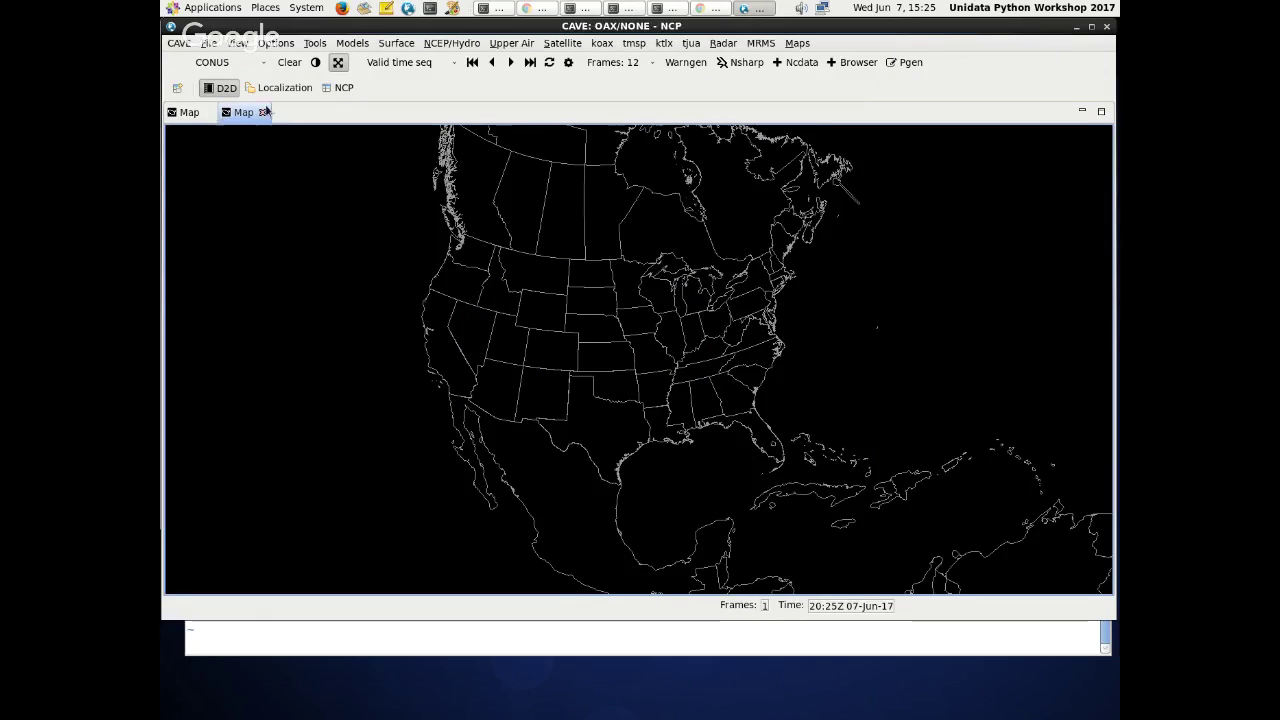
# - Switch to the NCP perspective, start Nsharp with a wider panel, and open its sounding Load dialog
pyautogui.click(339, 88)
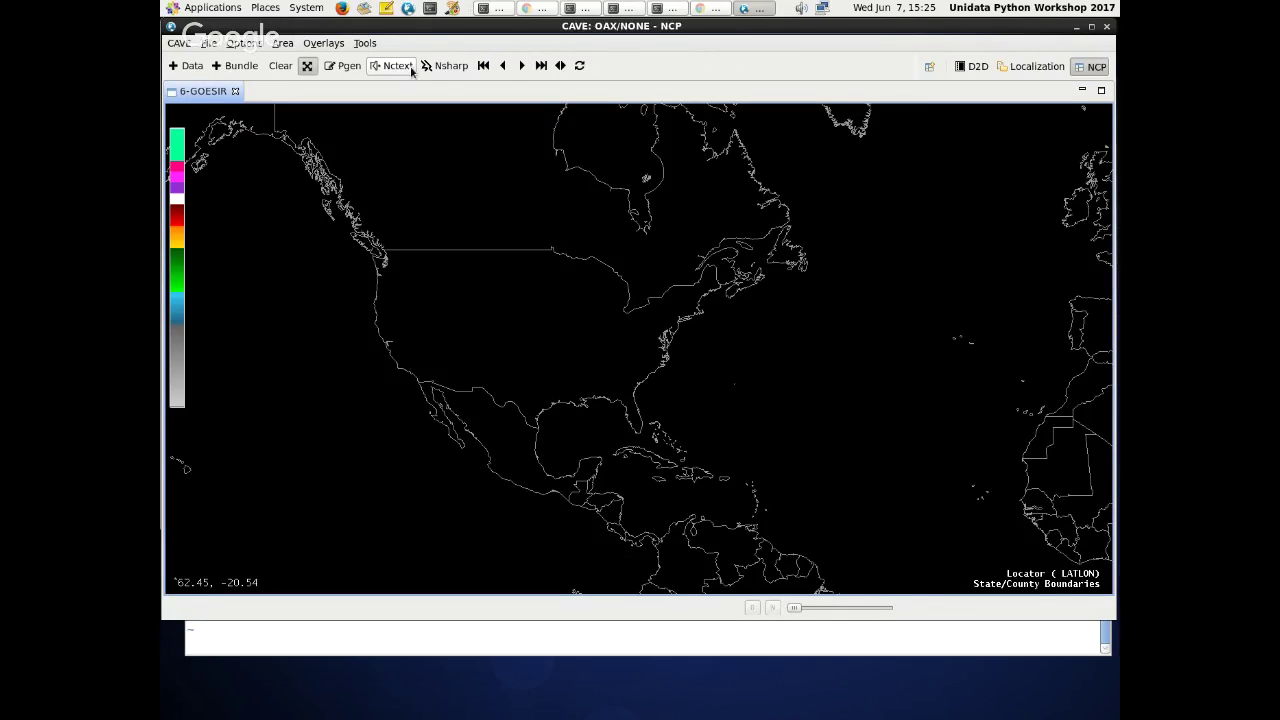
pyautogui.click(445, 65)
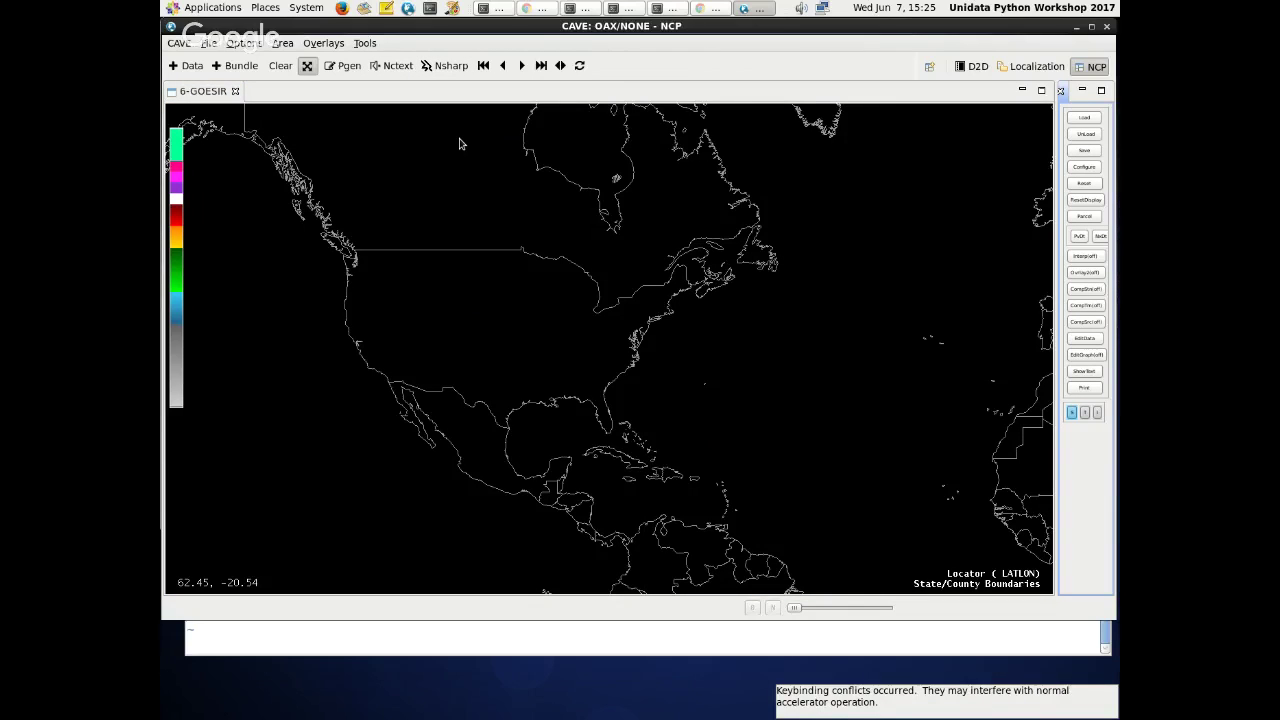
pyautogui.moveTo(1055, 117); pyautogui.dragTo(1002, 118)
pyautogui.click(1040, 121)
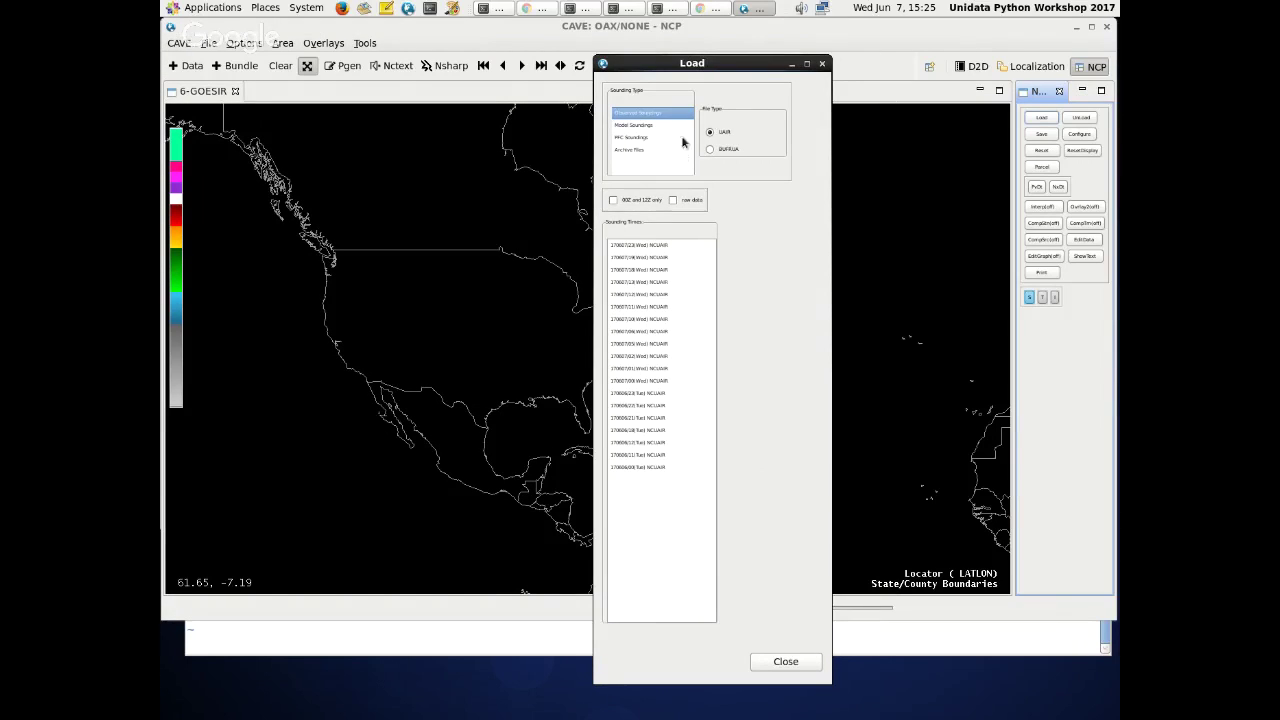
pyautogui.moveTo(704, 68); pyautogui.dragTo(705, 55)
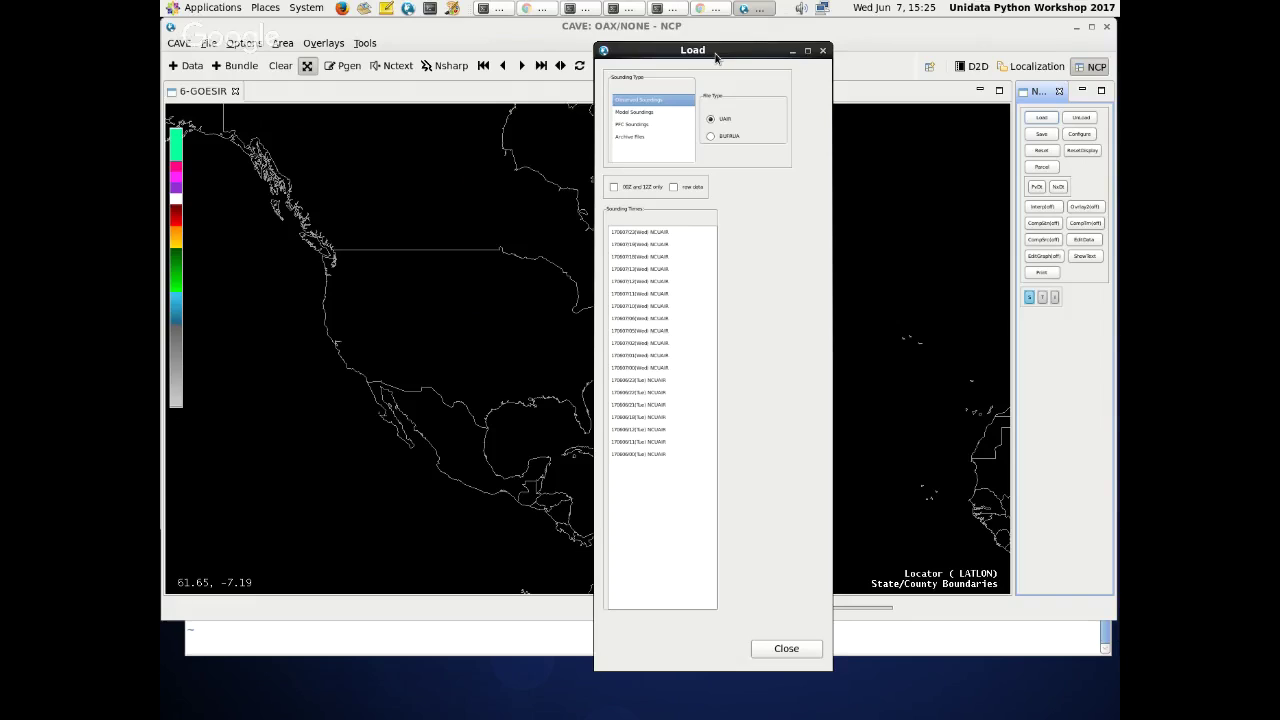
# - Display the observed BUFRUA sounding 170607/12 for station KAMA in the Texas Panhandle, and close the Nsharp editor
pyautogui.click(713, 138)
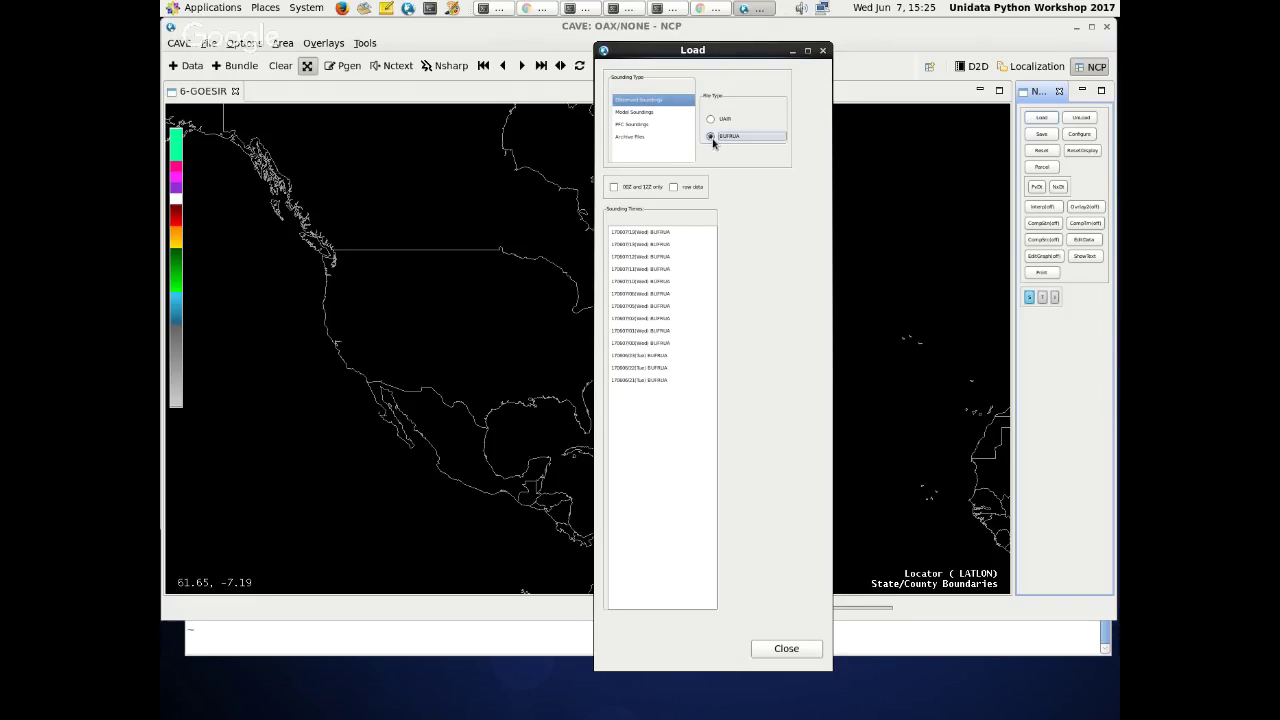
pyautogui.click(655, 245)
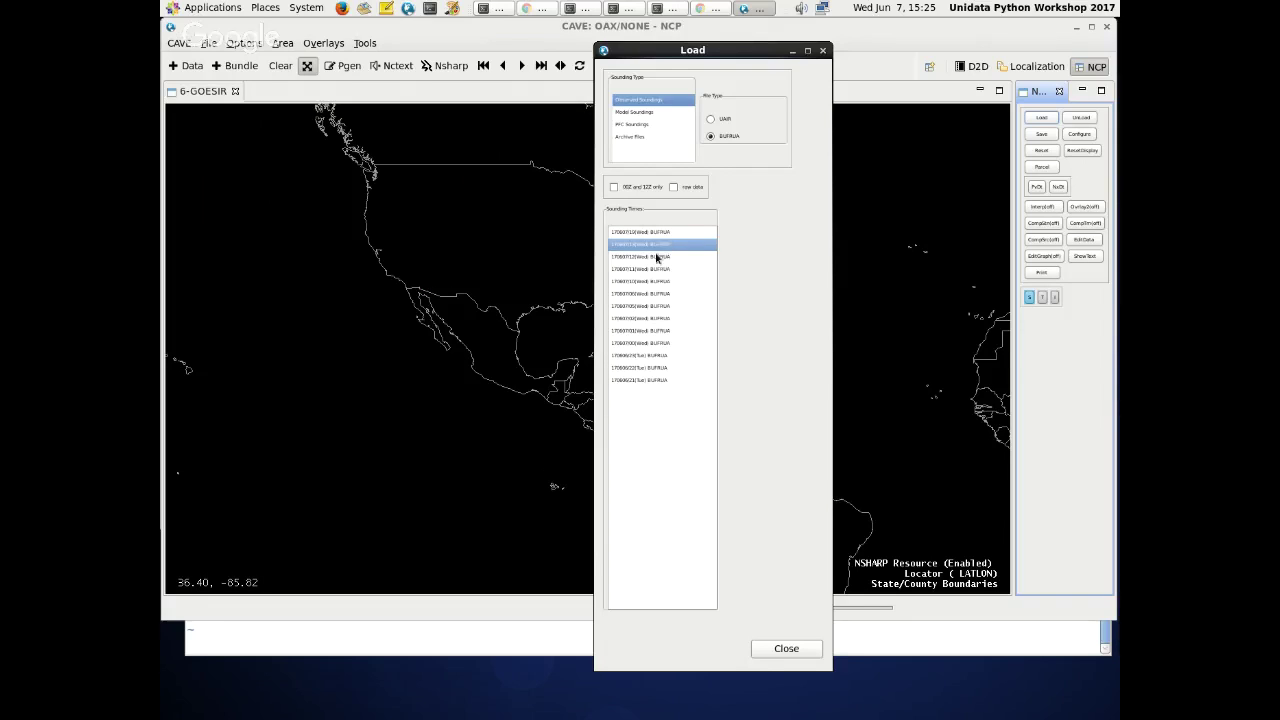
pyautogui.click(641, 259)
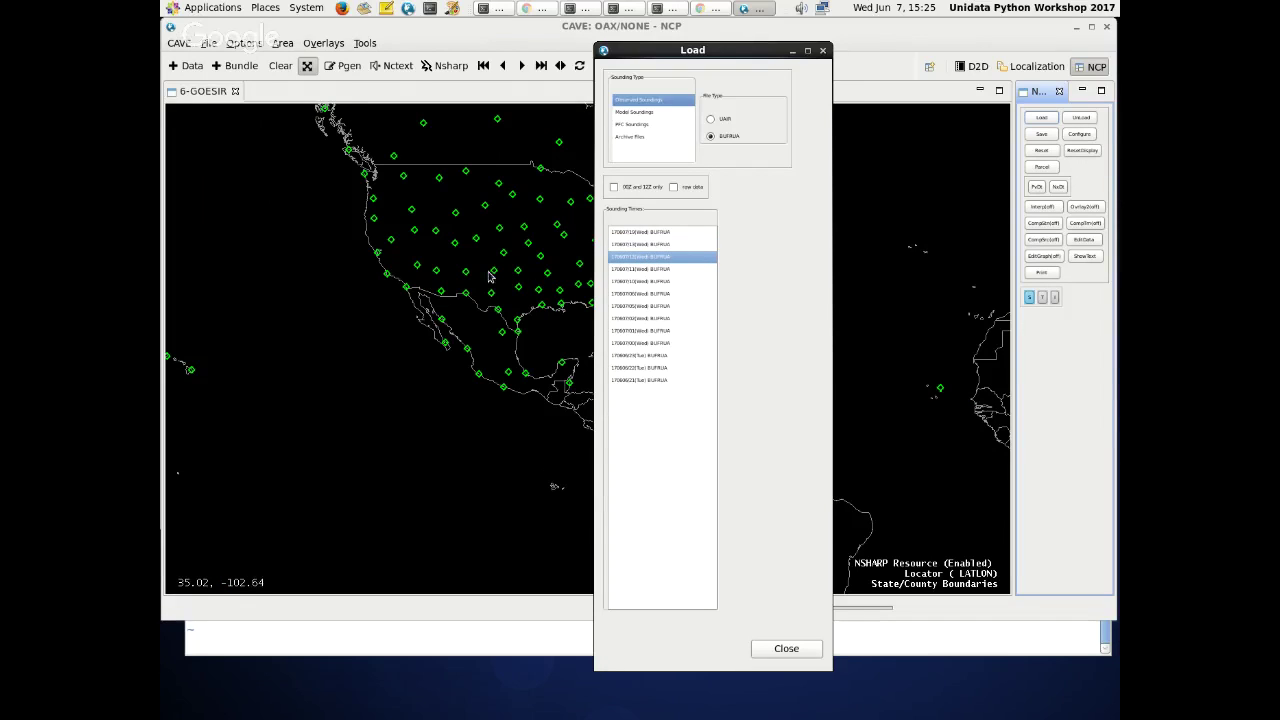
pyautogui.click(494, 269)
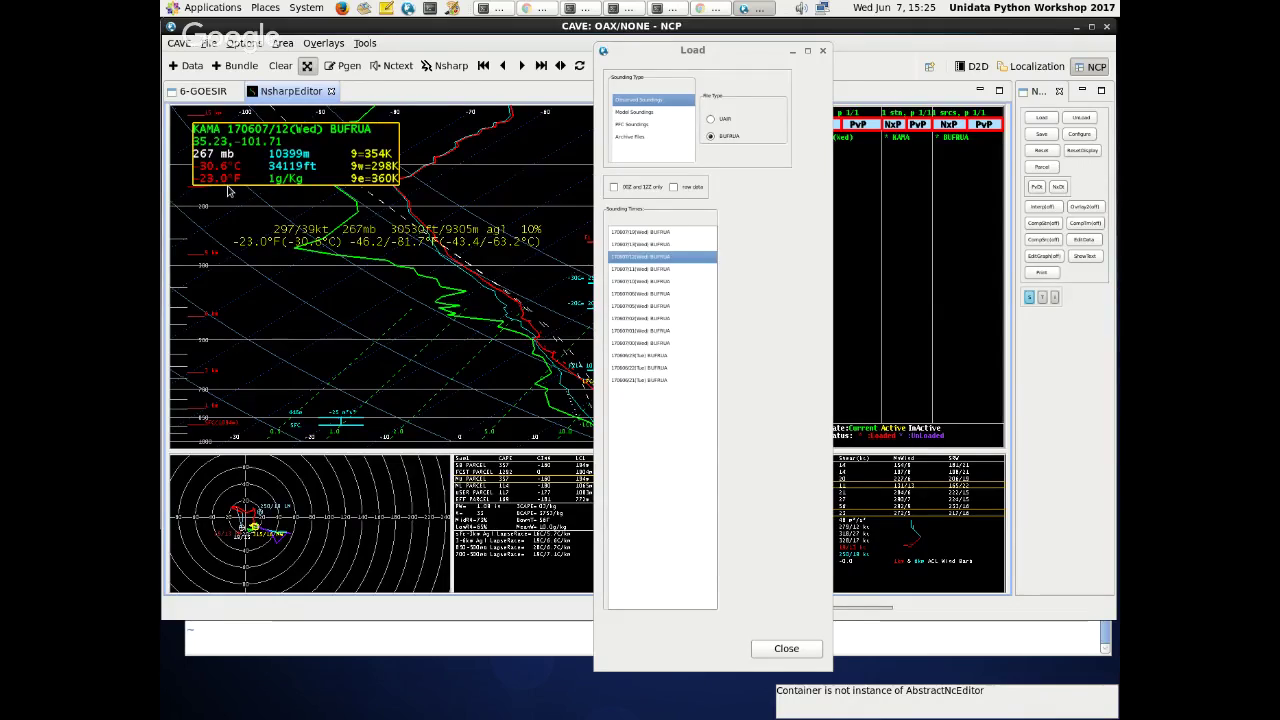
pyautogui.click(331, 91)
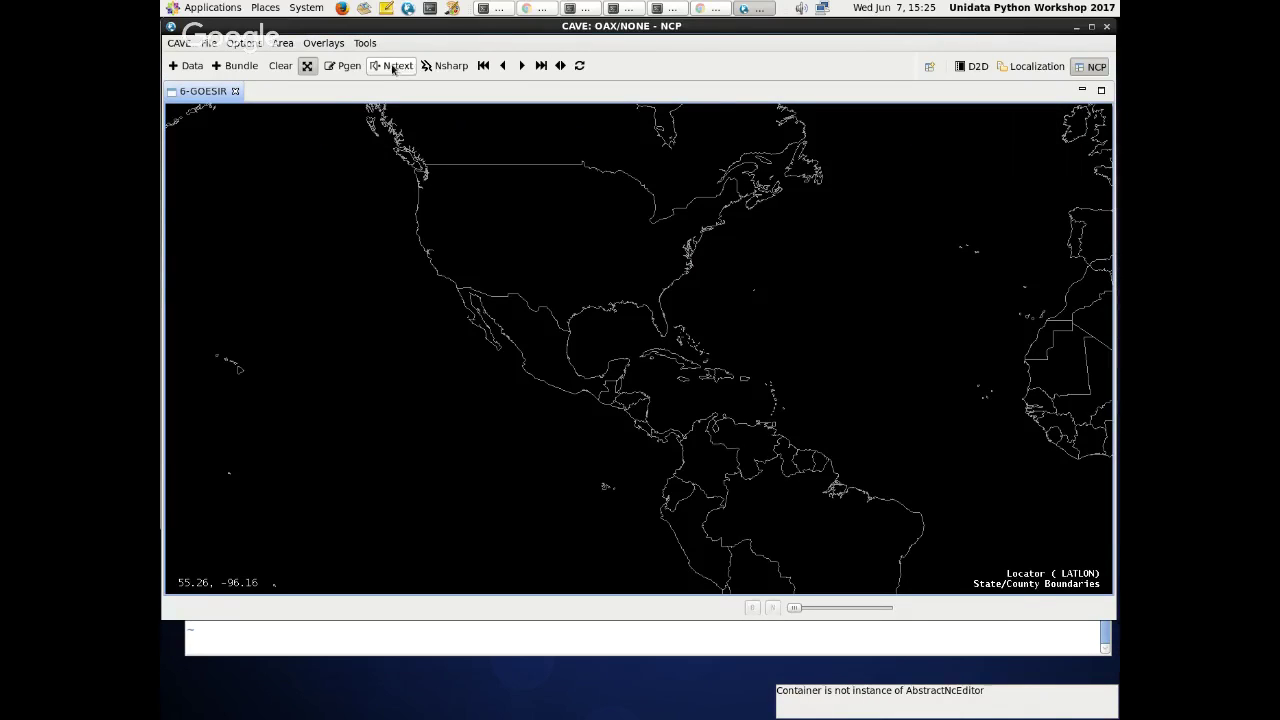
# - Reopen the Nsharp Load dialog, check both available GFS model sounding runs and the Lat/Lon and Station location options, and close it
pyautogui.click(445, 65)
pyautogui.click(1044, 122)
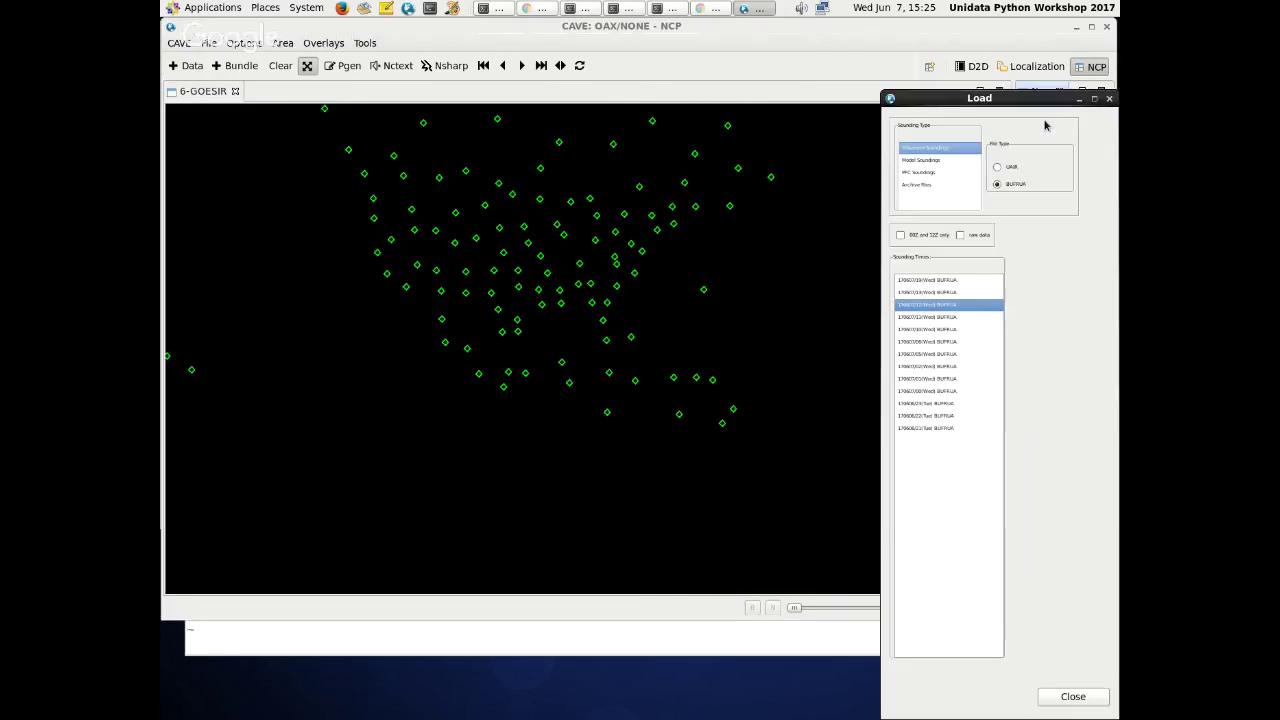
pyautogui.click(949, 162)
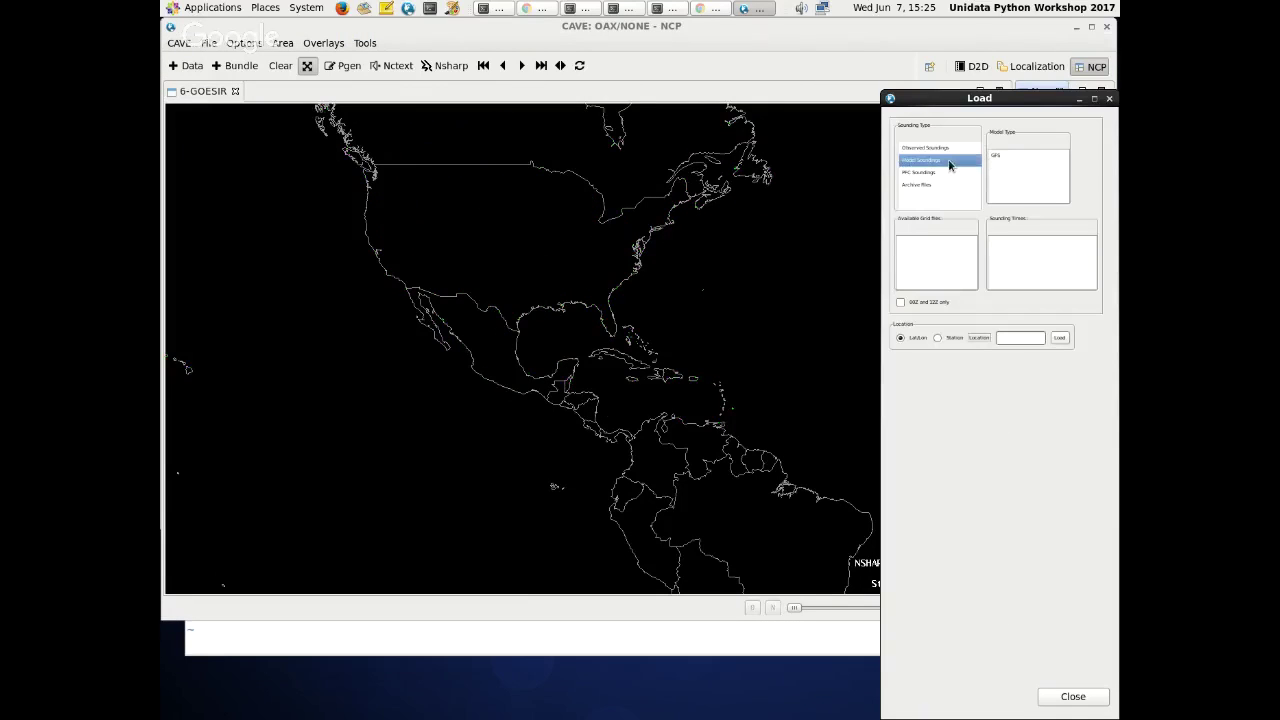
pyautogui.click(999, 154)
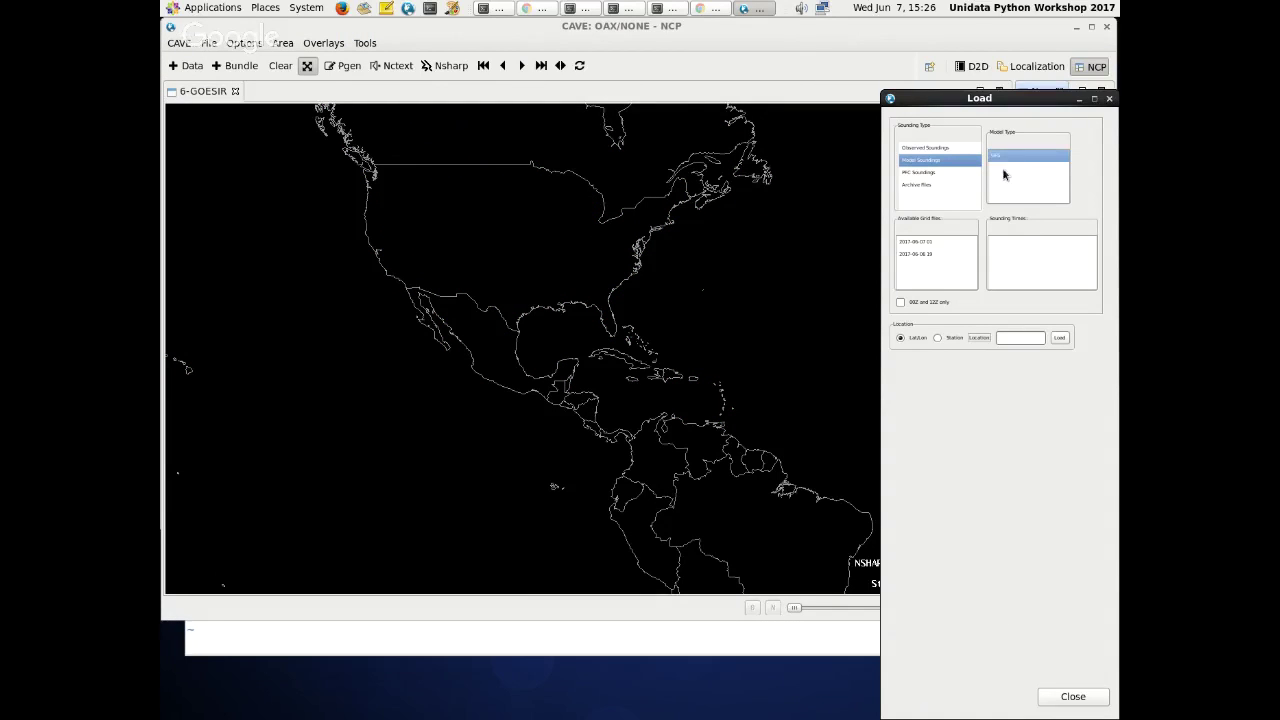
pyautogui.click(915, 243)
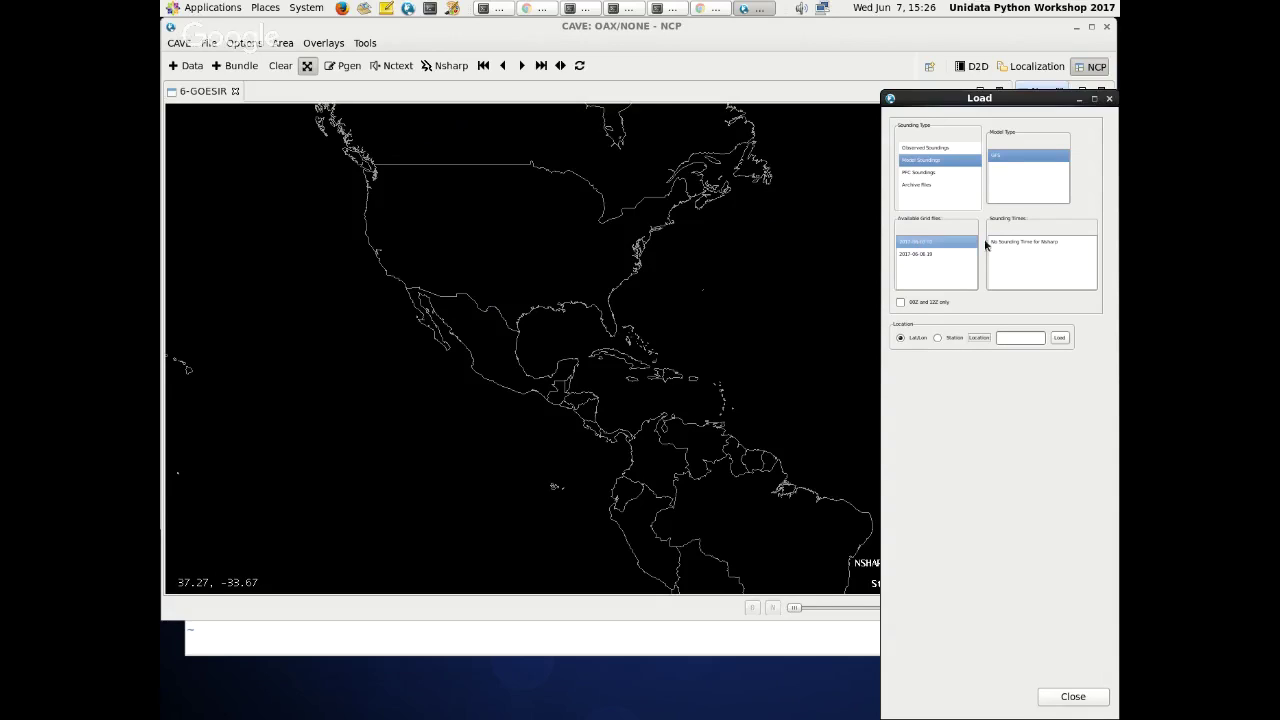
pyautogui.click(951, 255)
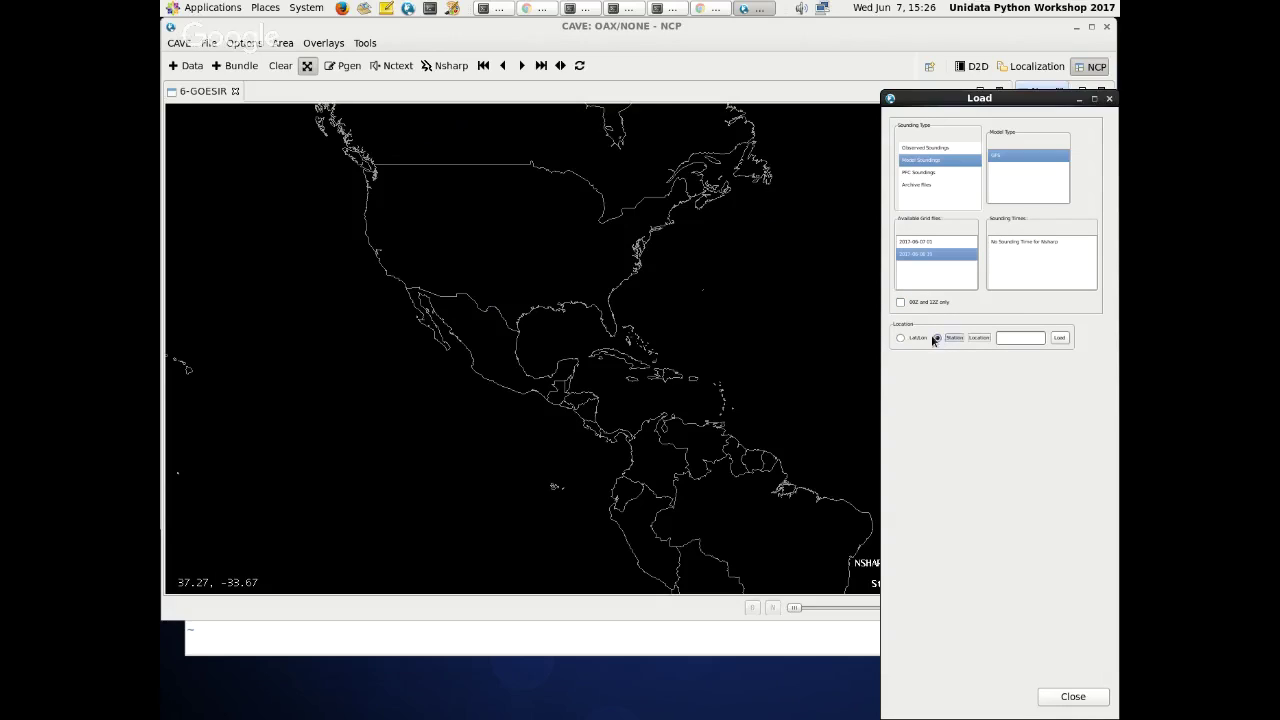
pyautogui.click(918, 338)
pyautogui.click(1109, 98)
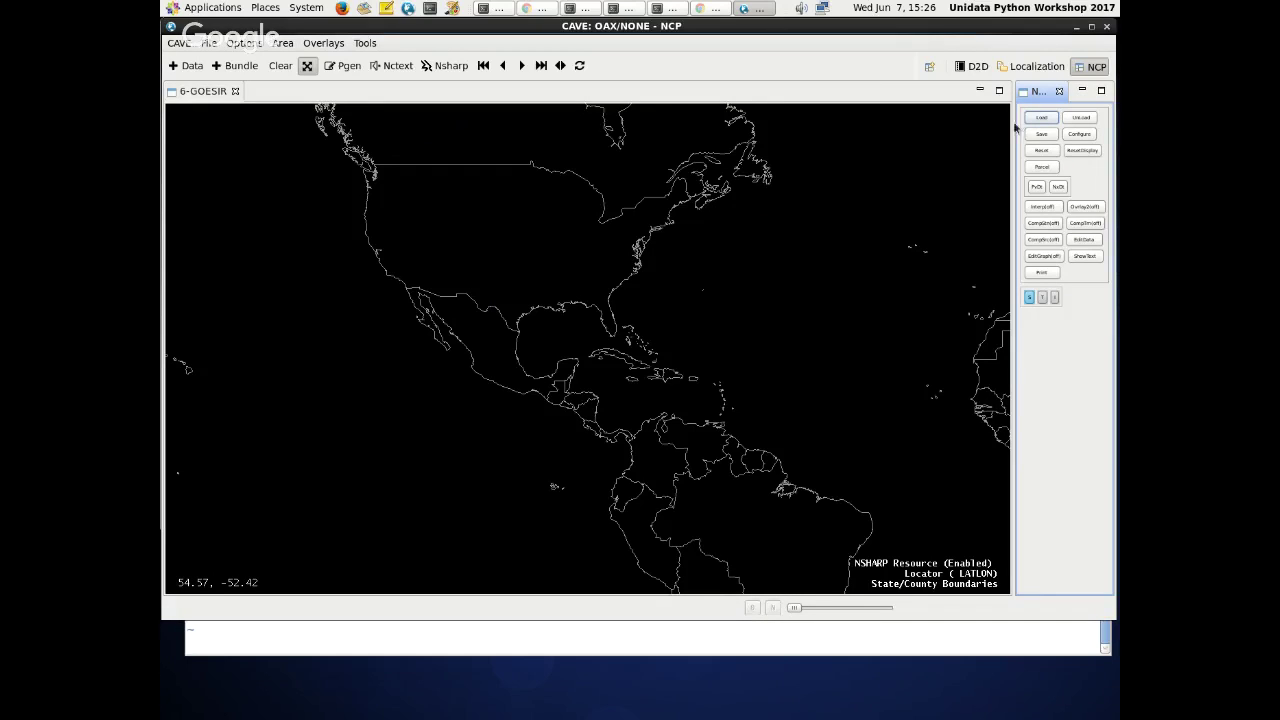
# - Try to clear the 6-GOESIR map and close the Nsharp panel
pyautogui.moveTo(1013, 123); pyautogui.dragTo(1005, 123)
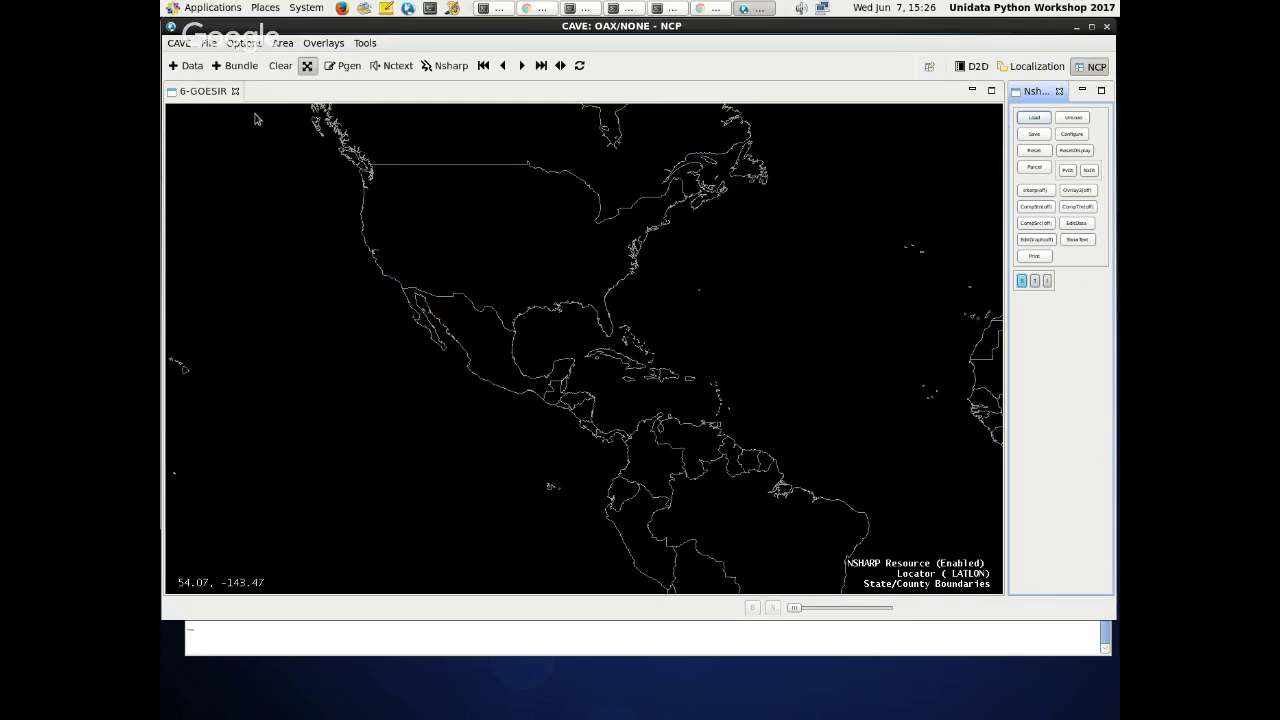
pyautogui.click(287, 66)
pyautogui.click(713, 336)
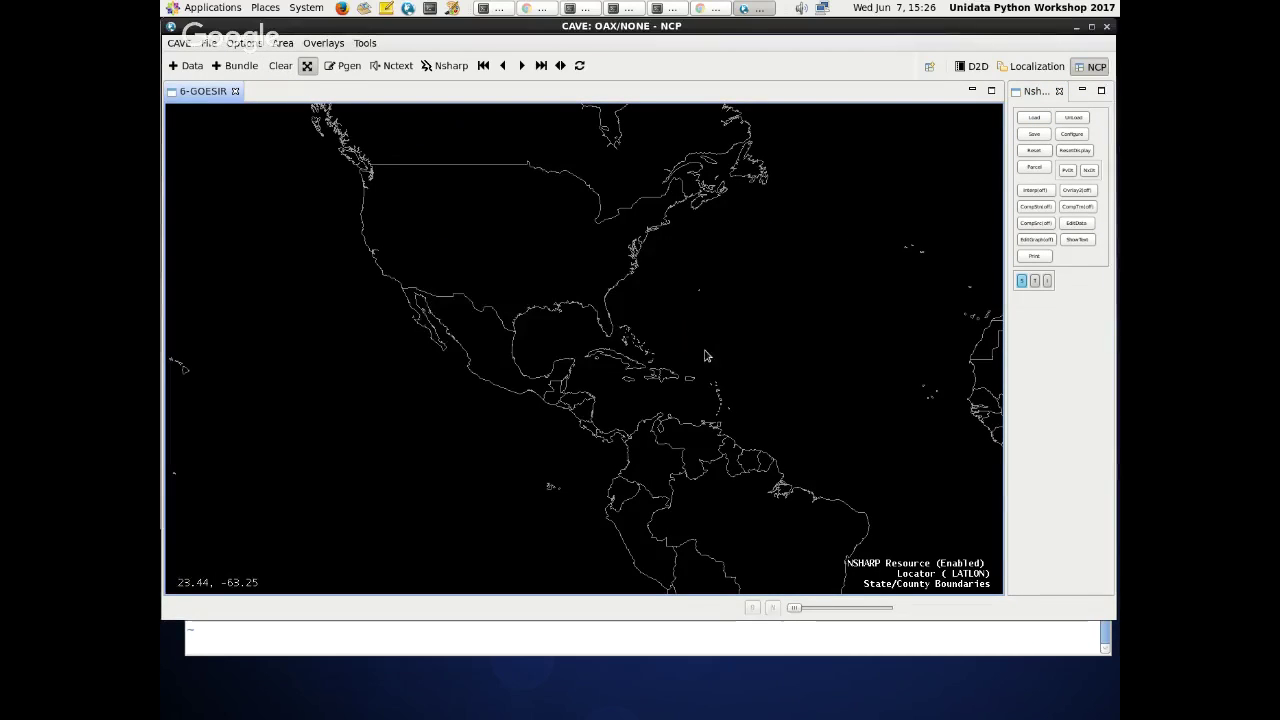
pyautogui.click(1059, 92)
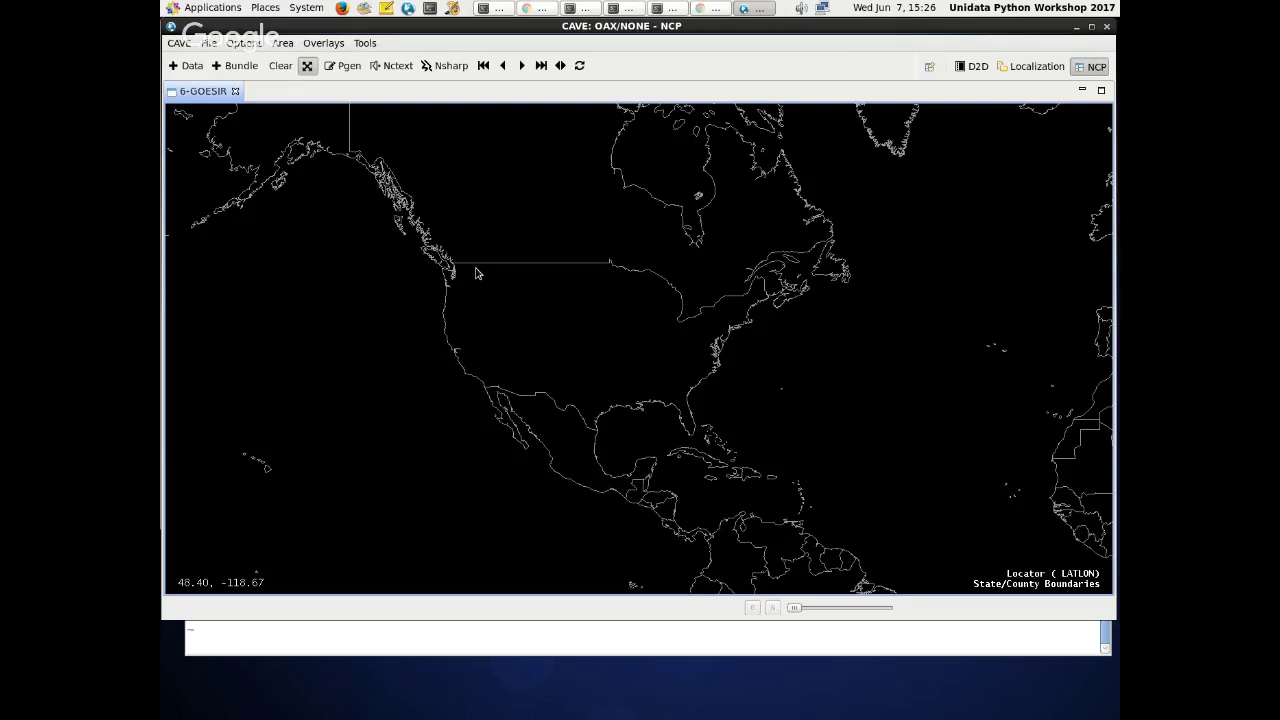
pyautogui.click(179, 45)
pyautogui.moveTo(330, 45)
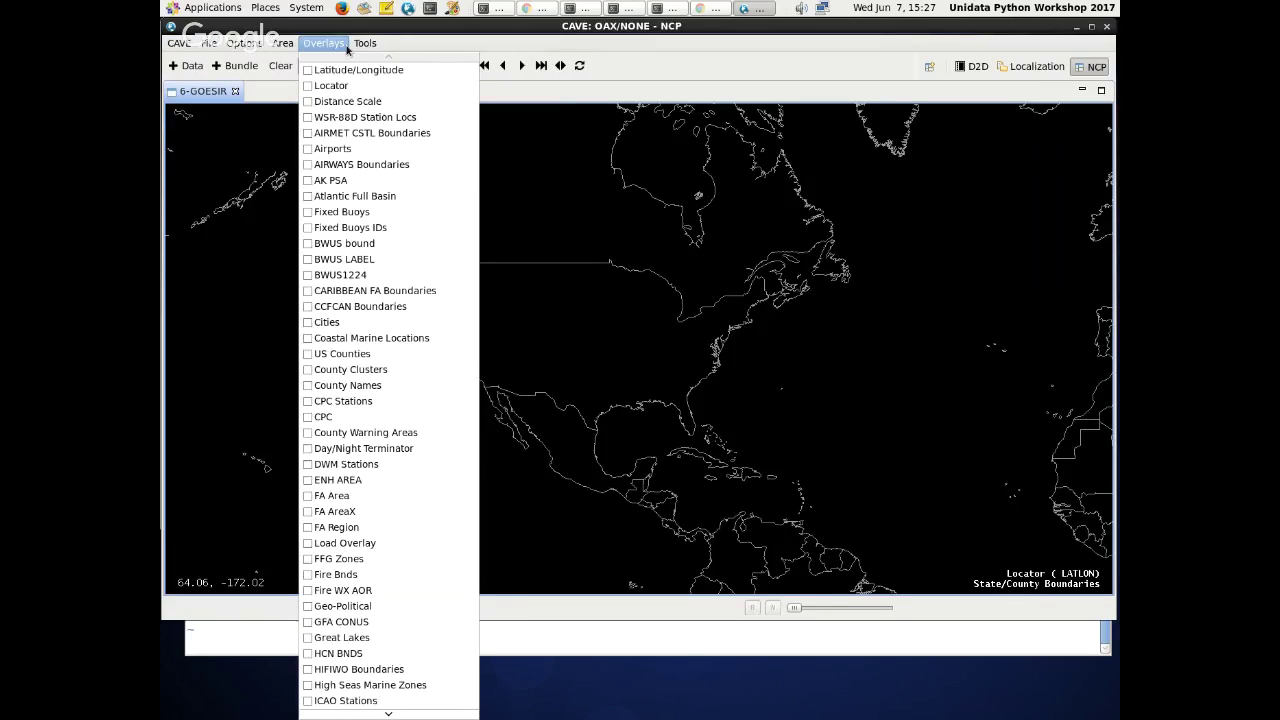
pyautogui.click(366, 44)
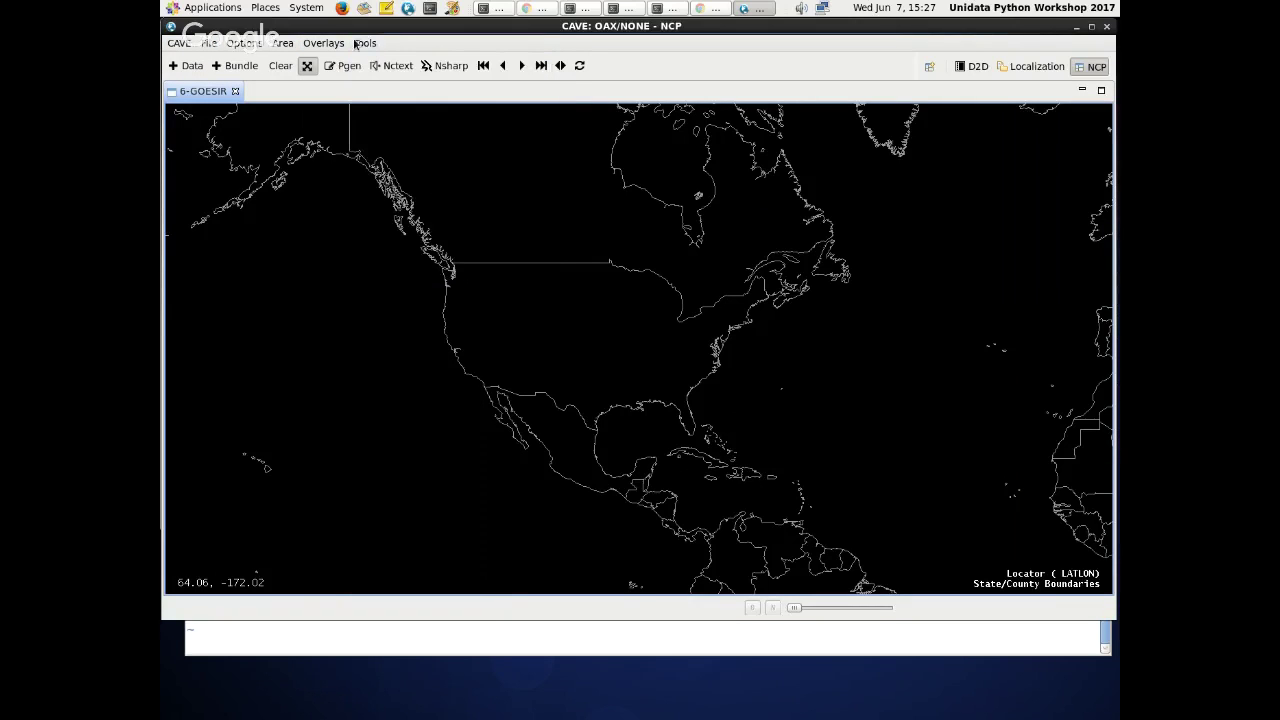
pyautogui.click(326, 44)
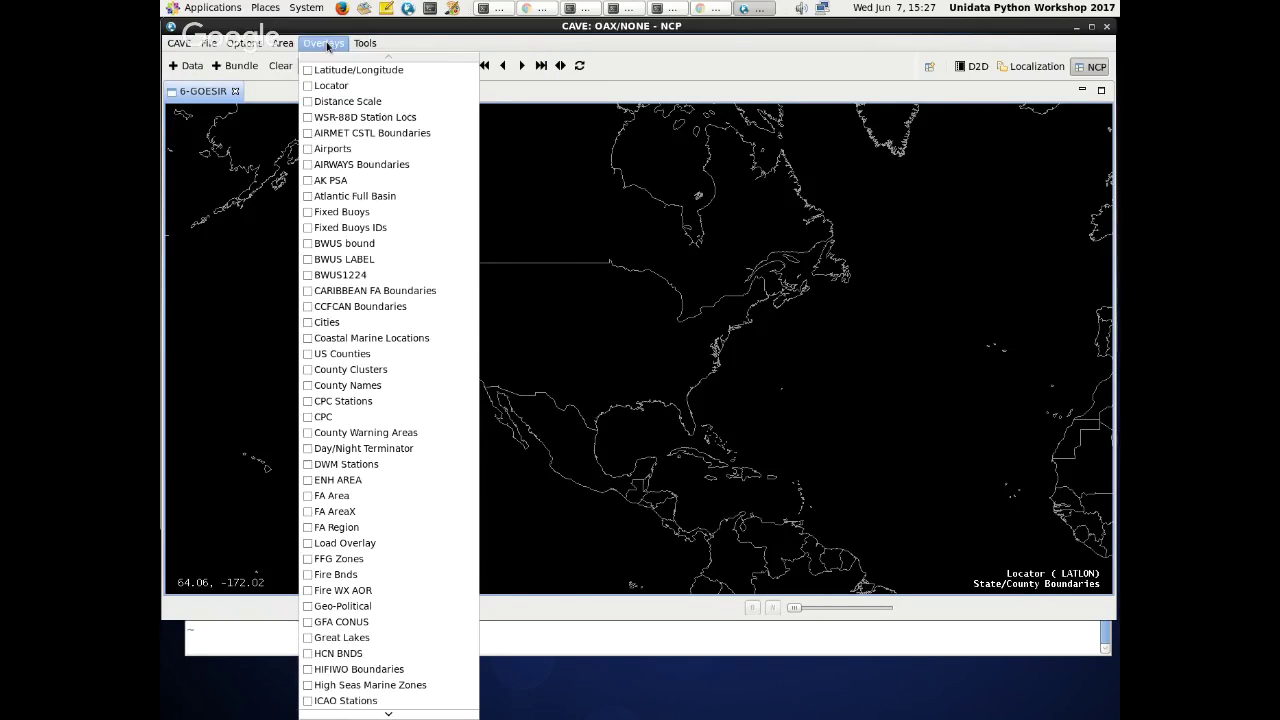
pyautogui.click(328, 45)
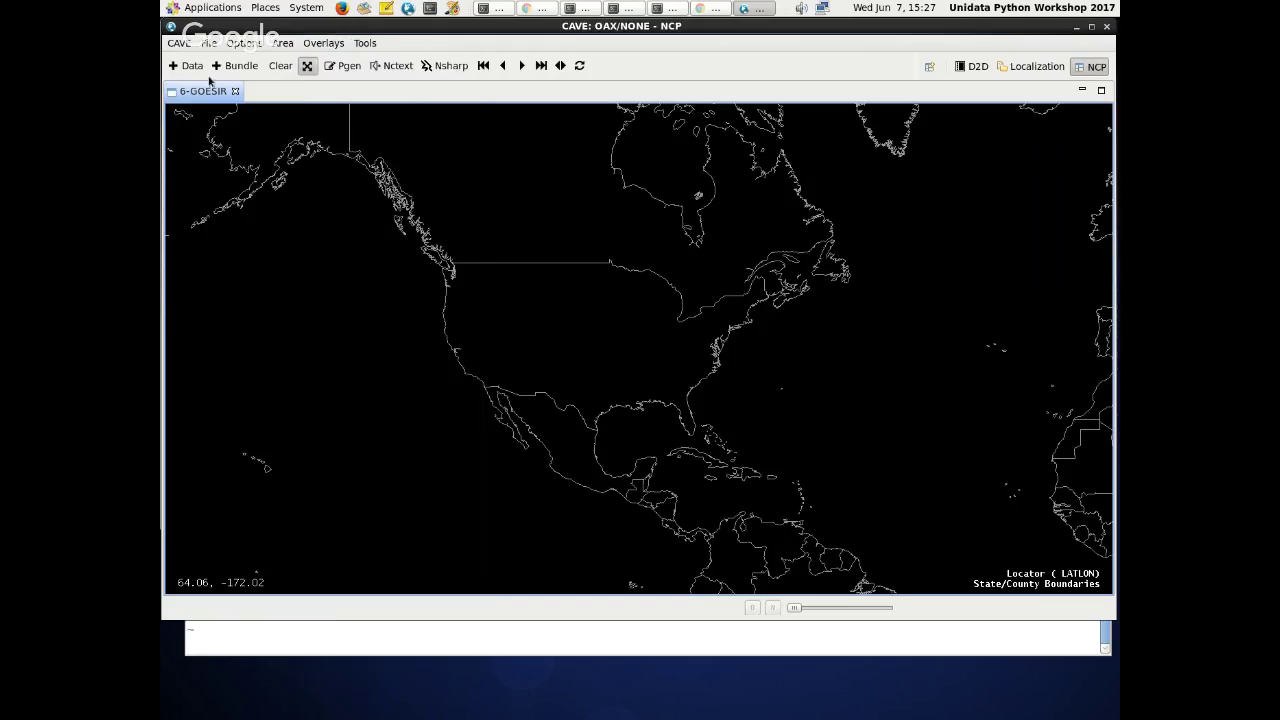
# - Look through the Localization and D2D perspectives and return to the NCP map
pyautogui.click(1037, 66)
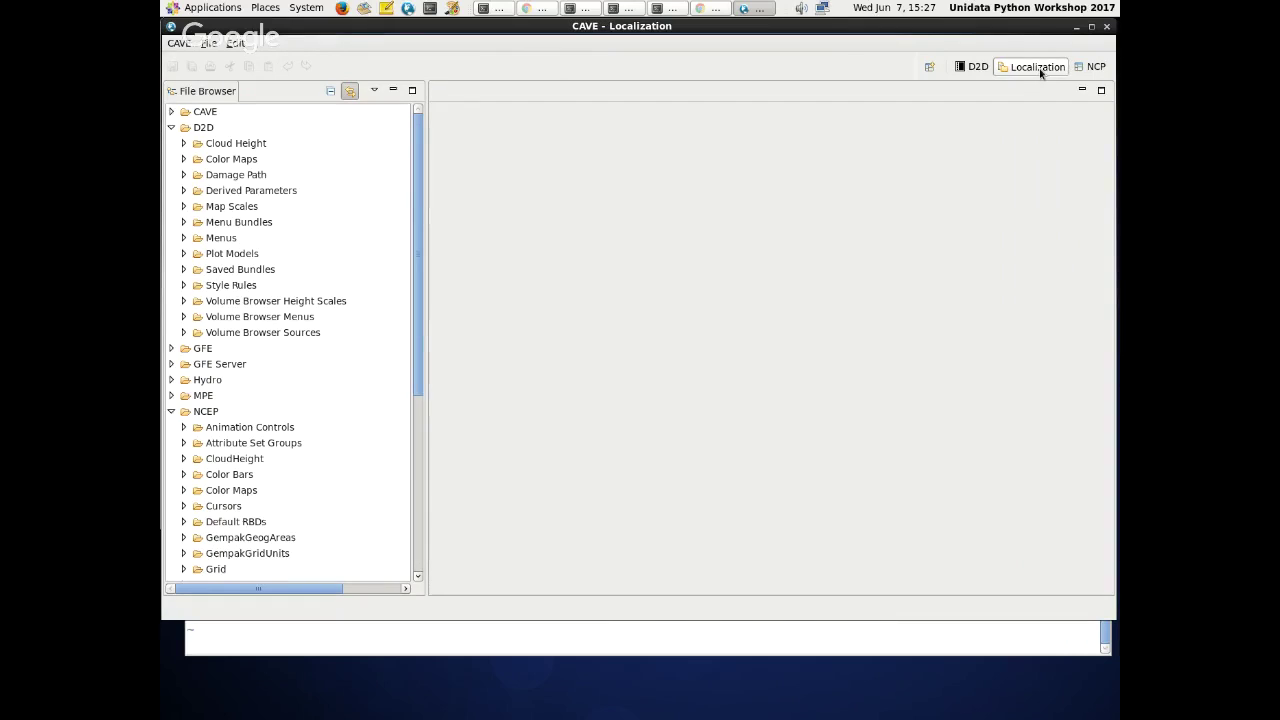
pyautogui.click(975, 66)
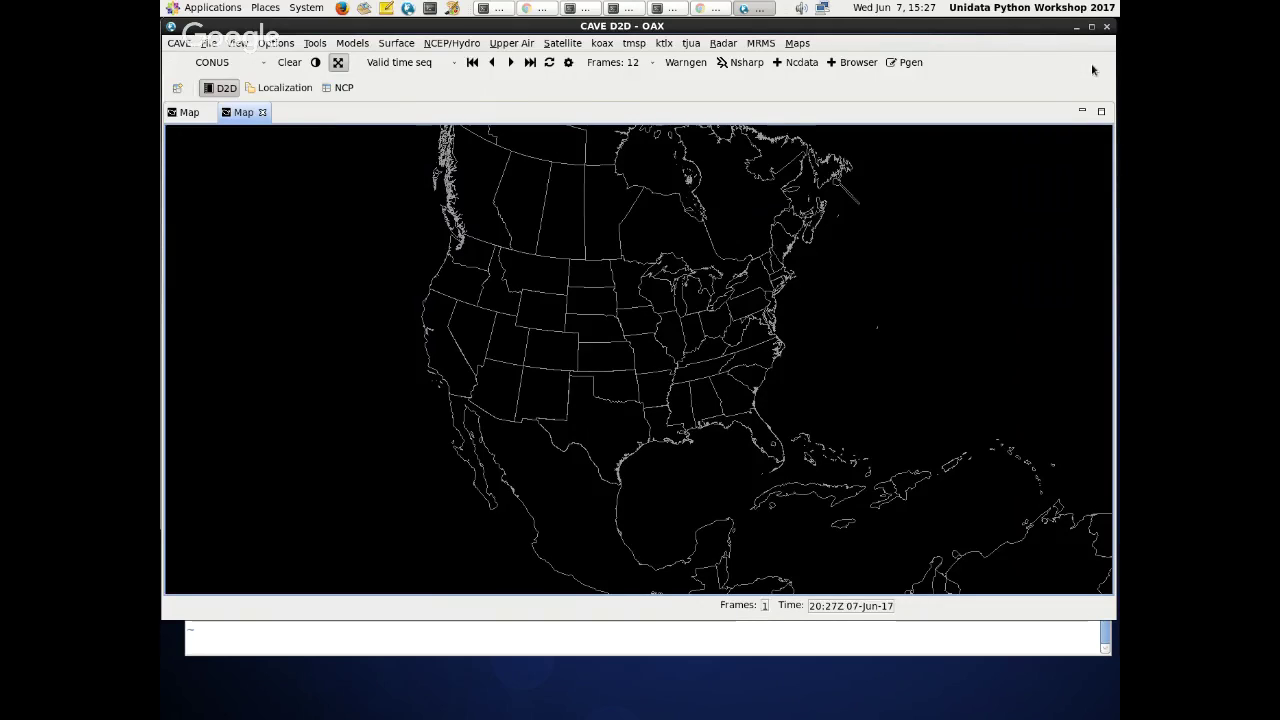
pyautogui.click(340, 88)
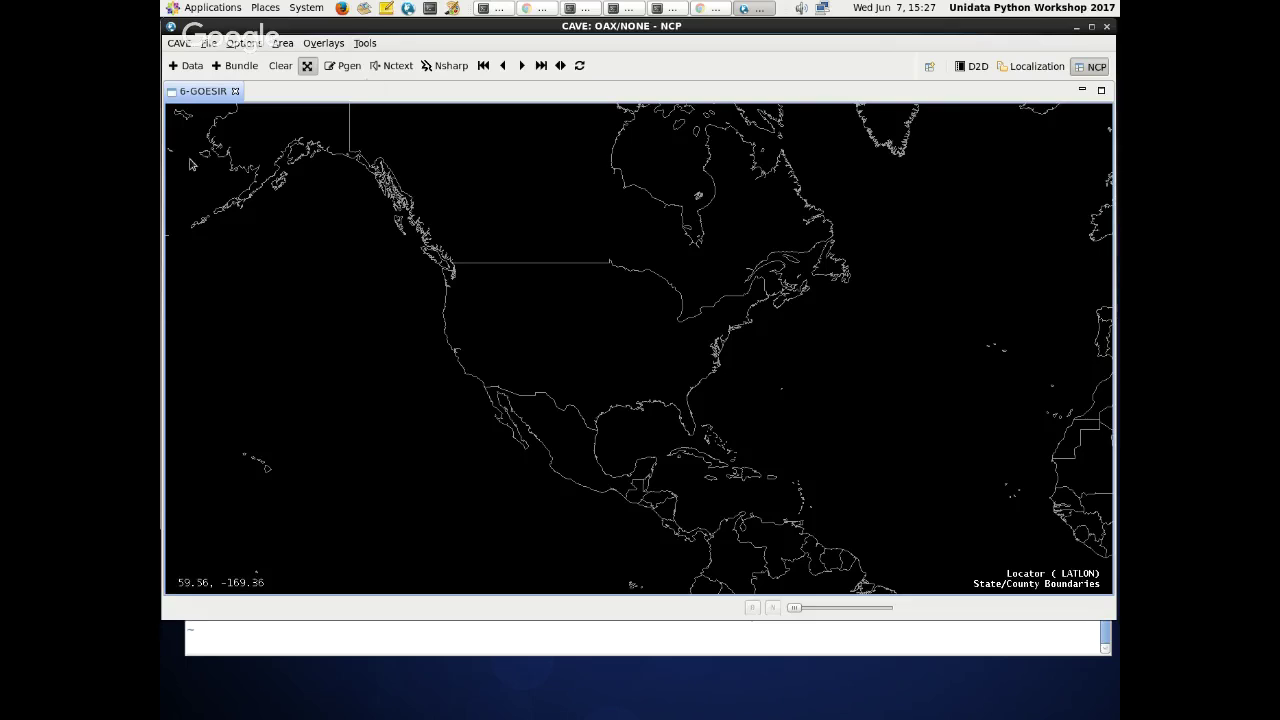
pyautogui.click(1015, 68)
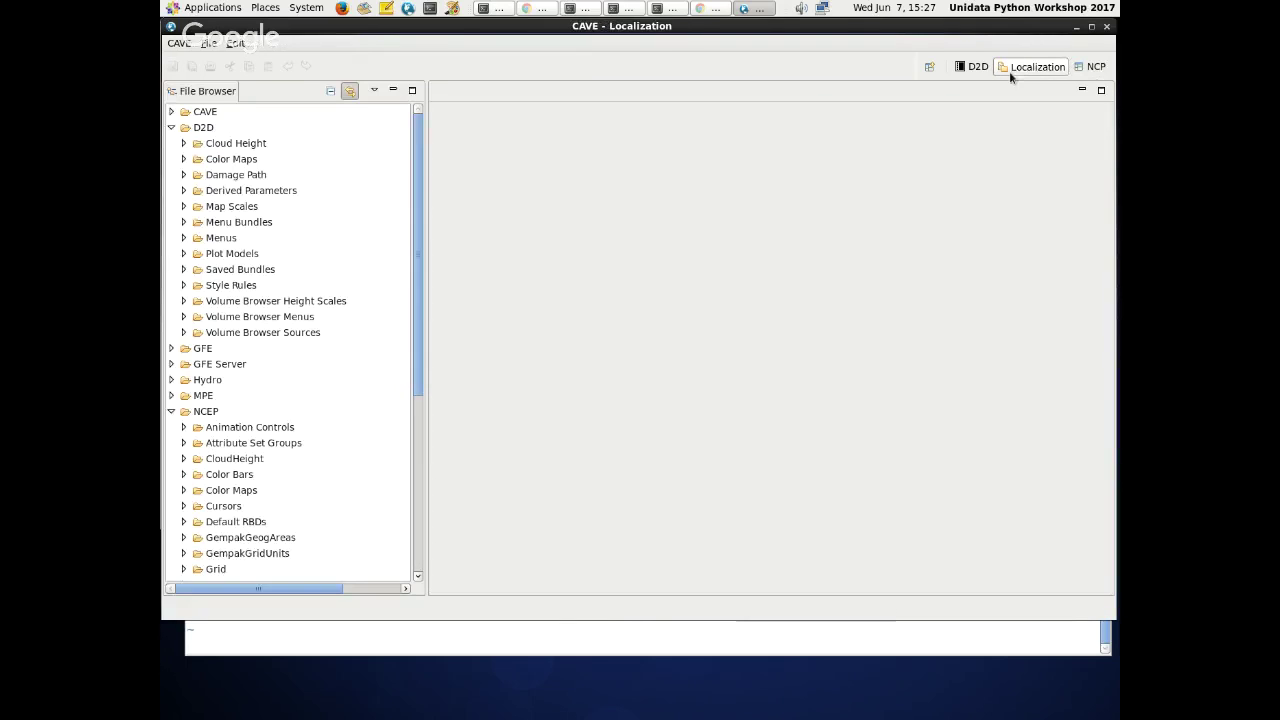
pyautogui.click(1090, 67)
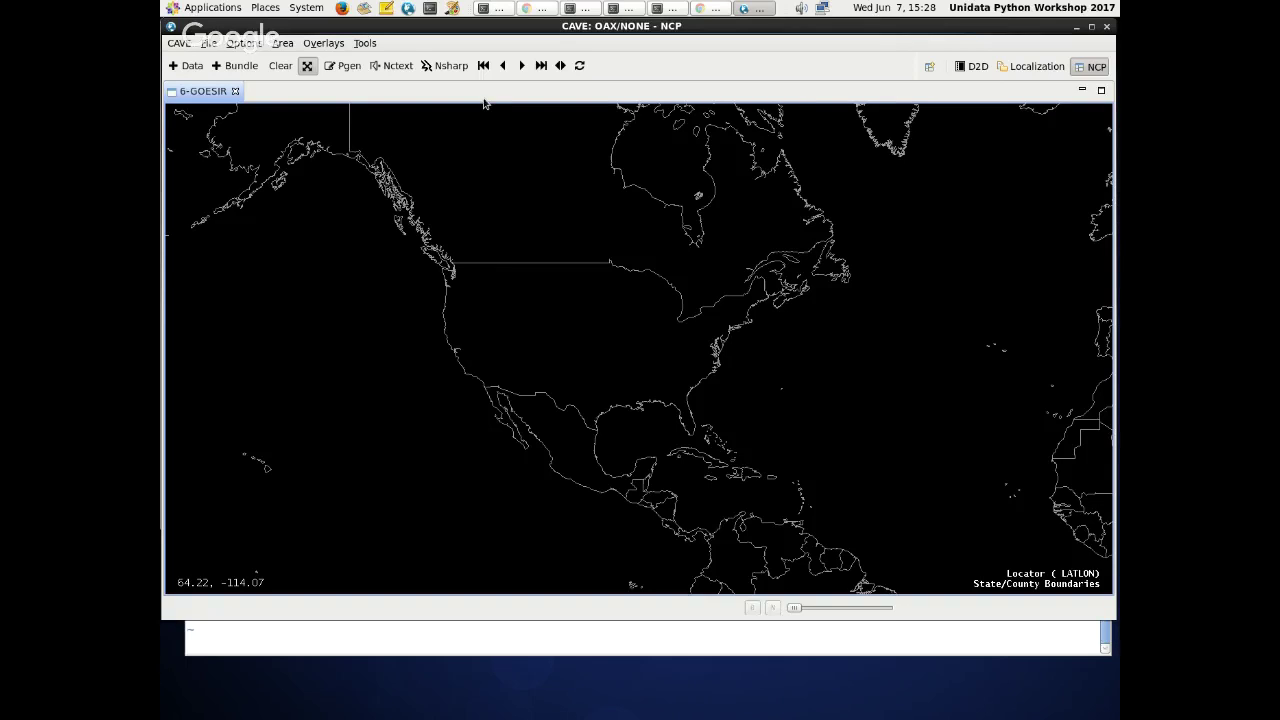
pyautogui.scroll(-2, 606, 238)
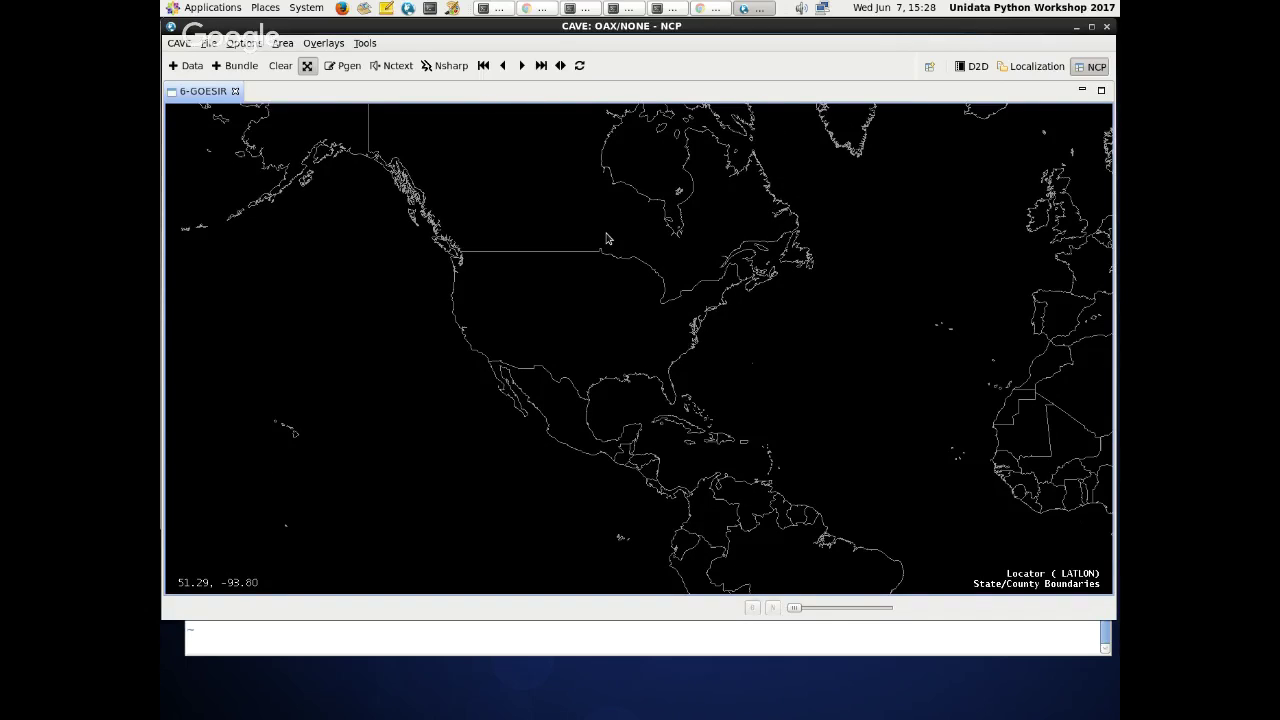
# - Move the NCP map northward and switch to the D2D perspective
pyautogui.moveTo(606, 238); pyautogui.dragTo(621, 185)
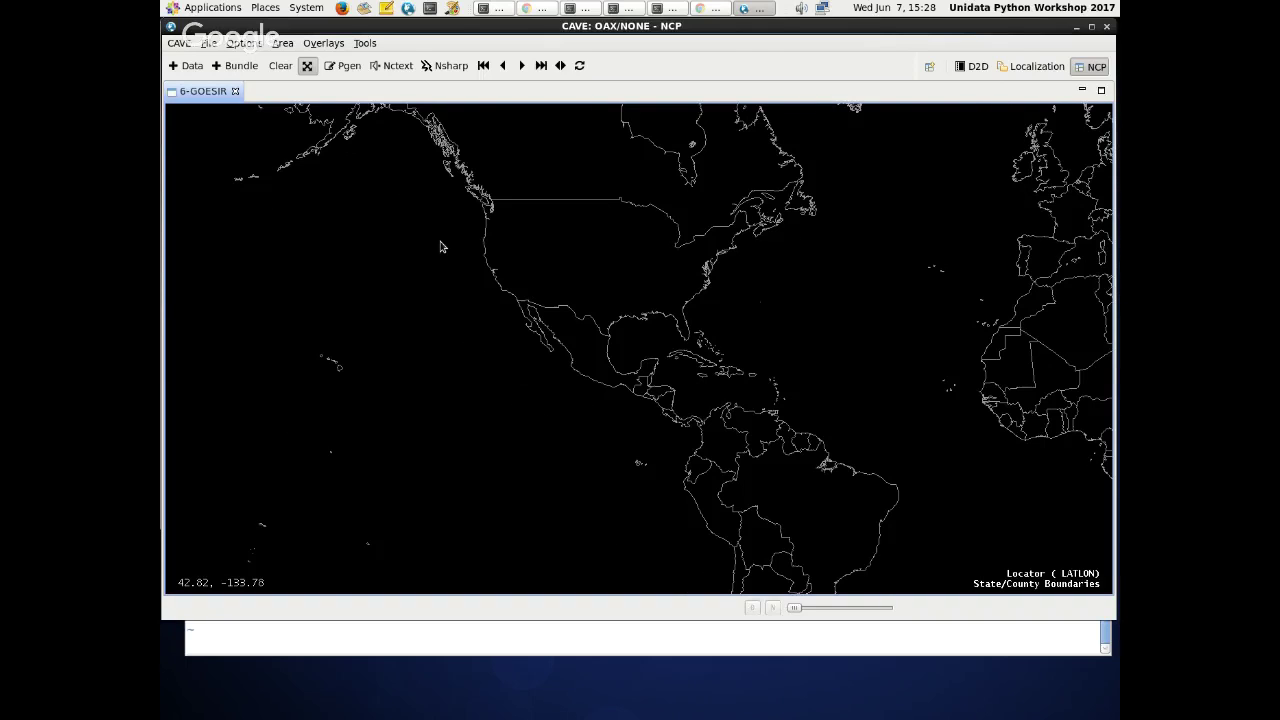
pyautogui.scroll(-2, 441, 246)
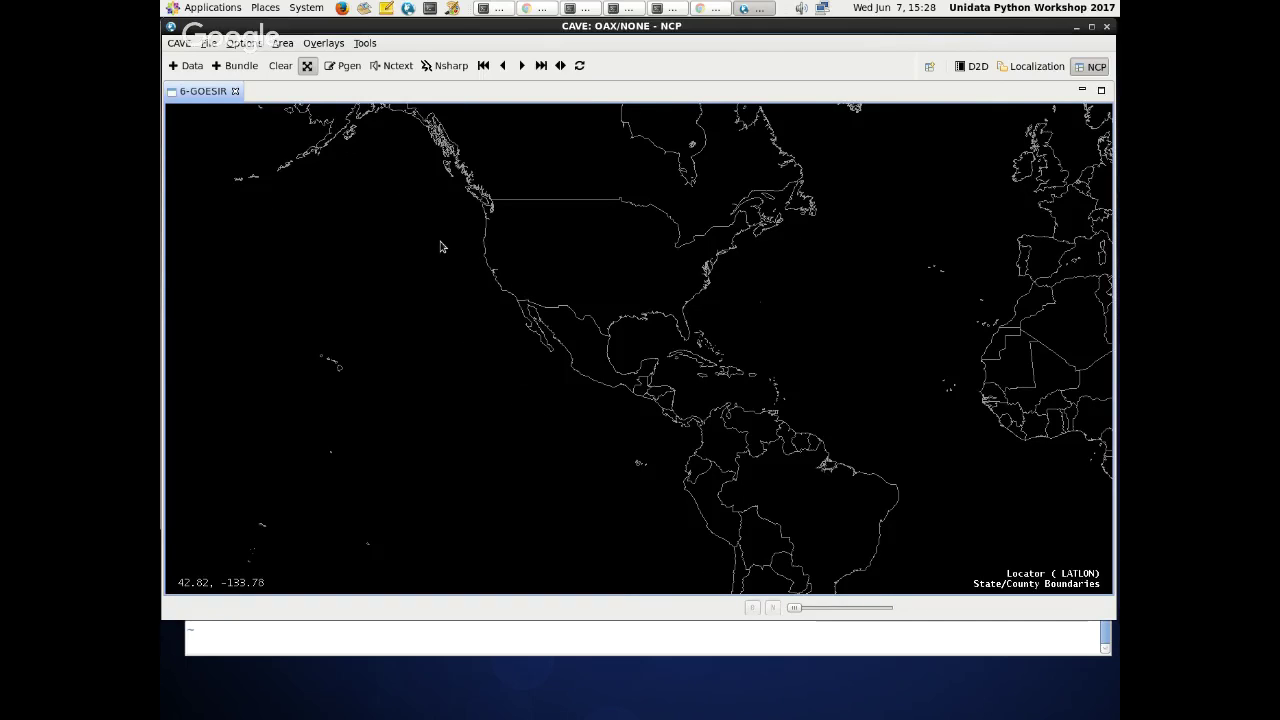
pyautogui.click(975, 67)
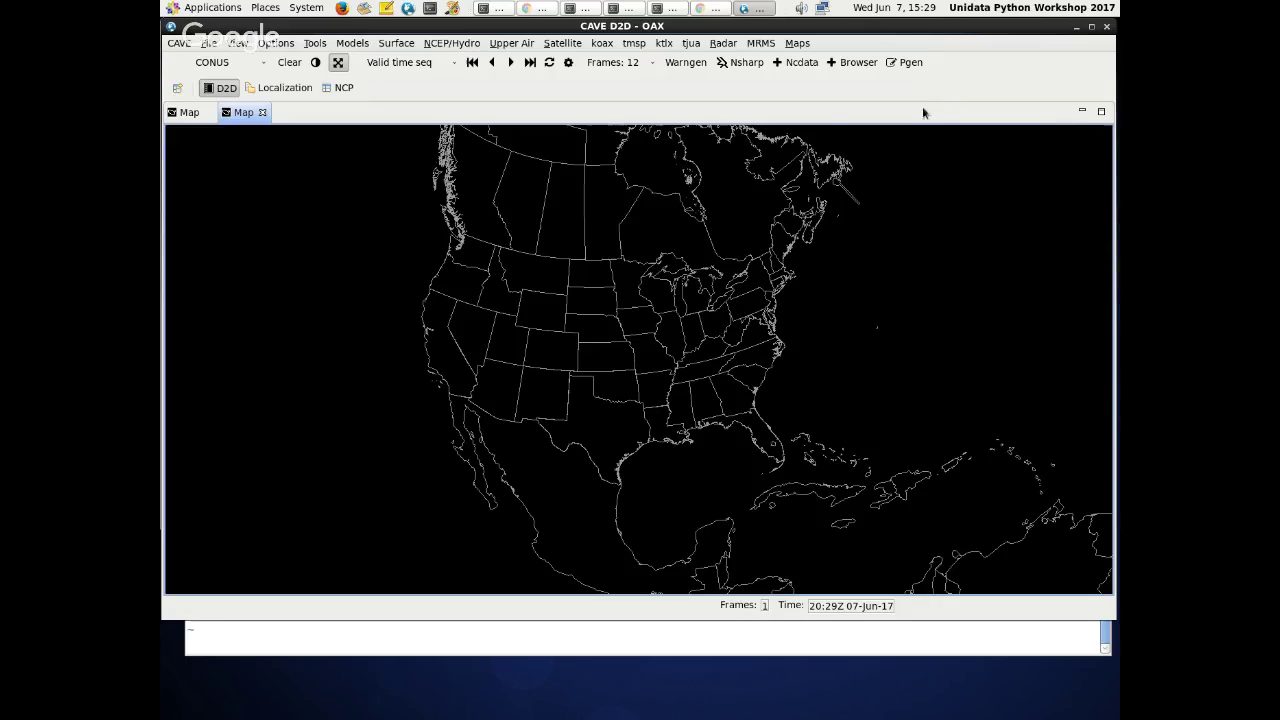
pyautogui.hotkey('alt', 'Tab')
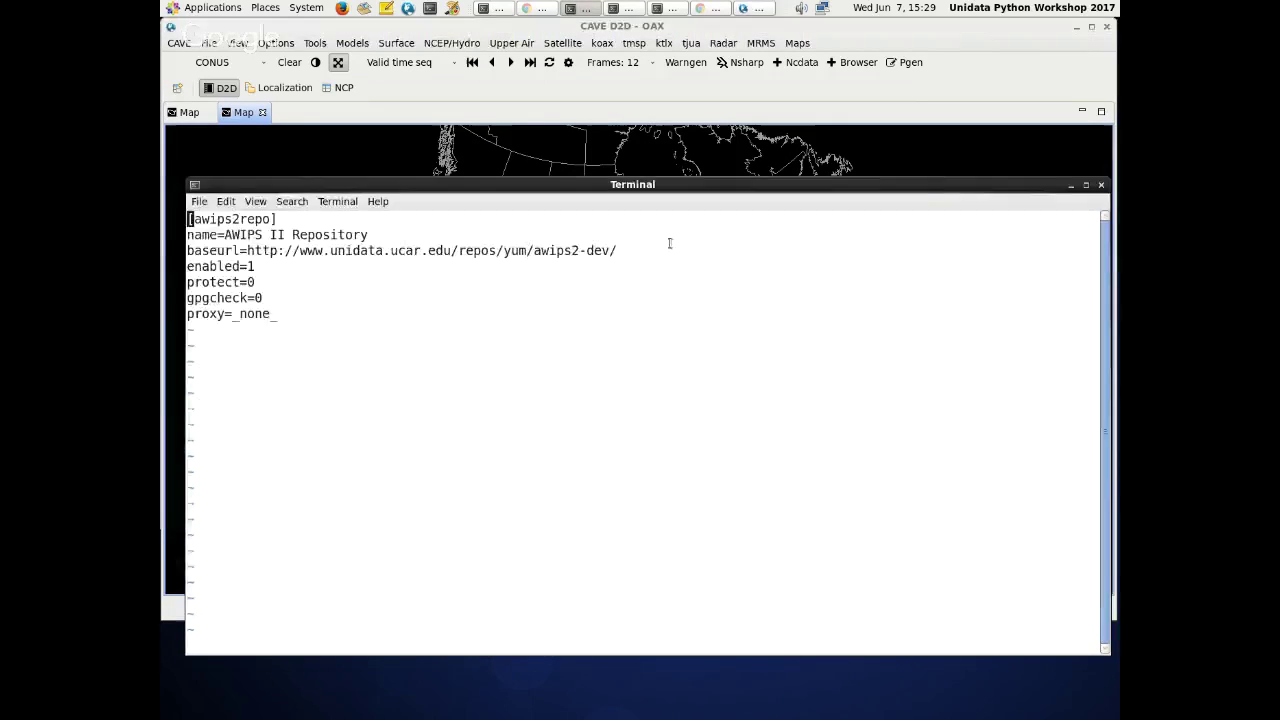
pyautogui.hotkey('alt', 'Tab')
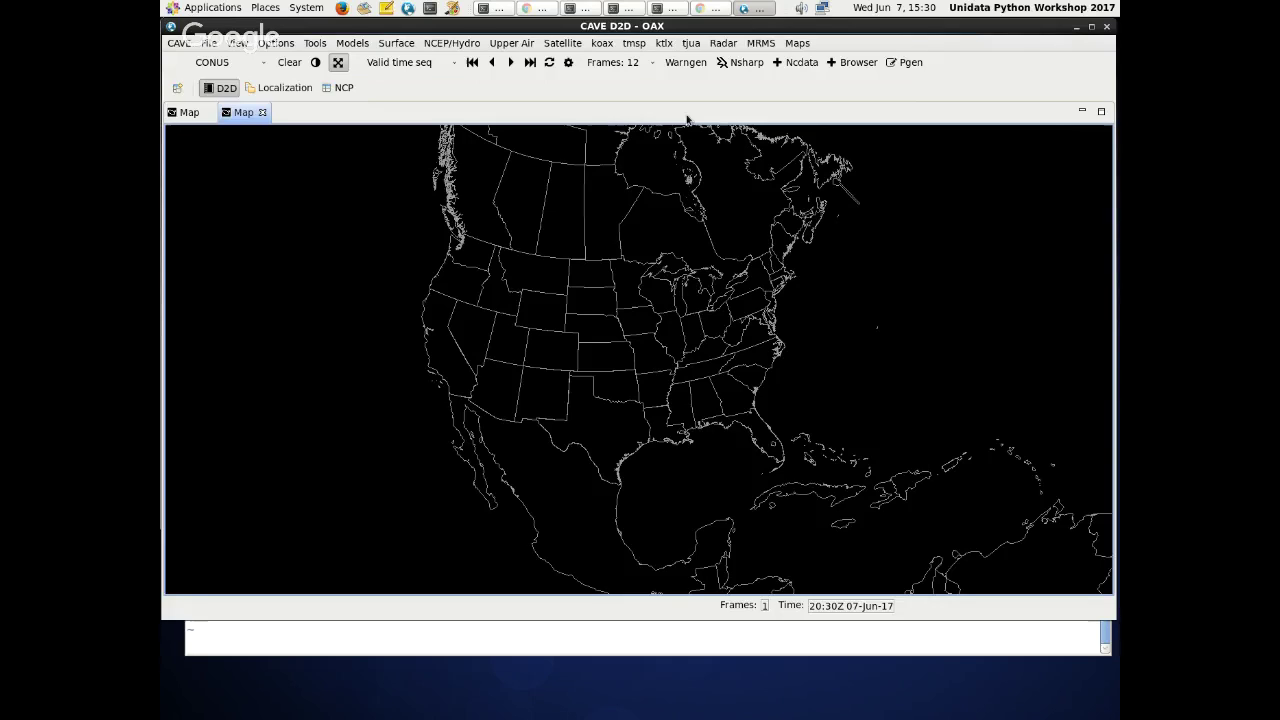
pyautogui.click(709, 10)
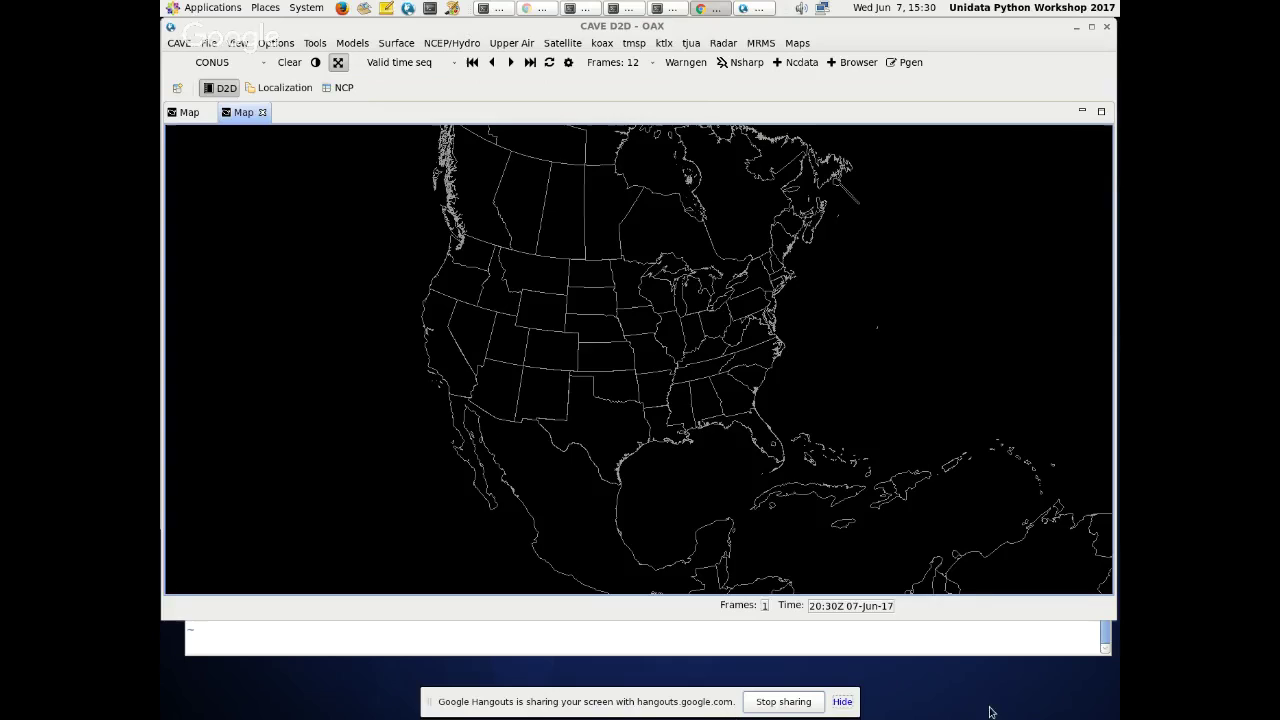
pyautogui.click(898, 244)
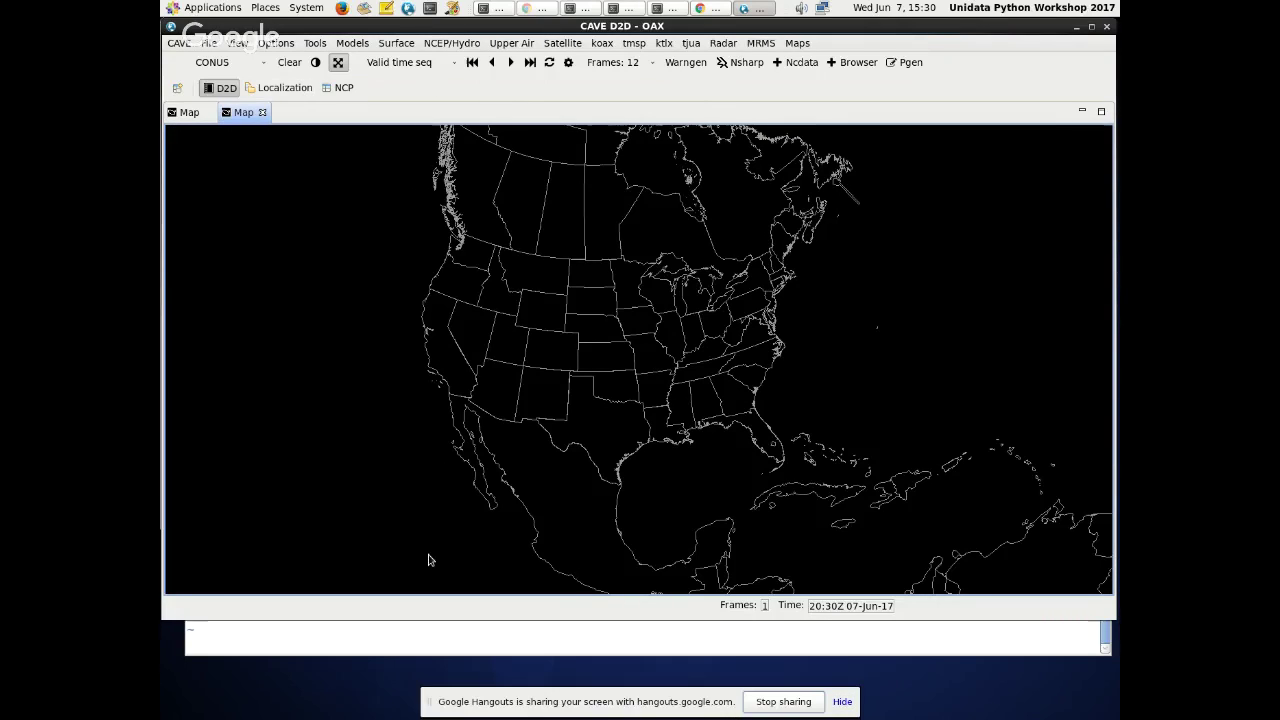
pyautogui.click(546, 12)
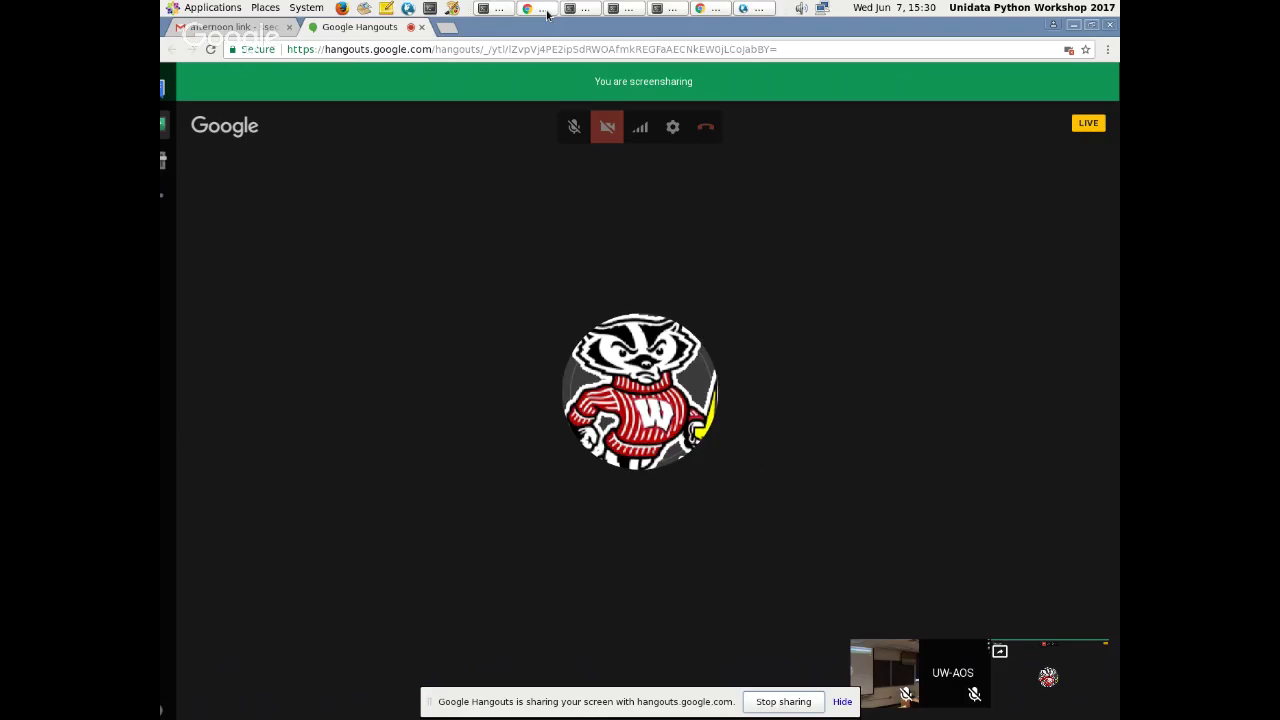
pyautogui.click(546, 12)
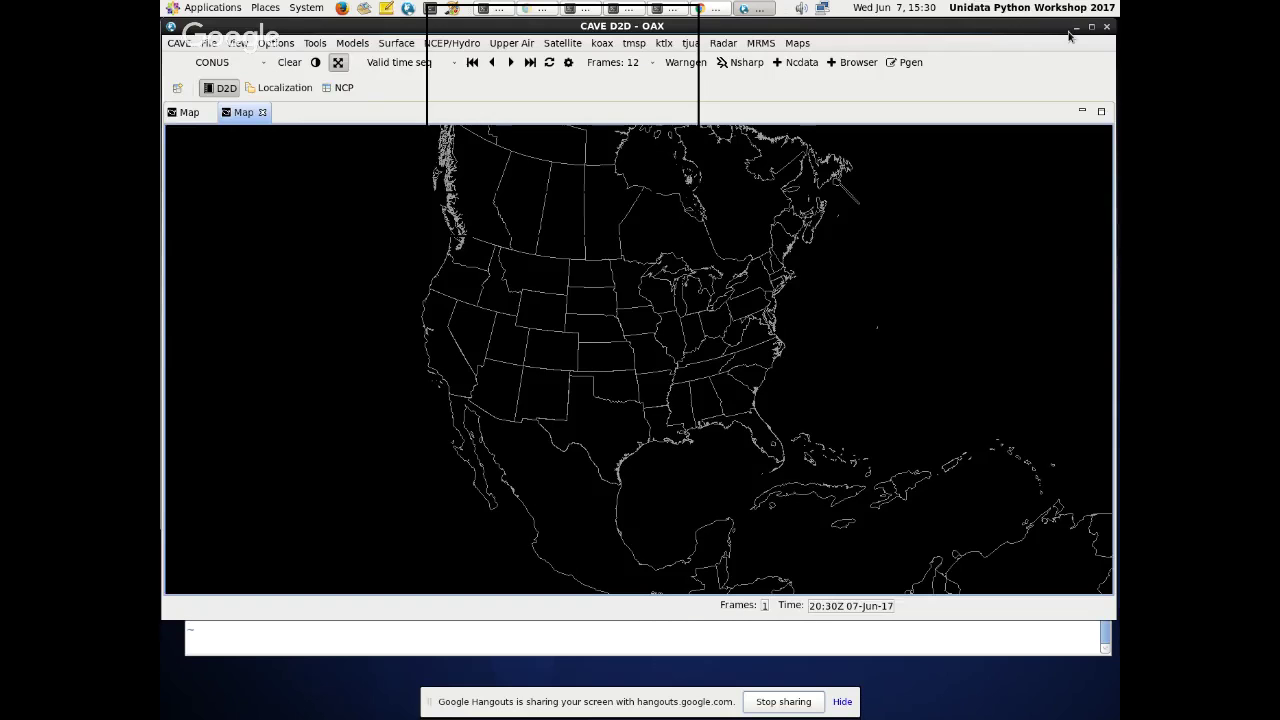
# - Return to the terminal showing the AWIPS II Repository file and quit the vi editor without saving
pyautogui.click(498, 12)
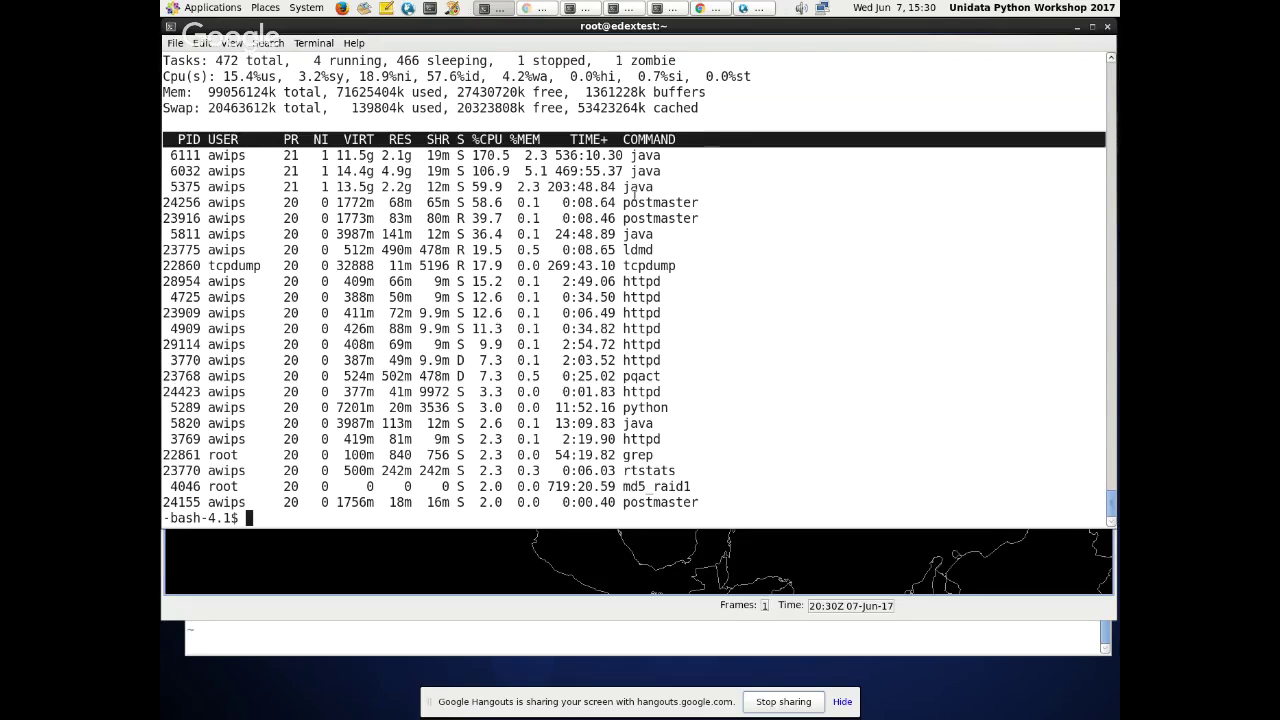
pyautogui.hotkey('alt', 'Tab')
pyautogui.hotkey('alt', 'Tab')
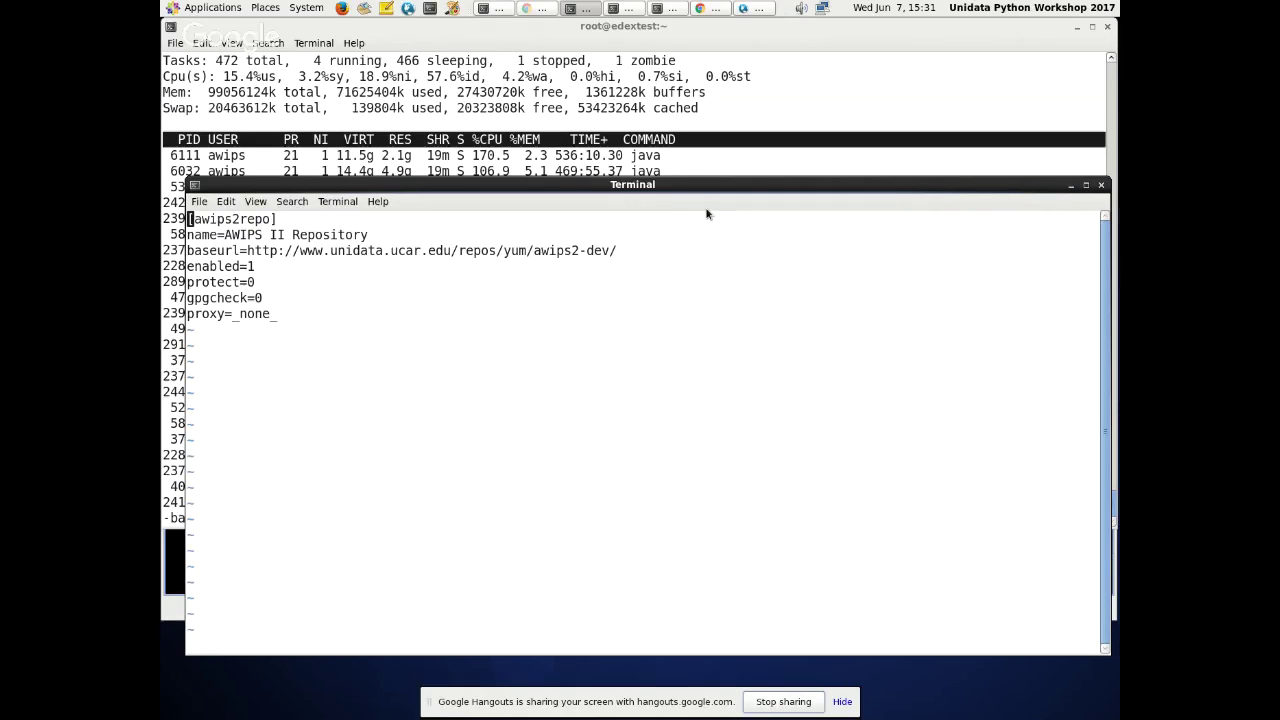
pyautogui.write(':q')
pyautogui.press('Return')
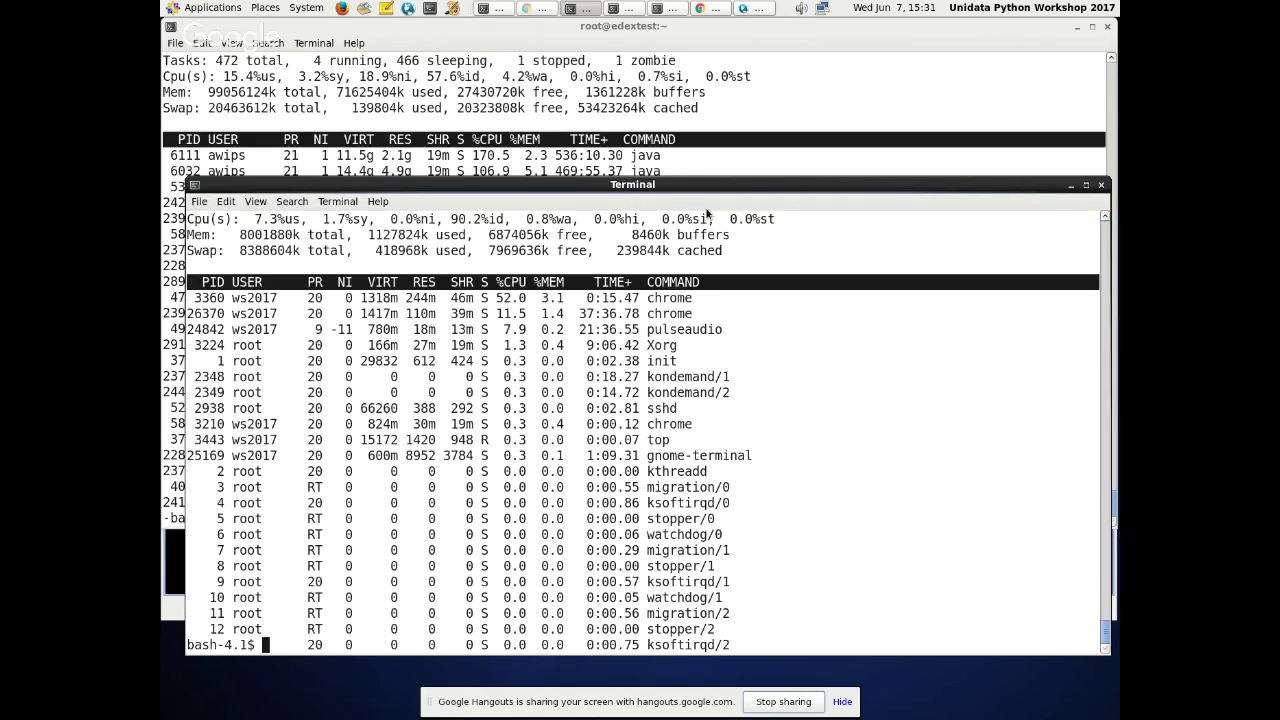
pyautogui.press('Return')
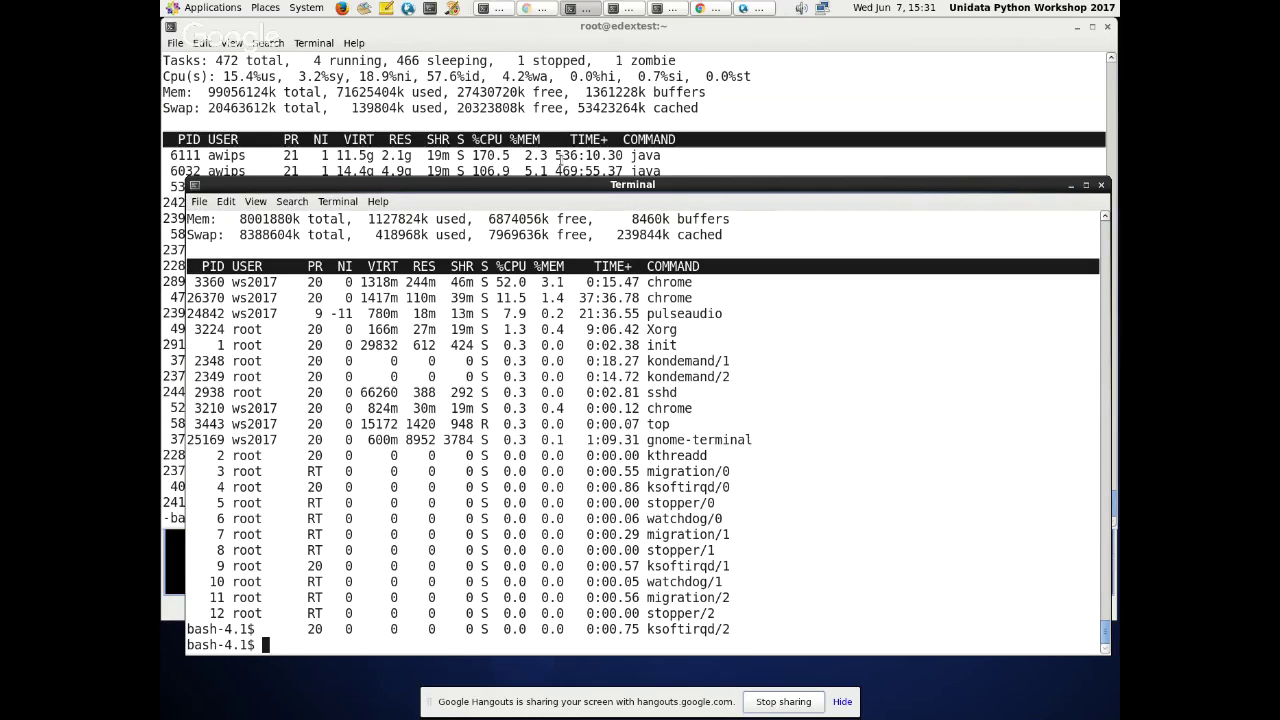
# - Minimise the open windows and place a new terminal window in the desktop's upper-left corner
pyautogui.click(1076, 27)
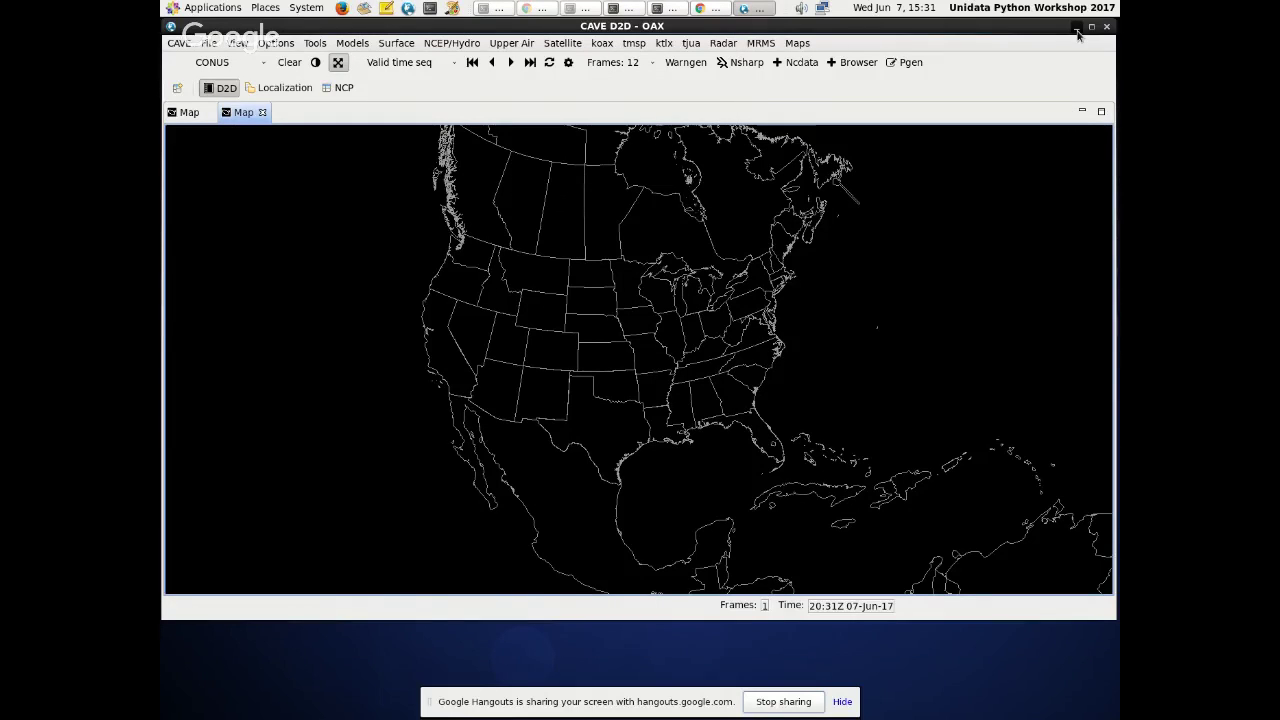
pyautogui.click(1076, 28)
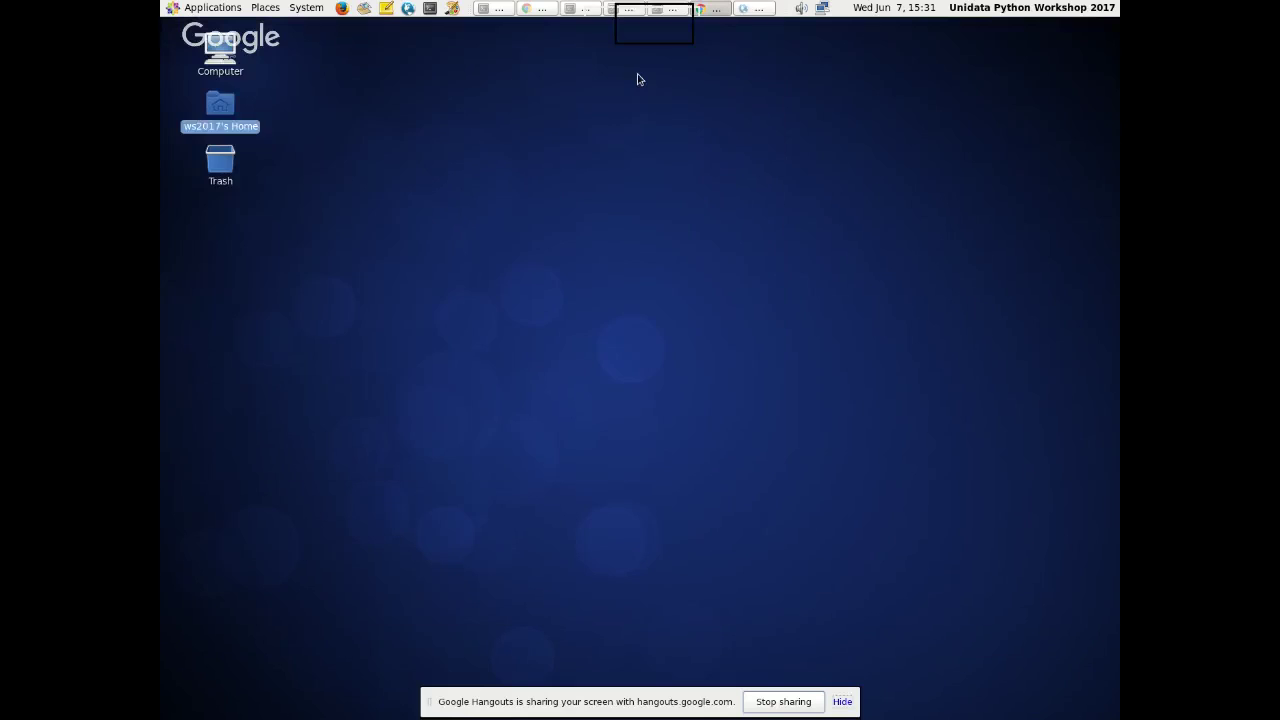
pyautogui.click(430, 9)
pyautogui.moveTo(471, 122); pyautogui.dragTo(300, 12)
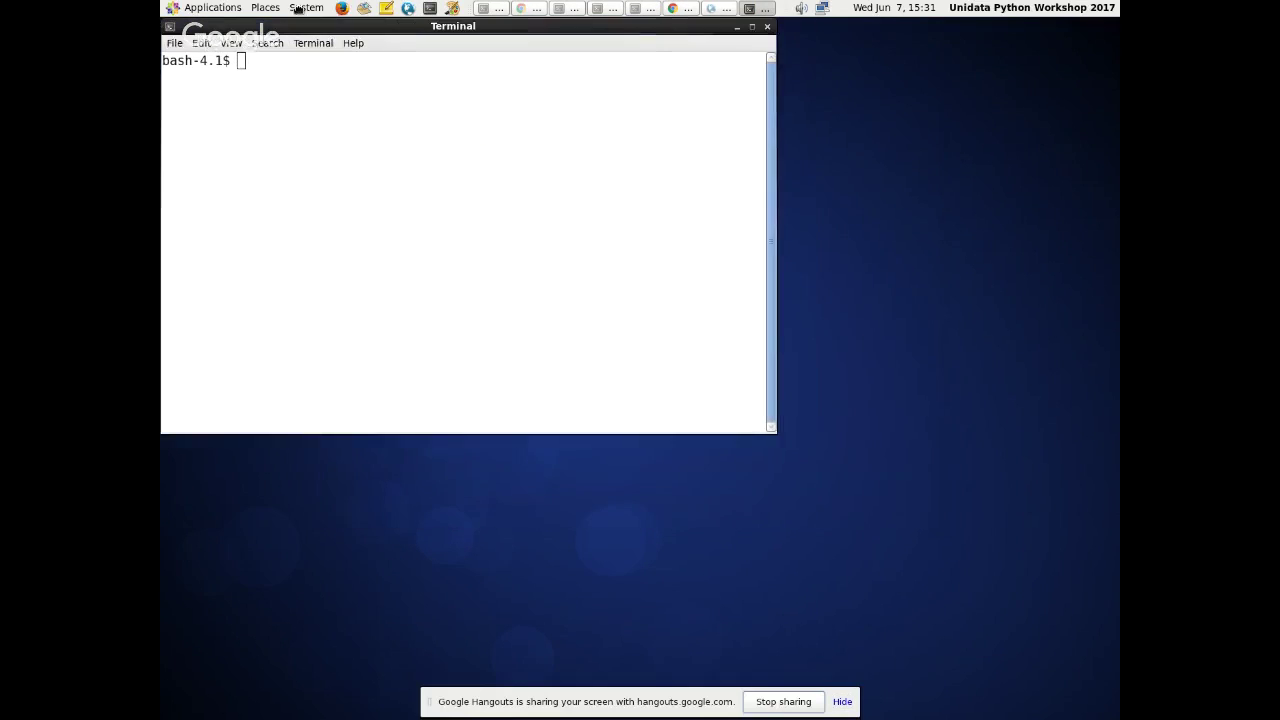
# - Check which python is in use and print the contents of .bashrc
pyautogui.write('which pythgo')
pyautogui.press('BackSpace')
pyautogui.press('BackSpace')
pyautogui.write('on')
pyautogui.press('Return')
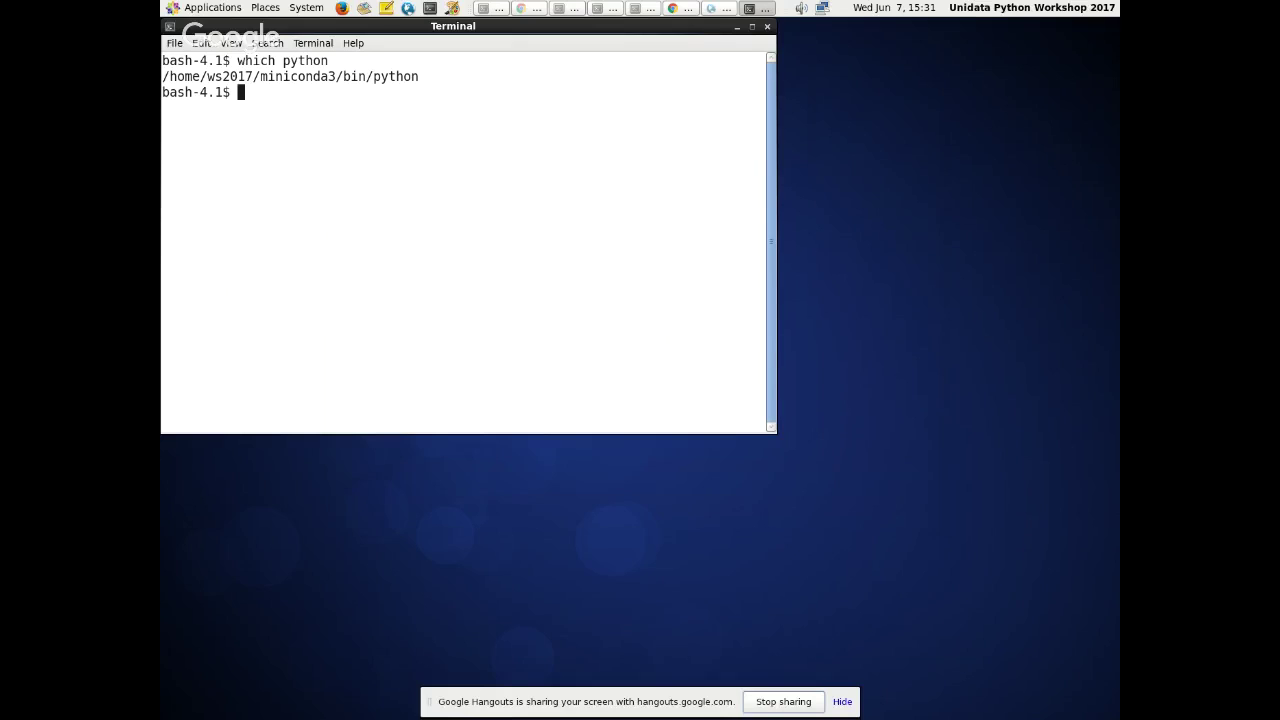
pyautogui.write('cat .bashrc')
pyautogui.press('Return')
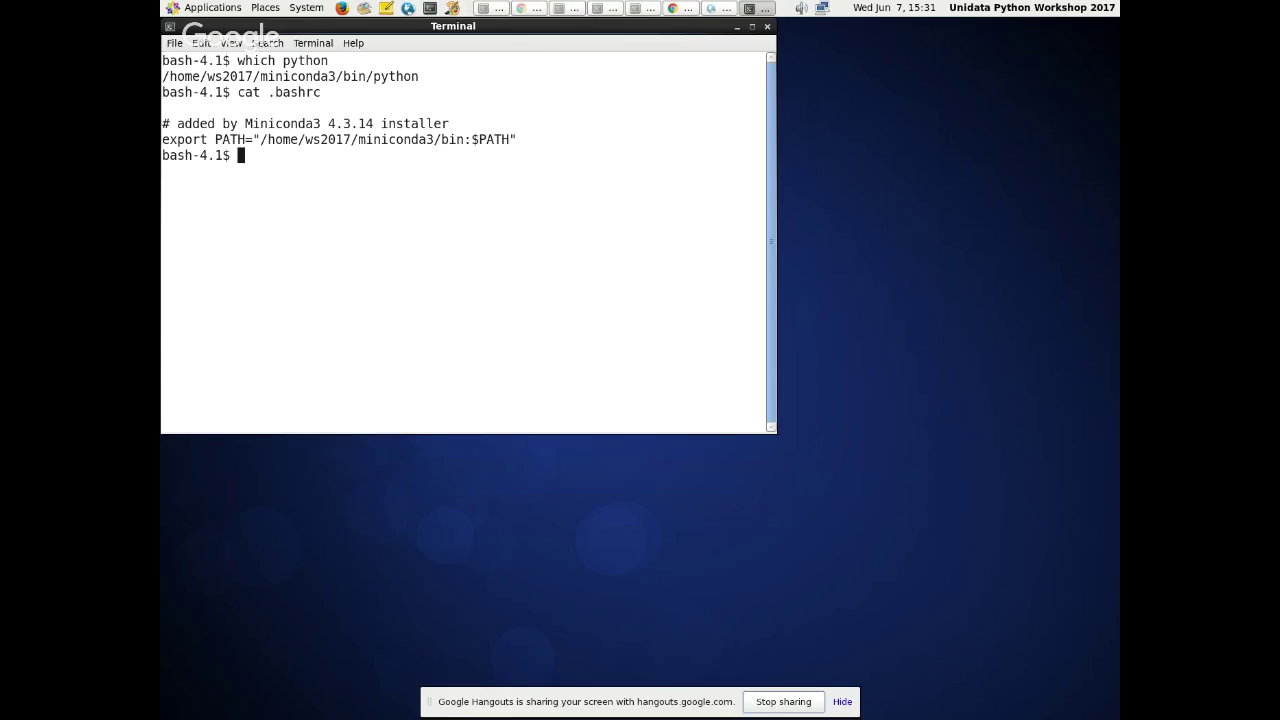
pyautogui.write('which')
pyautogui.press('BackSpace')
pyautogui.press('BackSpace')
pyautogui.press('BackSpace')
pyautogui.press('BackSpace')
pyautogui.press('BackSpace')
# - Change to the unidata-python-workshop directory in the terminal
pyautogui.write('cd un')
pyautogui.press('Tab')
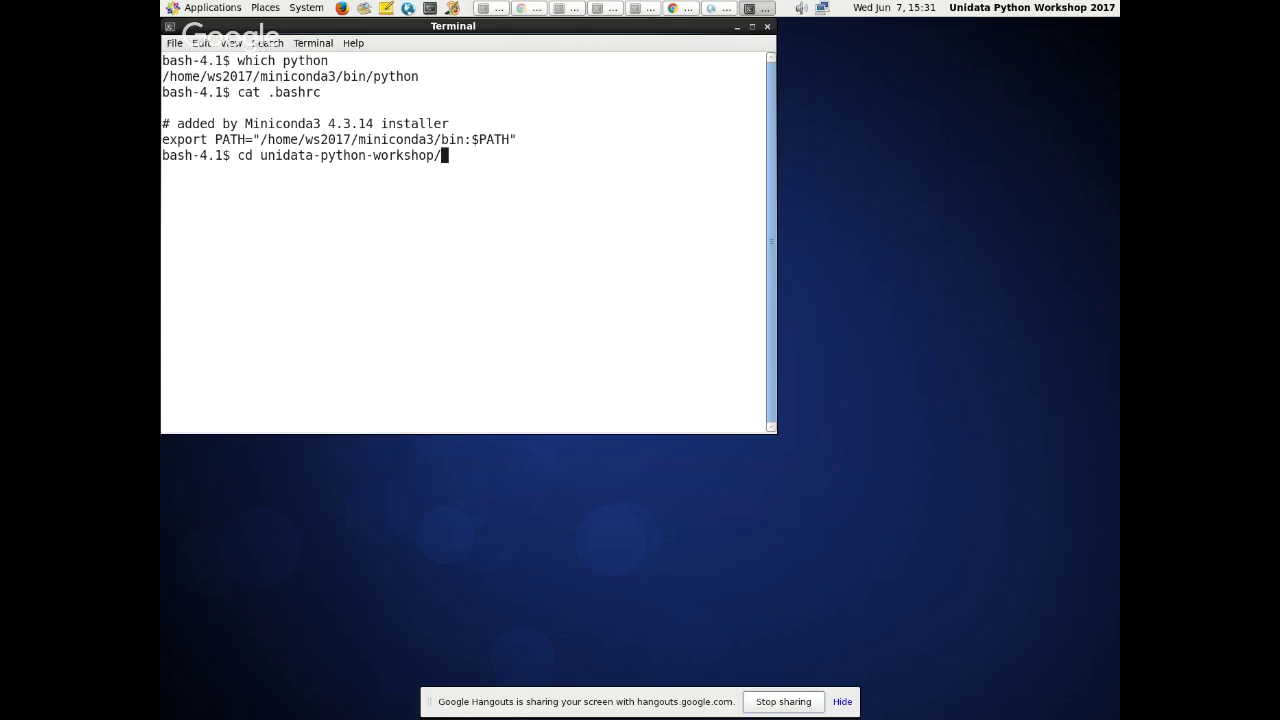
pyautogui.press('Return')
# - Activate the unidata-workshop environment with source activate
pyautogui.write('sourc')
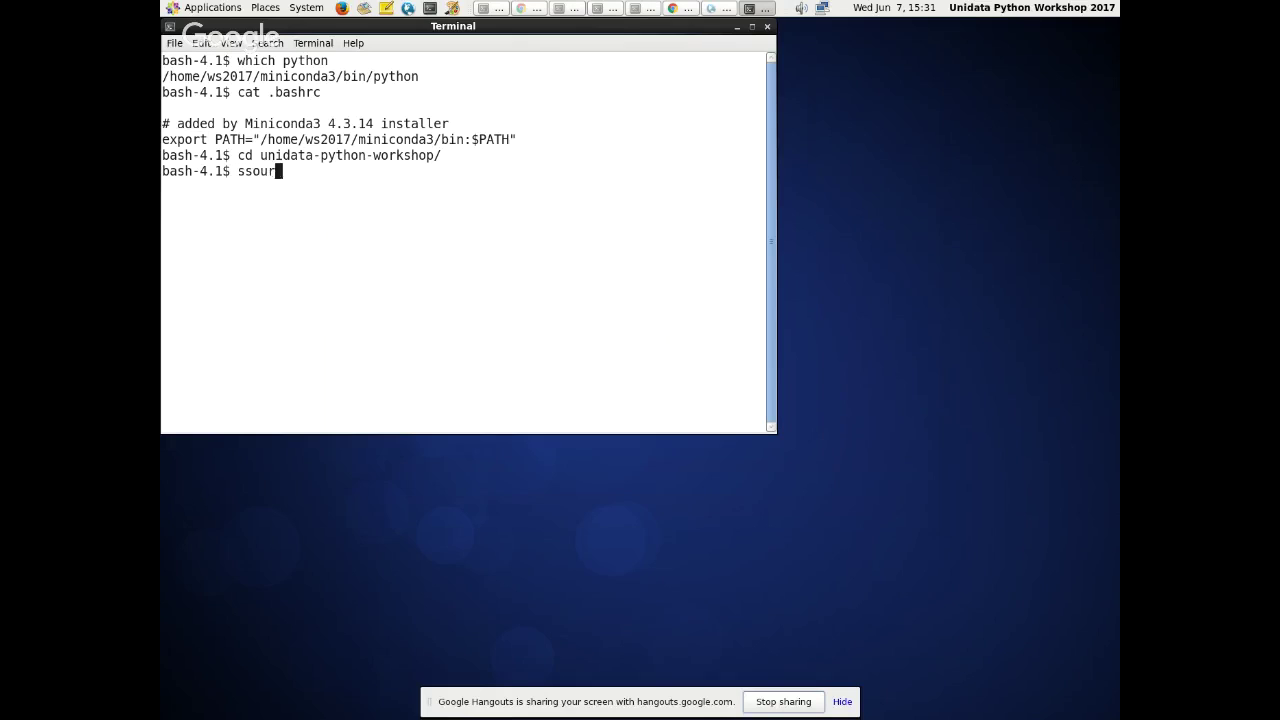
pyautogui.press('BackSpace')
pyautogui.press('BackSpace')
pyautogui.press('BackSpace')
pyautogui.write('urce activate unidata-workshop')
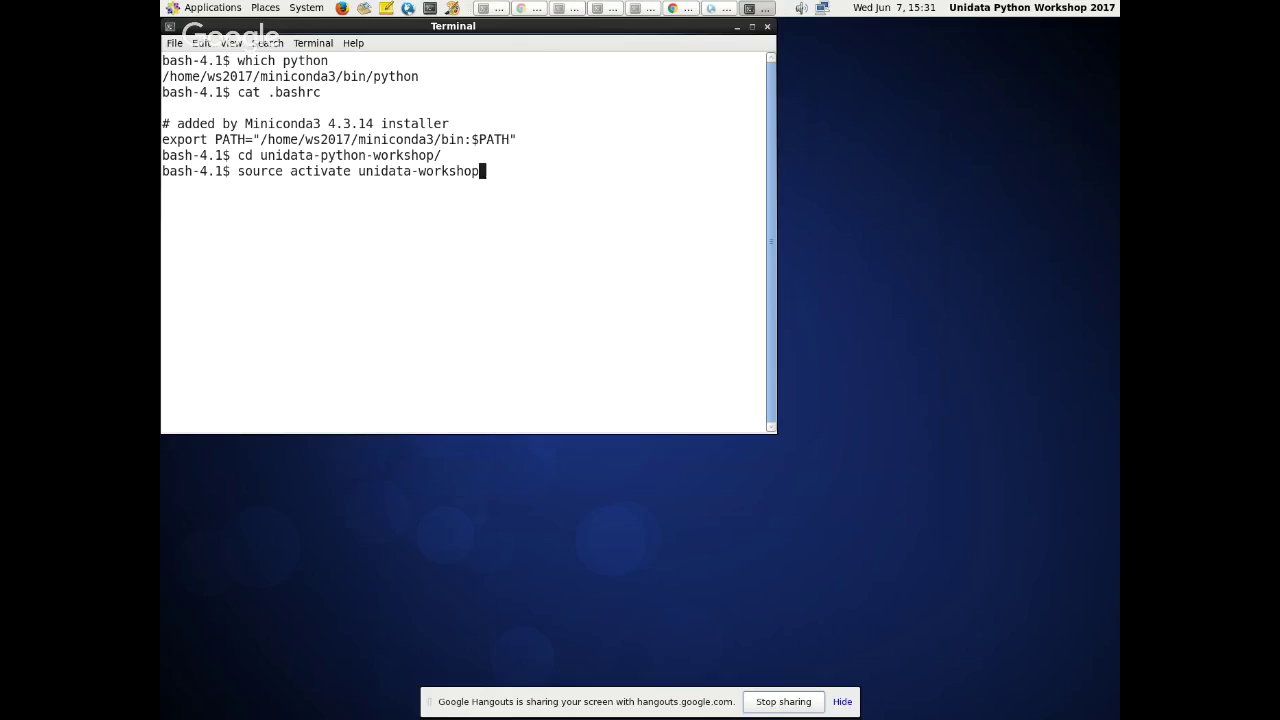
pyautogui.press('Return')
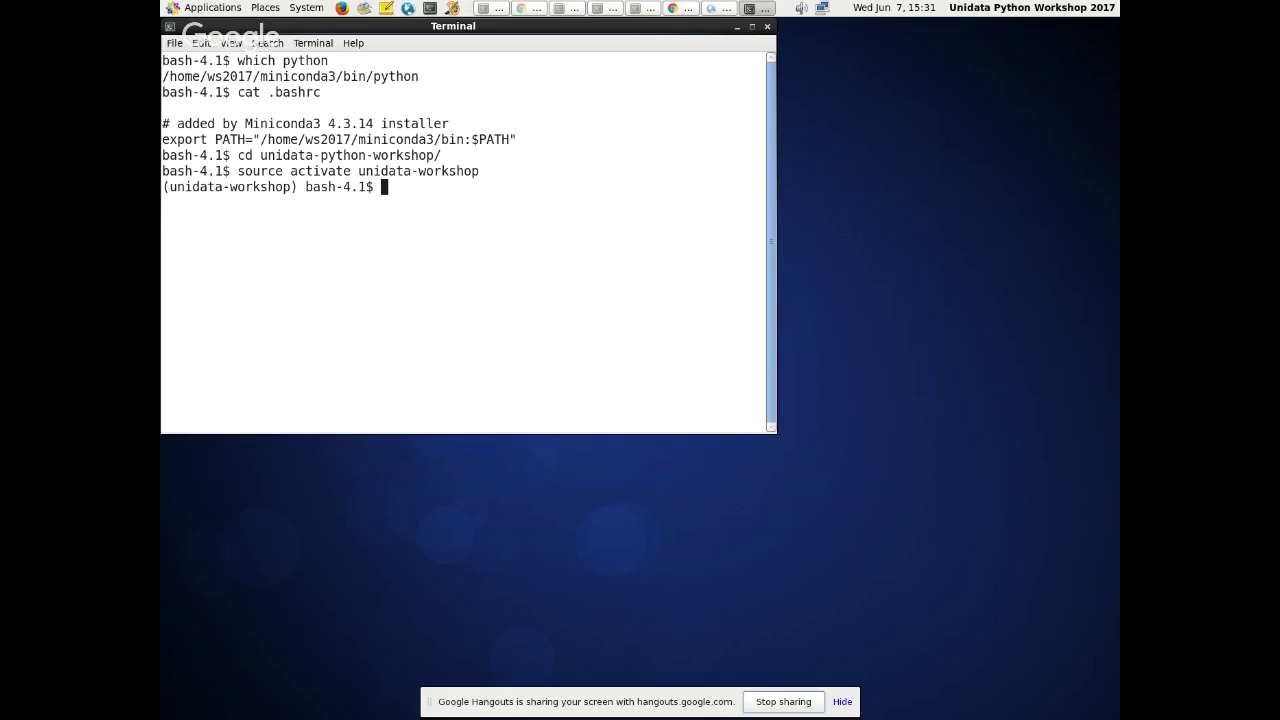
# - Start the Jupyter Notebook server, hide the screen-sharing notice, and open the server's localhost:8889 link in Firefox
pyautogui.write('jupyter notebook')
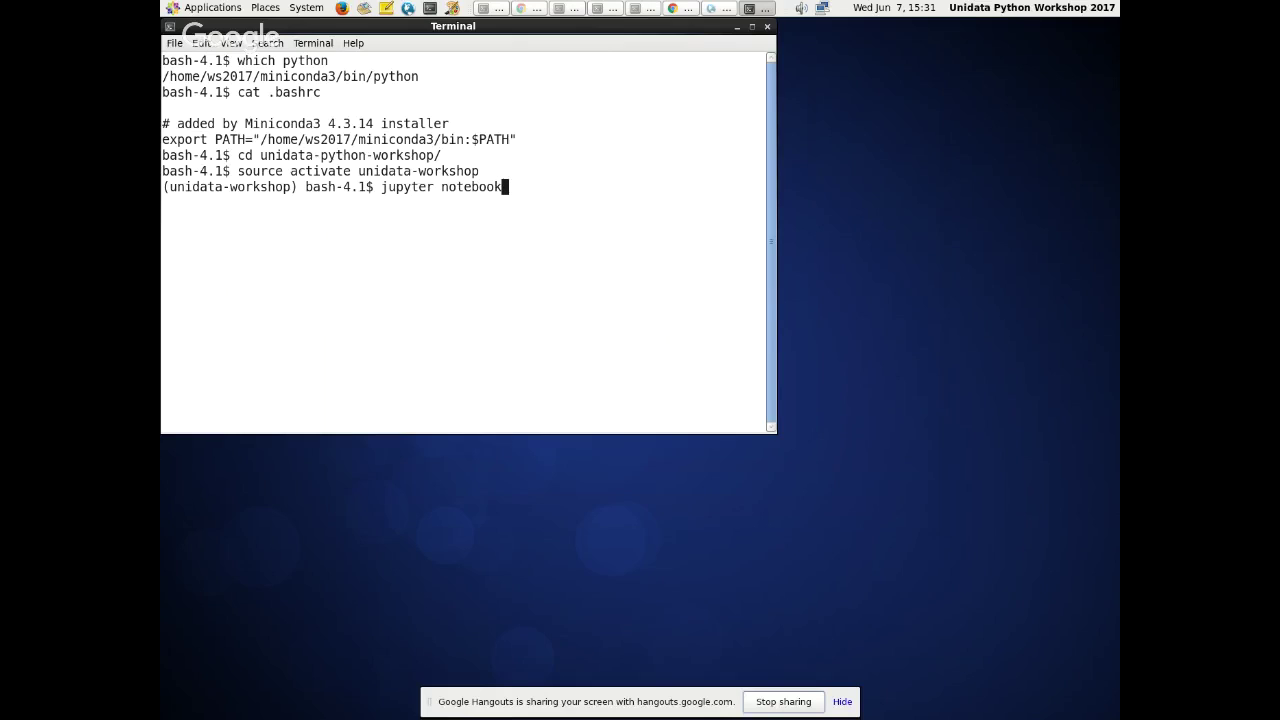
pyautogui.press('Return')
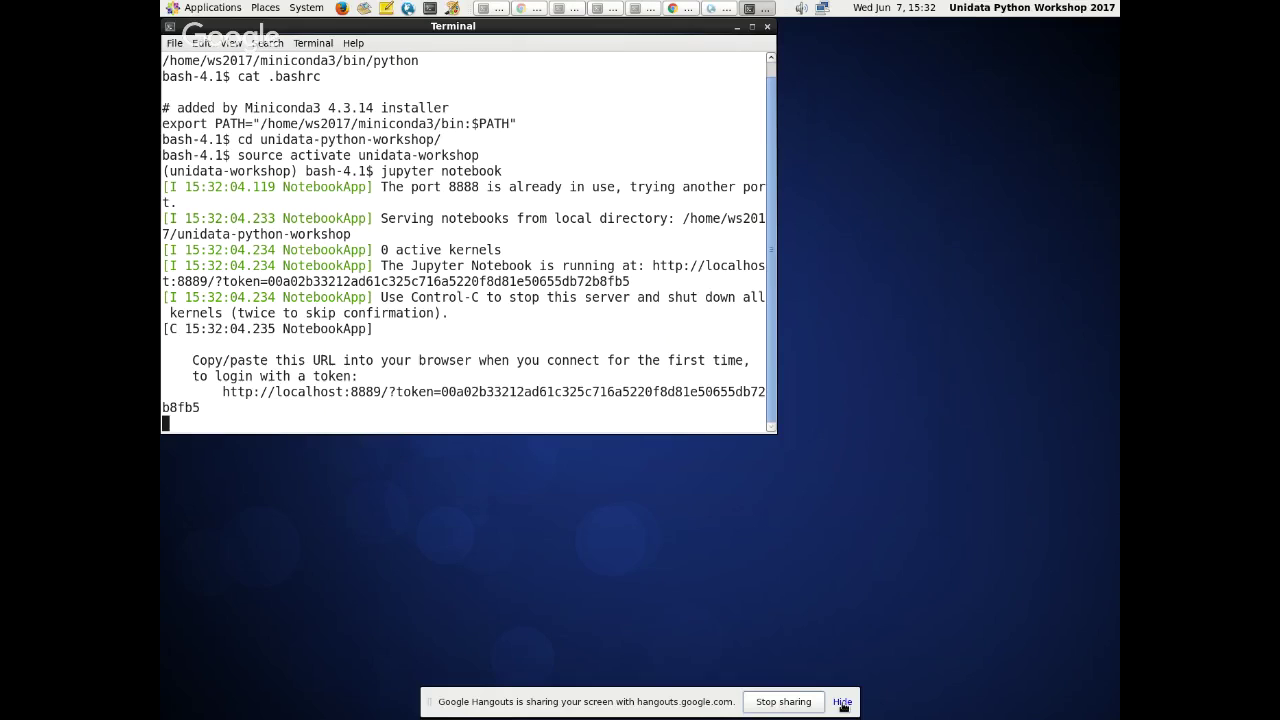
pyautogui.click(843, 702)
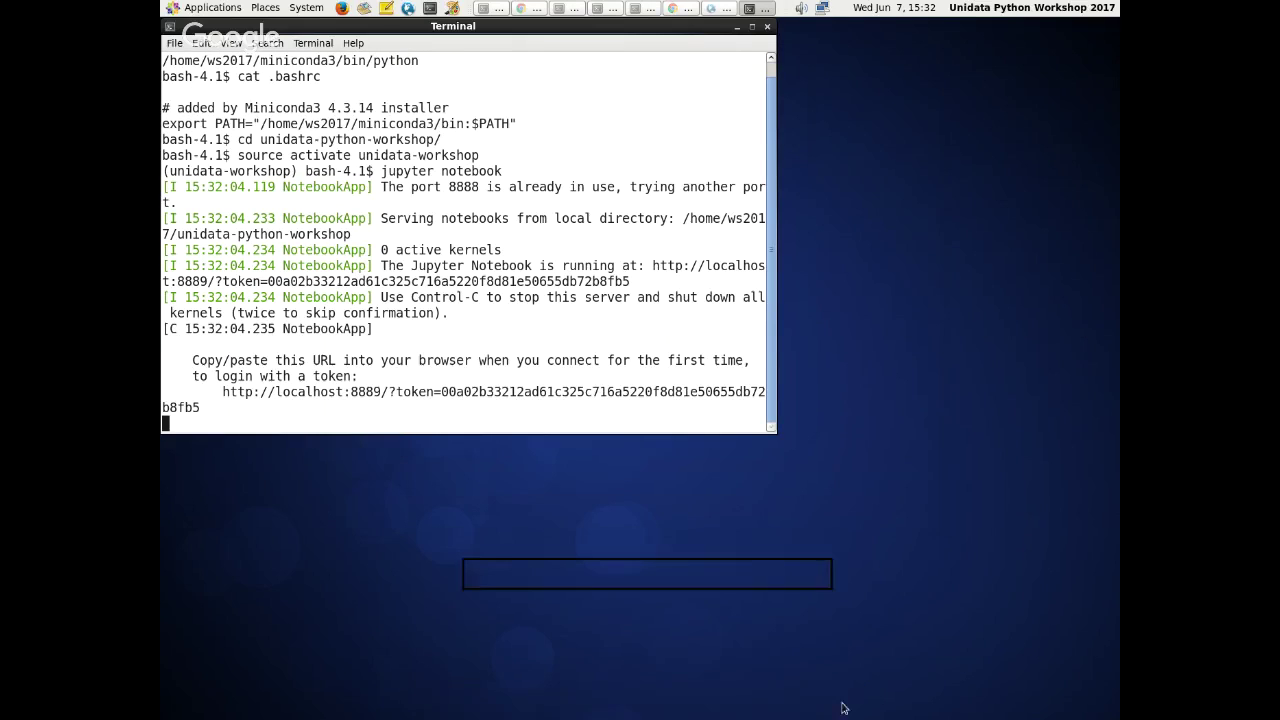
pyautogui.keyDown('ctrl'); pyautogui.click(223, 391); pyautogui.keyUp('ctrl')
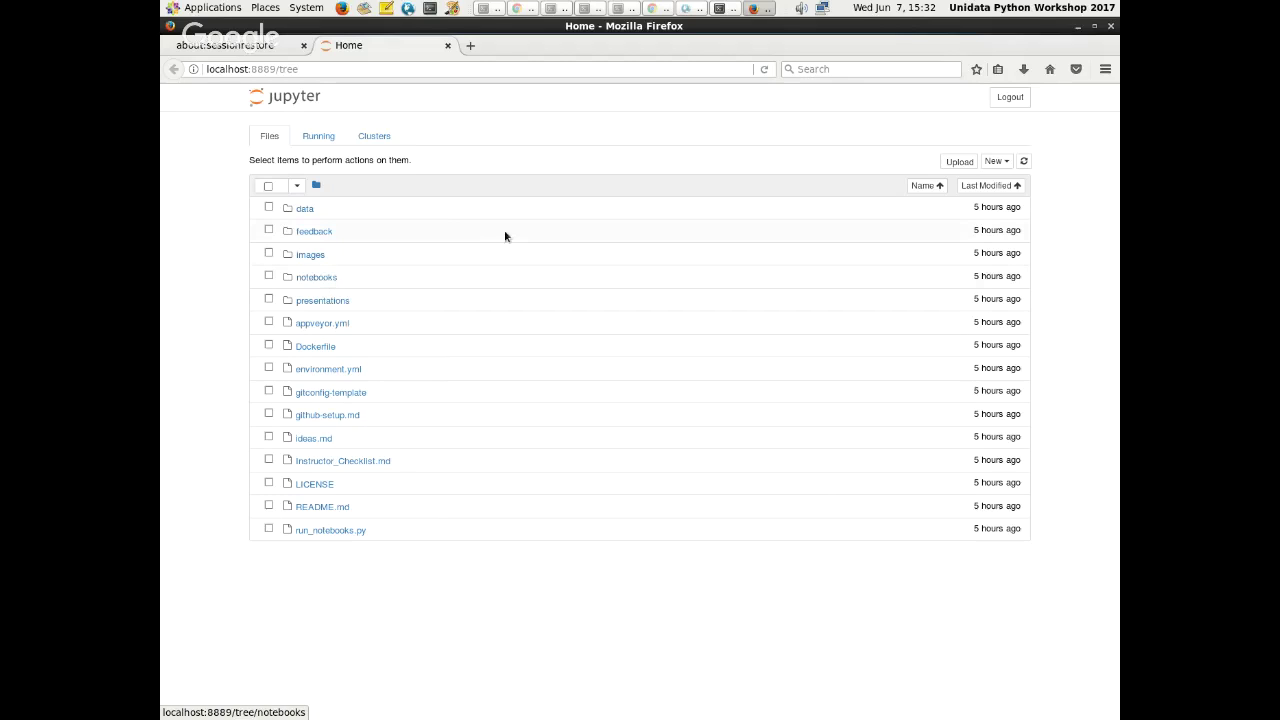
# - Open the AWIPS_Grids_and_Cartopy.ipynb notebook from the python-awips folder inside notebooks
pyautogui.click(301, 280)
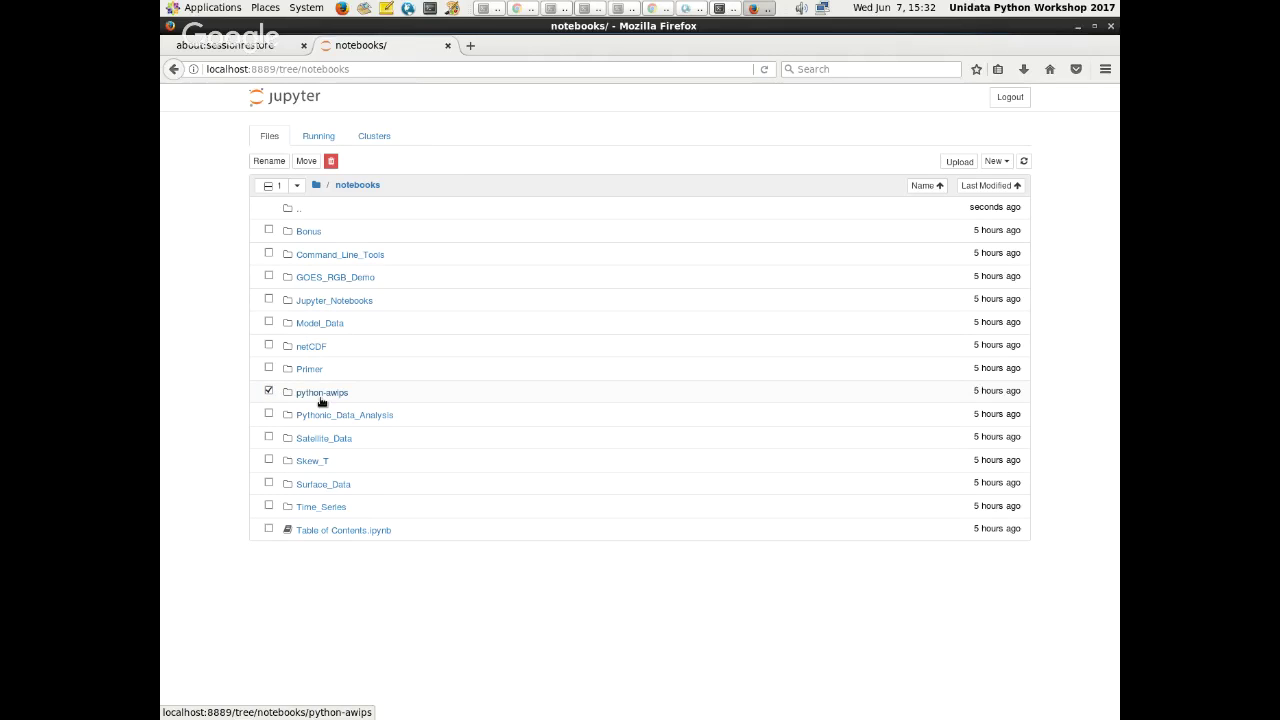
pyautogui.click(321, 393)
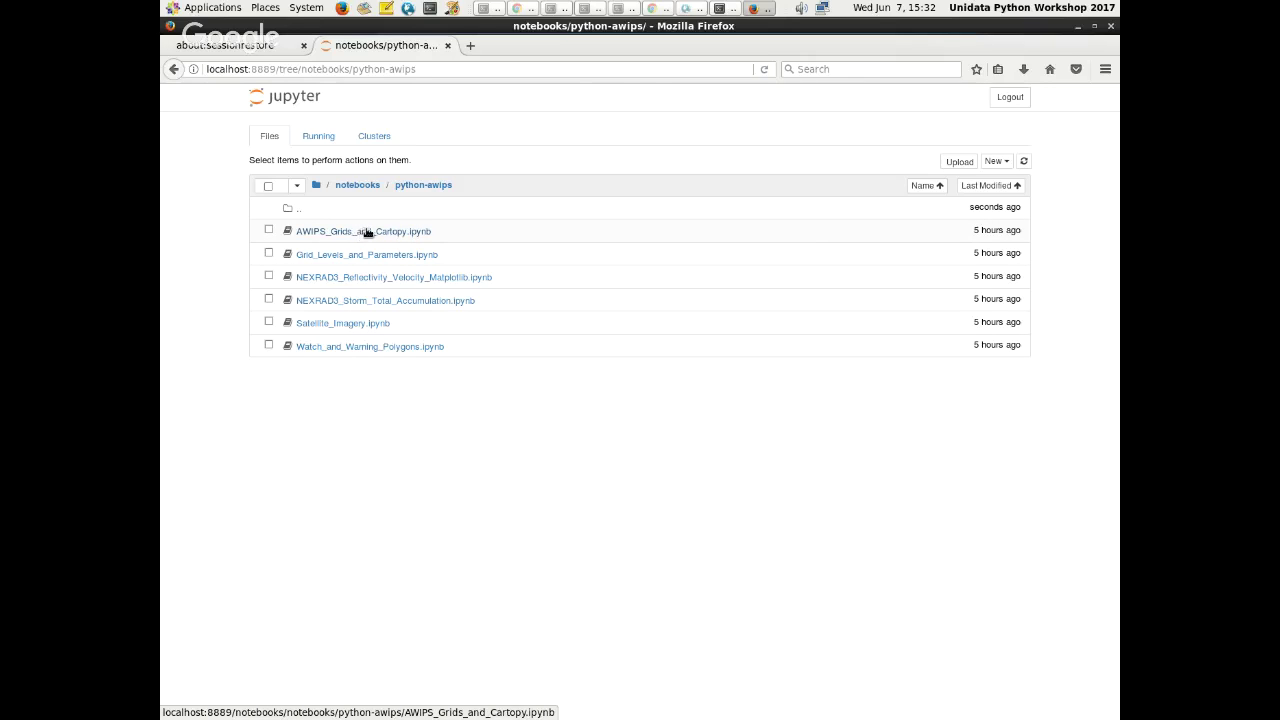
pyautogui.click(297, 232)
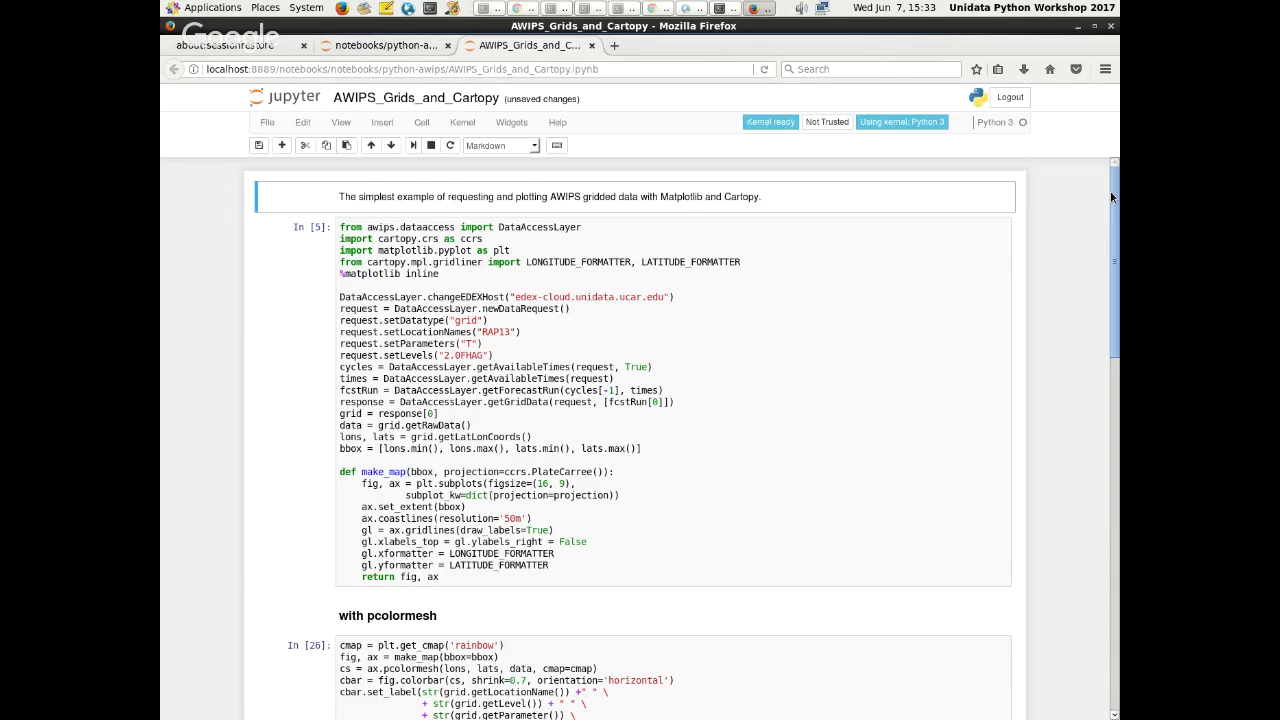
pyautogui.click(355, 47)
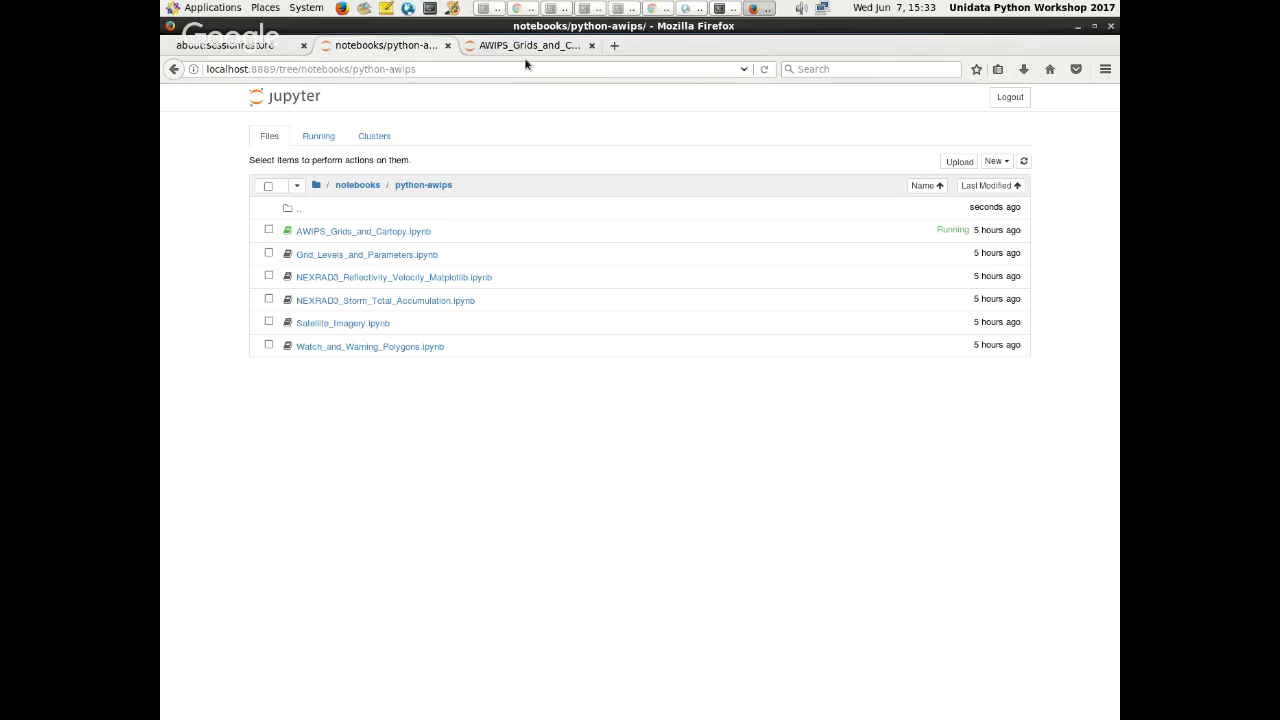
pyautogui.click(509, 55)
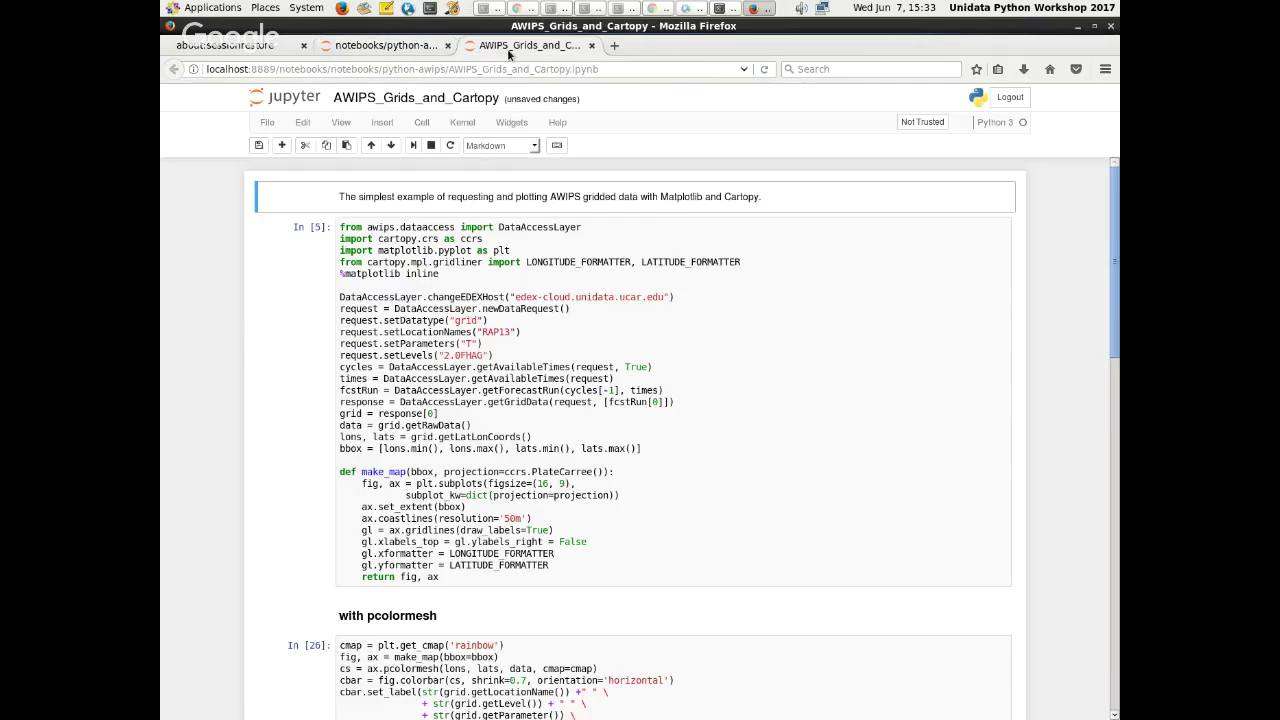
# - Insert blank lines in the first code cell after request.setLevels, after the response line, and before the make_map definition
pyautogui.click(496, 352)
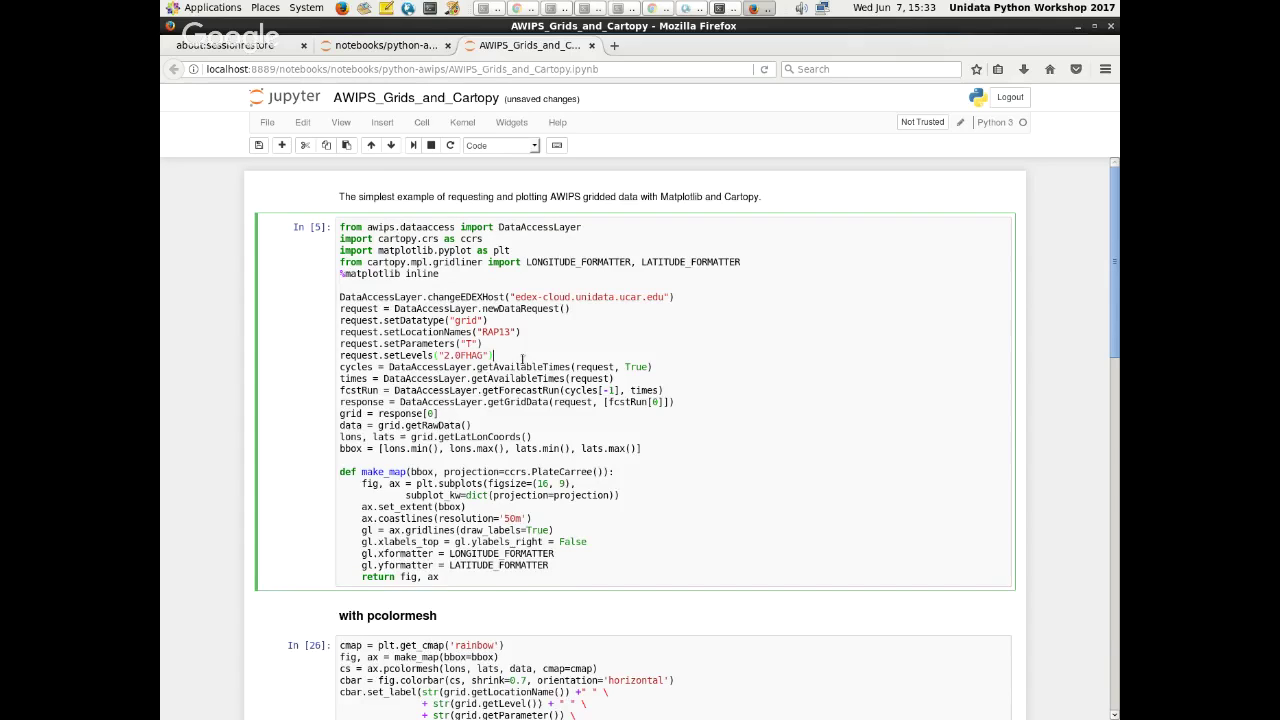
pyautogui.press('Return')
pyautogui.press('Return')
pyautogui.press('Return')
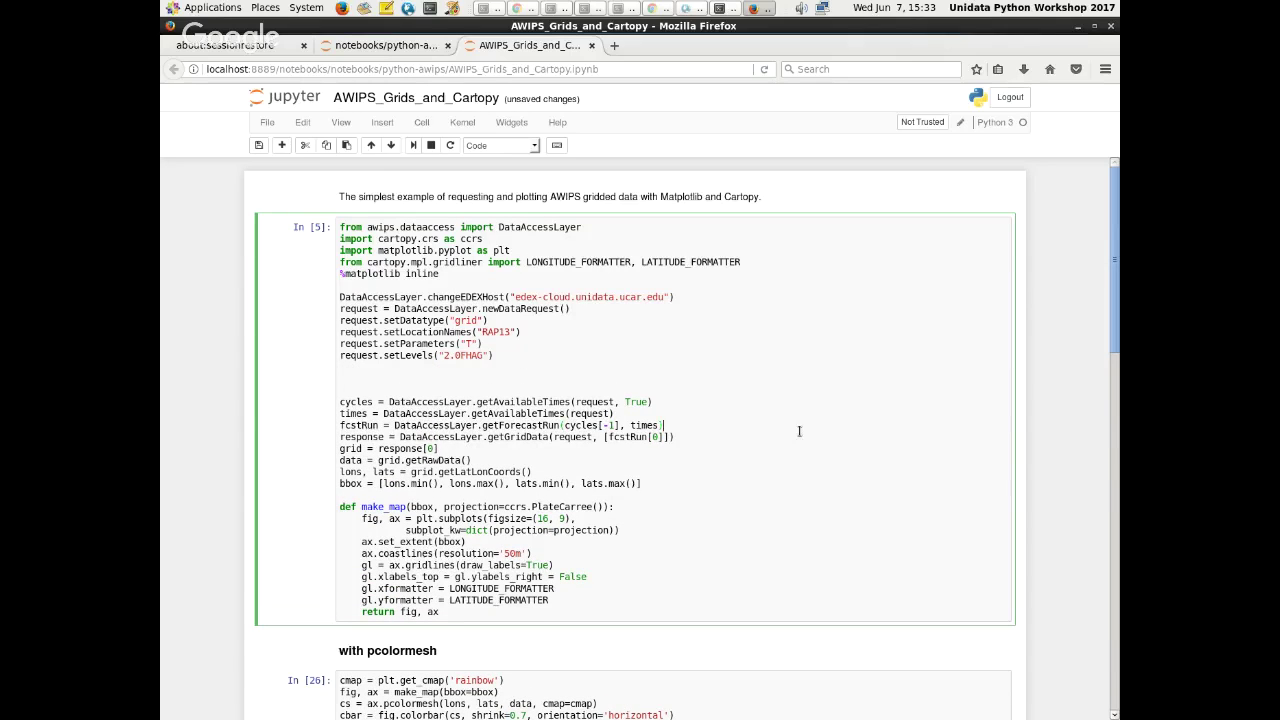
pyautogui.click(797, 434)
pyautogui.press('Return')
pyautogui.press('Return')
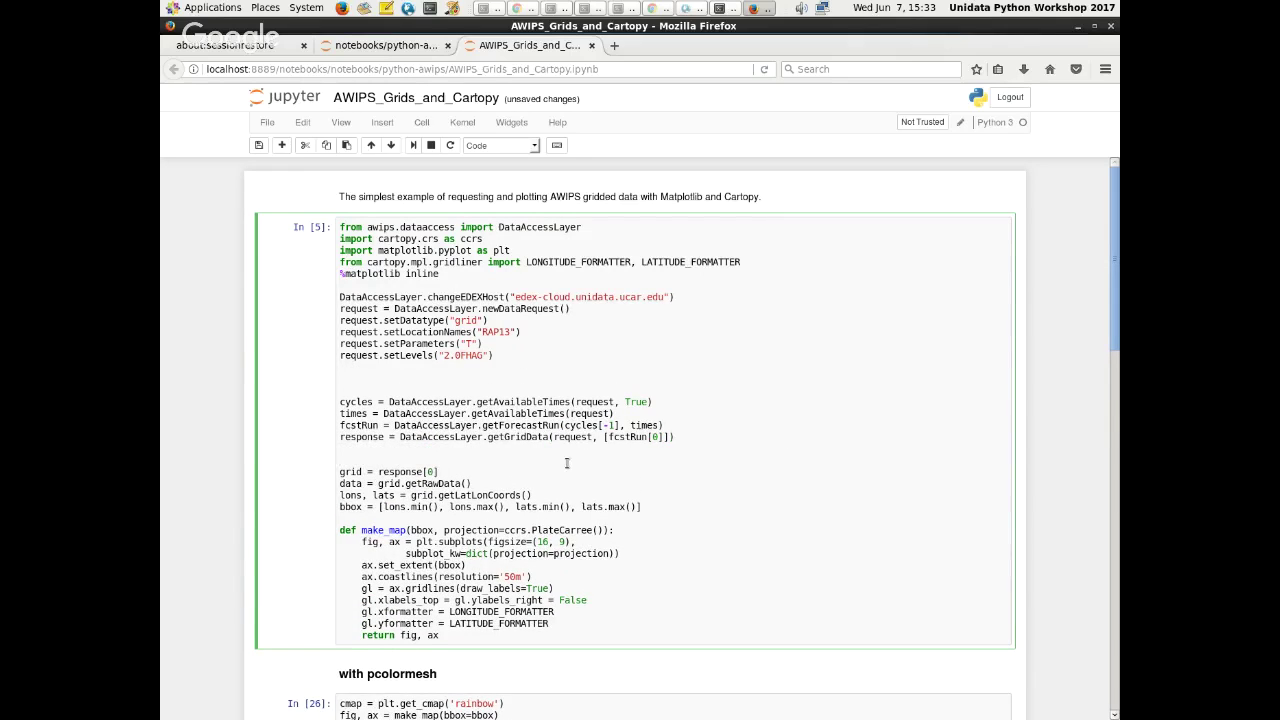
pyautogui.scroll(-1, 566, 463)
pyautogui.scroll(-2, 565, 463)
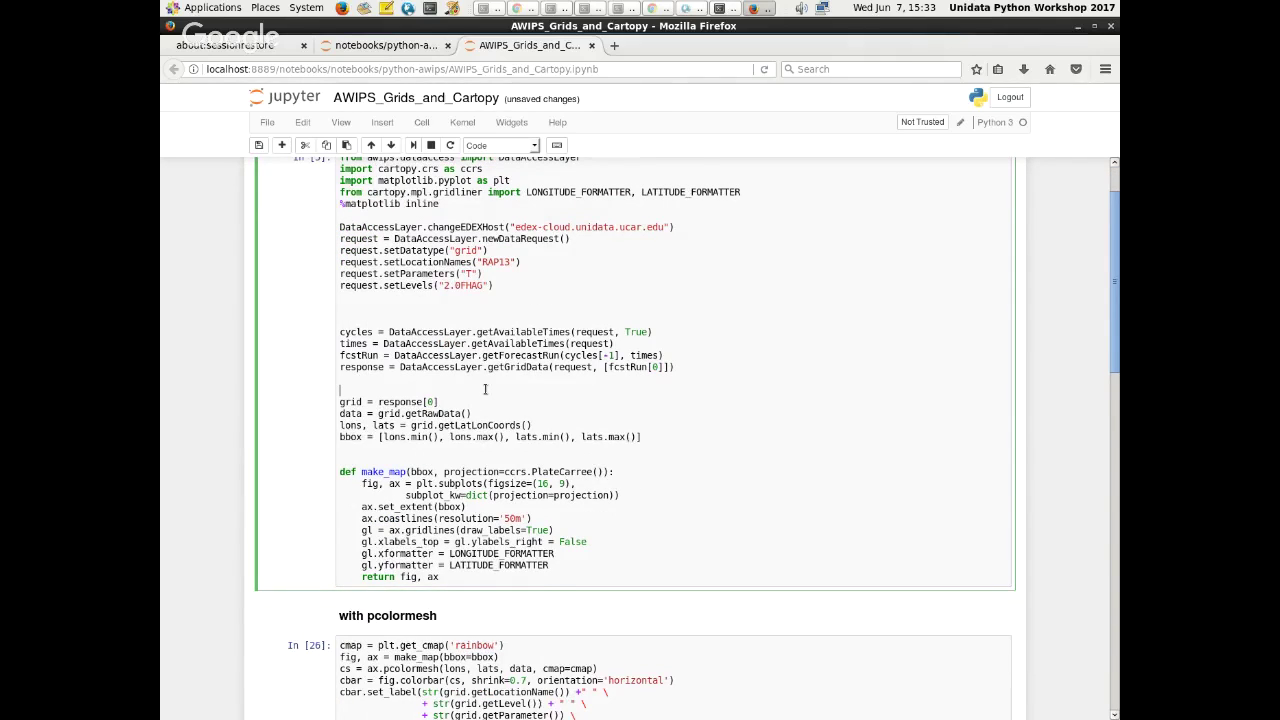
# - Remove the surplus blank lines after the response line and after request.setLevels in the first code cell
pyautogui.press('BackSpace')
pyautogui.scroll(1, 291, 338)
pyautogui.scroll(-6, 1105, 357)
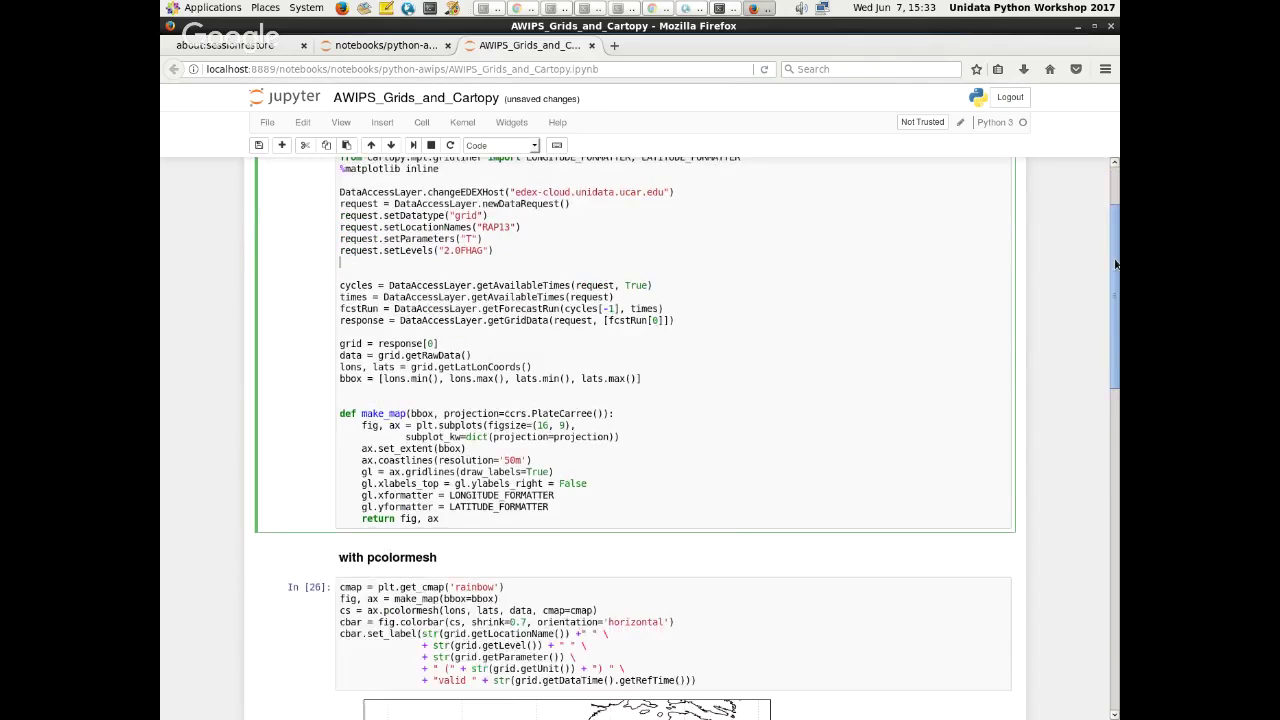
pyautogui.scroll(5, 1105, 357)
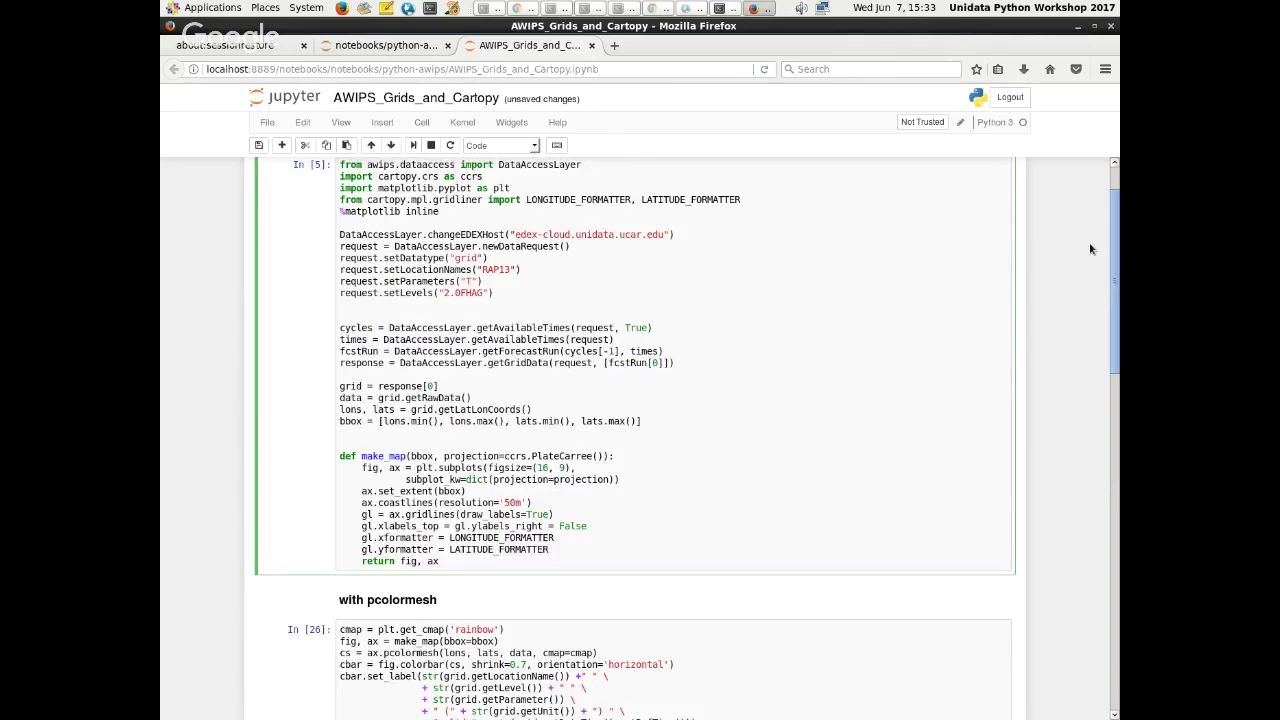
pyautogui.scroll(1, 1091, 249)
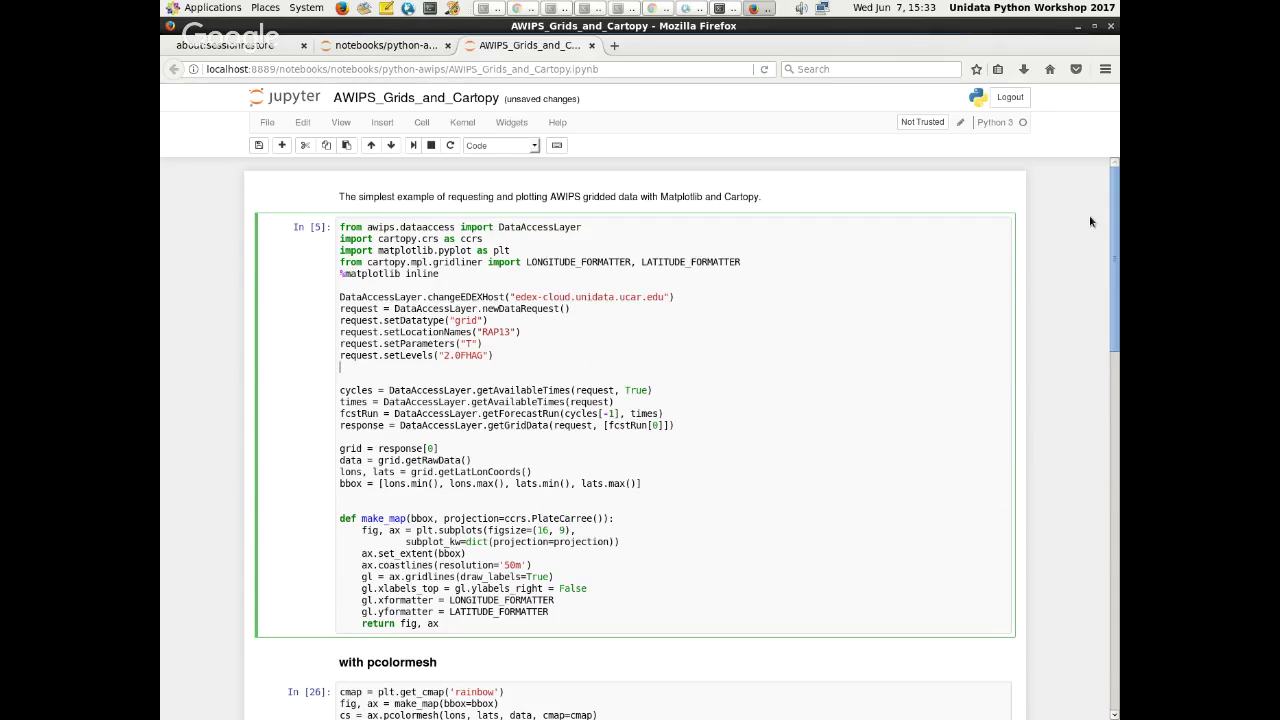
# - Open the python-awips documentation home page on readthedocs.io in a new browser tab, finding it with python-awips
pyautogui.hotkey('ctrl', 't')
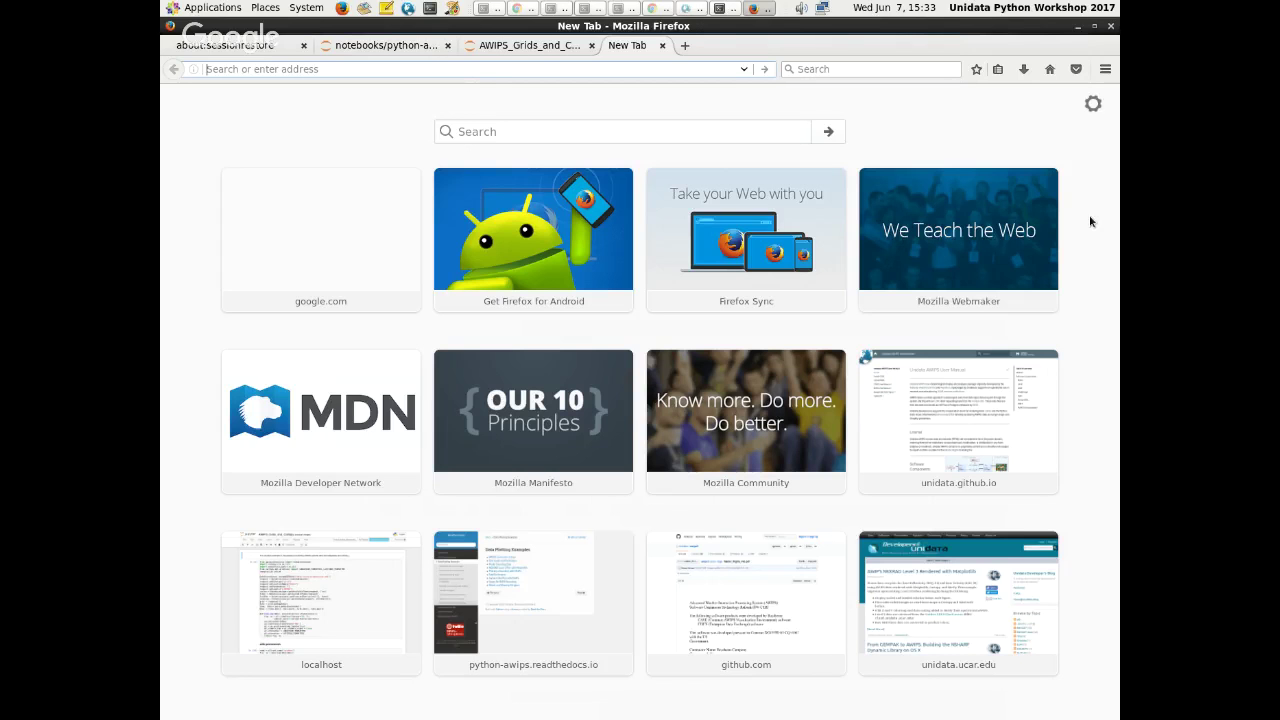
pyautogui.write('pyth')
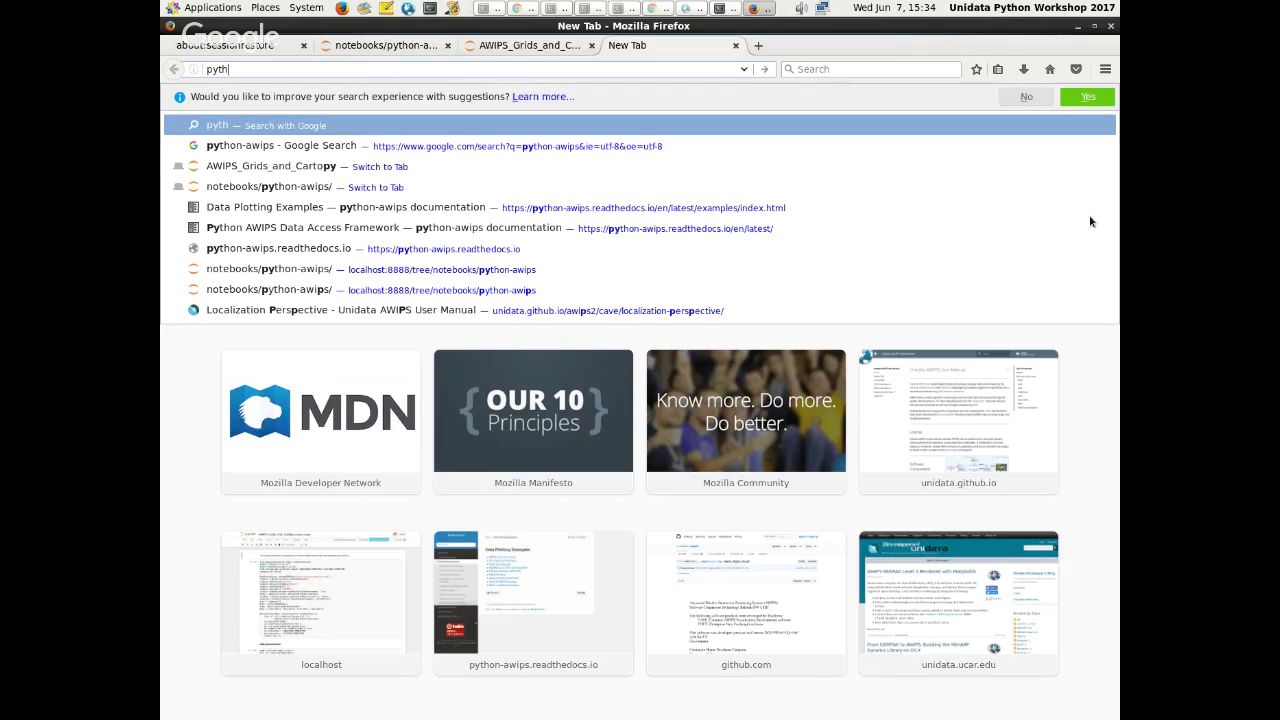
pyautogui.write('on-awips')
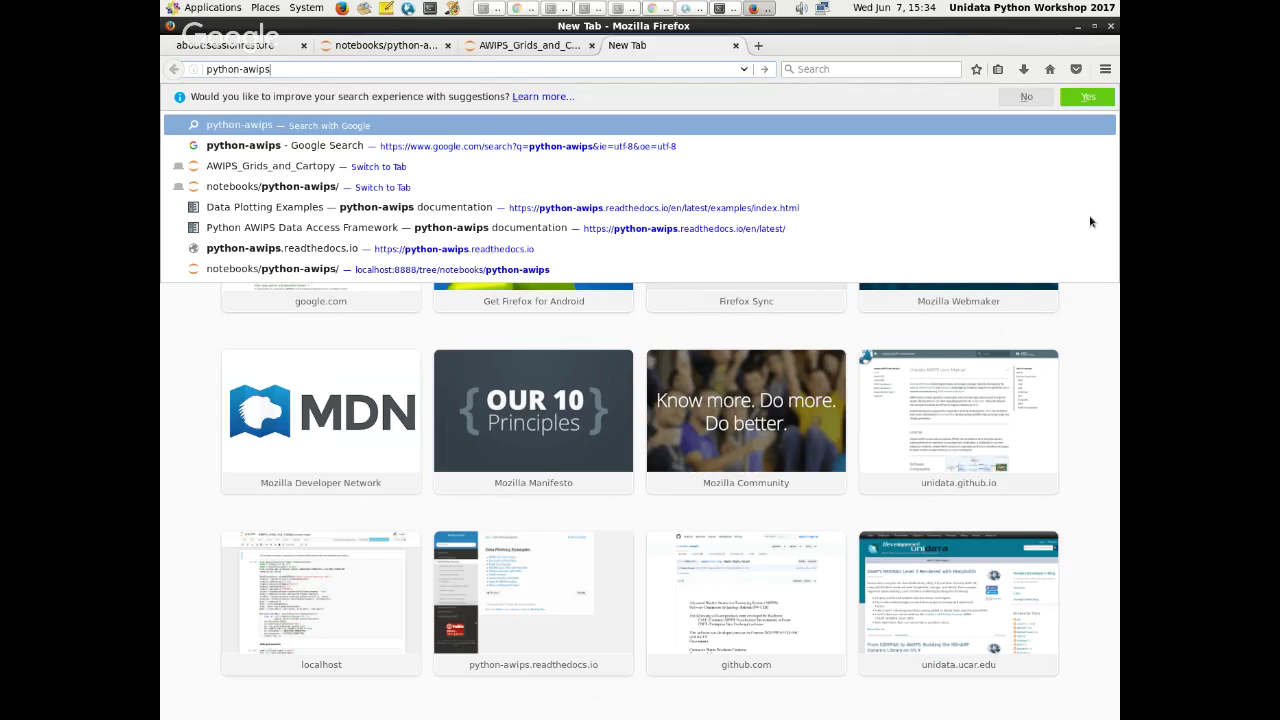
pyautogui.press('Down')
pyautogui.press('Down')
pyautogui.press('Down')
pyautogui.press('Down')
pyautogui.press('Down')
pyautogui.press('Down')
pyautogui.press('Return')
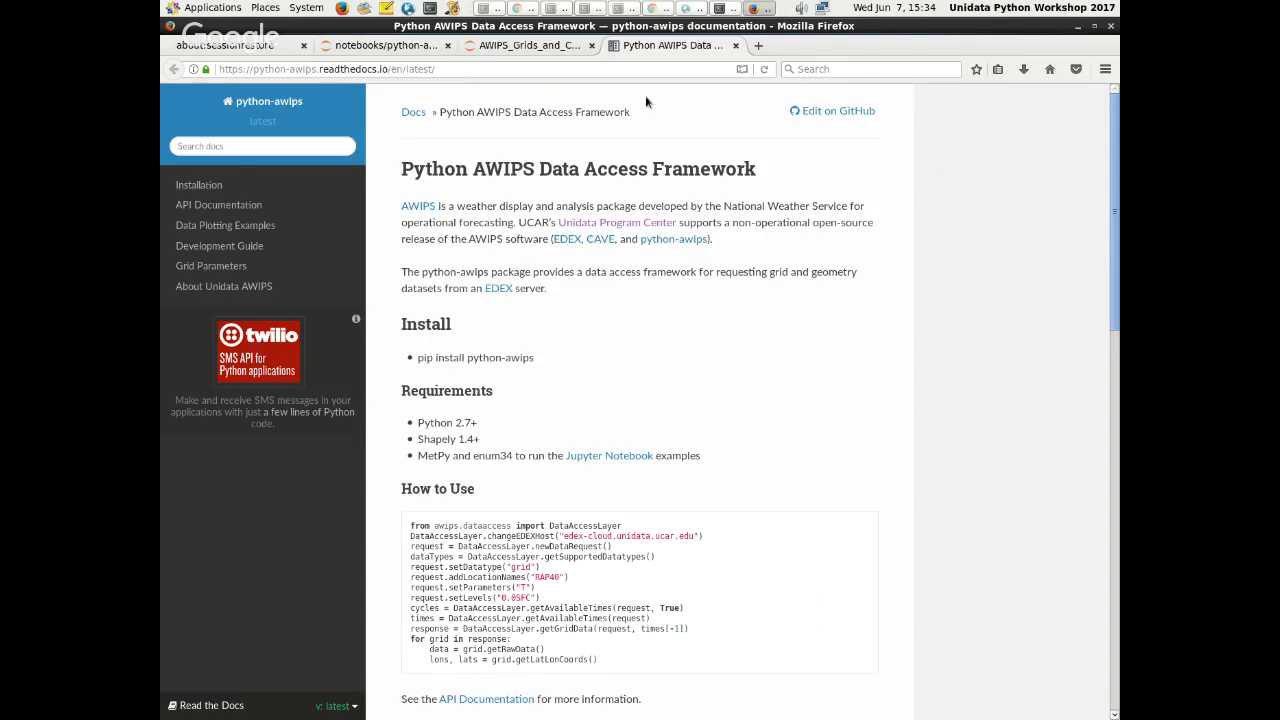
# - Look through the Data Plotting Examples, API Documentation and Installation pages of the python-awips documentation
pyautogui.click(228, 228)
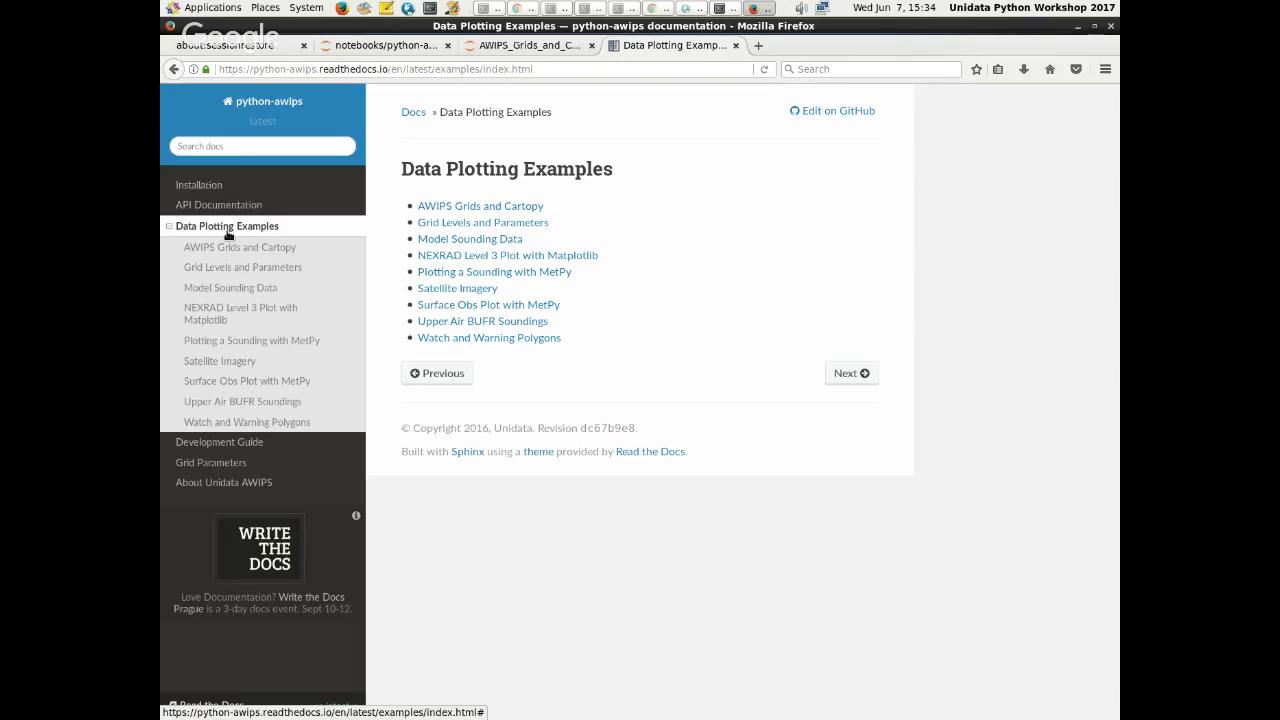
pyautogui.click(224, 193)
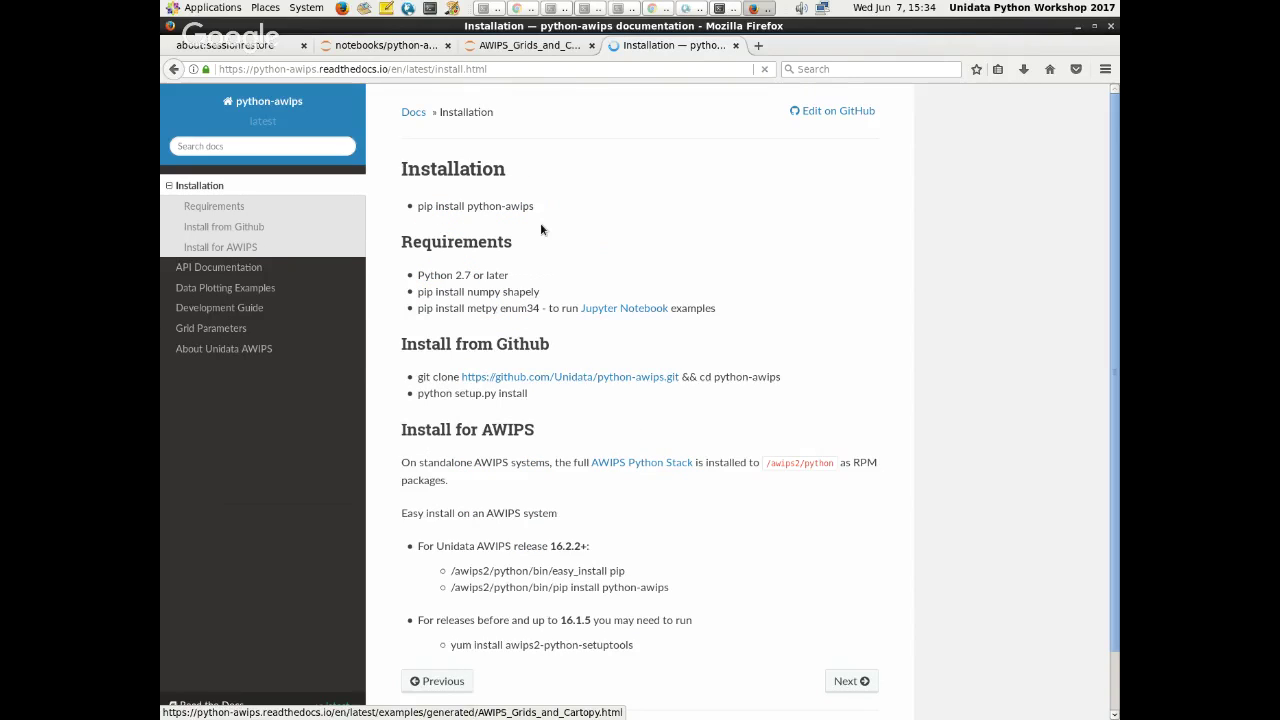
pyautogui.click(185, 270)
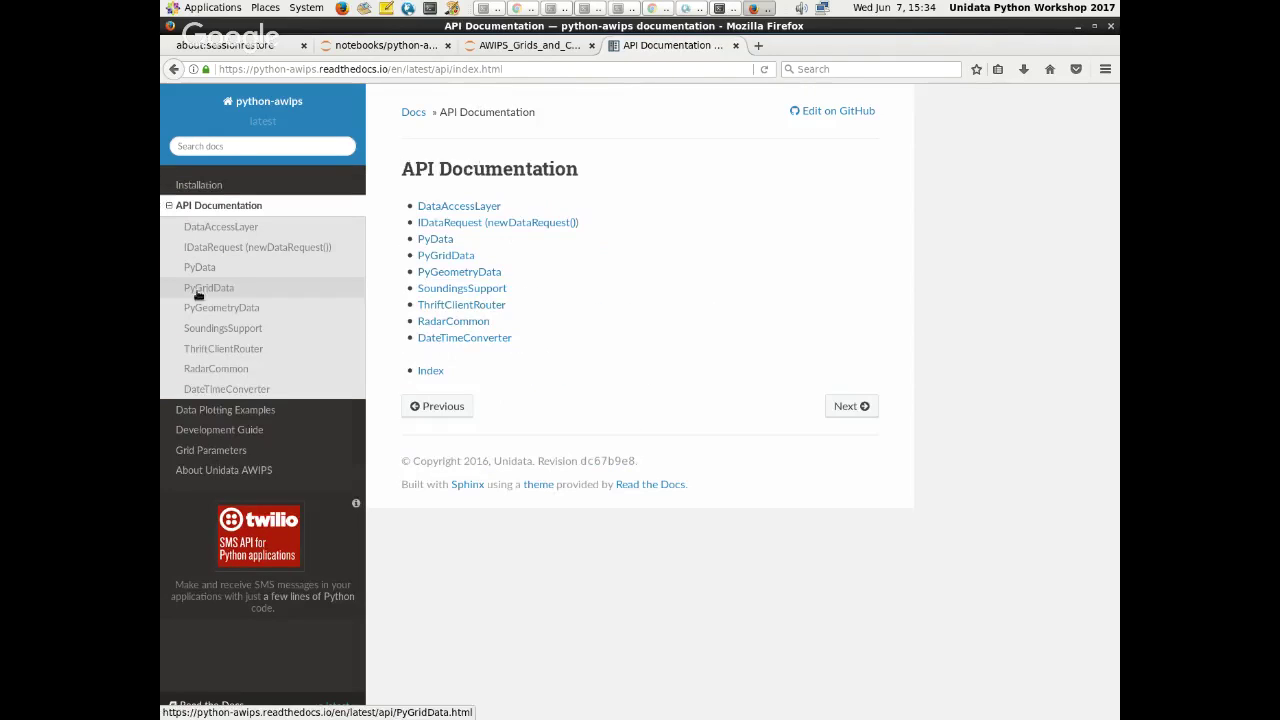
pyautogui.click(197, 294)
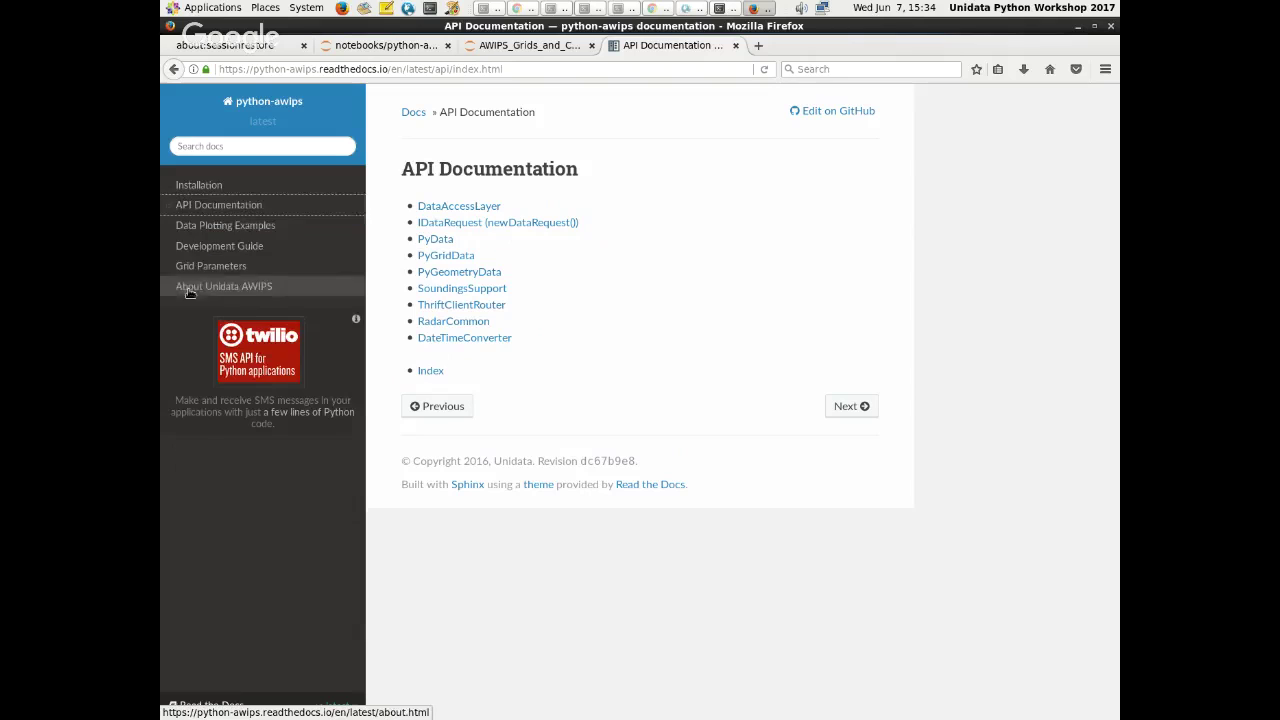
pyautogui.click(199, 185)
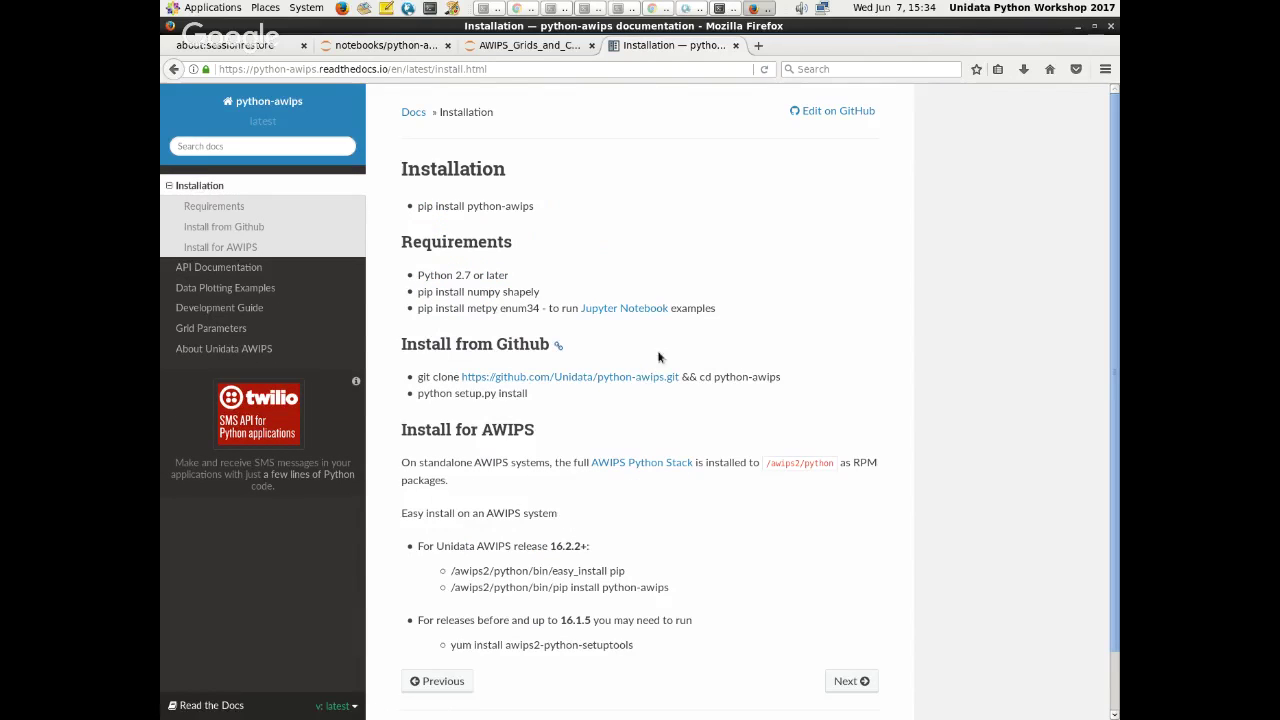
pyautogui.scroll(-1, 647, 350)
pyautogui.scroll(1, 643, 368)
pyautogui.hotkey('alt', 'Tab')
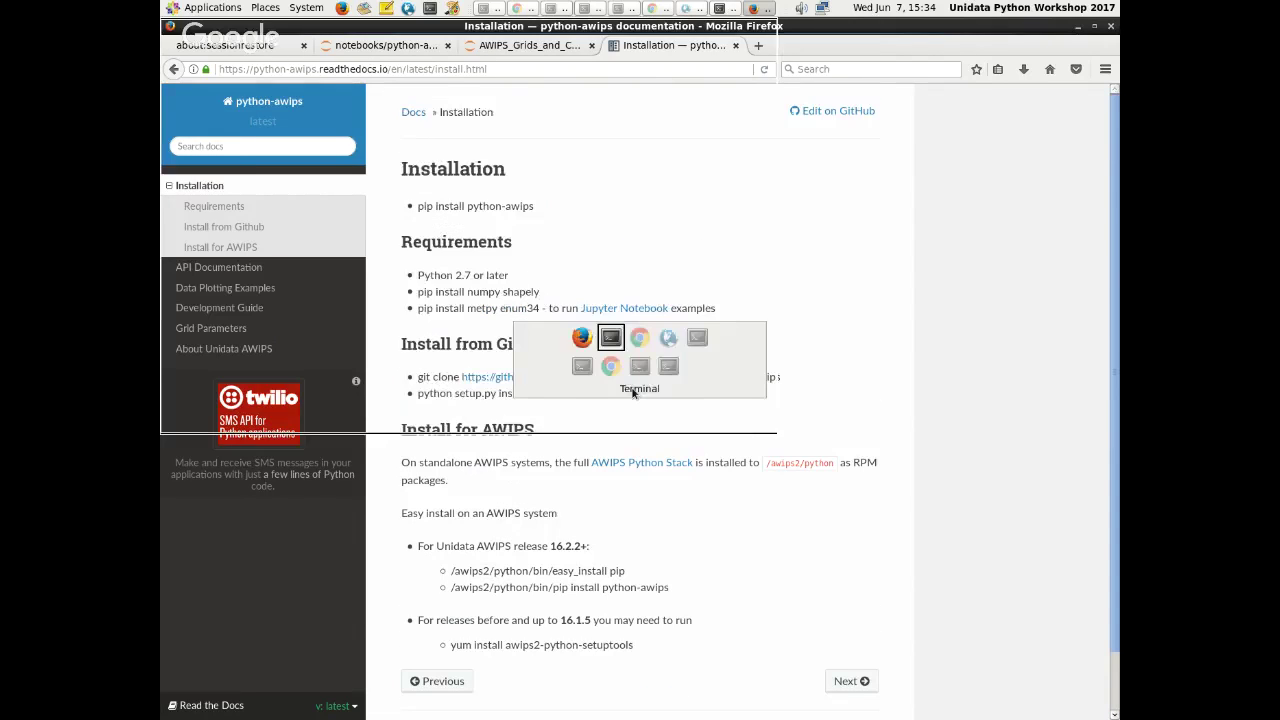
pyautogui.hotkey('alt', 'Tab')
# - Return to the AWIPS_Grids_and_Cartopy notebook and review the data request and response lines in the first code cell
pyautogui.click(515, 45)
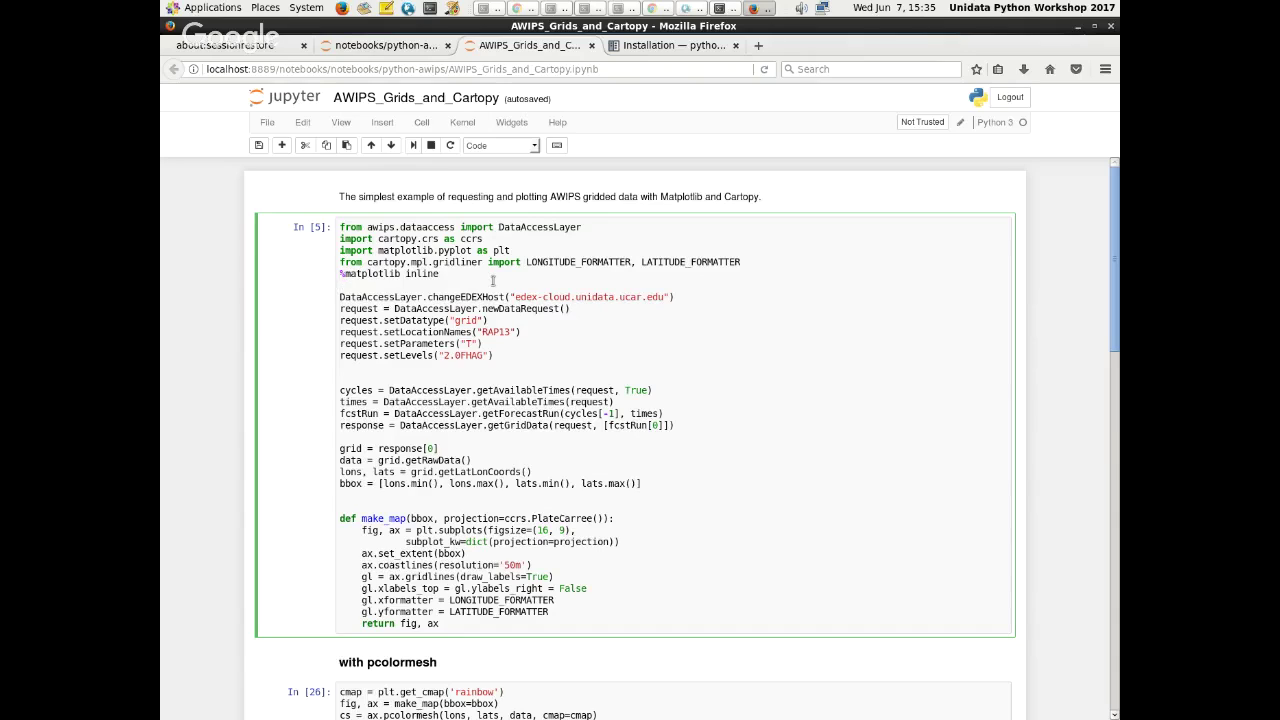
pyautogui.doubleClick(414, 322)
pyautogui.click(660, 410)
pyautogui.scroll(-1, 660, 405)
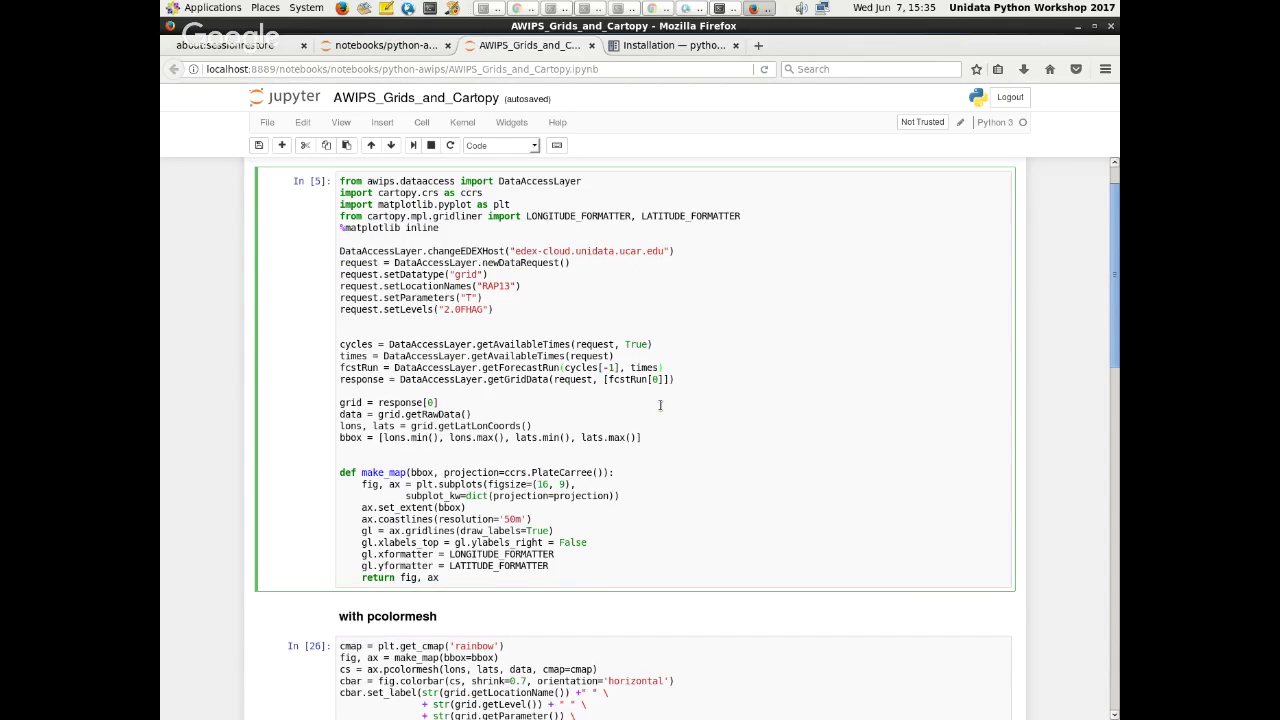
pyautogui.scroll(-1, 665, 390)
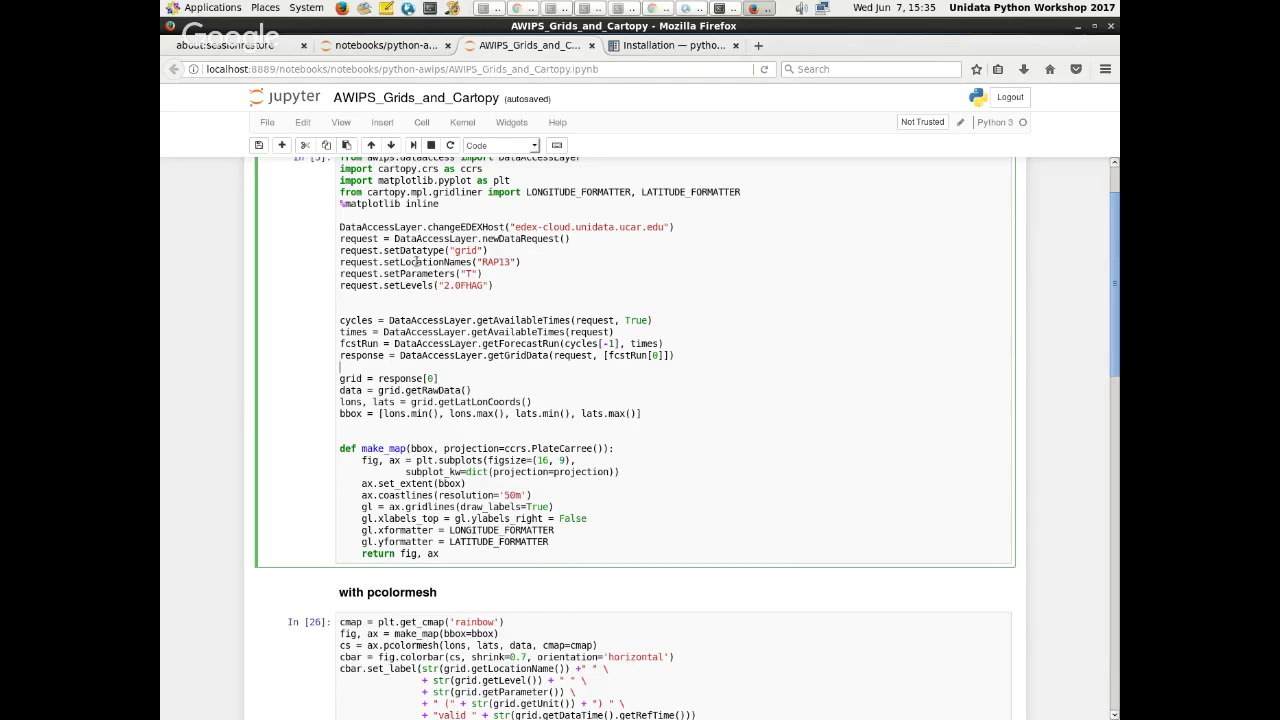
pyautogui.click(484, 355)
pyautogui.scroll(3, 470, 450)
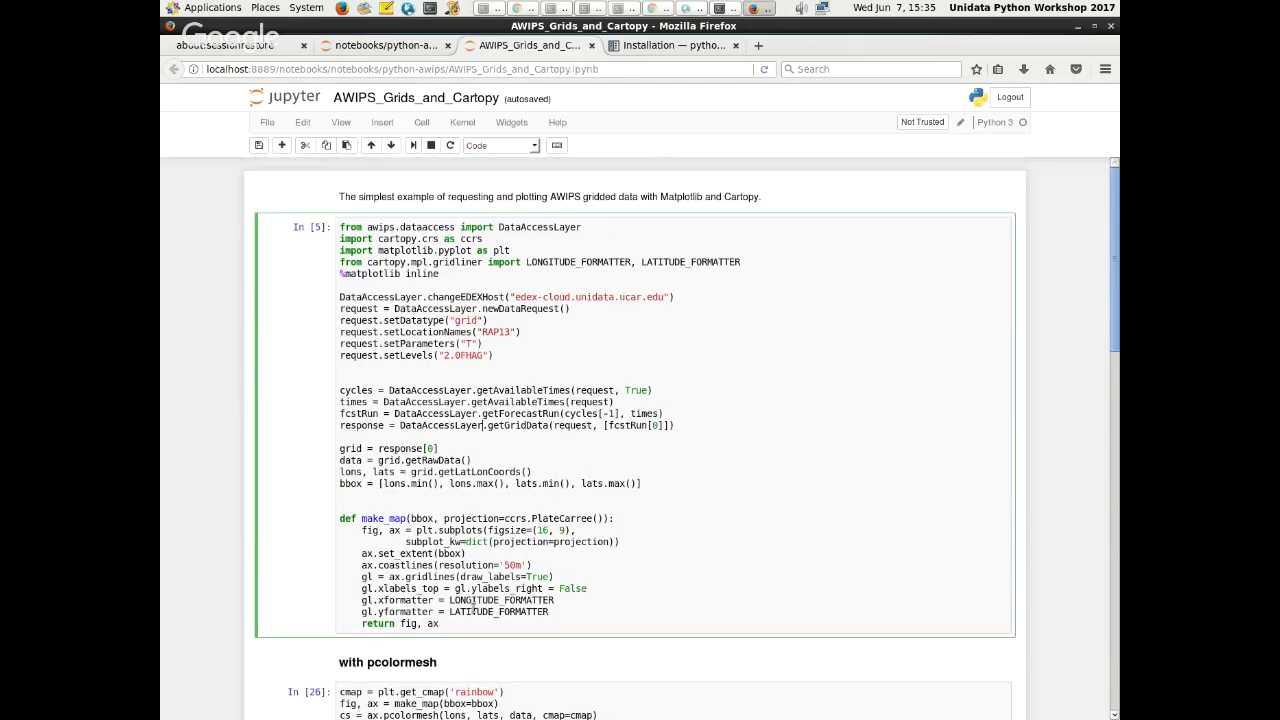
# - Move all code after request.setLevels from the first cell into a new cell directly below it
pyautogui.moveTo(472, 624); pyautogui.dragTo(339, 367)
pyautogui.hotkey('ctrl', 'c')
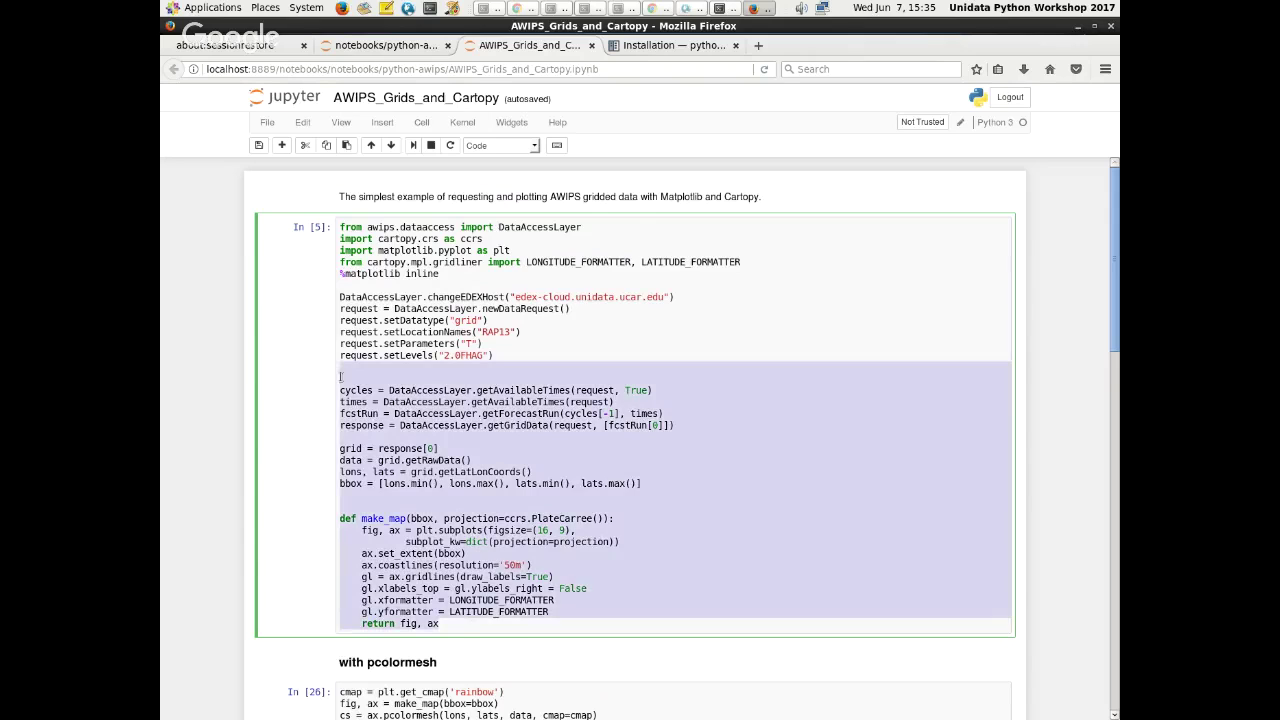
pyautogui.press('BackSpace')
pyautogui.press('Escape')
pyautogui.press('b')
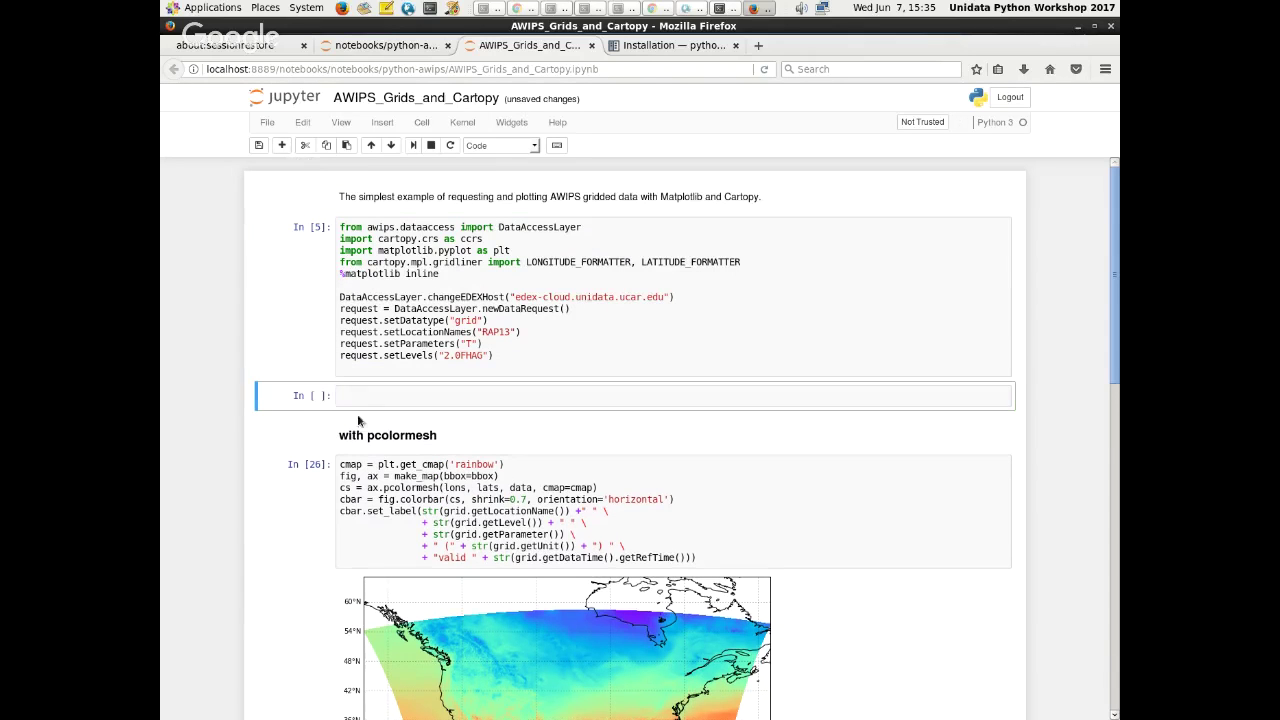
pyautogui.click(361, 398)
pyautogui.hotkey('ctrl', 'v')
pyautogui.scroll(-1, 378, 418)
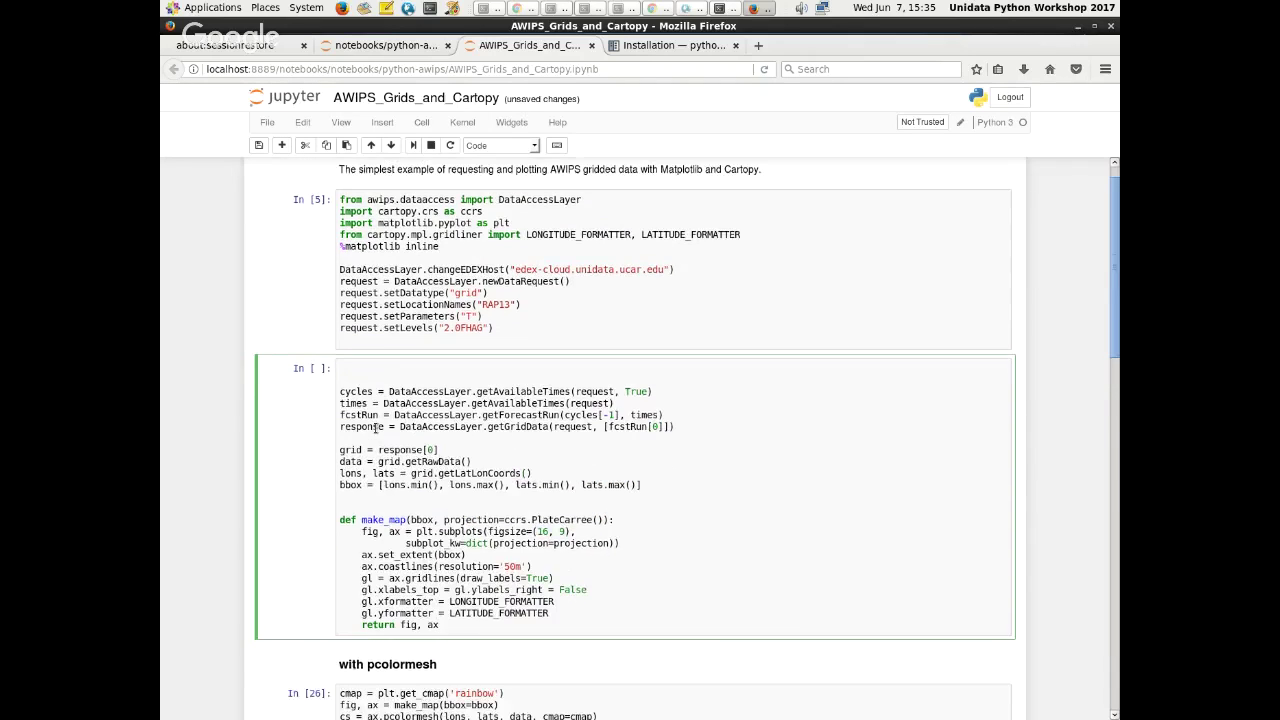
# - Move the code from grid = response[0] onward out of the second cell into a new cell below it
pyautogui.scroll(-1, 551, 511)
pyautogui.moveTo(376, 438); pyautogui.dragTo(618, 618)
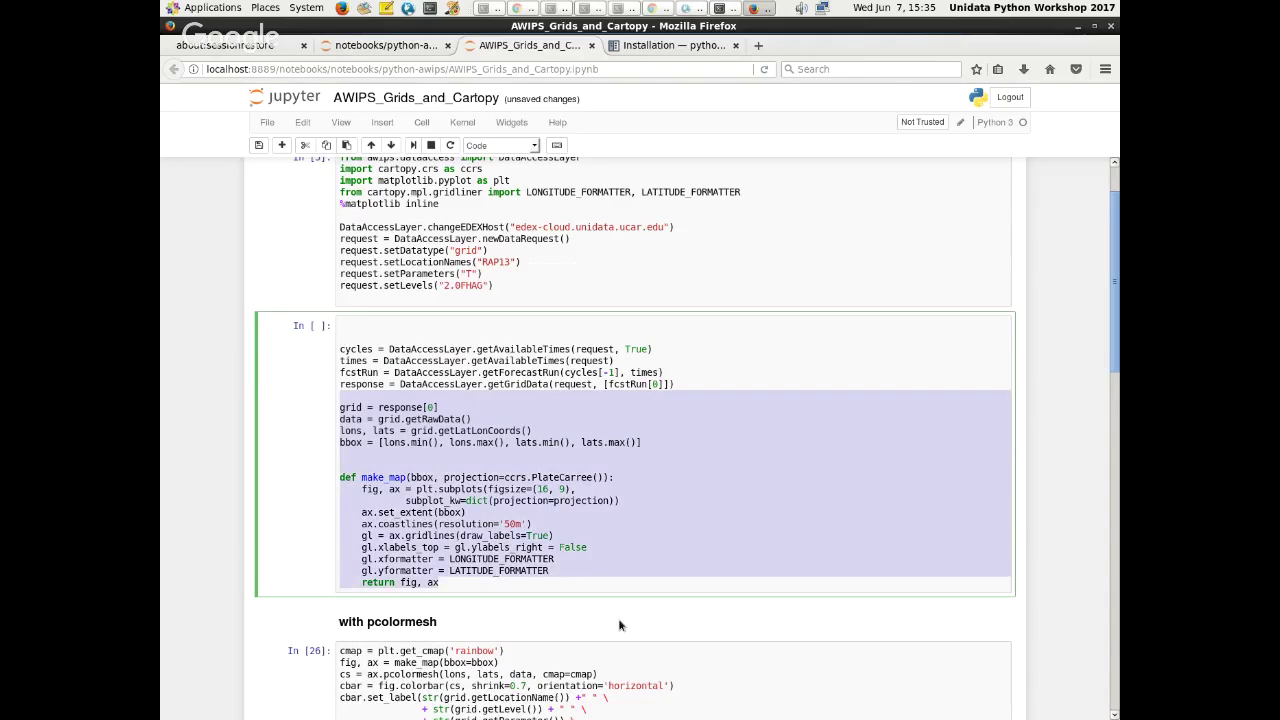
pyautogui.hotkey('ctrl', 'x')
pyautogui.press('Escape')
pyautogui.press('b')
pyautogui.click(394, 421)
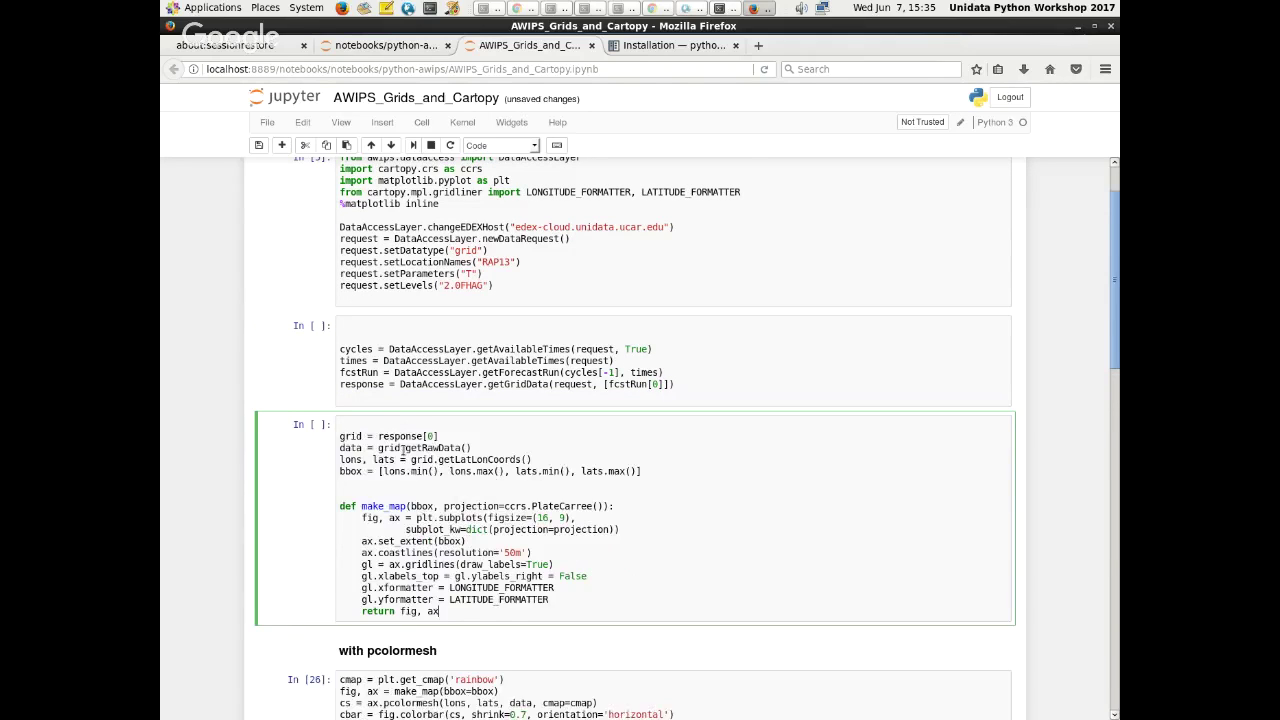
# - Move the make_map function out of the grid cell into its own new cell below the bbox line
pyautogui.scroll(-1, 345, 500)
pyautogui.moveTo(339, 471); pyautogui.dragTo(548, 566)
pyautogui.click(547, 566)
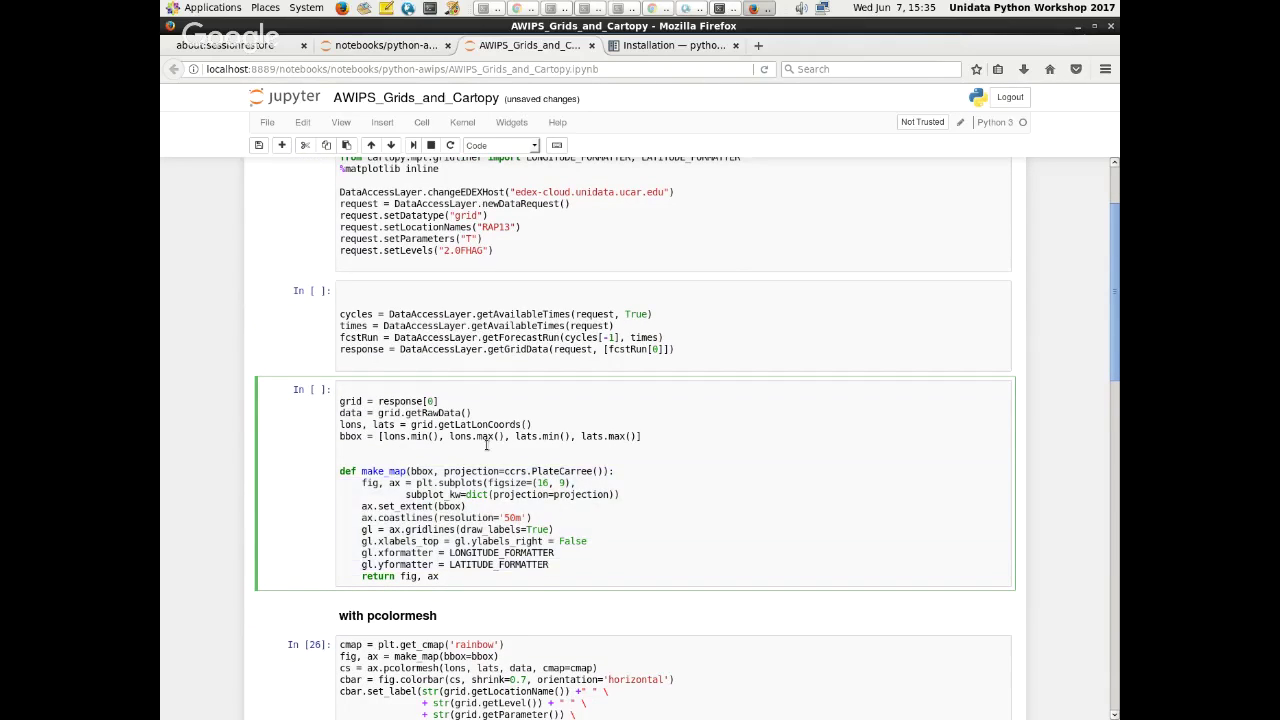
pyautogui.moveTo(428, 448); pyautogui.dragTo(528, 645)
pyautogui.hotkey('ctrl', 'x')
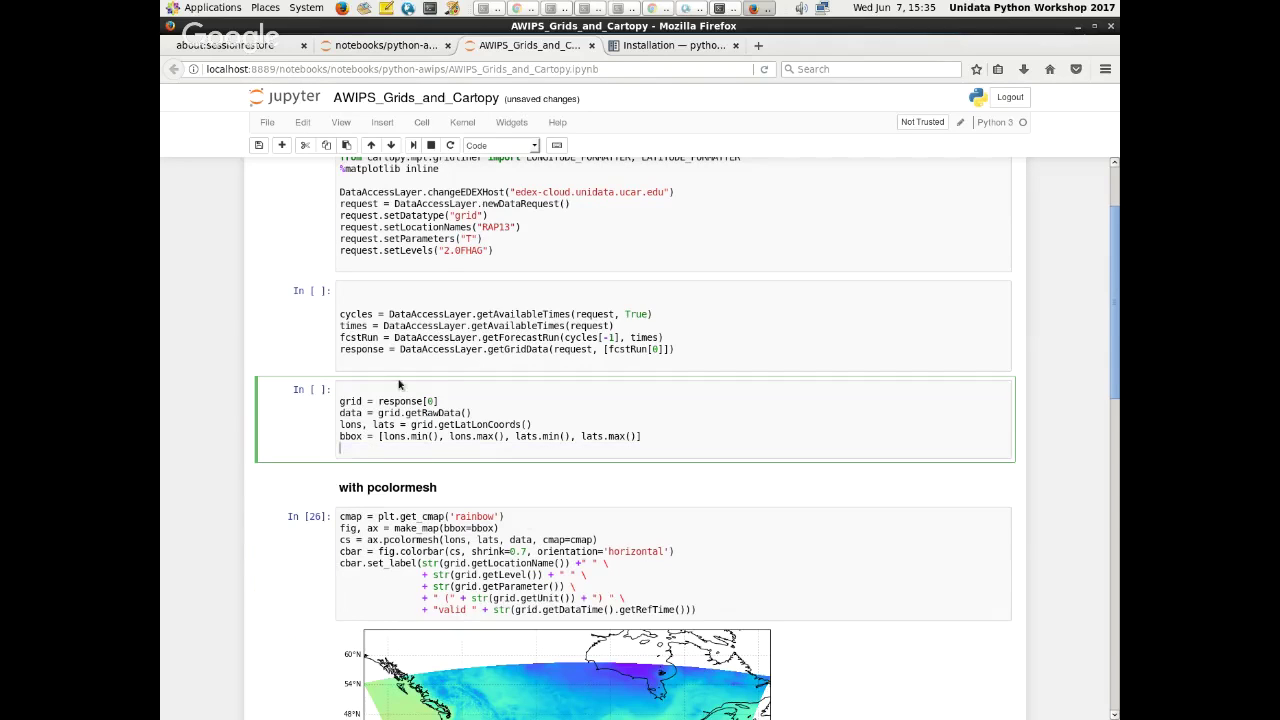
pyautogui.click(281, 145)
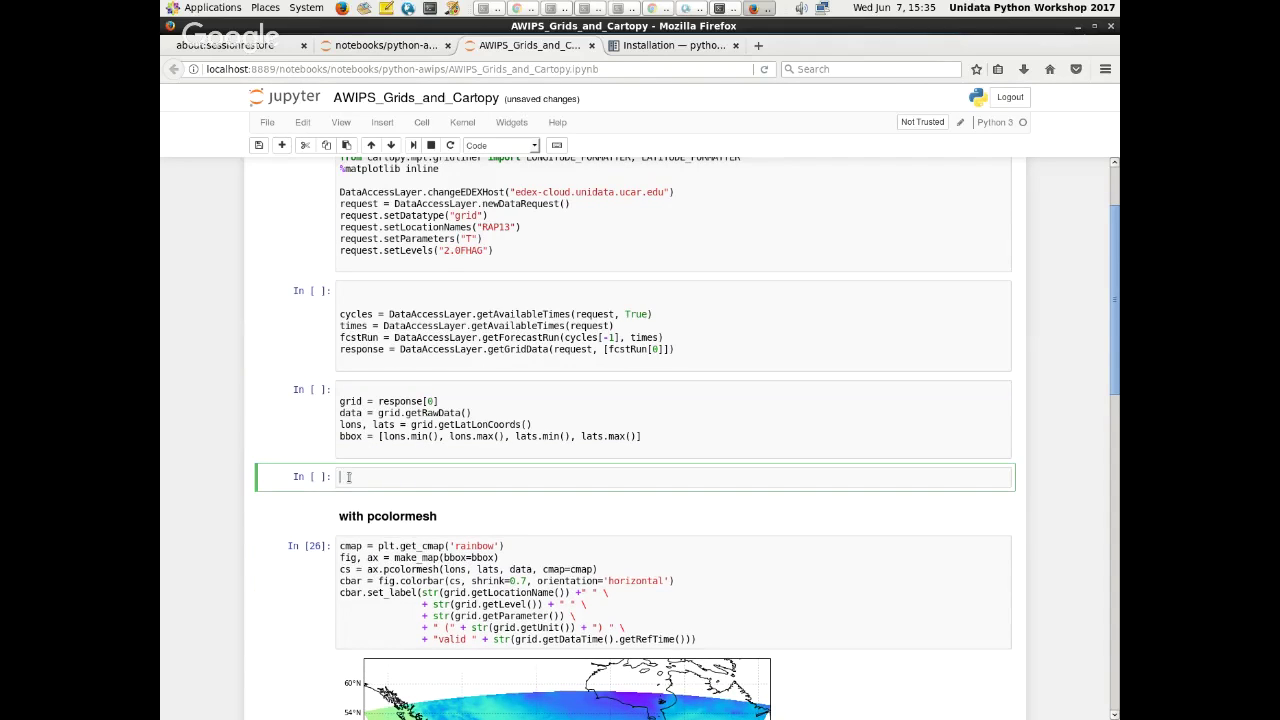
pyautogui.hotkey('ctrl', 'v')
# - Add a blank line at the end of the first code cell and run that cell
pyautogui.click(457, 227)
pyautogui.click(493, 259)
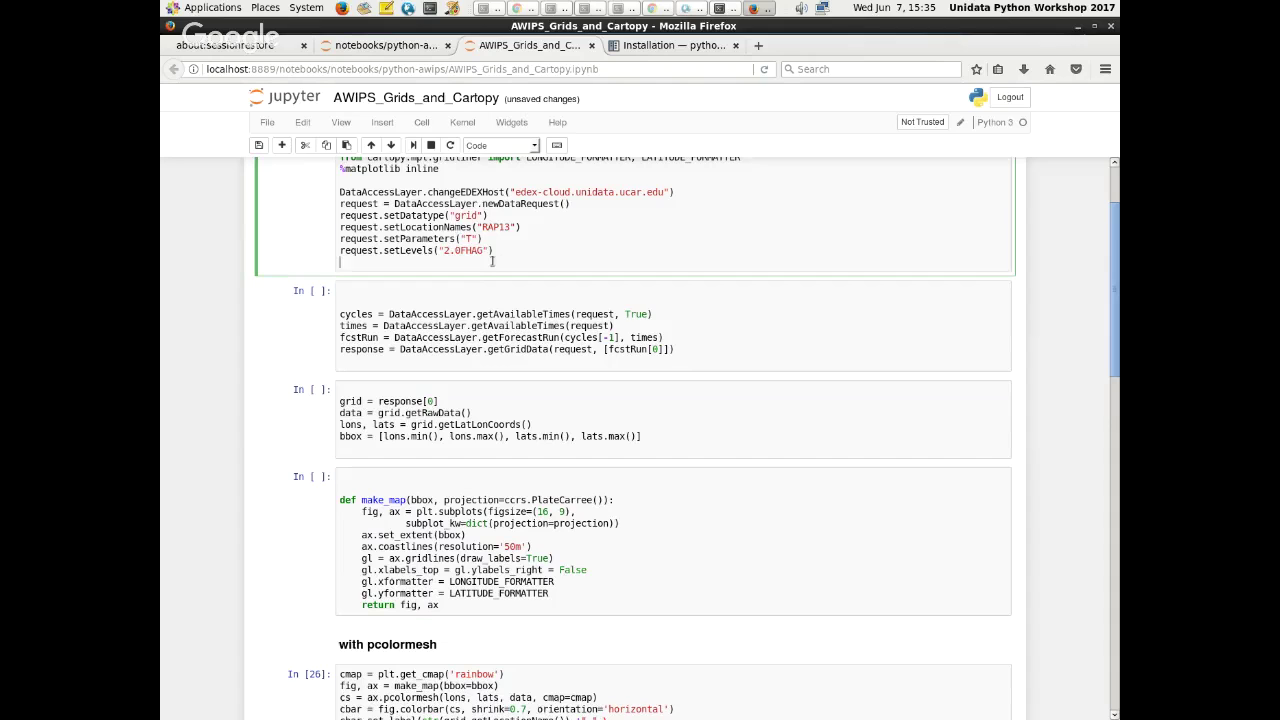
pyautogui.press('Return')
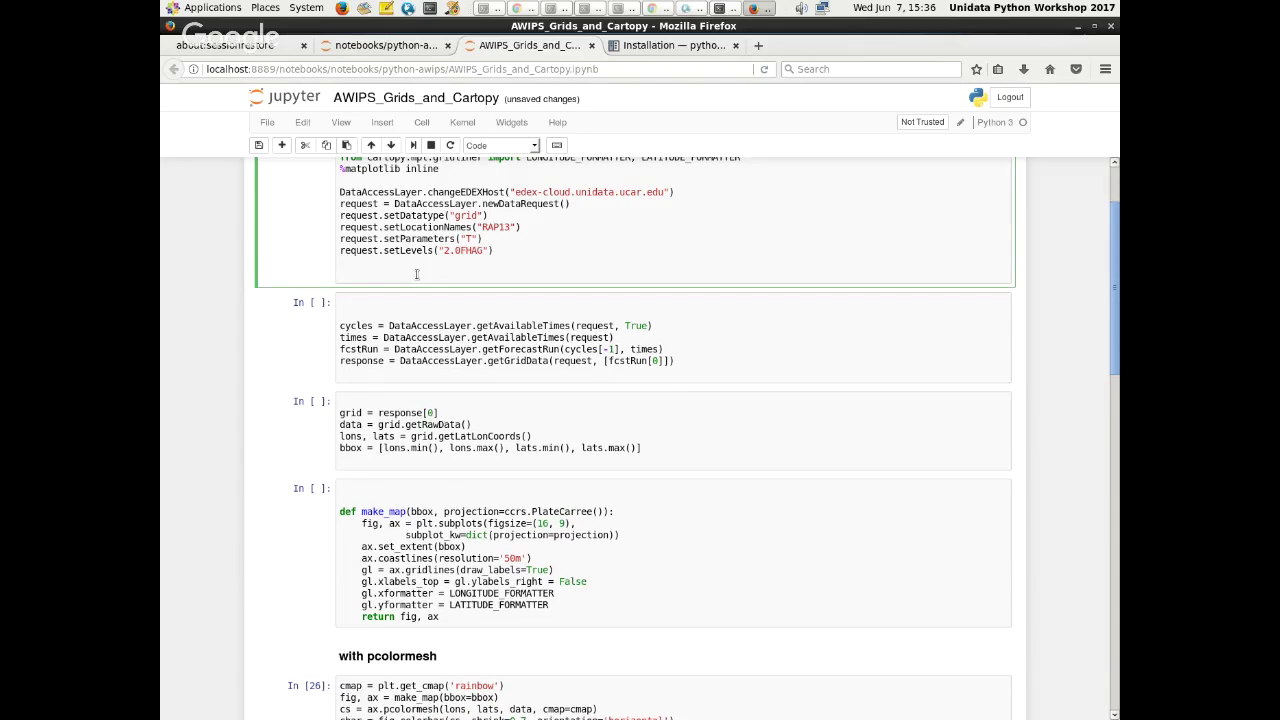
pyautogui.click(411, 145)
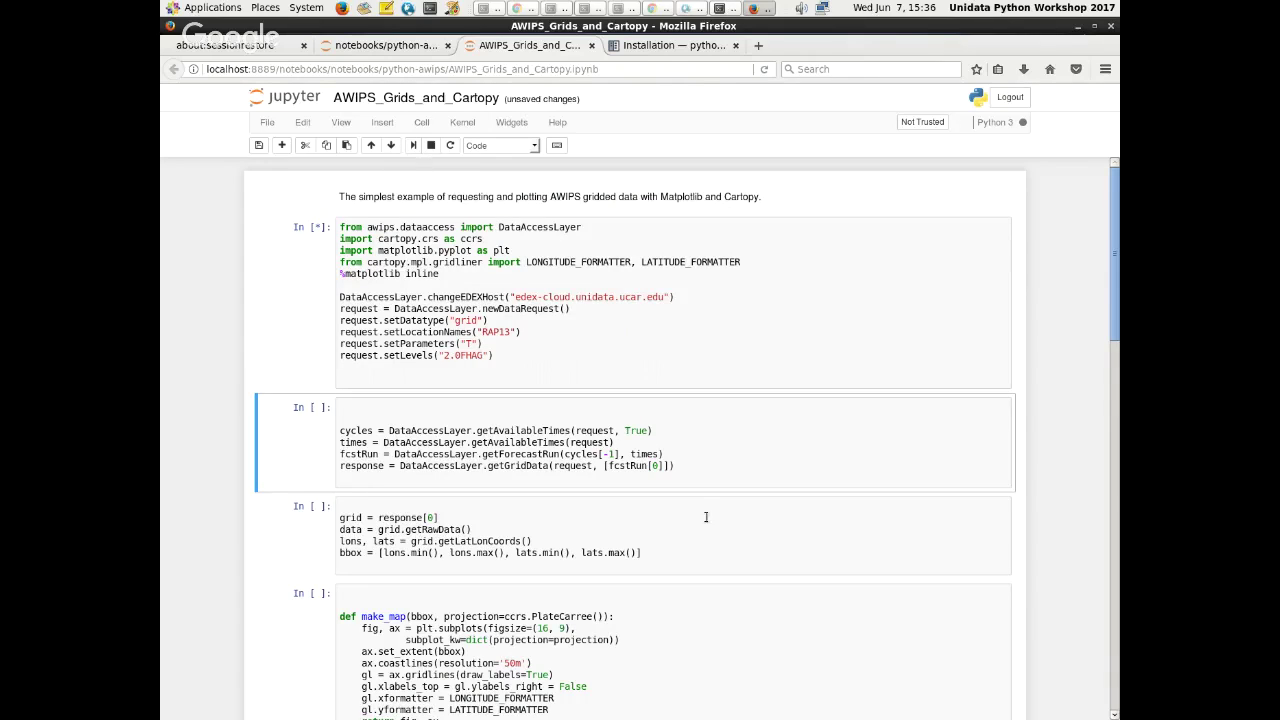
# - Add print(cycles) below the cycles line in the second cell, separated from the times line by blank lines
pyautogui.click(687, 464)
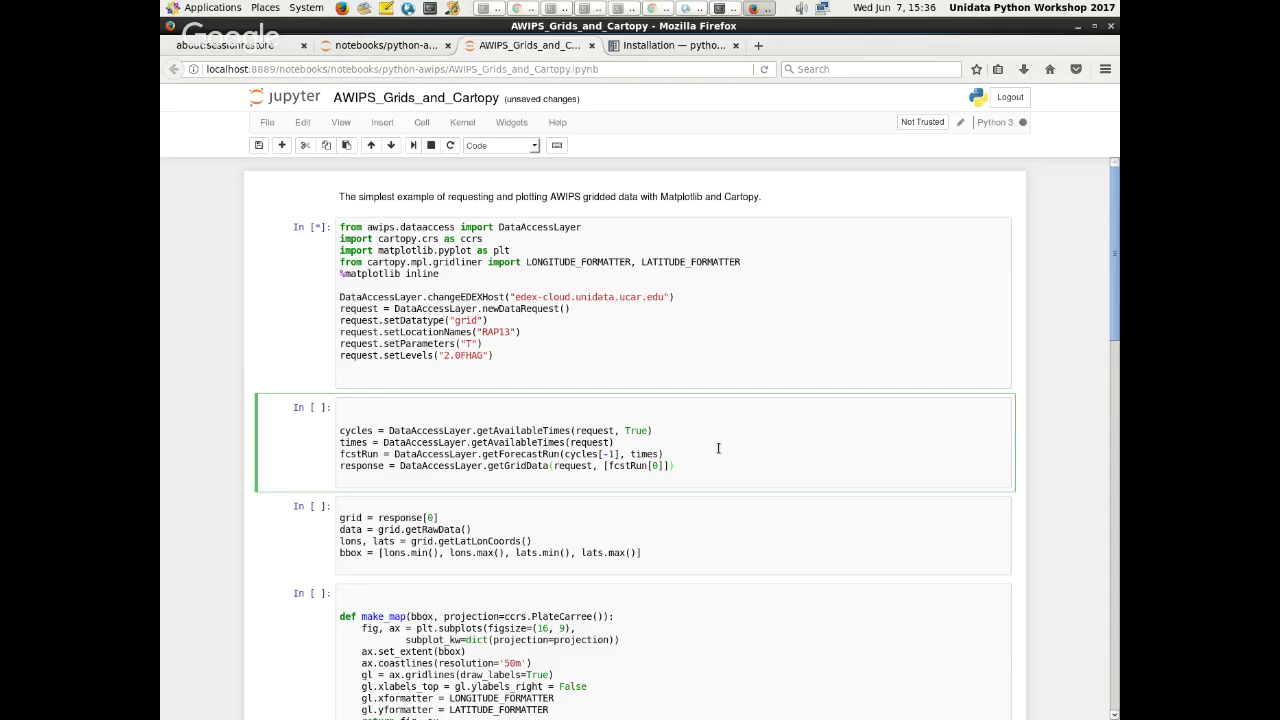
pyautogui.tripleClick(698, 429)
pyautogui.press('Right')
pyautogui.press('Return')
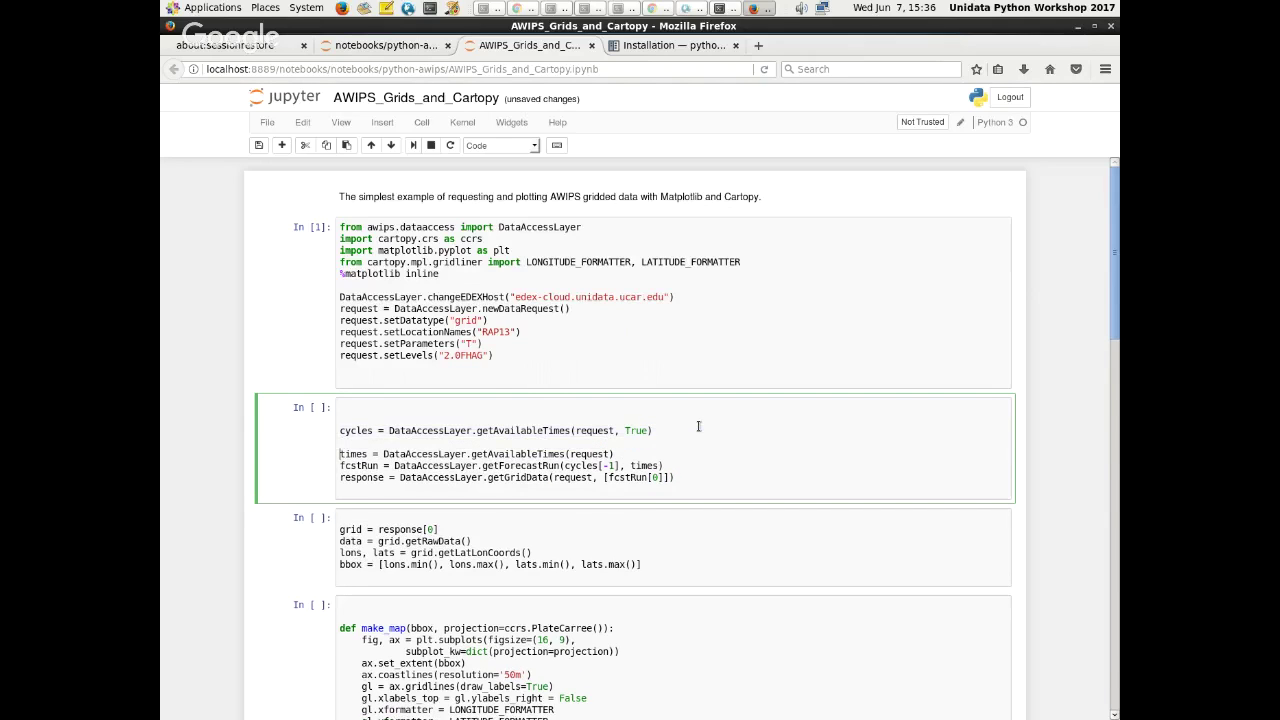
pyautogui.press('Return')
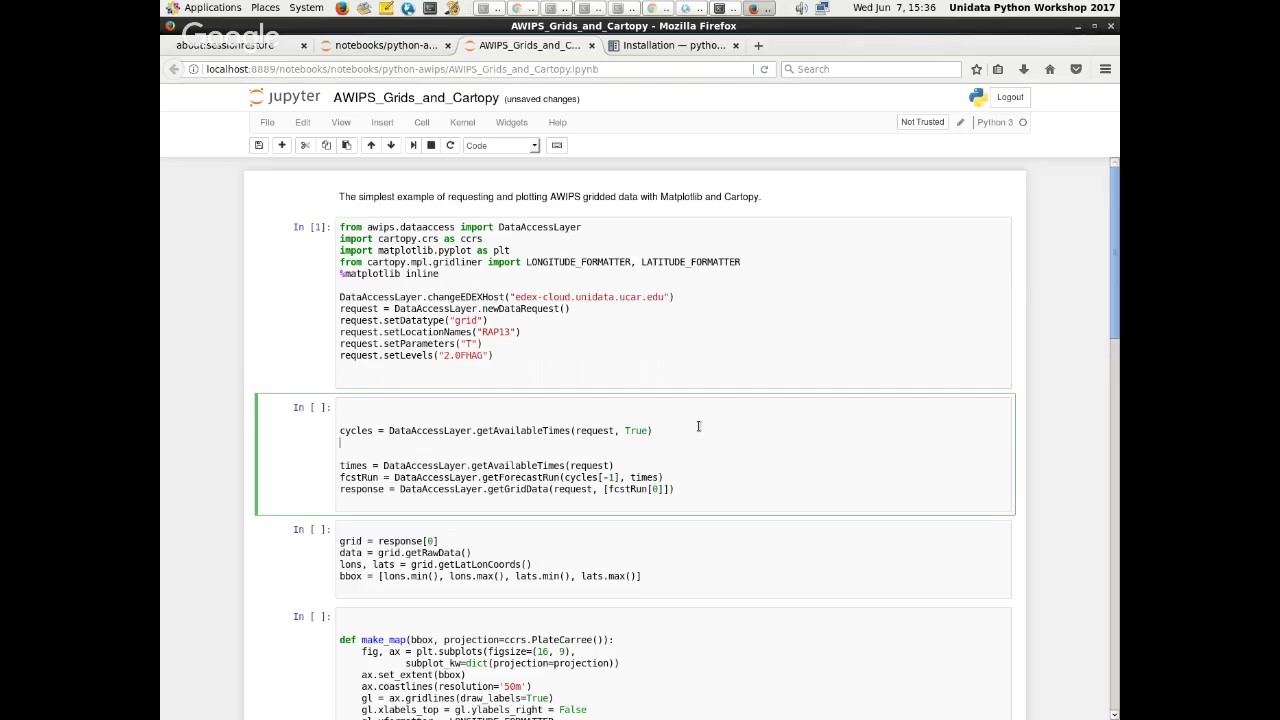
pyautogui.write('print(cycles')
# - Move the times, fcstRun and response lines into a new cell below the print(cycles) cell
pyautogui.moveTo(615, 441); pyautogui.dragTo(760, 539)
pyautogui.hotkey('ctrl', 'x')
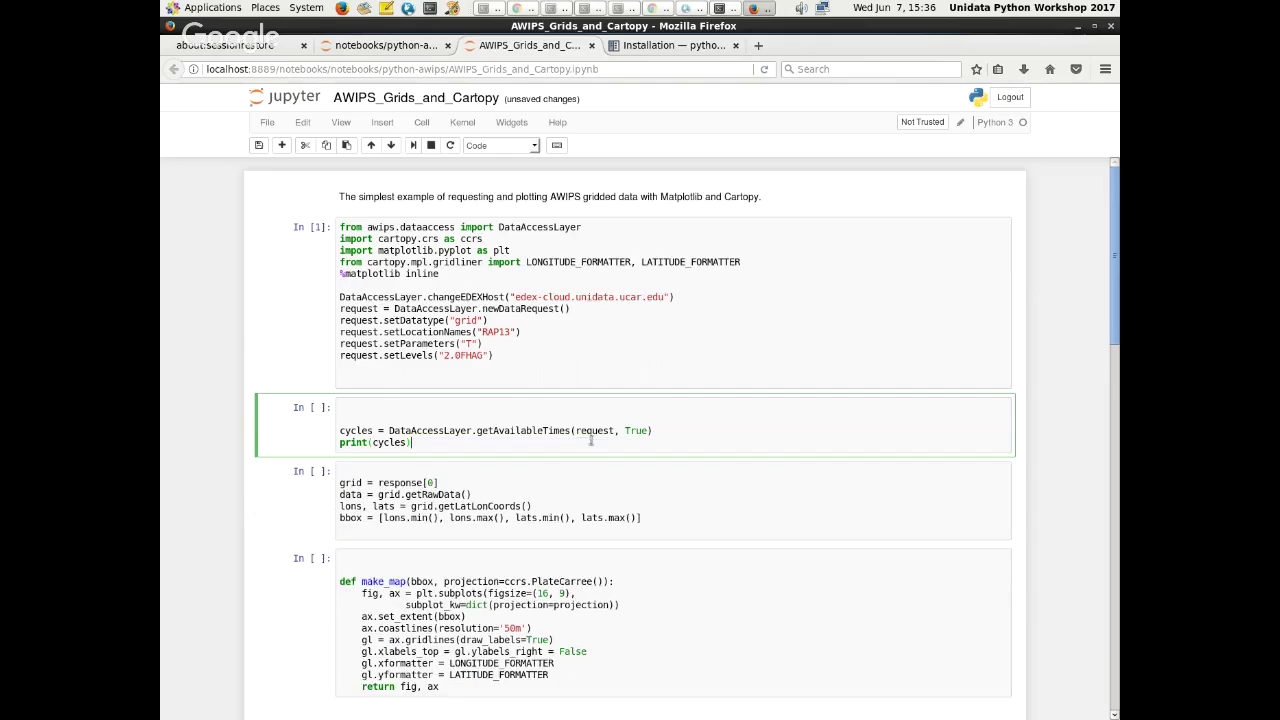
pyautogui.click(280, 145)
pyautogui.click(362, 468)
pyautogui.hotkey('ctrl', 'v')
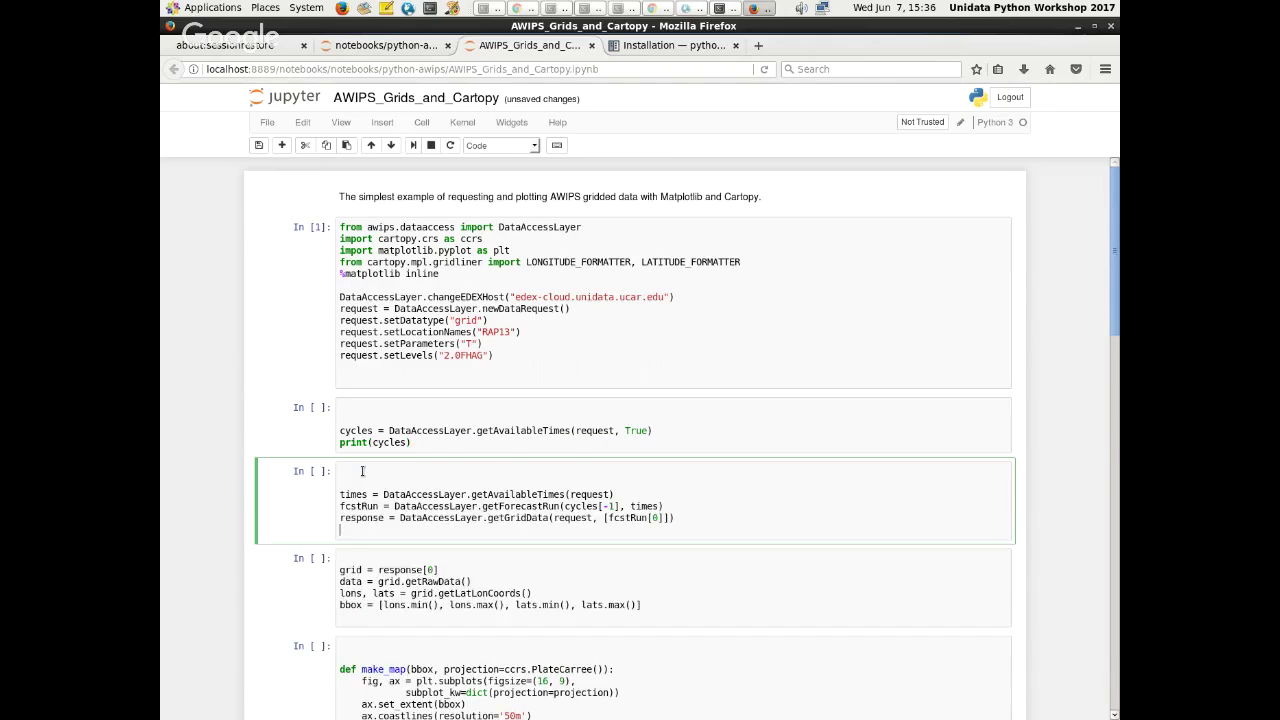
# - Delete the leading blank lines from the times cell and the cycles cell
pyautogui.click(343, 476)
pyautogui.press('Delete')
pyautogui.press('Delete')
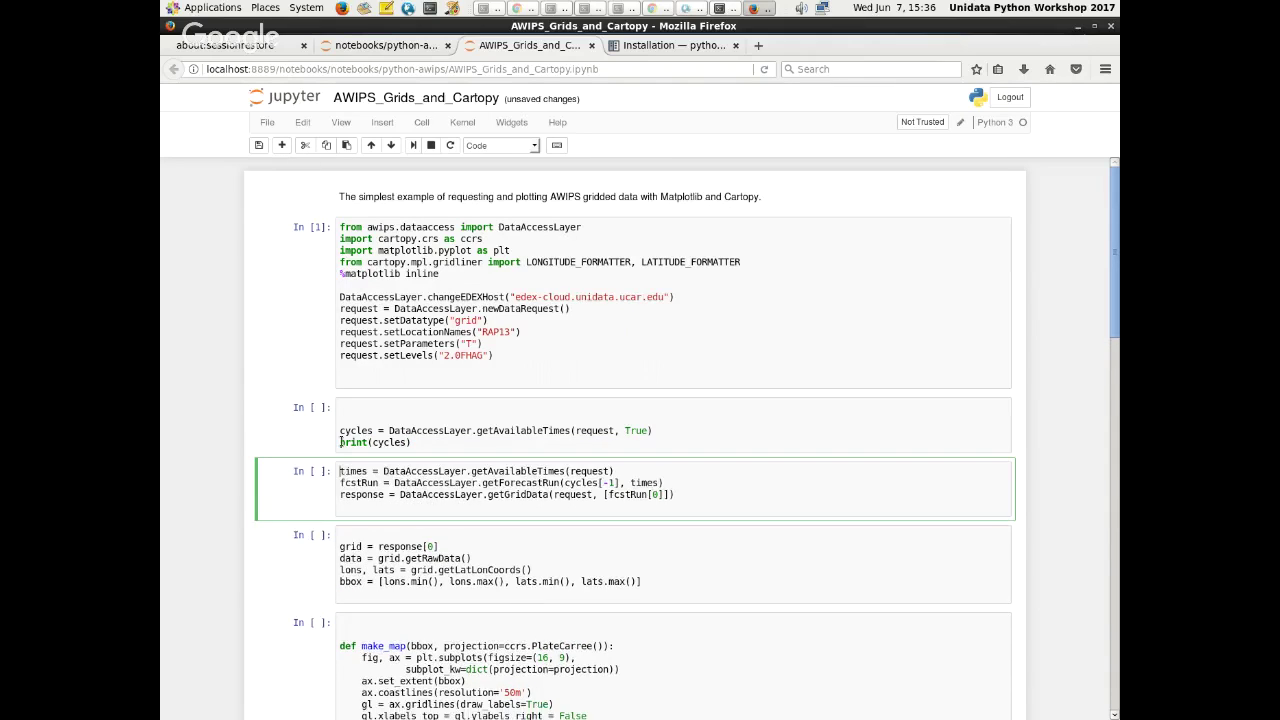
pyautogui.click(345, 408)
pyautogui.press('Delete')
pyautogui.press('Delete')
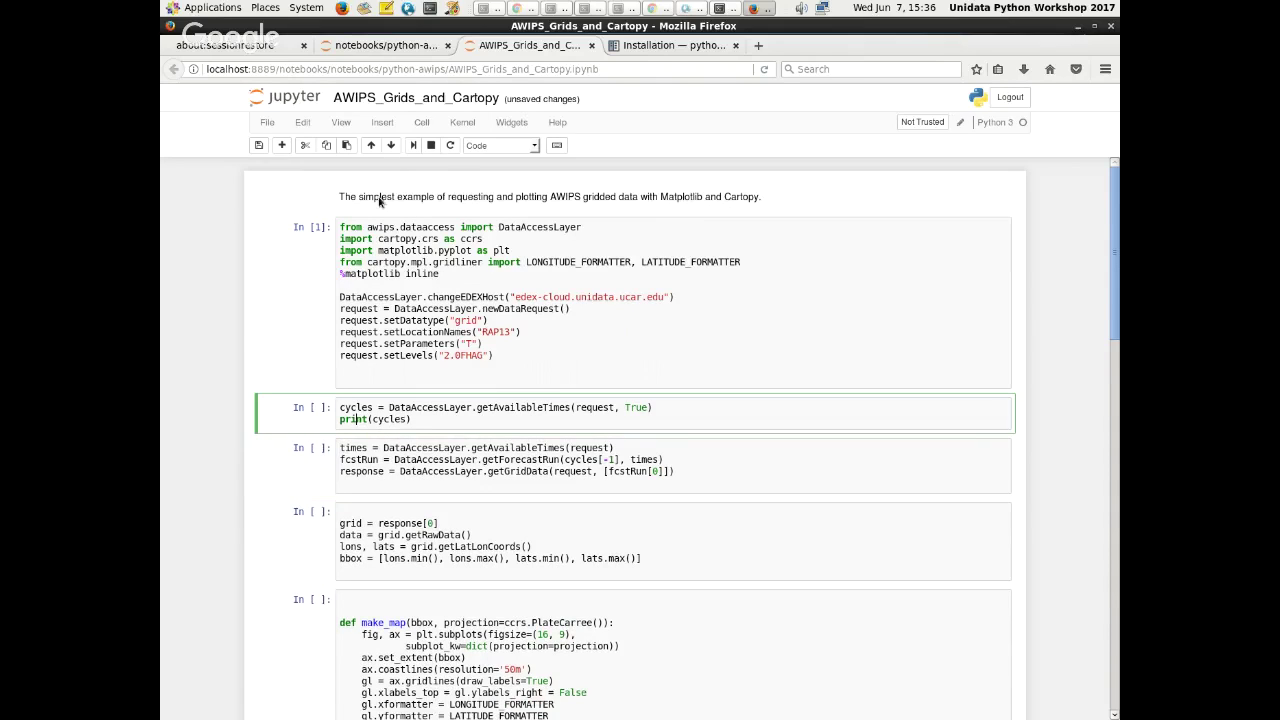
# - Run the cell that retrieves and prints the cycles and look through its output
pyautogui.click(413, 145)
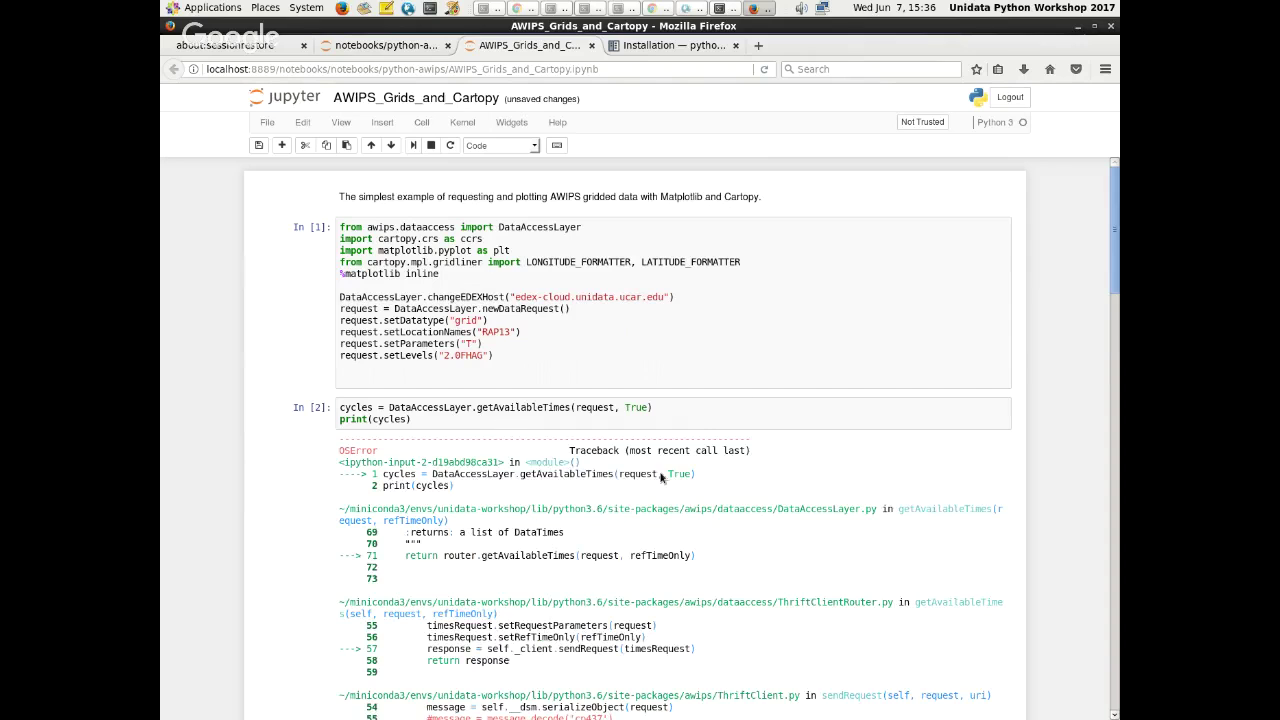
pyautogui.scroll(-2, 647, 483)
pyautogui.scroll(-1, 287, 415)
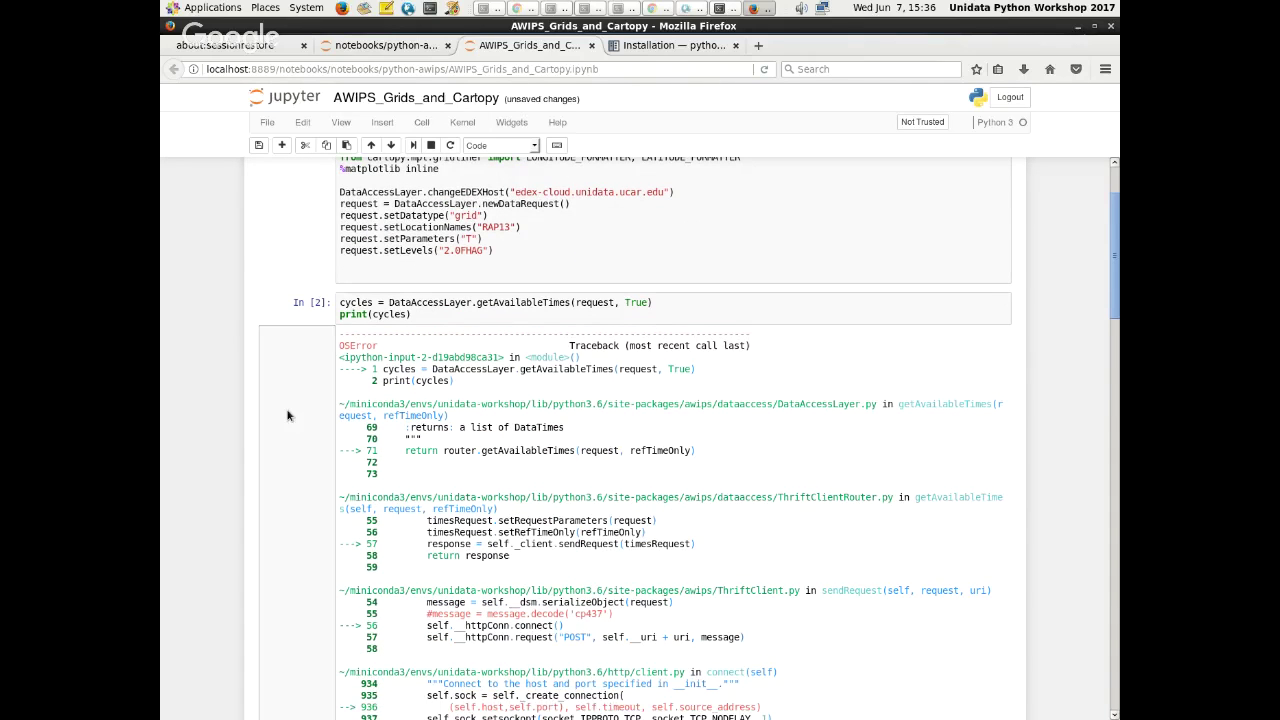
pyautogui.scroll(-1, 559, 343)
pyautogui.scroll(2, 555, 320)
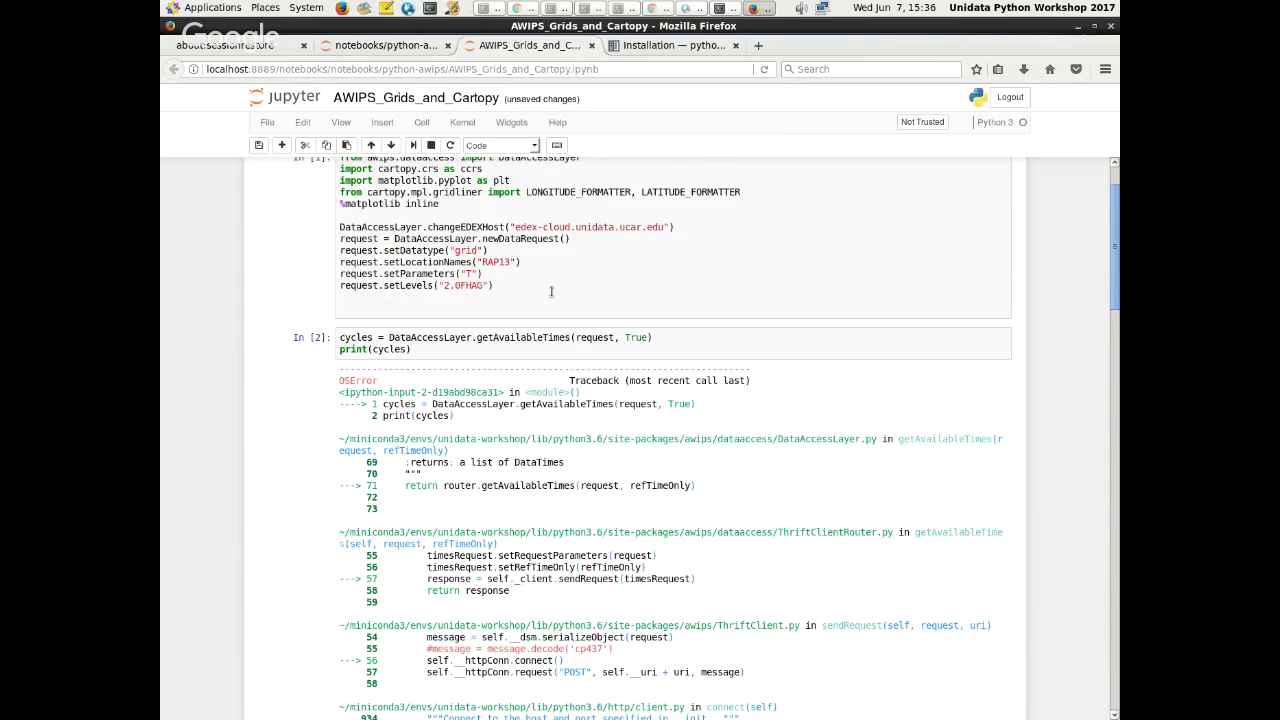
# - Retry the request by running the first code cell and the cycles cell again, and check the output down to its end
pyautogui.click(551, 291)
pyautogui.click(412, 146)
pyautogui.click(412, 146)
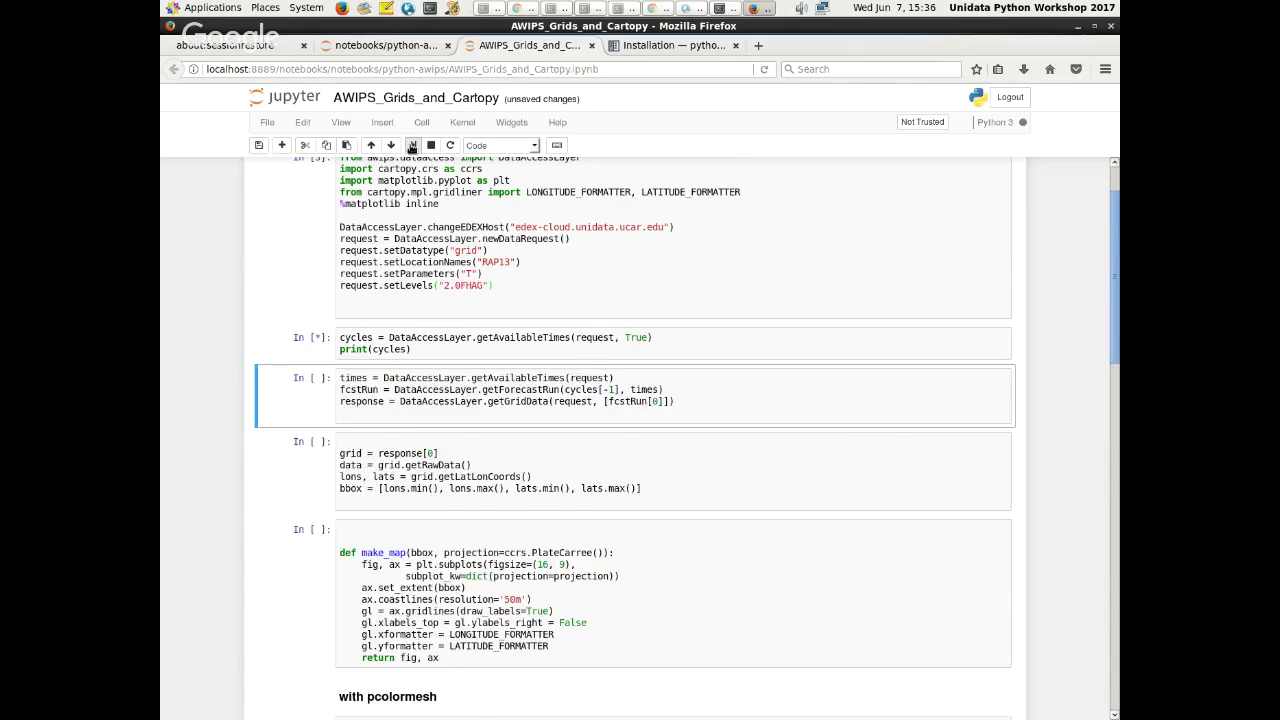
pyautogui.scroll(-5, 486, 530)
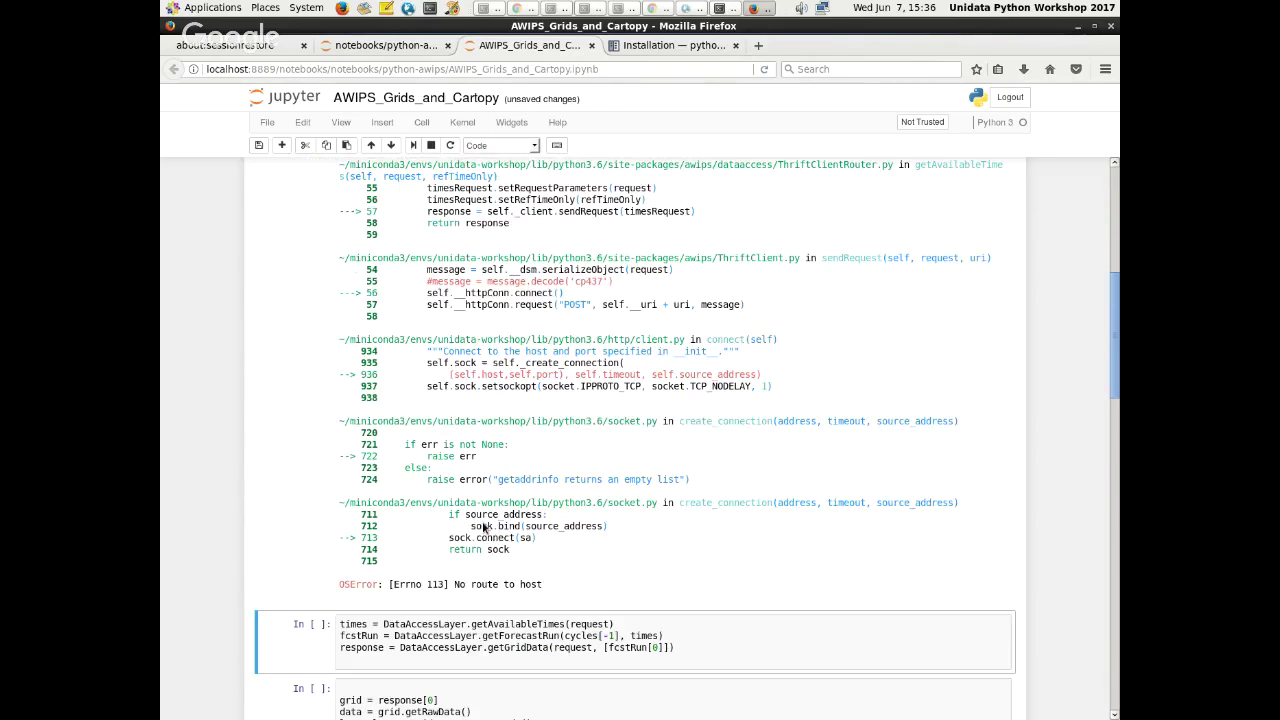
pyautogui.scroll(8, 484, 527)
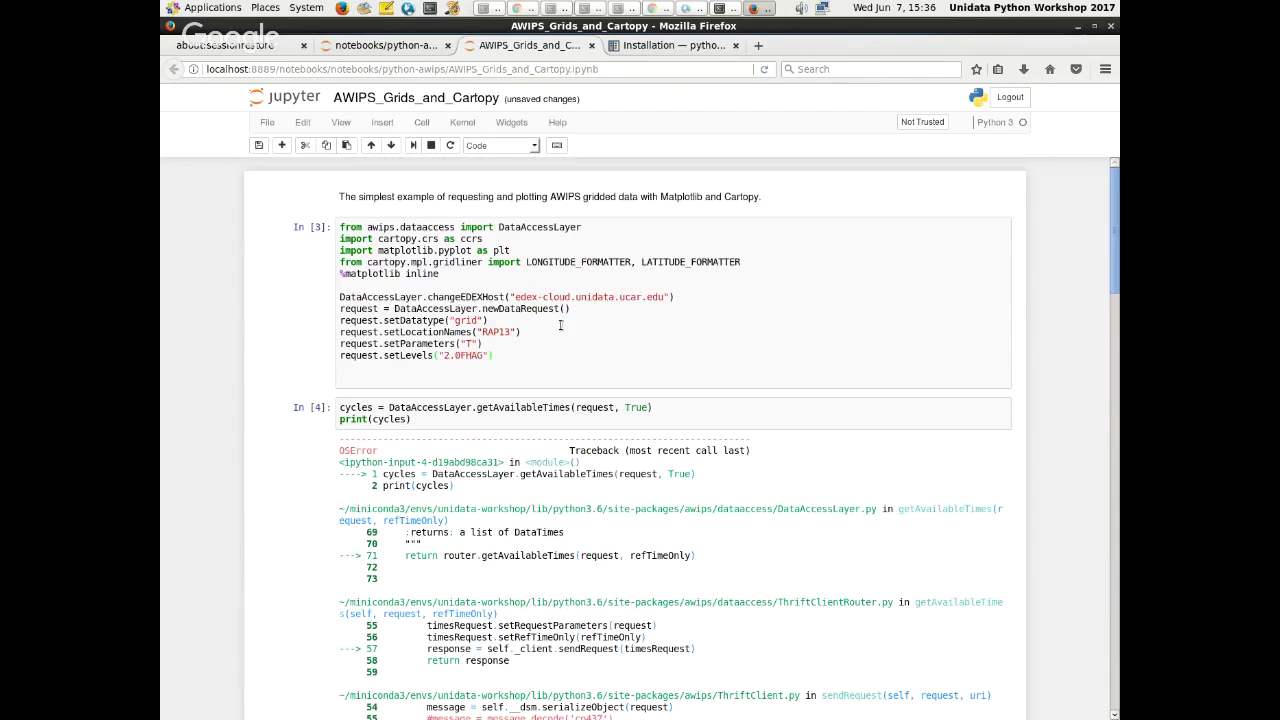
# - Change the EDEX host in the first code cell to edextest.unidata.ucar.edu and rerun that cell and the cycles cell
pyautogui.moveTo(540, 297); pyautogui.dragTo(571, 297)
pyautogui.write('test')
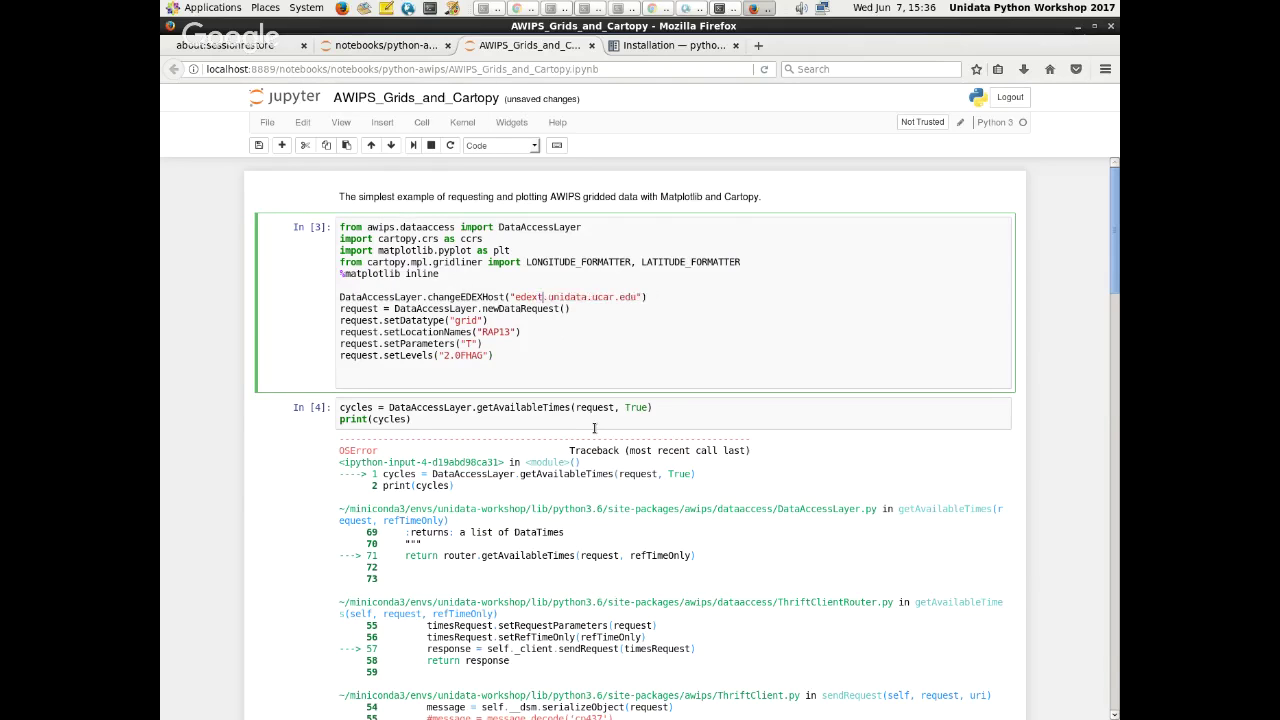
pyautogui.click(573, 341)
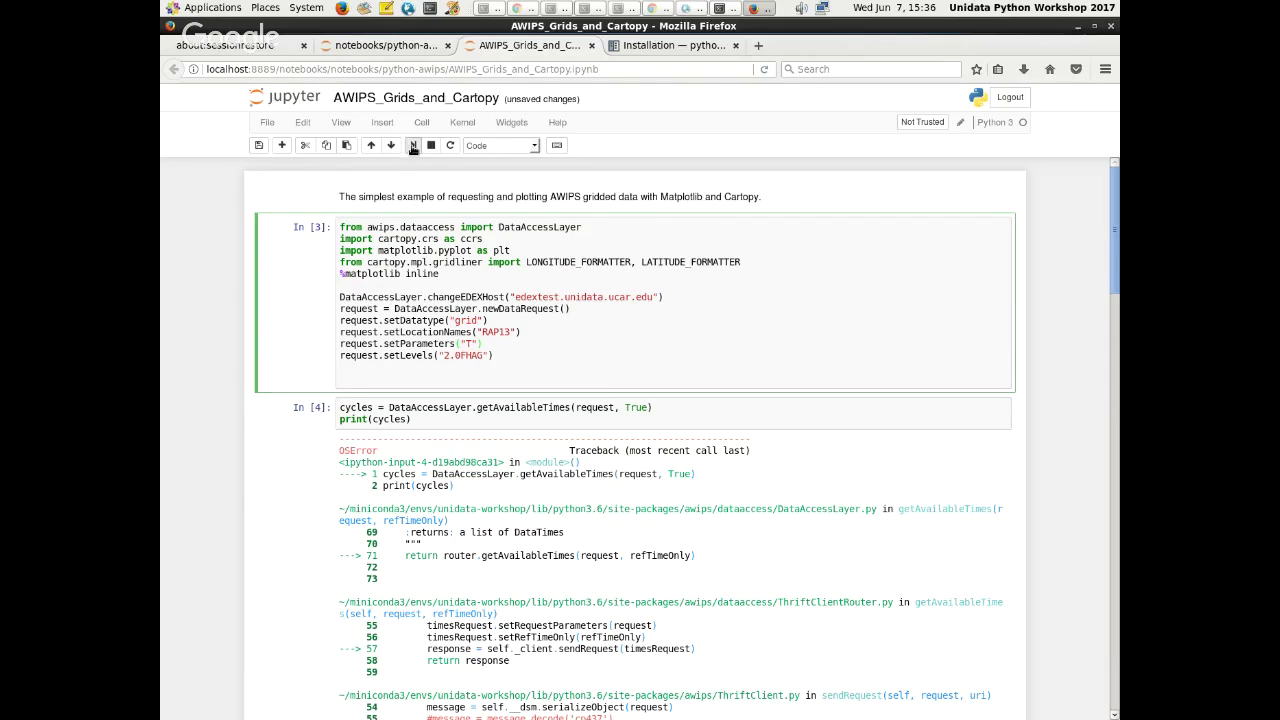
pyautogui.click(413, 145)
pyautogui.click(413, 145)
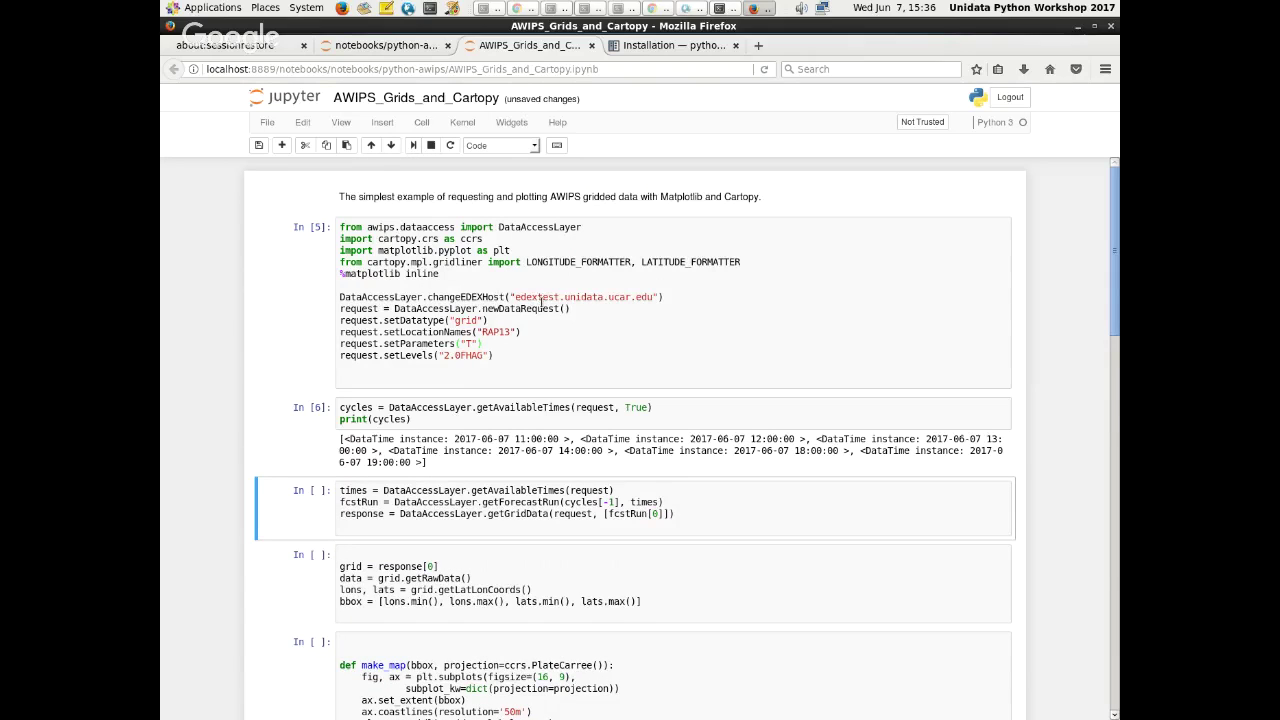
# - Delete the trailing blank lines of the first code cell and highlight the last cycle time, 19:00:00, in the cycles output
pyautogui.moveTo(540, 297); pyautogui.dragTo(559, 297)
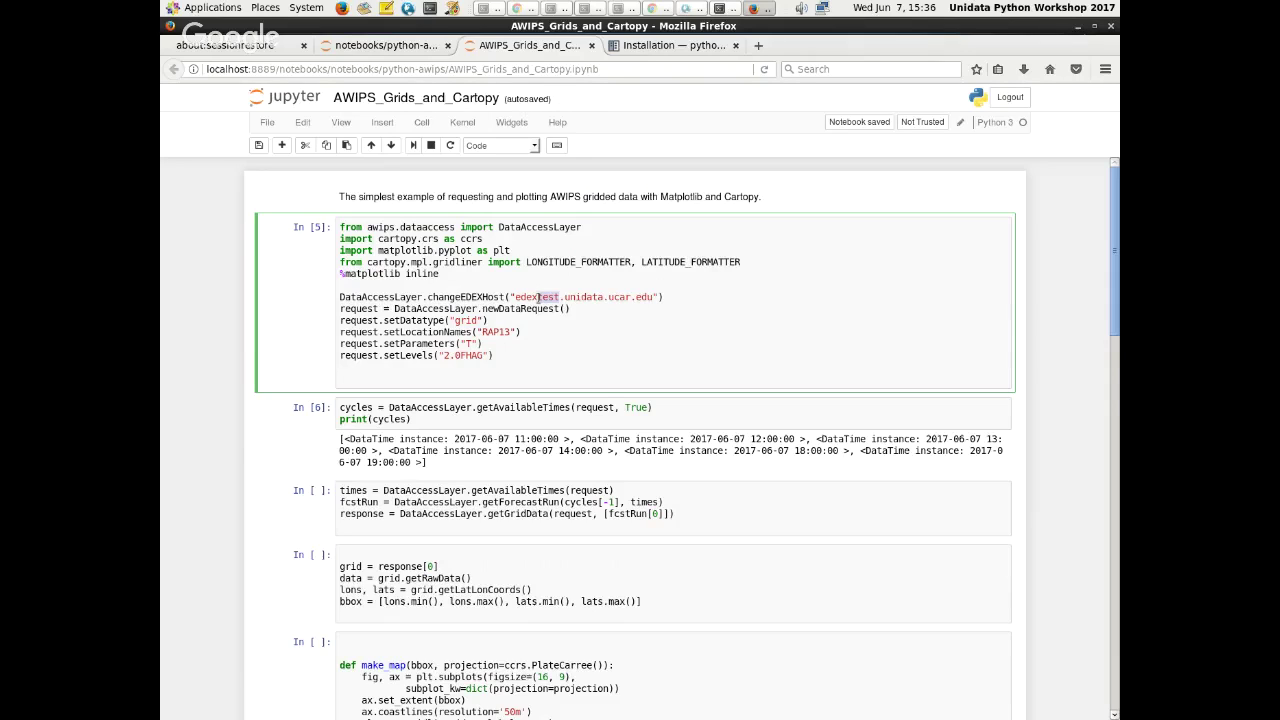
pyautogui.click(494, 366)
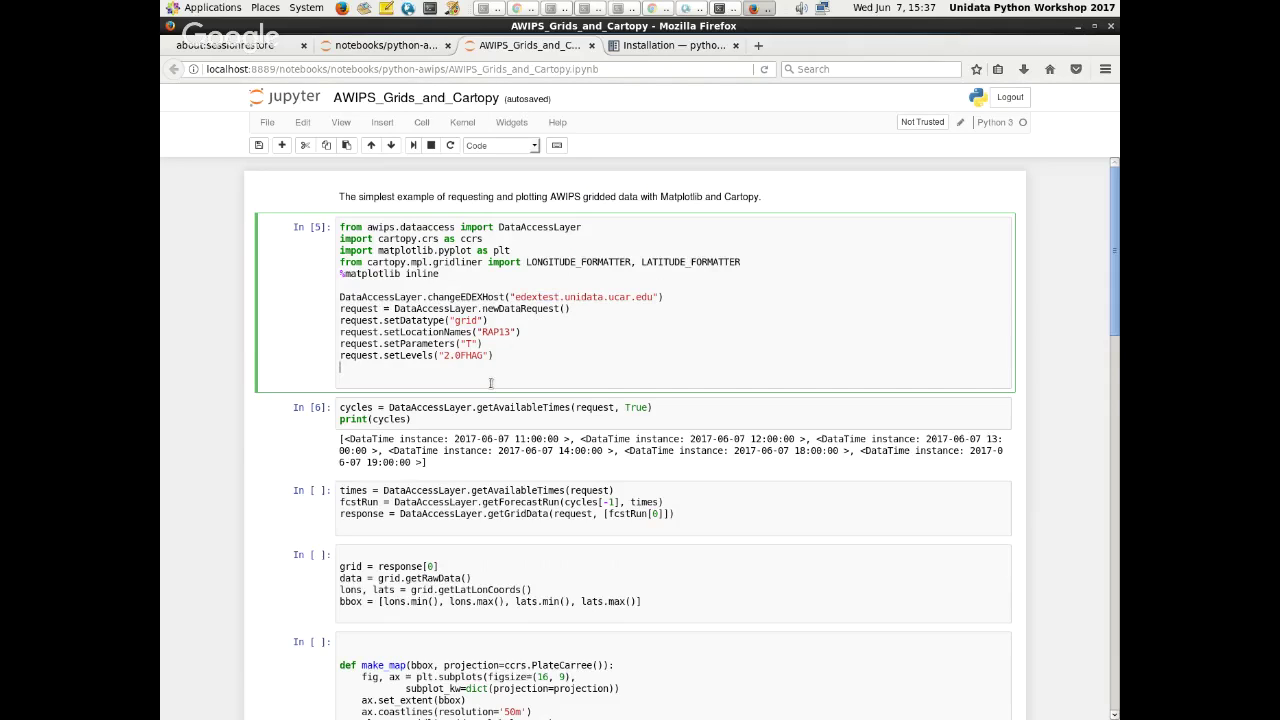
pyautogui.press('BackSpace')
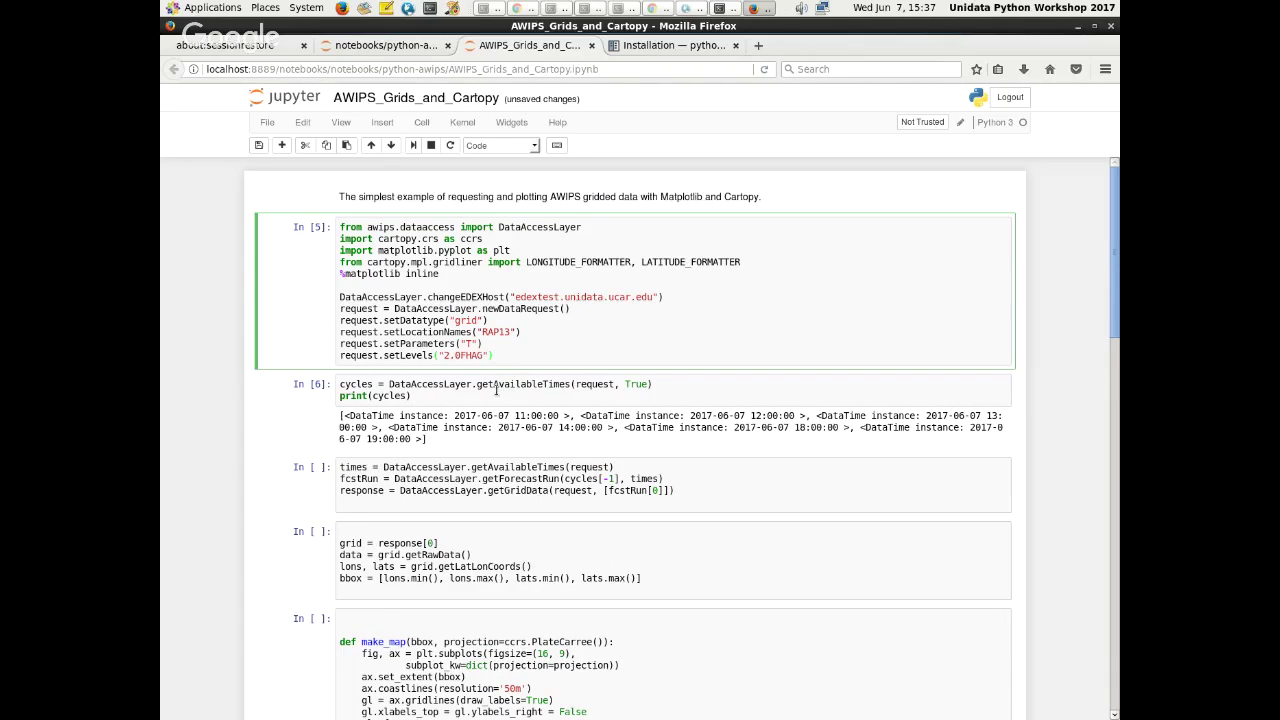
pyautogui.click(487, 399)
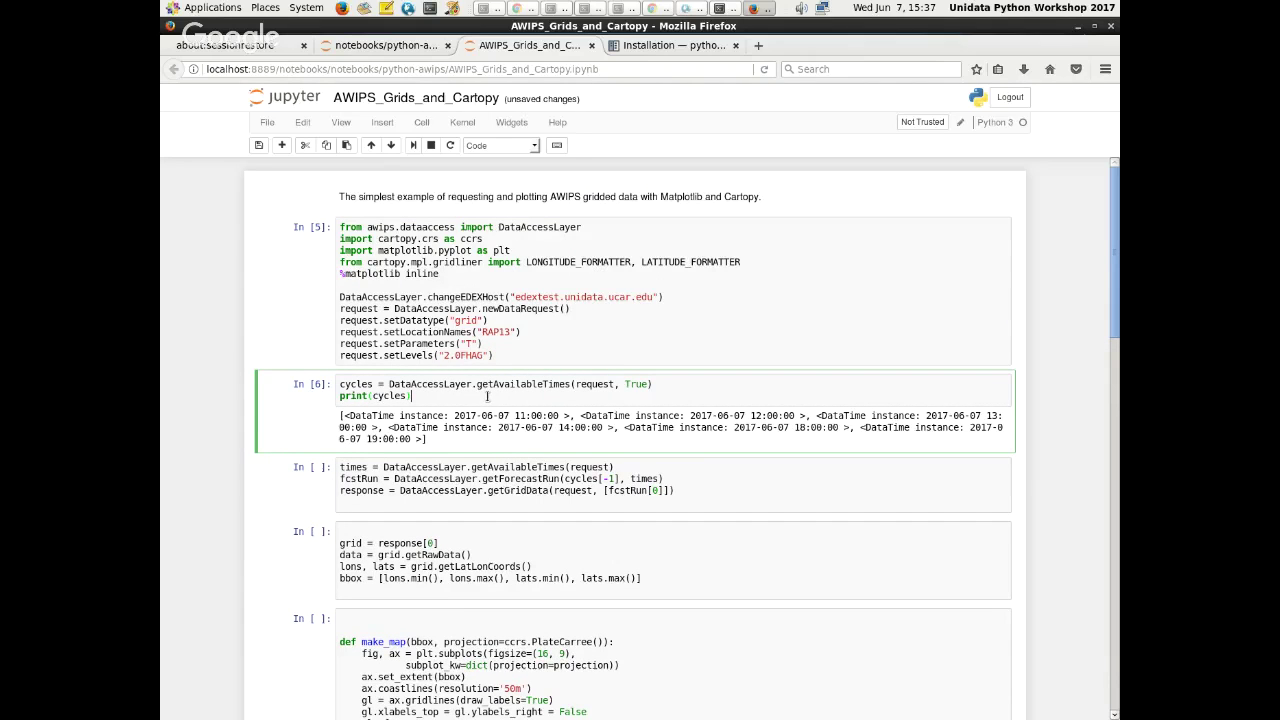
pyautogui.click(444, 386)
pyautogui.moveTo(412, 441); pyautogui.dragTo(368, 447)
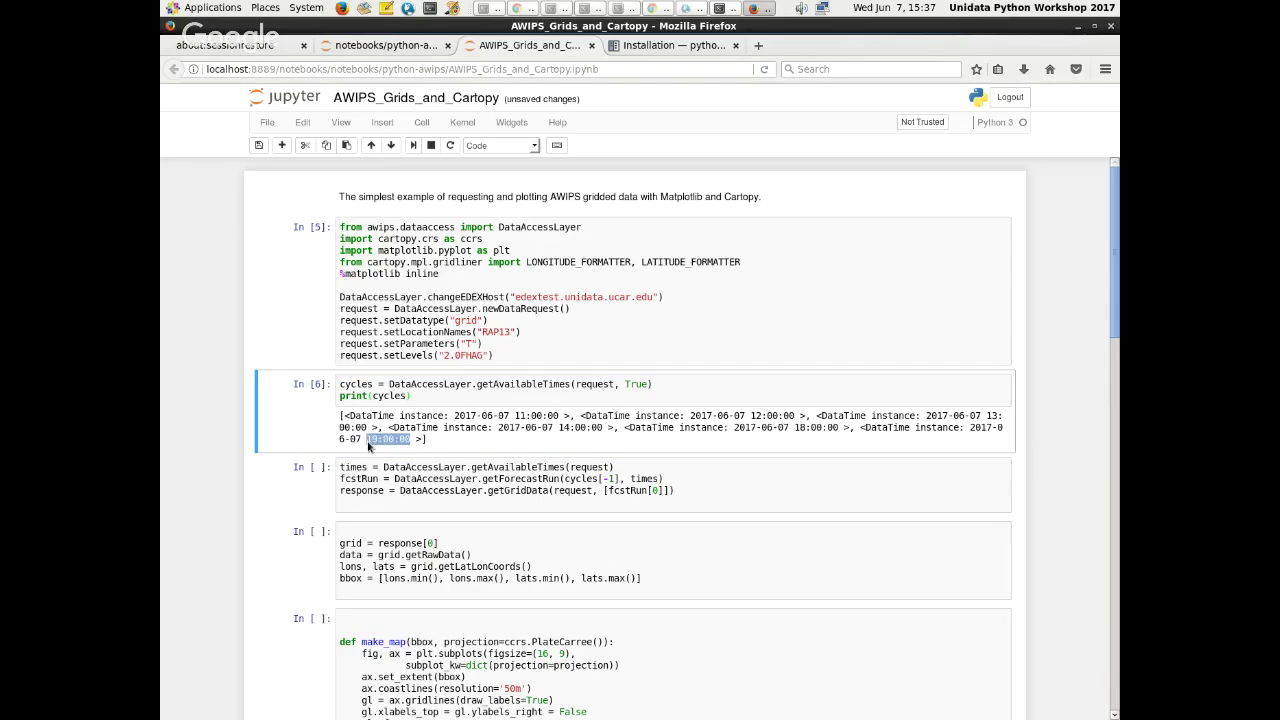
# - Insert two blank lines between the times line and the fcstRun line
pyautogui.click(650, 468)
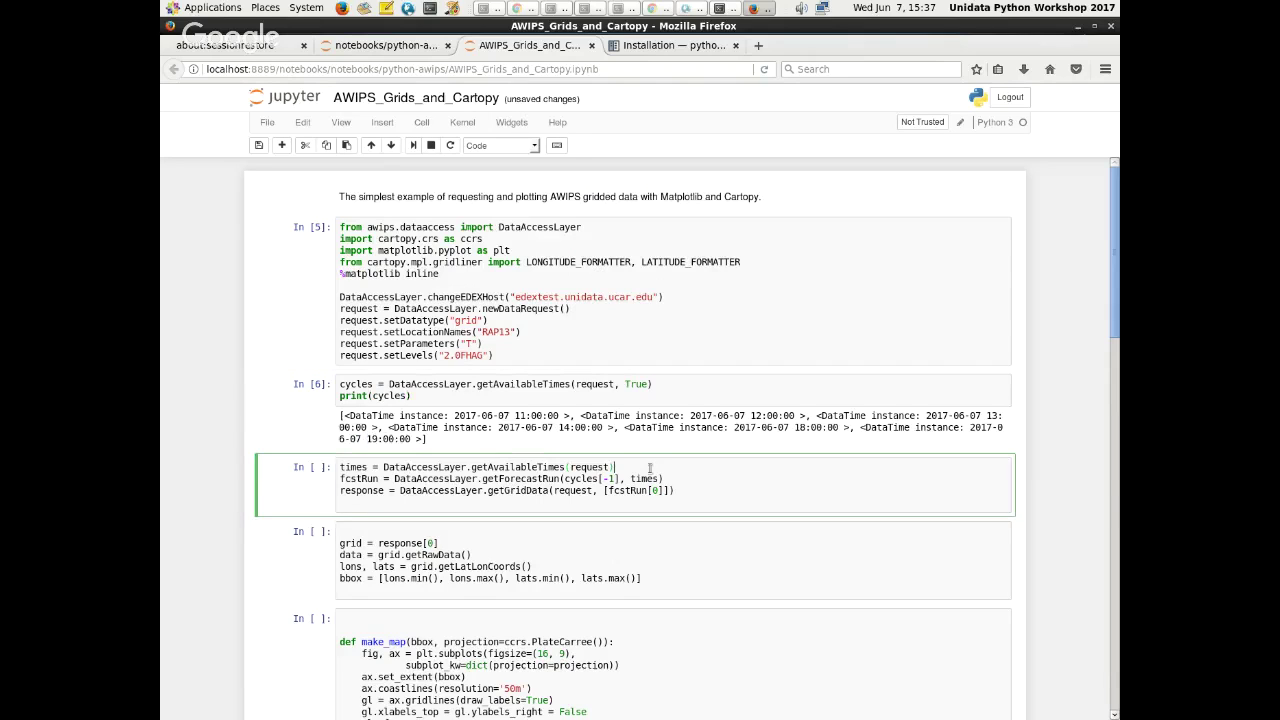
pyautogui.press('Return')
pyautogui.press('Return')
pyautogui.moveTo(580, 478); pyautogui.dragTo(815, 530)
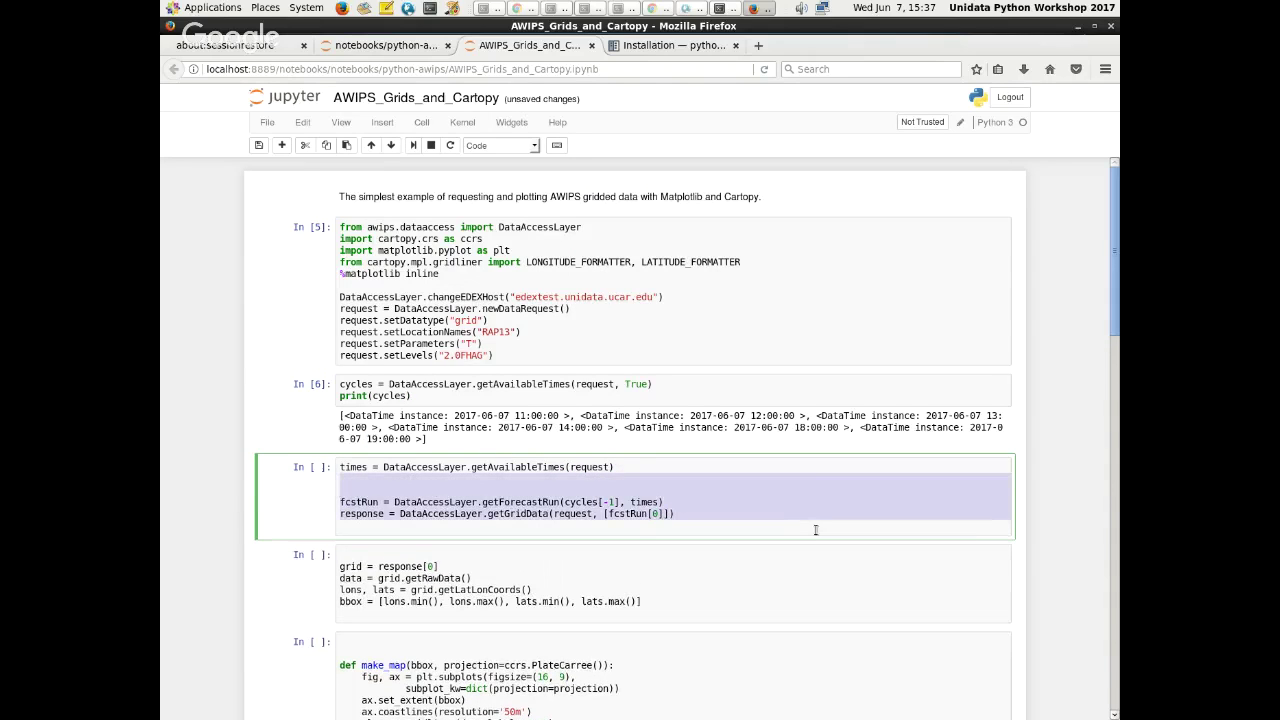
pyautogui.click(675, 530)
# - Highlight getAvailableTimes(request, True) in the cycles cell and the times line below it to compare the two calls
pyautogui.click(481, 385)
pyautogui.hotkey('shift', 'Home')
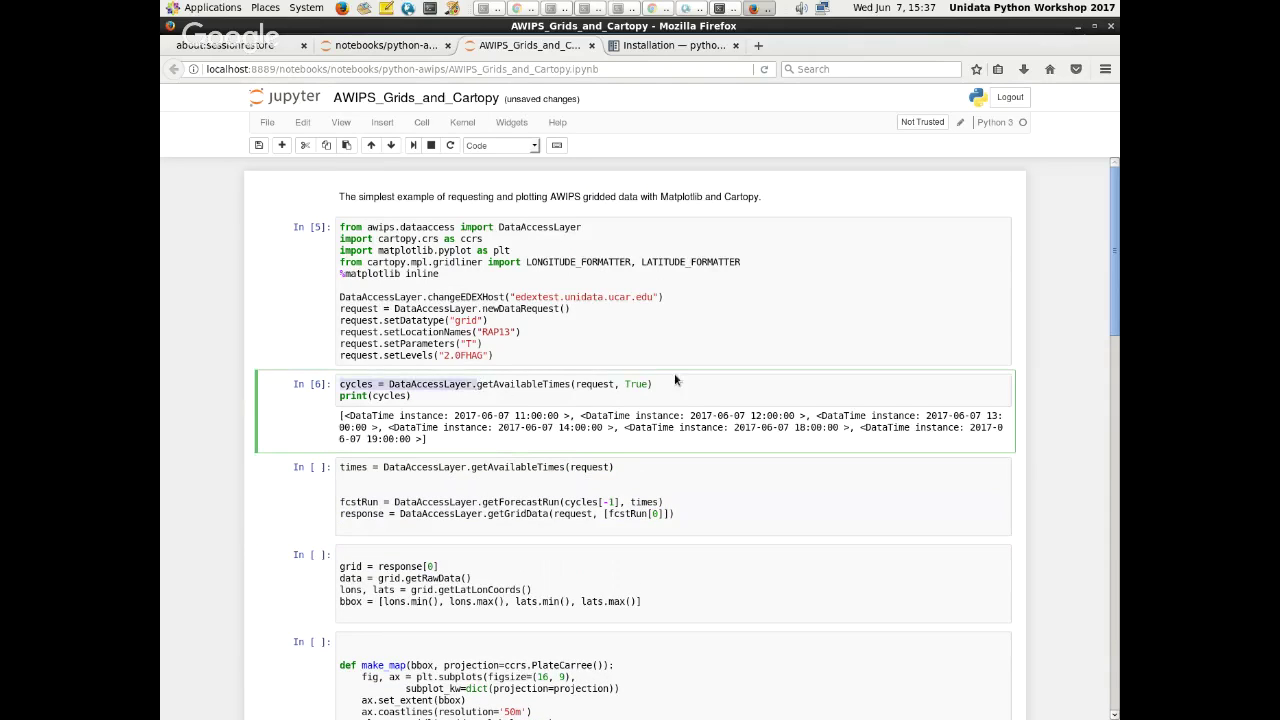
pyautogui.keyDown('shift'); pyautogui.click(670, 385); pyautogui.keyUp('shift')
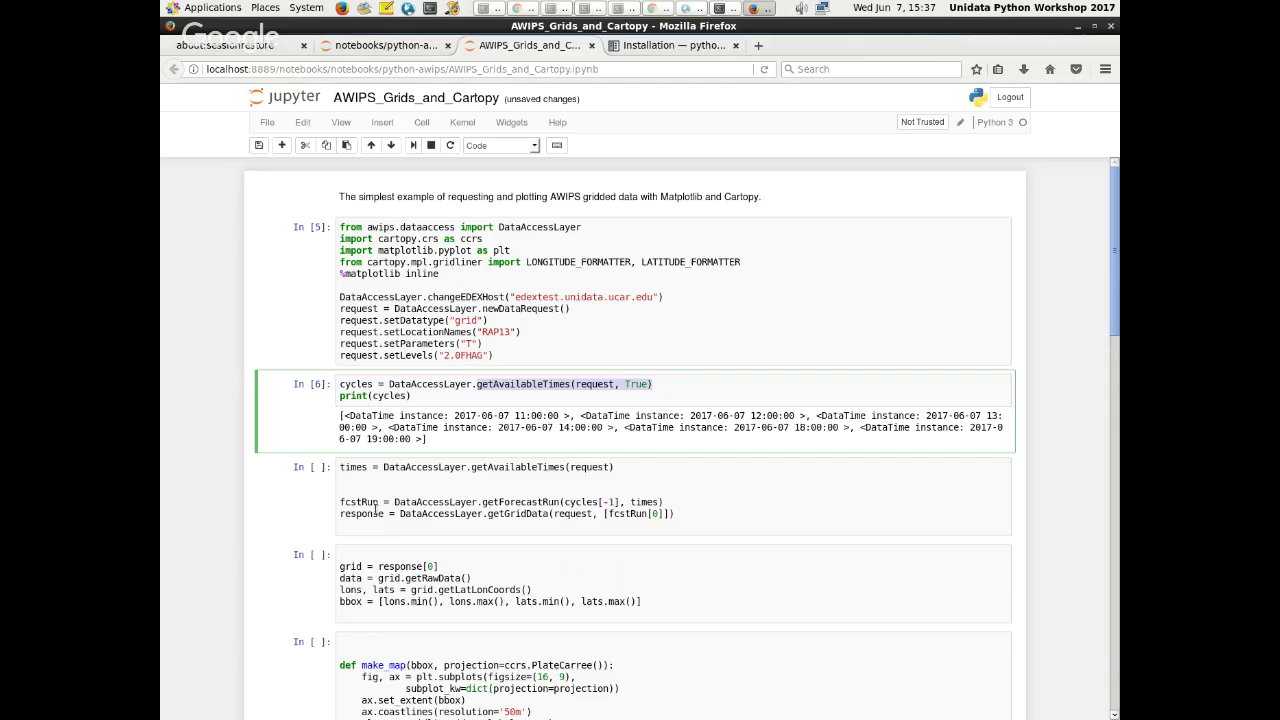
pyautogui.click(470, 467)
pyautogui.tripleClick(470, 467)
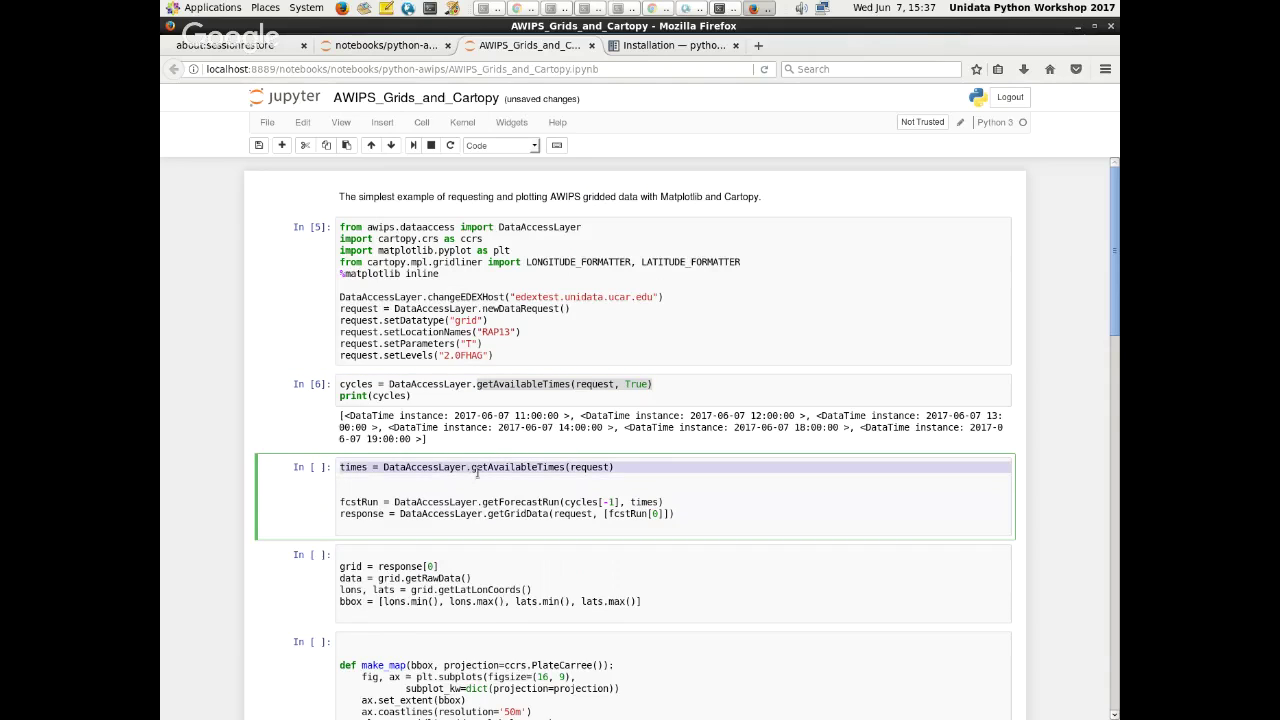
pyautogui.tripleClick(615, 467)
# - Remove the two blank lines between the times line and the fcstRun line
pyautogui.click(567, 492)
pyautogui.press('BackSpace')
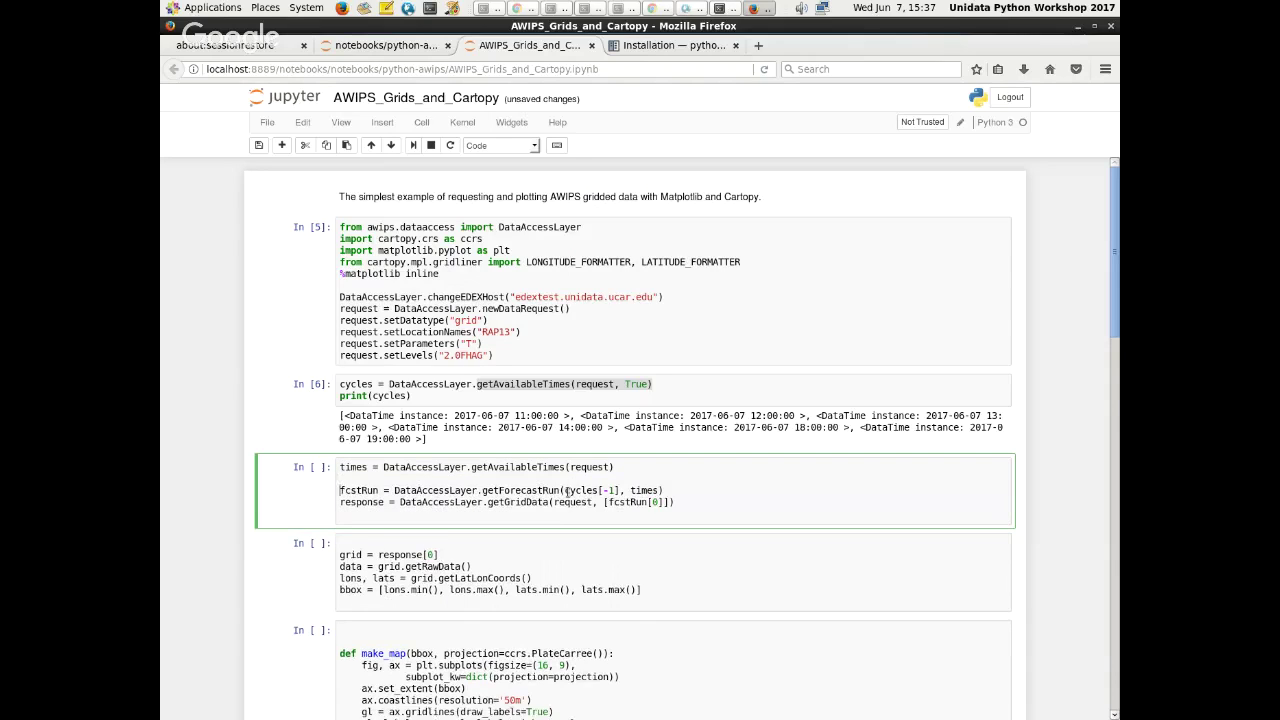
pyautogui.press('Delete')
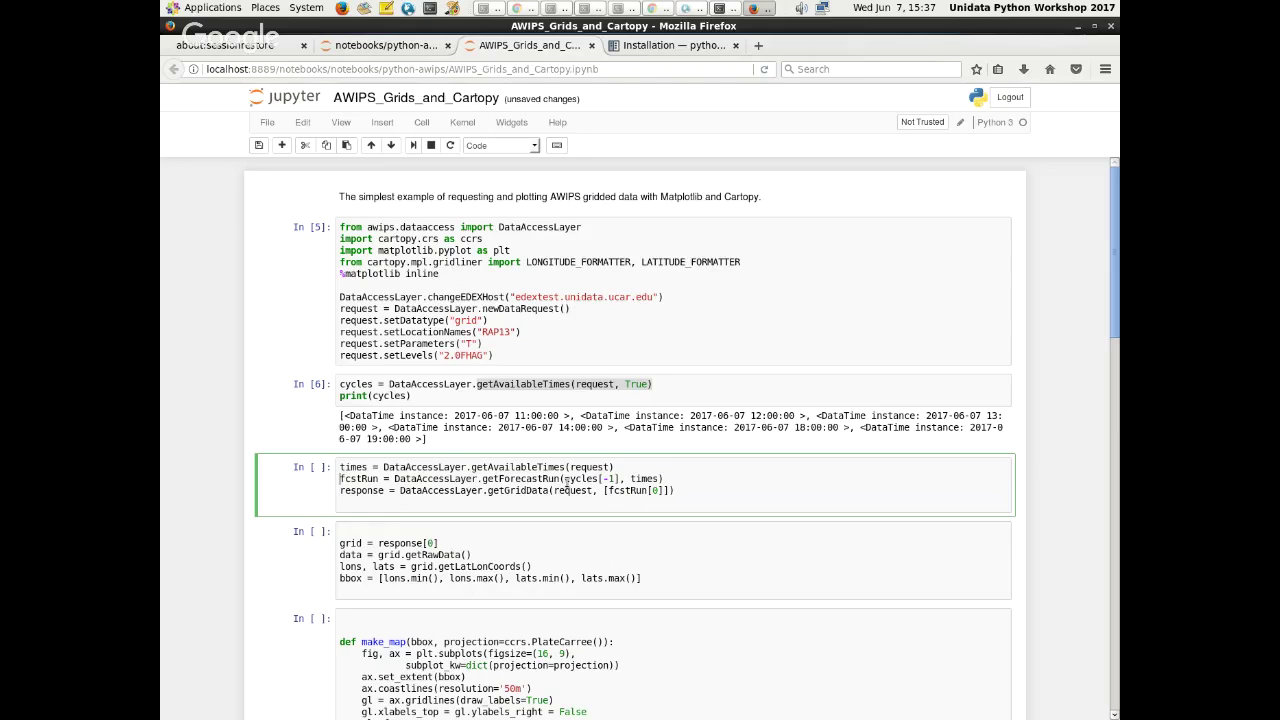
# - Highlight the getForecastRun arguments, add a blank line at the end of the times cell, and run that cell
pyautogui.moveTo(564, 479); pyautogui.dragTo(659, 480)
pyautogui.click(652, 467)
pyautogui.click(740, 500)
pyautogui.press('Return')
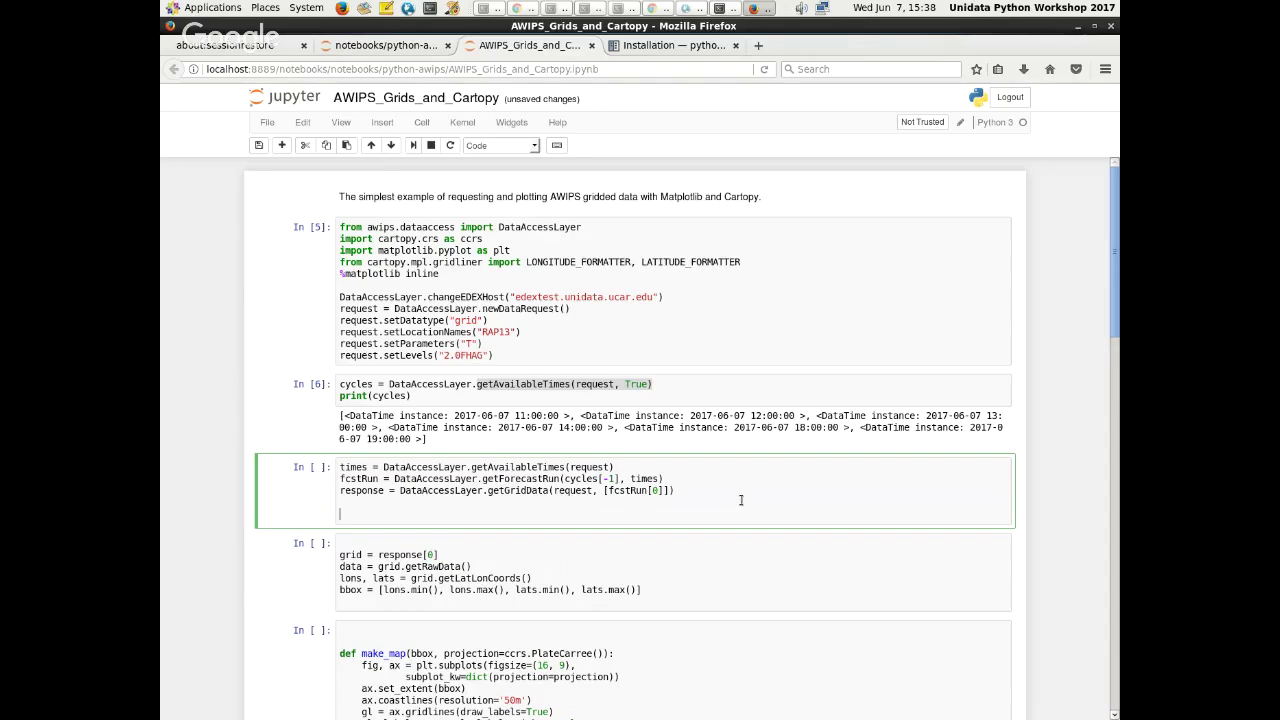
pyautogui.click(413, 145)
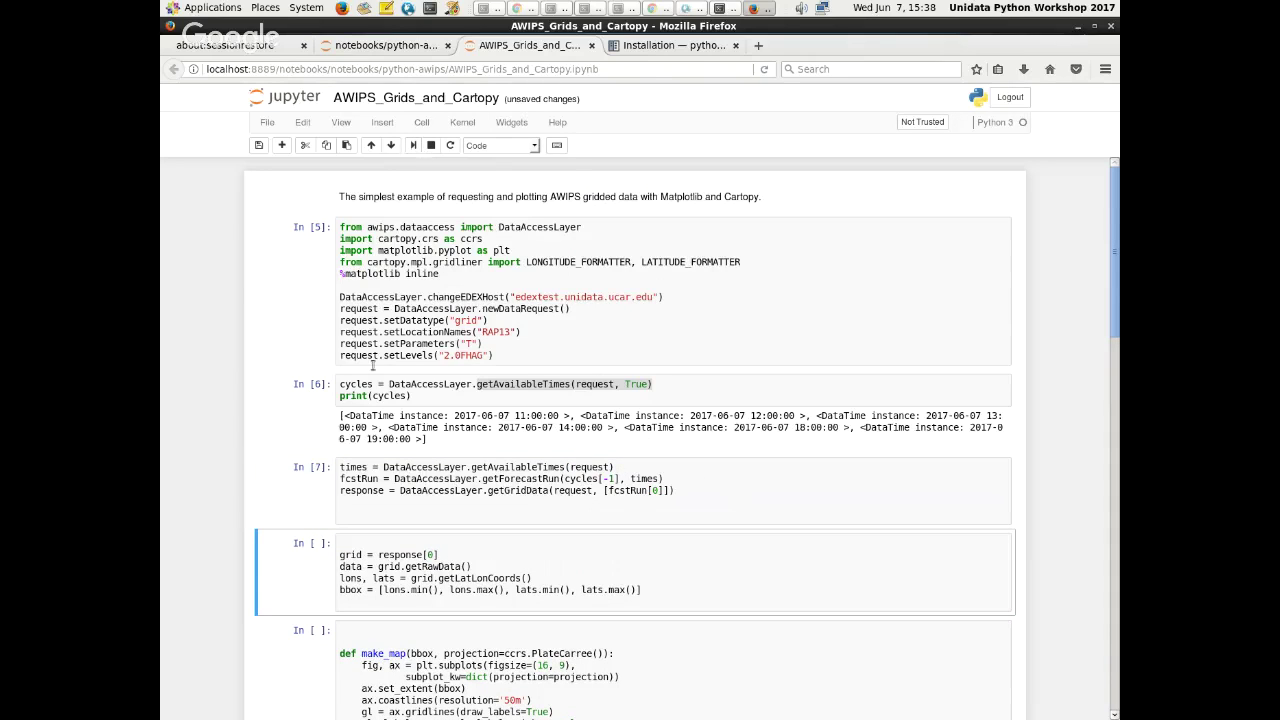
# - Run print(times) in a new cell below the times cell and compare its output with the printed cycles
pyautogui.press('Up')
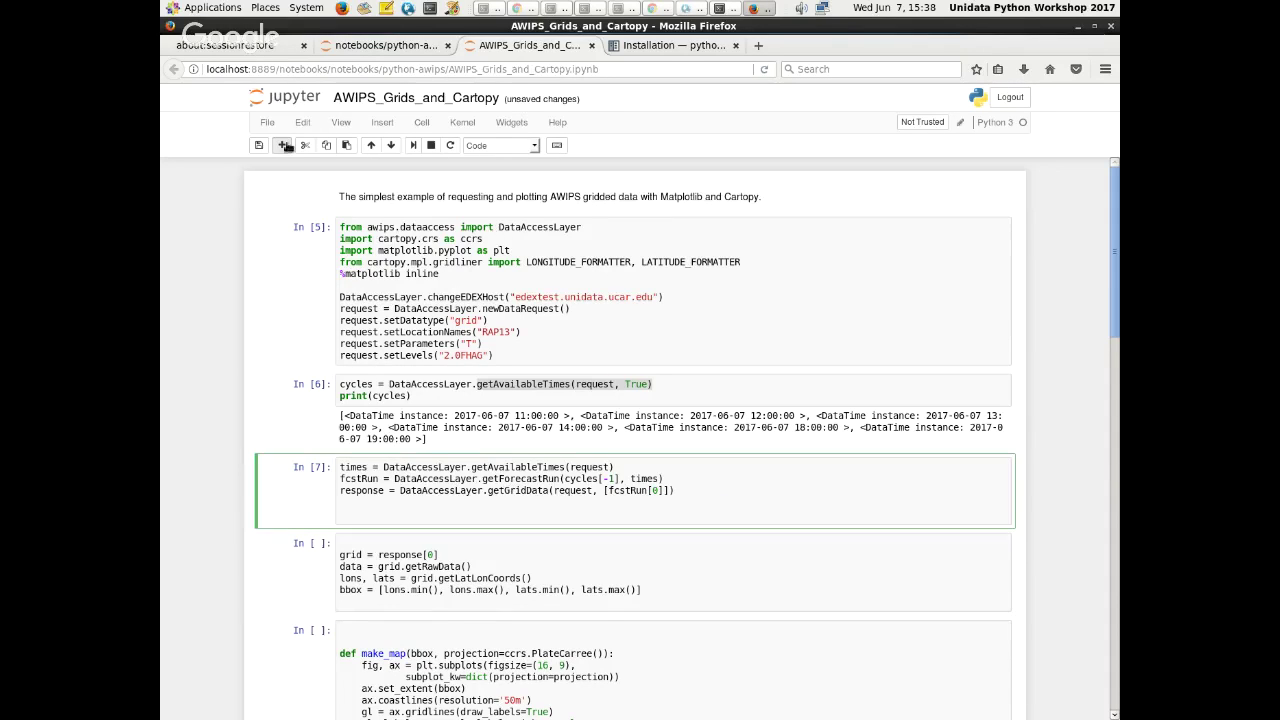
pyautogui.press('b')
pyautogui.click(362, 547)
pyautogui.write('print(times)')
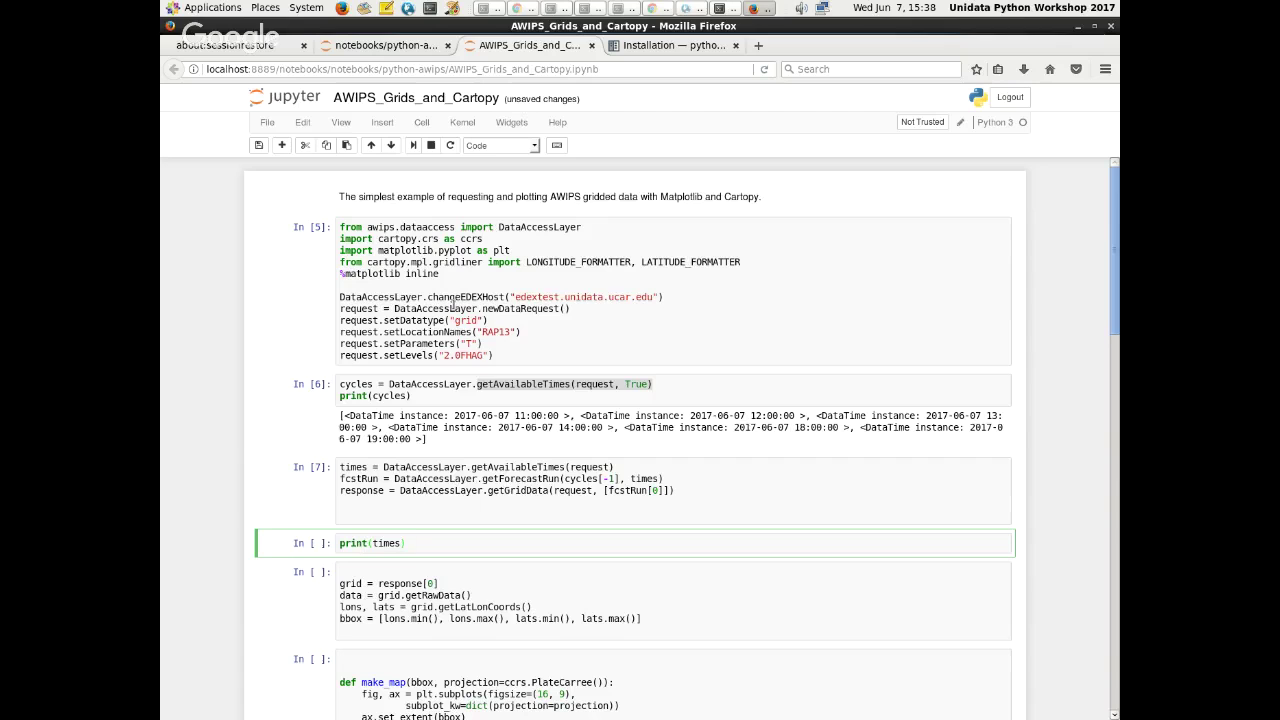
pyautogui.hotkey('shift', 'Return')
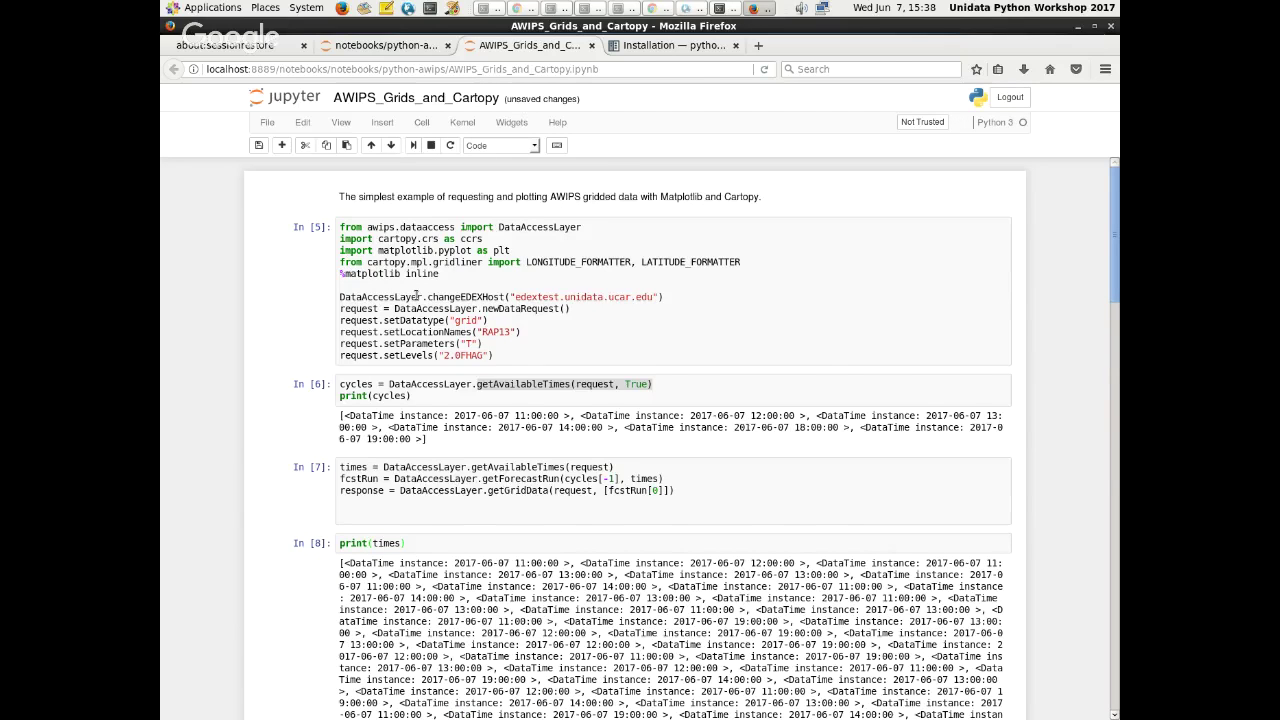
pyautogui.scroll(-5, 340, 405)
pyautogui.moveTo(430, 190); pyautogui.dragTo(378, 183)
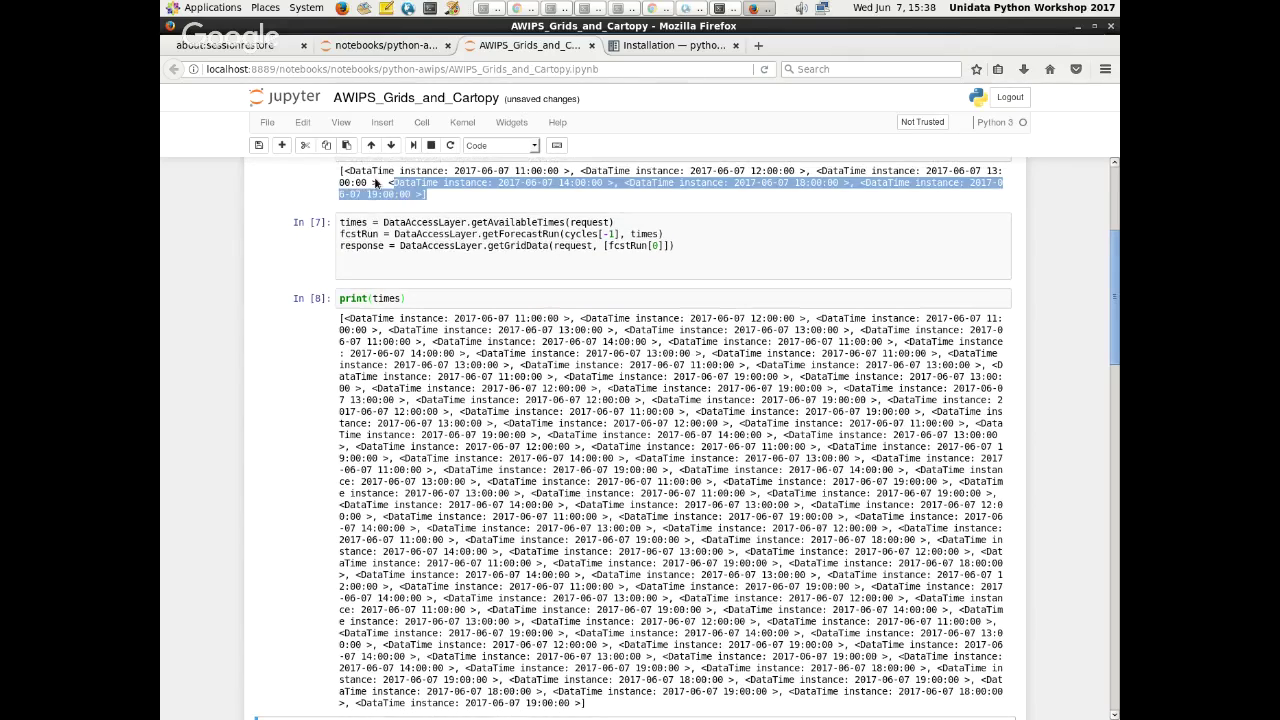
pyautogui.tripleClick(378, 183)
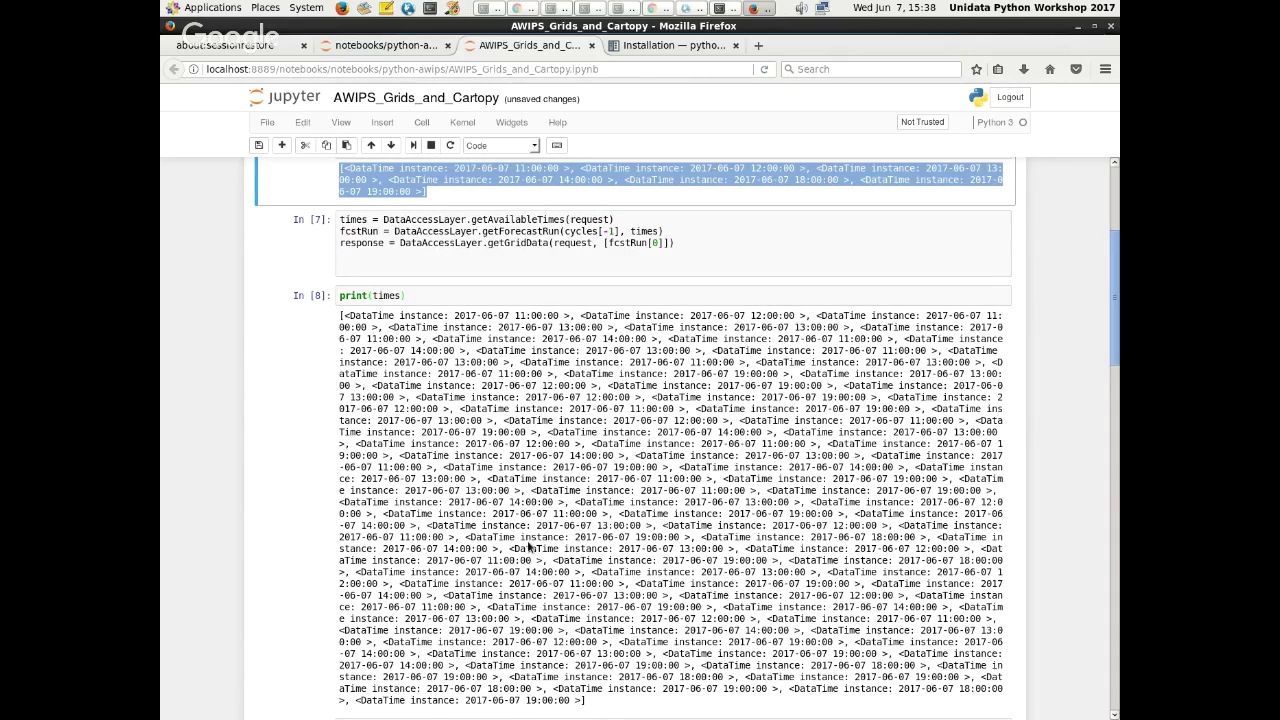
pyautogui.scroll(1, 431, 411)
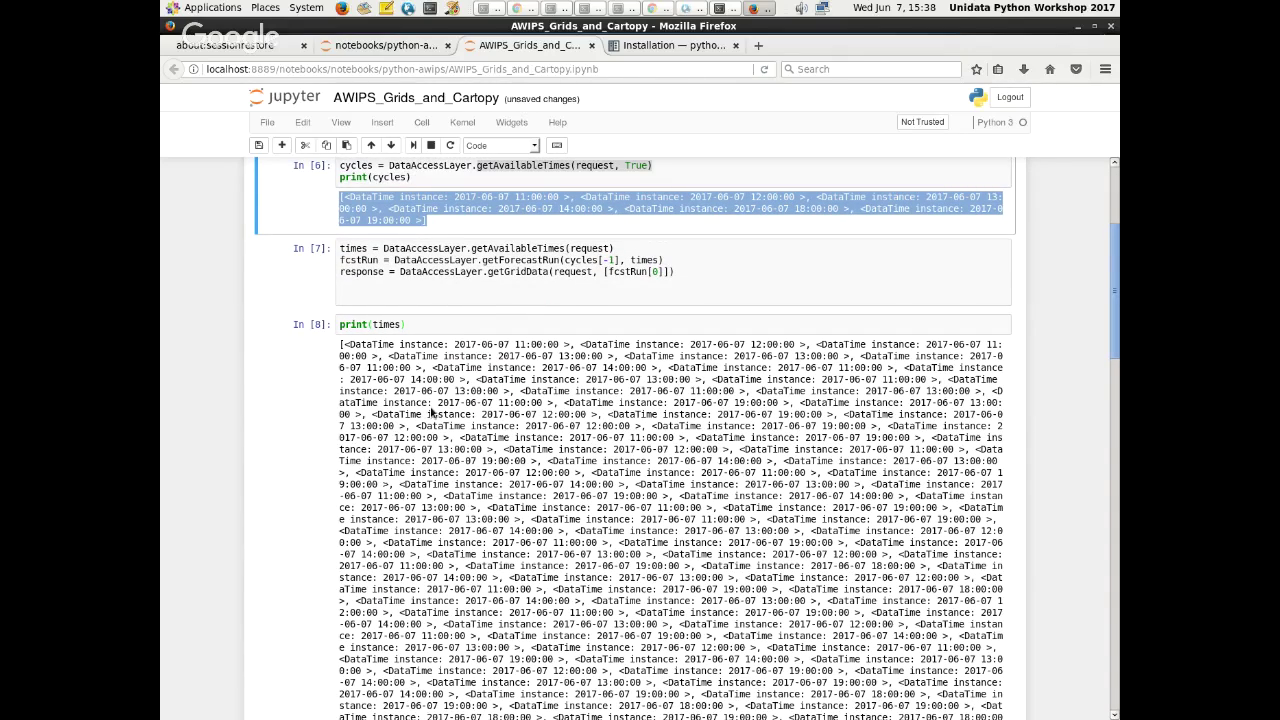
pyautogui.scroll(-3, 431, 411)
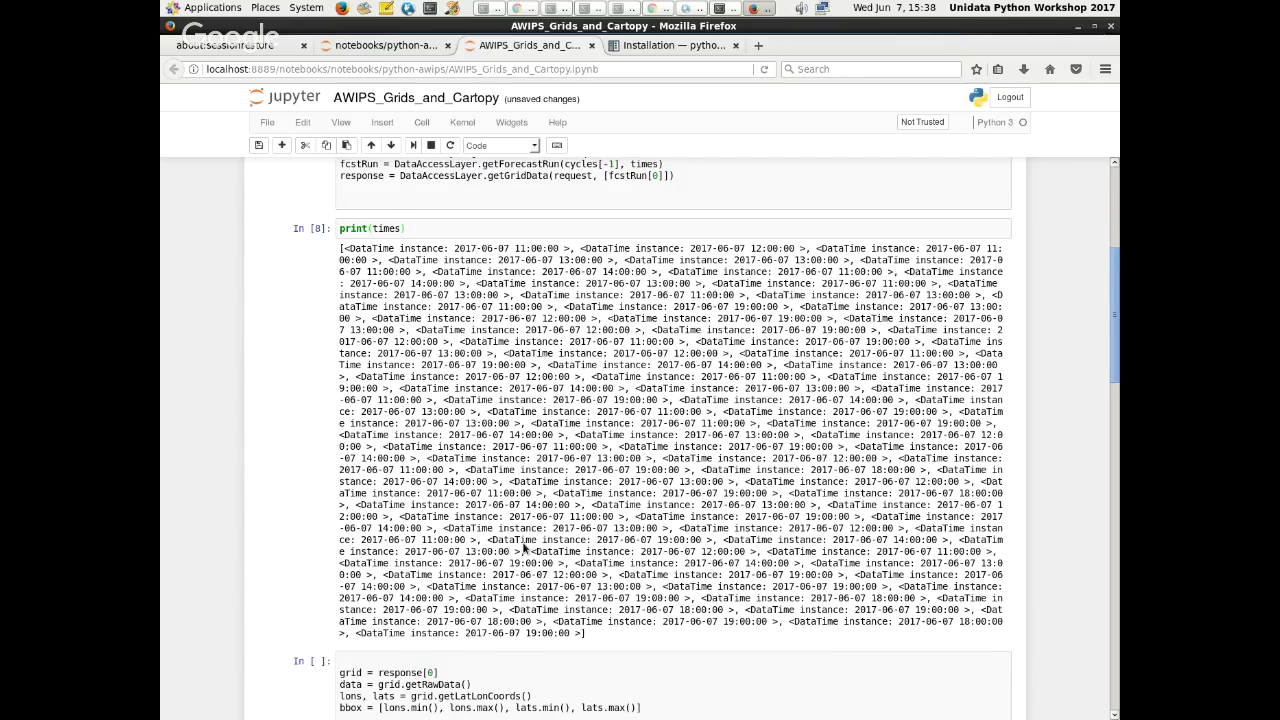
# - Change the print cell to print(fcstRun), run it, and highlight the printed forecast run times
pyautogui.scroll(2, 430, 298)
pyautogui.doubleClick(386, 298)
pyautogui.write('fcs')
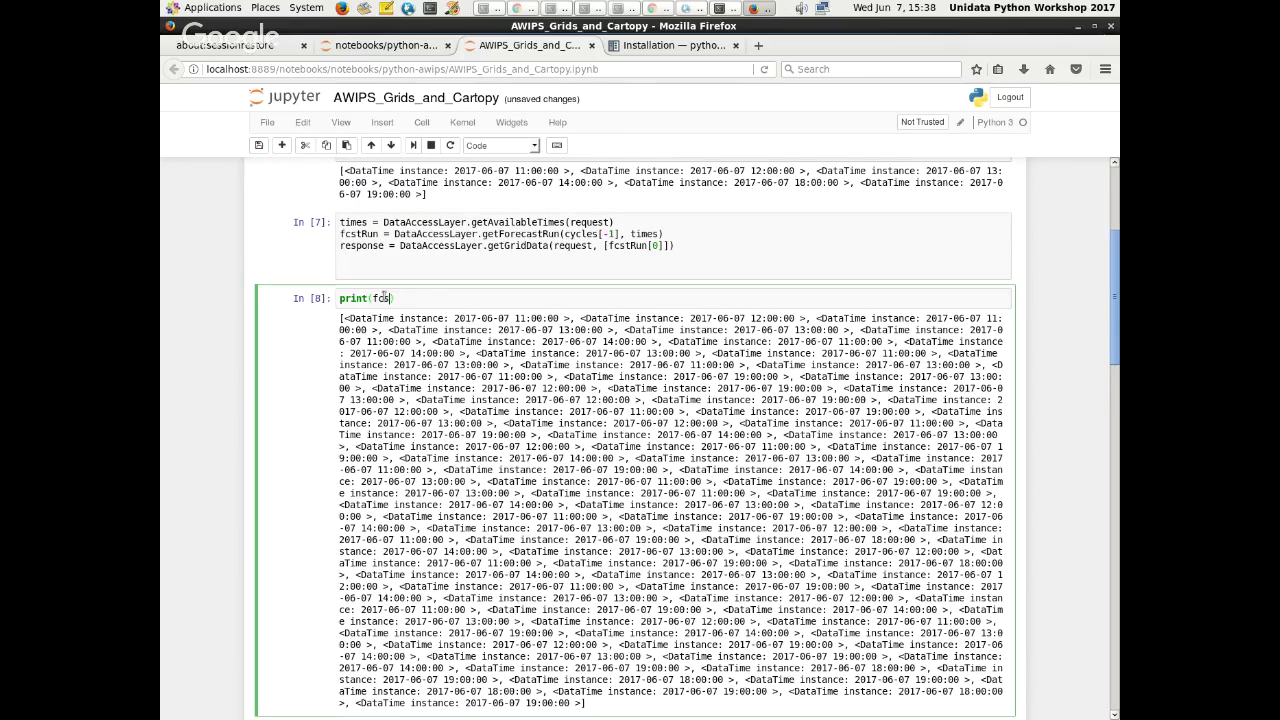
pyautogui.write('tRun')
pyautogui.click(413, 145)
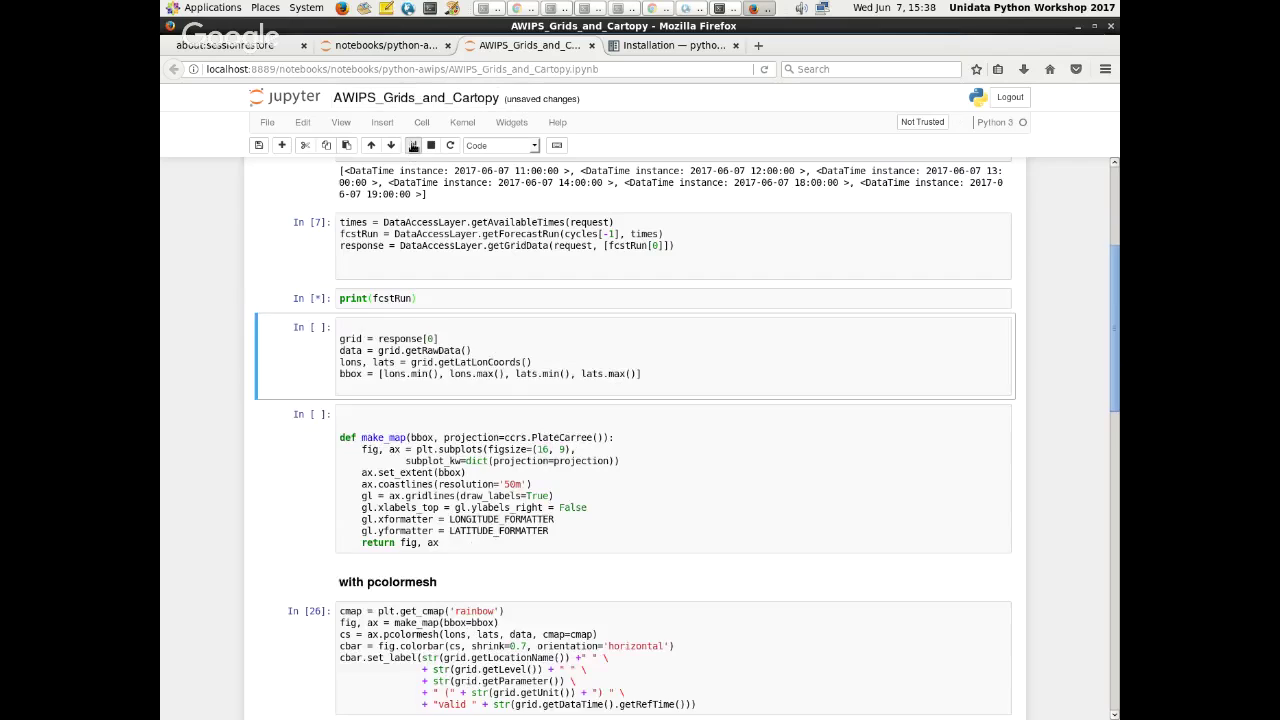
pyautogui.moveTo(884, 400); pyautogui.dragTo(340, 316)
# - Change the print cell to print(response) and run it
pyautogui.click(385, 297)
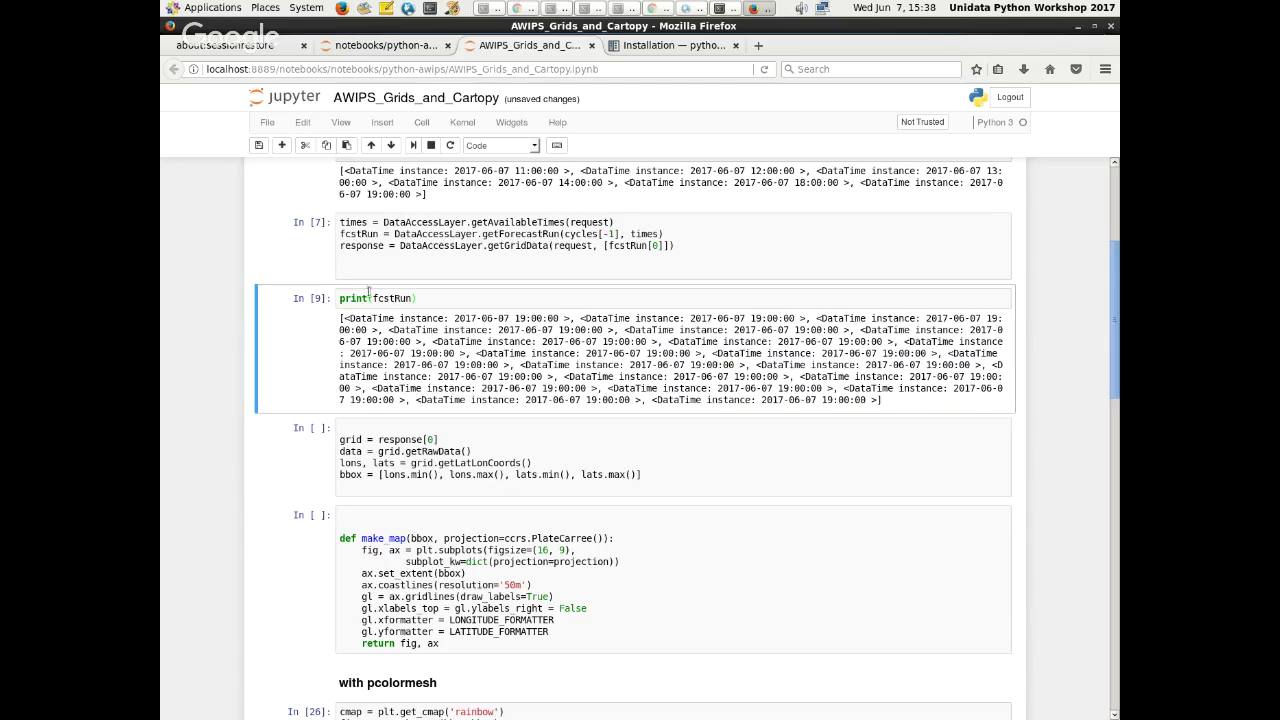
pyautogui.doubleClick(385, 297)
pyautogui.write('response')
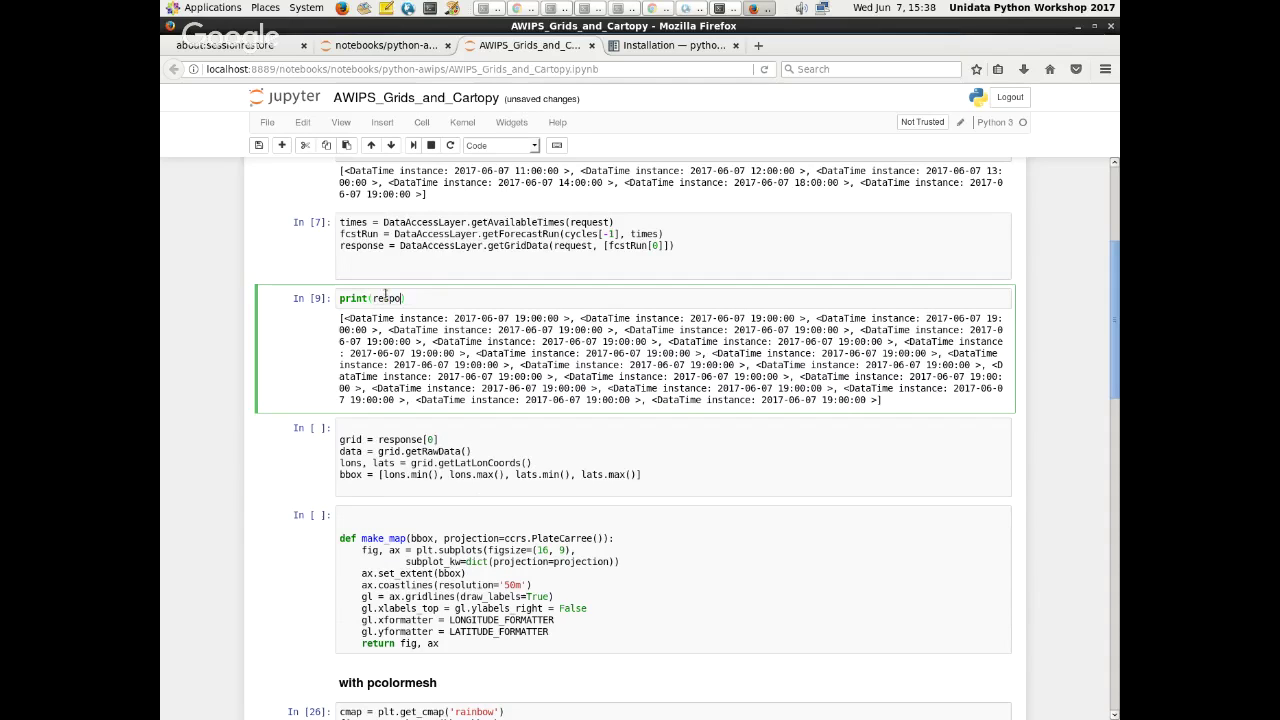
pyautogui.click(413, 145)
pyautogui.scroll(1, 450, 320)
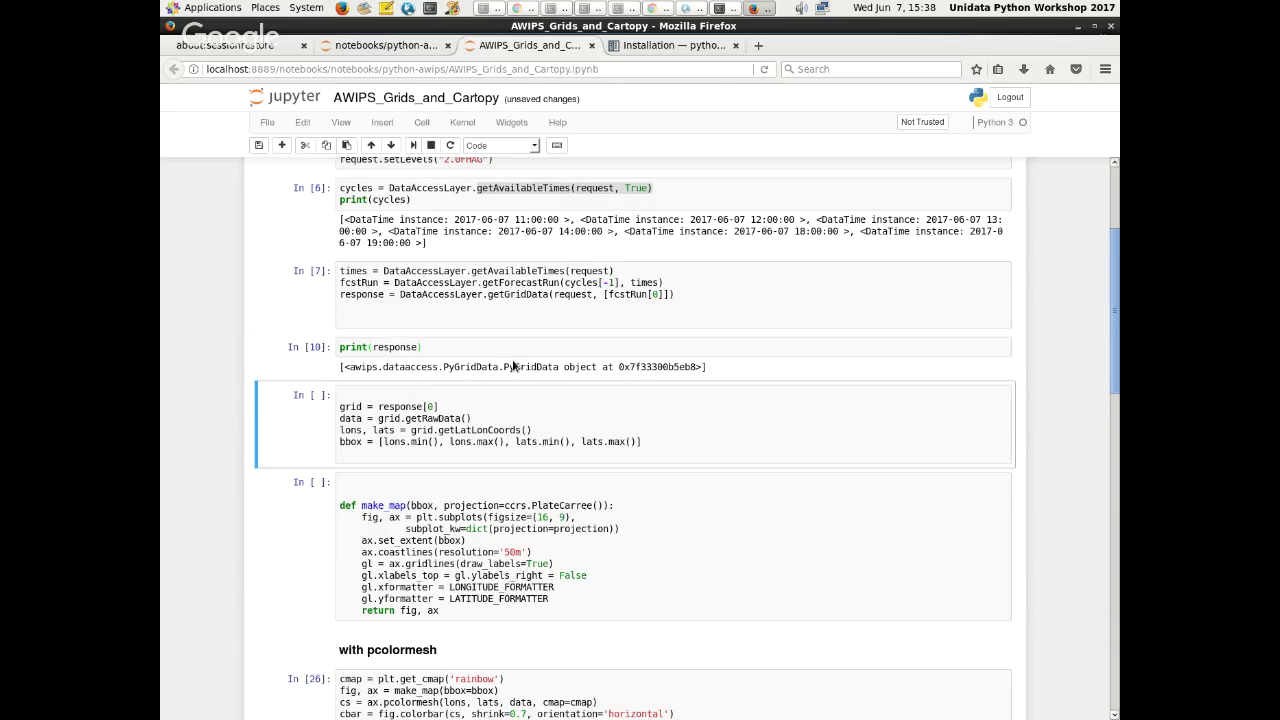
# - Highlight the getGridData line in the times cell, change the cell below to print(fcstRun), and run it
pyautogui.scroll(1, 437, 360)
pyautogui.tripleClick(510, 352)
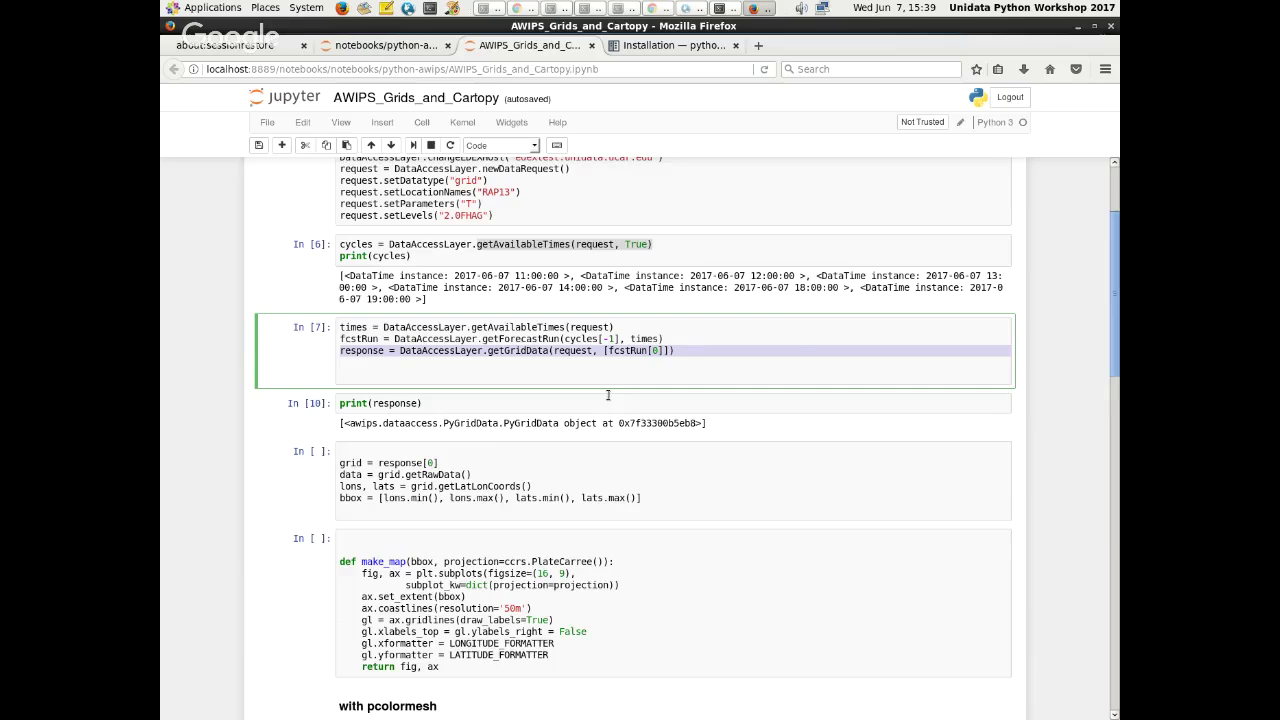
pyautogui.click(793, 336)
pyautogui.doubleClick(406, 403)
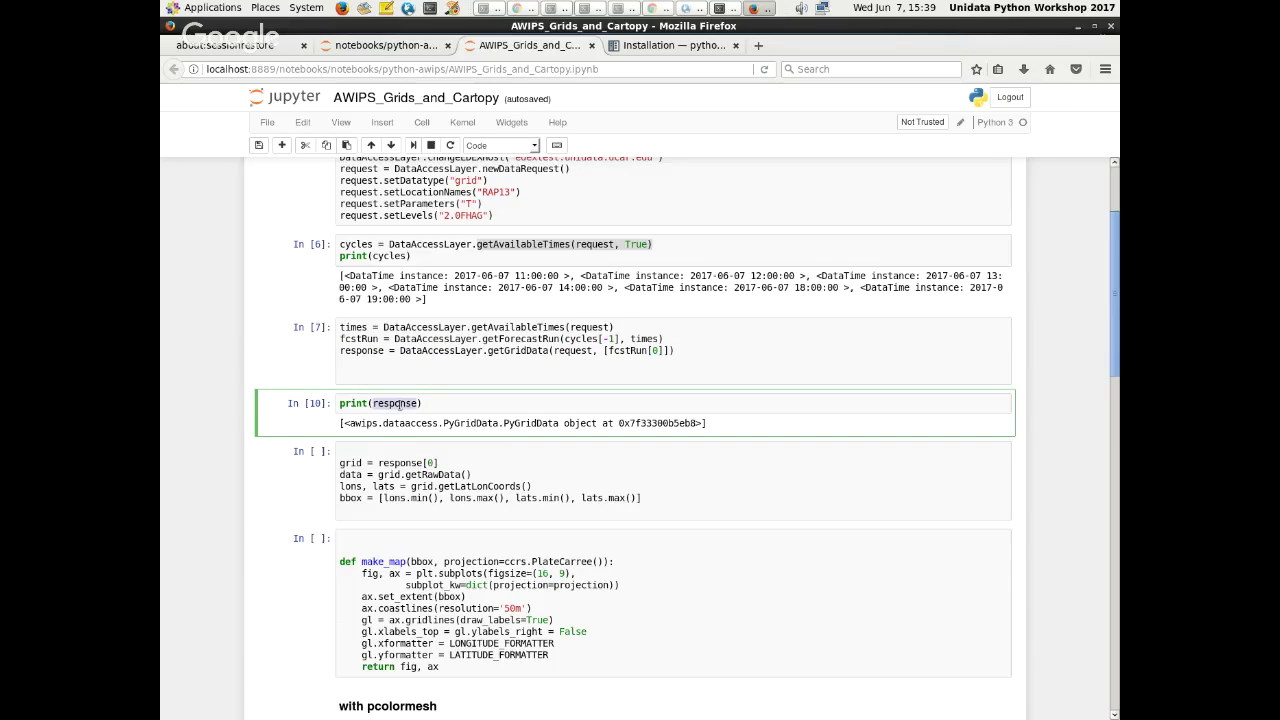
pyautogui.write('fcstRun')
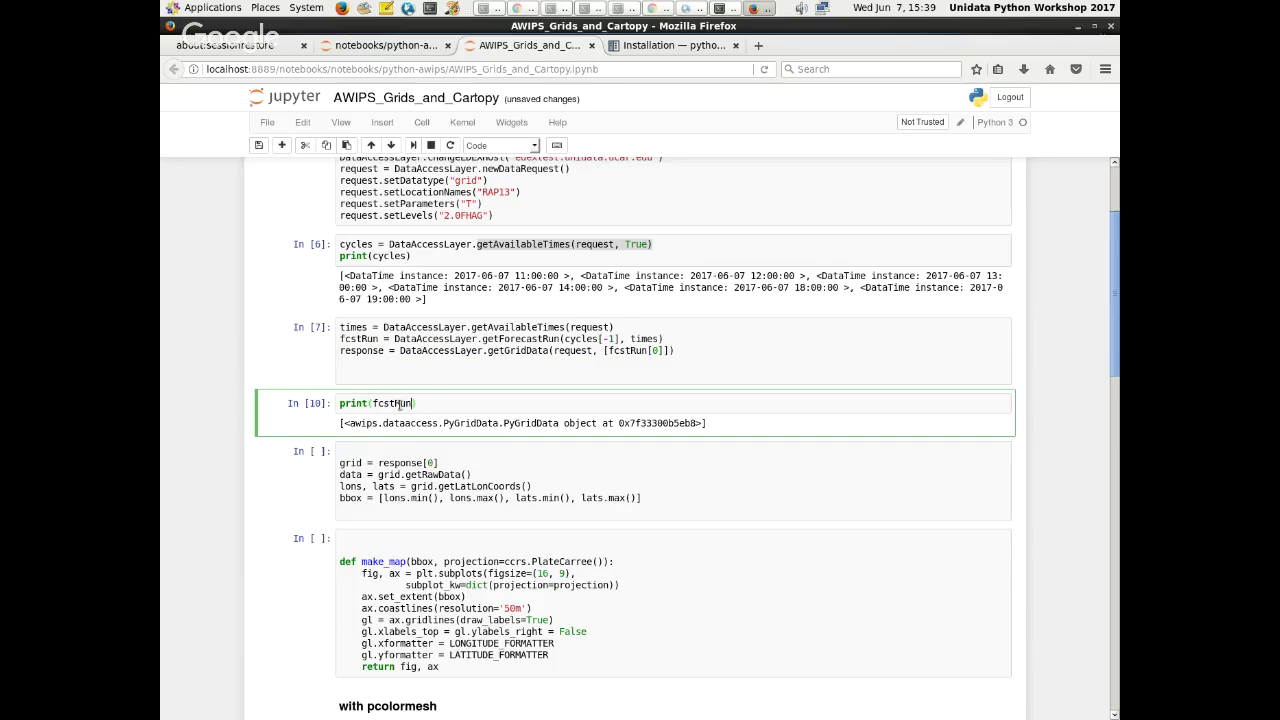
pyautogui.click(413, 145)
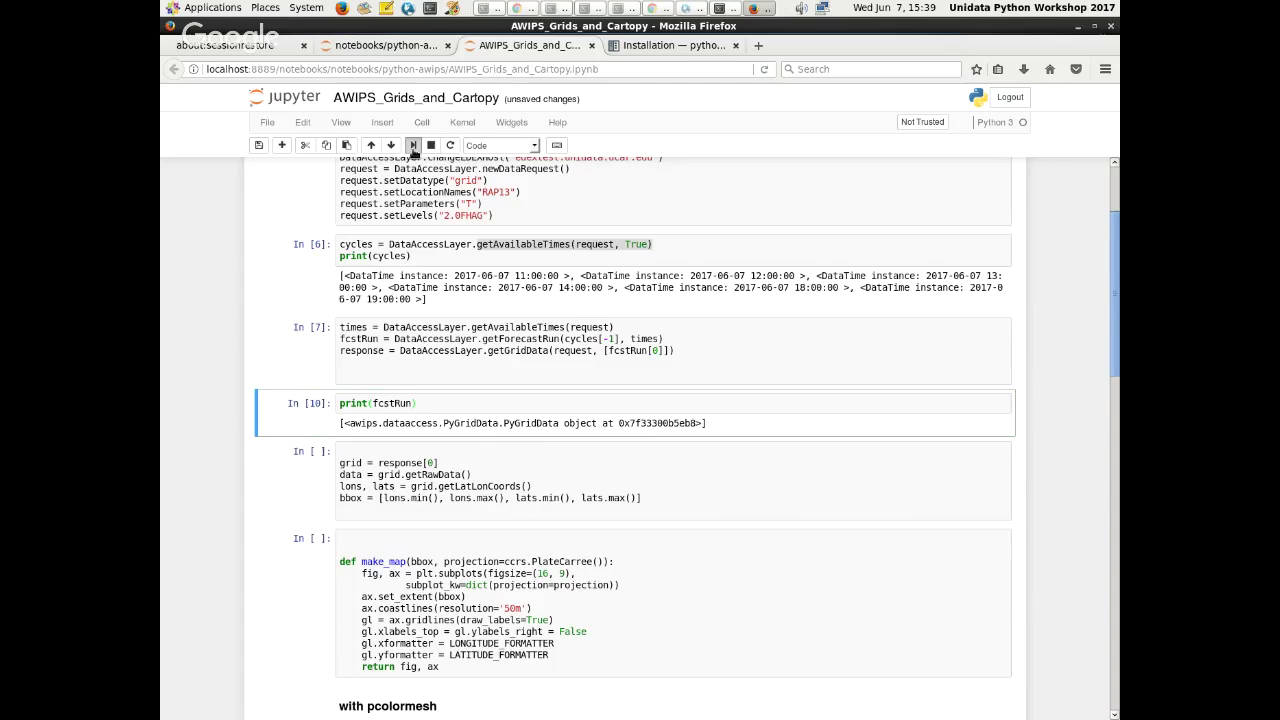
# - Change the print cell to dir(fcstRun), run it, and look through the listed attributes
pyautogui.click(420, 404)
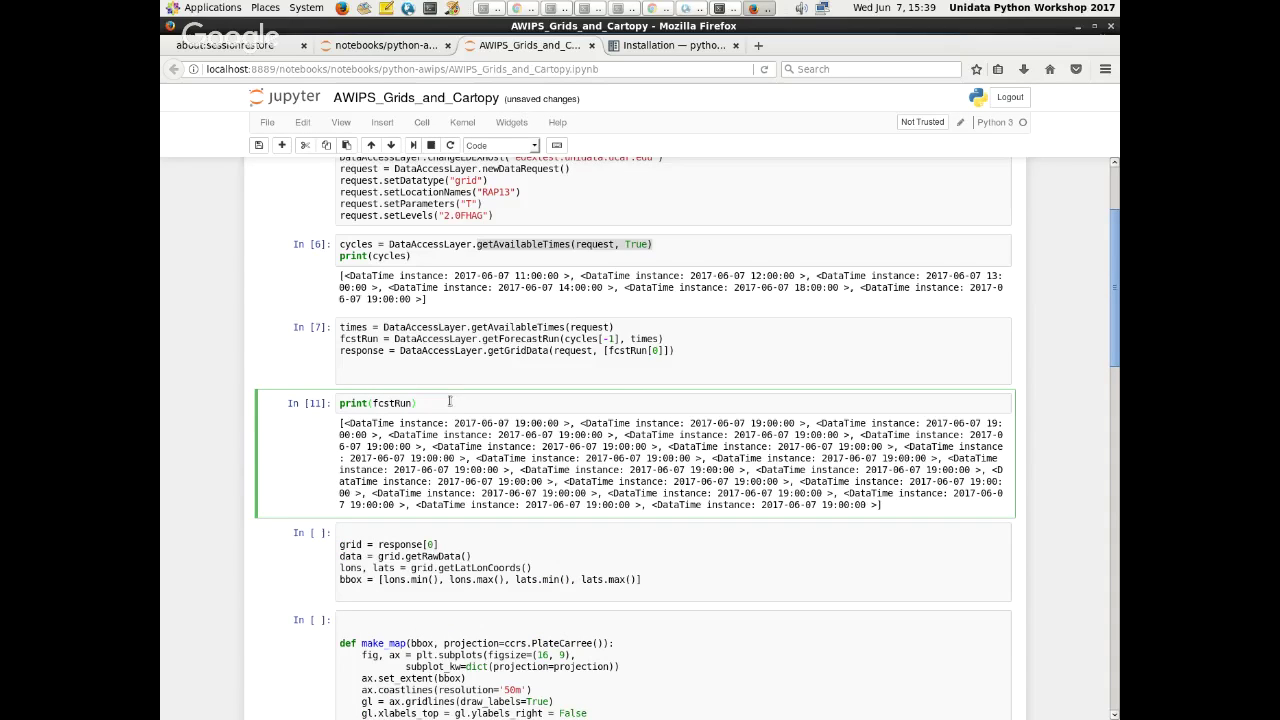
pyautogui.doubleClick(353, 403)
pyautogui.write('dir')
pyautogui.click(413, 146)
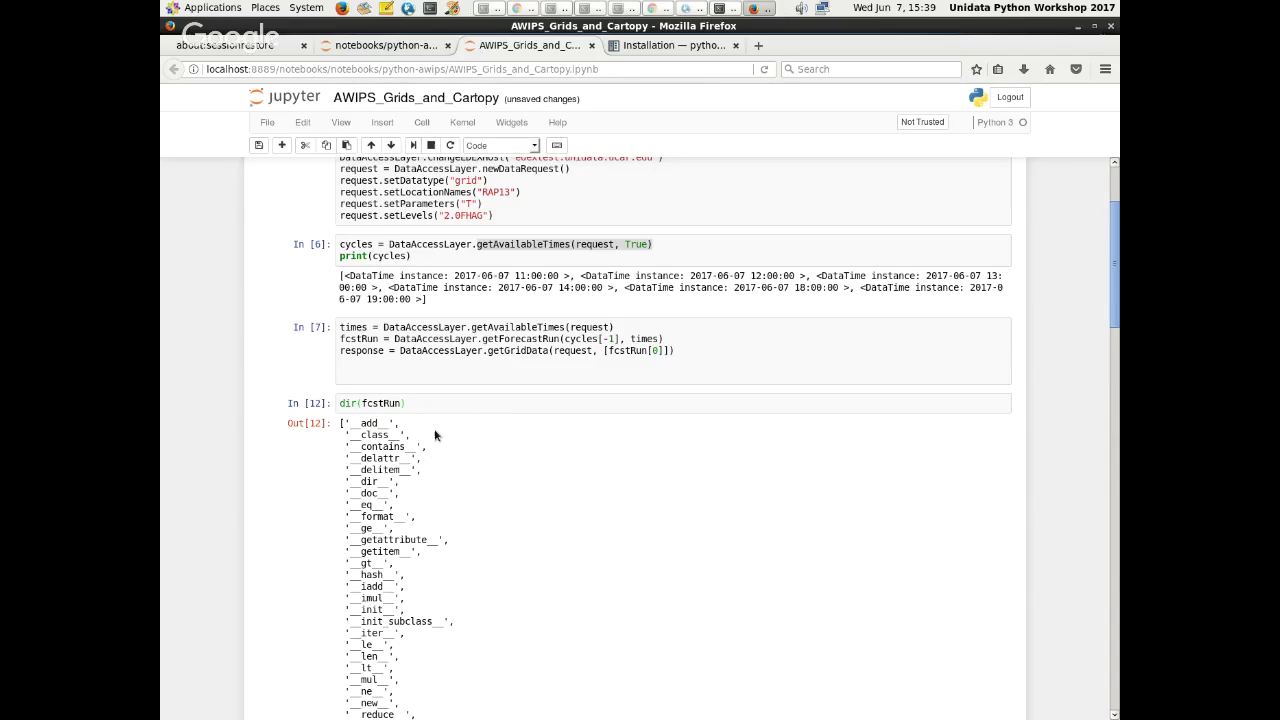
pyautogui.scroll(-1, 433, 438)
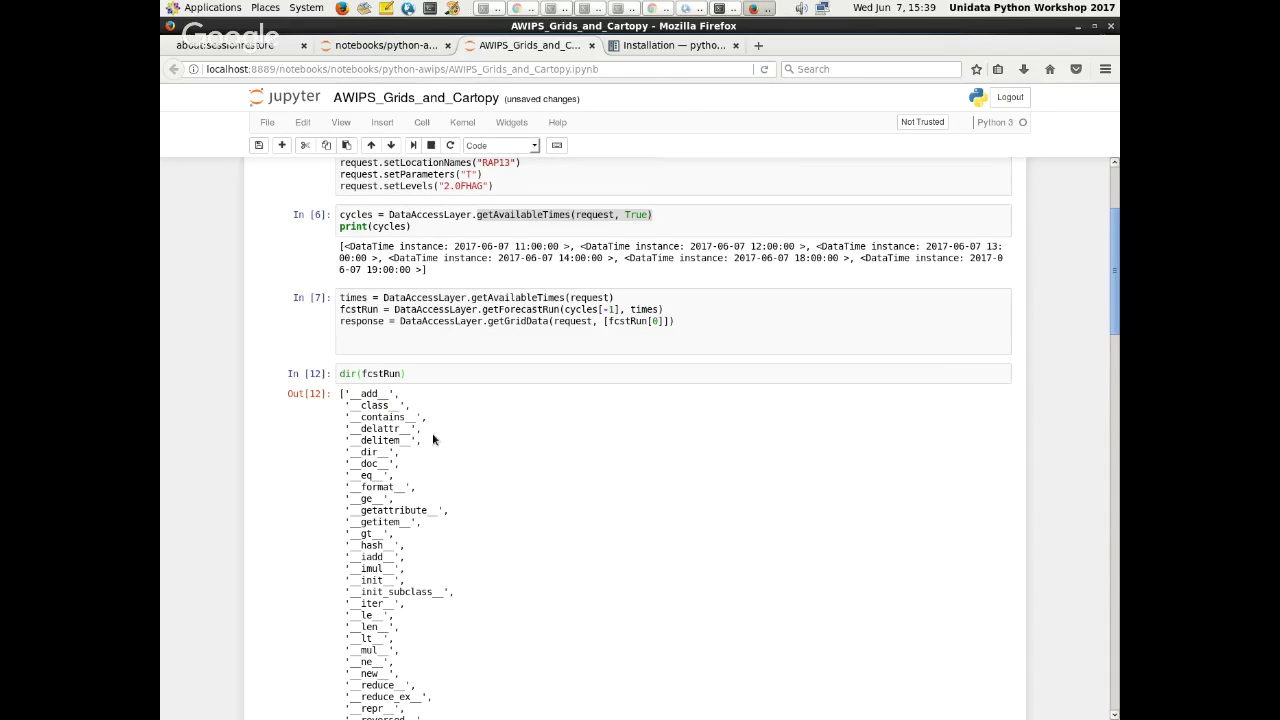
pyautogui.scroll(-3, 432, 433)
# - Replace dir(fcstRun) with a loop, for grid in fcstRun, that runs print(grid) for each item, and run the cell
pyautogui.doubleClick(375, 264)
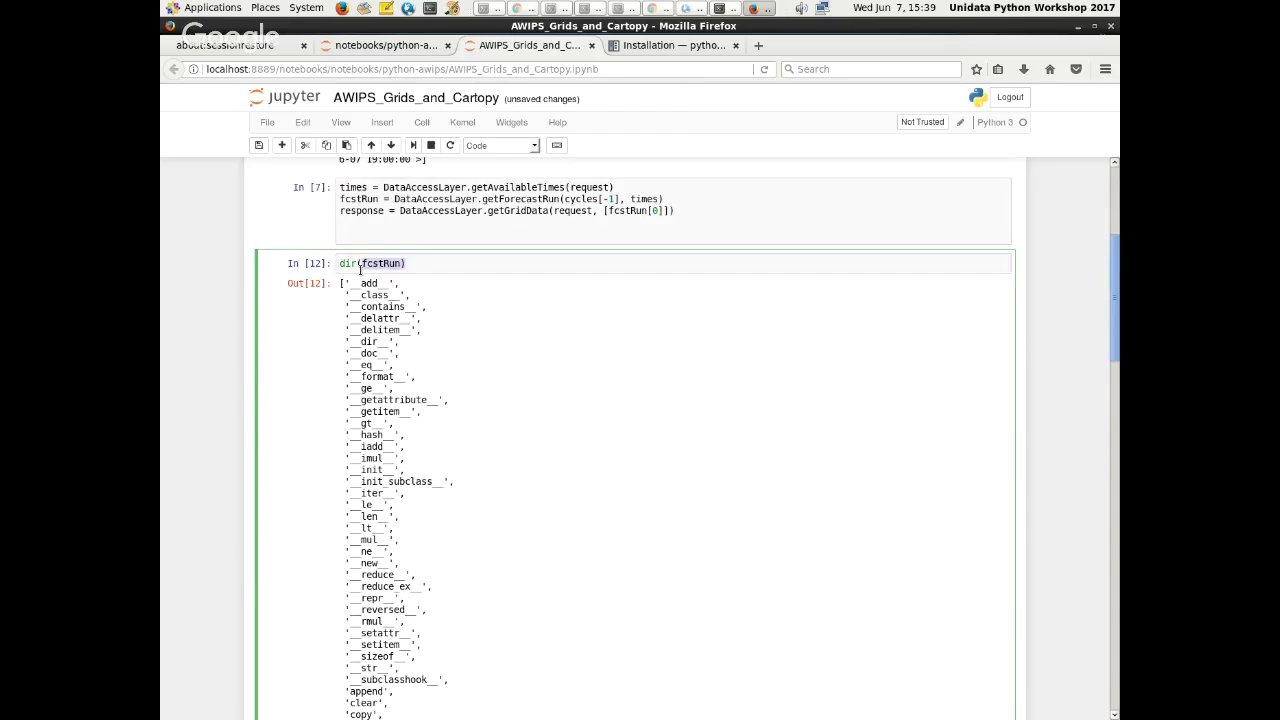
pyautogui.scroll(-5, 360, 392)
pyautogui.scroll(4, 270, 212)
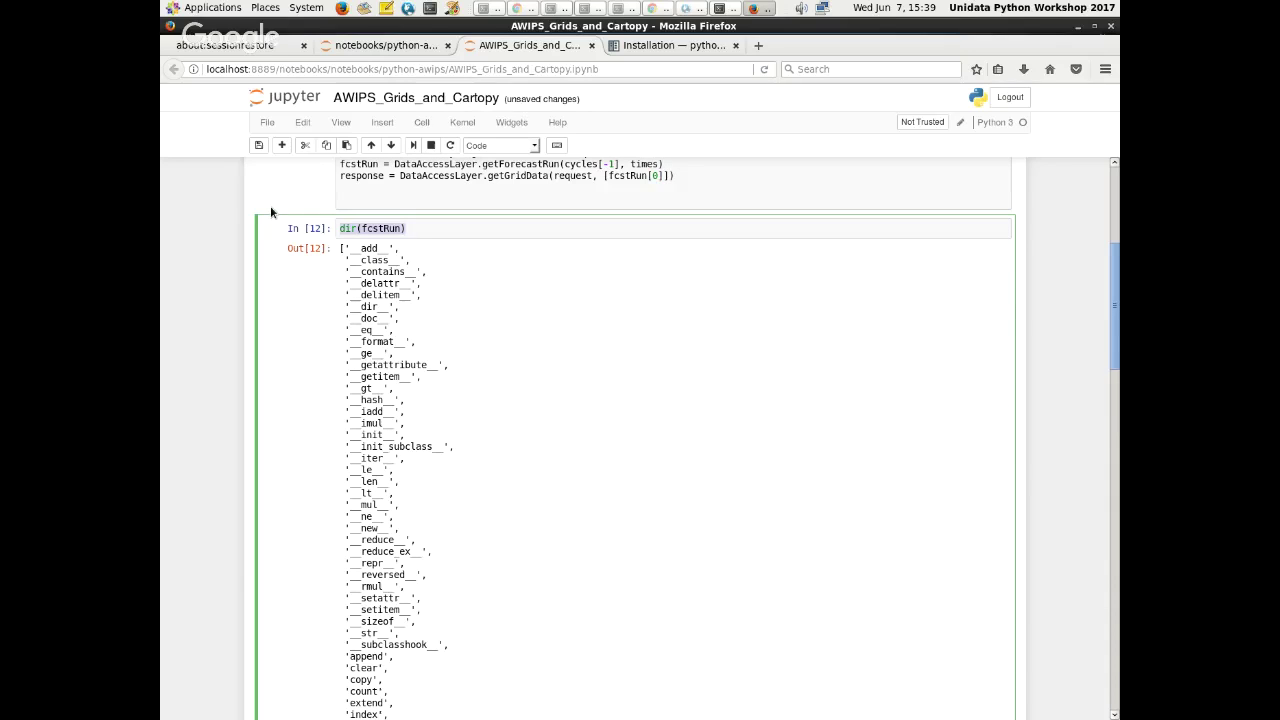
pyautogui.write('for time')
pyautogui.press('BackSpace')
pyautogui.press('BackSpace')
pyautogui.press('BackSpace')
pyautogui.press('BackSpace')
pyautogui.write('gridi')
pyautogui.press('BackSpace')
pyautogui.write('in Fc')
pyautogui.press('BackSpace')
pyautogui.press('BackSpace')
pyautogui.write('fc')
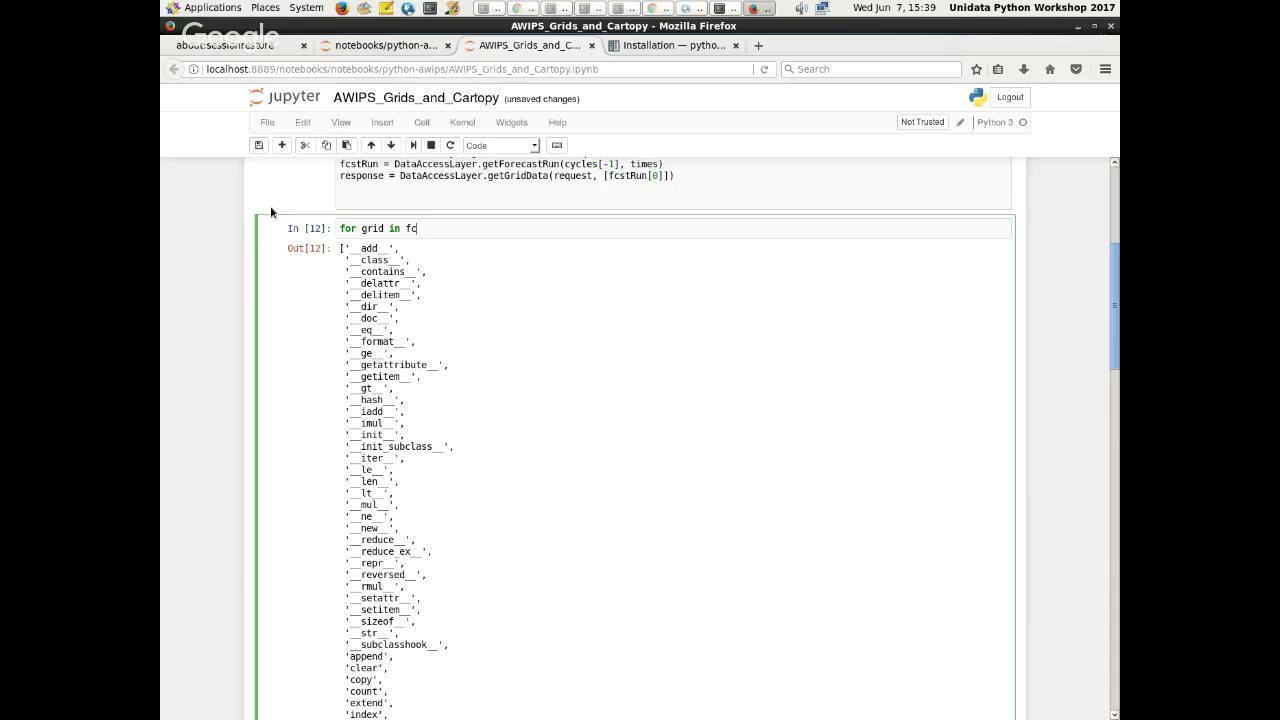
pyautogui.write('stRun:')
pyautogui.press('Return')
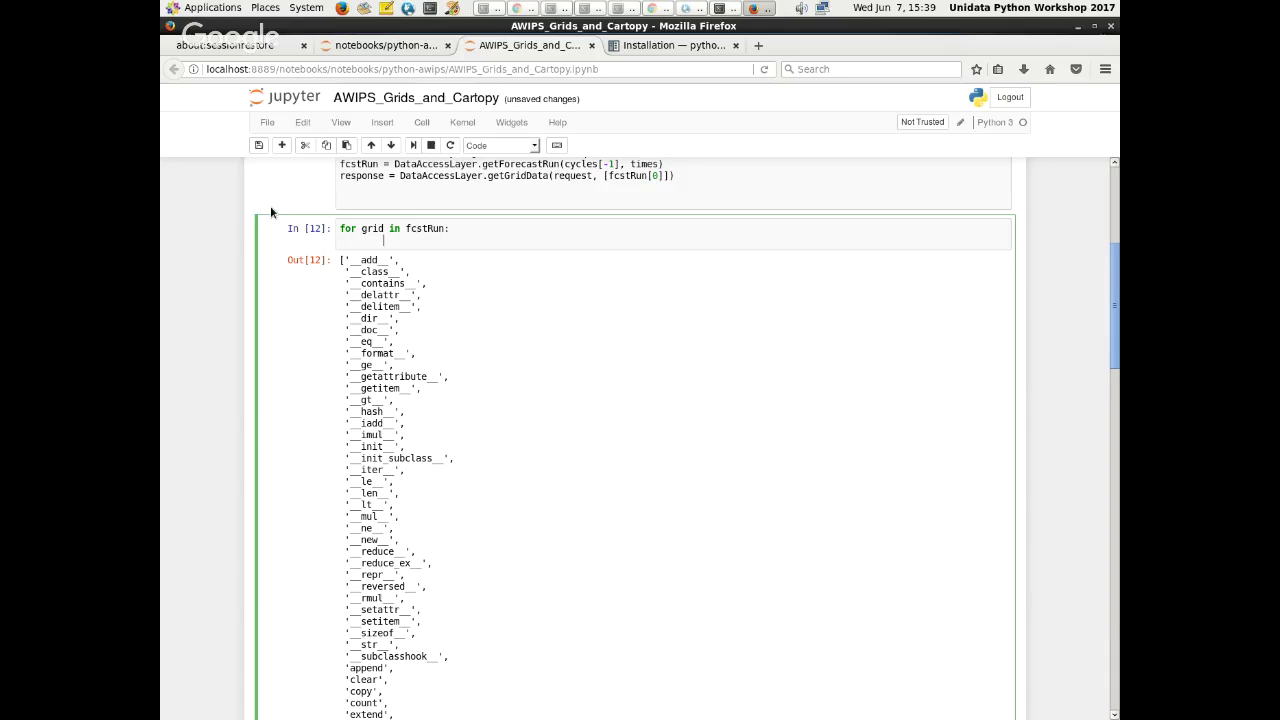
pyautogui.write('print(grid')
pyautogui.click(414, 146)
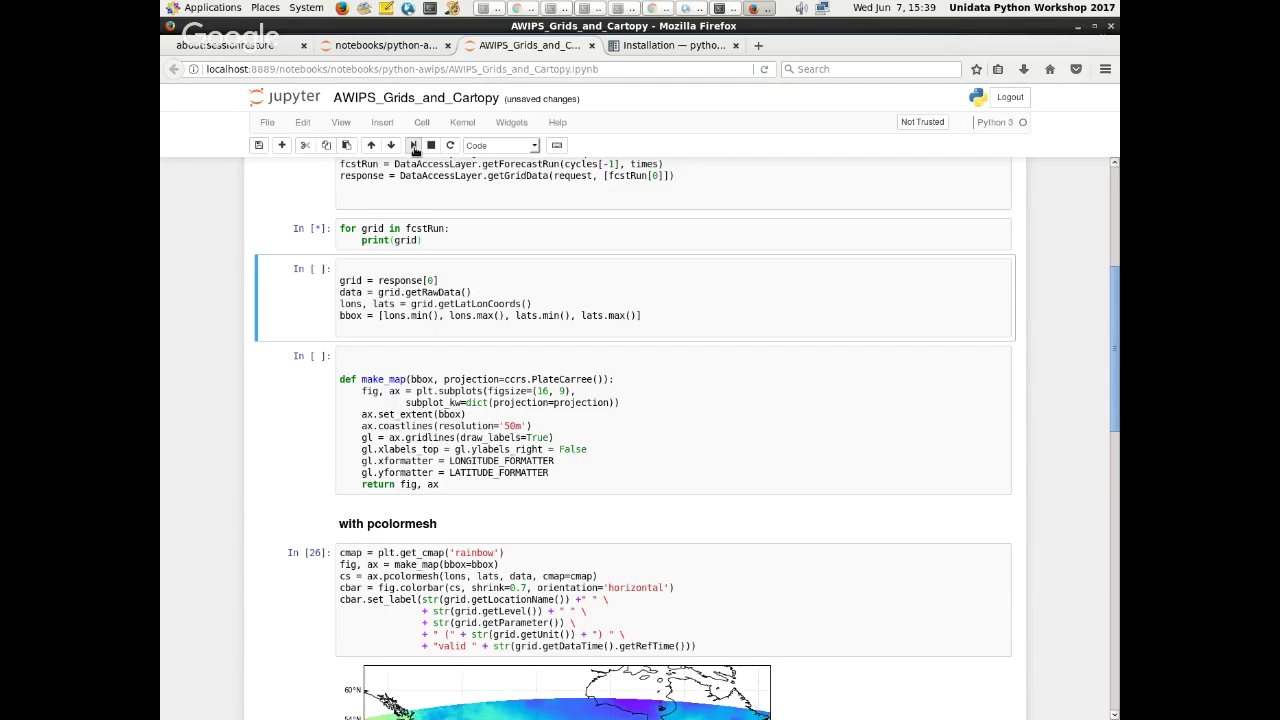
# - Insert a new cell below the loop cell, enter dir(grid), and run it
pyautogui.click(430, 240)
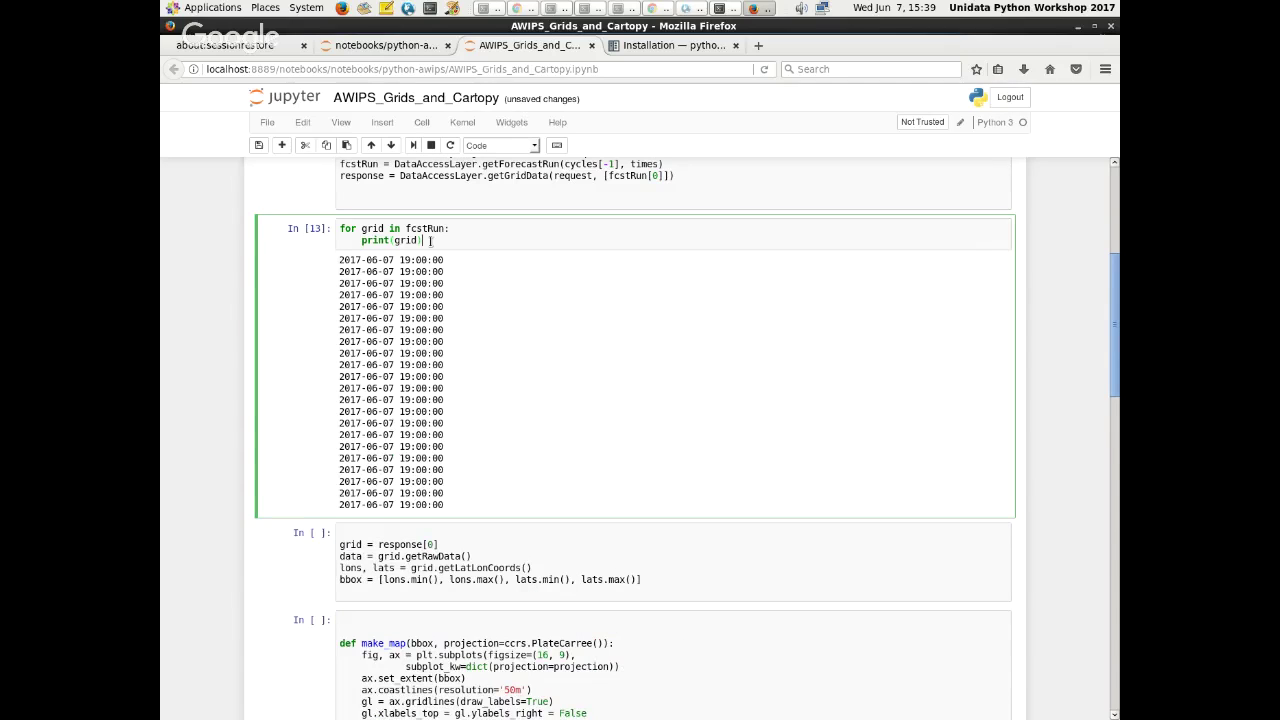
pyautogui.click(281, 145)
pyautogui.click(379, 532)
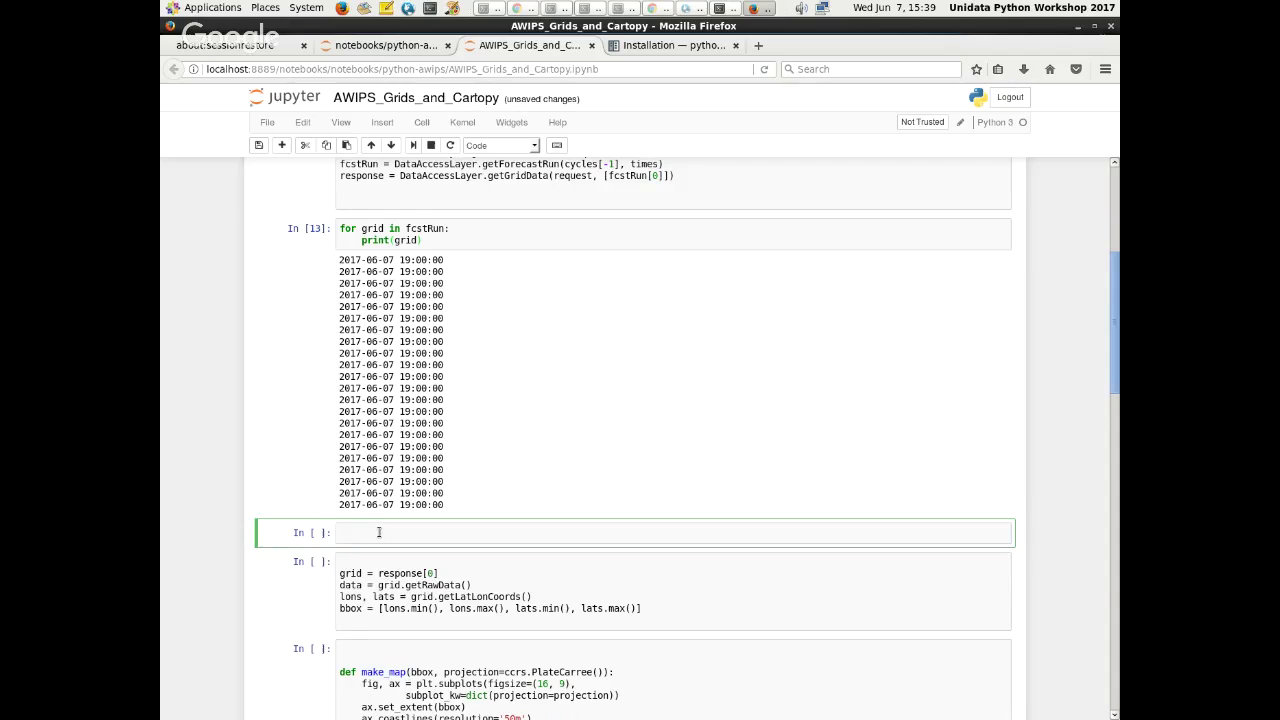
pyautogui.write('dir(grid')
pyautogui.click(416, 145)
pyautogui.scroll(-6, 429, 398)
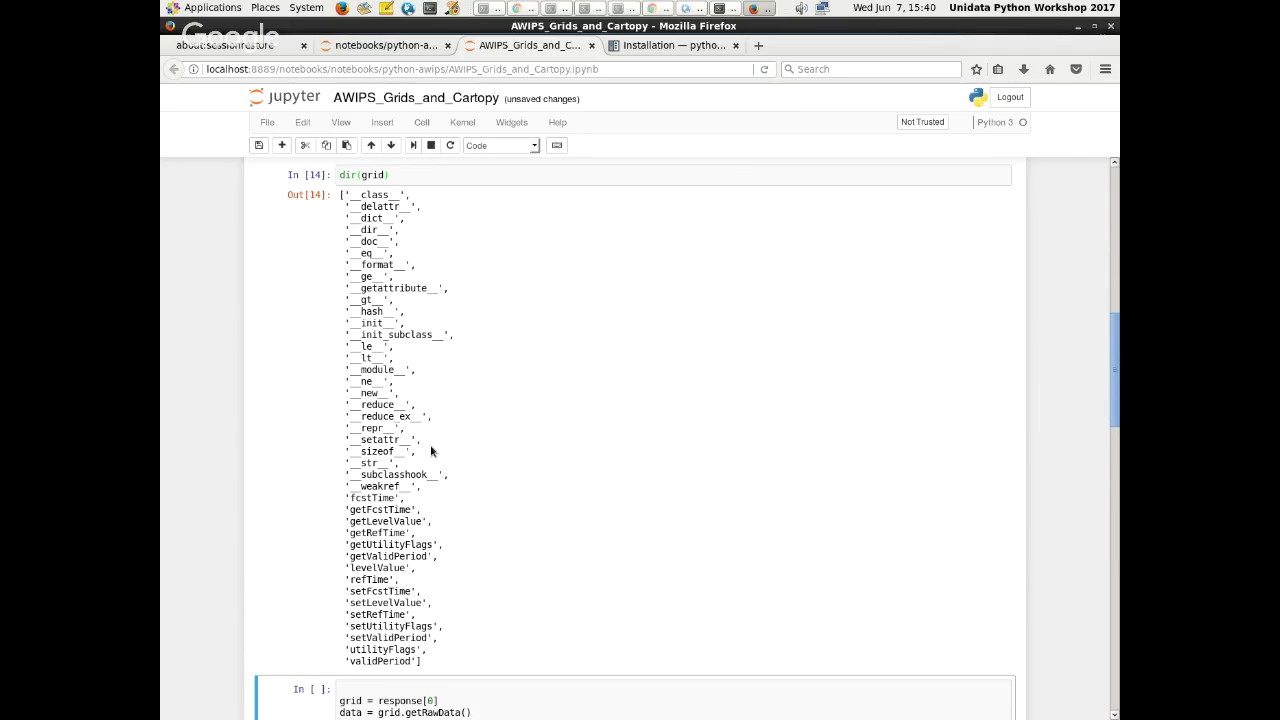
# - Highlight fcstRun in the loop, and examine the dir(grid) output, highlighting the getFcstTime and getRefTime methods
pyautogui.scroll(8, 431, 451)
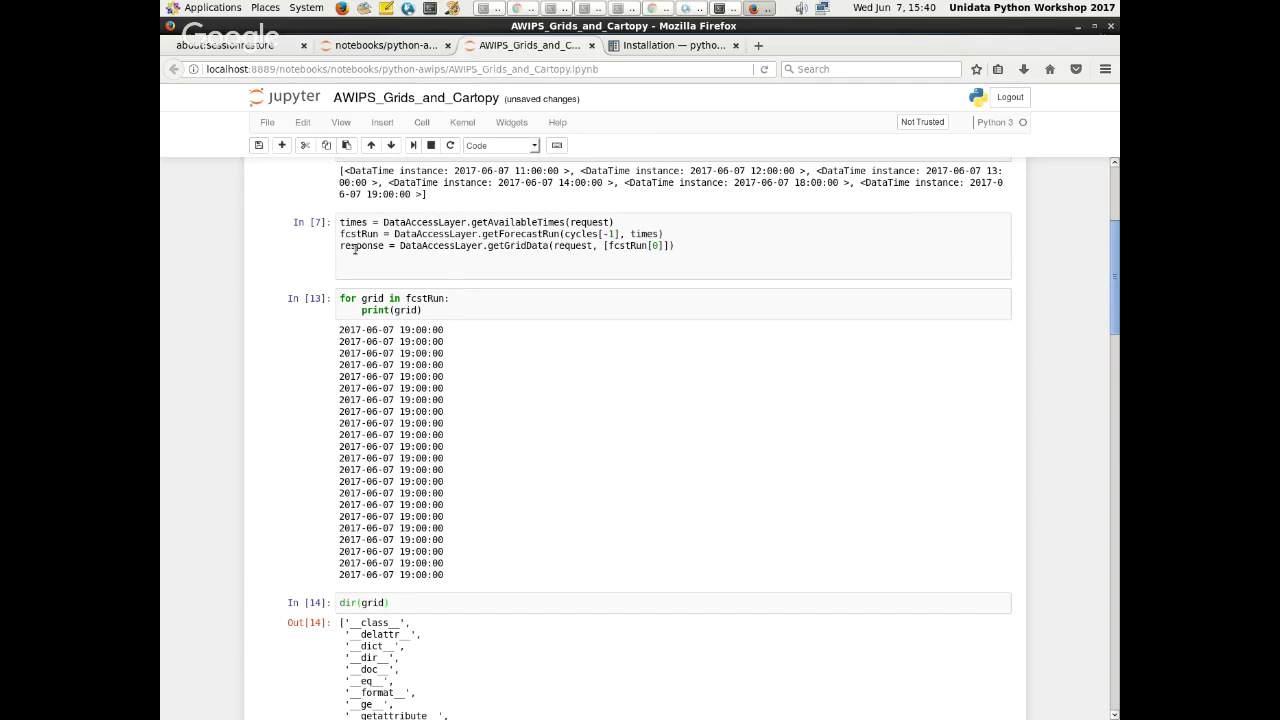
pyautogui.click(448, 301)
pyautogui.doubleClick(425, 298)
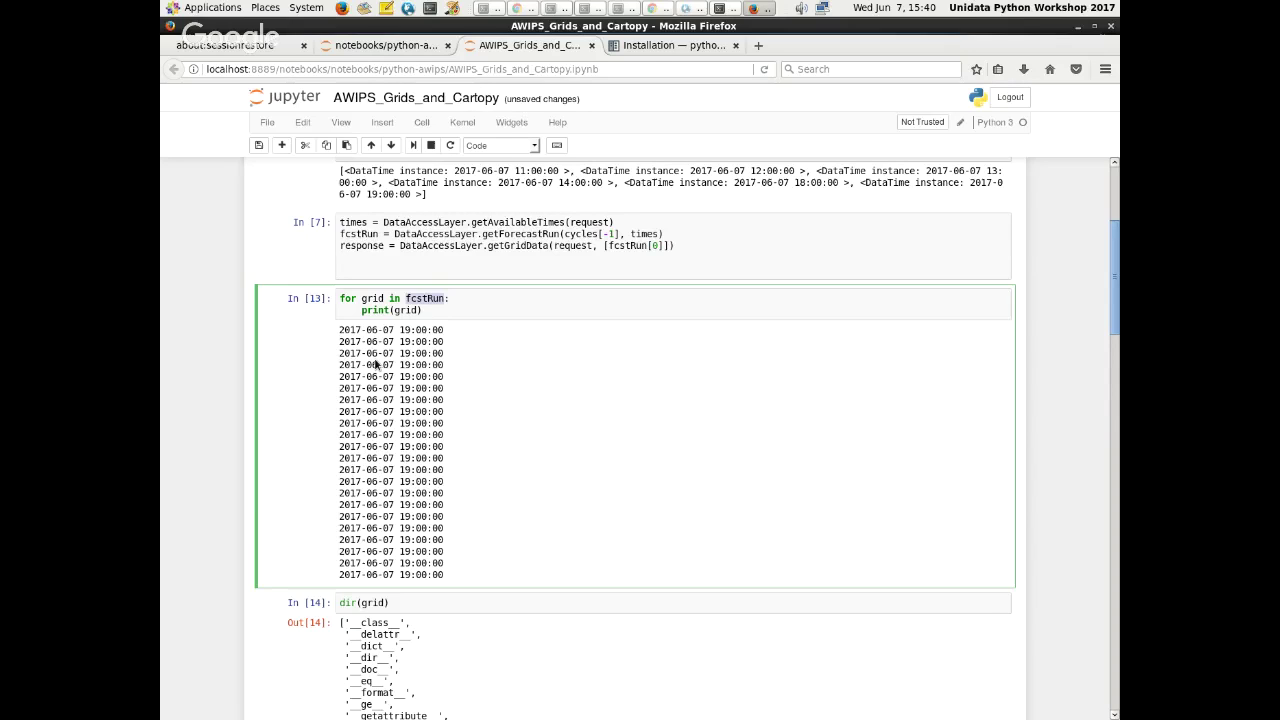
pyautogui.scroll(-3, 326, 437)
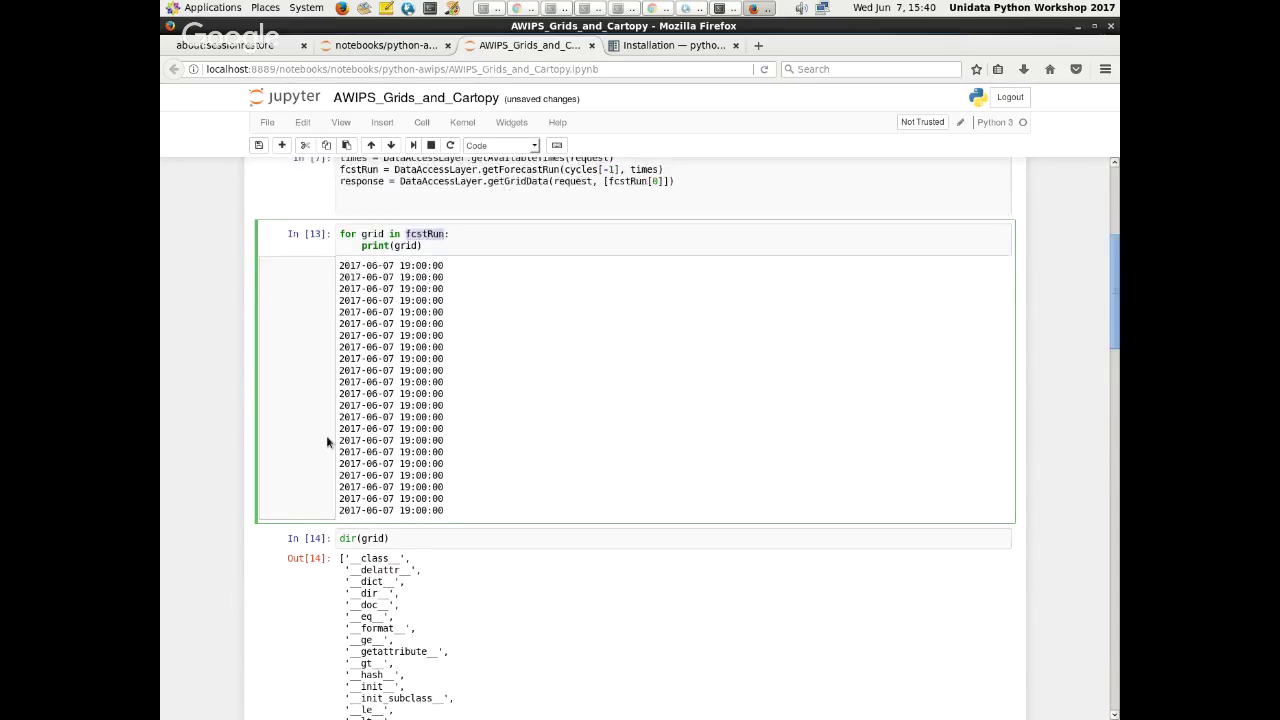
pyautogui.scroll(-3, 326, 437)
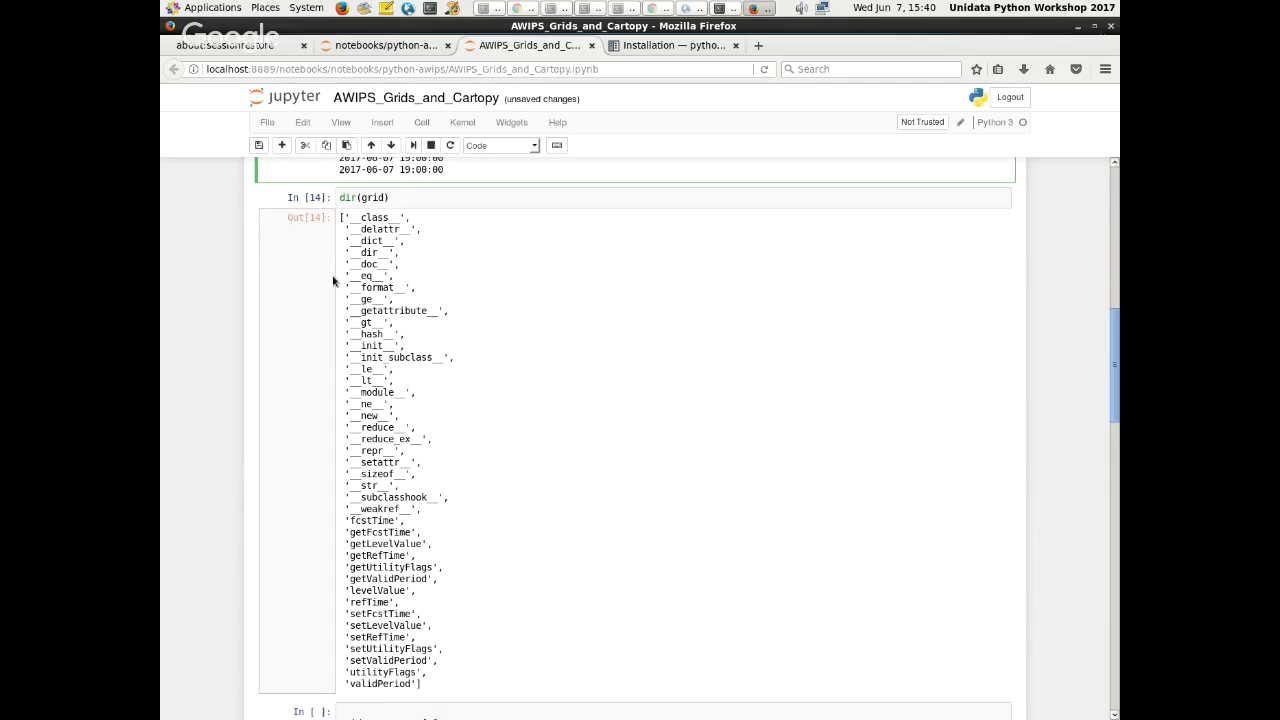
pyautogui.scroll(-2, 371, 405)
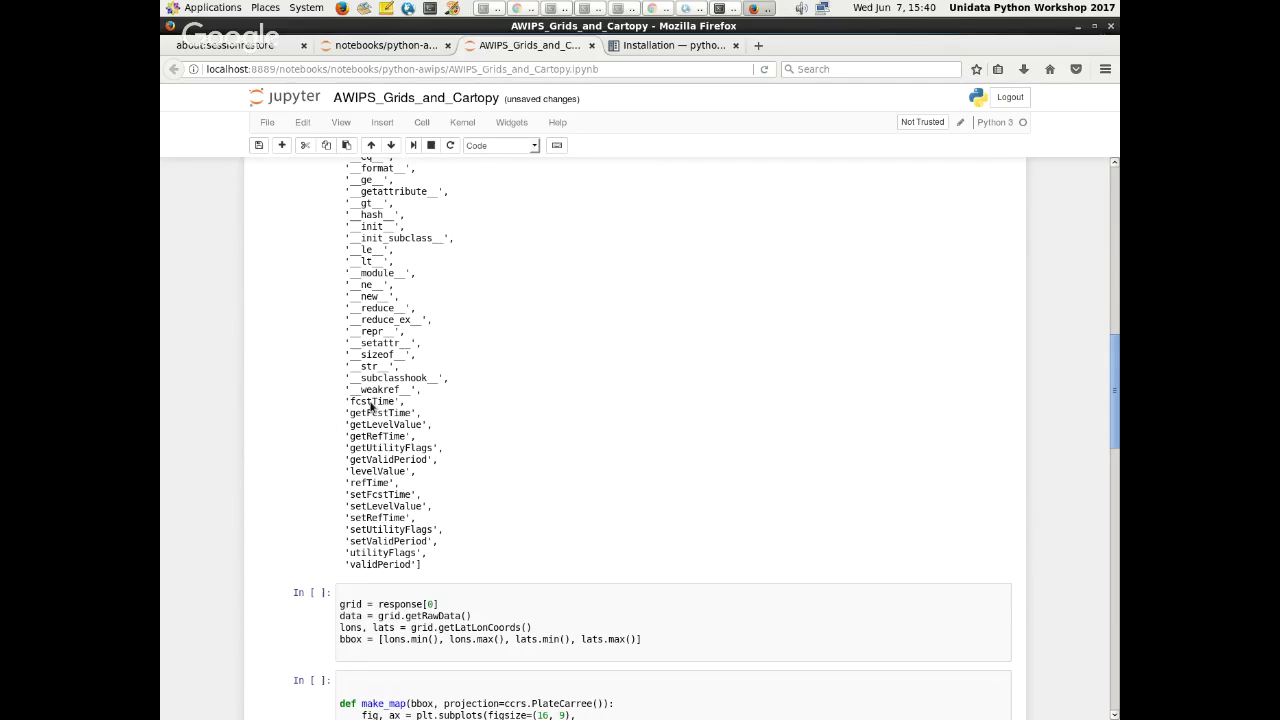
pyautogui.doubleClick(372, 411)
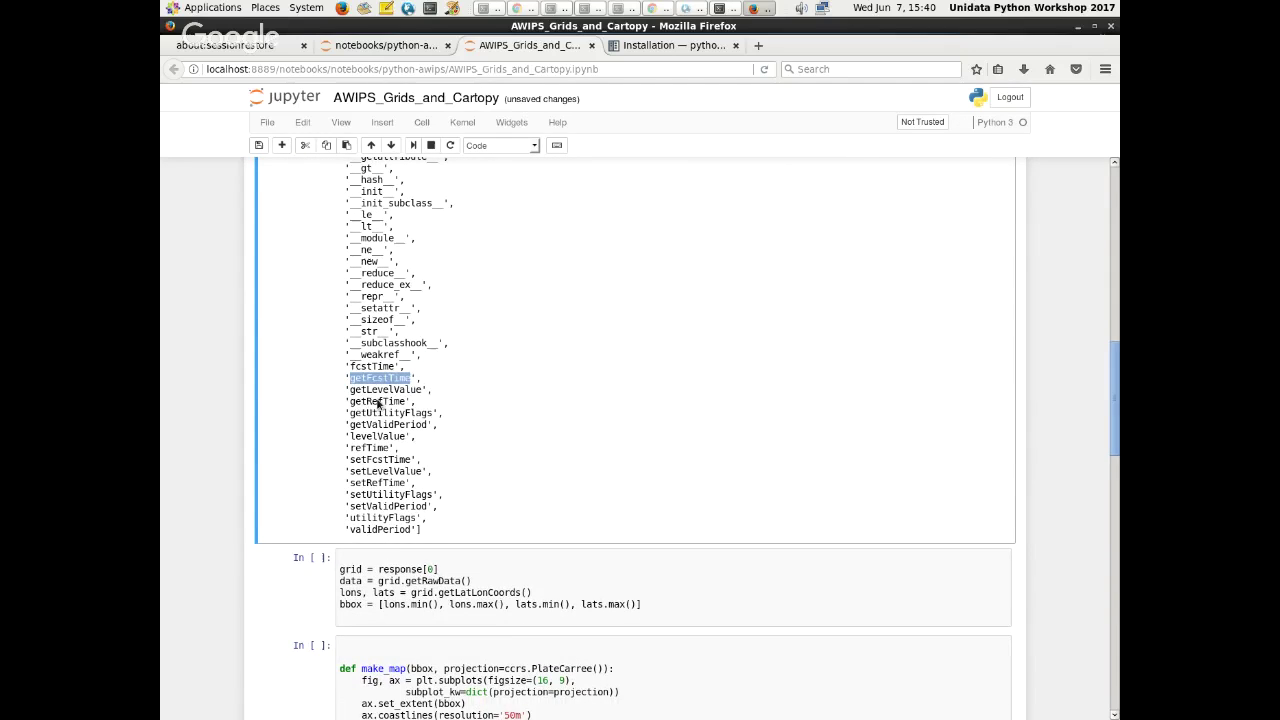
pyautogui.doubleClick(378, 401)
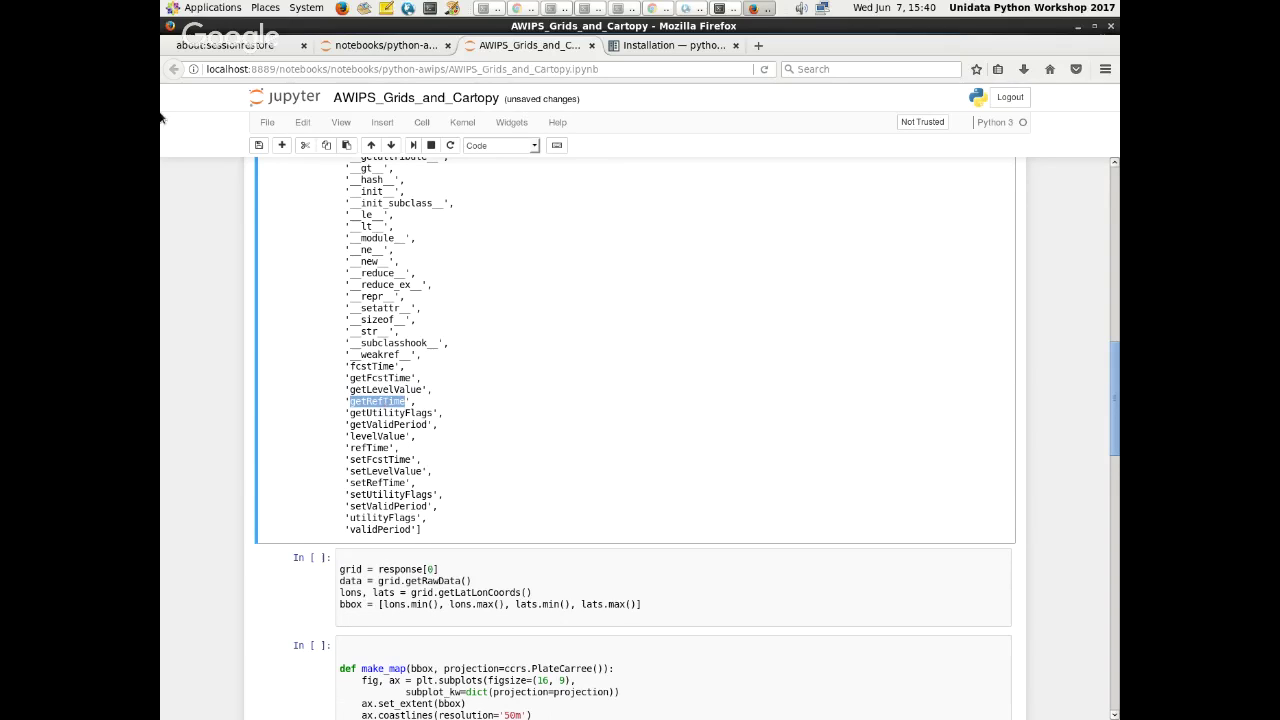
# - Append .getRef to grid in the loop's print statement and check the method name in the dir(grid) output
pyautogui.scroll(4, 406, 520)
pyautogui.scroll(7, 410, 207)
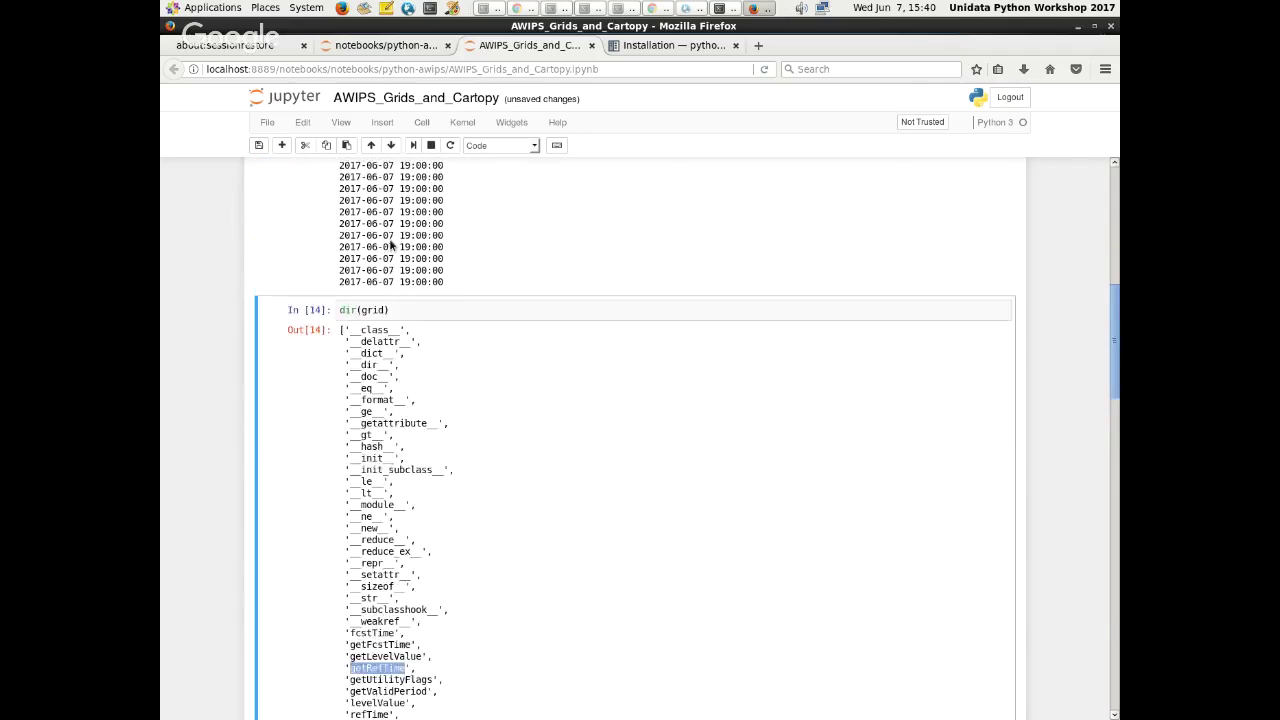
pyautogui.click(410, 310)
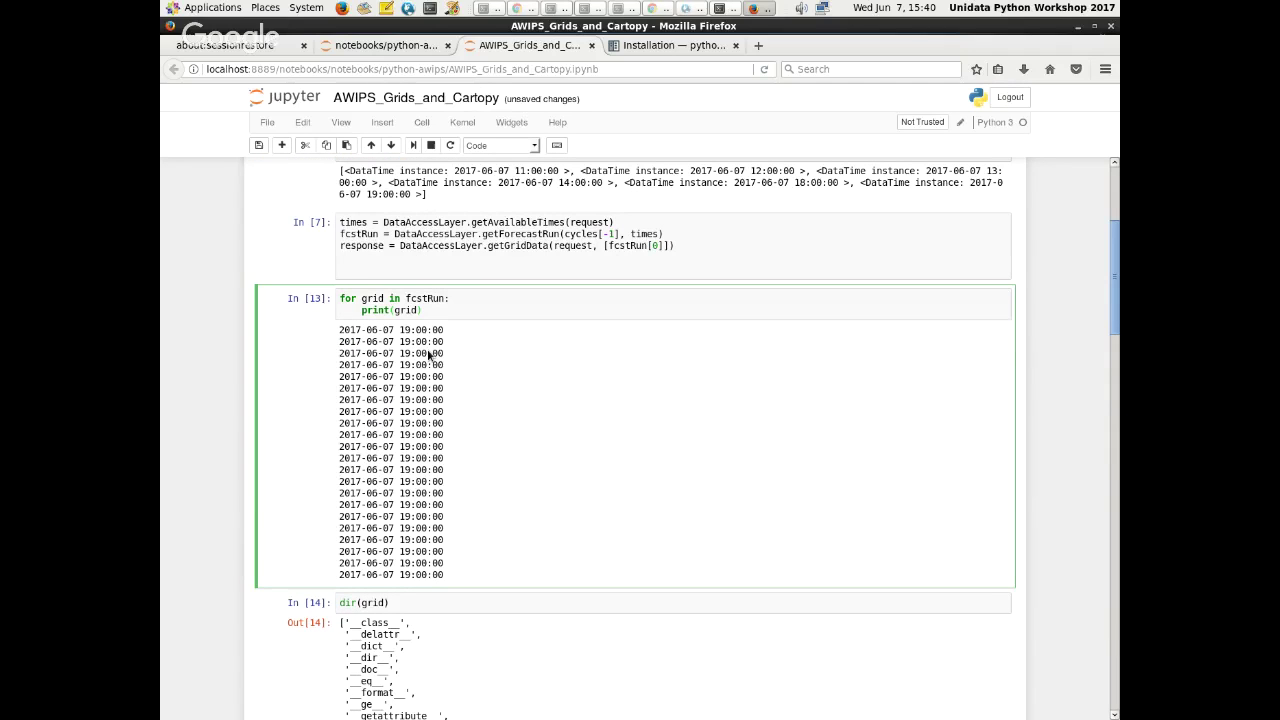
pyautogui.write('getRef')
pyautogui.scroll(-7, 458, 486)
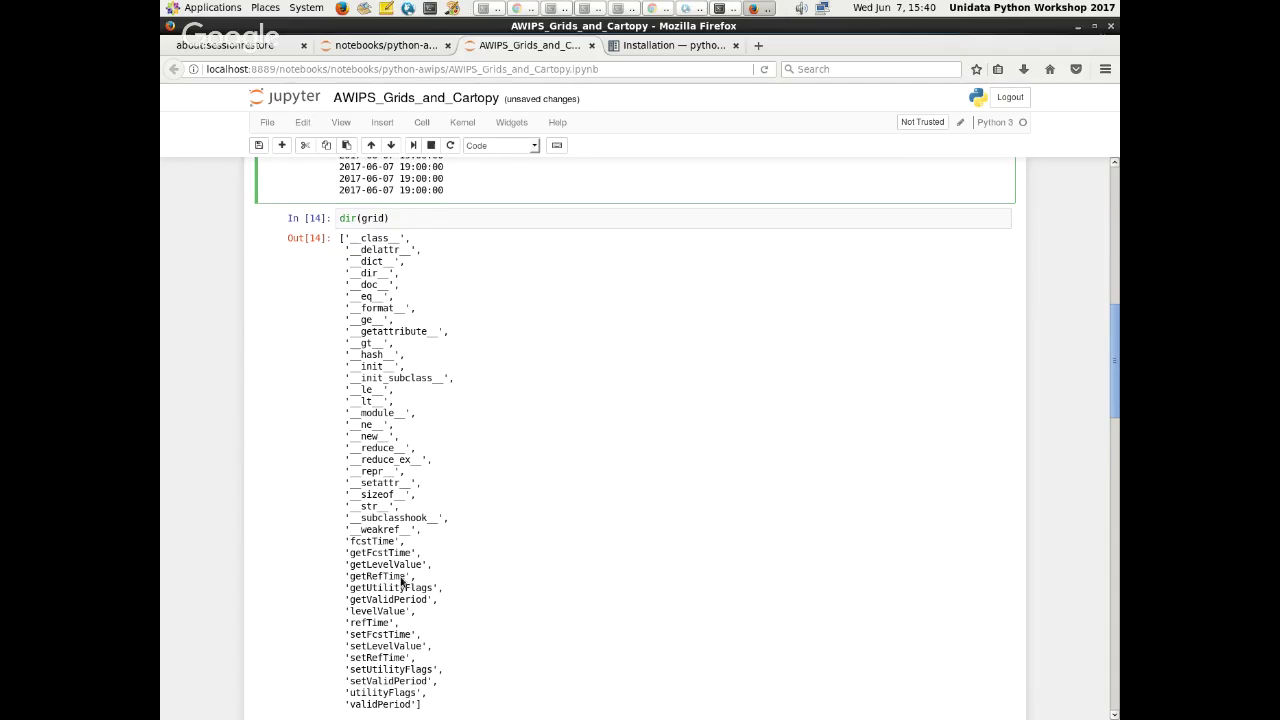
pyautogui.scroll(10, 410, 480)
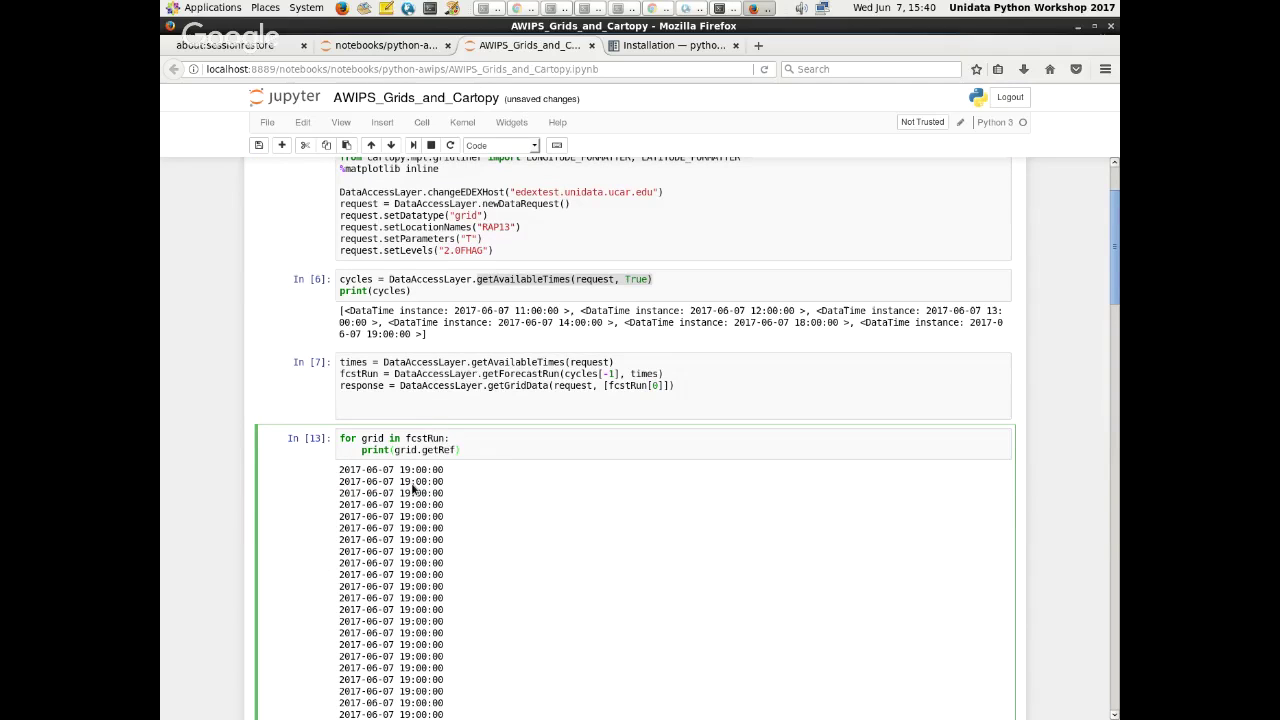
# - Complete the loop's print statement as print(grid.getRefTime()) and run the cell
pyautogui.write('Time()')
pyautogui.click(414, 145)
pyautogui.scroll(-14, 333, 470)
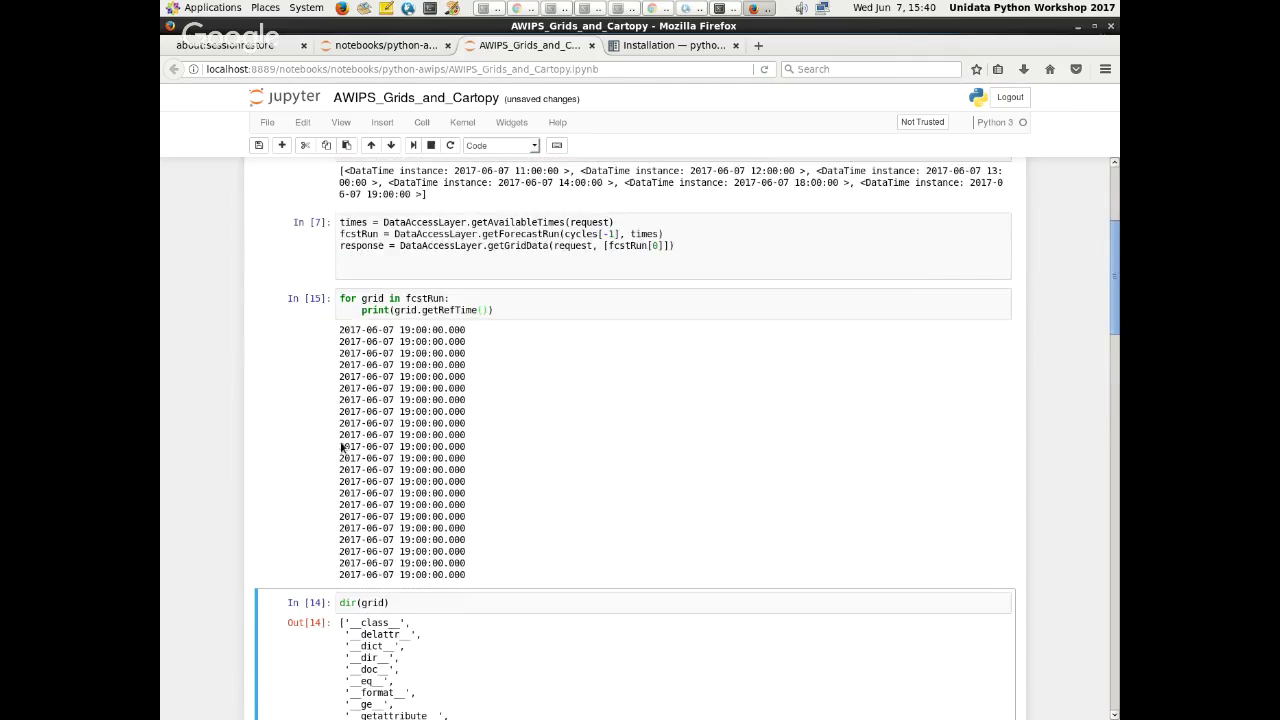
# - Copy getFcstTime from the dir(grid) output, replace getRefTime with it in the fcstRun loop, and run the cell
pyautogui.scroll(5, 364, 530)
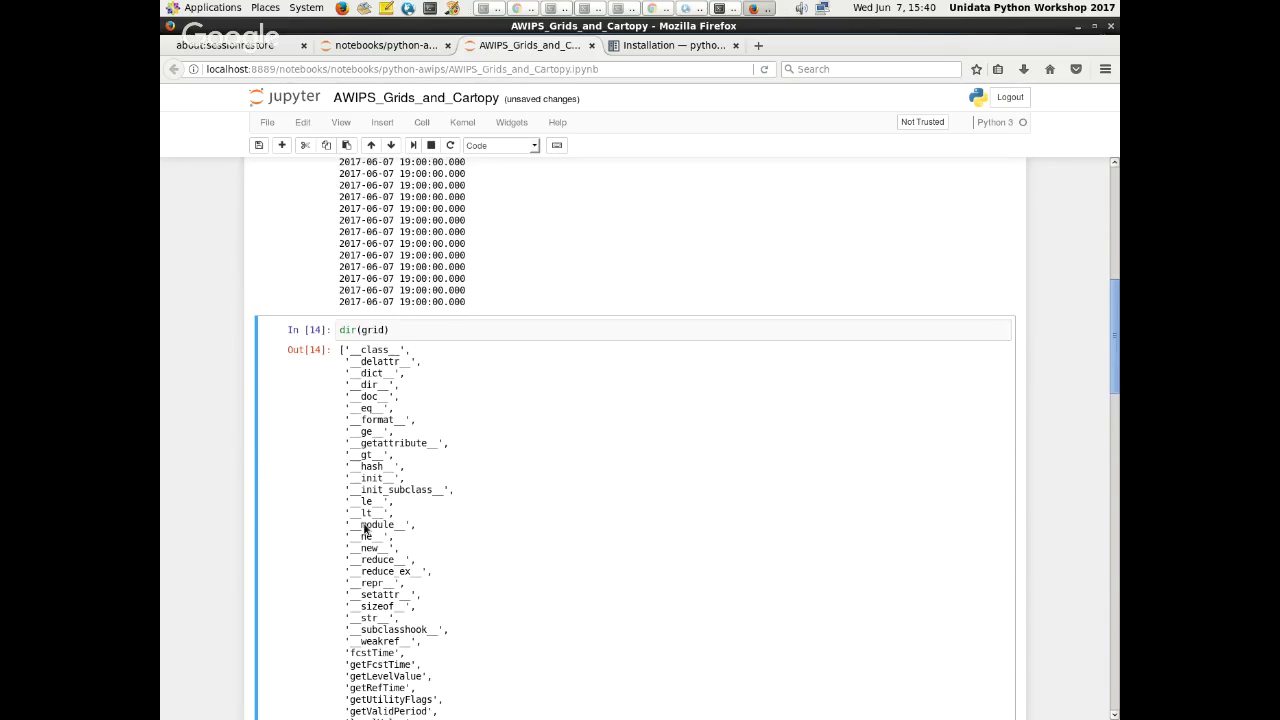
pyautogui.scroll(-5, 366, 530)
pyautogui.doubleClick(372, 554)
pyautogui.hotkey('ctrl', 'c')
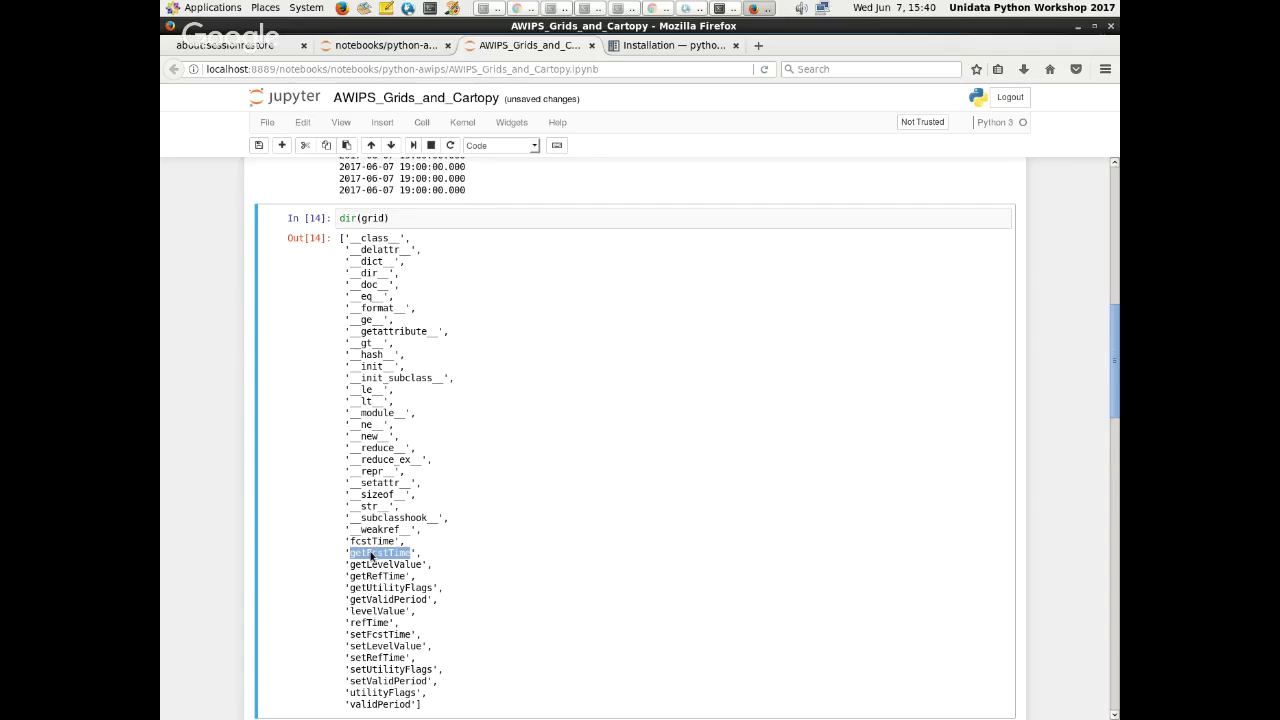
pyautogui.scroll(8, 376, 536)
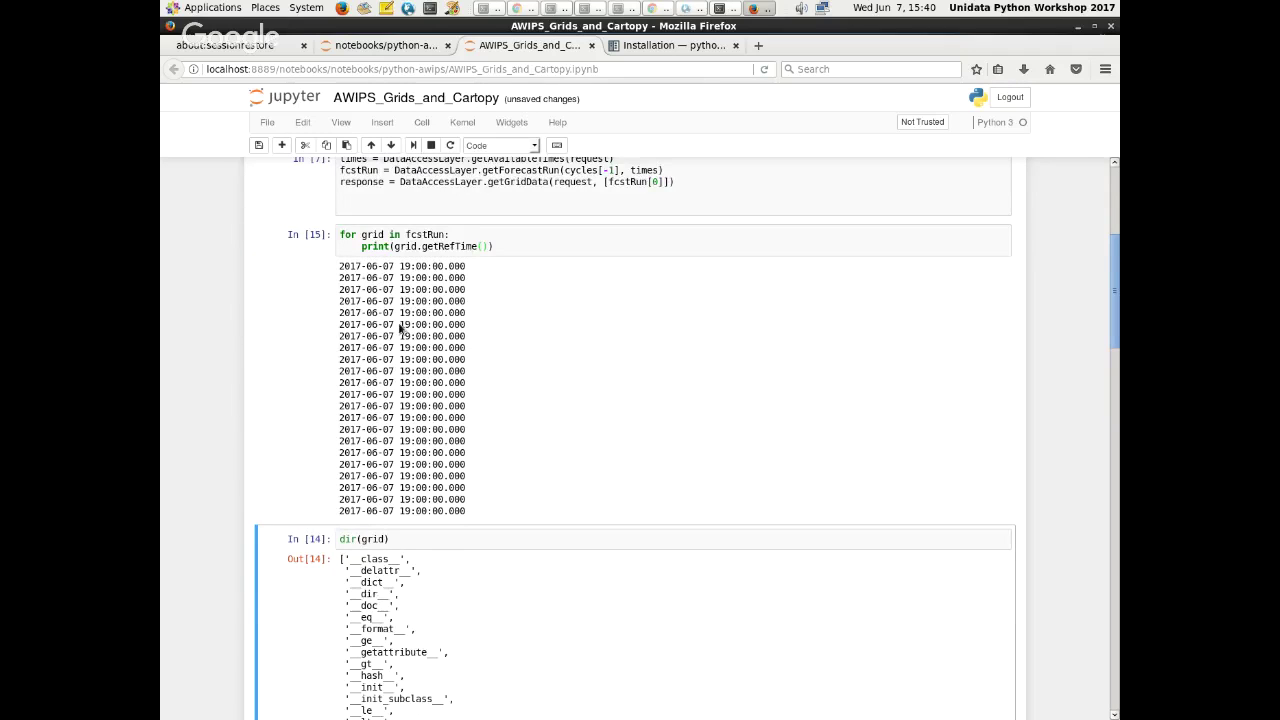
pyautogui.click(437, 345)
pyautogui.doubleClick(437, 345)
pyautogui.hotkey('ctrl', 'v')
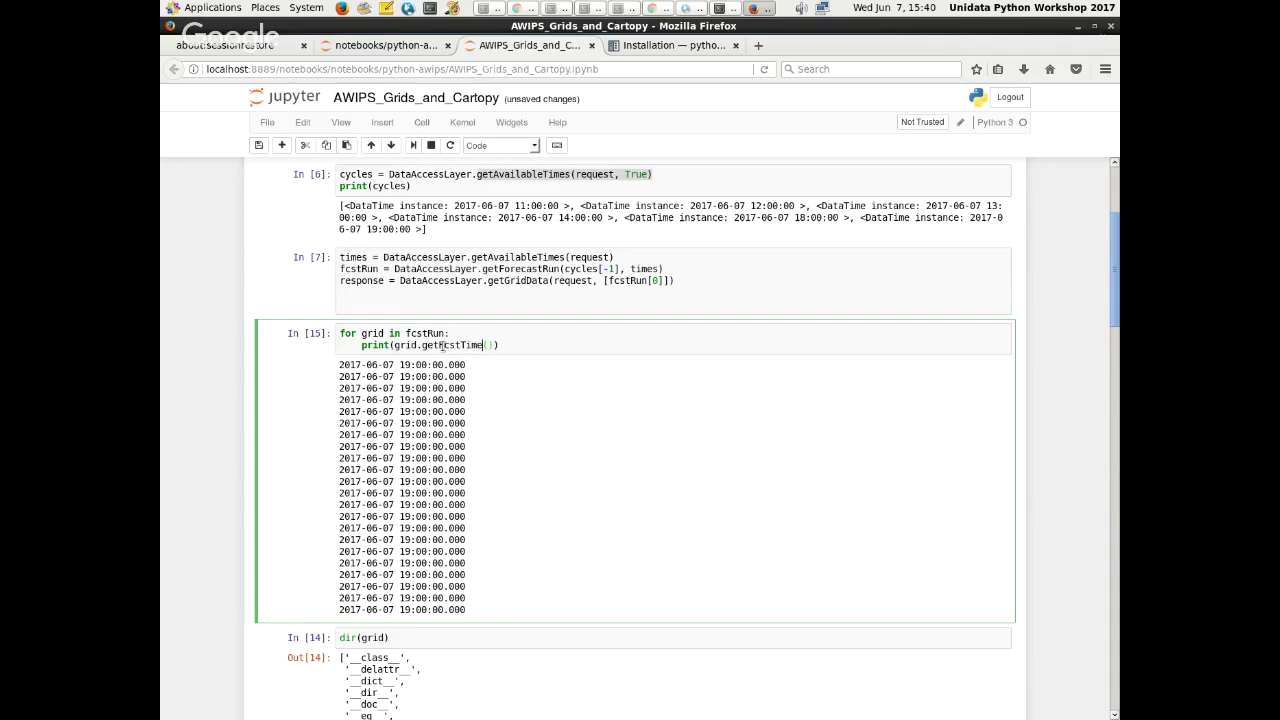
pyautogui.click(412, 145)
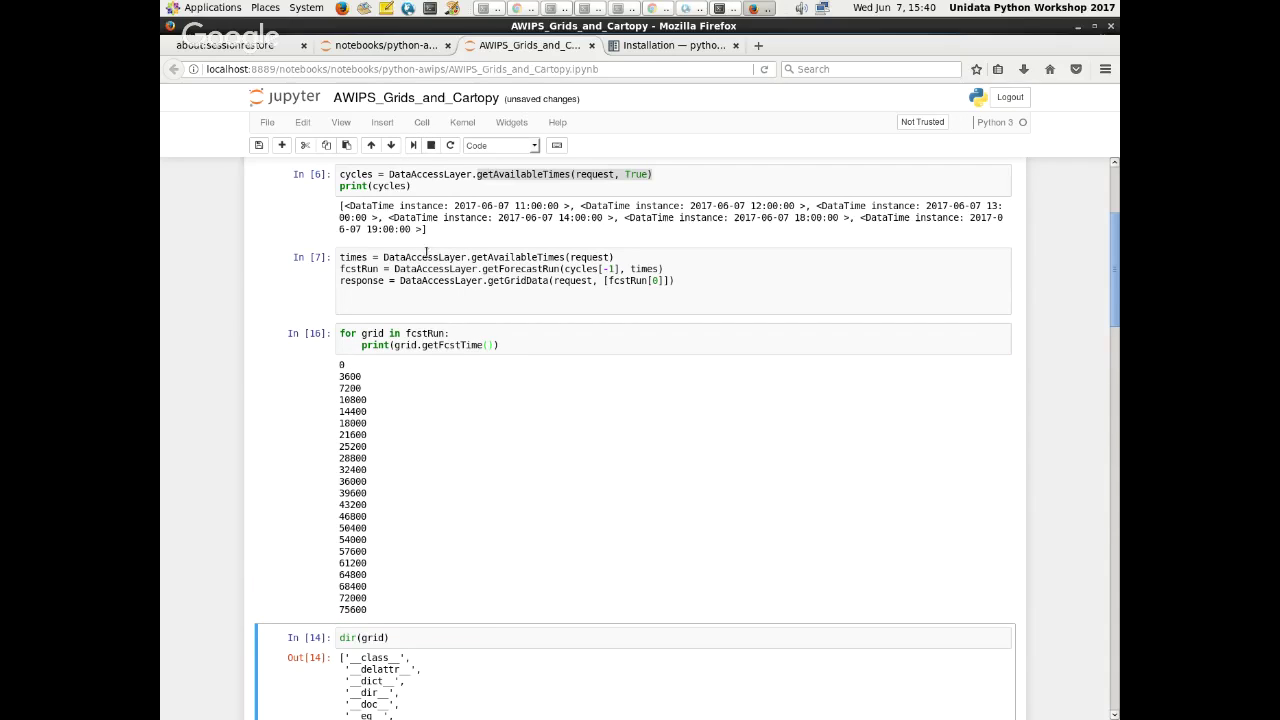
# - Extend the loop's print argument to grid.getFcstTime() + " " + grid.getFcstTime() by duplicating the existing call
pyautogui.tripleClick(407, 345)
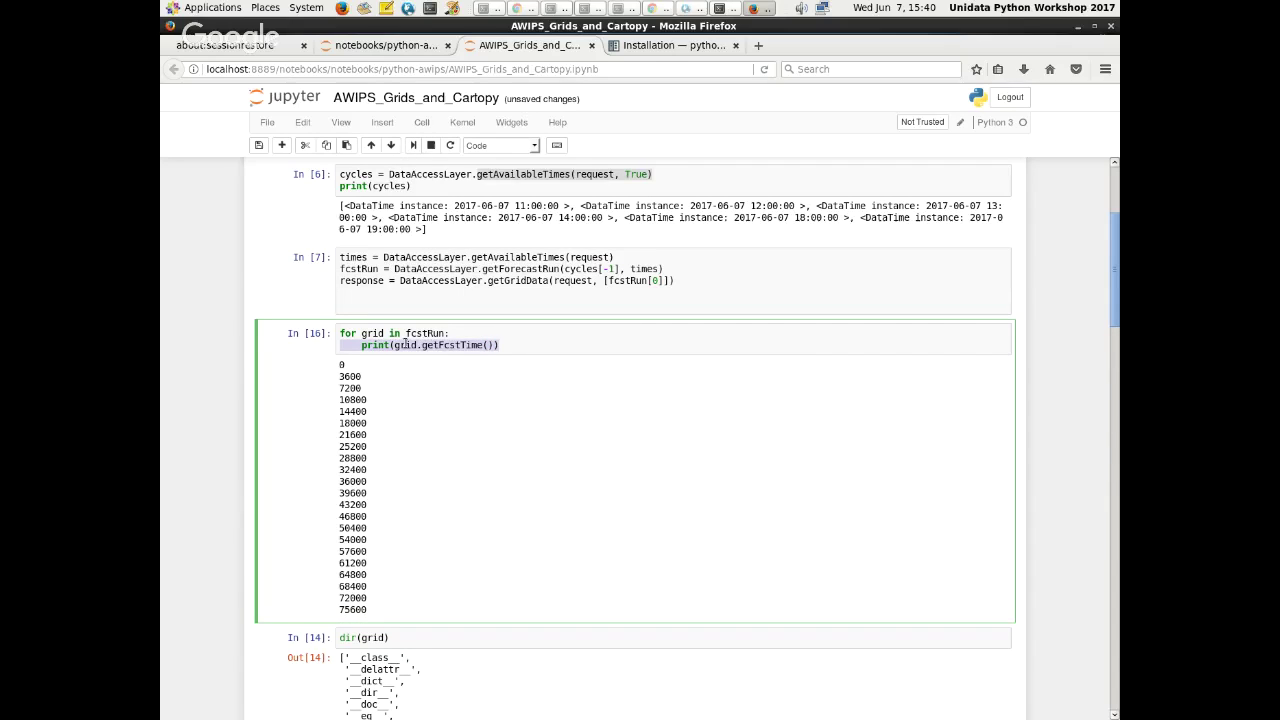
pyautogui.click(409, 345)
pyautogui.moveTo(396, 345); pyautogui.dragTo(495, 345)
pyautogui.hotkey('ctrl', 'c')
pyautogui.press('Right')
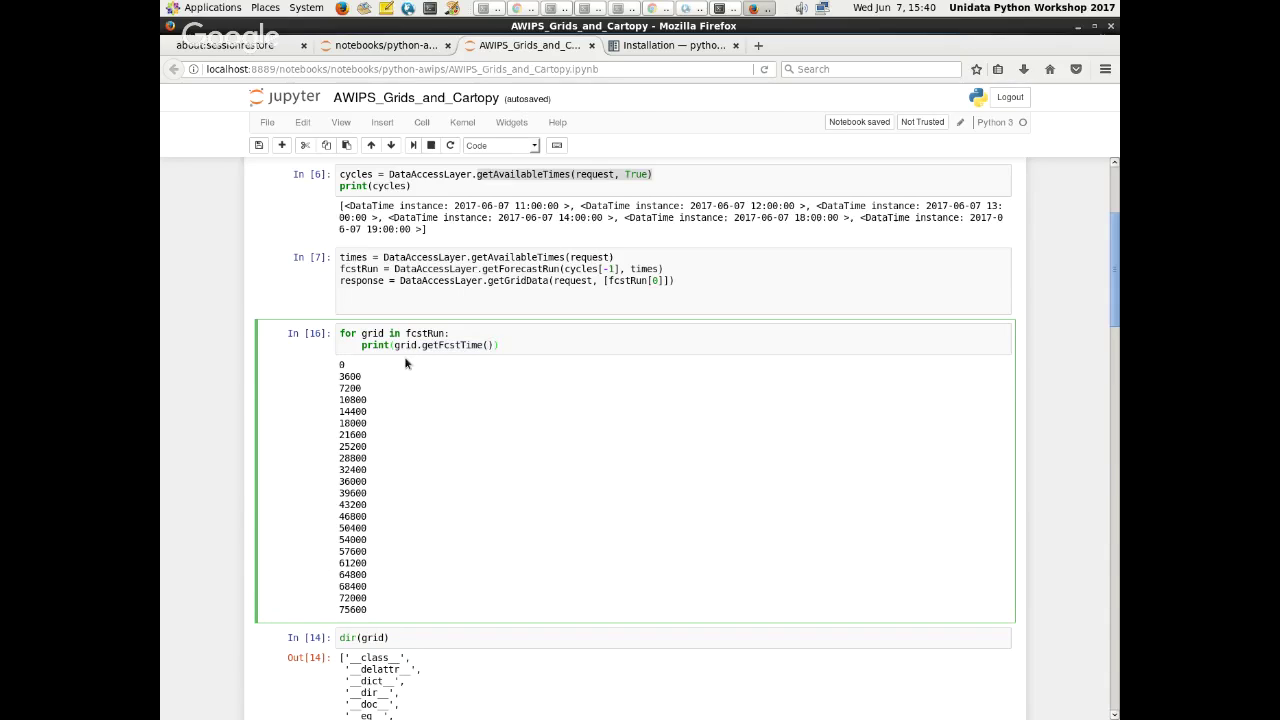
pyautogui.hotkey('ctrl', 'v')
pyautogui.press('Left')
pyautogui.press('Left')
pyautogui.press('Left')
pyautogui.press('Left')
pyautogui.press('Left')
pyautogui.press('Left')
pyautogui.press('Left')
pyautogui.press('Left')
pyautogui.press('Left')
pyautogui.press('Left')
pyautogui.press('Left')
pyautogui.press('Left')
pyautogui.press('Left')
pyautogui.press('Left')
pyautogui.press('Left')
pyautogui.press('Left')
pyautogui.press('Left')
pyautogui.press('Left')
pyautogui.write('+ " " +')
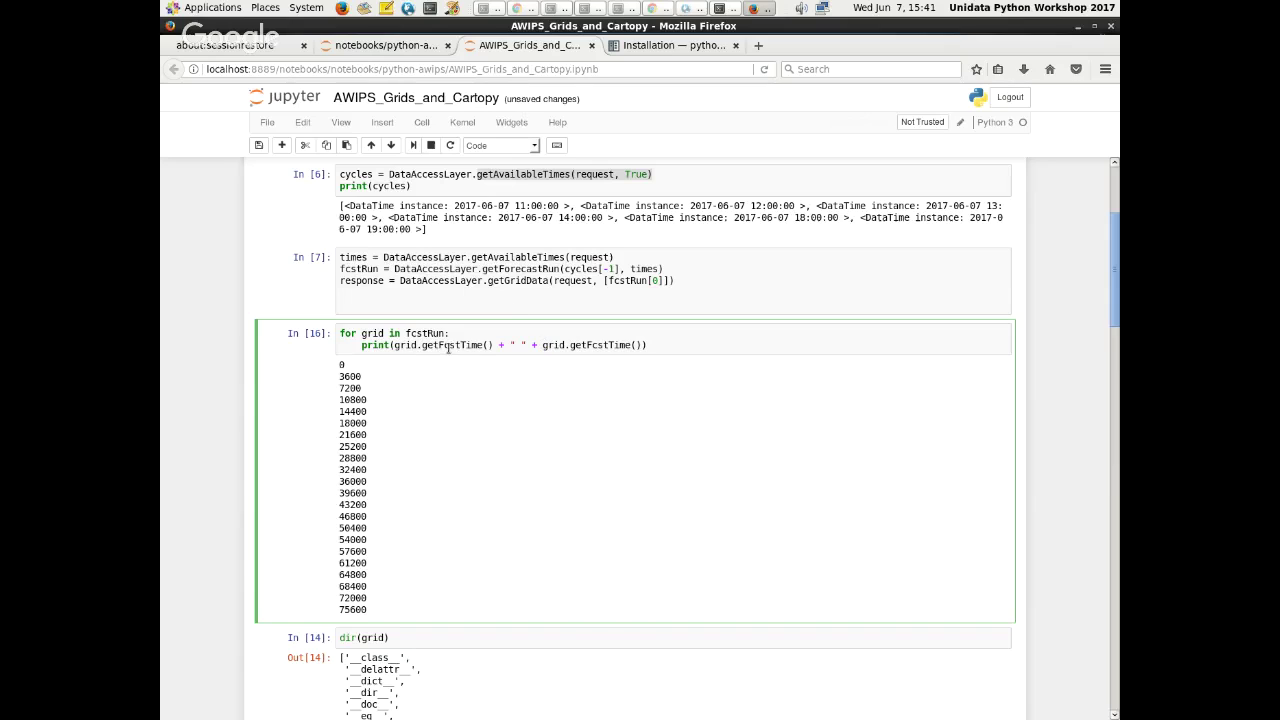
# - Change the first getFcstTime call in the print statement to getRefTime and run the cell
pyautogui.moveTo(461, 345); pyautogui.dragTo(437, 345)
pyautogui.write('Ref')
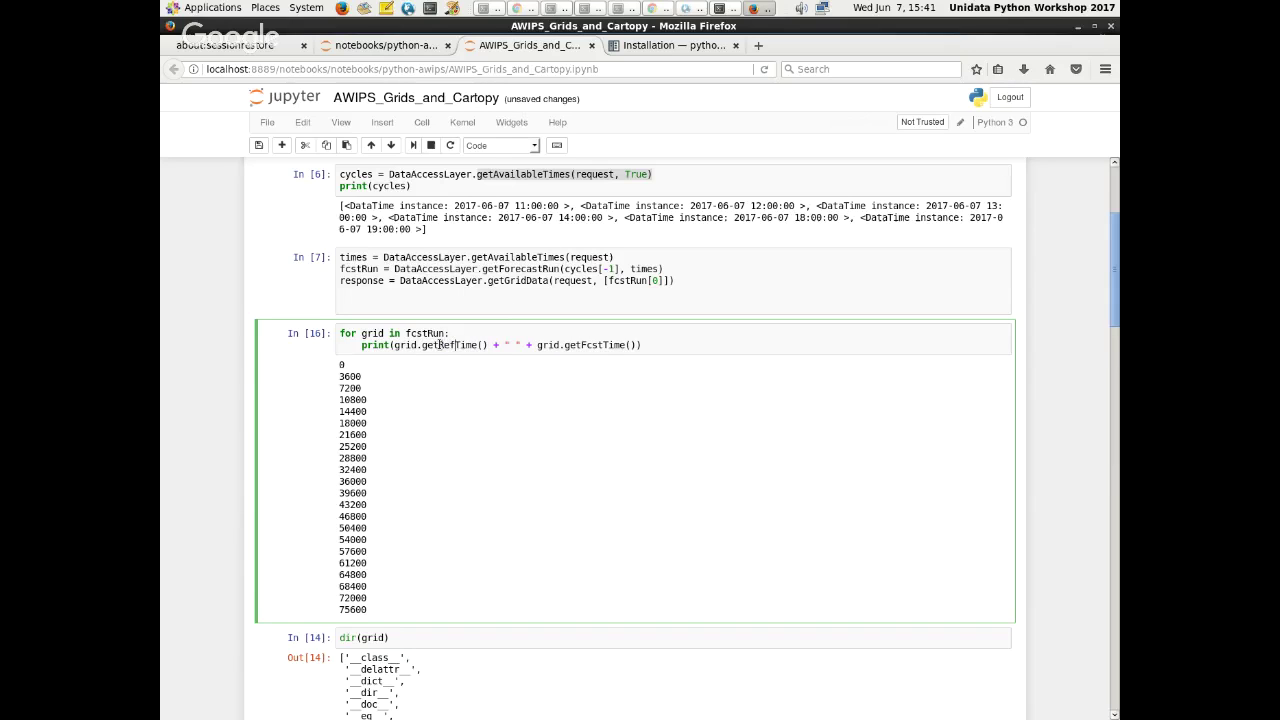
pyautogui.click(413, 146)
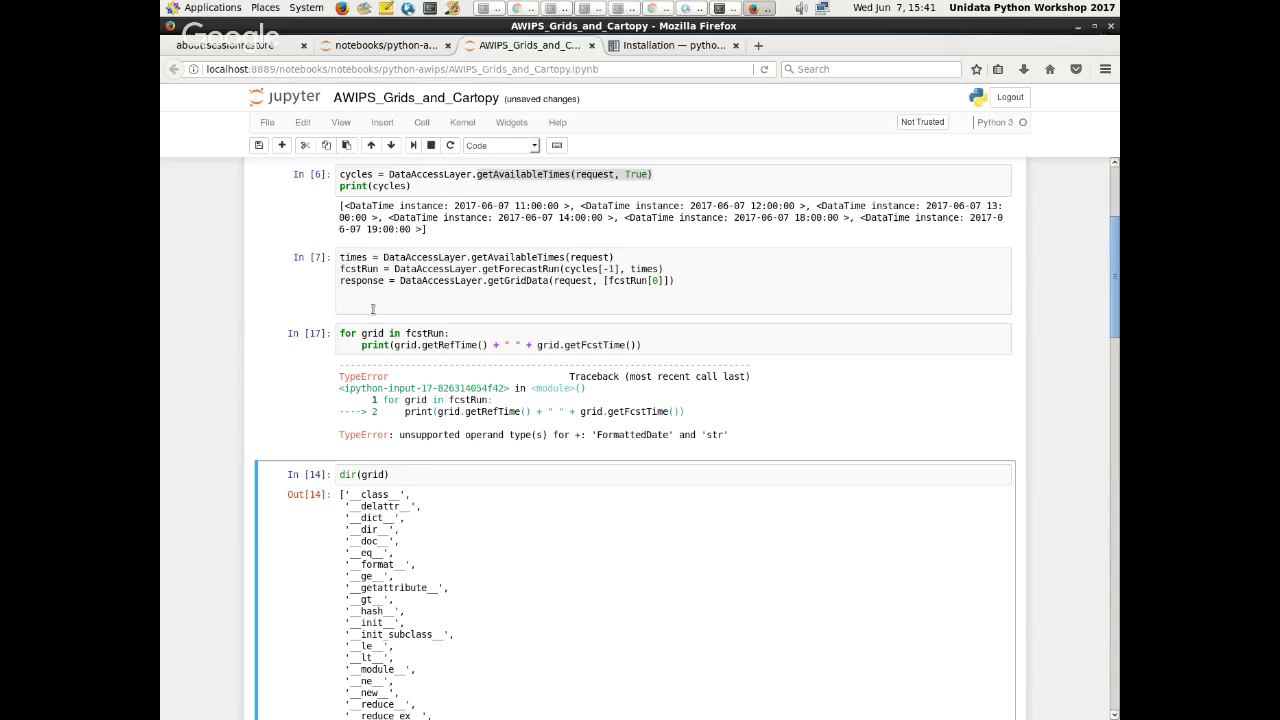
# - Split the concatenated print into separate print(grid.getRefTime()) and print(grid.getFcstTime()) lines within the loop, and run the cell
pyautogui.click(493, 344)
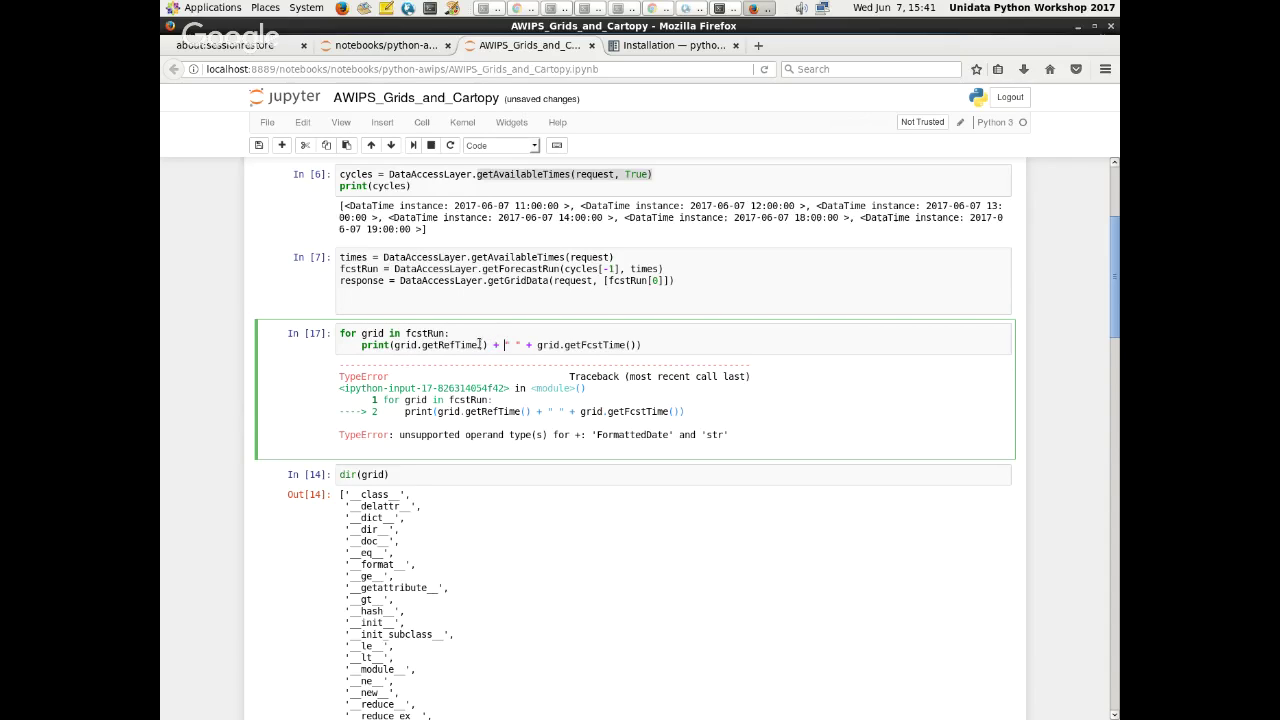
pyautogui.moveTo(489, 345); pyautogui.dragTo(648, 350)
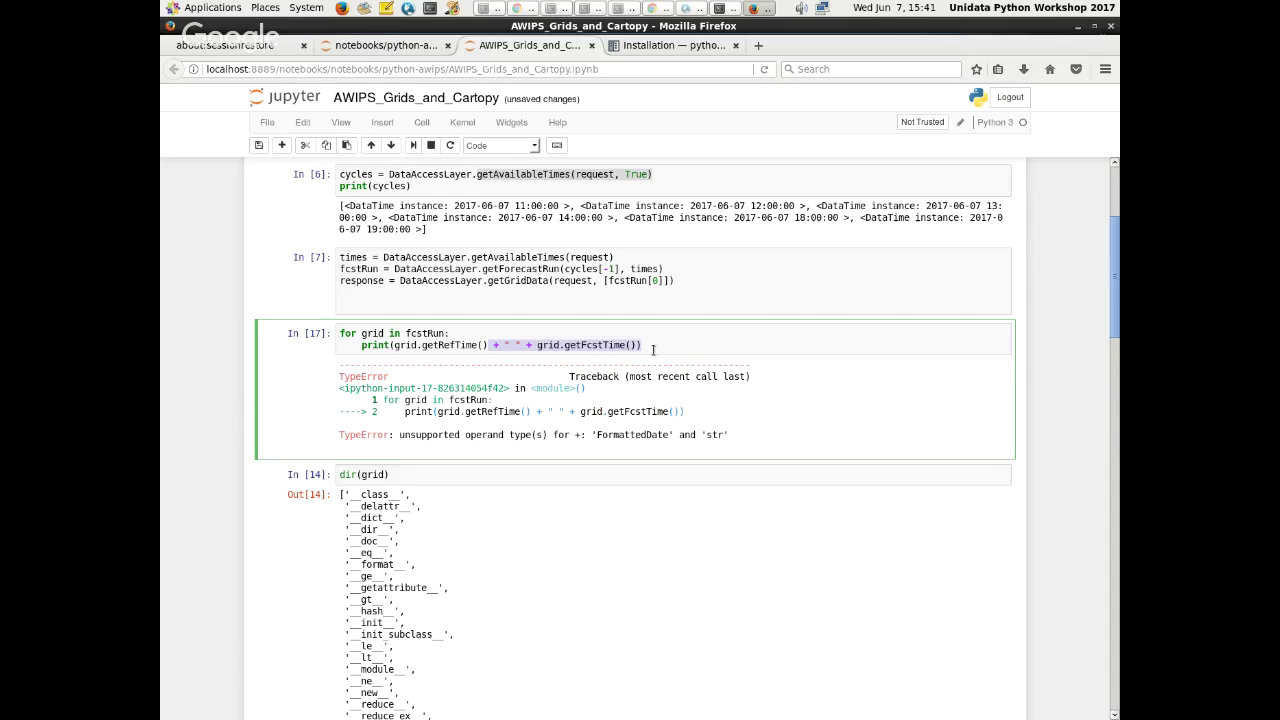
pyautogui.press('BackSpace')
pyautogui.write(')')
pyautogui.press('Return')
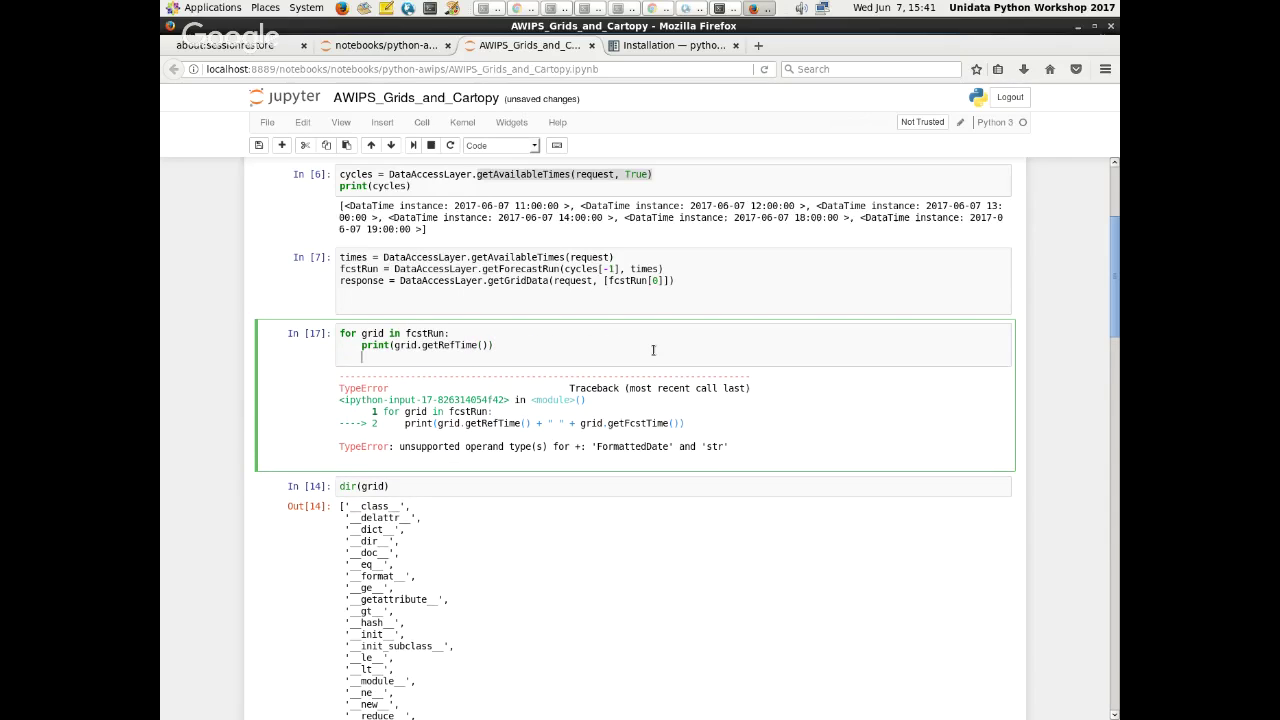
pyautogui.write('print(')
pyautogui.hotkey('ctrl', 'v')
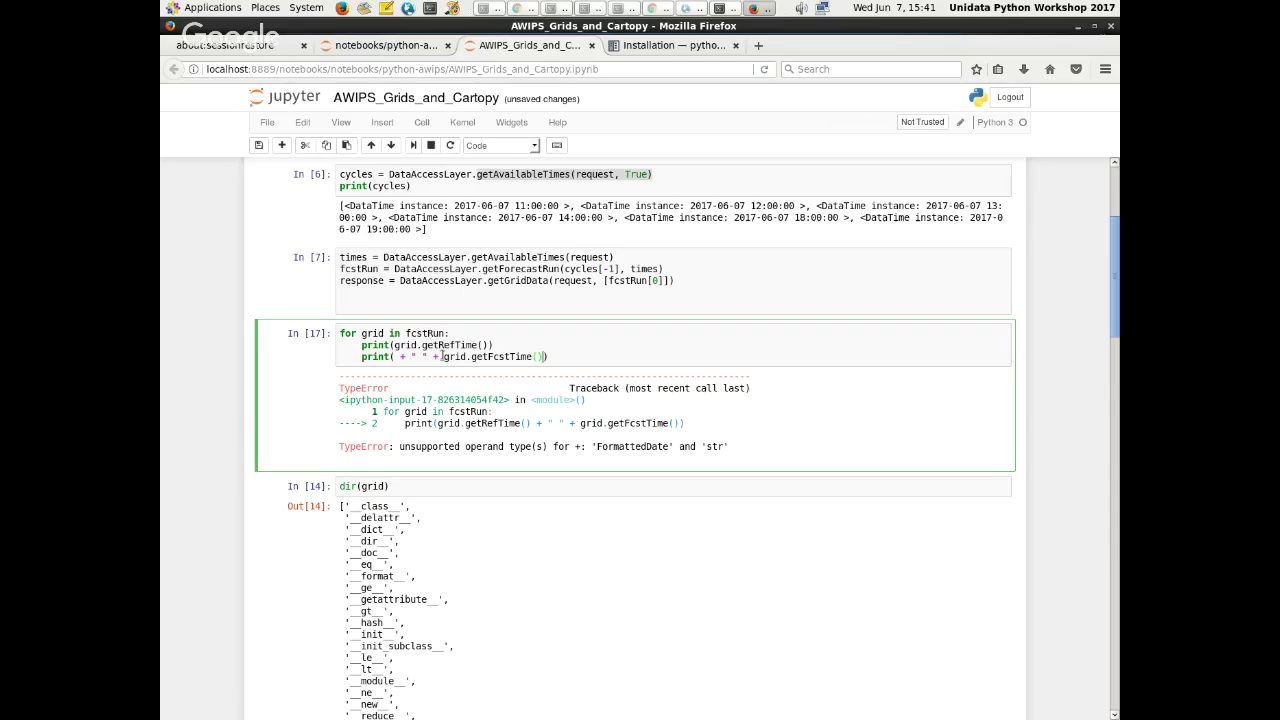
pyautogui.moveTo(443, 356); pyautogui.dragTo(398, 356)
pyautogui.press('BackSpace')
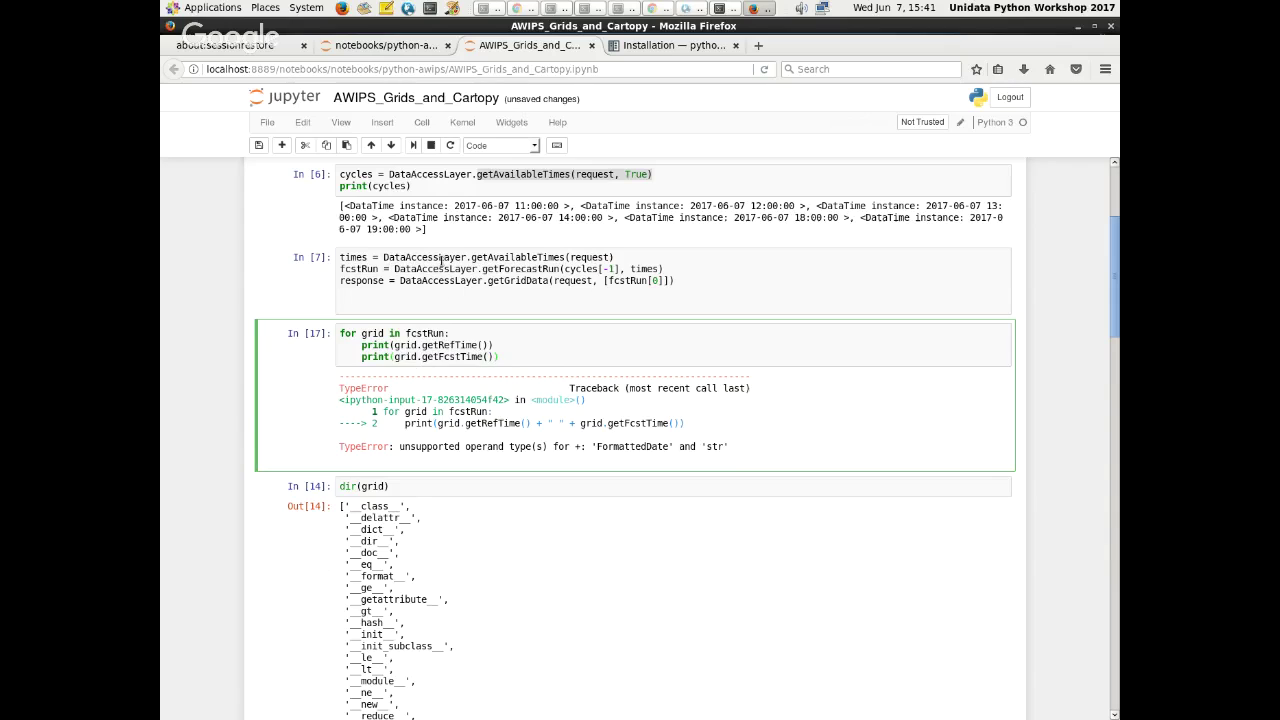
pyautogui.click(413, 145)
# - Review the printed reference and forecast times, the grid attribute list, and the response = DataAccessLayer.getGridData line
pyautogui.scroll(-1, 352, 443)
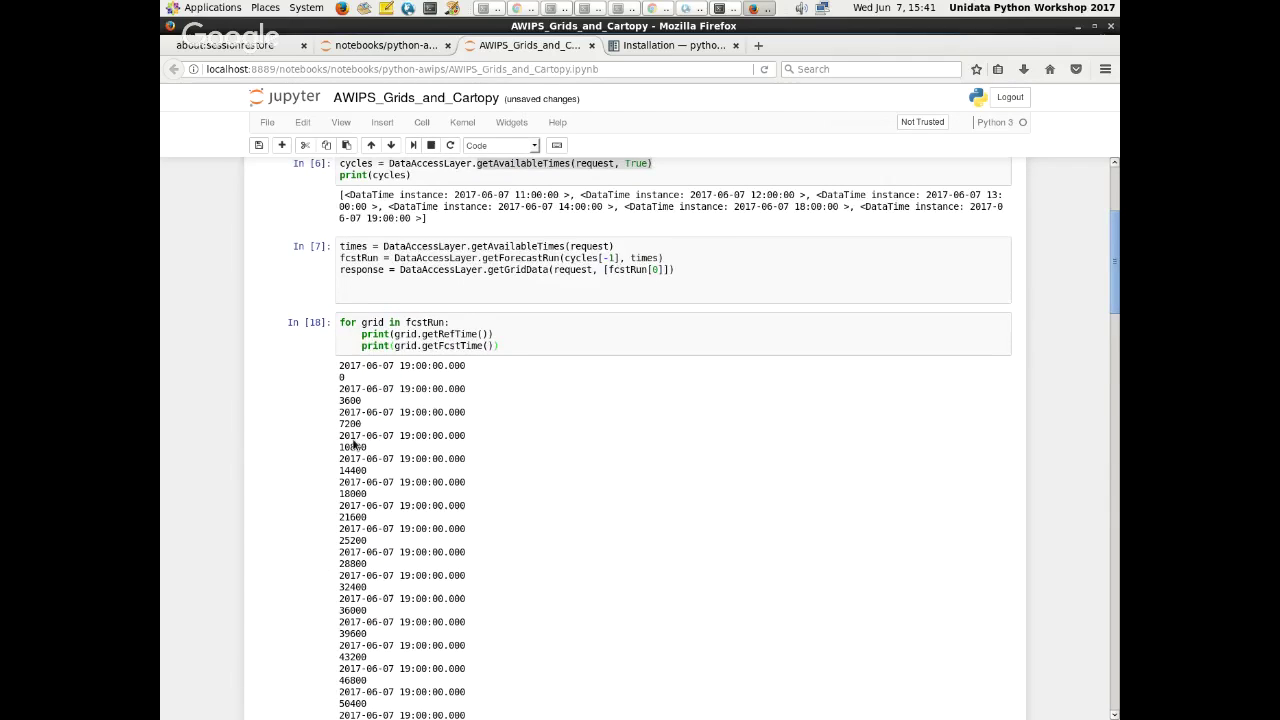
pyautogui.scroll(-3, 352, 443)
pyautogui.scroll(-1, 349, 433)
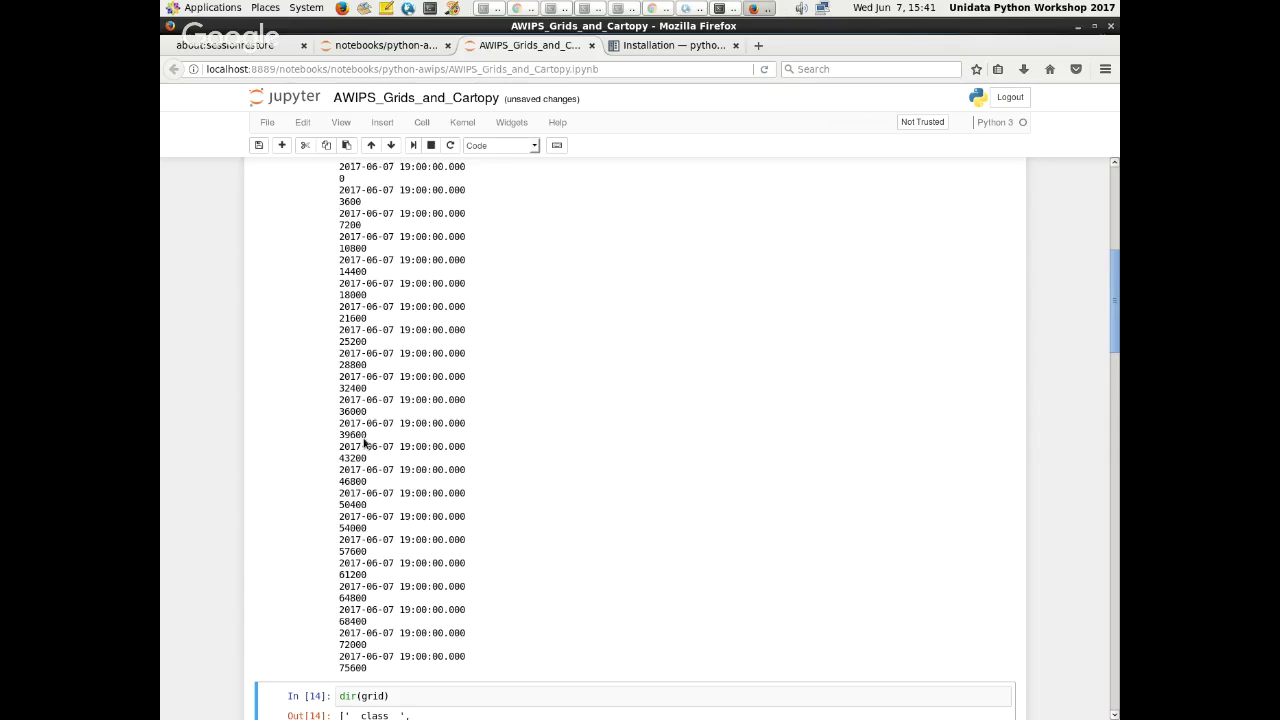
pyautogui.scroll(-5, 351, 430)
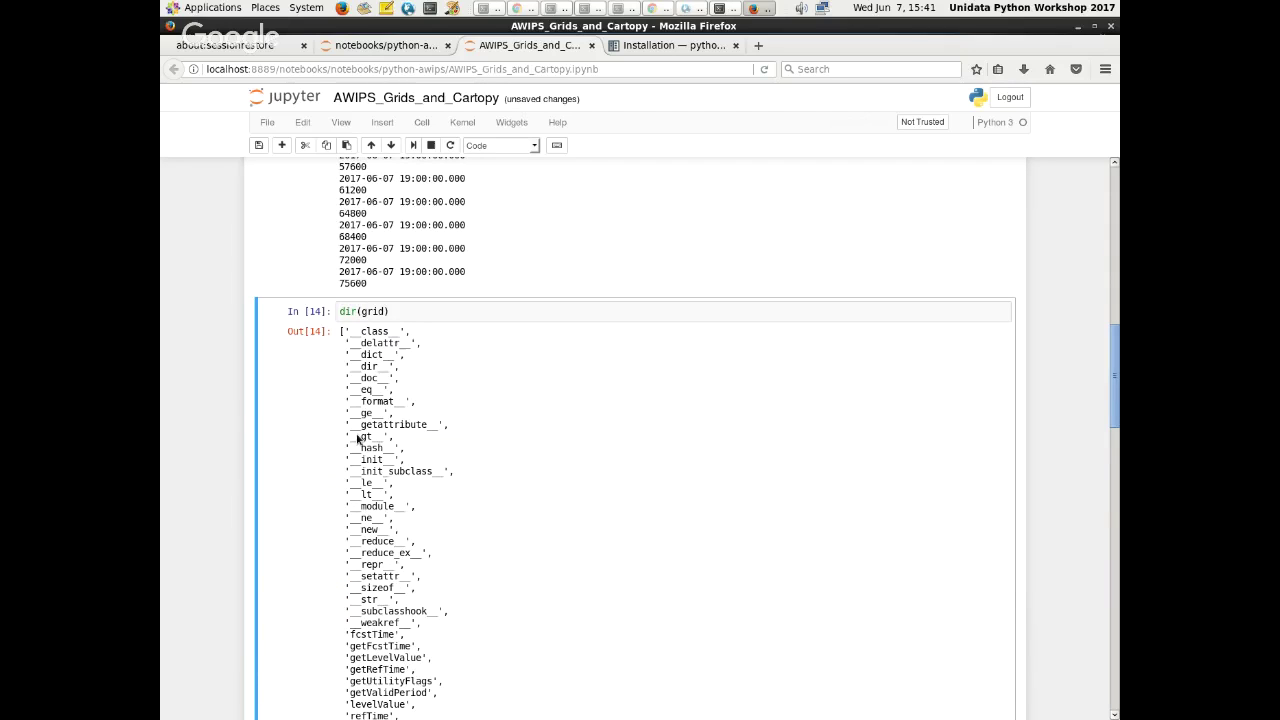
pyautogui.scroll(-5, 357, 438)
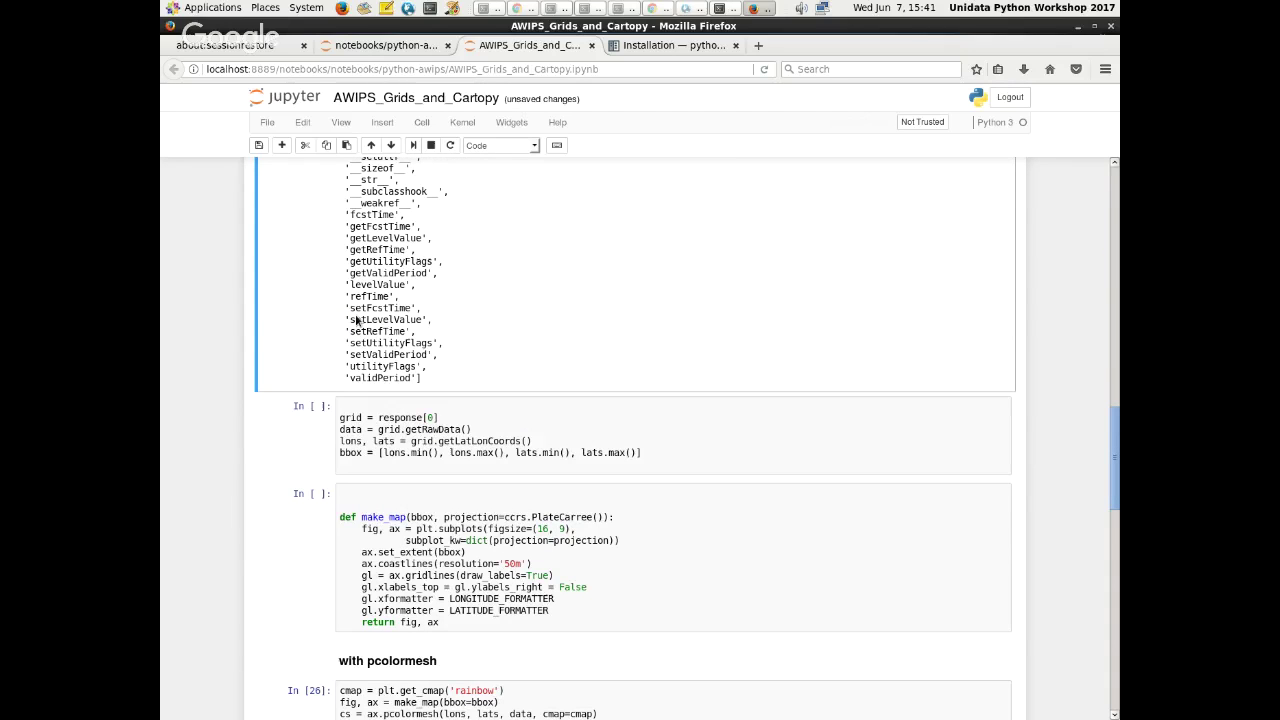
pyautogui.scroll(15, 435, 422)
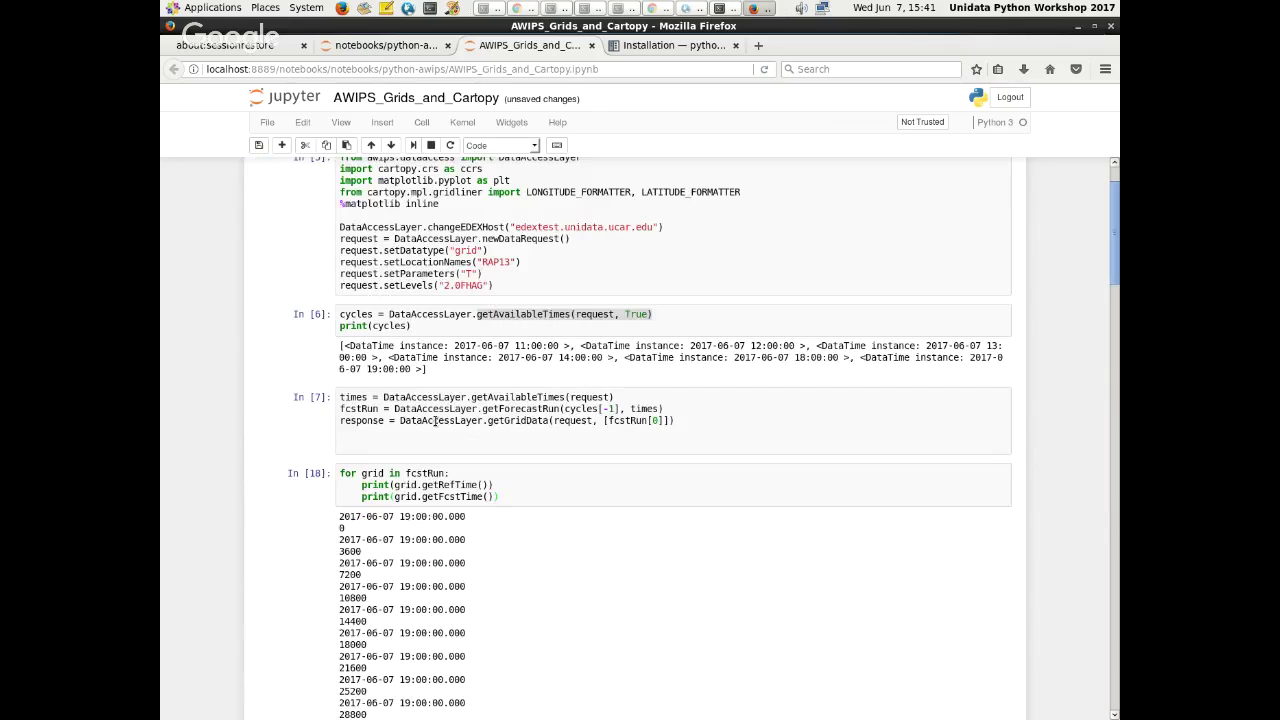
pyautogui.doubleClick(362, 421)
pyautogui.click(421, 437)
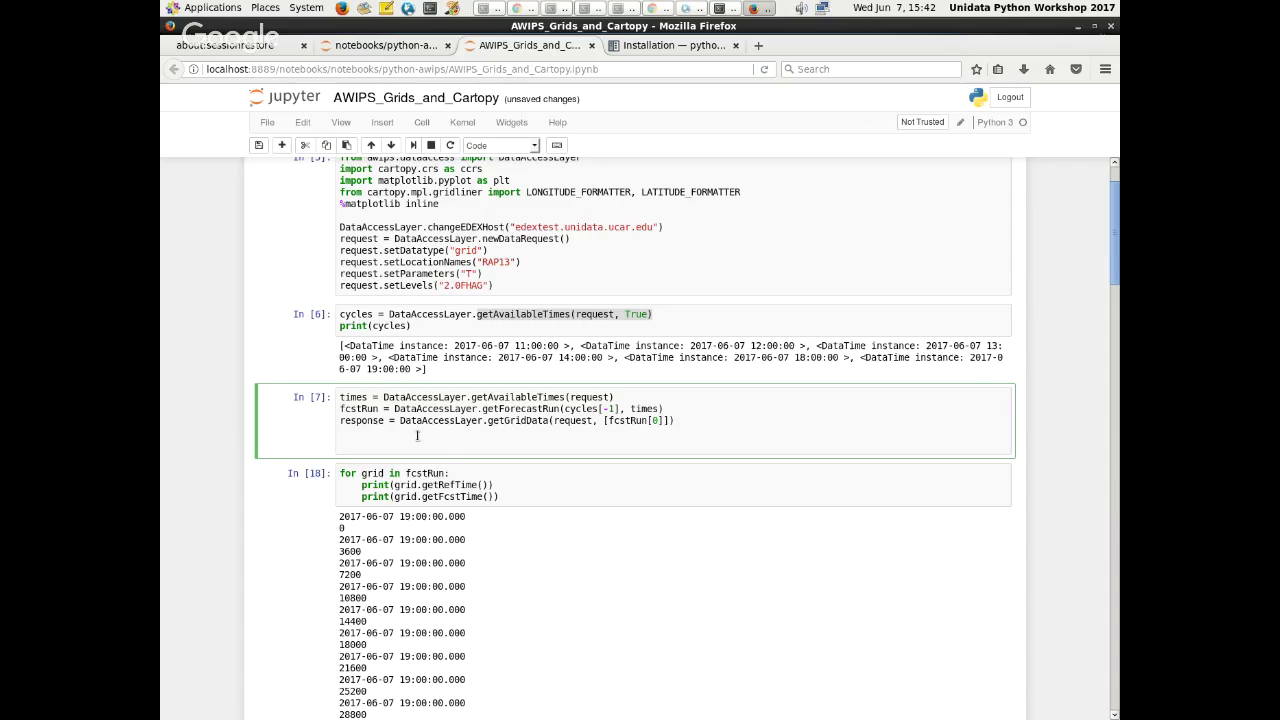
# - Replace the fcstRun loop code with dir(response), run the cell, and look through its output
pyautogui.scroll(-1, 453, 448)
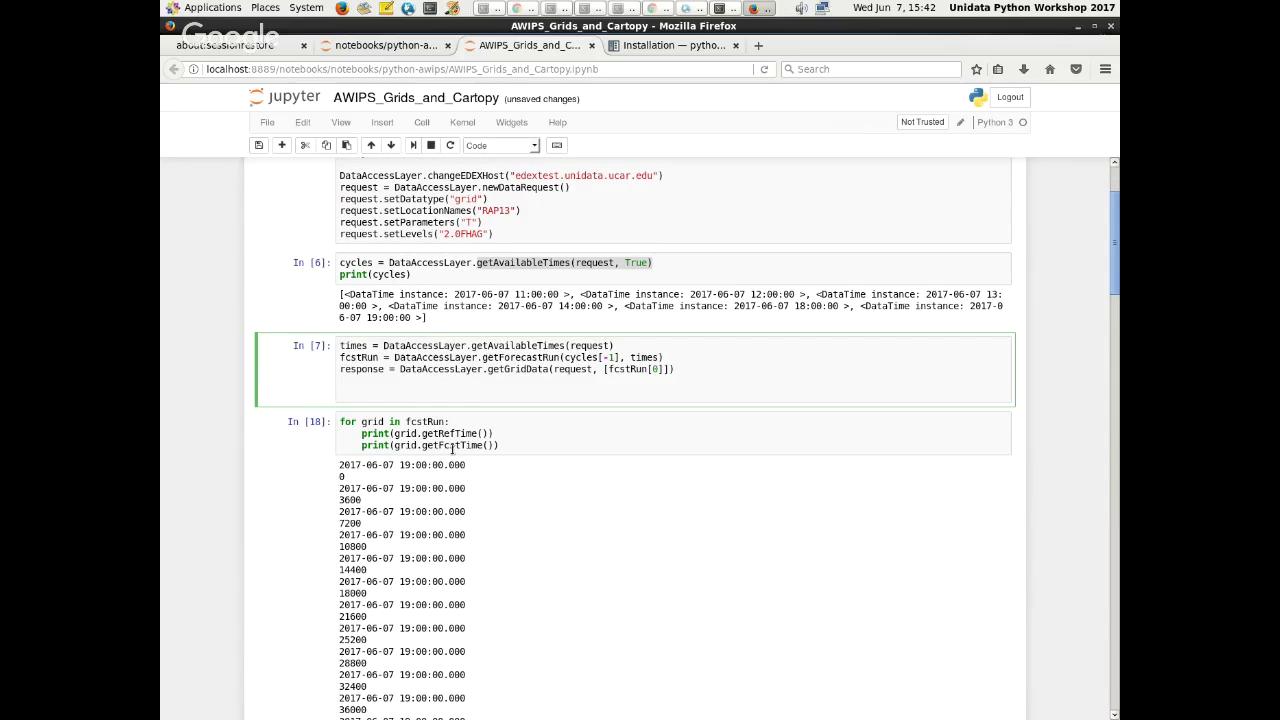
pyautogui.moveTo(500, 446); pyautogui.dragTo(257, 406)
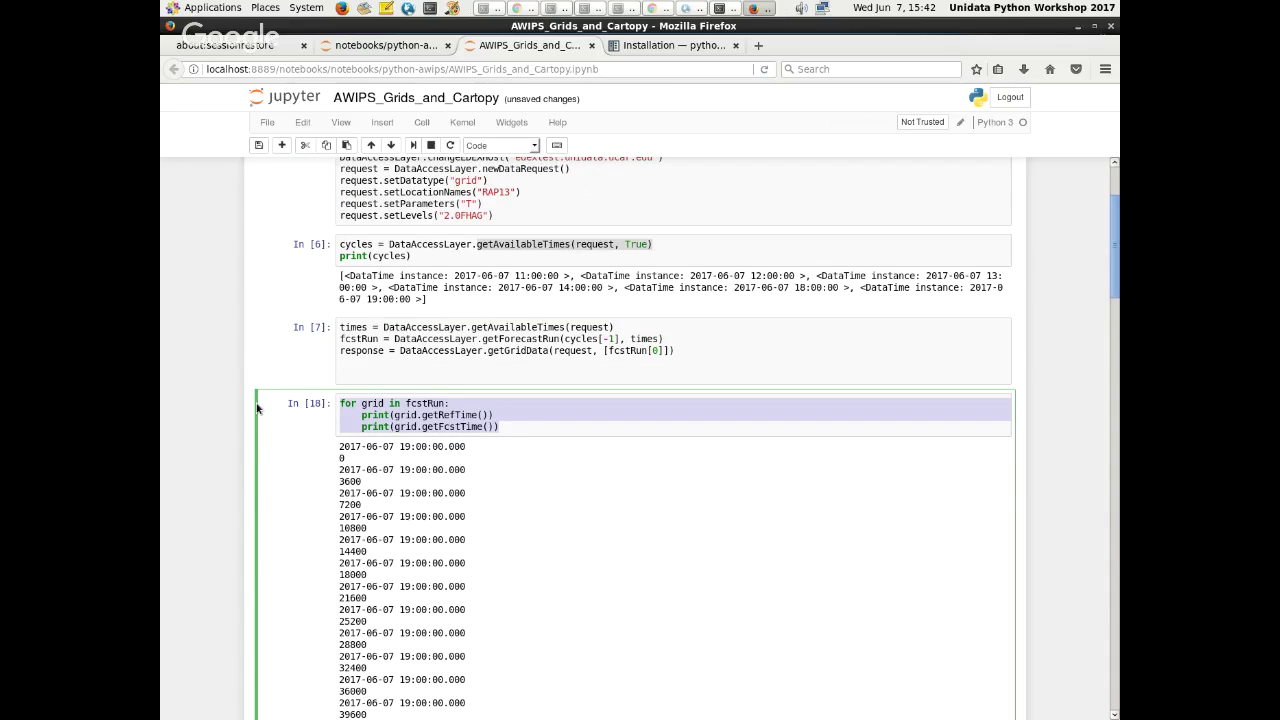
pyautogui.write('dir(response')
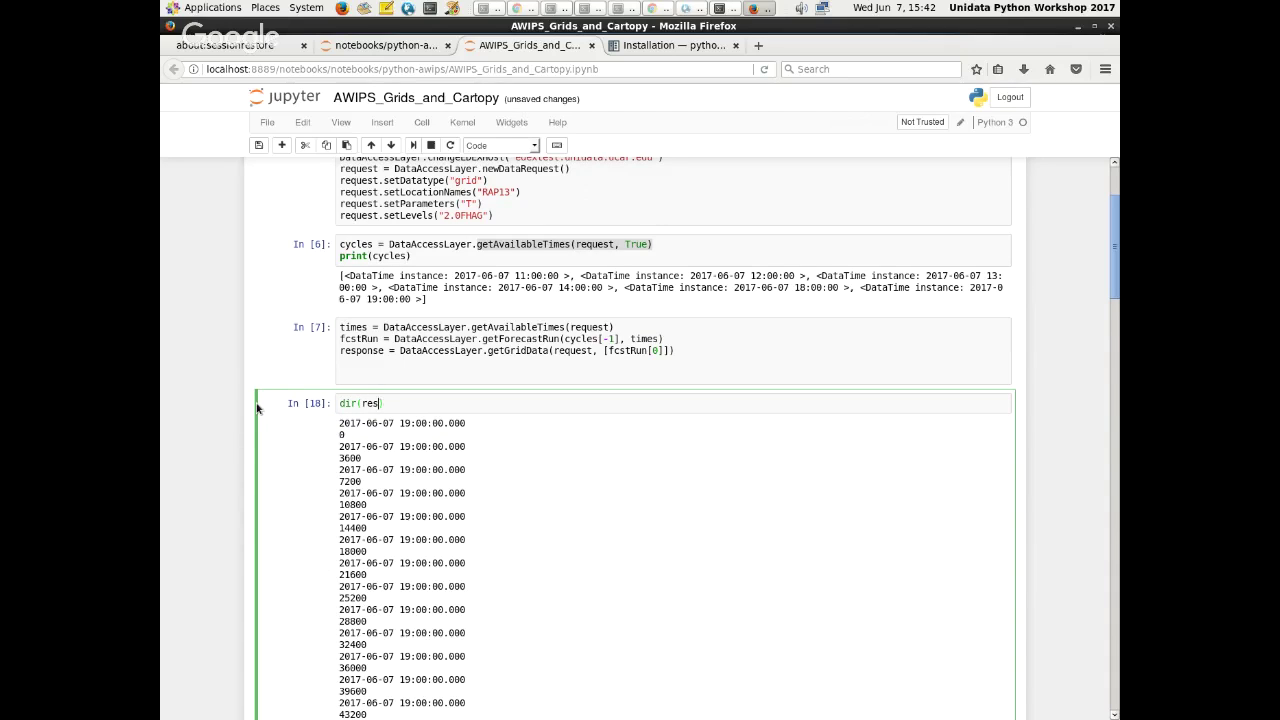
pyautogui.hotkey('shift', 'Return')
pyautogui.scroll(-1, 283, 305)
pyautogui.scroll(-4, 283, 305)
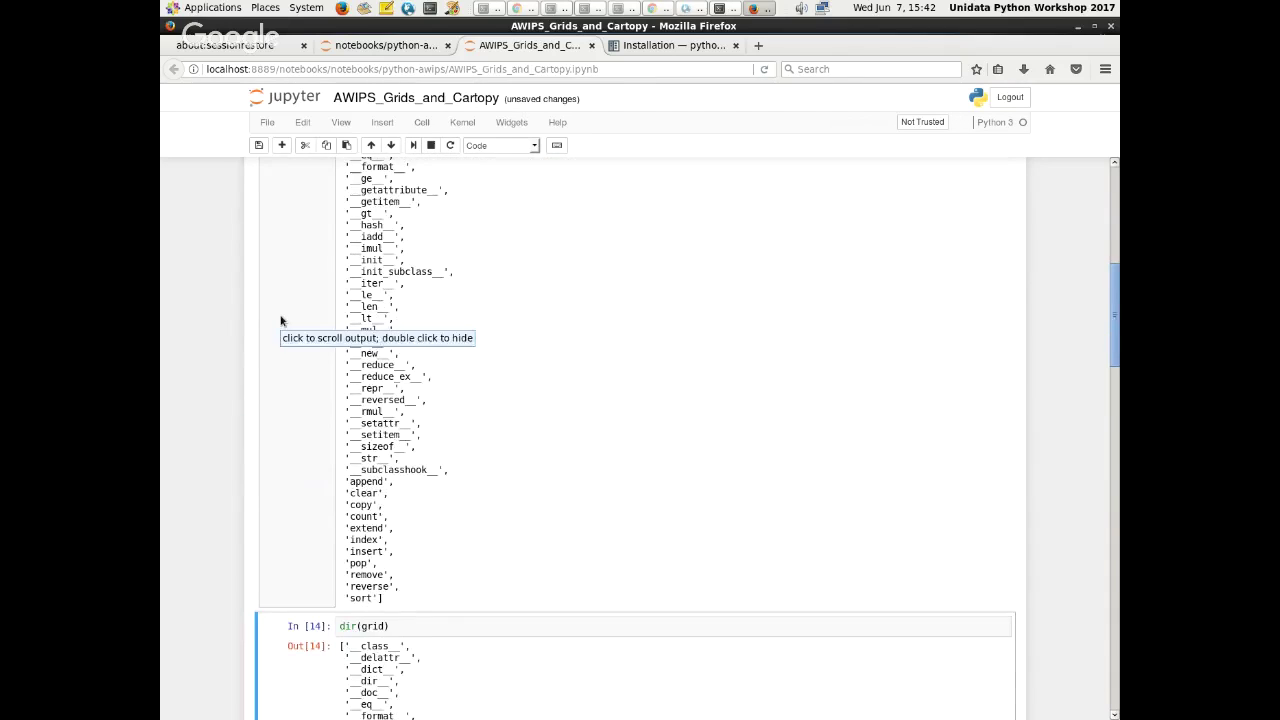
# - Replace dir(response) with a "for grid in response:" loop that calls dir(grid), and run the cell
pyautogui.scroll(4, 280, 320)
pyautogui.click(390, 298)
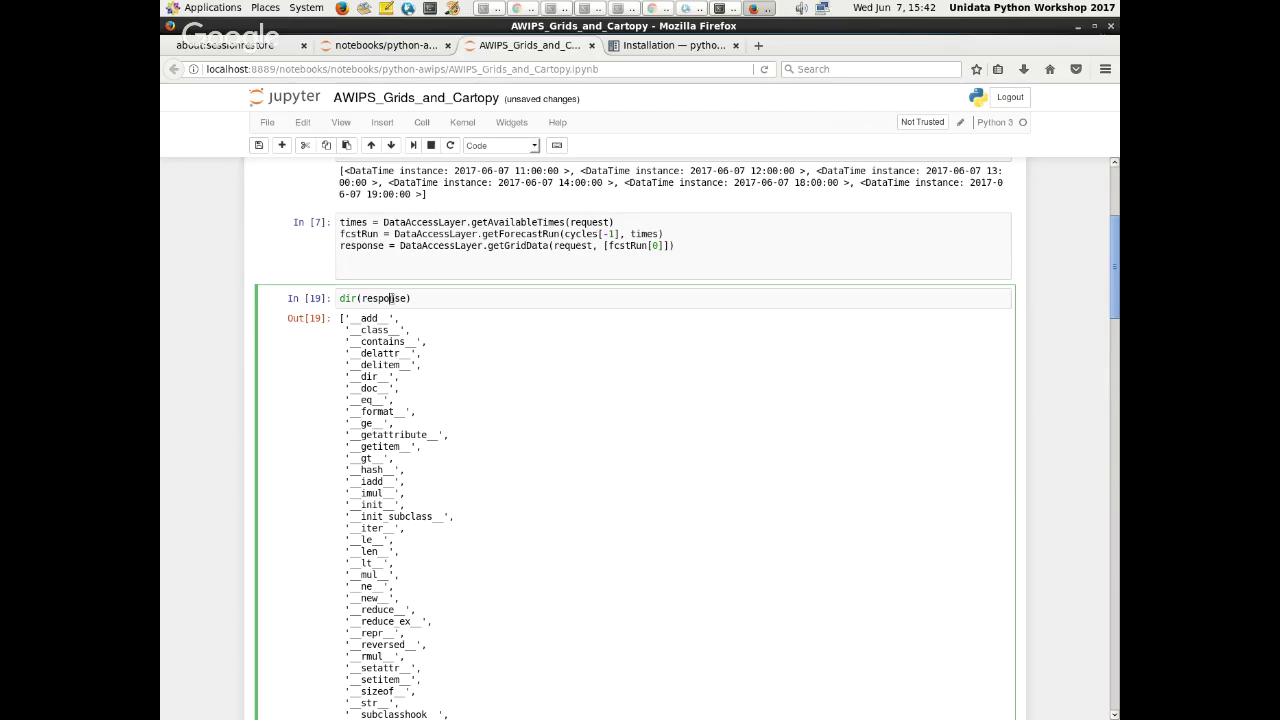
pyautogui.tripleClick(386, 299)
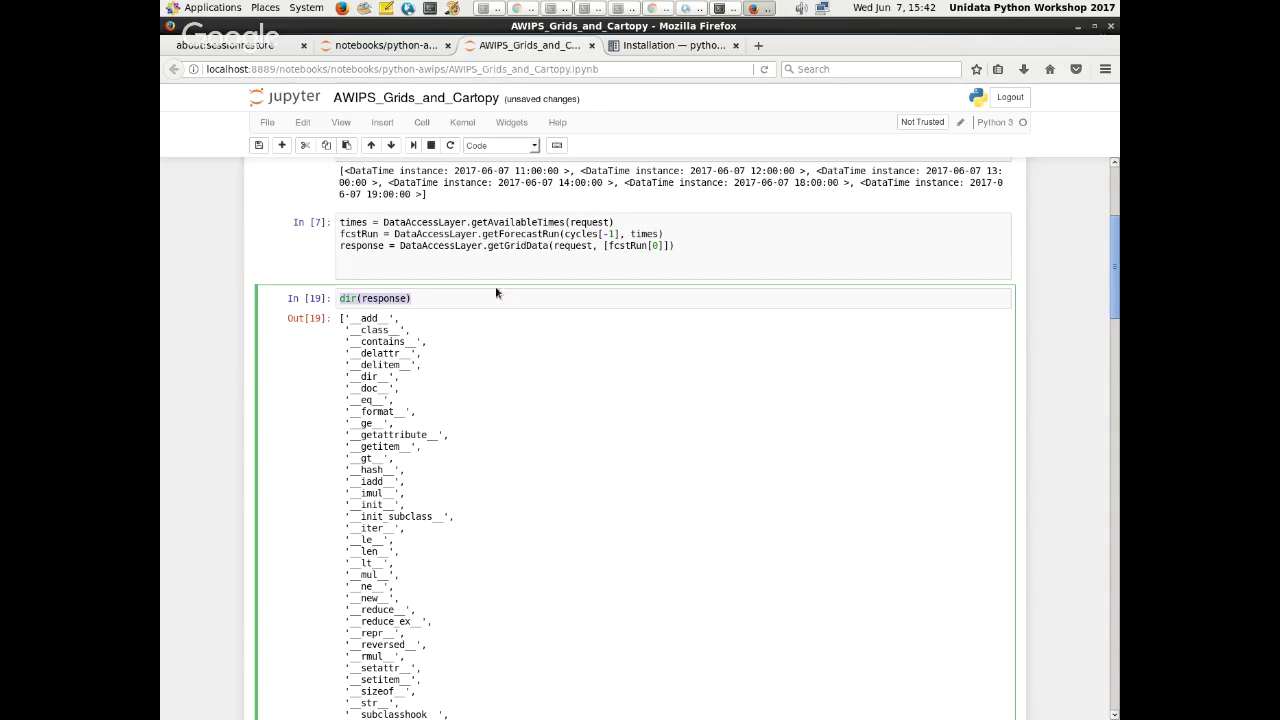
pyautogui.write('for')
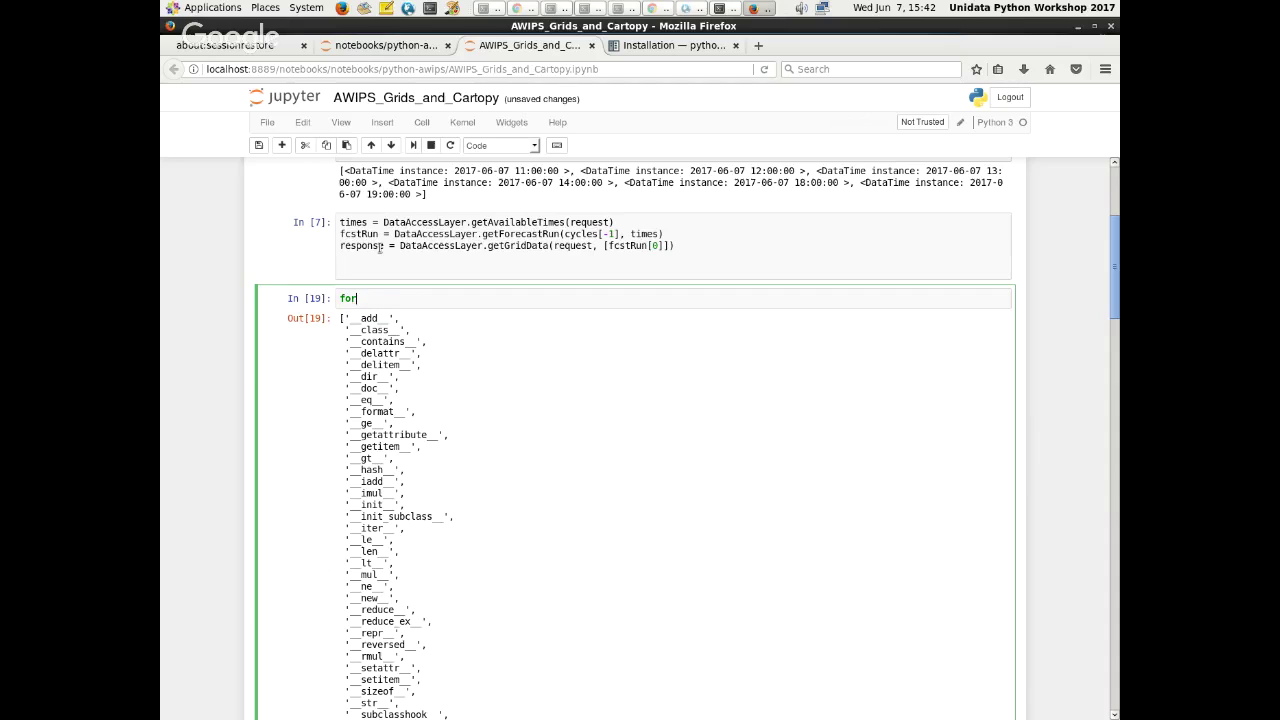
pyautogui.write(' grid in response:')
pyautogui.press('Return')
pyautogui.write('dir(grid)')
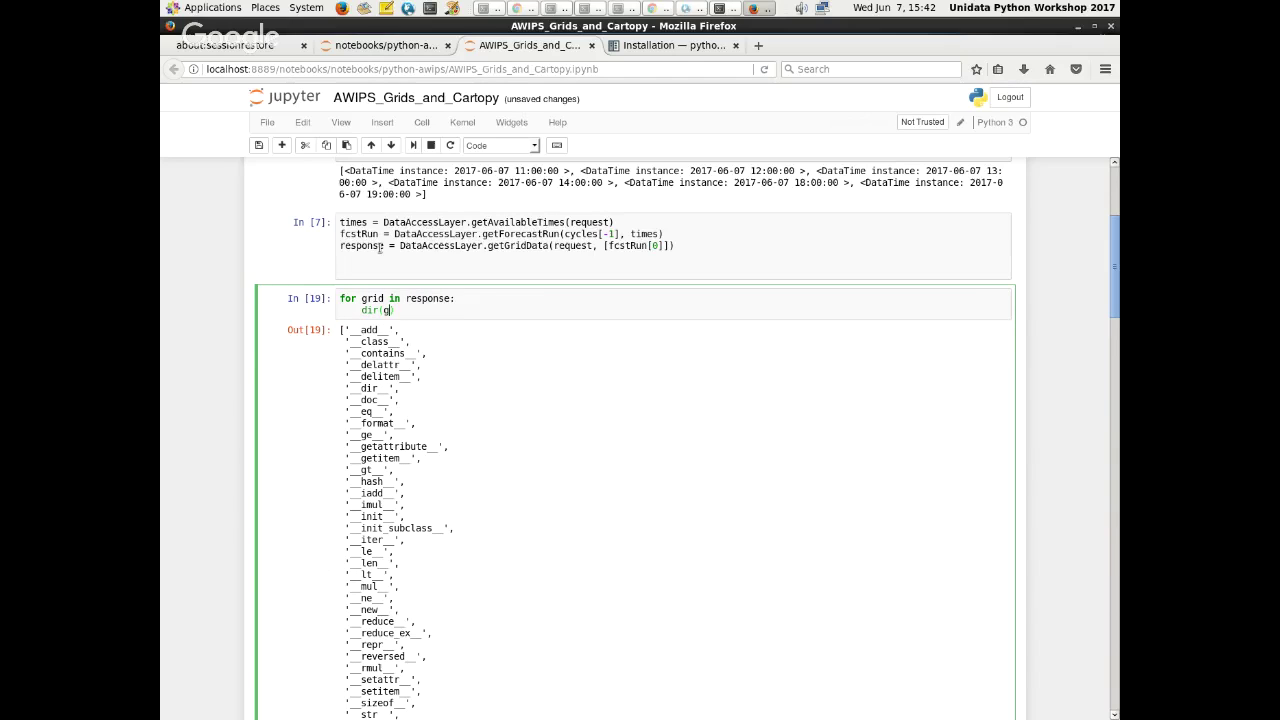
pyautogui.click(412, 146)
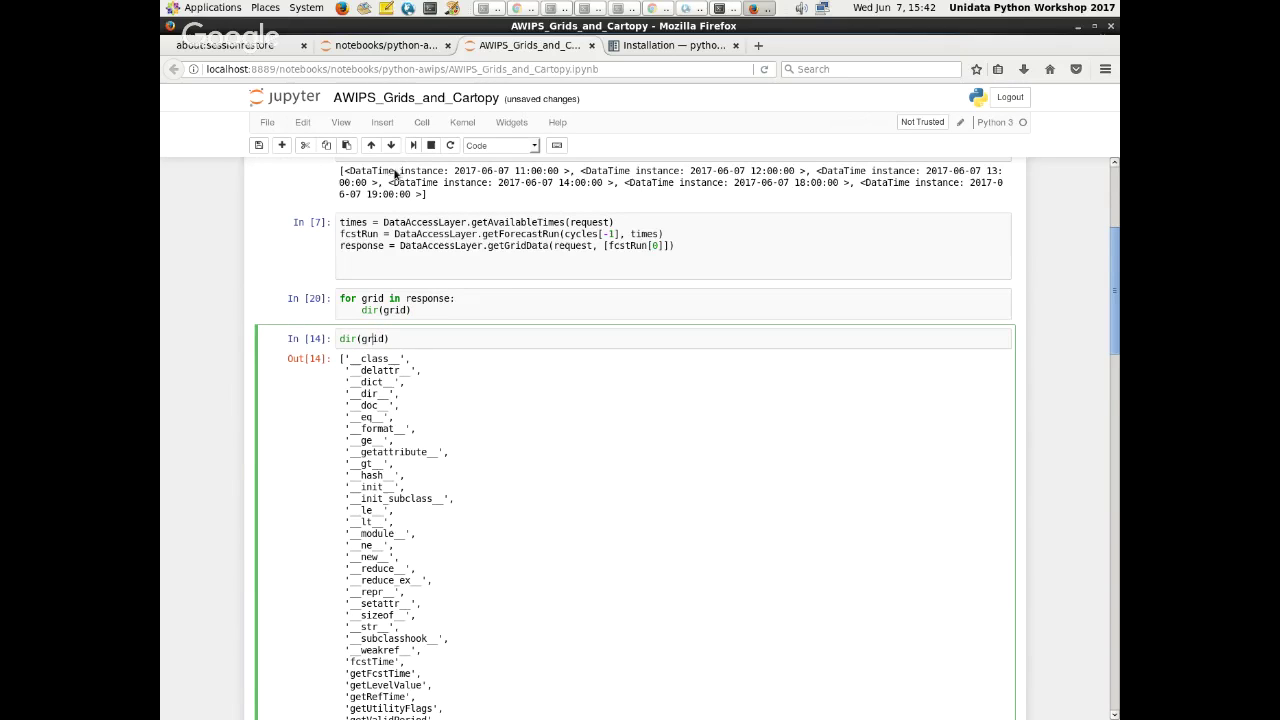
# - Rerun the standalone dir(grid) cell and examine the attributes and methods of the response grid object
pyautogui.click(413, 145)
pyautogui.scroll(-2, 375, 425)
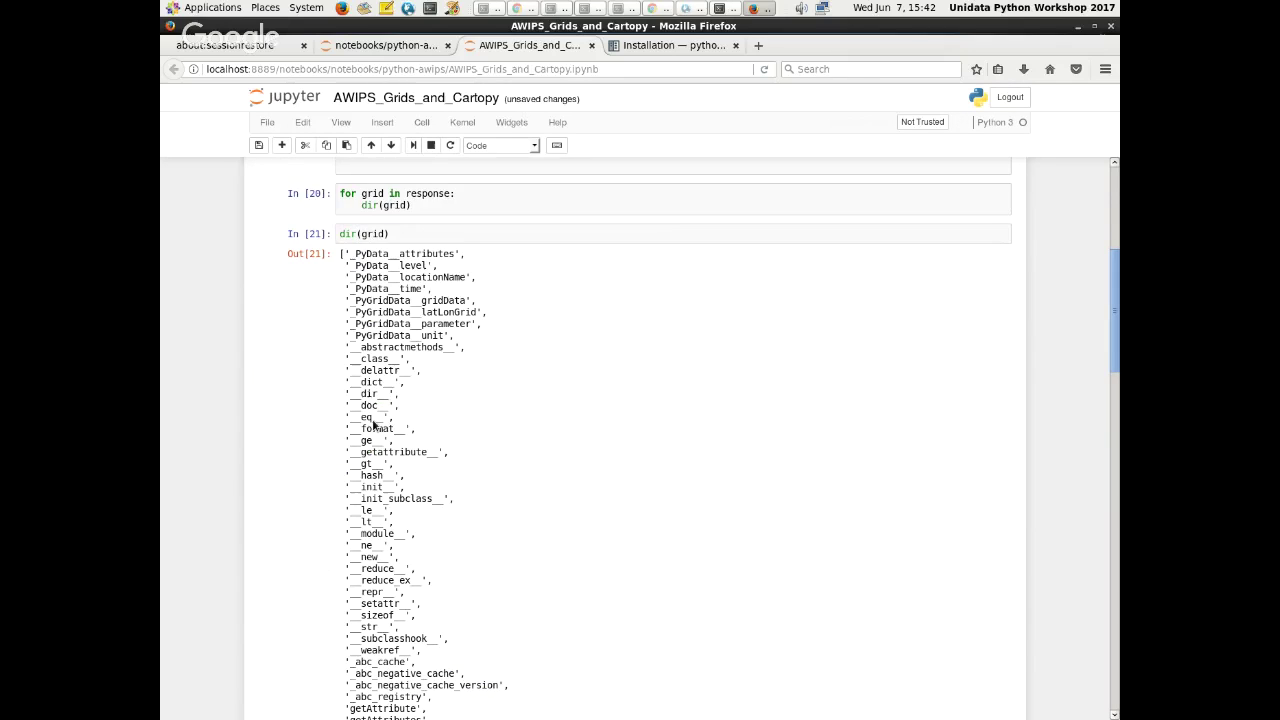
pyautogui.scroll(-1, 375, 425)
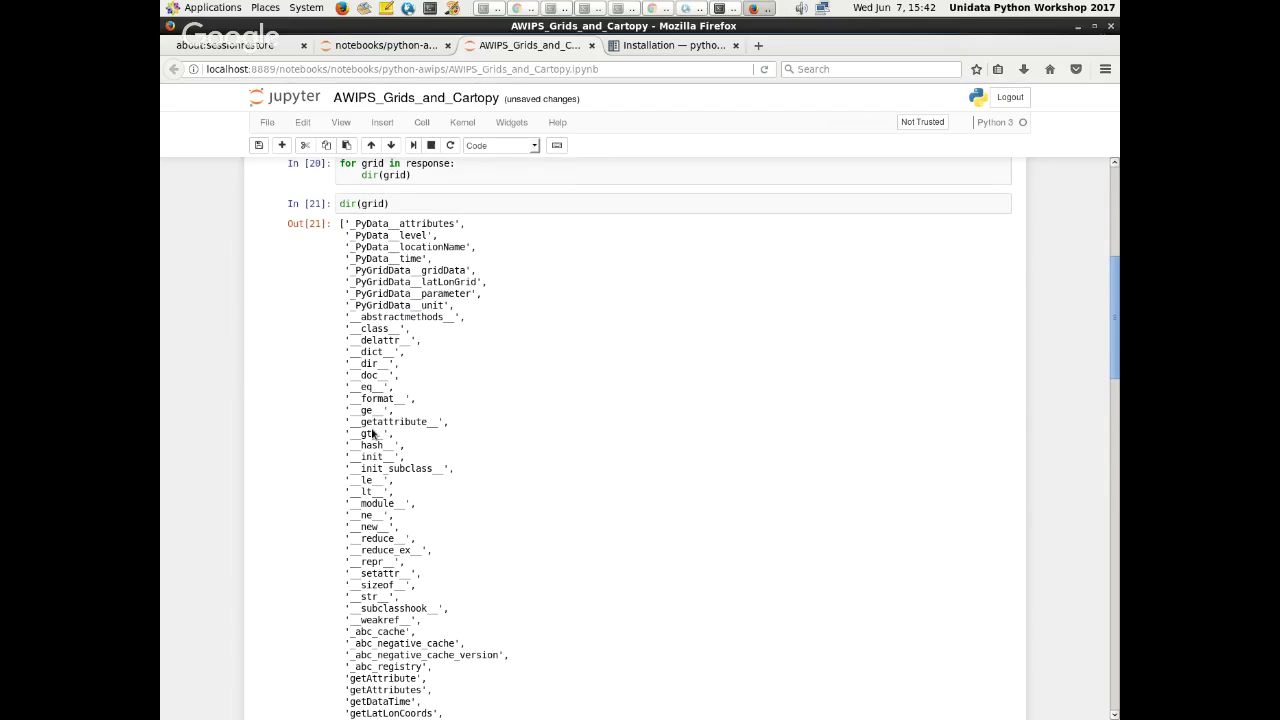
pyautogui.scroll(3, 371, 433)
pyautogui.doubleClick(416, 335)
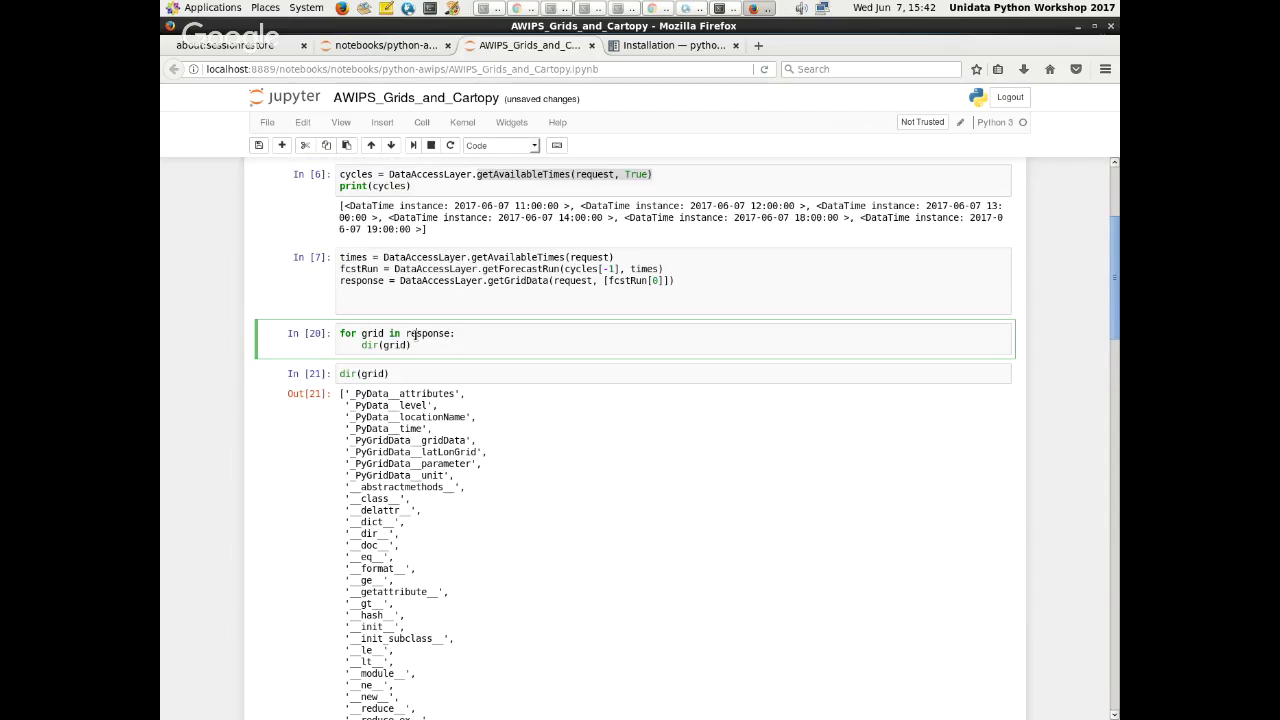
pyautogui.scroll(-4, 369, 395)
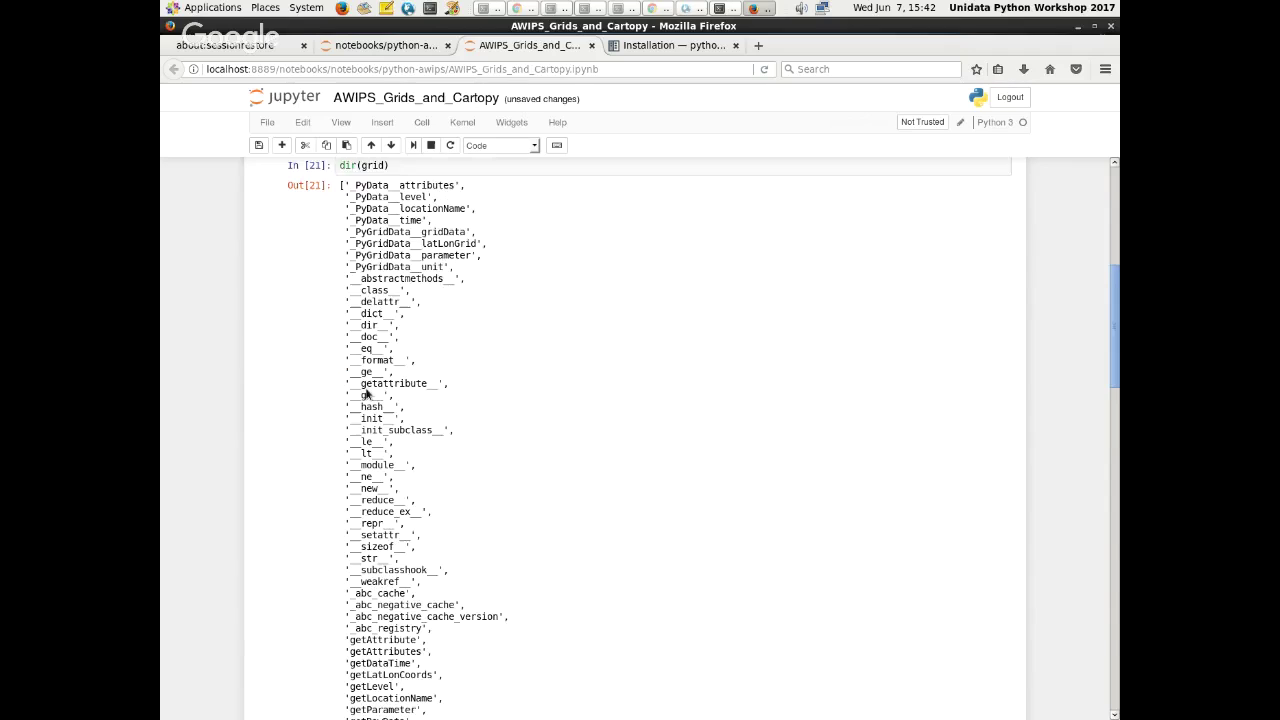
# - Look through the dir(grid) output and highlight the get methods from getAttribute to getUnit
pyautogui.scroll(1, 367, 388)
pyautogui.scroll(-3, 367, 388)
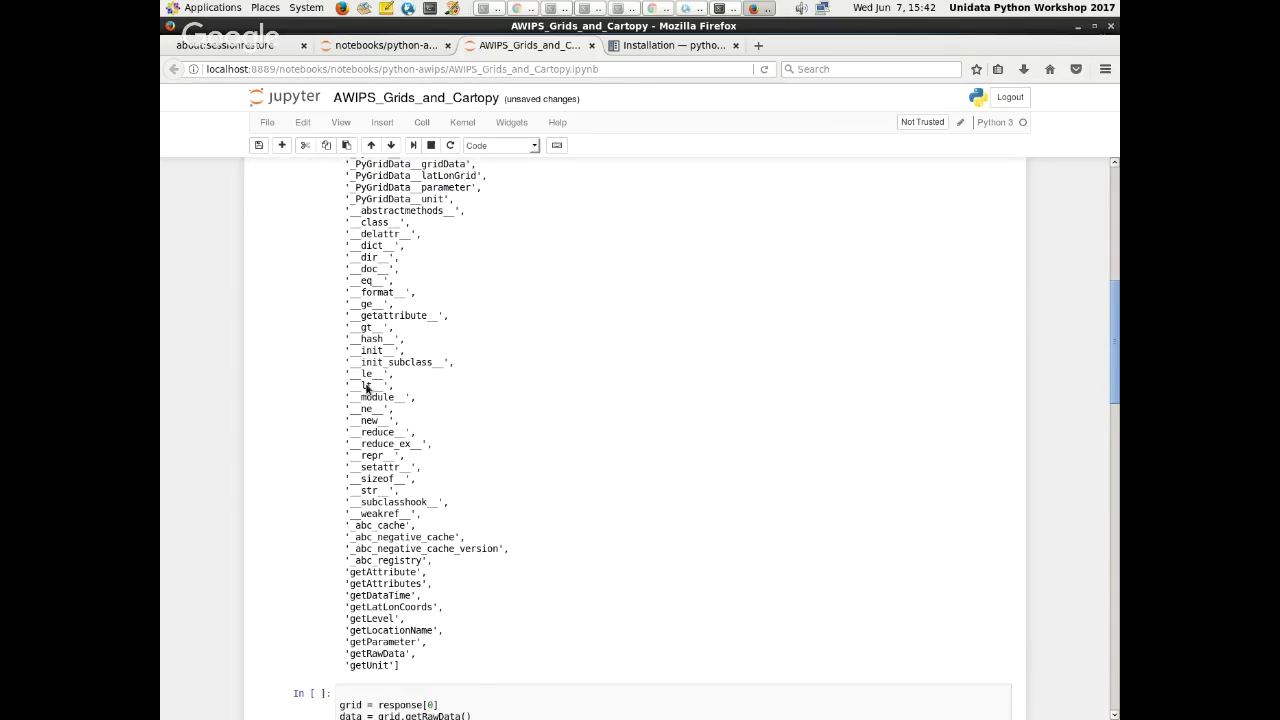
pyautogui.scroll(4, 371, 378)
pyautogui.scroll(-3, 366, 363)
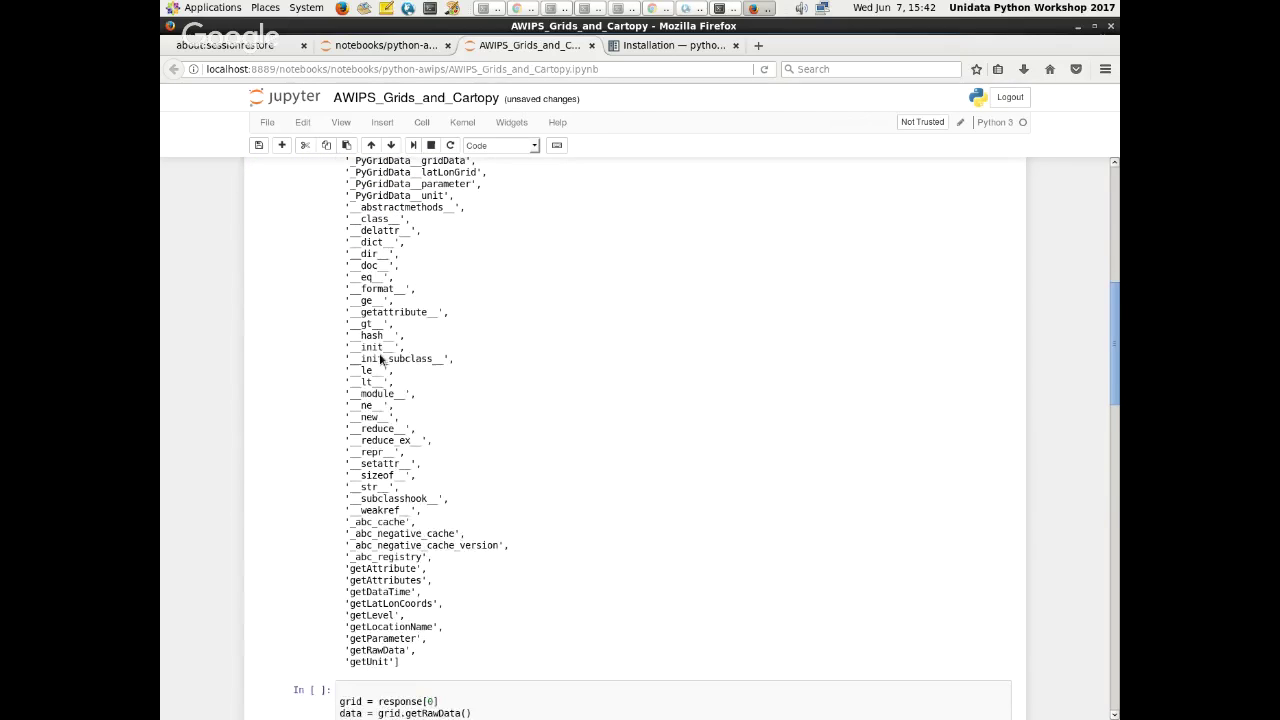
pyautogui.scroll(5, 372, 358)
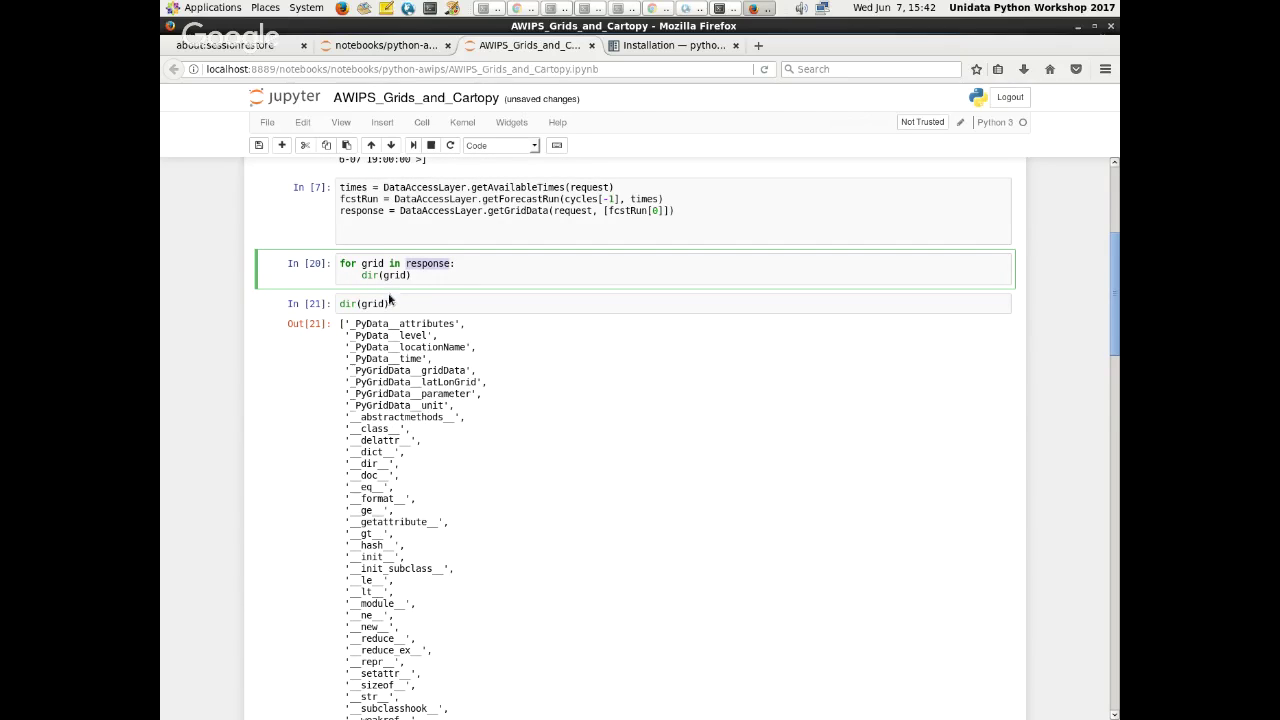
pyautogui.scroll(-5, 374, 340)
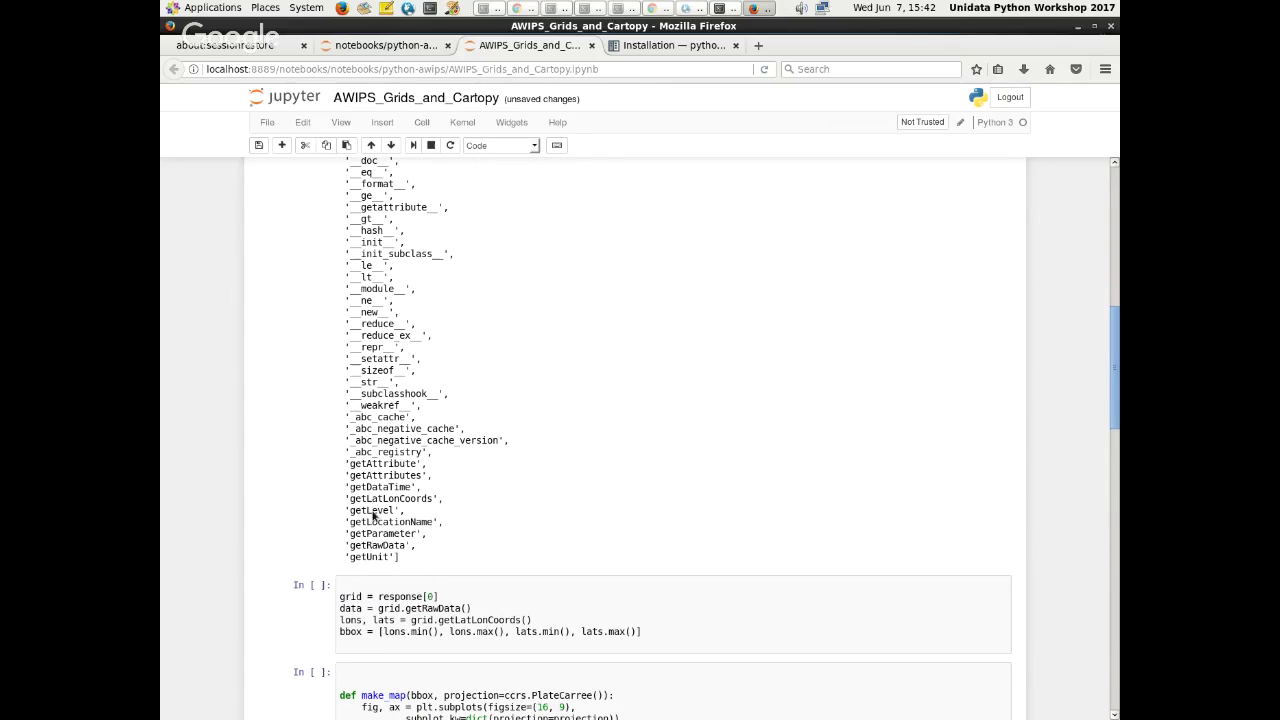
pyautogui.moveTo(404, 558); pyautogui.dragTo(348, 465)
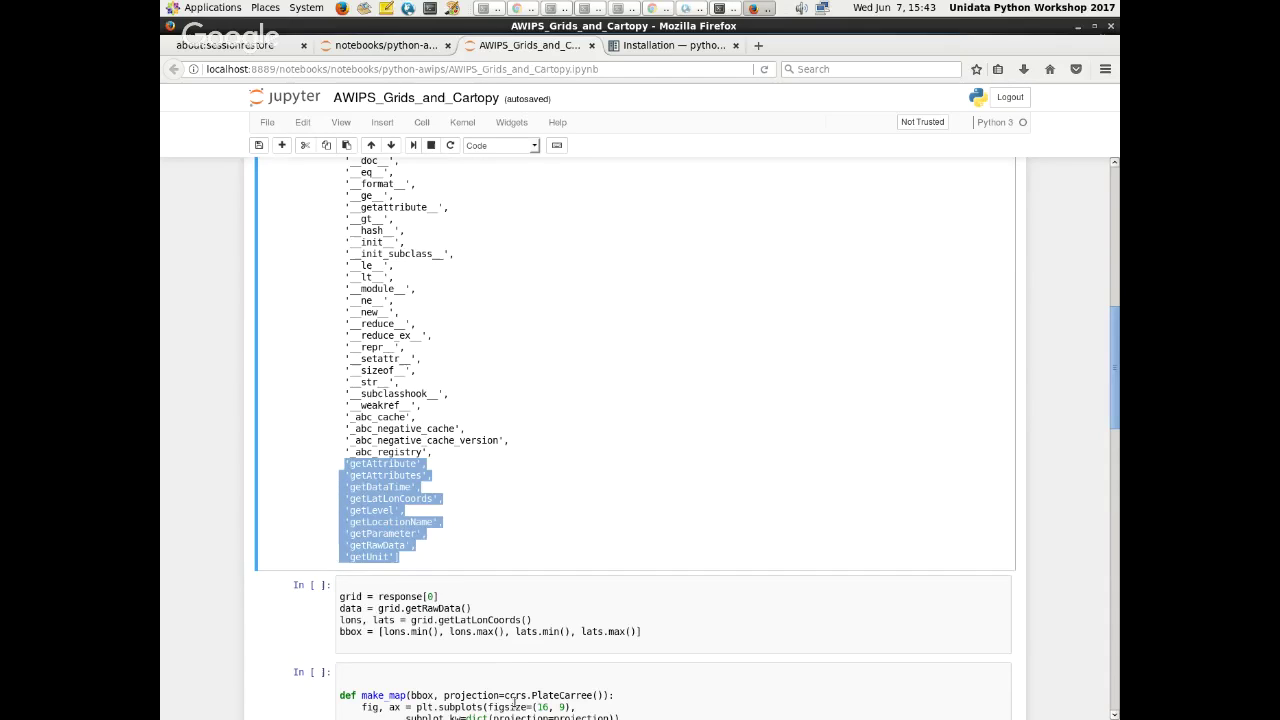
# - Add a print(data) line below the bbox line in the grid = response[0] cell
pyautogui.click(518, 668)
pyautogui.click(515, 643)
pyautogui.scroll(-3, 507, 413)
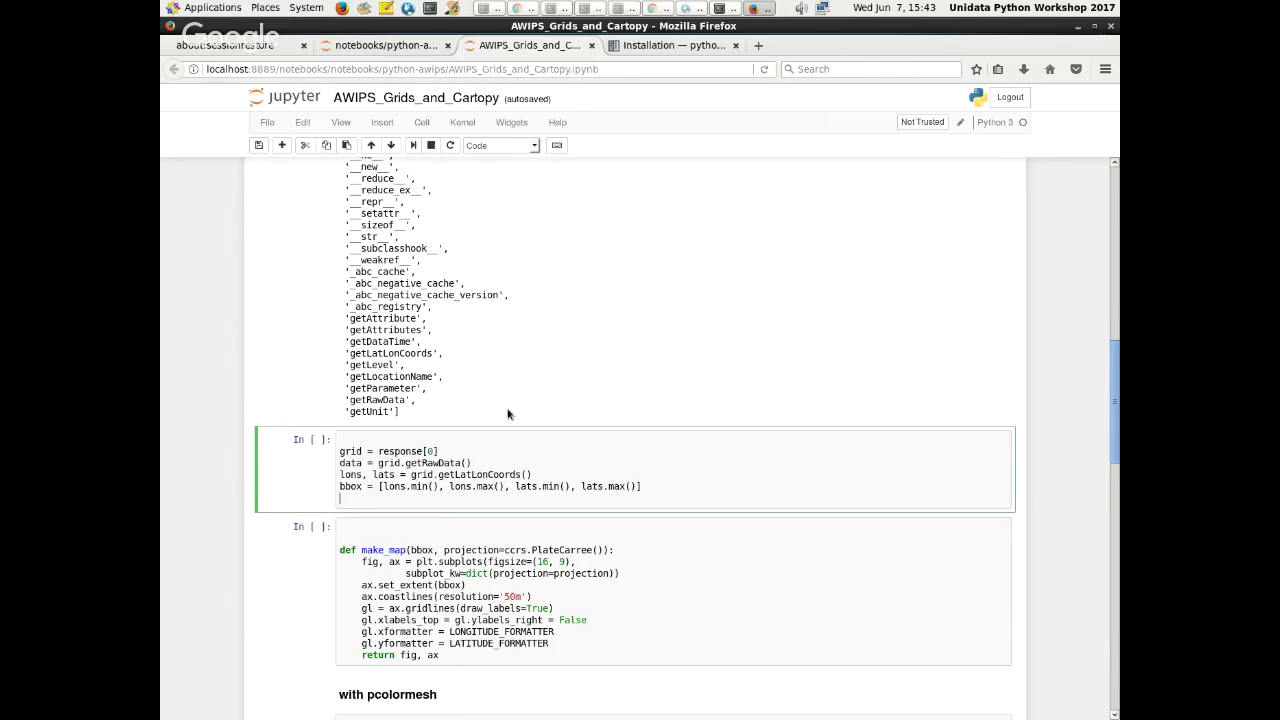
pyautogui.press('Return')
pyautogui.press('Return')
pyautogui.write('print(gr')
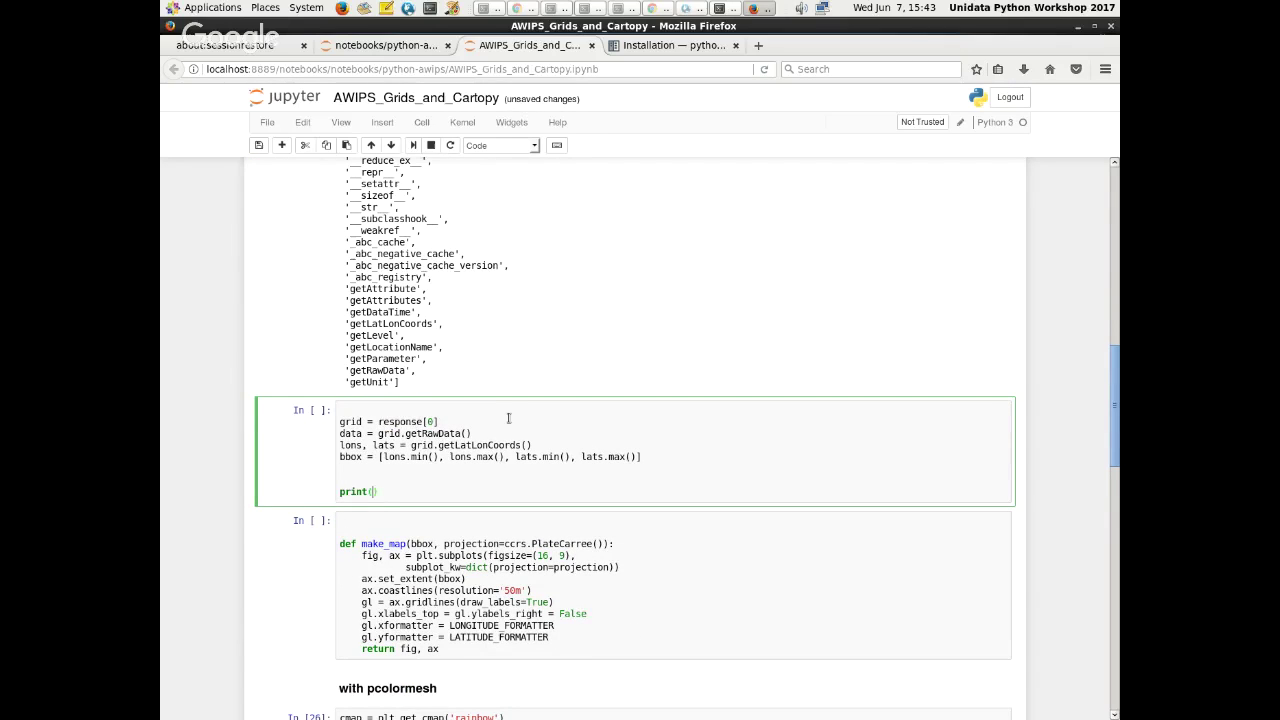
pyautogui.press('BackSpace')
pyautogui.press('BackSpace')
pyautogui.write('id')
pyautogui.press('BackSpace')
pyautogui.press('BackSpace')
pyautogui.press('BackSpace')
pyautogui.press('BackSpace')
pyautogui.press('BackSpace')
pyautogui.write('(data)')
# - Add print(lons) and print(lats) below print(data), run the cell, and look at the printed arrays
pyautogui.press('Return')
pyautogui.write('print(lons')
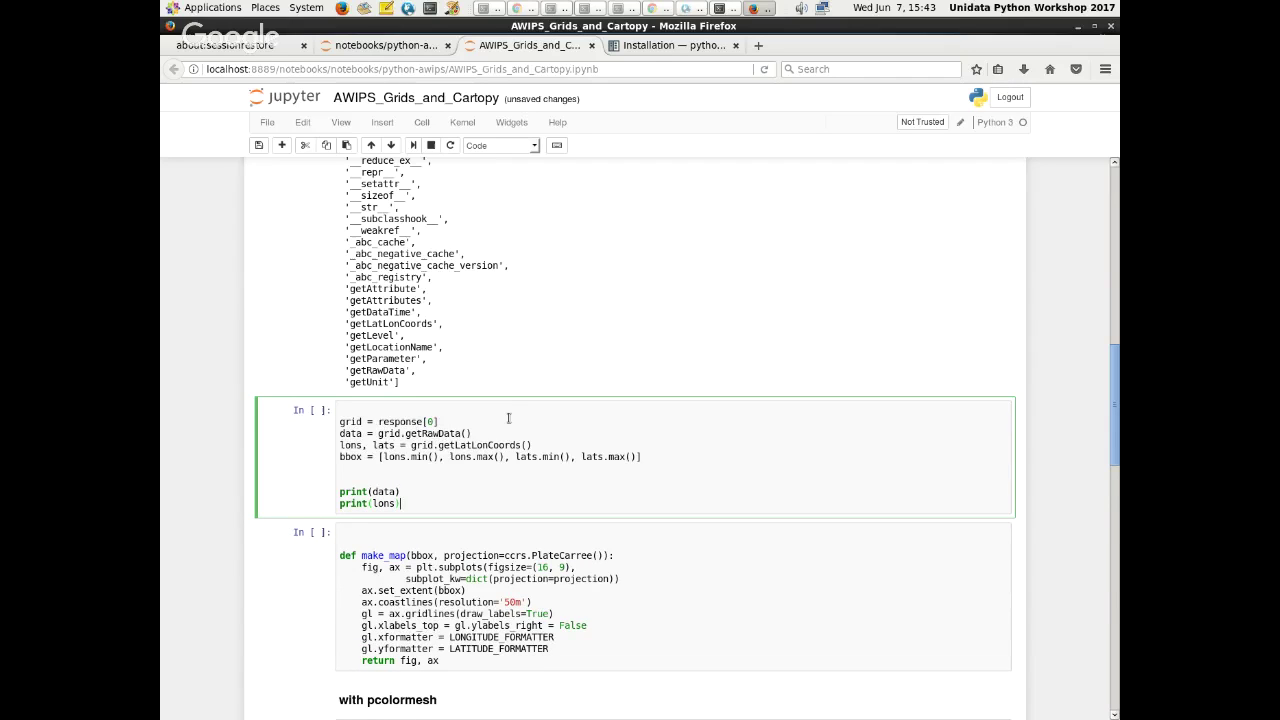
pyautogui.write(')')
pyautogui.press('Return')
pyautogui.write('print(lat')
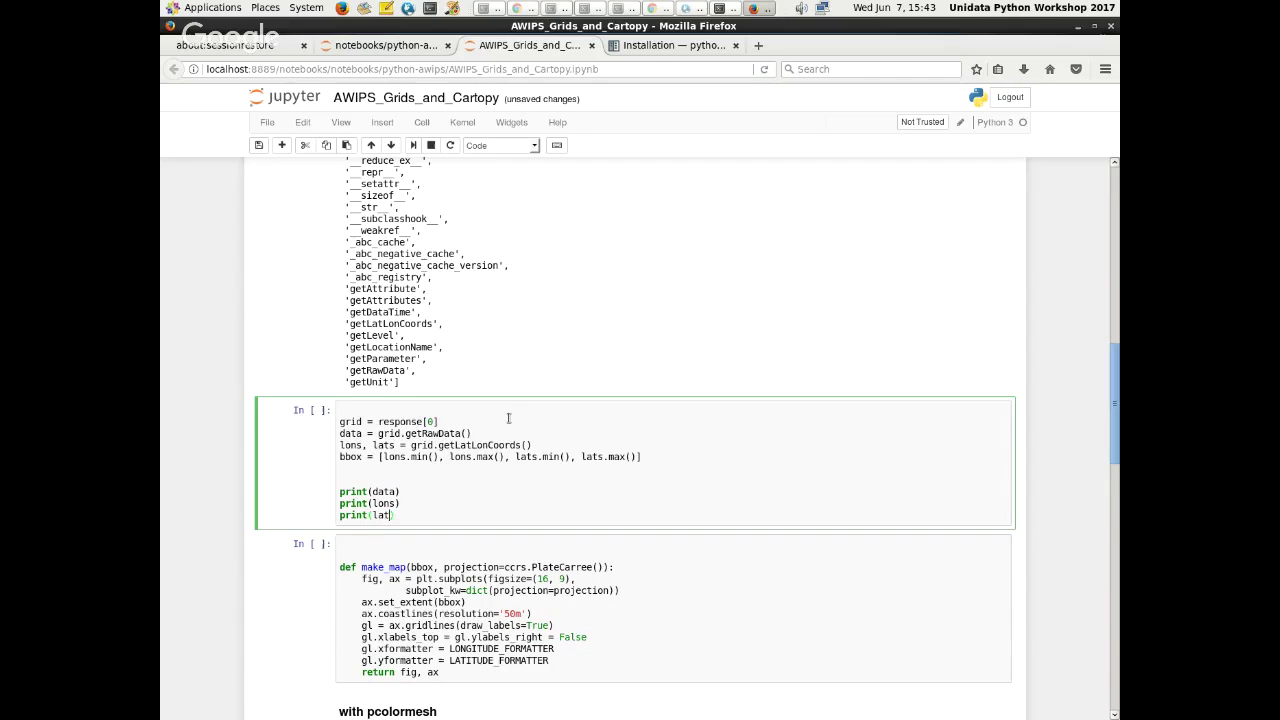
pyautogui.write('s')
pyautogui.hotkey('shift', 'Return')
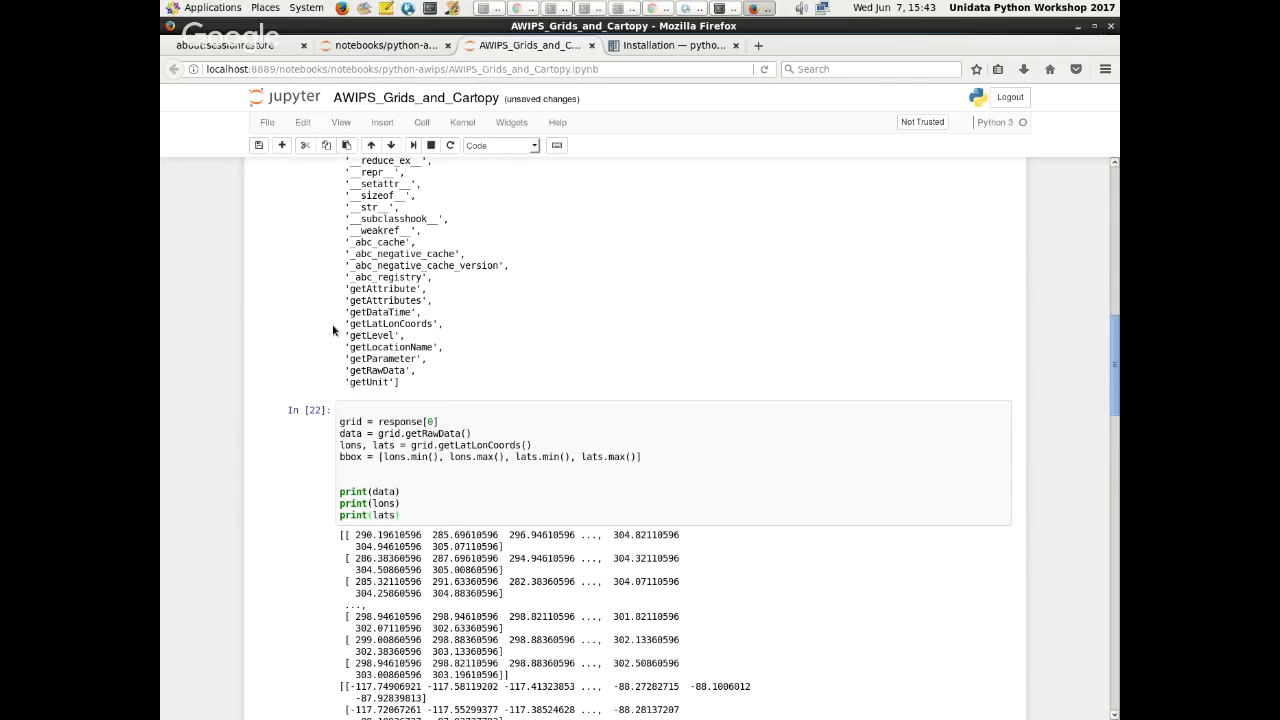
pyautogui.scroll(-2, 332, 324)
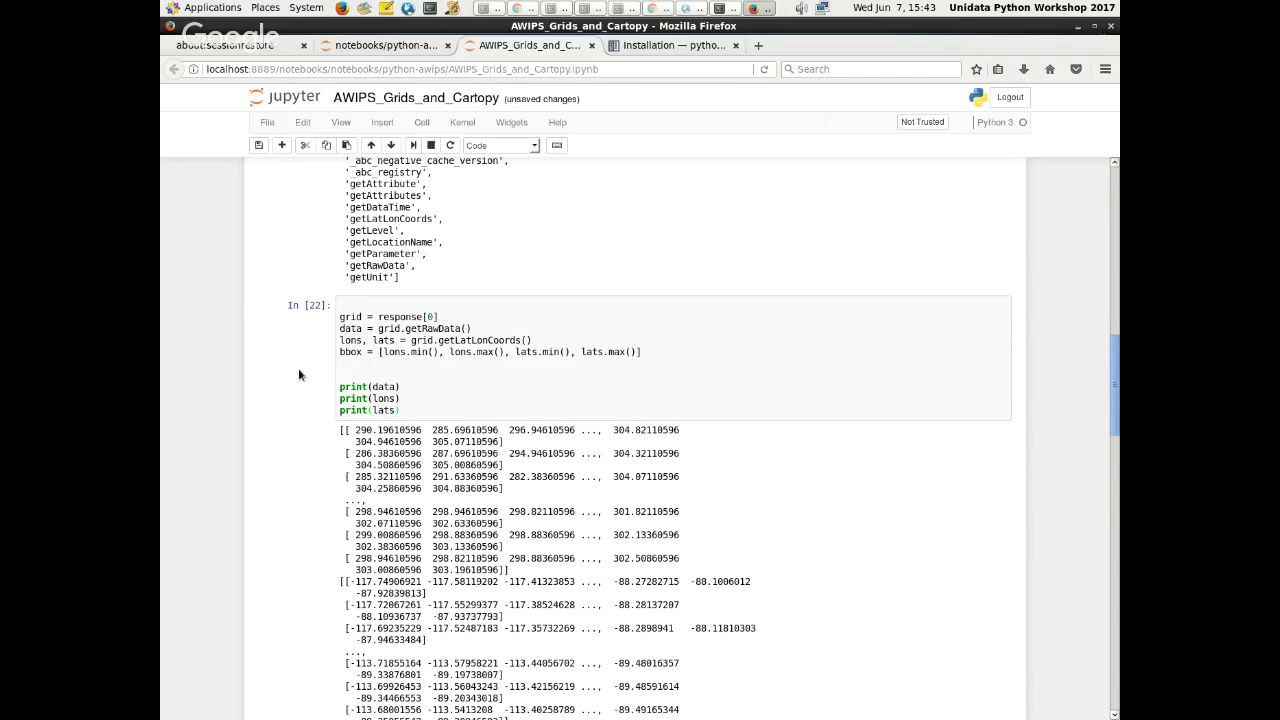
pyautogui.scroll(-1, 298, 375)
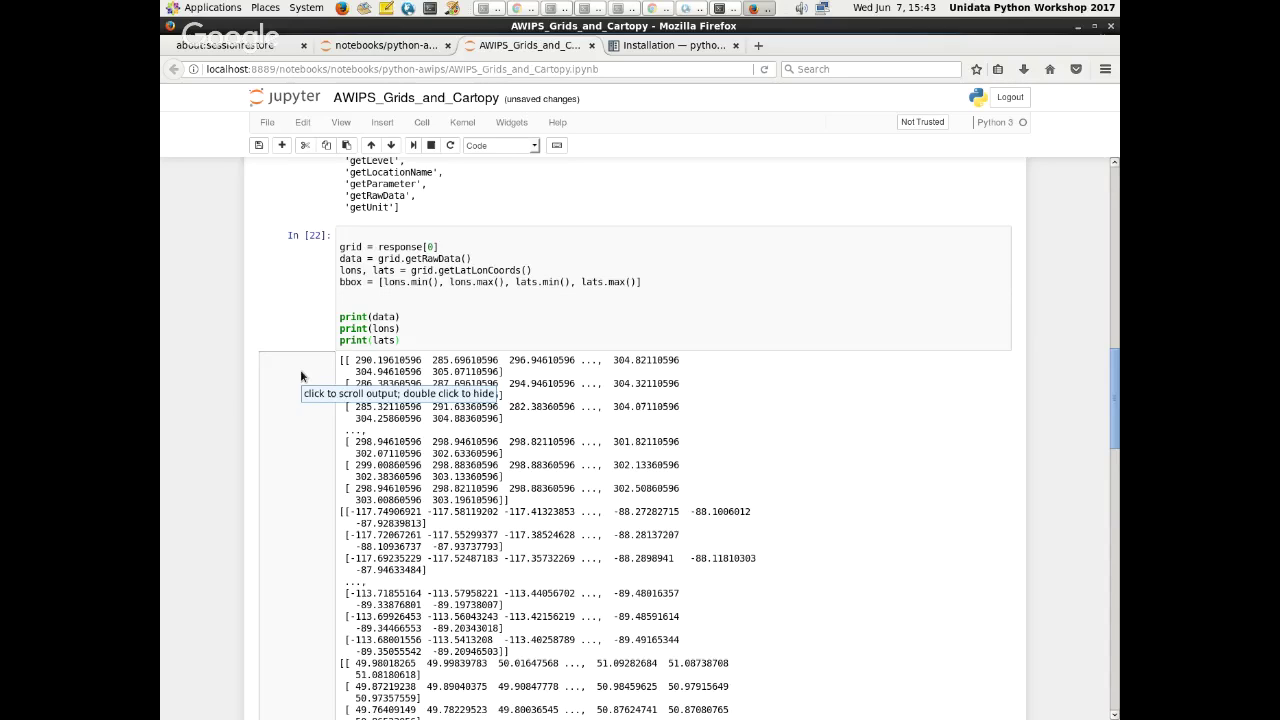
# - Add print(data.shape()) after print(lats), run the cell, and check the end of its output
pyautogui.click(436, 336)
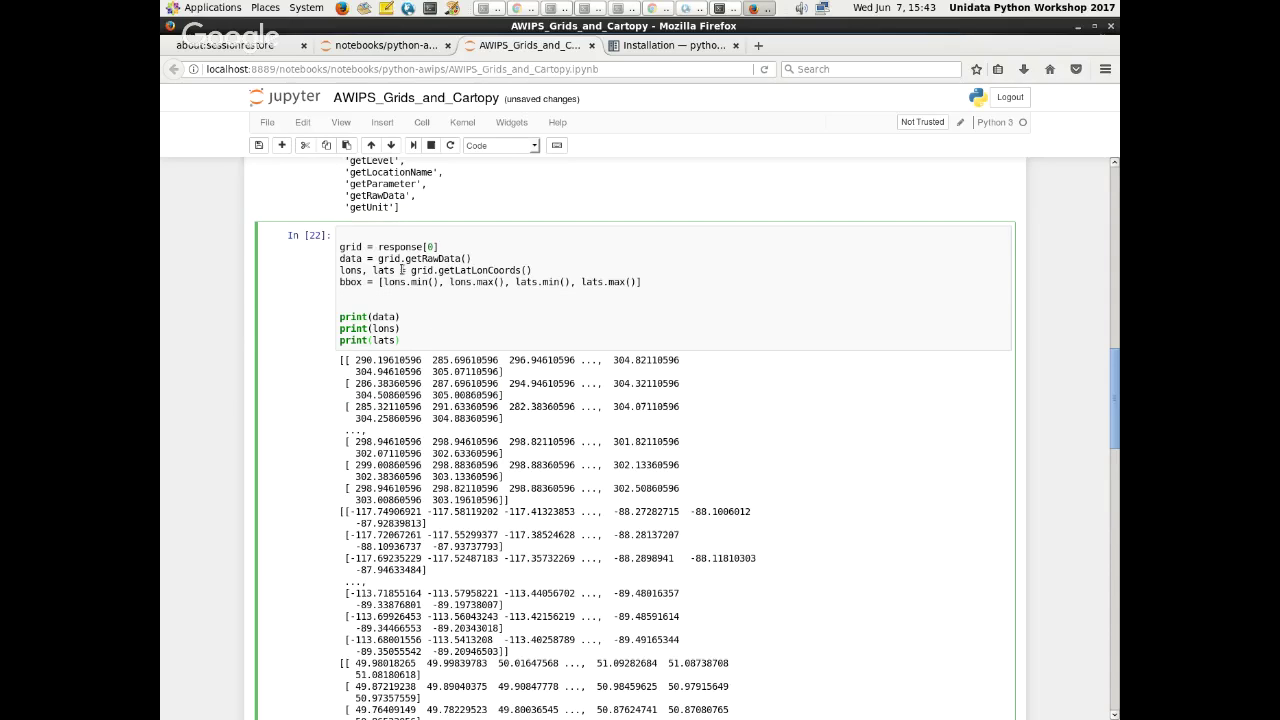
pyautogui.press('Return')
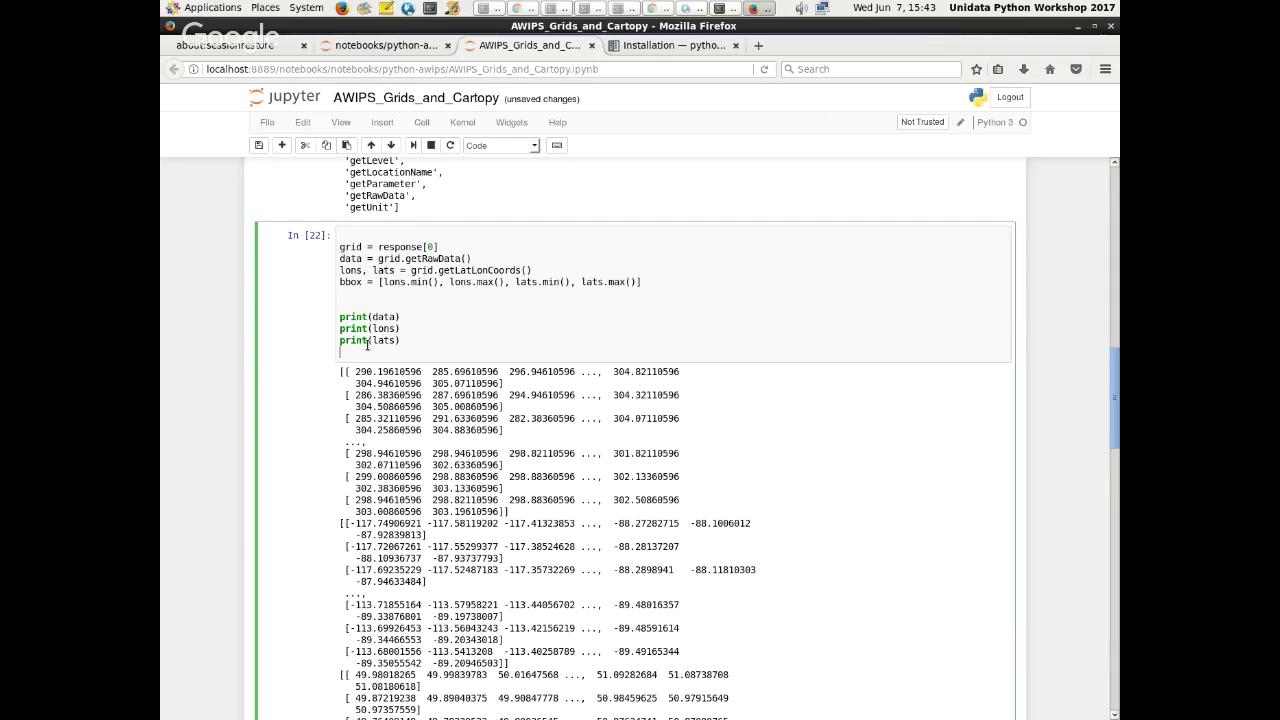
pyautogui.write('print(data.shape')
pyautogui.press('BackSpace')
pyautogui.press('BackSpace')
pyautogui.press('BackSpace')
pyautogui.write('pe(')
pyautogui.click(413, 145)
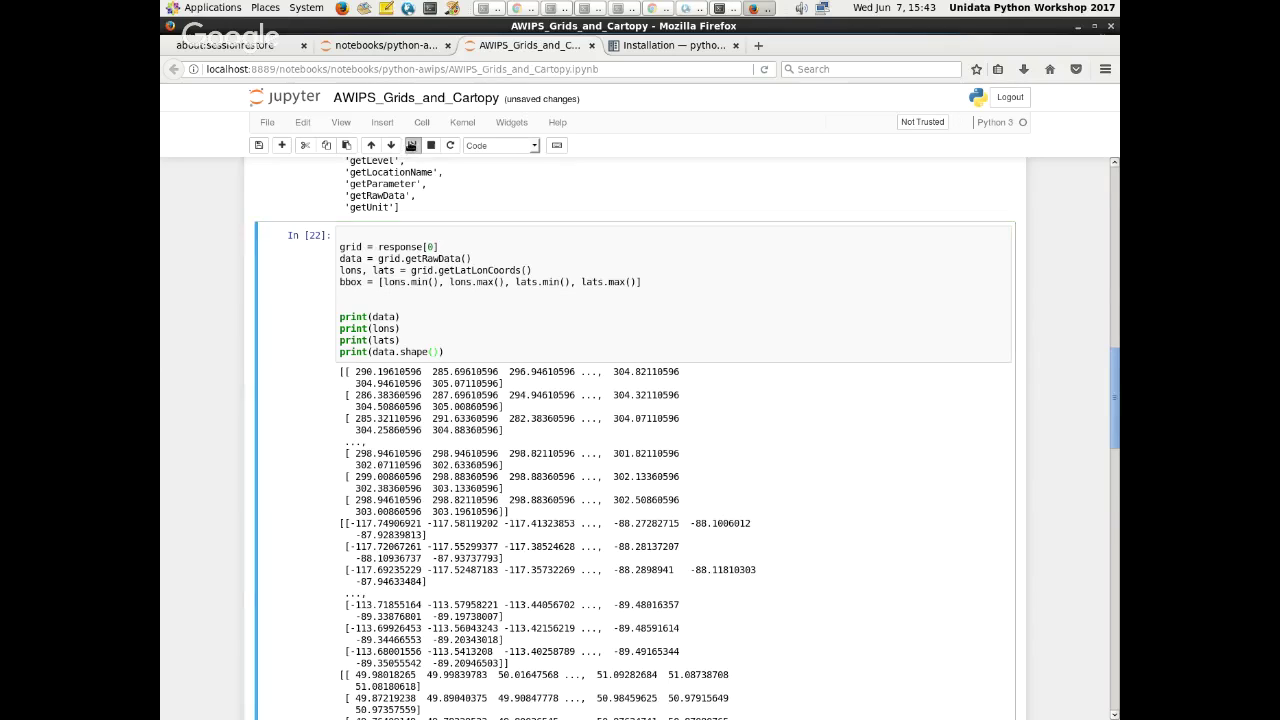
pyautogui.scroll(-3, 493, 457)
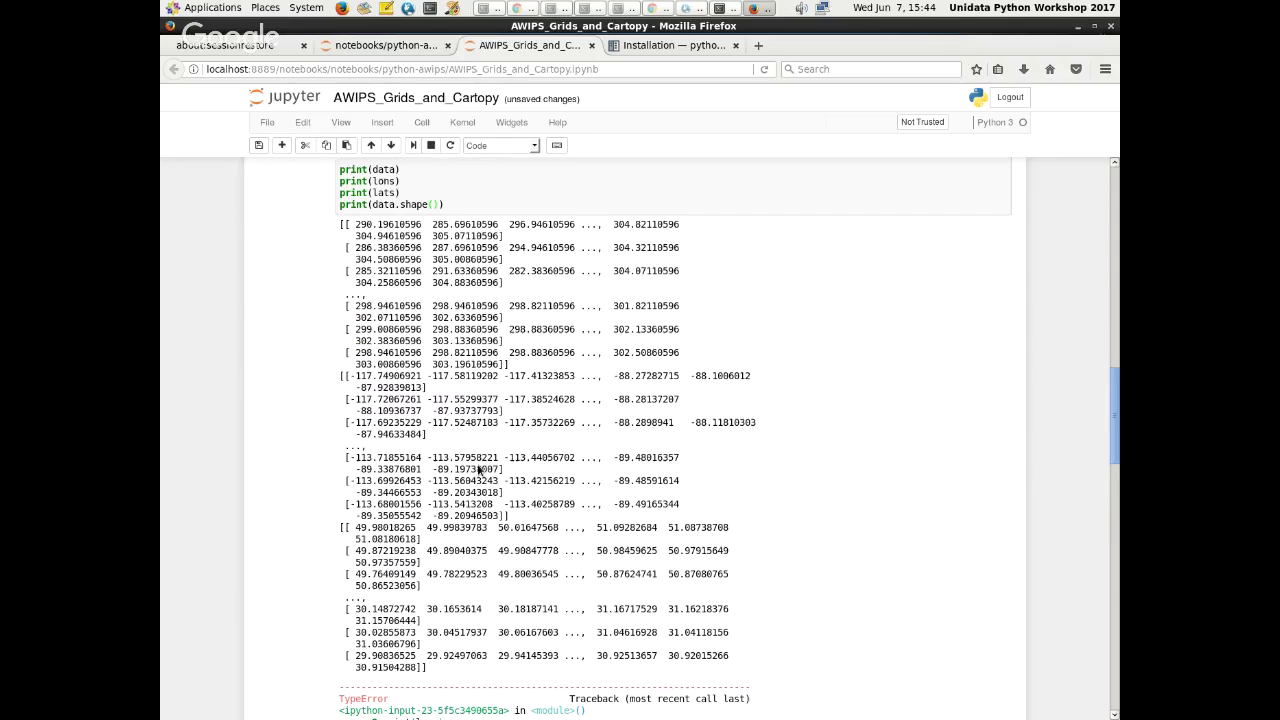
# - Delete the parentheses after data.shape in the last print line and rerun the cell
pyautogui.scroll(1, 478, 469)
pyautogui.click(441, 246)
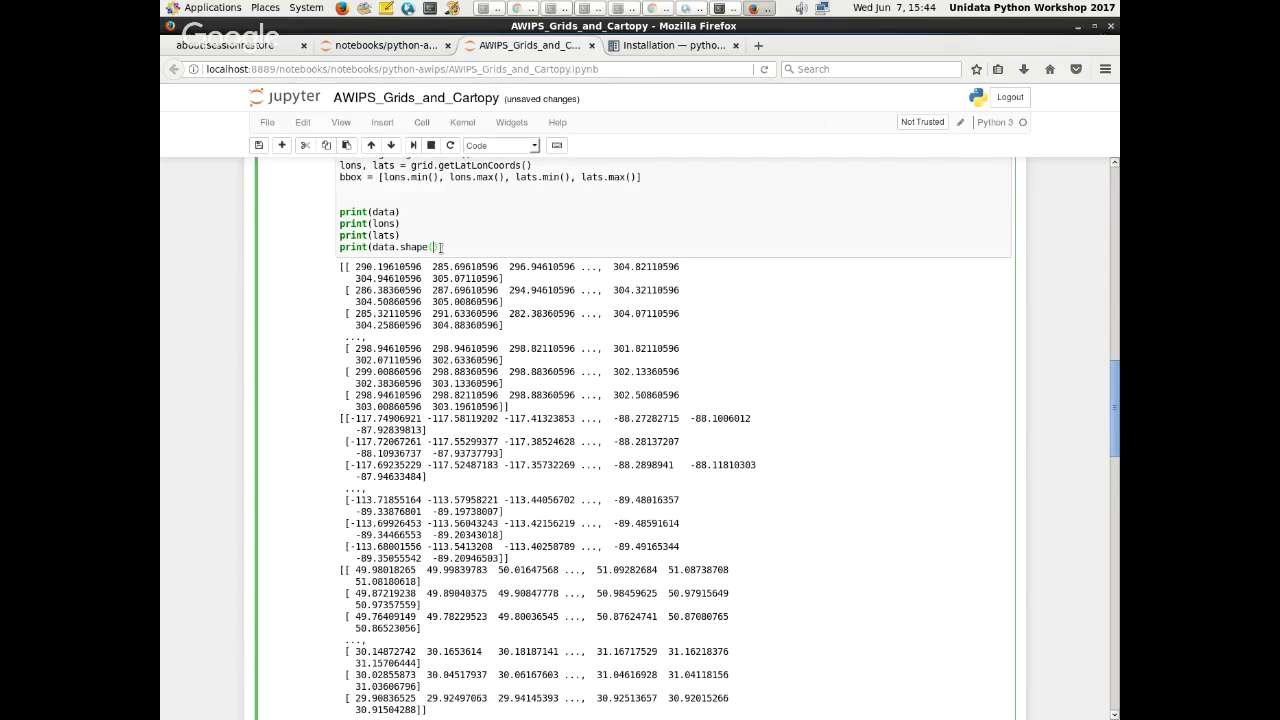
pyautogui.press('BackSpace')
pyautogui.press('BackSpace')
pyautogui.hotkey('shift', 'Return')
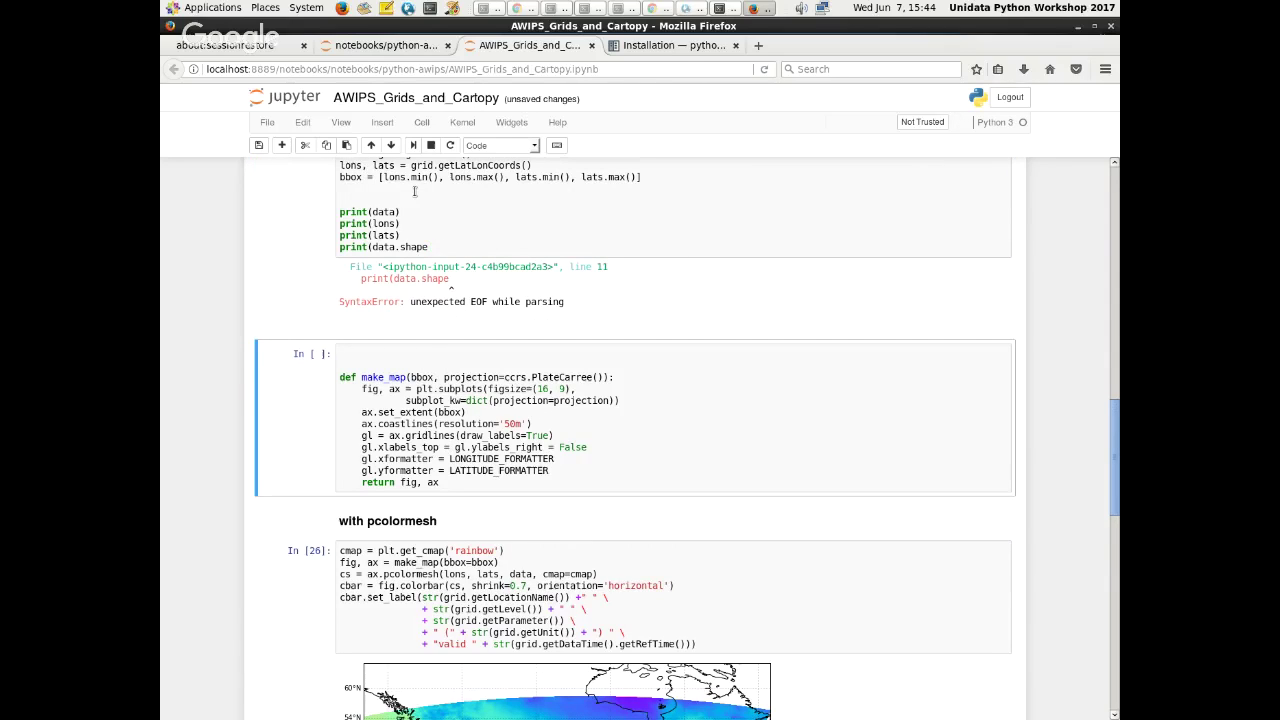
# - Complete the line as print(data.shape), move it above print(data), and run the cell
pyautogui.click(436, 246)
pyautogui.write(')')
pyautogui.moveTo(436, 246); pyautogui.dragTo(438, 235)
pyautogui.hotkey('ctrl', 'c')
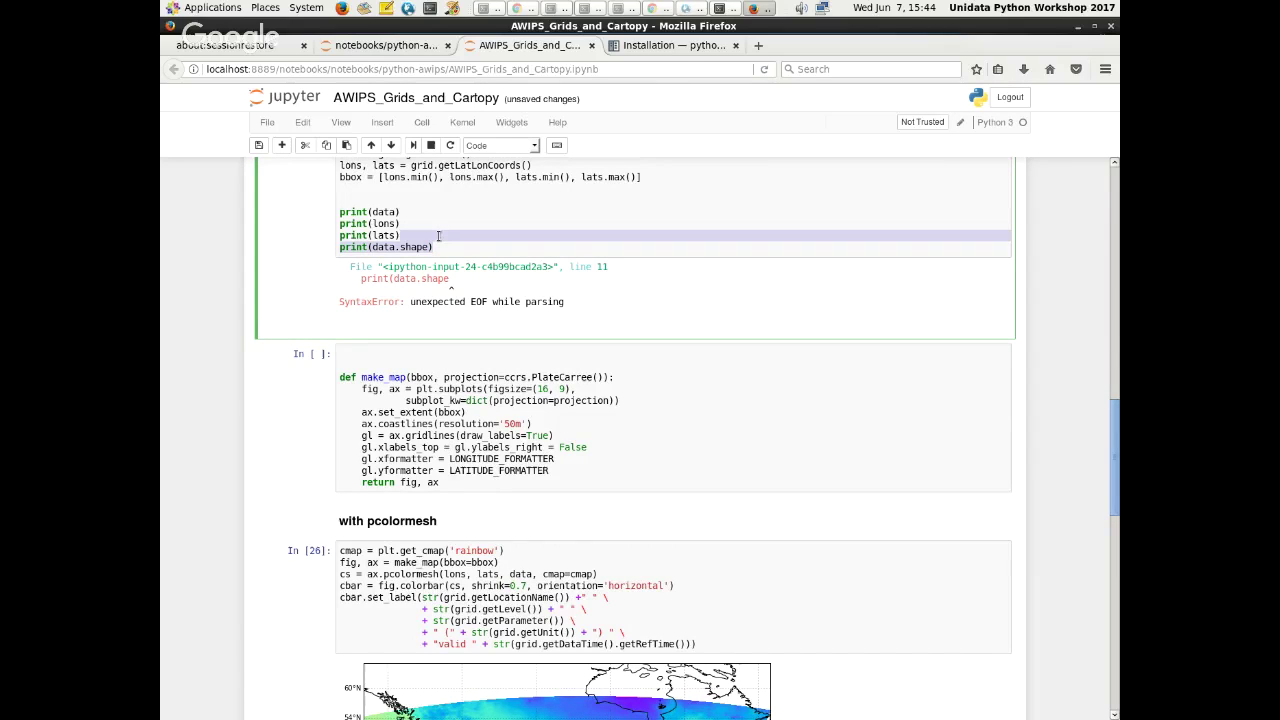
pyautogui.press('BackSpace')
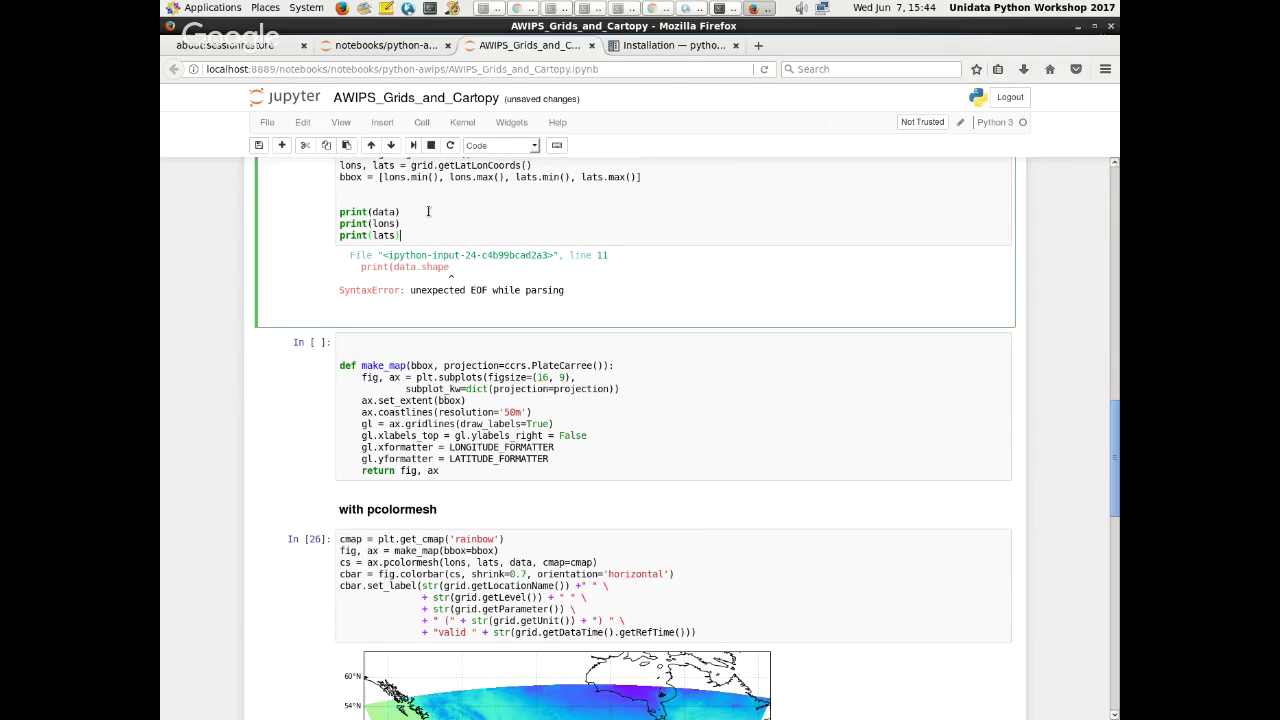
pyautogui.click(428, 211)
pyautogui.hotkey('ctrl', 'v')
pyautogui.click(410, 147)
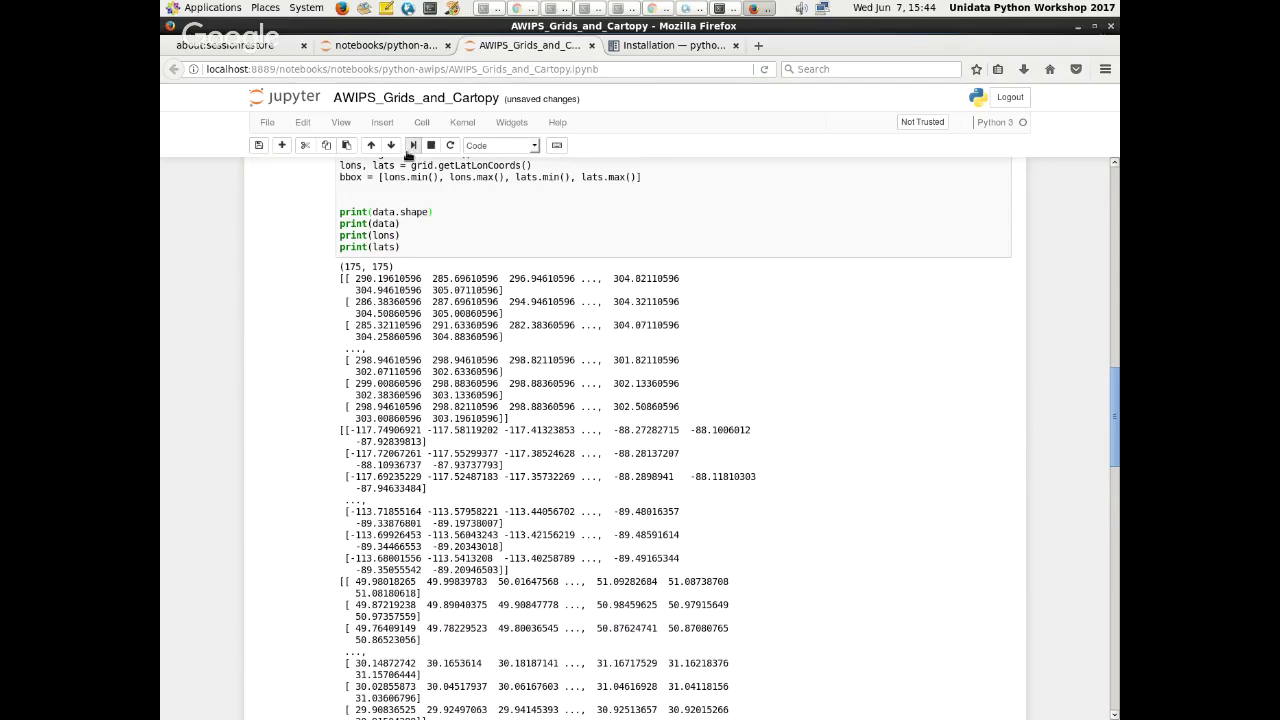
# - Review the printed data shape and arrays, the bbox line, the make_map function, and the pcolormesh code with its map
pyautogui.moveTo(395, 266); pyautogui.dragTo(342, 268)
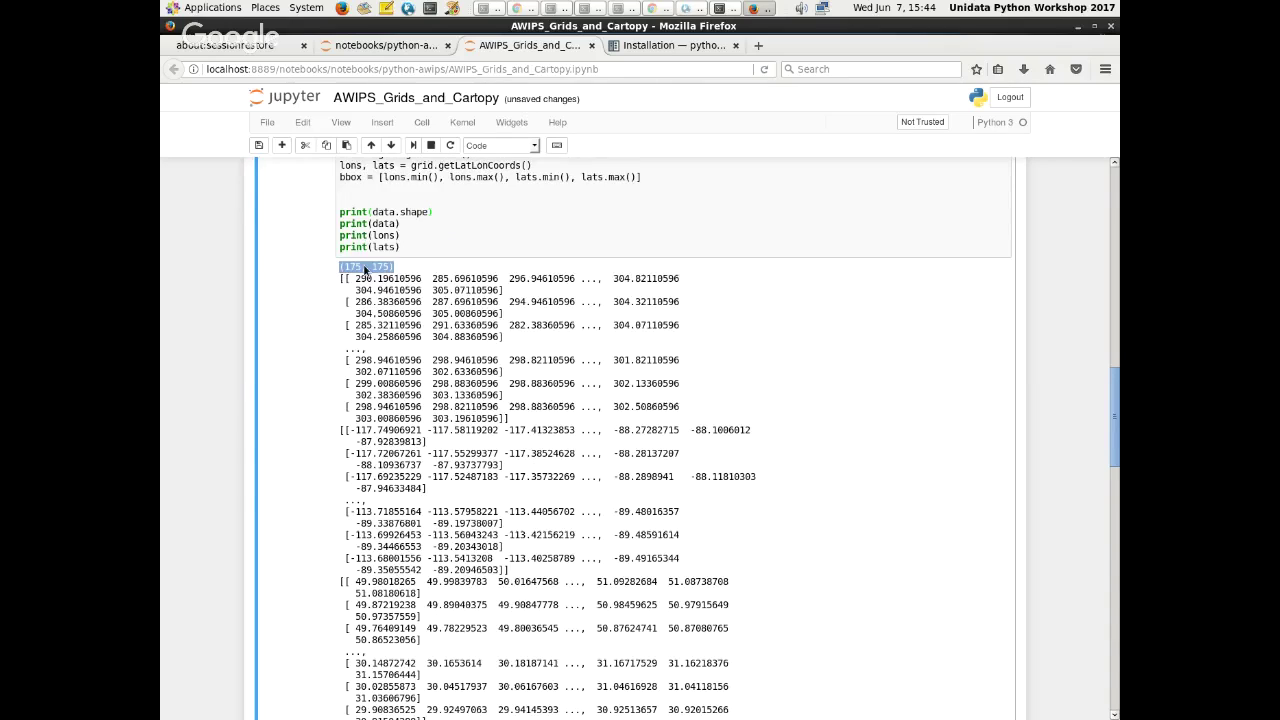
pyautogui.scroll(2, 362, 380)
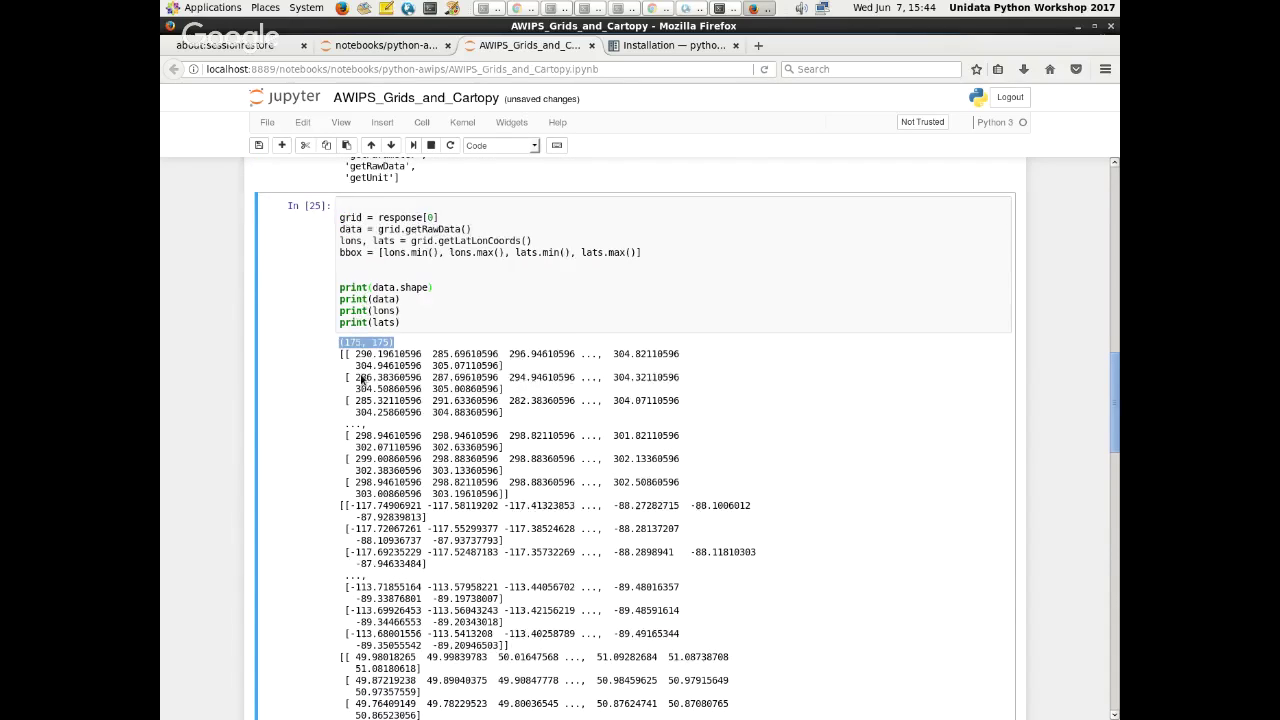
pyautogui.scroll(2, 362, 380)
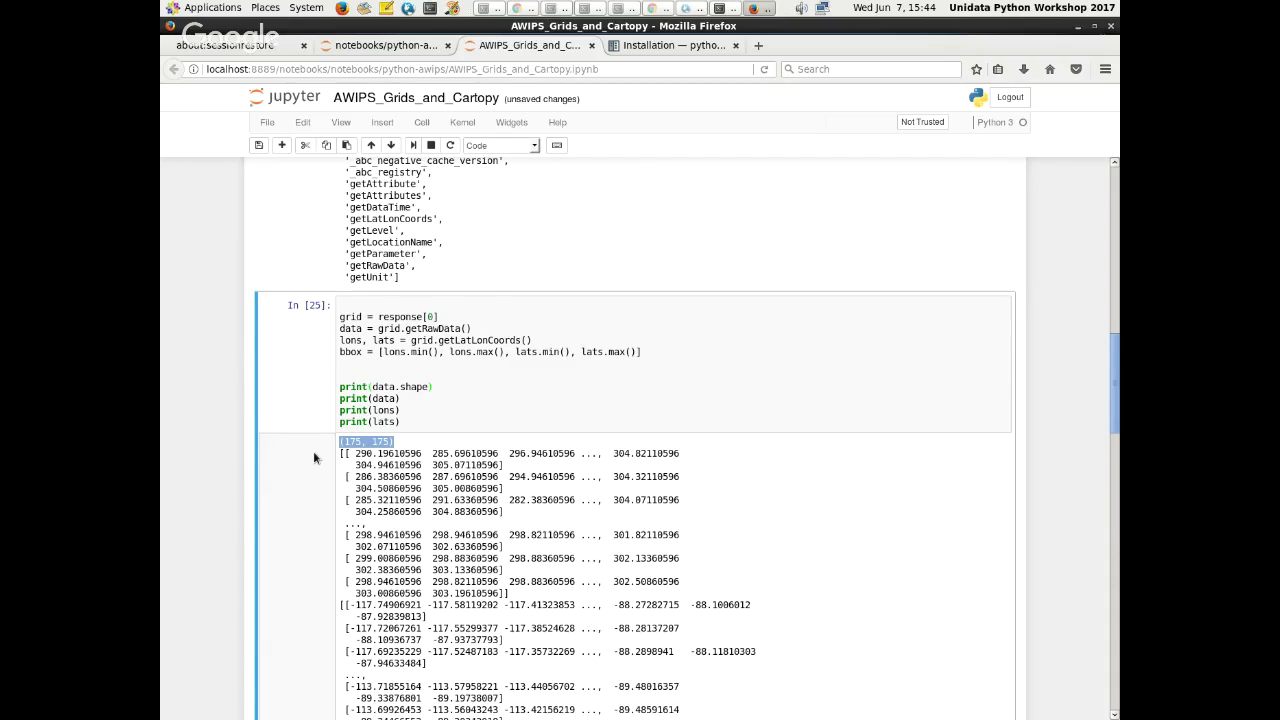
pyautogui.scroll(-2, 313, 458)
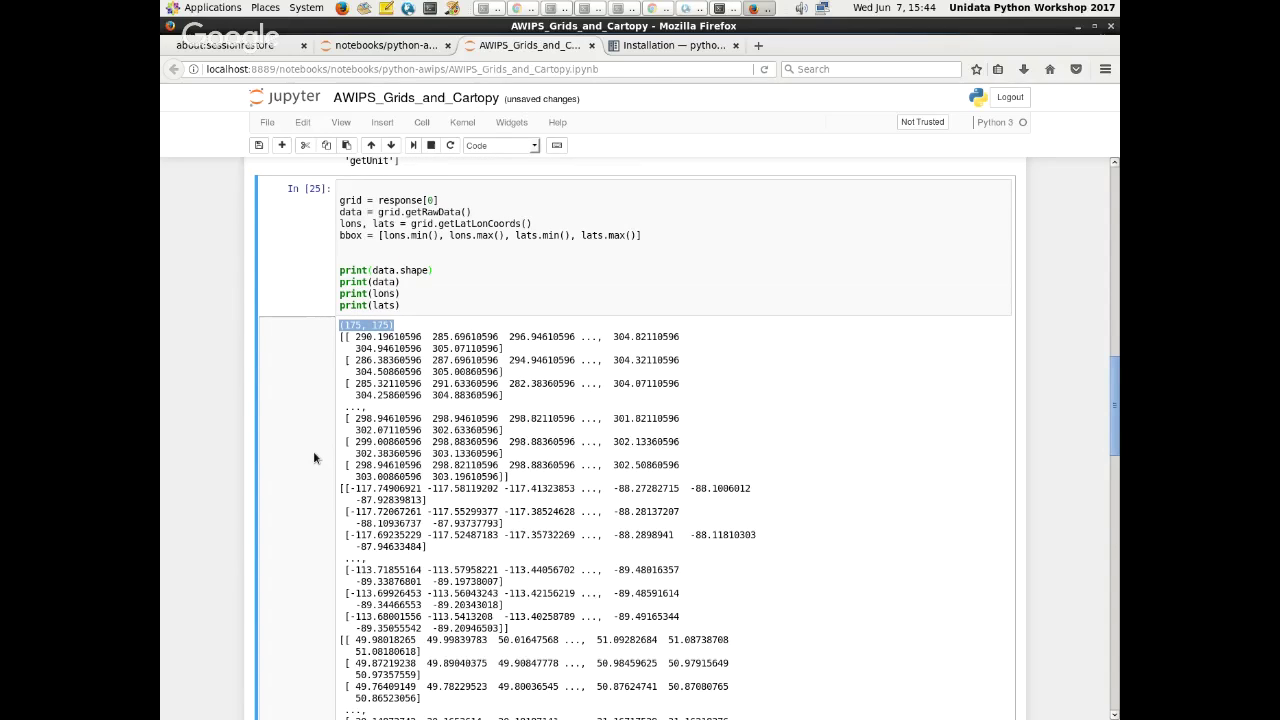
pyautogui.scroll(-8, 313, 458)
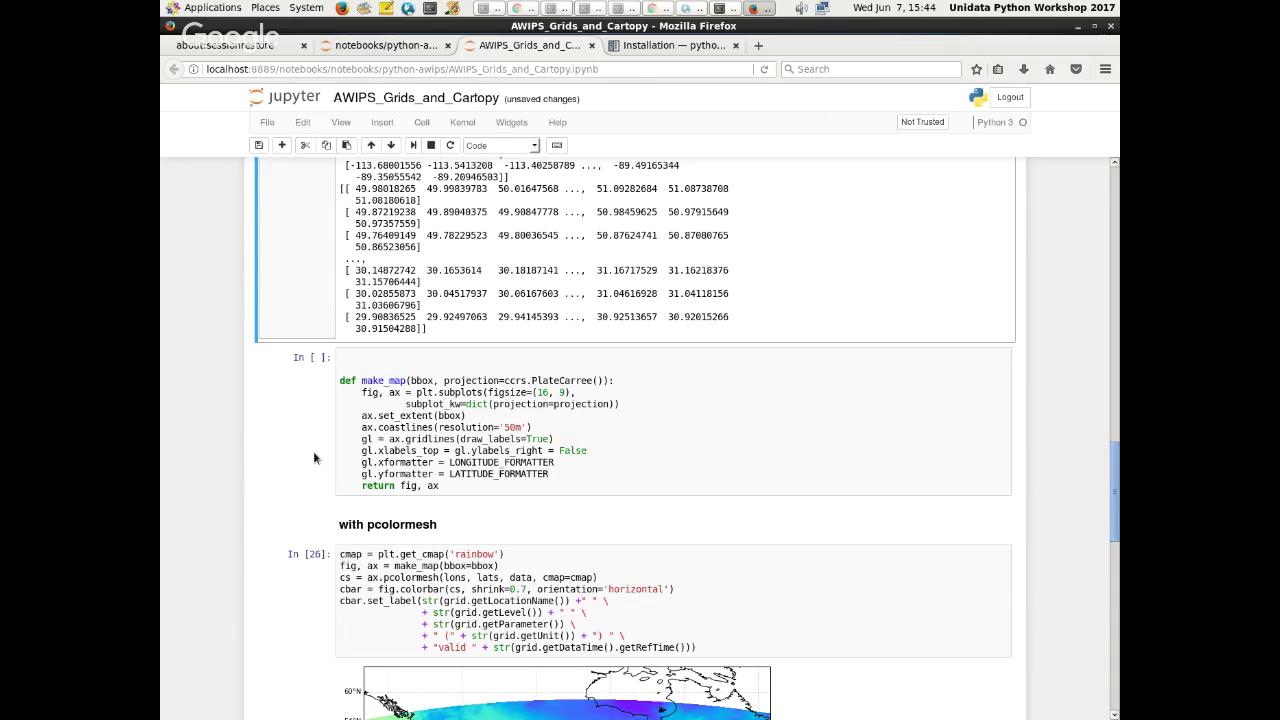
pyautogui.scroll(-3, 313, 458)
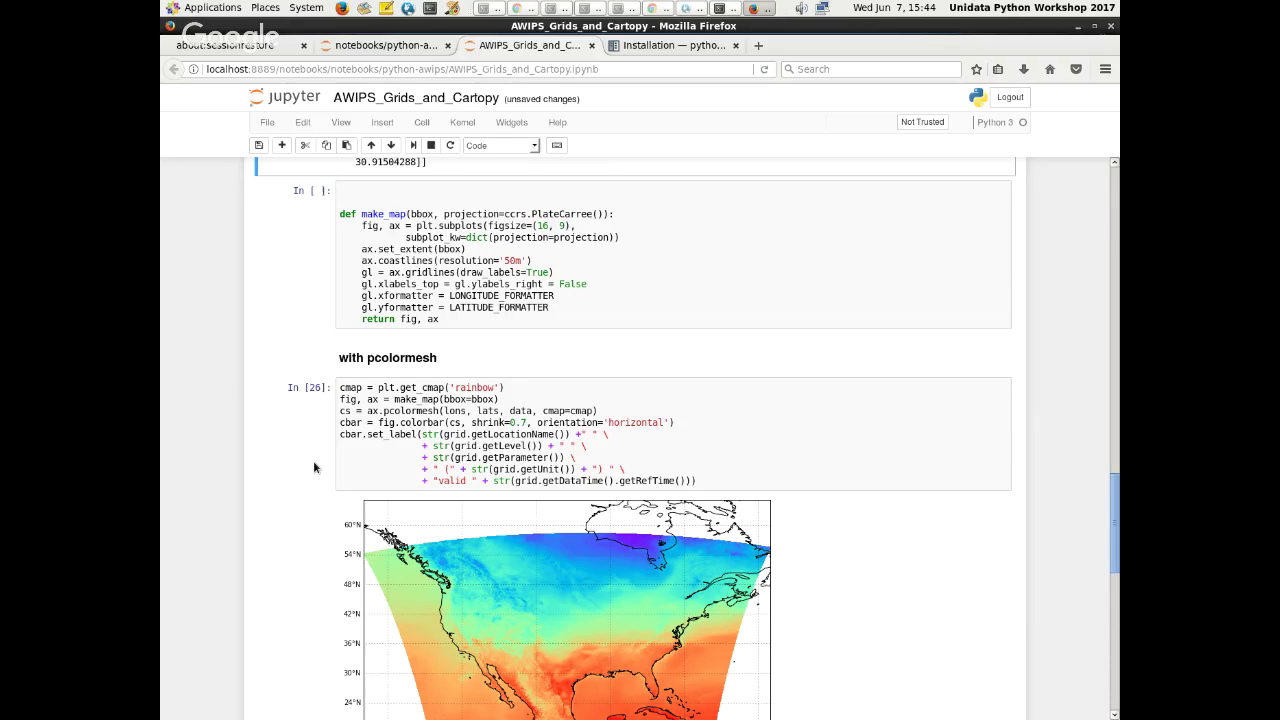
pyautogui.scroll(1, 470, 545)
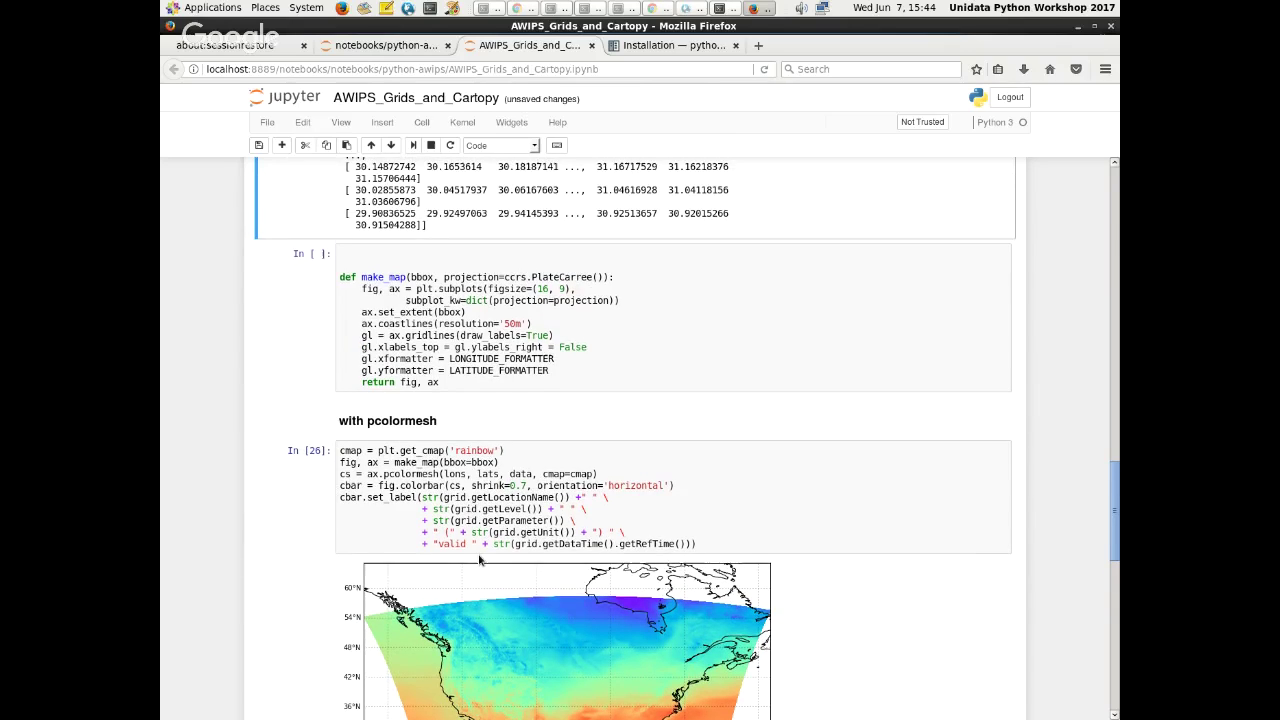
pyautogui.scroll(7, 302, 416)
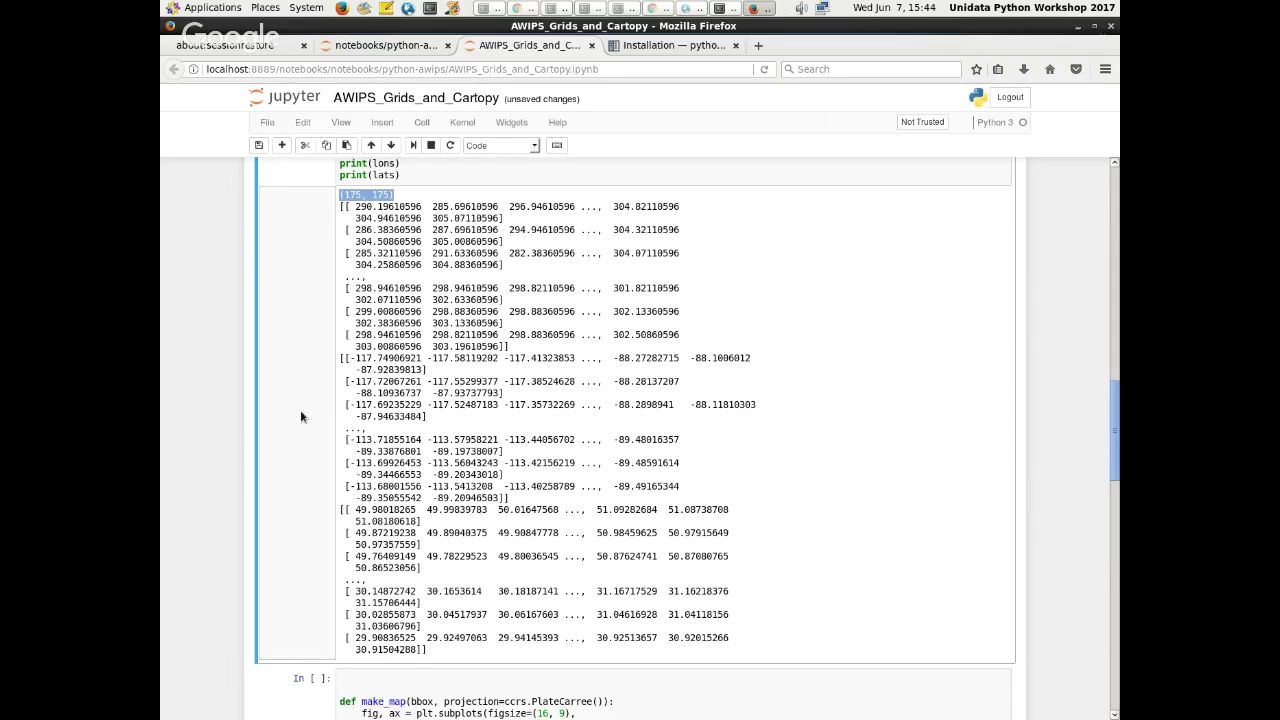
pyautogui.press('Return')
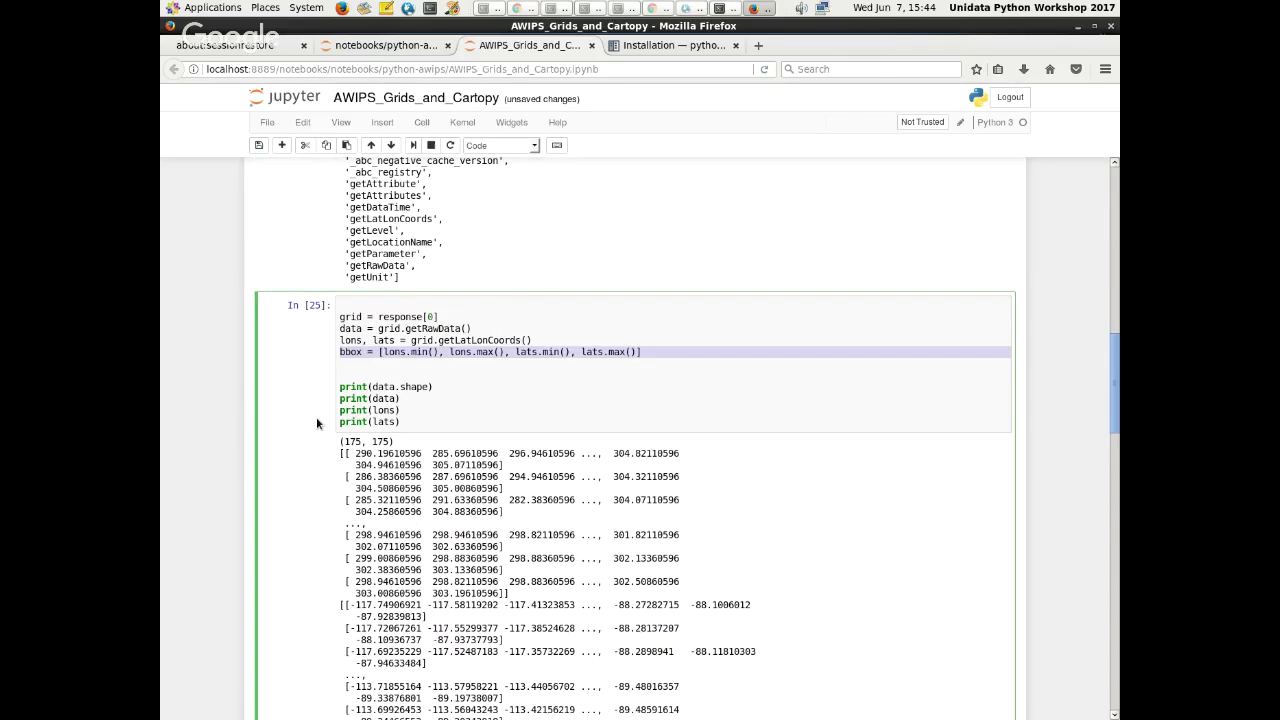
pyautogui.scroll(-13, 242, 431)
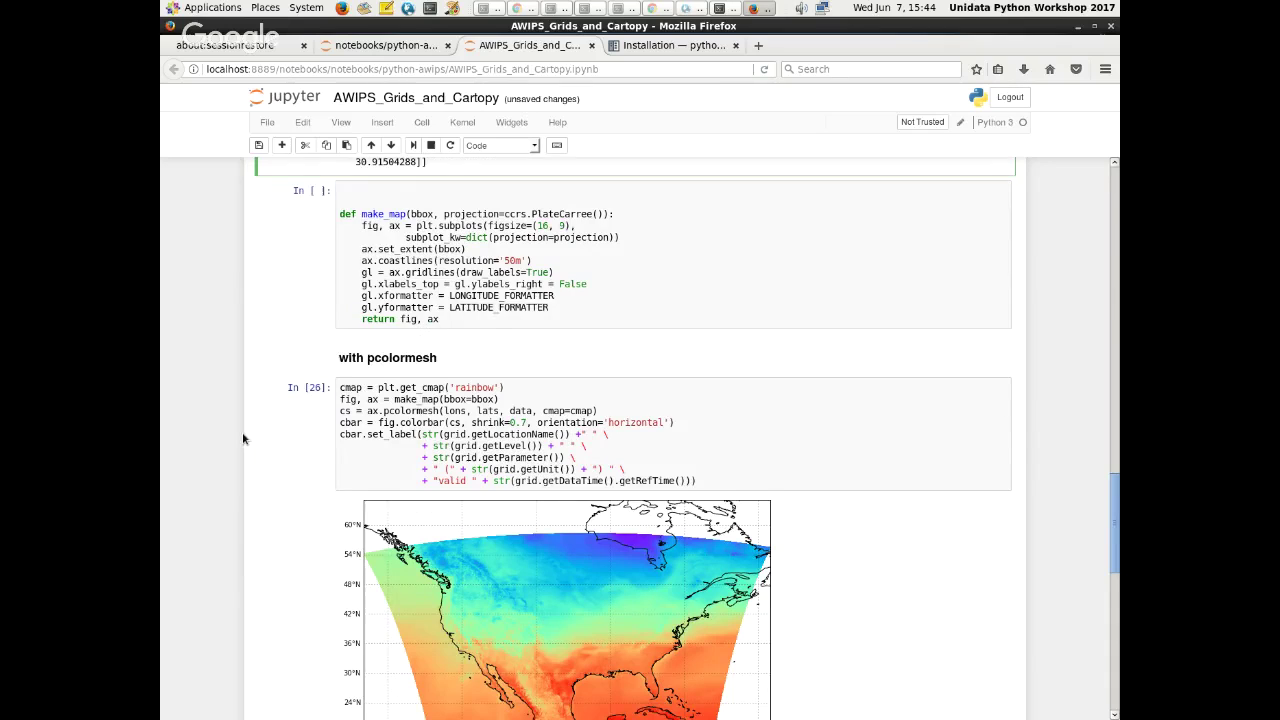
pyautogui.scroll(-3, 242, 433)
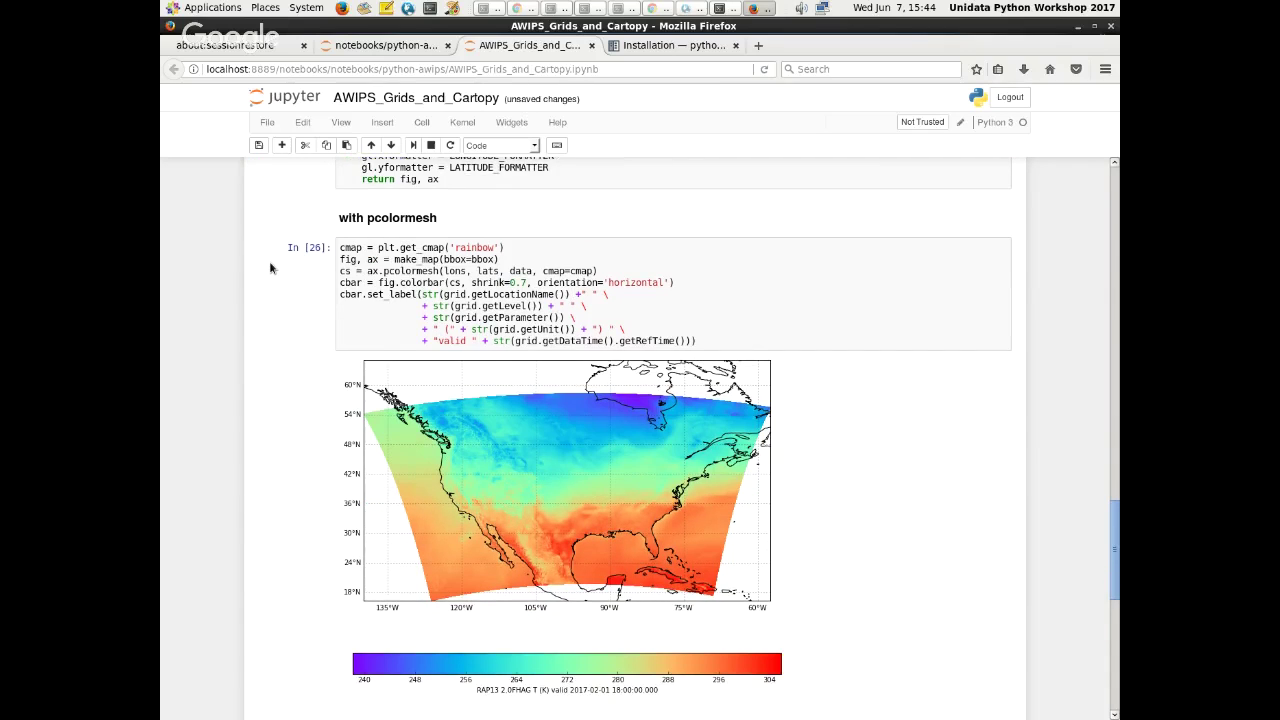
pyautogui.scroll(-1, 272, 262)
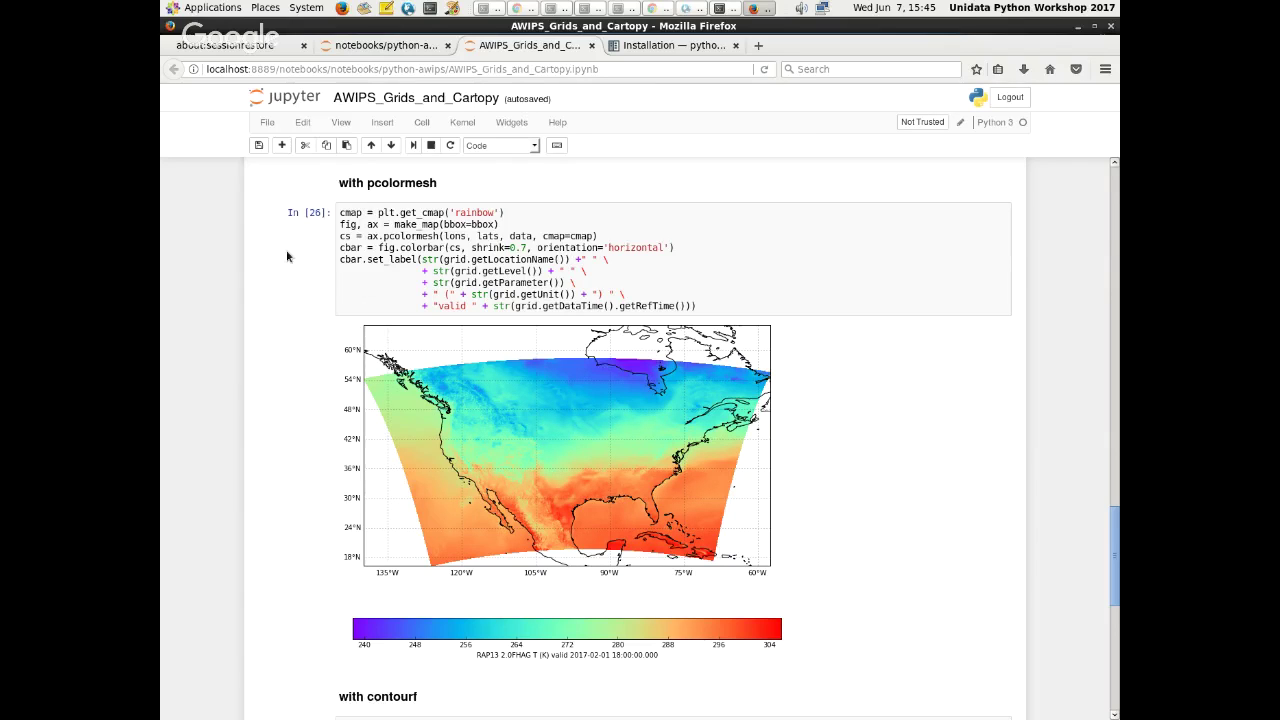
# - Run the make_map definition cell and the pcolormesh plotting cell
pyautogui.click(286, 250)
pyautogui.scroll(3, 483, 276)
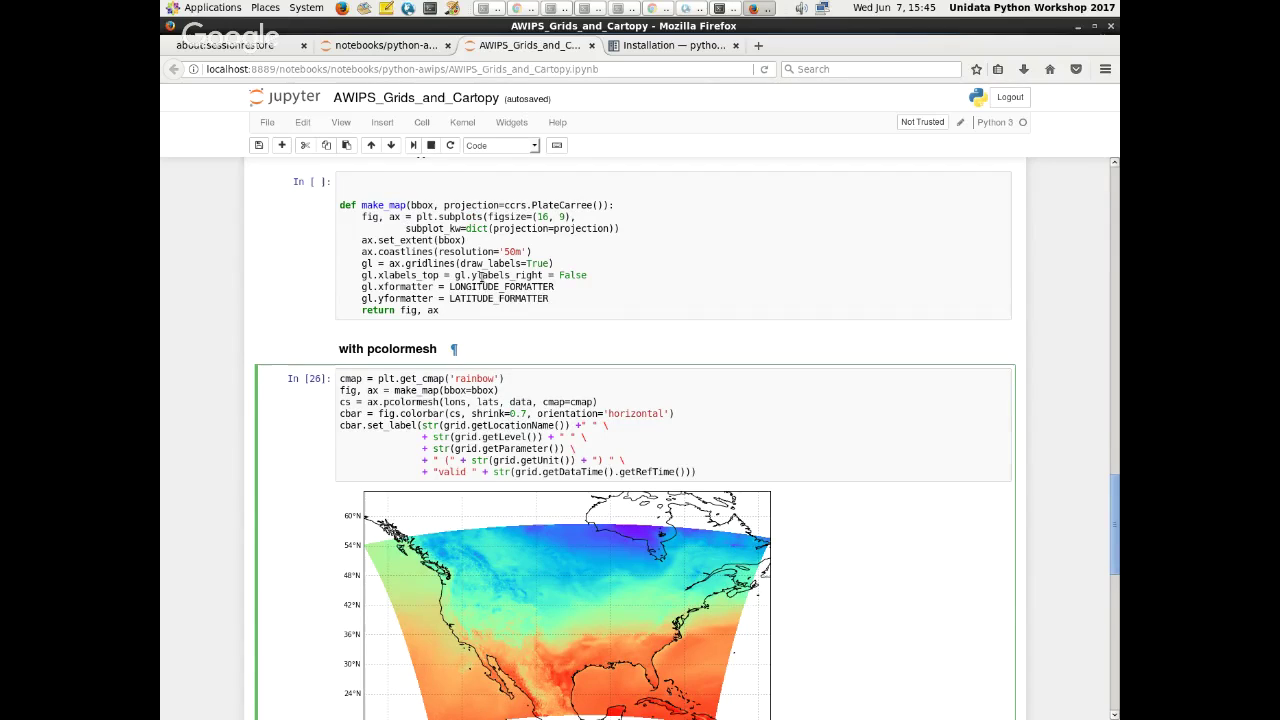
pyautogui.click(413, 145)
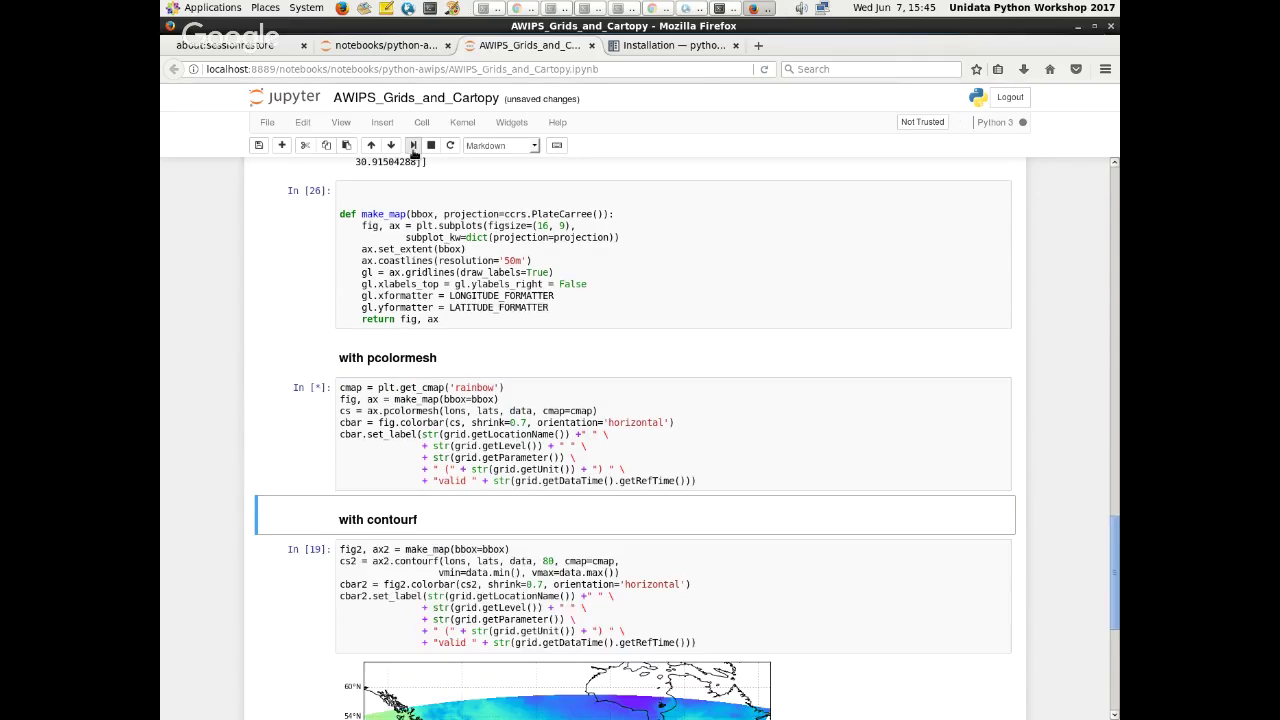
# - Run the contourf plotting cell and examine the pcolormesh and contourf temperature maps
pyautogui.click(413, 145)
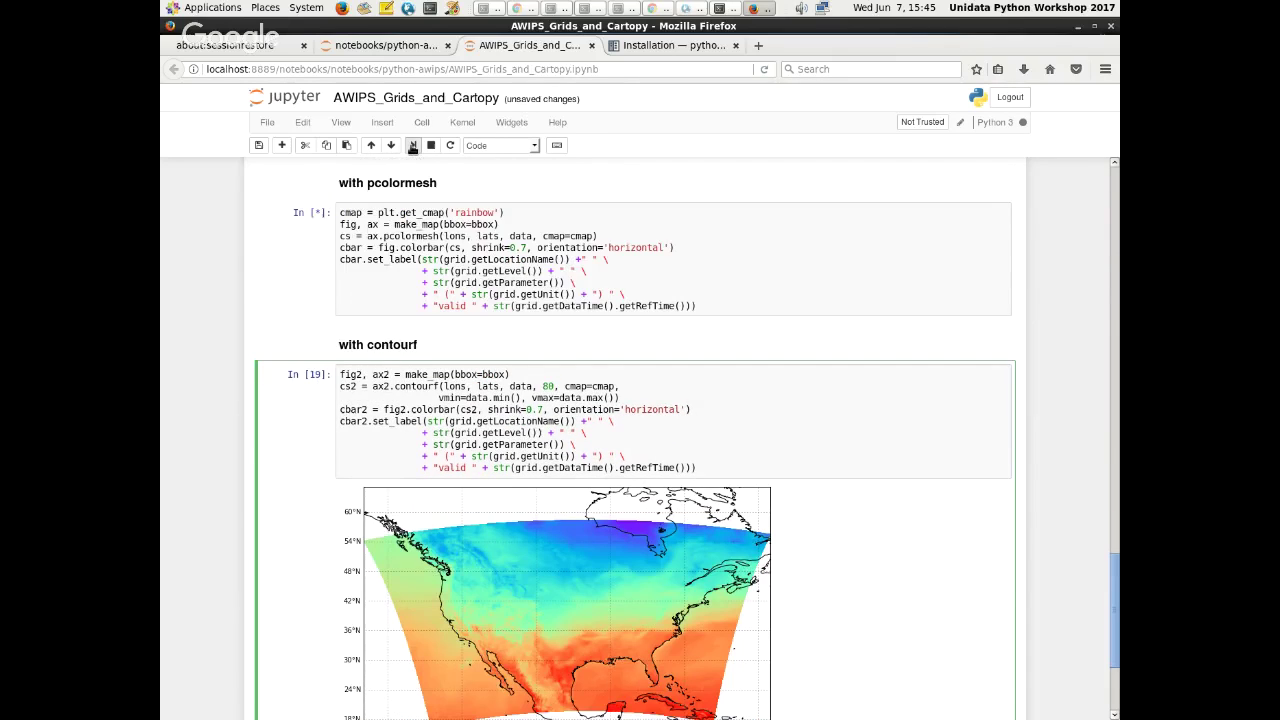
pyautogui.click(413, 145)
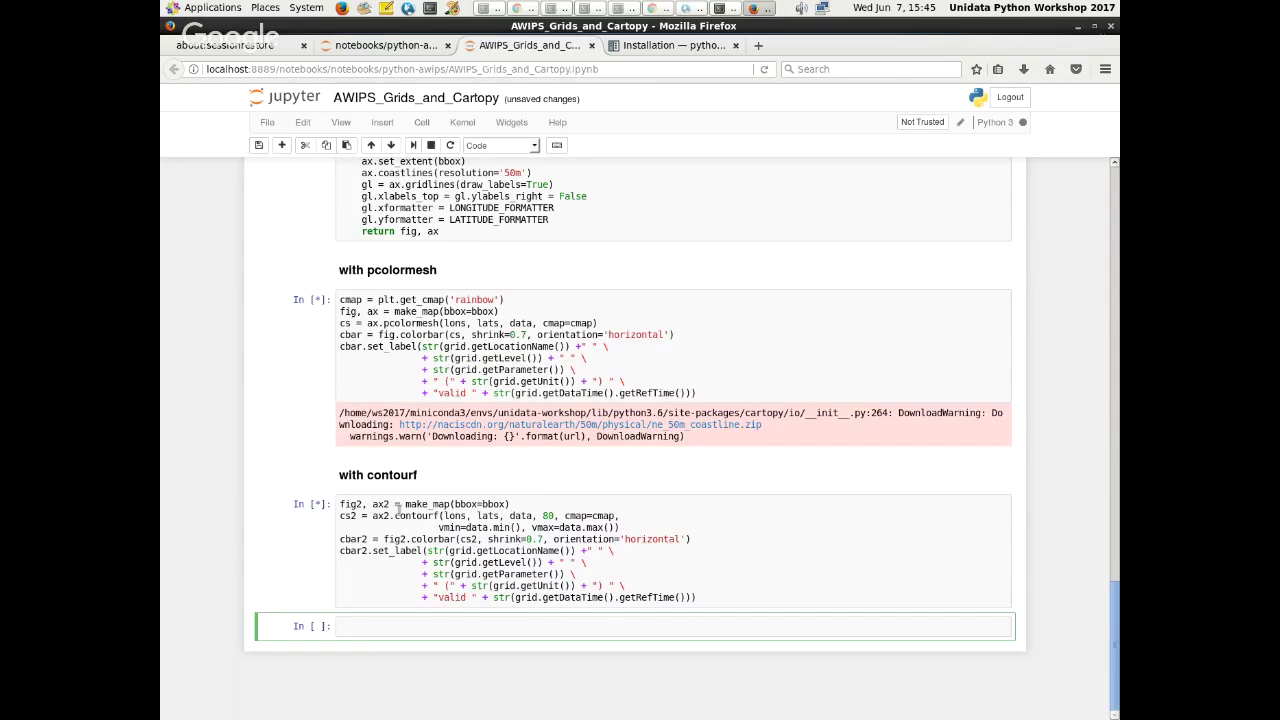
pyautogui.scroll(-2, 309, 462)
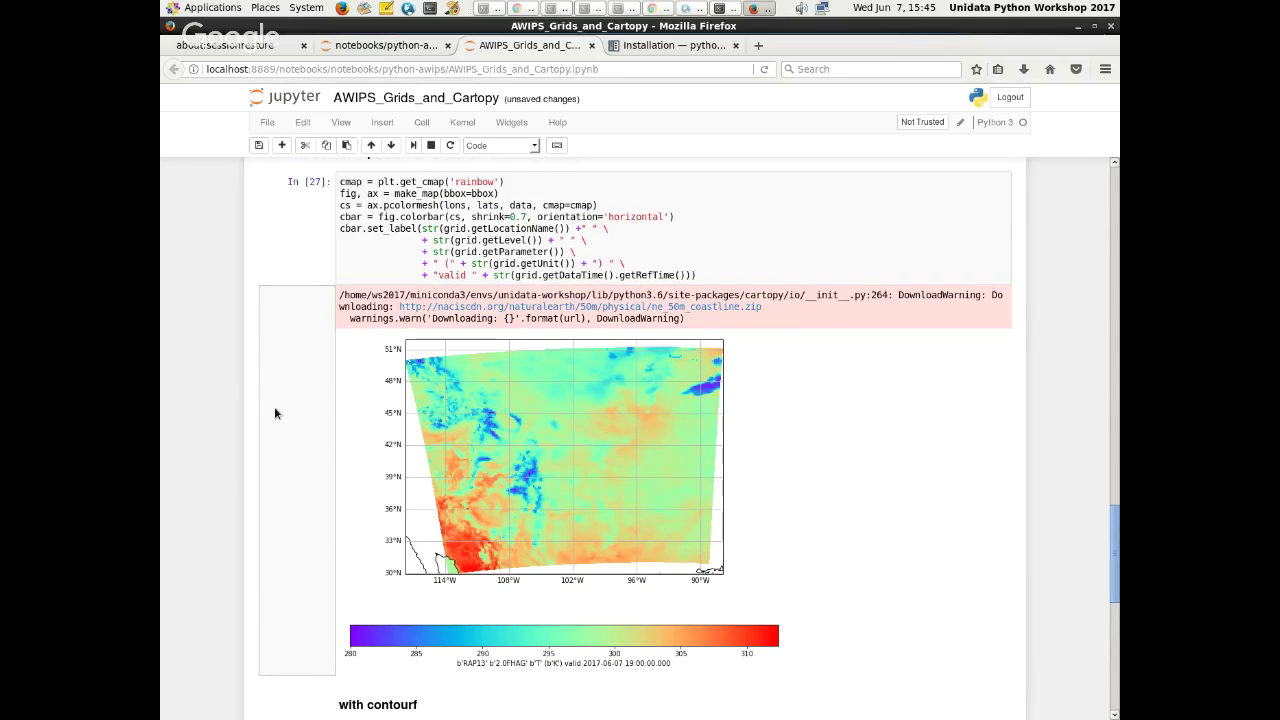
pyautogui.scroll(-4, 272, 430)
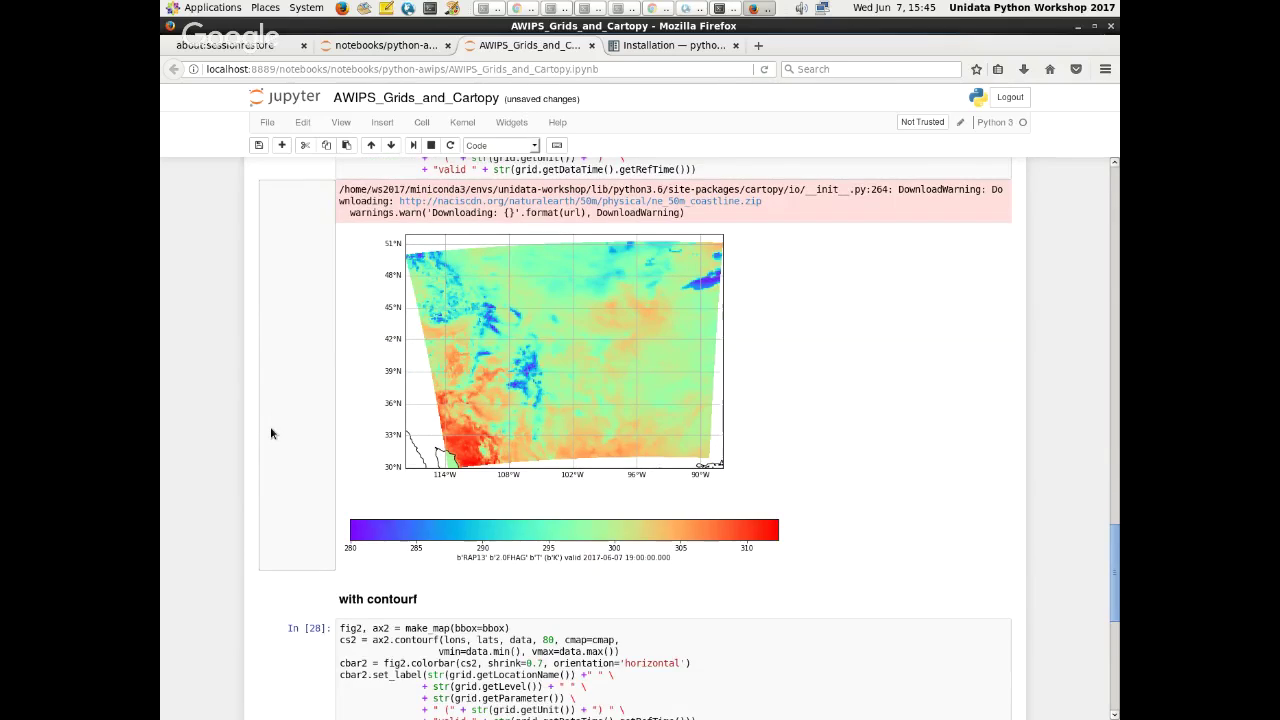
pyautogui.scroll(3, 268, 441)
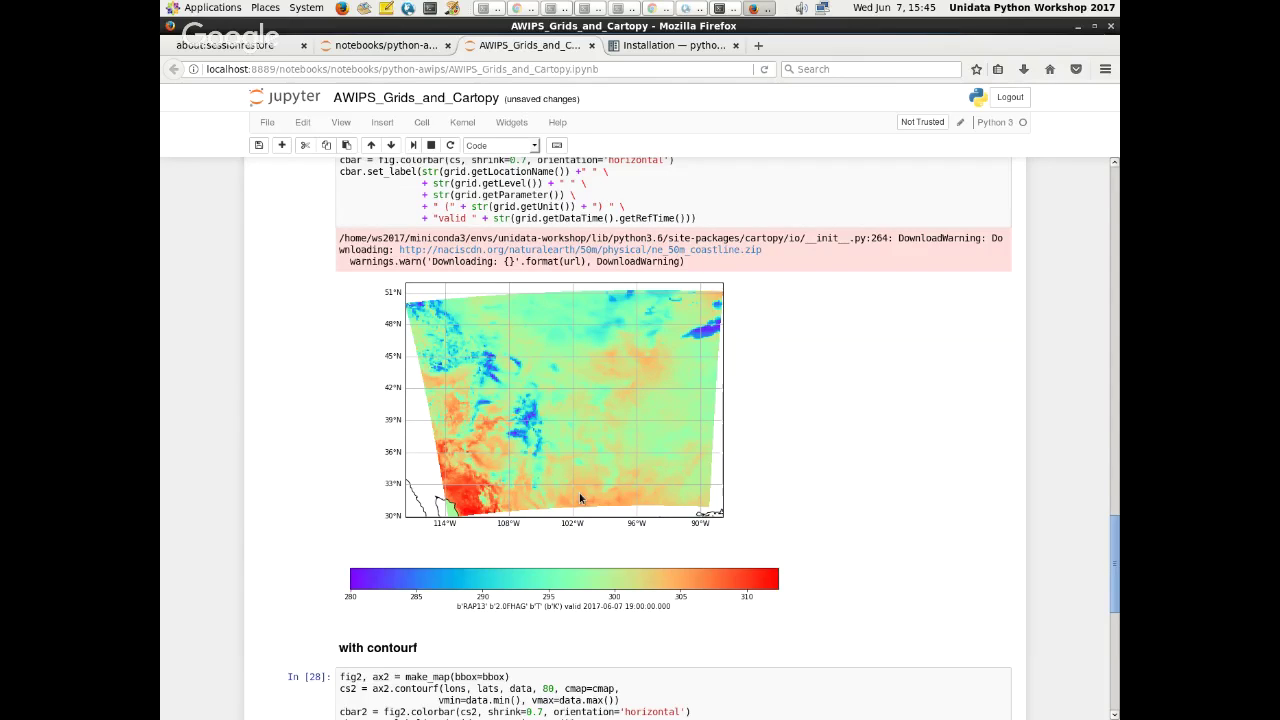
pyautogui.scroll(-5, 580, 498)
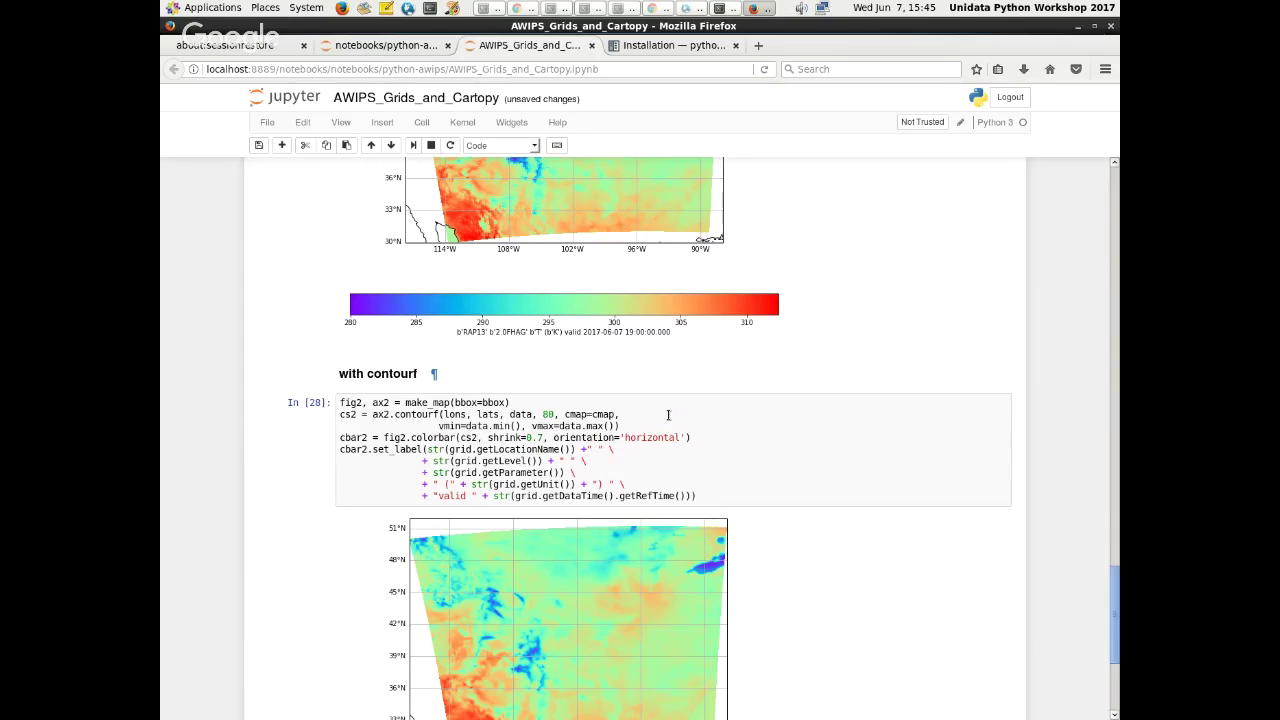
pyautogui.hotkey('shift', 'Return')
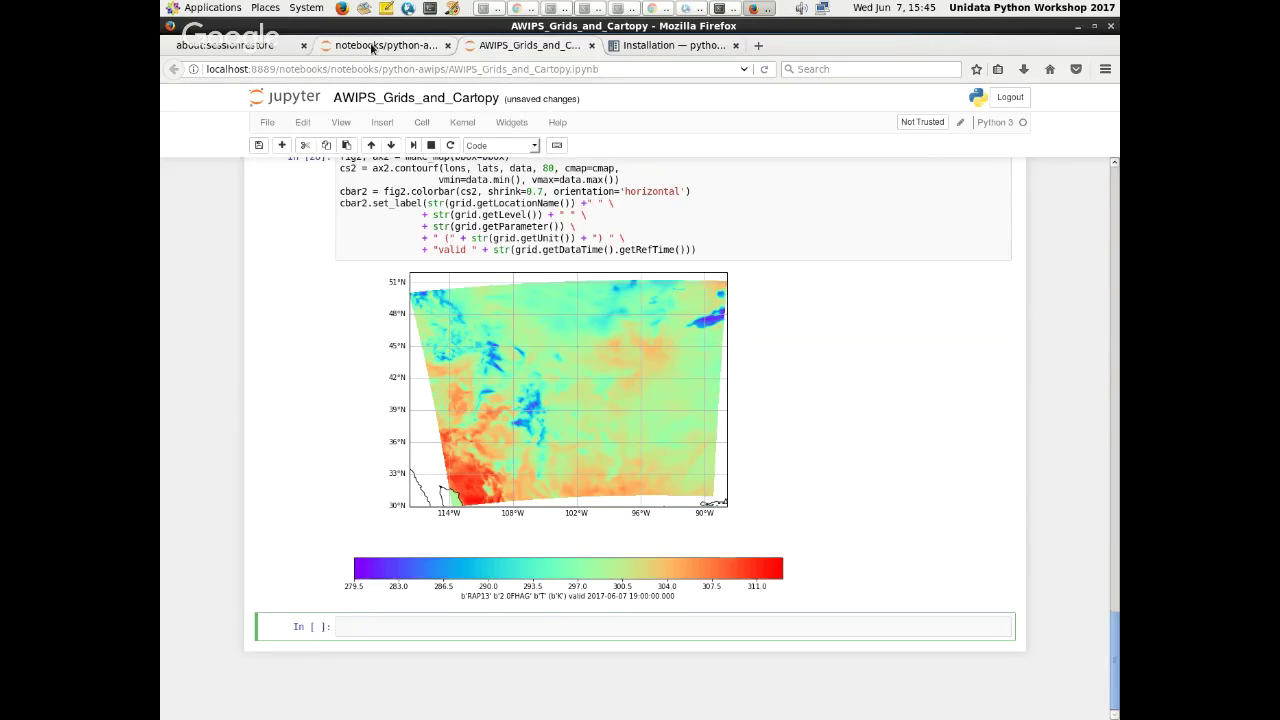
# - Open the Grid_Levels_and_Parameters notebook from the python-awips folder
pyautogui.click(372, 46)
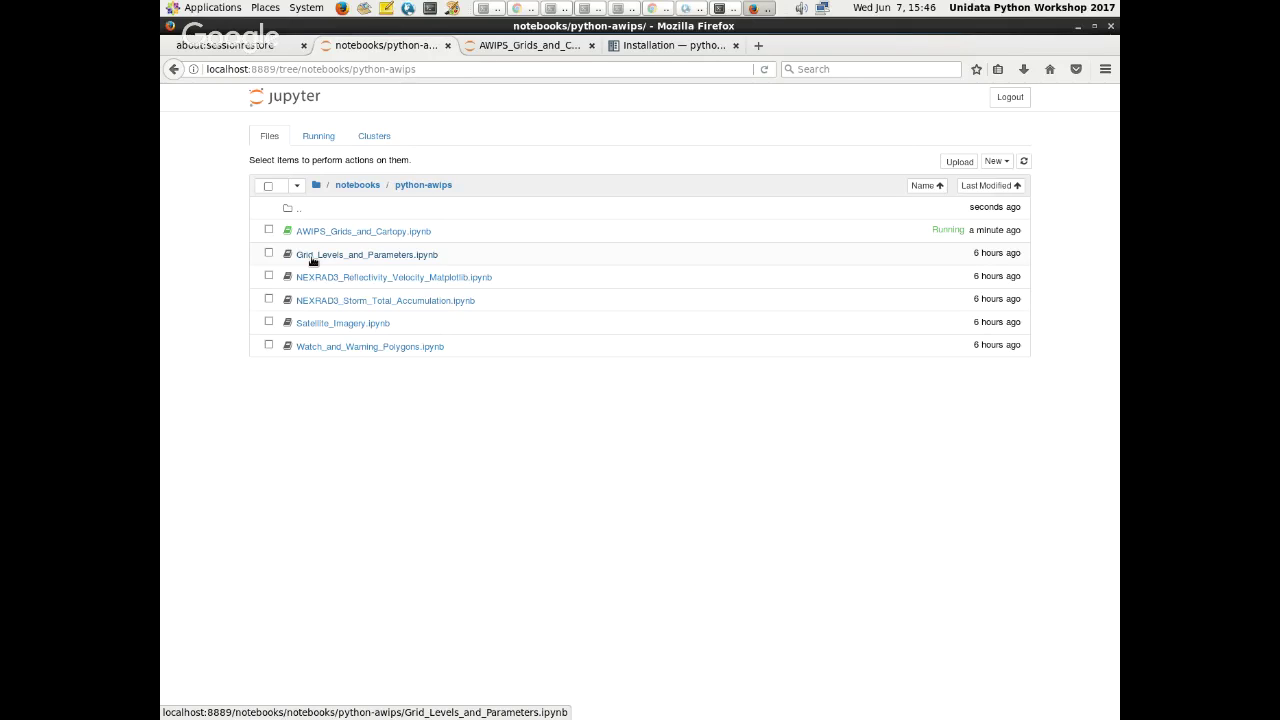
pyautogui.click(312, 256)
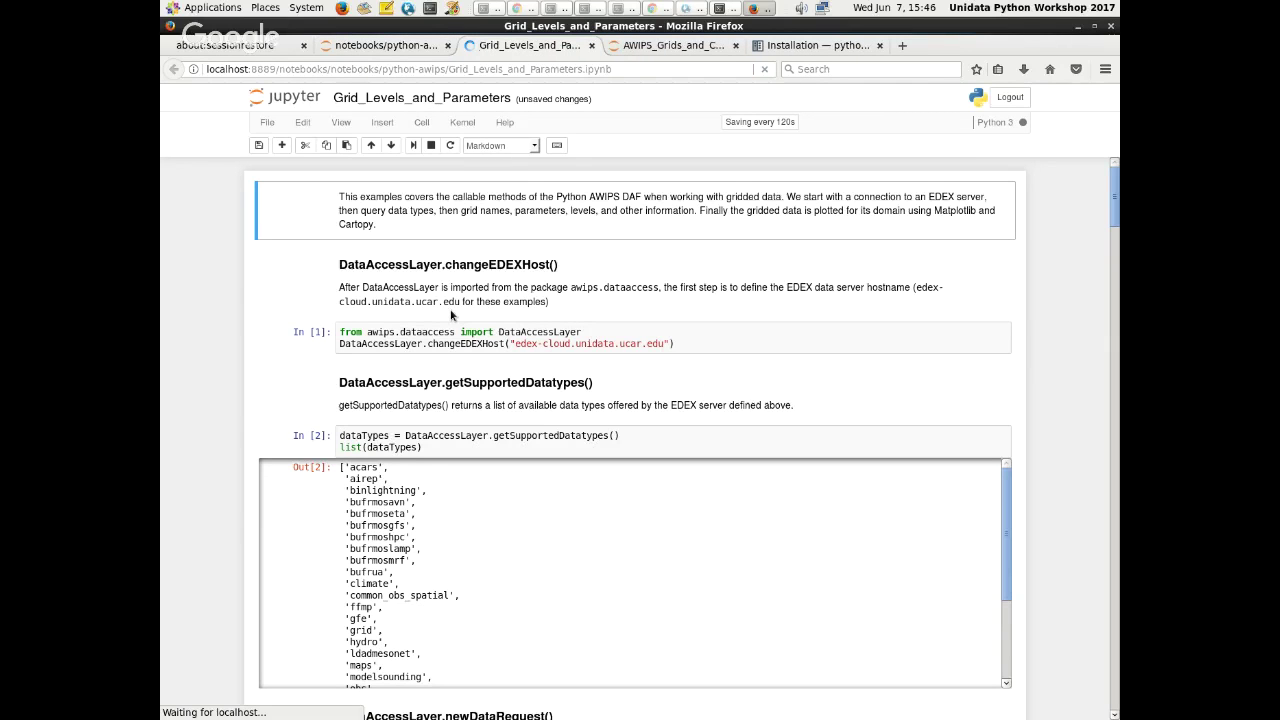
pyautogui.scroll(-1, 568, 310)
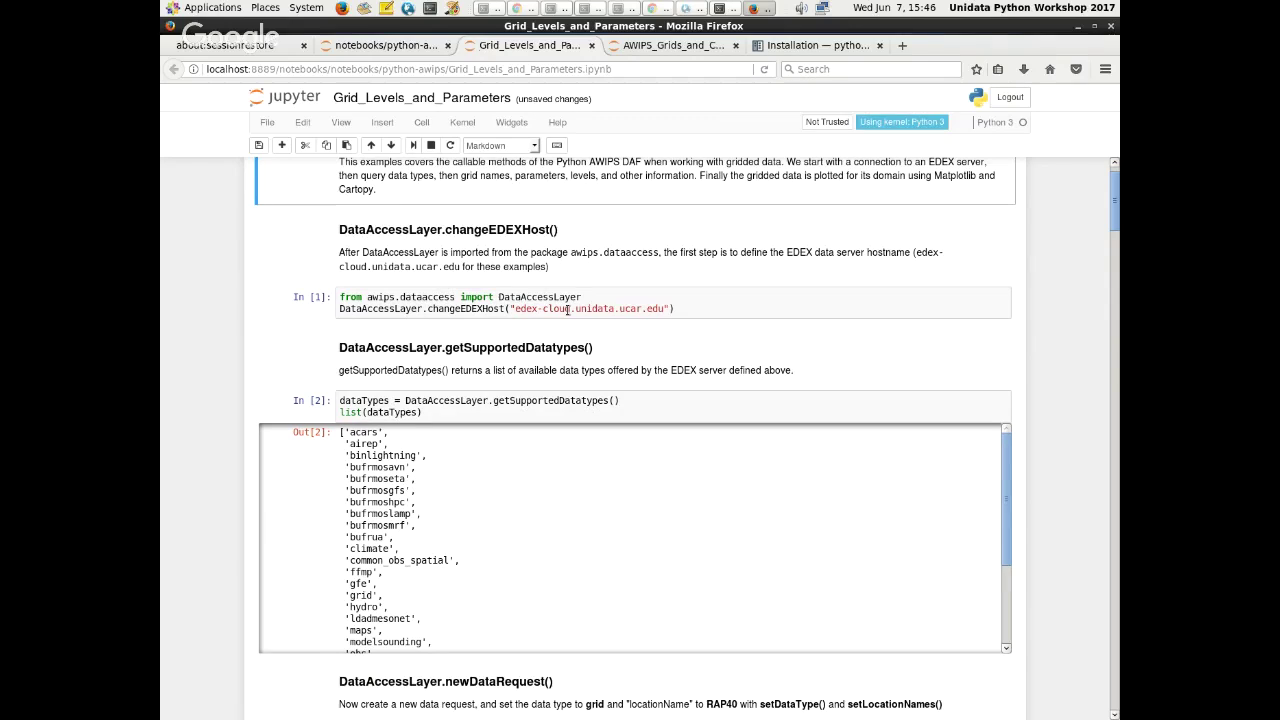
# - Try to query the supported data types from edex-cloud.unidata.ucar.edu by running the changeEDEXHost and getSupportedDatatypes cells
pyautogui.click(568, 310)
pyautogui.click(413, 145)
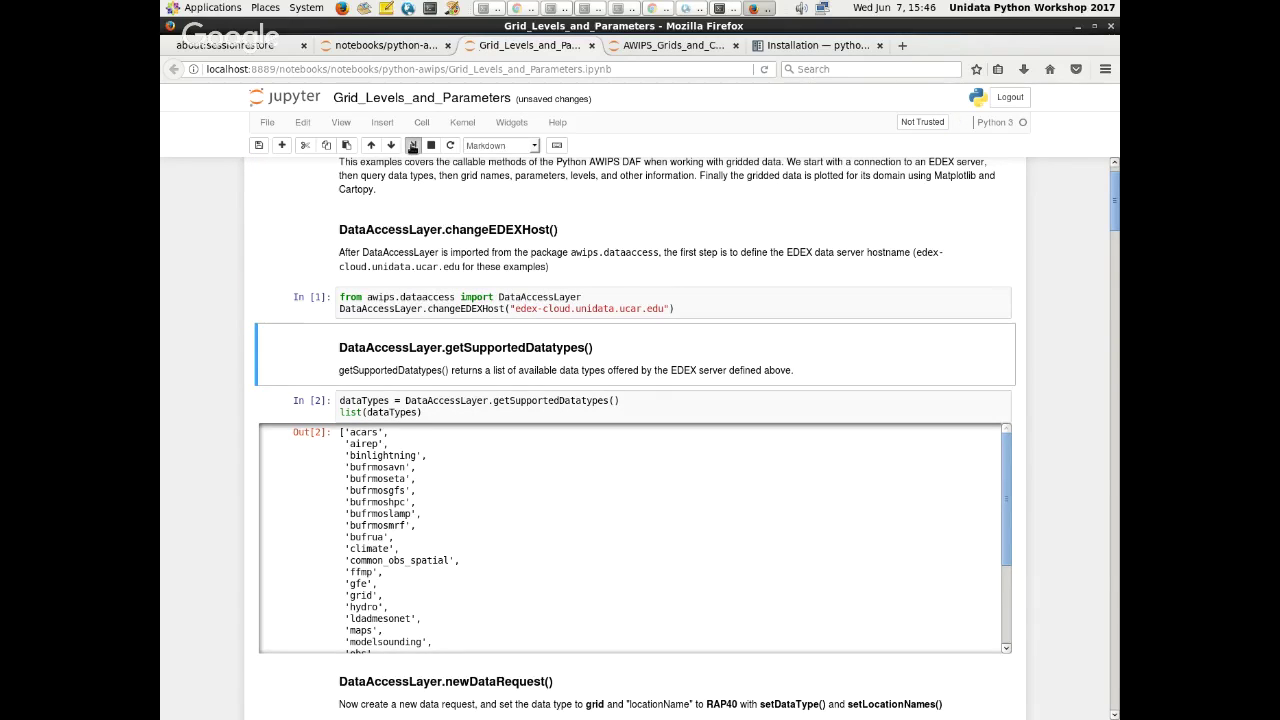
pyautogui.click(413, 145)
pyautogui.click(413, 145)
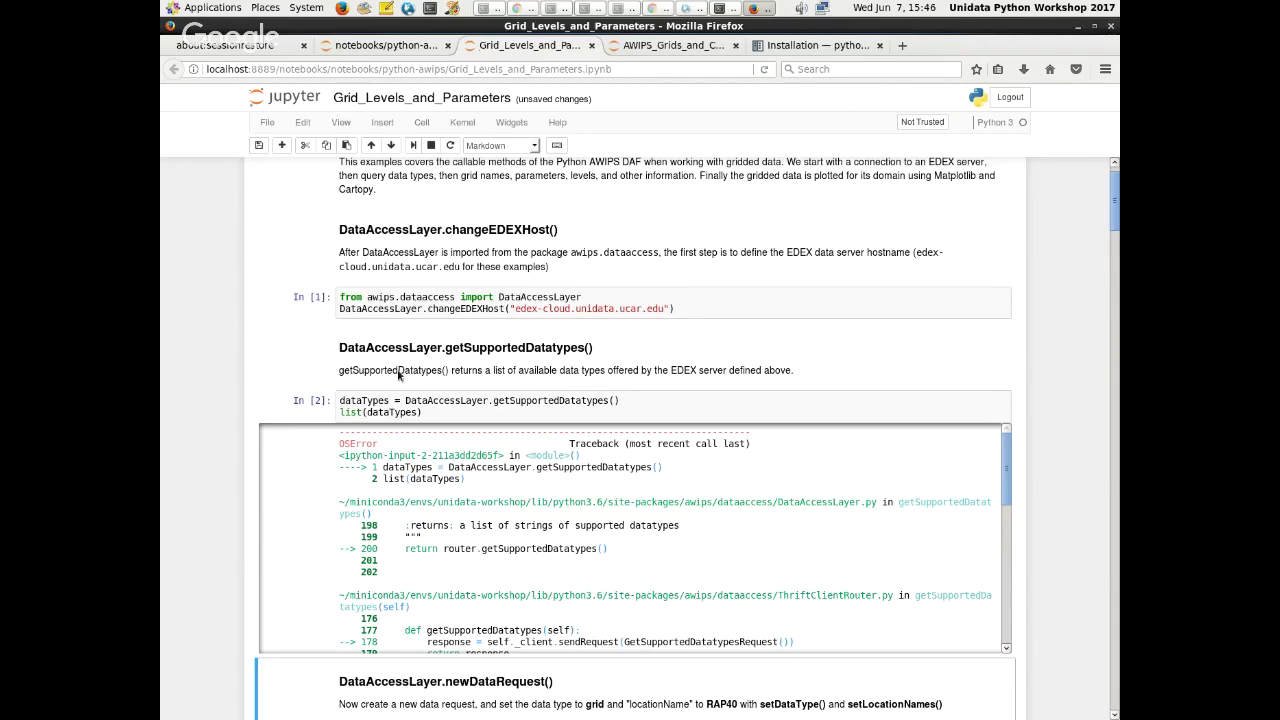
# - Change the EDEX host to edextest.unidata.ucar.edu and rerun the changeEDEXHost and getSupportedDatatypes cells
pyautogui.click(566, 307)
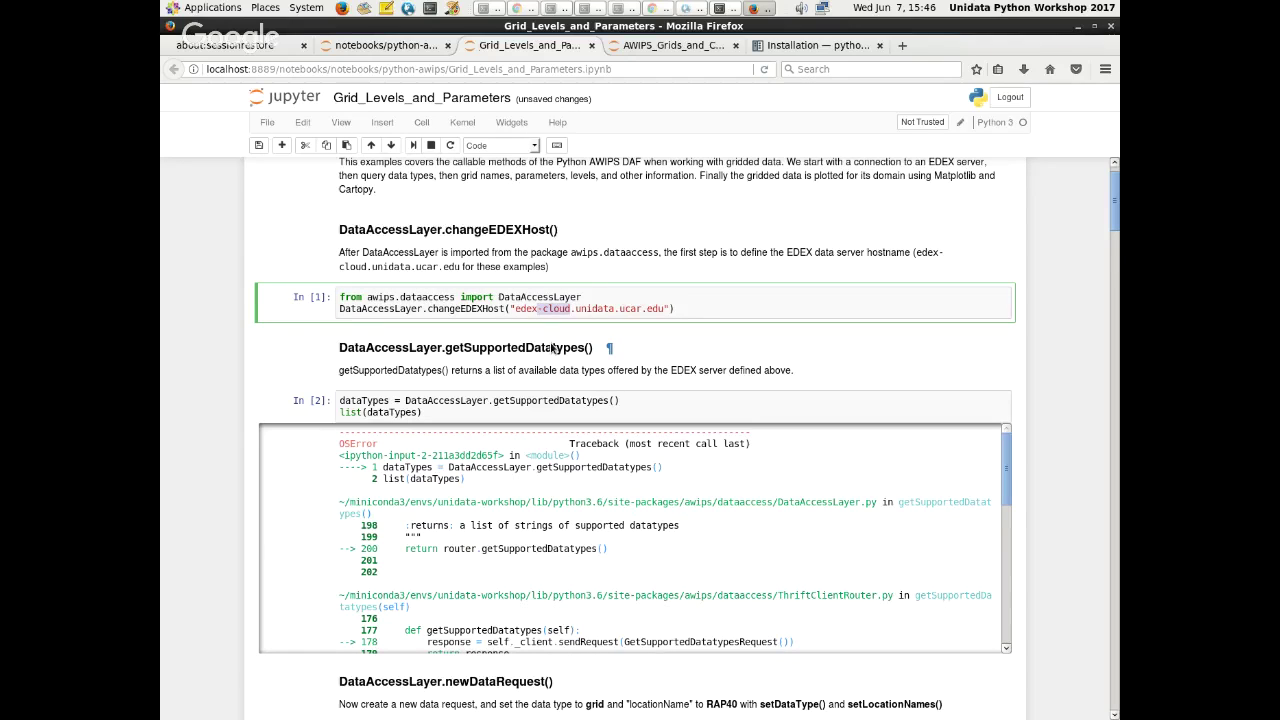
pyautogui.write('test')
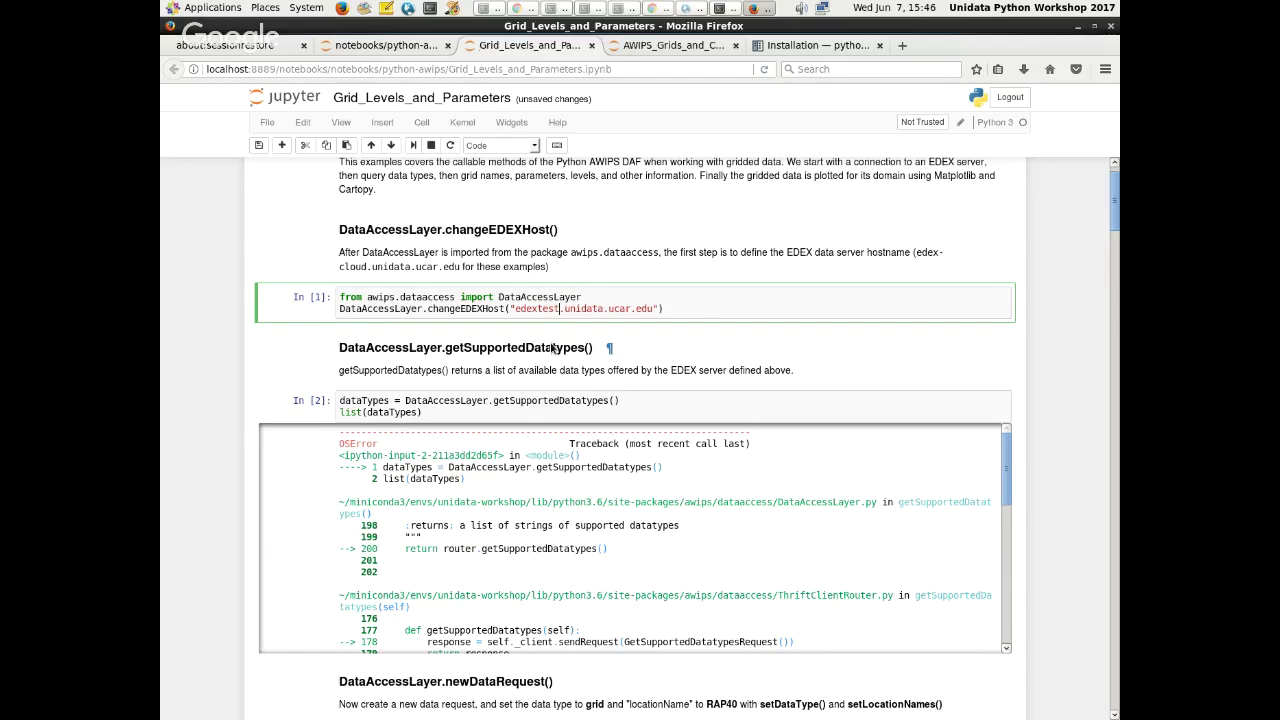
pyautogui.click(411, 145)
pyautogui.click(411, 145)
pyautogui.click(411, 145)
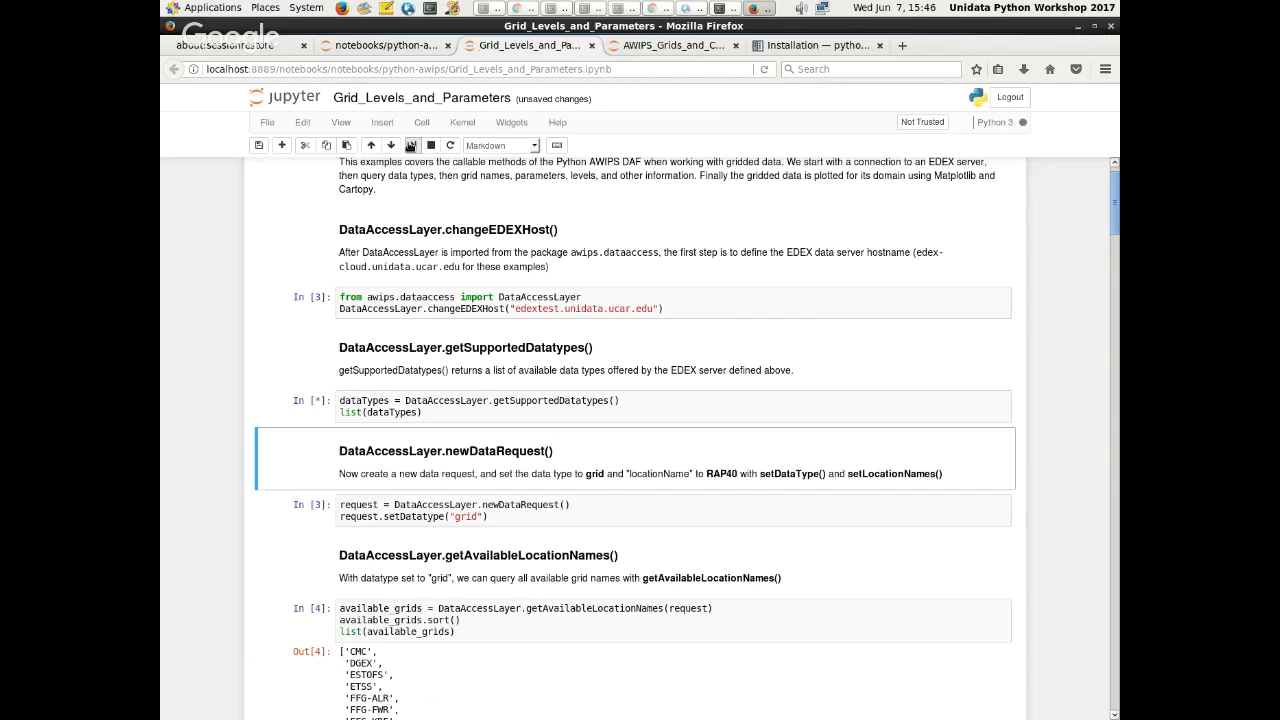
# - Examine the list of supported data types in the getSupportedDatatypes output, including the warning and maps entries
pyautogui.scroll(1, 1063, 341)
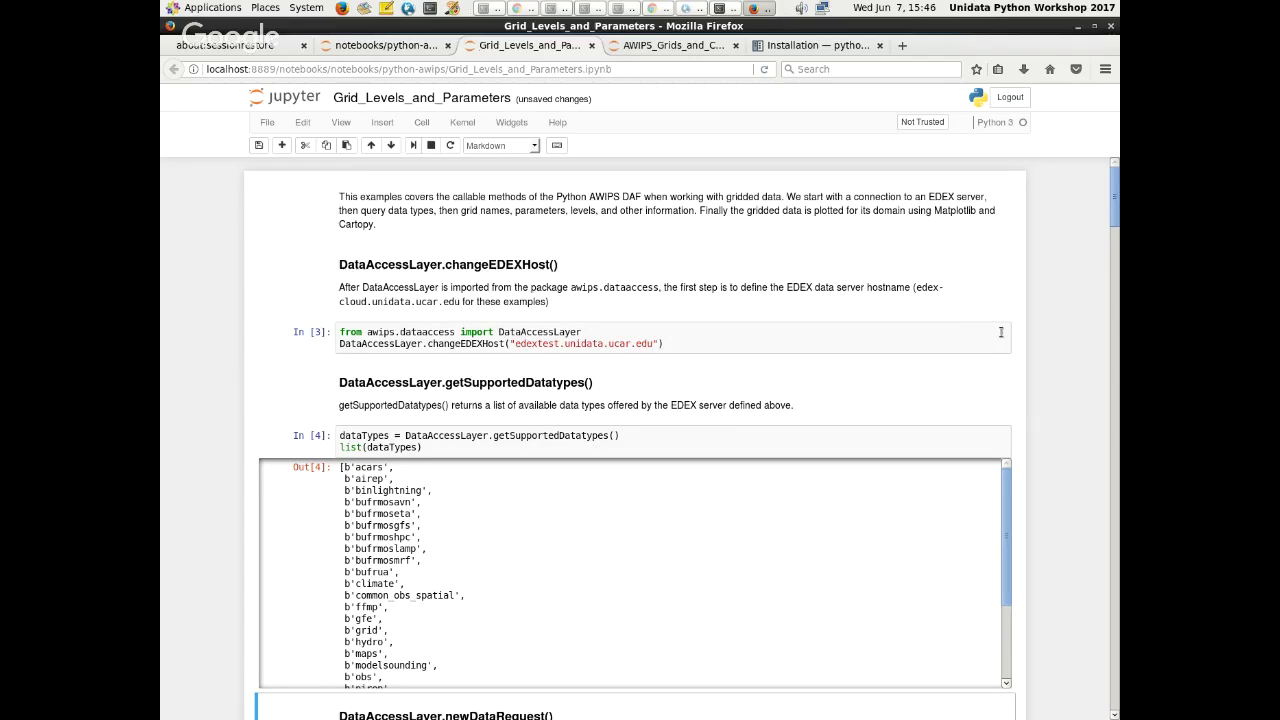
pyautogui.scroll(-1, 1007, 334)
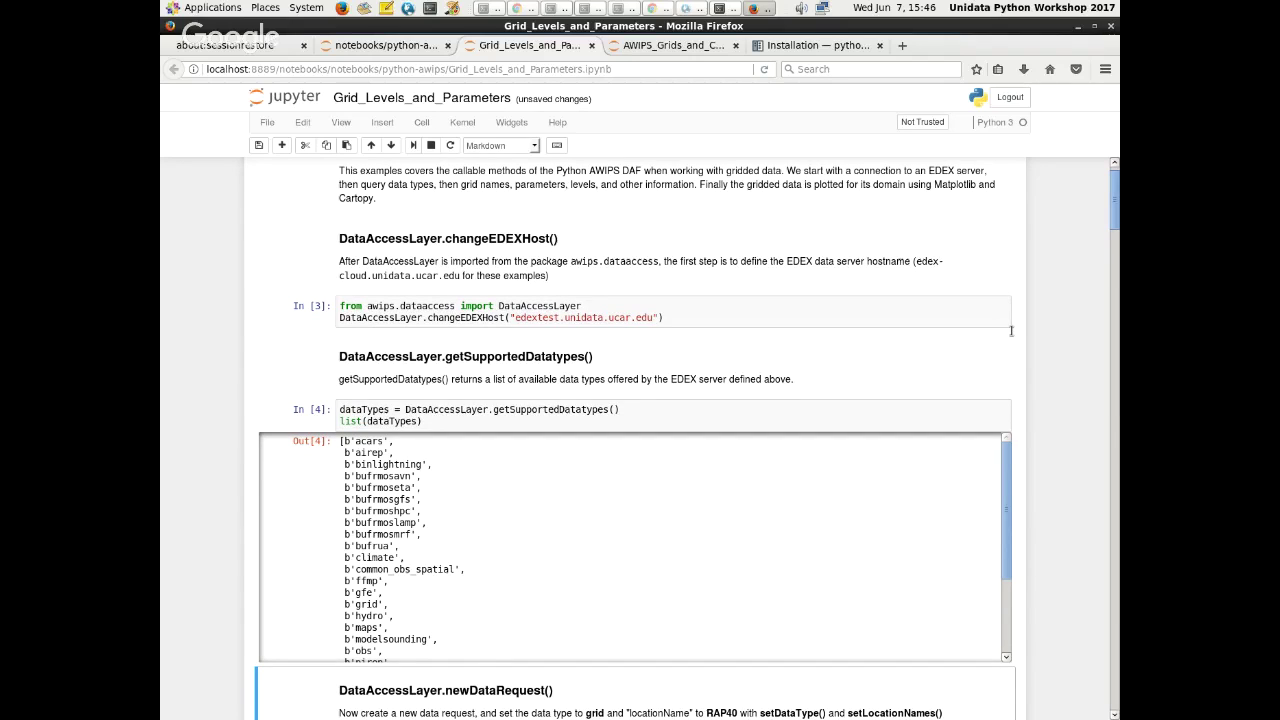
pyautogui.scroll(-1, 1011, 331)
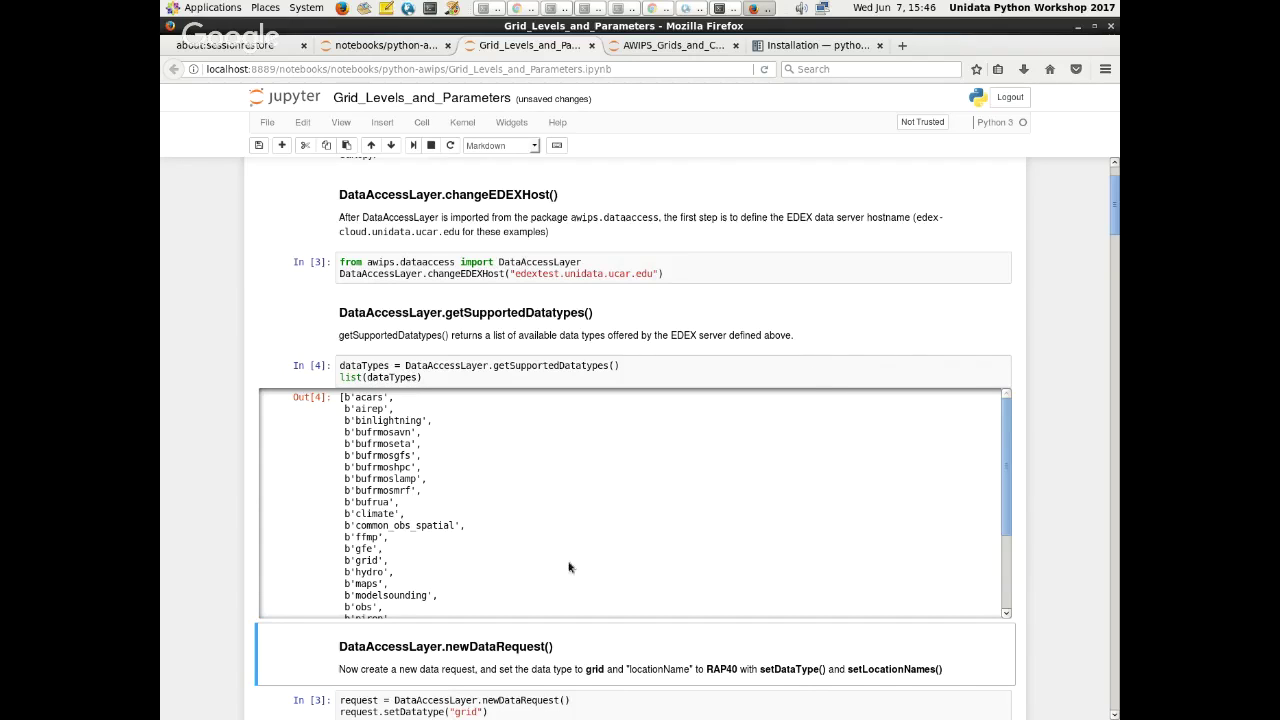
pyautogui.scroll(-3, 566, 468)
pyautogui.scroll(3, 440, 482)
pyautogui.scroll(-3, 447, 466)
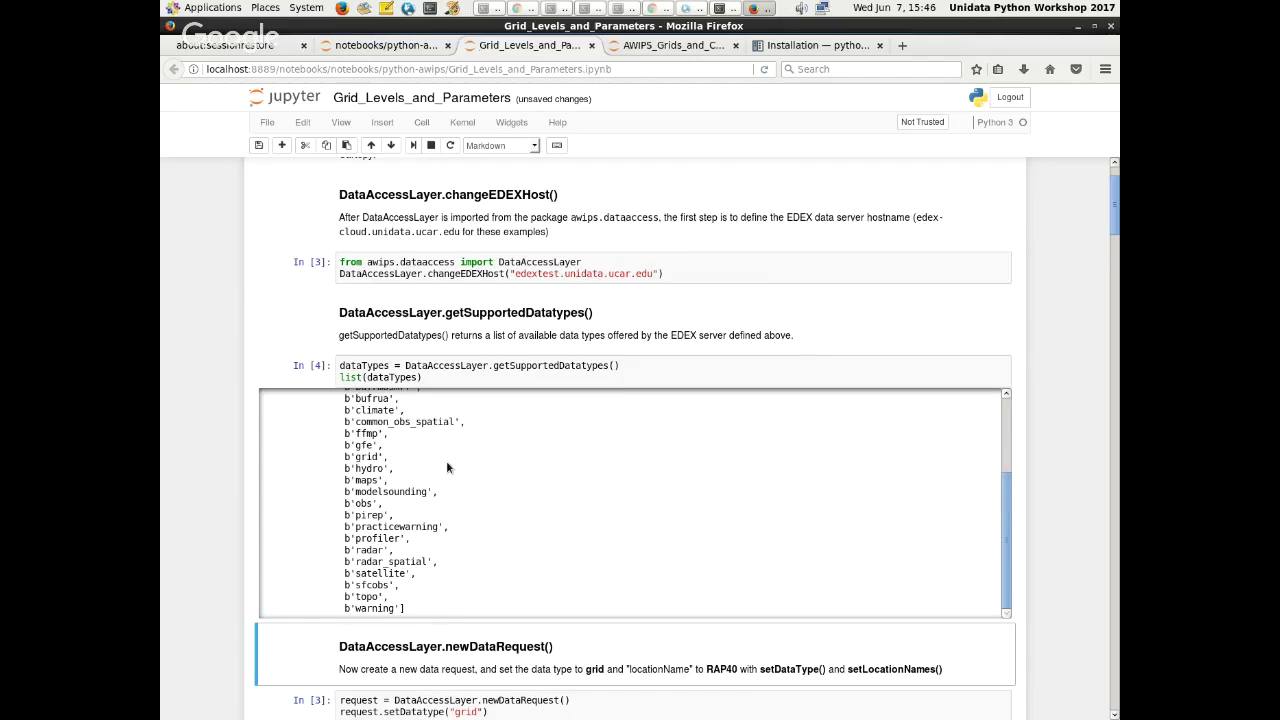
pyautogui.click(430, 507)
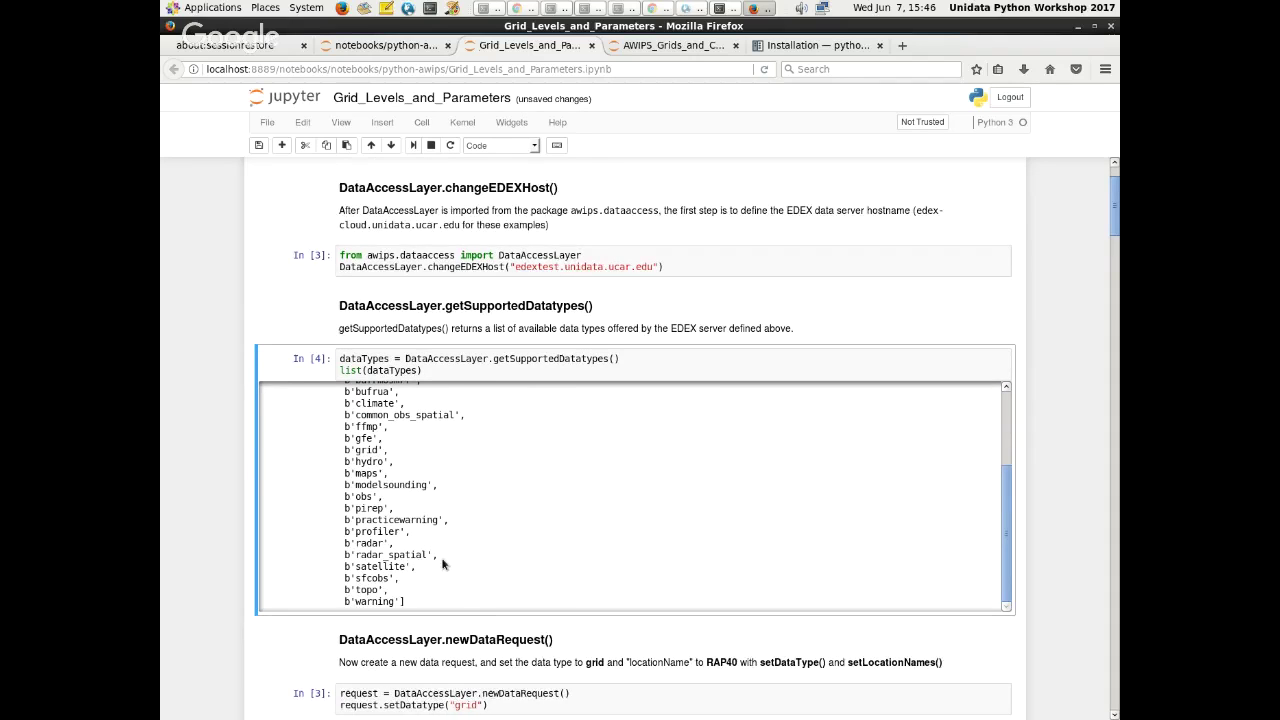
pyautogui.scroll(-3, 440, 540)
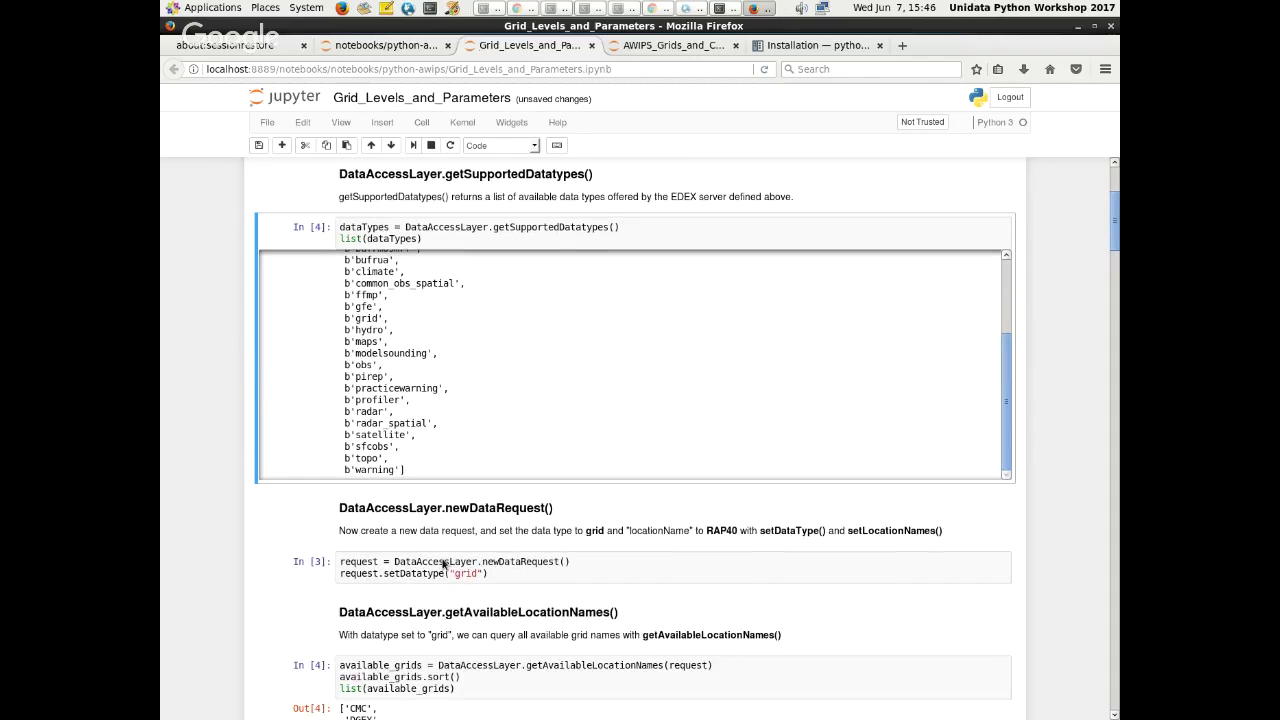
pyautogui.doubleClick(374, 469)
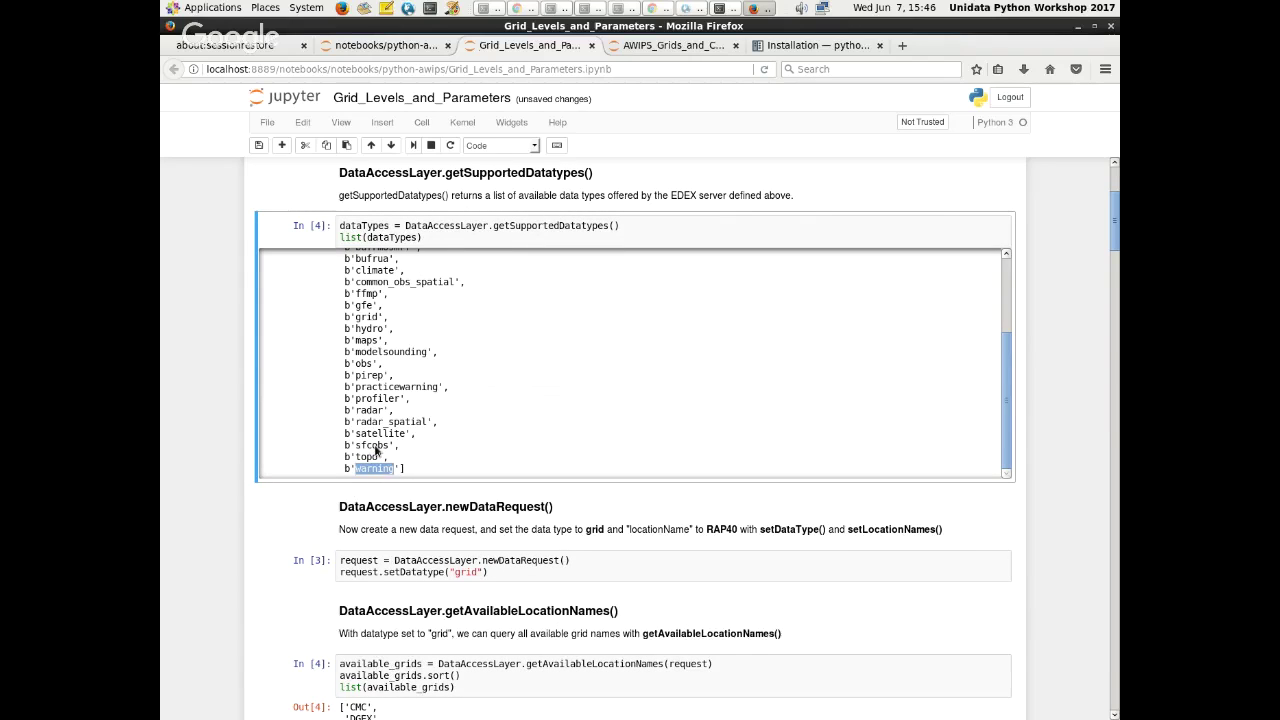
pyautogui.click(378, 452)
pyautogui.scroll(2, 372, 408)
pyautogui.doubleClick(366, 415)
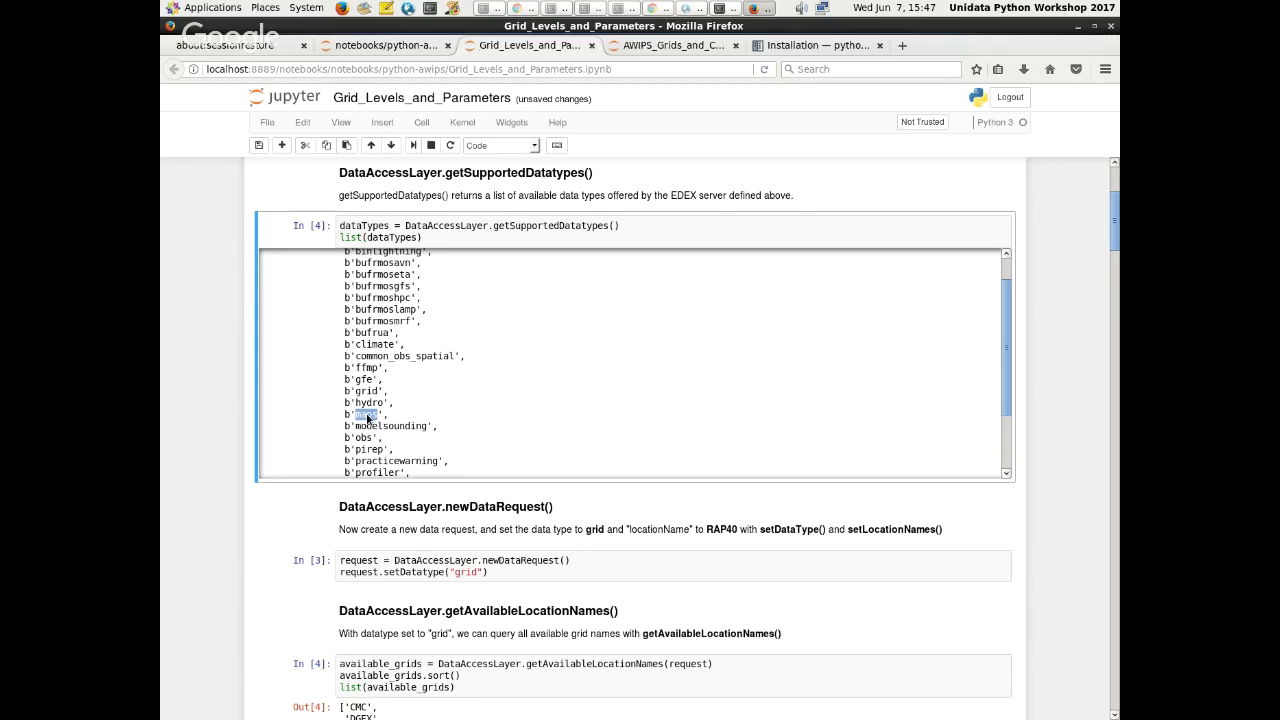
pyautogui.scroll(-2, 674, 344)
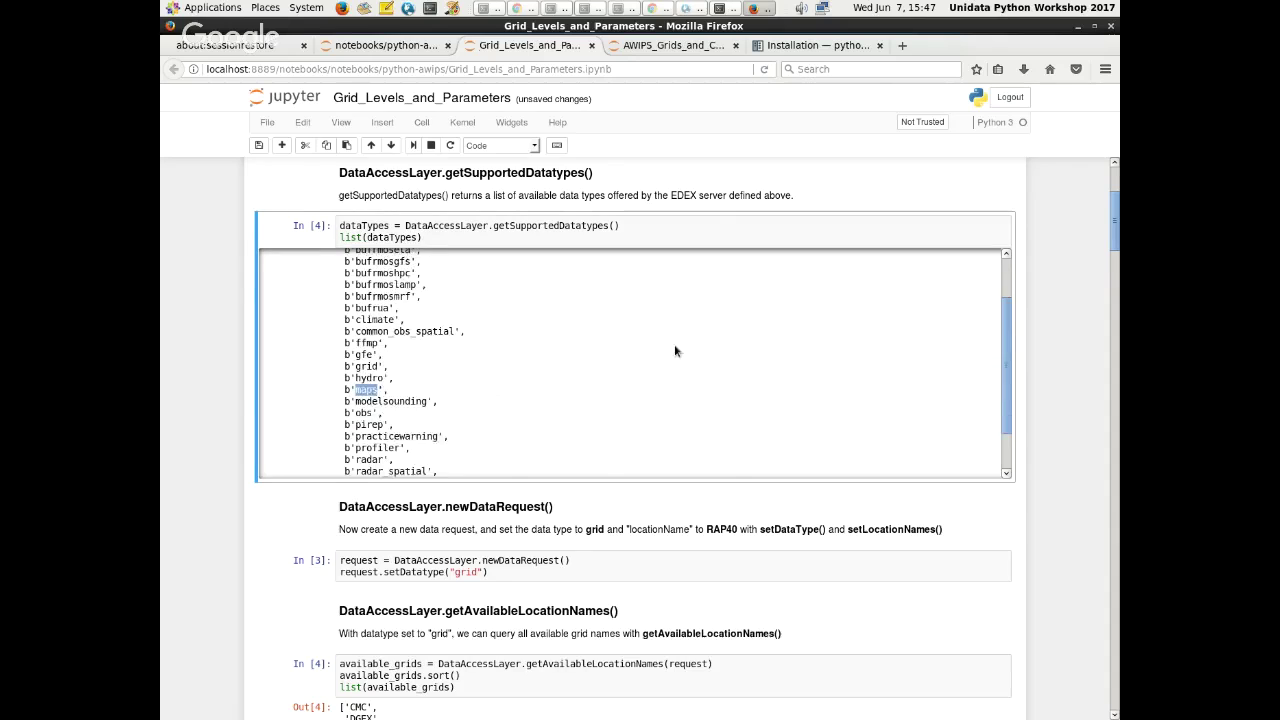
pyautogui.scroll(-1, 1054, 355)
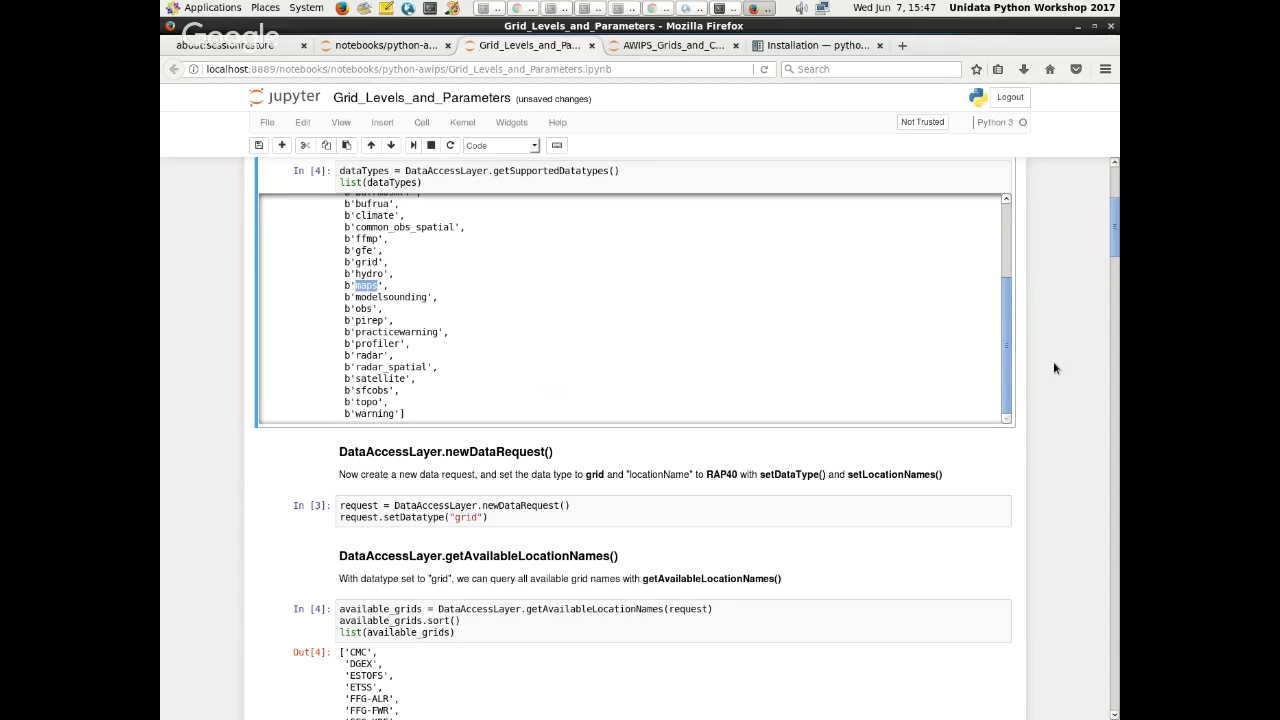
pyautogui.scroll(1, 950, 395)
pyautogui.scroll(-2, 408, 375)
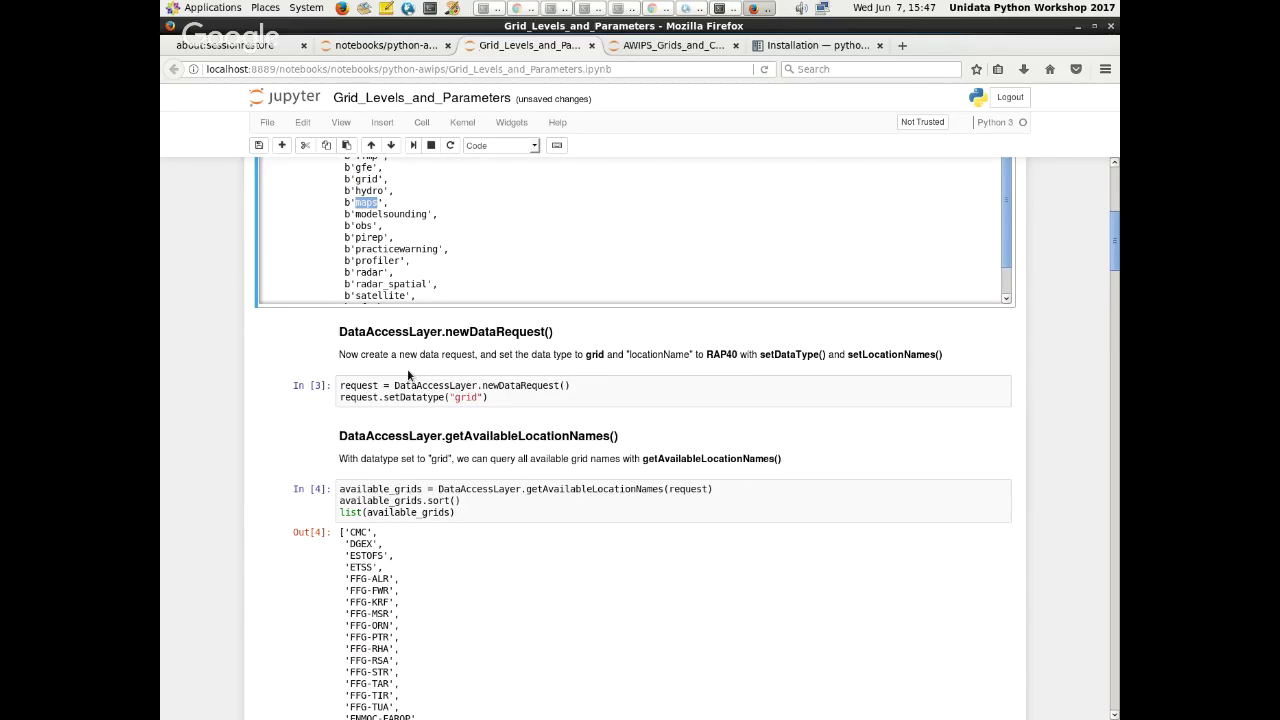
# - Run the newDataRequest cell with datatype "grid" and the getAvailableLocationNames cell
pyautogui.click(408, 377)
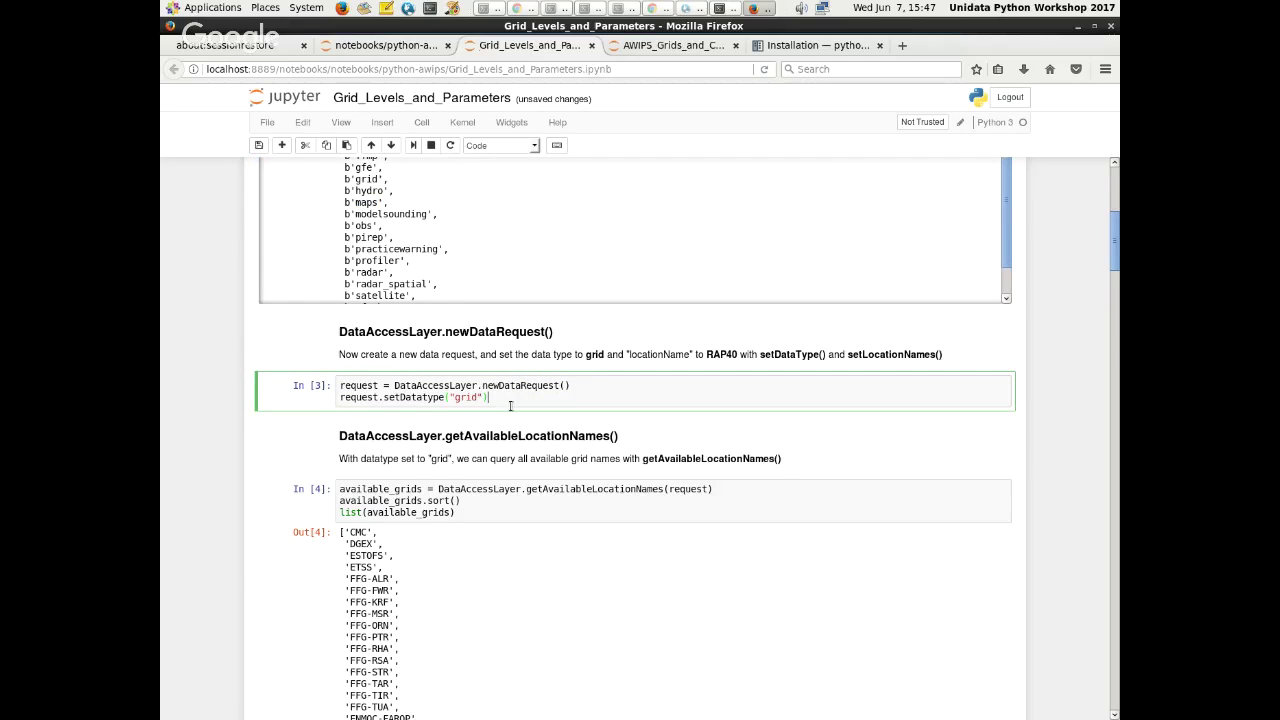
pyautogui.scroll(-2, 512, 380)
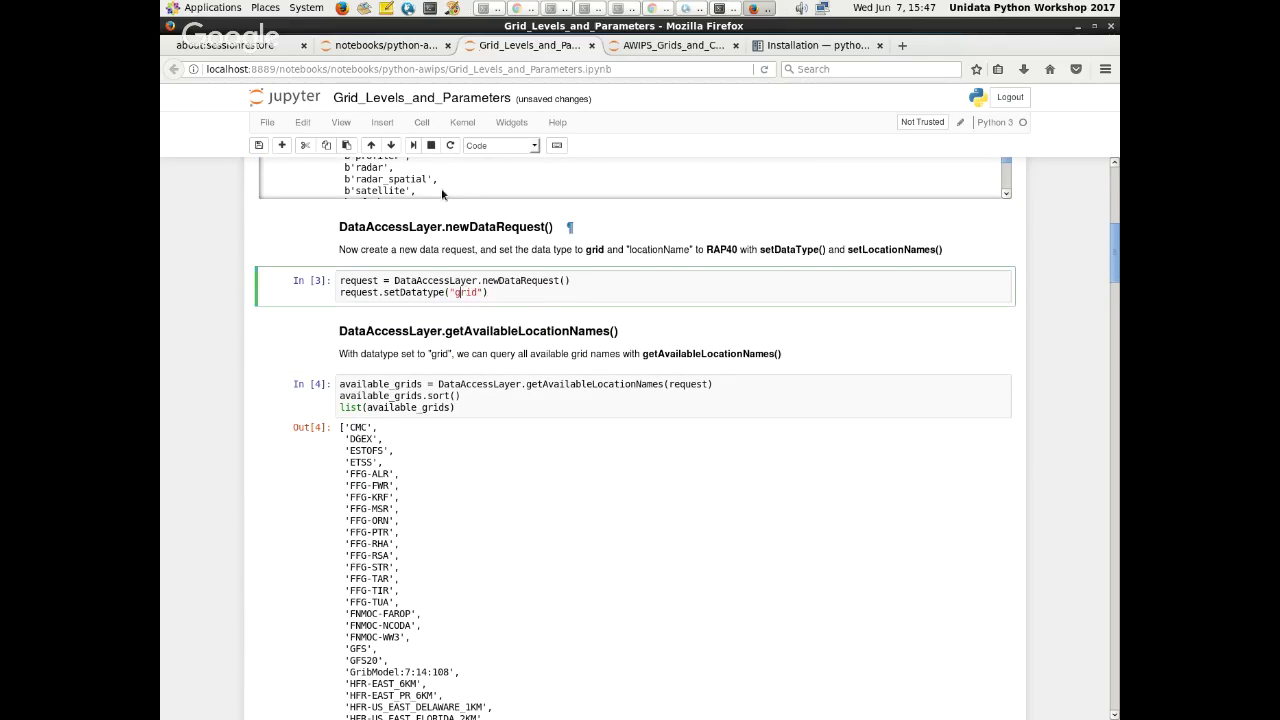
pyautogui.click(413, 145)
pyautogui.click(413, 145)
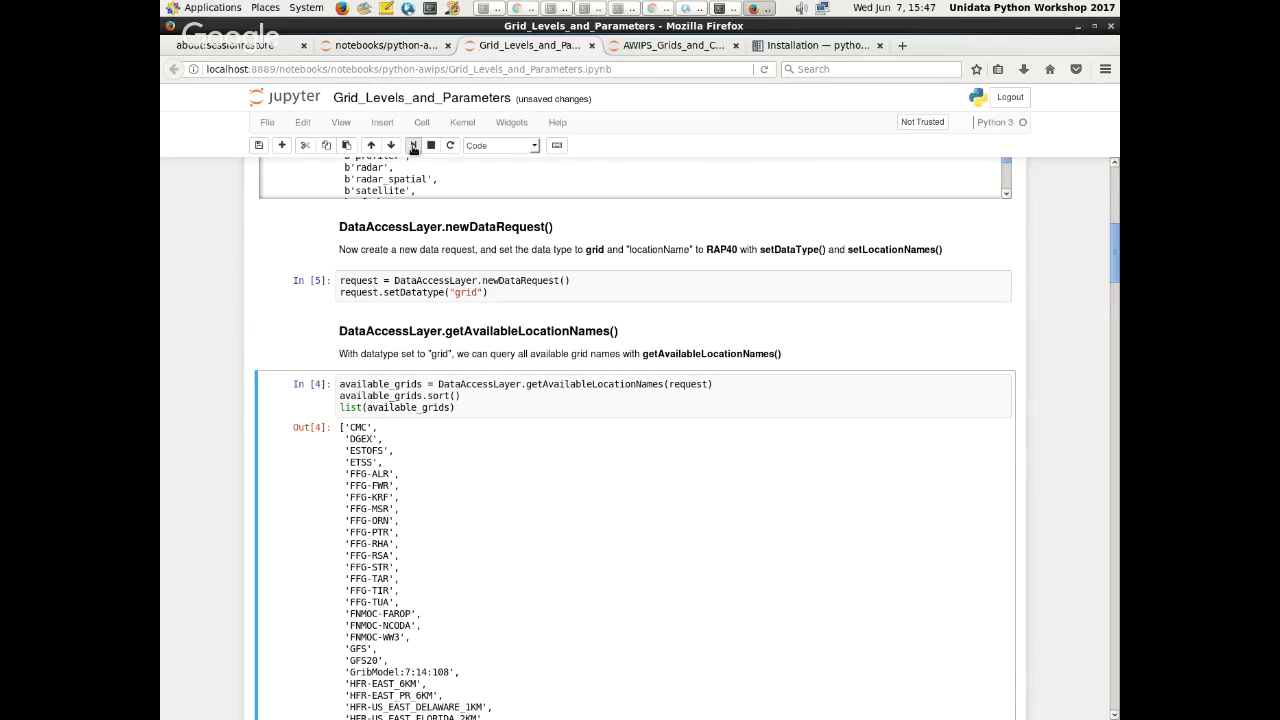
pyautogui.click(413, 145)
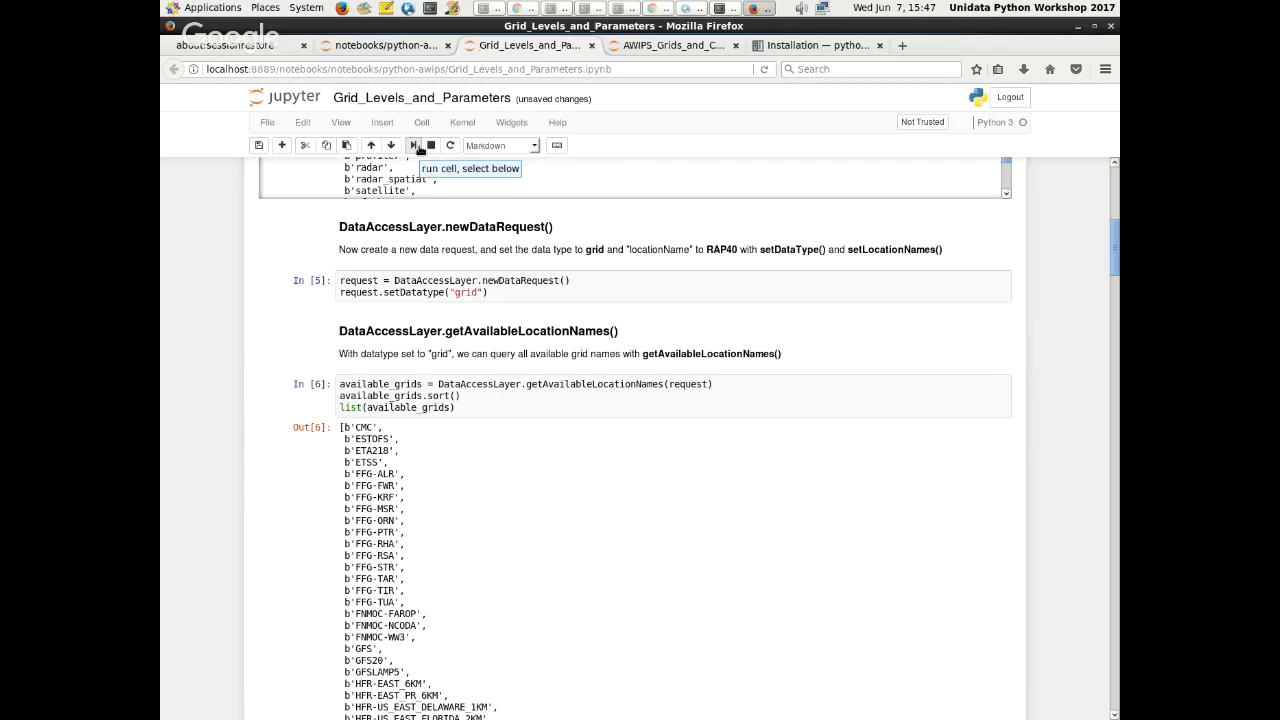
# - Switch to CAVE to compare its Product Browser grid list with the notebook output, and return to Firefox
pyautogui.hotkey('alt', 'Tab')
pyautogui.hotkey('alt', 'Tab')
pyautogui.hotkey('alt', 'Tab')
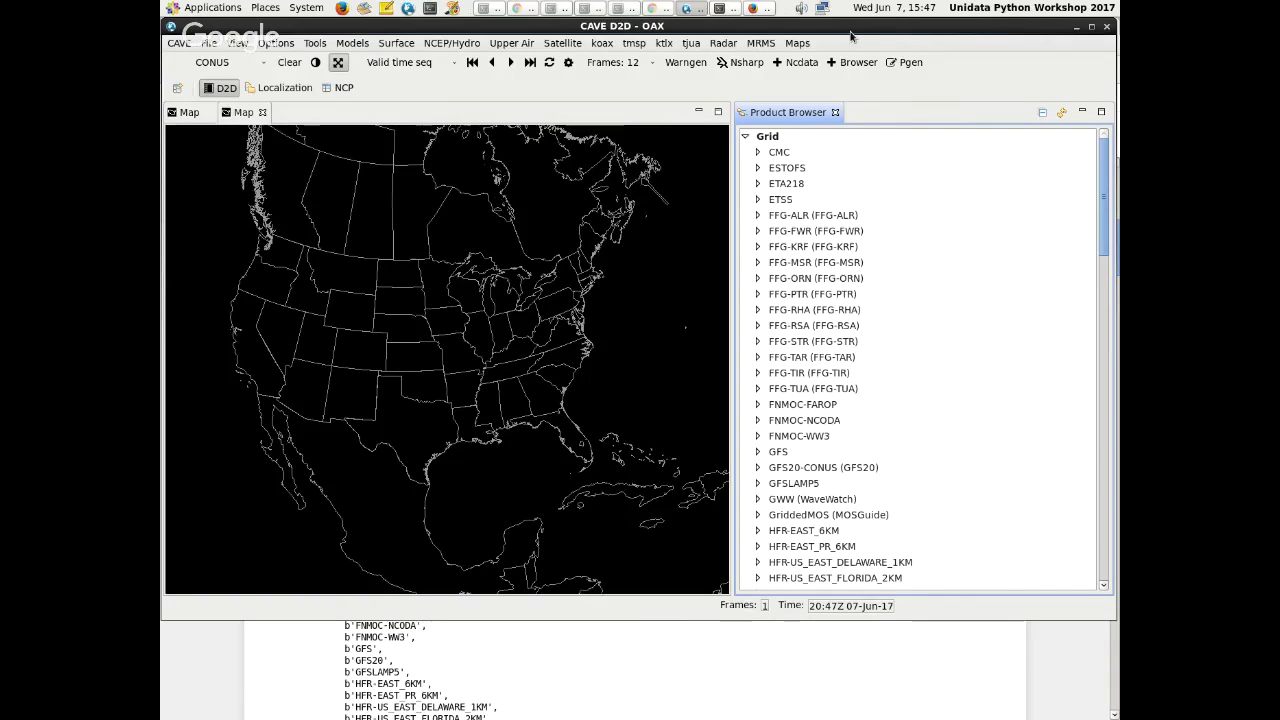
pyautogui.moveTo(851, 36); pyautogui.dragTo(870, 66)
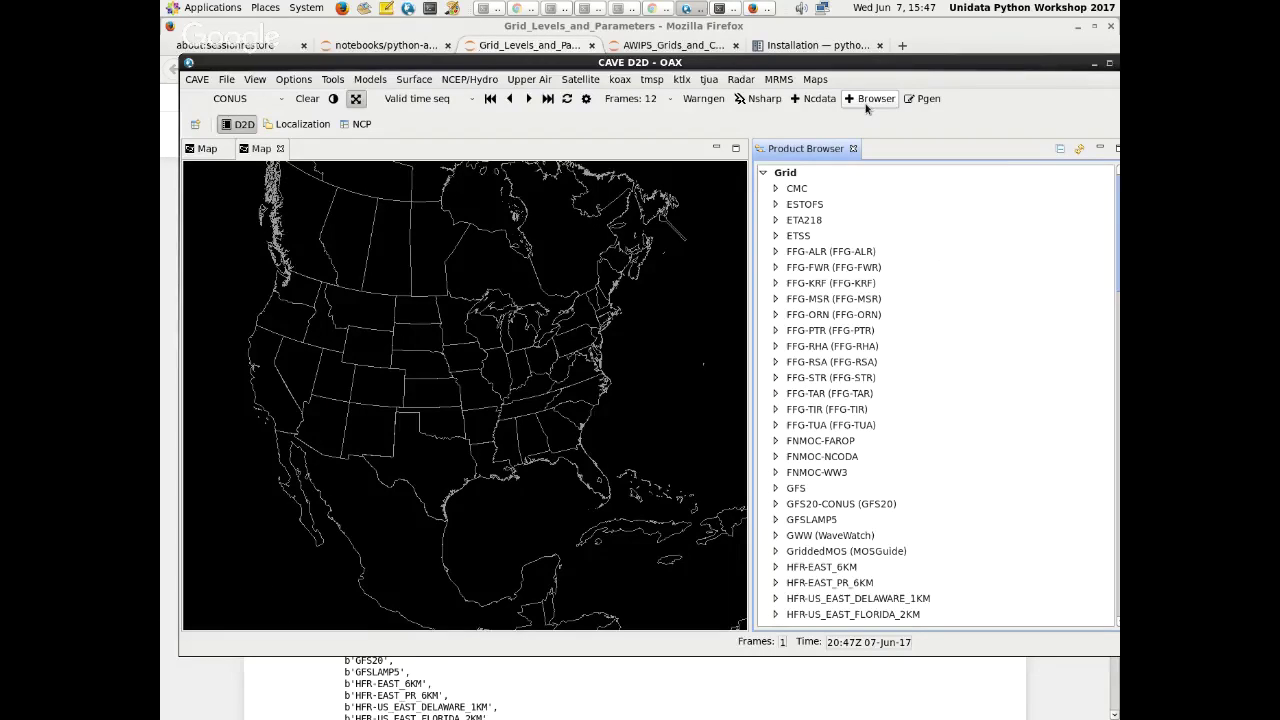
pyautogui.hotkey('alt', 'Tab')
# - Run the request.setLocationNames("RAP13") cell below the available grids list
pyautogui.scroll(-20, 503, 457)
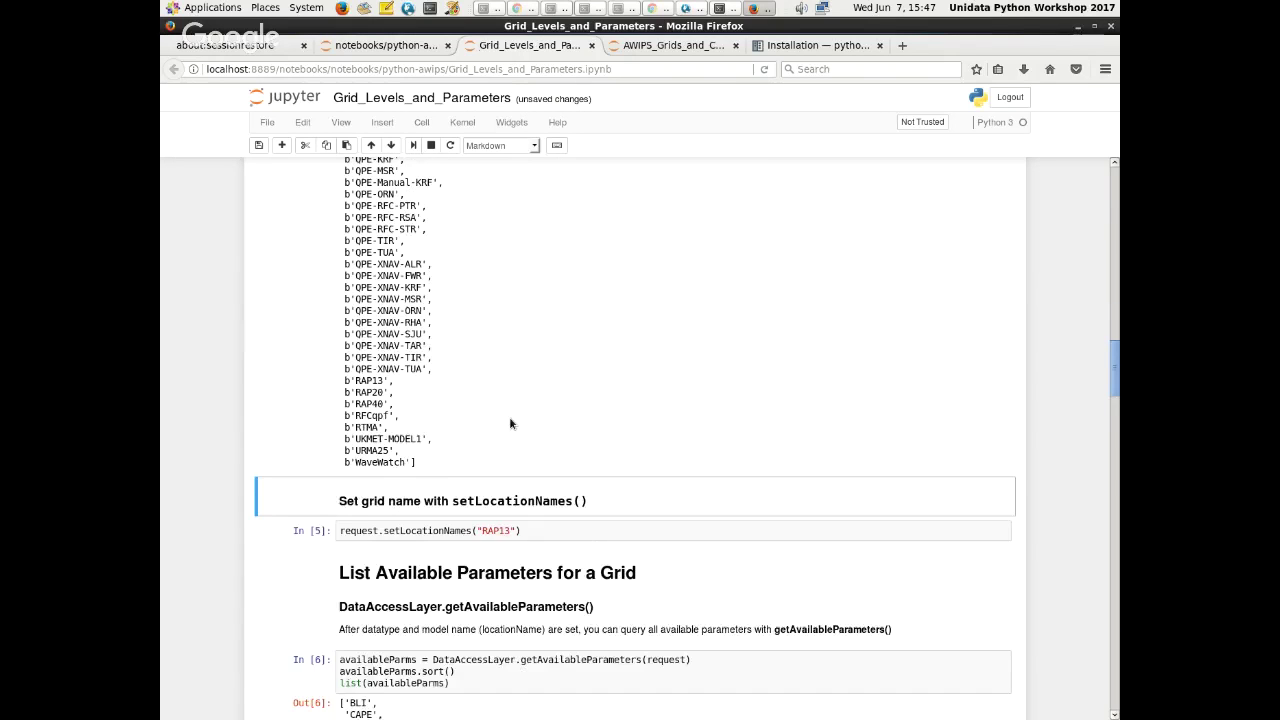
pyautogui.scroll(-3, 500, 350)
pyautogui.scroll(-2, 492, 285)
pyautogui.click(493, 240)
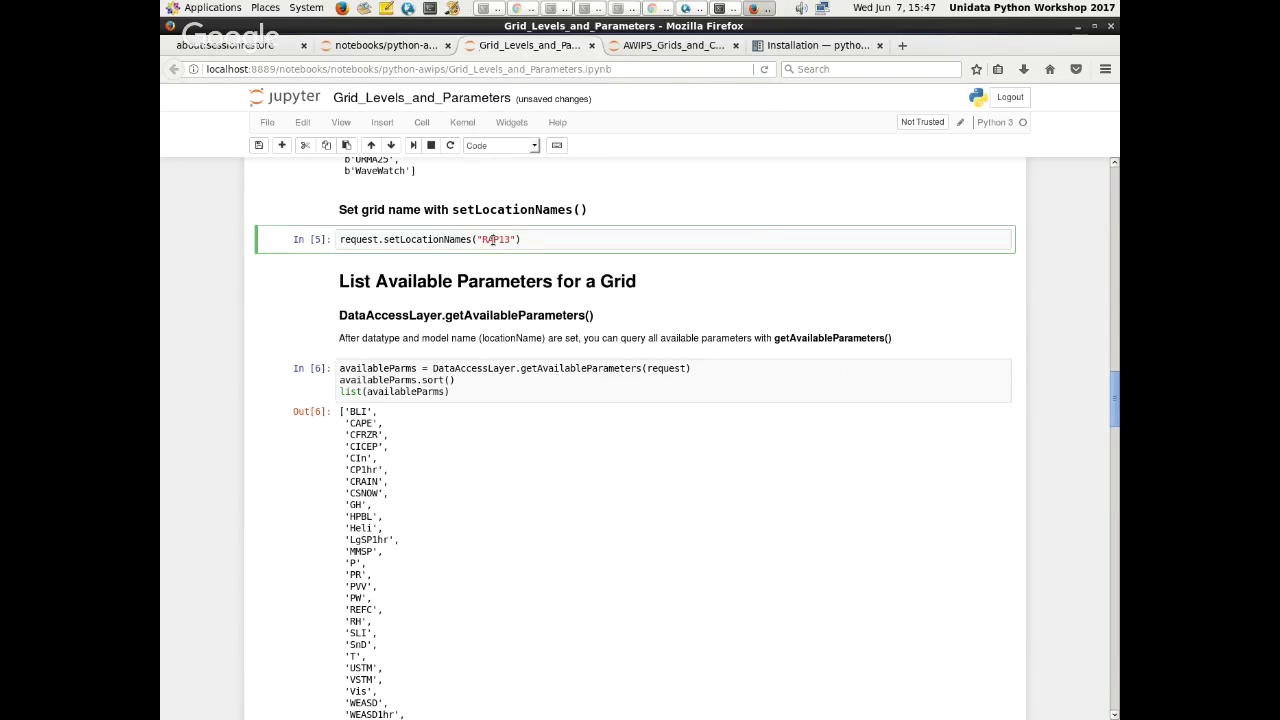
pyautogui.click(413, 145)
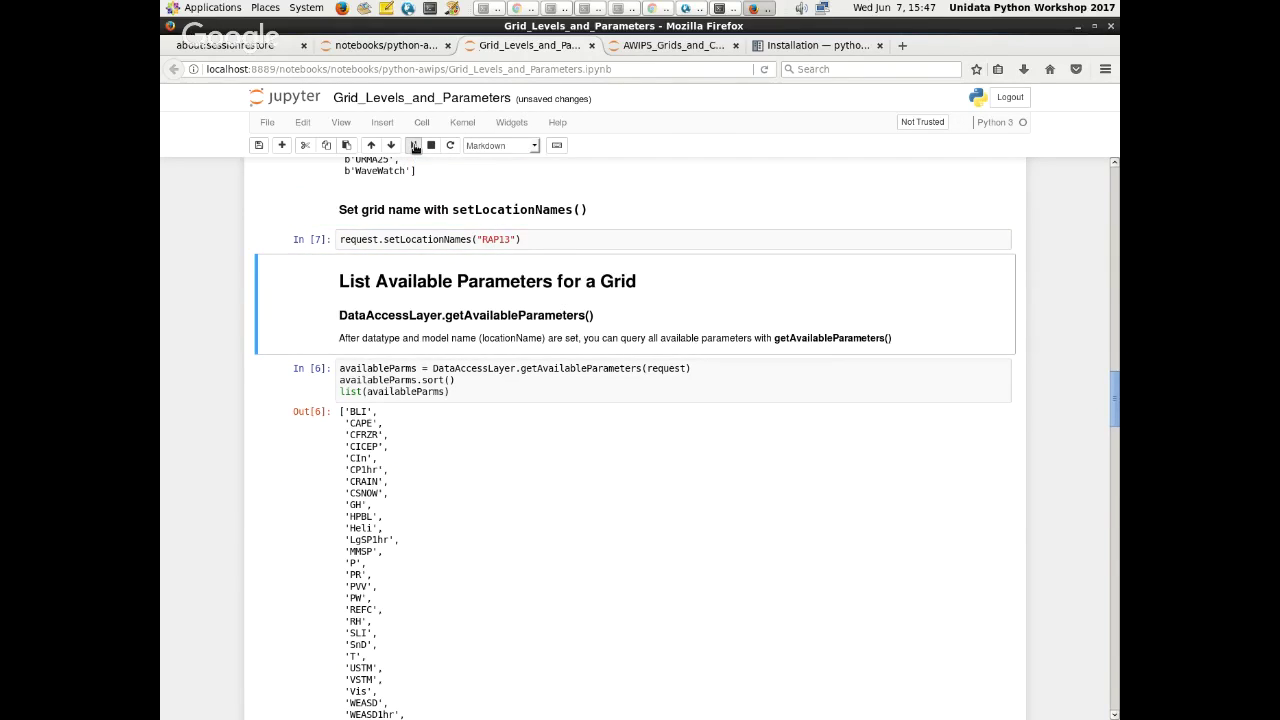
# - Run the getAvailableParameters cell for the RAP13 grid and look through the list of available parameters
pyautogui.click(413, 145)
pyautogui.click(413, 145)
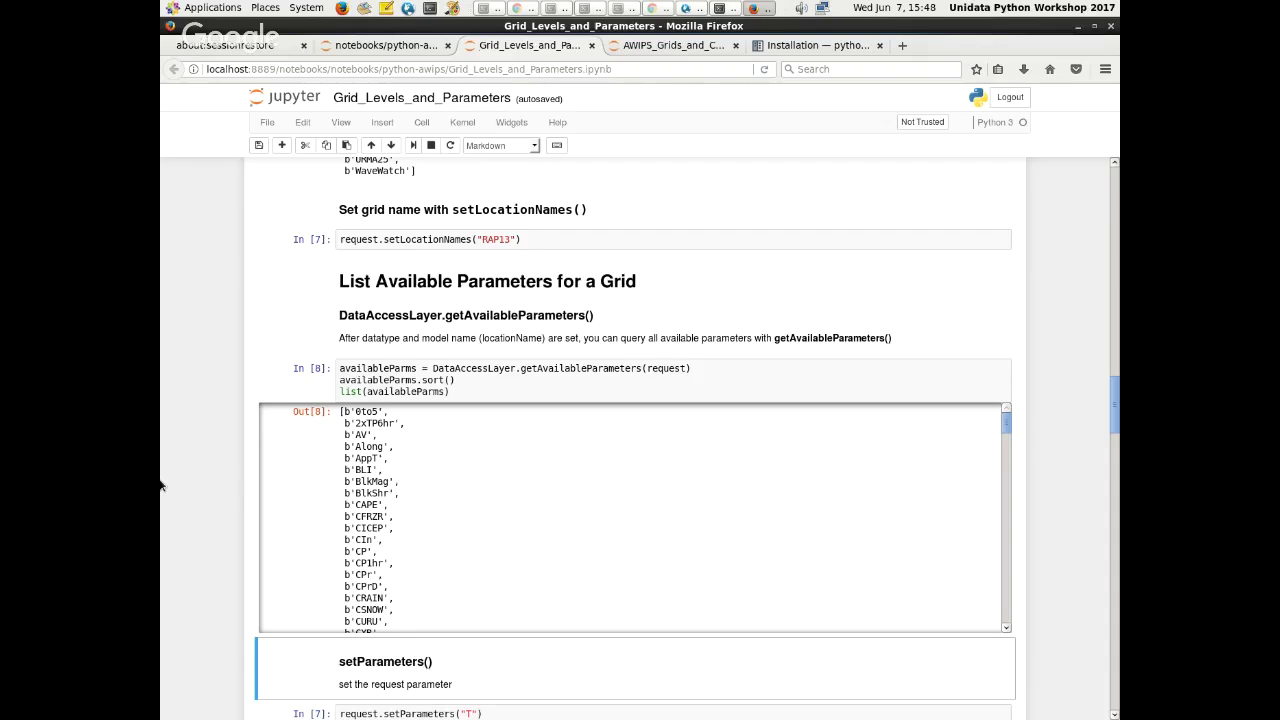
pyautogui.scroll(-5, 575, 477)
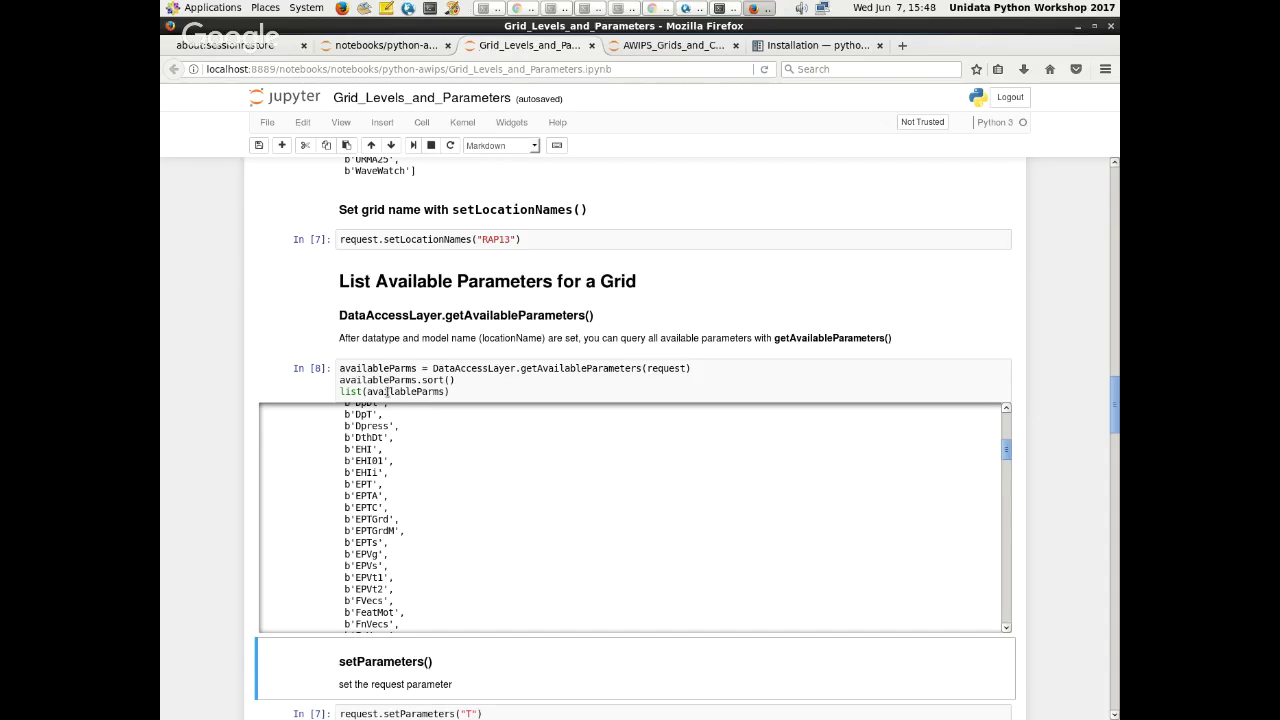
pyautogui.scroll(-10, 532, 416)
pyautogui.scroll(-10, 443, 553)
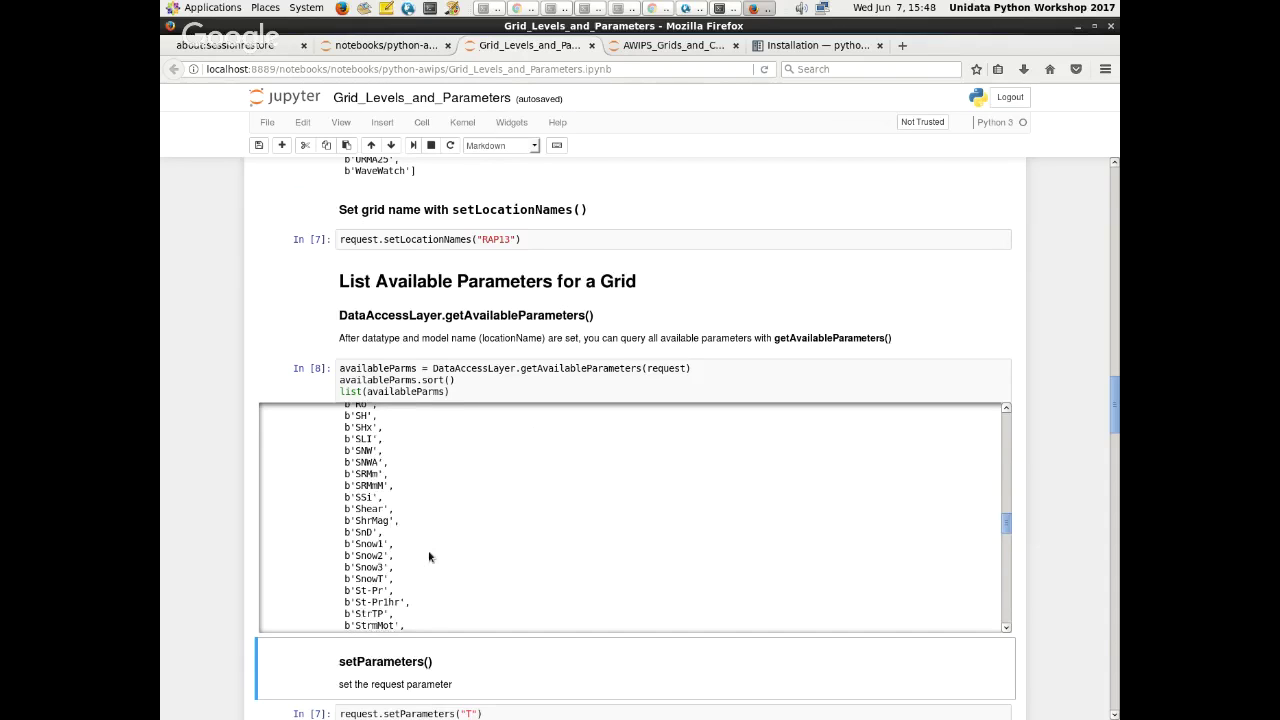
pyautogui.scroll(-4, 235, 391)
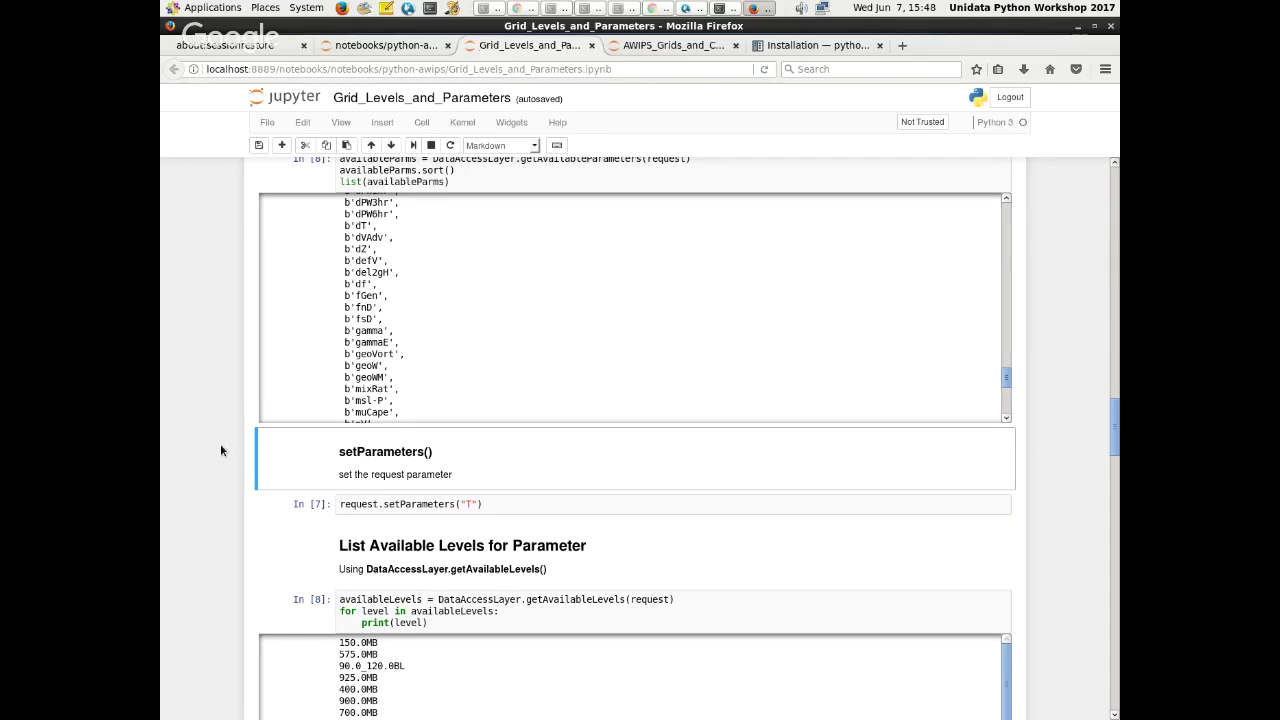
# - Run the request.setParameters("T") cell and the getAvailableLevels cell, and look through the listed levels
pyautogui.click(411, 145)
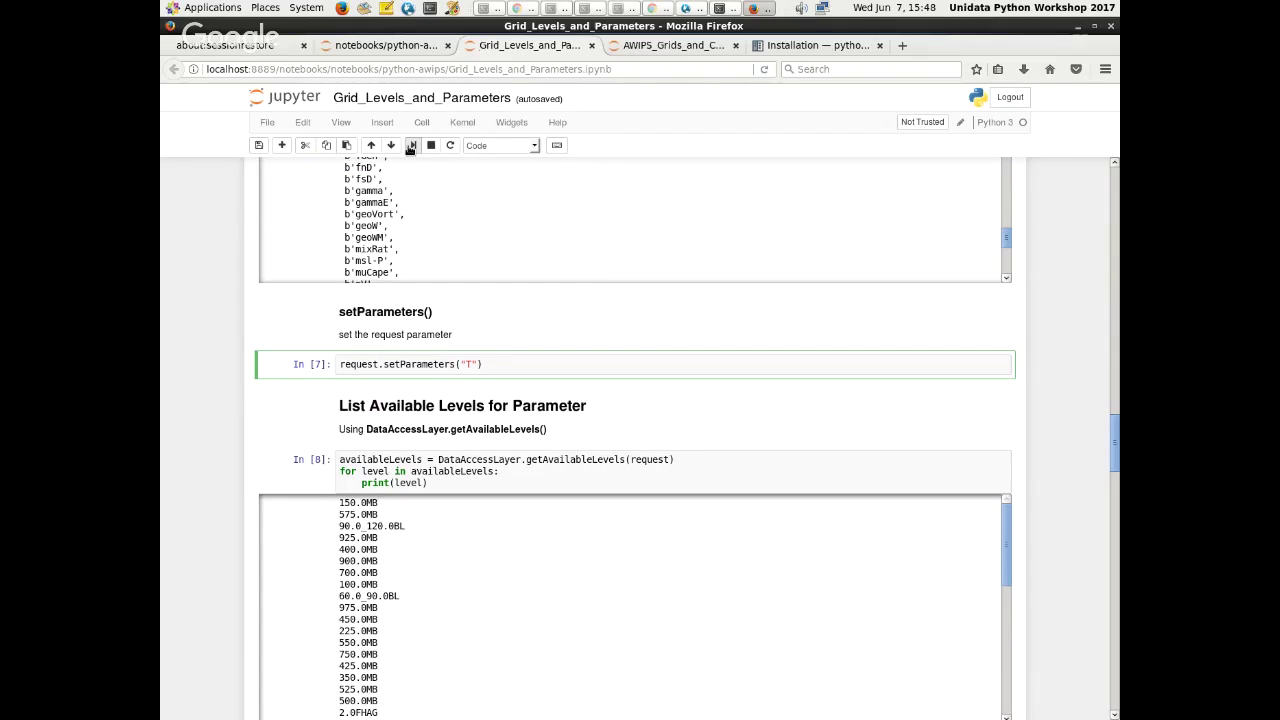
pyautogui.click(411, 145)
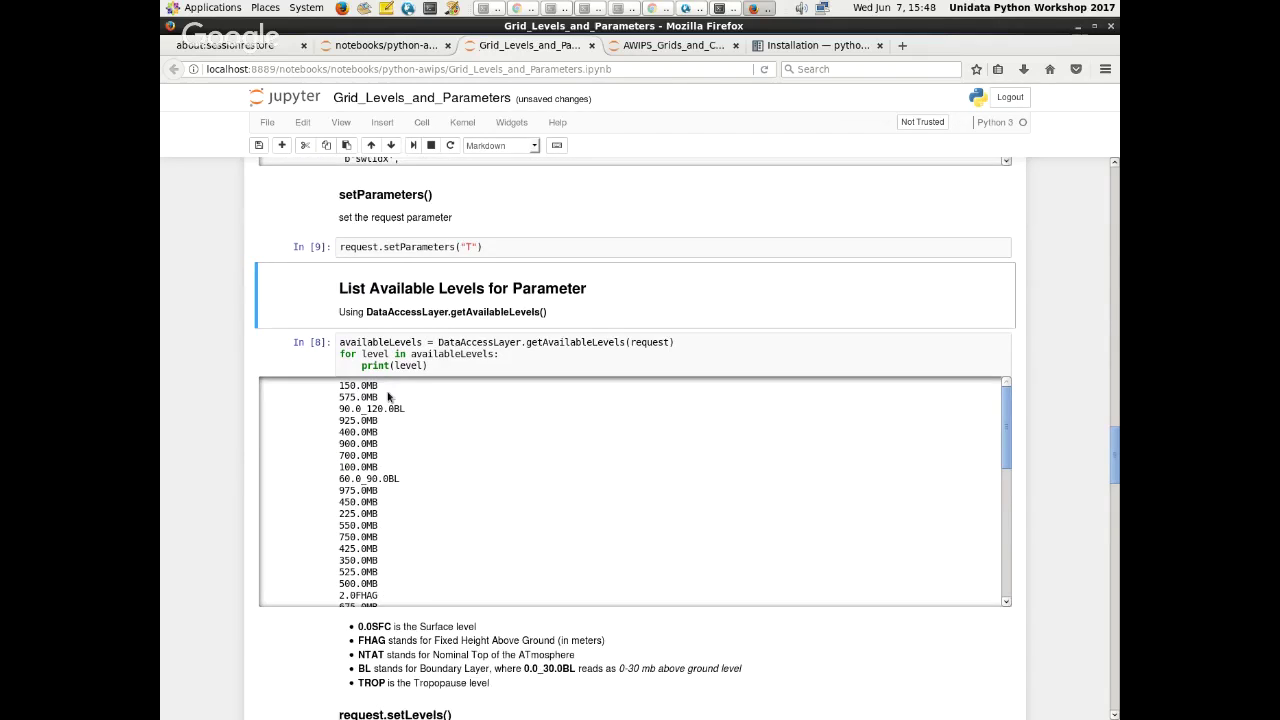
pyautogui.click(411, 145)
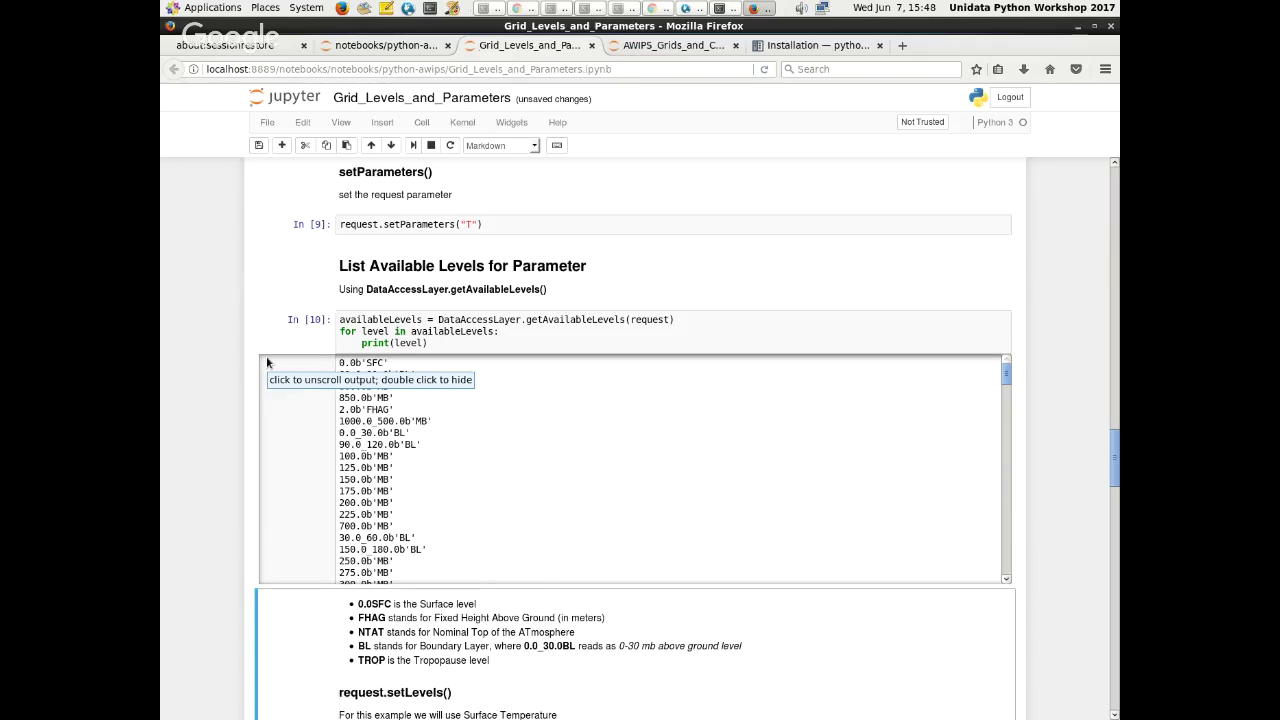
pyautogui.scroll(-5, 440, 451)
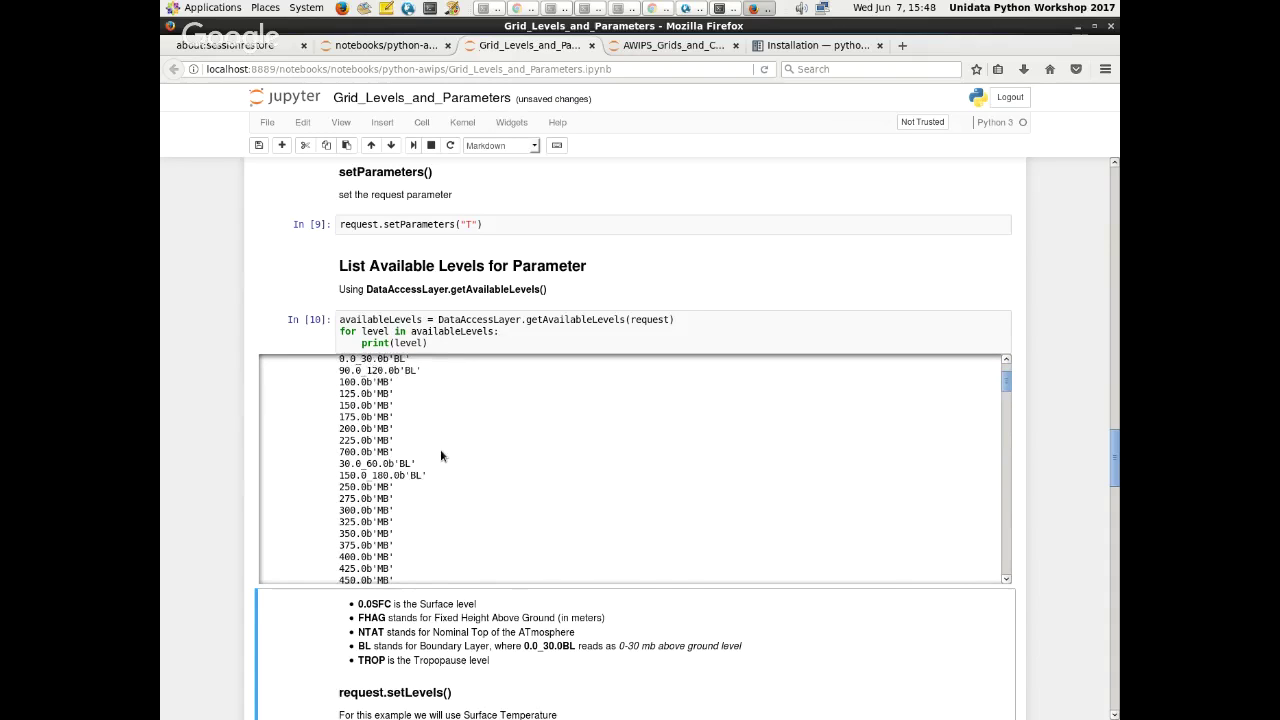
pyautogui.scroll(-10, 435, 455)
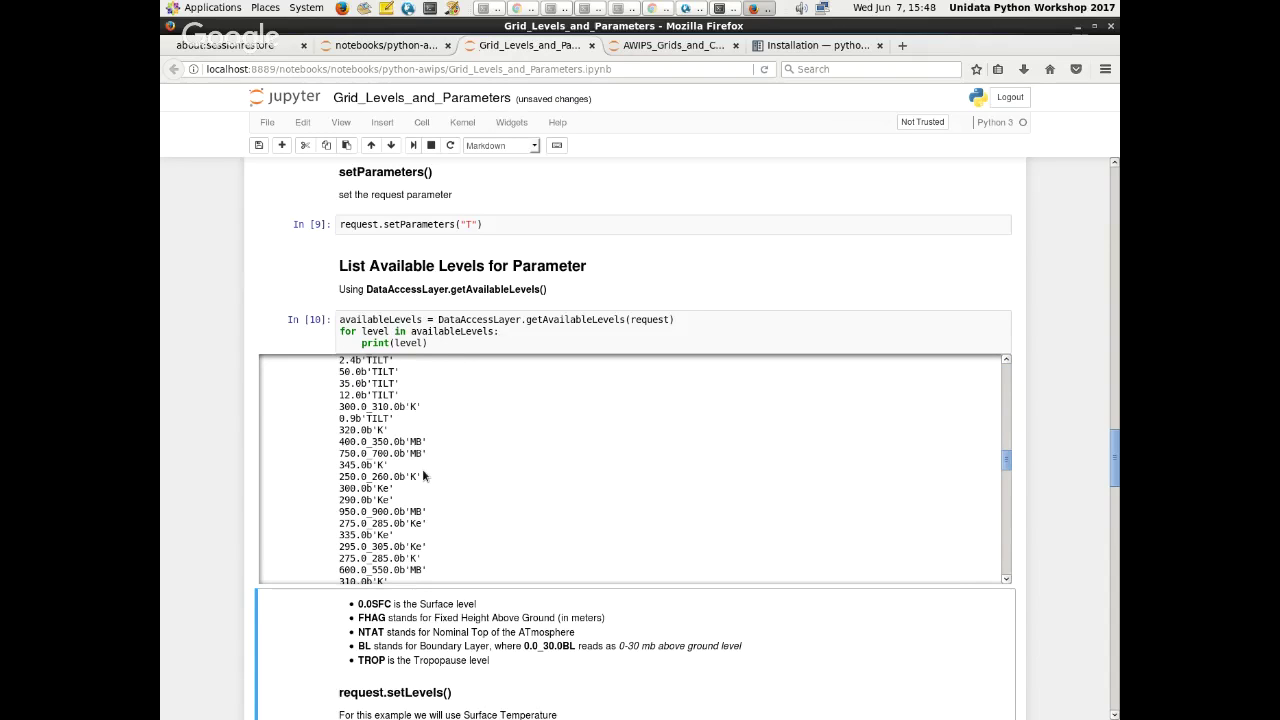
pyautogui.scroll(-5, 420, 480)
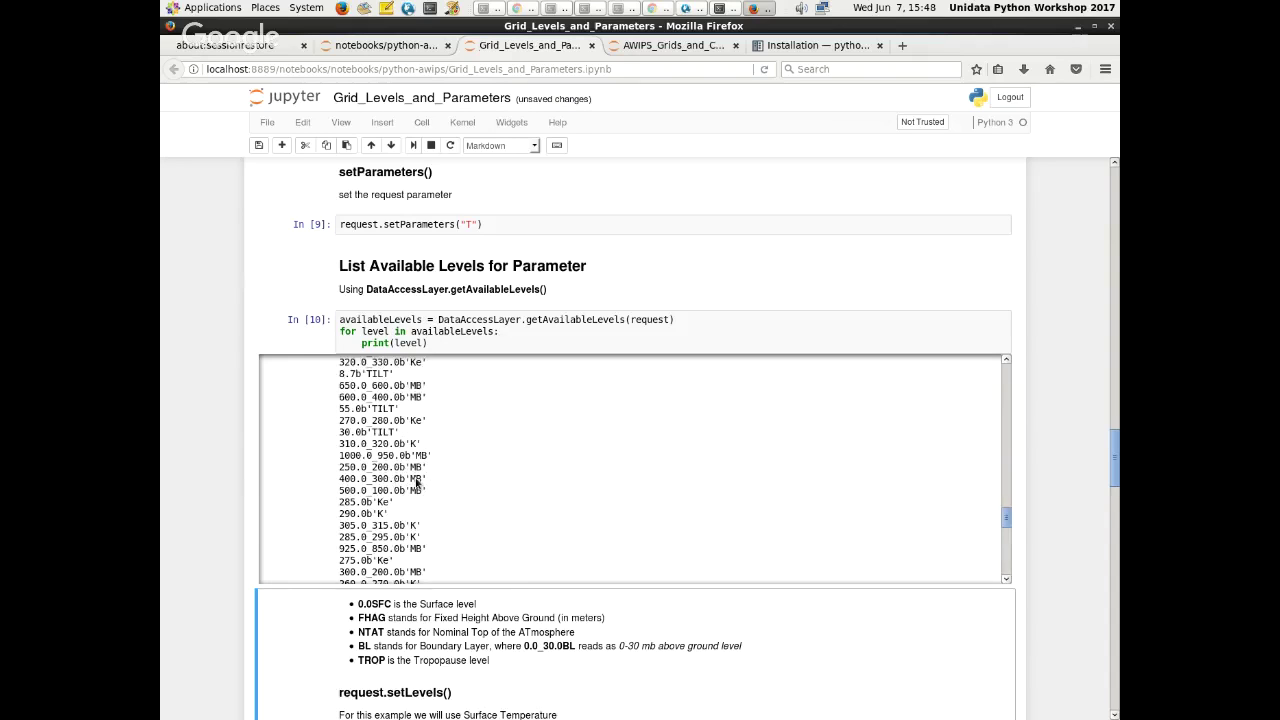
pyautogui.scroll(-8, 417, 483)
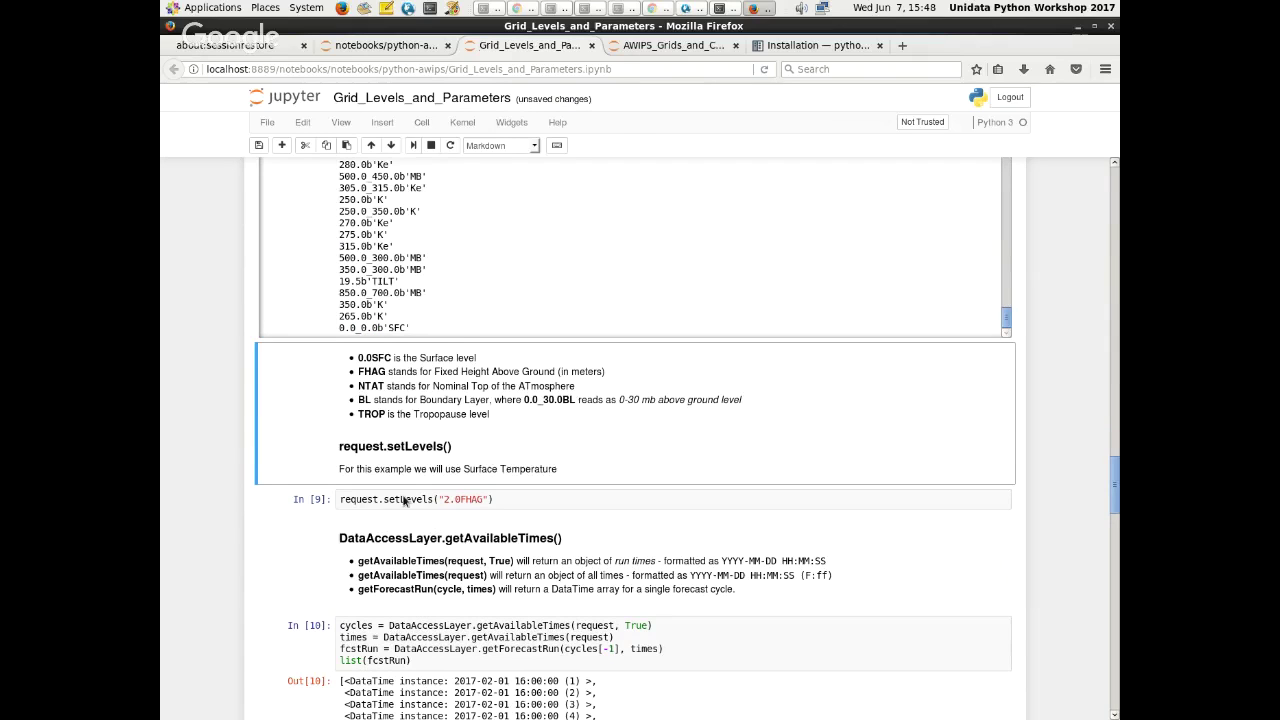
# - Run the request.setLevels("2.0FHAG") cell and the getAvailableTimes cell that lists the latest forecast run
pyautogui.scroll(-1, 404, 501)
pyautogui.click(404, 499)
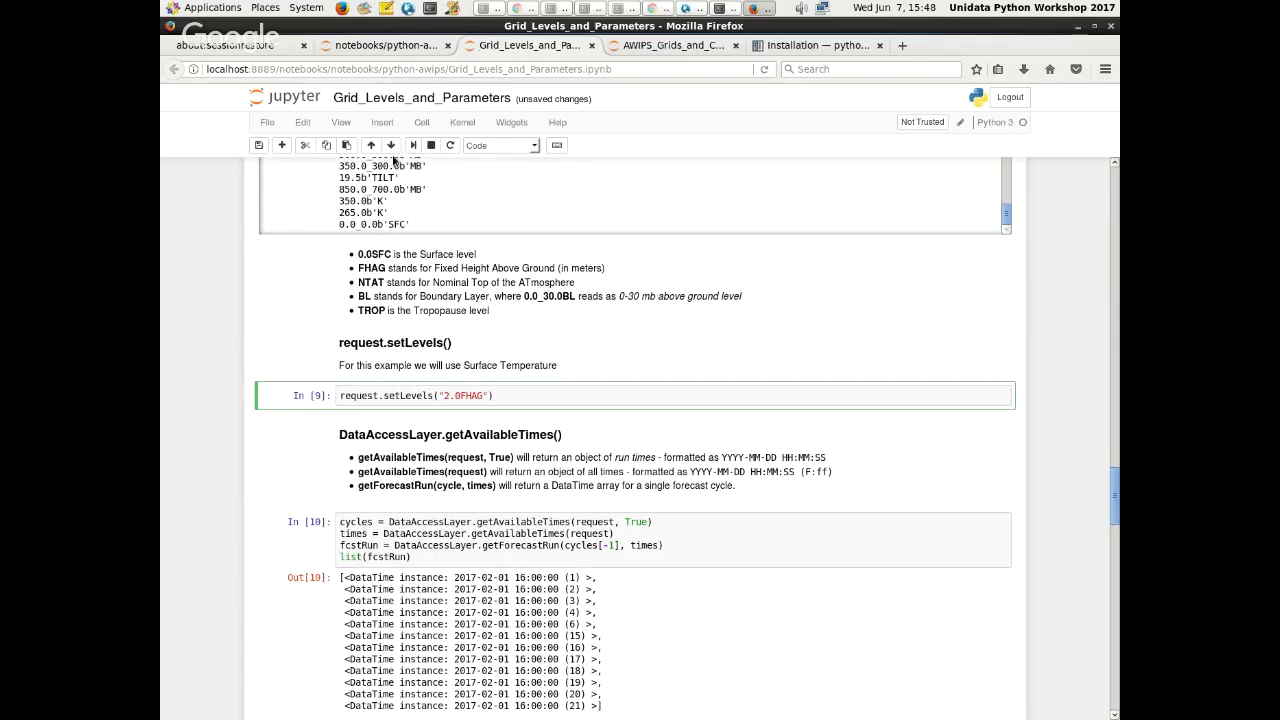
pyautogui.click(413, 145)
pyautogui.scroll(-2, 340, 325)
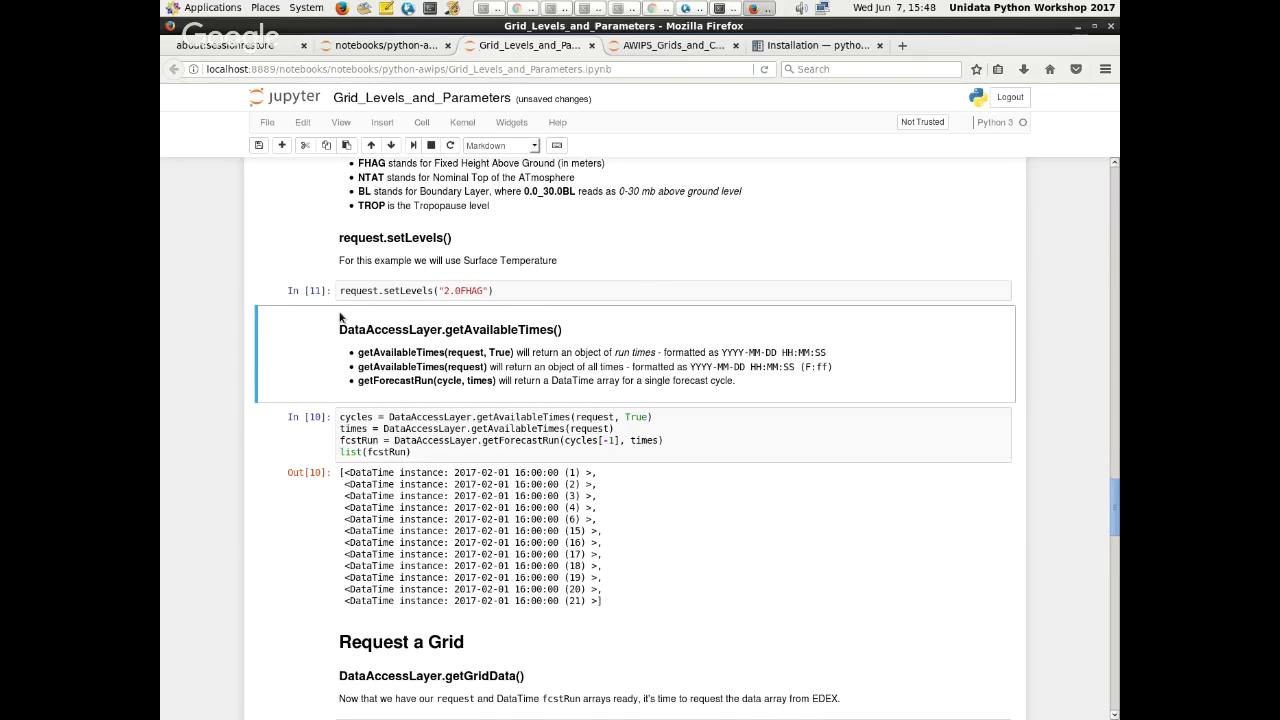
pyautogui.click(413, 145)
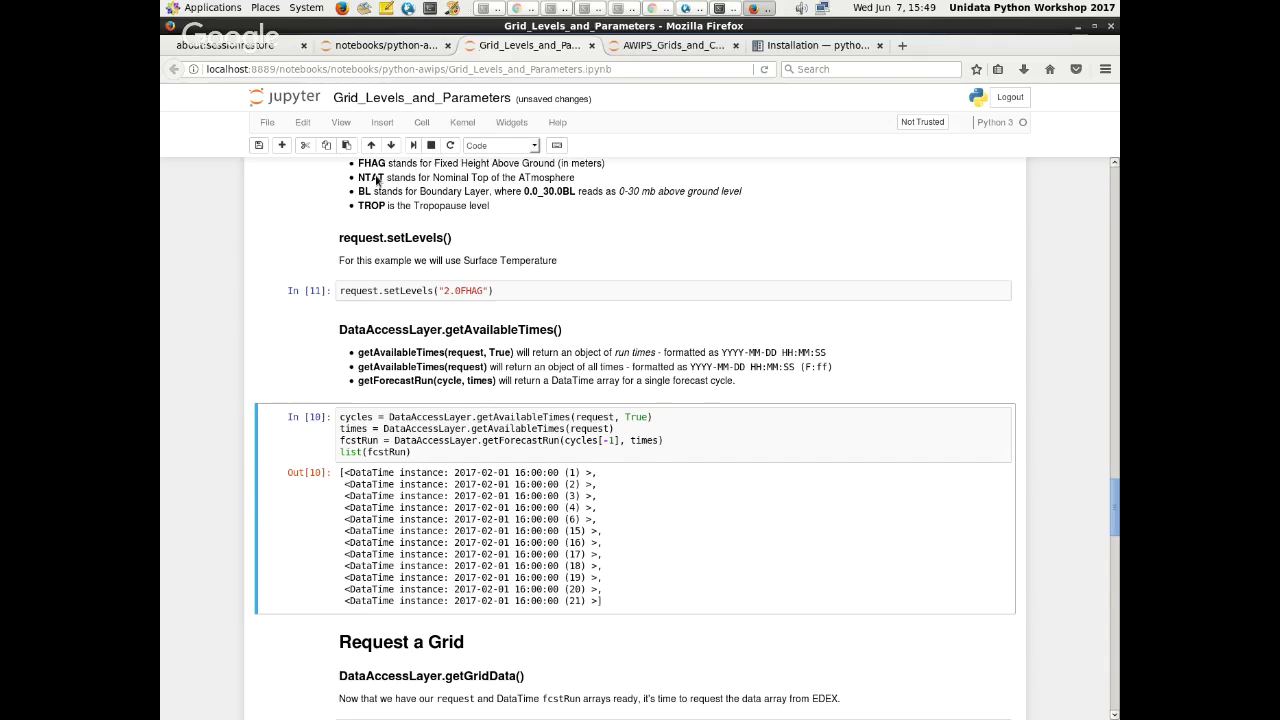
pyautogui.click(410, 145)
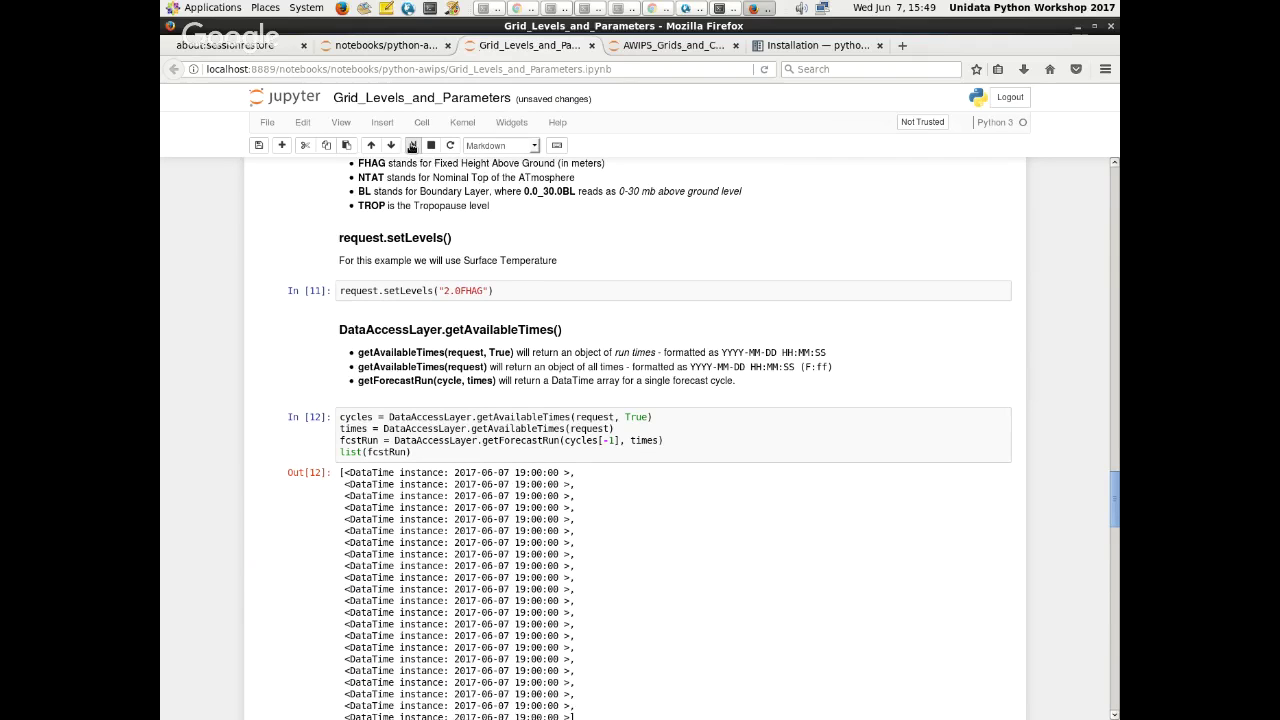
# - Run the getGridData cell under Request a Grid and look over the pcolormesh and contourf plotting sections below it
pyautogui.scroll(-4, 448, 285)
pyautogui.hotkey('shift', 'Return')
pyautogui.hotkey('shift', 'Return')
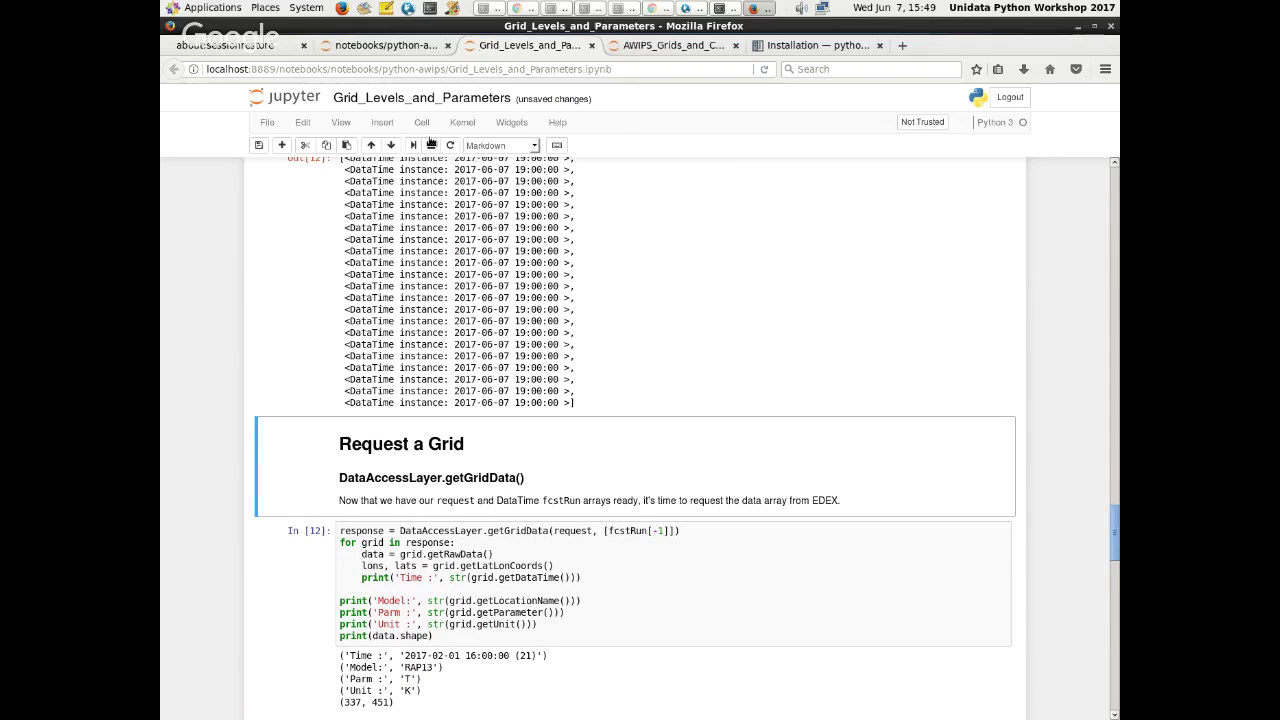
pyautogui.scroll(-3, 245, 403)
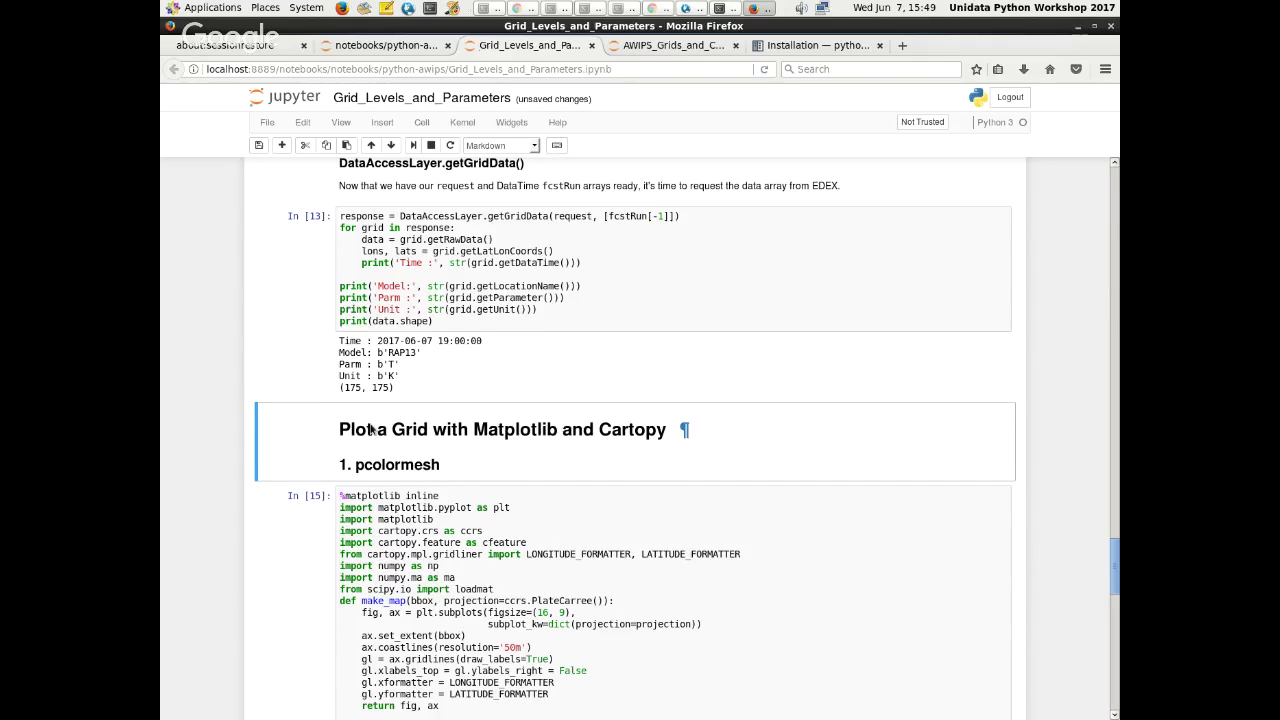
pyautogui.scroll(-2, 481, 461)
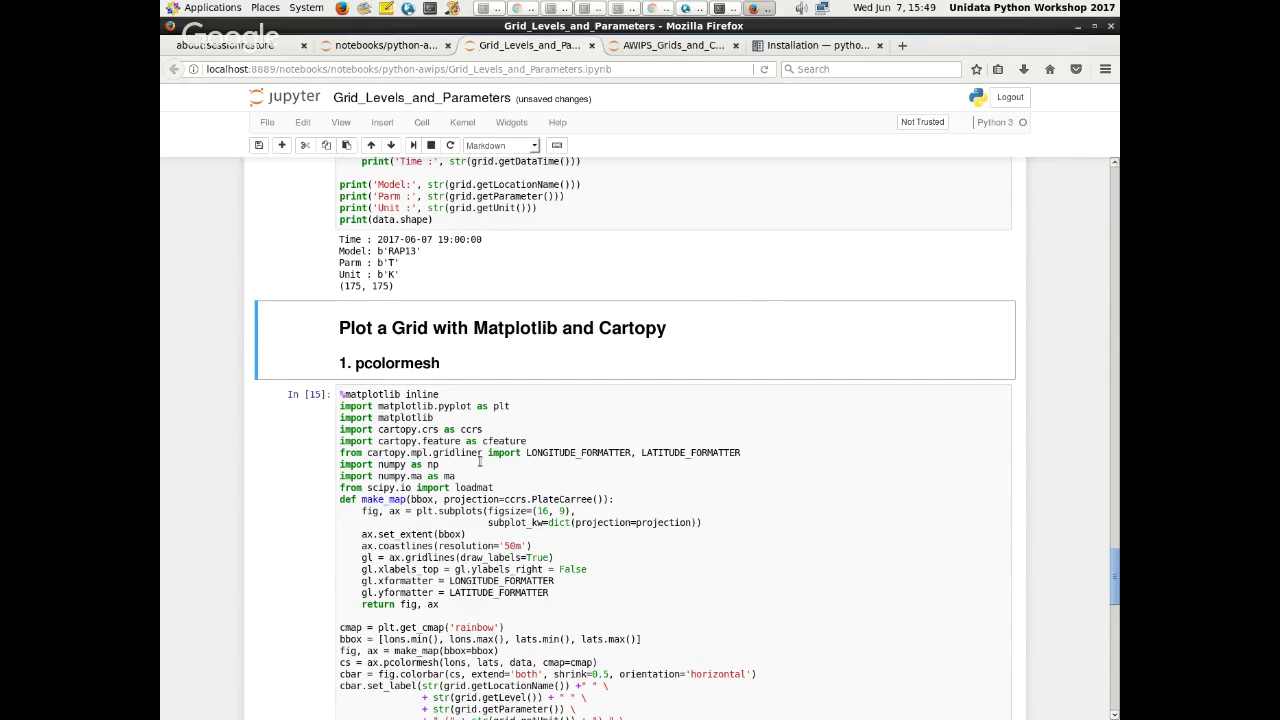
pyautogui.scroll(-15, 481, 461)
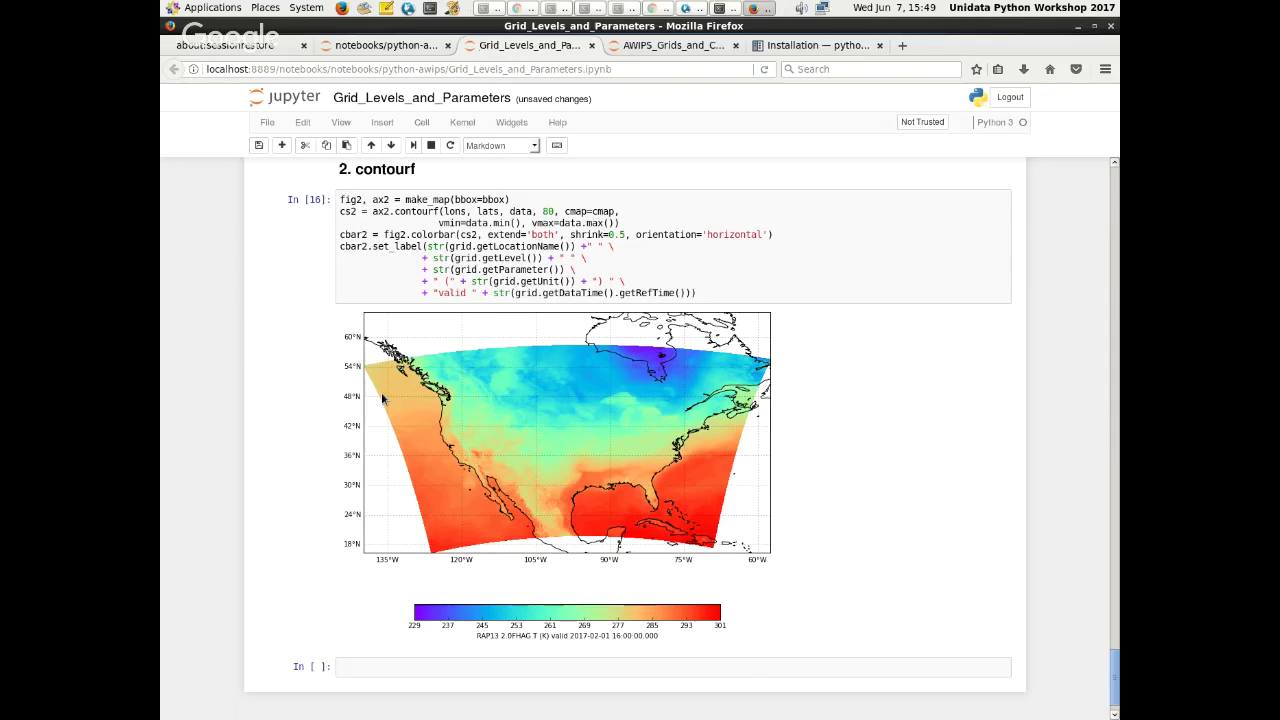
pyautogui.scroll(10, 382, 398)
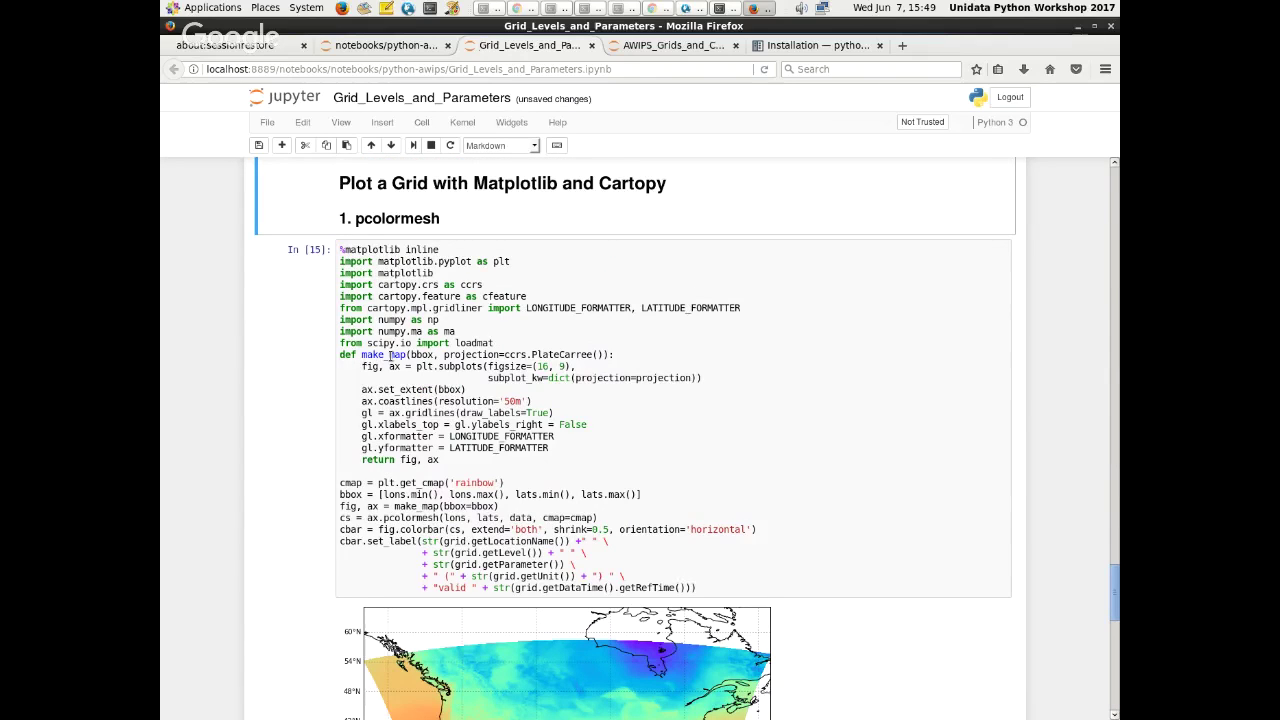
pyautogui.scroll(5, 390, 355)
# - Open the NEXRAD3_Reflectivity_Velocity_Matplotlib notebook from the python-awips folder and examine its N0Q, N0U and EET product definitions
pyautogui.click(386, 45)
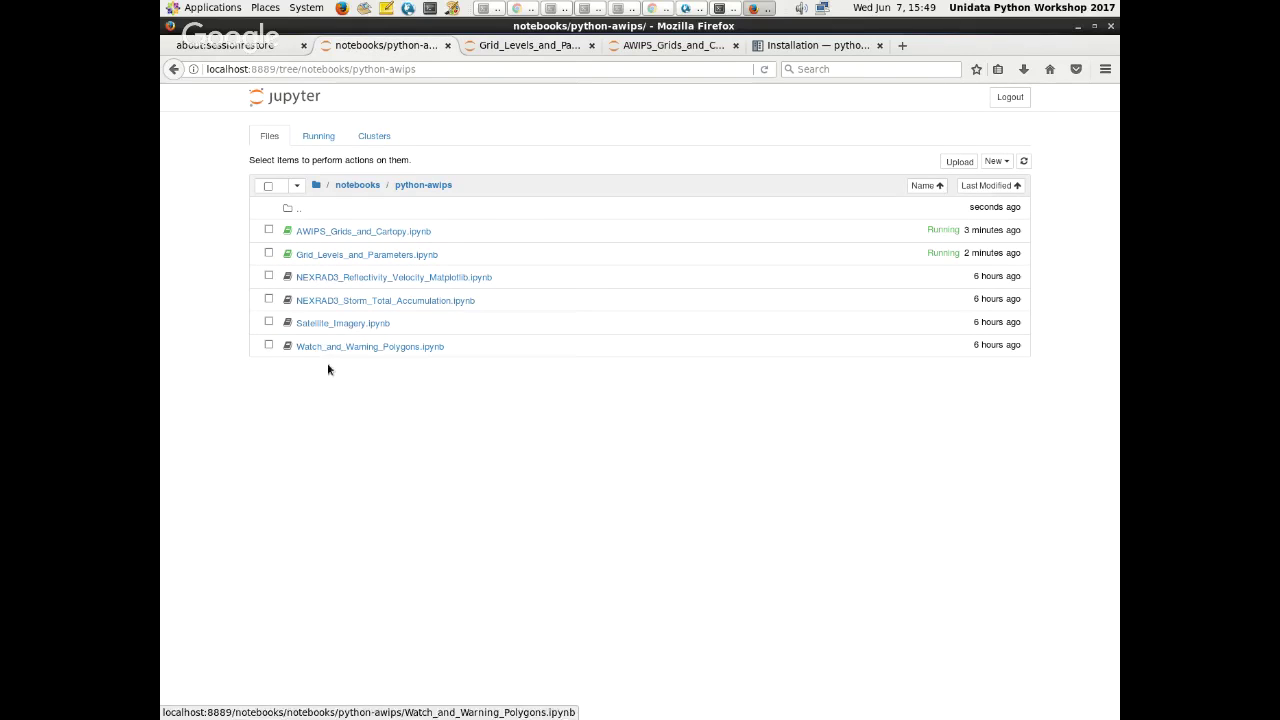
pyautogui.click(325, 278)
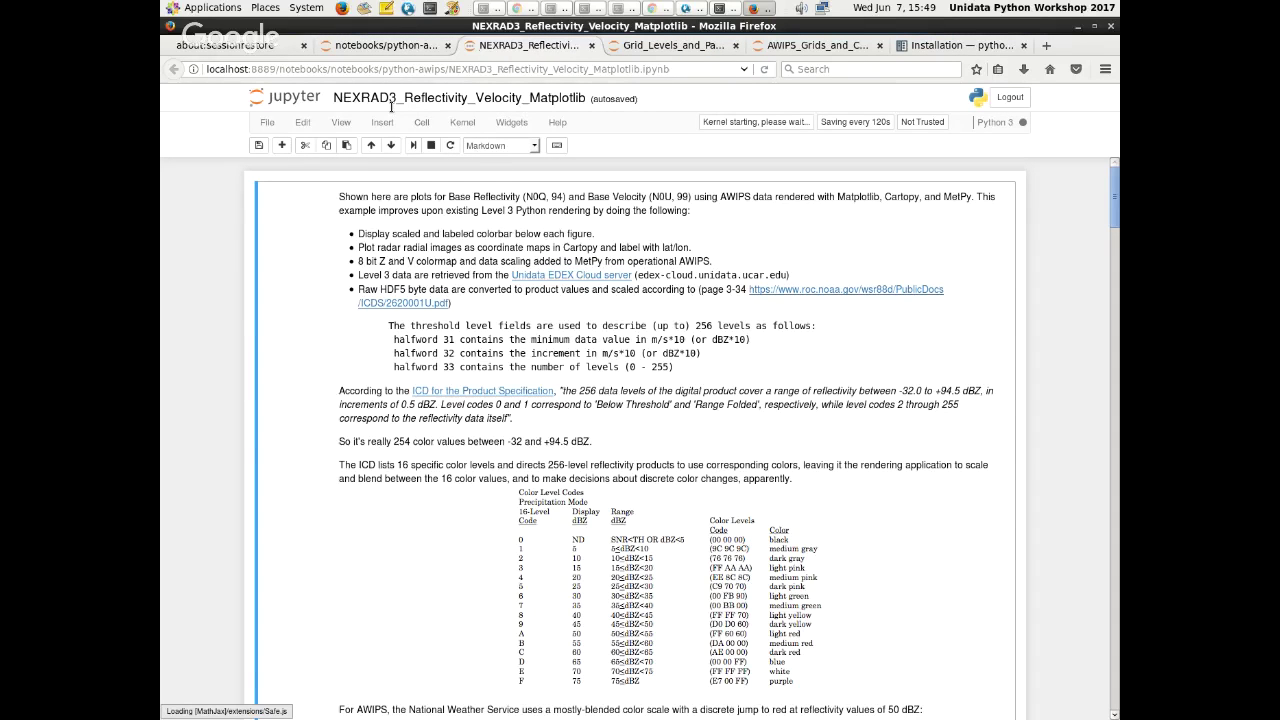
pyautogui.scroll(-10, 1068, 282)
pyautogui.scroll(-10, 1099, 396)
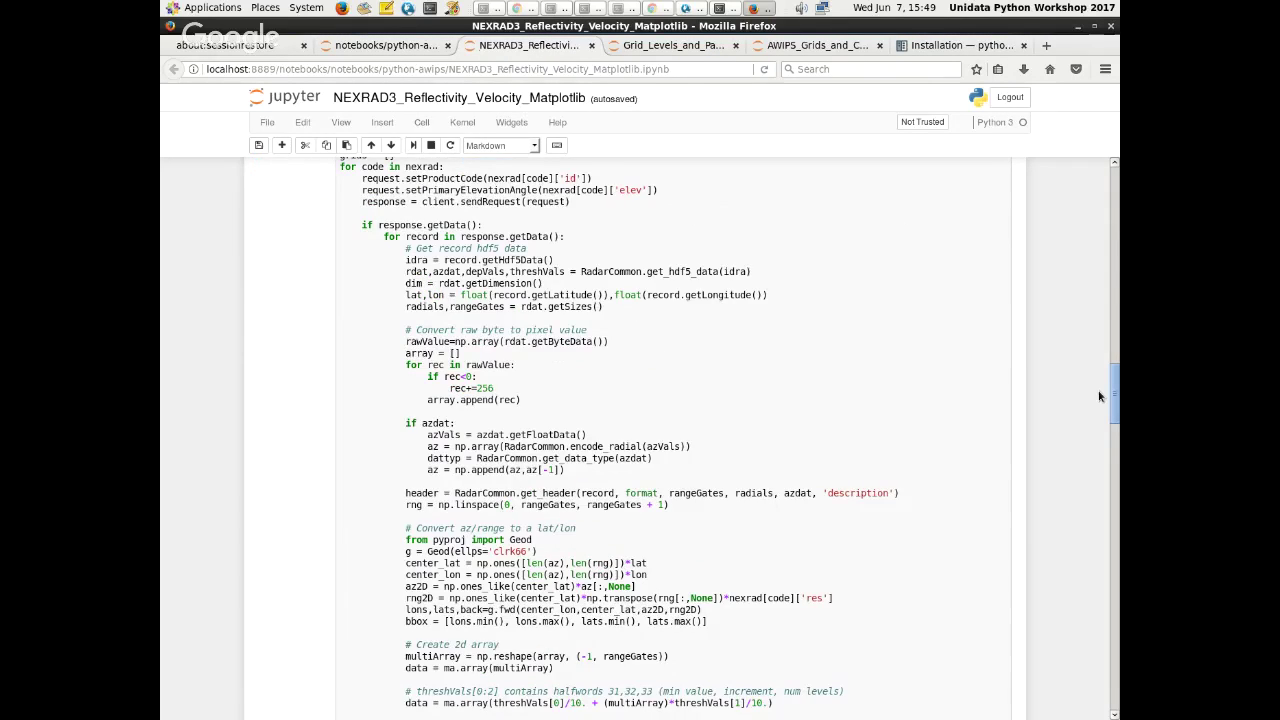
pyautogui.scroll(7, 1098, 396)
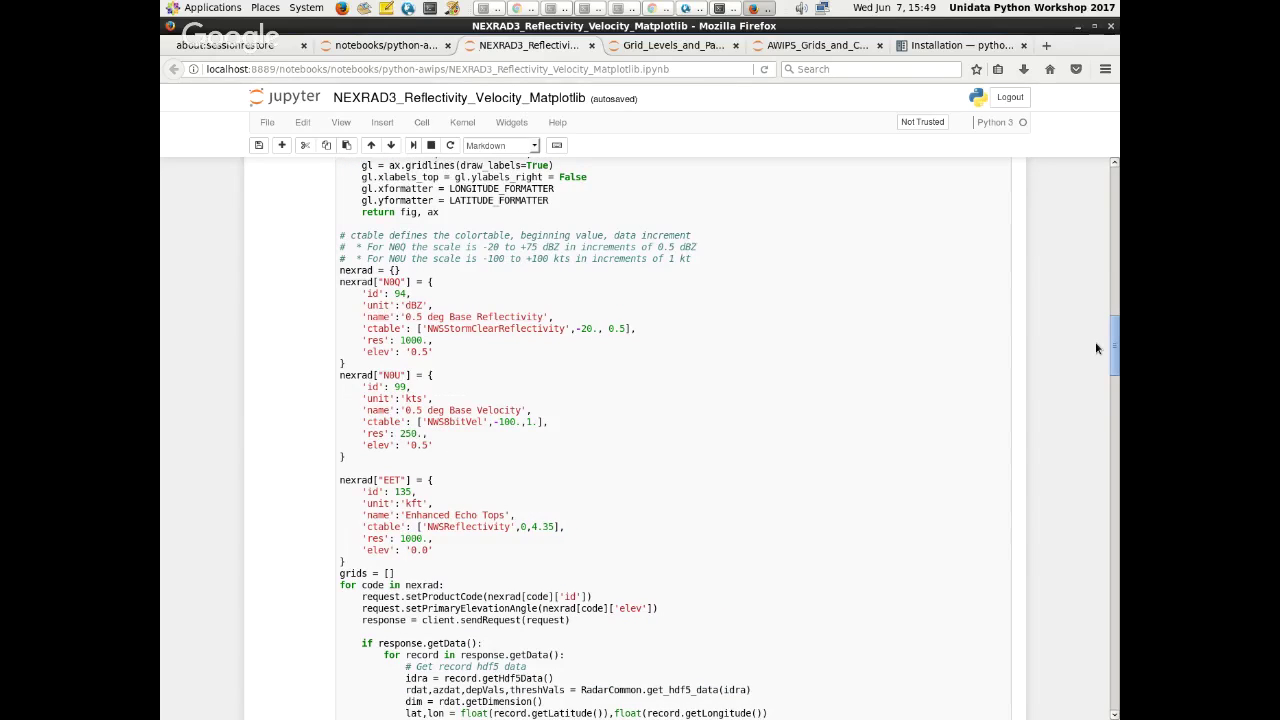
pyautogui.scroll(1, 1108, 333)
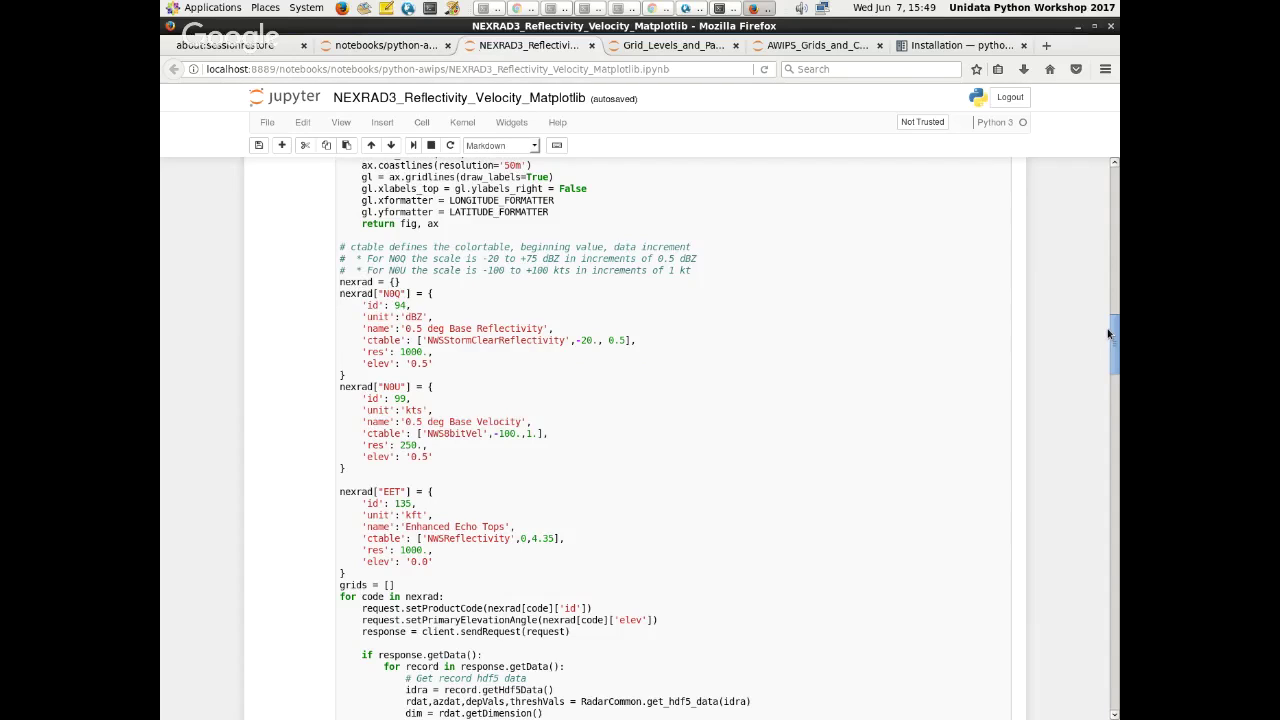
# - Examine the notebook's base reflectivity and base velocity radar plots and the zoomed-in two-panel plot
pyautogui.moveTo(1110, 333); pyautogui.dragTo(1116, 507)
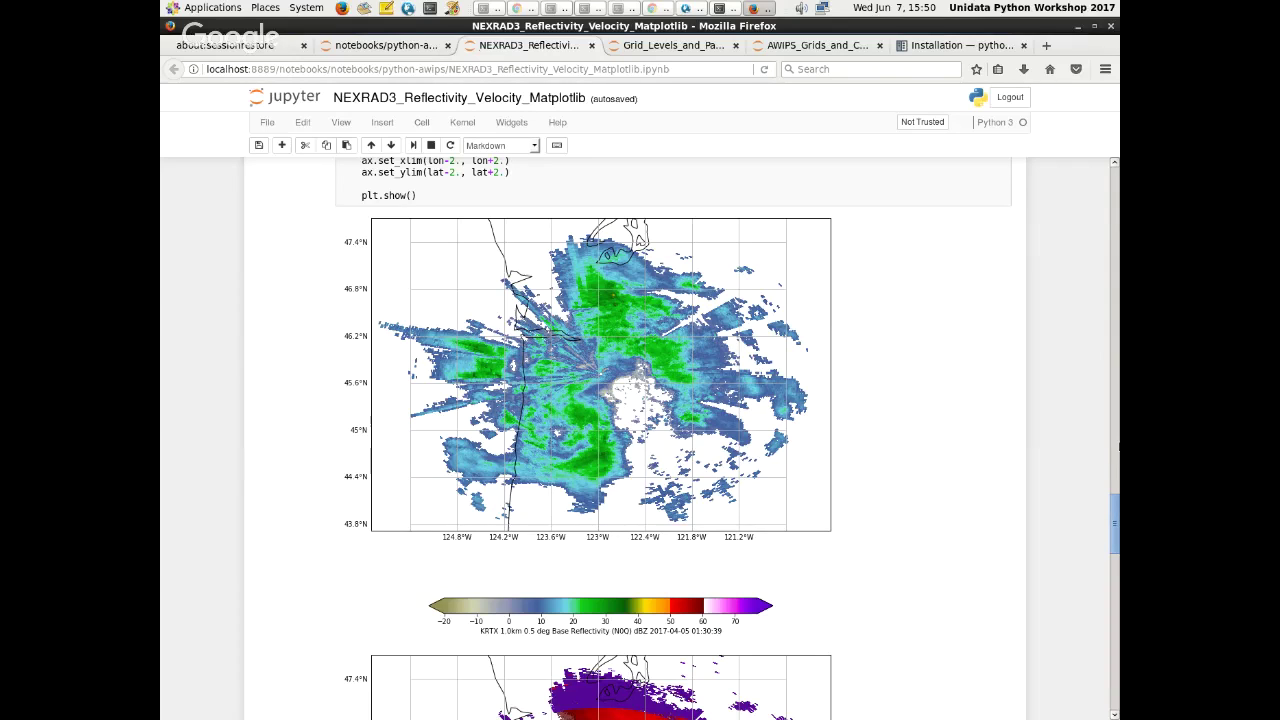
pyautogui.scroll(-2, 722, 430)
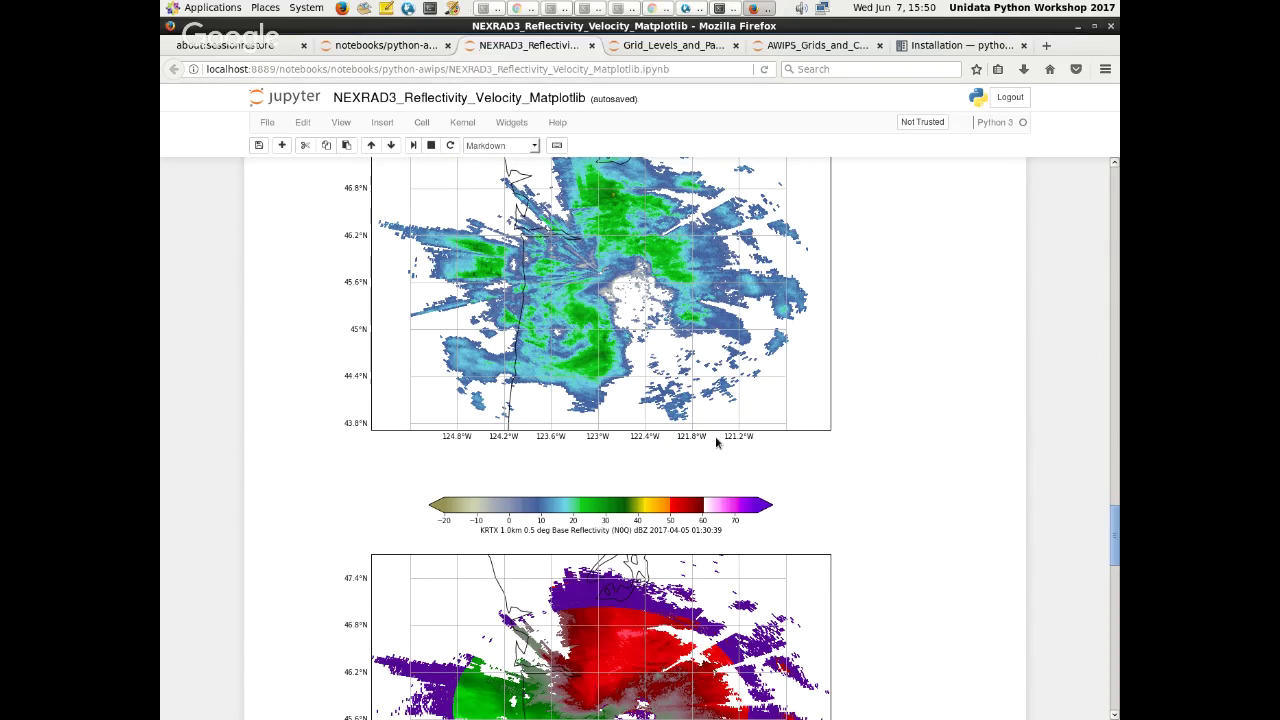
pyautogui.scroll(-5, 715, 436)
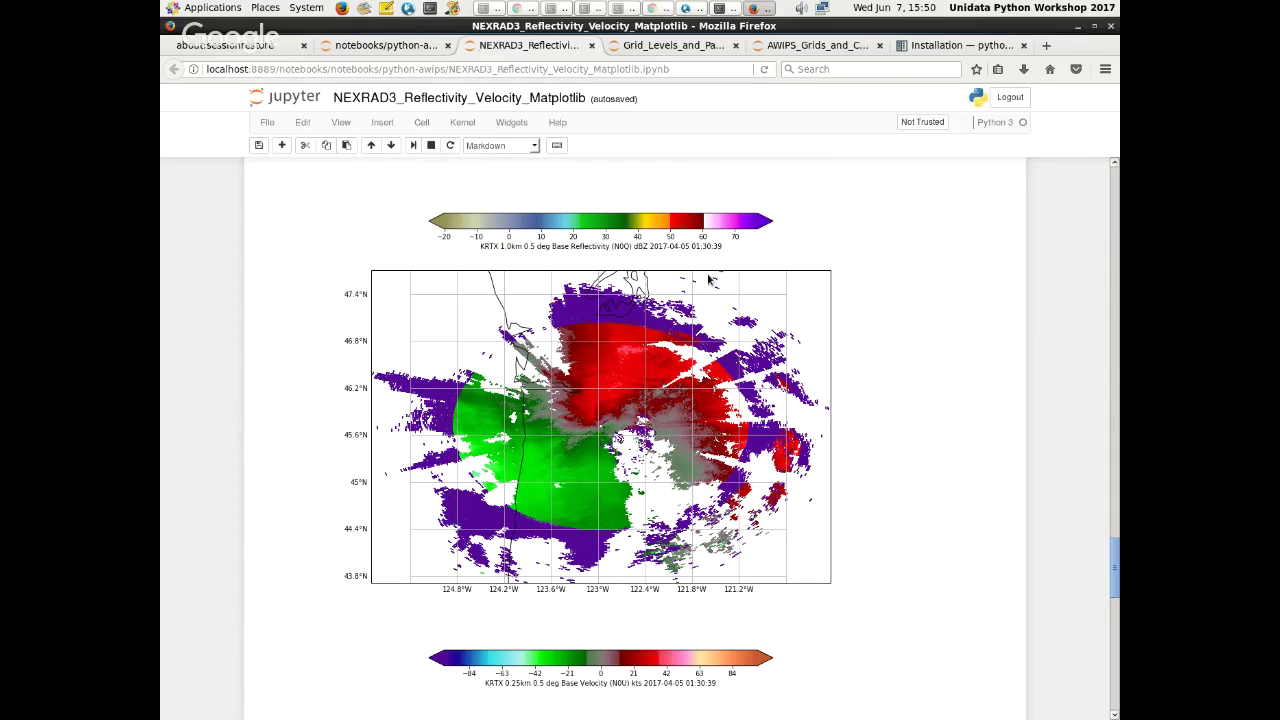
pyautogui.scroll(-3, 708, 279)
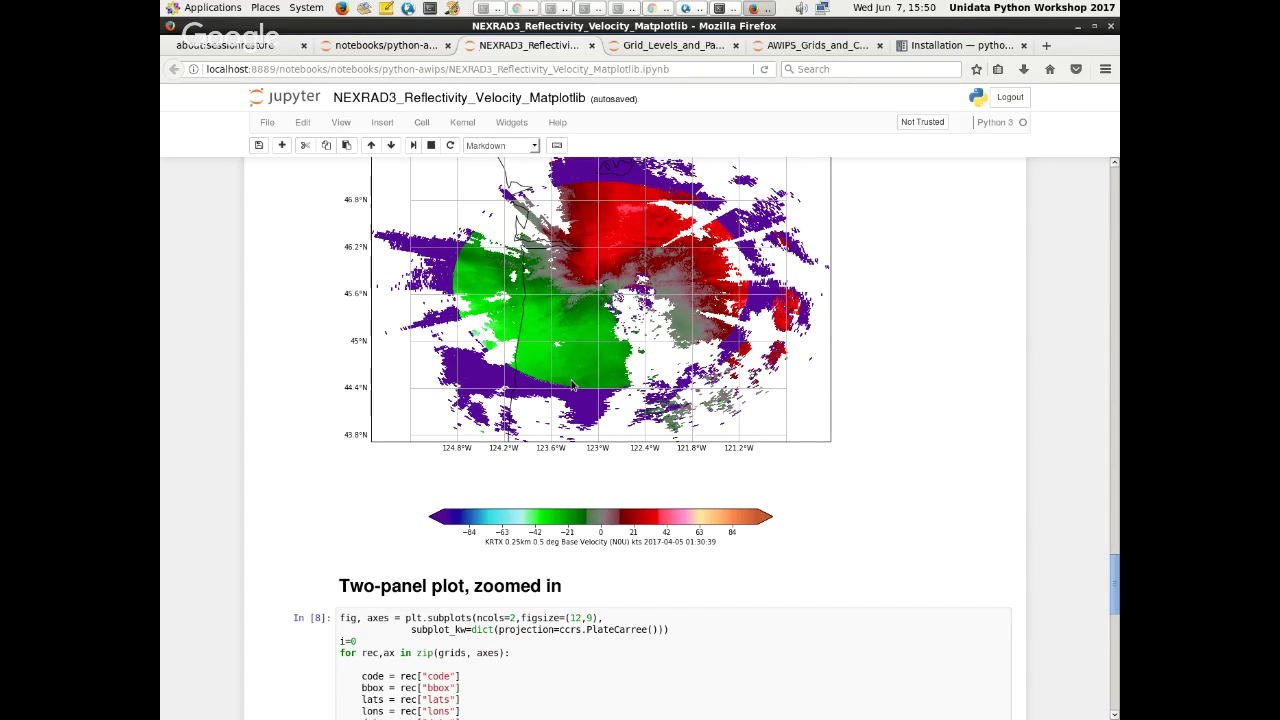
pyautogui.scroll(1, 948, 350)
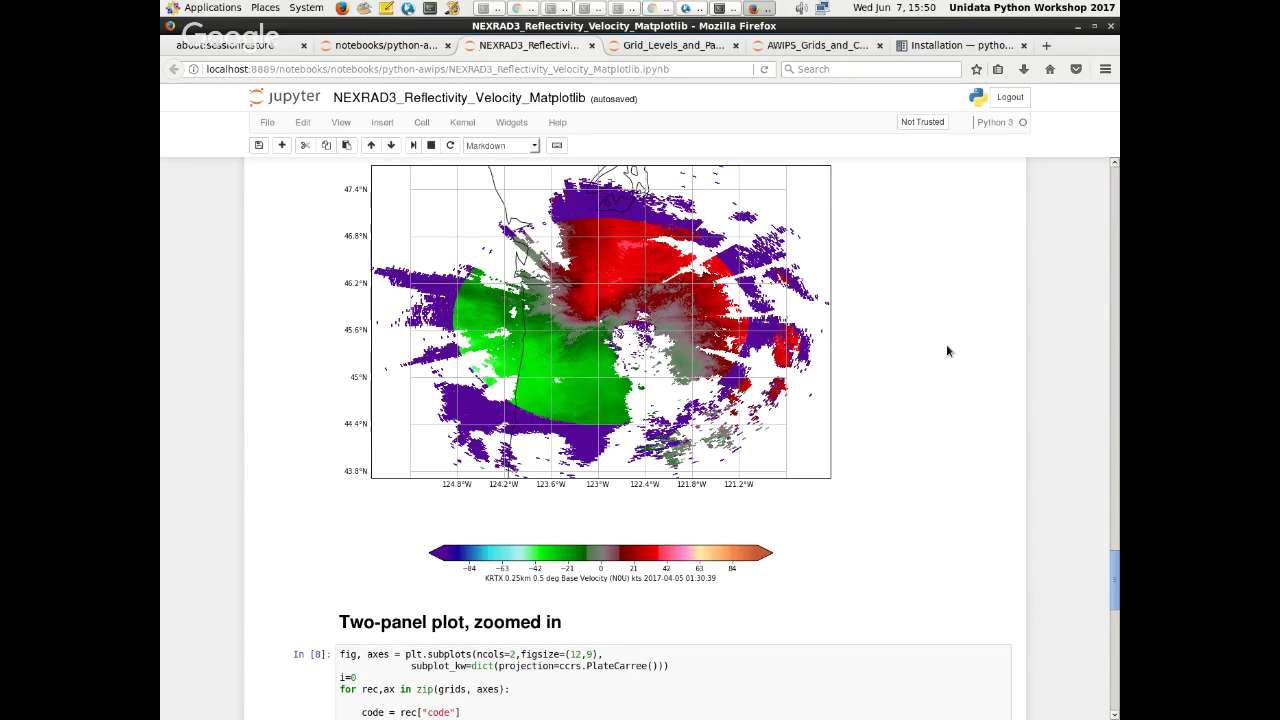
pyautogui.scroll(-12, 946, 344)
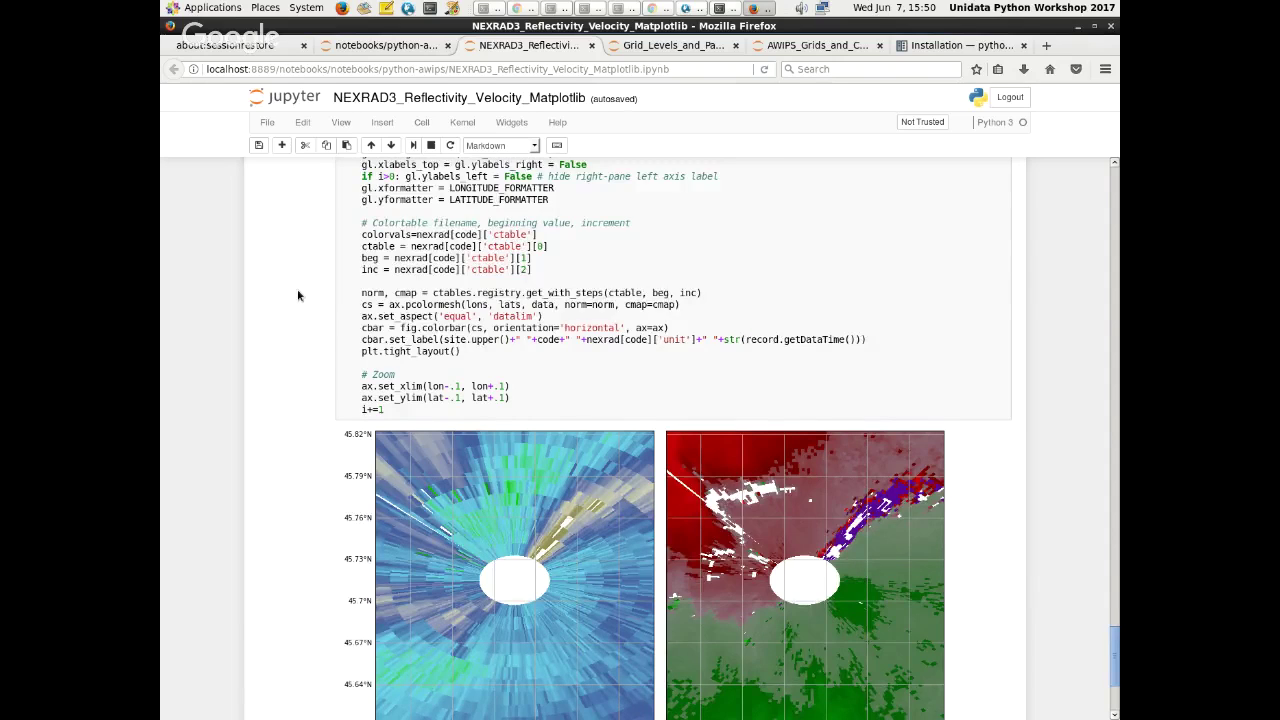
pyautogui.scroll(-4, 269, 314)
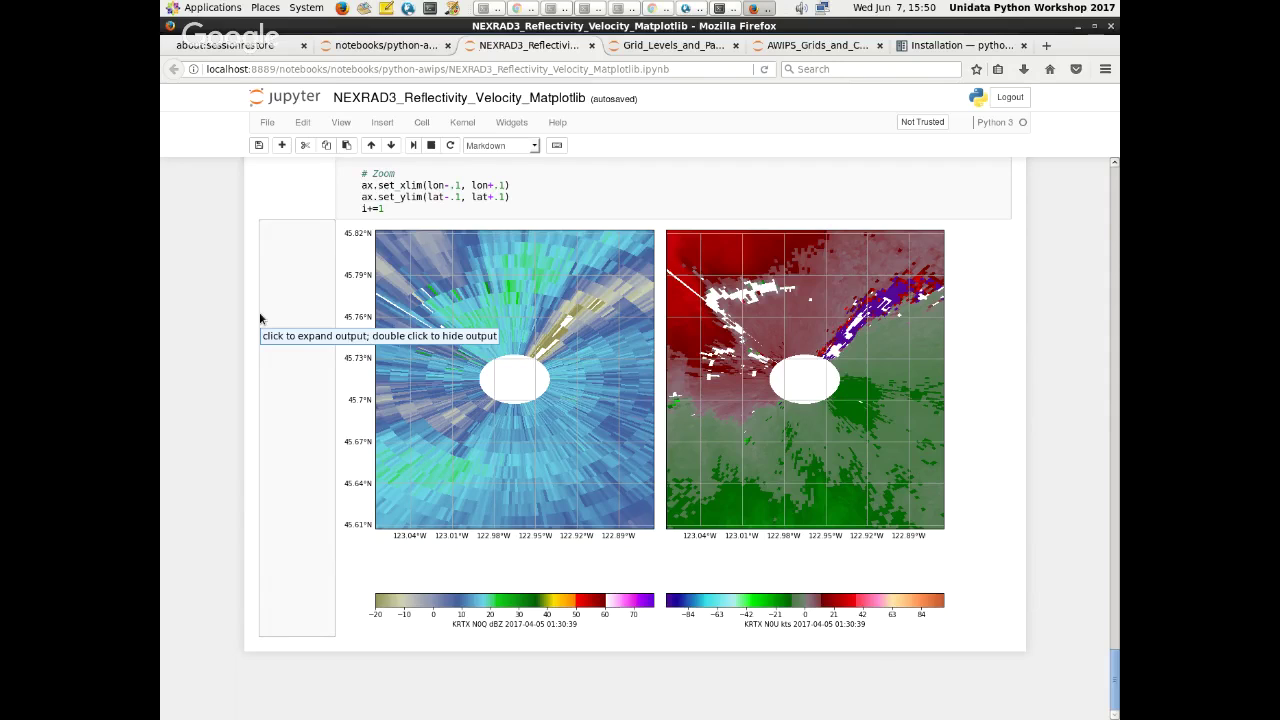
# - Open the NEXRAD3_Storm_Total_Accumulation notebook from the python-awips folder and look through its code and radar parameter list
pyautogui.click(372, 45)
pyautogui.click(330, 300)
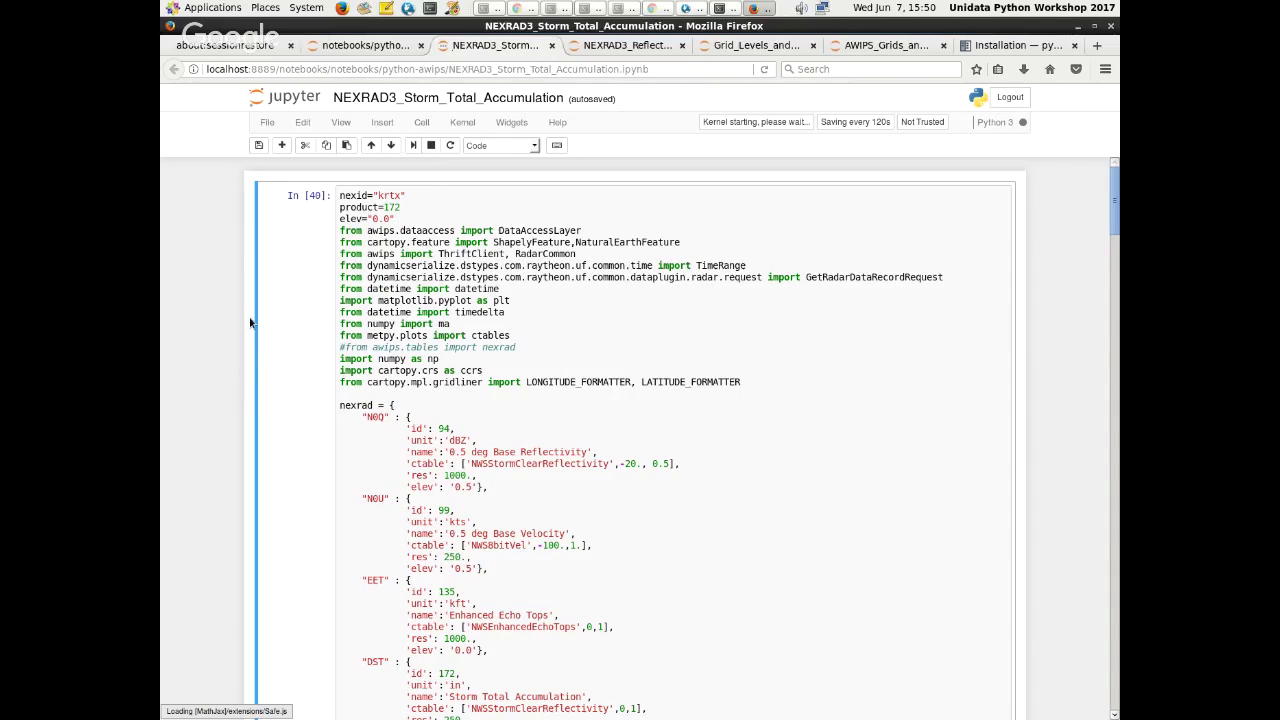
pyautogui.scroll(-10, 250, 340)
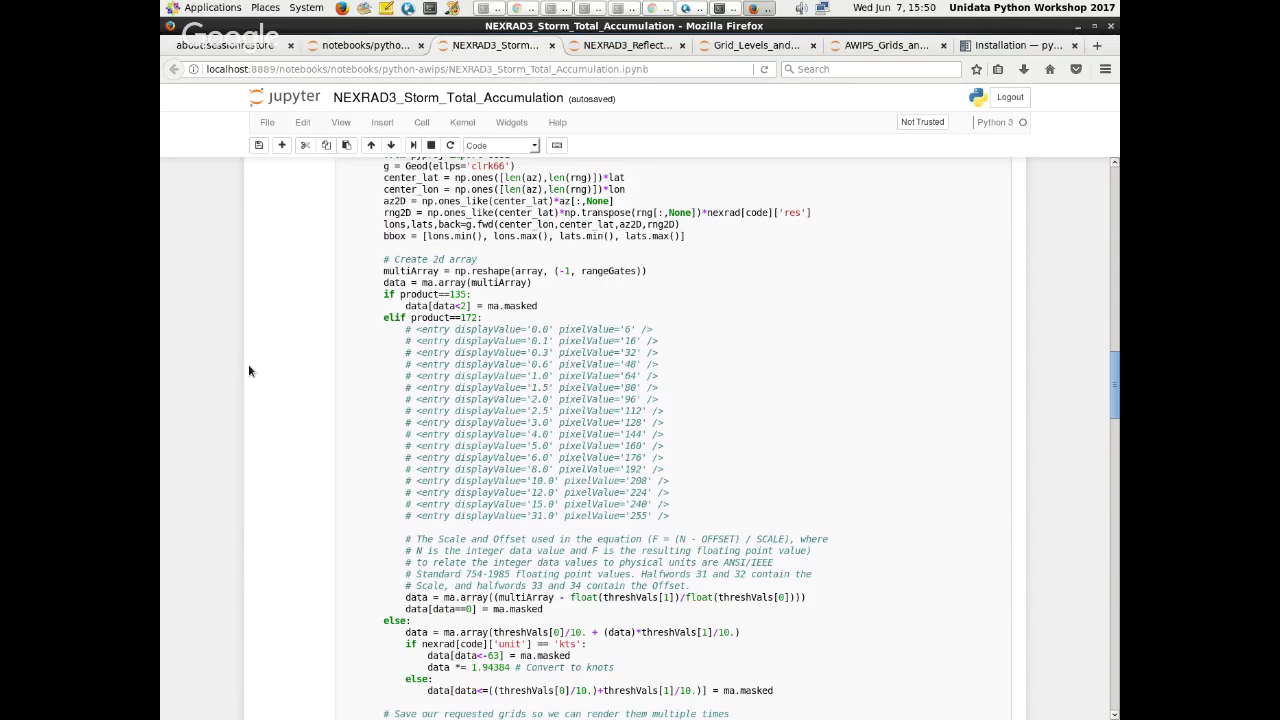
pyautogui.scroll(-10, 248, 364)
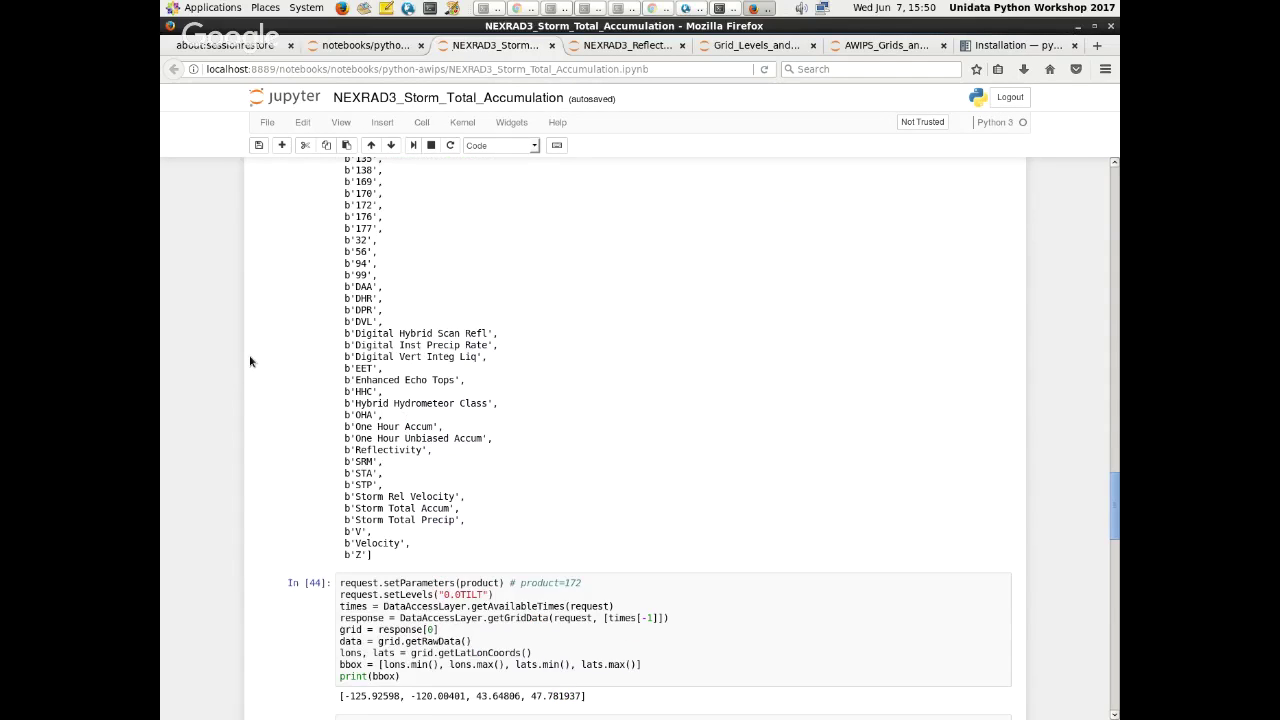
# - Examine the notebook's remaining grid-plotting code and the final Storm Total Accumulation radar plot with its colorbar
pyautogui.scroll(-1, 249, 355)
pyautogui.scroll(-10, 250, 360)
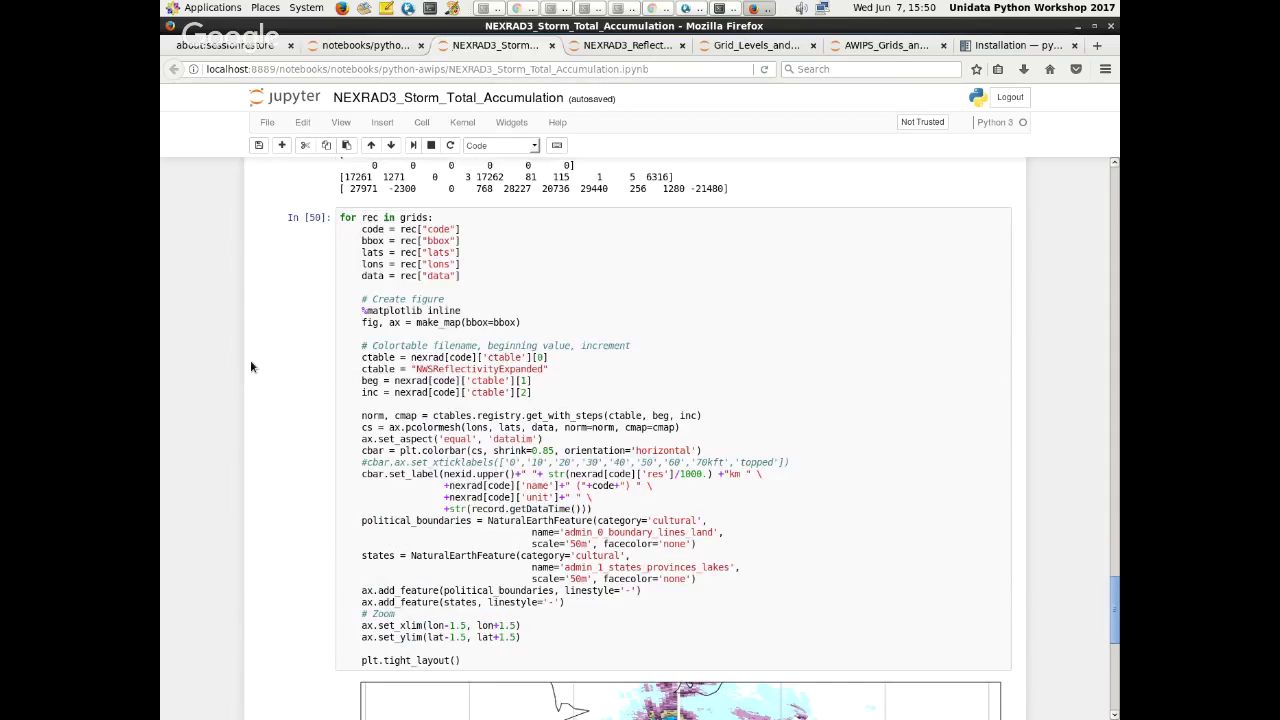
pyautogui.scroll(-6, 250, 363)
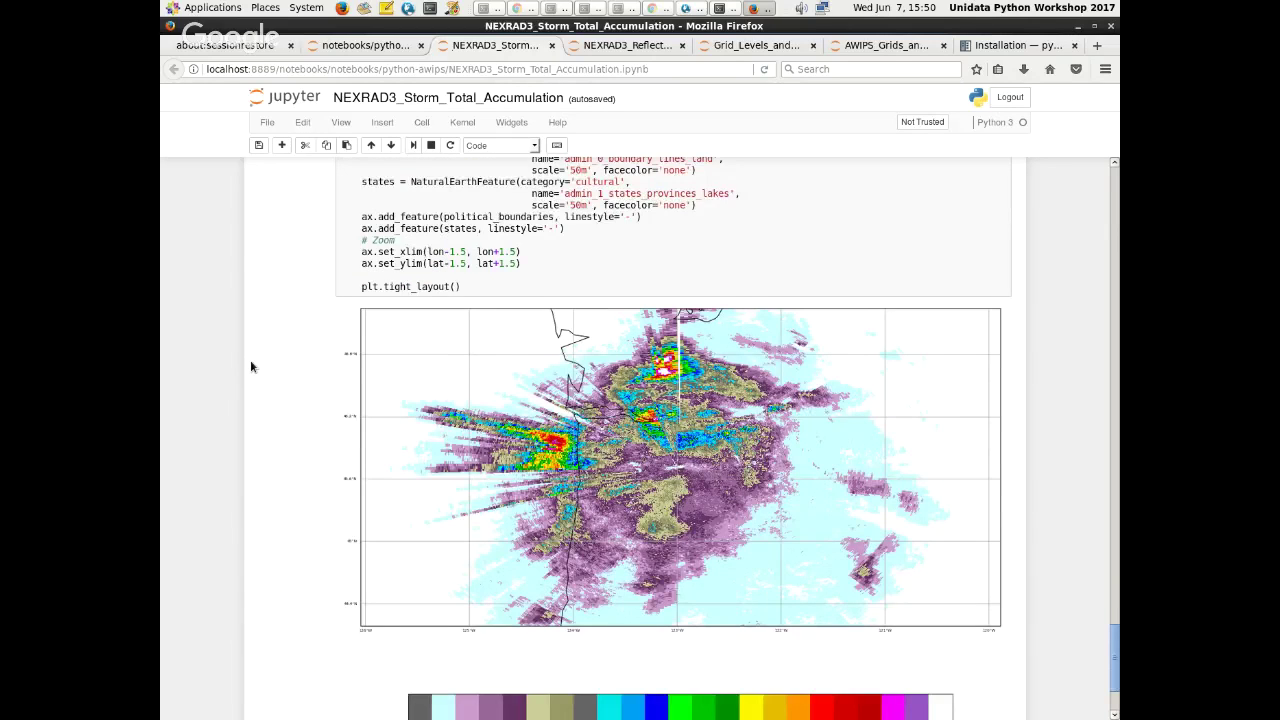
pyautogui.scroll(-3, 270, 360)
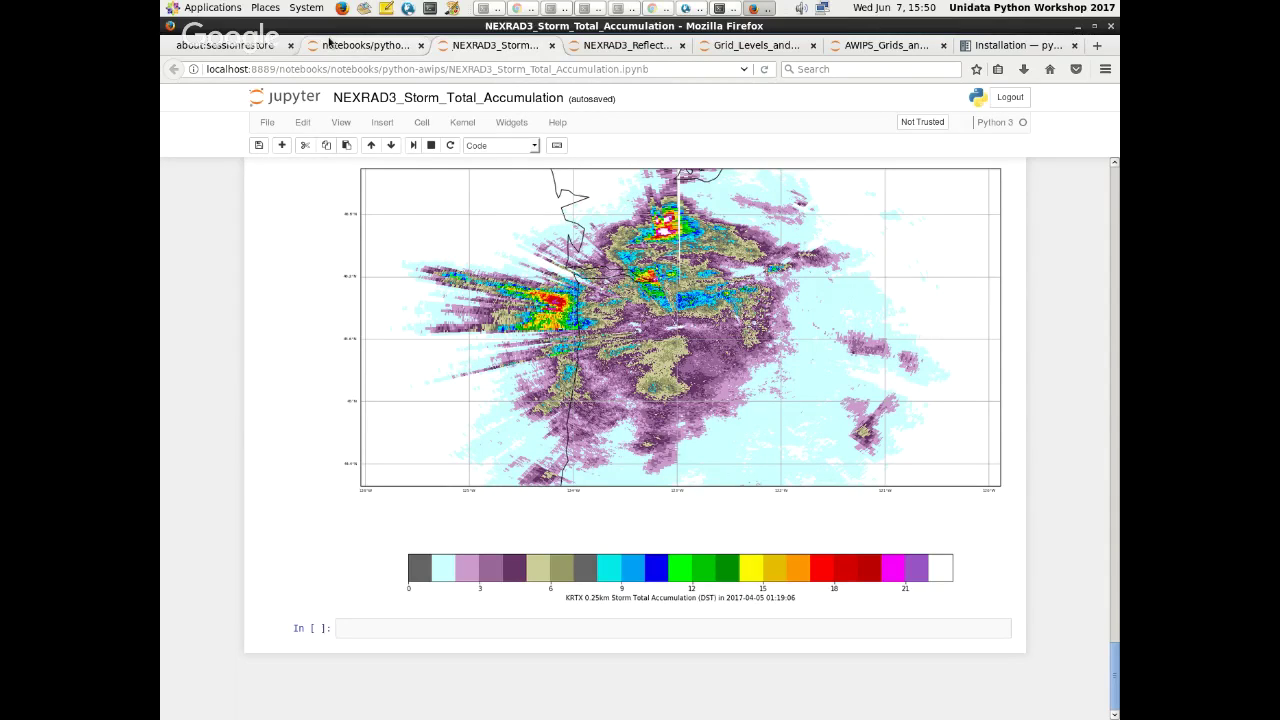
# - Open the Satellite_Imagery notebook from the python-awips folder and look at its Plot Global Water Vapor Composite code
pyautogui.click(332, 45)
pyautogui.click(334, 317)
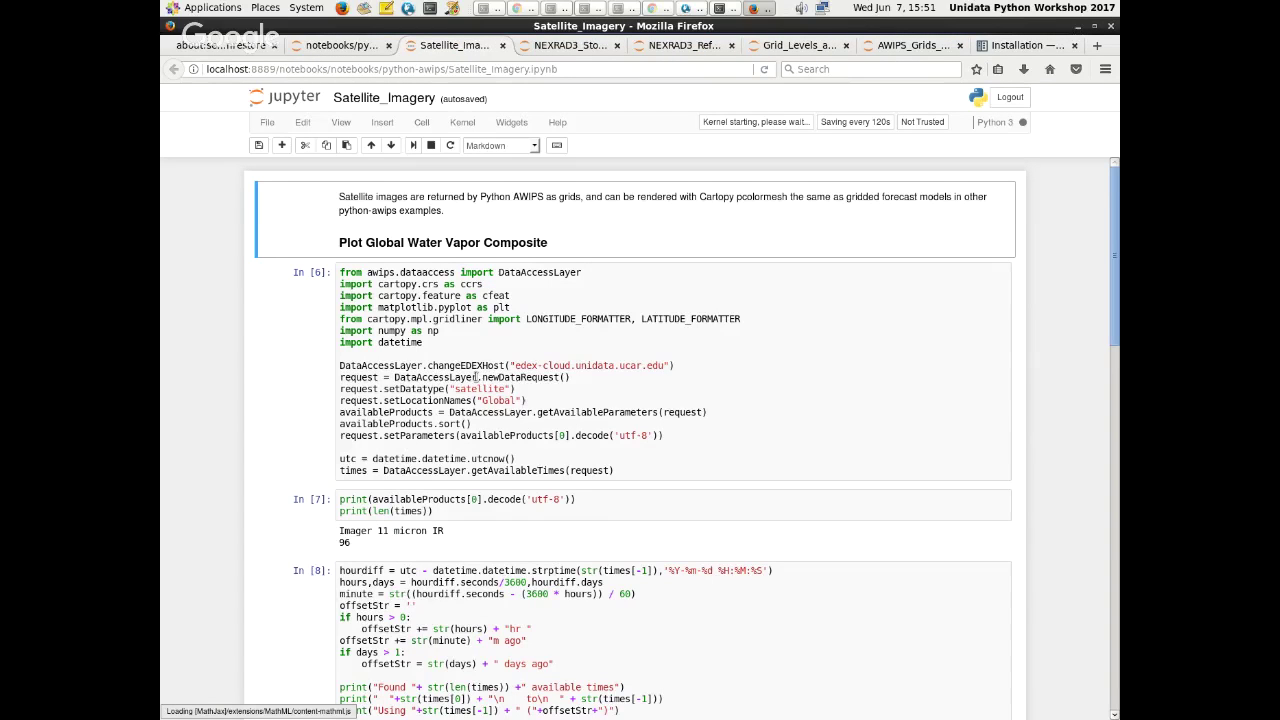
pyautogui.scroll(-1, 323, 320)
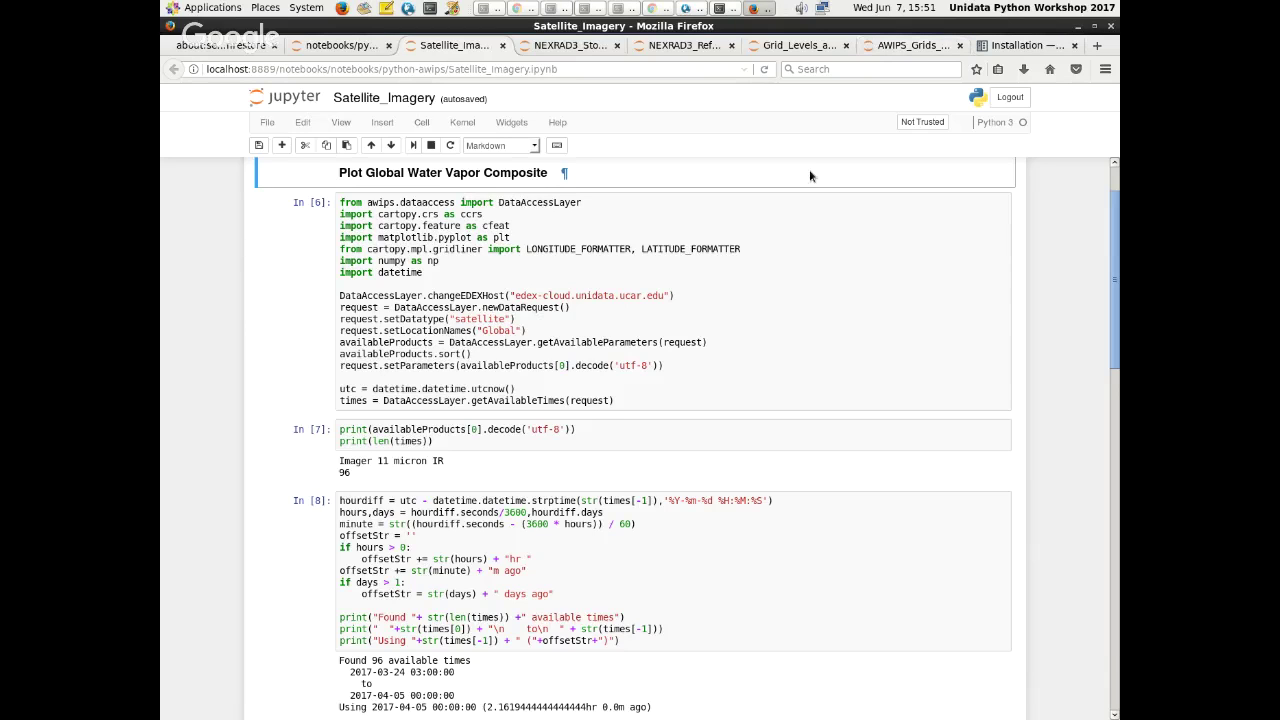
# - Switch to CAVE, collapse the Grid products and expand the Satellite products, then return to the Satellite_Imagery notebook
pyautogui.hotkey('alt', 'Tab')
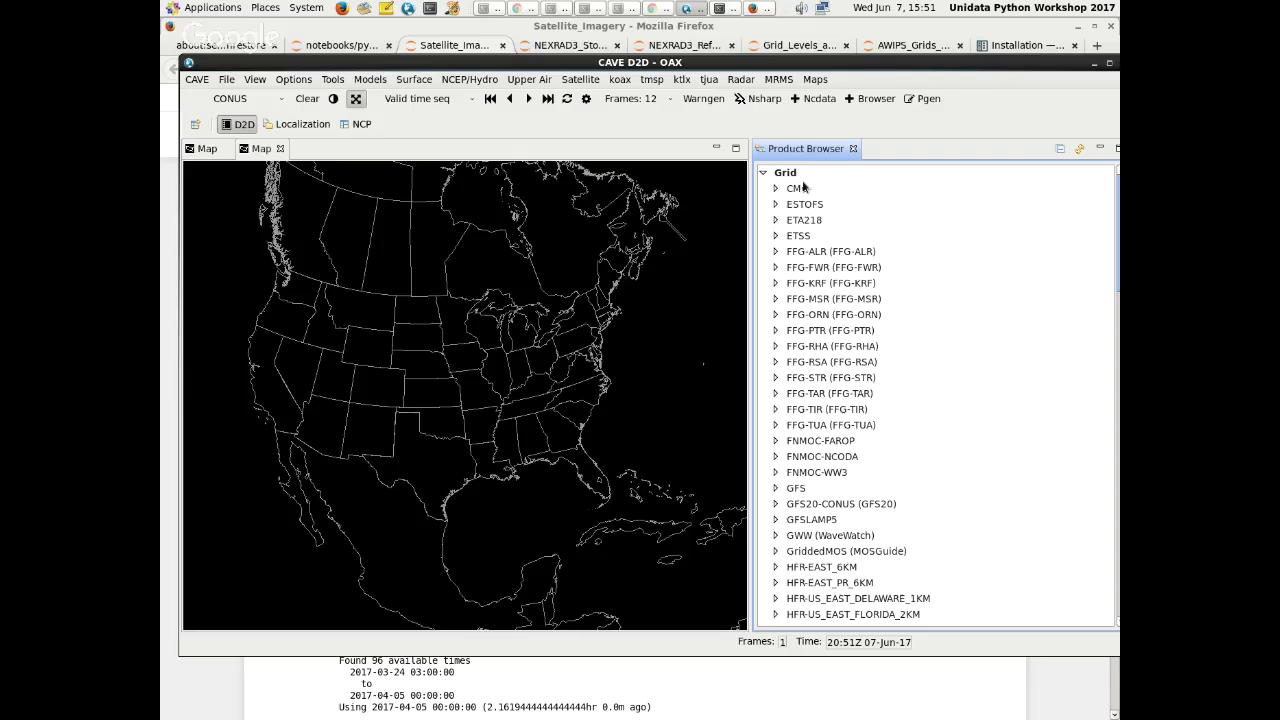
pyautogui.click(763, 172)
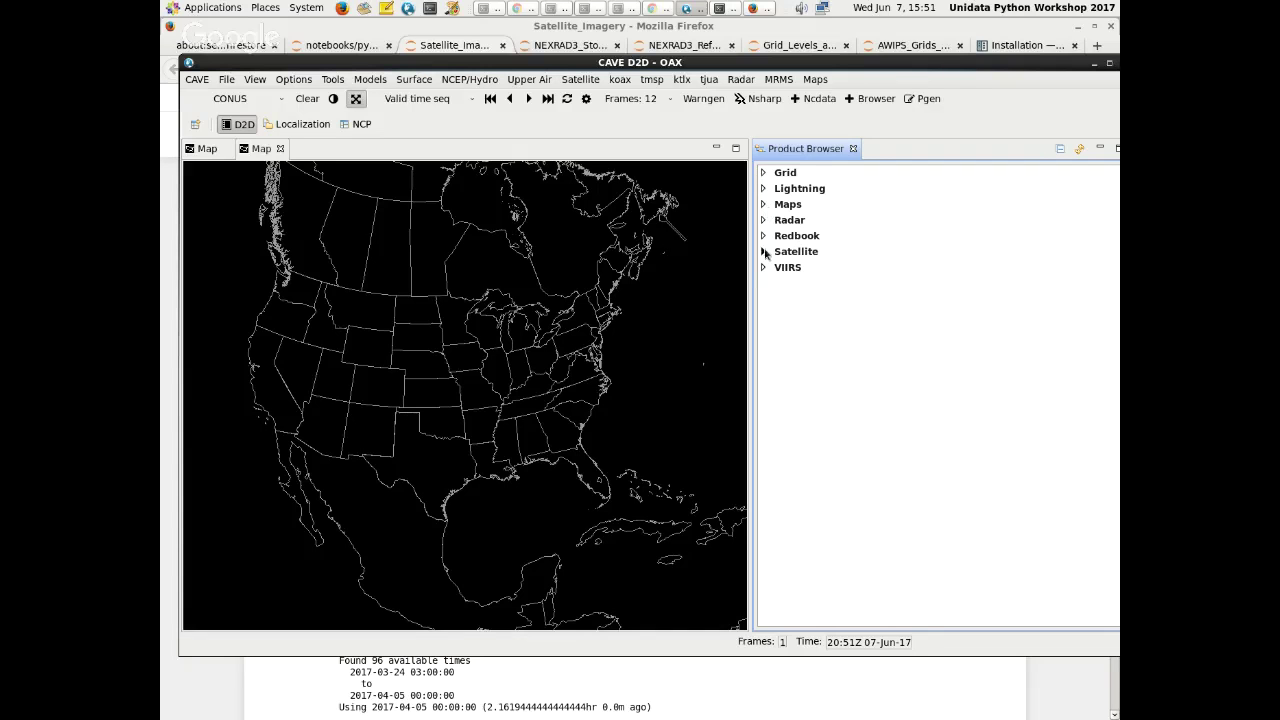
pyautogui.click(763, 251)
pyautogui.hotkey('alt', 'Tab')
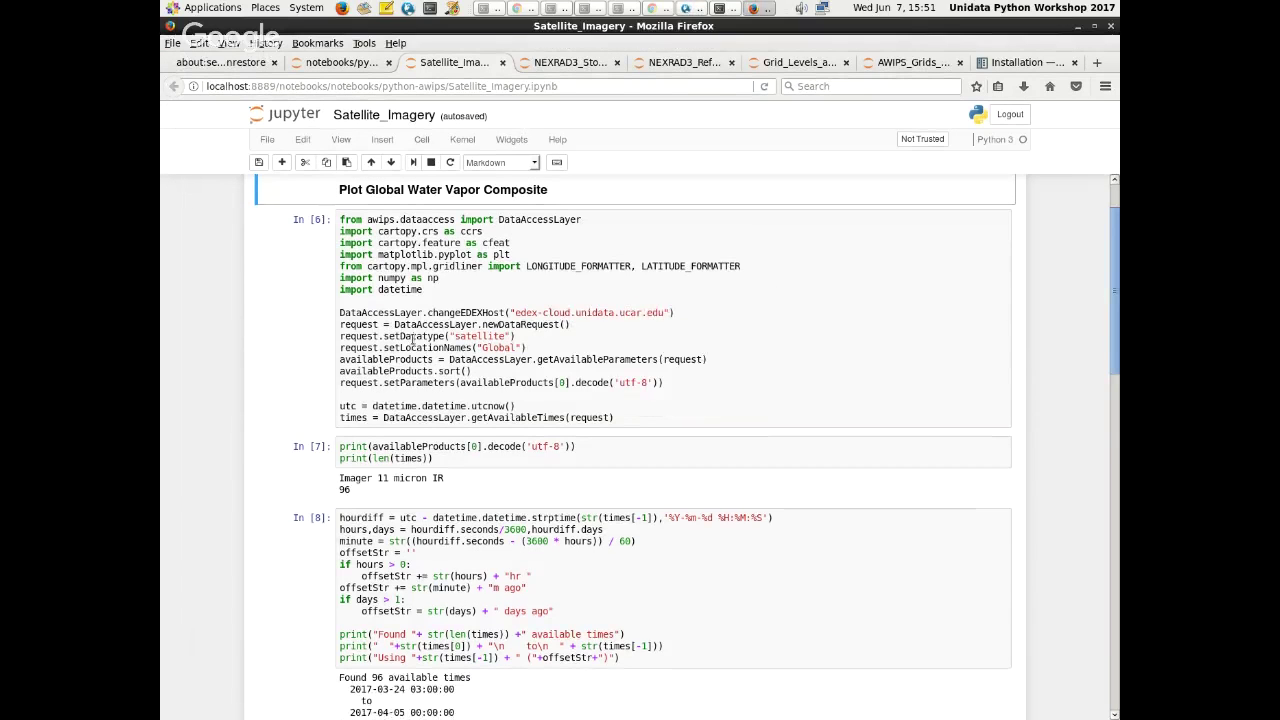
# - Compare the notebook's satellite request with CAVE's Satellite products, checking the Miscellaneous and Composite groups
pyautogui.scroll(-1, 628, 265)
pyautogui.hotkey('alt', 'Tab')
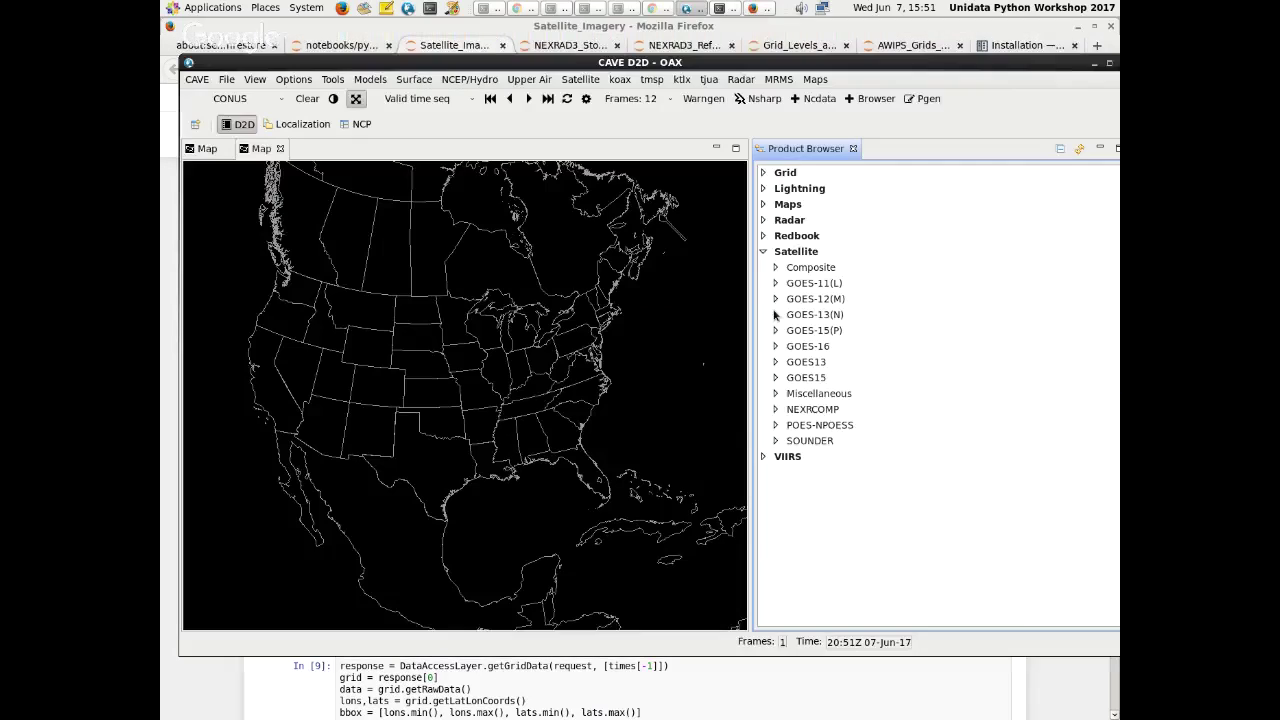
pyautogui.hotkey('alt', 'Tab')
pyautogui.hotkey('alt', 'Tab')
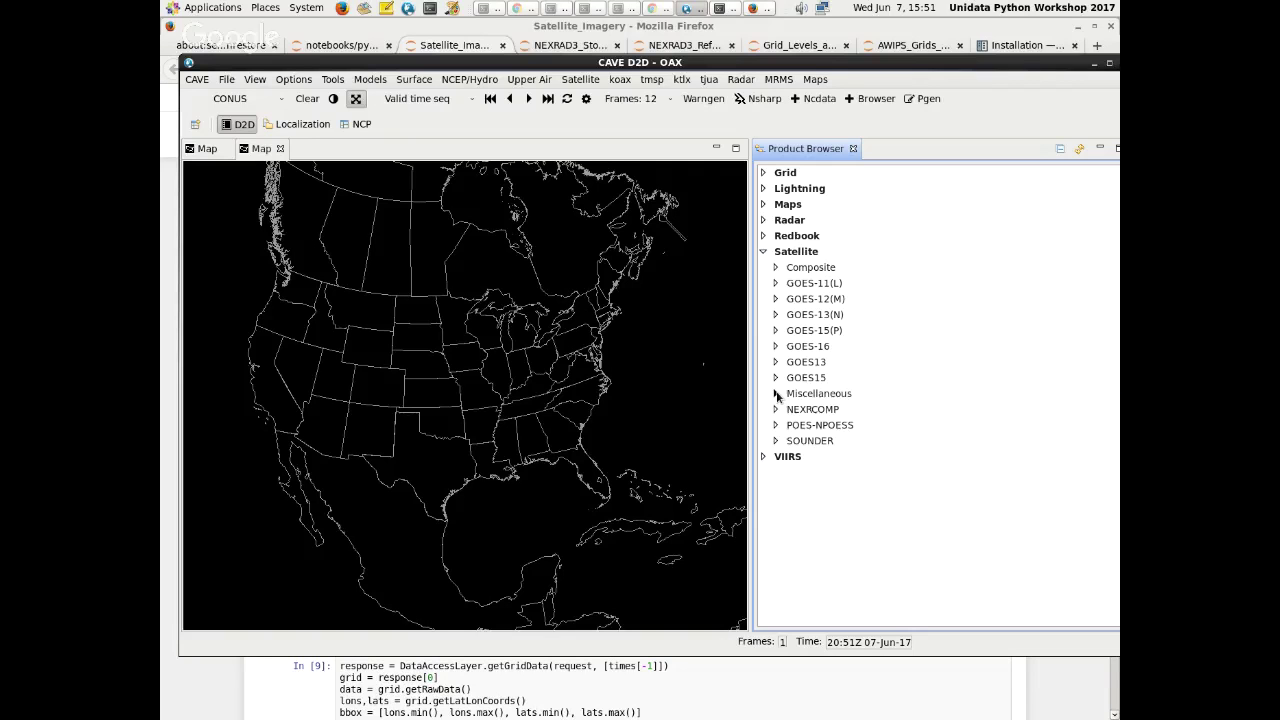
pyautogui.click(776, 394)
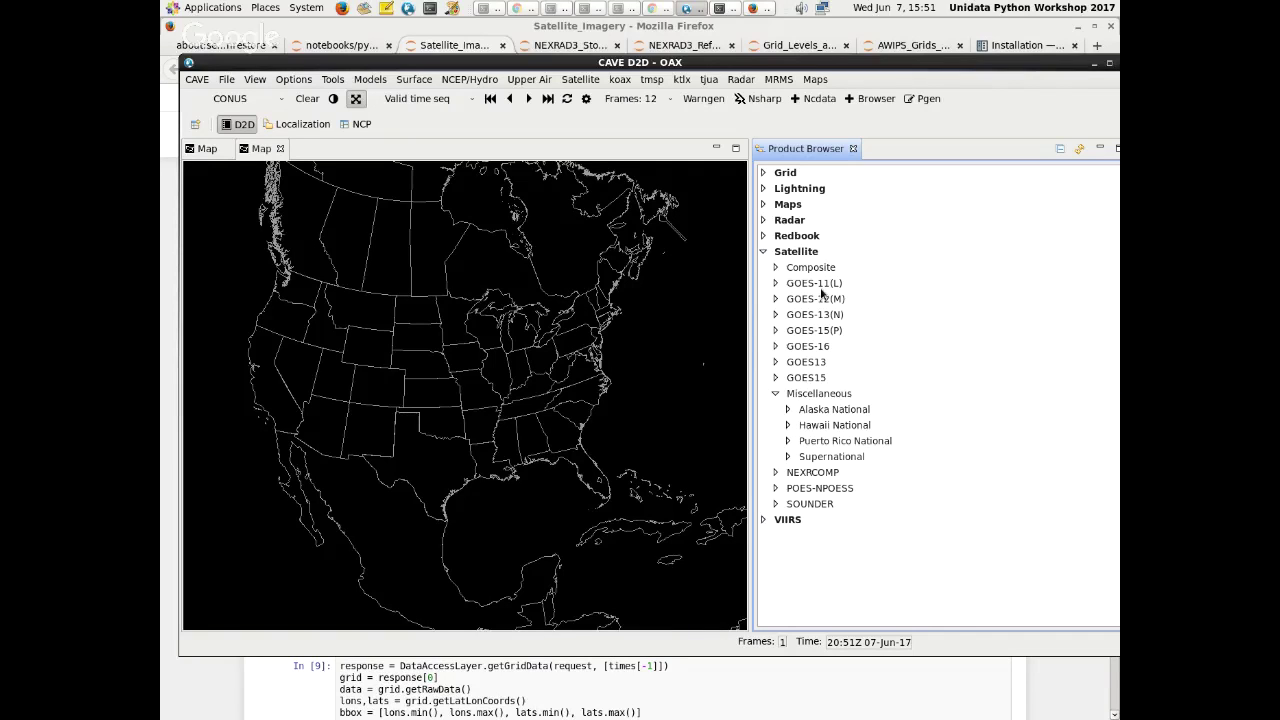
pyautogui.click(776, 393)
pyautogui.click(775, 268)
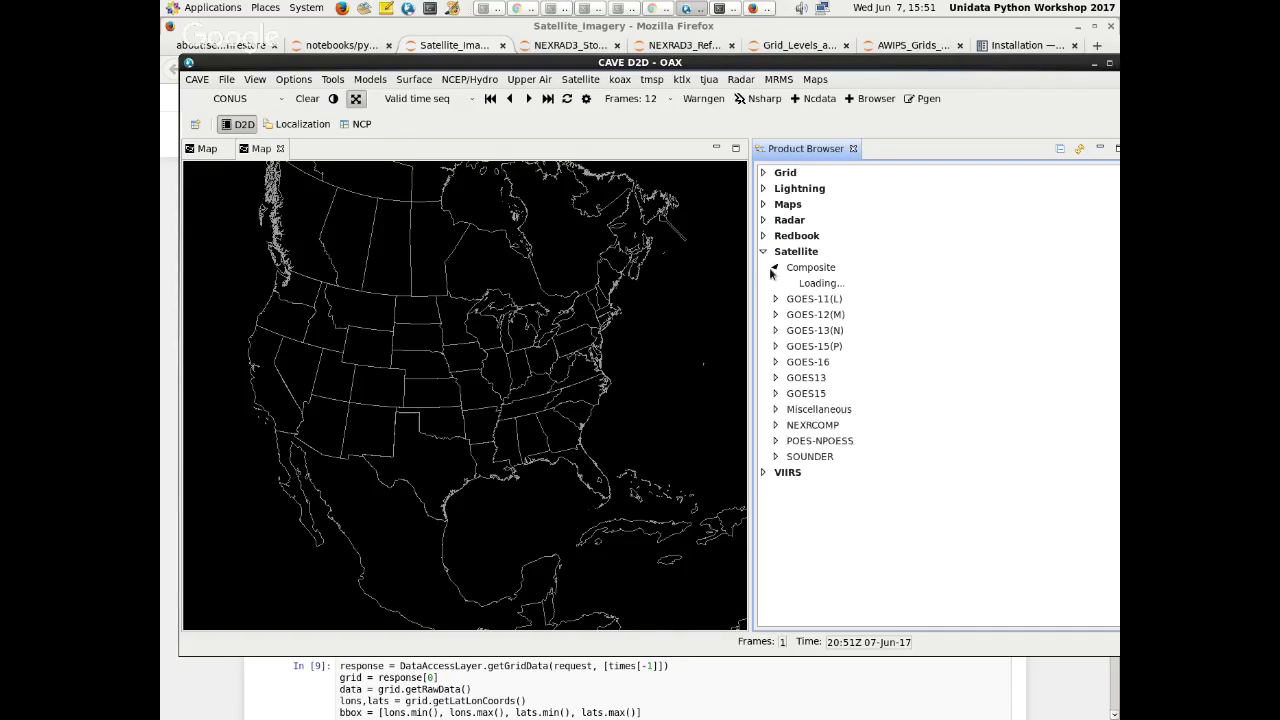
pyautogui.click(775, 268)
pyautogui.hotkey('alt', 'Tab')
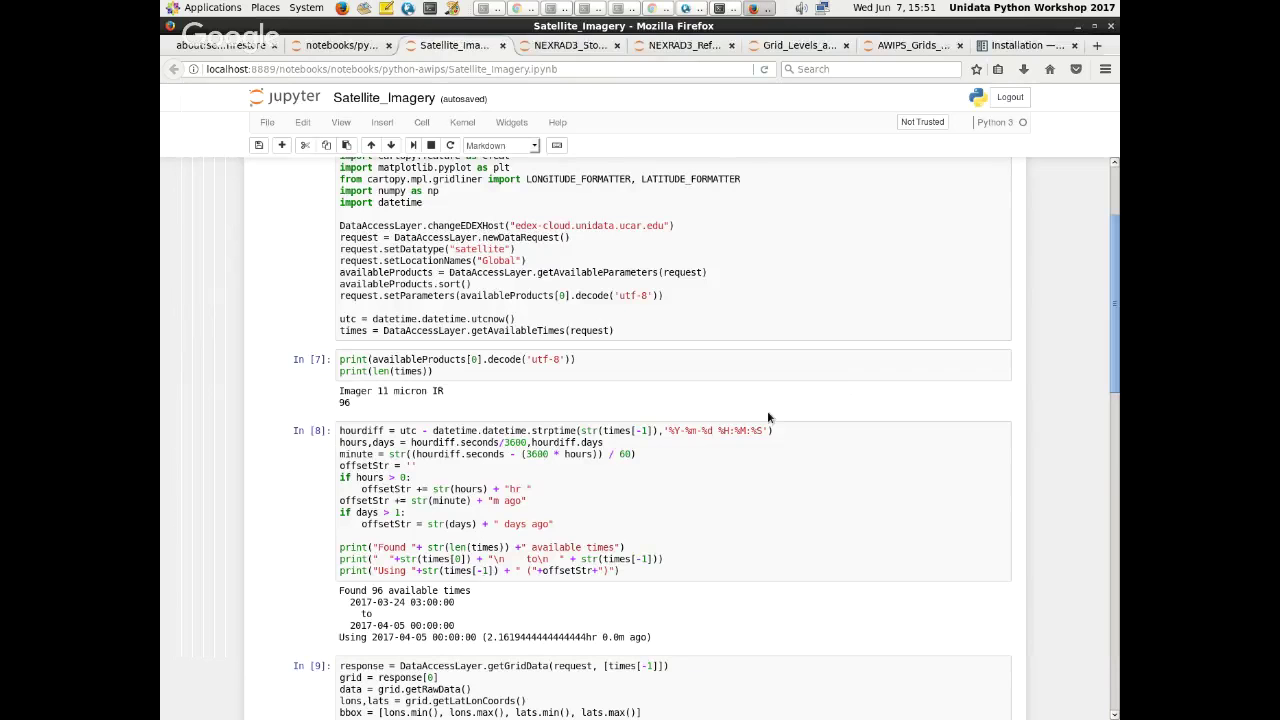
# - Change the EDEX host in the notebook's first code cell to edextest.unidata.ucar.edu and run the first two cells
pyautogui.scroll(3, 532, 320)
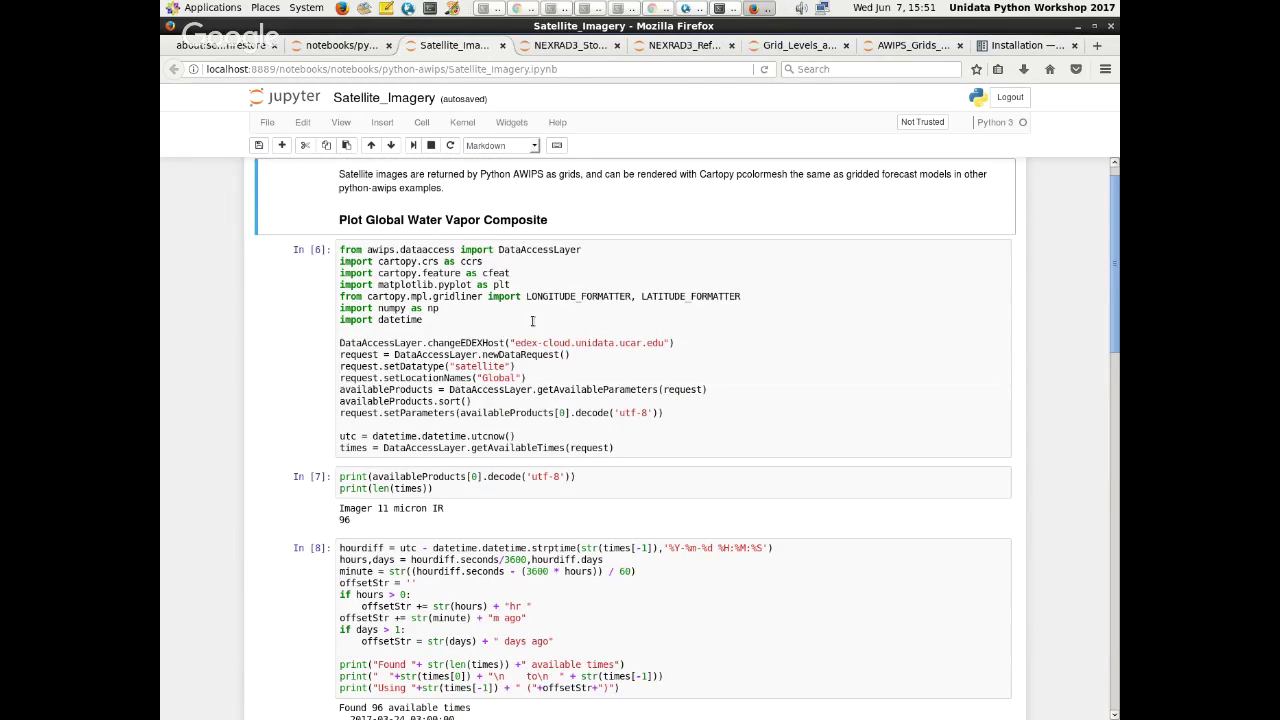
pyautogui.scroll(-2, 532, 320)
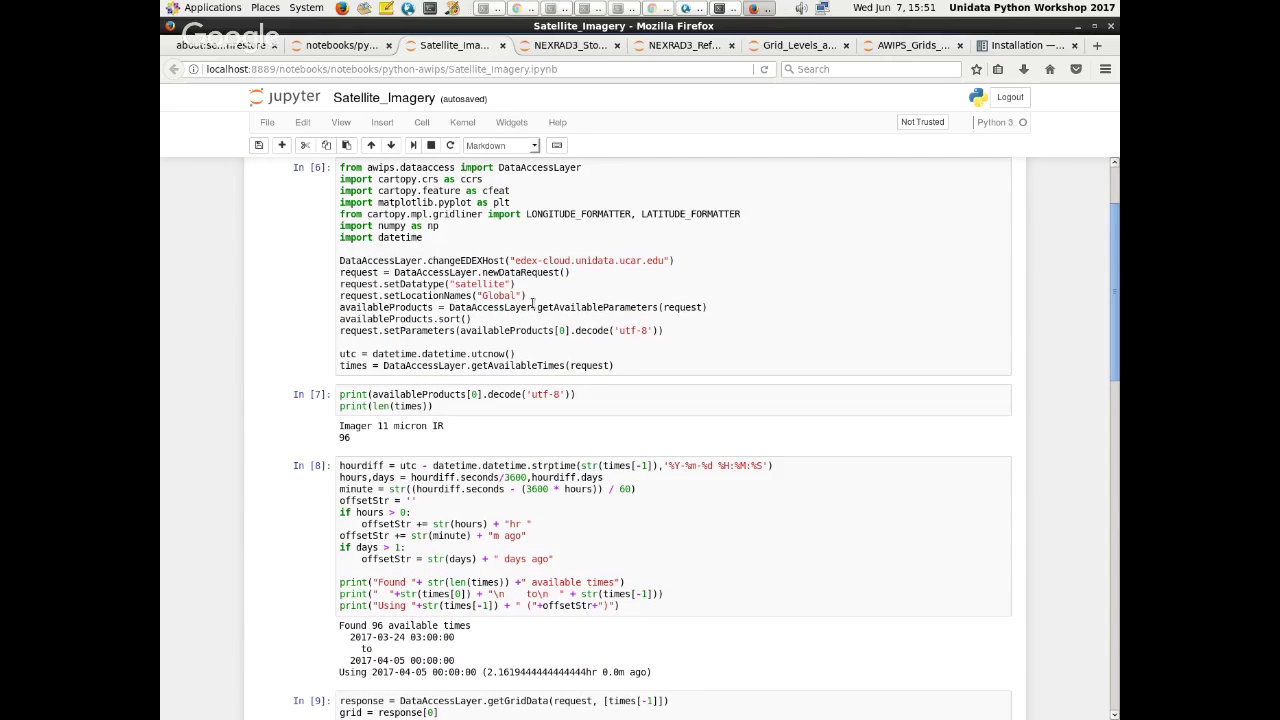
pyautogui.click(535, 296)
pyautogui.scroll(2, 537, 295)
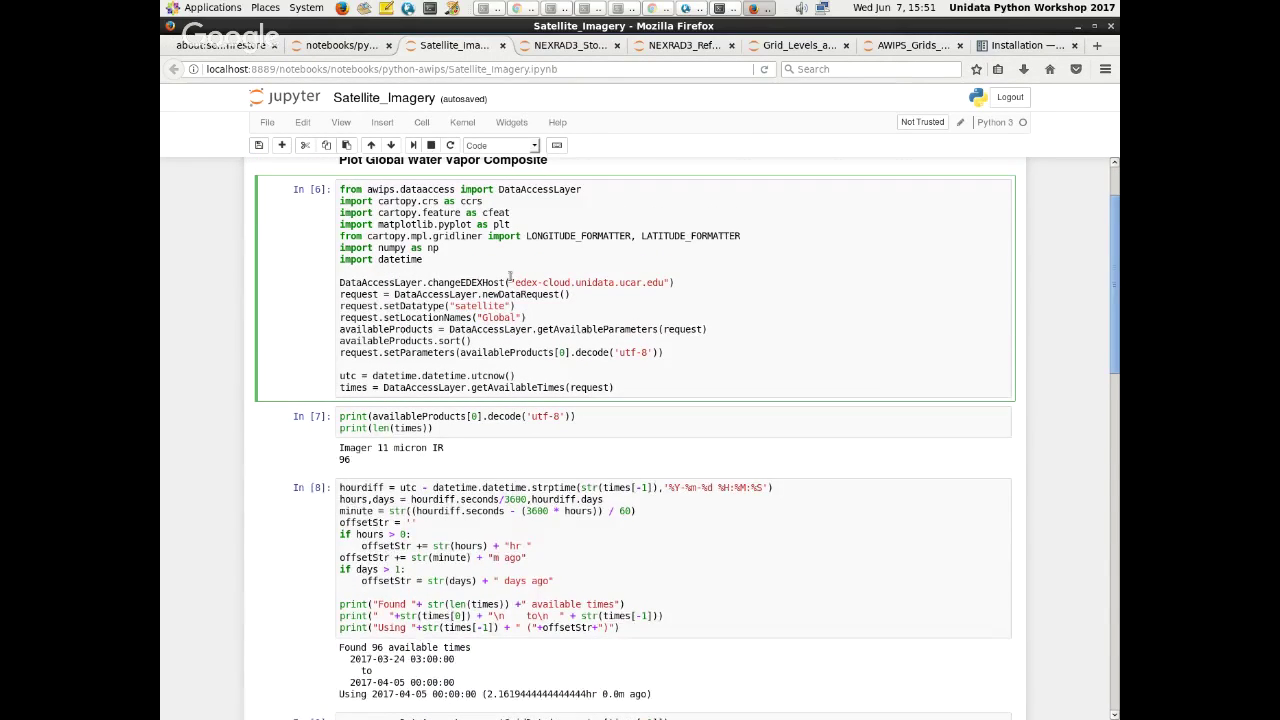
pyautogui.moveTo(536, 330); pyautogui.dragTo(570, 330)
pyautogui.write('test')
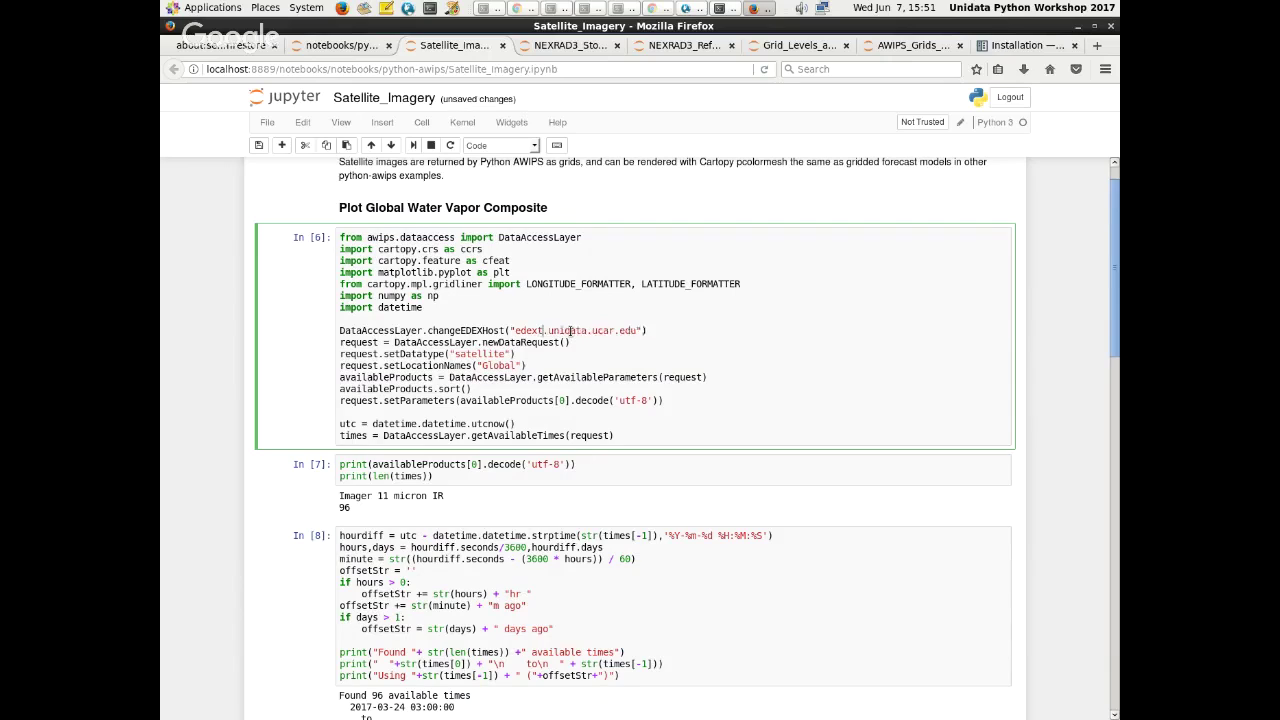
pyautogui.click(414, 146)
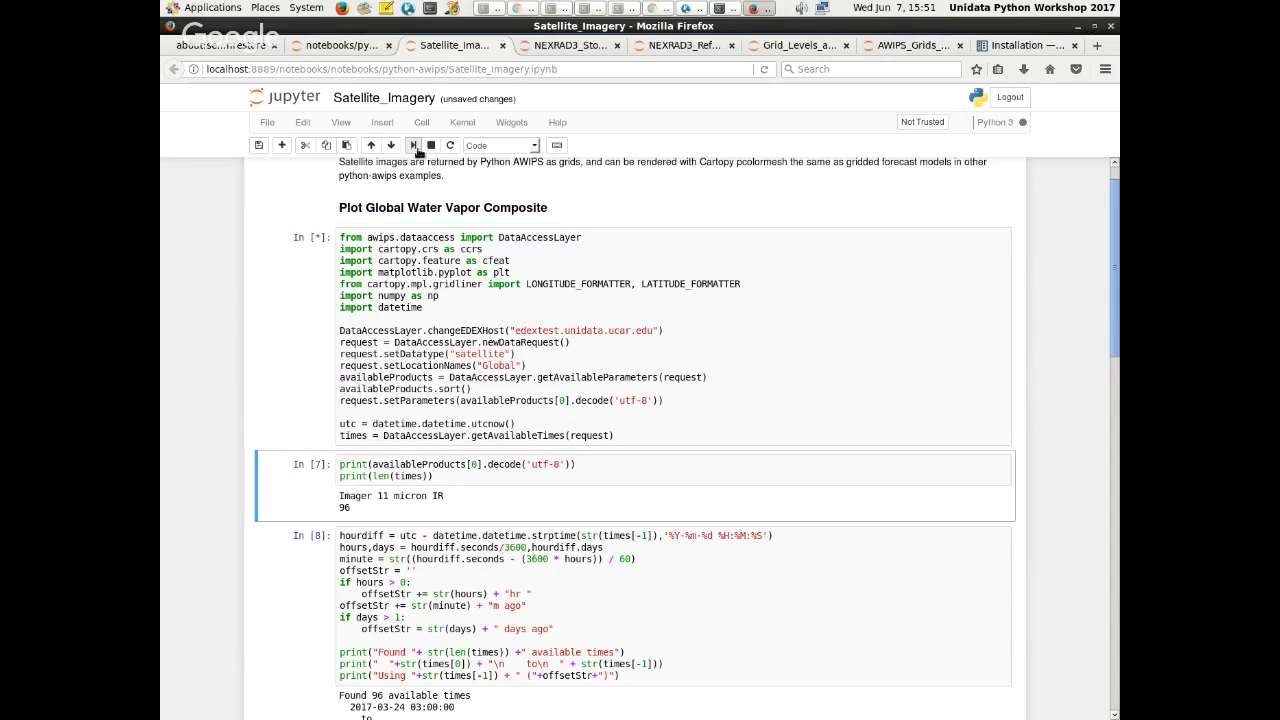
pyautogui.click(413, 147)
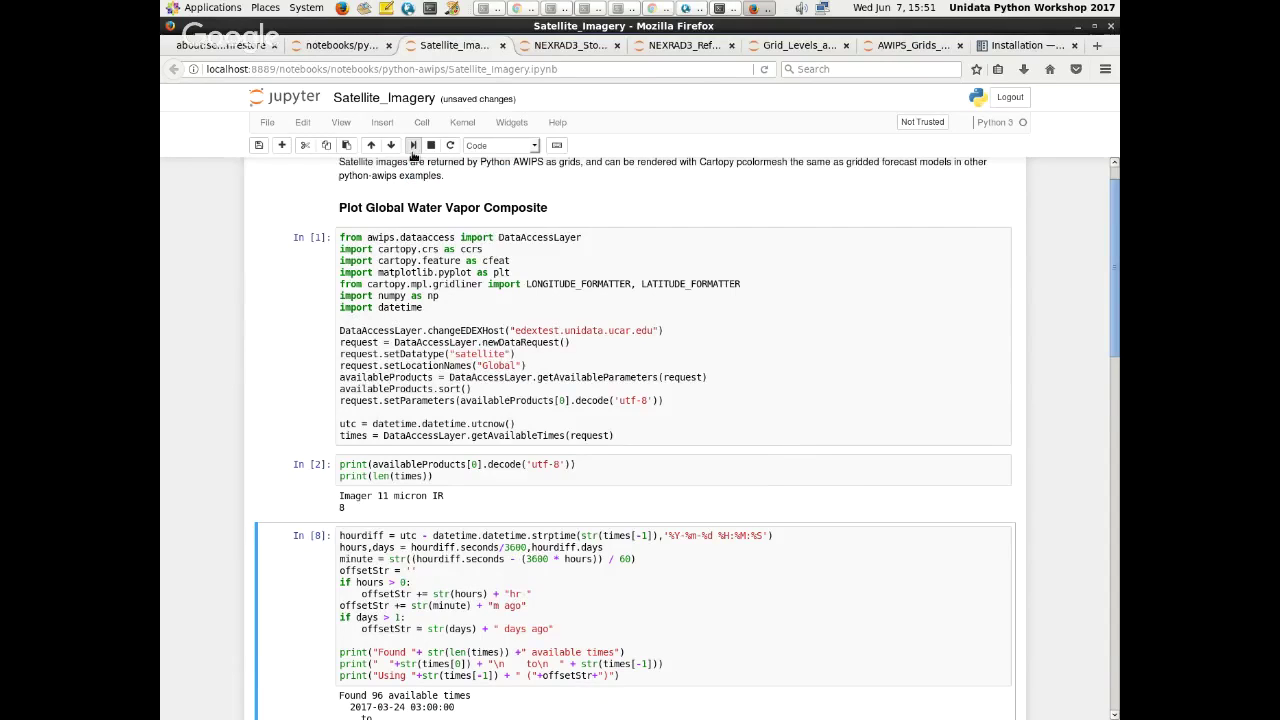
# - Browse CAVE's satellite product groups for the Global sector and expand Global under GOES13
pyautogui.hotkey('alt', 'Tab')
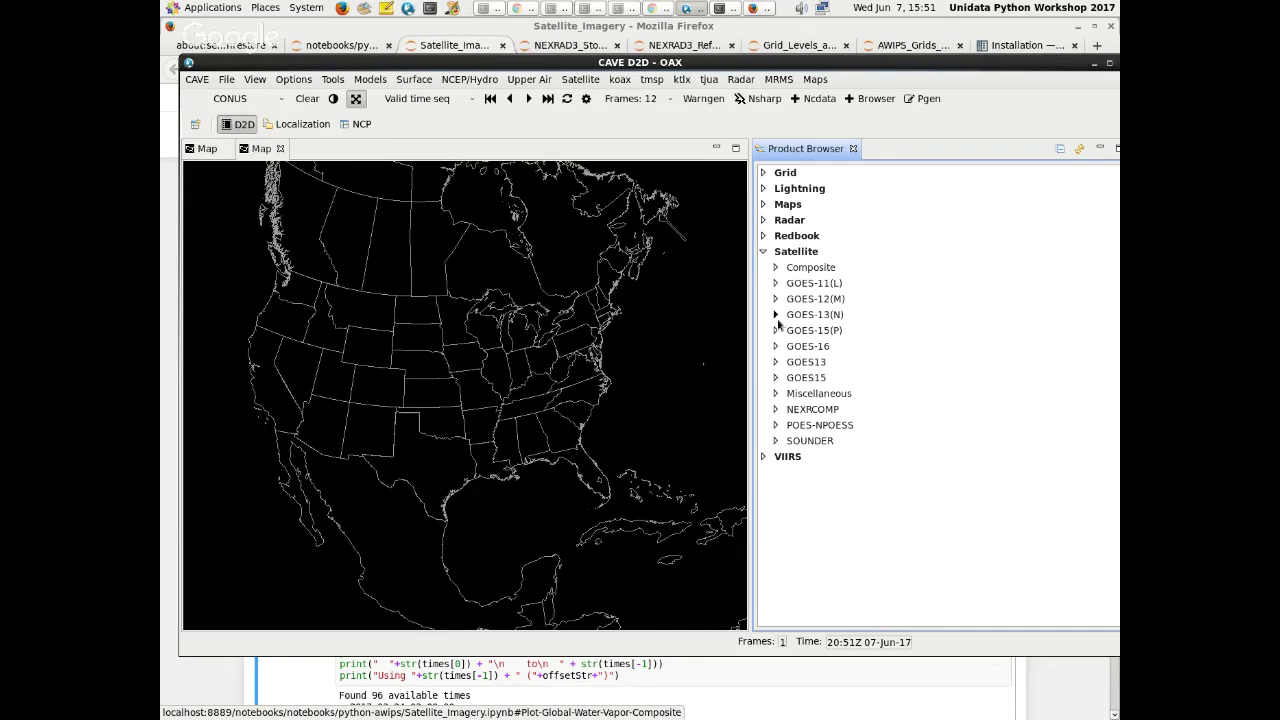
pyautogui.click(775, 394)
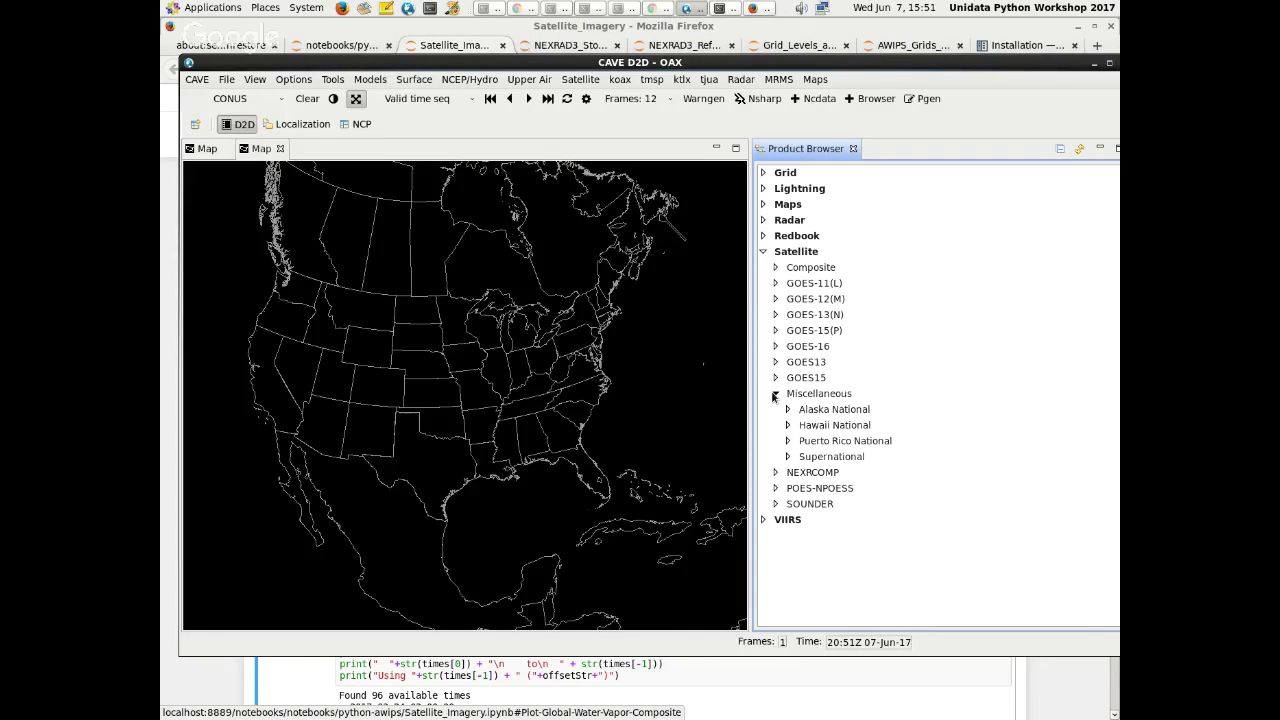
pyautogui.click(775, 394)
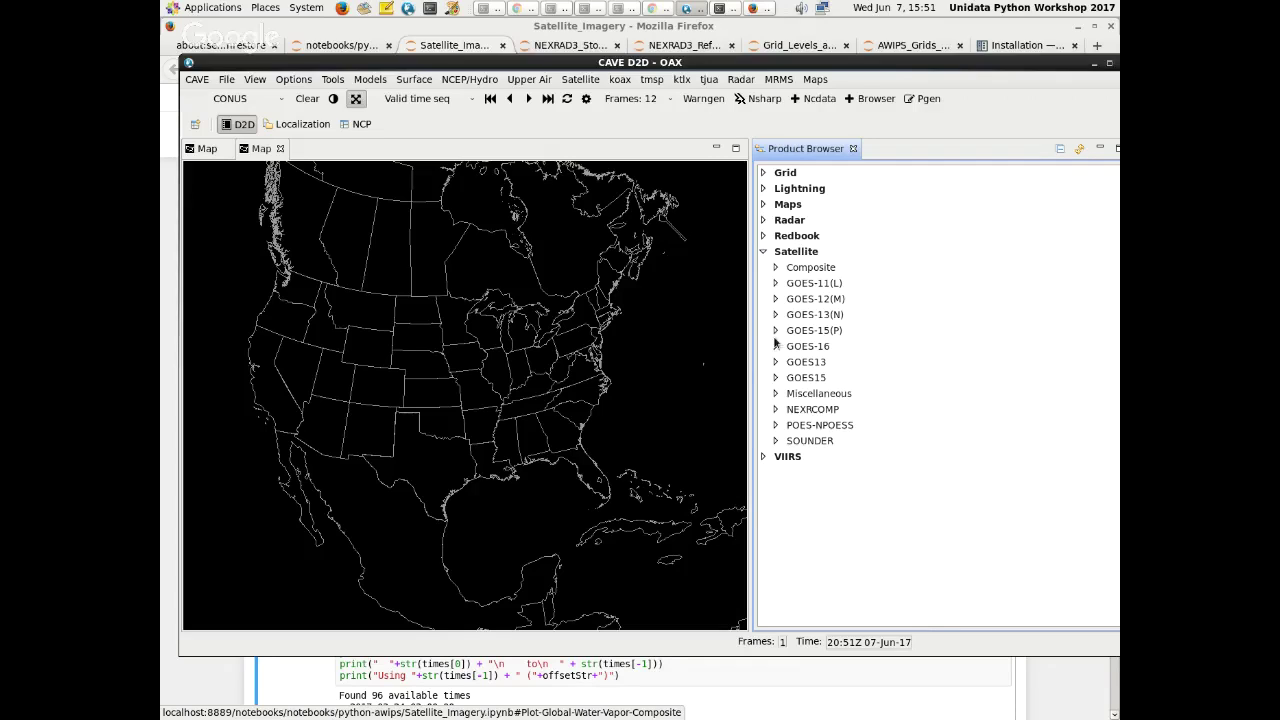
pyautogui.click(775, 441)
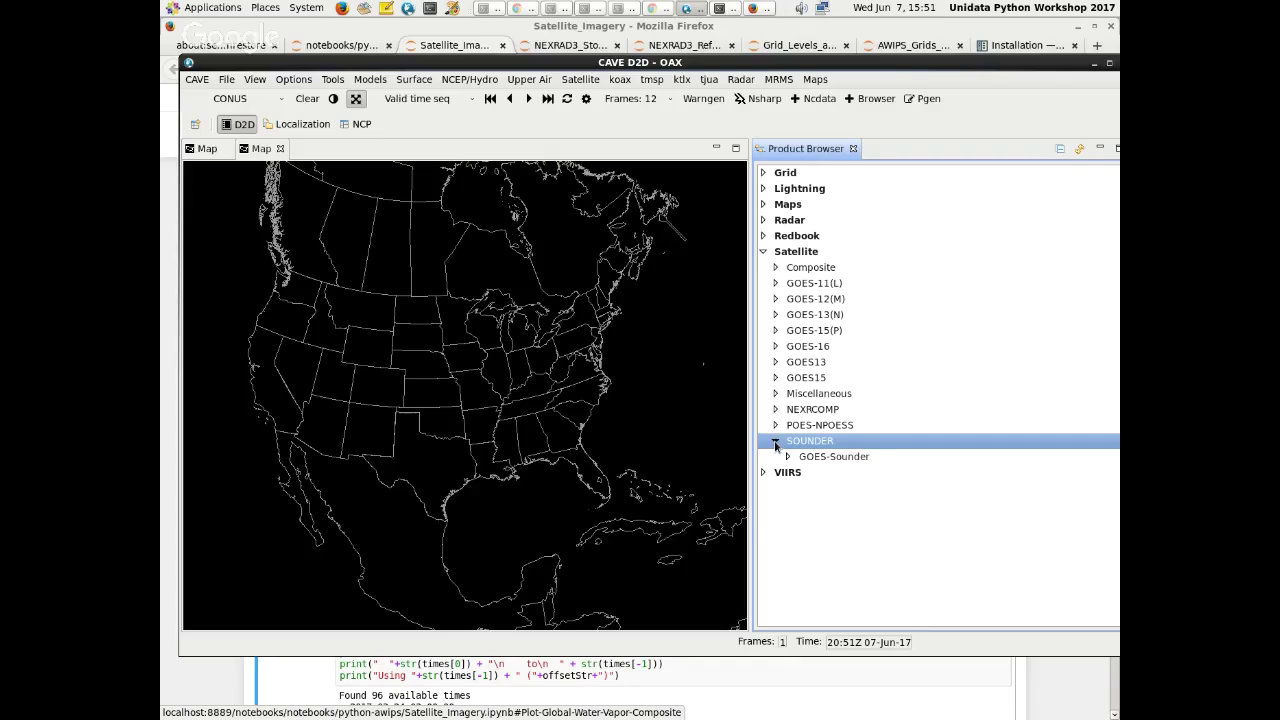
pyautogui.click(776, 442)
pyautogui.click(774, 394)
pyautogui.click(774, 394)
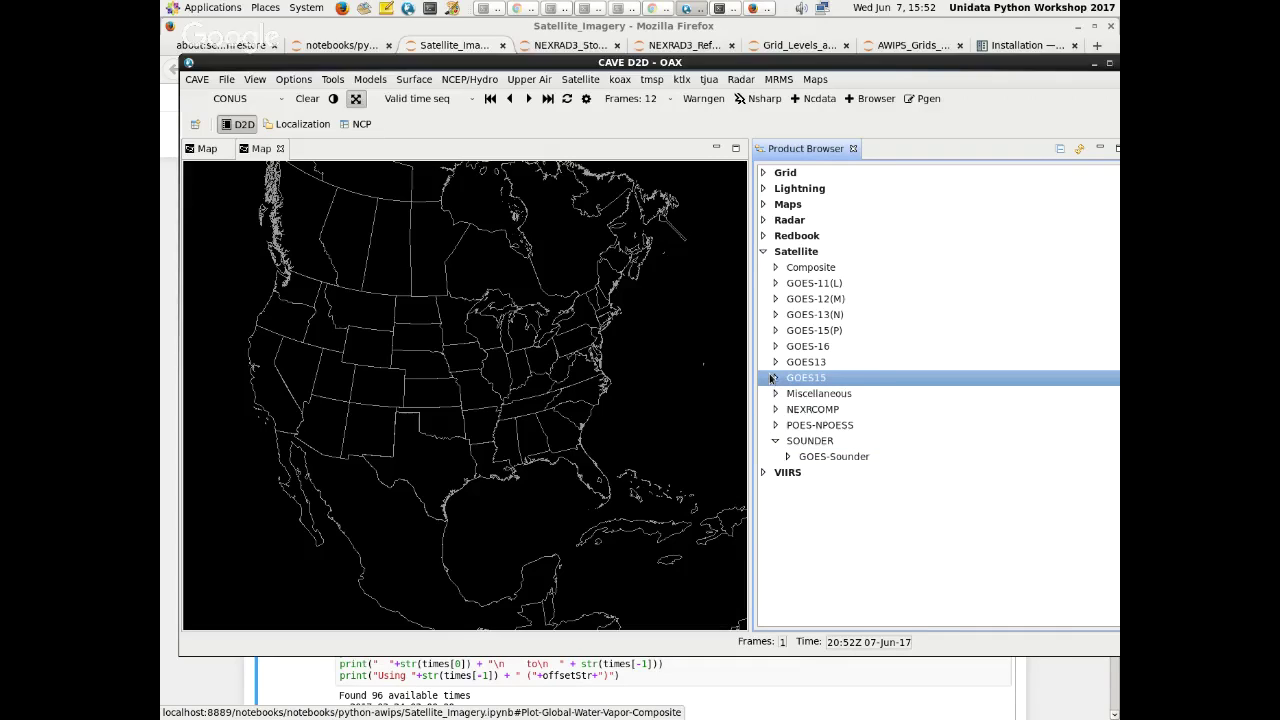
pyautogui.click(775, 378)
pyautogui.click(775, 378)
pyautogui.click(775, 362)
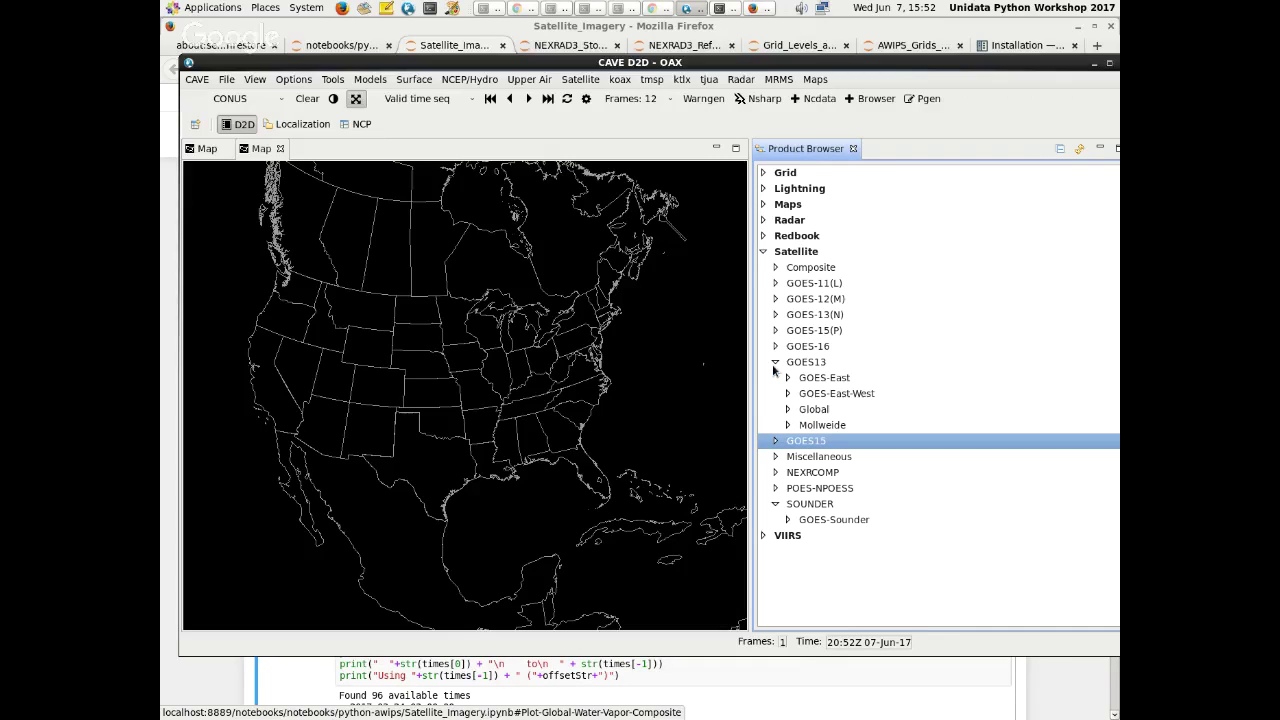
pyautogui.click(788, 409)
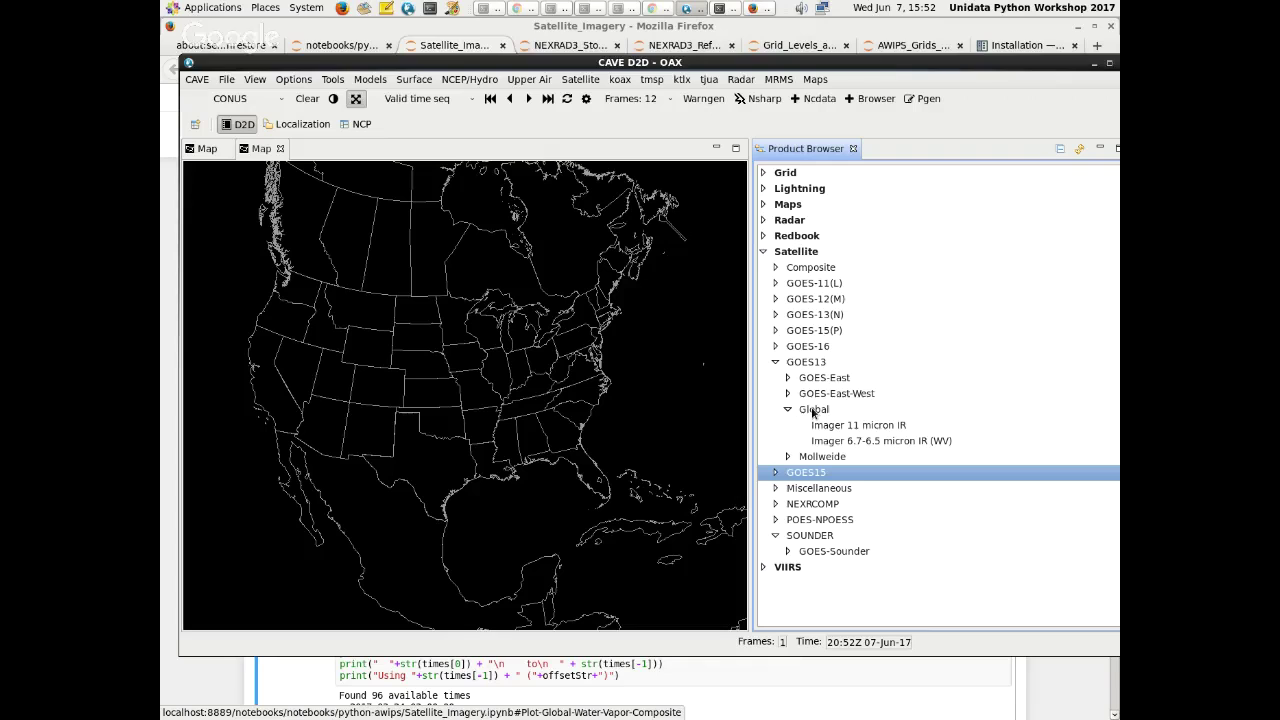
# - Check the notebook's satellite request again and load the GOES13 Global Imager 11 micron IR product on the CAVE map
pyautogui.hotkey('alt', 'Tab')
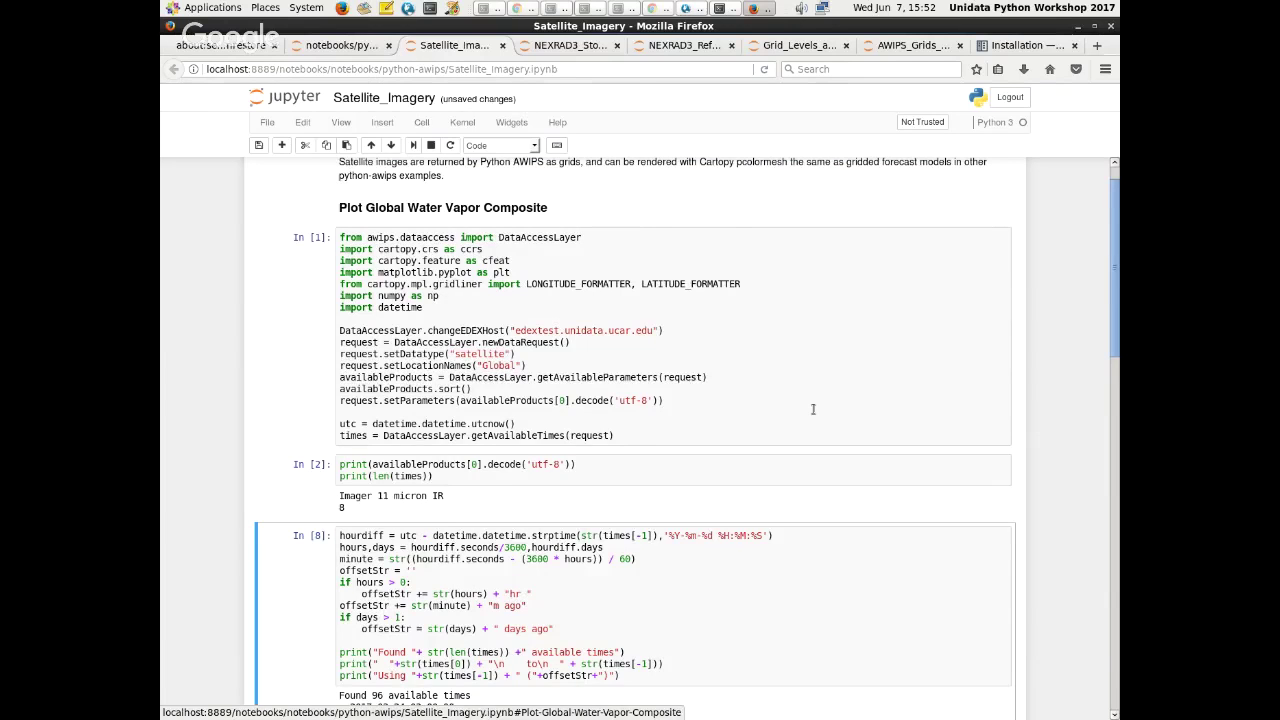
pyautogui.scroll(-2, 476, 318)
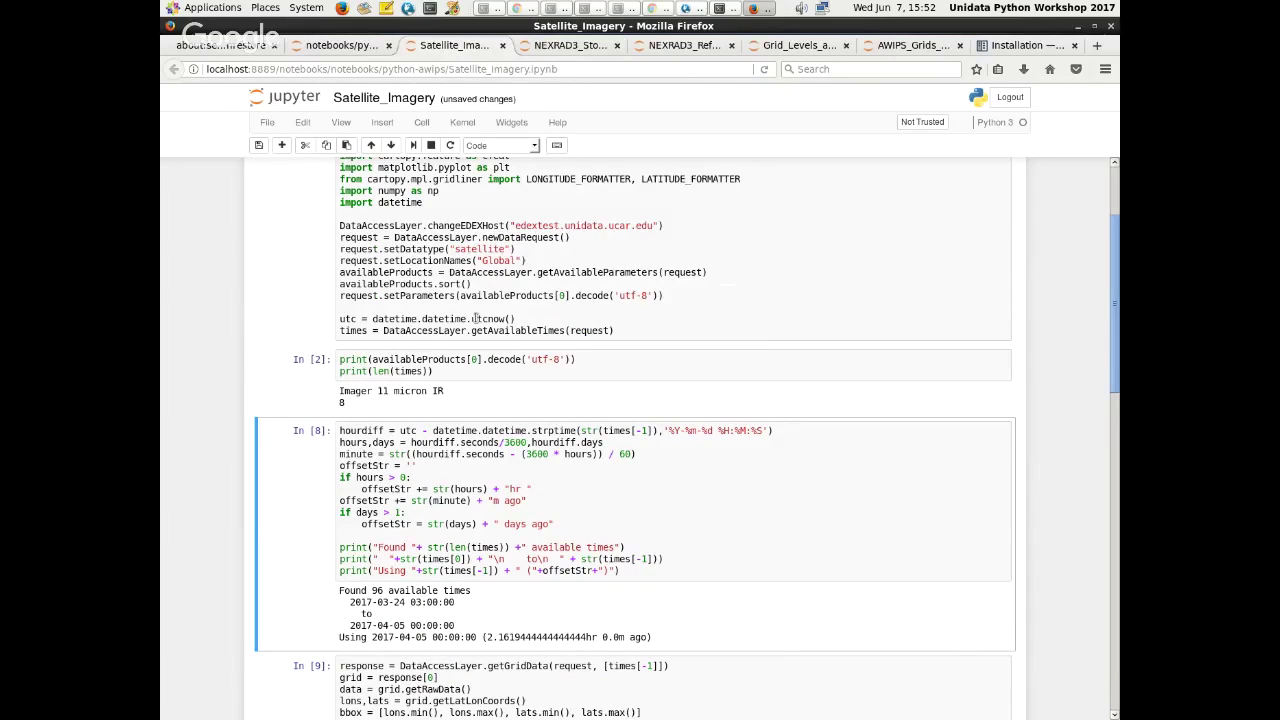
pyautogui.hotkey('alt', 'Tab')
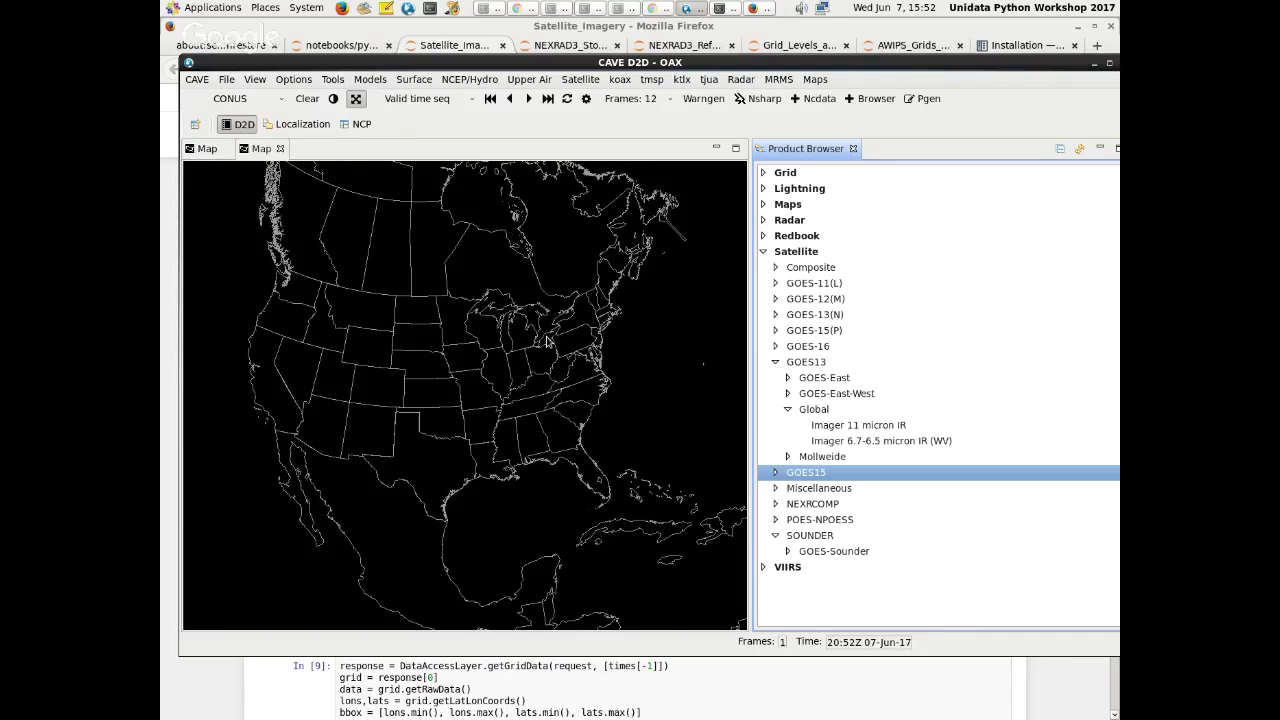
pyautogui.press('Up')
pyautogui.press('Up')
pyautogui.press('Up')
pyautogui.press('Return')
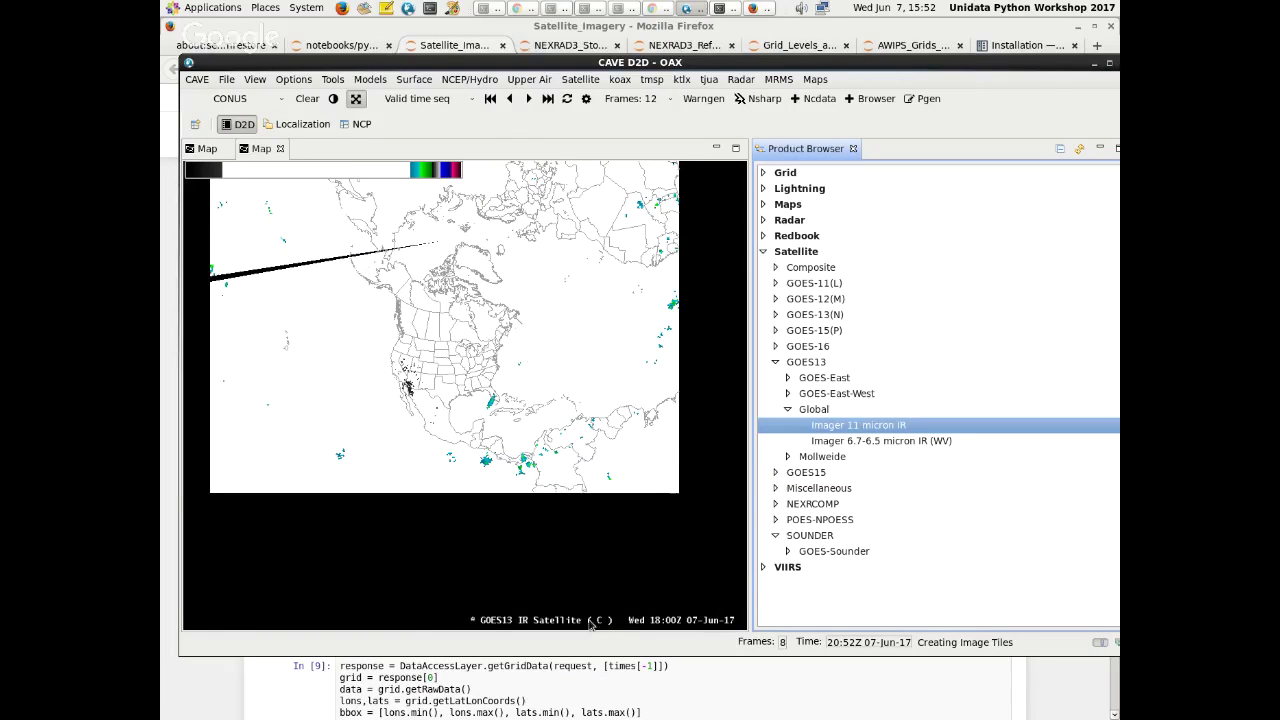
pyautogui.rightClick(590, 625)
pyautogui.moveTo(624, 476)
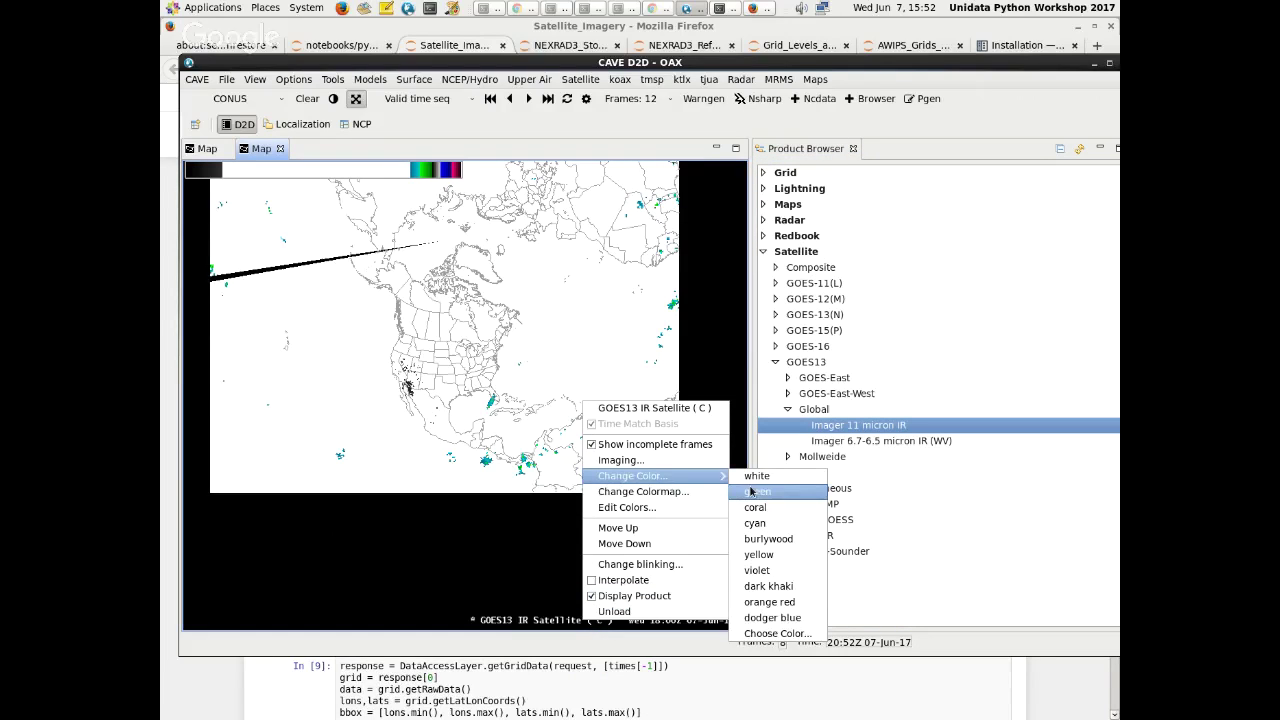
pyautogui.click(627, 507)
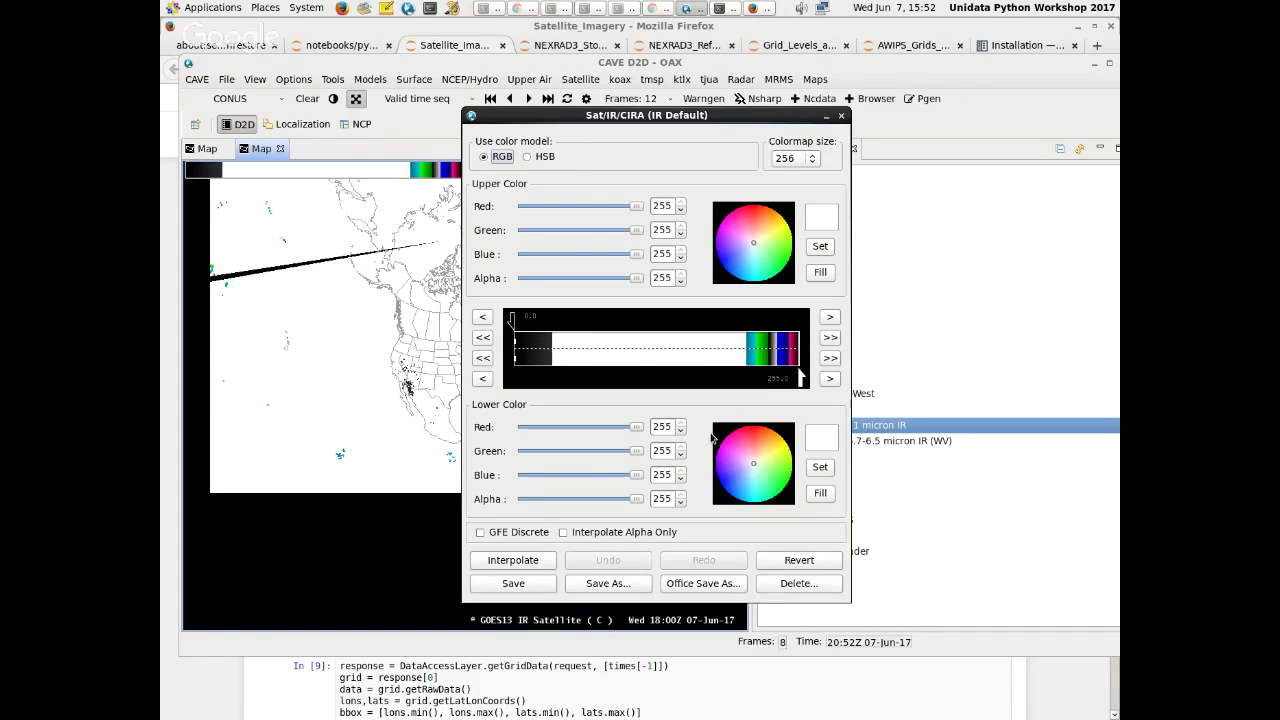
pyautogui.click(841, 116)
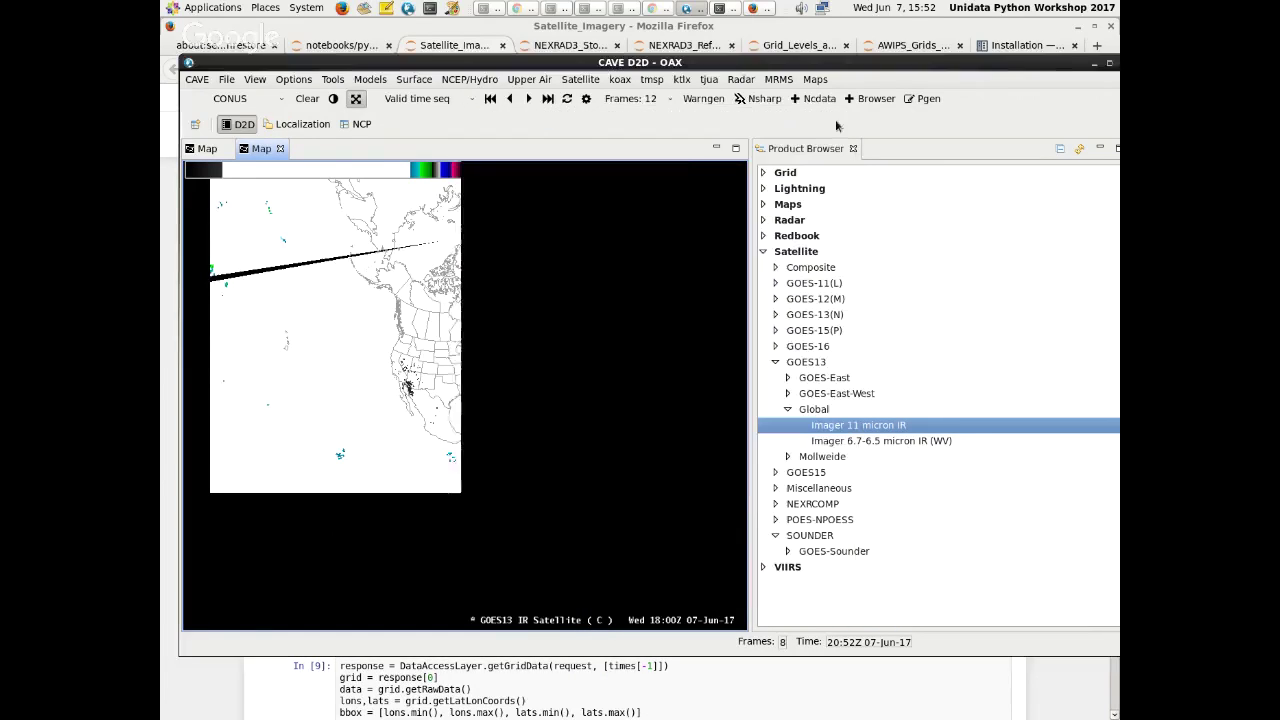
# - Change the color table of the loaded GOES13 IR satellite image to a grayscale satellite colormap
pyautogui.rightClick(560, 624)
pyautogui.click(630, 496)
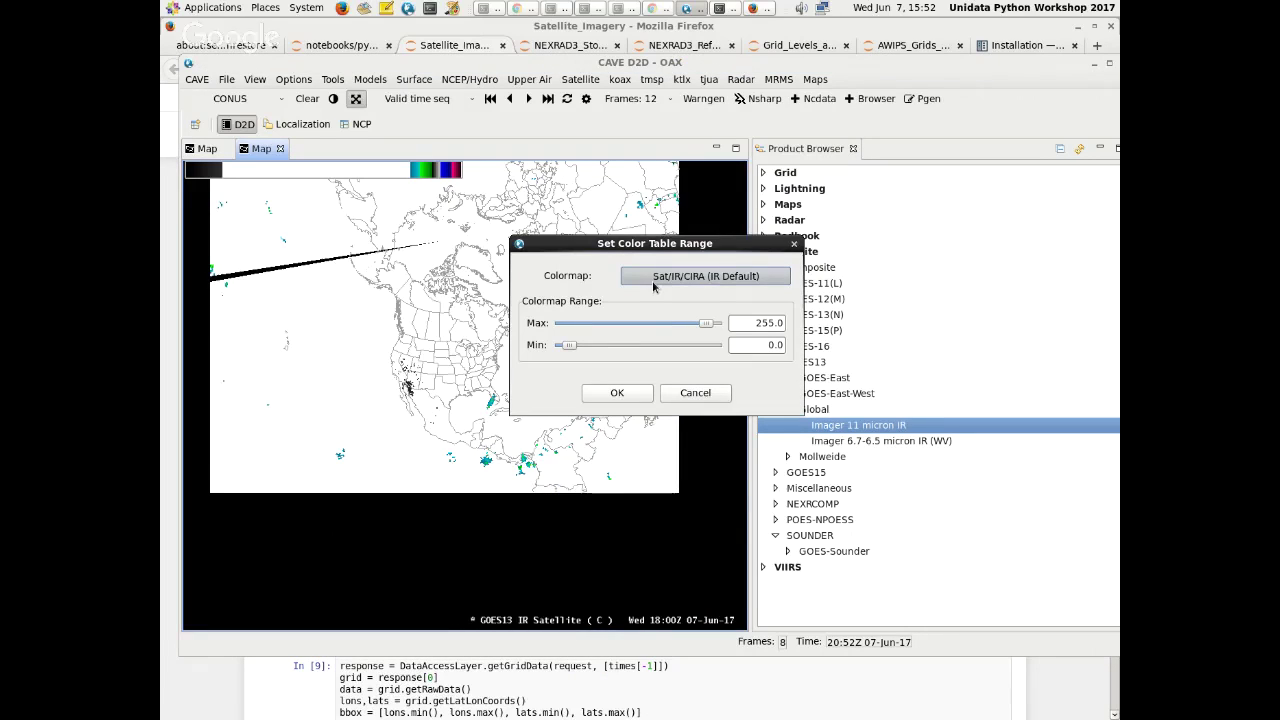
pyautogui.click(756, 279)
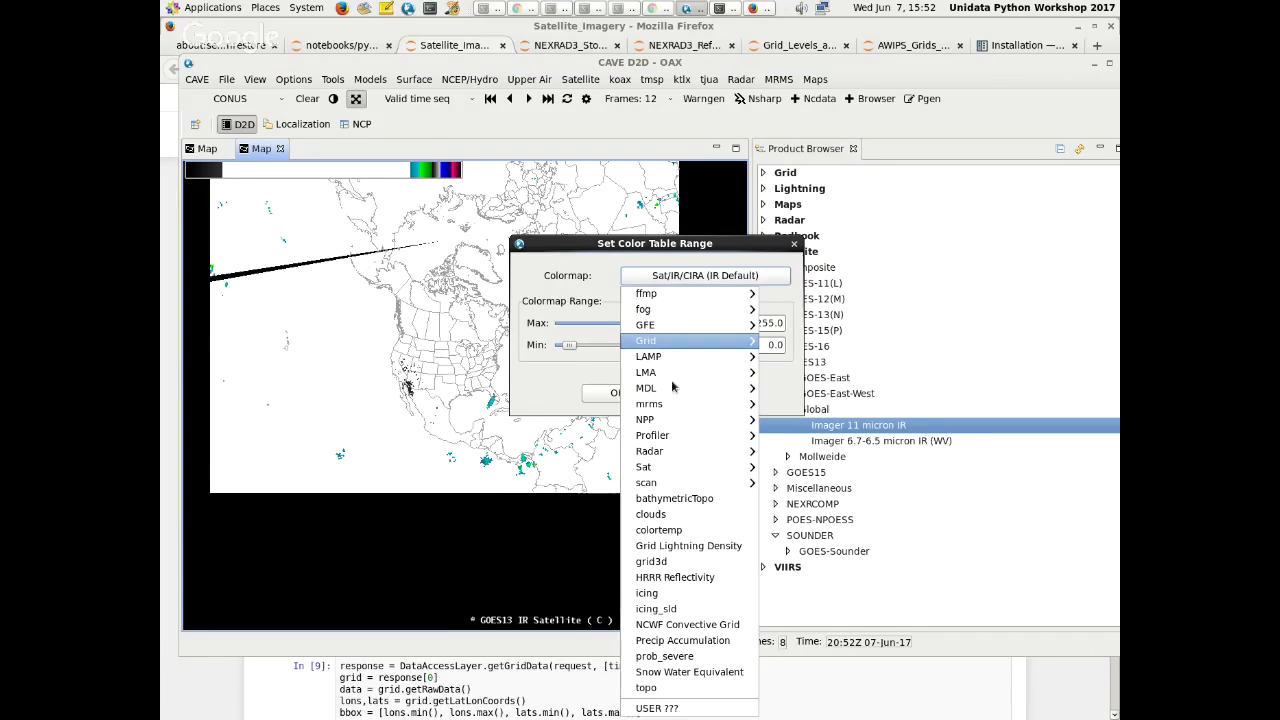
pyautogui.moveTo(664, 470)
pyautogui.moveTo(838, 492)
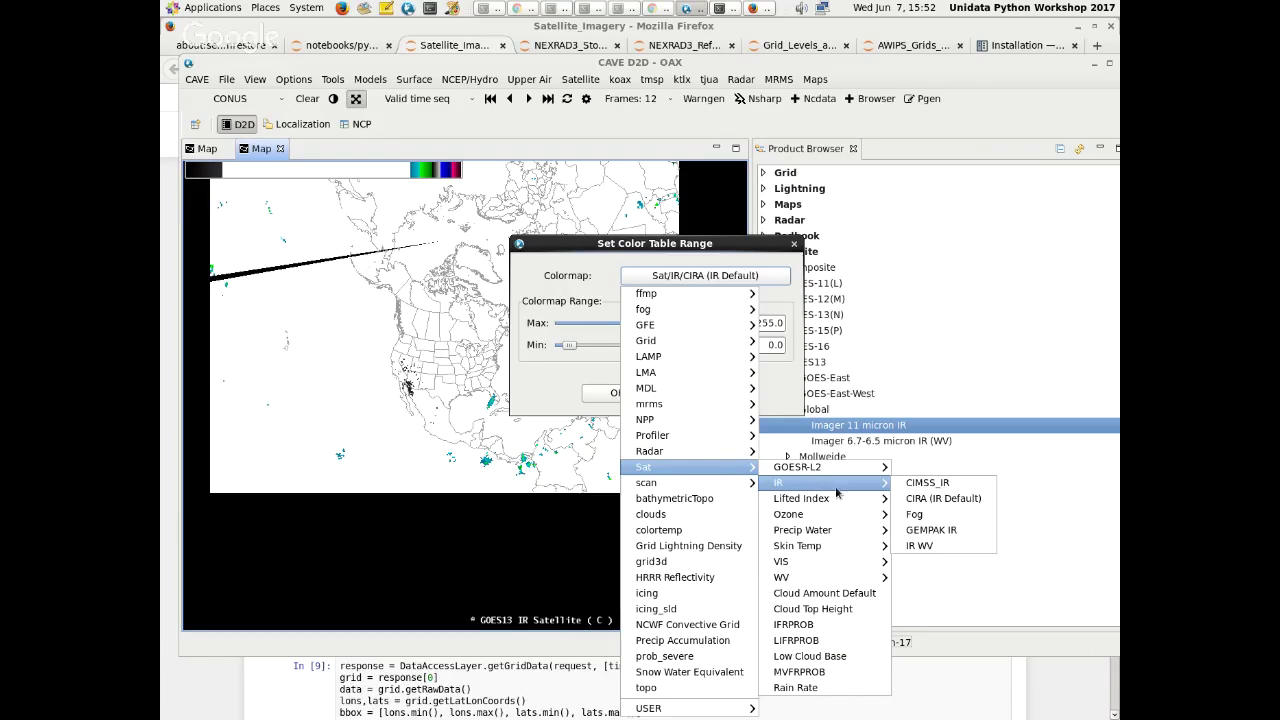
pyautogui.click(914, 514)
pyautogui.click(615, 392)
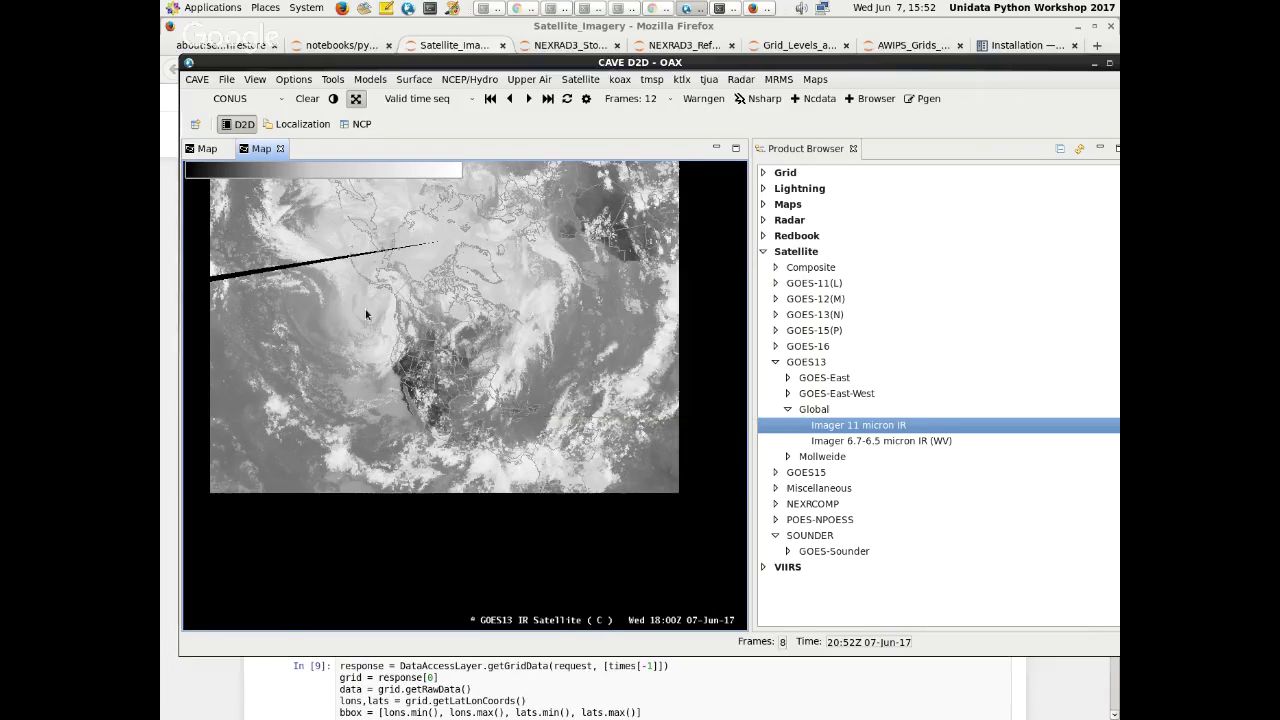
# - Set the CAVE map scale to World - Mercator for the GOES13 IR image
pyautogui.moveTo(366, 315); pyautogui.dragTo(384, 418)
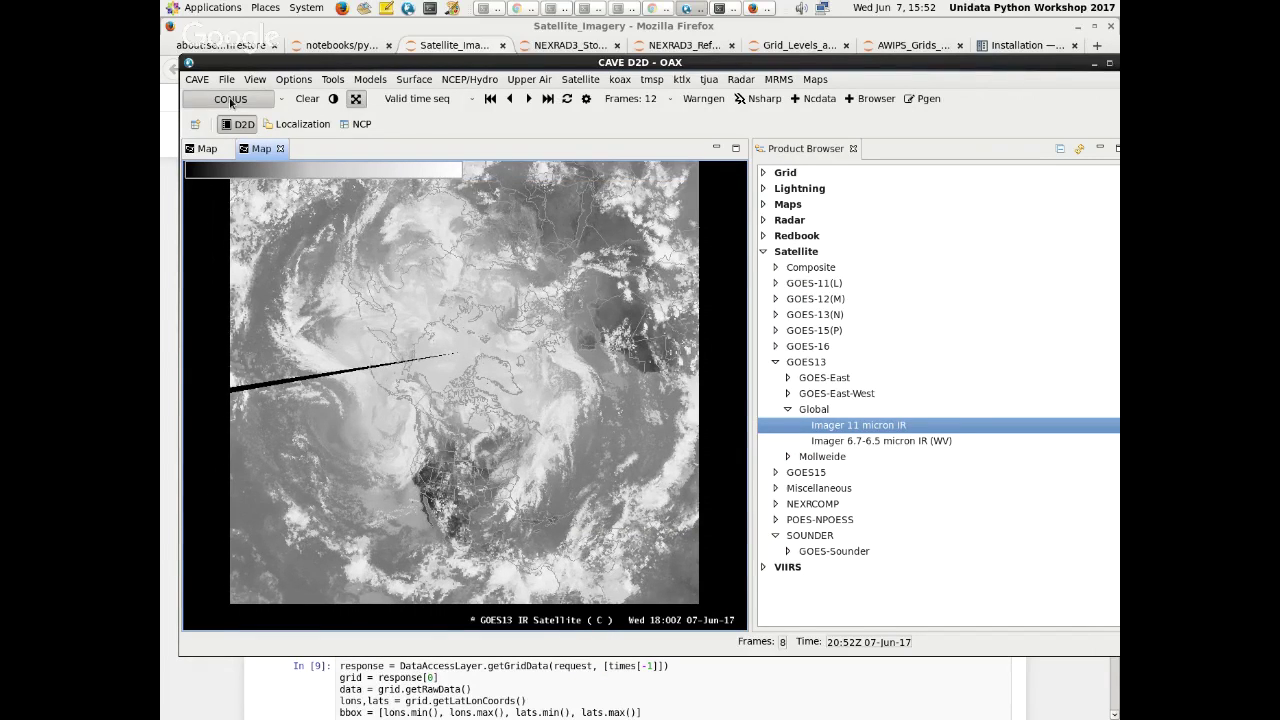
pyautogui.click(230, 100)
pyautogui.click(225, 177)
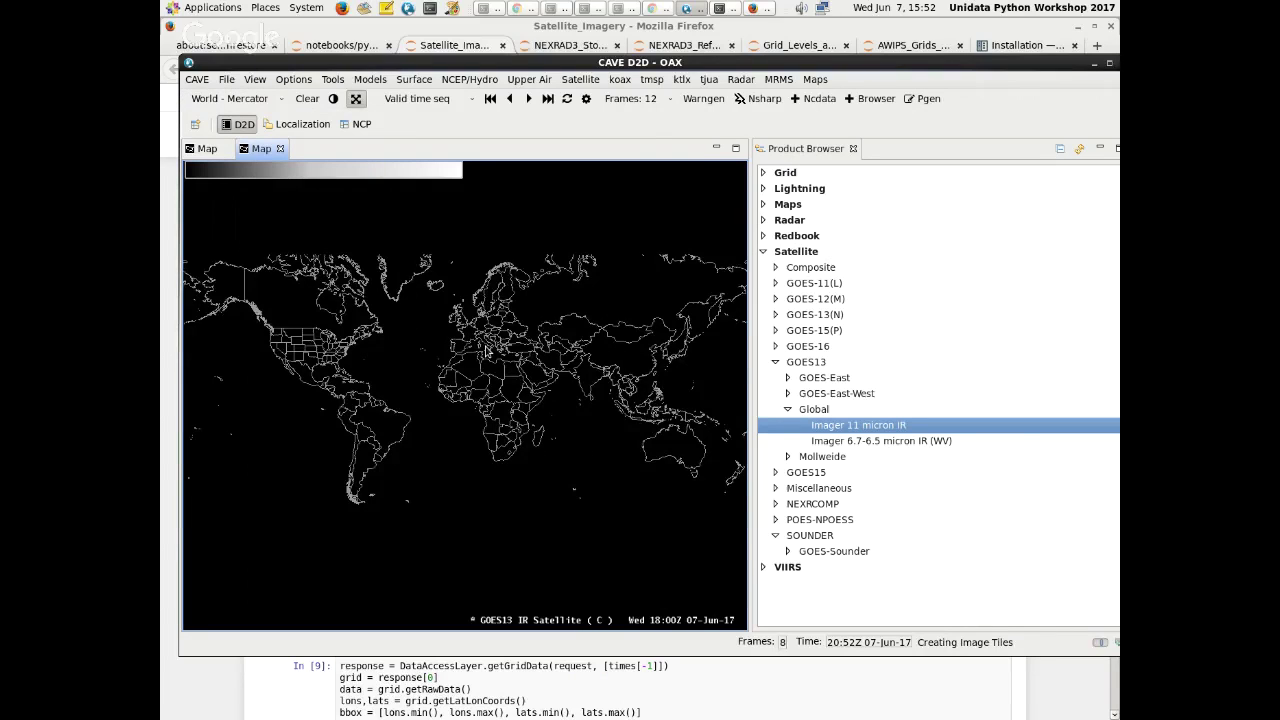
pyautogui.hotkey('alt', 'Tab')
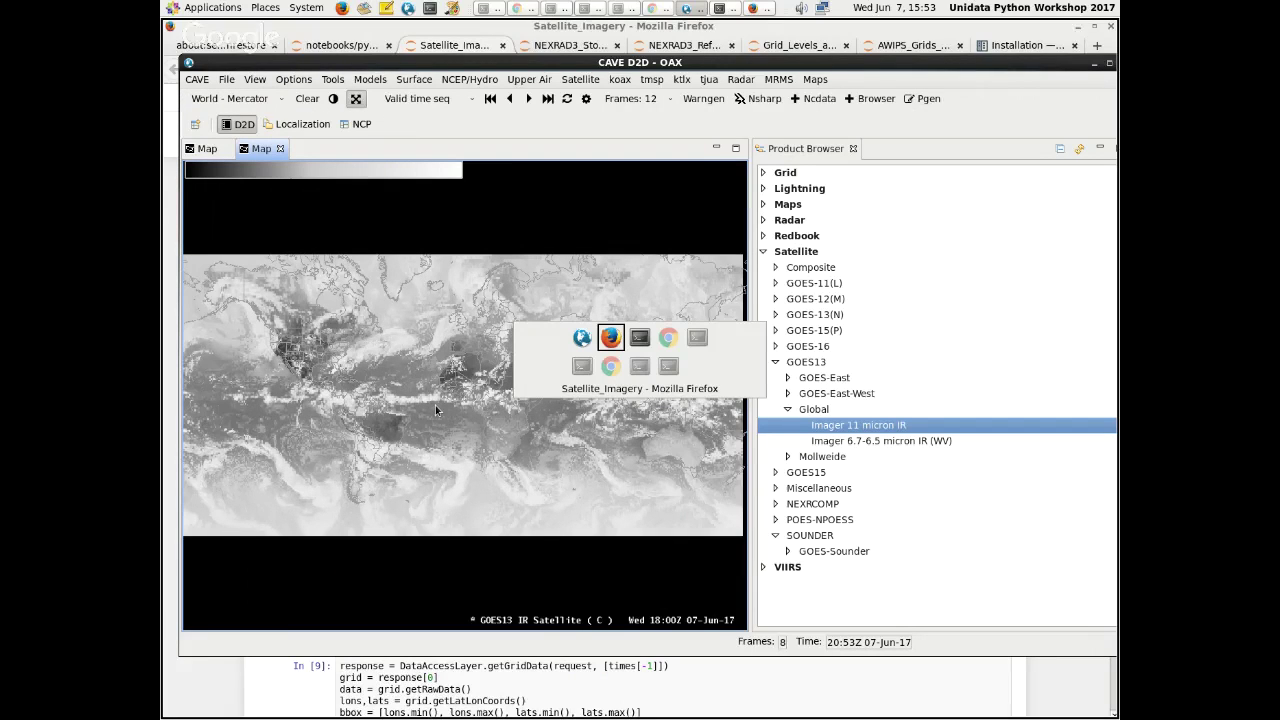
pyautogui.press('Escape')
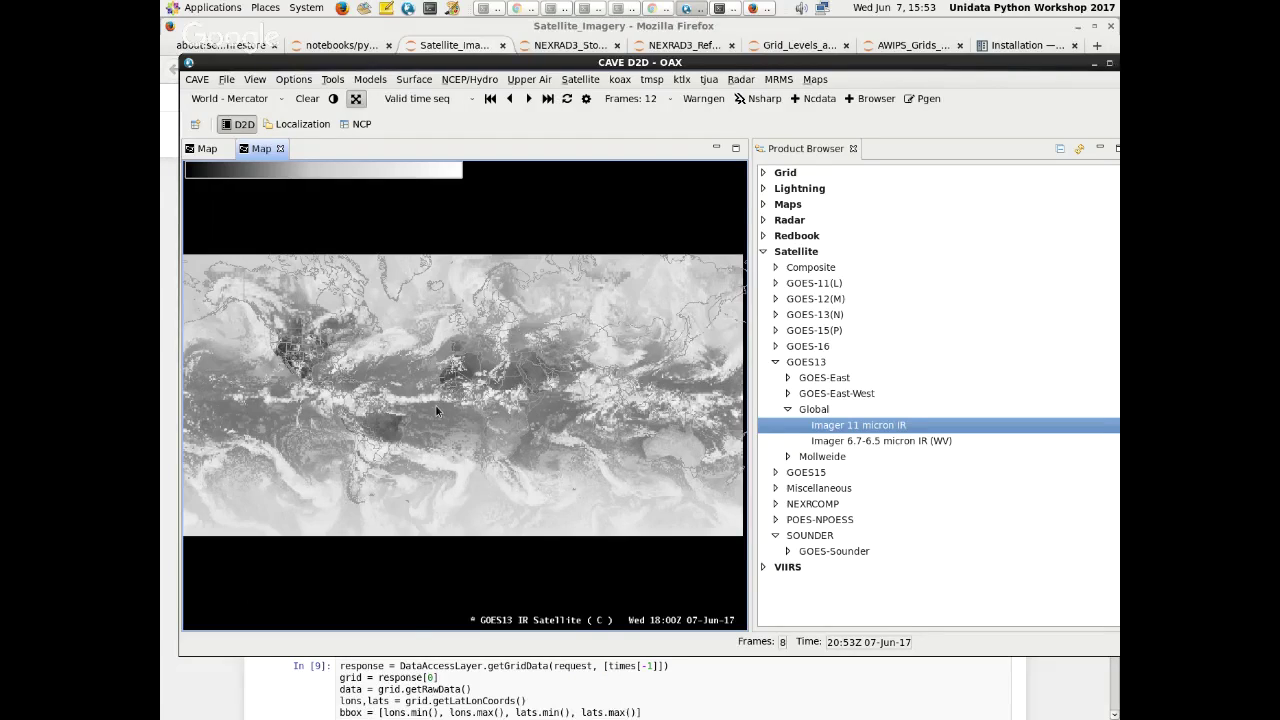
# - Switch to the Satellite_Imagery notebook in Firefox, run the available-times and grid-data cells, and check the printed grid extent
pyautogui.hotkey('alt', 'Tab')
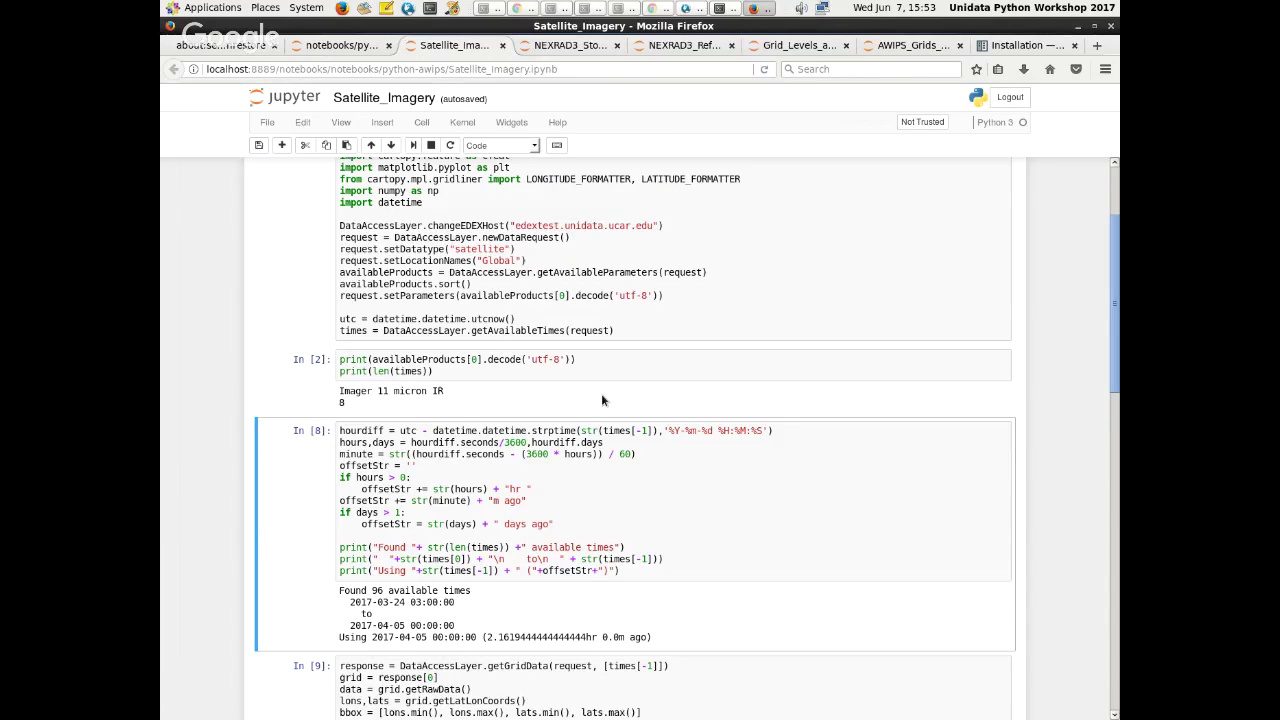
pyautogui.hotkey('shift', 'Return')
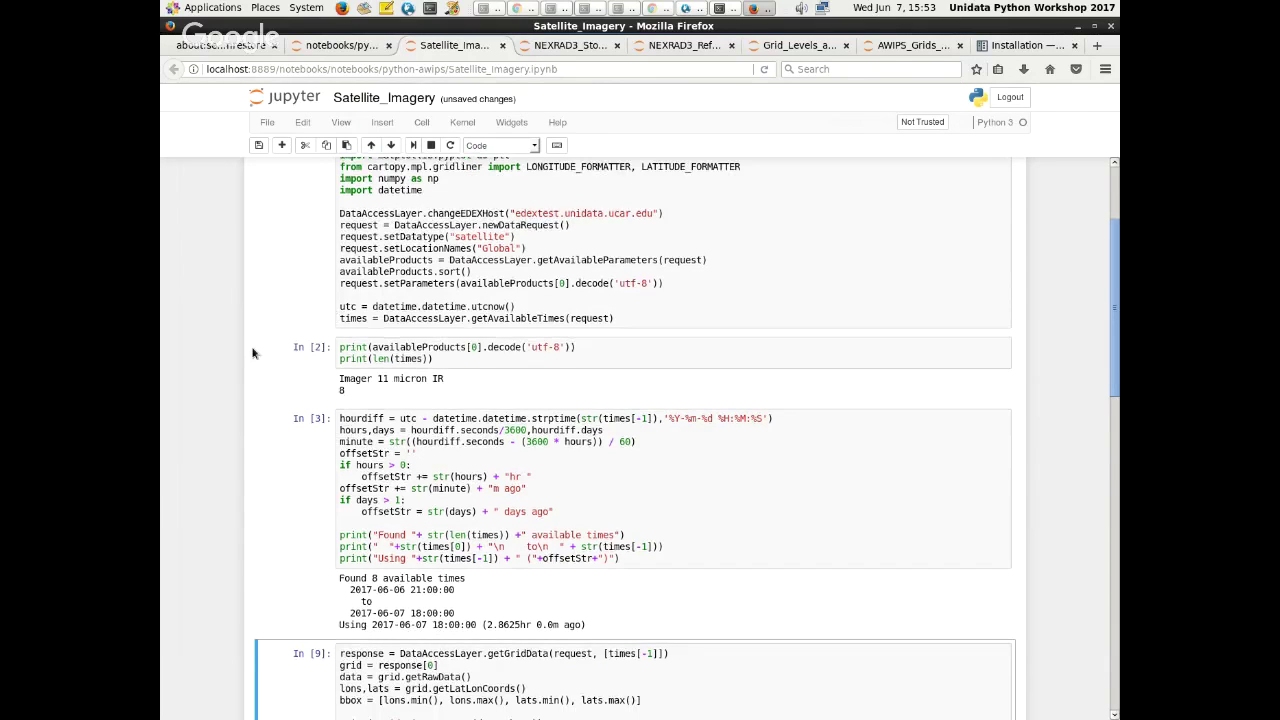
pyautogui.scroll(-1, 344, 226)
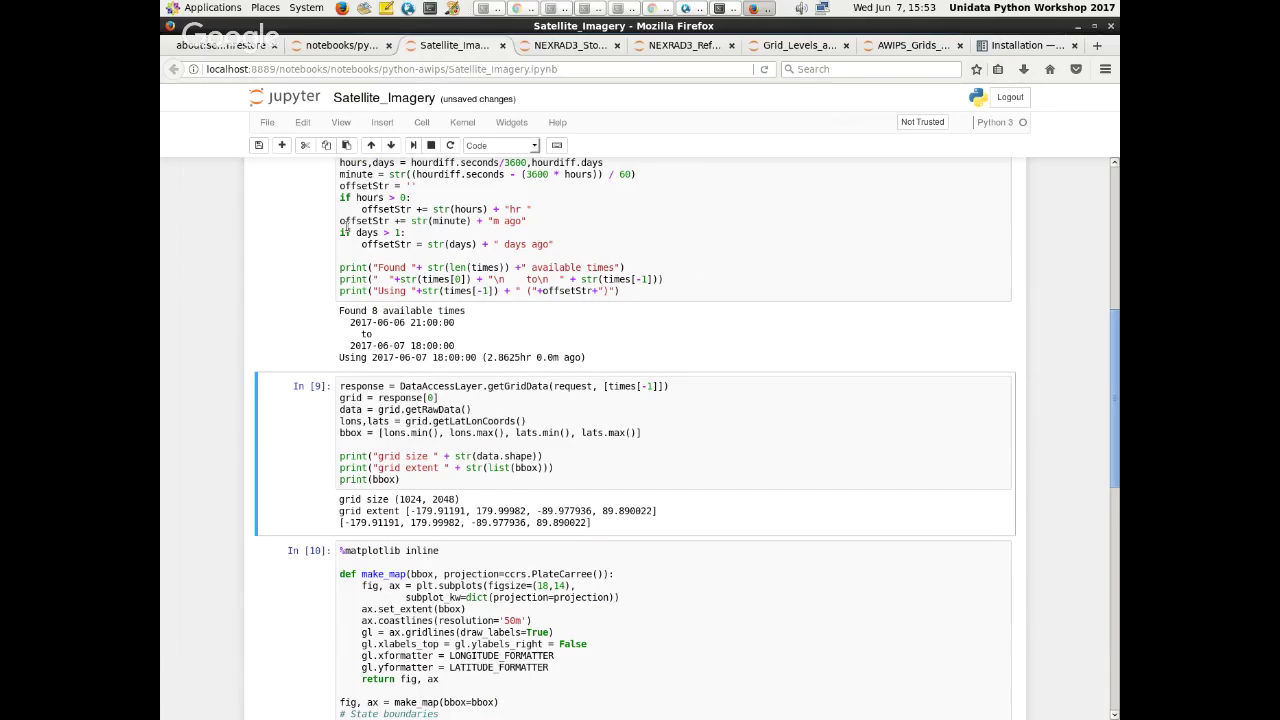
pyautogui.click(413, 145)
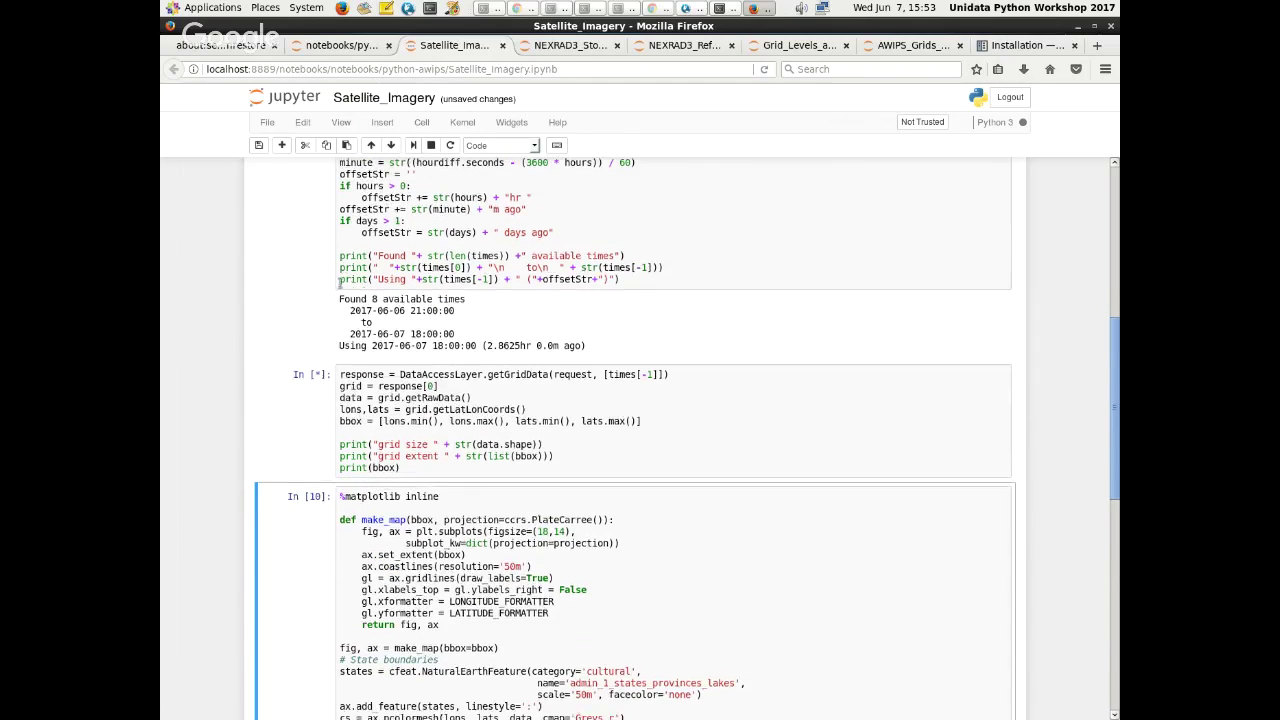
pyautogui.scroll(-2, 340, 283)
pyautogui.scroll(-1, 343, 287)
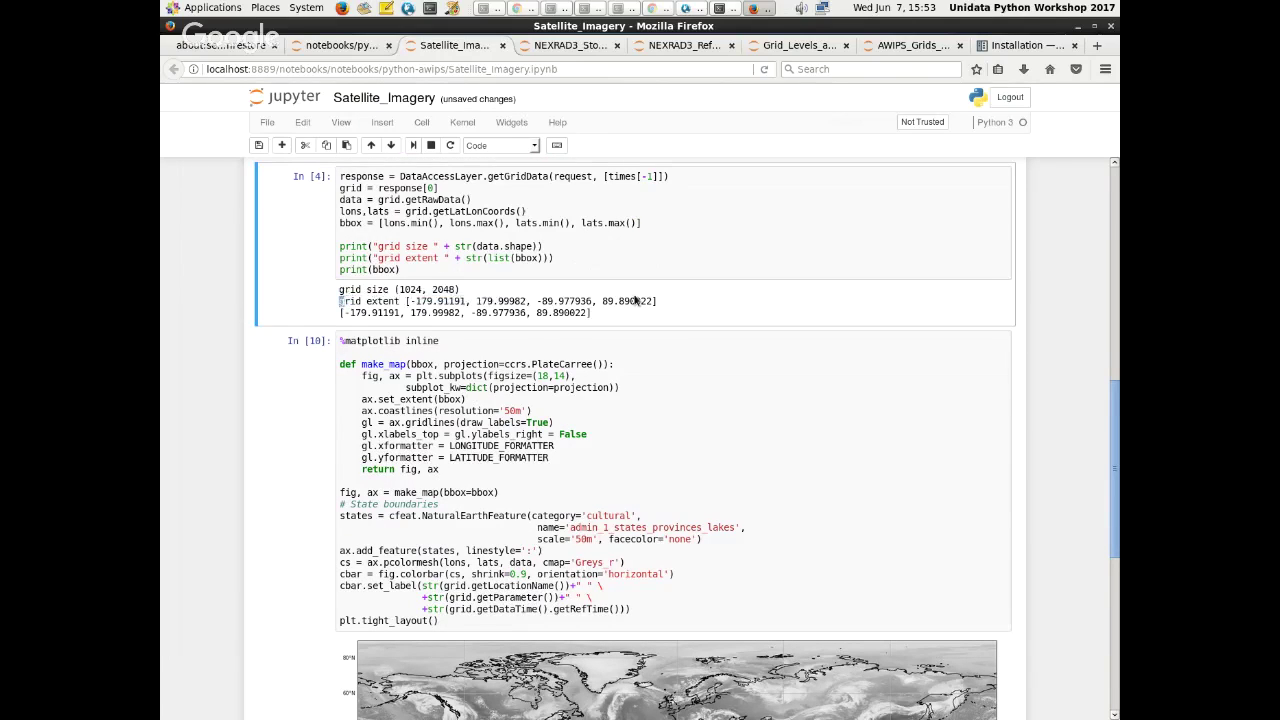
pyautogui.moveTo(340, 296); pyautogui.dragTo(640, 314)
# - Run the matplotlib cell that plots the global satellite image and view the resulting map with its colorbar
pyautogui.click(515, 411)
pyautogui.click(411, 146)
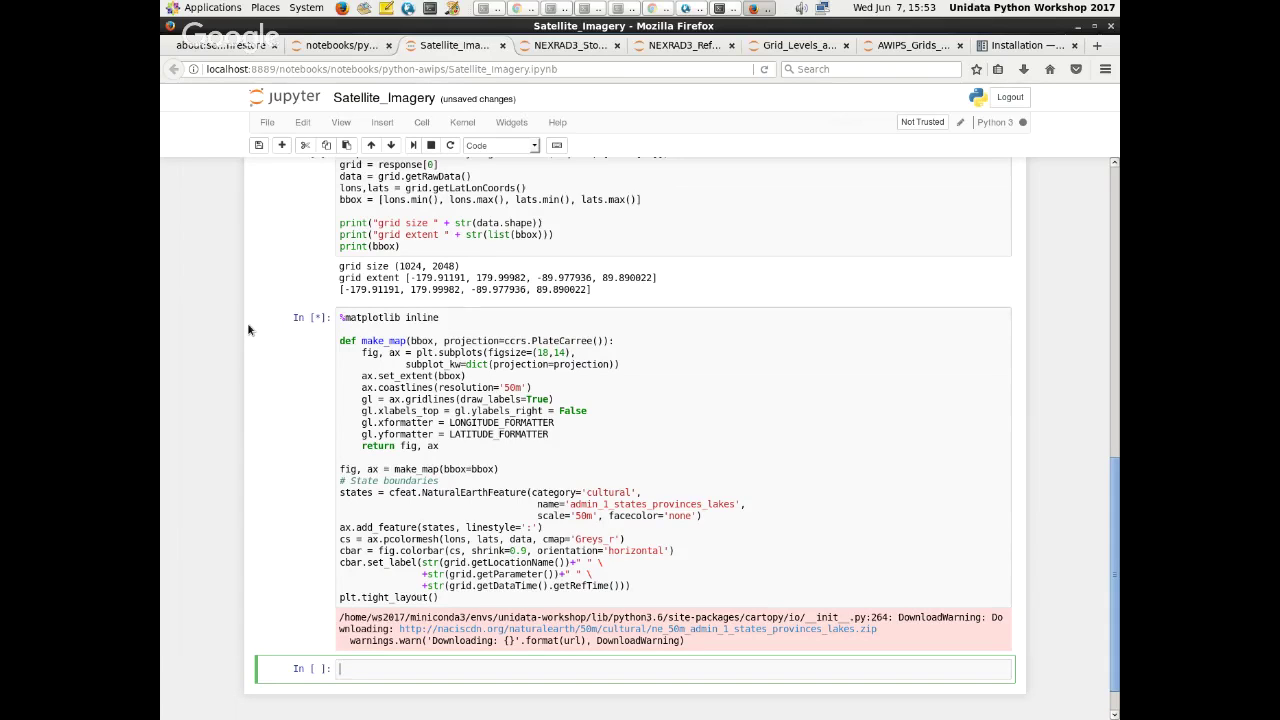
pyautogui.scroll(-1, 362, 420)
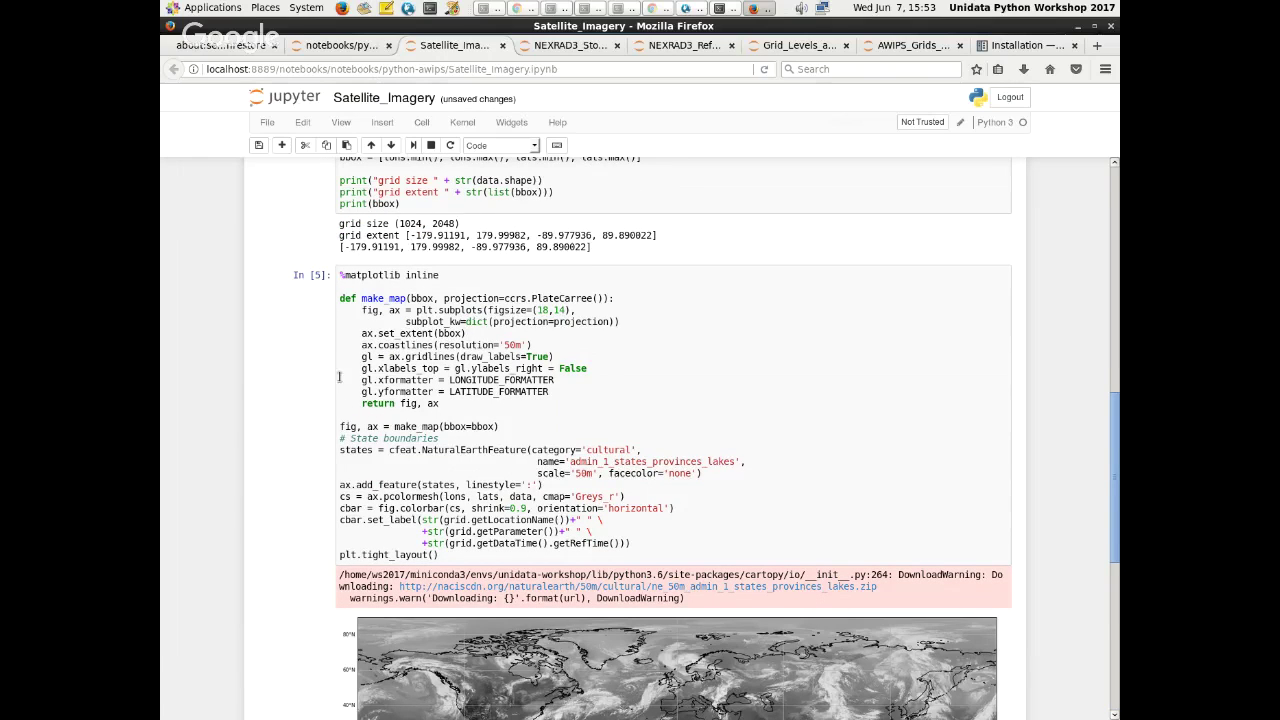
pyautogui.scroll(-5, 355, 397)
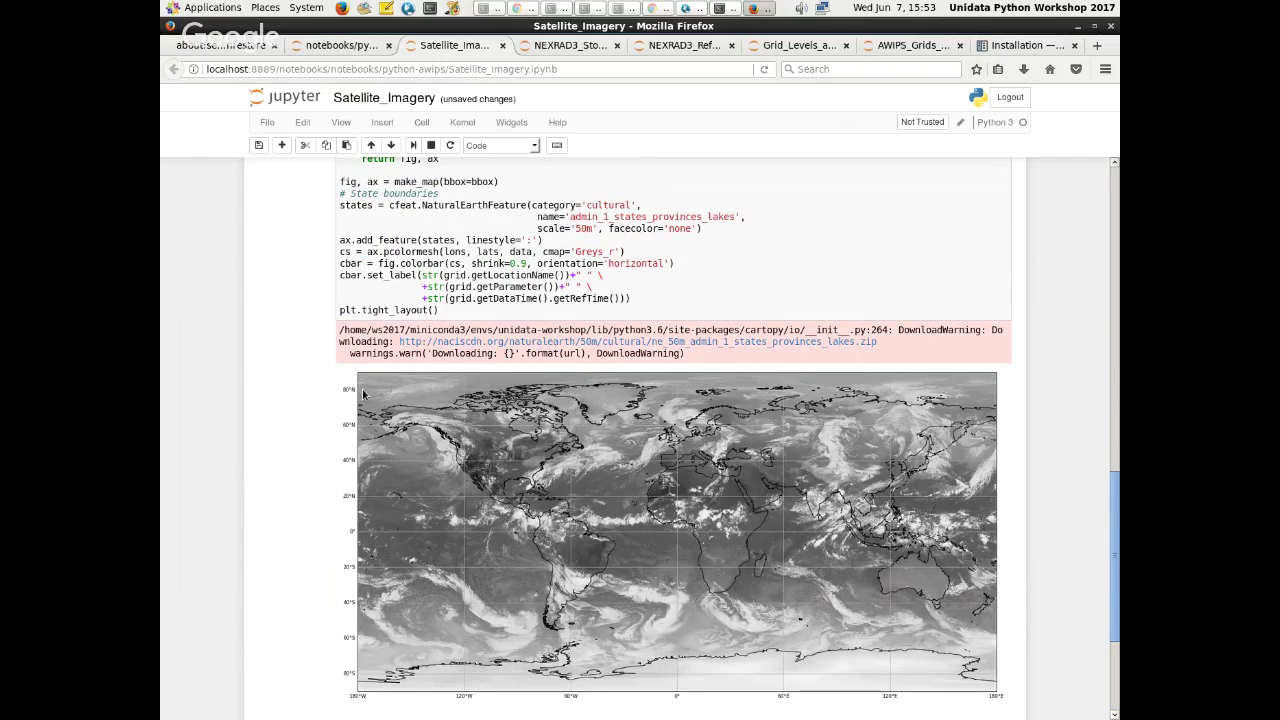
pyautogui.scroll(-3, 355, 388)
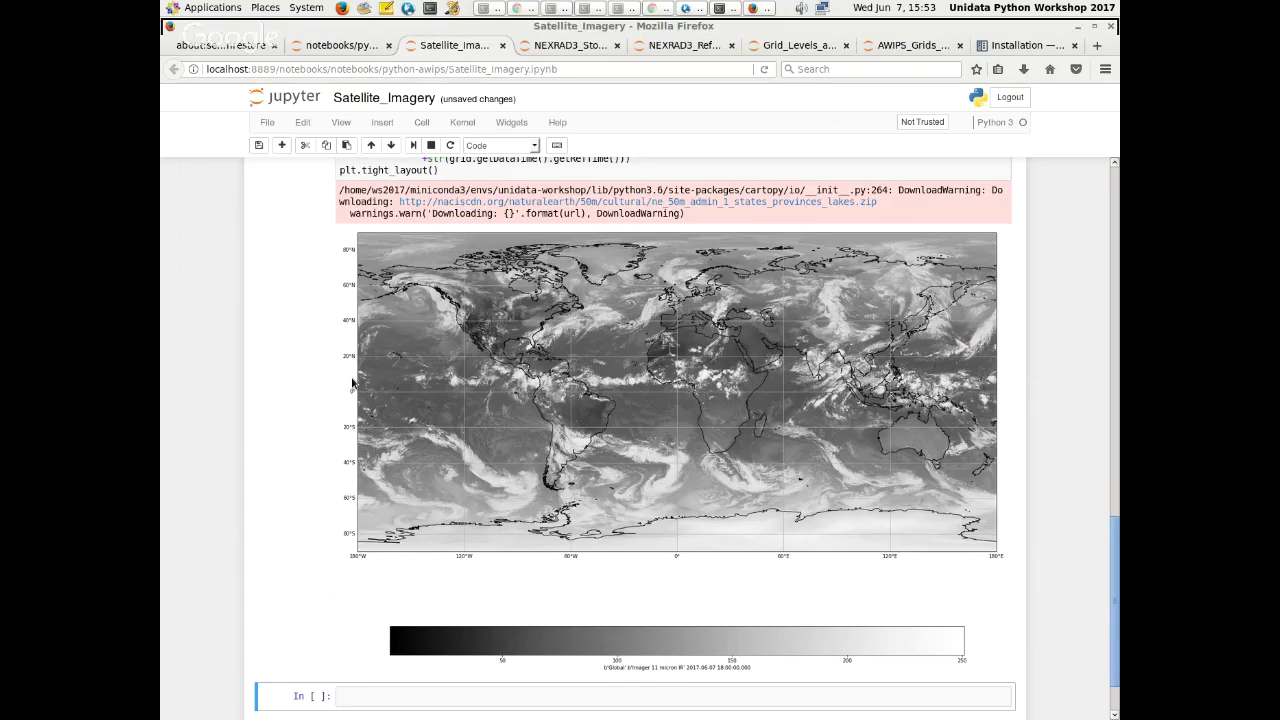
# - Compare the notebook's global satellite plot with the World - Mercator IR image in CAVE, then return to Firefox
pyautogui.hotkey('alt', 'Tab')
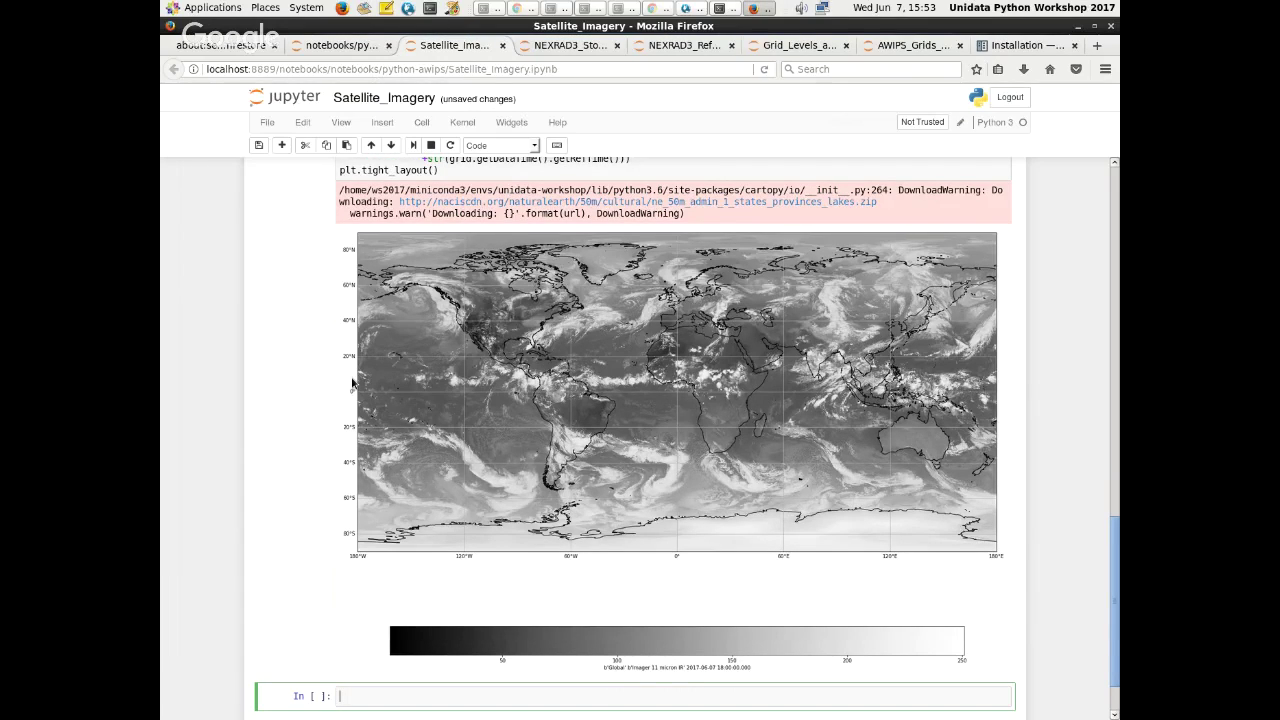
pyautogui.hotkey('alt', 'Tab')
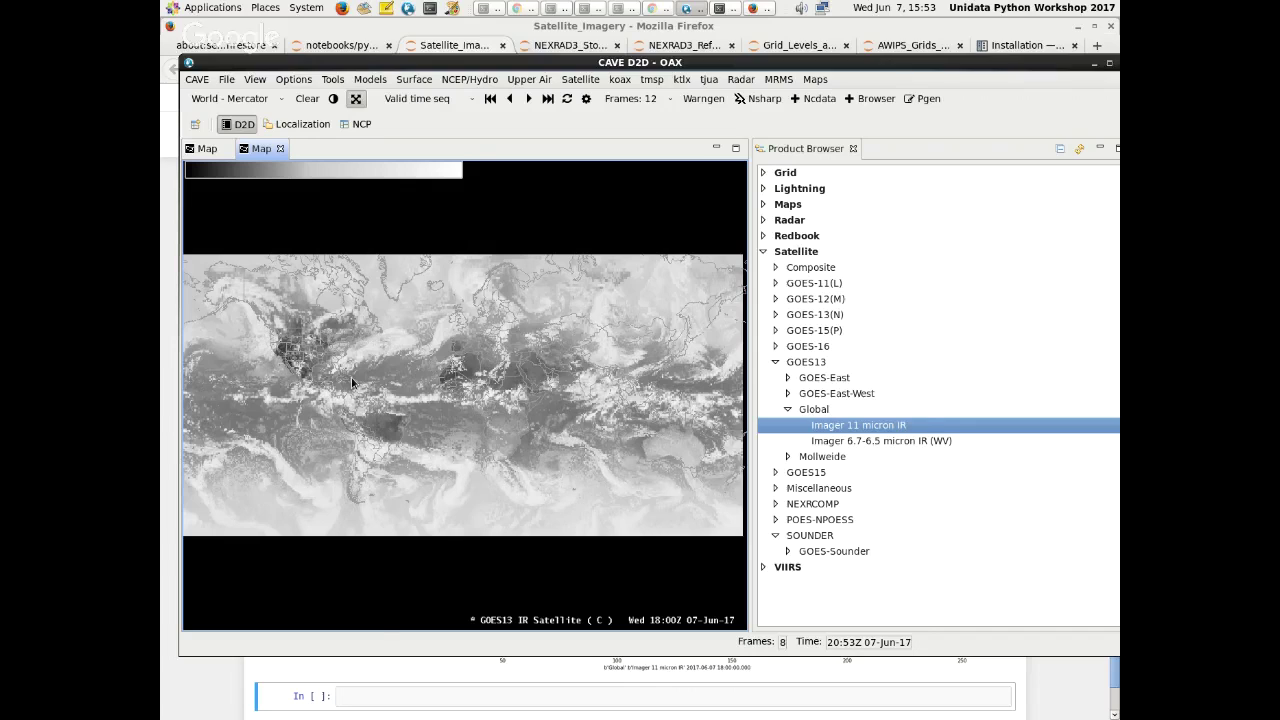
pyautogui.hotkey('alt', 'Tab')
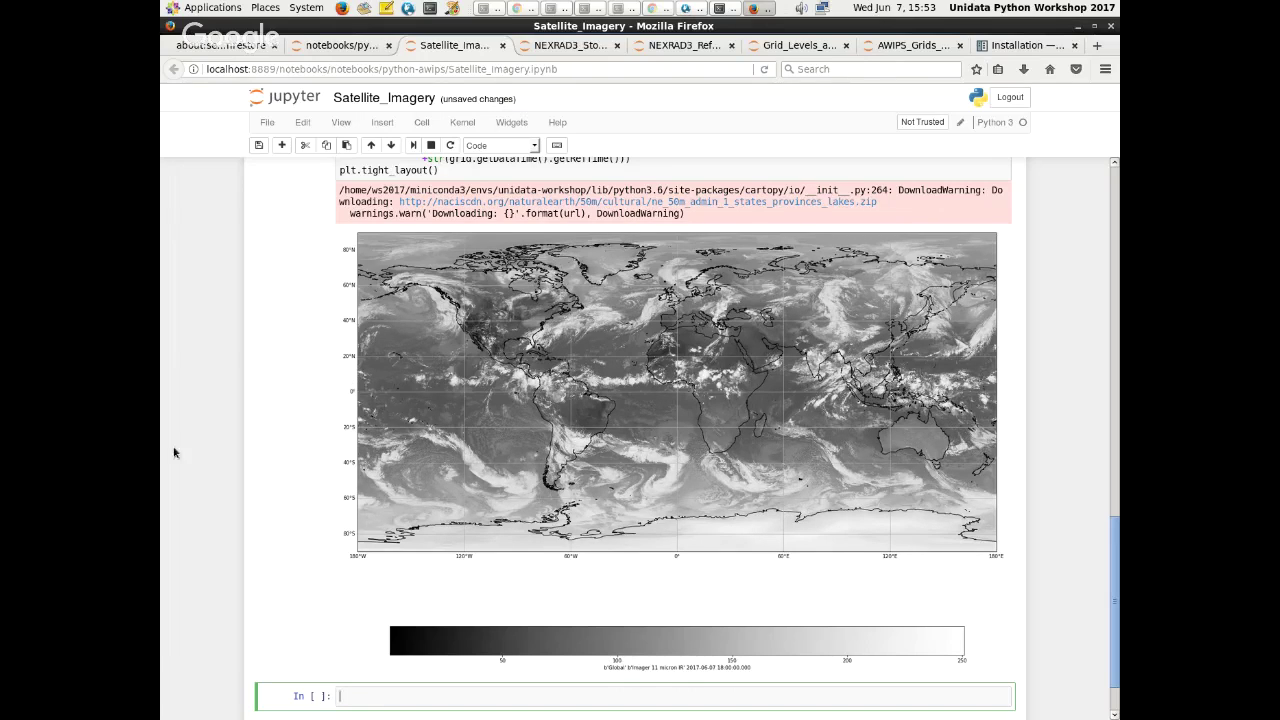
# - Open the Watch_and_Warning_Polygons.ipynb notebook from the python-awips folder
pyautogui.scroll(1, 400, 360)
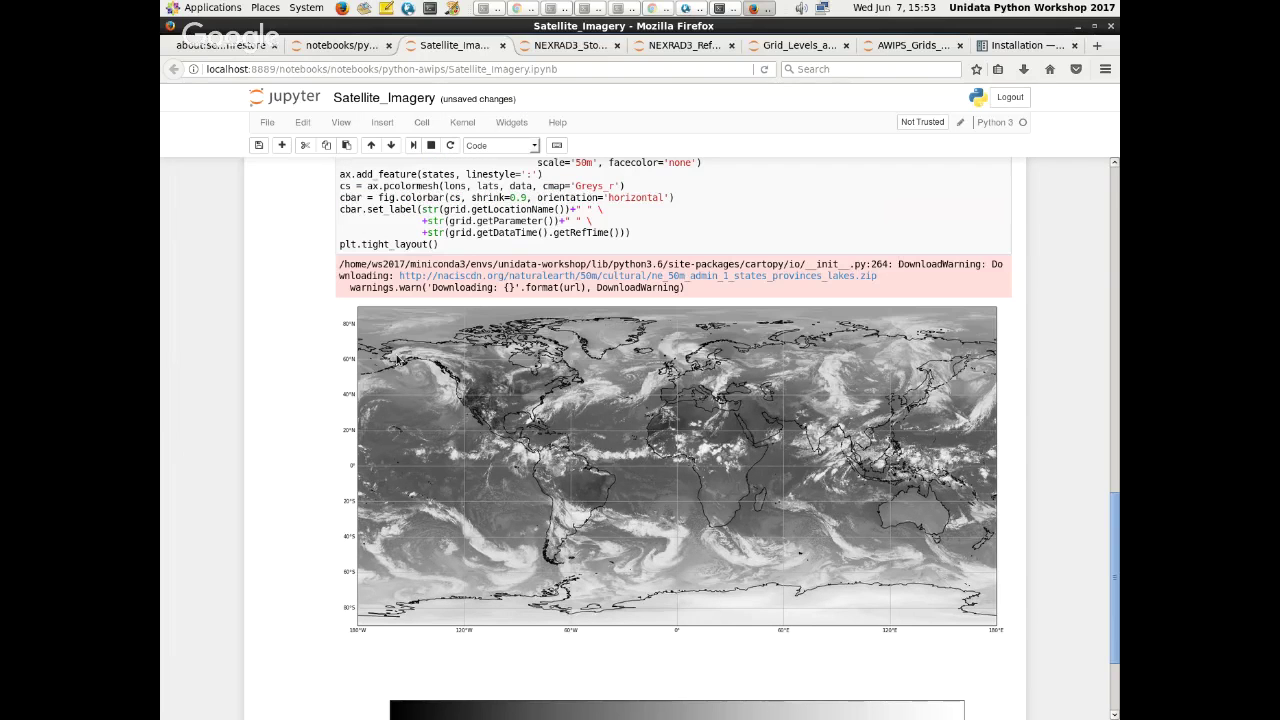
pyautogui.scroll(6, 1084, 425)
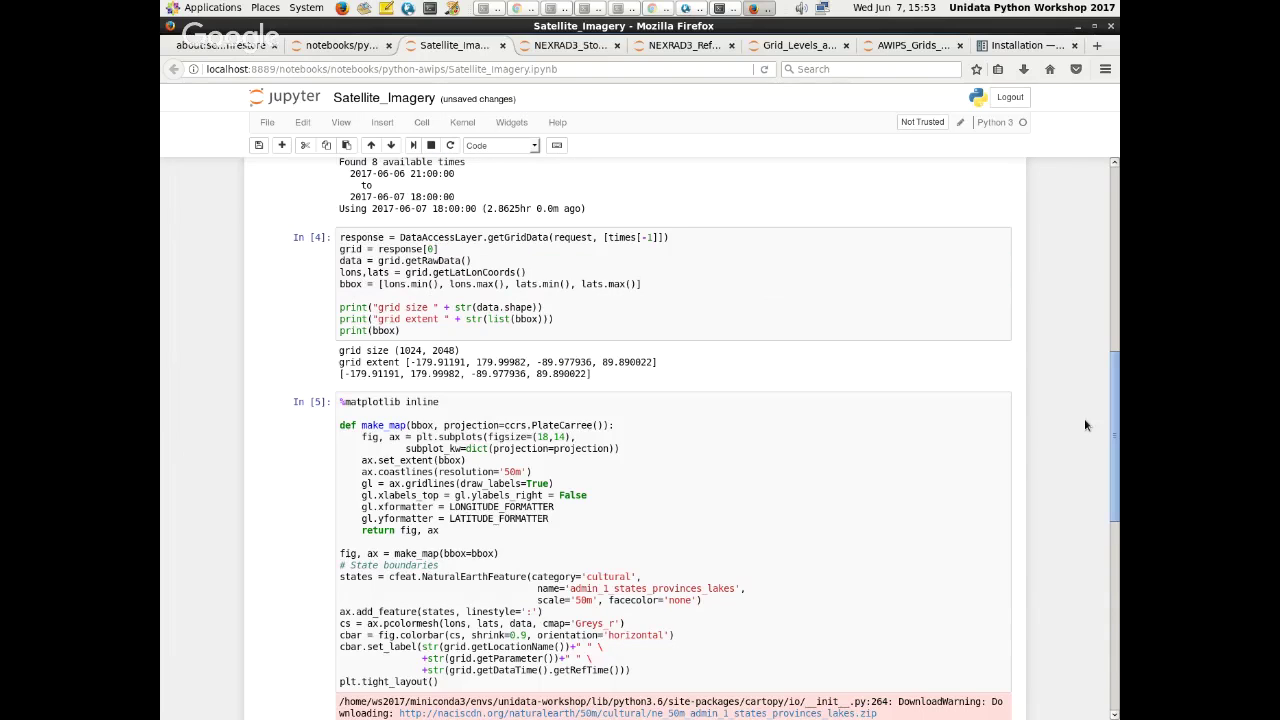
pyautogui.scroll(8, 1084, 418)
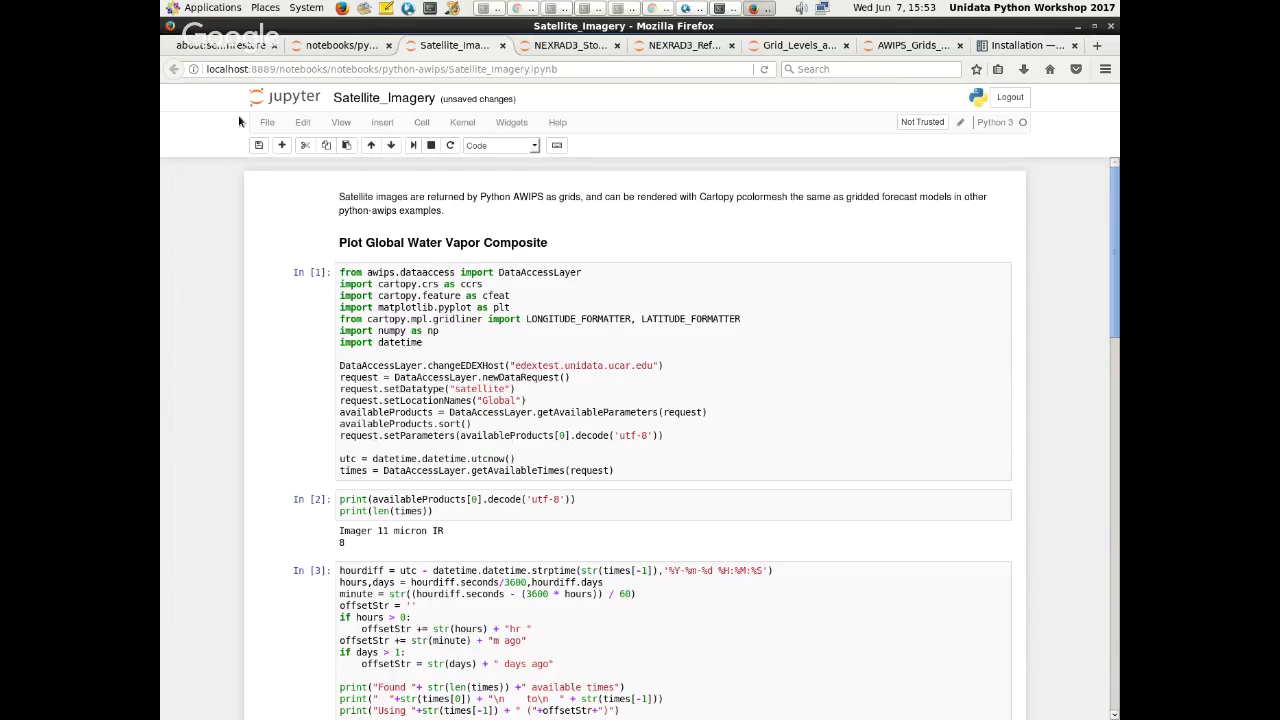
pyautogui.hotkey('ctrl', 'pageup')
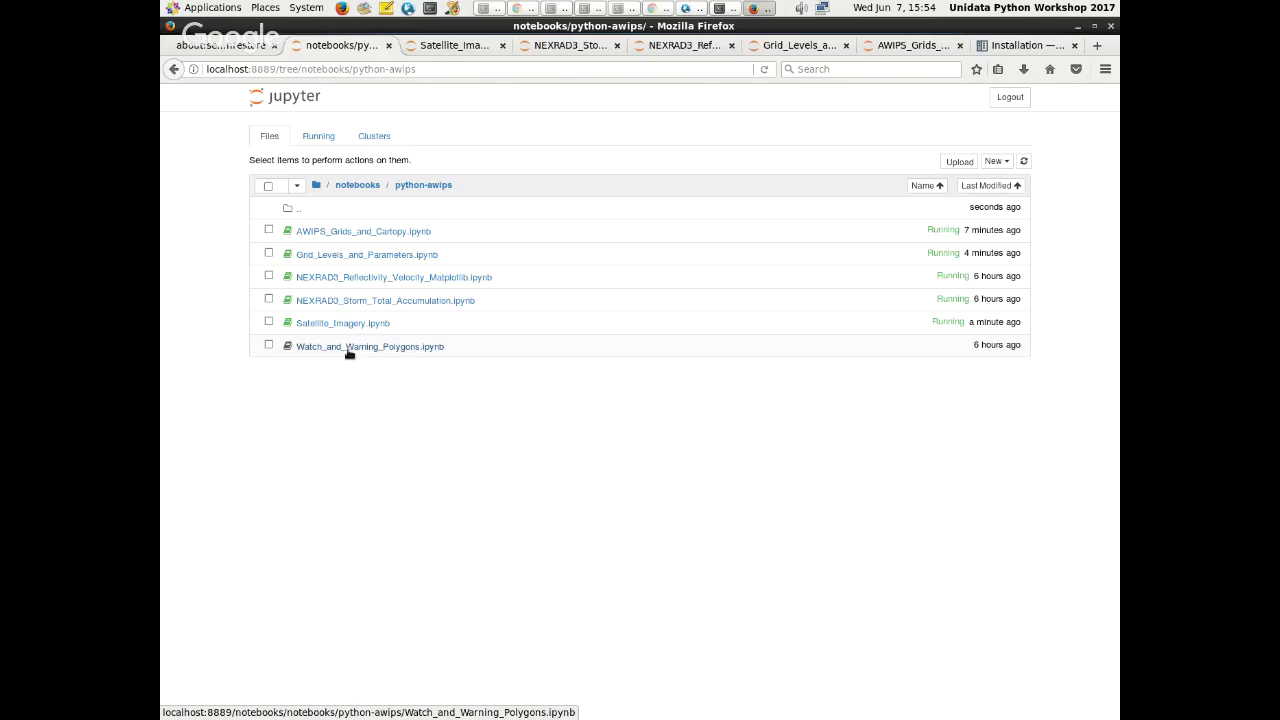
pyautogui.click(347, 348)
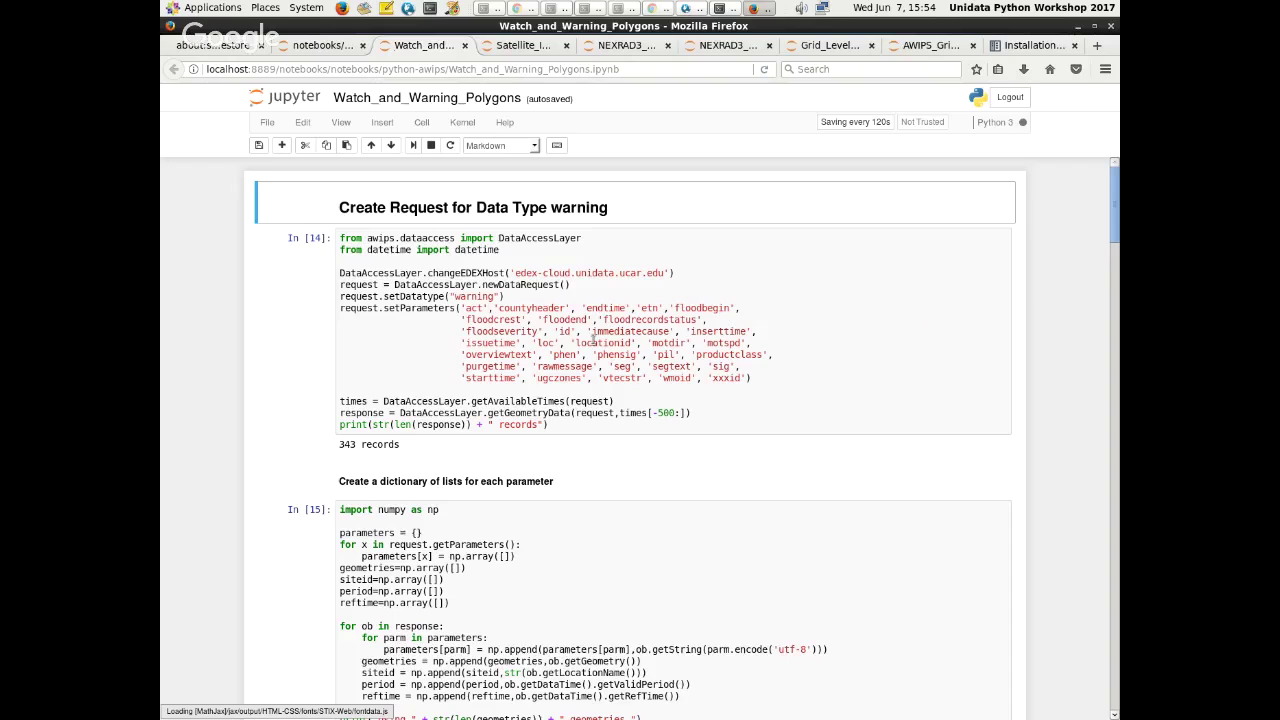
# - Change the EDEX host in the warning request cell to edextest.unidata.ucar.edu and run the cell
pyautogui.click(563, 354)
pyautogui.moveTo(570, 211); pyautogui.dragTo(541, 213)
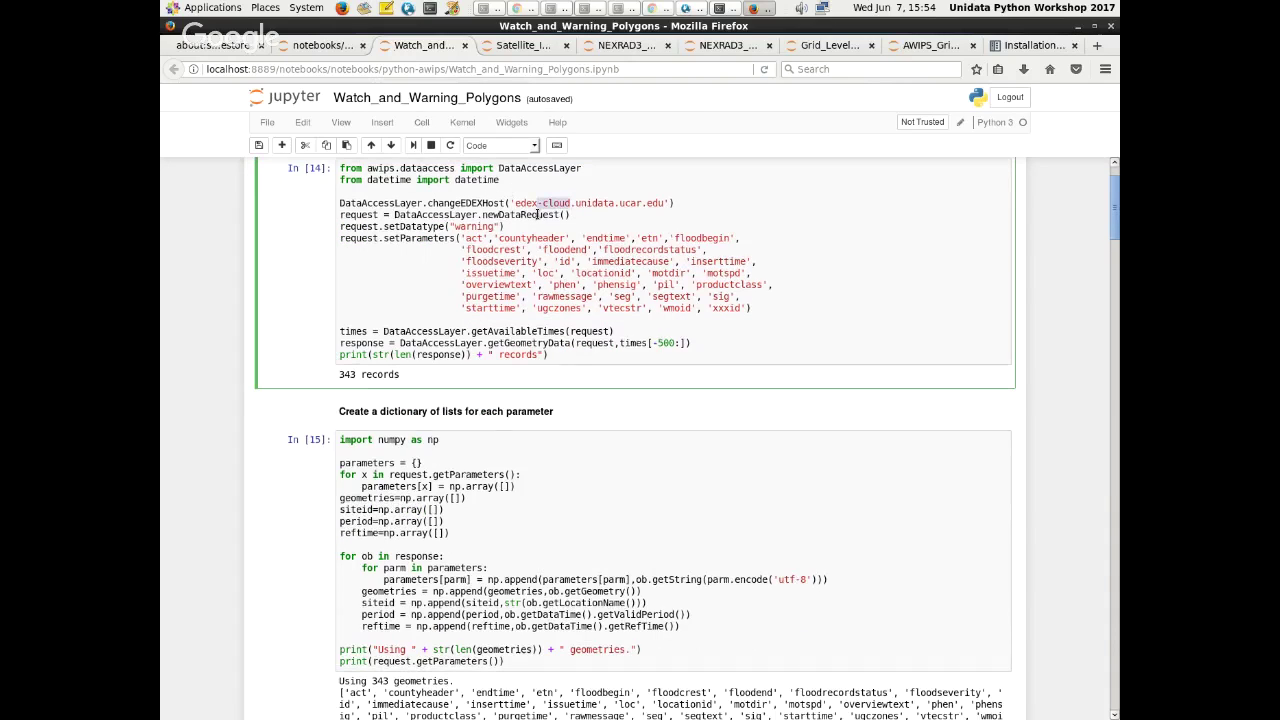
pyautogui.write('test')
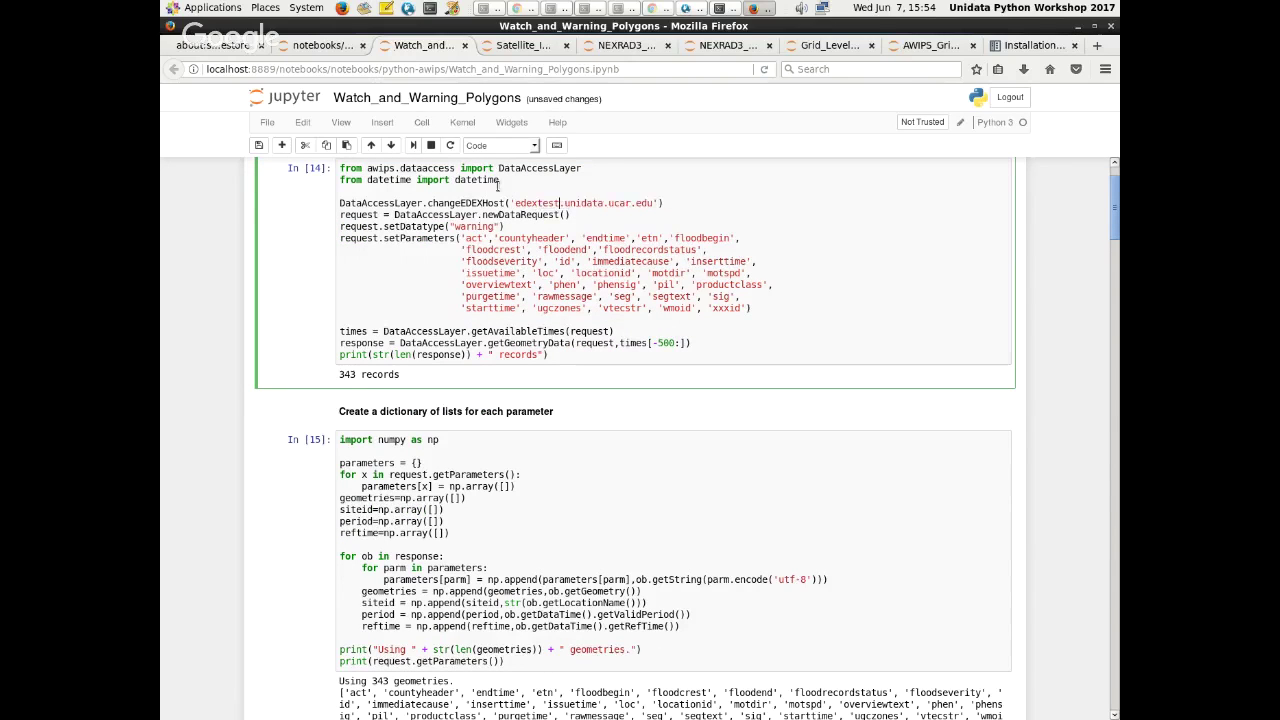
pyautogui.click(411, 145)
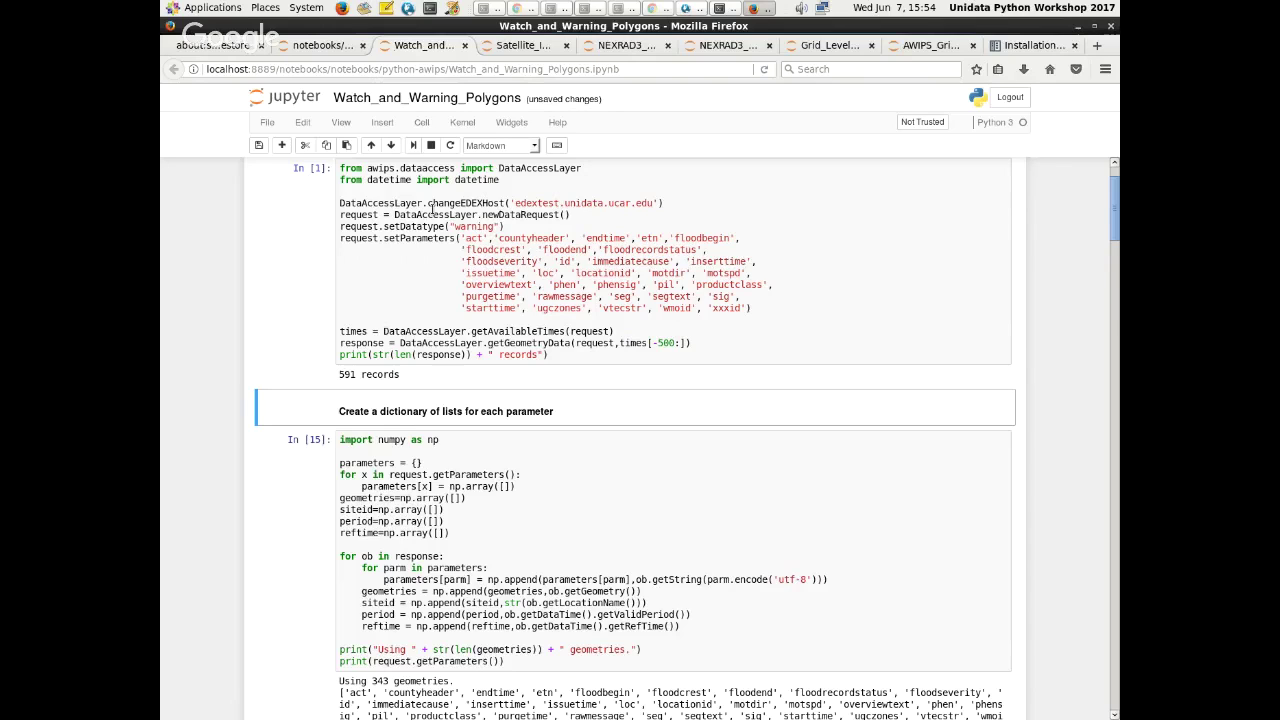
# - Run the cell that creates a dictionary of lists for each parameter and check the number of geometries used
pyautogui.scroll(-1, 349, 460)
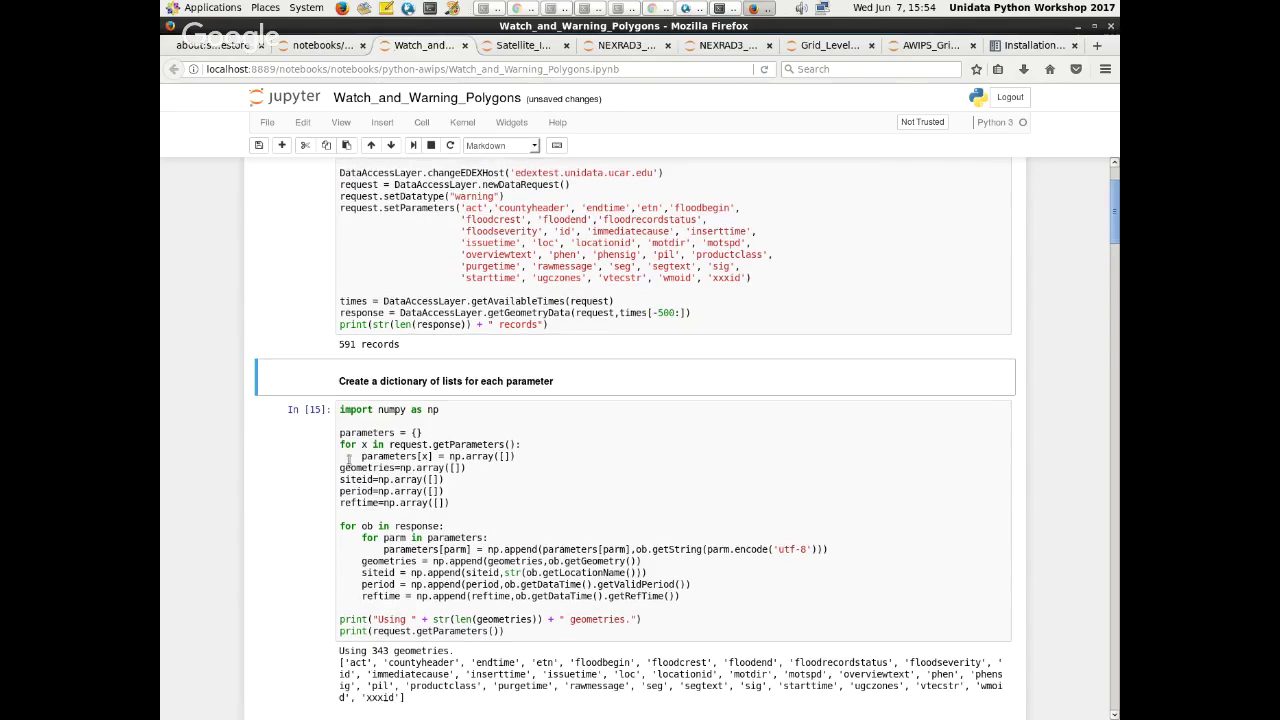
pyautogui.click(349, 459)
pyautogui.scroll(-3, 389, 328)
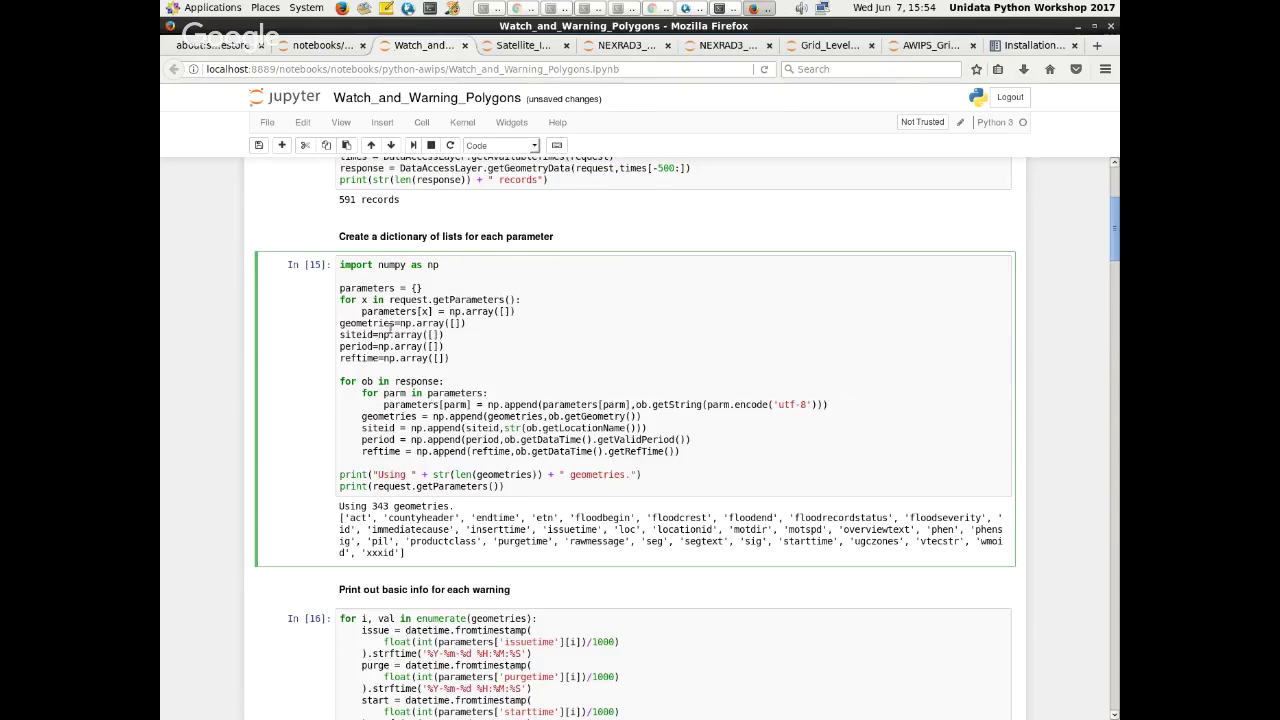
pyautogui.hotkey('shift', 'Return')
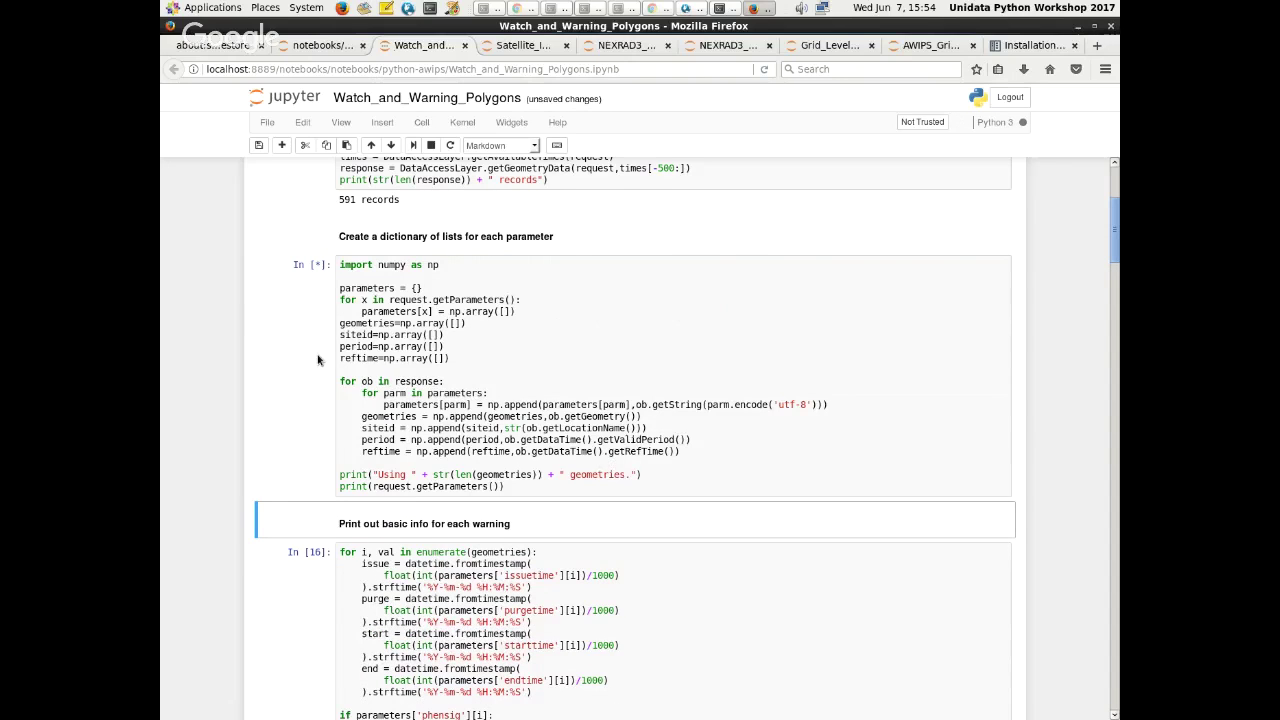
pyautogui.scroll(-5, 320, 330)
pyautogui.doubleClick(386, 226)
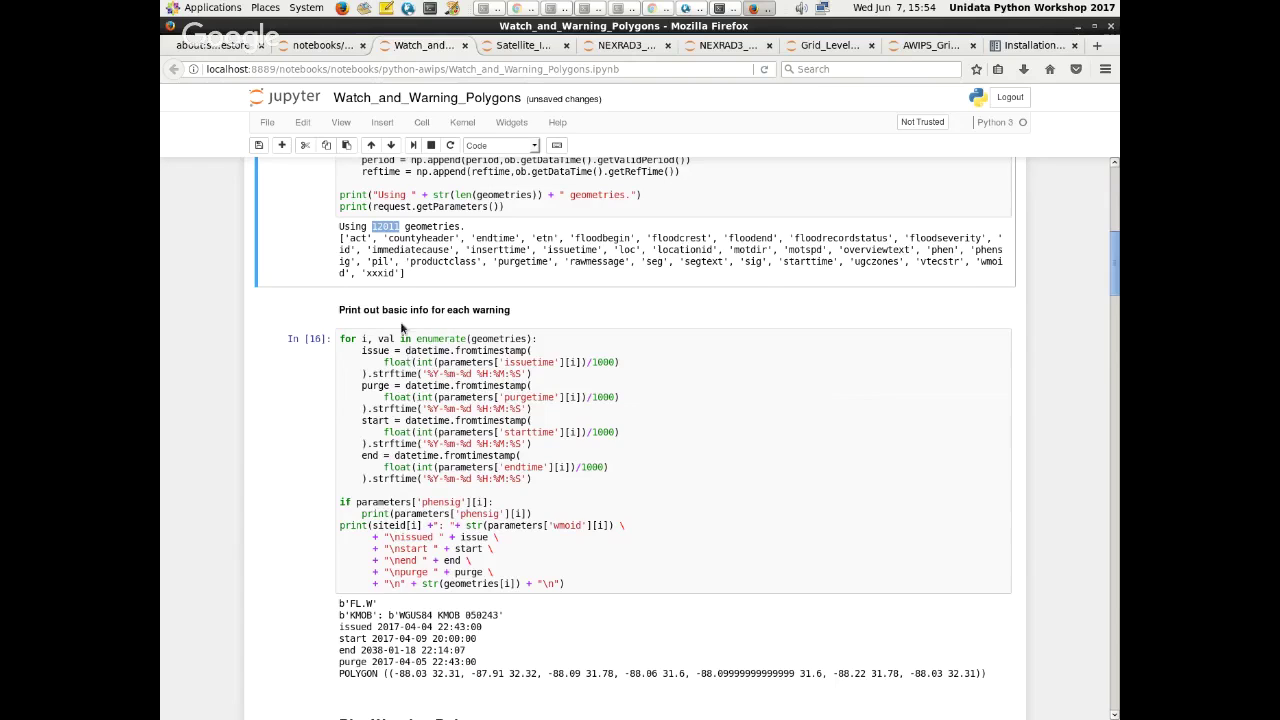
# - Run the cell that prints basic info for each warning and select that cell again
pyautogui.scroll(-1, 406, 330)
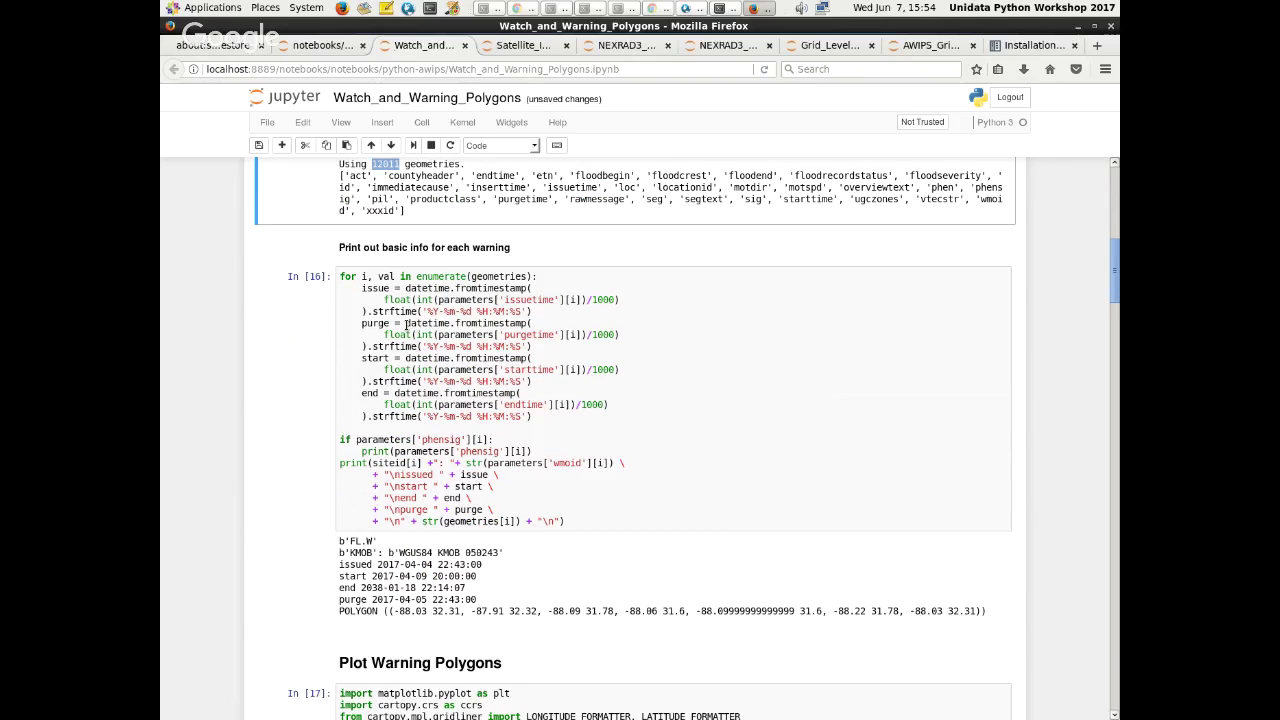
pyautogui.click(406, 326)
pyautogui.hotkey('shift', 'Return')
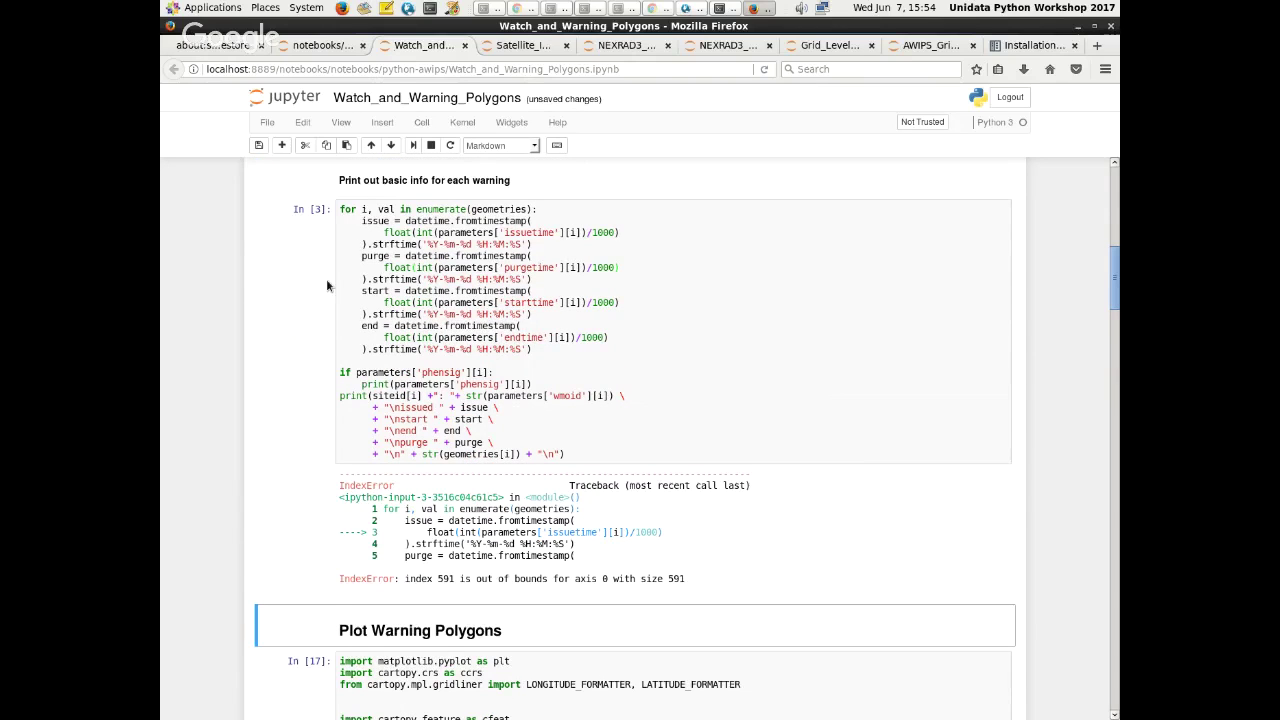
pyautogui.click(499, 362)
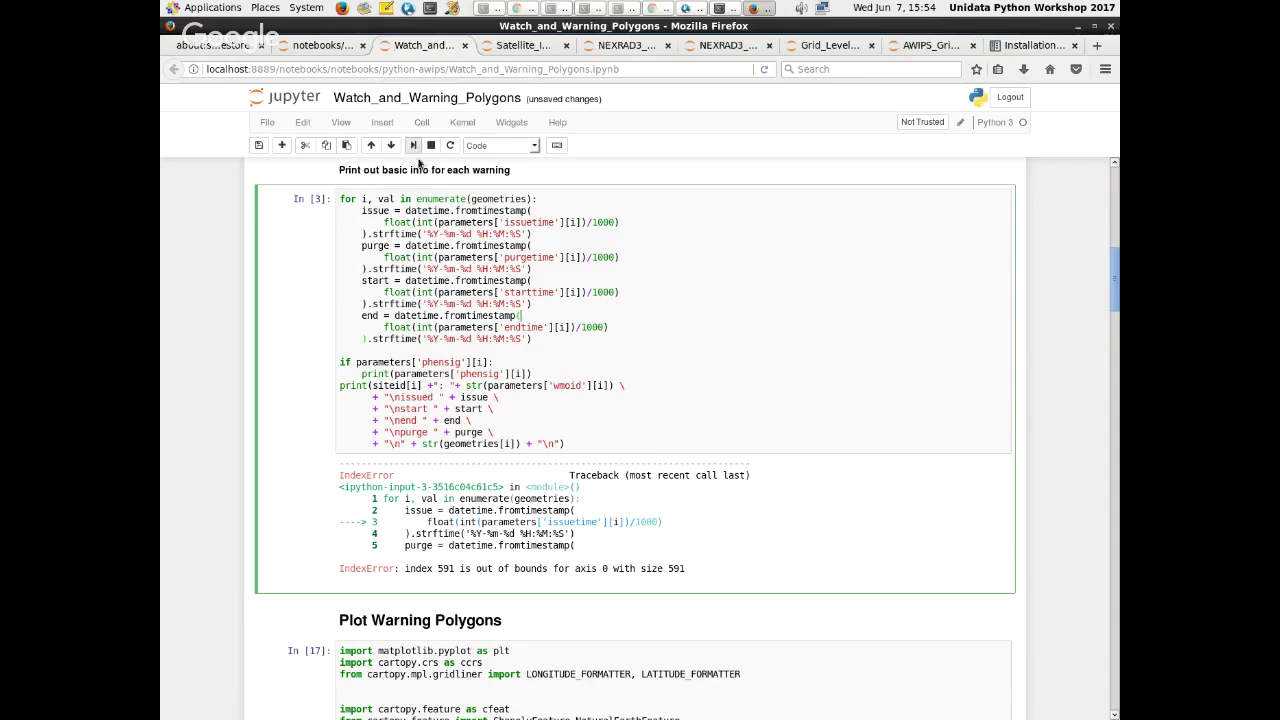
# - Run all cells of the notebook and check the output of the cell that prints basic warning info
pyautogui.click(421, 122)
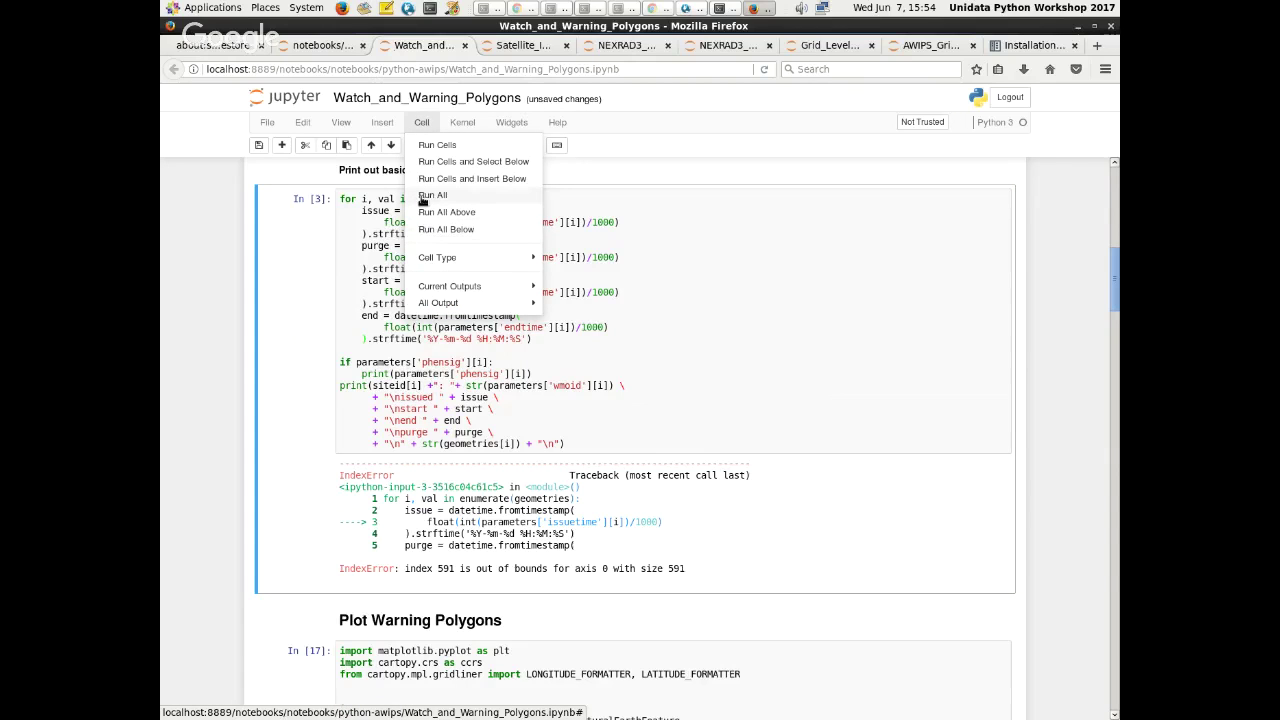
pyautogui.click(432, 195)
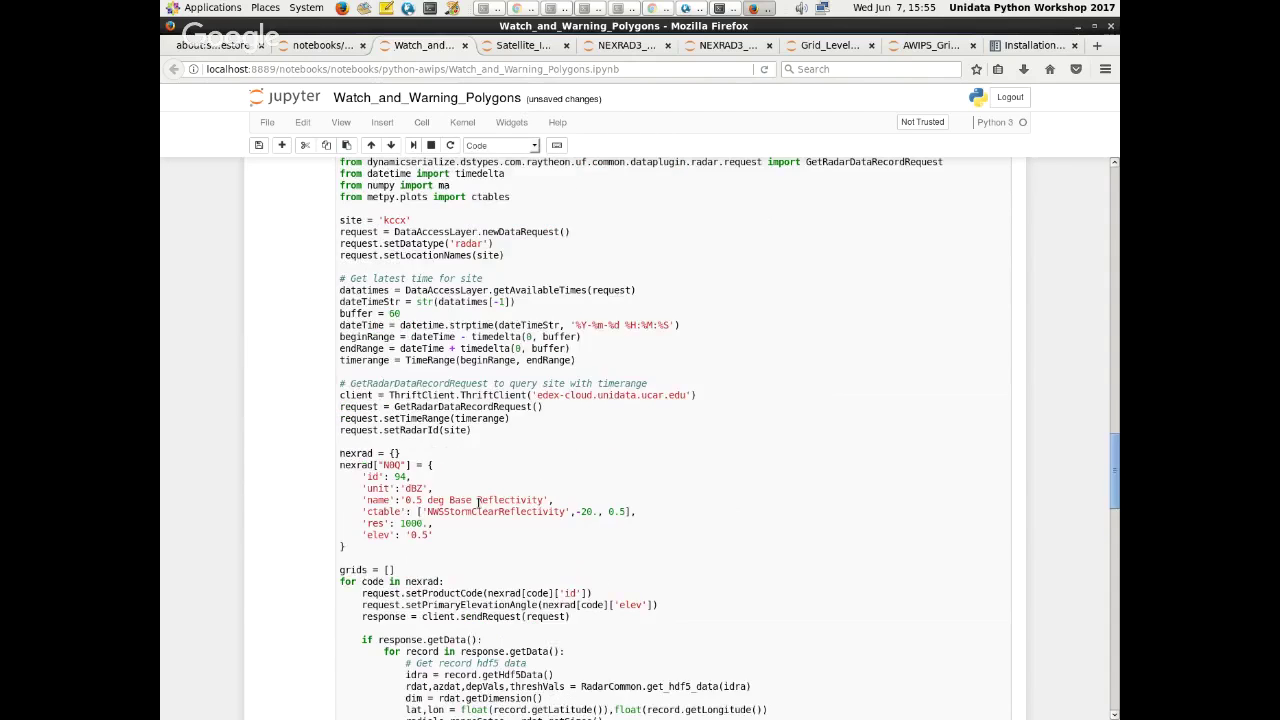
pyautogui.scroll(10, 478, 503)
pyautogui.scroll(10, 480, 510)
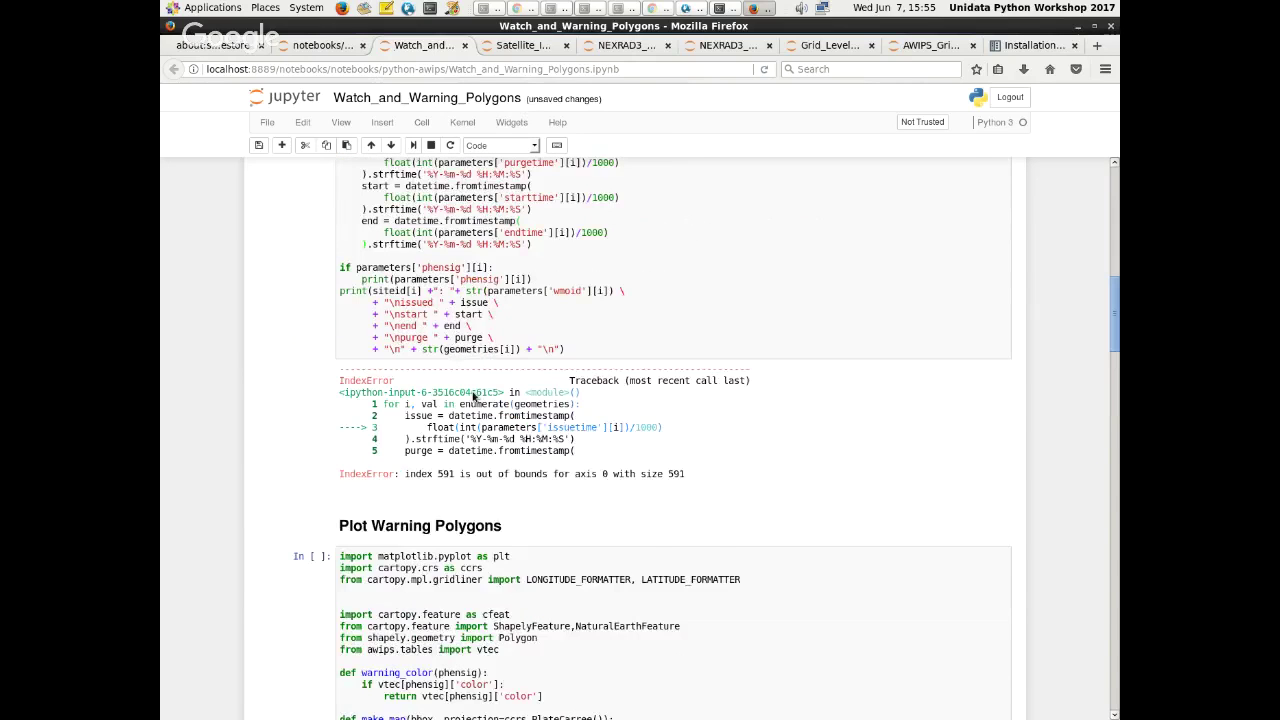
pyautogui.scroll(10, 542, 362)
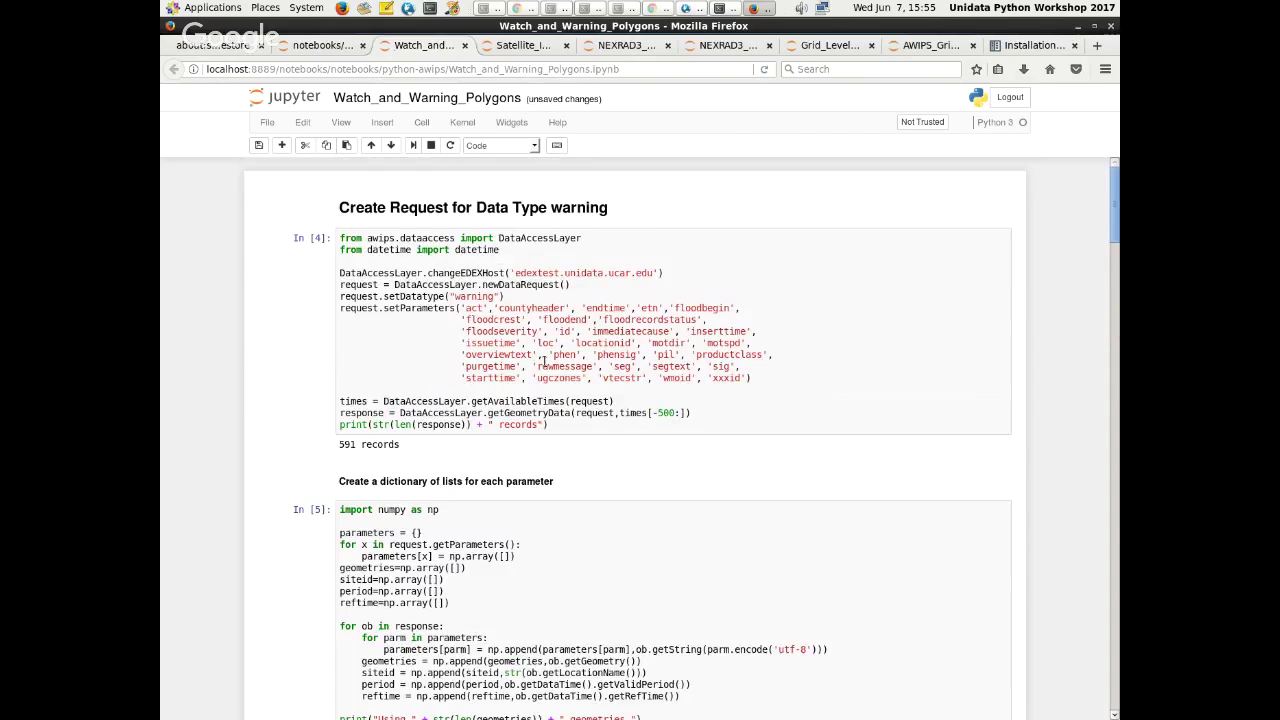
# - Change the EDEX host in the warning request cell to edex-cloud.unidata.ucar.edu and run the cell
pyautogui.click(557, 285)
pyautogui.press('Up')
pyautogui.press('BackSpace')
pyautogui.press('BackSpace')
pyautogui.press('BackSpace')
pyautogui.press('BackSpace')
pyautogui.press('BackSpace')
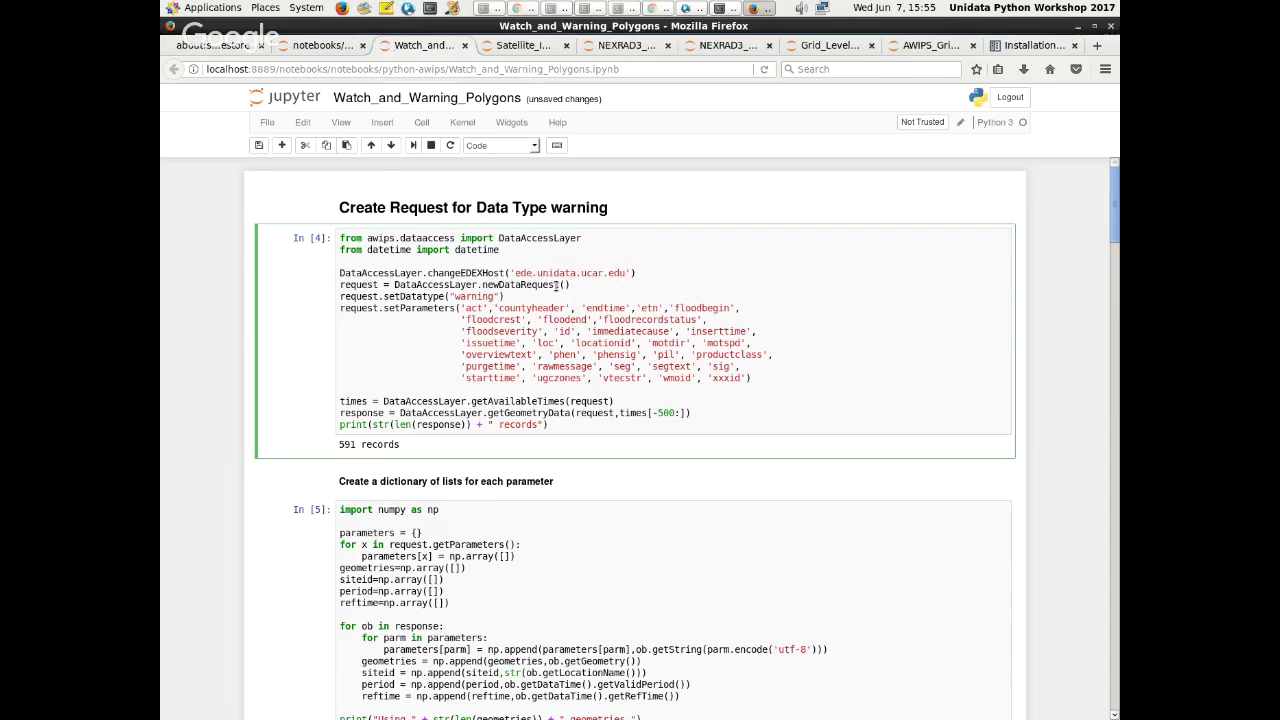
pyautogui.write('x-cloud')
pyautogui.click(414, 146)
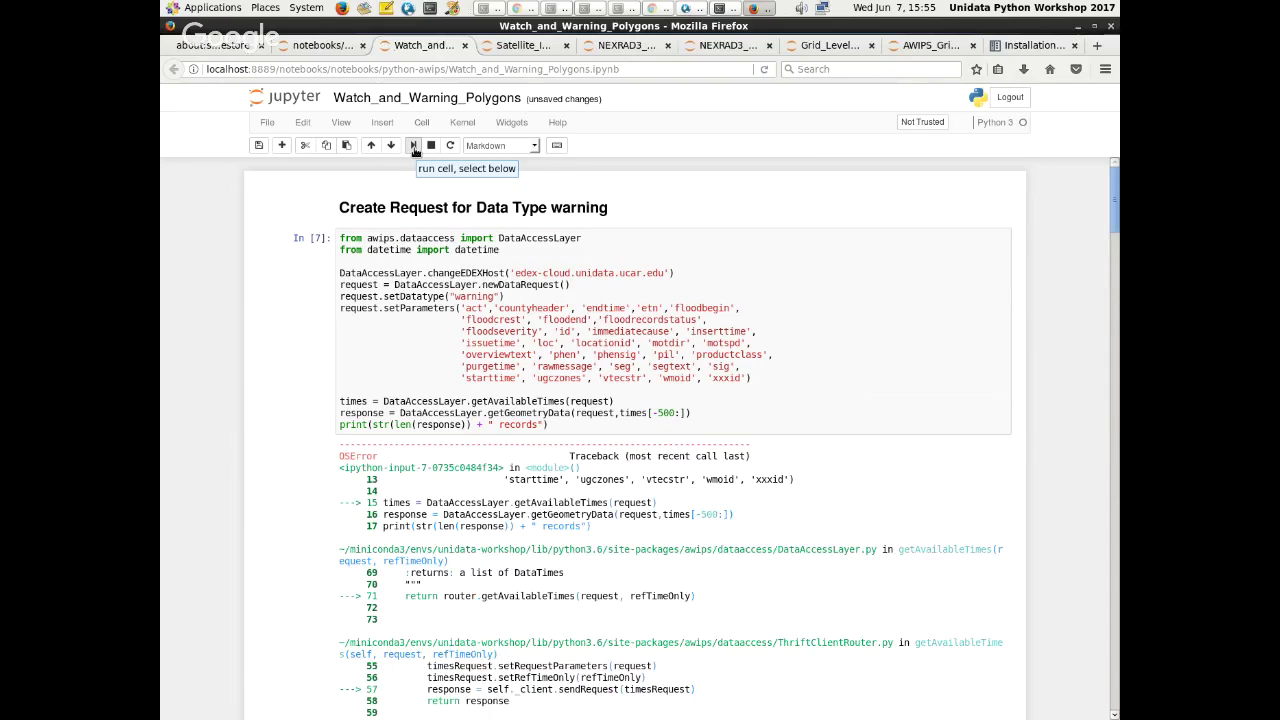
# - Set the EDEX host in the warning request cell back to edextest.unidata.ucar.edu
pyautogui.moveTo(540, 274); pyautogui.dragTo(570, 275)
pyautogui.write('test')
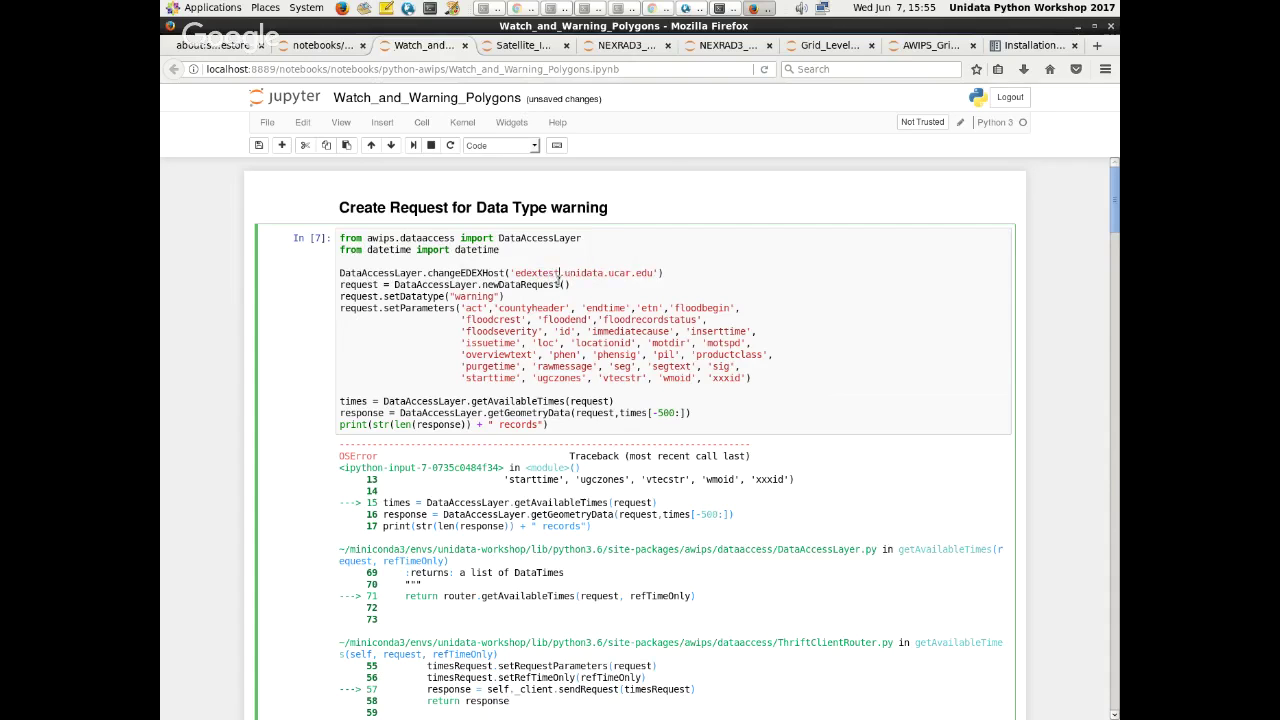
pyautogui.press('alt')
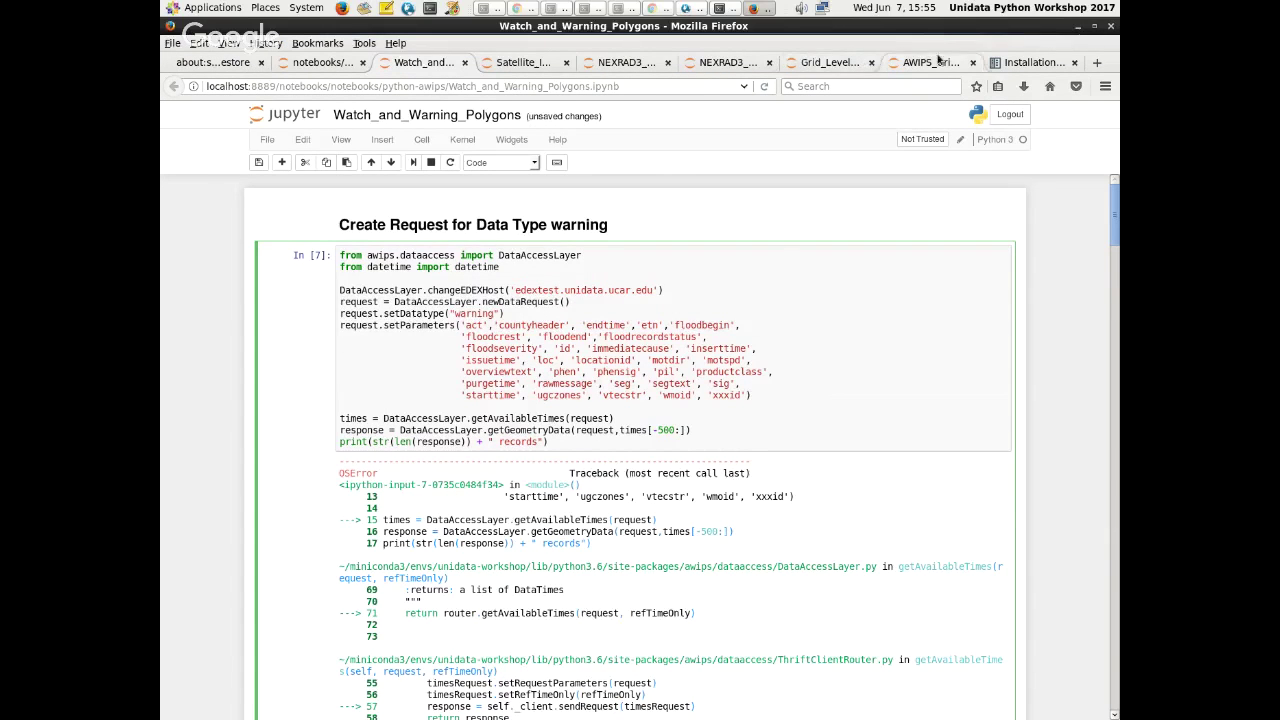
# - Open the Watch and Warning Polygons example in the python-awips documentation and examine its warning map and radar overlay plot
pyautogui.click(1030, 62)
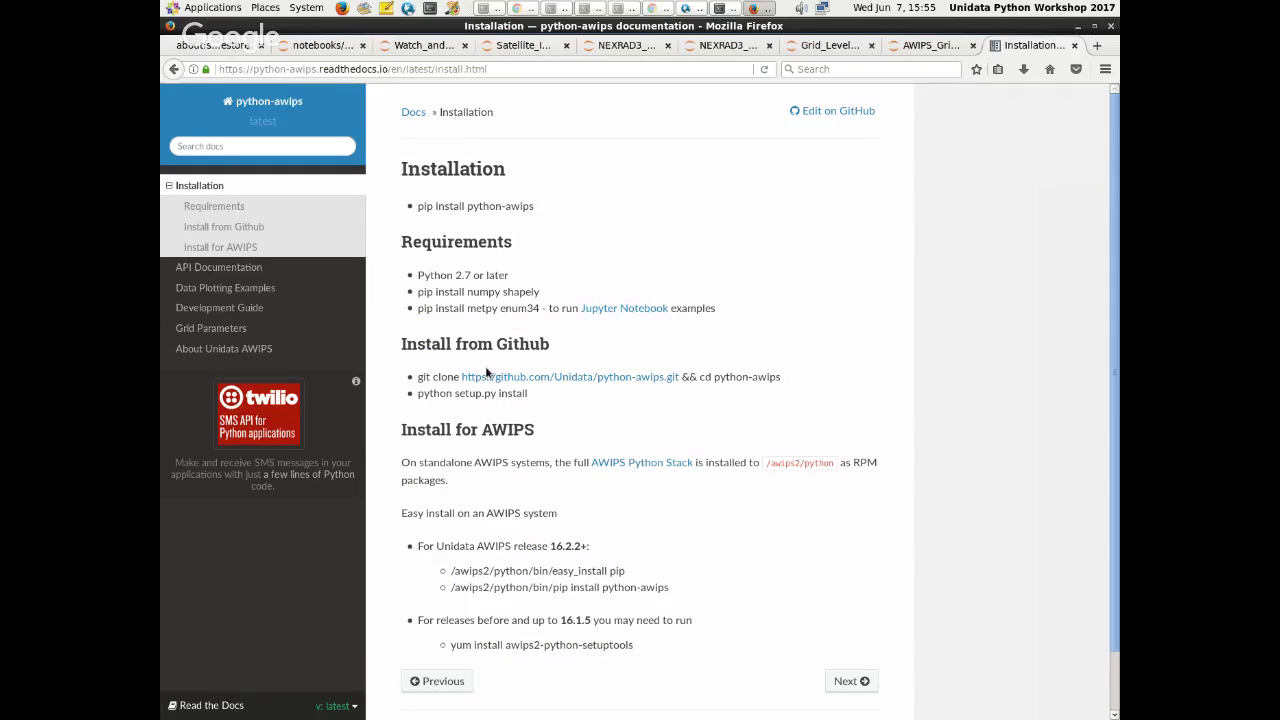
pyautogui.click(225, 287)
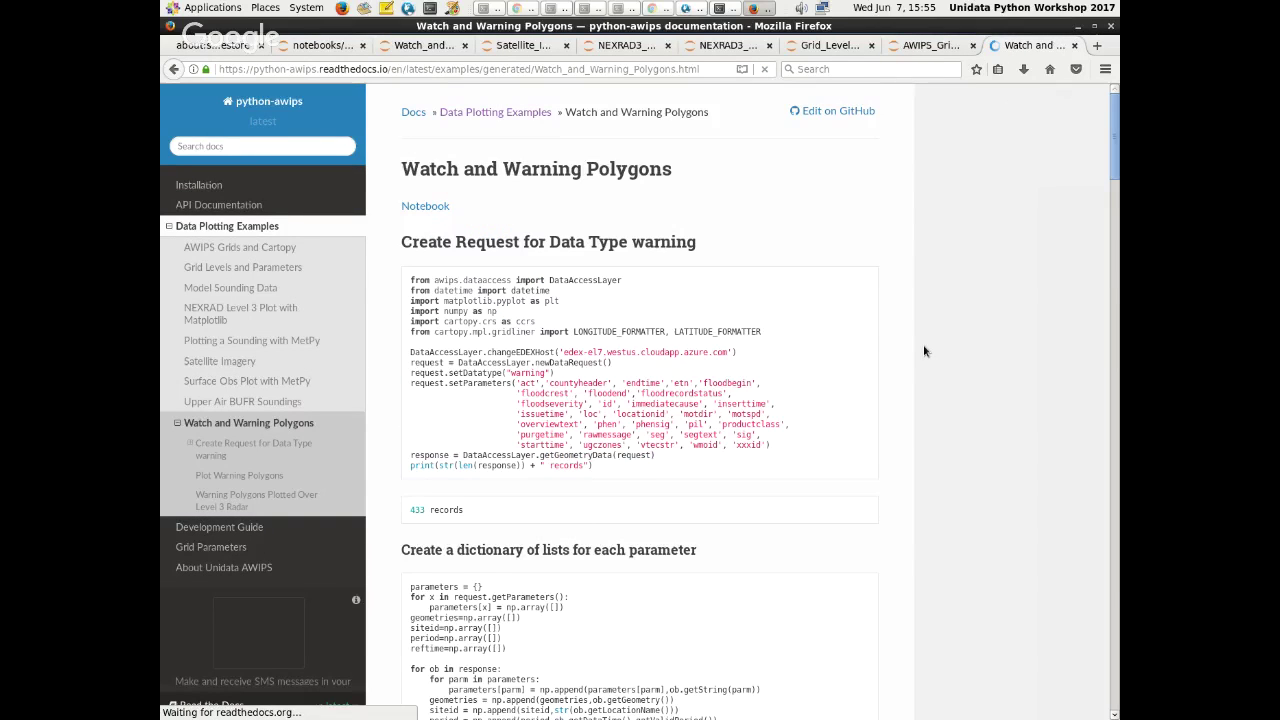
pyautogui.scroll(-10, 924, 351)
pyautogui.scroll(-5, 927, 334)
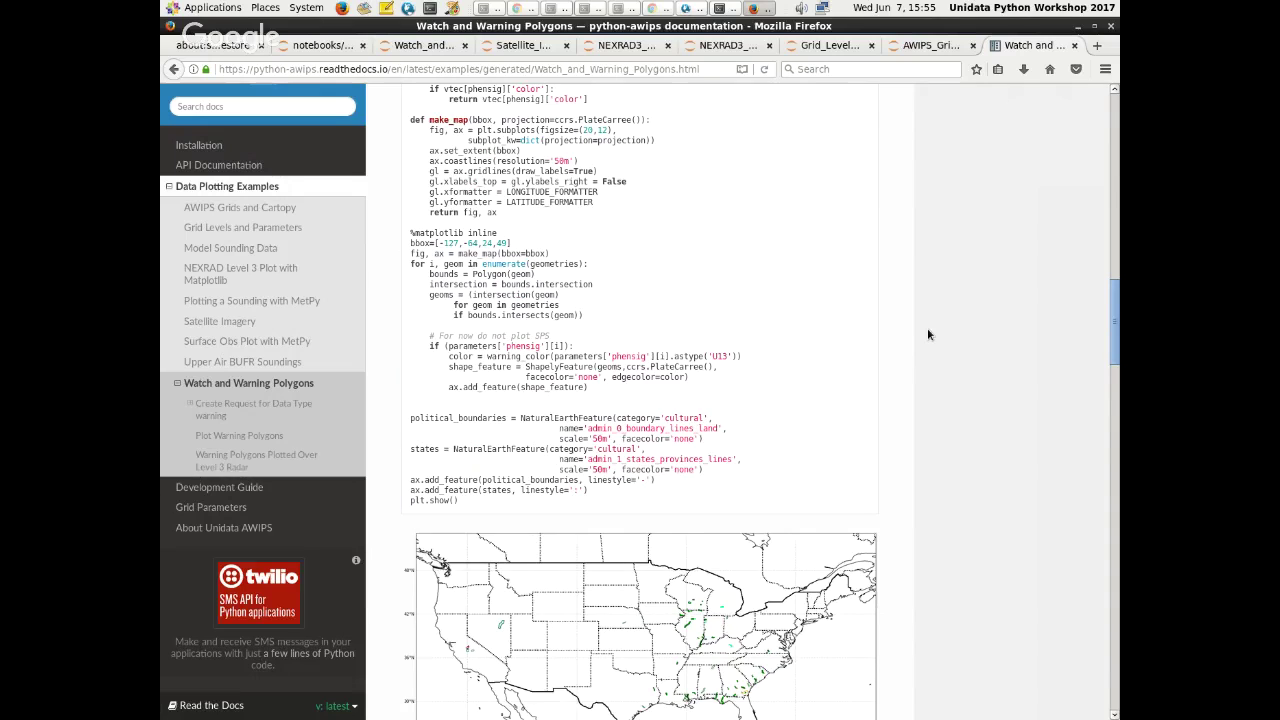
pyautogui.scroll(-3, 927, 334)
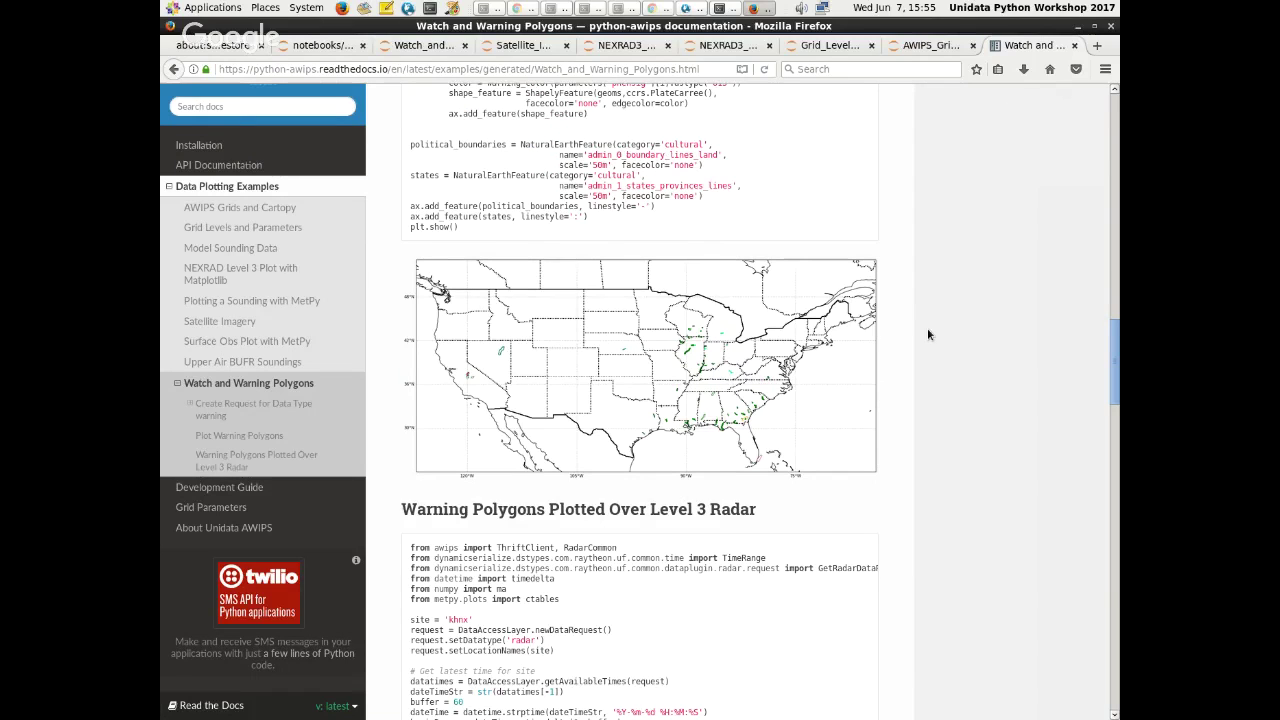
pyautogui.scroll(1, 927, 334)
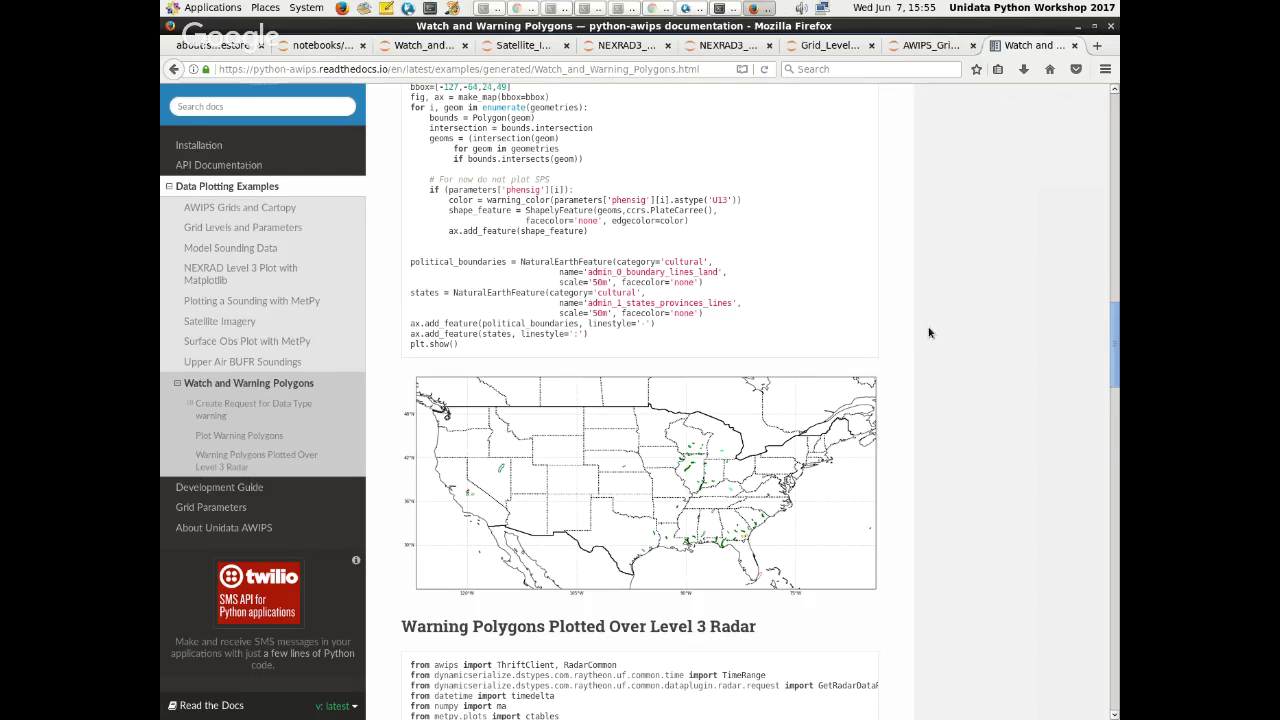
pyautogui.scroll(-2, 885, 422)
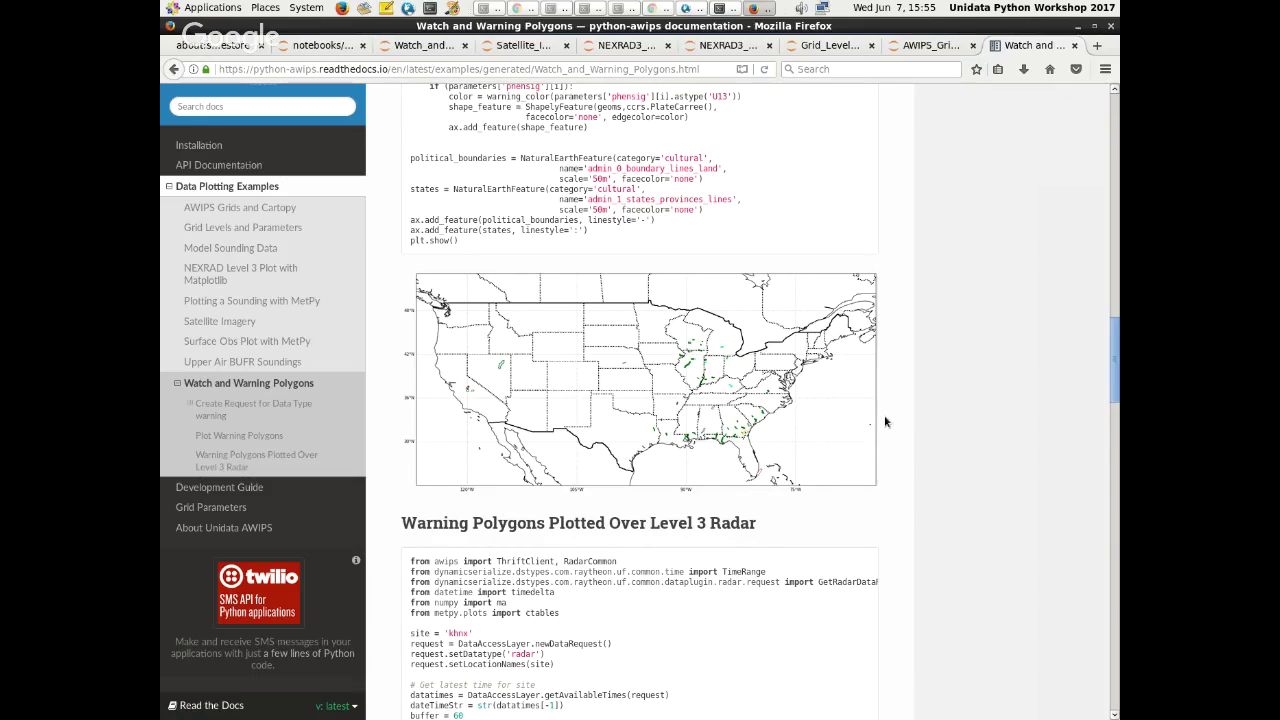
pyautogui.scroll(-10, 876, 428)
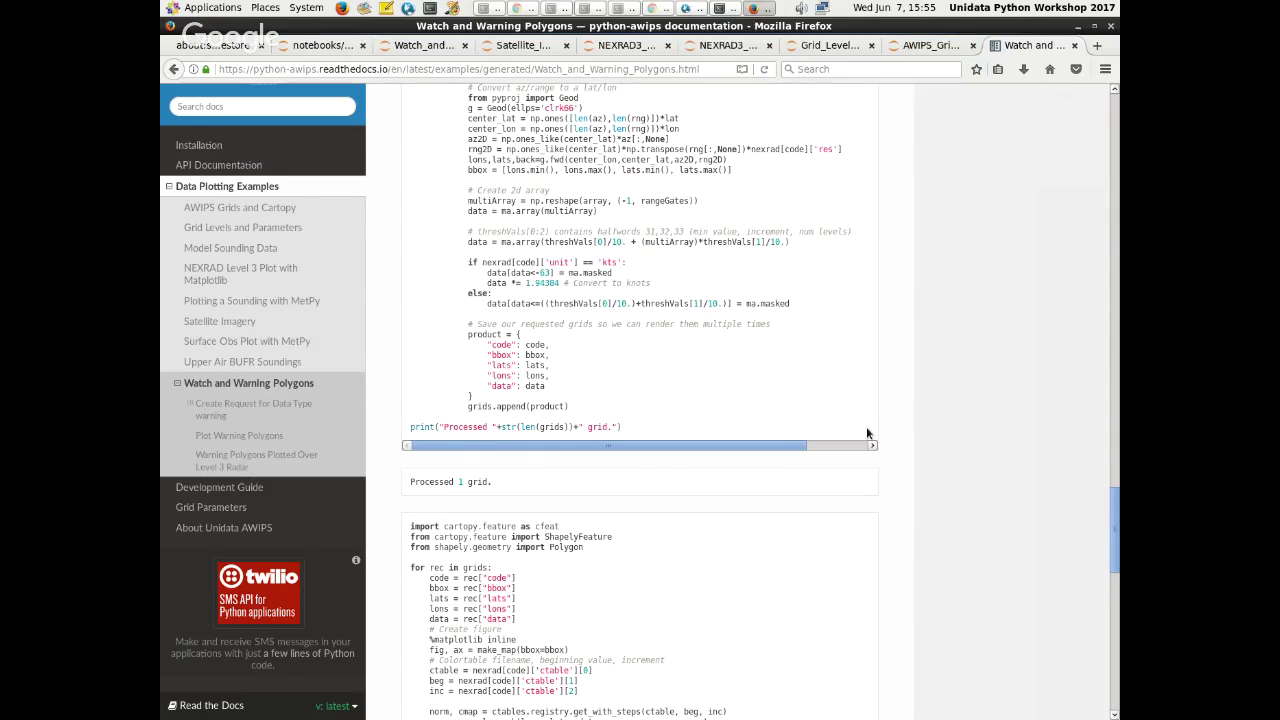
pyautogui.scroll(-10, 868, 433)
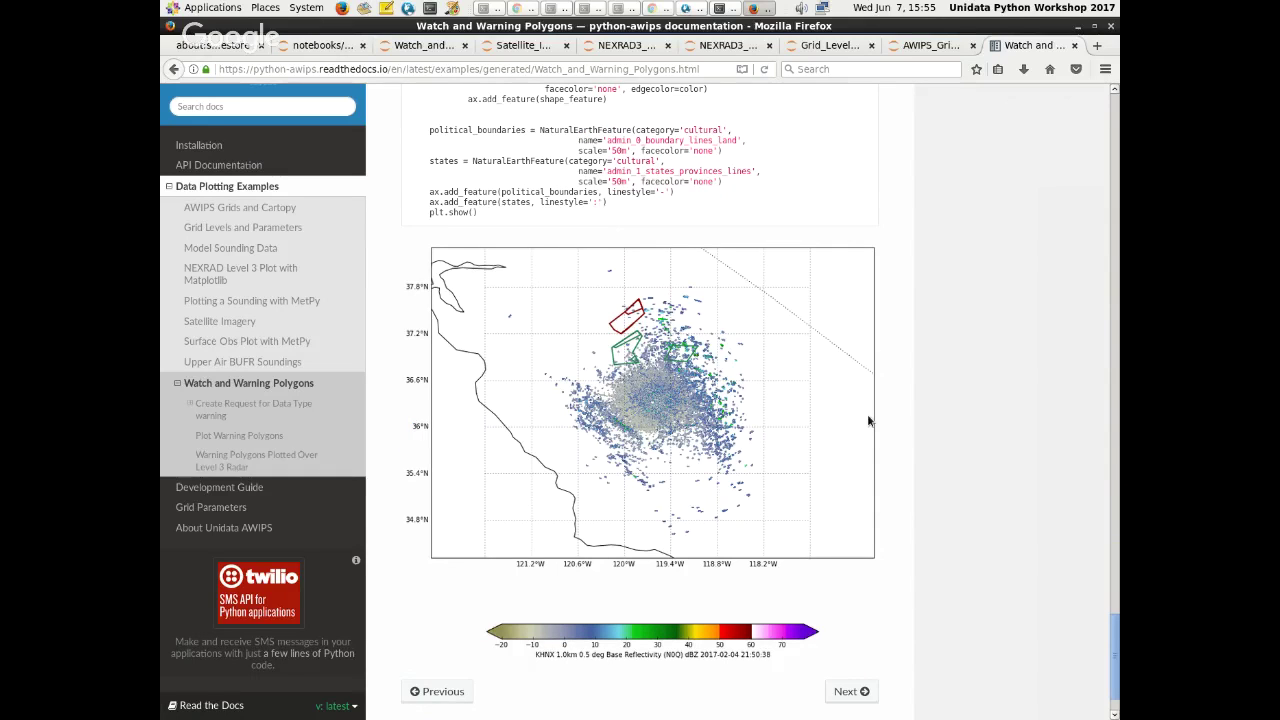
pyautogui.scroll(-1, 869, 422)
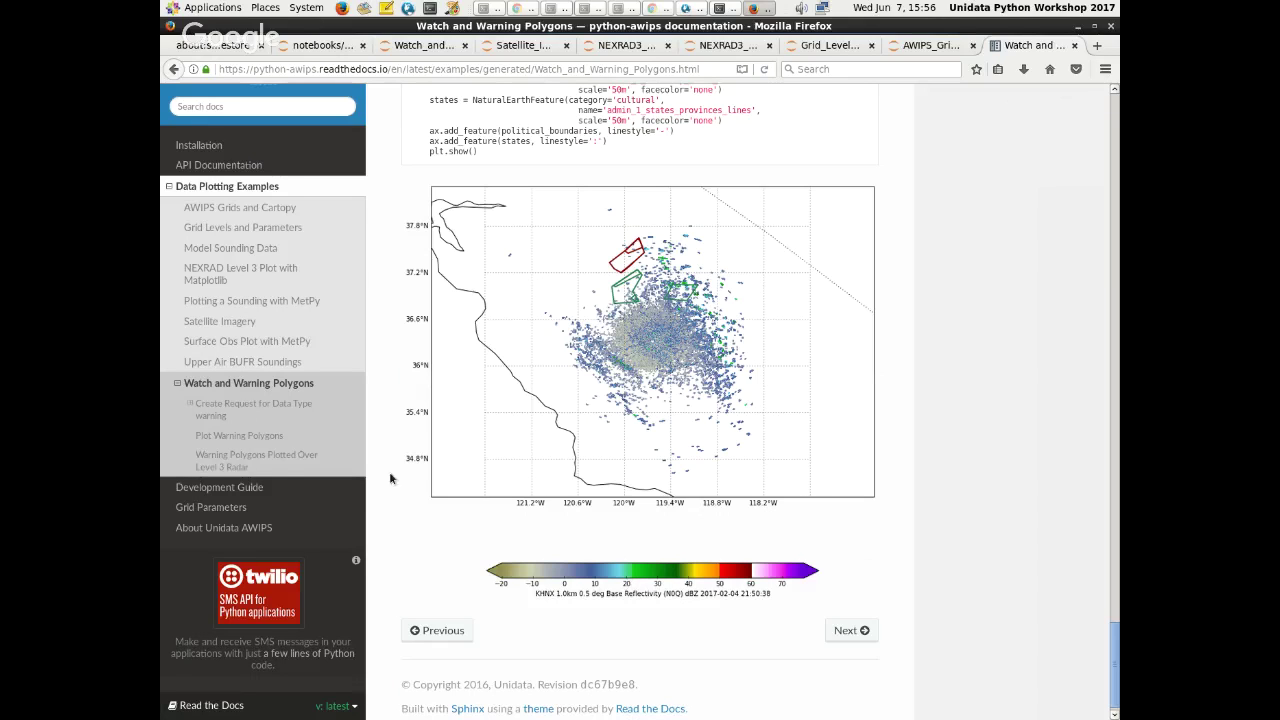
# - View the plots in the Upper Air BUFR Soundings and Surface Obs Plot with MetPy documentation examples
pyautogui.click(232, 362)
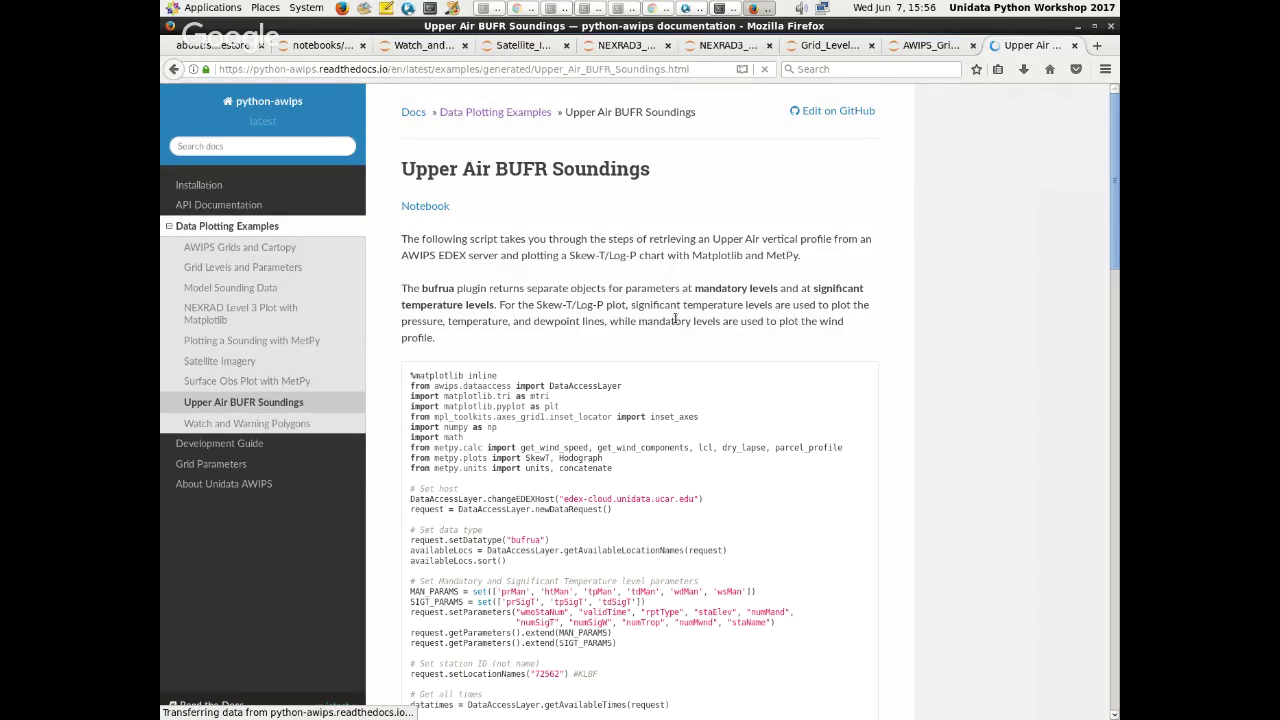
pyautogui.click(1111, 297)
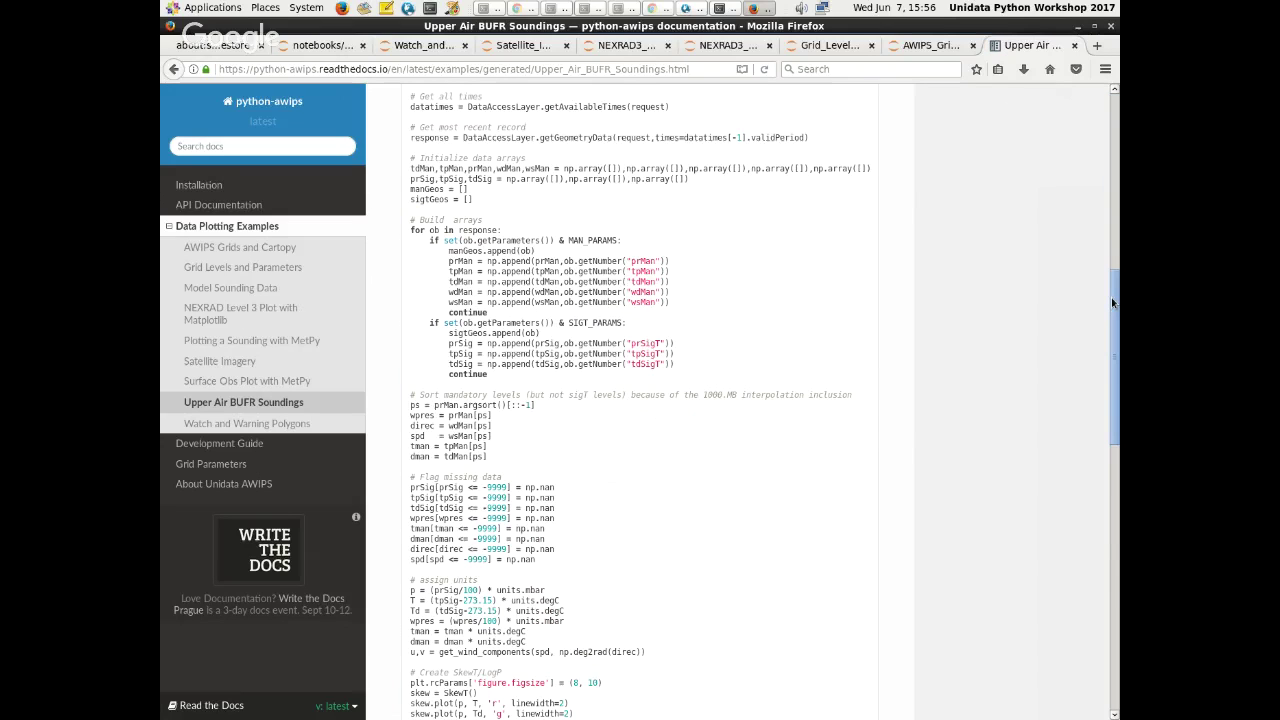
pyautogui.moveTo(1111, 297); pyautogui.dragTo(1117, 565)
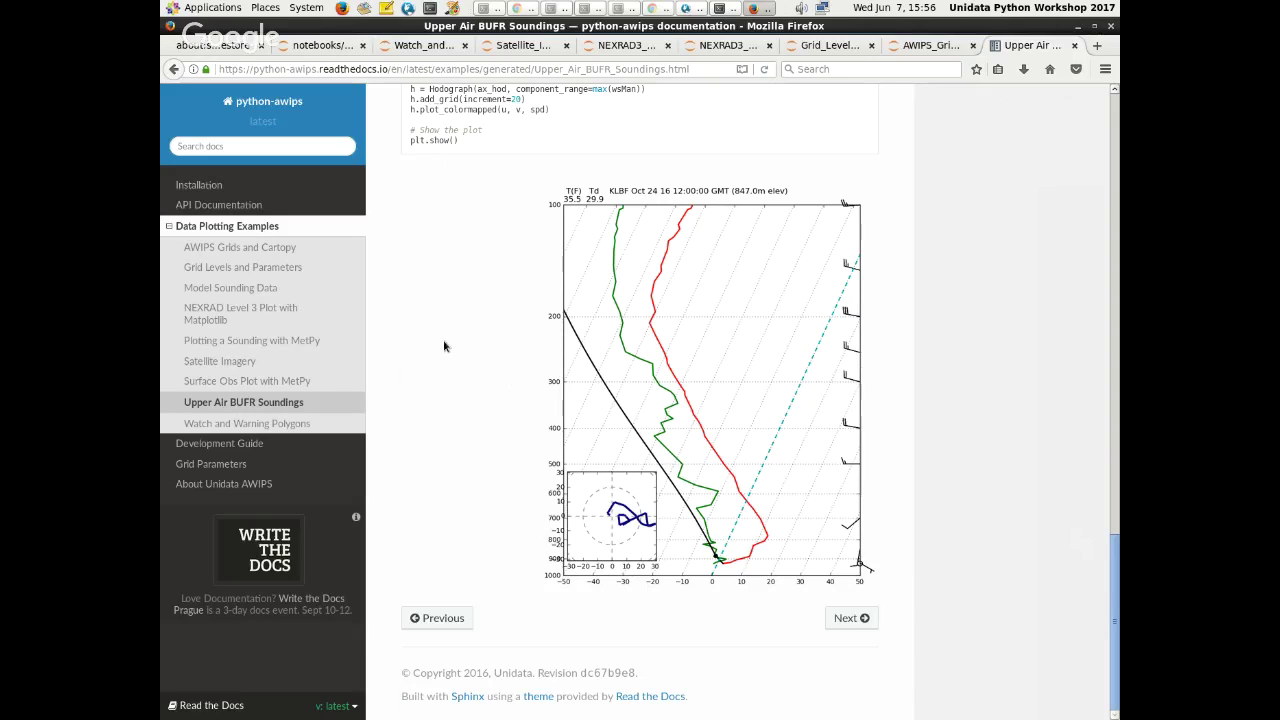
pyautogui.click(240, 380)
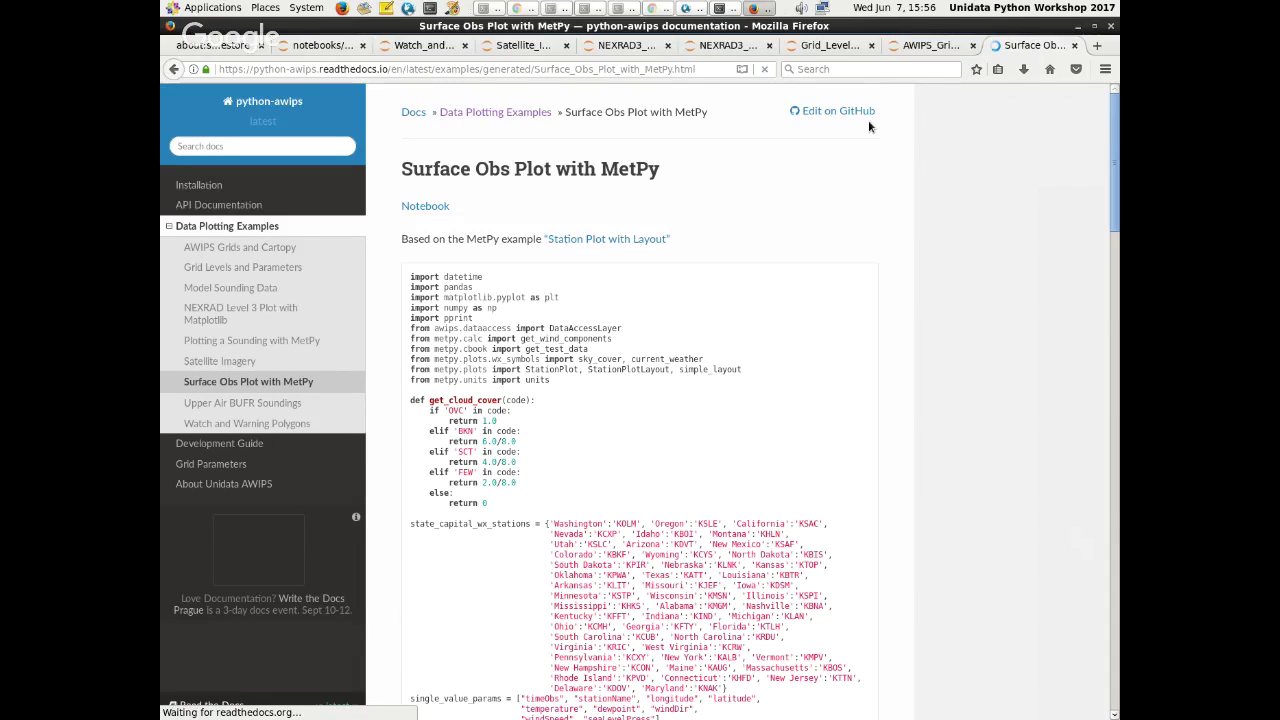
pyautogui.scroll(-15, 1068, 683)
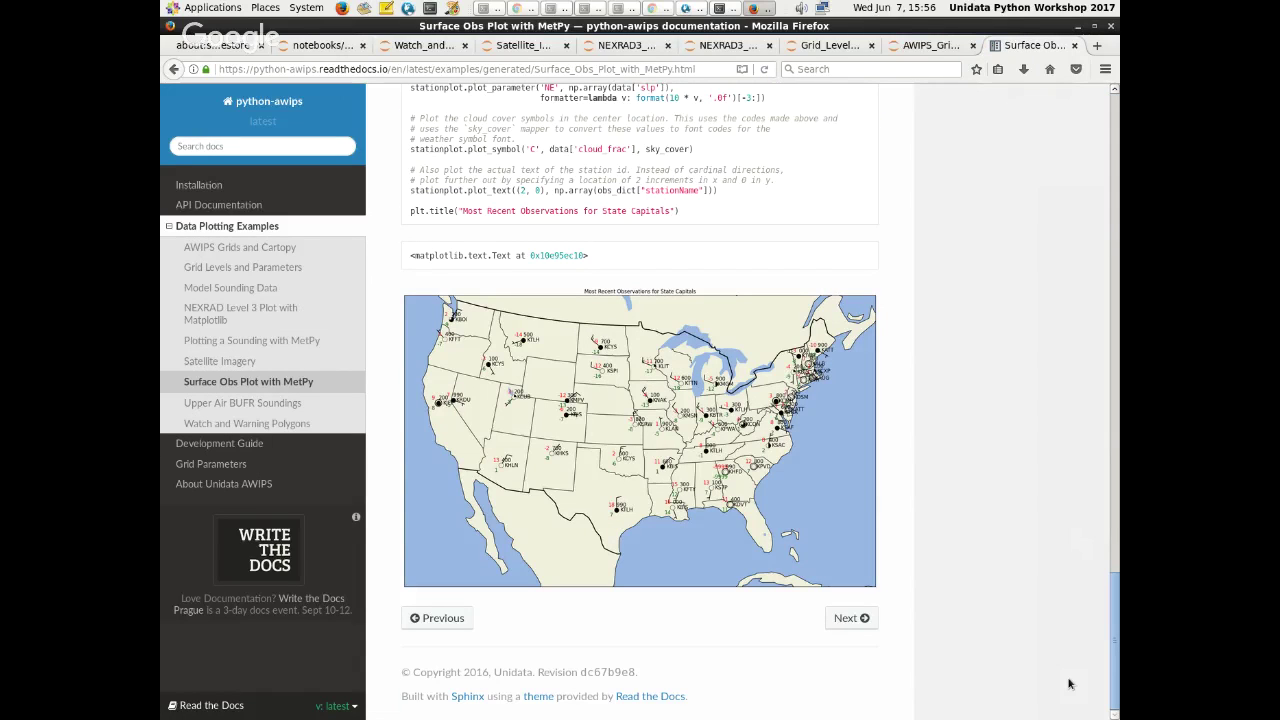
# - View the sounding plots in the Plotting a Sounding with MetPy and Model Sounding Data documentation examples
pyautogui.click(295, 340)
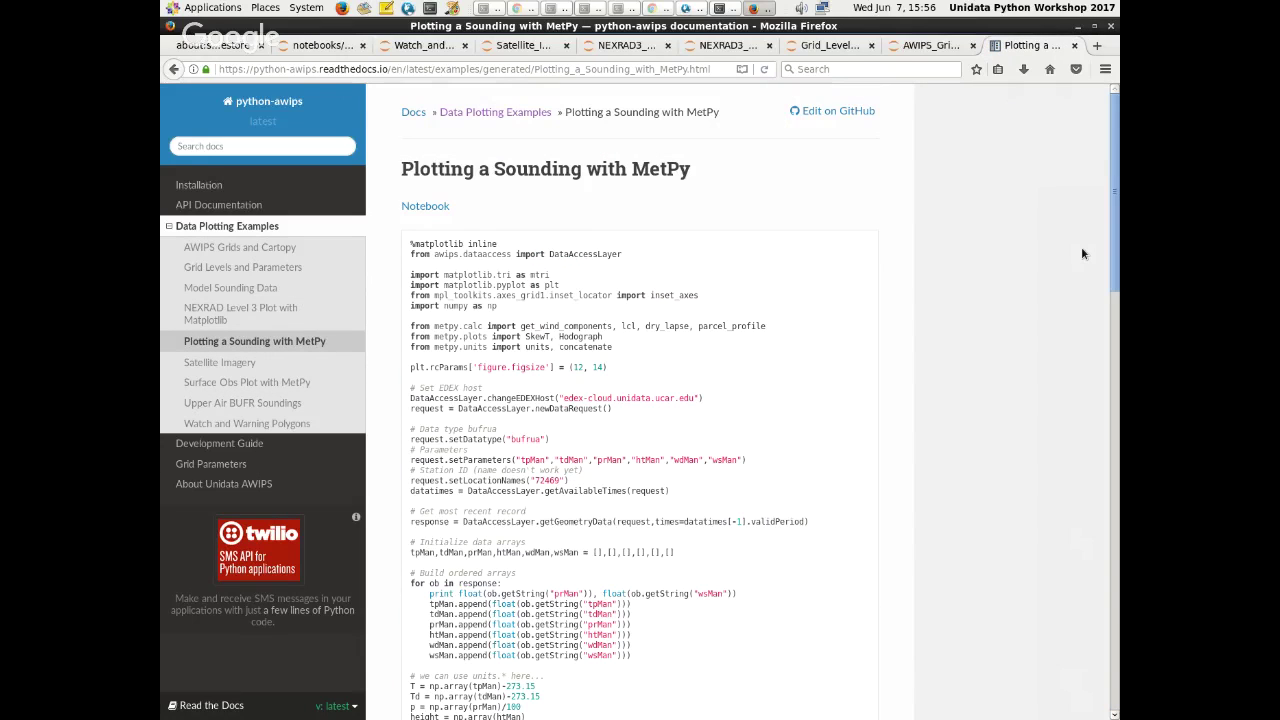
pyautogui.scroll(-15, 1080, 623)
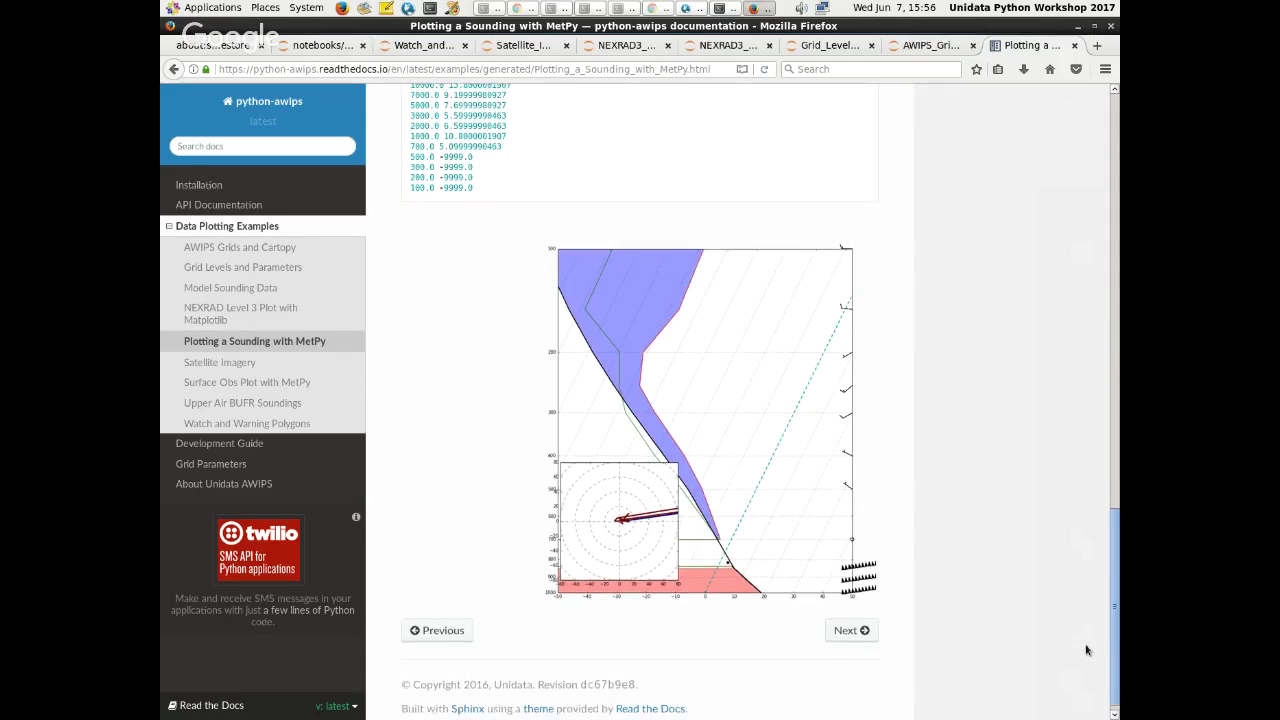
pyautogui.scroll(-1, 1086, 640)
pyautogui.scroll(2, 1083, 609)
pyautogui.scroll(-2, 1083, 643)
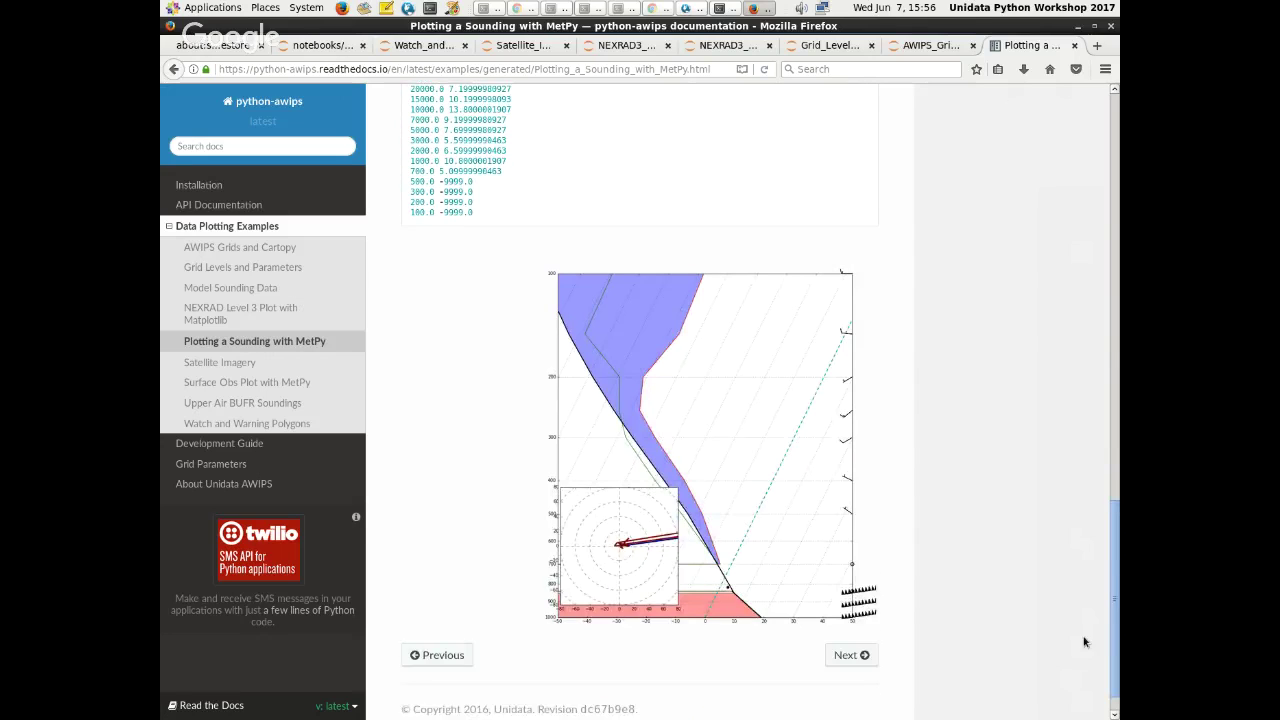
pyautogui.scroll(-1, 1084, 645)
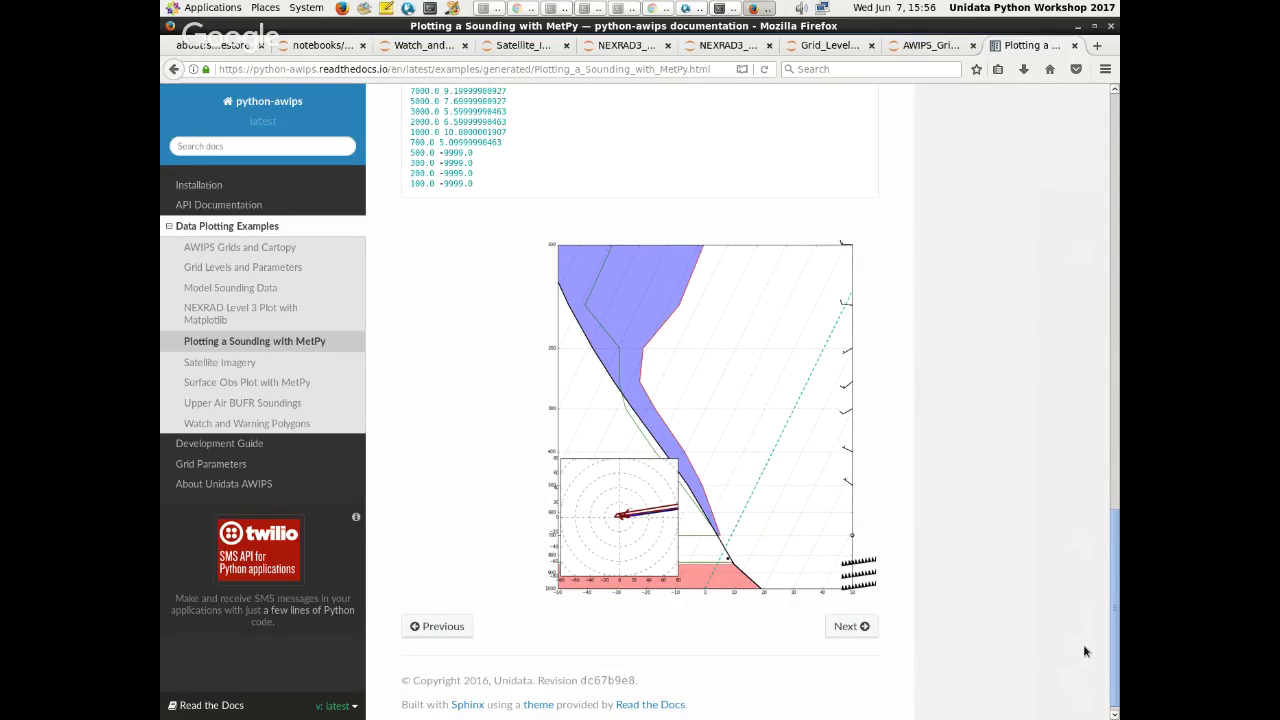
pyautogui.click(270, 288)
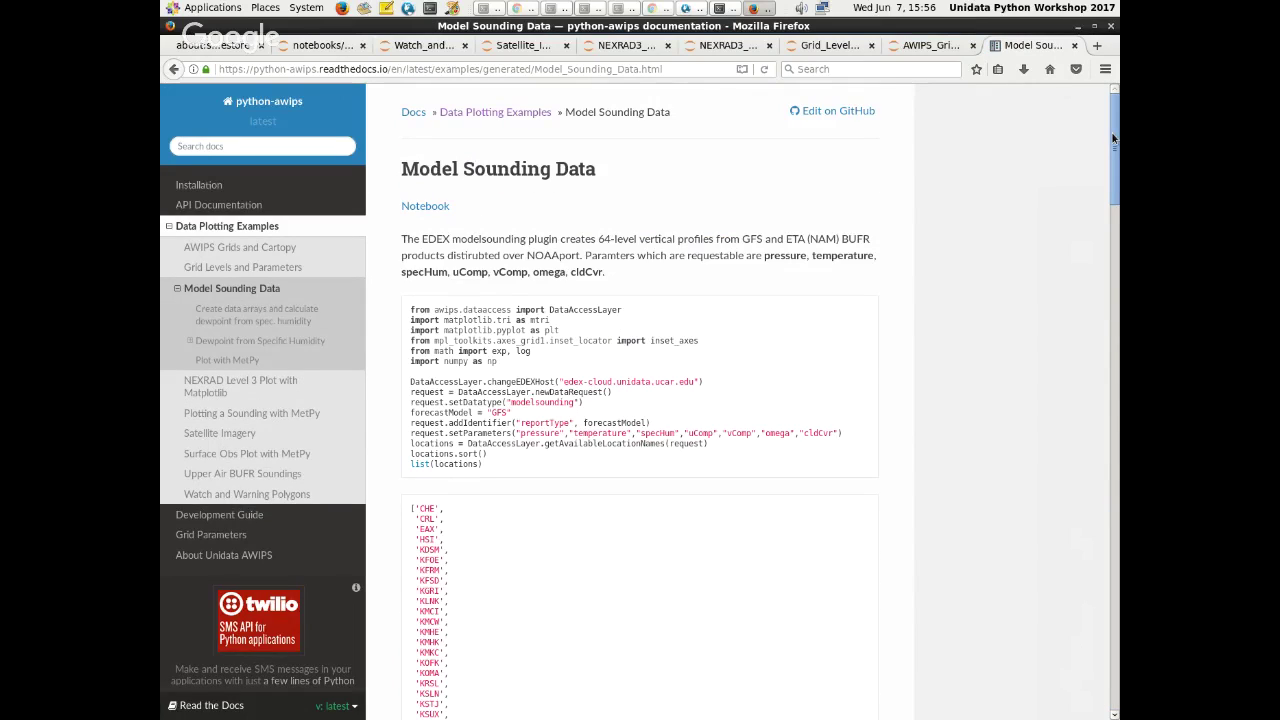
pyautogui.moveTo(1113, 138); pyautogui.dragTo(1071, 641)
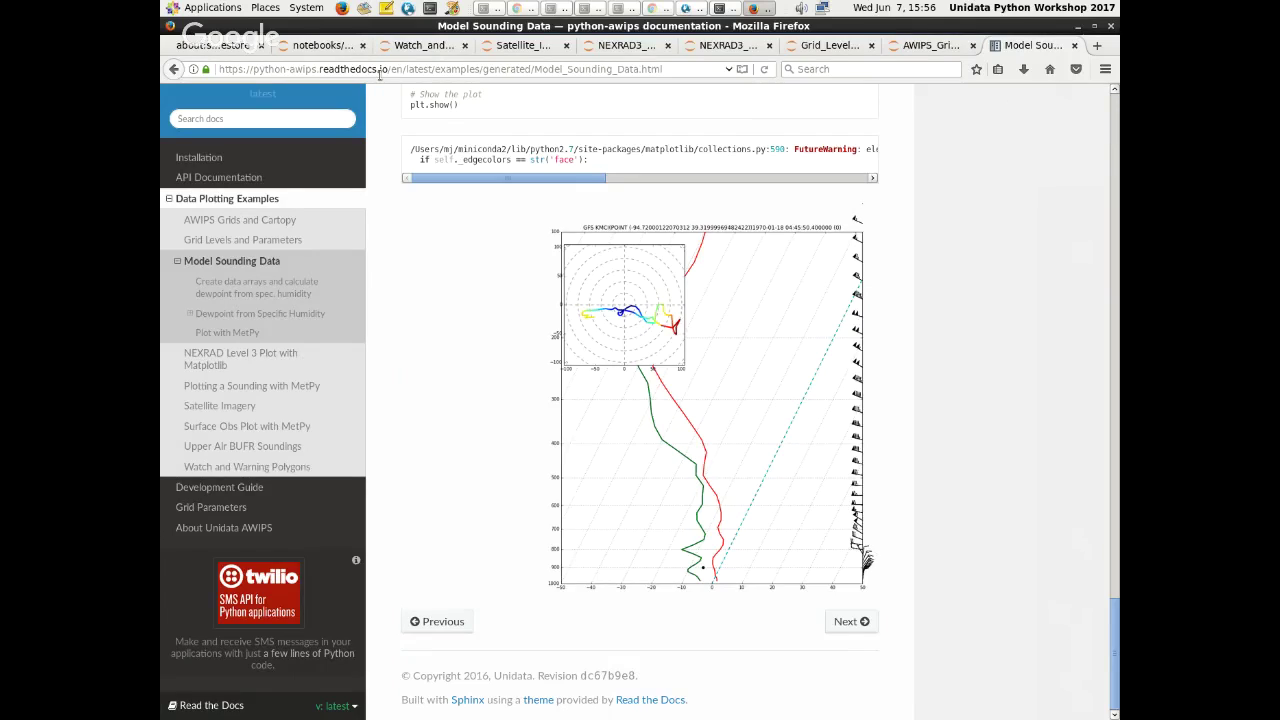
# - Search the web for "unidata developers blog" in a new tab and open the Unidata Developer's Blog
pyautogui.hotkey('ctrl', 't')
pyautogui.write('unidat')
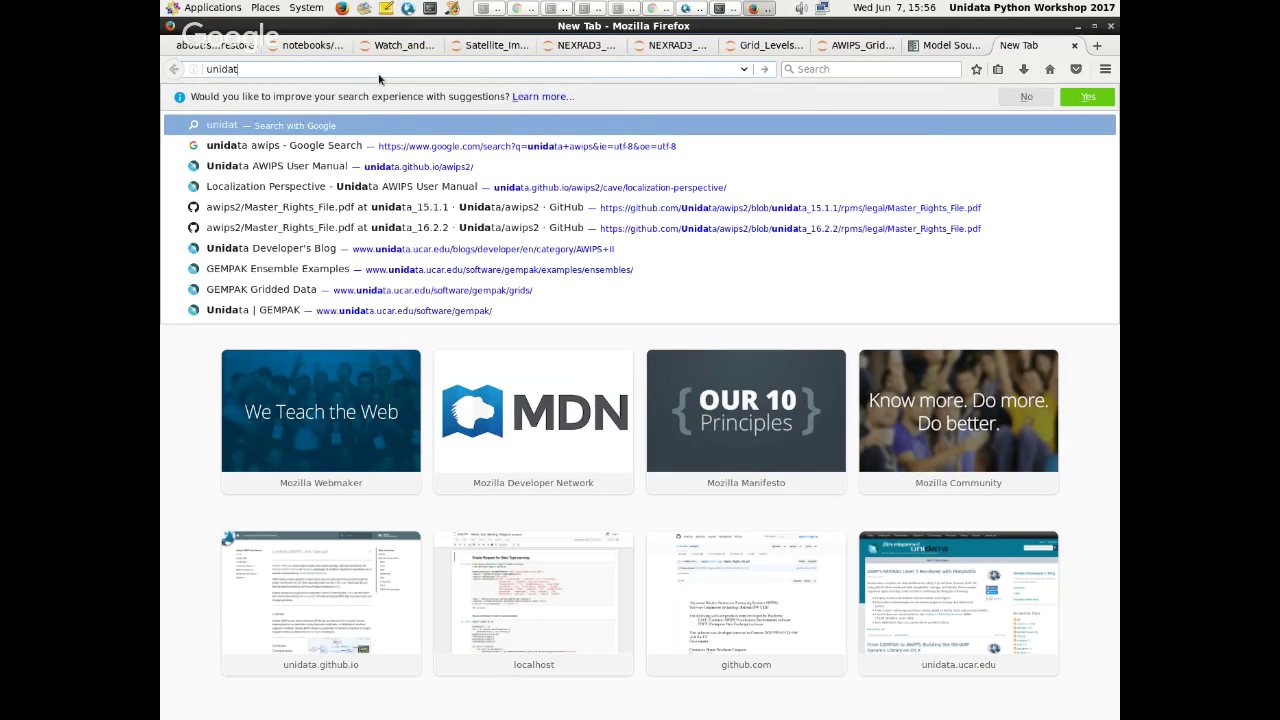
pyautogui.write('a developers blog')
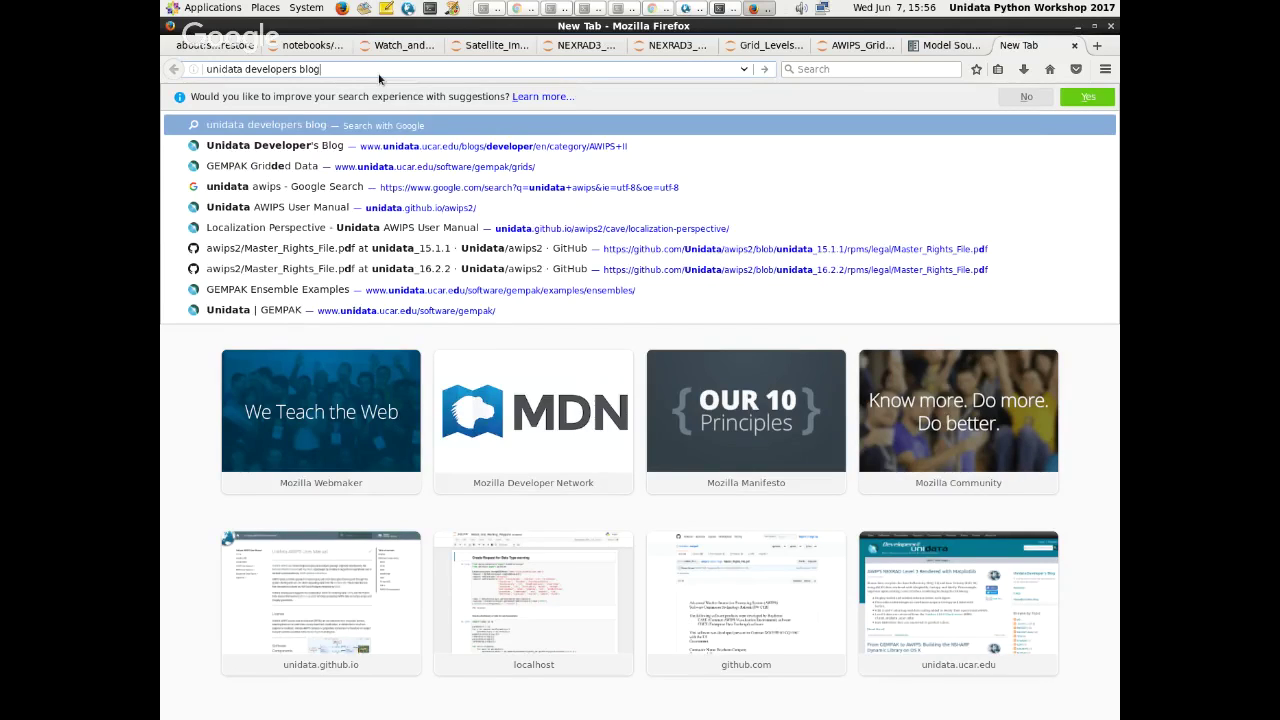
pyautogui.press('Return')
pyautogui.click(600, 211)
# - Open the blog post "Plotting AWIPS Map Resources with Python" and read its notes on map requests and table schemas
pyautogui.scroll(-10, 561, 426)
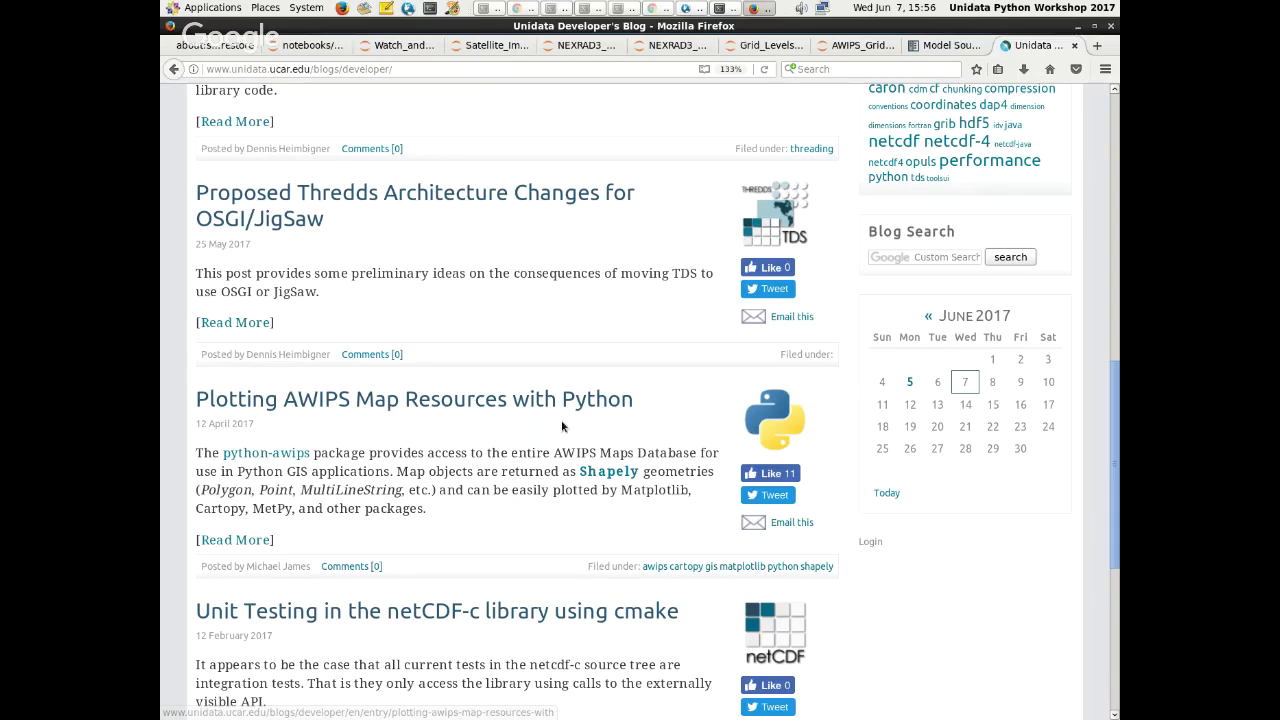
pyautogui.click(561, 426)
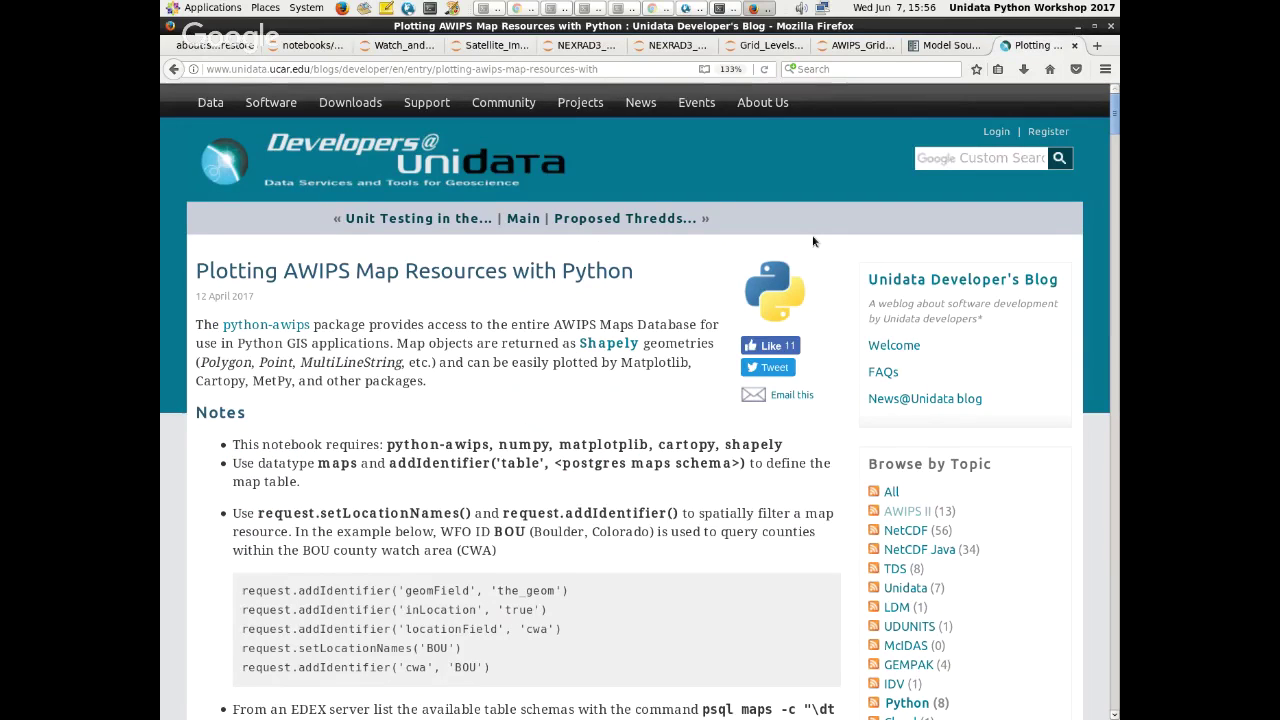
pyautogui.scroll(-2, 812, 241)
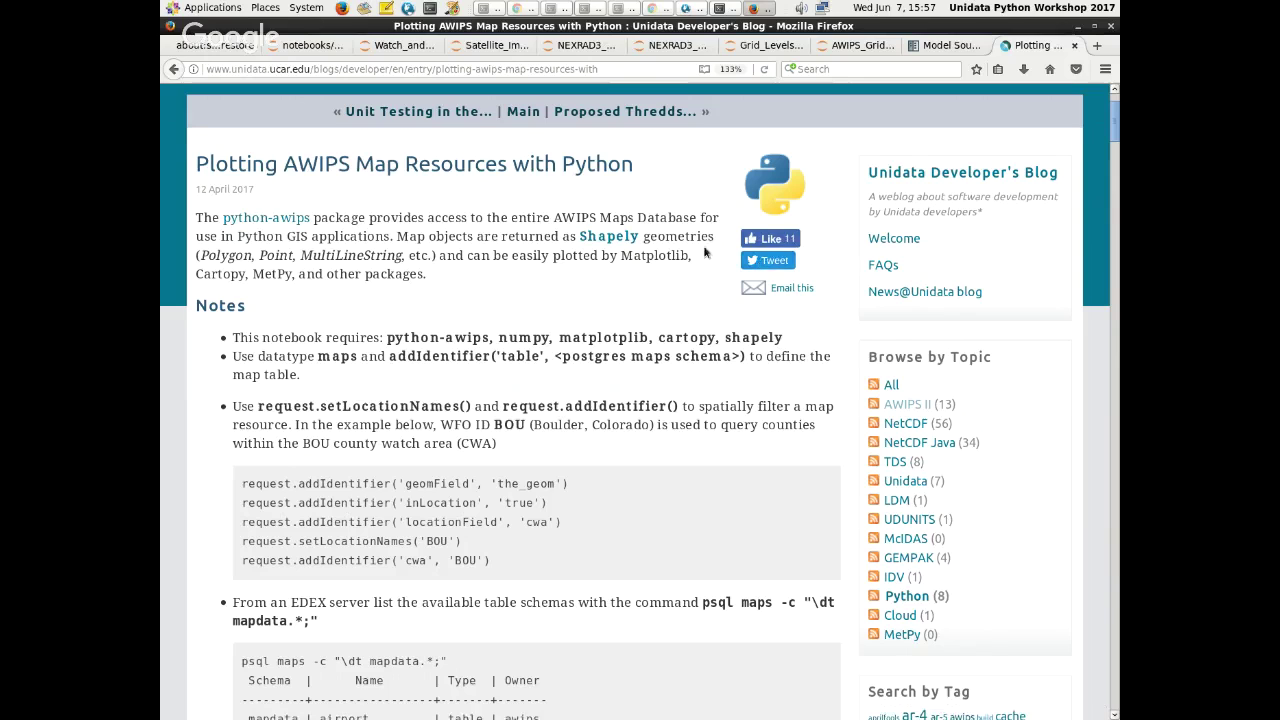
pyautogui.scroll(-1, 559, 402)
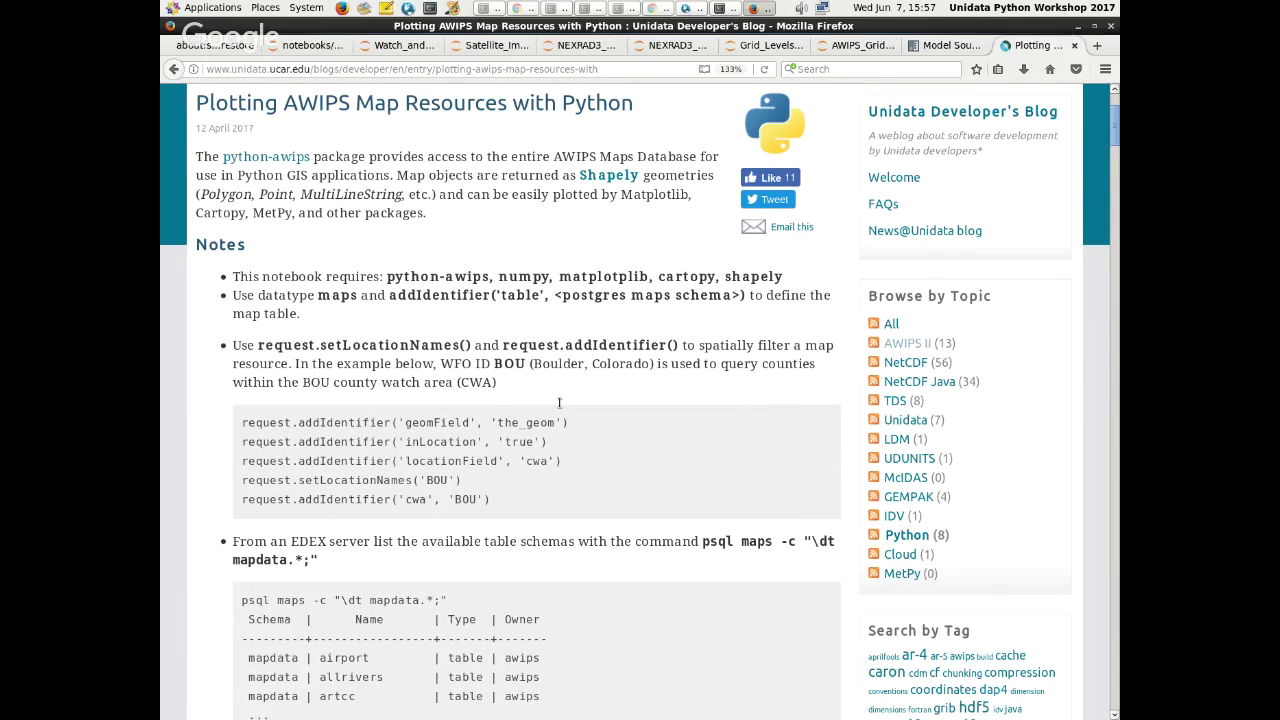
pyautogui.scroll(-4, 215, 263)
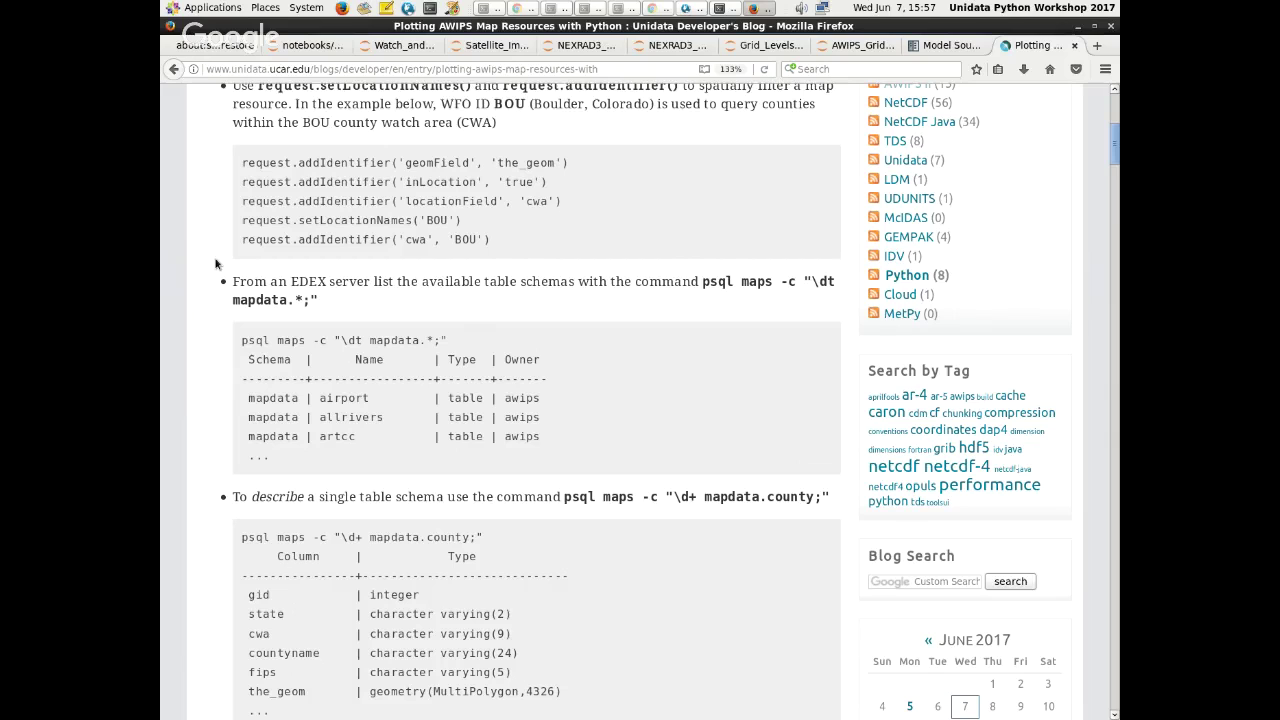
# - Read the psql commands for listing the mapdata table schemas and describing the mapdata.county table
pyautogui.scroll(-1, 372, 341)
pyautogui.scroll(-3, 365, 348)
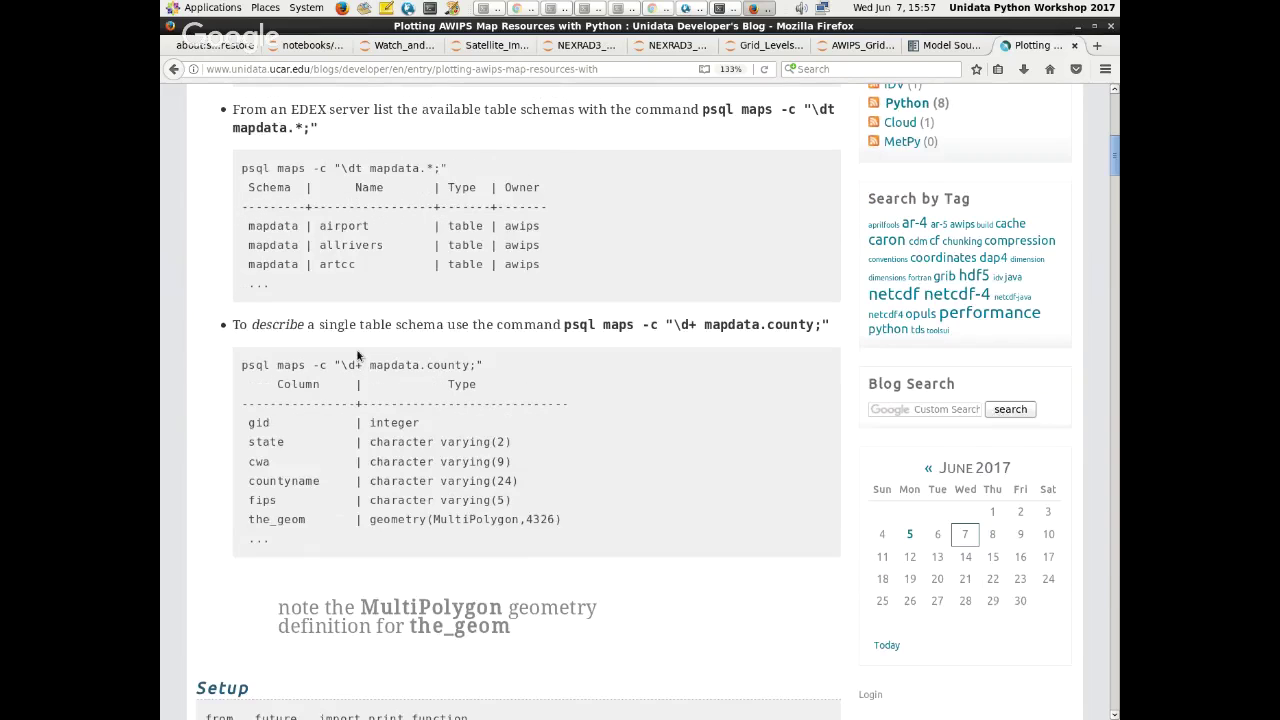
pyautogui.scroll(-3, 206, 400)
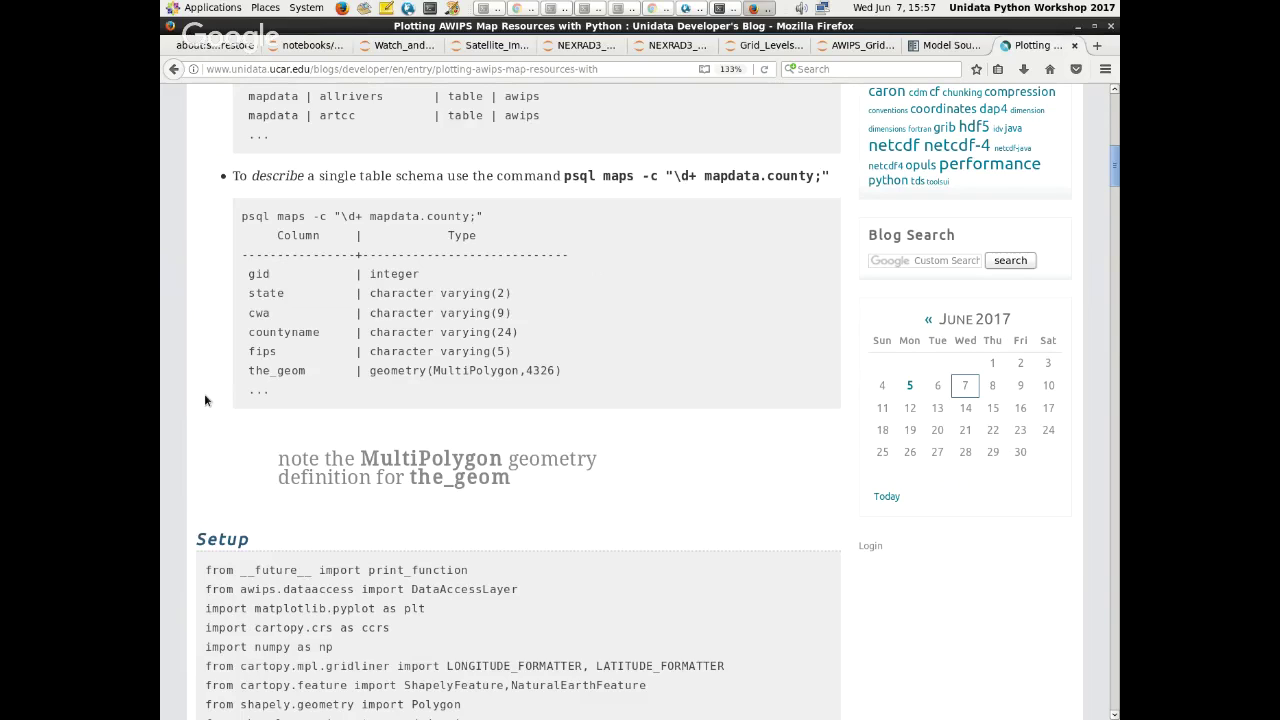
pyautogui.scroll(4, 378, 188)
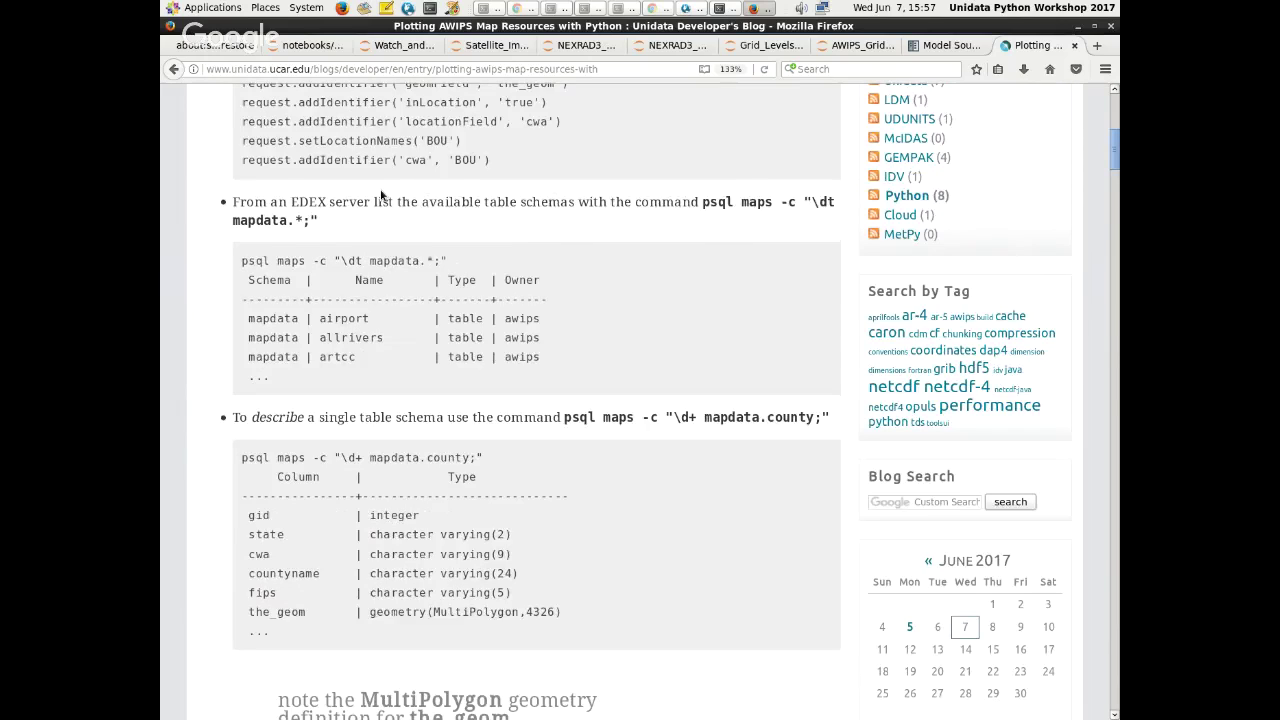
pyautogui.scroll(1, 390, 205)
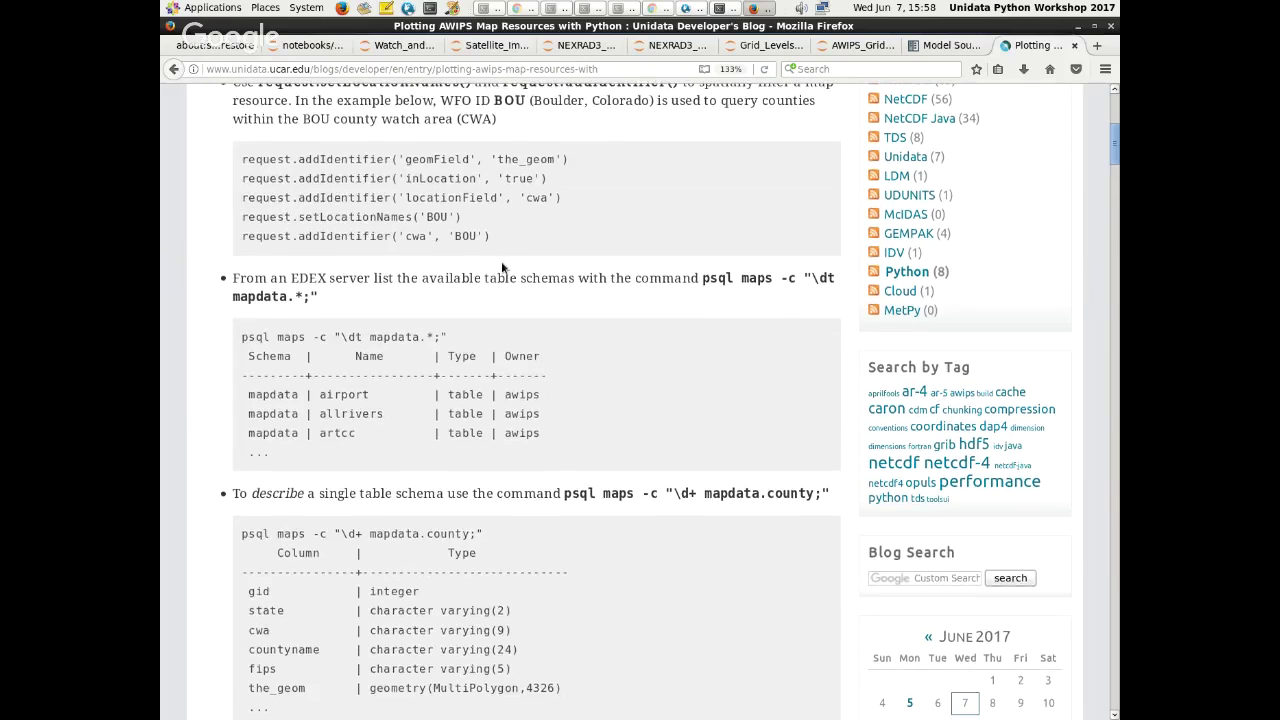
pyautogui.scroll(-3, 503, 269)
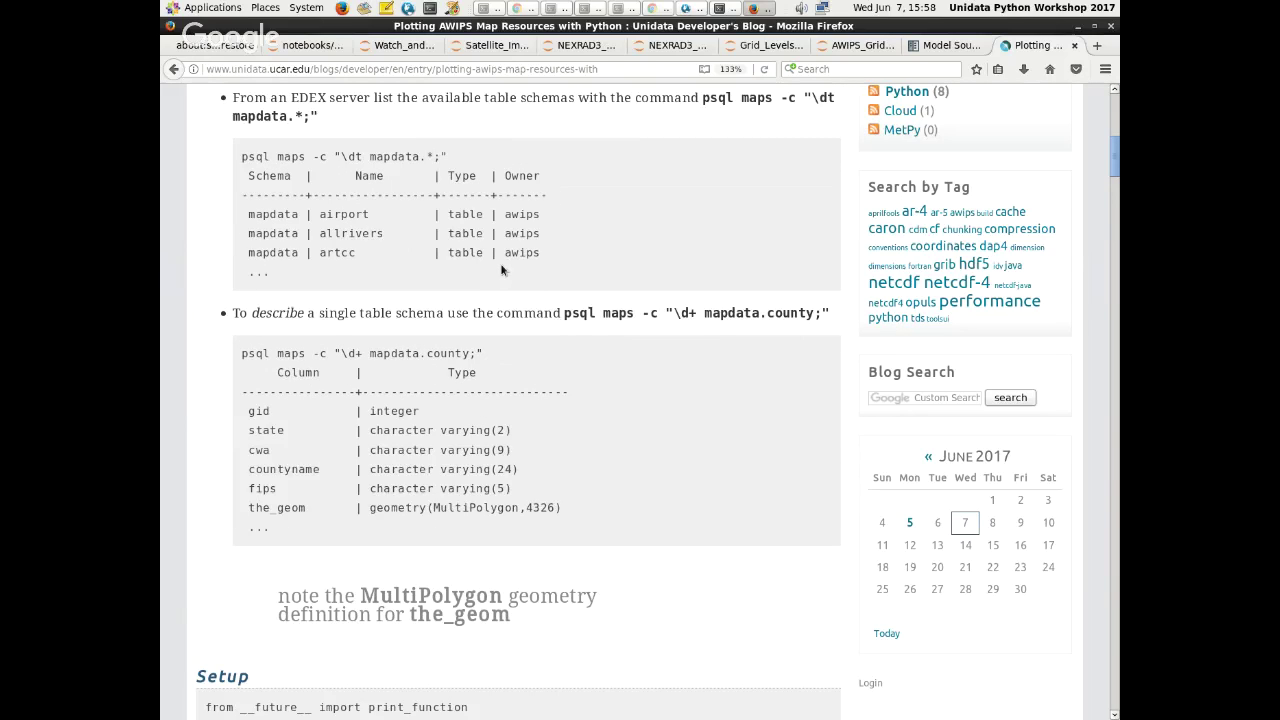
# - Examine the Setup code with its imports, make_map function and maps request for mapdata.county
pyautogui.scroll(-8, 503, 269)
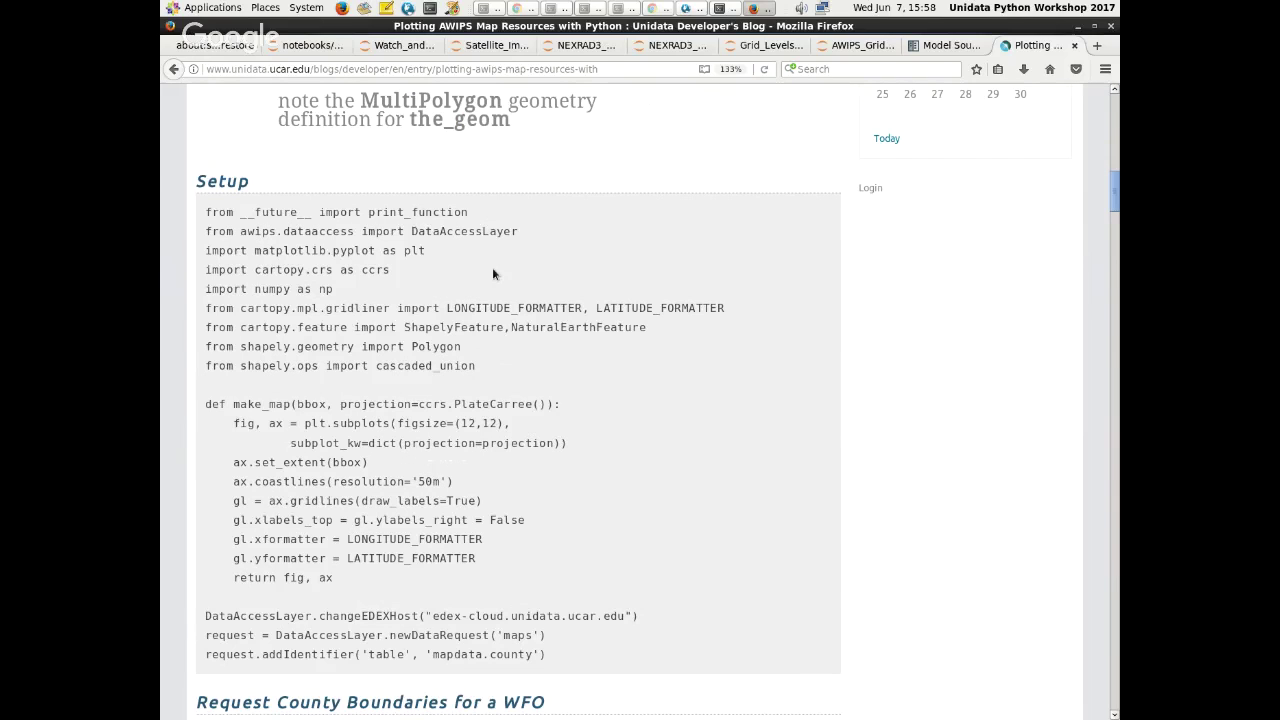
pyautogui.scroll(-1, 493, 272)
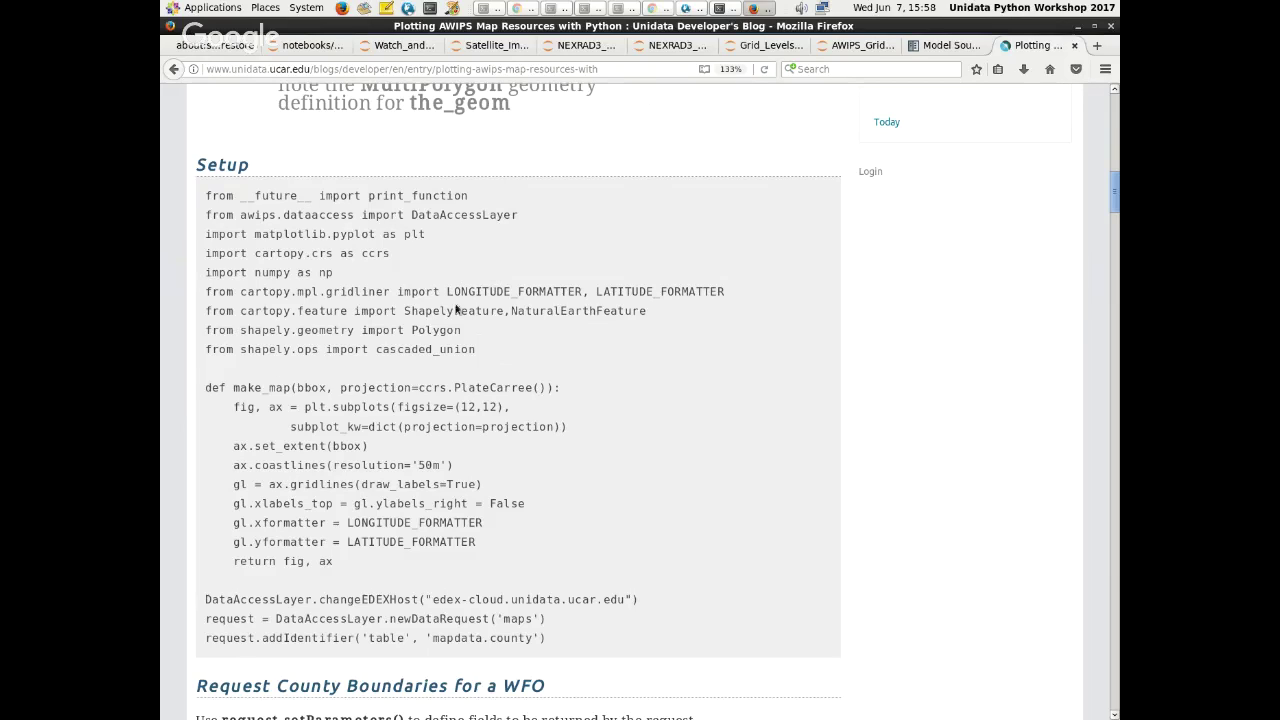
pyautogui.scroll(-3, 660, 413)
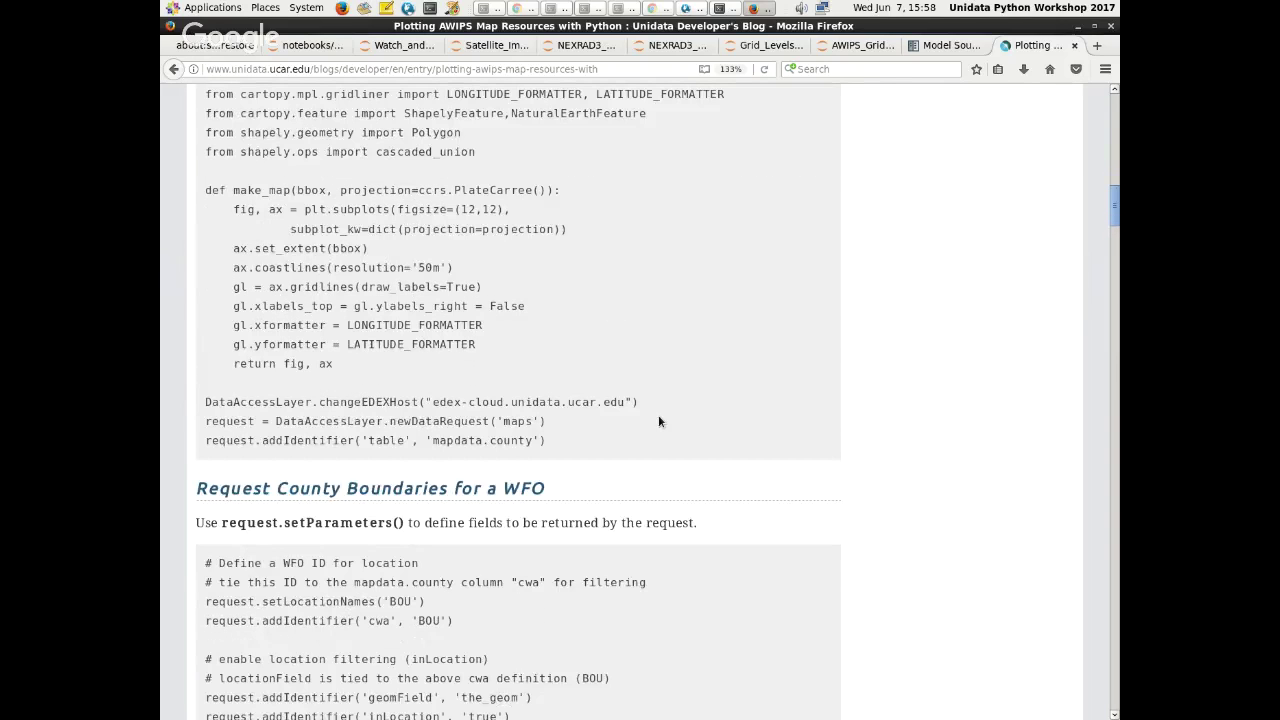
# - Examine the "Request County Boundaries for a WFO" code and its county map for BOU
pyautogui.scroll(-5, 658, 420)
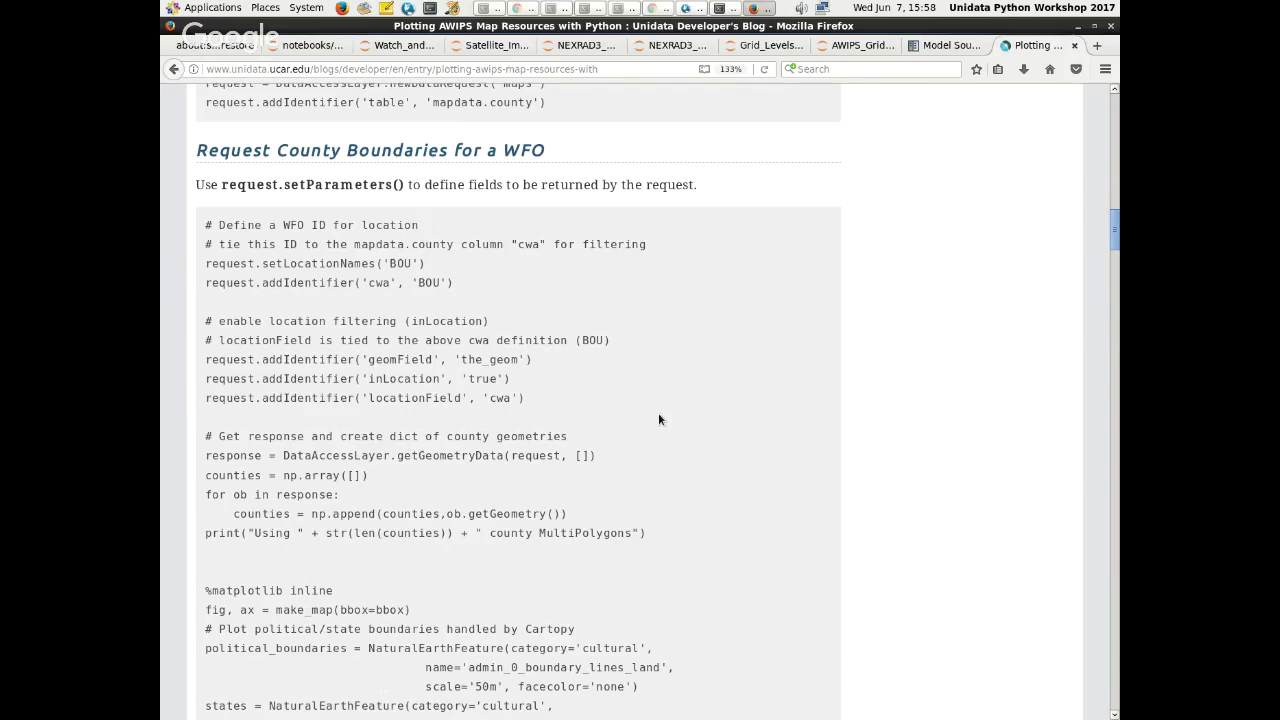
pyautogui.scroll(-1, 658, 420)
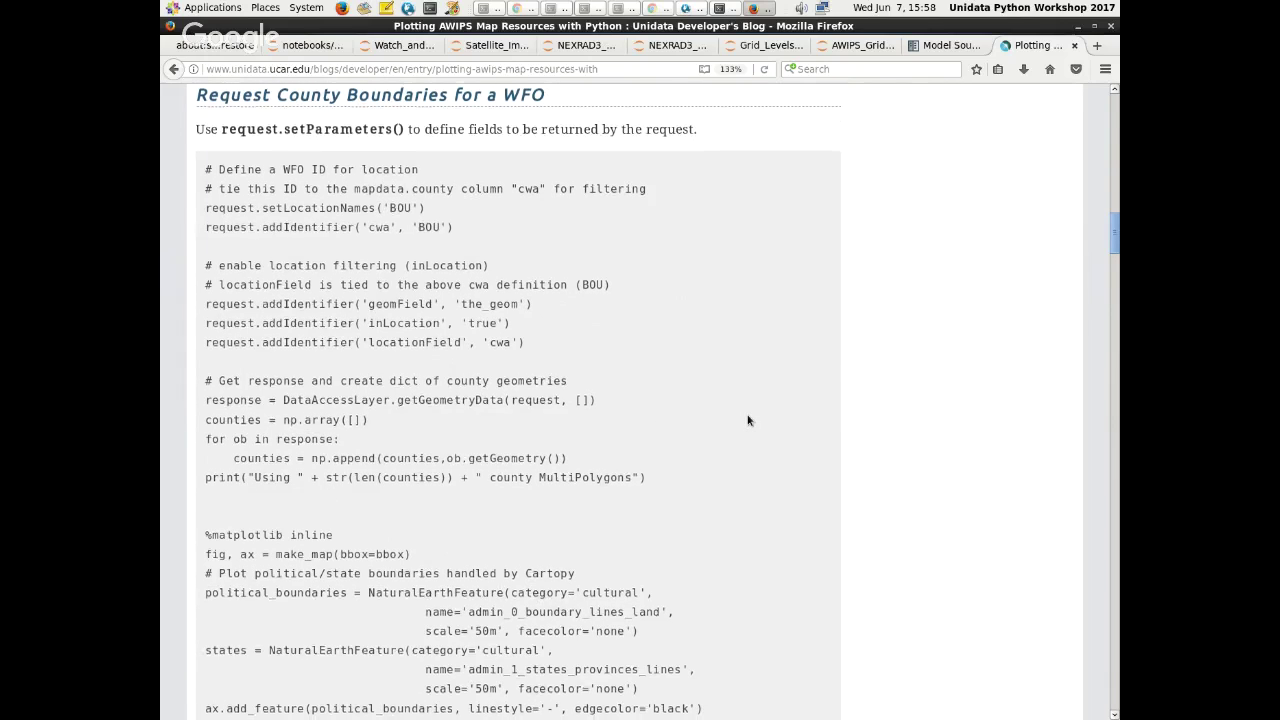
pyautogui.scroll(-10, 749, 420)
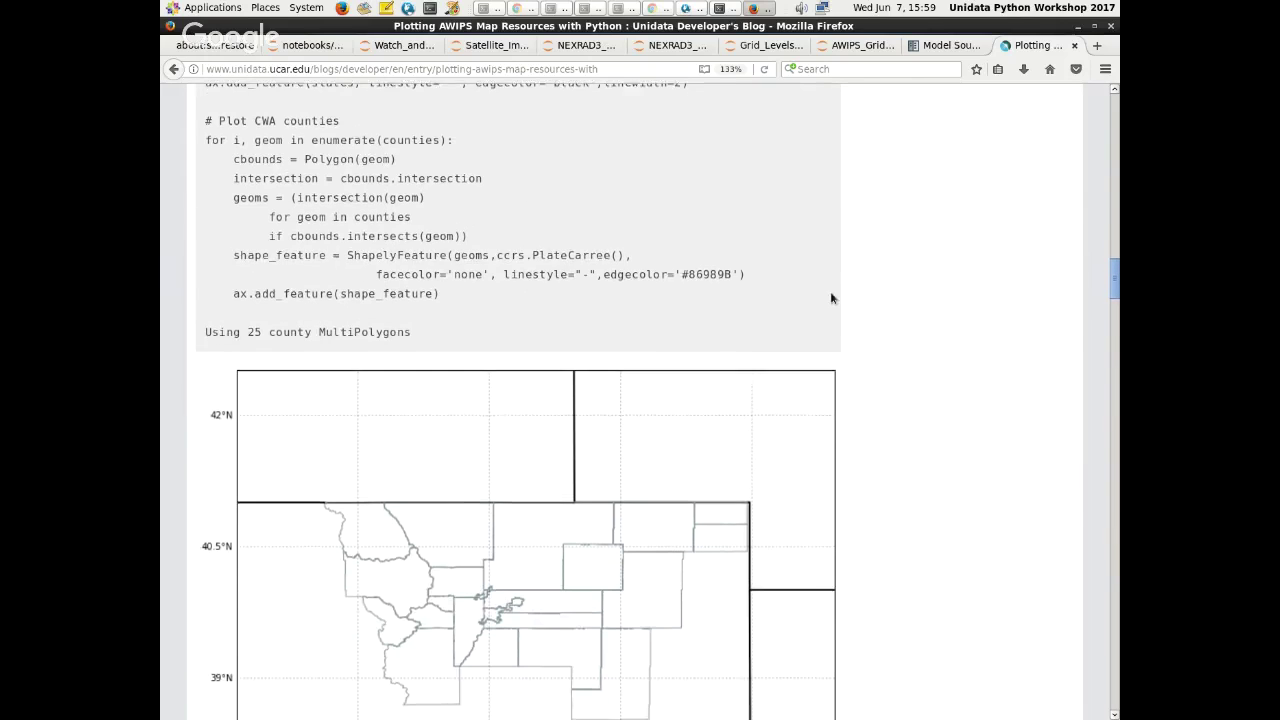
pyautogui.scroll(4, 831, 294)
pyautogui.scroll(-9, 1031, 417)
pyautogui.scroll(2, 1032, 417)
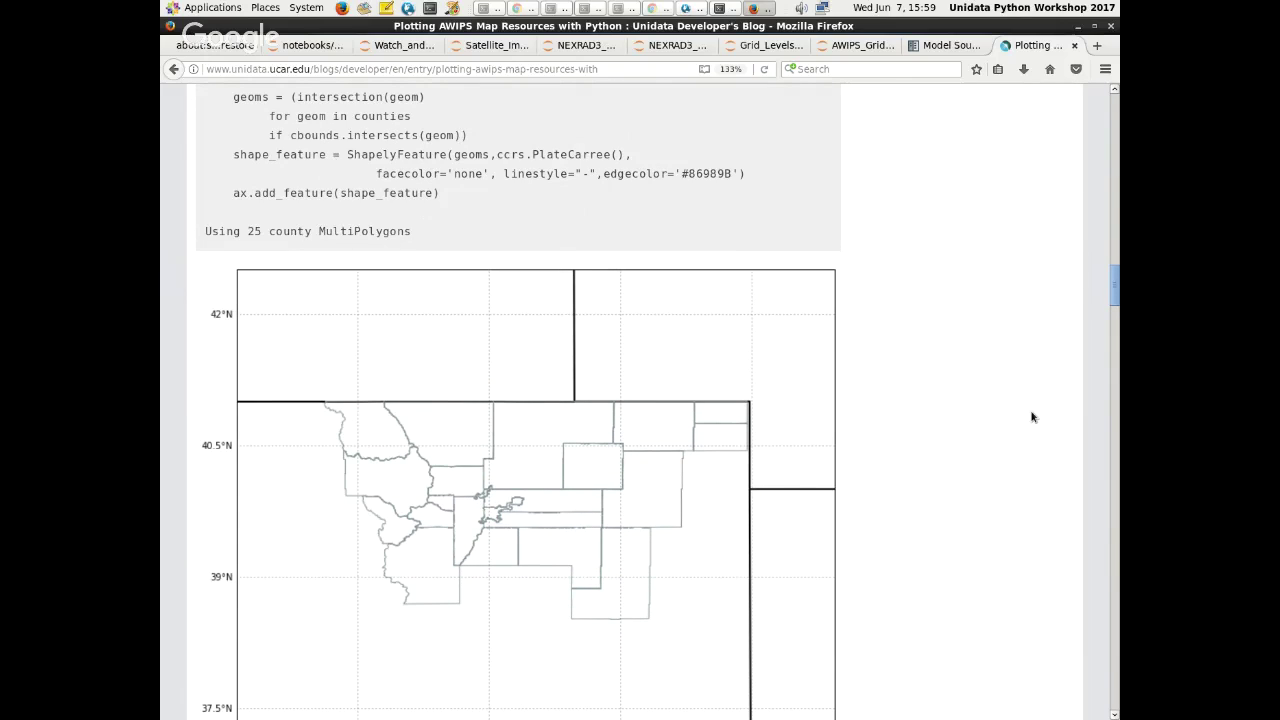
pyautogui.scroll(-2, 1026, 402)
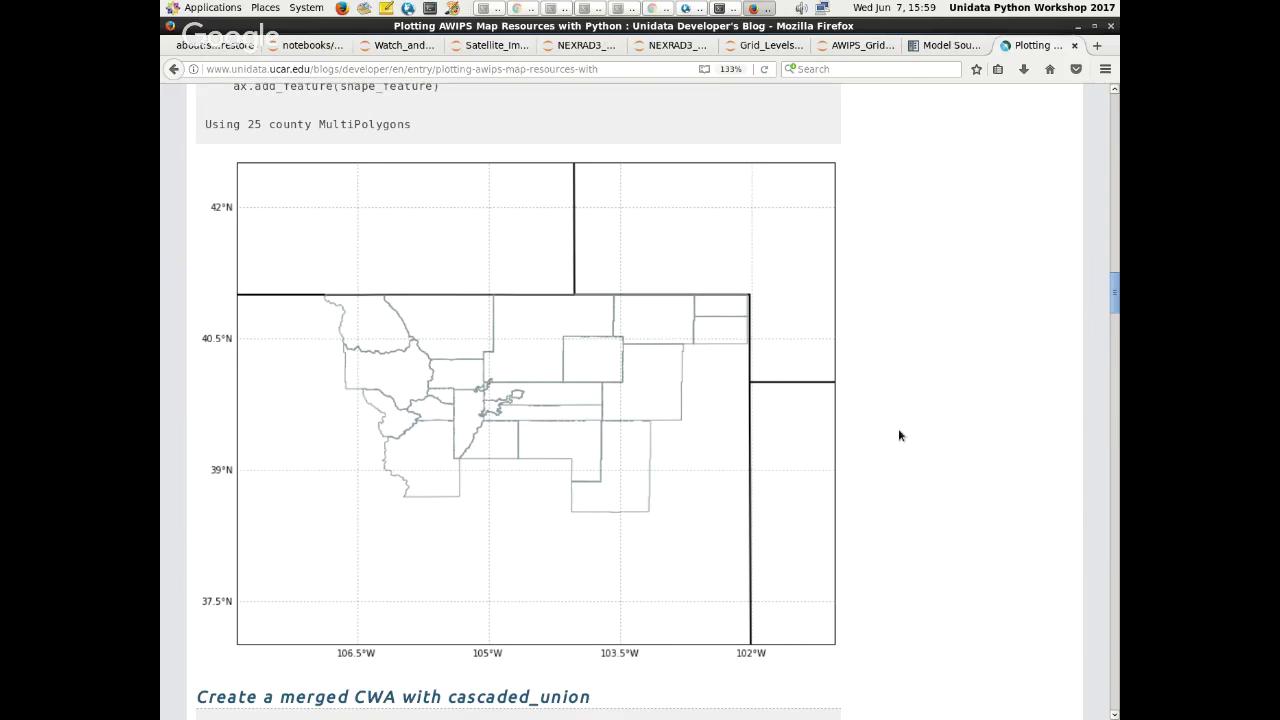
# - Examine the "Create a merged CWA with cascaded_union" code and its merged boundary plot
pyautogui.scroll(-1, 885, 256)
pyautogui.scroll(-5, 894, 259)
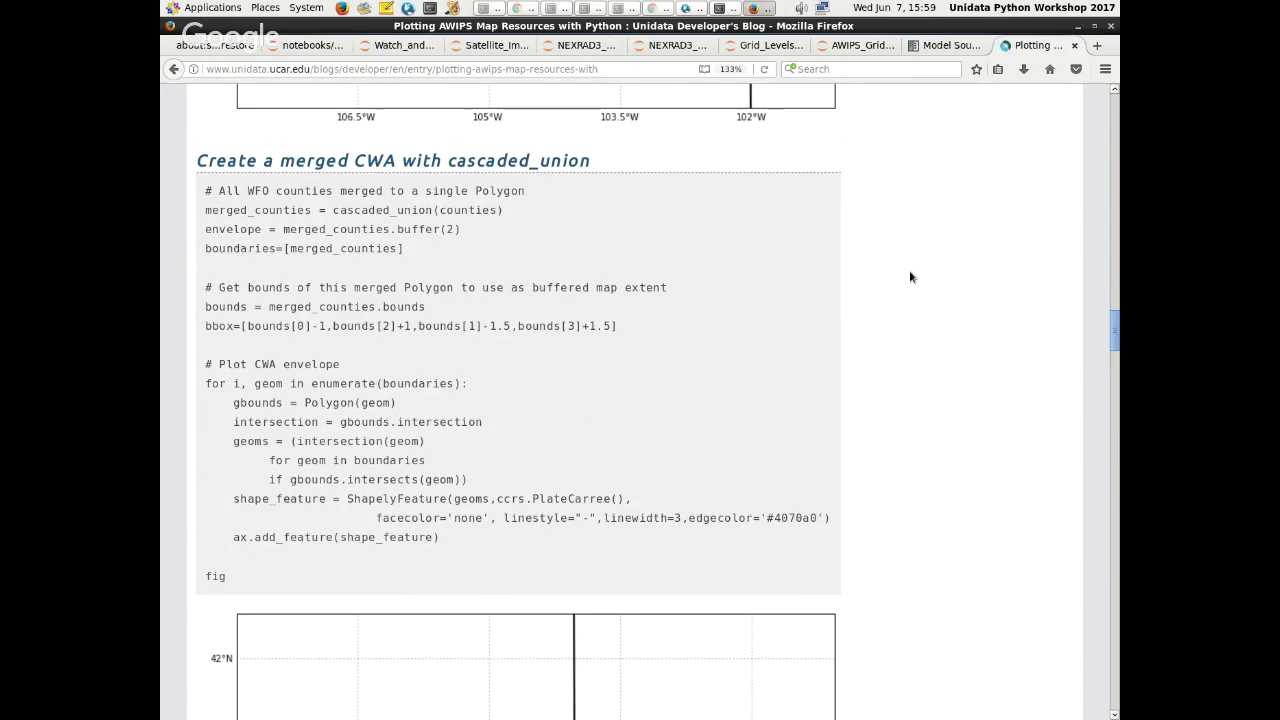
pyautogui.scroll(-1, 911, 277)
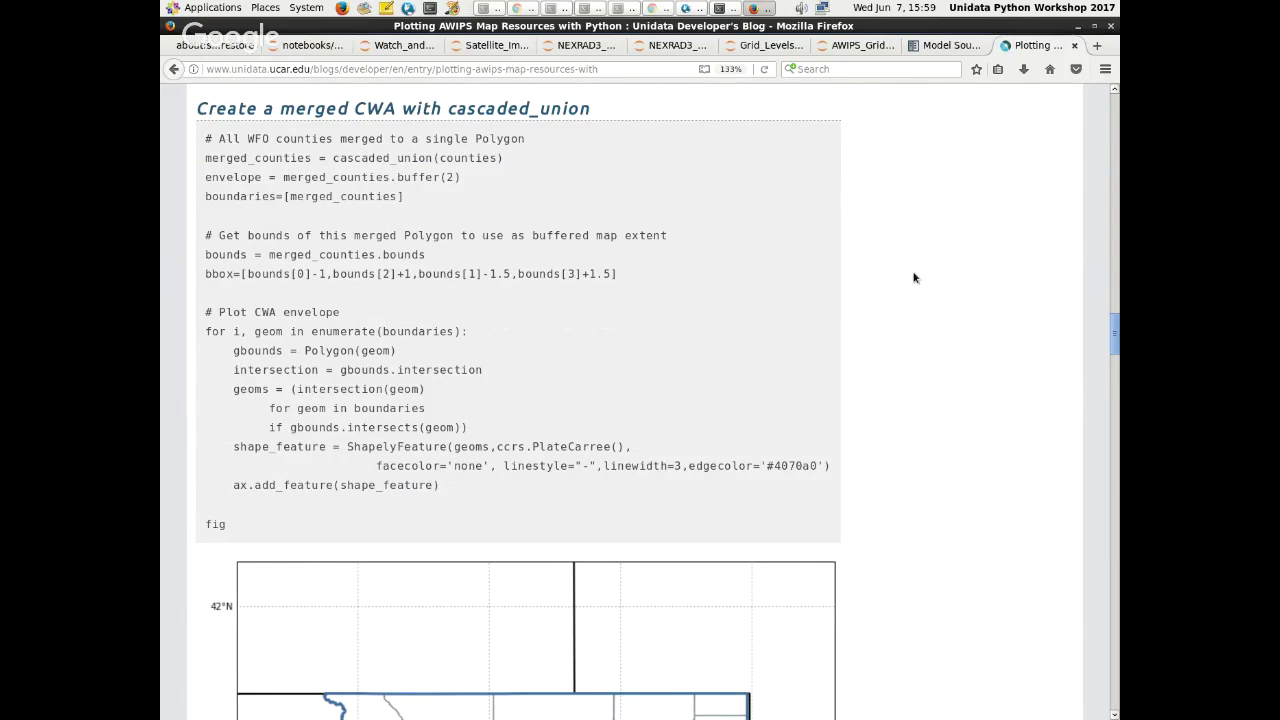
pyautogui.scroll(-6, 913, 280)
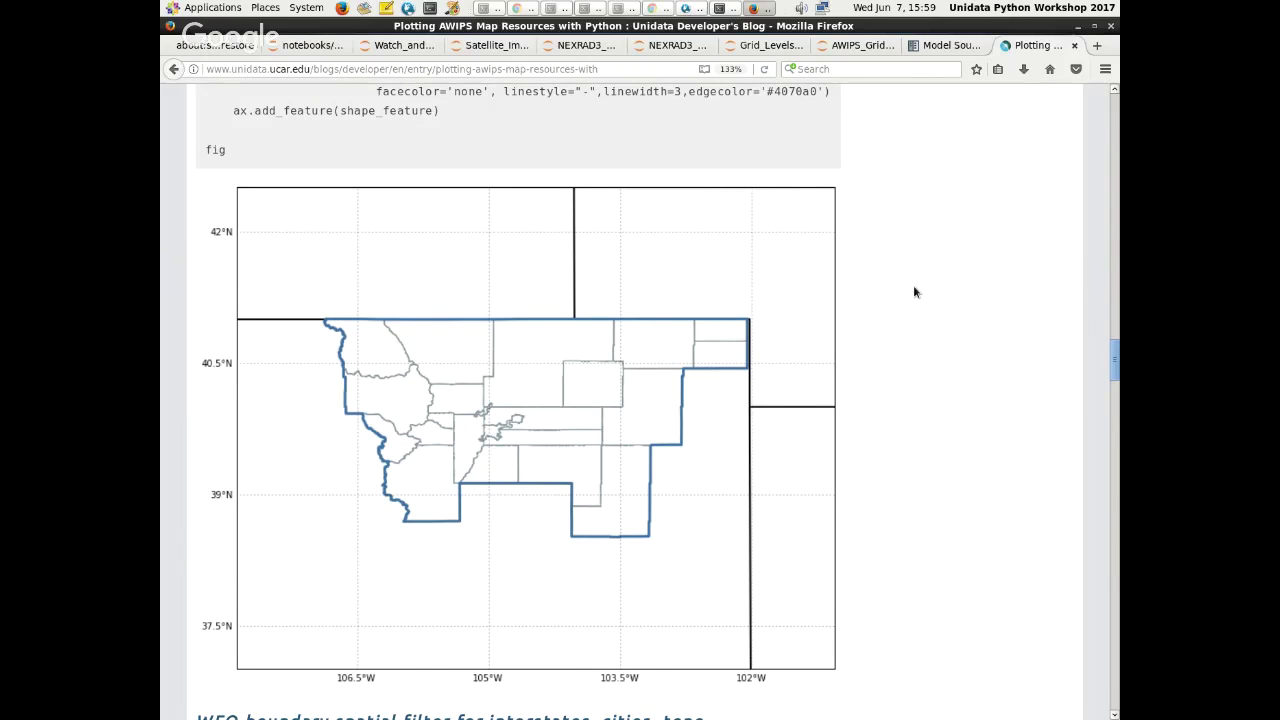
# - Examine the WFO boundary spatial filter request for mapdata.interstate and the resulting interstates map
pyautogui.scroll(-4, 868, 309)
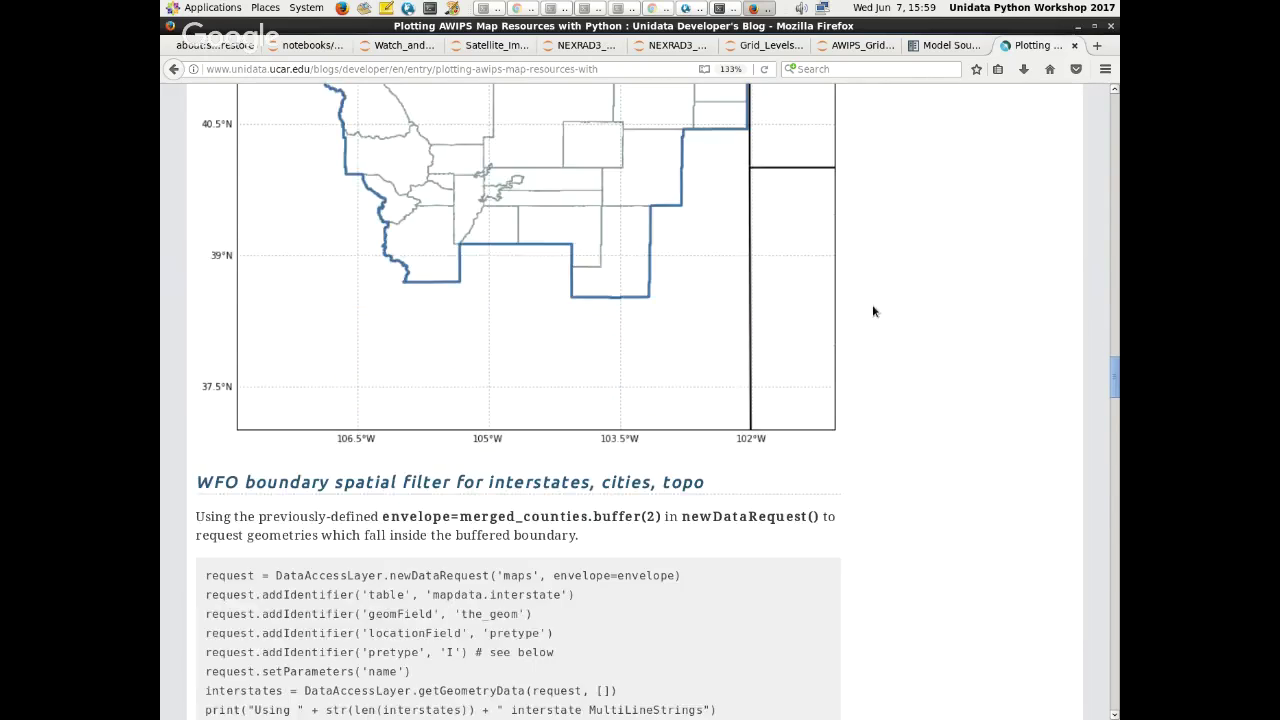
pyautogui.scroll(-5, 872, 311)
pyautogui.scroll(-2, 874, 311)
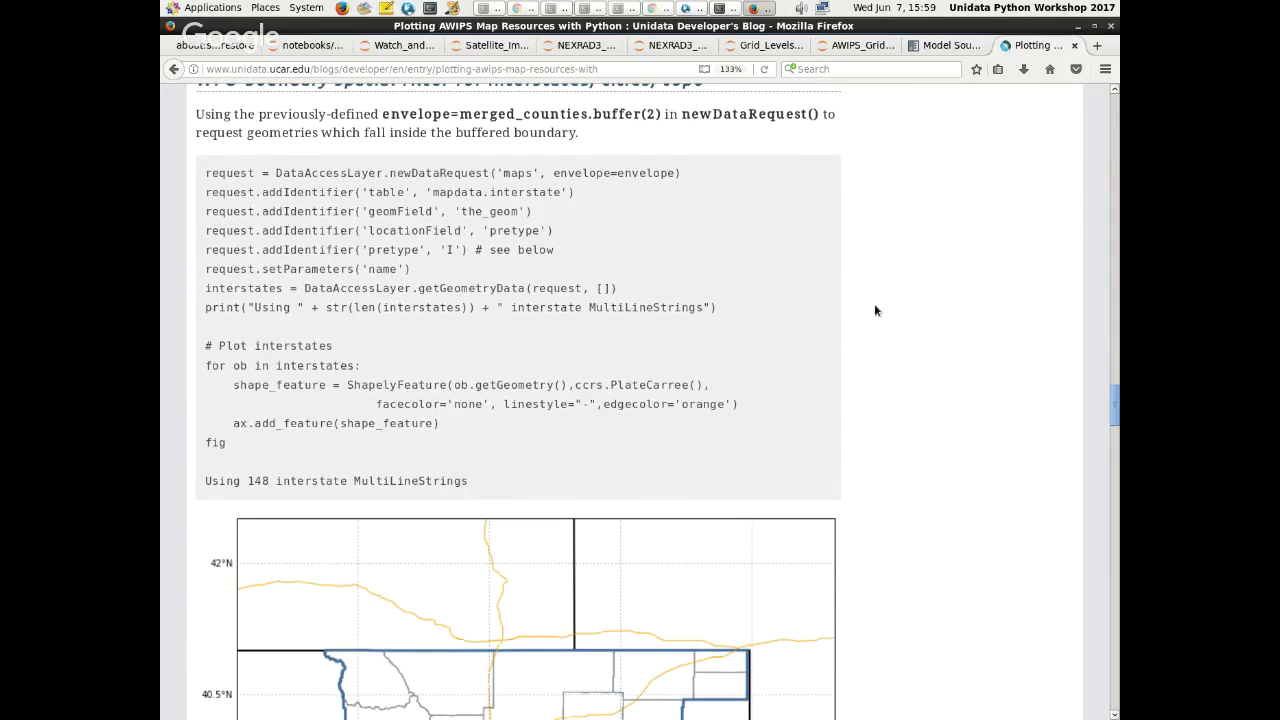
pyautogui.scroll(1, 885, 345)
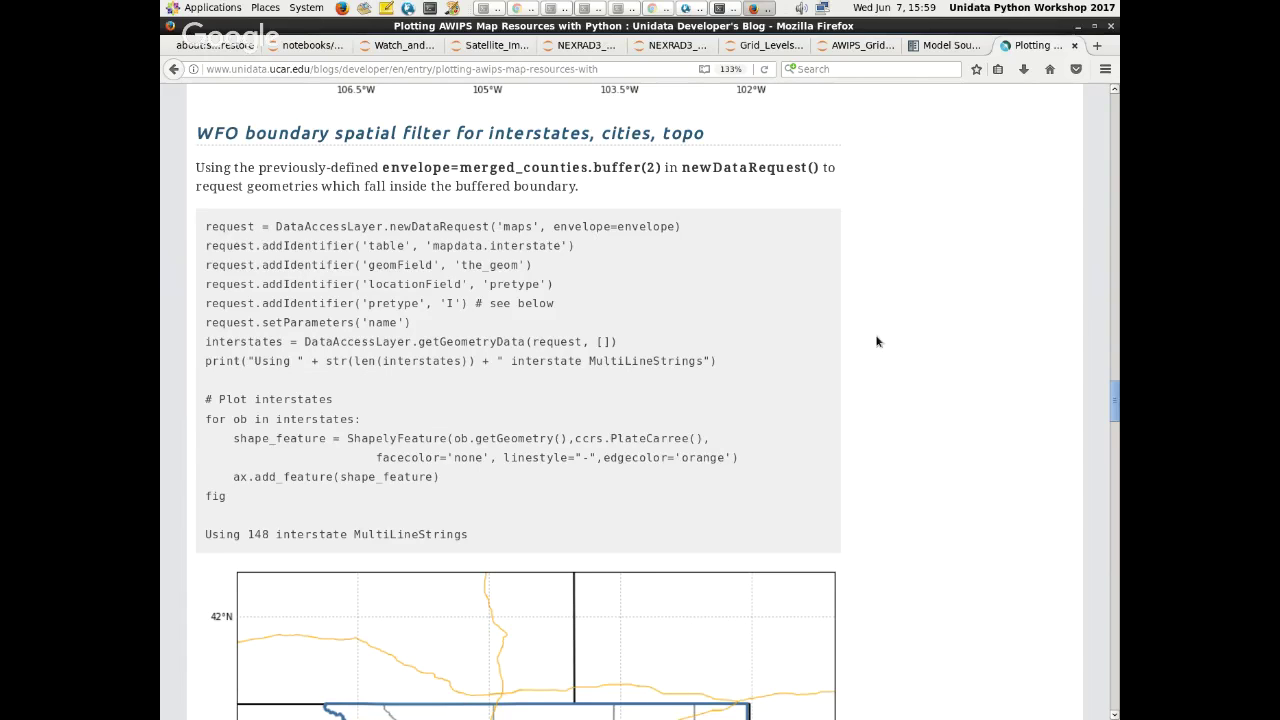
pyautogui.scroll(-1, 880, 337)
pyautogui.scroll(-2, 880, 337)
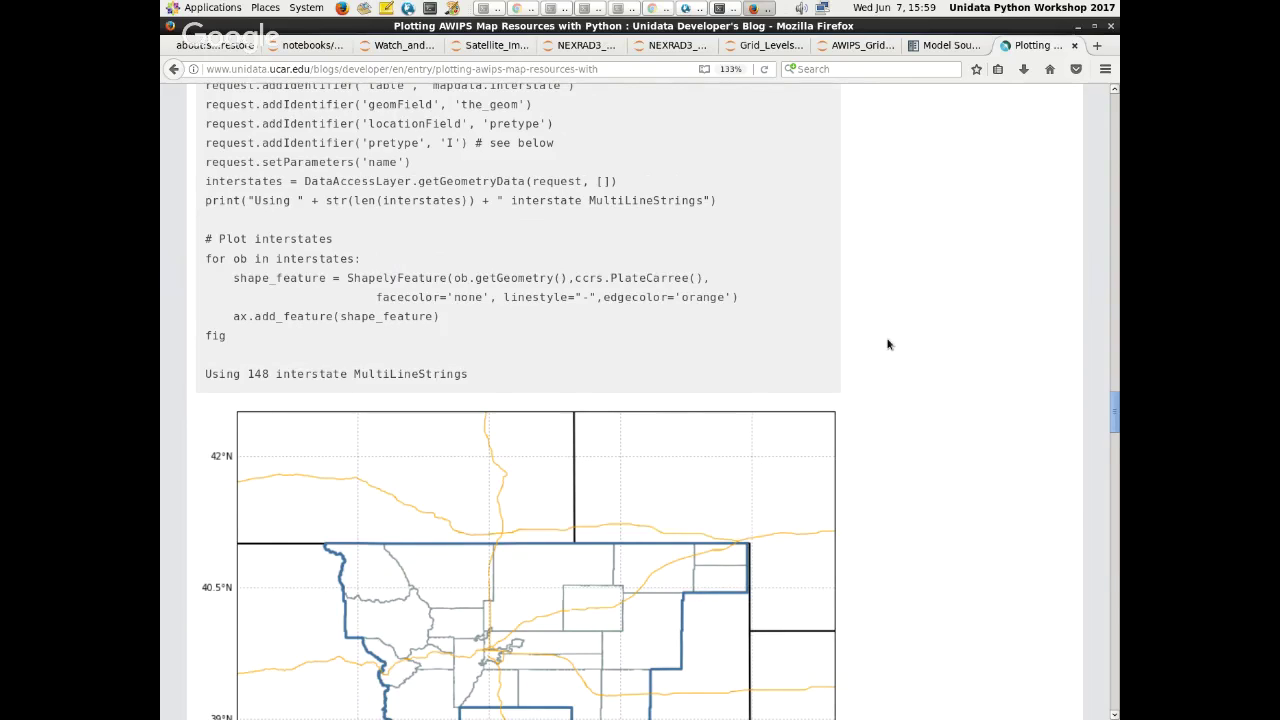
pyautogui.scroll(-3, 883, 340)
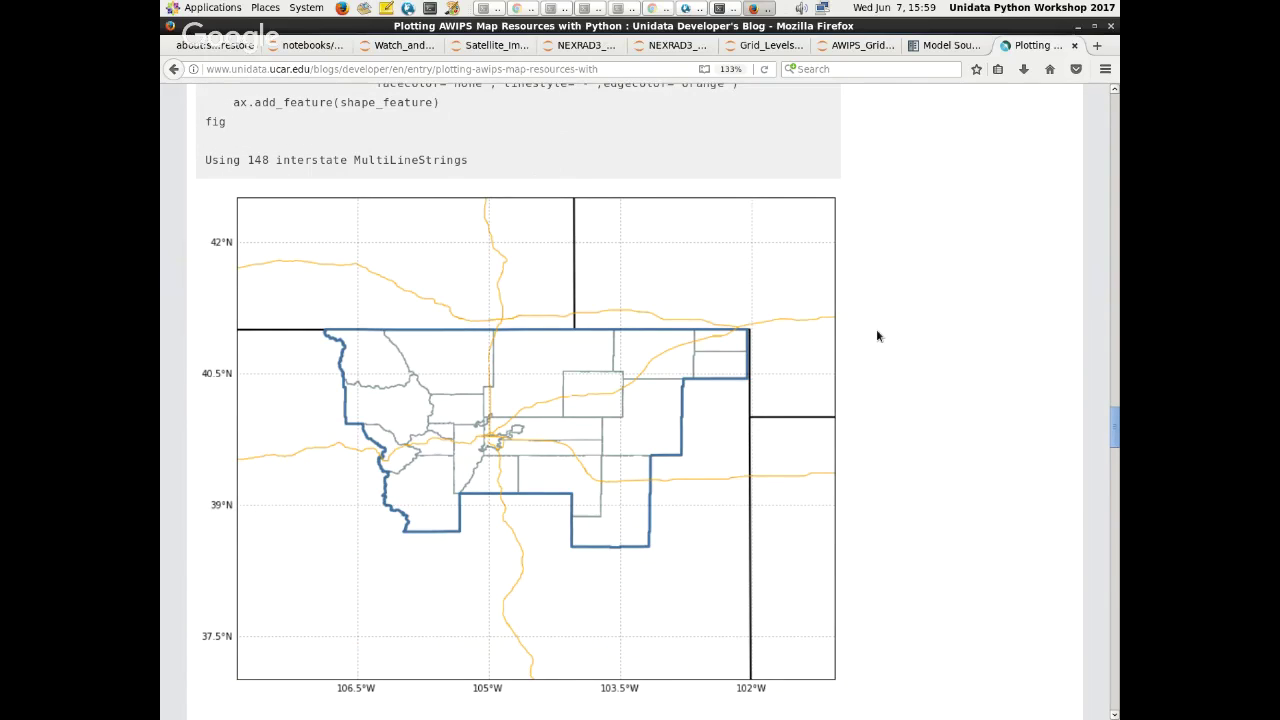
# - View the road types, the Nearby cities request and the map of cities filtered by population and progressive disclosure level
pyautogui.scroll(-1, 887, 328)
pyautogui.scroll(-8, 889, 320)
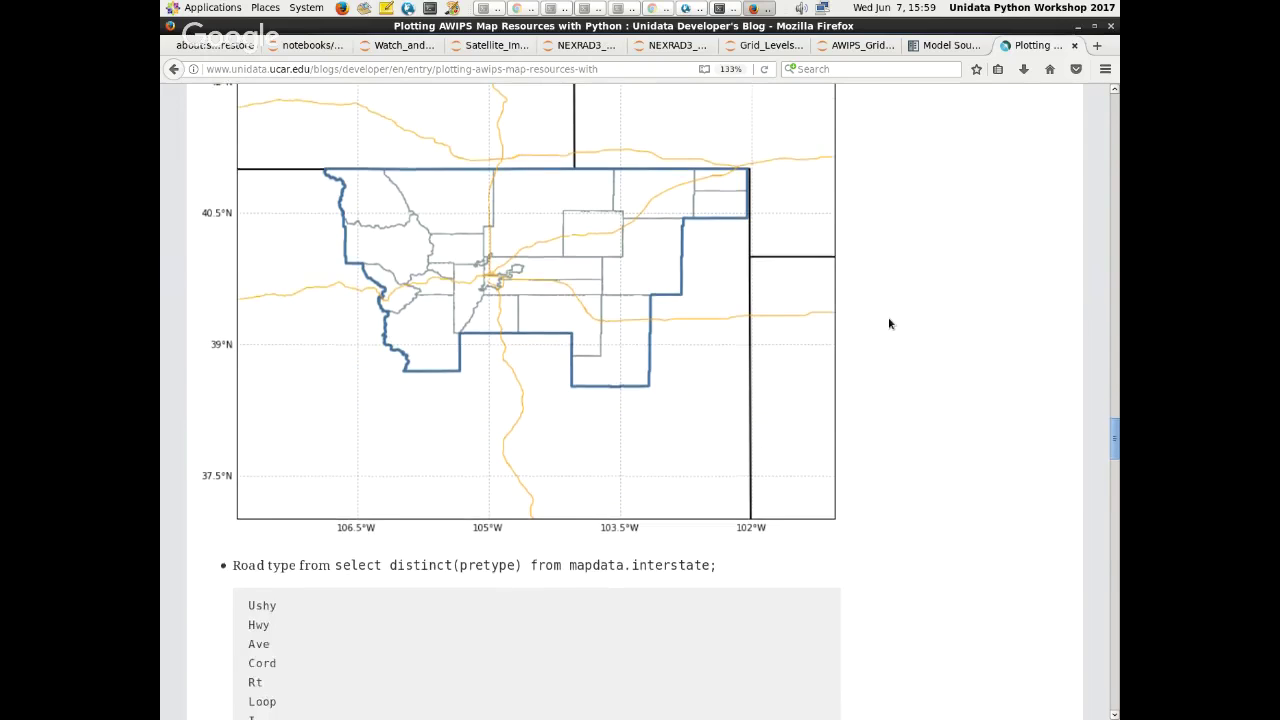
pyautogui.scroll(-2, 889, 323)
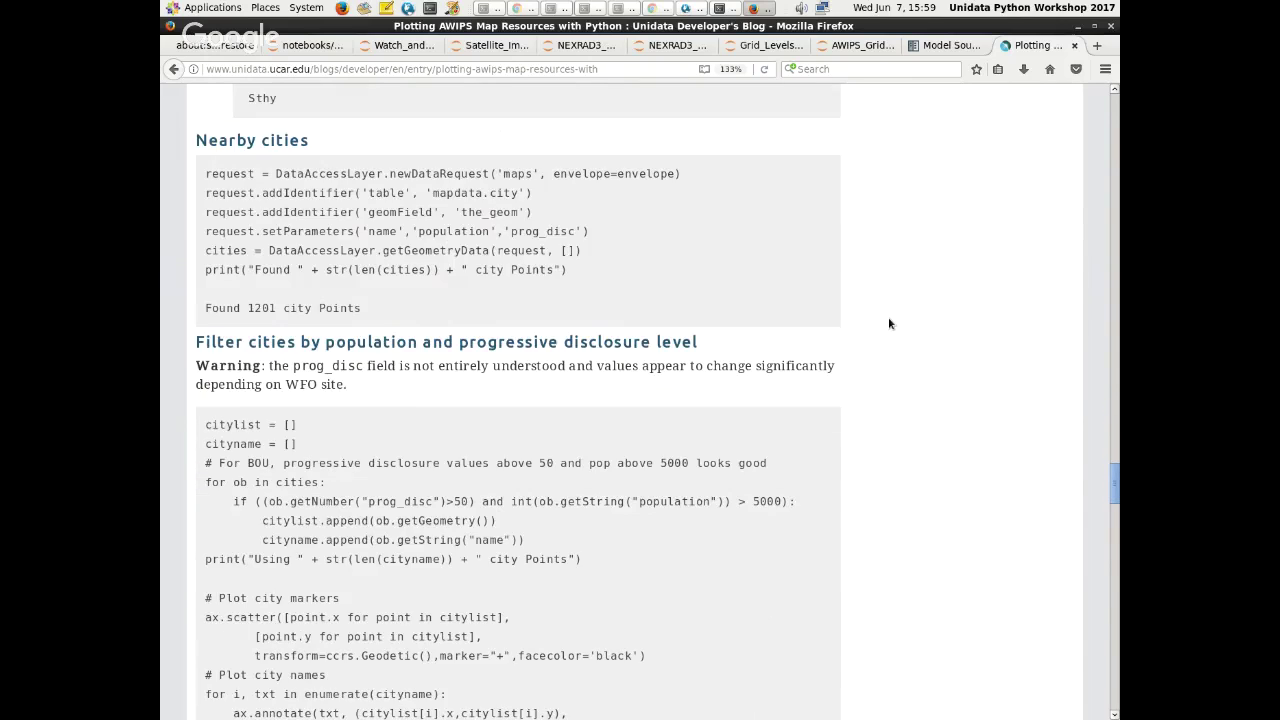
pyautogui.scroll(-7, 889, 323)
pyautogui.scroll(-1, 889, 322)
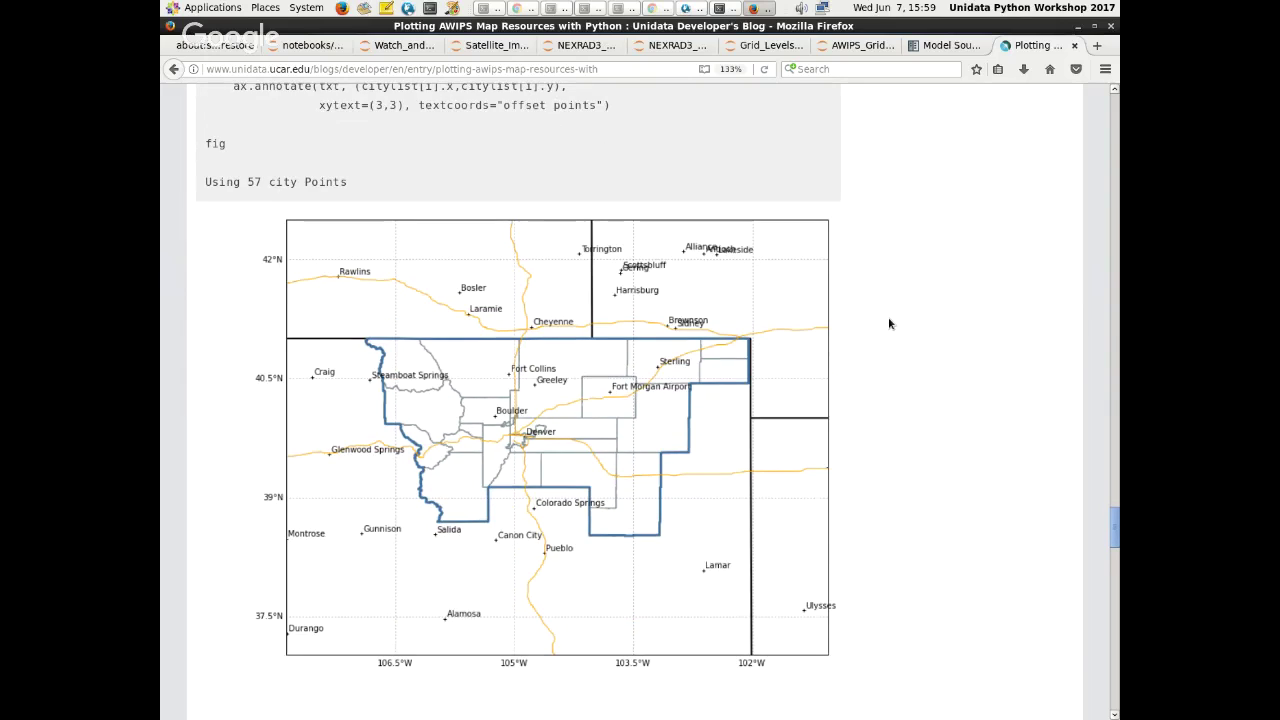
# - Examine the Topography request, its sample grid data and the final topographic map with its color bar
pyautogui.scroll(-7, 889, 320)
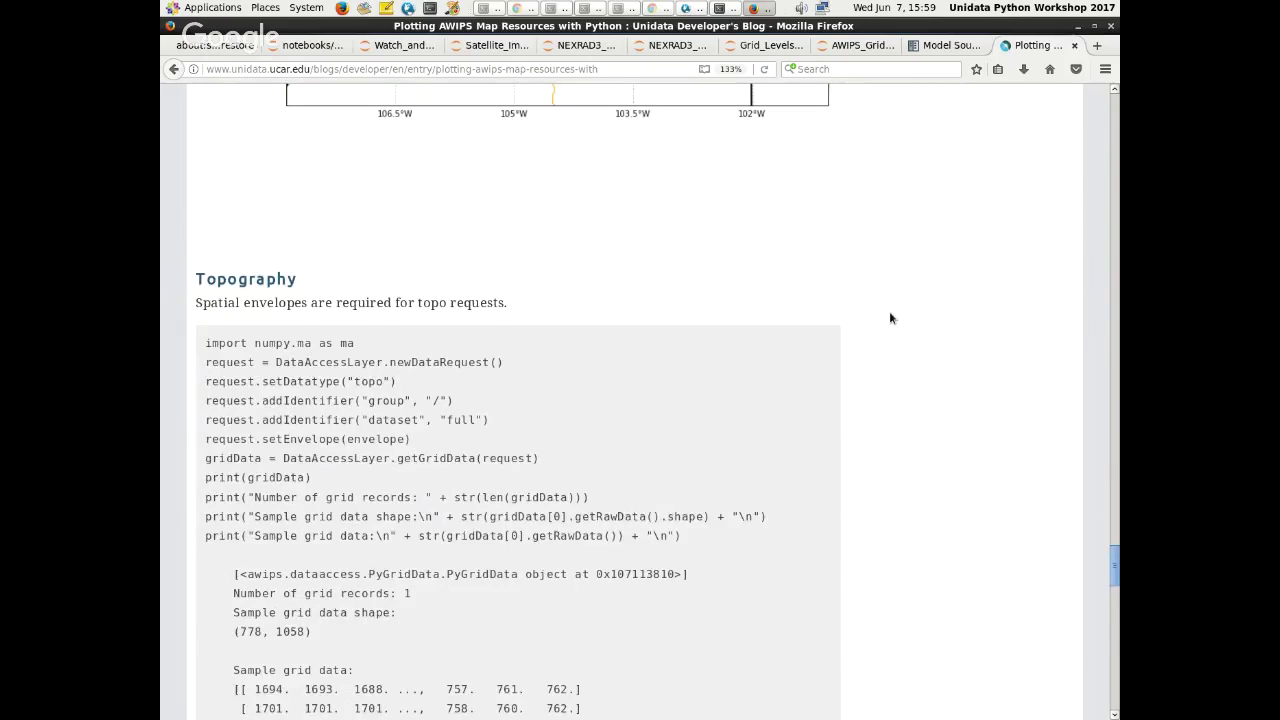
pyautogui.scroll(-7, 889, 318)
pyautogui.scroll(4, 535, 470)
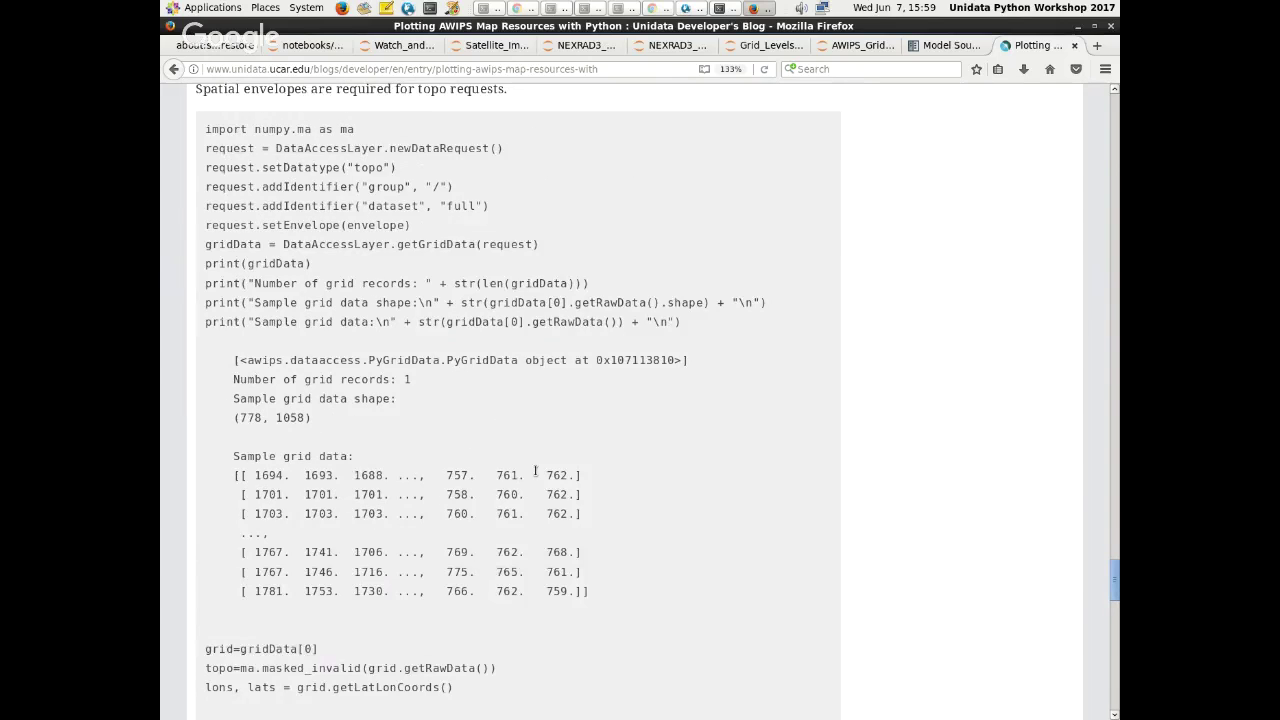
pyautogui.scroll(-2, 535, 470)
pyautogui.scroll(1, 233, 385)
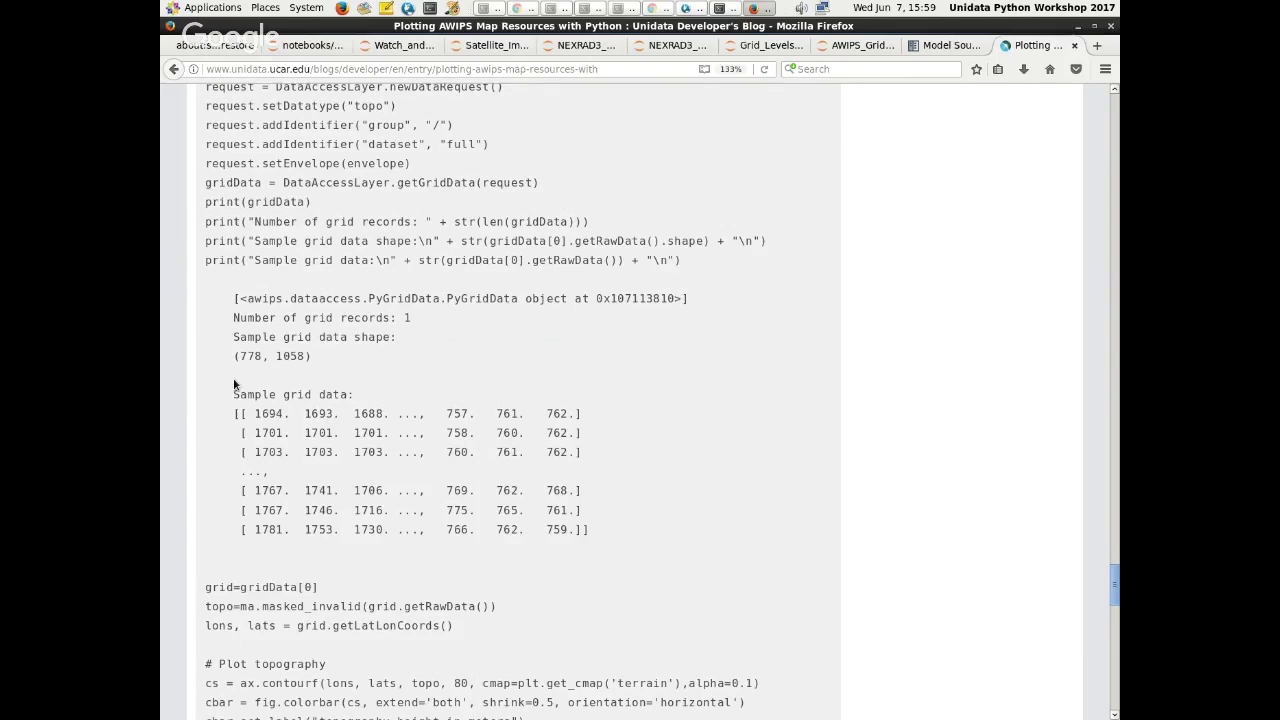
pyautogui.scroll(-2, 234, 385)
pyautogui.scroll(-1, 536, 317)
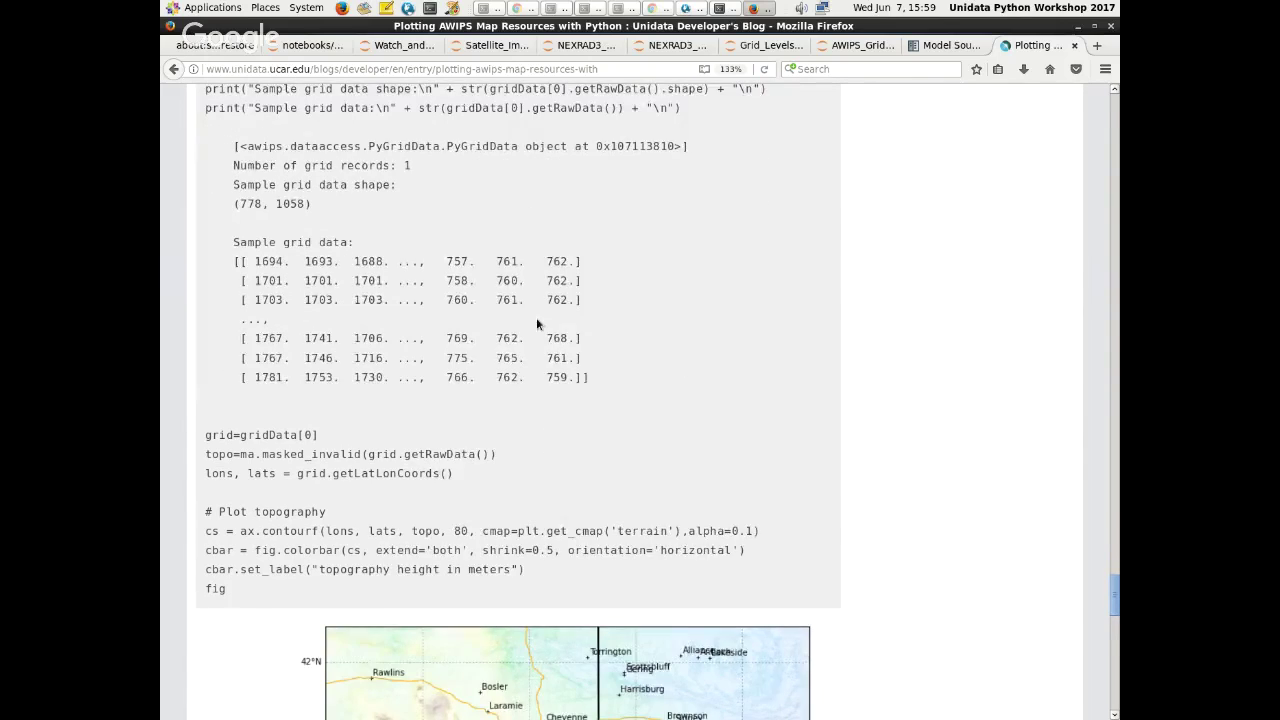
pyautogui.scroll(-6, 536, 317)
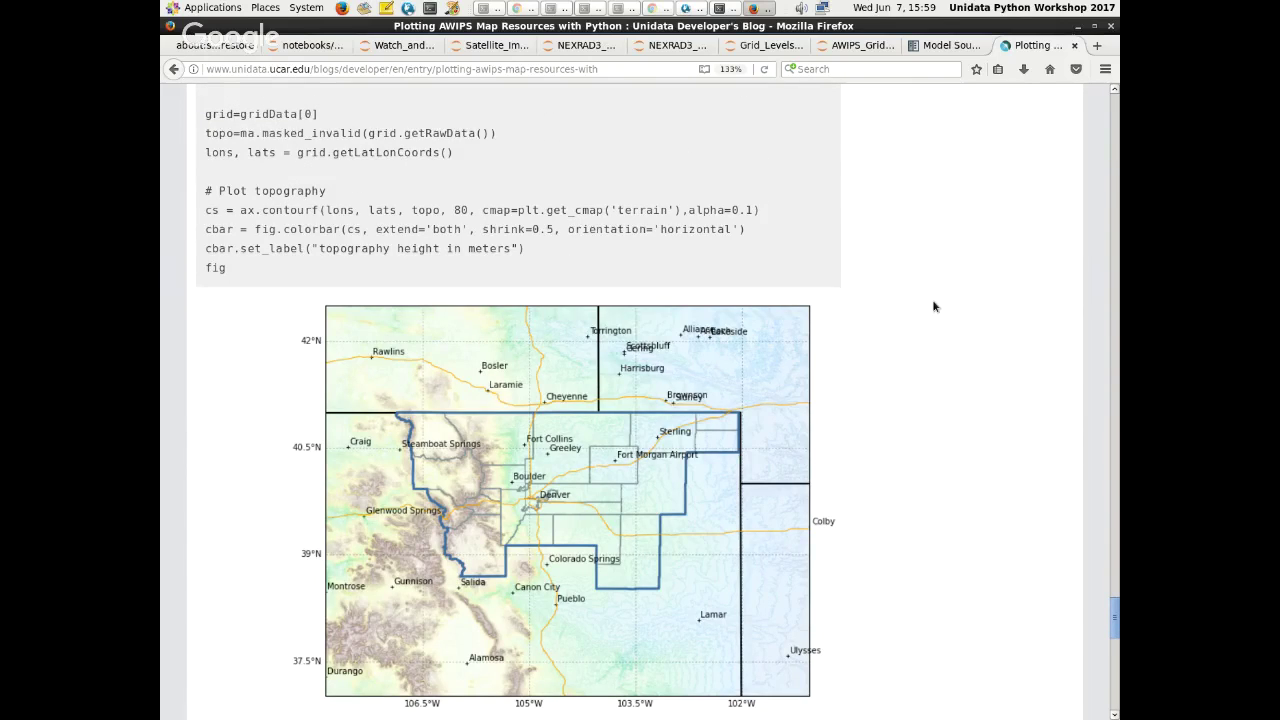
pyautogui.scroll(-3, 933, 301)
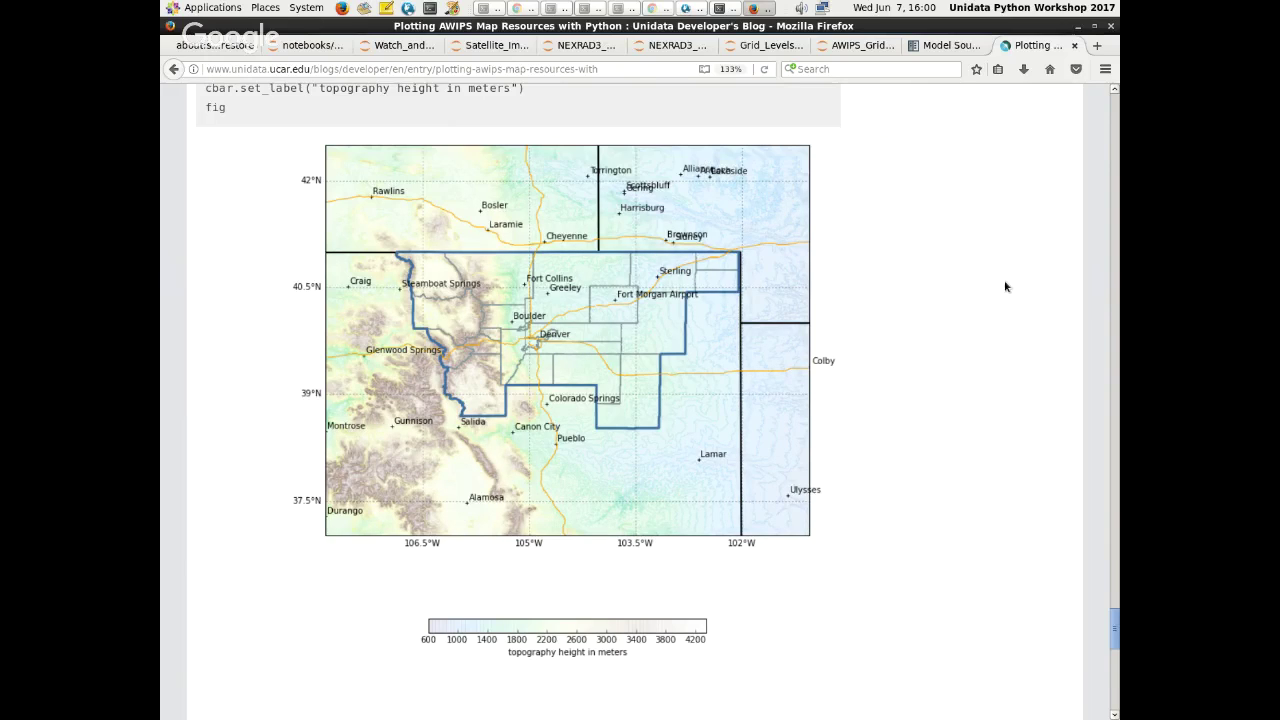
# - Return to the start of the post, open the Unidata home page, and open the Unidata Developer's Blog from its news links
pyautogui.moveTo(1113, 622); pyautogui.dragTo(345, 152)
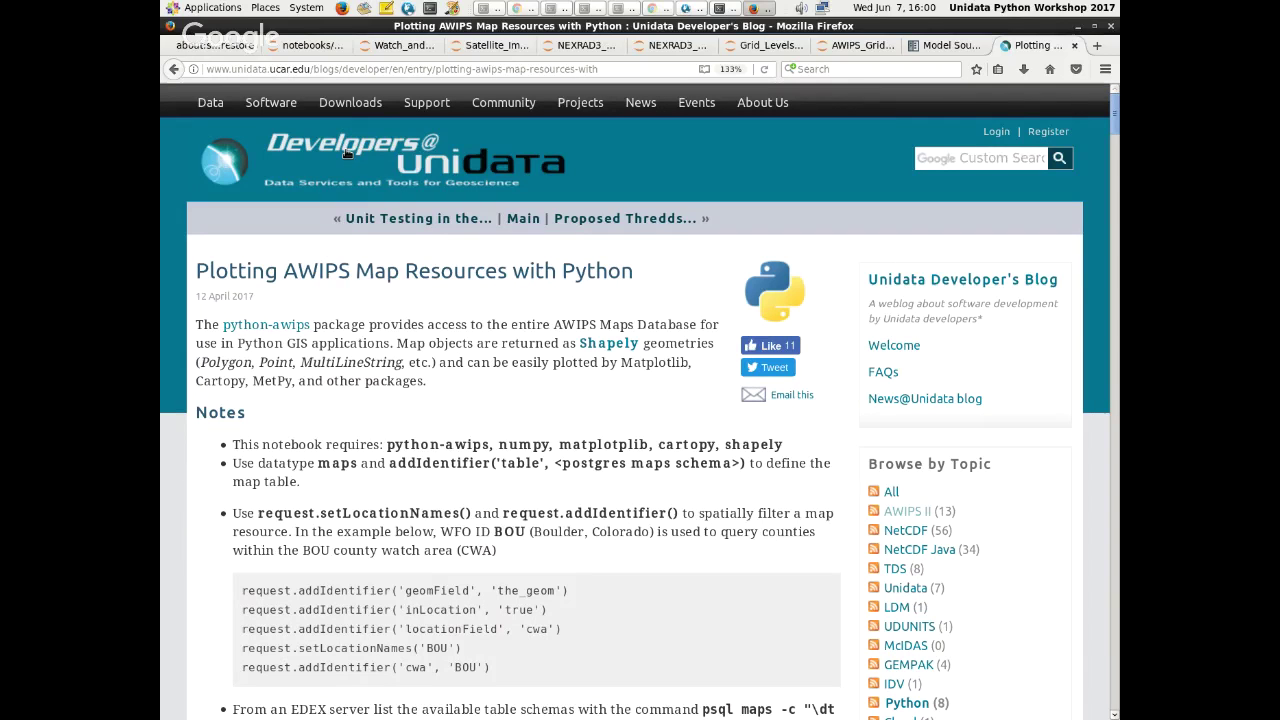
pyautogui.scroll(-1, 380, 140)
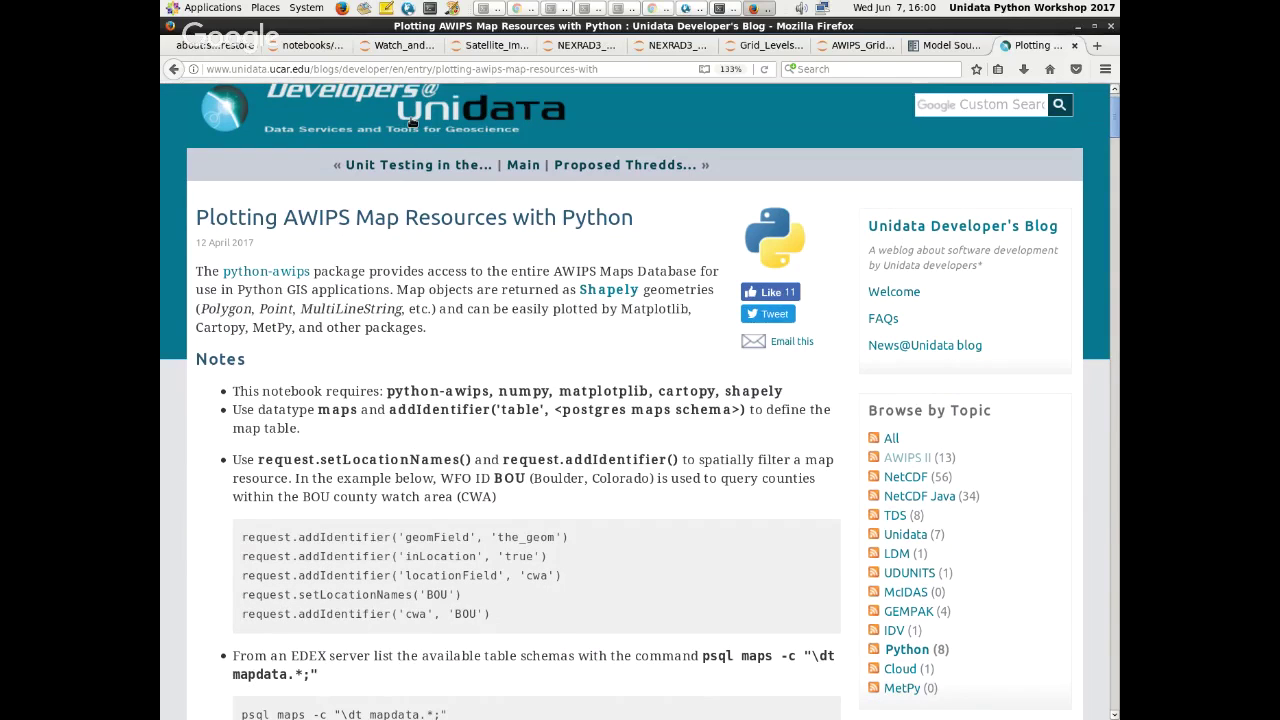
pyautogui.click(411, 122)
pyautogui.moveTo(617, 100)
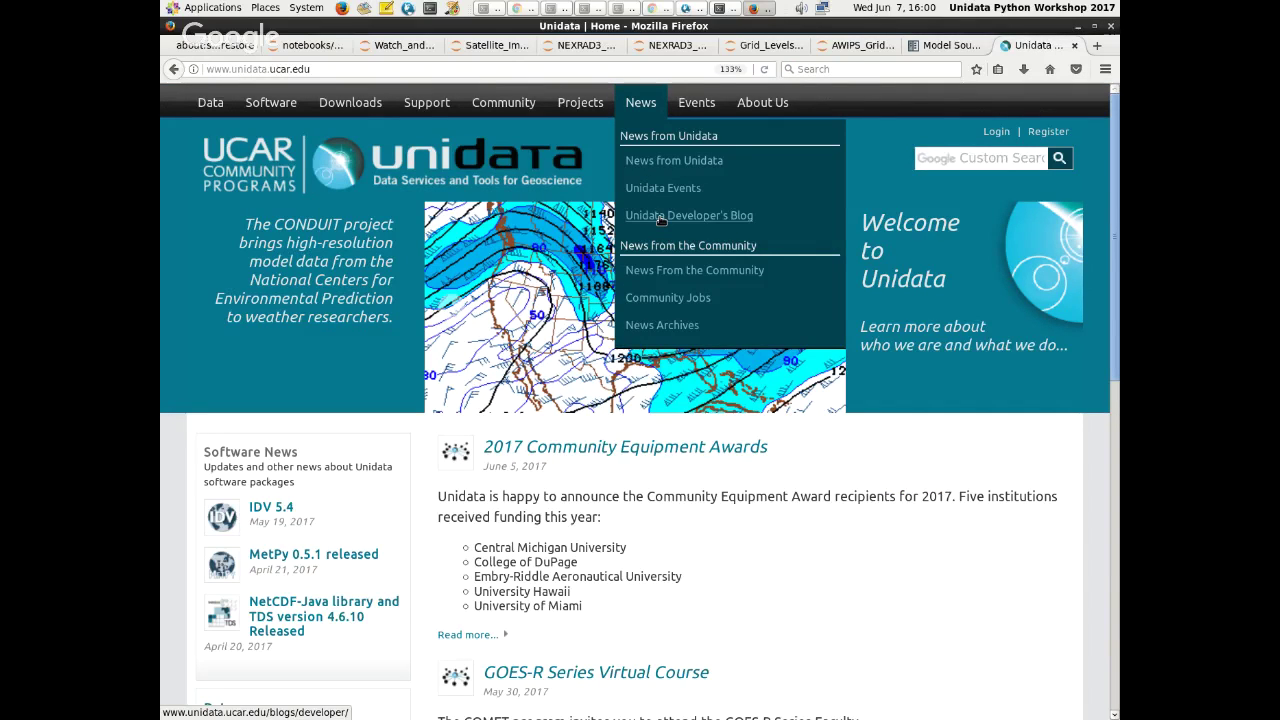
pyautogui.click(661, 217)
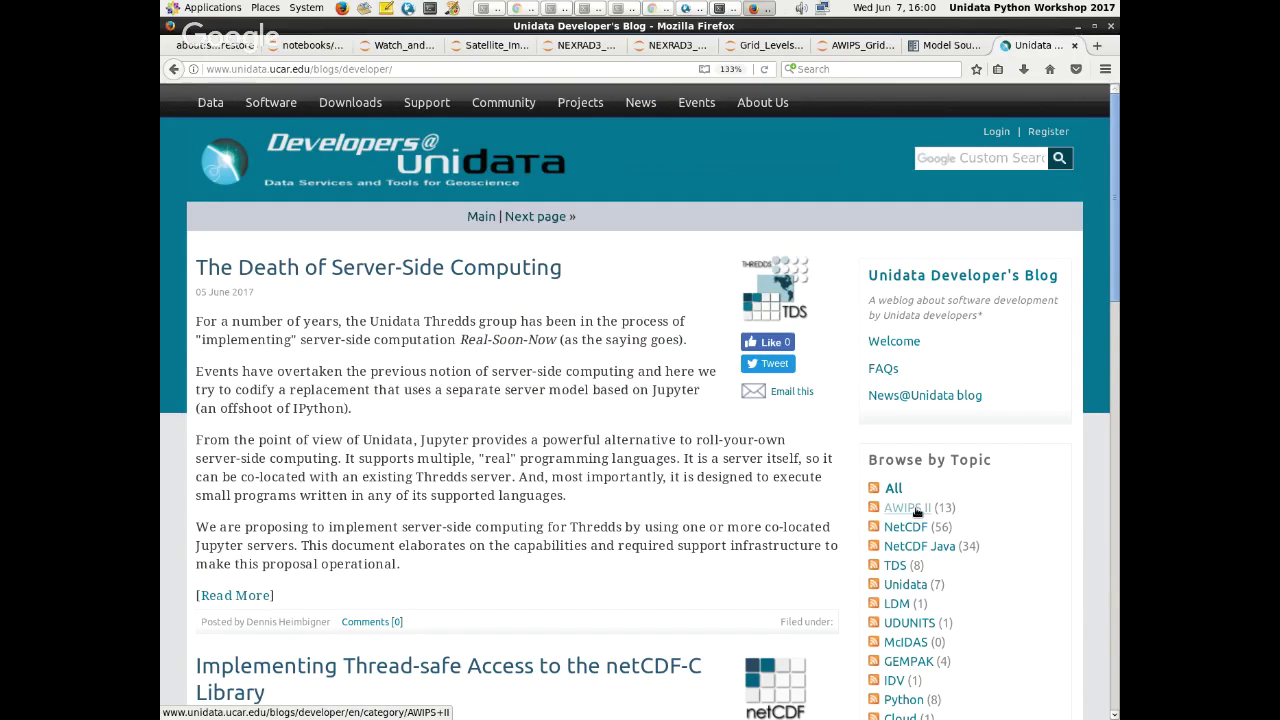
pyautogui.scroll(-1, 770, 434)
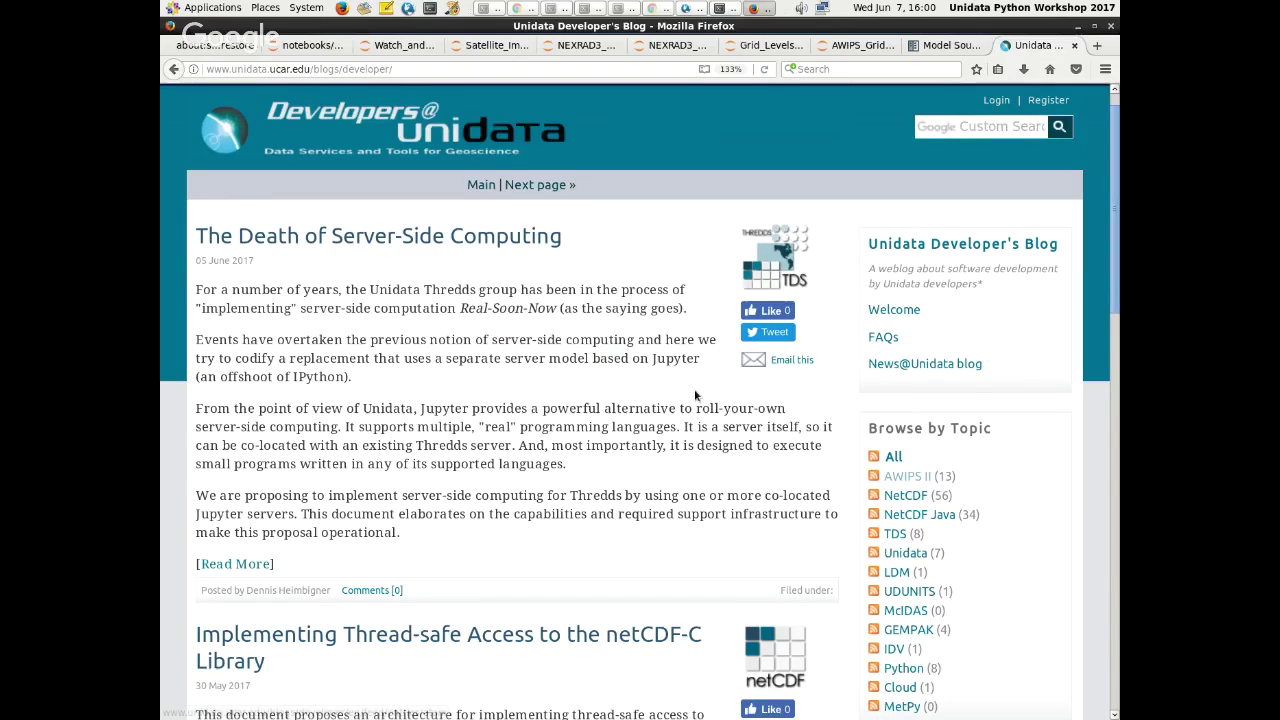
# - Browse the Developer's Blog post list down to the Plotting AWIPS Map Resources with Python and netCDF-c unit testing entries
pyautogui.scroll(-10, 573, 365)
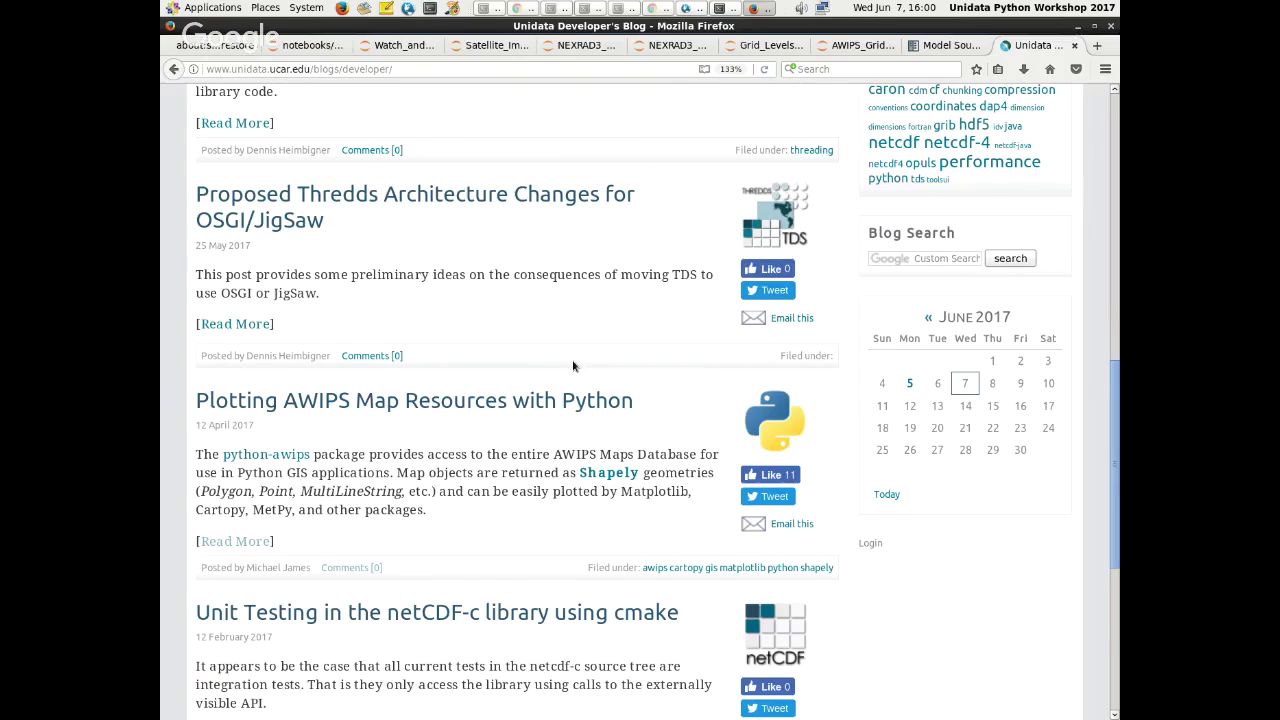
pyautogui.scroll(8, 572, 360)
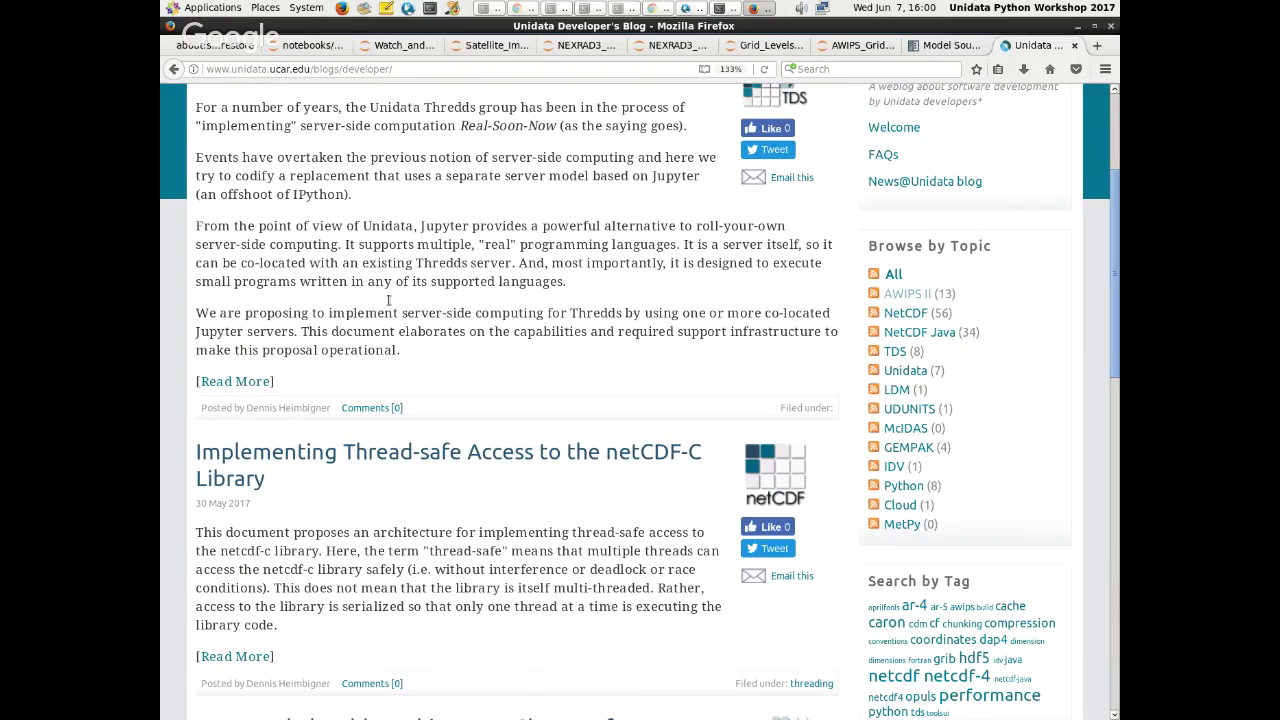
pyautogui.scroll(-8, 389, 300)
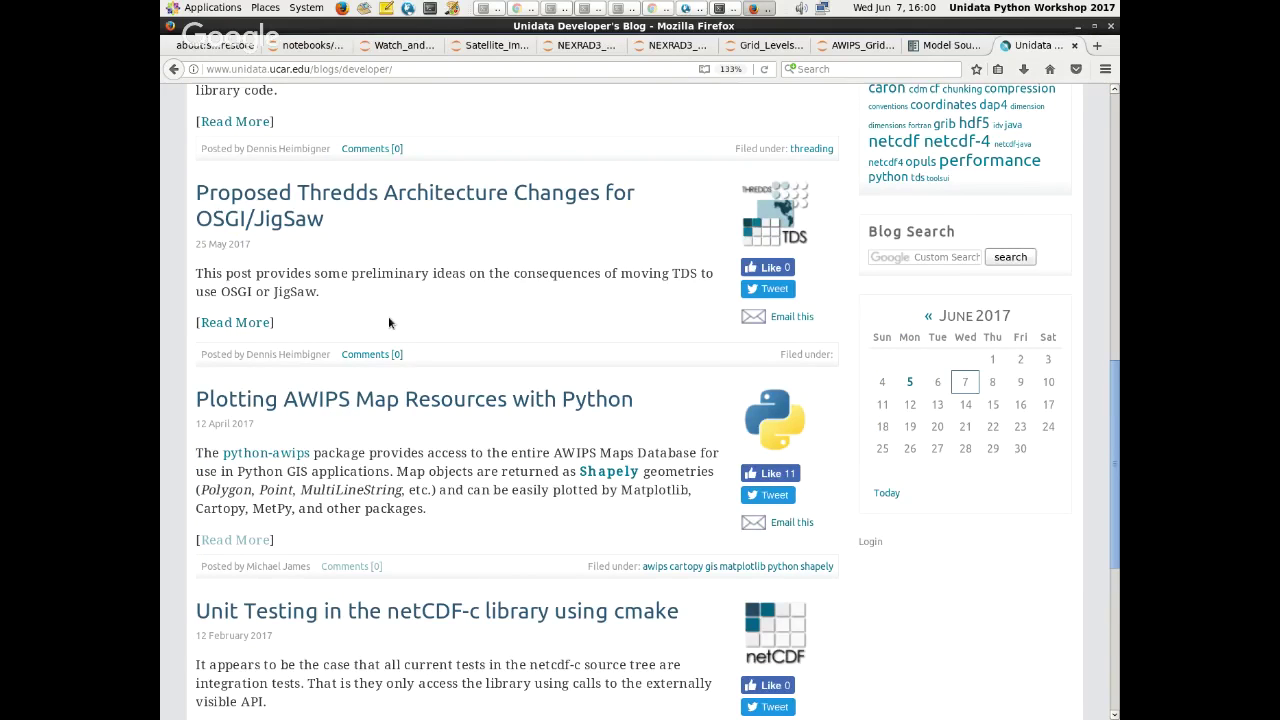
pyautogui.scroll(-2, 389, 322)
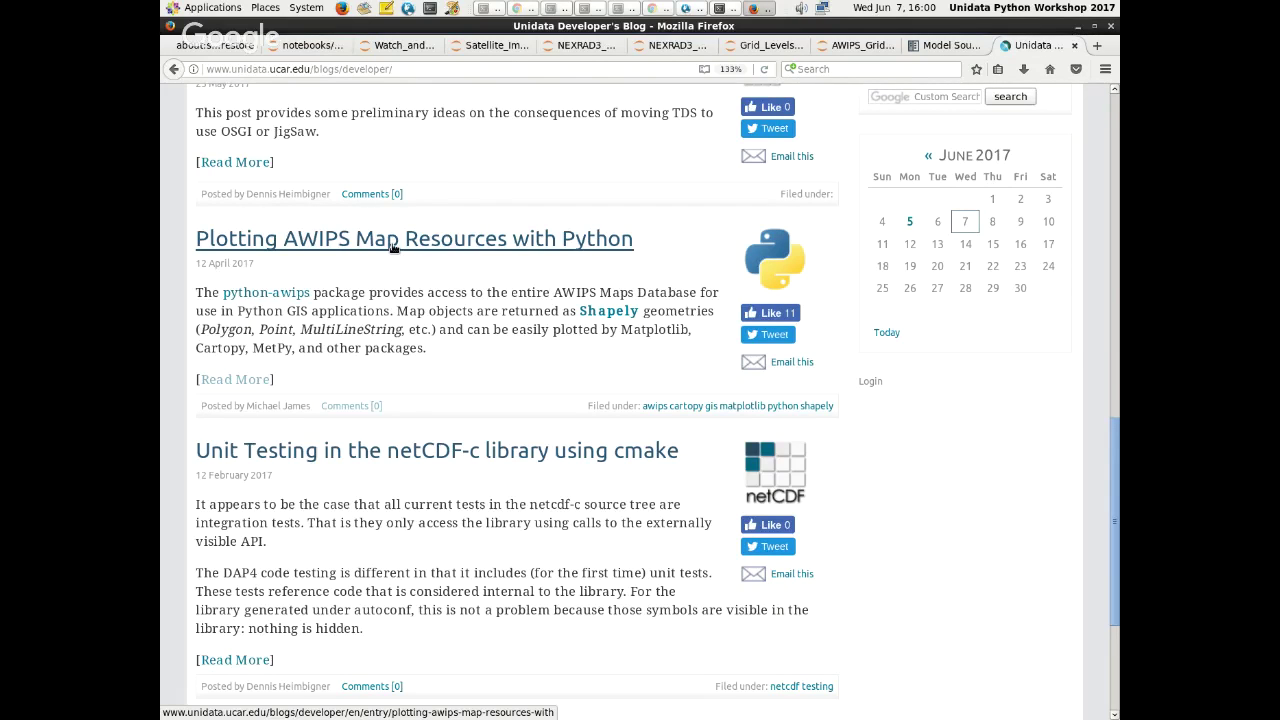
pyautogui.scroll(-1, 478, 229)
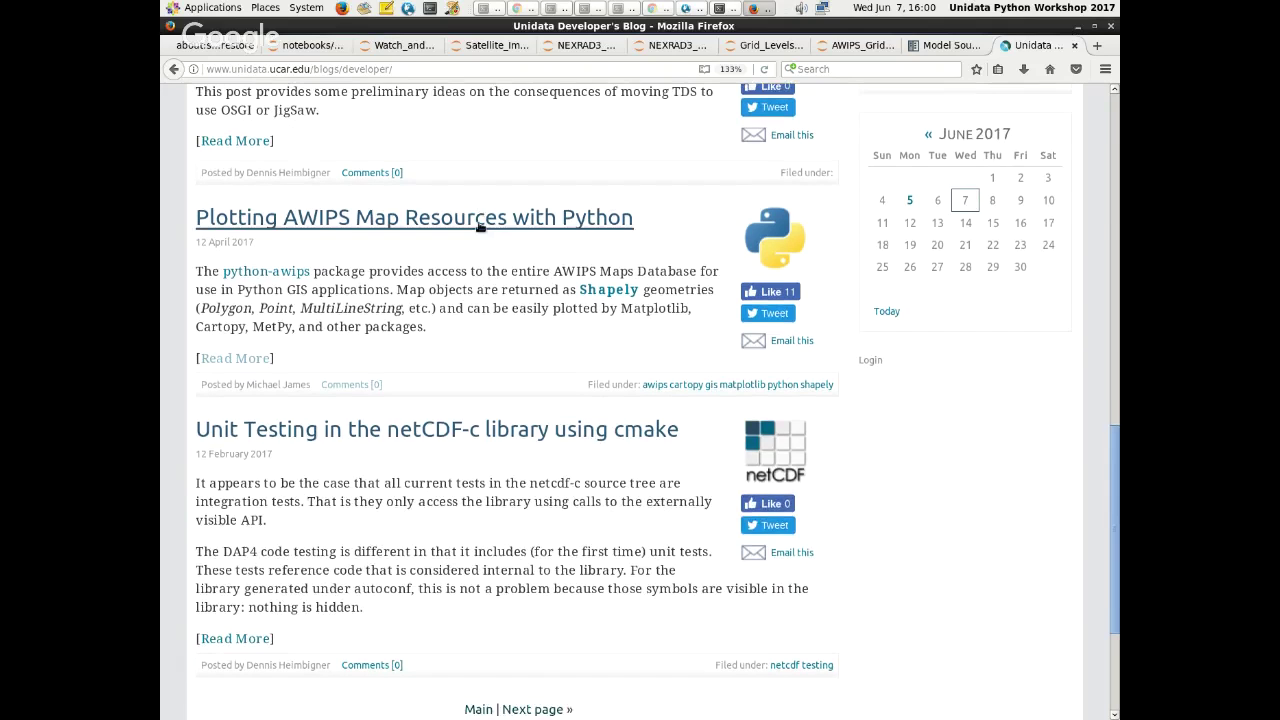
pyautogui.scroll(1, 1115, 509)
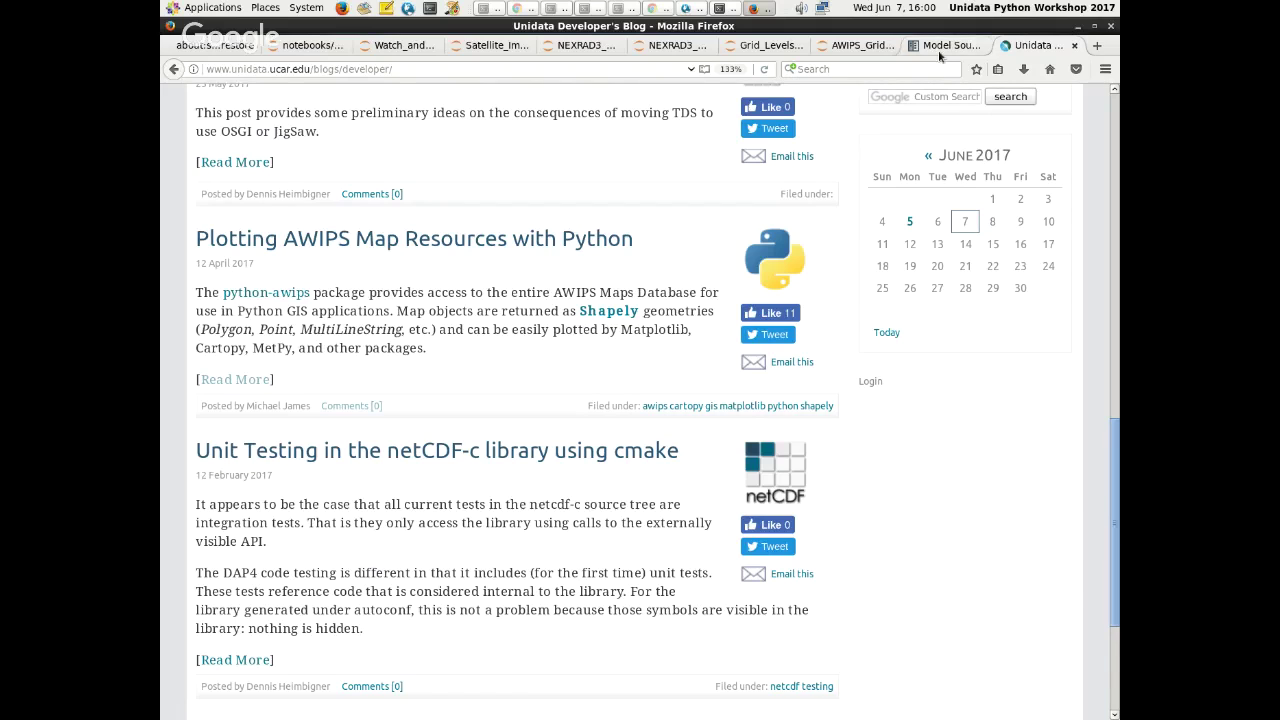
pyautogui.scroll(-3, 552, 348)
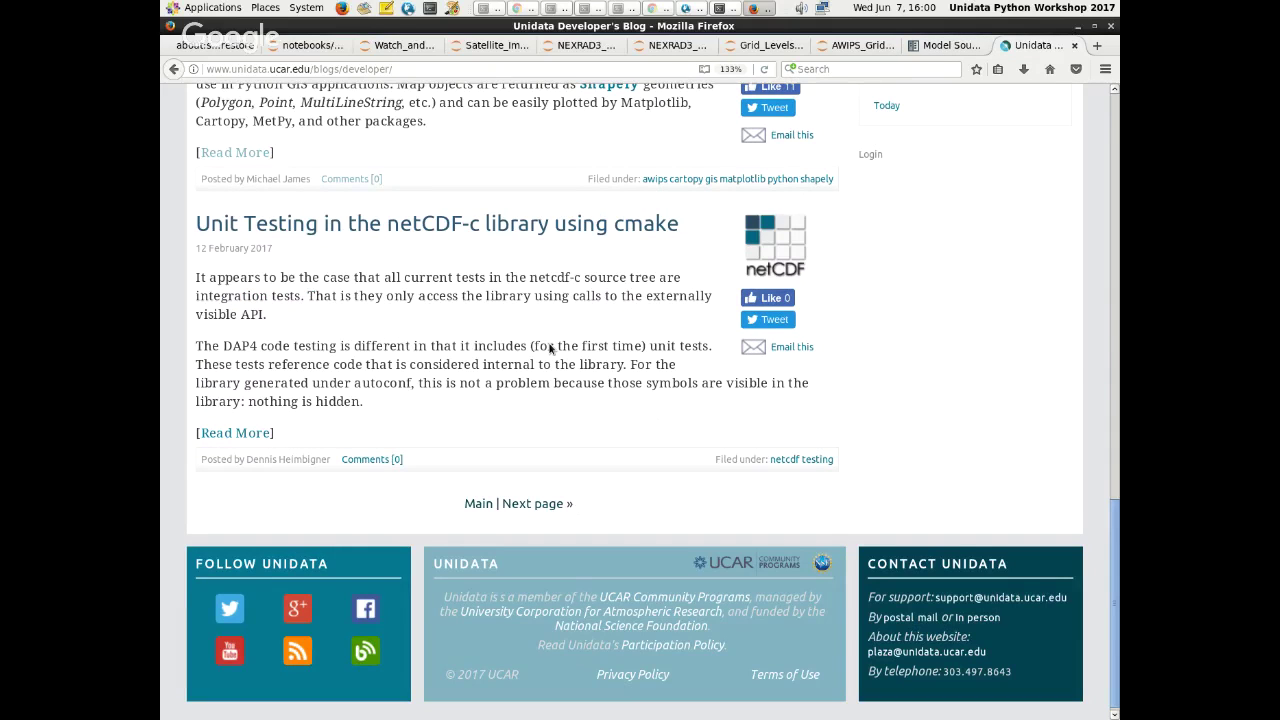
# - Return to the Plotting AWIPS Map Resources with Python post and review its psql table schema commands and the BOU county map
pyautogui.hotkey('alt', 'Left')
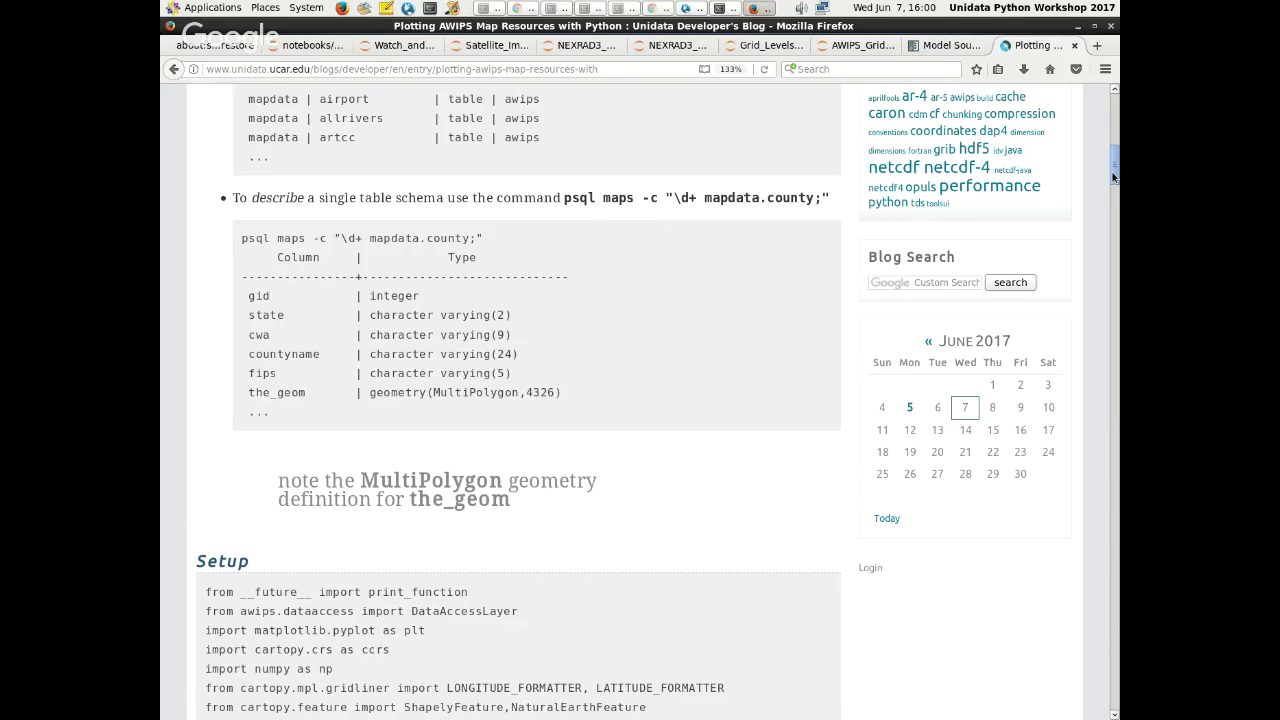
pyautogui.scroll(3, 1113, 177)
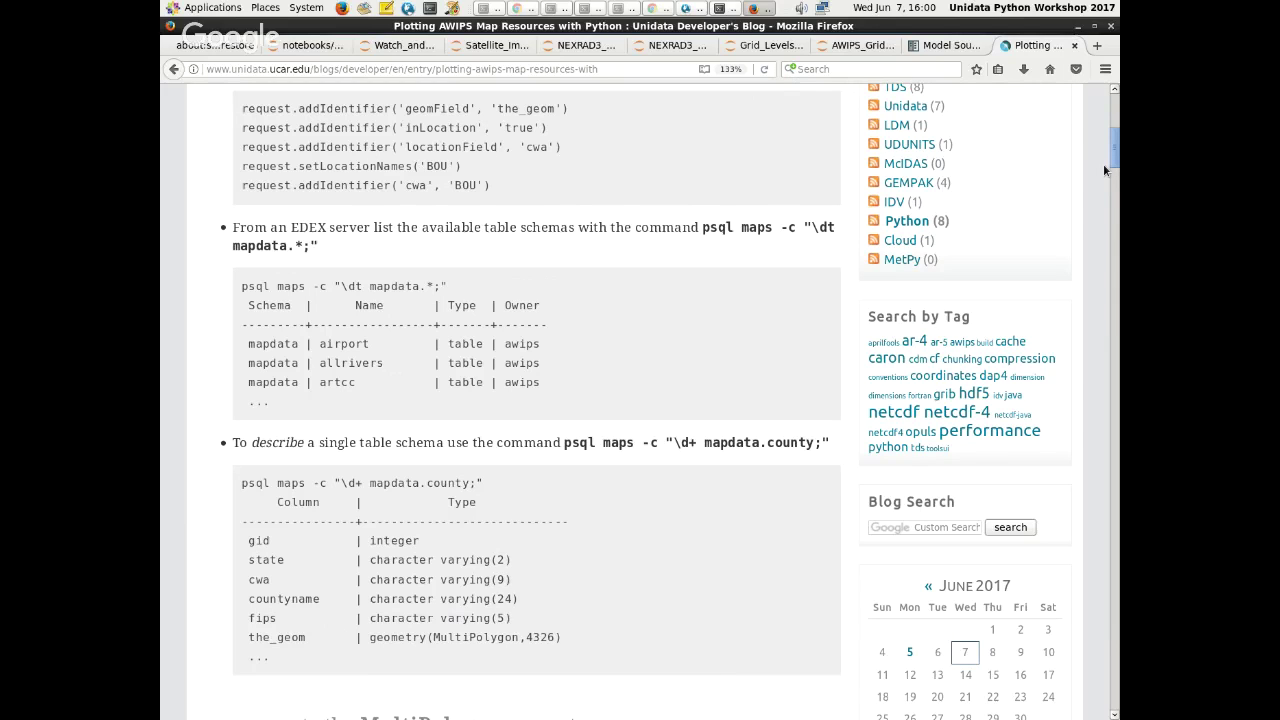
pyautogui.scroll(-1, 1116, 307)
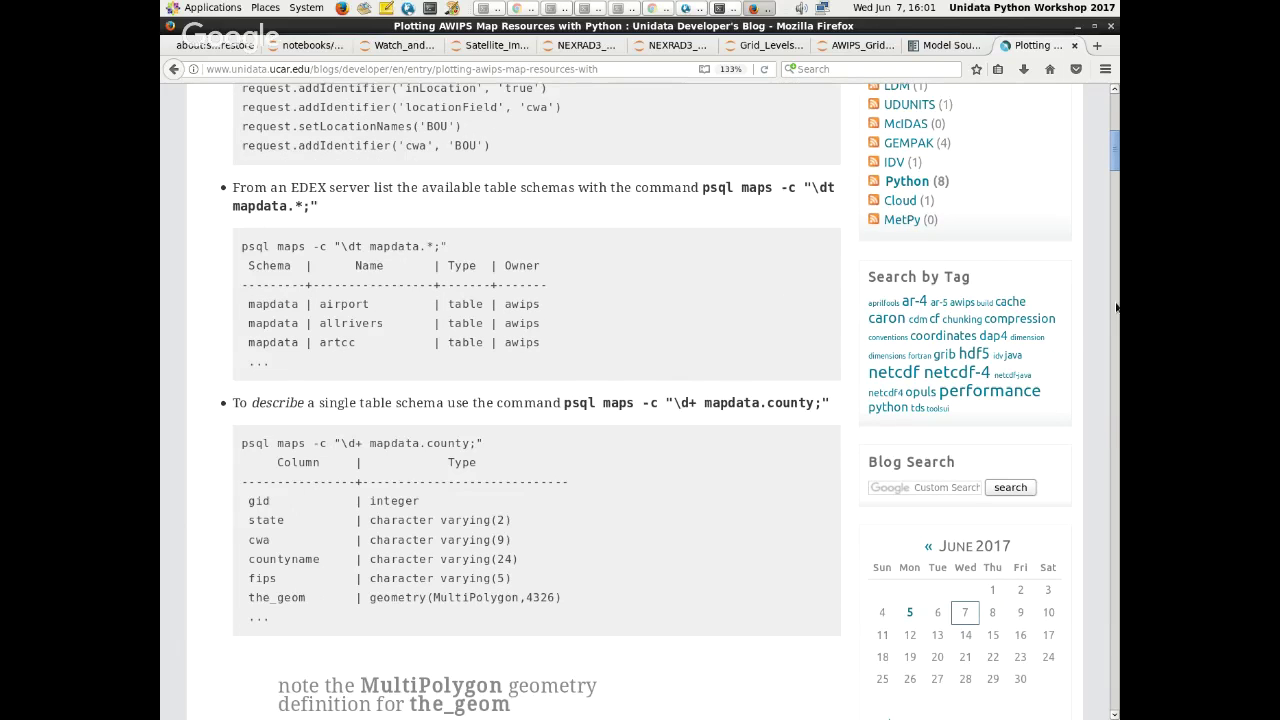
pyautogui.moveTo(1114, 150); pyautogui.dragTo(1116, 358)
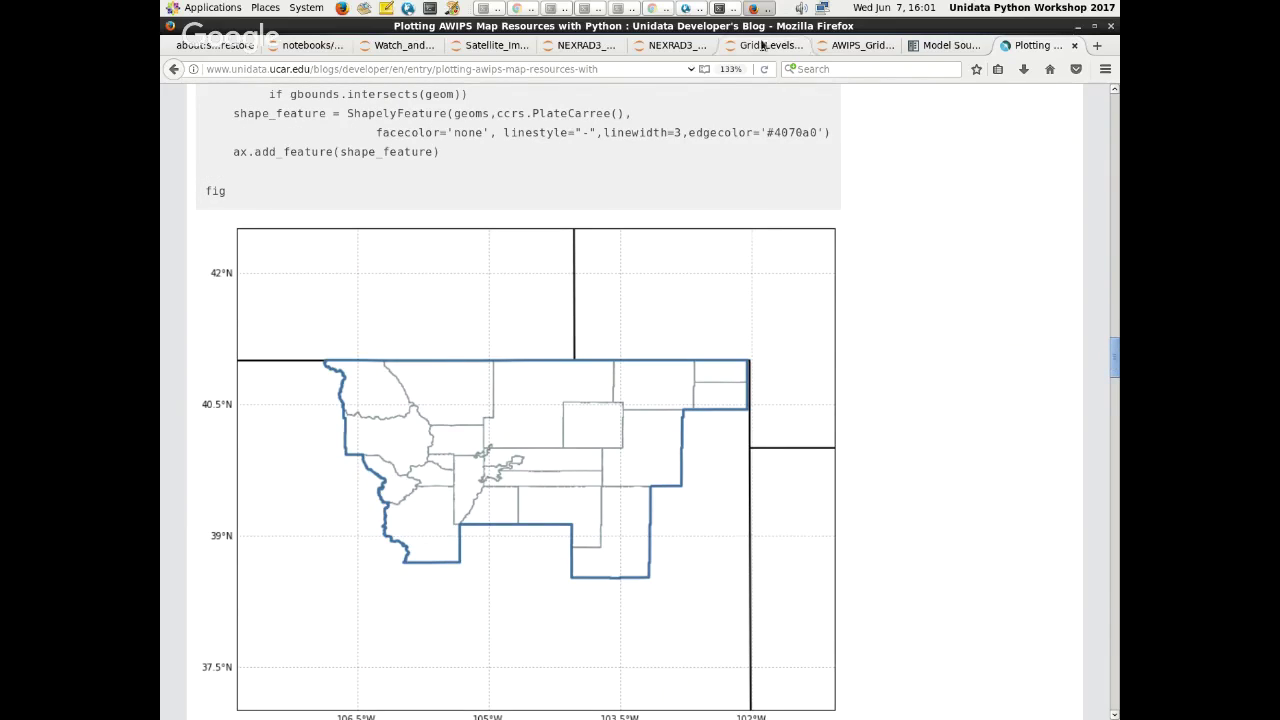
# - Revisit the AWIPS_Grids_and_Cartopy plot, then open Grid_Levels_and_Parameters.ipynb from the python-awips notebook folder
pyautogui.click(862, 46)
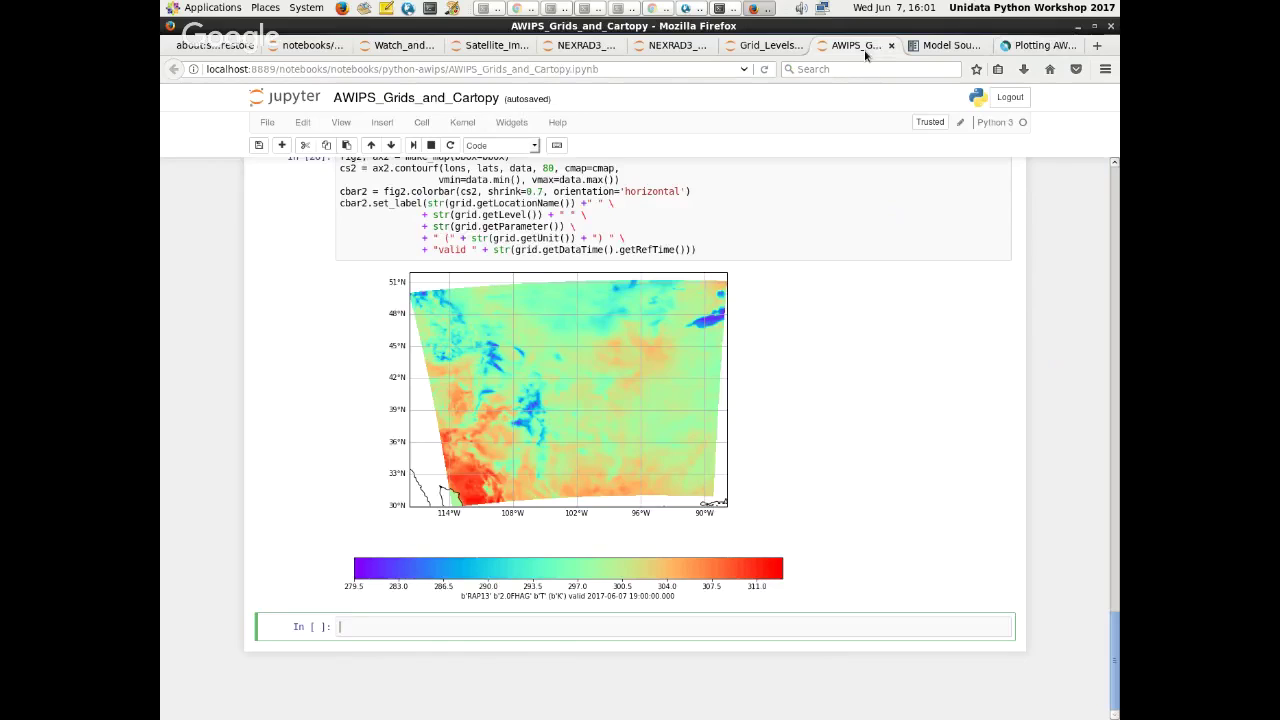
pyautogui.scroll(1, 806, 319)
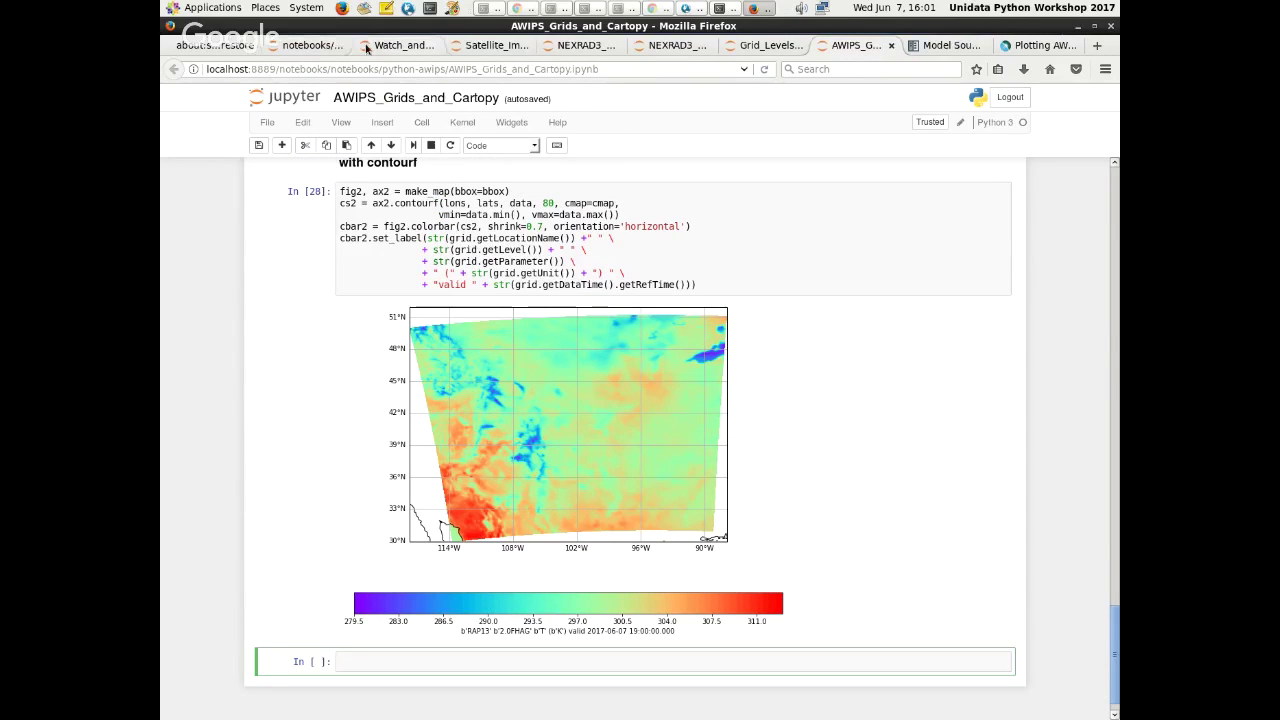
pyautogui.click(305, 46)
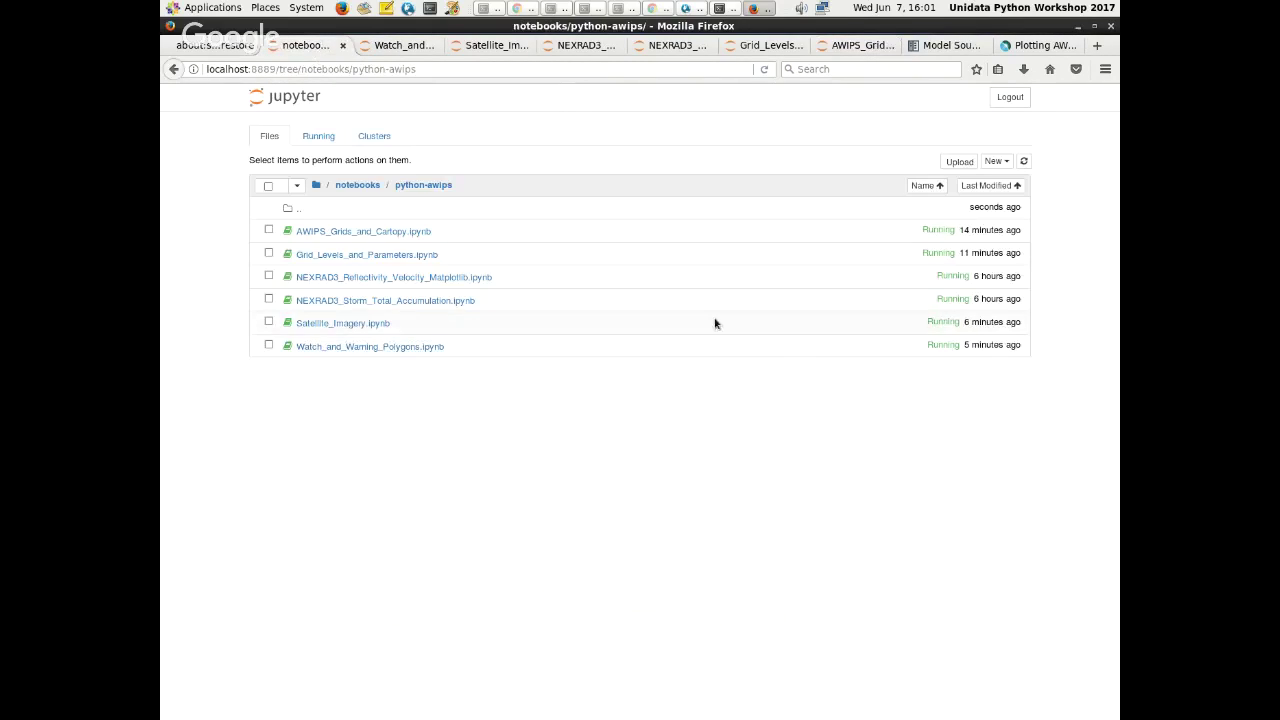
pyautogui.click(298, 255)
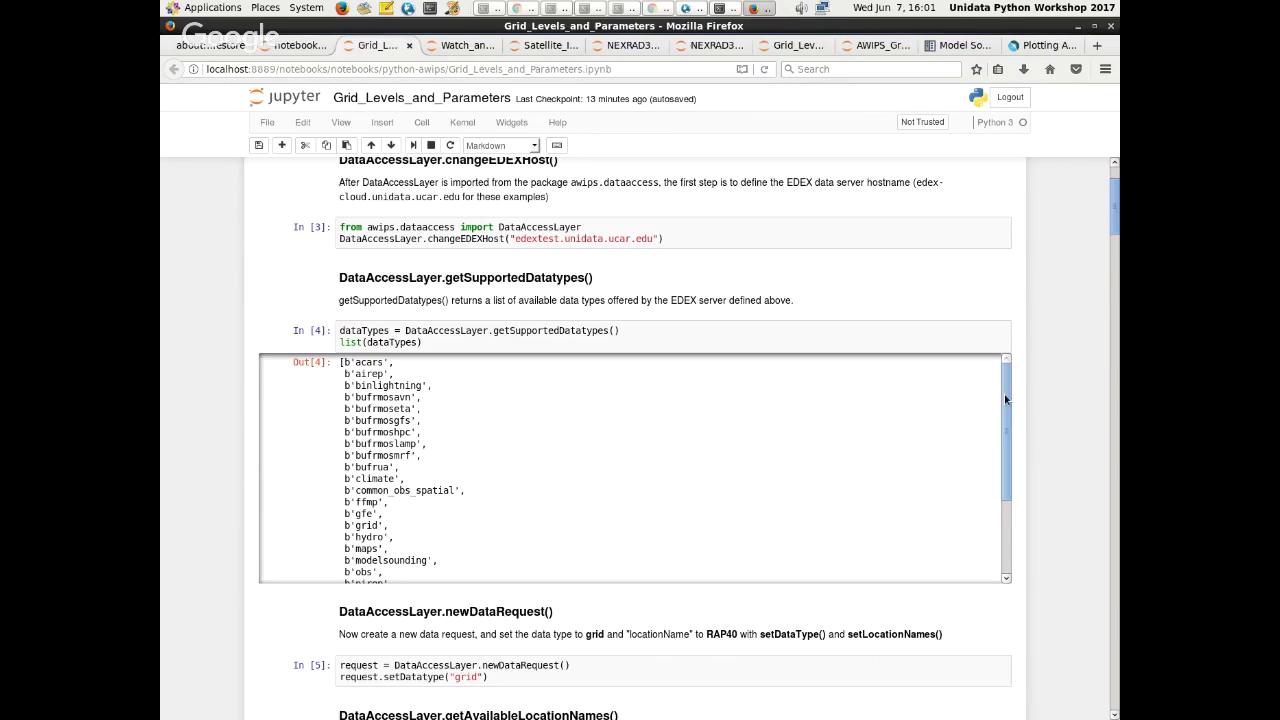
# - Examine the getSupportedDatatypes() call and its list of data types, highlighting bufrmoslamp and profiler
pyautogui.moveTo(470, 331); pyautogui.dragTo(340, 331)
pyautogui.click(621, 331)
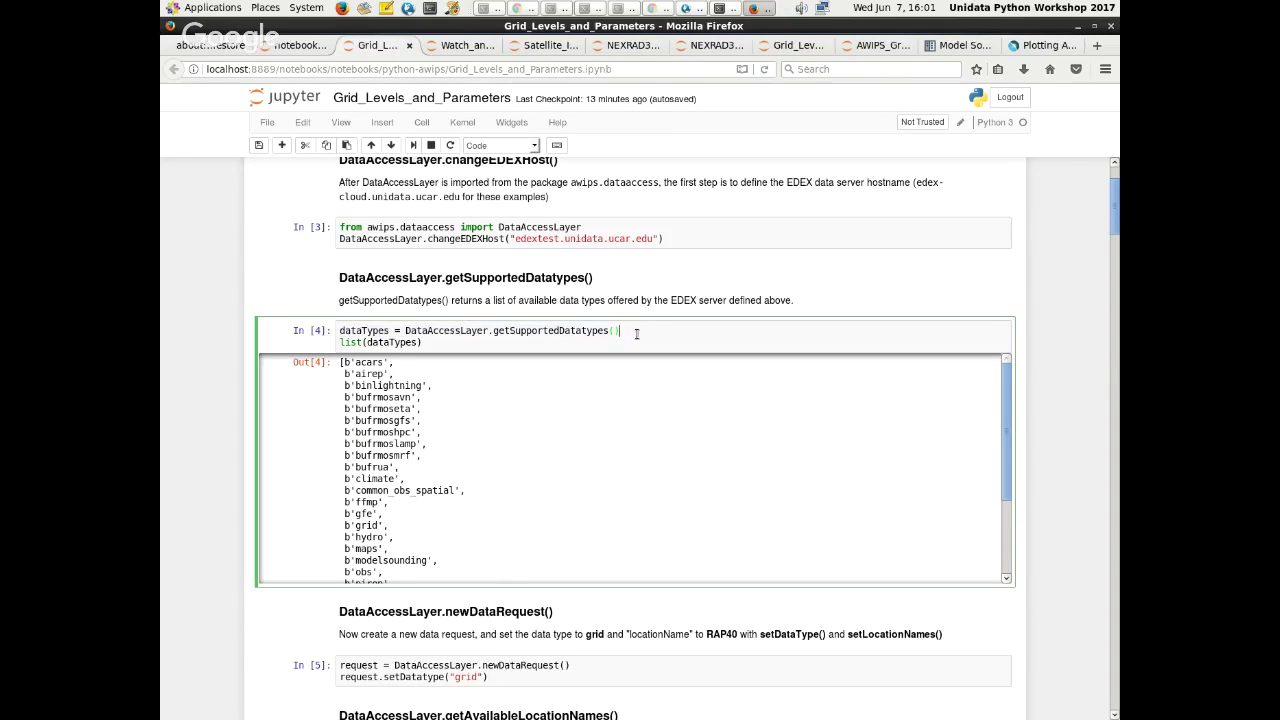
pyautogui.doubleClick(387, 446)
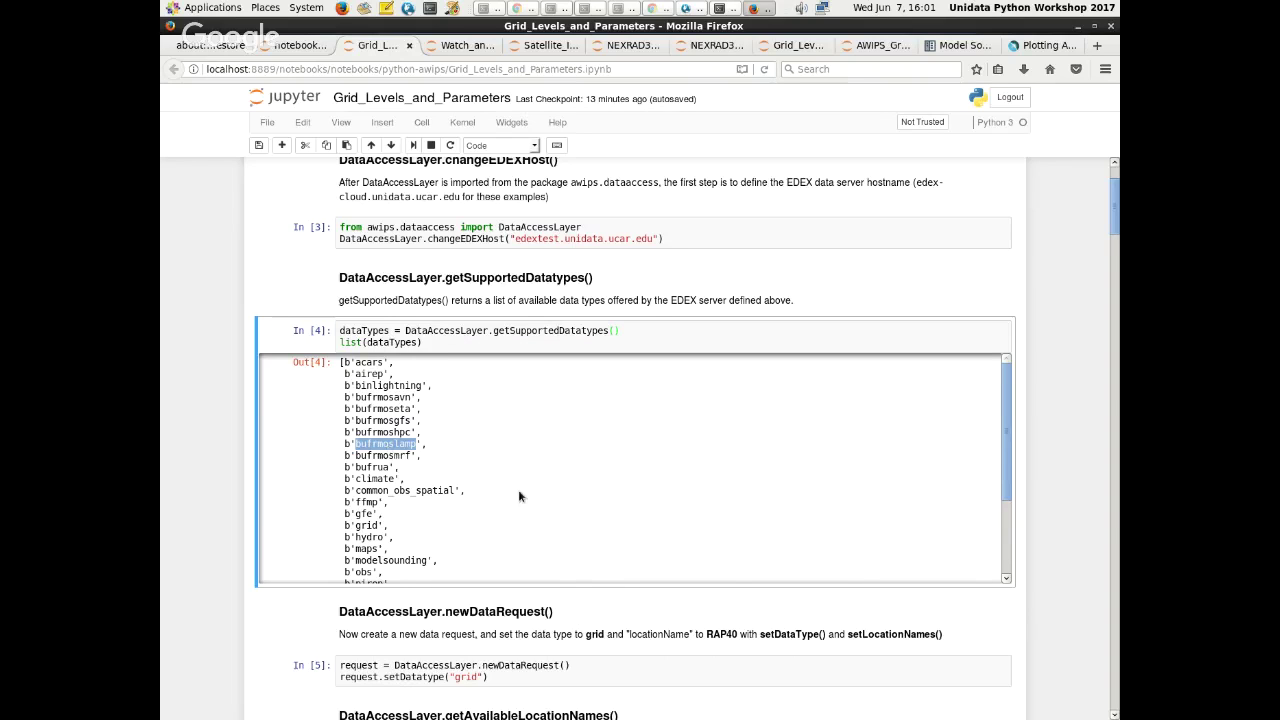
pyautogui.scroll(-4, 518, 489)
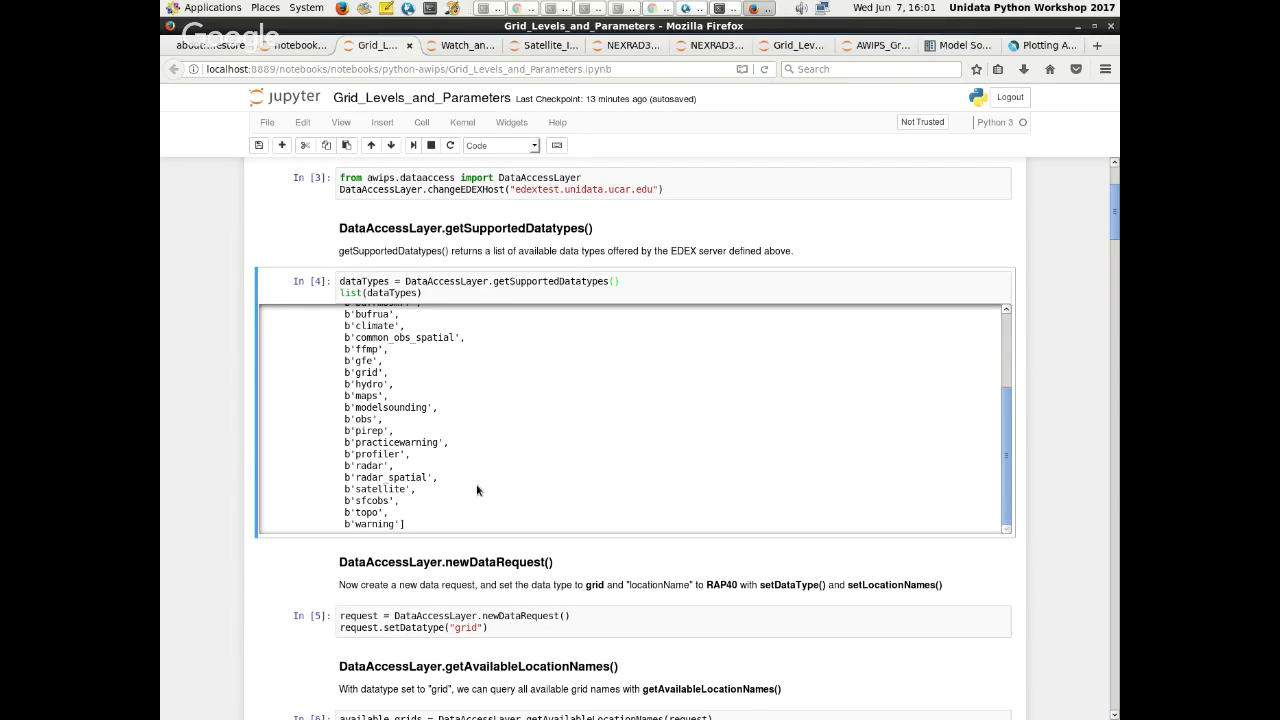
pyautogui.scroll(-1, 476, 484)
pyautogui.doubleClick(376, 437)
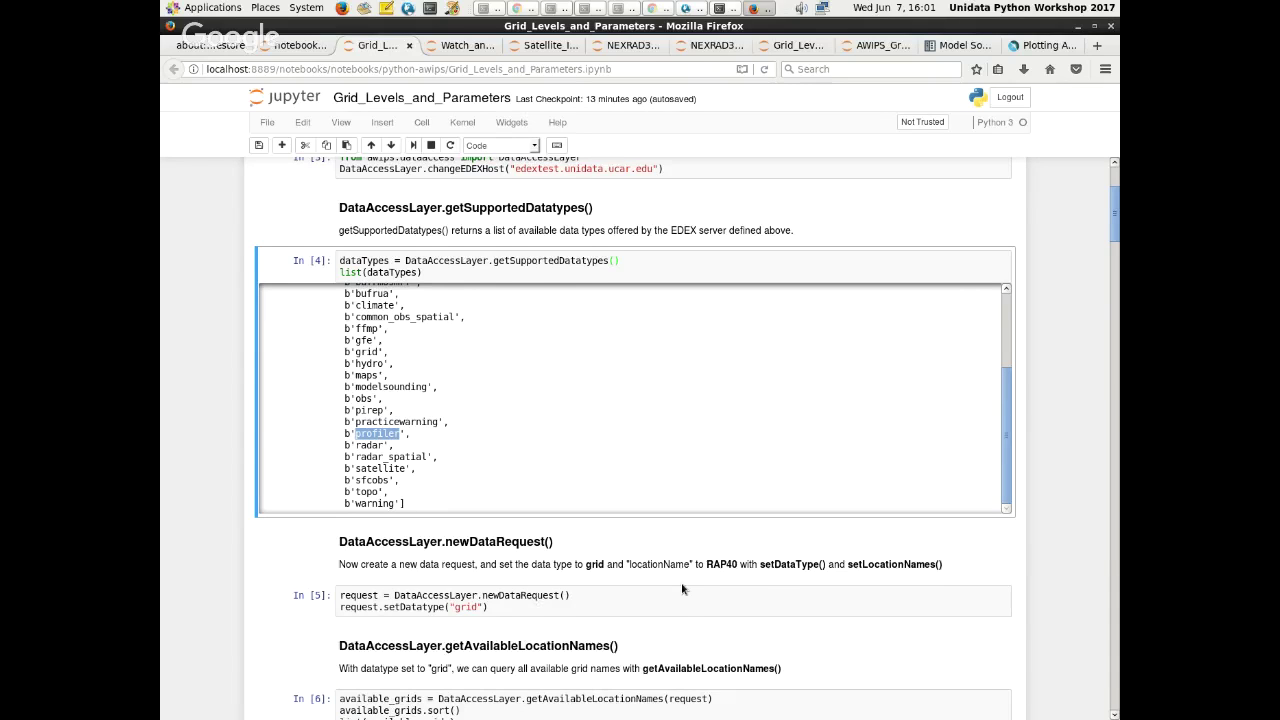
pyautogui.scroll(-1, 685, 589)
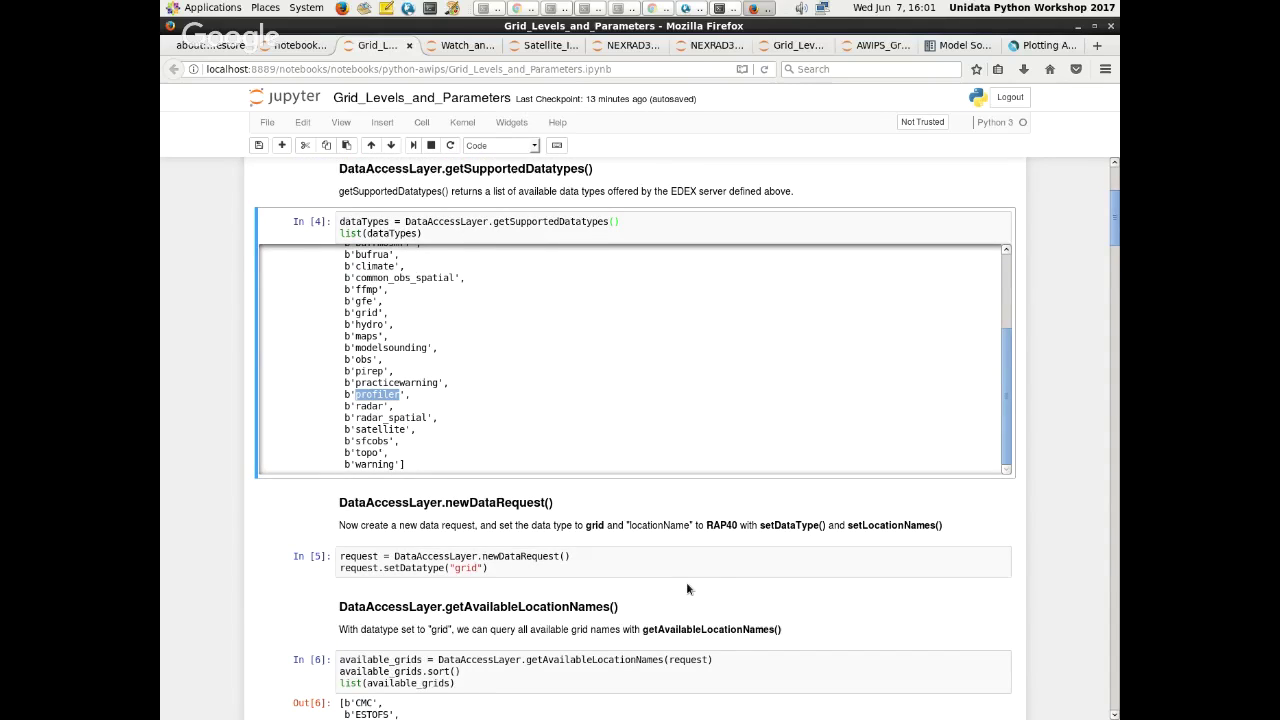
# - Review the available grid names, the RAP13 setLocationNames() request and the start of the available parameters list
pyautogui.moveTo(1115, 226); pyautogui.dragTo(1116, 271)
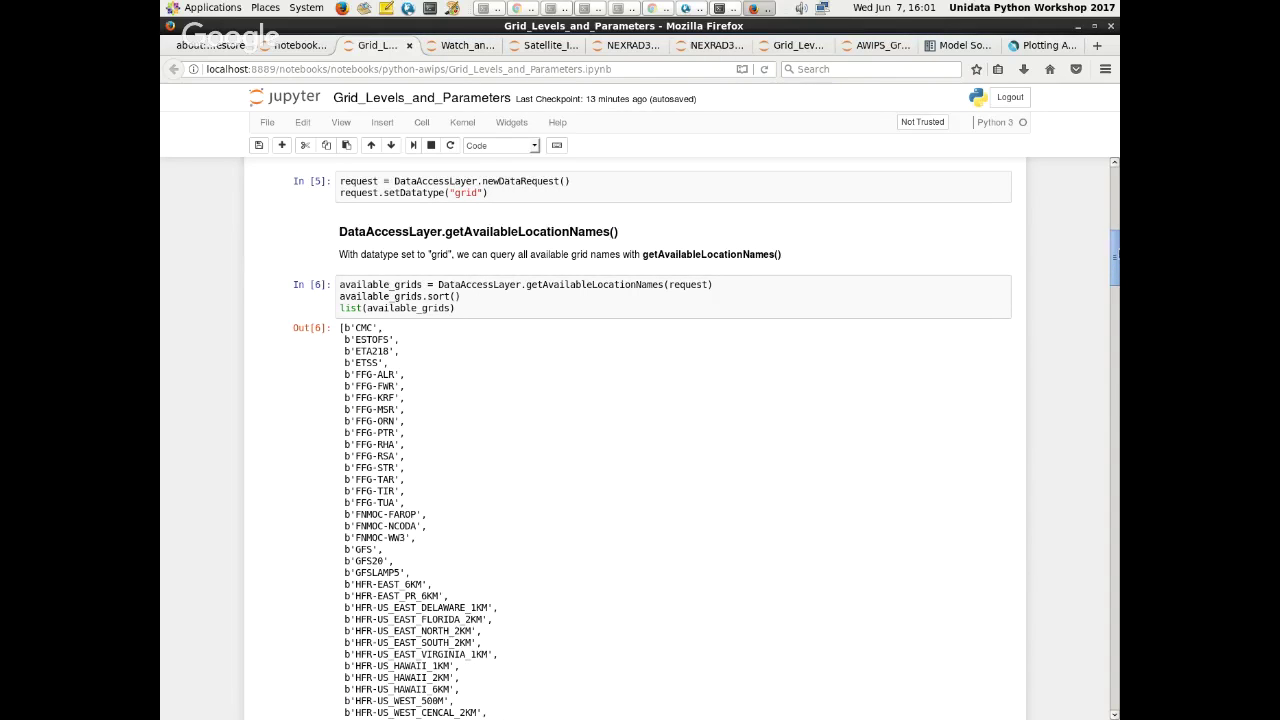
pyautogui.moveTo(1115, 250); pyautogui.dragTo(1115, 281)
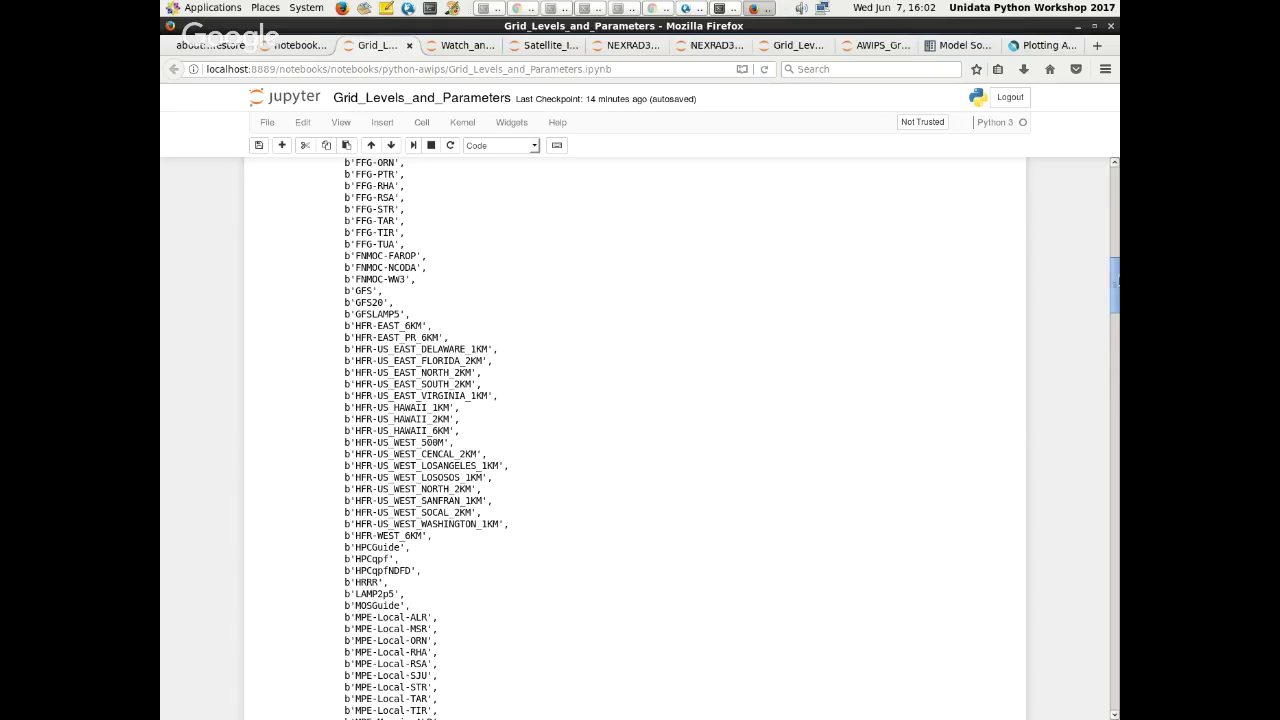
pyautogui.moveTo(1116, 281); pyautogui.dragTo(1116, 288)
pyautogui.moveTo(1116, 289); pyautogui.dragTo(1116, 357)
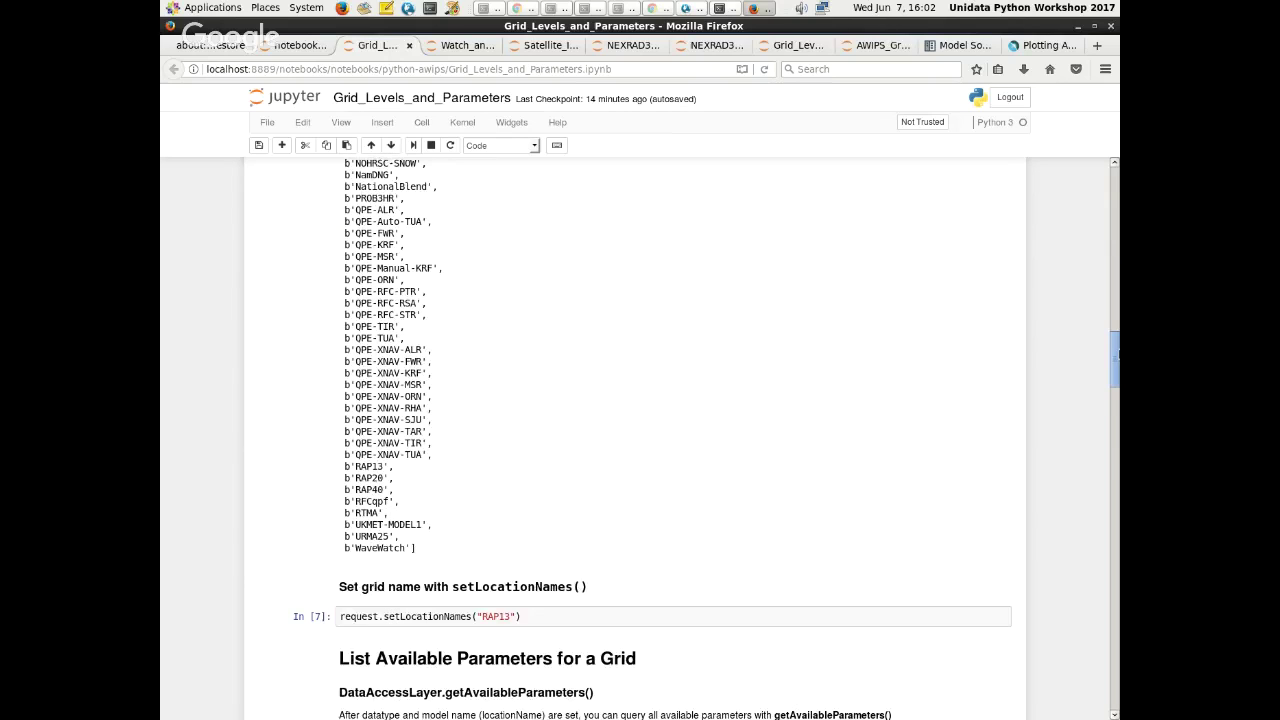
pyautogui.scroll(-5, 845, 237)
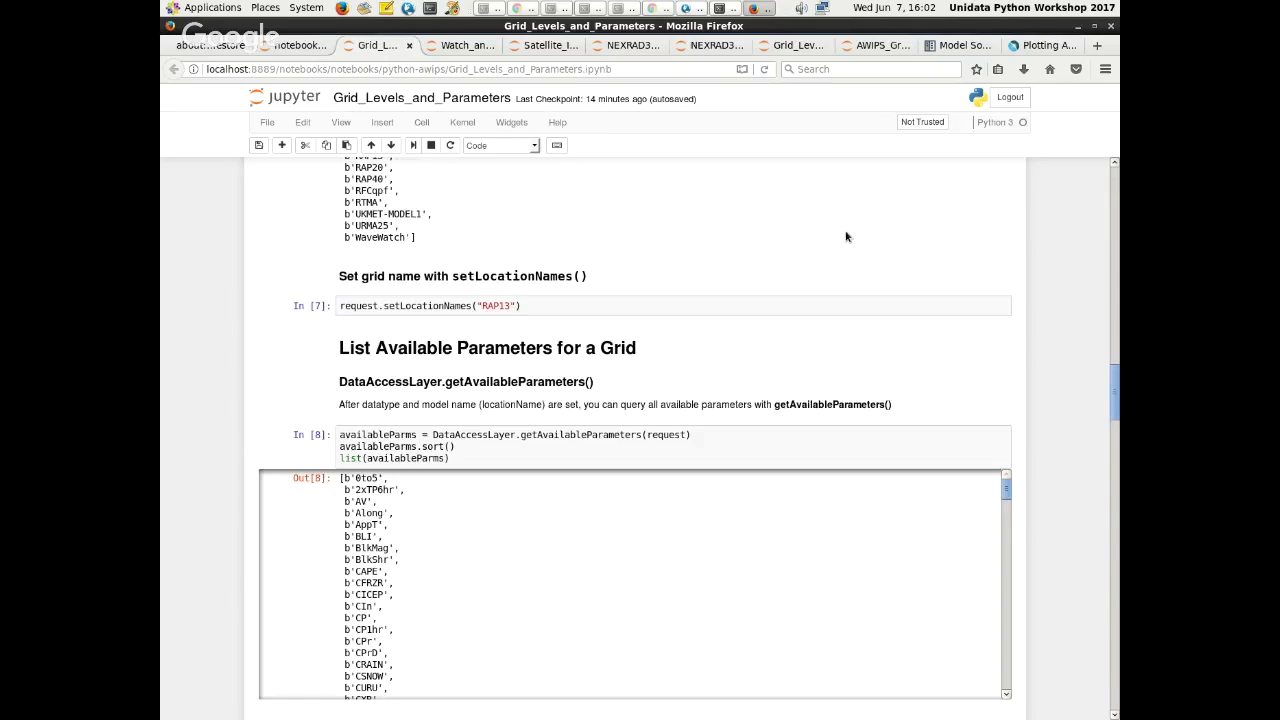
# - Switch back to the AWIPS map resources blog post and open the Unidata AWIPS software page from the site navigation
pyautogui.hotkey('ctrl', 'pageup')
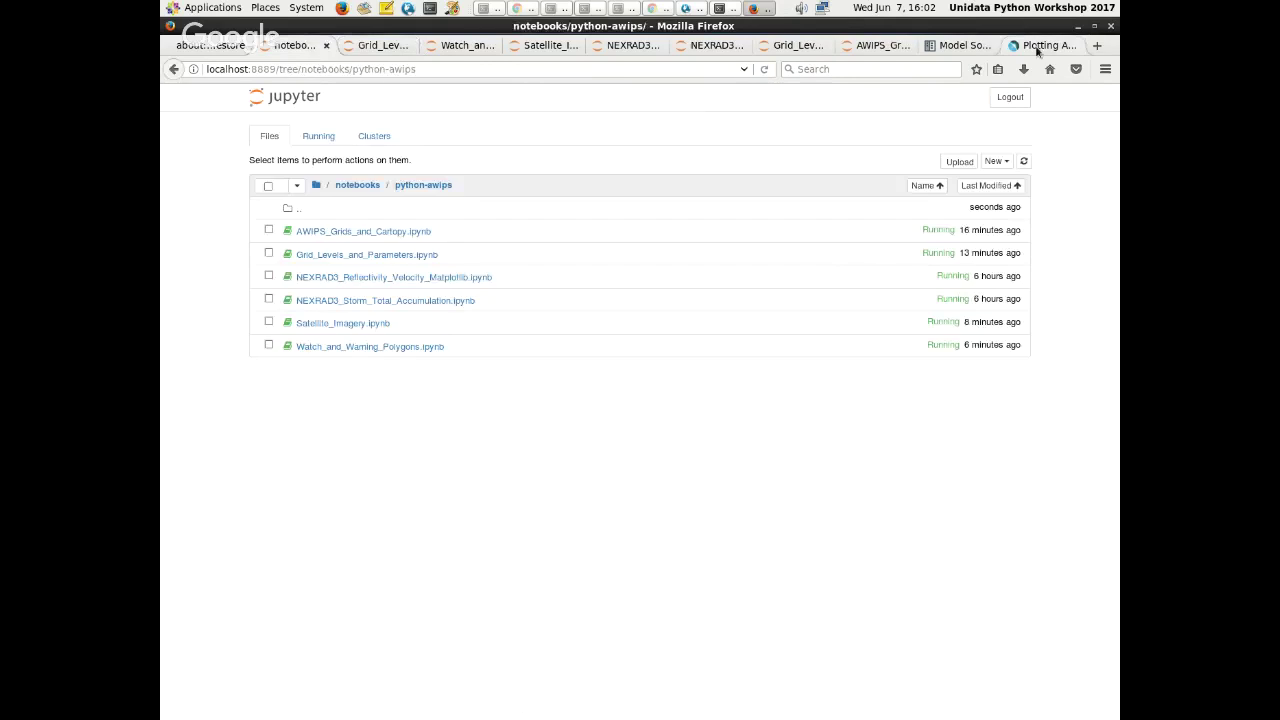
pyautogui.hotkey('ctrl', 'pageup')
pyautogui.hotkey('ctrl', 'pageup')
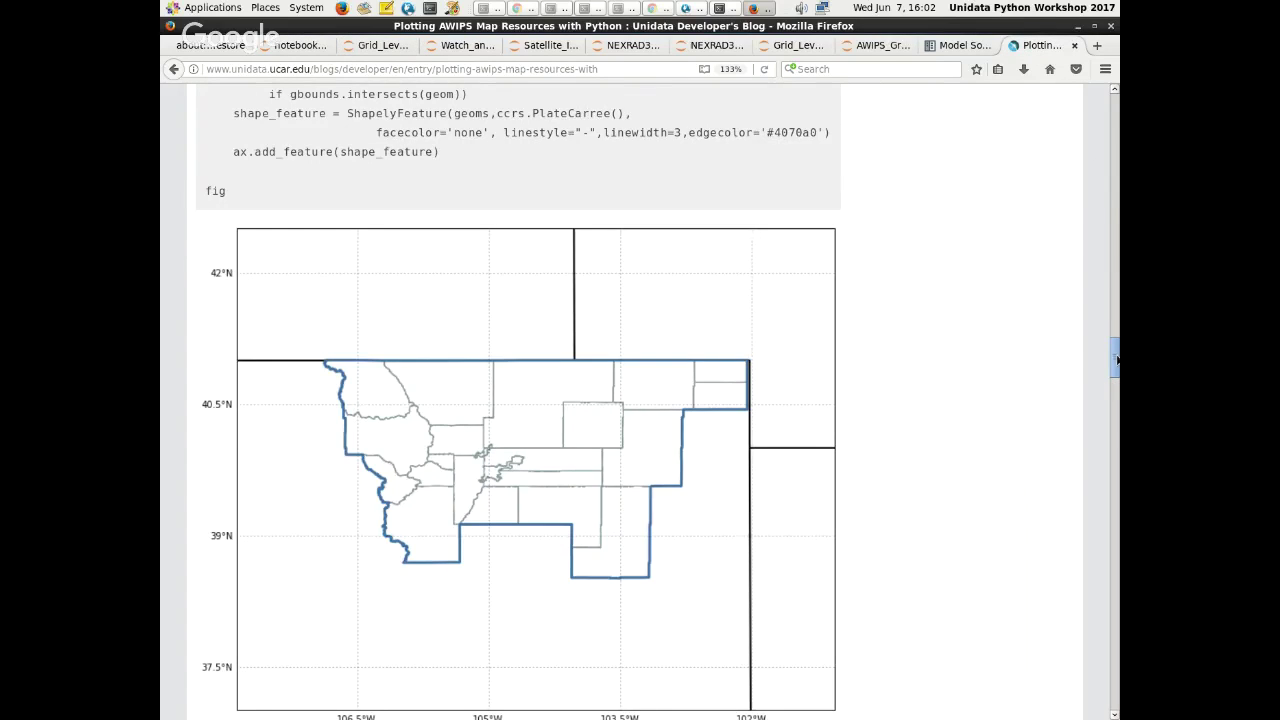
pyautogui.moveTo(1116, 358); pyautogui.dragTo(266, 117)
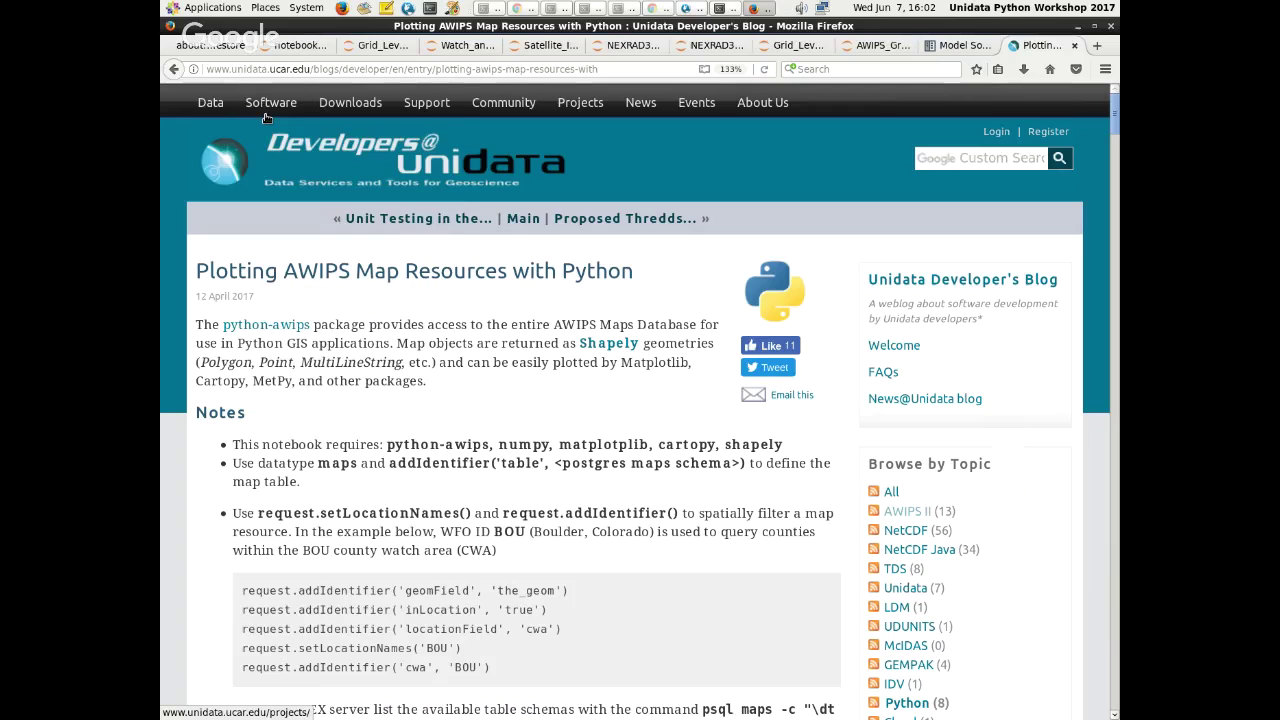
pyautogui.moveTo(266, 112)
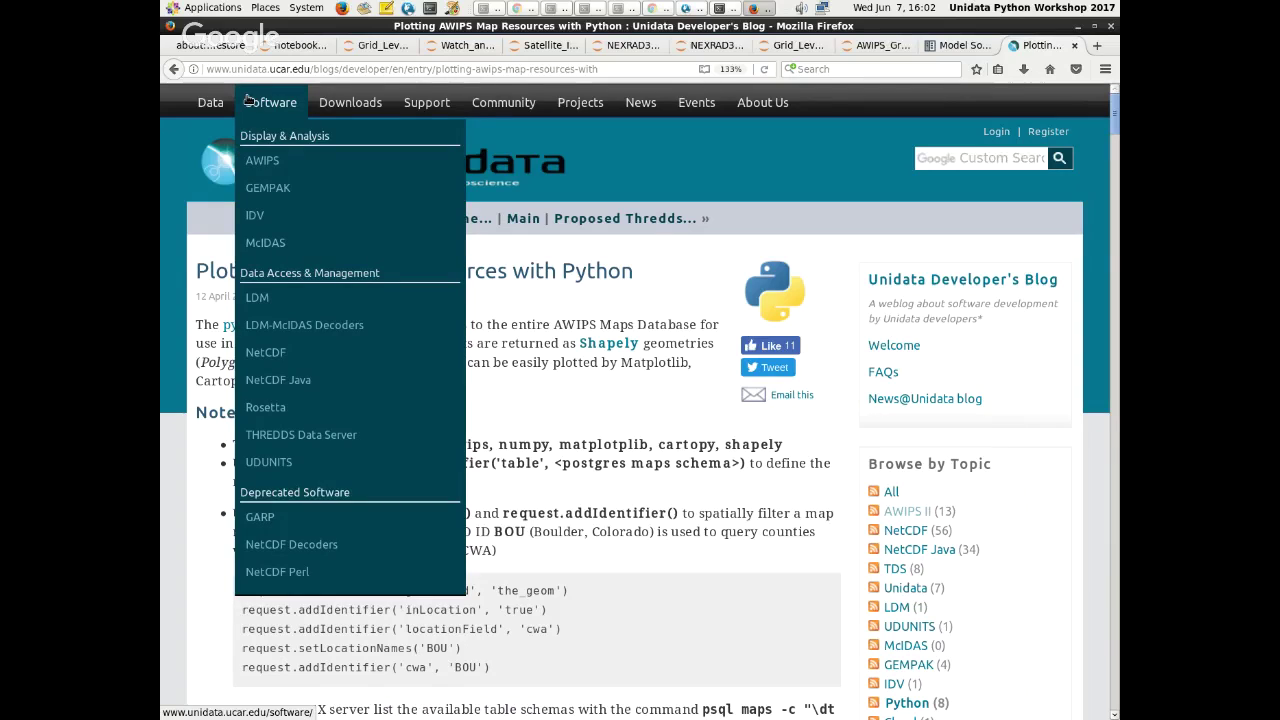
pyautogui.click(263, 160)
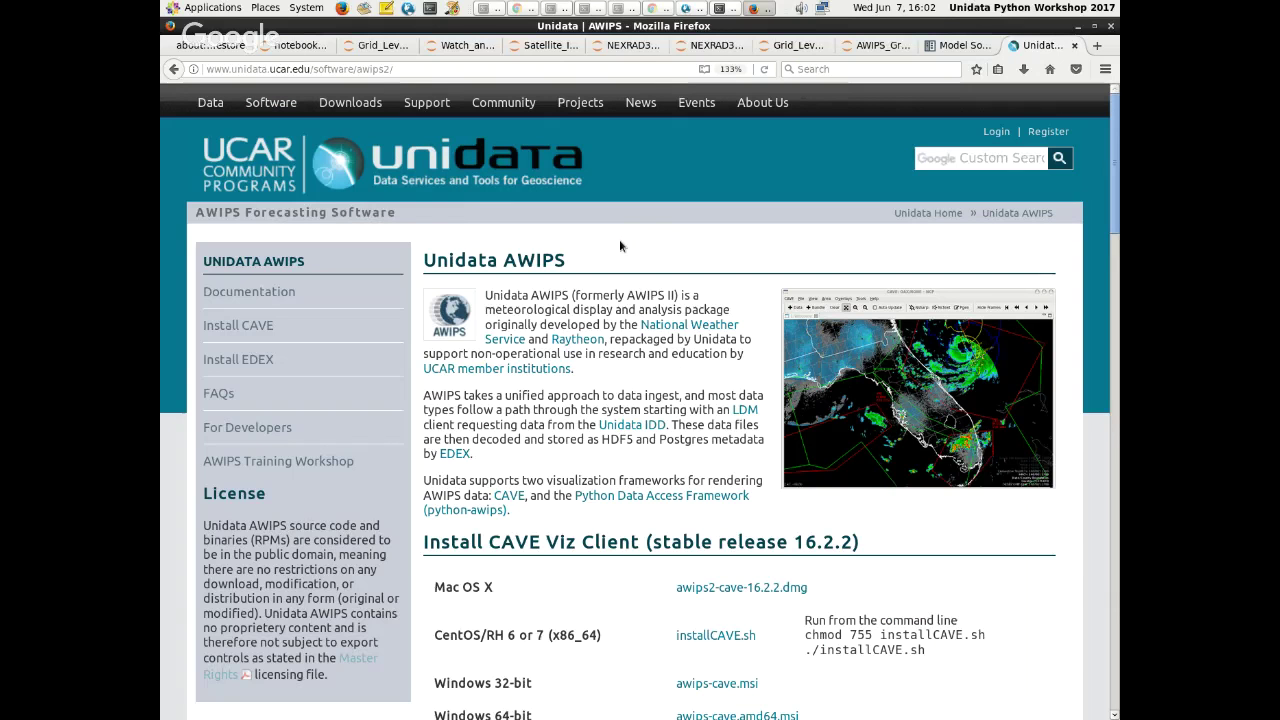
# - Open the Unidata AWIPS documentation and reduce the user manual's page zoom to 110%
pyautogui.moveTo(311, 98)
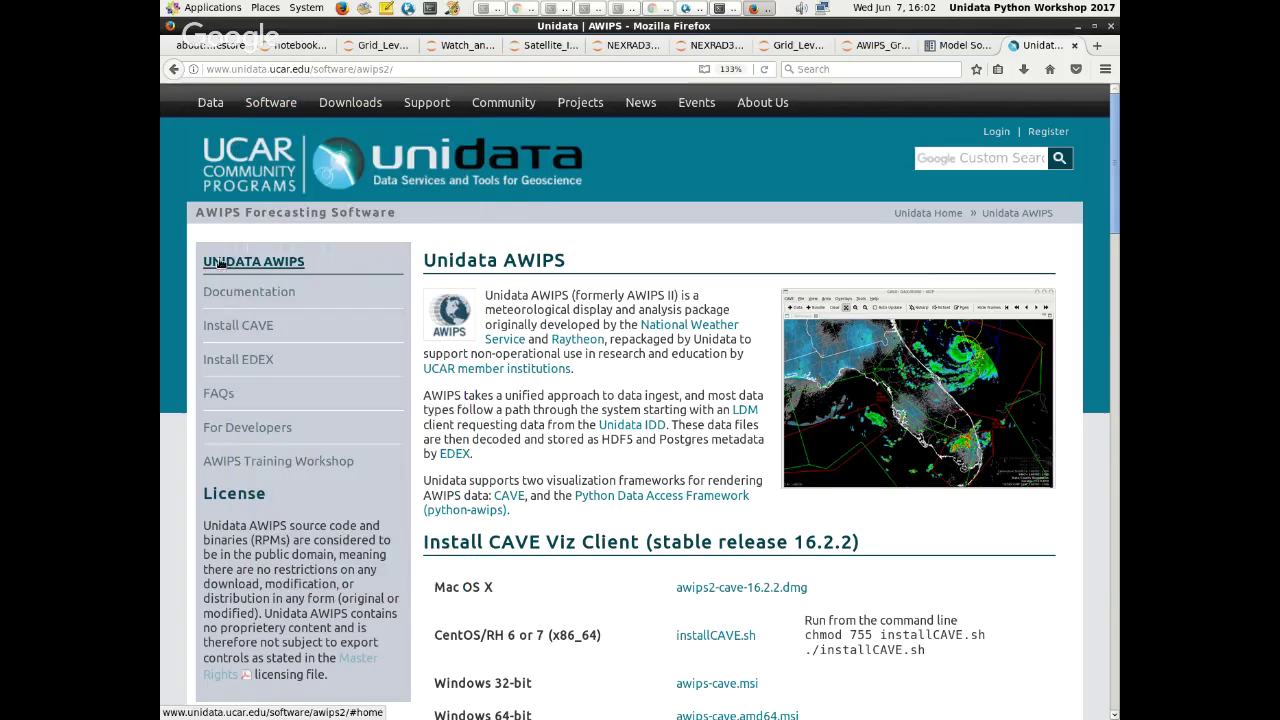
pyautogui.click(227, 291)
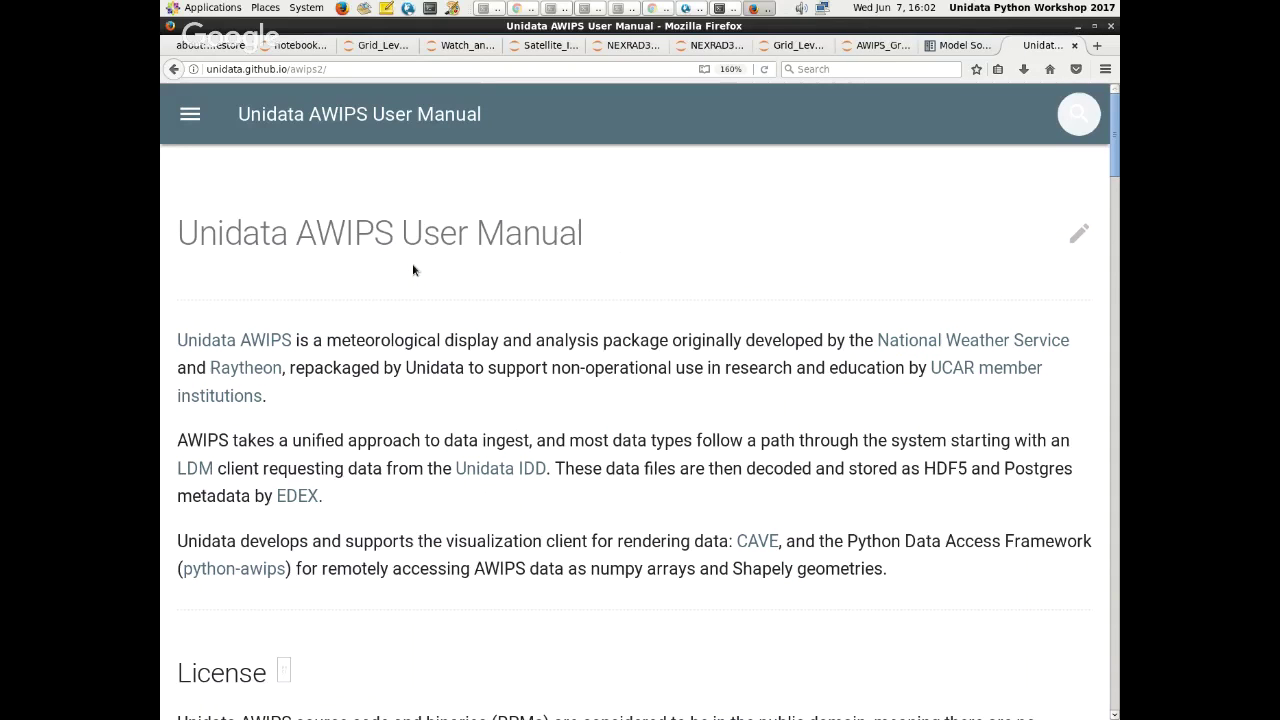
pyautogui.hotkey('ctrl', '-')
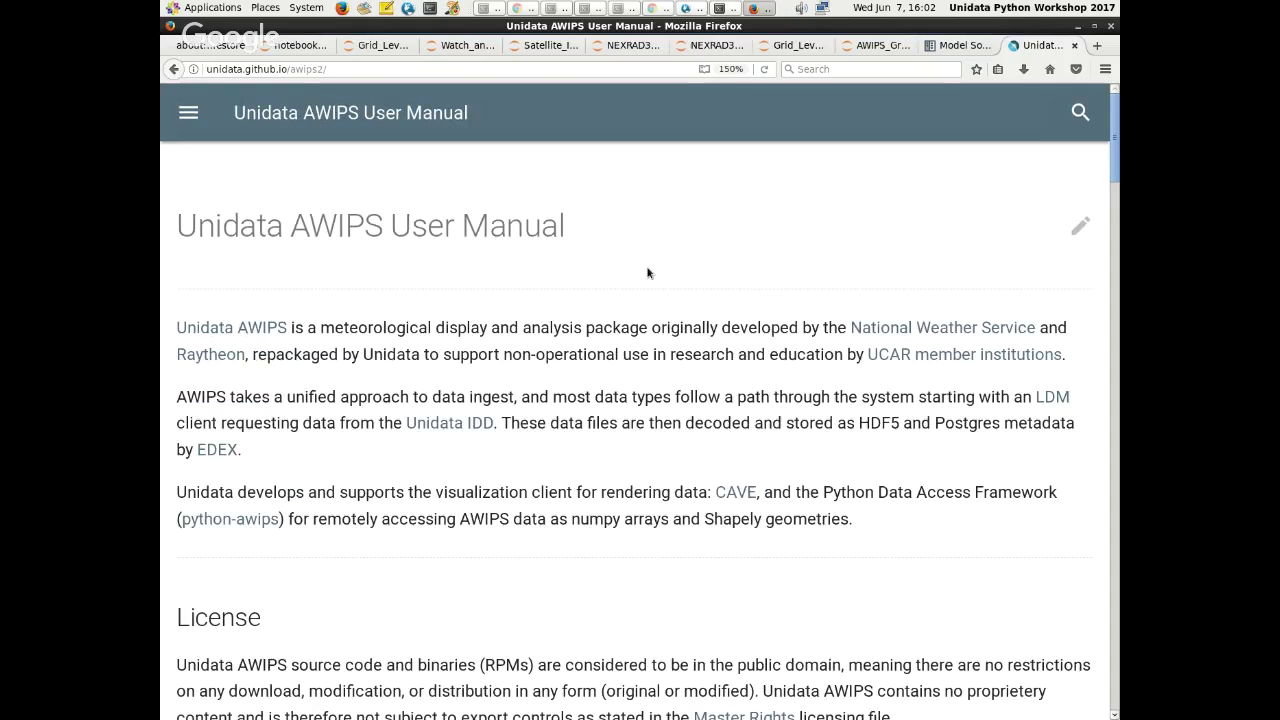
pyautogui.hotkey('ctrl', '-')
pyautogui.hotkey('ctrl', '-')
pyautogui.hotkey('ctrl', '-')
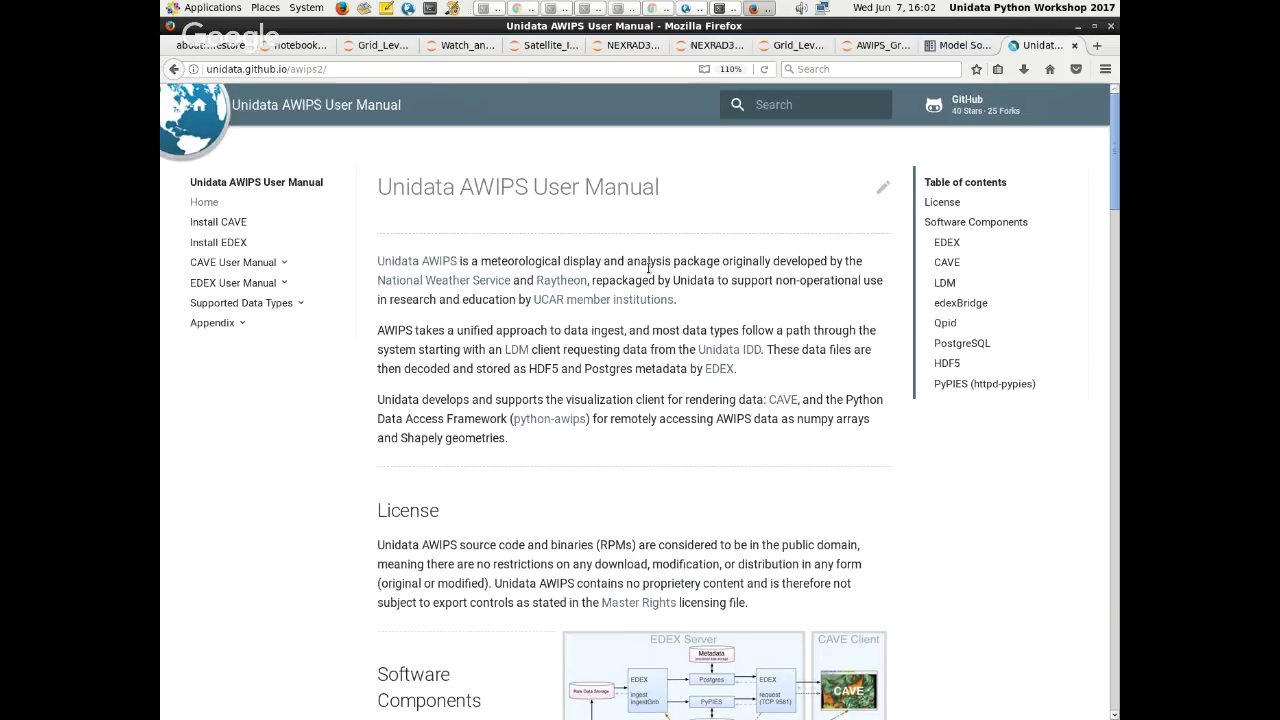
# - Look over the CAVE User Manual topics in the manual's contents and collapse the section again
pyautogui.click(250, 262)
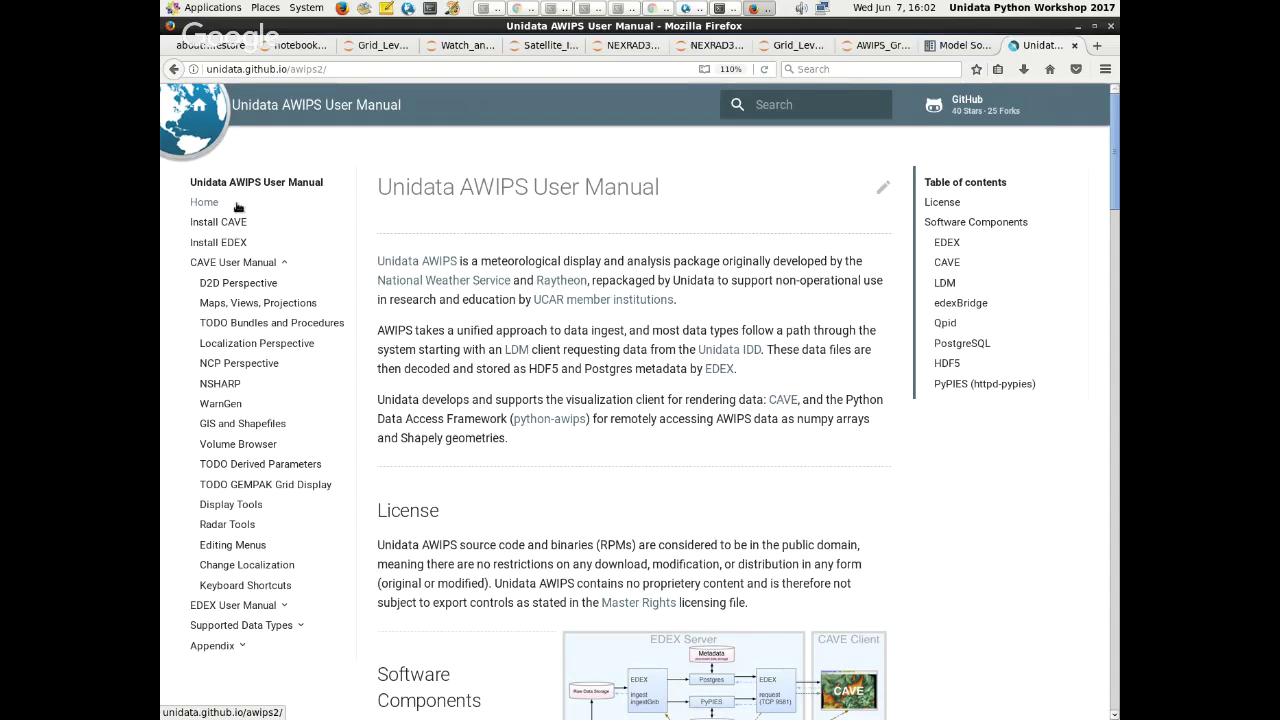
pyautogui.click(240, 264)
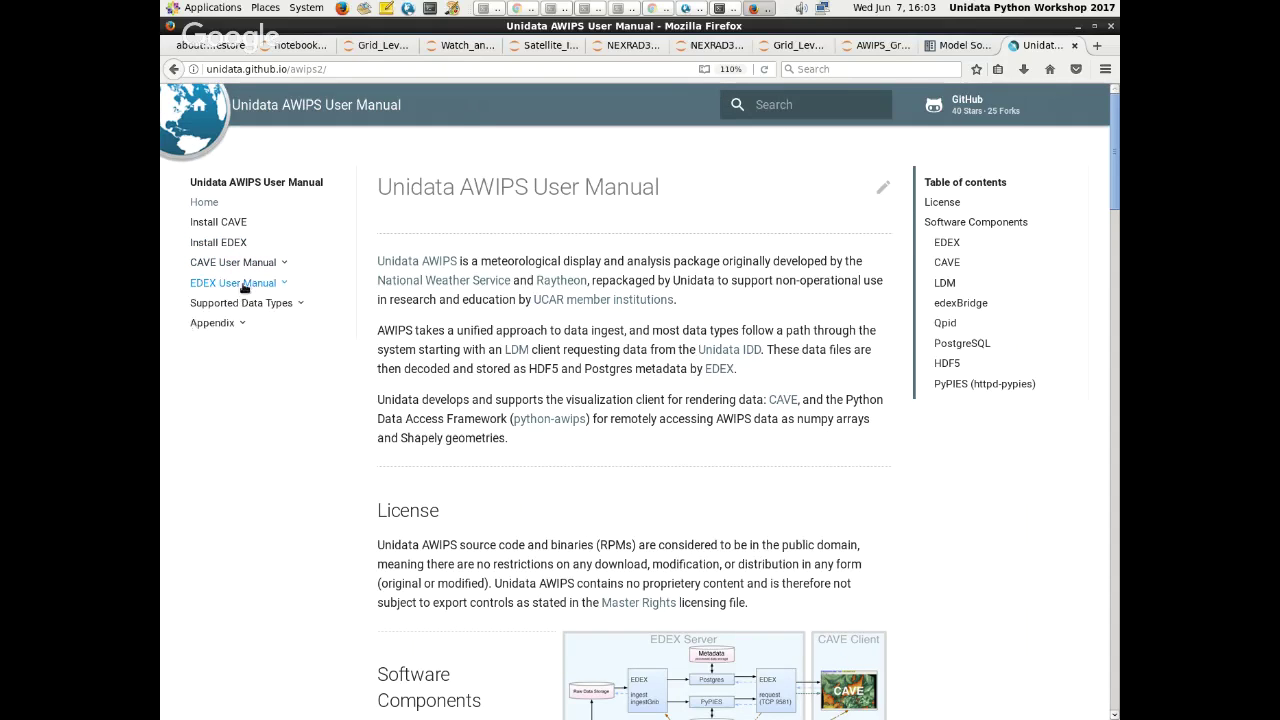
# - Look over the EDEX User Manual pages on EDEX Start and Stop, LDM Feeds and Ingest a New Grid
pyautogui.click(243, 285)
pyautogui.click(233, 306)
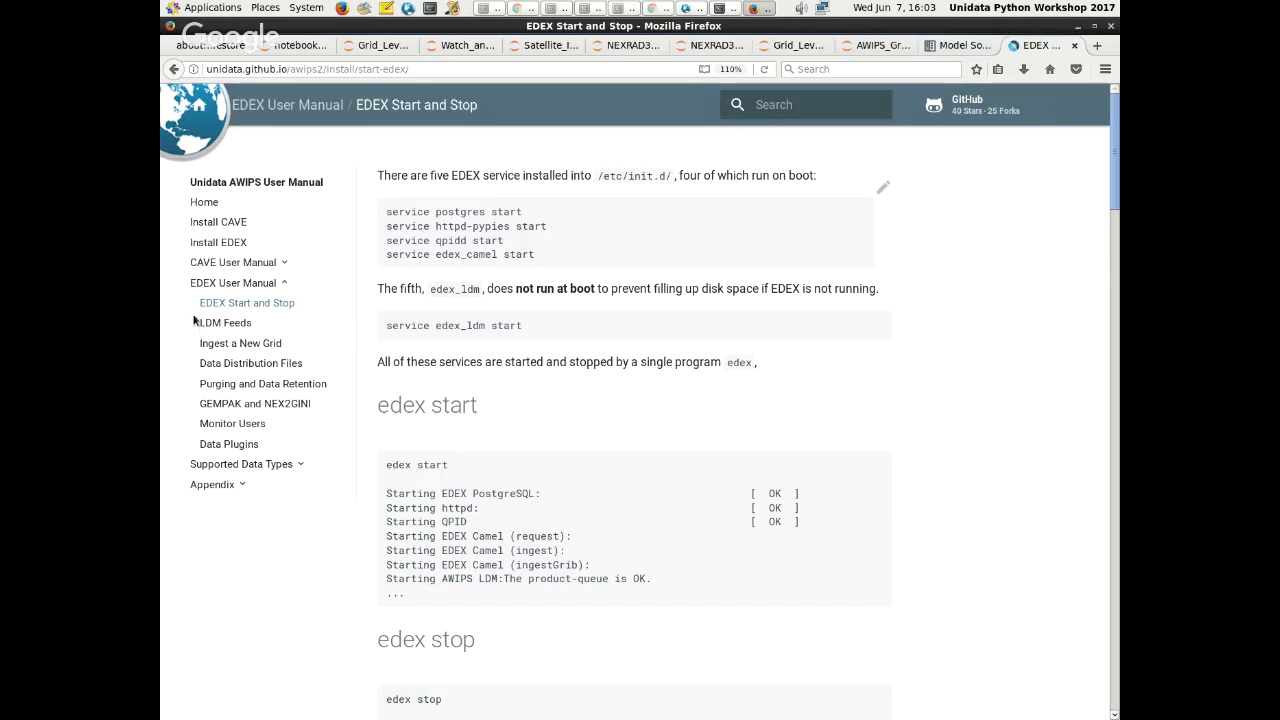
pyautogui.click(225, 323)
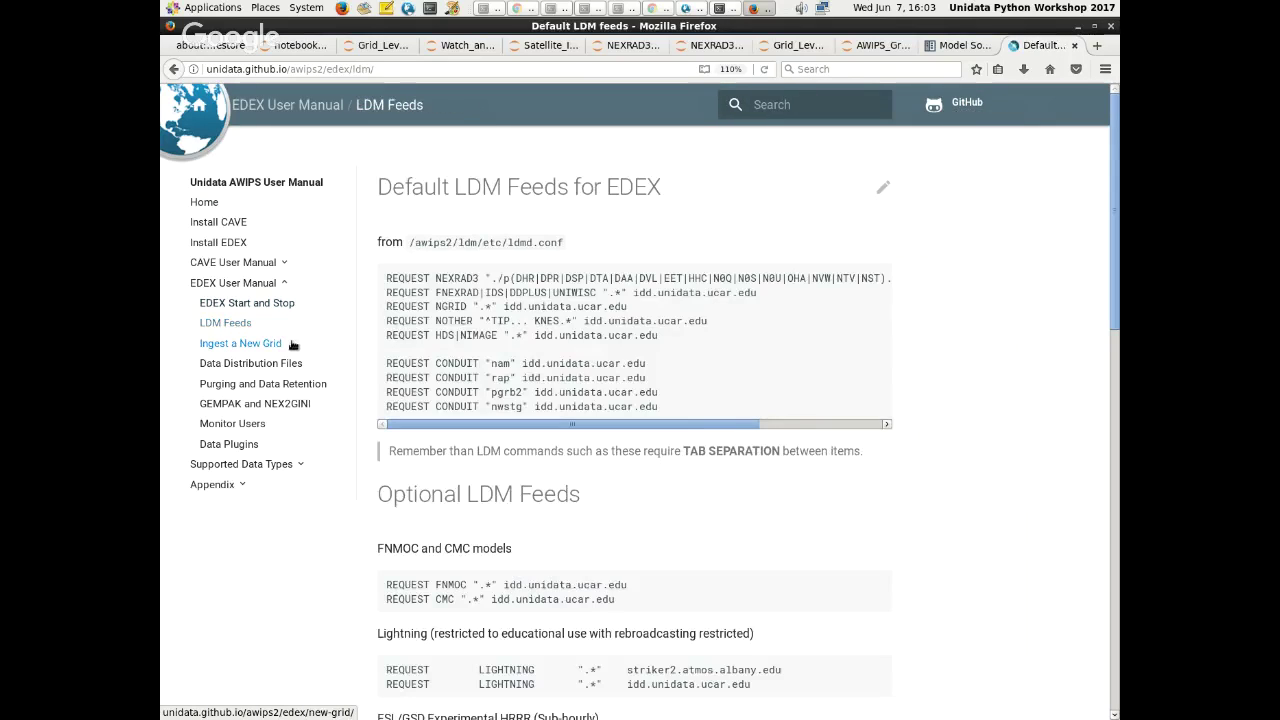
pyautogui.click(272, 346)
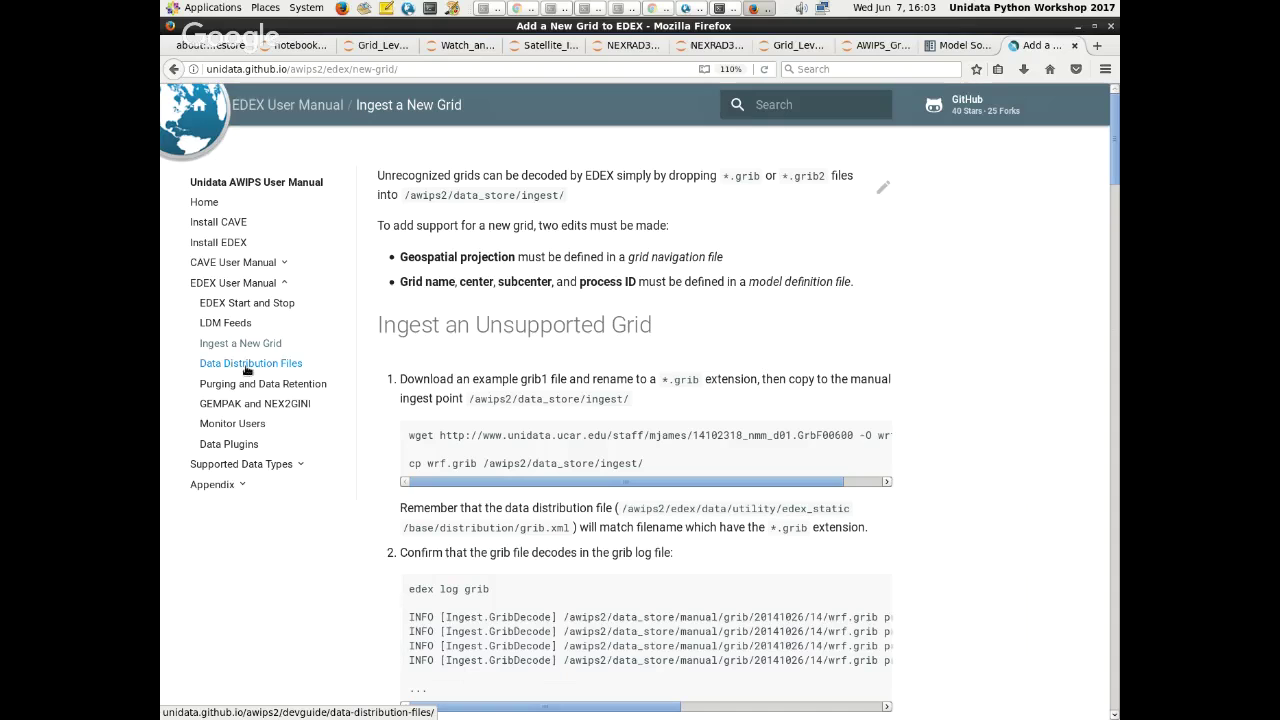
# - Review the satellite.xml regex example under Data Distribution Files and the purge rules under Purging and Data Retention
pyautogui.click(246, 366)
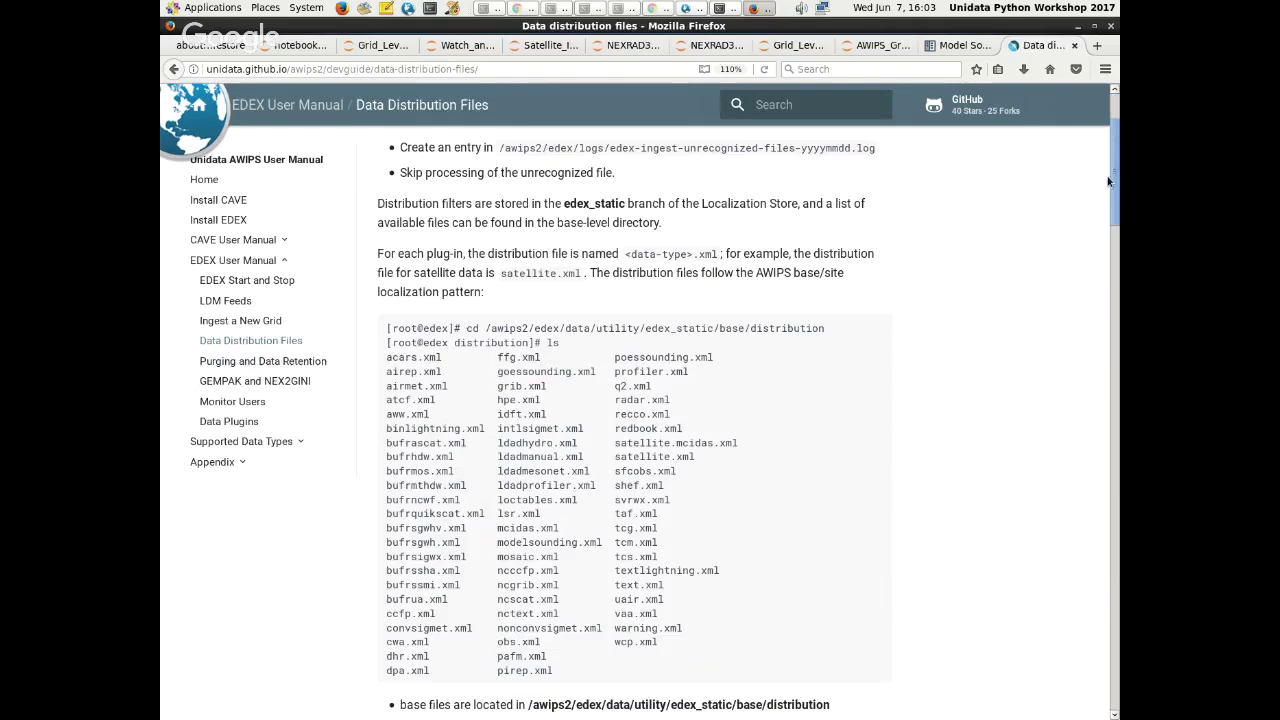
pyautogui.moveTo(1108, 181); pyautogui.dragTo(1116, 465)
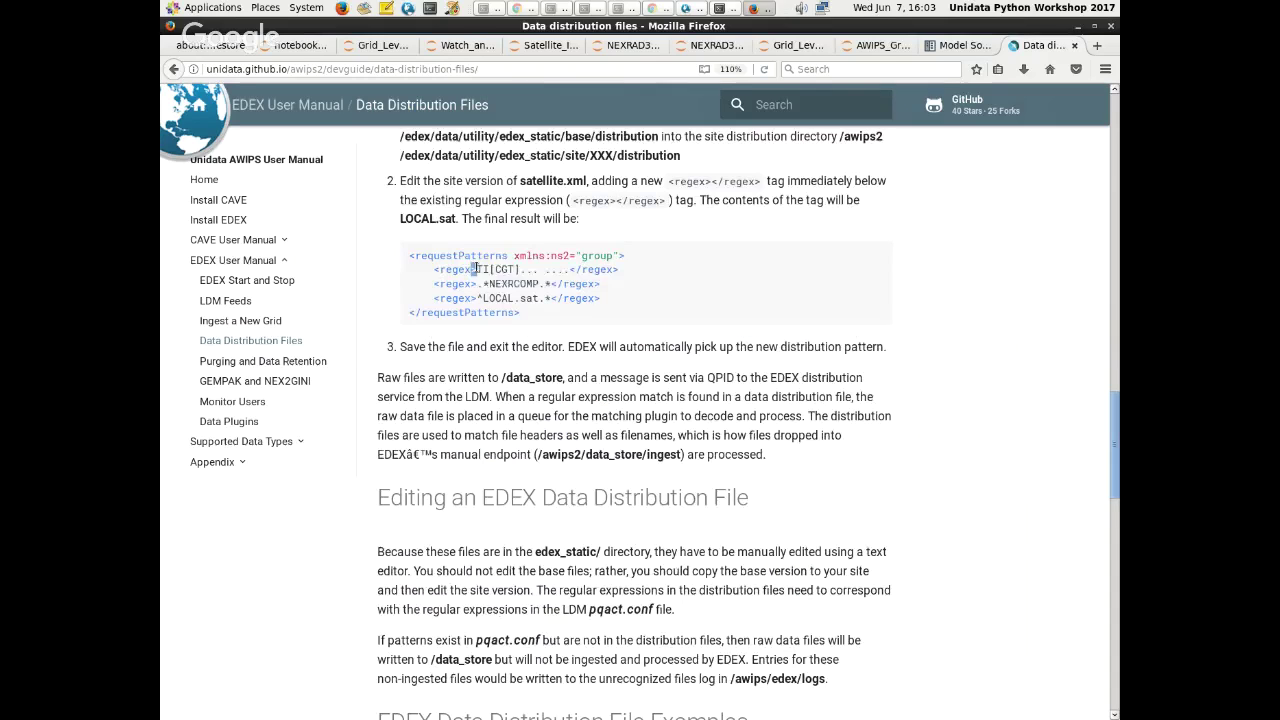
pyautogui.moveTo(472, 270); pyautogui.dragTo(567, 269)
pyautogui.click(515, 414)
pyautogui.click(272, 366)
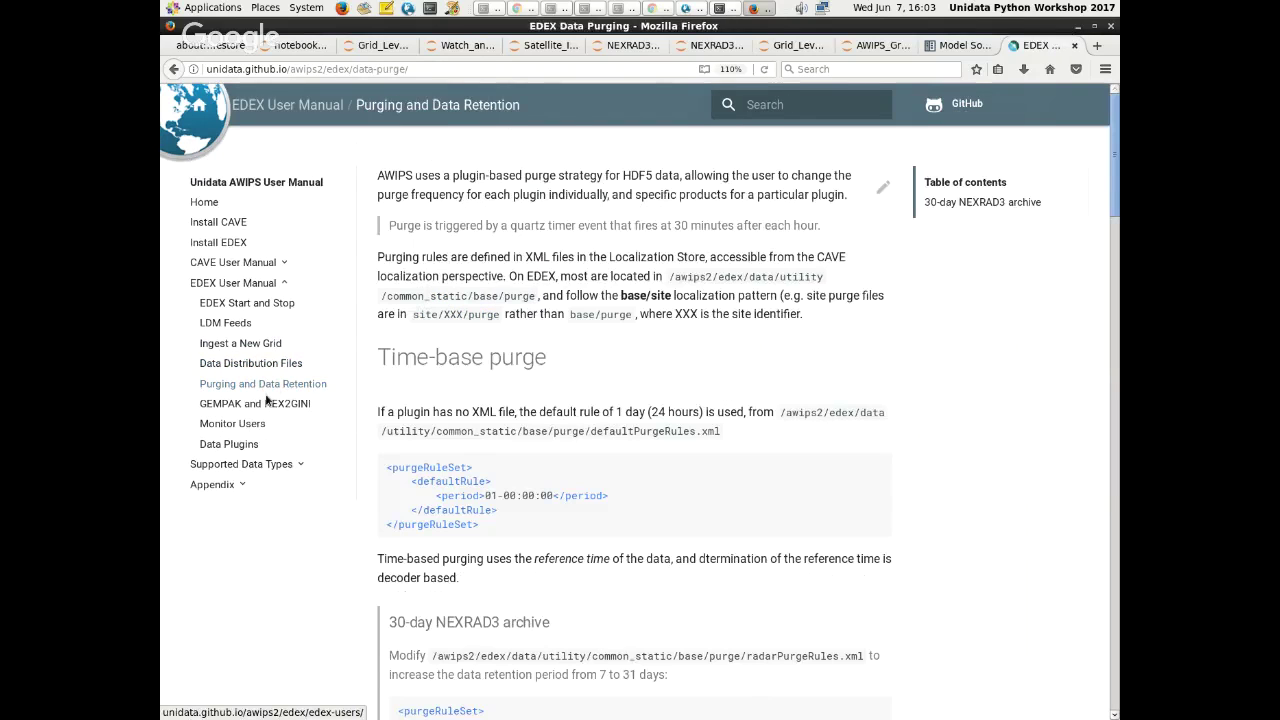
pyautogui.scroll(-5, 590, 267)
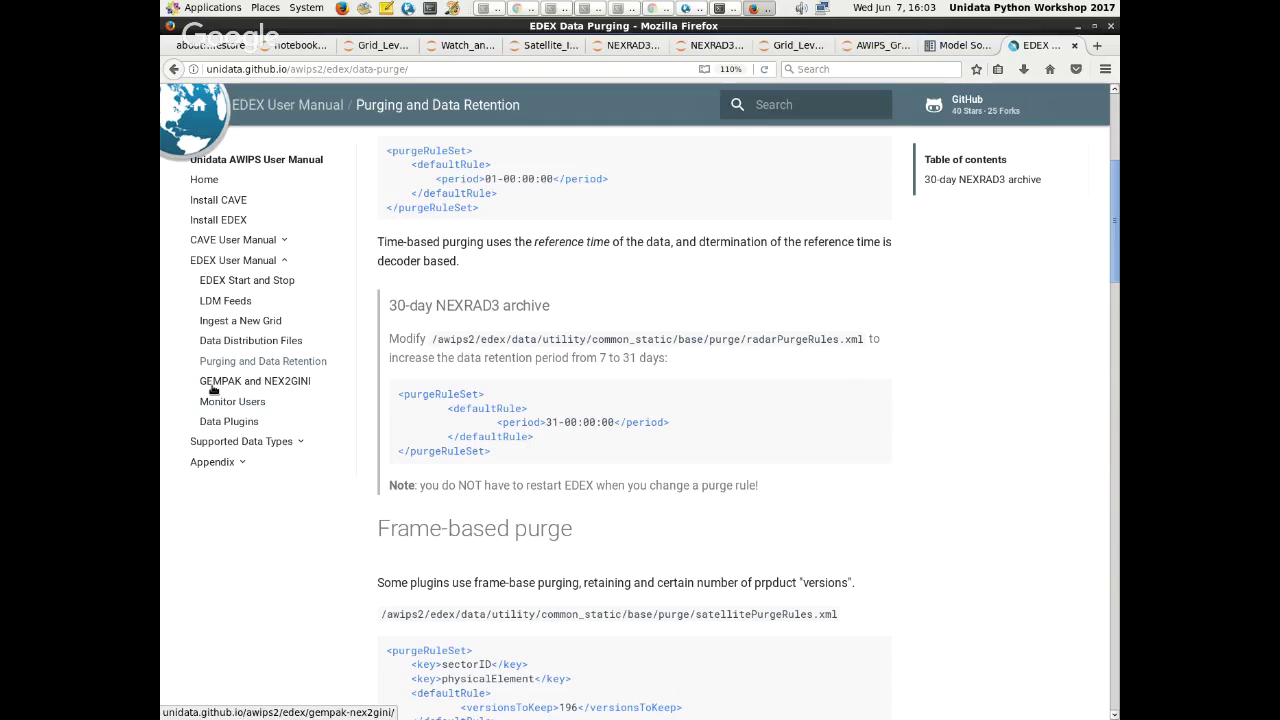
# - Expand the Supported Data Types section and browse the example plots on the Gridded Model Display page
pyautogui.click(244, 444)
pyautogui.click(243, 462)
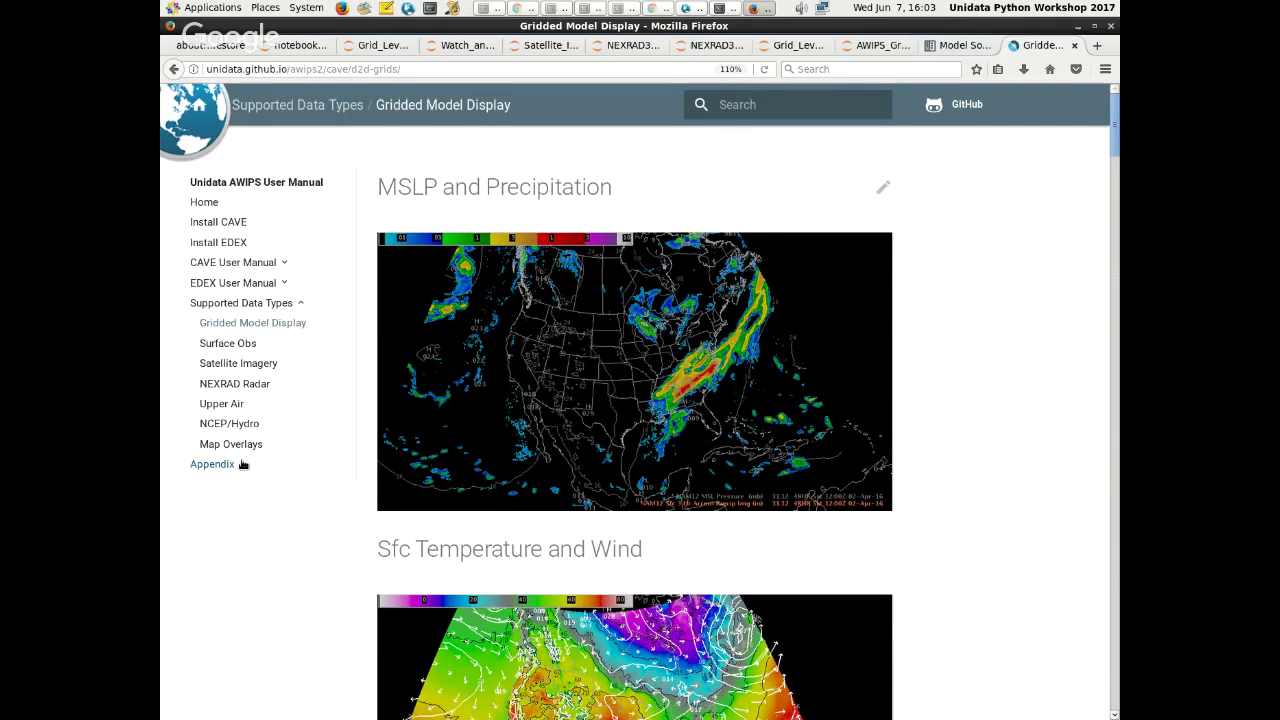
pyautogui.scroll(-6, 242, 464)
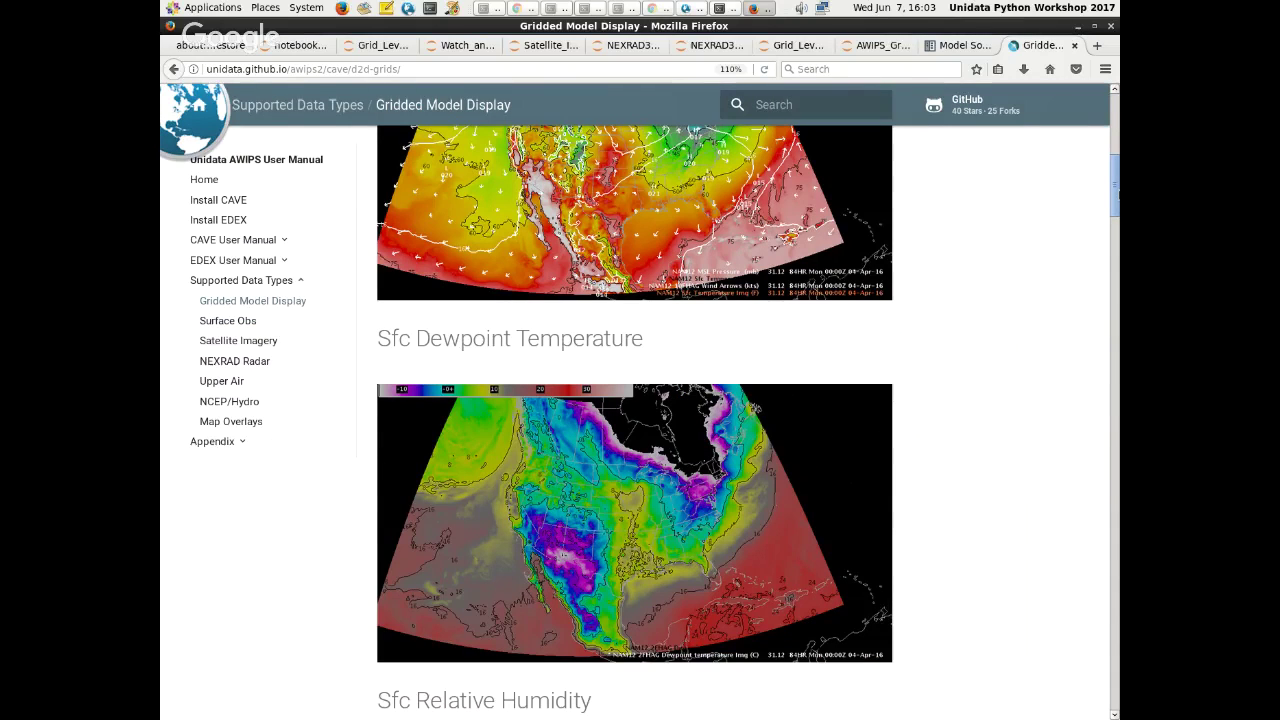
pyautogui.scroll(-10, 634, 420)
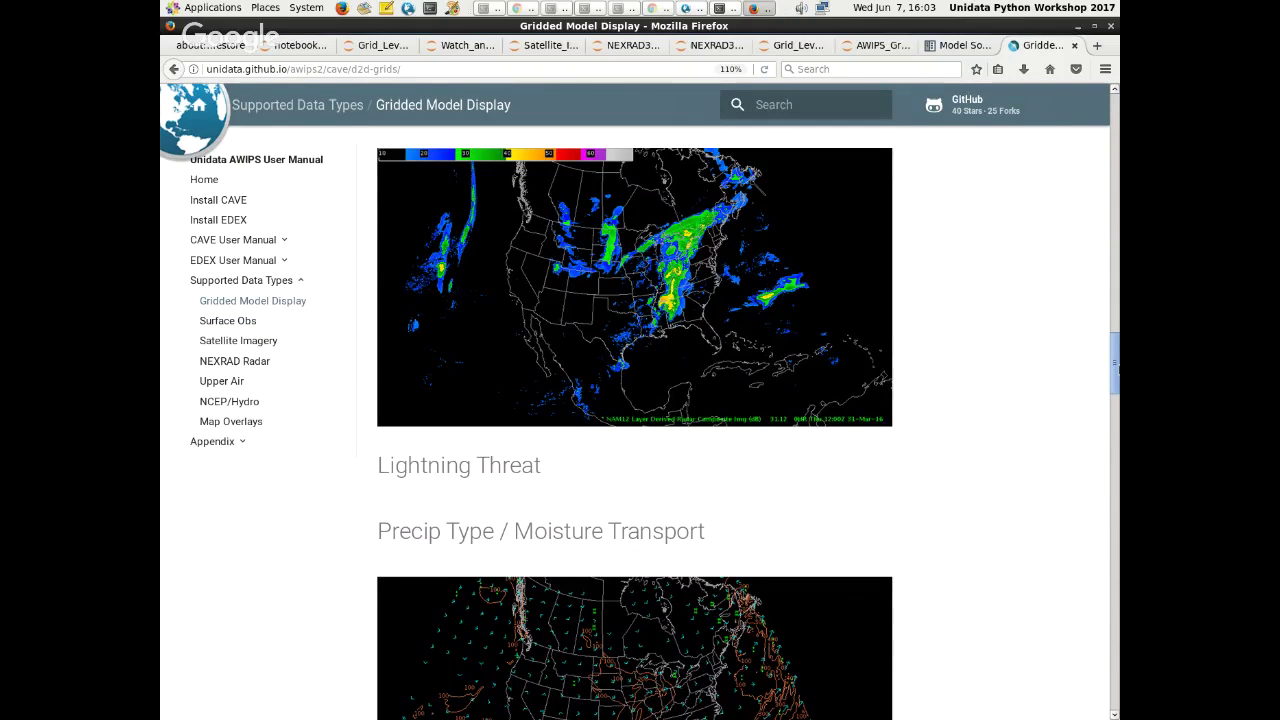
# - Read through the Satellite Imagery page and expand the manual's Appendix section
pyautogui.click(215, 341)
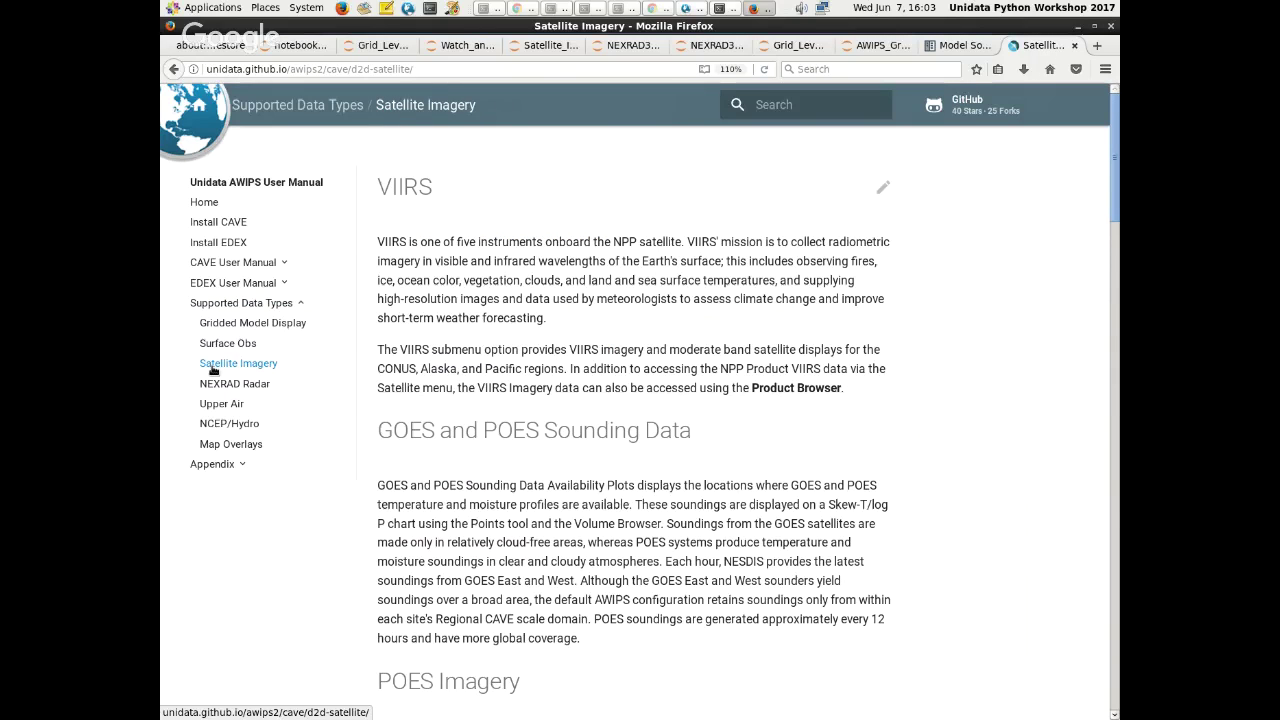
pyautogui.moveTo(1115, 155); pyautogui.dragTo(1117, 345)
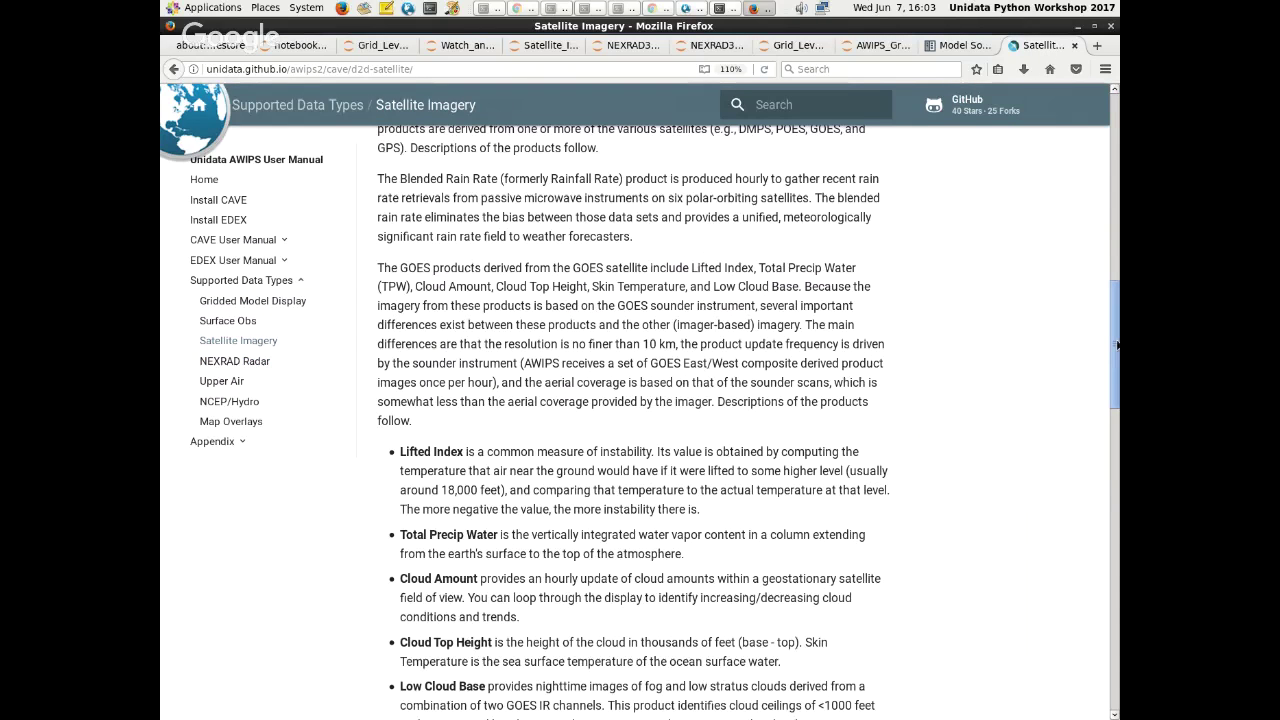
pyautogui.scroll(-4, 440, 497)
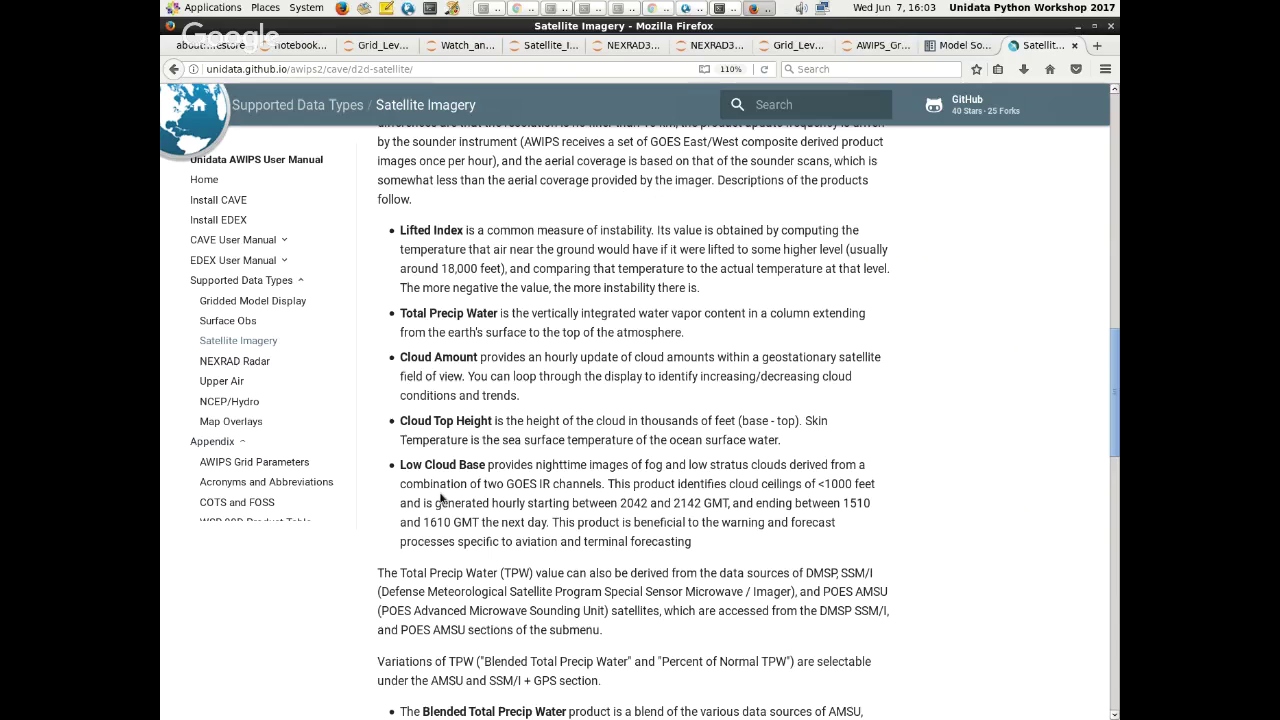
# - Look over the Appendix's COTS and FOSS table and open the AWIPS Grid Parameters table
pyautogui.click(237, 502)
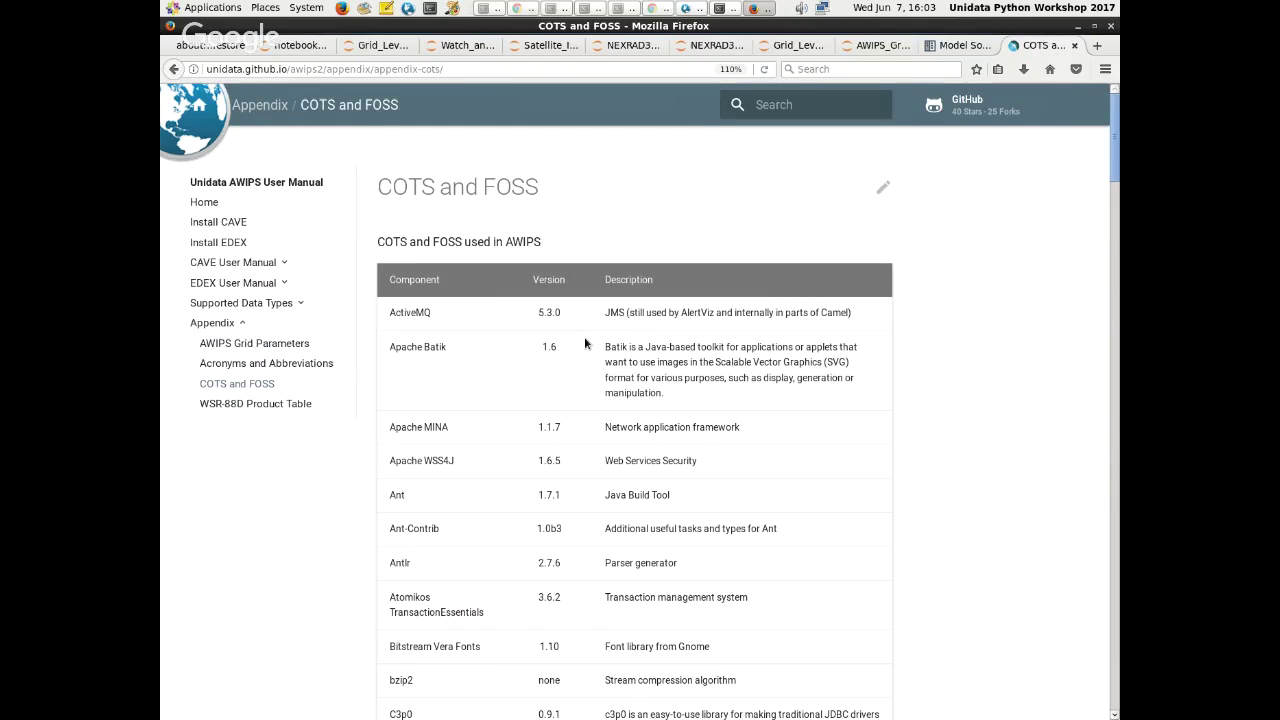
pyautogui.click(206, 404)
pyautogui.click(244, 343)
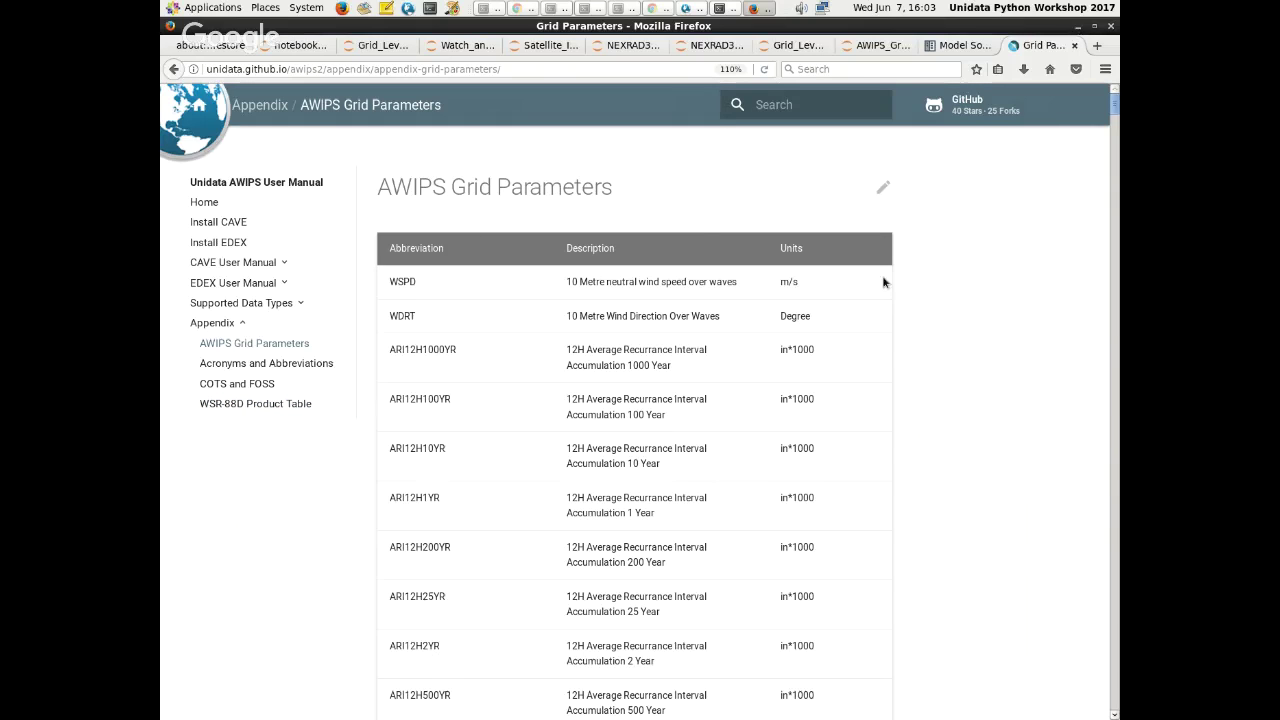
pyautogui.moveTo(1113, 100)
pyautogui.mouseDown()
pyautogui.moveTo(1114, 695)
pyautogui.moveTo(1114, 100)
pyautogui.mouseUp()
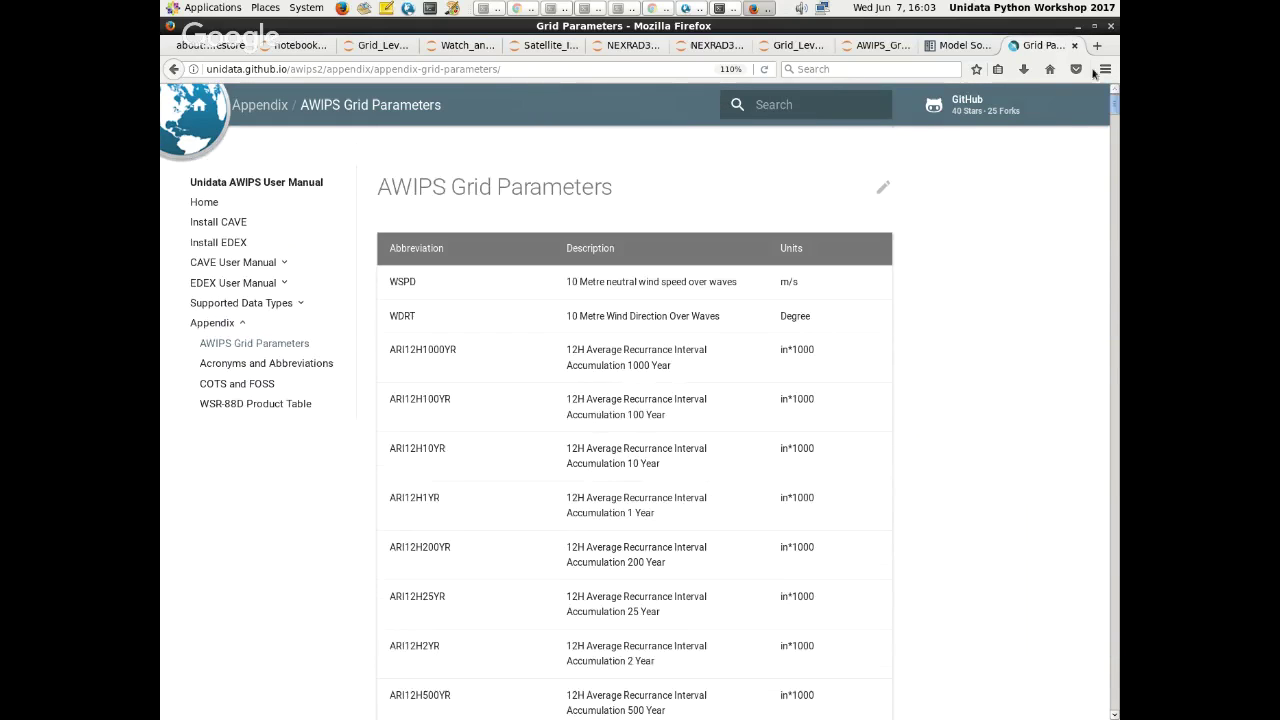
pyautogui.click(966, 104)
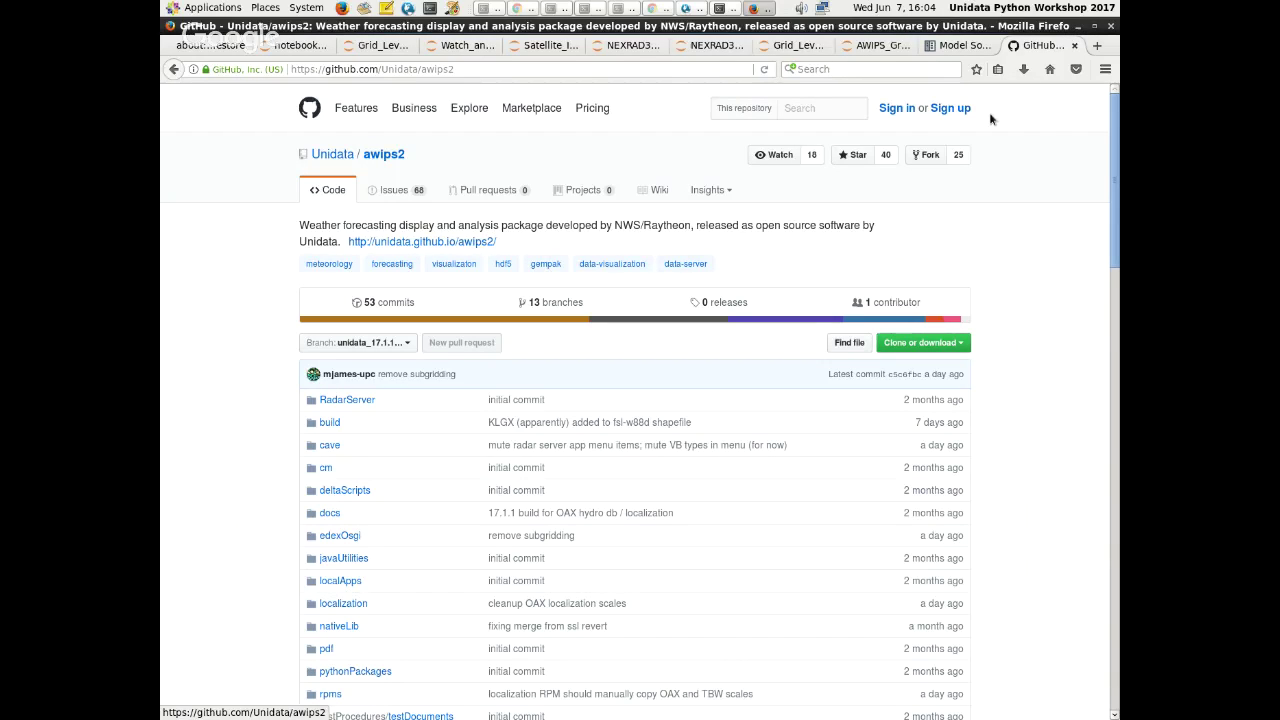
pyautogui.click(416, 69)
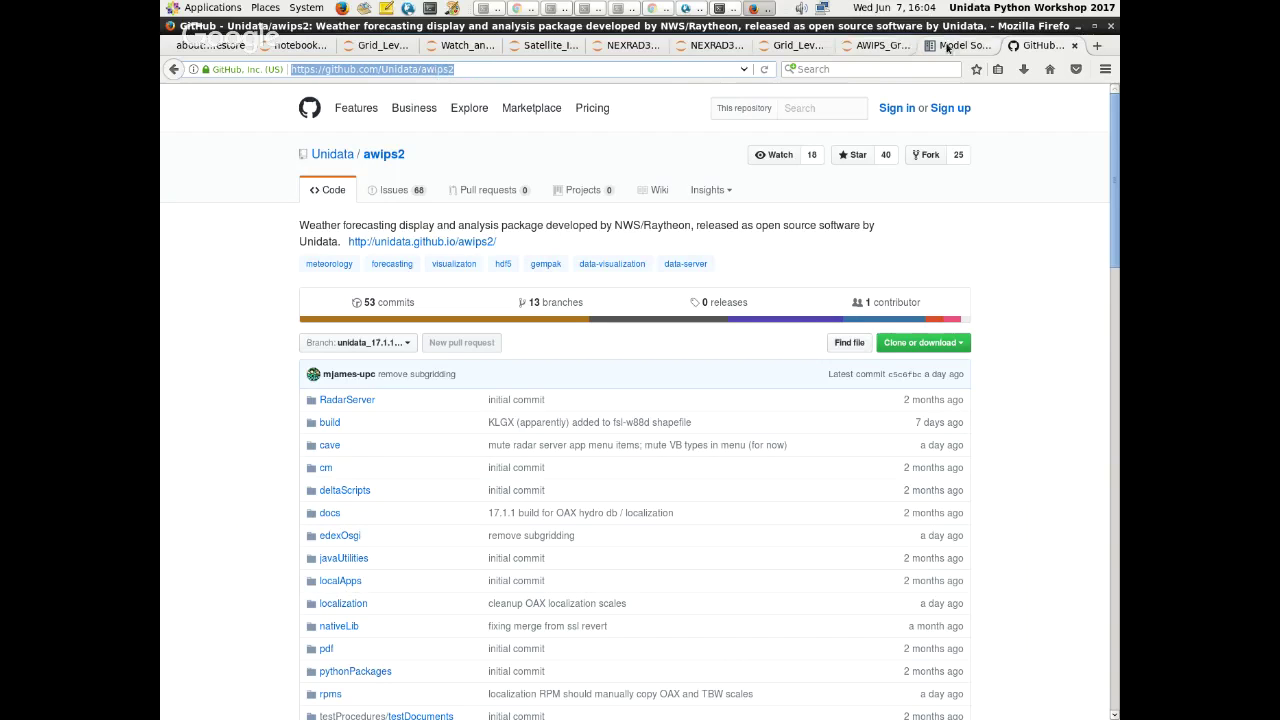
pyautogui.write('unidata.github.io/awips2/appendix/appendix-grid-parameters/')
pyautogui.press('Return')
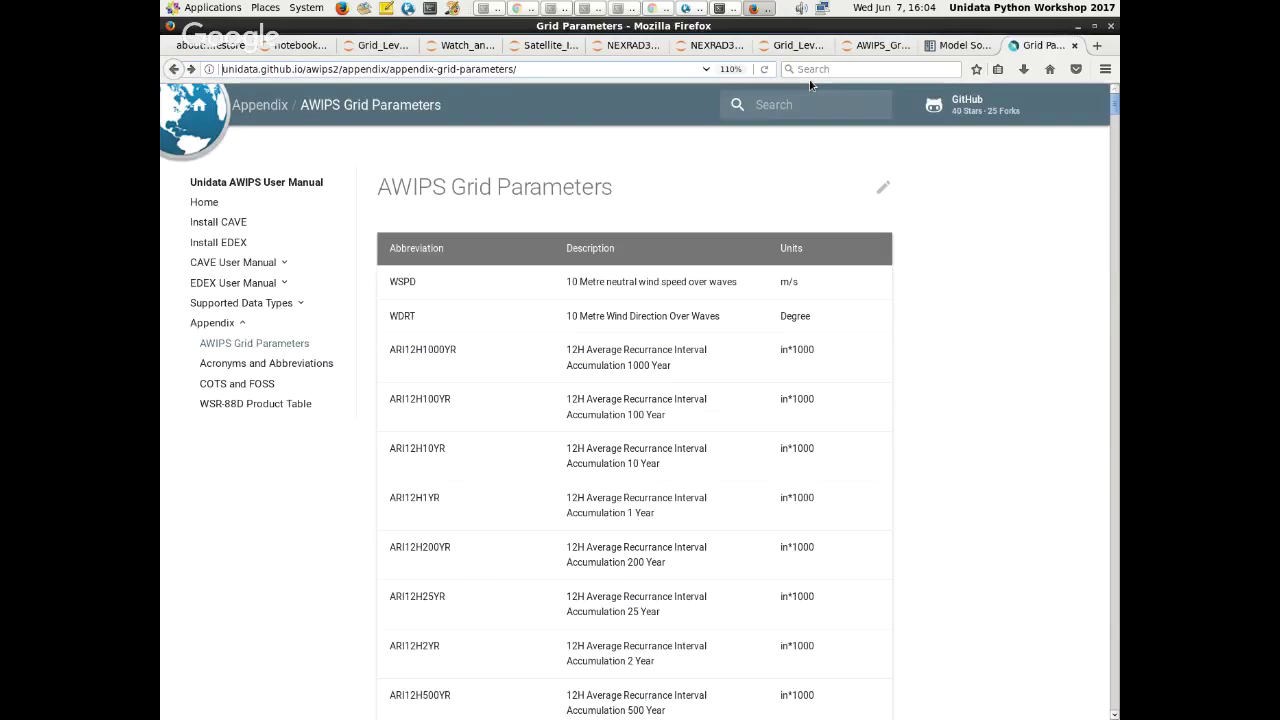
# - Open the Unidata awips2 GitHub repository from the user manual and view its issues list
pyautogui.click(966, 104)
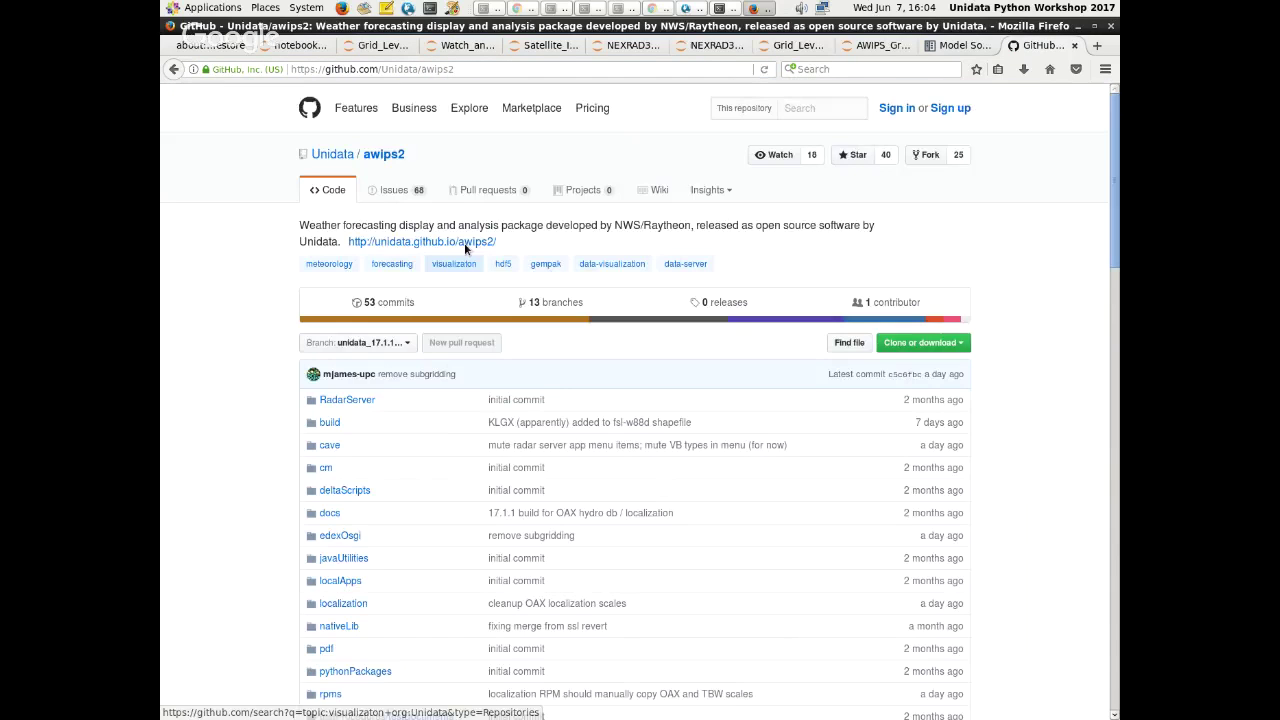
pyautogui.click(394, 189)
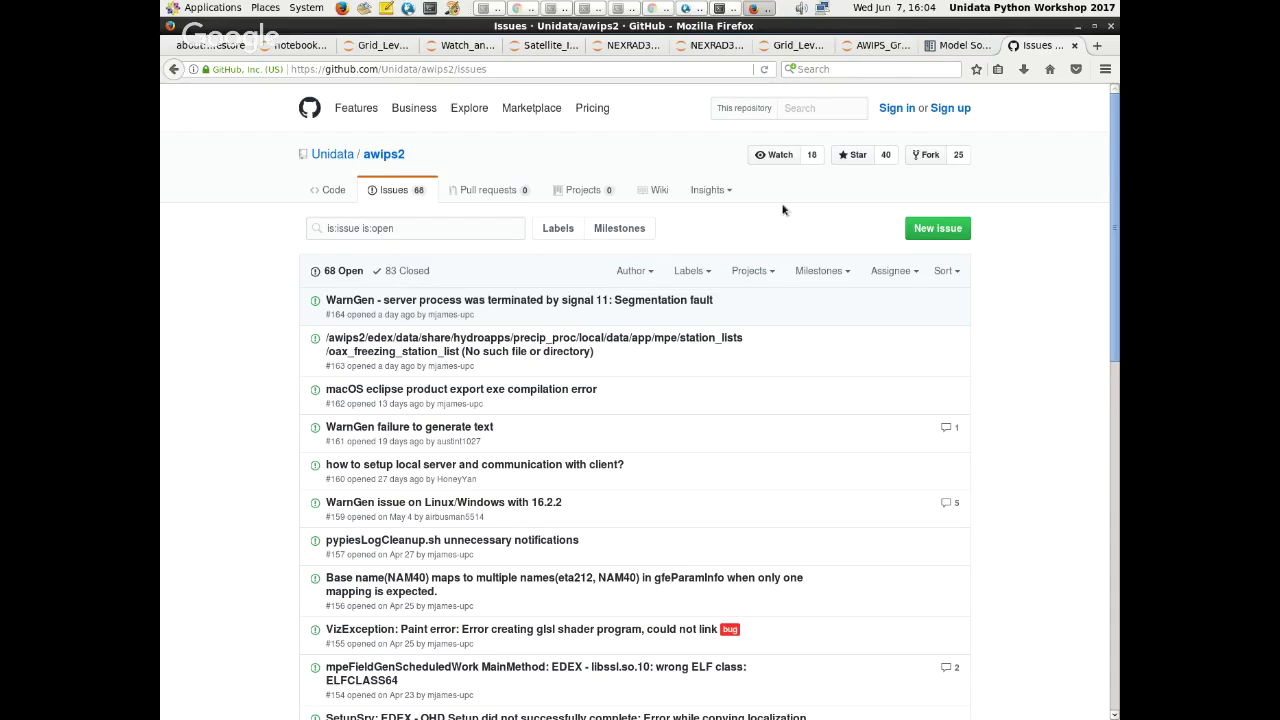
# - Search the web for "unidata support" and open the Unidata support page from the results
pyautogui.click(737, 74)
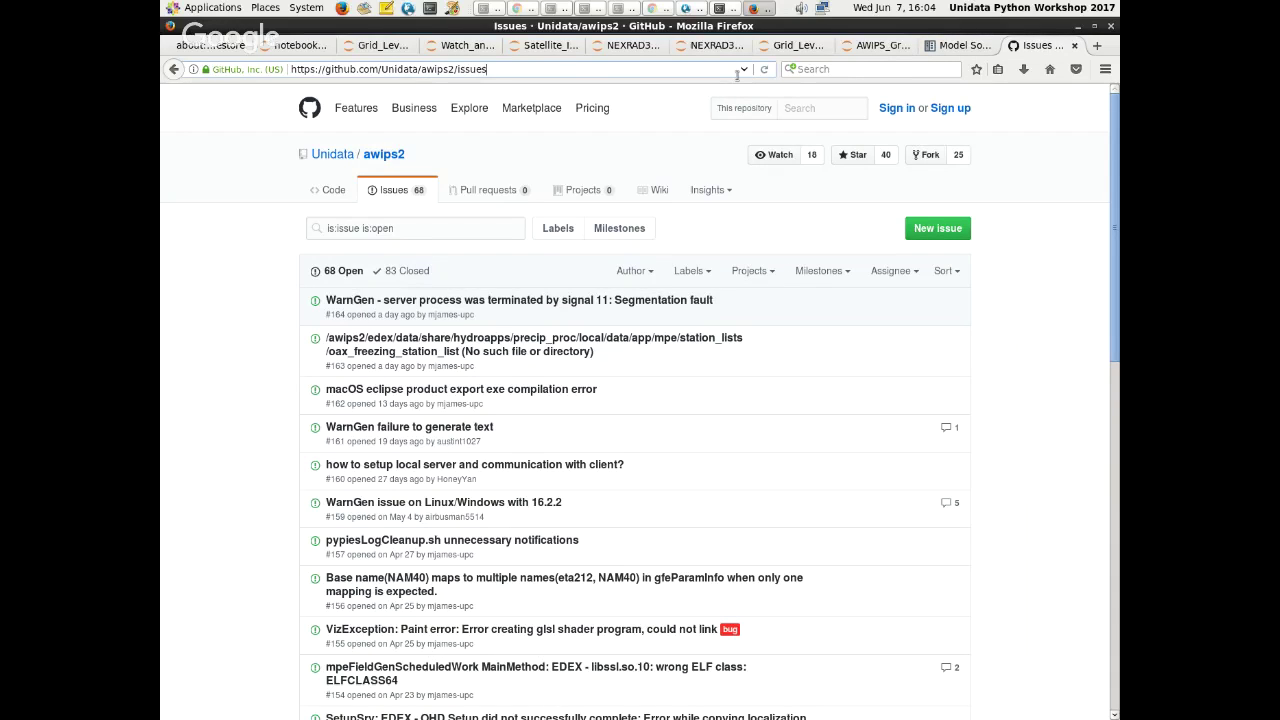
pyautogui.write('u')
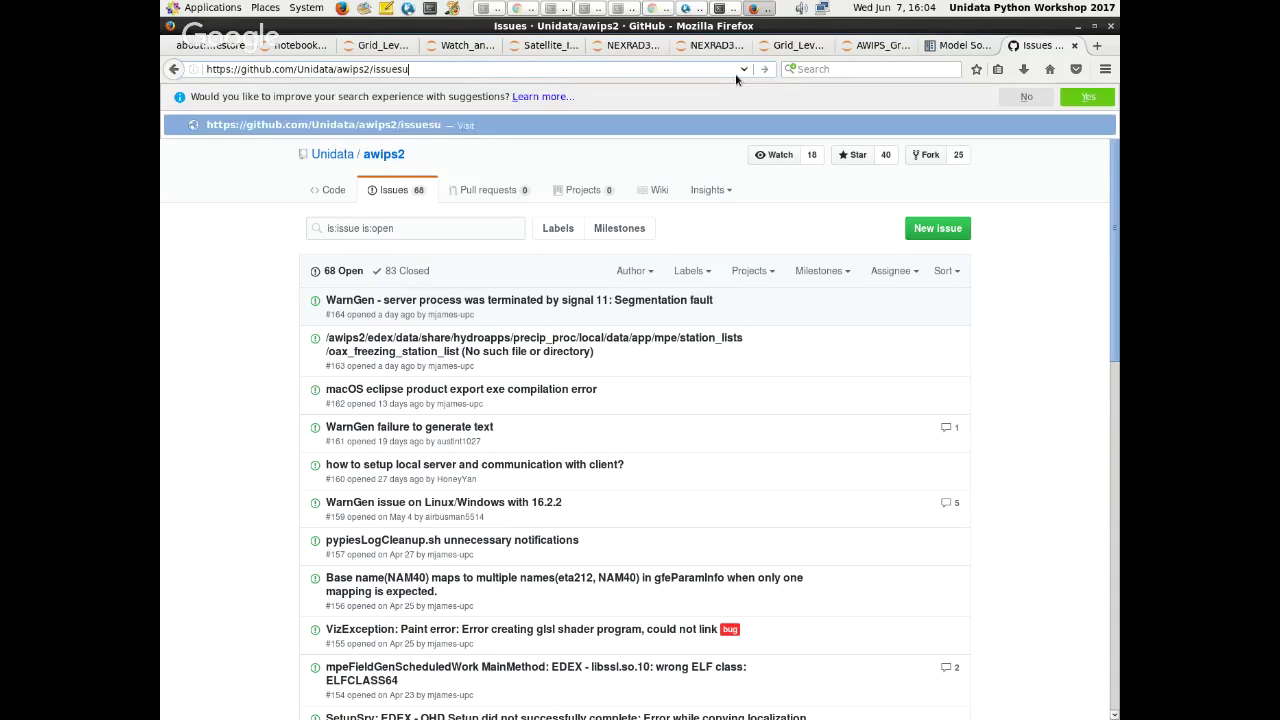
pyautogui.write('nidata support')
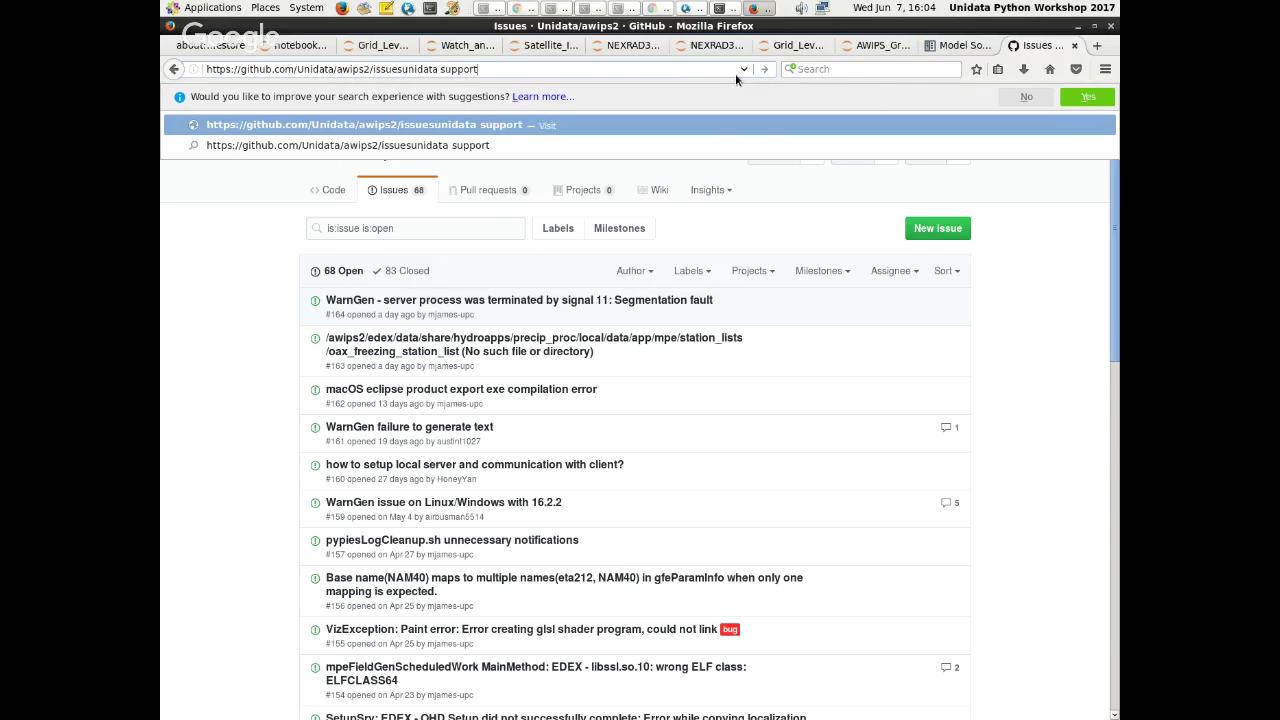
pyautogui.hotkey('ctrl', 'a')
pyautogui.write('unidata suppor')
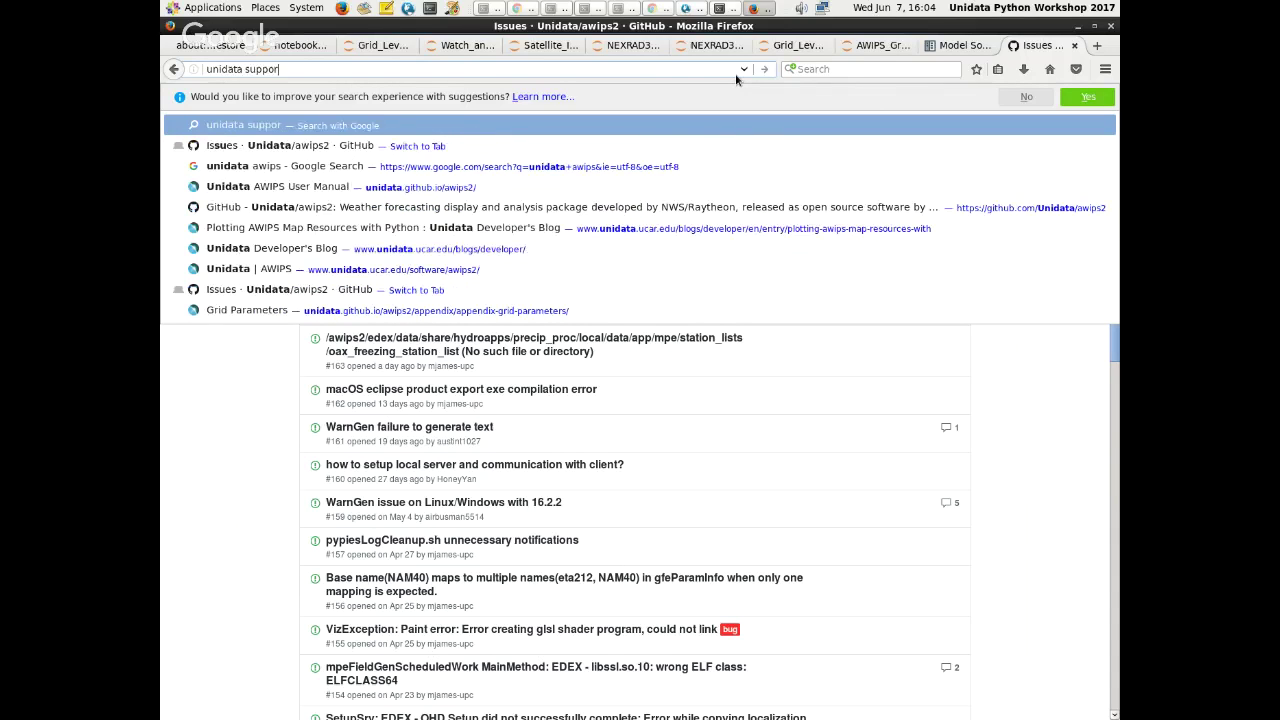
pyautogui.write('t')
pyautogui.press('Return')
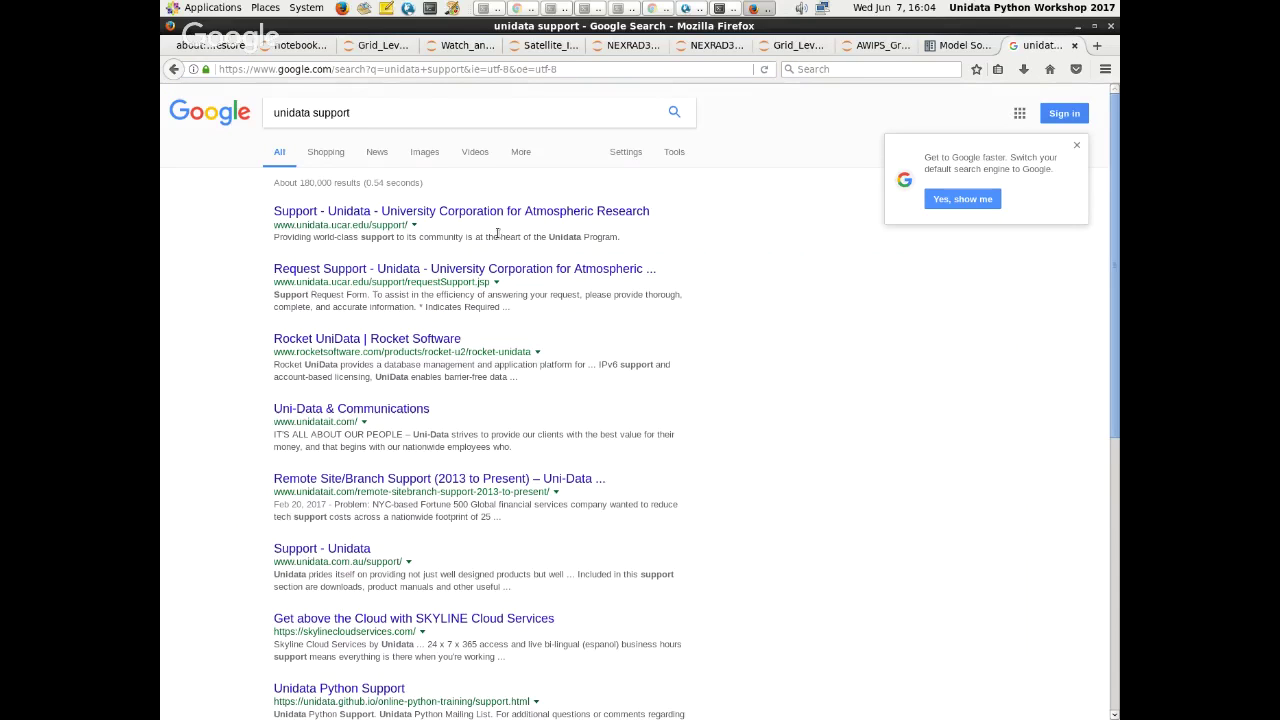
pyautogui.click(497, 211)
# - Open Unidata's mailing lists in a new tab and view the topic-specific email addresses for email-based support requests
pyautogui.moveTo(416, 108)
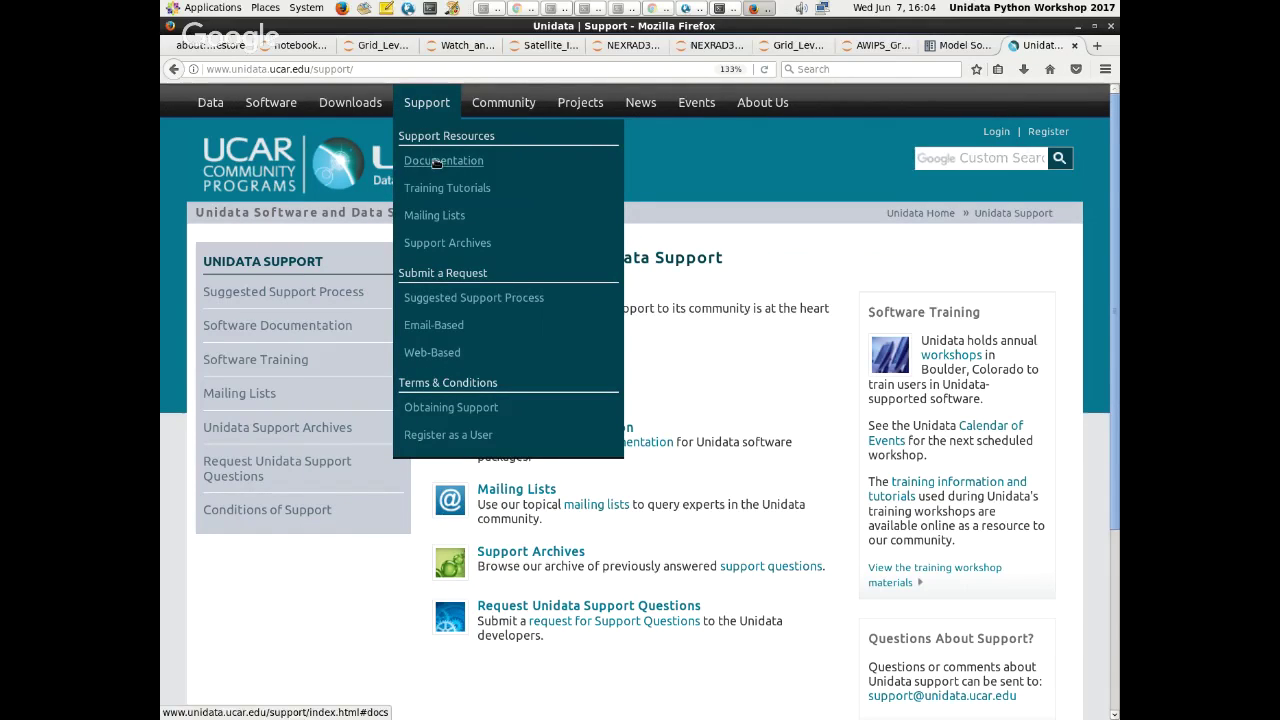
pyautogui.middleClick(430, 213)
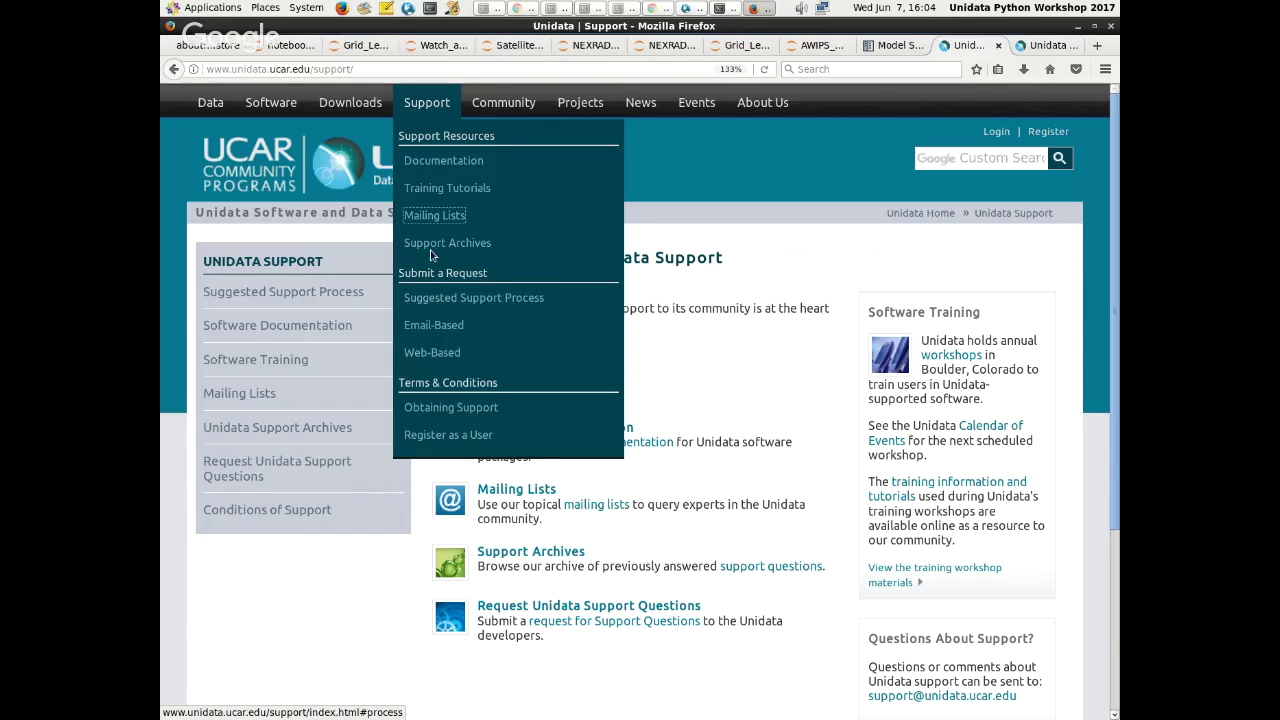
pyautogui.click(438, 326)
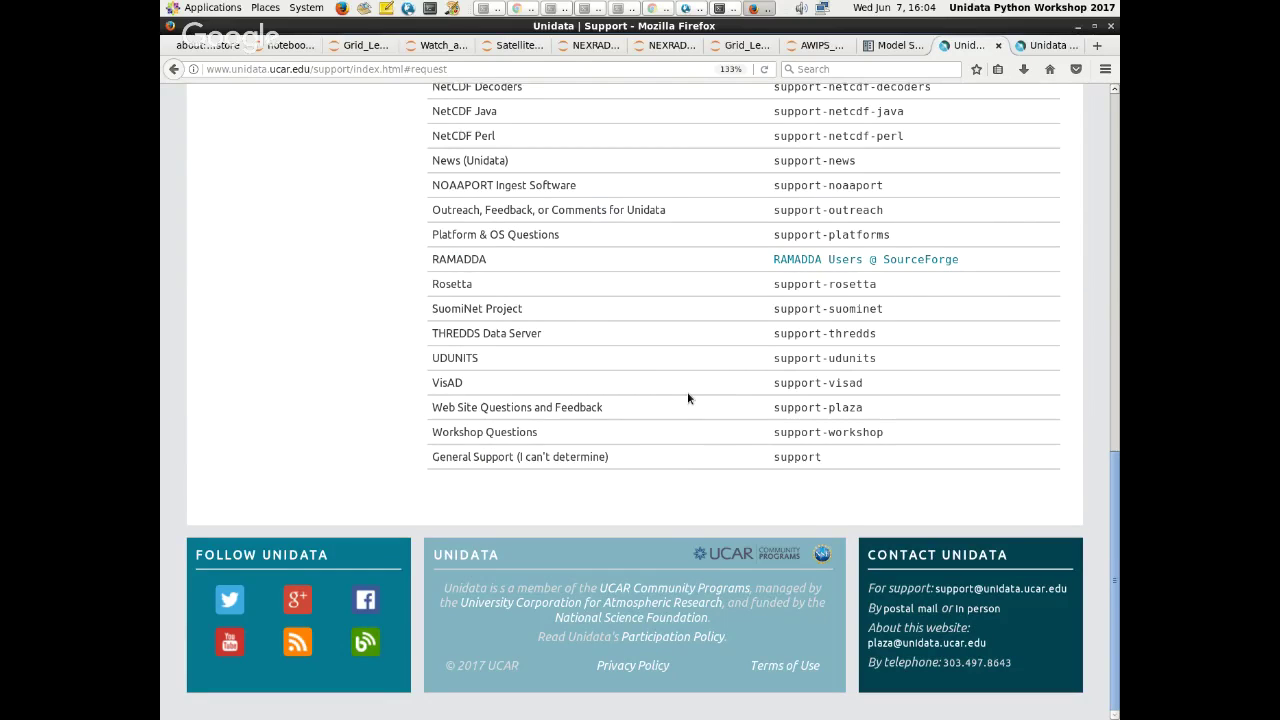
pyautogui.scroll(-1, 690, 358)
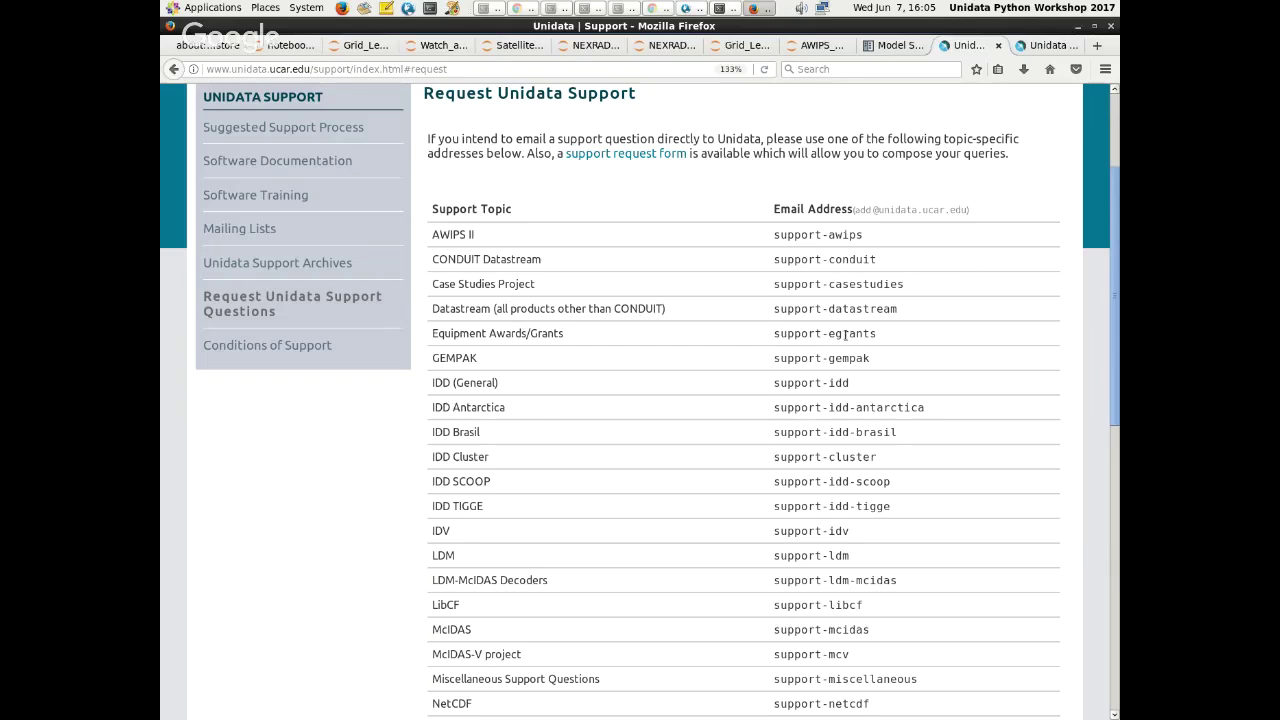
# - Open the web support request form and examine its Software Package options without choosing one
pyautogui.click(600, 160)
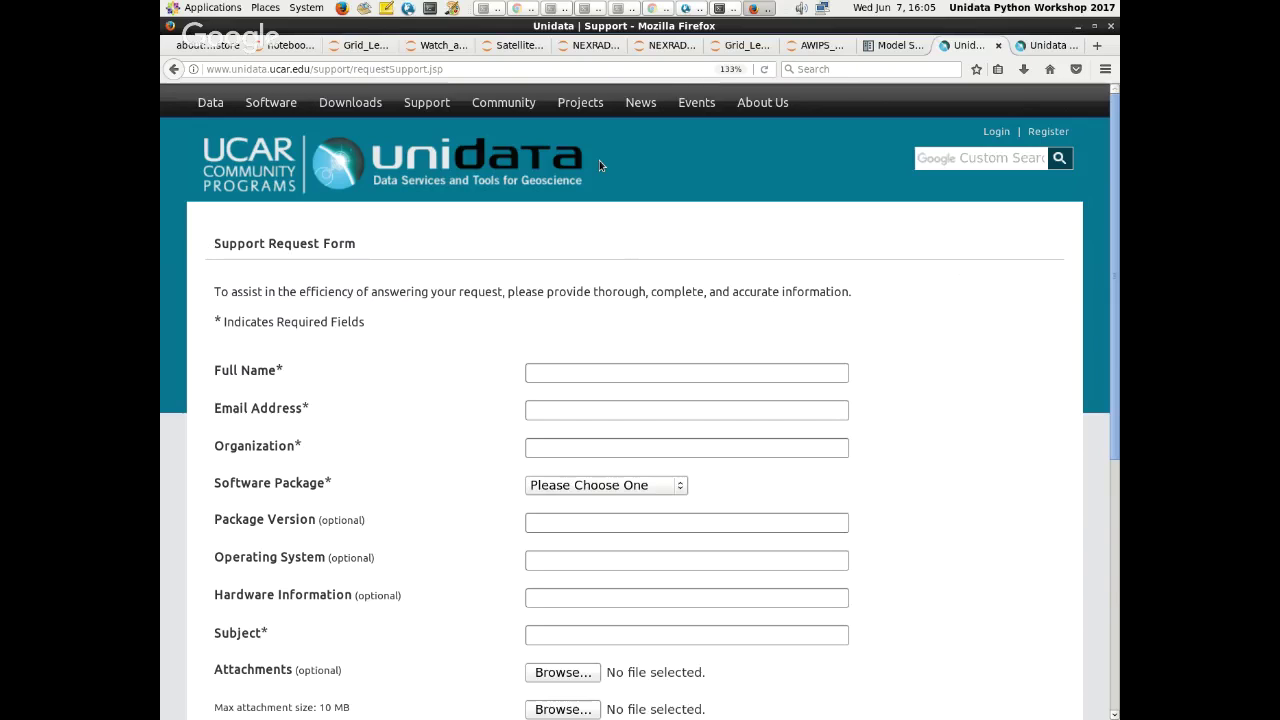
pyautogui.scroll(-3, 650, 300)
pyautogui.click(655, 272)
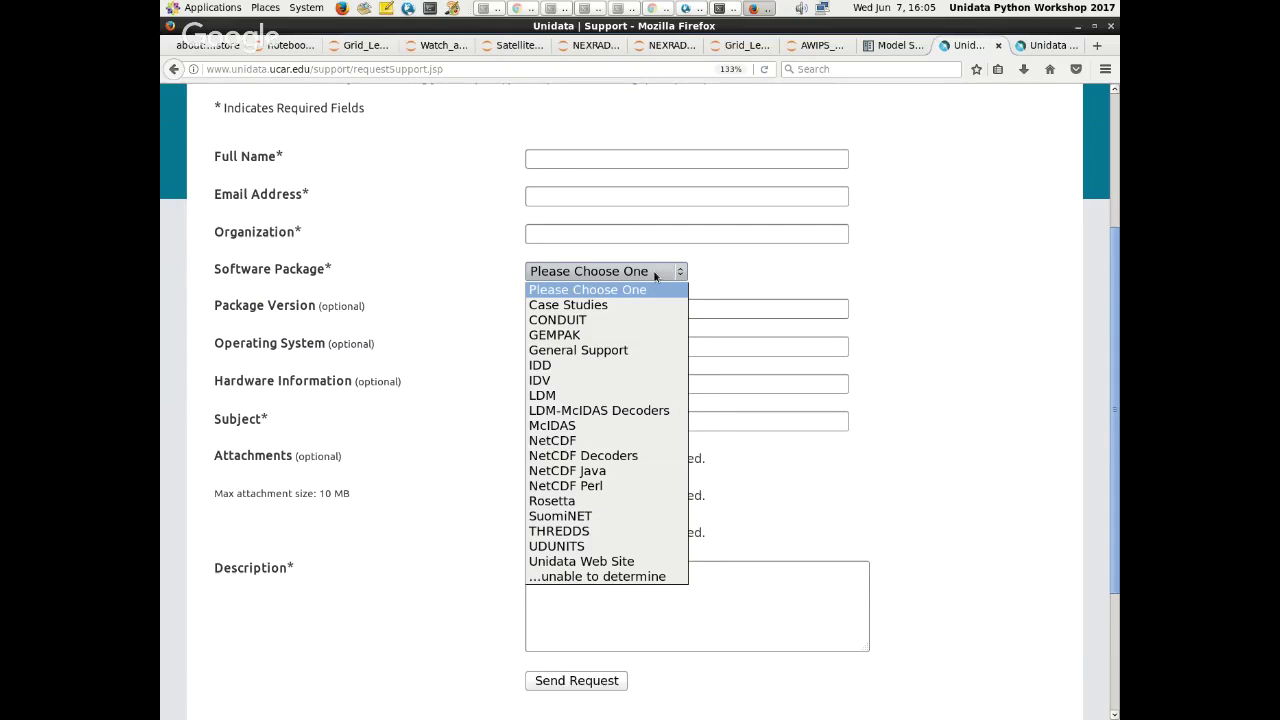
pyautogui.click(931, 305)
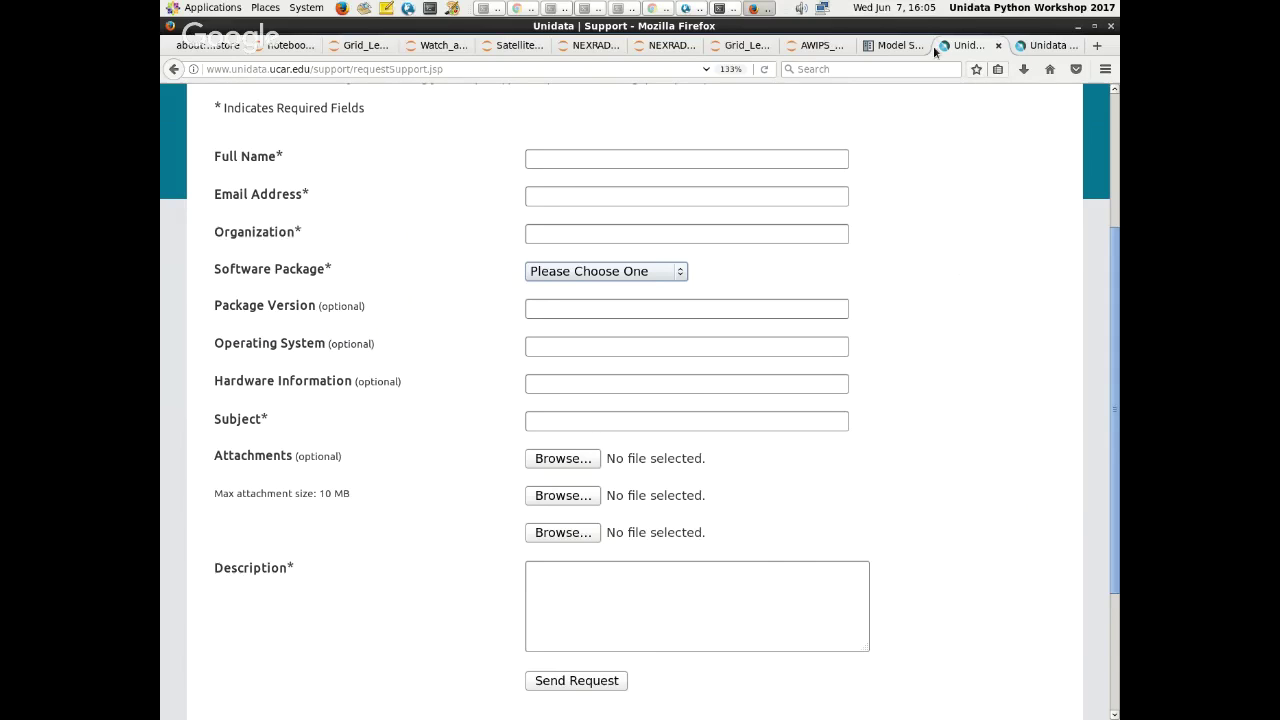
pyautogui.click(895, 46)
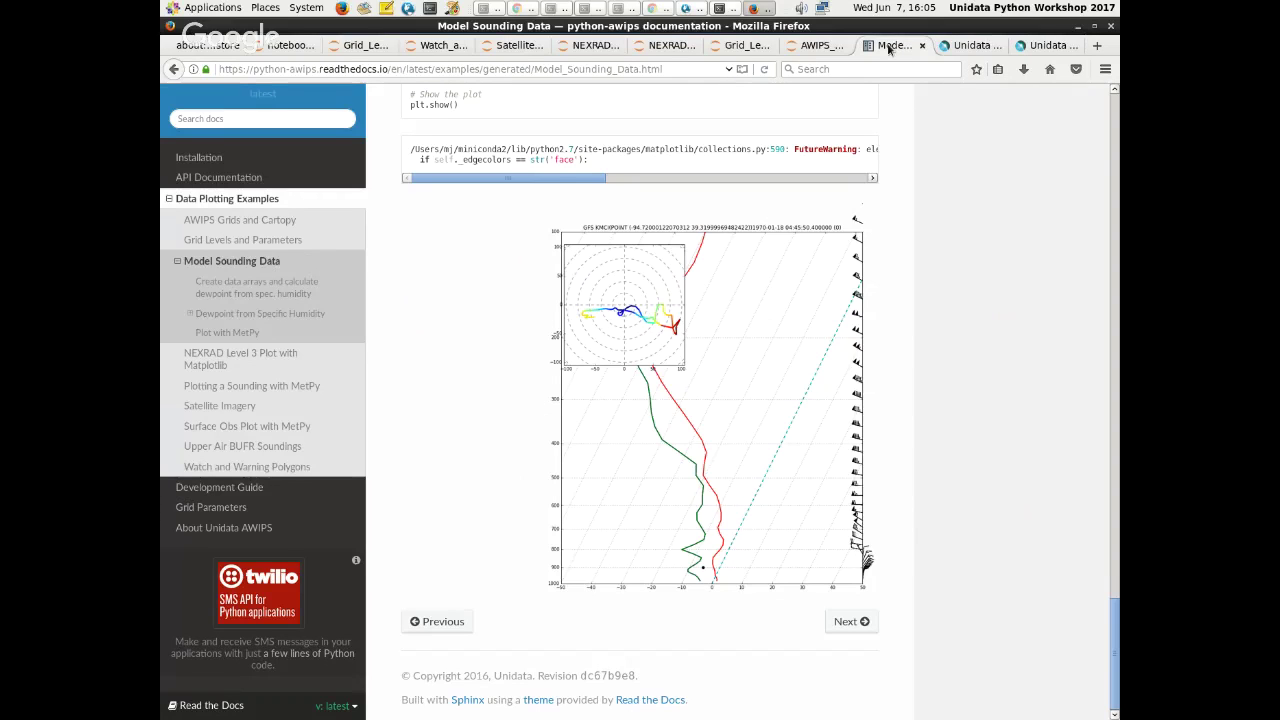
pyautogui.hotkey('ctrl', 'Tab')
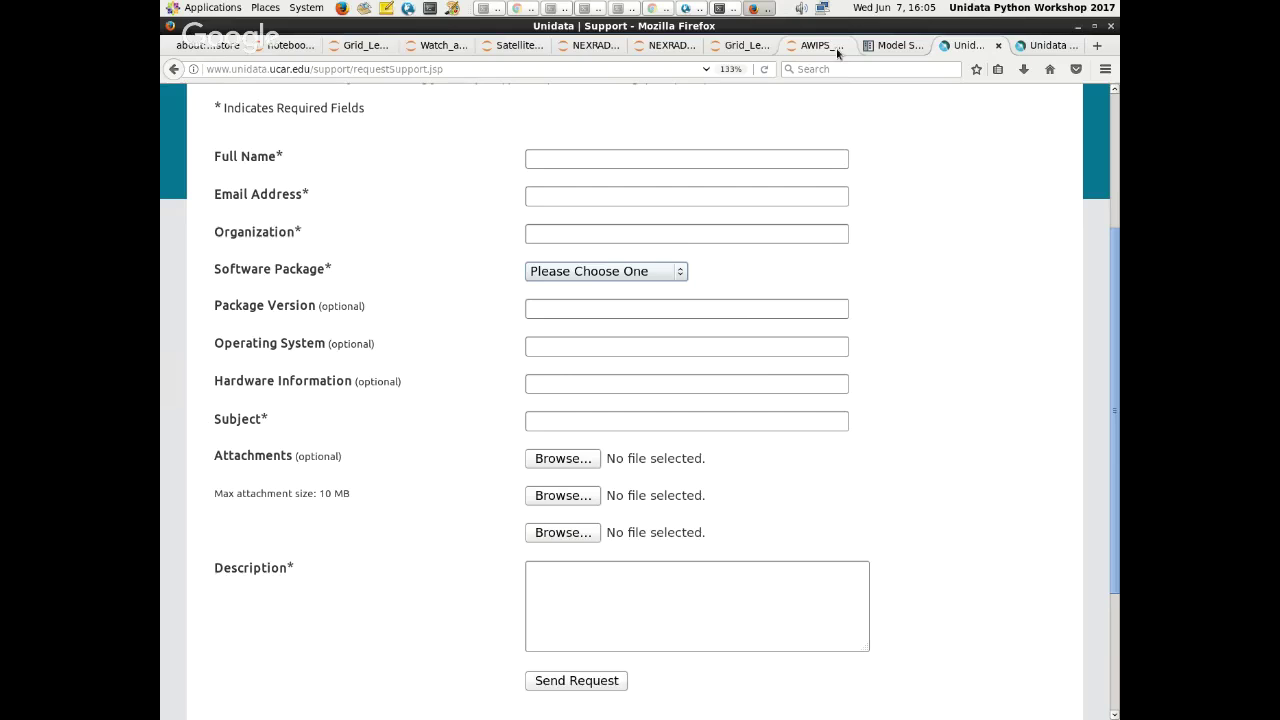
# - Return to Unidata's mailing lists page and show the mailing list actions for awips2-users
pyautogui.click(1051, 48)
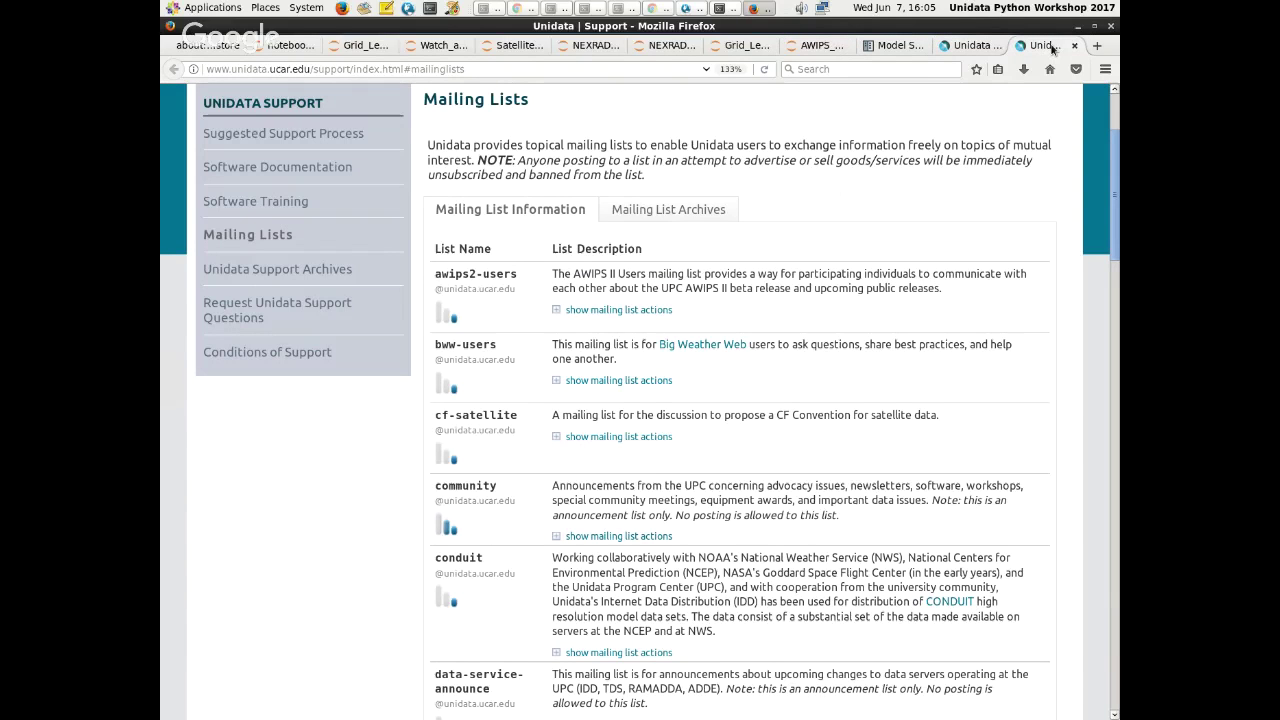
pyautogui.scroll(-1, 912, 240)
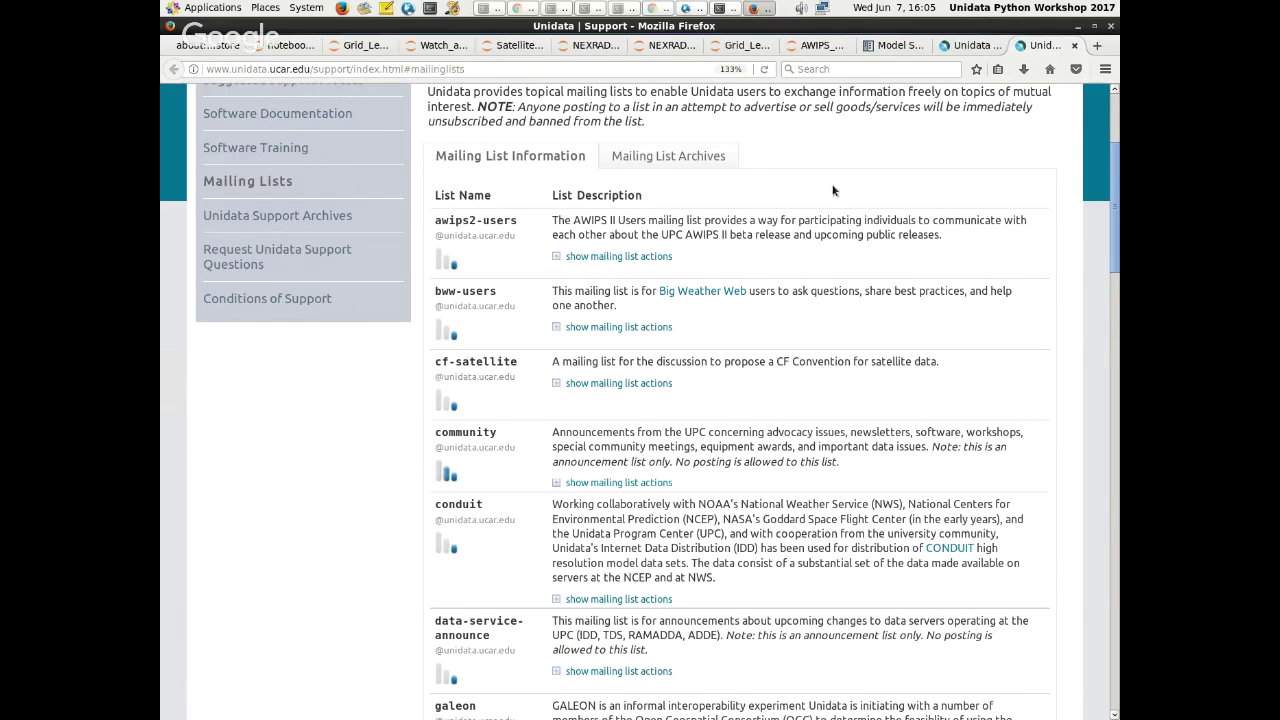
pyautogui.click(560, 257)
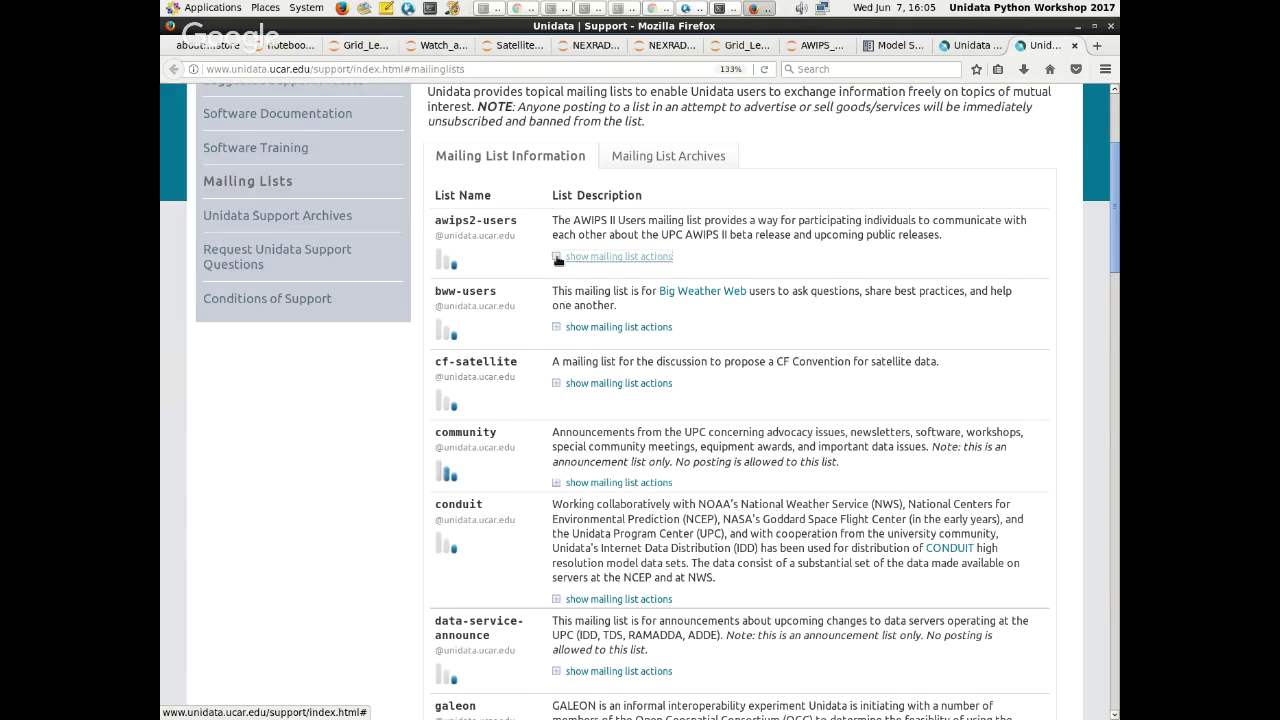
pyautogui.scroll(4, 543, 259)
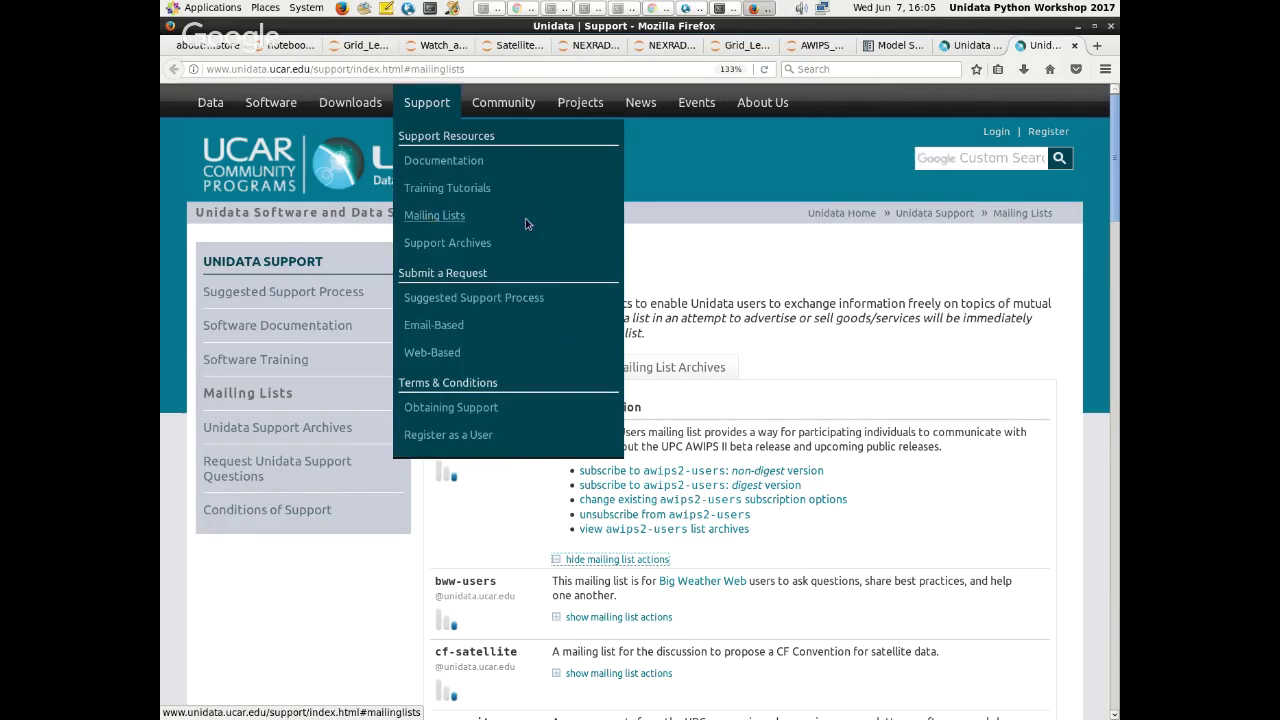
pyautogui.scroll(-1, 660, 260)
pyautogui.scroll(-2, 660, 260)
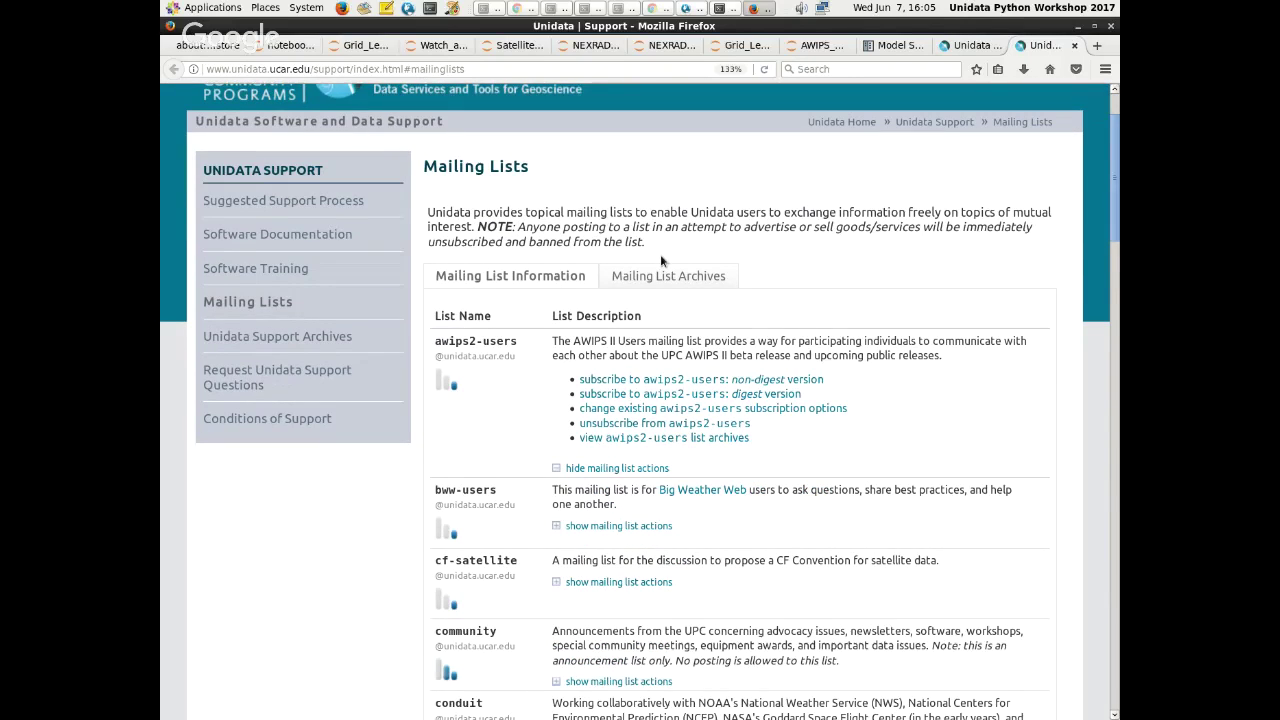
pyautogui.scroll(-3, 660, 260)
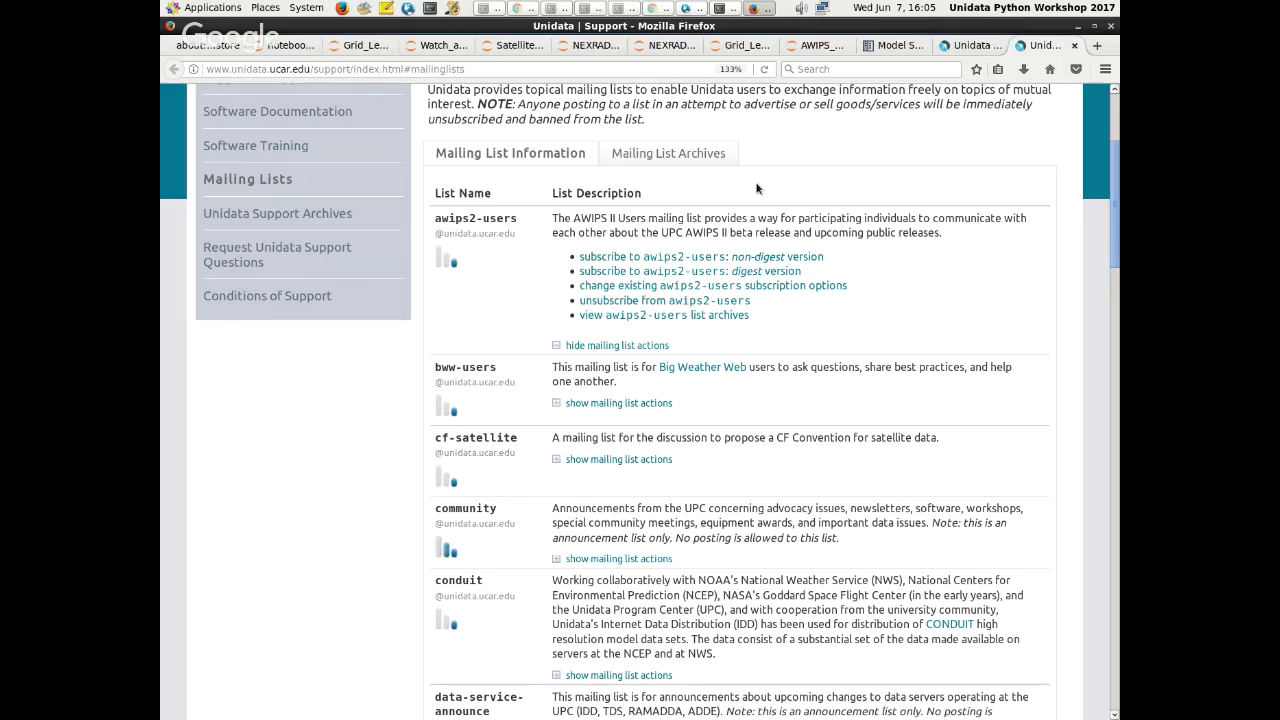
pyautogui.click(557, 346)
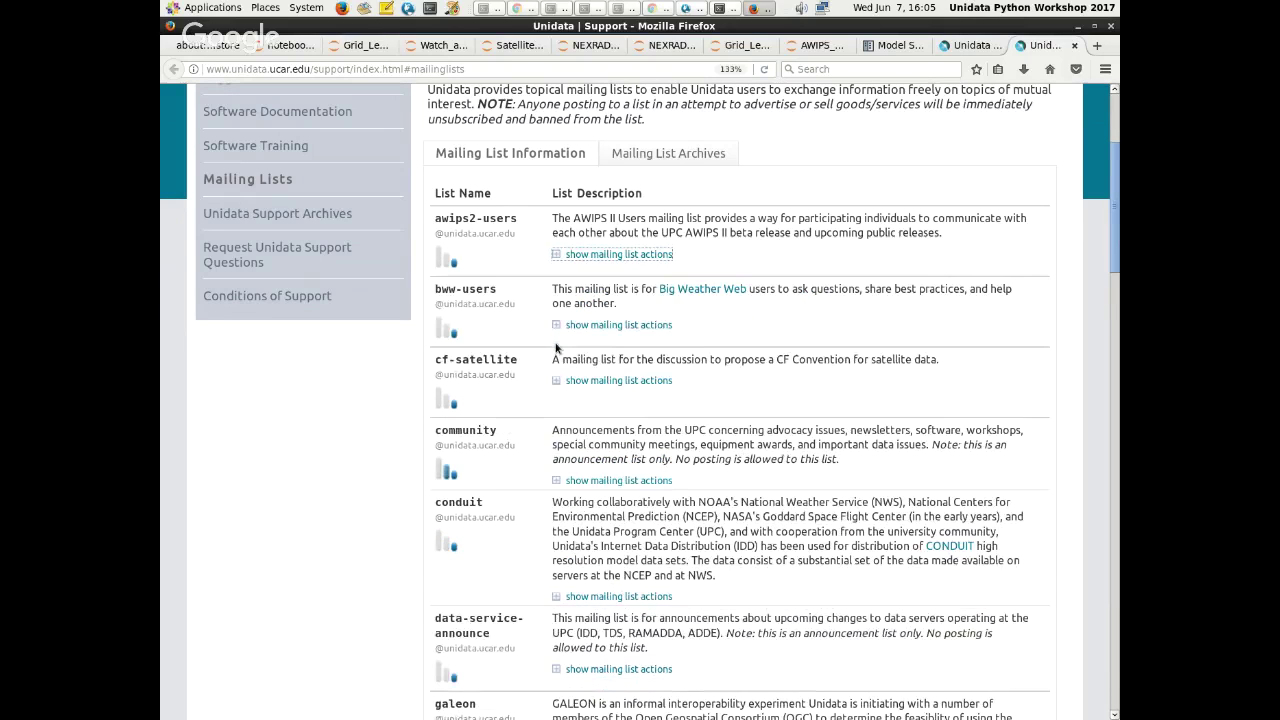
pyautogui.click(610, 254)
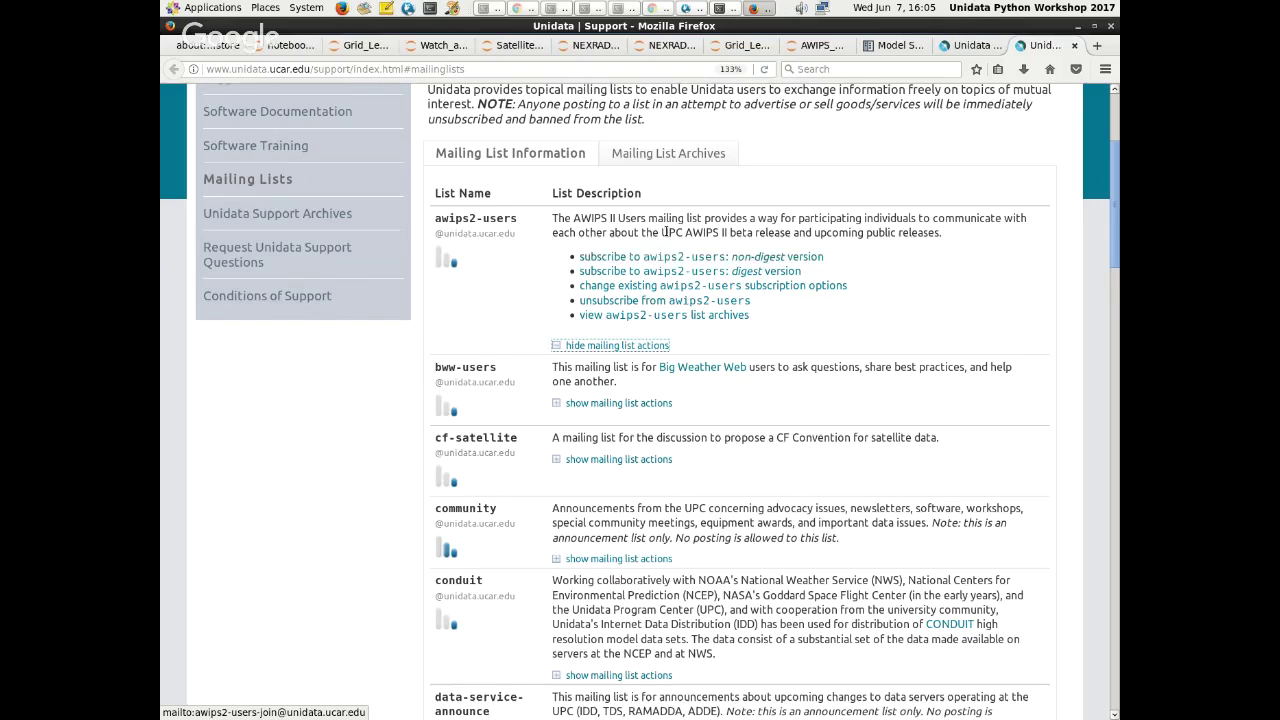
# - Open the awips2-users list archives and view the 2017 messages by thread
pyautogui.click(622, 316)
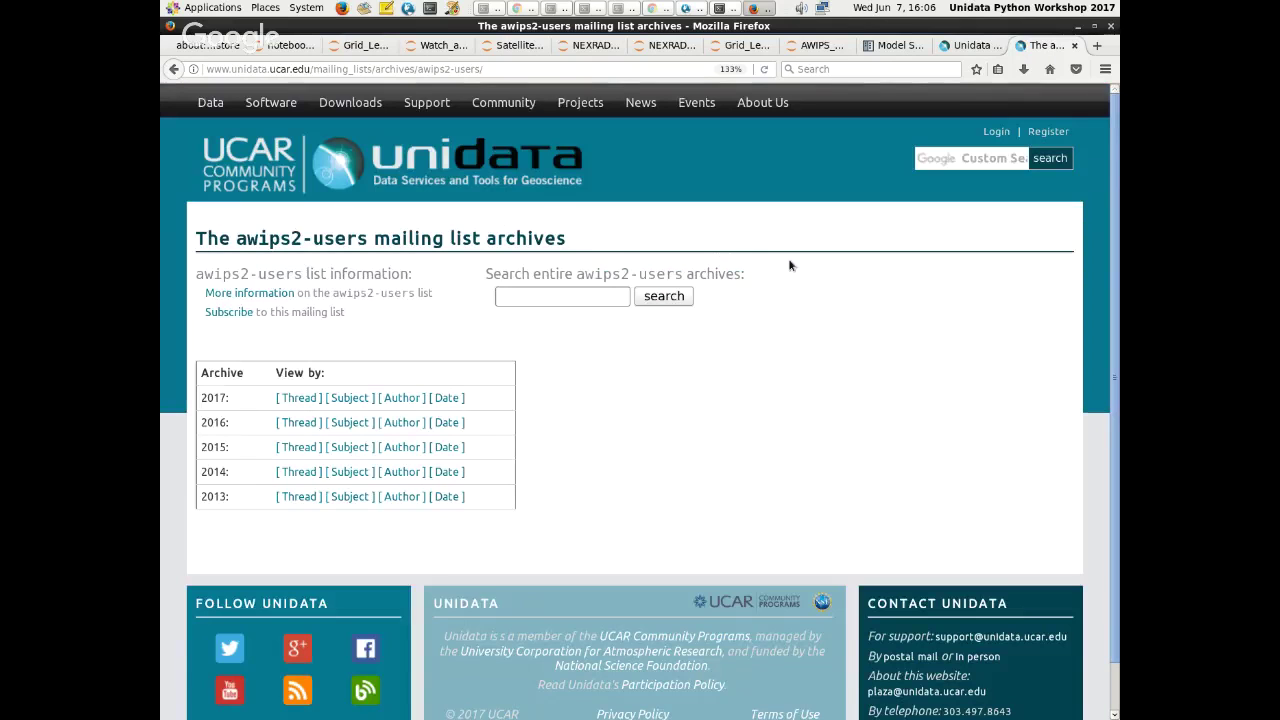
pyautogui.click(298, 397)
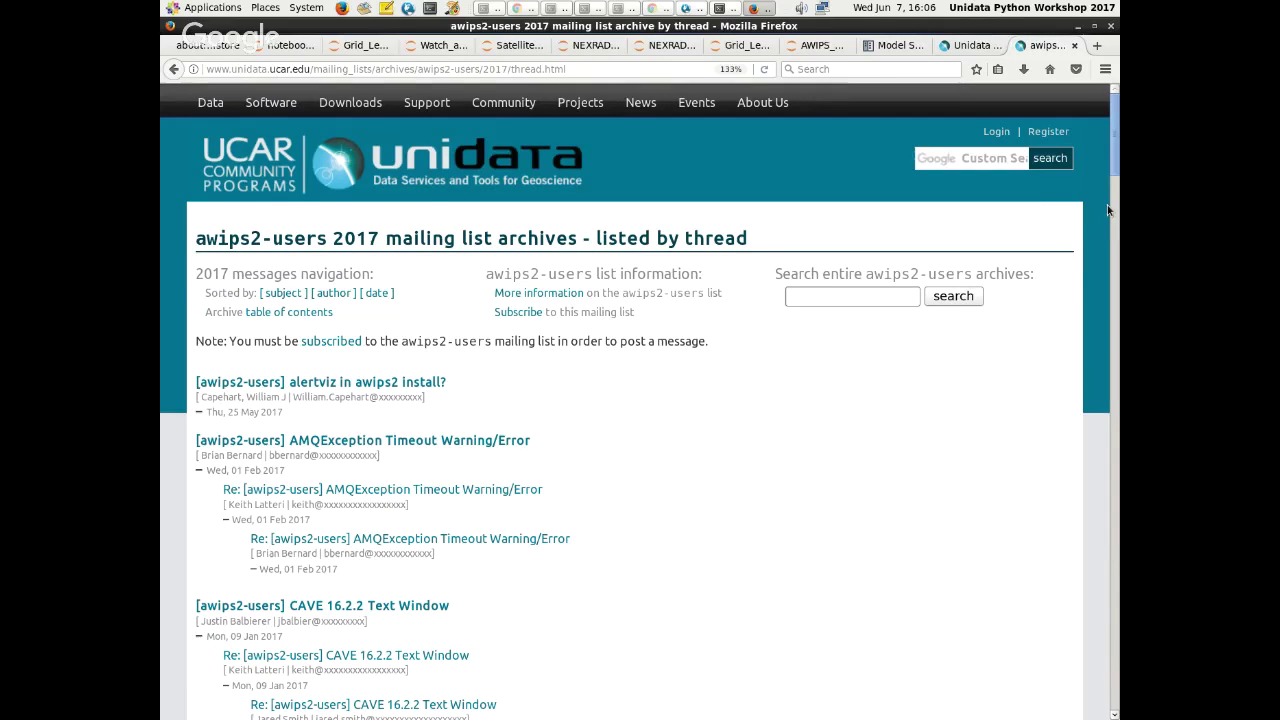
pyautogui.moveTo(1112, 205); pyautogui.dragTo(1114, 130)
# - Switch to CAVE and open its Localization preferences
pyautogui.click(275, 45)
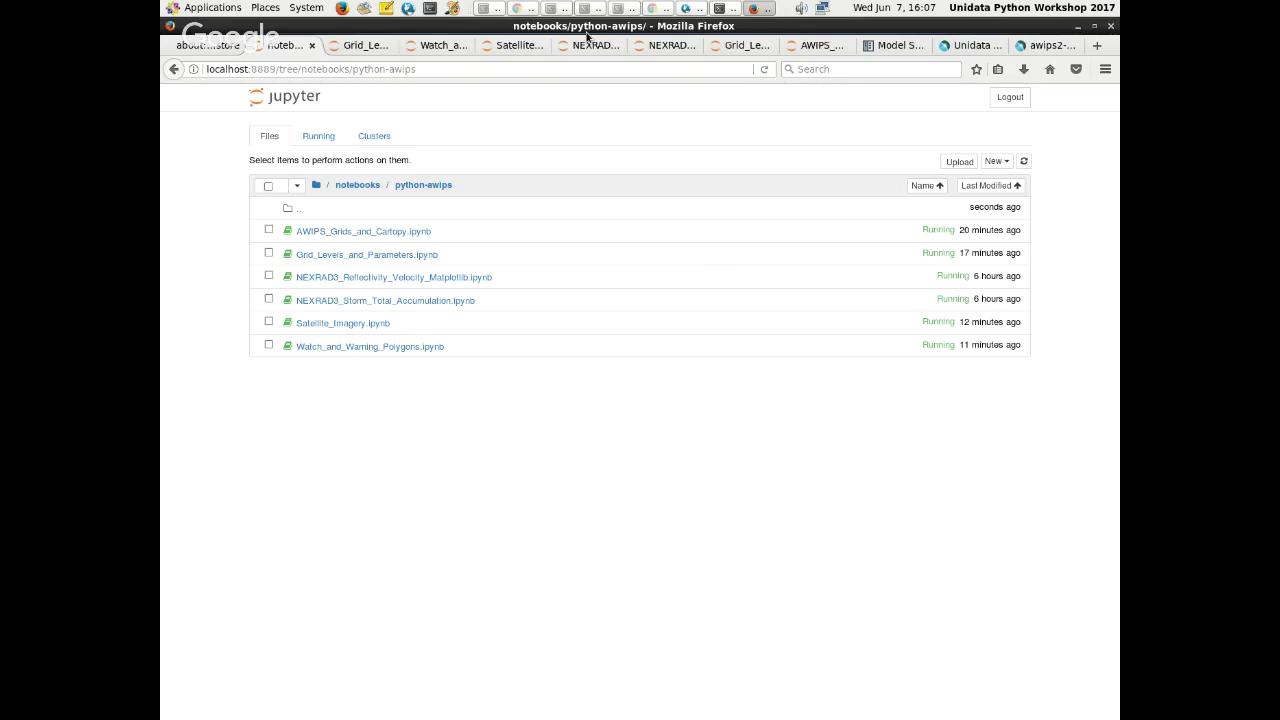
pyautogui.hotkey('alt', 'Tab')
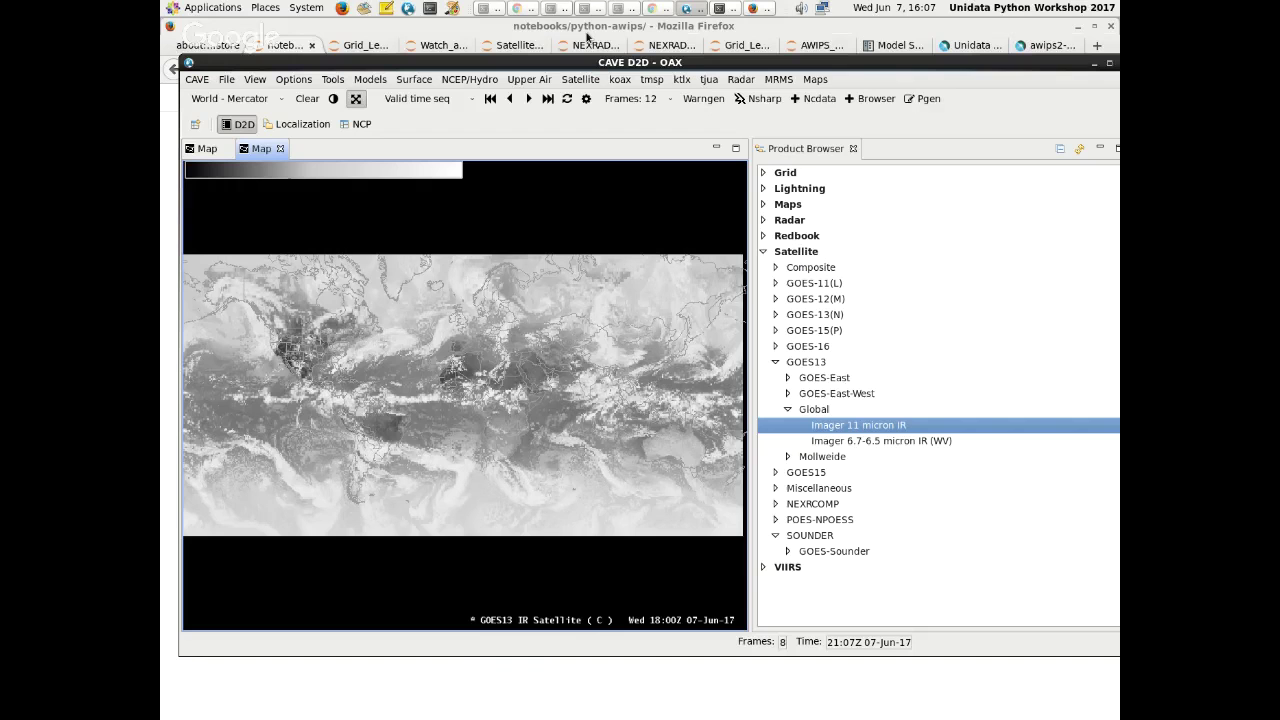
pyautogui.click(197, 79)
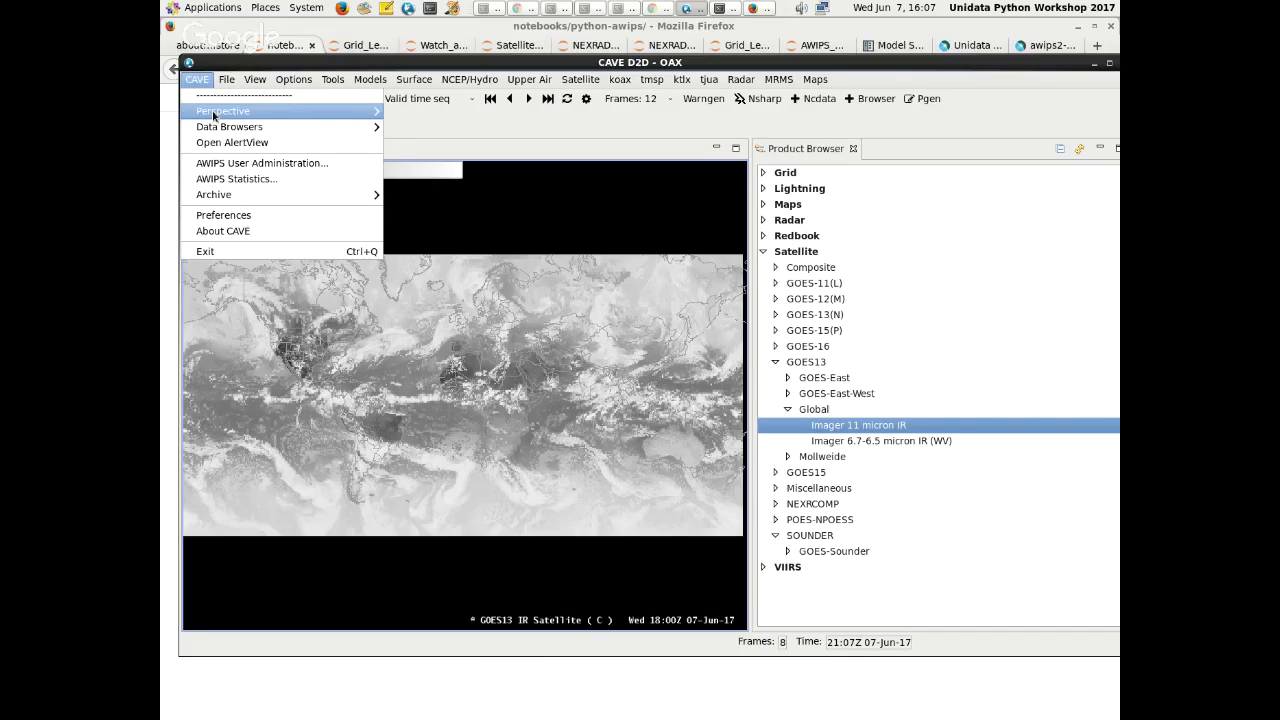
pyautogui.click(223, 215)
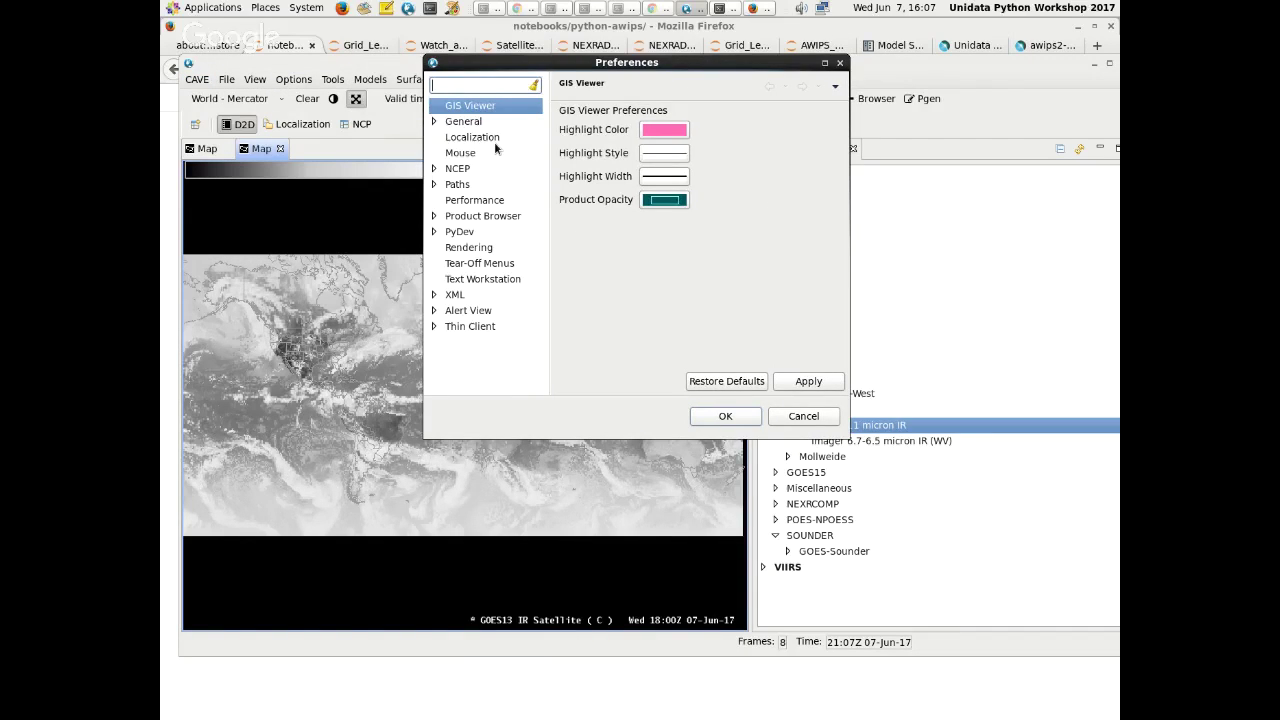
pyautogui.click(494, 141)
pyautogui.moveTo(627, 154); pyautogui.dragTo(777, 158)
pyautogui.press('BackSpace')
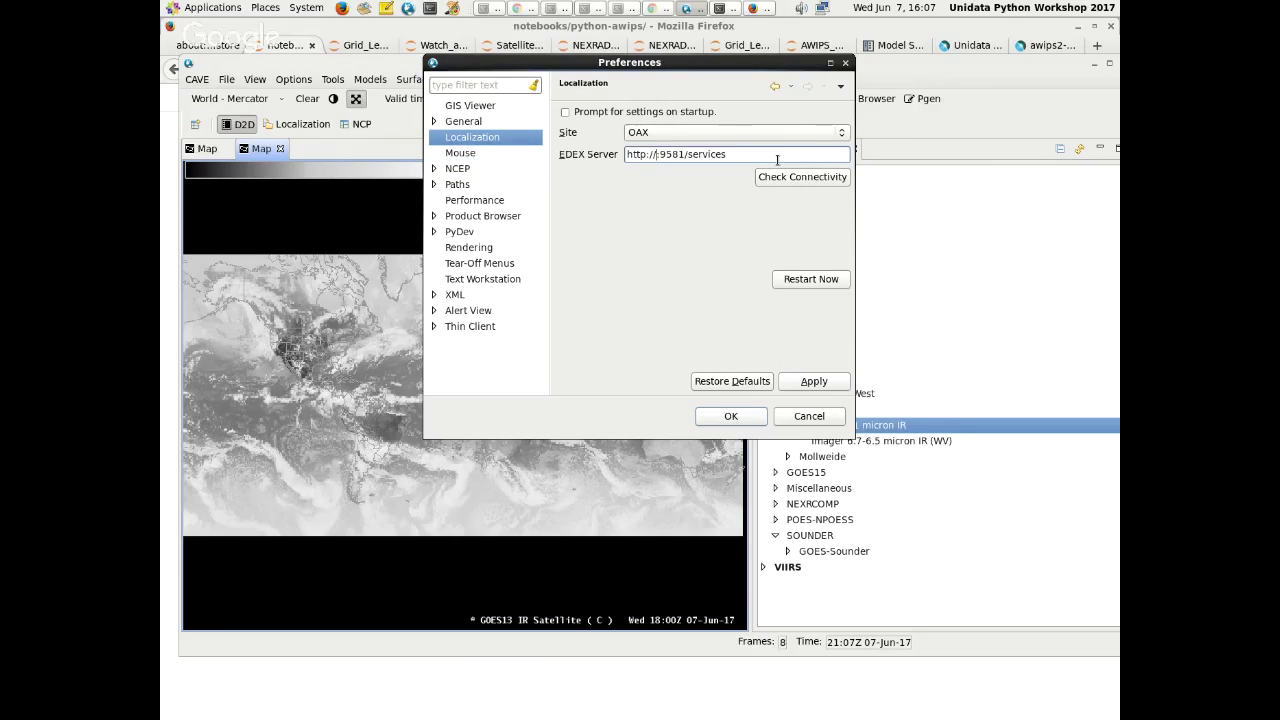
pyautogui.write('awipsdaa')
pyautogui.press('BackSpace')
pyautogui.write('ta4.ss')
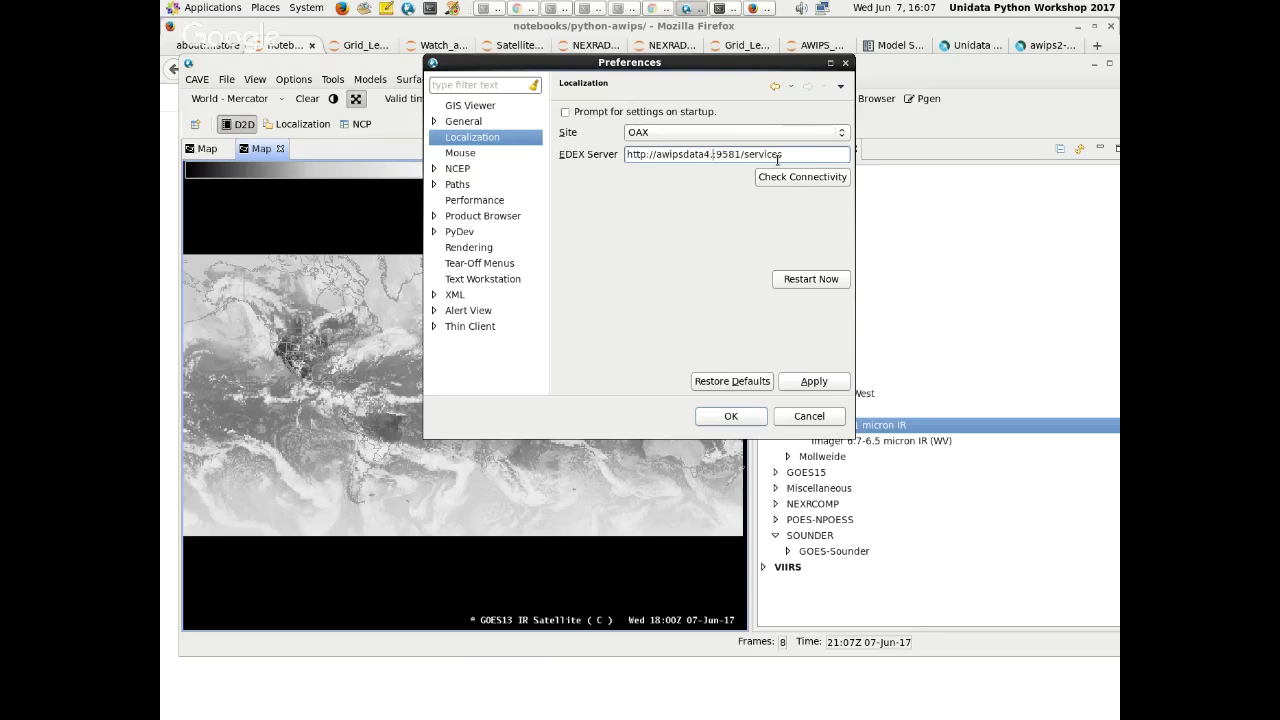
pyautogui.write('ec.wisc.edu')
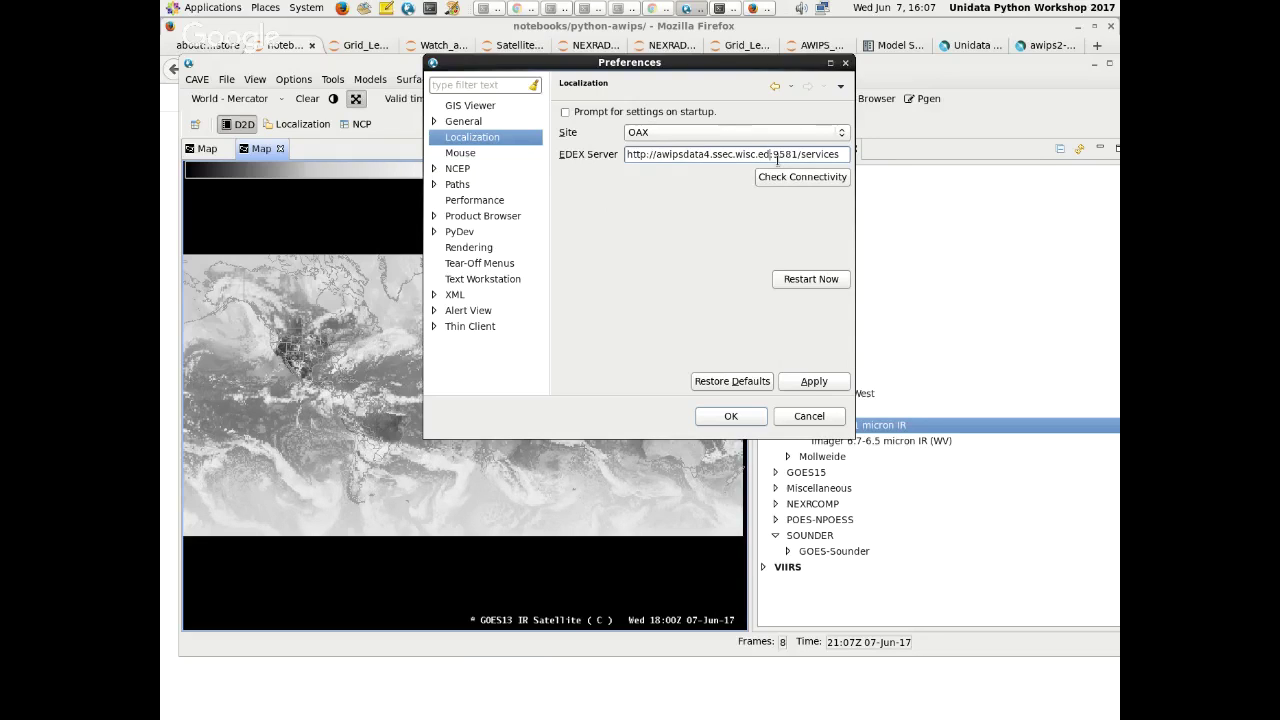
pyautogui.click(794, 180)
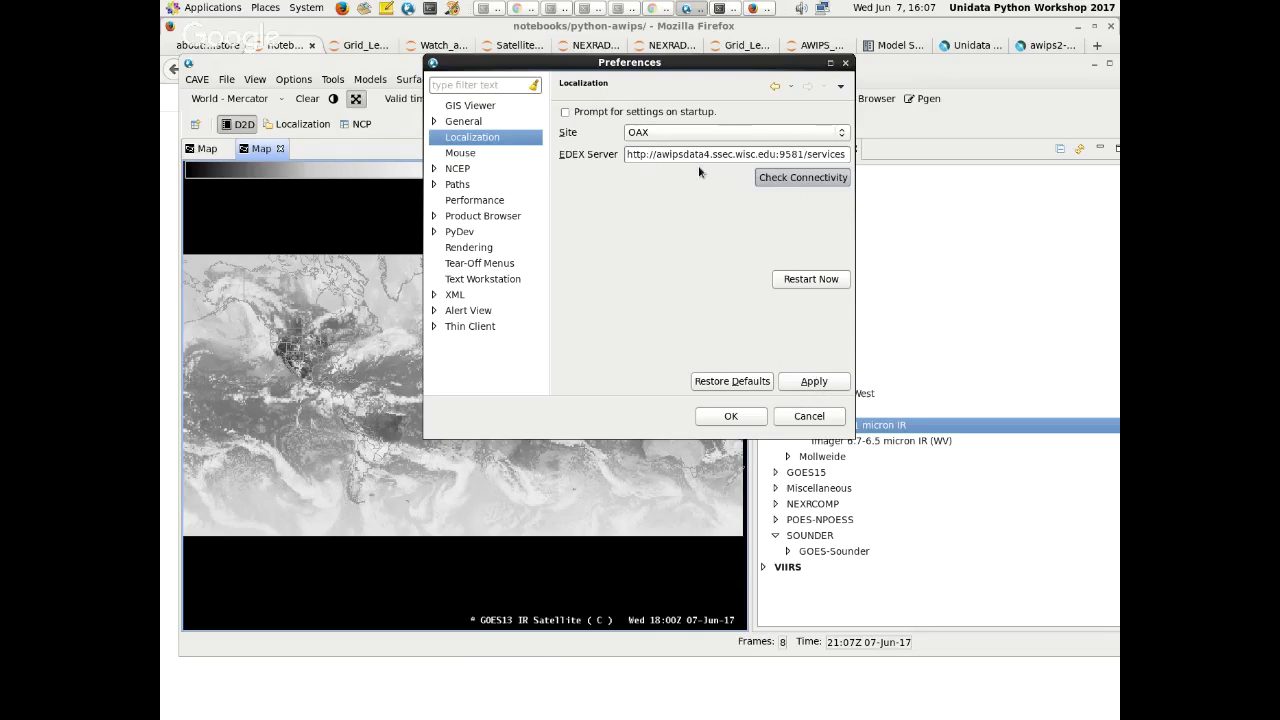
pyautogui.moveTo(724, 66); pyautogui.dragTo(708, 82)
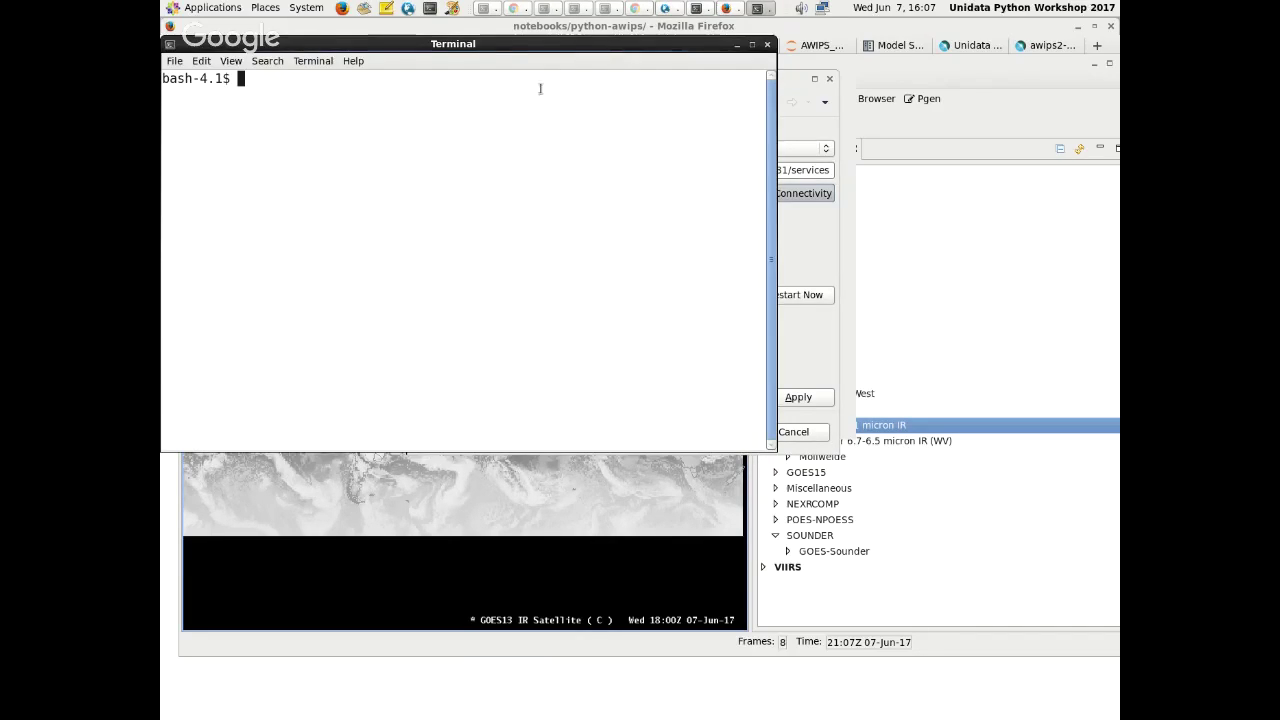
# - Switch to the terminal and kill all CAVE processes with pkill -f cave
pyautogui.moveTo(562, 42); pyautogui.dragTo(568, 220)
pyautogui.write('ro')
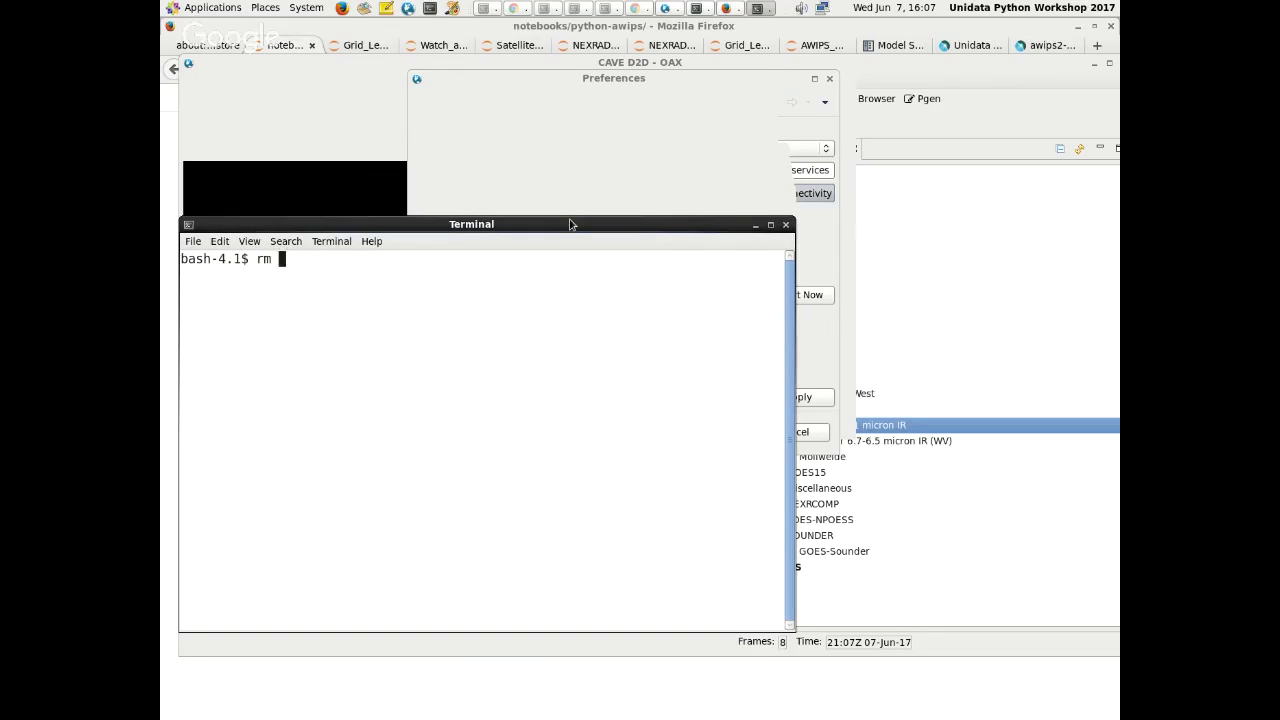
pyautogui.press('BackSpace')
pyautogui.press('BackSpace')
pyautogui.write('pkill f-')
pyautogui.press('BackSpace')
pyautogui.press('BackSpace')
pyautogui.write('-f cave')
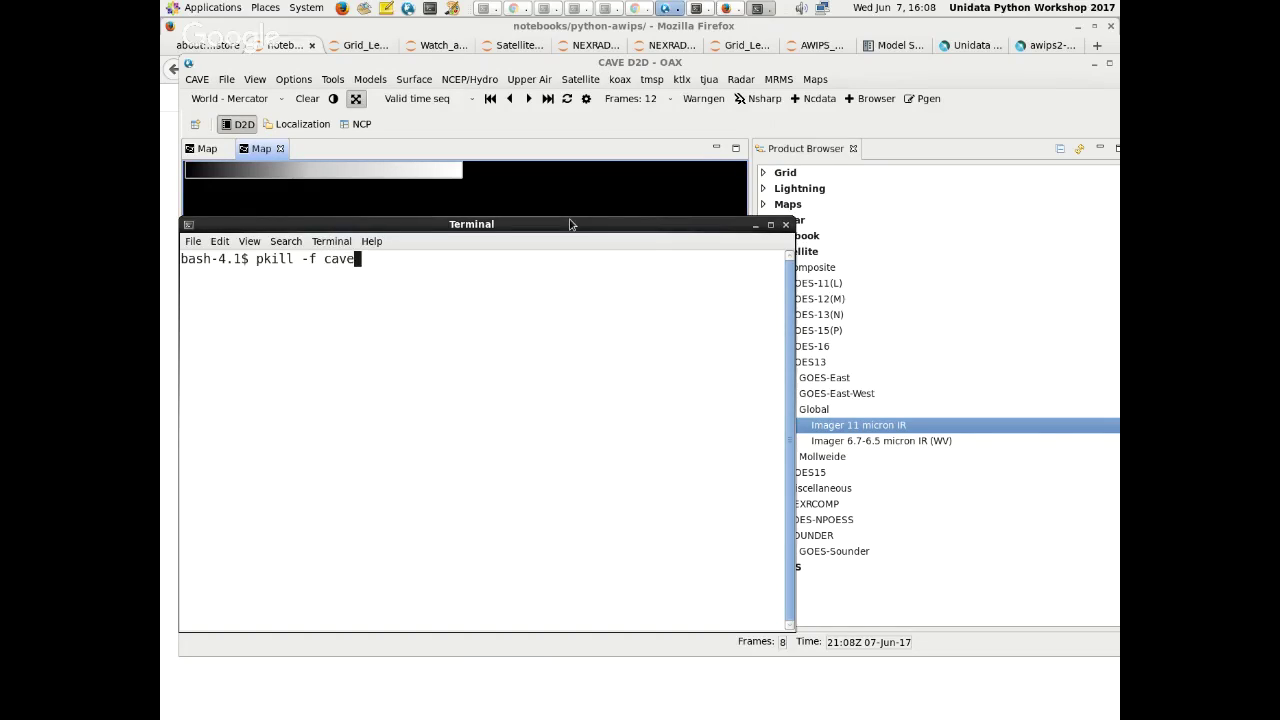
pyautogui.press('Return')
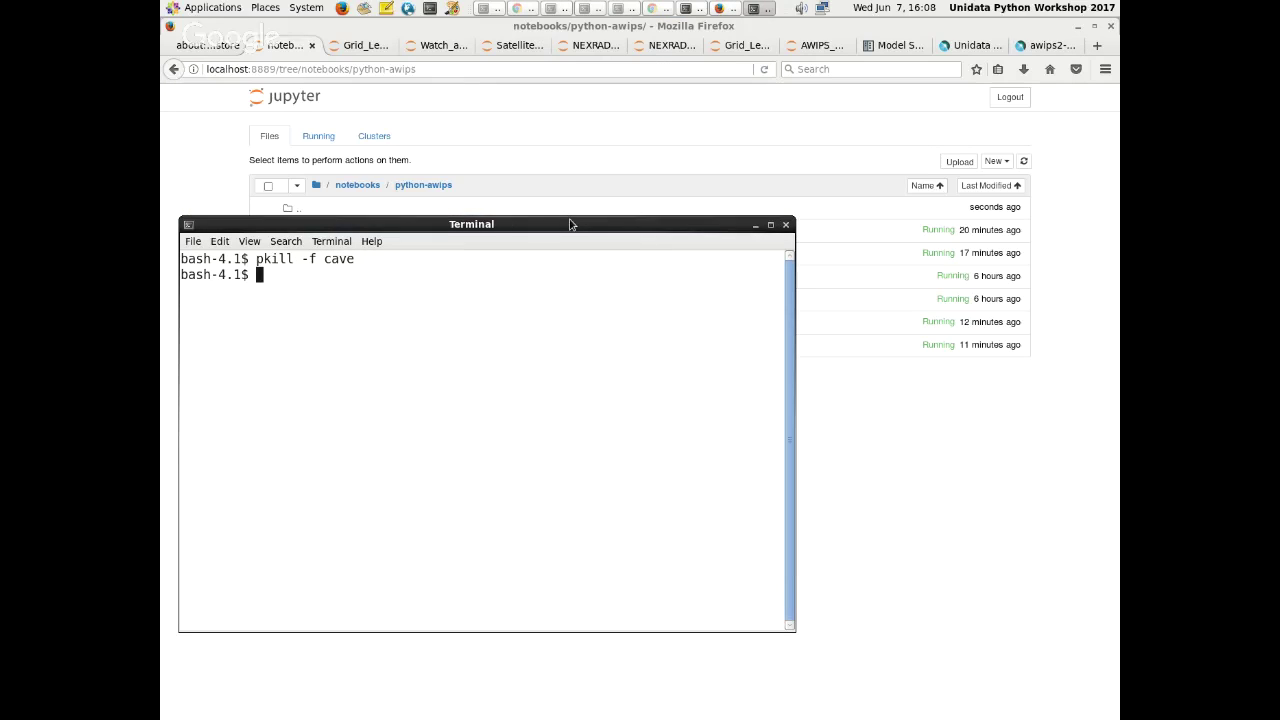
# - Change to the home directory and delete the caveData directory with rm -rf
pyautogui.write('cd')
pyautogui.press('Return')
pyautogui.write('rm -rf caveD')
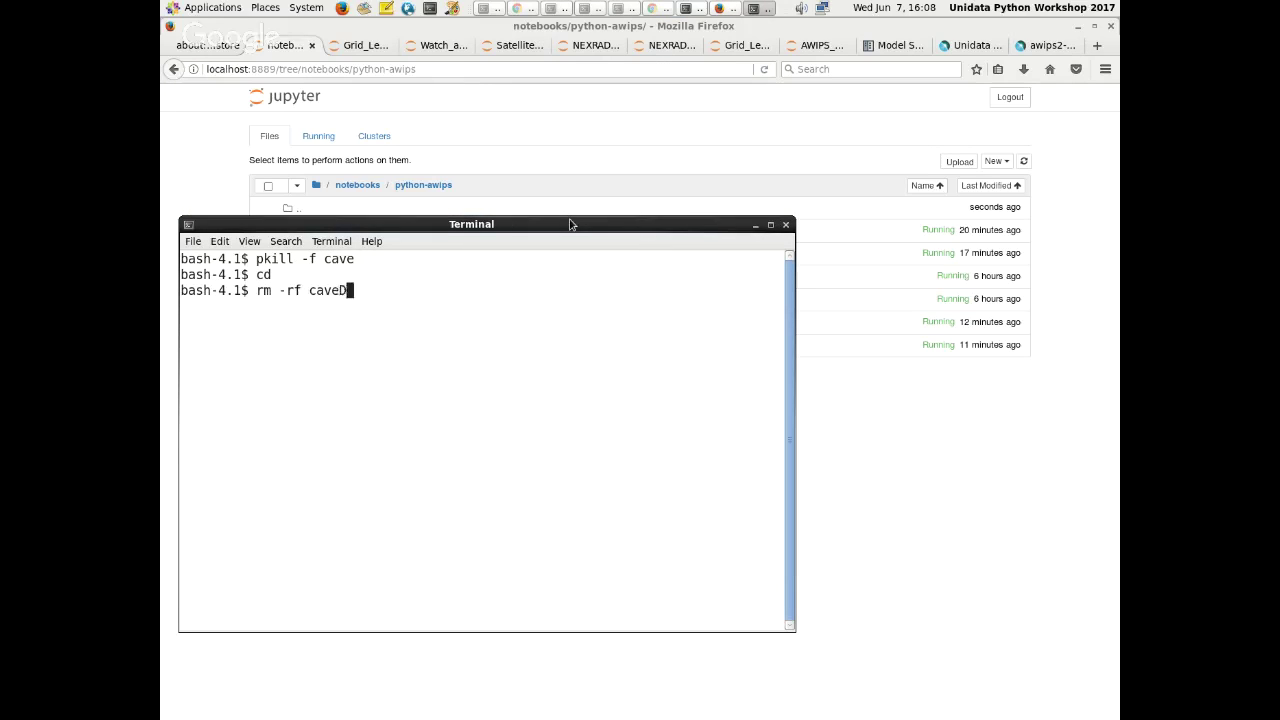
pyautogui.press('Tab')
pyautogui.press('Return')
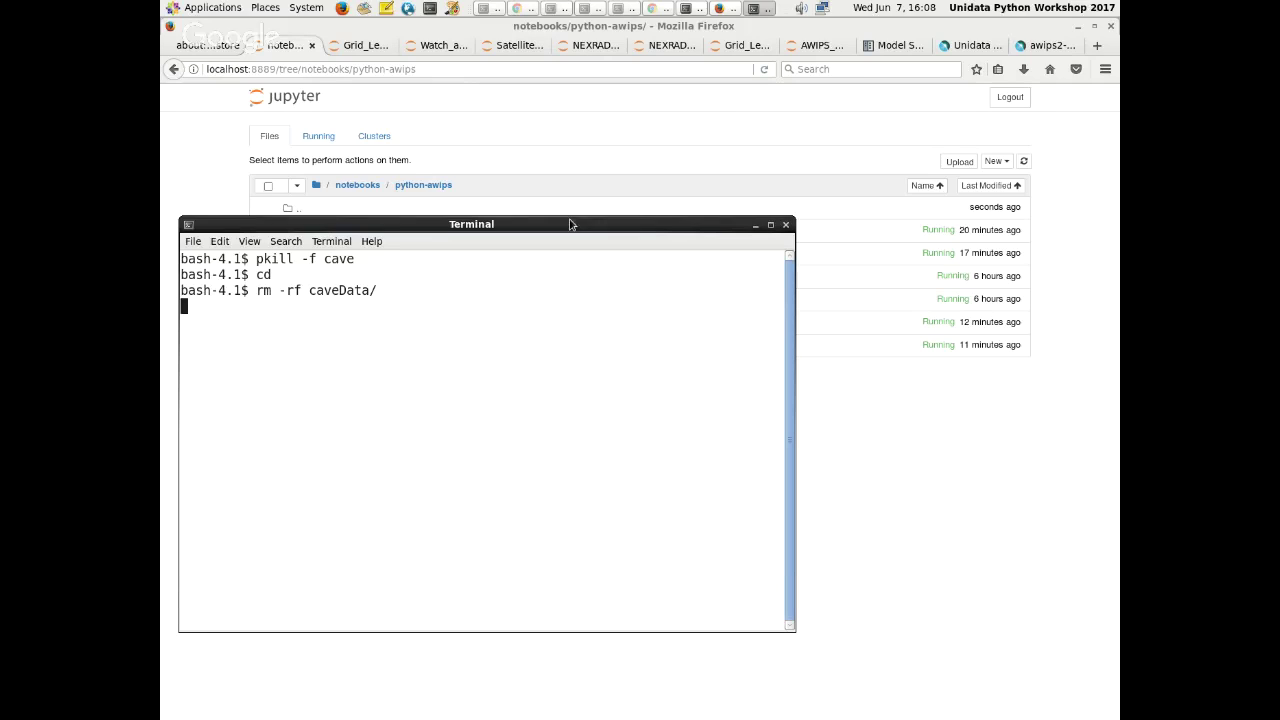